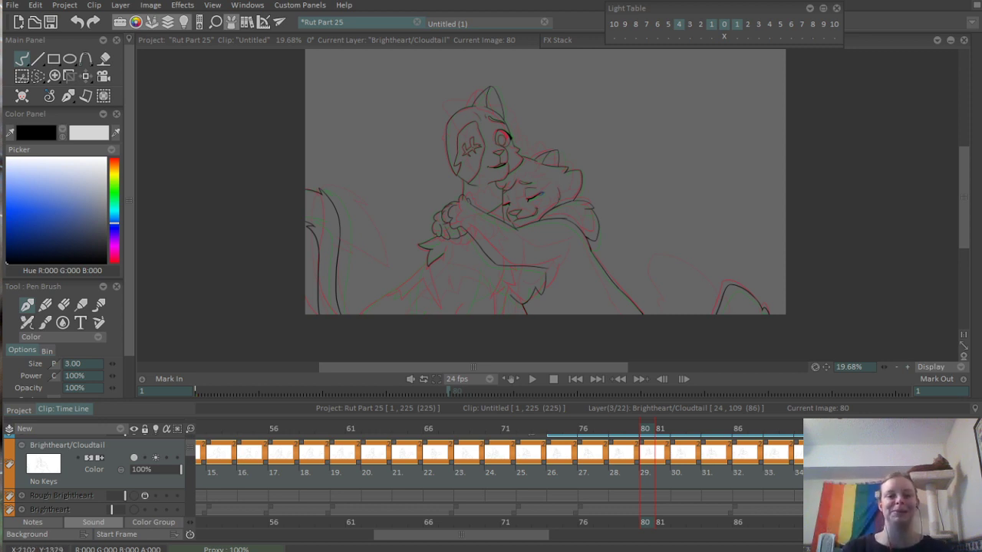
# - Ink the curved body line running down from the bend of the hugging arm on frame 80 of the Brightheart/Cloudtail layer
pyautogui.scroll(5, 490, 254)
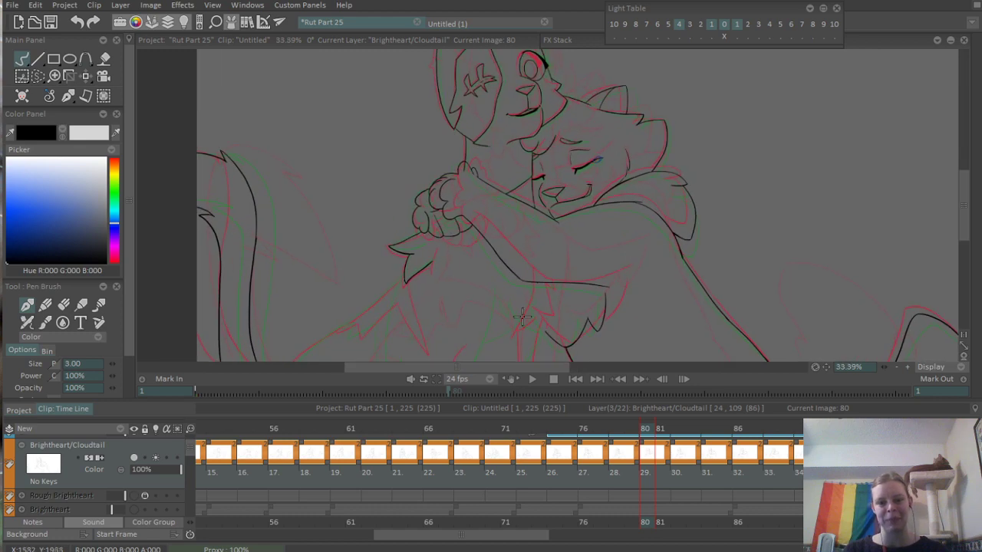
pyautogui.moveTo(598, 250)
pyautogui.mouseDown()
pyautogui.moveTo(627, 239)
pyautogui.moveTo(622, 199)
pyautogui.mouseUp()
pyautogui.scroll(1, 576, 227)
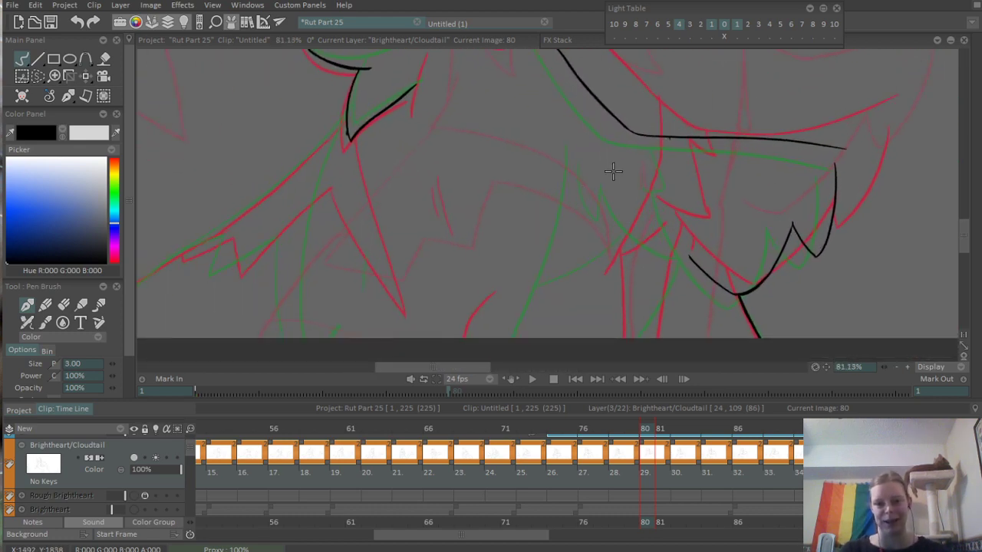
pyautogui.moveTo(648, 135); pyautogui.dragTo(565, 316)
pyautogui.hotkey('ctrl', 'z')
pyautogui.moveTo(630, 123); pyautogui.dragTo(581, 267)
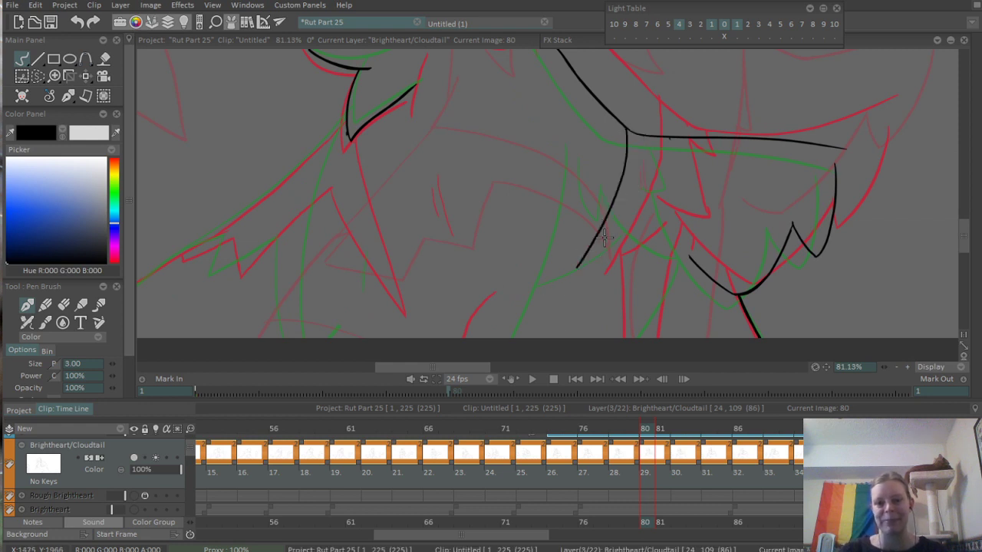
pyautogui.hotkey('ctrl', 'z')
pyautogui.moveTo(627, 137); pyautogui.dragTo(583, 291)
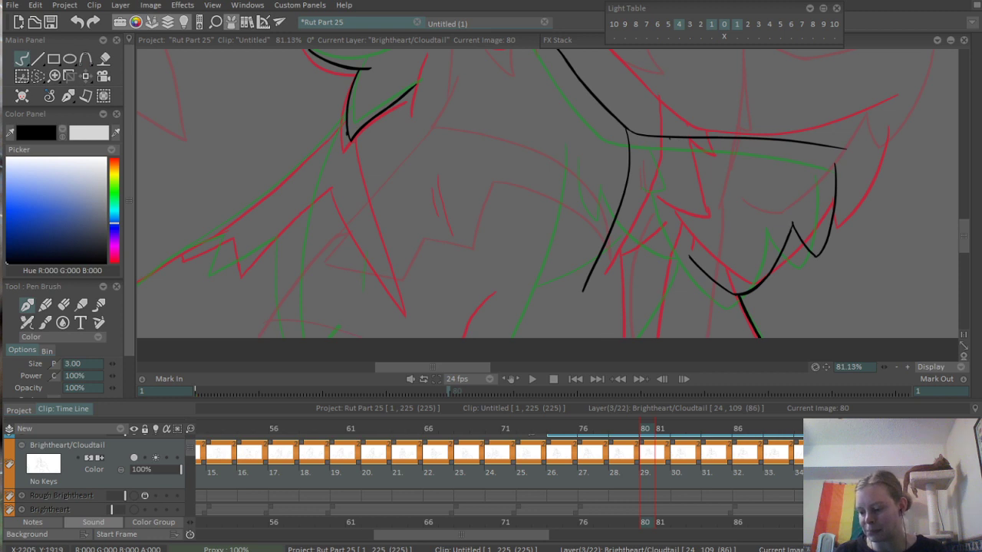
pyautogui.moveTo(978, 217)
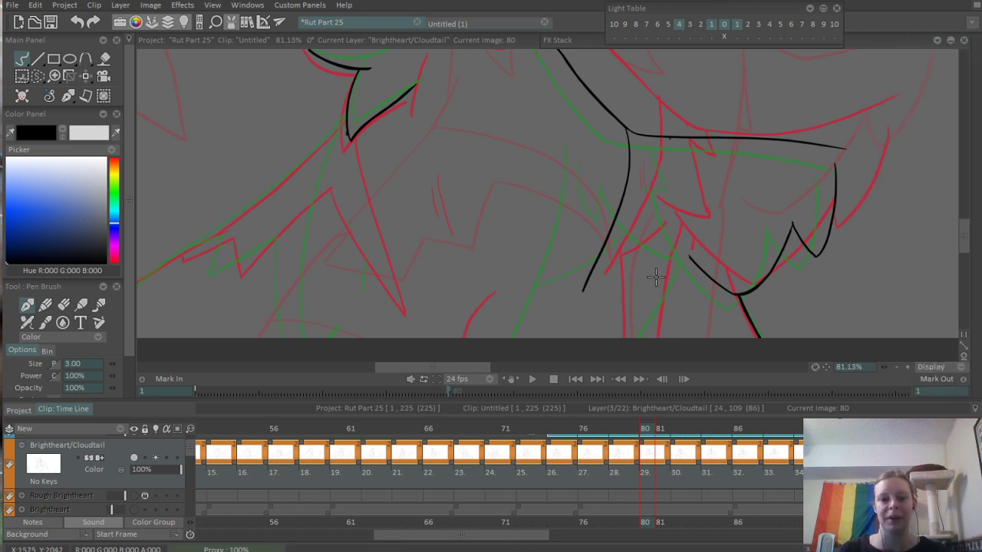
pyautogui.moveTo(655, 264); pyautogui.dragTo(686, 154)
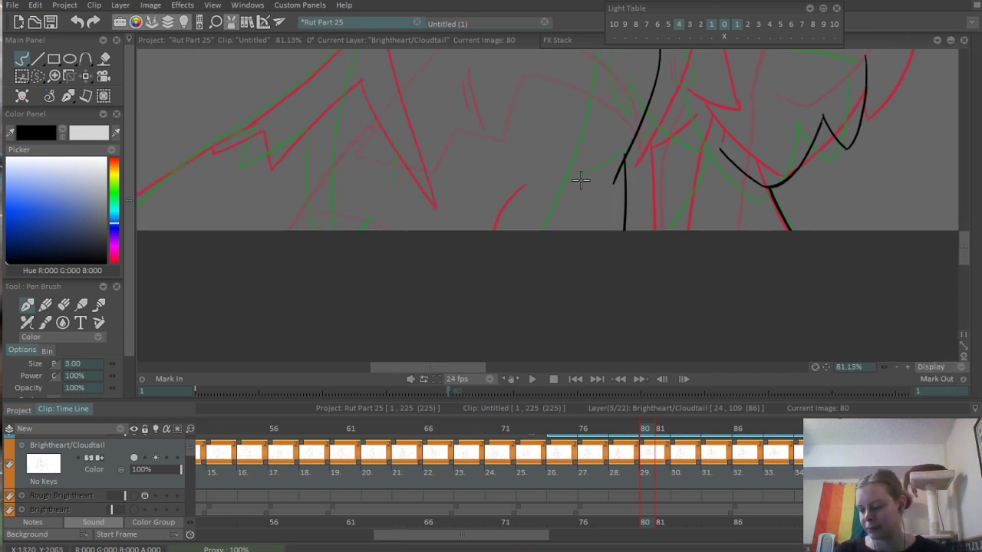
pyautogui.moveTo(625, 154); pyautogui.dragTo(626, 234)
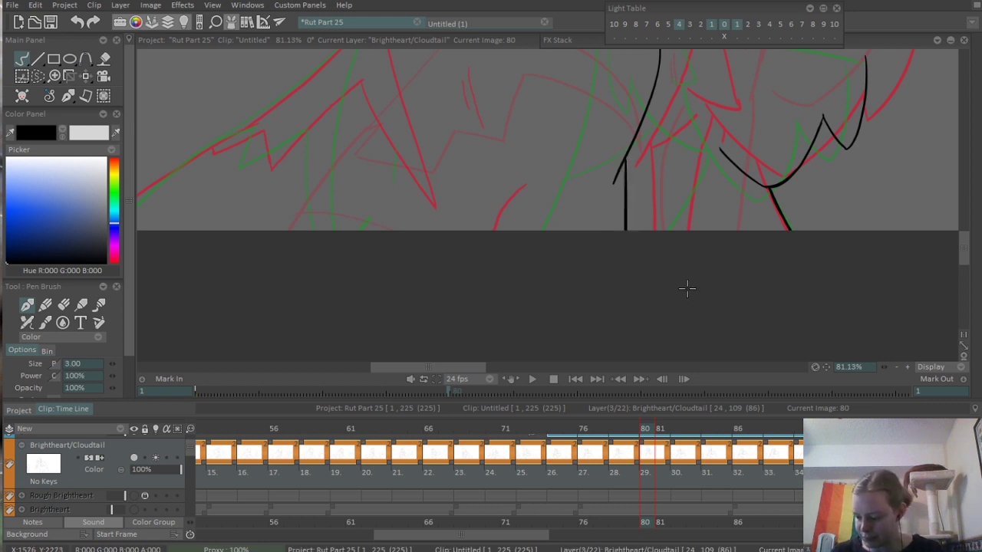
pyautogui.hotkey('ctrl', 'z')
pyautogui.moveTo(623, 160); pyautogui.dragTo(623, 230)
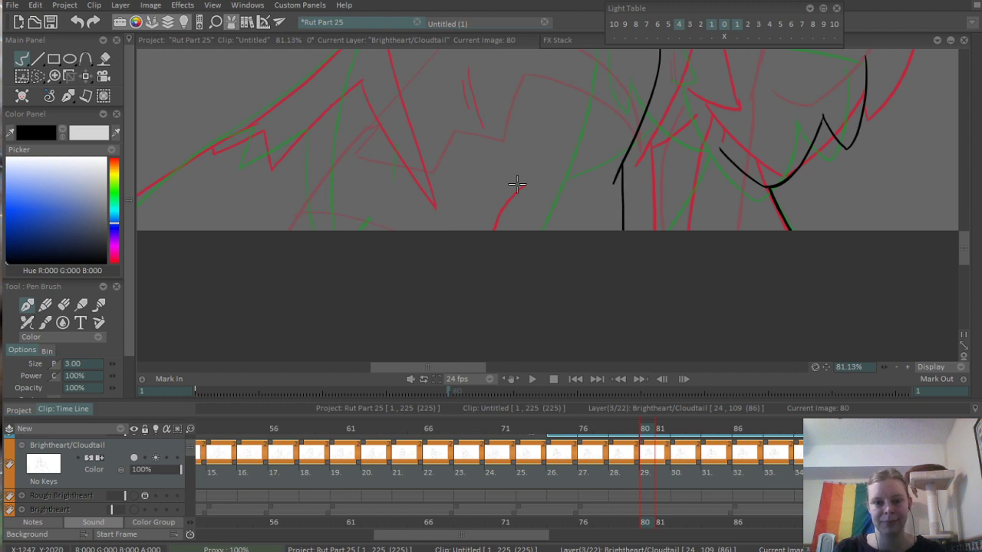
pyautogui.moveTo(518, 195)
pyautogui.mouseDown()
pyautogui.moveTo(500, 253)
pyautogui.moveTo(441, 290)
pyautogui.mouseUp()
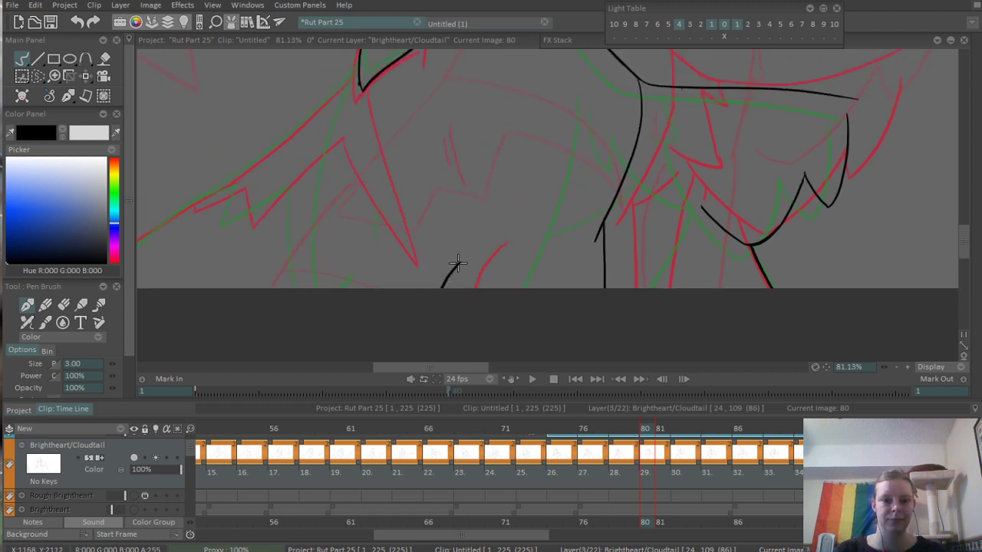
pyautogui.scroll(-4, 469, 241)
pyautogui.moveTo(468, 241); pyautogui.dragTo(483, 308)
pyautogui.scroll(3, 529, 291)
pyautogui.hotkey('ctrl', 'z')
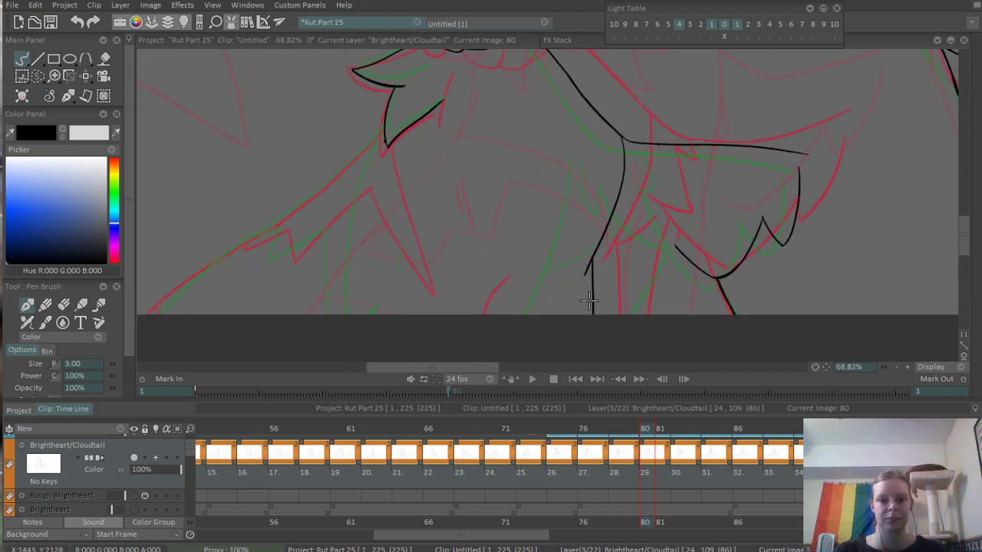
pyautogui.hotkey('ctrl', 'z')
# - Ink the short line from the end of the body curve to the canvas's lower edge, plus the small curved stroke left of it
pyautogui.moveTo(587, 272); pyautogui.dragTo(573, 326)
pyautogui.hotkey('ctrl', 'z')
pyautogui.moveTo(585, 273); pyautogui.dragTo(581, 316)
pyautogui.hotkey('ctrl', 'z')
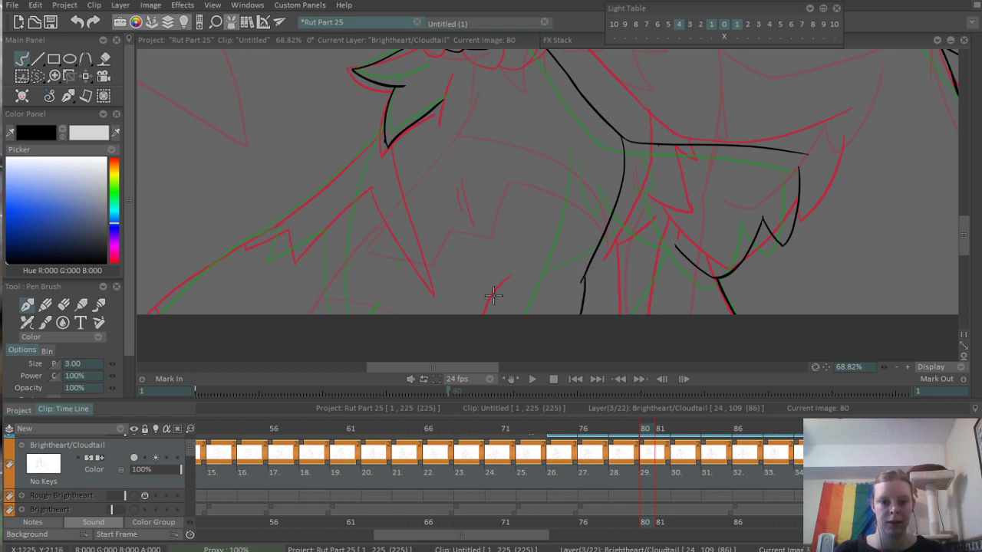
pyautogui.moveTo(472, 291); pyautogui.dragTo(458, 315)
# - Erase the stray tick on the underside line of the hugging arm
pyautogui.moveTo(672, 214); pyautogui.dragTo(589, 252)
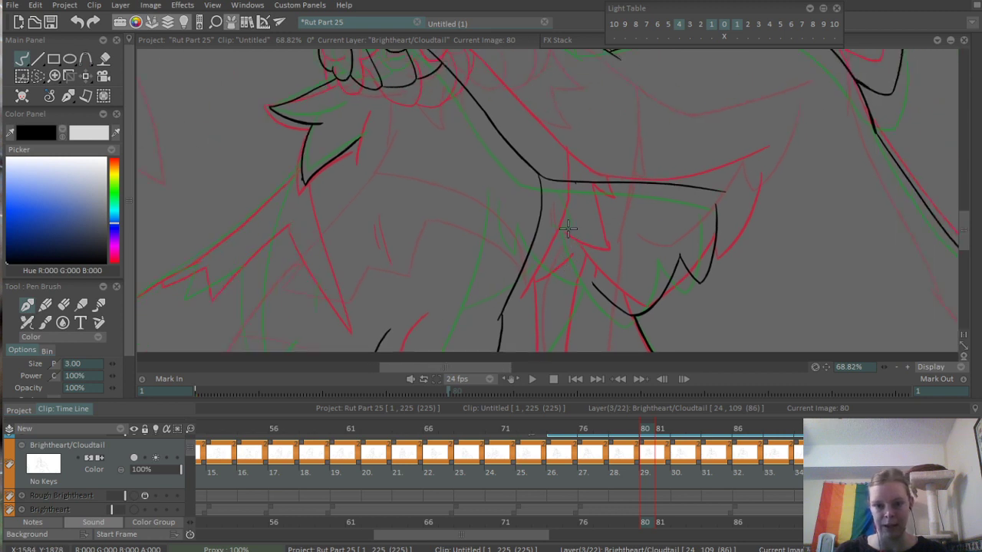
pyautogui.scroll(2, 568, 229)
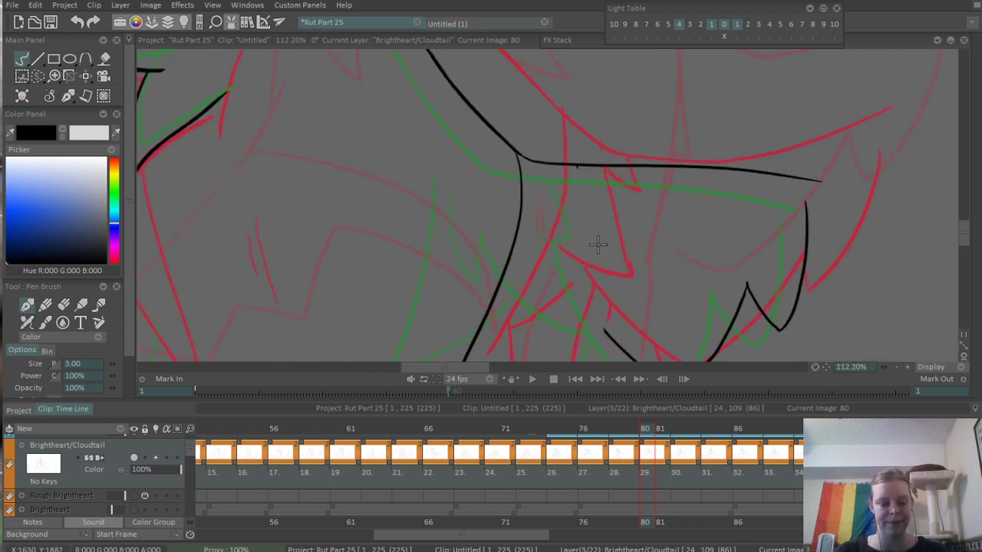
pyautogui.press('e')
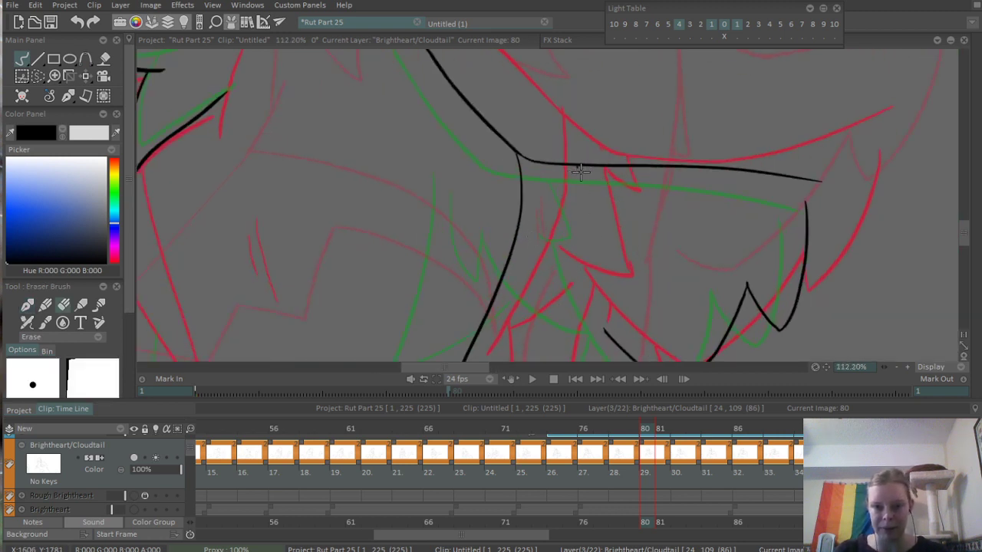
pyautogui.press('b')
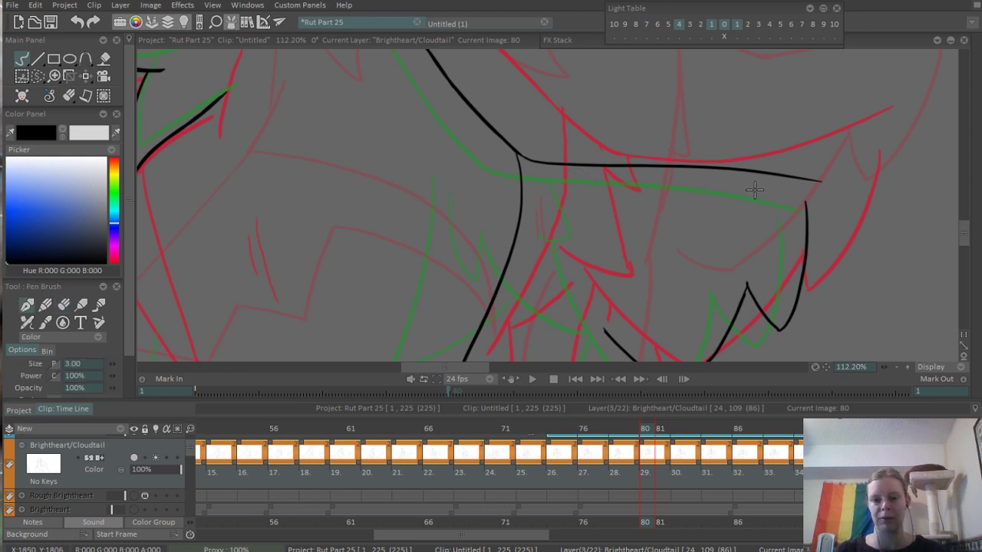
# - Ink the jagged fur line descending from the underside of the arm, between the body curve and the elbow tuft
pyautogui.scroll(-3, 608, 230)
pyautogui.scroll(3, 608, 230)
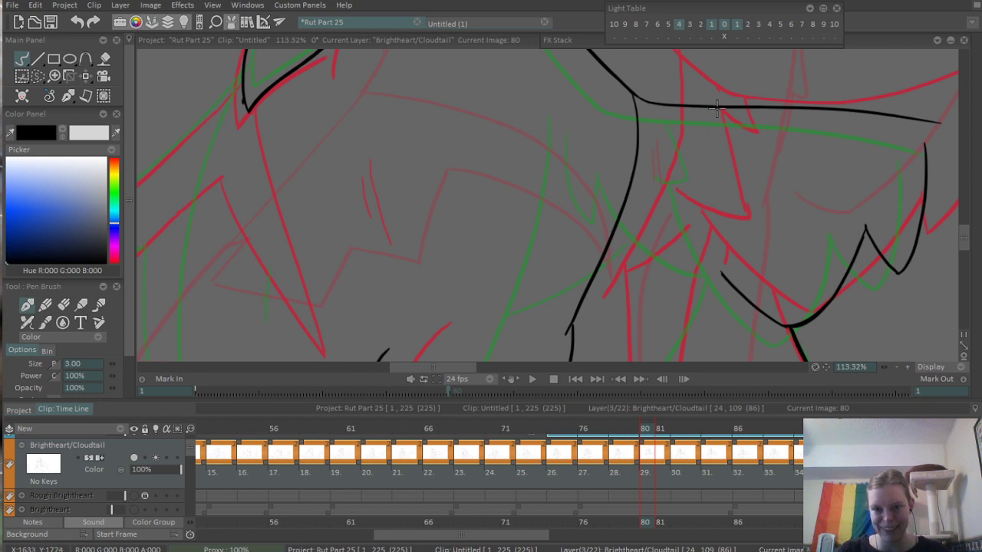
pyautogui.moveTo(715, 106)
pyautogui.mouseDown()
pyautogui.moveTo(726, 136)
pyautogui.moveTo(721, 239)
pyautogui.mouseUp()
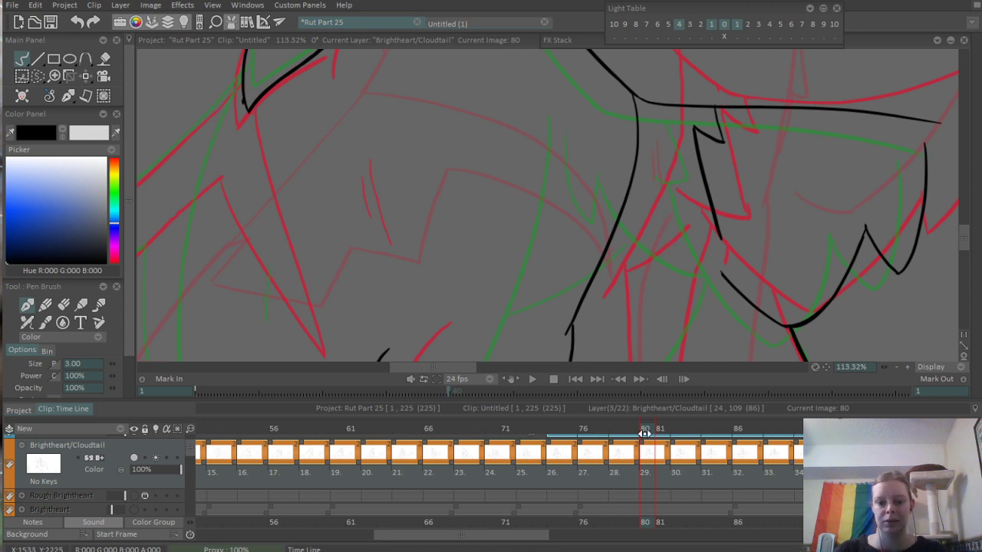
# - Add a short parallel fur stroke beside the chest tuft below the arm on frame 78
pyautogui.click(615, 428)
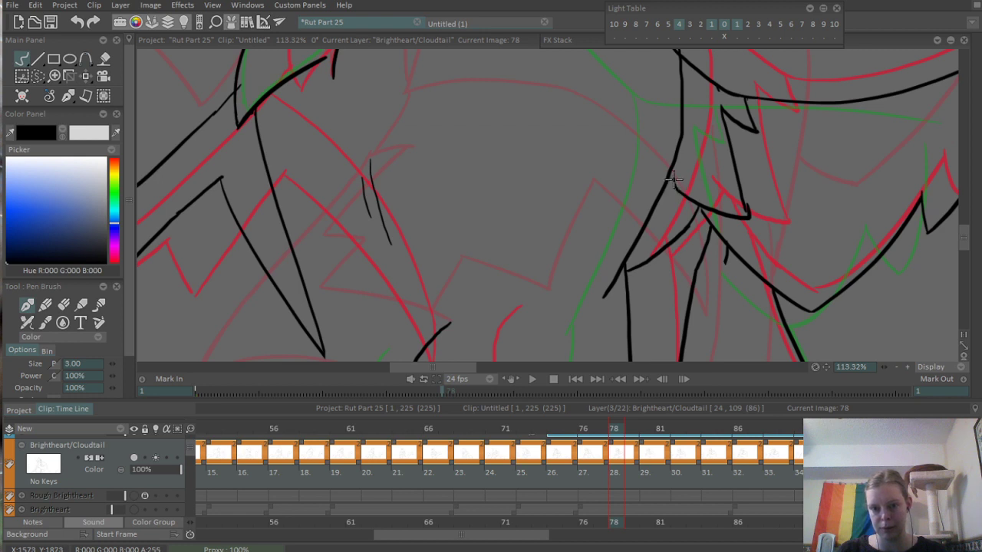
pyautogui.moveTo(673, 178)
pyautogui.mouseDown()
pyautogui.moveTo(682, 207)
pyautogui.moveTo(746, 207)
pyautogui.mouseUp()
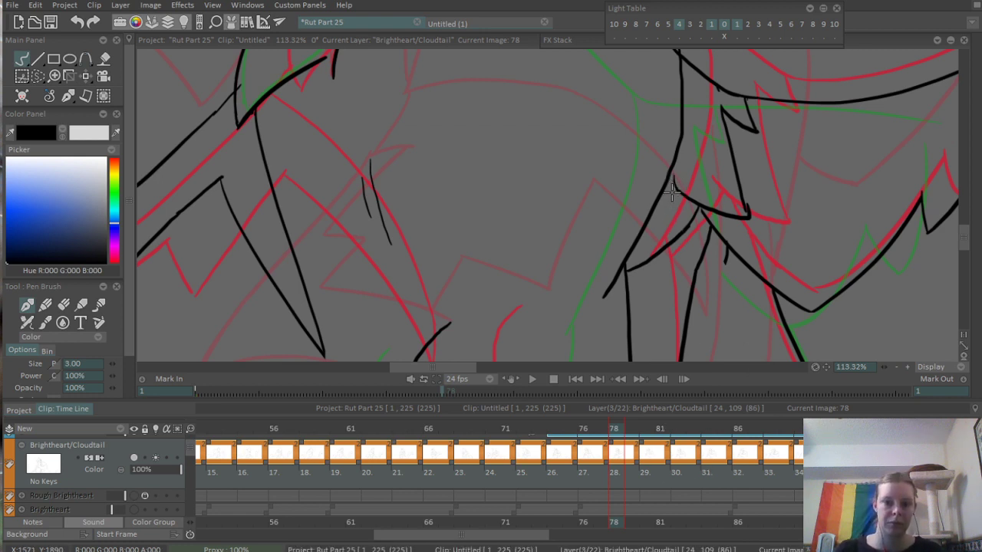
pyautogui.moveTo(673, 177); pyautogui.dragTo(687, 208)
pyautogui.hotkey('ctrl', 'z')
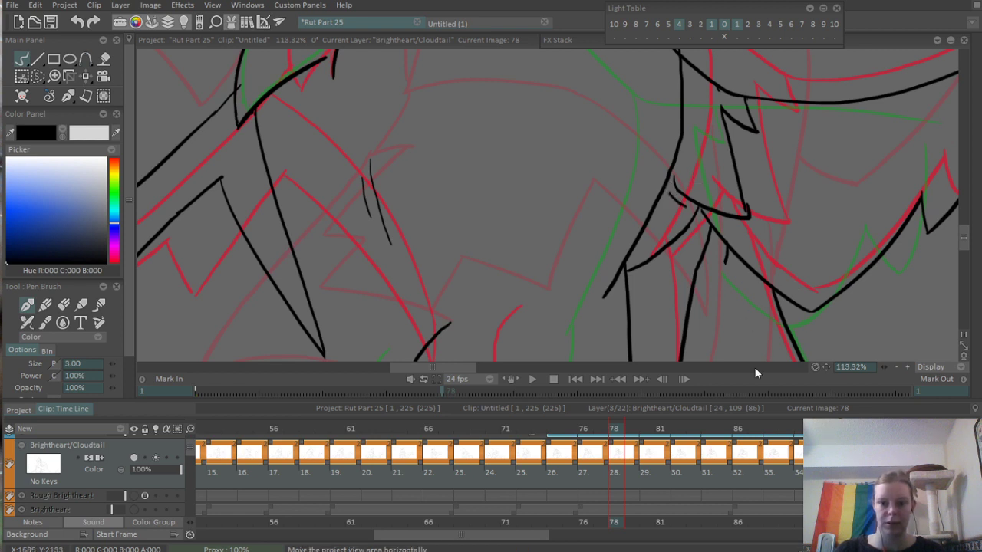
# - Back on frame 80, ink the matching short fur stroke and the tuft's lower edge up to the tip of the jagged fur line
pyautogui.click(644, 428)
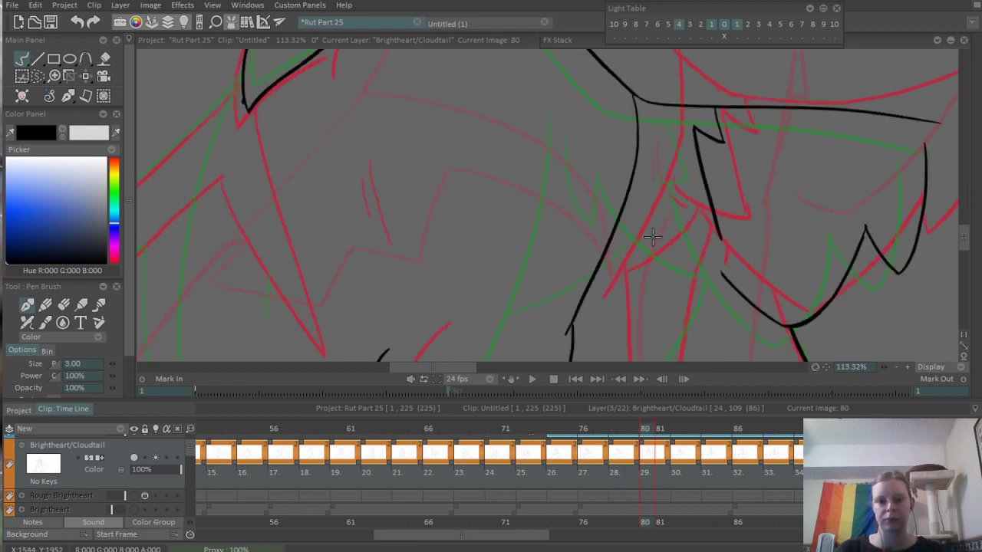
pyautogui.moveTo(641, 207)
pyautogui.mouseDown()
pyautogui.moveTo(671, 237)
pyautogui.moveTo(717, 234)
pyautogui.mouseUp()
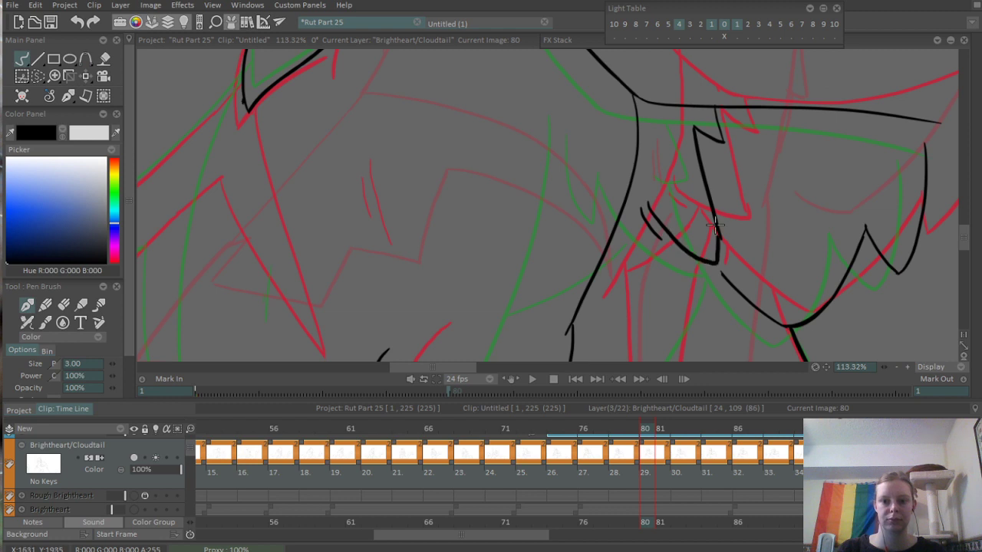
pyautogui.hotkey('ctrl', 'z')
pyautogui.moveTo(641, 208); pyautogui.dragTo(721, 230)
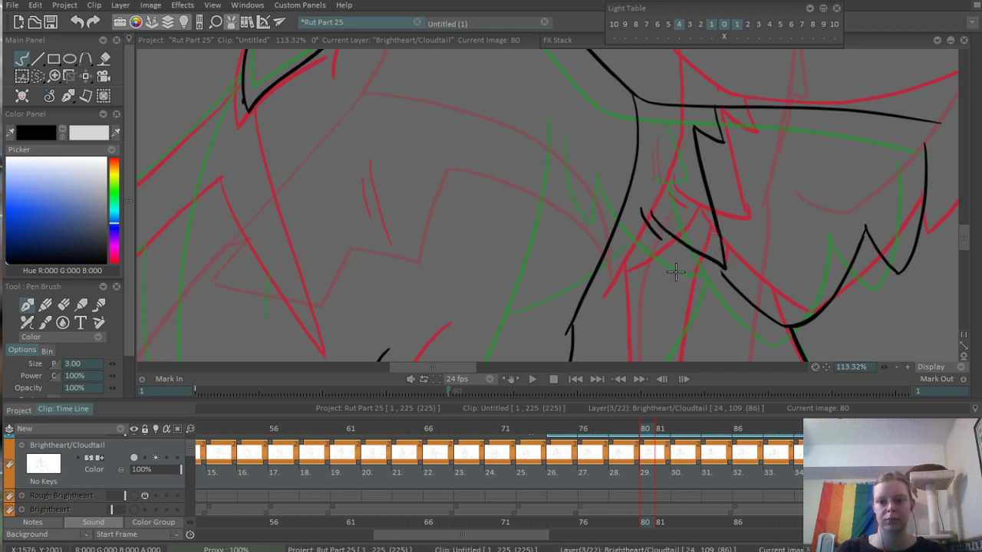
# - Ink a diagonal line below the fur tuft and the leg line from the tuft down to the canvas's lower edge
pyautogui.moveTo(607, 295)
pyautogui.mouseDown()
pyautogui.moveTo(682, 241)
pyautogui.moveTo(651, 312)
pyautogui.mouseUp()
pyautogui.scroll(-3, 653, 252)
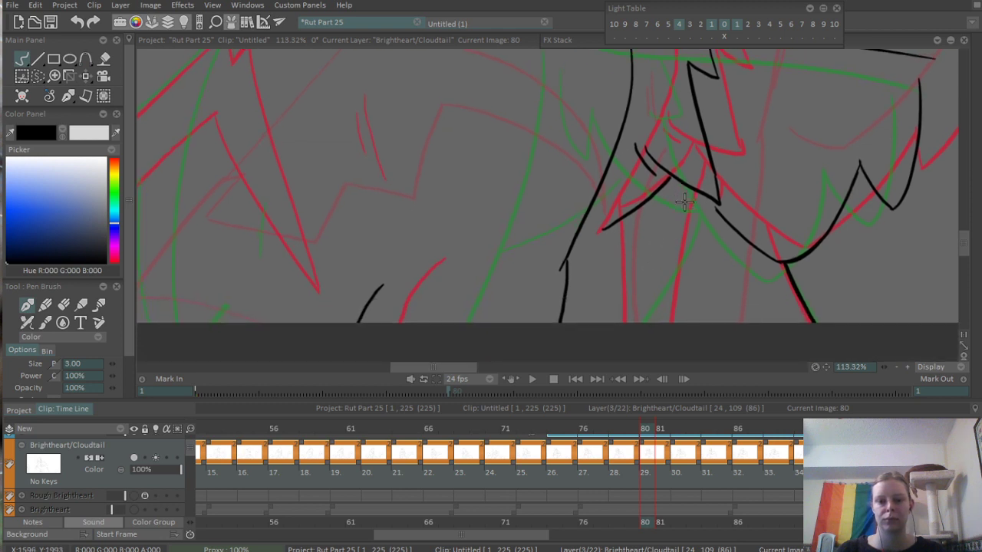
pyautogui.hotkey('ctrl', 'z')
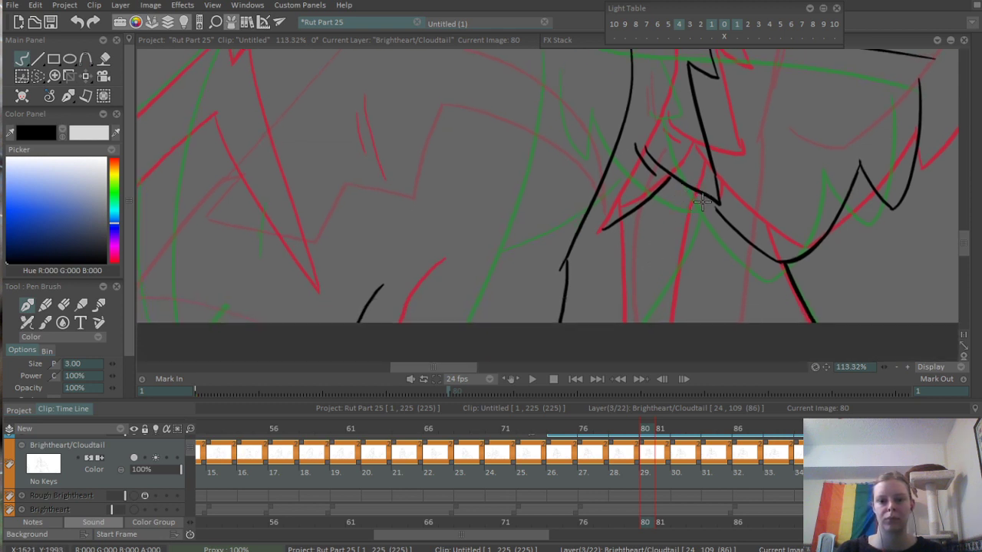
pyautogui.moveTo(704, 190); pyautogui.dragTo(654, 322)
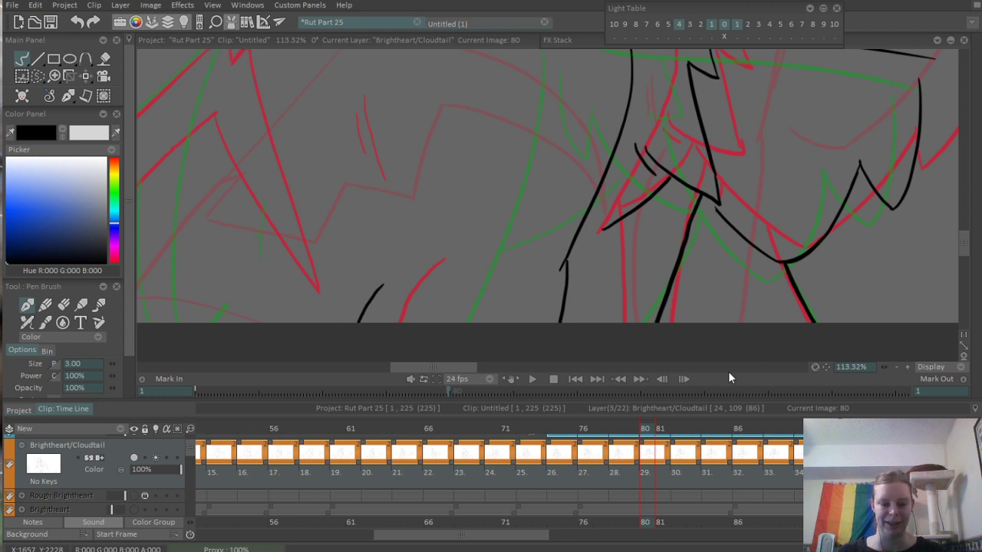
# - Erase the diagonal line below the fur tuft and redraw it so it runs from the body curve to the tuft
pyautogui.press('e')
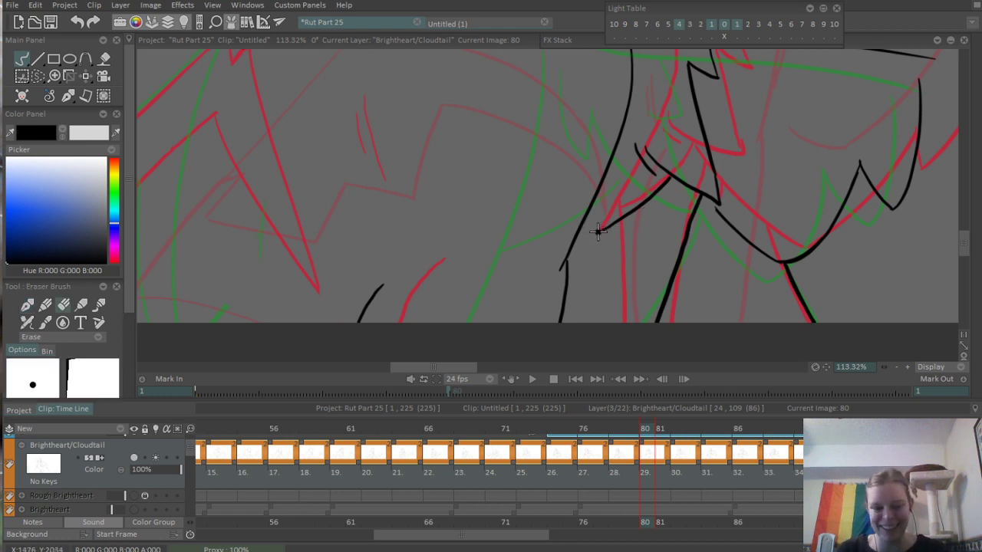
pyautogui.moveTo(598, 231); pyautogui.dragTo(664, 179)
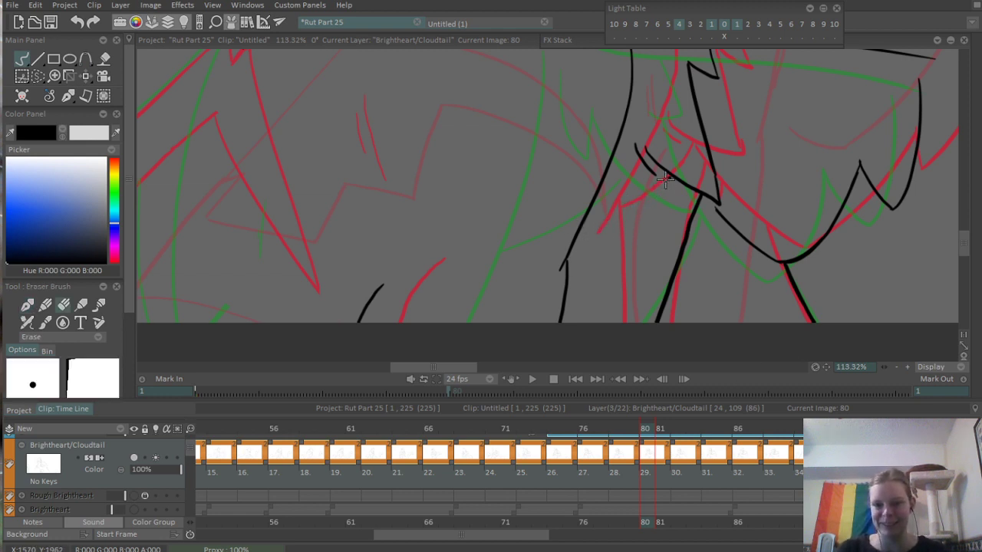
pyautogui.press('b')
pyautogui.moveTo(585, 219); pyautogui.dragTo(658, 170)
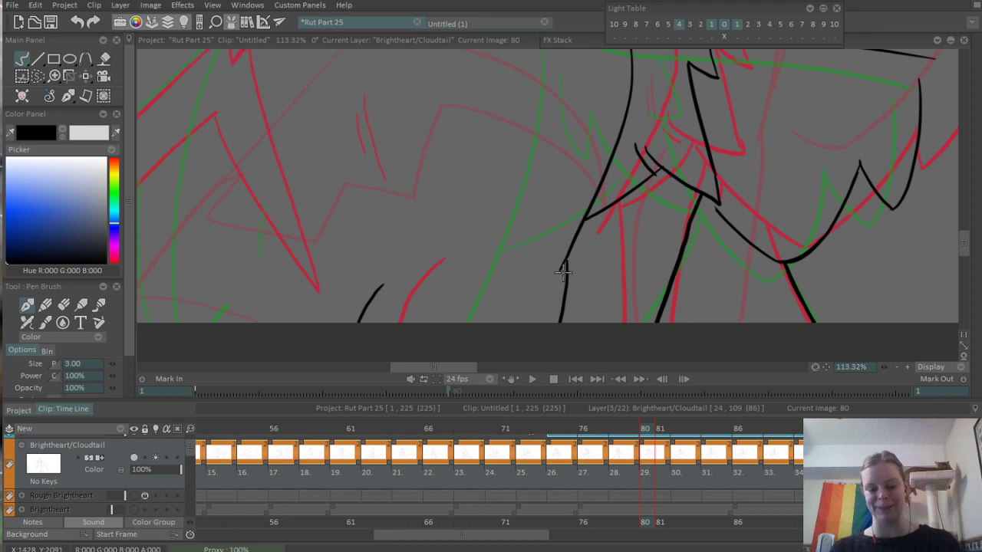
# - Ink the body's lower outline on frame 80, curving from the canvas's lower edge up to the small fur spike
pyautogui.scroll(-5, 510, 179)
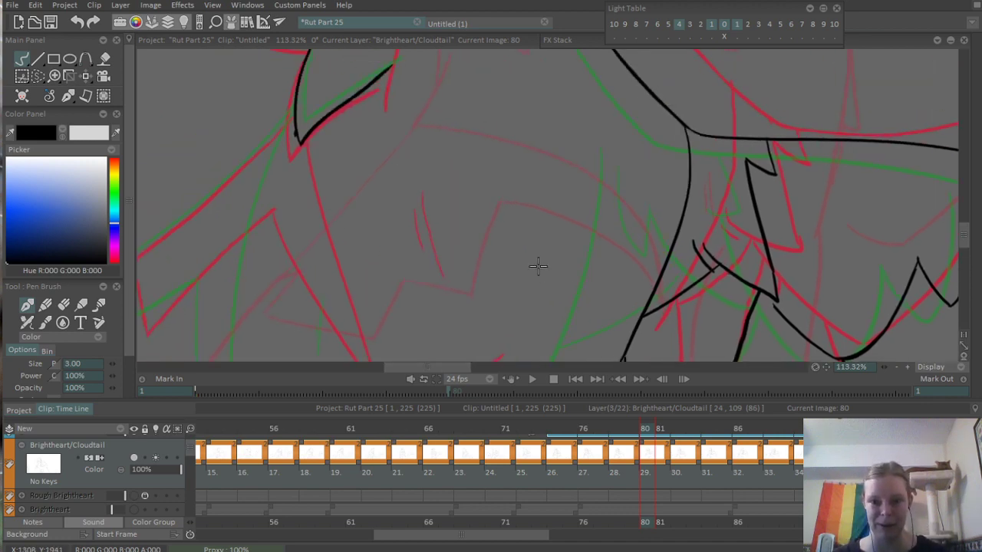
pyautogui.scroll(5, 543, 201)
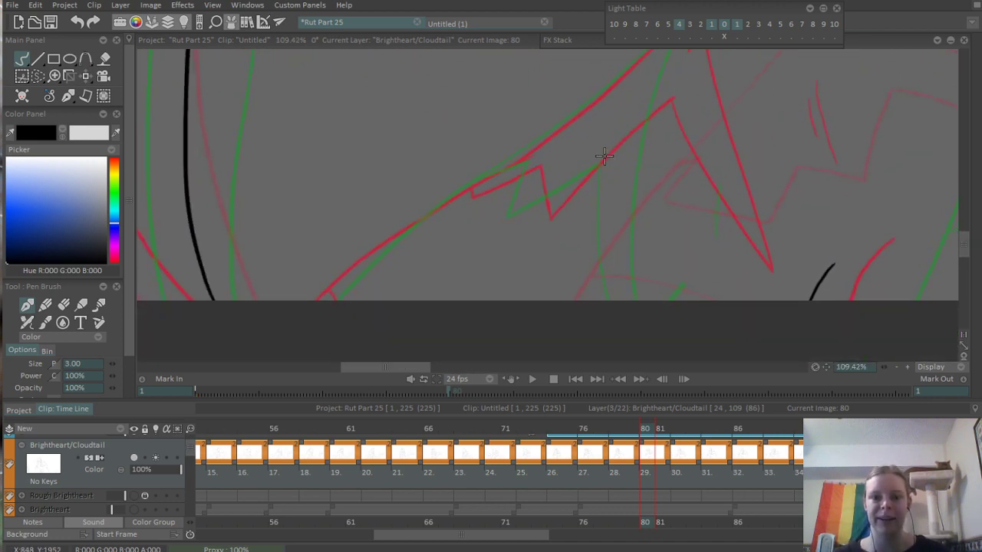
pyautogui.scroll(-2, 482, 166)
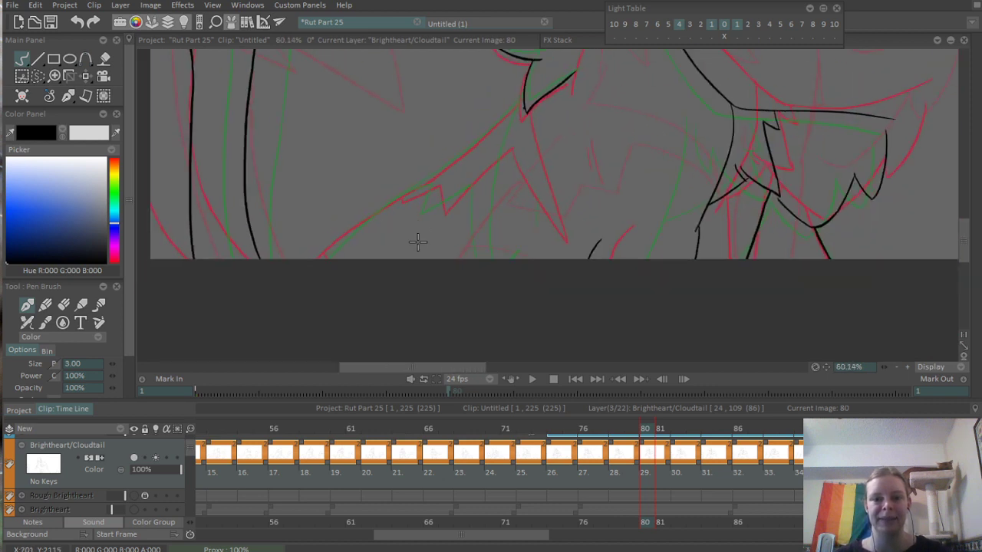
pyautogui.scroll(2, 401, 230)
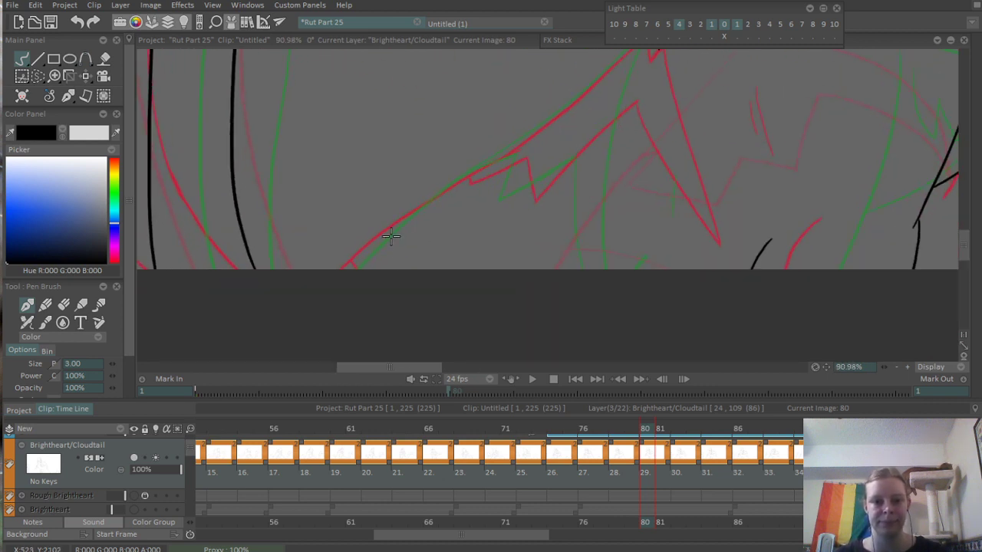
pyautogui.moveTo(342, 269); pyautogui.dragTo(464, 175)
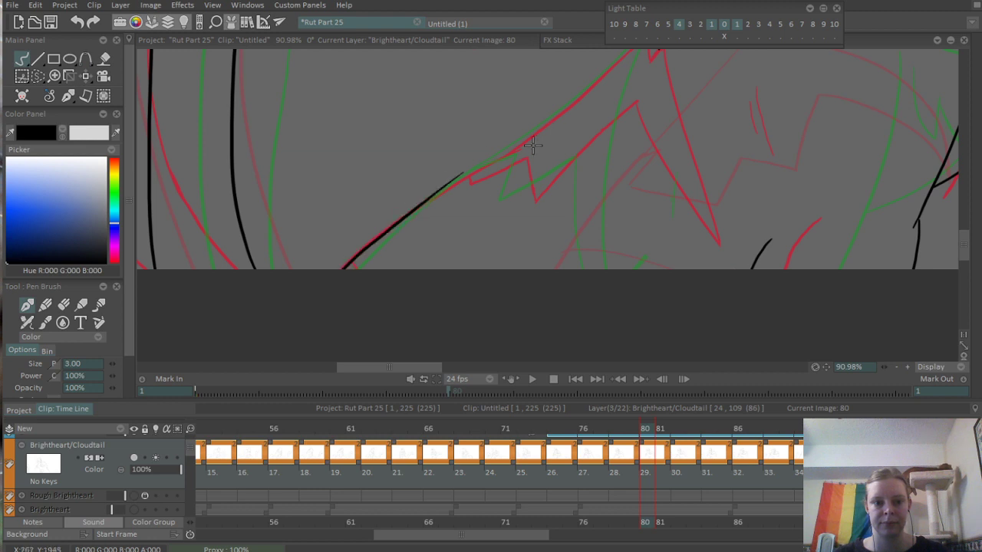
pyautogui.hotkey('ctrl', 'z')
pyautogui.moveTo(337, 273); pyautogui.dragTo(464, 176)
pyautogui.hotkey('ctrl', 'z')
pyautogui.moveTo(334, 272)
pyautogui.mouseDown()
pyautogui.moveTo(465, 169)
pyautogui.moveTo(518, 154)
pyautogui.moveTo(507, 199)
pyautogui.mouseUp()
pyautogui.hotkey('ctrl', 'z')
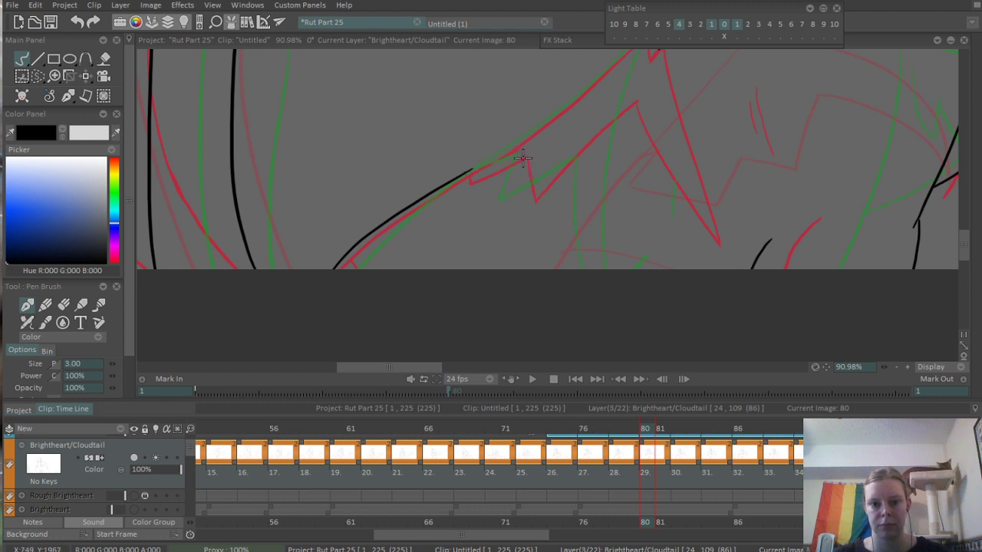
# - Ink the small fur spike's upper edge and short downstroke, then erase the line that overshoots their corner
pyautogui.moveTo(466, 172); pyautogui.dragTo(520, 154)
pyautogui.hotkey('ctrl', 'z')
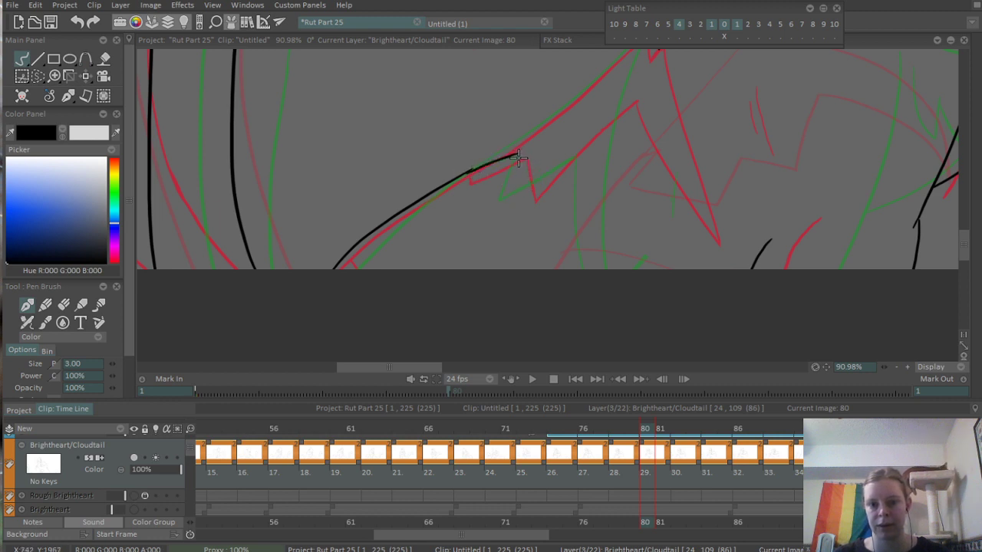
pyautogui.hotkey('ctrl', 'z')
pyautogui.moveTo(457, 177)
pyautogui.mouseDown()
pyautogui.moveTo(530, 148)
pyautogui.moveTo(517, 202)
pyautogui.mouseUp()
pyautogui.hotkey('ctrl', 'z')
pyautogui.moveTo(520, 154)
pyautogui.mouseDown()
pyautogui.moveTo(513, 201)
pyautogui.moveTo(483, 231)
pyautogui.mouseUp()
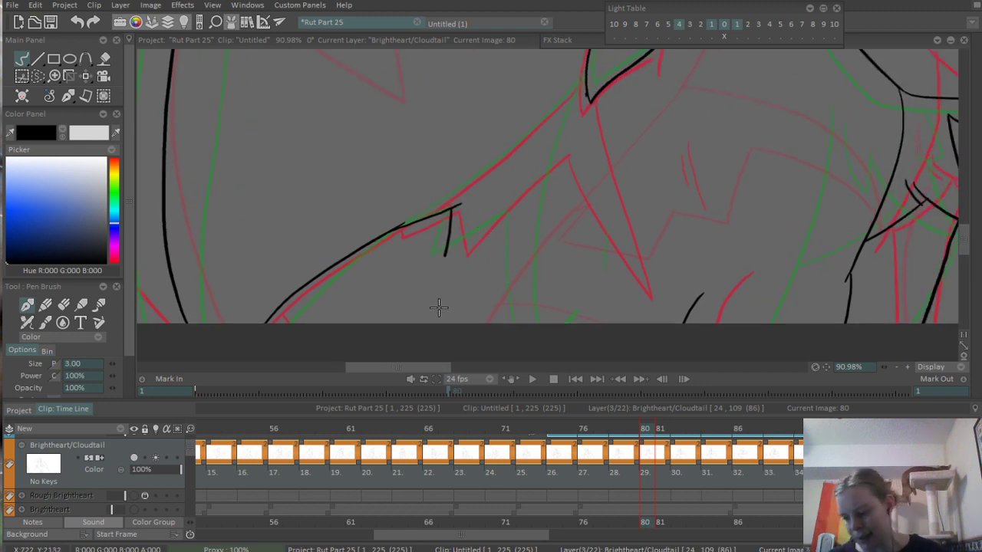
pyautogui.press('e')
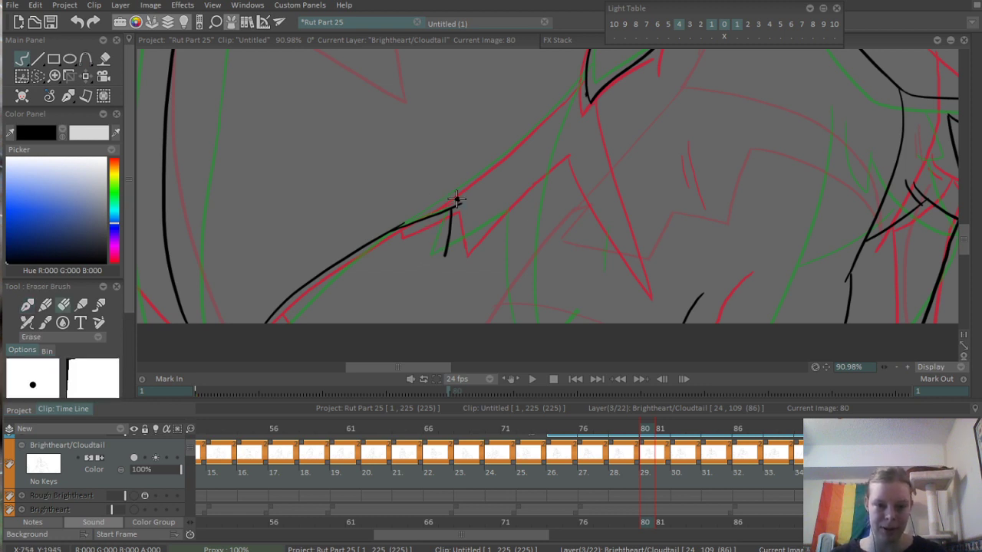
pyautogui.press('e')
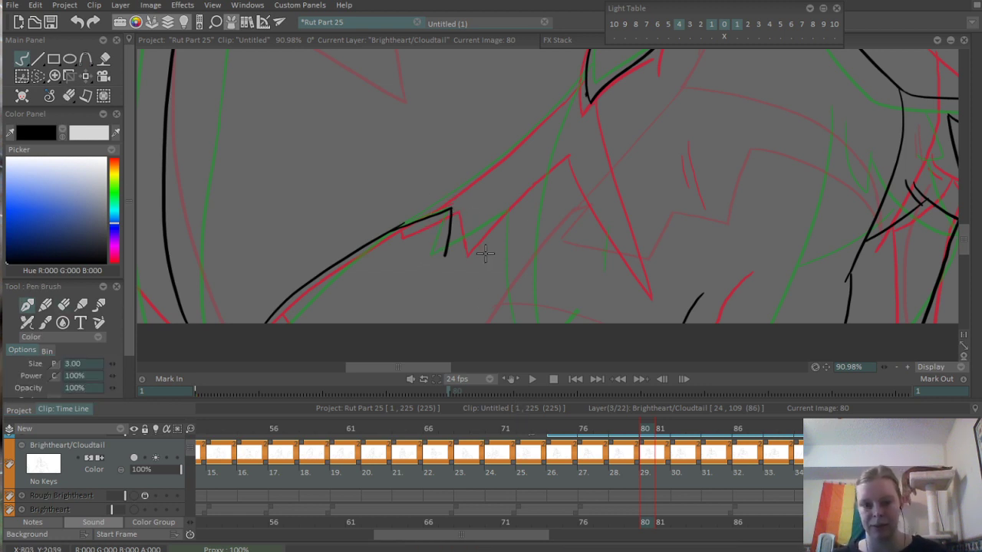
# - Ink the diagonal fur edge rising from the small spike's tip to the next peak, and trim its overshooting end with the eraser
pyautogui.moveTo(445, 259); pyautogui.dragTo(527, 179)
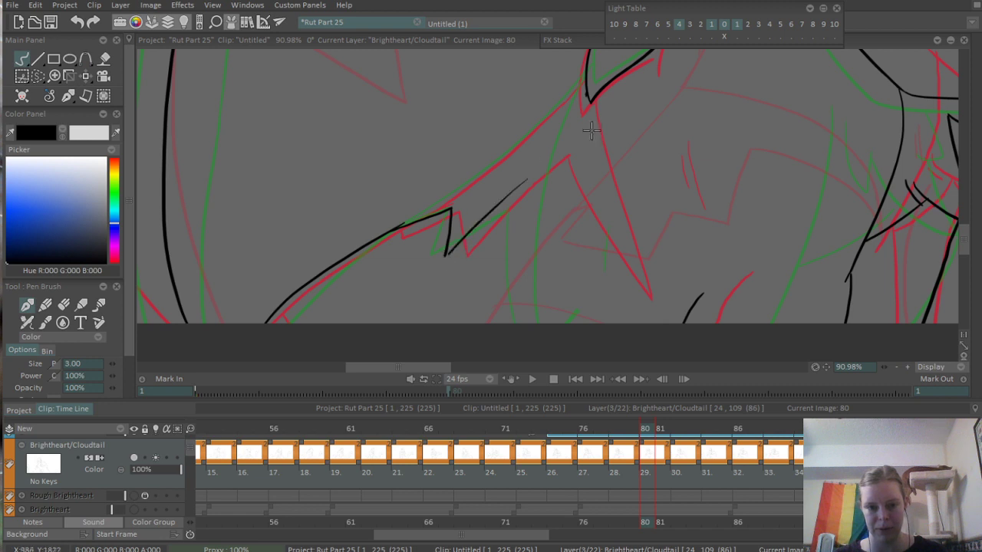
pyautogui.hotkey('ctrl', 'z')
pyautogui.moveTo(445, 260)
pyautogui.mouseDown()
pyautogui.moveTo(548, 174)
pyautogui.moveTo(602, 322)
pyautogui.mouseUp()
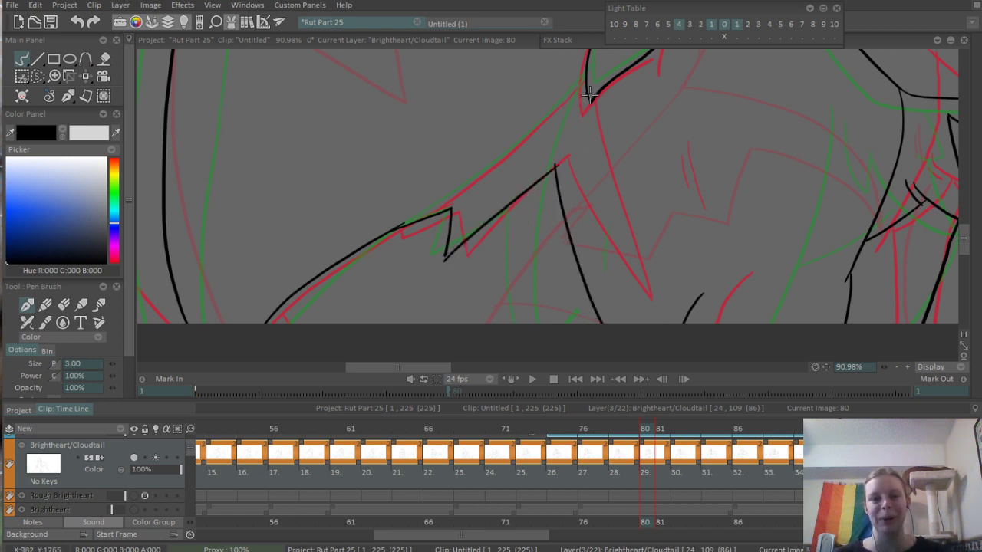
pyautogui.moveTo(586, 94); pyautogui.dragTo(603, 290)
pyautogui.hotkey('ctrl', 'z')
pyautogui.hotkey('ctrl', 'z')
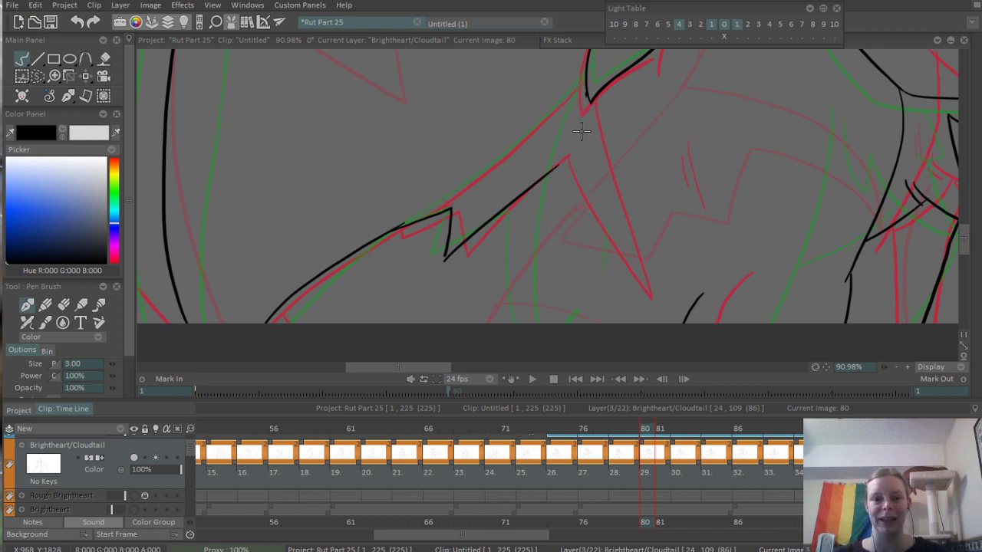
pyautogui.moveTo(553, 165); pyautogui.dragTo(575, 308)
pyautogui.hotkey('ctrl', 'z')
pyautogui.press('e')
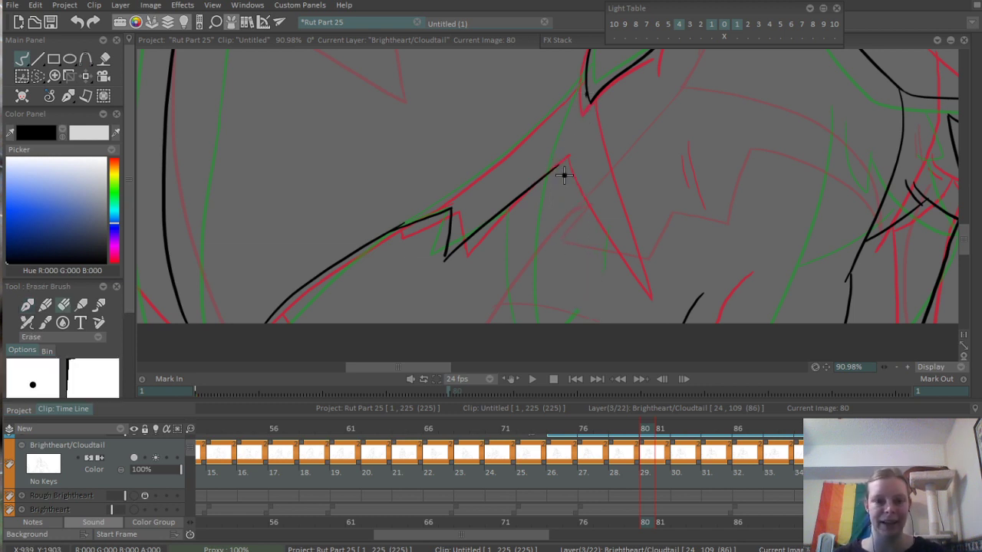
pyautogui.moveTo(564, 158); pyautogui.dragTo(548, 175)
pyautogui.press('b')
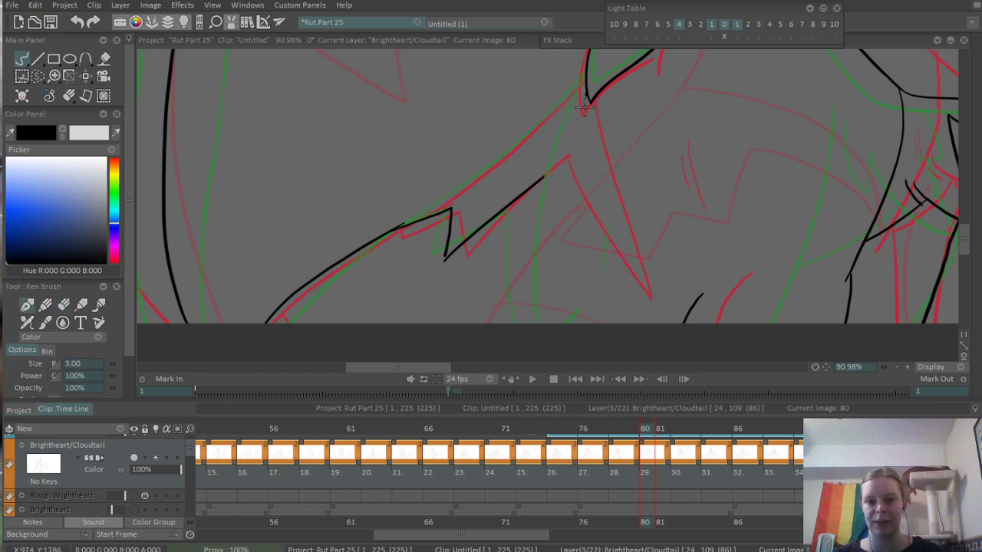
# - Ink two curved lines toward the canvas's lower edge, one from the upper fur tuft and one from the trimmed peak
pyautogui.moveTo(588, 80); pyautogui.dragTo(577, 270)
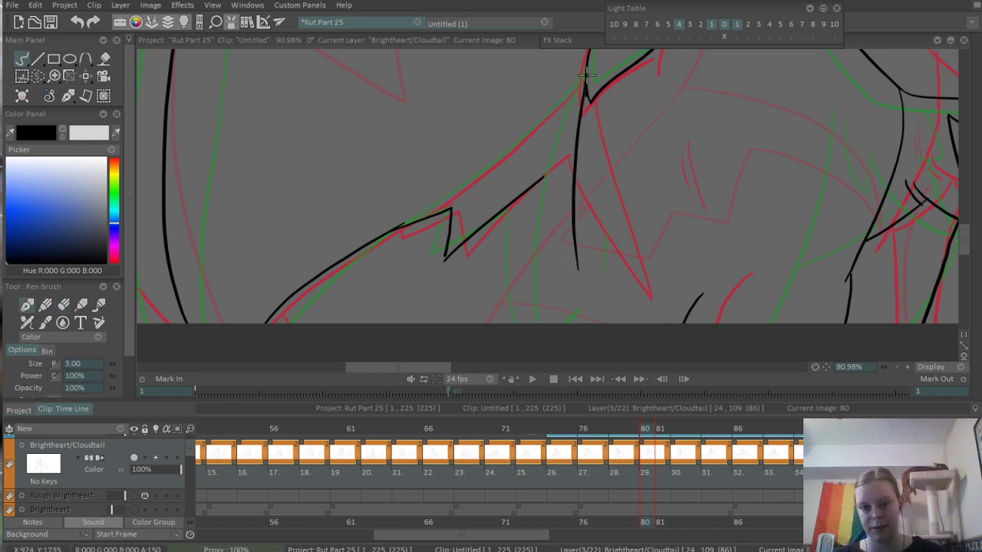
pyautogui.hotkey('ctrl', 'z')
pyautogui.moveTo(584, 86); pyautogui.dragTo(584, 300)
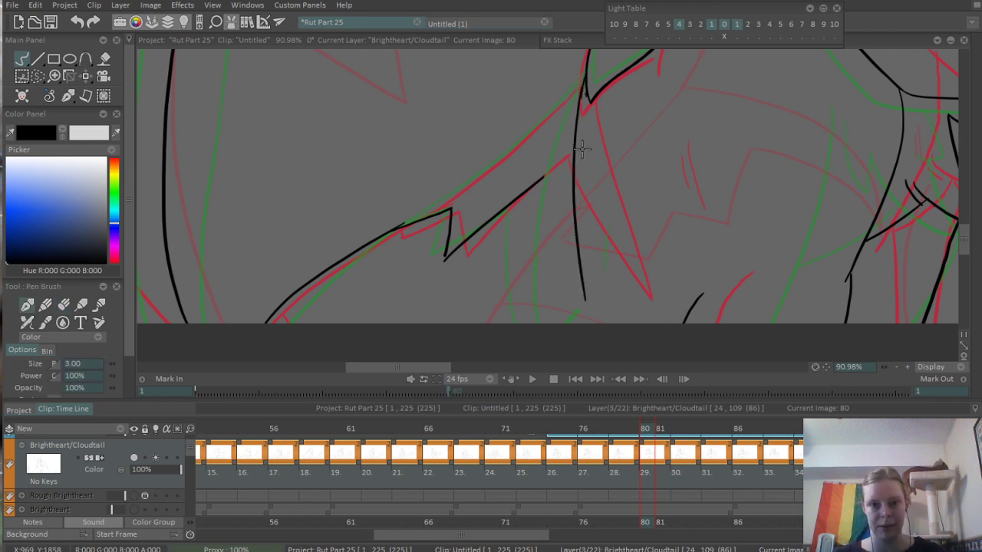
pyautogui.moveTo(543, 178)
pyautogui.mouseDown()
pyautogui.moveTo(548, 253)
pyautogui.moveTo(580, 291)
pyautogui.moveTo(591, 334)
pyautogui.mouseUp()
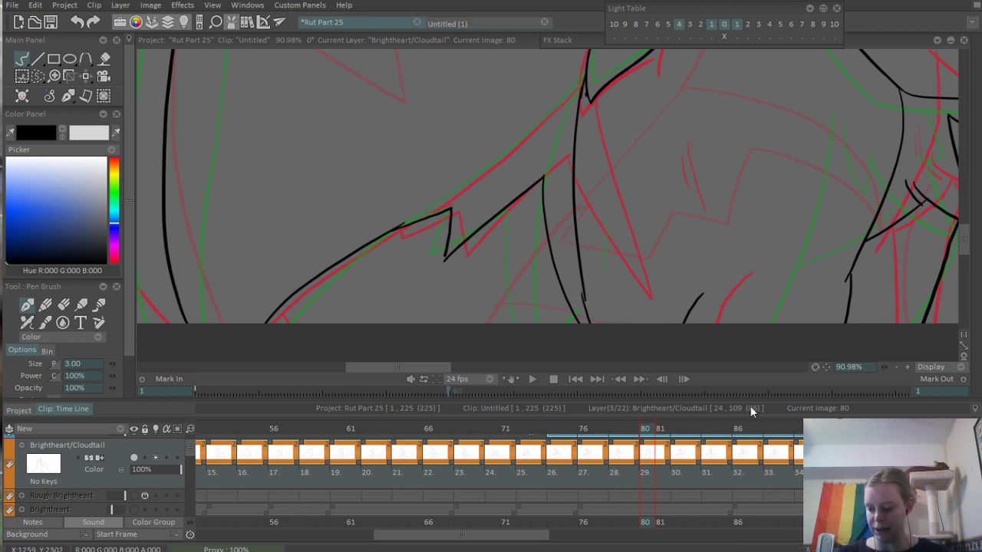
# - Redraw the lower end of the curved line from the upper tuft down to the canvas edge and erase the doubled ink beside it
pyautogui.scroll(5, 499, 183)
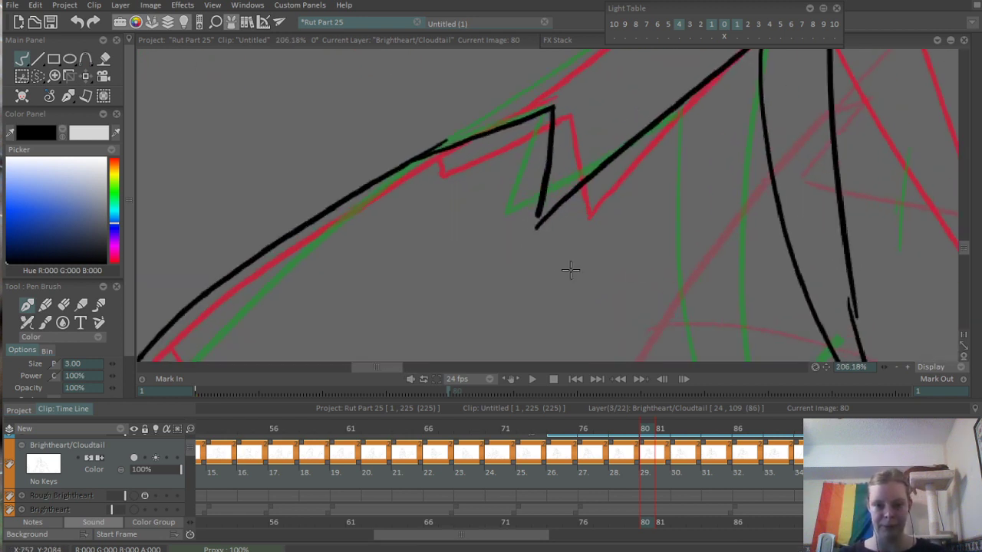
pyautogui.moveTo(556, 175)
pyautogui.mouseDown()
pyautogui.moveTo(584, 338)
pyautogui.moveTo(557, 244)
pyautogui.moveTo(581, 316)
pyautogui.mouseUp()
pyautogui.hotkey('ctrl', 'z')
pyautogui.hotkey('ctrl', 'z')
pyautogui.moveTo(556, 183); pyautogui.dragTo(578, 315)
pyautogui.hotkey('ctrl', 'z')
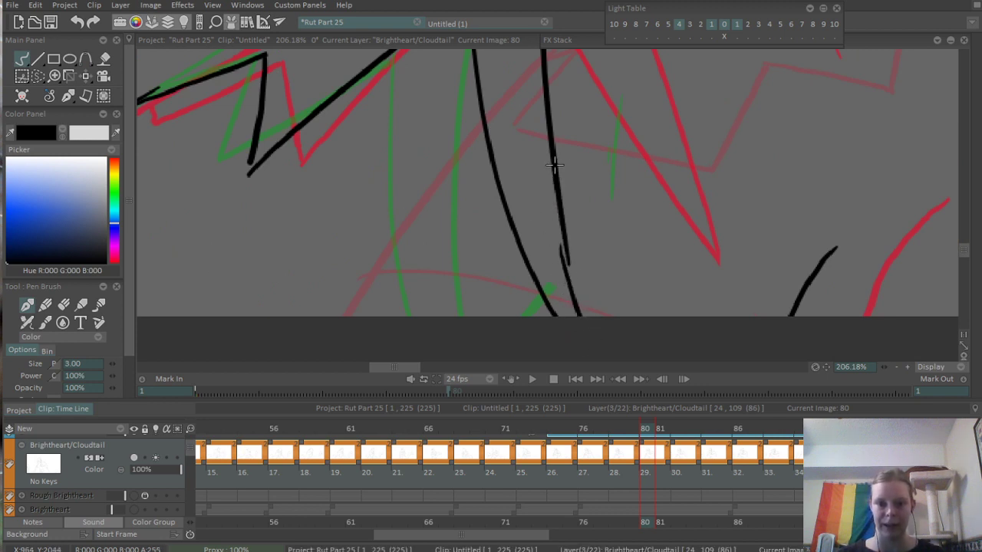
pyautogui.moveTo(557, 165); pyautogui.dragTo(579, 315)
pyautogui.hotkey('ctrl', 'z')
pyautogui.moveTo(563, 255); pyautogui.dragTo(589, 340)
pyautogui.press('e')
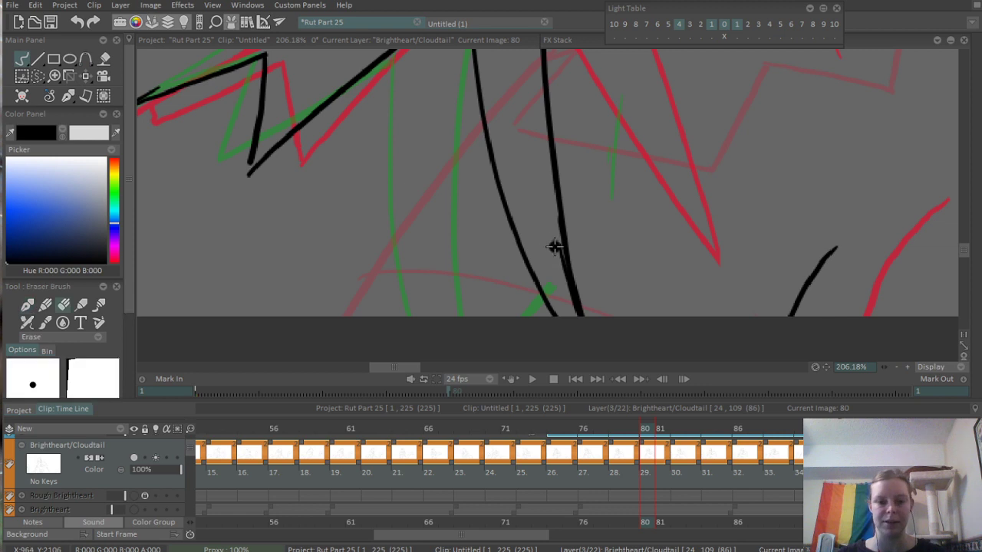
pyautogui.moveTo(554, 223); pyautogui.dragTo(583, 340)
pyautogui.hotkey('ctrl', 'z')
pyautogui.moveTo(552, 221); pyautogui.dragTo(571, 320)
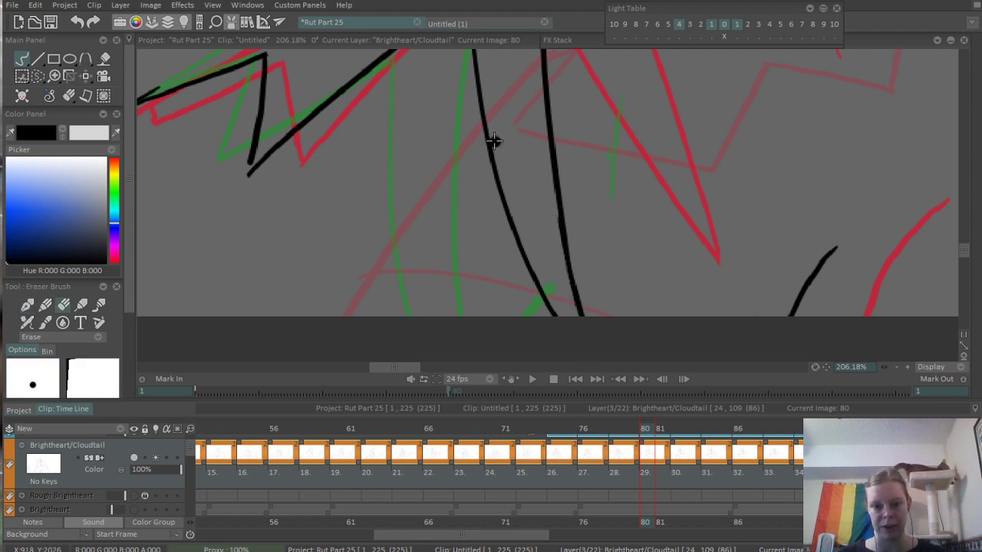
pyautogui.moveTo(494, 141); pyautogui.dragTo(572, 332)
# - Close the small fur spike's lower tip with a short pen stroke
pyautogui.moveTo(418, 295); pyautogui.dragTo(533, 250)
pyautogui.press('b')
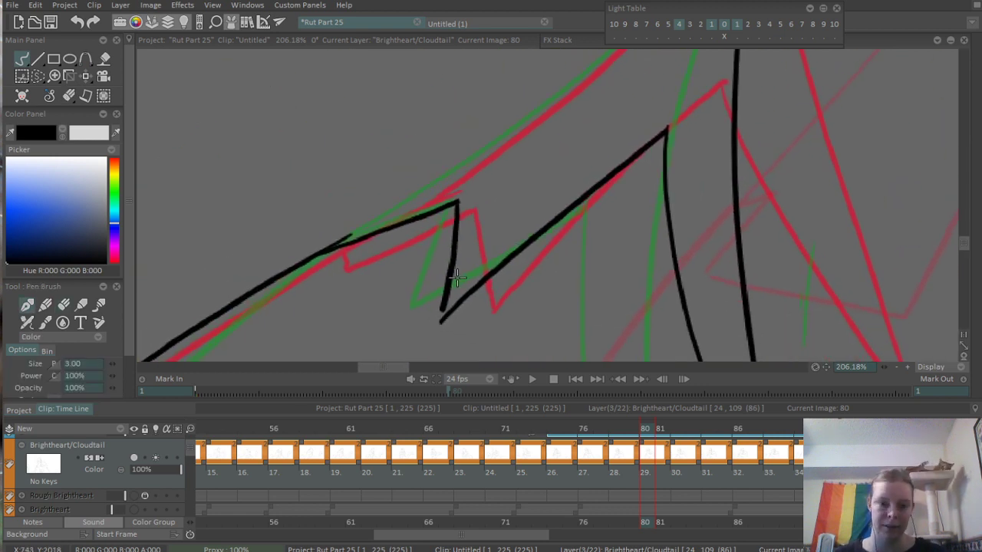
pyautogui.moveTo(446, 300); pyautogui.dragTo(439, 321)
pyautogui.moveTo(436, 158); pyautogui.dragTo(428, 213)
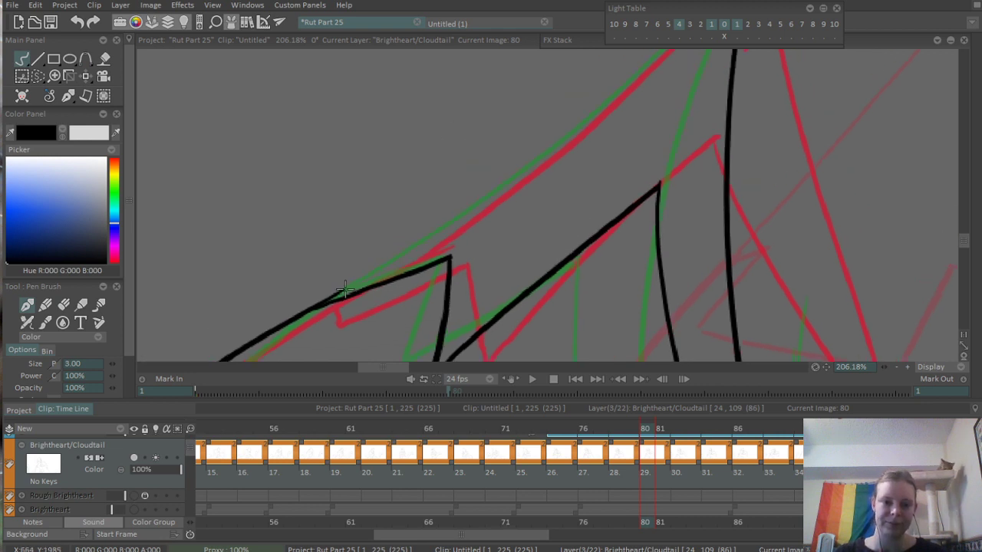
pyautogui.moveTo(333, 294); pyautogui.dragTo(677, 66)
pyautogui.hotkey('ctrl', 'z')
pyautogui.moveTo(319, 305)
pyautogui.mouseDown()
pyautogui.moveTo(590, 130)
pyautogui.moveTo(554, 201)
pyautogui.mouseUp()
pyautogui.scroll(-3, 543, 207)
pyautogui.moveTo(483, 252); pyautogui.dragTo(472, 291)
pyautogui.hotkey('ctrl', 'z')
pyautogui.moveTo(369, 334)
pyautogui.mouseDown()
pyautogui.moveTo(432, 294)
pyautogui.moveTo(558, 186)
pyautogui.mouseUp()
pyautogui.hotkey('ctrl', 'z')
pyautogui.moveTo(374, 335); pyautogui.dragTo(649, 131)
pyautogui.hotkey('ctrl', 'z')
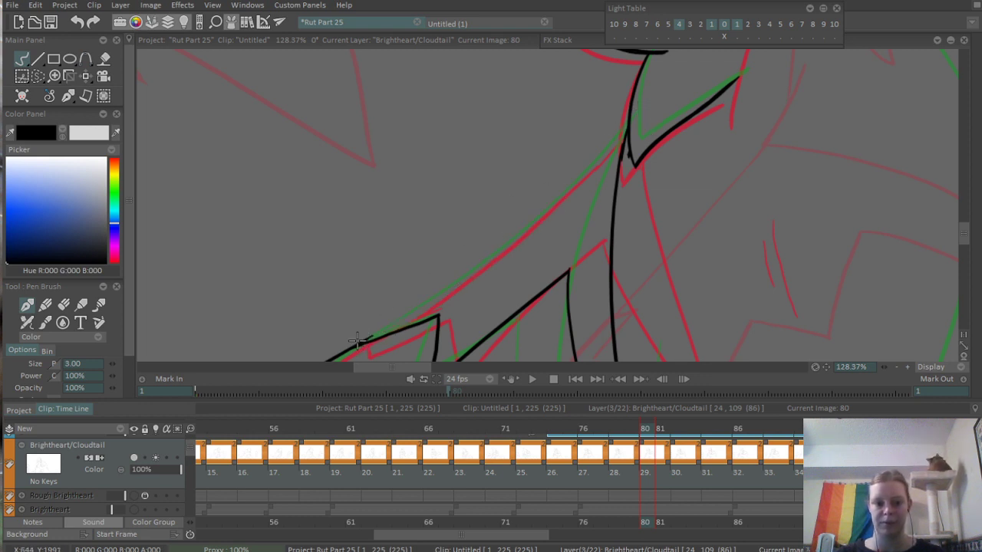
# - Ink the long outline from the base of the small fur spike up to the upper tuft, erasing and redrawing its upper end
pyautogui.moveTo(359, 340); pyautogui.dragTo(642, 113)
pyautogui.press('e')
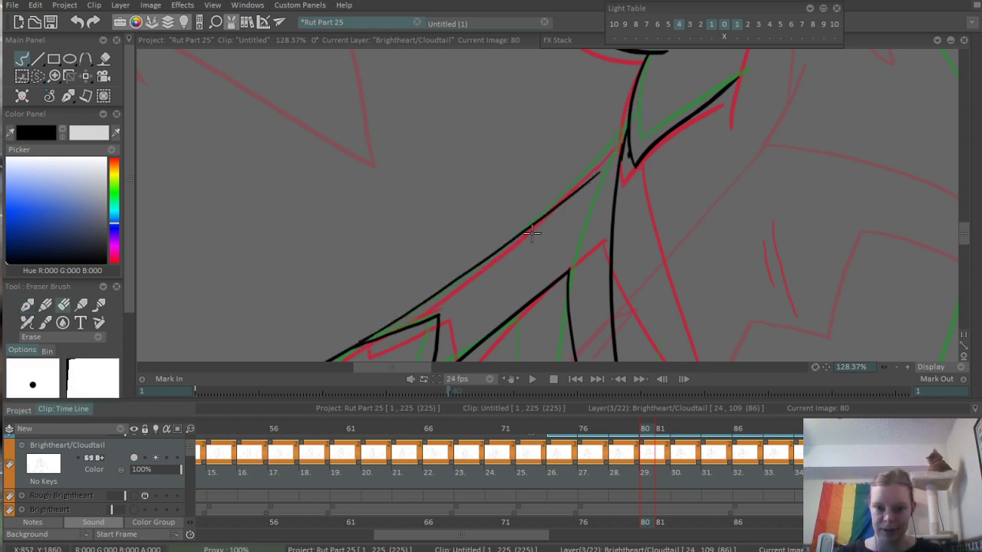
pyautogui.moveTo(554, 217); pyautogui.dragTo(600, 164)
pyautogui.press('b')
pyautogui.moveTo(522, 230); pyautogui.dragTo(619, 142)
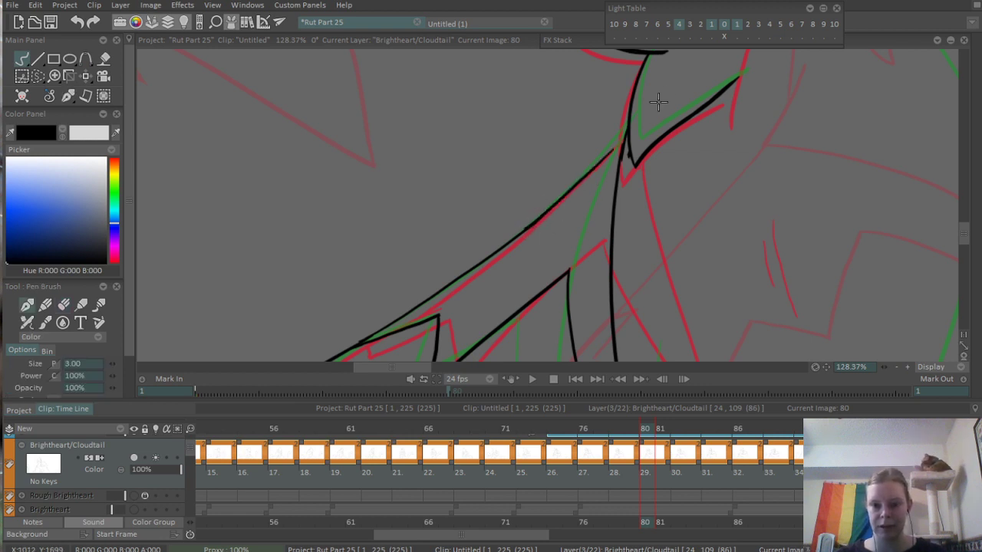
pyautogui.hotkey('ctrl', 'z')
pyautogui.moveTo(516, 234)
pyautogui.mouseDown()
pyautogui.moveTo(622, 116)
pyautogui.moveTo(506, 239)
pyautogui.moveTo(641, 125)
pyautogui.moveTo(522, 232)
pyautogui.moveTo(625, 131)
pyautogui.mouseUp()
pyautogui.hotkey('ctrl', 'z')
pyautogui.hotkey('ctrl', 'z')
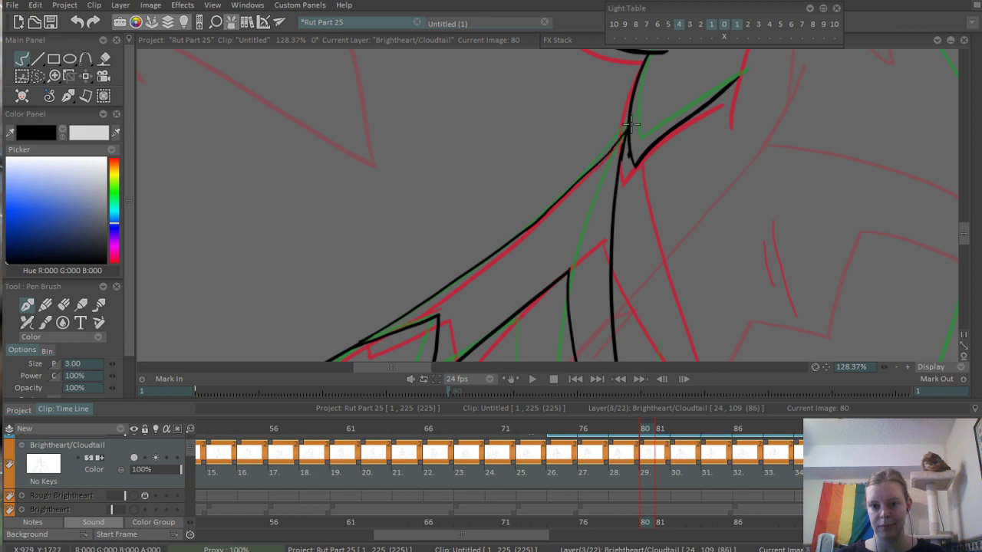
# - Play the animation from around frame 67 to check the inked motion with both cats in view
pyautogui.scroll(-5, 664, 114)
pyautogui.scroll(4, 455, 261)
pyautogui.scroll(-3, 562, 216)
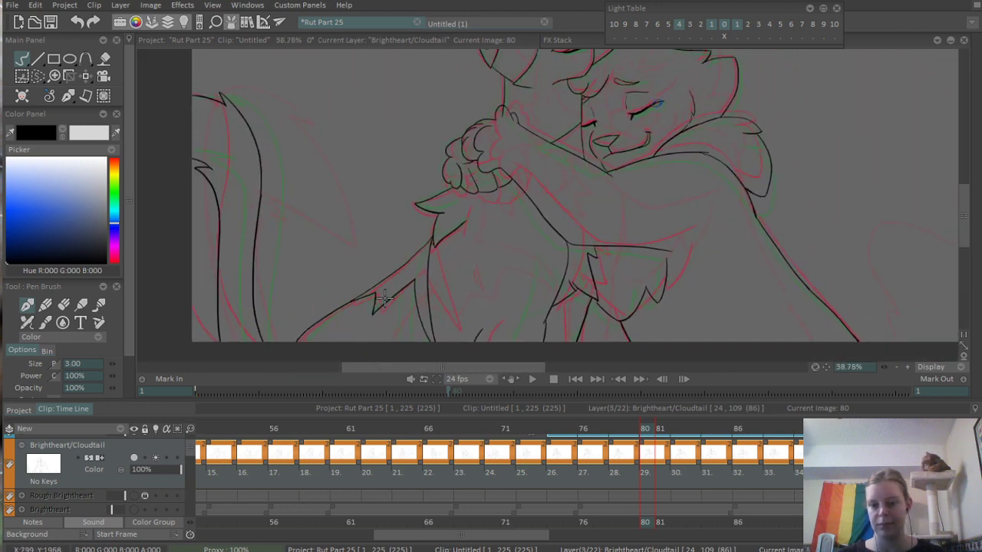
pyautogui.scroll(-5, 523, 290)
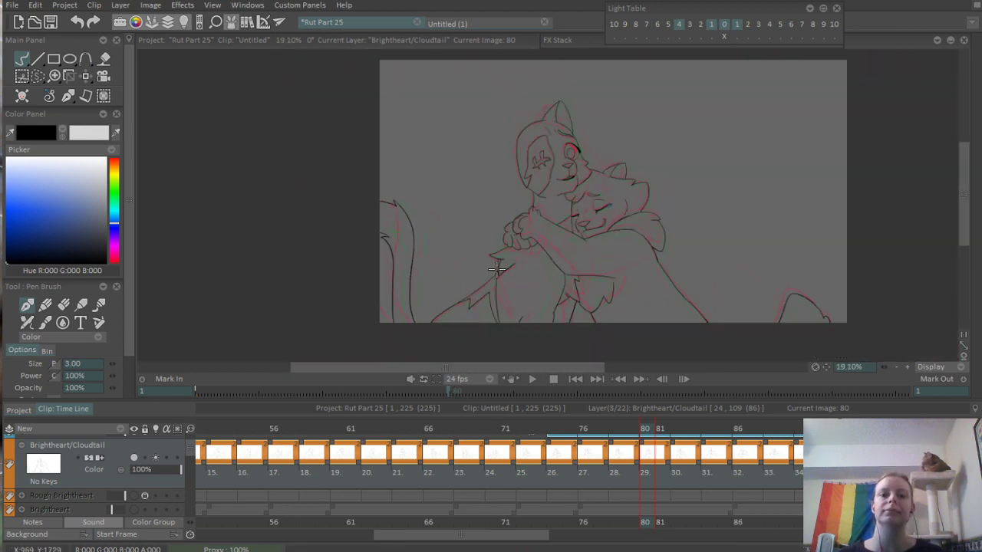
pyautogui.scroll(2, 531, 289)
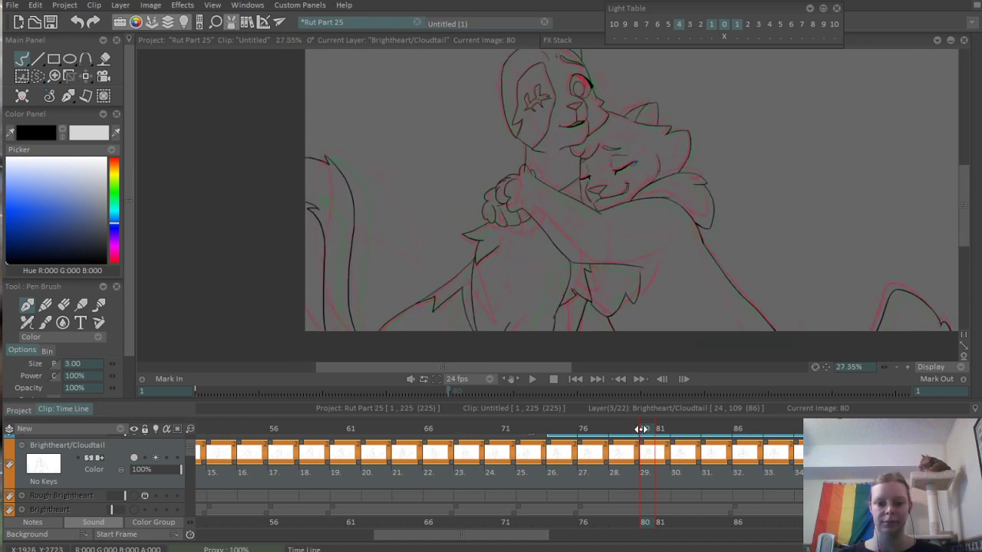
pyautogui.moveTo(644, 445); pyautogui.dragTo(440, 446)
pyautogui.press('Return')
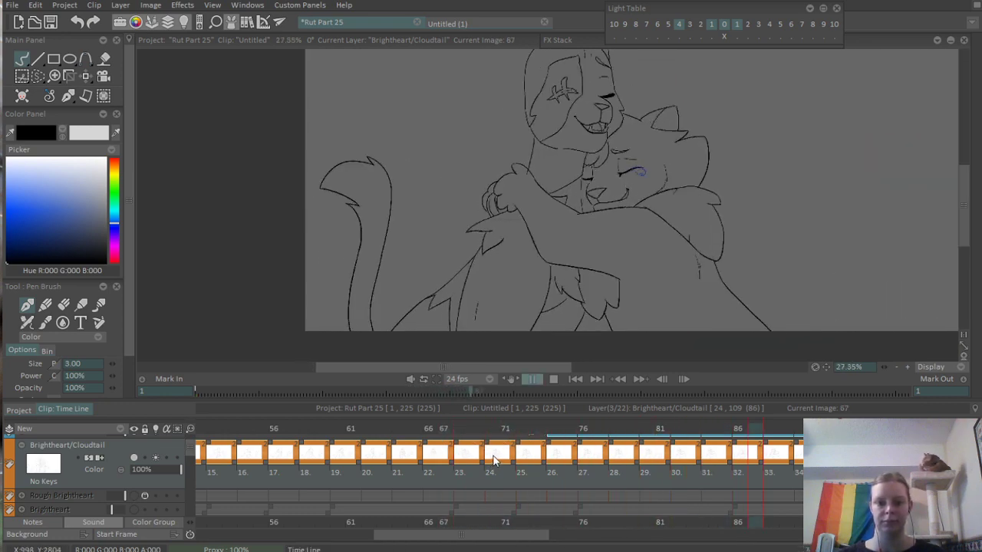
pyautogui.press('Return')
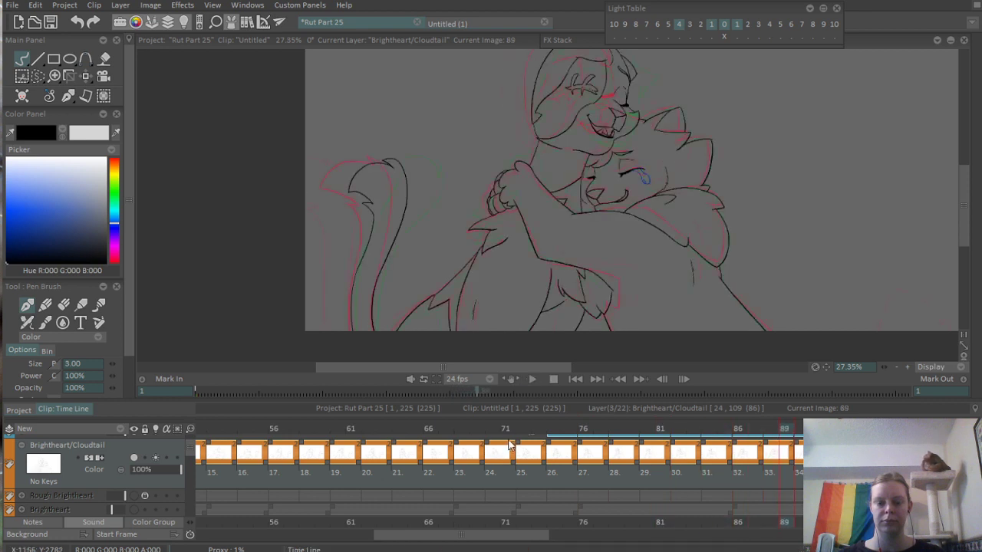
# - Go to frame 82 and examine the line art of the chest and body fur up close
pyautogui.moveTo(500, 427)
pyautogui.mouseDown()
pyautogui.moveTo(717, 429)
pyautogui.moveTo(655, 442)
pyautogui.moveTo(676, 443)
pyautogui.moveTo(662, 439)
pyautogui.mouseUp()
pyautogui.click(678, 438)
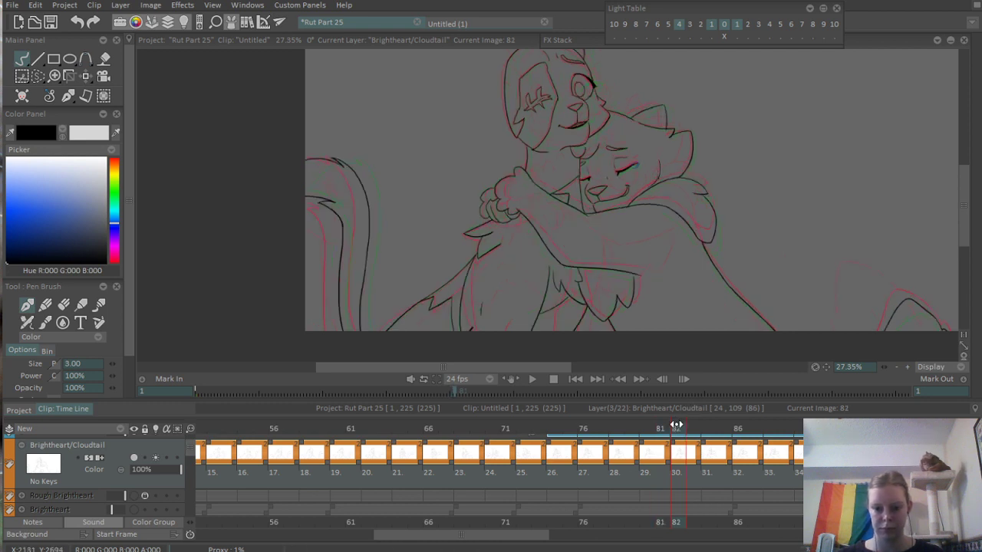
pyautogui.scroll(2, 475, 316)
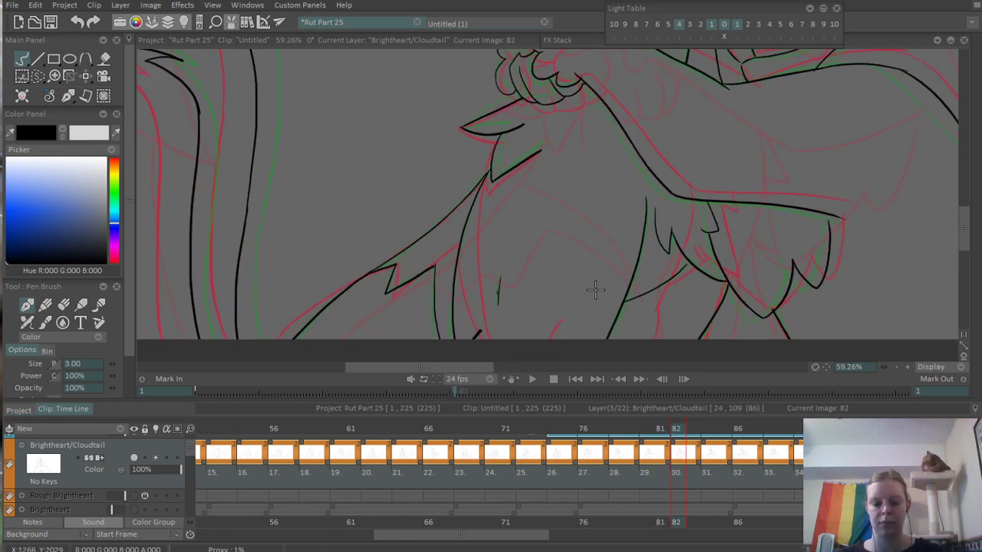
# - On frame 82, lasso and delete the chest line, leg lines, body fur marks and inner chest fur beneath the arm
pyautogui.press('s')
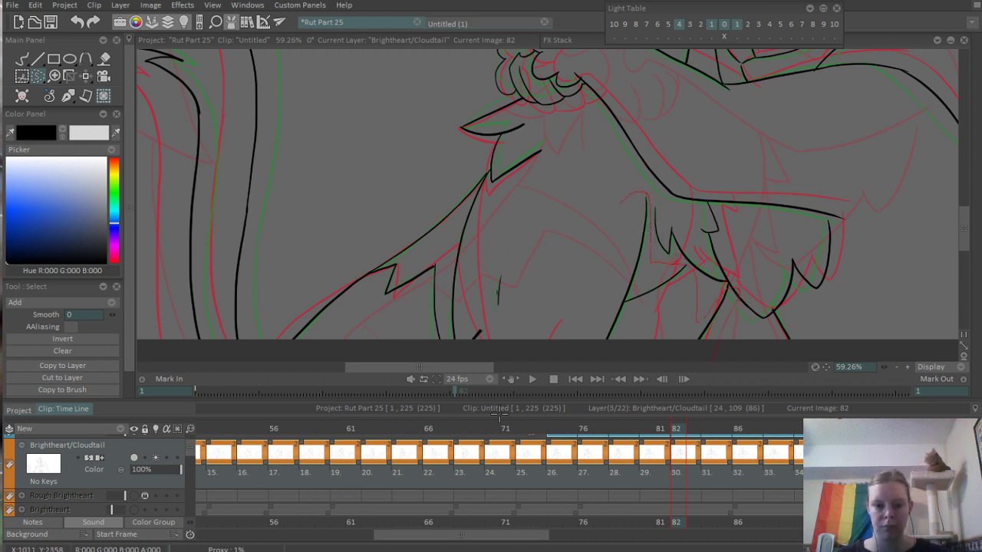
pyautogui.moveTo(461, 351)
pyautogui.mouseDown()
pyautogui.moveTo(493, 239)
pyautogui.moveTo(568, 202)
pyautogui.moveTo(723, 291)
pyautogui.moveTo(688, 300)
pyautogui.mouseUp()
pyautogui.press('Delete')
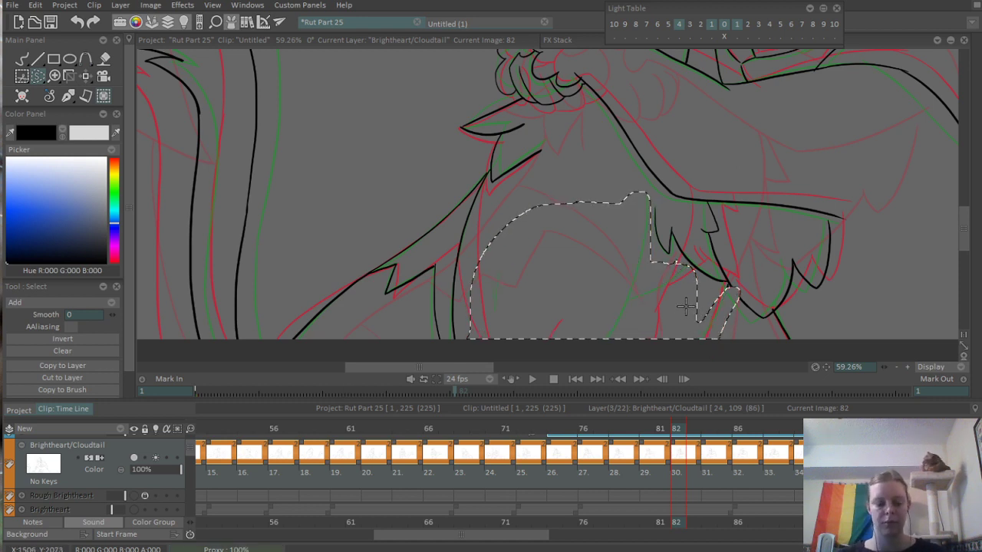
pyautogui.hotkey('ctrl', 'd')
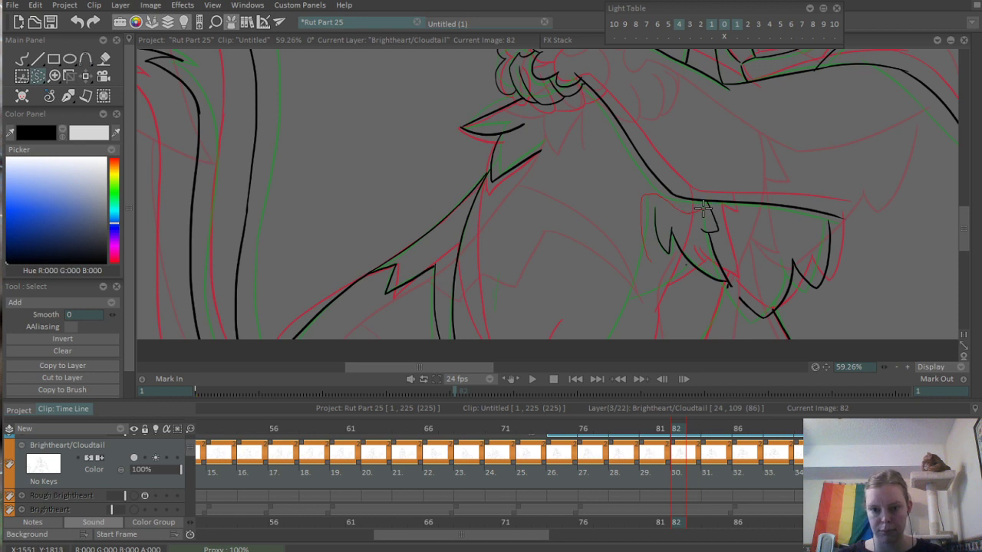
pyautogui.moveTo(704, 204)
pyautogui.mouseDown()
pyautogui.moveTo(735, 261)
pyautogui.moveTo(694, 208)
pyautogui.mouseUp()
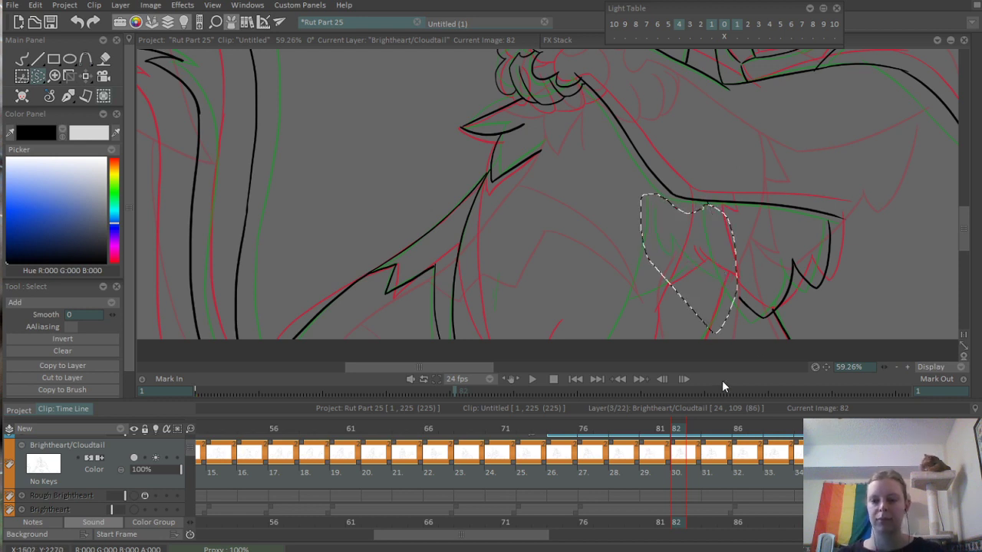
pyautogui.hotkey('ctrl', 'd')
# - Ink the small fur notch beneath the arm and the long fur edge running down from it, redoing the first strokes
pyautogui.scroll(5, 692, 298)
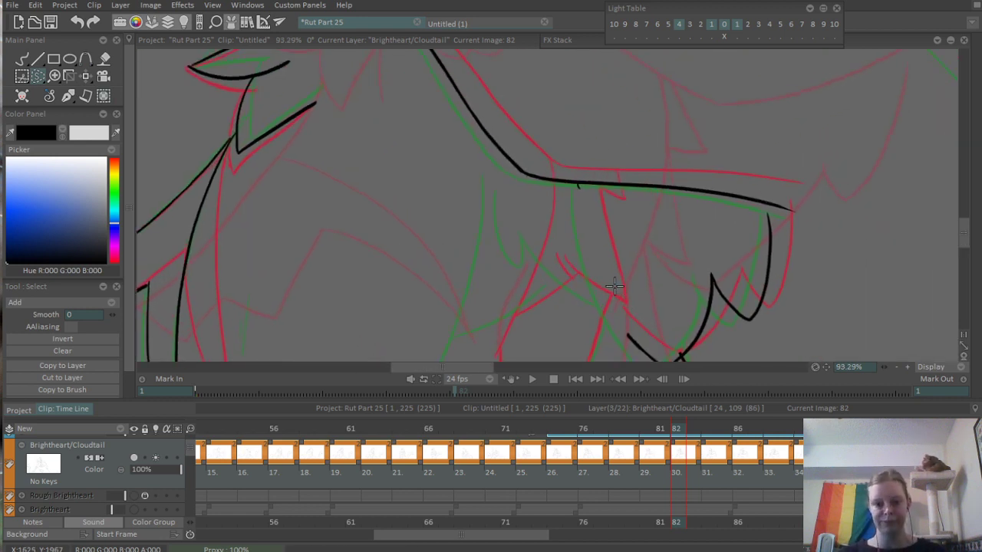
pyautogui.press('b')
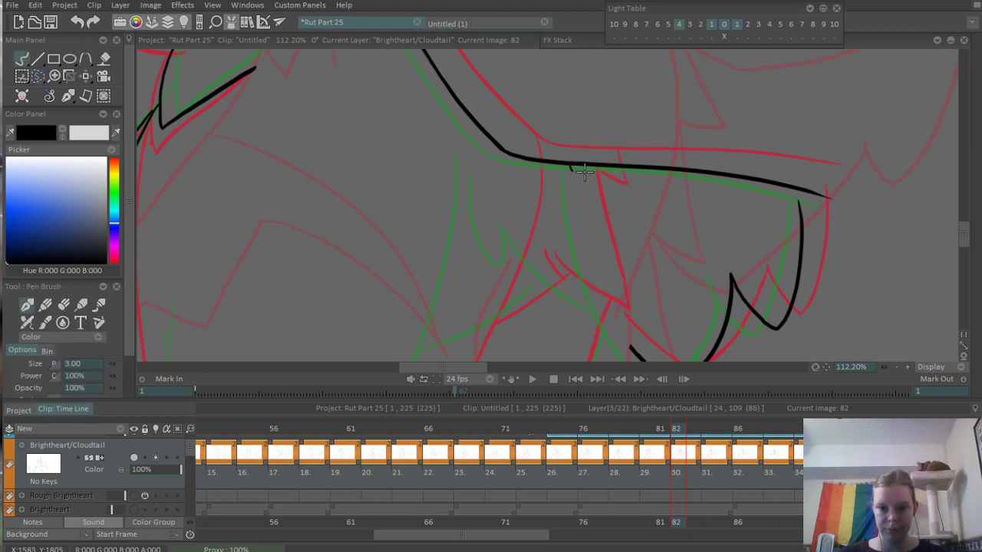
pyautogui.moveTo(582, 164)
pyautogui.mouseDown()
pyautogui.moveTo(571, 188)
pyautogui.moveTo(540, 163)
pyautogui.moveTo(571, 185)
pyautogui.moveTo(585, 157)
pyautogui.mouseUp()
pyautogui.hotkey('ctrl', 'z')
pyautogui.hotkey('ctrl', 'z')
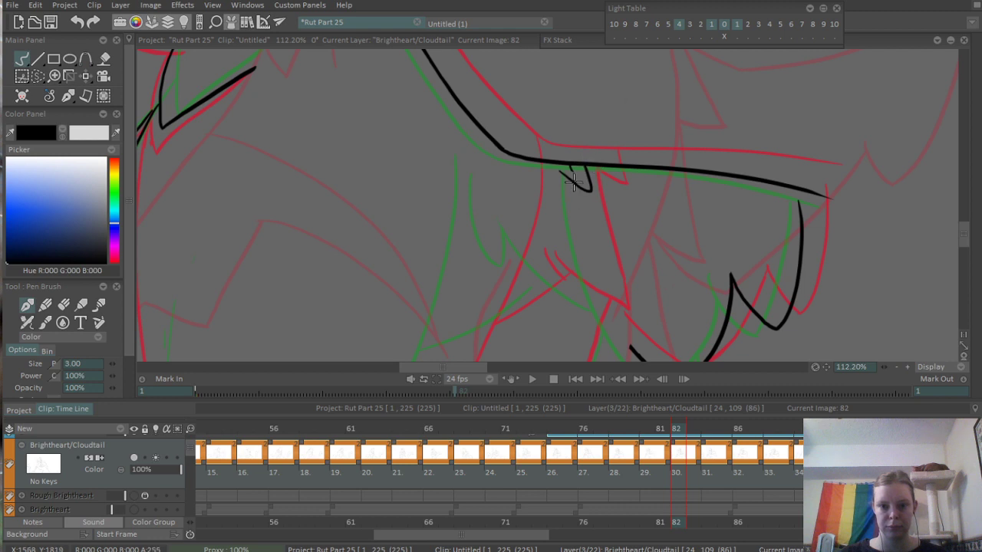
pyautogui.moveTo(571, 176); pyautogui.dragTo(606, 296)
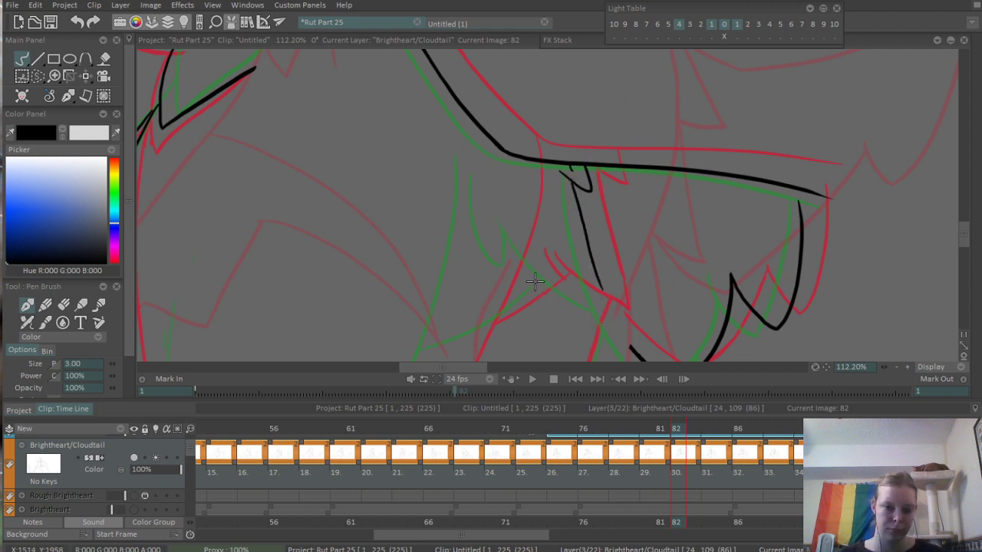
# - Ink the diagonal chest fur line with its short parallel stroke, plus the curved line branching off it toward the chest
pyautogui.moveTo(510, 229)
pyautogui.mouseDown()
pyautogui.moveTo(577, 304)
pyautogui.moveTo(614, 311)
pyautogui.moveTo(602, 291)
pyautogui.moveTo(617, 309)
pyautogui.mouseUp()
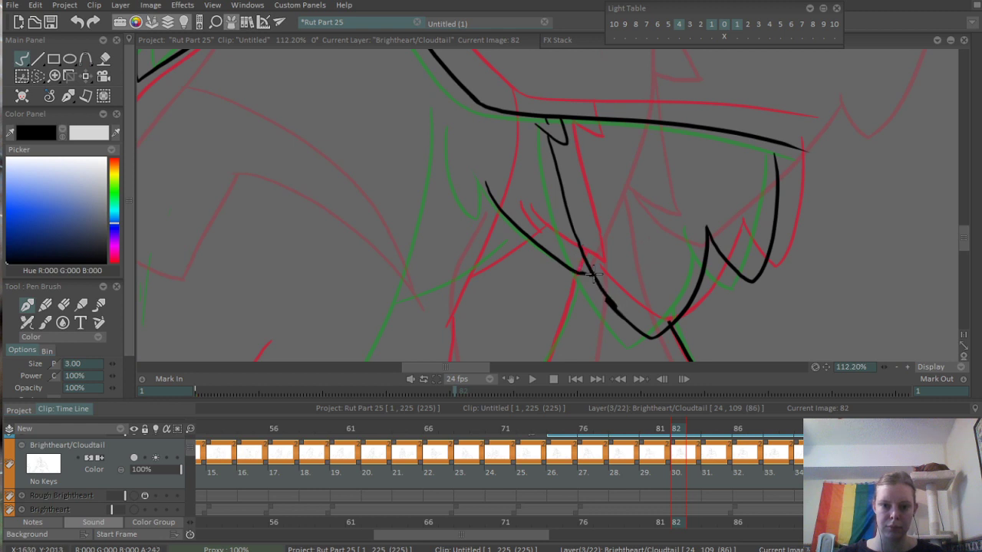
pyautogui.moveTo(476, 266); pyautogui.dragTo(584, 216)
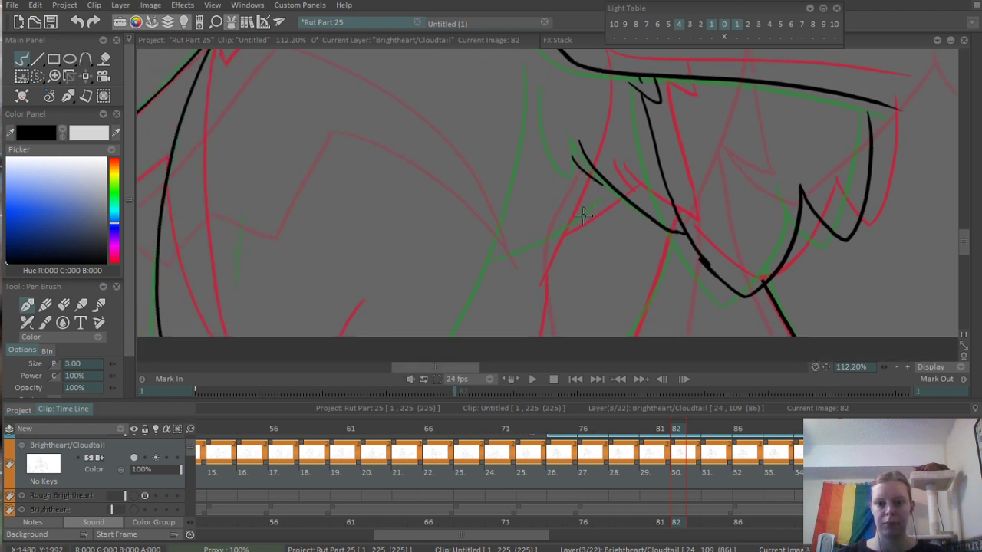
pyautogui.moveTo(497, 261); pyautogui.dragTo(617, 193)
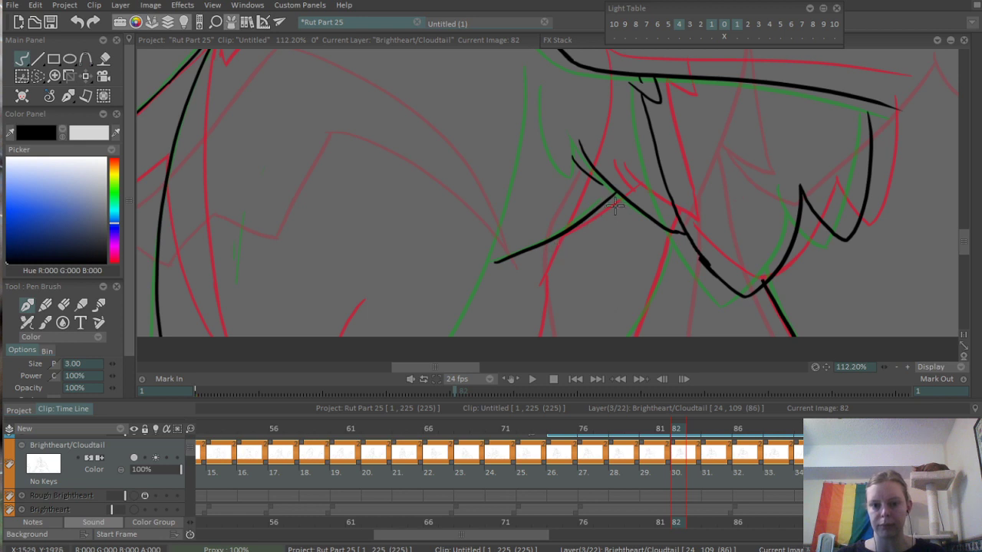
pyautogui.scroll(-2, 615, 205)
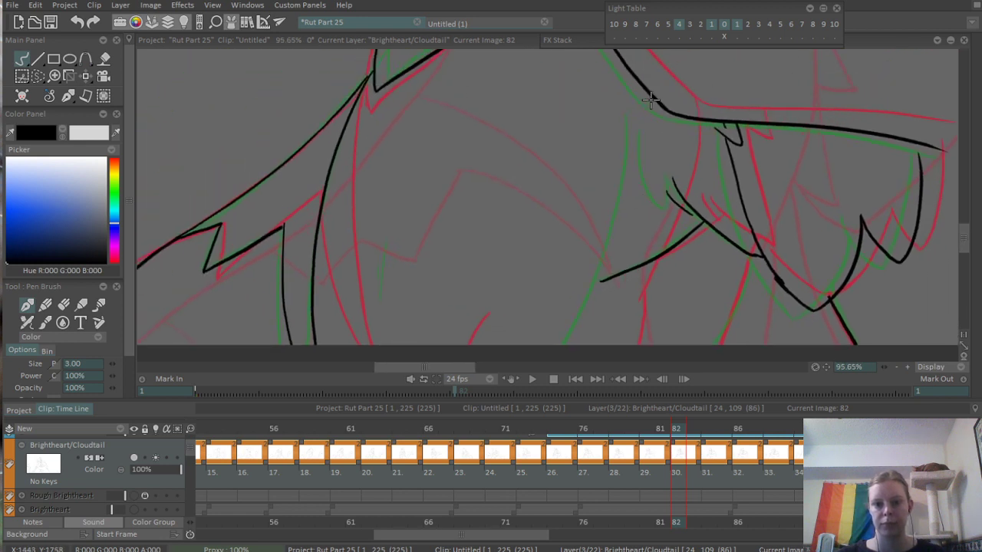
pyautogui.moveTo(650, 100)
pyautogui.mouseDown()
pyautogui.moveTo(617, 265)
pyautogui.moveTo(590, 330)
pyautogui.mouseUp()
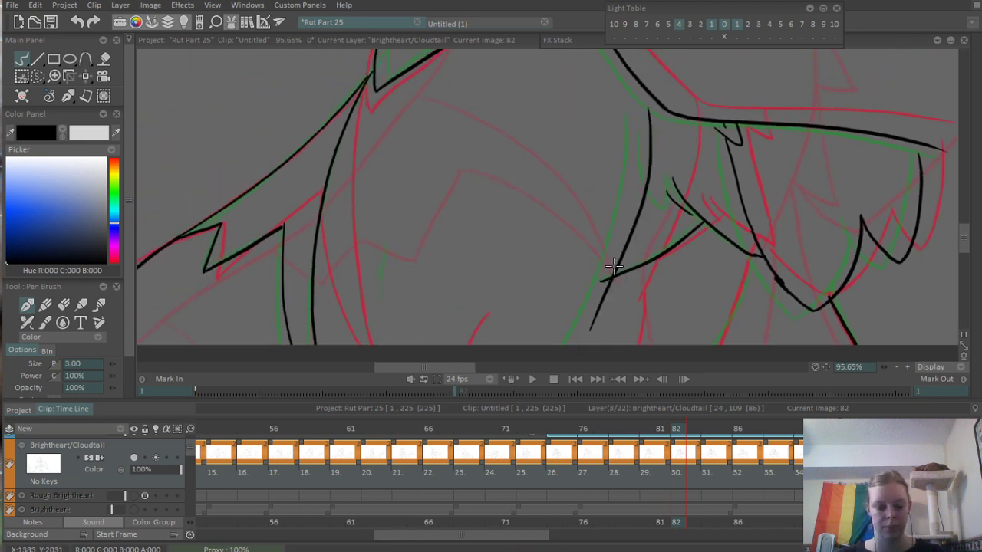
pyautogui.press('e')
pyautogui.moveTo(603, 279); pyautogui.dragTo(607, 275)
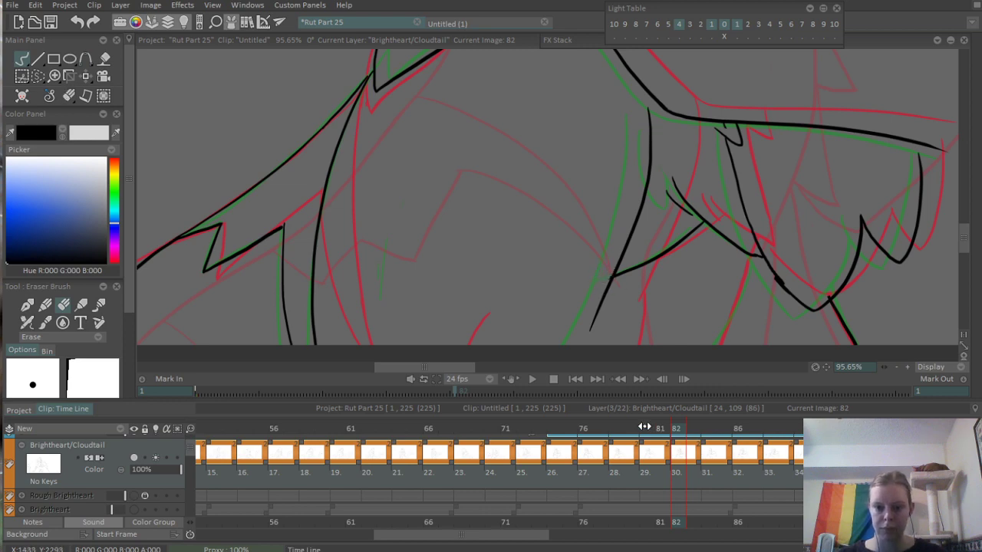
pyautogui.moveTo(644, 427)
pyautogui.mouseDown()
pyautogui.moveTo(587, 428)
pyautogui.moveTo(690, 430)
pyautogui.moveTo(650, 434)
pyautogui.moveTo(675, 432)
pyautogui.moveTo(663, 432)
pyautogui.mouseUp()
pyautogui.moveTo(683, 210)
pyautogui.mouseDown()
pyautogui.moveTo(537, 213)
pyautogui.moveTo(541, 237)
pyautogui.mouseUp()
pyautogui.moveTo(664, 432); pyautogui.dragTo(675, 428)
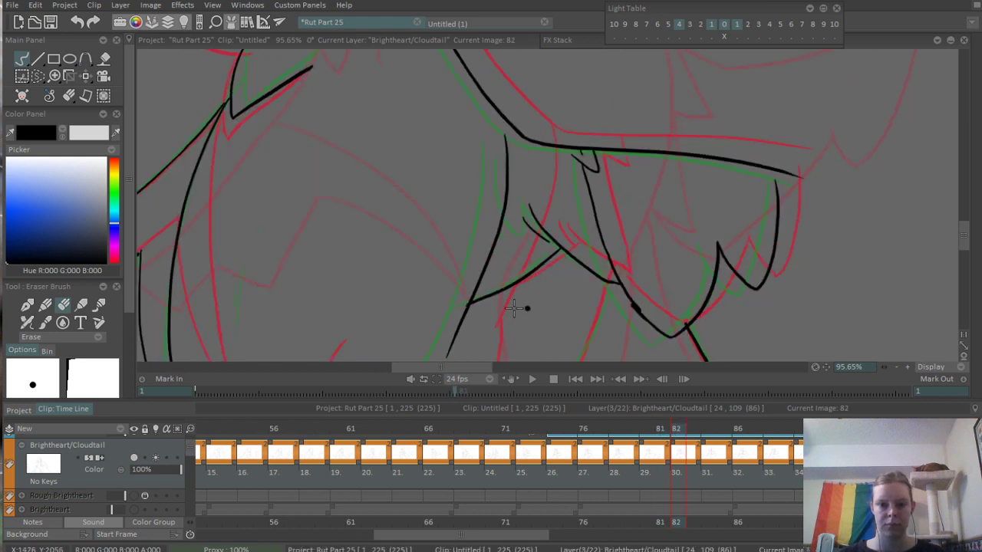
pyautogui.moveTo(501, 323); pyautogui.dragTo(576, 293)
pyautogui.hotkey('ctrl', 'z')
# - Ink the chest line from the arm's underside down across the curved fur line and erase the overshooting ends
pyautogui.press('n')
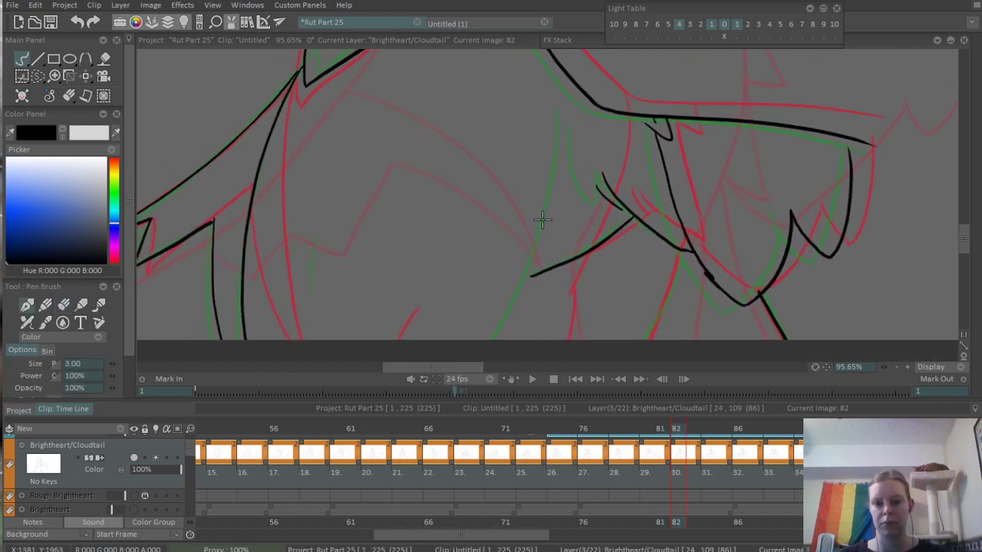
pyautogui.moveTo(588, 108)
pyautogui.mouseDown()
pyautogui.moveTo(586, 157)
pyautogui.moveTo(528, 313)
pyautogui.mouseUp()
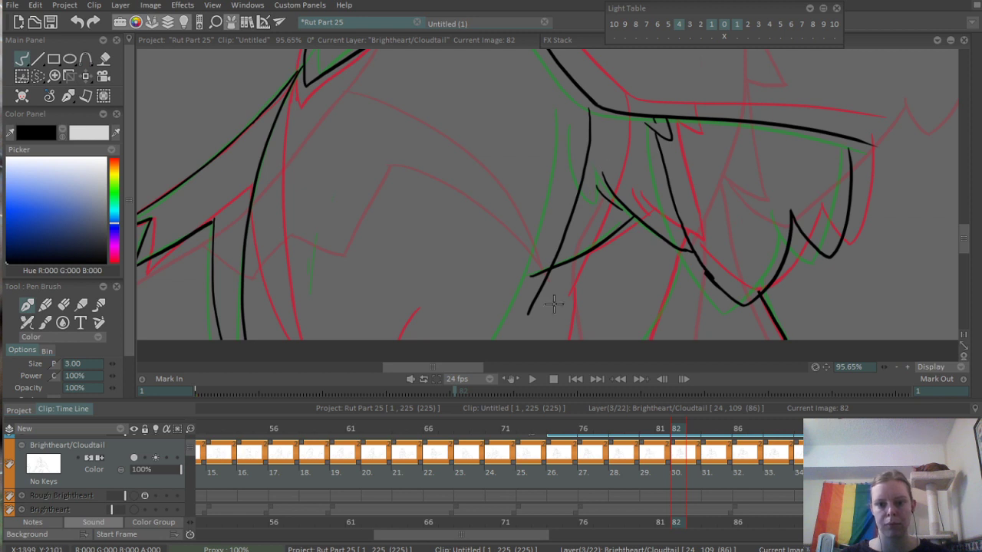
pyautogui.press('e')
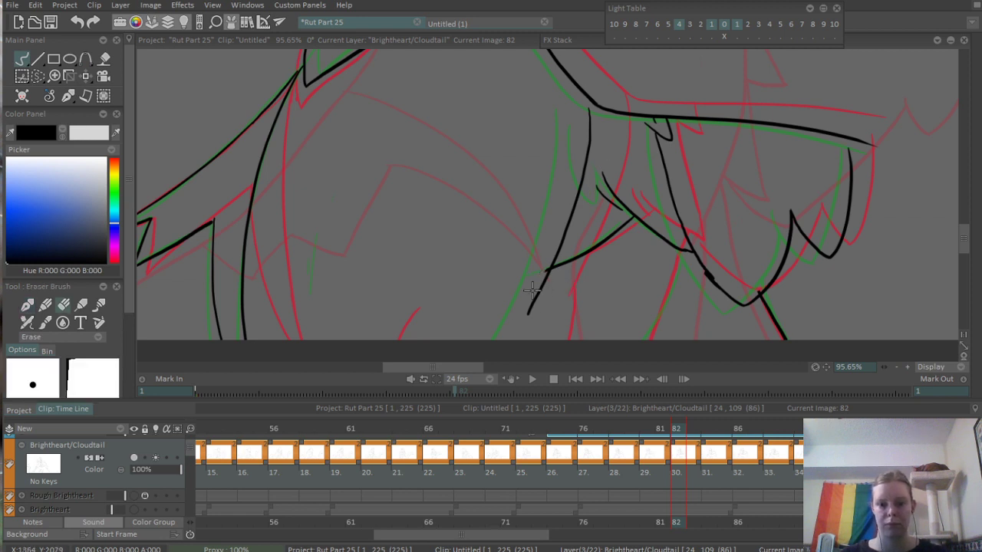
pyautogui.moveTo(530, 289); pyautogui.dragTo(530, 302)
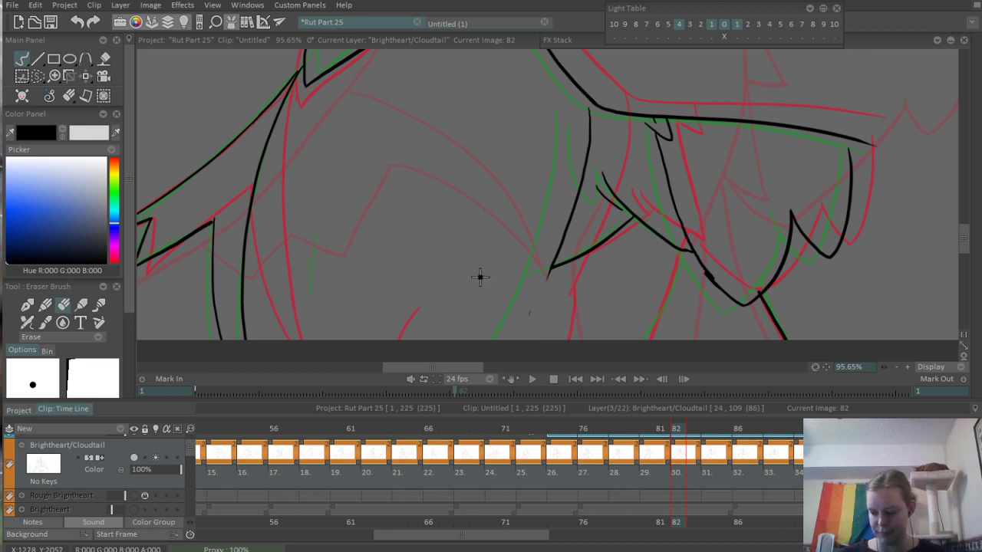
# - Ink the leg line from the chest line's lower end down to the canvas edge, undoing the first attempt
pyautogui.press('p')
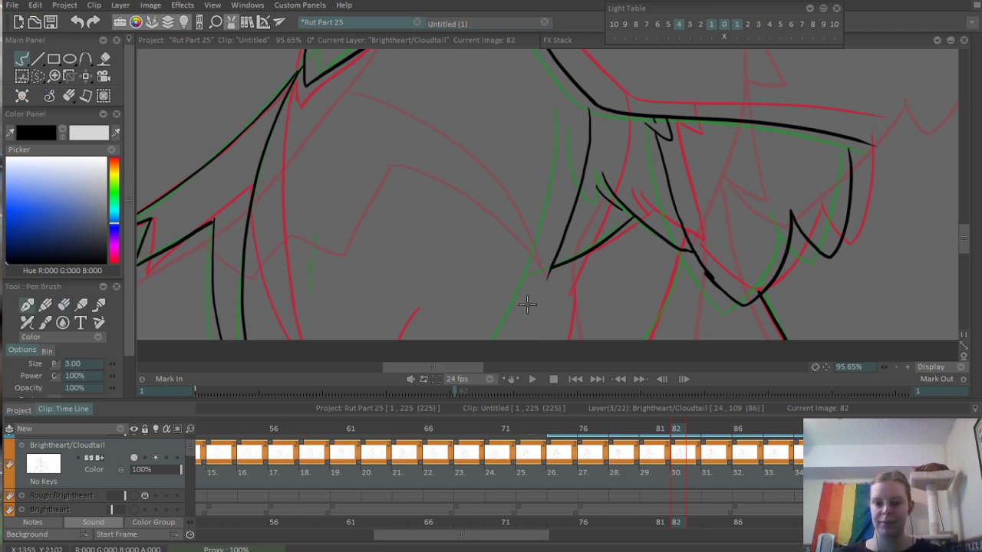
pyautogui.moveTo(552, 268)
pyautogui.mouseDown()
pyautogui.moveTo(539, 298)
pyautogui.moveTo(563, 245)
pyautogui.mouseUp()
pyautogui.hotkey('ctrl', 'z')
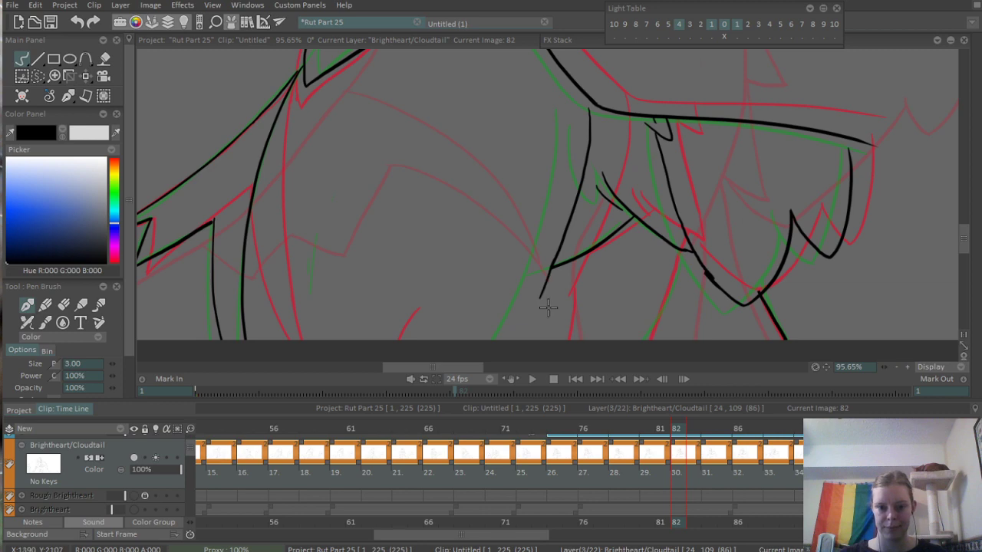
pyautogui.moveTo(547, 285); pyautogui.dragTo(536, 354)
pyautogui.moveTo(594, 280); pyautogui.dragTo(630, 258)
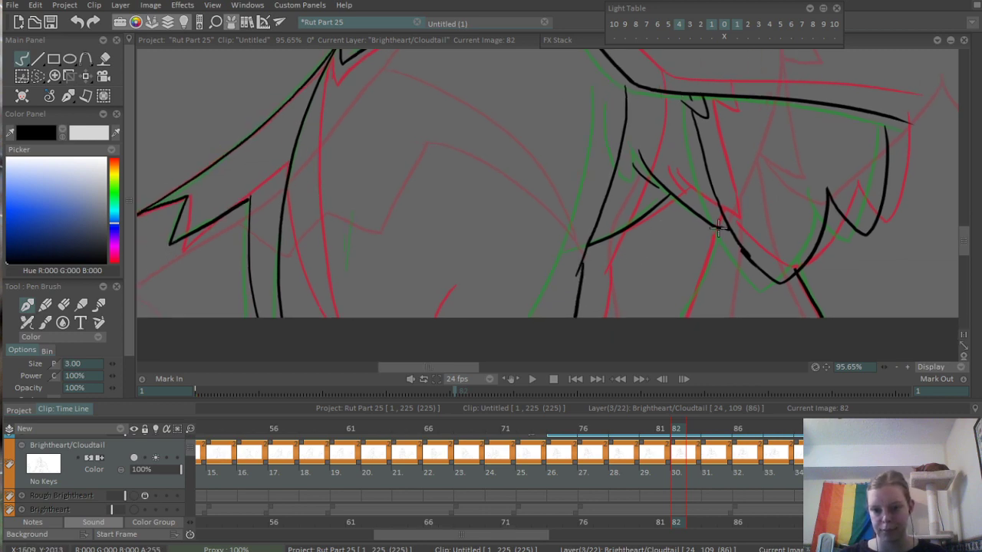
# - Ink the inner leg line from the lower end of the diagonal chest fur down to the canvas edge
pyautogui.moveTo(718, 227); pyautogui.dragTo(681, 316)
pyautogui.moveTo(755, 221); pyautogui.dragTo(642, 219)
pyautogui.moveTo(709, 254); pyautogui.dragTo(713, 293)
pyautogui.moveTo(722, 294); pyautogui.dragTo(791, 279)
pyautogui.hotkey('ctrl', 'z')
pyautogui.moveTo(808, 202); pyautogui.dragTo(762, 301)
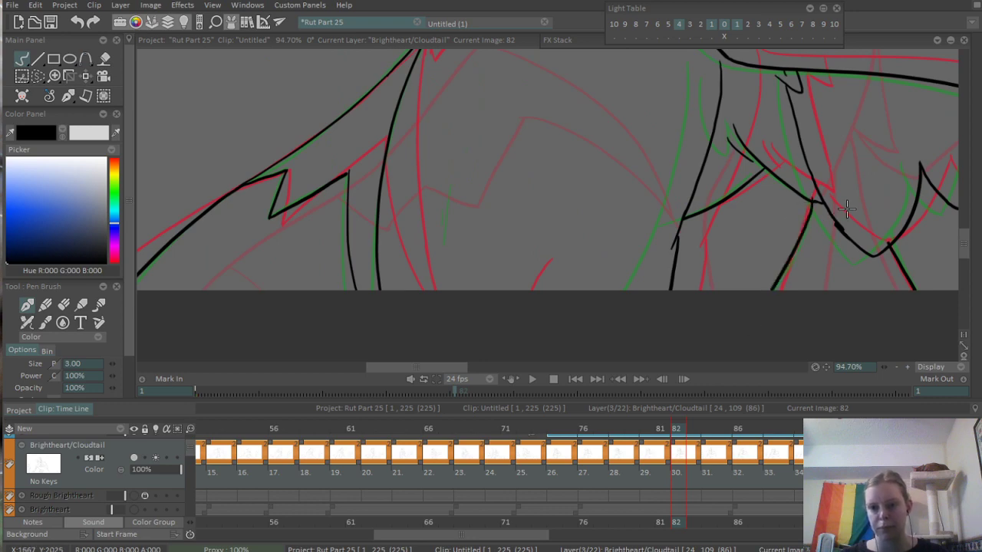
# - Ink two short, nearly vertical fur marks on the hugged cat's body on frame 82
pyautogui.moveTo(818, 218); pyautogui.dragTo(615, 334)
pyautogui.moveTo(656, 247); pyautogui.dragTo(660, 309)
pyautogui.moveTo(546, 274); pyautogui.dragTo(619, 293)
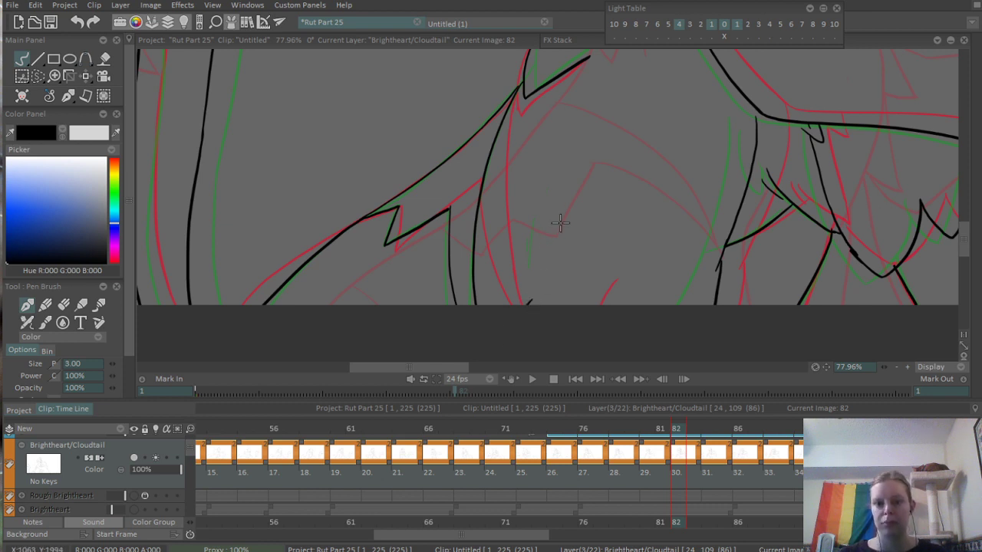
pyautogui.moveTo(601, 201); pyautogui.dragTo(542, 264)
pyautogui.moveTo(542, 265); pyautogui.dragTo(511, 318)
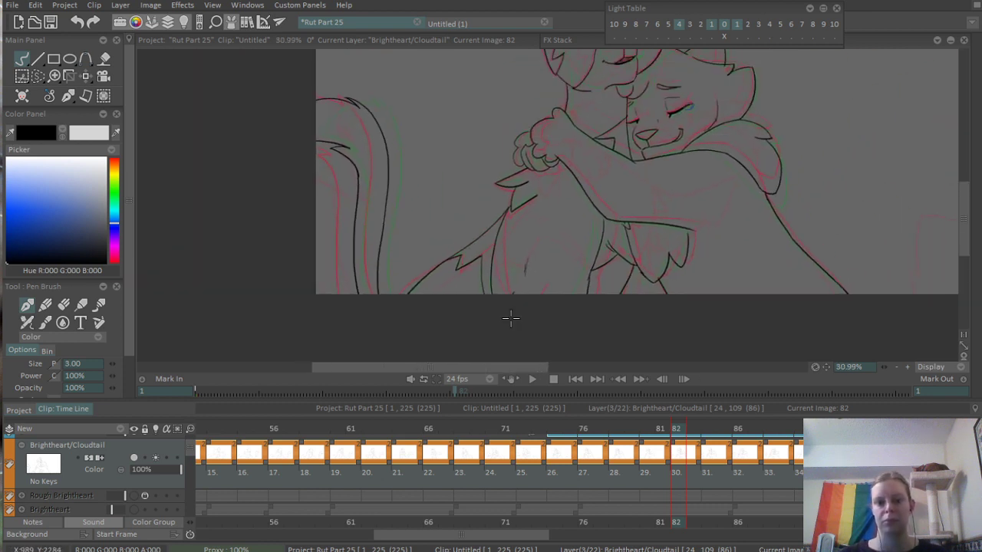
# - Compare frames 76 to 80 and ink short matching fur marks on the hugged cat's body on frame 80
pyautogui.click(589, 435)
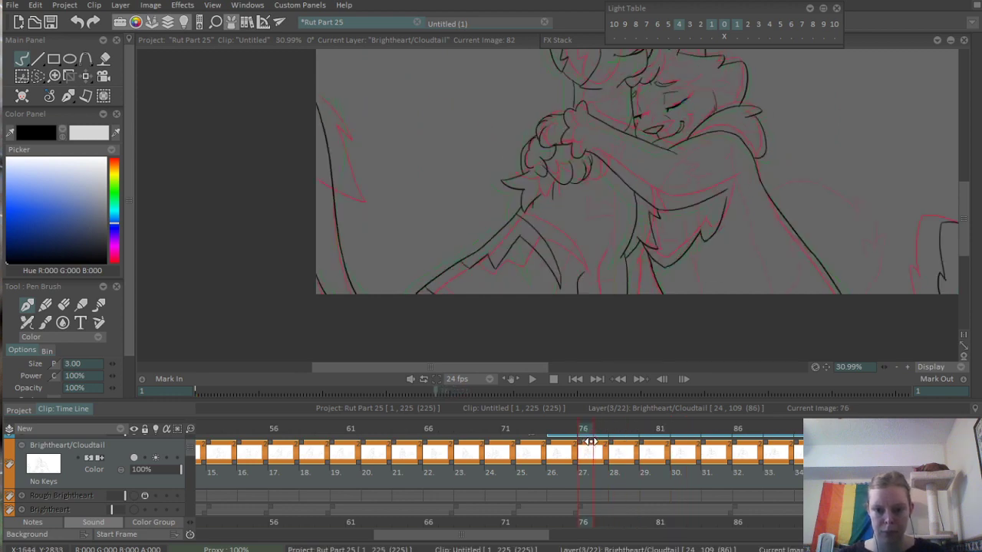
pyautogui.moveTo(591, 442); pyautogui.dragTo(644, 441)
pyautogui.scroll(5, 670, 298)
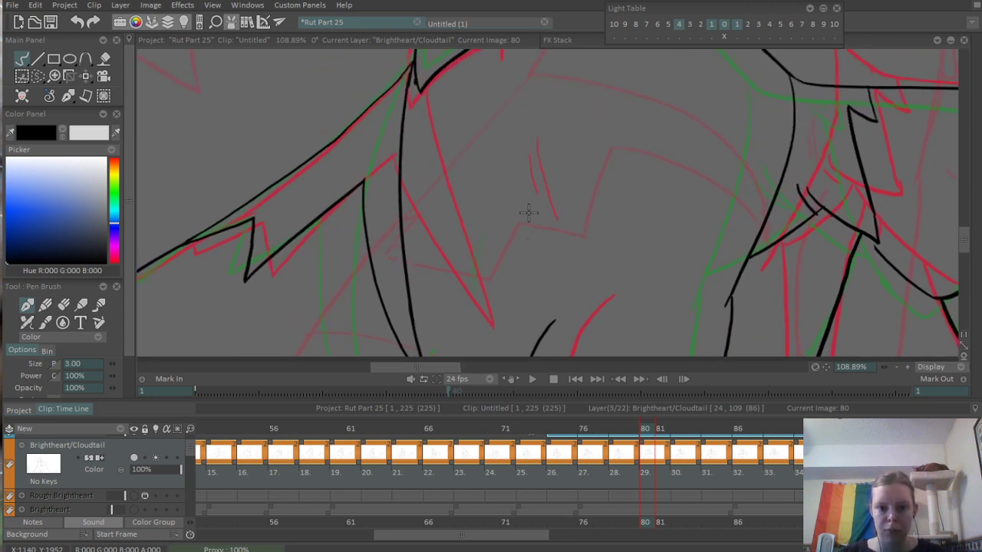
pyautogui.moveTo(529, 212); pyautogui.dragTo(536, 256)
pyautogui.hotkey('ctrl', 'z')
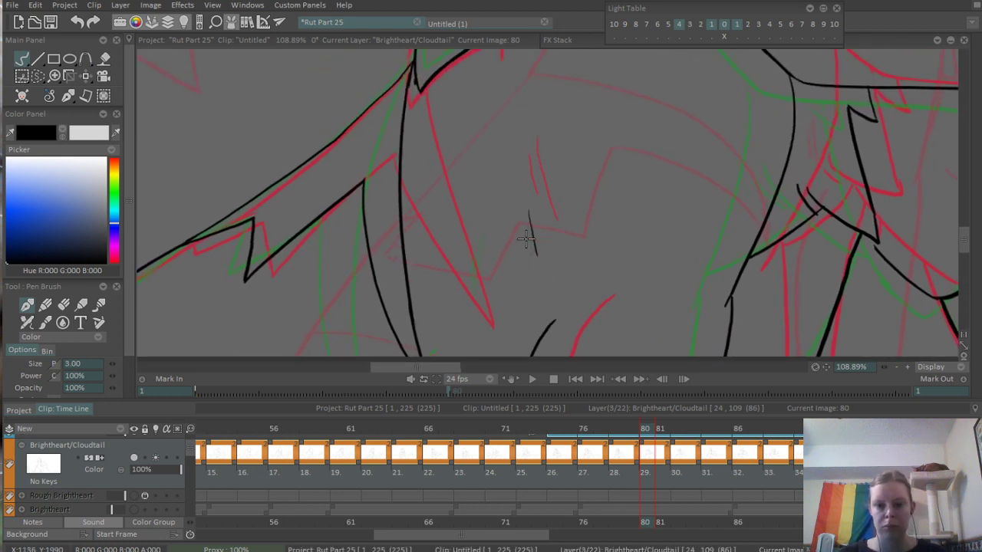
# - Return to frame 82, then play the animation from frame 76 to check the motion of the new fur marks
pyautogui.click(676, 426)
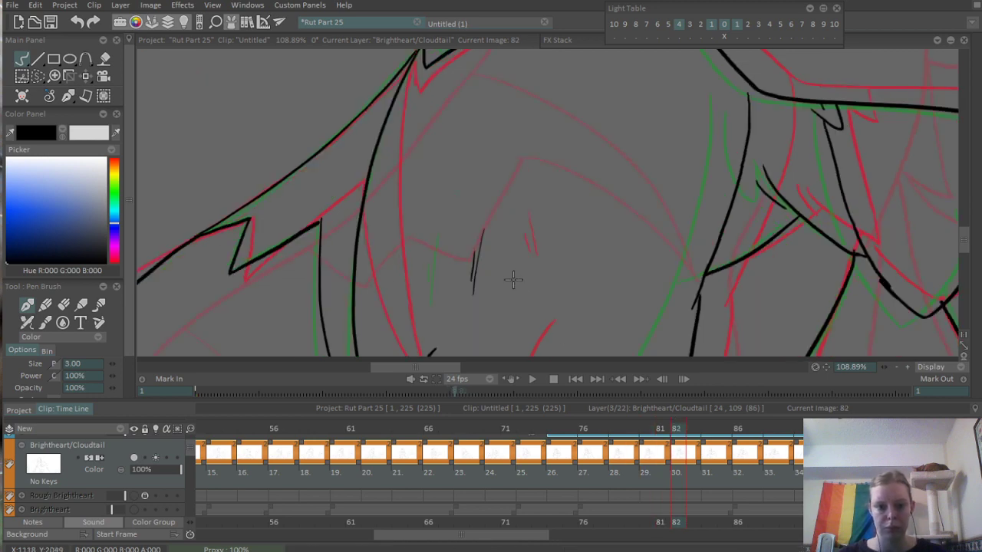
pyautogui.scroll(-5, 648, 231)
pyautogui.moveTo(617, 263); pyautogui.dragTo(591, 297)
pyautogui.click(592, 426)
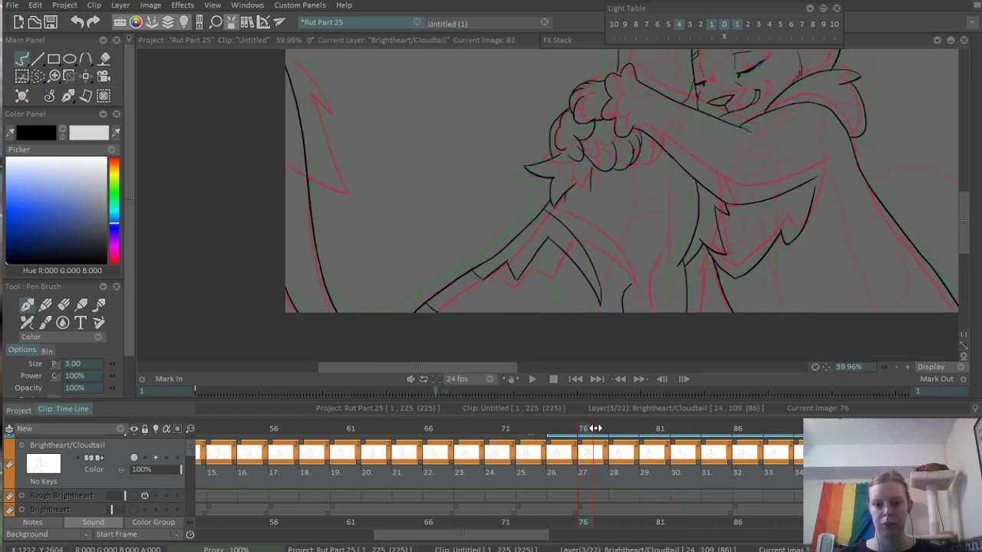
pyautogui.press('Return')
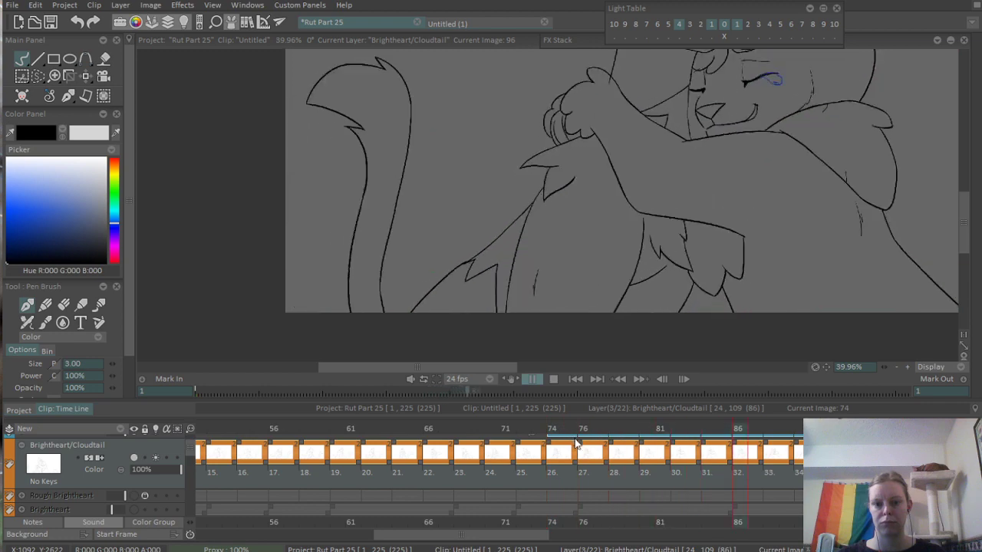
pyautogui.press('Return')
# - On frame 78, erase the two body fur marks and redraw them shorter and closer to the chest
pyautogui.moveTo(544, 431)
pyautogui.mouseDown()
pyautogui.moveTo(629, 432)
pyautogui.moveTo(613, 431)
pyautogui.mouseUp()
pyautogui.scroll(5, 576, 245)
pyautogui.press('e')
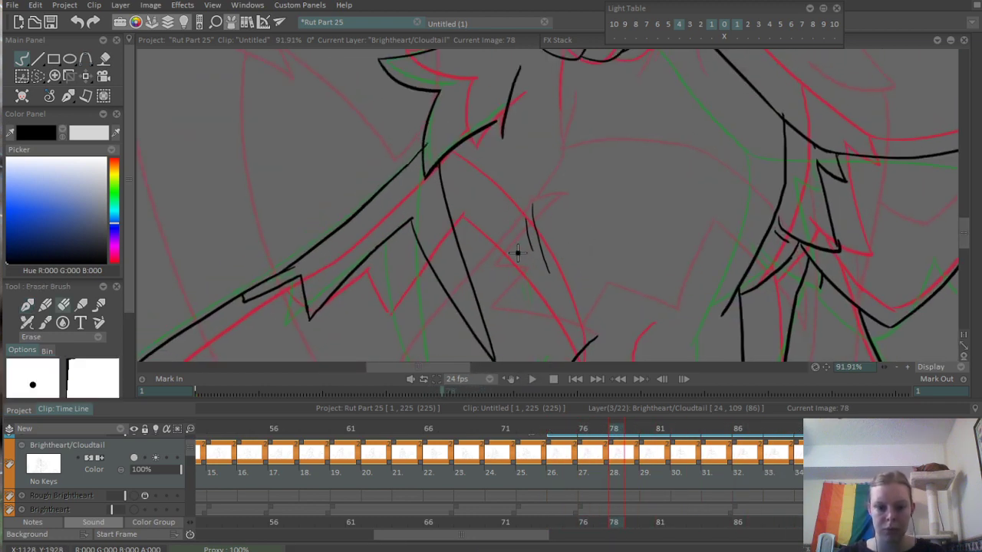
pyautogui.moveTo(517, 253); pyautogui.dragTo(547, 293)
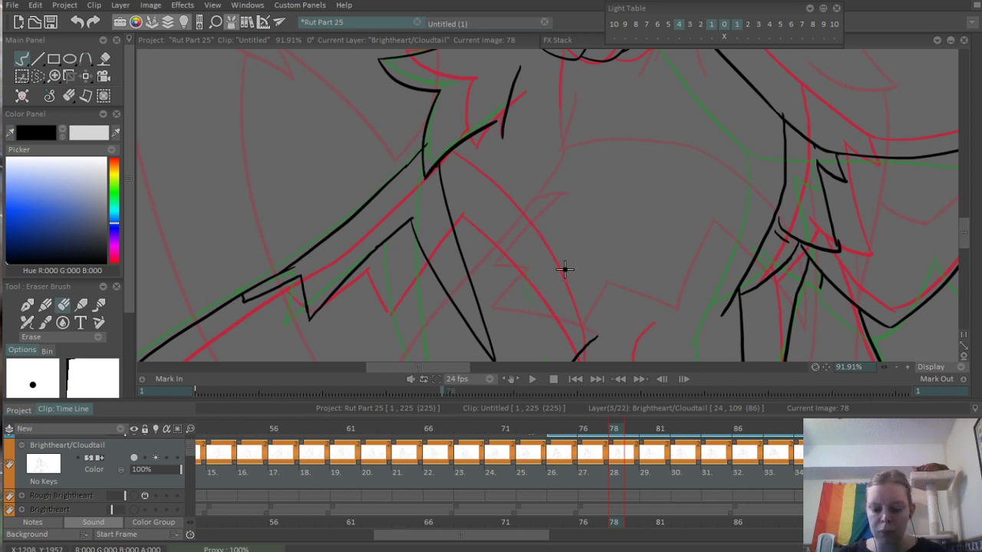
pyautogui.press('b')
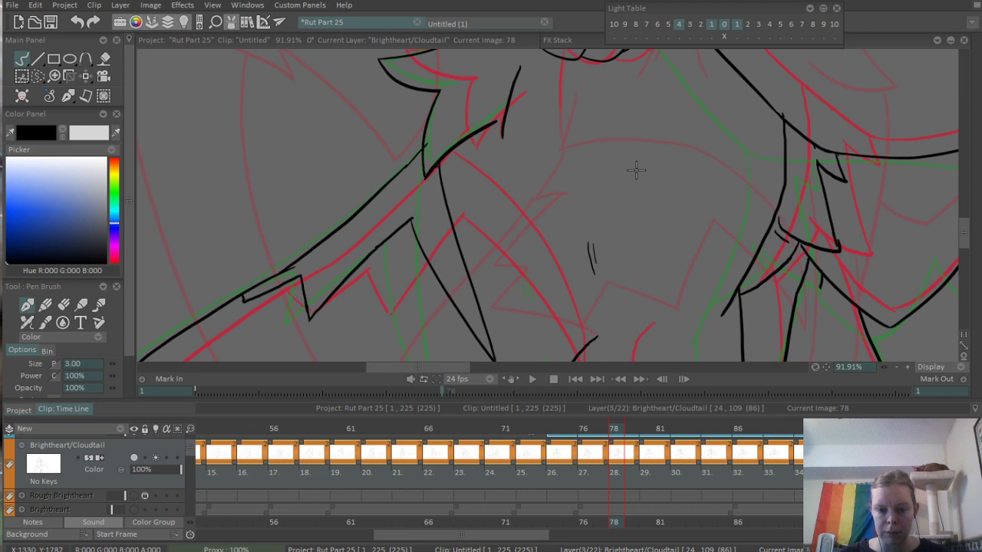
pyautogui.moveTo(595, 234)
pyautogui.mouseDown()
pyautogui.moveTo(599, 274)
pyautogui.moveTo(575, 311)
pyautogui.mouseUp()
pyautogui.scroll(-4, 620, 224)
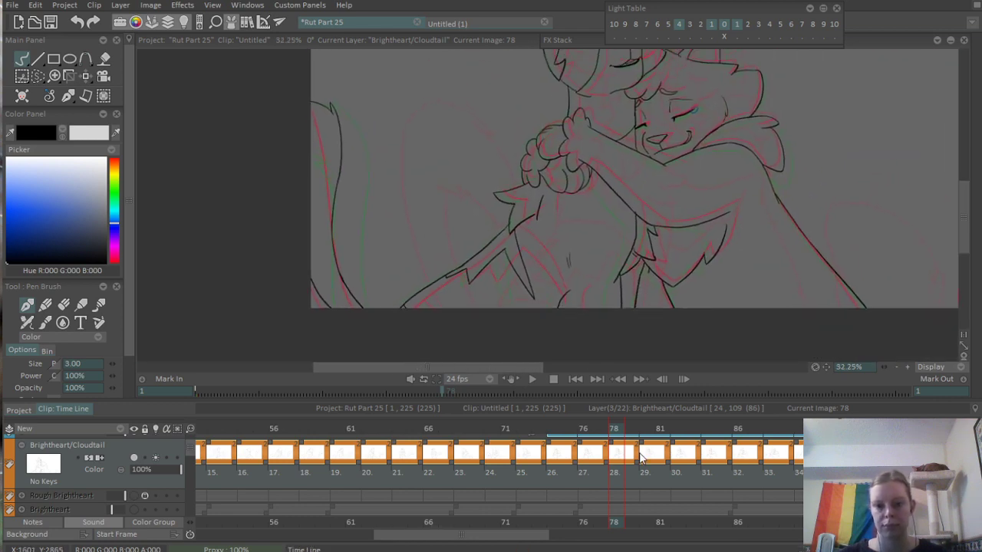
# - Inspect the body lines on frame 78 up close, then play the animation from frame 75 to check their motion
pyautogui.moveTo(615, 430)
pyautogui.mouseDown()
pyautogui.moveTo(596, 427)
pyautogui.moveTo(680, 421)
pyautogui.moveTo(615, 435)
pyautogui.mouseUp()
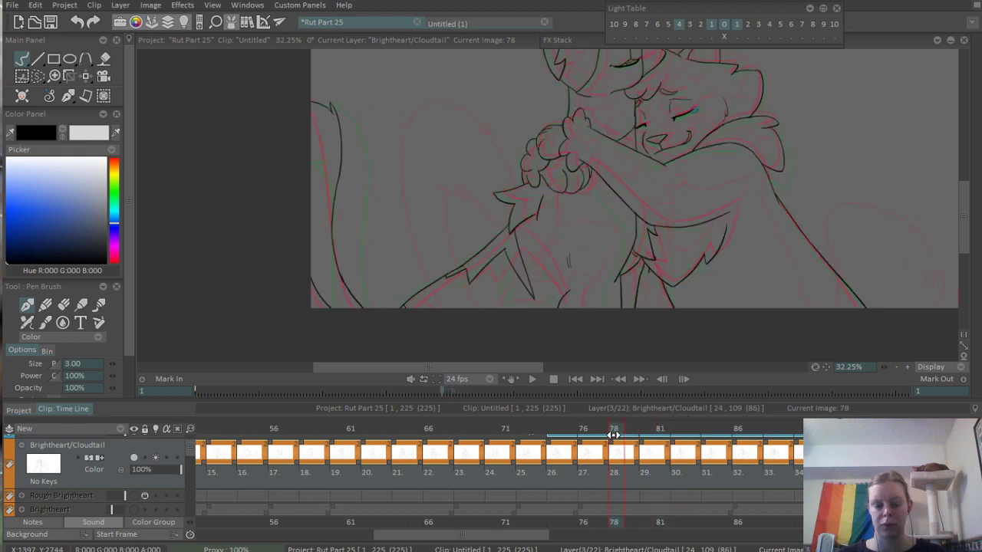
pyautogui.scroll(5, 610, 238)
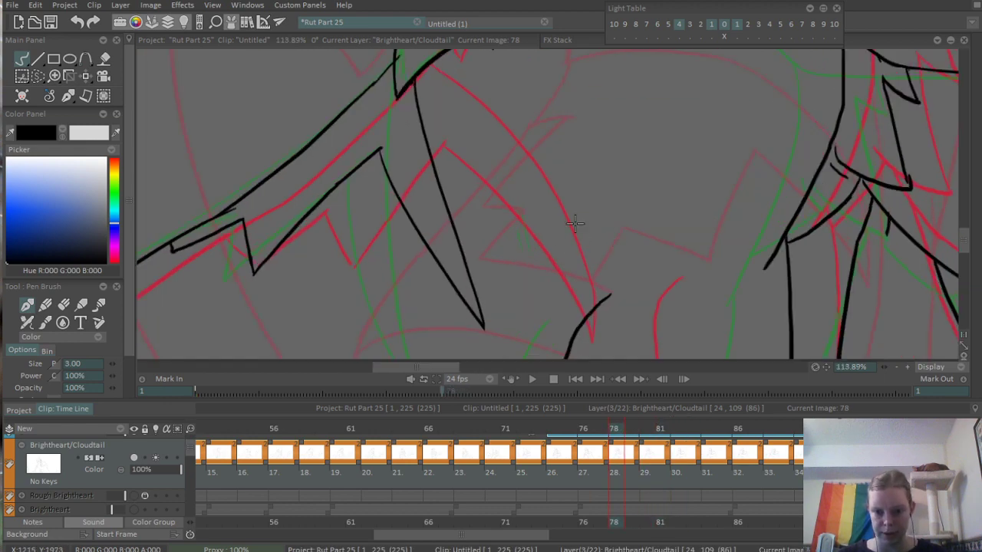
pyautogui.moveTo(578, 203)
pyautogui.mouseDown()
pyautogui.moveTo(584, 237)
pyautogui.moveTo(567, 316)
pyautogui.mouseUp()
pyautogui.scroll(-6, 587, 201)
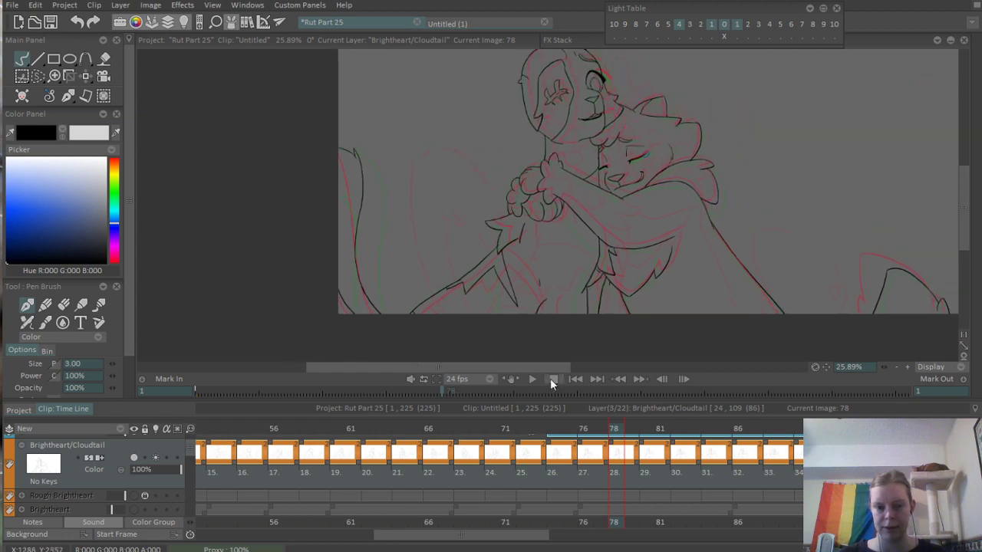
pyautogui.moveTo(594, 434); pyautogui.dragTo(552, 459)
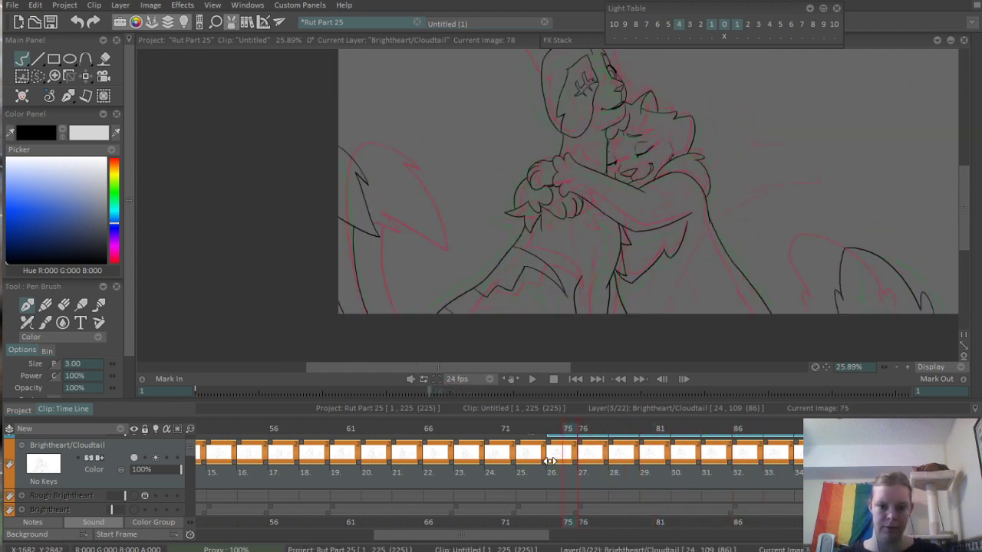
pyautogui.press('Return')
# - Replay the hug animation from frames 69 and 72 to check how the body and tail lines flow
pyautogui.press('Return')
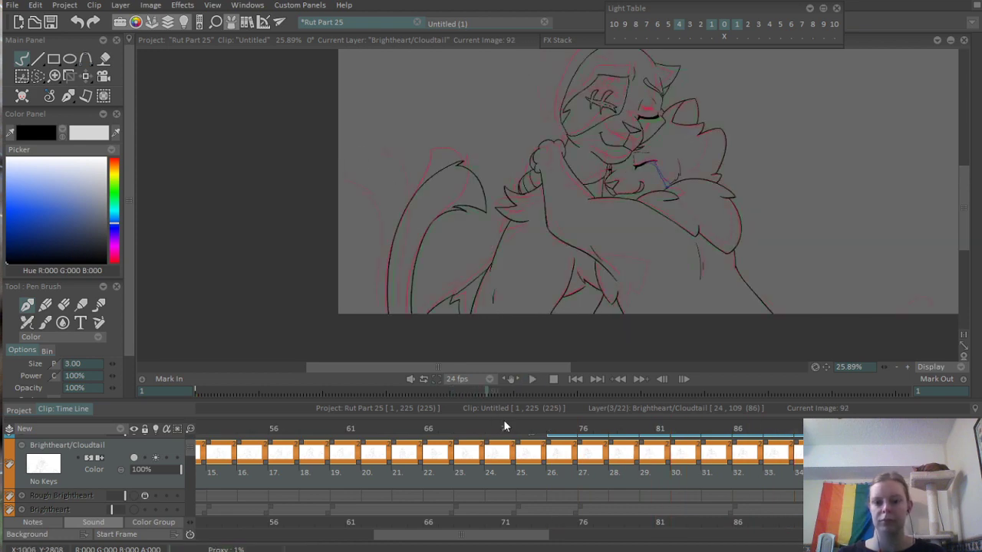
pyautogui.click(475, 429)
pyautogui.press('Return')
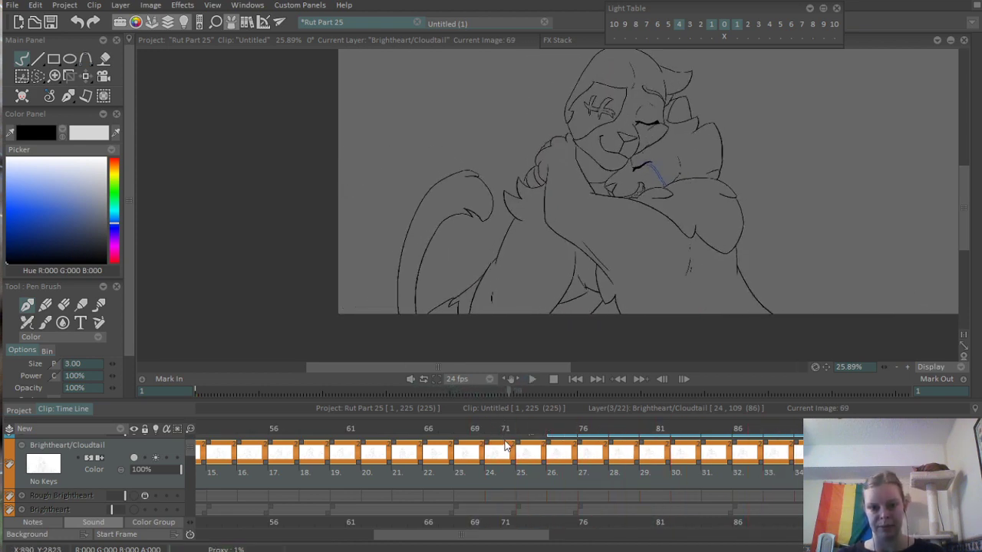
pyautogui.moveTo(480, 428)
pyautogui.mouseDown()
pyautogui.moveTo(792, 449)
pyautogui.moveTo(644, 456)
pyautogui.moveTo(542, 483)
pyautogui.mouseUp()
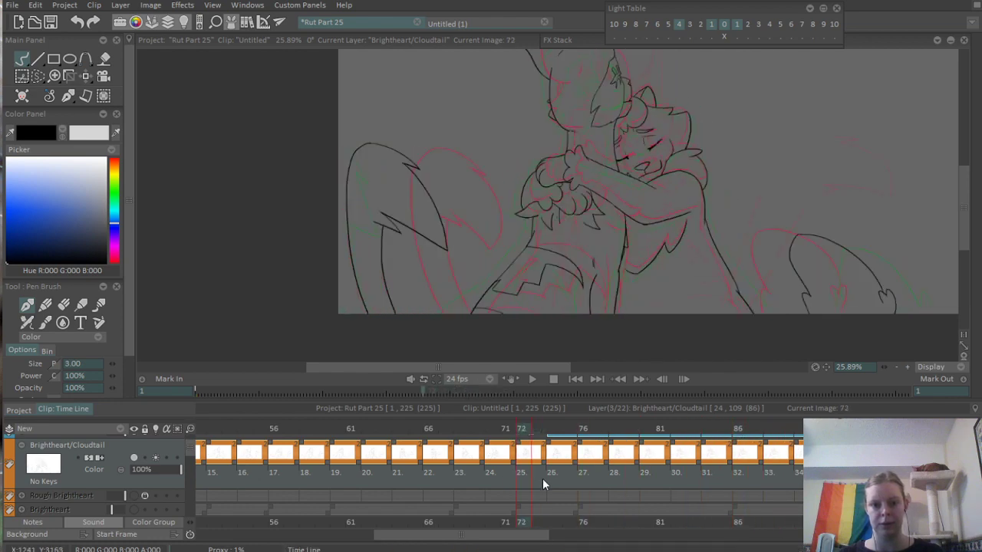
pyautogui.press('Return')
pyautogui.press('Return')
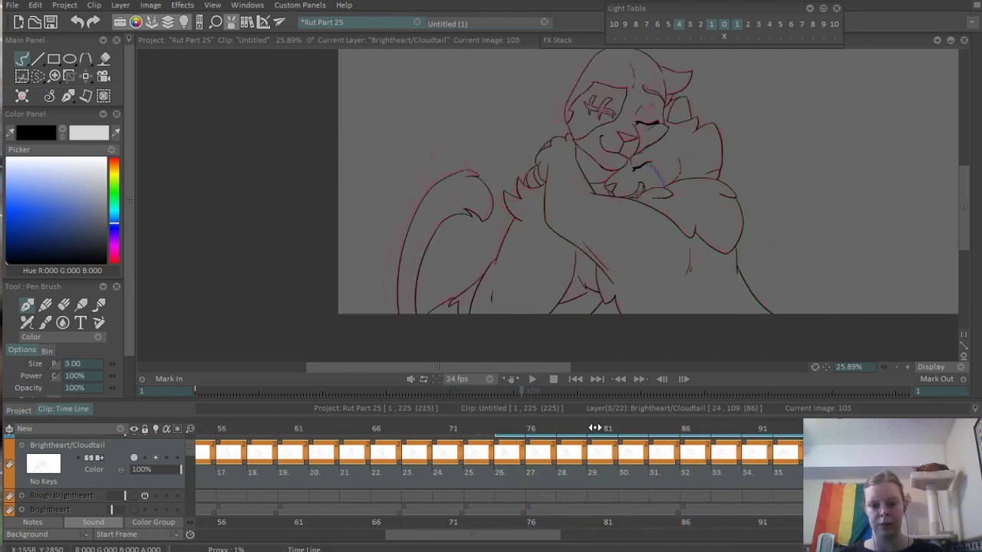
pyautogui.press('Return')
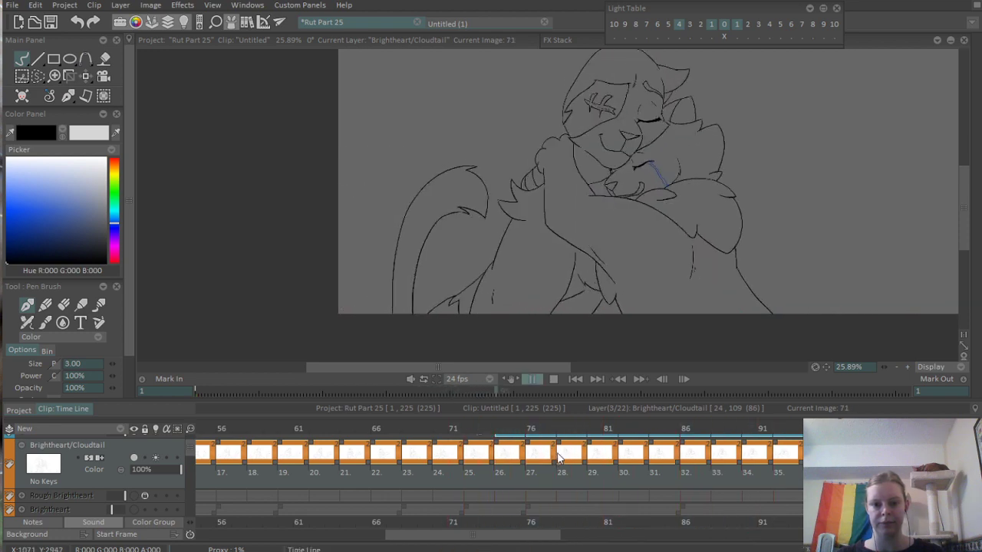
pyautogui.press('Return')
# - On frame 82, lasso and delete the hugged cat's back outline, jagged fur edge and two vertical lines beside it
pyautogui.moveTo(575, 430)
pyautogui.mouseDown()
pyautogui.moveTo(739, 444)
pyautogui.moveTo(603, 453)
pyautogui.mouseUp()
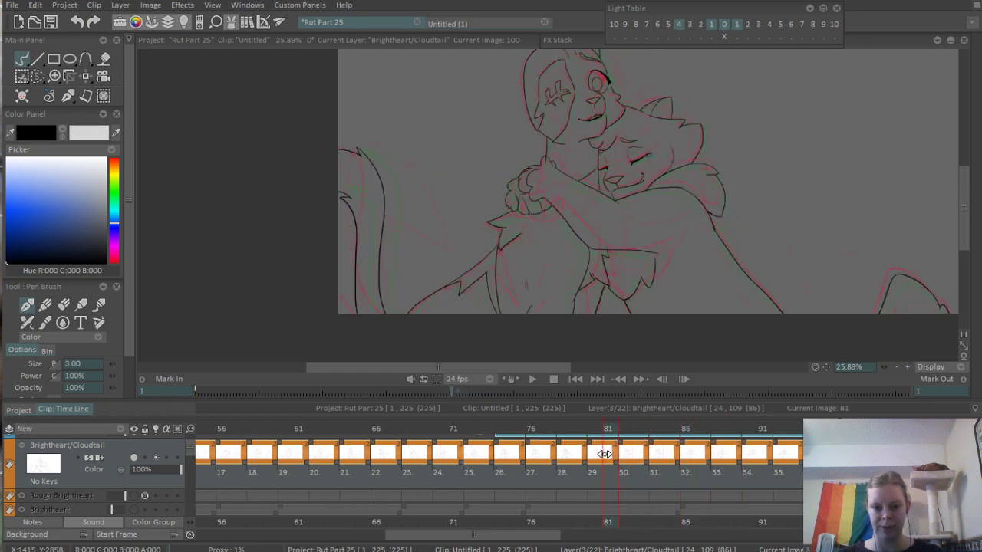
pyautogui.scroll(4, 640, 255)
pyautogui.scroll(1, 640, 255)
pyautogui.moveTo(551, 243); pyautogui.dragTo(618, 187)
pyautogui.click(624, 425)
pyautogui.press('s')
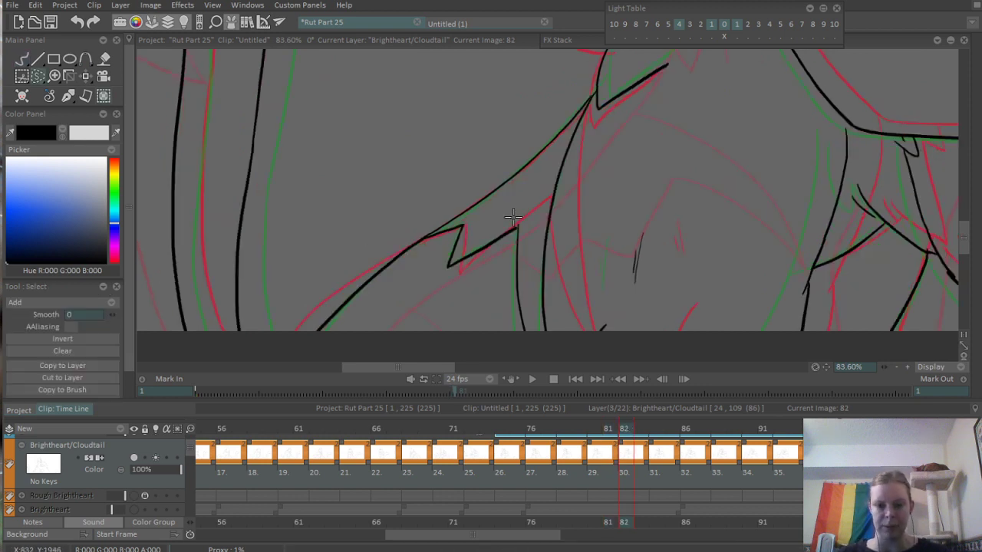
pyautogui.scroll(-1, 477, 201)
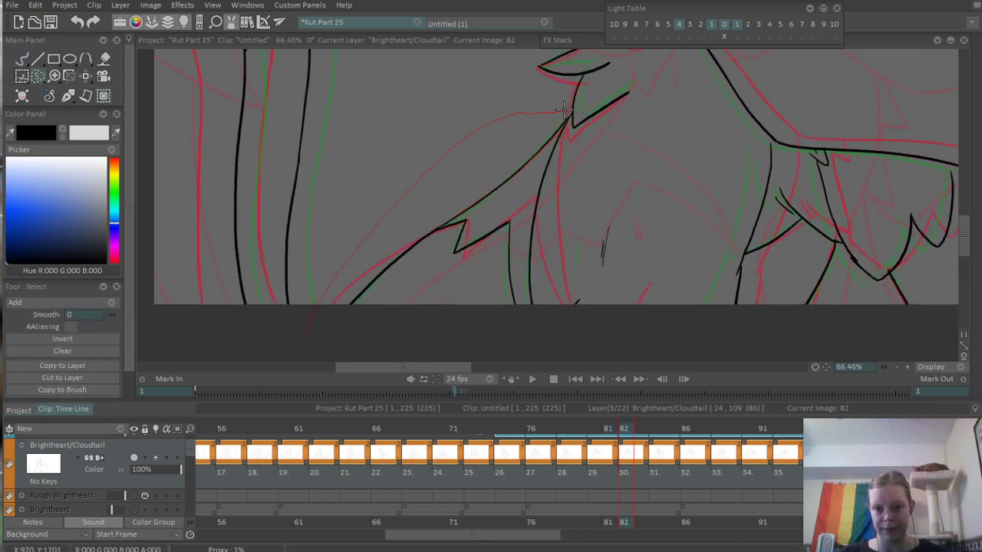
pyautogui.moveTo(482, 460); pyautogui.dragTo(465, 458)
pyautogui.press('Delete')
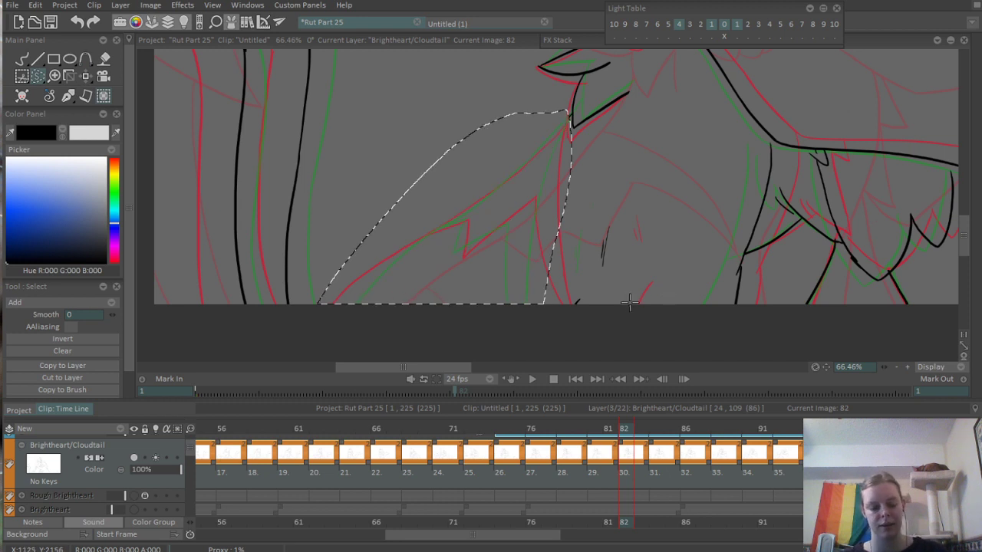
pyautogui.hotkey('ctrl', 'd')
# - Re-ink the lower part of the hugged cat's back outline on frame 82, rising from the canvas's lower edge
pyautogui.moveTo(430, 286); pyautogui.dragTo(509, 284)
pyautogui.moveTo(524, 281); pyautogui.dragTo(551, 263)
pyautogui.press('b')
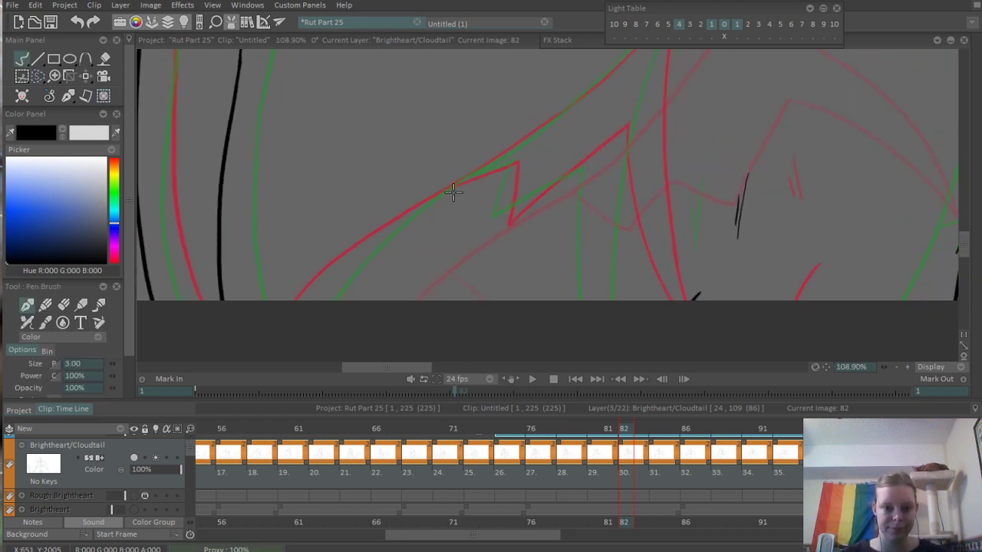
pyautogui.moveTo(480, 172); pyautogui.dragTo(299, 303)
pyautogui.hotkey('ctrl', 'z')
pyautogui.moveTo(485, 172)
pyautogui.mouseDown()
pyautogui.moveTo(310, 307)
pyautogui.moveTo(456, 187)
pyautogui.mouseUp()
pyautogui.hotkey('ctrl', 'z')
pyautogui.hotkey('ctrl', 'z')
pyautogui.moveTo(304, 304)
pyautogui.mouseDown()
pyautogui.moveTo(489, 165)
pyautogui.moveTo(396, 265)
pyautogui.mouseUp()
# - Extend the back outline on frame 82 in a smooth curve up to the fur tuft below the paws
pyautogui.moveTo(357, 291); pyautogui.dragTo(510, 176)
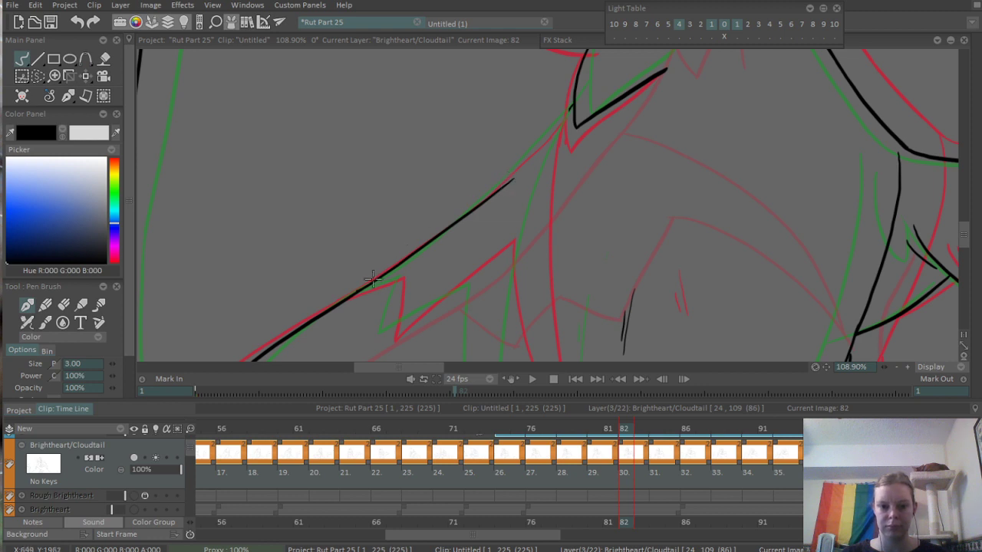
pyautogui.hotkey('ctrl', 'z')
pyautogui.moveTo(353, 298); pyautogui.dragTo(546, 142)
pyautogui.hotkey('ctrl', 'z')
pyautogui.moveTo(355, 295); pyautogui.dragTo(520, 153)
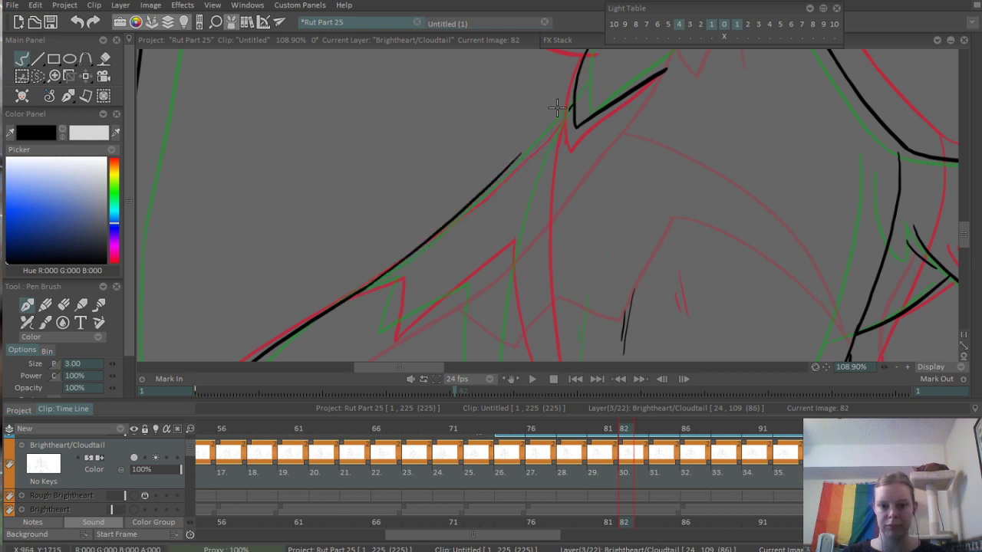
pyautogui.hotkey('ctrl', 'z')
pyautogui.moveTo(357, 293)
pyautogui.mouseDown()
pyautogui.moveTo(517, 163)
pyautogui.moveTo(566, 107)
pyautogui.mouseUp()
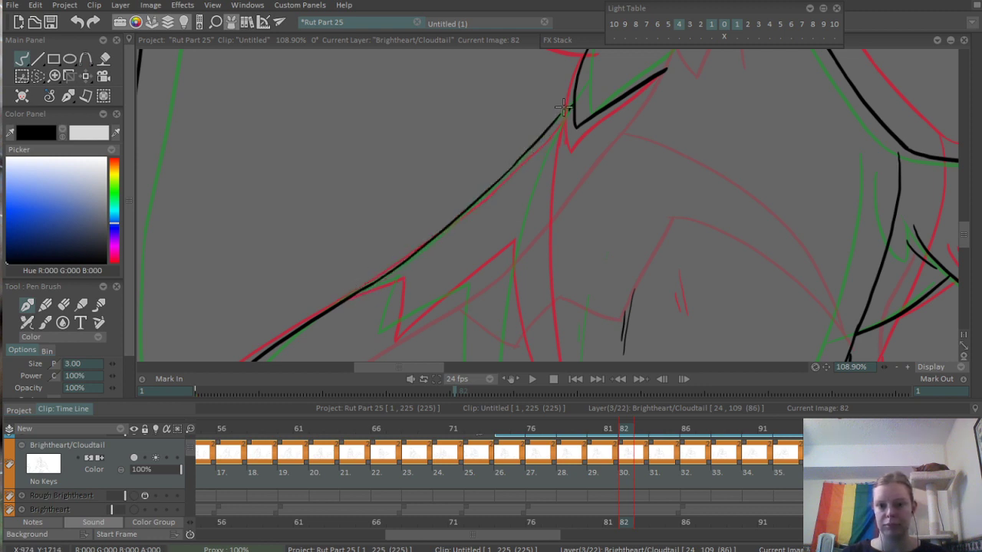
pyautogui.hotkey('ctrl', 'z')
pyautogui.moveTo(504, 175); pyautogui.dragTo(572, 104)
# - Ink the pointed zigzag fur edge branching off inside the back outline on frame 82
pyautogui.moveTo(511, 227); pyautogui.dragTo(523, 211)
pyautogui.scroll(3, 521, 211)
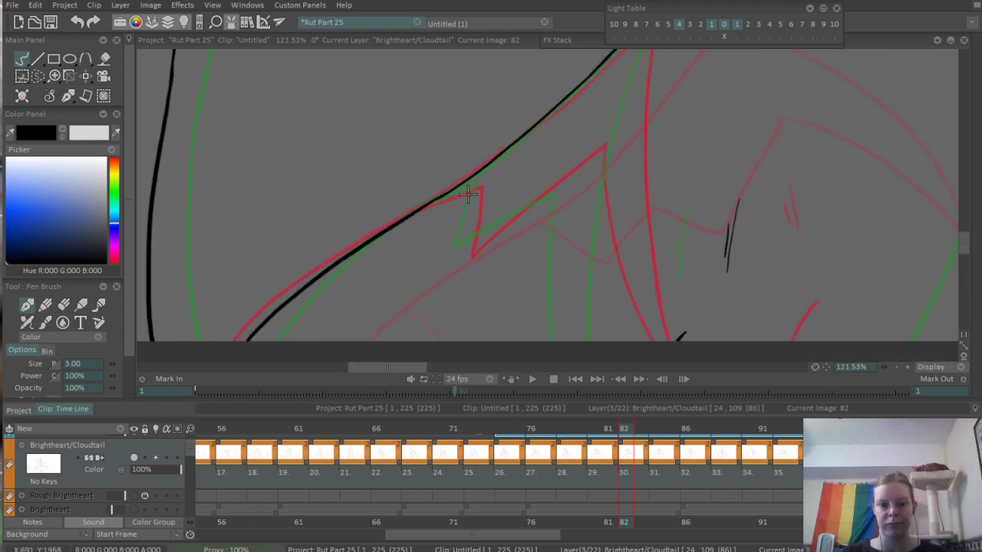
pyautogui.moveTo(391, 224)
pyautogui.mouseDown()
pyautogui.moveTo(525, 164)
pyautogui.moveTo(432, 212)
pyautogui.moveTo(504, 180)
pyautogui.moveTo(459, 299)
pyautogui.mouseUp()
pyautogui.hotkey('ctrl', 'z')
pyautogui.hotkey('ctrl', 'z')
pyautogui.moveTo(502, 181)
pyautogui.mouseDown()
pyautogui.moveTo(468, 307)
pyautogui.moveTo(627, 170)
pyautogui.mouseUp()
pyautogui.hotkey('ctrl', 'z')
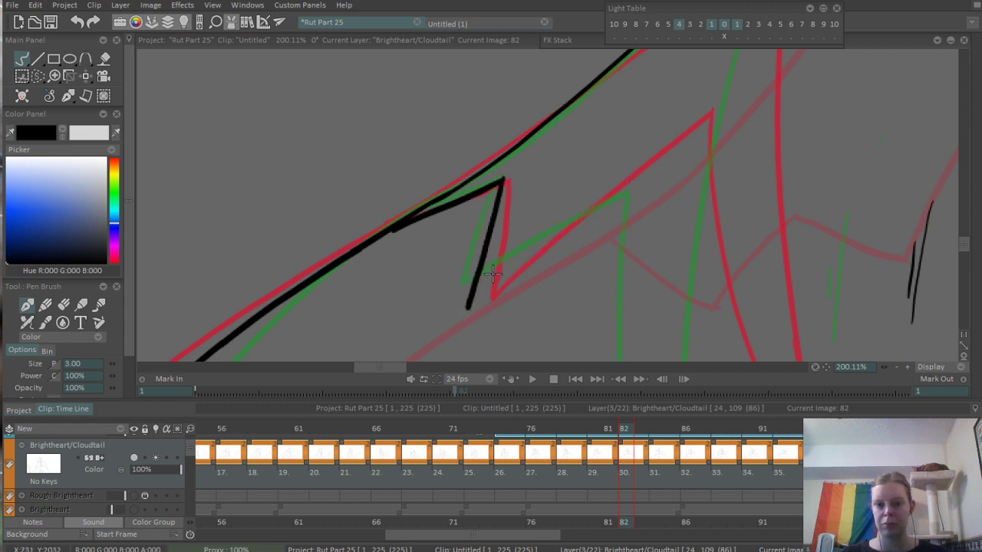
pyautogui.moveTo(468, 290); pyautogui.dragTo(658, 164)
pyautogui.moveTo(671, 202); pyautogui.dragTo(553, 172)
# - Ink the two nearly vertical lines beside the zigzag fur edge down to the canvas's lower edge on frame 82
pyautogui.scroll(-3, 554, 172)
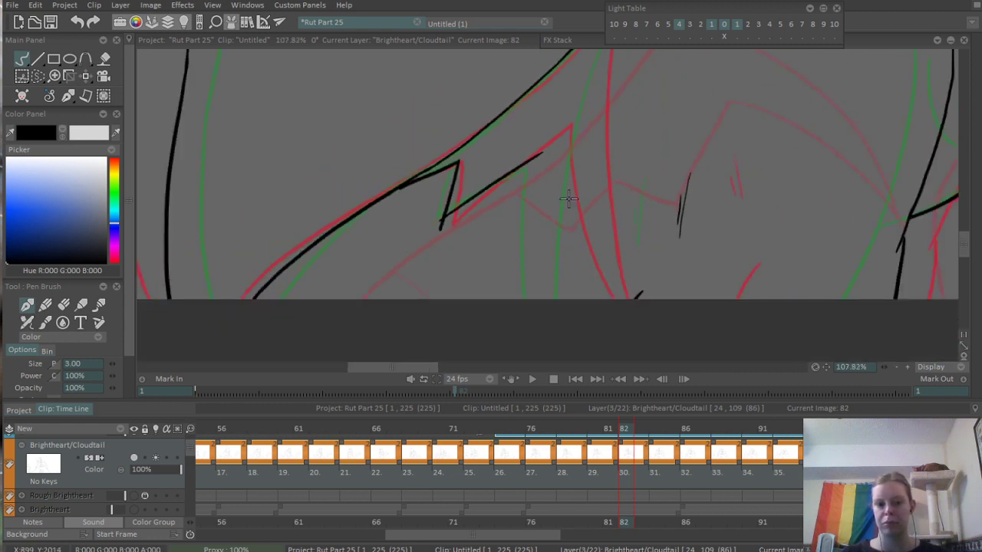
pyautogui.moveTo(484, 156); pyautogui.dragTo(494, 338)
pyautogui.scroll(-3, 546, 159)
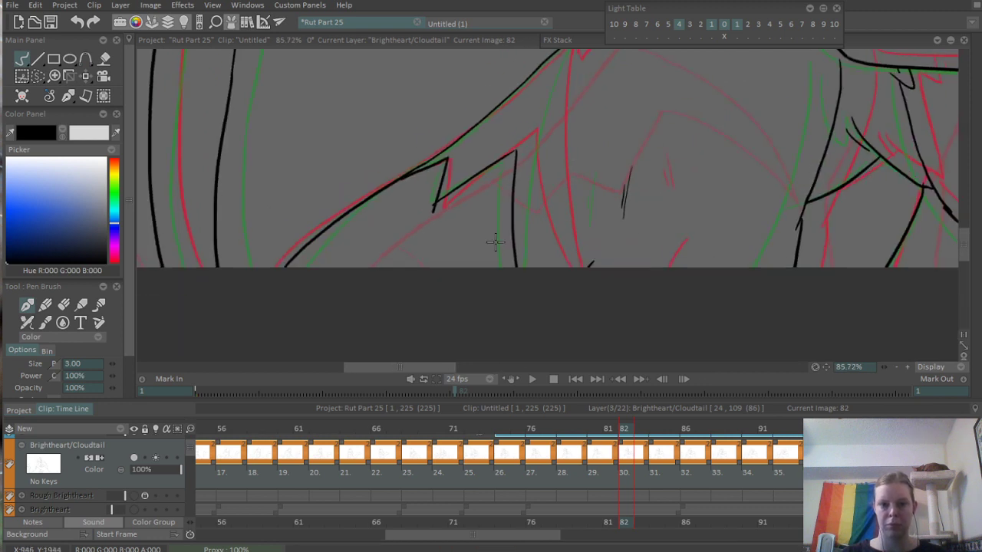
# - Erase the overshooting line ends around the zigzag fur edge on frame 82
pyautogui.scroll(5, 506, 223)
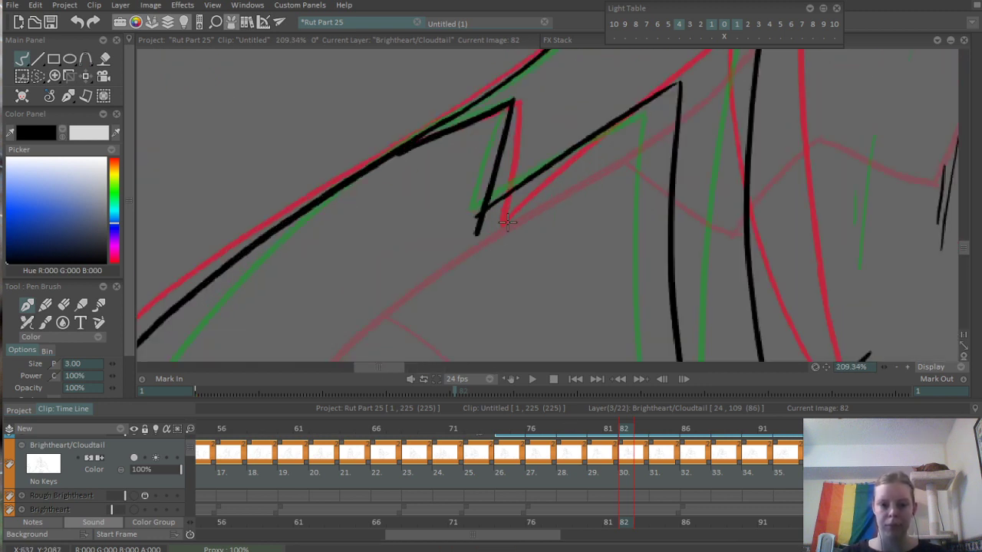
pyautogui.press('e')
pyautogui.scroll(-8, 478, 236)
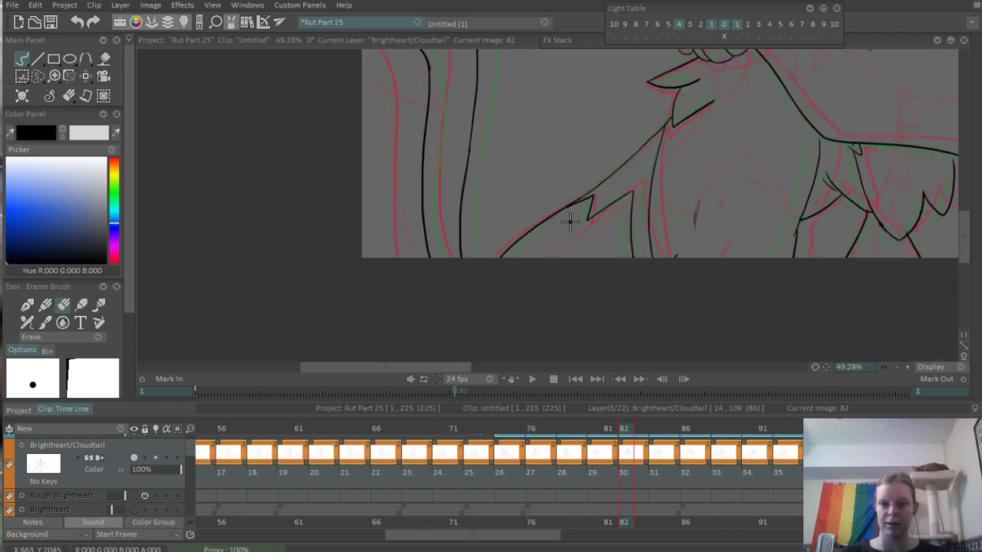
pyautogui.scroll(7, 577, 243)
pyautogui.scroll(3, 294, 244)
pyautogui.moveTo(252, 271); pyautogui.dragTo(274, 273)
pyautogui.scroll(-10, 419, 182)
pyautogui.moveTo(580, 223); pyautogui.dragTo(505, 226)
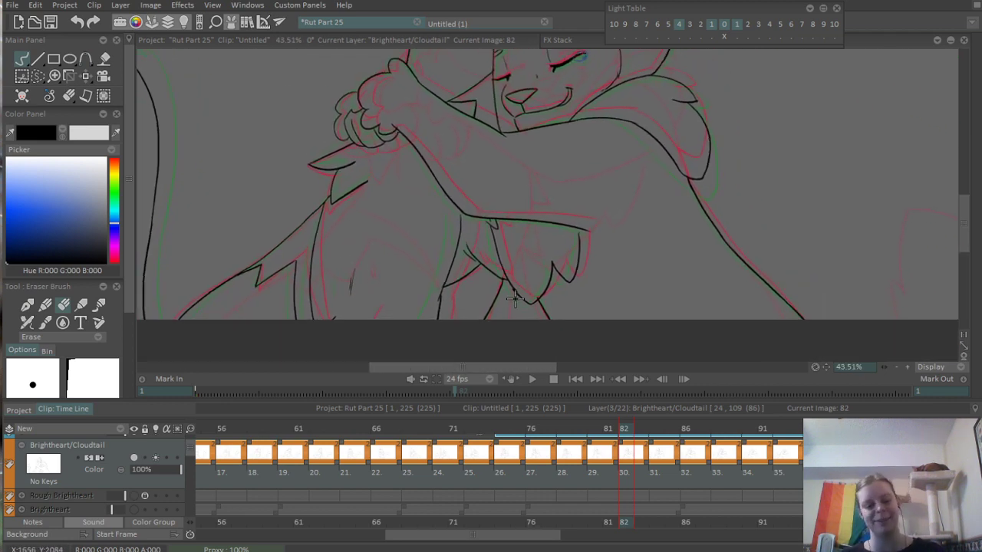
# - On frame 84, lasso and delete the hugged cat's back outline, zigzag fur edge and adjoining vertical lines
pyautogui.press('b')
pyautogui.scroll(-3, 526, 300)
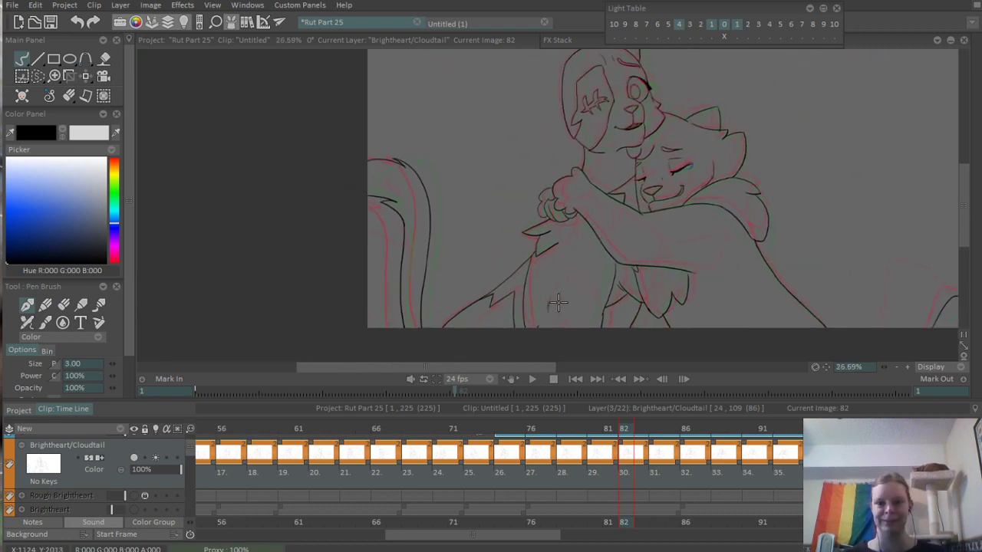
pyautogui.click(654, 430)
pyautogui.moveTo(570, 328); pyautogui.dragTo(556, 307)
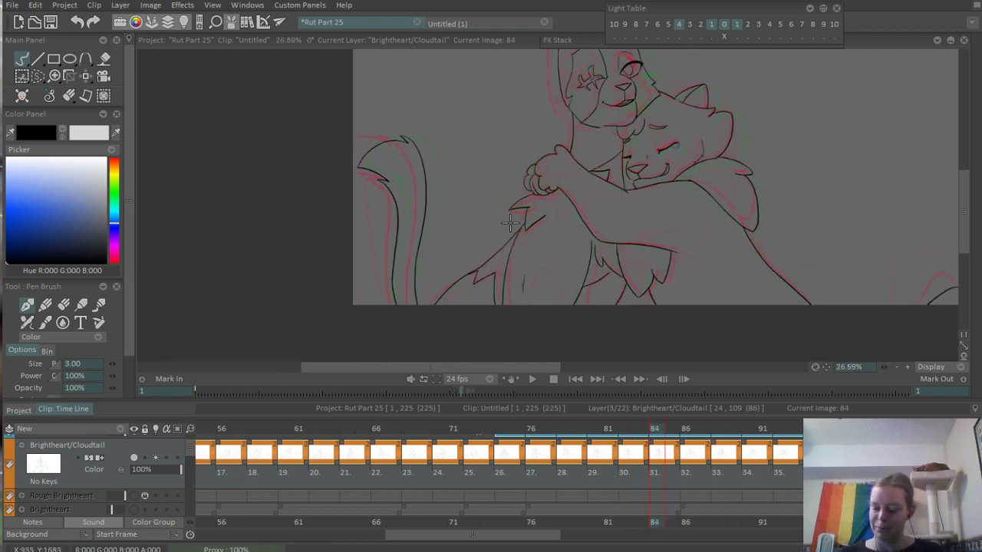
pyautogui.scroll(6, 529, 307)
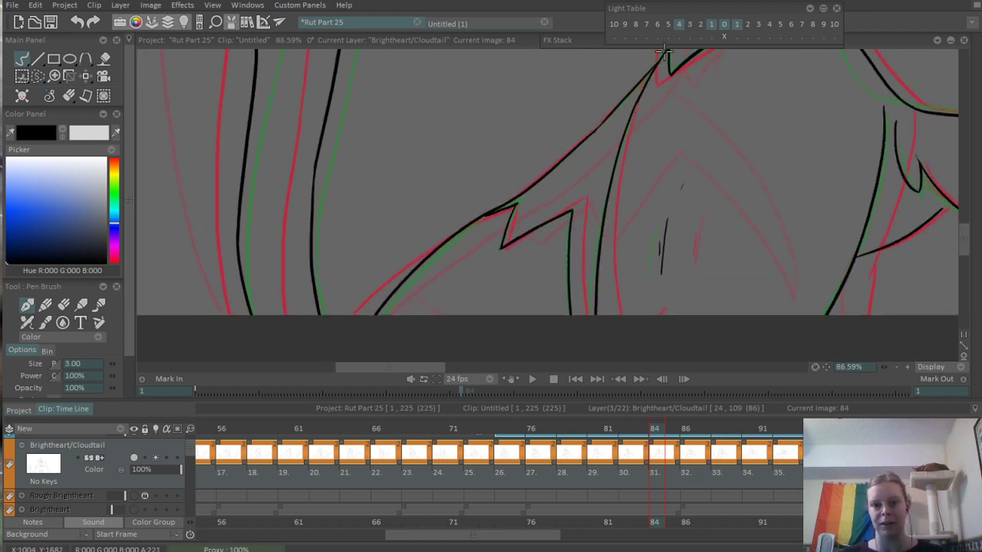
pyautogui.moveTo(664, 135); pyautogui.dragTo(669, 152)
pyautogui.moveTo(672, 58); pyautogui.dragTo(626, 316)
pyautogui.hotkey('ctrl', 'z')
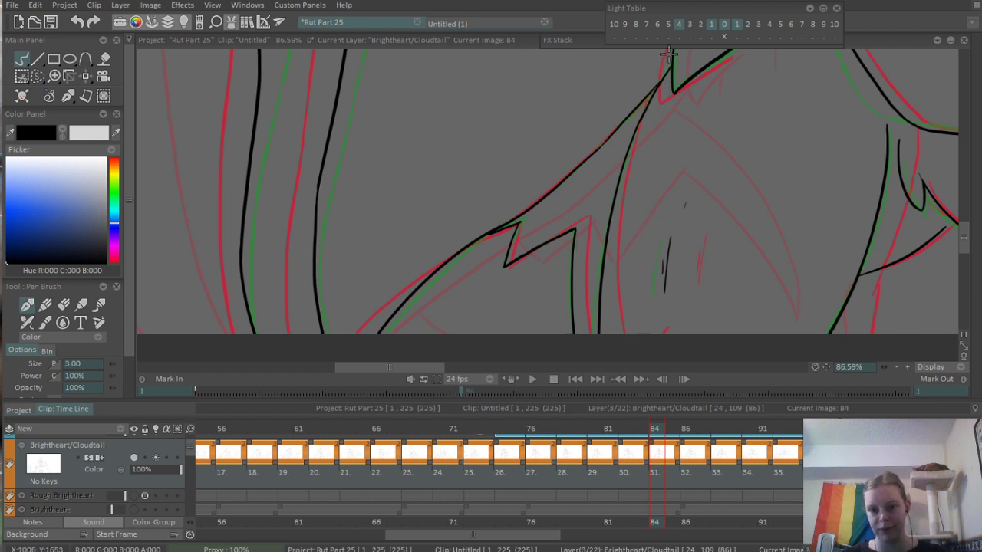
pyautogui.press('s')
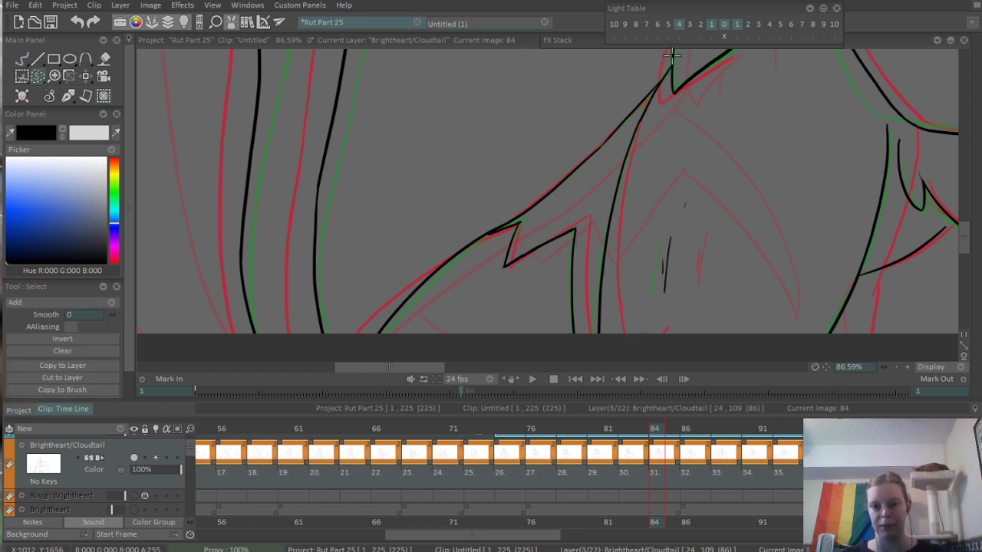
pyautogui.moveTo(371, 237); pyautogui.dragTo(666, 61)
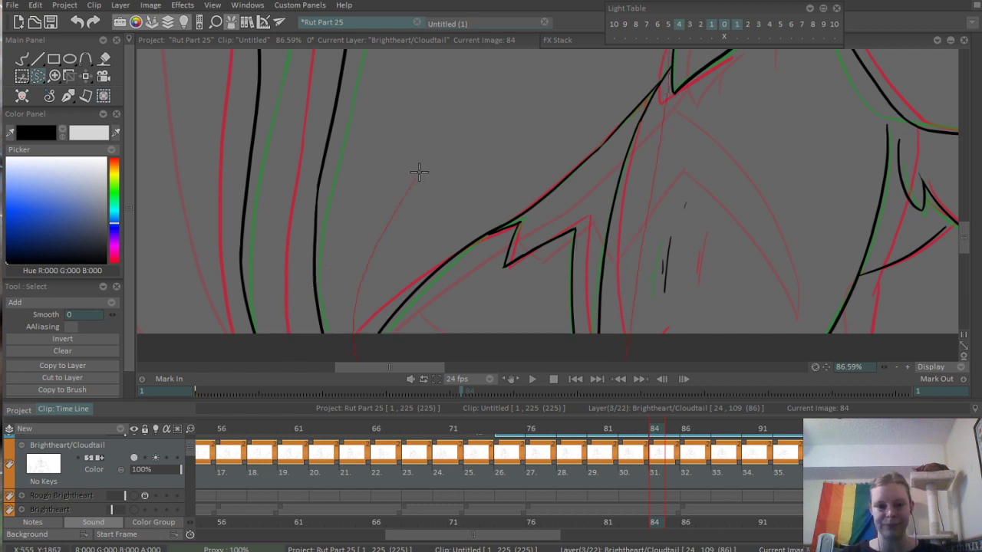
pyautogui.moveTo(419, 172); pyautogui.dragTo(506, 51)
pyautogui.press('Delete')
pyautogui.hotkey('ctrl', 'd')
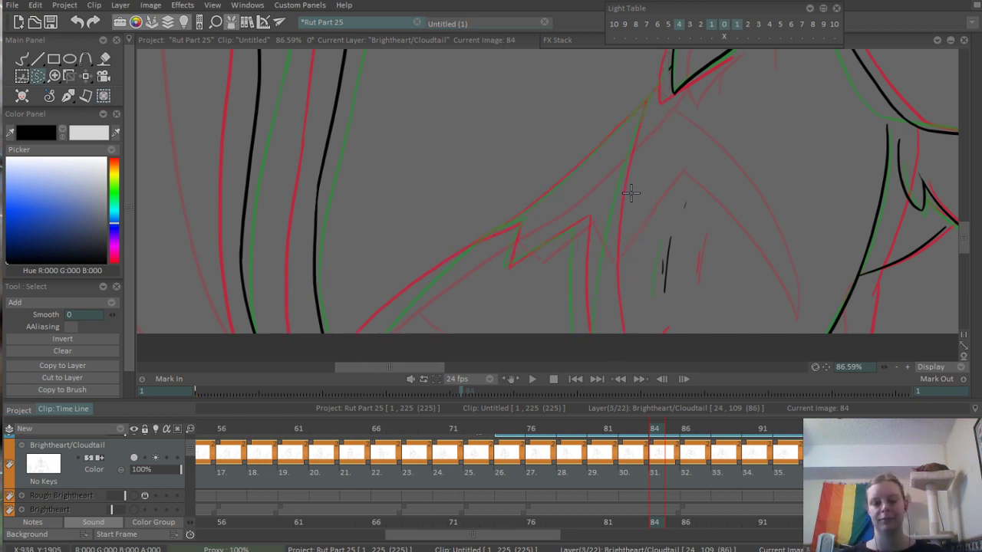
# - Re-ink the hugged cat's back outline on frame 84 from the canvas's lower edge up towards the chest fur
pyautogui.press('b')
pyautogui.scroll(2, 390, 299)
pyautogui.moveTo(412, 292)
pyautogui.mouseDown()
pyautogui.moveTo(522, 196)
pyautogui.moveTo(597, 155)
pyautogui.moveTo(594, 139)
pyautogui.mouseUp()
pyautogui.hotkey('ctrl', 'z')
pyautogui.hotkey('ctrl', 'z')
pyautogui.moveTo(418, 286)
pyautogui.mouseDown()
pyautogui.moveTo(614, 124)
pyautogui.moveTo(420, 291)
pyautogui.moveTo(557, 139)
pyautogui.mouseUp()
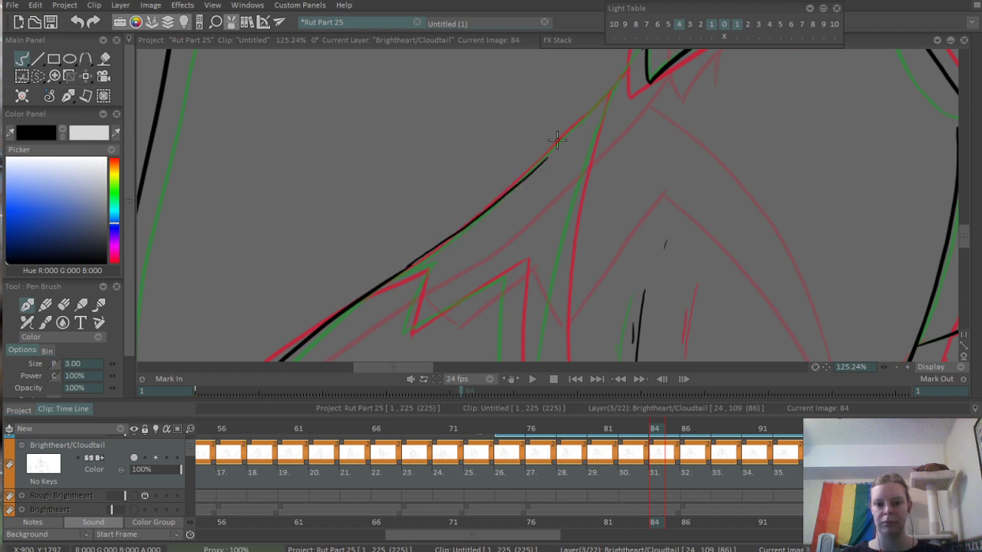
pyautogui.hotkey('ctrl', 'z')
pyautogui.moveTo(398, 270)
pyautogui.mouseDown()
pyautogui.moveTo(563, 137)
pyautogui.moveTo(554, 152)
pyautogui.moveTo(627, 62)
pyautogui.mouseUp()
pyautogui.hotkey('ctrl', 'z')
pyautogui.hotkey('ctrl', 'z')
# - Join the upper end of the back outline to the fur tuft below the paws on frame 84
pyautogui.moveTo(534, 168)
pyautogui.mouseDown()
pyautogui.moveTo(628, 63)
pyautogui.moveTo(593, 132)
pyautogui.moveTo(610, 107)
pyautogui.mouseUp()
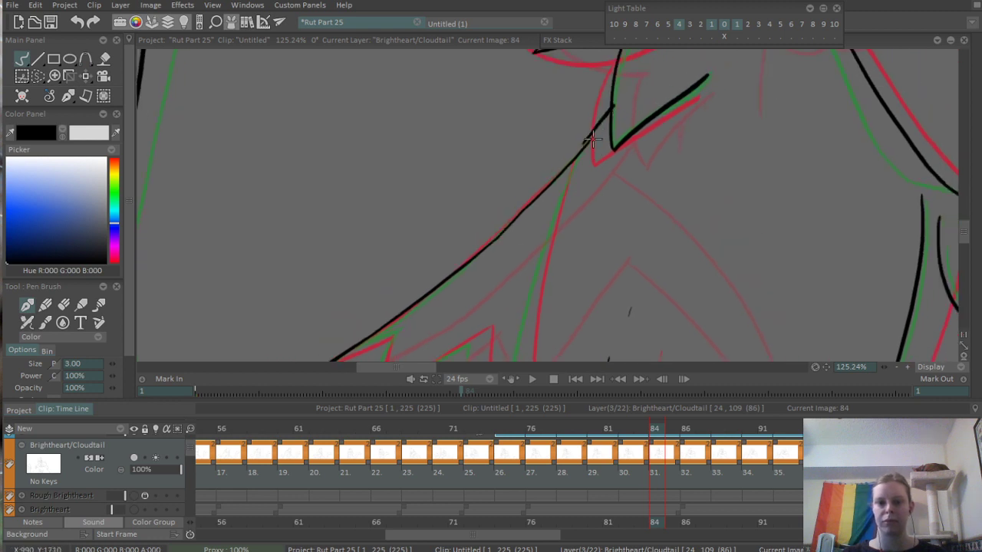
pyautogui.hotkey('ctrl', 'z')
pyautogui.moveTo(586, 144); pyautogui.dragTo(607, 120)
pyautogui.hotkey('ctrl', 'z')
pyautogui.moveTo(578, 155); pyautogui.dragTo(610, 115)
# - On frame 84, ink the curved line running from the back outline's upper end down to the canvas's lower edge
pyautogui.scroll(-5, 594, 126)
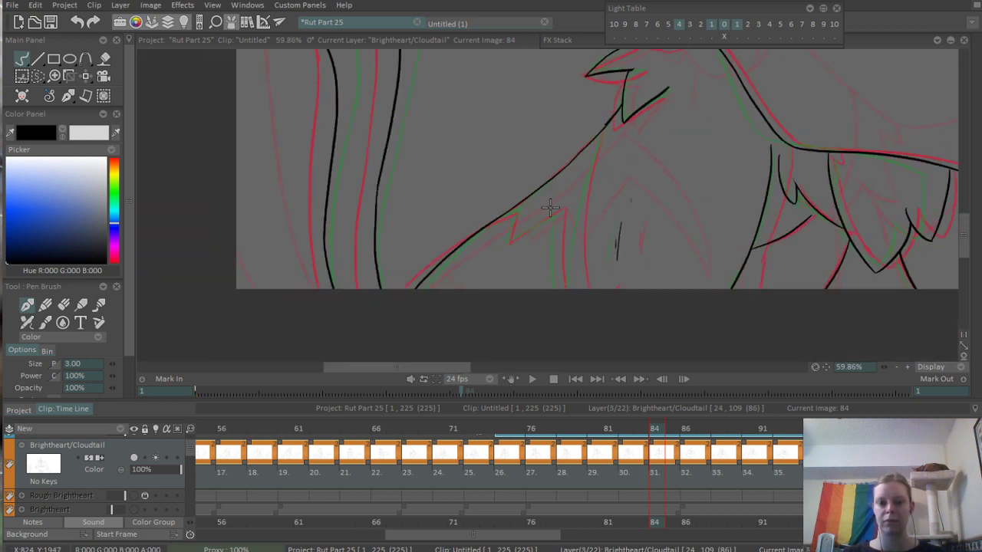
pyautogui.scroll(4, 536, 198)
pyautogui.scroll(1, 587, 224)
pyautogui.moveTo(648, 75); pyautogui.dragTo(623, 338)
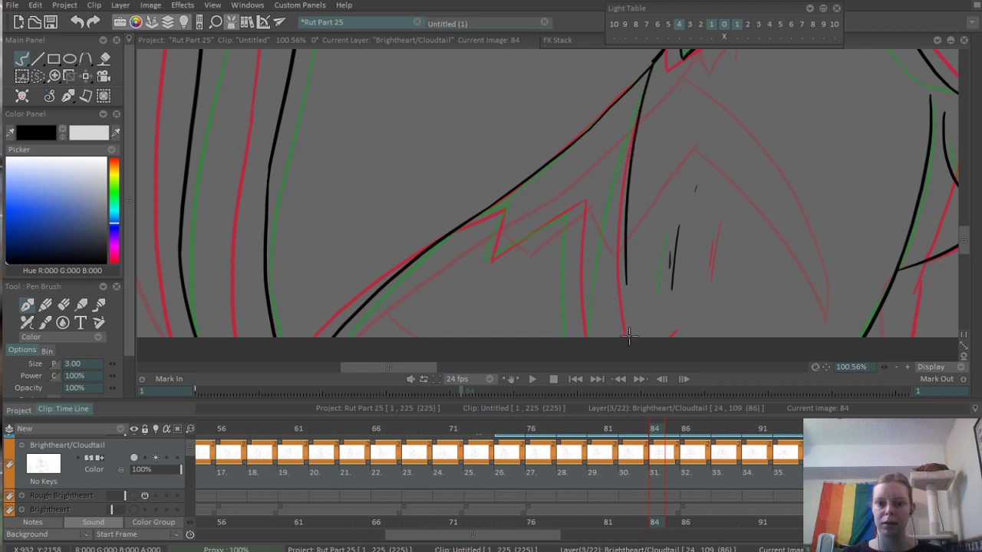
pyautogui.hotkey('ctrl', 'z')
pyautogui.moveTo(650, 64); pyautogui.dragTo(620, 418)
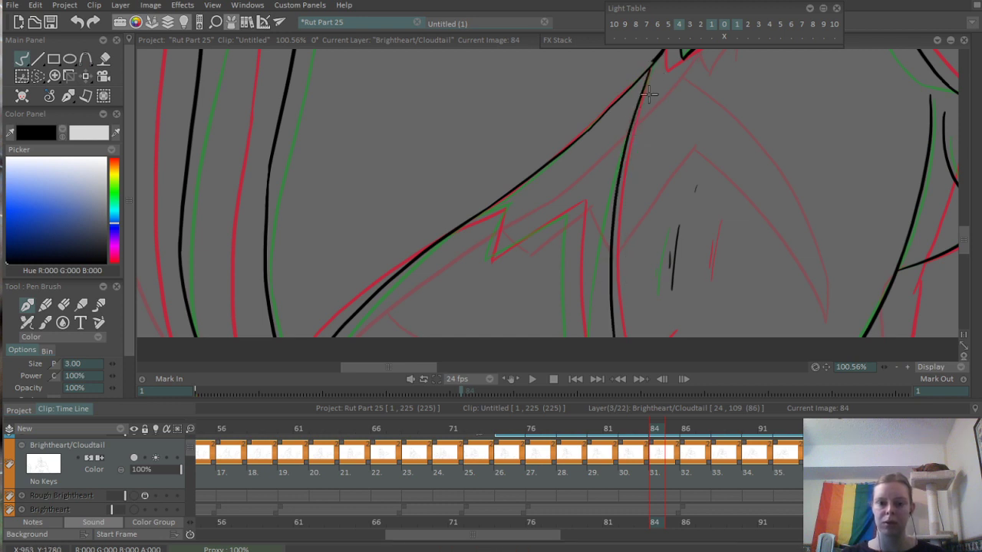
pyautogui.hotkey('ctrl', 'z')
pyautogui.moveTo(650, 67)
pyautogui.mouseDown()
pyautogui.moveTo(589, 342)
pyautogui.moveTo(649, 71)
pyautogui.moveTo(602, 342)
pyautogui.mouseUp()
pyautogui.hotkey('ctrl', 'z')
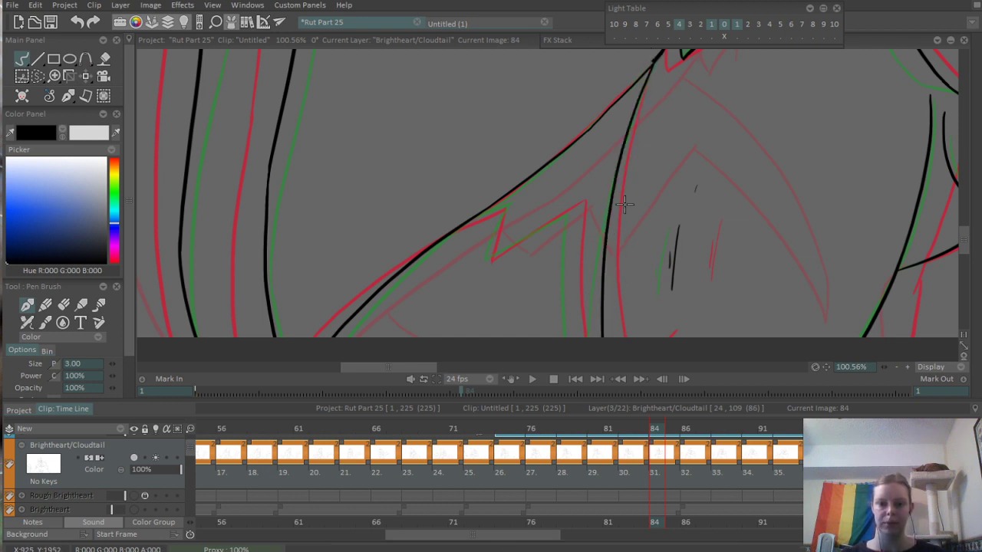
# - Ink the shorter vertical line from the zigzag fur edge's inner peak down to the canvas's lower edge on frame 84
pyautogui.scroll(5, 581, 334)
pyautogui.moveTo(577, 130); pyautogui.dragTo(572, 341)
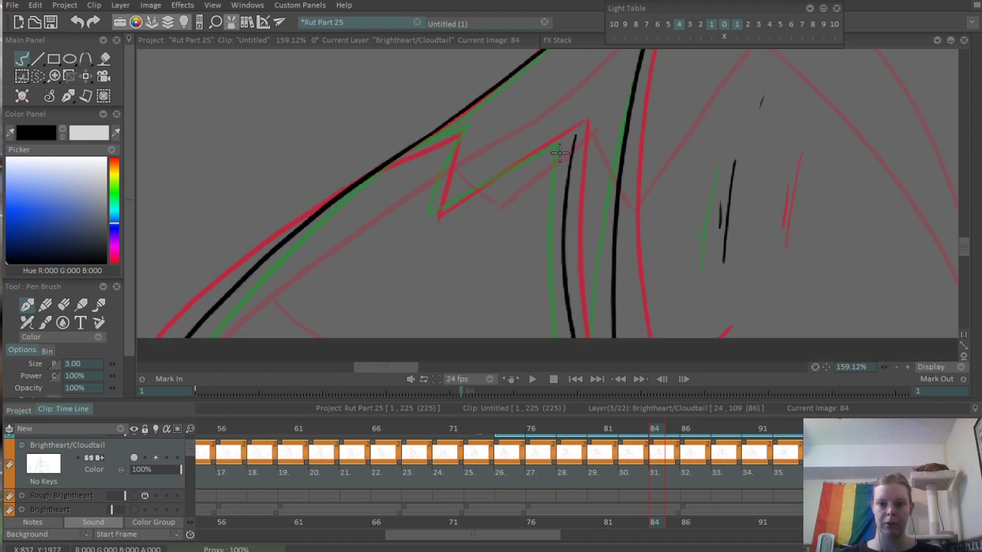
pyautogui.hotkey('ctrl', 'z')
pyautogui.moveTo(574, 123)
pyautogui.mouseDown()
pyautogui.moveTo(569, 310)
pyautogui.moveTo(579, 339)
pyautogui.mouseUp()
# - Ink the zigzag fur edge between the back outline and the short vertical line on frame 84, and erase its overshooting ends
pyautogui.scroll(3, 522, 175)
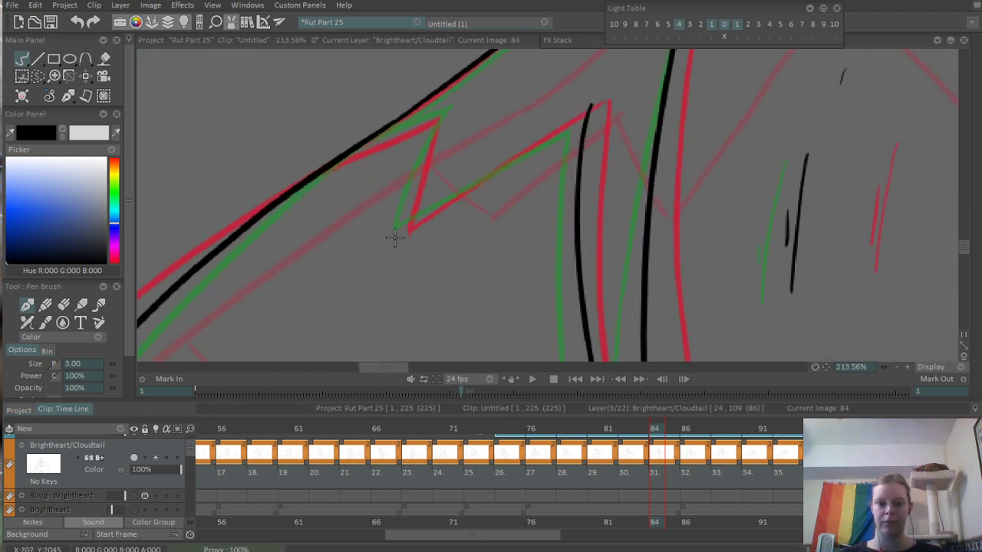
pyautogui.moveTo(395, 232); pyautogui.dragTo(613, 108)
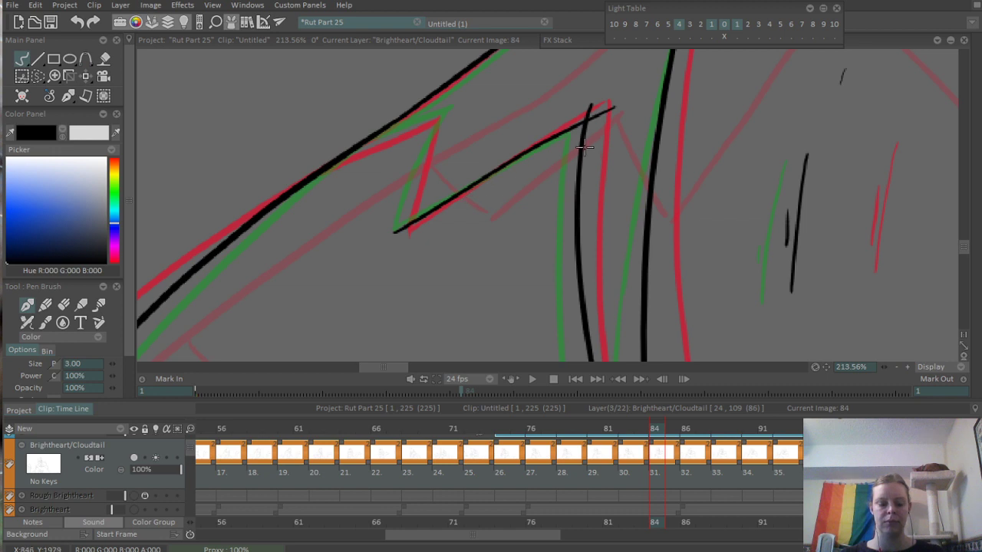
pyautogui.press('e')
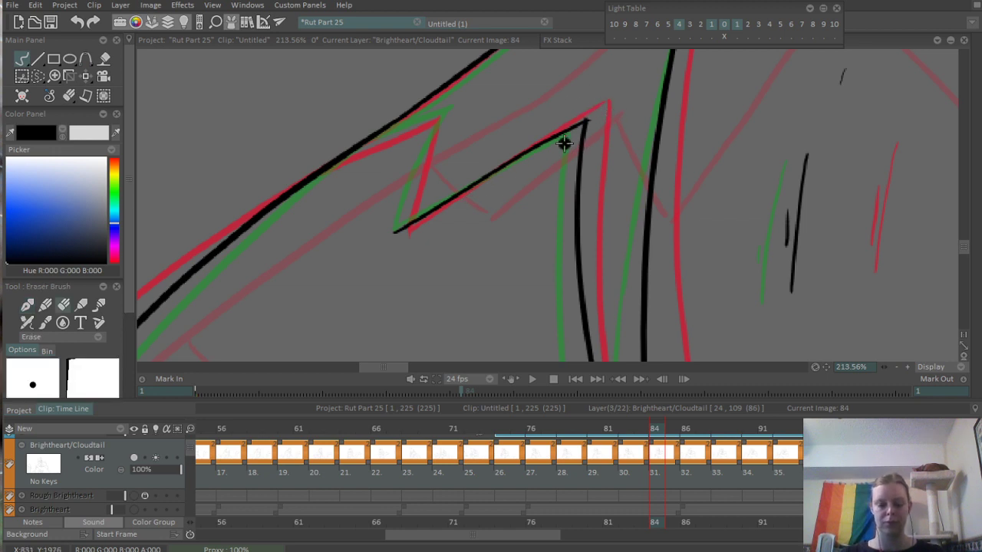
pyautogui.press('e')
pyautogui.moveTo(437, 116); pyautogui.dragTo(395, 252)
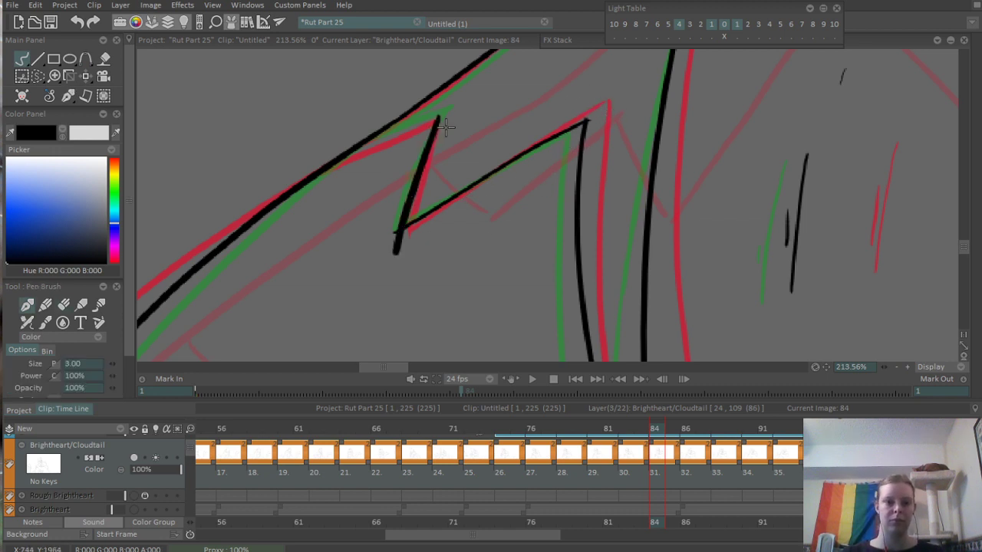
pyautogui.moveTo(356, 148); pyautogui.dragTo(444, 116)
pyautogui.press('e')
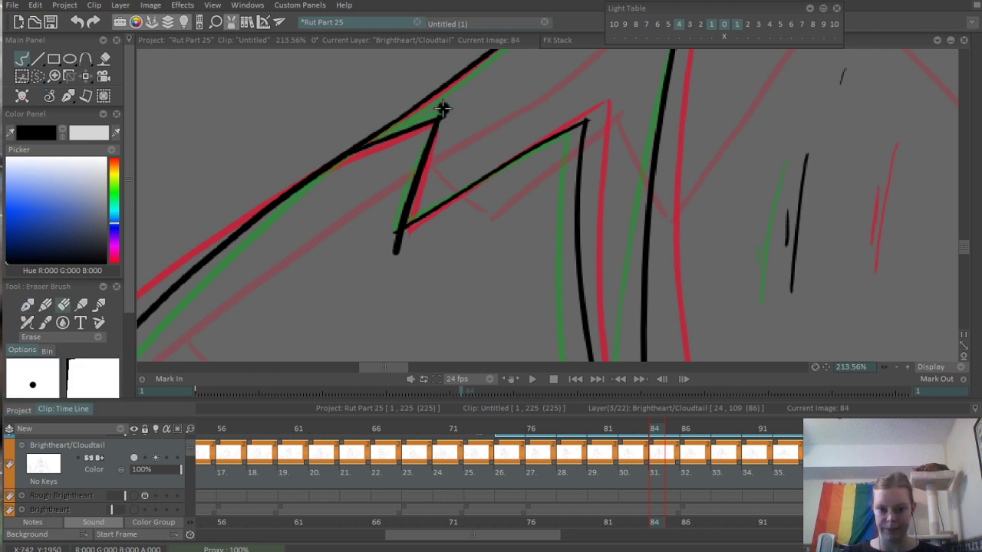
pyautogui.moveTo(504, 208); pyautogui.dragTo(343, 340)
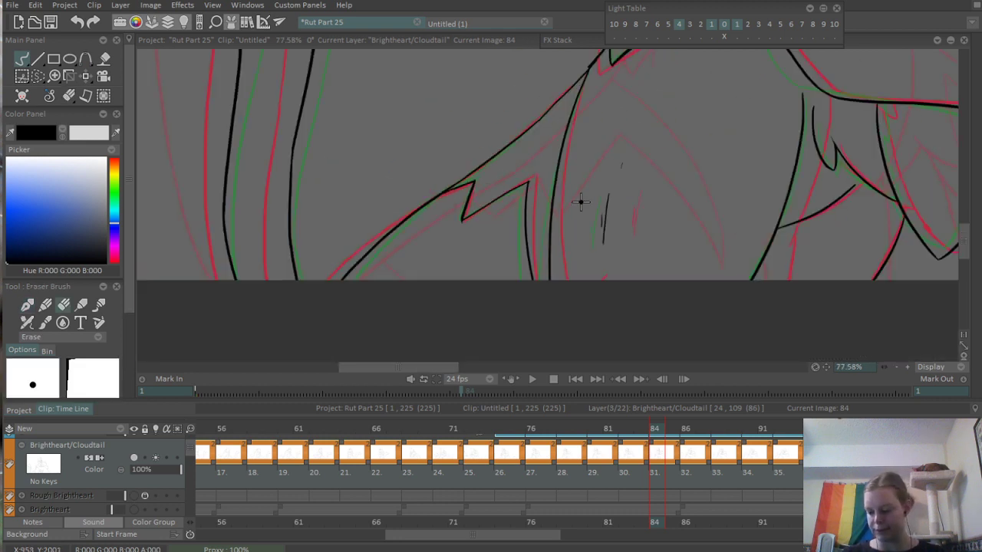
# - Play back and scrub the animation repeatedly from around frames 64 to 68 to check how smoothly the hug moves
pyautogui.moveTo(580, 202); pyautogui.dragTo(509, 244)
pyautogui.moveTo(559, 224); pyautogui.dragTo(452, 304)
pyautogui.moveTo(652, 289); pyautogui.dragTo(680, 289)
pyautogui.moveTo(657, 237); pyautogui.dragTo(596, 383)
pyautogui.moveTo(715, 243); pyautogui.dragTo(657, 241)
pyautogui.moveTo(695, 242); pyautogui.dragTo(576, 252)
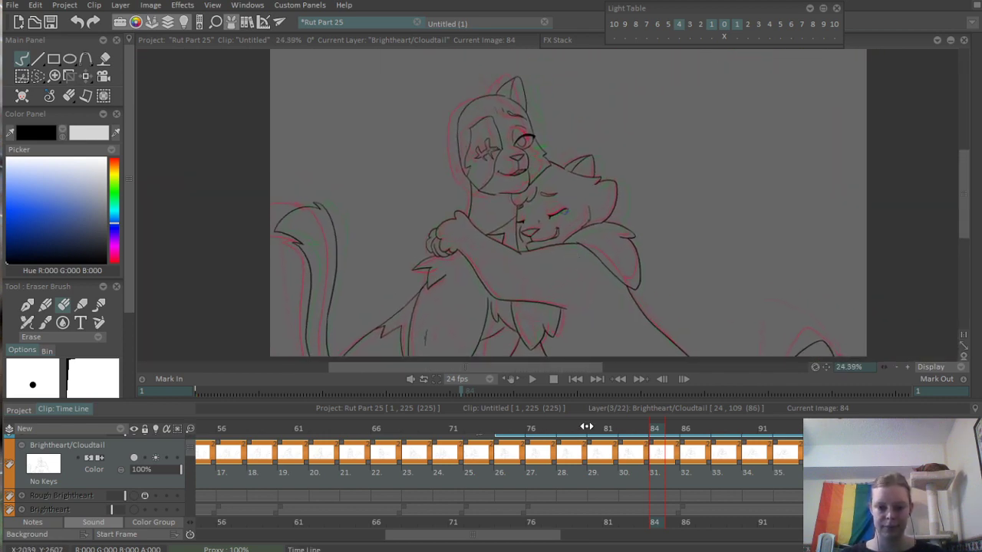
pyautogui.moveTo(586, 427); pyautogui.dragTo(433, 446)
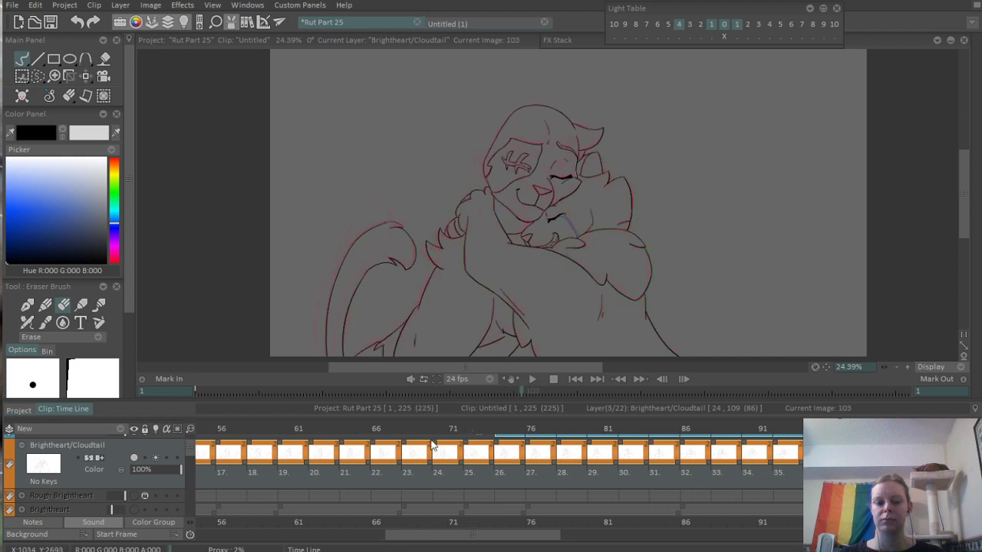
pyautogui.click(405, 427)
pyautogui.press('Return')
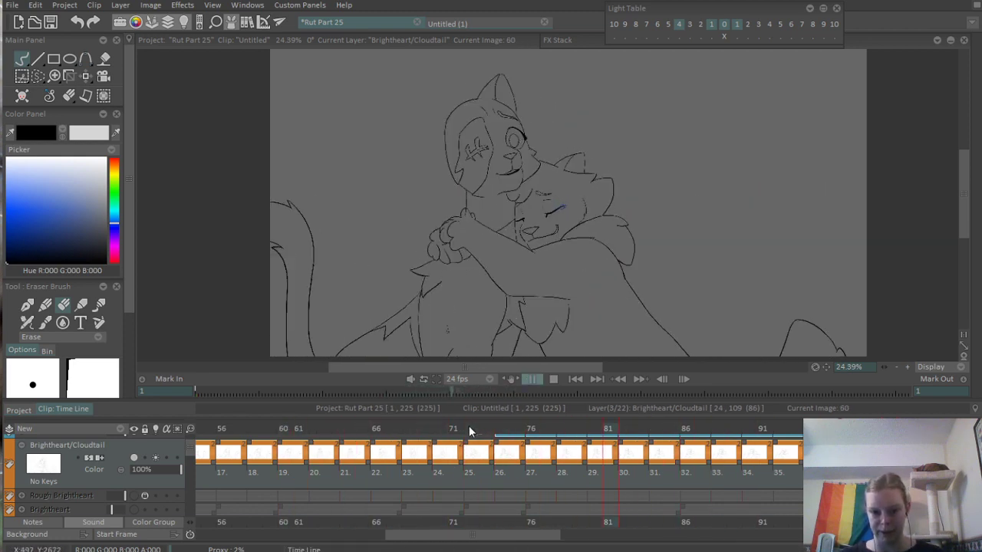
pyautogui.press('Return')
pyautogui.click(357, 426)
pyautogui.press('Return')
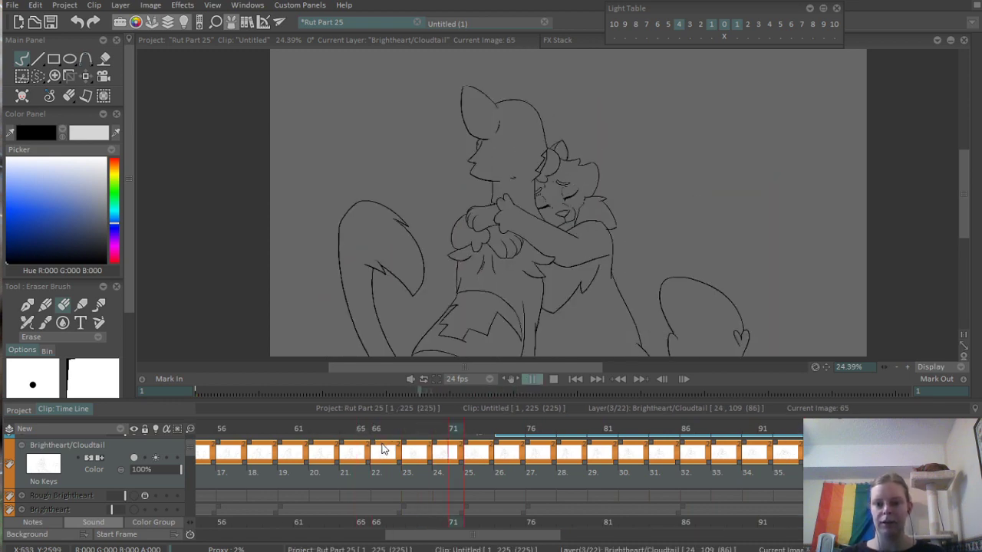
pyautogui.press('Return')
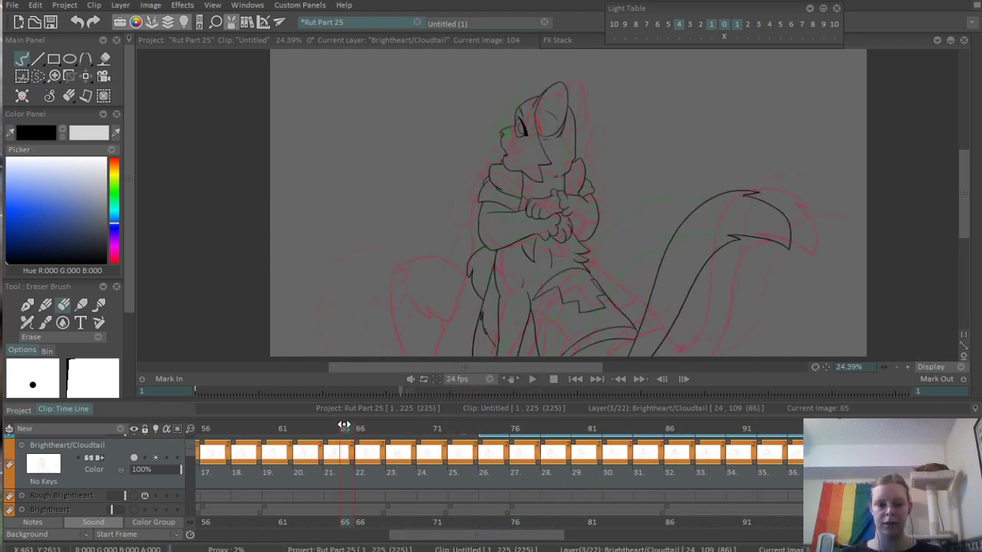
pyautogui.press('Return')
pyautogui.press('Return')
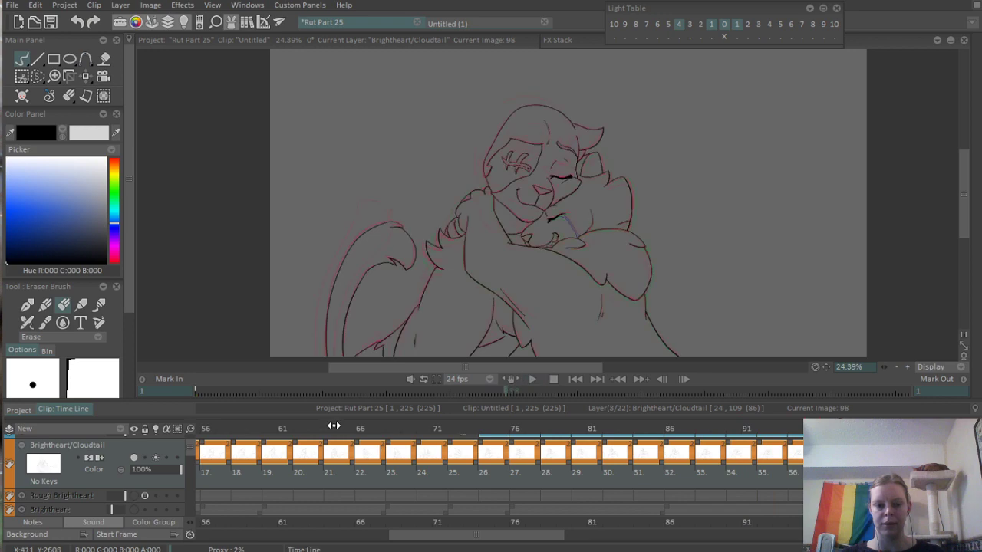
pyautogui.press('Return')
pyautogui.press('Return')
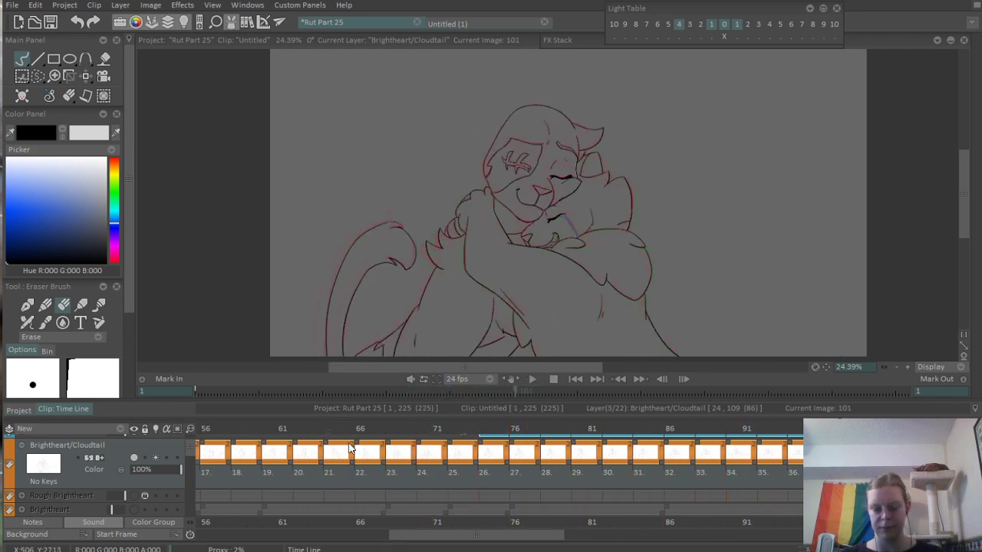
pyautogui.click(330, 428)
pyautogui.scroll(-2, 652, 277)
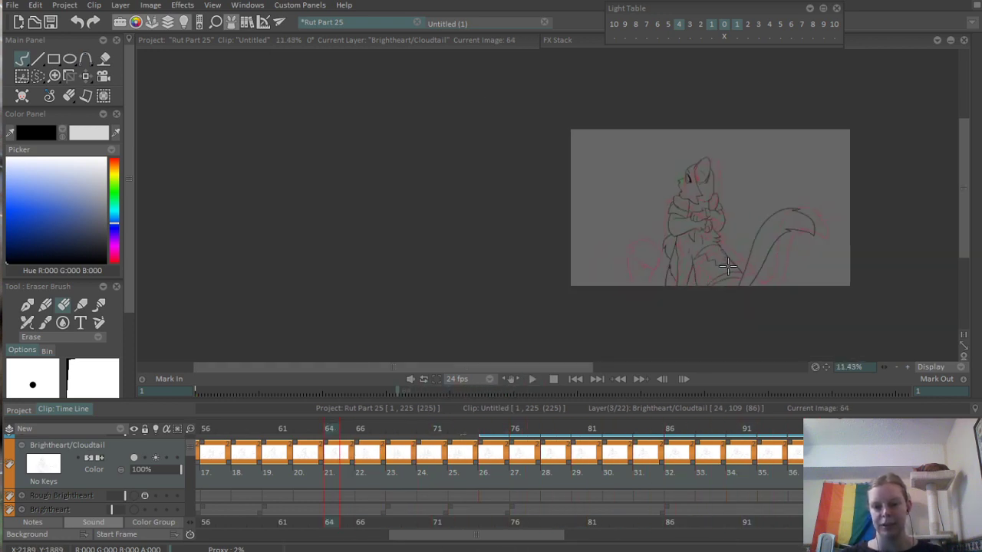
pyautogui.scroll(2, 636, 278)
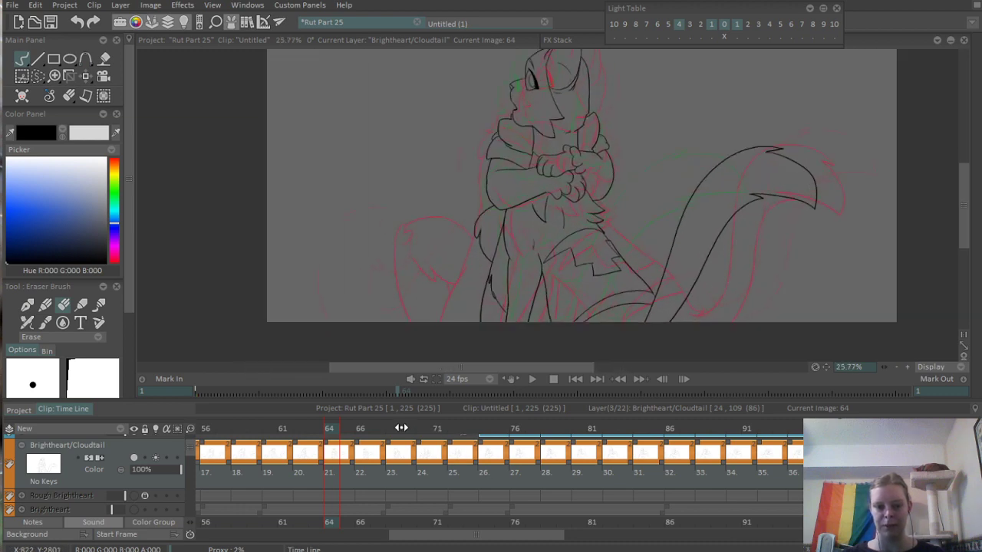
pyautogui.click(358, 428)
# - On frame 88, erase the inner chest-fur line and its small notch beneath the hugging arm
pyautogui.moveTo(430, 427); pyautogui.dragTo(699, 453)
pyautogui.scroll(8, 677, 253)
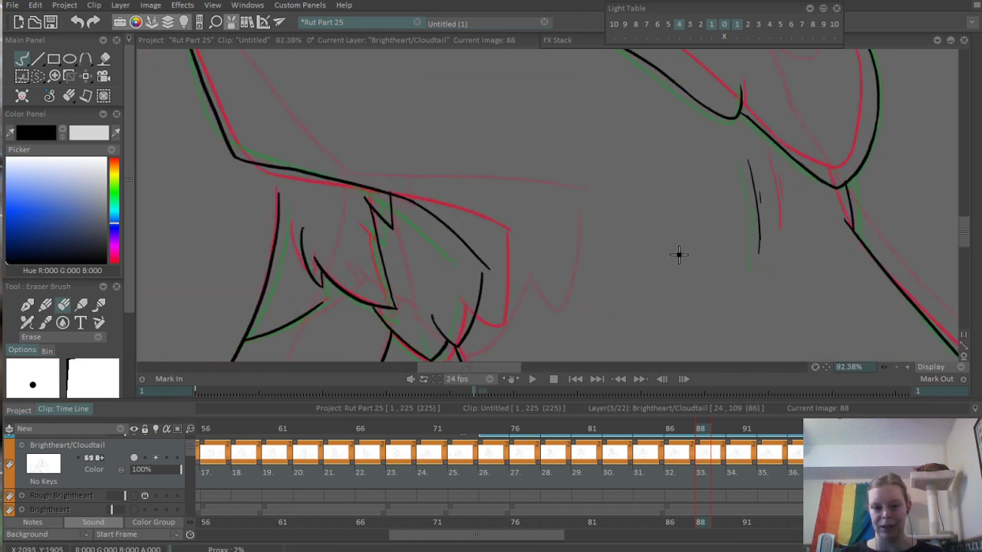
pyautogui.moveTo(502, 237); pyautogui.dragTo(506, 234)
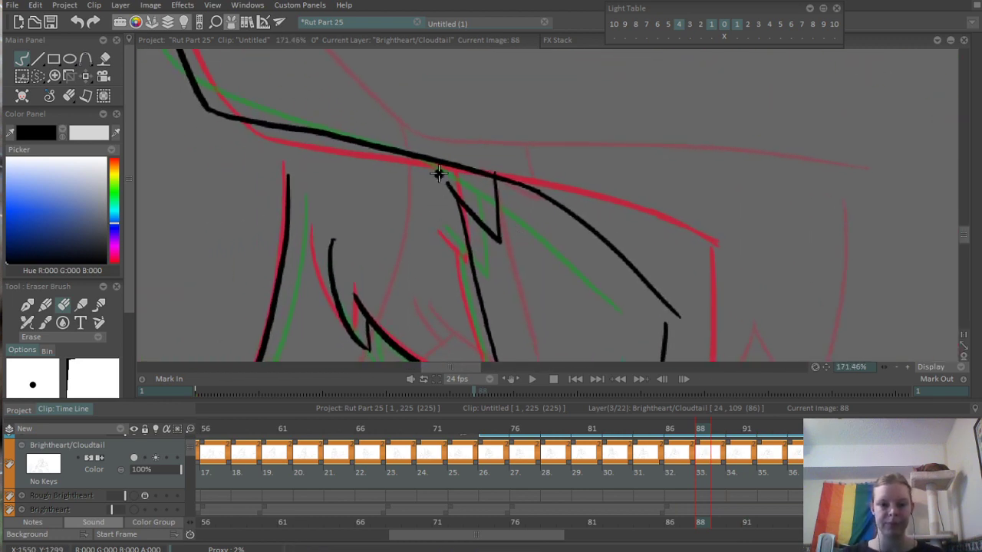
pyautogui.moveTo(437, 173)
pyautogui.mouseDown()
pyautogui.moveTo(482, 231)
pyautogui.moveTo(461, 204)
pyautogui.moveTo(498, 226)
pyautogui.moveTo(495, 185)
pyautogui.moveTo(581, 275)
pyautogui.moveTo(564, 209)
pyautogui.mouseUp()
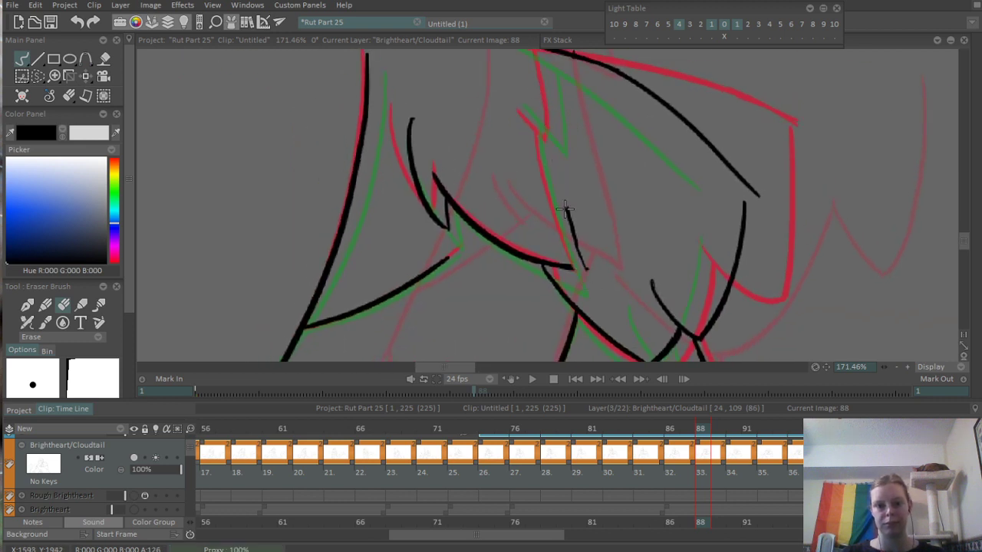
# - Re-ink the inner chest-fur line on frame 88 with a small pointed notch leading up to the arm's underside
pyautogui.press('b')
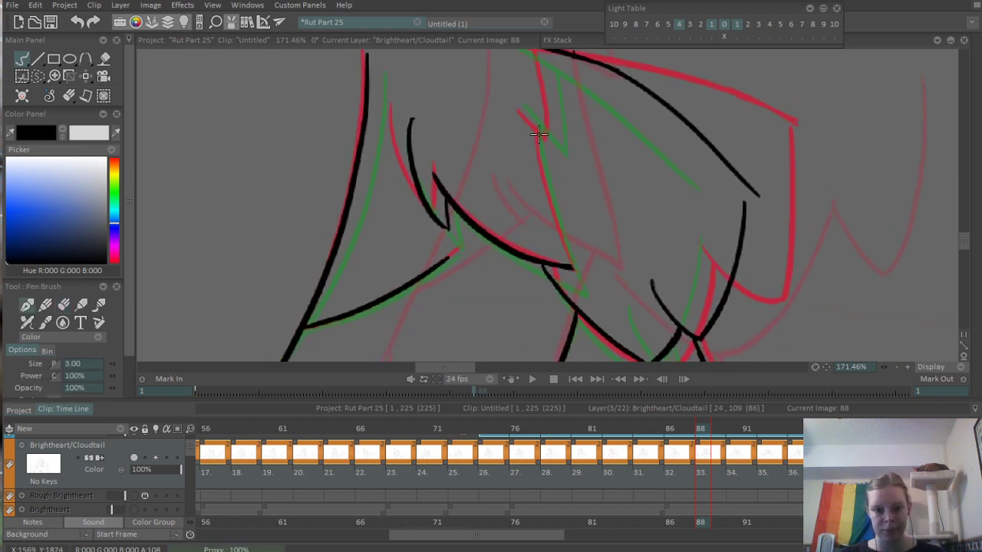
pyautogui.moveTo(557, 237); pyautogui.dragTo(575, 281)
pyautogui.hotkey('ctrl', 'z')
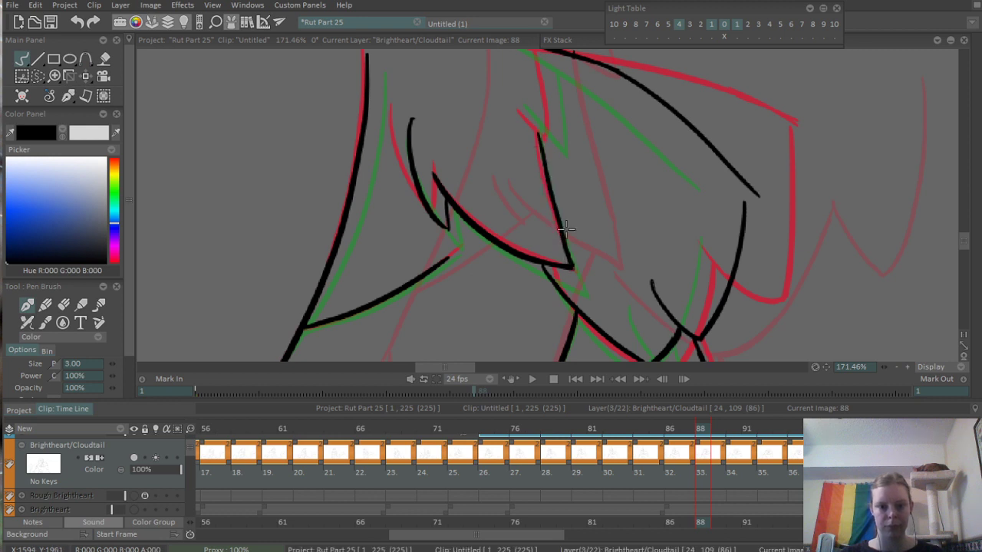
pyautogui.scroll(3, 565, 227)
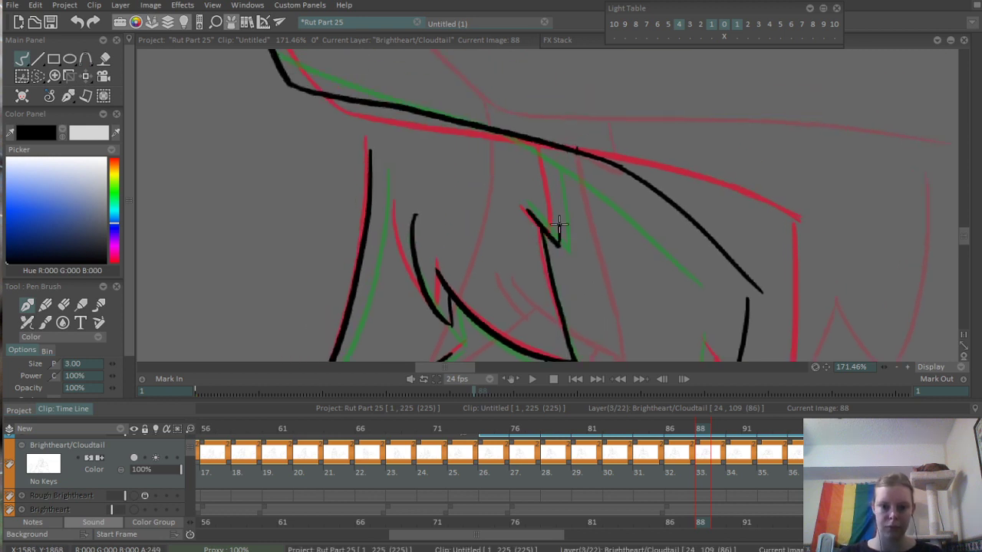
pyautogui.scroll(-5, 542, 140)
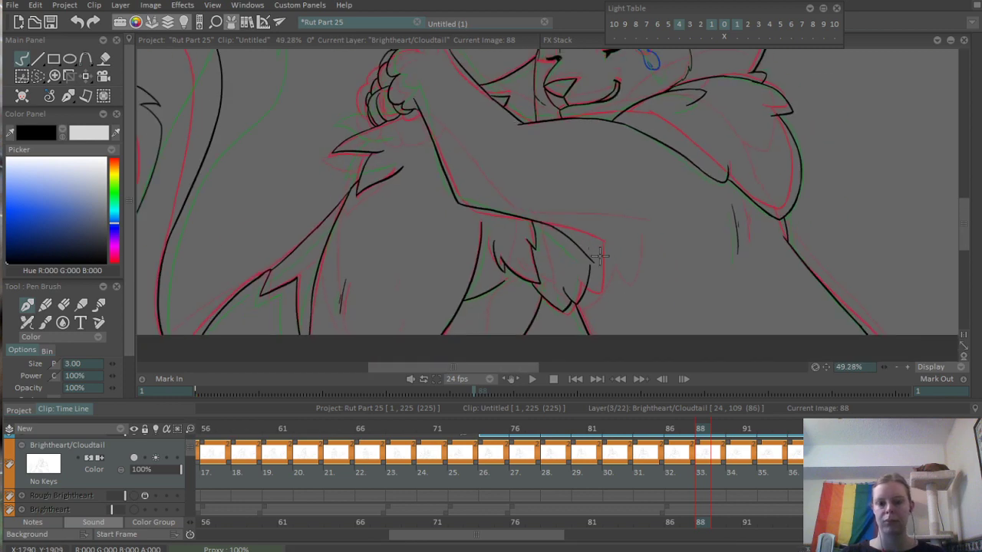
# - On frame 84, erase the small rounded fur notch beneath the arm and re-ink it with a sharper point
pyautogui.moveTo(637, 428)
pyautogui.mouseDown()
pyautogui.moveTo(686, 427)
pyautogui.moveTo(564, 448)
pyautogui.moveTo(636, 424)
pyautogui.moveTo(664, 427)
pyautogui.moveTo(637, 427)
pyautogui.mouseUp()
pyautogui.press('Return')
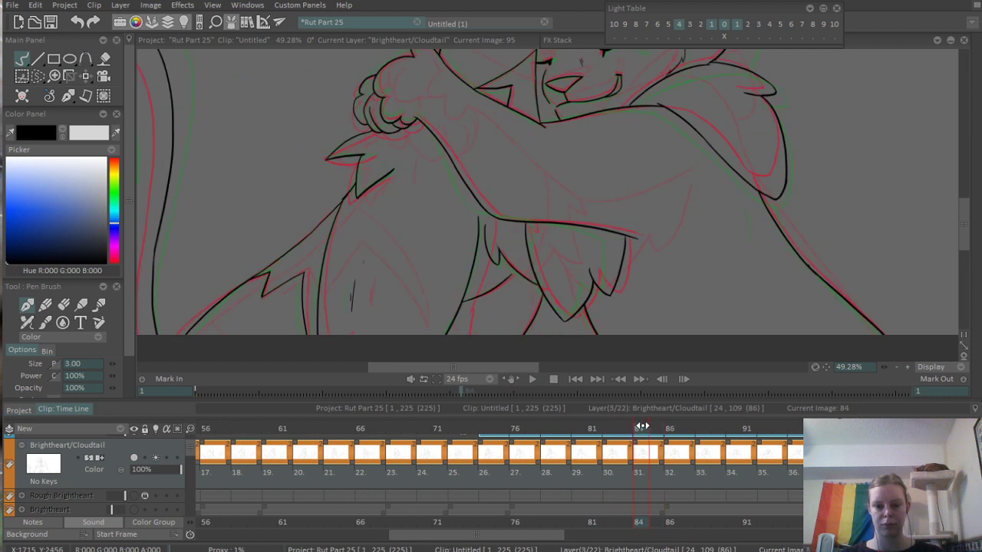
pyautogui.scroll(3, 612, 261)
pyautogui.press('e')
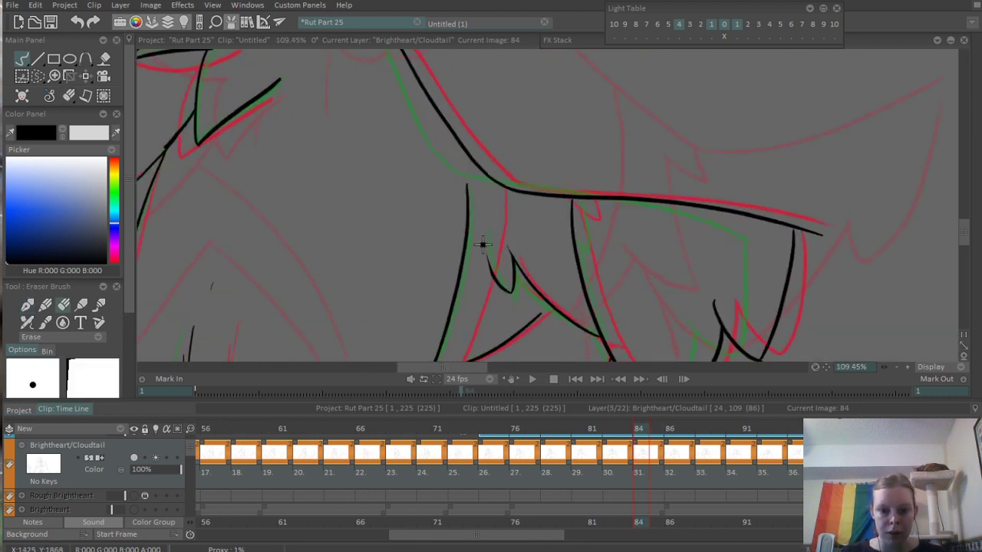
pyautogui.moveTo(502, 245); pyautogui.dragTo(518, 285)
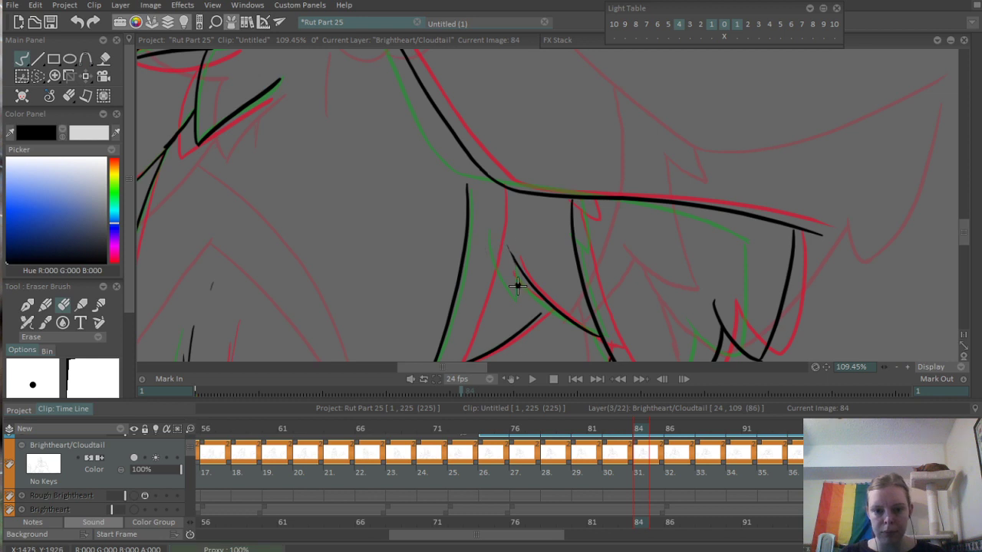
pyautogui.press('b')
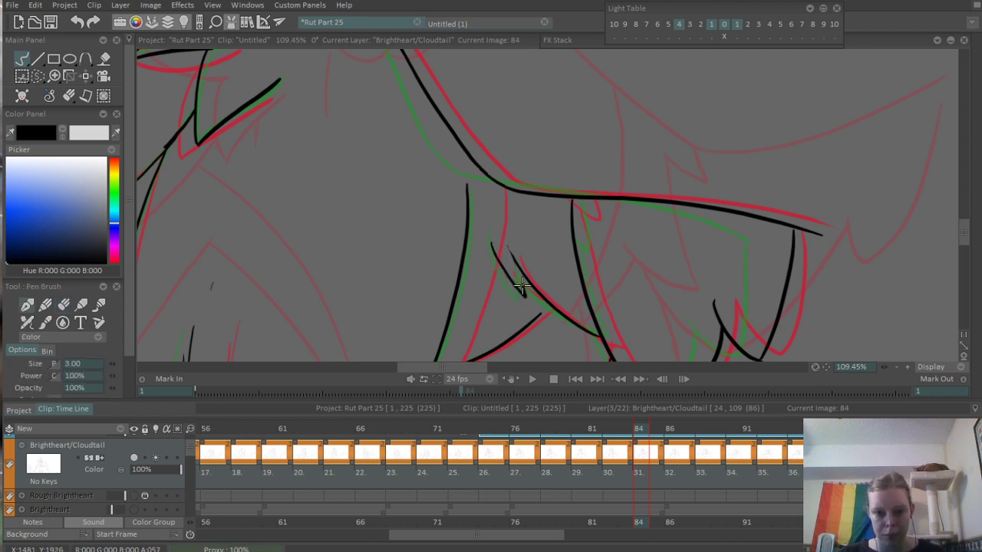
pyautogui.scroll(-5, 541, 188)
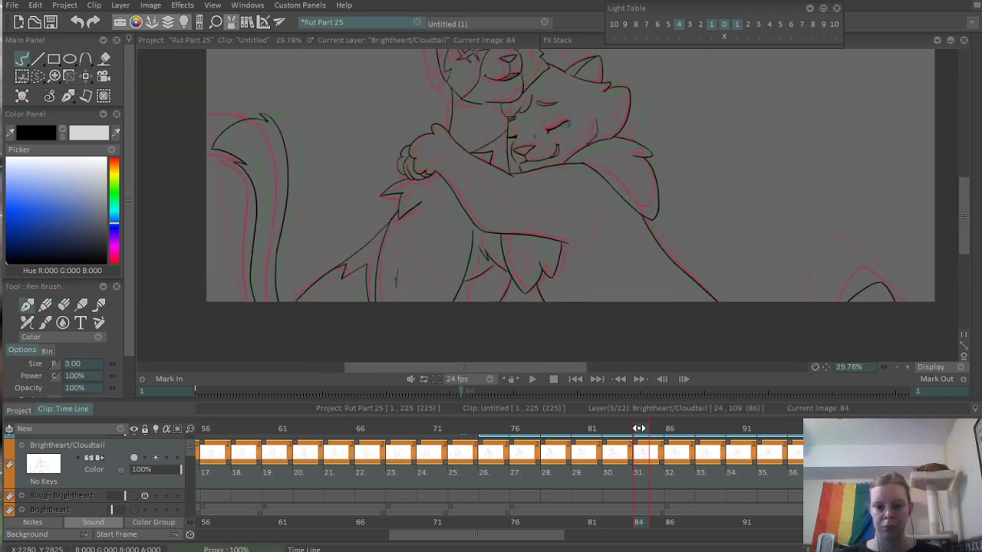
pyautogui.moveTo(639, 428)
pyautogui.mouseDown()
pyautogui.moveTo(624, 428)
pyautogui.moveTo(636, 428)
pyautogui.mouseUp()
# - On frame 84, erase the top of the chest-fur line beneath the arm and re-ink it with a small pointed notch
pyautogui.scroll(5, 518, 182)
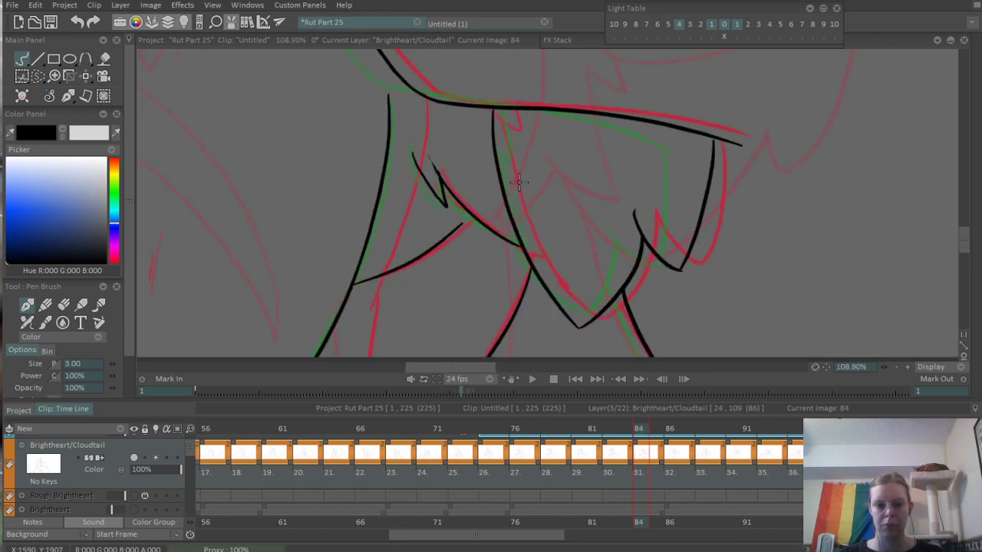
pyautogui.scroll(2, 518, 182)
pyautogui.press('e')
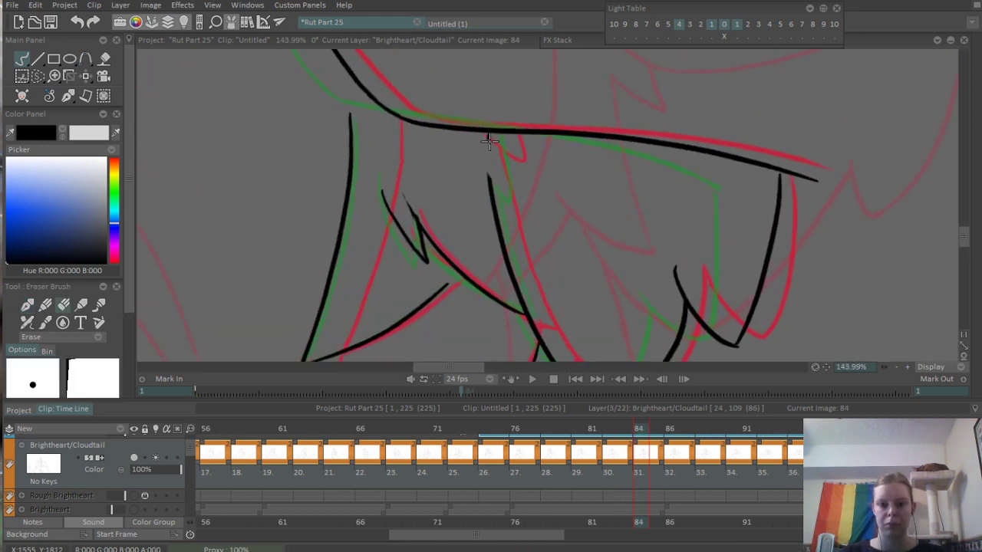
pyautogui.press('e')
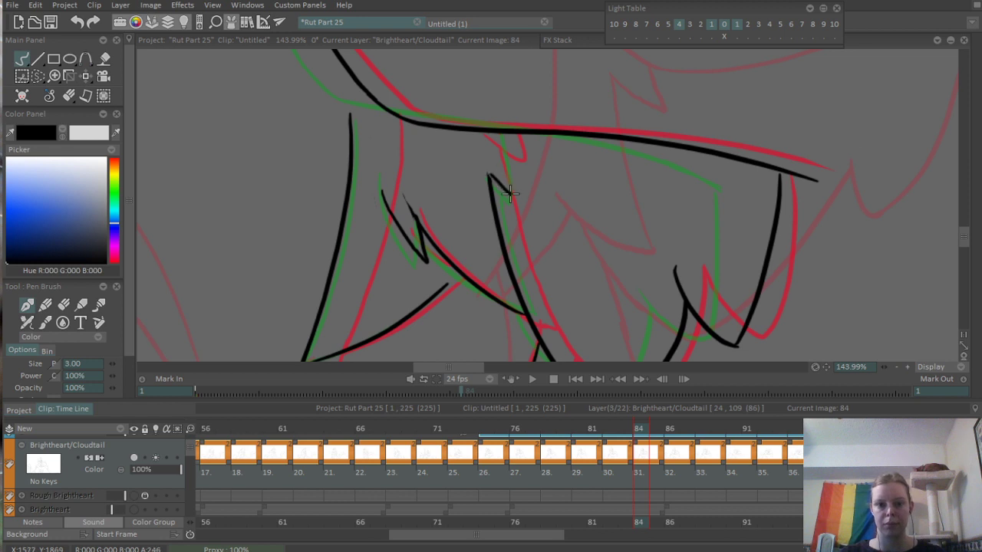
pyautogui.hotkey('ctrl', 'z')
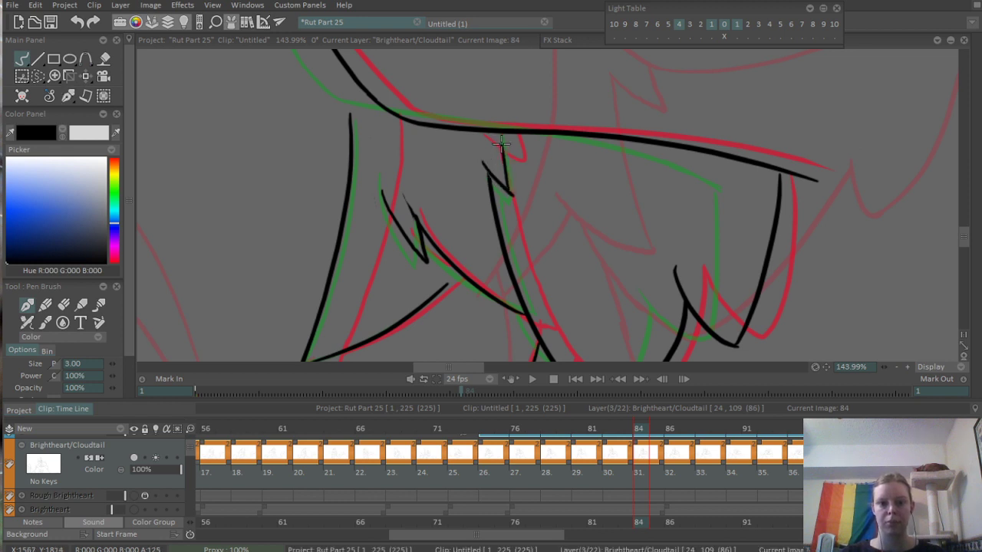
pyautogui.scroll(-7, 507, 148)
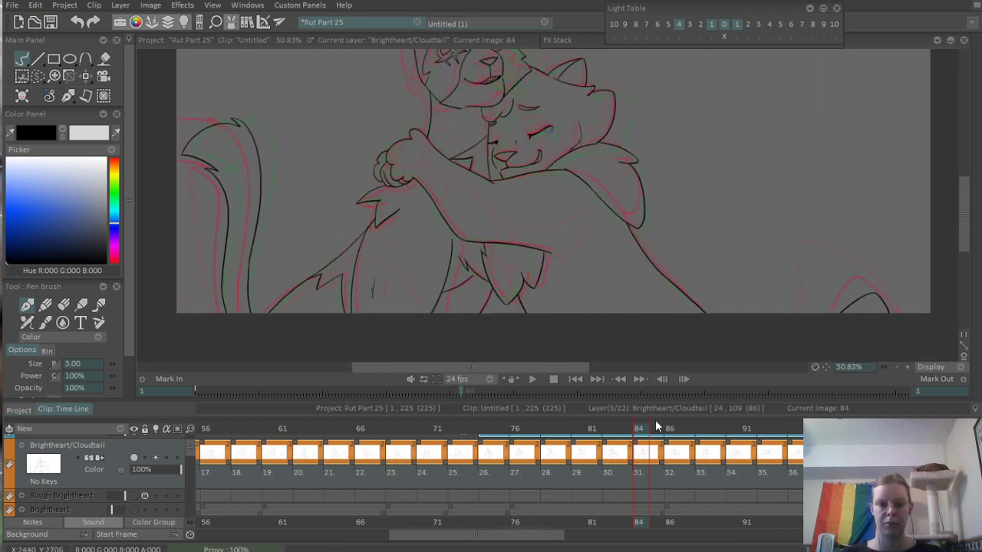
# - Play back and scrub the animation around frames 78 to 86 to check how the chest fur moves
pyautogui.moveTo(617, 438)
pyautogui.mouseDown()
pyautogui.moveTo(788, 416)
pyautogui.moveTo(561, 449)
pyautogui.mouseUp()
pyautogui.press('Return')
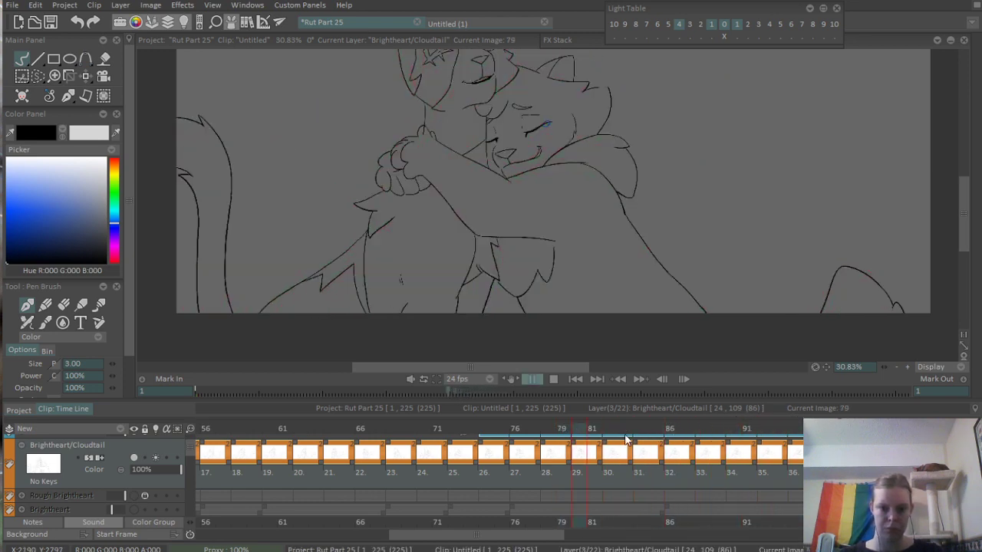
pyautogui.press('Return')
pyautogui.press('Return')
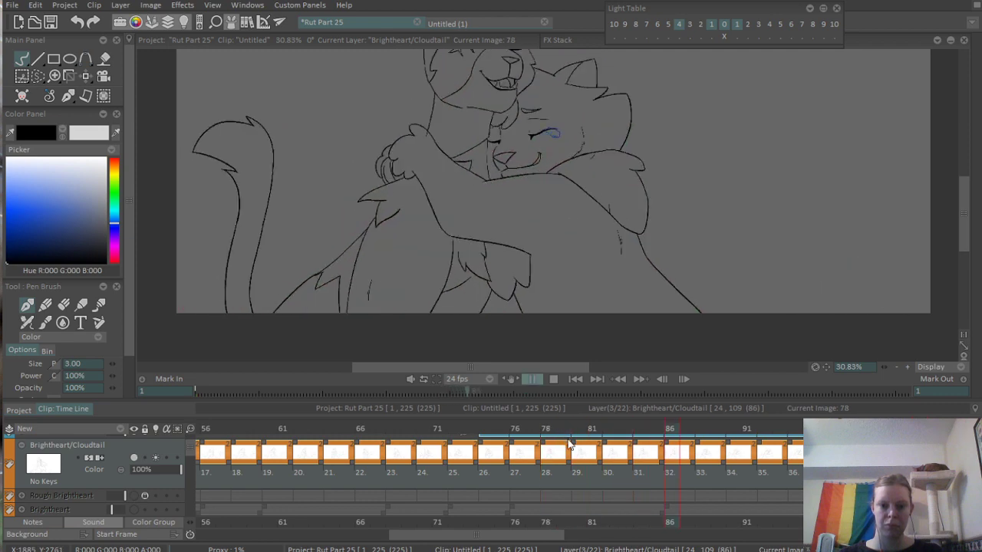
pyautogui.press('Return')
pyautogui.moveTo(541, 428); pyautogui.dragTo(638, 431)
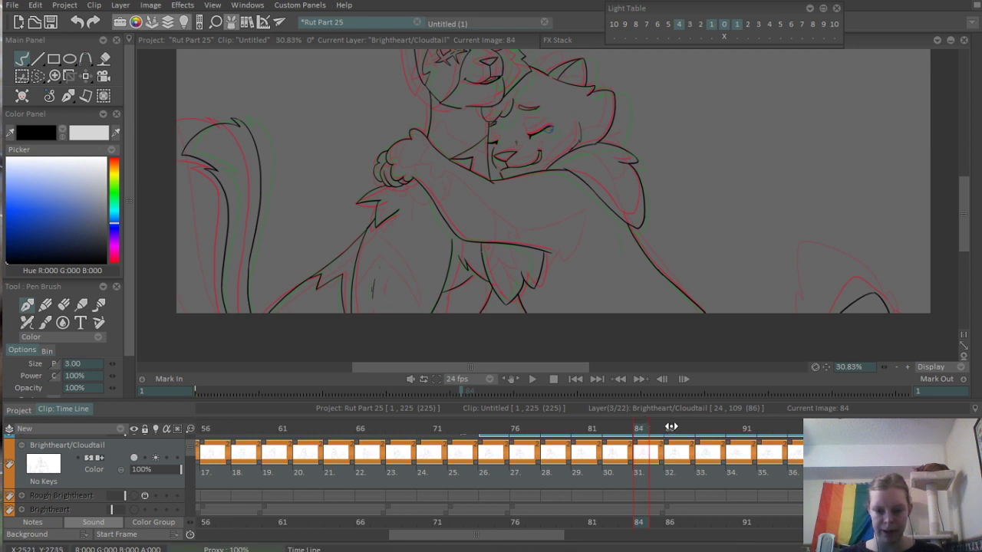
# - On frame 86, erase the notch in the chest-fur line and re-ink a smooth stroke up to the arm's underside
pyautogui.click(671, 426)
pyautogui.scroll(6, 425, 277)
pyautogui.press('e')
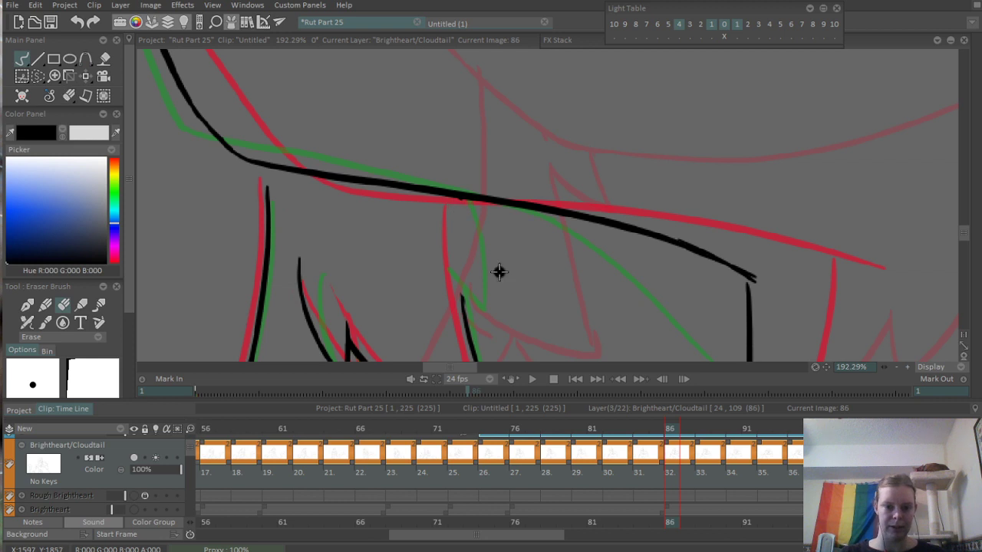
pyautogui.press('b')
pyautogui.moveTo(458, 202); pyautogui.dragTo(466, 328)
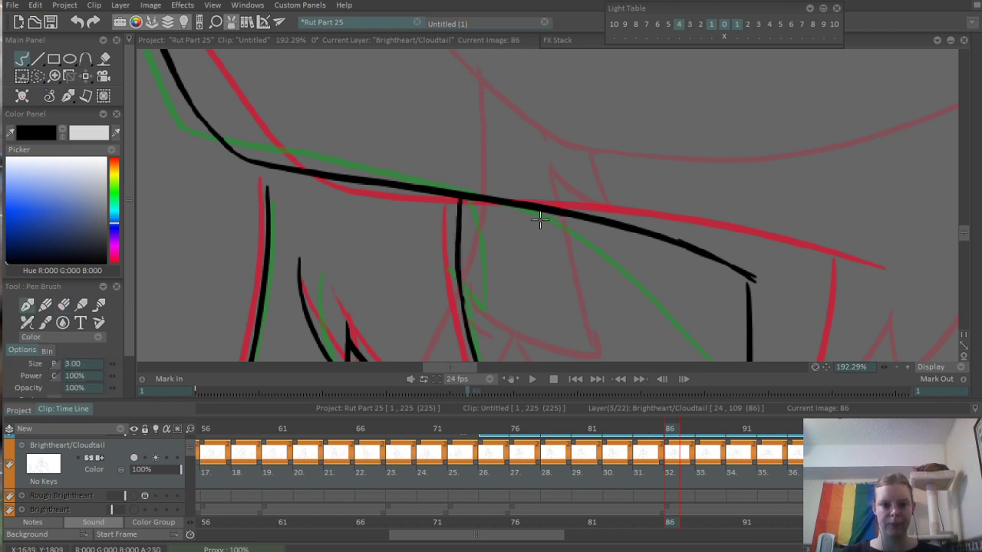
pyautogui.scroll(-3, 540, 220)
# - On frame 88, replace the notched top of the chest-fur line with a smooth stroke meeting the arm's underside
pyautogui.click(700, 430)
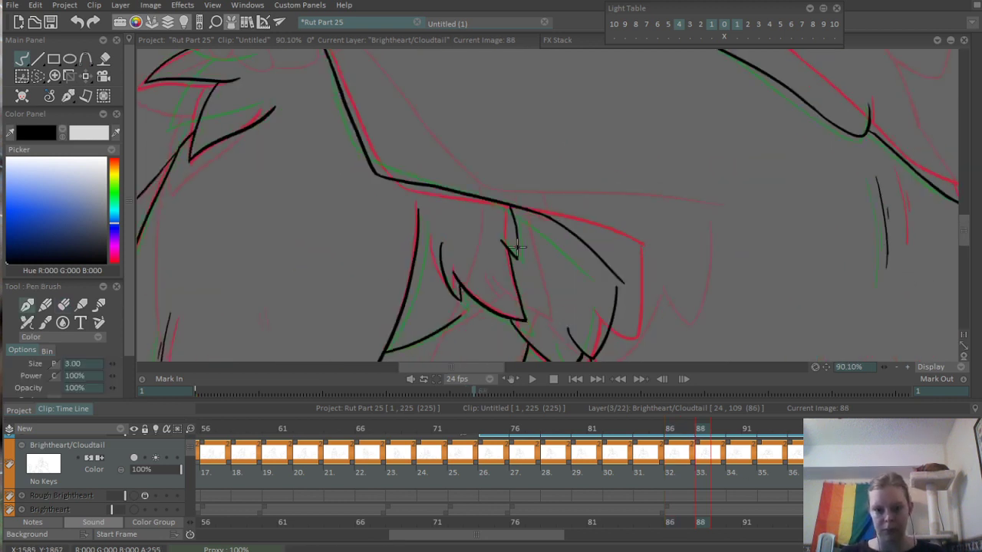
pyautogui.scroll(3, 500, 261)
pyautogui.press('e')
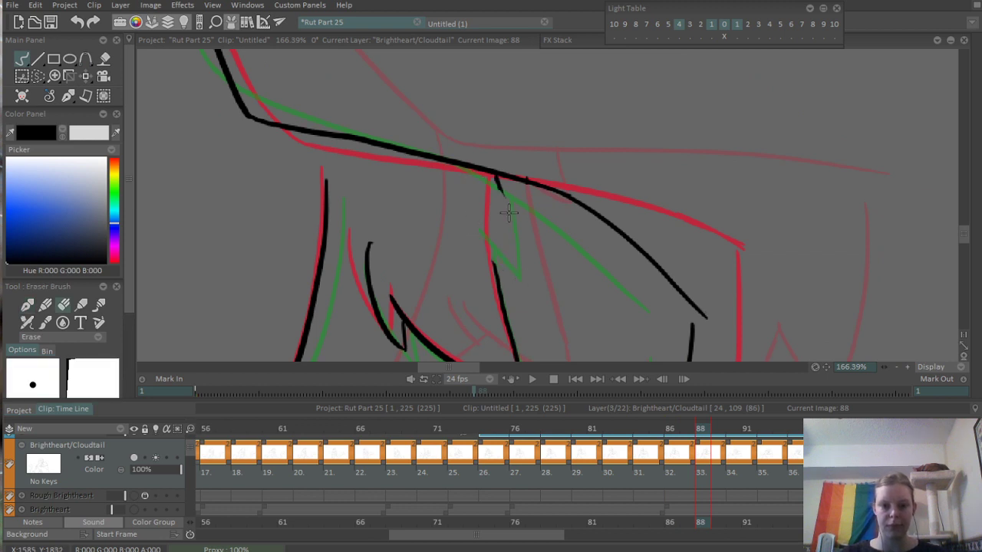
pyautogui.press('b')
pyautogui.moveTo(494, 180); pyautogui.dragTo(504, 309)
pyautogui.hotkey('ctrl', 'z')
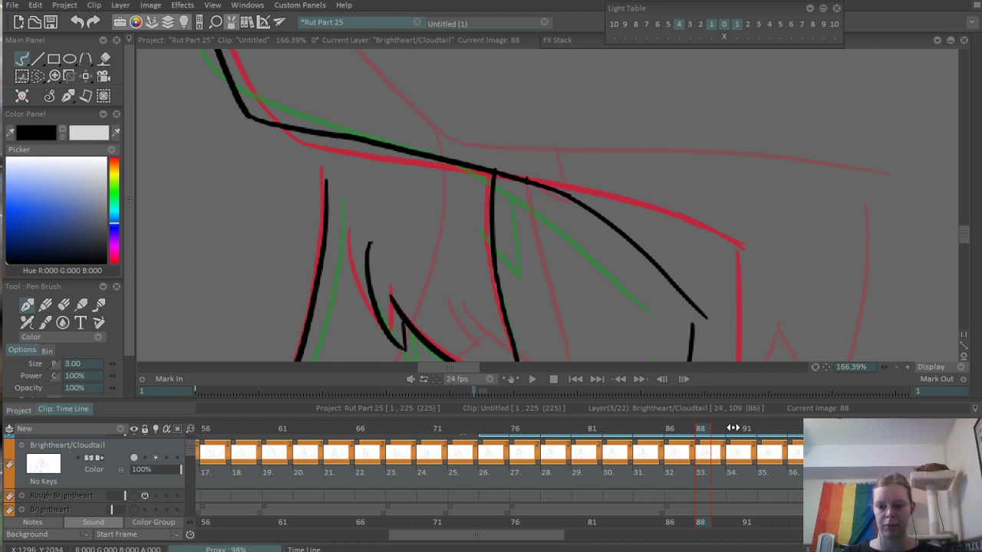
# - On frame 90, erase the notched upper chest-fur line and re-ink it as one smooth curve up to the arm
pyautogui.click(732, 428)
pyautogui.press('e')
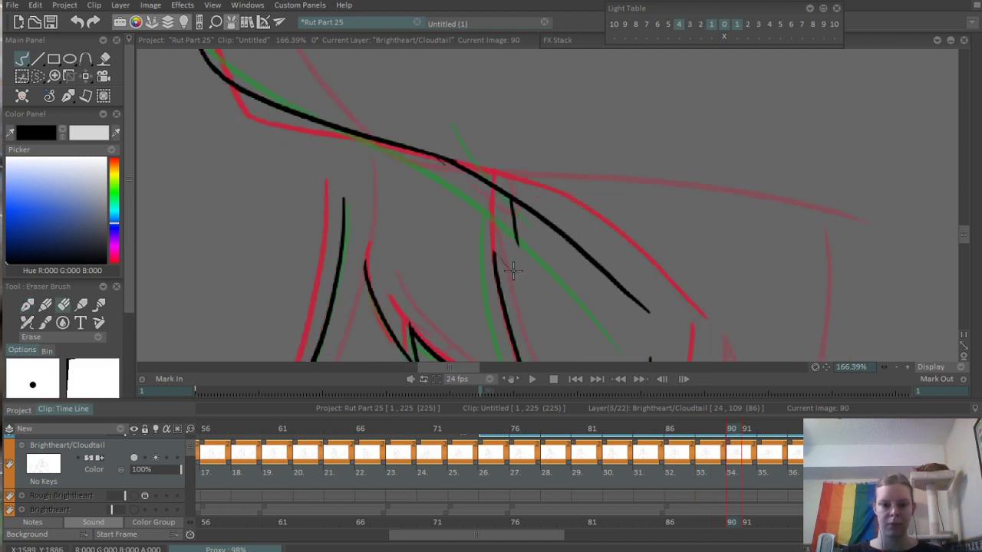
pyautogui.press('b')
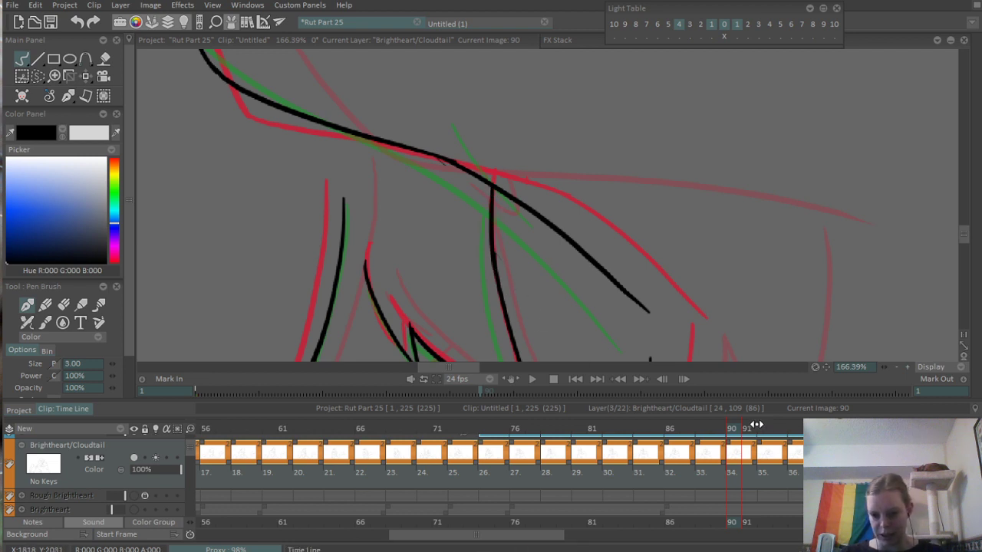
# - Inspect frame 92 and scrub back and forth through the hug frames, including frames 75 to 81, for remaining line-art problems
pyautogui.click(756, 426)
pyautogui.press('e')
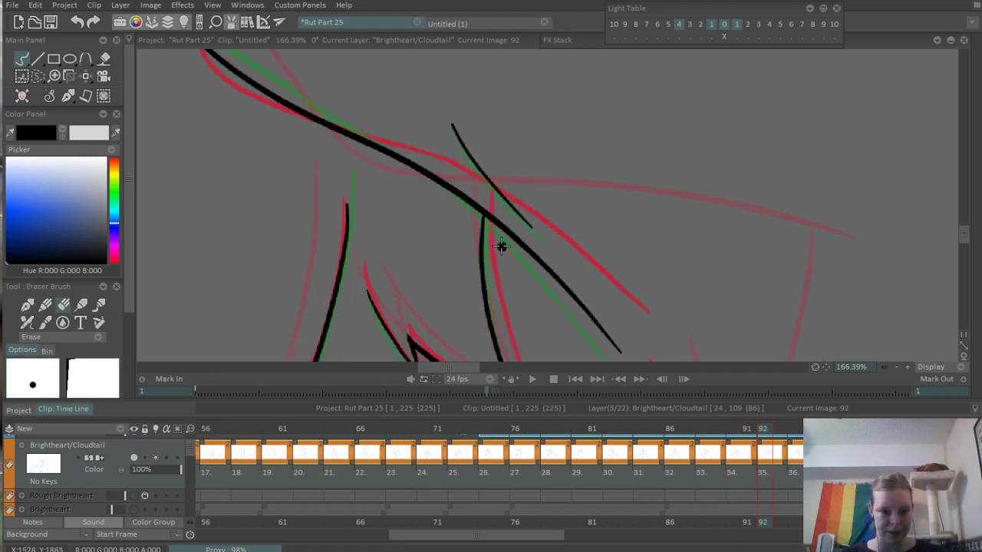
pyautogui.scroll(-4, 500, 246)
pyautogui.moveTo(762, 427); pyautogui.dragTo(330, 445)
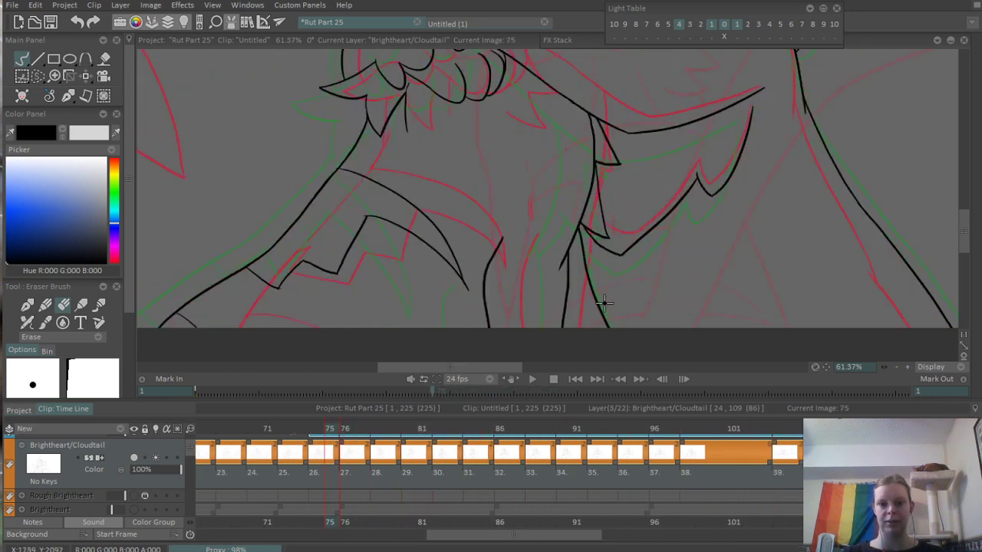
pyautogui.scroll(-4, 537, 307)
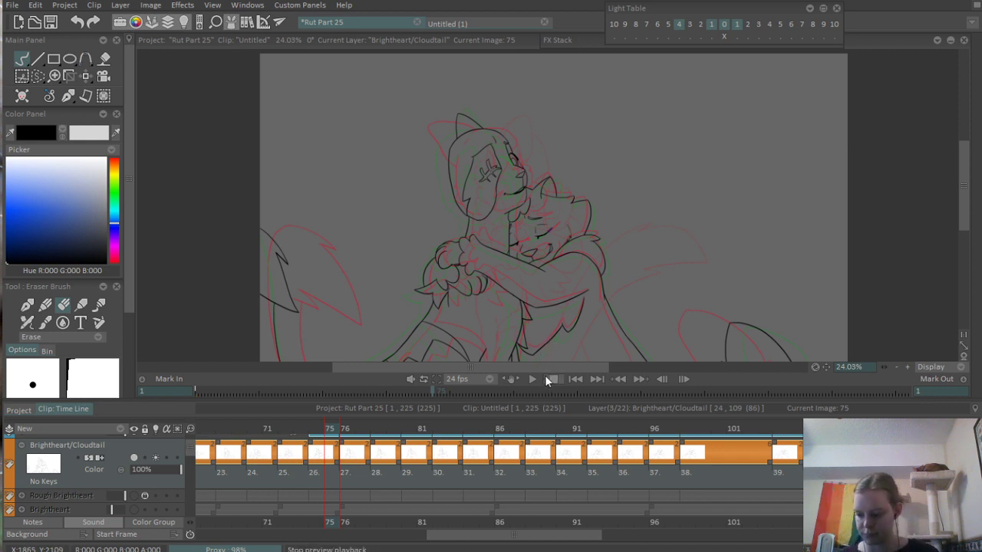
pyautogui.scroll(-1, 482, 260)
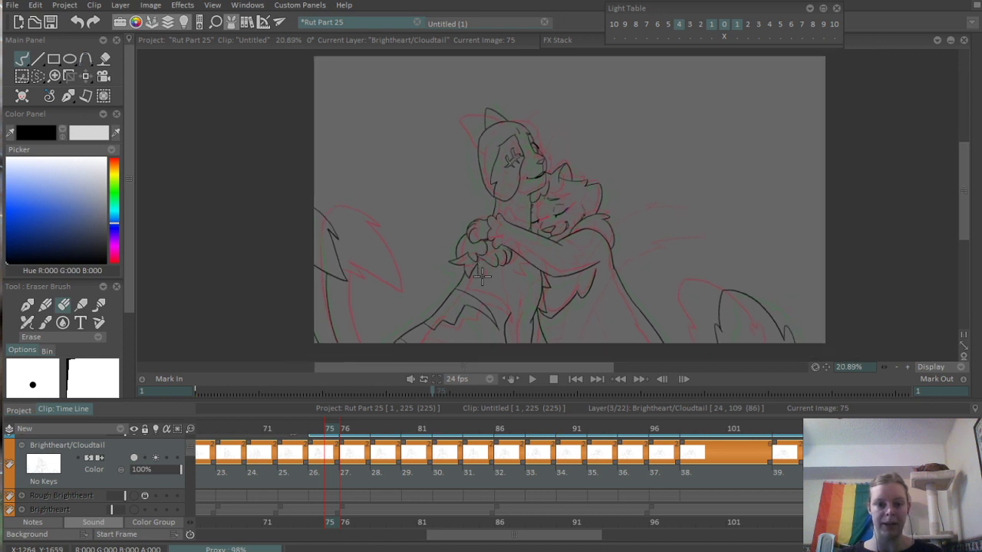
pyautogui.scroll(2, 481, 276)
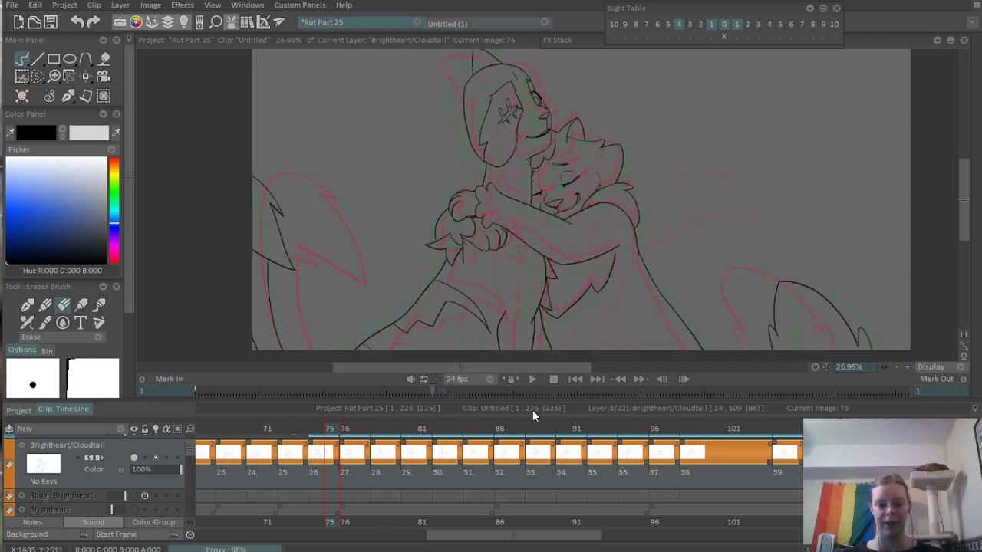
pyautogui.moveTo(432, 413)
pyautogui.mouseDown()
pyautogui.moveTo(382, 444)
pyautogui.moveTo(282, 448)
pyautogui.moveTo(375, 447)
pyautogui.moveTo(419, 428)
pyautogui.mouseUp()
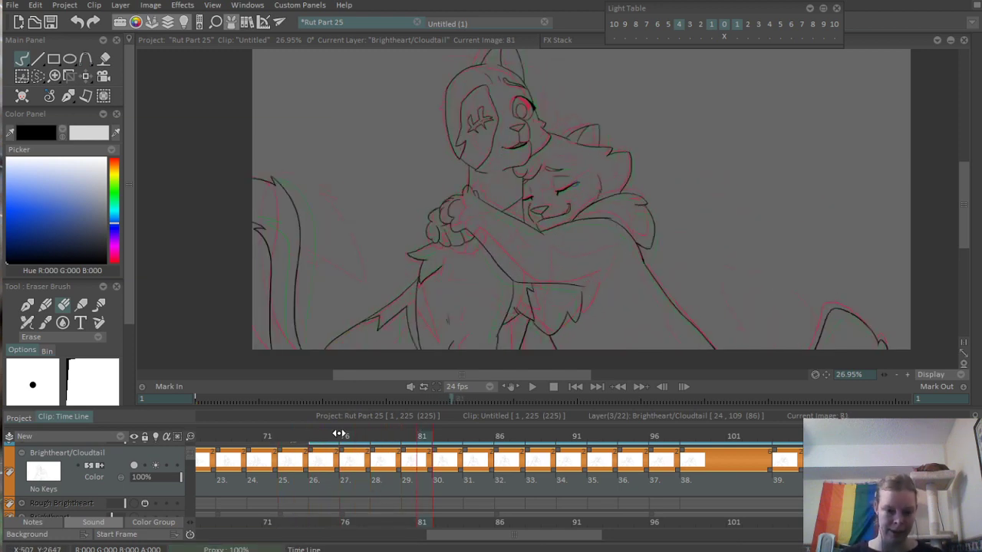
pyautogui.moveTo(318, 448)
pyautogui.mouseDown()
pyautogui.moveTo(340, 431)
pyautogui.moveTo(821, 431)
pyautogui.moveTo(239, 501)
pyautogui.moveTo(207, 435)
pyautogui.moveTo(734, 431)
pyautogui.moveTo(756, 460)
pyautogui.moveTo(581, 485)
pyautogui.moveTo(721, 459)
pyautogui.moveTo(866, 456)
pyautogui.moveTo(526, 473)
pyautogui.moveTo(422, 467)
pyautogui.moveTo(328, 479)
pyautogui.moveTo(460, 464)
pyautogui.moveTo(813, 457)
pyautogui.moveTo(764, 460)
pyautogui.mouseUp()
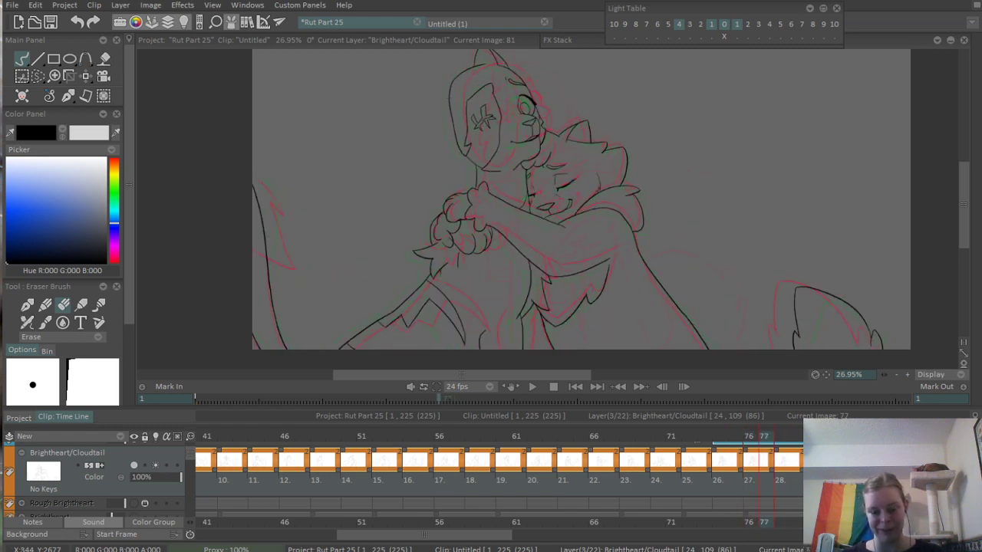
# - On frame 78, erase the stray fur tuft on the back of Brightheart's head and re-ink the outline across the gap
pyautogui.click(778, 439)
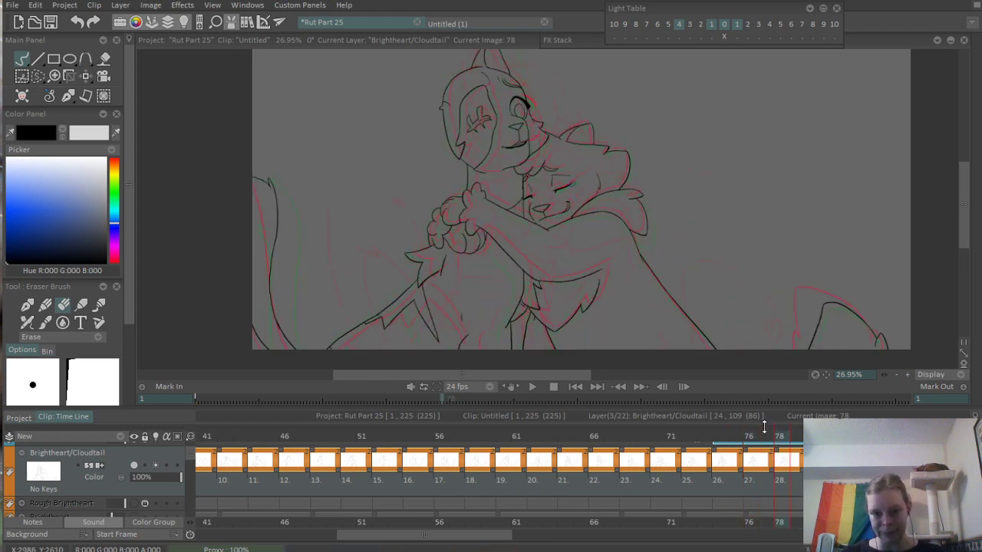
pyautogui.scroll(8, 430, 197)
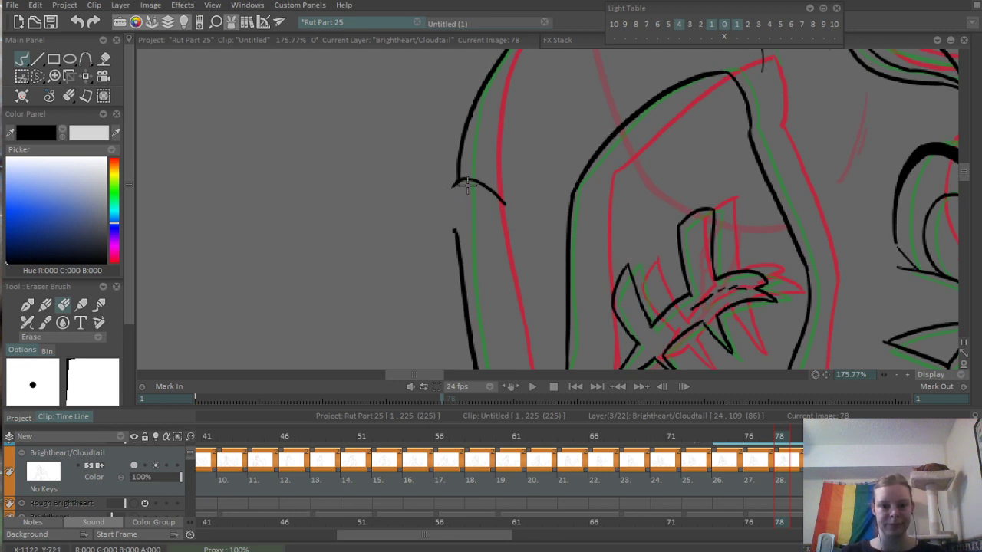
pyautogui.press('n')
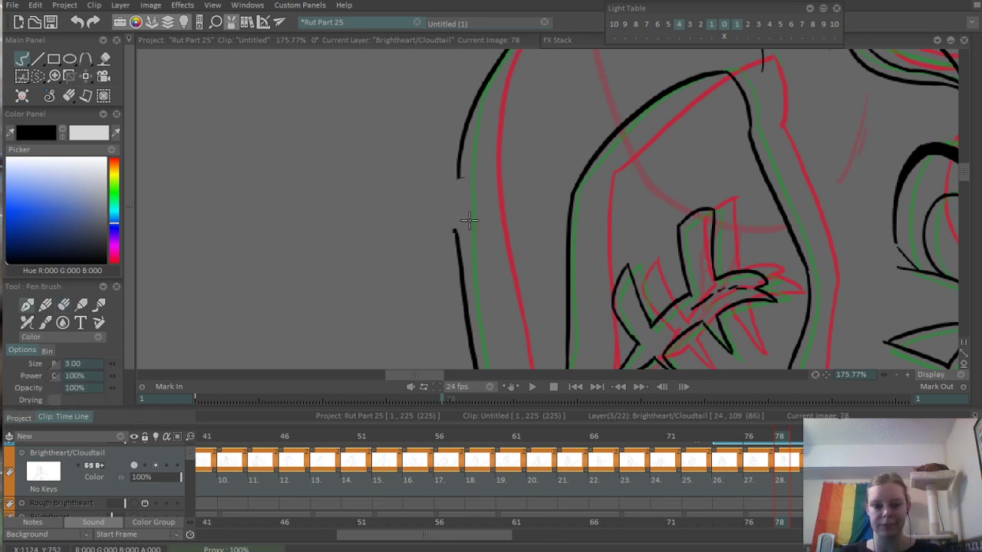
pyautogui.hotkey('ctrl', 'z')
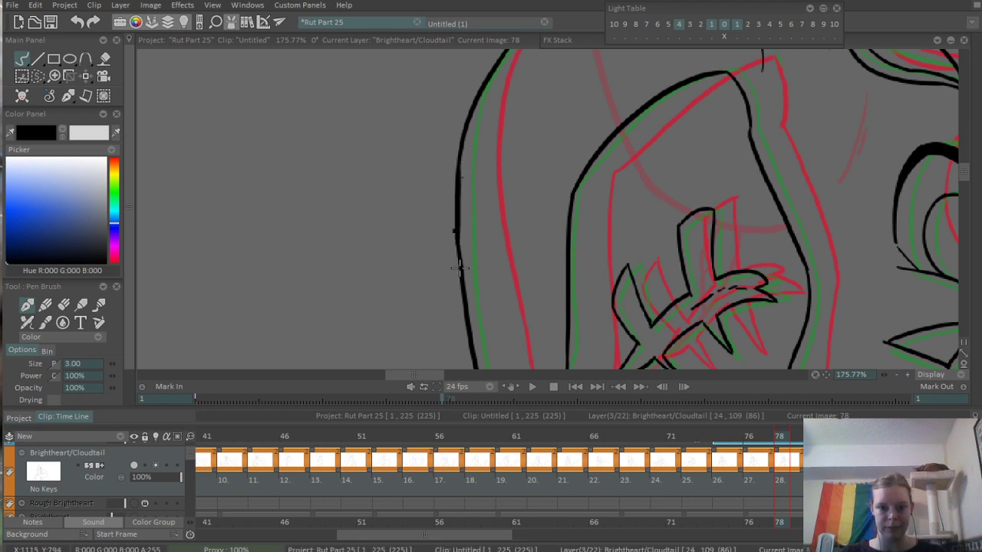
pyautogui.scroll(-8, 517, 149)
pyautogui.scroll(-1, 614, 294)
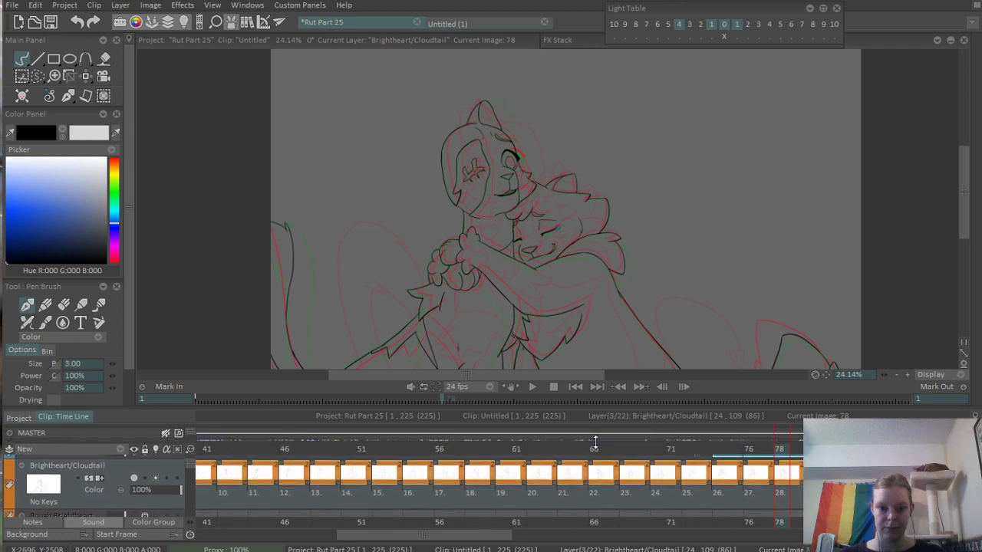
# - Scrub ahead to frame 90 and touch up the lines where Brightheart's ear meets the face outline beside the eye
pyautogui.click(534, 435)
pyautogui.moveTo(535, 435)
pyautogui.mouseDown()
pyautogui.moveTo(511, 433)
pyautogui.moveTo(690, 429)
pyautogui.moveTo(730, 416)
pyautogui.moveTo(968, 426)
pyautogui.moveTo(857, 425)
pyautogui.mouseUp()
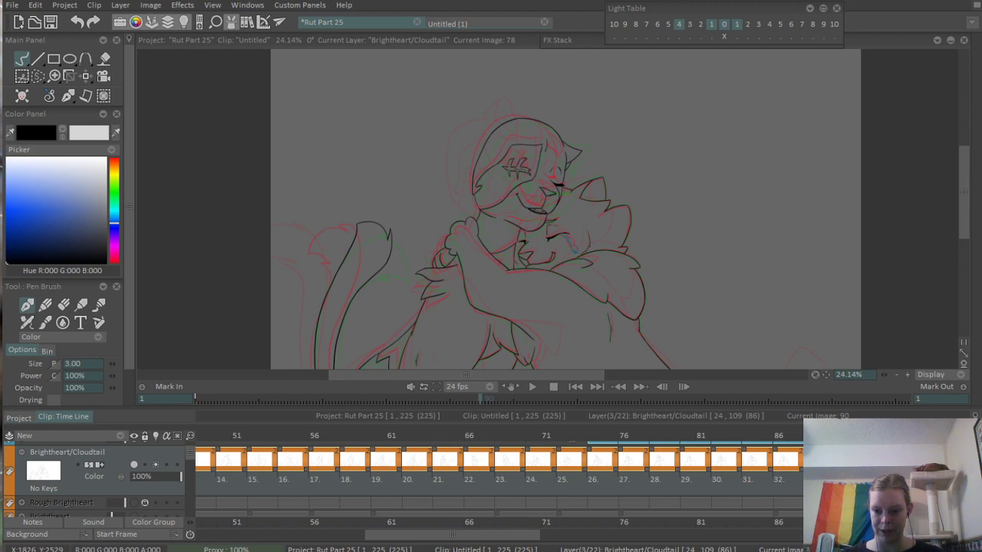
pyautogui.scroll(9, 603, 155)
pyautogui.moveTo(346, 128); pyautogui.dragTo(437, 182)
pyautogui.scroll(2, 452, 182)
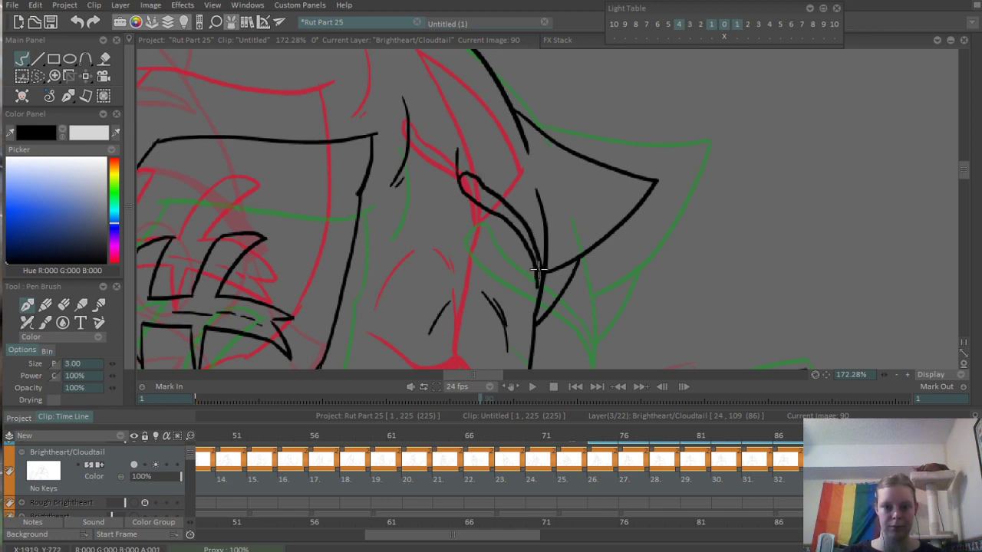
pyautogui.scroll(-11, 537, 282)
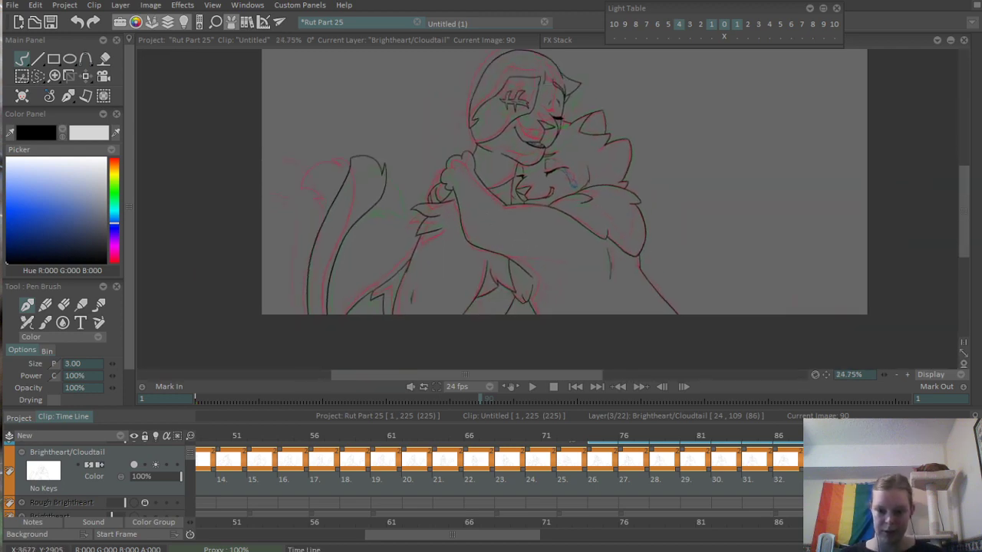
# - Scrub back to frame 56 and extend the curved line beneath the lowered paw to meet the outer line in a point
pyautogui.moveTo(819, 437)
pyautogui.mouseDown()
pyautogui.moveTo(621, 442)
pyautogui.moveTo(377, 427)
pyautogui.moveTo(287, 406)
pyautogui.moveTo(432, 391)
pyautogui.moveTo(753, 385)
pyautogui.moveTo(934, 430)
pyautogui.moveTo(555, 444)
pyautogui.mouseUp()
pyautogui.moveTo(356, 455)
pyautogui.mouseDown()
pyautogui.moveTo(206, 463)
pyautogui.moveTo(409, 484)
pyautogui.moveTo(826, 460)
pyautogui.moveTo(811, 463)
pyautogui.mouseUp()
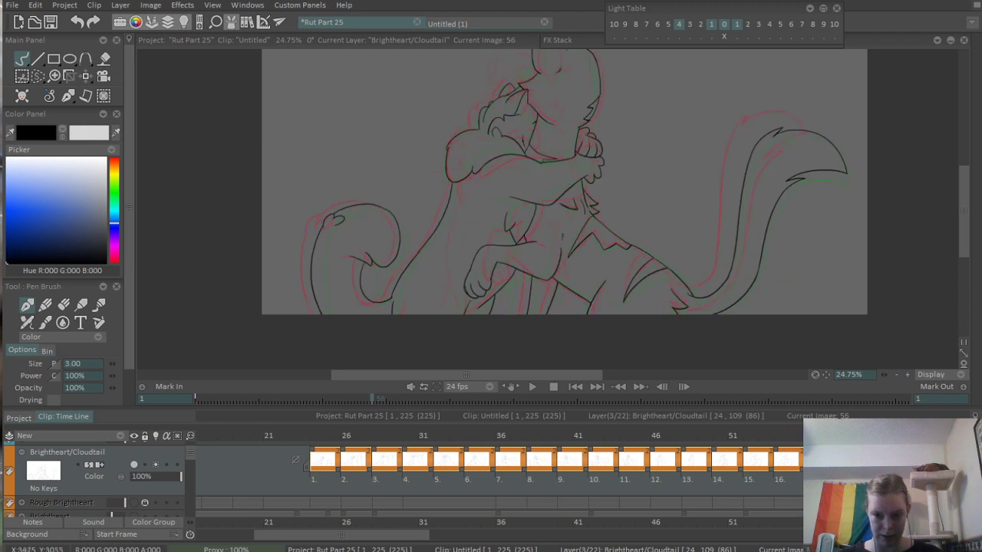
pyautogui.scroll(8, 474, 301)
pyautogui.scroll(3, 517, 349)
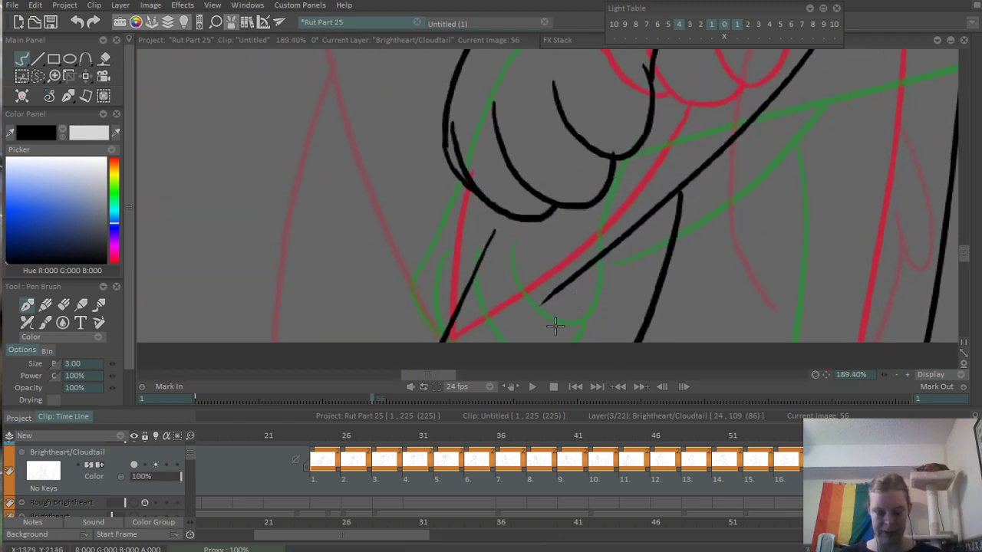
pyautogui.moveTo(450, 335)
pyautogui.mouseDown()
pyautogui.moveTo(485, 319)
pyautogui.moveTo(587, 243)
pyautogui.moveTo(504, 320)
pyautogui.moveTo(611, 246)
pyautogui.moveTo(577, 286)
pyautogui.mouseUp()
pyautogui.hotkey('ctrl', 'z')
pyautogui.hotkey('ctrl', 'z')
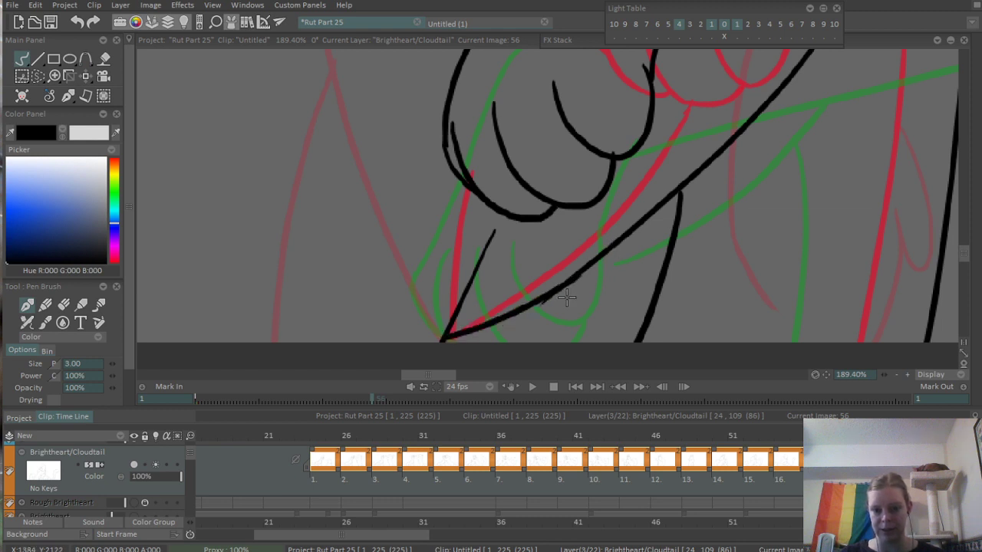
# - Scrub ahead to frame 60 and ink a short vertical line beside the front leg, joined to it by a cross stroke near the canvas's lower edge
pyautogui.press('Right')
pyautogui.moveTo(621, 243)
pyautogui.mouseDown()
pyautogui.moveTo(511, 215)
pyautogui.moveTo(511, 233)
pyautogui.mouseUp()
pyautogui.moveTo(536, 201); pyautogui.dragTo(385, 312)
pyautogui.moveTo(591, 249); pyautogui.dragTo(504, 336)
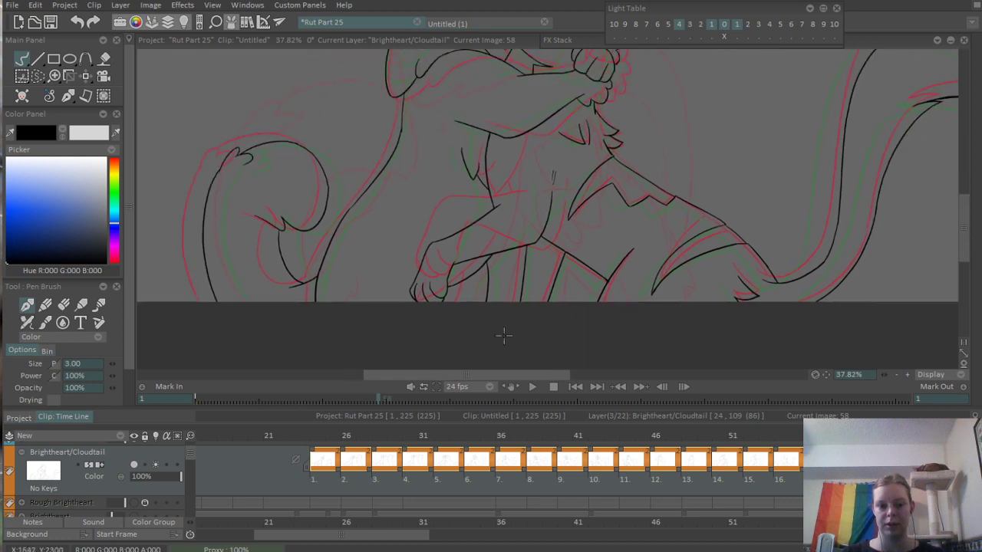
pyautogui.moveTo(401, 539); pyautogui.dragTo(467, 534)
pyautogui.moveTo(552, 436); pyautogui.dragTo(606, 442)
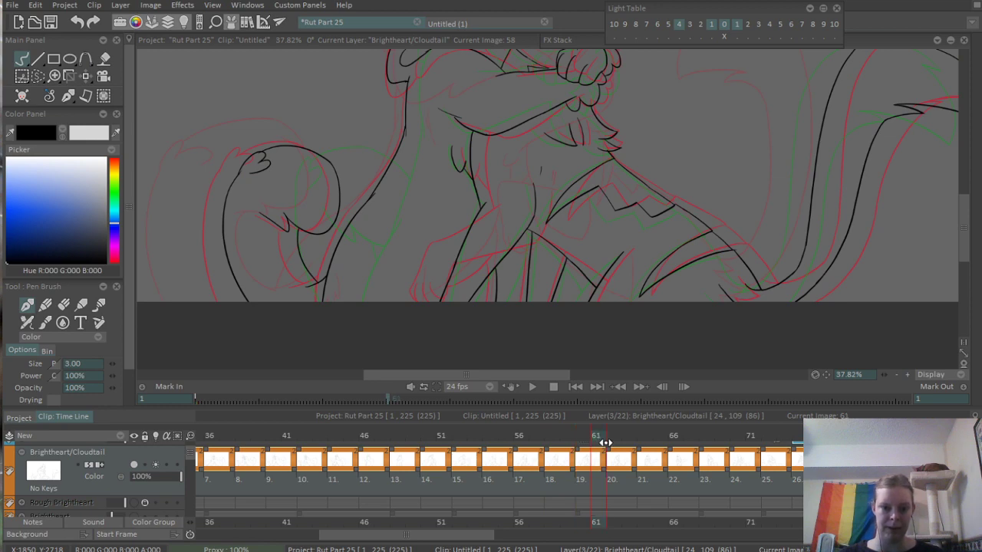
pyautogui.scroll(3, 537, 265)
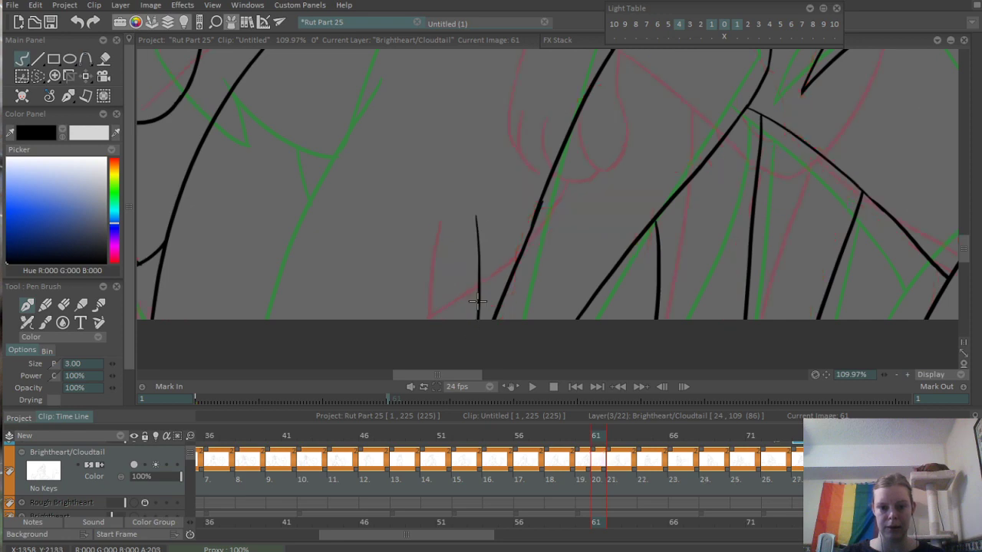
pyautogui.click(578, 435)
pyautogui.moveTo(578, 435)
pyautogui.mouseDown()
pyautogui.moveTo(550, 438)
pyautogui.moveTo(585, 442)
pyautogui.mouseUp()
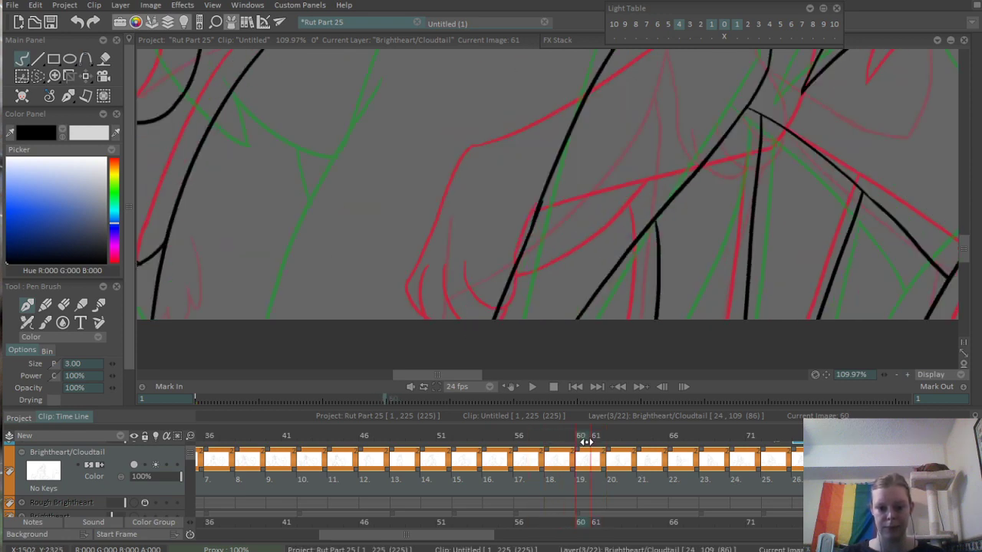
pyautogui.moveTo(452, 222); pyautogui.dragTo(438, 309)
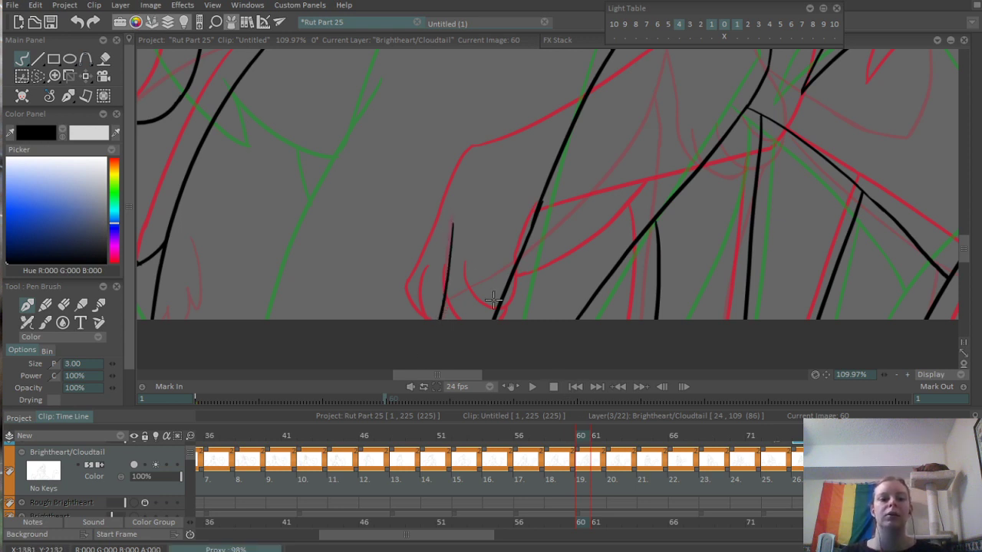
pyautogui.hotkey('ctrl', 'z')
pyautogui.moveTo(460, 226); pyautogui.dragTo(453, 318)
pyautogui.hotkey('ctrl', 'z')
pyautogui.moveTo(469, 221); pyautogui.dragTo(458, 318)
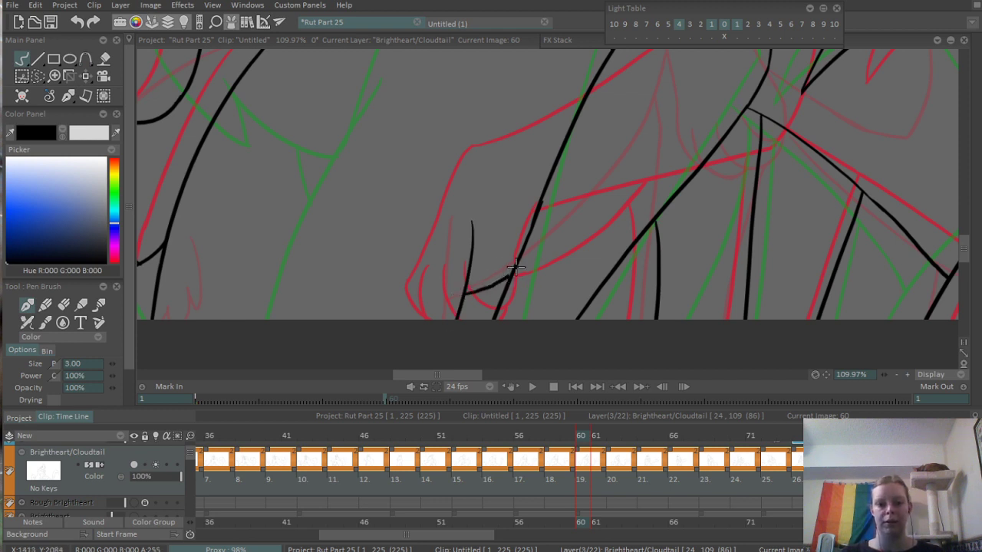
pyautogui.hotkey('ctrl', 'z')
pyautogui.moveTo(465, 290); pyautogui.dragTo(507, 284)
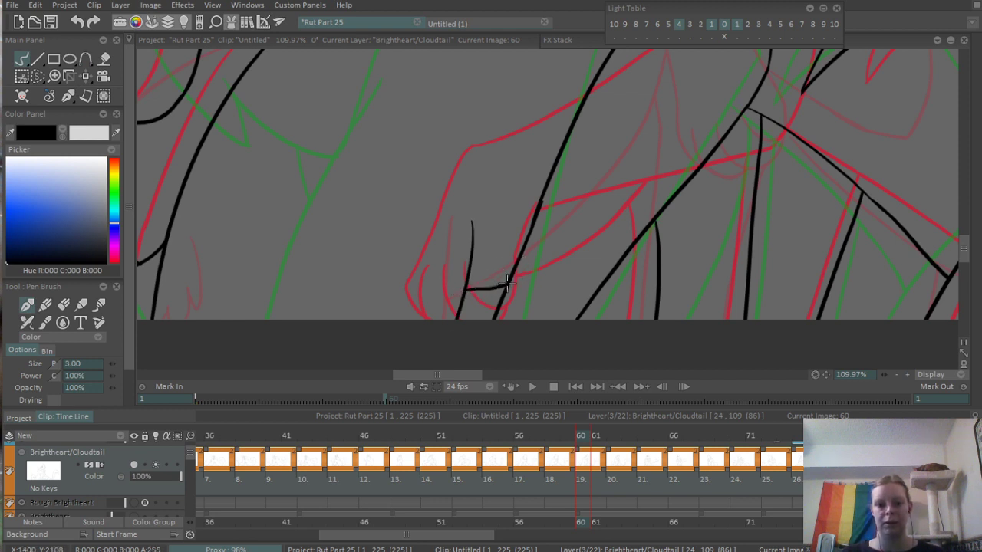
# - Scrub from frame 60 to frame 72, inspecting the leg lines along the canvas's lower edge on frames 62 and 72
pyautogui.moveTo(596, 226); pyautogui.dragTo(428, 346)
pyautogui.moveTo(571, 350); pyautogui.dragTo(519, 407)
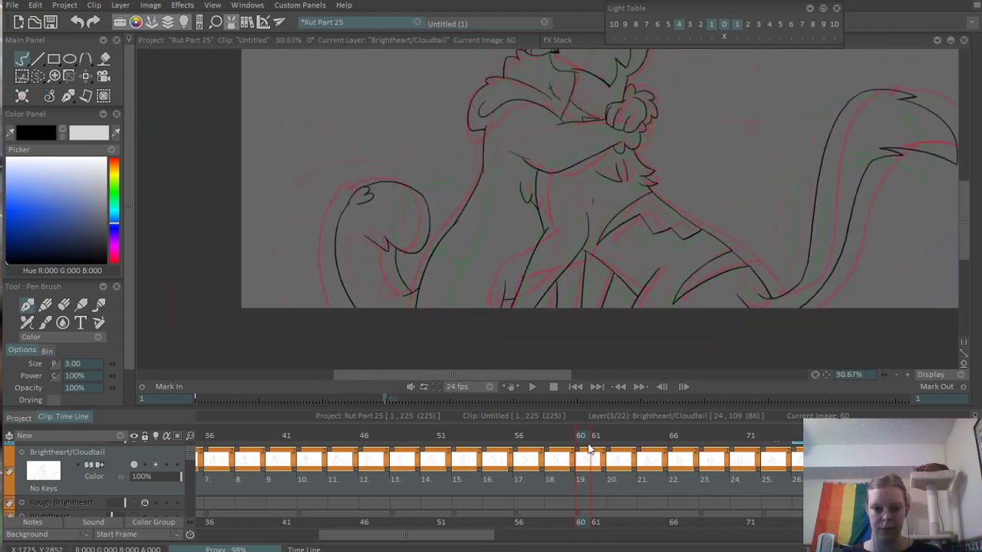
pyautogui.moveTo(583, 437)
pyautogui.mouseDown()
pyautogui.moveTo(519, 437)
pyautogui.moveTo(639, 446)
pyautogui.moveTo(613, 449)
pyautogui.mouseUp()
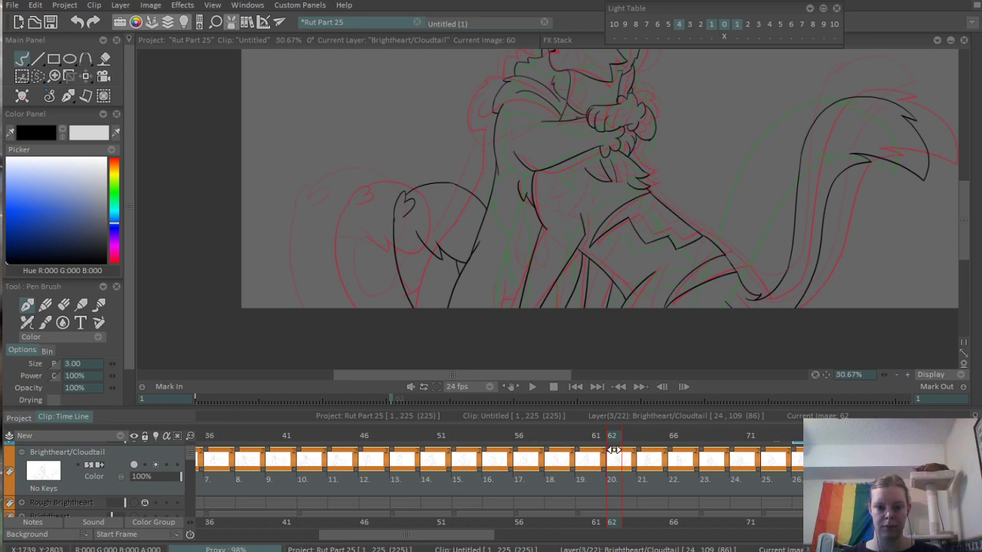
pyautogui.scroll(4, 540, 274)
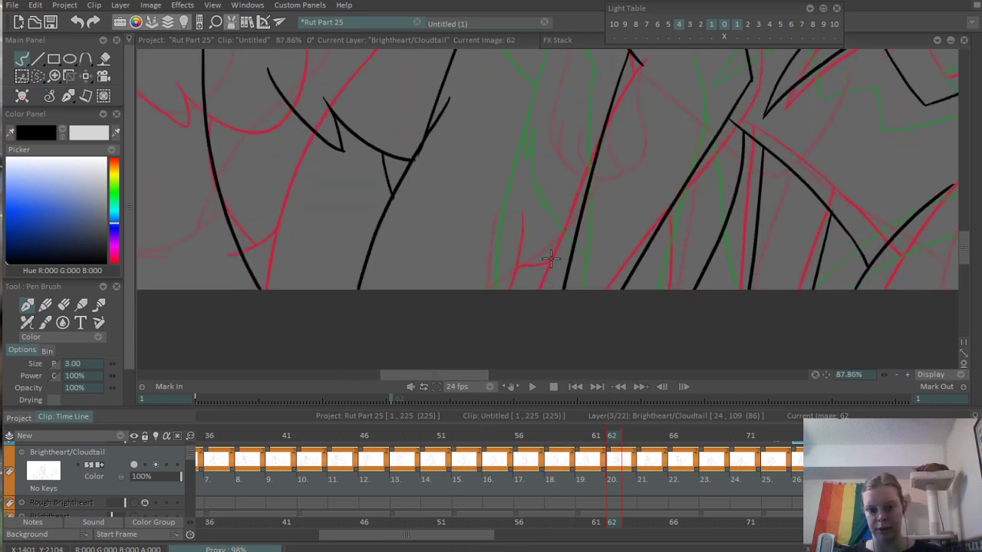
pyautogui.scroll(-4, 532, 254)
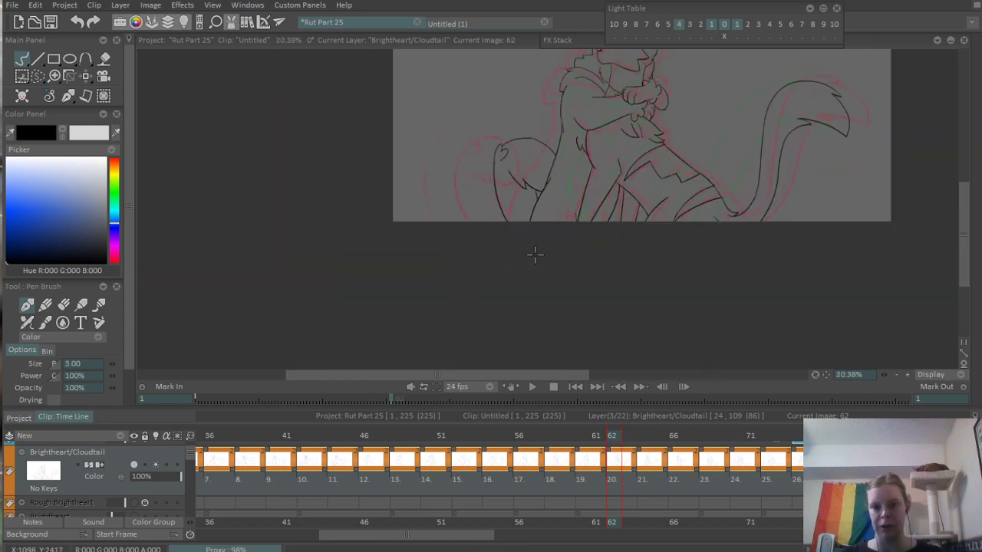
pyautogui.scroll(2, 537, 306)
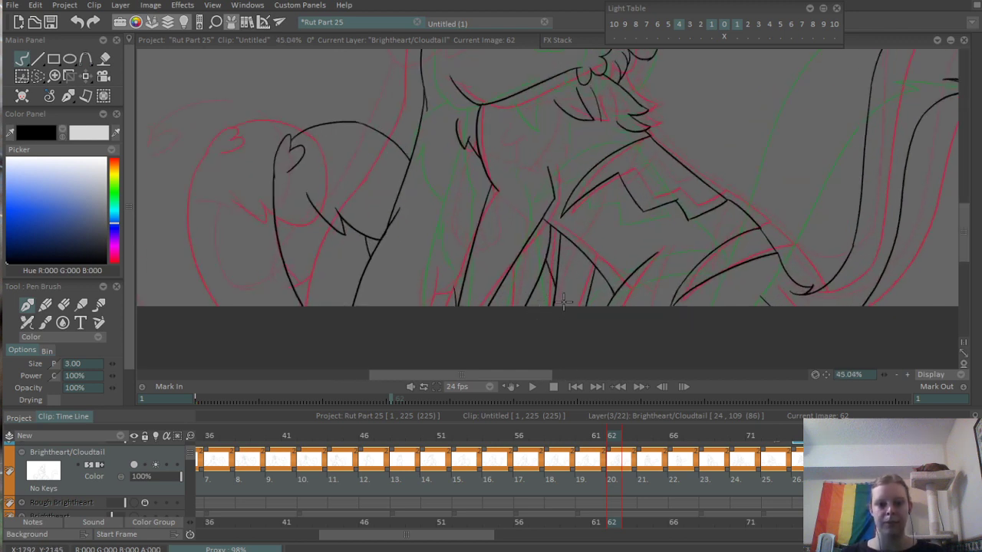
pyautogui.scroll(-2, 558, 304)
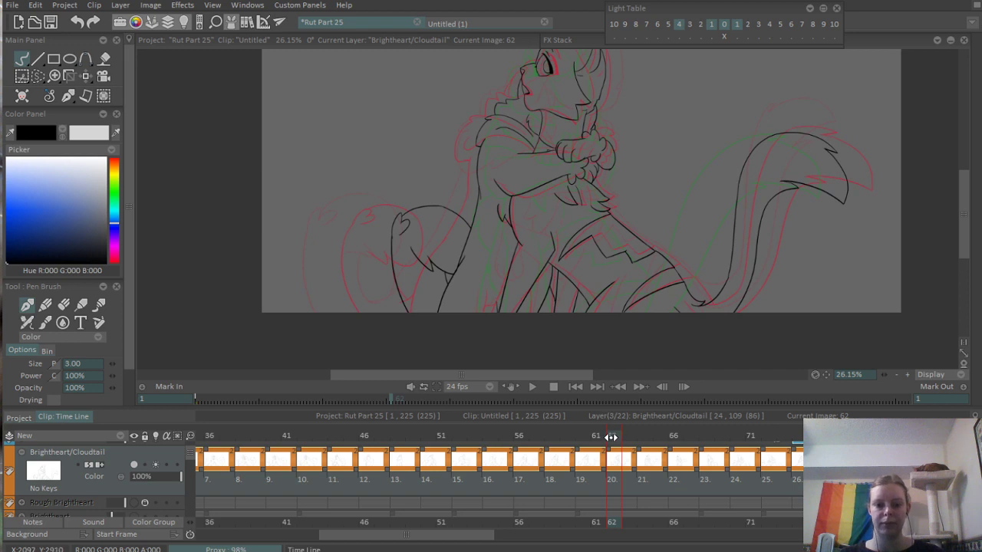
pyautogui.moveTo(611, 437); pyautogui.dragTo(767, 484)
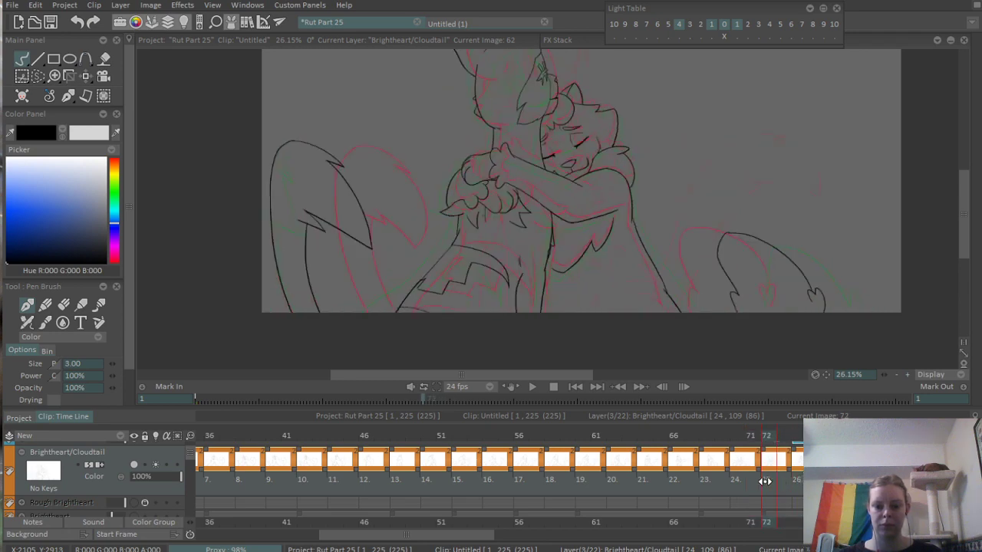
pyautogui.scroll(5, 546, 262)
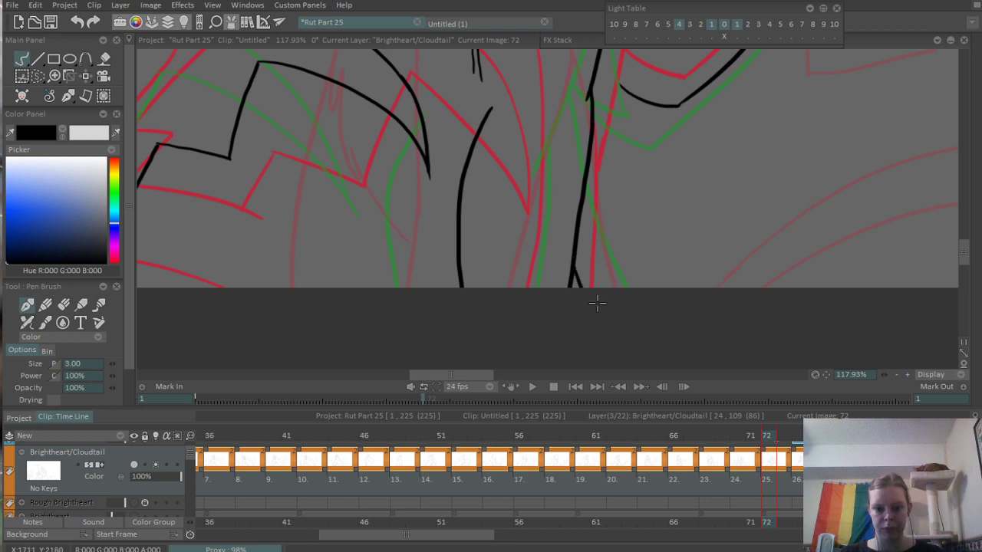
pyautogui.scroll(-6, 596, 304)
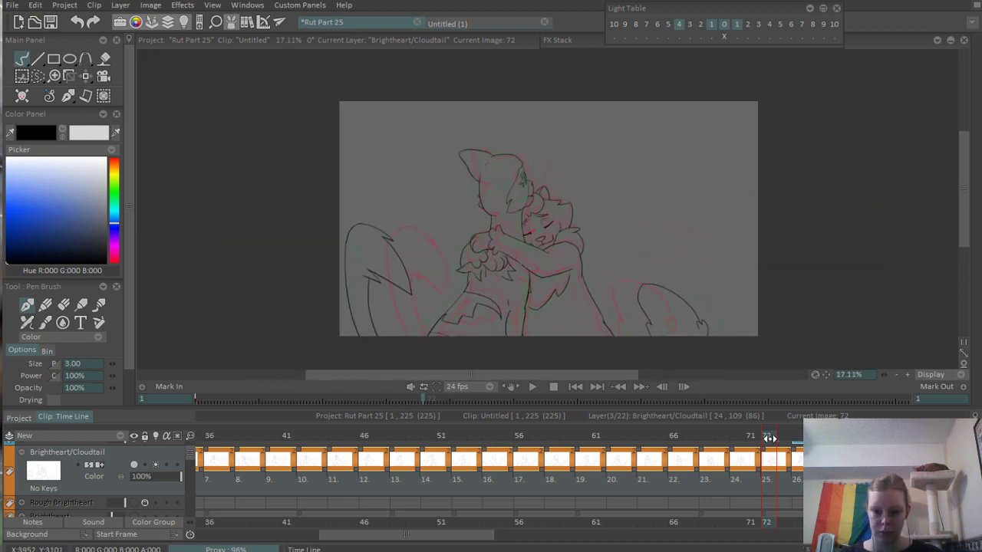
# - Scrub back to frame 44 and compare the overlap of the two cats' faces with frame 42
pyautogui.moveTo(769, 438)
pyautogui.mouseDown()
pyautogui.moveTo(847, 460)
pyautogui.moveTo(726, 468)
pyautogui.moveTo(866, 464)
pyautogui.moveTo(350, 461)
pyautogui.moveTo(744, 417)
pyautogui.moveTo(415, 478)
pyautogui.moveTo(322, 471)
pyautogui.moveTo(745, 451)
pyautogui.moveTo(514, 493)
pyautogui.moveTo(346, 469)
pyautogui.moveTo(548, 480)
pyautogui.moveTo(438, 487)
pyautogui.moveTo(341, 473)
pyautogui.mouseUp()
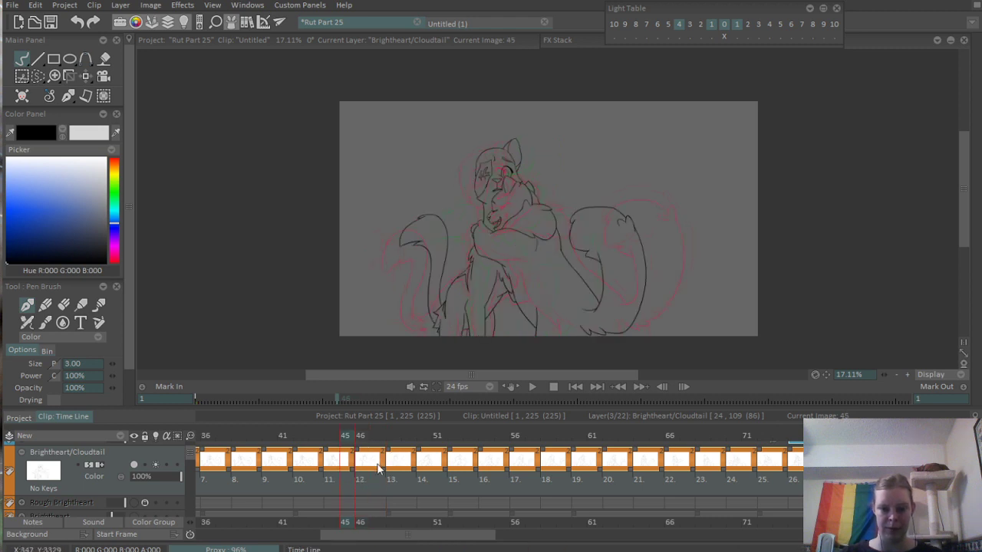
pyautogui.click(331, 437)
pyautogui.moveTo(532, 169); pyautogui.dragTo(718, 121)
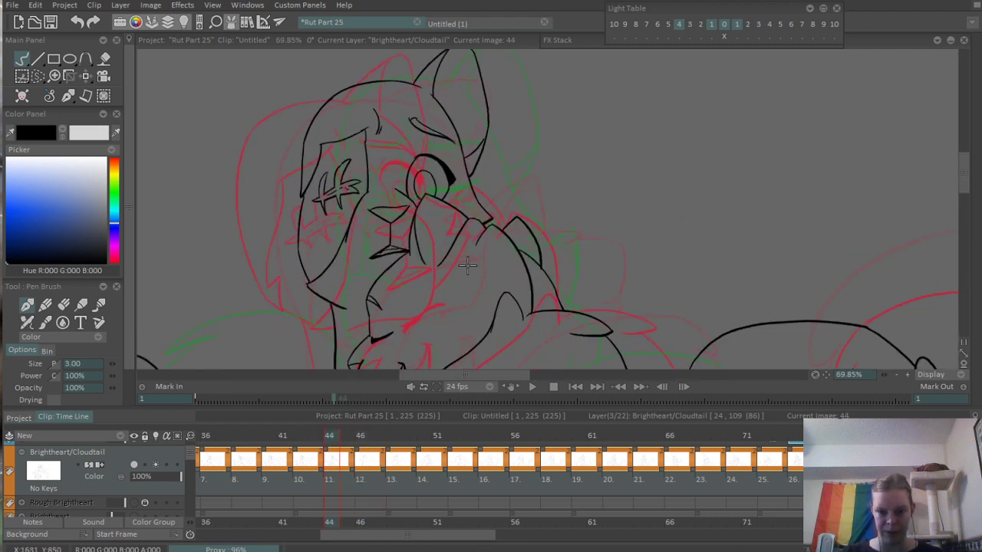
pyautogui.moveTo(467, 265)
pyautogui.mouseDown()
pyautogui.moveTo(575, 220)
pyautogui.moveTo(565, 223)
pyautogui.moveTo(574, 238)
pyautogui.mouseUp()
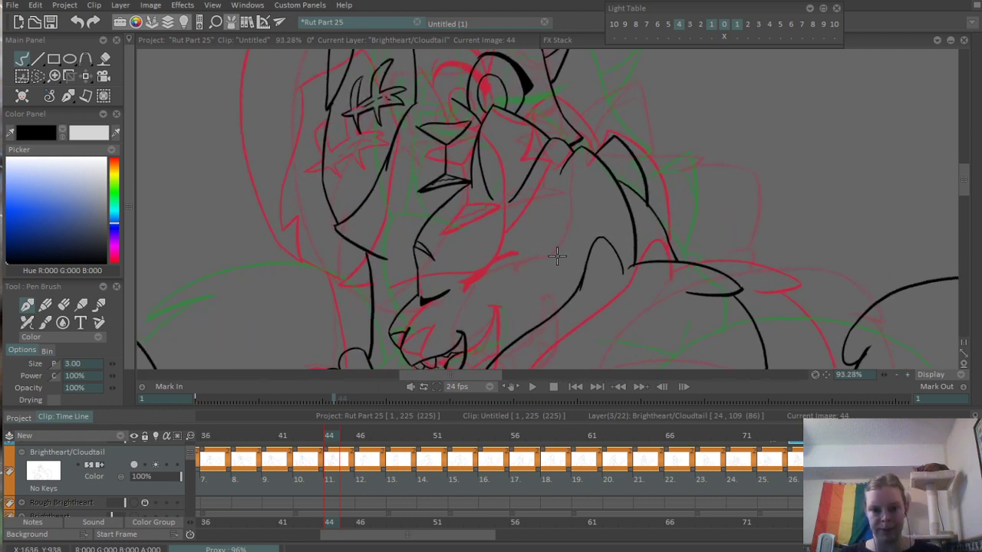
pyautogui.moveTo(584, 229); pyautogui.dragTo(521, 340)
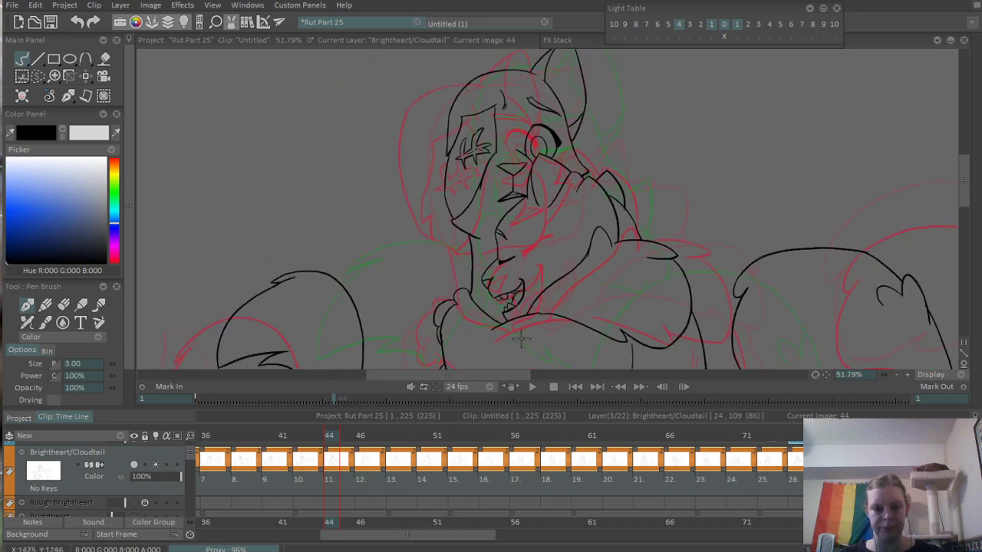
pyautogui.click(299, 436)
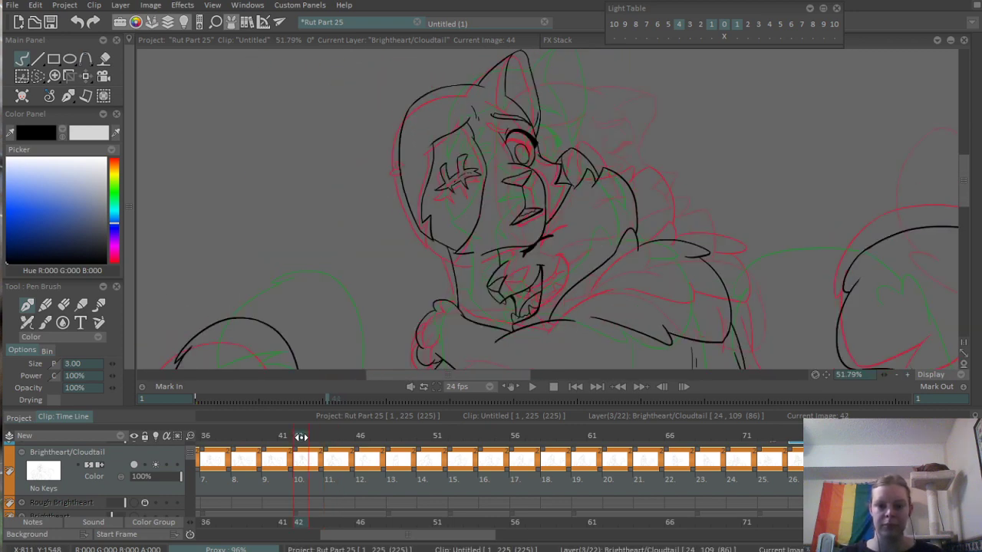
pyautogui.moveTo(300, 436); pyautogui.dragTo(327, 436)
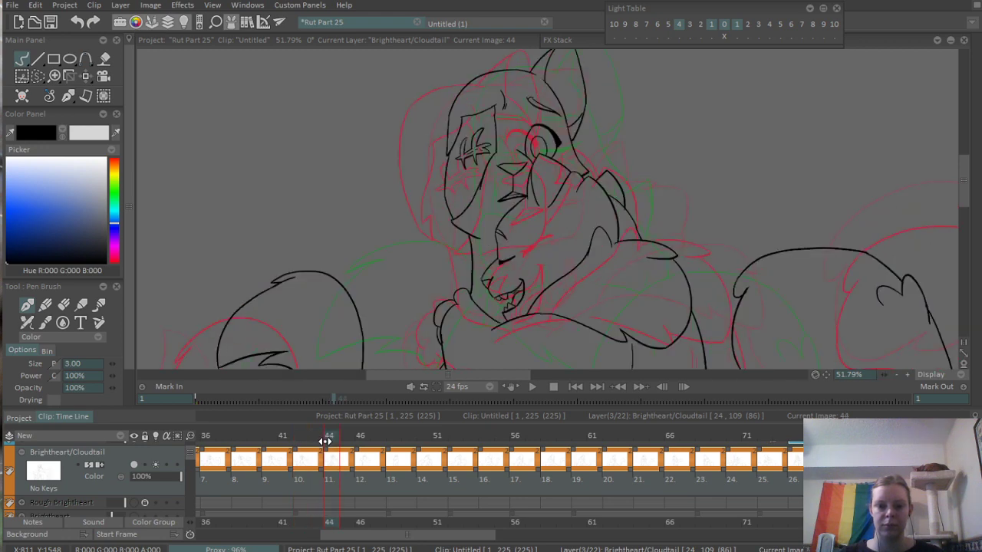
# - On frame 44, lasso Cloudtail's muzzle and open mouth, shift them slightly down toward Brightheart's neck, and deselect
pyautogui.scroll(5, 624, 193)
pyautogui.moveTo(560, 257); pyautogui.dragTo(578, 171)
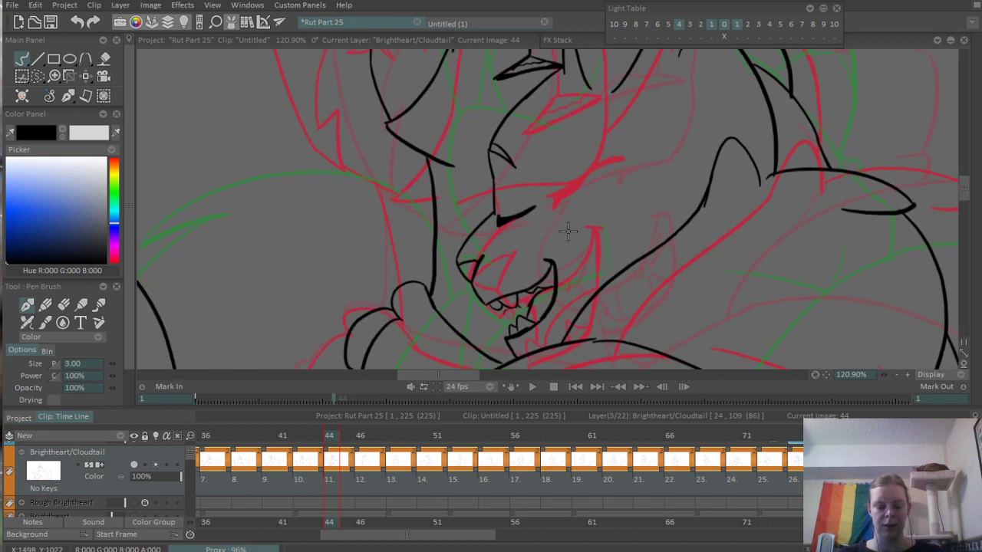
pyautogui.press('s')
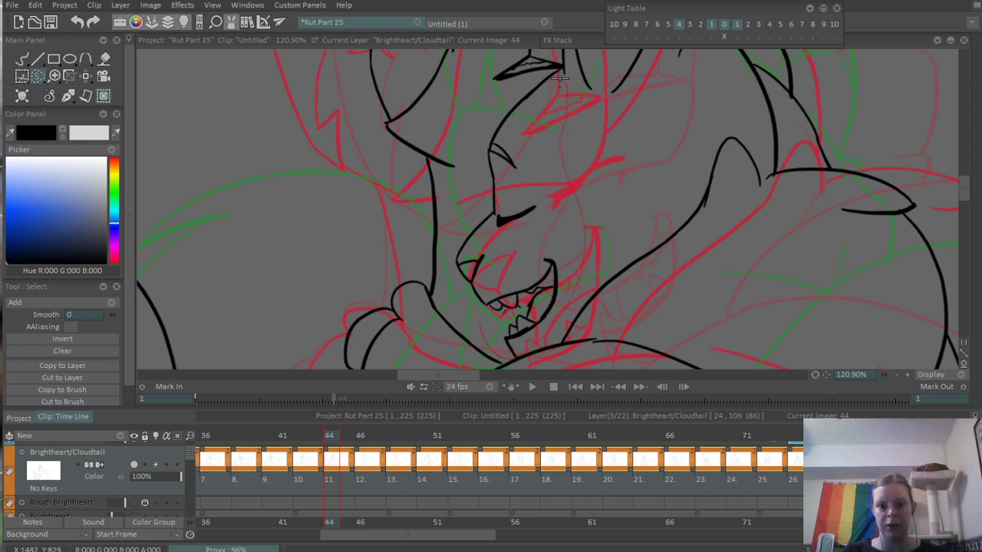
pyautogui.moveTo(561, 78); pyautogui.dragTo(481, 114)
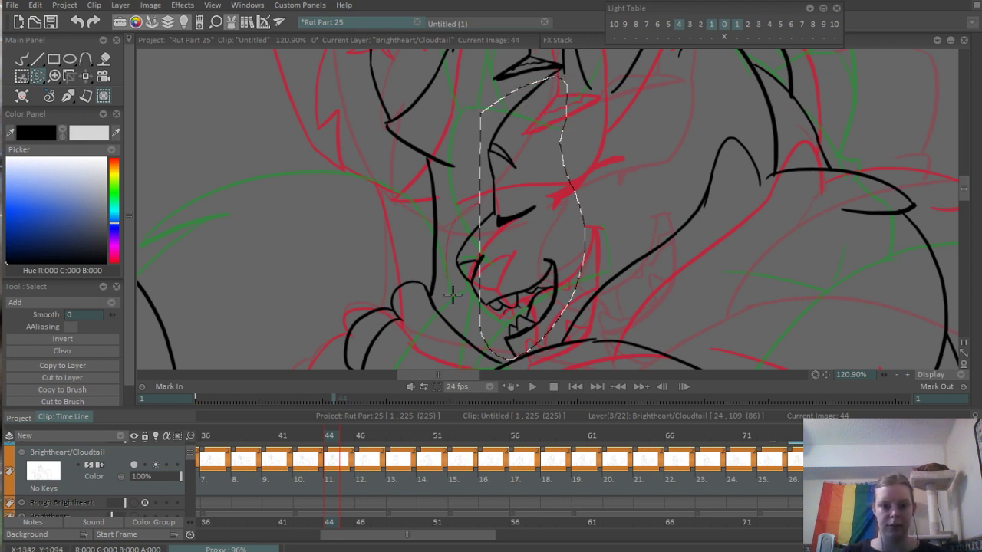
pyautogui.moveTo(453, 294); pyautogui.dragTo(486, 327)
pyautogui.press('p')
pyautogui.moveTo(483, 272); pyautogui.dragTo(473, 277)
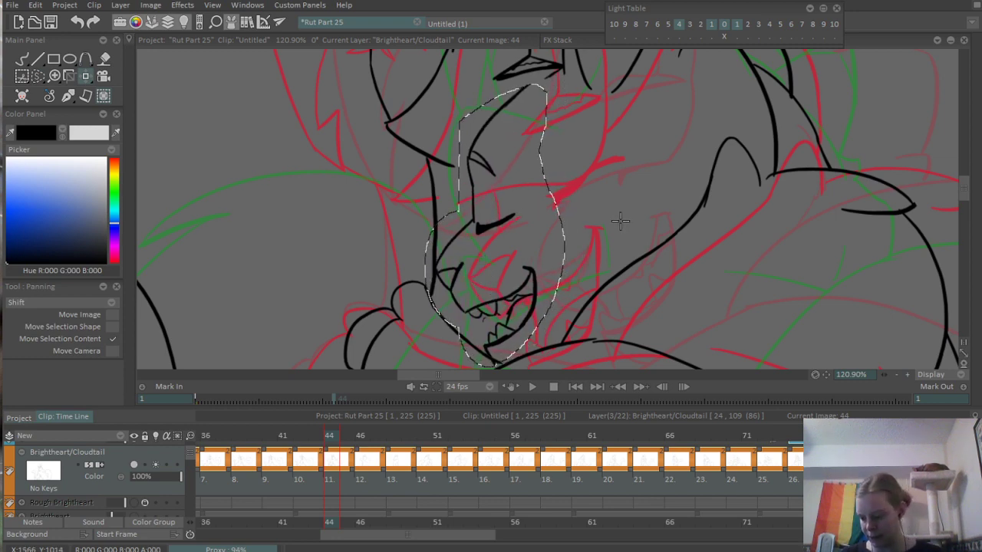
pyautogui.scroll(-5, 620, 221)
pyautogui.moveTo(583, 249); pyautogui.dragTo(517, 299)
pyautogui.hotkey('ctrl', 'd')
# - Ink the gap between the top of Cloudtail's shifted face outline and Brightheart's mouth on frame 44
pyautogui.scroll(5, 503, 213)
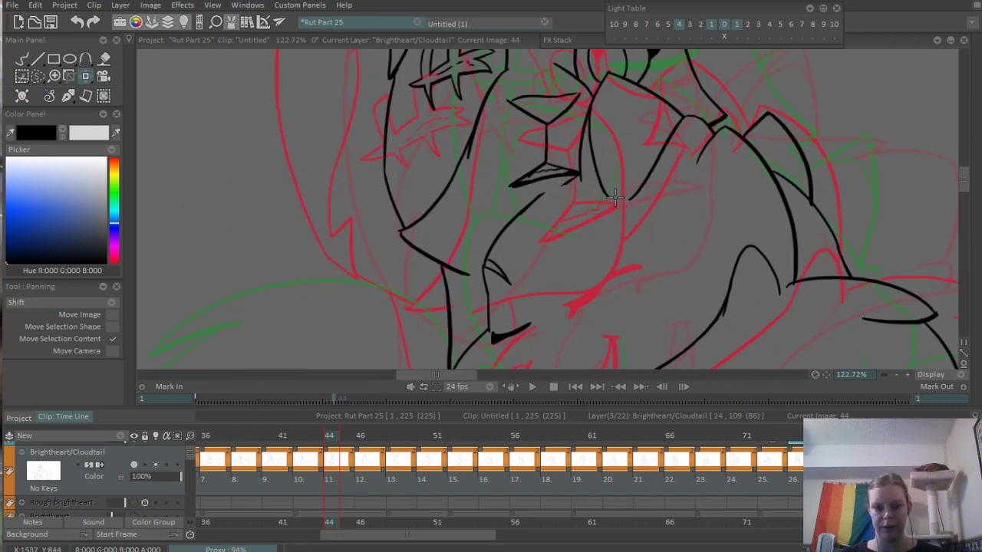
pyautogui.scroll(3, 615, 198)
pyautogui.scroll(2, 520, 245)
pyautogui.press('b')
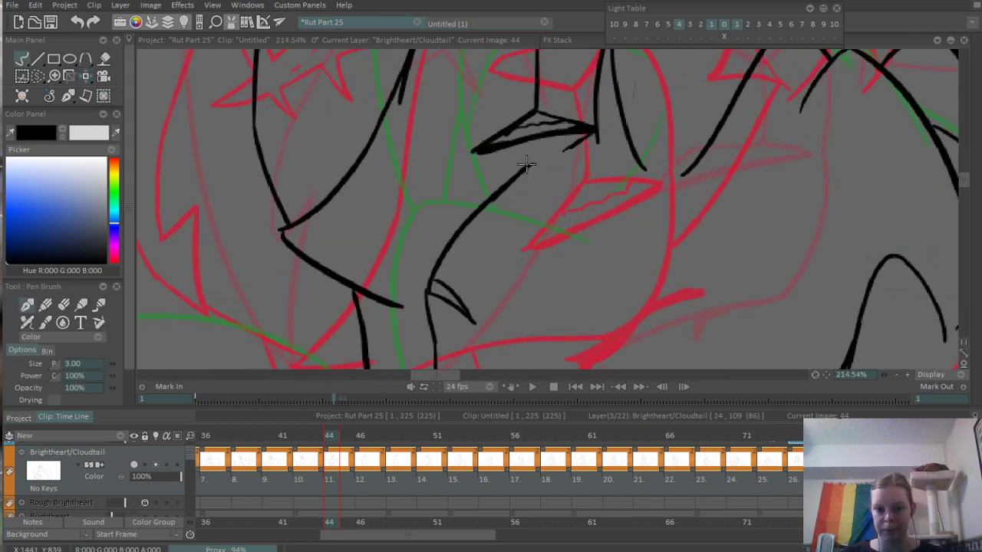
pyautogui.scroll(-7, 393, 297)
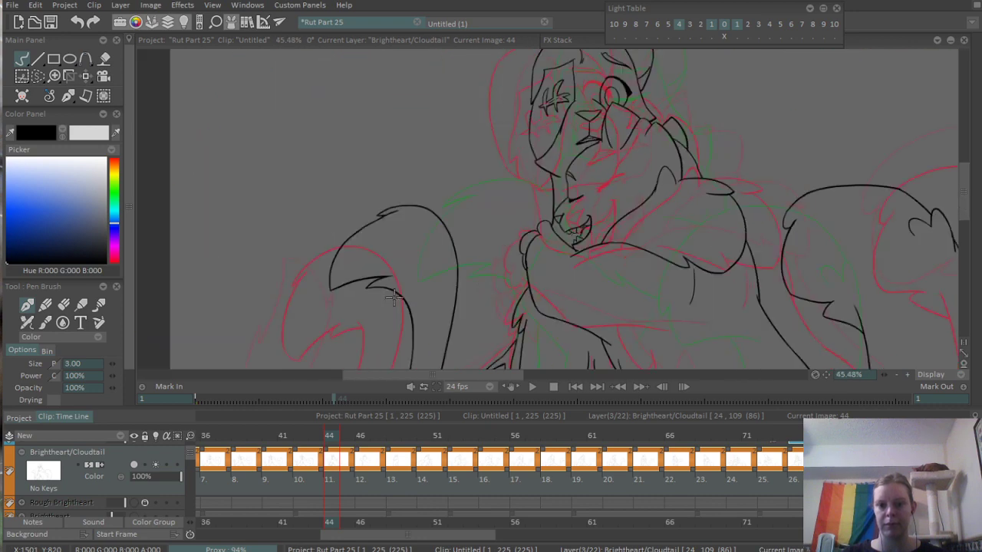
pyautogui.moveTo(591, 223); pyautogui.dragTo(541, 273)
pyautogui.moveTo(611, 267); pyautogui.dragTo(526, 268)
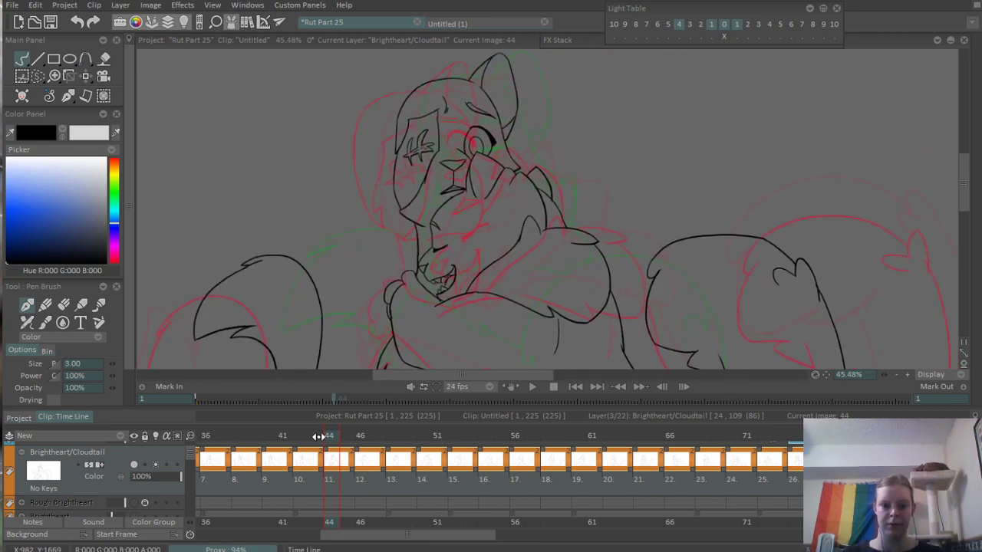
# - Scrub to frame 46 and ink curved lines beside Cloudtail's face, running down from the neck toward the arm
pyautogui.moveTo(317, 435); pyautogui.dragTo(360, 444)
pyautogui.scroll(6, 570, 268)
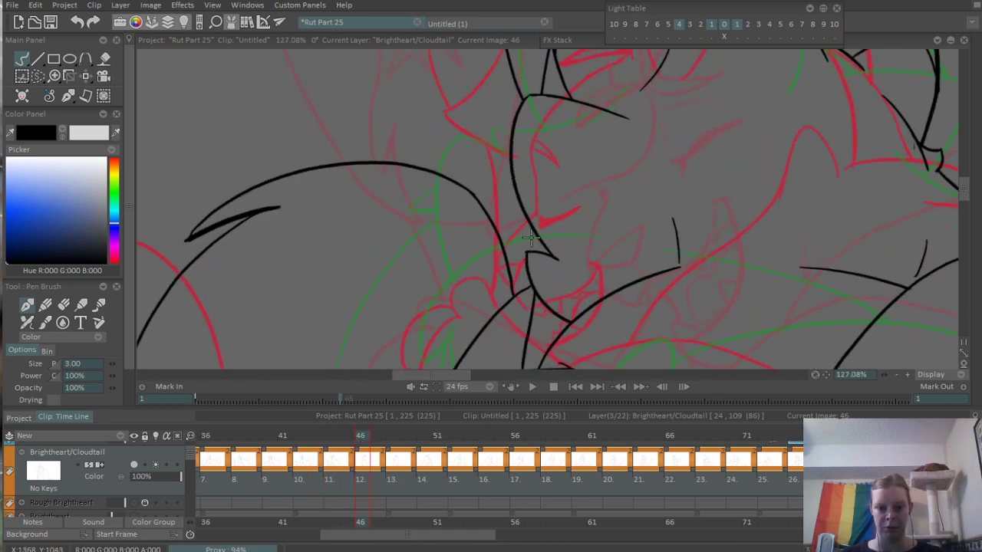
pyautogui.moveTo(512, 188)
pyautogui.mouseDown()
pyautogui.moveTo(509, 240)
pyautogui.moveTo(520, 280)
pyautogui.mouseUp()
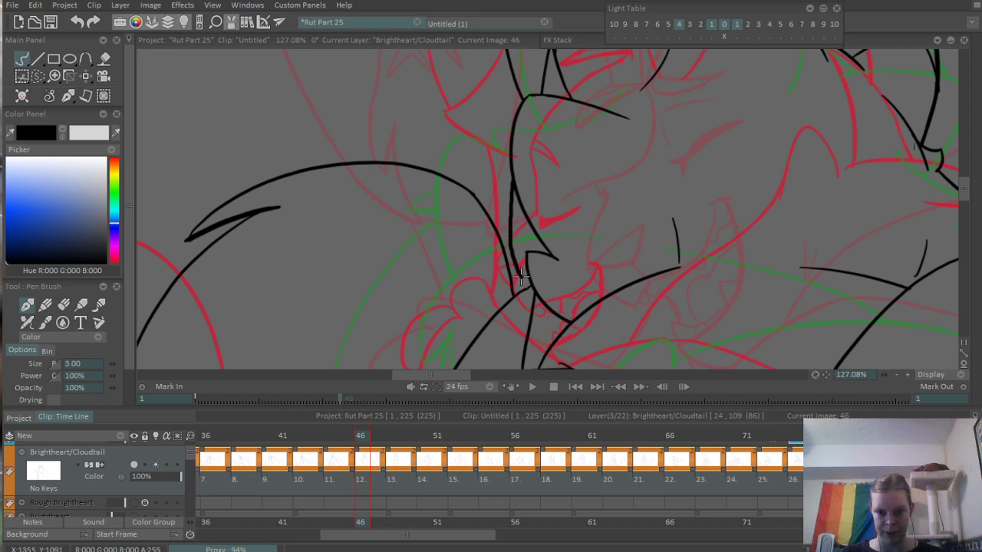
pyautogui.moveTo(508, 198)
pyautogui.mouseDown()
pyautogui.moveTo(509, 293)
pyautogui.moveTo(545, 325)
pyautogui.mouseUp()
pyautogui.hotkey('ctrl', 'z')
pyautogui.moveTo(507, 194)
pyautogui.mouseDown()
pyautogui.moveTo(503, 309)
pyautogui.moveTo(514, 330)
pyautogui.mouseUp()
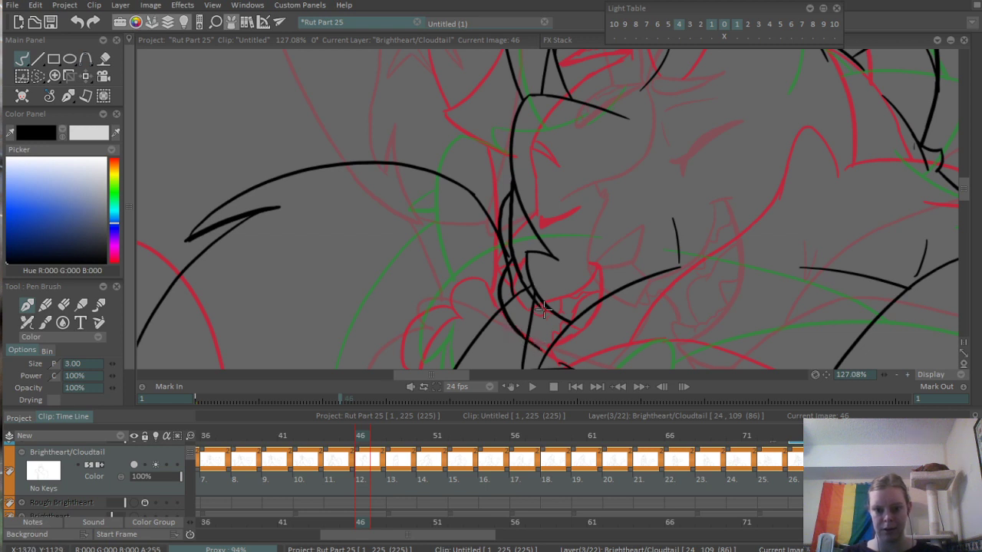
# - Erase the overlapping line ends inside the new neck curve beside Cloudtail's face on frame 46
pyautogui.scroll(2, 535, 308)
pyautogui.press('e')
pyautogui.moveTo(504, 286)
pyautogui.mouseDown()
pyautogui.moveTo(495, 292)
pyautogui.moveTo(495, 252)
pyautogui.mouseUp()
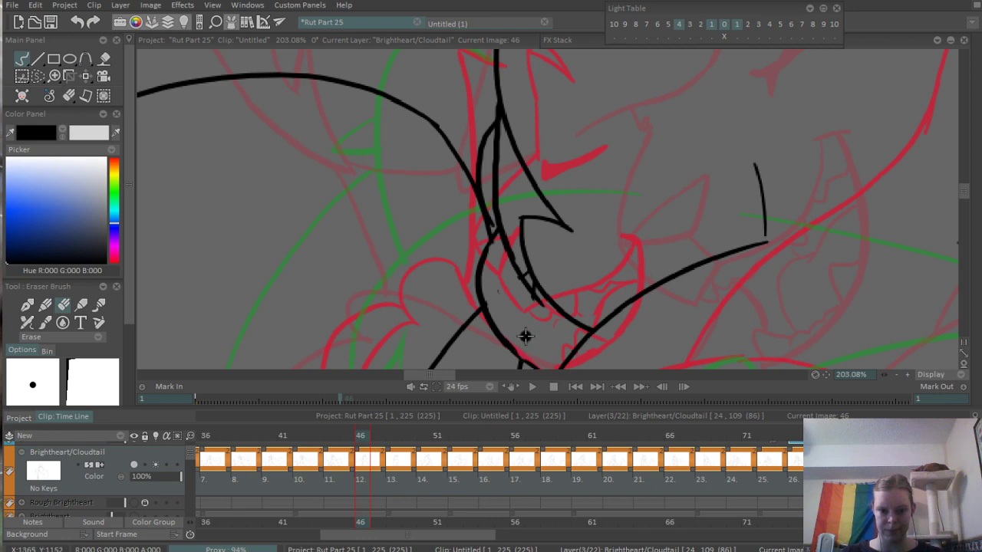
pyautogui.moveTo(522, 268); pyautogui.dragTo(546, 310)
pyautogui.scroll(-5, 521, 158)
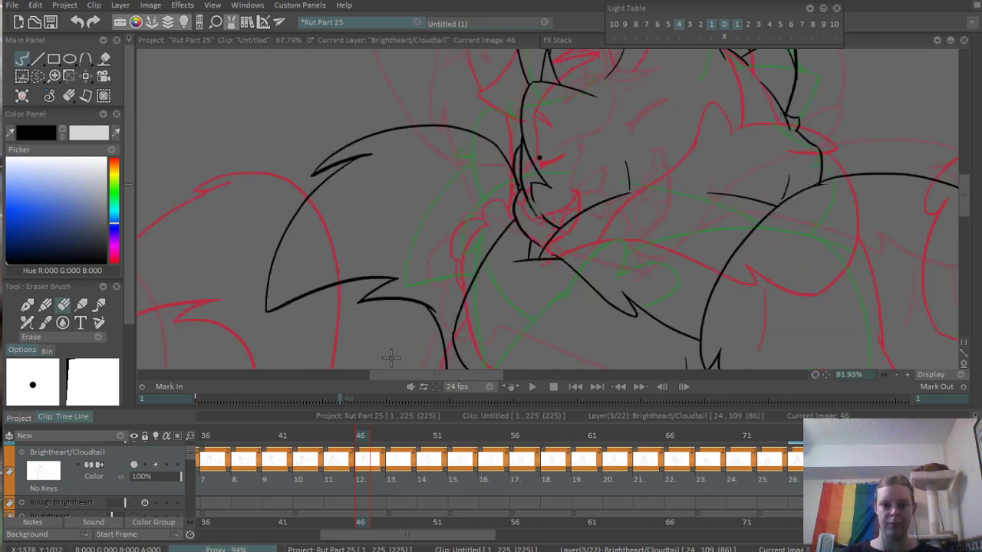
# - Ink a short line inside the neck curve beside Cloudtail's face on frame 46, running down toward the chin
pyautogui.scroll(3, 494, 302)
pyautogui.press('b')
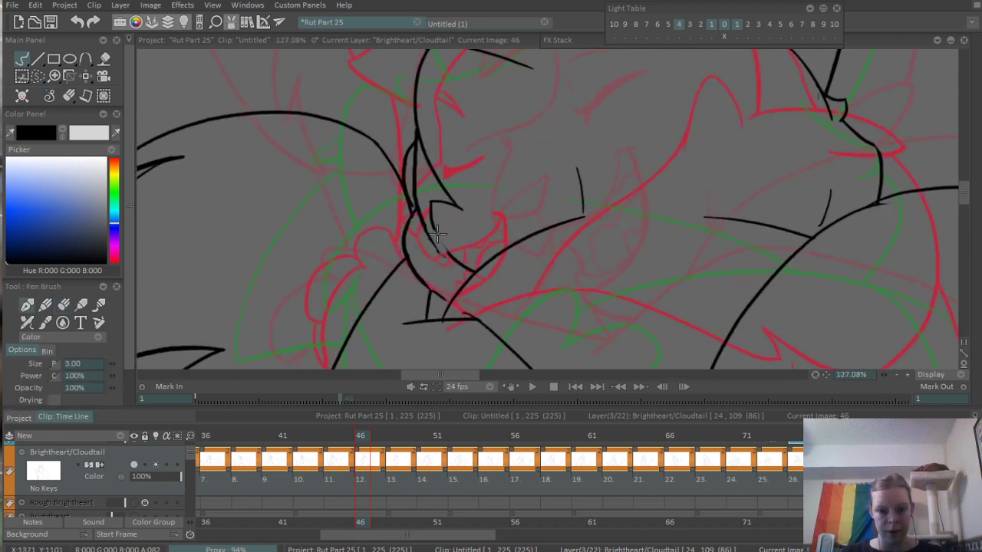
pyautogui.moveTo(435, 224); pyautogui.dragTo(456, 266)
pyautogui.hotkey('ctrl', 'z')
pyautogui.moveTo(434, 220); pyautogui.dragTo(458, 267)
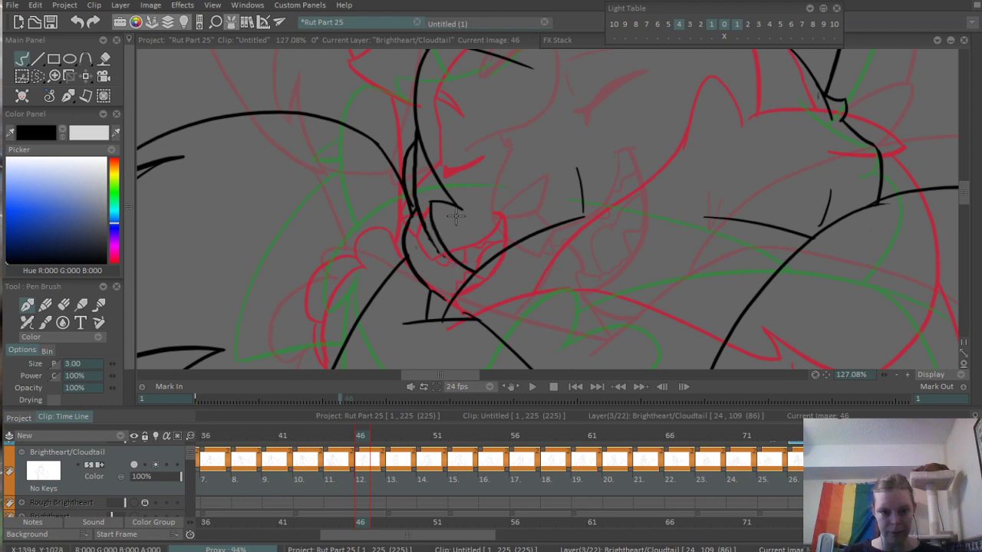
pyautogui.scroll(-5, 470, 247)
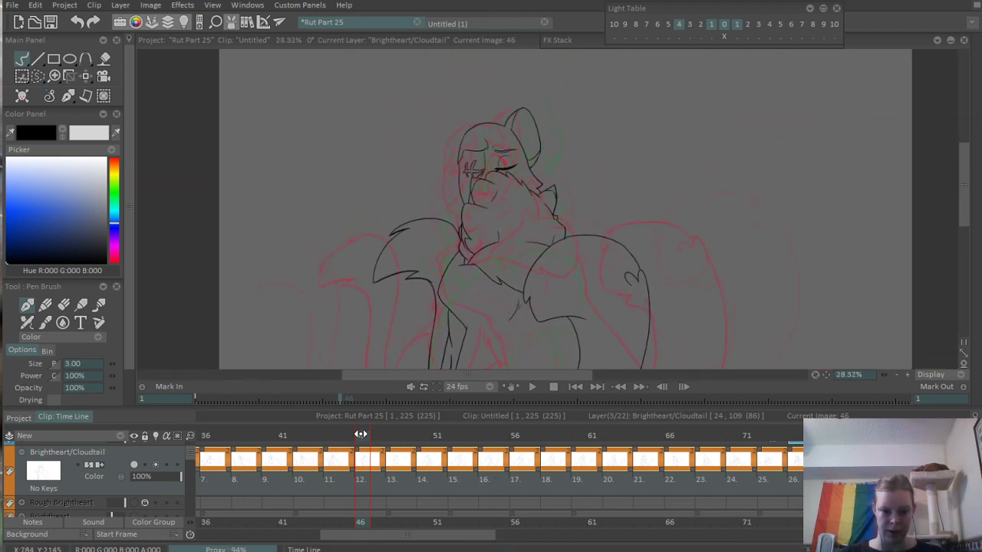
# - Scrub back to frame 44 and erase Cloudtail's face outline between the brow and the top of the muzzle
pyautogui.moveTo(360, 434); pyautogui.dragTo(329, 459)
pyautogui.scroll(4, 641, 170)
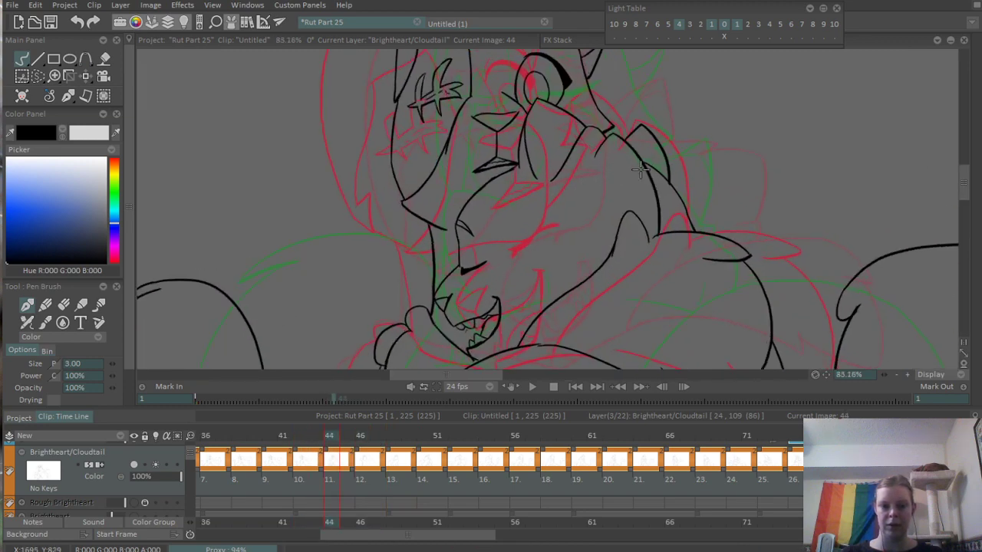
pyautogui.scroll(2, 583, 230)
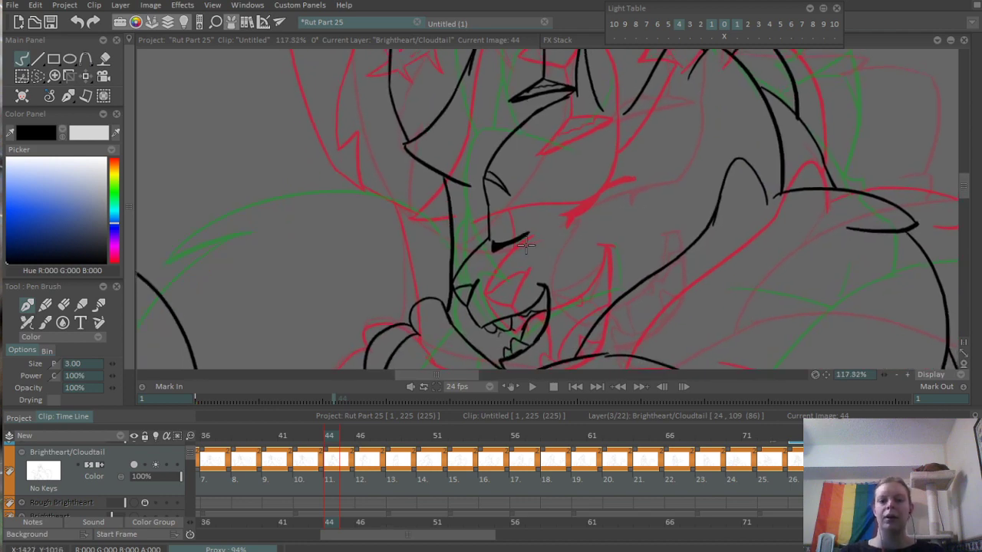
pyautogui.moveTo(526, 245); pyautogui.dragTo(520, 284)
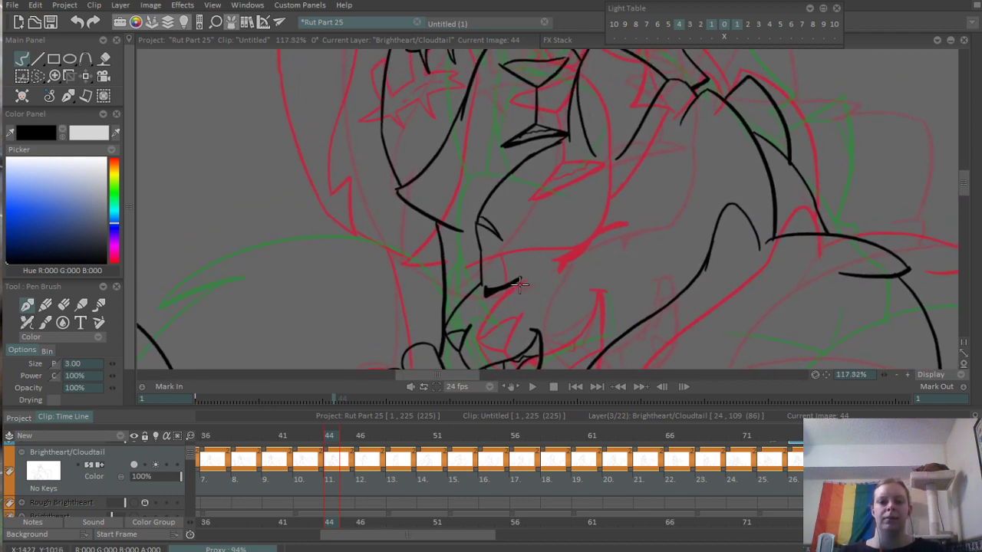
pyautogui.scroll(-3, 475, 307)
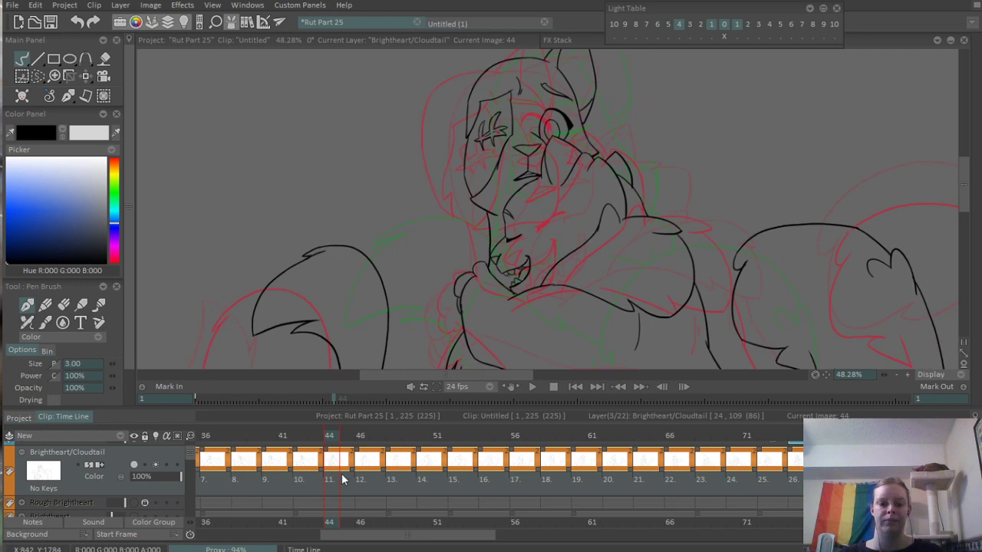
pyautogui.moveTo(322, 438)
pyautogui.mouseDown()
pyautogui.moveTo(313, 442)
pyautogui.moveTo(329, 443)
pyautogui.mouseUp()
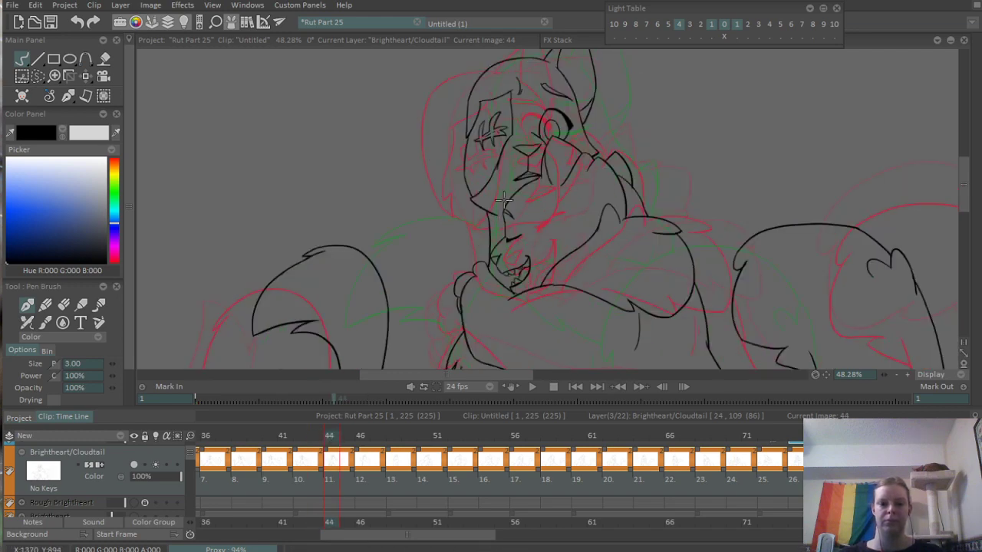
pyautogui.scroll(4, 504, 201)
pyautogui.moveTo(534, 293)
pyautogui.mouseDown()
pyautogui.moveTo(527, 244)
pyautogui.moveTo(536, 396)
pyautogui.moveTo(550, 181)
pyautogui.moveTo(519, 346)
pyautogui.moveTo(541, 218)
pyautogui.mouseUp()
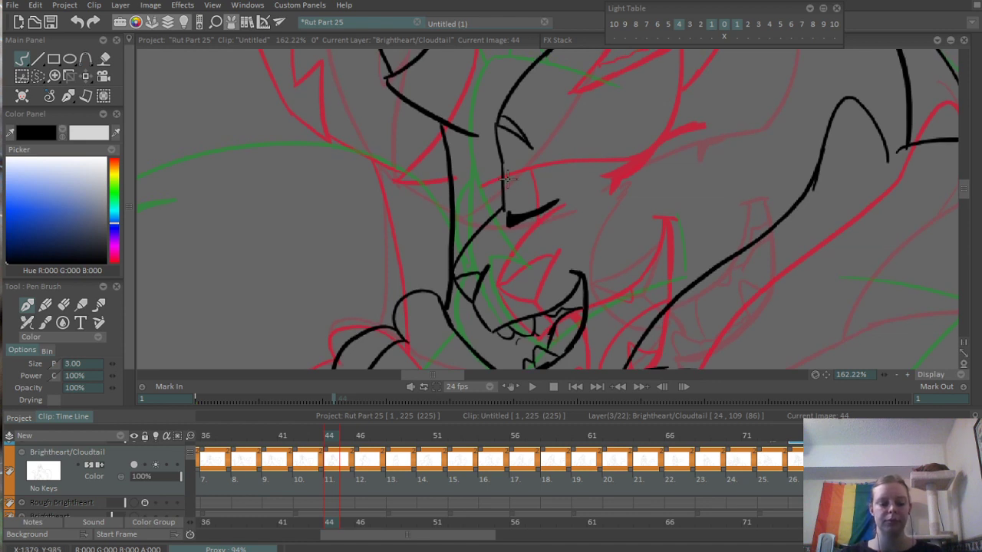
pyautogui.press('e')
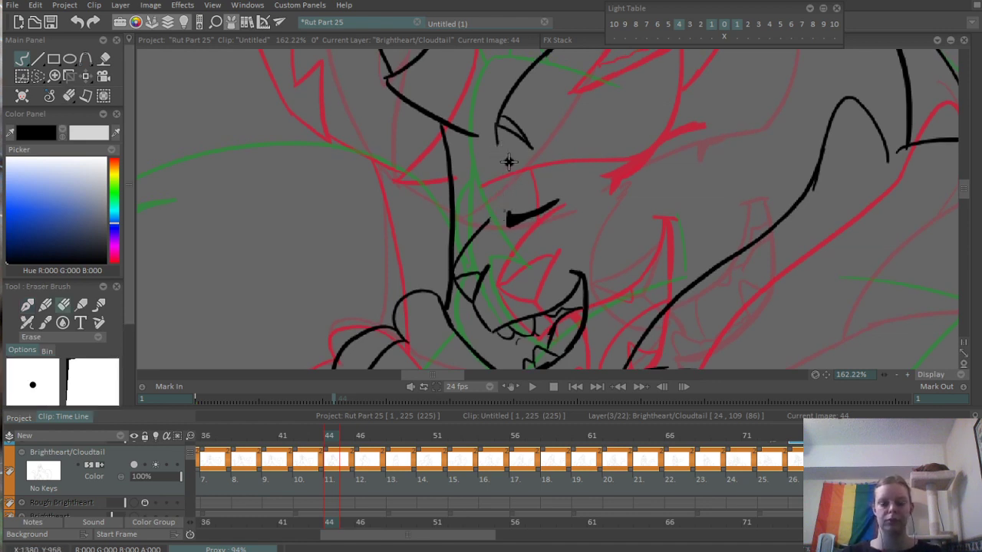
# - Re-ink Cloudtail's face outline from the brow to the muzzle on frame 44, and add lines around the eye
pyautogui.press('e')
pyautogui.moveTo(491, 220); pyautogui.dragTo(497, 126)
pyautogui.moveTo(506, 159); pyautogui.dragTo(512, 221)
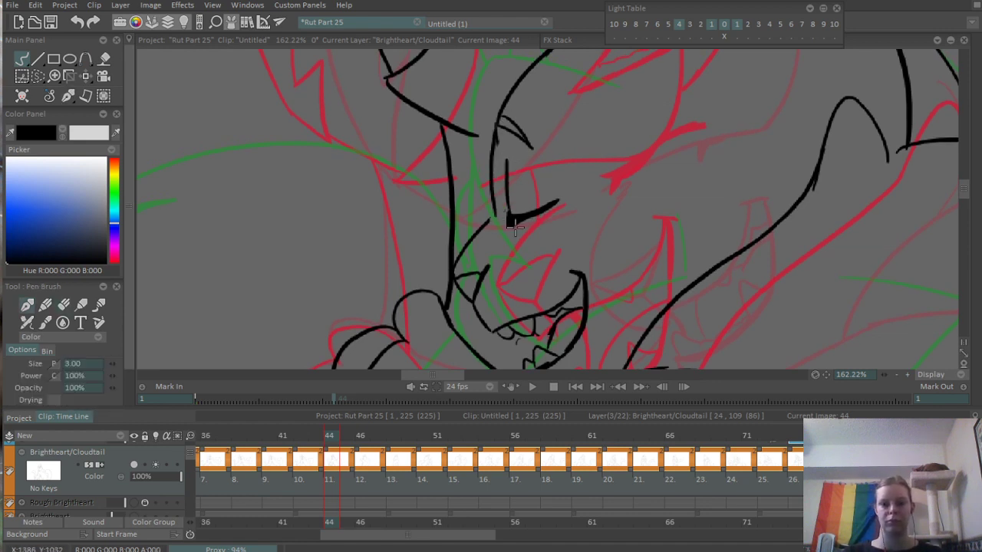
pyautogui.hotkey('ctrl', 'z')
pyautogui.moveTo(531, 164); pyautogui.dragTo(556, 186)
pyautogui.moveTo(531, 162); pyautogui.dragTo(539, 169)
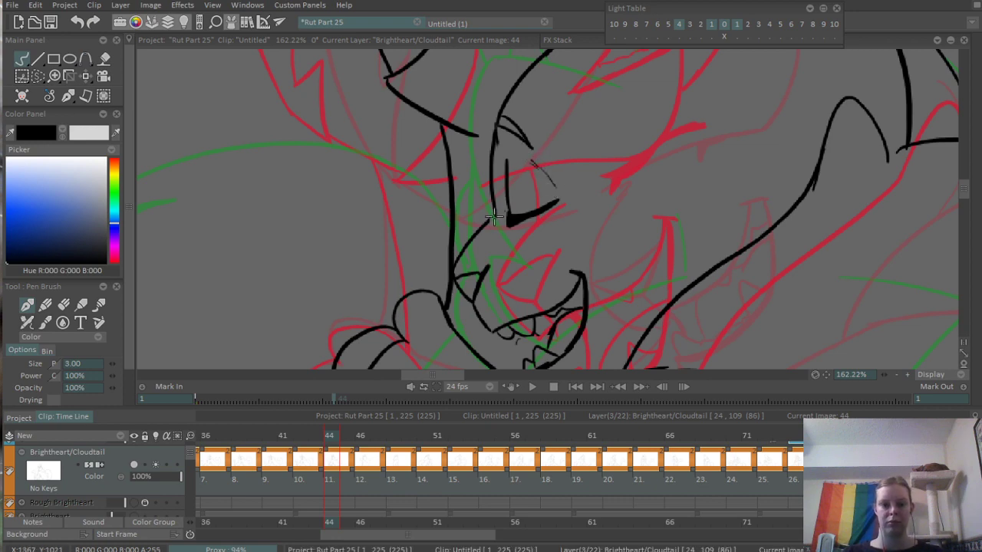
pyautogui.scroll(-5, 493, 214)
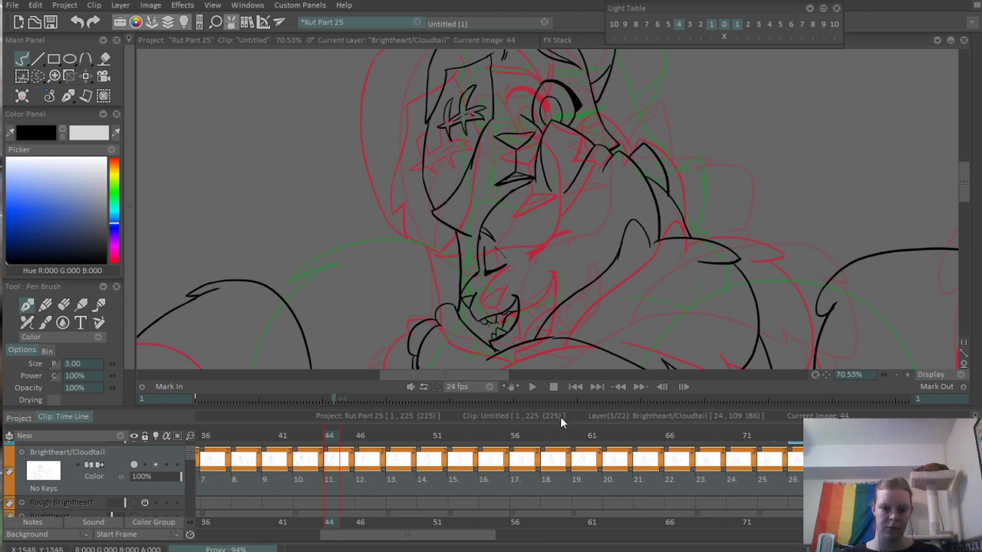
# - Flip through the neighbouring frames and, on frame 42, ink a curve from the back of Cloudtail's head down toward the shoulder
pyautogui.scroll(-2, 595, 276)
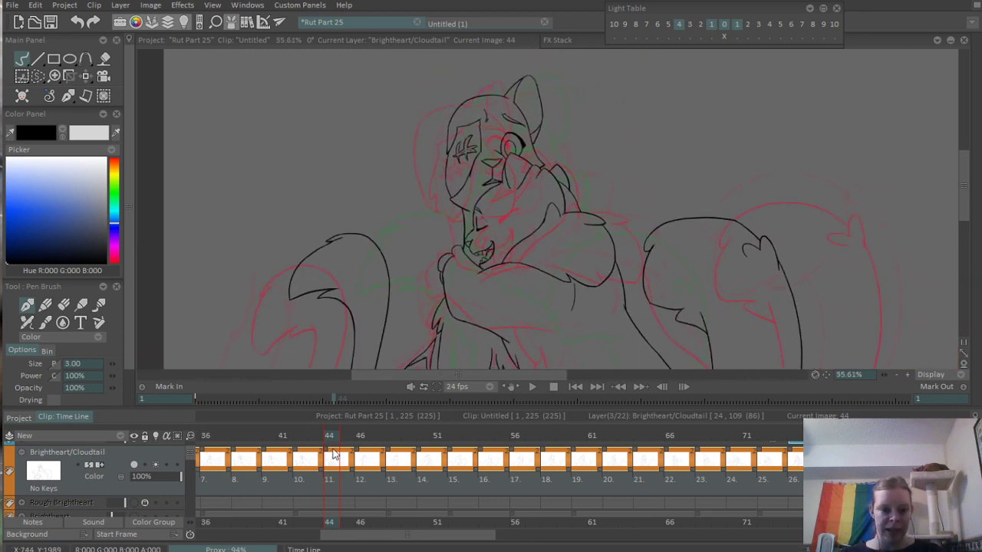
pyautogui.moveTo(314, 437)
pyautogui.mouseDown()
pyautogui.moveTo(471, 463)
pyautogui.moveTo(330, 466)
pyautogui.moveTo(365, 465)
pyautogui.mouseUp()
pyautogui.moveTo(375, 466)
pyautogui.mouseDown()
pyautogui.moveTo(300, 462)
pyautogui.moveTo(361, 469)
pyautogui.moveTo(301, 474)
pyautogui.mouseUp()
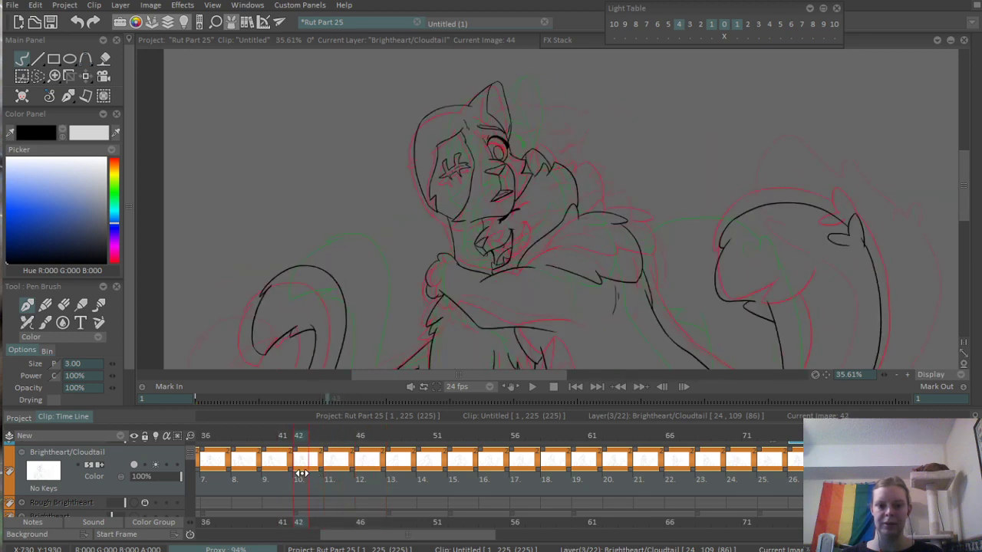
pyautogui.scroll(5, 570, 212)
pyautogui.moveTo(623, 135); pyautogui.dragTo(658, 201)
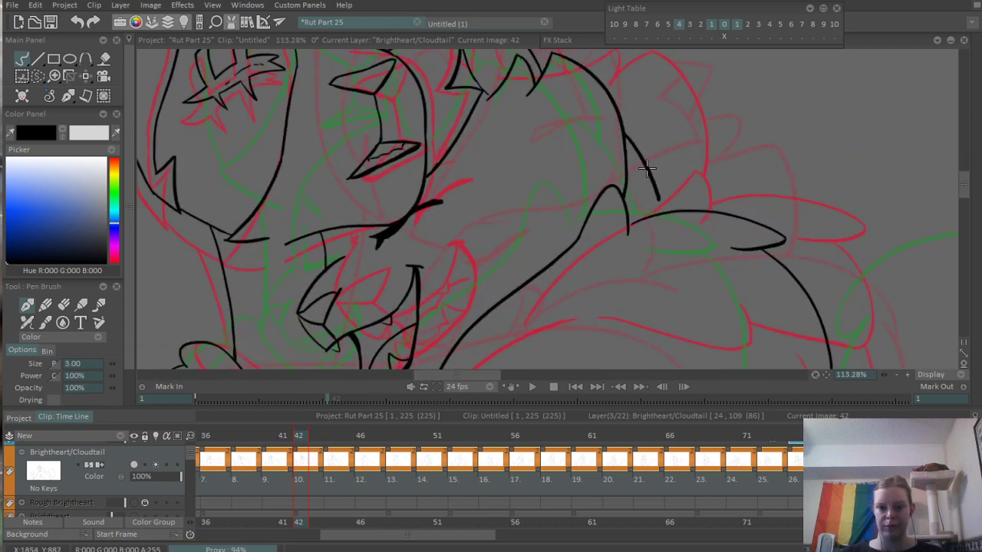
pyautogui.scroll(-6, 691, 159)
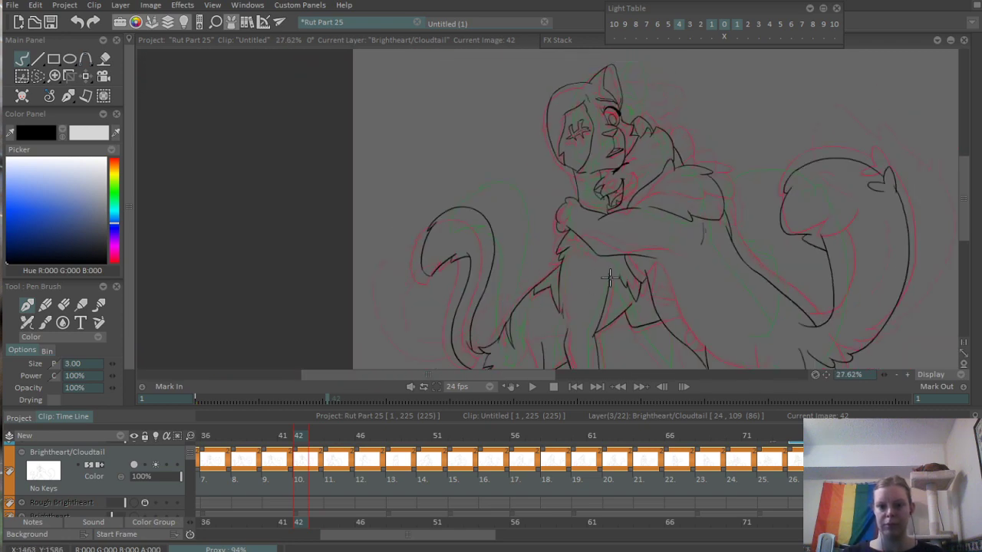
# - On frame 44, lasso the ear and back line behind Cloudtail's head, shift them slightly outward, and deselect
pyautogui.moveTo(298, 443)
pyautogui.mouseDown()
pyautogui.moveTo(288, 442)
pyautogui.moveTo(391, 445)
pyautogui.moveTo(330, 453)
pyautogui.mouseUp()
pyautogui.scroll(5, 642, 171)
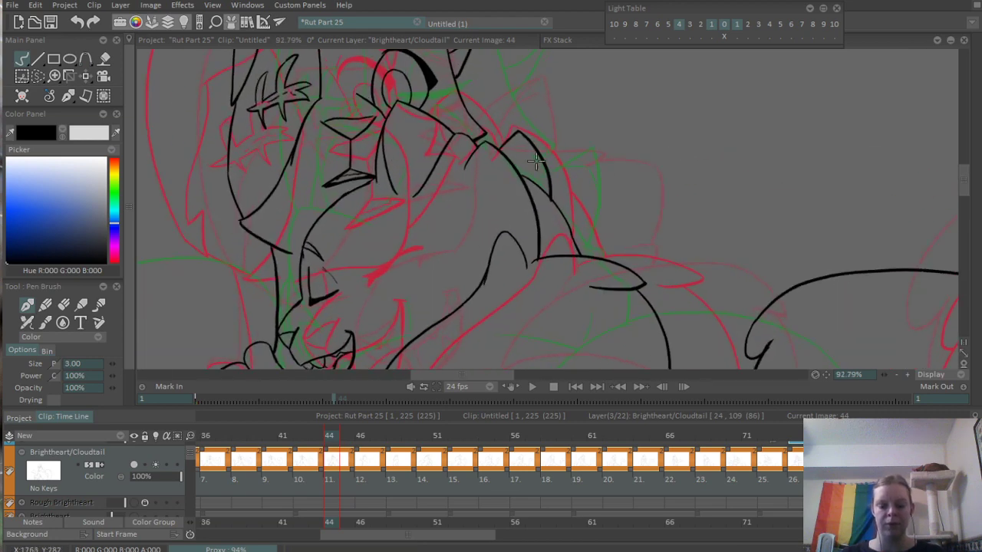
pyautogui.press('s')
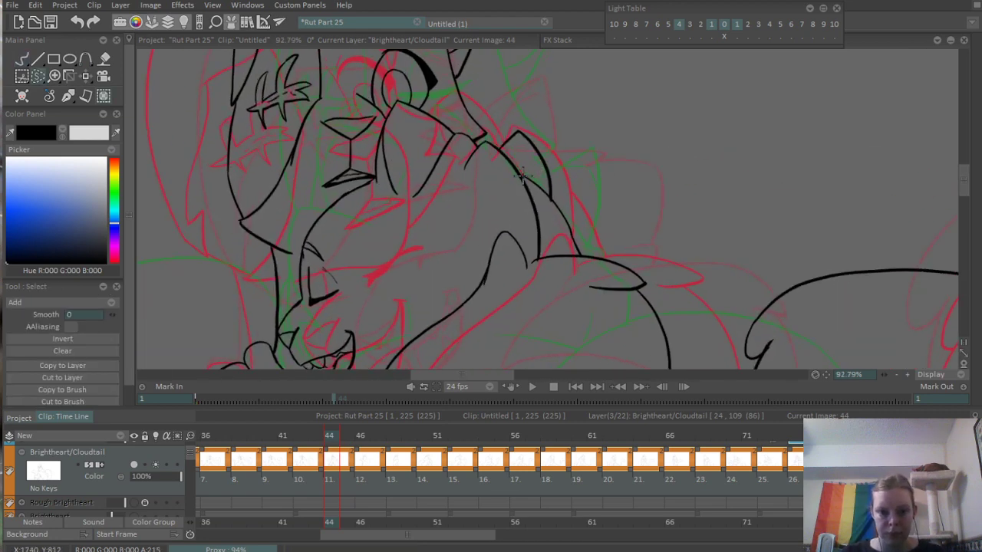
pyautogui.moveTo(585, 253); pyautogui.dragTo(495, 143)
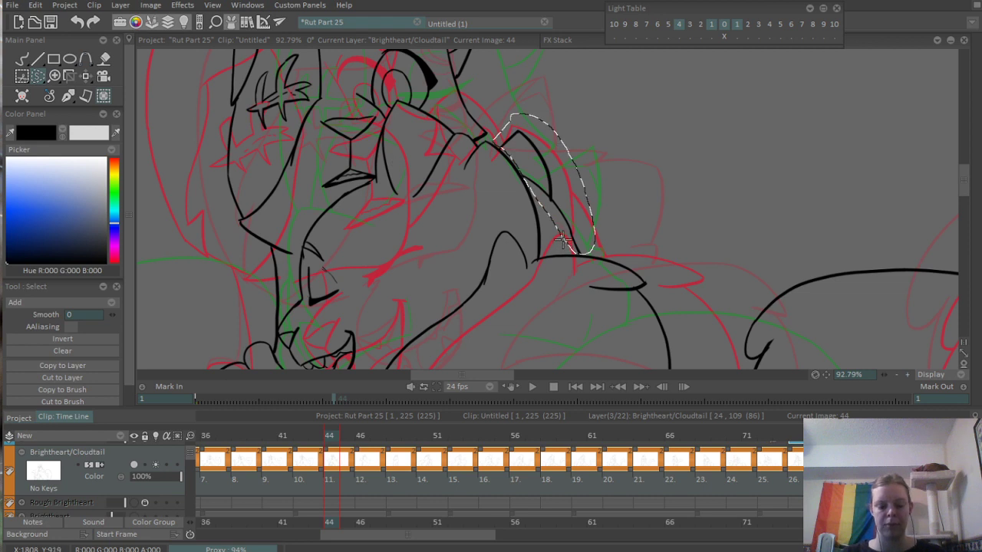
pyautogui.press('m')
pyautogui.moveTo(543, 196); pyautogui.dragTo(558, 195)
pyautogui.hotkey('ctrl', 'd')
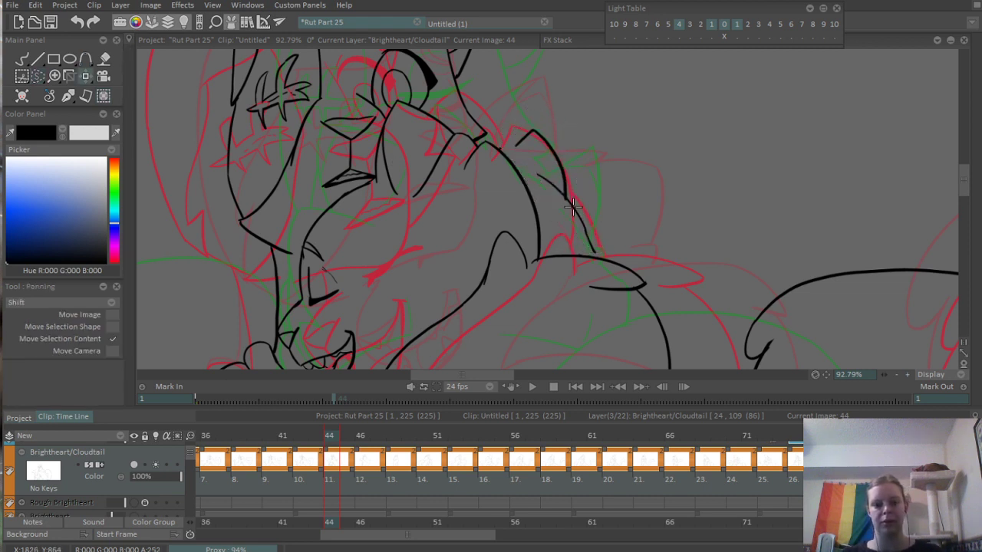
# - Ink the gaps between the shifted lines and Cloudtail's head on frame 44, and replace the thick mark beside the near ear with a cleaner line
pyautogui.press('b')
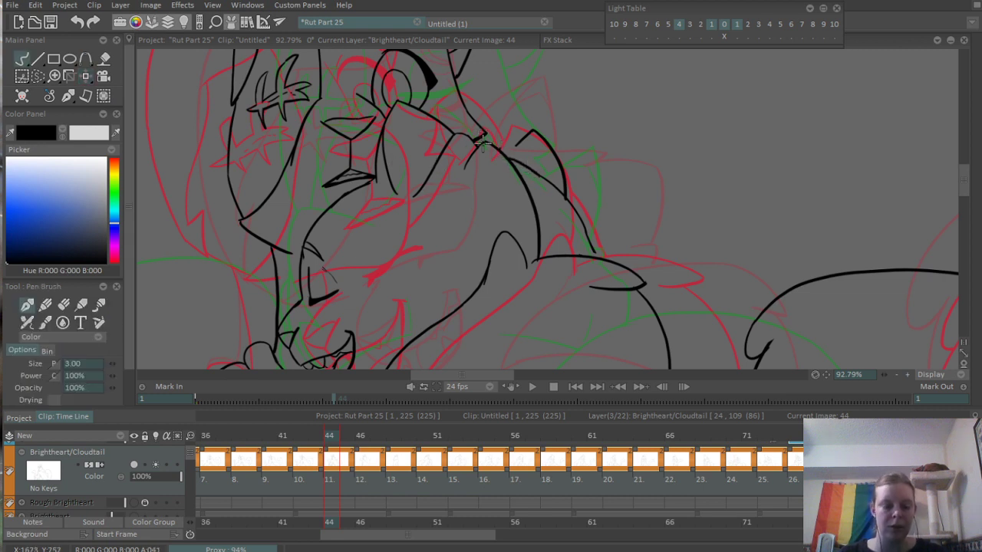
pyautogui.press('e')
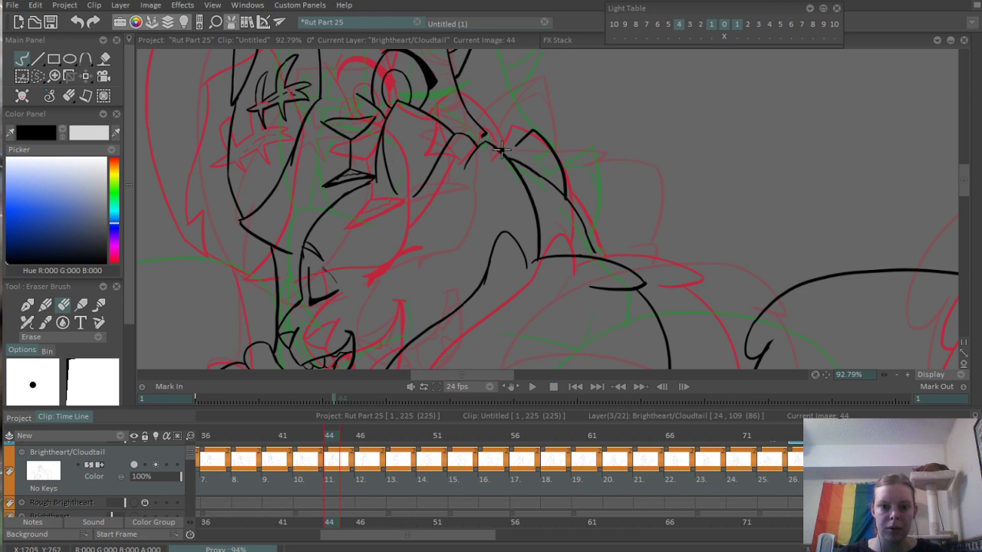
pyautogui.press('e')
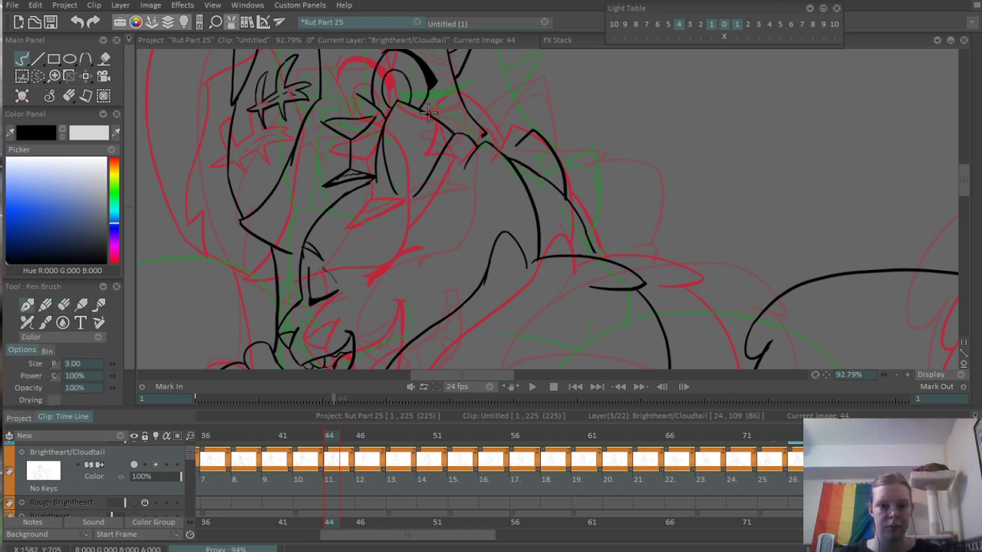
pyautogui.moveTo(428, 112)
pyautogui.mouseDown()
pyautogui.moveTo(463, 121)
pyautogui.moveTo(491, 136)
pyautogui.mouseUp()
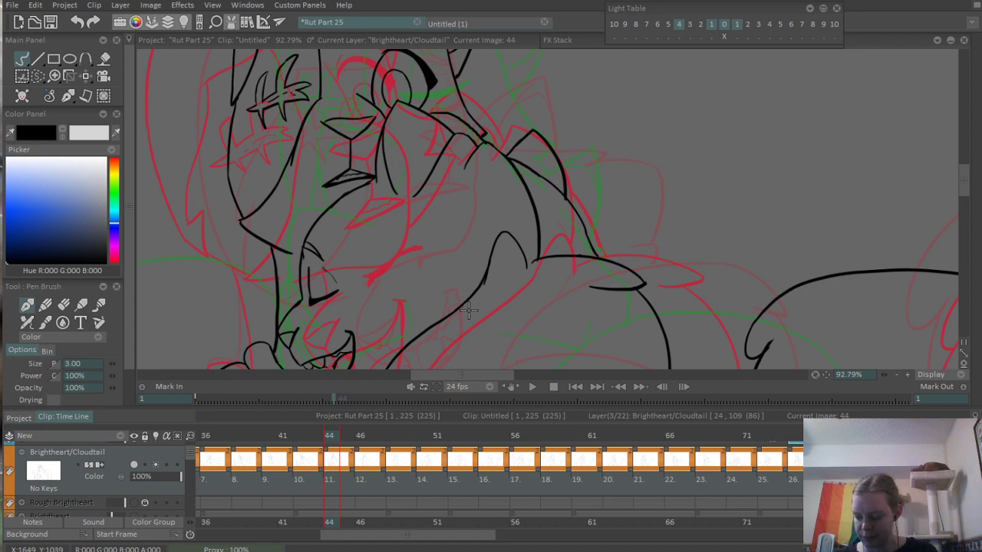
# - Scrub to frame 52 and ink a curved head line across the base of Cloudtail's ear, running down into the head fur
pyautogui.scroll(-6, 468, 311)
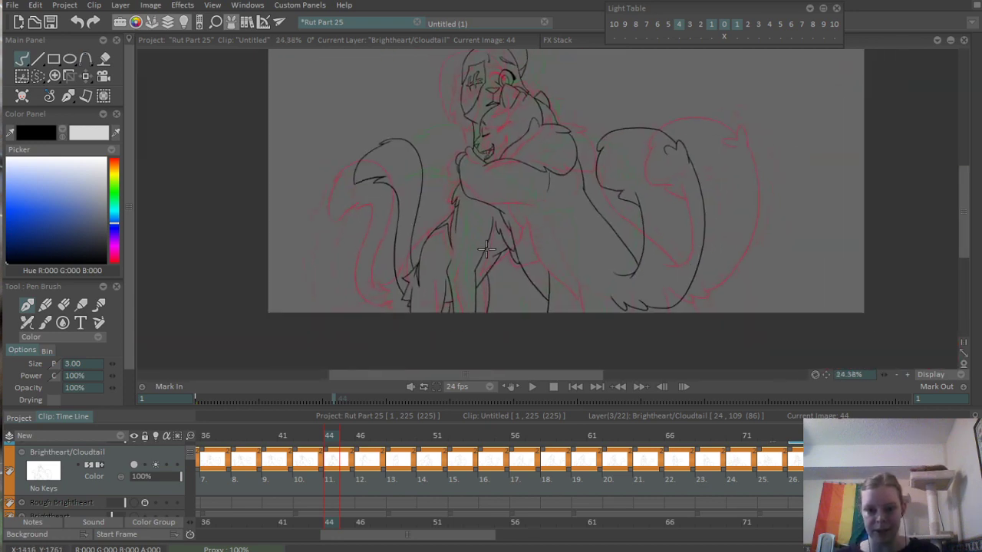
pyautogui.scroll(1, 486, 249)
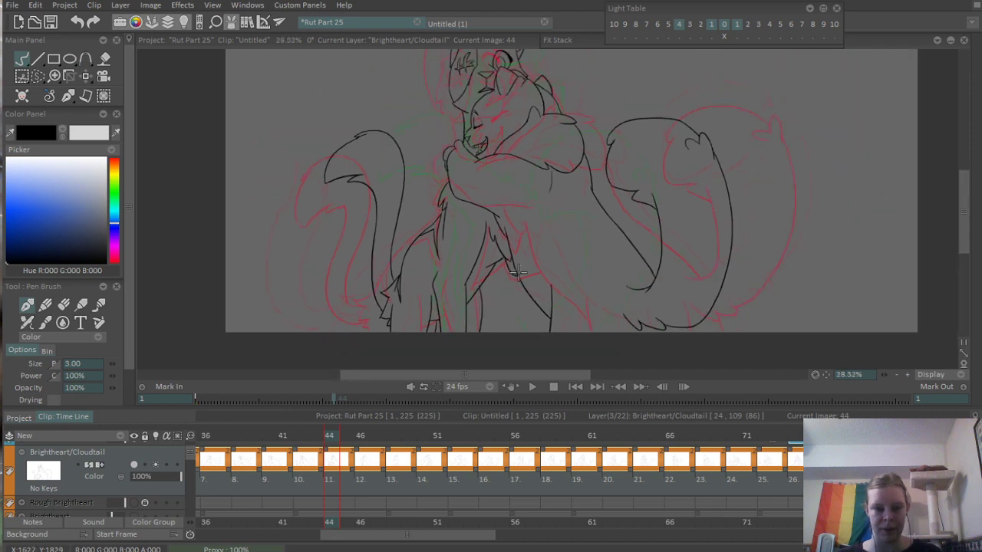
pyautogui.moveTo(518, 272); pyautogui.dragTo(498, 307)
pyautogui.moveTo(308, 439)
pyautogui.mouseDown()
pyautogui.moveTo(276, 435)
pyautogui.moveTo(407, 436)
pyautogui.moveTo(510, 418)
pyautogui.moveTo(257, 443)
pyautogui.moveTo(542, 444)
pyautogui.moveTo(543, 454)
pyautogui.moveTo(444, 469)
pyautogui.moveTo(459, 468)
pyautogui.mouseUp()
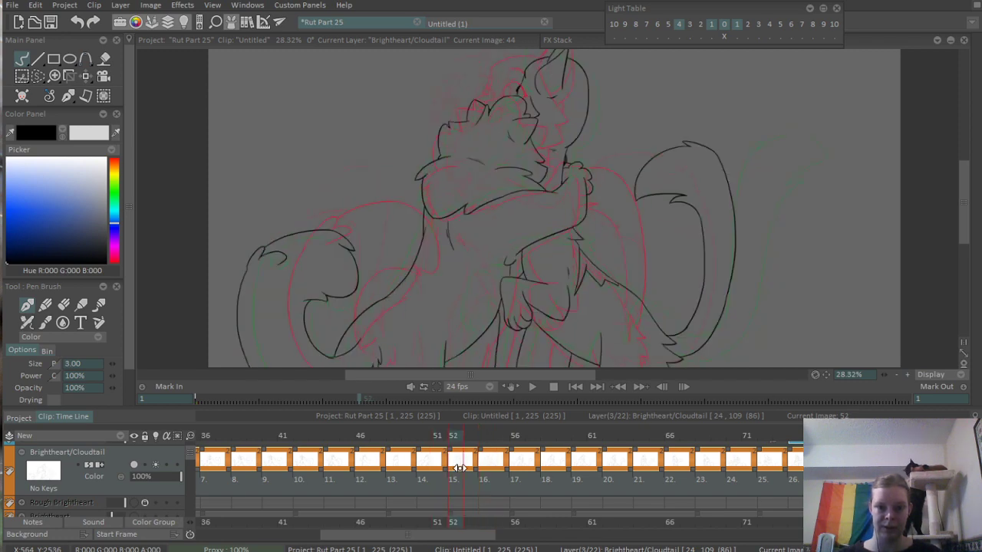
pyautogui.scroll(8, 476, 266)
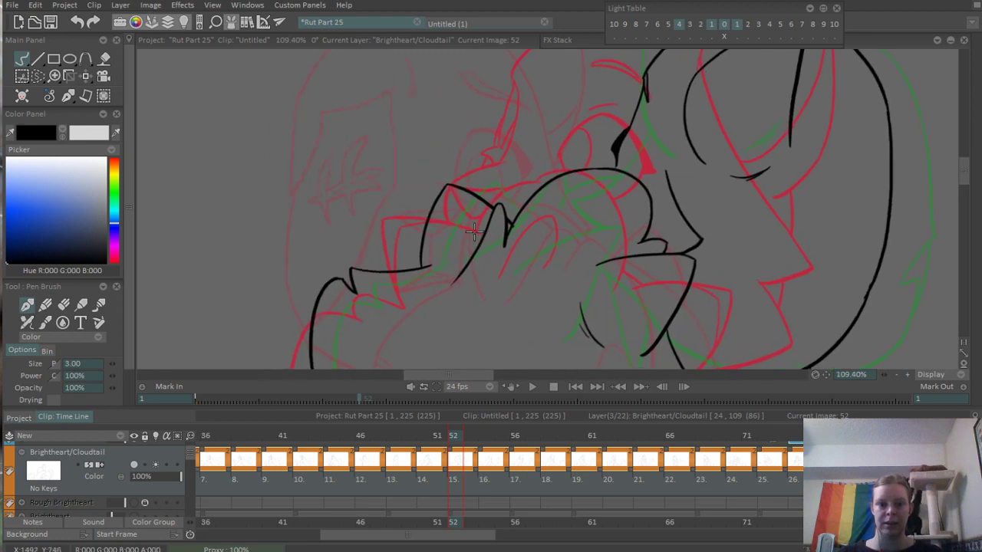
pyautogui.scroll(2, 476, 266)
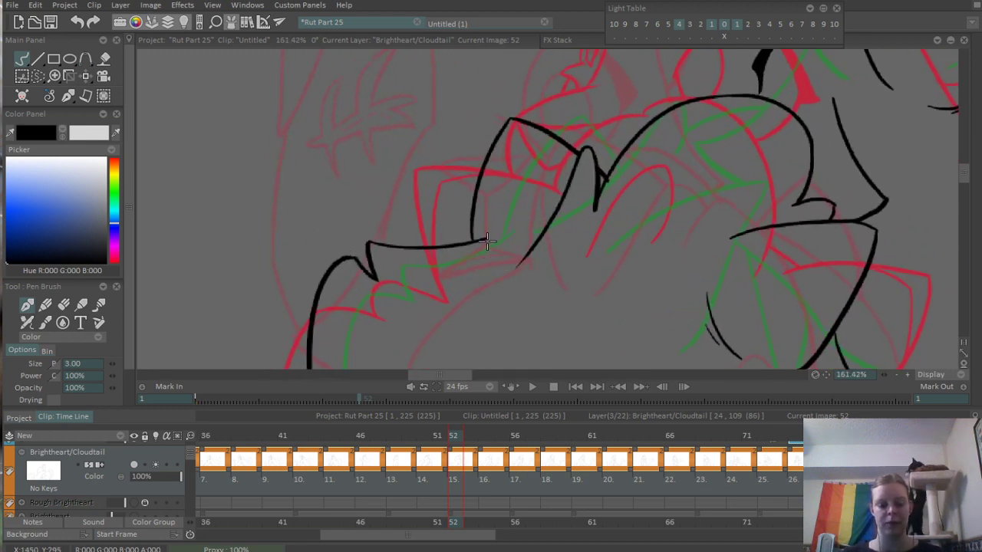
pyautogui.moveTo(459, 245); pyautogui.dragTo(518, 203)
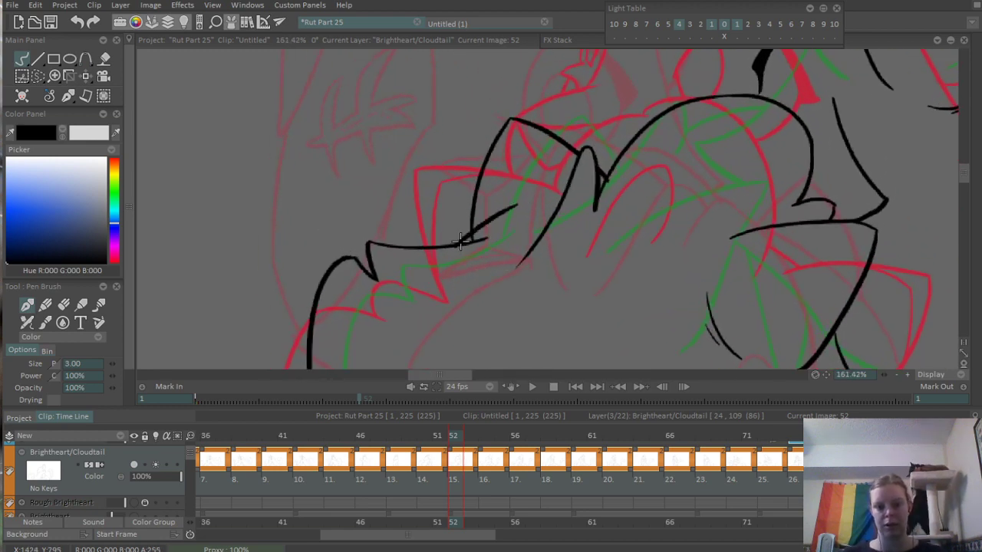
pyautogui.moveTo(460, 242); pyautogui.dragTo(414, 301)
pyautogui.moveTo(516, 205)
pyautogui.mouseDown()
pyautogui.moveTo(541, 197)
pyautogui.moveTo(505, 207)
pyautogui.mouseUp()
# - Erase the overlapping line ends where the new head curve crosses Cloudtail's ear and fur on frame 52
pyautogui.scroll(-3, 510, 218)
pyautogui.scroll(3, 510, 221)
pyautogui.press('e')
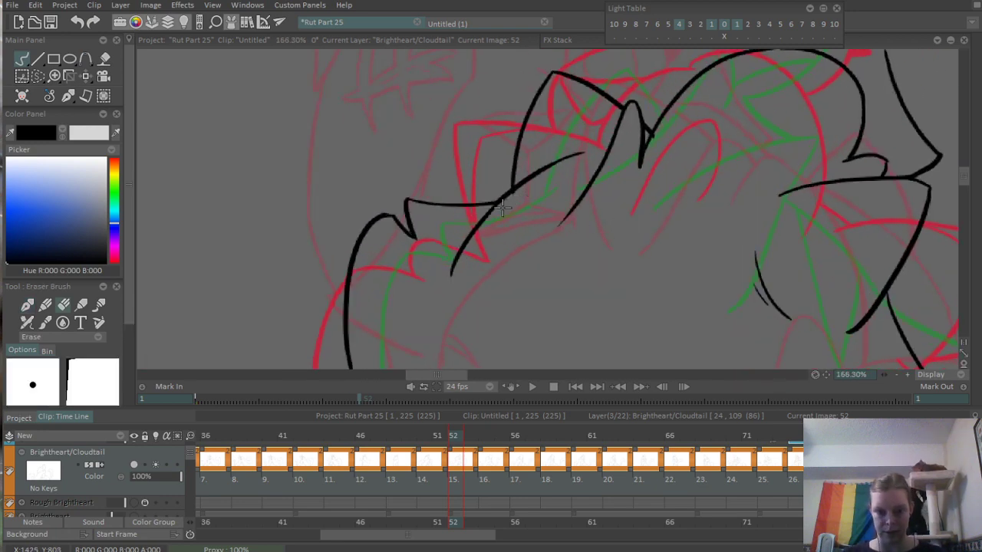
pyautogui.scroll(-7, 556, 178)
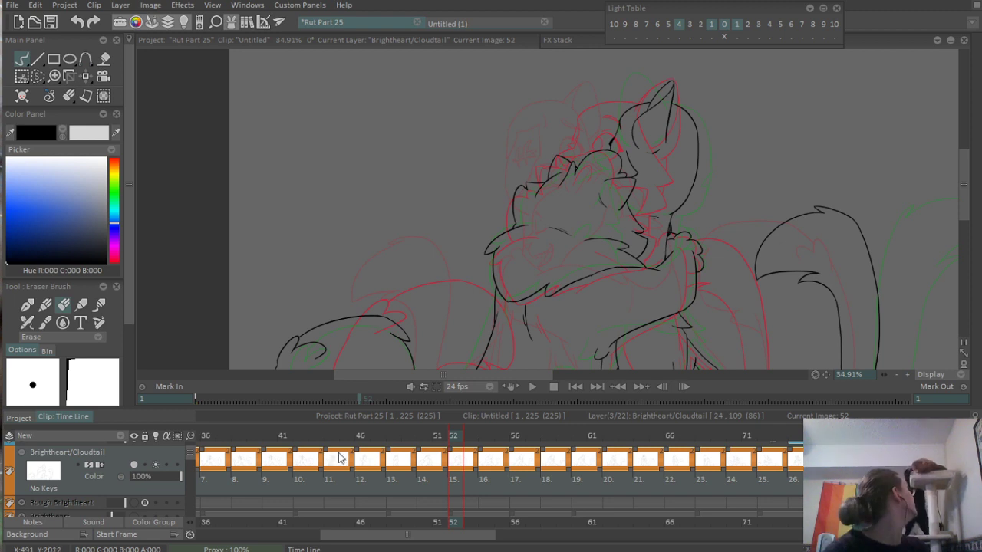
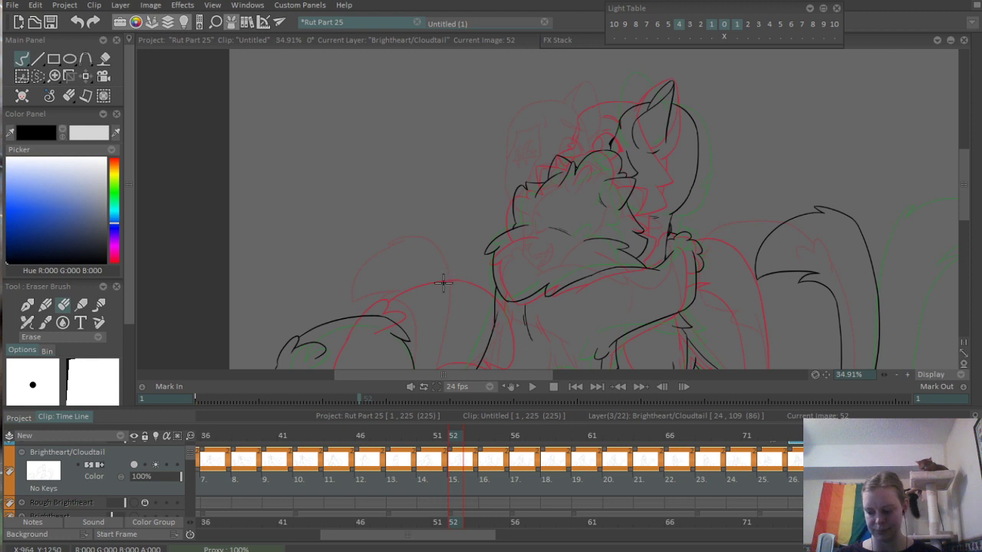
# - On frame 52, lasso the ear and back-of-head lines behind Cloudtail's head, shift them slightly outward, and deselect
pyautogui.moveTo(556, 259)
pyautogui.mouseDown()
pyautogui.moveTo(545, 226)
pyautogui.moveTo(549, 251)
pyautogui.mouseUp()
pyautogui.scroll(3, 557, 212)
pyautogui.scroll(-1, 555, 225)
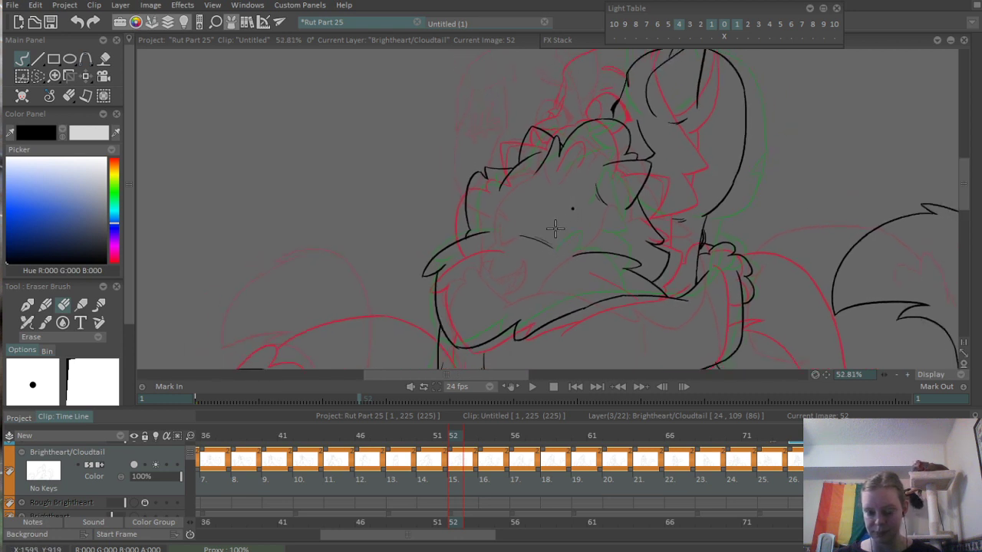
pyautogui.moveTo(560, 204); pyautogui.dragTo(545, 238)
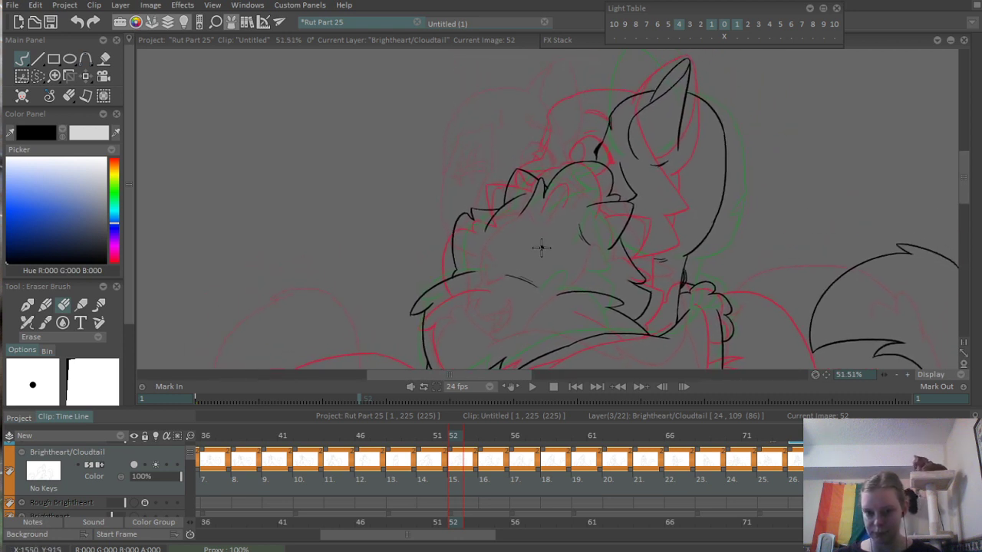
pyautogui.moveTo(416, 438)
pyautogui.mouseDown()
pyautogui.moveTo(299, 460)
pyautogui.moveTo(451, 457)
pyautogui.moveTo(478, 437)
pyautogui.moveTo(568, 436)
pyautogui.moveTo(596, 415)
pyautogui.moveTo(520, 418)
pyautogui.moveTo(528, 419)
pyautogui.moveTo(454, 439)
pyautogui.mouseUp()
pyautogui.scroll(5, 437, 288)
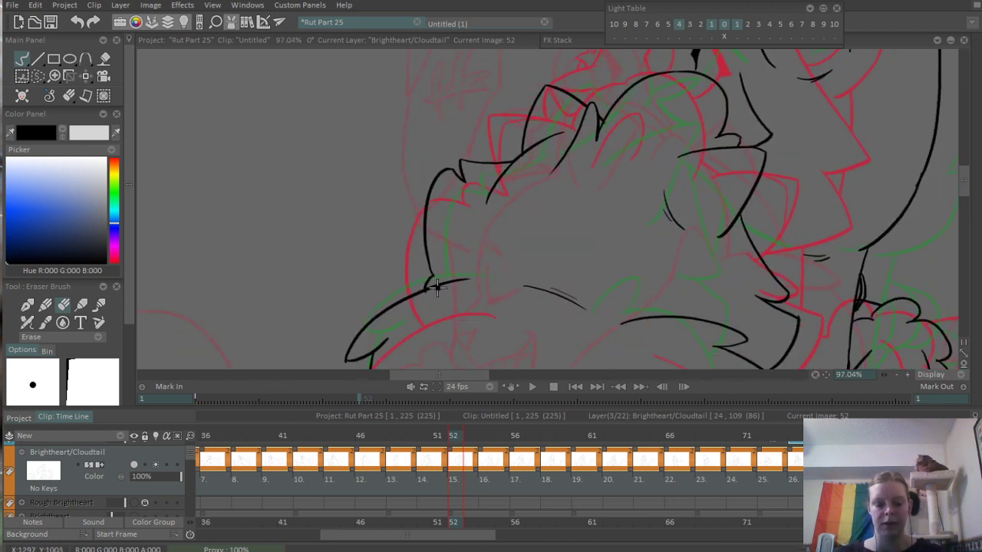
pyautogui.press('s')
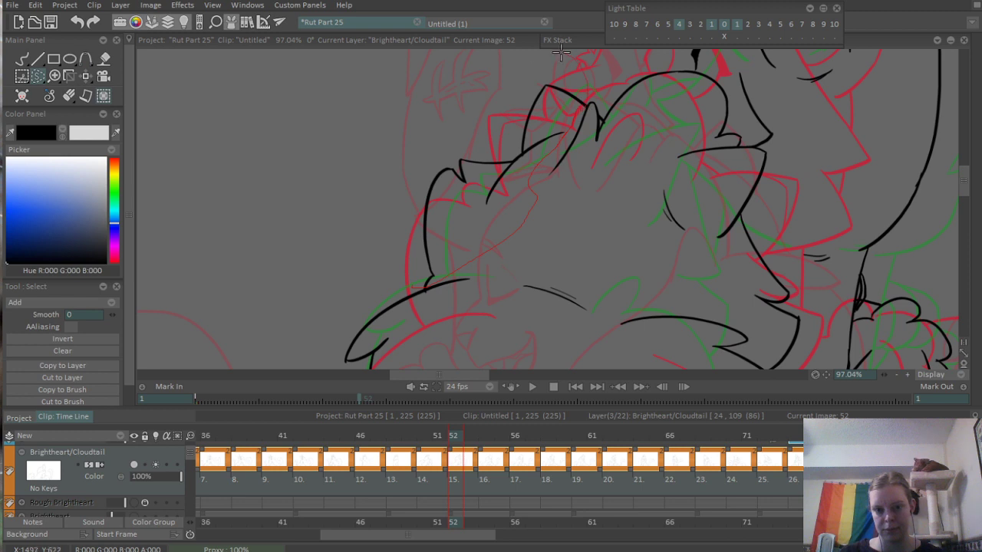
pyautogui.moveTo(561, 52); pyautogui.dragTo(411, 286)
pyautogui.press('p')
pyautogui.moveTo(492, 221); pyautogui.dragTo(474, 221)
pyautogui.hotkey('ctrl', 'd')
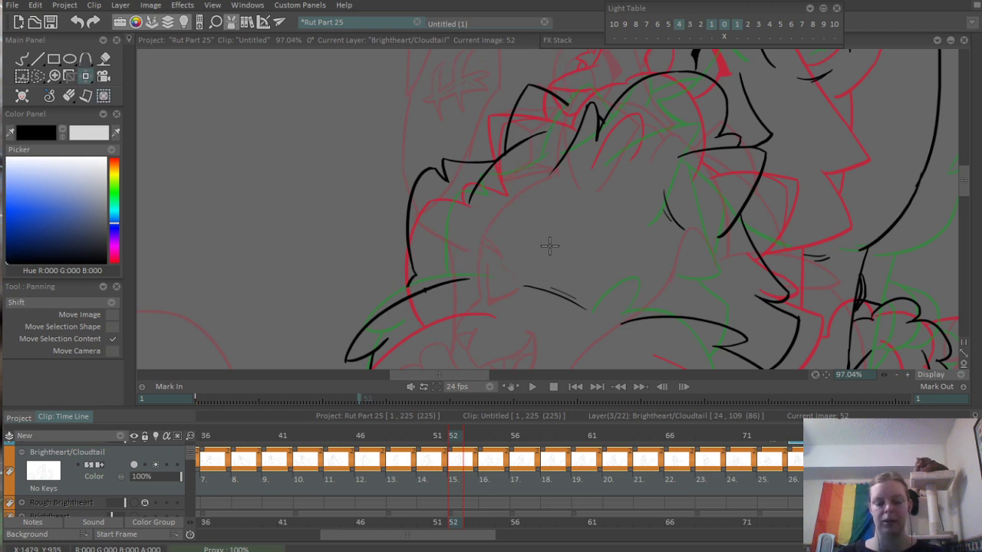
# - Ink the gap between the shifted ear and the head tuft on frame 52, and tidy the notch beside the tuft
pyautogui.press('b')
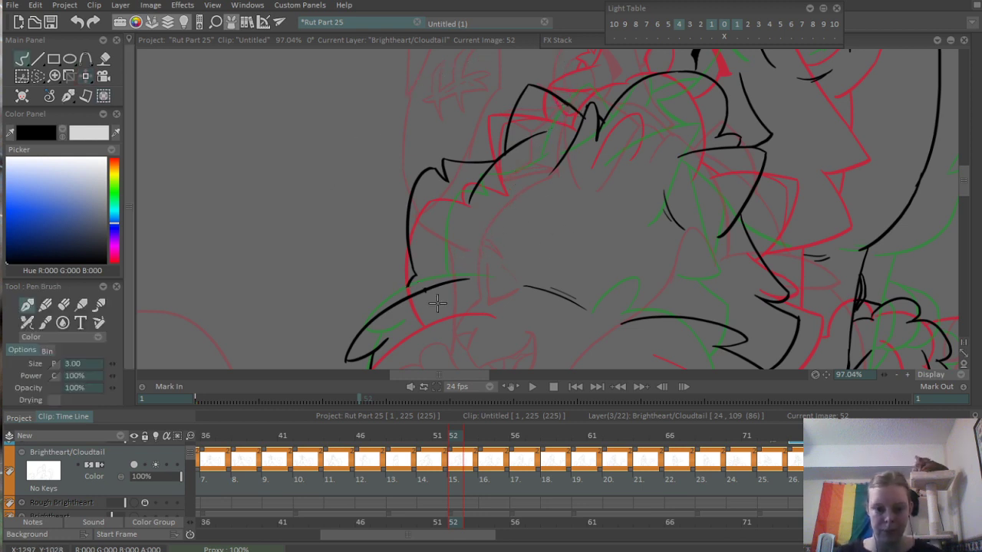
pyautogui.scroll(5, 414, 295)
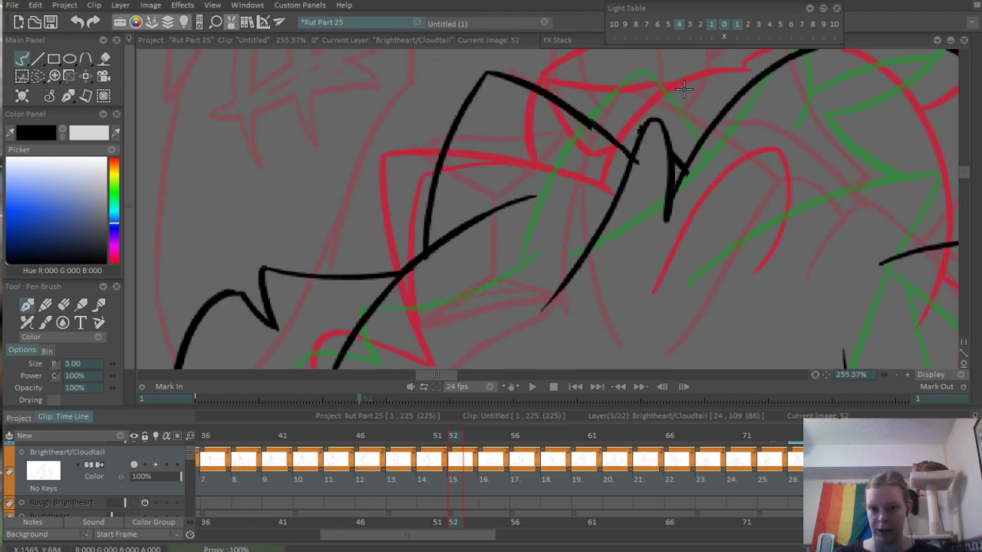
pyautogui.press('e')
pyautogui.moveTo(489, 230)
pyautogui.mouseDown()
pyautogui.moveTo(514, 184)
pyautogui.moveTo(526, 229)
pyautogui.moveTo(527, 205)
pyautogui.mouseUp()
pyautogui.press('b')
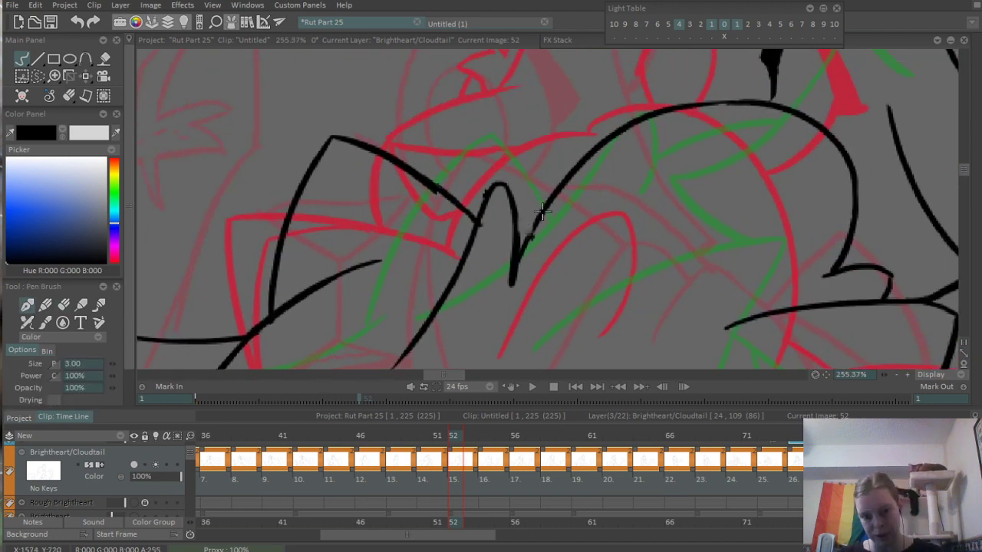
pyautogui.moveTo(497, 185); pyautogui.dragTo(479, 230)
# - On frame 54, lasso the far ear and back-of-head lines, shift them outward toward the previous drawing, and deselect
pyautogui.scroll(-9, 536, 211)
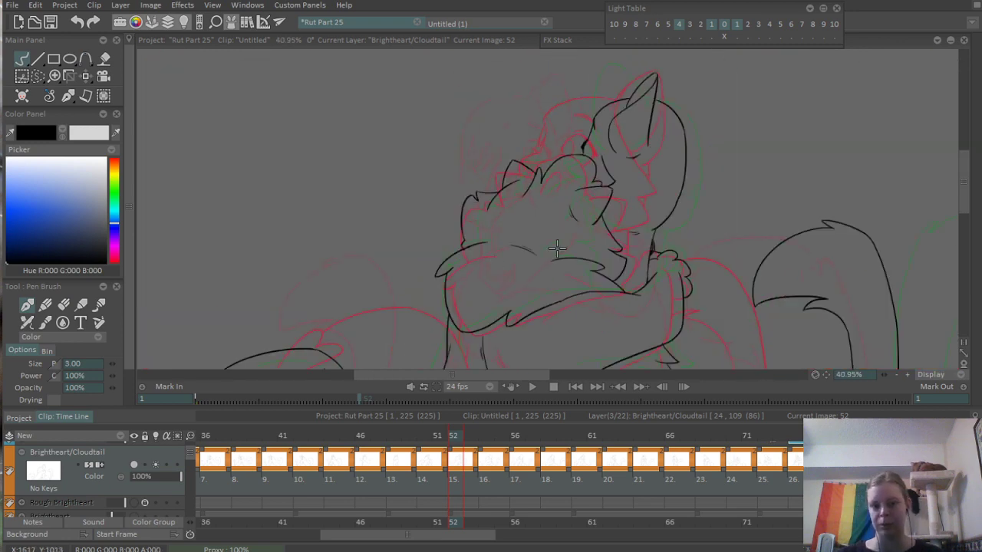
pyautogui.moveTo(556, 250); pyautogui.dragTo(511, 252)
pyautogui.click(482, 437)
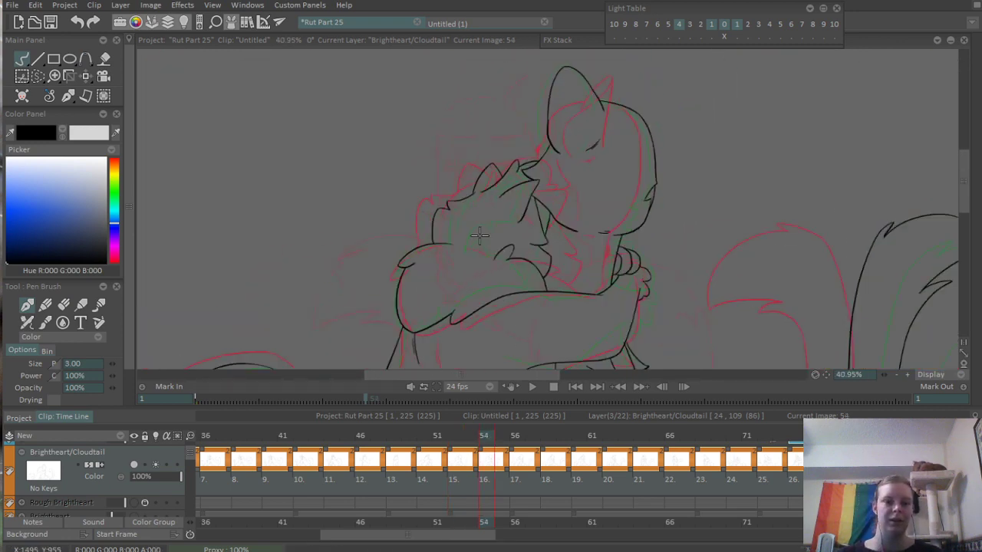
pyautogui.scroll(5, 480, 235)
pyautogui.moveTo(395, 251); pyautogui.dragTo(495, 259)
pyautogui.scroll(3, 495, 259)
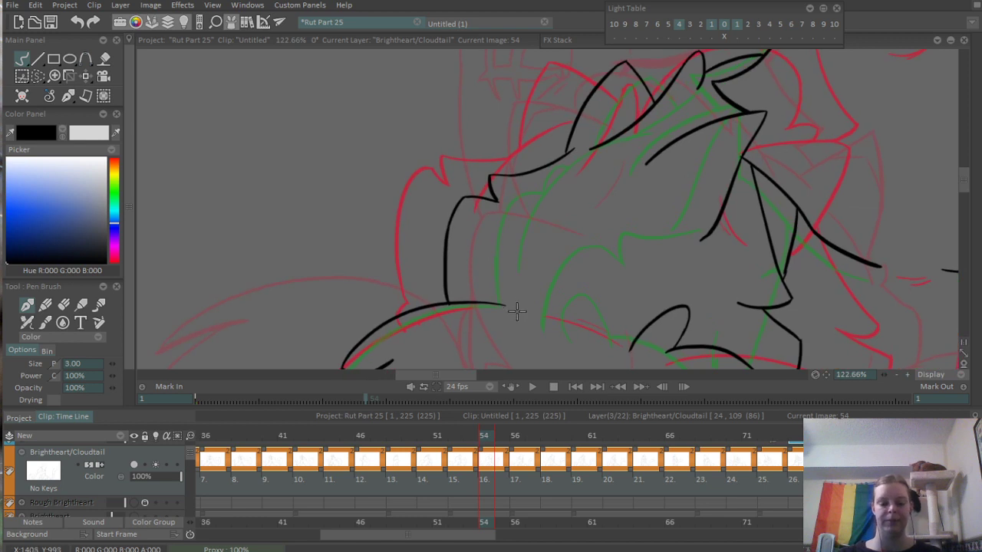
pyautogui.press('s')
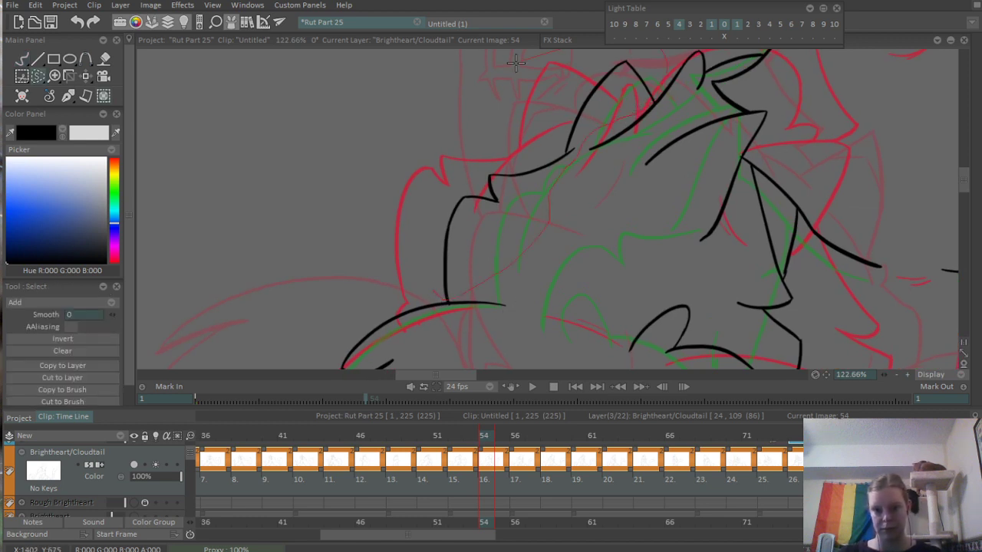
pyautogui.moveTo(516, 63)
pyautogui.mouseDown()
pyautogui.moveTo(503, 230)
pyautogui.moveTo(471, 191)
pyautogui.moveTo(477, 175)
pyautogui.moveTo(472, 182)
pyautogui.moveTo(498, 175)
pyautogui.moveTo(499, 187)
pyautogui.mouseUp()
pyautogui.press('m')
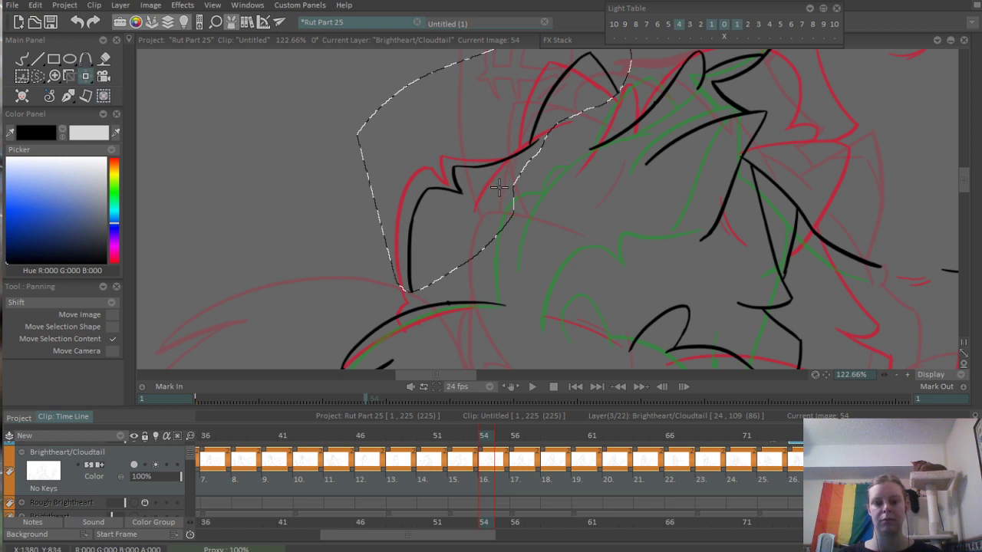
pyautogui.hotkey('ctrl', 'd')
# - Erase the shifted far ear on frame 54 and ink a curved head line from the side fur up to the head tuft
pyautogui.moveTo(559, 183); pyautogui.dragTo(542, 250)
pyautogui.press('e')
pyautogui.moveTo(520, 198)
pyautogui.mouseDown()
pyautogui.moveTo(512, 203)
pyautogui.moveTo(572, 122)
pyautogui.moveTo(600, 160)
pyautogui.mouseUp()
pyautogui.press('b')
pyautogui.moveTo(461, 267); pyautogui.dragTo(551, 188)
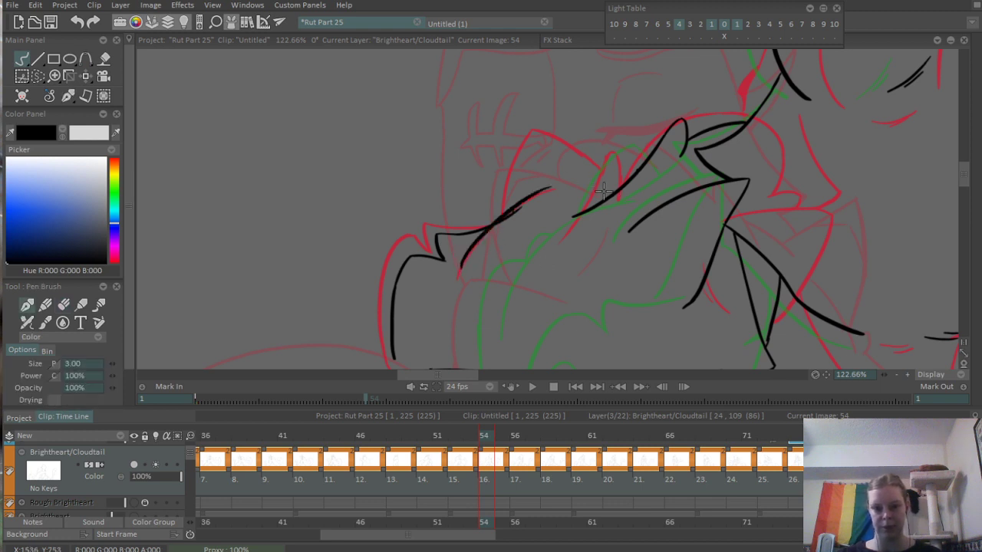
pyautogui.hotkey('ctrl', 'z')
pyautogui.moveTo(474, 263)
pyautogui.mouseDown()
pyautogui.moveTo(582, 180)
pyautogui.moveTo(637, 178)
pyautogui.mouseUp()
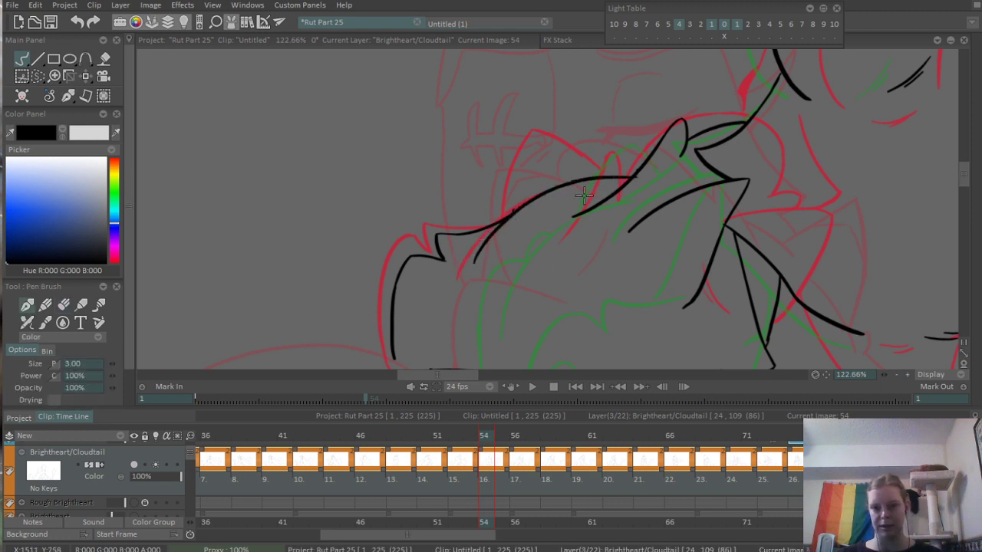
# - Extend the head curve down toward the shoulder on frame 54 and re-ink the far ear rising behind it
pyautogui.moveTo(475, 291)
pyautogui.mouseDown()
pyautogui.moveTo(507, 216)
pyautogui.moveTo(496, 217)
pyautogui.moveTo(493, 252)
pyautogui.mouseUp()
pyautogui.hotkey('ctrl', 'z')
pyautogui.moveTo(509, 184)
pyautogui.mouseDown()
pyautogui.moveTo(495, 288)
pyautogui.moveTo(420, 305)
pyautogui.mouseUp()
pyautogui.moveTo(565, 159)
pyautogui.mouseDown()
pyautogui.moveTo(523, 227)
pyautogui.moveTo(552, 144)
pyautogui.mouseUp()
pyautogui.hotkey('ctrl', 'z')
pyautogui.moveTo(518, 194)
pyautogui.mouseDown()
pyautogui.moveTo(571, 125)
pyautogui.moveTo(602, 166)
pyautogui.mouseUp()
pyautogui.scroll(-10, 602, 166)
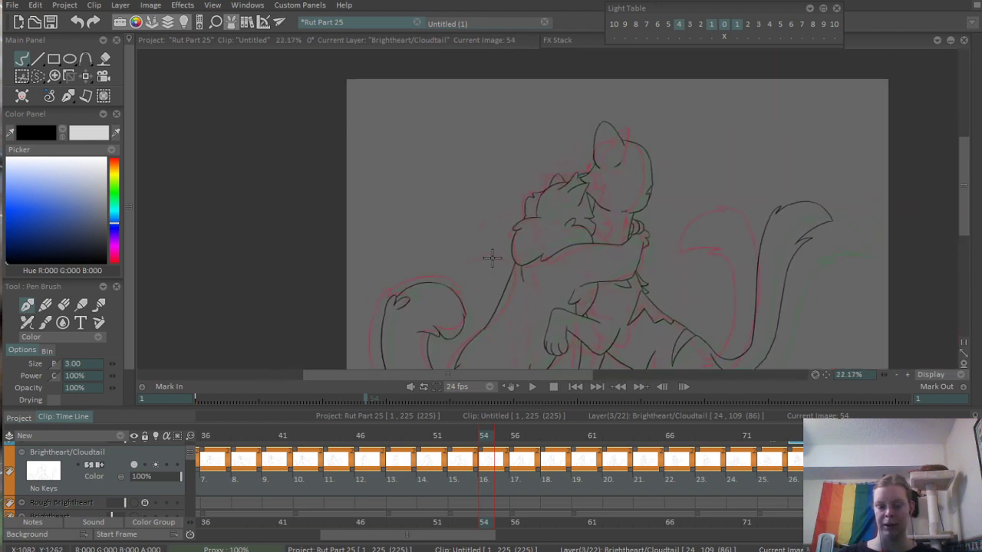
# - On frame 56, lasso and delete the old far ear, head curve and back-of-head lines, and deselect
pyautogui.moveTo(488, 448)
pyautogui.mouseDown()
pyautogui.moveTo(462, 442)
pyautogui.moveTo(525, 445)
pyautogui.mouseUp()
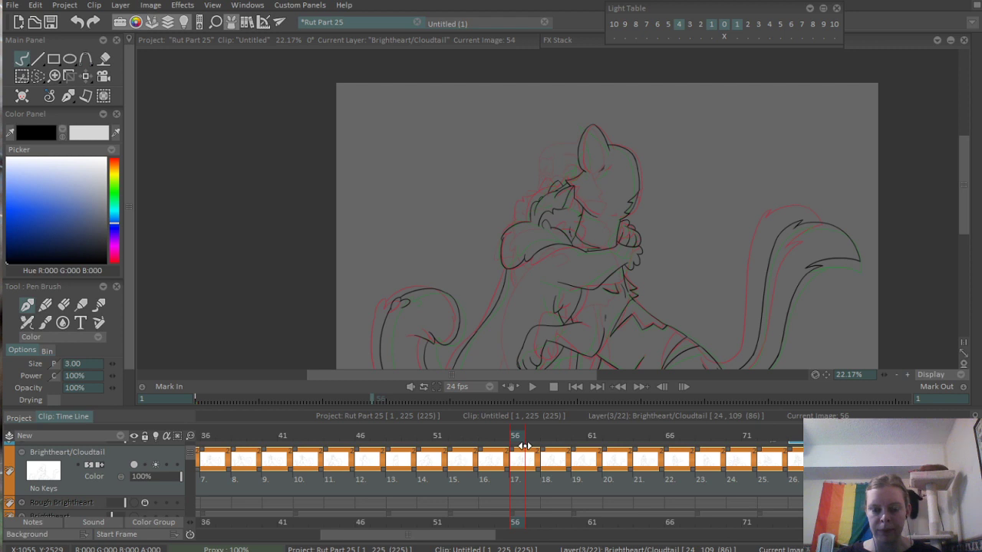
pyautogui.scroll(10, 499, 277)
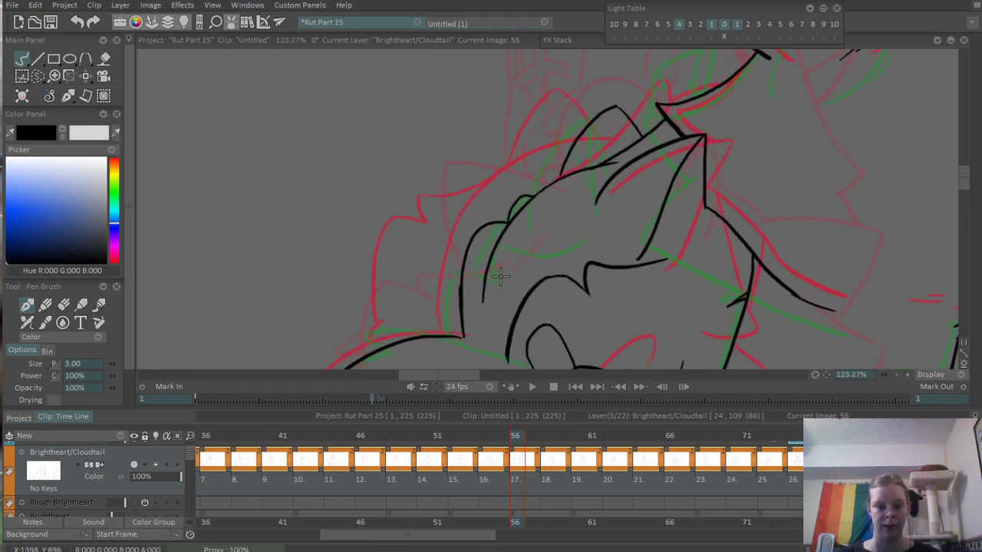
pyautogui.press('s')
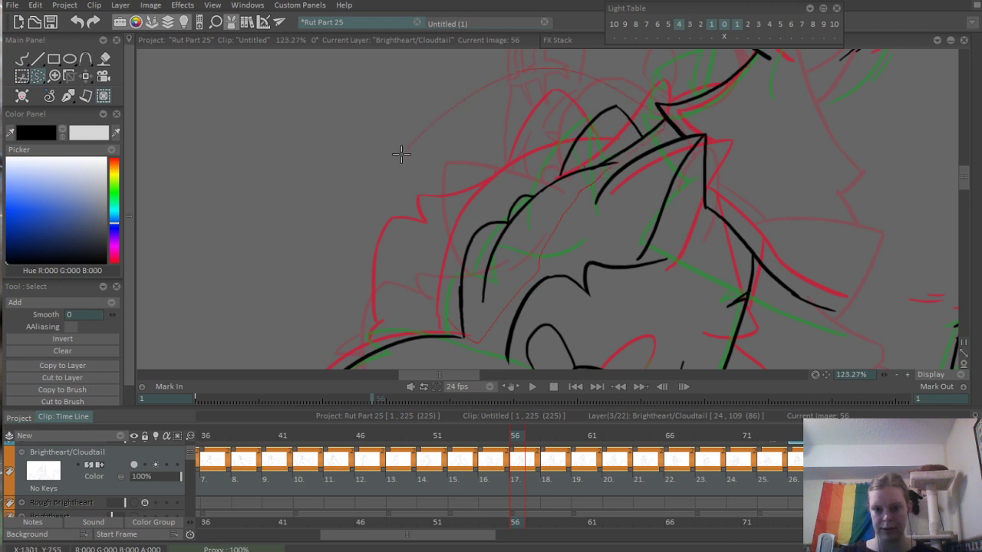
pyautogui.moveTo(401, 154); pyautogui.dragTo(337, 242)
pyautogui.press('Delete')
pyautogui.hotkey('ctrl', 'd')
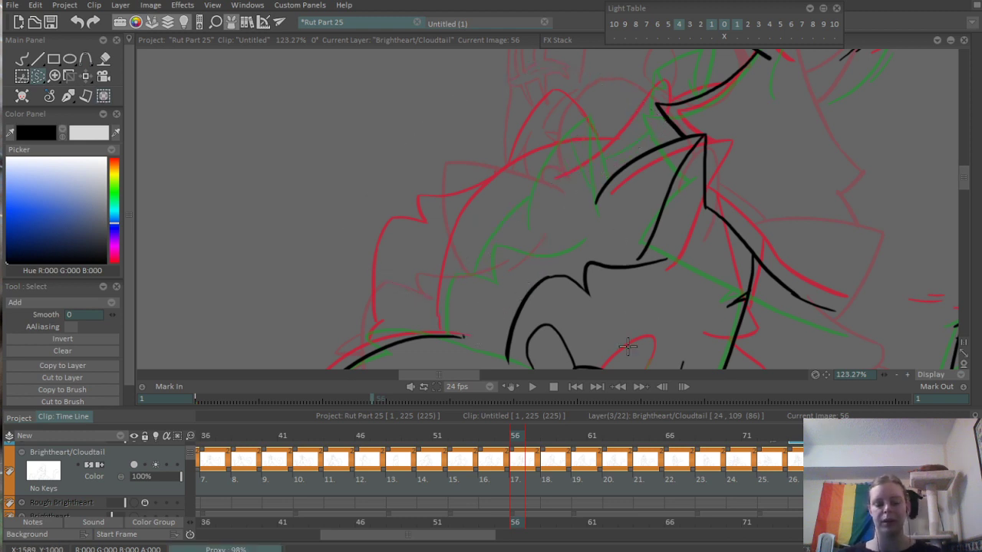
# - Ink a new head curve, far ear, forehead tuft and side fur on frame 56, placed closer to the previous drawing
pyautogui.press('b')
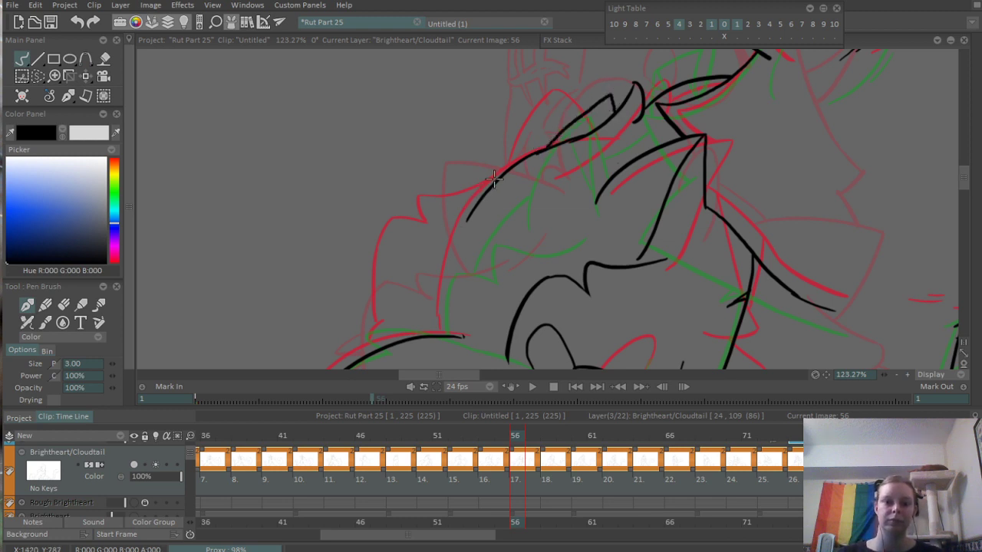
pyautogui.moveTo(460, 183); pyautogui.dragTo(410, 271)
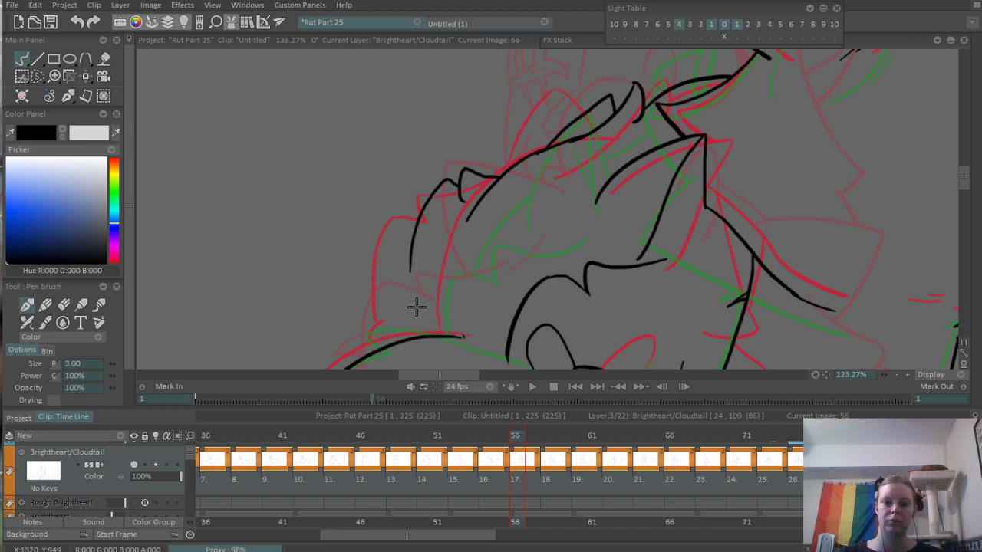
pyautogui.scroll(-3, 443, 321)
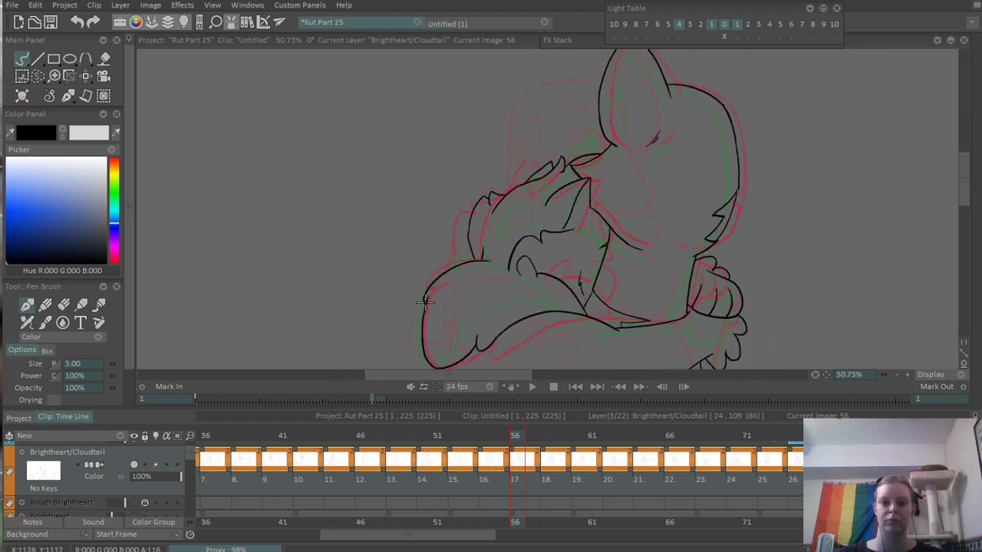
# - On frame 54, replace the old forehead tuft with a smaller pointed one and a curved forehead line, and erase the overhanging line end
pyautogui.click(484, 435)
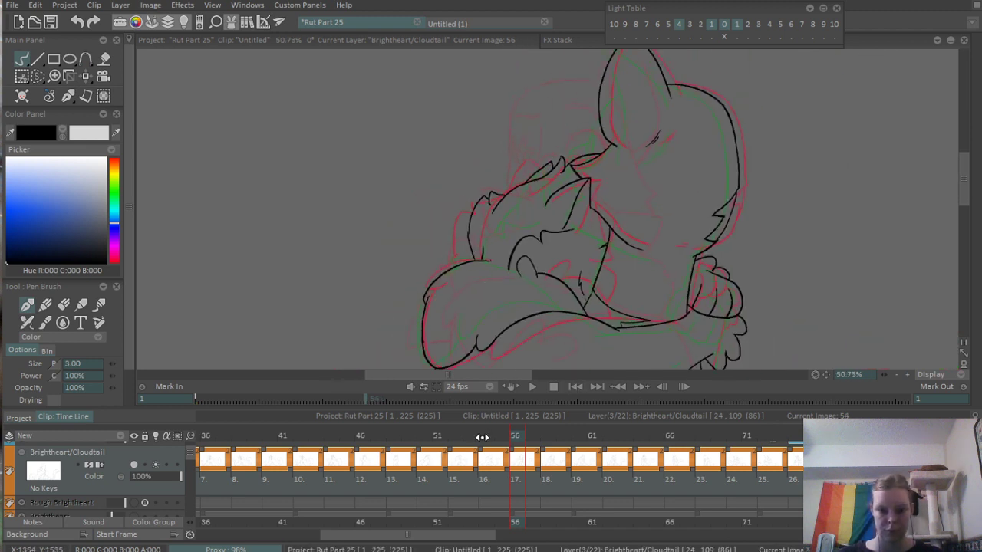
pyautogui.scroll(4, 533, 221)
pyautogui.press('e')
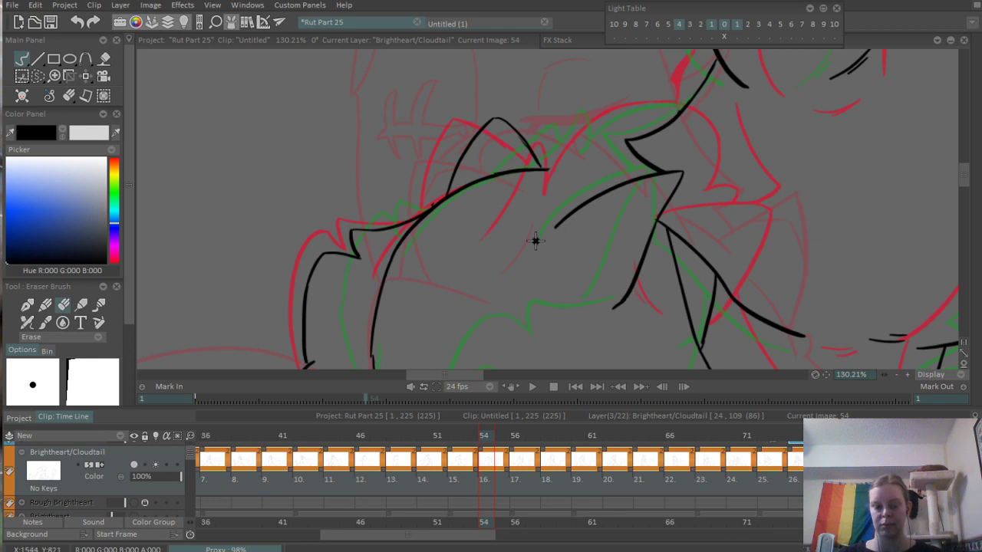
pyautogui.press('b')
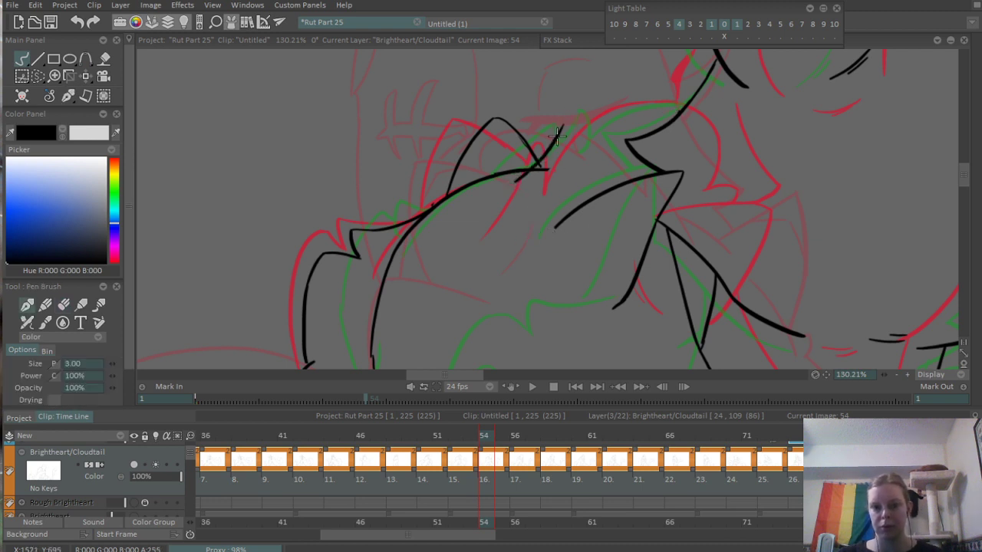
pyautogui.moveTo(612, 117); pyautogui.dragTo(623, 112)
pyautogui.hotkey('ctrl', 'z')
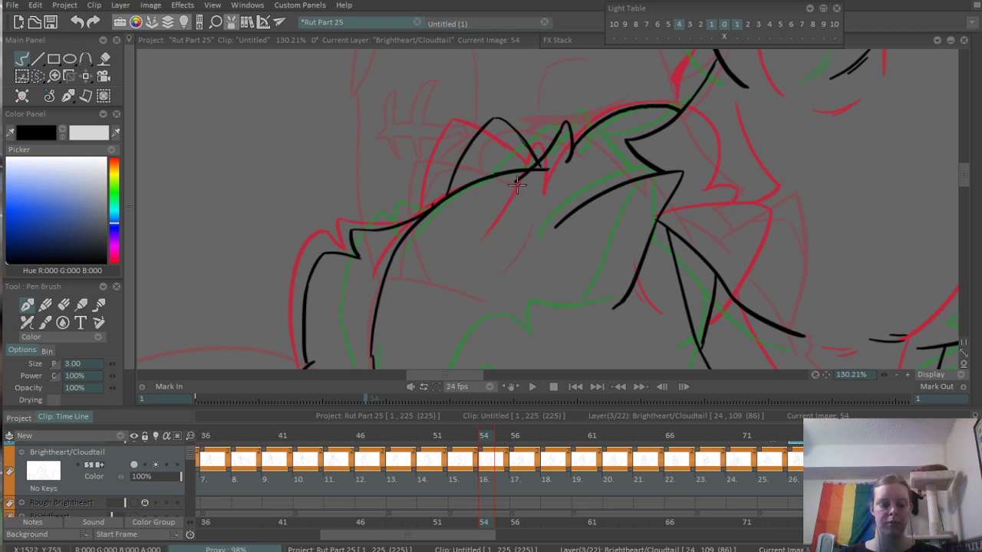
pyautogui.press('e')
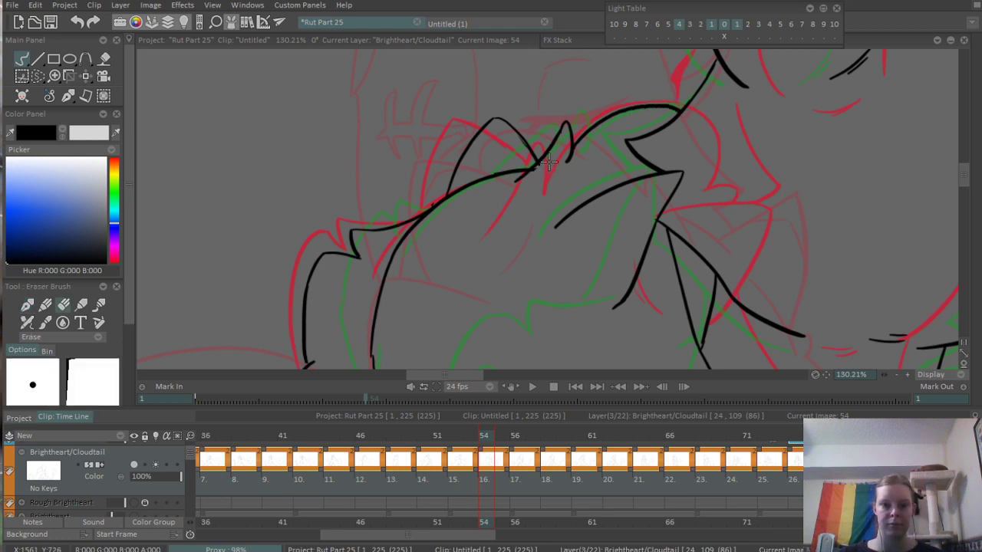
# - Erase the middle of the long inner head curve on frame 54, keeping a short stroke at each end
pyautogui.scroll(-8, 588, 152)
pyautogui.scroll(10, 536, 195)
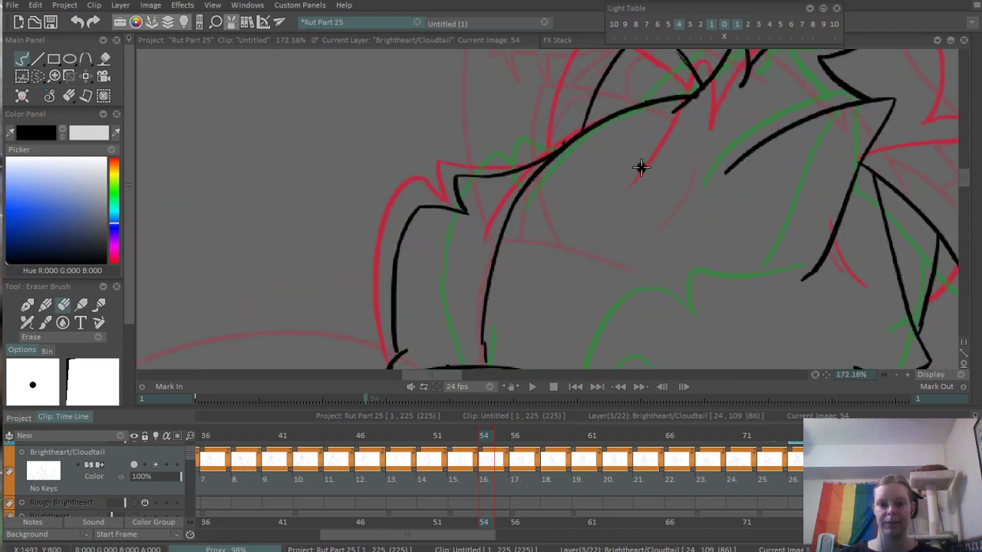
pyautogui.moveTo(499, 317); pyautogui.dragTo(522, 283)
pyautogui.moveTo(524, 237); pyautogui.dragTo(533, 183)
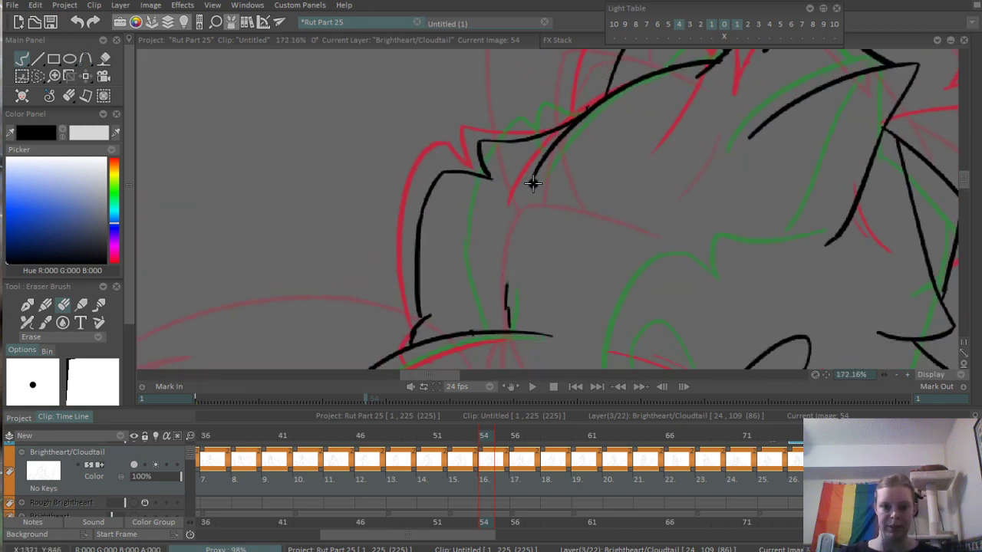
pyautogui.hotkey('ctrl', 'z')
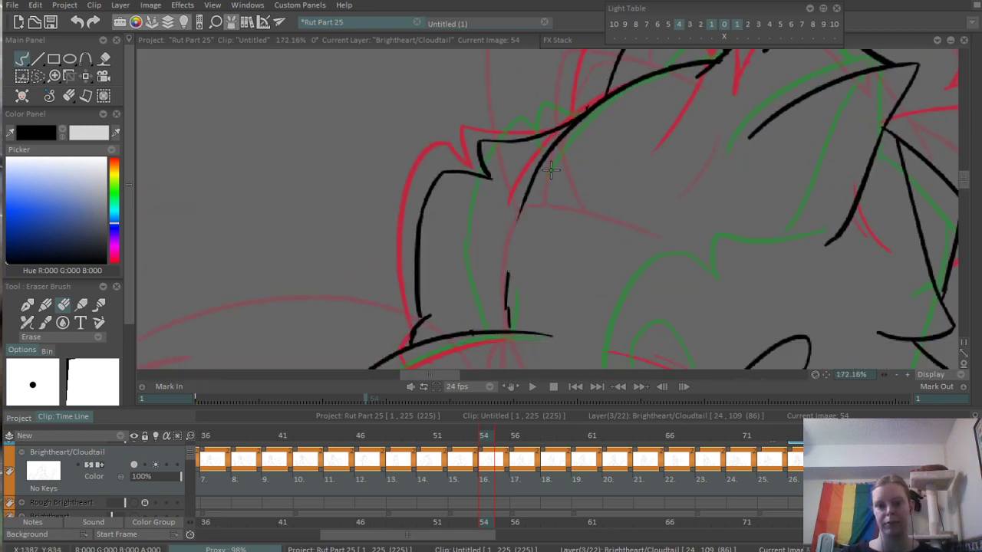
pyautogui.scroll(-6, 505, 265)
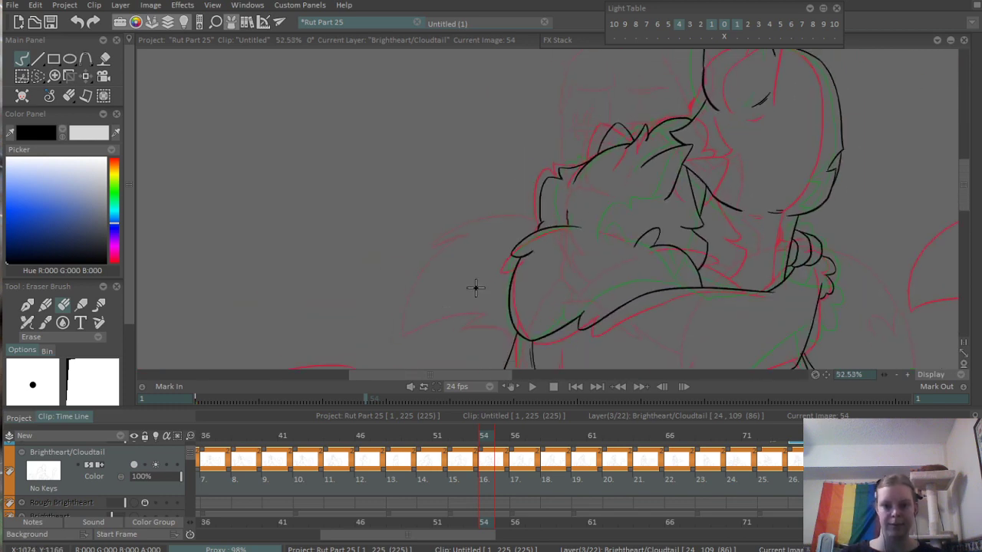
# - Scrub through frames 52 to 61 and play back the hug animation to check the motion of the revised head lines
pyautogui.moveTo(449, 440)
pyautogui.mouseDown()
pyautogui.moveTo(414, 447)
pyautogui.moveTo(586, 441)
pyautogui.mouseUp()
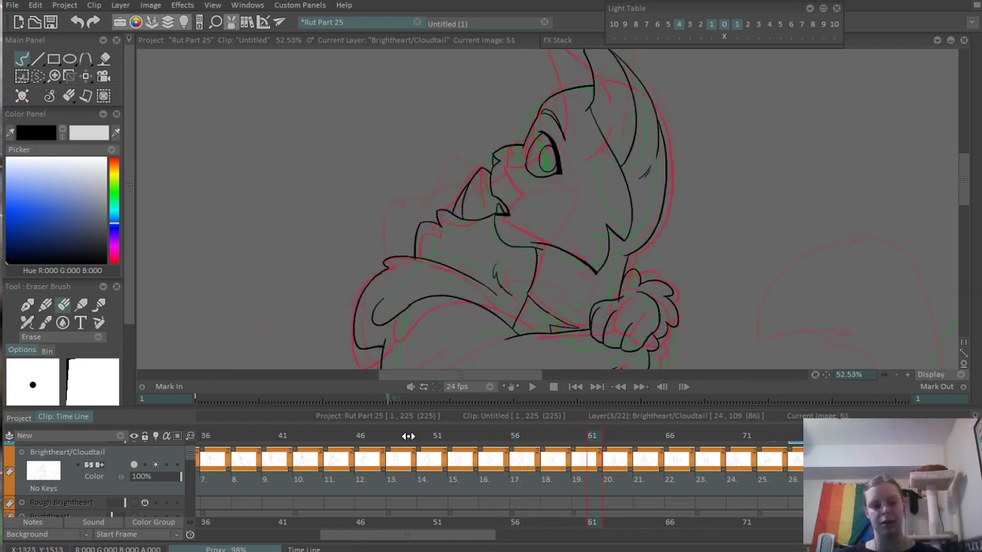
pyautogui.click(394, 438)
pyautogui.press('Return')
pyautogui.press('Return')
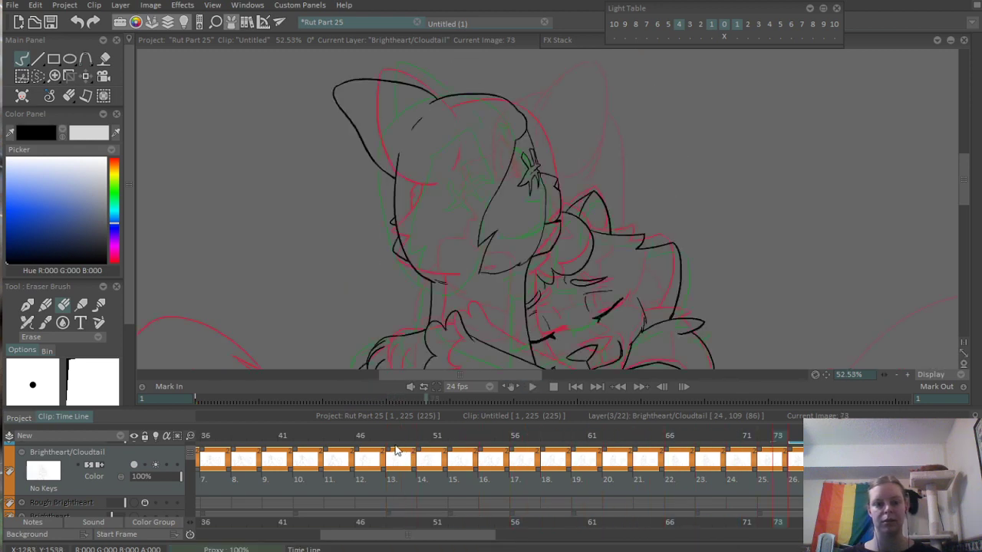
pyautogui.click(371, 436)
pyautogui.scroll(-5, 675, 285)
pyautogui.moveTo(675, 284); pyautogui.dragTo(646, 245)
pyautogui.press('Return')
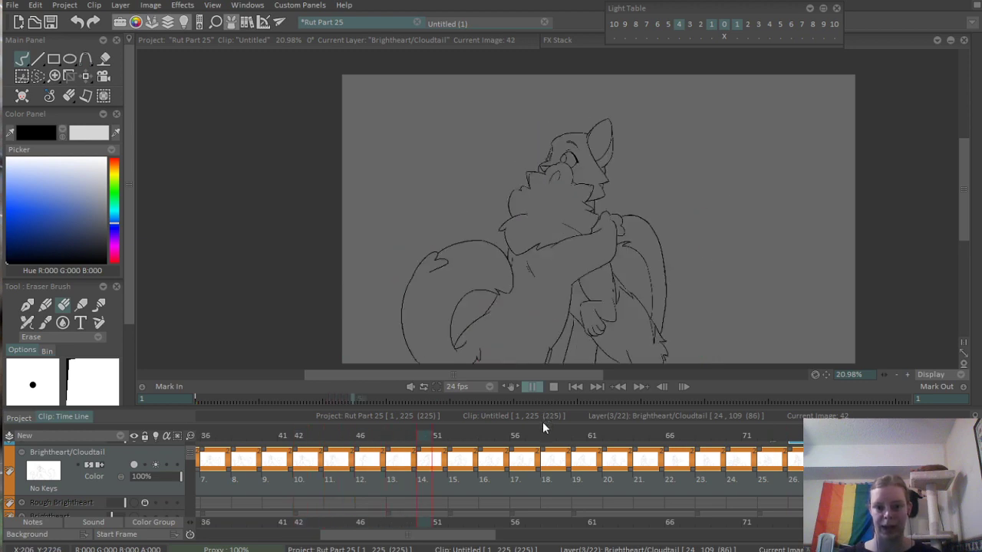
# - On frame 54, ink a curved outer fur outline with small pointed tufts, joining the fluffy head curve to the neck ruff
pyautogui.press('Return')
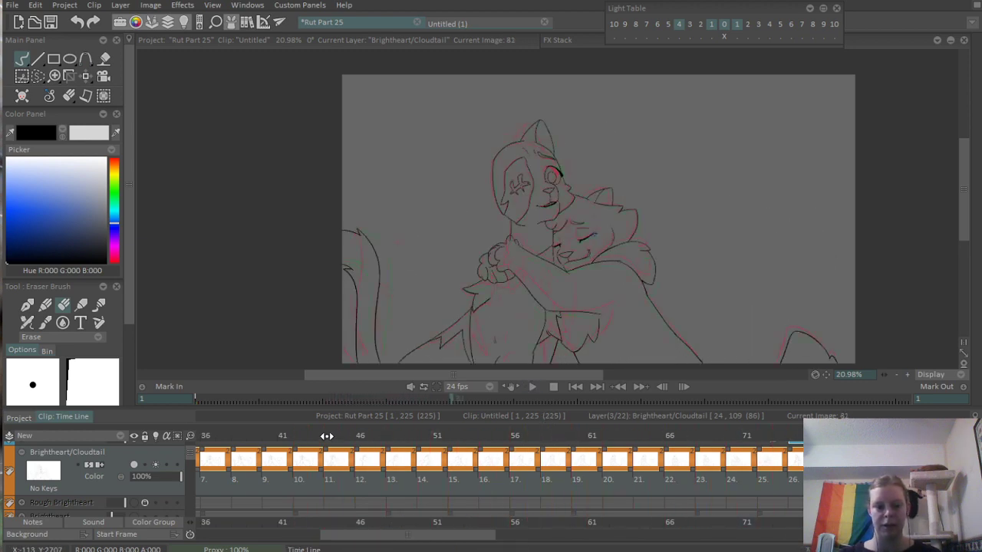
pyautogui.moveTo(327, 435)
pyautogui.mouseDown()
pyautogui.moveTo(548, 426)
pyautogui.moveTo(487, 445)
pyautogui.mouseUp()
pyautogui.scroll(3, 625, 176)
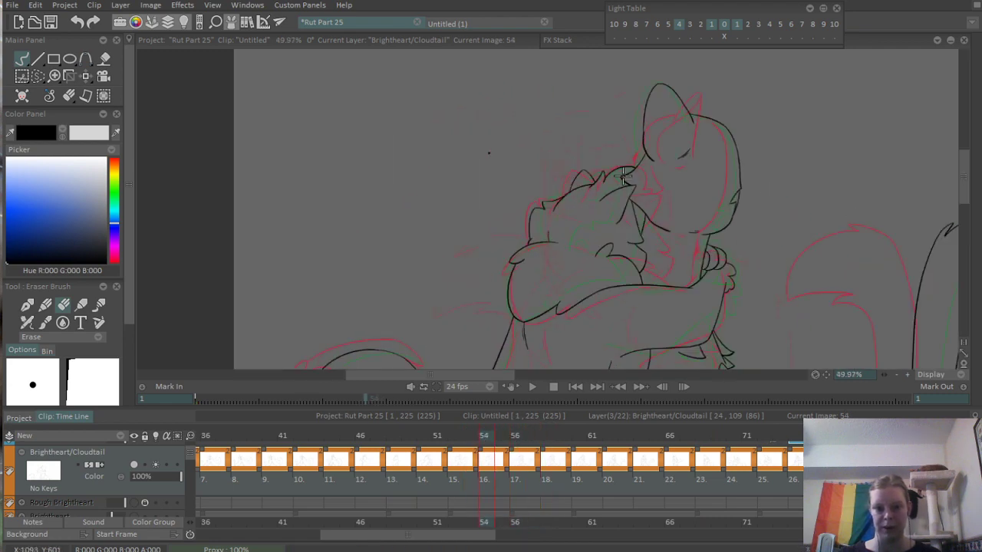
pyautogui.scroll(4, 625, 176)
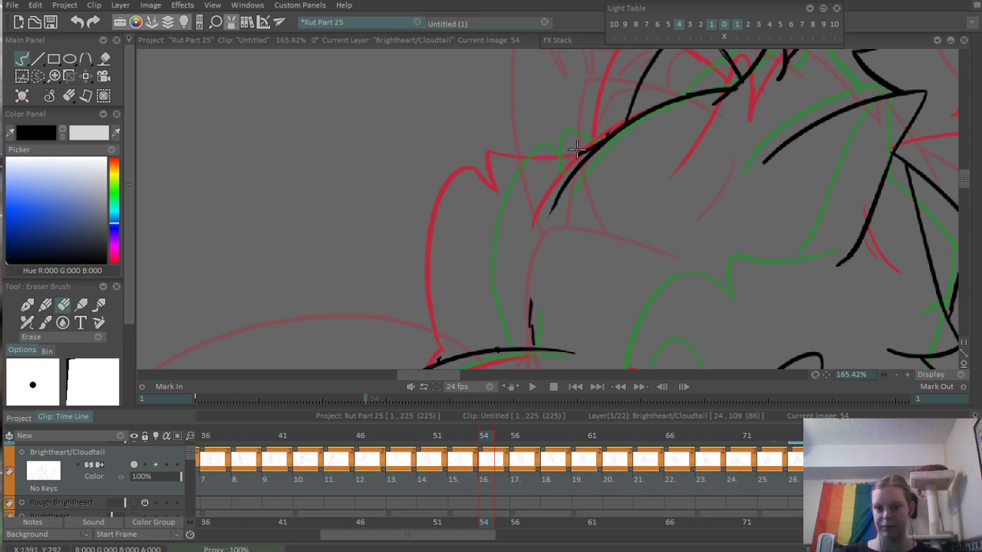
pyautogui.press('n')
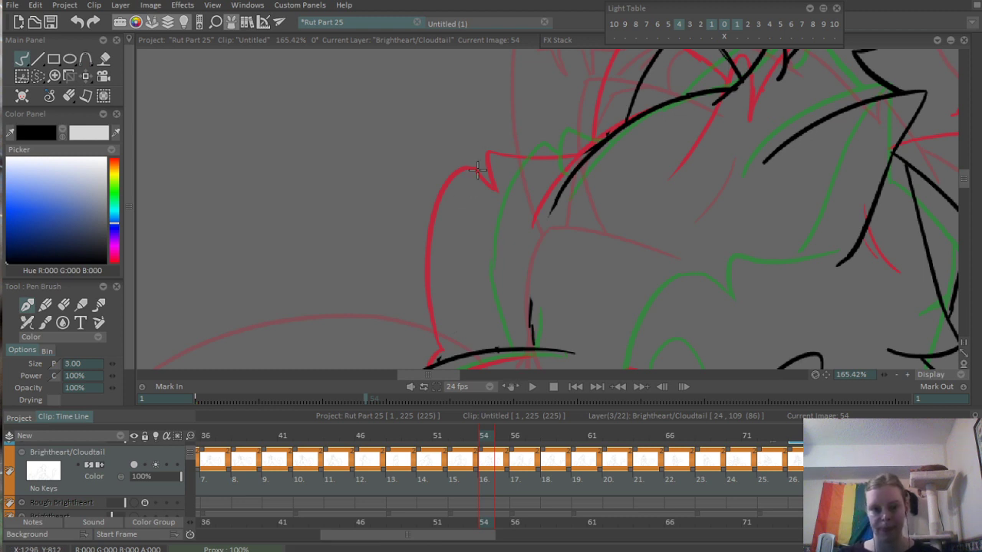
pyautogui.moveTo(491, 156); pyautogui.dragTo(465, 345)
pyautogui.hotkey('ctrl', 'z')
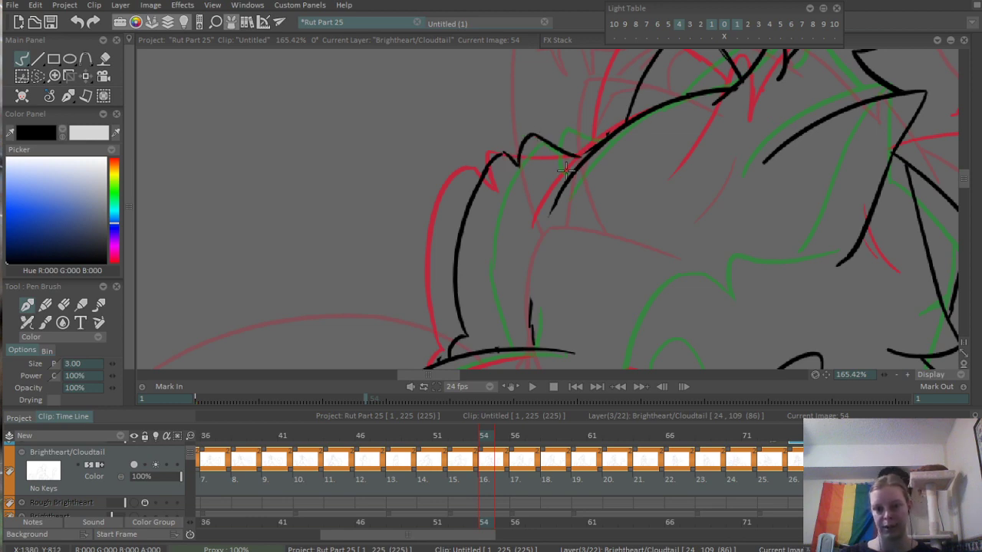
pyautogui.scroll(-8, 631, 115)
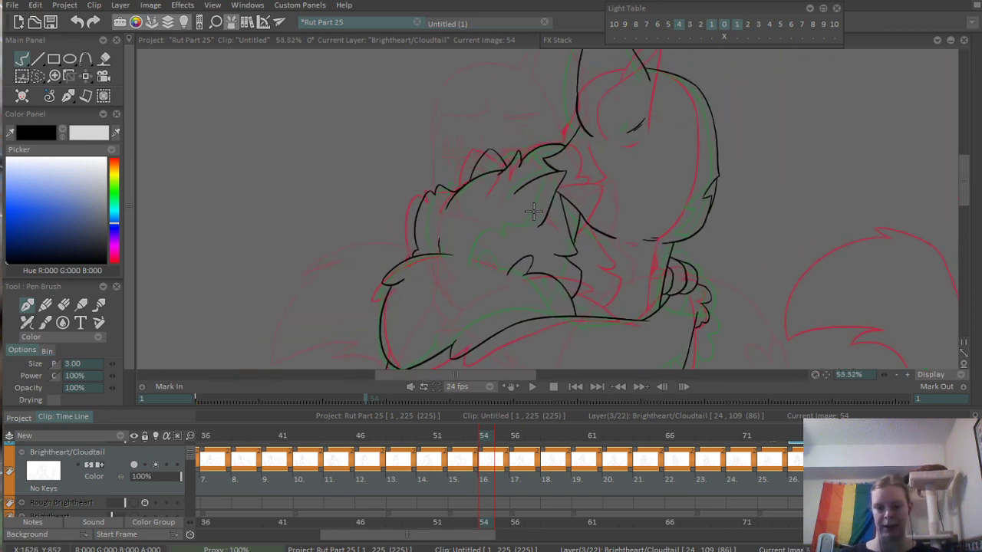
pyautogui.scroll(-2, 507, 160)
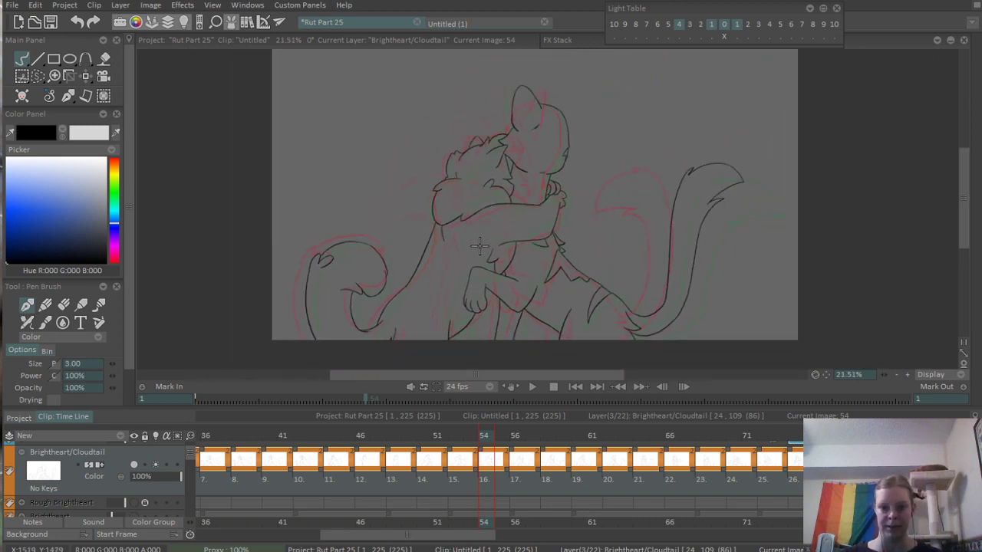
# - Scrub back and forth between frames 34 and 63 and play back the hug animation to check the motion
pyautogui.moveTo(431, 439)
pyautogui.mouseDown()
pyautogui.moveTo(704, 414)
pyautogui.moveTo(486, 438)
pyautogui.moveTo(421, 459)
pyautogui.moveTo(511, 435)
pyautogui.moveTo(587, 432)
pyautogui.moveTo(368, 437)
pyautogui.moveTo(494, 444)
pyautogui.moveTo(631, 403)
pyautogui.moveTo(910, 375)
pyautogui.moveTo(346, 438)
pyautogui.moveTo(822, 432)
pyautogui.moveTo(432, 440)
pyautogui.moveTo(623, 438)
pyautogui.mouseUp()
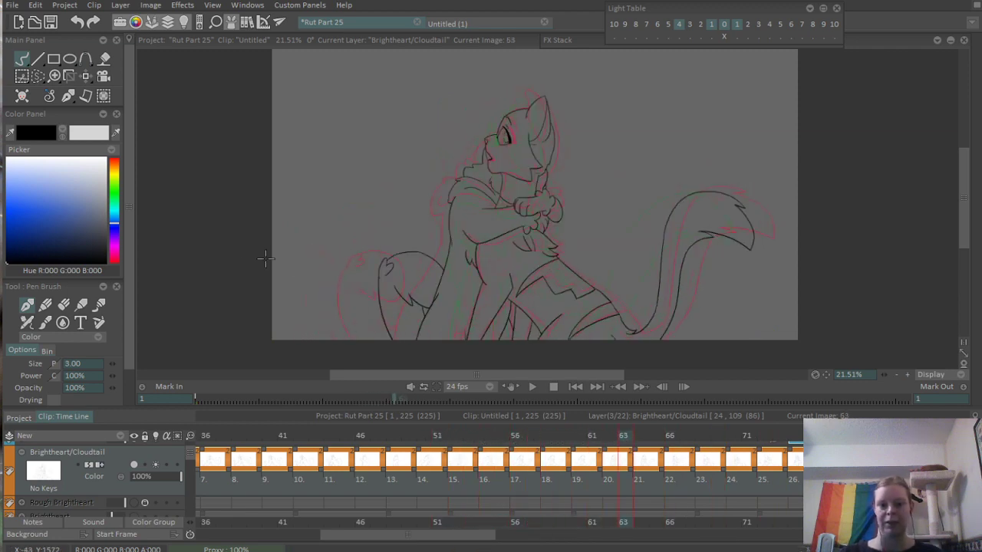
pyautogui.moveTo(439, 435); pyautogui.dragTo(281, 489)
pyautogui.press('space')
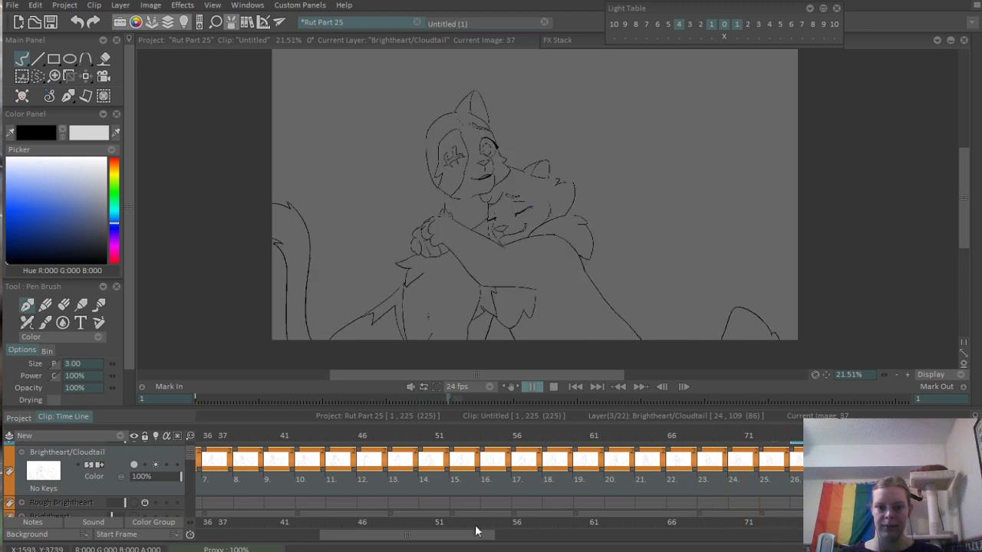
pyautogui.press('space')
pyautogui.moveTo(313, 438); pyautogui.dragTo(224, 467)
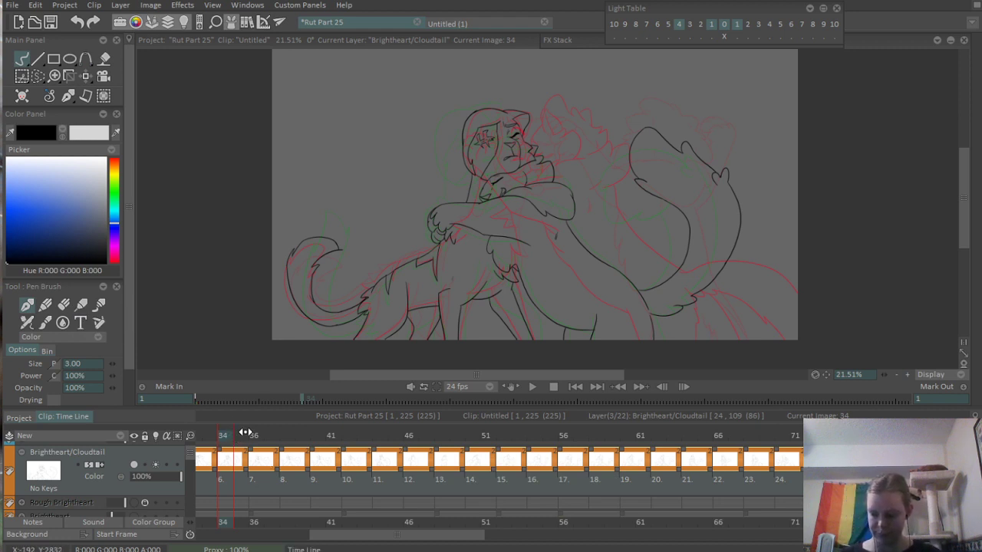
pyautogui.moveTo(467, 274)
pyautogui.mouseDown()
pyautogui.moveTo(436, 248)
pyautogui.moveTo(422, 285)
pyautogui.mouseUp()
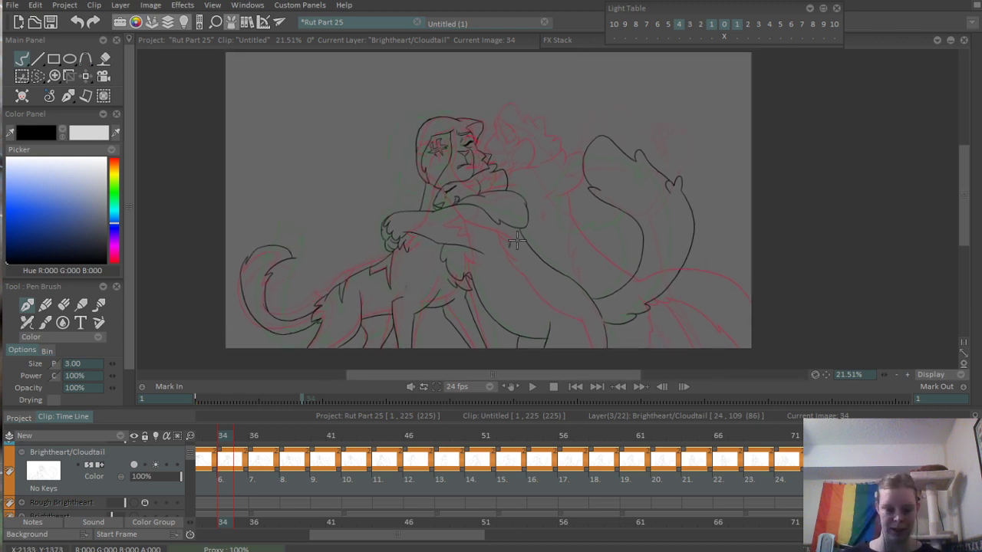
# - On frame 70, erase the line end overhanging the lower corner of the zigzag fur patch on the sitting cat's body
pyautogui.moveTo(239, 437)
pyautogui.mouseDown()
pyautogui.moveTo(797, 451)
pyautogui.moveTo(458, 437)
pyautogui.moveTo(793, 431)
pyautogui.moveTo(779, 436)
pyautogui.mouseUp()
pyautogui.scroll(5, 617, 250)
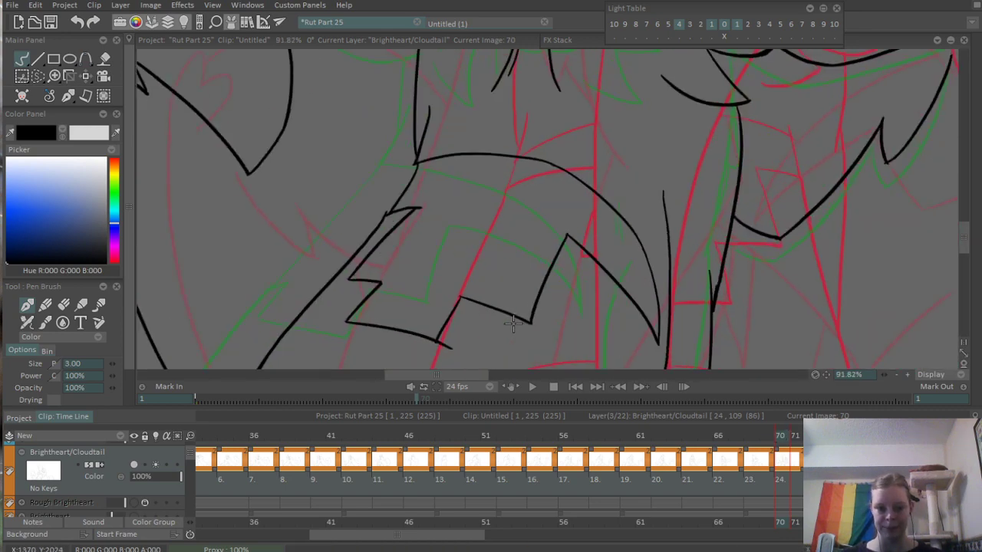
pyautogui.scroll(4, 617, 249)
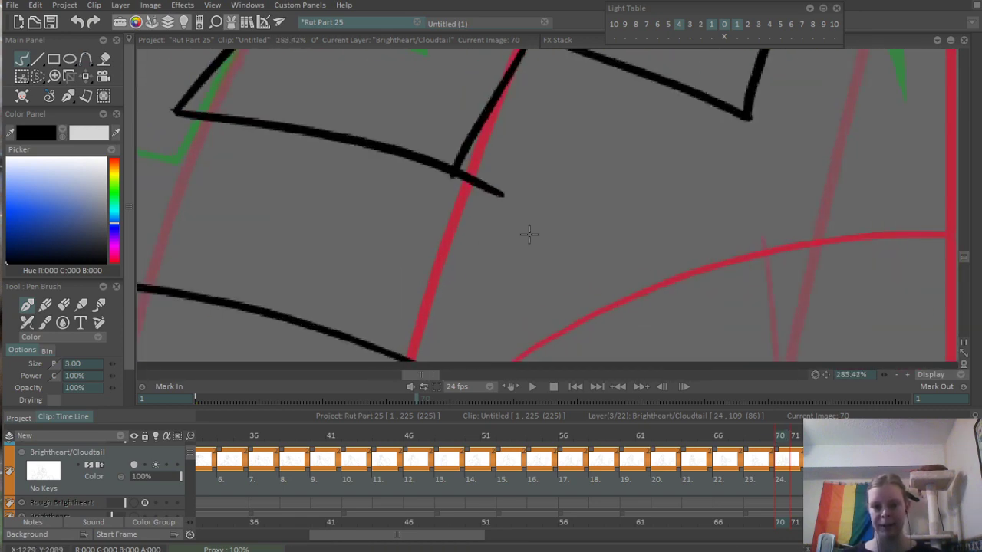
pyautogui.press('e')
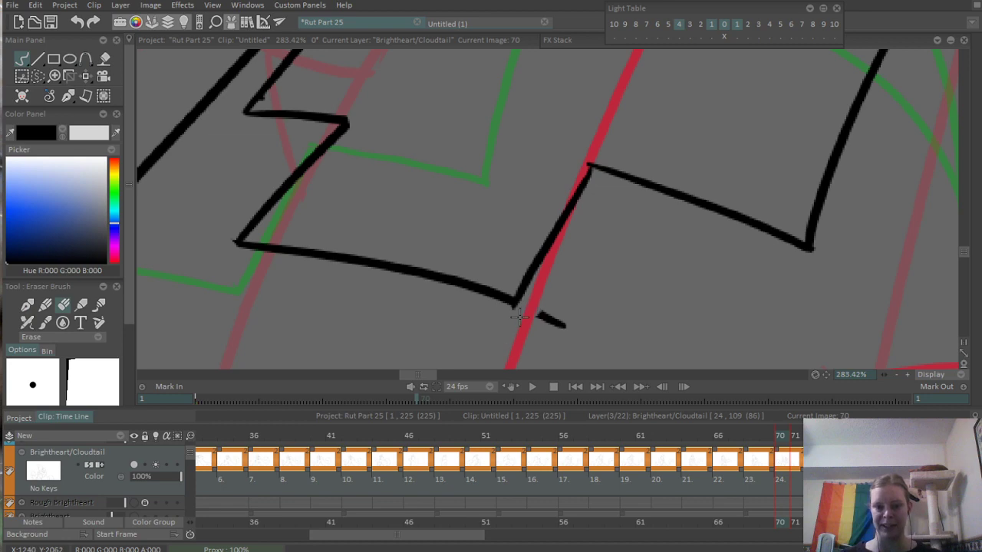
pyautogui.scroll(-5, 682, 233)
pyautogui.scroll(3, 590, 230)
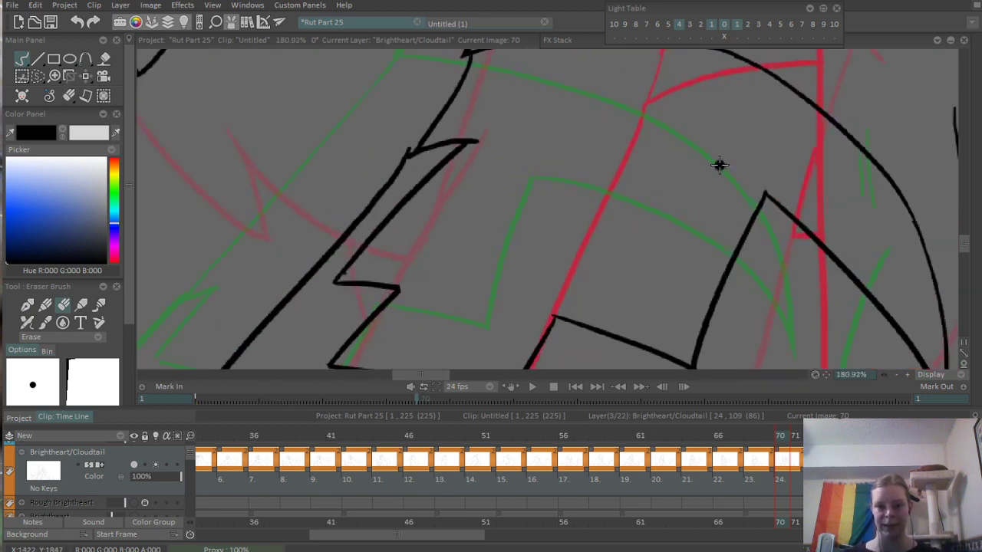
pyautogui.moveTo(559, 264); pyautogui.dragTo(574, 209)
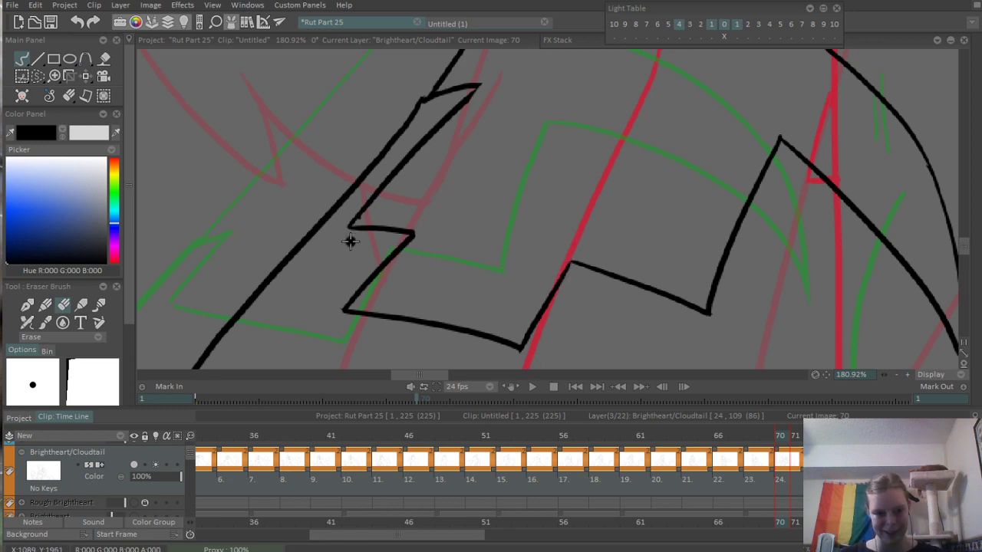
pyautogui.scroll(-5, 694, 230)
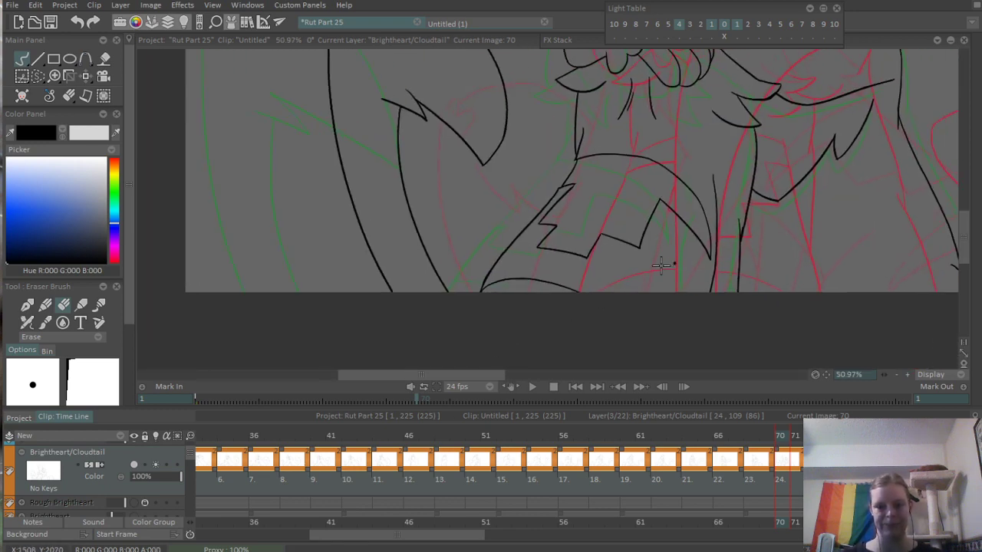
pyautogui.scroll(-3, 636, 283)
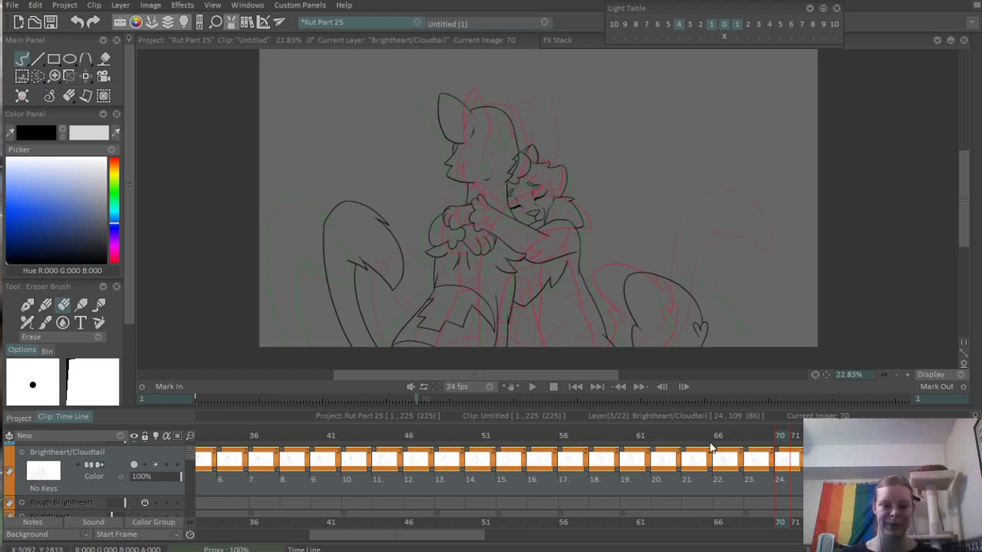
# - Scrub back through the hug frames and play back the animation to look for remaining line problems
pyautogui.moveTo(777, 435)
pyautogui.mouseDown()
pyautogui.moveTo(294, 464)
pyautogui.moveTo(554, 447)
pyautogui.moveTo(318, 439)
pyautogui.moveTo(663, 434)
pyautogui.moveTo(398, 456)
pyautogui.moveTo(349, 441)
pyautogui.moveTo(826, 437)
pyautogui.moveTo(288, 473)
pyautogui.moveTo(383, 486)
pyautogui.moveTo(499, 482)
pyautogui.moveTo(629, 456)
pyautogui.moveTo(890, 448)
pyautogui.moveTo(651, 458)
pyautogui.moveTo(381, 498)
pyautogui.moveTo(271, 494)
pyautogui.moveTo(855, 458)
pyautogui.moveTo(690, 460)
pyautogui.moveTo(836, 451)
pyautogui.moveTo(690, 450)
pyautogui.moveTo(840, 451)
pyautogui.moveTo(671, 452)
pyautogui.moveTo(817, 452)
pyautogui.moveTo(673, 437)
pyautogui.moveTo(978, 438)
pyautogui.moveTo(891, 483)
pyautogui.moveTo(425, 504)
pyautogui.moveTo(659, 473)
pyautogui.moveTo(300, 502)
pyautogui.mouseUp()
pyautogui.scroll(-5, 390, 493)
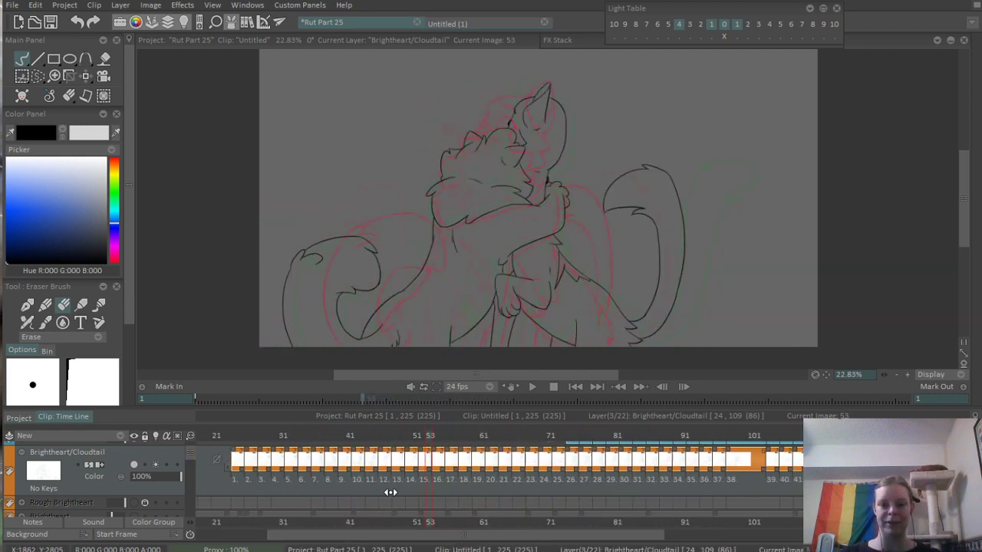
pyautogui.moveTo(807, 474); pyautogui.dragTo(344, 469)
pyautogui.click(532, 387)
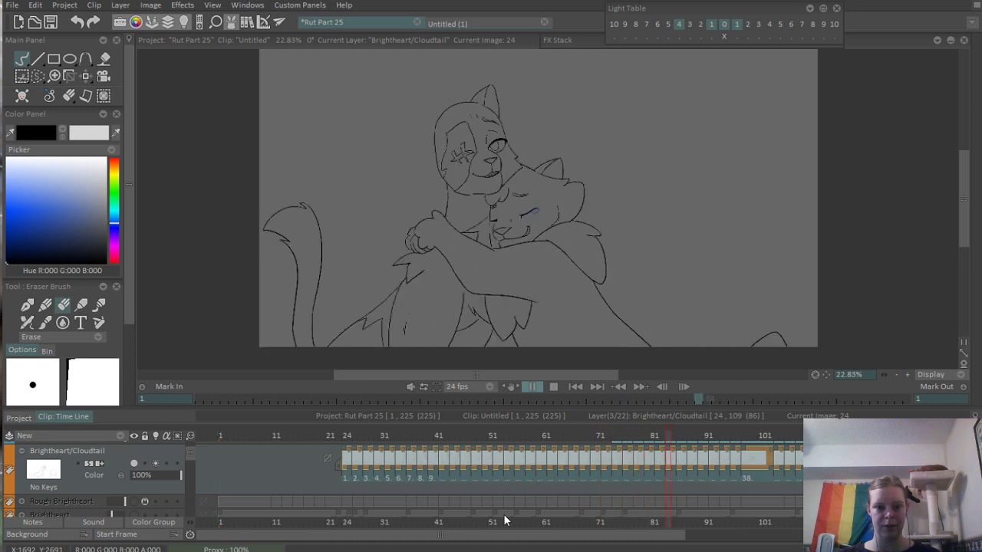
pyautogui.press('space')
# - On frame 68, erase the old fur lines under the chin and ink a new tufted neck line from the paw up to the chin
pyautogui.click(524, 435)
pyautogui.moveTo(524, 435)
pyautogui.mouseDown()
pyautogui.moveTo(609, 434)
pyautogui.moveTo(584, 441)
pyautogui.mouseUp()
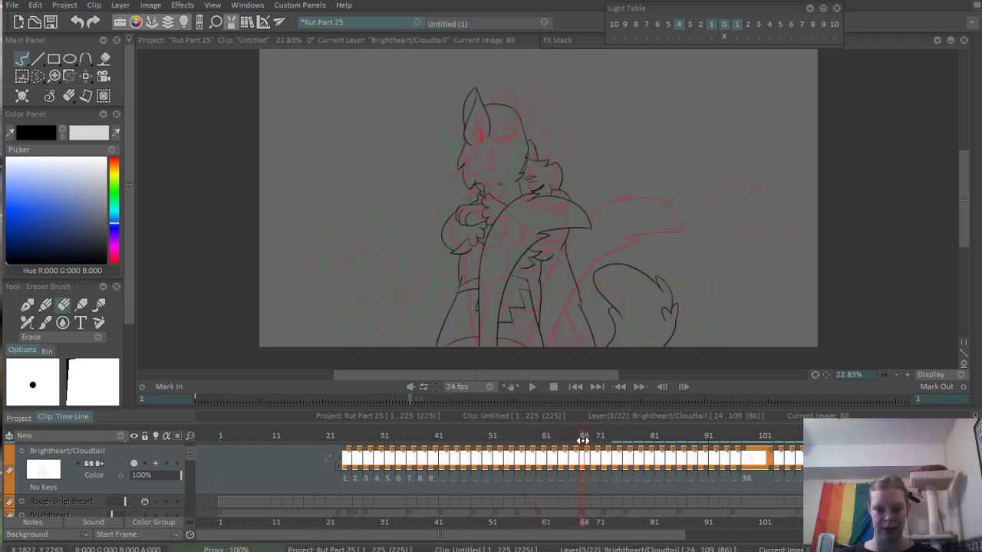
pyautogui.scroll(5, 524, 138)
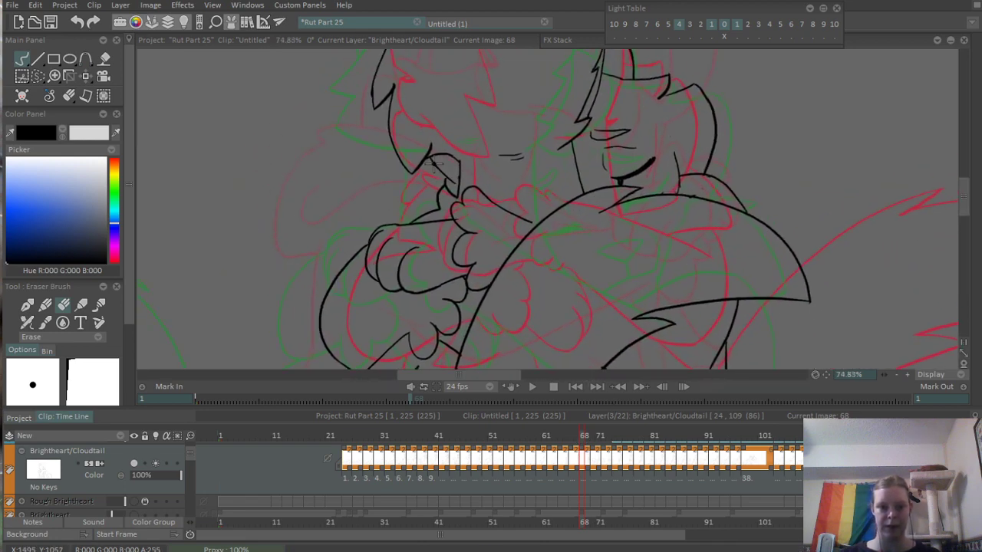
pyautogui.moveTo(433, 216); pyautogui.dragTo(470, 196)
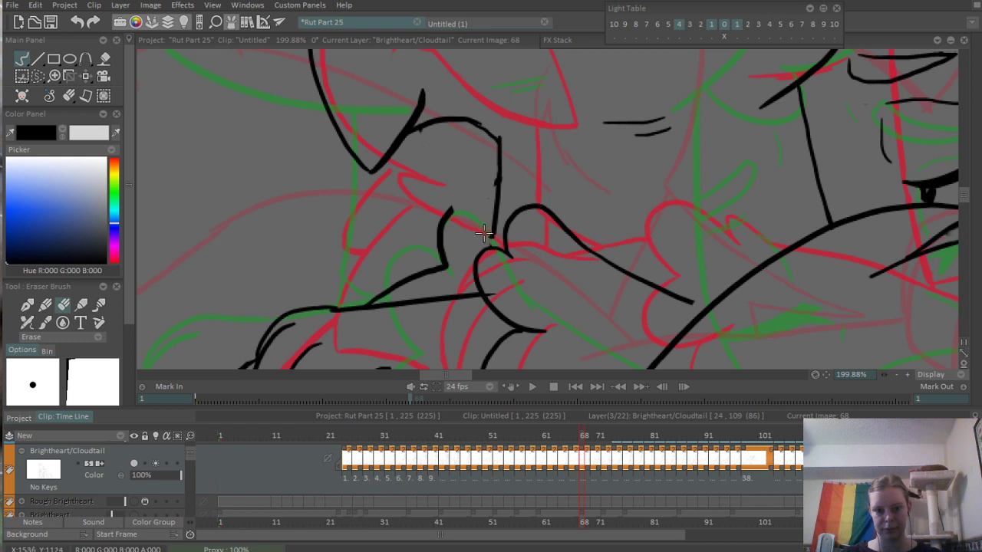
pyautogui.moveTo(483, 231)
pyautogui.mouseDown()
pyautogui.moveTo(455, 245)
pyautogui.moveTo(452, 209)
pyautogui.moveTo(433, 246)
pyautogui.mouseUp()
pyautogui.press('e')
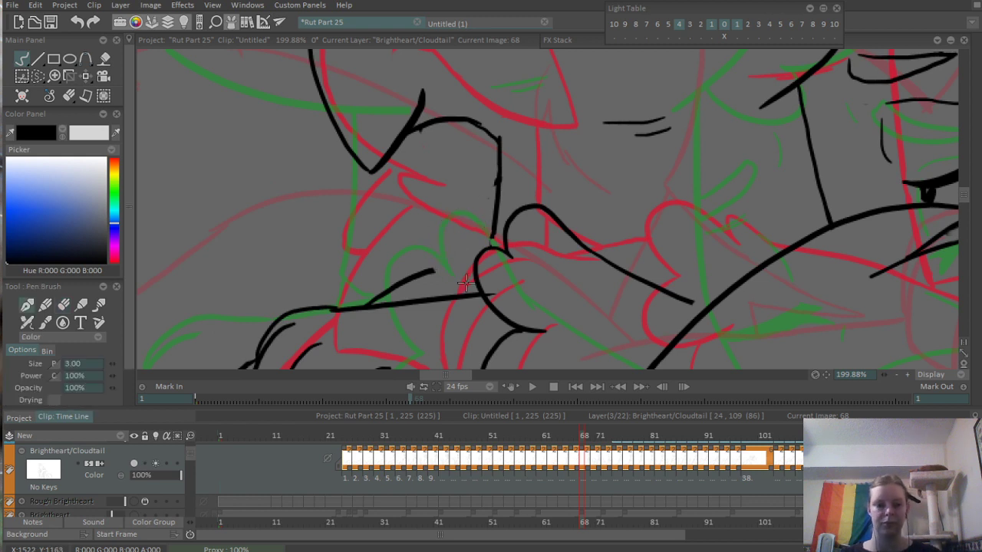
pyautogui.moveTo(479, 292)
pyautogui.mouseDown()
pyautogui.moveTo(438, 275)
pyautogui.moveTo(417, 243)
pyautogui.moveTo(438, 247)
pyautogui.moveTo(385, 192)
pyautogui.mouseUp()
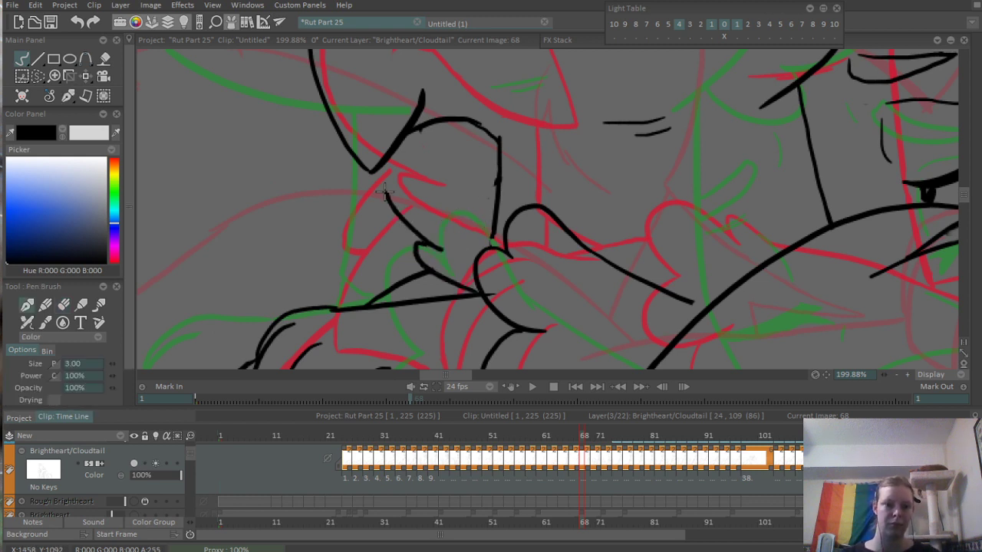
pyautogui.scroll(-5, 474, 164)
pyautogui.moveTo(554, 330); pyautogui.dragTo(535, 377)
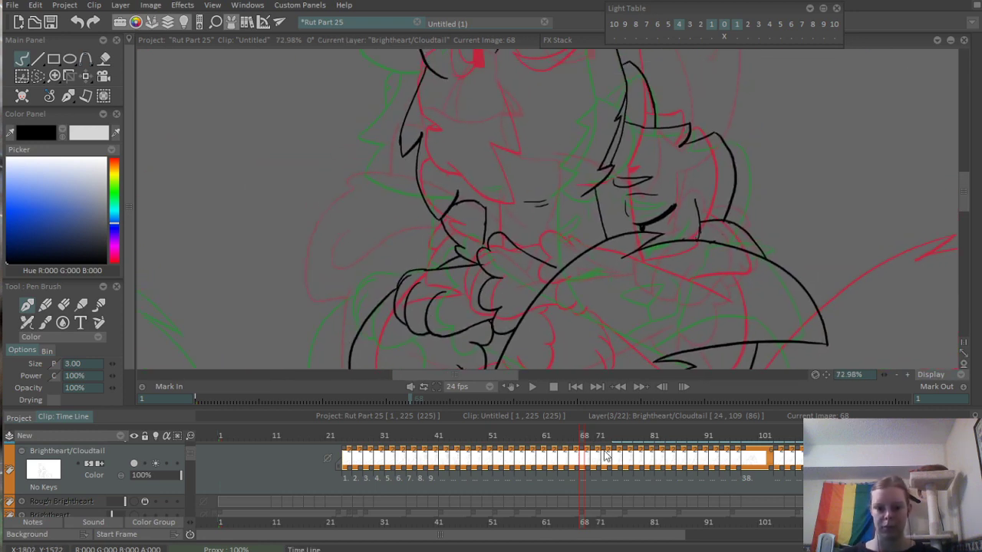
# - On frame 66, erase the long curve beneath the muzzle and re-ink it closer to the face, running down to the paw
pyautogui.click(572, 435)
pyautogui.scroll(3, 525, 206)
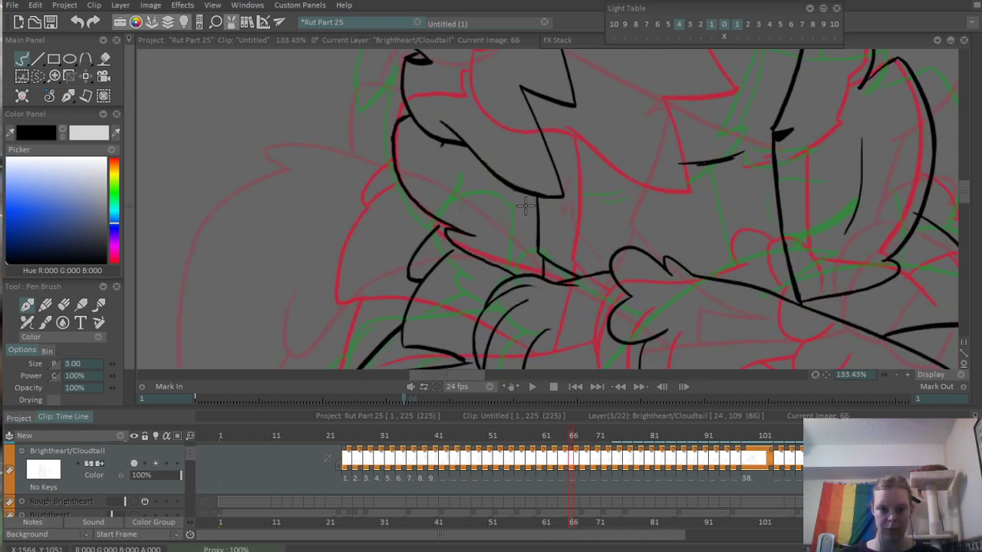
pyautogui.press('e')
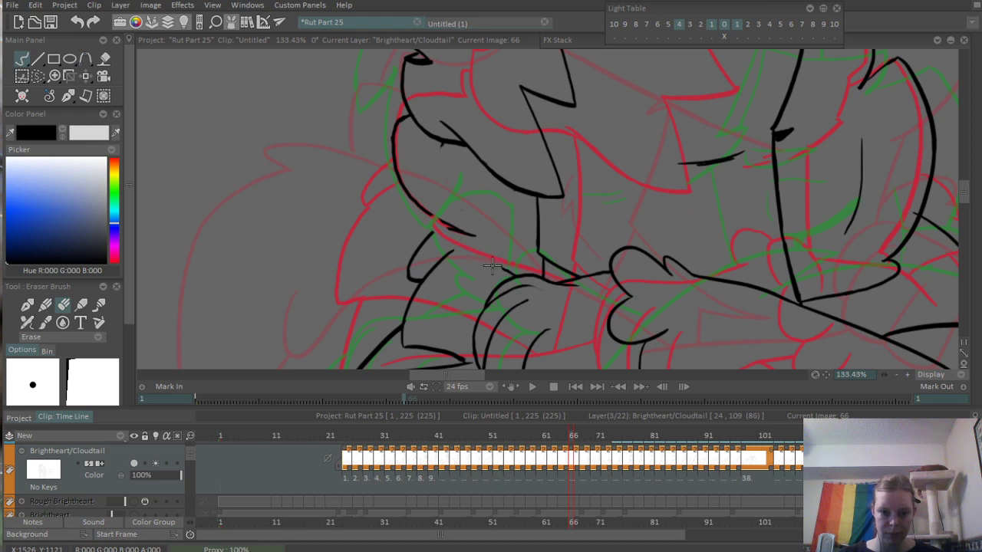
pyautogui.moveTo(510, 270)
pyautogui.mouseDown()
pyautogui.moveTo(397, 184)
pyautogui.moveTo(384, 123)
pyautogui.mouseUp()
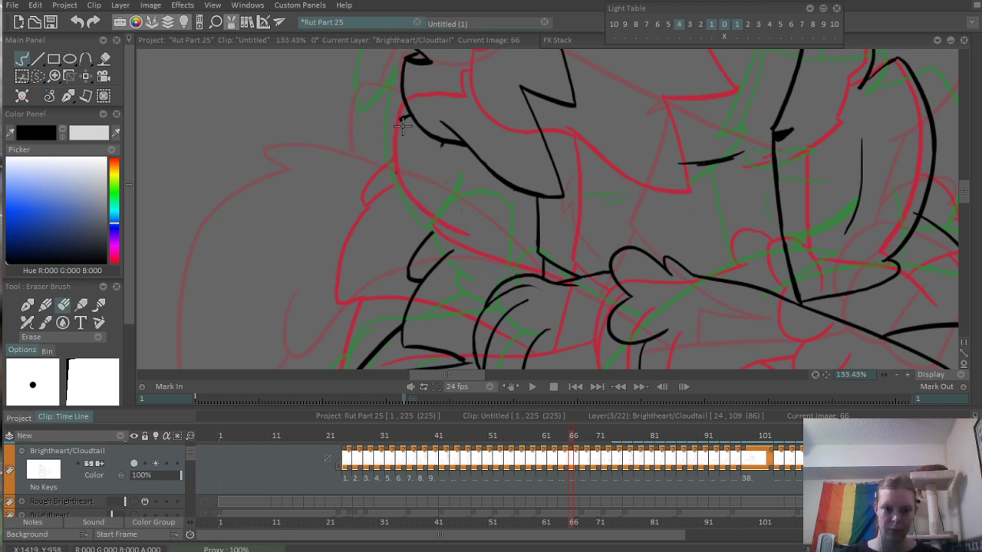
pyautogui.press('e')
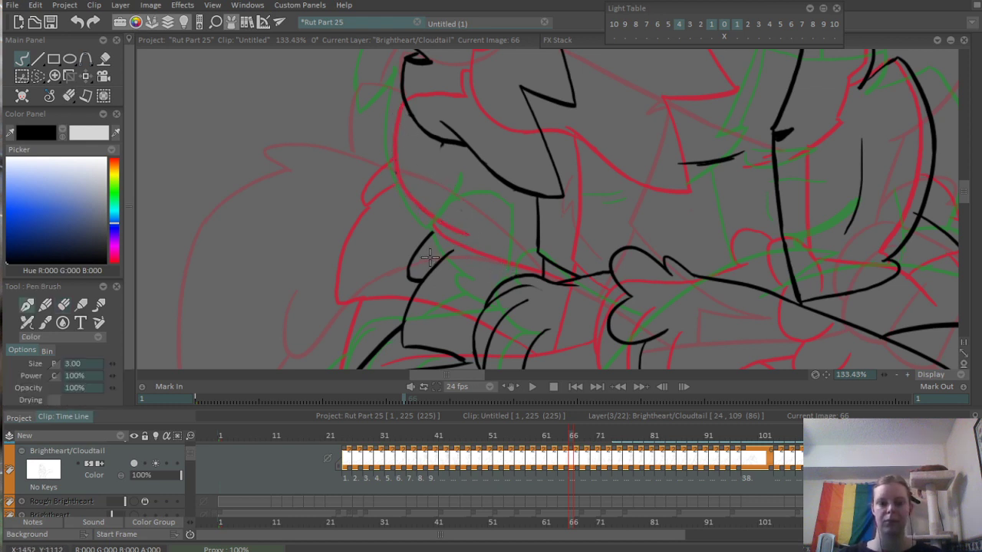
pyautogui.moveTo(416, 111); pyautogui.dragTo(391, 258)
pyautogui.moveTo(421, 191)
pyautogui.mouseDown()
pyautogui.moveTo(476, 130)
pyautogui.moveTo(446, 192)
pyautogui.moveTo(493, 226)
pyautogui.moveTo(498, 270)
pyautogui.moveTo(461, 237)
pyautogui.moveTo(489, 239)
pyautogui.moveTo(452, 221)
pyautogui.moveTo(431, 186)
pyautogui.moveTo(437, 199)
pyautogui.moveTo(411, 139)
pyautogui.moveTo(411, 71)
pyautogui.mouseUp()
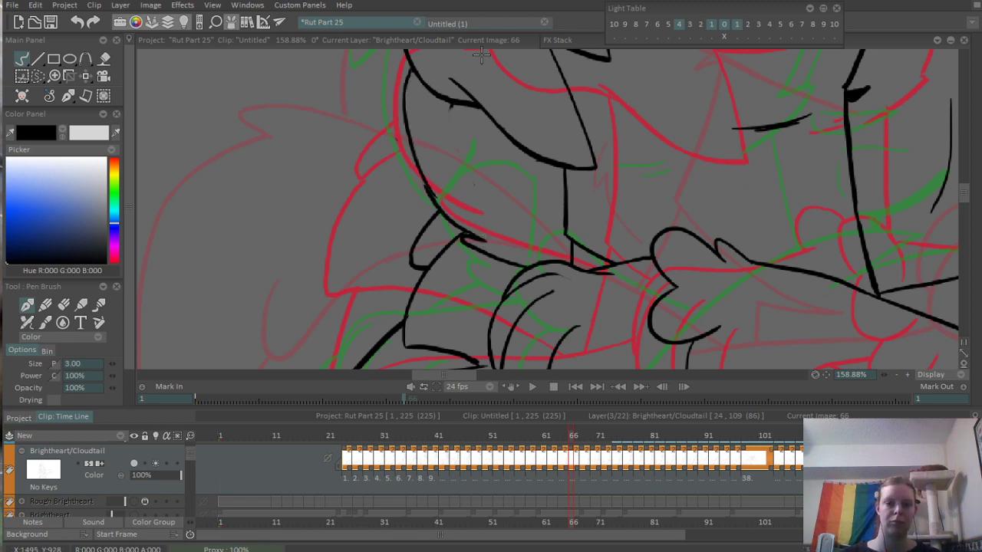
pyautogui.scroll(-8, 414, 206)
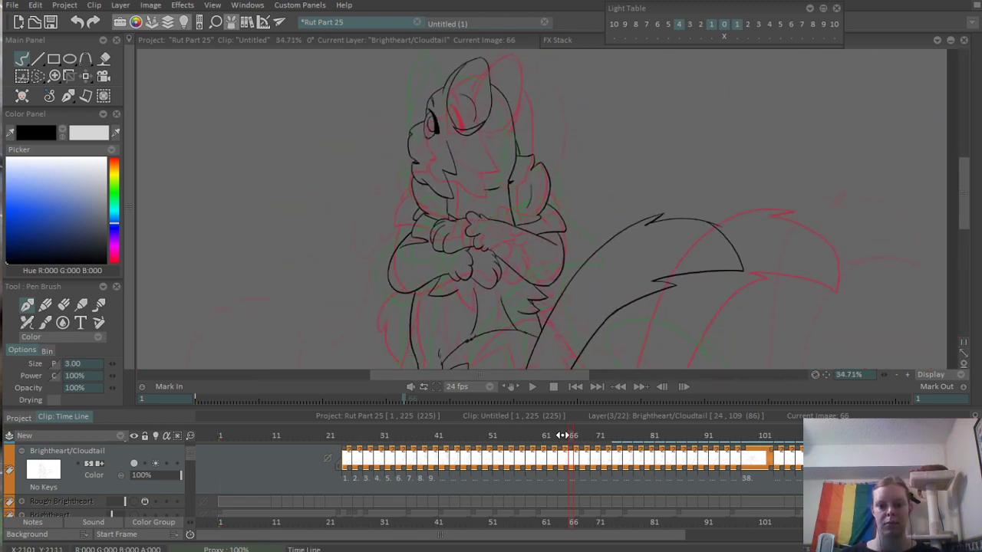
# - On frame 68, replace the short fur line above the forearm with a longer curve reaching up to the neck line
pyautogui.moveTo(562, 435)
pyautogui.mouseDown()
pyautogui.moveTo(537, 435)
pyautogui.moveTo(549, 434)
pyautogui.moveTo(555, 450)
pyautogui.moveTo(610, 435)
pyautogui.moveTo(560, 446)
pyautogui.moveTo(598, 441)
pyautogui.moveTo(573, 449)
pyautogui.moveTo(584, 450)
pyautogui.mouseUp()
pyautogui.scroll(5, 390, 238)
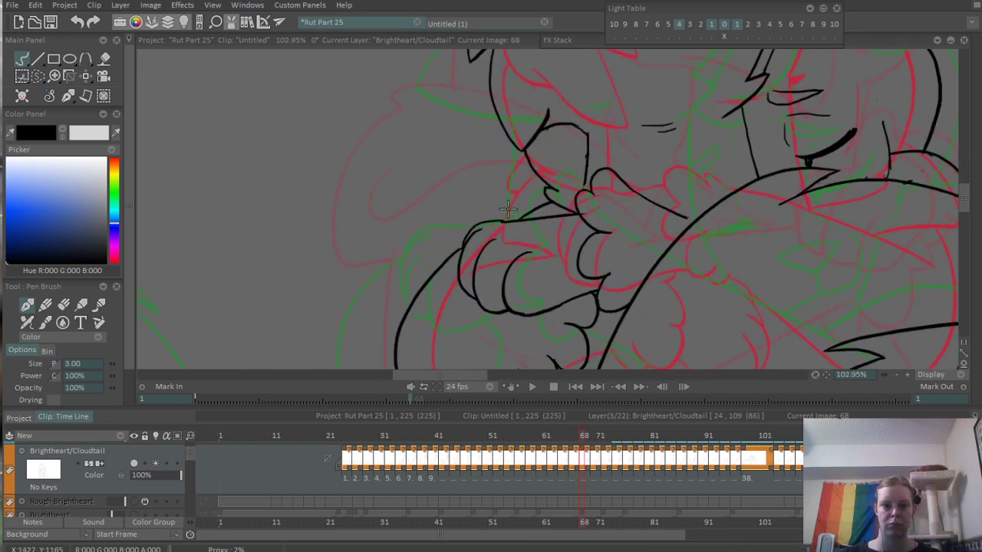
pyautogui.moveTo(508, 210); pyautogui.dragTo(550, 202)
pyautogui.press('e')
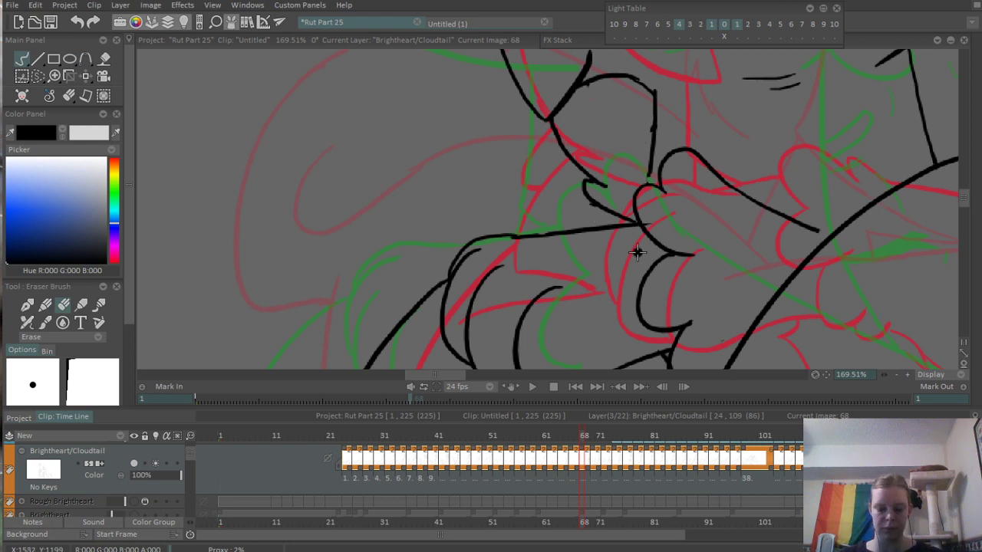
pyautogui.press('e')
pyautogui.moveTo(506, 215); pyautogui.dragTo(580, 154)
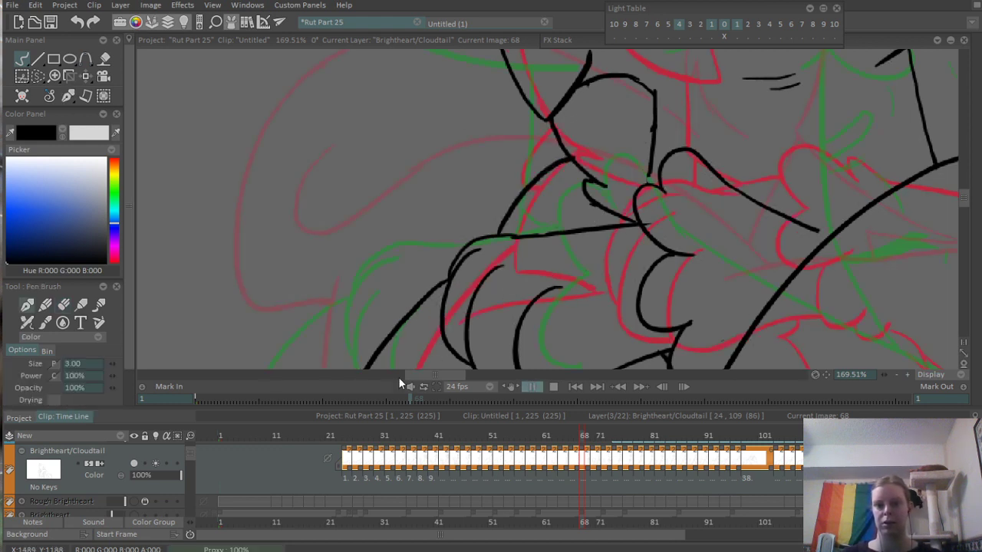
# - Play back the hug animation and scrub through roughly frames 66 to 77 to check the corrected line art
pyautogui.scroll(-3, 560, 321)
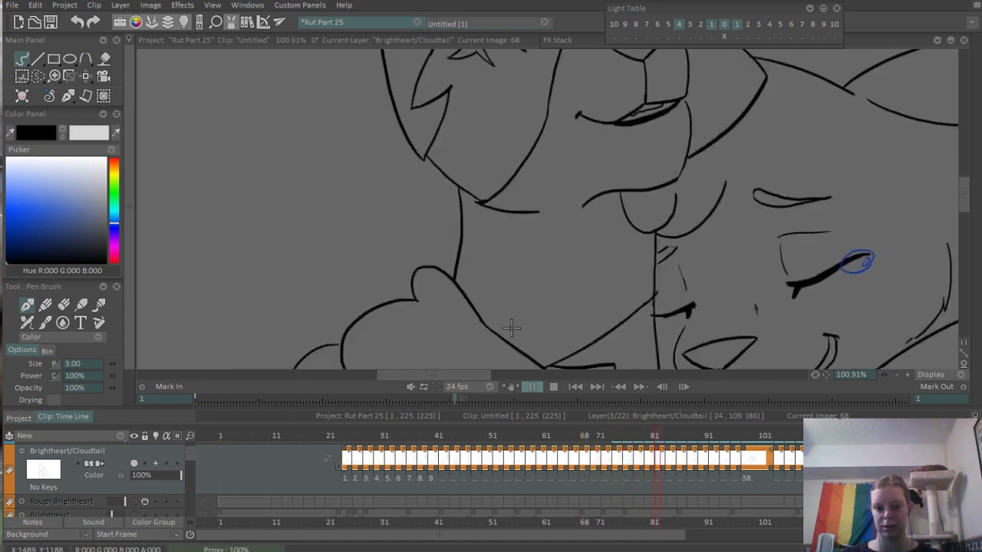
pyautogui.scroll(-1, 511, 328)
pyautogui.press('Return')
pyautogui.moveTo(596, 437); pyautogui.dragTo(595, 437)
pyautogui.scroll(4, 608, 219)
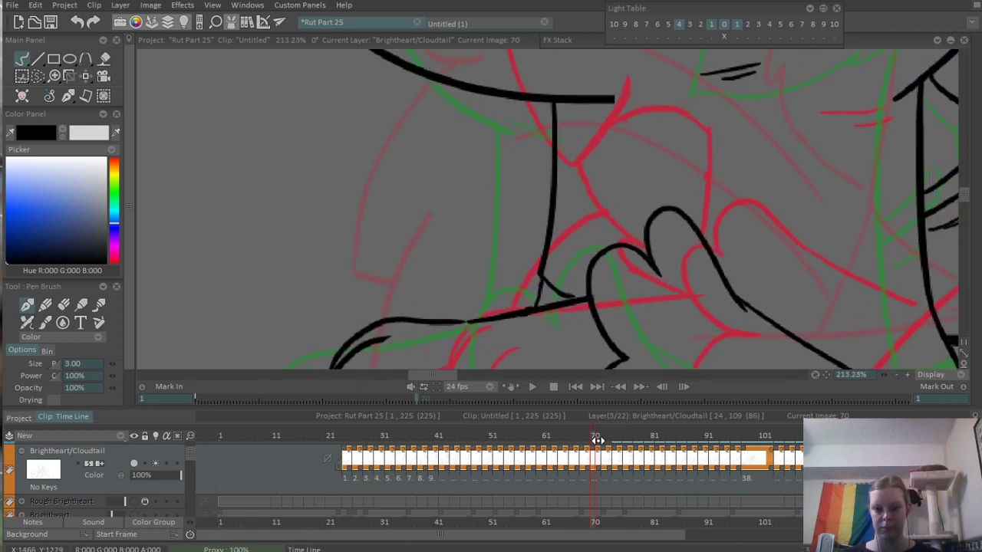
pyautogui.moveTo(589, 434); pyautogui.dragTo(575, 436)
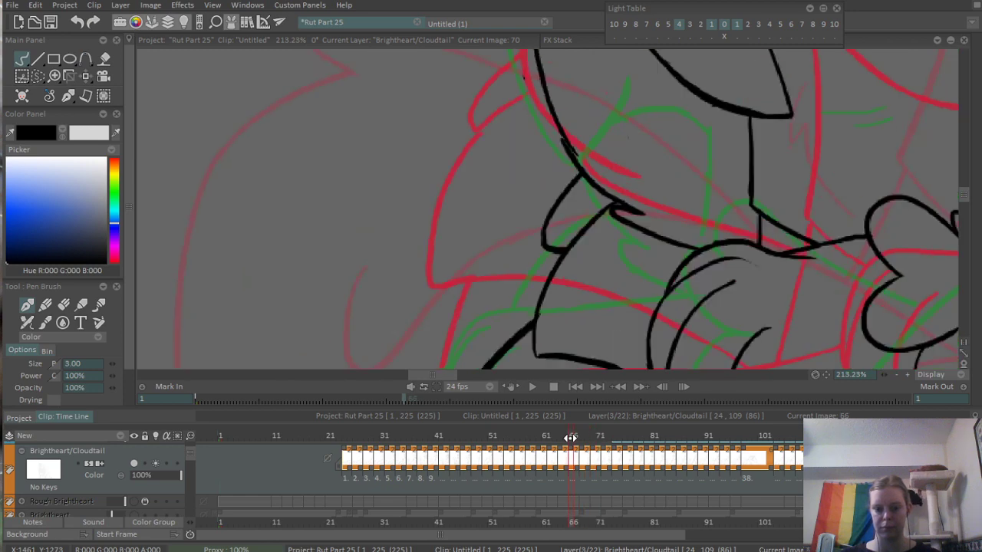
pyautogui.scroll(-6, 547, 222)
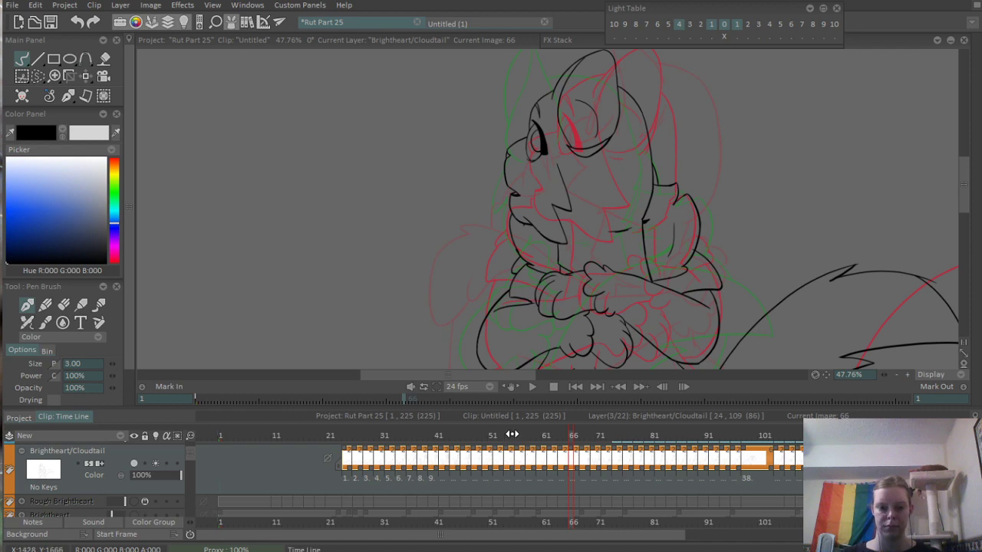
pyautogui.moveTo(512, 435)
pyautogui.mouseDown()
pyautogui.moveTo(597, 445)
pyautogui.moveTo(528, 458)
pyautogui.moveTo(632, 449)
pyautogui.moveTo(517, 467)
pyautogui.moveTo(657, 468)
pyautogui.moveTo(632, 469)
pyautogui.mouseUp()
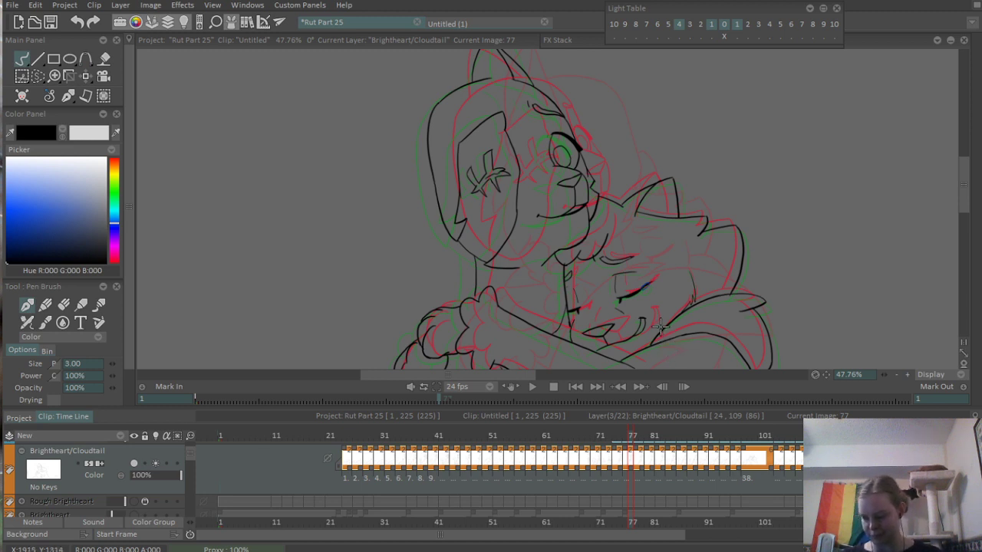
pyautogui.scroll(-5, 691, 292)
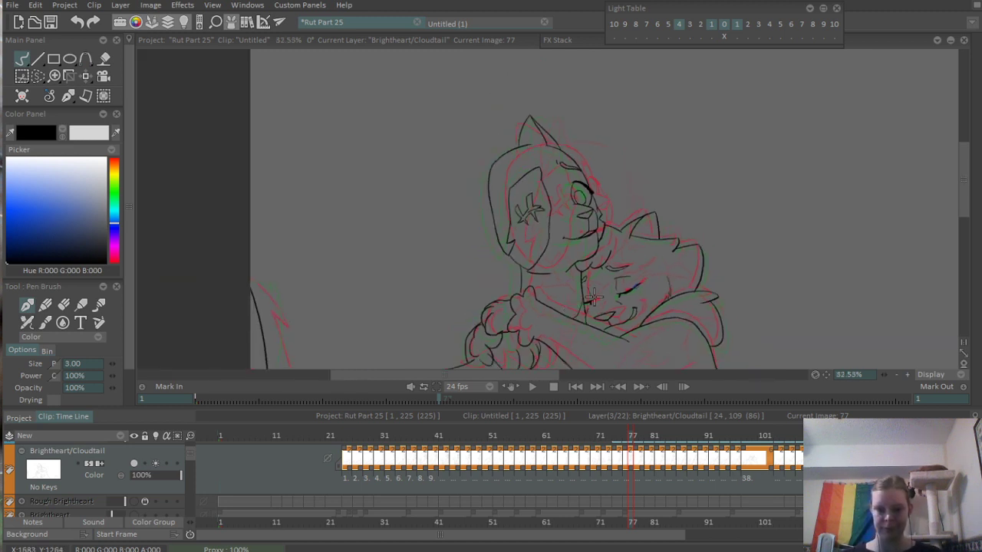
pyautogui.scroll(2, 542, 292)
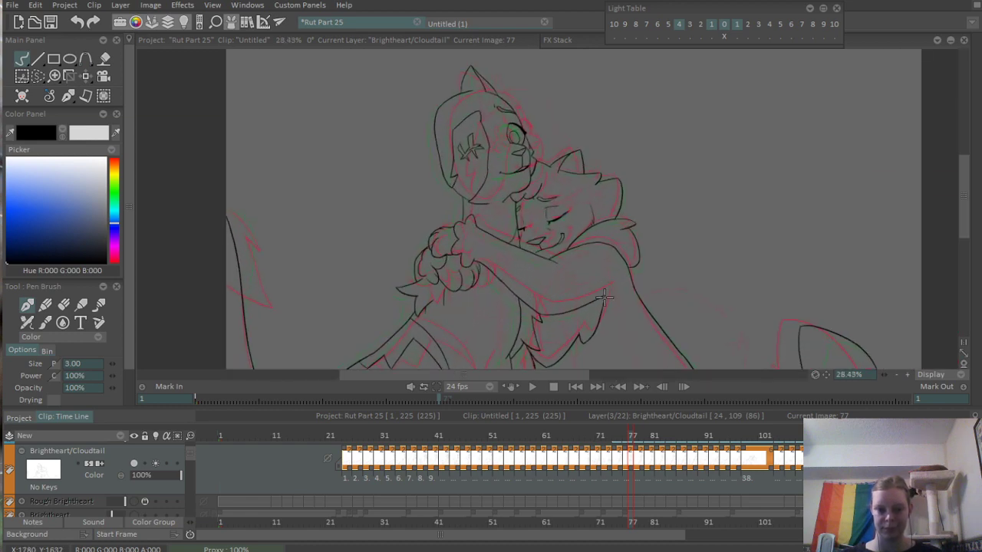
pyautogui.moveTo(601, 429); pyautogui.dragTo(614, 456)
pyautogui.scroll(-3, 712, 227)
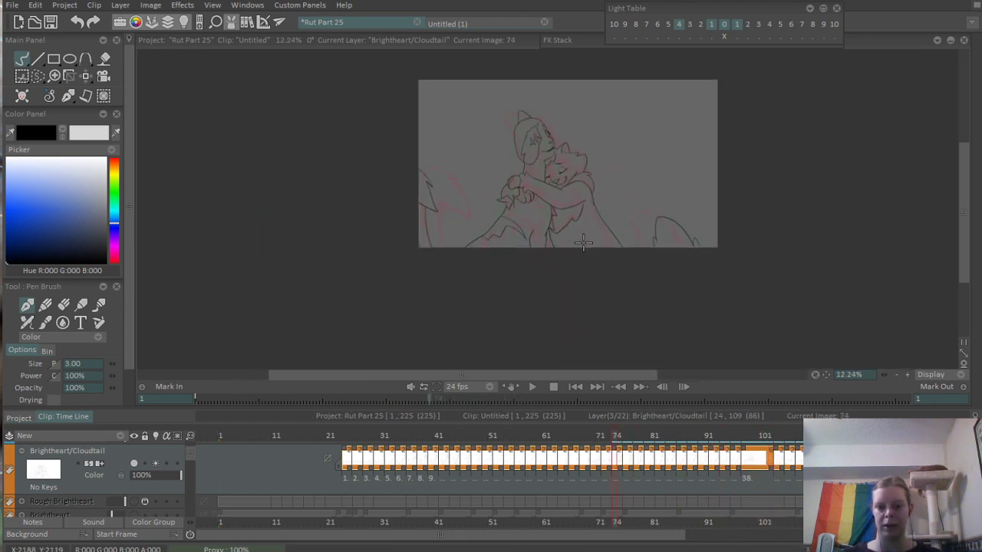
# - Save the project, make the RoughCloudtail layer active and visible, and go to frame 1
pyautogui.hotkey('ctrl', 's')
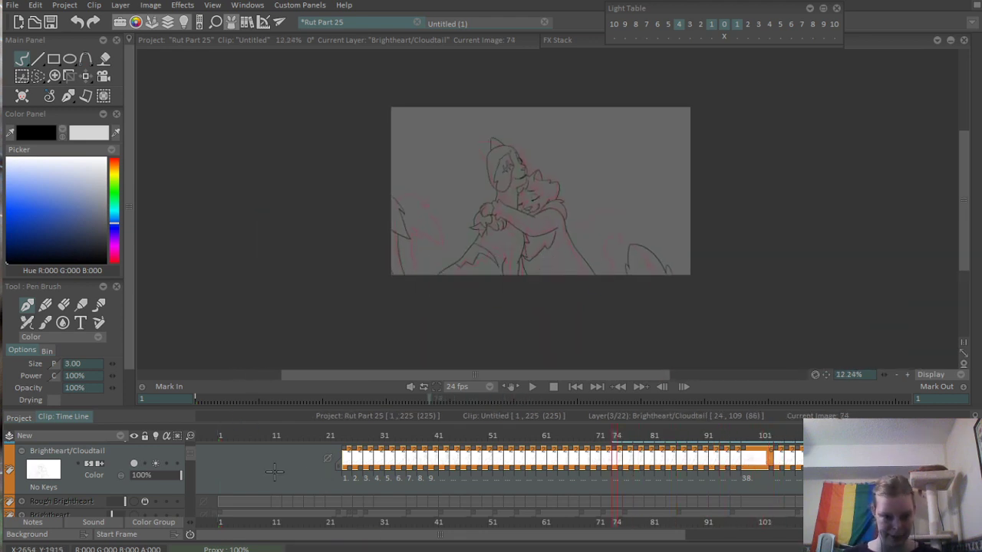
pyautogui.scroll(-2, 358, 469)
pyautogui.scroll(-2, 330, 458)
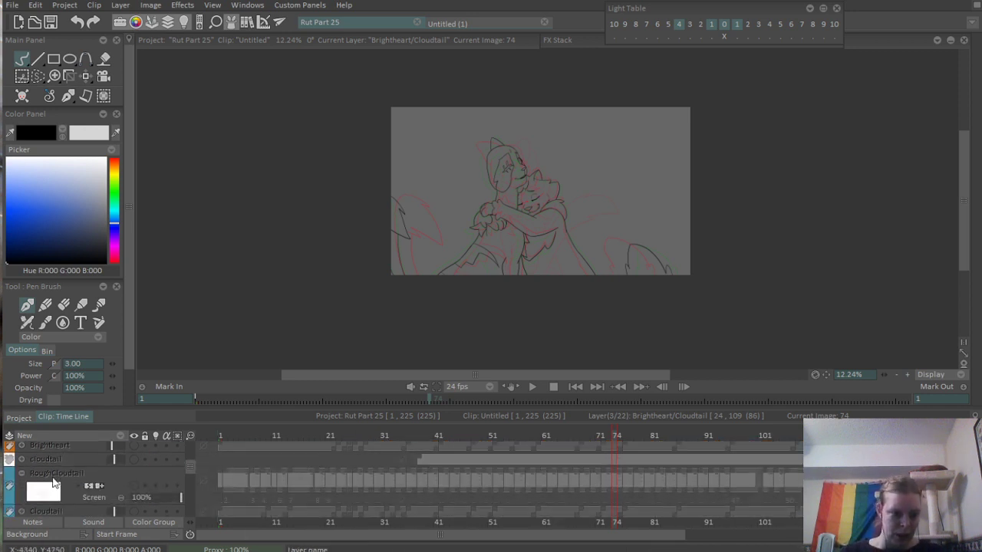
pyautogui.click(72, 495)
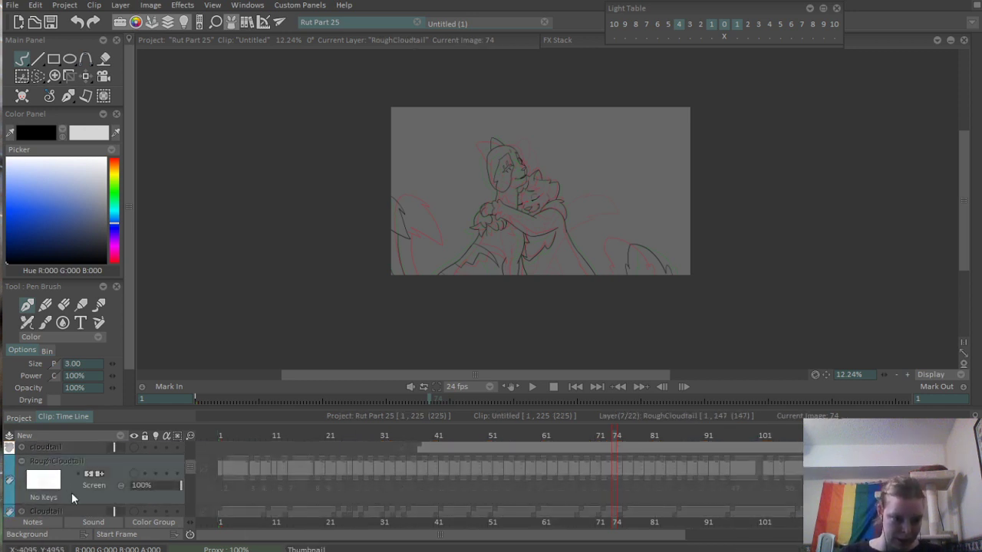
pyautogui.click(133, 474)
pyautogui.click(224, 437)
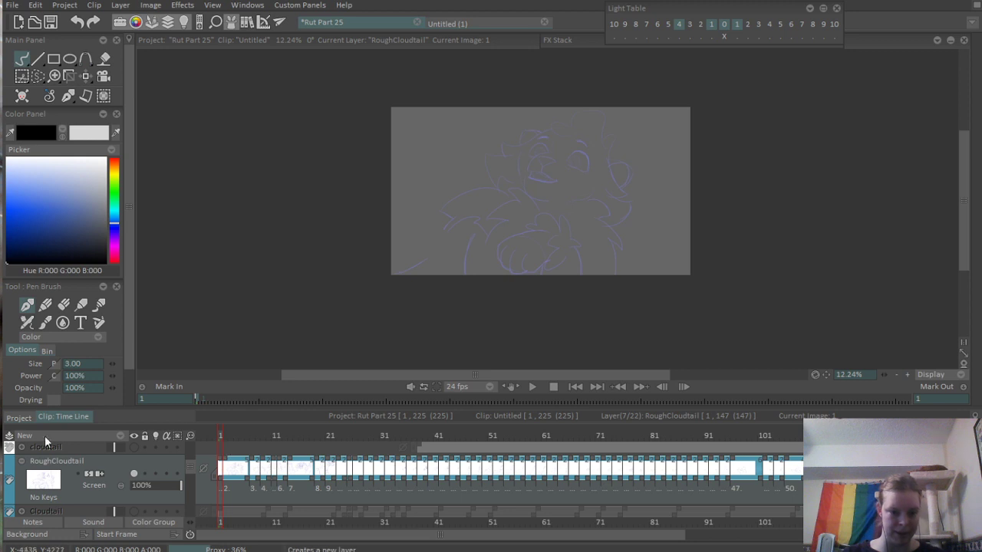
# - Try the Color blending mode on the RoughCloudtail layer, then set it to Multiply
pyautogui.click(98, 485)
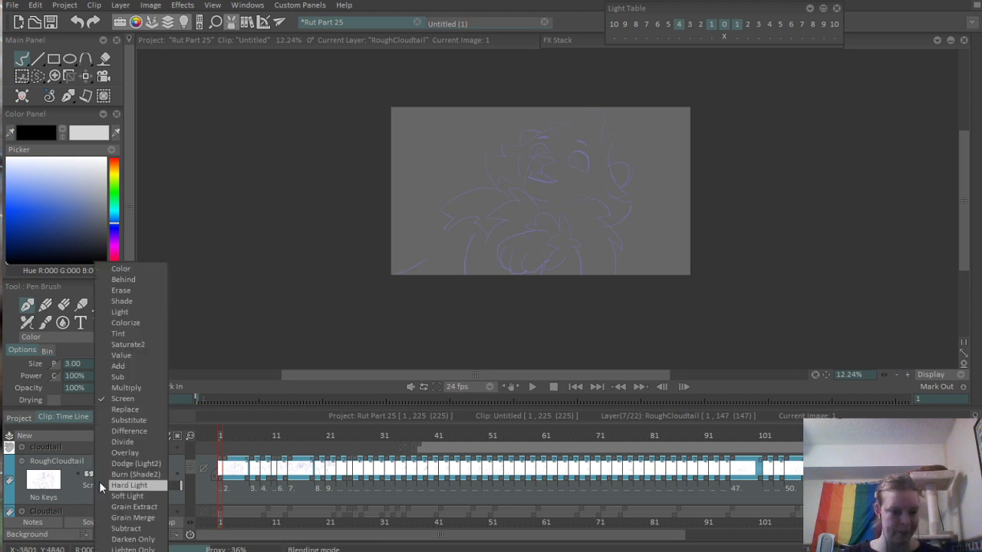
pyautogui.click(124, 268)
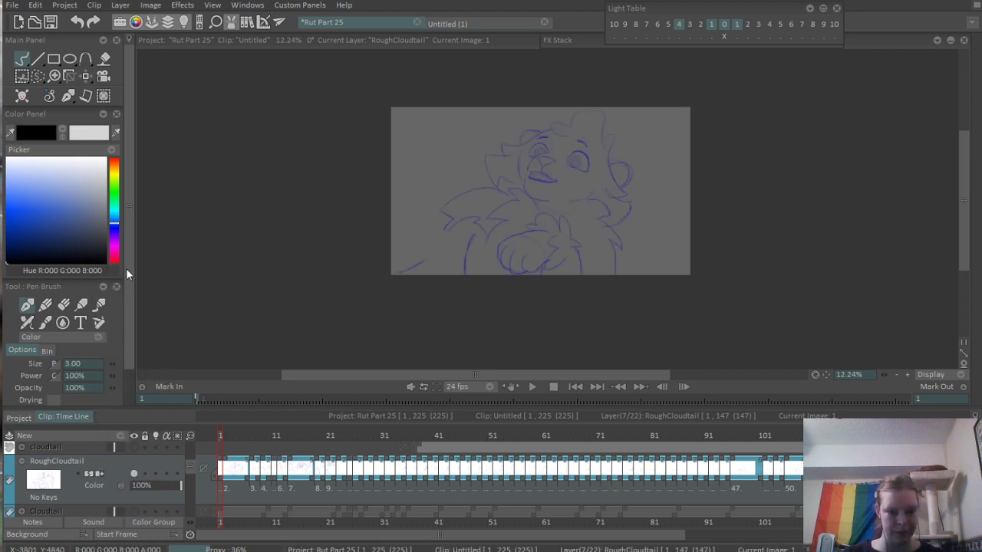
pyautogui.click(99, 486)
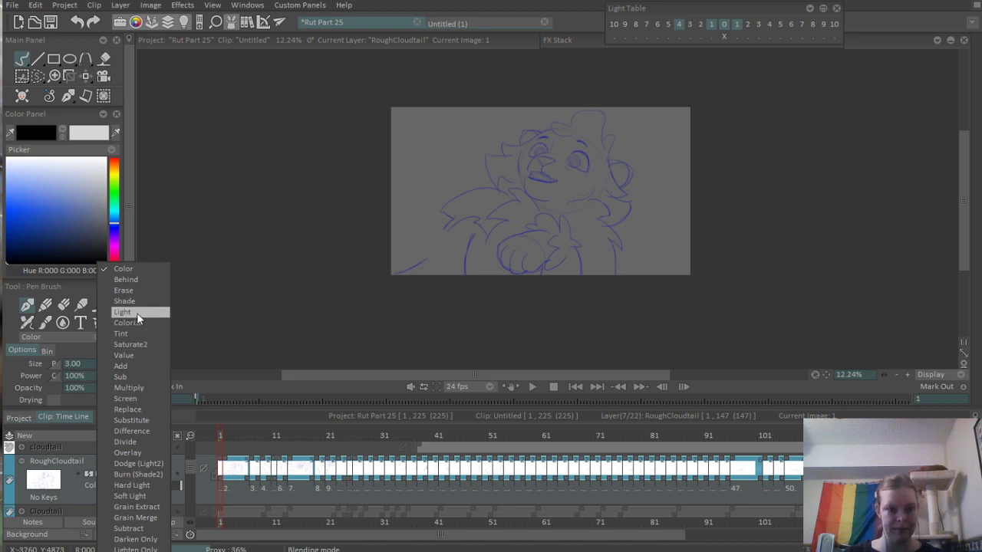
pyautogui.click(135, 388)
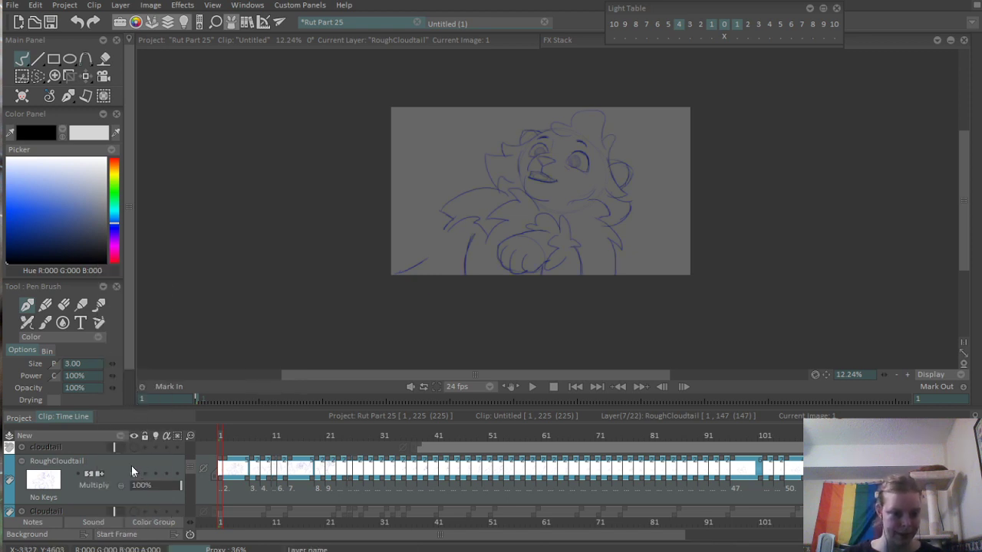
# - Add a new animation layer above RoughCloudtail and extend its first drawing to 28 frames
pyautogui.click(105, 436)
pyautogui.click(131, 440)
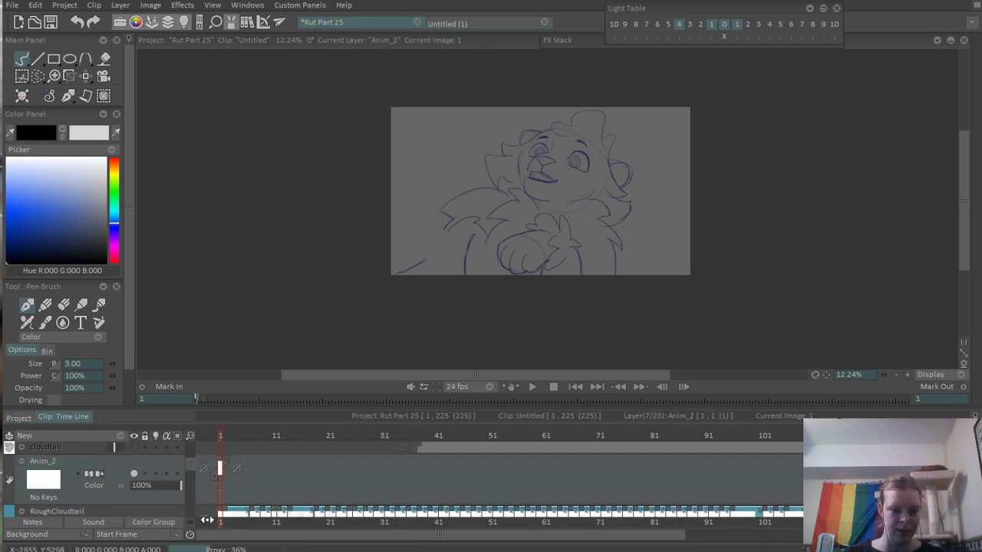
pyautogui.moveTo(220, 478); pyautogui.dragTo(401, 490)
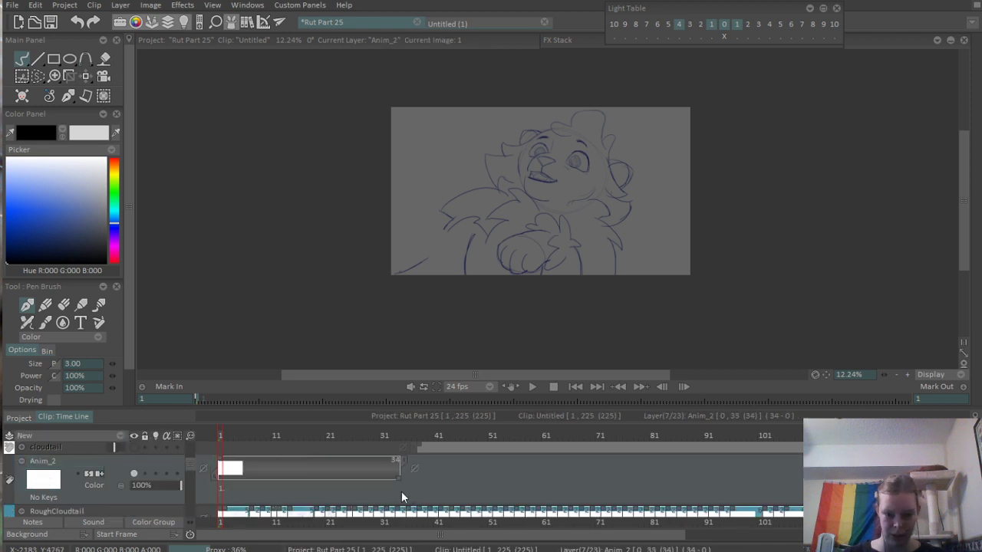
pyautogui.moveTo(240, 435); pyautogui.dragTo(220, 446)
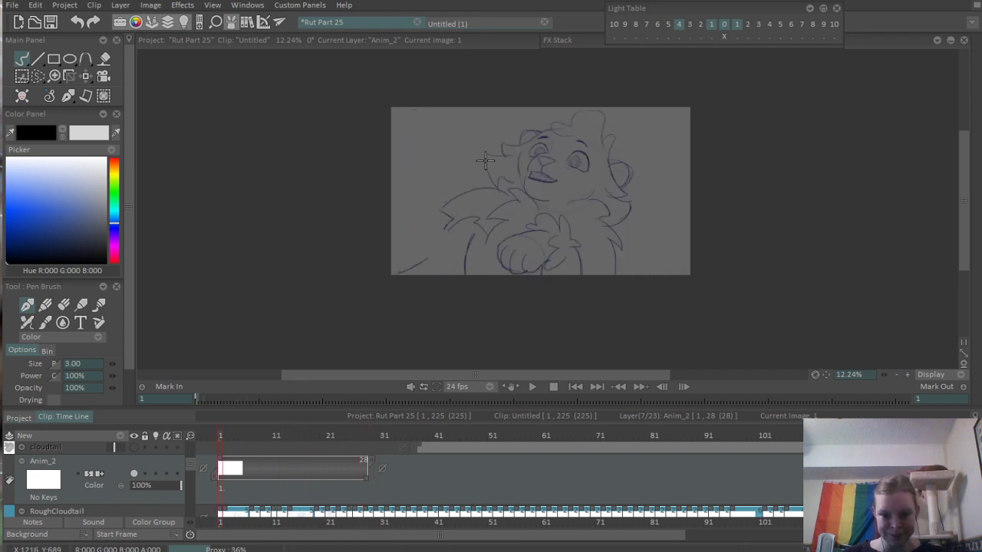
# - Lower the RoughCloudtail layer's opacity to about 38% so the sketch serves as a faint guide
pyautogui.scroll(3, 551, 150)
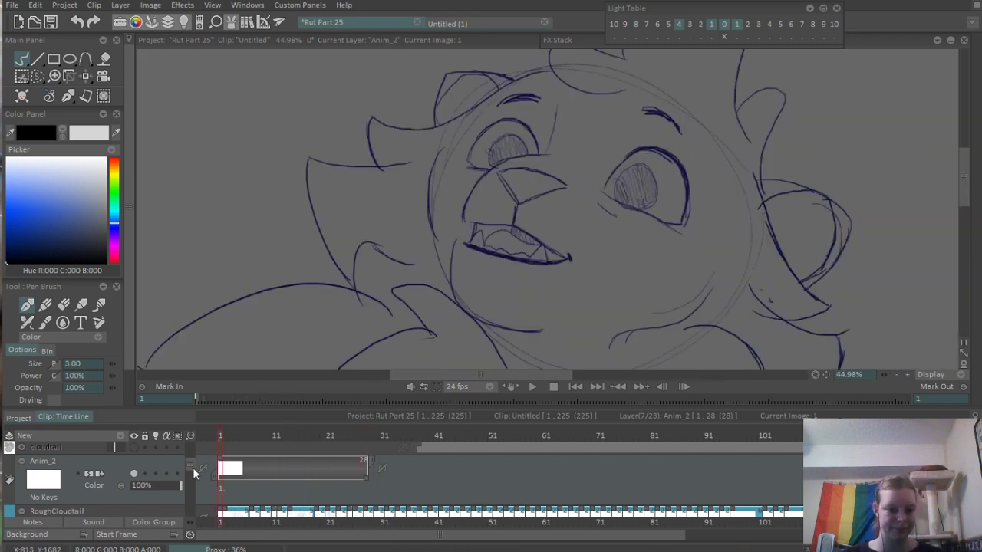
pyautogui.scroll(-2, 193, 467)
pyautogui.click(151, 479)
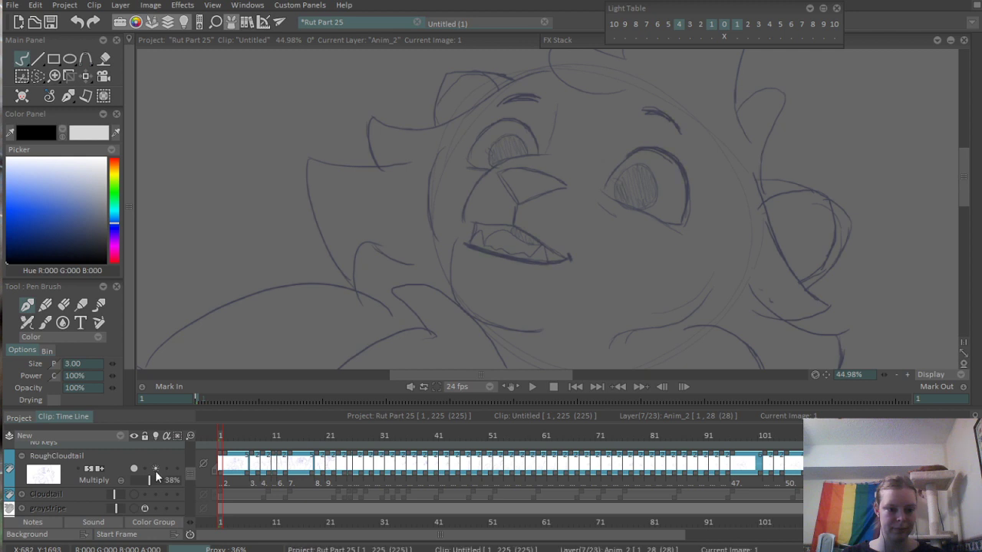
pyautogui.scroll(2, 188, 468)
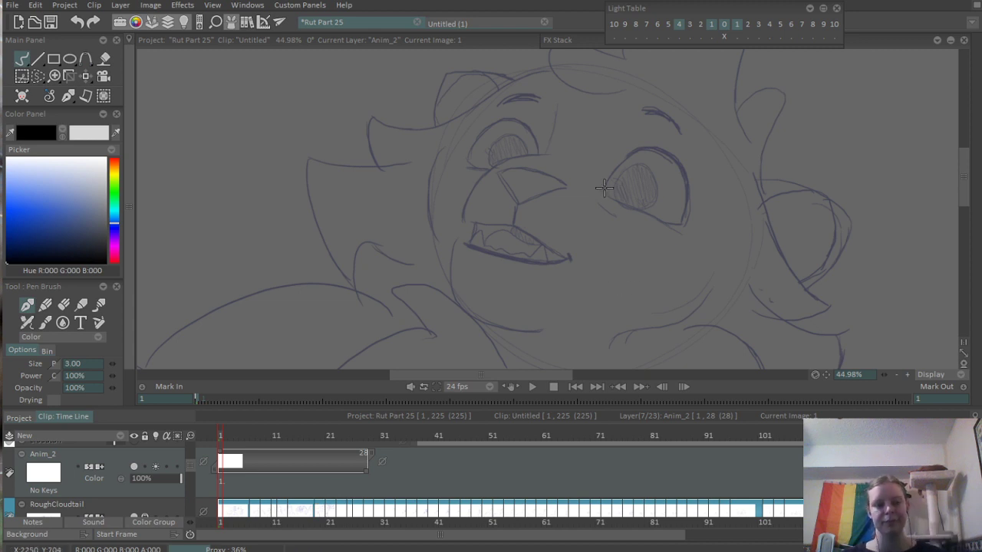
# - On frame 1 of the new layer, ink the short slanted edge of the cat's nose over the sketch
pyautogui.scroll(5, 602, 187)
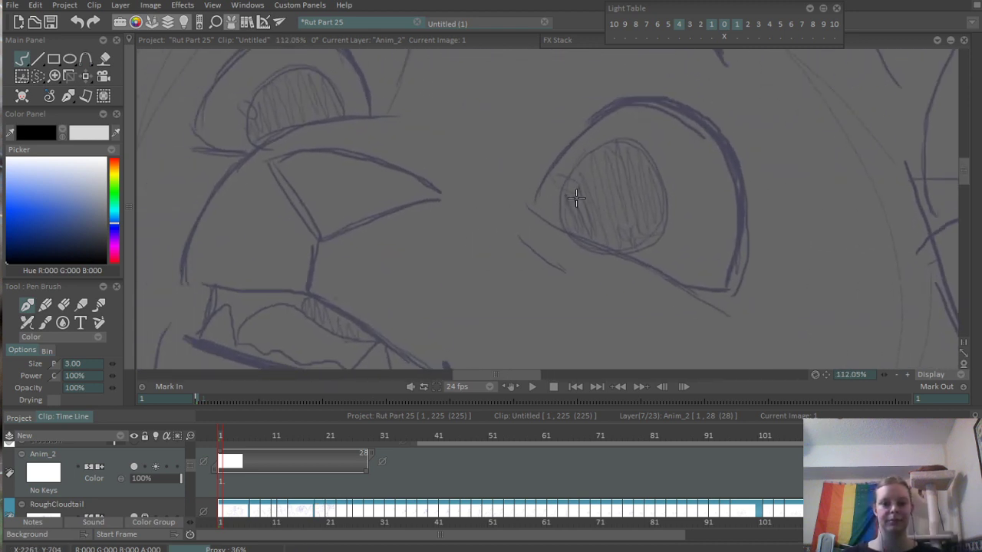
pyautogui.scroll(2, 455, 170)
pyautogui.moveTo(394, 171); pyautogui.dragTo(464, 279)
pyautogui.hotkey('ctrl', 'z')
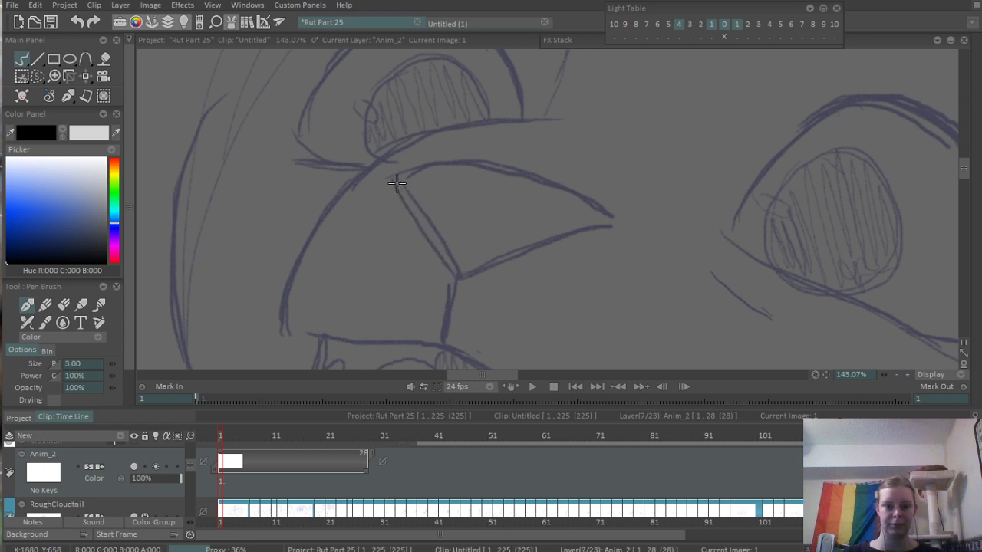
pyautogui.moveTo(393, 174)
pyautogui.mouseDown()
pyautogui.moveTo(443, 262)
pyautogui.moveTo(660, 224)
pyautogui.mouseUp()
pyautogui.hotkey('ctrl', 'z')
# - Ink the nose's lower edge and its curved upper edge so they close the triangular outline
pyautogui.moveTo(454, 272); pyautogui.dragTo(625, 217)
pyautogui.hotkey('ctrl', 'z')
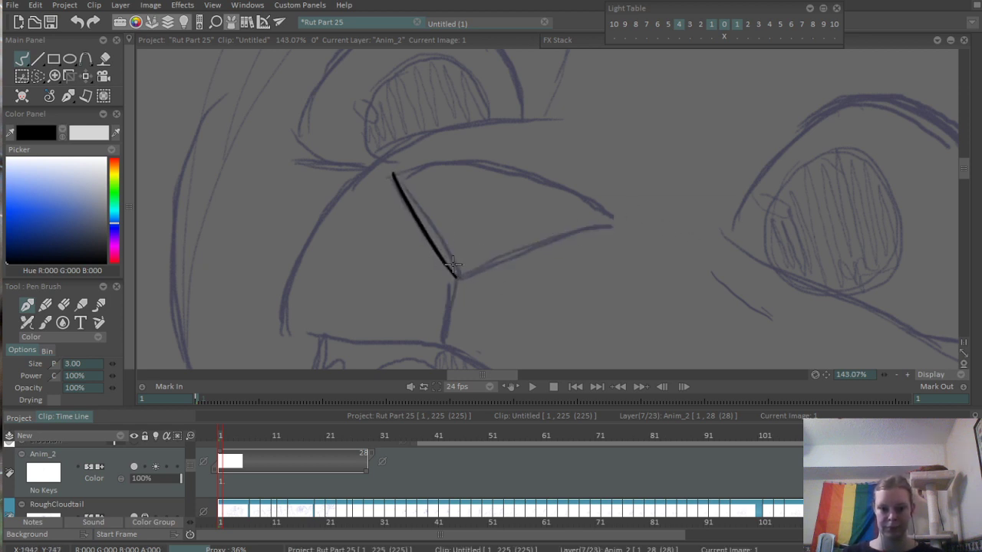
pyautogui.moveTo(452, 272); pyautogui.dragTo(649, 225)
pyautogui.hotkey('ctrl', 'z')
pyautogui.moveTo(453, 273); pyautogui.dragTo(650, 222)
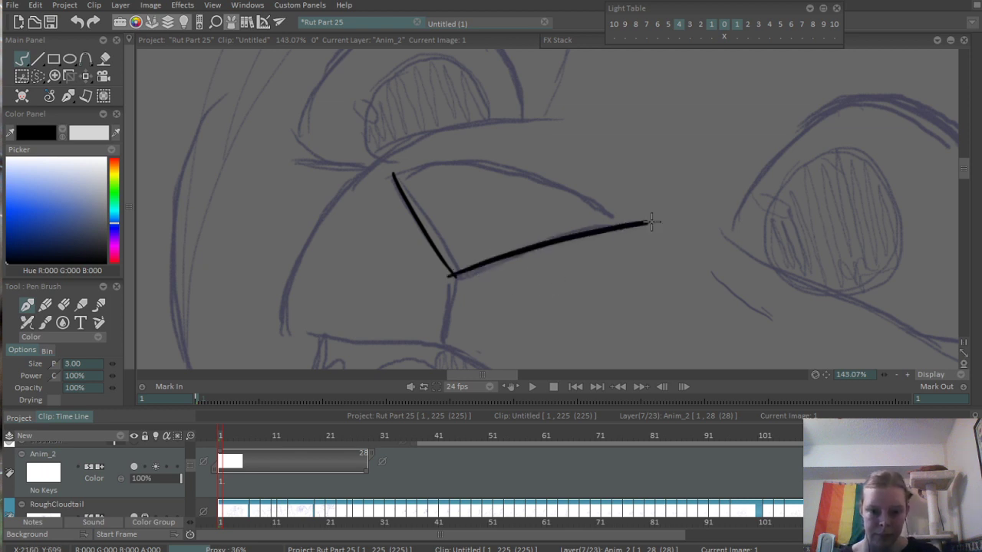
pyautogui.moveTo(391, 175); pyautogui.dragTo(626, 224)
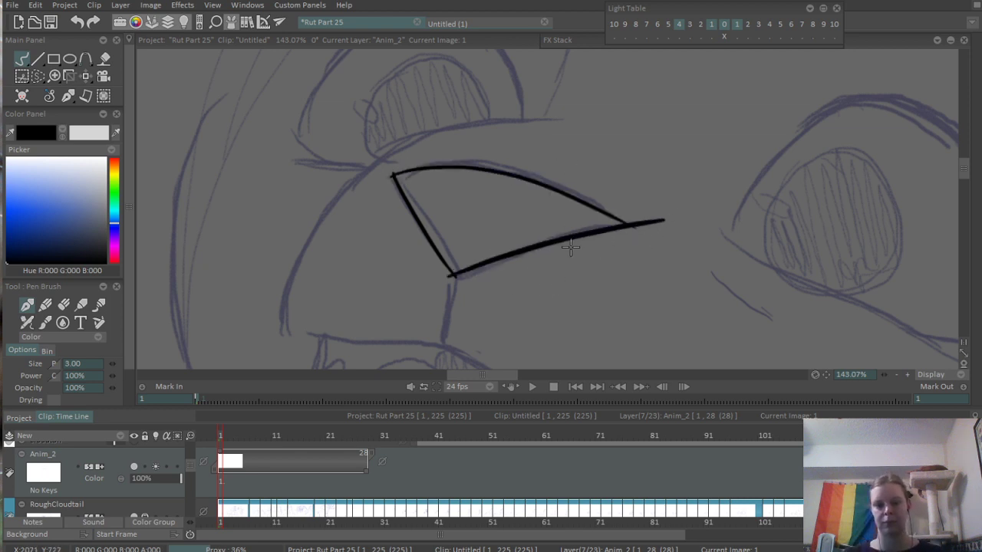
# - Erase the line ends overshooting the corners of the nose outline
pyautogui.press('e')
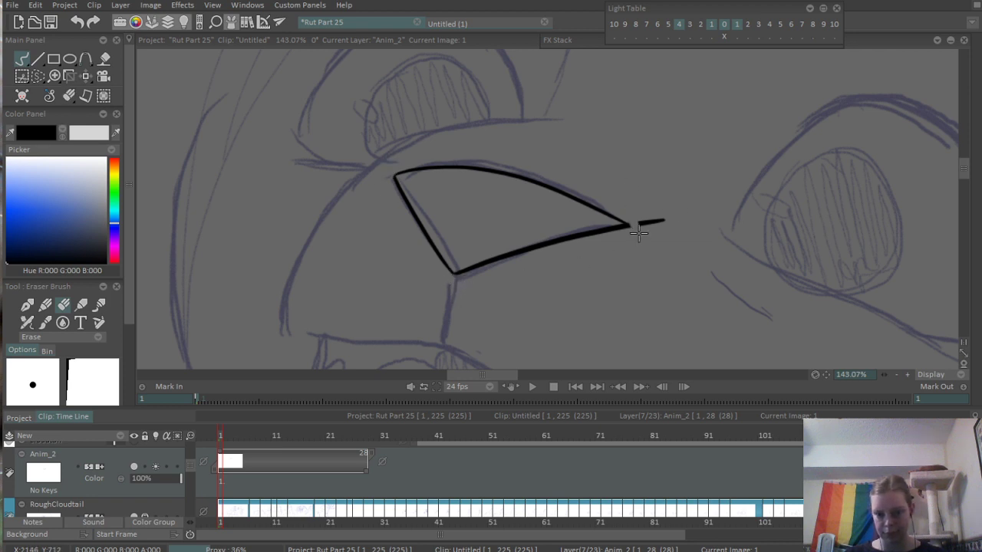
pyautogui.moveTo(632, 222); pyautogui.dragTo(644, 235)
pyautogui.scroll(-5, 684, 248)
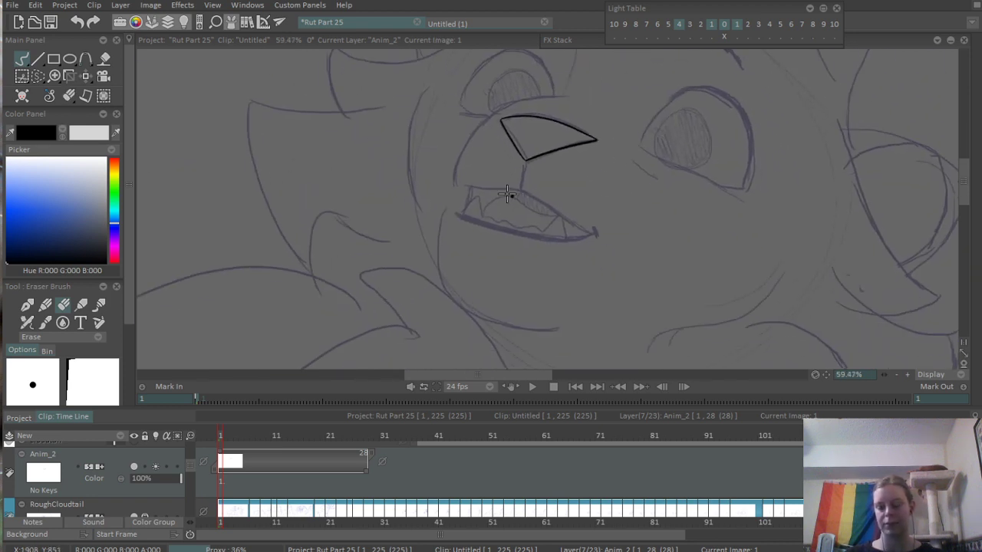
# - Ink the short line running from the bottom point of the nose down to the upper lip
pyautogui.moveTo(511, 196); pyautogui.dragTo(477, 256)
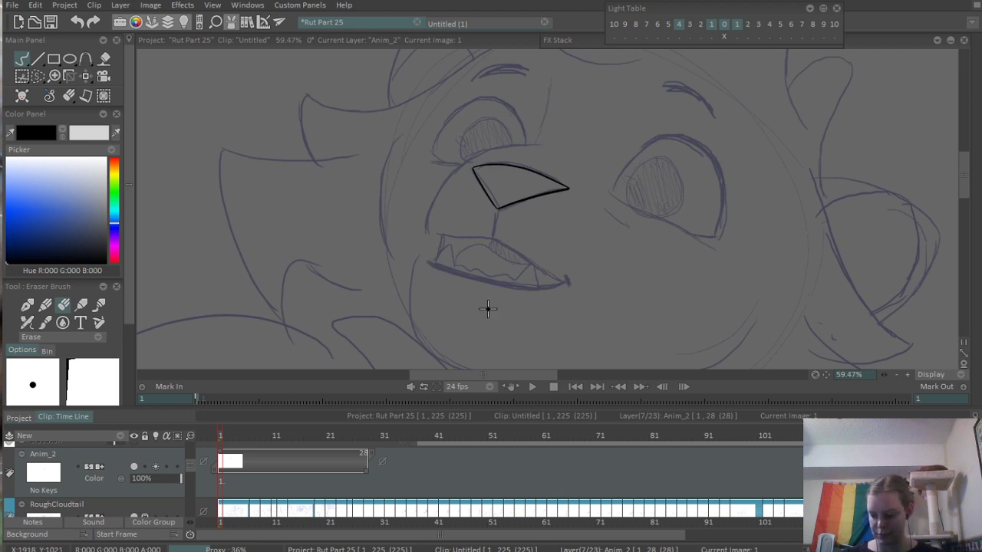
pyautogui.scroll(8, 563, 182)
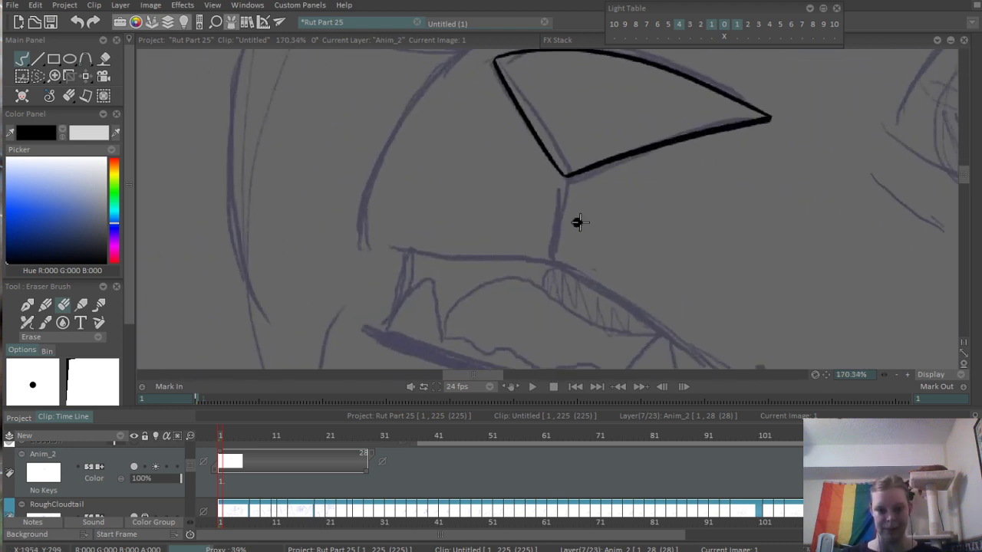
pyautogui.press('b')
pyautogui.moveTo(574, 158); pyautogui.dragTo(551, 293)
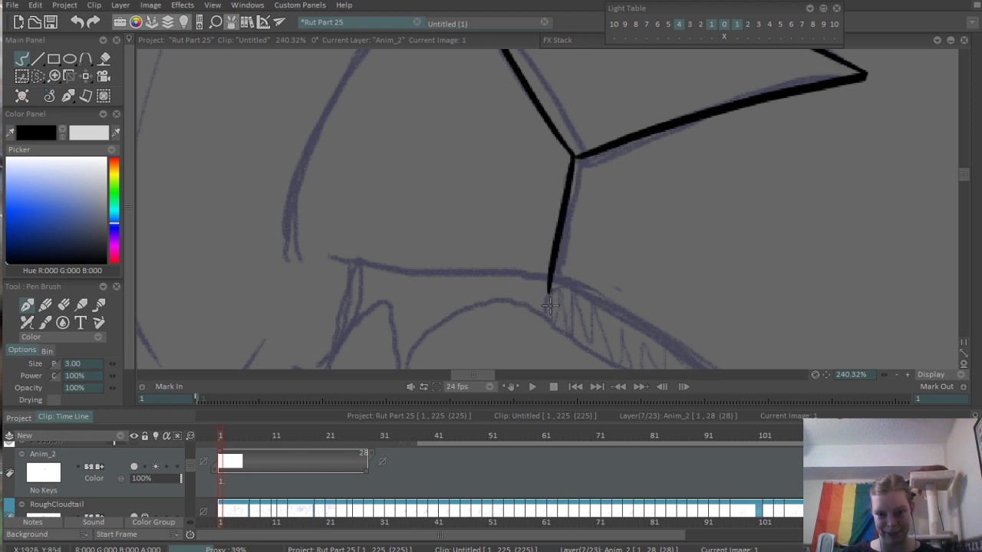
pyautogui.hotkey('ctrl', 'z')
pyautogui.moveTo(575, 157)
pyautogui.mouseDown()
pyautogui.moveTo(552, 277)
pyautogui.moveTo(455, 223)
pyautogui.mouseUp()
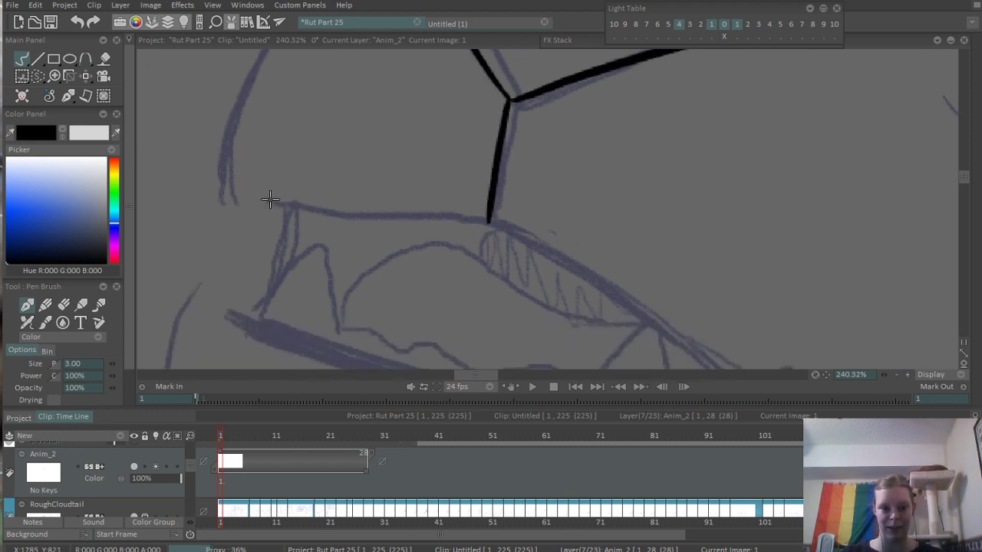
# - Ink the near-horizontal upper lip line from the muzzle's outer corner to the line below the nose
pyautogui.moveTo(269, 200)
pyautogui.mouseDown()
pyautogui.moveTo(317, 213)
pyautogui.moveTo(488, 217)
pyautogui.mouseUp()
pyautogui.hotkey('ctrl', 'z')
pyautogui.moveTo(267, 201); pyautogui.dragTo(487, 213)
pyautogui.hotkey('ctrl', 'z')
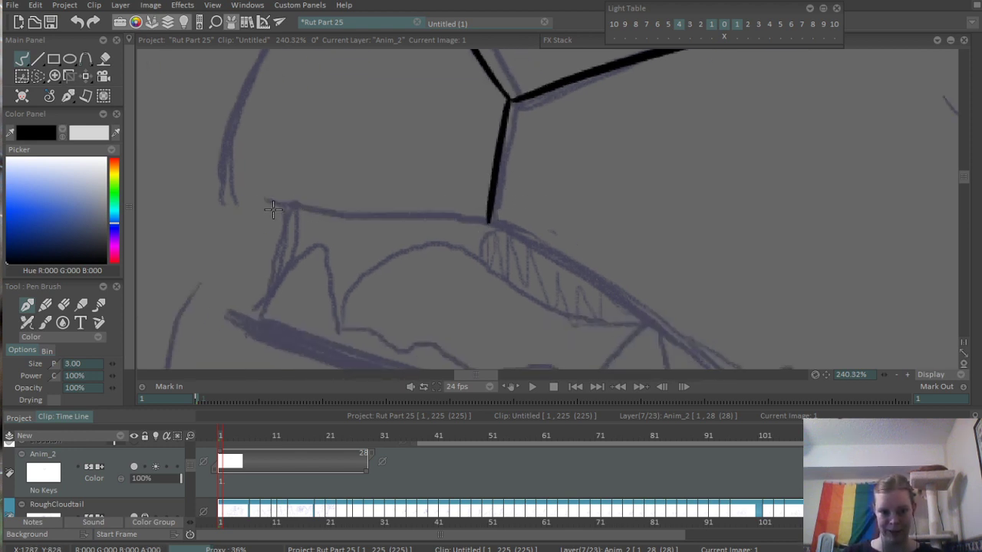
pyautogui.moveTo(261, 201); pyautogui.dragTo(487, 218)
pyautogui.moveTo(595, 272); pyautogui.dragTo(460, 198)
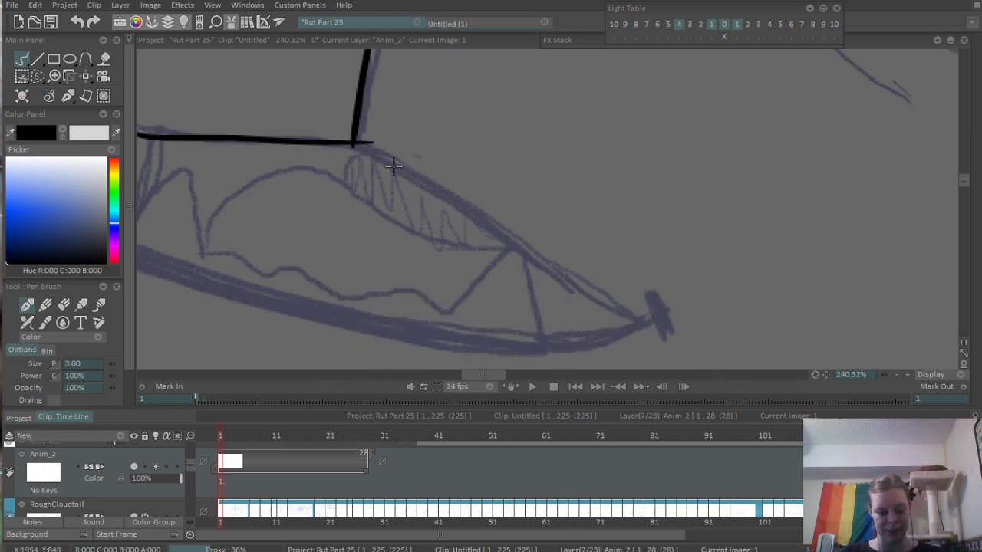
# - Erase the overshoot where the nose line meets the upper lip, and ink the sloping upper lip line to the rear mouth corner
pyautogui.press('e')
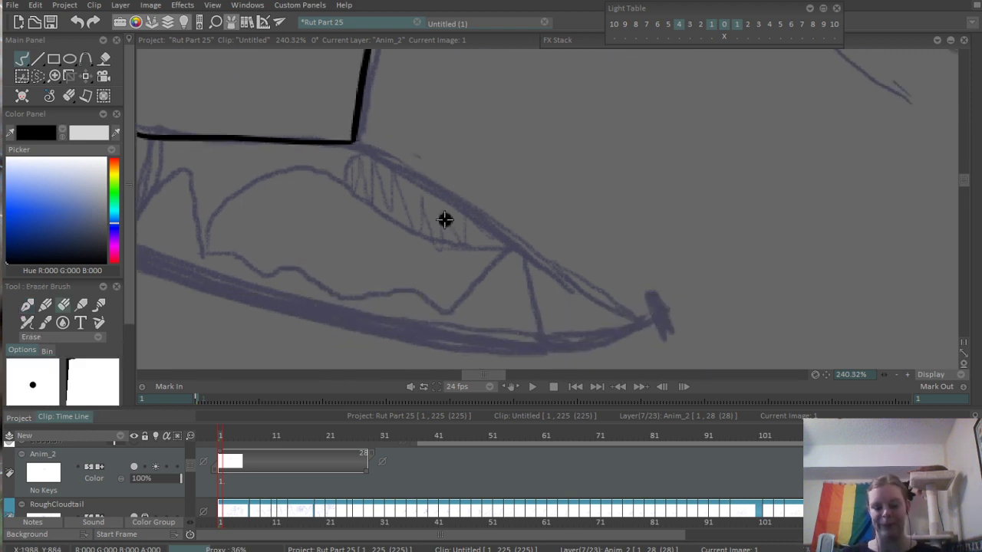
pyautogui.press('e')
pyautogui.moveTo(352, 144); pyautogui.dragTo(612, 328)
pyautogui.hotkey('ctrl', 'z')
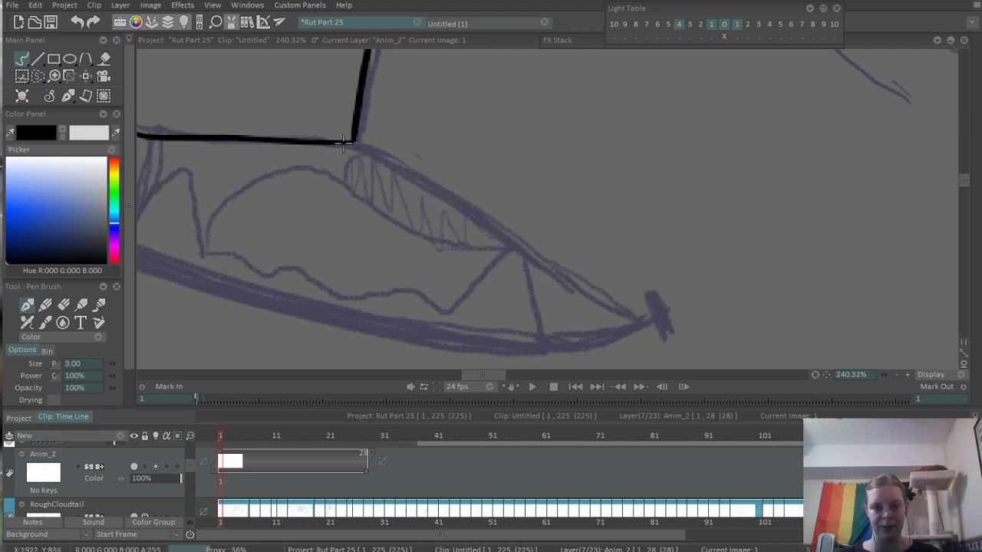
pyautogui.moveTo(353, 143); pyautogui.dragTo(613, 328)
pyautogui.hotkey('ctrl', 'z')
pyautogui.moveTo(352, 143); pyautogui.dragTo(668, 318)
# - Ink a short, thick tick across the rear corner of the mouth
pyautogui.scroll(-5, 597, 265)
pyautogui.scroll(5, 598, 265)
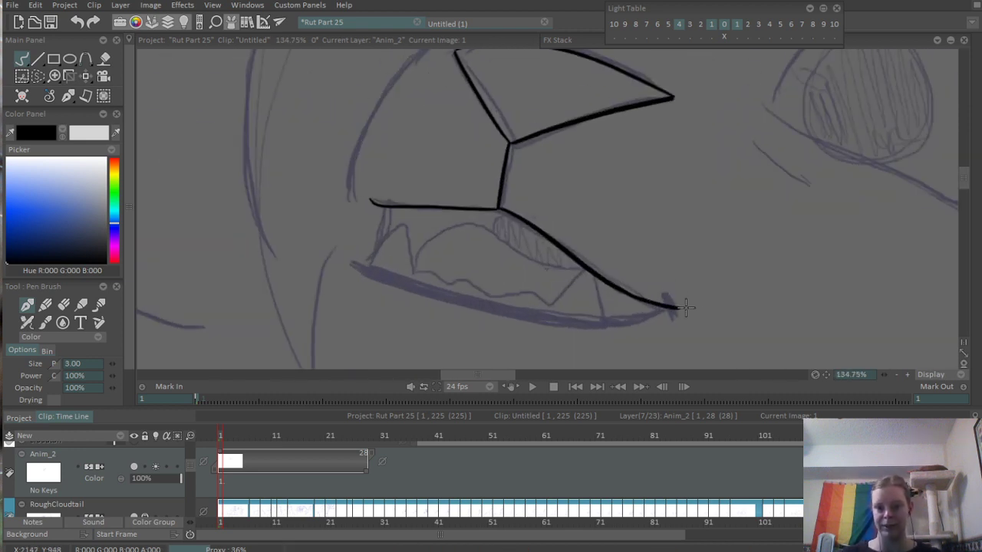
pyautogui.moveTo(672, 299); pyautogui.dragTo(688, 316)
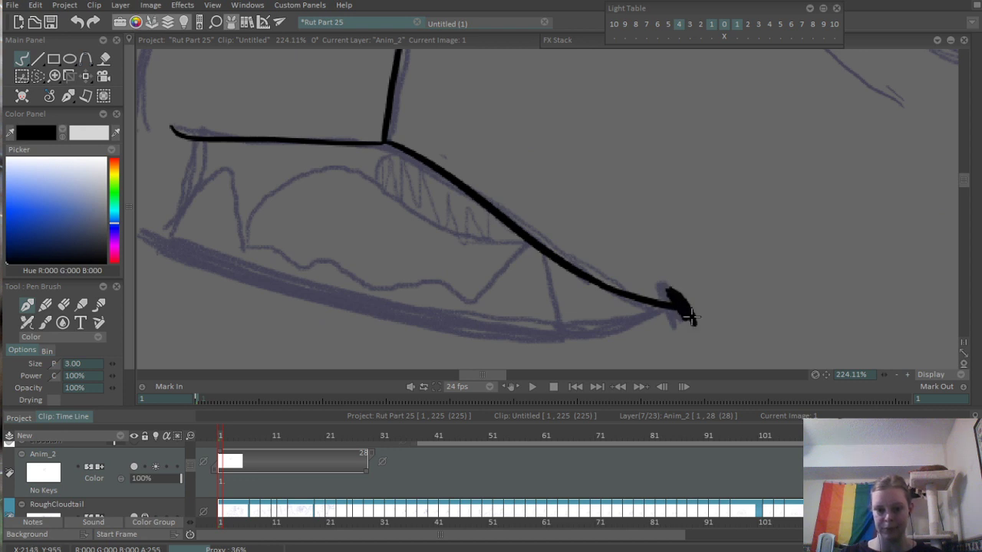
pyautogui.scroll(-5, 682, 253)
pyautogui.scroll(4, 452, 274)
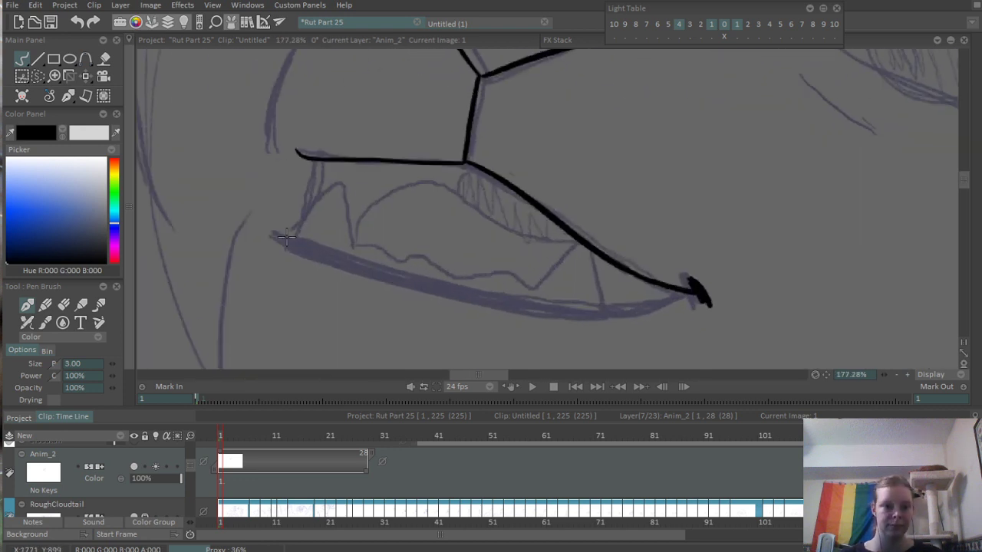
# - Ink the long lower curve of the bottom lip from its front tip to the rear mouth corner
pyautogui.moveTo(284, 237); pyautogui.dragTo(450, 285)
pyautogui.hotkey('ctrl', 'z')
pyautogui.moveTo(261, 231); pyautogui.dragTo(530, 306)
pyautogui.hotkey('ctrl', 'z')
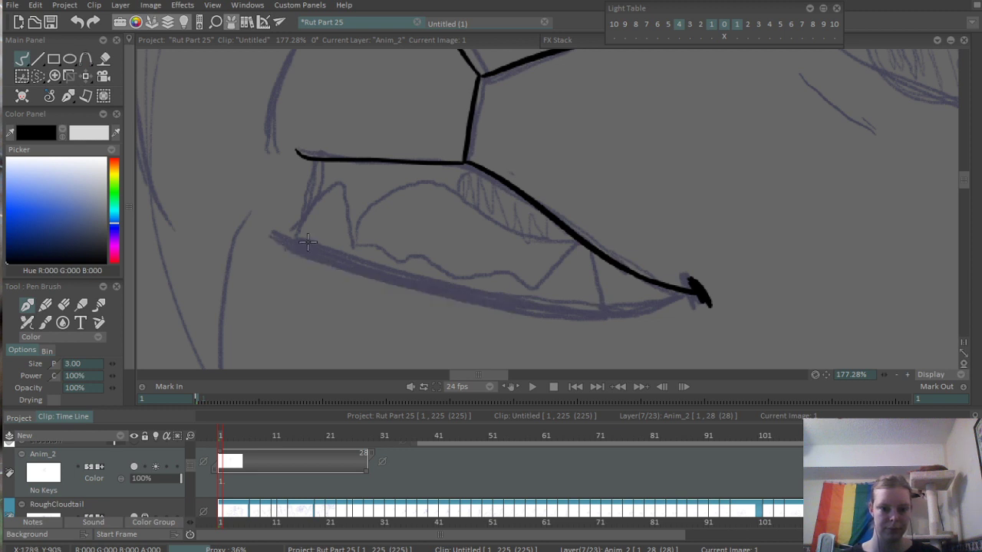
pyautogui.moveTo(261, 232)
pyautogui.mouseDown()
pyautogui.moveTo(619, 326)
pyautogui.moveTo(700, 299)
pyautogui.mouseUp()
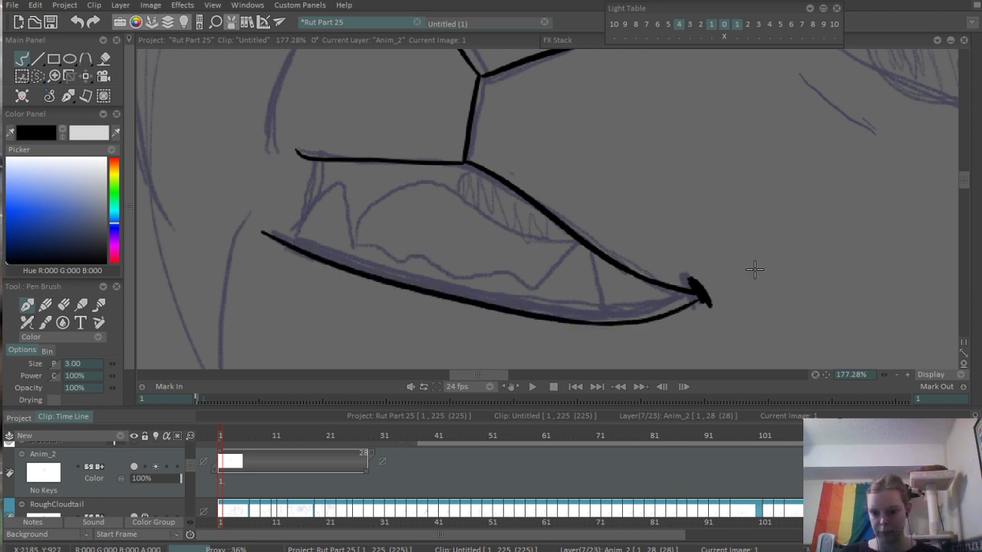
# - Ink the bottom lip's upper edge from the front tip to the mouth corner, closing the thick lip shape
pyautogui.moveTo(267, 235)
pyautogui.mouseDown()
pyautogui.moveTo(305, 233)
pyautogui.moveTo(296, 227)
pyautogui.moveTo(407, 278)
pyautogui.moveTo(544, 310)
pyautogui.moveTo(696, 280)
pyautogui.mouseUp()
pyautogui.hotkey('ctrl', 'z')
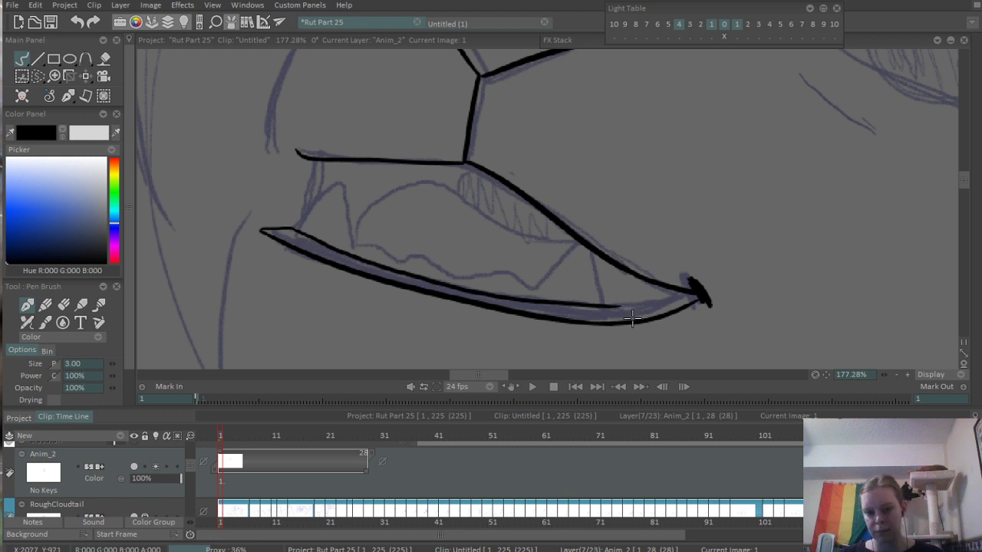
pyautogui.moveTo(608, 306); pyautogui.dragTo(672, 286)
pyautogui.hotkey('ctrl', 'z')
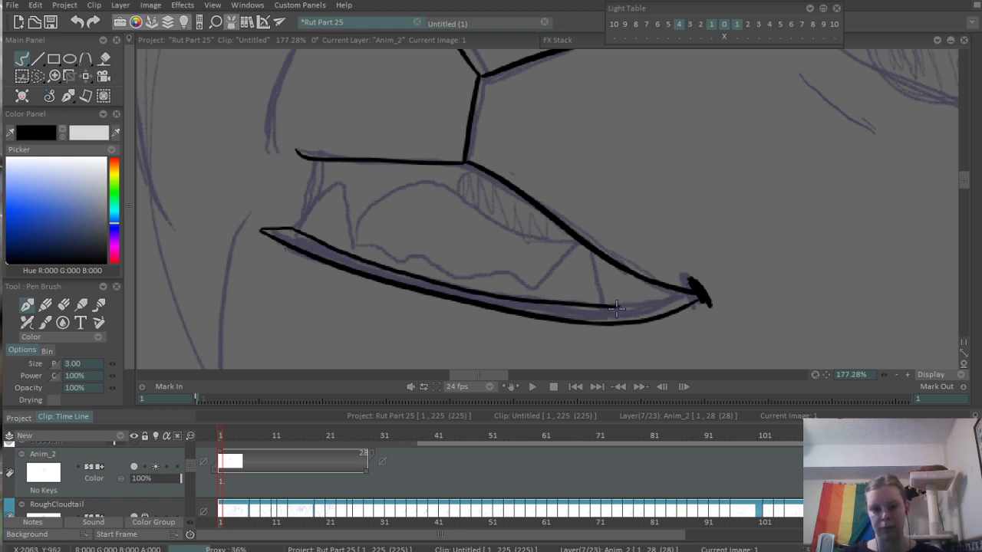
pyautogui.moveTo(613, 308); pyautogui.dragTo(696, 294)
pyautogui.scroll(-5, 632, 288)
pyautogui.scroll(4, 618, 309)
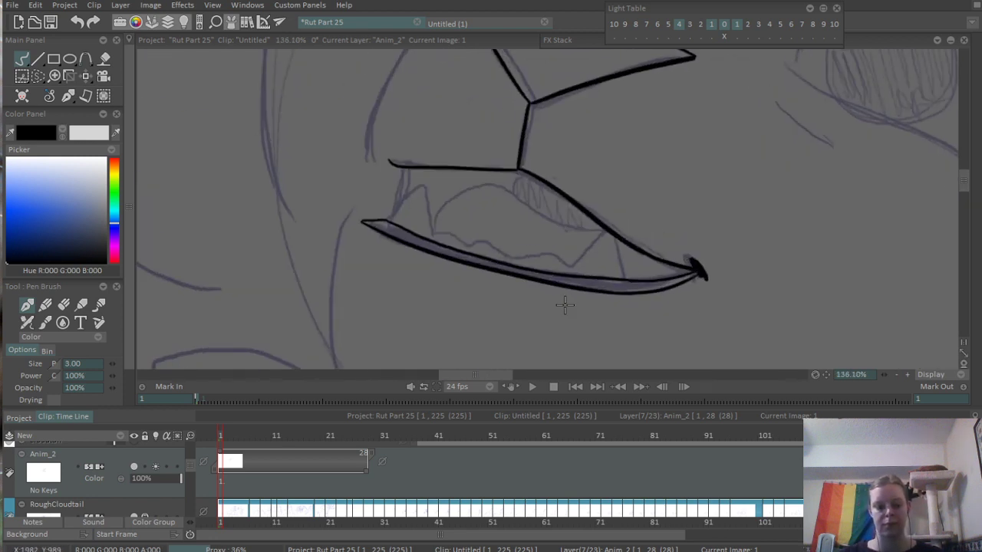
# - Fill the closed bottom lip shape with black
pyautogui.press('f')
pyautogui.click(608, 291)
pyautogui.click(611, 286)
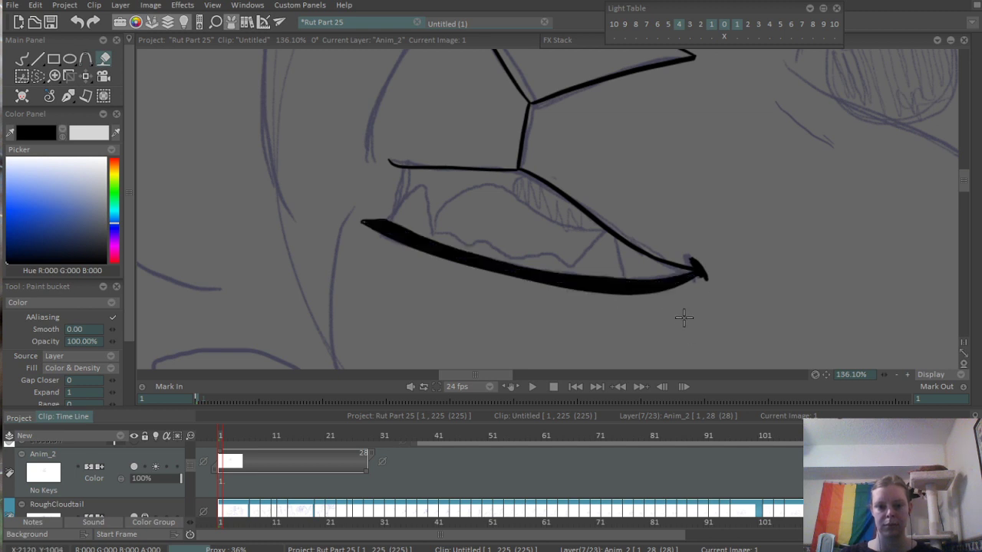
pyautogui.scroll(-3, 714, 292)
pyautogui.scroll(5, 714, 299)
pyautogui.scroll(1, 714, 300)
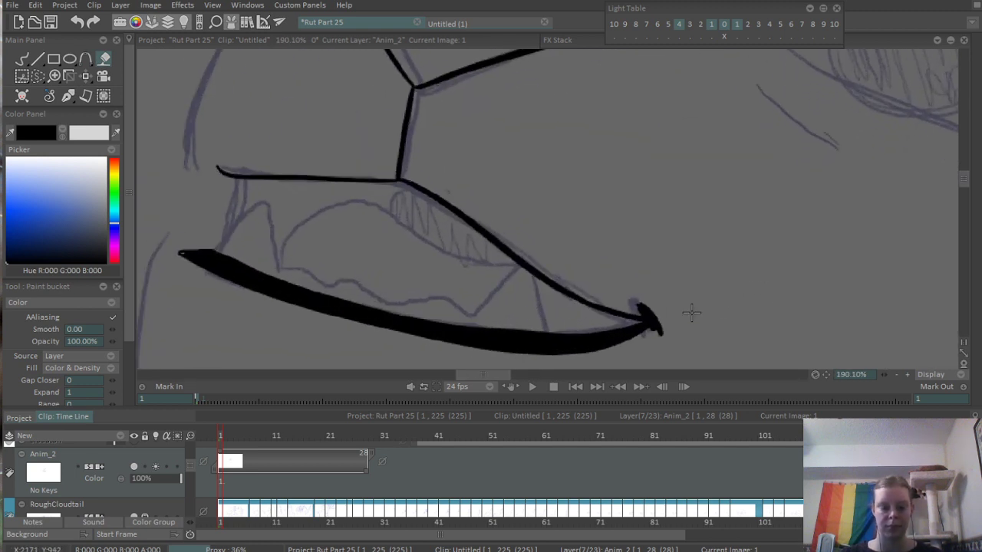
# - Thin the bottom lip's upper edge near the mouth corner with the eraser, and smooth its end with the pen
pyautogui.press('e')
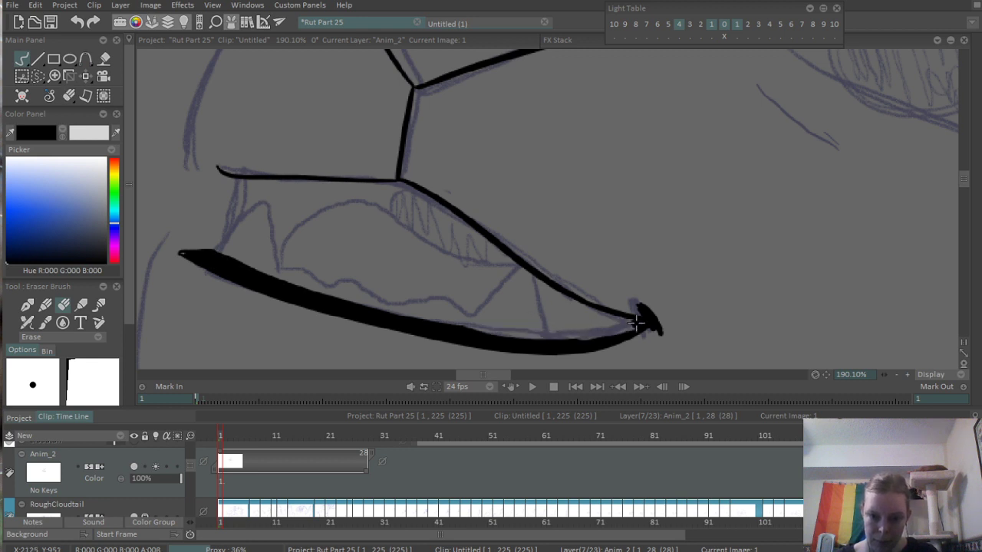
pyautogui.scroll(4, 689, 362)
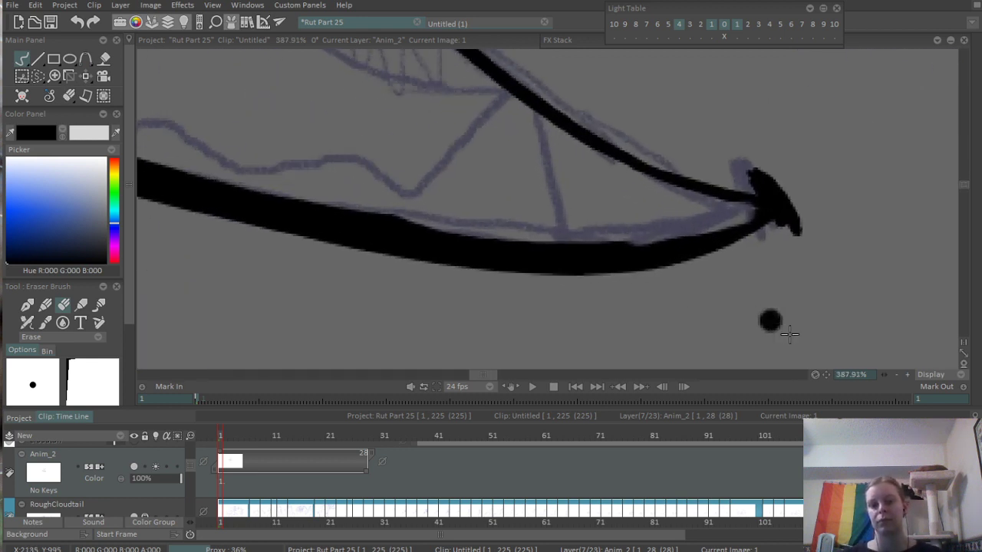
pyautogui.press('b')
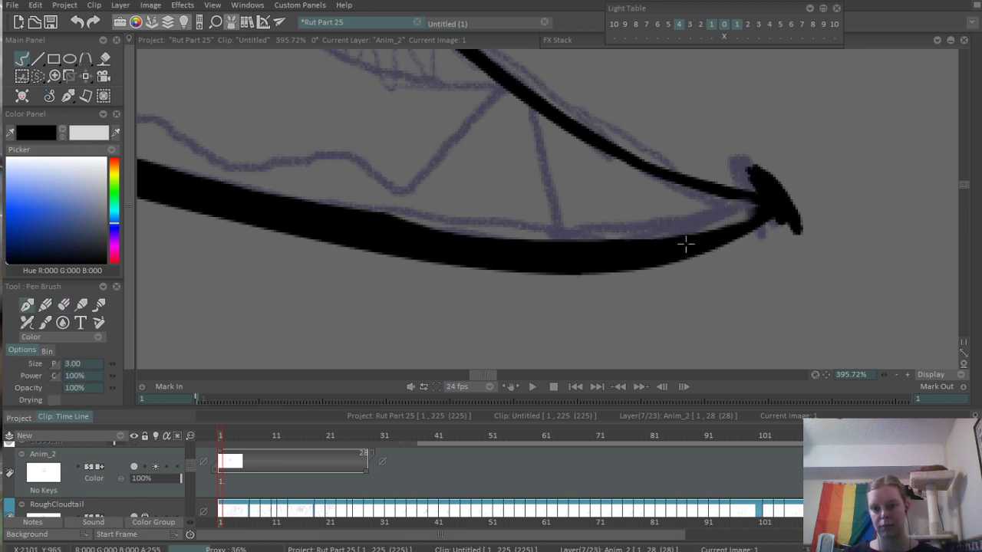
pyautogui.moveTo(686, 244); pyautogui.dragTo(757, 212)
pyautogui.scroll(-6, 665, 337)
pyautogui.scroll(4, 652, 273)
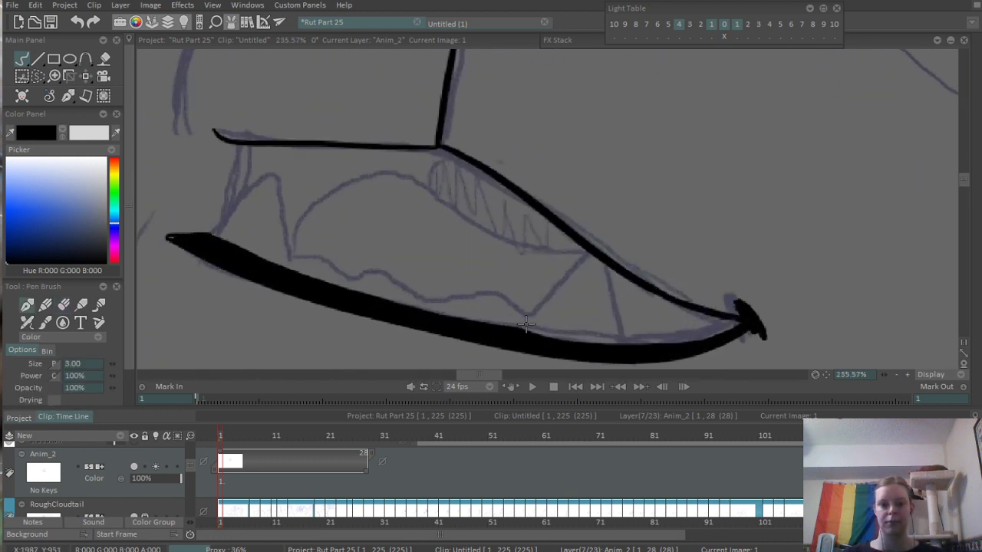
# - Ink both sides of the rear lower fang and the curved front edge of the front lower fang
pyautogui.moveTo(511, 305)
pyautogui.mouseDown()
pyautogui.moveTo(573, 237)
pyautogui.moveTo(586, 252)
pyautogui.moveTo(606, 351)
pyautogui.mouseUp()
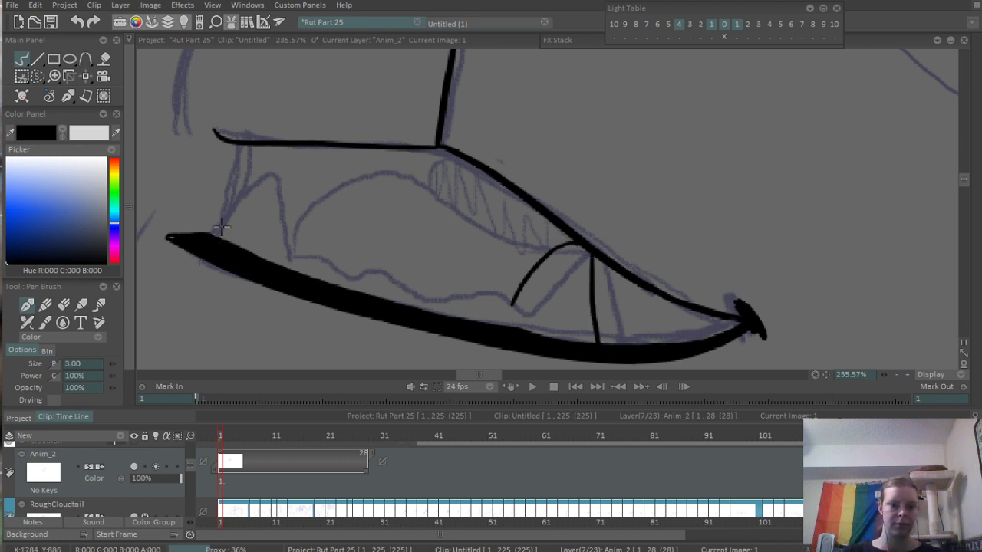
pyautogui.moveTo(216, 234); pyautogui.dragTo(286, 155)
pyautogui.hotkey('ctrl', 'z')
pyautogui.moveTo(214, 234)
pyautogui.mouseDown()
pyautogui.moveTo(292, 176)
pyautogui.moveTo(303, 260)
pyautogui.mouseUp()
pyautogui.hotkey('ctrl', 'z')
# - Ink the front fang's back edge and continue with the scalloped row of small teeth up to the rear fang
pyautogui.moveTo(289, 172); pyautogui.dragTo(320, 263)
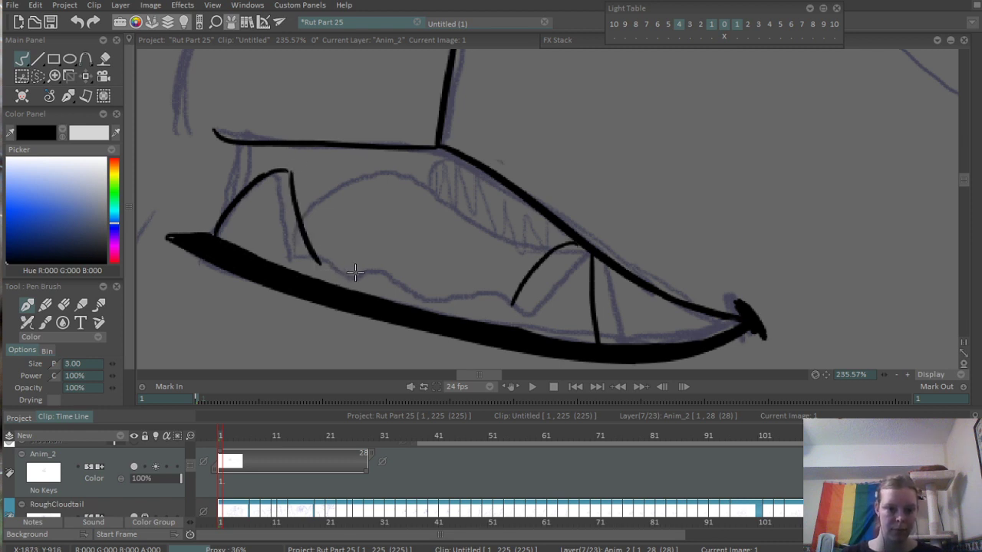
pyautogui.hotkey('ctrl', 'z')
pyautogui.moveTo(291, 171); pyautogui.dragTo(309, 255)
pyautogui.hotkey('ctrl', 'z')
pyautogui.moveTo(291, 170)
pyautogui.mouseDown()
pyautogui.moveTo(312, 247)
pyautogui.moveTo(294, 244)
pyautogui.moveTo(327, 247)
pyautogui.moveTo(360, 267)
pyautogui.moveTo(345, 267)
pyautogui.moveTo(411, 289)
pyautogui.moveTo(422, 288)
pyautogui.moveTo(401, 282)
pyautogui.moveTo(518, 308)
pyautogui.mouseUp()
pyautogui.moveTo(524, 219); pyautogui.dragTo(350, 368)
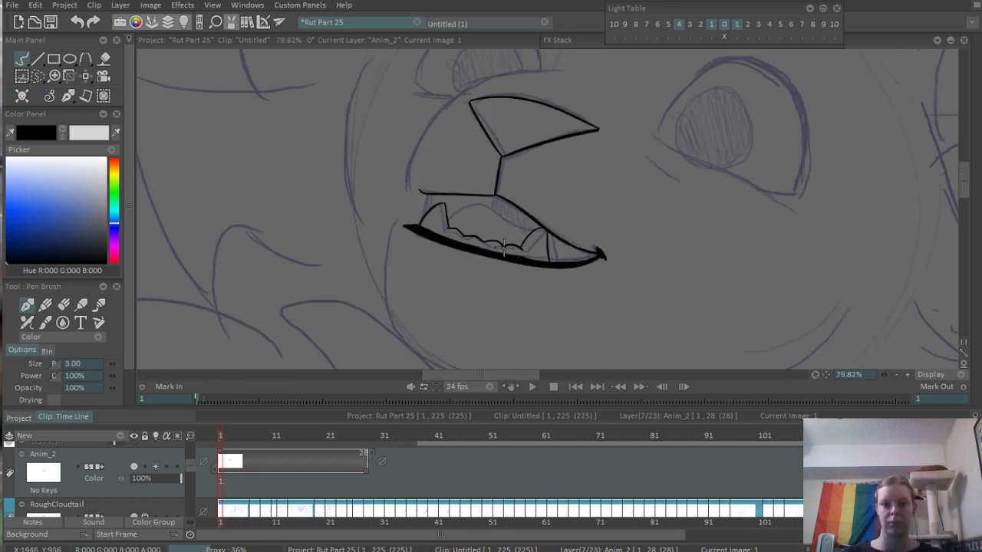
# - Ink a small tooth under the front of the upper lip, and thicken the line at the mouth's front corner in black
pyautogui.moveTo(452, 214); pyautogui.dragTo(592, 168)
pyautogui.moveTo(372, 160); pyautogui.dragTo(451, 167)
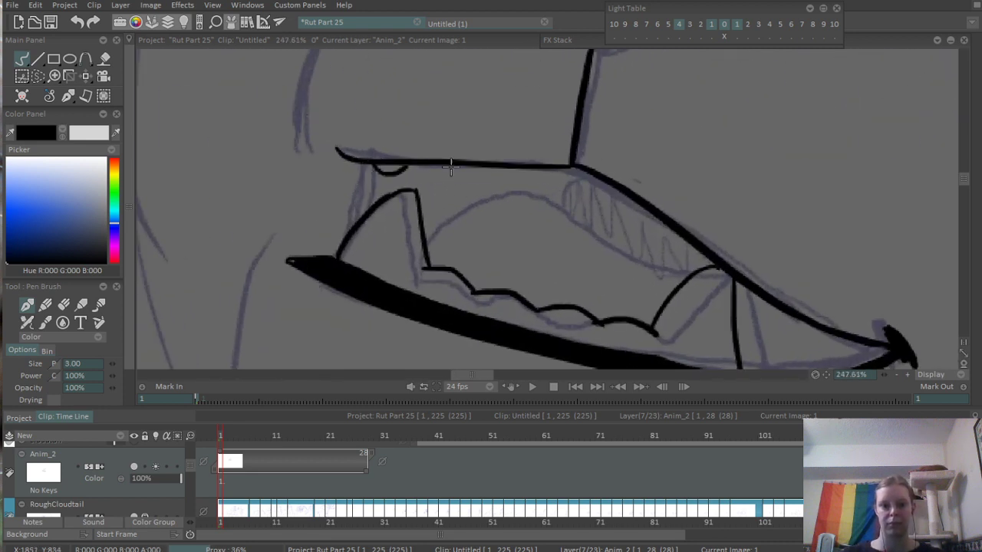
pyautogui.moveTo(362, 163)
pyautogui.mouseDown()
pyautogui.moveTo(357, 214)
pyautogui.moveTo(364, 201)
pyautogui.mouseUp()
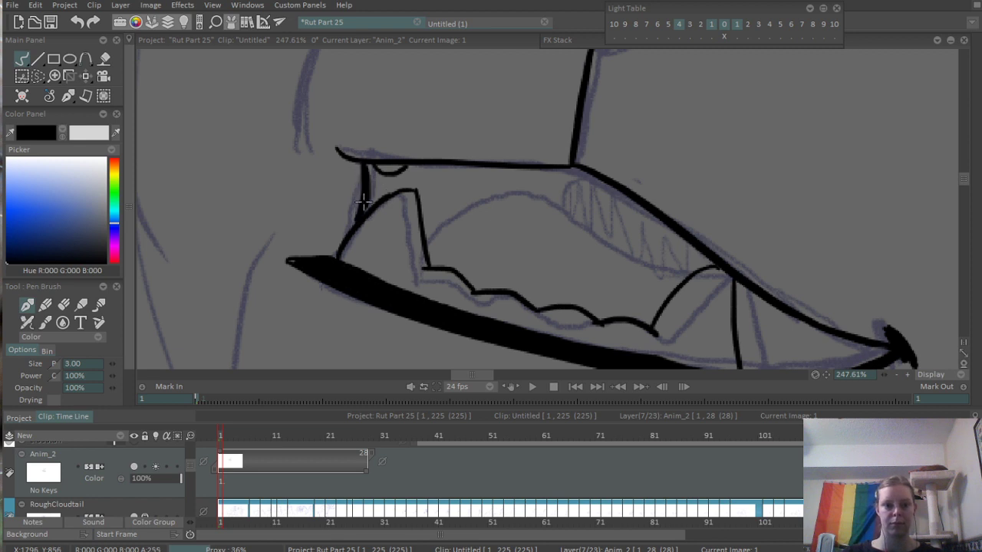
pyautogui.moveTo(356, 159)
pyautogui.mouseDown()
pyautogui.moveTo(360, 201)
pyautogui.moveTo(373, 185)
pyautogui.mouseUp()
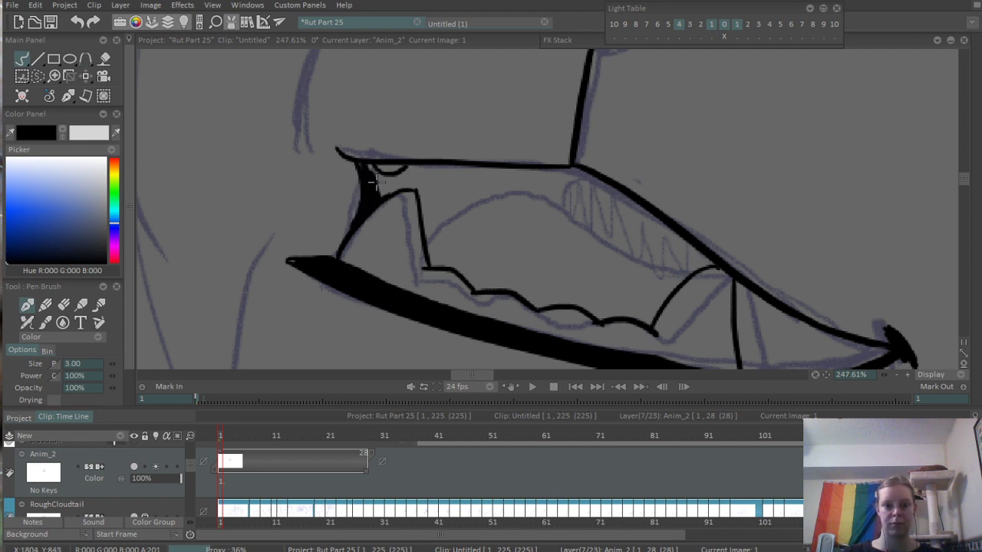
# - Ink the tongue's arched outline inside the mouth, from the front fang back to the sloping upper lip
pyautogui.moveTo(425, 232)
pyautogui.mouseDown()
pyautogui.moveTo(487, 192)
pyautogui.moveTo(644, 243)
pyautogui.moveTo(702, 244)
pyautogui.moveTo(464, 329)
pyautogui.mouseUp()
pyautogui.moveTo(649, 254); pyautogui.dragTo(516, 298)
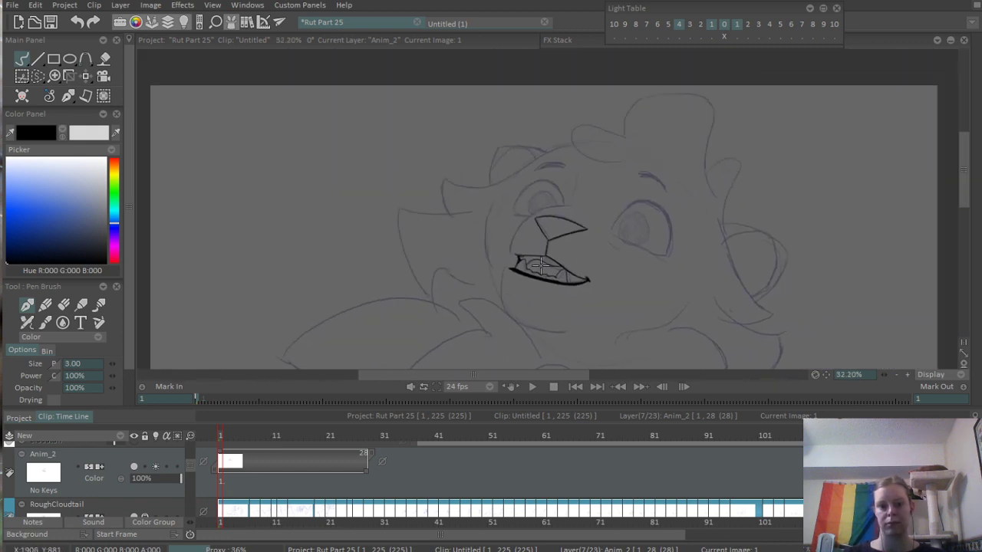
pyautogui.moveTo(541, 266); pyautogui.dragTo(725, 180)
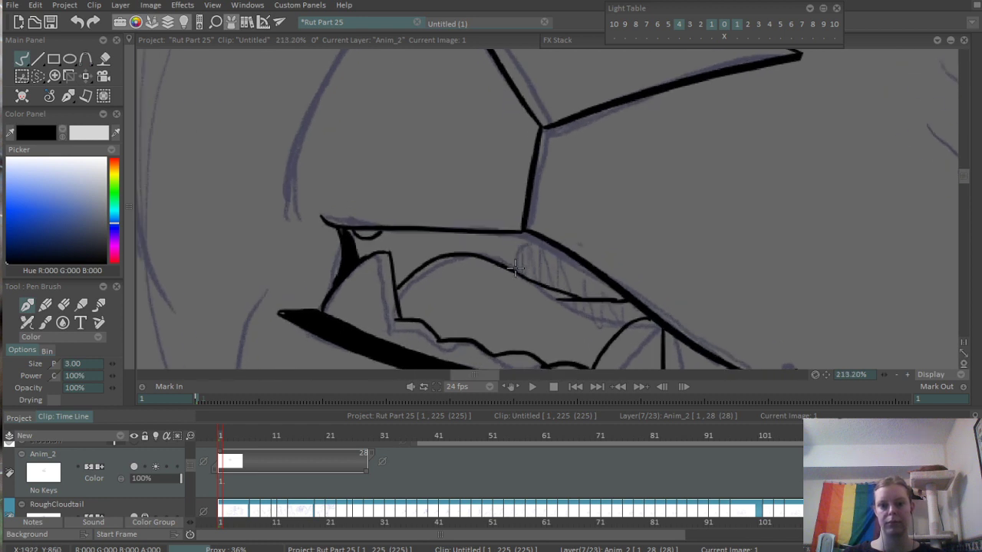
pyautogui.scroll(-2, 498, 270)
pyautogui.scroll(-3, 498, 270)
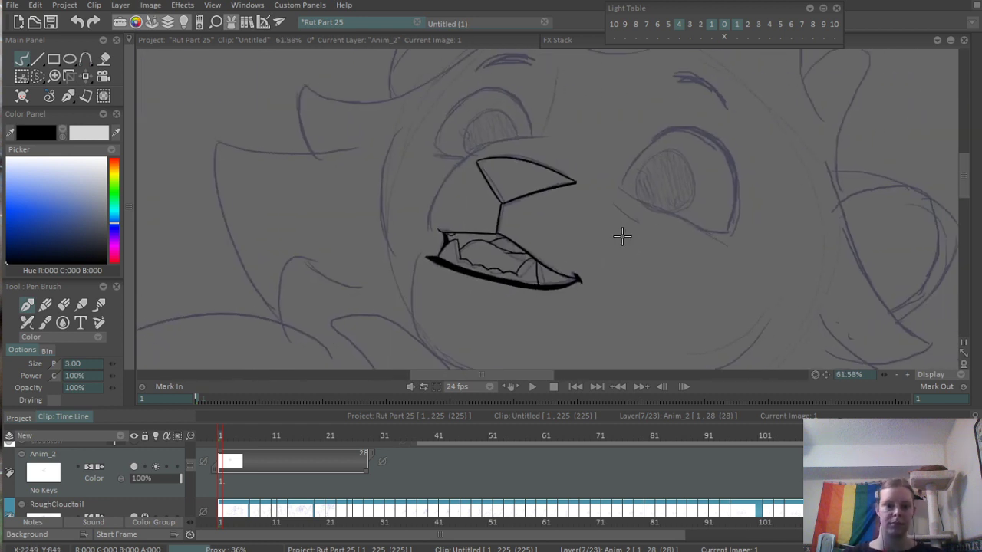
# - Ink the chin curve from beside the bottom lip's front tip down and around beneath the mouth
pyautogui.moveTo(597, 291); pyautogui.dragTo(558, 207)
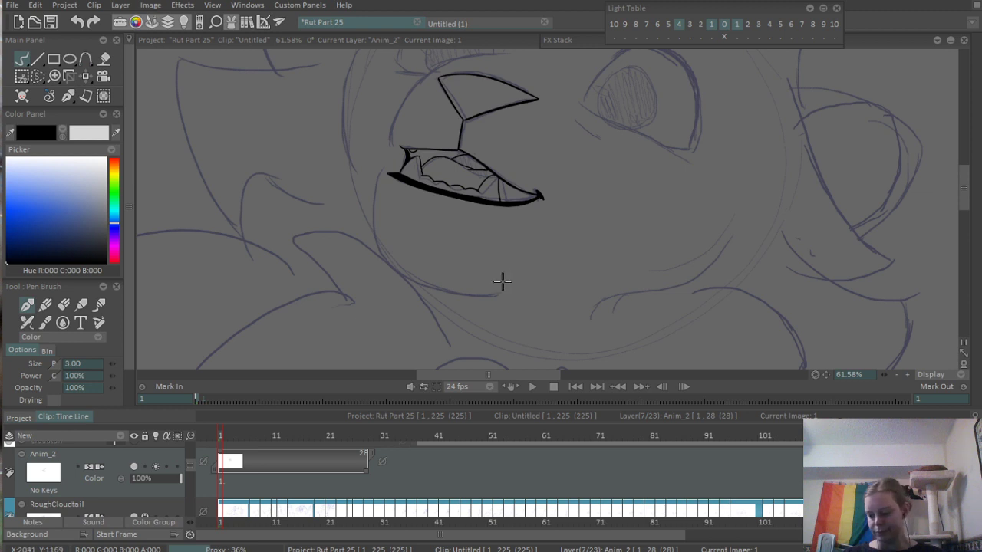
pyautogui.scroll(3, 521, 285)
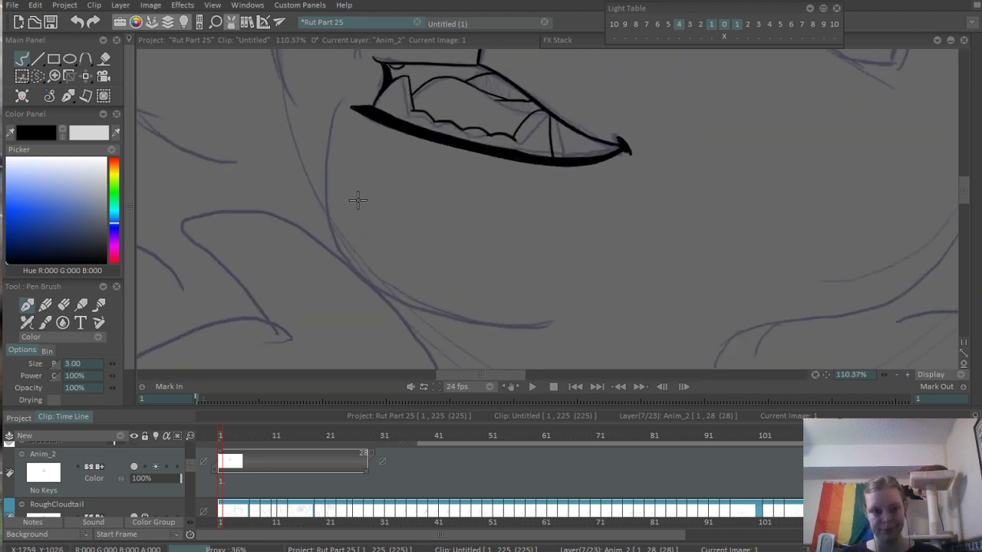
pyautogui.moveTo(344, 100); pyautogui.dragTo(370, 290)
pyautogui.hotkey('ctrl', 'z')
pyautogui.moveTo(343, 99)
pyautogui.mouseDown()
pyautogui.moveTo(370, 290)
pyautogui.moveTo(602, 323)
pyautogui.mouseUp()
pyautogui.hotkey('ctrl', 'z')
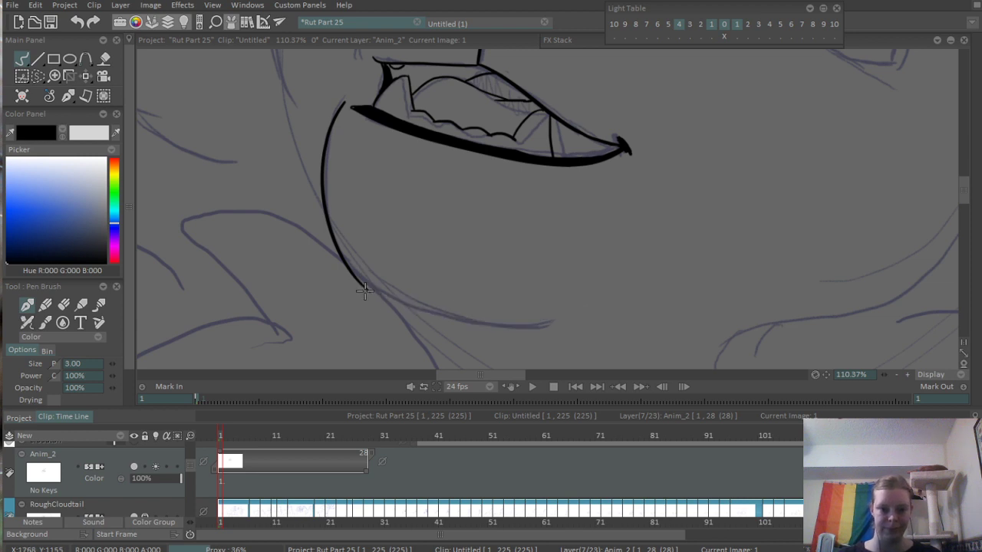
pyautogui.moveTo(342, 262); pyautogui.dragTo(596, 321)
pyautogui.scroll(-5, 526, 196)
pyautogui.scroll(6, 498, 224)
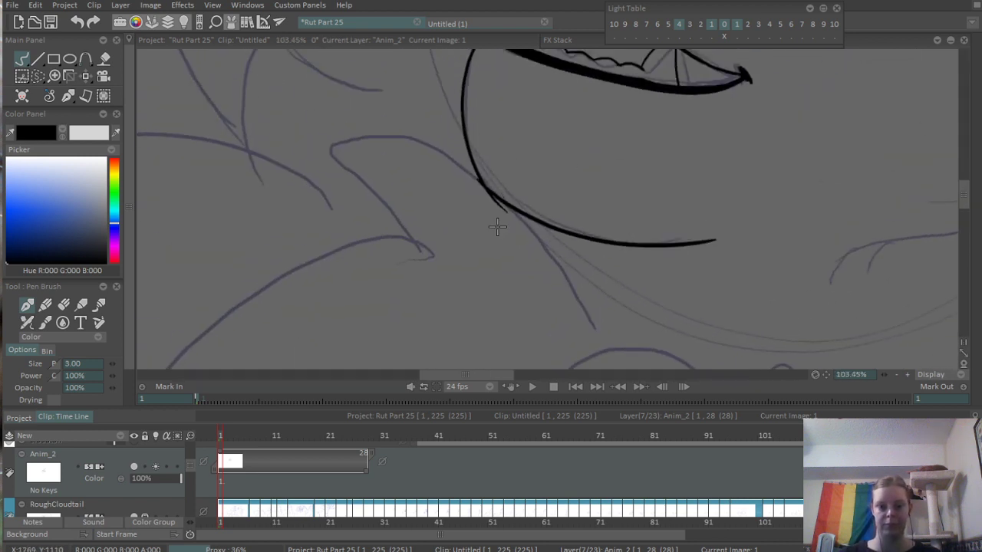
# - Erase the stray line end where the two chin strokes overlap
pyautogui.moveTo(498, 225); pyautogui.dragTo(445, 296)
pyautogui.press('e')
pyautogui.moveTo(442, 355)
pyautogui.mouseDown()
pyautogui.moveTo(417, 286)
pyautogui.moveTo(474, 340)
pyautogui.moveTo(437, 299)
pyautogui.mouseUp()
pyautogui.scroll(-10, 441, 303)
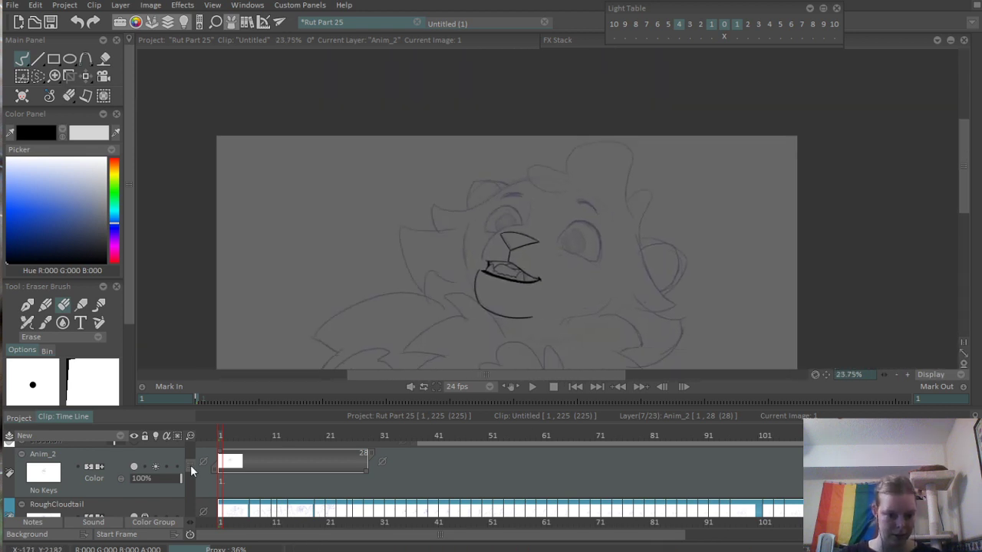
# - Show the cloudtail reference layer and extend its start back to frame 1 to view the character's design
pyautogui.moveTo(190, 467); pyautogui.dragTo(194, 420)
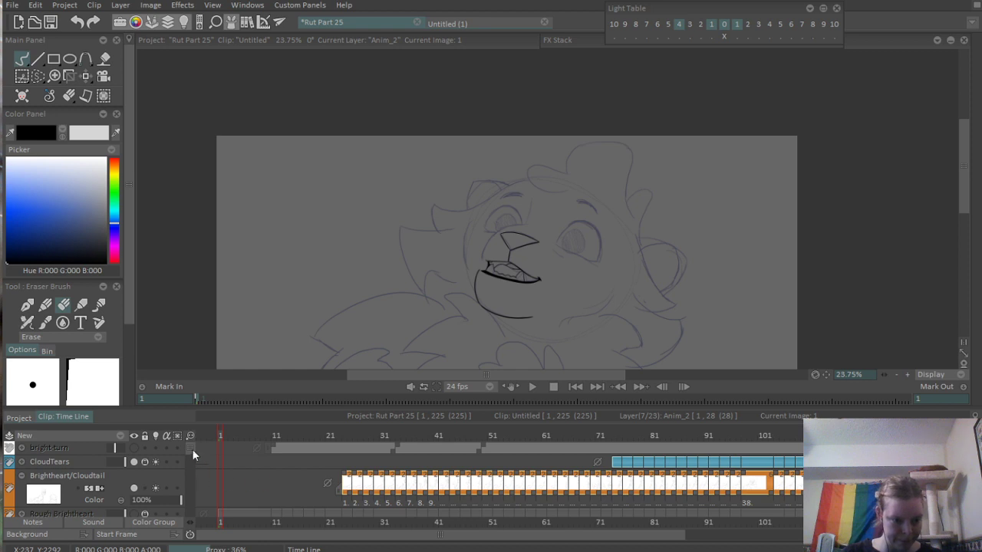
pyautogui.moveTo(192, 448); pyautogui.dragTo(191, 463)
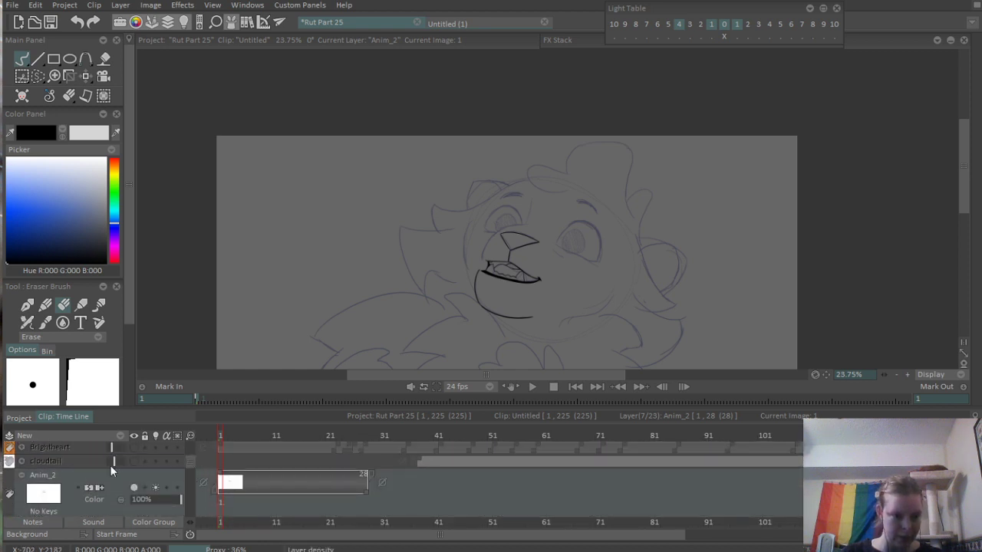
pyautogui.click(134, 461)
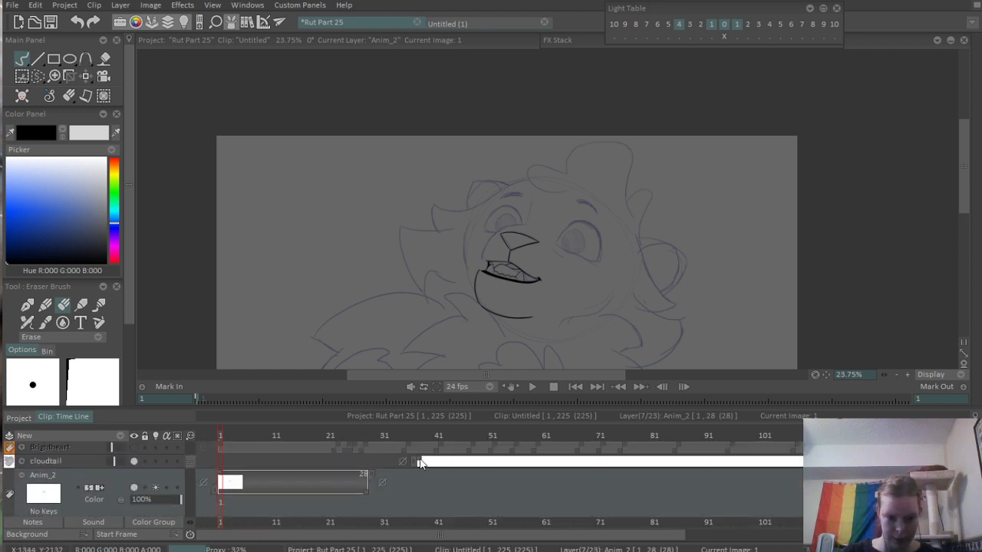
pyautogui.moveTo(410, 464); pyautogui.dragTo(220, 463)
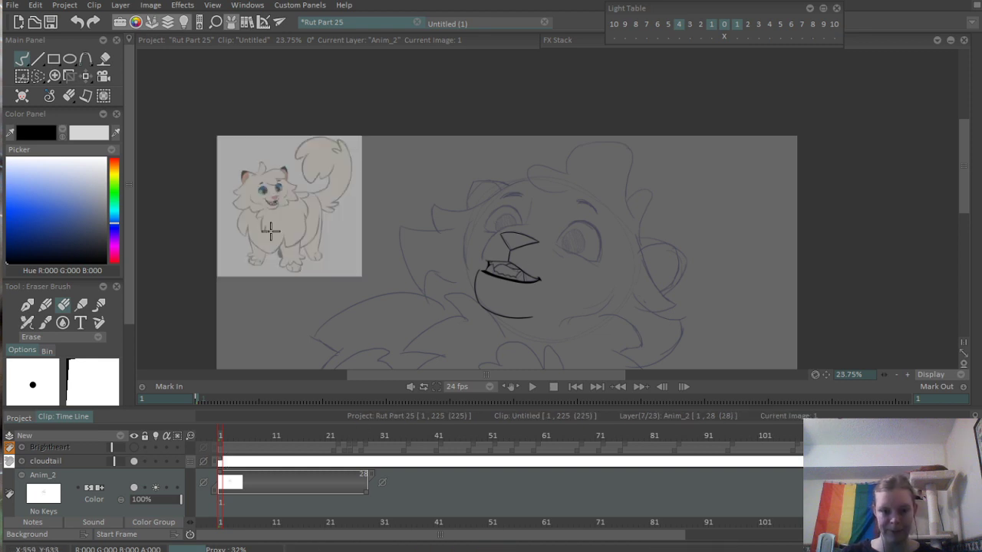
pyautogui.scroll(5, 269, 225)
pyautogui.scroll(-5, 465, 225)
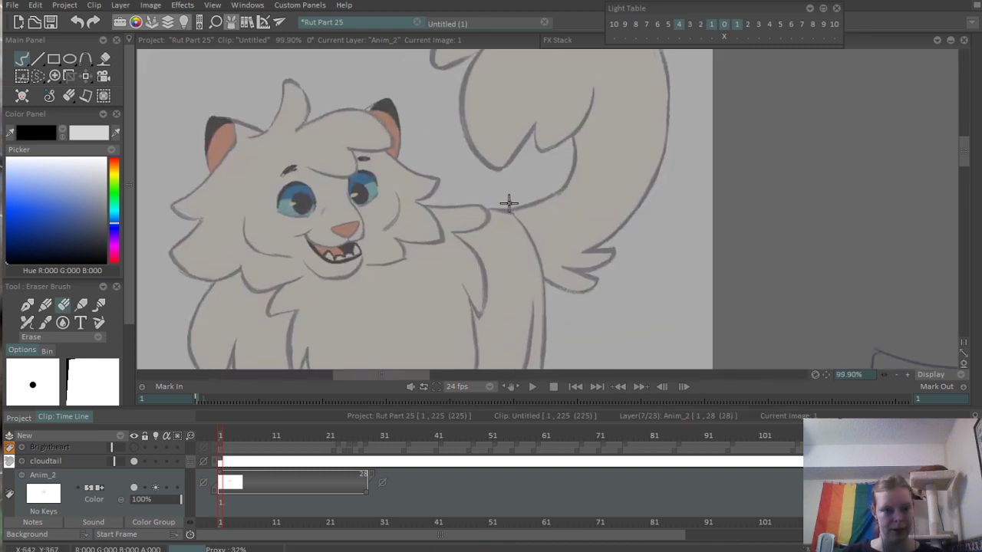
# - Erase the chin curve's lower part and ink it again as a shallower line beneath the mouth
pyautogui.moveTo(464, 232); pyautogui.dragTo(423, 214)
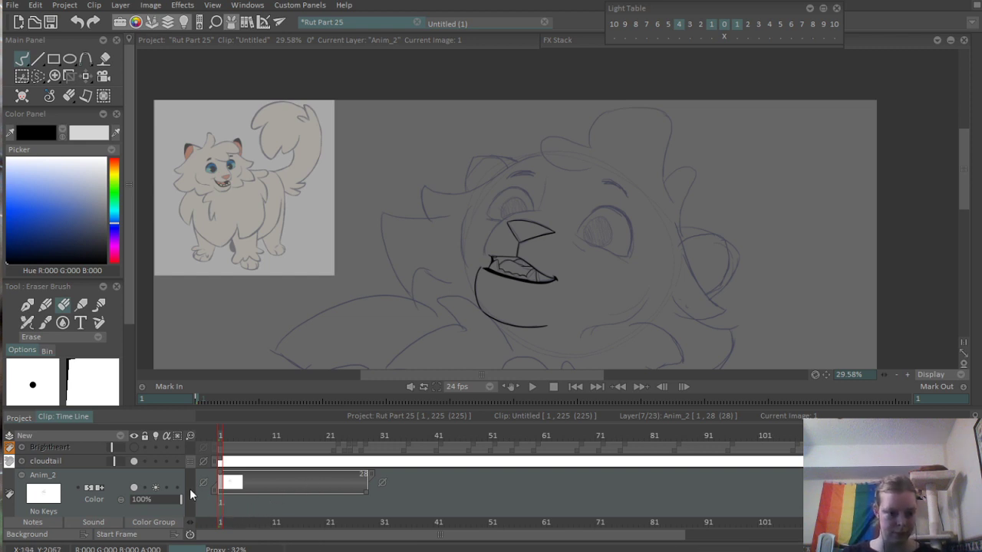
pyautogui.scroll(4, 558, 279)
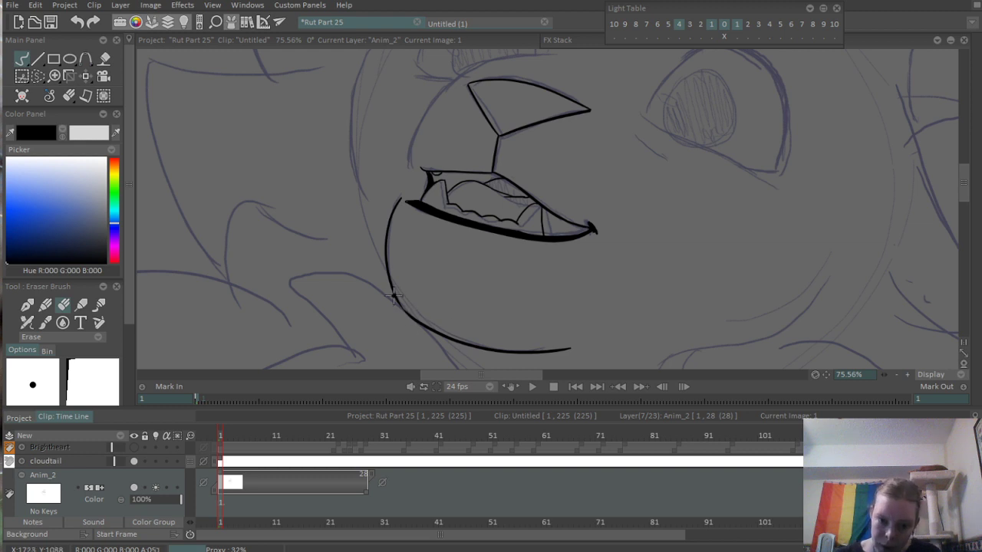
pyautogui.moveTo(394, 297)
pyautogui.mouseDown()
pyautogui.moveTo(434, 333)
pyautogui.moveTo(535, 358)
pyautogui.moveTo(515, 350)
pyautogui.moveTo(591, 354)
pyautogui.mouseUp()
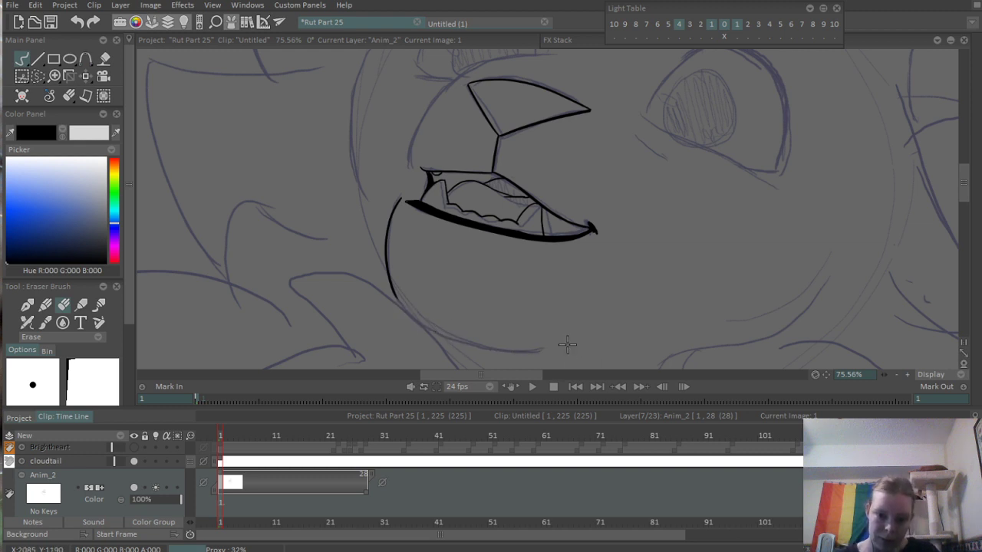
pyautogui.press('b')
pyautogui.moveTo(397, 291)
pyautogui.mouseDown()
pyautogui.moveTo(492, 329)
pyautogui.moveTo(533, 330)
pyautogui.mouseUp()
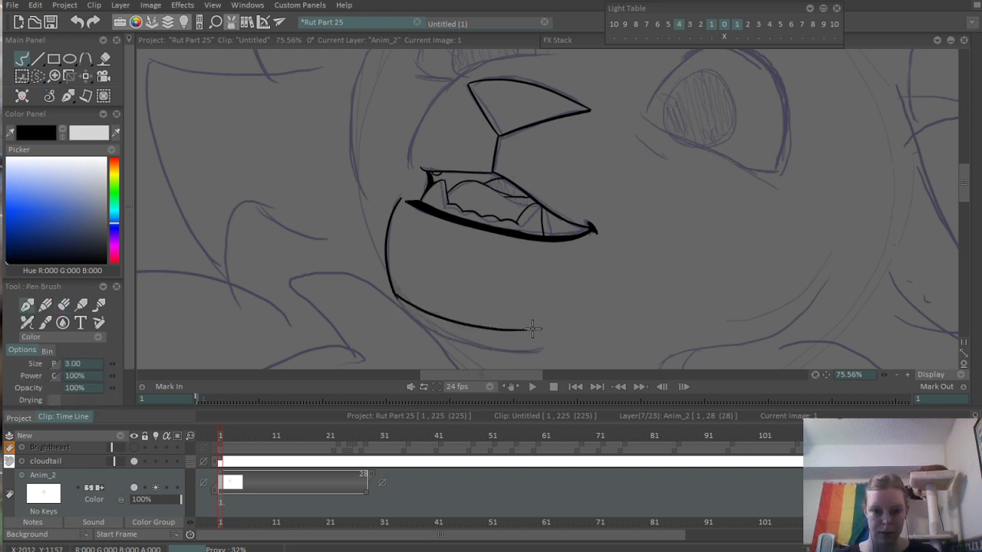
pyautogui.hotkey('ctrl', 'z')
pyautogui.moveTo(388, 280)
pyautogui.mouseDown()
pyautogui.moveTo(448, 322)
pyautogui.moveTo(559, 322)
pyautogui.moveTo(503, 332)
pyautogui.moveTo(564, 329)
pyautogui.mouseUp()
# - Erase the overshooting line end where the new lower chin stroke crosses the front chin curve
pyautogui.scroll(4, 383, 294)
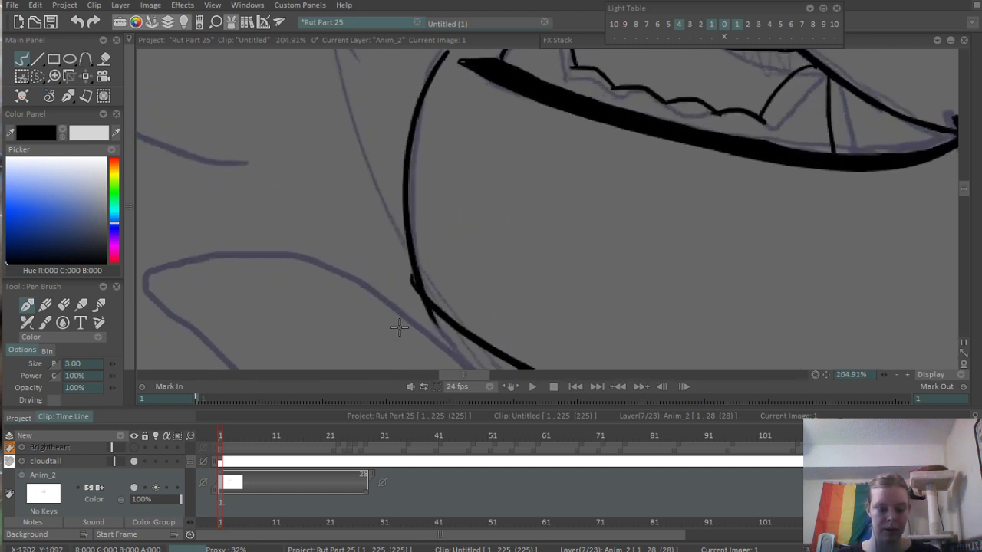
pyautogui.press('e')
pyautogui.moveTo(418, 303)
pyautogui.mouseDown()
pyautogui.moveTo(401, 270)
pyautogui.moveTo(439, 332)
pyautogui.mouseUp()
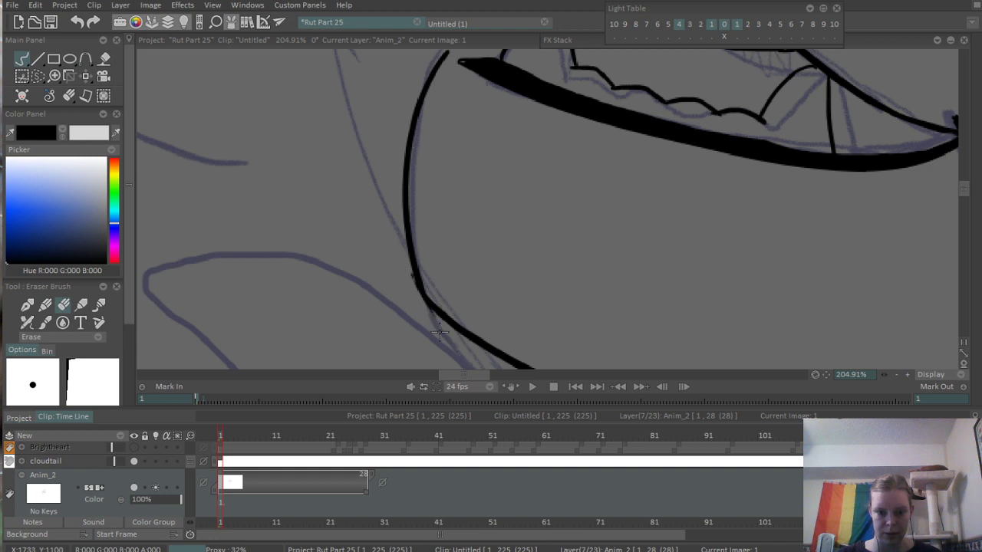
pyautogui.scroll(-5, 399, 269)
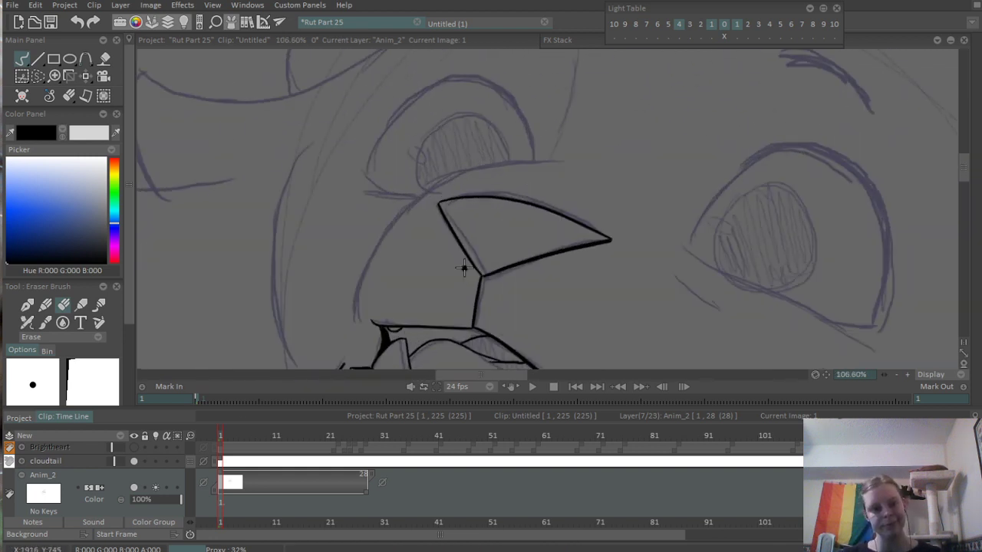
# - Ink the muzzle contour from the upper lip's front end, up around the nose and across the far eye's lower edge
pyautogui.scroll(3, 460, 260)
pyautogui.press('n')
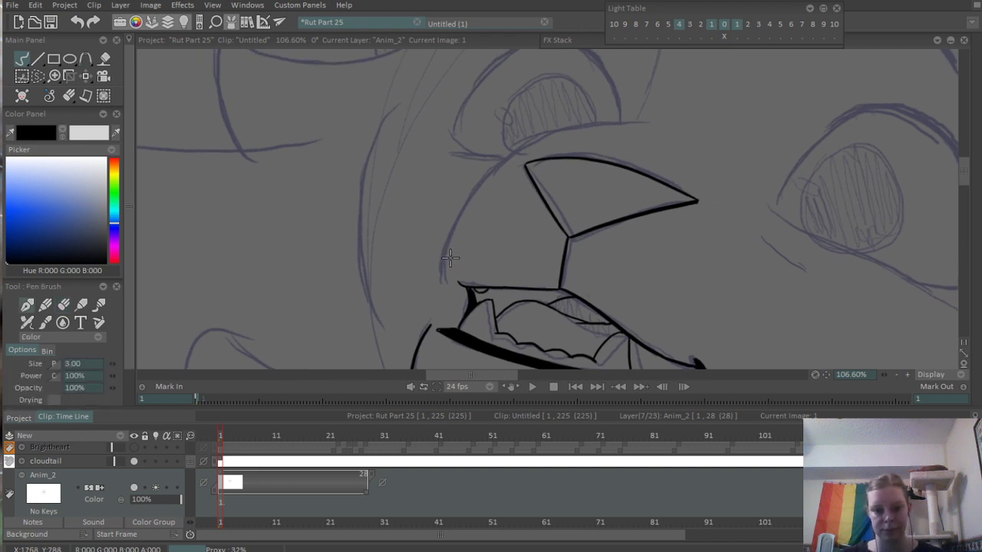
pyautogui.moveTo(449, 279); pyautogui.dragTo(505, 161)
pyautogui.hotkey('ctrl', 'z')
pyautogui.moveTo(454, 280)
pyautogui.mouseDown()
pyautogui.moveTo(461, 220)
pyautogui.moveTo(523, 179)
pyautogui.moveTo(518, 163)
pyautogui.moveTo(530, 158)
pyautogui.moveTo(520, 155)
pyautogui.moveTo(507, 171)
pyautogui.moveTo(677, 115)
pyautogui.mouseUp()
pyautogui.scroll(-5, 595, 134)
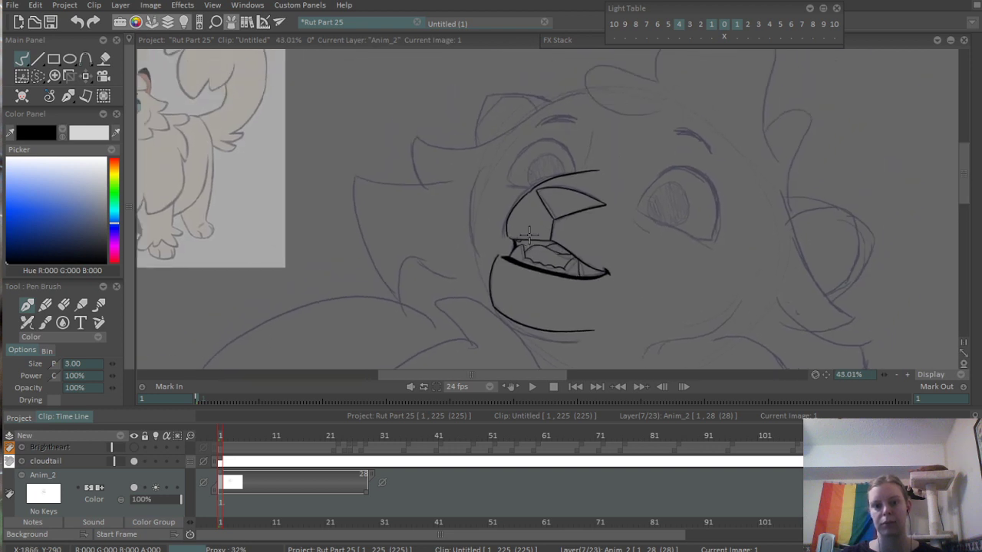
pyautogui.scroll(4, 661, 222)
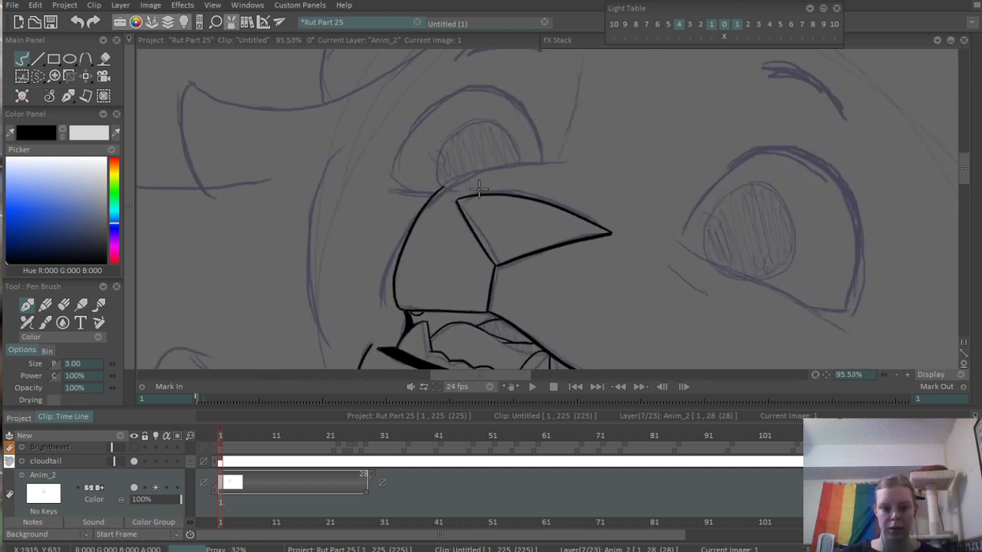
pyautogui.moveTo(391, 296); pyautogui.dragTo(426, 217)
pyautogui.hotkey('ctrl', 'z')
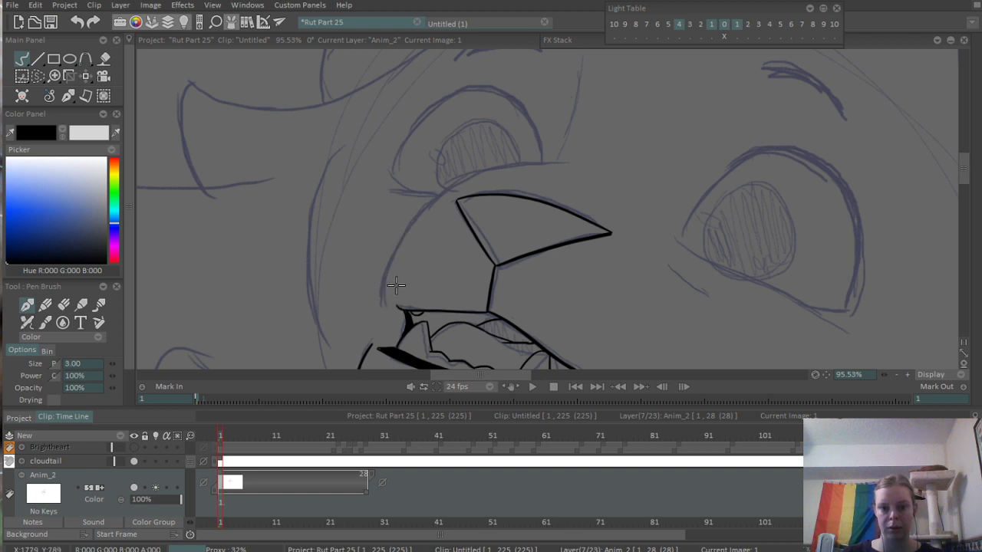
pyautogui.moveTo(401, 309)
pyautogui.mouseDown()
pyautogui.moveTo(419, 210)
pyautogui.moveTo(431, 198)
pyautogui.moveTo(583, 137)
pyautogui.mouseUp()
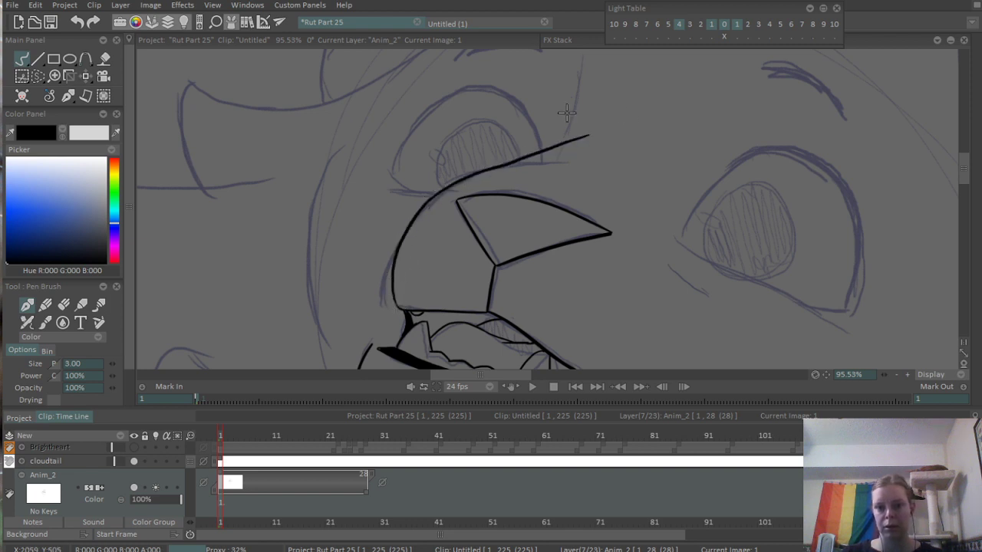
pyautogui.scroll(-5, 587, 115)
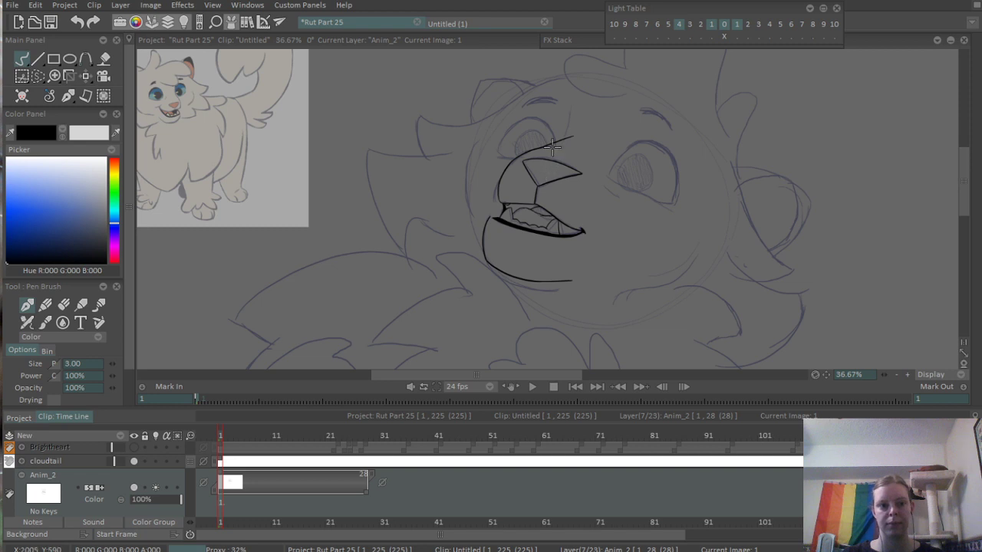
# - Ink the short broken crease strokes rising above the muzzle line's end, between the eyes
pyautogui.scroll(7, 552, 145)
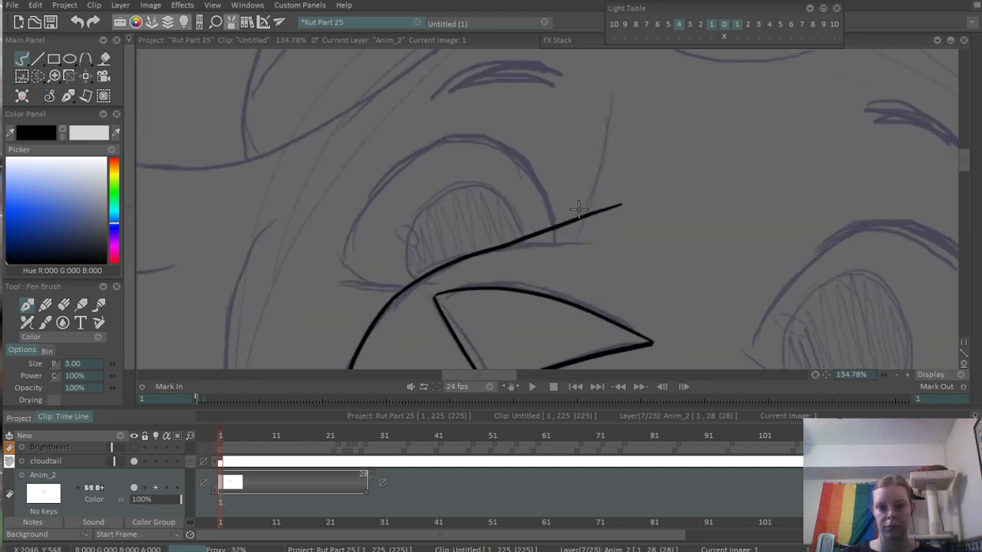
pyautogui.moveTo(604, 100); pyautogui.dragTo(597, 165)
pyautogui.scroll(-5, 626, 123)
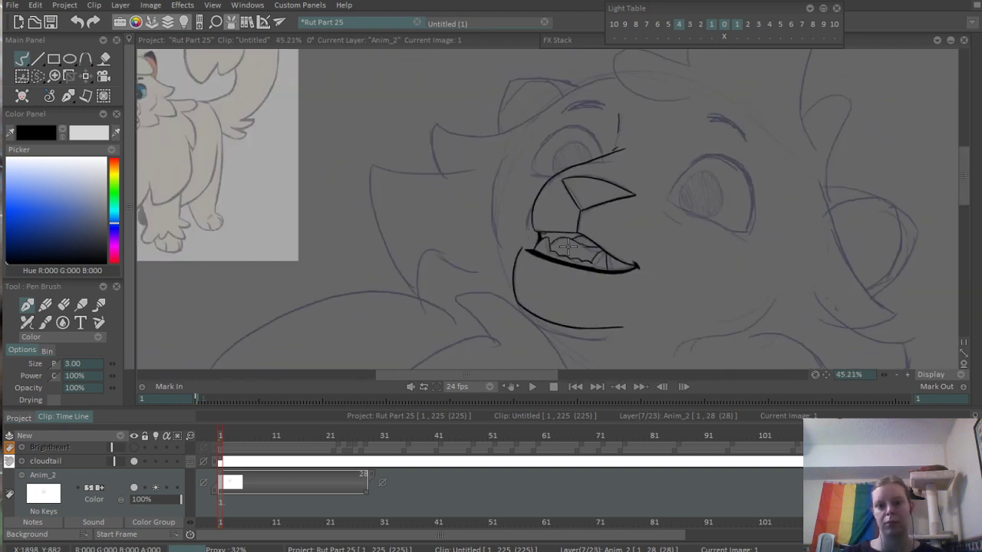
# - Ink the far eye's lower lid from its outer corner to the muzzle line, adding a short stroke beneath it
pyautogui.scroll(4, 640, 141)
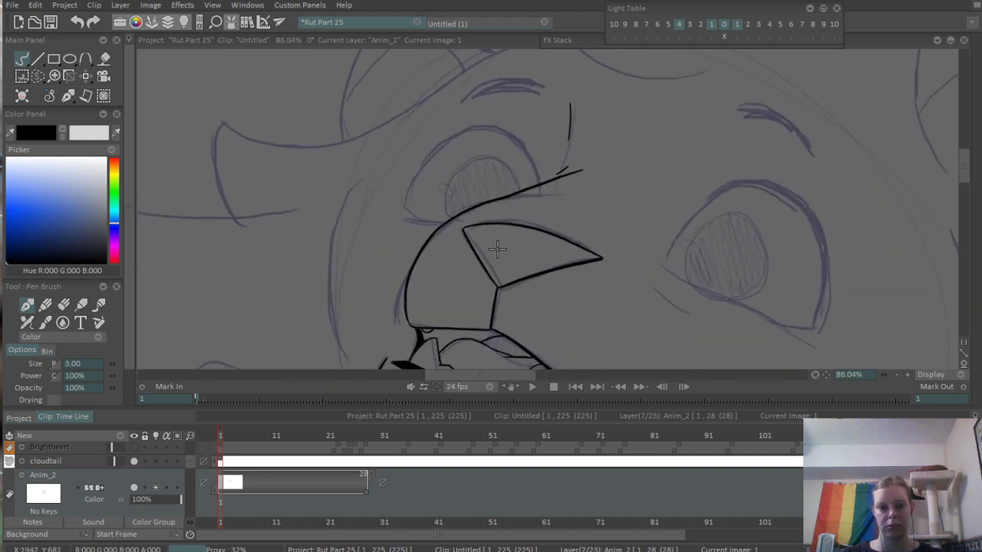
pyautogui.scroll(3, 440, 136)
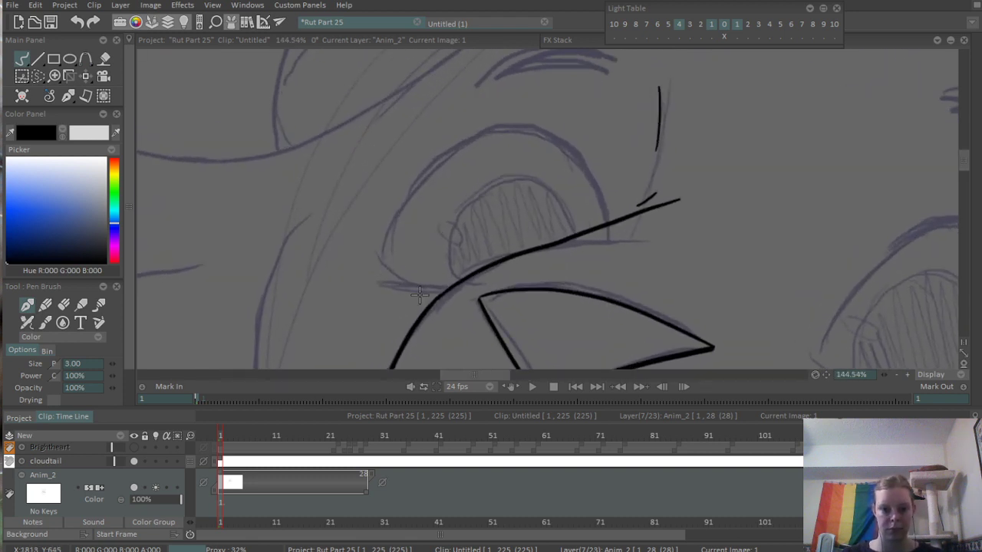
pyautogui.moveTo(378, 255)
pyautogui.mouseDown()
pyautogui.moveTo(412, 281)
pyautogui.moveTo(447, 289)
pyautogui.mouseUp()
pyautogui.hotkey('ctrl', 'z')
pyautogui.moveTo(386, 277); pyautogui.dragTo(437, 284)
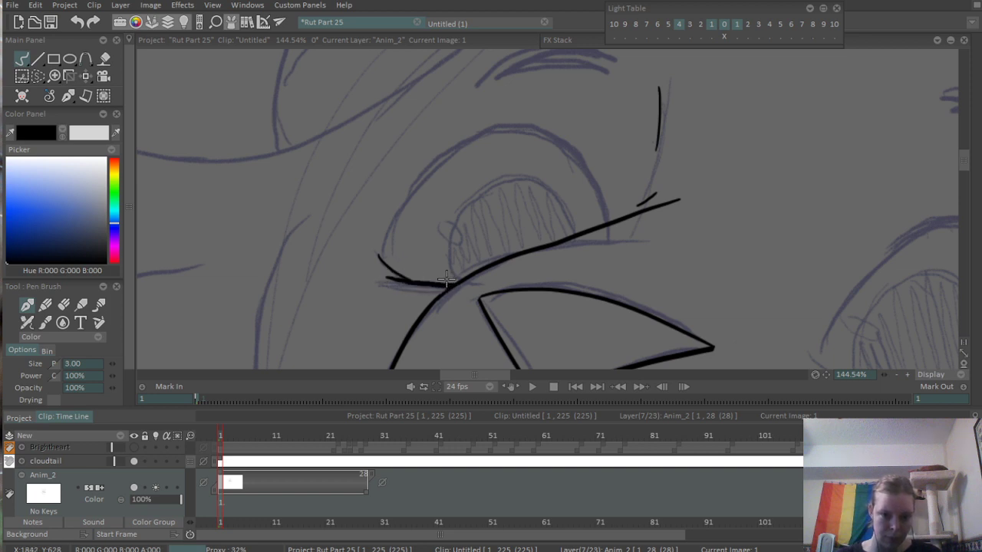
# - Ink the far eye's arched upper outline from the outer corner over the top and down to the muzzle line
pyautogui.moveTo(380, 256)
pyautogui.mouseDown()
pyautogui.moveTo(387, 220)
pyautogui.moveTo(543, 129)
pyautogui.moveTo(459, 181)
pyautogui.moveTo(475, 137)
pyautogui.moveTo(445, 154)
pyautogui.moveTo(573, 142)
pyautogui.moveTo(540, 151)
pyautogui.moveTo(527, 132)
pyautogui.moveTo(590, 169)
pyautogui.moveTo(612, 227)
pyautogui.mouseUp()
pyautogui.hotkey('ctrl', 'z')
pyautogui.moveTo(533, 131); pyautogui.dragTo(613, 228)
pyautogui.hotkey('ctrl', 'z')
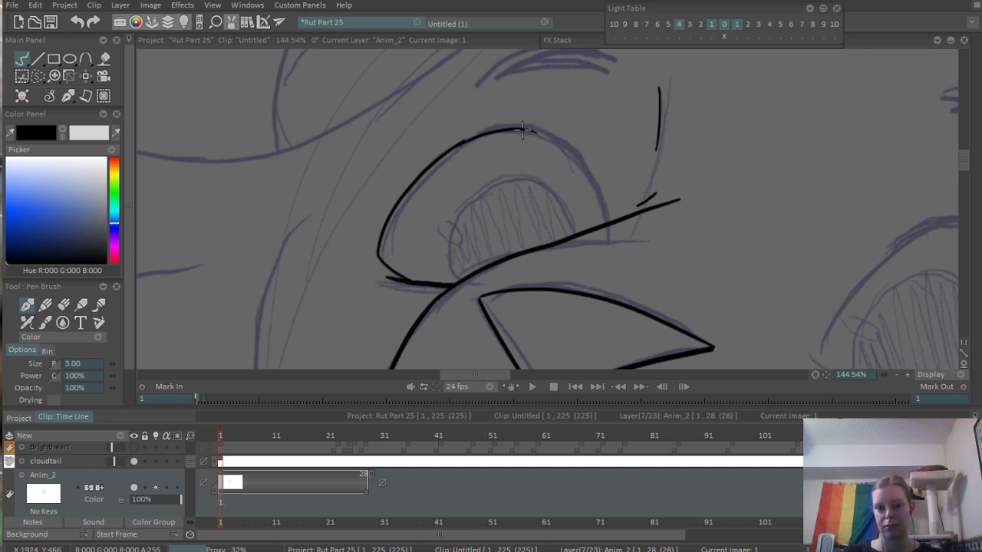
pyautogui.moveTo(531, 130); pyautogui.dragTo(612, 225)
pyautogui.hotkey('ctrl', 'z')
pyautogui.moveTo(526, 128); pyautogui.dragTo(605, 217)
pyautogui.hotkey('ctrl', 'z')
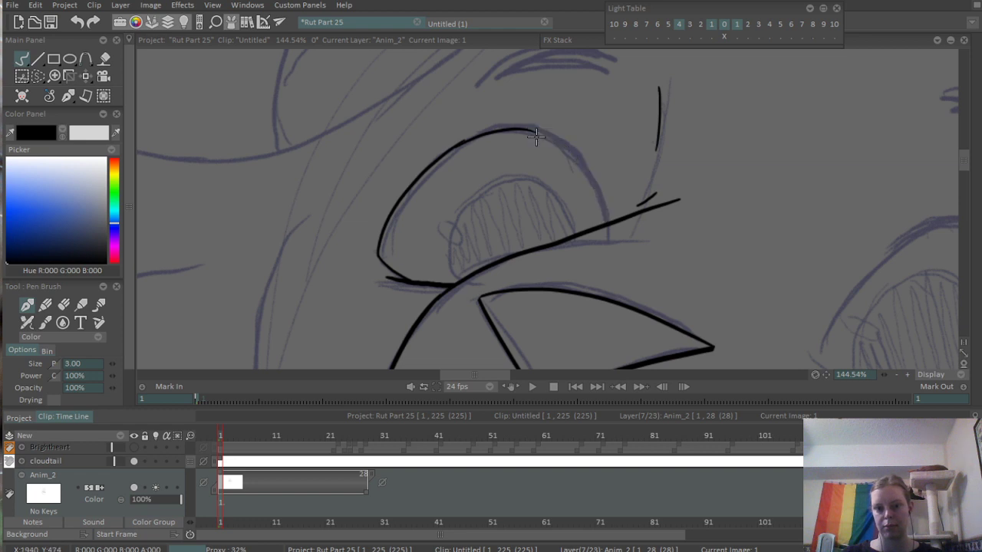
pyautogui.moveTo(527, 129); pyautogui.dragTo(611, 232)
# - Thicken the far eye's upper lid line from the outer side up to the top of the arch, following the cloudtail reference
pyautogui.scroll(-5, 602, 242)
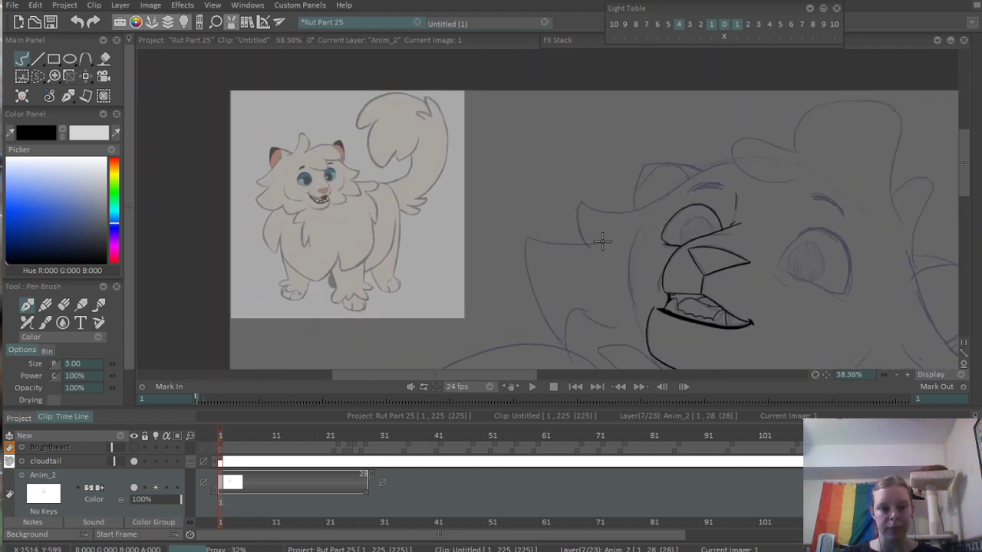
pyautogui.scroll(5, 602, 242)
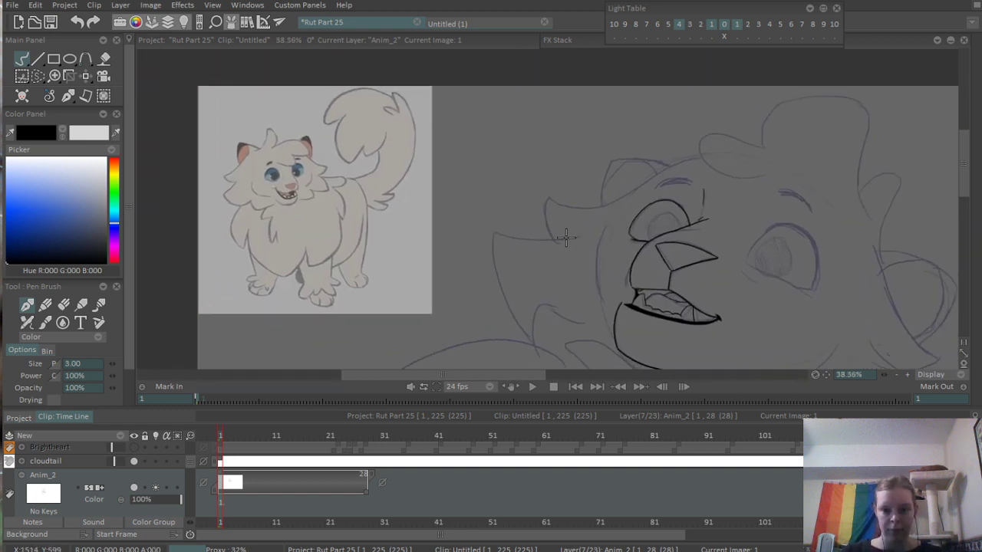
pyautogui.scroll(2, 317, 274)
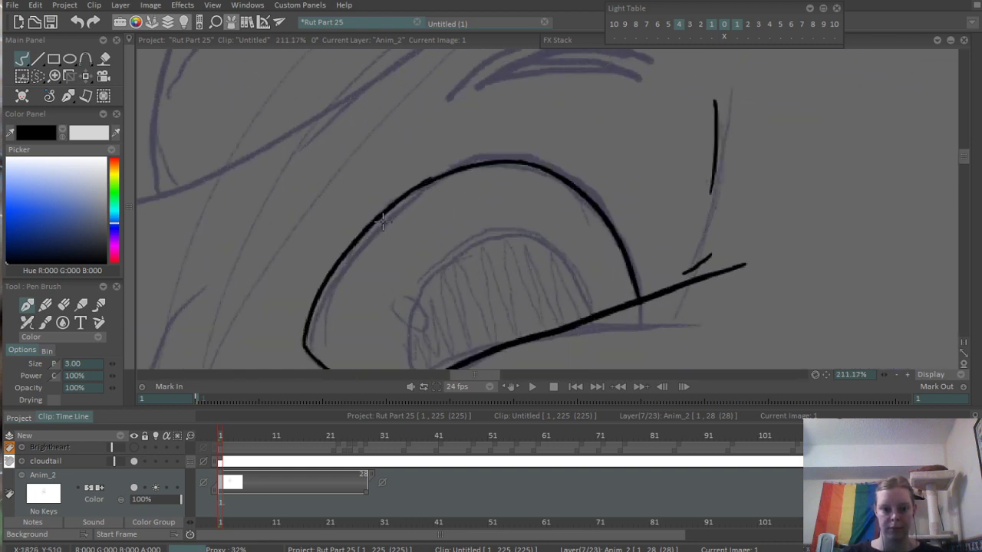
pyautogui.moveTo(310, 303); pyautogui.dragTo(415, 181)
pyautogui.moveTo(375, 218)
pyautogui.mouseDown()
pyautogui.moveTo(425, 186)
pyautogui.moveTo(453, 169)
pyautogui.mouseUp()
pyautogui.moveTo(408, 185)
pyautogui.mouseDown()
pyautogui.moveTo(444, 163)
pyautogui.moveTo(504, 149)
pyautogui.mouseUp()
pyautogui.hotkey('ctrl', 'z')
pyautogui.moveTo(392, 200)
pyautogui.mouseDown()
pyautogui.moveTo(528, 164)
pyautogui.moveTo(441, 173)
pyautogui.moveTo(565, 174)
pyautogui.mouseUp()
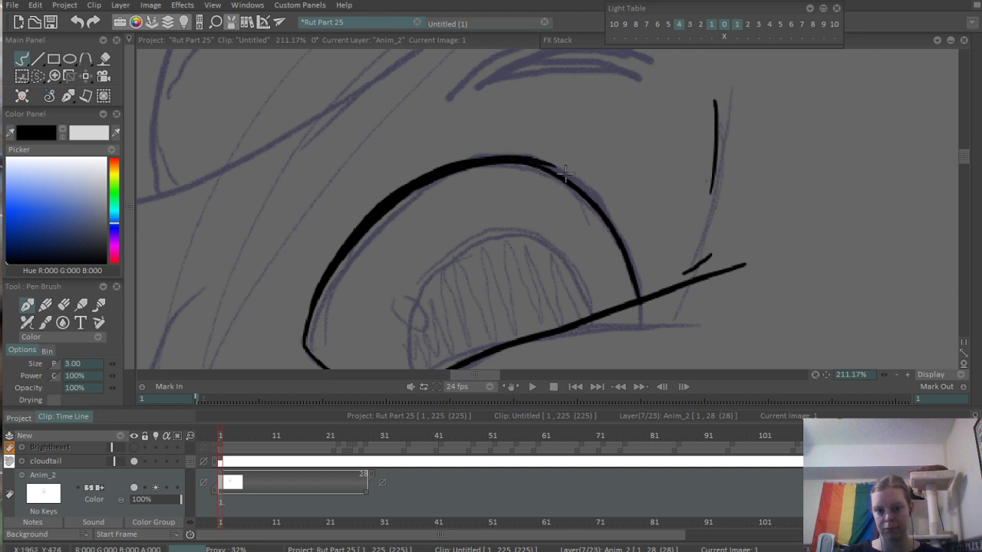
# - Extend the far eye's thick lid line past the top of the arch, ending in a short flick
pyautogui.moveTo(495, 160); pyautogui.dragTo(570, 174)
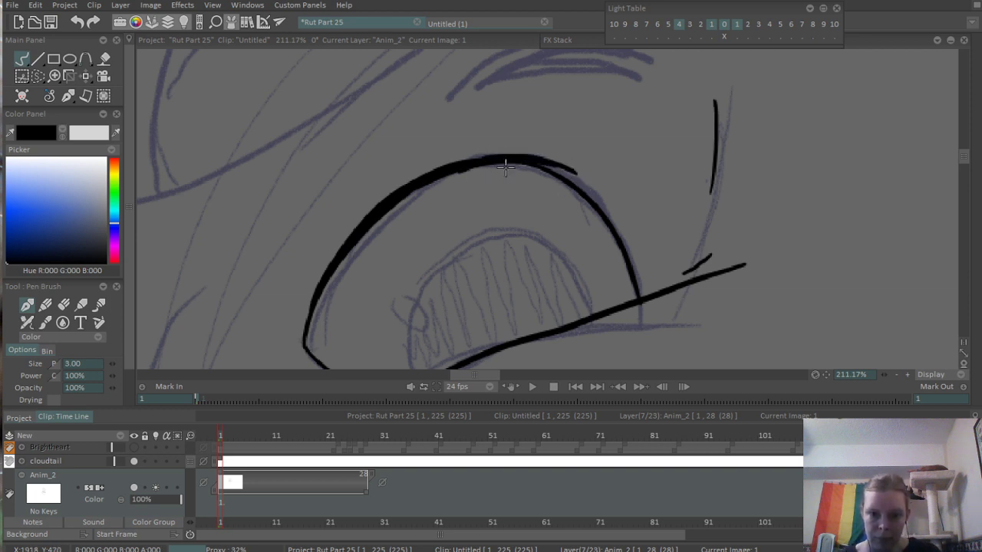
pyautogui.hotkey('ctrl', 'z')
pyautogui.hotkey('ctrl', 'z')
pyautogui.moveTo(445, 166)
pyautogui.mouseDown()
pyautogui.moveTo(558, 169)
pyautogui.moveTo(548, 164)
pyautogui.moveTo(579, 176)
pyautogui.mouseUp()
pyautogui.hotkey('ctrl', 'z')
pyautogui.hotkey('ctrl', 'z')
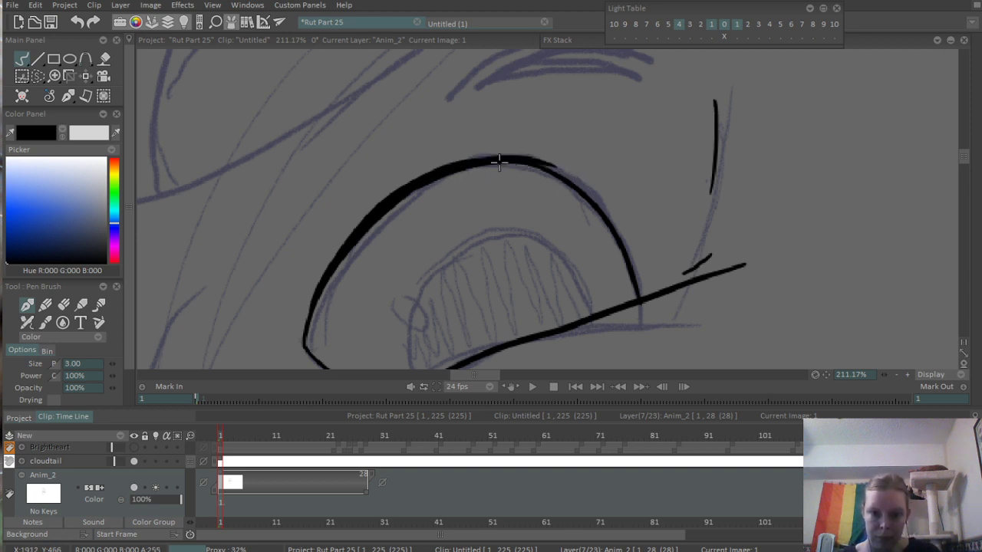
pyautogui.moveTo(499, 161)
pyautogui.mouseDown()
pyautogui.moveTo(585, 176)
pyautogui.moveTo(577, 176)
pyautogui.mouseUp()
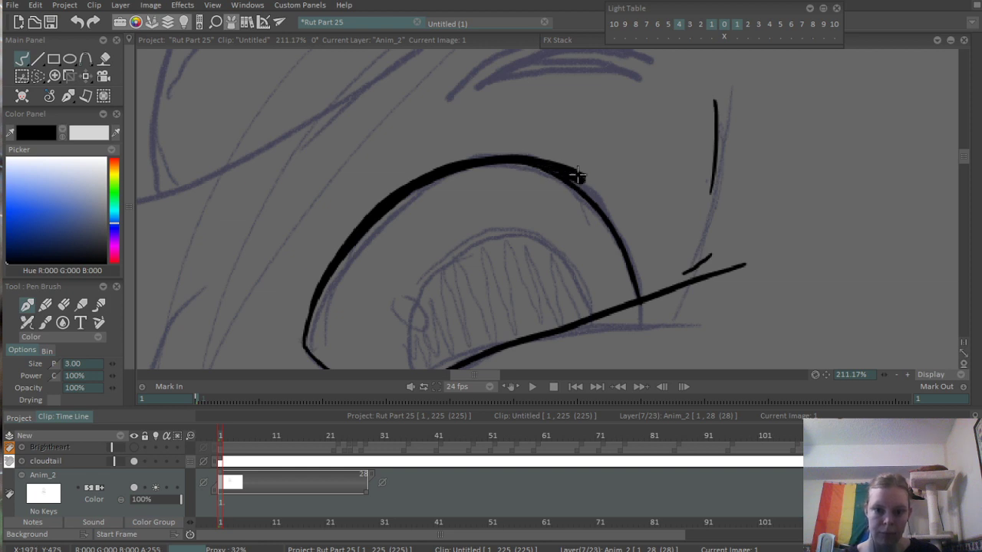
# - Ink the far eye's rounded iris outline down to the muzzle line, following the sketch
pyautogui.moveTo(653, 156); pyautogui.dragTo(598, 262)
pyautogui.moveTo(734, 245); pyautogui.dragTo(585, 217)
pyautogui.moveTo(451, 177); pyautogui.dragTo(384, 243)
pyautogui.moveTo(376, 290)
pyautogui.mouseDown()
pyautogui.moveTo(487, 132)
pyautogui.moveTo(506, 233)
pyautogui.mouseUp()
pyautogui.hotkey('ctrl', 'z')
pyautogui.moveTo(495, 137); pyautogui.dragTo(526, 228)
pyautogui.moveTo(554, 123)
pyautogui.mouseDown()
pyautogui.moveTo(427, 228)
pyautogui.moveTo(393, 295)
pyautogui.mouseUp()
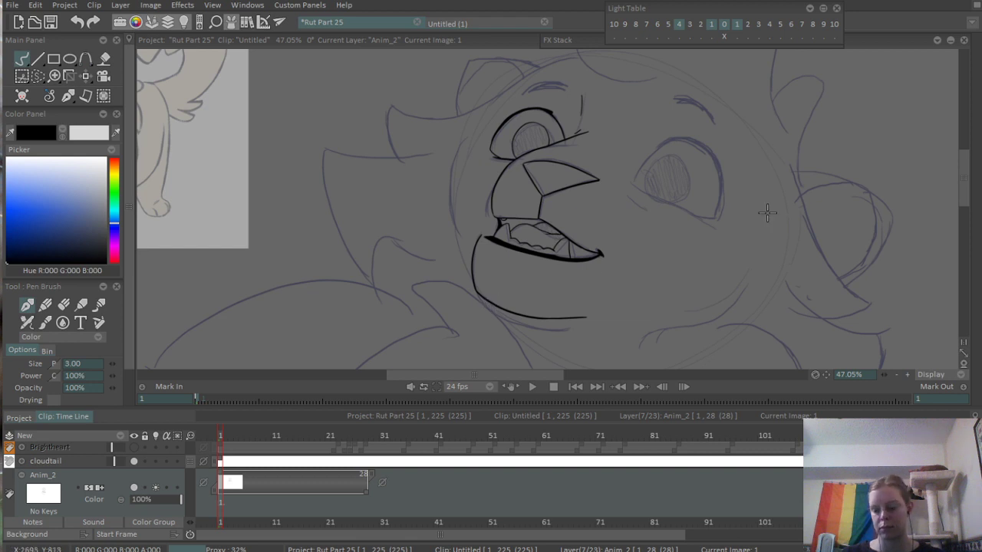
# - Ink the near eye's lower lid as a sloping line from the inner corner past the outer end
pyautogui.moveTo(766, 212); pyautogui.dragTo(570, 248)
pyautogui.moveTo(532, 169); pyautogui.dragTo(620, 151)
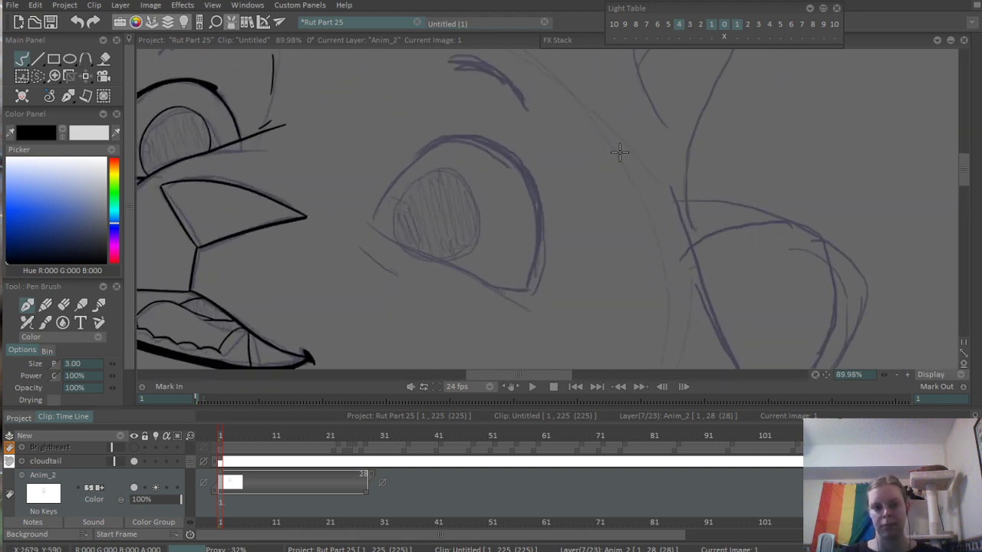
pyautogui.moveTo(426, 216)
pyautogui.mouseDown()
pyautogui.moveTo(476, 208)
pyautogui.moveTo(490, 264)
pyautogui.mouseUp()
pyautogui.moveTo(337, 226); pyautogui.dragTo(560, 328)
pyautogui.hotkey('ctrl', 'z')
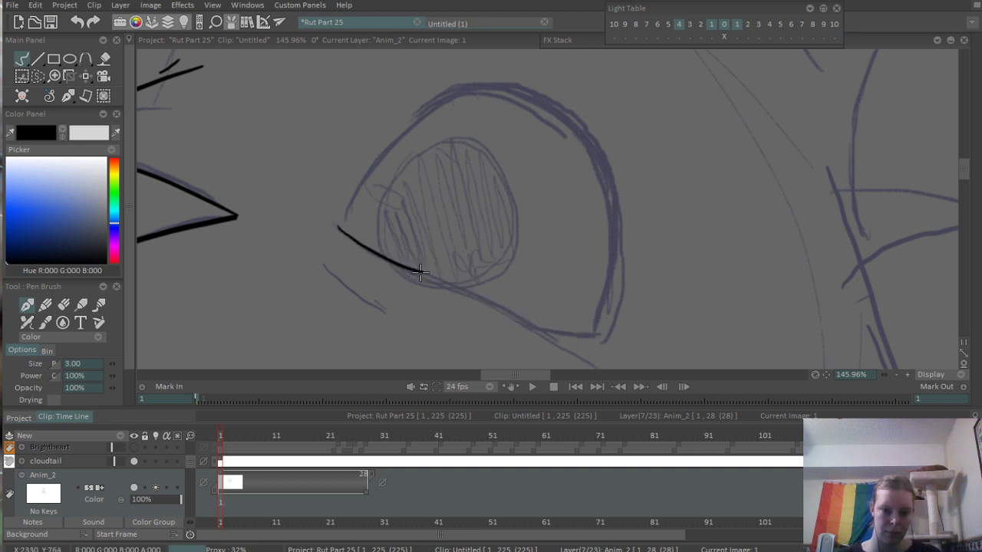
pyautogui.moveTo(420, 272); pyautogui.dragTo(580, 350)
pyautogui.hotkey('ctrl', 'z')
pyautogui.moveTo(420, 273); pyautogui.dragTo(577, 347)
pyautogui.moveTo(471, 233); pyautogui.dragTo(317, 302)
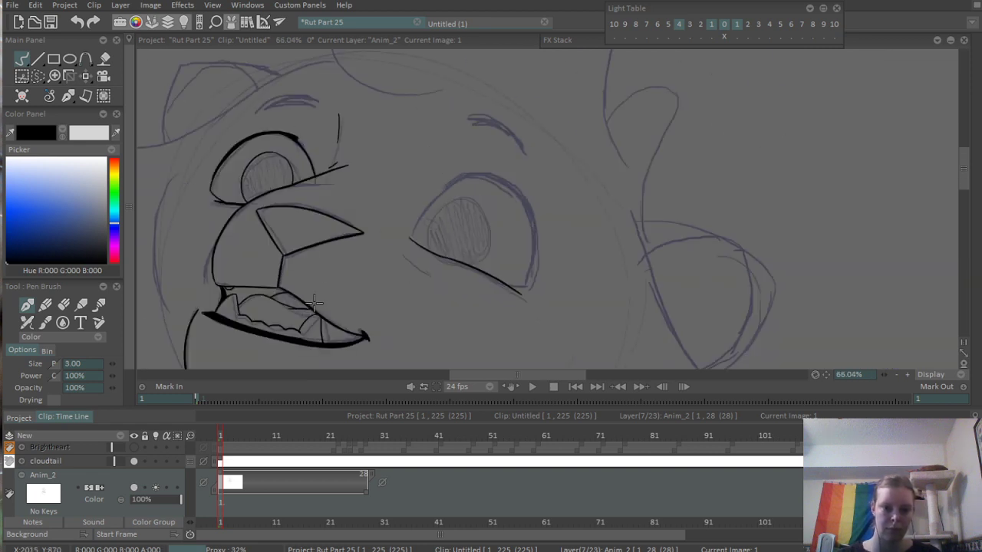
# - Ink the short stroke joining the near eye's lower lid to its outer corner
pyautogui.moveTo(414, 227)
pyautogui.mouseDown()
pyautogui.moveTo(930, 190)
pyautogui.moveTo(981, 284)
pyautogui.moveTo(697, 202)
pyautogui.moveTo(434, 180)
pyautogui.mouseUp()
pyautogui.moveTo(612, 199); pyautogui.dragTo(668, 292)
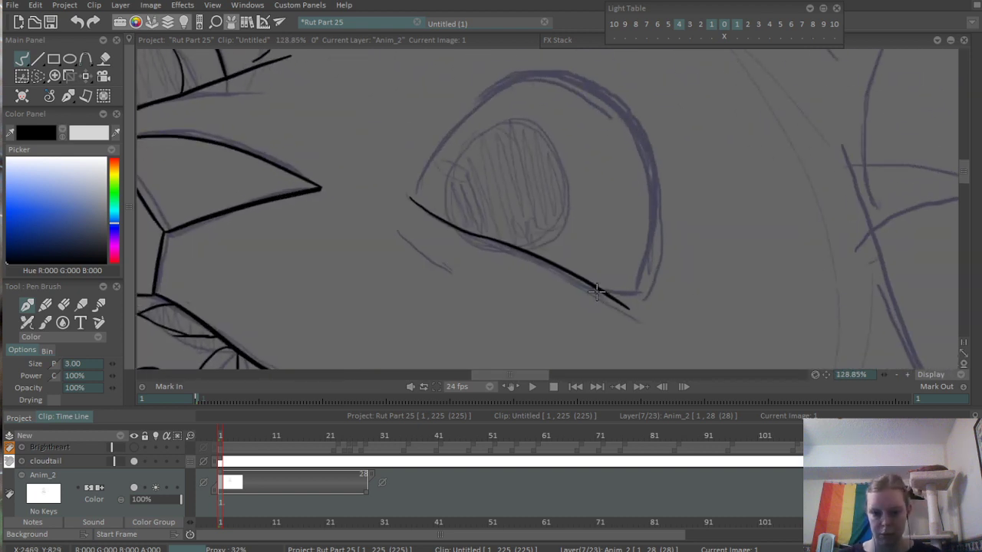
pyautogui.moveTo(597, 291)
pyautogui.mouseDown()
pyautogui.moveTo(653, 284)
pyautogui.moveTo(644, 282)
pyautogui.mouseUp()
pyautogui.hotkey('ctrl', 'z')
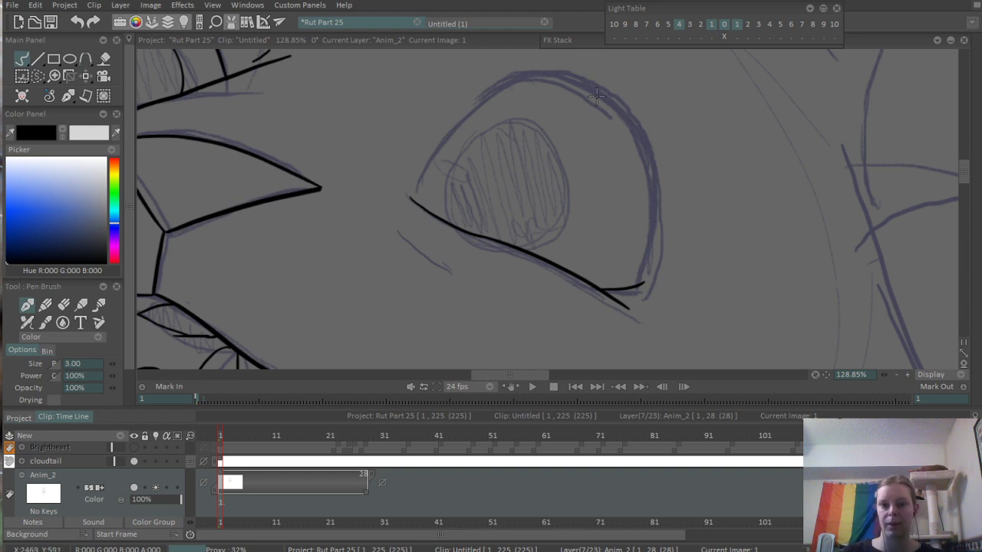
# - Ink the near eye's outer side as a curve from the upper arch down to the lower lid's outer corner
pyautogui.moveTo(598, 83); pyautogui.dragTo(657, 242)
pyautogui.hotkey('ctrl', 'z')
pyautogui.moveTo(623, 110)
pyautogui.mouseDown()
pyautogui.moveTo(661, 268)
pyautogui.moveTo(650, 269)
pyautogui.mouseUp()
pyautogui.hotkey('ctrl', 'z')
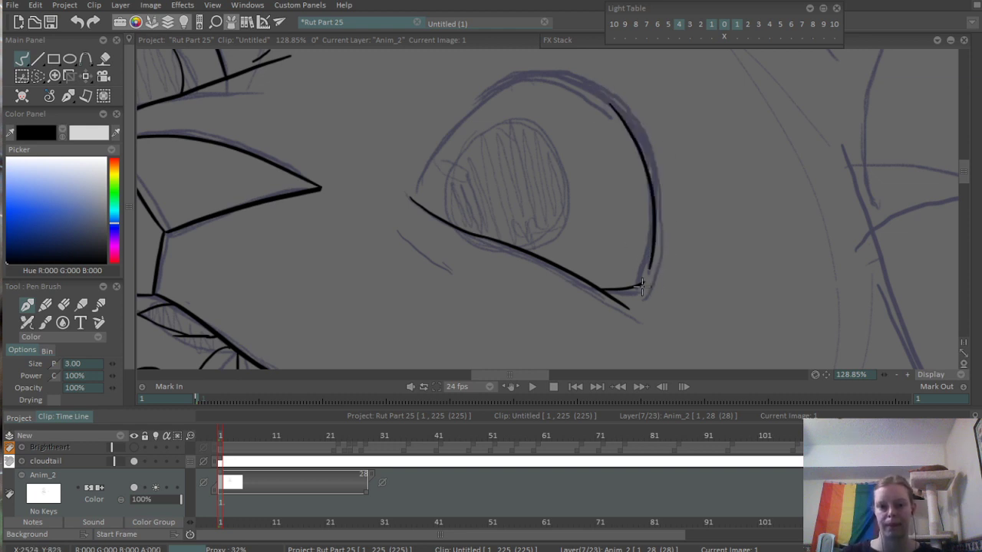
pyautogui.hotkey('ctrl', 'z')
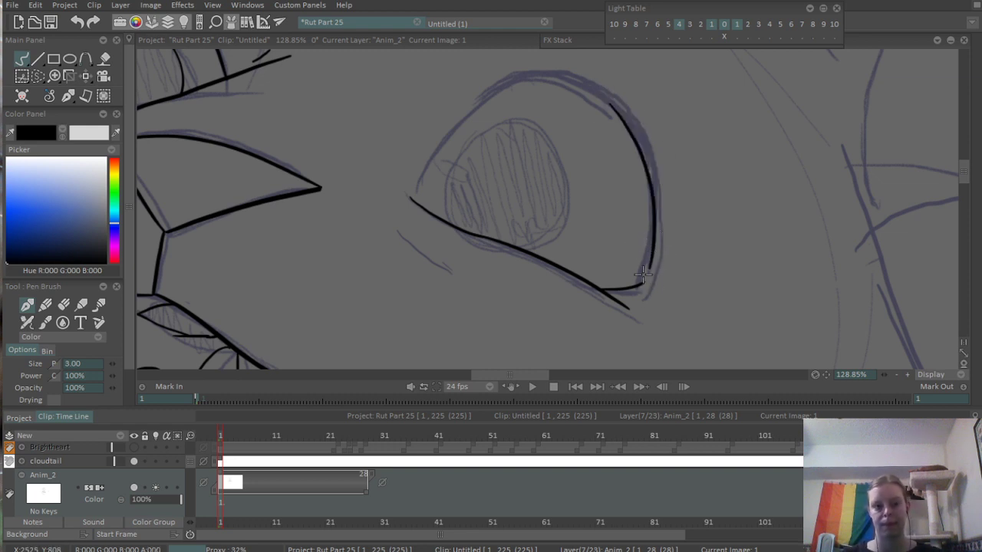
pyautogui.moveTo(644, 281); pyautogui.dragTo(654, 220)
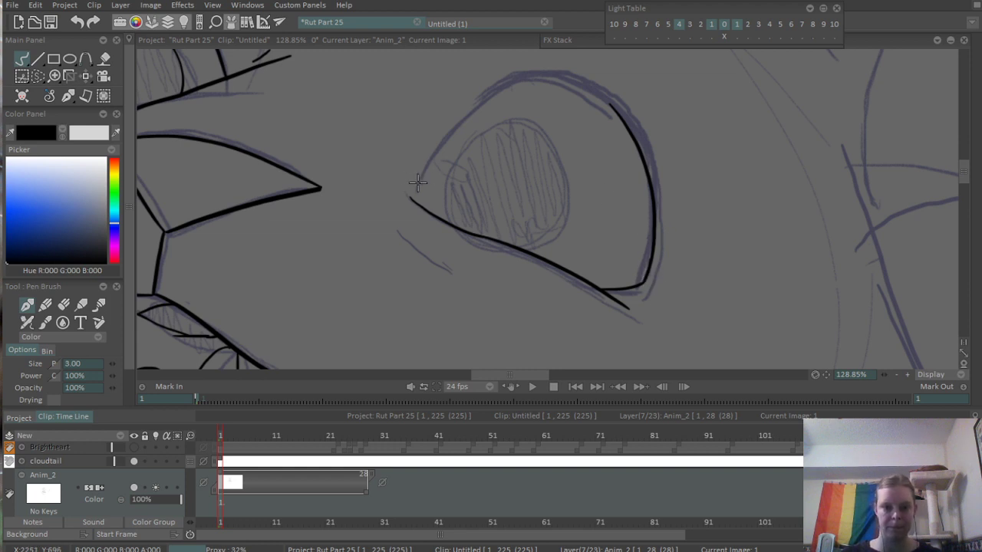
# - Ink the near eye's upper lid arch from the inner corner to the outer curve and erase the stray overlap at the peak
pyautogui.moveTo(412, 200); pyautogui.dragTo(592, 101)
pyautogui.hotkey('ctrl', 'z')
pyautogui.moveTo(413, 199); pyautogui.dragTo(603, 98)
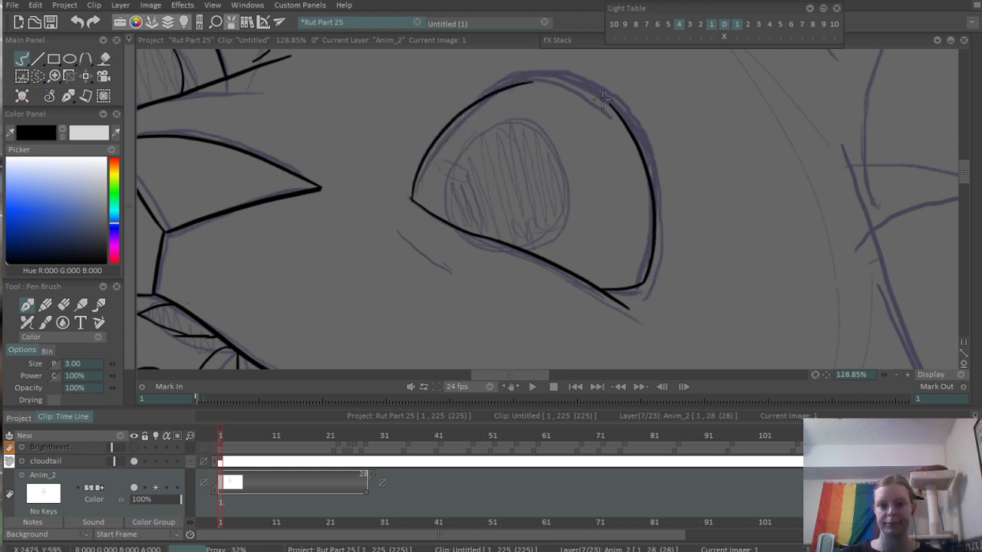
pyautogui.hotkey('ctrl', 'z')
pyautogui.moveTo(413, 200); pyautogui.dragTo(628, 90)
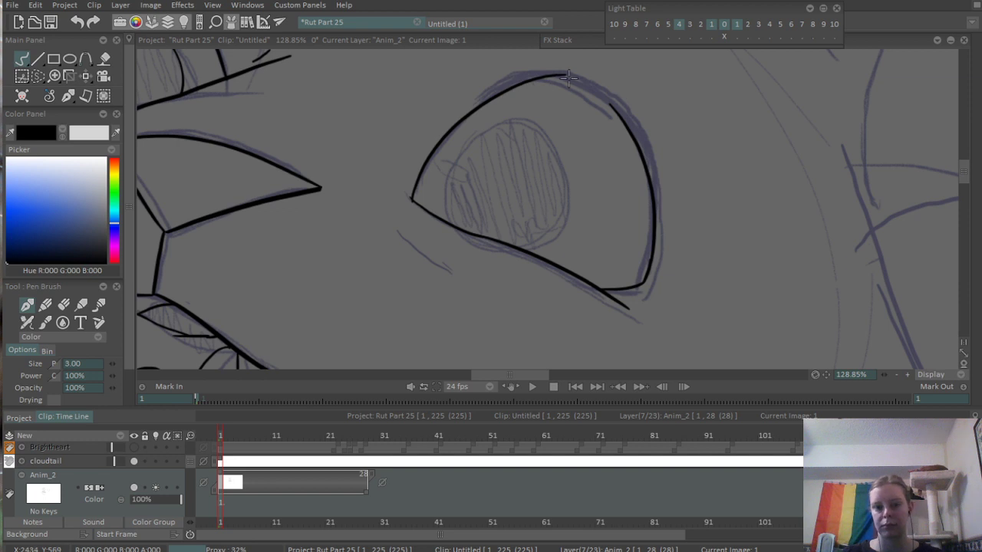
pyautogui.scroll(3, 569, 77)
pyautogui.moveTo(474, 100)
pyautogui.mouseDown()
pyautogui.moveTo(633, 145)
pyautogui.moveTo(660, 170)
pyautogui.mouseUp()
pyautogui.press('e')
pyautogui.moveTo(486, 103); pyautogui.dragTo(532, 91)
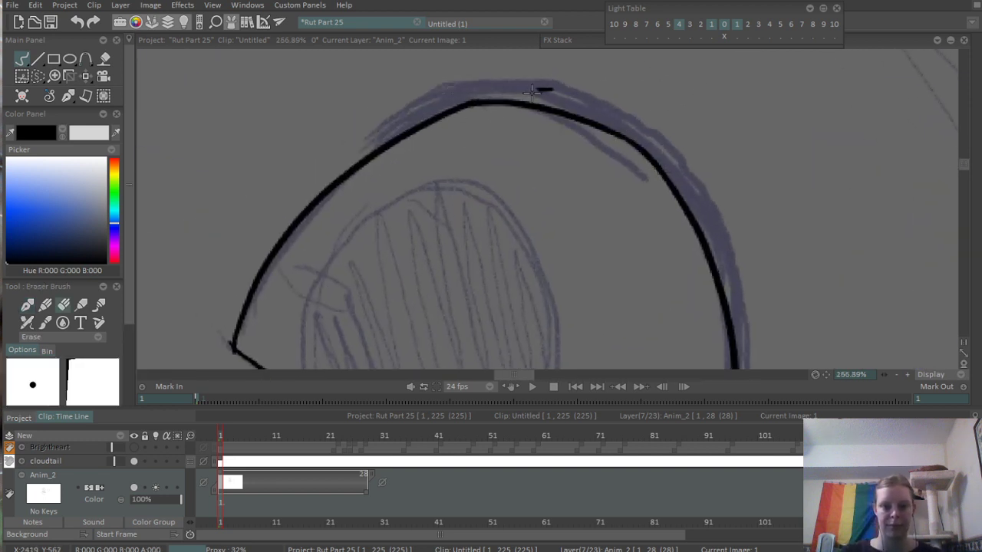
pyautogui.scroll(-3, 540, 92)
pyautogui.scroll(2, 631, 146)
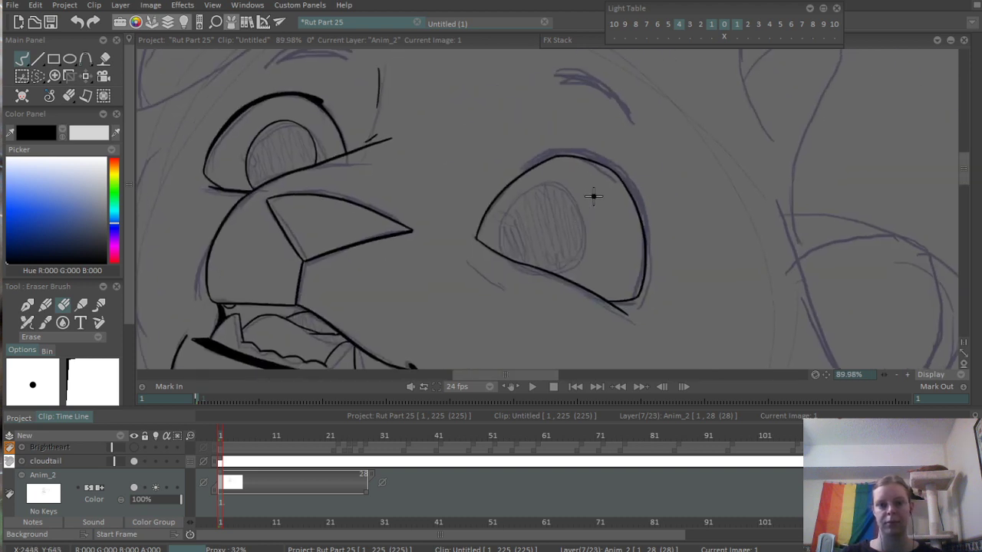
# - Thicken the near eye's upper lid with overlapping strokes from the arch's peak down its outer side, tapering at both ends
pyautogui.press('b')
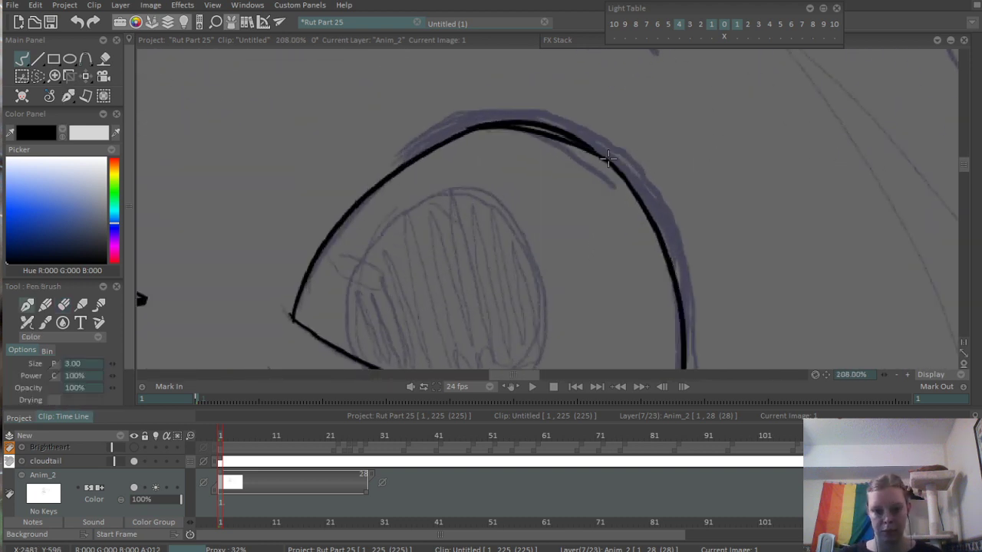
pyautogui.moveTo(497, 129); pyautogui.dragTo(625, 167)
pyautogui.moveTo(544, 134)
pyautogui.mouseDown()
pyautogui.moveTo(614, 167)
pyautogui.moveTo(648, 208)
pyautogui.mouseUp()
pyautogui.moveTo(622, 173)
pyautogui.mouseDown()
pyautogui.moveTo(669, 243)
pyautogui.moveTo(581, 118)
pyautogui.moveTo(654, 220)
pyautogui.mouseUp()
pyautogui.moveTo(611, 136); pyautogui.dragTo(662, 232)
pyautogui.moveTo(640, 184); pyautogui.dragTo(665, 260)
pyautogui.moveTo(649, 209); pyautogui.dragTo(671, 286)
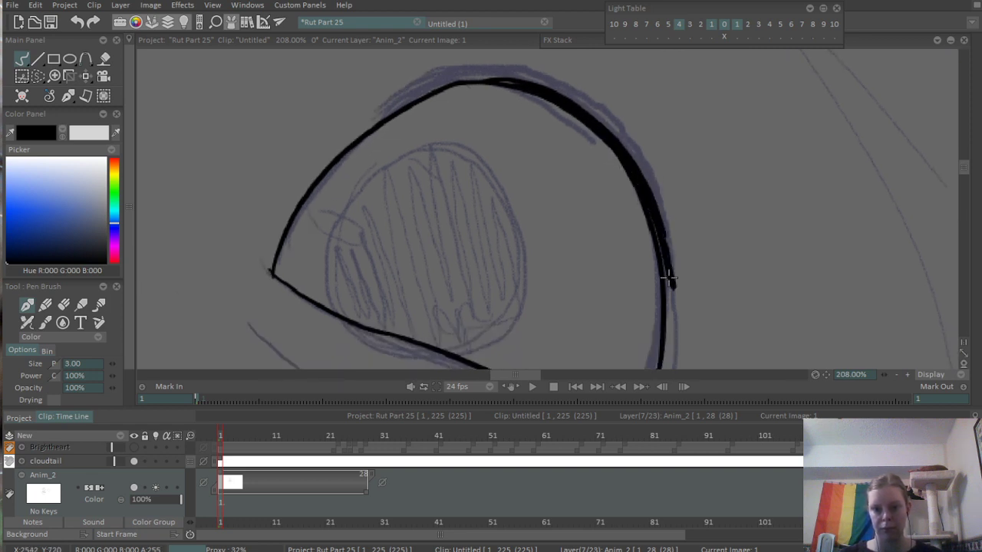
pyautogui.moveTo(661, 237)
pyautogui.mouseDown()
pyautogui.moveTo(665, 275)
pyautogui.moveTo(655, 220)
pyautogui.moveTo(675, 334)
pyautogui.mouseUp()
pyautogui.moveTo(663, 261)
pyautogui.mouseDown()
pyautogui.moveTo(668, 330)
pyautogui.moveTo(656, 225)
pyautogui.mouseUp()
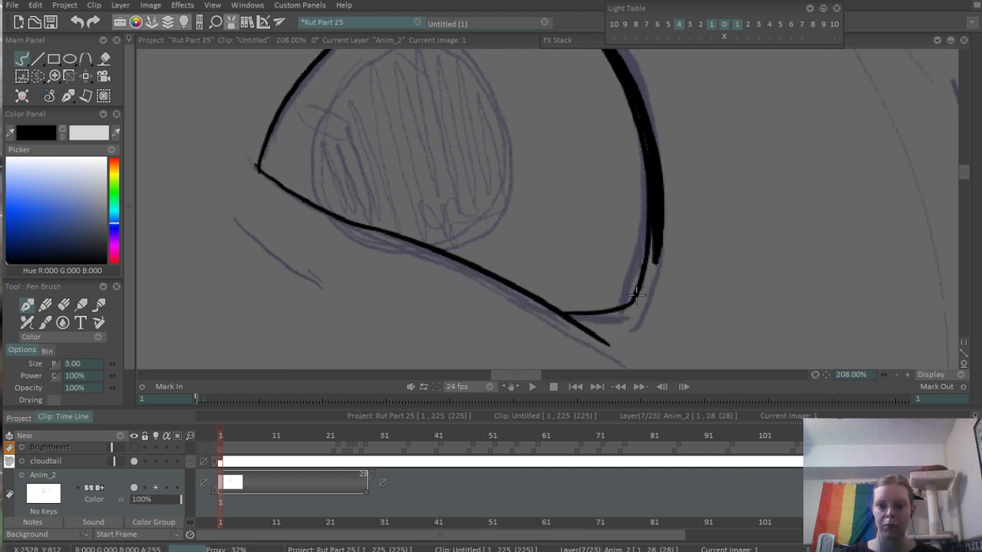
pyautogui.moveTo(663, 168); pyautogui.dragTo(701, 341)
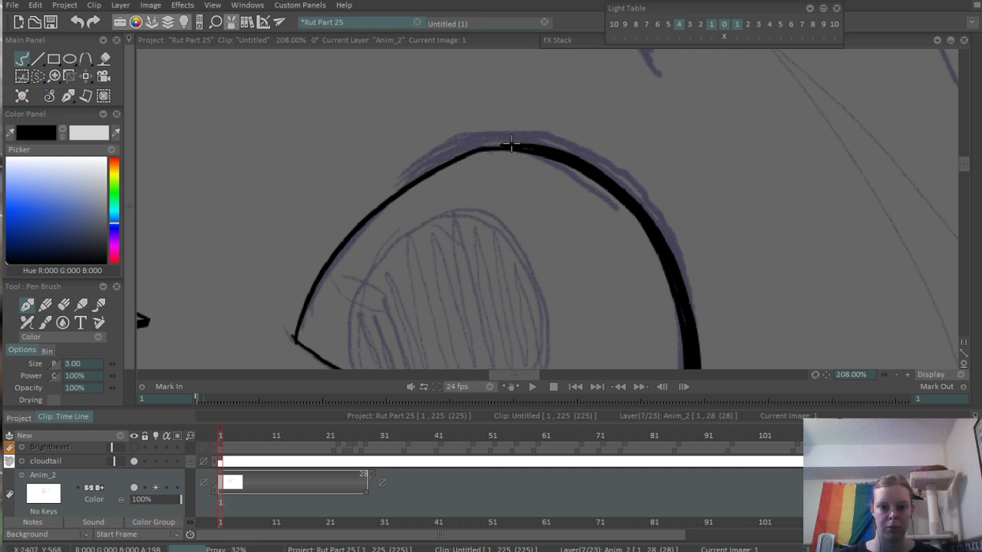
pyautogui.moveTo(488, 143); pyautogui.dragTo(558, 152)
pyautogui.scroll(-5, 581, 165)
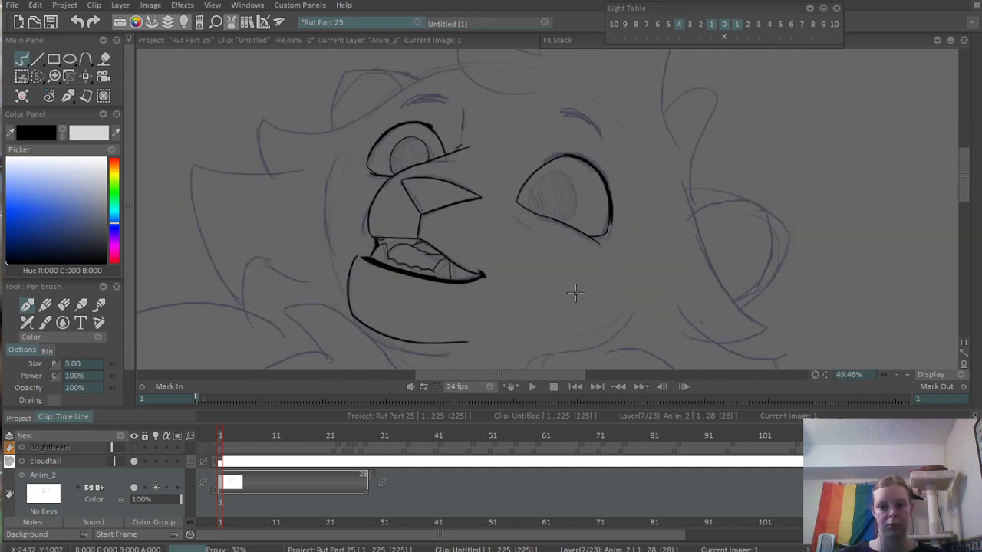
# - Ink the near eye's rounded iris outline down to the lower lid, slightly narrower than the sketched iris
pyautogui.scroll(4, 541, 224)
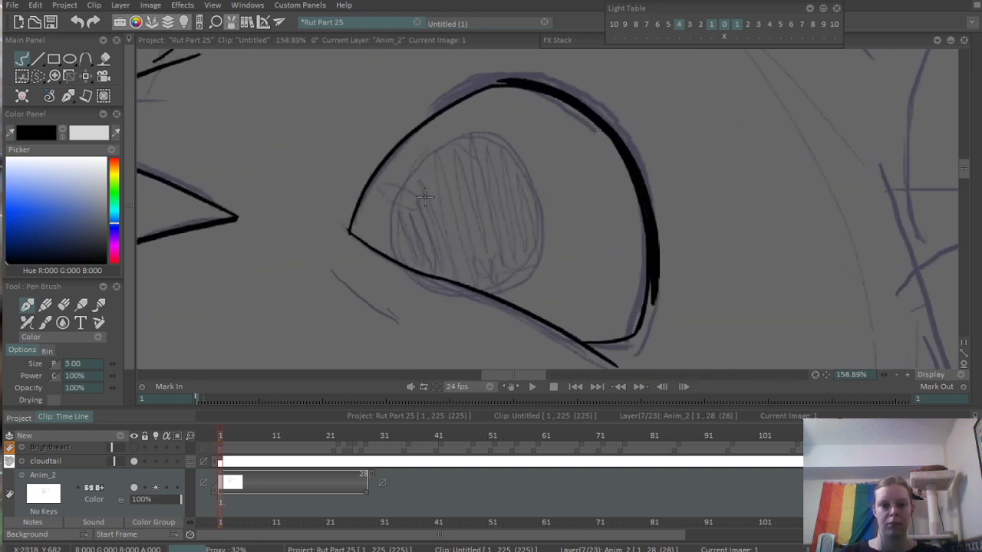
pyautogui.moveTo(434, 143); pyautogui.dragTo(404, 261)
pyautogui.hotkey('ctrl', 'z')
pyautogui.moveTo(430, 145)
pyautogui.mouseDown()
pyautogui.moveTo(385, 252)
pyautogui.moveTo(513, 171)
pyautogui.moveTo(508, 285)
pyautogui.mouseUp()
pyautogui.hotkey('ctrl', 'z')
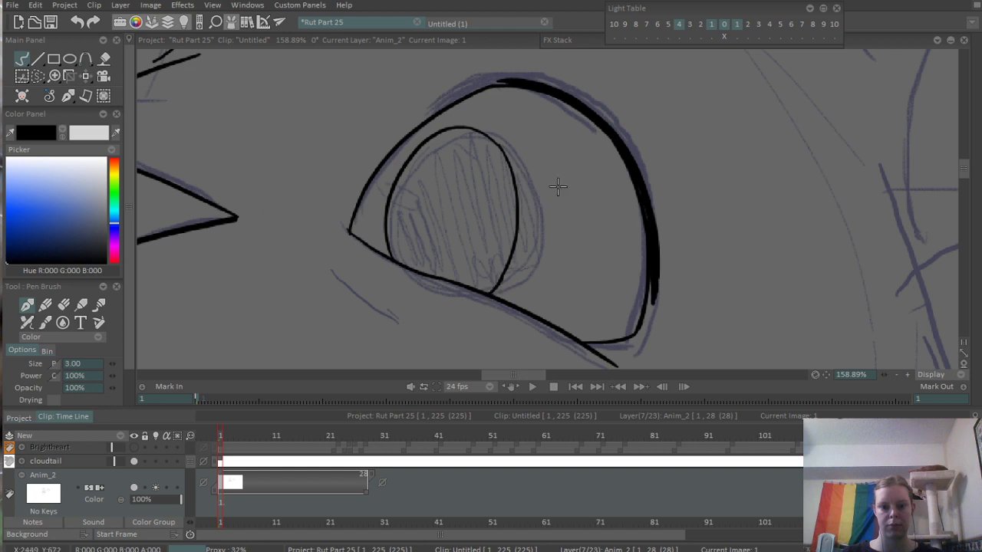
pyautogui.scroll(-4, 558, 185)
# - Extend the near eye's thick lid line down its outer side toward the lower corner
pyautogui.scroll(5, 585, 290)
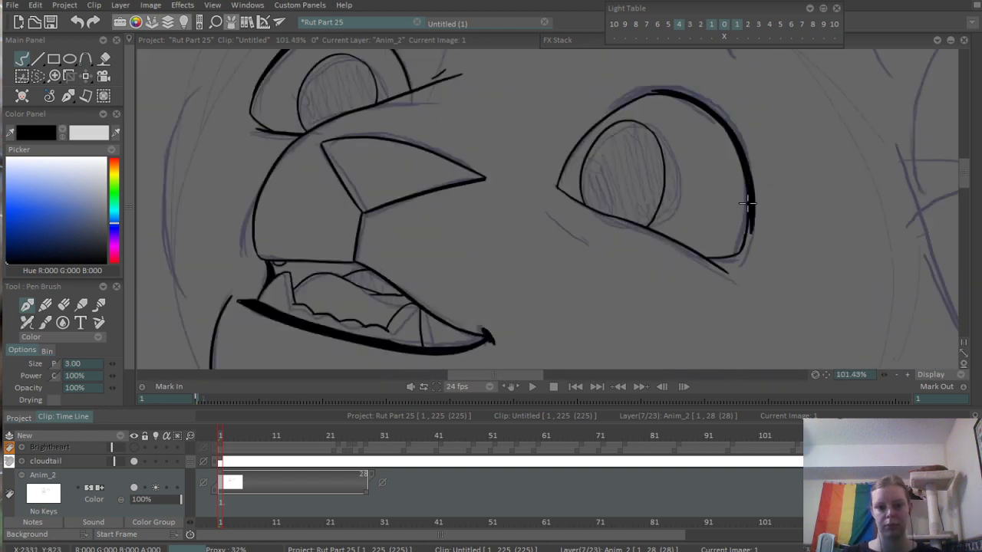
pyautogui.moveTo(537, 313)
pyautogui.mouseDown()
pyautogui.moveTo(569, 235)
pyautogui.moveTo(568, 193)
pyautogui.mouseUp()
pyautogui.hotkey('ctrl', 'z')
pyautogui.moveTo(555, 148); pyautogui.dragTo(536, 312)
pyautogui.hotkey('ctrl', 'z')
pyautogui.moveTo(556, 146)
pyautogui.mouseDown()
pyautogui.moveTo(577, 253)
pyautogui.moveTo(537, 308)
pyautogui.mouseUp()
pyautogui.scroll(-4, 572, 237)
pyautogui.scroll(-1, 518, 310)
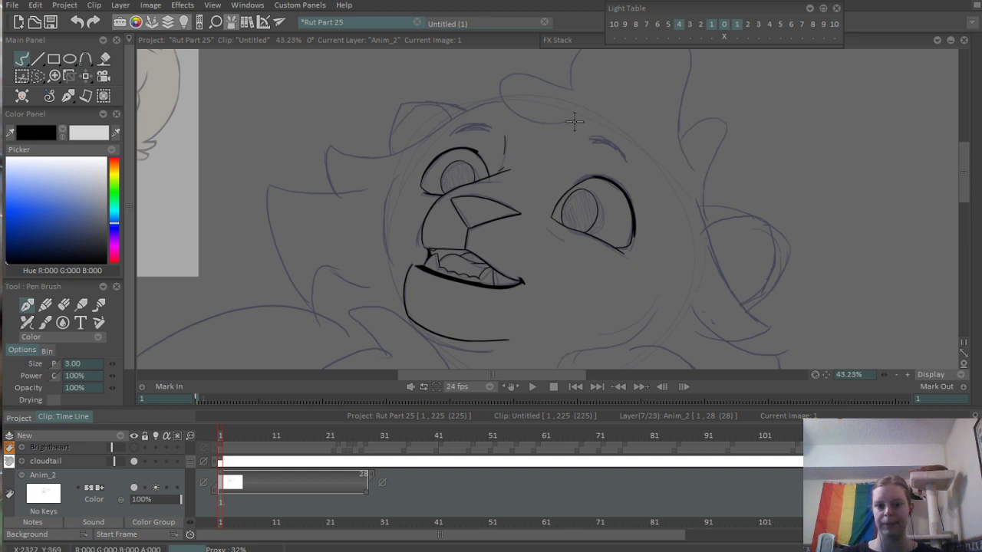
# - Ink the near eyebrow as a solid tapering arch of overlapping strokes with the pen size set to 5
pyautogui.scroll(8, 574, 120)
pyautogui.moveTo(526, 153); pyautogui.dragTo(651, 221)
pyautogui.hotkey('ctrl', 'z')
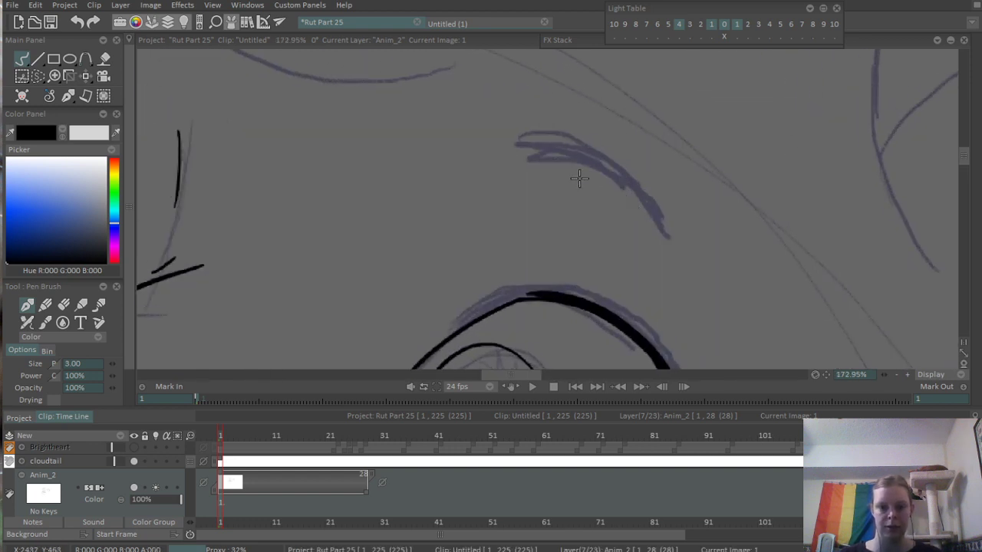
pyautogui.click(103, 363)
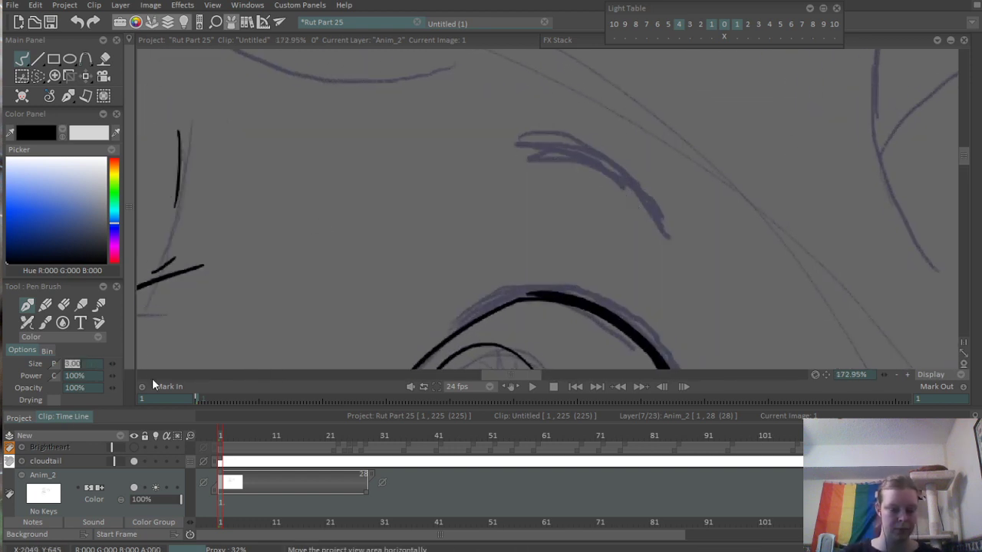
pyautogui.press('Tab')
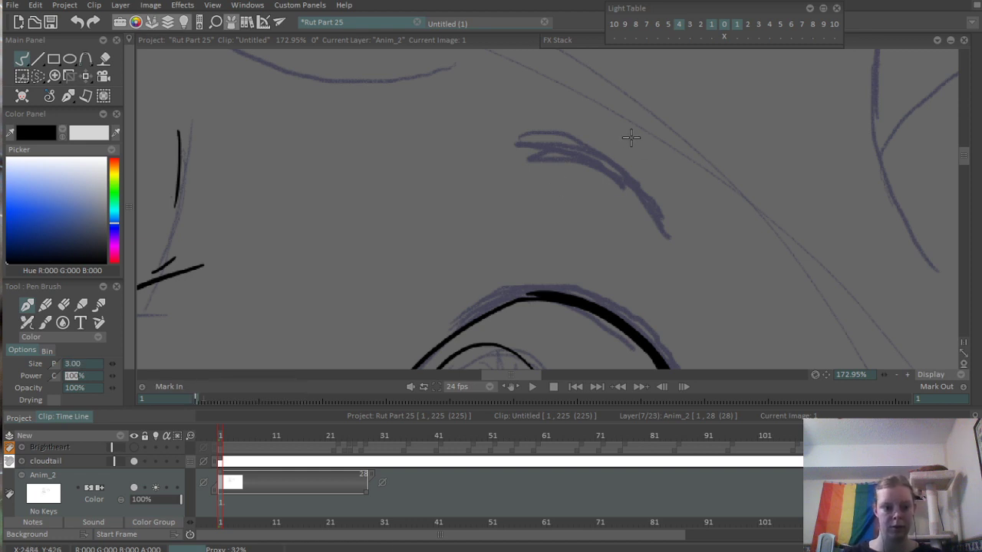
pyautogui.click(77, 363)
pyautogui.write('5')
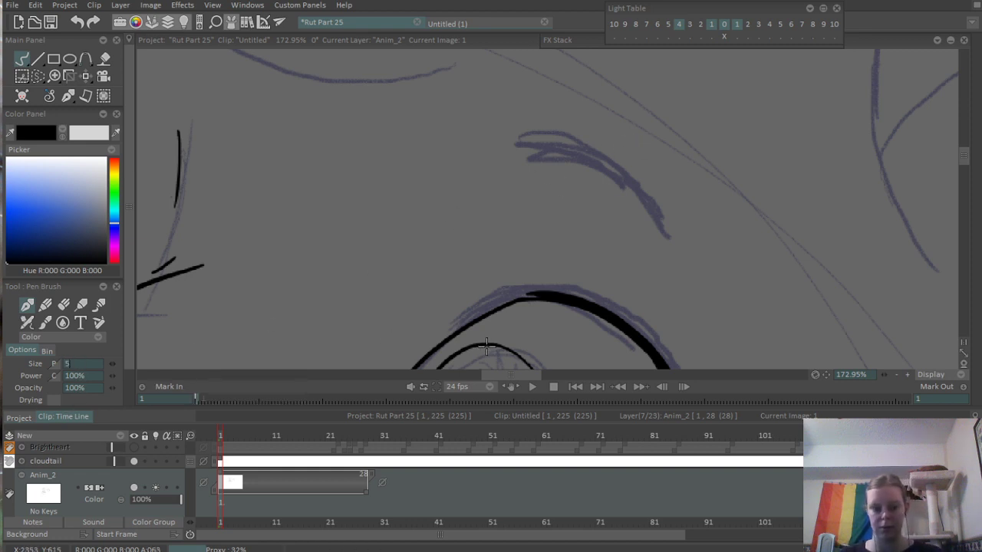
pyautogui.press('Tab')
pyautogui.moveTo(529, 157); pyautogui.dragTo(660, 230)
pyautogui.moveTo(527, 135); pyautogui.dragTo(636, 206)
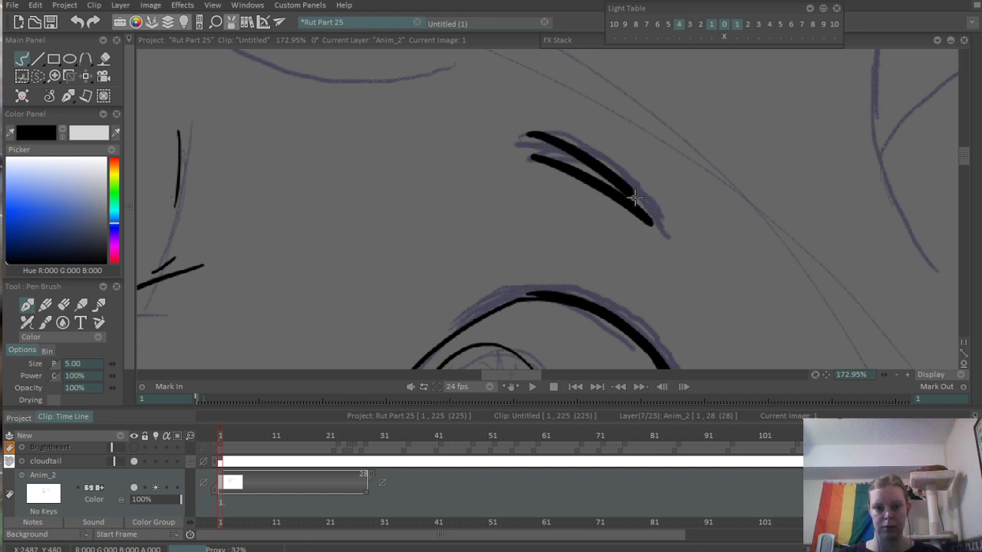
pyautogui.moveTo(613, 173); pyautogui.dragTo(672, 236)
pyautogui.moveTo(527, 139); pyautogui.dragTo(631, 198)
pyautogui.moveTo(556, 131); pyautogui.dragTo(662, 218)
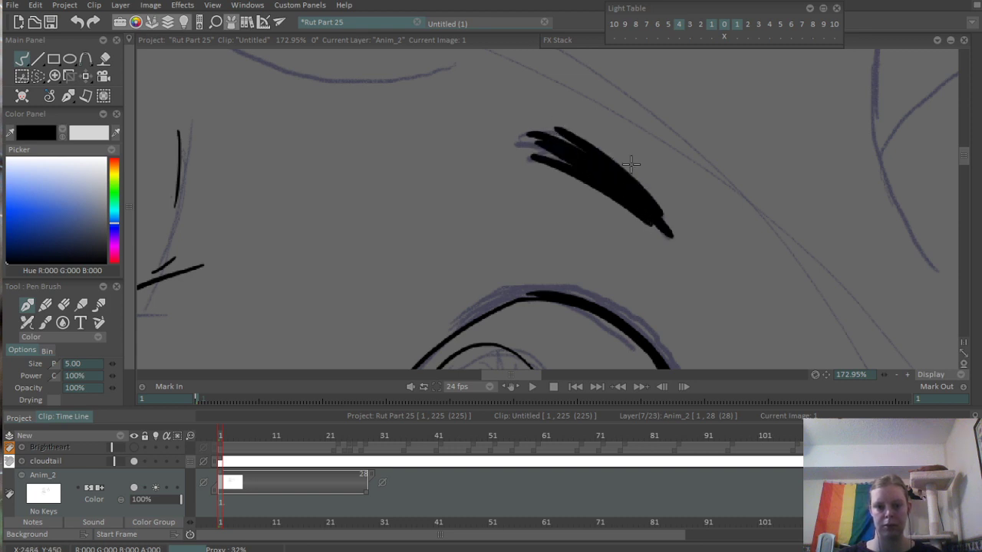
# - Check the eyebrows in the cloudtail reference and ink the far eyebrow with short overlapping thick strokes
pyautogui.scroll(-7, 635, 157)
pyautogui.moveTo(518, 233); pyautogui.dragTo(872, 276)
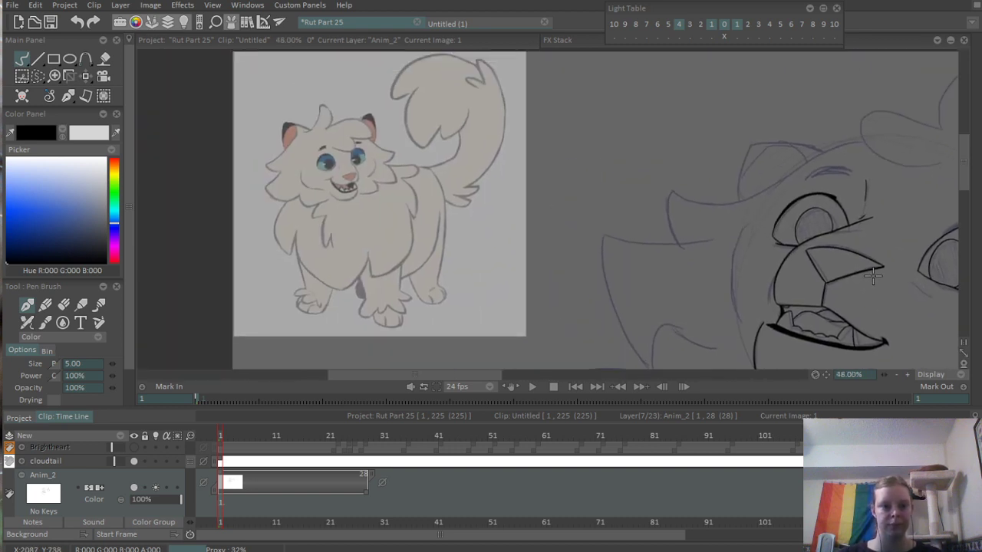
pyautogui.scroll(8, 311, 152)
pyautogui.scroll(-8, 538, 131)
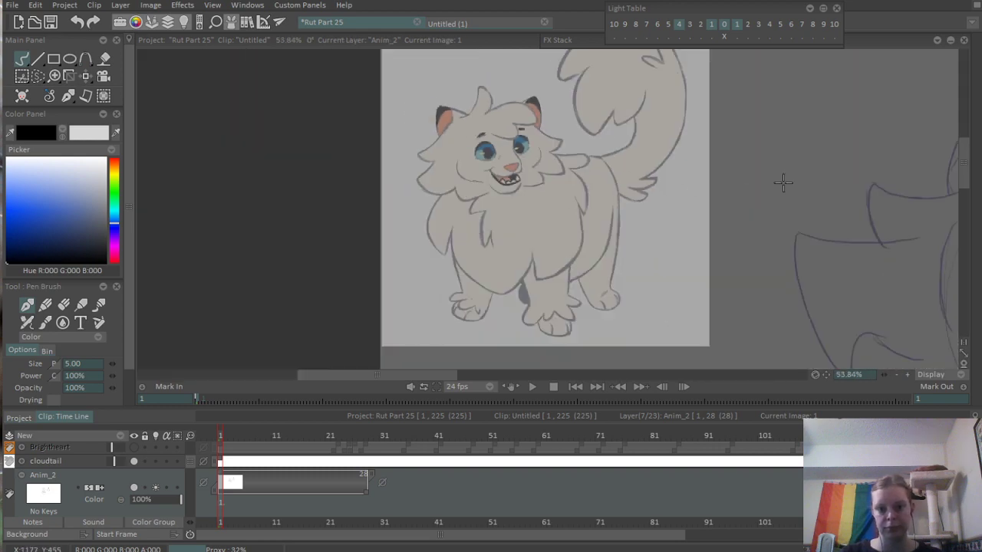
pyautogui.moveTo(783, 183); pyautogui.dragTo(356, 231)
pyautogui.scroll(6, 665, 221)
pyautogui.moveTo(277, 171); pyautogui.dragTo(408, 183)
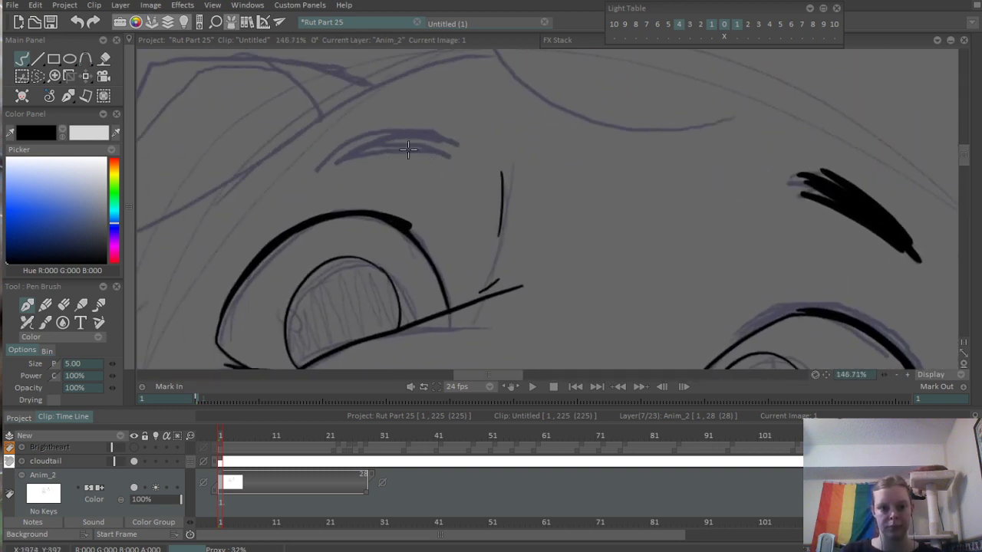
pyautogui.moveTo(349, 138)
pyautogui.mouseDown()
pyautogui.moveTo(463, 130)
pyautogui.moveTo(461, 142)
pyautogui.mouseUp()
pyautogui.moveTo(339, 158)
pyautogui.mouseDown()
pyautogui.moveTo(441, 147)
pyautogui.moveTo(396, 136)
pyautogui.moveTo(443, 141)
pyautogui.mouseUp()
pyautogui.hotkey('ctrl', 'z')
pyautogui.scroll(-7, 495, 113)
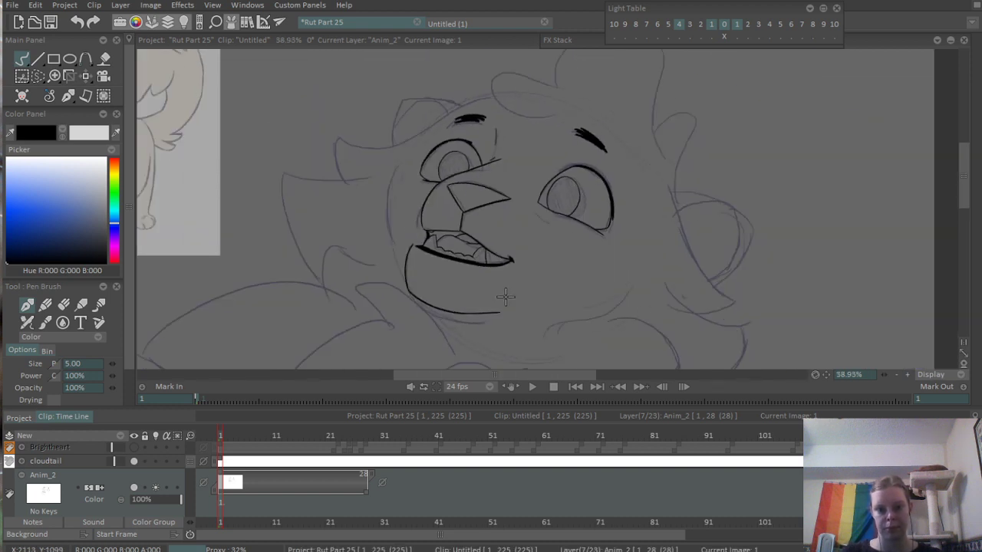
# - Set the pen size to 3 and ink the upper and lower curves of the forelock's small front curl
pyautogui.click(87, 366)
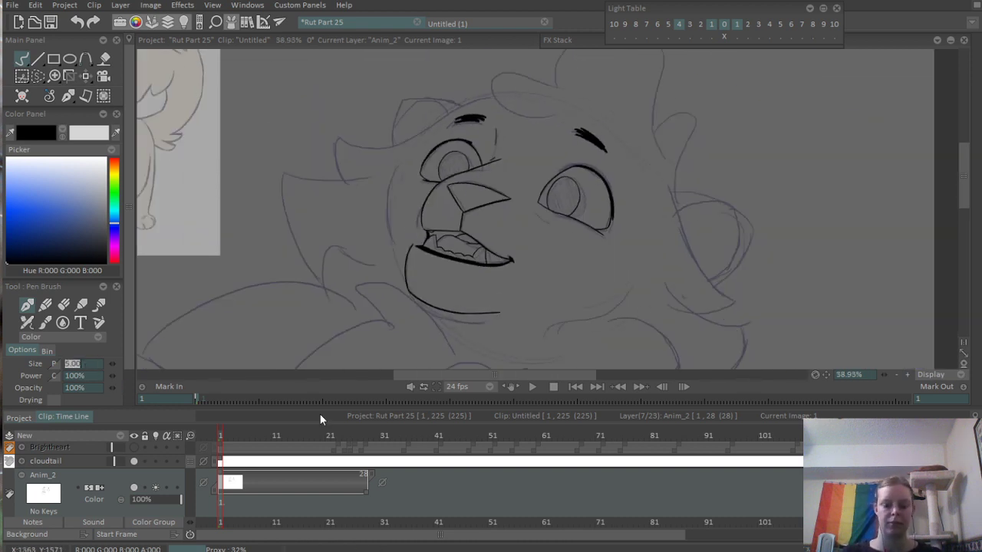
pyautogui.scroll(6, 468, 184)
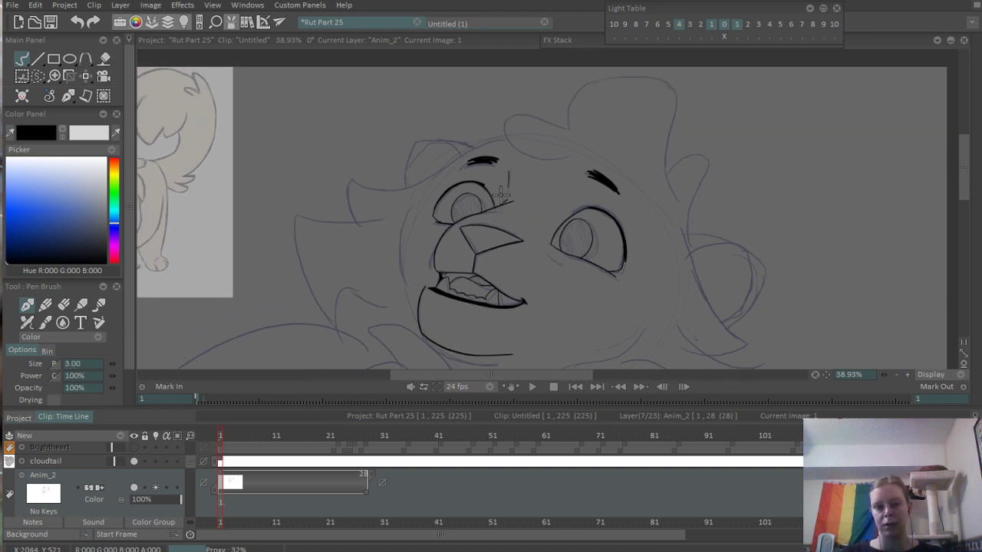
pyautogui.moveTo(449, 120); pyautogui.dragTo(594, 246)
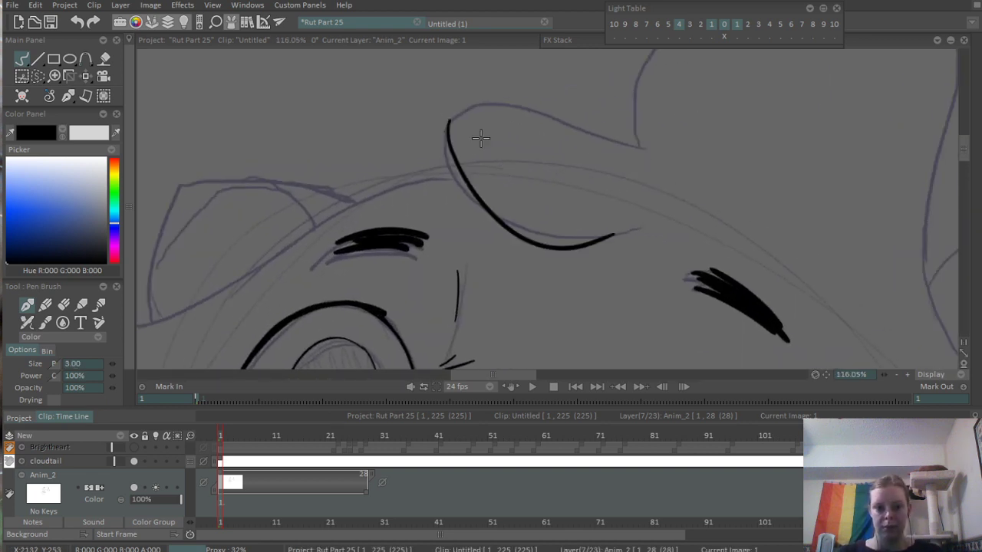
pyautogui.hotkey('ctrl', 'z')
pyautogui.moveTo(456, 108); pyautogui.dragTo(658, 212)
pyautogui.moveTo(449, 108); pyautogui.dragTo(667, 171)
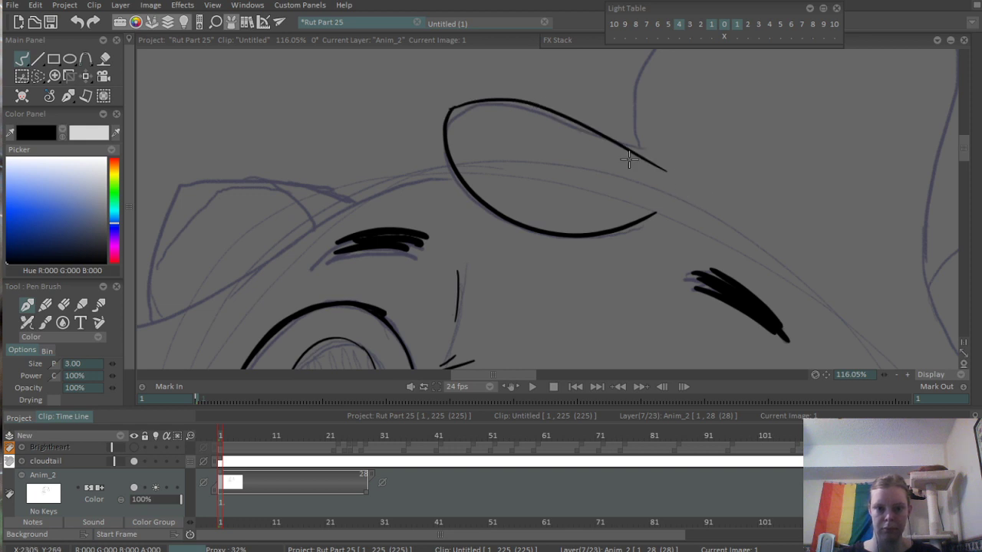
pyautogui.hotkey('ctrl', 'z')
pyautogui.moveTo(451, 109)
pyautogui.mouseDown()
pyautogui.moveTo(551, 108)
pyautogui.moveTo(643, 156)
pyautogui.mouseUp()
# - Ink the tall rounded hair tuft on top of the head and the smaller rounded tuft behind it
pyautogui.moveTo(644, 122)
pyautogui.mouseDown()
pyautogui.moveTo(458, 252)
pyautogui.moveTo(788, 272)
pyautogui.moveTo(672, 193)
pyautogui.moveTo(642, 155)
pyautogui.moveTo(653, 342)
pyautogui.mouseUp()
pyautogui.moveTo(651, 159)
pyautogui.mouseDown()
pyautogui.moveTo(597, 212)
pyautogui.moveTo(504, 356)
pyautogui.mouseUp()
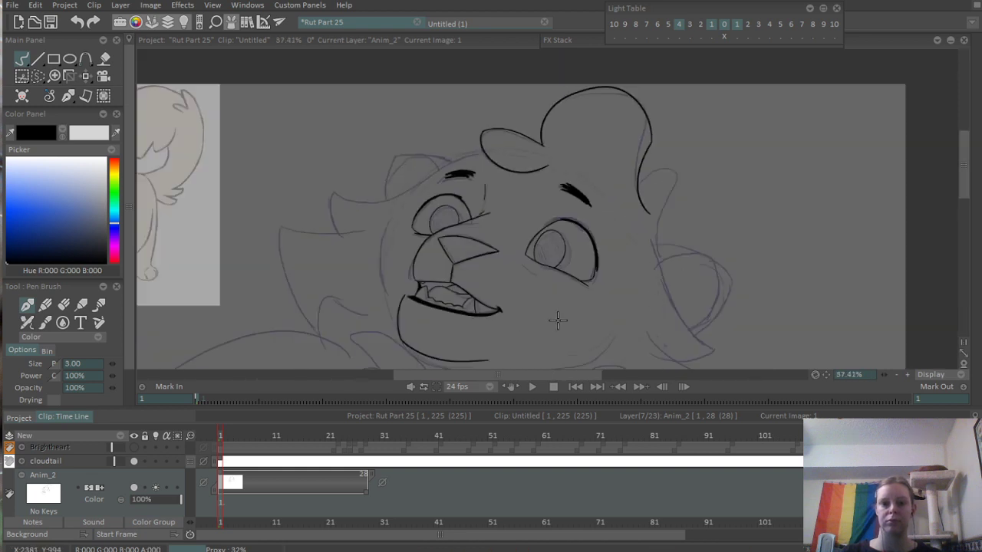
pyautogui.moveTo(668, 193); pyautogui.dragTo(719, 145)
pyautogui.moveTo(606, 164)
pyautogui.mouseDown()
pyautogui.moveTo(717, 151)
pyautogui.moveTo(648, 326)
pyautogui.mouseUp()
pyautogui.moveTo(634, 138); pyautogui.dragTo(714, 175)
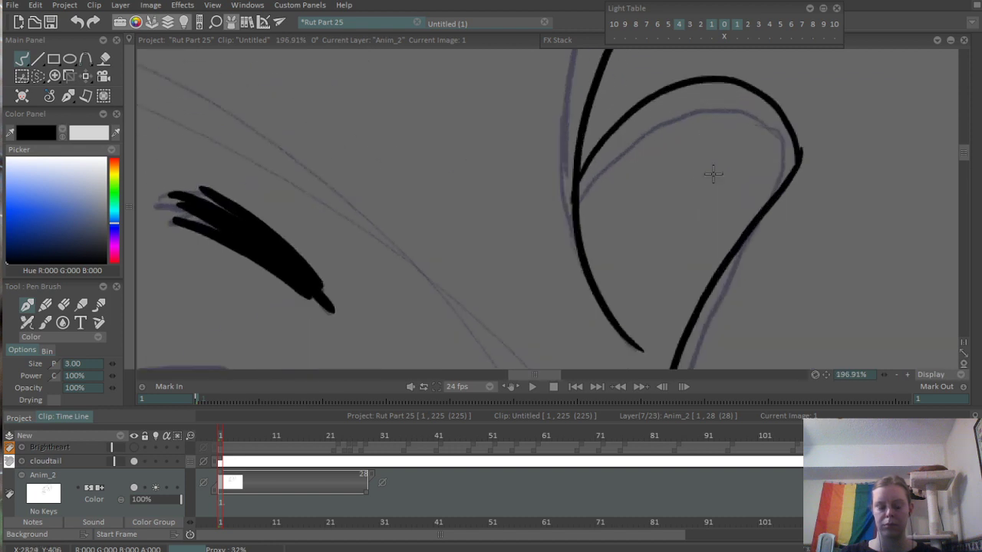
# - Trim the inner line end of the small rear hair tuft and clean up the corner of the forelock's front curl
pyautogui.press('e')
pyautogui.moveTo(645, 354); pyautogui.dragTo(610, 302)
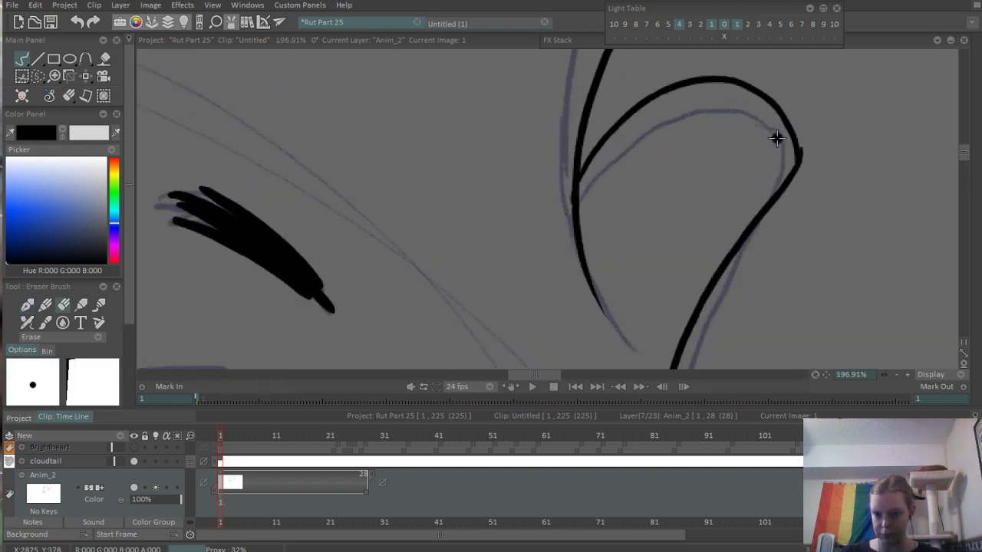
pyautogui.moveTo(569, 134); pyautogui.dragTo(628, 348)
pyautogui.moveTo(610, 99); pyautogui.dragTo(928, 250)
pyautogui.moveTo(540, 162); pyautogui.dragTo(565, 130)
pyautogui.scroll(-5, 525, 208)
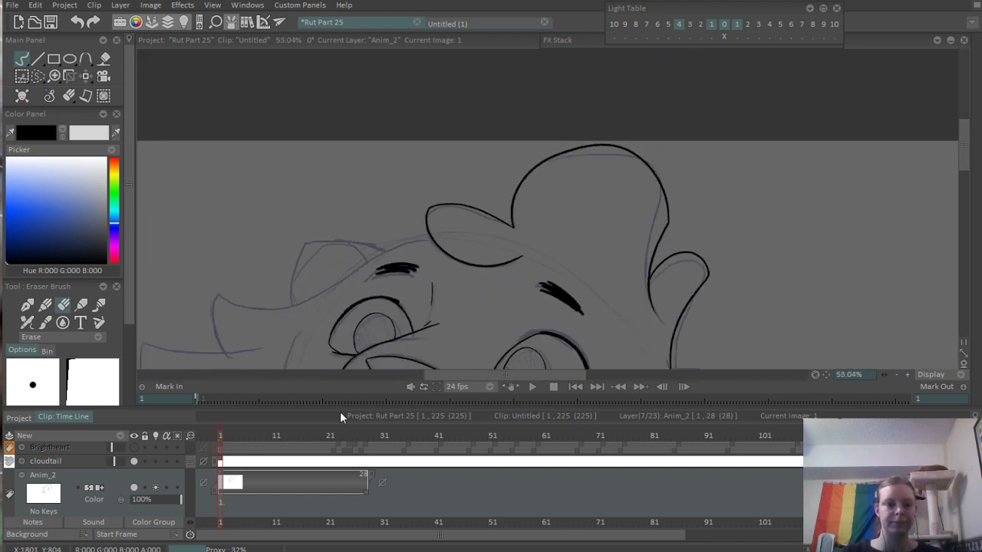
pyautogui.scroll(7, 381, 197)
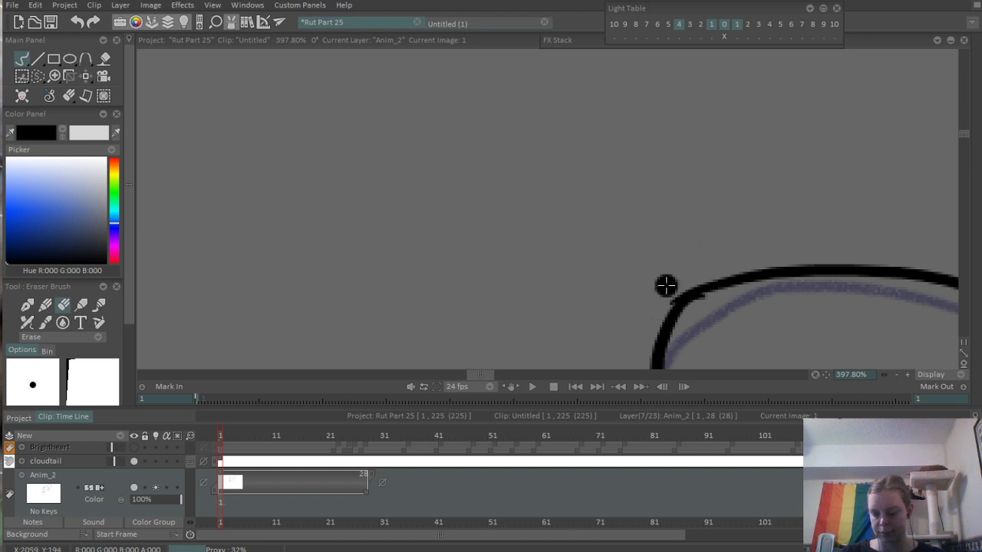
pyautogui.scroll(-7, 756, 285)
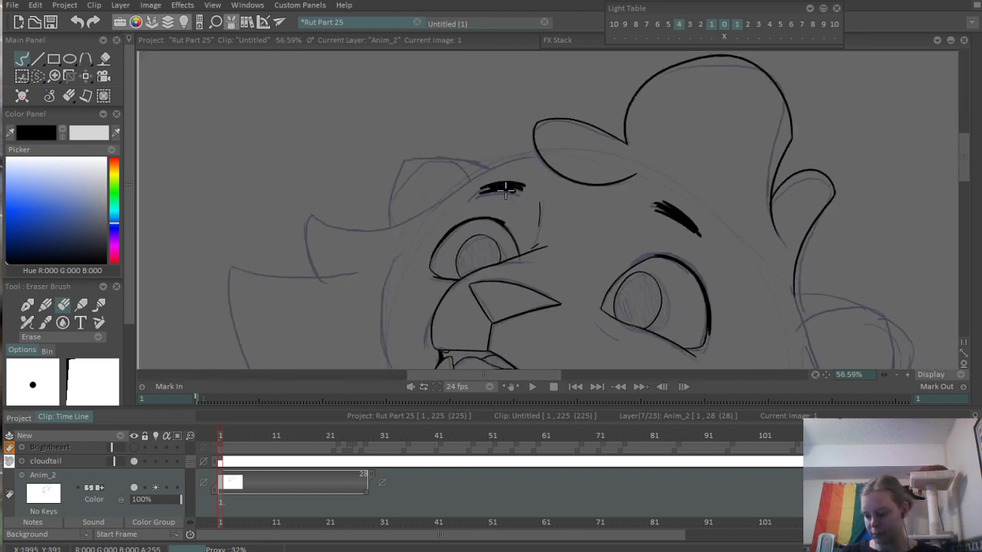
pyautogui.scroll(3, 554, 234)
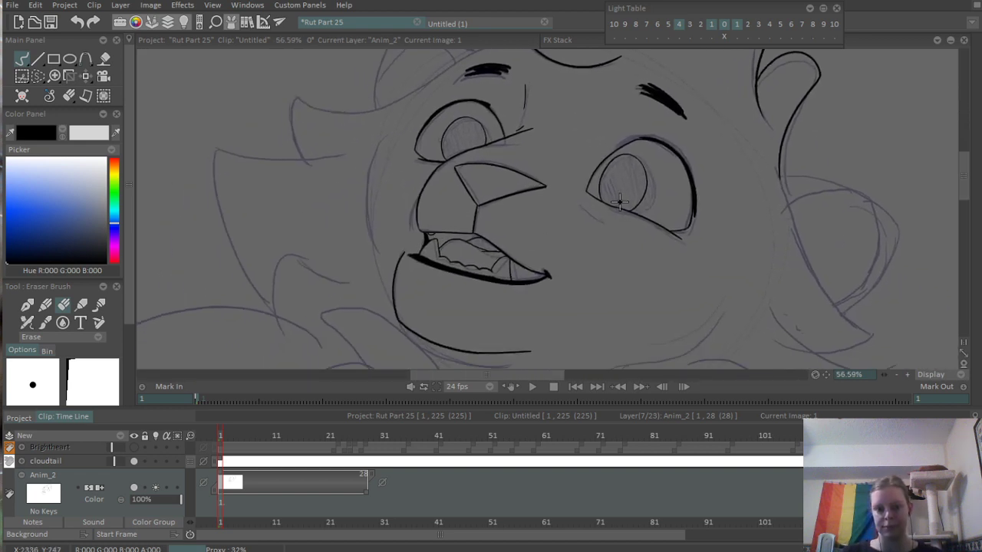
# - Ink a short thin crease line just below the inner corner of the near eye
pyautogui.press('b')
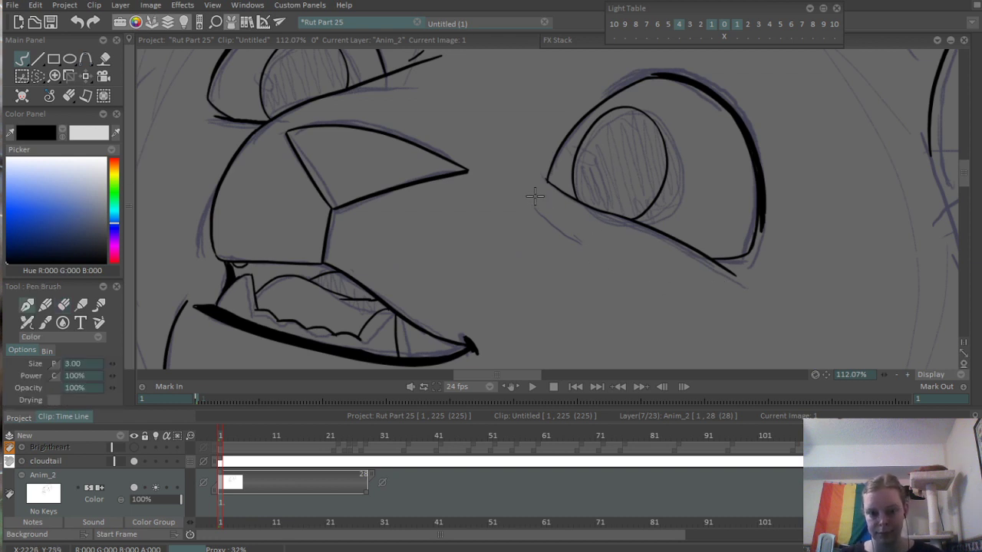
pyautogui.moveTo(537, 199); pyautogui.dragTo(579, 227)
pyautogui.hotkey('ctrl', 'z')
pyautogui.moveTo(538, 202); pyautogui.dragTo(577, 231)
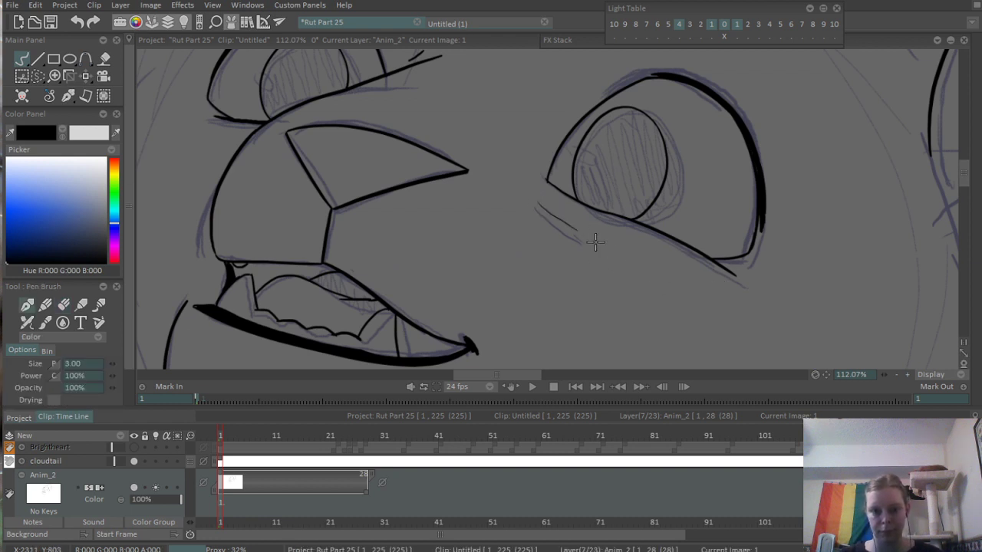
pyautogui.scroll(-5, 568, 216)
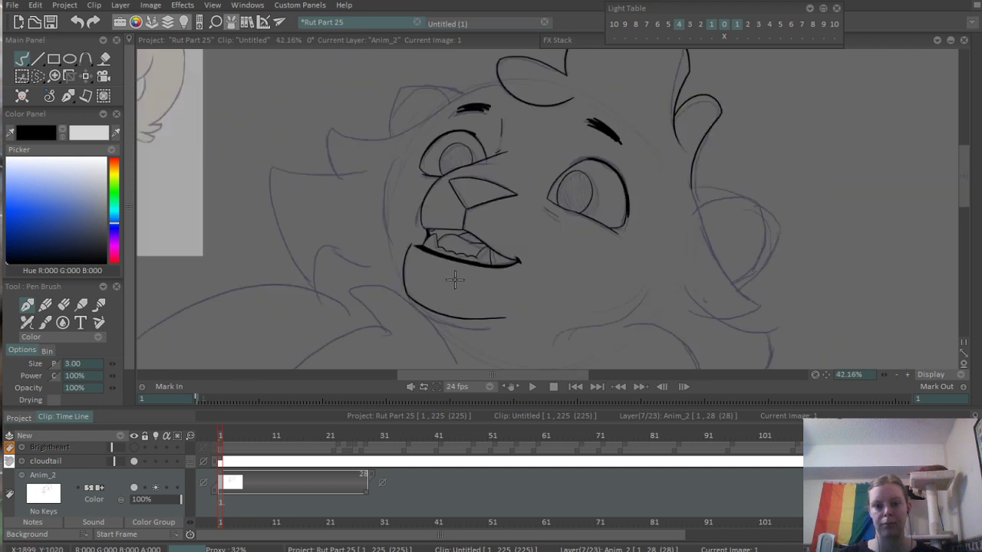
# - Ink the curved outer edge of the far cheek beside the far eye and muzzle
pyautogui.moveTo(578, 284); pyautogui.dragTo(703, 270)
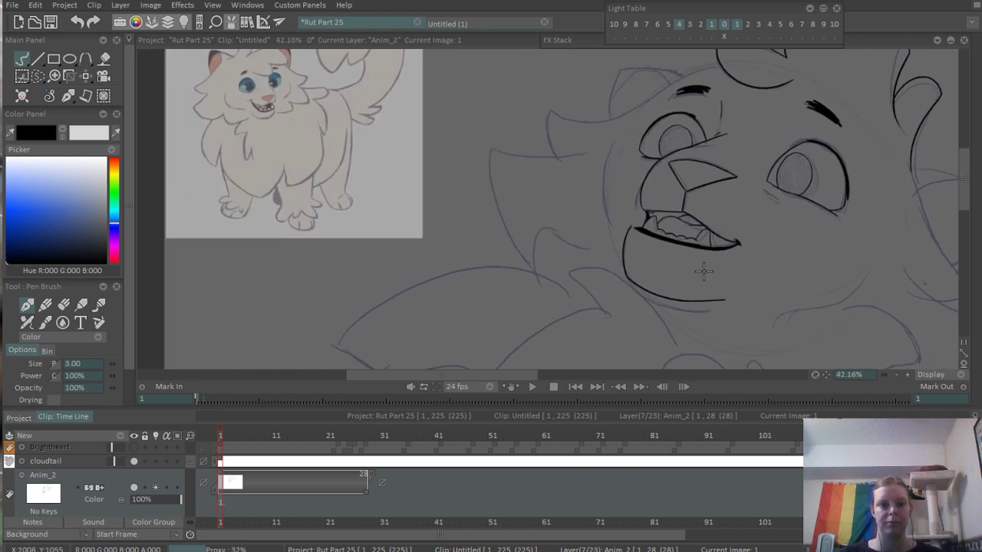
pyautogui.moveTo(756, 254); pyautogui.dragTo(720, 250)
pyautogui.scroll(3, 589, 148)
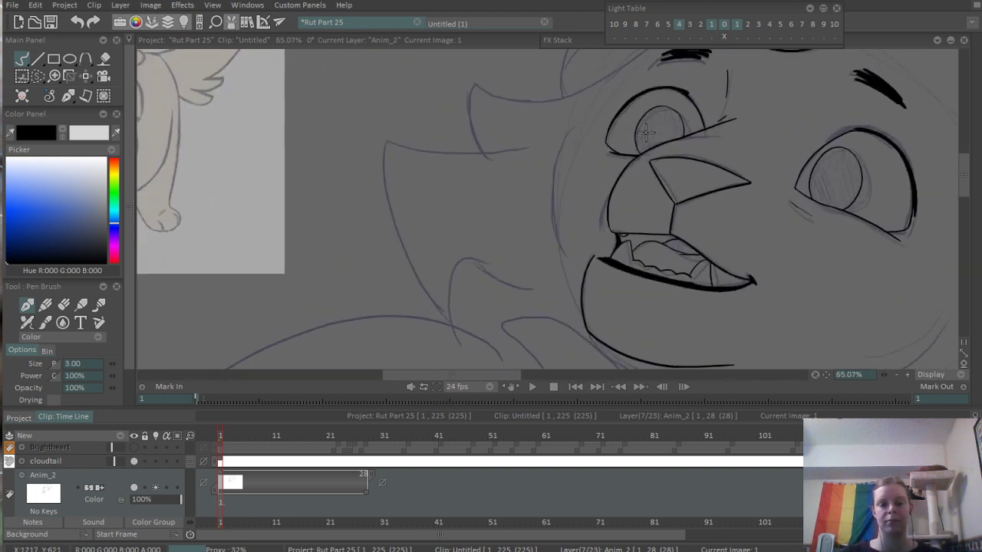
pyautogui.moveTo(558, 149); pyautogui.dragTo(549, 251)
pyautogui.hotkey('ctrl', 'z')
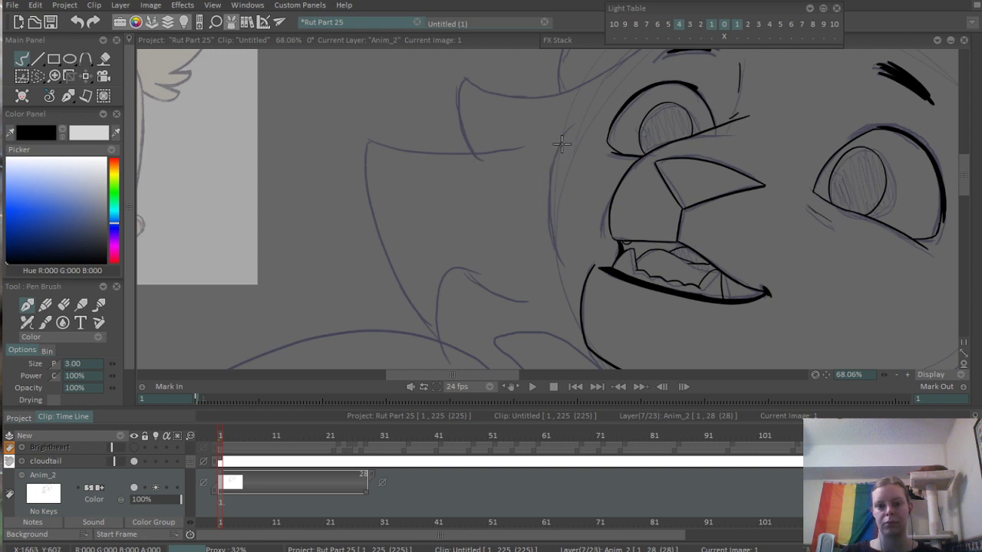
pyautogui.moveTo(564, 143)
pyautogui.mouseDown()
pyautogui.moveTo(533, 184)
pyautogui.moveTo(557, 248)
pyautogui.moveTo(539, 164)
pyautogui.moveTo(529, 213)
pyautogui.moveTo(544, 248)
pyautogui.mouseUp()
pyautogui.hotkey('ctrl', 'z')
pyautogui.moveTo(577, 163); pyautogui.dragTo(459, 306)
pyautogui.moveTo(633, 234); pyautogui.dragTo(525, 244)
pyautogui.moveTo(525, 244); pyautogui.dragTo(708, 219)
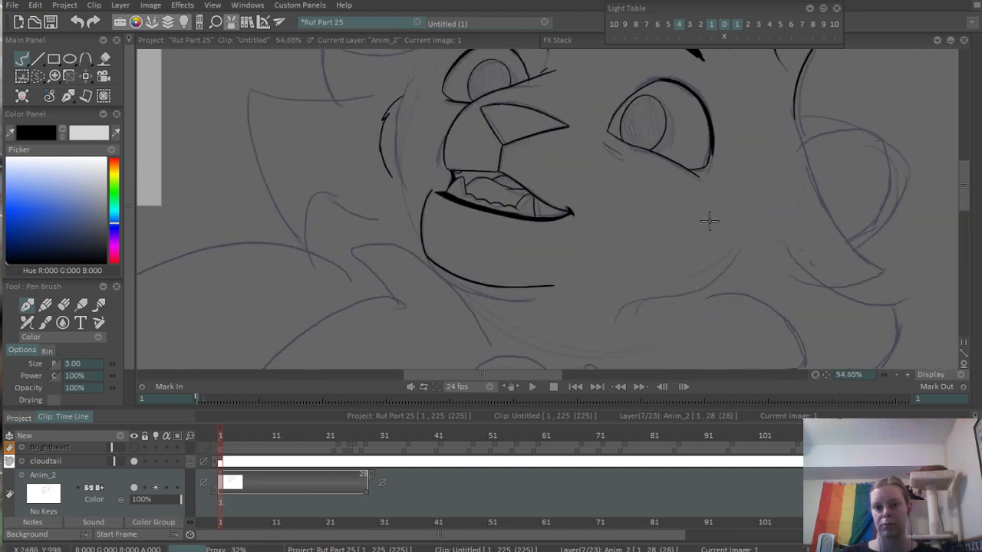
# - Ink the near cheek's curve with a small fur notch and the jawline stroke running from it toward the chin
pyautogui.moveTo(619, 234); pyautogui.dragTo(635, 252)
pyautogui.moveTo(710, 257); pyautogui.dragTo(822, 234)
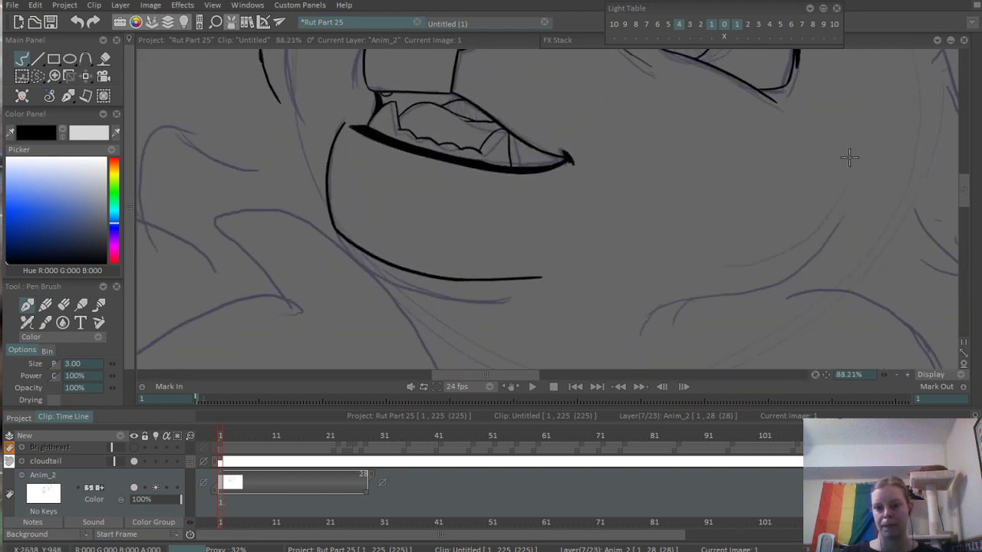
pyautogui.moveTo(850, 152)
pyautogui.mouseDown()
pyautogui.moveTo(832, 253)
pyautogui.moveTo(777, 270)
pyautogui.mouseUp()
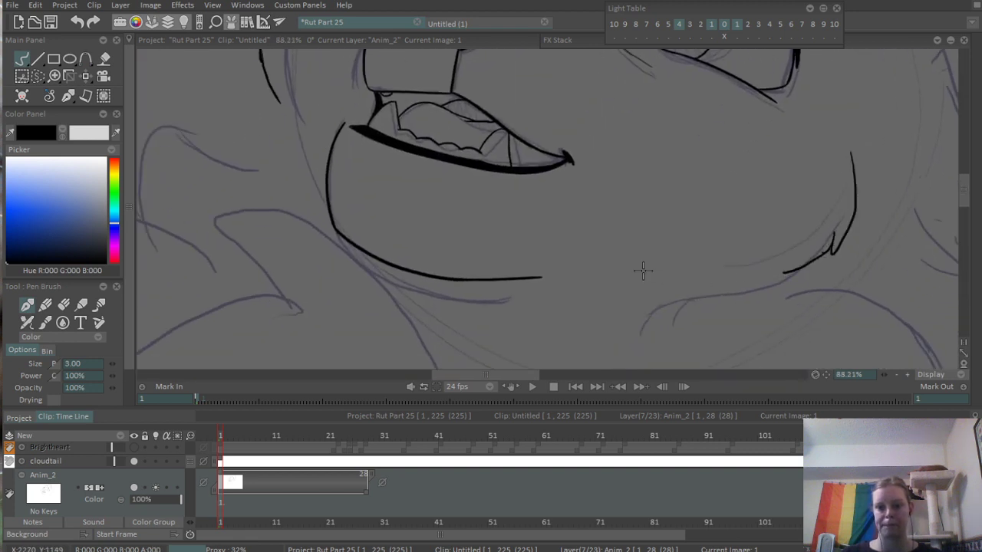
pyautogui.moveTo(643, 270)
pyautogui.mouseDown()
pyautogui.moveTo(820, 259)
pyautogui.moveTo(670, 271)
pyautogui.moveTo(843, 280)
pyautogui.moveTo(727, 289)
pyautogui.mouseUp()
pyautogui.hotkey('ctrl', 'z')
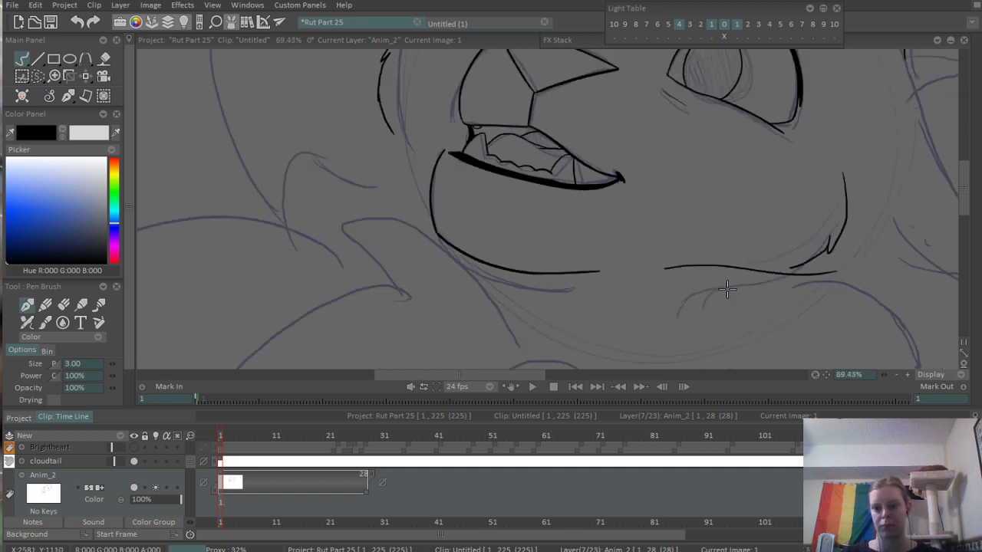
pyautogui.scroll(-4, 817, 276)
pyautogui.moveTo(894, 268)
pyautogui.mouseDown()
pyautogui.moveTo(844, 220)
pyautogui.moveTo(834, 280)
pyautogui.mouseUp()
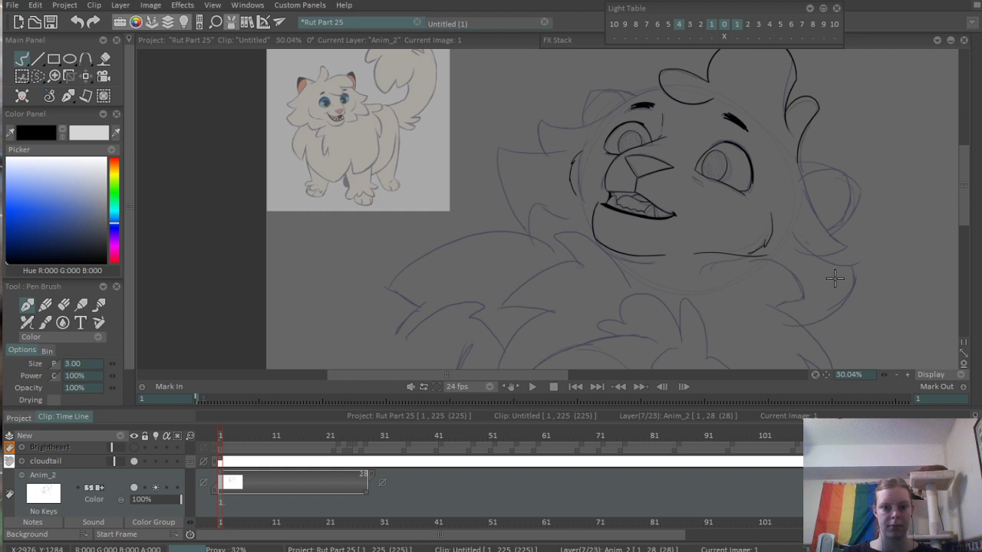
# - Ink the pointed neck fur tuft overlapping the chin with a long curved upper stroke and a short inner stroke
pyautogui.scroll(2, 558, 151)
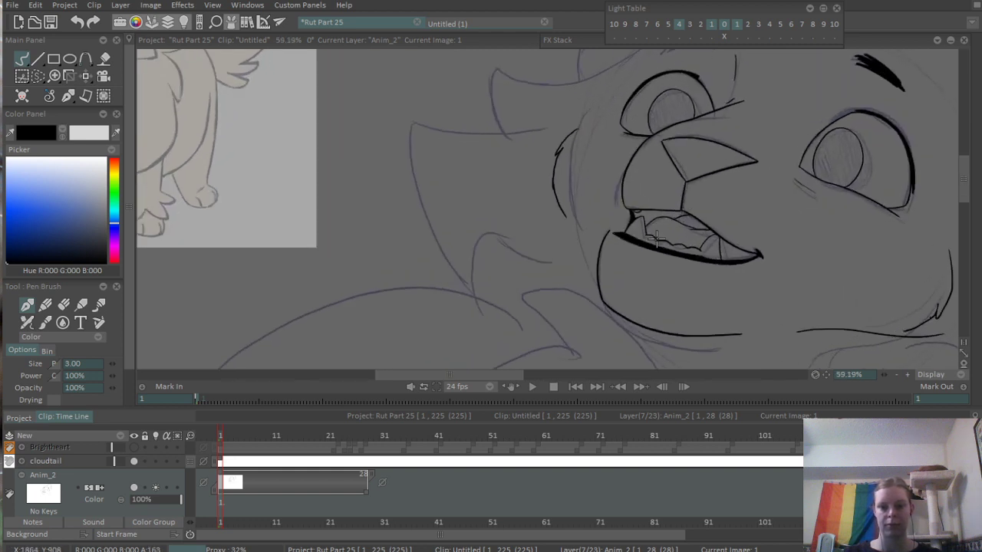
pyautogui.moveTo(611, 118)
pyautogui.mouseDown()
pyautogui.moveTo(671, 117)
pyautogui.moveTo(736, 190)
pyautogui.mouseUp()
pyautogui.hotkey('ctrl', 'z')
pyautogui.moveTo(648, 102)
pyautogui.mouseDown()
pyautogui.moveTo(700, 122)
pyautogui.moveTo(748, 195)
pyautogui.mouseUp()
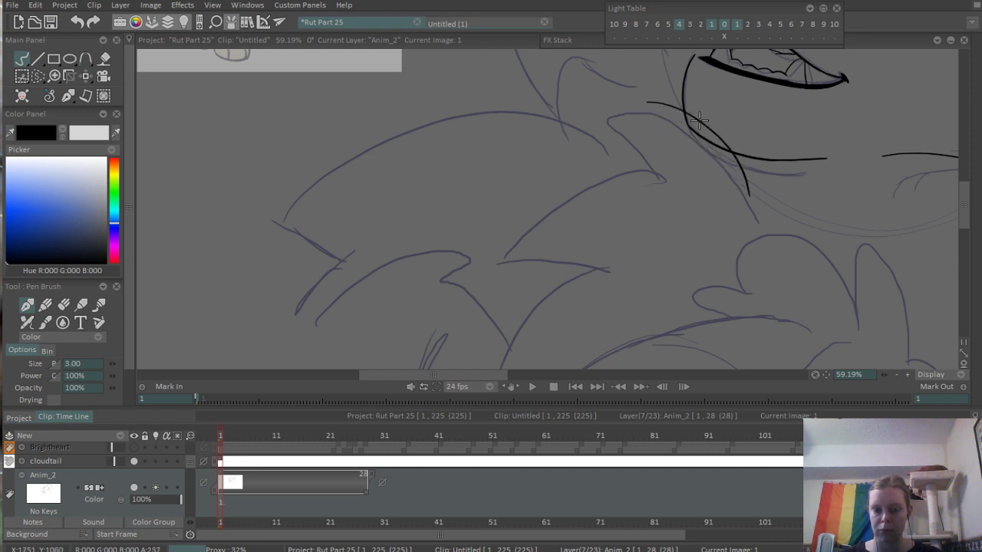
pyautogui.moveTo(647, 107); pyautogui.dragTo(684, 165)
pyautogui.scroll(-3, 664, 137)
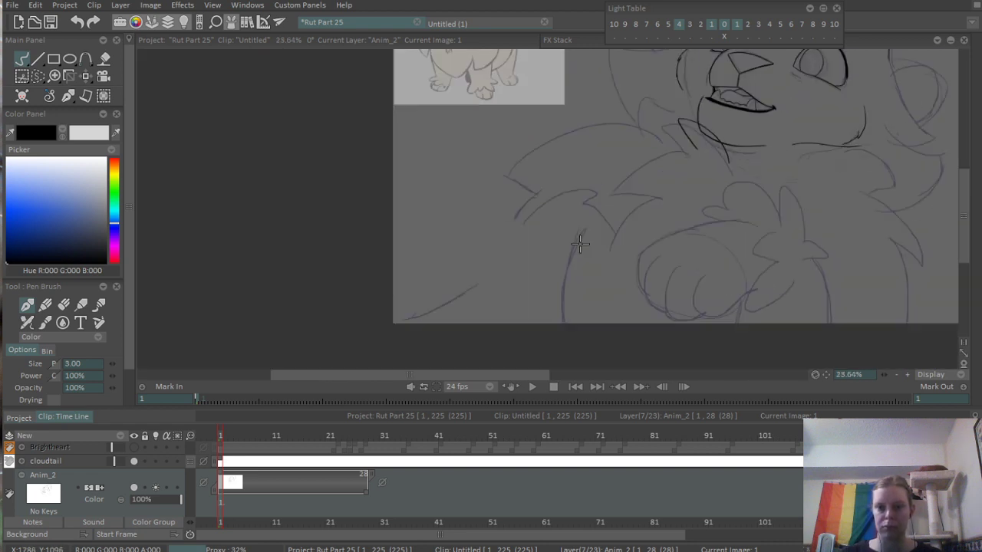
# - Ink the arched upper edge of the shoulder fur, starting from the base of the neck tuft
pyautogui.scroll(4, 624, 234)
pyautogui.moveTo(676, 261); pyautogui.dragTo(766, 197)
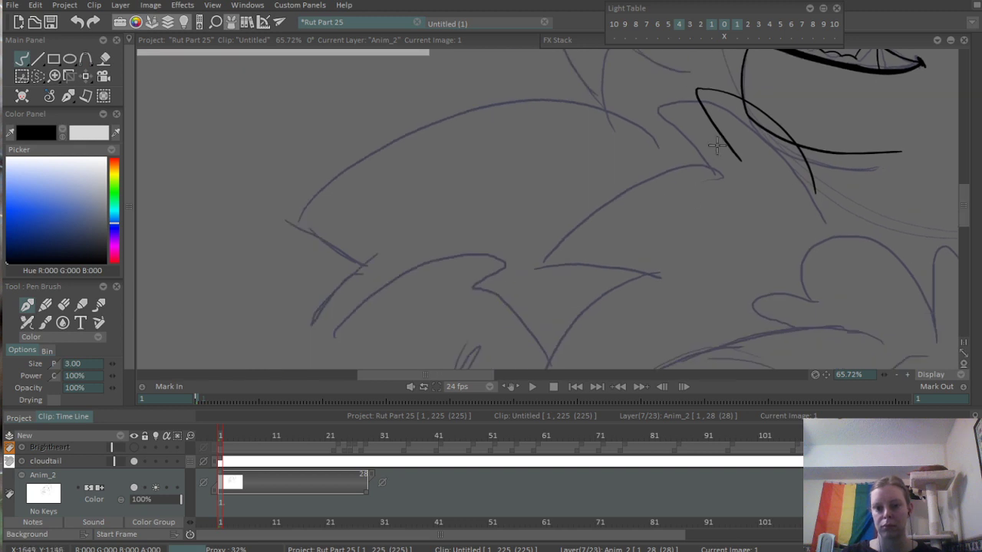
pyautogui.moveTo(722, 144)
pyautogui.mouseDown()
pyautogui.moveTo(607, 180)
pyautogui.moveTo(545, 259)
pyautogui.mouseUp()
pyautogui.hotkey('ctrl', 'z')
pyautogui.moveTo(725, 140); pyautogui.dragTo(571, 186)
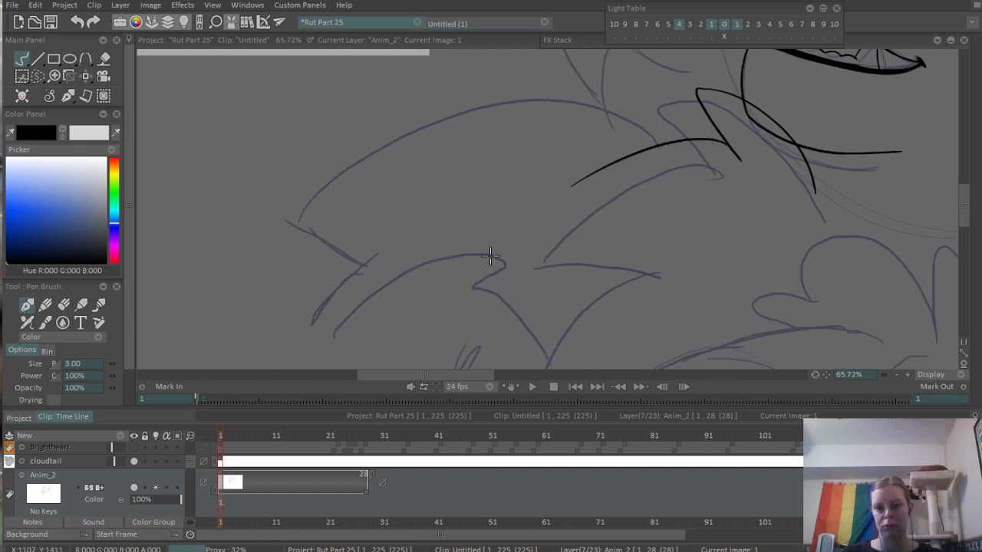
pyautogui.scroll(-4, 638, 170)
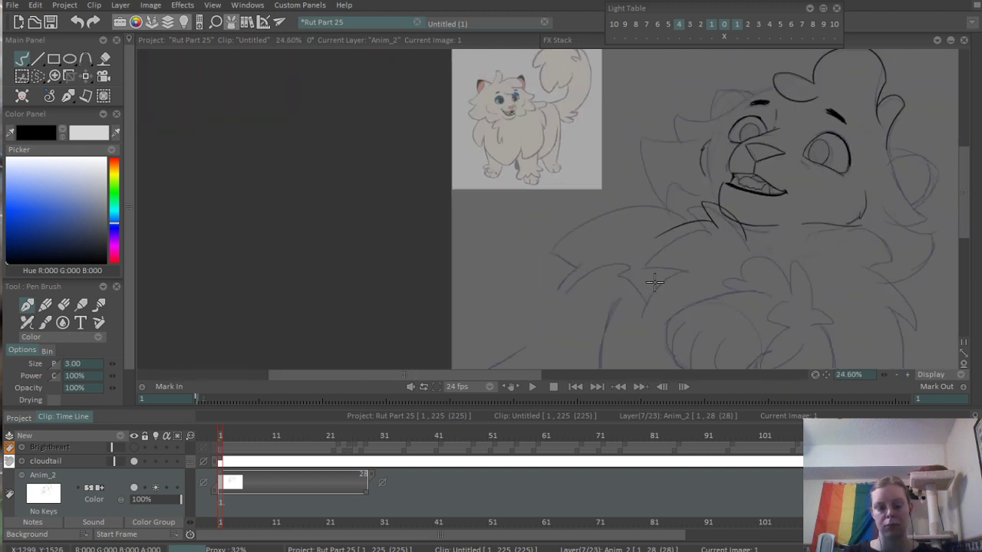
# - Extend the shoulder fur to a sharp point and ink its nearly straight underside
pyautogui.scroll(4, 654, 283)
pyautogui.moveTo(600, 145)
pyautogui.mouseDown()
pyautogui.moveTo(614, 158)
pyautogui.moveTo(688, 161)
pyautogui.mouseUp()
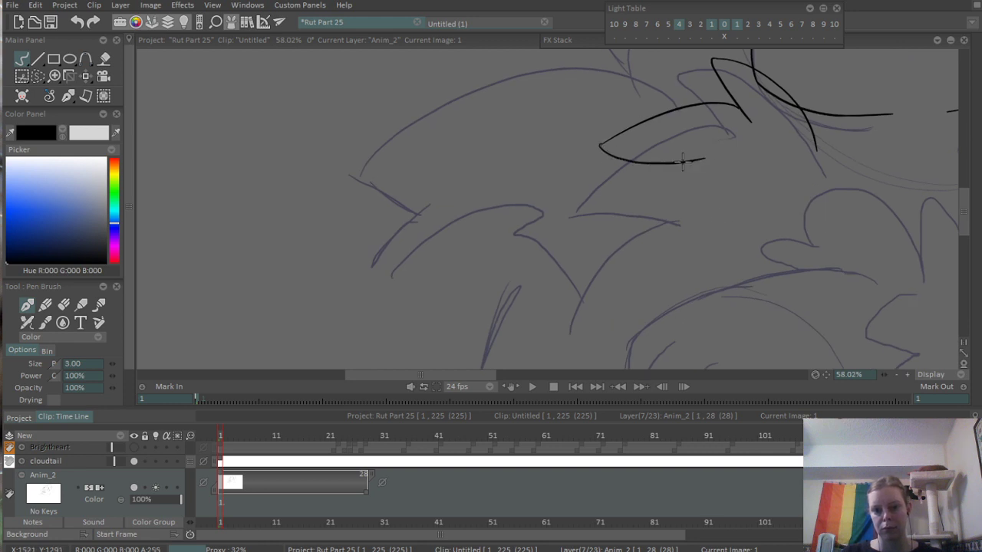
pyautogui.hotkey('ctrl', 'z')
pyautogui.moveTo(601, 173)
pyautogui.mouseDown()
pyautogui.moveTo(676, 418)
pyautogui.moveTo(622, 227)
pyautogui.moveTo(702, 228)
pyautogui.mouseUp()
pyautogui.hotkey('ctrl', 'z')
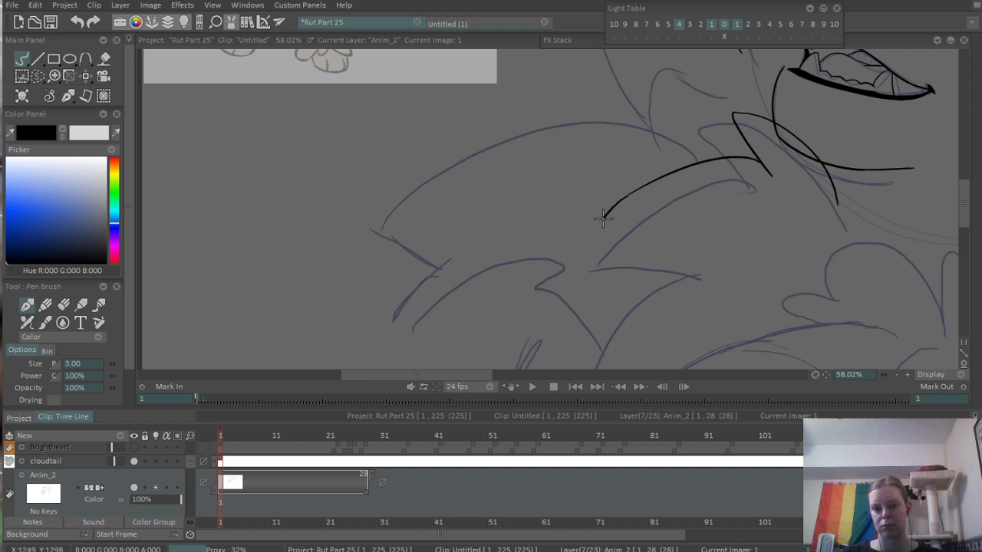
pyautogui.moveTo(604, 217); pyautogui.dragTo(759, 224)
pyautogui.moveTo(677, 223)
pyautogui.mouseDown()
pyautogui.moveTo(654, 369)
pyautogui.moveTo(662, 265)
pyautogui.mouseUp()
# - Erase the excess end of the shoulder fur's underside and the chin line passing through the neck tuft
pyautogui.press('e')
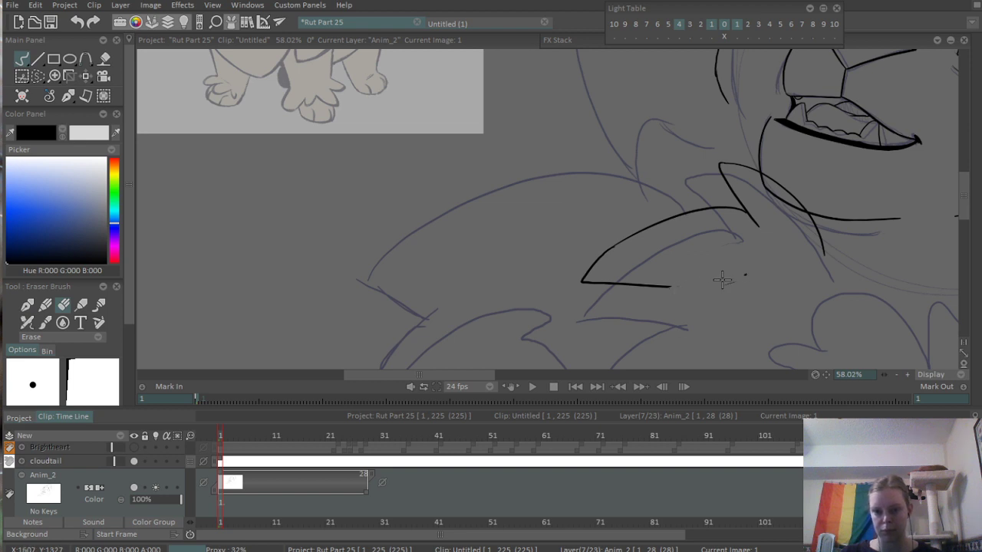
pyautogui.scroll(6, 739, 263)
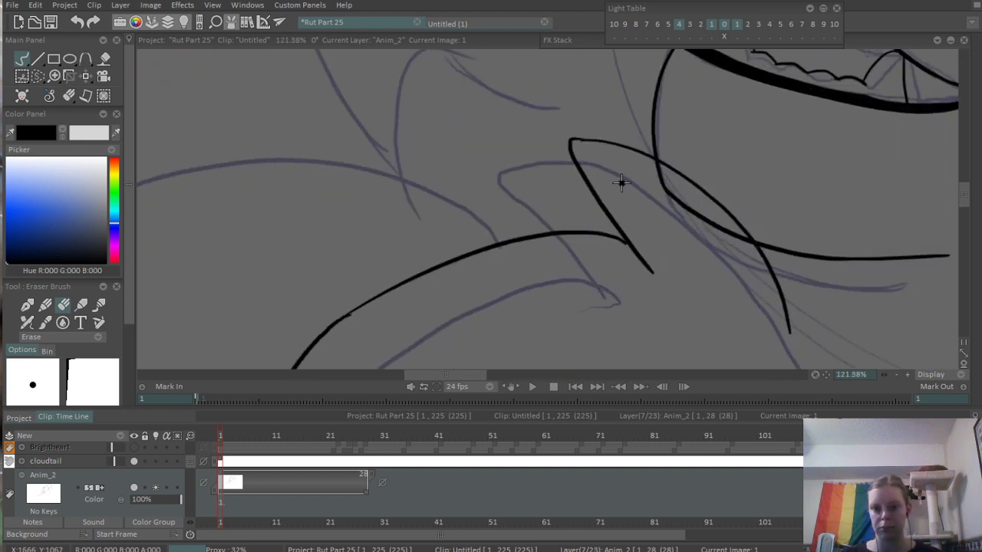
pyautogui.moveTo(657, 173)
pyautogui.mouseDown()
pyautogui.moveTo(675, 216)
pyautogui.moveTo(761, 287)
pyautogui.moveTo(766, 270)
pyautogui.moveTo(783, 283)
pyautogui.moveTo(680, 228)
pyautogui.mouseUp()
pyautogui.scroll(-6, 803, 240)
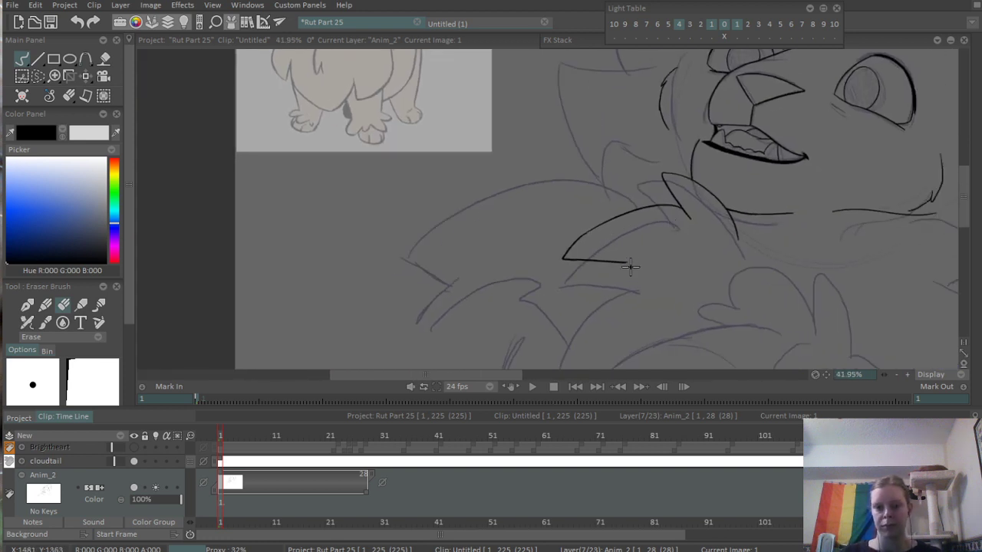
pyautogui.moveTo(599, 306); pyautogui.dragTo(627, 319)
# - Ink a short curved stroke for the next shoulder fur tuft and erase the underside line extending past their junction
pyautogui.press('n')
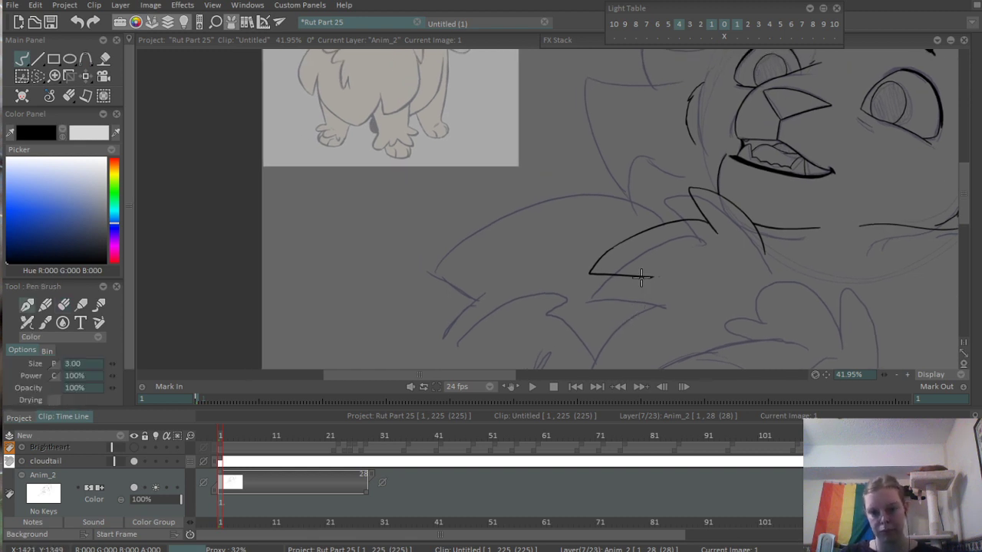
pyautogui.moveTo(649, 278); pyautogui.dragTo(596, 309)
pyautogui.scroll(5, 600, 308)
pyautogui.press('e')
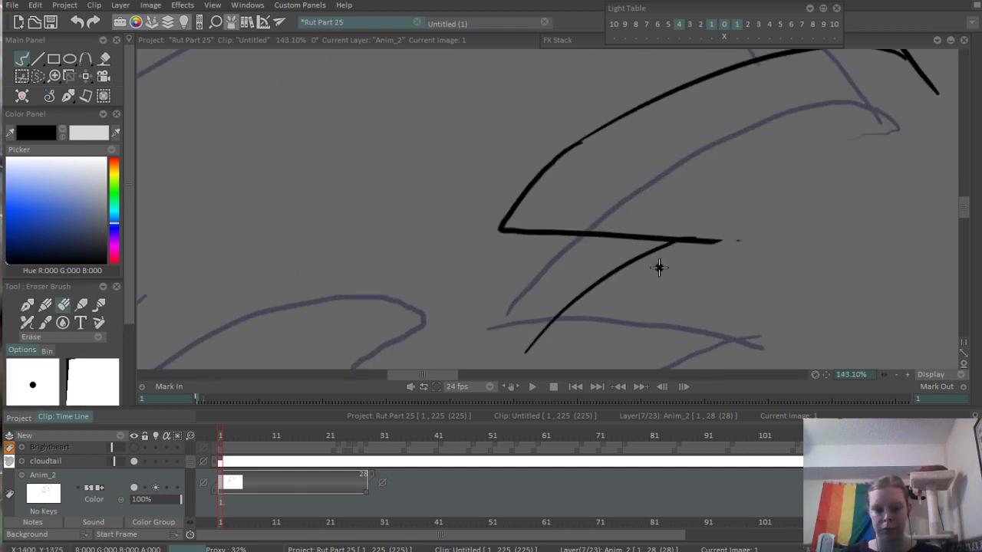
pyautogui.moveTo(678, 240); pyautogui.dragTo(761, 223)
pyautogui.scroll(-5, 805, 213)
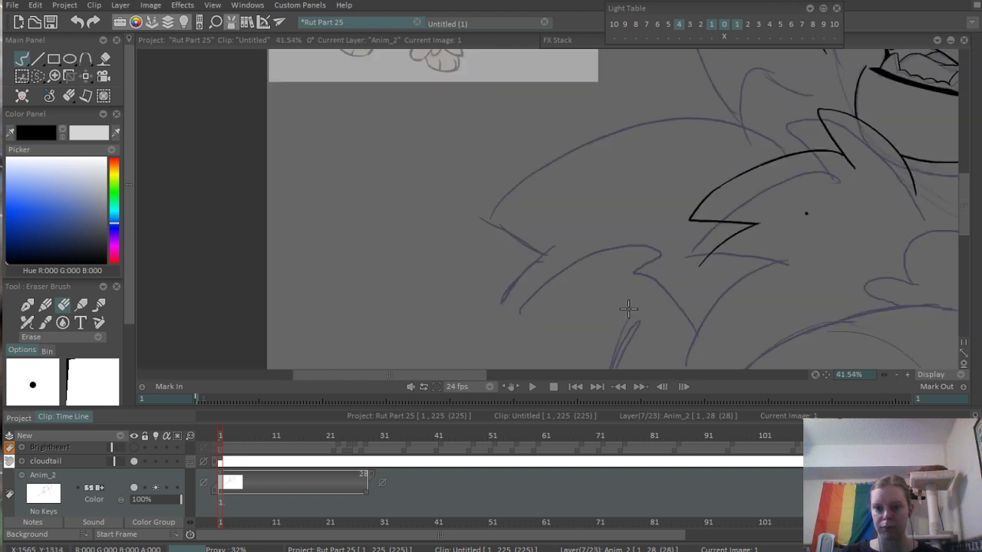
# - Show the Brightheart layer and set its blending mode to Multiply
pyautogui.moveTo(662, 323); pyautogui.dragTo(685, 70)
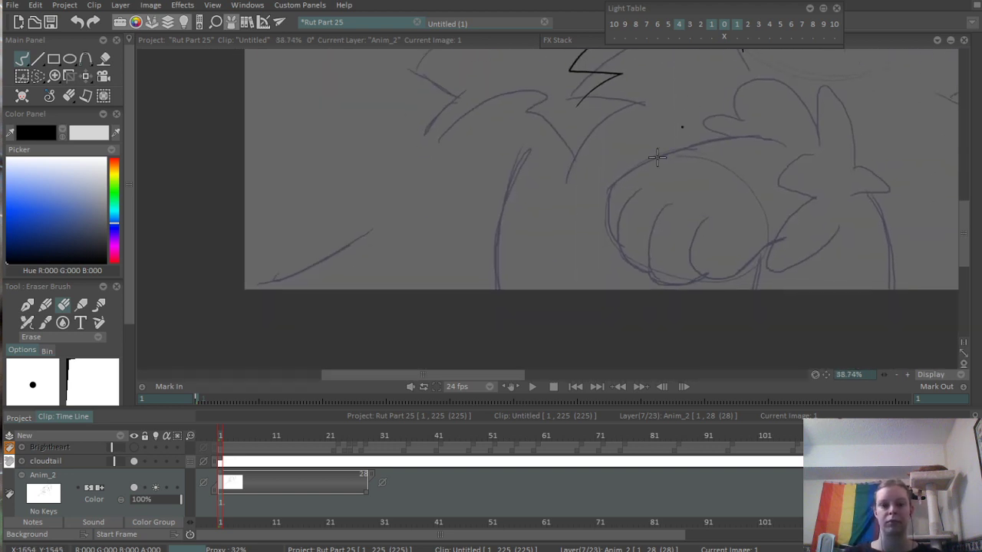
pyautogui.scroll(-2, 658, 158)
pyautogui.moveTo(599, 240); pyautogui.dragTo(564, 321)
pyautogui.moveTo(575, 267); pyautogui.dragTo(578, 304)
pyautogui.scroll(2, 188, 463)
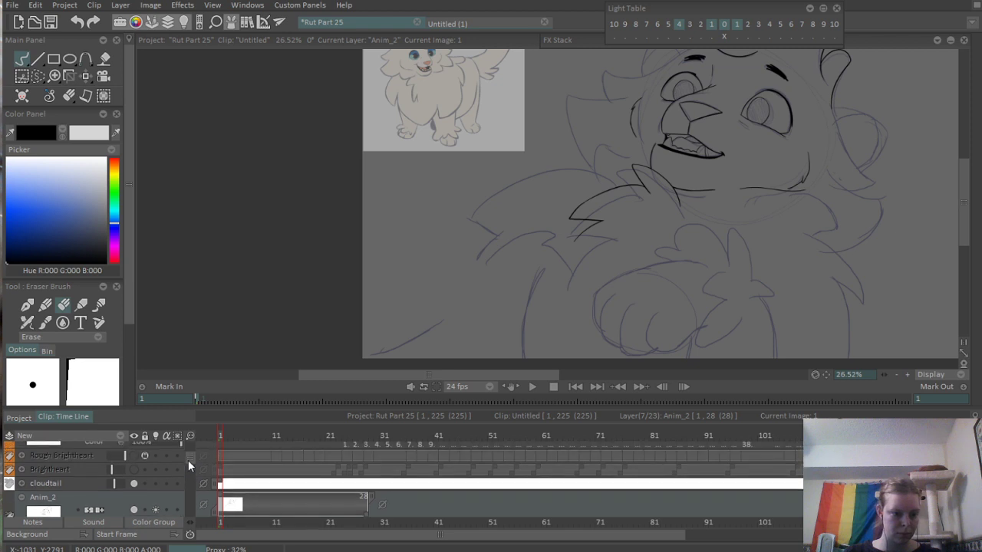
pyautogui.click(134, 469)
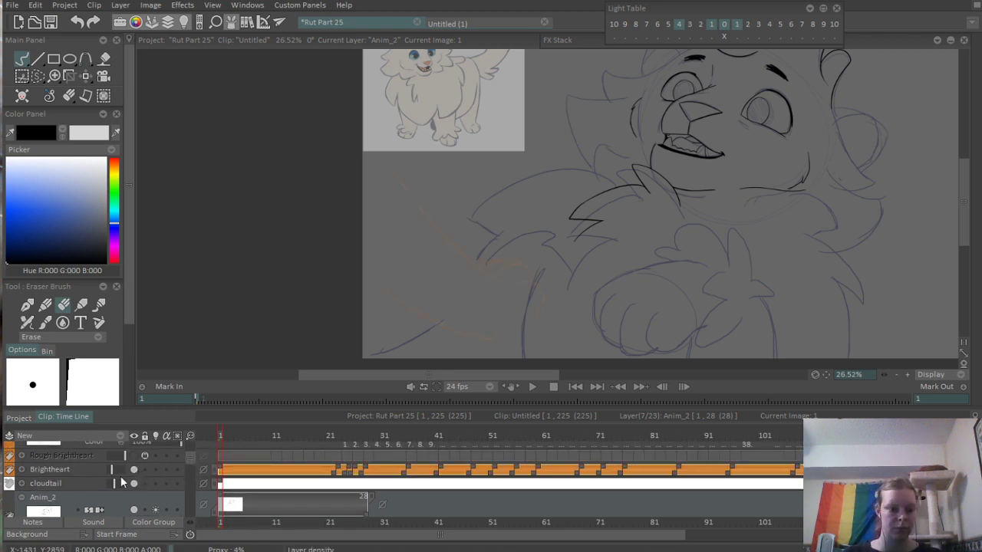
pyautogui.click(33, 470)
pyautogui.click(93, 493)
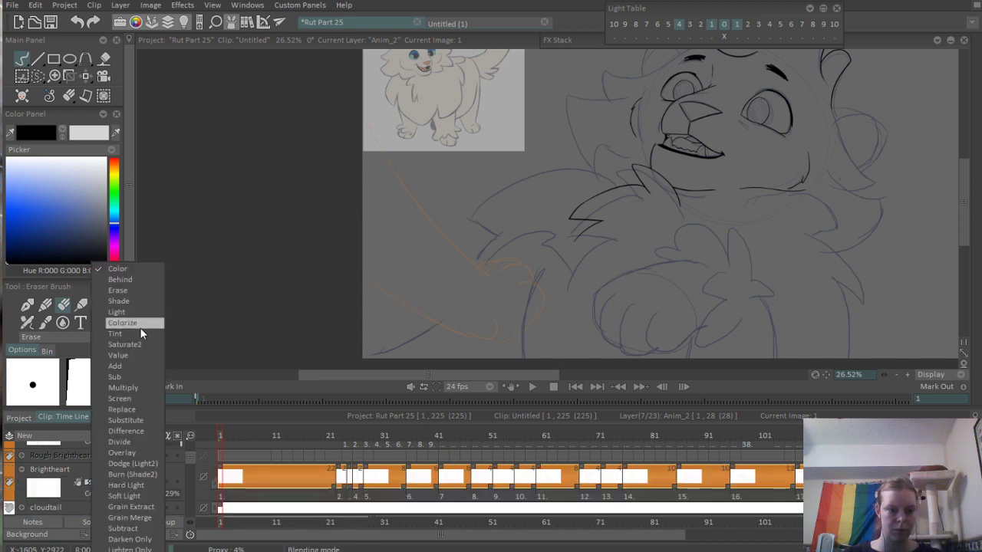
pyautogui.click(128, 388)
pyautogui.scroll(-4, 189, 467)
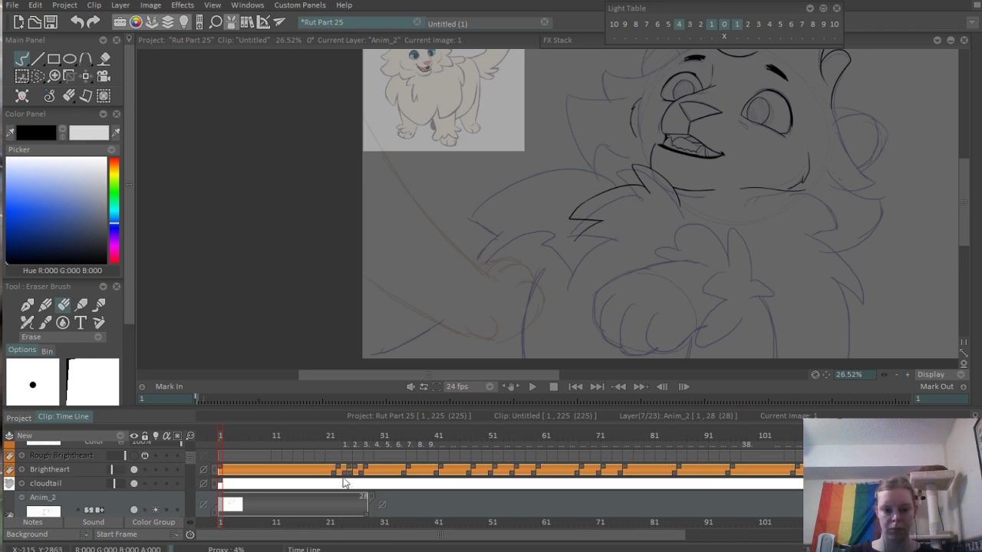
# - Ink the leg's long outer curve outside the rough line, from below the shoulder fur down to the canvas's lower edge
pyautogui.scroll(-1, 189, 467)
pyautogui.scroll(3, 189, 467)
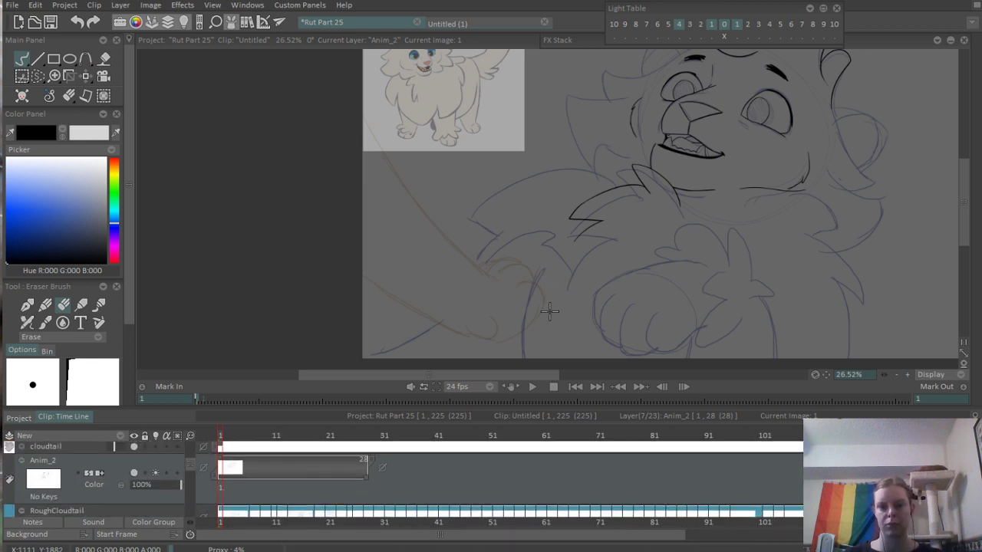
pyautogui.moveTo(230, 435)
pyautogui.mouseDown()
pyautogui.moveTo(407, 434)
pyautogui.moveTo(218, 431)
pyautogui.mouseUp()
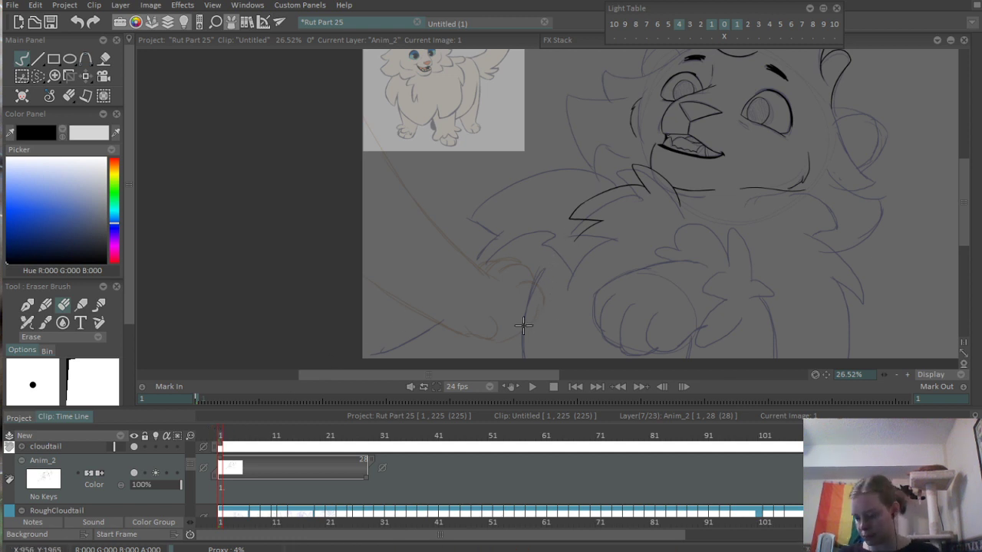
pyautogui.moveTo(498, 190)
pyautogui.mouseDown()
pyautogui.moveTo(452, 149)
pyautogui.moveTo(450, 199)
pyautogui.moveTo(456, 186)
pyautogui.mouseUp()
pyautogui.moveTo(487, 294)
pyautogui.mouseDown()
pyautogui.moveTo(519, 305)
pyautogui.moveTo(518, 269)
pyautogui.mouseUp()
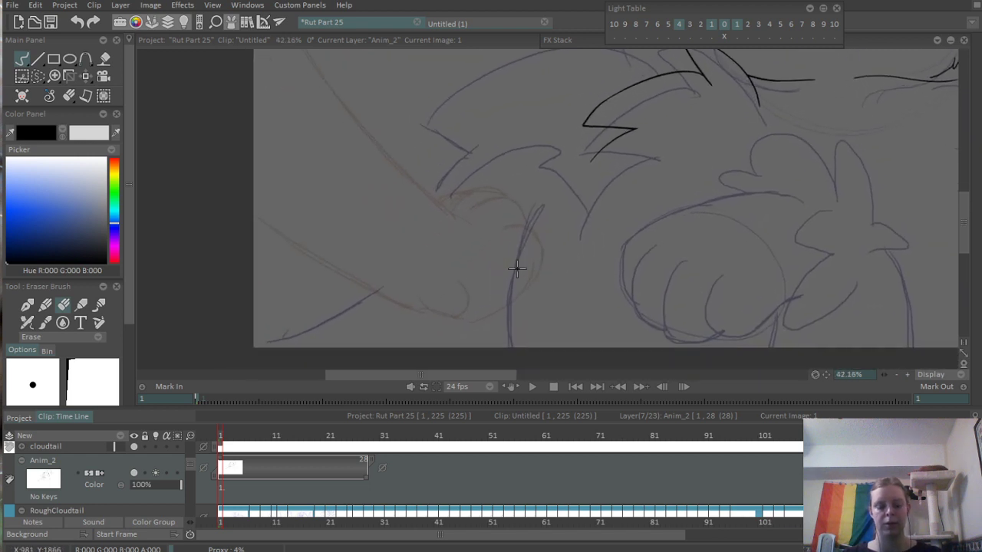
pyautogui.press('b')
pyautogui.moveTo(530, 200); pyautogui.dragTo(488, 351)
pyautogui.hotkey('ctrl', 'z')
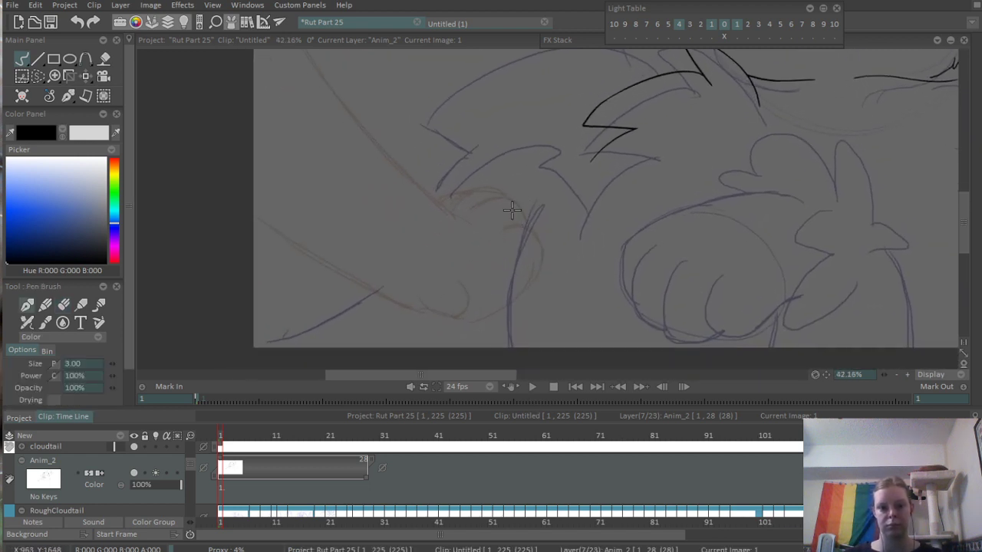
pyautogui.moveTo(537, 188); pyautogui.dragTo(510, 352)
pyautogui.hotkey('ctrl', 'z')
pyautogui.moveTo(536, 189); pyautogui.dragTo(504, 348)
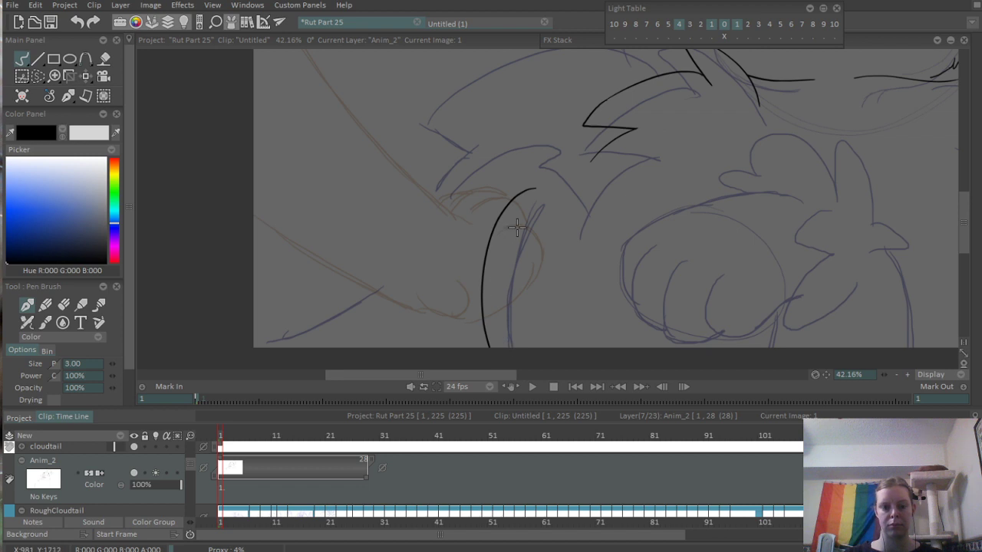
# - Ink the lower edge of the outstretched limb from the canvas's left edge towards its paw
pyautogui.moveTo(456, 259); pyautogui.dragTo(483, 306)
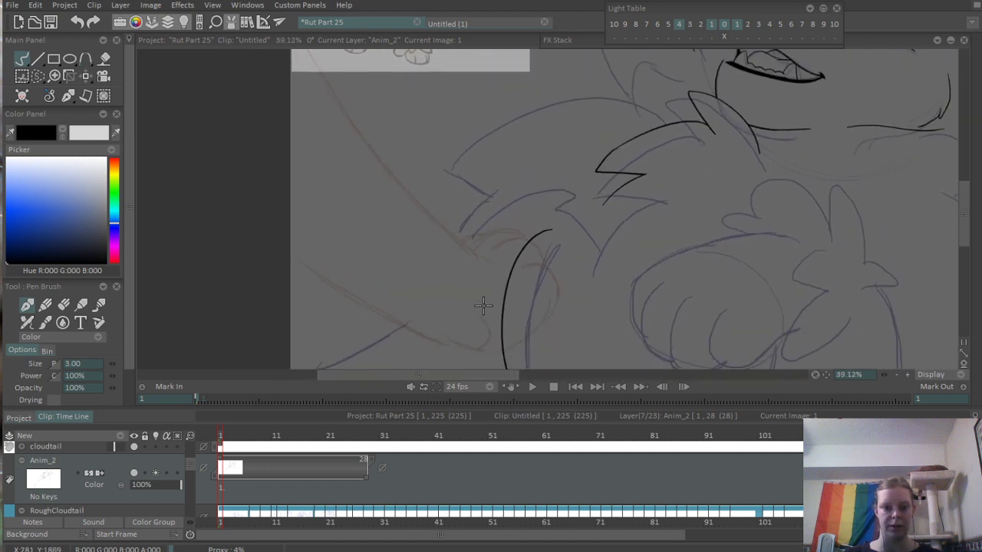
pyautogui.scroll(4, 478, 267)
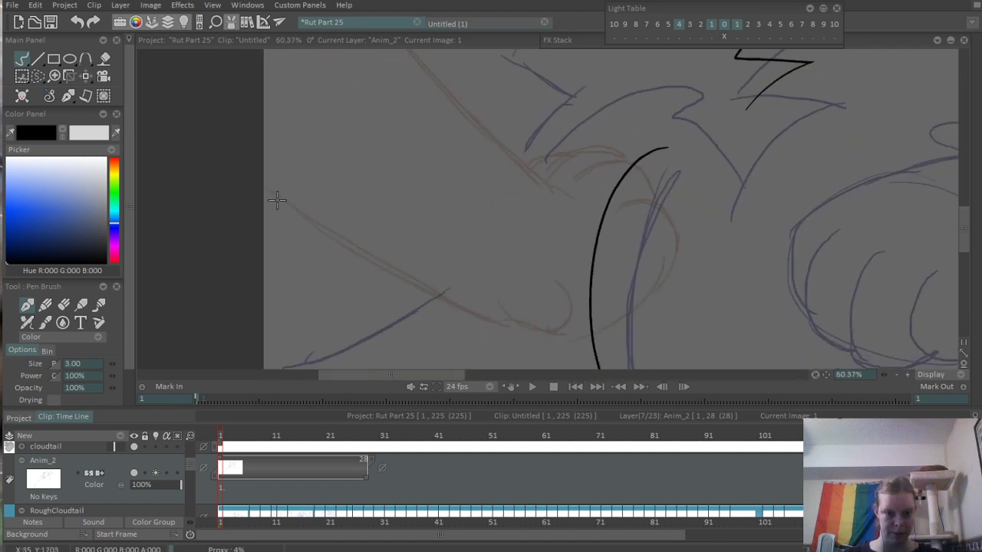
pyautogui.moveTo(265, 182); pyautogui.dragTo(418, 315)
pyautogui.hotkey('ctrl', 'z')
pyautogui.moveTo(269, 184); pyautogui.dragTo(438, 298)
pyautogui.hotkey('ctrl', 'z')
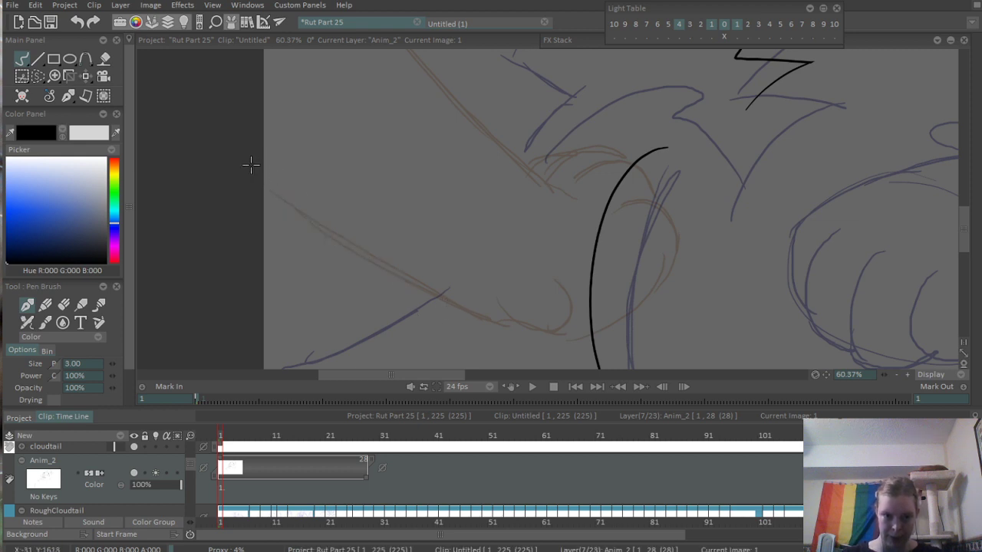
pyautogui.moveTo(261, 179); pyautogui.dragTo(529, 338)
pyautogui.hotkey('ctrl', 'z')
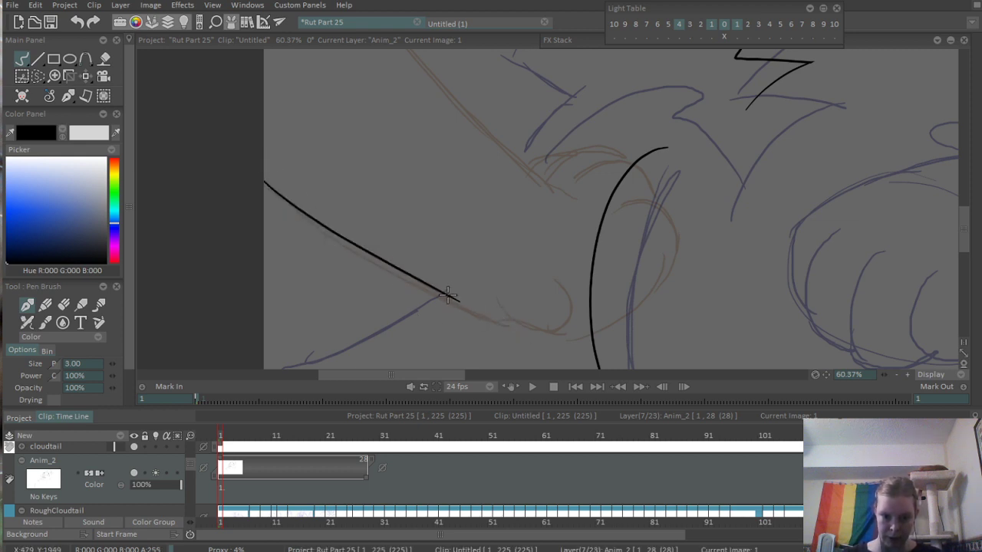
pyautogui.moveTo(448, 295)
pyautogui.mouseDown()
pyautogui.moveTo(533, 333)
pyautogui.moveTo(580, 337)
pyautogui.mouseUp()
pyautogui.hotkey('ctrl', 'z')
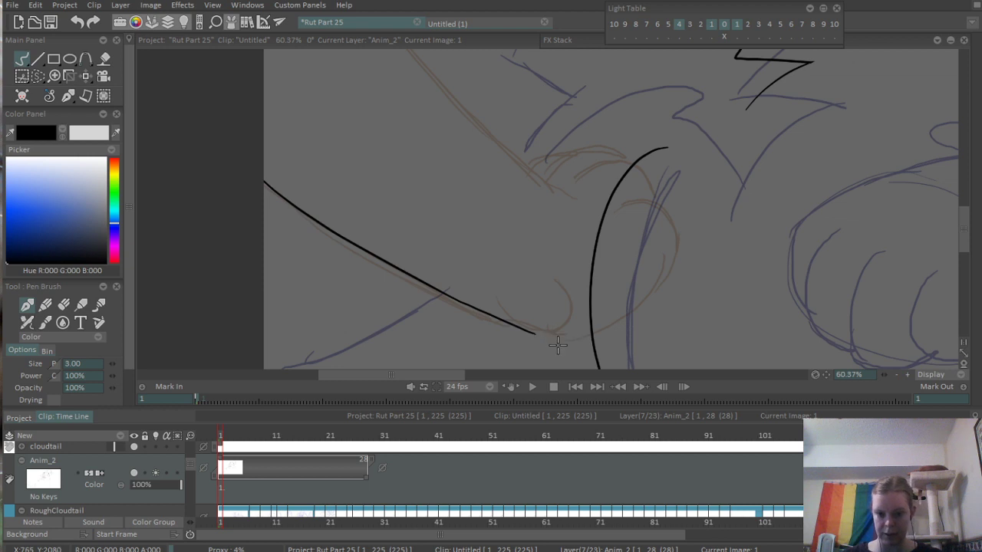
# - Ink the rounded underside of the outstretched paw, joining the limb's lower edge to the leg curve
pyautogui.moveTo(543, 350)
pyautogui.mouseDown()
pyautogui.moveTo(618, 339)
pyautogui.moveTo(522, 303)
pyautogui.moveTo(604, 303)
pyautogui.mouseUp()
pyautogui.moveTo(513, 287); pyautogui.dragTo(650, 296)
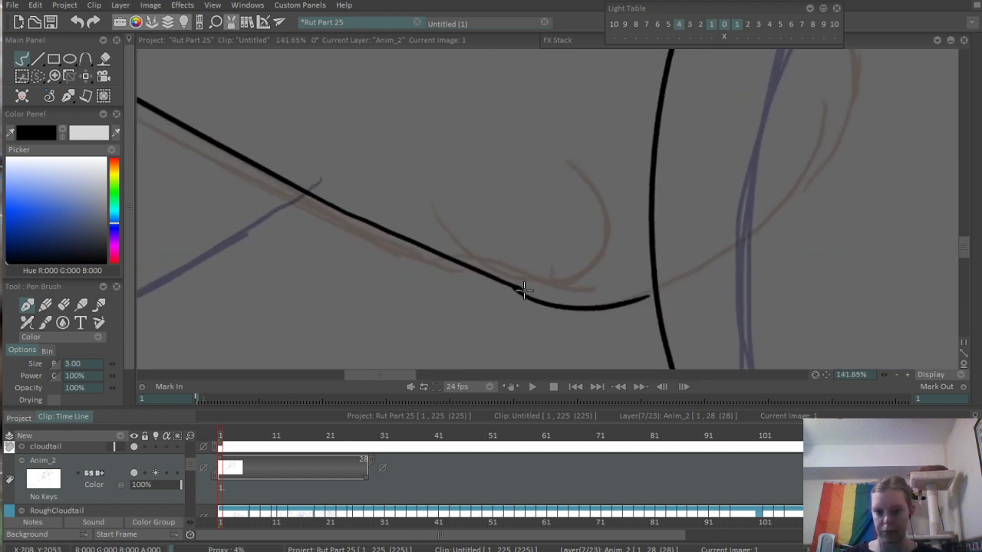
pyautogui.scroll(-2, 567, 248)
pyautogui.moveTo(530, 266); pyautogui.dragTo(509, 303)
pyautogui.scroll(1, 508, 307)
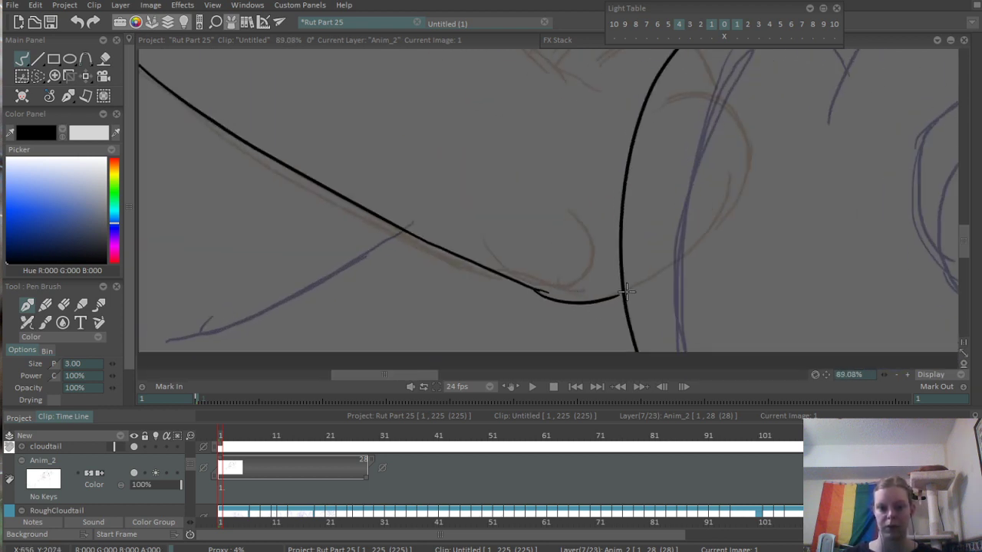
pyautogui.scroll(1, 550, 318)
pyautogui.scroll(1, 573, 285)
pyautogui.moveTo(551, 275); pyautogui.dragTo(524, 265)
pyautogui.scroll(-4, 502, 230)
pyautogui.moveTo(499, 184)
pyautogui.mouseDown()
pyautogui.moveTo(502, 335)
pyautogui.moveTo(462, 204)
pyautogui.mouseUp()
pyautogui.moveTo(600, 267); pyautogui.dragTo(623, 298)
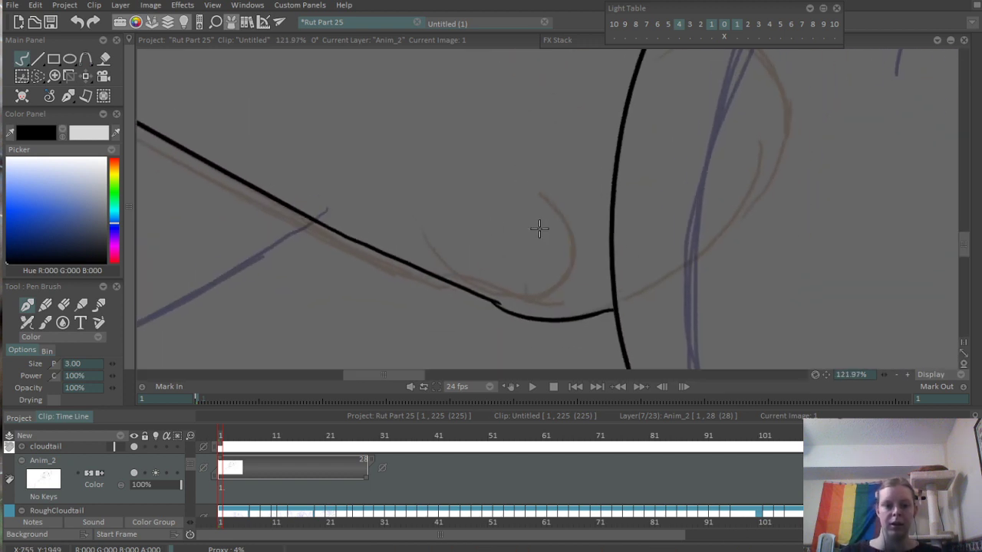
# - Ink a U-shaped toe curve inside the outstretched paw, just above its rounded underside
pyautogui.moveTo(442, 244); pyautogui.dragTo(554, 219)
pyautogui.hotkey('ctrl', 'z')
pyautogui.moveTo(457, 221); pyautogui.dragTo(571, 286)
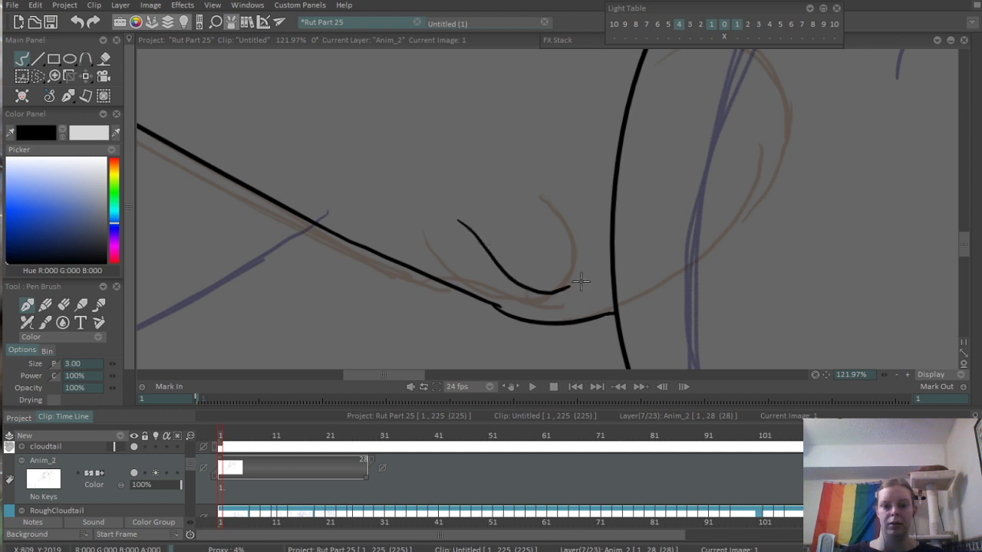
pyautogui.scroll(-3, 499, 220)
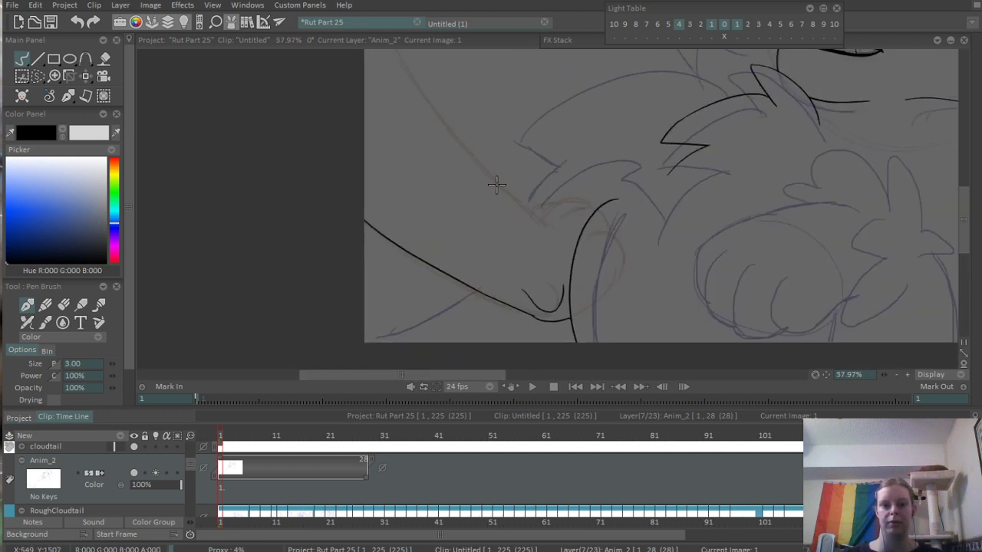
# - Ink the upper edge of the outstretched limb from the canvas's left edge down to the toes
pyautogui.scroll(-3, 500, 194)
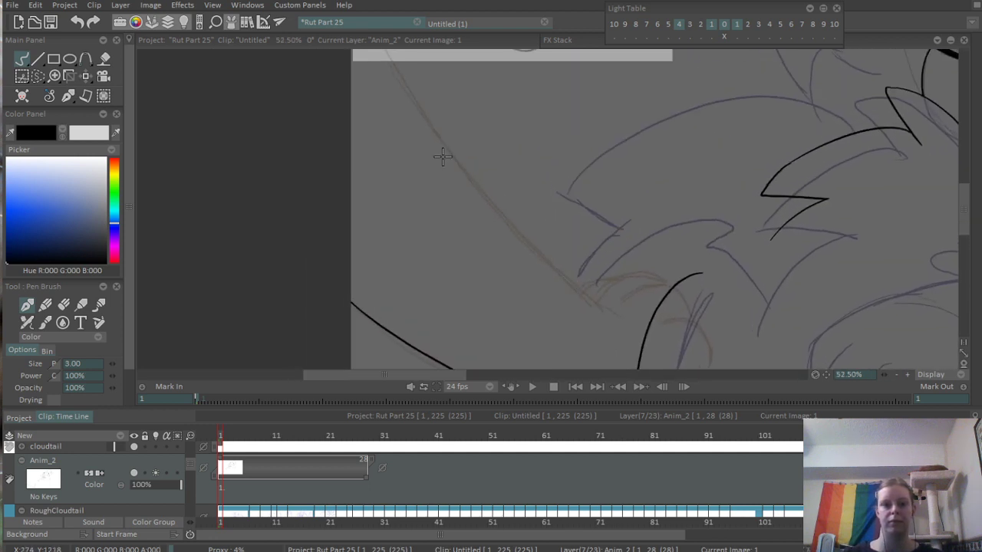
pyautogui.moveTo(401, 95)
pyautogui.mouseDown()
pyautogui.moveTo(479, 222)
pyautogui.moveTo(533, 281)
pyautogui.mouseUp()
pyautogui.hotkey('ctrl', 'z')
pyautogui.hotkey('ctrl', 'z')
pyautogui.moveTo(403, 100); pyautogui.dragTo(536, 267)
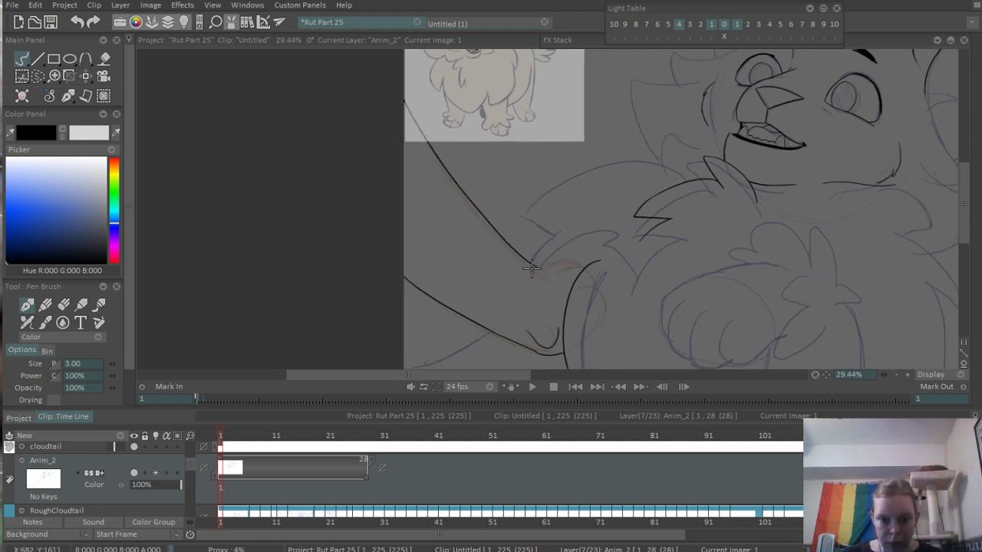
pyautogui.hotkey('ctrl', 'z')
pyautogui.moveTo(406, 103); pyautogui.dragTo(537, 266)
pyautogui.hotkey('ctrl', 'z')
pyautogui.moveTo(403, 98)
pyautogui.mouseDown()
pyautogui.moveTo(531, 276)
pyautogui.moveTo(430, 153)
pyautogui.moveTo(544, 280)
pyautogui.mouseUp()
pyautogui.hotkey('ctrl', 'z')
# - Extend the end of the limb's upper edge into the paw with two short diverging strokes
pyautogui.scroll(5, 541, 280)
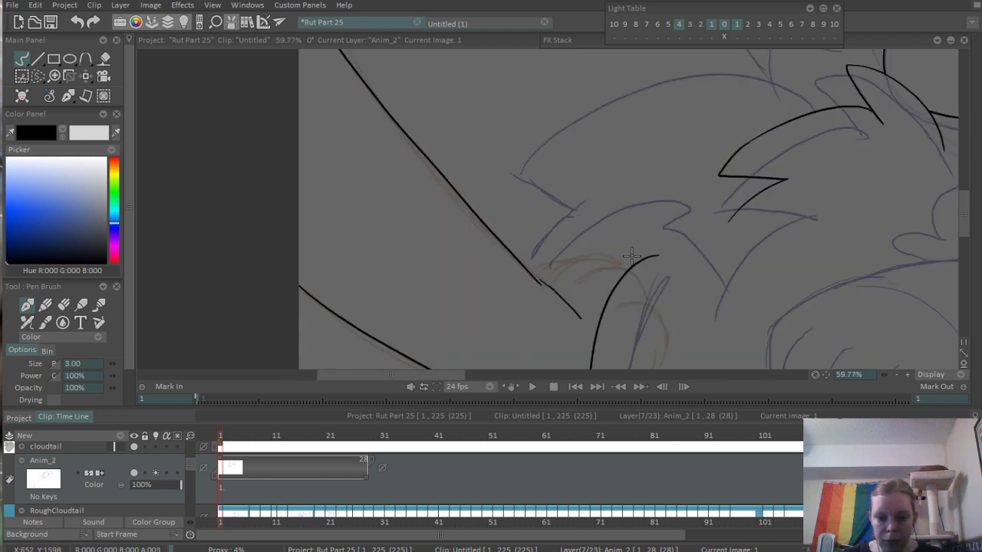
pyautogui.moveTo(497, 231); pyautogui.dragTo(565, 289)
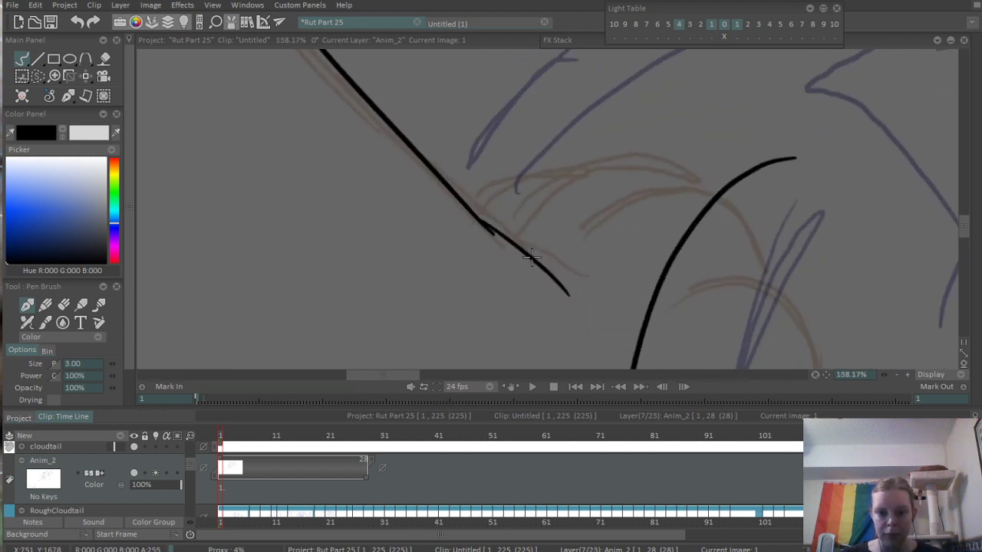
pyautogui.moveTo(520, 245); pyautogui.dragTo(571, 284)
pyautogui.scroll(1, 609, 220)
pyautogui.scroll(1, 606, 178)
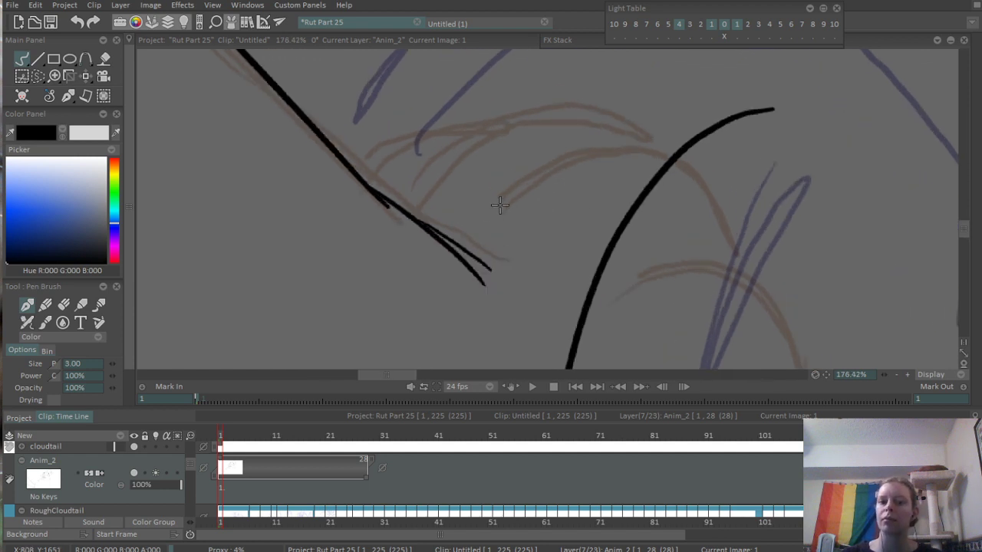
# - Ink three overlapping toe arcs along the top of the outstretched paw
pyautogui.moveTo(491, 216)
pyautogui.mouseDown()
pyautogui.moveTo(565, 147)
pyautogui.moveTo(700, 156)
pyautogui.mouseUp()
pyautogui.moveTo(408, 214); pyautogui.dragTo(641, 148)
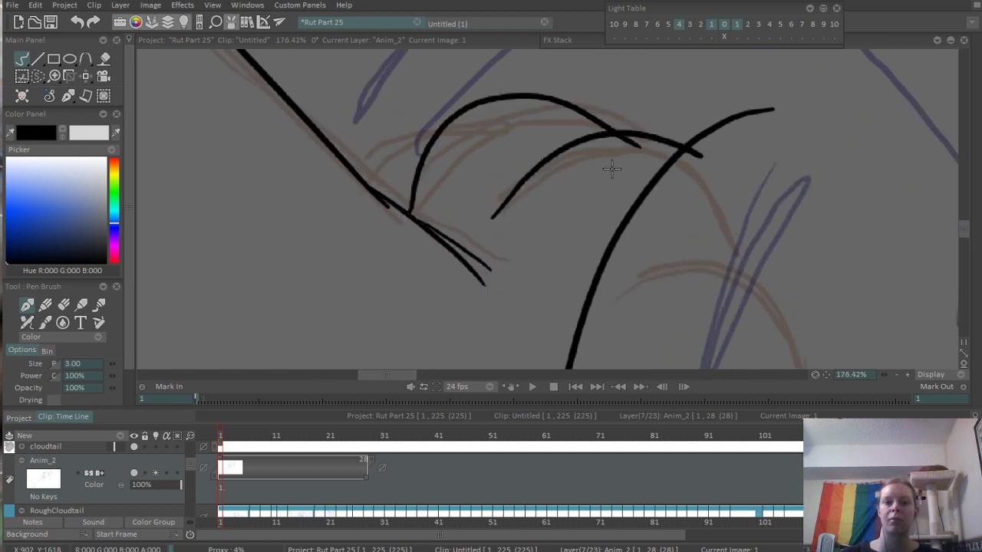
pyautogui.scroll(-5, 618, 144)
pyautogui.scroll(5, 580, 146)
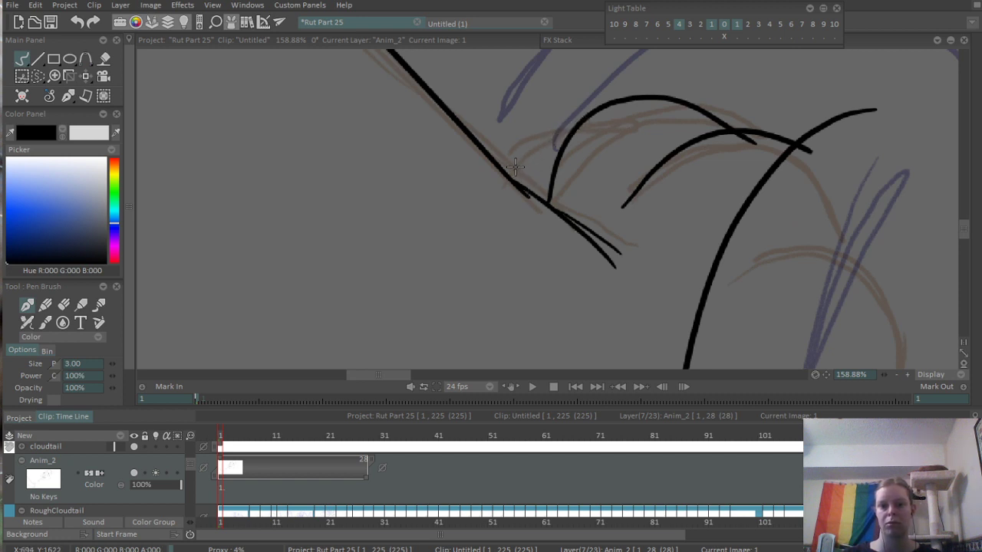
pyautogui.moveTo(514, 167); pyautogui.dragTo(589, 115)
# - Erase the toe arc ends that extend past the neighbouring toe and the leg curve
pyautogui.moveTo(726, 143); pyautogui.dragTo(445, 193)
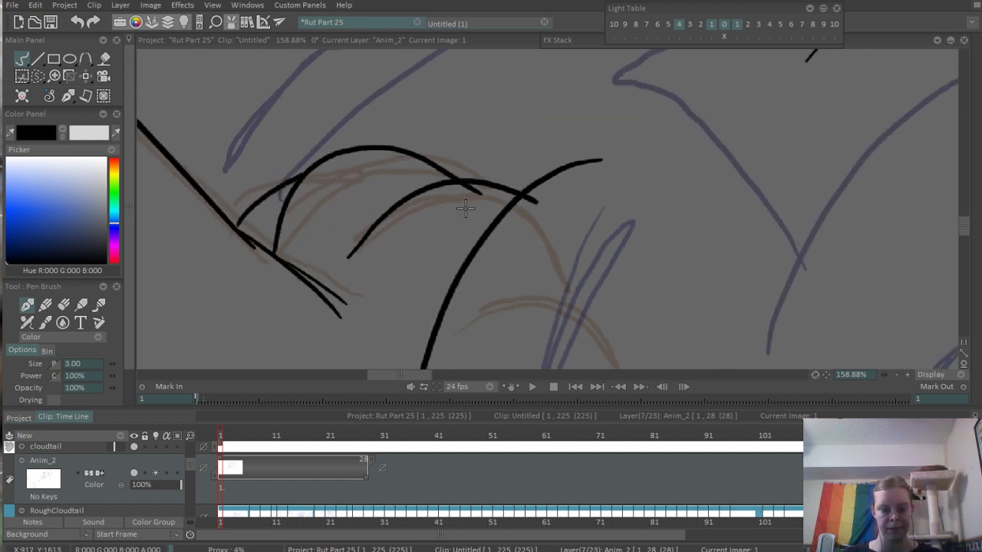
pyautogui.press('e')
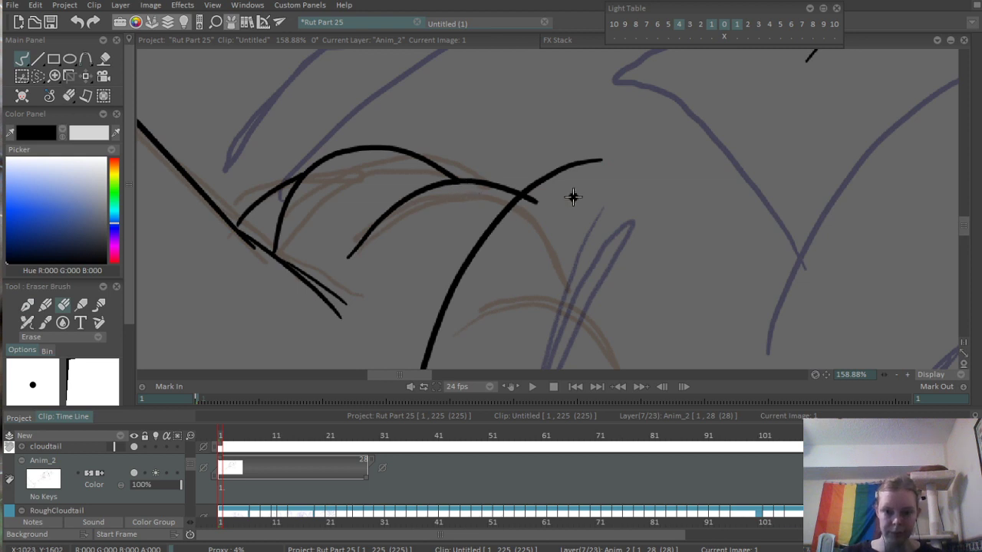
pyautogui.moveTo(546, 196); pyautogui.dragTo(532, 202)
pyautogui.scroll(-8, 511, 306)
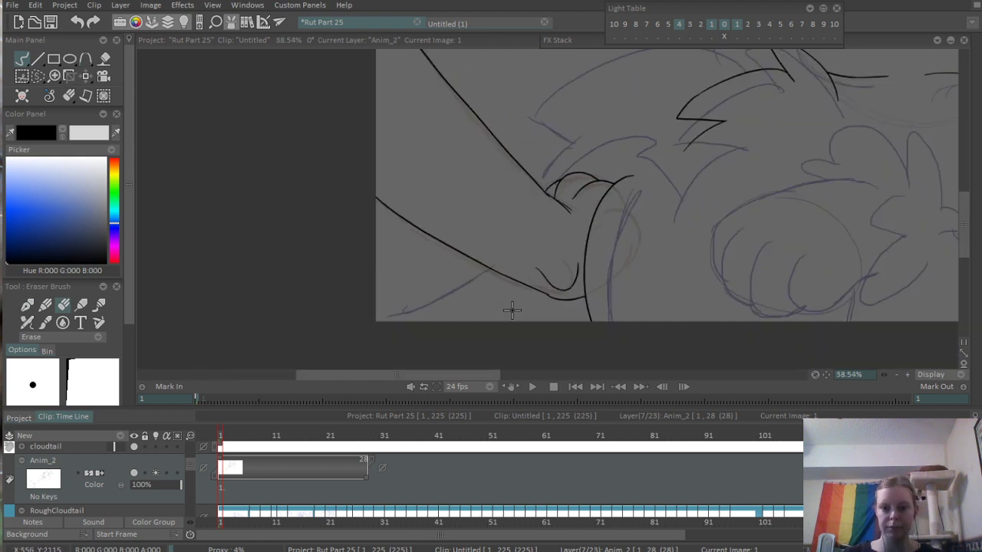
# - Ink a gently curved line from the outstretched limb's underside down to the canvas's lower-left corner
pyautogui.scroll(-1, 521, 242)
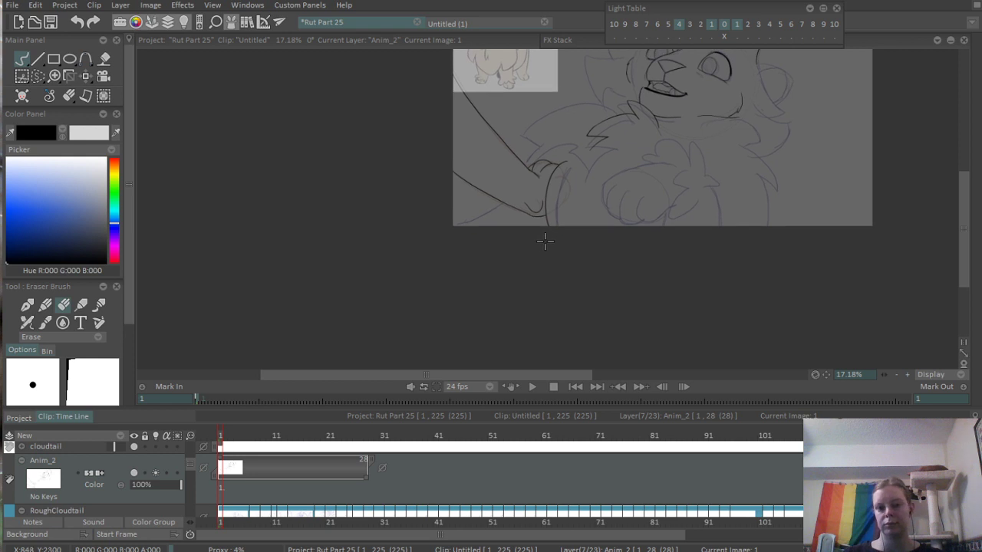
pyautogui.scroll(7, 547, 235)
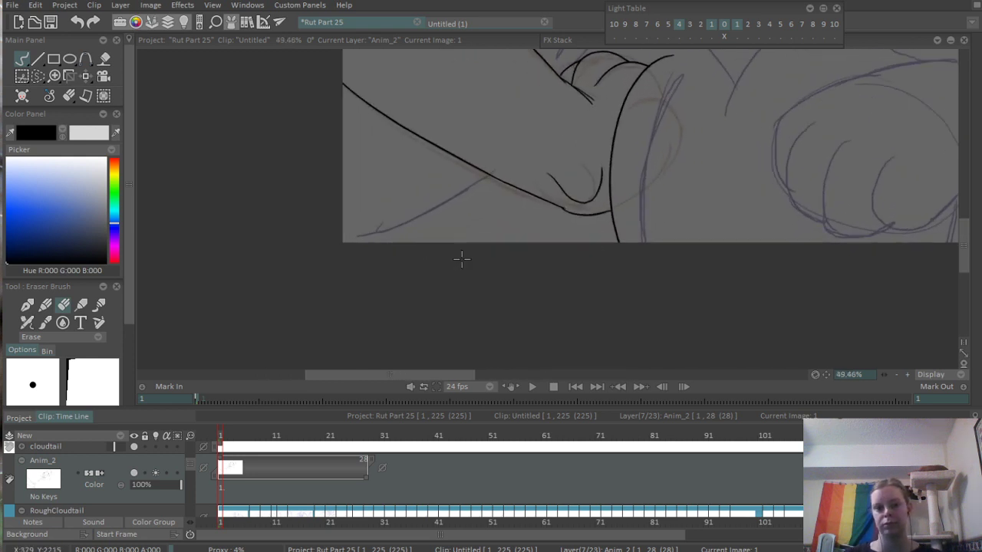
pyautogui.press('p')
pyautogui.moveTo(488, 177)
pyautogui.mouseDown()
pyautogui.moveTo(452, 183)
pyautogui.moveTo(298, 279)
pyautogui.mouseUp()
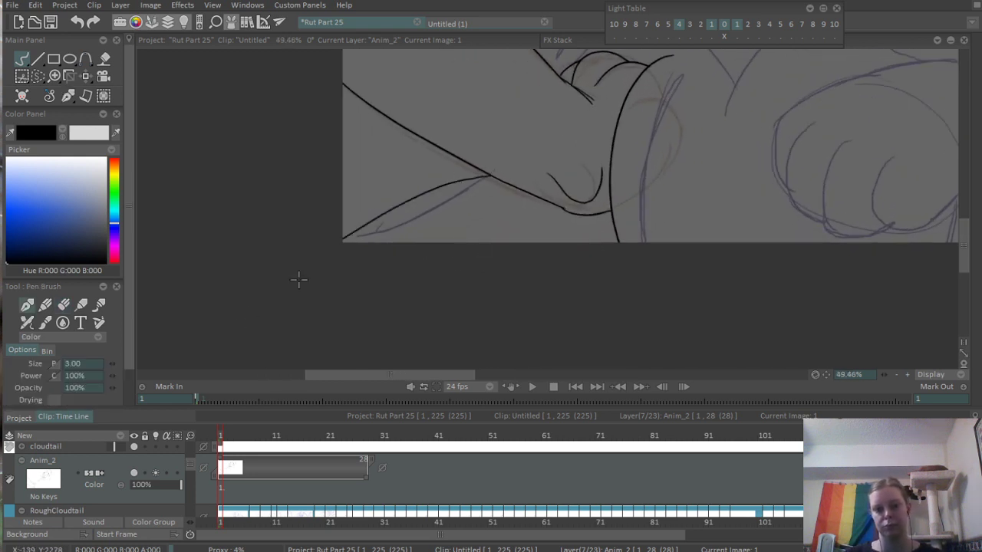
pyautogui.scroll(-5, 486, 178)
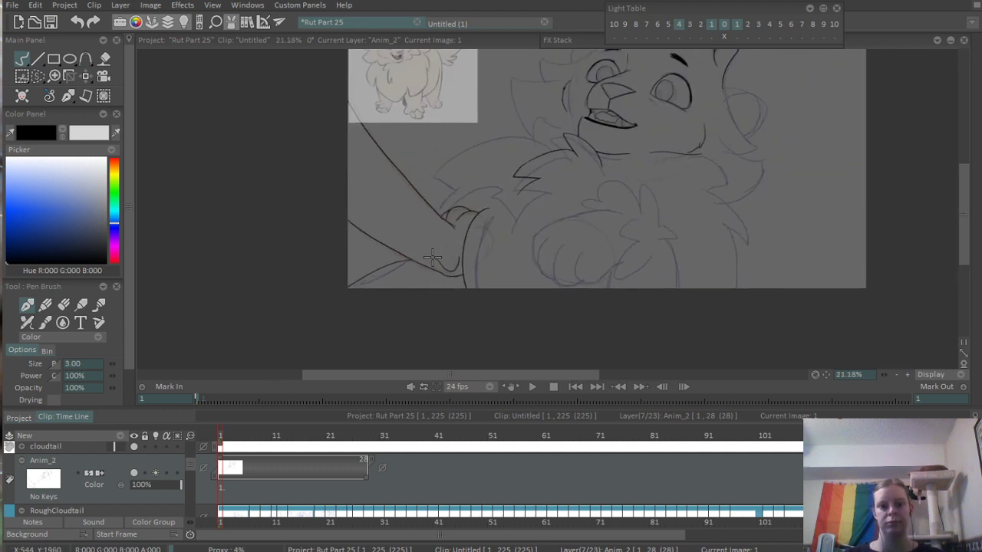
# - Ink the rightmost toe of the raised front paw, sweeping its underside up to the paw's right side
pyautogui.scroll(8, 432, 258)
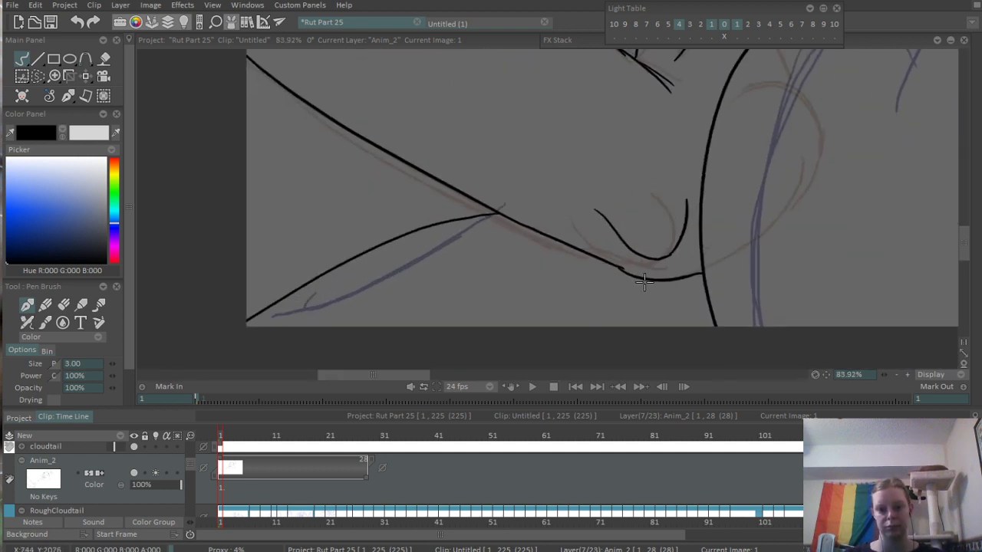
pyautogui.scroll(-8, 720, 203)
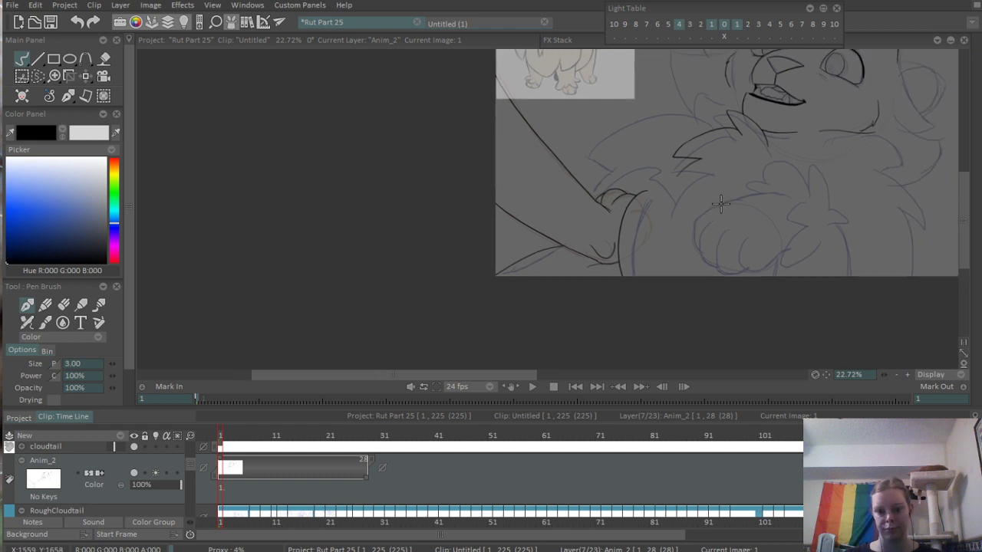
pyautogui.scroll(8, 720, 203)
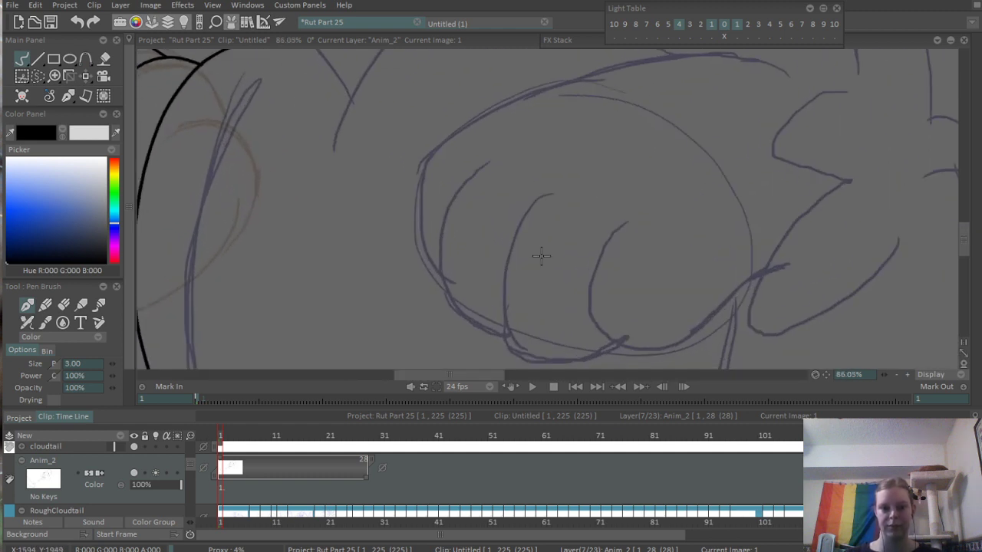
pyautogui.moveTo(578, 219); pyautogui.dragTo(544, 207)
pyautogui.moveTo(572, 250); pyautogui.dragTo(537, 231)
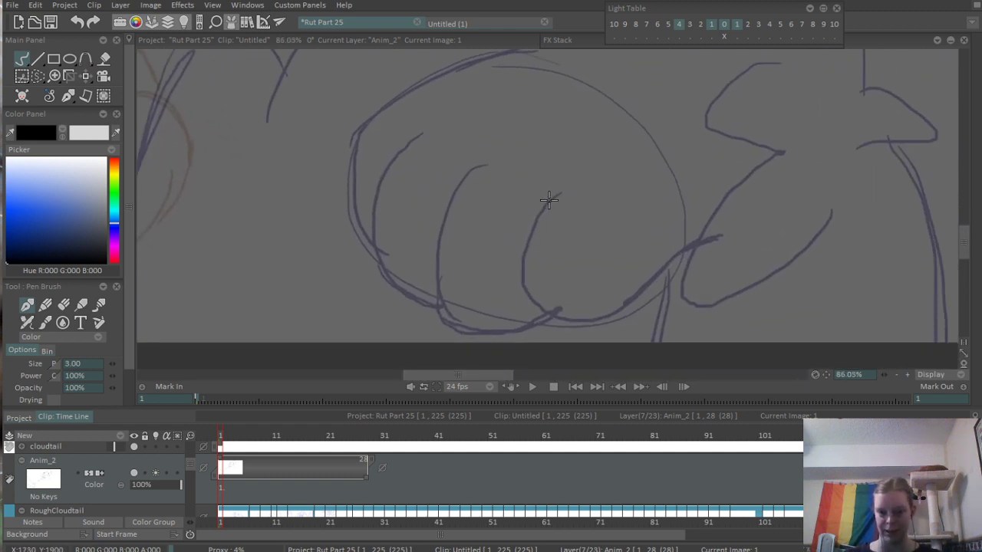
pyautogui.moveTo(563, 187)
pyautogui.mouseDown()
pyautogui.moveTo(537, 305)
pyautogui.moveTo(638, 290)
pyautogui.moveTo(694, 240)
pyautogui.mouseUp()
# - Ink the raised paw's middle toe slightly outside the rough line, curving its underside into the rightmost toe
pyautogui.moveTo(470, 153)
pyautogui.mouseDown()
pyautogui.moveTo(427, 277)
pyautogui.moveTo(461, 332)
pyautogui.mouseUp()
pyautogui.hotkey('ctrl', 'z')
pyautogui.moveTo(470, 153); pyautogui.dragTo(460, 331)
pyautogui.hotkey('ctrl', 'z')
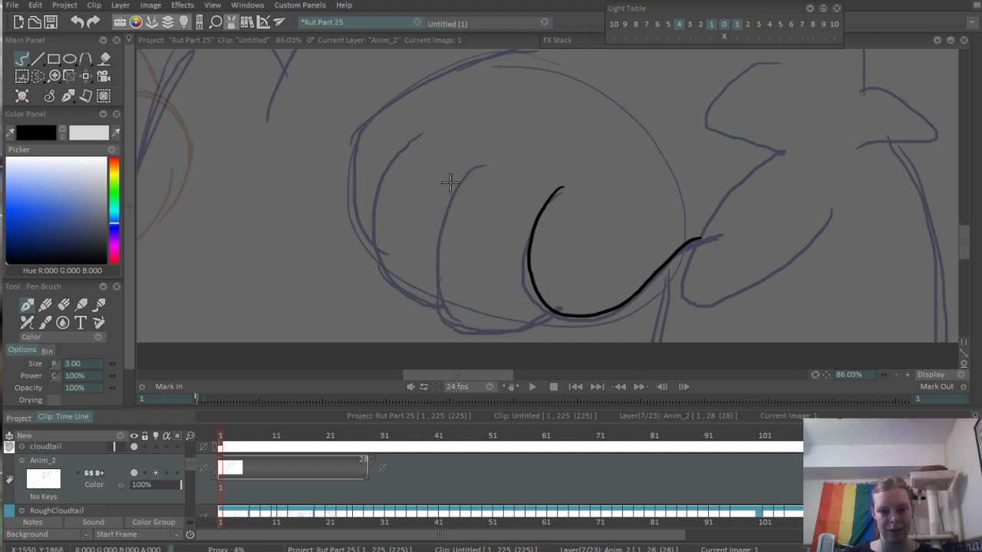
pyautogui.moveTo(464, 155)
pyautogui.mouseDown()
pyautogui.moveTo(454, 328)
pyautogui.moveTo(567, 307)
pyautogui.mouseUp()
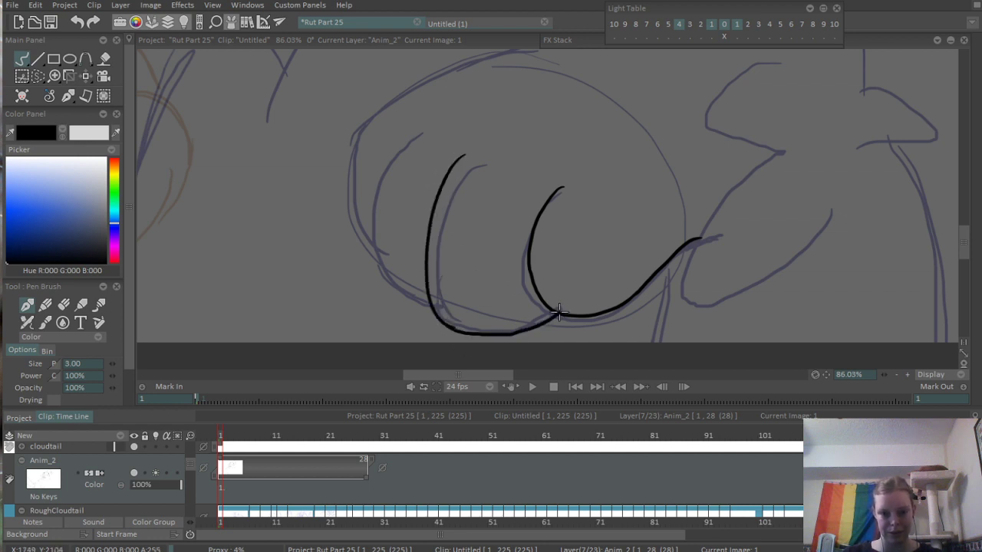
pyautogui.hotkey('ctrl', 'z')
pyautogui.moveTo(434, 314)
pyautogui.mouseDown()
pyautogui.moveTo(490, 335)
pyautogui.moveTo(554, 310)
pyautogui.mouseUp()
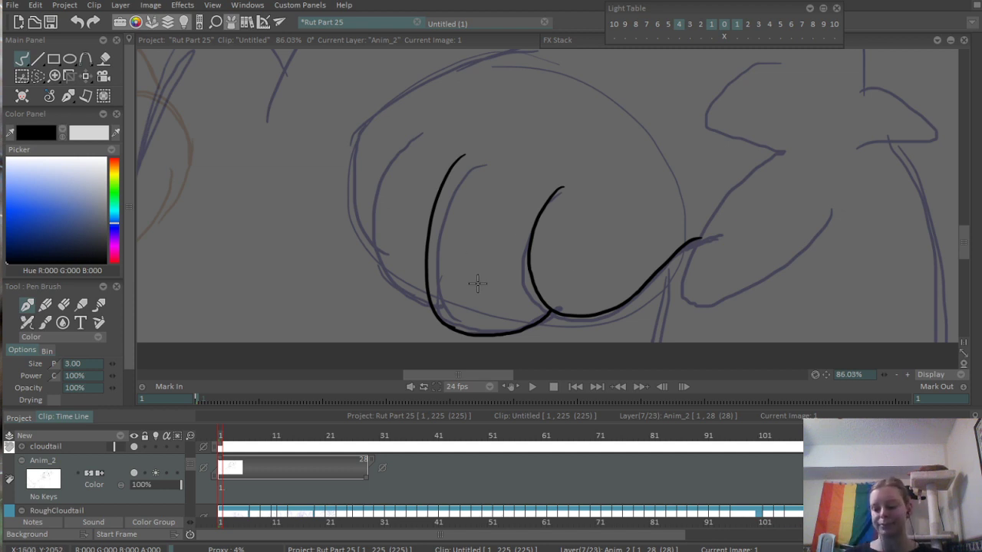
pyautogui.moveTo(498, 304); pyautogui.dragTo(470, 258)
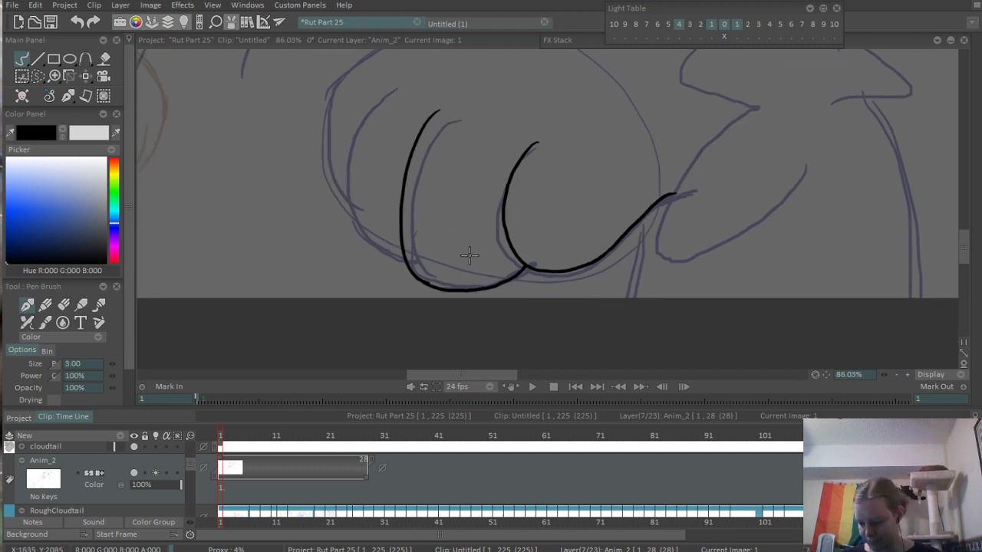
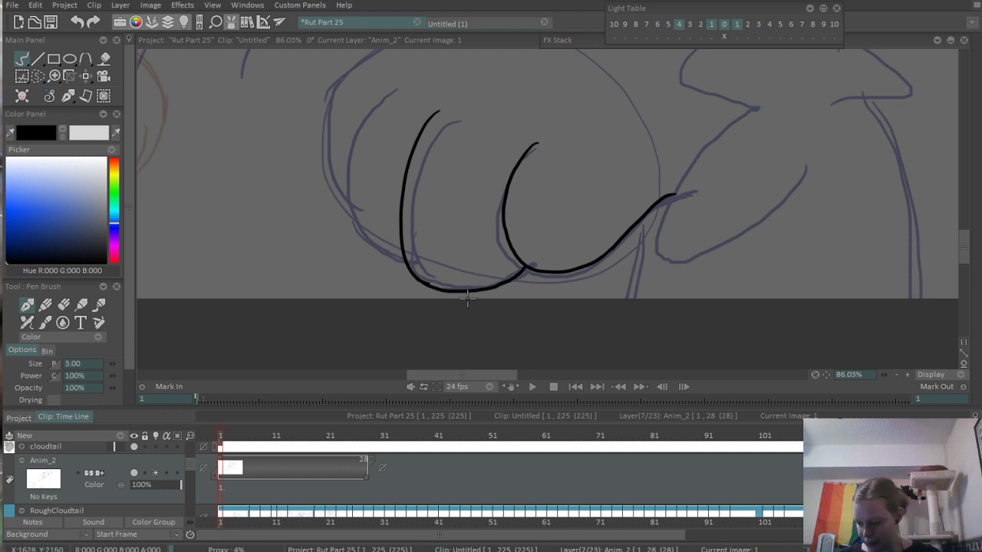
# - Ink the raised paw's two leftmost toes, curving each one's underside or outer edge into the neighbouring toe
pyautogui.moveTo(407, 200); pyautogui.dragTo(503, 220)
pyautogui.moveTo(476, 115); pyautogui.dragTo(448, 275)
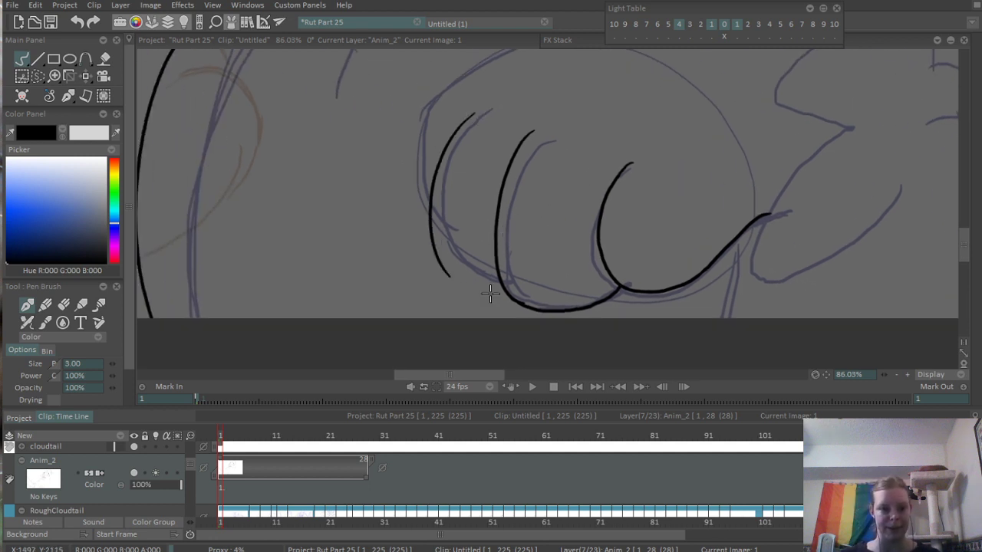
pyautogui.hotkey('ctrl', 'z')
pyautogui.moveTo(468, 111)
pyautogui.mouseDown()
pyautogui.moveTo(454, 267)
pyautogui.moveTo(499, 284)
pyautogui.mouseUp()
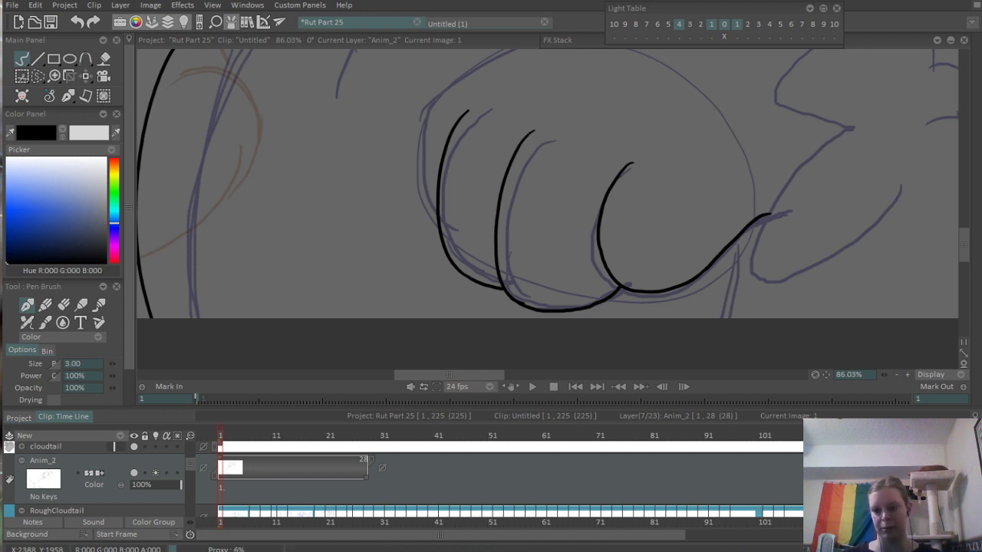
pyautogui.scroll(5, 529, 253)
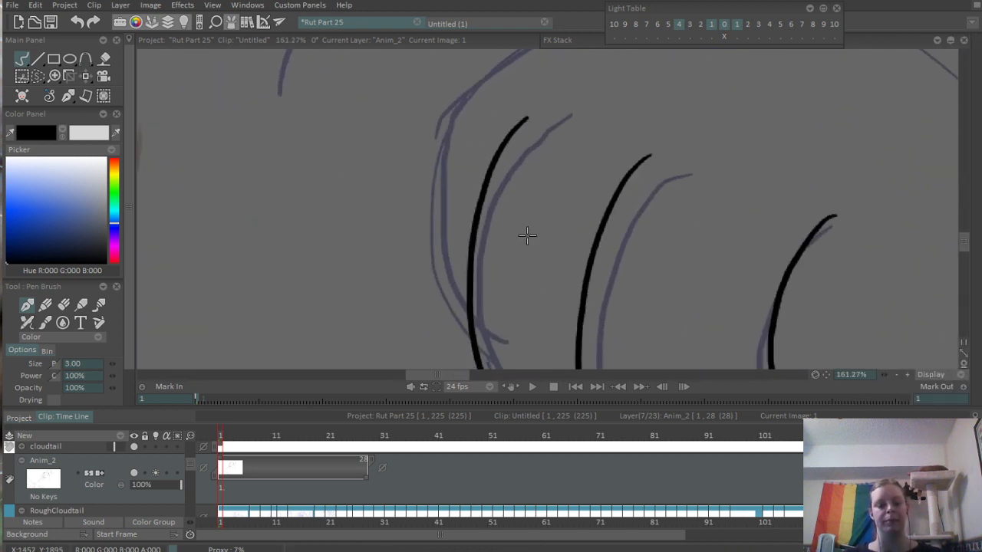
pyautogui.moveTo(463, 96); pyautogui.dragTo(477, 365)
pyautogui.scroll(-8, 517, 140)
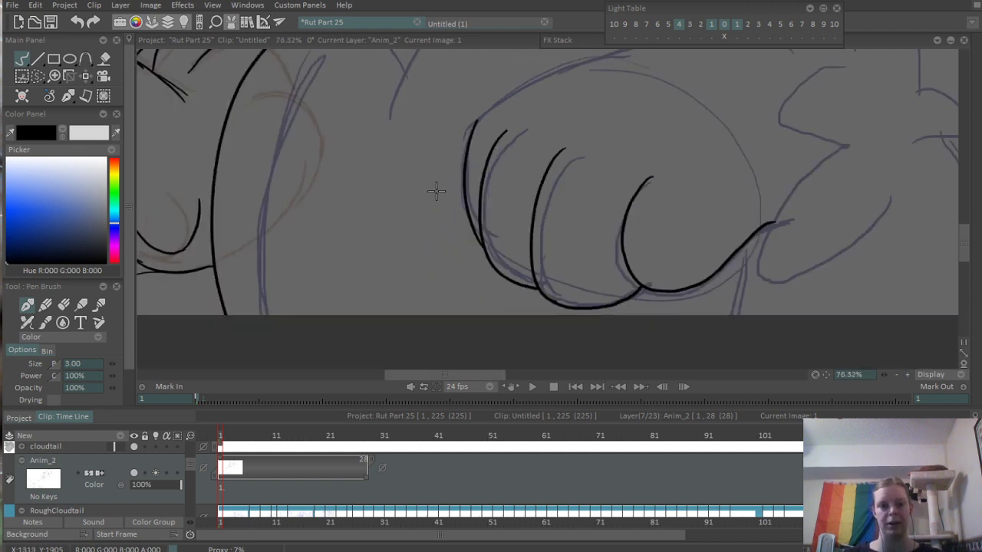
# - Ink the raised paw's upper-left edge, running from the outermost toe's upper end up along the rough contour
pyautogui.scroll(4, 512, 166)
pyautogui.moveTo(436, 187)
pyautogui.mouseDown()
pyautogui.moveTo(417, 229)
pyautogui.moveTo(471, 186)
pyautogui.moveTo(603, 141)
pyautogui.mouseUp()
pyautogui.scroll(2, 414, 227)
pyautogui.hotkey('ctrl', 'z')
pyautogui.moveTo(394, 230); pyautogui.dragTo(640, 117)
pyautogui.scroll(-3, 580, 150)
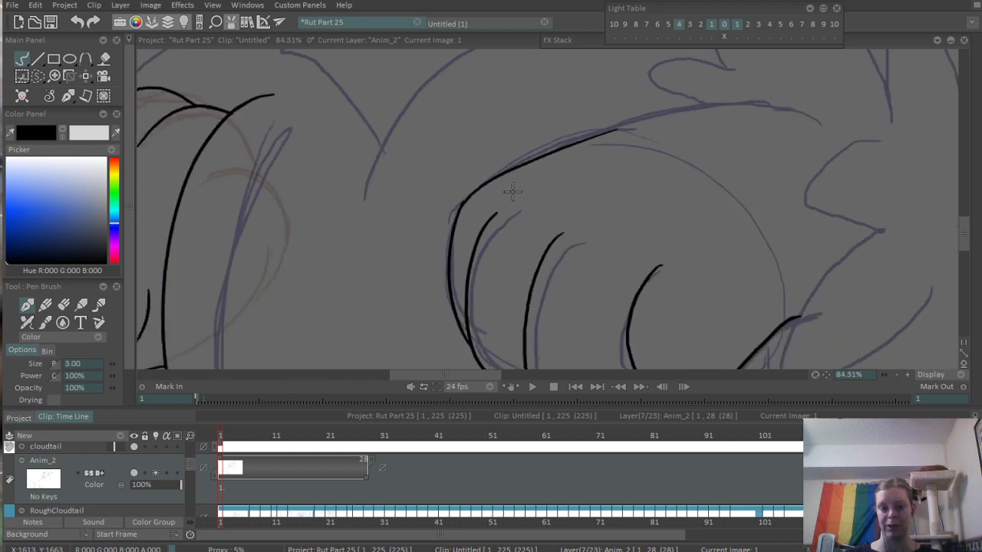
# - Erase the overlapping line end where the paw's upper edge meets the outermost toe
pyautogui.scroll(7, 582, 149)
pyautogui.press('e')
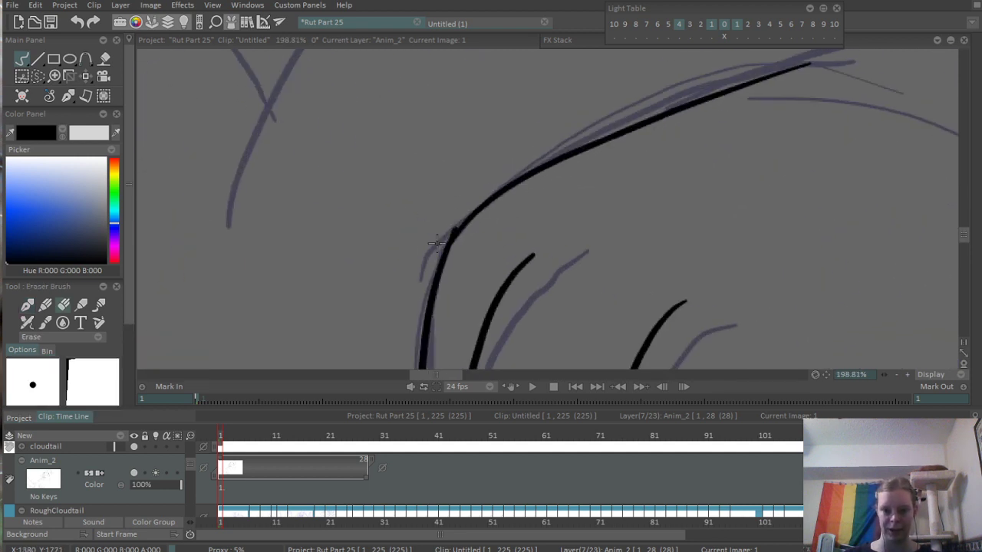
pyautogui.scroll(8, 427, 259)
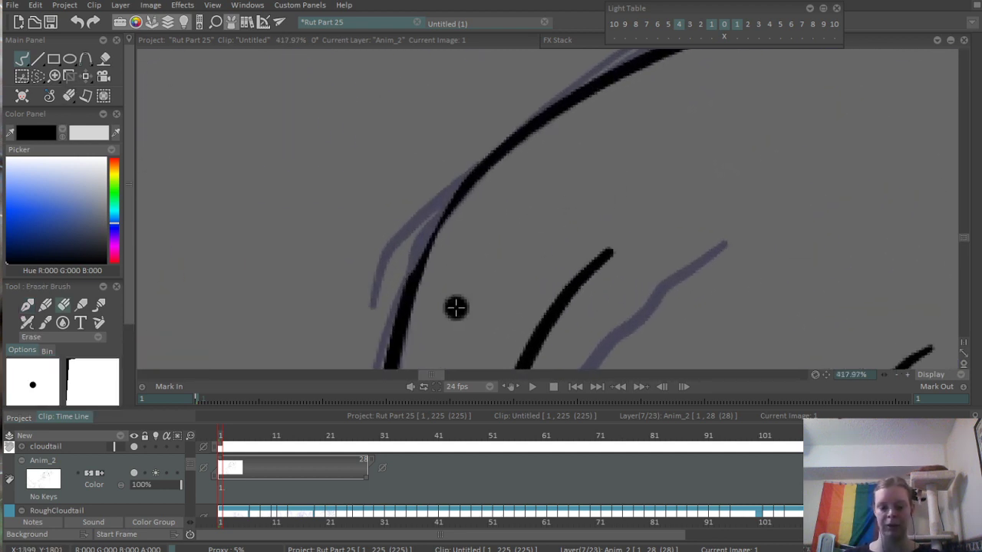
pyautogui.press('b')
pyautogui.scroll(-9, 420, 265)
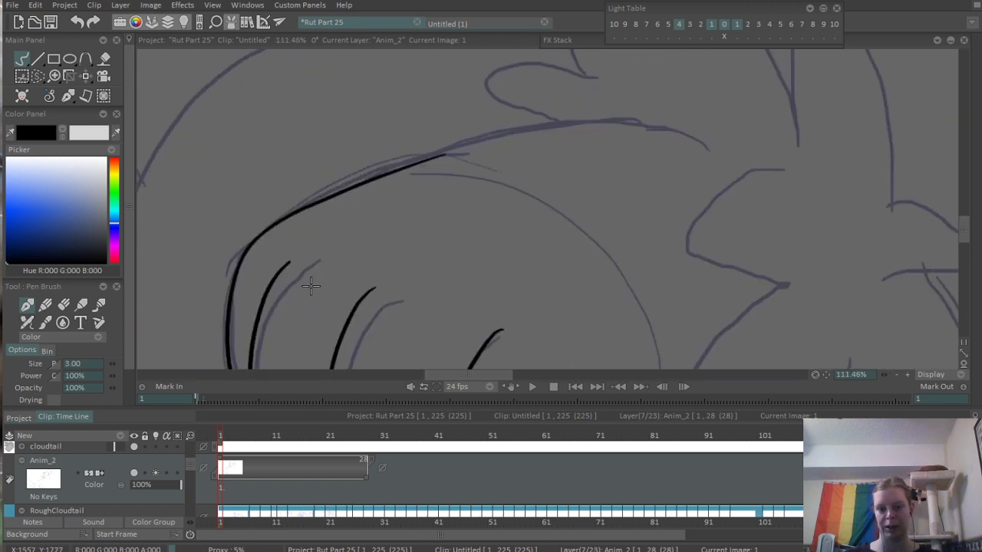
# - Extend the paw's upper contour rightward, arching slightly above the rough line and sloping down past the rough line's end
pyautogui.moveTo(344, 209); pyautogui.dragTo(723, 133)
pyautogui.hotkey('ctrl', 'z')
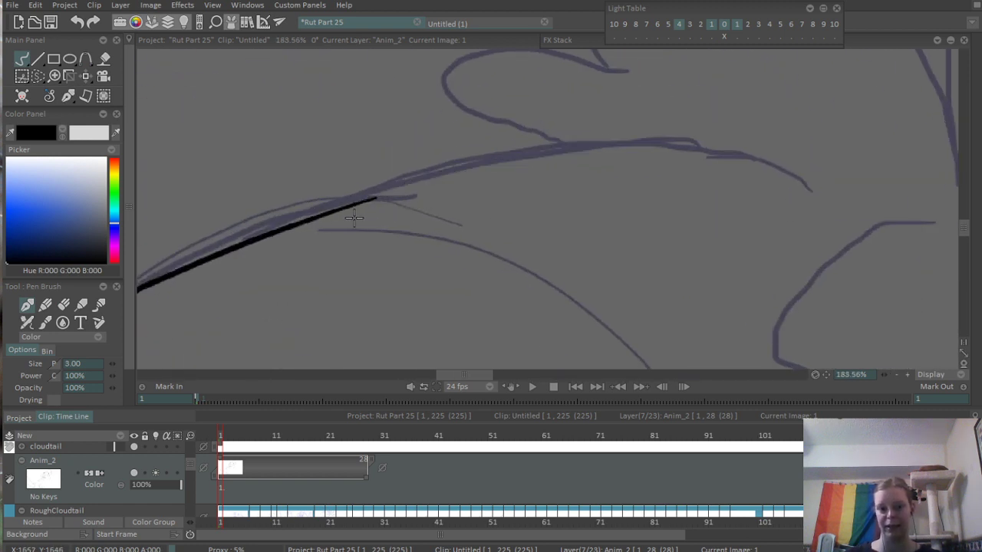
pyautogui.moveTo(341, 210)
pyautogui.mouseDown()
pyautogui.moveTo(525, 152)
pyautogui.moveTo(733, 133)
pyautogui.moveTo(591, 136)
pyautogui.moveTo(679, 125)
pyautogui.moveTo(843, 180)
pyautogui.mouseUp()
pyautogui.hotkey('ctrl', 'z')
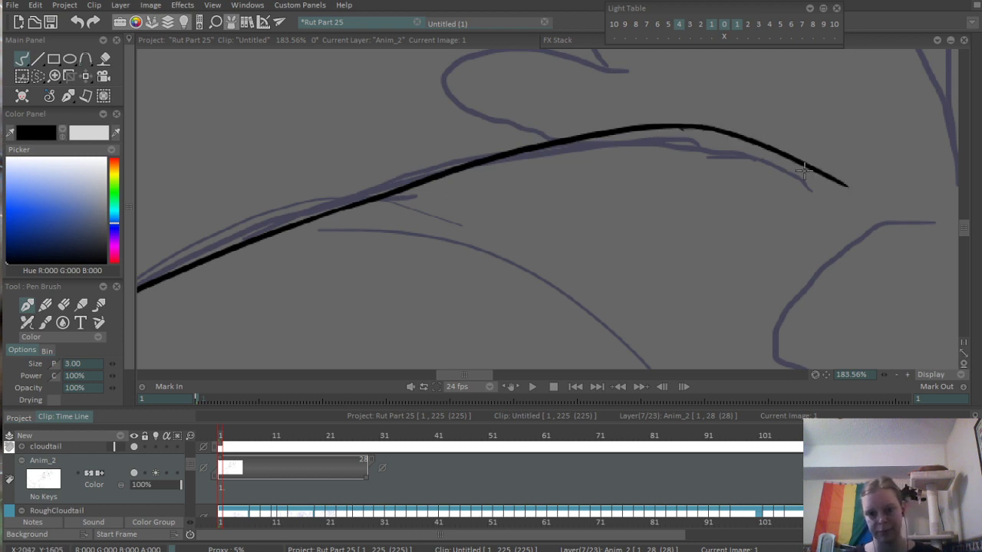
pyautogui.hotkey('ctrl', 'z')
pyautogui.moveTo(690, 125); pyautogui.dragTo(843, 180)
# - Ink the tuft to the right of the raised paw as a smooth rounded curve in place of the rough's angular corner
pyautogui.scroll(-8, 775, 236)
pyautogui.moveTo(776, 234)
pyautogui.mouseDown()
pyautogui.moveTo(528, 136)
pyautogui.moveTo(515, 205)
pyautogui.mouseUp()
pyautogui.scroll(5, 514, 201)
pyautogui.moveTo(618, 128); pyautogui.dragTo(540, 282)
pyautogui.hotkey('ctrl', 'z')
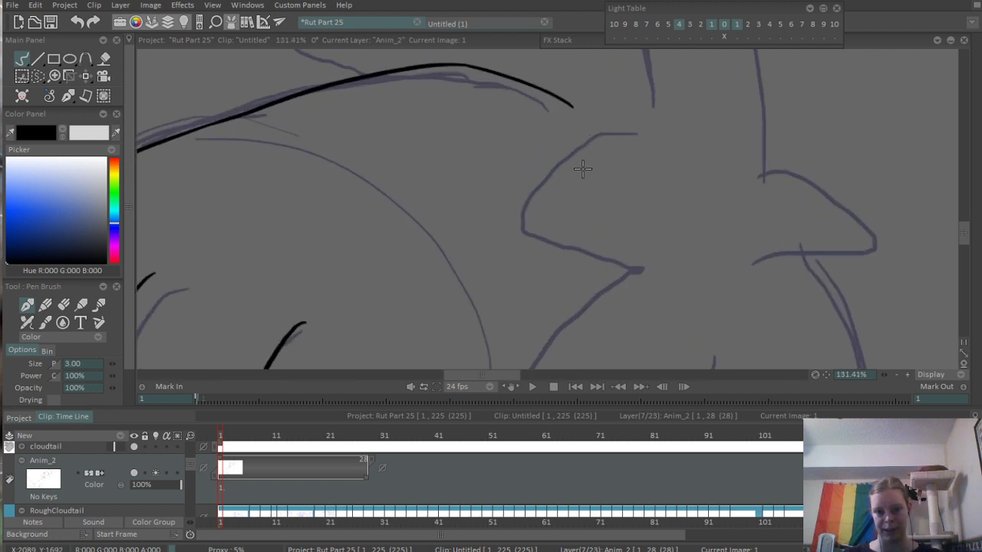
pyautogui.moveTo(634, 136)
pyautogui.mouseDown()
pyautogui.moveTo(549, 274)
pyautogui.moveTo(542, 262)
pyautogui.moveTo(647, 257)
pyautogui.mouseUp()
pyautogui.hotkey('ctrl', 'z')
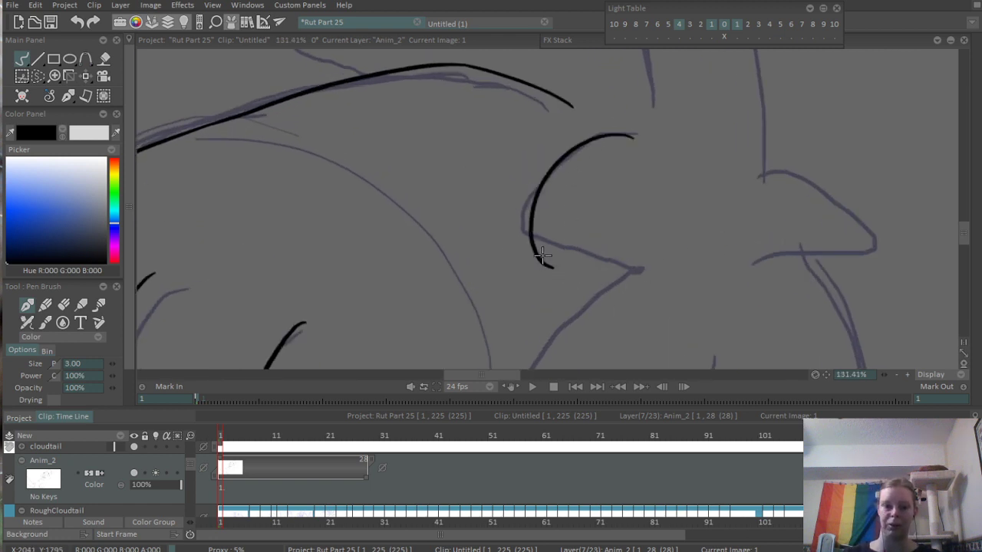
pyautogui.moveTo(546, 263)
pyautogui.mouseDown()
pyautogui.moveTo(657, 257)
pyautogui.moveTo(681, 154)
pyautogui.mouseUp()
pyautogui.hotkey('ctrl', 'z')
pyautogui.moveTo(586, 132); pyautogui.dragTo(698, 110)
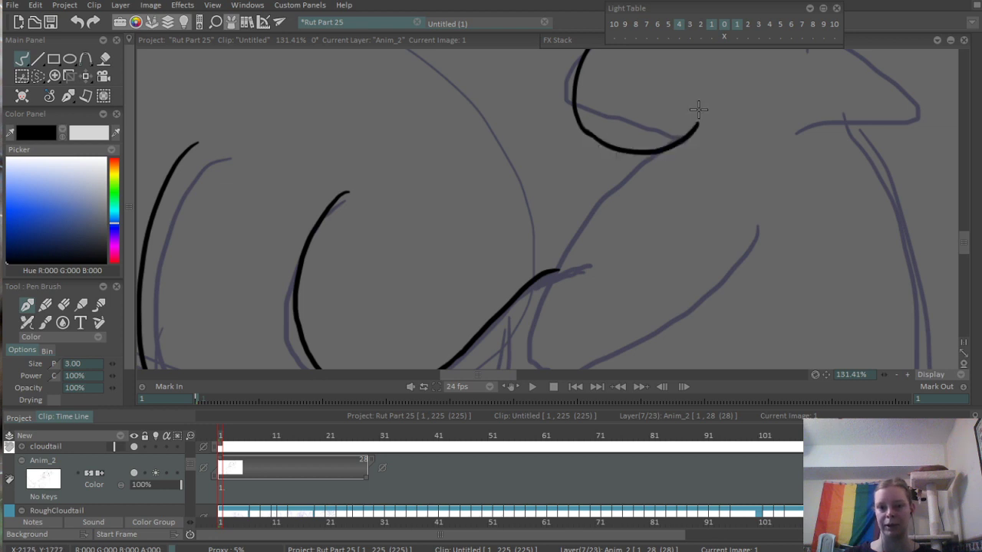
# - Ink the elongated rounded shape beneath the tuft, passing the paw's right end and curving back up to the right
pyautogui.moveTo(651, 152); pyautogui.dragTo(540, 353)
pyautogui.hotkey('ctrl', 'z')
pyautogui.moveTo(652, 144)
pyautogui.mouseDown()
pyautogui.moveTo(531, 370)
pyautogui.moveTo(528, 319)
pyautogui.moveTo(706, 192)
pyautogui.mouseUp()
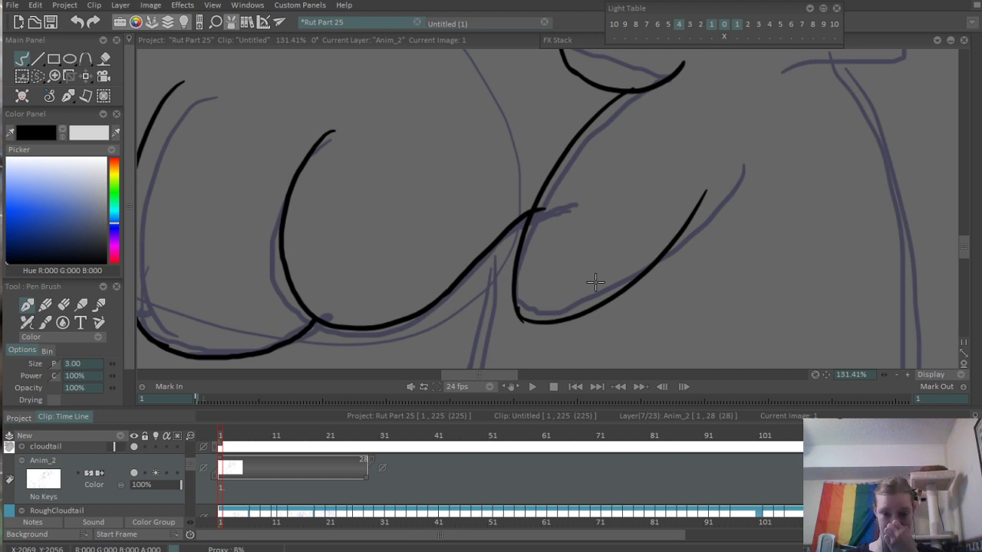
# - Erase the paw line end crossing into the elongated shape and clean up the stray overlap at that shape's lower corner
pyautogui.moveTo(614, 157); pyautogui.dragTo(556, 312)
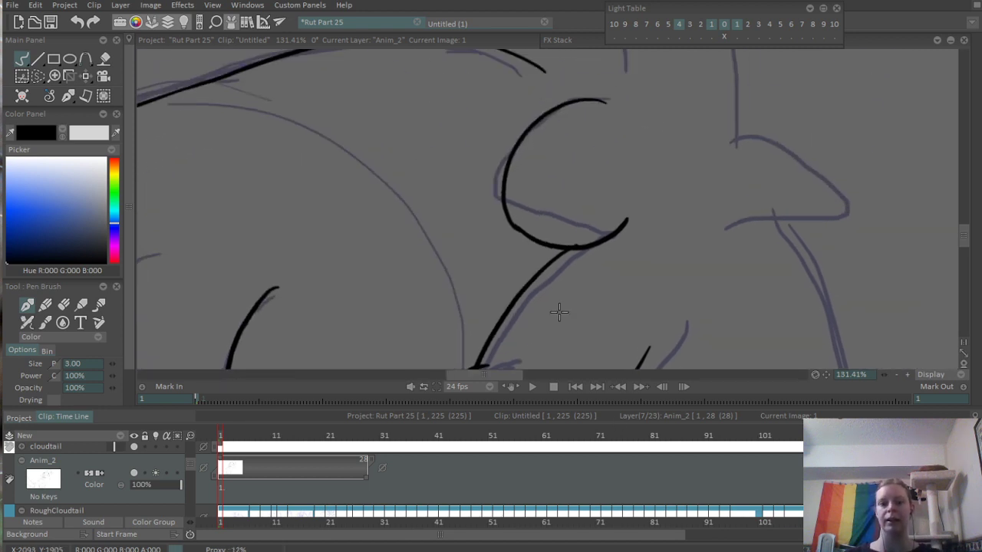
pyautogui.moveTo(470, 392); pyautogui.dragTo(513, 294)
pyautogui.scroll(5, 514, 293)
pyautogui.press('e')
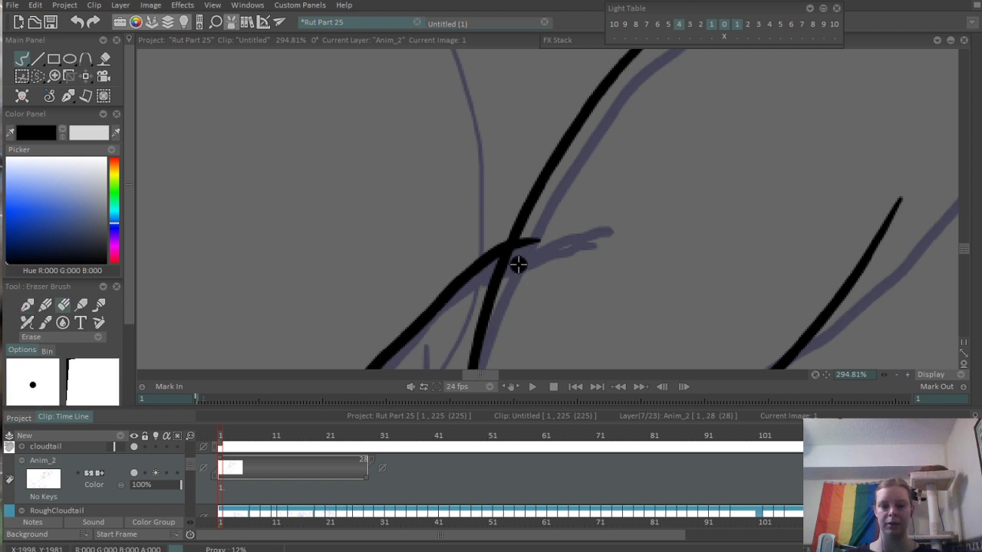
pyautogui.moveTo(543, 329); pyautogui.dragTo(560, 124)
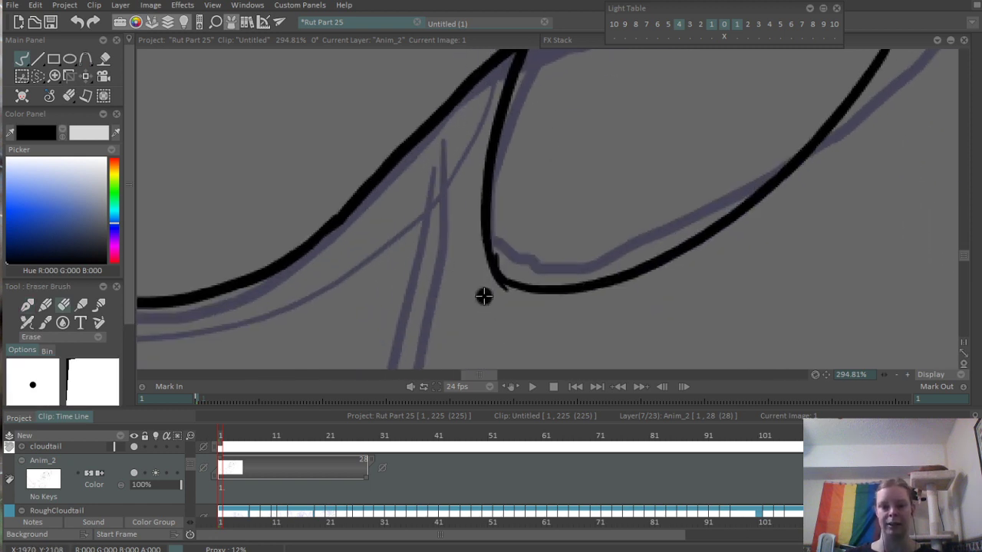
pyautogui.moveTo(485, 293); pyautogui.dragTo(514, 301)
pyautogui.scroll(-8, 606, 192)
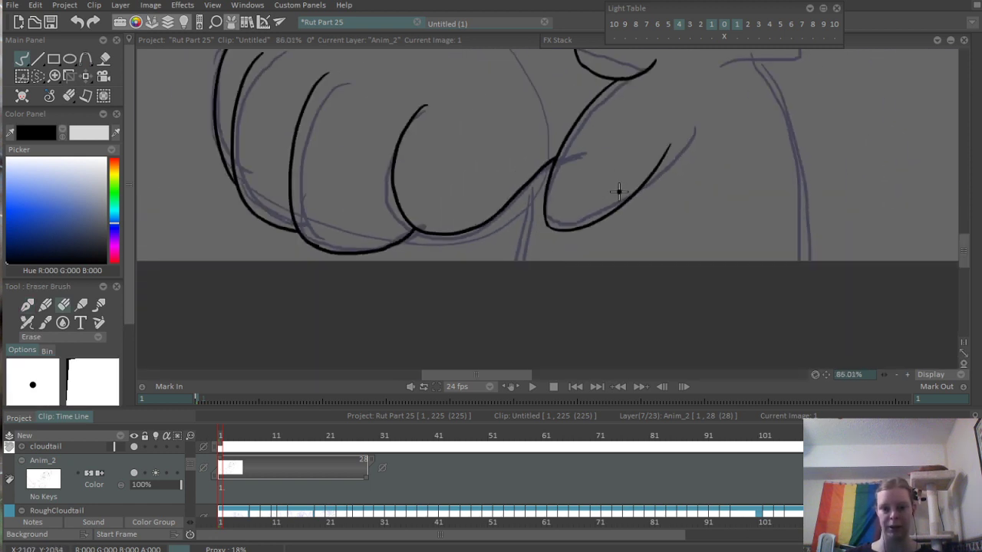
# - Ink the two leg lines below the raised paw and right of the elongated shape, down to the canvas's lower edge
pyautogui.press('b')
pyautogui.moveTo(570, 221); pyautogui.dragTo(564, 307)
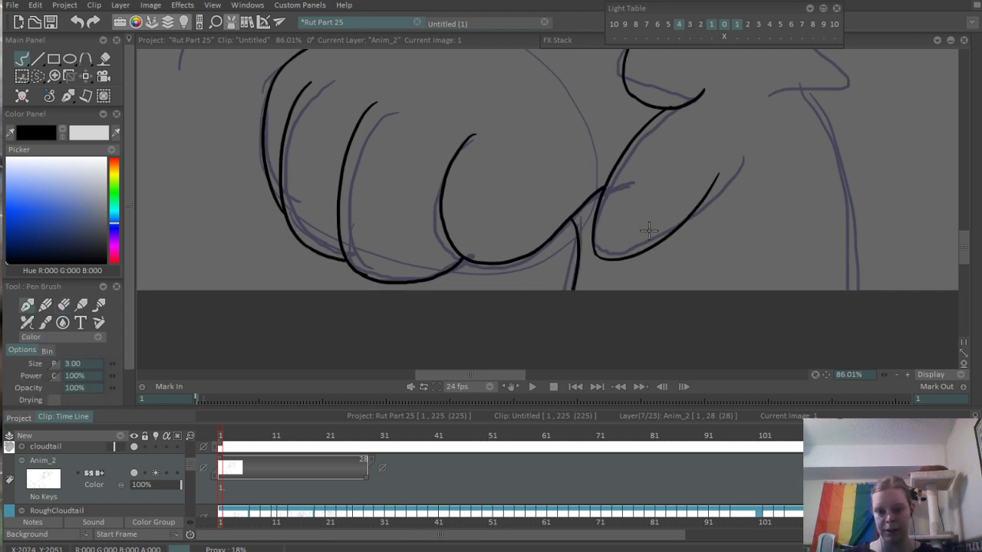
pyautogui.hotkey('ctrl', 'z')
pyautogui.moveTo(569, 221); pyautogui.dragTo(552, 327)
pyautogui.moveTo(791, 125)
pyautogui.mouseDown()
pyautogui.moveTo(637, 126)
pyautogui.moveTo(618, 103)
pyautogui.moveTo(681, 288)
pyautogui.mouseUp()
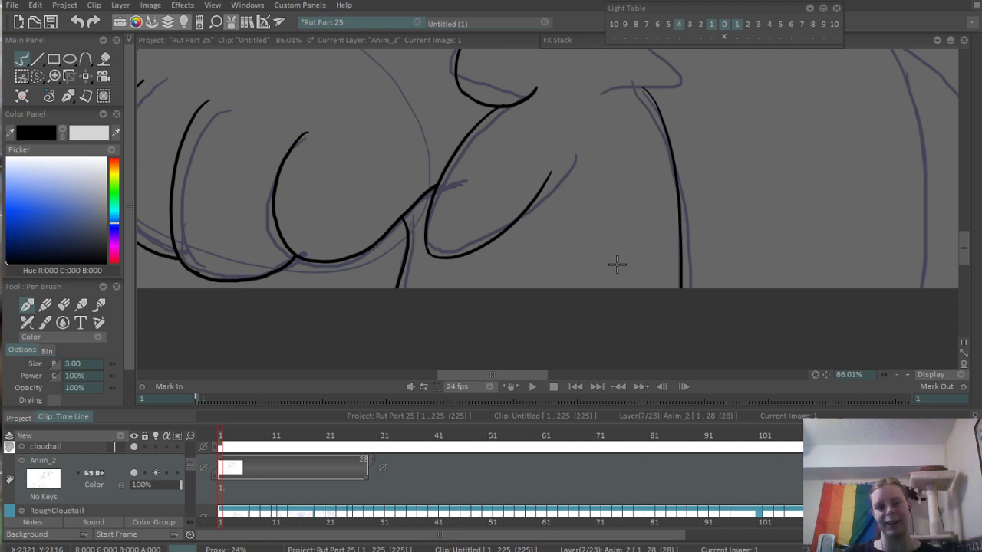
# - Ink the small pointed fur tuft above the raised paw's upper contour, with its lower side joining that contour
pyautogui.moveTo(601, 92); pyautogui.dragTo(625, 269)
pyautogui.moveTo(389, 134); pyautogui.dragTo(423, 218)
pyautogui.moveTo(414, 183); pyautogui.dragTo(485, 178)
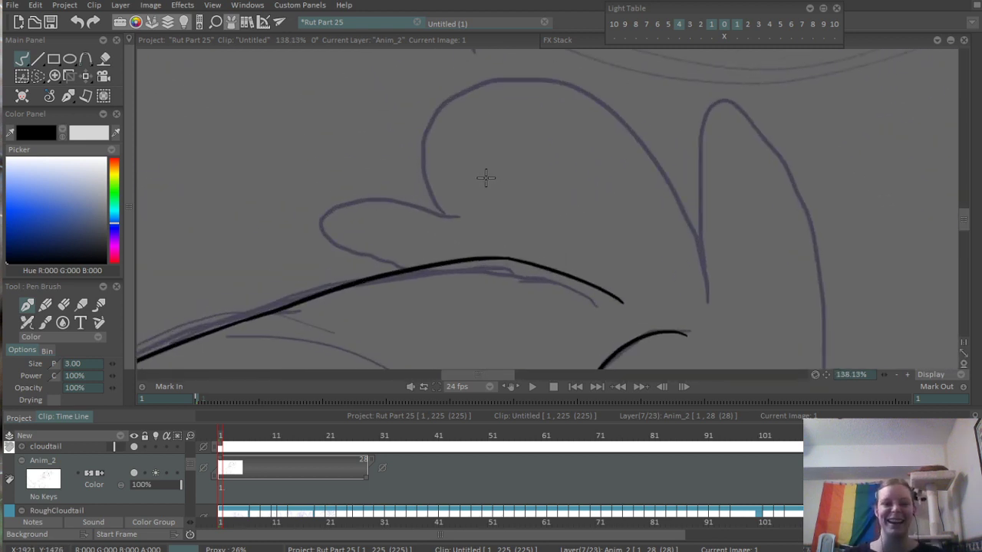
pyautogui.scroll(1, 485, 178)
pyautogui.moveTo(318, 210); pyautogui.dragTo(376, 282)
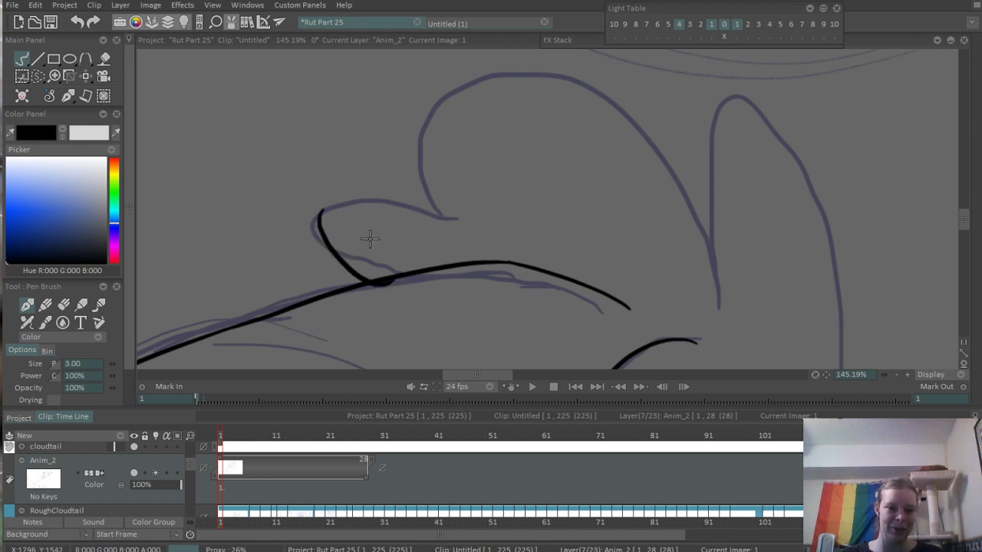
pyautogui.hotkey('ctrl', 'z')
pyautogui.moveTo(317, 210); pyautogui.dragTo(374, 281)
pyautogui.moveTo(323, 209); pyautogui.dragTo(466, 237)
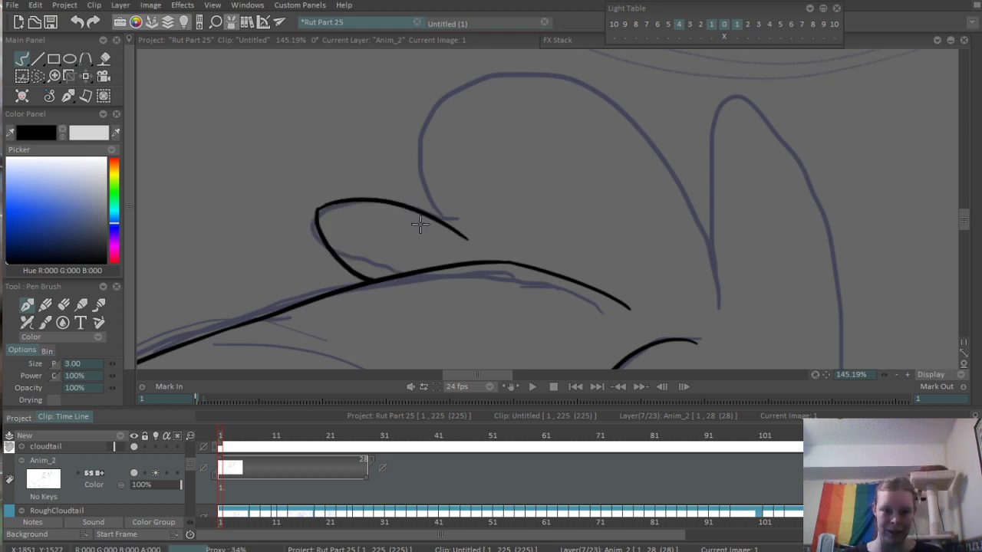
pyautogui.hotkey('ctrl', 'z')
pyautogui.moveTo(320, 208)
pyautogui.mouseDown()
pyautogui.moveTo(458, 229)
pyautogui.moveTo(473, 247)
pyautogui.moveTo(424, 81)
pyautogui.mouseUp()
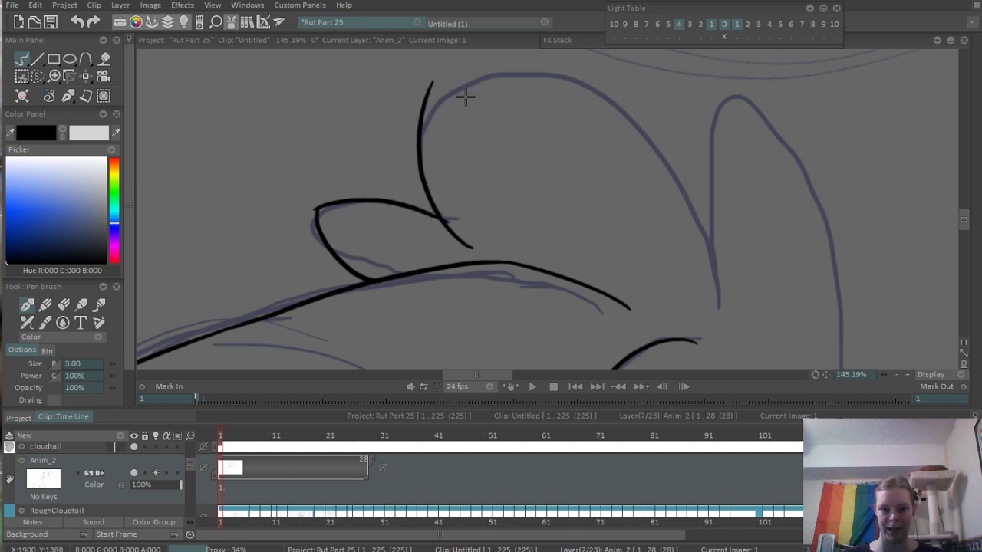
# - Ink the tall rounded fur tuft above the small one, slightly outside the rough line and sloping down its right side
pyautogui.hotkey('ctrl', 'z')
pyautogui.hotkey('ctrl', 'z')
pyautogui.moveTo(435, 235)
pyautogui.mouseDown()
pyautogui.moveTo(480, 65)
pyautogui.moveTo(646, 204)
pyautogui.mouseUp()
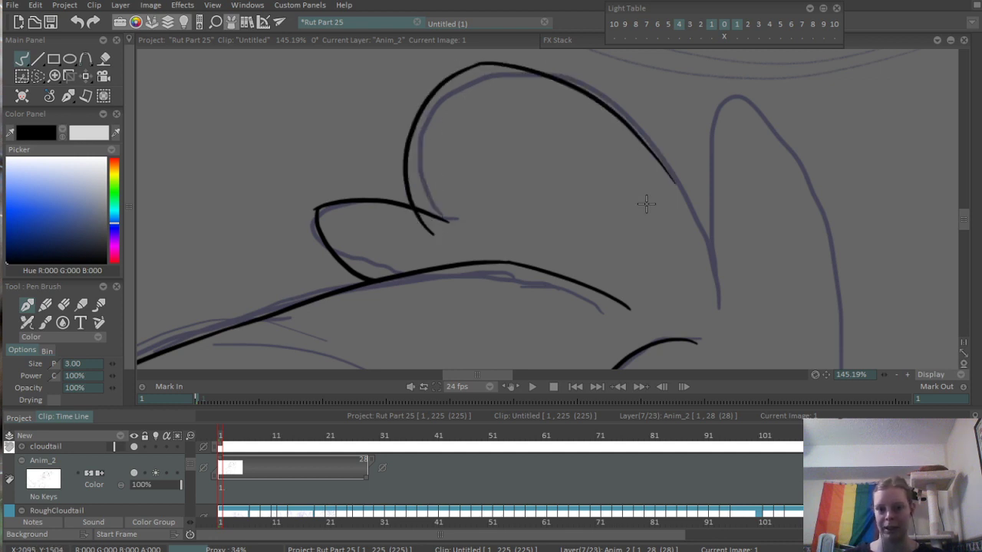
pyautogui.hotkey('ctrl', 'z')
pyautogui.moveTo(477, 66)
pyautogui.mouseDown()
pyautogui.moveTo(651, 136)
pyautogui.moveTo(690, 222)
pyautogui.moveTo(713, 224)
pyautogui.mouseUp()
pyautogui.hotkey('ctrl', 'z')
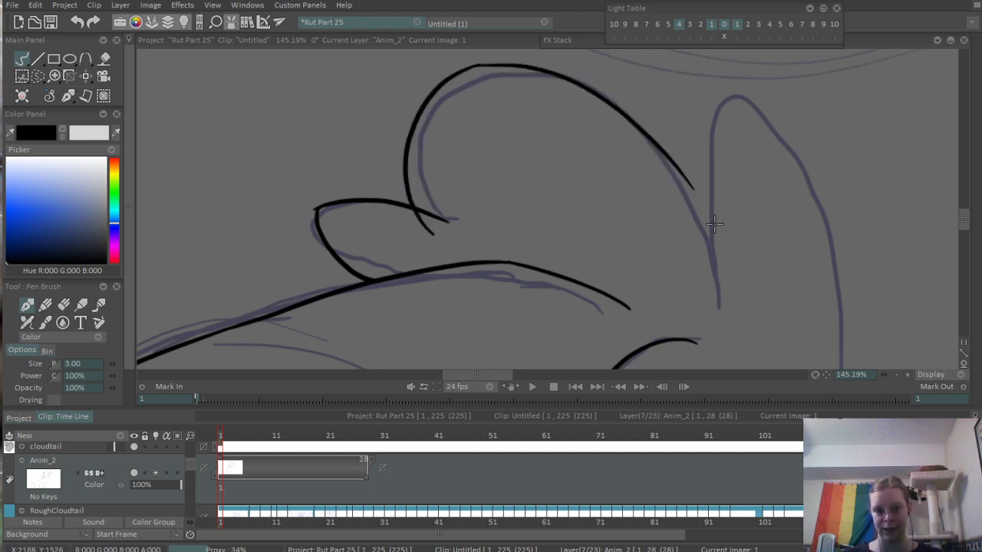
pyautogui.scroll(-5, 692, 152)
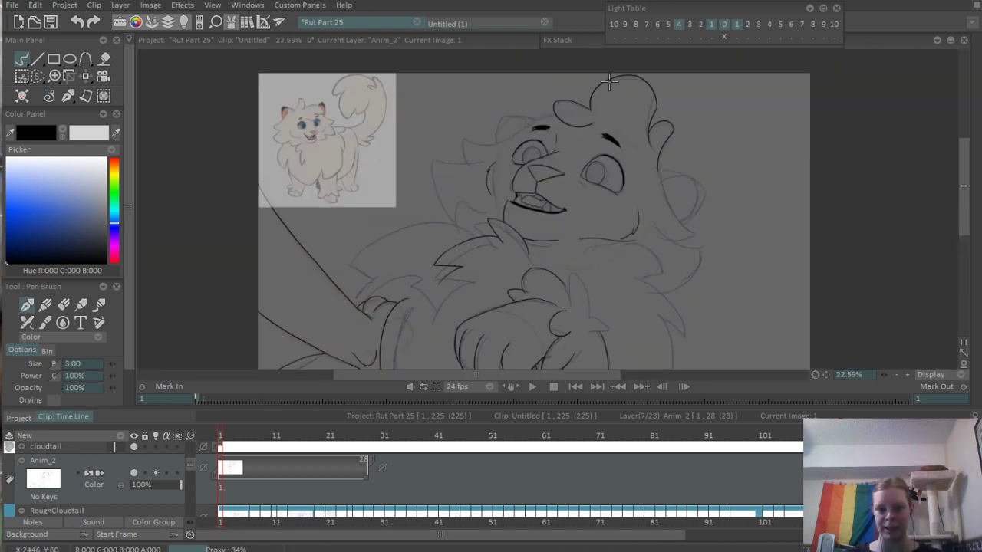
pyautogui.moveTo(732, 241)
pyautogui.mouseDown()
pyautogui.moveTo(681, 180)
pyautogui.moveTo(693, 233)
pyautogui.moveTo(690, 223)
pyautogui.mouseUp()
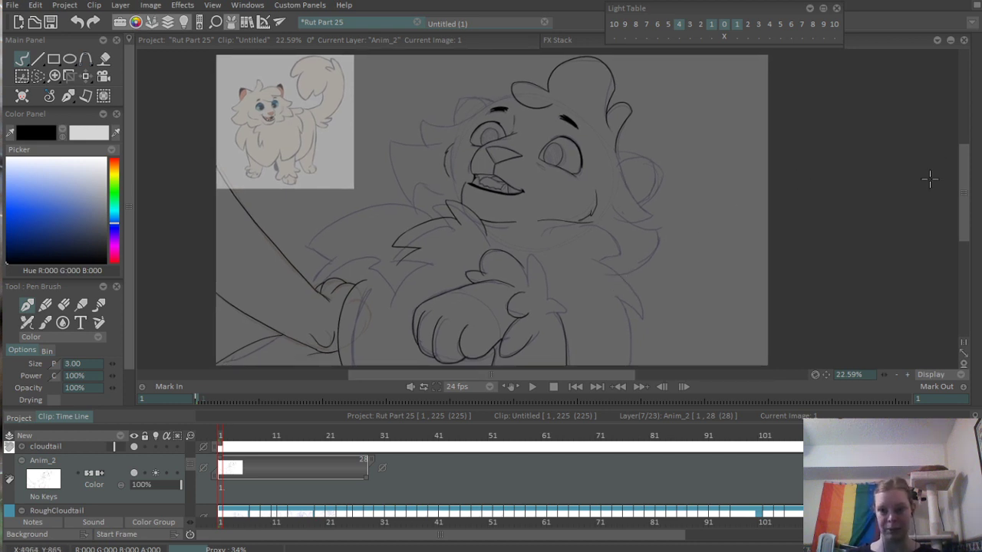
# - At frame 64 of the Doordiepart5Sketch project, hide the Longtail layer and turn off its light table
pyautogui.moveTo(976, 131)
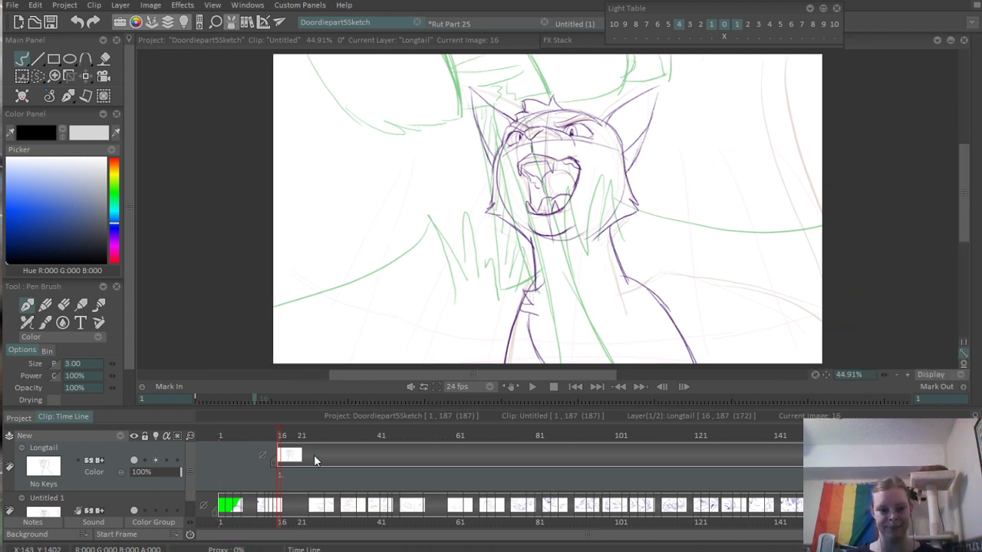
pyautogui.moveTo(224, 436); pyautogui.dragTo(232, 436)
pyautogui.moveTo(298, 437); pyautogui.dragTo(489, 440)
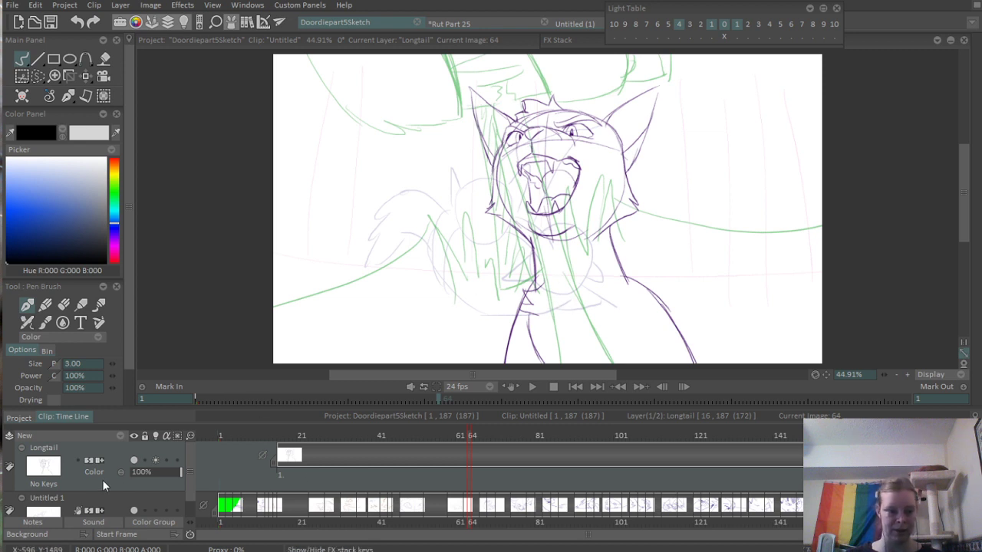
pyautogui.click(133, 460)
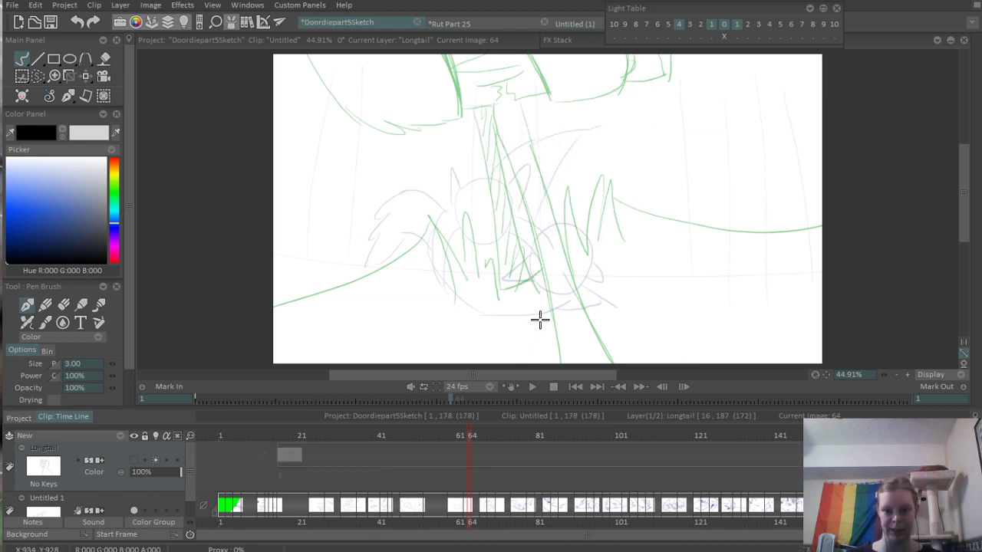
pyautogui.click(158, 460)
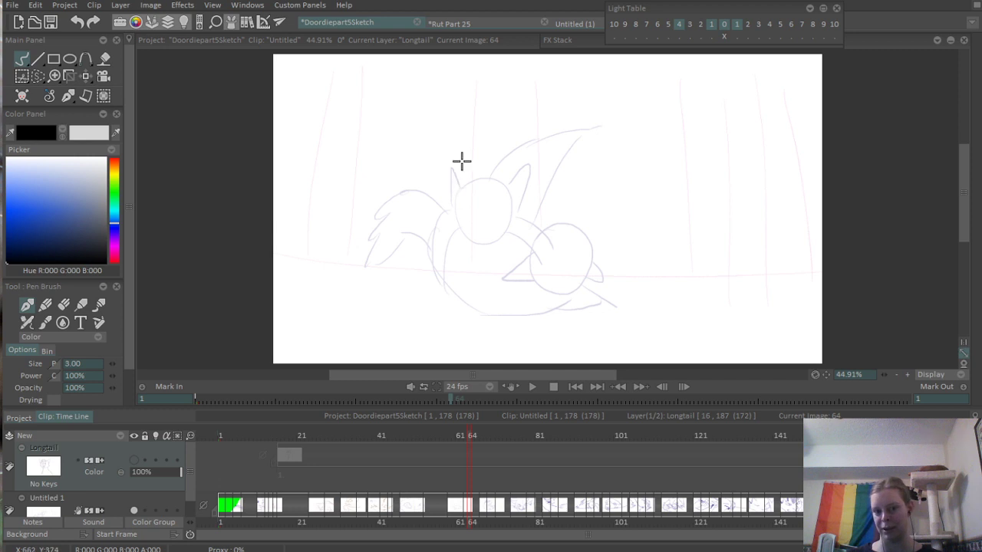
# - Go to frame 60 and examine the spacing of the neighbouring drawings on the Untitled 1 layer
pyautogui.moveTo(483, 436)
pyautogui.mouseDown()
pyautogui.moveTo(502, 437)
pyautogui.moveTo(453, 436)
pyautogui.mouseUp()
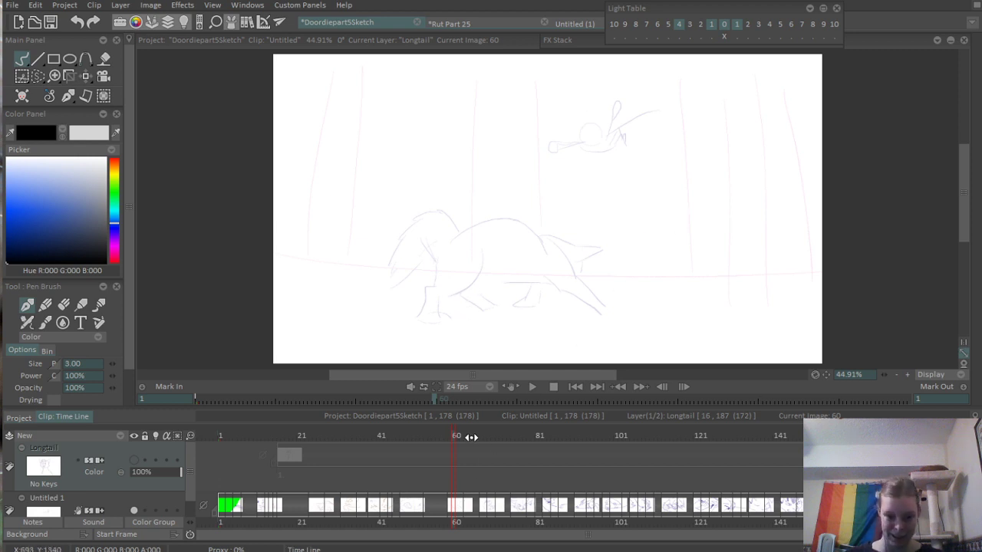
pyautogui.scroll(2, 485, 465)
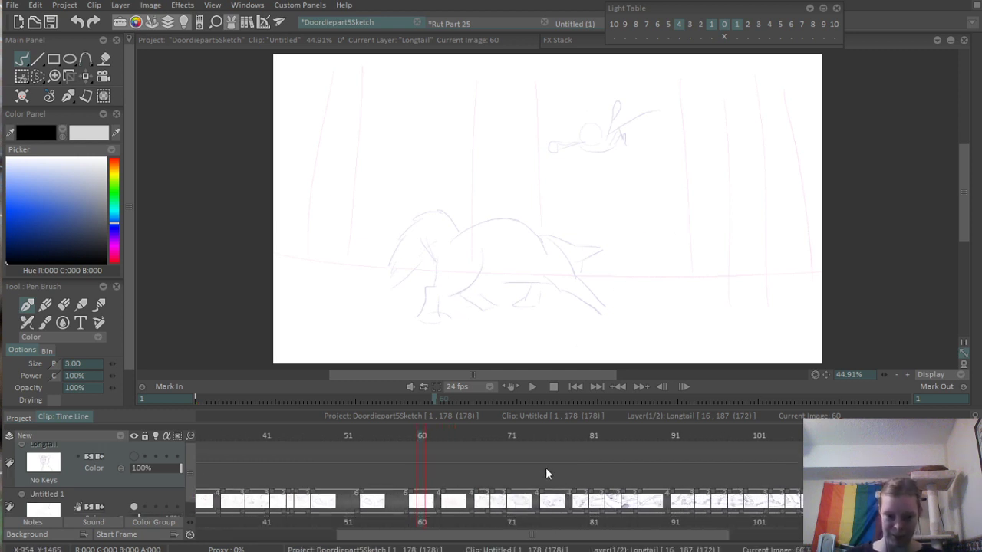
pyautogui.moveTo(546, 467); pyautogui.dragTo(533, 454)
pyautogui.scroll(1, 527, 497)
pyautogui.scroll(2, 506, 498)
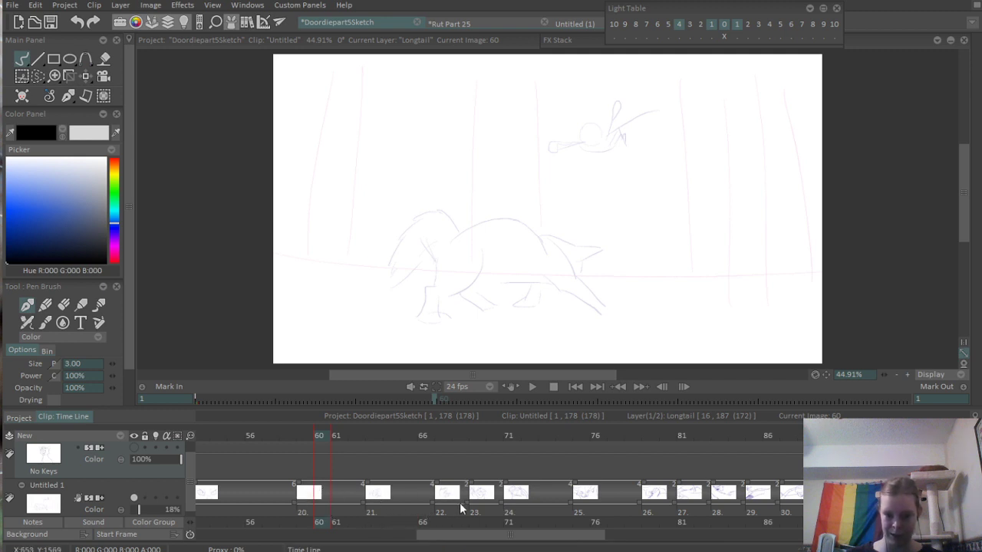
# - Go back to frame 16 and examine how the drawings are spaced across the Untitled 1 layer's timeline
pyautogui.moveTo(687, 500); pyautogui.dragTo(621, 481)
pyautogui.moveTo(277, 492); pyautogui.dragTo(825, 477)
pyautogui.moveTo(323, 478); pyautogui.dragTo(412, 483)
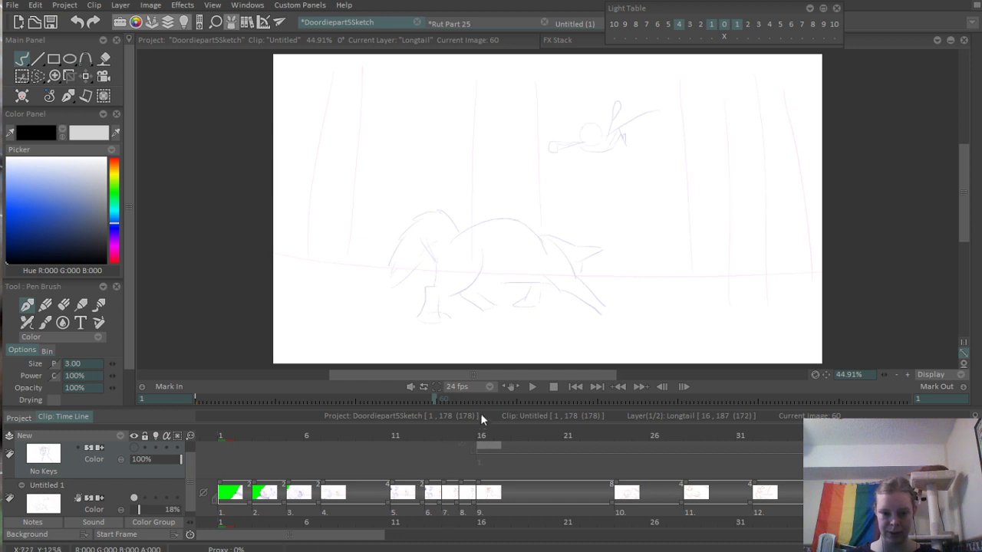
pyautogui.moveTo(435, 436); pyautogui.dragTo(484, 456)
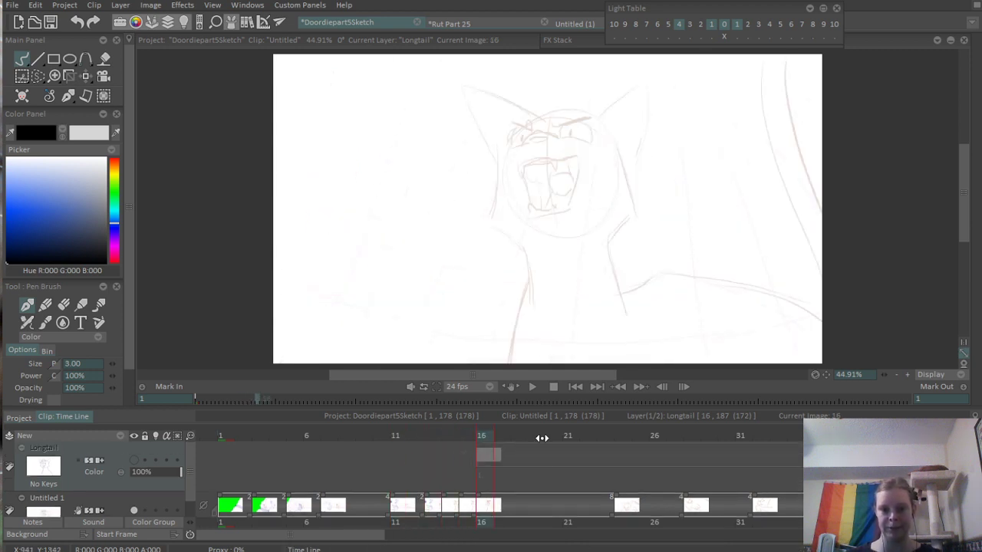
pyautogui.scroll(-3, 433, 516)
pyautogui.scroll(-2, 354, 509)
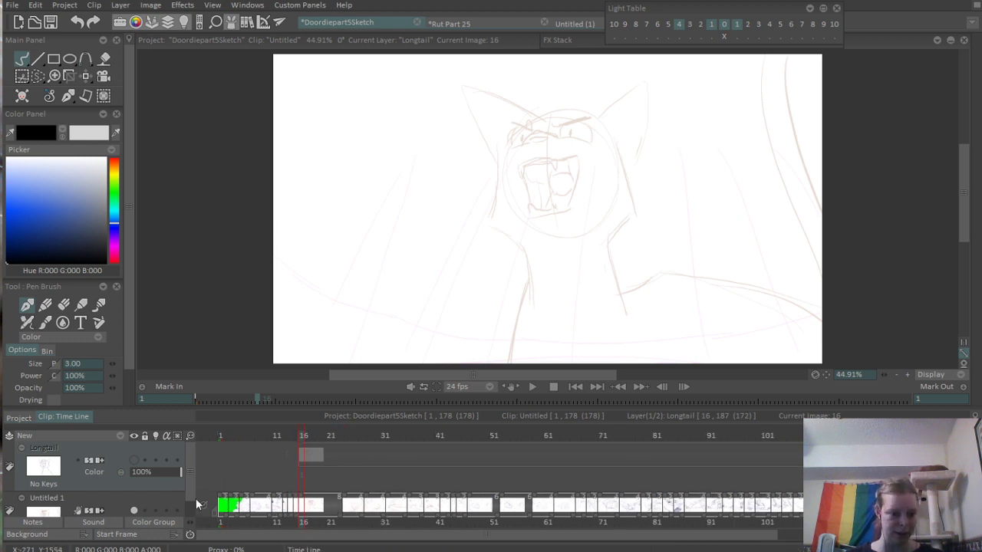
pyautogui.scroll(-2, 188, 490)
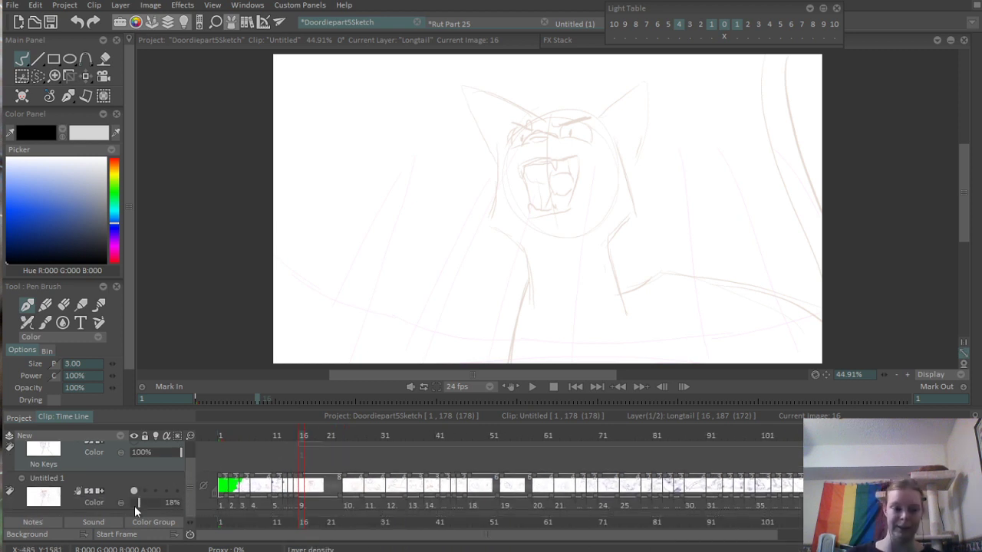
# - Play the rough animation from frame 1 and scrub through the drawings up to frame 105, stopping at frame 94
pyautogui.click(201, 404)
pyautogui.press('Return')
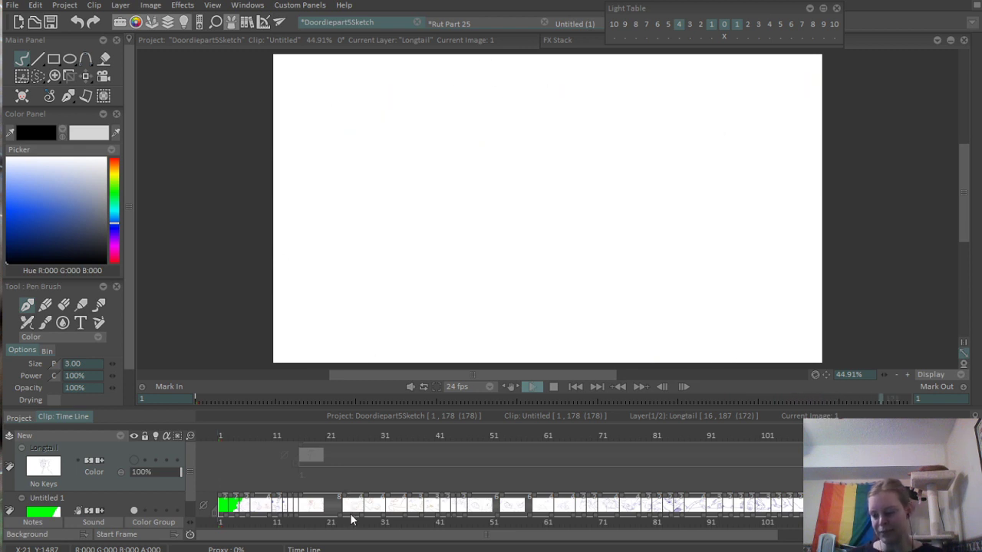
pyautogui.click(544, 437)
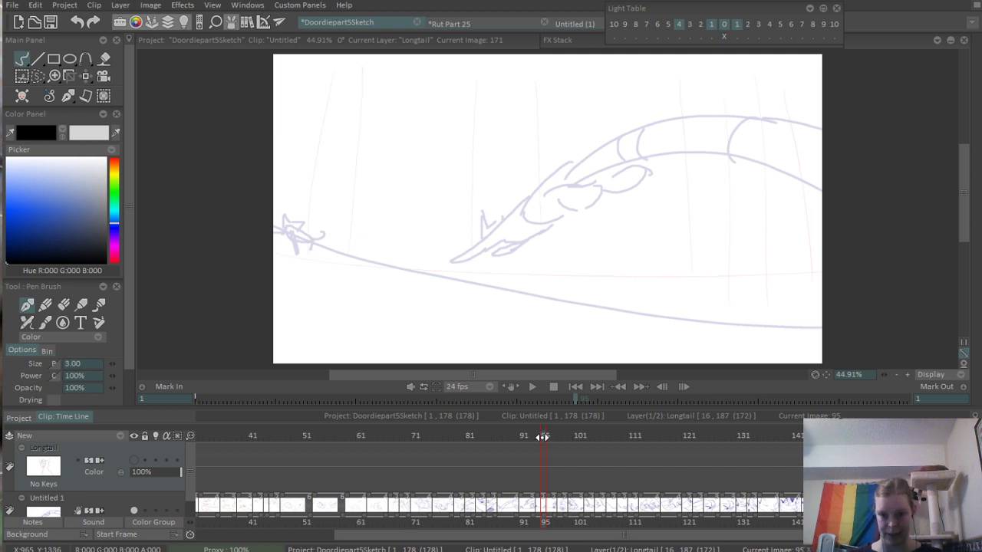
pyautogui.moveTo(543, 437)
pyautogui.mouseDown()
pyautogui.moveTo(531, 438)
pyautogui.moveTo(598, 437)
pyautogui.mouseUp()
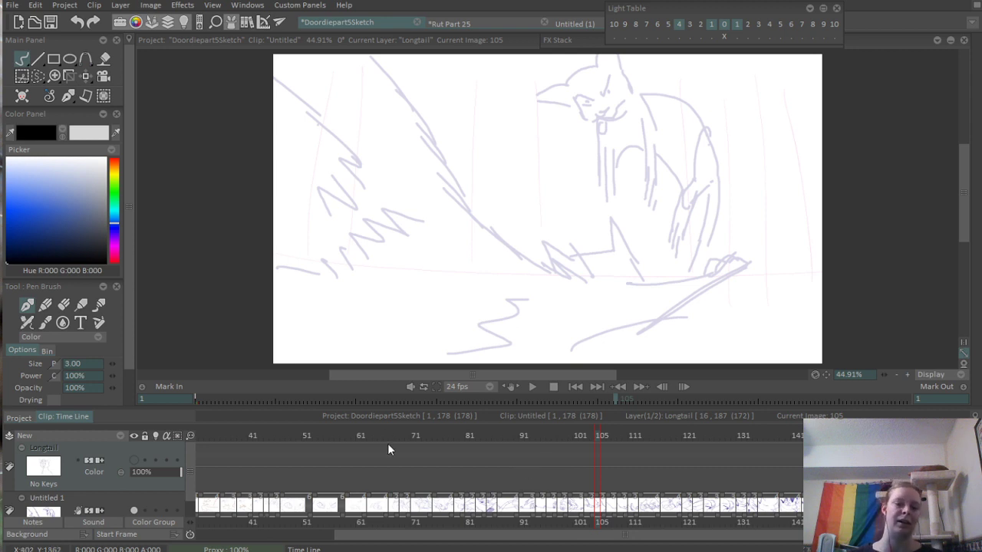
pyautogui.moveTo(356, 436); pyautogui.dragTo(599, 461)
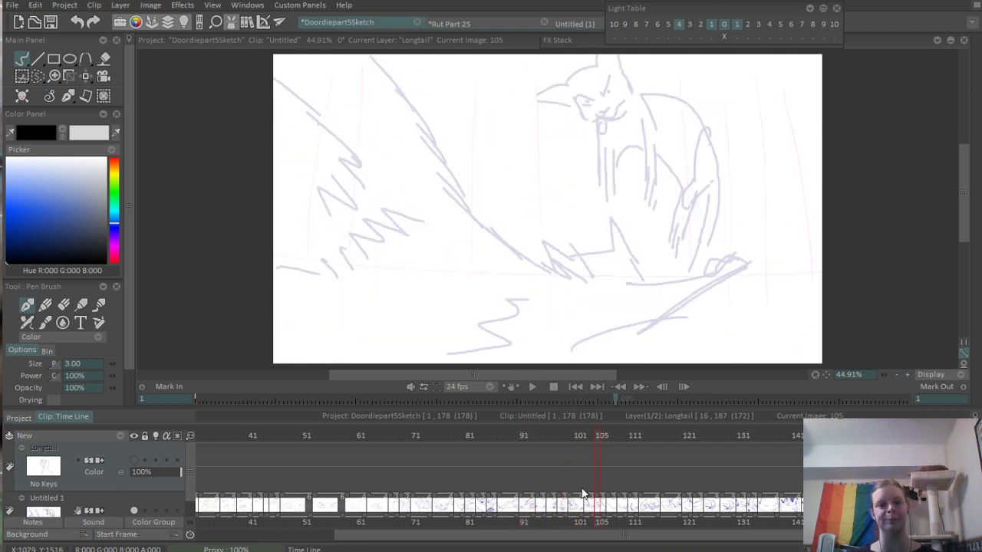
pyautogui.click(541, 457)
pyautogui.moveTo(980, 387)
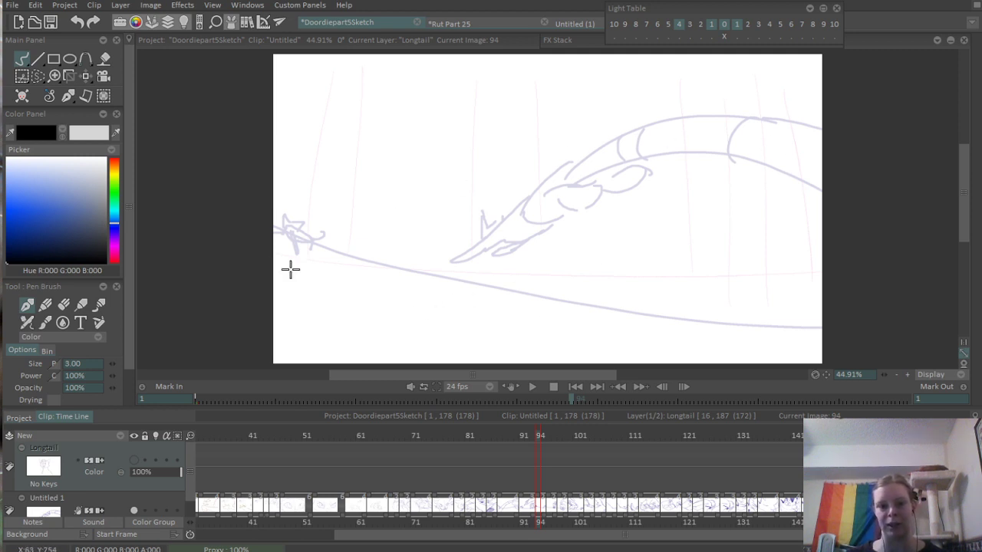
# - Close the Doordiepart5Sketch project and return to Rut Part 25
pyautogui.moveTo(526, 427); pyautogui.dragTo(526, 430)
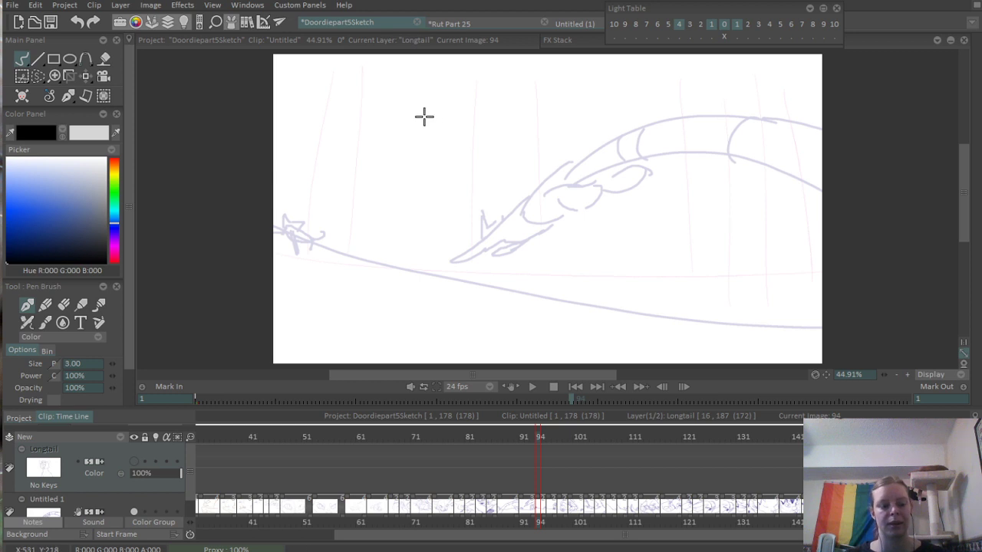
pyautogui.click(416, 23)
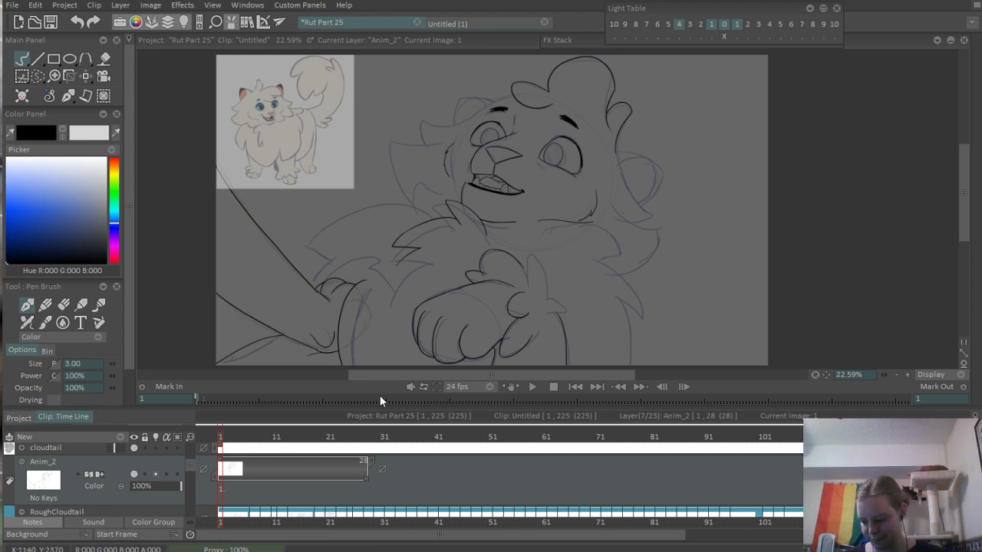
# - Erase the stray line ends at the small pointed fur tuft's tip and where it crosses the rounded tuft above
pyautogui.moveTo(493, 325); pyautogui.dragTo(454, 264)
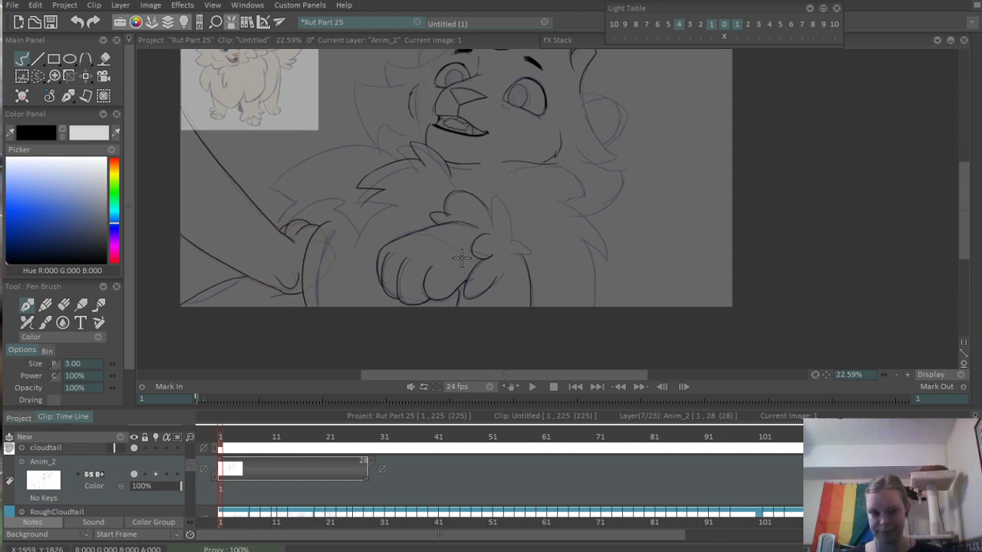
pyautogui.moveTo(518, 301); pyautogui.dragTo(656, 303)
pyautogui.moveTo(461, 90); pyautogui.dragTo(530, 92)
pyautogui.moveTo(349, 89); pyautogui.dragTo(341, 219)
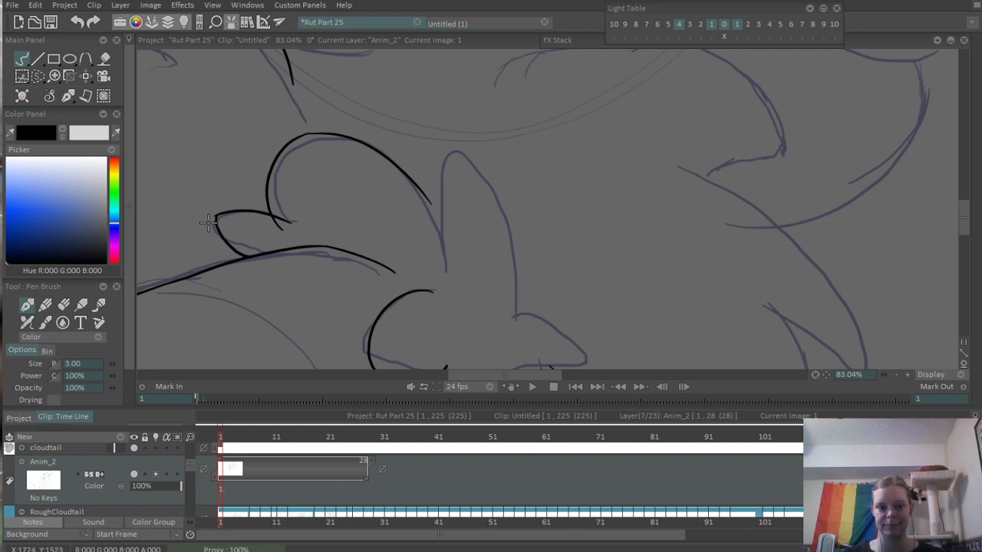
pyautogui.moveTo(207, 223); pyautogui.dragTo(373, 248)
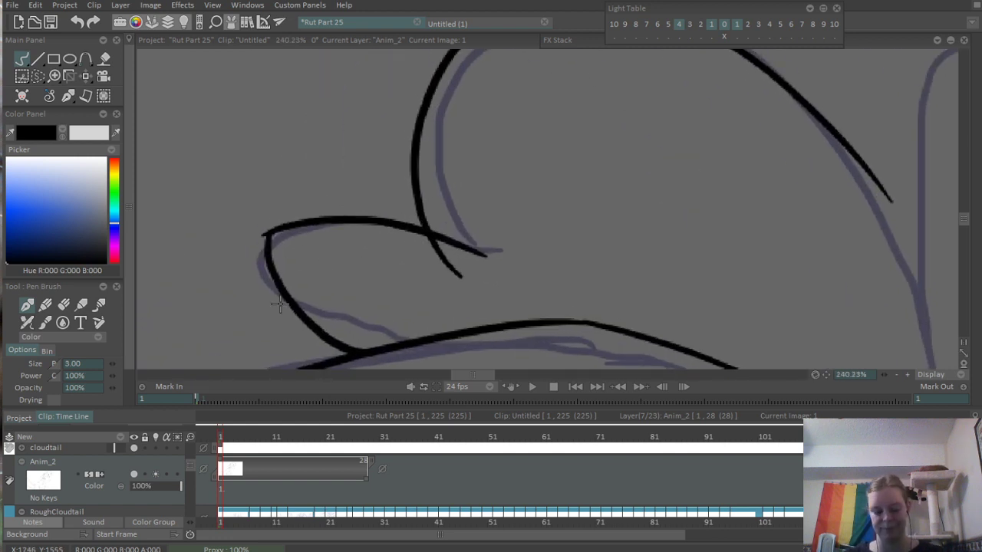
pyautogui.press('e')
pyautogui.moveTo(254, 233); pyautogui.dragTo(276, 211)
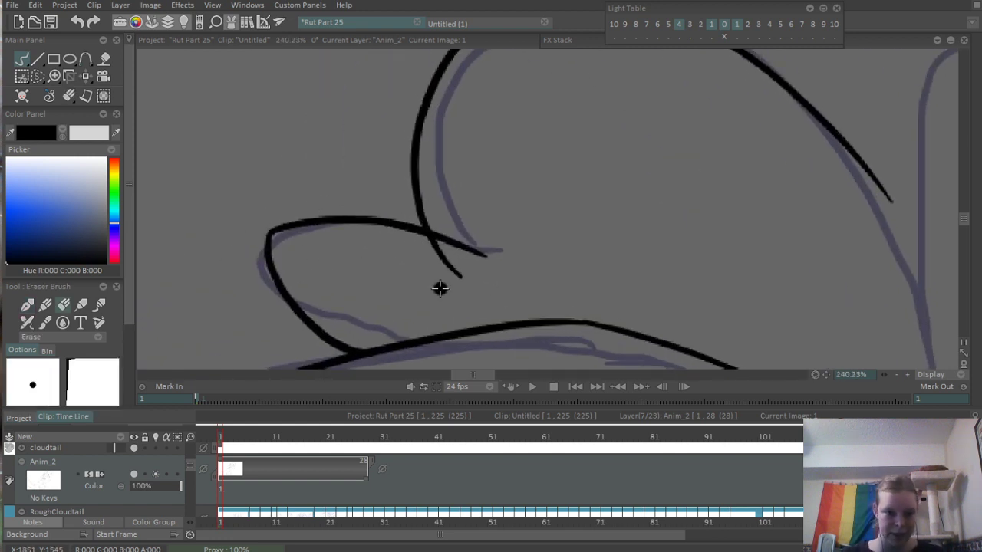
pyautogui.moveTo(442, 226)
pyautogui.mouseDown()
pyautogui.moveTo(453, 243)
pyautogui.moveTo(487, 254)
pyautogui.mouseUp()
# - Ink the second tall rounded fur tuft beside the first, and the shorter curved tuft below it over the arm line
pyautogui.moveTo(498, 158)
pyautogui.mouseDown()
pyautogui.moveTo(376, 289)
pyautogui.moveTo(342, 295)
pyautogui.mouseUp()
pyautogui.moveTo(662, 218)
pyautogui.mouseDown()
pyautogui.moveTo(552, 204)
pyautogui.moveTo(568, 204)
pyautogui.moveTo(561, 216)
pyautogui.moveTo(678, 247)
pyautogui.moveTo(626, 375)
pyautogui.mouseUp()
pyautogui.press('b')
pyautogui.moveTo(697, 190)
pyautogui.mouseDown()
pyautogui.moveTo(561, 269)
pyautogui.moveTo(646, 224)
pyautogui.moveTo(620, 200)
pyautogui.moveTo(575, 230)
pyautogui.mouseUp()
pyautogui.hotkey('ctrl', 'z')
pyautogui.moveTo(516, 206)
pyautogui.mouseDown()
pyautogui.moveTo(651, 330)
pyautogui.moveTo(571, 130)
pyautogui.moveTo(520, 226)
pyautogui.mouseUp()
pyautogui.hotkey('ctrl', 'z')
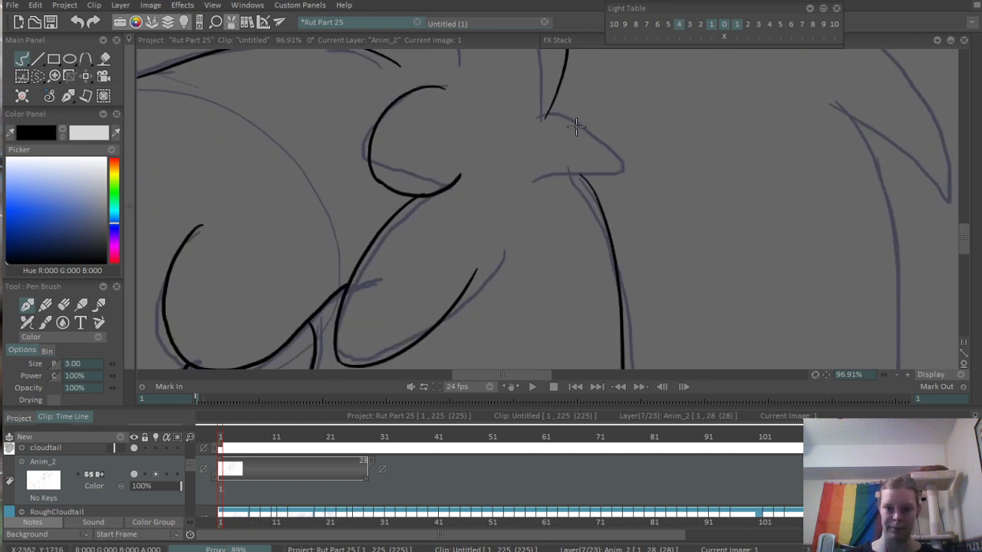
pyautogui.moveTo(548, 108); pyautogui.dragTo(531, 208)
# - Erase the arm line inside the lower curved tuft and the overshooting ends where the neighbouring tufts cross
pyautogui.moveTo(589, 169); pyautogui.dragTo(709, 169)
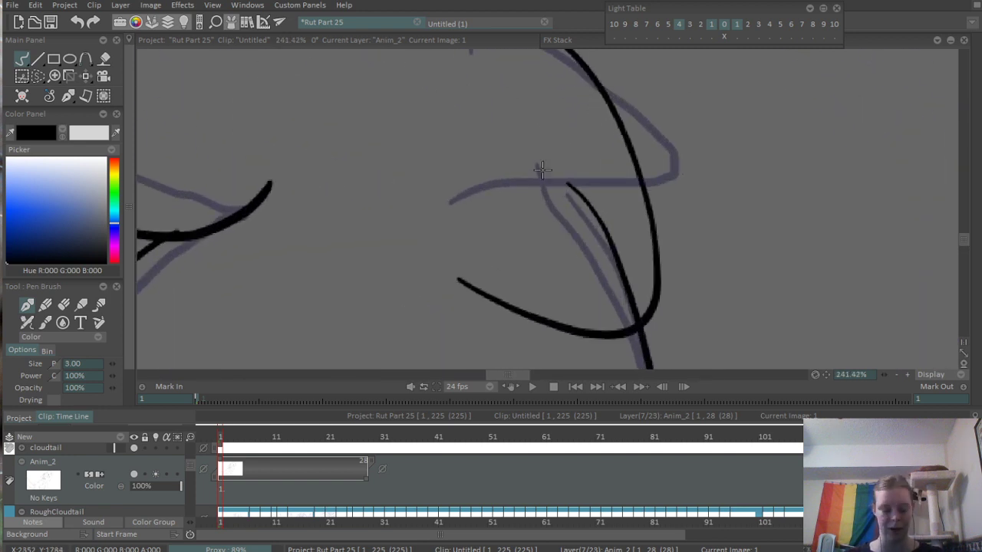
pyautogui.press('e')
pyautogui.moveTo(567, 183); pyautogui.dragTo(631, 305)
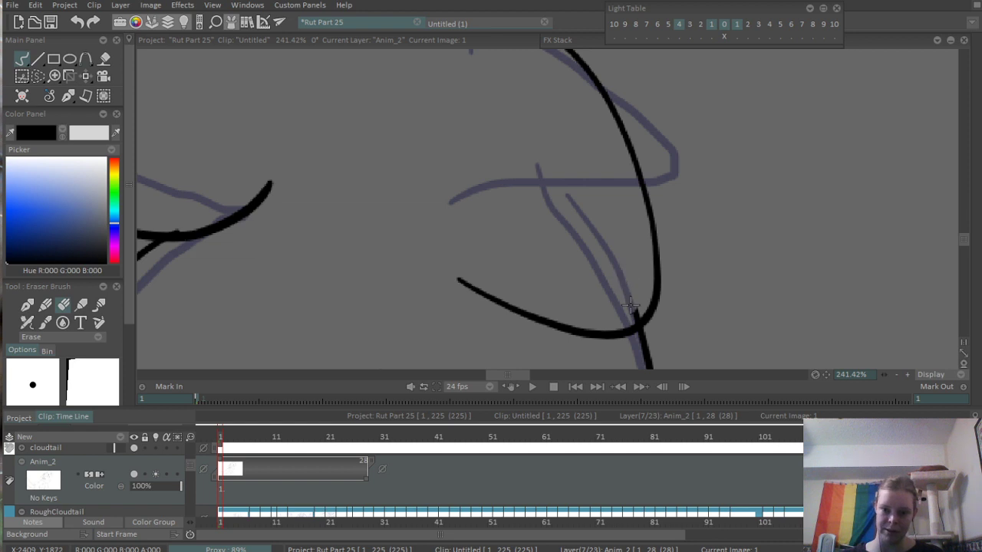
pyautogui.moveTo(581, 180); pyautogui.dragTo(654, 401)
pyautogui.moveTo(570, 239)
pyautogui.mouseDown()
pyautogui.moveTo(546, 240)
pyautogui.moveTo(562, 217)
pyautogui.mouseUp()
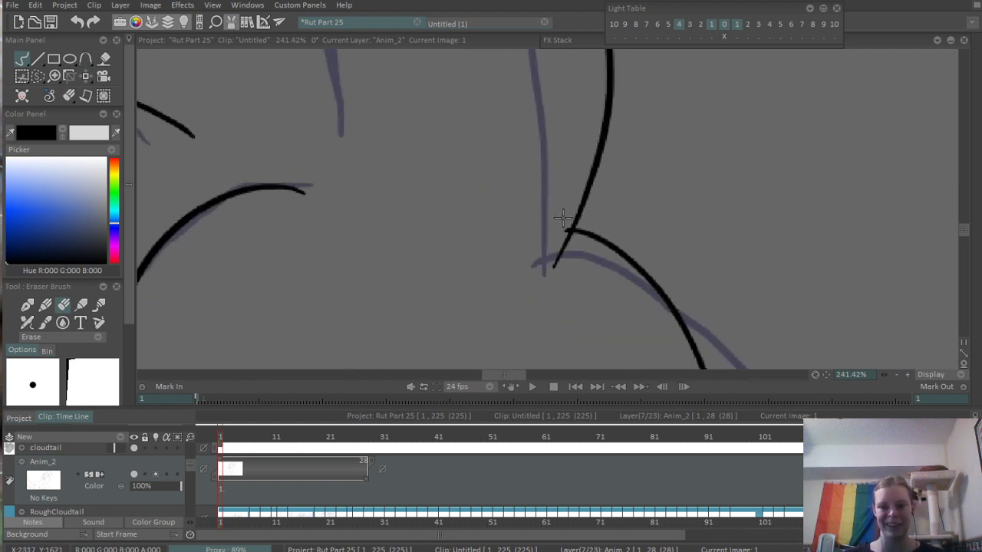
pyautogui.moveTo(557, 158); pyautogui.dragTo(642, 330)
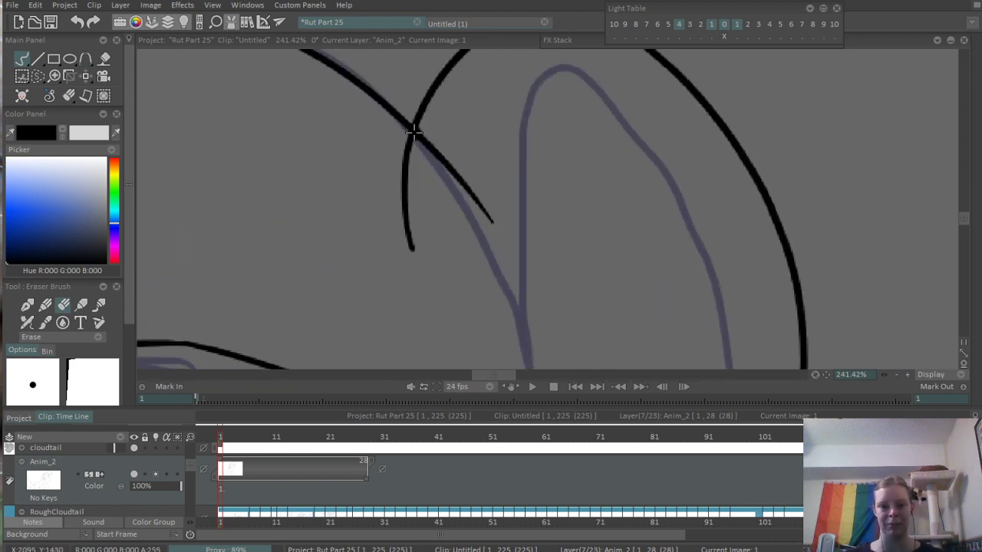
pyautogui.moveTo(418, 146)
pyautogui.mouseDown()
pyautogui.moveTo(464, 189)
pyautogui.moveTo(446, 256)
pyautogui.mouseUp()
pyautogui.scroll(-8, 418, 299)
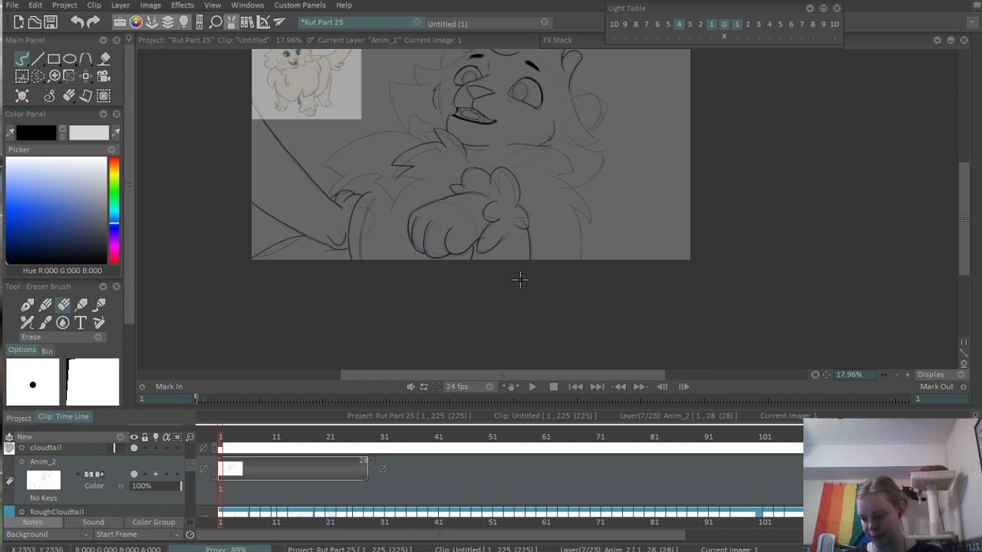
# - Ink the large pointed shoulder fur tuft slightly outside the rough line, with its underside and a second edge running down to the diagonal leg line
pyautogui.moveTo(529, 267); pyautogui.dragTo(513, 245)
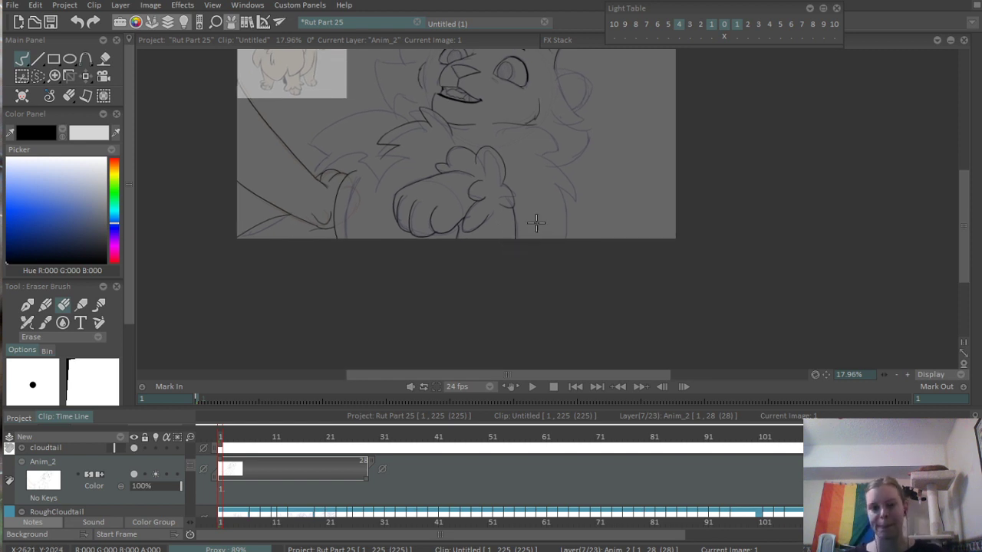
pyautogui.moveTo(571, 214); pyautogui.dragTo(637, 201)
pyautogui.moveTo(451, 138); pyautogui.dragTo(605, 260)
pyautogui.moveTo(279, 158); pyautogui.dragTo(375, 250)
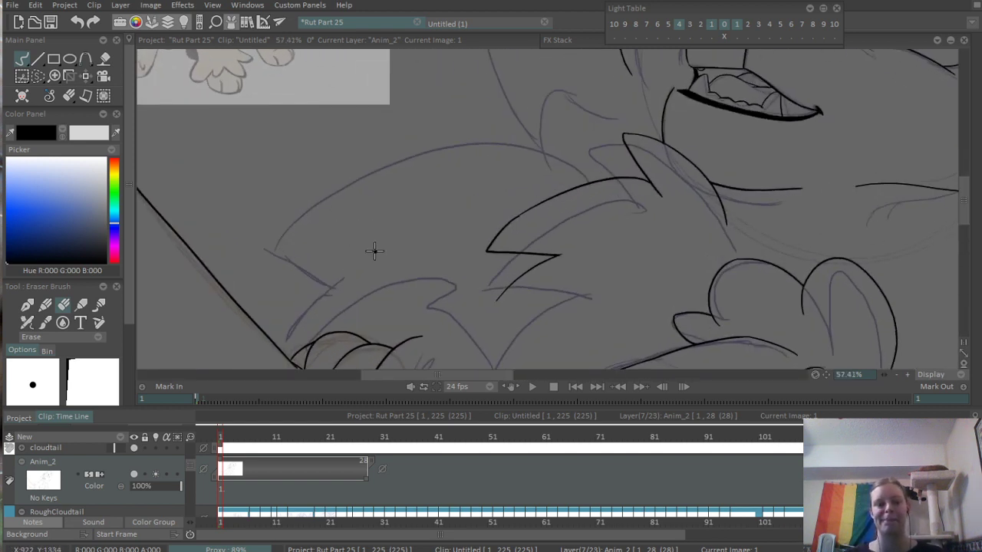
pyautogui.moveTo(365, 318); pyautogui.dragTo(427, 207)
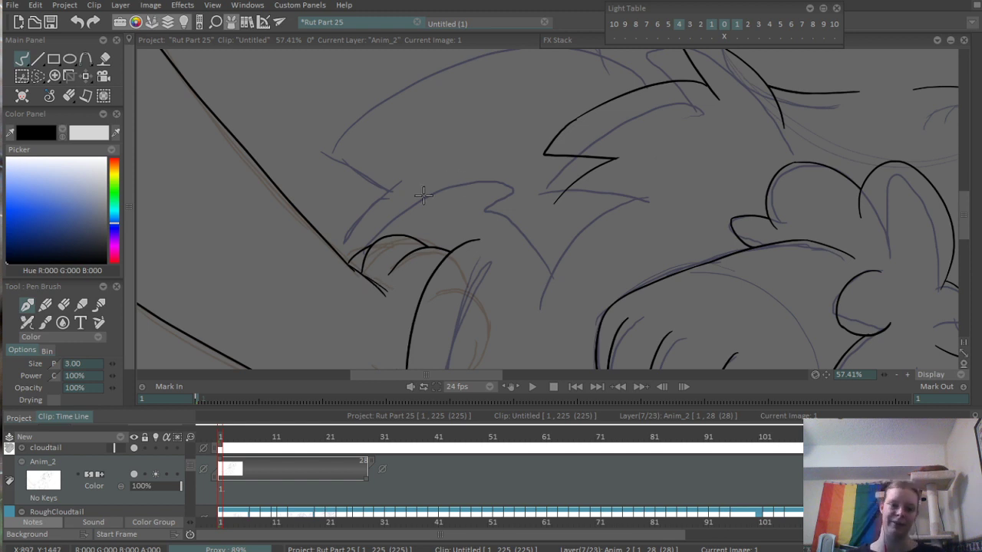
pyautogui.moveTo(398, 228); pyautogui.dragTo(394, 329)
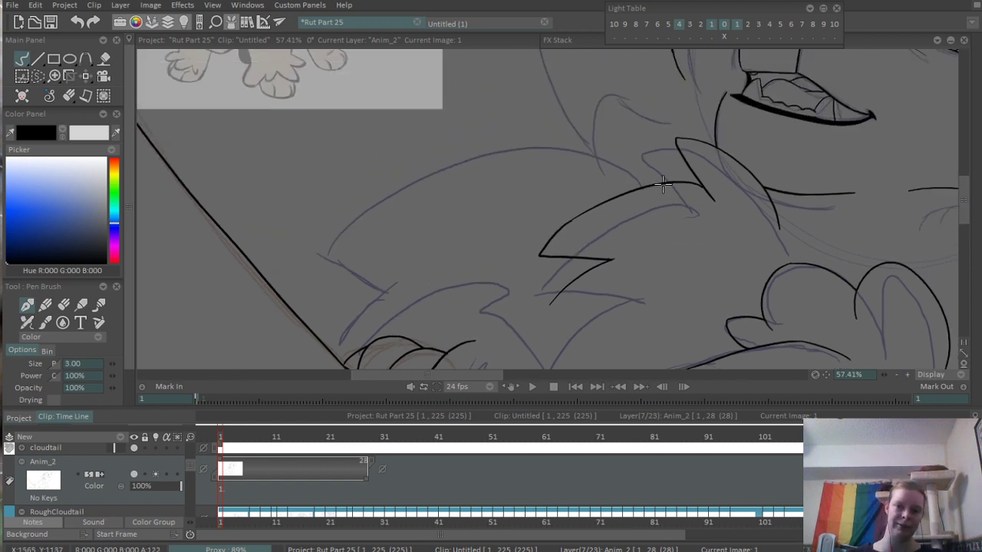
pyautogui.moveTo(664, 185); pyautogui.dragTo(245, 305)
pyautogui.hotkey('ctrl', 'z')
pyautogui.moveTo(300, 250); pyautogui.dragTo(675, 199)
pyautogui.hotkey('ctrl', 'z')
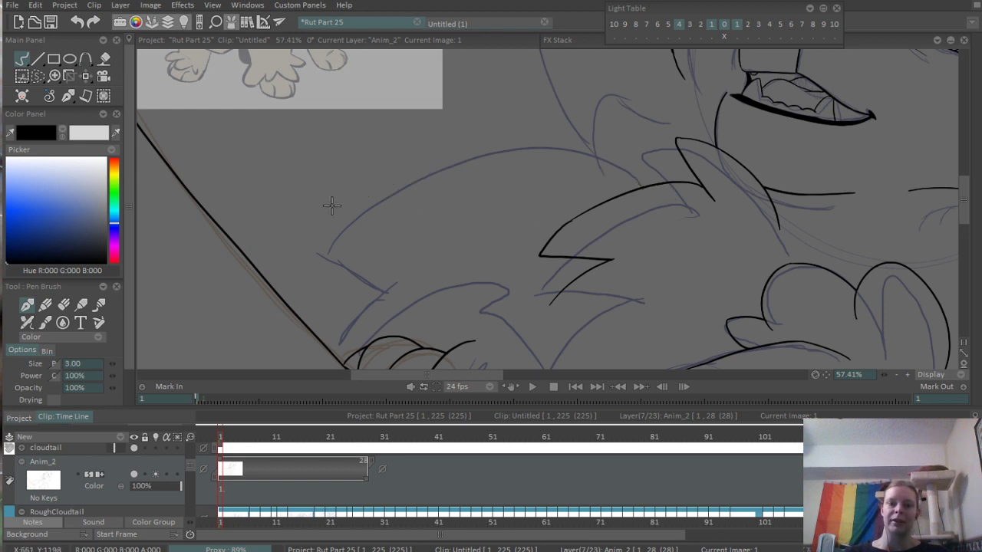
pyautogui.moveTo(299, 250); pyautogui.dragTo(675, 196)
pyautogui.moveTo(287, 272)
pyautogui.mouseDown()
pyautogui.moveTo(362, 227)
pyautogui.moveTo(447, 268)
pyautogui.mouseUp()
pyautogui.hotkey('ctrl', 'z')
pyautogui.moveTo(355, 215)
pyautogui.mouseDown()
pyautogui.moveTo(428, 242)
pyautogui.moveTo(365, 333)
pyautogui.mouseUp()
pyautogui.scroll(3, 476, 257)
# - Erase the fur line extending past the diagonal leg line and the crossed ends at the shoulder tuft's tip
pyautogui.press('e')
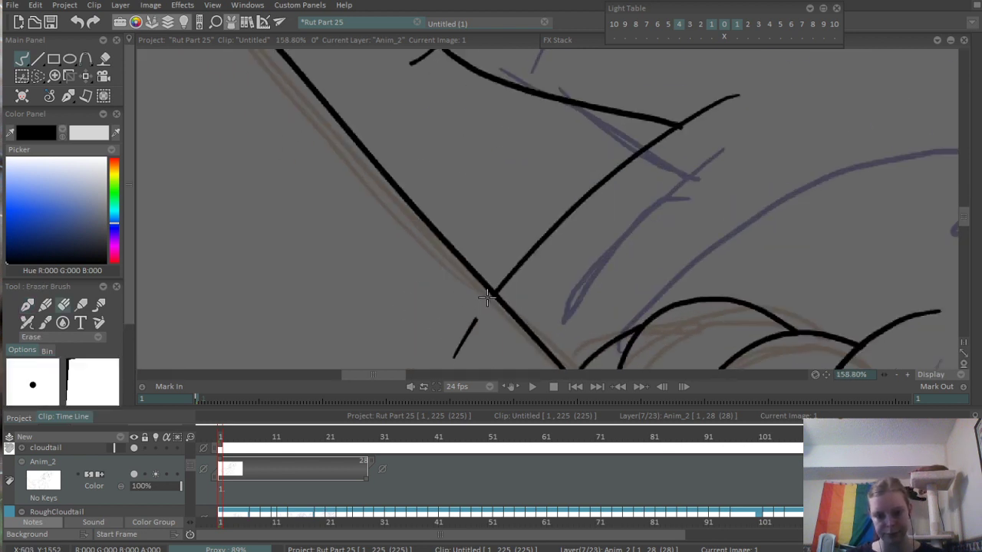
pyautogui.moveTo(467, 320); pyautogui.dragTo(450, 364)
pyautogui.moveTo(478, 138); pyautogui.dragTo(458, 306)
pyautogui.moveTo(387, 225); pyautogui.dragTo(397, 231)
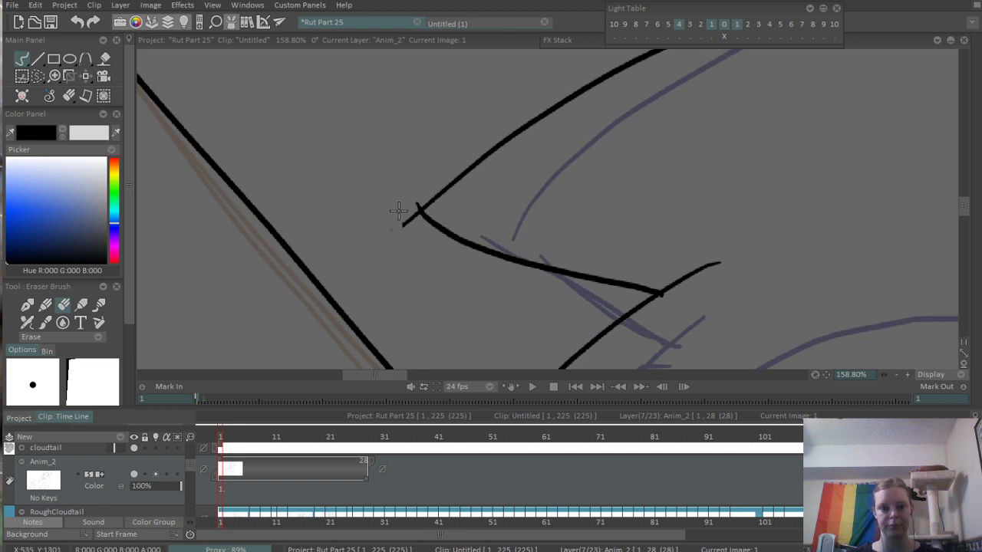
pyautogui.moveTo(416, 197); pyautogui.dragTo(400, 234)
pyautogui.scroll(-5, 401, 278)
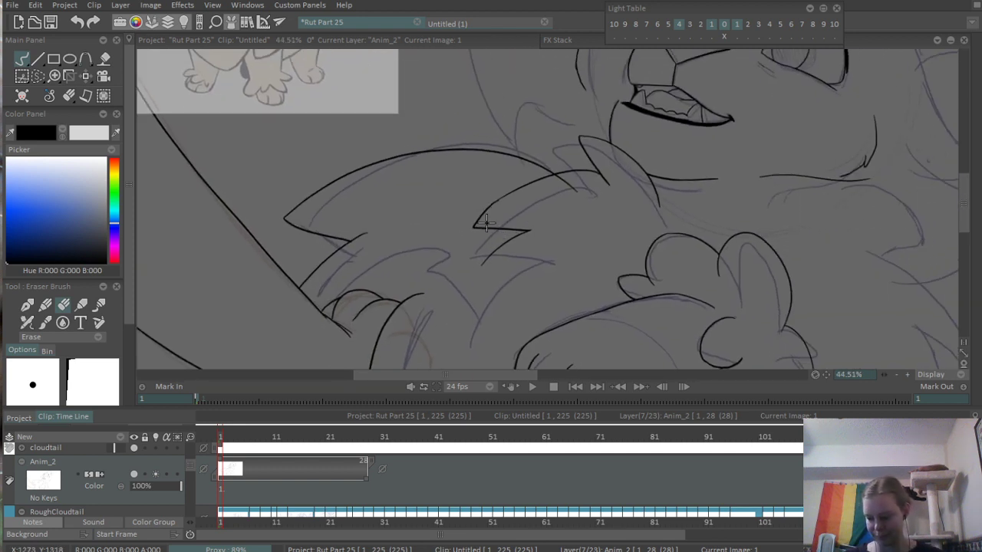
# - Ink the long upper curve of the chest fur tuft below the right side of Cloudtail's jaw, extending slightly past the rough tip
pyautogui.moveTo(517, 253); pyautogui.dragTo(499, 220)
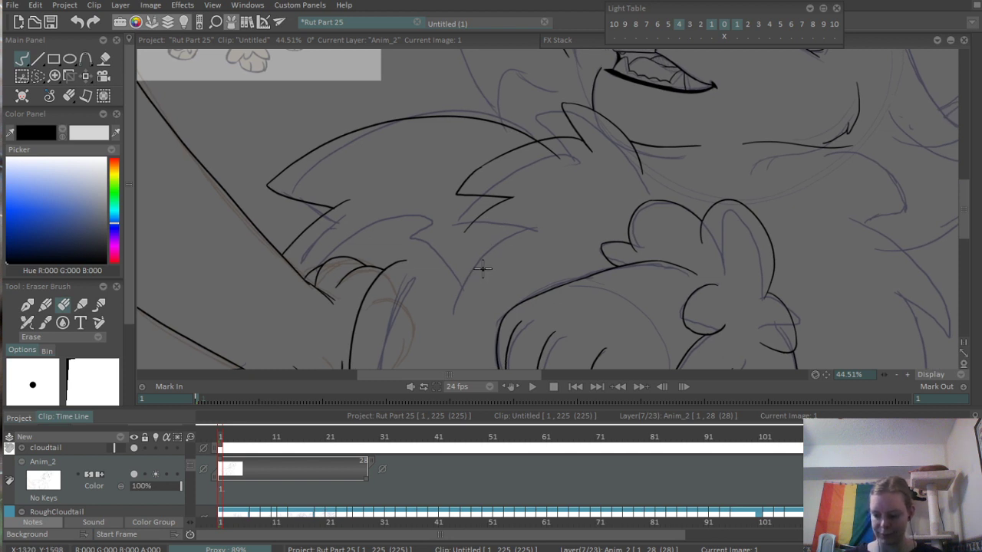
pyautogui.scroll(7, 539, 196)
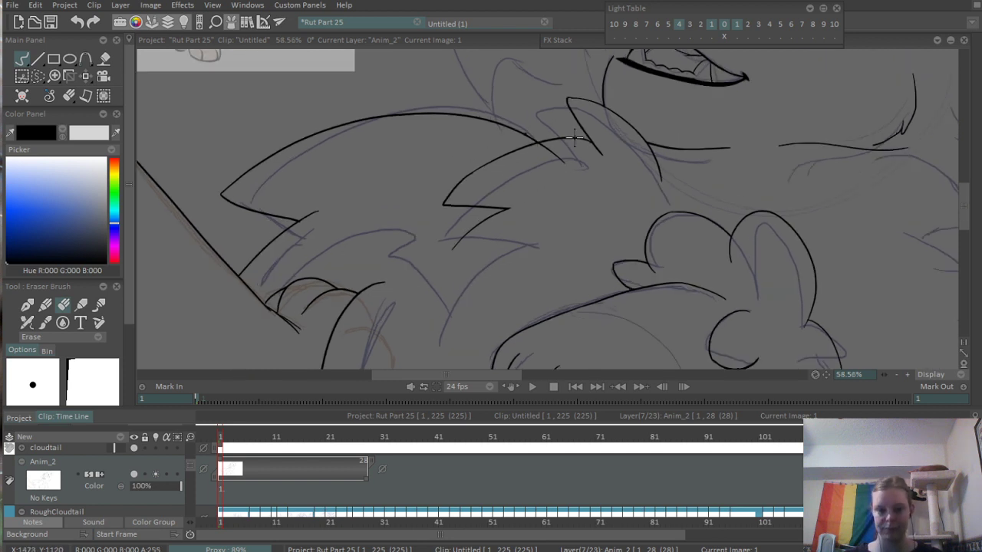
pyautogui.moveTo(484, 161)
pyautogui.mouseDown()
pyautogui.moveTo(463, 158)
pyautogui.moveTo(522, 184)
pyautogui.moveTo(605, 283)
pyautogui.mouseUp()
pyautogui.scroll(-7, 535, 320)
pyautogui.moveTo(681, 277); pyautogui.dragTo(407, 96)
pyautogui.moveTo(559, 184); pyautogui.dragTo(475, 267)
pyautogui.moveTo(465, 200); pyautogui.dragTo(469, 266)
pyautogui.scroll(3, 545, 220)
pyautogui.scroll(2, 545, 219)
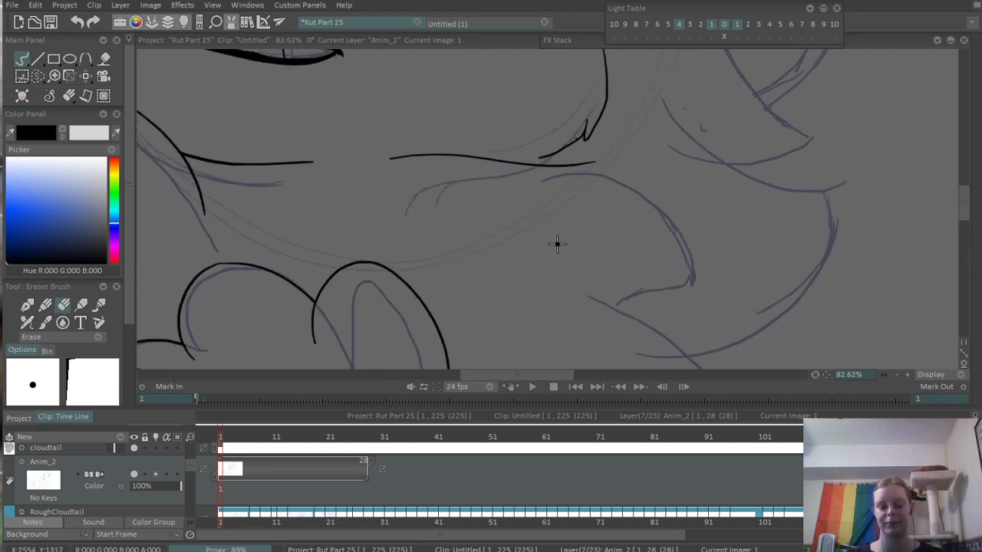
pyautogui.press('b')
pyautogui.moveTo(493, 189); pyautogui.dragTo(661, 322)
pyautogui.hotkey('ctrl', 'z')
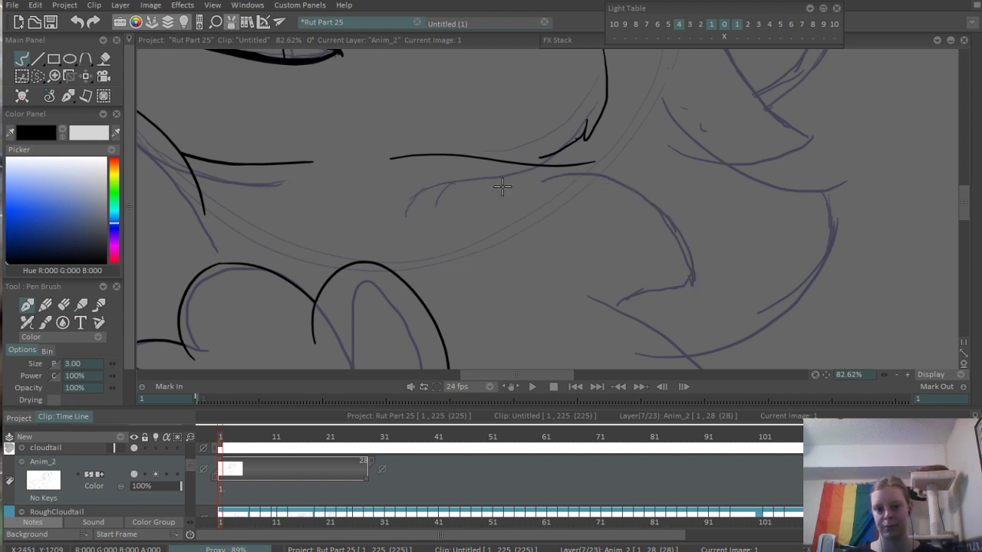
pyautogui.moveTo(493, 188); pyautogui.dragTo(691, 281)
pyautogui.hotkey('ctrl', 'z')
pyautogui.moveTo(495, 180); pyautogui.dragTo(717, 281)
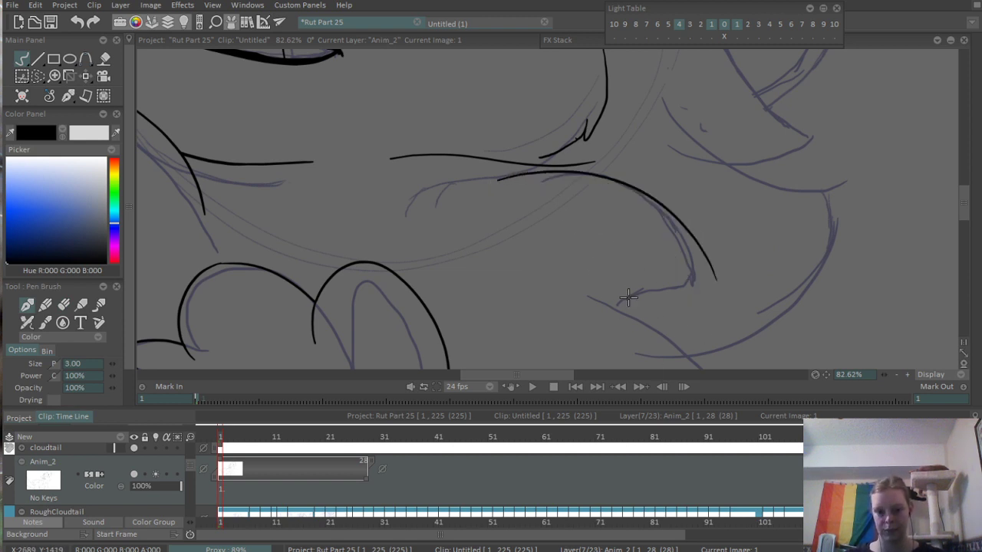
# - Ink the underside of the right chest tuft from its inner notch out to meet the upper curve at the tip
pyautogui.moveTo(628, 298); pyautogui.dragTo(740, 266)
pyautogui.scroll(3, 644, 288)
pyautogui.hotkey('ctrl', 'z')
pyautogui.moveTo(585, 303)
pyautogui.mouseDown()
pyautogui.moveTo(640, 301)
pyautogui.moveTo(777, 244)
pyautogui.mouseUp()
pyautogui.hotkey('ctrl', 'z')
pyautogui.hotkey('ctrl', 'z')
pyautogui.moveTo(589, 304)
pyautogui.mouseDown()
pyautogui.moveTo(779, 232)
pyautogui.moveTo(772, 264)
pyautogui.moveTo(778, 223)
pyautogui.mouseUp()
pyautogui.press('e')
pyautogui.scroll(-2, 759, 267)
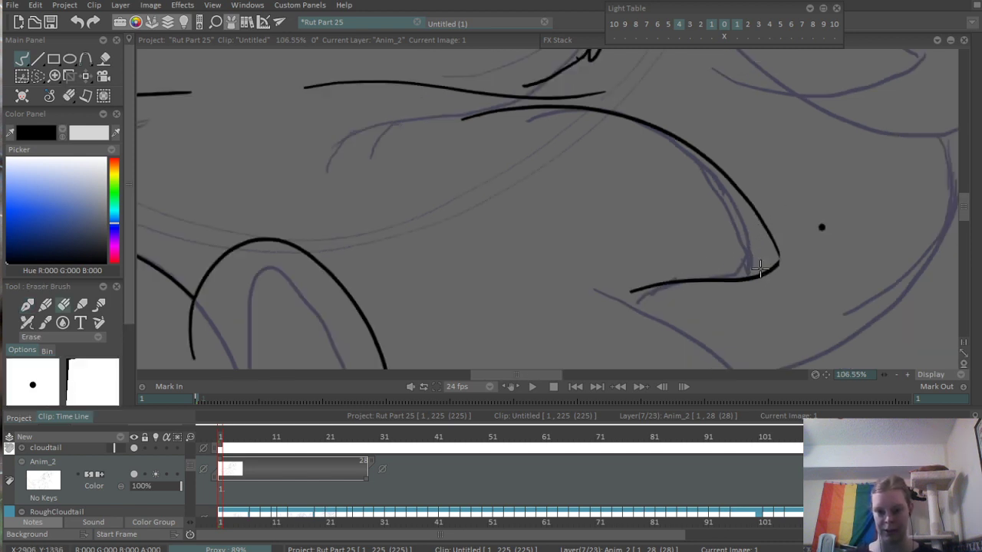
# - Erase the overlapping line ends at the tip of the right chest fur tuft
pyautogui.scroll(4, 614, 237)
pyautogui.press('e')
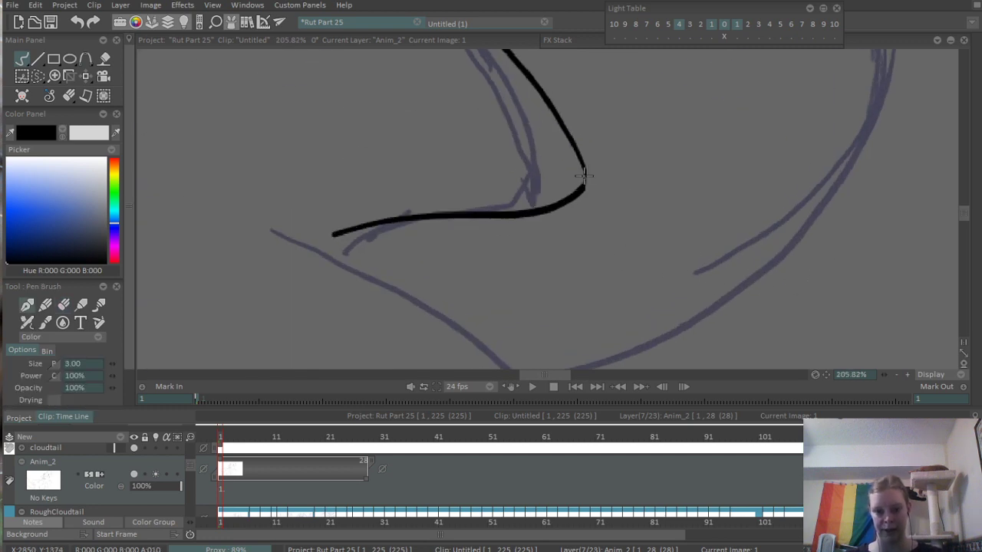
pyautogui.scroll(-4, 583, 175)
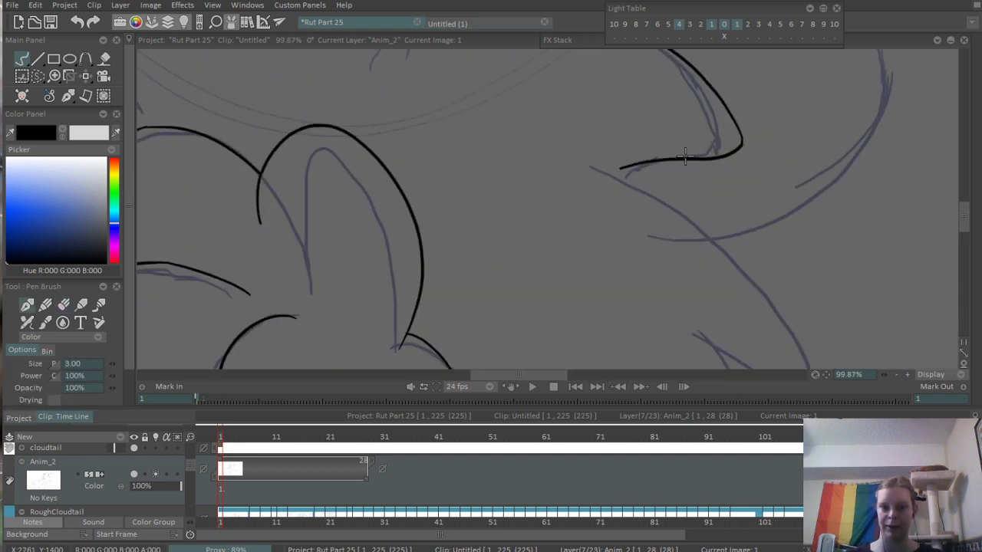
# - Ink the outer edge of the lower right chest tuft, curving down from the notch under the upper tuft along the rough line
pyautogui.moveTo(645, 162); pyautogui.dragTo(801, 368)
pyautogui.scroll(4, 699, 200)
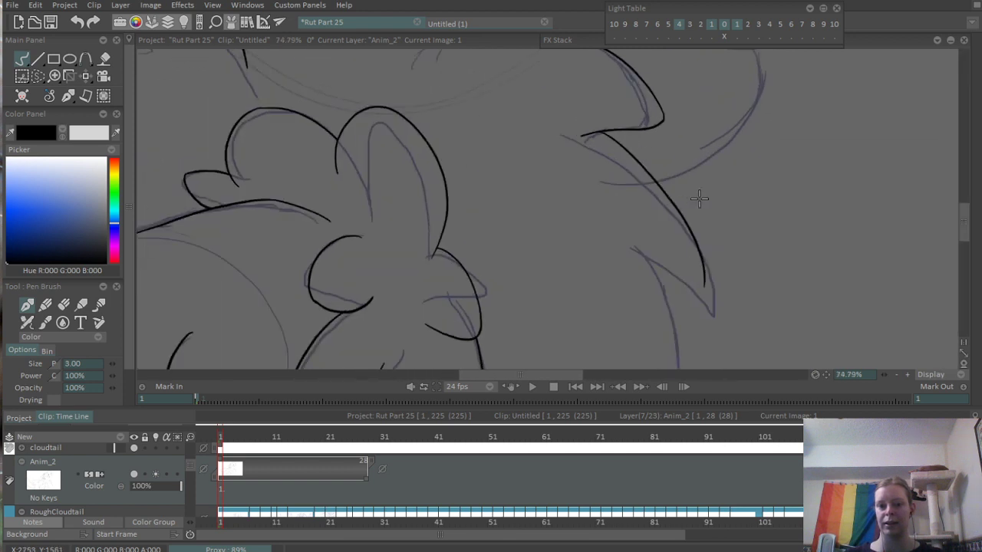
pyautogui.hotkey('ctrl', 'z')
pyautogui.moveTo(604, 121); pyautogui.dragTo(719, 312)
pyautogui.hotkey('ctrl', 'z')
pyautogui.moveTo(573, 115); pyautogui.dragTo(717, 287)
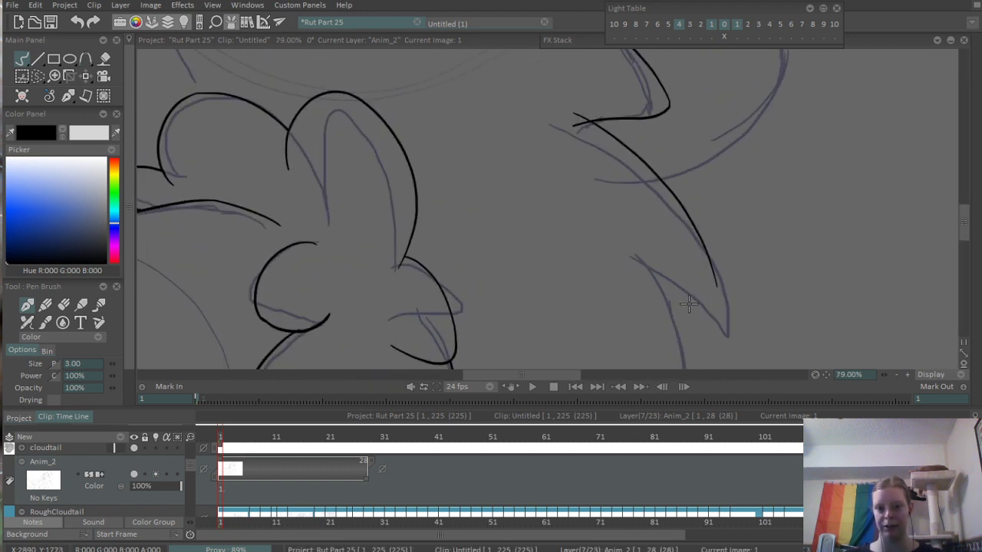
# - Ink the underside of the lower right chest tuft with a rounded tip and extend its outer edge down to meet it
pyautogui.moveTo(643, 268); pyautogui.dragTo(716, 292)
pyautogui.scroll(4, 693, 299)
pyautogui.hotkey('ctrl', 'z')
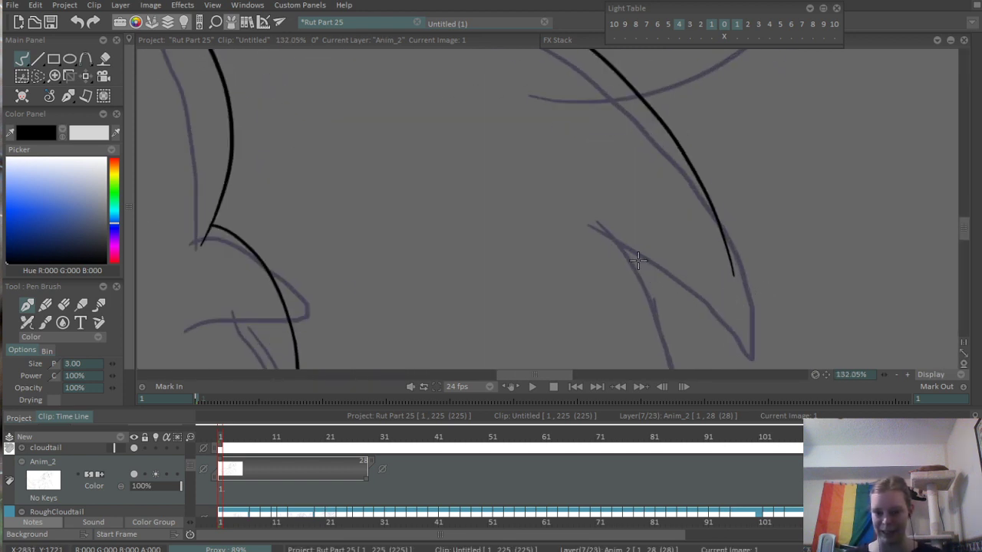
pyautogui.moveTo(629, 258)
pyautogui.mouseDown()
pyautogui.moveTo(669, 304)
pyautogui.moveTo(742, 268)
pyautogui.mouseUp()
pyautogui.hotkey('ctrl', 'z')
pyautogui.moveTo(630, 264); pyautogui.dragTo(746, 299)
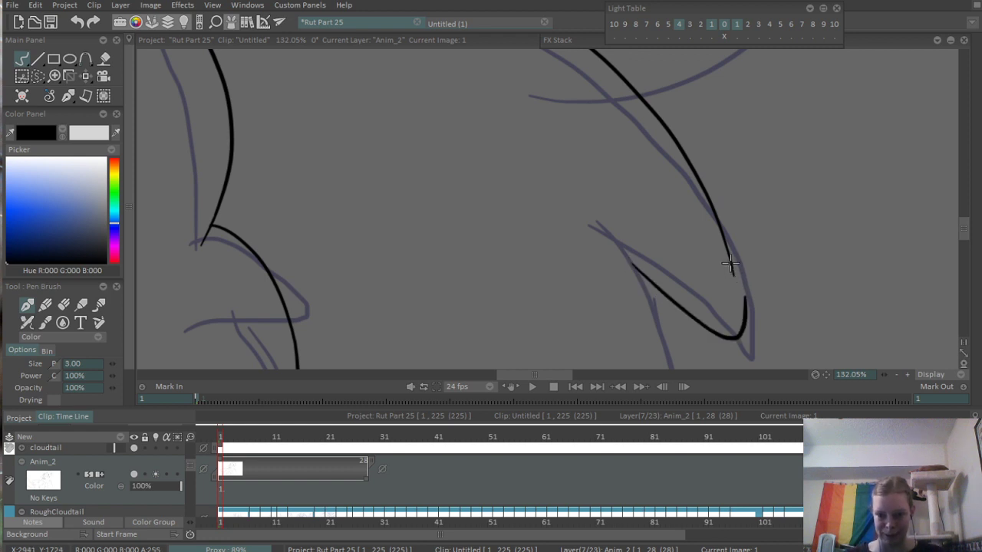
pyautogui.moveTo(731, 265); pyautogui.dragTo(741, 326)
# - Erase the doubled line end sticking up beside the lower right chest tuft's tip
pyautogui.scroll(5, 806, 355)
pyautogui.press('e')
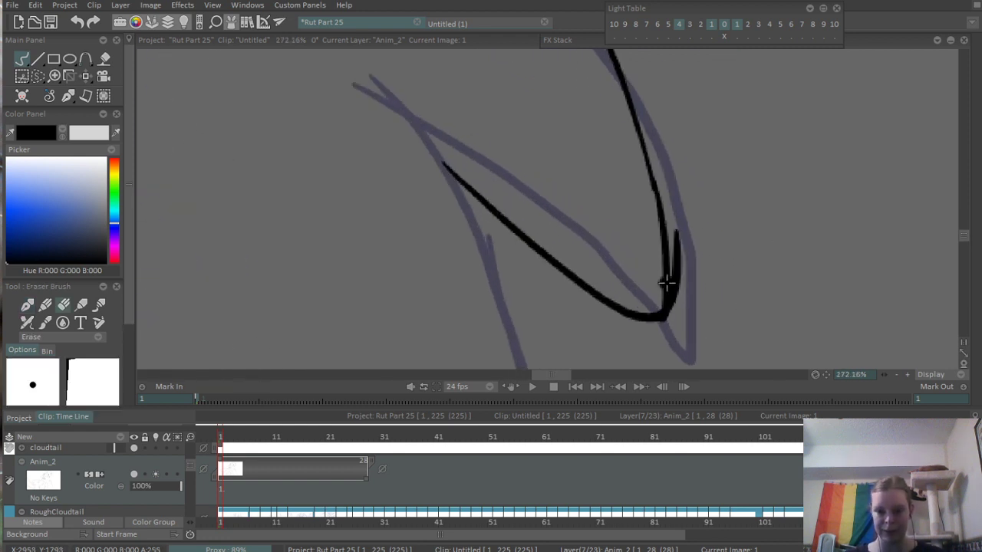
pyautogui.moveTo(676, 232)
pyautogui.mouseDown()
pyautogui.moveTo(677, 320)
pyautogui.moveTo(719, 298)
pyautogui.mouseUp()
pyautogui.scroll(-8, 729, 186)
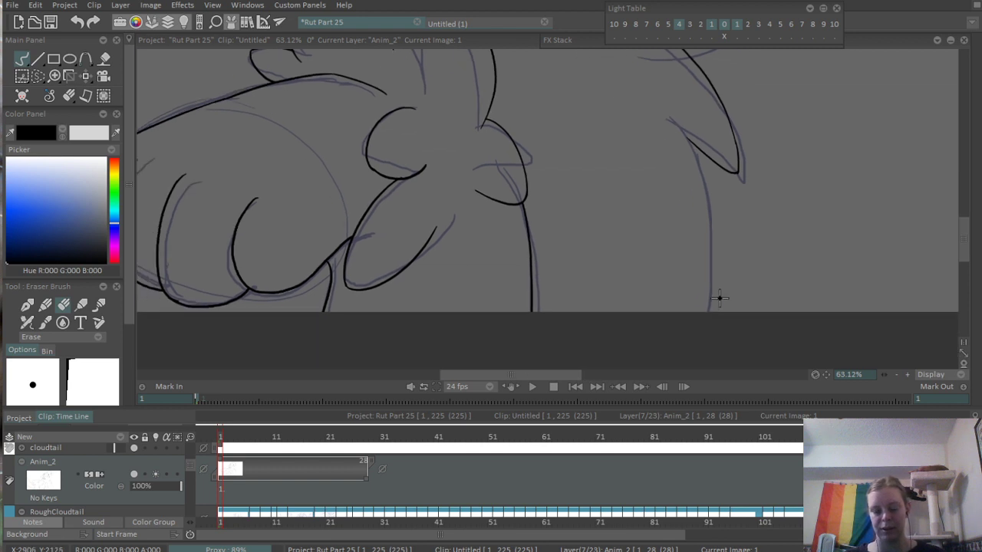
# - Ink the right side of the body from the lower chest tuft's inner notch down past the canvas edge
pyautogui.press('b')
pyautogui.moveTo(684, 136); pyautogui.dragTo(663, 404)
pyautogui.hotkey('ctrl', 'z')
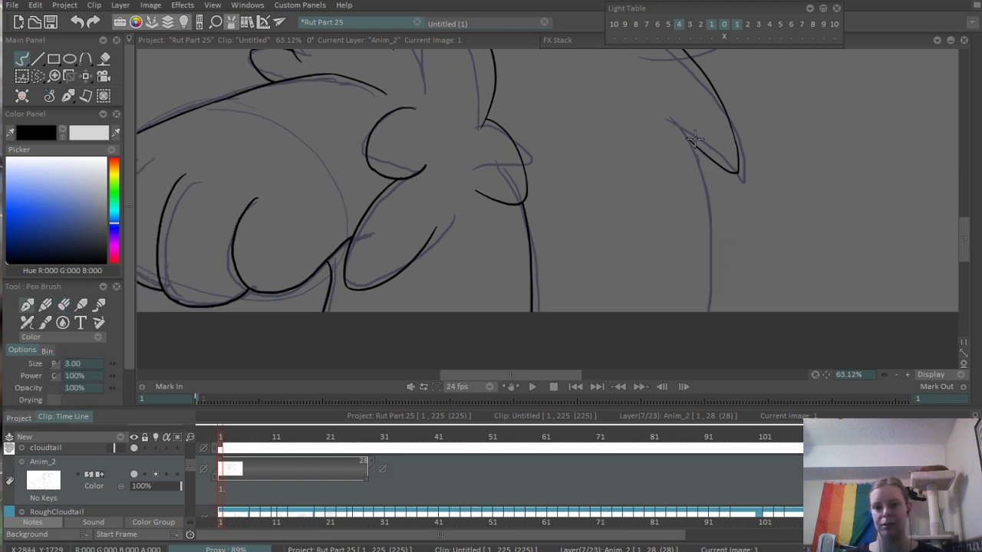
pyautogui.moveTo(686, 137); pyautogui.dragTo(653, 415)
pyautogui.scroll(-2, 710, 213)
pyautogui.scroll(-4, 661, 246)
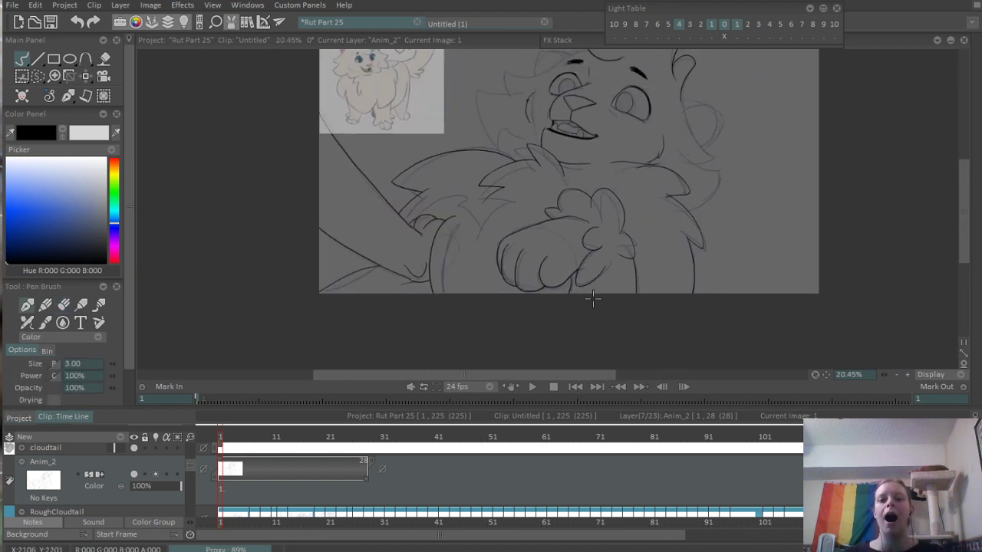
# - Erase the crossed line ends at the notch between the two right chest tufts
pyautogui.scroll(6, 658, 211)
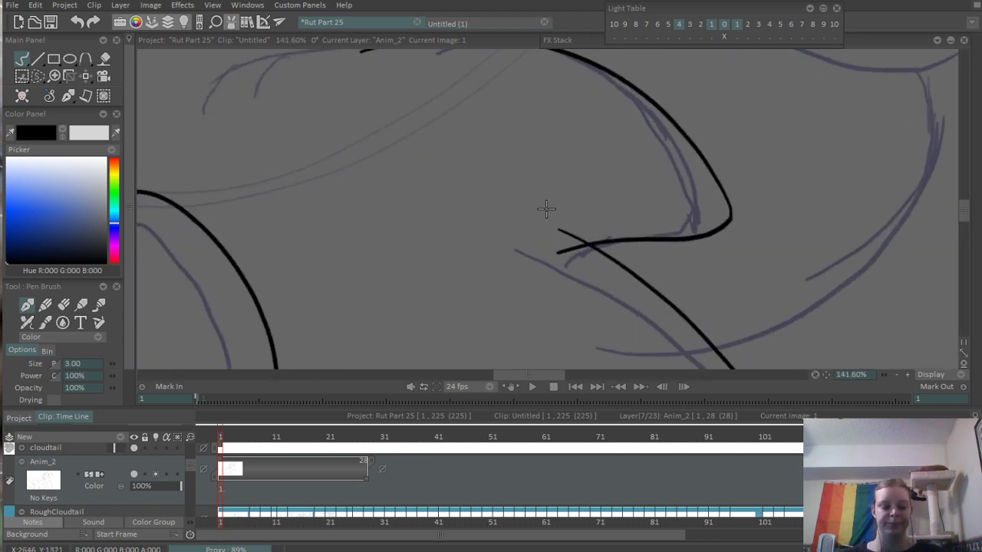
pyautogui.press('e')
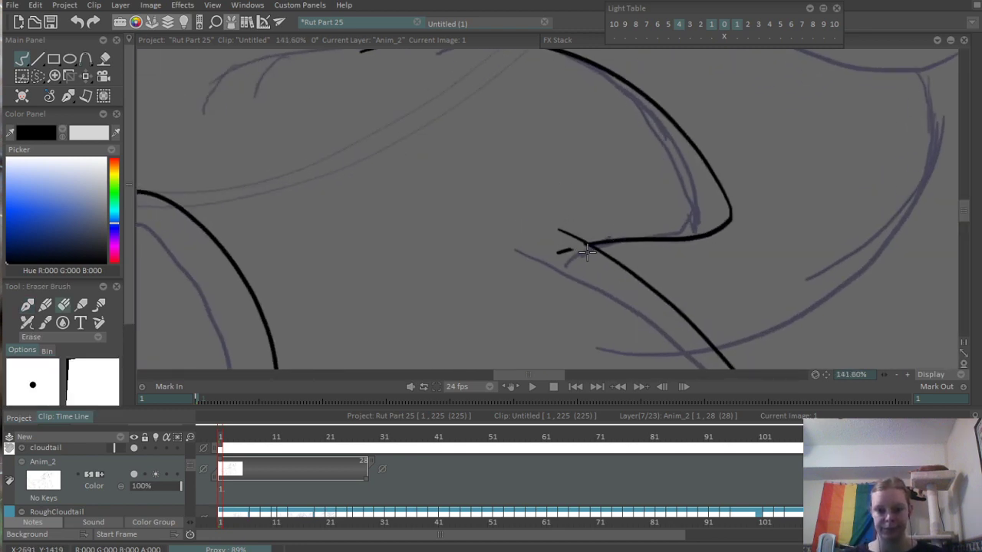
pyautogui.scroll(-4, 540, 269)
# - Ink the small rounded fur tuft rising from the shoulder line below the left cheek, slightly outside the rough
pyautogui.scroll(3, 554, 178)
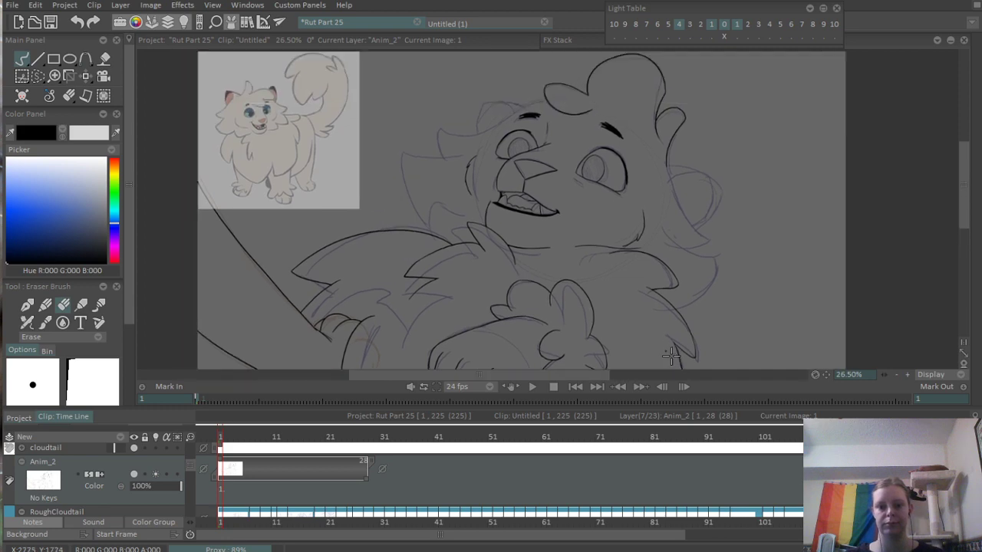
pyautogui.scroll(2, 486, 208)
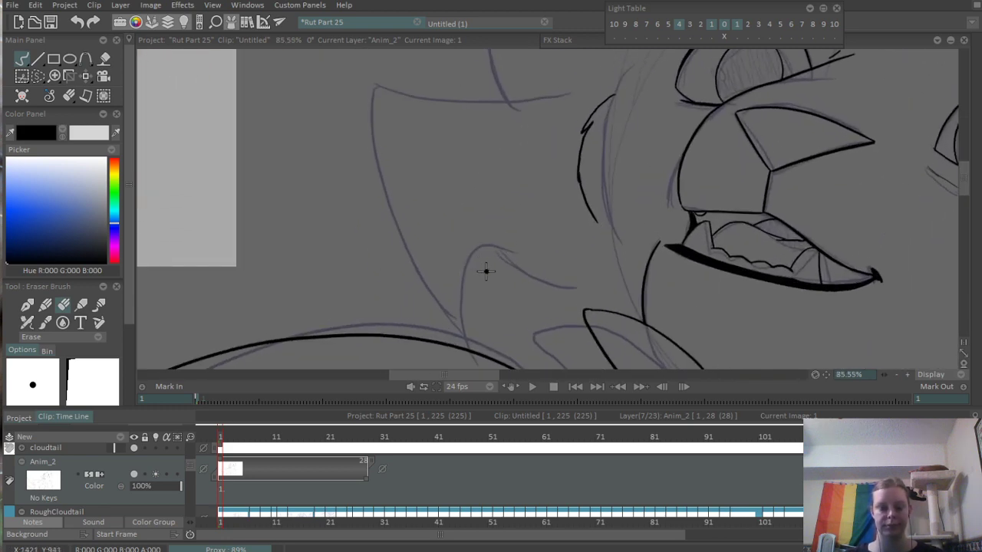
pyautogui.press('b')
pyautogui.moveTo(459, 344); pyautogui.dragTo(497, 330)
pyautogui.scroll(-4, 391, 272)
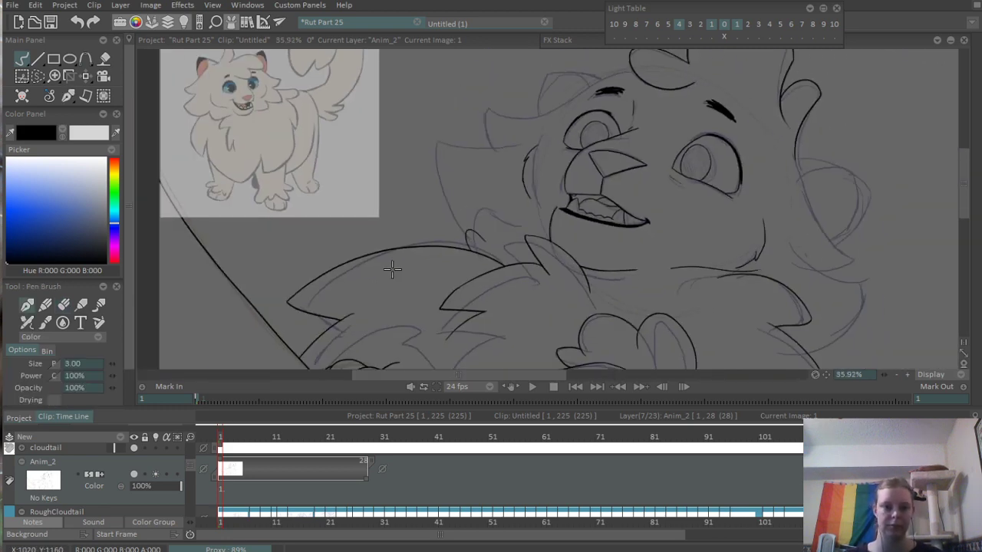
pyautogui.scroll(3, 455, 317)
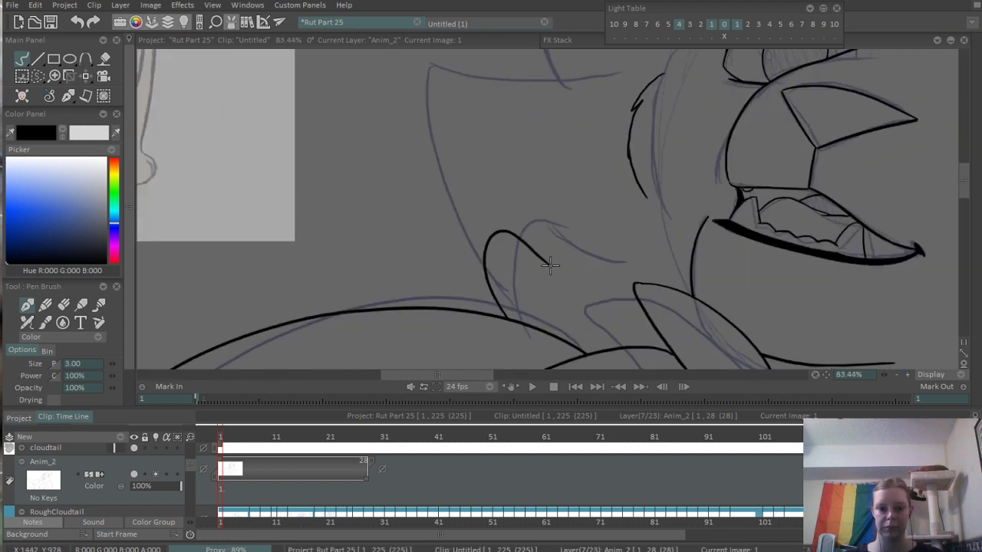
# - Ink the outer edge of the large left cheek tuft up to its corner, plus its top edge running in toward the face
pyautogui.moveTo(504, 202)
pyautogui.mouseDown()
pyautogui.moveTo(488, 286)
pyautogui.moveTo(458, 133)
pyautogui.mouseUp()
pyautogui.scroll(-2, 460, 165)
pyautogui.moveTo(458, 168)
pyautogui.mouseDown()
pyautogui.moveTo(544, 241)
pyautogui.moveTo(599, 260)
pyautogui.moveTo(485, 243)
pyautogui.moveTo(556, 242)
pyautogui.mouseUp()
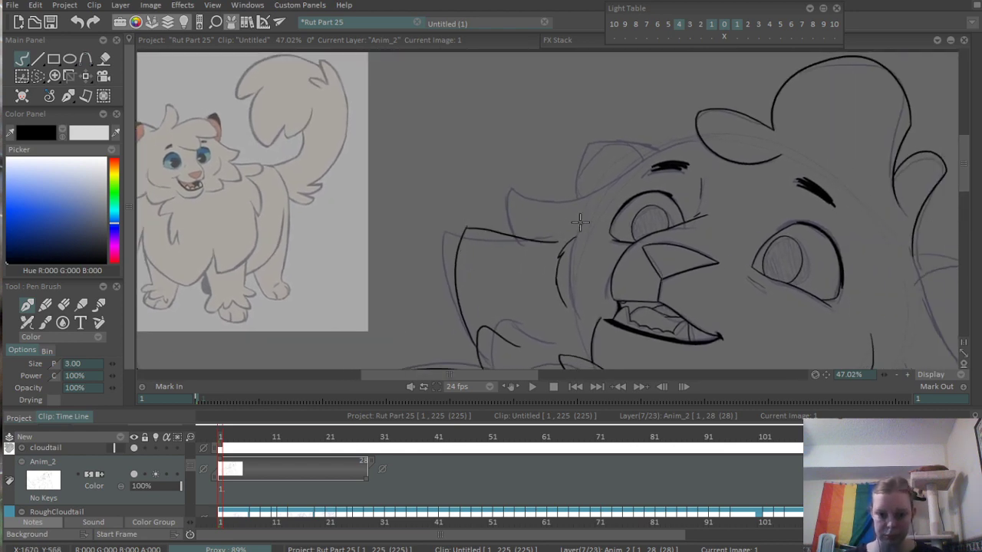
pyautogui.scroll(3, 506, 233)
pyautogui.hotkey('ctrl', 'z')
pyautogui.moveTo(412, 222); pyautogui.dragTo(575, 236)
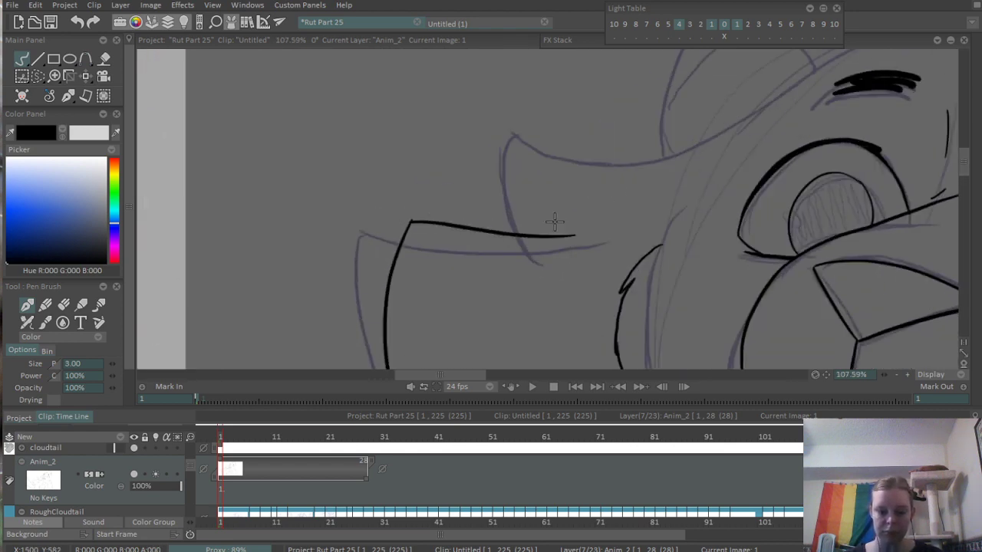
# - Ink the short outer edge of the upper left cheek tuft, curving down to the large tuft's top edge
pyautogui.scroll(-5, 554, 221)
pyautogui.moveTo(230, 440)
pyautogui.mouseDown()
pyautogui.moveTo(329, 445)
pyautogui.moveTo(217, 450)
pyautogui.mouseUp()
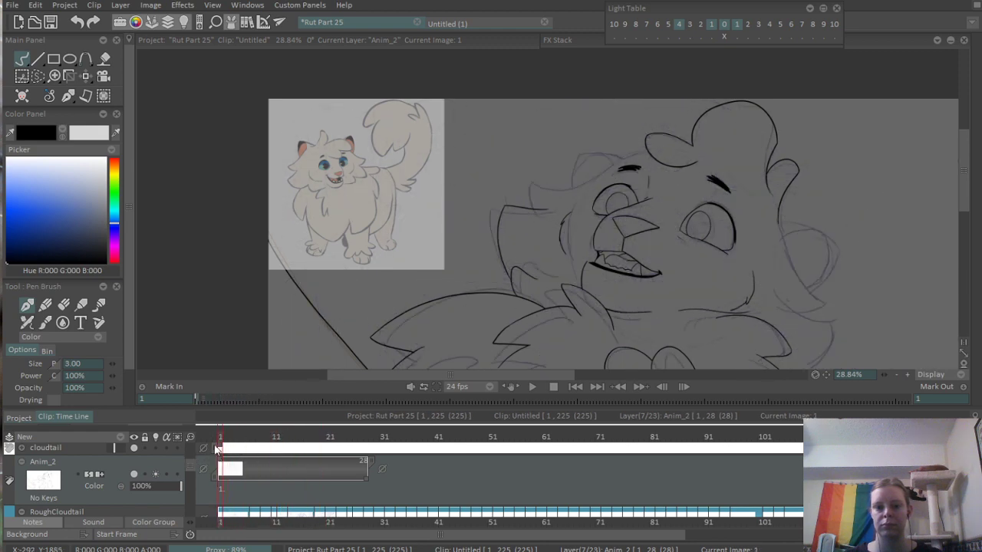
pyautogui.scroll(6, 372, 215)
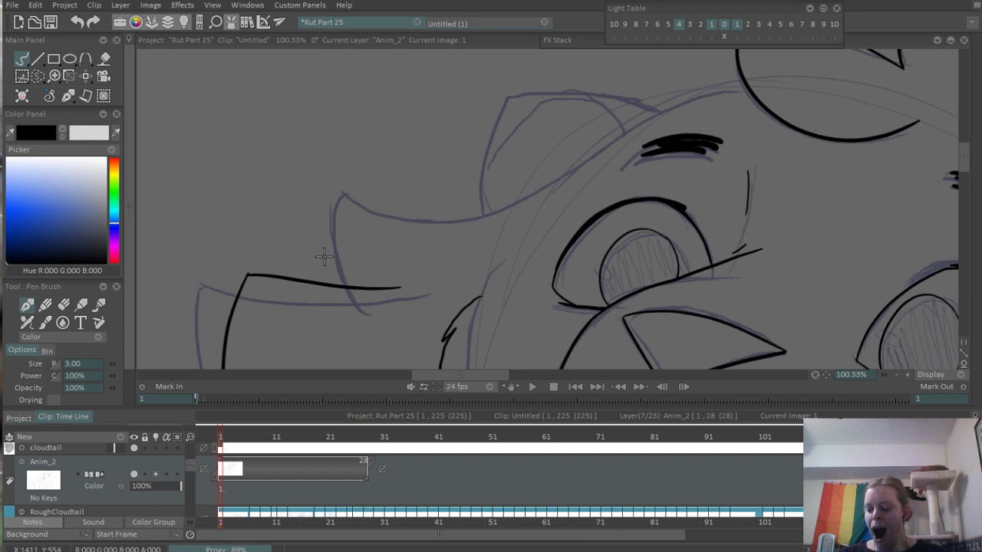
pyautogui.scroll(3, 319, 261)
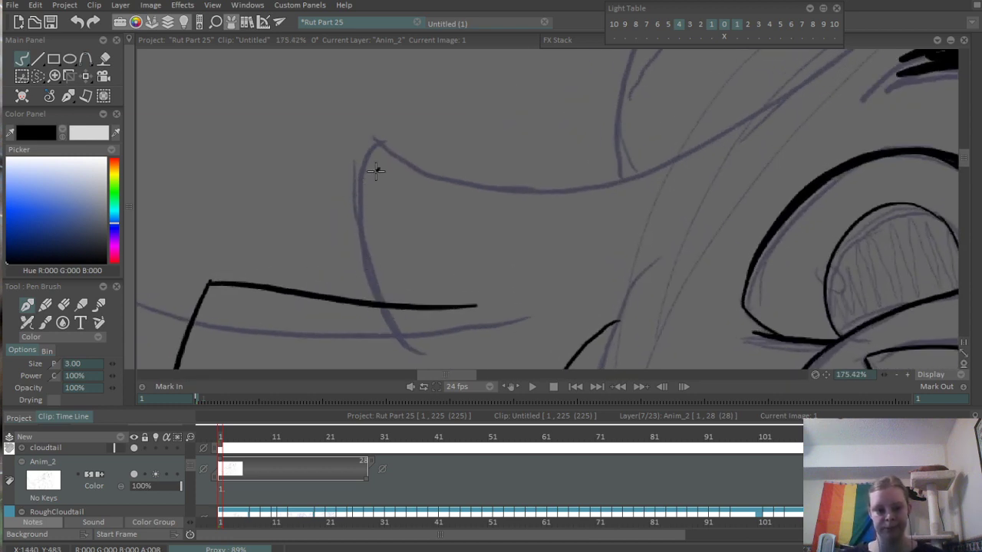
pyautogui.moveTo(386, 178); pyautogui.dragTo(426, 308)
pyautogui.scroll(-7, 487, 163)
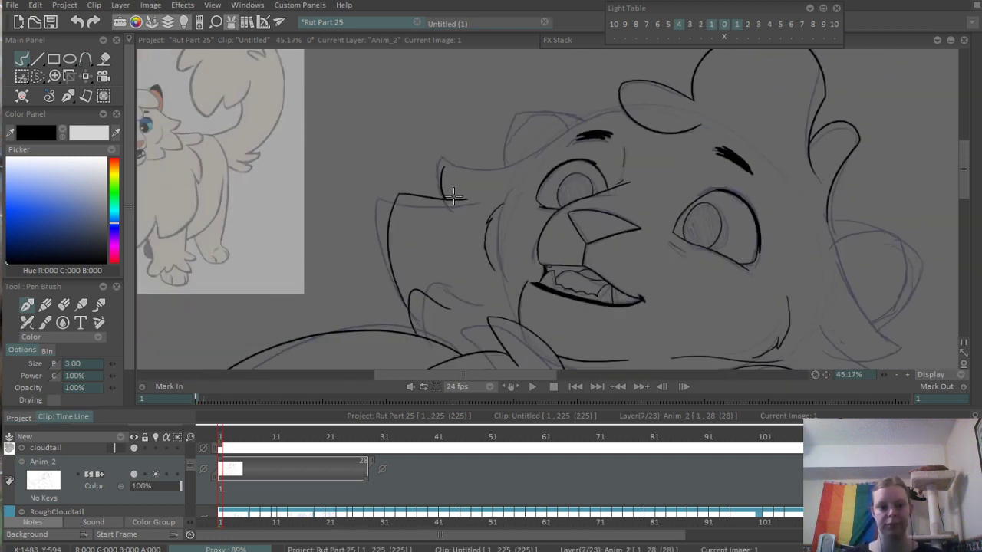
pyautogui.moveTo(487, 163)
pyautogui.mouseDown()
pyautogui.moveTo(606, 234)
pyautogui.moveTo(454, 253)
pyautogui.moveTo(542, 243)
pyautogui.moveTo(457, 244)
pyautogui.mouseUp()
pyautogui.scroll(4, 441, 267)
pyautogui.scroll(3, 541, 243)
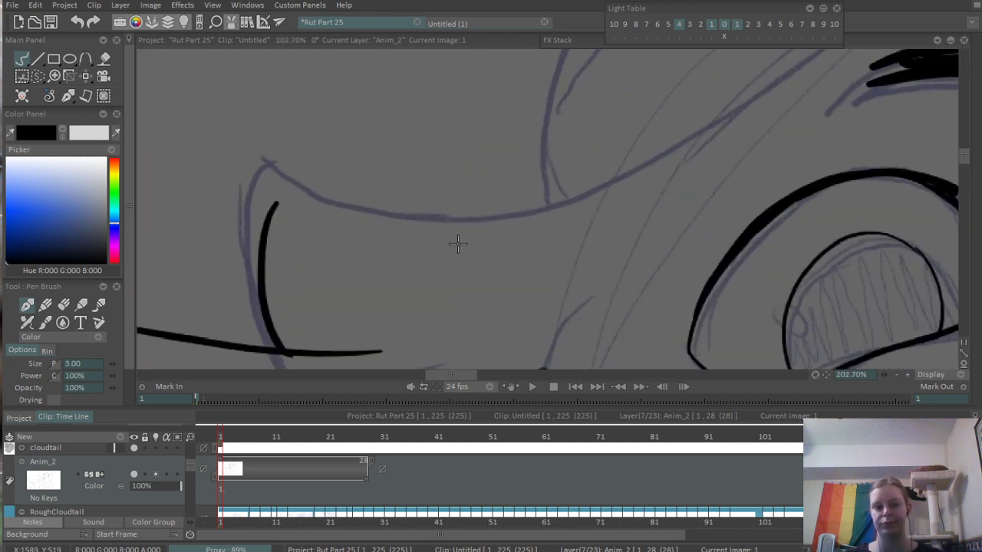
# - Ink the upper edge of the upper left cheek tuft from its tip, dipping and rising to the base of the rough ear
pyautogui.moveTo(277, 203)
pyautogui.mouseDown()
pyautogui.moveTo(523, 221)
pyautogui.moveTo(595, 202)
pyautogui.mouseUp()
pyautogui.hotkey('ctrl', 'z')
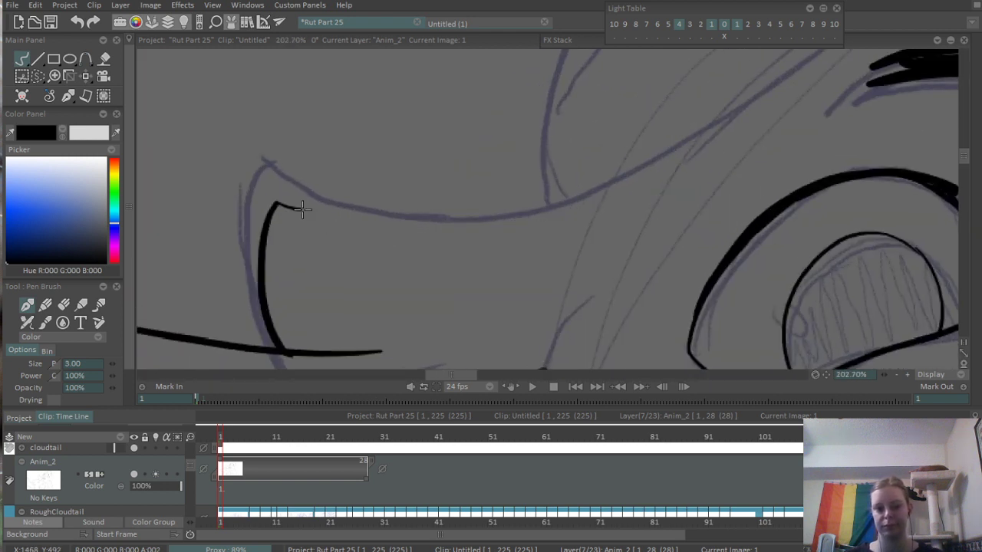
pyautogui.moveTo(302, 210); pyautogui.dragTo(678, 184)
pyautogui.hotkey('ctrl', 'z')
pyautogui.moveTo(274, 204); pyautogui.dragTo(585, 201)
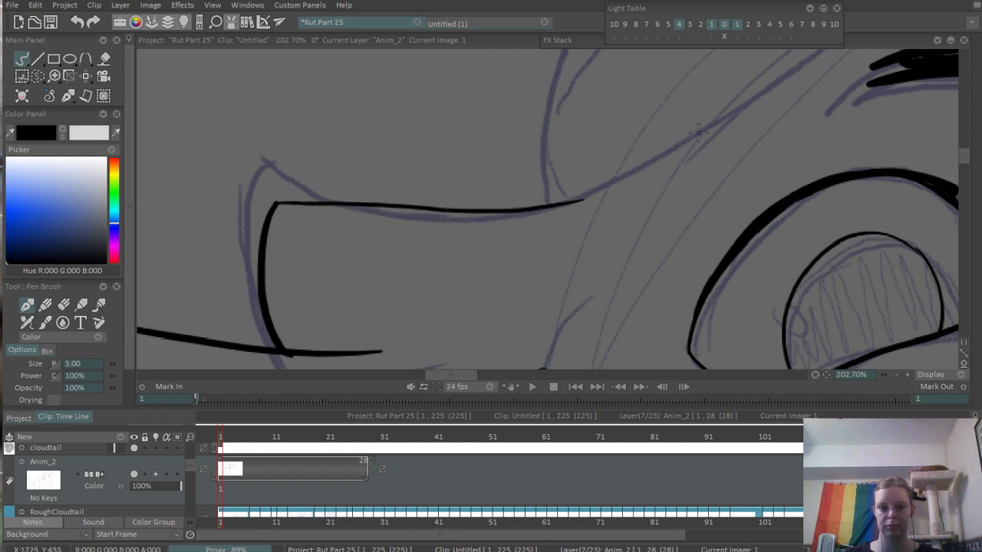
pyautogui.hotkey('ctrl', 'z')
pyautogui.moveTo(276, 204)
pyautogui.mouseDown()
pyautogui.moveTo(444, 232)
pyautogui.moveTo(563, 206)
pyautogui.mouseUp()
pyautogui.moveTo(635, 151); pyautogui.dragTo(449, 247)
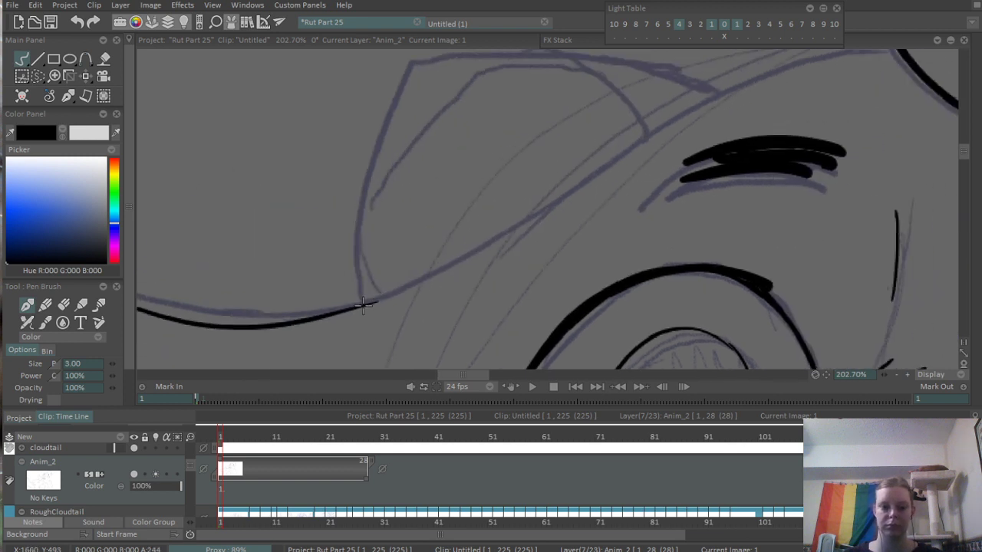
# - Continue the head outline from the upper cheek tuft along the base of the rough ear toward the left eyebrow
pyautogui.moveTo(364, 305)
pyautogui.mouseDown()
pyautogui.moveTo(453, 267)
pyautogui.moveTo(573, 194)
pyautogui.moveTo(536, 219)
pyautogui.moveTo(549, 191)
pyautogui.mouseUp()
pyautogui.hotkey('ctrl', 'z')
pyautogui.hotkey('ctrl', 'z')
pyautogui.hotkey('ctrl', 'z')
pyautogui.moveTo(353, 310)
pyautogui.mouseDown()
pyautogui.moveTo(464, 253)
pyautogui.moveTo(669, 117)
pyautogui.moveTo(613, 154)
pyautogui.moveTo(639, 136)
pyautogui.mouseUp()
pyautogui.moveTo(529, 218); pyautogui.dragTo(606, 151)
pyautogui.scroll(-7, 638, 154)
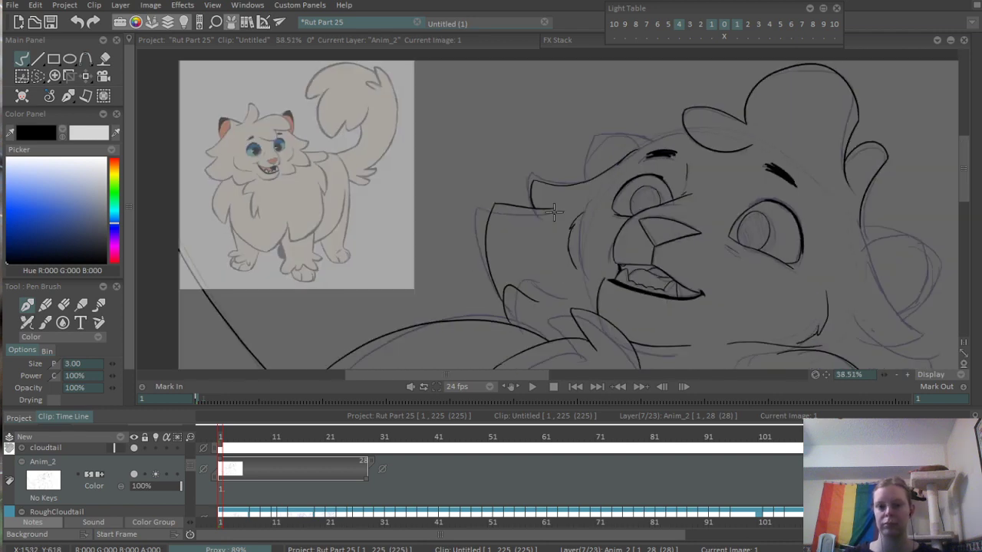
# - Erase the excess at the upper end of the head outline beside the left eyebrow
pyautogui.scroll(8, 650, 140)
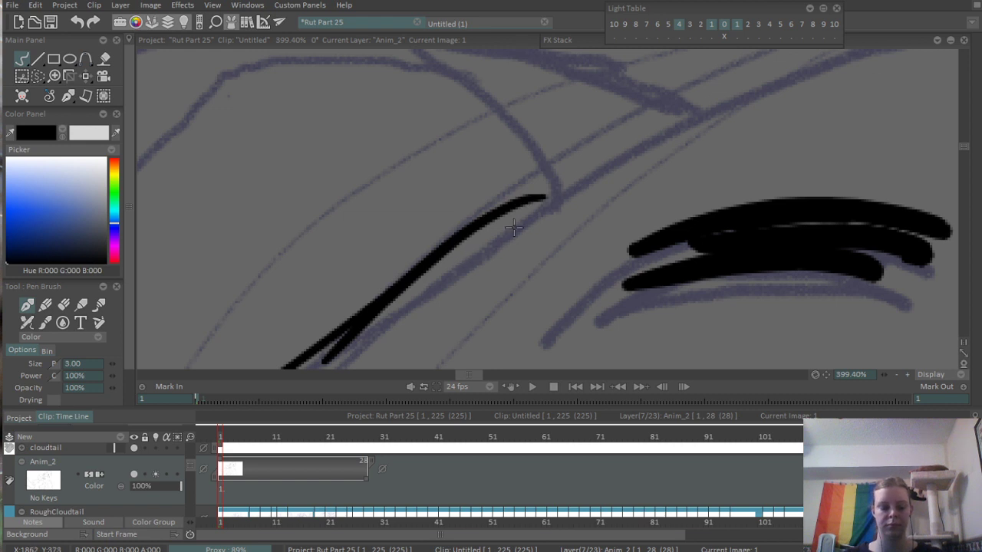
pyautogui.press('e')
pyautogui.moveTo(552, 202); pyautogui.dragTo(486, 252)
pyautogui.scroll(-4, 570, 200)
pyautogui.moveTo(404, 270); pyautogui.dragTo(563, 142)
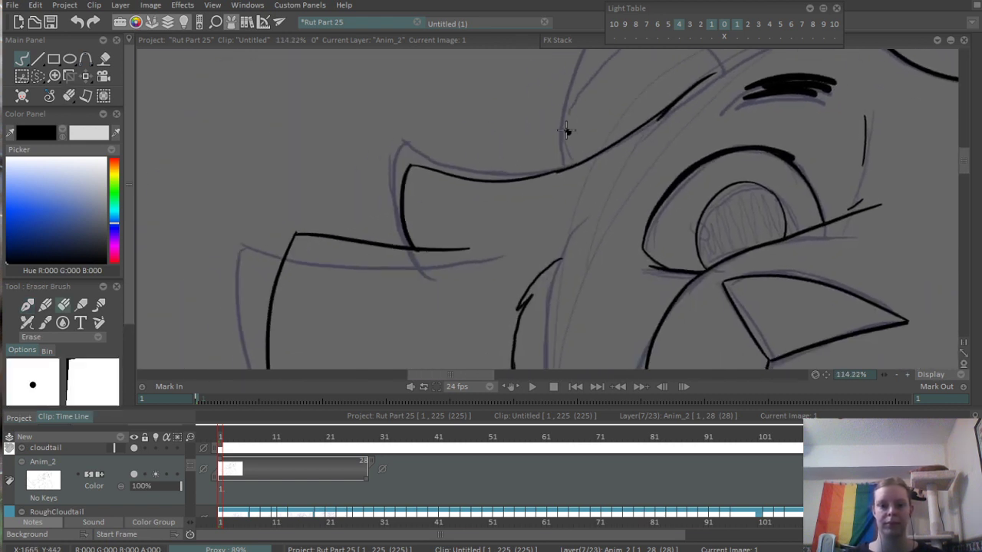
# - Erase the stub where the upper cheek tuft meets the large tuft, and tidy the large tuft's corner
pyautogui.scroll(6, 407, 238)
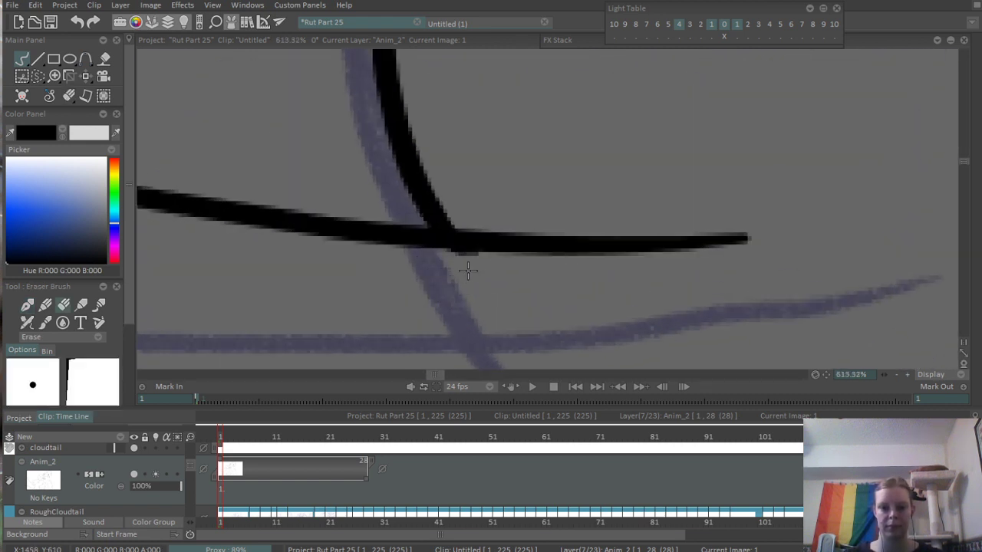
pyautogui.scroll(-5, 464, 269)
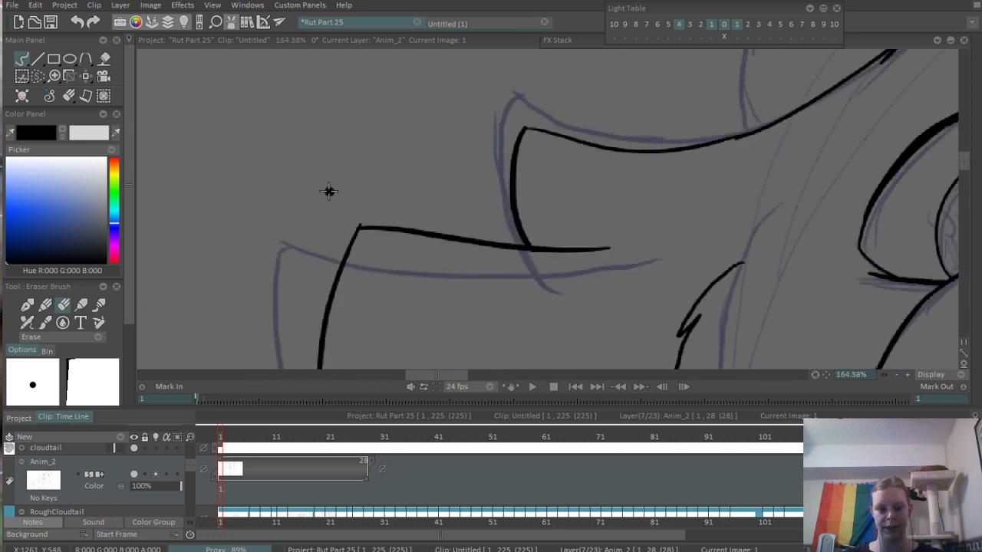
pyautogui.scroll(3, 343, 224)
pyautogui.moveTo(377, 227); pyautogui.dragTo(366, 223)
pyautogui.scroll(-5, 468, 181)
pyautogui.moveTo(672, 215); pyautogui.dragTo(333, 189)
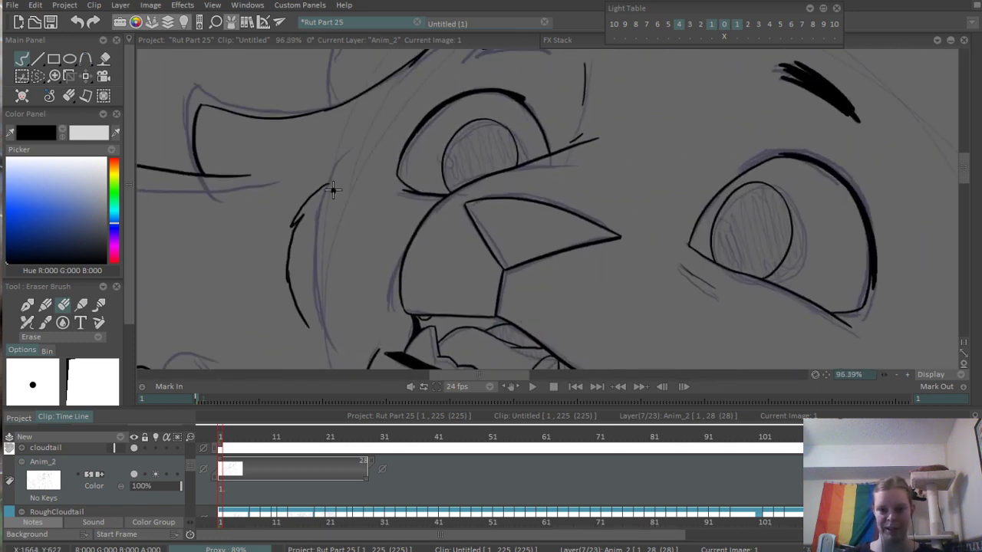
pyautogui.scroll(-3, 426, 203)
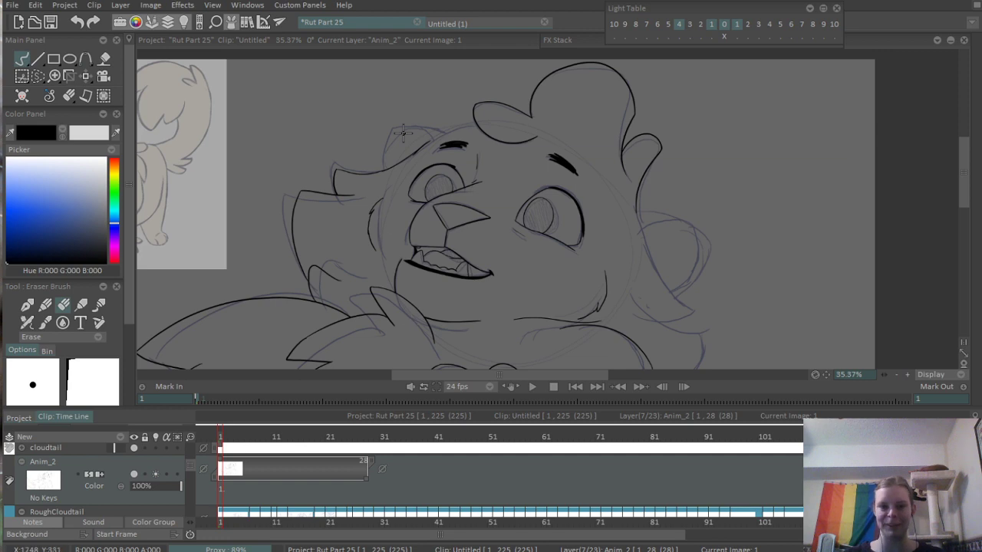
pyautogui.scroll(3, 402, 132)
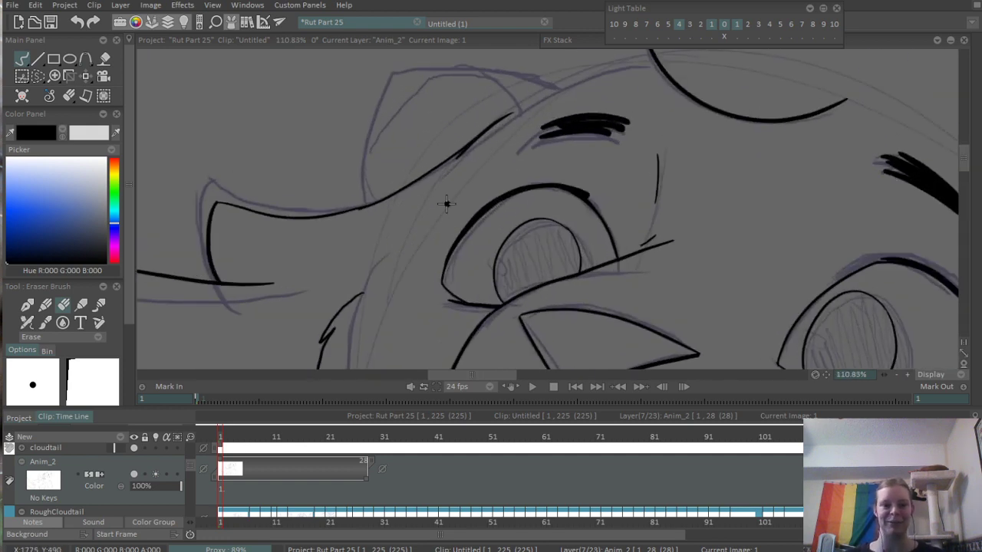
pyautogui.scroll(2, 552, 102)
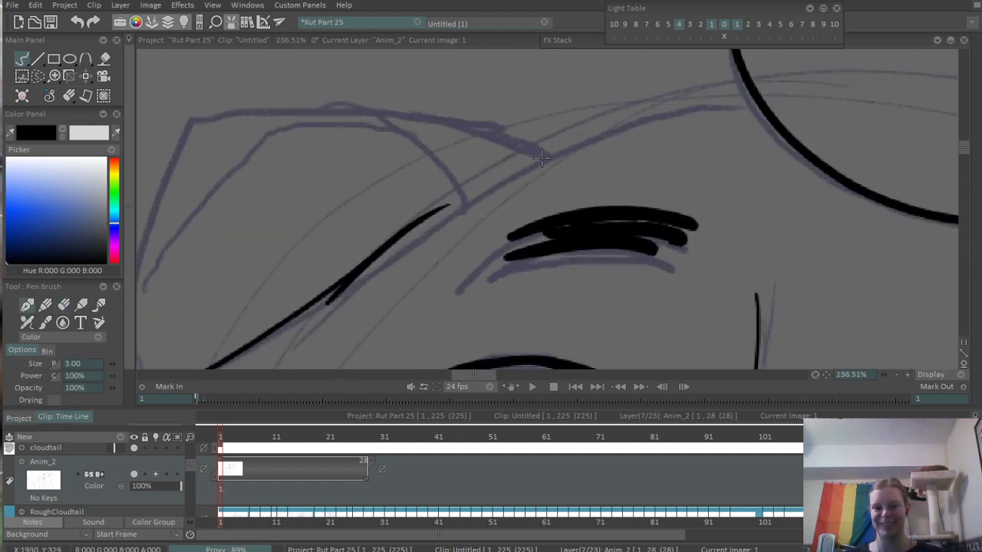
# - Ink the forehead line from the rough left ear's inner end to the hair tuft, and erase its overshoot inside the tuft
pyautogui.moveTo(491, 172); pyautogui.dragTo(752, 111)
pyautogui.hotkey('ctrl', 'z')
pyautogui.moveTo(513, 163); pyautogui.dragTo(782, 108)
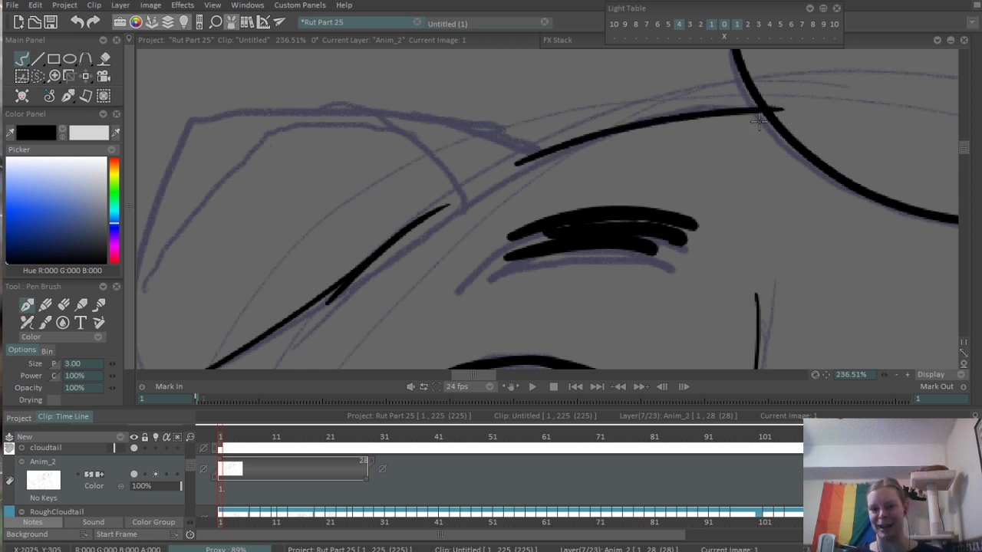
pyautogui.moveTo(713, 113); pyautogui.dragTo(519, 259)
pyautogui.press('e')
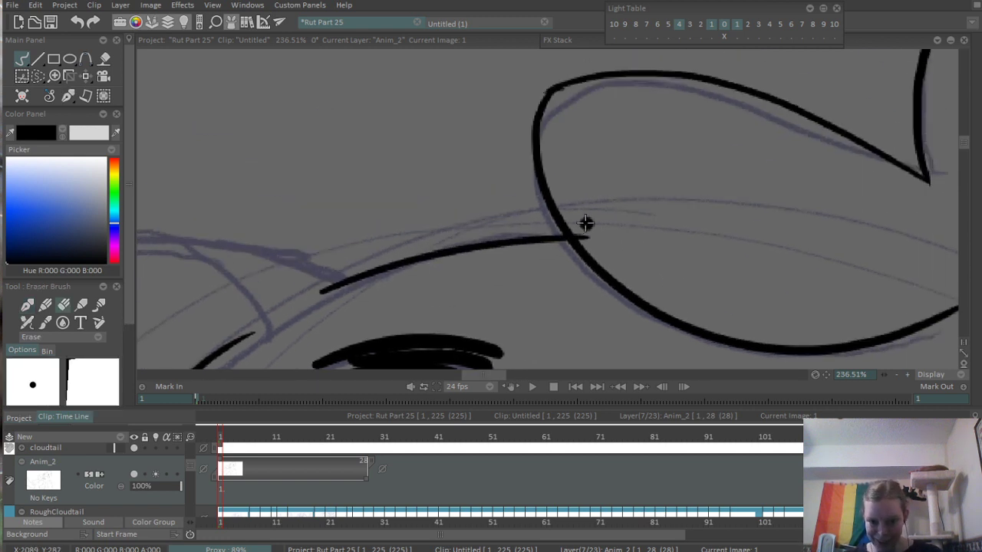
pyautogui.moveTo(350, 259); pyautogui.dragTo(850, 234)
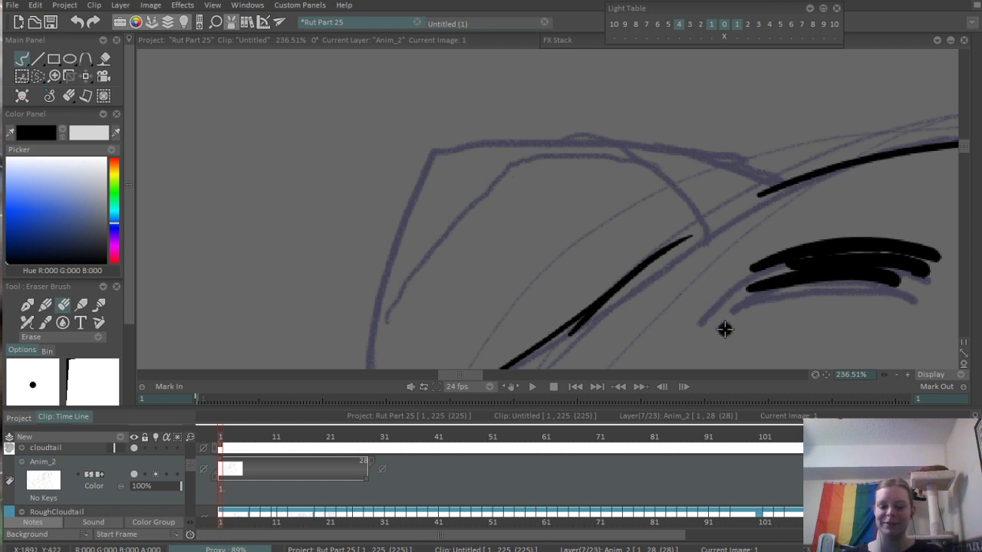
# - Ink the left ear's outer edge up to its tip, and its top edge from the tip across the forehead line
pyautogui.press('e')
pyautogui.moveTo(392, 268); pyautogui.dragTo(426, 196)
pyautogui.moveTo(487, 76)
pyautogui.mouseDown()
pyautogui.moveTo(389, 360)
pyautogui.moveTo(403, 215)
pyautogui.moveTo(388, 361)
pyautogui.mouseUp()
pyautogui.hotkey('ctrl', 'z')
pyautogui.moveTo(517, 149); pyautogui.dragTo(477, 160)
pyautogui.moveTo(446, 85); pyautogui.dragTo(818, 137)
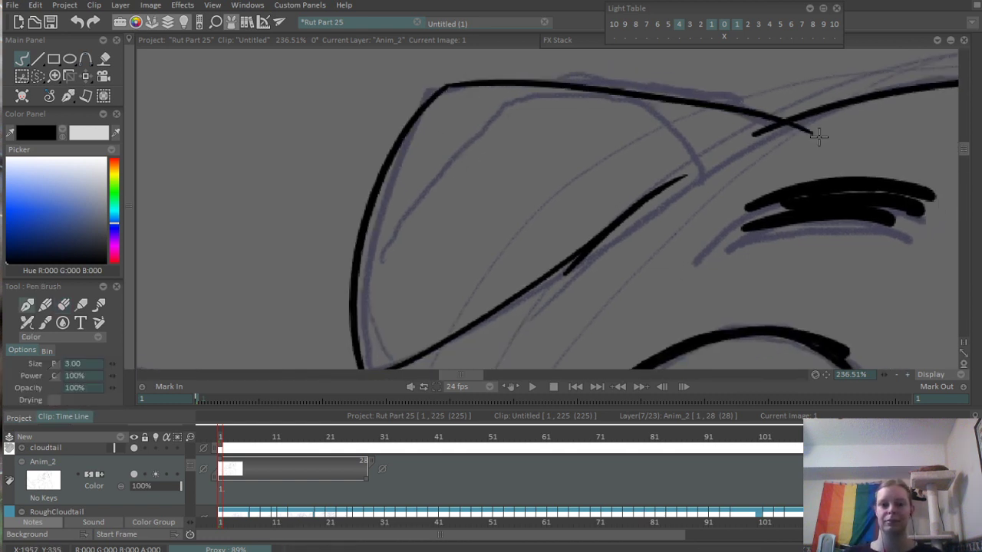
# - Ink the left ear's curved inner fold from the top edge to the head outline, and erase the top edge's overshoot past the forehead line
pyautogui.moveTo(614, 104); pyautogui.dragTo(678, 178)
pyautogui.hotkey('ctrl', 'z')
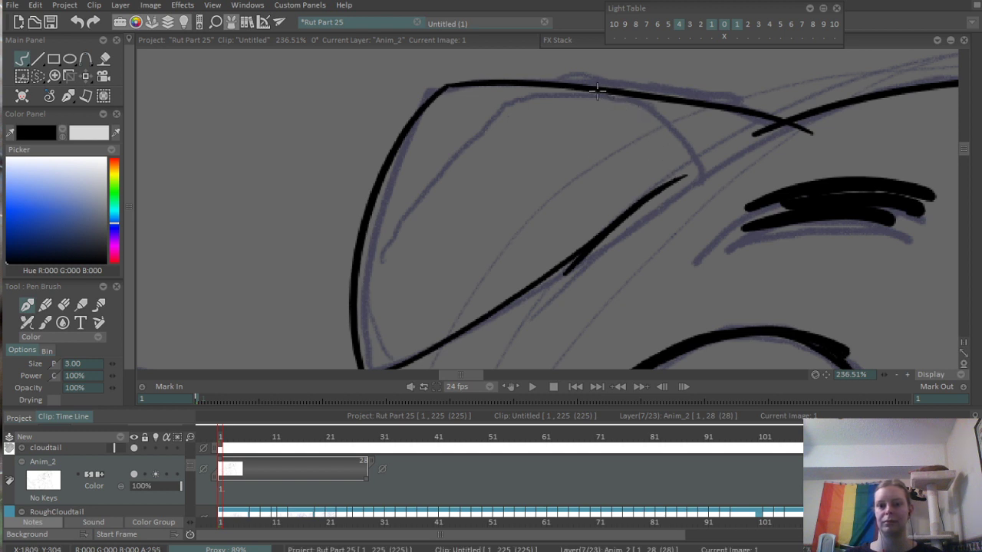
pyautogui.moveTo(598, 88); pyautogui.dragTo(681, 176)
pyautogui.press('e')
pyautogui.moveTo(824, 136); pyautogui.dragTo(814, 129)
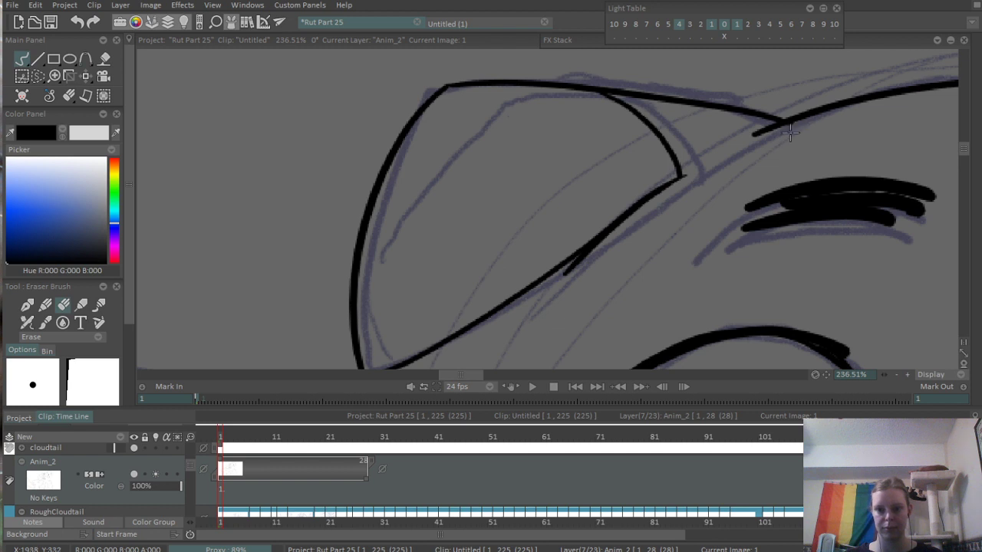
pyautogui.moveTo(492, 245); pyautogui.dragTo(603, 144)
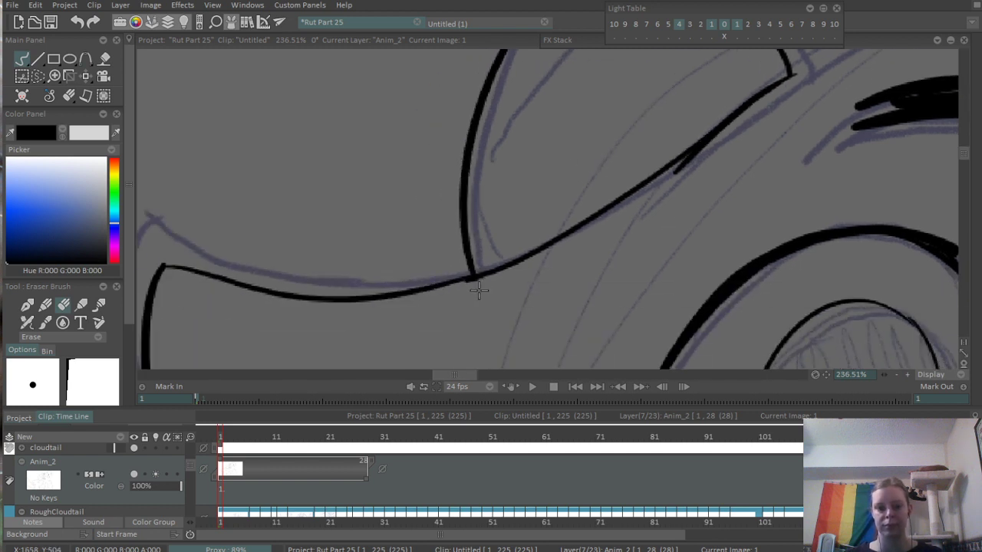
# - Ink the right side of the head from below the hair strand, sloping down past the rough ear to the cheek tuft's tip
pyautogui.scroll(-5, 600, 273)
pyautogui.moveTo(859, 363); pyautogui.dragTo(524, 234)
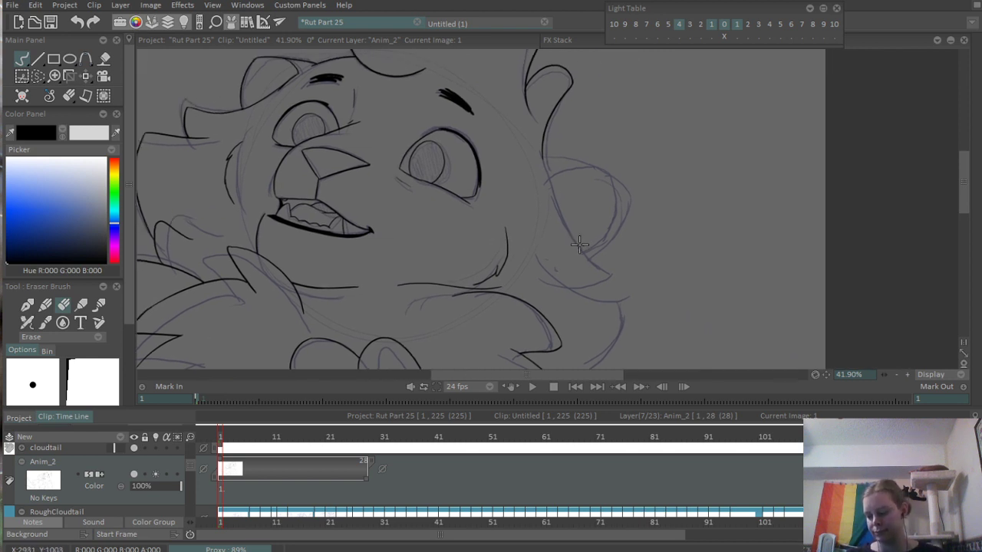
pyautogui.moveTo(676, 198); pyautogui.dragTo(759, 198)
pyautogui.moveTo(477, 238); pyautogui.dragTo(570, 230)
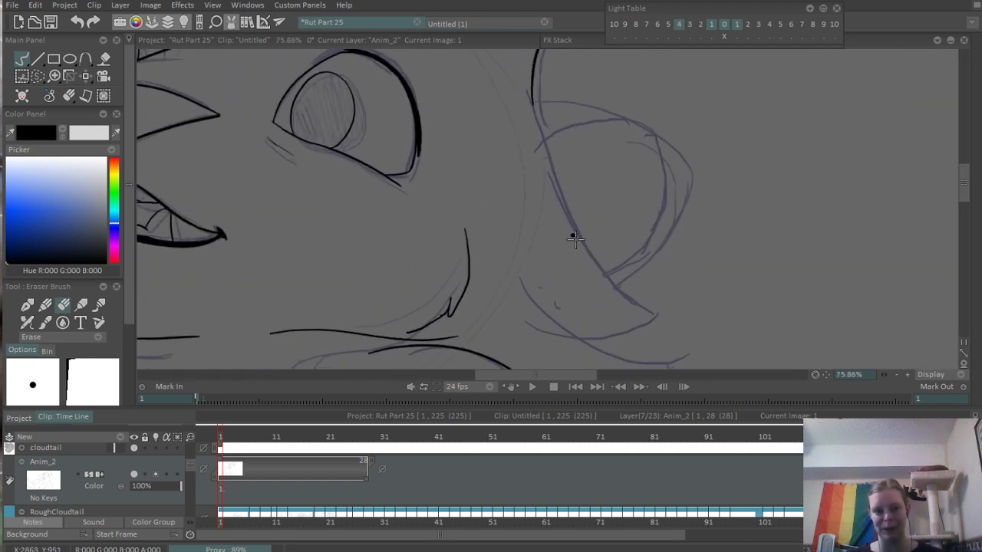
pyautogui.moveTo(596, 274)
pyautogui.mouseDown()
pyautogui.moveTo(625, 204)
pyautogui.moveTo(623, 215)
pyautogui.mouseUp()
pyautogui.press('b')
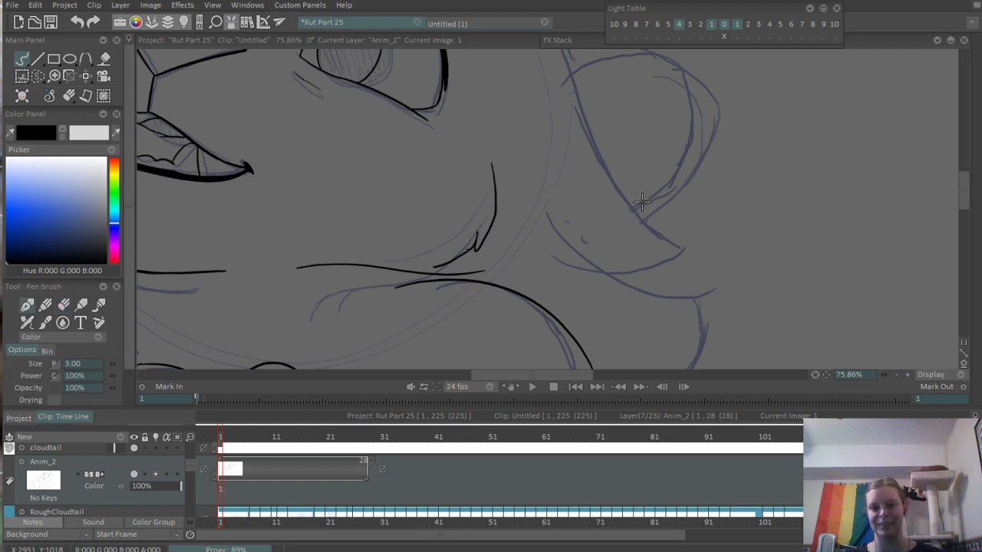
pyautogui.moveTo(558, 113); pyautogui.dragTo(579, 178)
pyautogui.moveTo(589, 135)
pyautogui.mouseDown()
pyautogui.moveTo(611, 188)
pyautogui.moveTo(710, 311)
pyautogui.mouseUp()
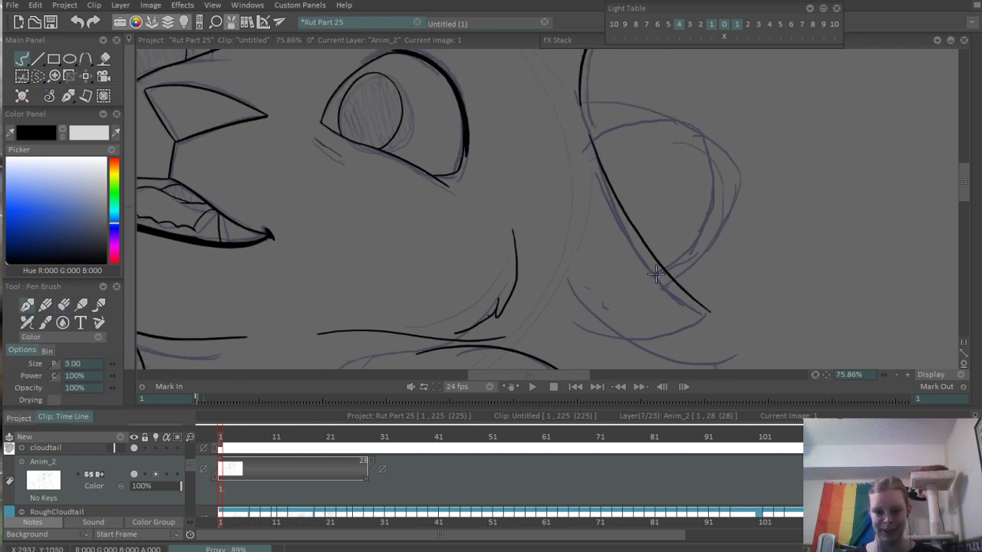
# - Ink the right cheek tuft's rounded tip and underside, and erase the head outline's overshoot at the tip
pyautogui.scroll(4, 673, 336)
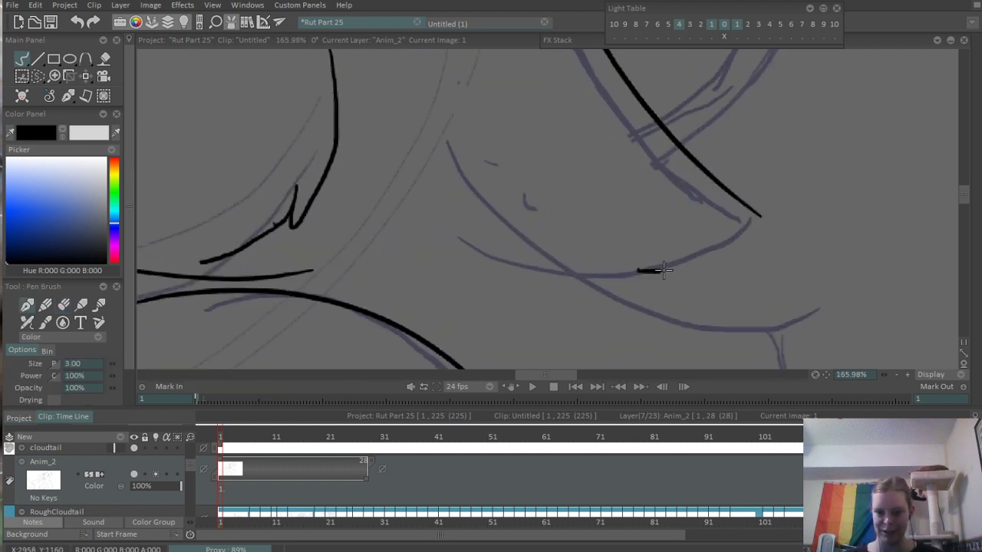
pyautogui.moveTo(663, 270)
pyautogui.mouseDown()
pyautogui.moveTo(775, 195)
pyautogui.moveTo(740, 256)
pyautogui.moveTo(770, 207)
pyautogui.mouseUp()
pyautogui.hotkey('ctrl', 'z')
pyautogui.hotkey('ctrl', 'z')
pyautogui.moveTo(634, 265); pyautogui.dragTo(749, 192)
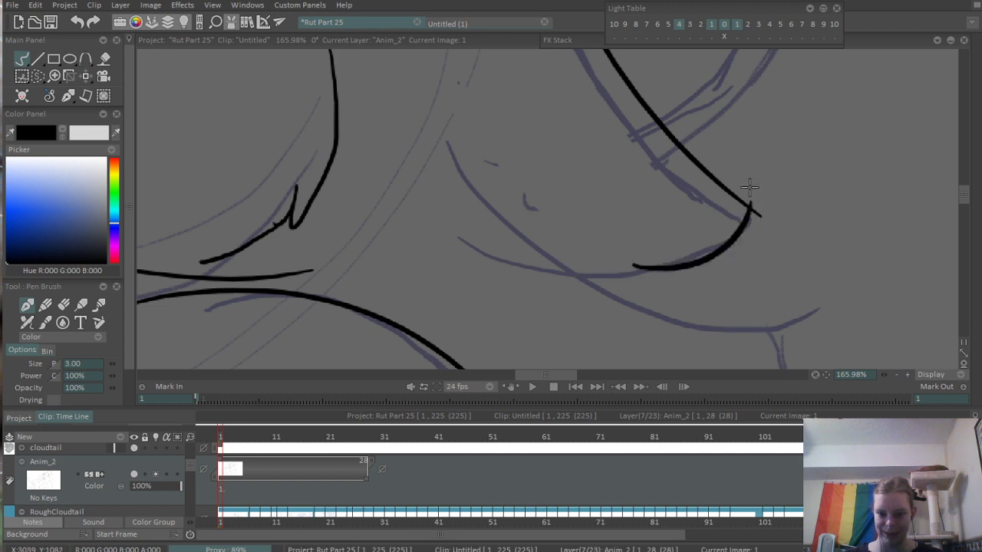
pyautogui.hotkey('ctrl', 'z')
pyautogui.moveTo(630, 270); pyautogui.dragTo(751, 205)
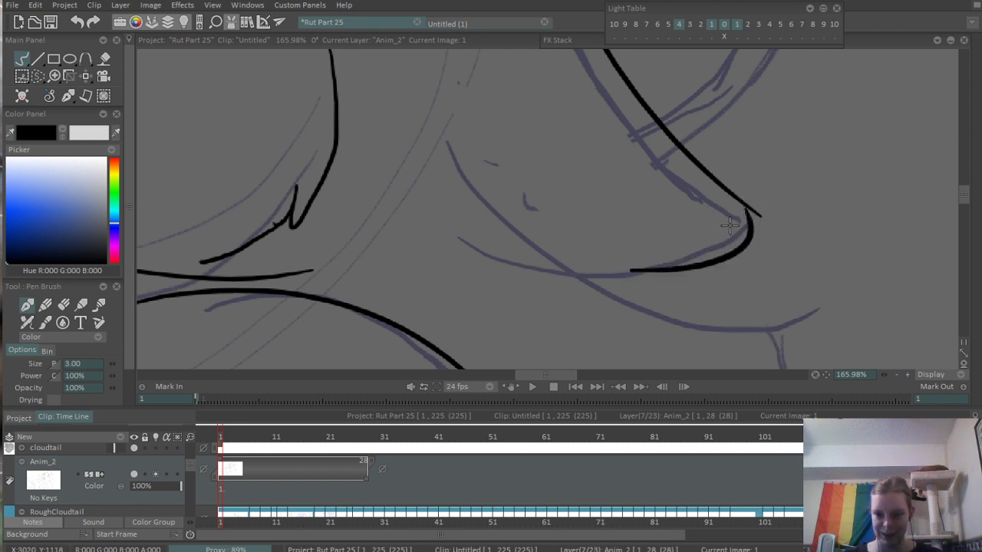
pyautogui.press('e')
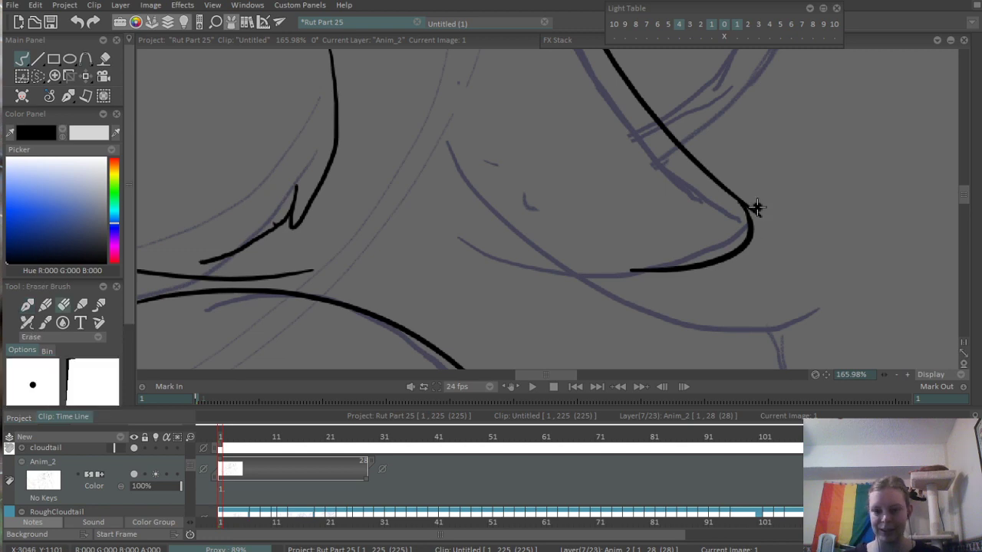
# - Ink the lower right cheek tuft, from inside the cheek out to its tip and curving down to the chest fur
pyautogui.scroll(-8, 748, 198)
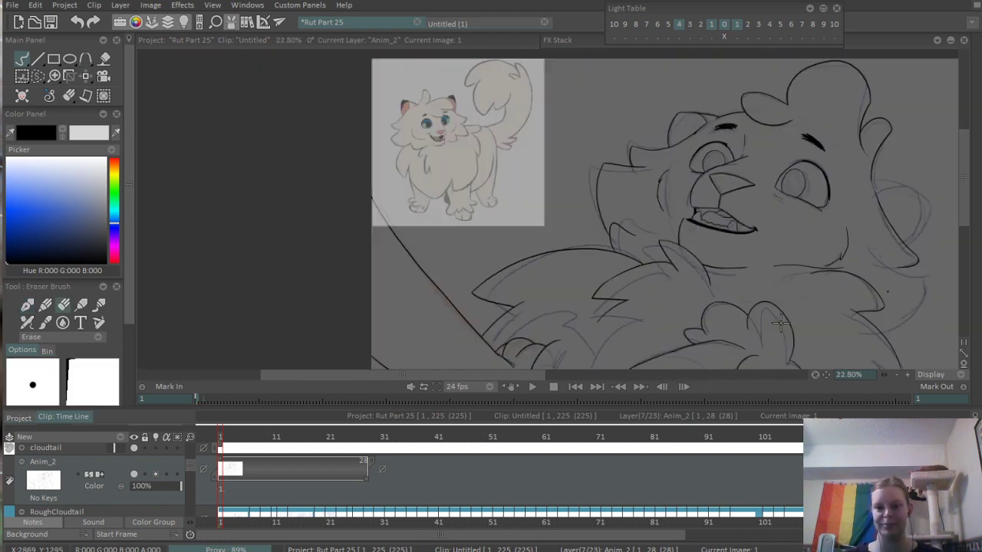
pyautogui.scroll(3, 820, 331)
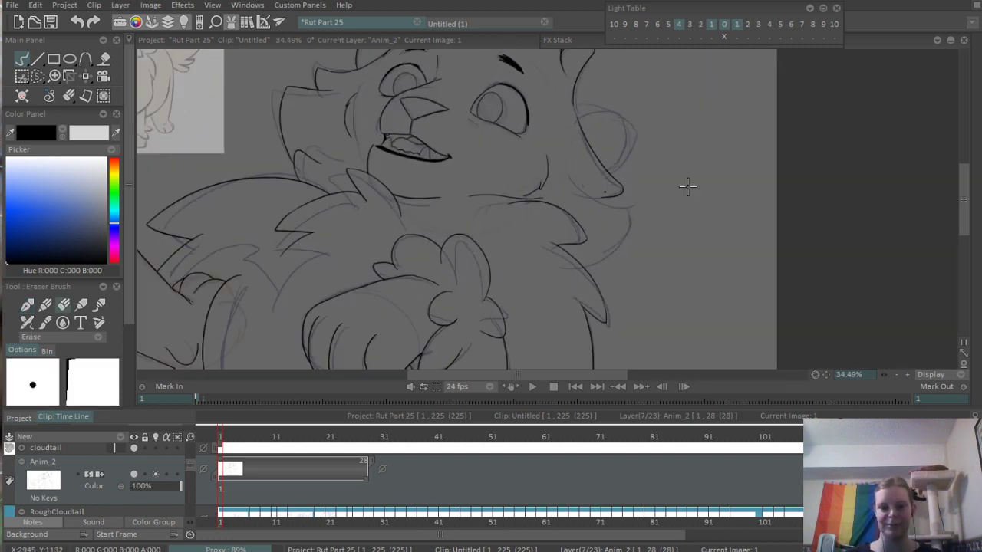
pyautogui.press('b')
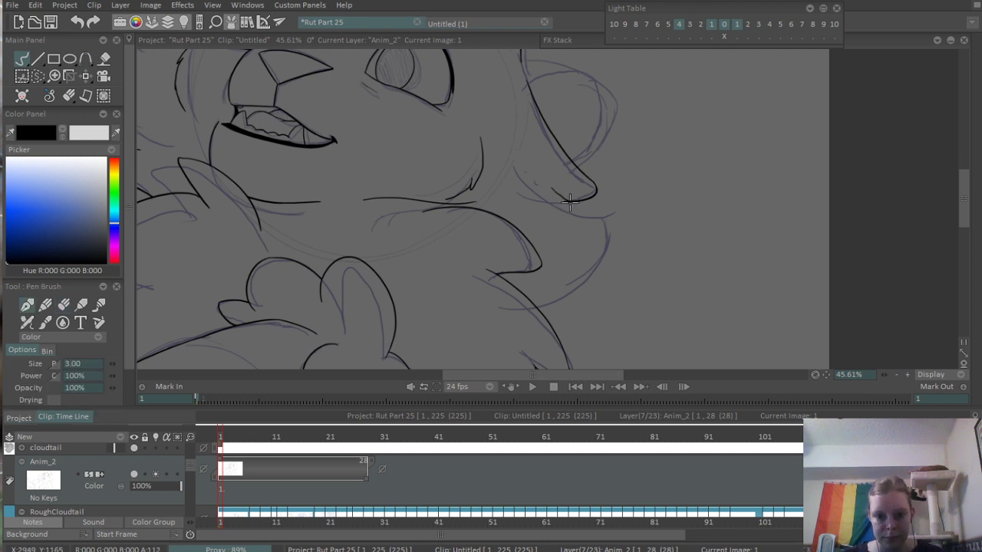
pyautogui.moveTo(535, 173); pyautogui.dragTo(602, 217)
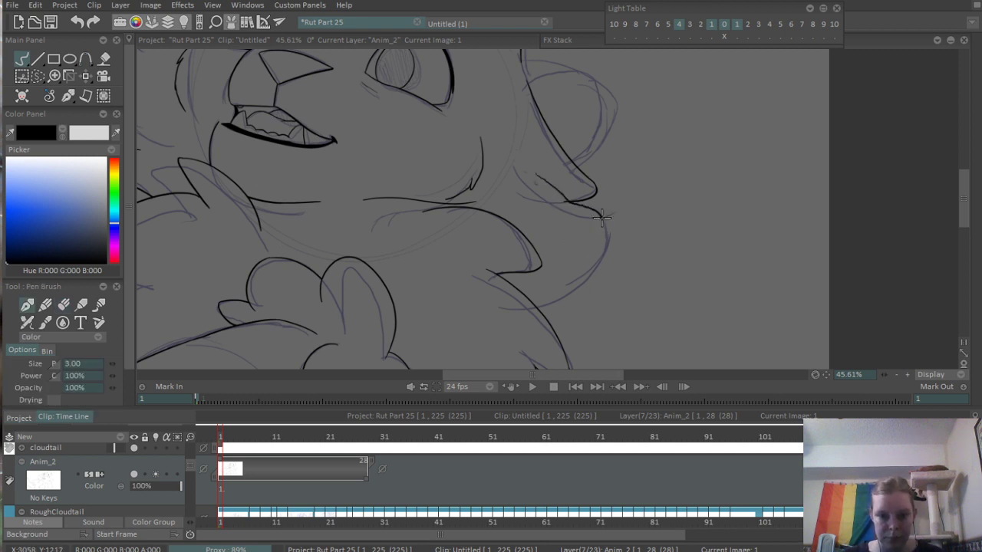
pyautogui.scroll(3, 545, 265)
pyautogui.moveTo(524, 324); pyautogui.dragTo(672, 213)
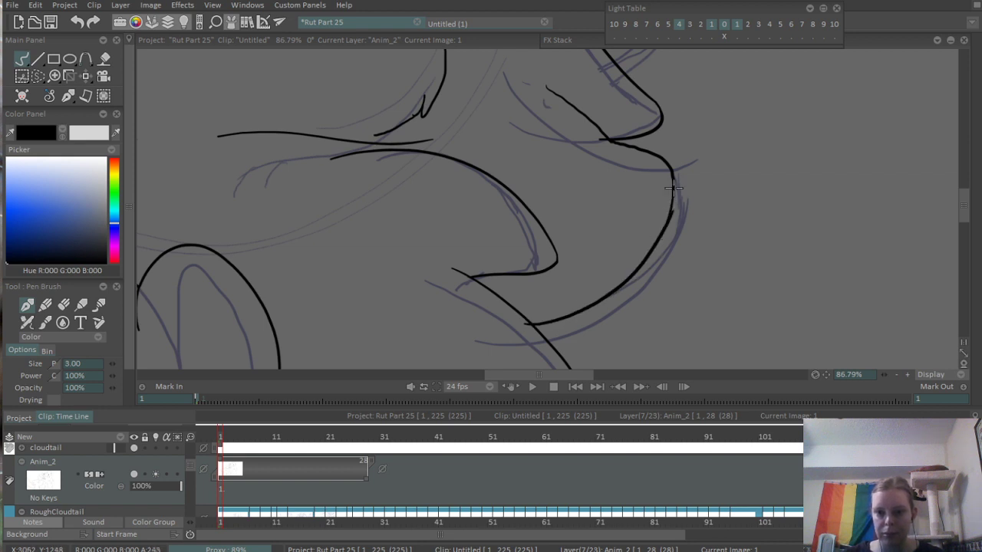
# - Erase the stub at the upper right cheek tuft's inner end and the shaky line running from inside the cheek to the lower tuft
pyautogui.moveTo(669, 148)
pyautogui.mouseDown()
pyautogui.moveTo(659, 283)
pyautogui.moveTo(625, 216)
pyautogui.mouseUp()
pyautogui.scroll(4, 660, 270)
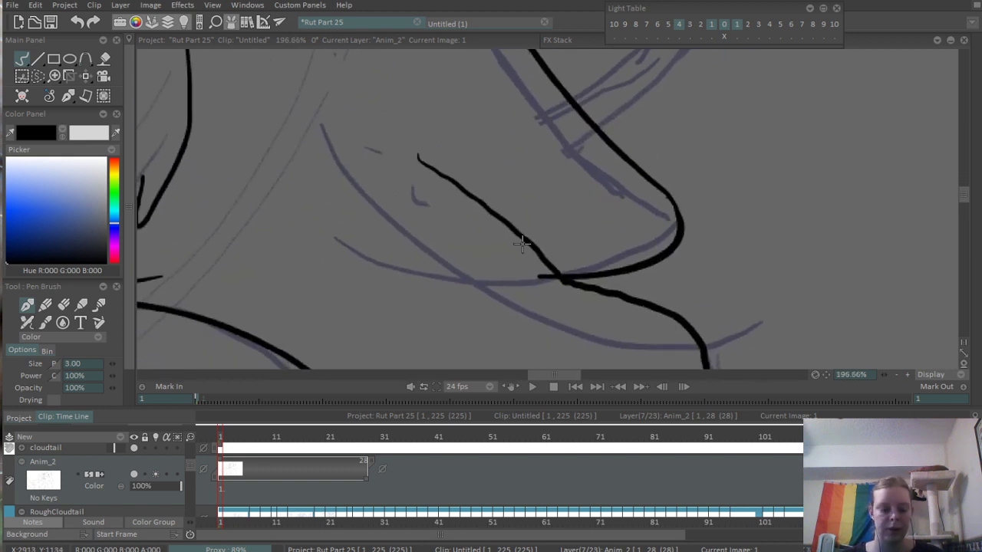
pyautogui.press('e')
pyautogui.moveTo(541, 277); pyautogui.dragTo(566, 282)
pyautogui.moveTo(418, 155); pyautogui.dragTo(571, 290)
pyautogui.moveTo(537, 254)
pyautogui.mouseDown()
pyautogui.moveTo(583, 293)
pyautogui.moveTo(657, 315)
pyautogui.mouseUp()
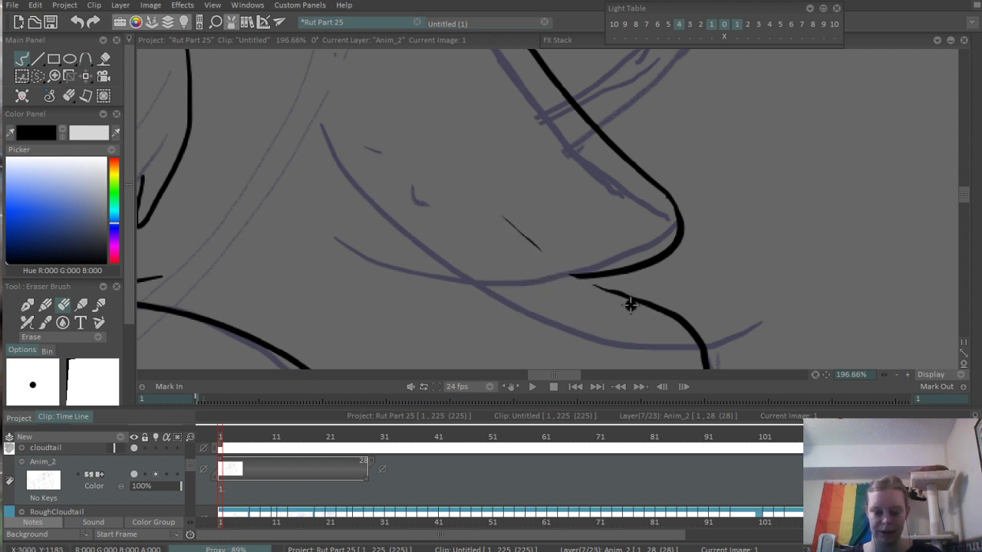
# - Redraw a smooth line from inside the right cheek to where the two tufts meet, and continue it into the lower tuft's upper edge
pyautogui.press('b')
pyautogui.moveTo(425, 163); pyautogui.dragTo(565, 274)
pyautogui.hotkey('ctrl', 'z')
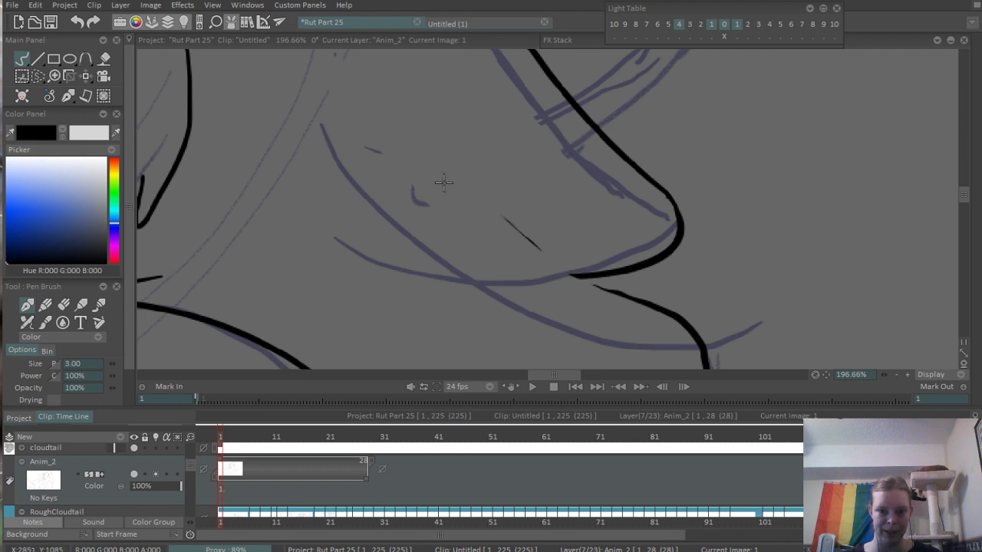
pyautogui.moveTo(424, 163)
pyautogui.mouseDown()
pyautogui.moveTo(569, 279)
pyautogui.moveTo(681, 334)
pyautogui.mouseUp()
pyautogui.hotkey('ctrl', 'z')
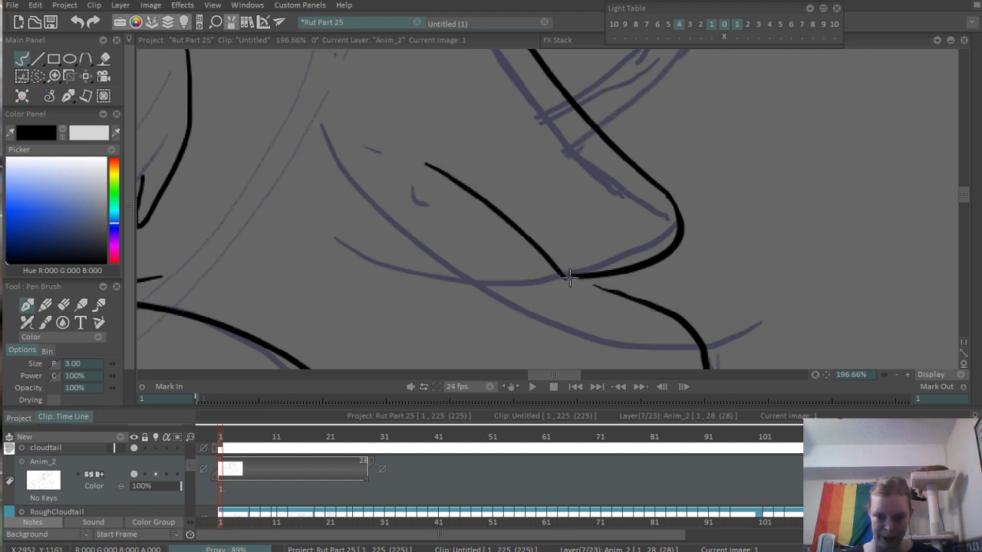
pyautogui.moveTo(564, 275); pyautogui.dragTo(675, 315)
# - Ink the right ear's outer edge, curving from the cheek outline up to the ear tip
pyautogui.scroll(-5, 765, 223)
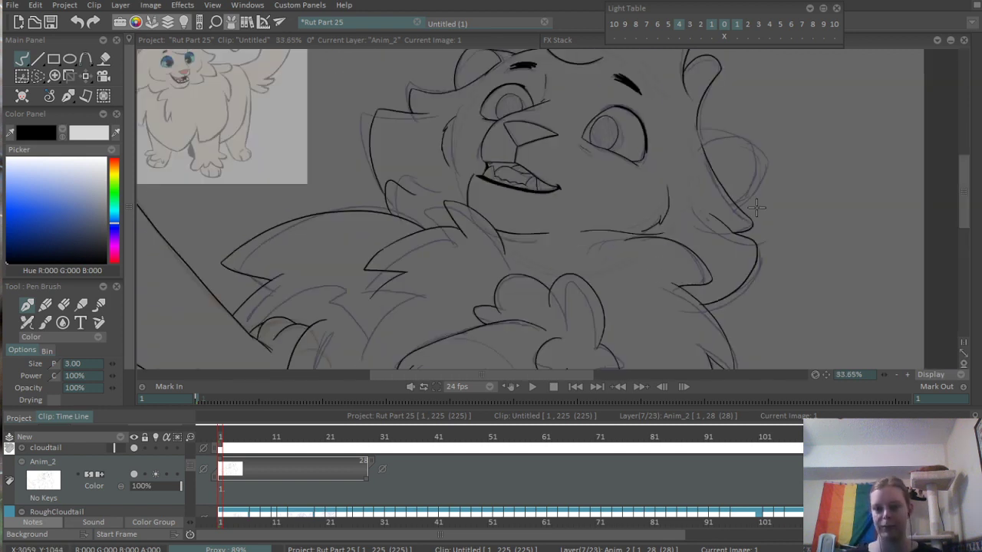
pyautogui.scroll(5, 872, 136)
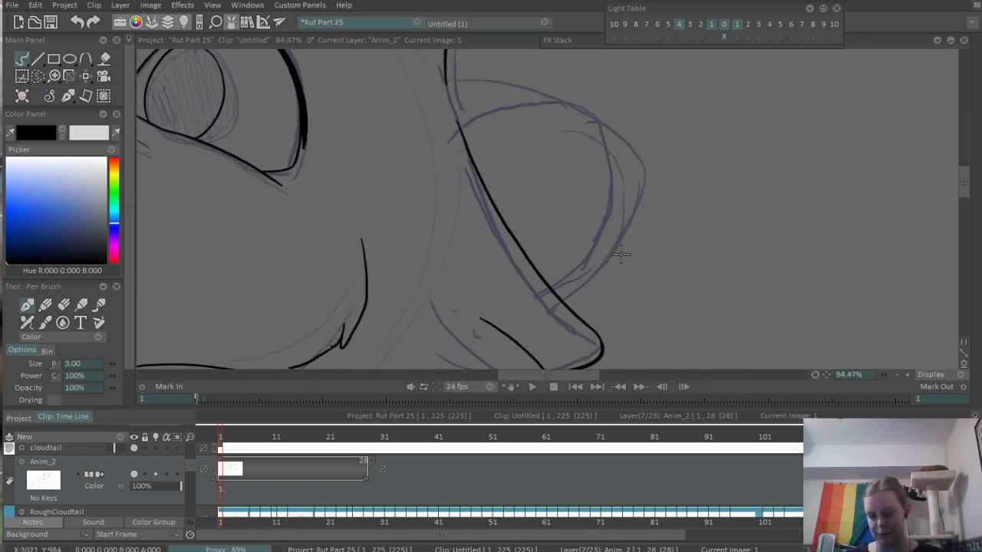
pyautogui.moveTo(569, 301); pyautogui.dragTo(641, 188)
pyautogui.hotkey('ctrl', 'z')
pyautogui.moveTo(555, 303); pyautogui.dragTo(635, 161)
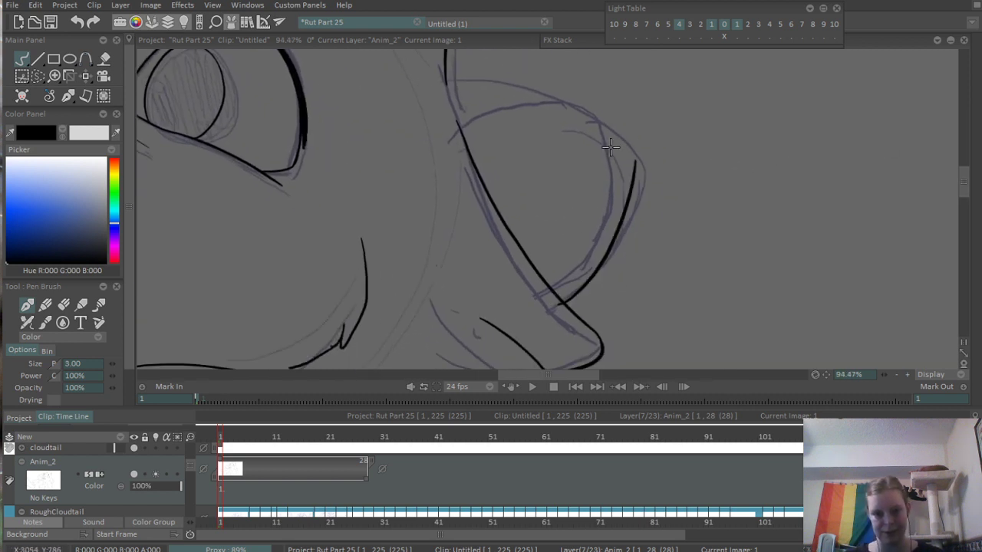
# - Ink the right ear's top edge, arching from the head outline to just past the ear tip
pyautogui.moveTo(442, 79); pyautogui.dragTo(663, 201)
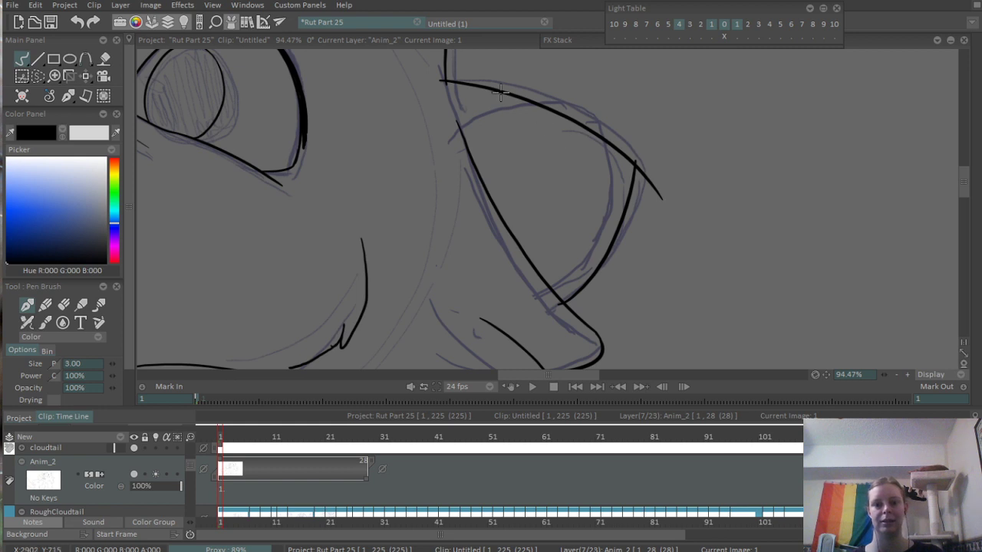
pyautogui.hotkey('ctrl', 'z')
pyautogui.moveTo(441, 76); pyautogui.dragTo(627, 161)
pyautogui.hotkey('ctrl', 'z')
pyautogui.moveTo(447, 77)
pyautogui.mouseDown()
pyautogui.moveTo(483, 86)
pyautogui.moveTo(660, 190)
pyautogui.mouseUp()
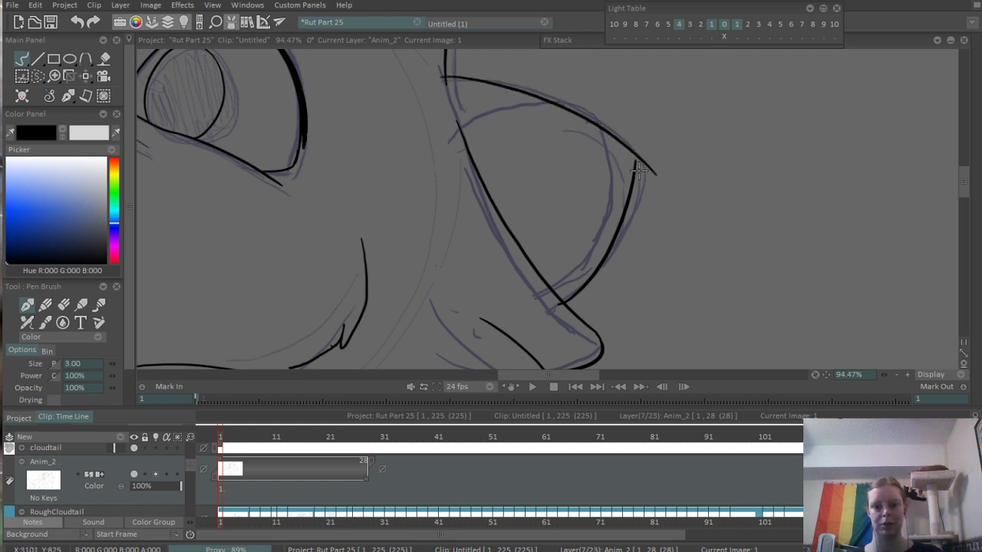
# - Ink the right ear's inner fold, curving from the head outline up to the ear's top edge
pyautogui.scroll(4, 635, 159)
pyautogui.moveTo(473, 138)
pyautogui.mouseDown()
pyautogui.moveTo(558, 222)
pyautogui.moveTo(688, 307)
pyautogui.mouseUp()
pyautogui.moveTo(478, 229); pyautogui.dragTo(739, 165)
# - Erase the right ear's top-edge stub inside the head outline and the inner fold's overshoot above the top edge
pyautogui.moveTo(396, 185); pyautogui.dragTo(415, 228)
pyautogui.scroll(3, 414, 229)
pyautogui.moveTo(395, 133); pyautogui.dragTo(401, 238)
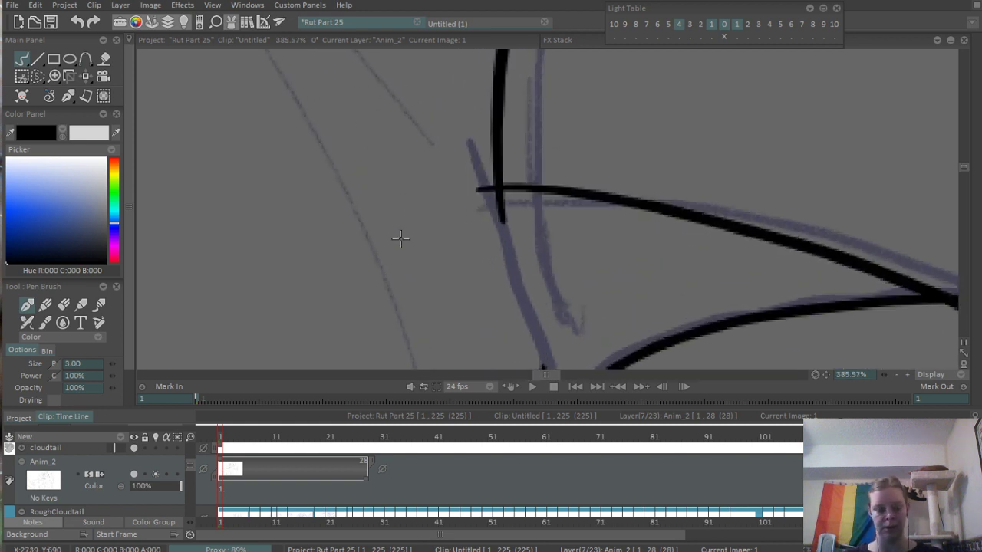
pyautogui.press('e')
pyautogui.moveTo(463, 196)
pyautogui.mouseDown()
pyautogui.moveTo(478, 198)
pyautogui.moveTo(483, 187)
pyautogui.mouseUp()
pyautogui.moveTo(935, 322); pyautogui.dragTo(506, 187)
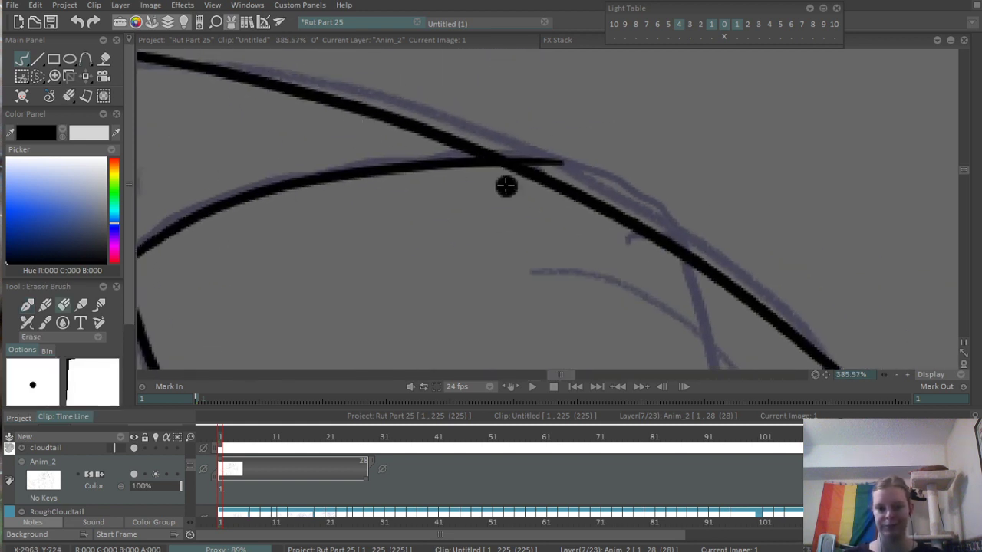
pyautogui.moveTo(560, 120)
pyautogui.mouseDown()
pyautogui.moveTo(517, 135)
pyautogui.moveTo(526, 149)
pyautogui.moveTo(514, 144)
pyautogui.mouseUp()
# - Erase the overshoot at the right ear's tip, and tidy the corner where its outer edge meets the cheek outline
pyautogui.scroll(-7, 647, 175)
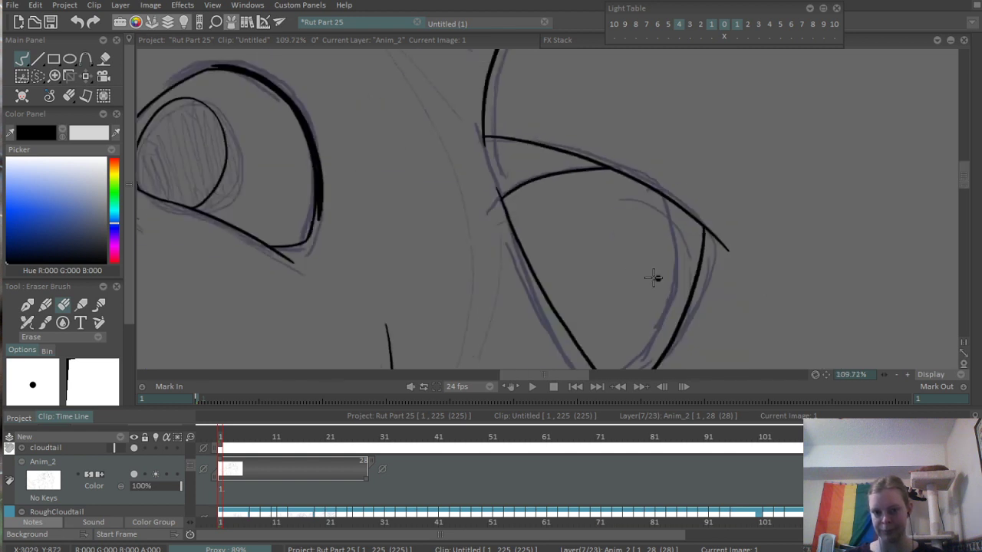
pyautogui.scroll(6, 736, 284)
pyautogui.moveTo(545, 84)
pyautogui.mouseDown()
pyautogui.moveTo(551, 155)
pyautogui.moveTo(550, 95)
pyautogui.moveTo(621, 188)
pyautogui.mouseUp()
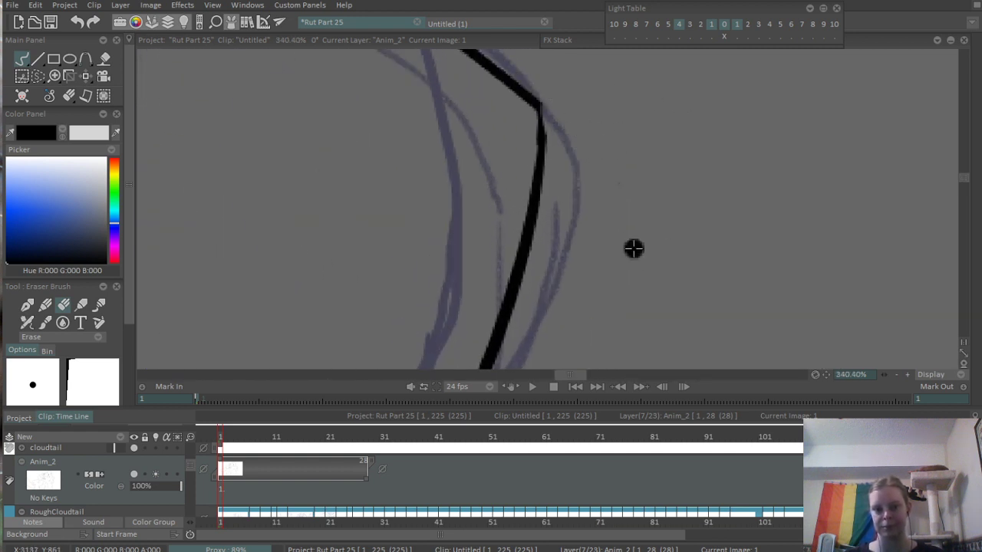
pyautogui.hotkey('ctrl', 'z')
pyautogui.moveTo(548, 107); pyautogui.dragTo(621, 189)
pyautogui.moveTo(398, 284); pyautogui.dragTo(683, 73)
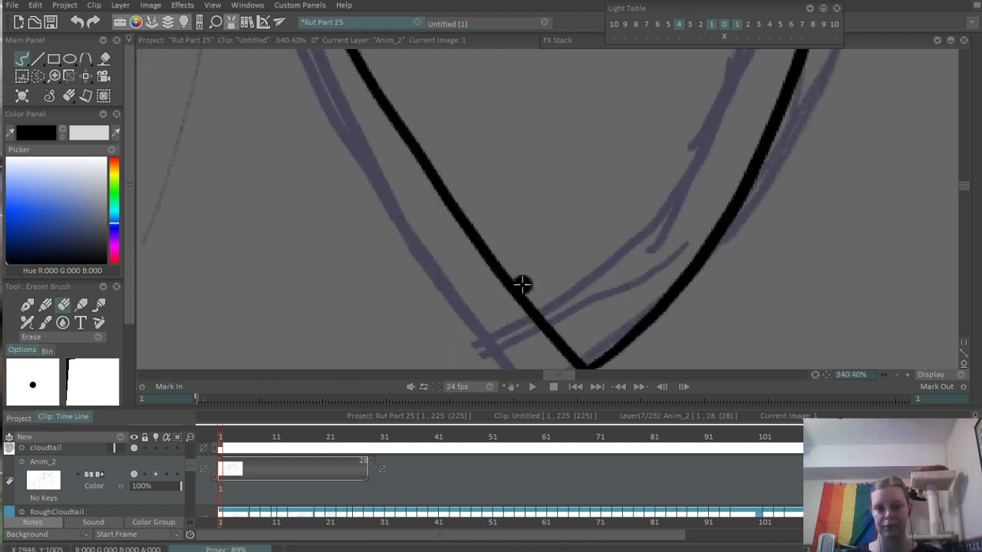
pyautogui.moveTo(522, 285); pyautogui.dragTo(456, 162)
pyautogui.moveTo(498, 258); pyautogui.dragTo(517, 265)
pyautogui.scroll(-8, 546, 223)
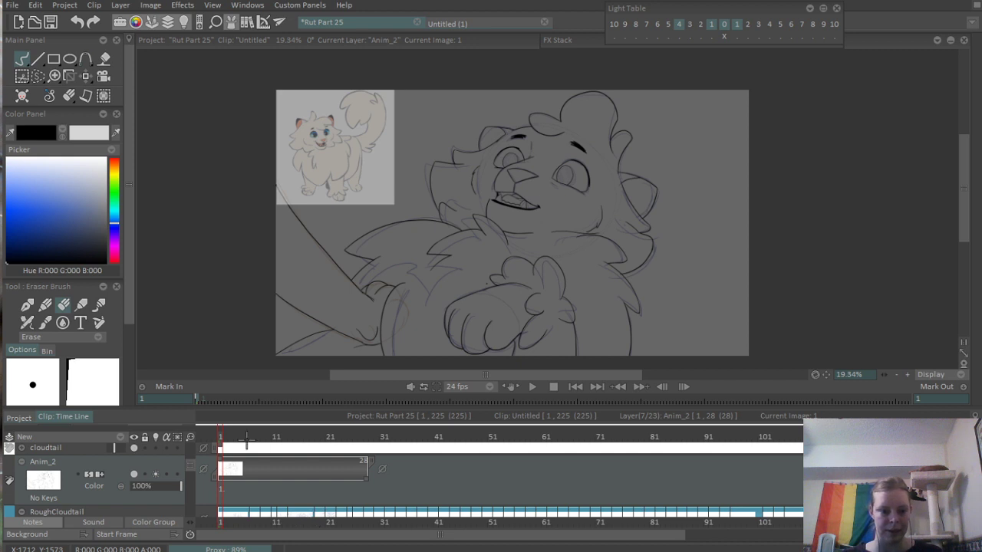
# - At frame 1, ink a short curve from the canvas's left edge down to the arched line in the lower-left corner, and erase its overshoot
pyautogui.moveTo(240, 437); pyautogui.dragTo(220, 439)
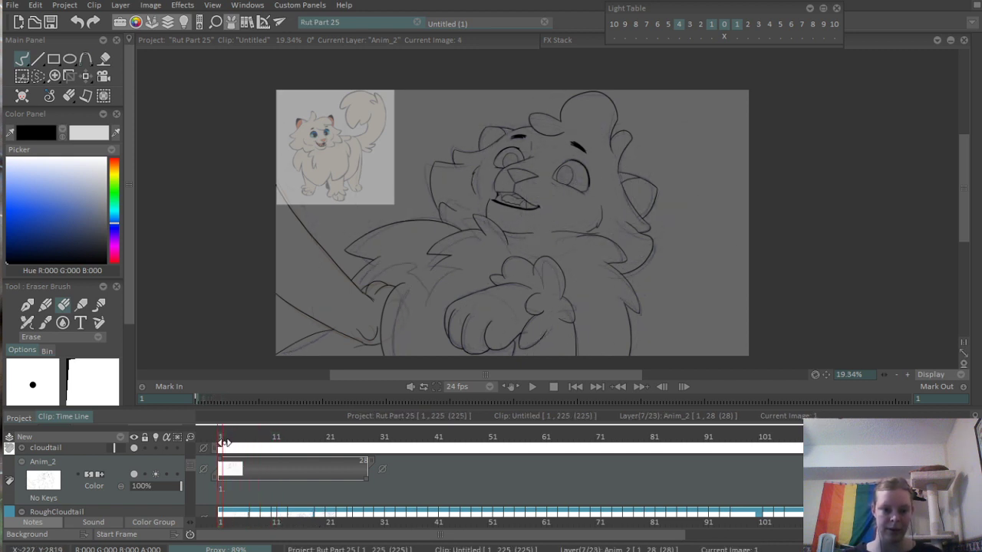
pyautogui.scroll(4, 276, 330)
pyautogui.press('e')
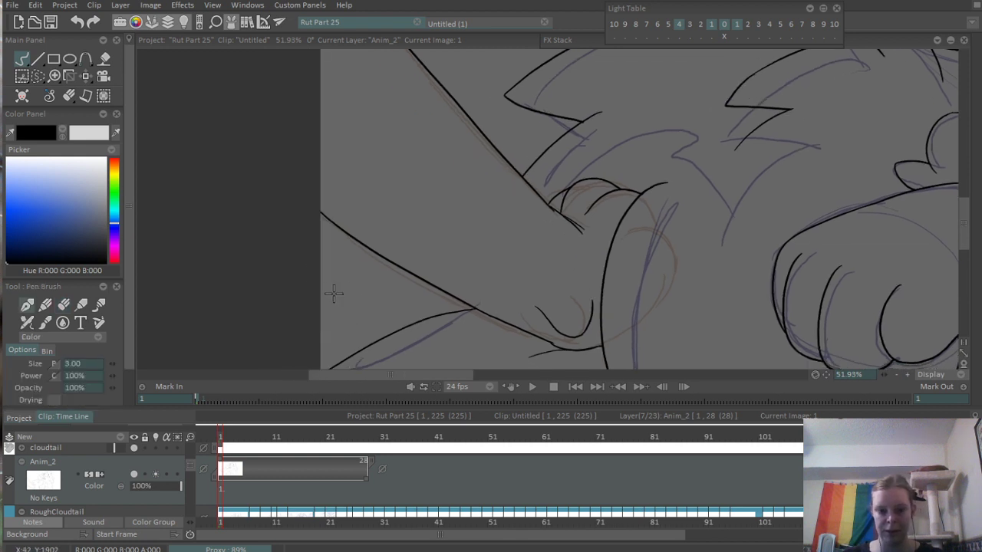
pyautogui.moveTo(310, 233); pyautogui.dragTo(376, 343)
pyautogui.scroll(-5, 511, 212)
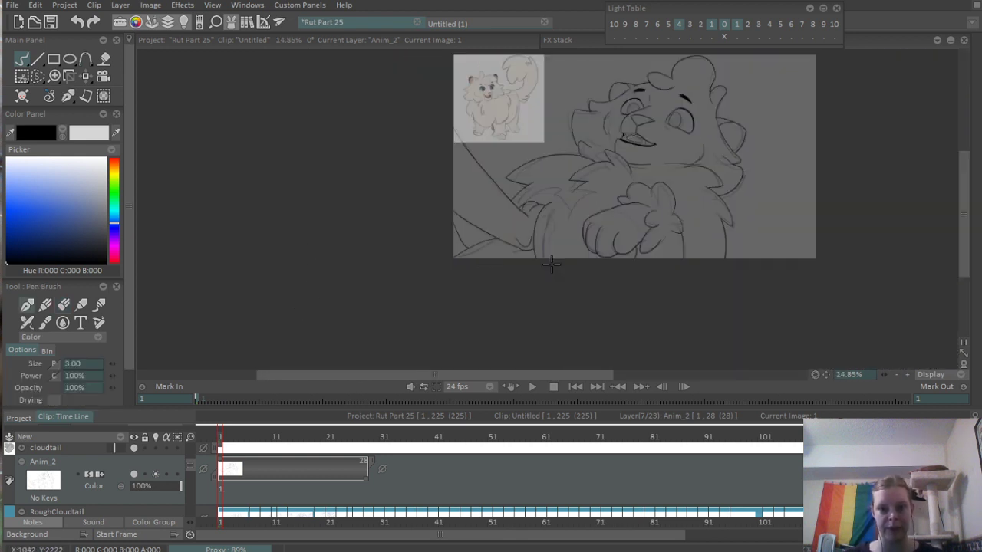
pyautogui.scroll(8, 397, 258)
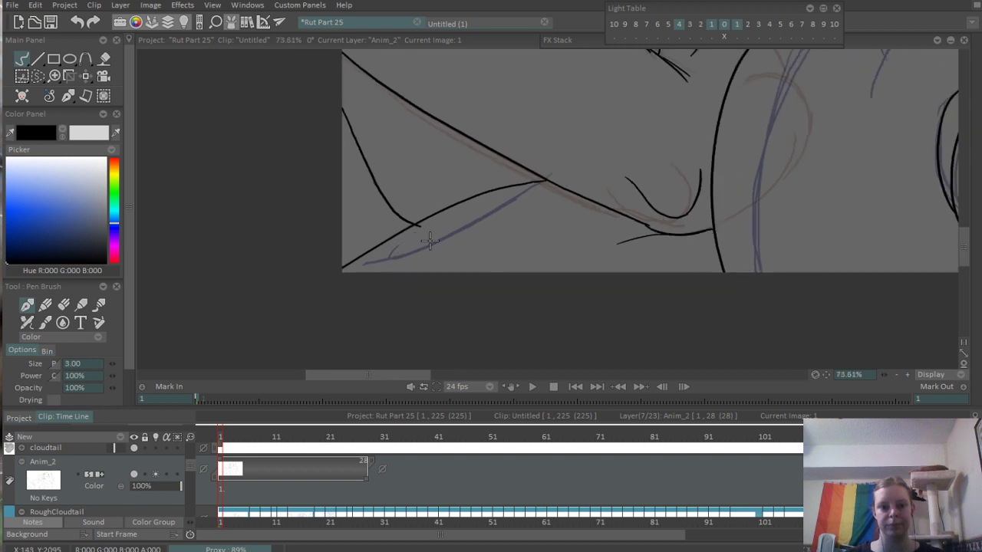
pyautogui.press('e')
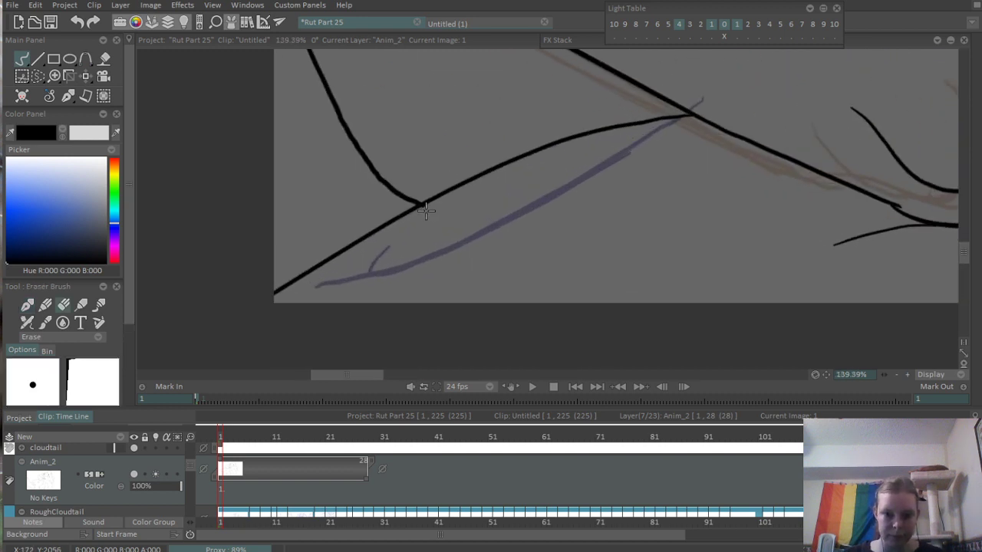
pyautogui.scroll(-8, 427, 211)
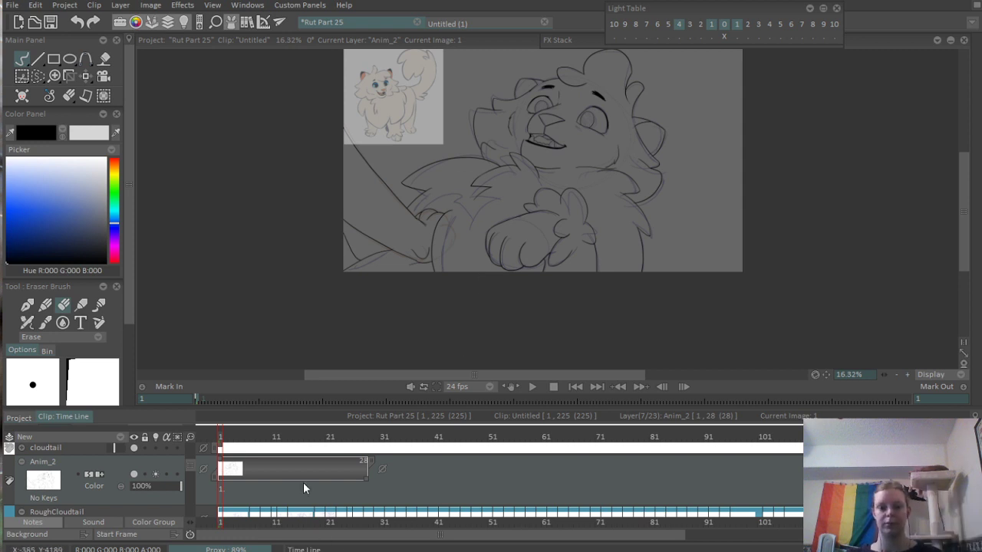
# - Add a new blank drawing at frame 14 on the Anim_2 layer
pyautogui.moveTo(275, 436)
pyautogui.mouseDown()
pyautogui.moveTo(345, 437)
pyautogui.moveTo(258, 444)
pyautogui.moveTo(291, 446)
pyautogui.mouseUp()
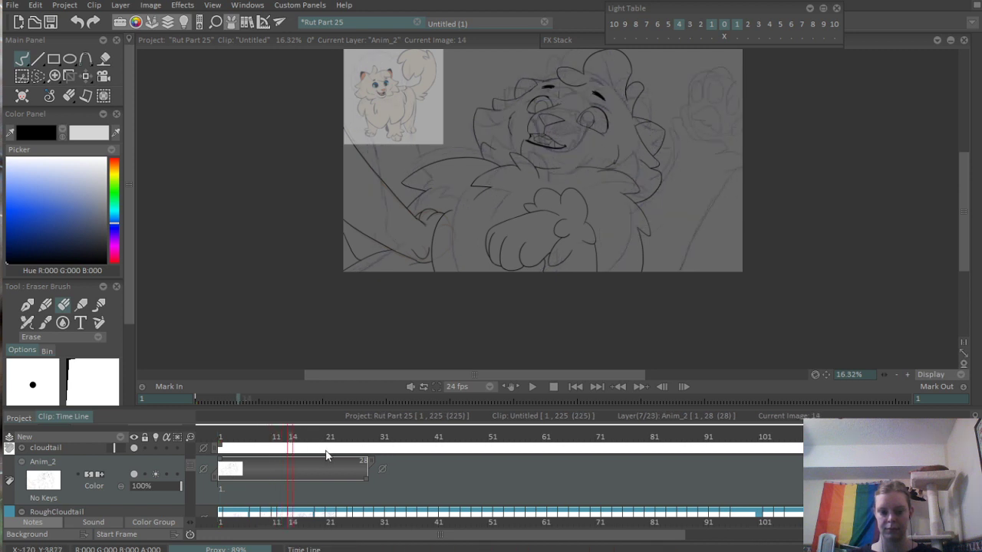
pyautogui.press('Return')
pyautogui.moveTo(549, 179); pyautogui.dragTo(518, 271)
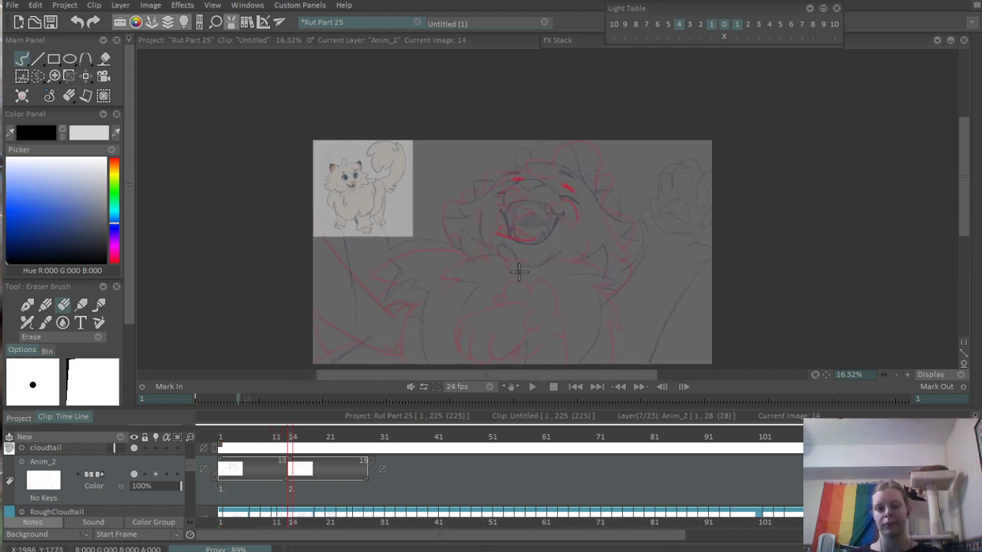
# - Ink the short vertical line running down from the tip of the nose with the 3.00 pen
pyautogui.scroll(7, 543, 226)
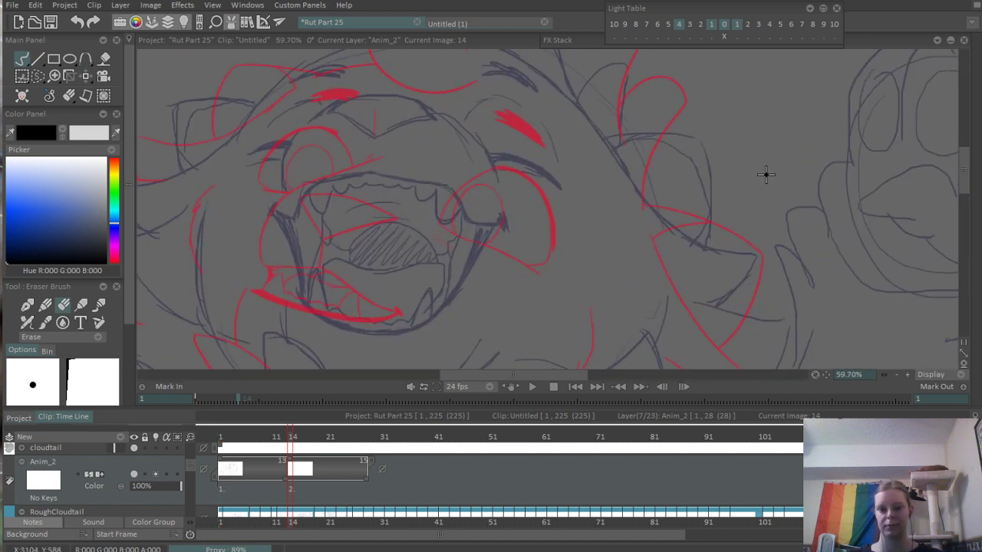
pyautogui.scroll(-2, 577, 266)
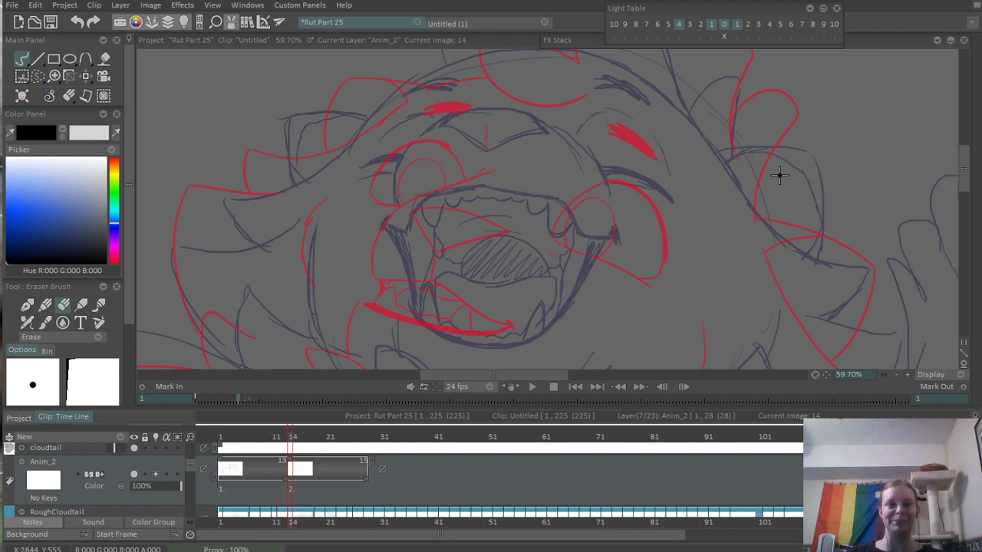
pyautogui.scroll(2, 463, 152)
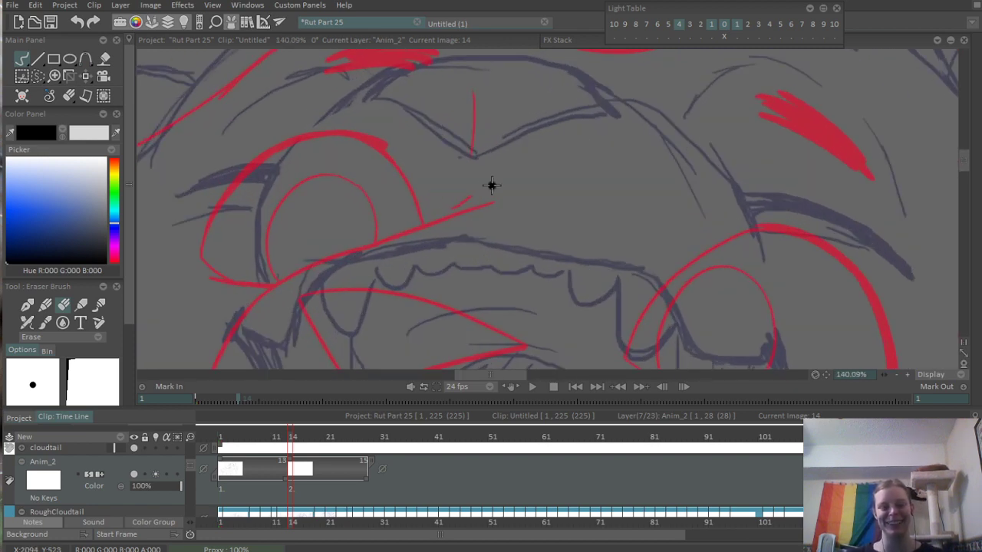
pyautogui.press('b')
pyautogui.scroll(1, 460, 188)
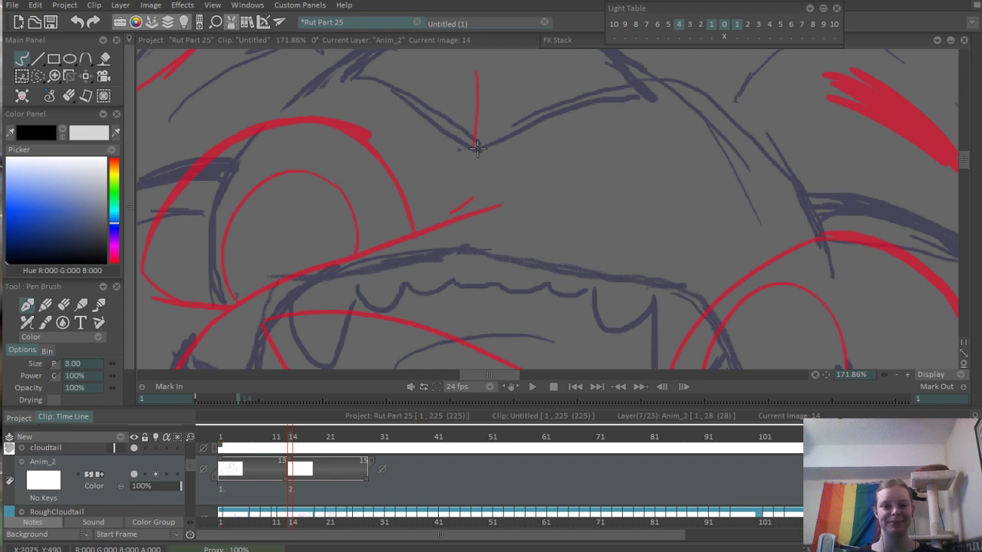
pyautogui.moveTo(477, 148)
pyautogui.mouseDown()
pyautogui.moveTo(471, 241)
pyautogui.moveTo(470, 233)
pyautogui.mouseUp()
pyautogui.hotkey('ctrl', 'z')
# - Ink the upper lip's left half as a high arch from the base of the nose line toward the left mouth corner
pyautogui.moveTo(322, 289); pyautogui.dragTo(460, 222)
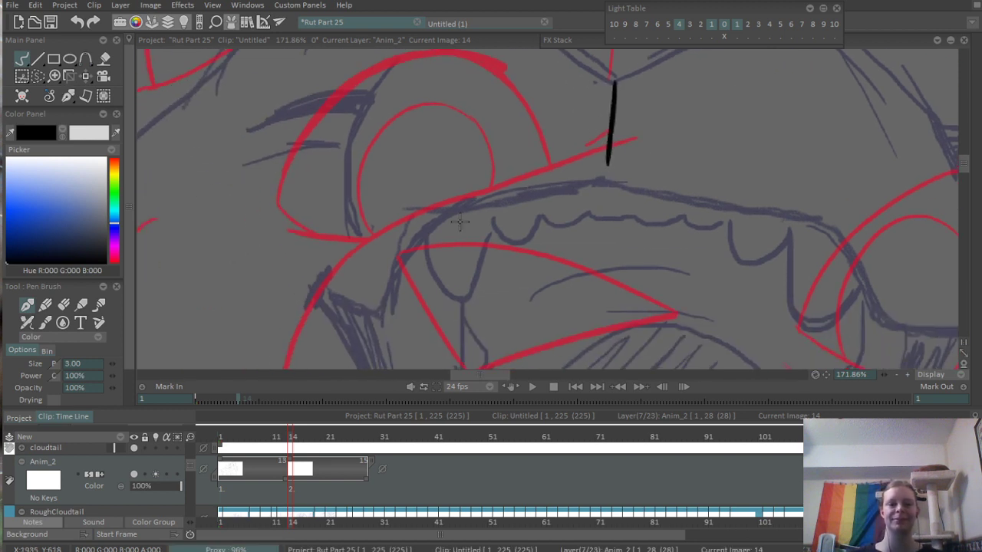
pyautogui.moveTo(375, 307); pyautogui.dragTo(537, 186)
pyautogui.hotkey('ctrl', 'z')
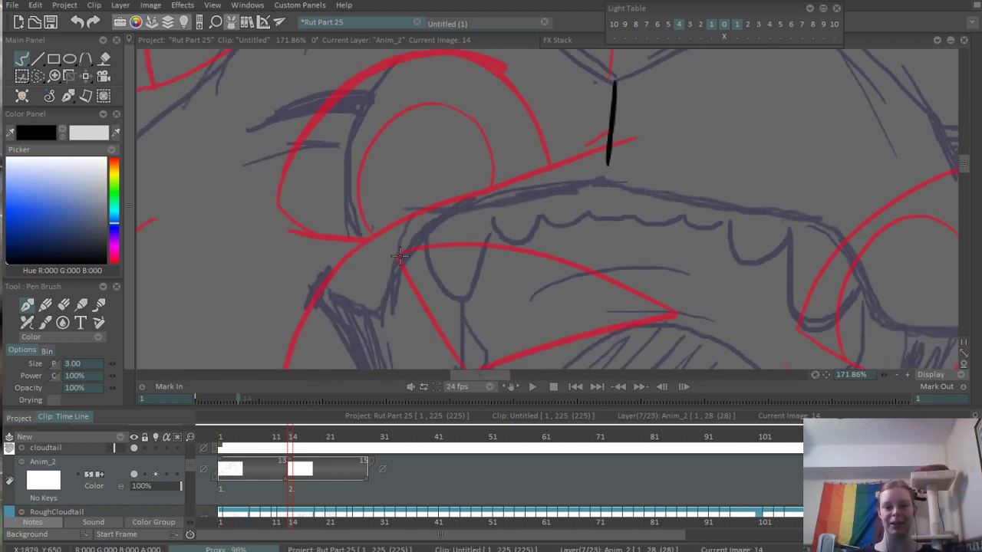
pyautogui.moveTo(400, 257); pyautogui.dragTo(591, 165)
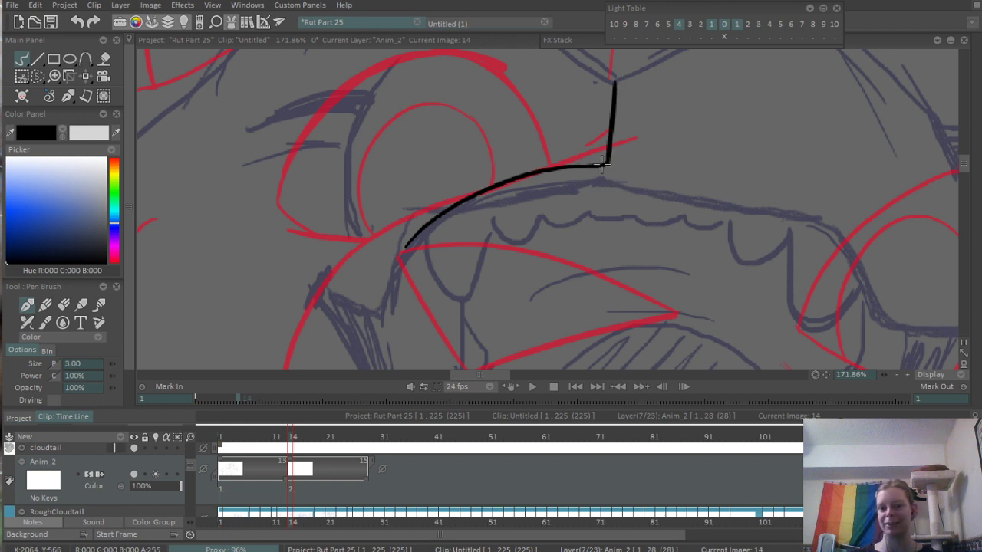
# - Ink the upper lip's left end, dipping from the mouth corner and rising into the lip arch, and thicken the corner mark
pyautogui.moveTo(440, 290); pyautogui.dragTo(424, 256)
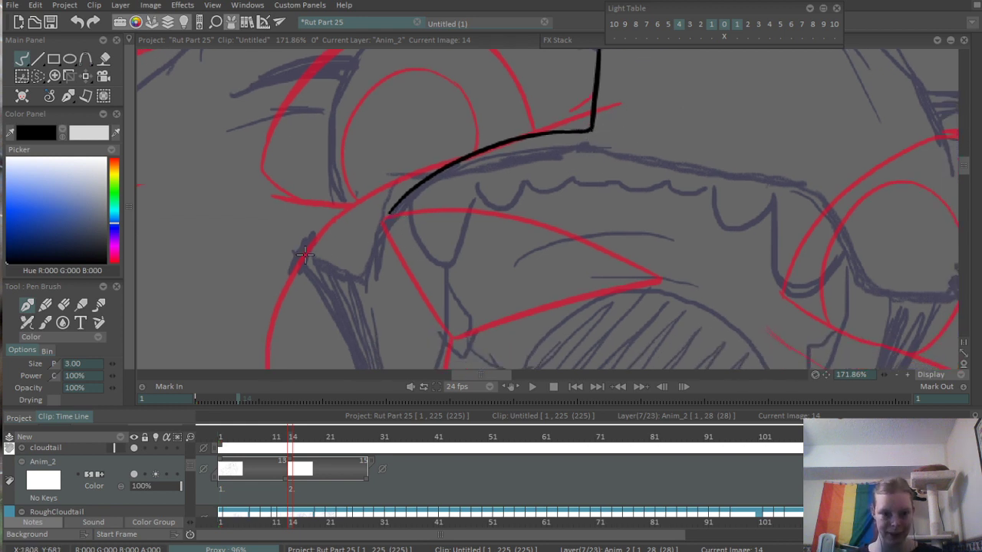
pyautogui.moveTo(304, 255)
pyautogui.mouseDown()
pyautogui.moveTo(358, 275)
pyautogui.moveTo(415, 191)
pyautogui.mouseUp()
pyautogui.hotkey('ctrl', 'z')
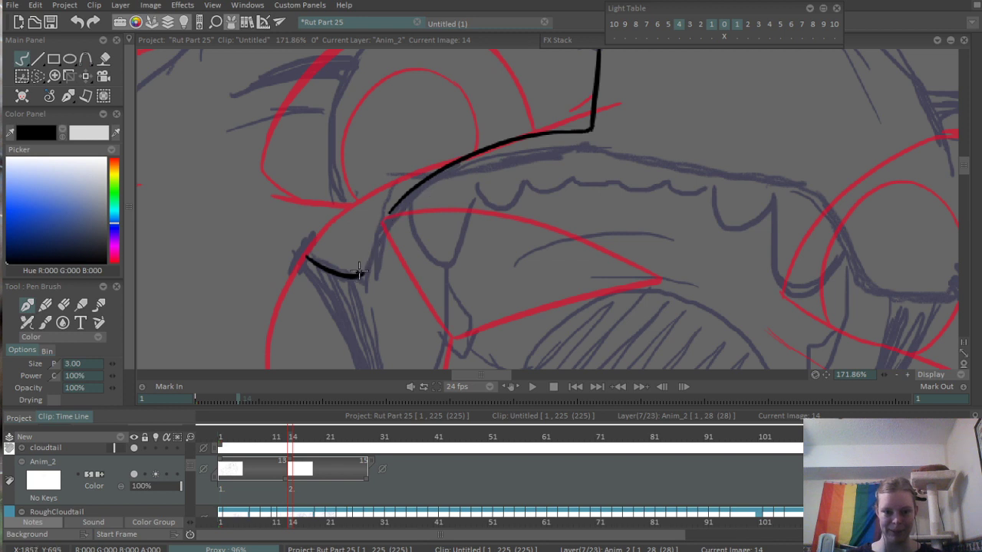
pyautogui.moveTo(359, 273); pyautogui.dragTo(411, 187)
pyautogui.hotkey('ctrl', 'z')
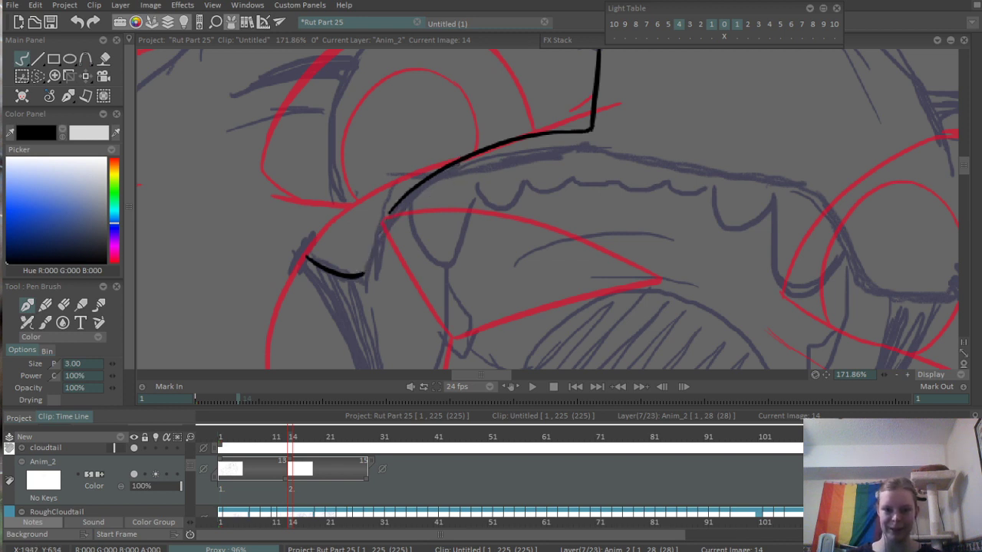
pyautogui.moveTo(360, 274)
pyautogui.mouseDown()
pyautogui.moveTo(439, 182)
pyautogui.moveTo(383, 232)
pyautogui.moveTo(442, 185)
pyautogui.moveTo(371, 250)
pyautogui.moveTo(418, 197)
pyautogui.mouseUp()
pyautogui.hotkey('ctrl', 'z')
pyautogui.hotkey('ctrl', 'z')
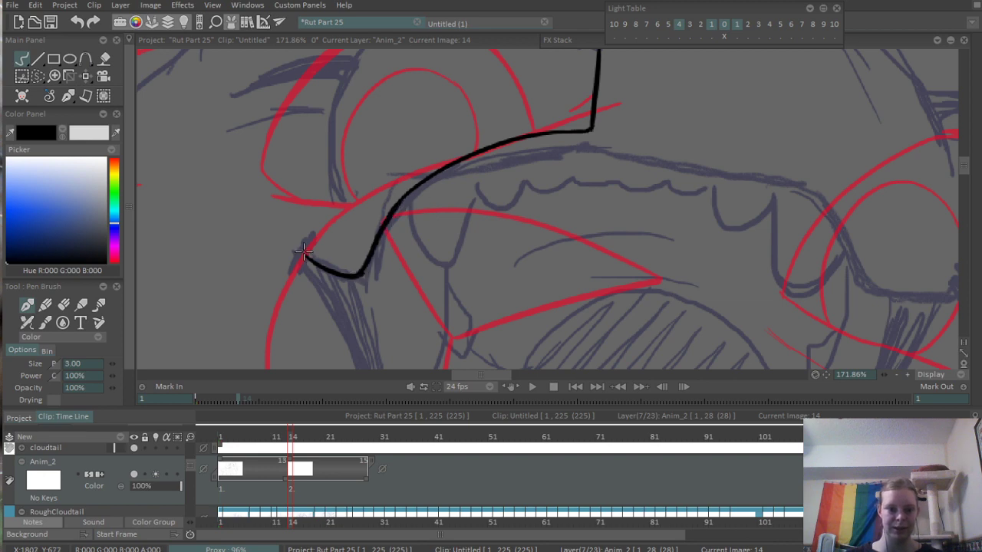
pyautogui.scroll(-4, 320, 206)
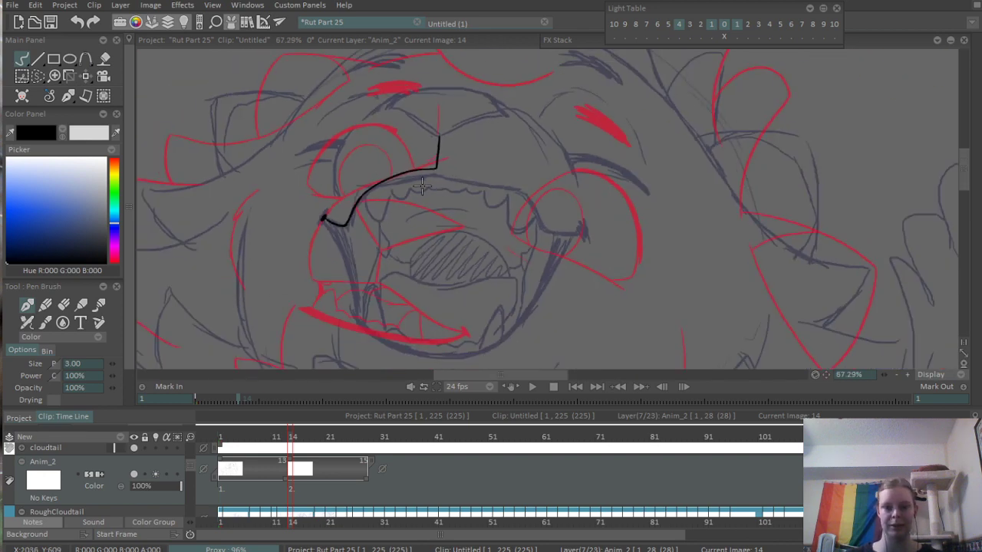
pyautogui.scroll(2, 422, 185)
pyautogui.scroll(2, 337, 213)
# - Erase the upper lip's left arch and re-ink it as a flatter line rising to the base of the nose line
pyautogui.press('e')
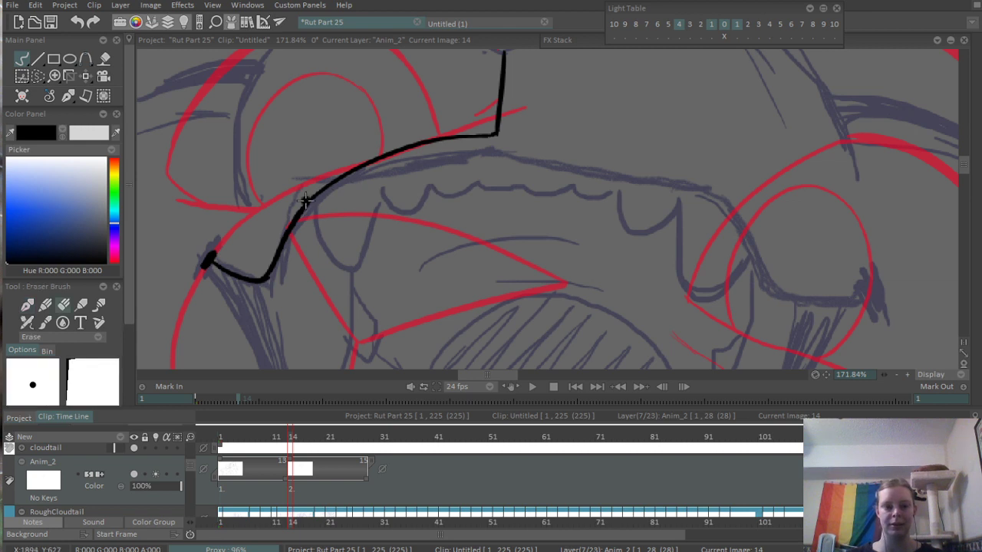
pyautogui.moveTo(305, 201)
pyautogui.mouseDown()
pyautogui.moveTo(427, 145)
pyautogui.moveTo(363, 162)
pyautogui.moveTo(491, 138)
pyautogui.mouseUp()
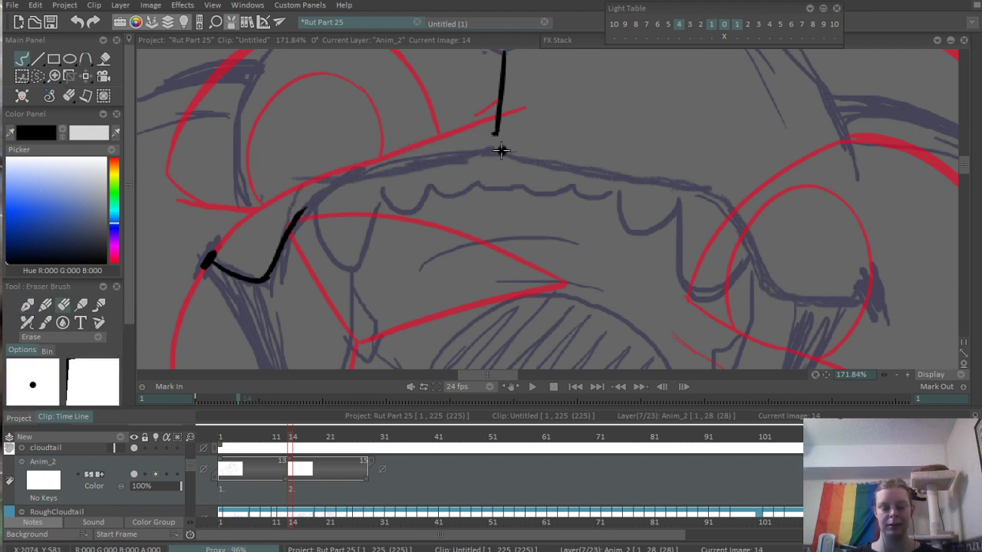
pyautogui.press('n')
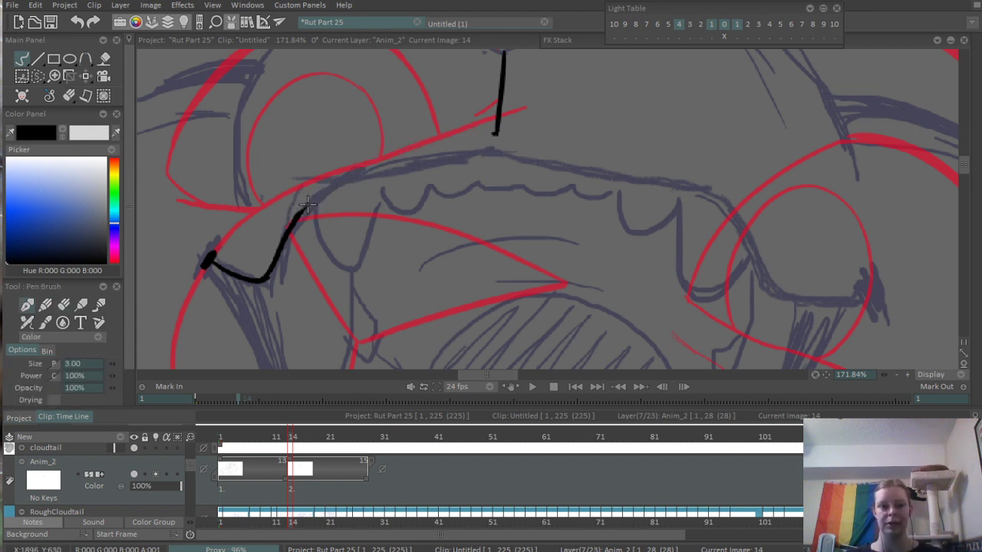
pyautogui.moveTo(293, 212); pyautogui.dragTo(500, 134)
pyautogui.hotkey('ctrl', 'z')
pyautogui.moveTo(296, 217); pyautogui.dragTo(494, 133)
pyautogui.hotkey('ctrl', 'z')
pyautogui.moveTo(304, 198)
pyautogui.mouseDown()
pyautogui.moveTo(474, 150)
pyautogui.moveTo(495, 130)
pyautogui.mouseUp()
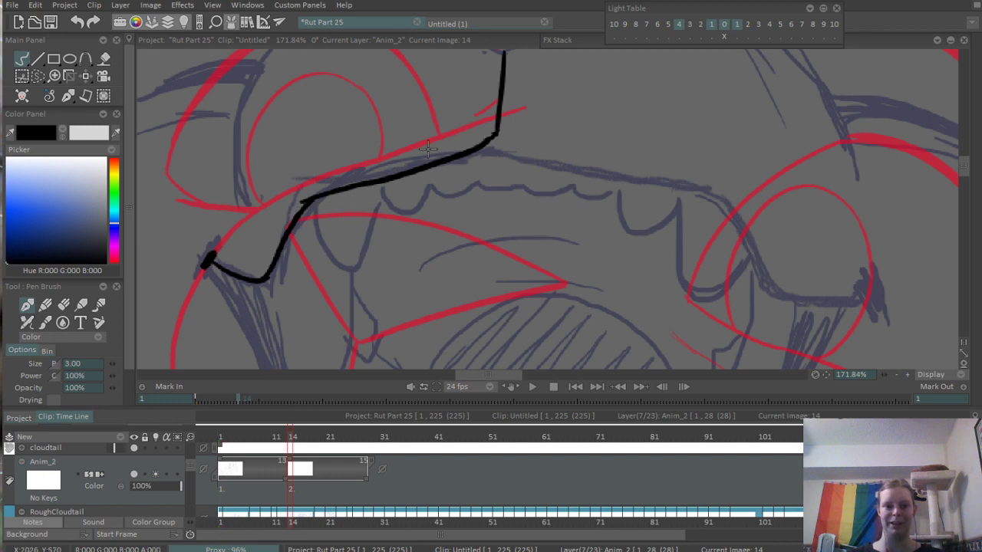
pyautogui.scroll(-5, 396, 196)
pyautogui.scroll(4, 547, 159)
pyautogui.moveTo(586, 195); pyautogui.dragTo(530, 177)
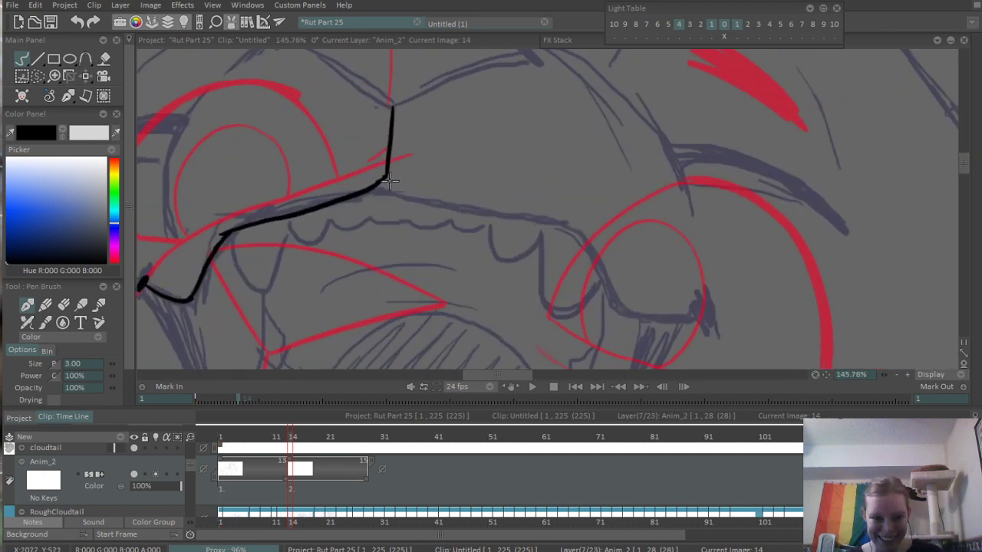
pyautogui.moveTo(390, 180)
pyautogui.mouseDown()
pyautogui.moveTo(444, 213)
pyautogui.moveTo(519, 228)
pyautogui.mouseUp()
pyautogui.hotkey('ctrl', 'z')
pyautogui.moveTo(387, 184); pyautogui.dragTo(546, 224)
pyautogui.hotkey('ctrl', 'z')
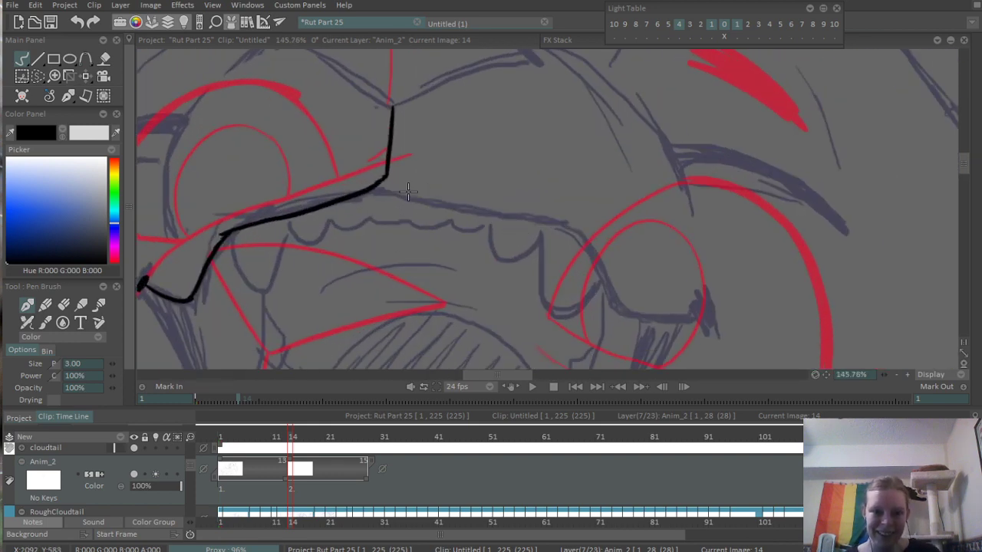
# - Erase the joint below the nose line, and ink a pointed upper-lip peak there with the first stretch of the lip's right half
pyautogui.press('e')
pyautogui.moveTo(386, 176)
pyautogui.mouseDown()
pyautogui.moveTo(376, 185)
pyautogui.moveTo(464, 214)
pyautogui.mouseUp()
pyautogui.press('b')
pyautogui.hotkey('ctrl', 'z')
pyautogui.moveTo(375, 188)
pyautogui.mouseDown()
pyautogui.moveTo(560, 228)
pyautogui.moveTo(581, 257)
pyautogui.mouseUp()
pyautogui.hotkey('ctrl', 'z')
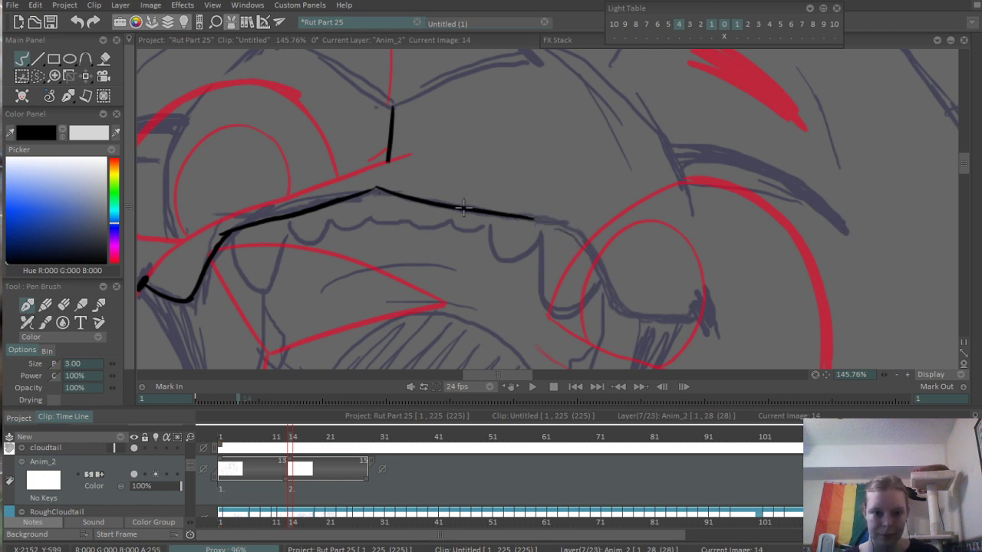
# - Ink the rest of the upper lip's right half, curving down to the right mouth corner and ending in a thick corner mark
pyautogui.moveTo(535, 219)
pyautogui.mouseDown()
pyautogui.moveTo(559, 225)
pyautogui.moveTo(694, 315)
pyautogui.mouseUp()
pyautogui.scroll(-4, 599, 248)
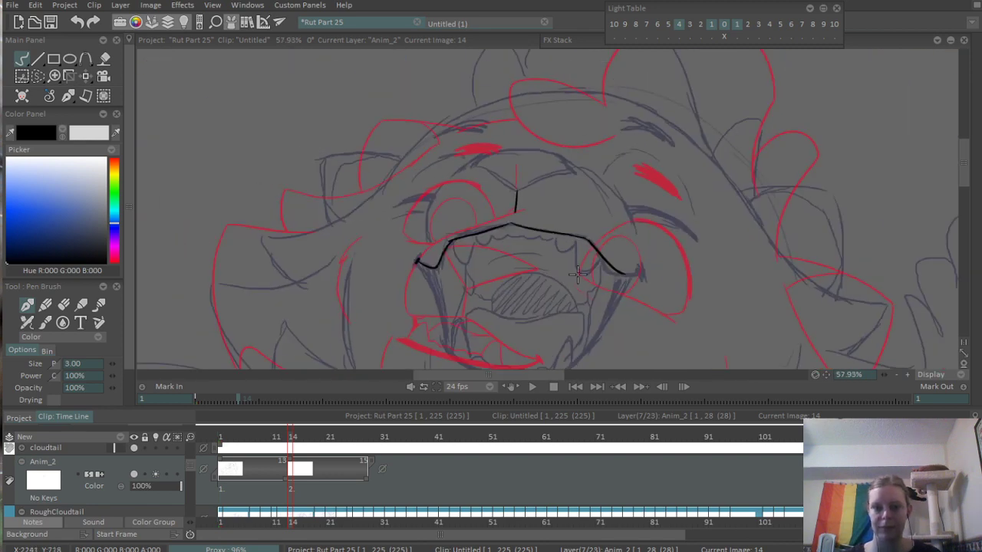
pyautogui.scroll(4, 577, 273)
pyautogui.hotkey('ctrl', 'z')
pyautogui.moveTo(582, 198); pyautogui.dragTo(625, 269)
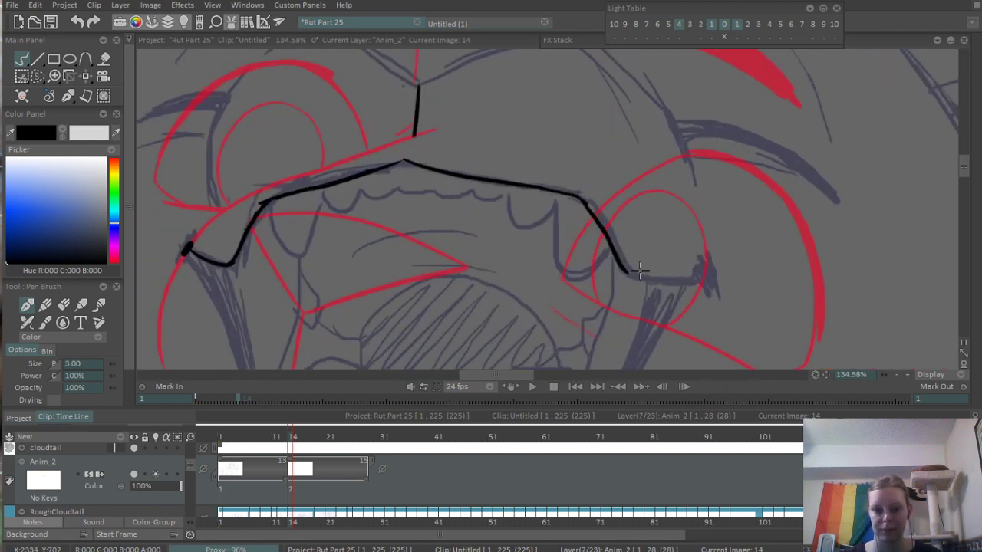
pyautogui.hotkey('ctrl', 'z')
pyautogui.moveTo(581, 201)
pyautogui.mouseDown()
pyautogui.moveTo(620, 261)
pyautogui.moveTo(616, 251)
pyautogui.moveTo(665, 286)
pyautogui.moveTo(708, 283)
pyautogui.mouseUp()
pyautogui.hotkey('ctrl', 'z')
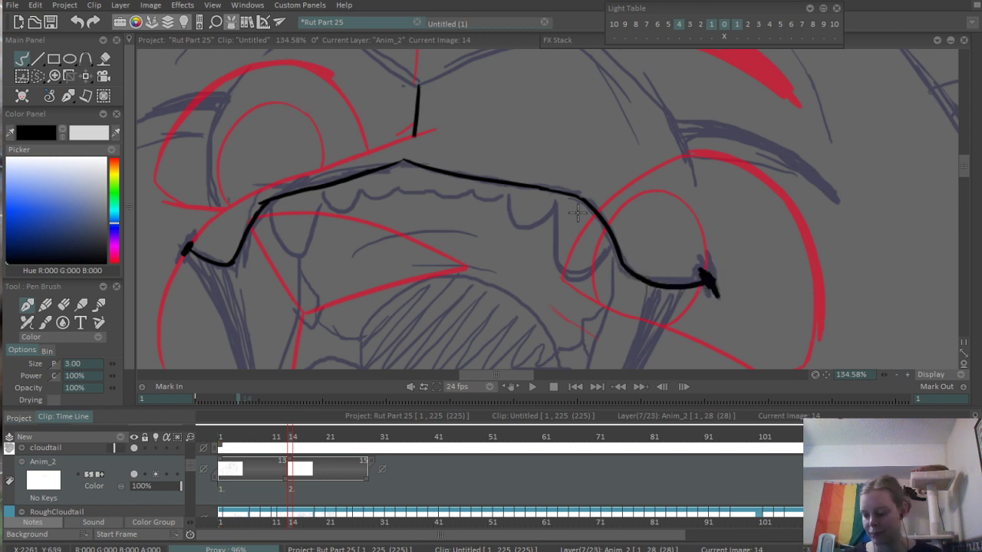
# - Ink the vertical nose line down to meet the upper lip's peak
pyautogui.moveTo(440, 125)
pyautogui.mouseDown()
pyautogui.moveTo(466, 161)
pyautogui.moveTo(520, 197)
pyautogui.moveTo(487, 133)
pyautogui.moveTo(471, 253)
pyautogui.mouseUp()
pyautogui.scroll(3, 519, 197)
pyautogui.press('e')
pyautogui.press('e')
pyautogui.hotkey('ctrl', 'z')
pyautogui.moveTo(482, 137); pyautogui.dragTo(462, 258)
pyautogui.scroll(-10, 505, 140)
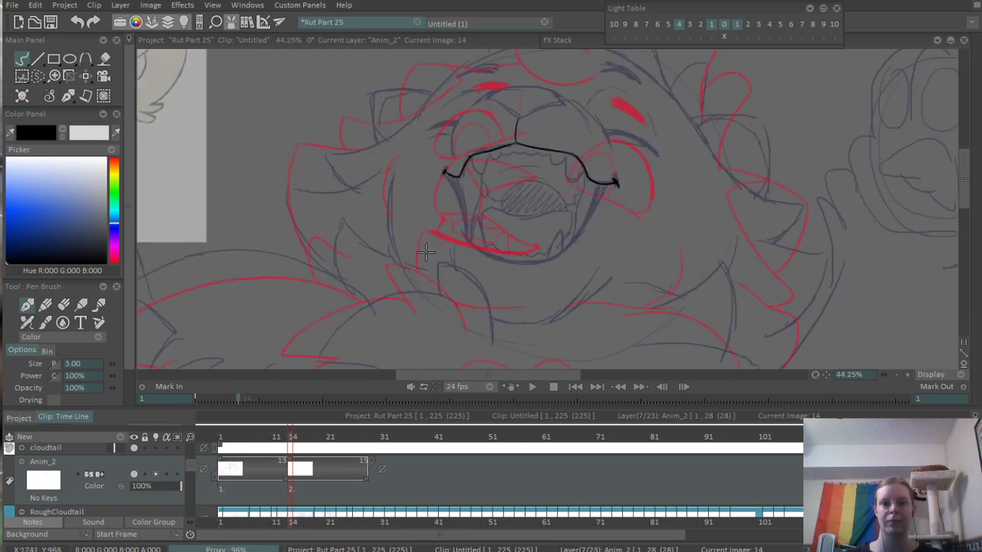
# - Ink the rounded left fang hanging from the left end of the upper lip
pyautogui.scroll(4, 516, 214)
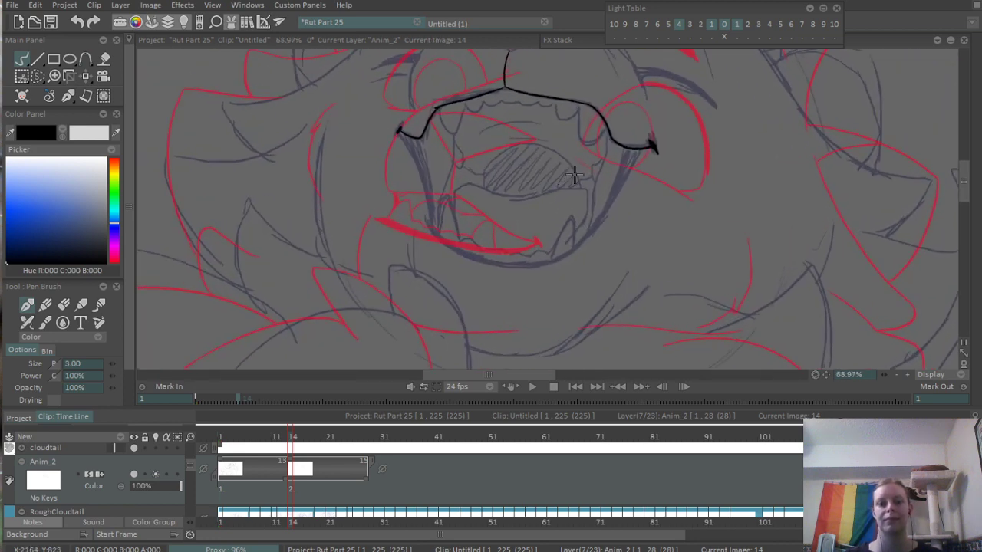
pyautogui.scroll(4, 399, 175)
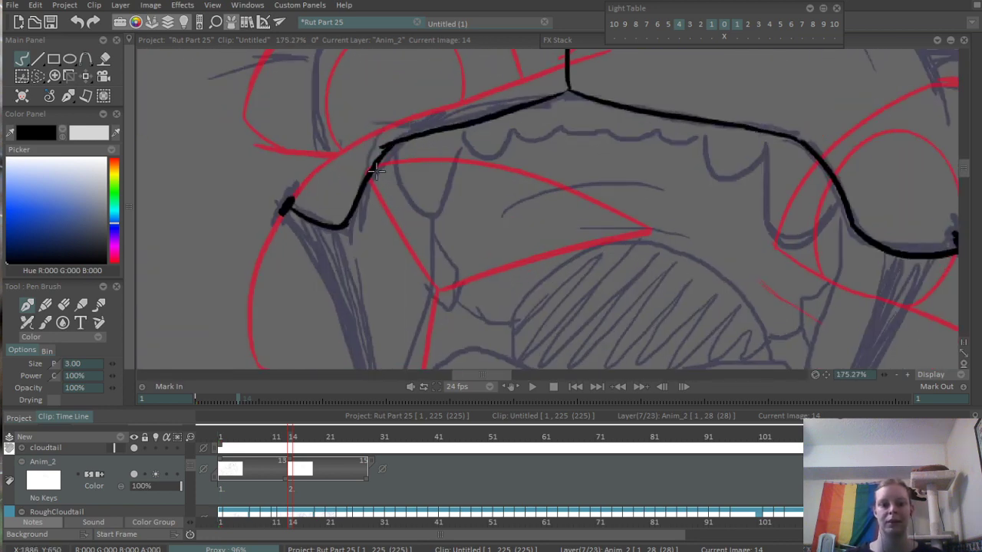
pyautogui.moveTo(374, 169)
pyautogui.mouseDown()
pyautogui.moveTo(391, 202)
pyautogui.moveTo(442, 130)
pyautogui.mouseUp()
pyautogui.hotkey('ctrl', 'z')
pyautogui.moveTo(360, 186)
pyautogui.mouseDown()
pyautogui.moveTo(398, 220)
pyautogui.moveTo(434, 131)
pyautogui.mouseUp()
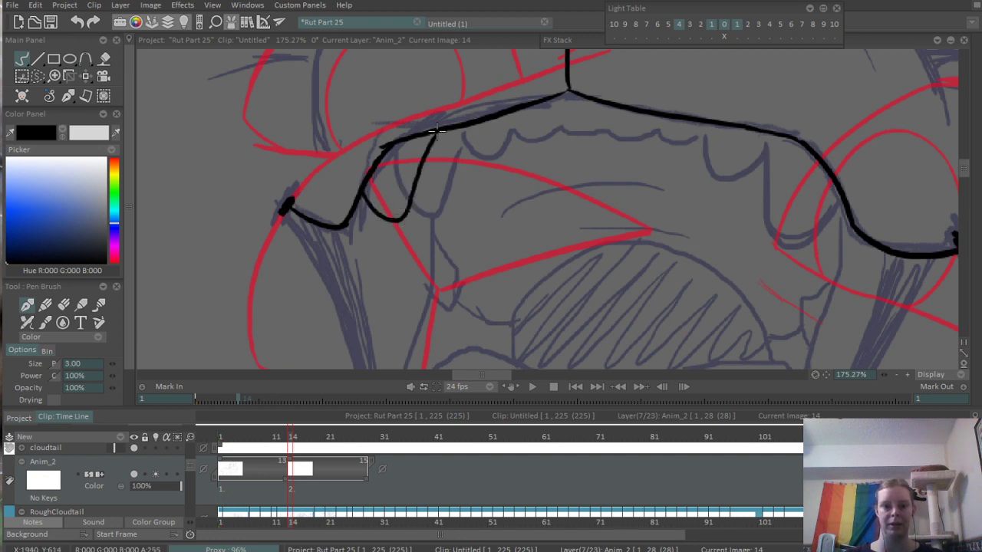
pyautogui.scroll(-3, 480, 110)
pyautogui.scroll(2, 590, 184)
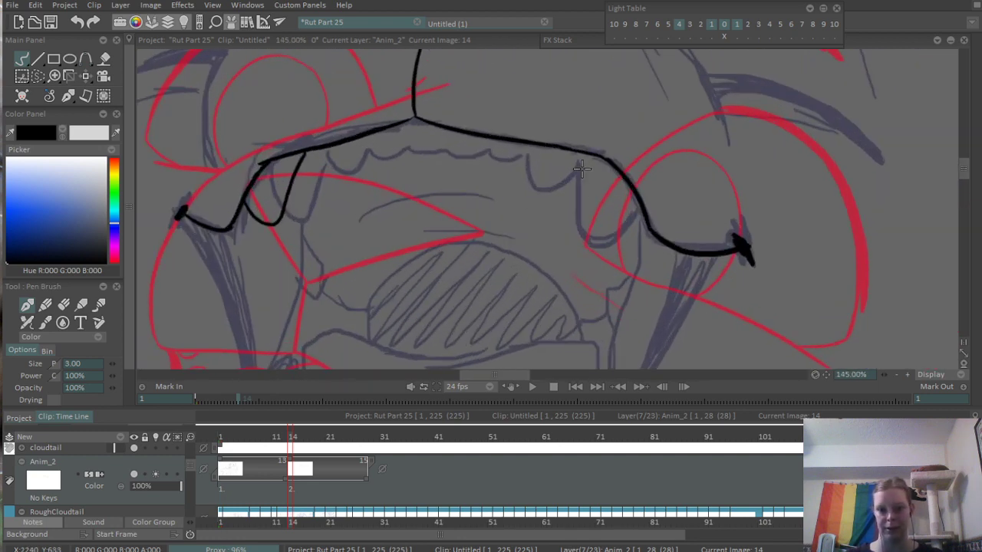
# - Ink the rounded right upper fang and the scalloped row of small teeth between the two upper fangs
pyautogui.moveTo(579, 163)
pyautogui.mouseDown()
pyautogui.moveTo(584, 225)
pyautogui.moveTo(625, 198)
pyautogui.mouseUp()
pyautogui.hotkey('ctrl', 'z')
pyautogui.moveTo(579, 165)
pyautogui.mouseDown()
pyautogui.moveTo(580, 188)
pyautogui.moveTo(622, 231)
pyautogui.moveTo(635, 190)
pyautogui.mouseUp()
pyautogui.scroll(2, 635, 190)
pyautogui.moveTo(383, 205)
pyautogui.mouseDown()
pyautogui.moveTo(433, 215)
pyautogui.moveTo(515, 199)
pyautogui.moveTo(747, 230)
pyautogui.mouseUp()
# - Ink the pointed lower left fang rising from the left end of the lower jaw
pyautogui.scroll(-5, 561, 223)
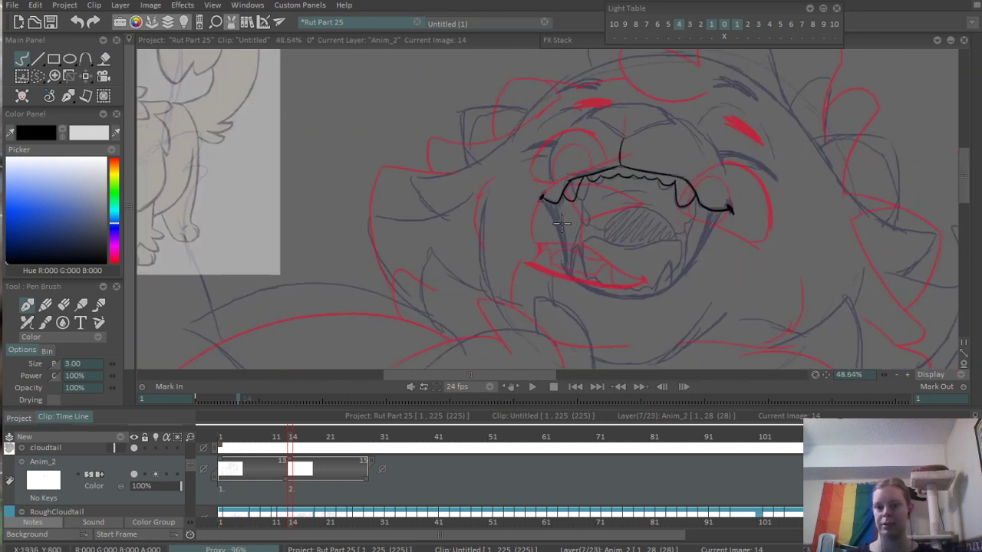
pyautogui.moveTo(562, 223); pyautogui.dragTo(528, 209)
pyautogui.scroll(3, 541, 204)
pyautogui.moveTo(568, 239); pyautogui.dragTo(464, 223)
pyautogui.scroll(4, 379, 247)
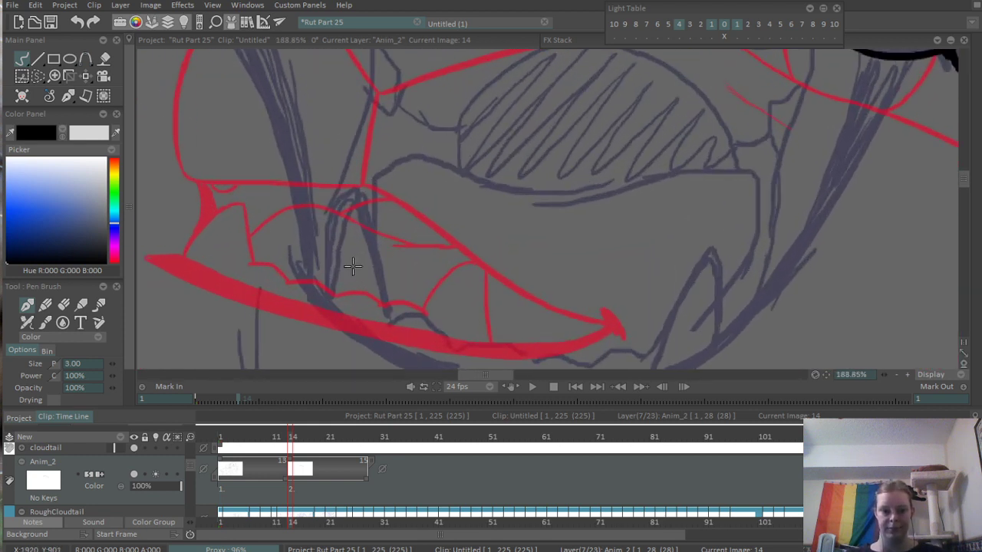
pyautogui.moveTo(315, 294)
pyautogui.mouseDown()
pyautogui.moveTo(316, 273)
pyautogui.moveTo(357, 209)
pyautogui.moveTo(389, 296)
pyautogui.mouseUp()
# - Ink the lower right fang as a rounded peak at the right end of the lower jaw
pyautogui.moveTo(550, 322); pyautogui.dragTo(516, 253)
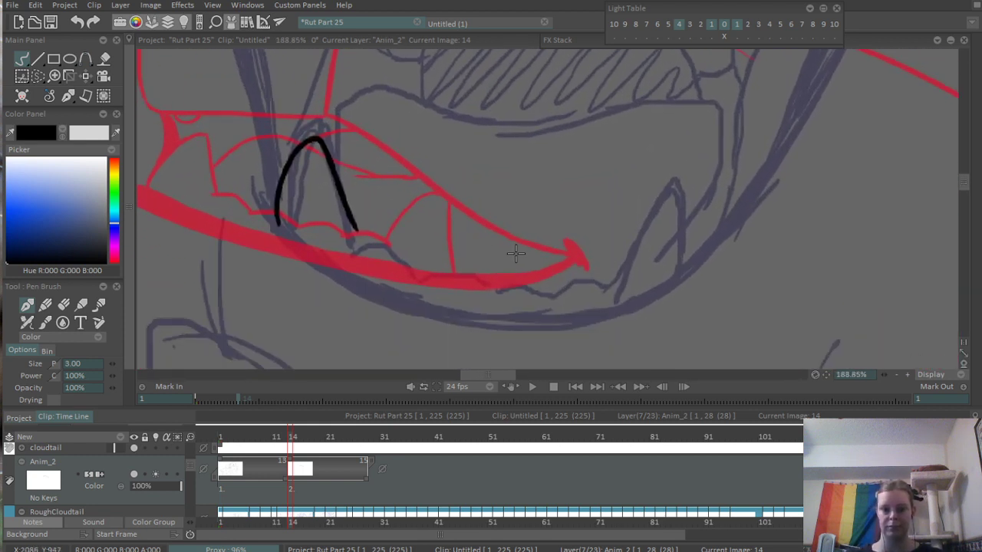
pyautogui.moveTo(600, 271)
pyautogui.mouseDown()
pyautogui.moveTo(629, 231)
pyautogui.moveTo(697, 268)
pyautogui.mouseUp()
pyautogui.hotkey('ctrl', 'z')
pyautogui.moveTo(599, 271)
pyautogui.mouseDown()
pyautogui.moveTo(694, 252)
pyautogui.moveTo(698, 264)
pyautogui.mouseUp()
# - Ink the scalloped row of small lower teeth between the two lower fangs
pyautogui.scroll(-6, 658, 198)
pyautogui.scroll(6, 640, 188)
pyautogui.moveTo(453, 254); pyautogui.dragTo(422, 246)
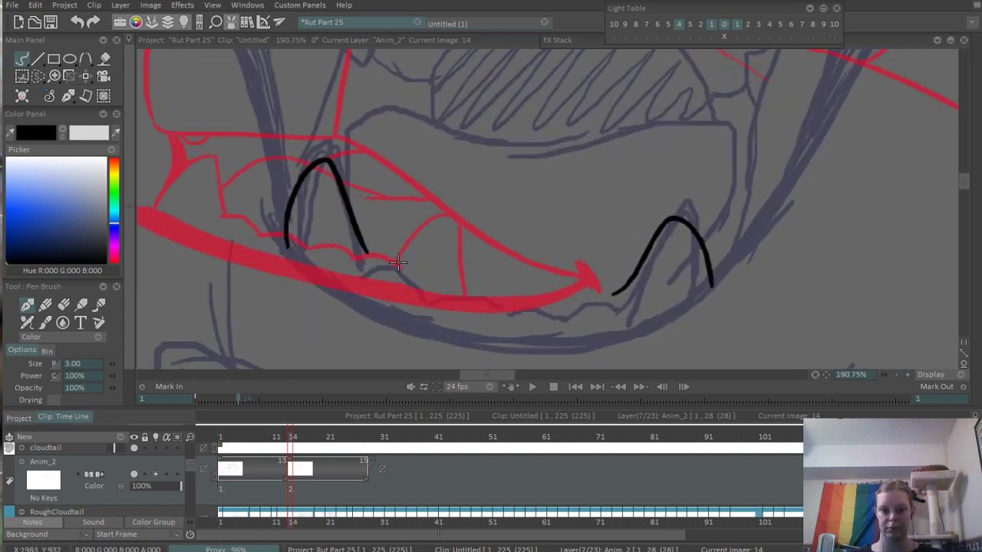
pyautogui.scroll(1, 352, 256)
pyautogui.moveTo(341, 256)
pyautogui.mouseDown()
pyautogui.moveTo(422, 301)
pyautogui.moveTo(507, 323)
pyautogui.moveTo(590, 327)
pyautogui.moveTo(636, 309)
pyautogui.moveTo(686, 313)
pyautogui.mouseUp()
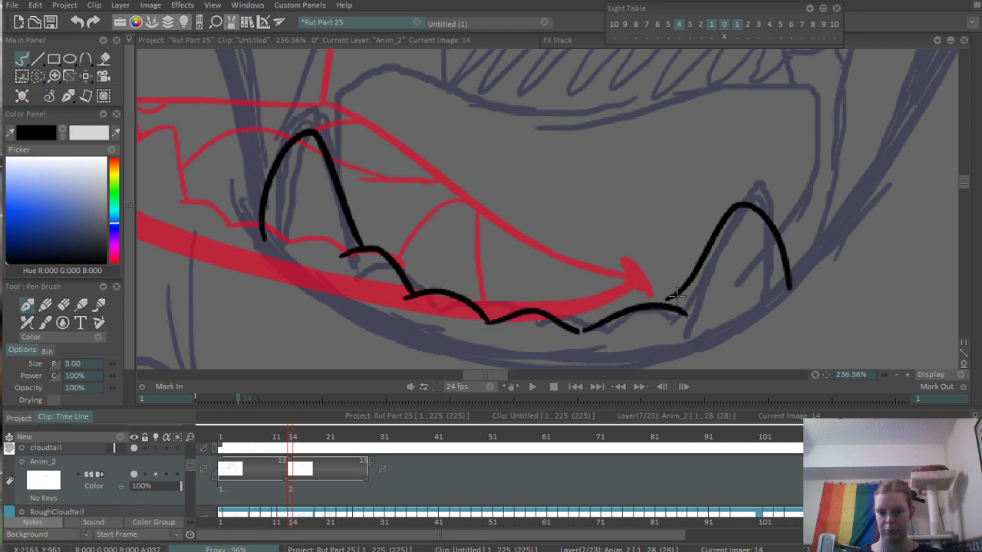
# - Ink the lower lip as one curve from beside the lower left fang, sweeping under the teeth towards the right fang
pyautogui.moveTo(724, 262); pyautogui.dragTo(519, 335)
pyautogui.moveTo(713, 233)
pyautogui.mouseDown()
pyautogui.moveTo(658, 310)
pyautogui.moveTo(480, 210)
pyautogui.mouseUp()
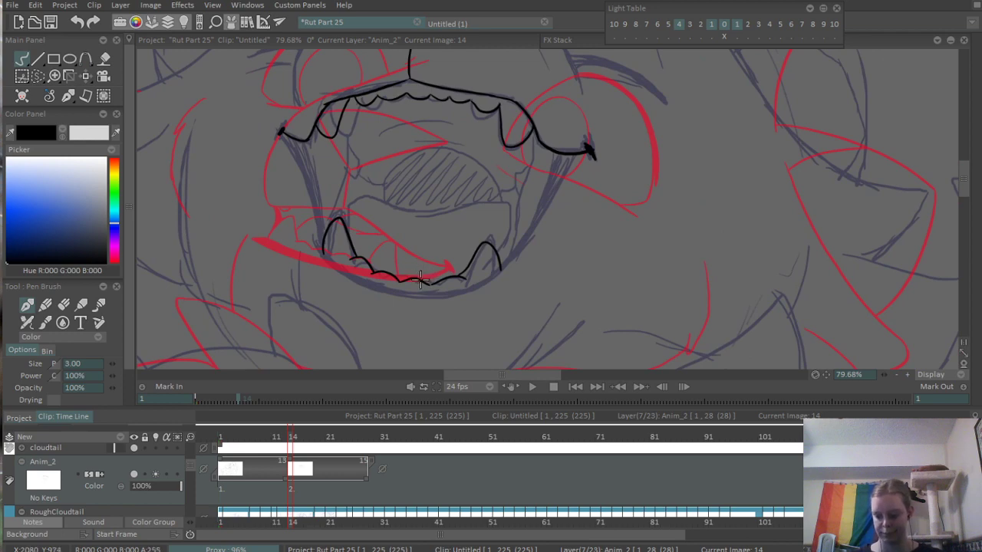
pyautogui.moveTo(418, 277); pyautogui.dragTo(481, 242)
pyautogui.moveTo(247, 265); pyautogui.dragTo(251, 231)
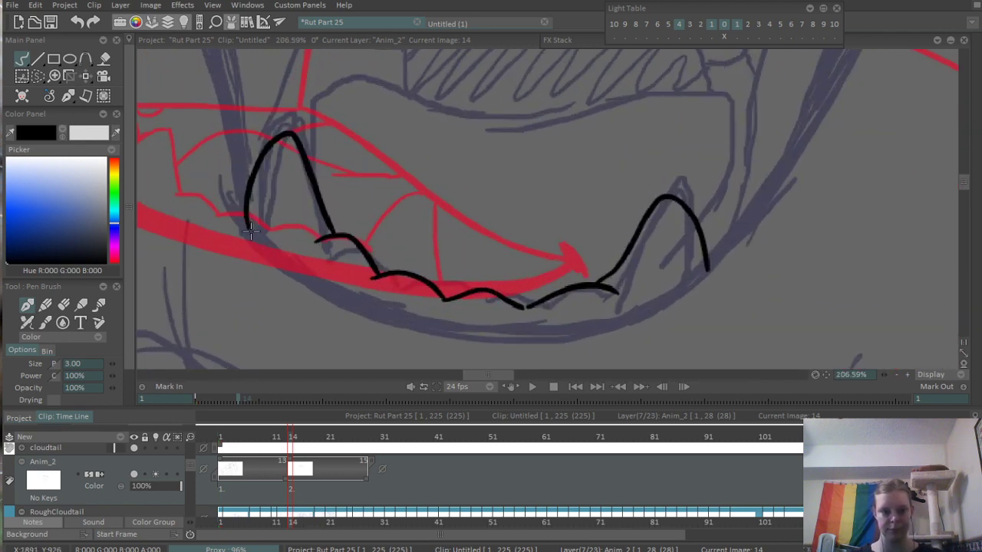
pyautogui.moveTo(229, 195)
pyautogui.mouseDown()
pyautogui.moveTo(280, 262)
pyautogui.moveTo(405, 328)
pyautogui.moveTo(485, 342)
pyautogui.moveTo(652, 315)
pyautogui.mouseUp()
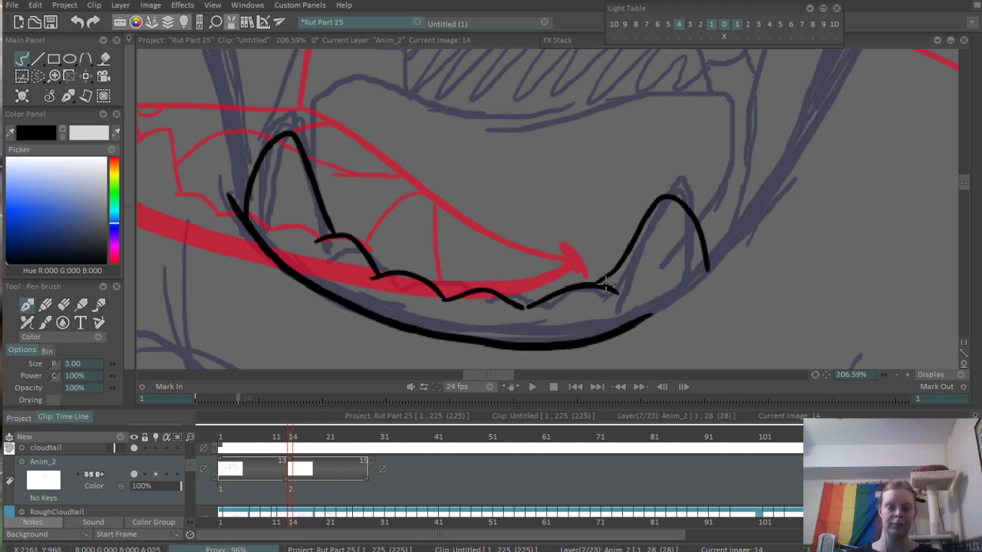
# - Thicken the lower lip into a heavy tapered black line and extend it past the base of the lower right fang
pyautogui.moveTo(230, 192)
pyautogui.mouseDown()
pyautogui.moveTo(310, 279)
pyautogui.moveTo(418, 326)
pyautogui.mouseUp()
pyautogui.moveTo(262, 234); pyautogui.dragTo(441, 338)
pyautogui.moveTo(388, 309)
pyautogui.mouseDown()
pyautogui.moveTo(476, 332)
pyautogui.moveTo(351, 300)
pyautogui.moveTo(490, 333)
pyautogui.mouseUp()
pyautogui.moveTo(409, 324); pyautogui.dragTo(635, 320)
pyautogui.moveTo(491, 337); pyautogui.dragTo(659, 308)
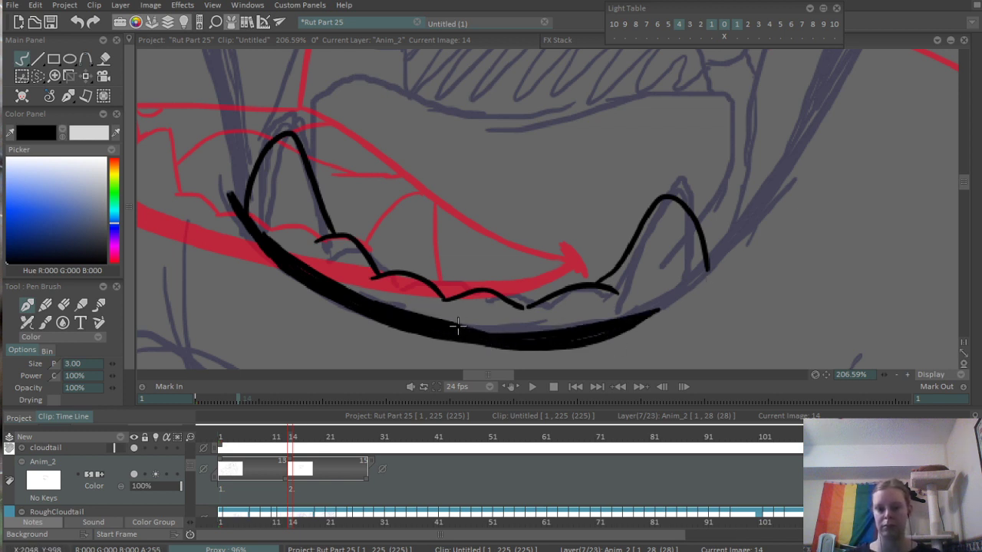
pyautogui.moveTo(554, 328); pyautogui.dragTo(681, 307)
pyautogui.moveTo(462, 331)
pyautogui.mouseDown()
pyautogui.moveTo(546, 335)
pyautogui.moveTo(622, 321)
pyautogui.moveTo(681, 293)
pyautogui.mouseUp()
pyautogui.moveTo(613, 322)
pyautogui.mouseDown()
pyautogui.moveTo(694, 285)
pyautogui.moveTo(724, 254)
pyautogui.mouseUp()
pyautogui.moveTo(636, 309); pyautogui.dragTo(722, 259)
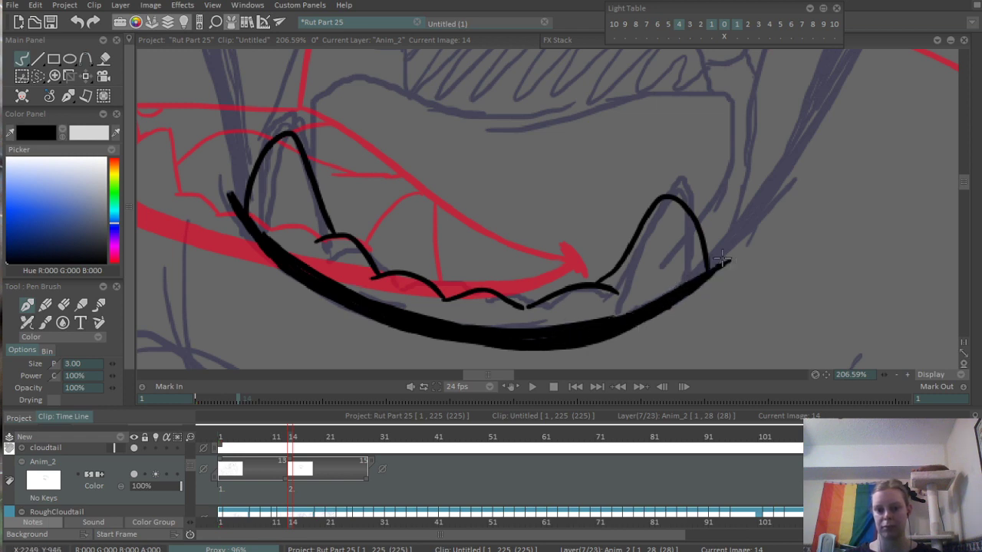
# - Ink both edges of the mouth's right side from the lower lip up to the upper lip, and fill the band between them black
pyautogui.moveTo(675, 306)
pyautogui.mouseDown()
pyautogui.moveTo(776, 198)
pyautogui.moveTo(577, 325)
pyautogui.moveTo(606, 190)
pyautogui.moveTo(618, 175)
pyautogui.mouseUp()
pyautogui.scroll(-10, 775, 200)
pyautogui.scroll(3, 577, 326)
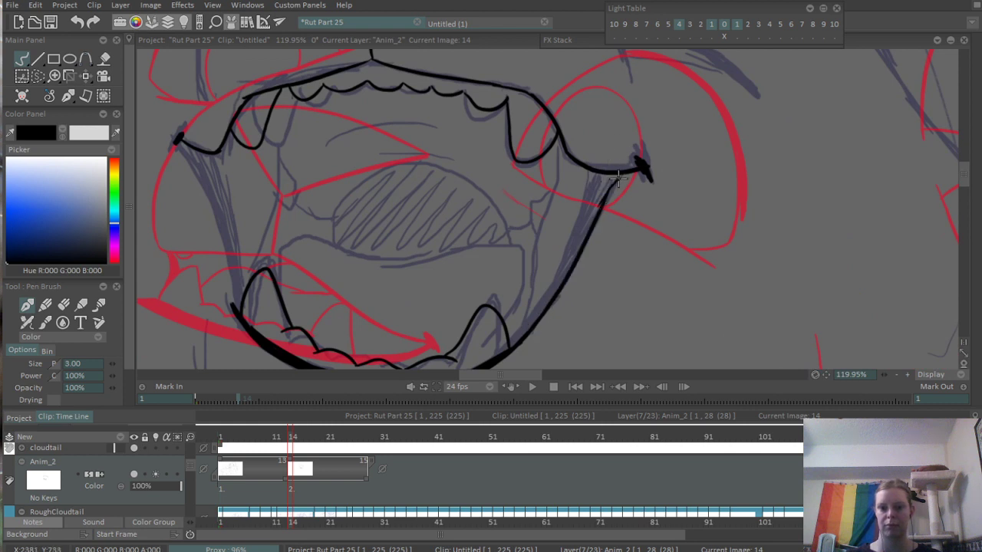
pyautogui.moveTo(596, 213); pyautogui.dragTo(619, 177)
pyautogui.moveTo(553, 285); pyautogui.dragTo(609, 199)
pyautogui.moveTo(549, 279)
pyautogui.mouseDown()
pyautogui.moveTo(616, 191)
pyautogui.moveTo(633, 100)
pyautogui.moveTo(616, 188)
pyautogui.mouseUp()
pyautogui.moveTo(667, 115); pyautogui.dragTo(701, 220)
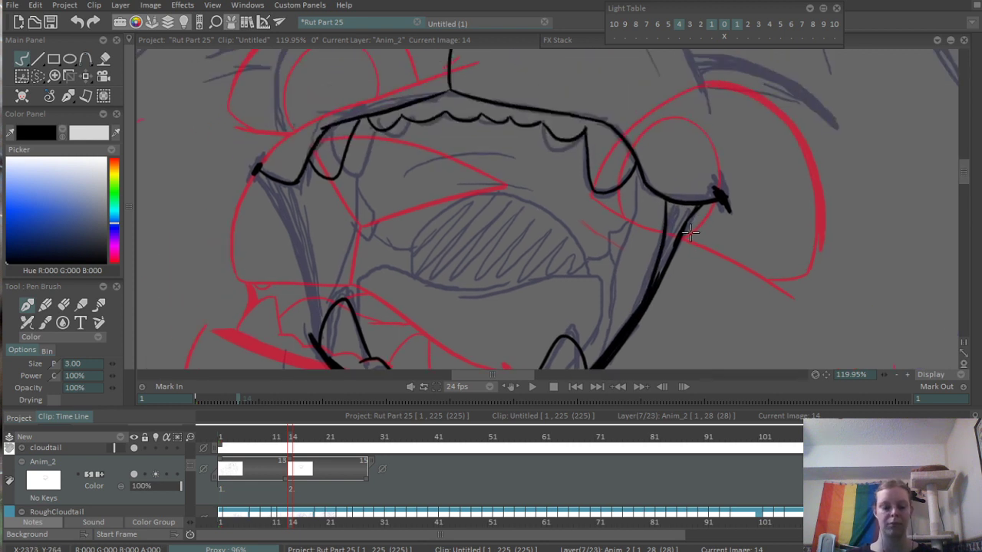
pyautogui.press('f')
pyautogui.click(678, 213)
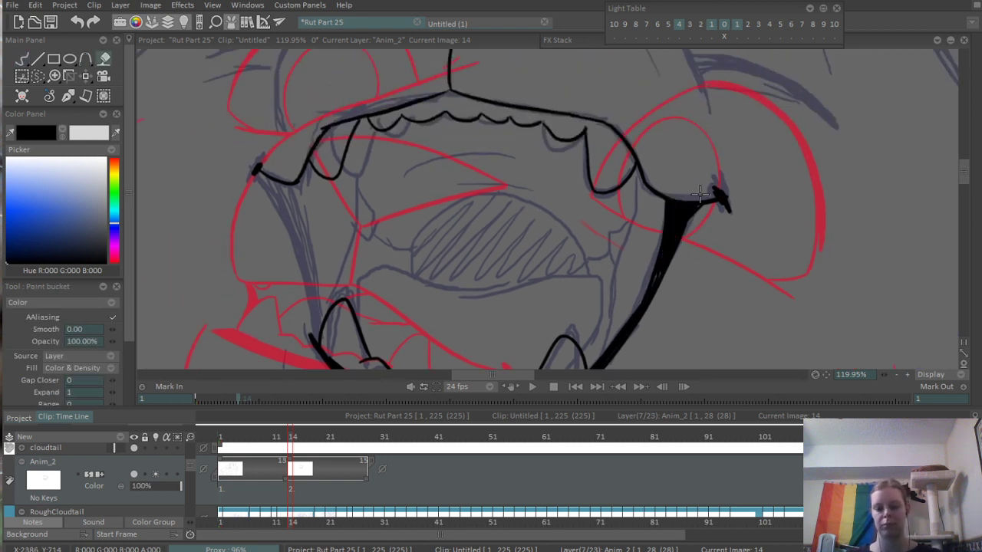
pyautogui.press('d')
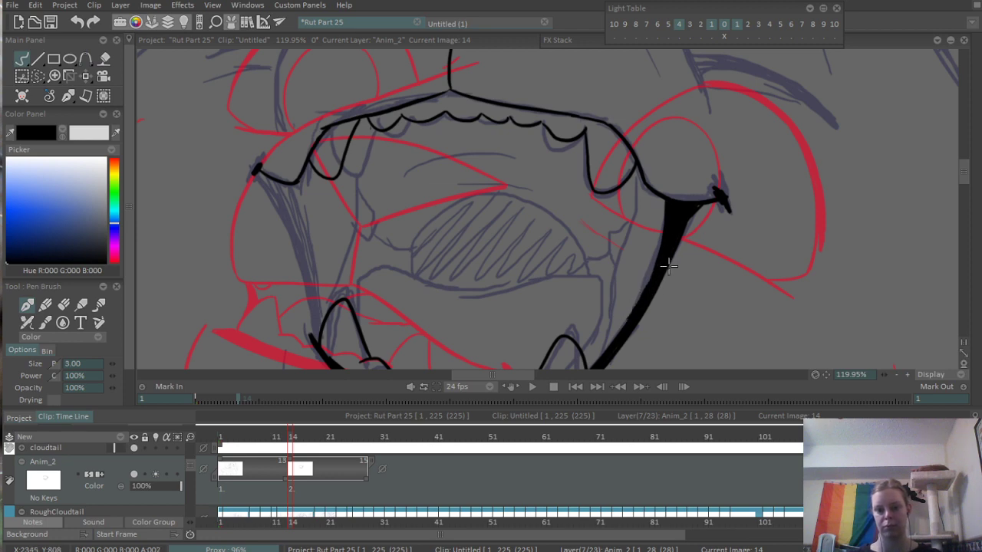
# - Ink the outer edge of the mouth's left side from the left mouth corner down to the lower lip
pyautogui.scroll(-5, 669, 255)
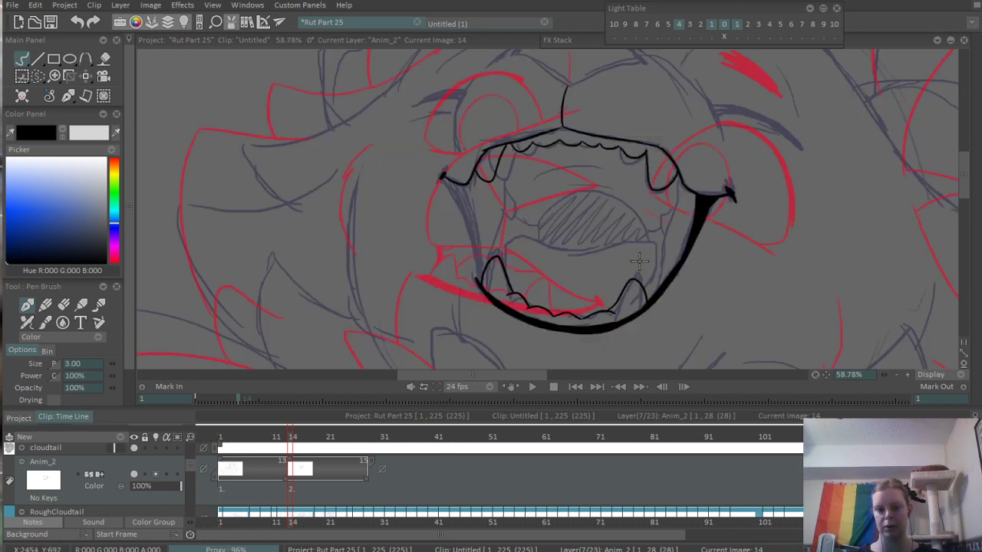
pyautogui.scroll(6, 688, 215)
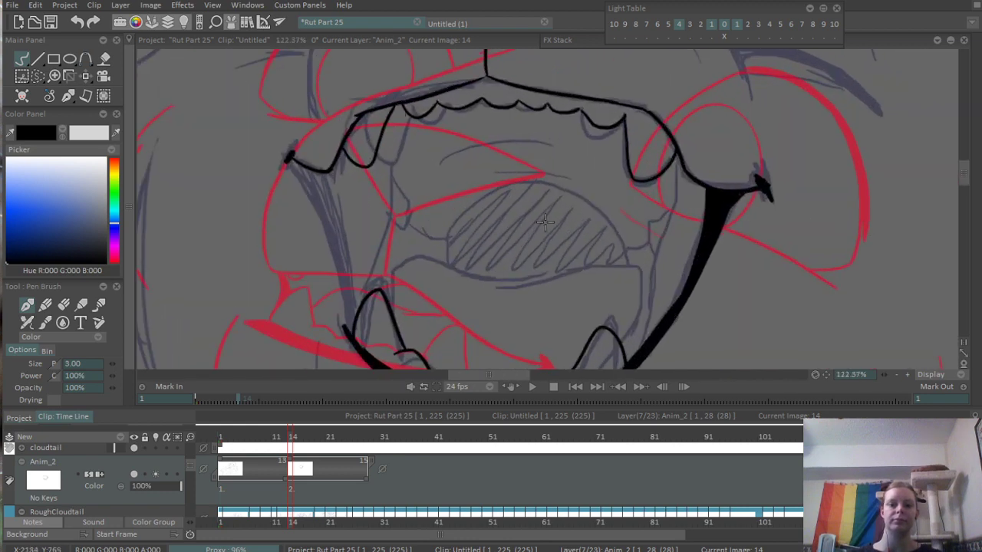
pyautogui.moveTo(370, 163); pyautogui.dragTo(417, 330)
pyautogui.hotkey('ctrl', 'z')
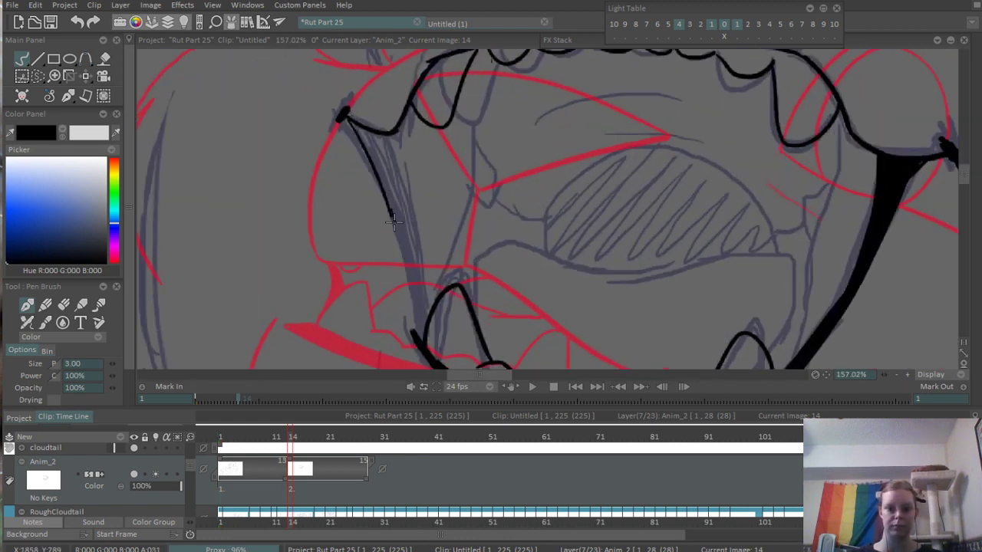
pyautogui.moveTo(392, 221); pyautogui.dragTo(418, 344)
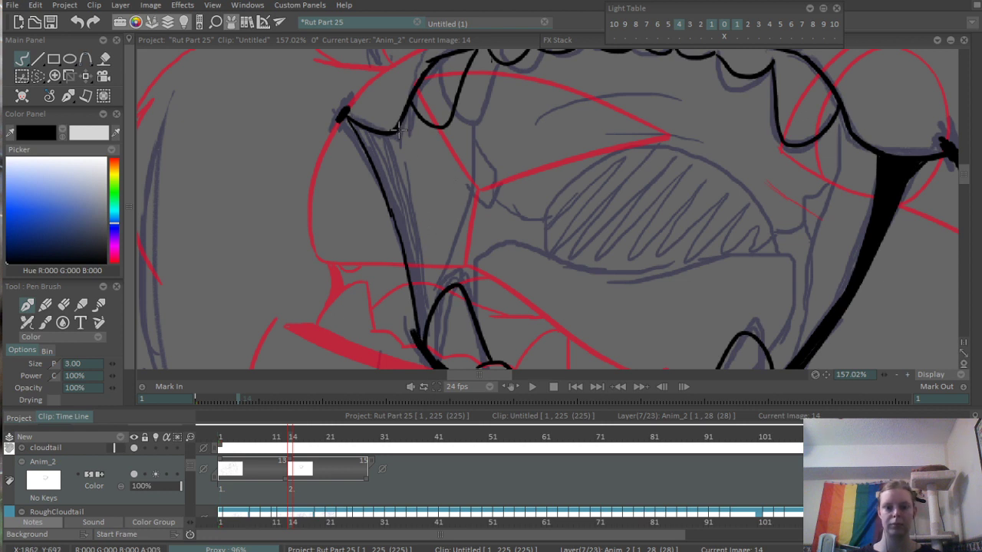
# - Ink the inner edge of the mouth's left side and fill the narrow band between both edges with black
pyautogui.moveTo(398, 131)
pyautogui.mouseDown()
pyautogui.moveTo(429, 317)
pyautogui.moveTo(396, 177)
pyautogui.moveTo(426, 310)
pyautogui.mouseUp()
pyautogui.hotkey('ctrl', 'z')
pyautogui.hotkey('ctrl', 'z')
pyautogui.moveTo(396, 126); pyautogui.dragTo(427, 303)
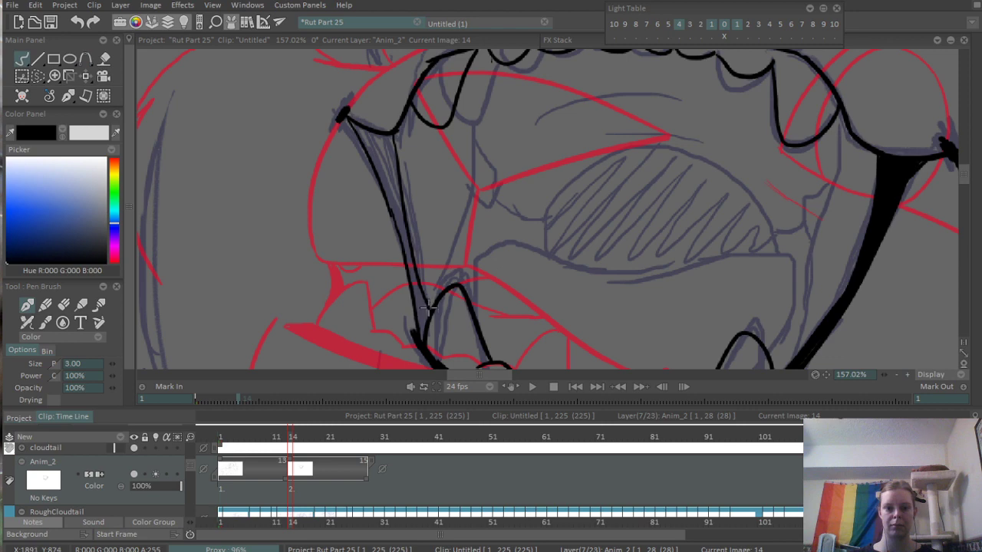
pyautogui.press('f')
pyautogui.click(389, 187)
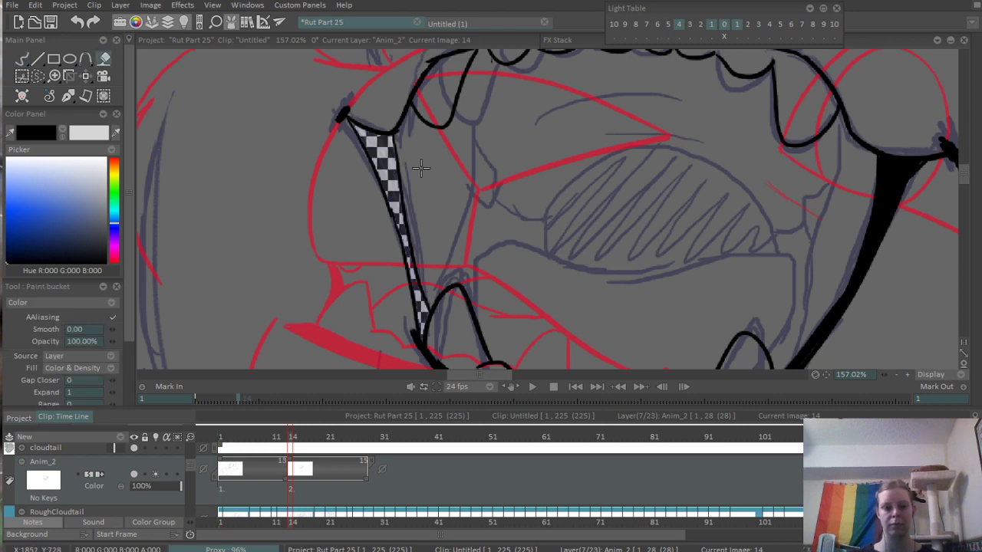
# - Ink the tongue's outline with a wavy top edge and a right side curving down behind the lower right fang
pyautogui.scroll(-5, 537, 135)
pyautogui.scroll(3, 456, 225)
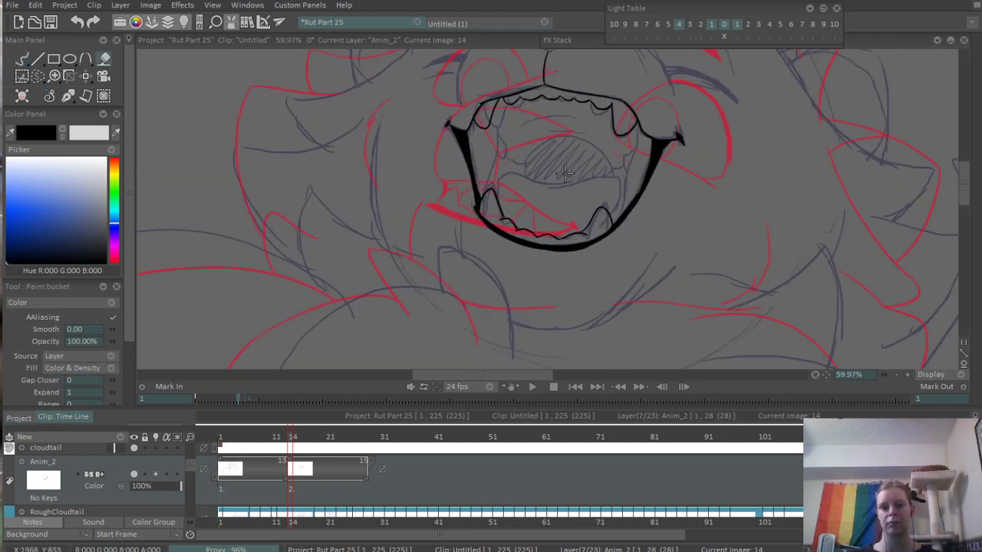
pyautogui.moveTo(472, 225)
pyautogui.mouseDown()
pyautogui.moveTo(484, 255)
pyautogui.moveTo(534, 228)
pyautogui.moveTo(601, 255)
pyautogui.mouseUp()
pyautogui.press('b')
pyautogui.hotkey('ctrl', 'z')
pyautogui.moveTo(434, 263)
pyautogui.mouseDown()
pyautogui.moveTo(568, 222)
pyautogui.moveTo(672, 214)
pyautogui.moveTo(704, 292)
pyautogui.mouseUp()
# - Ink the cluster of back teeth inside the mouth's left side, below the upper left fang
pyautogui.scroll(-5, 544, 299)
pyautogui.scroll(3, 605, 239)
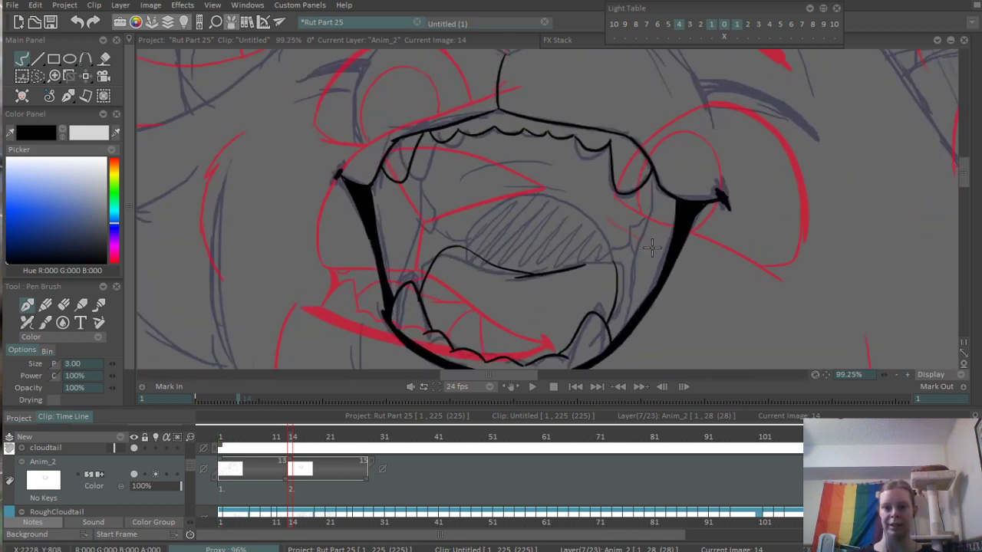
pyautogui.moveTo(374, 235)
pyautogui.mouseDown()
pyautogui.moveTo(379, 245)
pyautogui.moveTo(415, 244)
pyautogui.mouseUp()
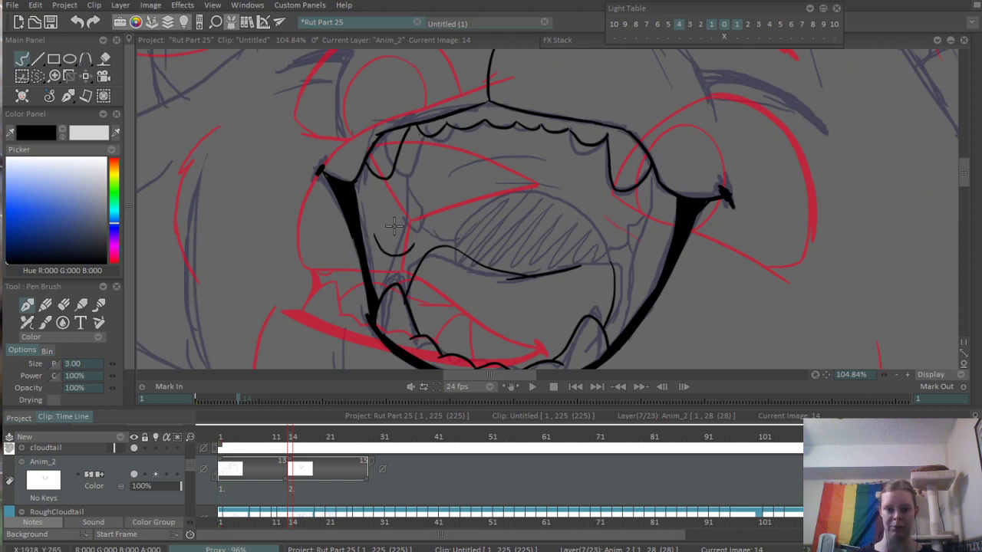
pyautogui.moveTo(369, 217); pyautogui.dragTo(392, 229)
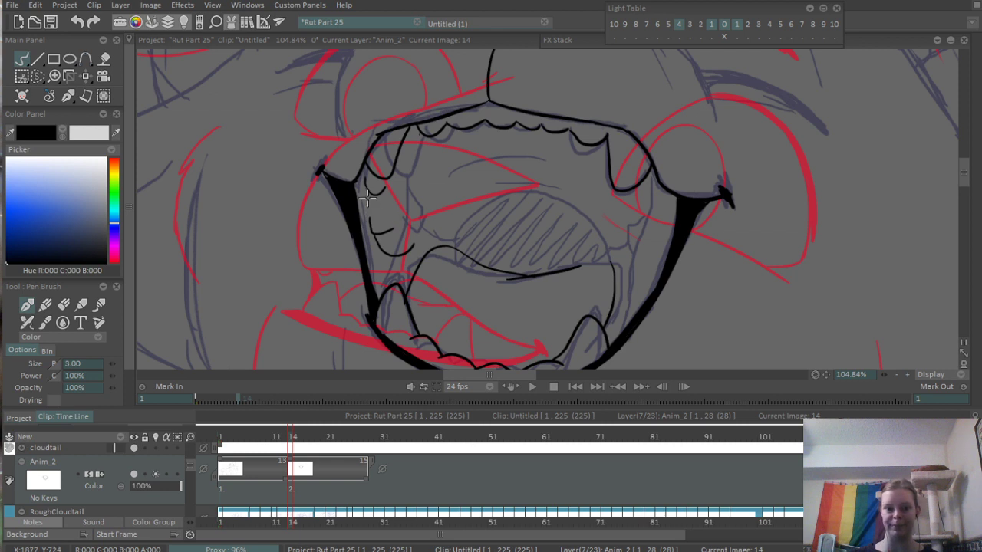
pyautogui.moveTo(367, 197); pyautogui.dragTo(374, 209)
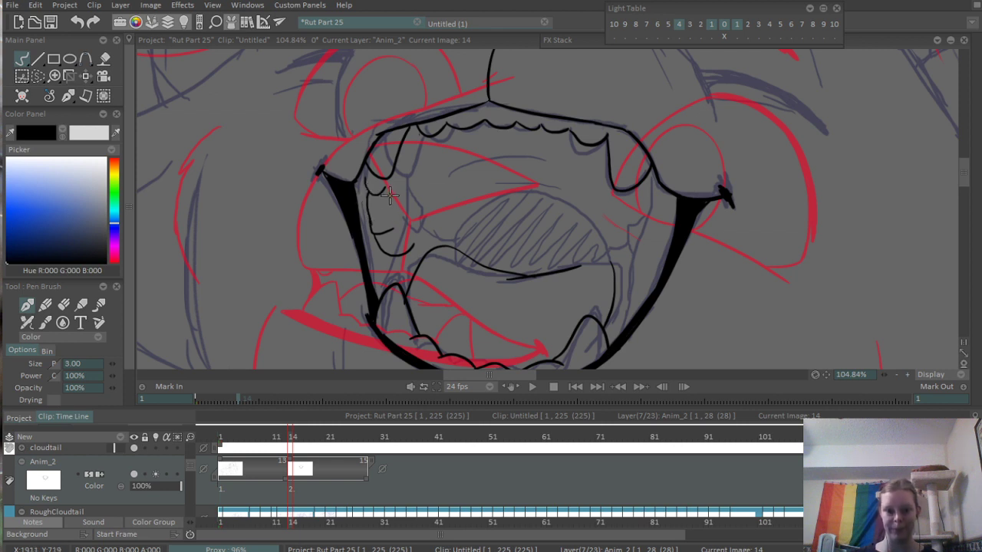
pyautogui.moveTo(390, 199)
pyautogui.mouseDown()
pyautogui.moveTo(414, 244)
pyautogui.moveTo(403, 267)
pyautogui.mouseUp()
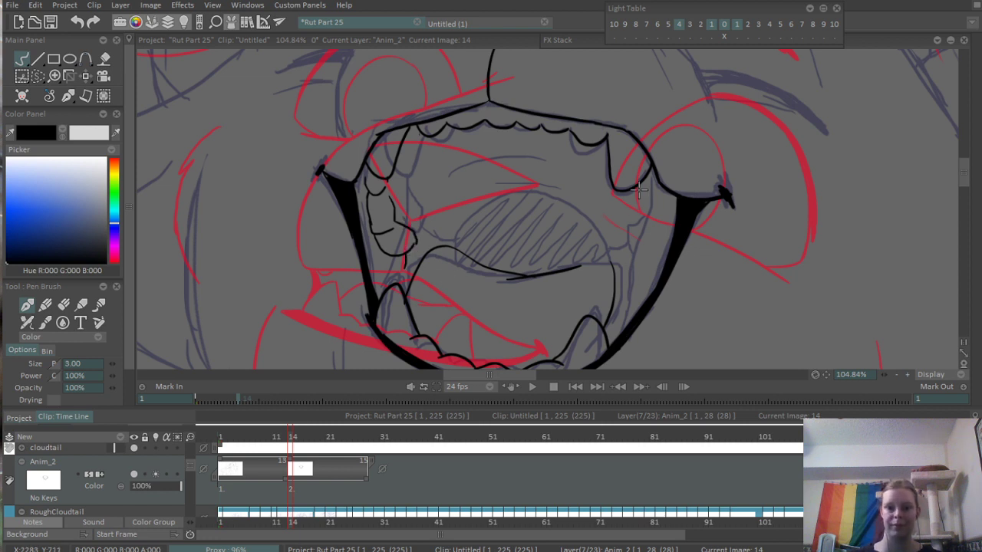
# - Ink the inner cheek line below the upper right fang and the small back teeth along it
pyautogui.moveTo(638, 190); pyautogui.dragTo(630, 291)
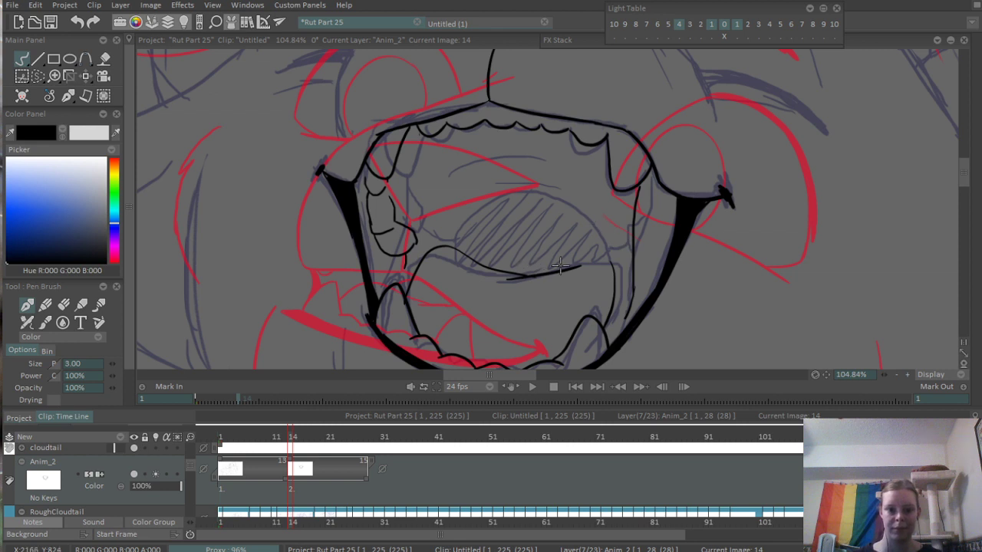
pyautogui.moveTo(609, 240); pyautogui.dragTo(612, 256)
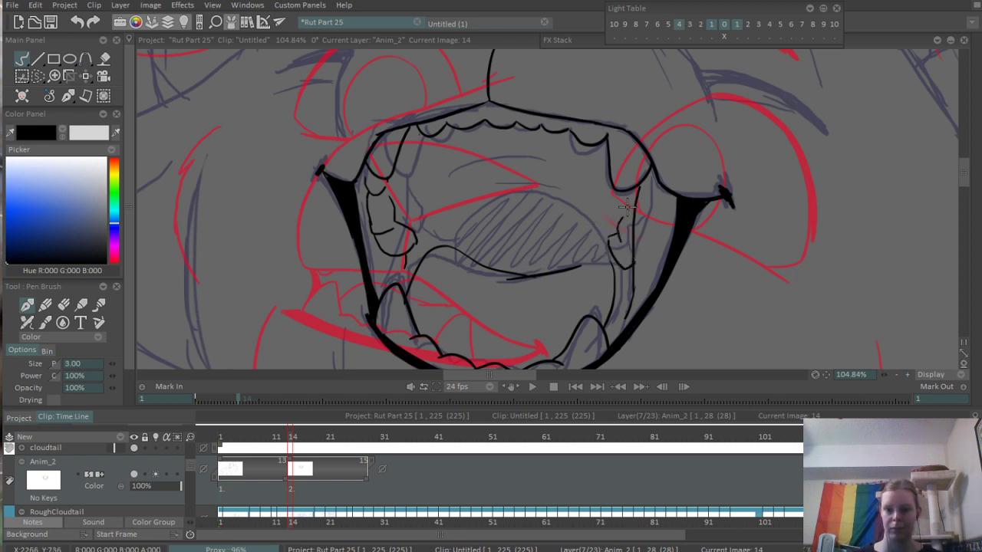
pyautogui.moveTo(615, 231); pyautogui.dragTo(632, 201)
pyautogui.scroll(-4, 685, 149)
pyautogui.moveTo(583, 244); pyautogui.dragTo(534, 285)
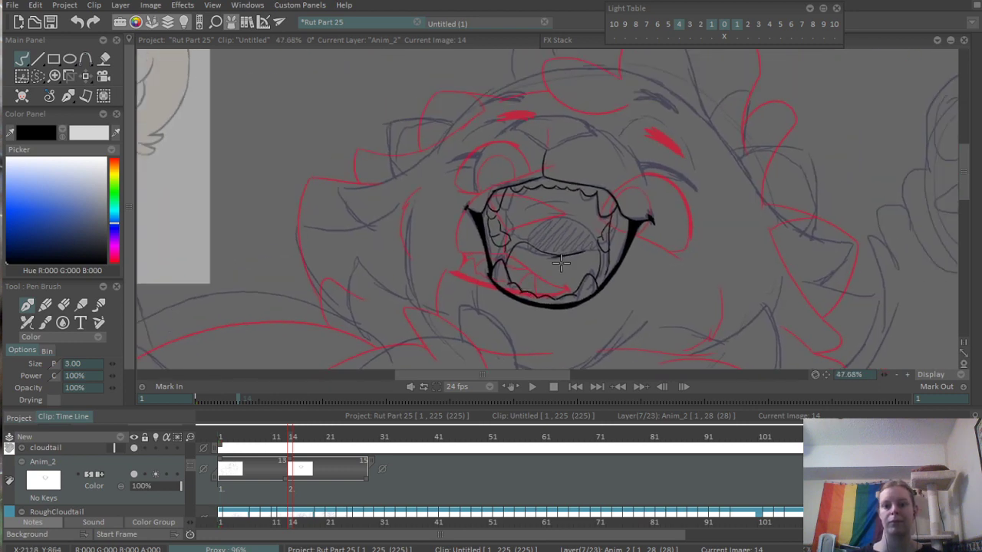
# - Erase the tooth line's overshoot past the right inner cheek line, and close the gap at the corner of the right back tooth
pyautogui.scroll(5, 618, 247)
pyautogui.scroll(5, 614, 266)
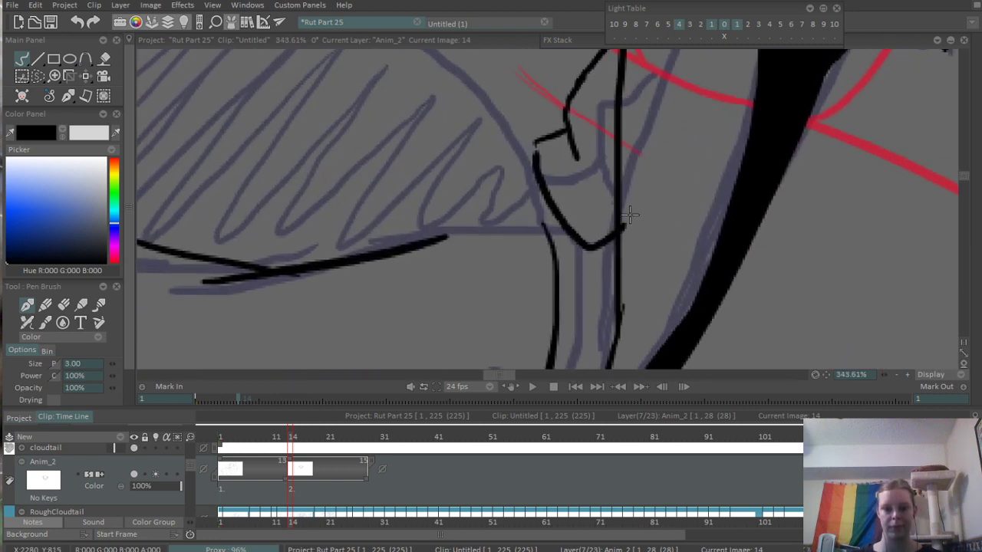
pyautogui.press('e')
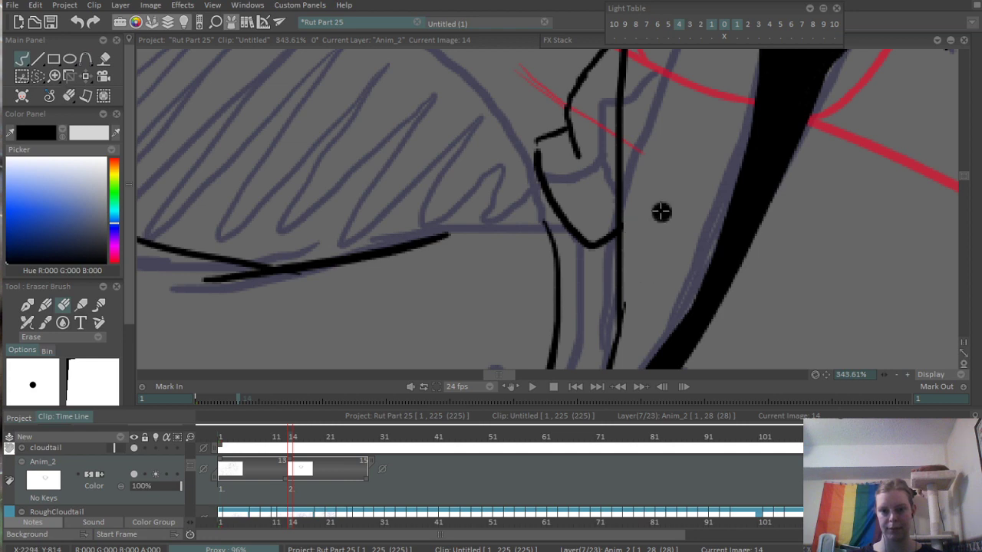
pyautogui.scroll(-4, 660, 210)
pyautogui.scroll(3, 613, 209)
pyautogui.press('e')
pyautogui.moveTo(627, 183); pyautogui.dragTo(629, 204)
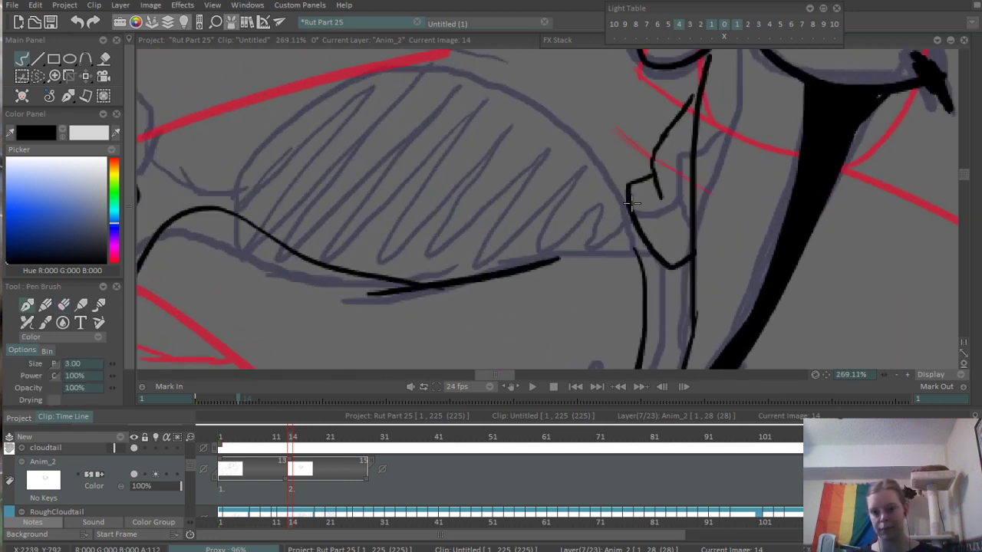
# - Ink the missing right stretch of the tongue's top edge to join its right side
pyautogui.moveTo(557, 320); pyautogui.dragTo(617, 309)
pyautogui.moveTo(604, 272)
pyautogui.mouseDown()
pyautogui.moveTo(614, 225)
pyautogui.moveTo(679, 189)
pyautogui.moveTo(707, 194)
pyautogui.mouseUp()
pyautogui.scroll(-2, 550, 229)
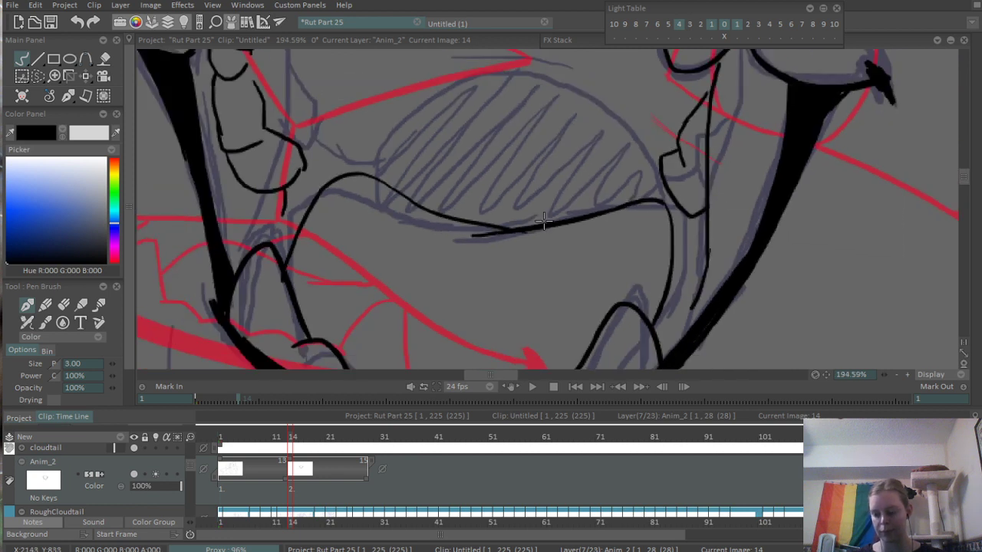
# - Ink the throat opening's arch above the tongue, curving down to meet the tongue's top edge at both ends
pyautogui.moveTo(569, 164); pyautogui.dragTo(530, 228)
pyautogui.moveTo(334, 239)
pyautogui.mouseDown()
pyautogui.moveTo(464, 180)
pyautogui.moveTo(592, 212)
pyautogui.mouseUp()
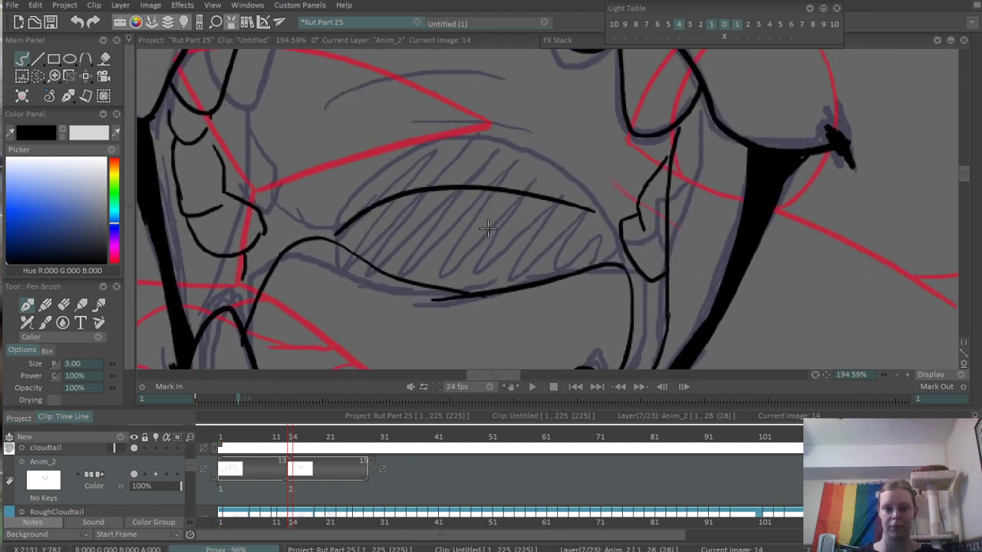
pyautogui.hotkey('ctrl', 'z')
pyautogui.moveTo(326, 243); pyautogui.dragTo(586, 257)
pyautogui.moveTo(327, 238); pyautogui.dragTo(586, 236)
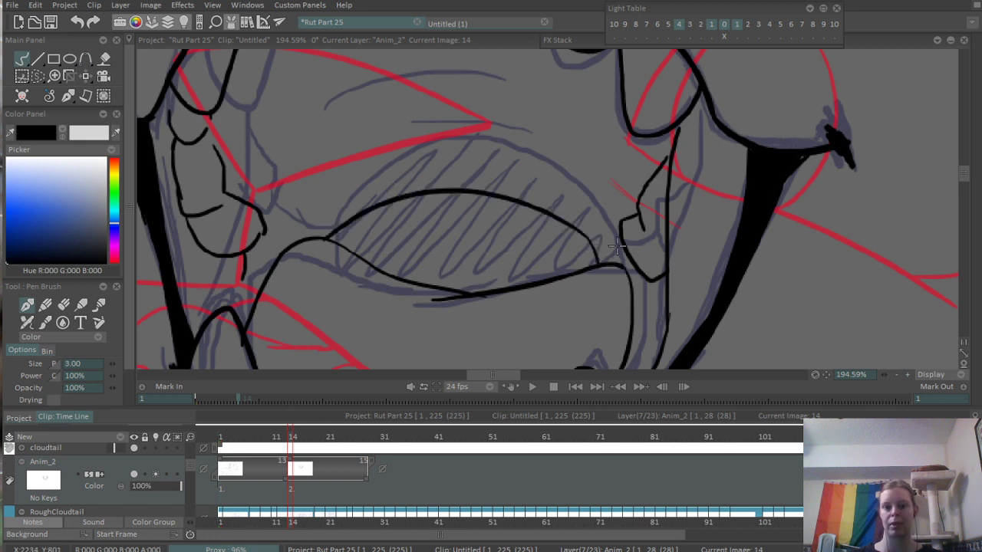
# - Hide the RoughCloudtail layer to check the inked mouth without the sketch, and show it again
pyautogui.scroll(-5, 583, 253)
pyautogui.scroll(3, 581, 270)
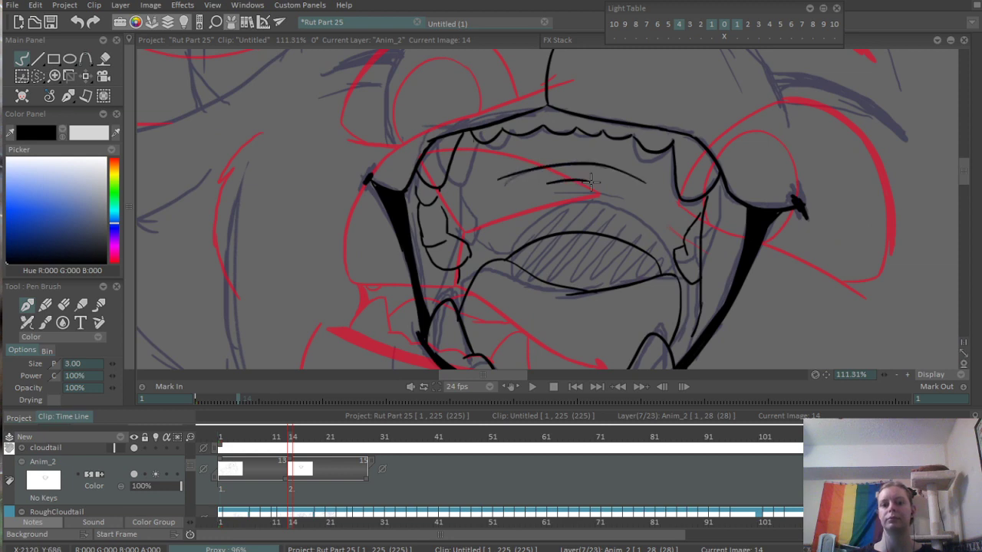
pyautogui.scroll(-5, 617, 196)
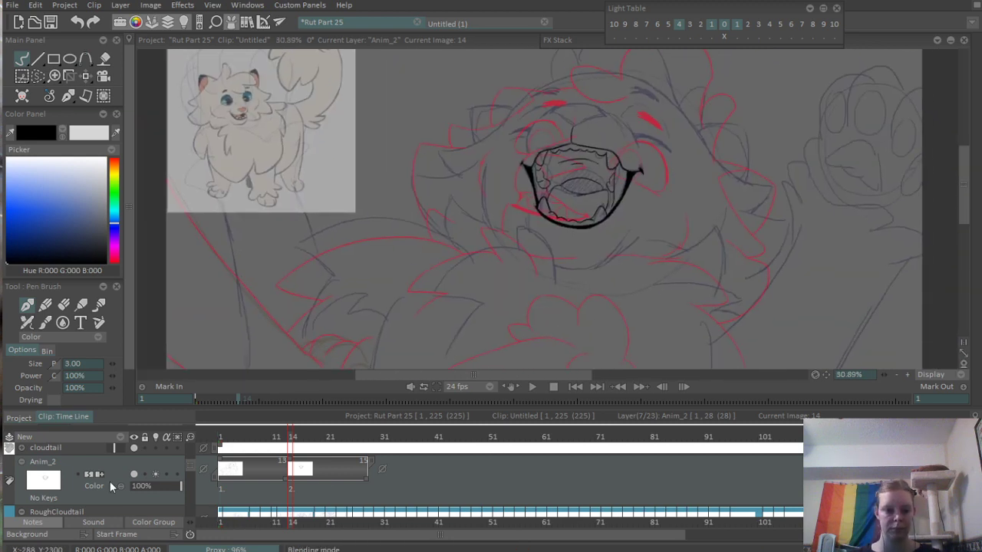
pyautogui.scroll(-1, 191, 476)
pyautogui.click(133, 499)
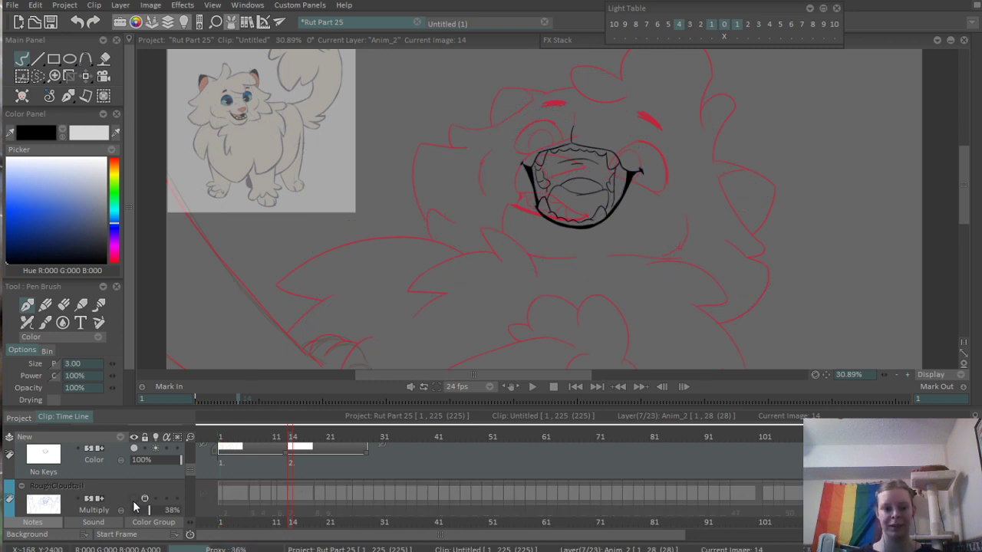
pyautogui.click(134, 500)
# - Ink the nose's V-shaped lower edge, with both sides curving down to meet the top of the line above the mouth
pyautogui.scroll(4, 502, 307)
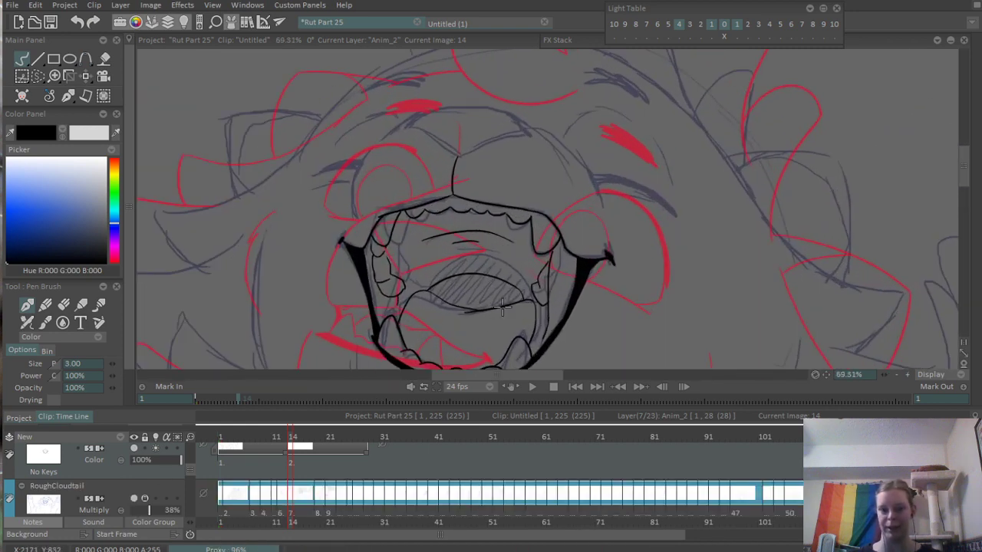
pyautogui.scroll(3, 502, 230)
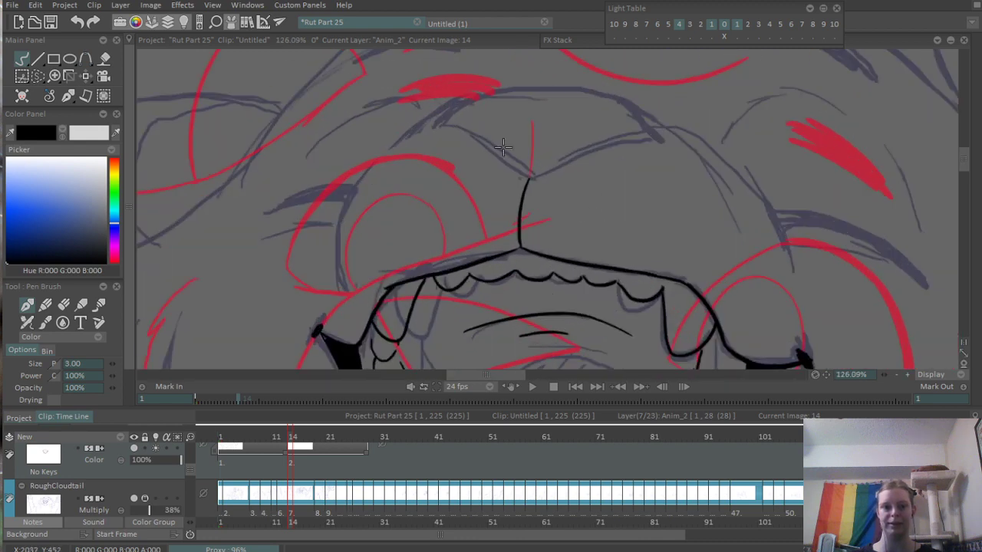
pyautogui.moveTo(440, 126)
pyautogui.mouseDown()
pyautogui.moveTo(523, 181)
pyautogui.moveTo(530, 172)
pyautogui.mouseUp()
pyautogui.hotkey('ctrl', 'z')
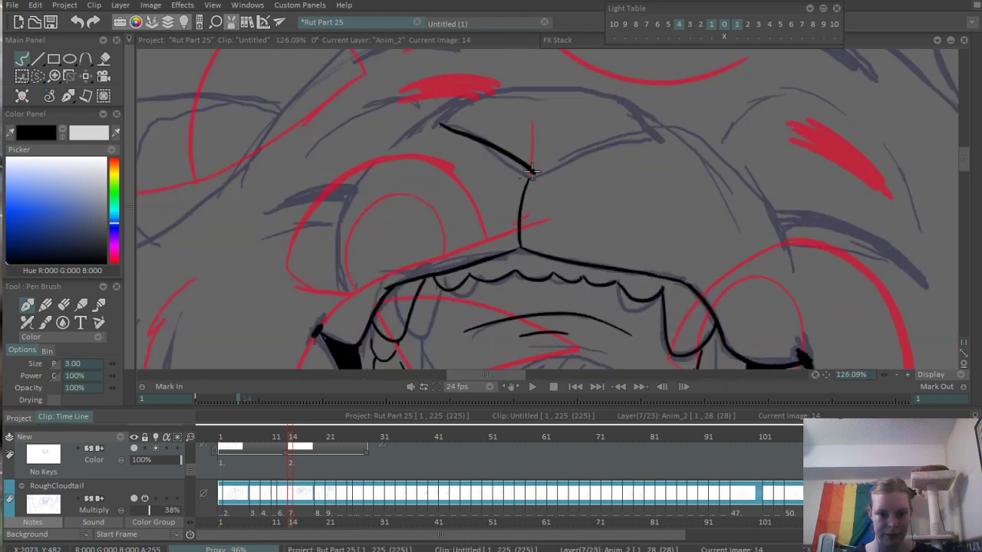
pyautogui.hotkey('ctrl', 'z')
pyautogui.moveTo(435, 121)
pyautogui.mouseDown()
pyautogui.moveTo(508, 153)
pyautogui.moveTo(543, 204)
pyautogui.moveTo(781, 139)
pyautogui.mouseUp()
pyautogui.scroll(3, 506, 142)
pyautogui.hotkey('ctrl', 'z')
pyautogui.moveTo(548, 216); pyautogui.dragTo(866, 121)
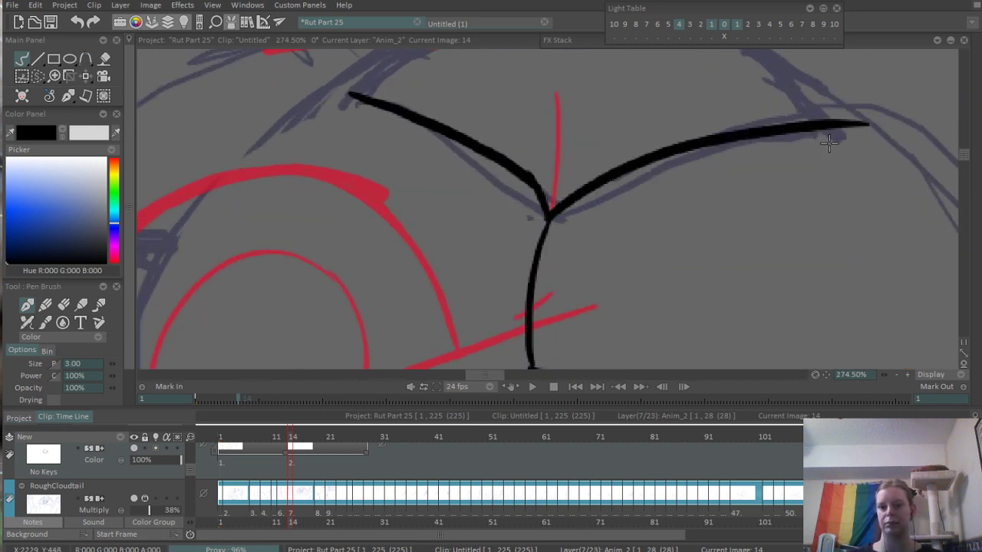
# - Ink the nose's arched top edge and its short right side down to the right corner
pyautogui.scroll(-4, 583, 188)
pyautogui.scroll(3, 539, 157)
pyautogui.moveTo(443, 150)
pyautogui.mouseDown()
pyautogui.moveTo(773, 129)
pyautogui.moveTo(811, 179)
pyautogui.mouseUp()
pyautogui.scroll(2, 805, 175)
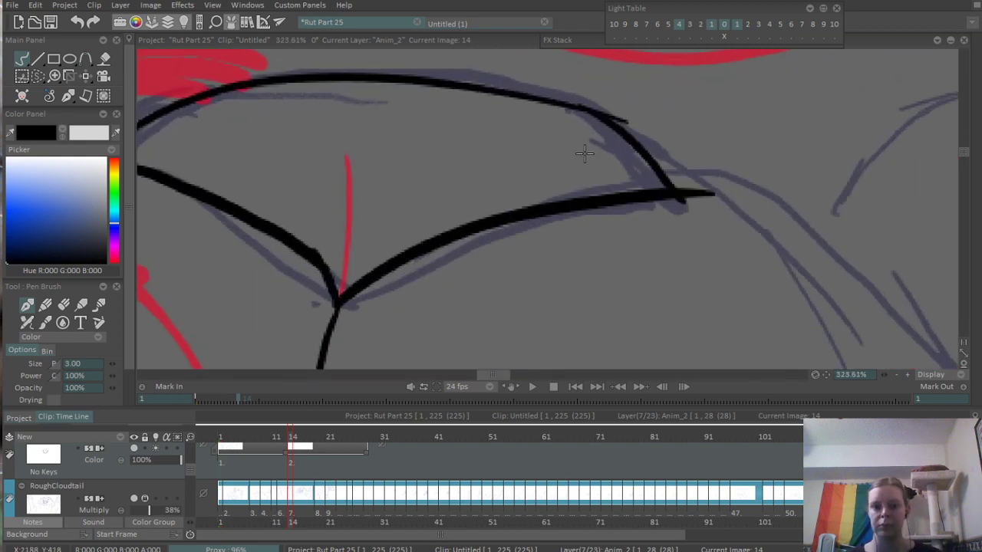
# - Redraw the nose's right side farther out to its right corner, and erase the top edge's overshoot where they join
pyautogui.hotkey('ctrl', 'z')
pyautogui.moveTo(578, 112); pyautogui.dragTo(687, 181)
pyautogui.hotkey('ctrl', 'z')
pyautogui.moveTo(587, 110); pyautogui.dragTo(690, 189)
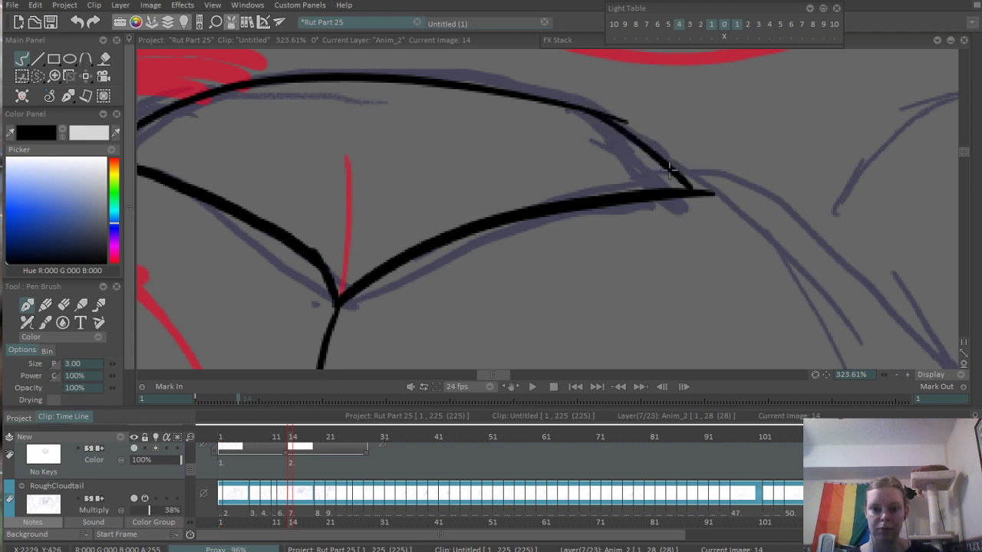
pyautogui.press('e')
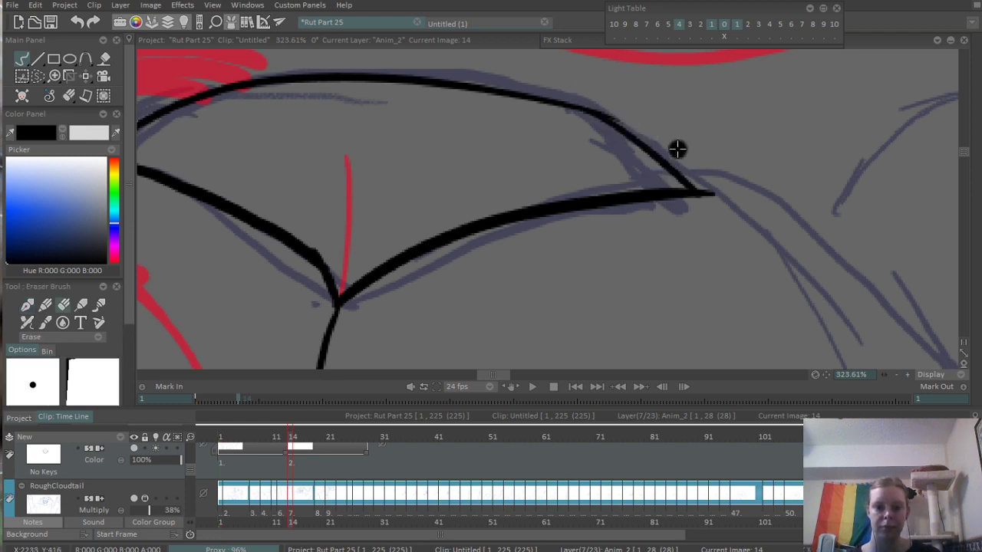
pyautogui.scroll(-5, 767, 215)
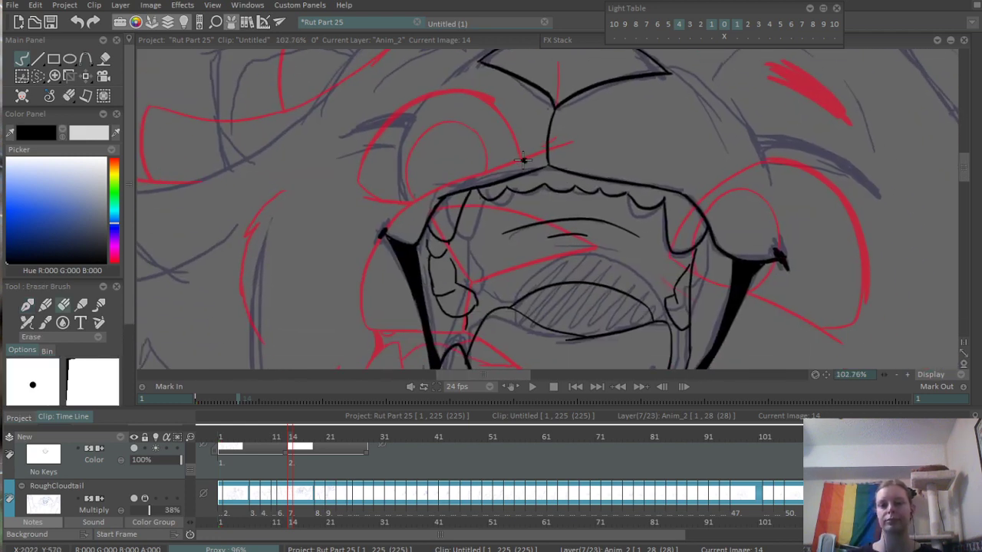
# - Ink the muzzle's left contour as one curve from above the left mouth corner up to the nose's top edge
pyautogui.scroll(2, 520, 153)
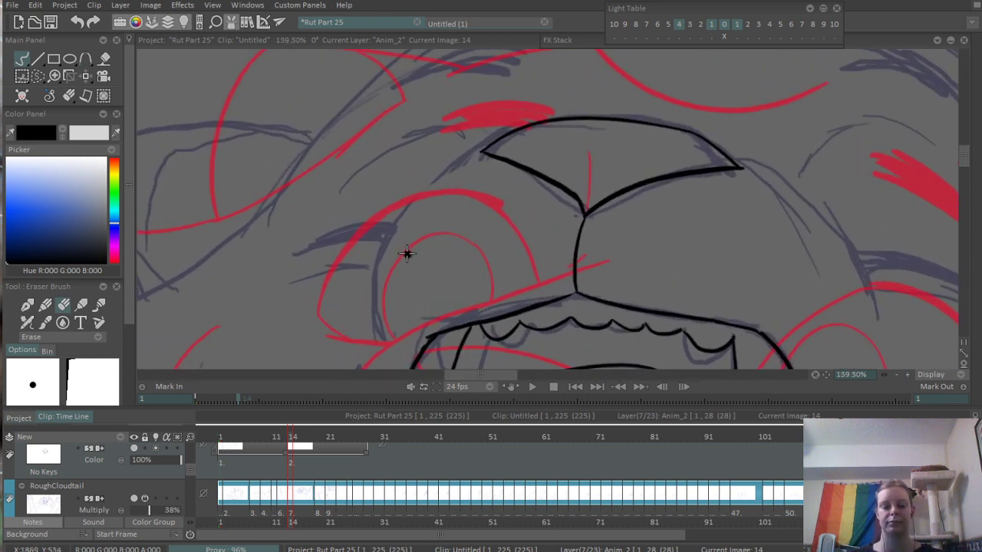
pyautogui.press('e')
pyautogui.moveTo(384, 287); pyautogui.dragTo(409, 249)
pyautogui.moveTo(379, 305)
pyautogui.mouseDown()
pyautogui.moveTo(460, 144)
pyautogui.moveTo(536, 107)
pyautogui.mouseUp()
pyautogui.hotkey('ctrl', 'z')
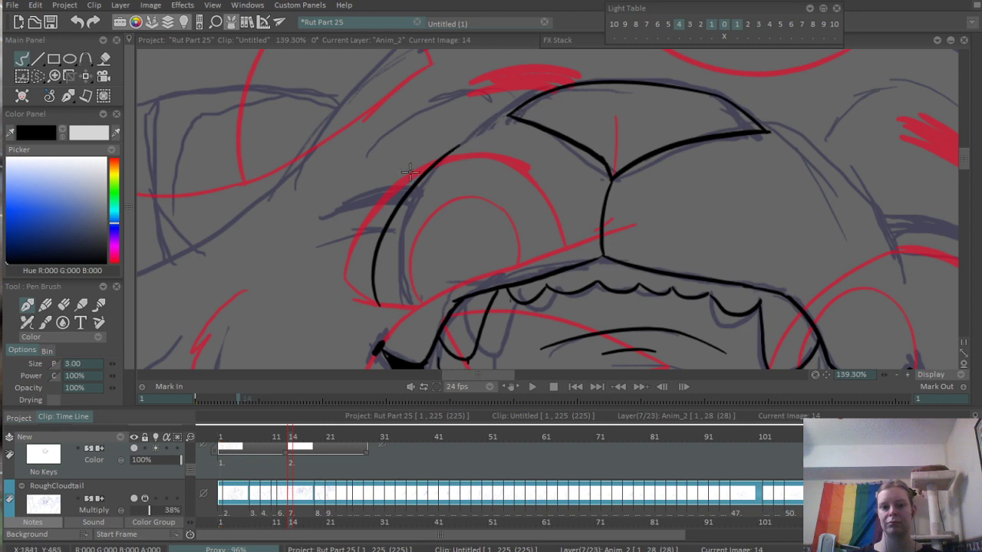
pyautogui.hotkey('ctrl', 'z')
pyautogui.moveTo(379, 312); pyautogui.dragTo(476, 143)
pyautogui.hotkey('ctrl', 'z')
pyautogui.moveTo(383, 314)
pyautogui.mouseDown()
pyautogui.moveTo(473, 116)
pyautogui.moveTo(520, 99)
pyautogui.mouseUp()
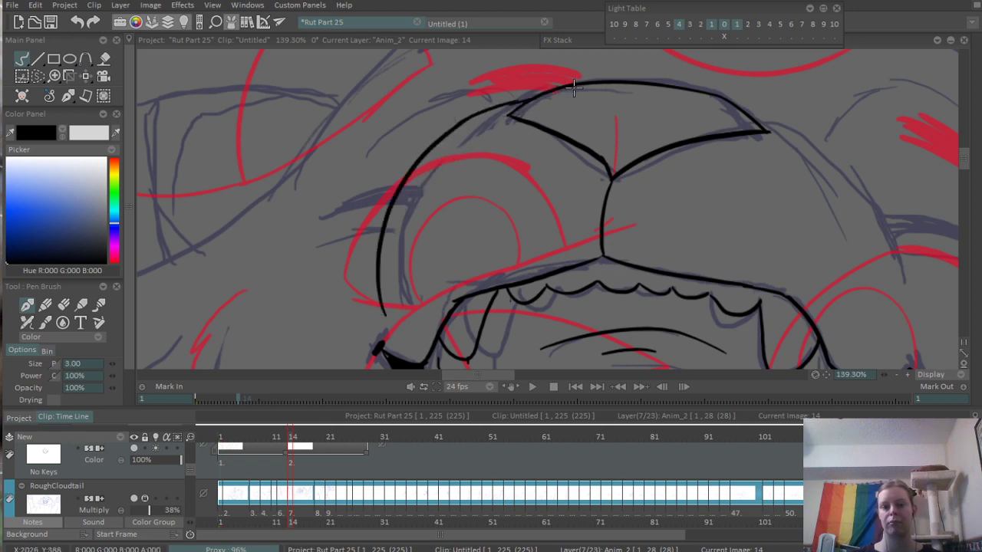
pyautogui.scroll(-5, 574, 87)
pyautogui.scroll(4, 658, 150)
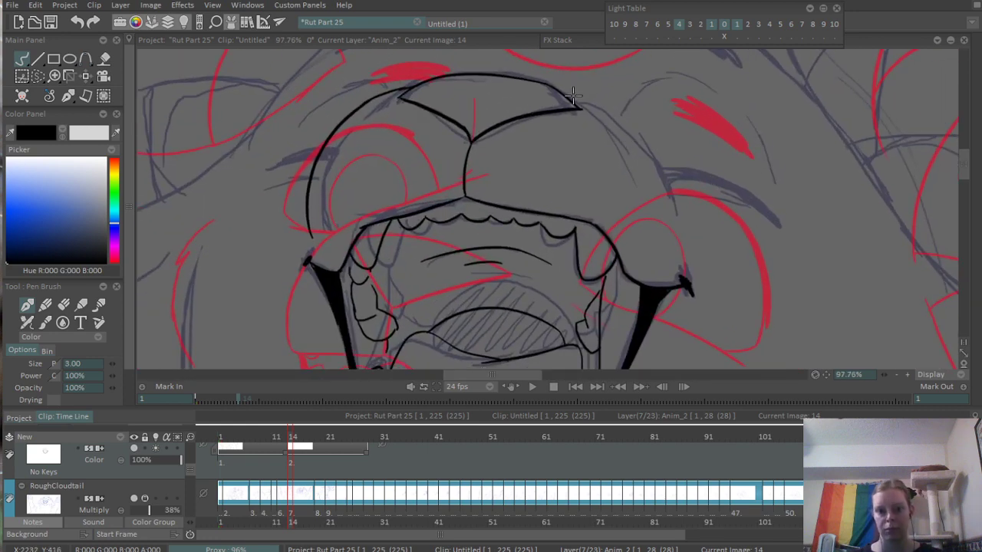
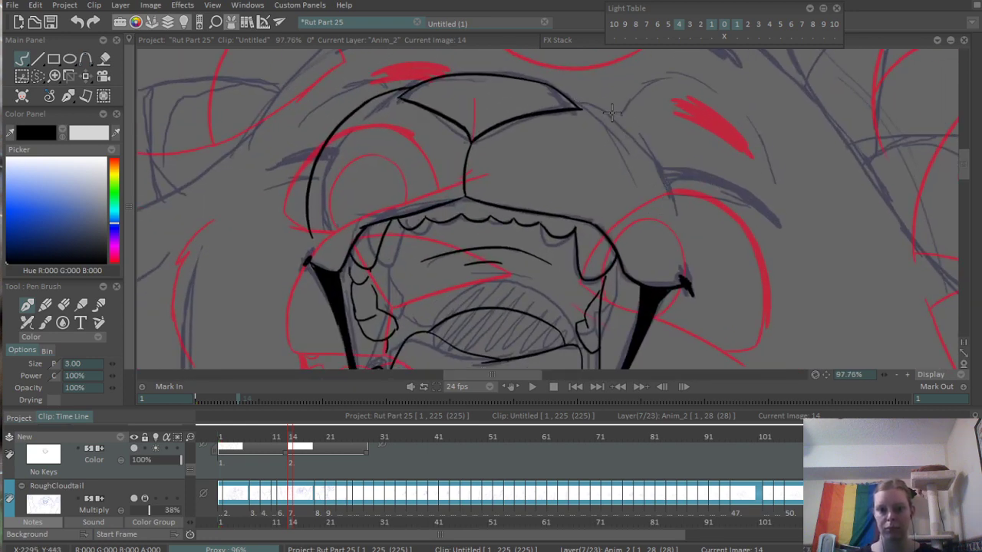
# - Ink the muzzle's right contour as one curve from beside the nose's right corner down toward the right mouth corner
pyautogui.moveTo(593, 100)
pyautogui.mouseDown()
pyautogui.moveTo(641, 144)
pyautogui.moveTo(671, 220)
pyautogui.mouseUp()
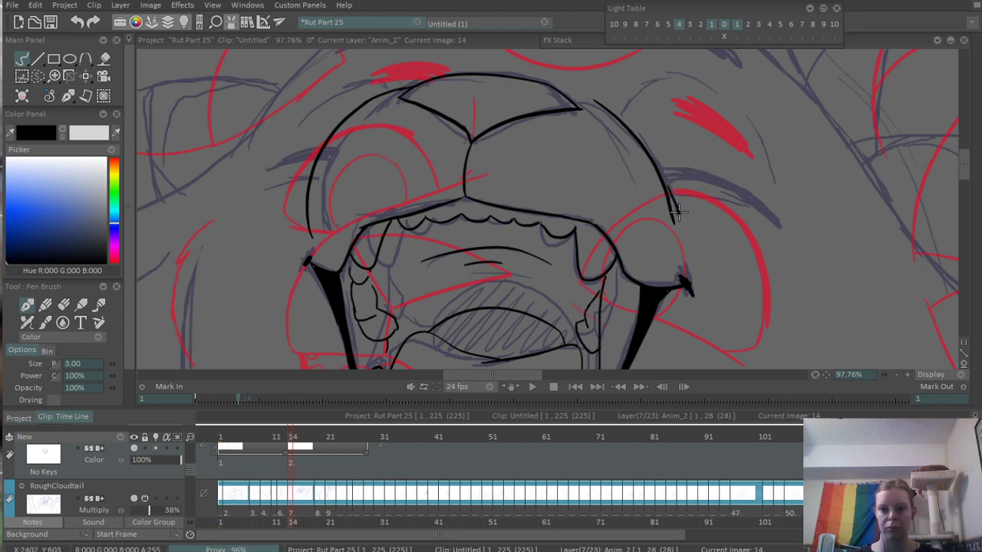
pyautogui.scroll(-4, 669, 196)
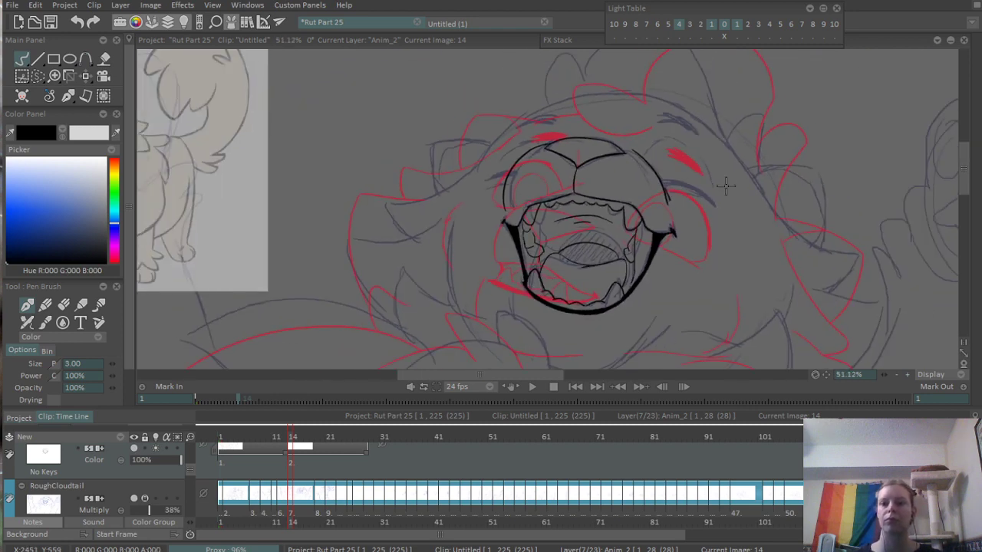
# - Ink the closed right eye as a tapering curved lash shape filled with black, with a thin crease line below it
pyautogui.scroll(5, 675, 192)
pyautogui.moveTo(502, 192)
pyautogui.mouseDown()
pyautogui.moveTo(576, 209)
pyautogui.moveTo(701, 266)
pyautogui.mouseUp()
pyautogui.hotkey('ctrl', 'z')
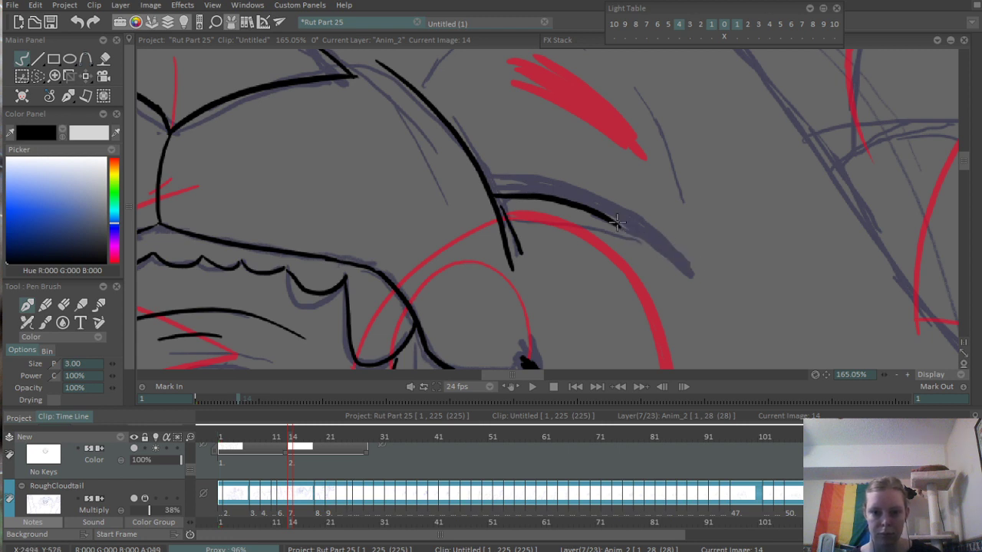
pyautogui.moveTo(610, 216); pyautogui.dragTo(688, 246)
pyautogui.moveTo(572, 224); pyautogui.dragTo(642, 241)
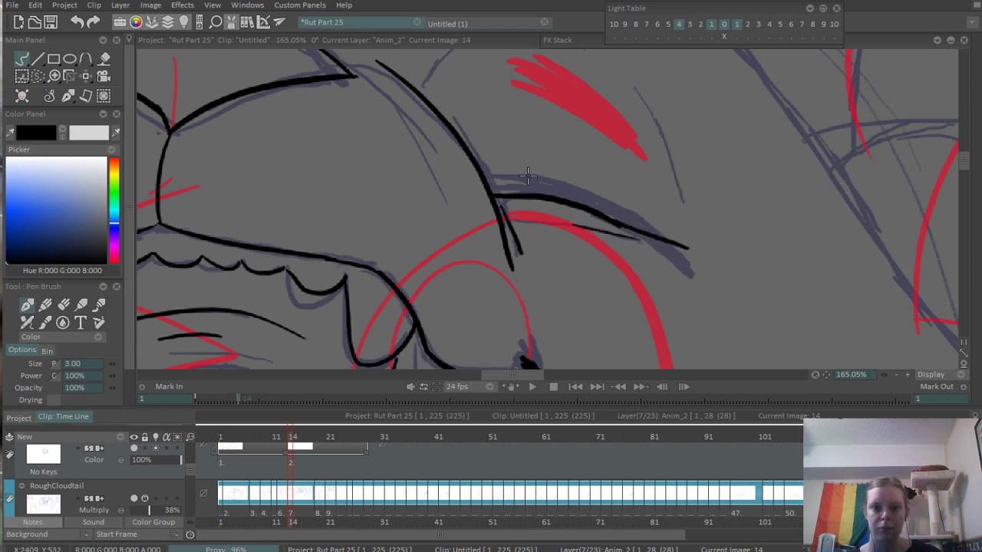
pyautogui.moveTo(495, 175); pyautogui.dragTo(636, 227)
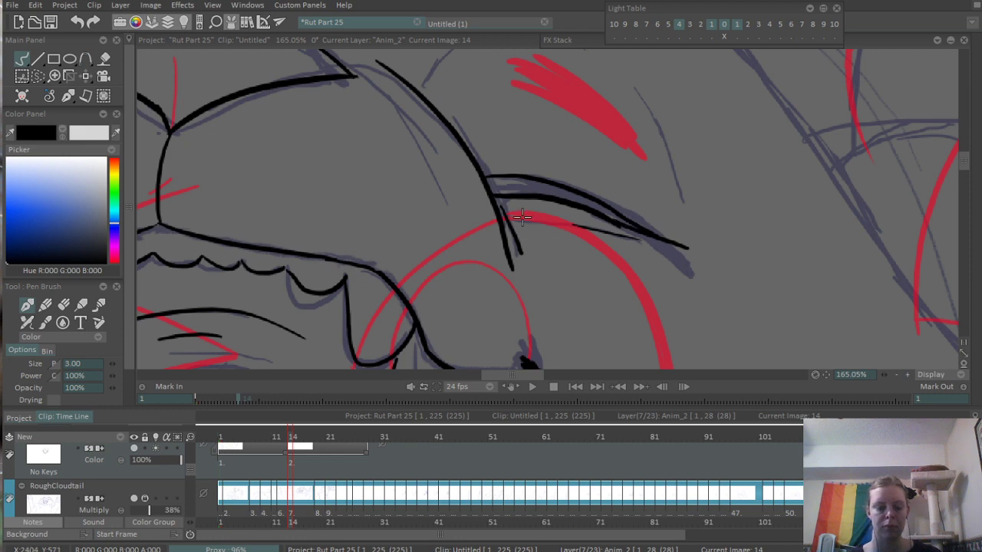
pyautogui.press('f')
pyautogui.click(525, 185)
pyautogui.press('d')
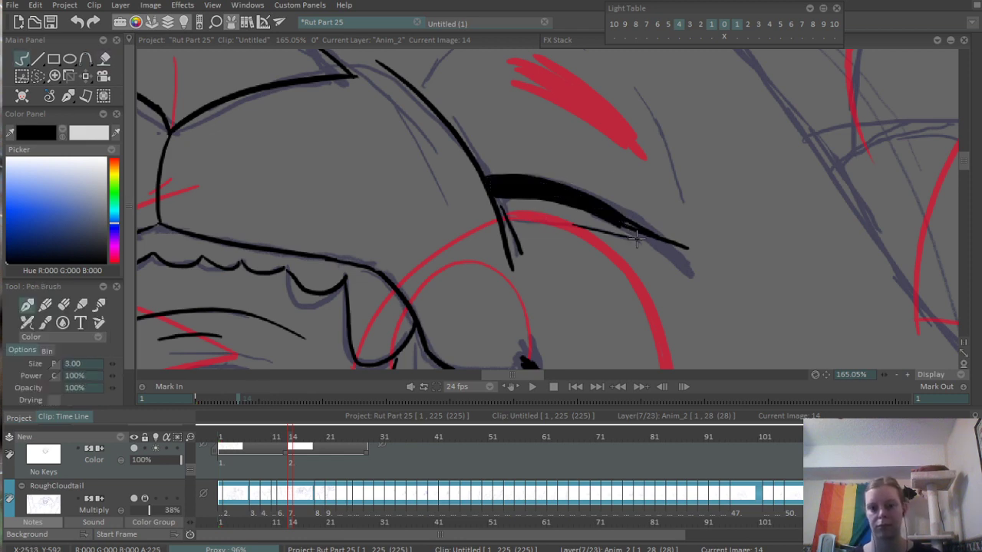
# - Ink the thin broken arc above the closed right eye, following the rough
pyautogui.scroll(-4, 536, 317)
pyautogui.scroll(4, 627, 117)
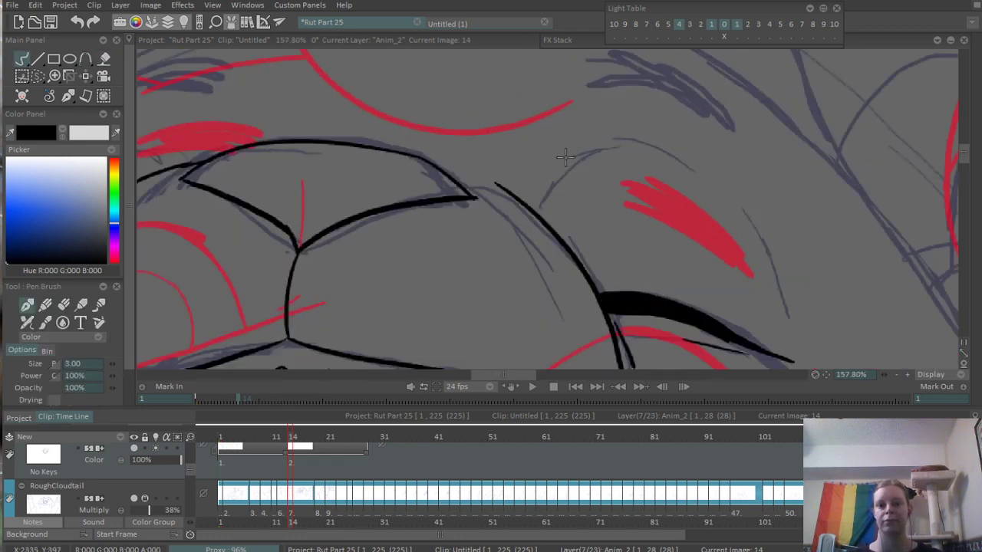
pyautogui.moveTo(535, 206)
pyautogui.mouseDown()
pyautogui.moveTo(606, 150)
pyautogui.moveTo(728, 197)
pyautogui.mouseUp()
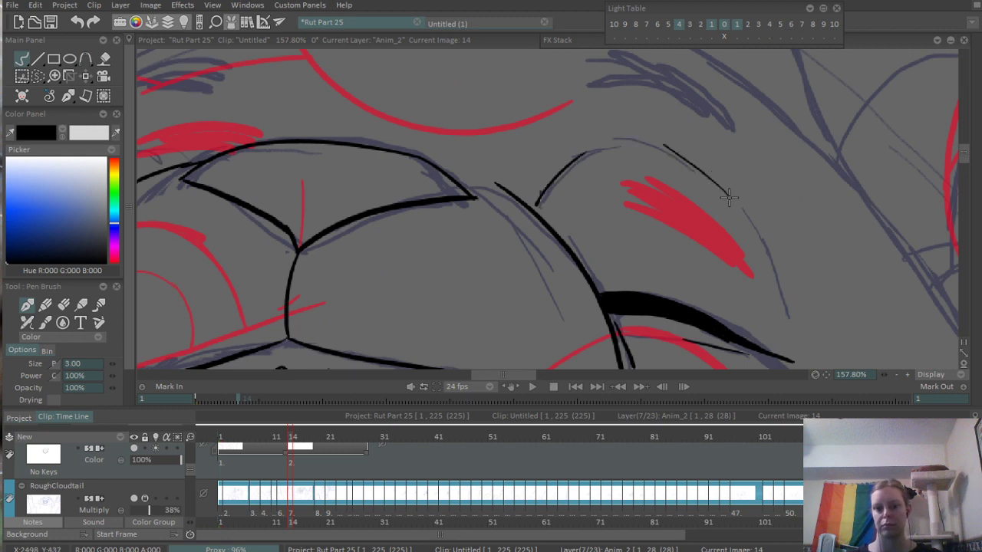
pyautogui.moveTo(694, 161)
pyautogui.mouseDown()
pyautogui.moveTo(733, 191)
pyautogui.moveTo(727, 208)
pyautogui.mouseUp()
pyautogui.scroll(-5, 734, 175)
# - Ink the closed left eye's lower and upper edges from the muzzle contour to an outer point, and fill the shape with black
pyautogui.scroll(4, 728, 243)
pyautogui.moveTo(530, 160)
pyautogui.mouseDown()
pyautogui.moveTo(625, 222)
pyautogui.moveTo(694, 246)
pyautogui.mouseUp()
pyautogui.moveTo(523, 180); pyautogui.dragTo(576, 172)
pyautogui.scroll(2, 253, 278)
pyautogui.moveTo(389, 258); pyautogui.dragTo(485, 243)
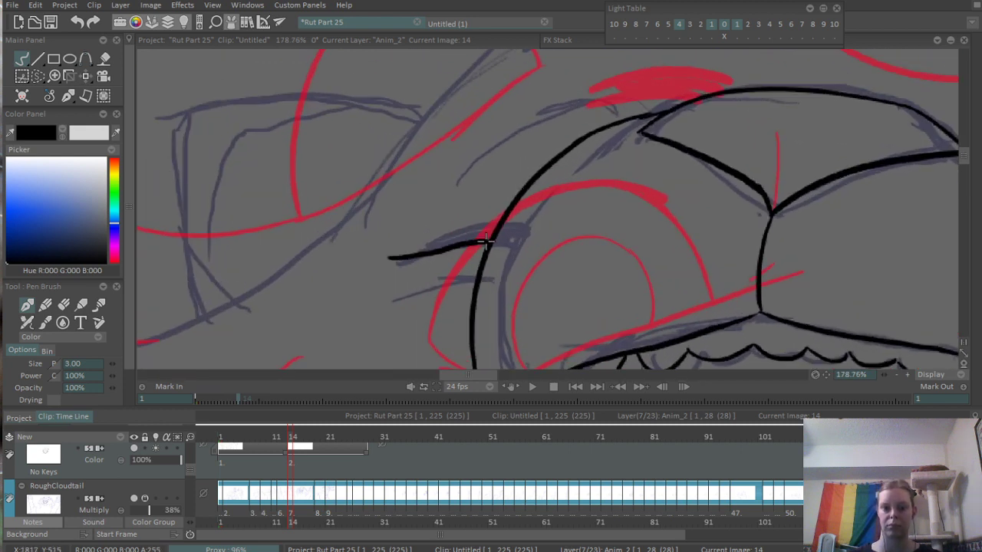
pyautogui.moveTo(409, 246); pyautogui.dragTo(497, 221)
pyautogui.hotkey('ctrl', 'z')
pyautogui.moveTo(408, 256); pyautogui.dragTo(495, 222)
pyautogui.press('f')
pyautogui.click(469, 236)
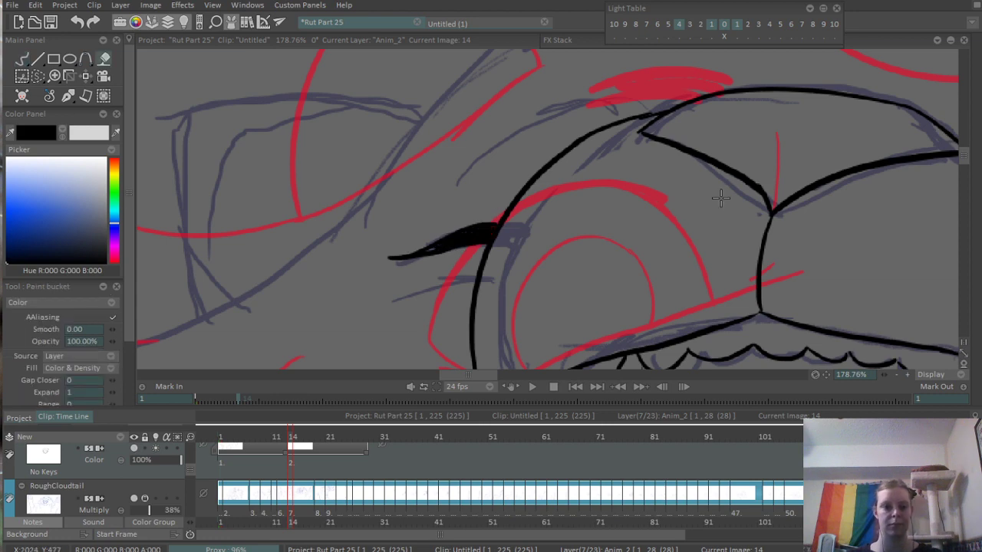
pyautogui.press('d')
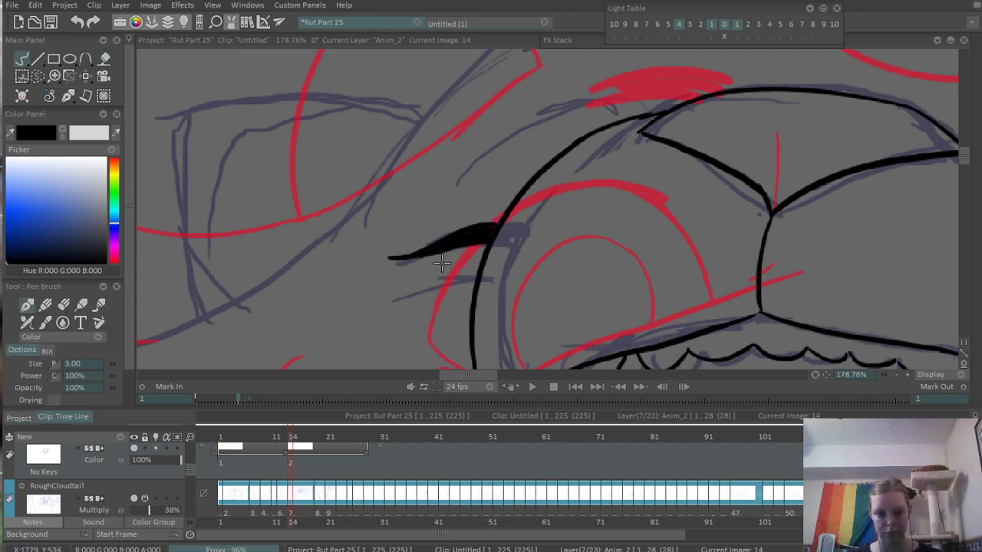
# - Ink a short crease below the closed left eye and the thin broken arc above it
pyautogui.moveTo(433, 263); pyautogui.dragTo(469, 260)
pyautogui.moveTo(515, 202); pyautogui.dragTo(429, 240)
pyautogui.scroll(4, 562, 151)
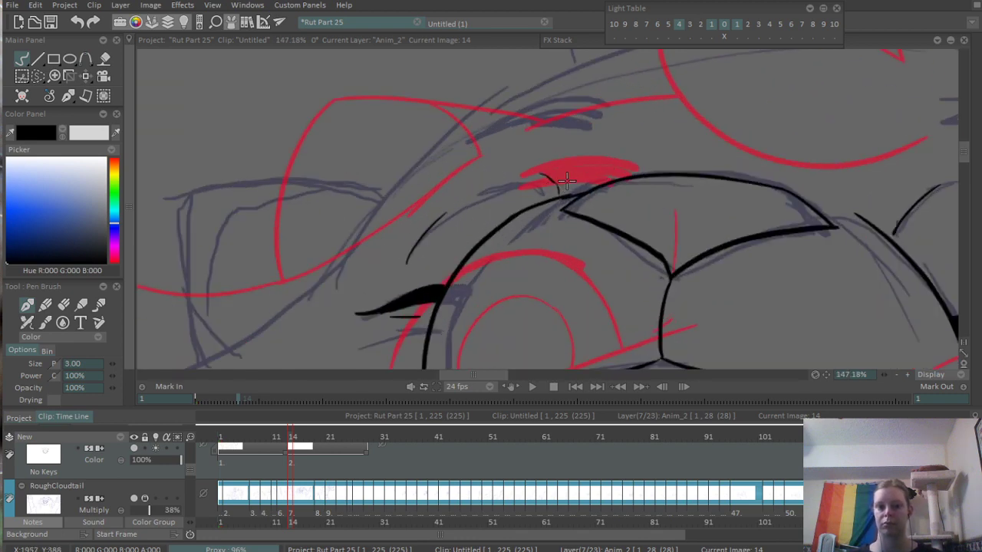
pyautogui.scroll(-4, 483, 227)
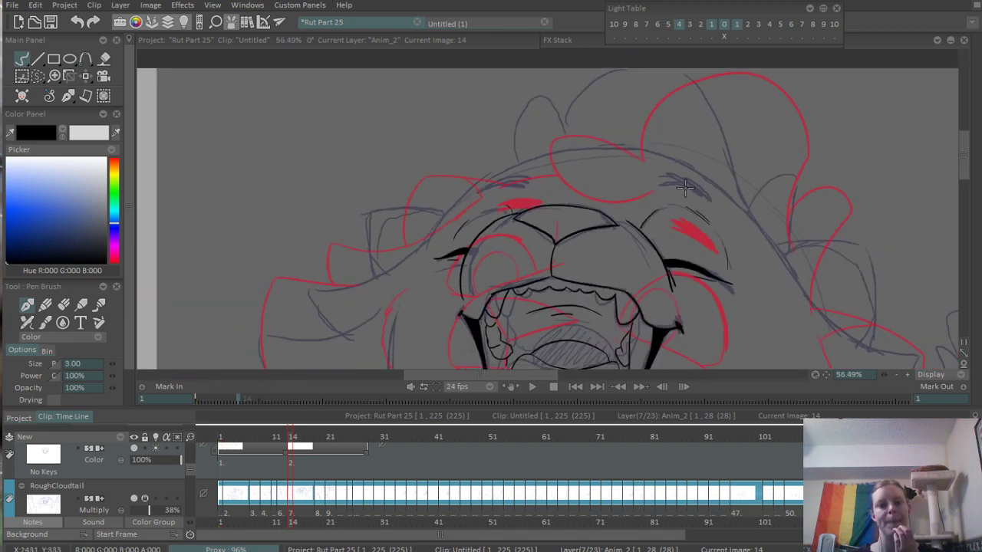
# - Ink short fur strokes along the left and right cheek edges beside the open mouth
pyautogui.moveTo(482, 314); pyautogui.dragTo(502, 123)
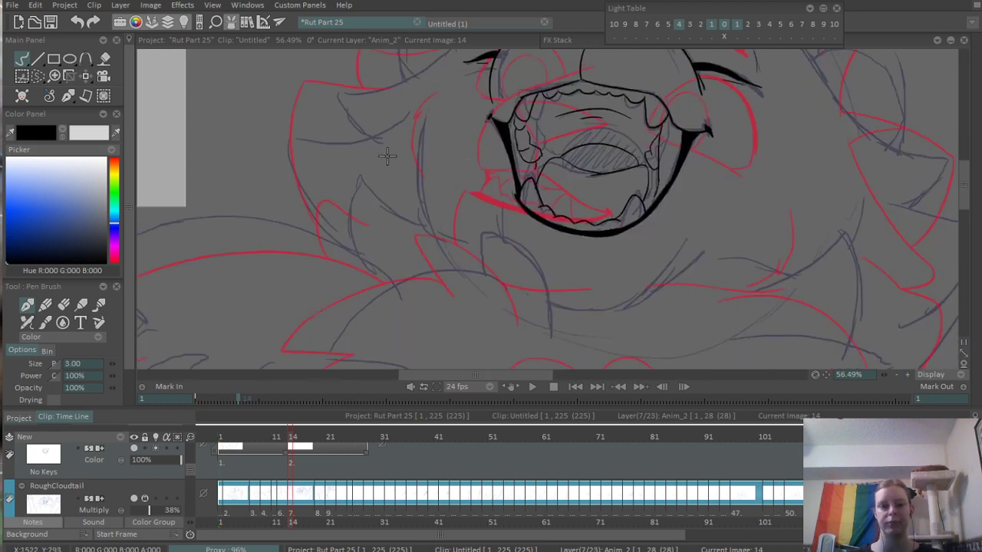
pyautogui.moveTo(388, 157); pyautogui.dragTo(447, 126)
pyautogui.scroll(1, 420, 134)
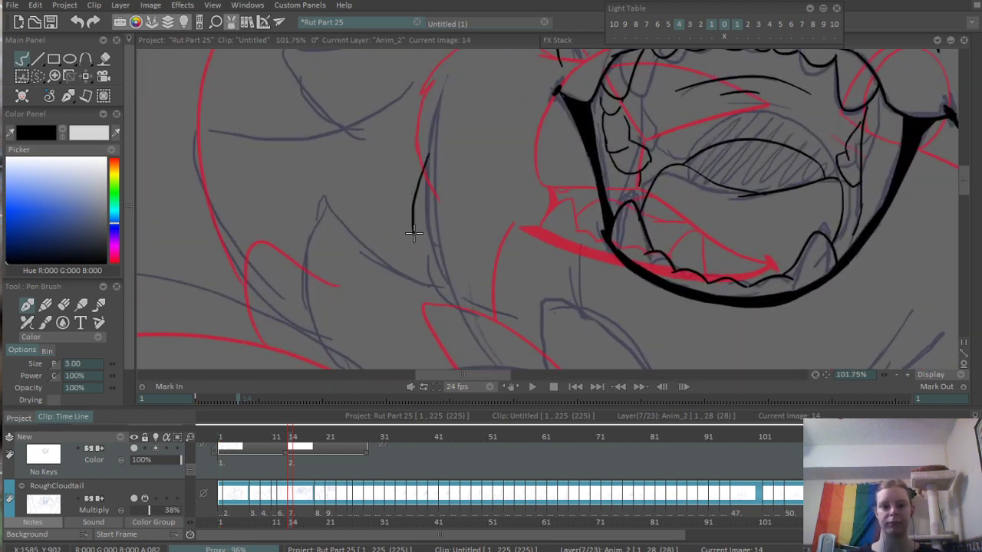
pyautogui.scroll(-5, 362, 295)
pyautogui.scroll(4, 658, 185)
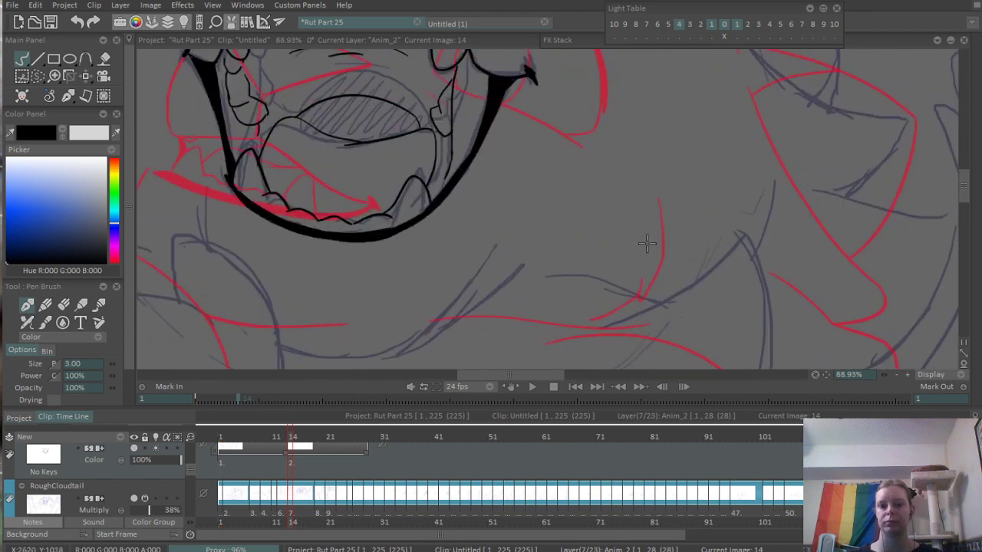
pyautogui.scroll(-4, 760, 253)
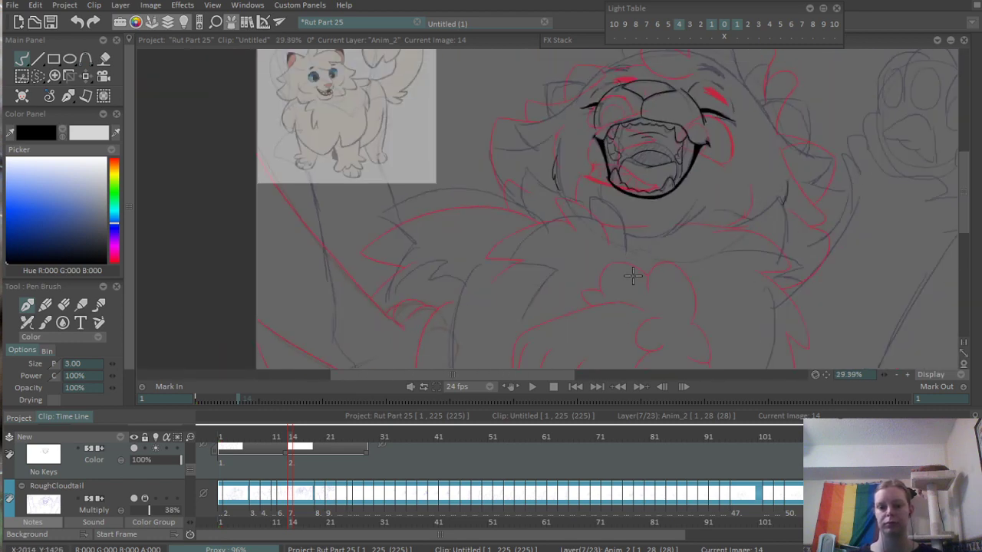
# - Ink the pointed fur tuft below the mouth's left side, with a long curved right edge and a short left edge
pyautogui.scroll(5, 620, 262)
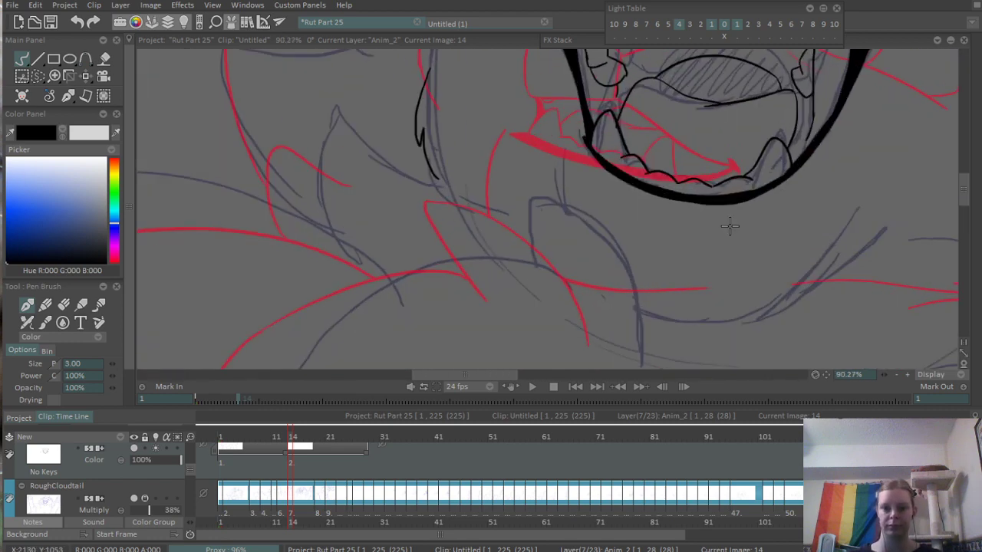
pyautogui.moveTo(472, 134)
pyautogui.mouseDown()
pyautogui.moveTo(550, 181)
pyautogui.moveTo(587, 306)
pyautogui.mouseUp()
pyautogui.hotkey('ctrl', 'z')
pyautogui.moveTo(510, 130); pyautogui.dragTo(586, 294)
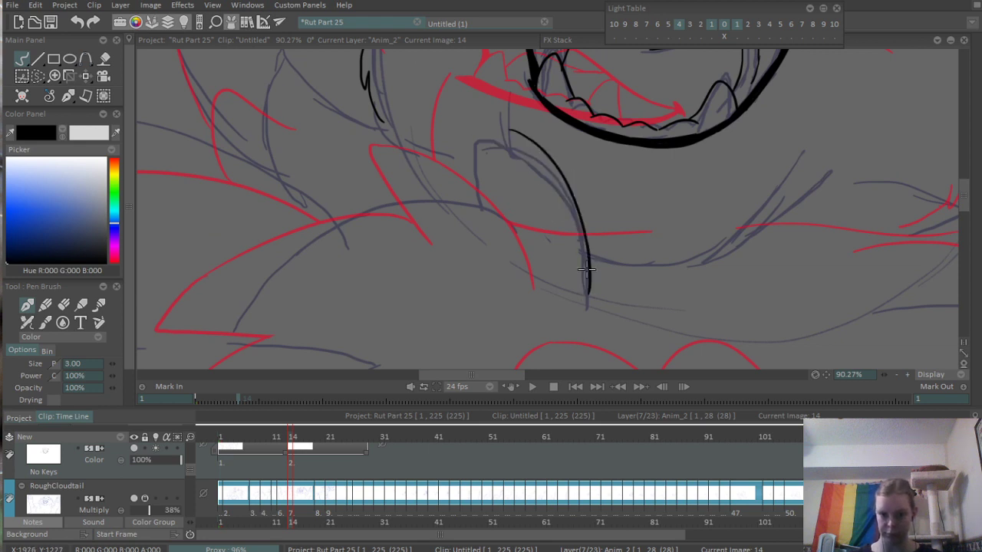
pyautogui.moveTo(429, 235); pyautogui.dragTo(561, 178)
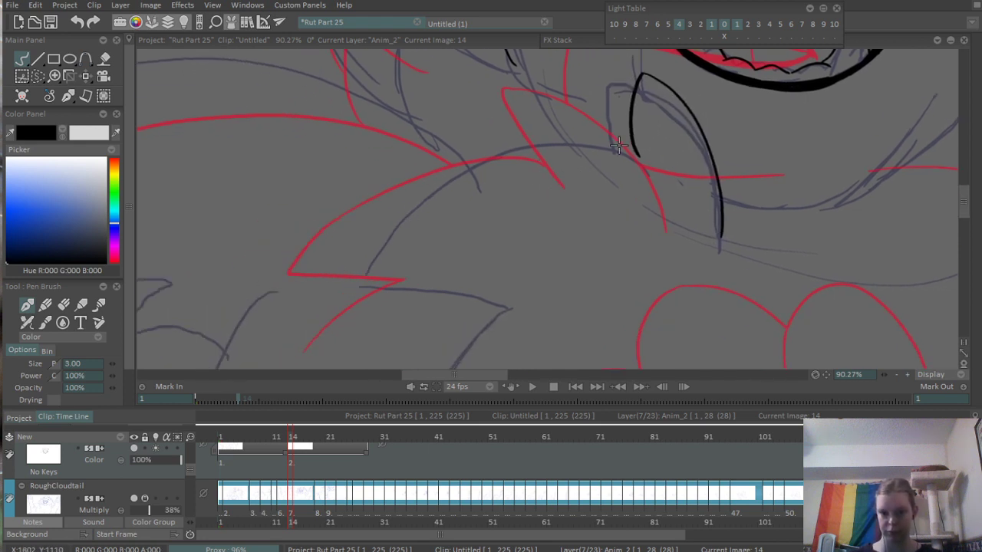
# - Ink the long arched fur edge from the chin tuft's base down to the left, redrawing it until the curve sits inside the rough
pyautogui.moveTo(636, 142); pyautogui.dragTo(361, 266)
pyautogui.hotkey('ctrl', 'z')
pyautogui.moveTo(661, 159); pyautogui.dragTo(362, 298)
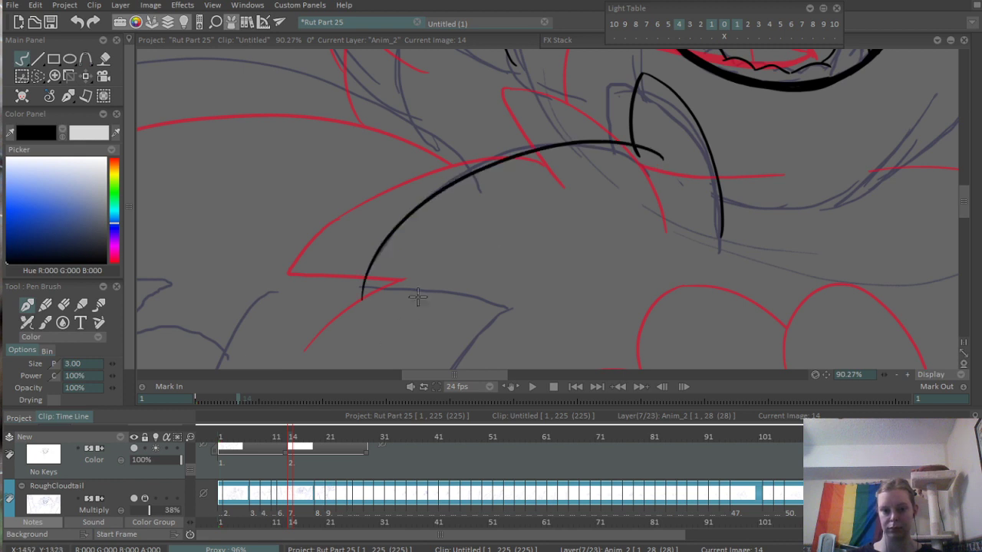
pyautogui.hotkey('ctrl', 'z')
pyautogui.moveTo(660, 150); pyautogui.dragTo(380, 282)
pyautogui.hotkey('ctrl', 'z')
pyautogui.moveTo(654, 153); pyautogui.dragTo(415, 292)
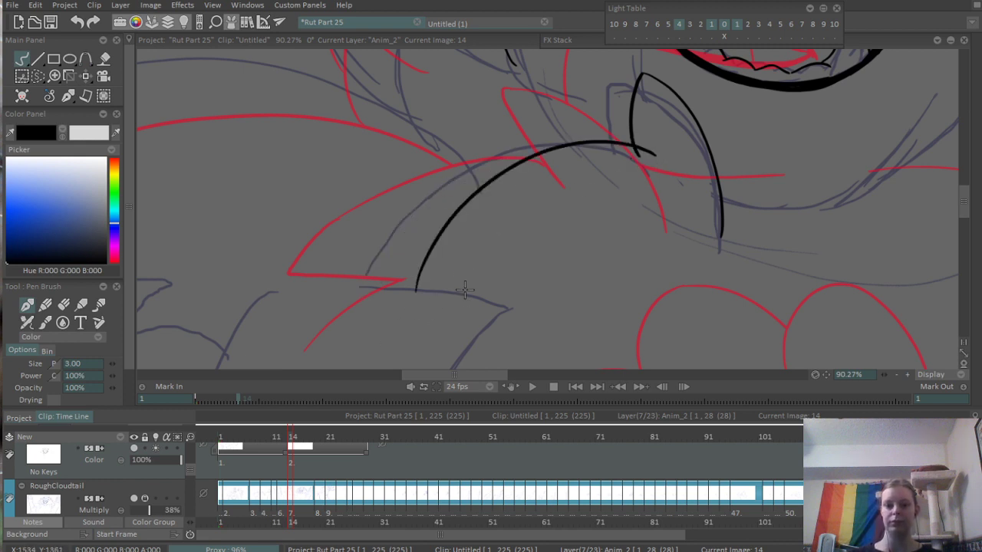
pyautogui.hotkey('ctrl', 'z')
pyautogui.moveTo(634, 140)
pyautogui.mouseDown()
pyautogui.moveTo(379, 319)
pyautogui.moveTo(526, 273)
pyautogui.mouseUp()
pyautogui.hotkey('ctrl', 'z')
# - Ink the curved underside of the arched fur from its lower-left tip, and a stroke running down-left from that underside
pyautogui.moveTo(380, 311); pyautogui.dragTo(534, 290)
pyautogui.moveTo(452, 337); pyautogui.dragTo(575, 228)
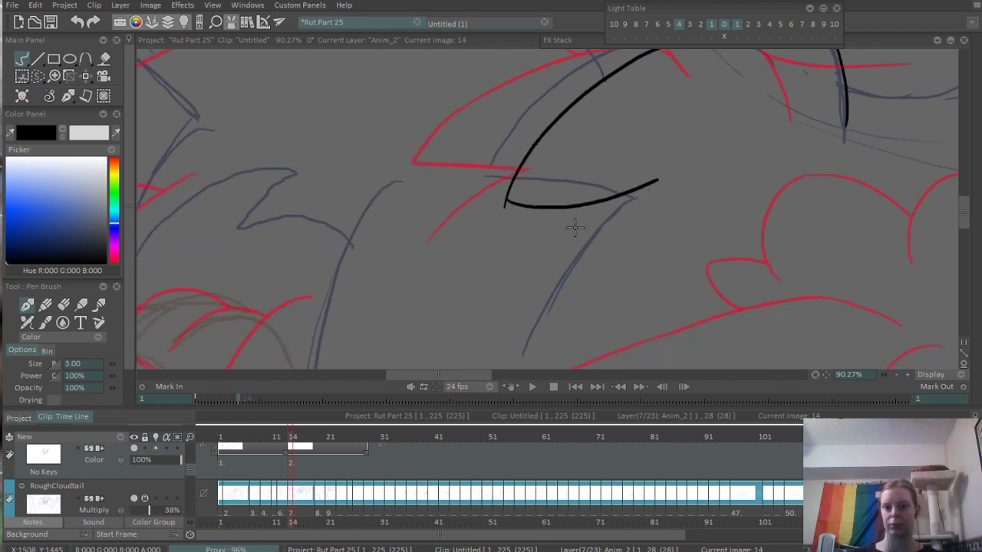
pyautogui.moveTo(613, 193); pyautogui.dragTo(543, 275)
# - Erase the overshooting line ends at the arched fur's lower-left tip and thin the underside's right end to a point
pyautogui.scroll(5, 596, 164)
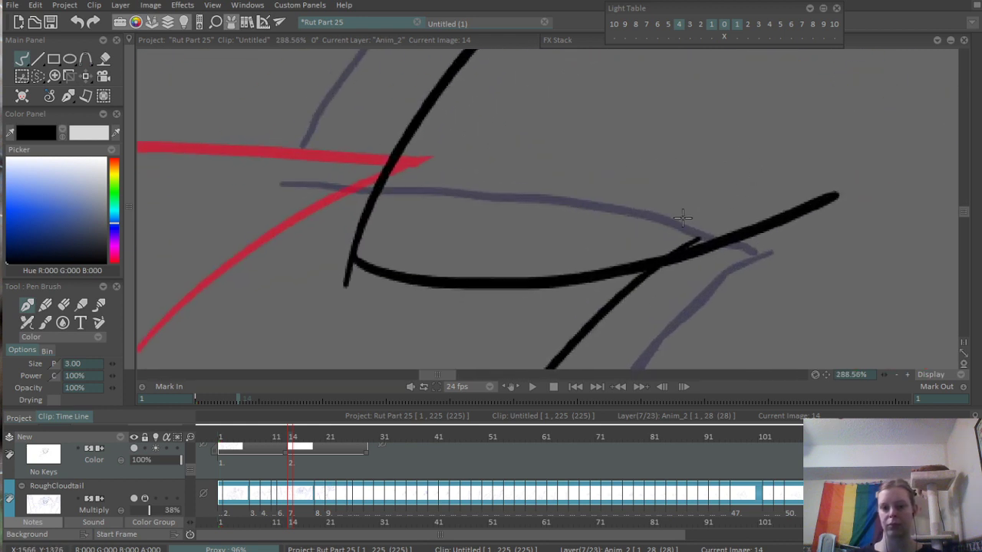
pyautogui.press('e')
pyautogui.moveTo(823, 199); pyautogui.dragTo(839, 191)
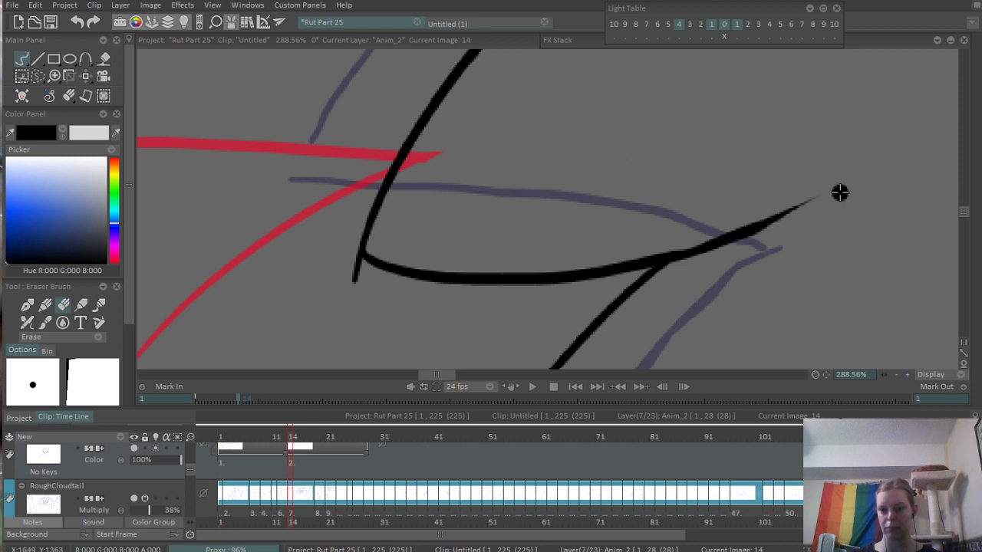
pyautogui.moveTo(381, 257); pyautogui.dragTo(345, 258)
pyautogui.scroll(-5, 596, 149)
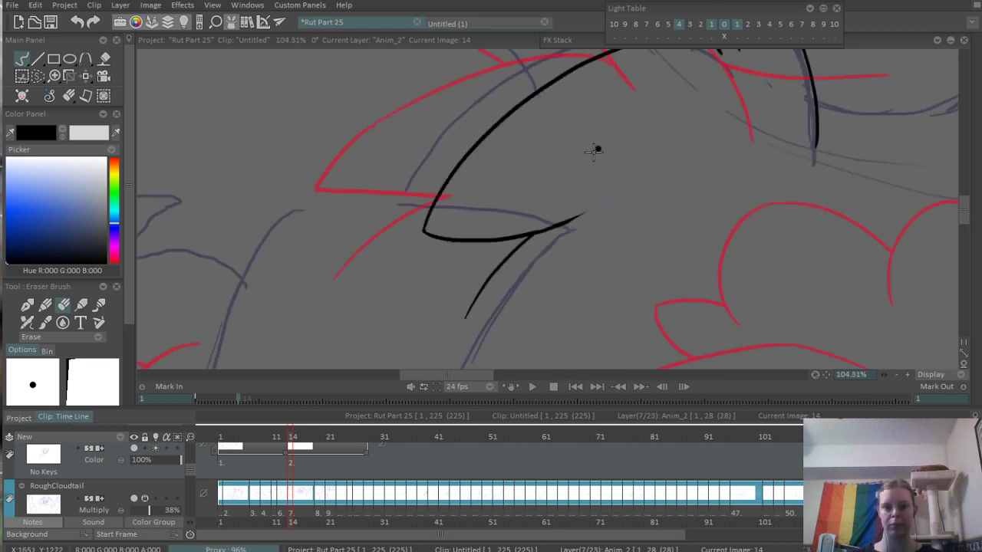
pyautogui.scroll(4, 634, 172)
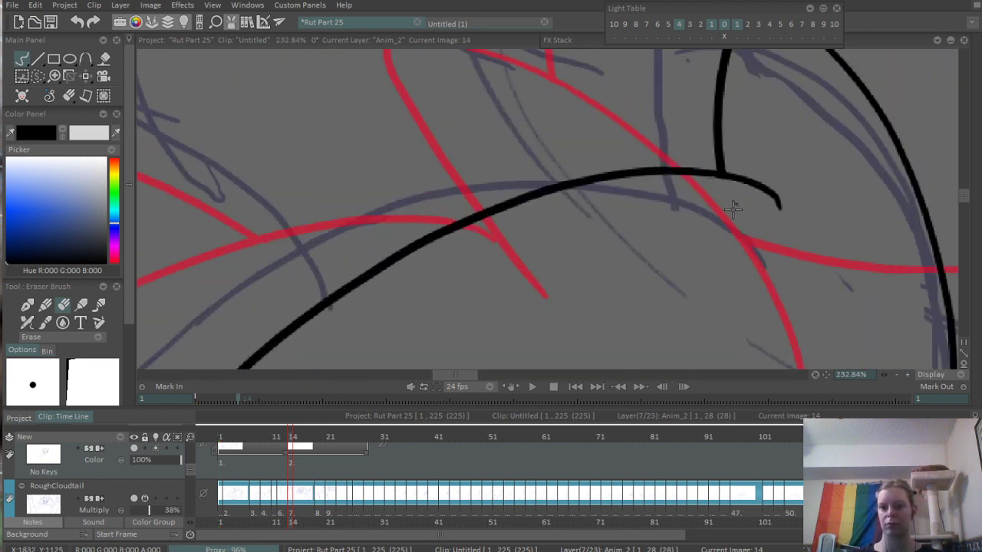
pyautogui.scroll(-8, 791, 222)
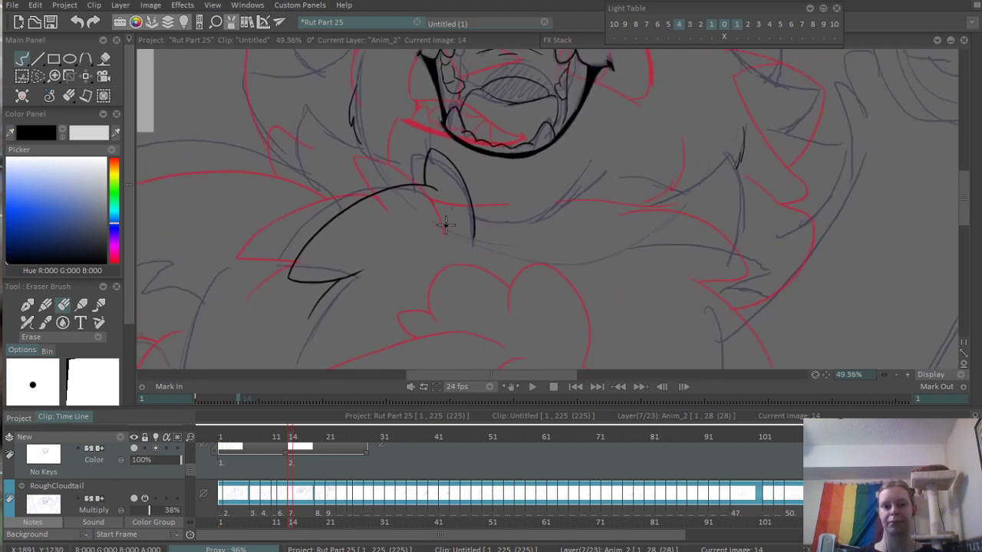
# - Ink two thin fur strokes rising from the chin tuft's left edge toward the mouth
pyautogui.scroll(4, 451, 297)
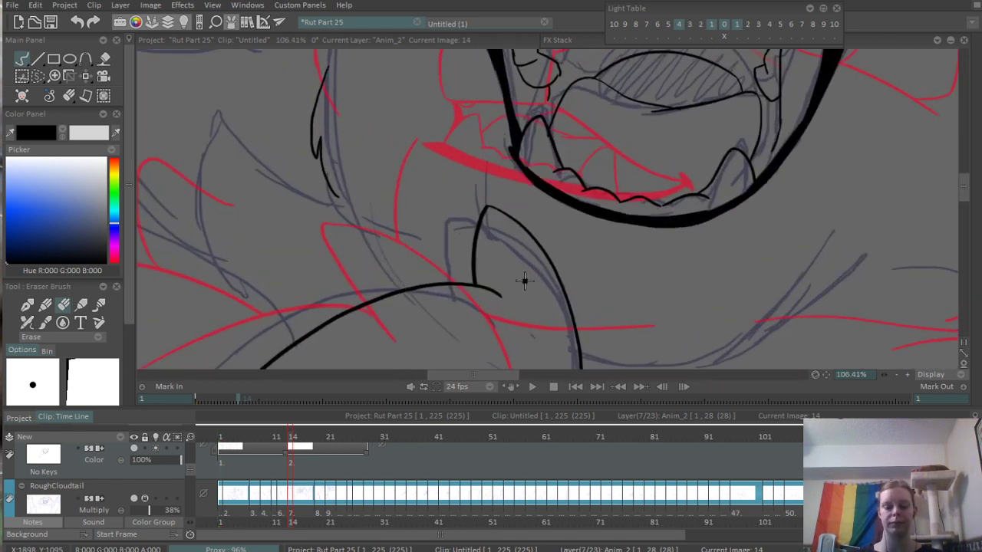
pyautogui.press('n')
pyautogui.moveTo(484, 206)
pyautogui.mouseDown()
pyautogui.moveTo(490, 161)
pyautogui.moveTo(469, 217)
pyautogui.moveTo(474, 246)
pyautogui.mouseUp()
pyautogui.hotkey('ctrl', 'z')
pyautogui.moveTo(474, 159); pyautogui.dragTo(475, 192)
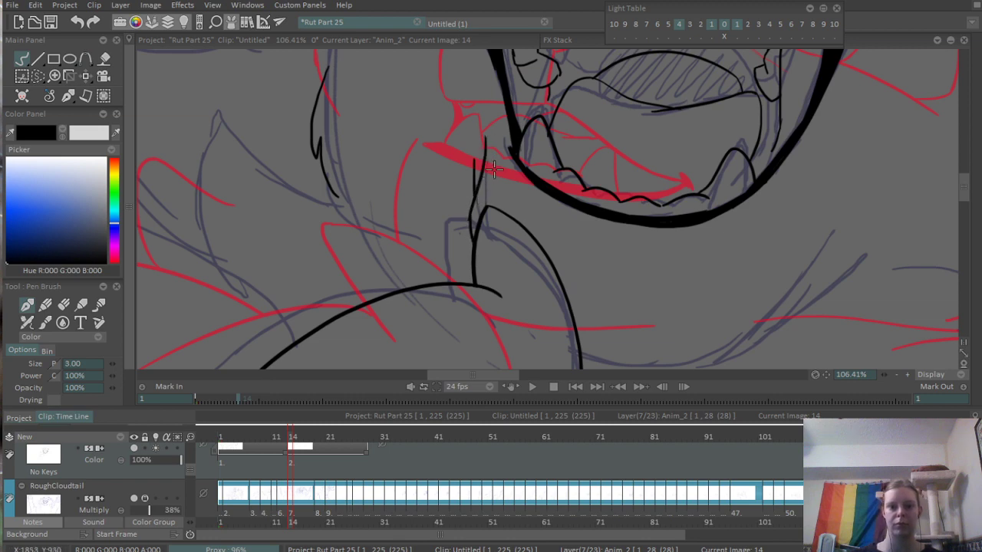
# - Ink the chin's lower contour as one curve from the tuft's right edge, sweeping up to the right below the mouth
pyautogui.moveTo(509, 125); pyautogui.dragTo(376, 296)
pyautogui.moveTo(551, 193)
pyautogui.mouseDown()
pyautogui.moveTo(475, 269)
pyautogui.moveTo(589, 235)
pyautogui.mouseUp()
pyautogui.scroll(4, 428, 245)
pyautogui.hotkey('ctrl', 'z')
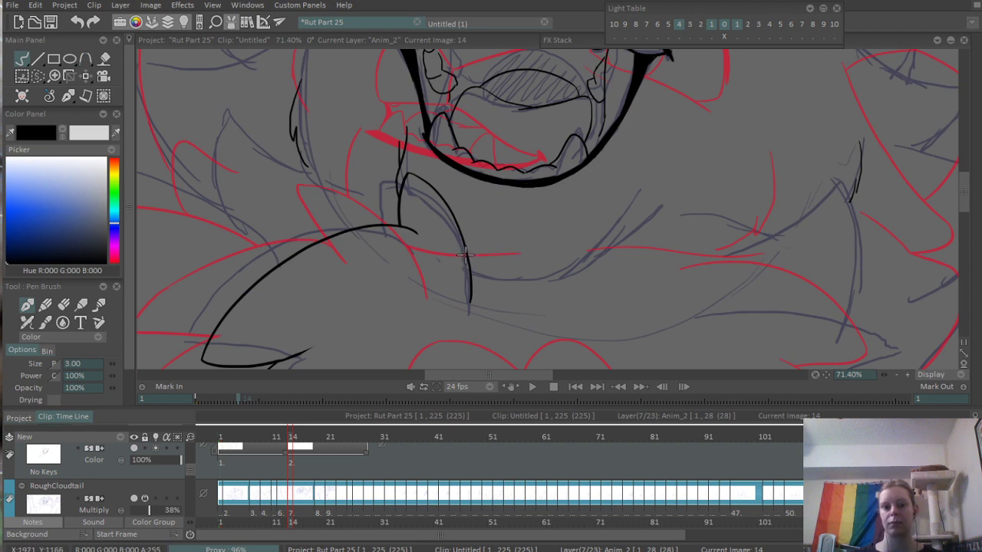
pyautogui.moveTo(466, 260); pyautogui.dragTo(643, 196)
pyautogui.hotkey('ctrl', 'z')
pyautogui.moveTo(468, 260)
pyautogui.mouseDown()
pyautogui.moveTo(632, 212)
pyautogui.moveTo(646, 198)
pyautogui.mouseUp()
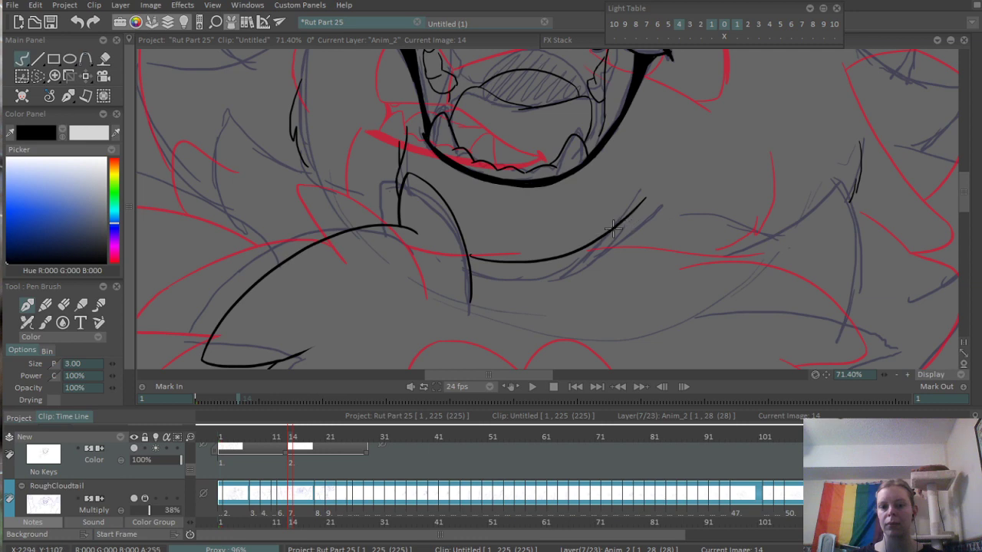
# - Add short overlapping fur strokes at the right end of the chin's lower contour
pyautogui.scroll(-4, 532, 287)
pyautogui.scroll(4, 648, 211)
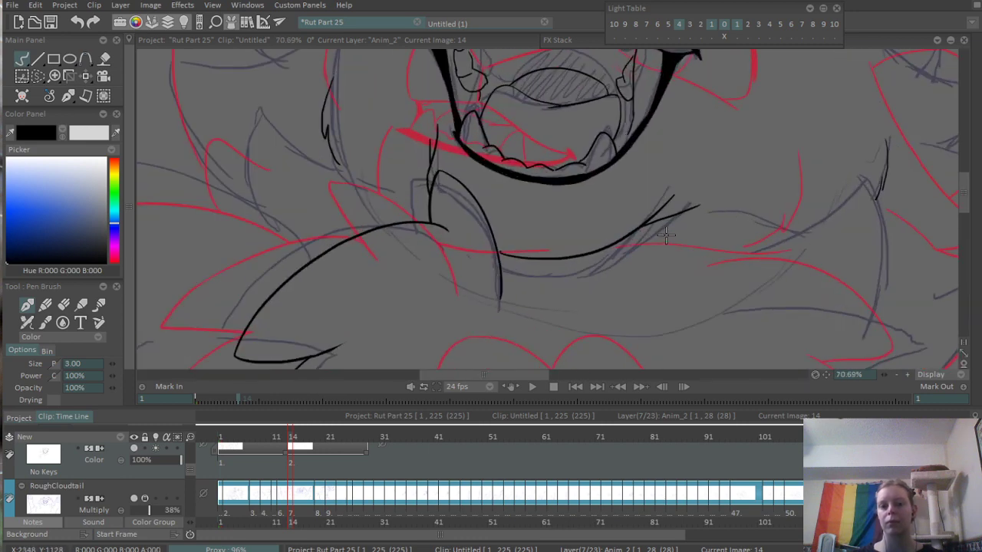
pyautogui.moveTo(591, 253); pyautogui.dragTo(701, 185)
pyautogui.scroll(-3, 682, 215)
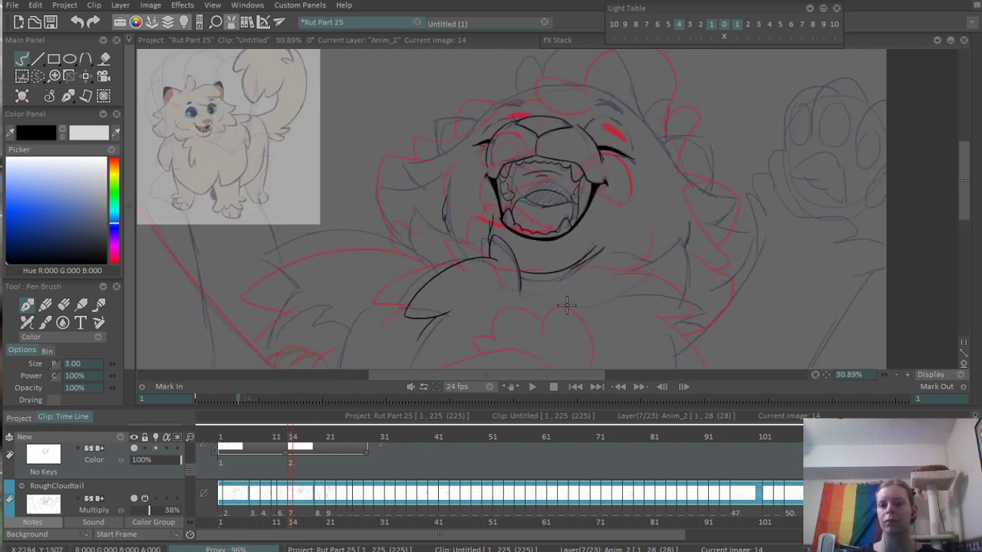
pyautogui.scroll(3, 532, 287)
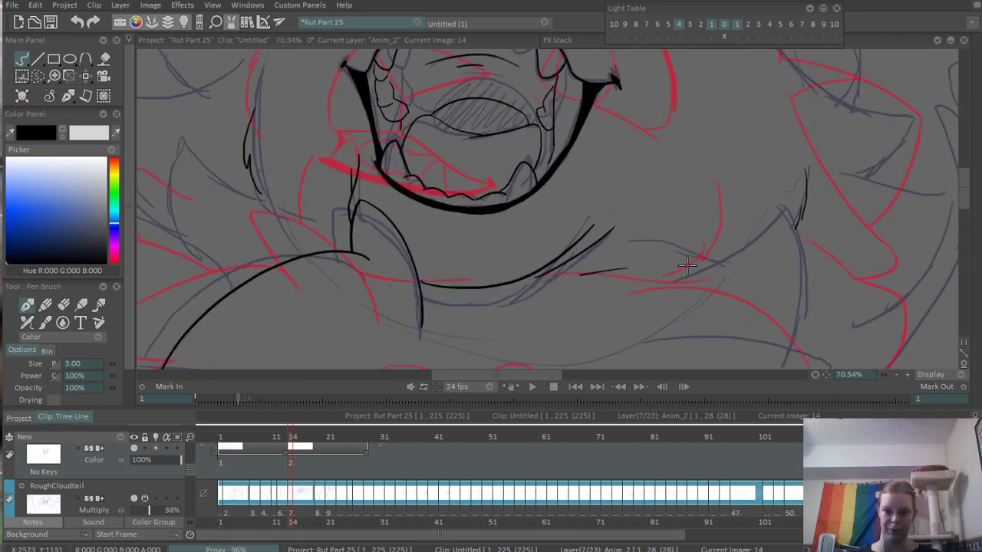
# - Ink the arched fur line right of the chin and the pointed neck tuft with its curved right side
pyautogui.moveTo(620, 244); pyautogui.dragTo(760, 243)
pyautogui.scroll(-3, 760, 243)
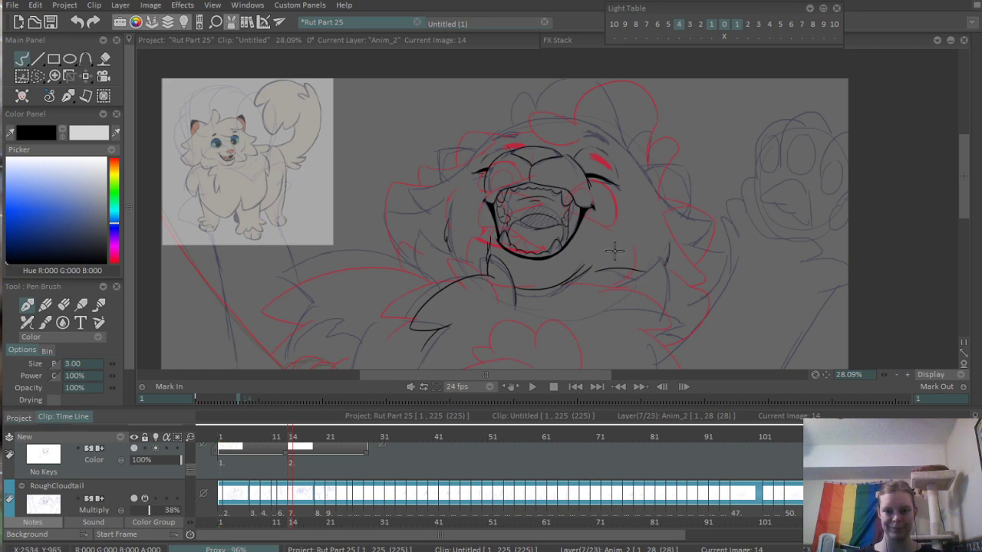
pyautogui.scroll(5, 614, 249)
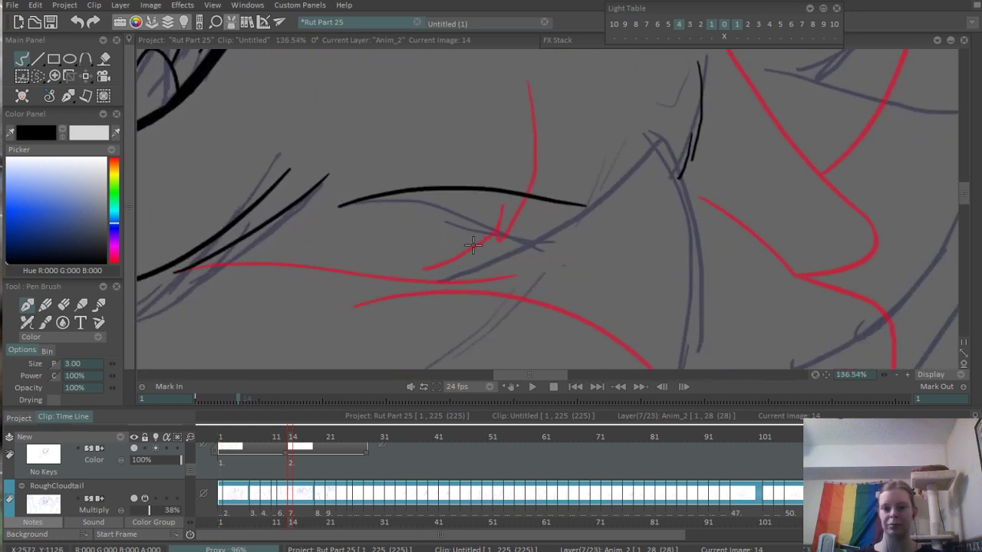
pyautogui.moveTo(559, 210)
pyautogui.mouseDown()
pyautogui.moveTo(650, 137)
pyautogui.moveTo(666, 140)
pyautogui.moveTo(650, 347)
pyautogui.mouseUp()
pyautogui.hotkey('ctrl', 'z')
pyautogui.scroll(-5, 621, 345)
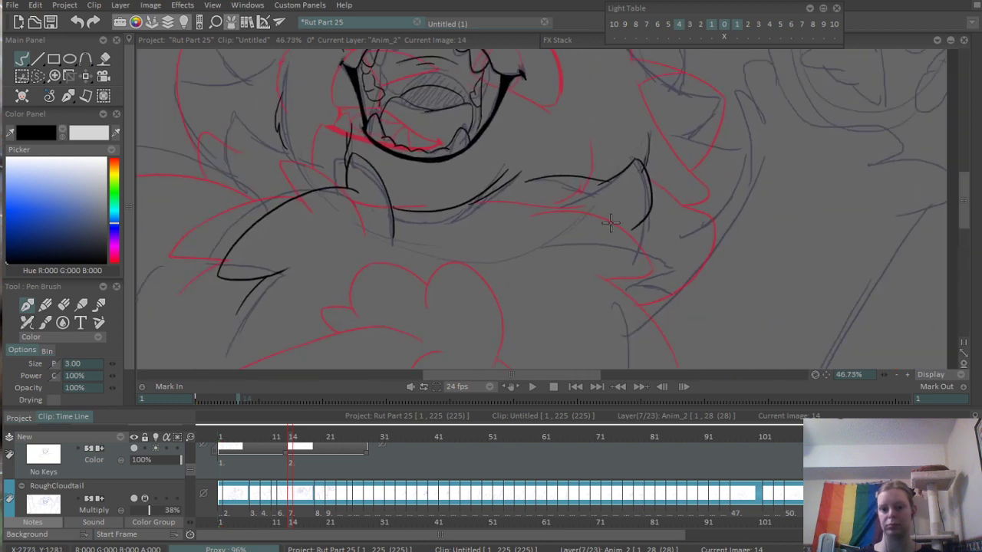
# - Ink a short curved line from the neck tuft's lower tip, running down-right to the raised arm's edge
pyautogui.scroll(2, 486, 249)
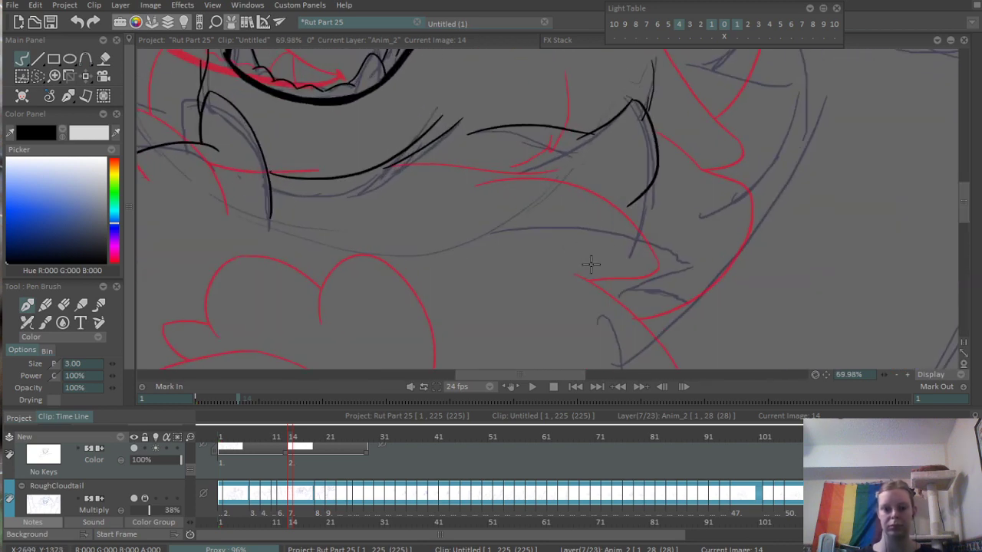
pyautogui.moveTo(542, 188); pyautogui.dragTo(698, 266)
pyautogui.hotkey('ctrl', 'z')
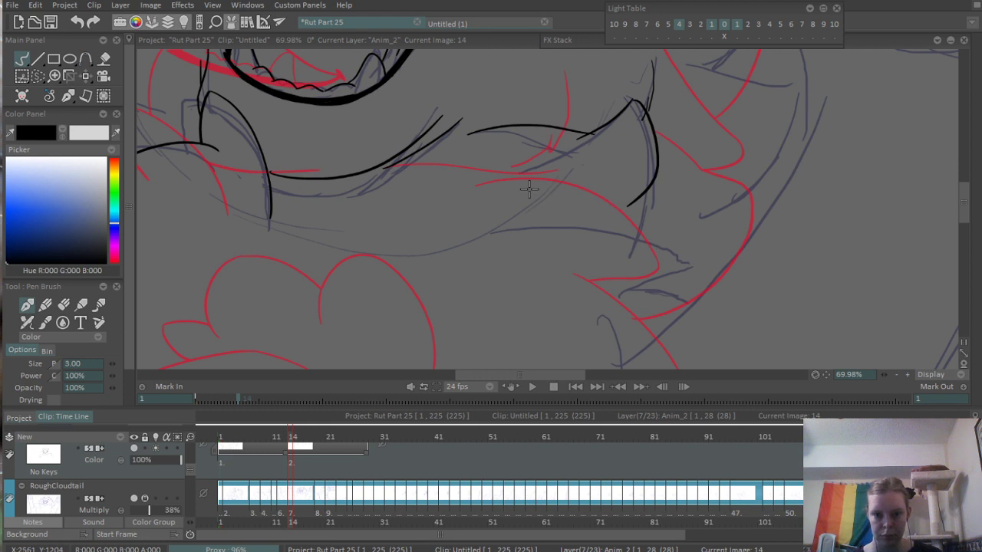
pyautogui.moveTo(521, 185); pyautogui.dragTo(681, 267)
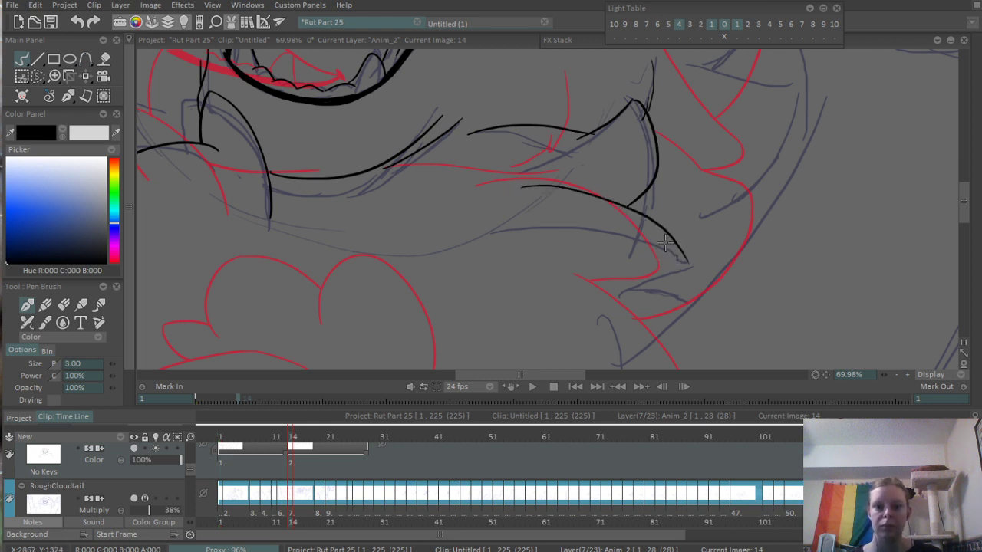
pyautogui.hotkey('ctrl', 'z')
pyautogui.moveTo(628, 207); pyautogui.dragTo(728, 261)
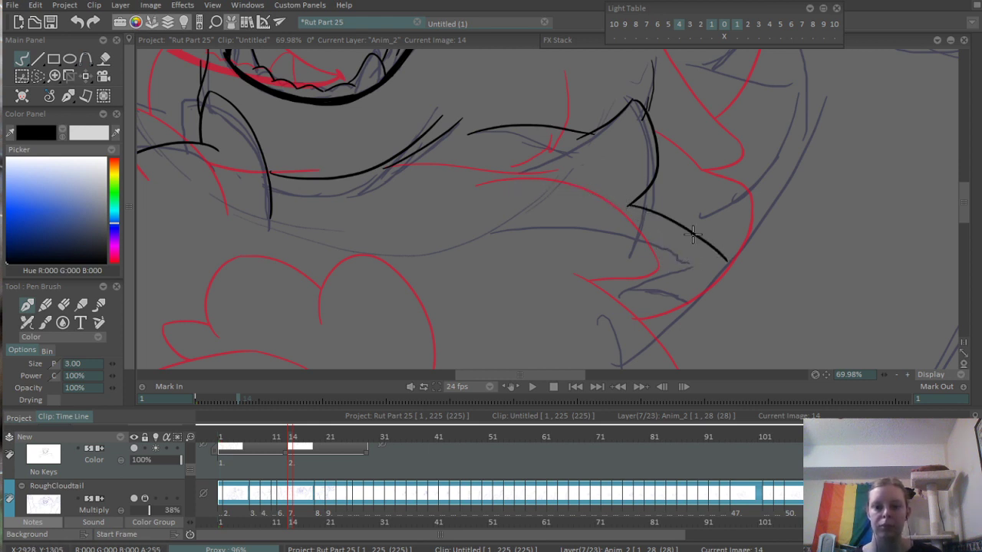
# - Ink the torso's right side as one curve from the armpit down to the canvas's lower edge
pyautogui.scroll(-5, 682, 186)
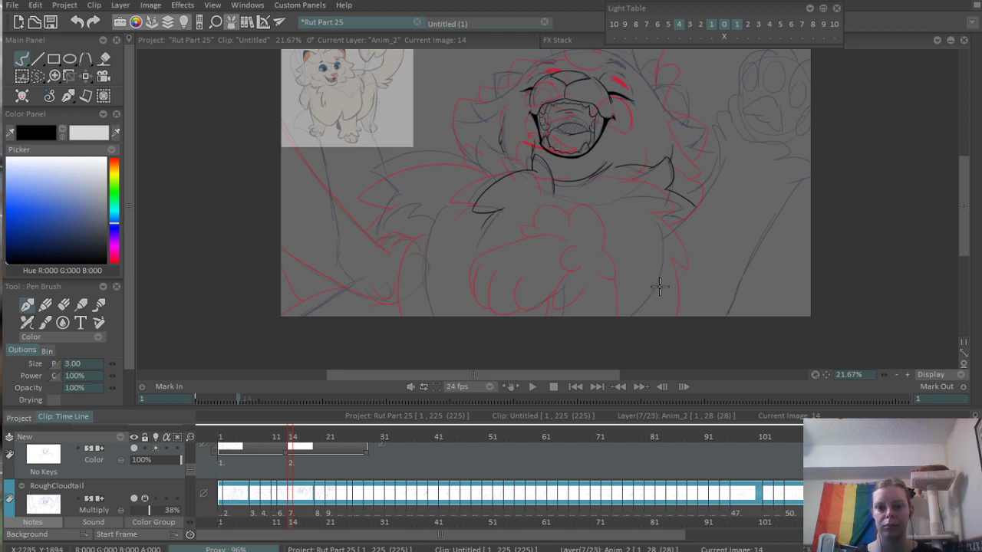
pyautogui.scroll(1, 659, 287)
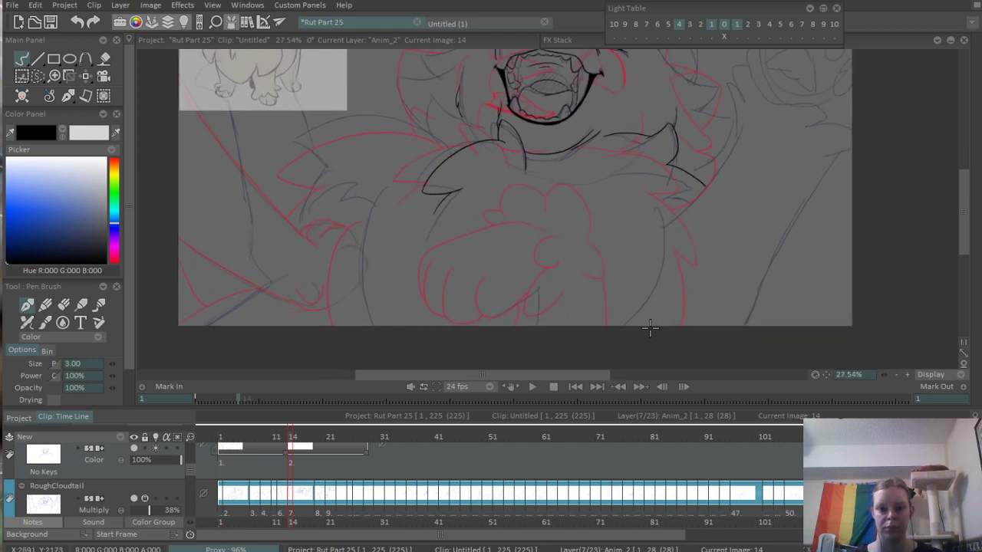
pyautogui.scroll(1, 648, 291)
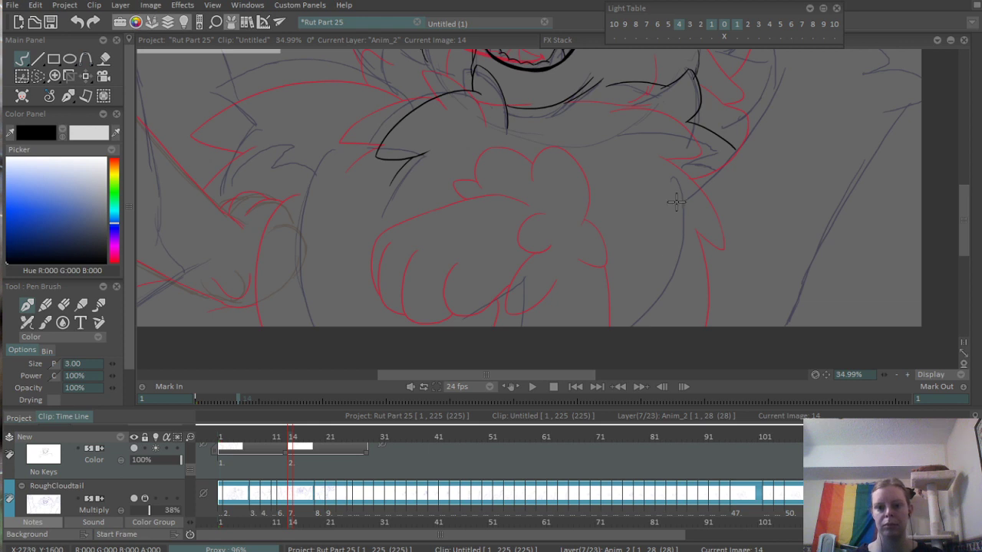
pyautogui.moveTo(716, 268); pyautogui.dragTo(542, 320)
pyautogui.moveTo(560, 245); pyautogui.dragTo(488, 303)
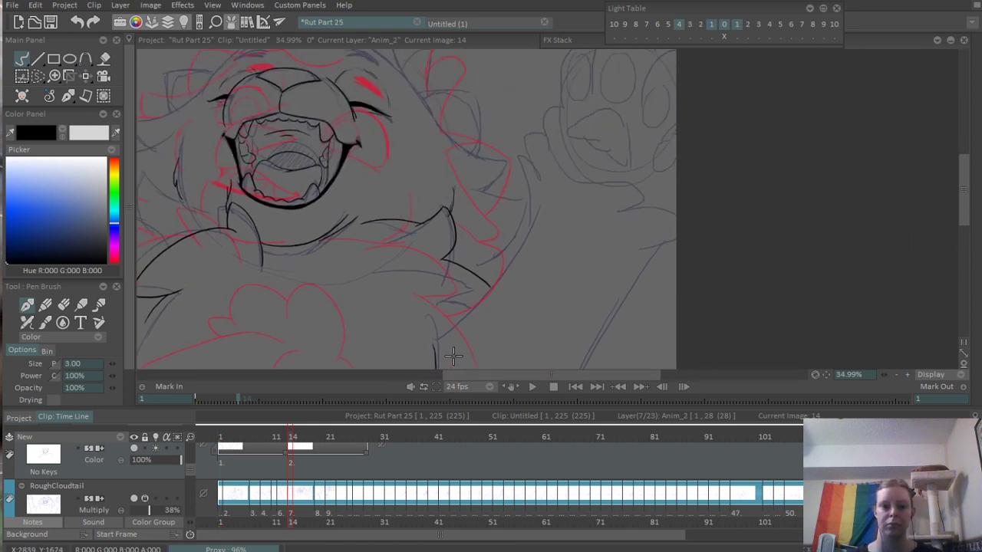
# - Ink the raised arm's inner contour as one sweeping line from the armpit up toward the wrist
pyautogui.scroll(2, 434, 338)
pyautogui.moveTo(420, 339); pyautogui.dragTo(561, 156)
pyautogui.hotkey('ctrl', 'z')
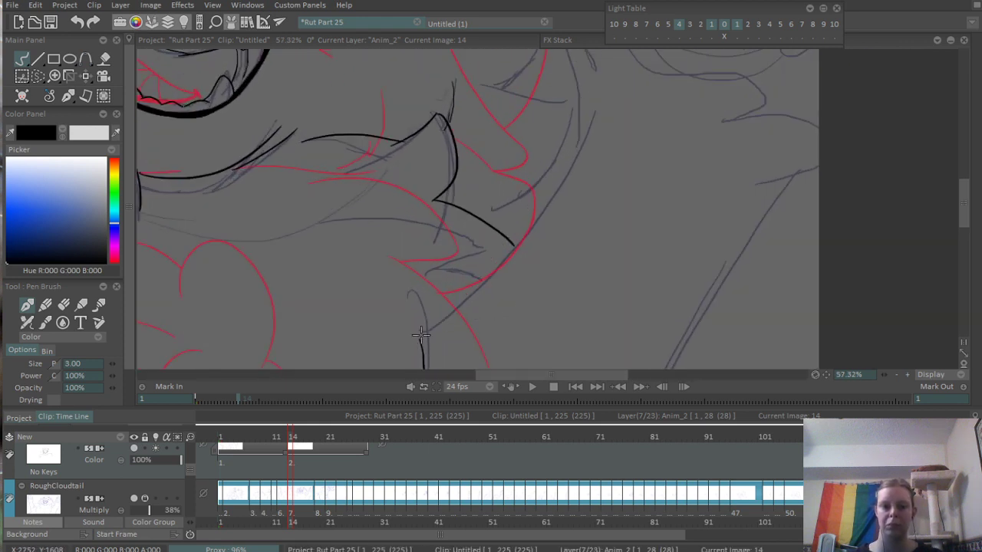
pyautogui.moveTo(421, 335); pyautogui.dragTo(618, 113)
pyautogui.hotkey('ctrl', 'z')
pyautogui.moveTo(421, 335); pyautogui.dragTo(588, 119)
pyautogui.hotkey('ctrl', 'z')
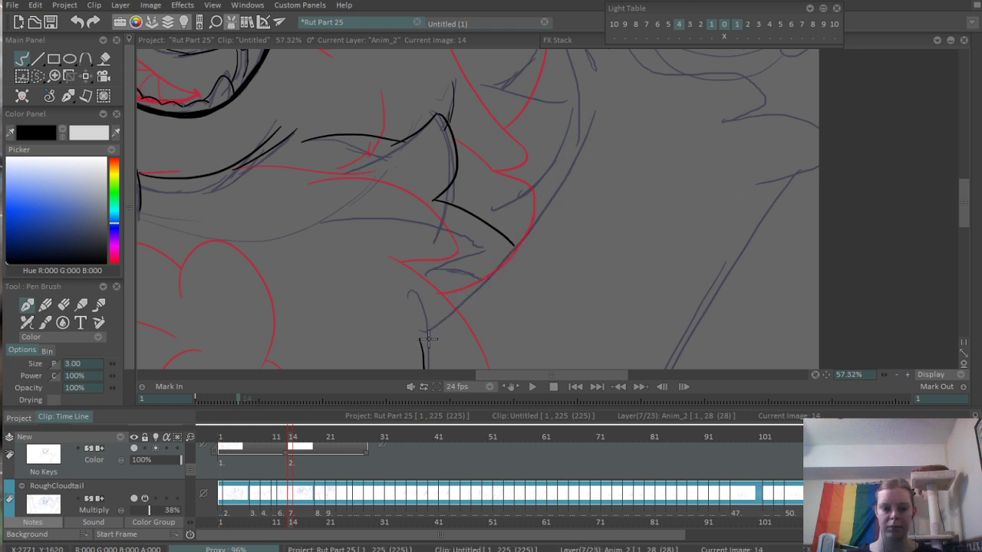
pyautogui.moveTo(418, 339); pyautogui.dragTo(586, 133)
# - Ink the raised arm's outer contour from the canvas's right edge down toward its lower edge
pyautogui.moveTo(534, 269); pyautogui.dragTo(491, 138)
pyautogui.moveTo(523, 235); pyautogui.dragTo(489, 174)
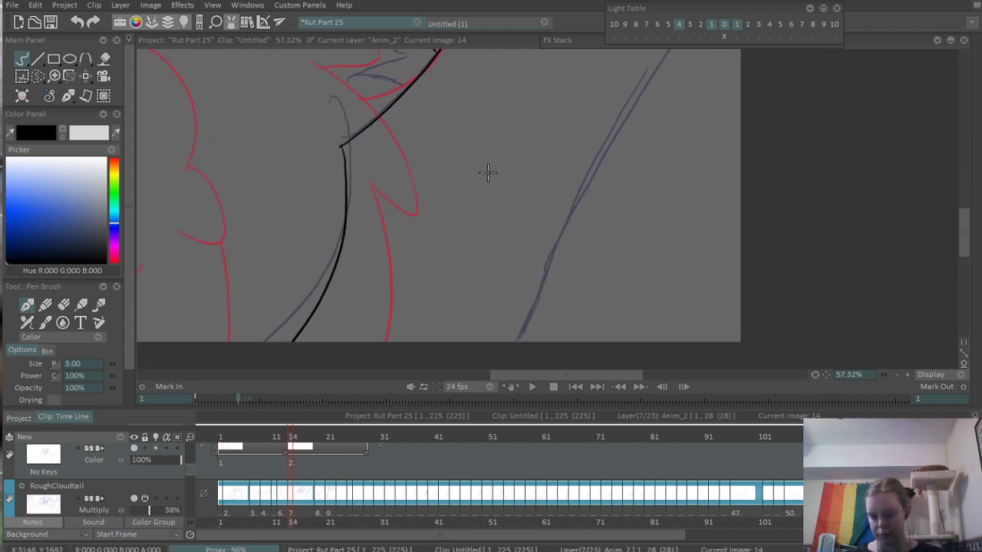
pyautogui.moveTo(546, 156); pyautogui.dragTo(476, 247)
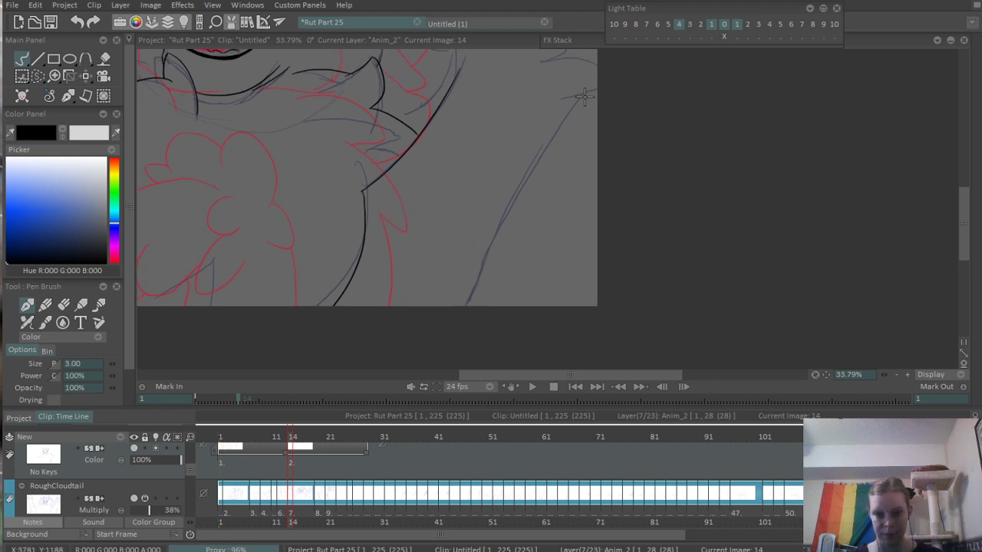
pyautogui.moveTo(585, 96); pyautogui.dragTo(467, 303)
pyautogui.hotkey('ctrl', 'z')
pyautogui.moveTo(591, 88); pyautogui.dragTo(467, 301)
pyautogui.hotkey('ctrl', 'z')
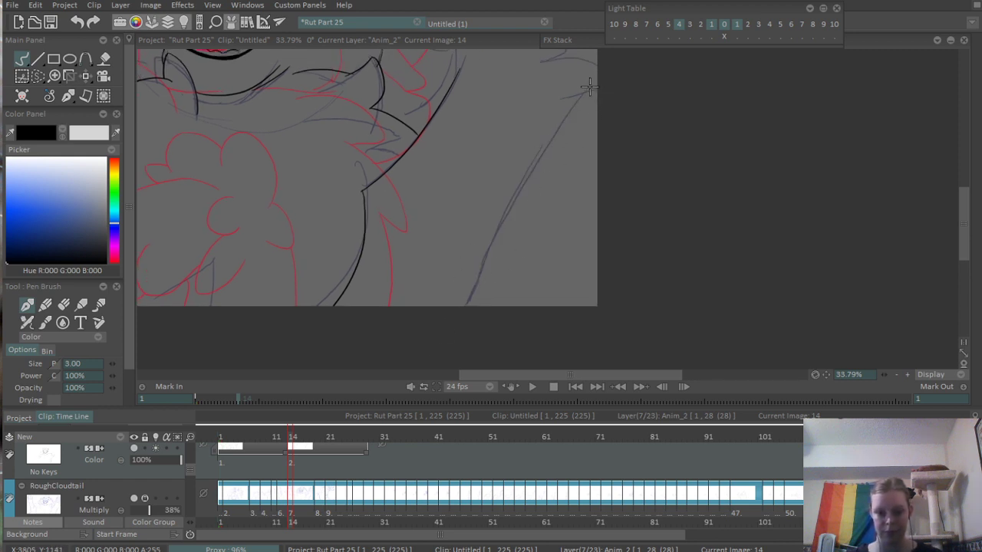
pyautogui.moveTo(589, 87); pyautogui.dragTo(457, 295)
pyautogui.scroll(5, 586, 260)
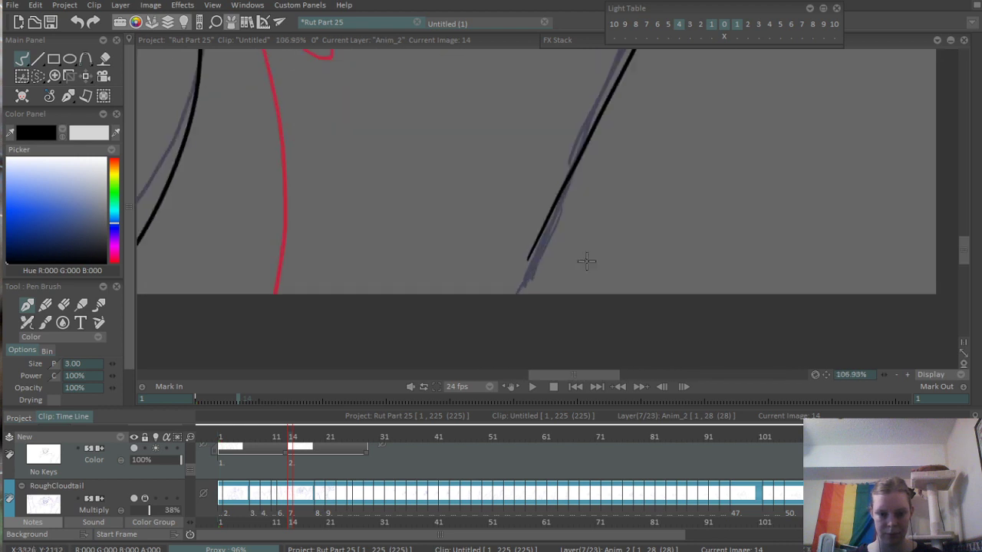
pyautogui.moveTo(534, 243); pyautogui.dragTo(459, 316)
pyautogui.hotkey('ctrl', 'z')
pyautogui.moveTo(533, 250)
pyautogui.mouseDown()
pyautogui.moveTo(484, 300)
pyautogui.moveTo(469, 337)
pyautogui.mouseUp()
pyautogui.hotkey('ctrl', 'z')
pyautogui.scroll(-4, 544, 261)
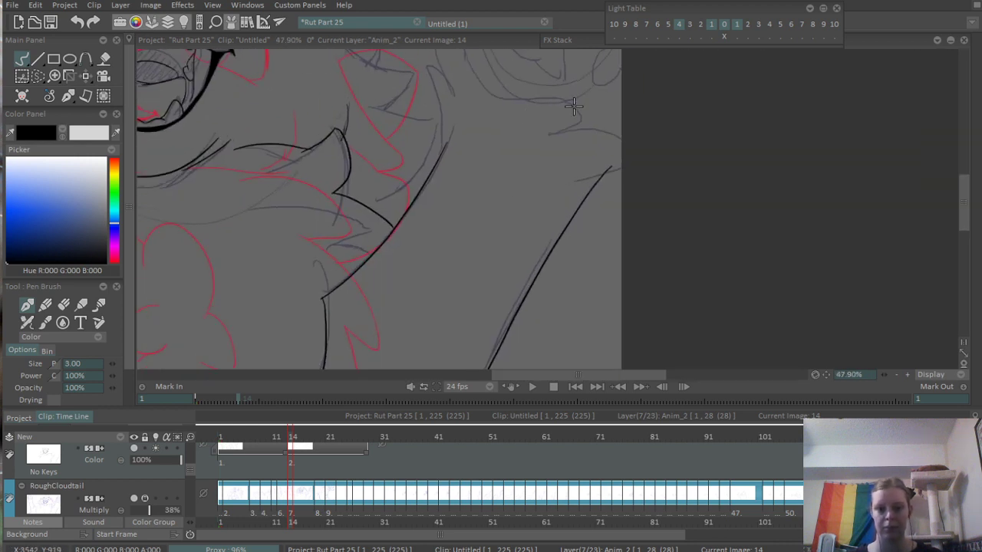
# - Ink the wrist up to its small rounded tip and add the thumb's larger outer curve above it
pyautogui.moveTo(574, 105); pyautogui.dragTo(507, 241)
pyautogui.scroll(2, 507, 241)
pyautogui.moveTo(391, 220); pyautogui.dragTo(418, 253)
pyautogui.moveTo(435, 306)
pyautogui.mouseDown()
pyautogui.moveTo(403, 192)
pyautogui.moveTo(427, 208)
pyautogui.moveTo(435, 188)
pyautogui.mouseUp()
pyautogui.hotkey('ctrl', 'z')
pyautogui.scroll(-3, 448, 154)
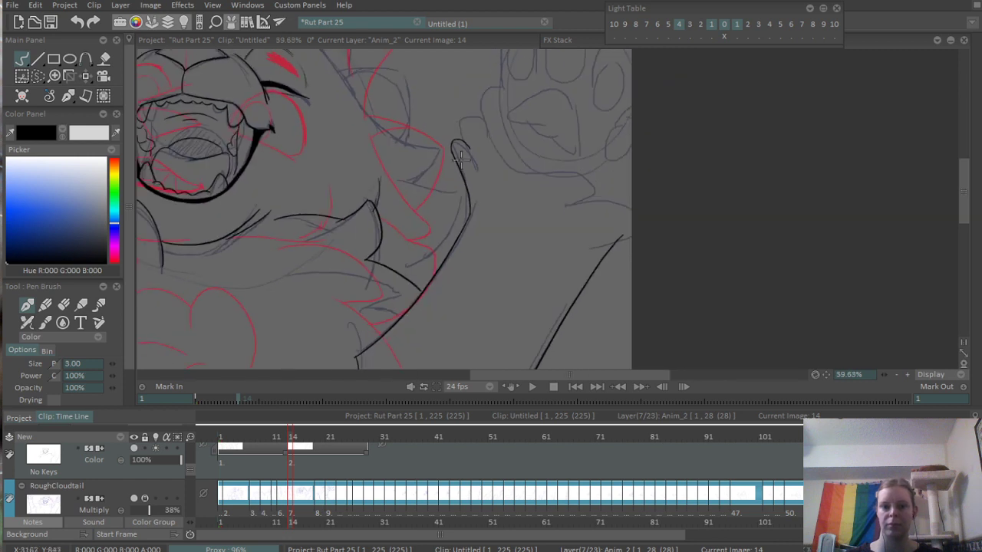
pyautogui.moveTo(472, 209); pyautogui.dragTo(513, 134)
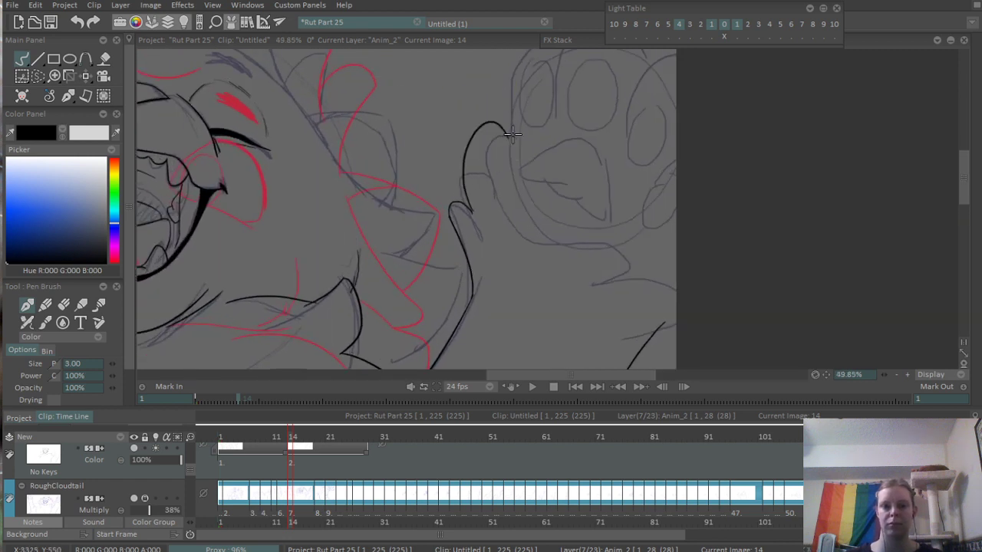
# - Ink the arched fur curve at the base of the raised paw and clean up its line with the eraser
pyautogui.moveTo(538, 258)
pyautogui.mouseDown()
pyautogui.moveTo(620, 304)
pyautogui.moveTo(683, 290)
pyautogui.moveTo(646, 275)
pyautogui.moveTo(627, 232)
pyautogui.mouseUp()
pyautogui.moveTo(598, 287)
pyautogui.mouseDown()
pyautogui.moveTo(681, 267)
pyautogui.moveTo(615, 243)
pyautogui.mouseUp()
pyautogui.scroll(8, 606, 257)
pyautogui.press('e')
pyautogui.moveTo(528, 285)
pyautogui.mouseDown()
pyautogui.moveTo(642, 210)
pyautogui.moveTo(572, 245)
pyautogui.mouseUp()
pyautogui.scroll(-4, 537, 337)
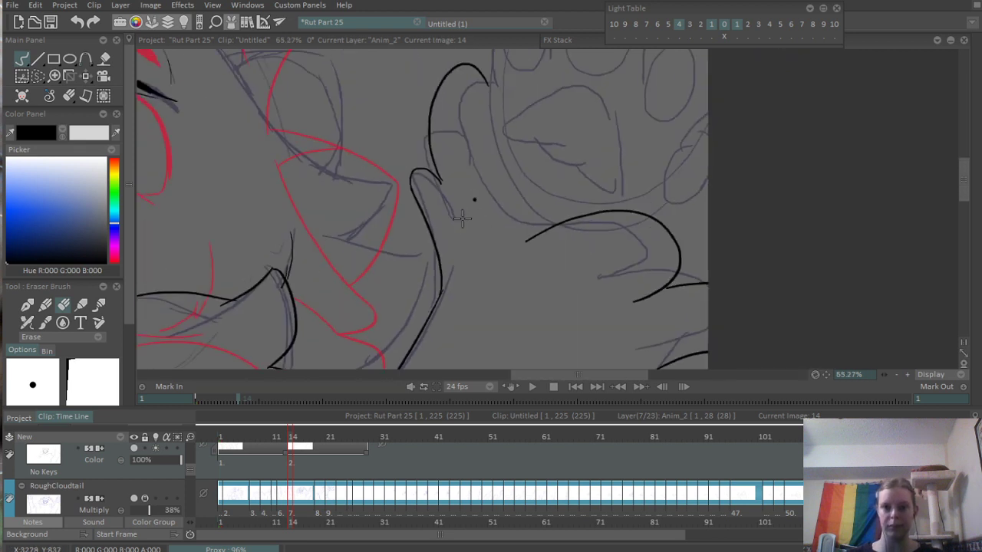
# - Ink the thumb's inner curve with the pen brush, parallel to its outer curve beside the palm
pyautogui.moveTo(462, 215); pyautogui.dragTo(505, 263)
pyautogui.press('b')
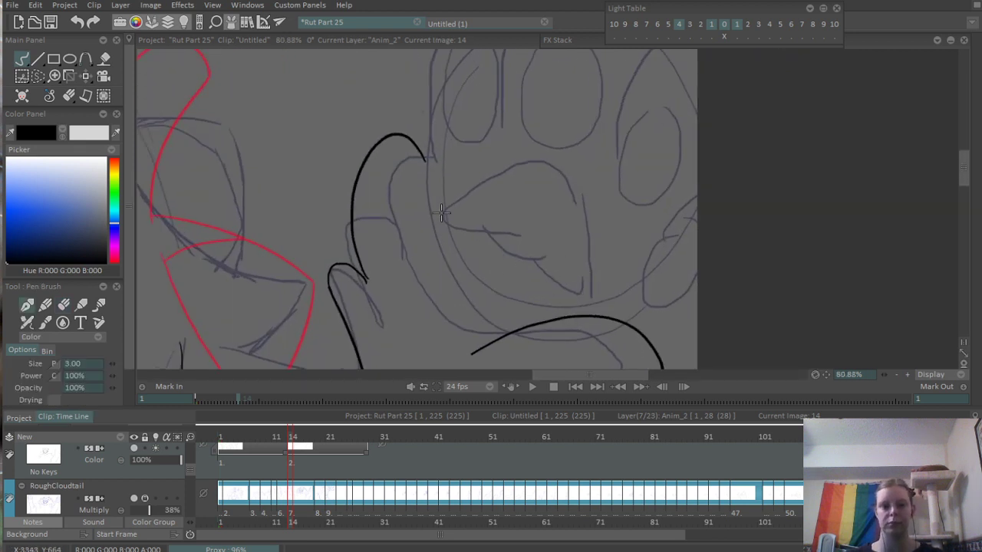
pyautogui.moveTo(419, 162)
pyautogui.mouseDown()
pyautogui.moveTo(396, 165)
pyautogui.moveTo(414, 306)
pyautogui.mouseUp()
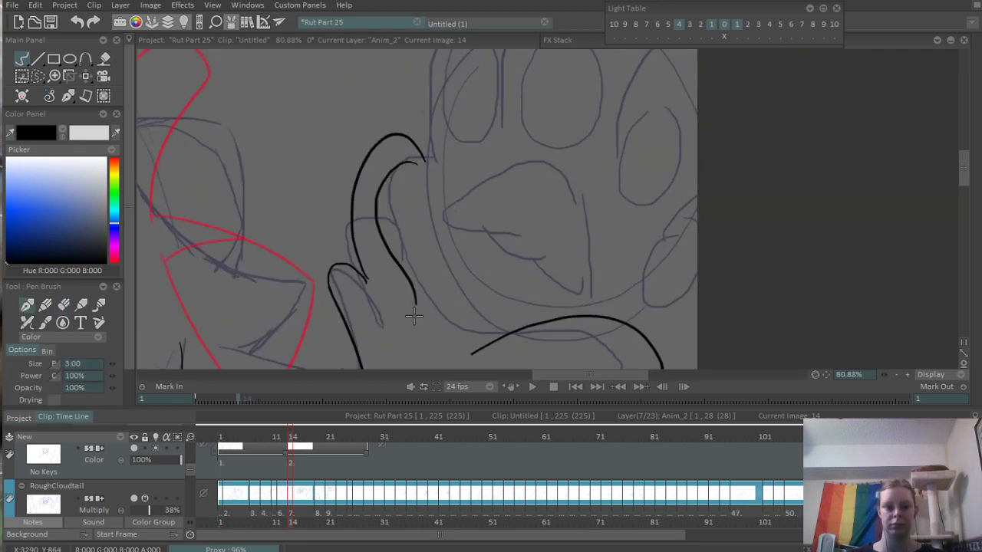
pyautogui.moveTo(428, 155); pyautogui.dragTo(441, 261)
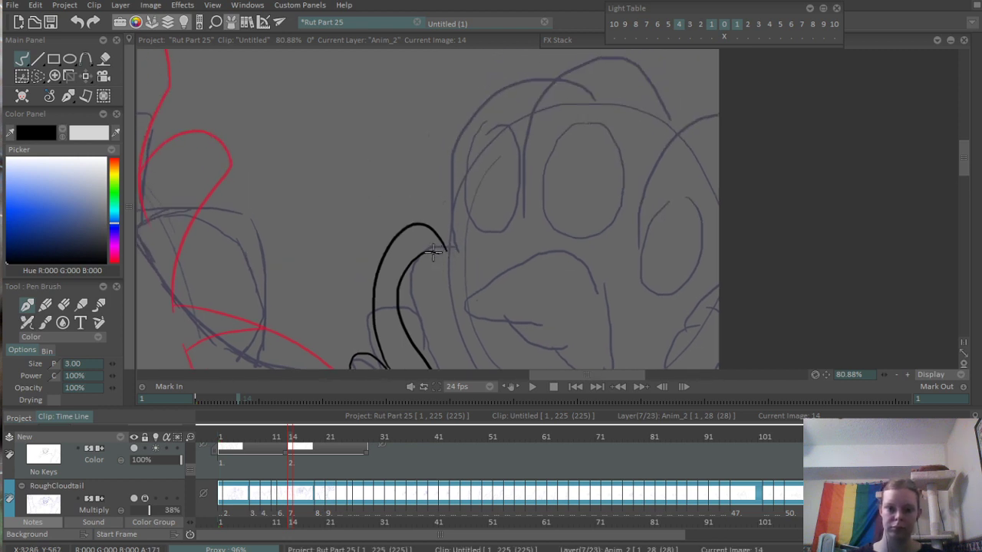
# - Ink the first toe's outer contour from the thumb's inner corner up and over the toe's rounded top
pyautogui.moveTo(451, 261); pyautogui.dragTo(491, 86)
pyautogui.hotkey('ctrl', 'z')
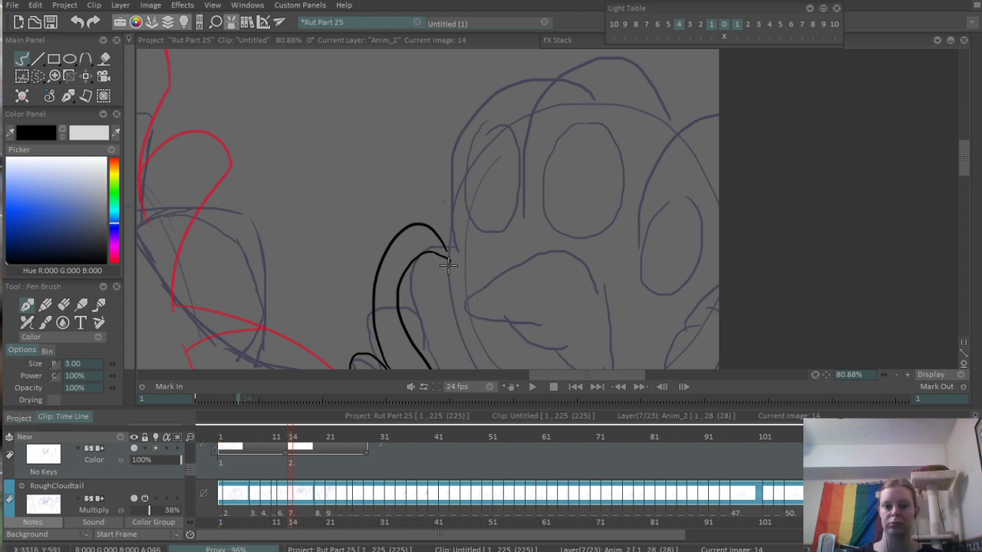
pyautogui.moveTo(451, 261)
pyautogui.mouseDown()
pyautogui.moveTo(453, 188)
pyautogui.moveTo(567, 77)
pyautogui.mouseUp()
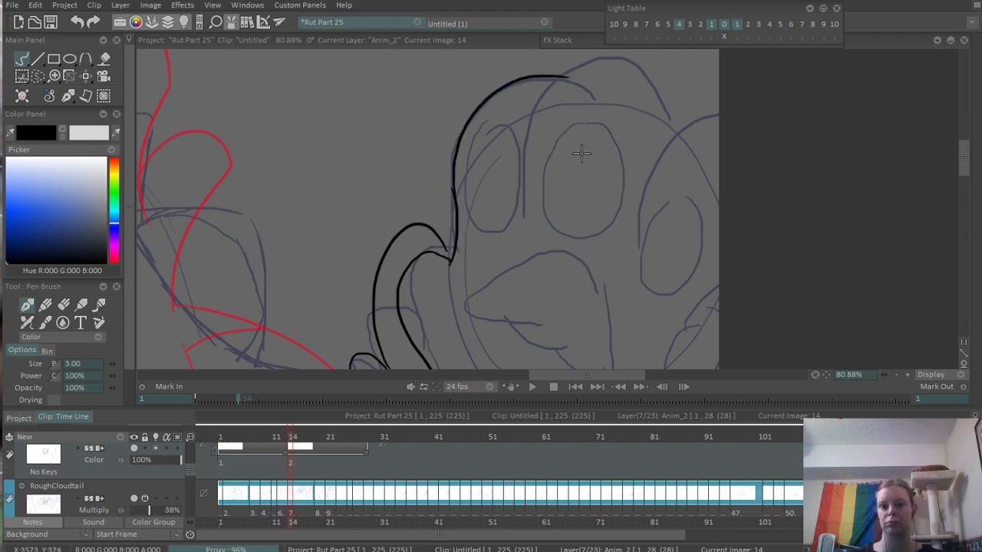
# - Ink four elongated oval toe pads on the raised paw, tilted outward across the palm's upper and right side
pyautogui.moveTo(488, 120)
pyautogui.mouseDown()
pyautogui.moveTo(534, 124)
pyautogui.moveTo(499, 107)
pyautogui.mouseUp()
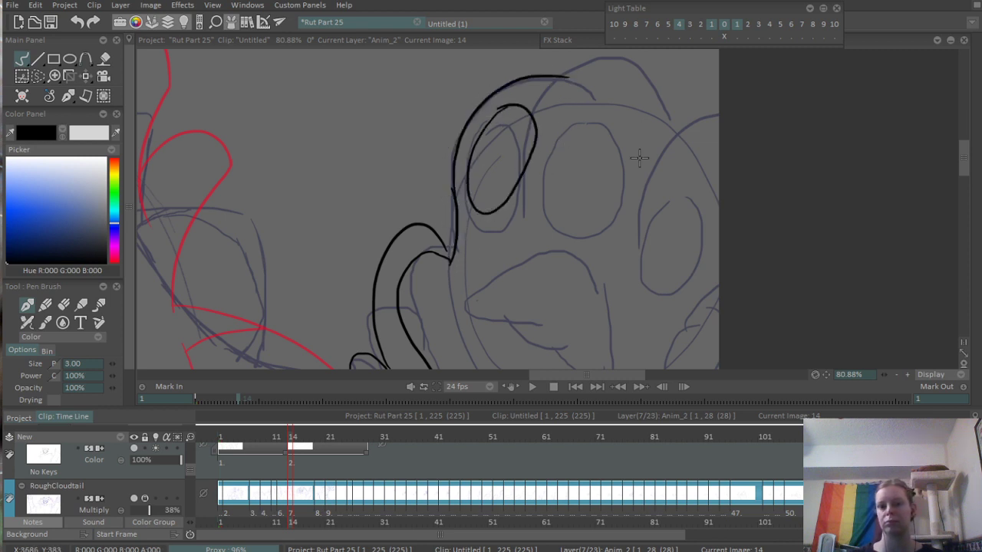
pyautogui.moveTo(629, 110)
pyautogui.mouseDown()
pyautogui.moveTo(569, 196)
pyautogui.moveTo(637, 115)
pyautogui.mouseUp()
pyautogui.scroll(-1, 705, 131)
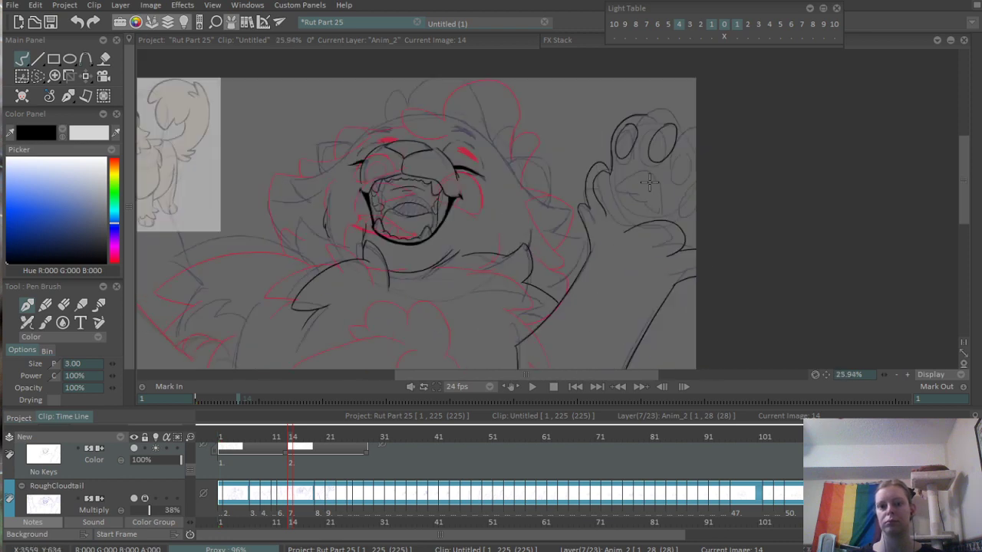
pyautogui.hotkey('ctrl', 'z')
pyautogui.moveTo(546, 81)
pyautogui.mouseDown()
pyautogui.moveTo(537, 99)
pyautogui.moveTo(572, 157)
pyautogui.moveTo(537, 77)
pyautogui.moveTo(526, 99)
pyautogui.mouseUp()
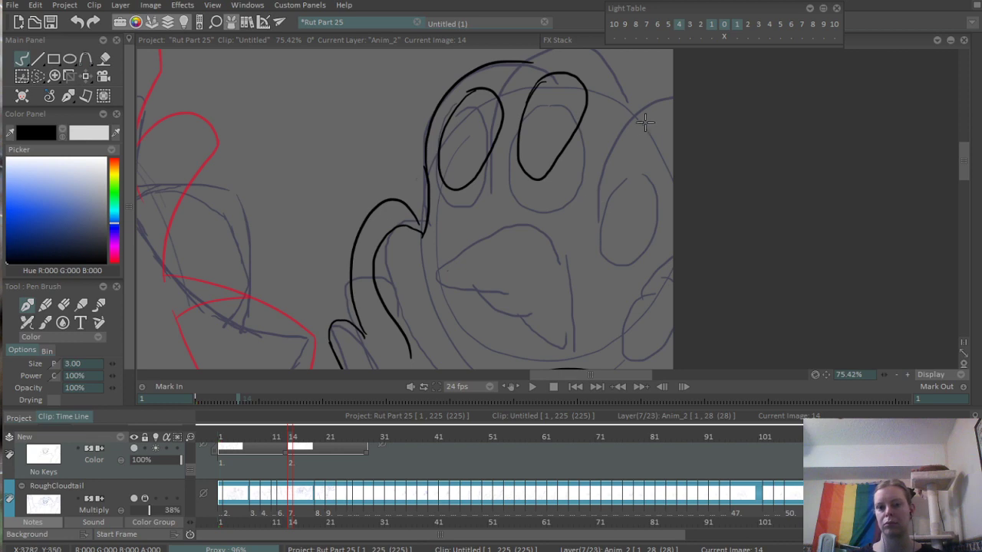
pyautogui.moveTo(653, 119)
pyautogui.mouseDown()
pyautogui.moveTo(606, 229)
pyautogui.moveTo(646, 117)
pyautogui.mouseUp()
pyautogui.moveTo(643, 270)
pyautogui.mouseDown()
pyautogui.moveTo(625, 201)
pyautogui.moveTo(619, 214)
pyautogui.moveTo(654, 222)
pyautogui.mouseUp()
# - Ink the large palm pad with a rounded top, a scalloped lower-left edge and a point at the lower right
pyautogui.scroll(-5, 666, 195)
pyautogui.moveTo(594, 207)
pyautogui.mouseDown()
pyautogui.moveTo(553, 233)
pyautogui.moveTo(559, 239)
pyautogui.mouseUp()
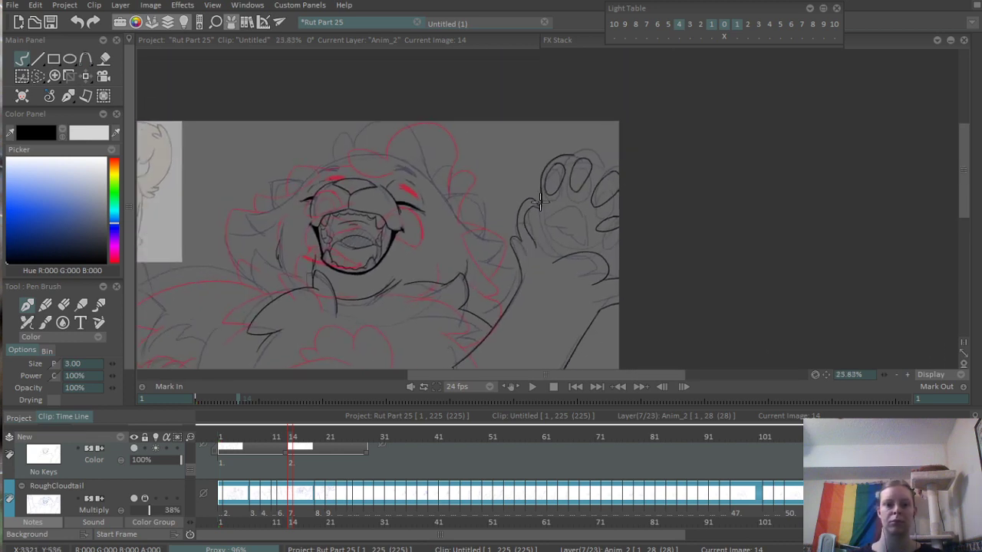
pyautogui.scroll(6, 540, 201)
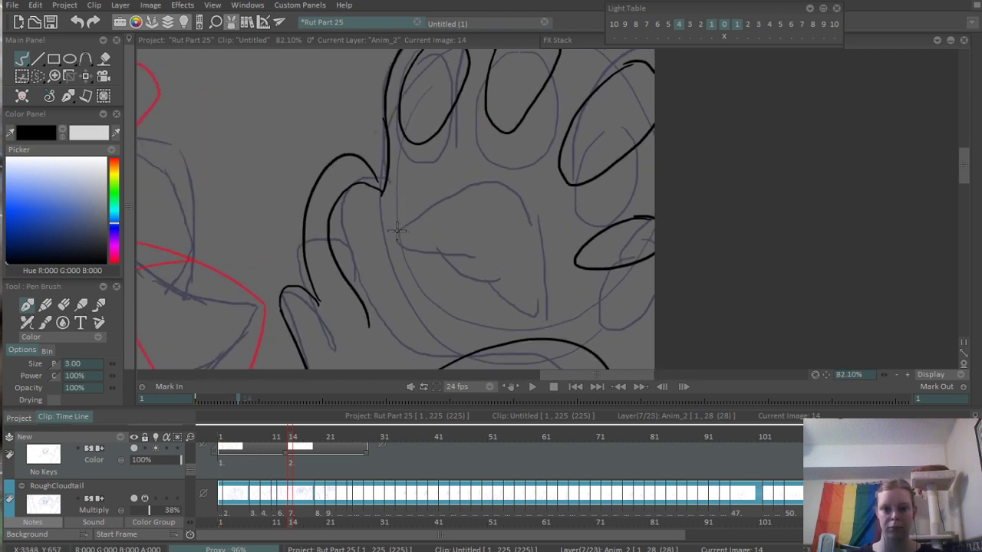
pyautogui.moveTo(425, 197)
pyautogui.mouseDown()
pyautogui.moveTo(402, 227)
pyautogui.moveTo(427, 295)
pyautogui.mouseUp()
pyautogui.hotkey('ctrl', 'z')
pyautogui.moveTo(427, 199)
pyautogui.mouseDown()
pyautogui.moveTo(396, 232)
pyautogui.moveTo(430, 278)
pyautogui.moveTo(473, 298)
pyautogui.mouseUp()
pyautogui.hotkey('ctrl', 'z')
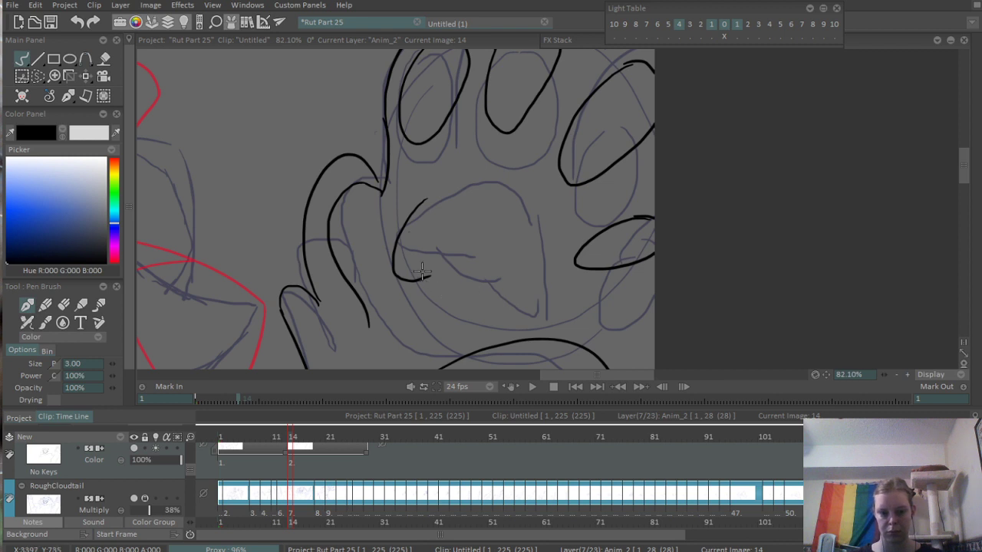
pyautogui.moveTo(420, 269); pyautogui.dragTo(520, 327)
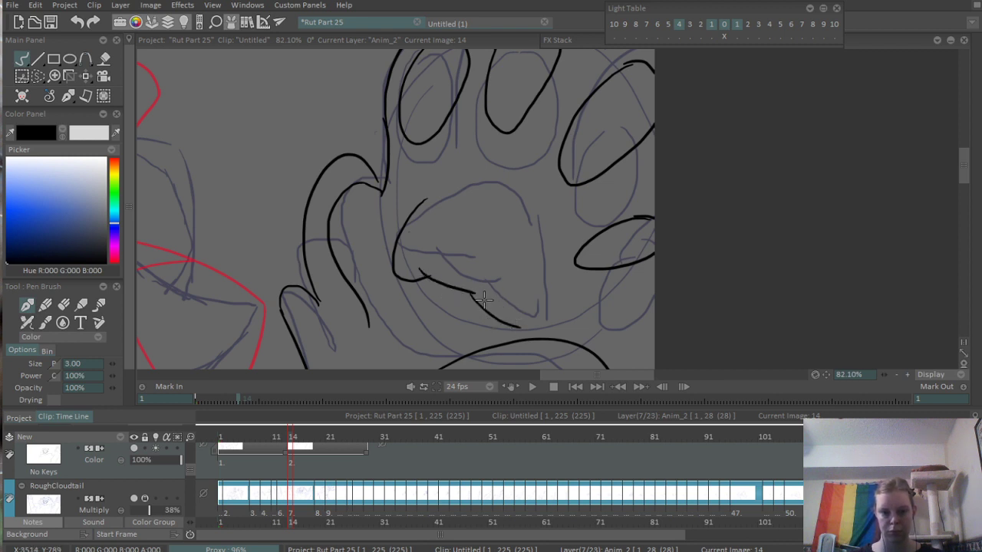
pyautogui.hotkey('ctrl', 'z')
pyautogui.moveTo(476, 293)
pyautogui.mouseDown()
pyautogui.moveTo(511, 315)
pyautogui.moveTo(507, 224)
pyautogui.mouseUp()
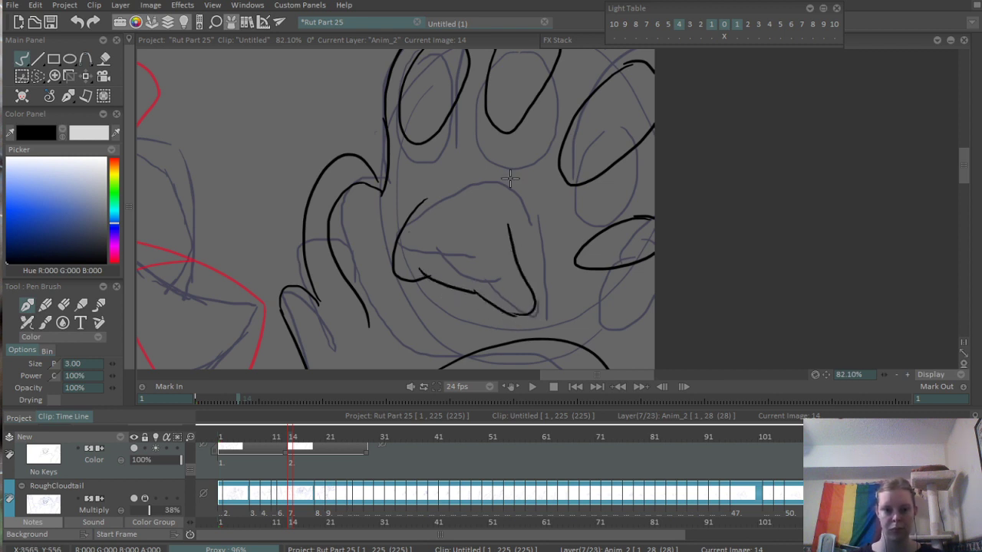
pyautogui.moveTo(437, 198)
pyautogui.mouseDown()
pyautogui.moveTo(482, 188)
pyautogui.moveTo(504, 207)
pyautogui.moveTo(512, 240)
pyautogui.mouseUp()
pyautogui.scroll(-4, 560, 268)
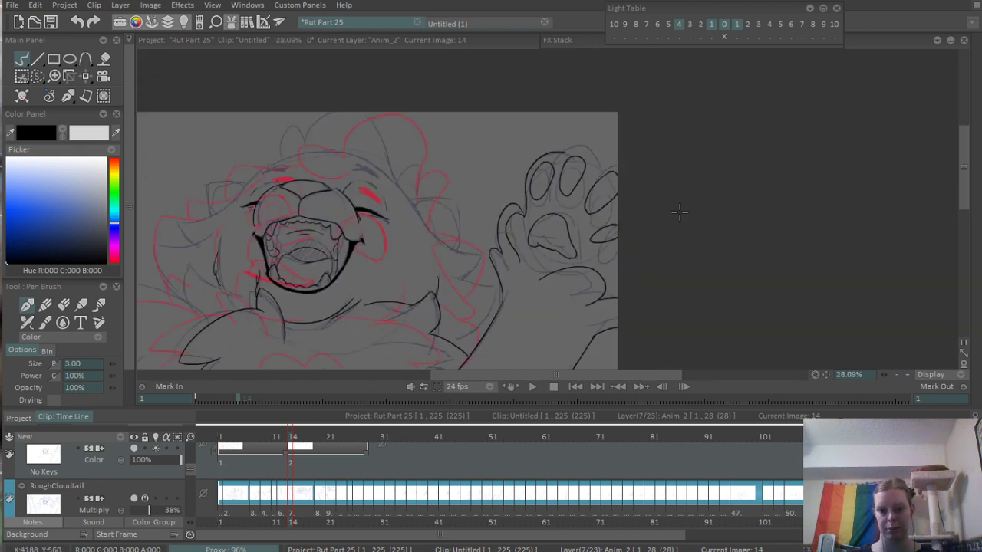
# - Ink the upper contours of the two outermost toes above their pads, running out to the canvas edge
pyautogui.scroll(4, 581, 231)
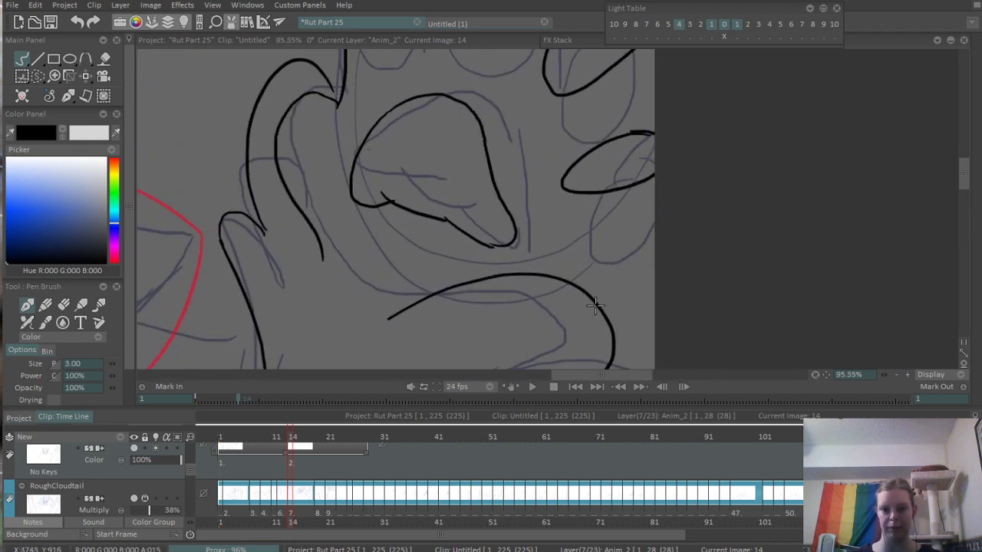
pyautogui.scroll(-4, 545, 267)
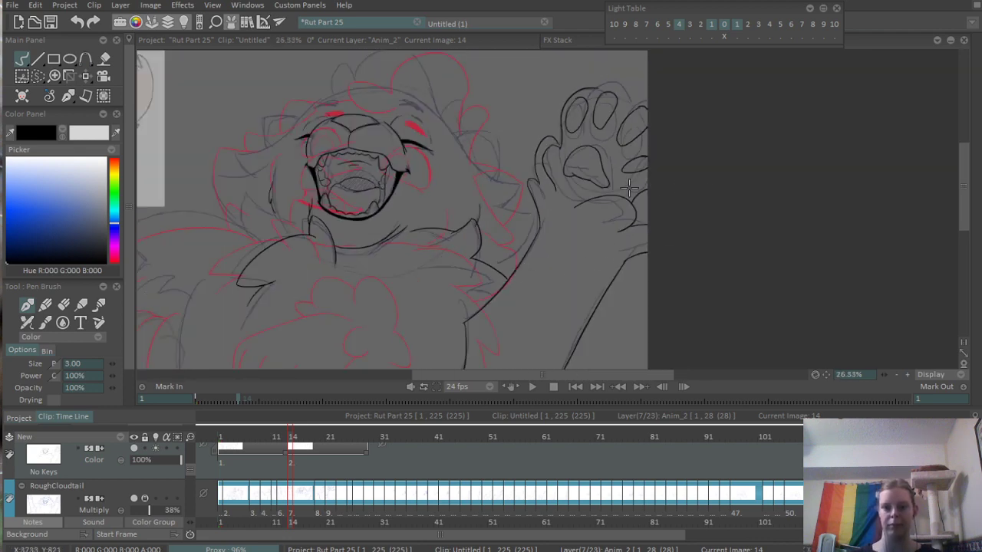
pyautogui.scroll(4, 628, 186)
pyautogui.scroll(-1, 560, 214)
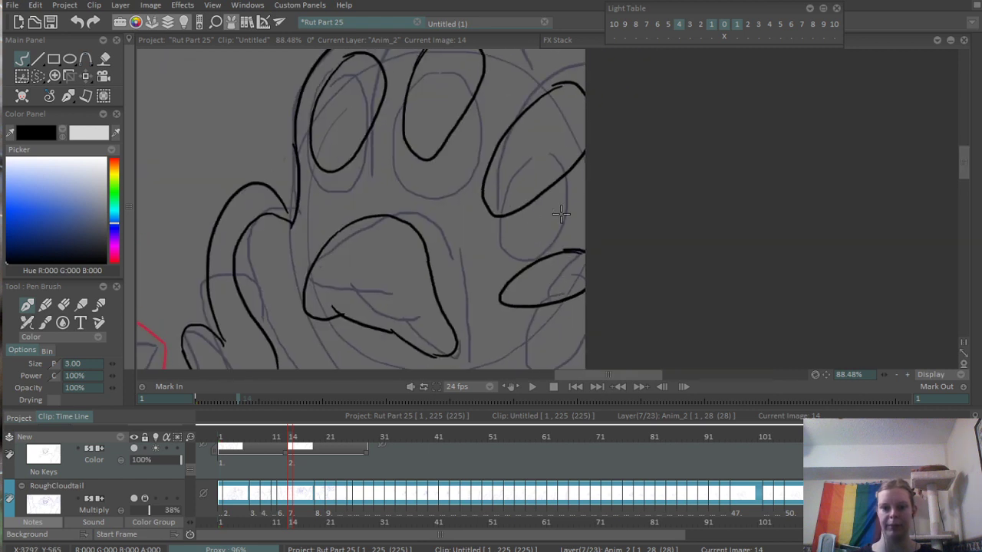
pyautogui.moveTo(568, 243); pyautogui.dragTo(638, 220)
pyautogui.moveTo(531, 171); pyautogui.dragTo(554, 267)
pyautogui.moveTo(549, 190); pyautogui.dragTo(607, 163)
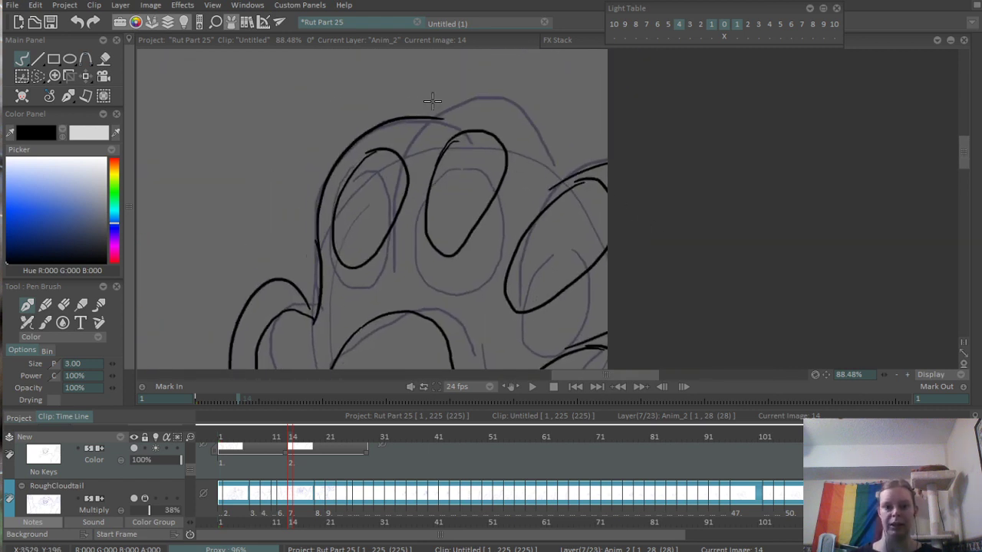
# - Ink the second toe's rounded contour over its pad down to the third toe, and extend the first toe's outline to meet it
pyautogui.moveTo(436, 143); pyautogui.dragTo(596, 177)
pyautogui.hotkey('ctrl', 'z')
pyautogui.moveTo(434, 144); pyautogui.dragTo(585, 156)
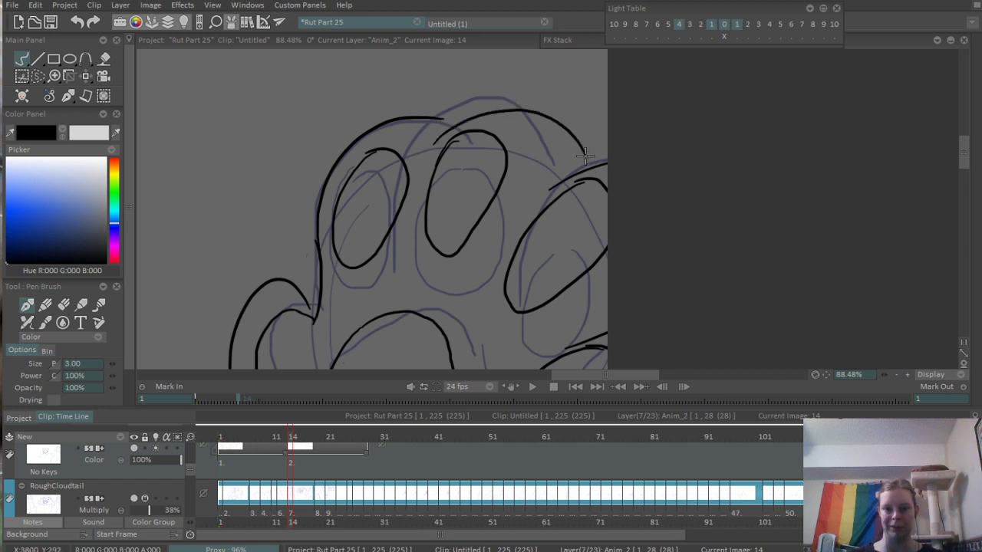
pyautogui.scroll(3, 549, 115)
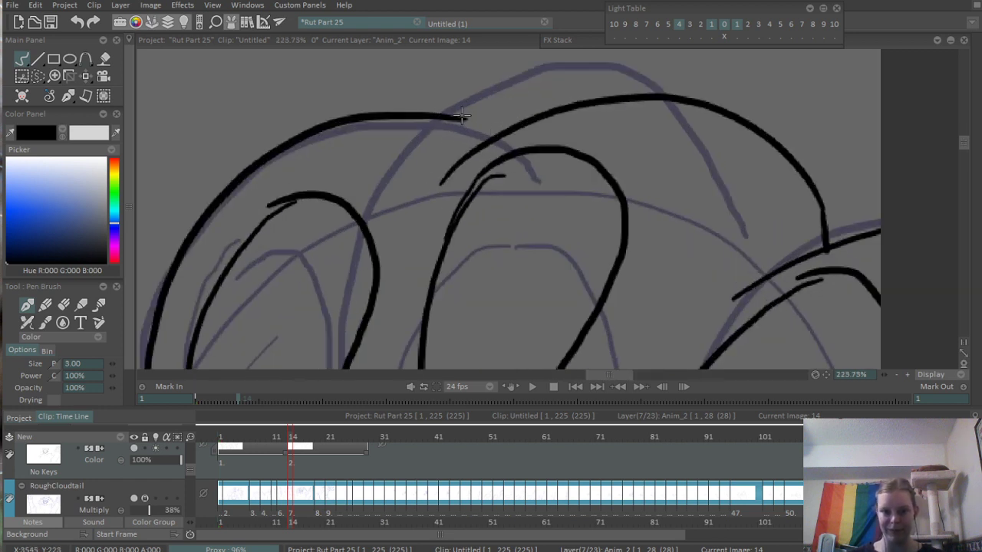
pyautogui.moveTo(461, 116); pyautogui.dragTo(499, 141)
# - Erase the doubled stroke ends at the tops of the first three toe pads
pyautogui.moveTo(300, 213)
pyautogui.mouseDown()
pyautogui.moveTo(439, 194)
pyautogui.moveTo(422, 182)
pyautogui.moveTo(439, 174)
pyautogui.mouseUp()
pyautogui.press('e')
pyautogui.moveTo(647, 159); pyautogui.dragTo(596, 209)
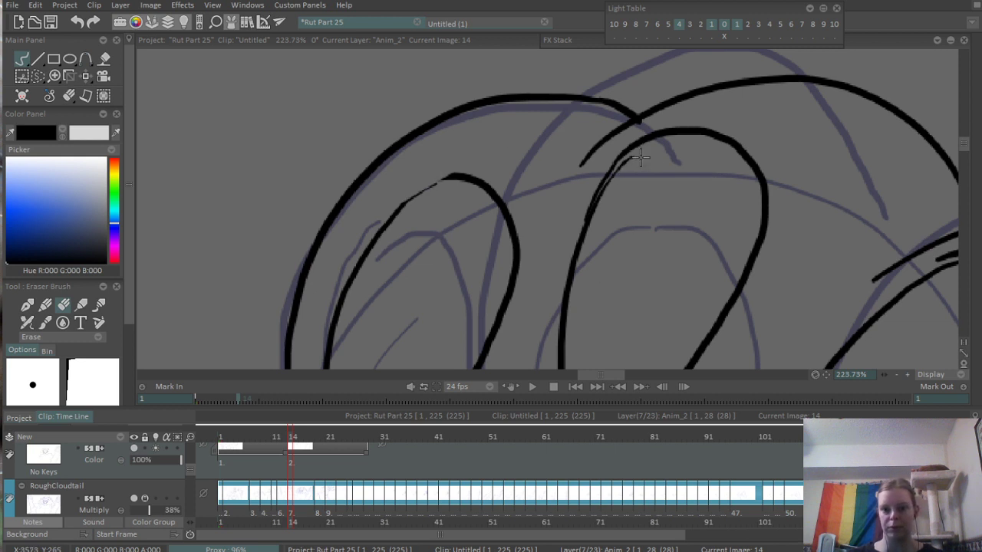
pyautogui.moveTo(642, 158); pyautogui.dragTo(612, 182)
pyautogui.moveTo(802, 303); pyautogui.dragTo(580, 165)
pyautogui.moveTo(744, 128); pyautogui.dragTo(694, 163)
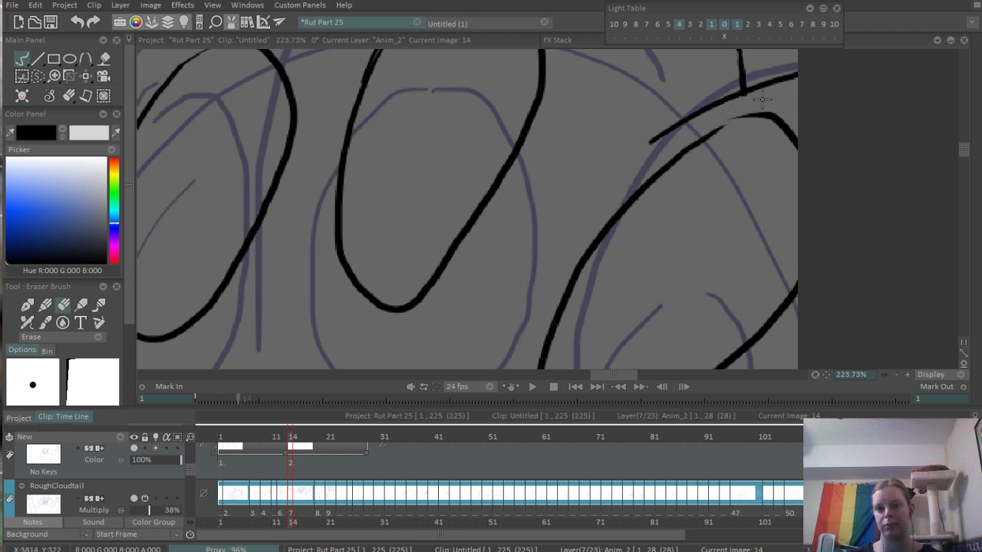
# - Touch up the upper outlines of the toe pads with the pen brush and compare the paw with the neighbouring frames
pyautogui.press('b')
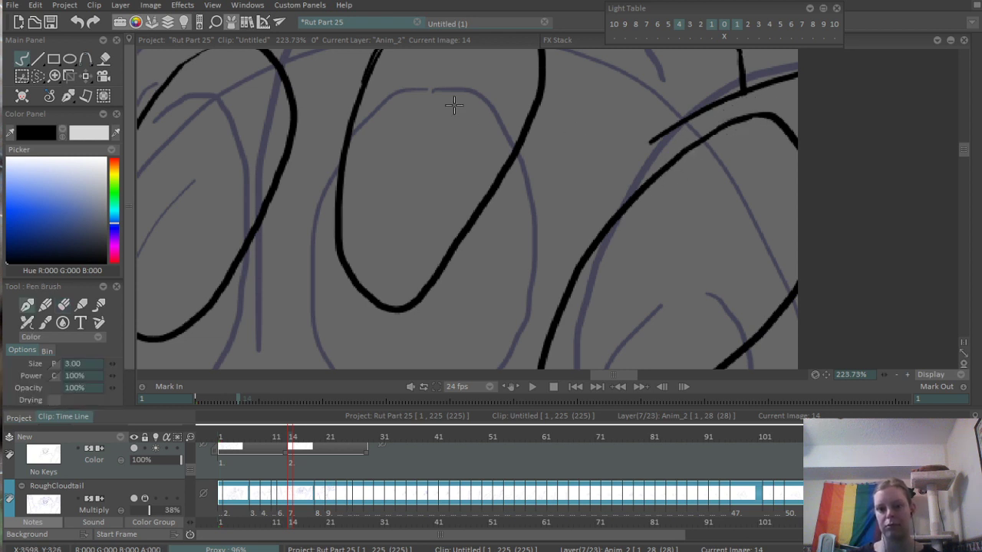
pyautogui.moveTo(453, 103); pyautogui.dragTo(547, 200)
pyautogui.moveTo(277, 168); pyautogui.dragTo(324, 140)
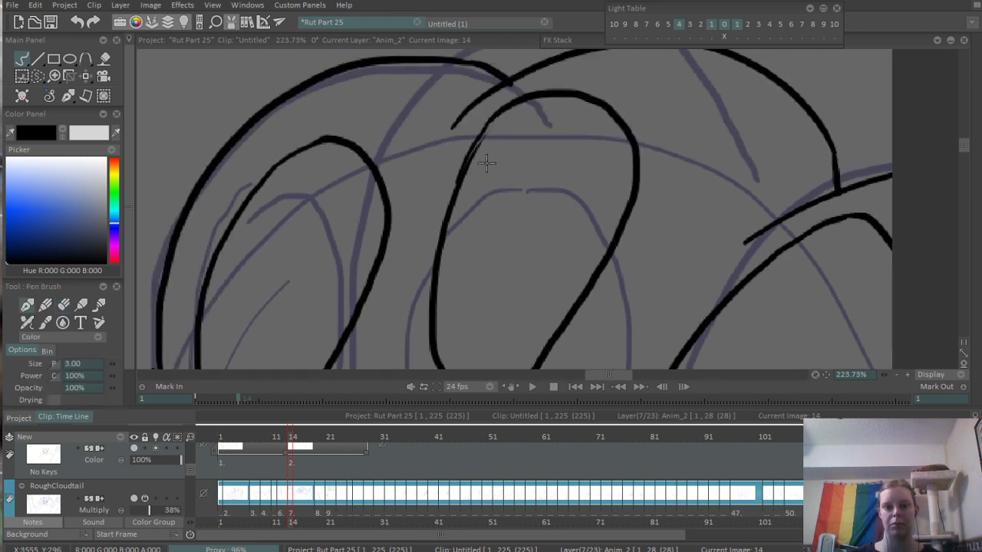
pyautogui.moveTo(466, 166); pyautogui.dragTo(497, 115)
pyautogui.moveTo(584, 75); pyautogui.dragTo(309, 279)
pyautogui.press('Left')
pyautogui.press('Left')
pyautogui.press('Right')
pyautogui.press('Right')
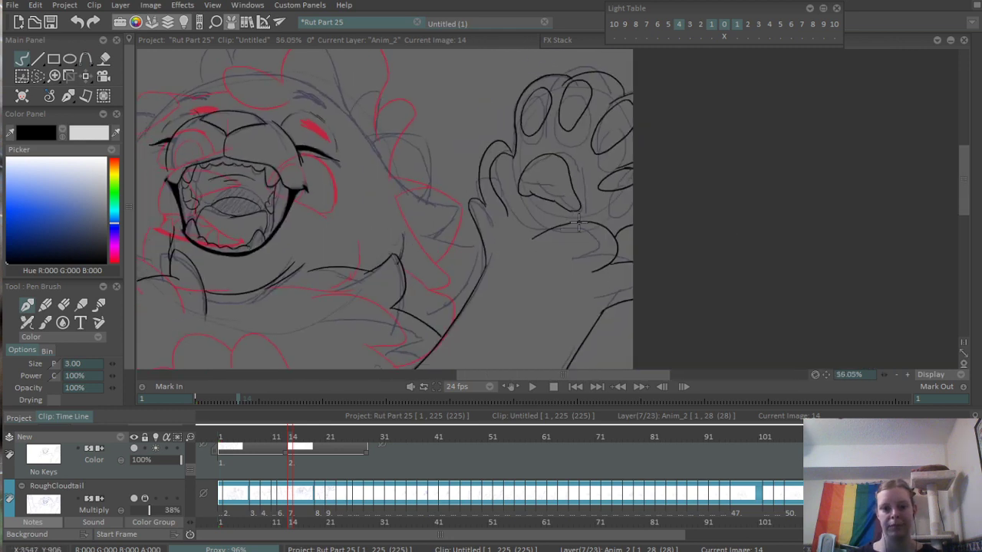
# - Ink the body's left side as one outward-bowed curve from below the shoulder fur to the canvas's lower edge
pyautogui.scroll(-4, 579, 224)
pyautogui.moveTo(508, 292); pyautogui.dragTo(618, 166)
pyautogui.moveTo(532, 132); pyautogui.dragTo(534, 249)
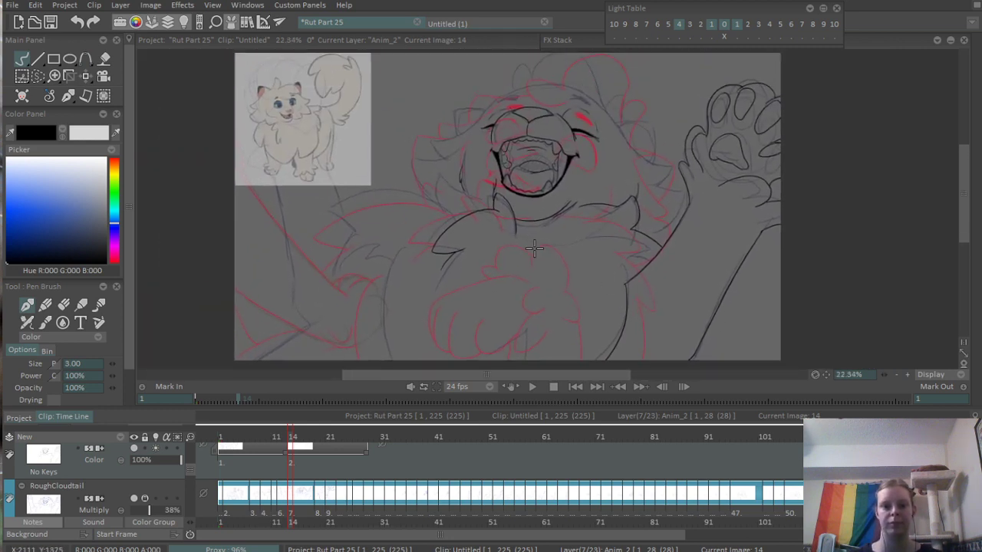
pyautogui.moveTo(280, 306); pyautogui.dragTo(438, 291)
pyautogui.scroll(2, 438, 291)
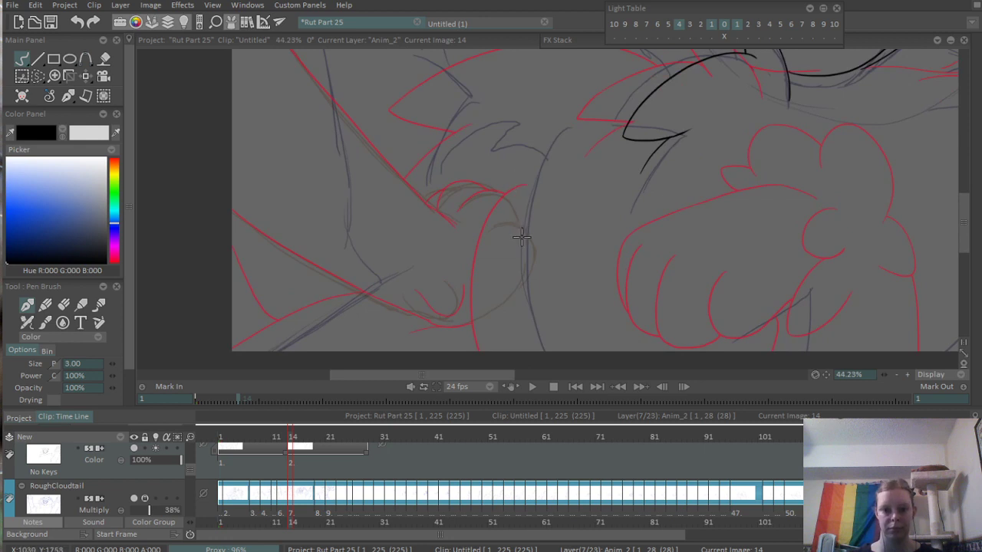
pyautogui.moveTo(547, 151); pyautogui.dragTo(514, 351)
pyautogui.hotkey('ctrl', 'z')
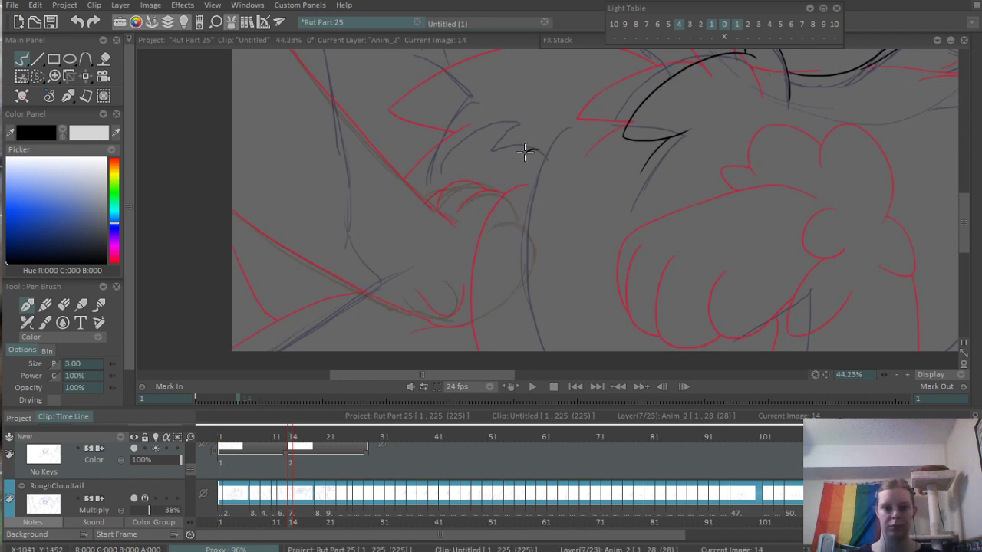
pyautogui.moveTo(536, 150)
pyautogui.mouseDown()
pyautogui.moveTo(506, 350)
pyautogui.moveTo(500, 215)
pyautogui.moveTo(515, 350)
pyautogui.mouseUp()
pyautogui.hotkey('ctrl', 'z')
pyautogui.hotkey('ctrl', 'z')
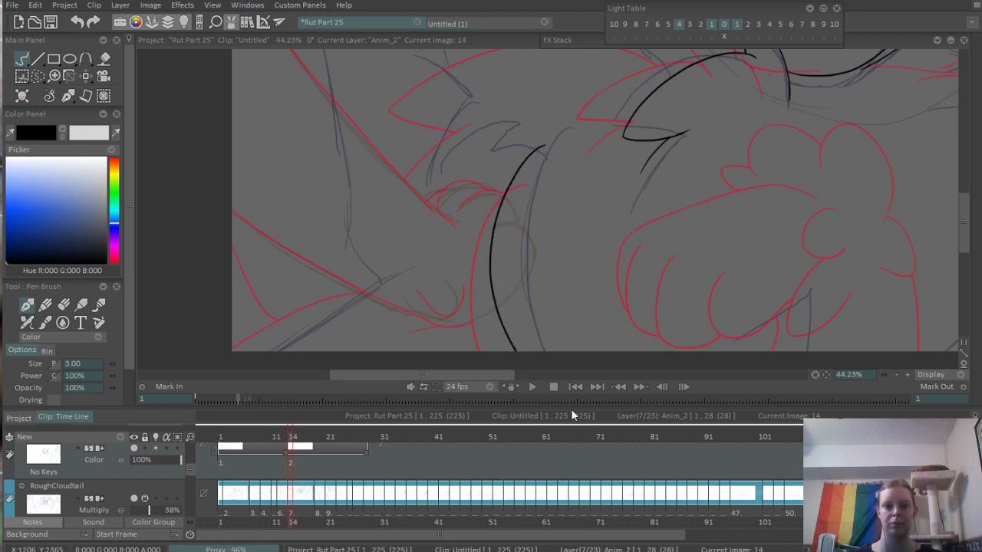
# - Ink the arched top of the left shoulder fur, join it to the neck fur, and erase the overshooting end
pyautogui.scroll(-5, 569, 182)
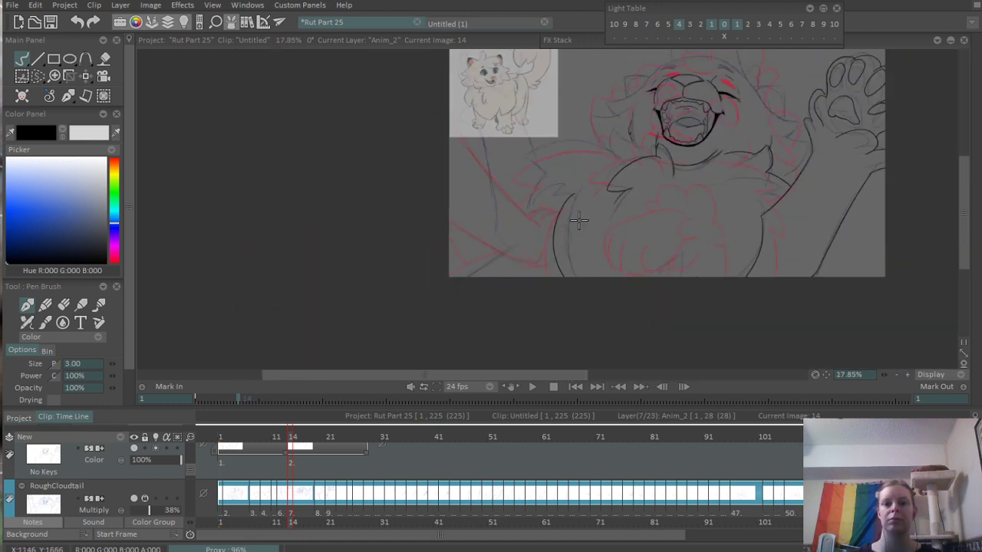
pyautogui.scroll(4, 620, 163)
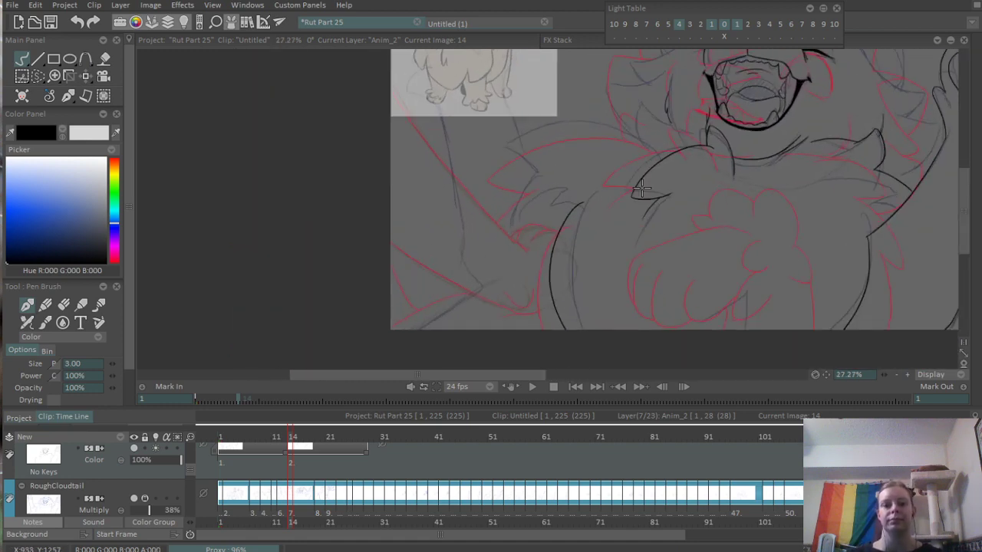
pyautogui.scroll(3, 588, 187)
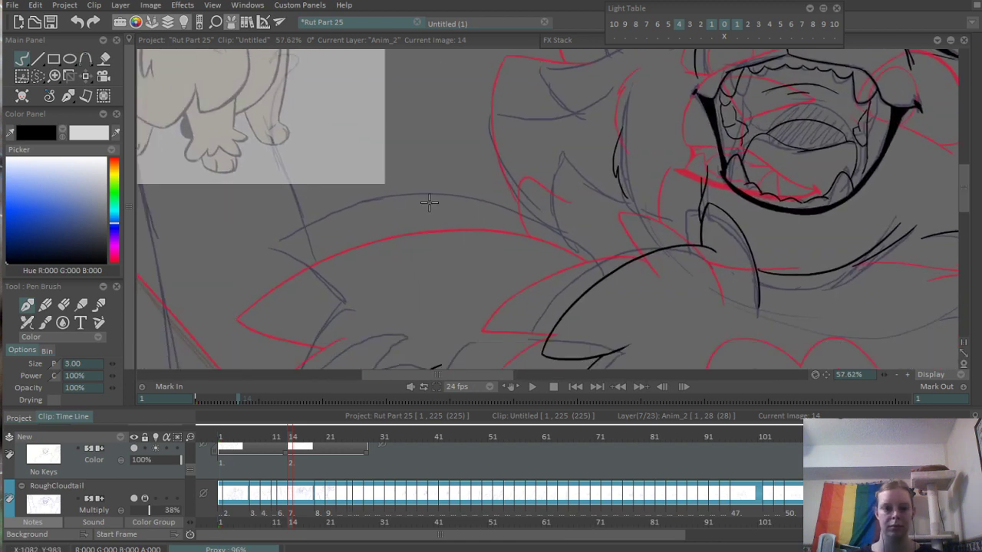
pyautogui.moveTo(317, 217)
pyautogui.mouseDown()
pyautogui.moveTo(536, 218)
pyautogui.moveTo(587, 263)
pyautogui.mouseUp()
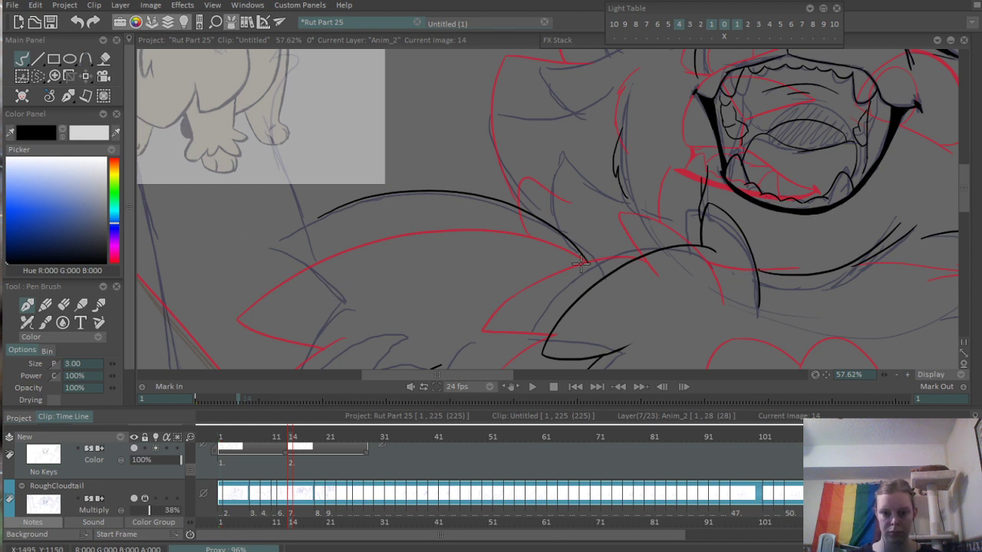
pyautogui.scroll(4, 606, 242)
pyautogui.press('e')
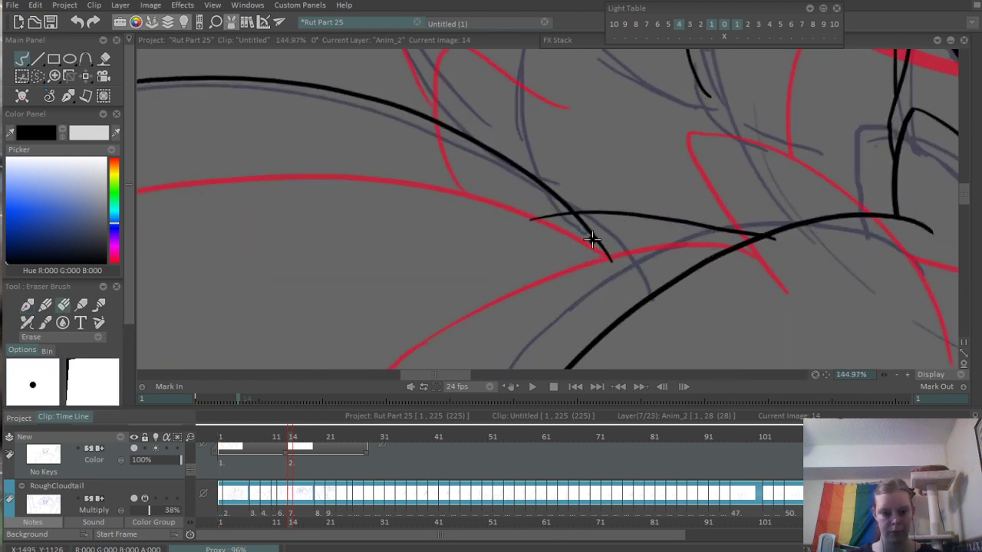
pyautogui.moveTo(585, 229); pyautogui.dragTo(618, 276)
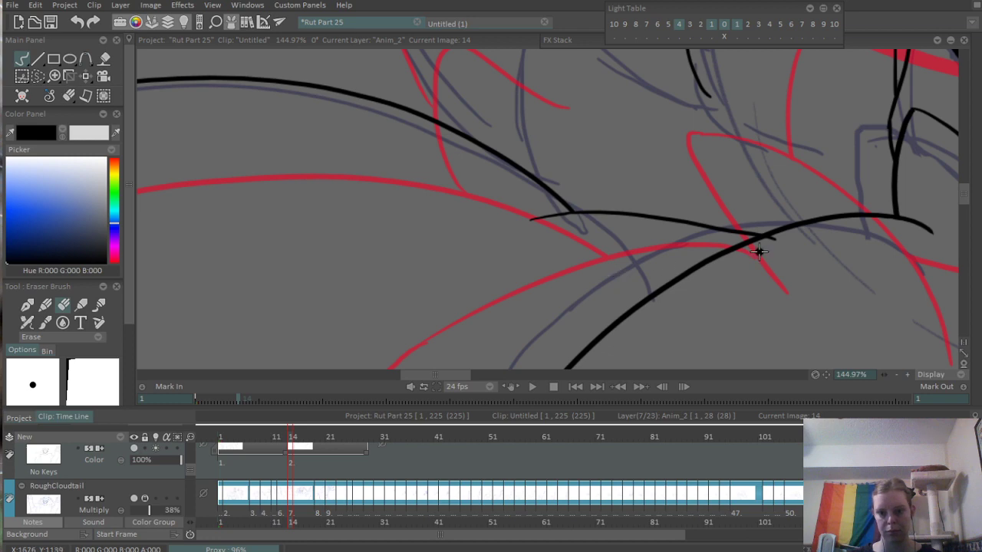
pyautogui.scroll(-5, 755, 259)
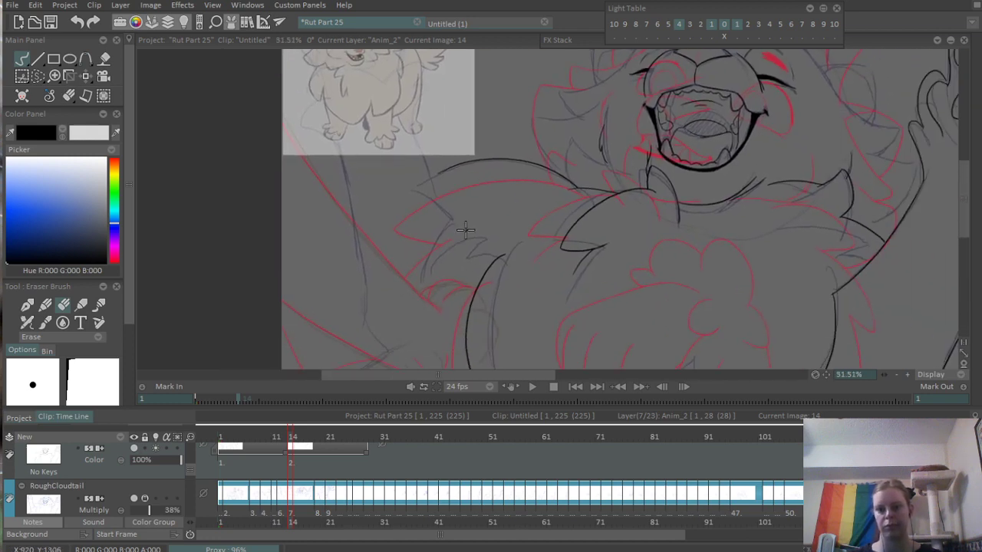
# - Ink the shoulder fur's pointed tip with the pen brush and curve its outer edge down to the arm
pyautogui.scroll(-2, 504, 233)
pyautogui.press('p')
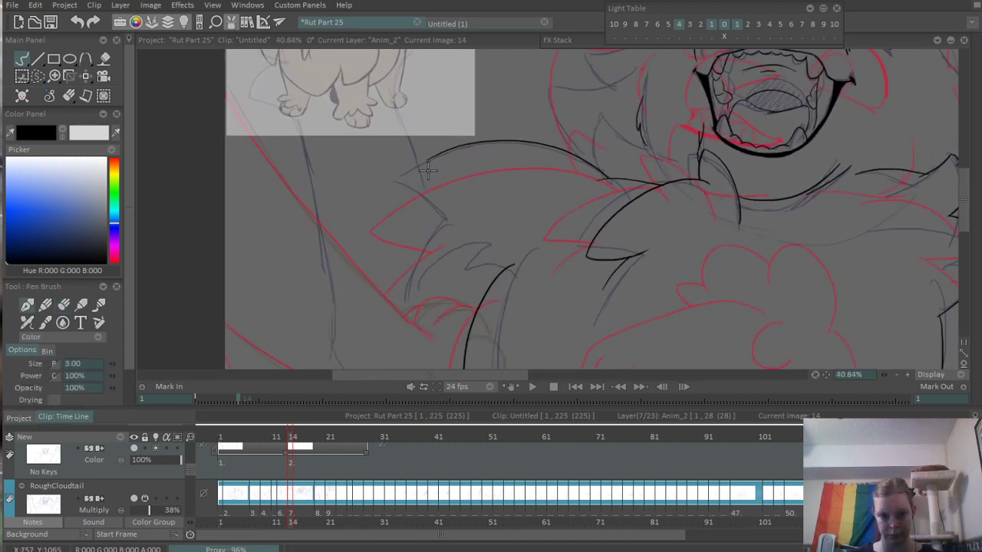
pyautogui.scroll(2, 428, 171)
pyautogui.moveTo(428, 153)
pyautogui.mouseDown()
pyautogui.moveTo(508, 189)
pyautogui.moveTo(392, 368)
pyautogui.mouseUp()
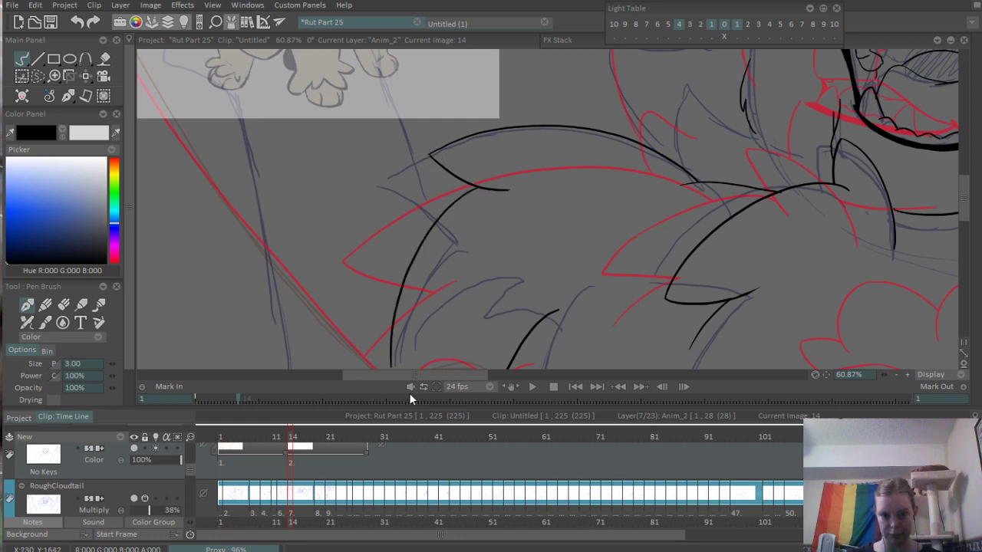
pyautogui.moveTo(405, 290); pyautogui.dragTo(422, 173)
pyautogui.scroll(-5, 410, 253)
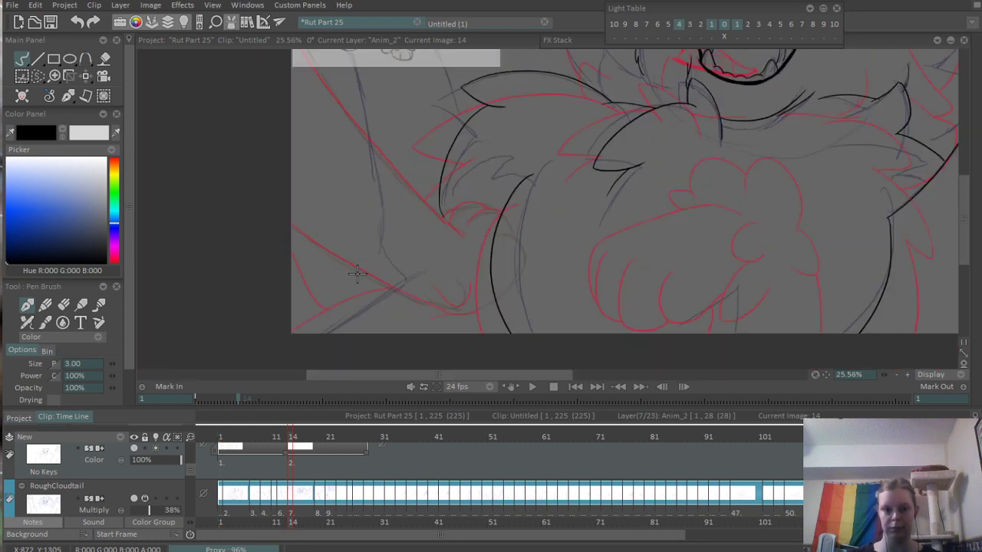
pyautogui.moveTo(418, 290); pyautogui.dragTo(389, 237)
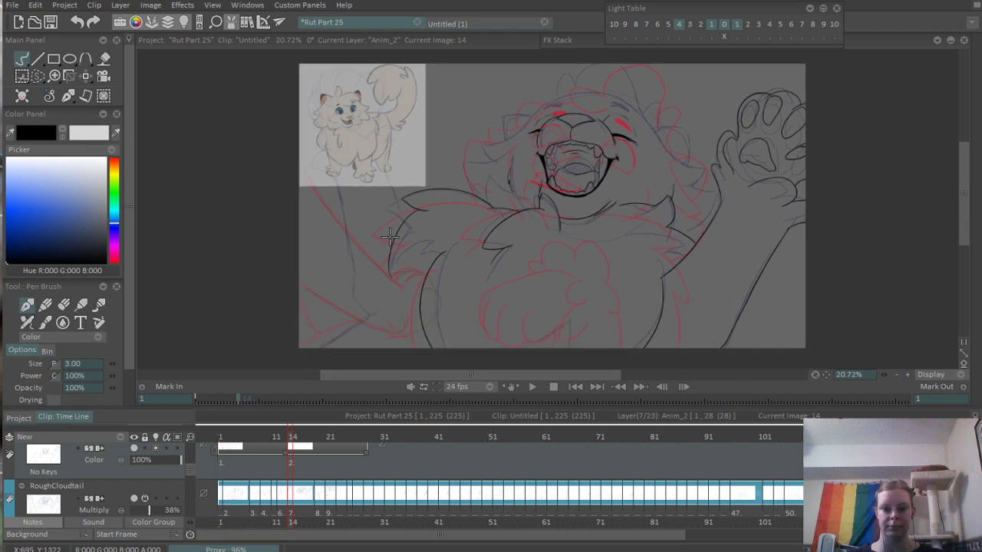
pyautogui.scroll(4, 407, 291)
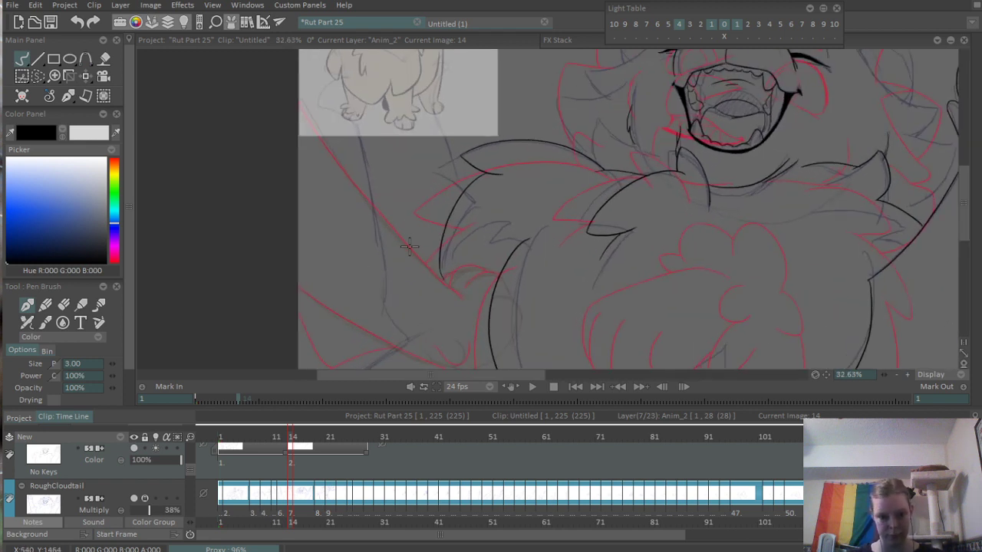
pyautogui.moveTo(309, 92); pyautogui.dragTo(461, 310)
pyautogui.moveTo(302, 83); pyautogui.dragTo(453, 282)
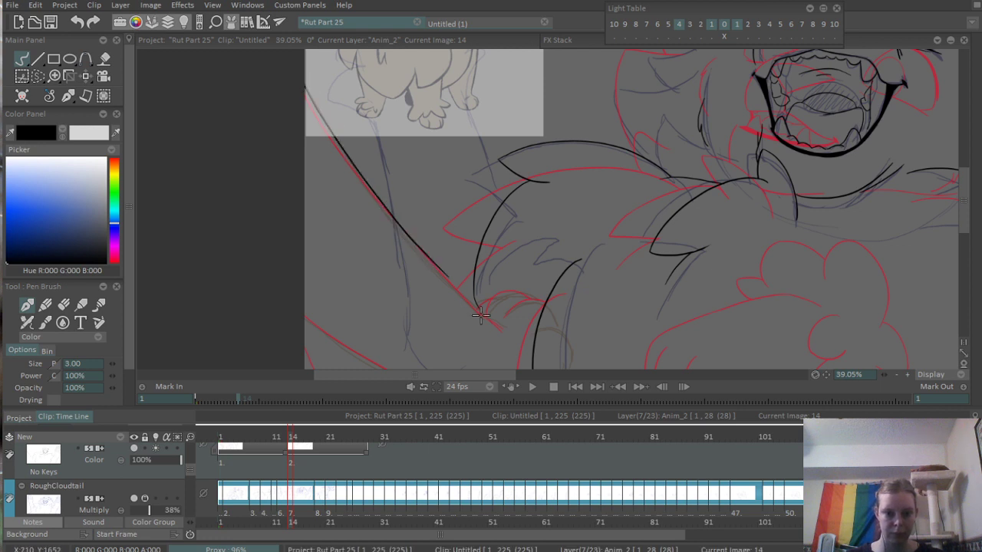
pyautogui.hotkey('ctrl', 'z')
pyautogui.moveTo(305, 91); pyautogui.dragTo(415, 249)
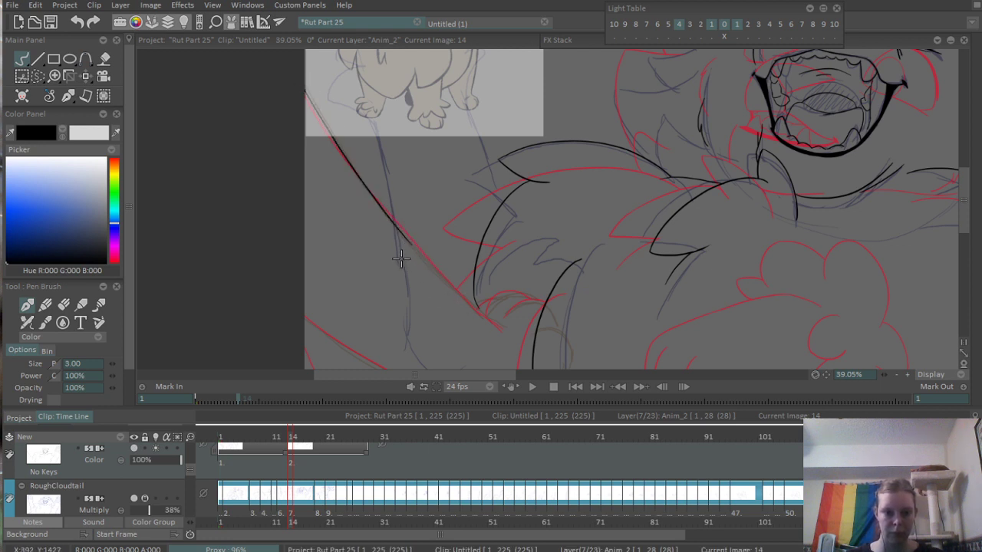
pyautogui.scroll(3, 400, 259)
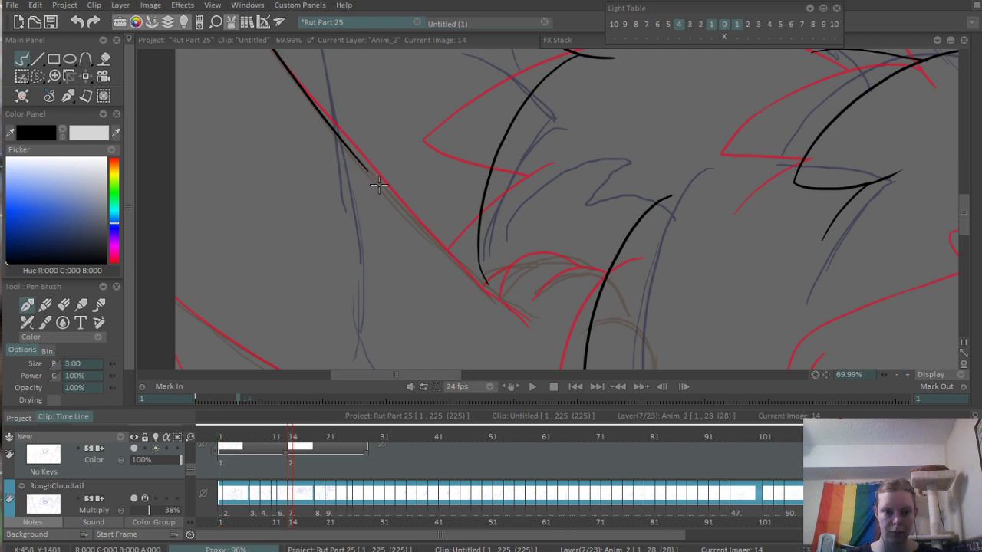
pyautogui.moveTo(367, 169); pyautogui.dragTo(378, 175)
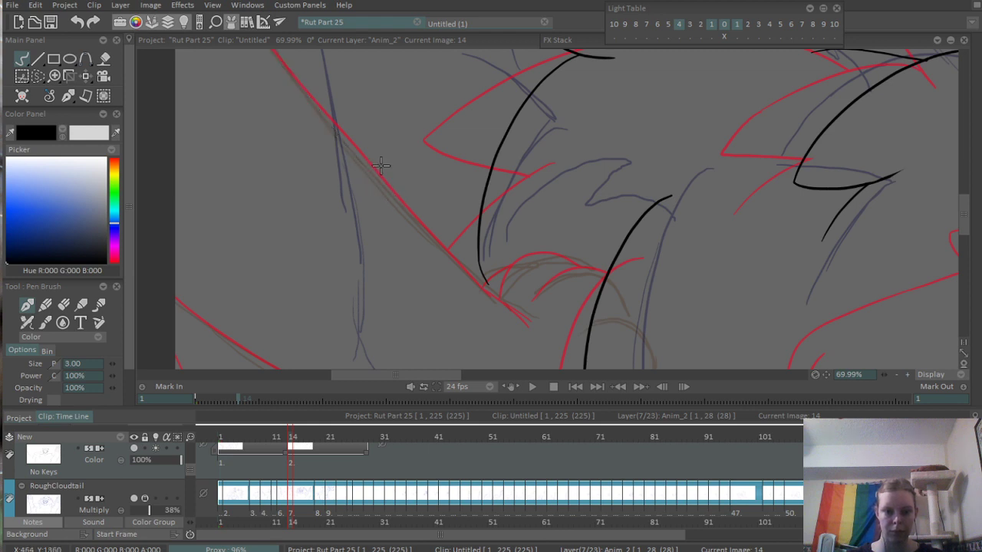
# - Ink the first stretch of the left arm's upper edge diagonally down from the canvas's left border, along the red guide line
pyautogui.scroll(-3, 344, 216)
pyautogui.moveTo(365, 201); pyautogui.dragTo(413, 297)
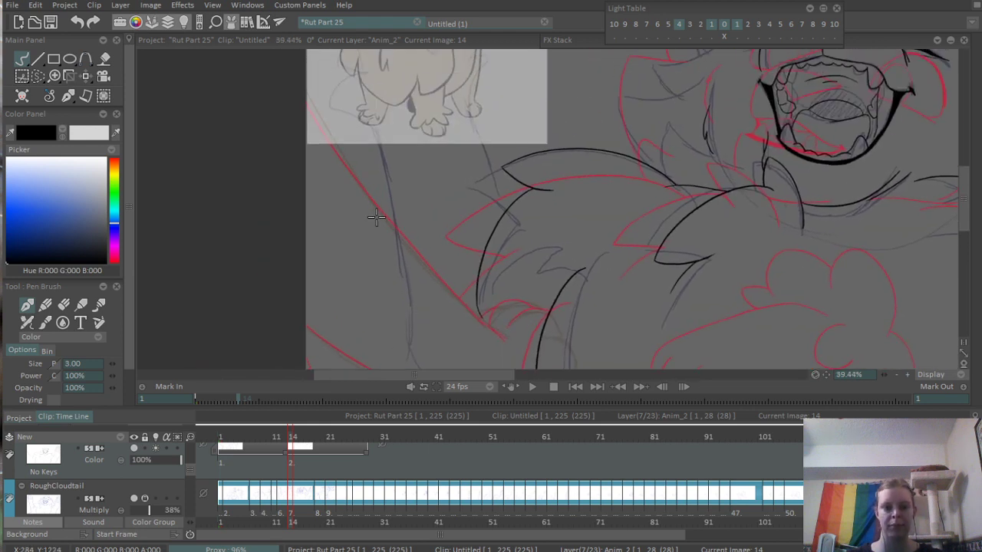
pyautogui.moveTo(376, 217); pyautogui.dragTo(376, 195)
pyautogui.moveTo(309, 69); pyautogui.dragTo(429, 258)
pyautogui.hotkey('ctrl', 'z')
pyautogui.moveTo(323, 92); pyautogui.dragTo(447, 264)
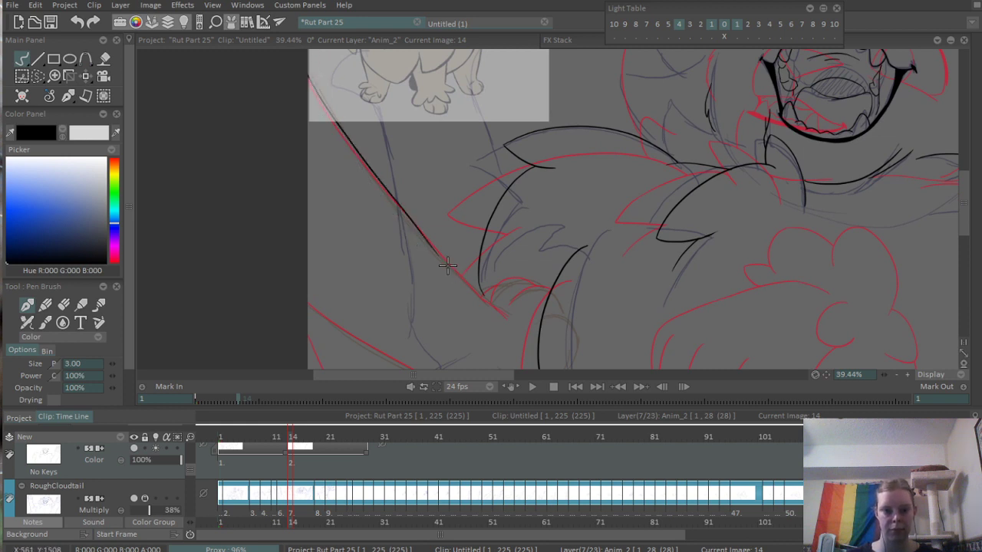
# - Extend the left arm's upper edge down to the lower end of the shoulder fur
pyautogui.scroll(2, 440, 279)
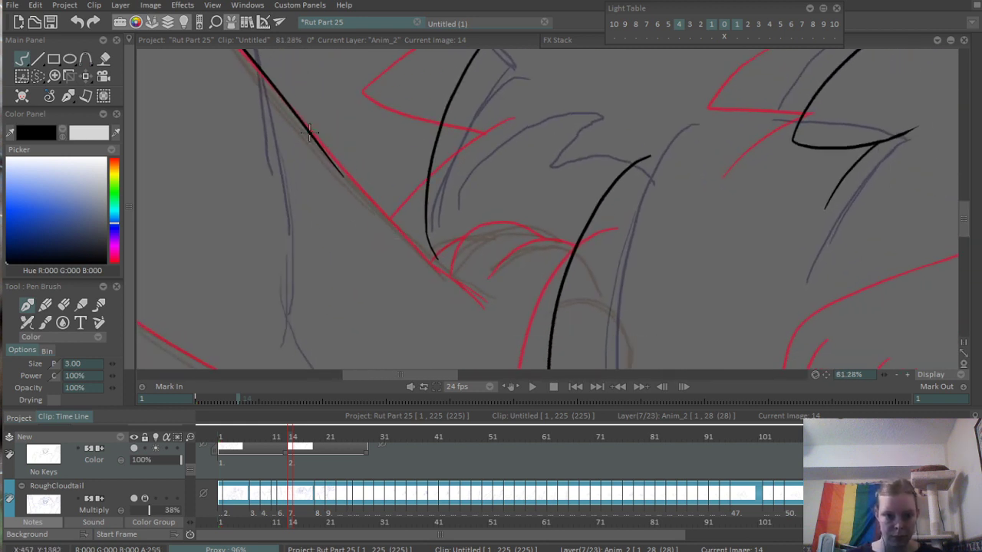
pyautogui.moveTo(309, 131); pyautogui.dragTo(450, 272)
pyautogui.hotkey('ctrl', 'z')
pyautogui.hotkey('ctrl', 'z')
pyautogui.moveTo(297, 115); pyautogui.dragTo(426, 263)
pyautogui.hotkey('ctrl', 'z')
pyautogui.moveTo(289, 100); pyautogui.dragTo(443, 276)
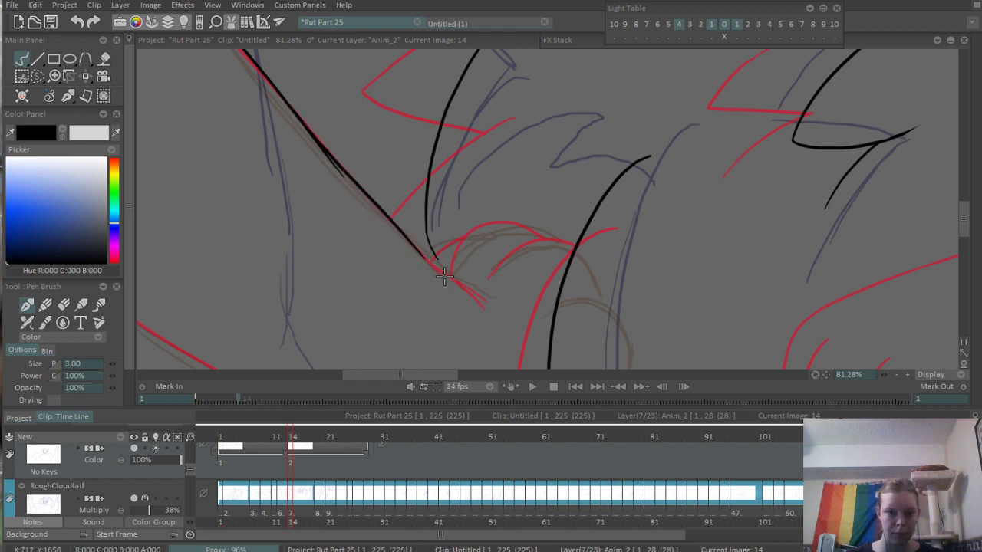
# - Extend the left arm's upper edge past the shoulder fur along the red guide and ink a short parallel crease line beside its end
pyautogui.moveTo(412, 245)
pyautogui.mouseDown()
pyautogui.moveTo(473, 300)
pyautogui.moveTo(539, 297)
pyautogui.mouseUp()
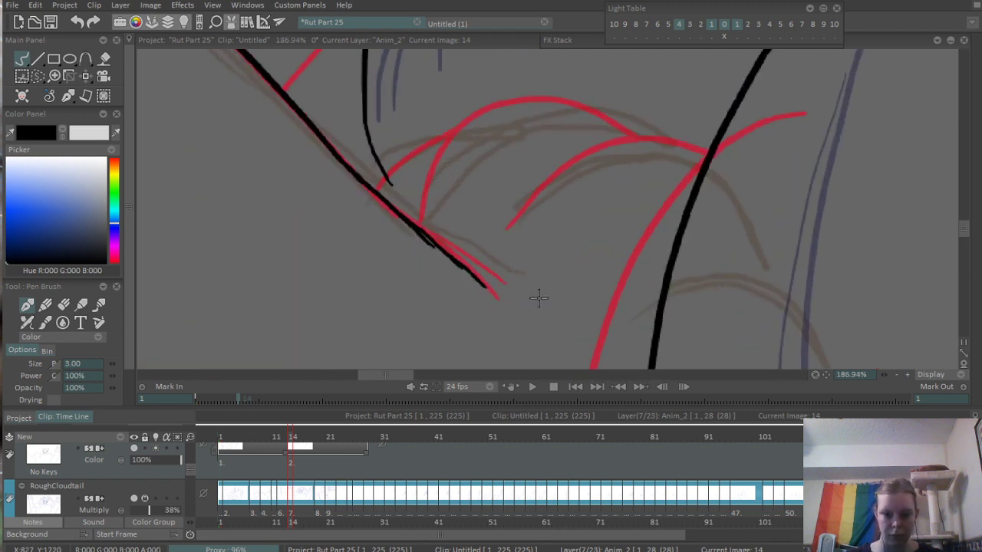
pyautogui.hotkey('ctrl', 'z')
pyautogui.moveTo(424, 234)
pyautogui.mouseDown()
pyautogui.moveTo(493, 293)
pyautogui.moveTo(504, 283)
pyautogui.mouseUp()
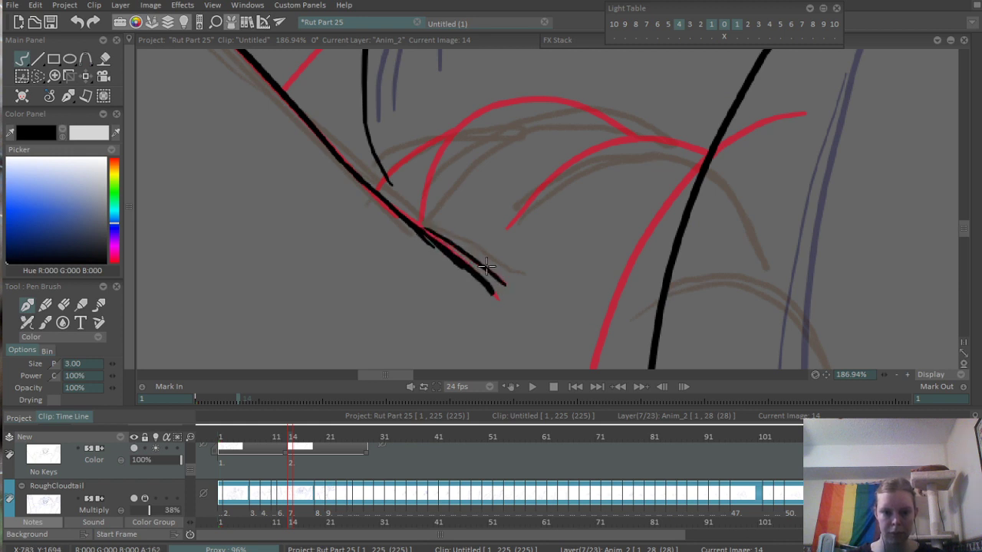
pyautogui.scroll(-1, 341, 167)
pyautogui.scroll(-6, 340, 168)
pyautogui.moveTo(341, 167); pyautogui.dragTo(502, 280)
pyautogui.moveTo(322, 145)
pyautogui.mouseDown()
pyautogui.moveTo(401, 215)
pyautogui.moveTo(503, 341)
pyautogui.moveTo(307, 107)
pyautogui.mouseUp()
pyautogui.scroll(8, 402, 215)
# - Erase the stray overlapping ink along the underside of the arm's upper edge below the shoulder fur
pyautogui.press('e')
pyautogui.scroll(-5, 391, 287)
pyautogui.moveTo(408, 245); pyautogui.dragTo(517, 256)
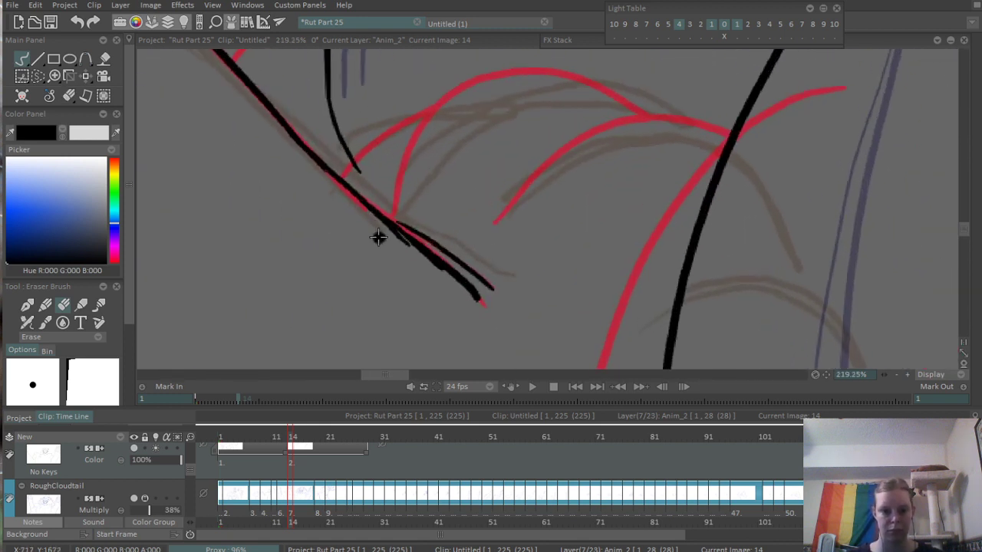
pyautogui.moveTo(378, 237); pyautogui.dragTo(436, 277)
pyautogui.scroll(-6, 449, 280)
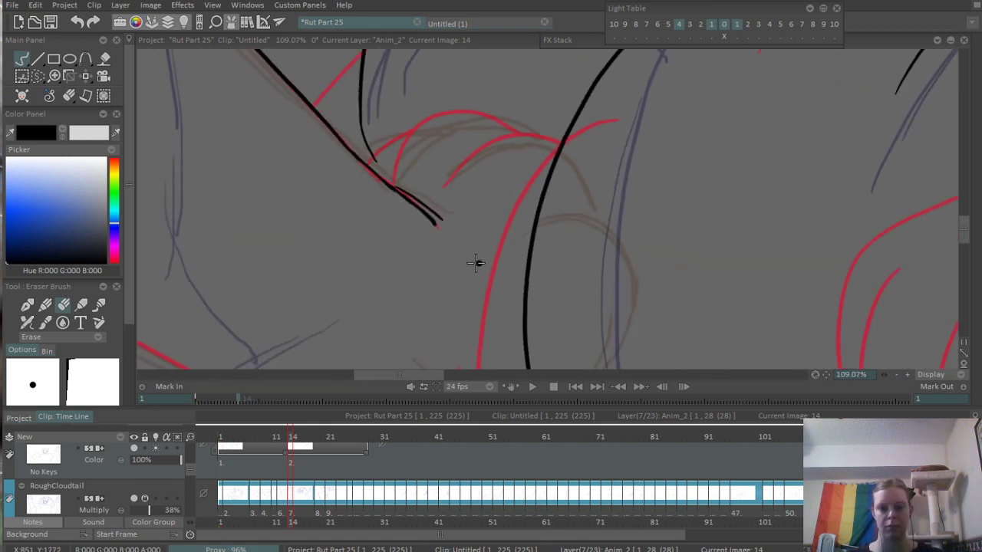
# - Ink the two overlapping fur arcs between the arm and body line with the pen brush, plus the small arc joining the shoulder fur
pyautogui.press('b')
pyautogui.scroll(3, 427, 233)
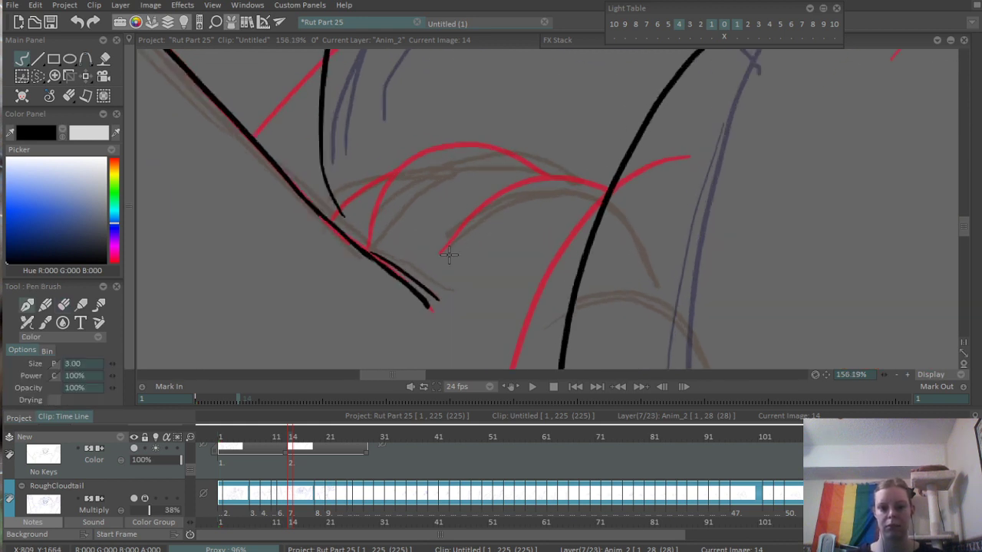
pyautogui.moveTo(446, 244)
pyautogui.mouseDown()
pyautogui.moveTo(486, 202)
pyautogui.moveTo(600, 184)
pyautogui.mouseUp()
pyautogui.hotkey('ctrl', 'z')
pyautogui.moveTo(439, 256)
pyautogui.mouseDown()
pyautogui.moveTo(569, 176)
pyautogui.moveTo(606, 178)
pyautogui.mouseUp()
pyautogui.moveTo(368, 247)
pyautogui.mouseDown()
pyautogui.moveTo(400, 164)
pyautogui.moveTo(491, 144)
pyautogui.moveTo(543, 175)
pyautogui.mouseUp()
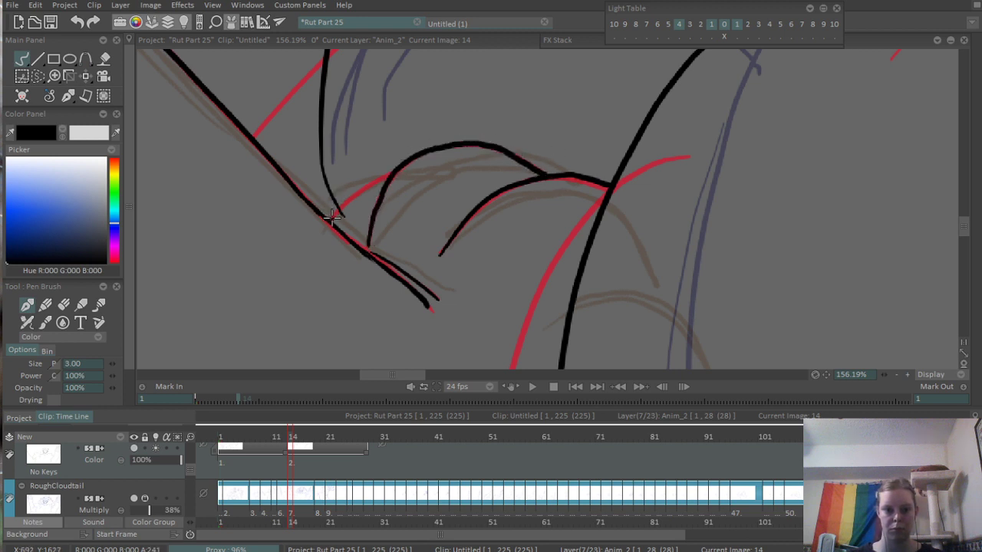
pyautogui.moveTo(332, 217); pyautogui.dragTo(389, 175)
pyautogui.moveTo(445, 250)
pyautogui.mouseDown()
pyautogui.moveTo(540, 178)
pyautogui.moveTo(606, 187)
pyautogui.mouseUp()
pyautogui.hotkey('ctrl', 'z')
pyautogui.scroll(-5, 652, 154)
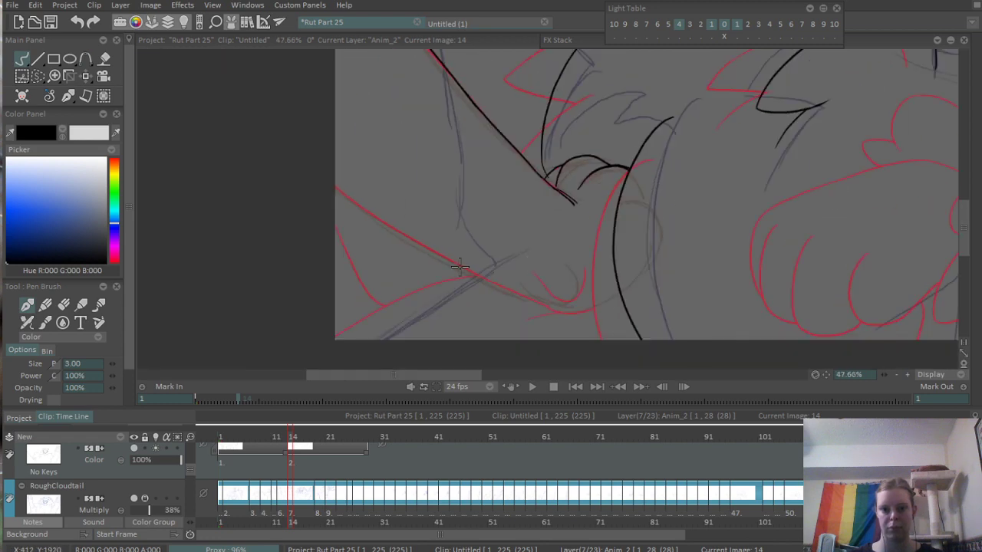
pyautogui.moveTo(463, 268); pyautogui.dragTo(383, 192)
pyautogui.scroll(5, 500, 186)
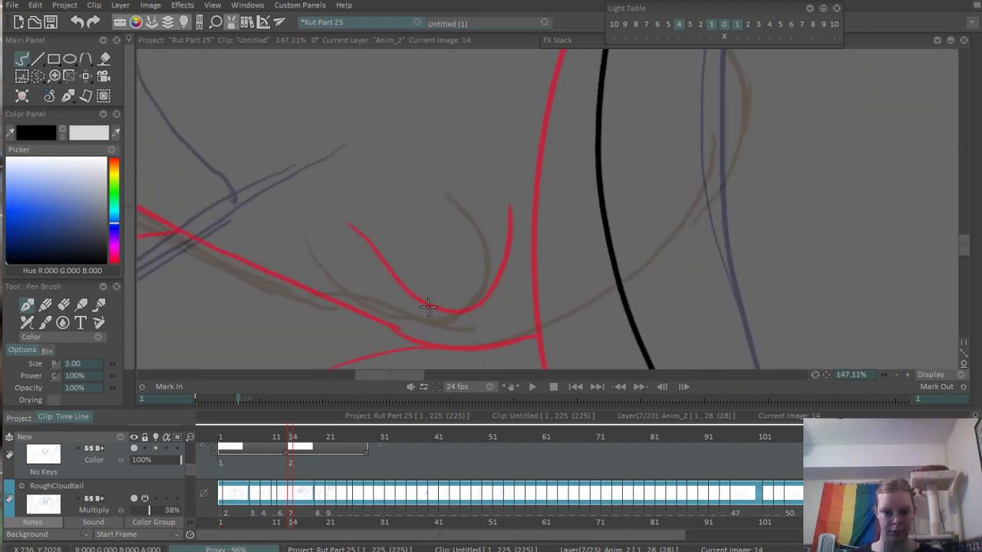
pyautogui.scroll(-8, 465, 269)
pyautogui.scroll(4, 570, 291)
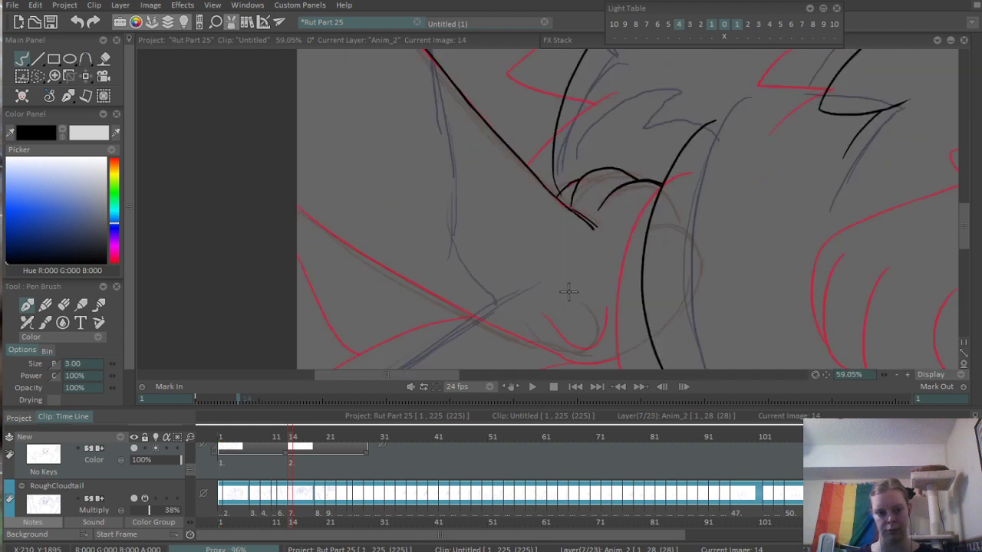
pyautogui.moveTo(570, 292); pyautogui.dragTo(560, 261)
pyautogui.moveTo(230, 117); pyautogui.dragTo(431, 244)
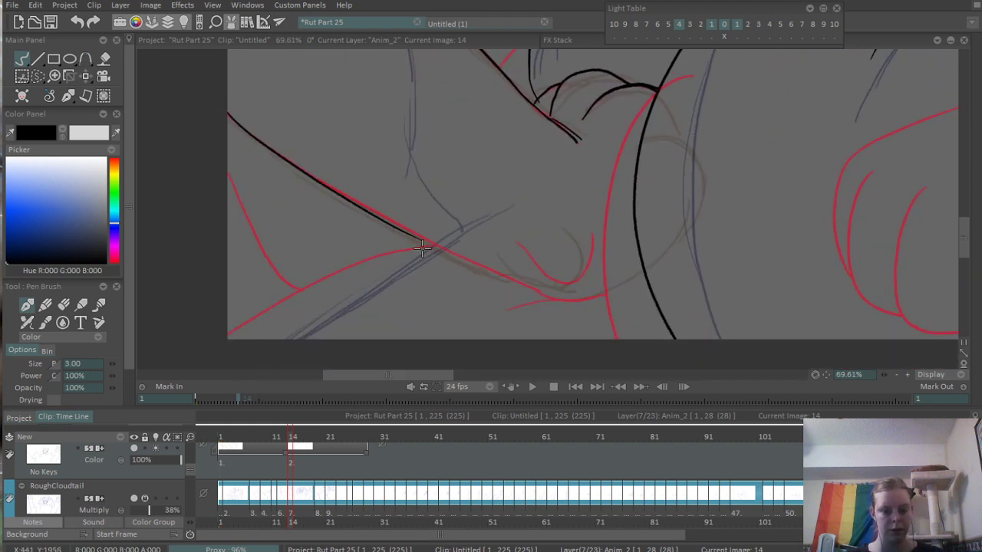
pyautogui.scroll(-10, 468, 171)
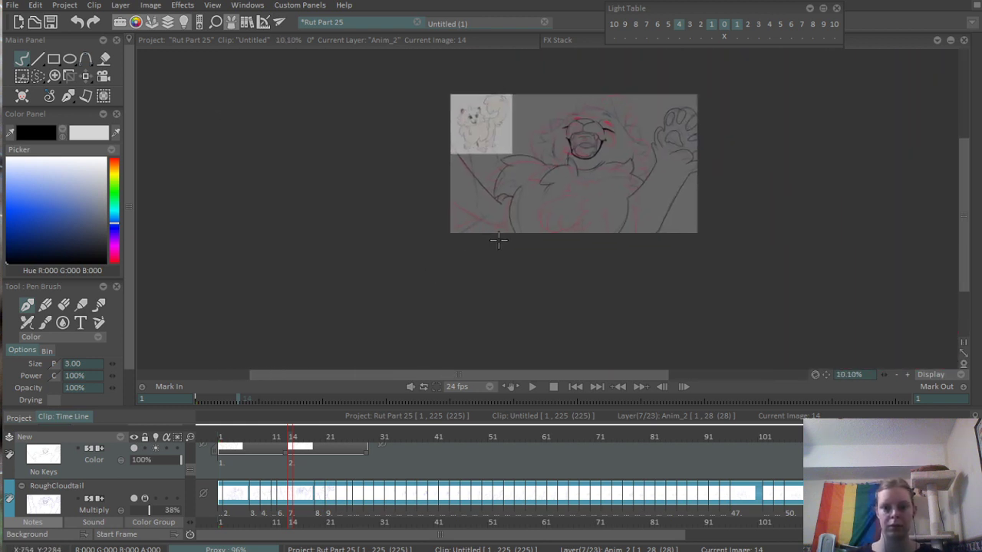
pyautogui.scroll(7, 520, 183)
pyautogui.scroll(3, 333, 262)
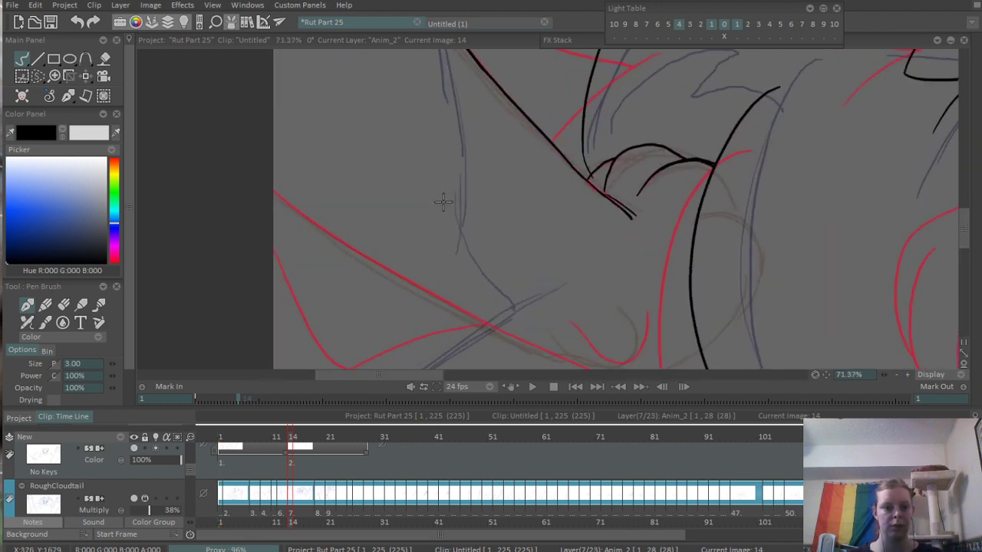
pyautogui.moveTo(220, 146)
pyautogui.mouseDown()
pyautogui.moveTo(368, 254)
pyautogui.moveTo(388, 255)
pyautogui.mouseUp()
pyautogui.hotkey('ctrl', 'z')
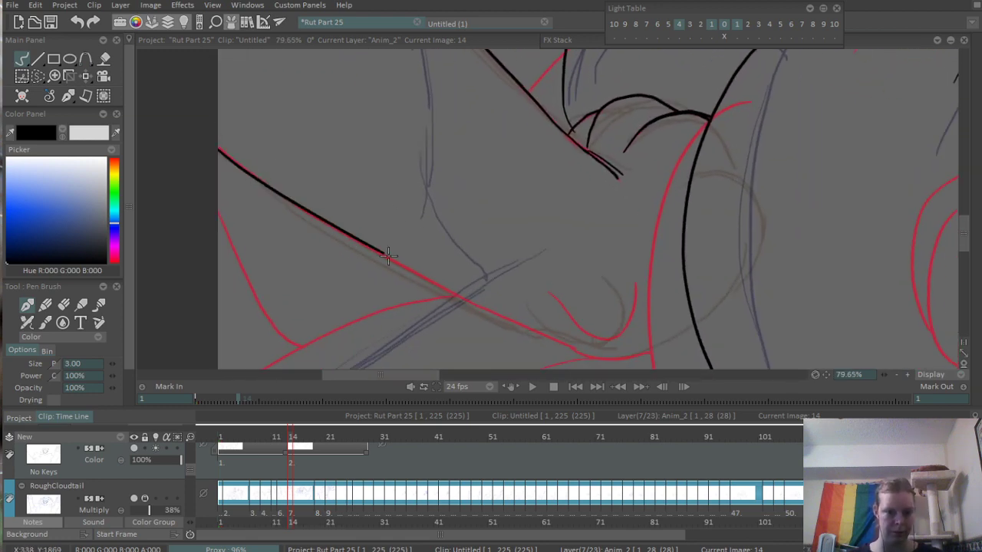
pyautogui.hotkey('ctrl', 'z')
pyautogui.moveTo(219, 147); pyautogui.dragTo(418, 281)
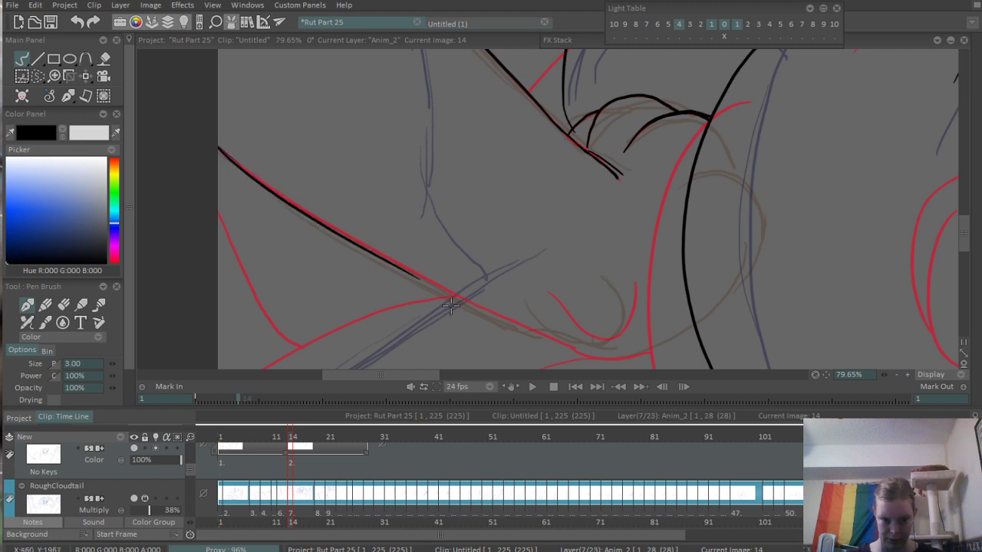
pyautogui.hotkey('ctrl', 'z')
pyautogui.moveTo(220, 154); pyautogui.dragTo(450, 297)
pyautogui.hotkey('ctrl', 'z')
pyautogui.moveTo(208, 142); pyautogui.dragTo(459, 299)
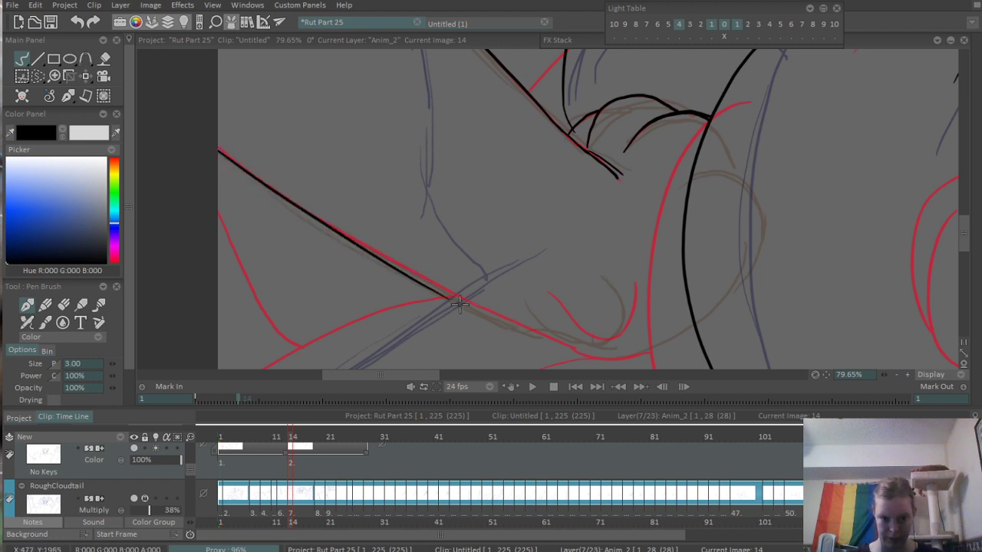
pyautogui.hotkey('ctrl', 'z')
# - Ink the left arm's lower edge from the canvas's left border along the red guide, curving it up into the body line
pyautogui.moveTo(208, 143); pyautogui.dragTo(471, 308)
pyautogui.moveTo(429, 282); pyautogui.dragTo(593, 358)
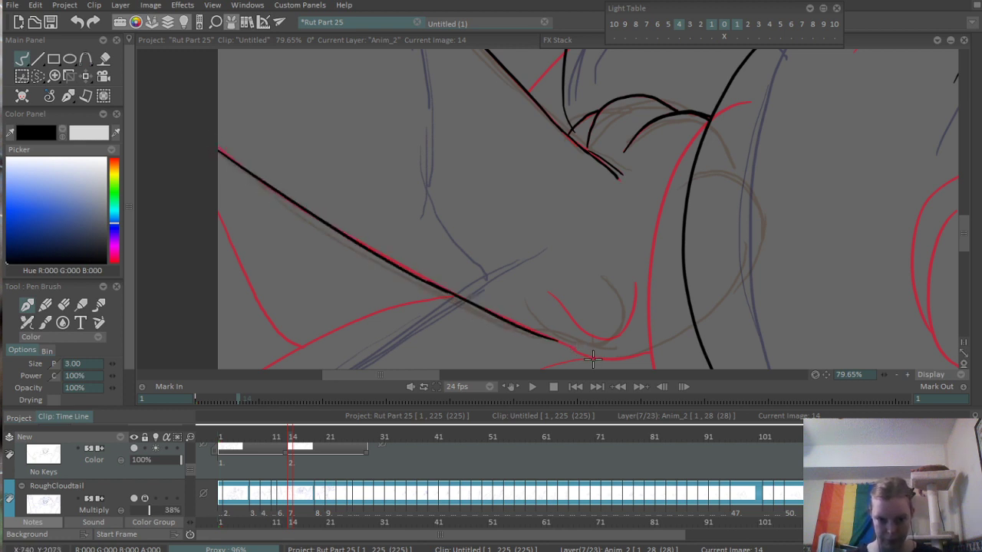
pyautogui.scroll(4, 542, 340)
pyautogui.moveTo(415, 283)
pyautogui.mouseDown()
pyautogui.moveTo(511, 330)
pyautogui.moveTo(666, 322)
pyautogui.moveTo(756, 257)
pyautogui.mouseUp()
pyautogui.hotkey('ctrl', 'z')
pyautogui.moveTo(664, 323); pyautogui.dragTo(771, 254)
# - Ink a short mark across the upper body line and the U-shaped fold just above the arm's lower edge
pyautogui.scroll(-5, 714, 265)
pyautogui.scroll(3, 672, 237)
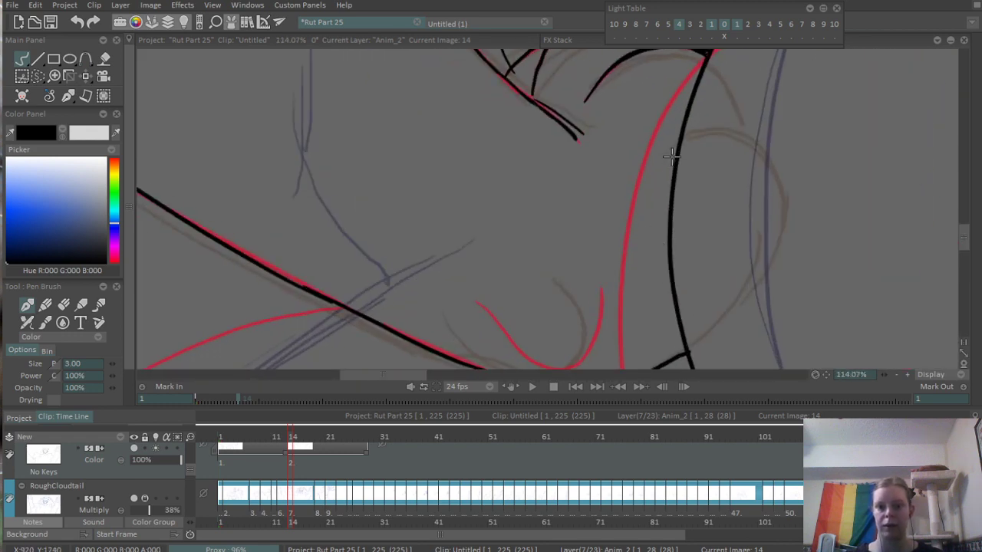
pyautogui.scroll(-4, 694, 127)
pyautogui.scroll(4, 636, 238)
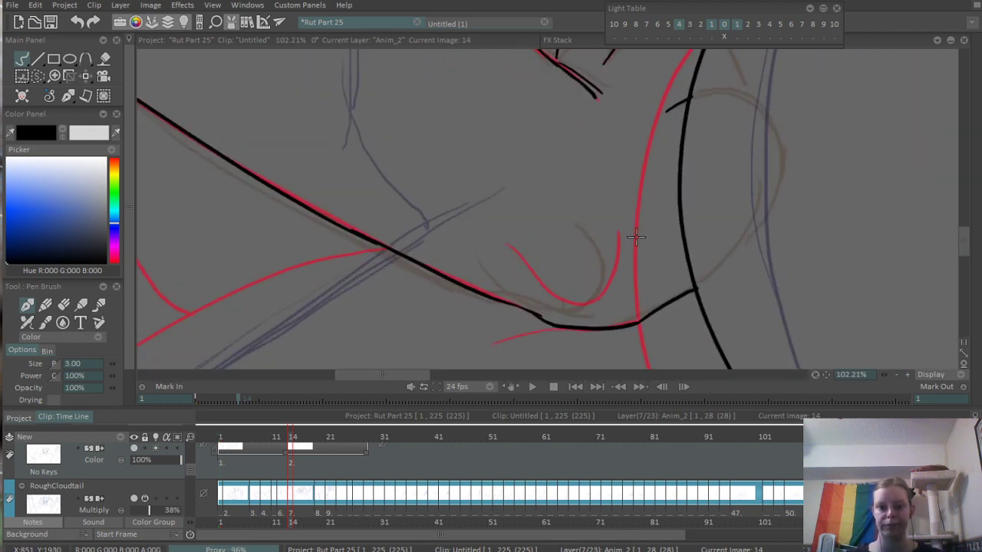
pyautogui.scroll(2, 635, 238)
pyautogui.moveTo(478, 223)
pyautogui.mouseDown()
pyautogui.moveTo(595, 310)
pyautogui.moveTo(628, 290)
pyautogui.moveTo(647, 183)
pyautogui.moveTo(634, 278)
pyautogui.mouseUp()
pyautogui.hotkey('ctrl', 'z')
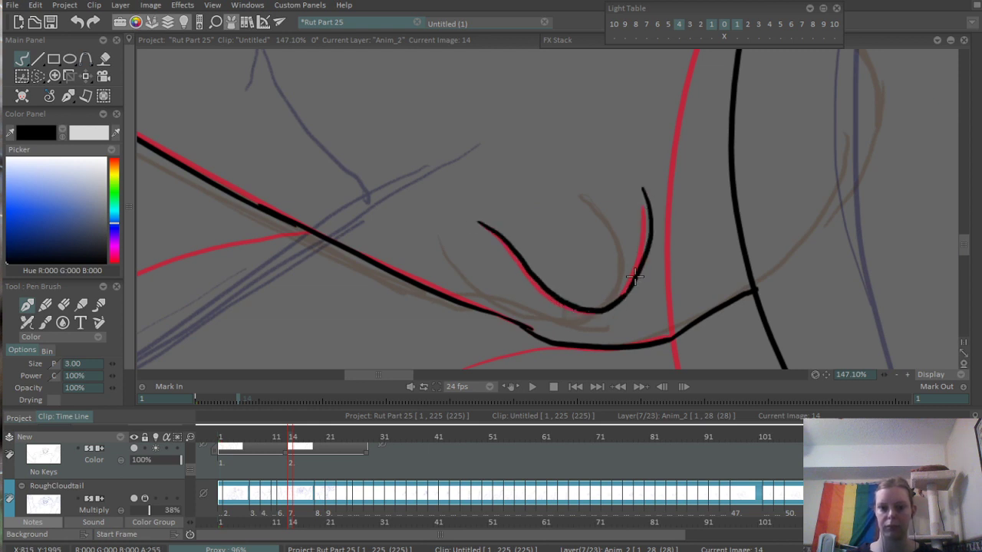
# - Ink the curved line from the canvas's lower-left corner up to the arm's lower edge, following the red guide
pyautogui.scroll(-8, 657, 237)
pyautogui.scroll(6, 577, 232)
pyautogui.scroll(-1, 611, 256)
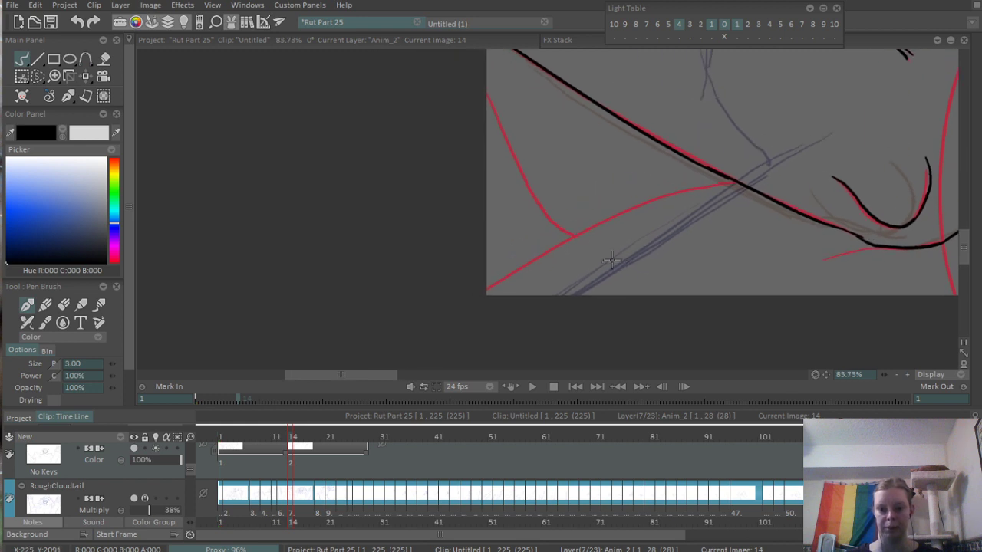
pyautogui.scroll(2, 508, 265)
pyautogui.moveTo(476, 301); pyautogui.dragTo(680, 197)
pyautogui.hotkey('ctrl', 'z')
pyautogui.moveTo(468, 302)
pyautogui.mouseDown()
pyautogui.moveTo(646, 201)
pyautogui.moveTo(762, 163)
pyautogui.mouseUp()
pyautogui.hotkey('ctrl', 'z')
pyautogui.moveTo(616, 217); pyautogui.dragTo(818, 150)
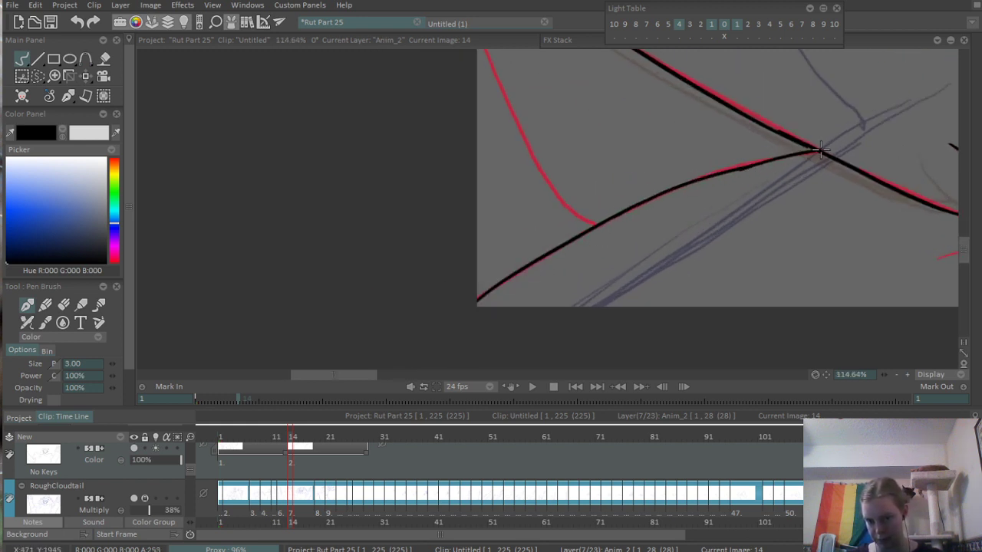
# - Ink the raised forearm's outer edge from below the wrist down to the long diagonal arm line, following the blue rough
pyautogui.scroll(-2, 685, 191)
pyautogui.scroll(-5, 627, 224)
pyautogui.scroll(4, 483, 245)
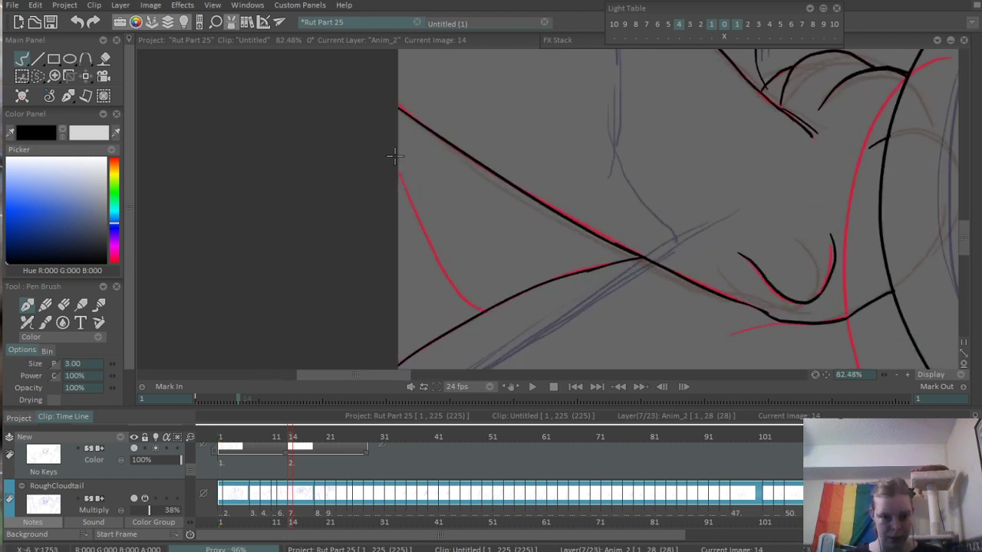
pyautogui.scroll(-8, 500, 101)
pyautogui.moveTo(502, 142); pyautogui.dragTo(474, 250)
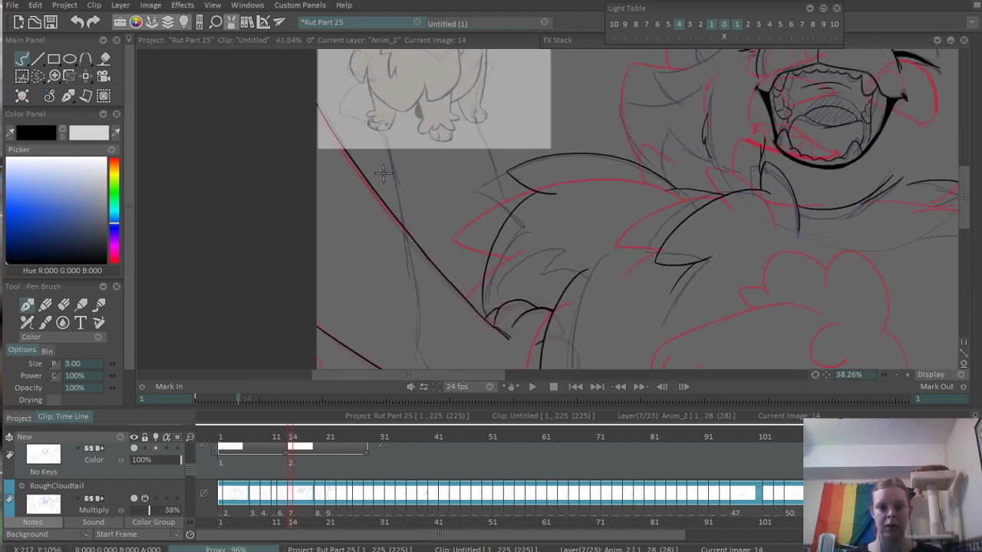
pyautogui.scroll(3, 383, 171)
pyautogui.moveTo(363, 139); pyautogui.dragTo(389, 188)
pyautogui.moveTo(356, 146); pyautogui.dragTo(434, 263)
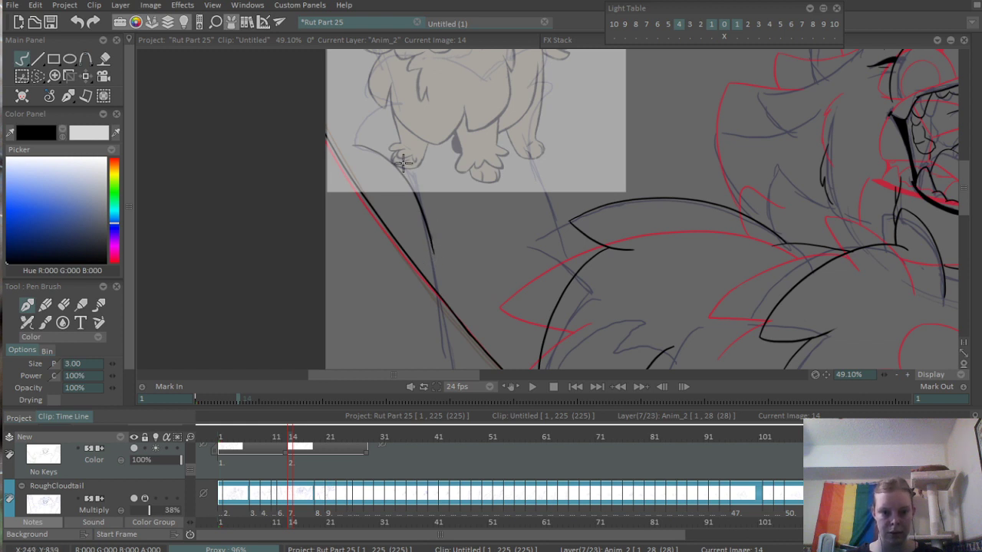
pyautogui.hotkey('ctrl', 'z')
pyautogui.moveTo(391, 150); pyautogui.dragTo(434, 288)
pyautogui.hotkey('ctrl', 'z')
pyautogui.moveTo(408, 153); pyautogui.dragTo(432, 276)
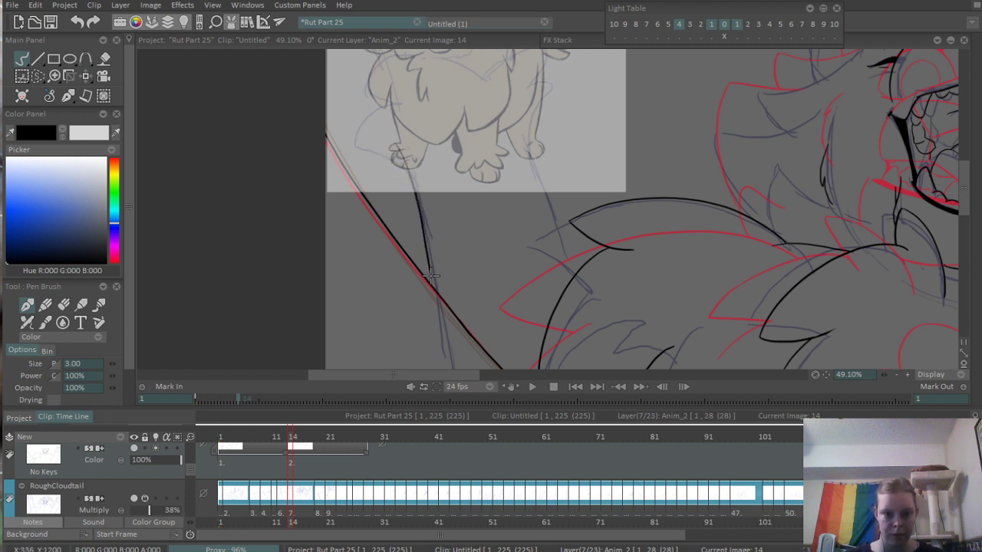
# - Ink the raised forearm's inner edge from the wrist down to the shoulder fur, along the blue rough
pyautogui.moveTo(520, 177); pyautogui.dragTo(476, 196)
pyautogui.moveTo(486, 143); pyautogui.dragTo(527, 280)
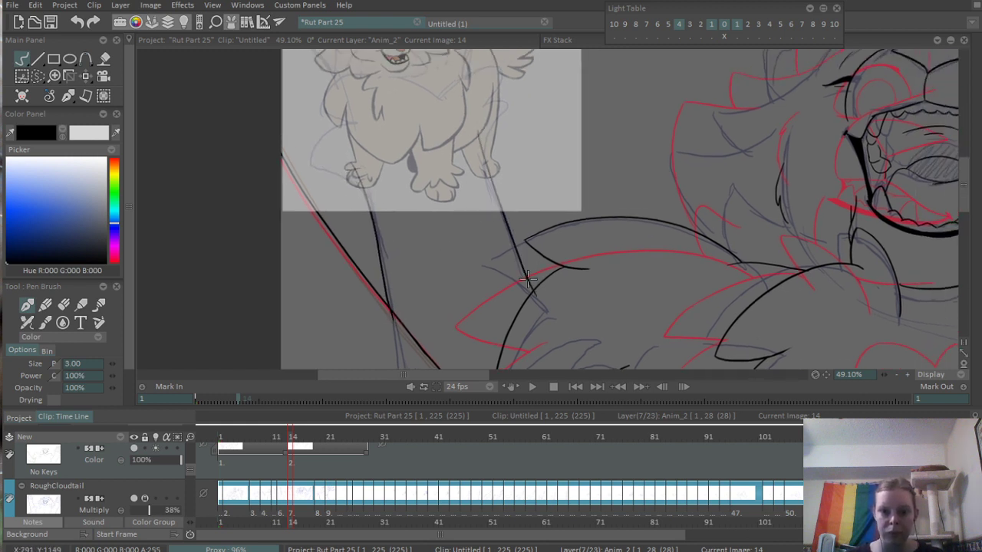
pyautogui.hotkey('ctrl', 'z')
pyautogui.moveTo(477, 127); pyautogui.dragTo(548, 300)
# - Hide the cloudtail reference layer that covers the rough drawing of the raised paw
pyautogui.moveTo(518, 76); pyautogui.dragTo(578, 166)
pyautogui.scroll(4, 578, 166)
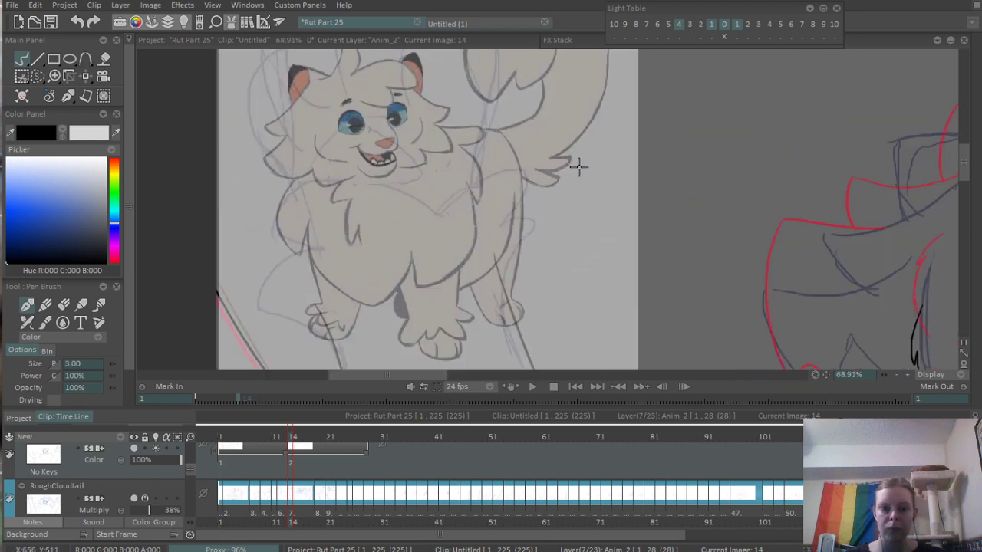
pyautogui.scroll(-5, 510, 264)
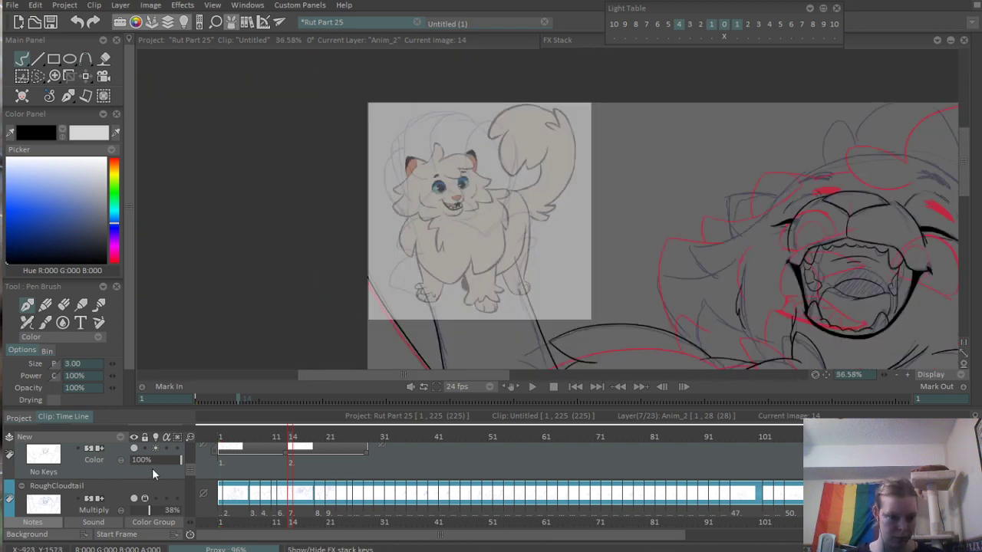
pyautogui.click(134, 450)
pyautogui.click(136, 447)
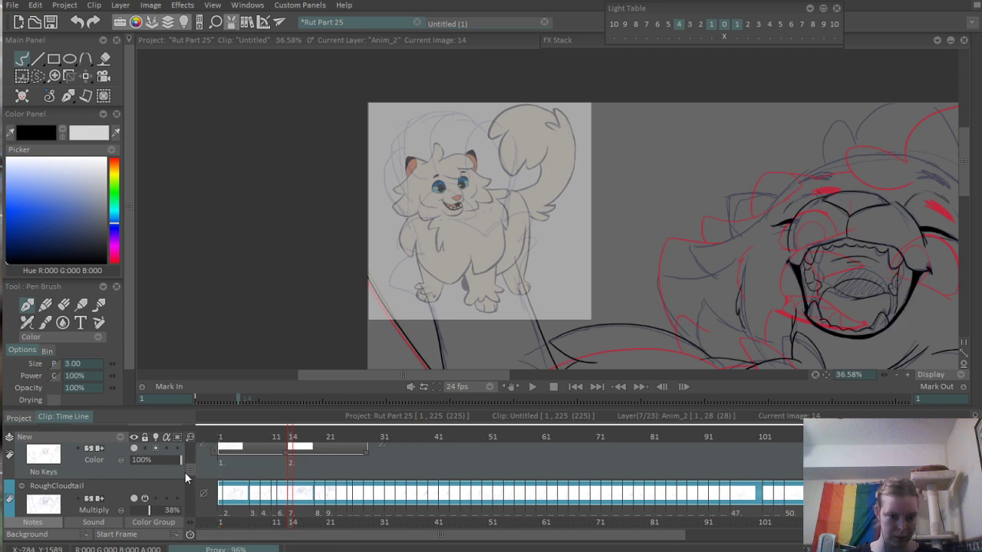
pyautogui.scroll(2, 186, 469)
pyautogui.click(134, 463)
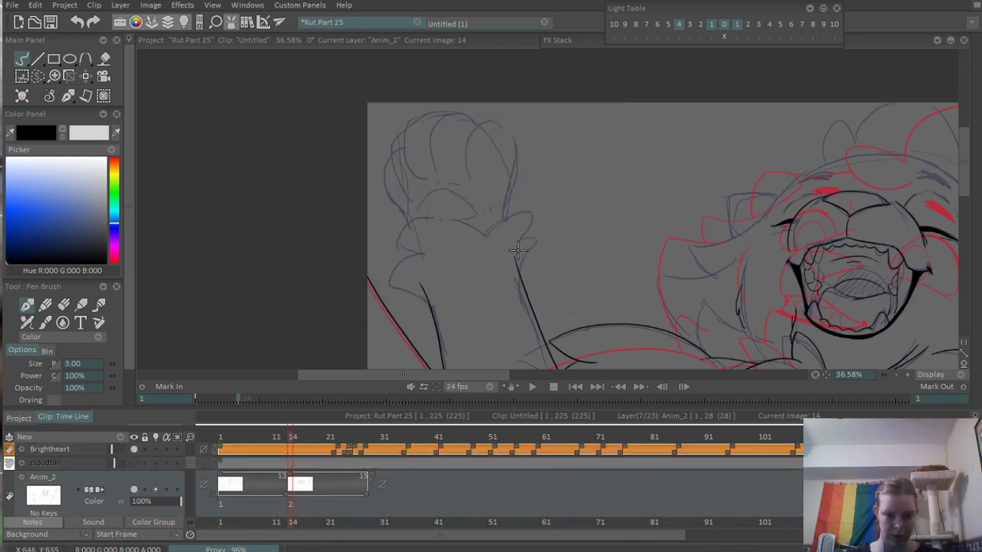
# - Erase the overlapping ink where the forearm's inner edge crosses the shoulder fur
pyautogui.scroll(4, 431, 223)
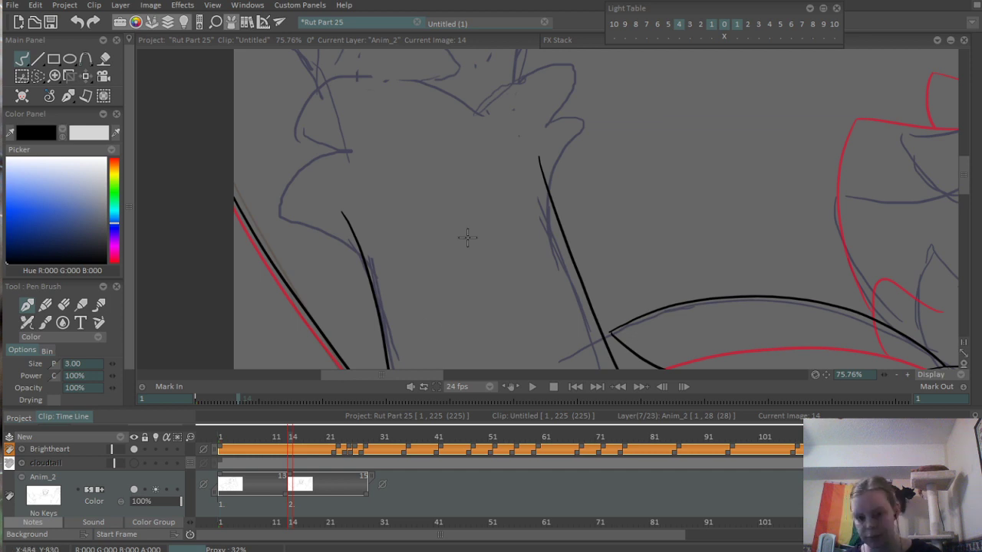
pyautogui.moveTo(419, 359)
pyautogui.mouseDown()
pyautogui.moveTo(434, 266)
pyautogui.moveTo(415, 213)
pyautogui.mouseUp()
pyautogui.moveTo(429, 307)
pyautogui.mouseDown()
pyautogui.moveTo(451, 296)
pyautogui.moveTo(502, 300)
pyautogui.mouseUp()
pyautogui.press('e')
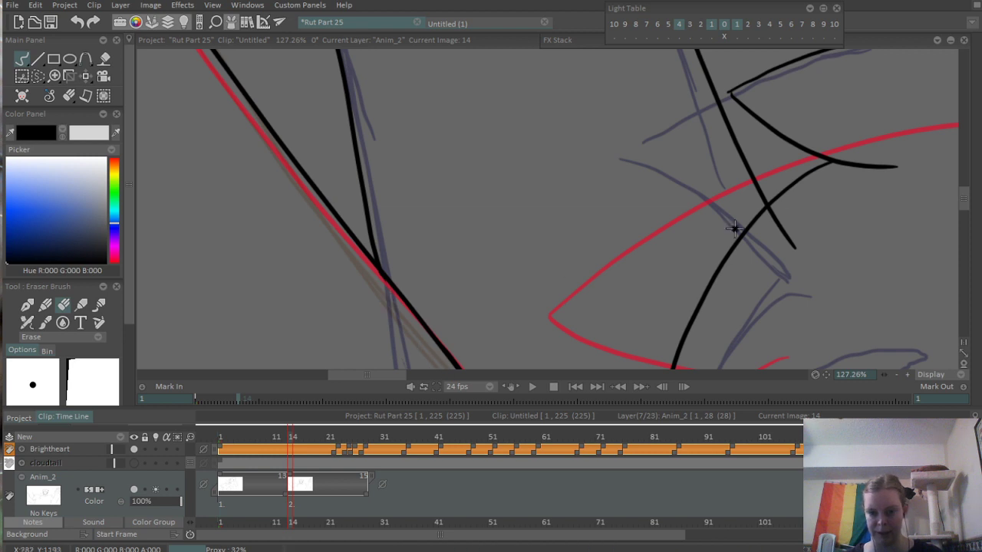
pyautogui.moveTo(736, 229); pyautogui.dragTo(598, 229)
pyautogui.moveTo(598, 229)
pyautogui.mouseDown()
pyautogui.moveTo(678, 212)
pyautogui.moveTo(680, 165)
pyautogui.moveTo(696, 219)
pyautogui.moveTo(734, 212)
pyautogui.mouseUp()
pyautogui.scroll(-8, 584, 215)
pyautogui.scroll(5, 585, 215)
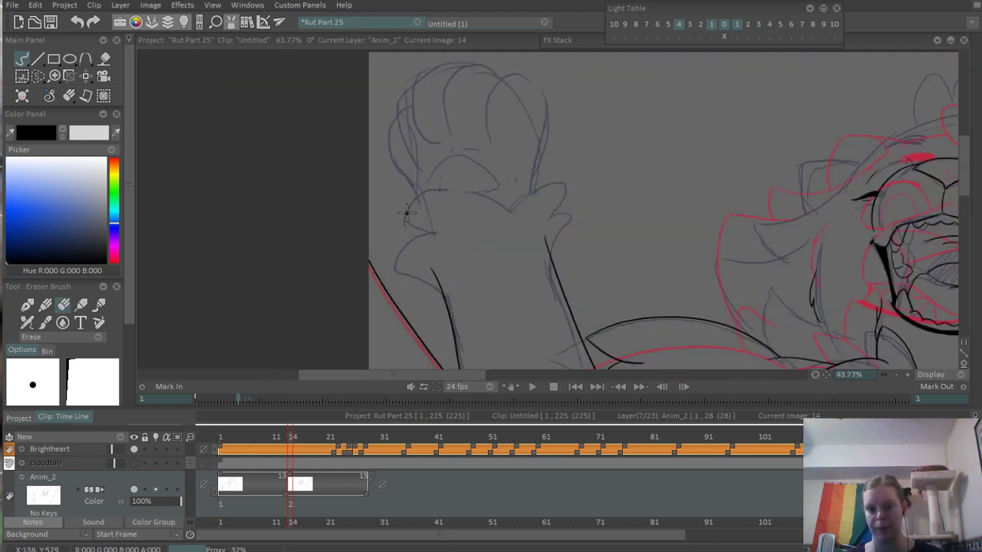
# - Ink the lower fur tuft on the outer side of the raised wrist with the pen brush, joining it to the forearm's outer edge
pyautogui.press('b')
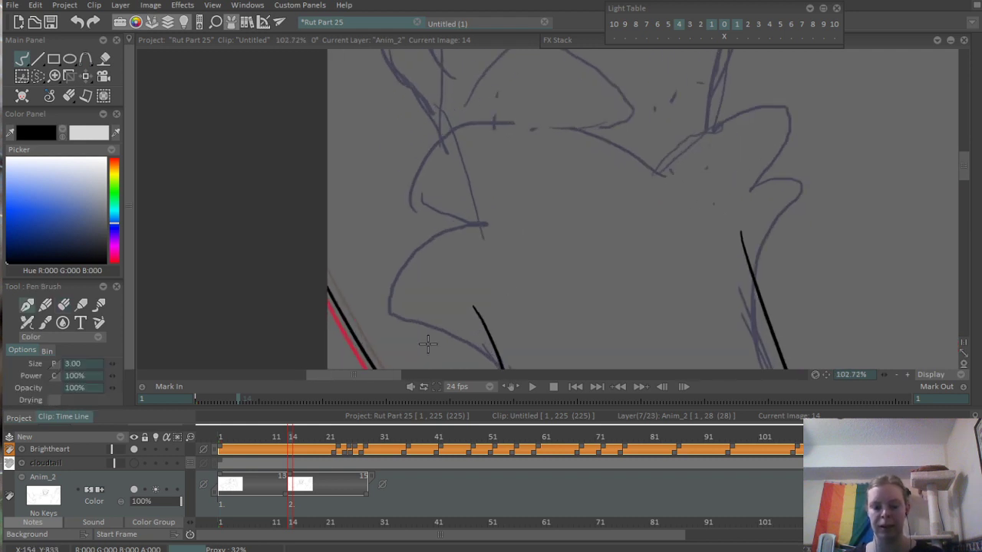
pyautogui.moveTo(482, 225); pyautogui.dragTo(507, 361)
pyautogui.scroll(3, 569, 232)
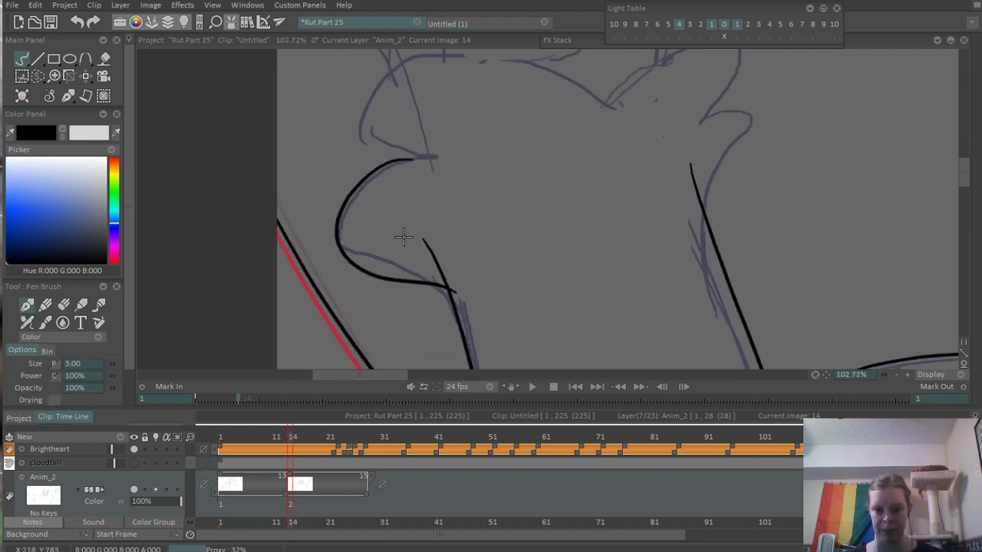
# - Ink the upper fur tuft on the raised wrist's outer side and the two stacked tufts on its inner side
pyautogui.press('e')
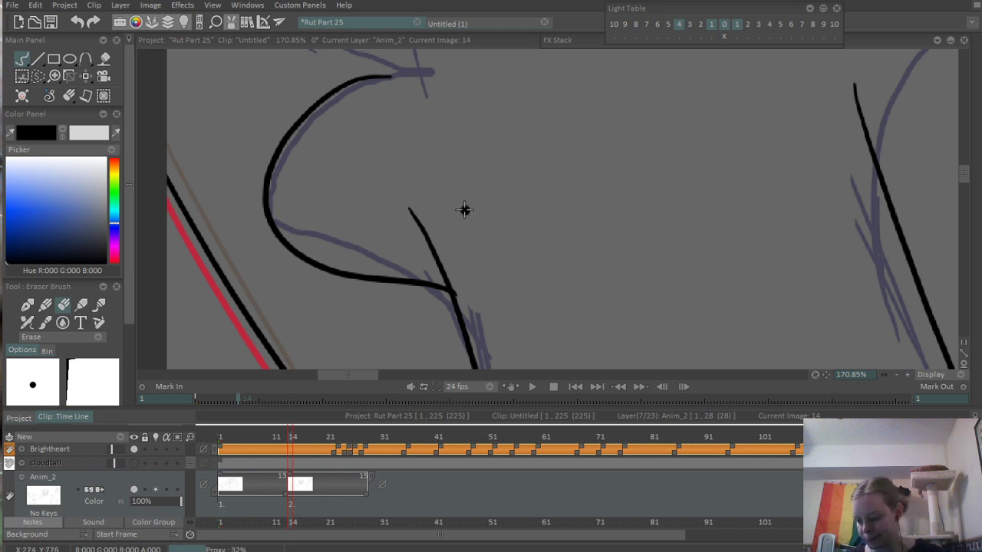
pyautogui.scroll(-4, 476, 215)
pyautogui.scroll(-1, 402, 278)
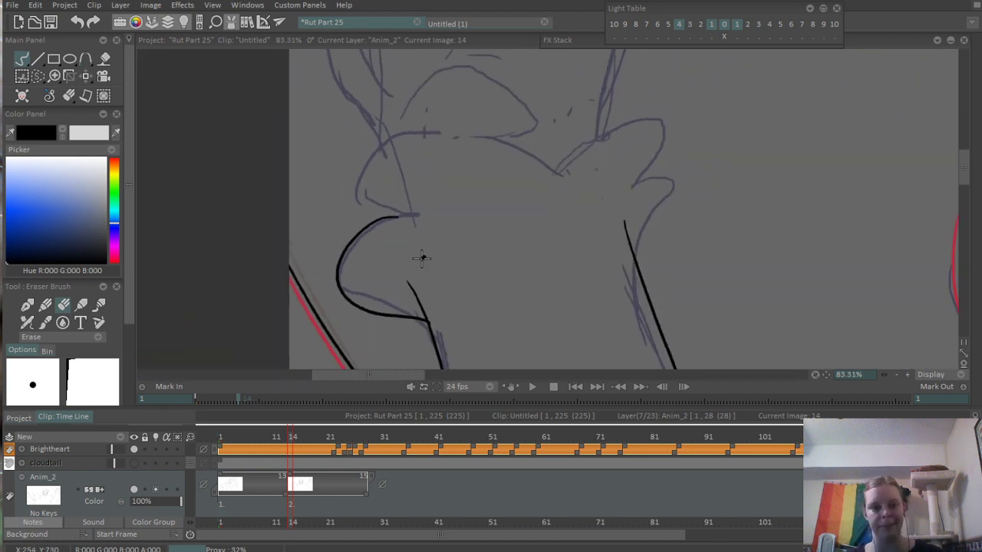
pyautogui.moveTo(467, 262); pyautogui.dragTo(445, 270)
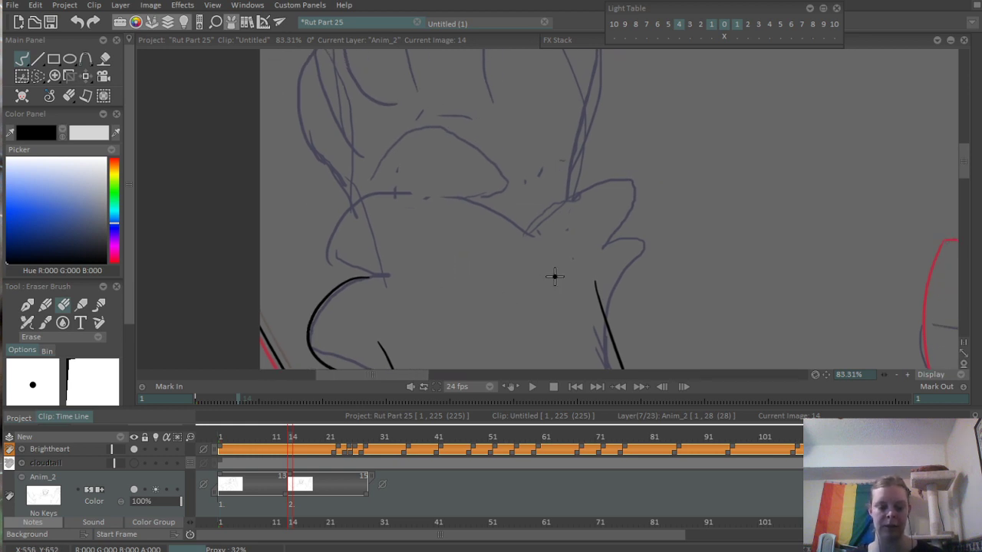
pyautogui.press('b')
pyautogui.moveTo(332, 291); pyautogui.dragTo(483, 240)
pyautogui.hotkey('ctrl', 'z')
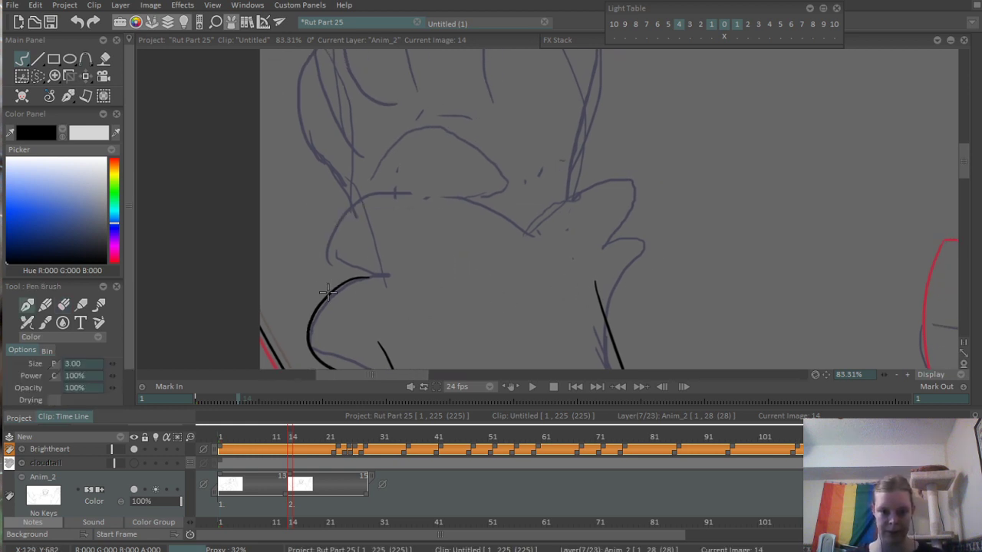
pyautogui.moveTo(332, 291)
pyautogui.mouseDown()
pyautogui.moveTo(483, 241)
pyautogui.moveTo(615, 258)
pyautogui.moveTo(603, 329)
pyautogui.mouseUp()
pyautogui.hotkey('ctrl', 'z')
pyautogui.moveTo(616, 257); pyautogui.dragTo(614, 365)
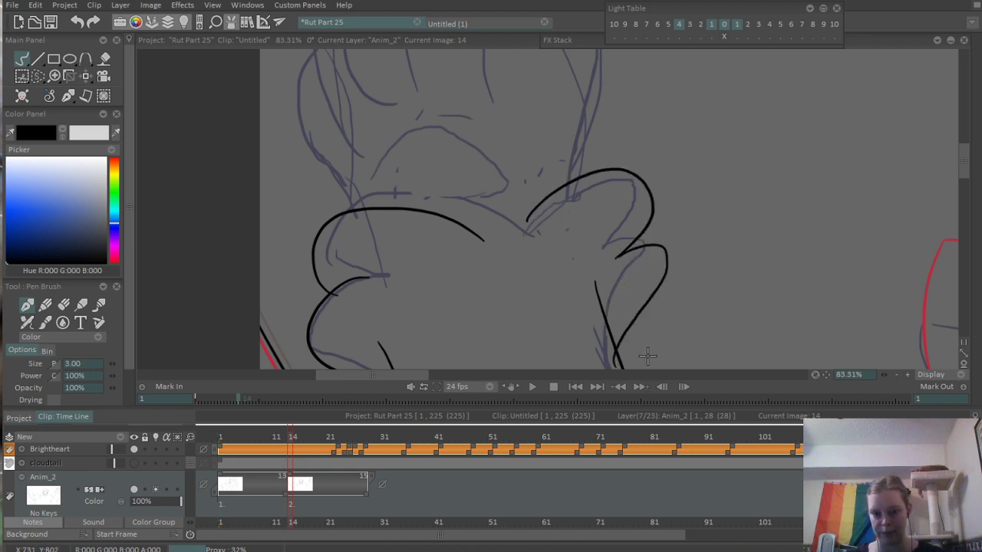
# - Erase the overlapping ink where the wrist's fur tufts cross each other and the forearm's inner edge
pyautogui.moveTo(589, 305); pyautogui.dragTo(535, 203)
pyautogui.scroll(2, 534, 203)
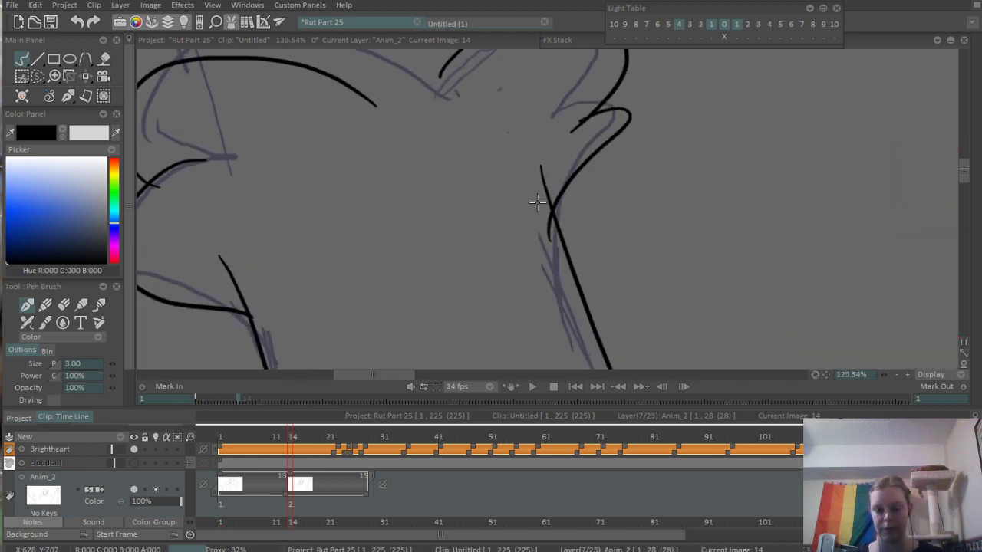
pyautogui.scroll(3, 534, 203)
pyautogui.press('e')
pyautogui.moveTo(568, 243)
pyautogui.mouseDown()
pyautogui.moveTo(576, 204)
pyautogui.moveTo(568, 148)
pyautogui.moveTo(565, 368)
pyautogui.mouseUp()
pyautogui.moveTo(620, 235); pyautogui.dragTo(646, 204)
pyautogui.moveTo(513, 217); pyautogui.dragTo(586, 237)
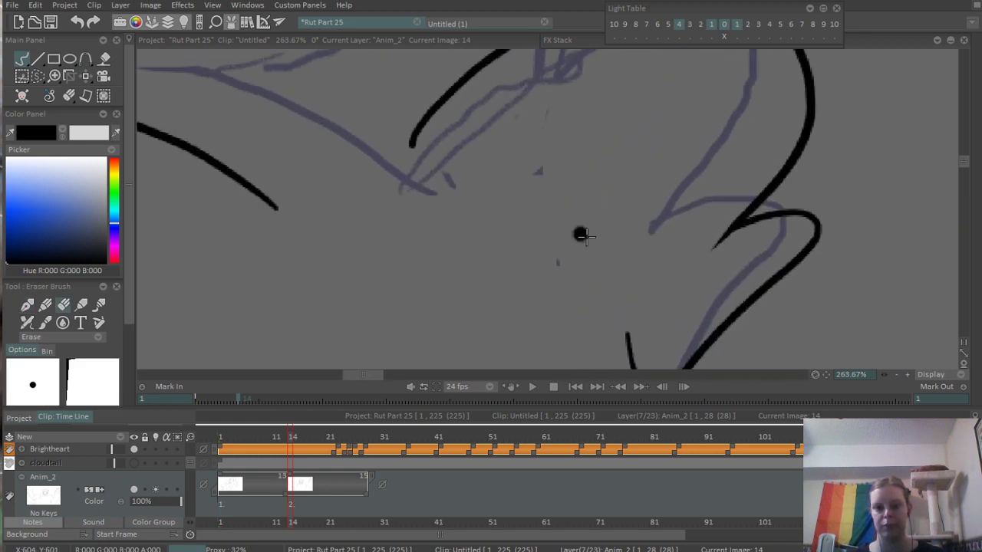
pyautogui.scroll(-2, 479, 297)
pyautogui.moveTo(420, 249); pyautogui.dragTo(597, 104)
pyautogui.scroll(2, 436, 267)
pyautogui.scroll(1, 436, 268)
pyautogui.moveTo(434, 271)
pyautogui.mouseDown()
pyautogui.moveTo(466, 234)
pyautogui.moveTo(525, 221)
pyautogui.moveTo(427, 202)
pyautogui.moveTo(438, 215)
pyautogui.mouseUp()
pyautogui.scroll(-3, 591, 206)
pyautogui.scroll(1, 472, 239)
# - Ink the rounded triangular palm pad in the centre of the raised paw with the pen brush, closing its outline
pyautogui.press('b')
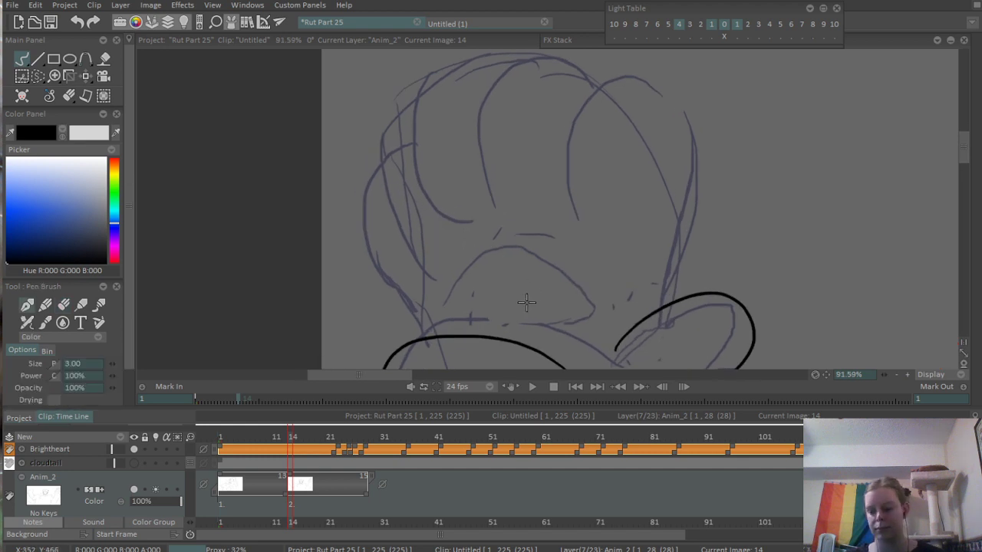
pyautogui.moveTo(537, 316); pyautogui.dragTo(523, 302)
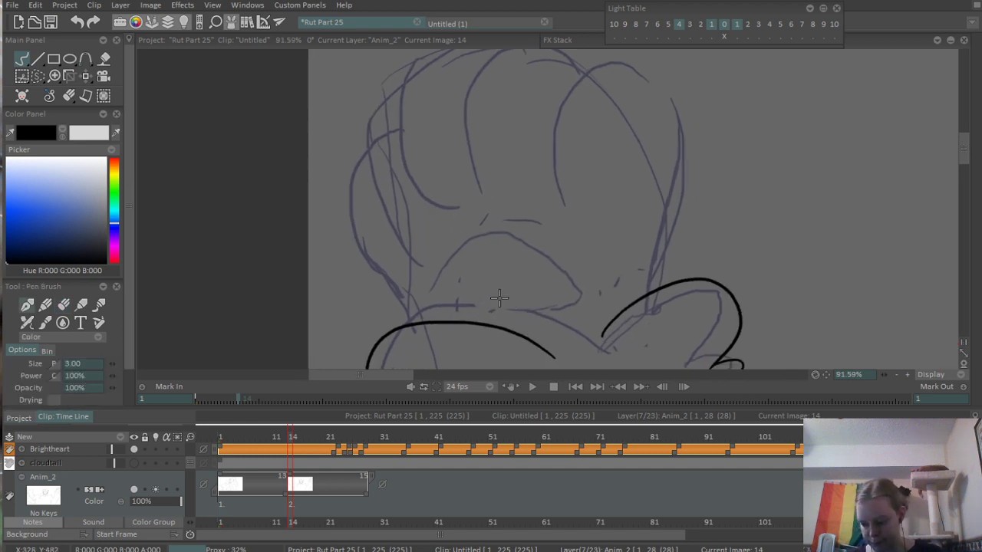
pyautogui.moveTo(466, 246)
pyautogui.mouseDown()
pyautogui.moveTo(438, 280)
pyautogui.moveTo(452, 316)
pyautogui.moveTo(546, 311)
pyautogui.moveTo(565, 261)
pyautogui.mouseUp()
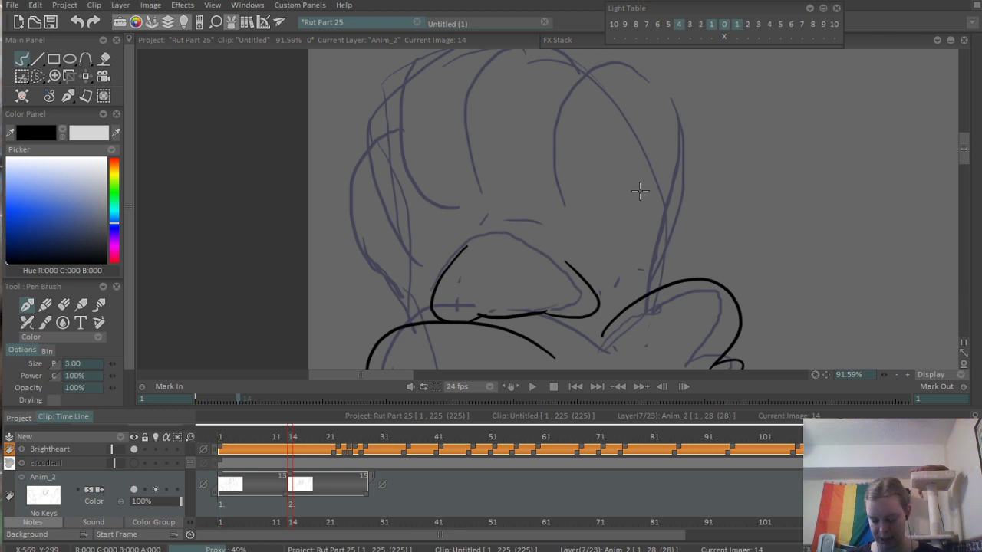
pyautogui.scroll(2, 566, 265)
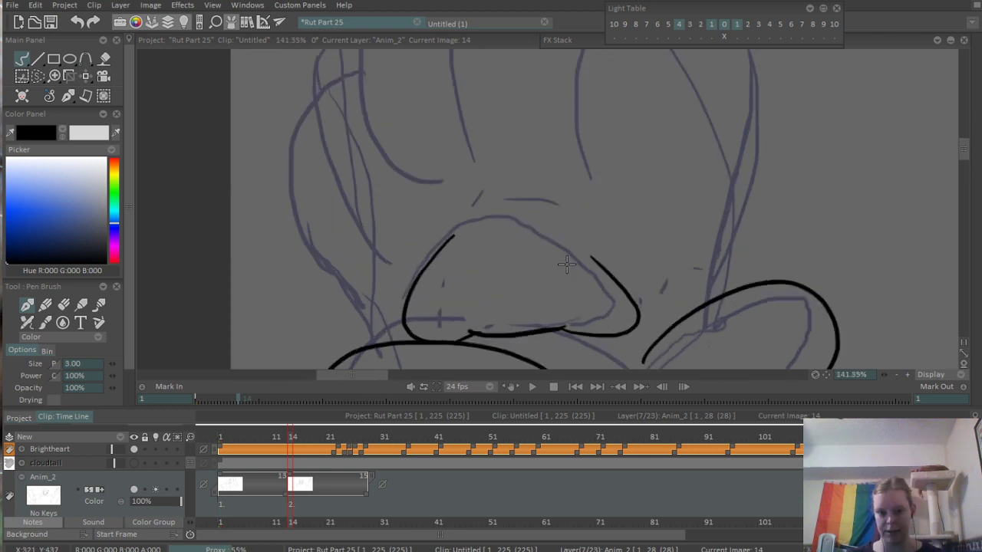
pyautogui.scroll(2, 566, 265)
pyautogui.moveTo(359, 238)
pyautogui.mouseDown()
pyautogui.moveTo(410, 182)
pyautogui.moveTo(565, 218)
pyautogui.moveTo(664, 295)
pyautogui.mouseUp()
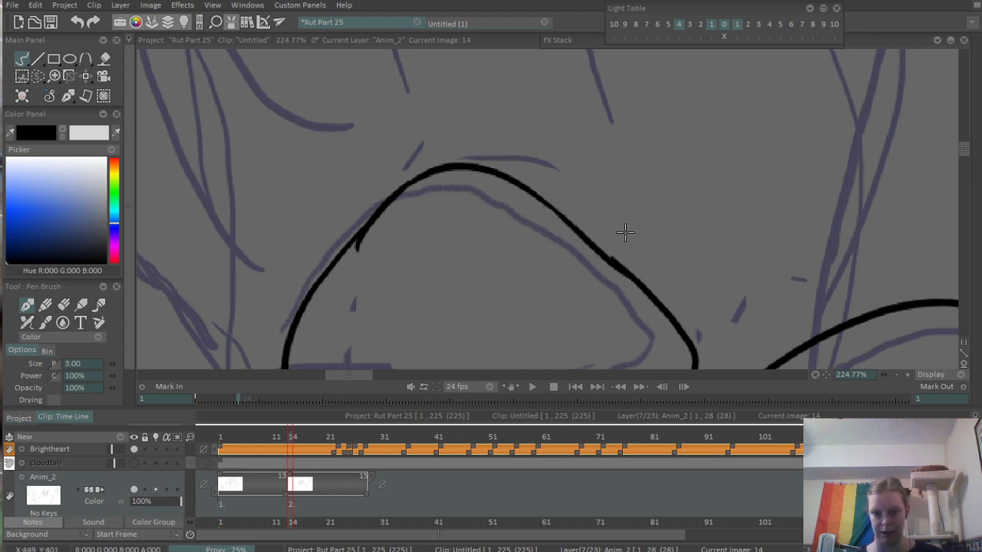
# - Erase the excess ink where the strokes join on the palm pad's right-hand slope
pyautogui.scroll(-3, 625, 231)
pyautogui.scroll(5, 644, 202)
pyautogui.press('e')
pyautogui.moveTo(631, 185); pyautogui.dragTo(661, 205)
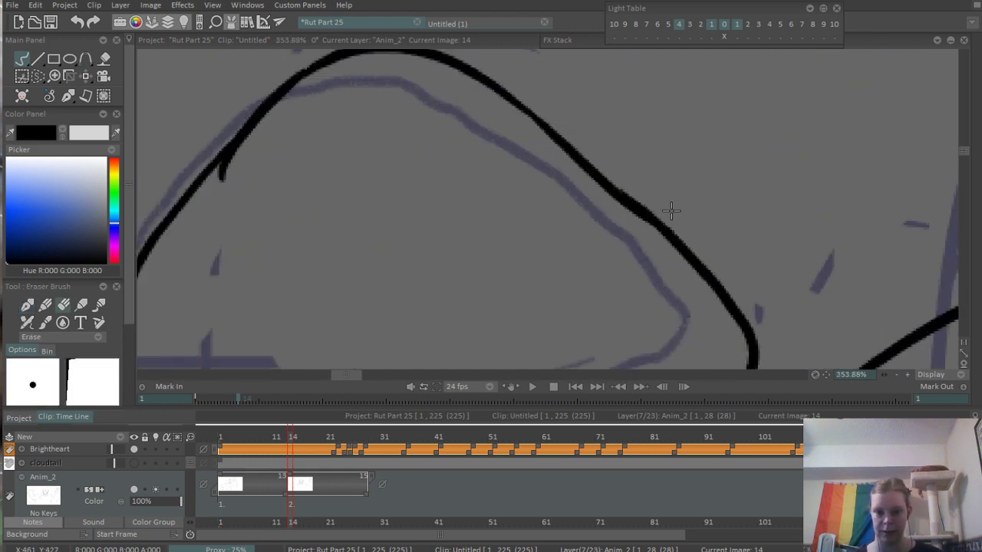
pyautogui.scroll(-8, 734, 256)
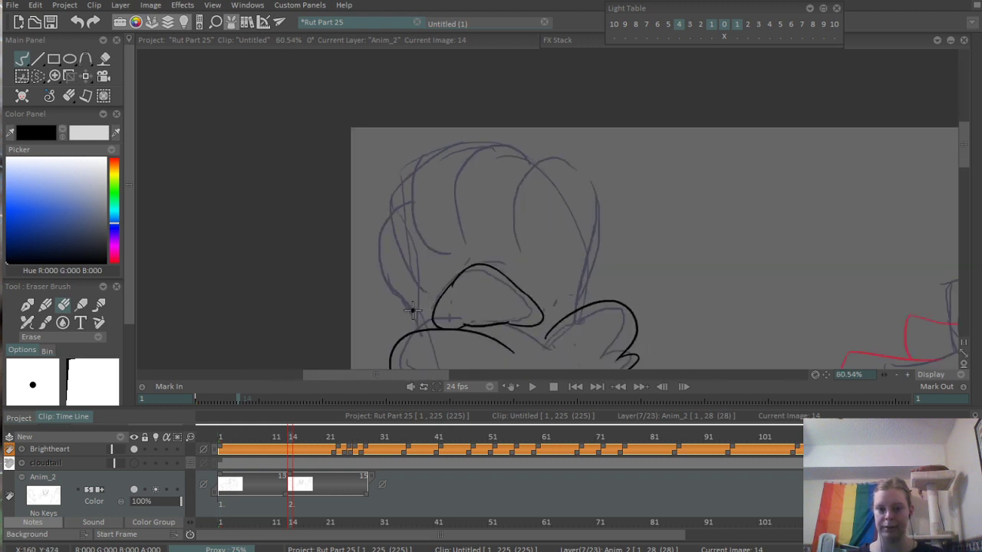
# - Ink a short curve at the base of the paw, just above the wrist's inner fur tuft, with the pen brush
pyautogui.scroll(3, 548, 274)
pyautogui.press('b')
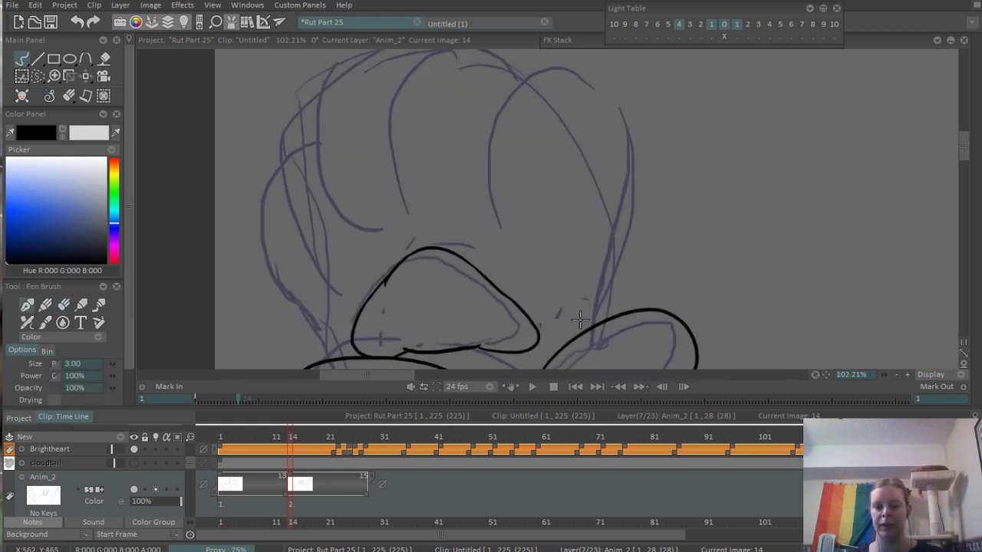
pyautogui.moveTo(572, 286)
pyautogui.mouseDown()
pyautogui.moveTo(617, 315)
pyautogui.moveTo(623, 117)
pyautogui.mouseUp()
# - Ink the oval toe pad of the paw's rightmost toe, redrawing it until its shape fits the rough
pyautogui.moveTo(569, 177); pyautogui.dragTo(565, 214)
pyautogui.hotkey('ctrl', 'z')
pyautogui.moveTo(532, 96); pyautogui.dragTo(541, 248)
pyautogui.hotkey('ctrl', 'z')
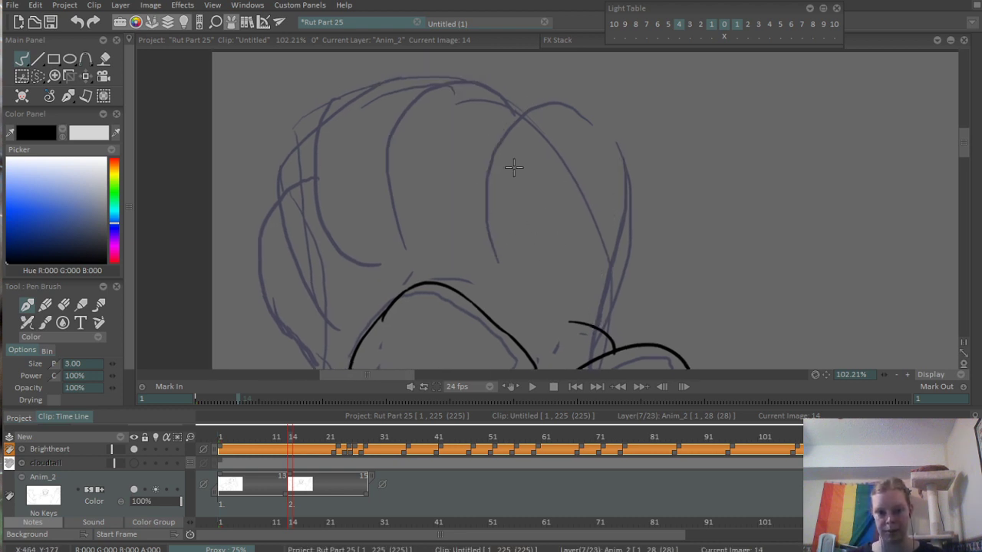
pyautogui.moveTo(537, 132)
pyautogui.mouseDown()
pyautogui.moveTo(555, 250)
pyautogui.moveTo(523, 156)
pyautogui.mouseUp()
pyautogui.hotkey('ctrl', 'z')
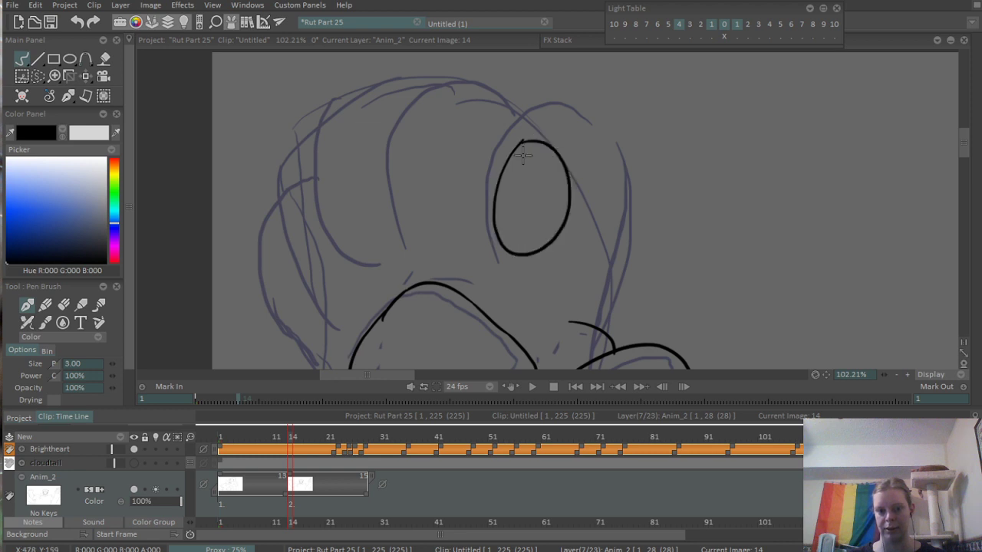
# - Ink the rightmost toe's rounded outline and continue it down the paw's inner side to the short curve at the wrist
pyautogui.moveTo(490, 200); pyautogui.dragTo(651, 177)
pyautogui.hotkey('ctrl', 'z')
pyautogui.moveTo(489, 178)
pyautogui.mouseDown()
pyautogui.moveTo(631, 196)
pyautogui.moveTo(606, 245)
pyautogui.moveTo(597, 316)
pyautogui.mouseUp()
pyautogui.hotkey('ctrl', 'z')
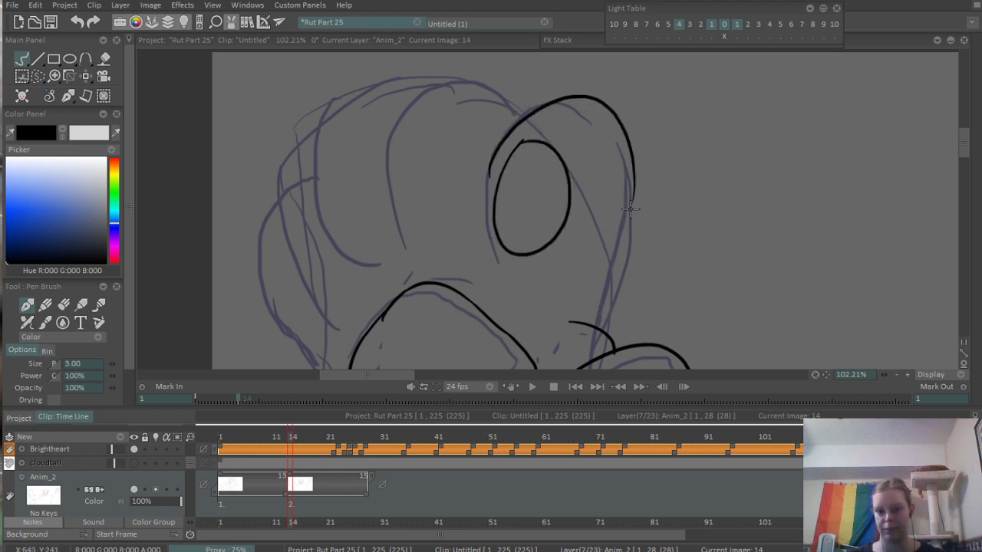
pyautogui.moveTo(635, 191); pyautogui.dragTo(599, 320)
pyautogui.scroll(2, 602, 251)
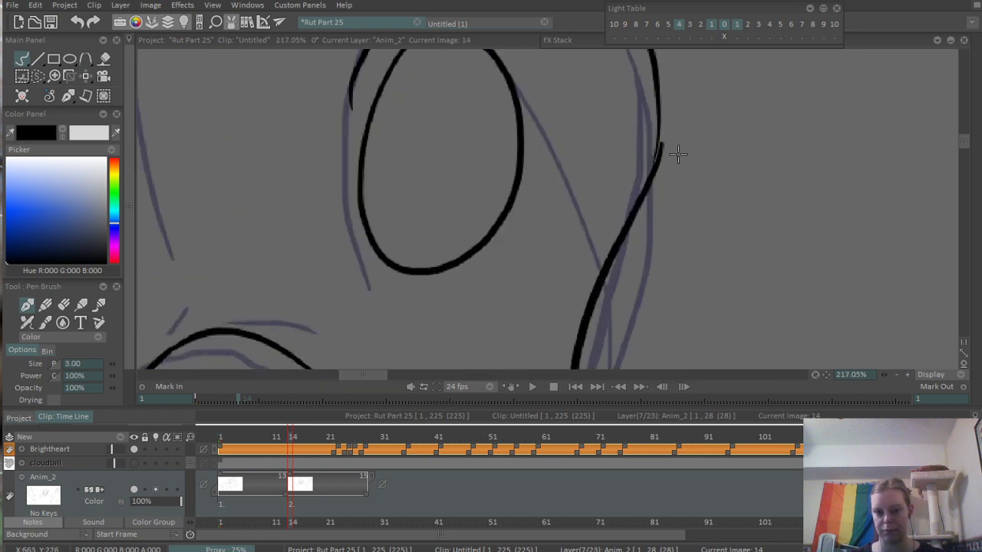
pyautogui.moveTo(585, 309); pyautogui.dragTo(606, 172)
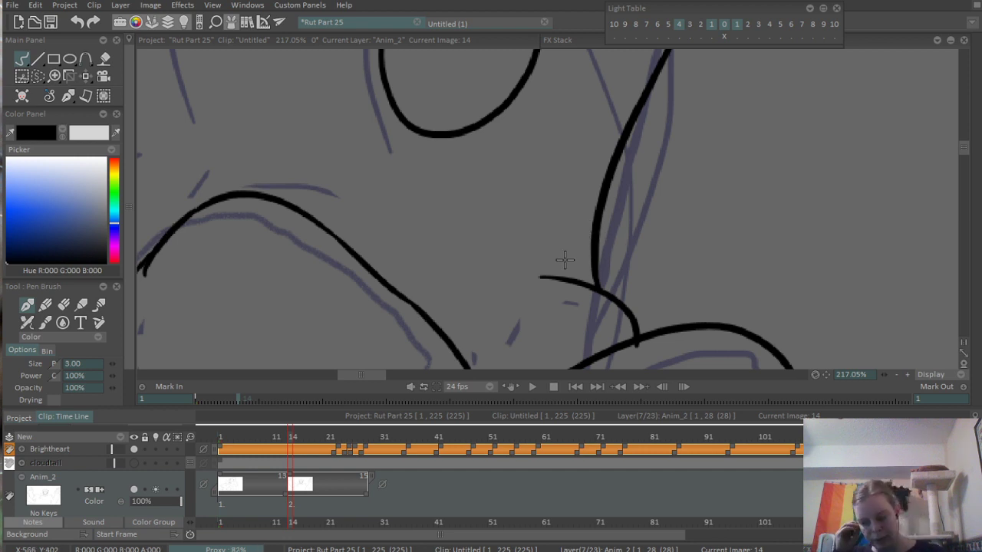
# - Ink the oval toe pad of the second toe from the right, redrawing it until its size and tilt match its neighbour
pyautogui.moveTo(537, 281); pyautogui.dragTo(684, 247)
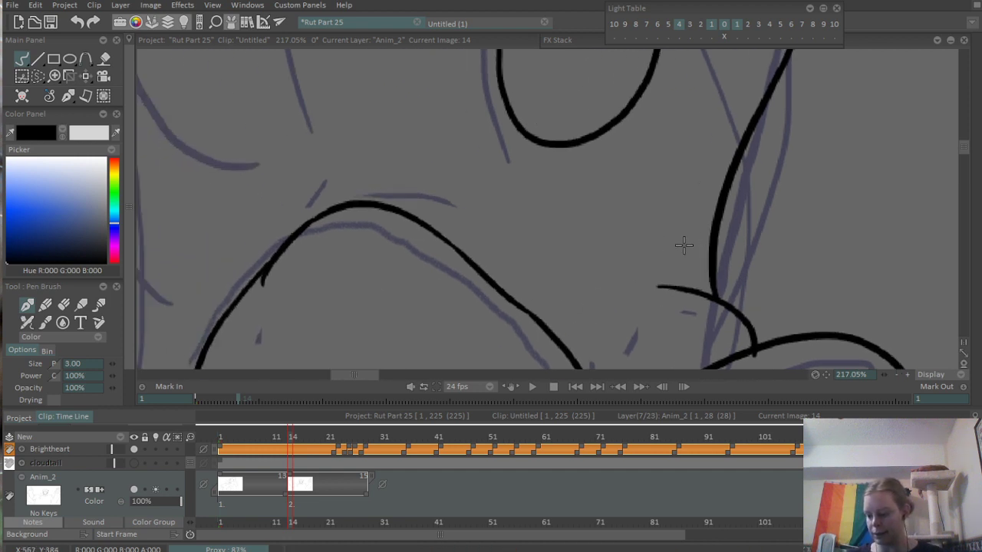
pyautogui.moveTo(527, 241)
pyautogui.mouseDown()
pyautogui.moveTo(610, 266)
pyautogui.moveTo(569, 336)
pyautogui.mouseUp()
pyautogui.scroll(-2, 643, 220)
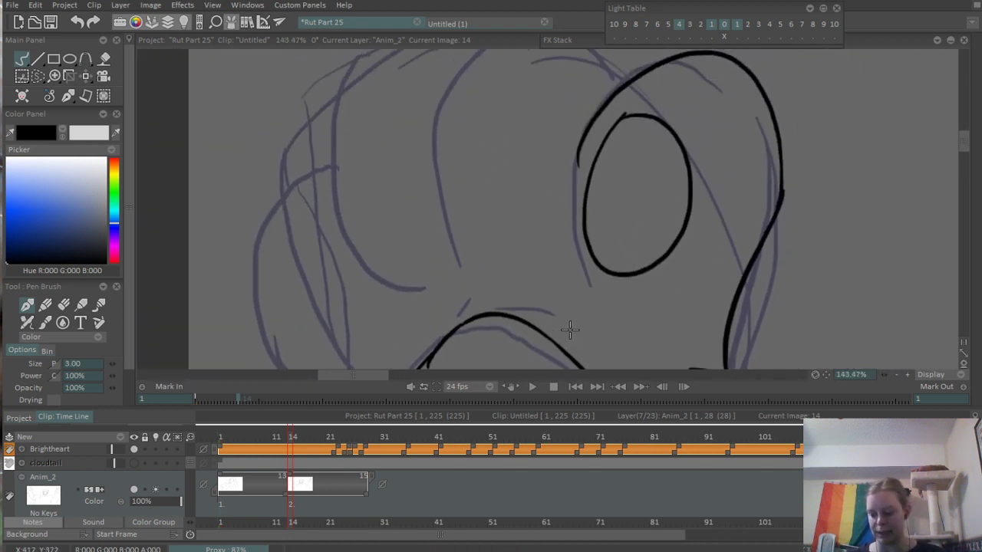
pyautogui.moveTo(566, 281); pyautogui.dragTo(616, 346)
pyautogui.moveTo(548, 296); pyautogui.dragTo(573, 271)
pyautogui.scroll(-1, 469, 337)
pyautogui.moveTo(500, 331); pyautogui.dragTo(561, 297)
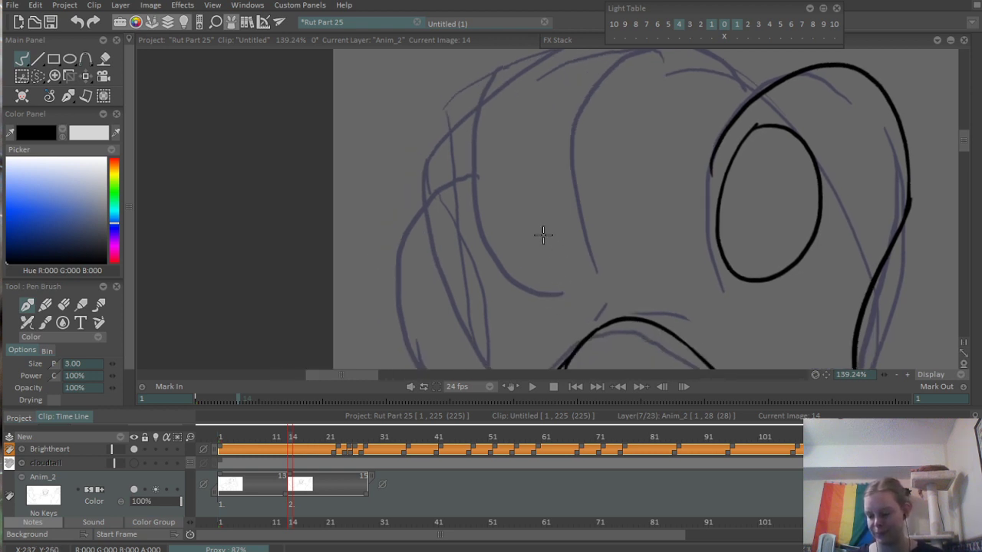
pyautogui.moveTo(567, 186); pyautogui.dragTo(552, 220)
pyautogui.scroll(-1, 562, 170)
pyautogui.moveTo(563, 162)
pyautogui.mouseDown()
pyautogui.moveTo(539, 153)
pyautogui.moveTo(588, 145)
pyautogui.moveTo(538, 178)
pyautogui.moveTo(606, 225)
pyautogui.moveTo(546, 181)
pyautogui.mouseUp()
pyautogui.hotkey('ctrl', 'z')
pyautogui.hotkey('ctrl', 'z')
pyautogui.hotkey('ctrl', 'z')
pyautogui.hotkey('ctrl', 'z')
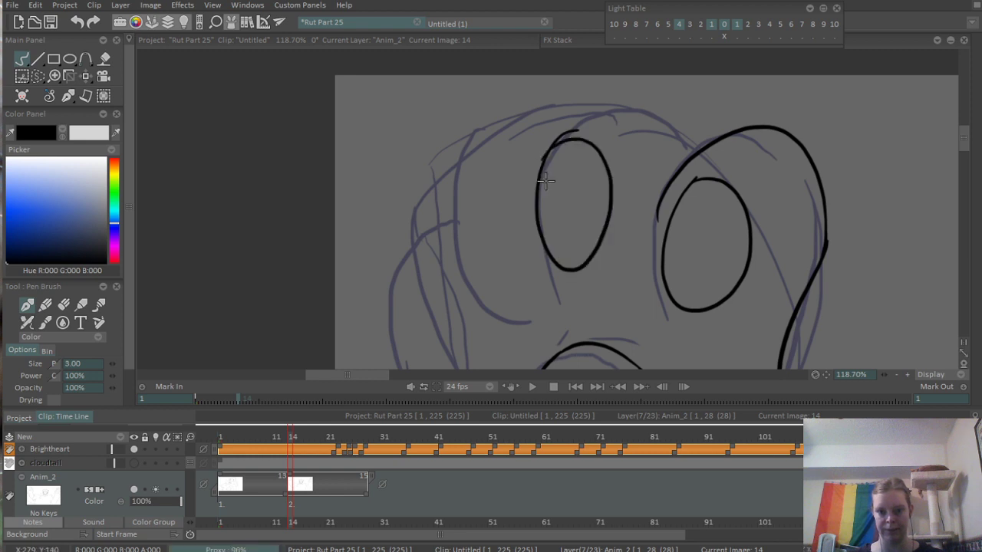
pyautogui.hotkey('ctrl', 'z')
pyautogui.moveTo(596, 132); pyautogui.dragTo(559, 178)
# - Ink the rounded tip above the second toe pad, ending the arc on the rightmost toe's outline
pyautogui.hotkey('ctrl', 'z')
pyautogui.moveTo(598, 132); pyautogui.dragTo(557, 161)
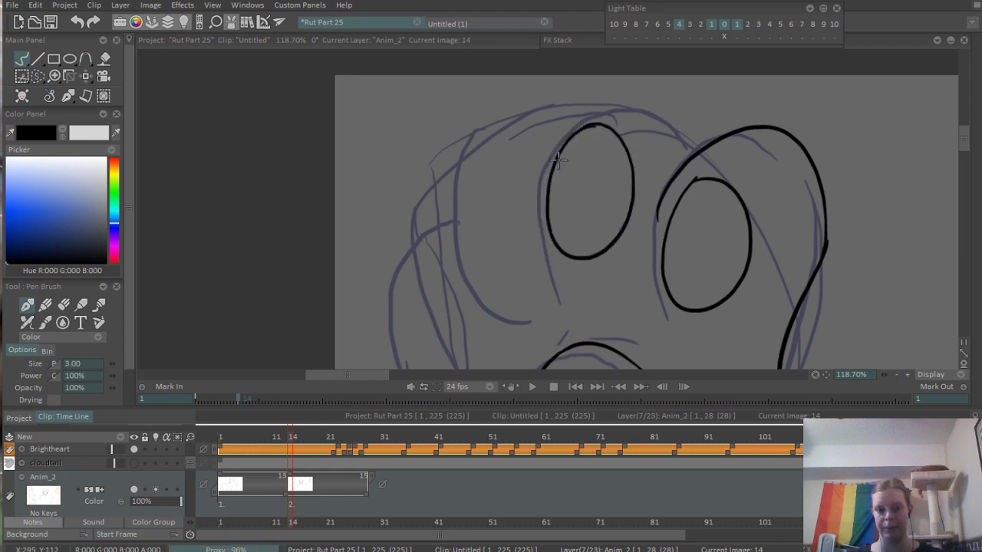
pyautogui.moveTo(528, 226); pyautogui.dragTo(613, 104)
pyautogui.hotkey('ctrl', 'z')
pyautogui.moveTo(537, 166); pyautogui.dragTo(672, 120)
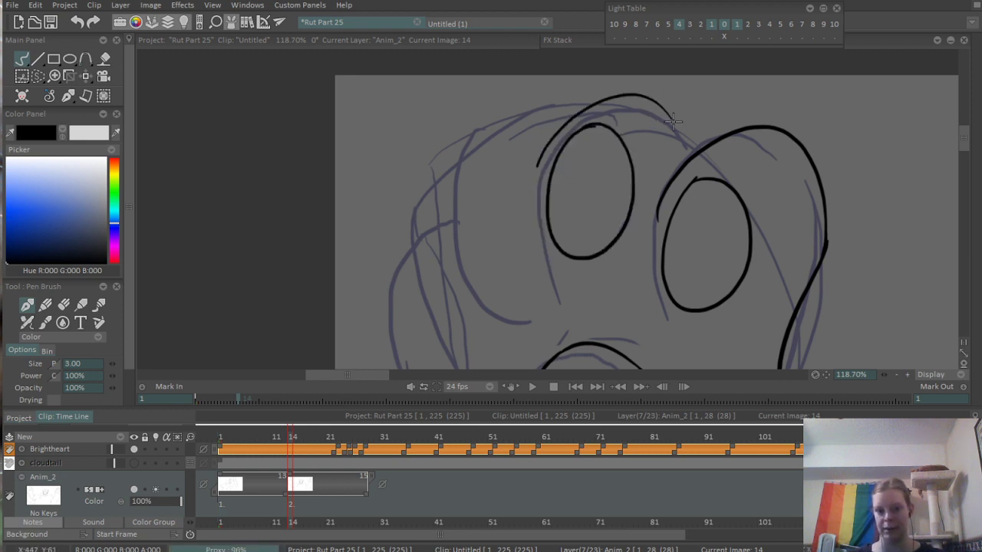
pyautogui.hotkey('ctrl', 'z')
pyautogui.moveTo(536, 153)
pyautogui.mouseDown()
pyautogui.moveTo(702, 101)
pyautogui.moveTo(724, 133)
pyautogui.mouseUp()
pyautogui.hotkey('ctrl', 'z')
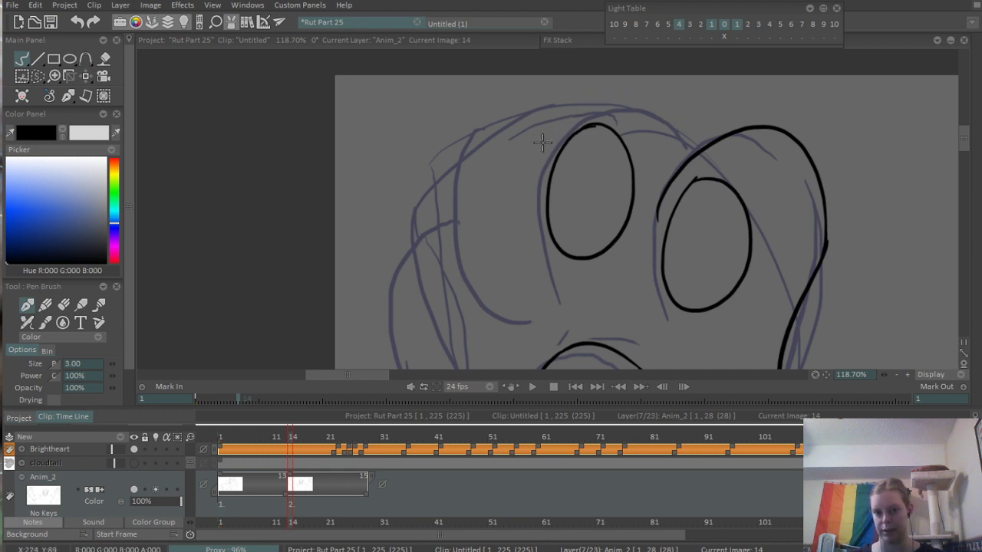
pyautogui.moveTo(543, 146)
pyautogui.mouseDown()
pyautogui.moveTo(598, 94)
pyautogui.moveTo(711, 160)
pyautogui.moveTo(692, 121)
pyautogui.moveTo(698, 150)
pyautogui.mouseUp()
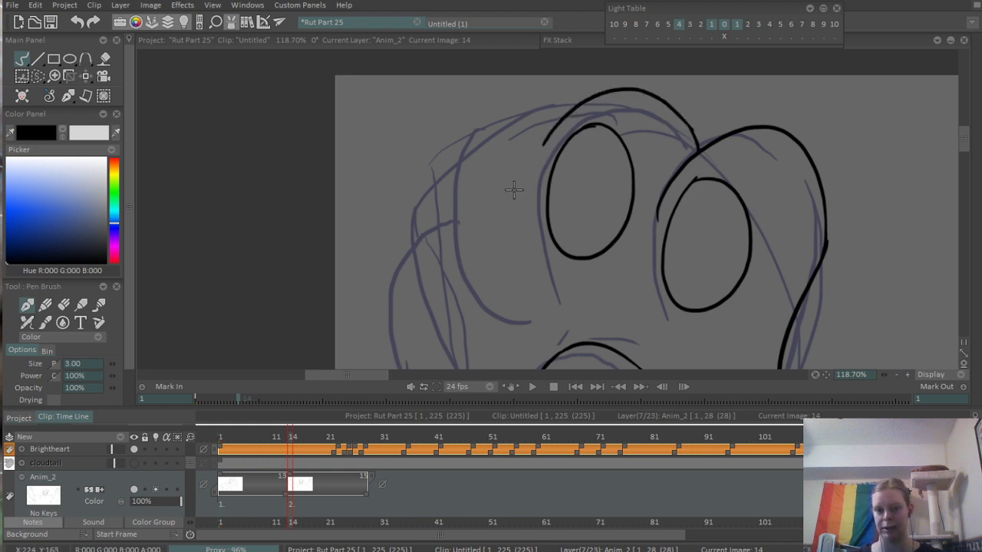
# - Ink the narrow oval pad of the third toe from the right and erase the stroke overshoot at its top
pyautogui.moveTo(514, 189); pyautogui.dragTo(529, 169)
pyautogui.moveTo(492, 142)
pyautogui.mouseDown()
pyautogui.moveTo(467, 152)
pyautogui.moveTo(467, 170)
pyautogui.moveTo(491, 132)
pyautogui.moveTo(471, 162)
pyautogui.moveTo(527, 241)
pyautogui.moveTo(473, 153)
pyautogui.moveTo(481, 129)
pyautogui.moveTo(461, 157)
pyautogui.moveTo(519, 164)
pyautogui.moveTo(465, 137)
pyautogui.mouseUp()
pyautogui.hotkey('ctrl', 'z')
pyautogui.hotkey('ctrl', 'z')
pyautogui.hotkey('ctrl', 'z')
pyautogui.hotkey('ctrl', 'z')
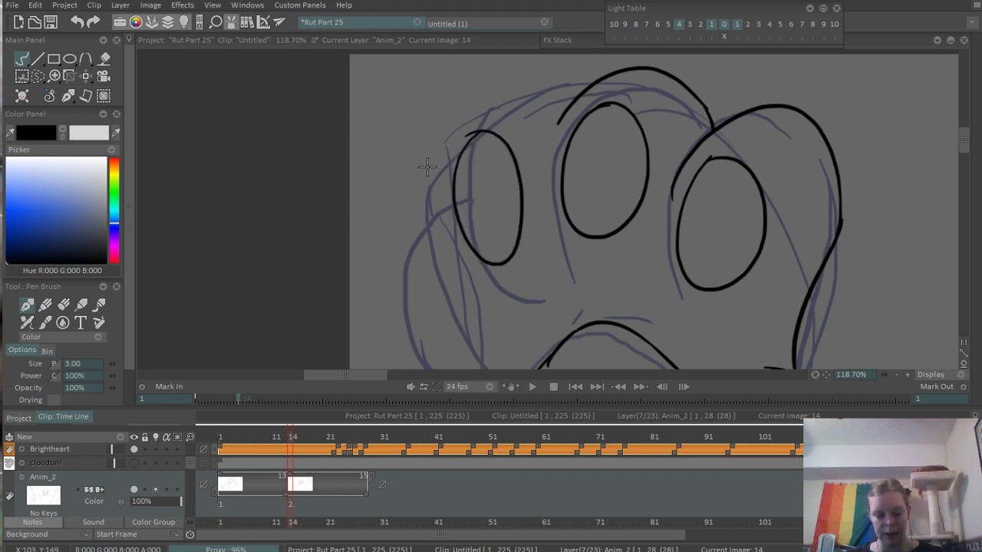
pyautogui.press('e')
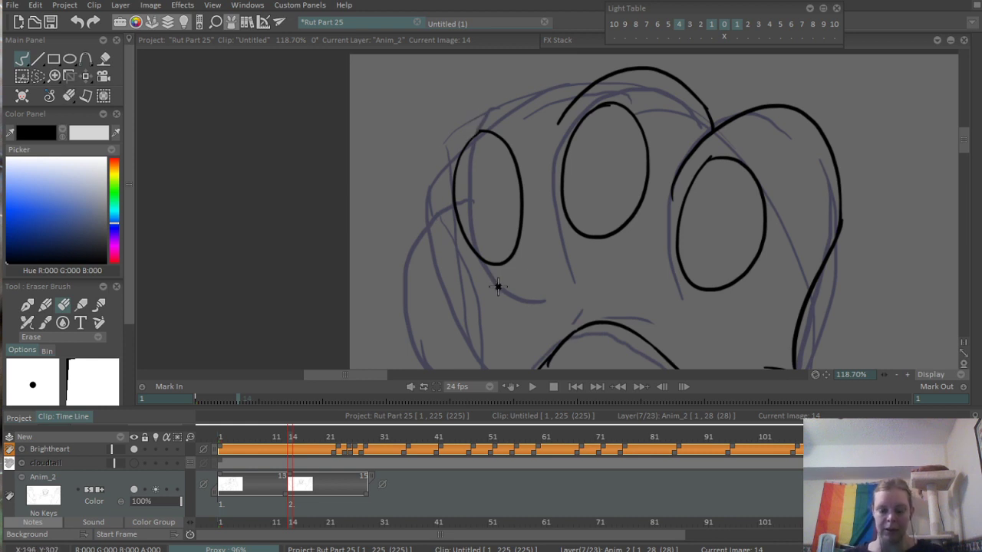
# - Ink the third toe's outline around its pad with the pen brush, joining it to the second toe's arc
pyautogui.press('e')
pyautogui.moveTo(446, 222)
pyautogui.mouseDown()
pyautogui.moveTo(487, 105)
pyautogui.moveTo(574, 88)
pyautogui.mouseUp()
pyautogui.hotkey('ctrl', 'z')
pyautogui.moveTo(464, 119); pyautogui.dragTo(569, 90)
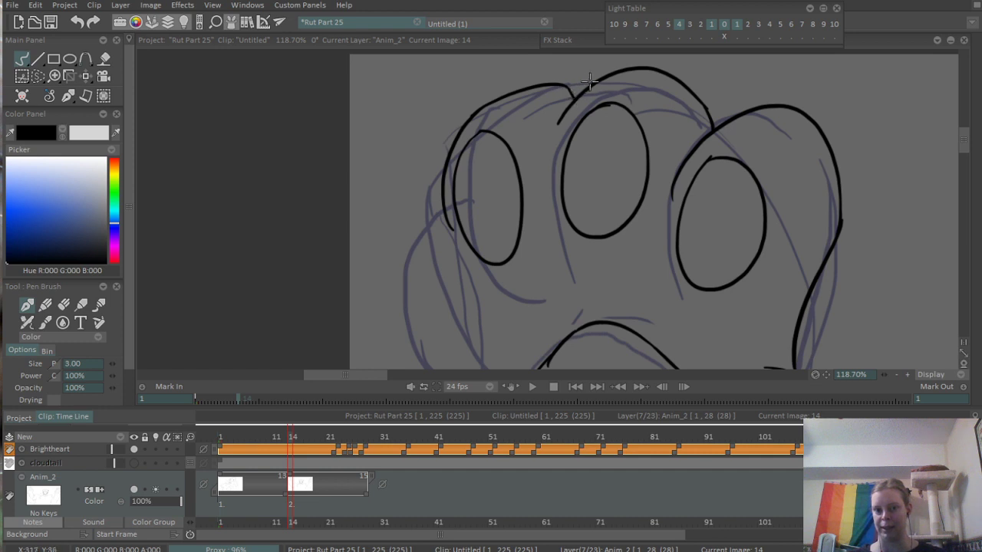
# - Ink the tilted oval pad of the leftmost toe and erase the stroke overshoot on its outer edge
pyautogui.scroll(-2, 511, 166)
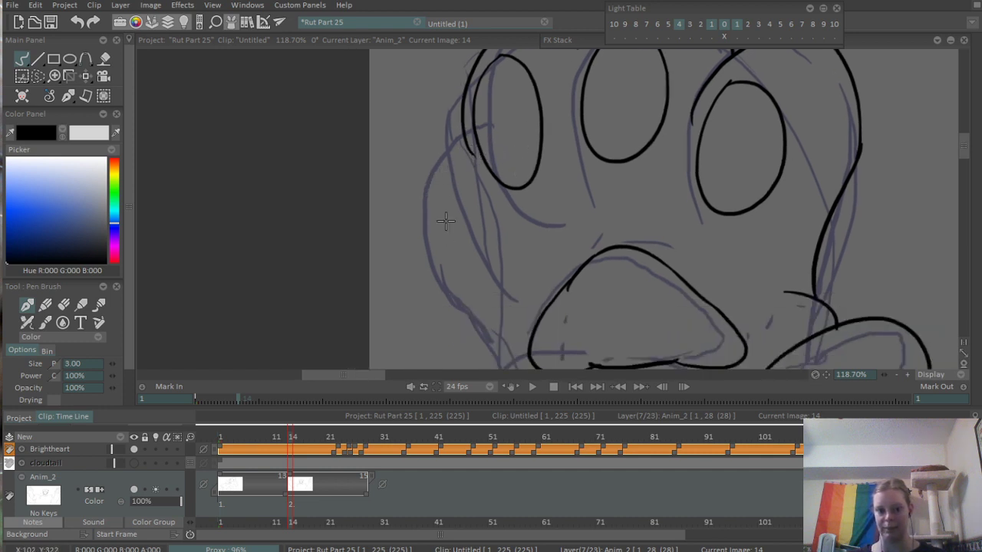
pyautogui.moveTo(445, 222)
pyautogui.mouseDown()
pyautogui.moveTo(434, 196)
pyautogui.moveTo(499, 232)
pyautogui.moveTo(427, 224)
pyautogui.mouseUp()
pyautogui.hotkey('ctrl', 'z')
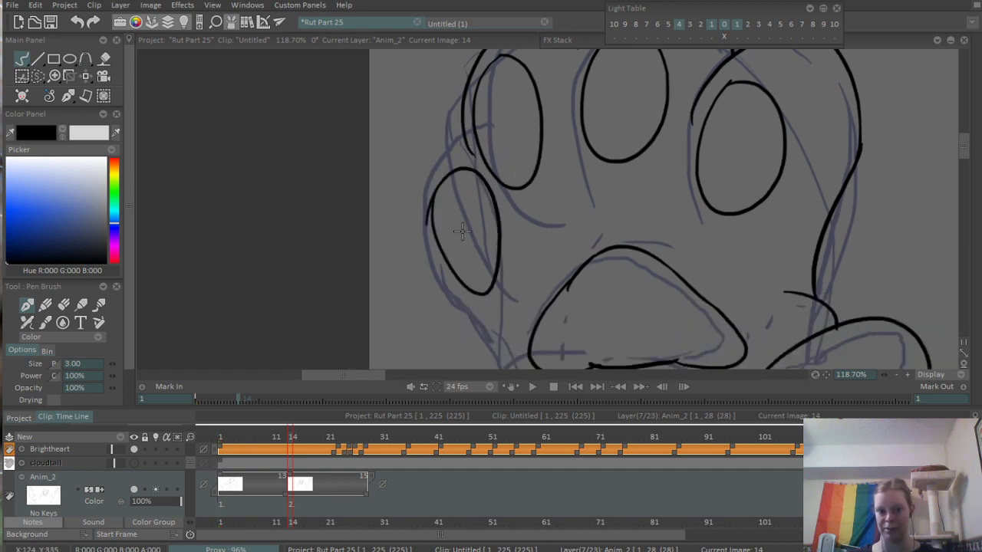
pyautogui.scroll(2, 410, 213)
pyautogui.press('e')
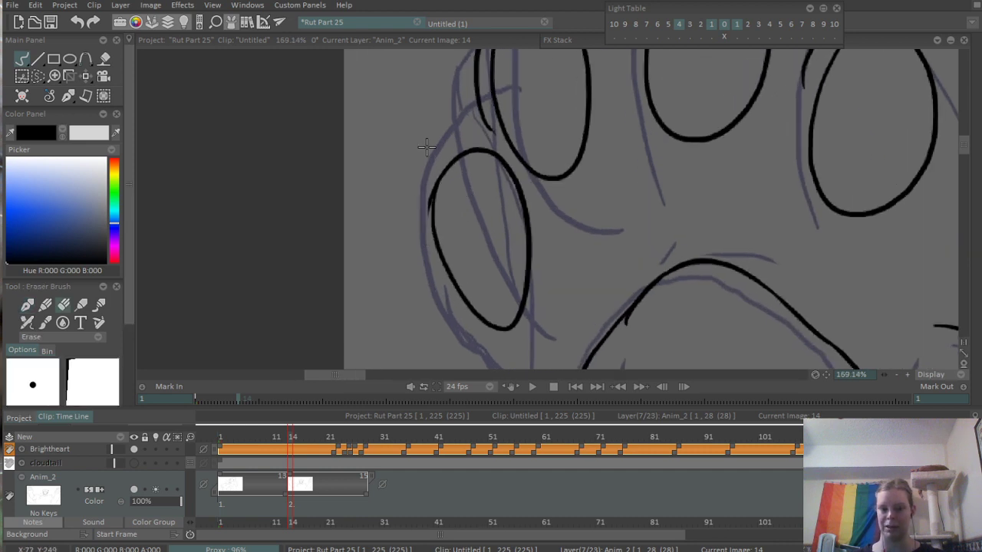
pyautogui.scroll(-3, 443, 181)
pyautogui.moveTo(489, 225); pyautogui.dragTo(479, 231)
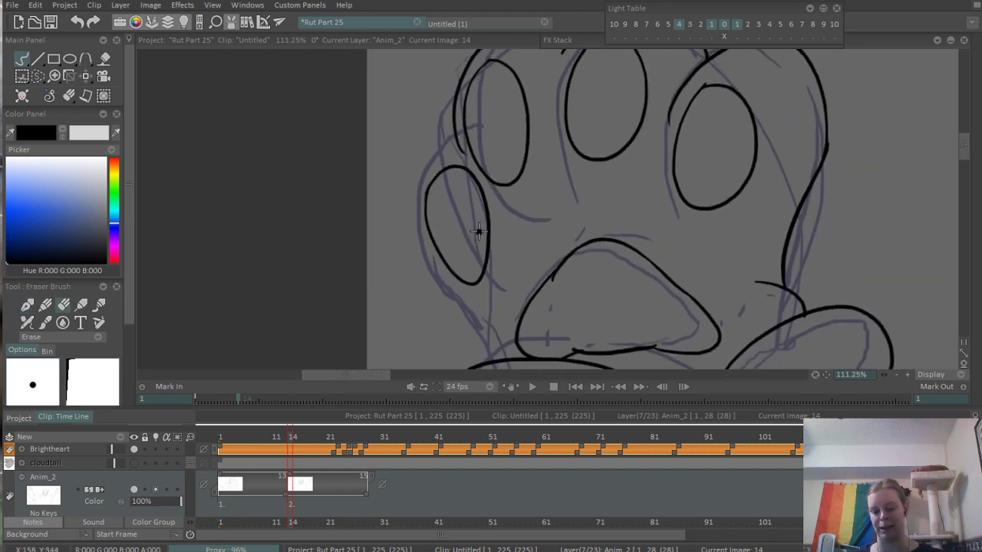
# - Ink the leftmost toe's outer outline around its pad and down to the wrist fur with the pen brush
pyautogui.press('b')
pyautogui.moveTo(451, 126); pyautogui.dragTo(443, 290)
pyautogui.hotkey('ctrl', 'z')
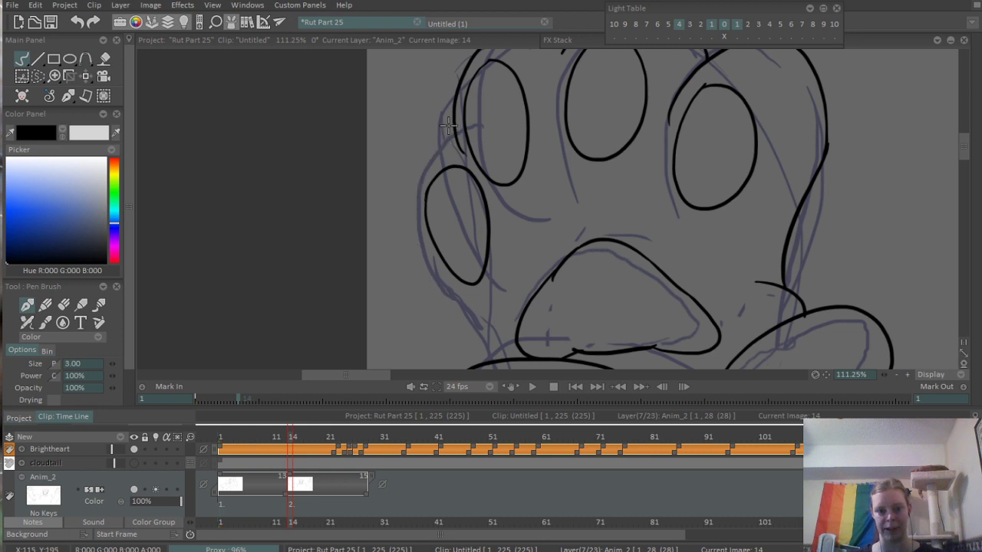
pyautogui.moveTo(449, 122)
pyautogui.mouseDown()
pyautogui.moveTo(445, 290)
pyautogui.moveTo(499, 350)
pyautogui.mouseUp()
pyautogui.hotkey('ctrl', 'z')
pyautogui.moveTo(437, 283)
pyautogui.mouseDown()
pyautogui.moveTo(497, 353)
pyautogui.moveTo(479, 282)
pyautogui.mouseUp()
pyautogui.scroll(-6, 490, 230)
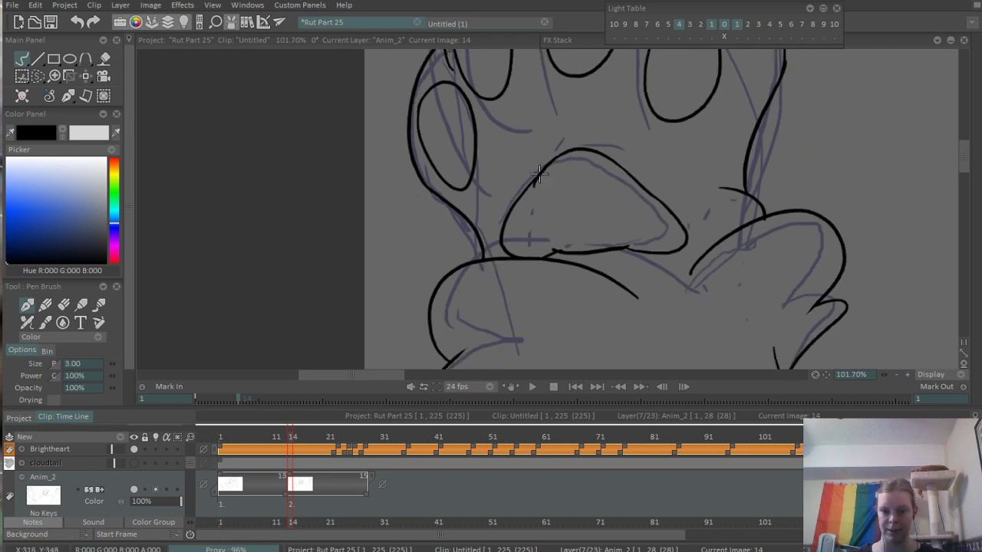
# - Ink the small rounded fur tuft rising from the shoulder line below Cloudtail's left-hand cheek
pyautogui.scroll(4, 593, 260)
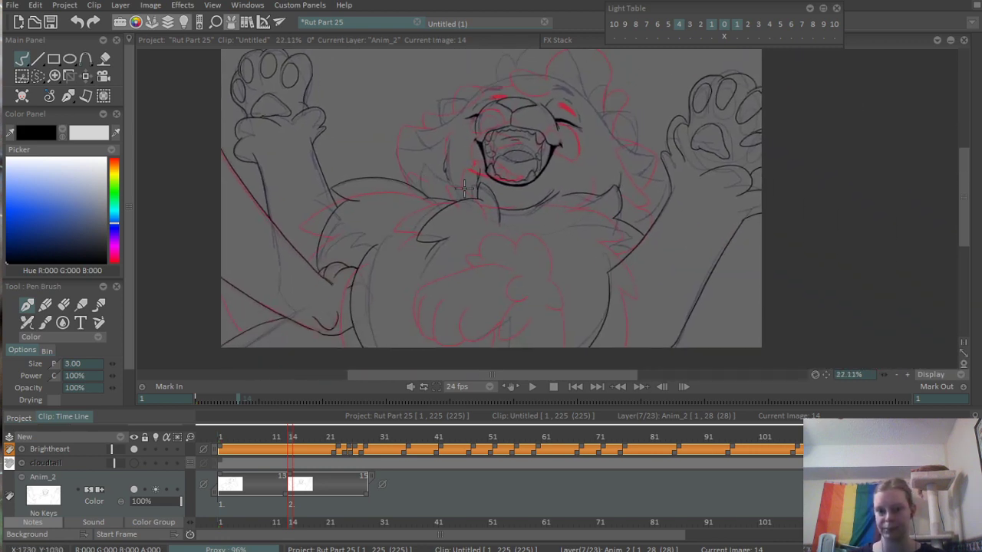
pyautogui.scroll(2, 359, 313)
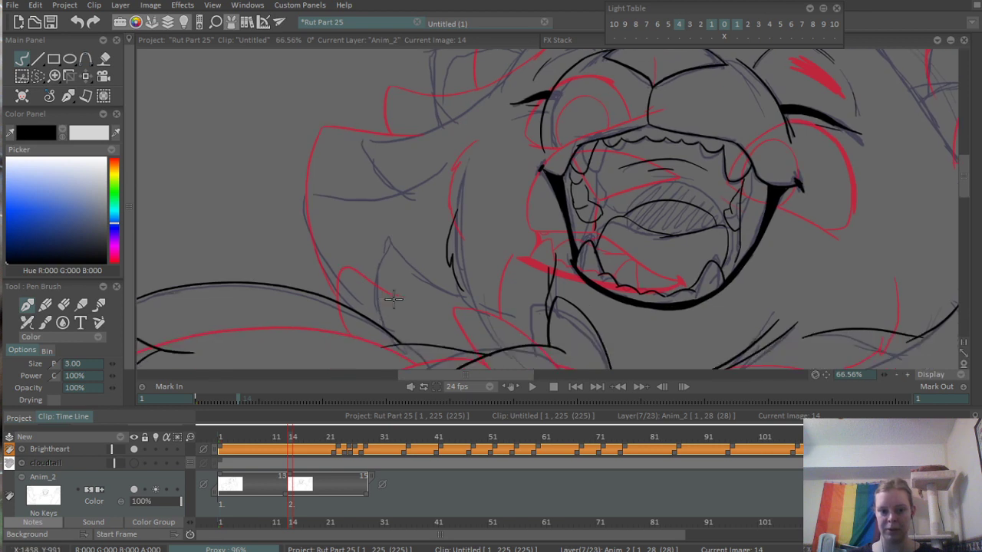
pyautogui.moveTo(370, 310); pyautogui.dragTo(484, 282)
pyautogui.hotkey('ctrl', 'z')
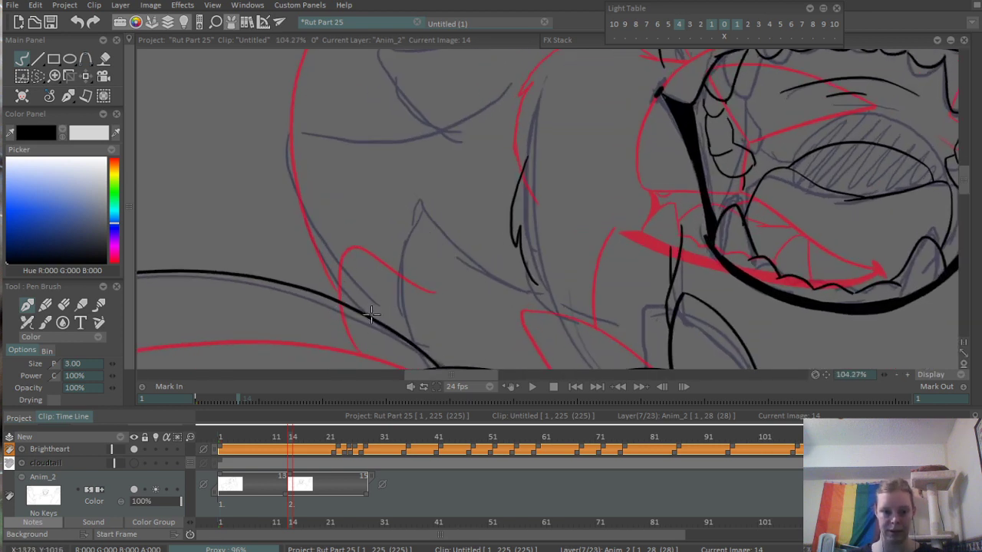
pyautogui.moveTo(372, 316); pyautogui.dragTo(451, 291)
pyautogui.hotkey('ctrl', 'z')
pyautogui.moveTo(362, 312); pyautogui.dragTo(470, 286)
pyautogui.moveTo(368, 225); pyautogui.dragTo(395, 276)
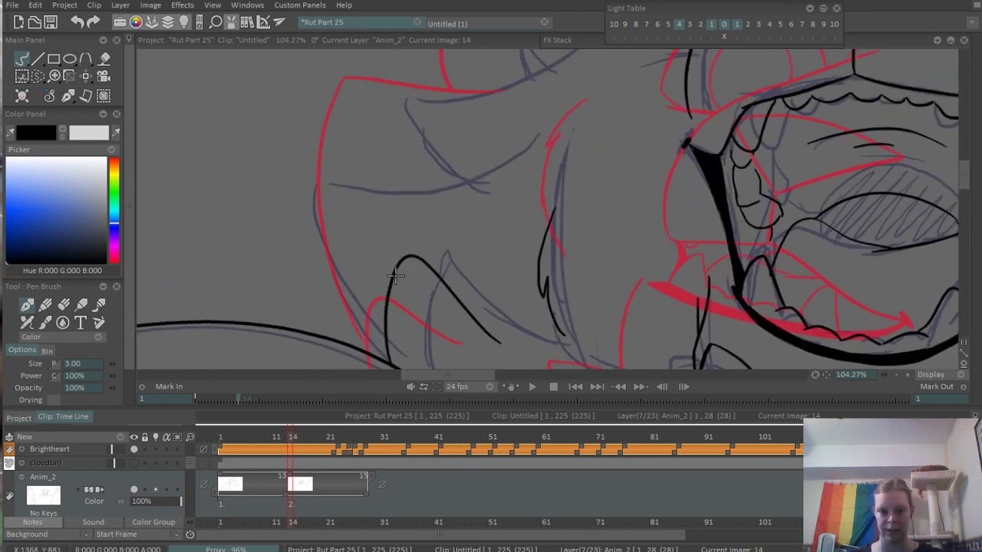
pyautogui.moveTo(387, 355); pyautogui.dragTo(355, 82)
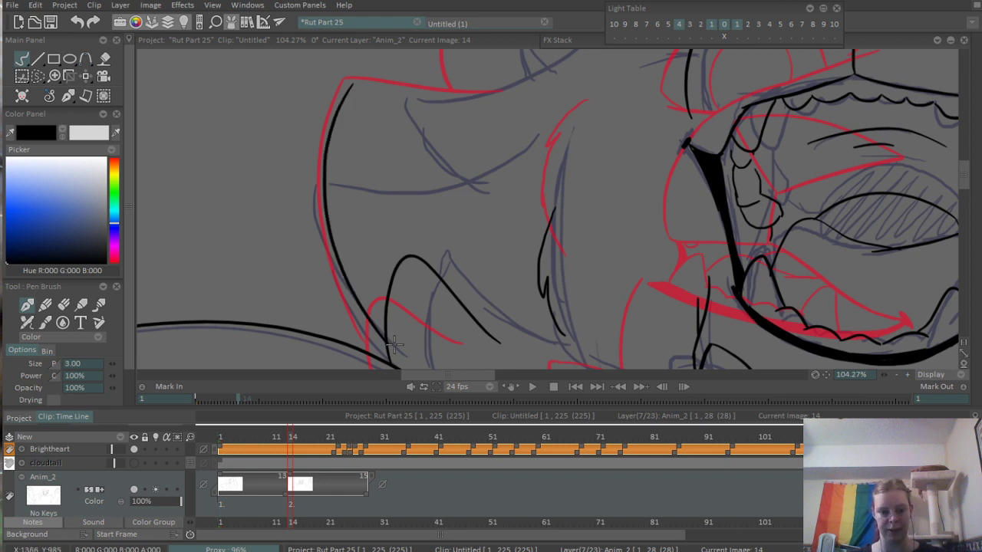
pyautogui.hotkey('ctrl', 'z')
pyautogui.moveTo(393, 351)
pyautogui.mouseDown()
pyautogui.moveTo(353, 109)
pyautogui.moveTo(560, 98)
pyautogui.mouseUp()
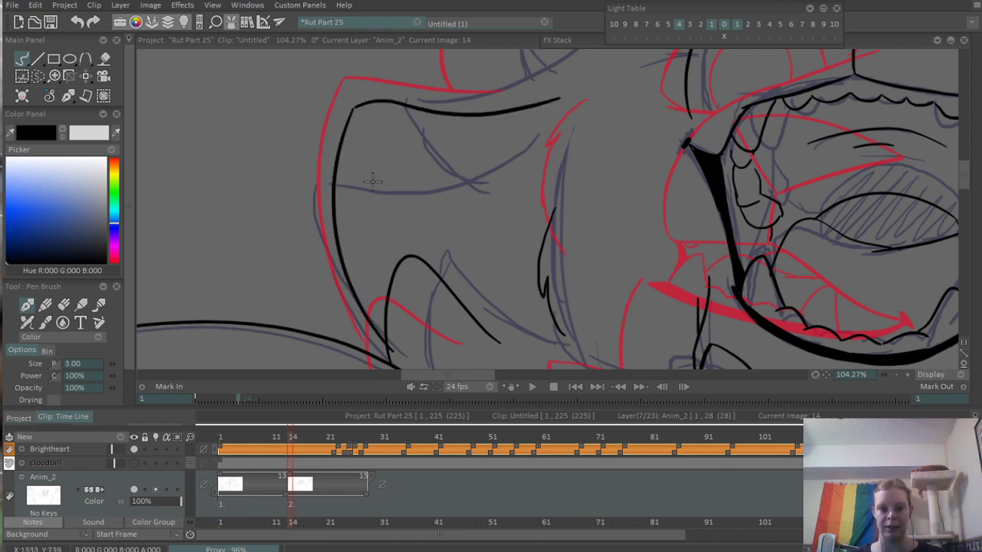
pyautogui.hotkey('ctrl', 'z')
pyautogui.hotkey('ctrl', 'z')
pyautogui.moveTo(329, 105); pyautogui.dragTo(390, 356)
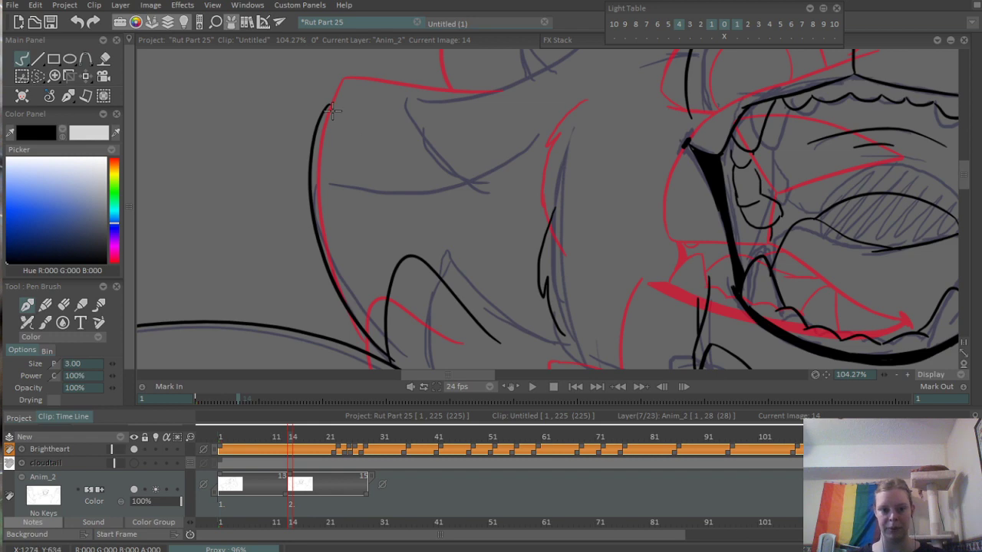
pyautogui.moveTo(332, 112)
pyautogui.mouseDown()
pyautogui.moveTo(555, 84)
pyautogui.moveTo(524, 107)
pyautogui.moveTo(581, 95)
pyautogui.mouseUp()
pyautogui.hotkey('ctrl', 'z')
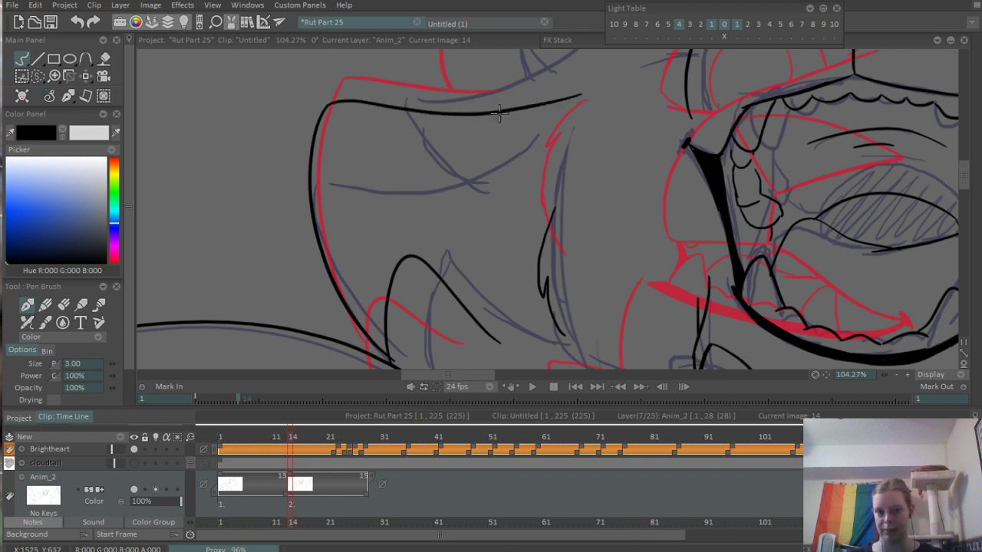
pyautogui.scroll(-5, 499, 112)
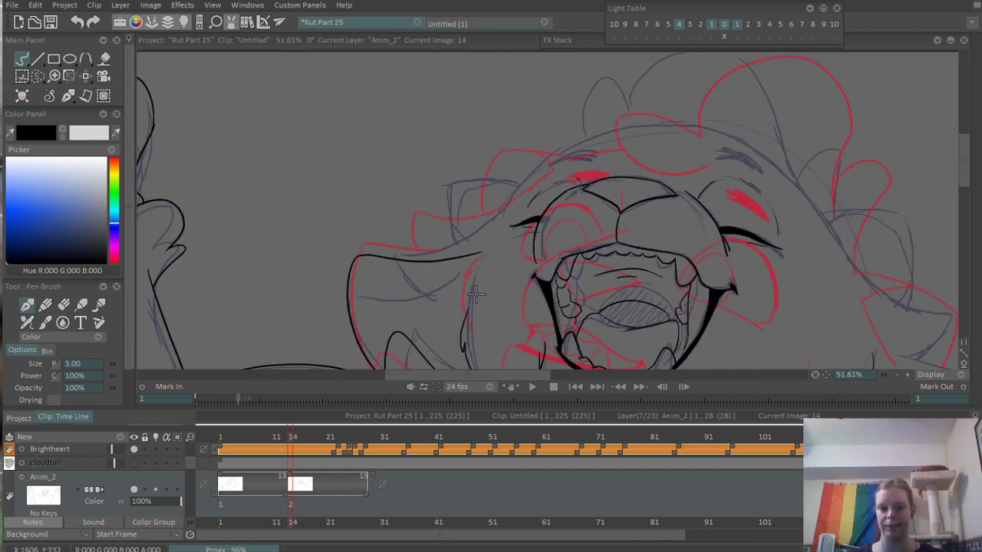
pyautogui.scroll(3, 475, 294)
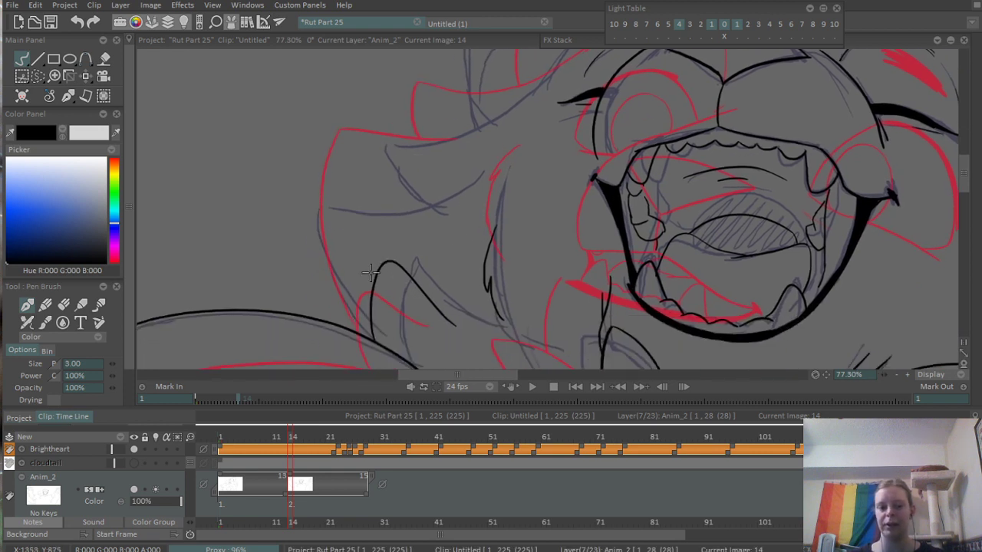
# - Ink the outline of the large lower tuft on the left-hand cheek and the short side of the tuft above it
pyautogui.moveTo(319, 315)
pyautogui.mouseDown()
pyautogui.moveTo(341, 212)
pyautogui.moveTo(479, 162)
pyautogui.mouseUp()
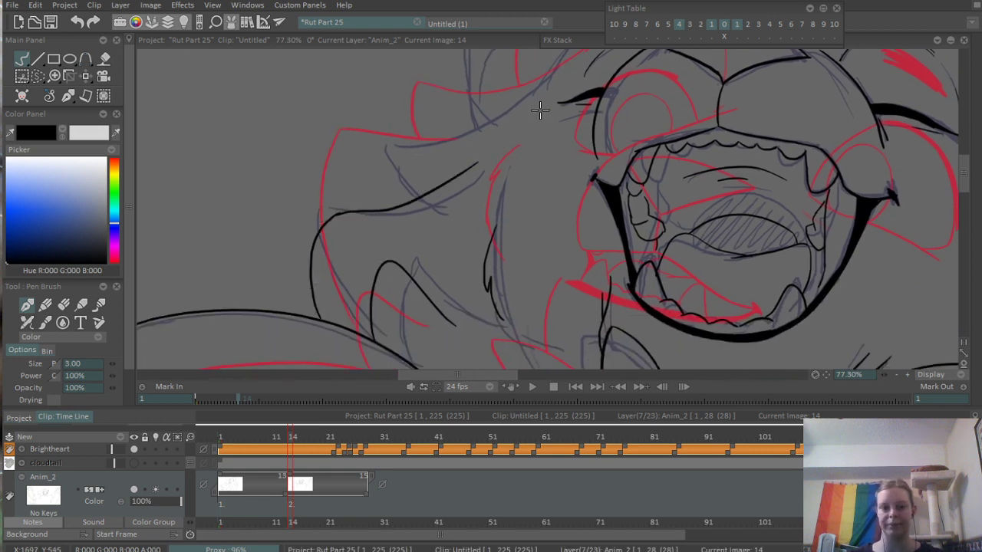
pyautogui.moveTo(546, 134)
pyautogui.mouseDown()
pyautogui.moveTo(504, 191)
pyautogui.moveTo(445, 236)
pyautogui.mouseUp()
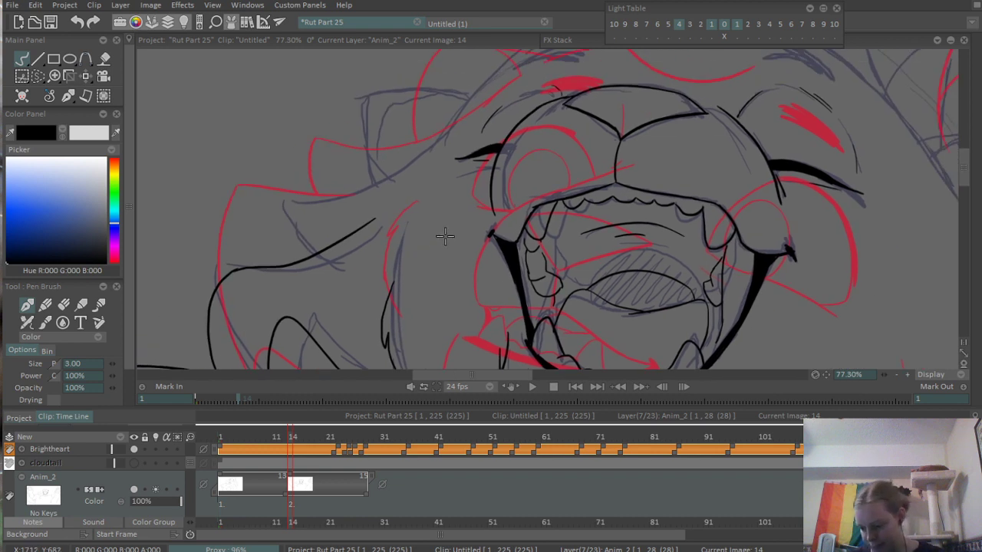
pyautogui.scroll(1, 440, 250)
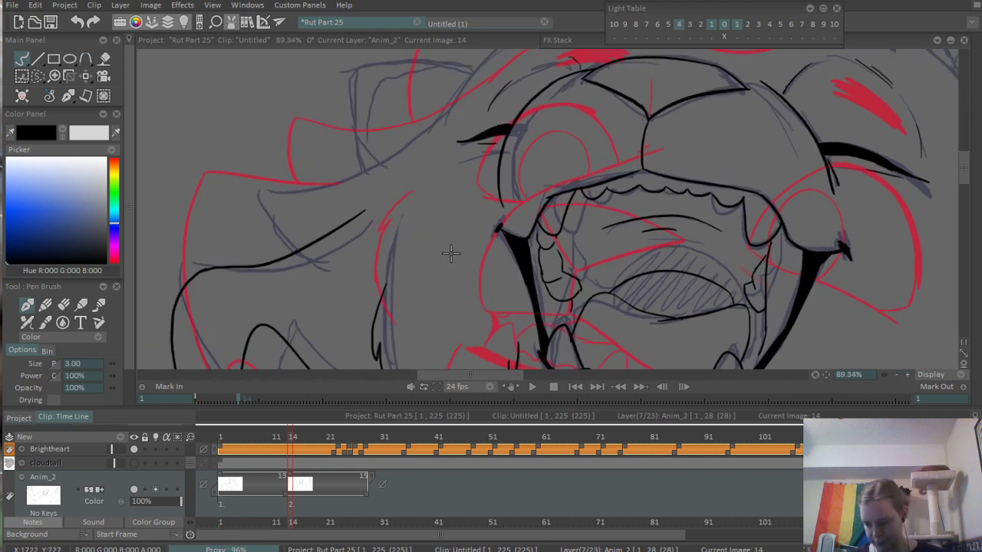
pyautogui.scroll(1, 270, 243)
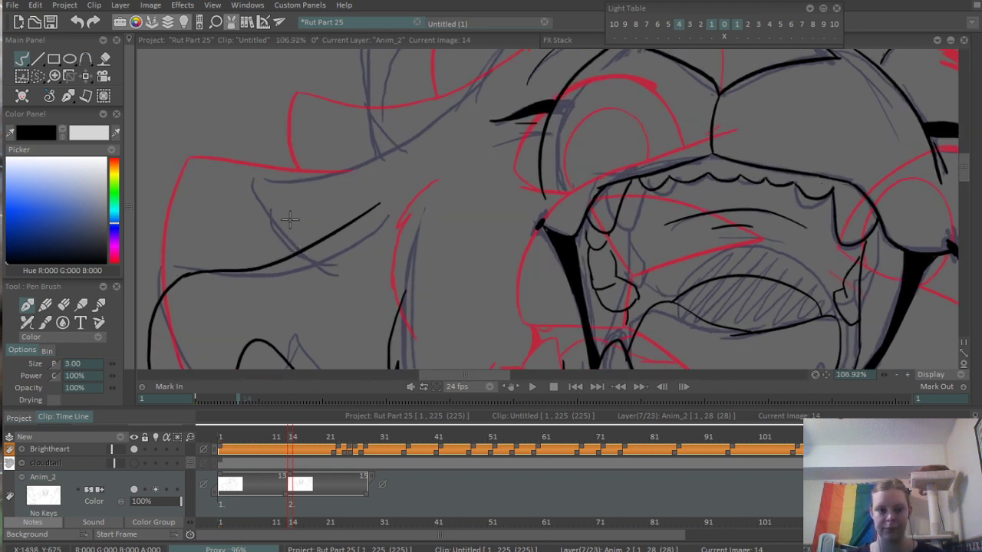
pyautogui.moveTo(263, 186); pyautogui.dragTo(302, 249)
# - Ink the upper edge of the left-hand cheek's upper tuft and continue the head contour up over the forehead
pyautogui.moveTo(265, 184); pyautogui.dragTo(399, 154)
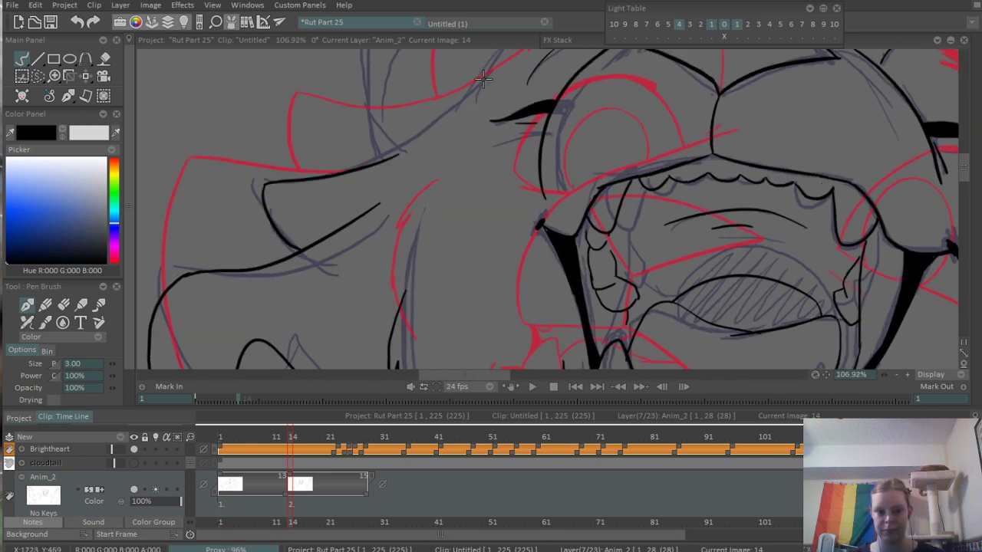
pyautogui.hotkey('ctrl', 'z')
pyautogui.moveTo(265, 185); pyautogui.dragTo(408, 134)
pyautogui.hotkey('ctrl', 'z')
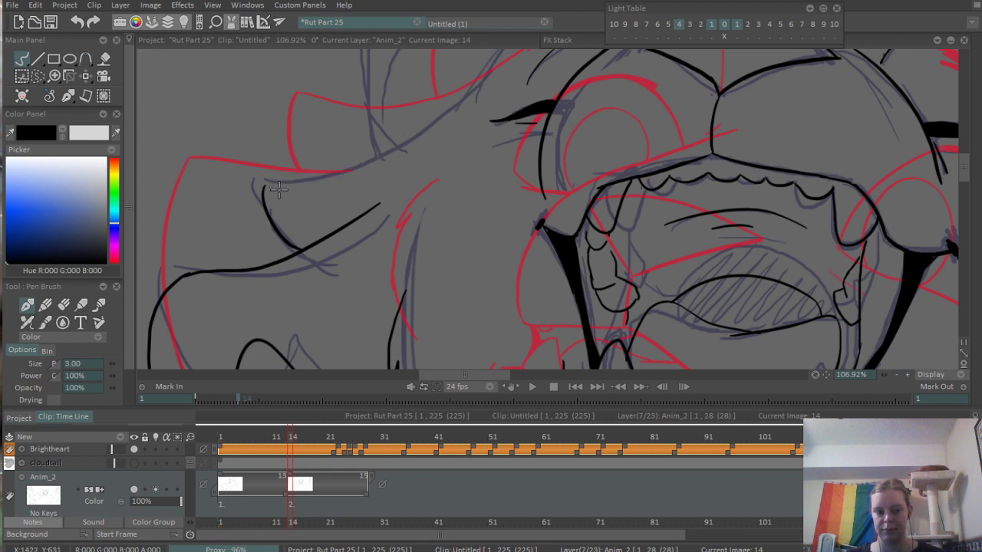
pyautogui.moveTo(266, 187); pyautogui.dragTo(415, 129)
pyautogui.hotkey('ctrl', 'z')
pyautogui.moveTo(263, 187)
pyautogui.mouseDown()
pyautogui.moveTo(463, 107)
pyautogui.moveTo(403, 262)
pyautogui.moveTo(616, 92)
pyautogui.mouseUp()
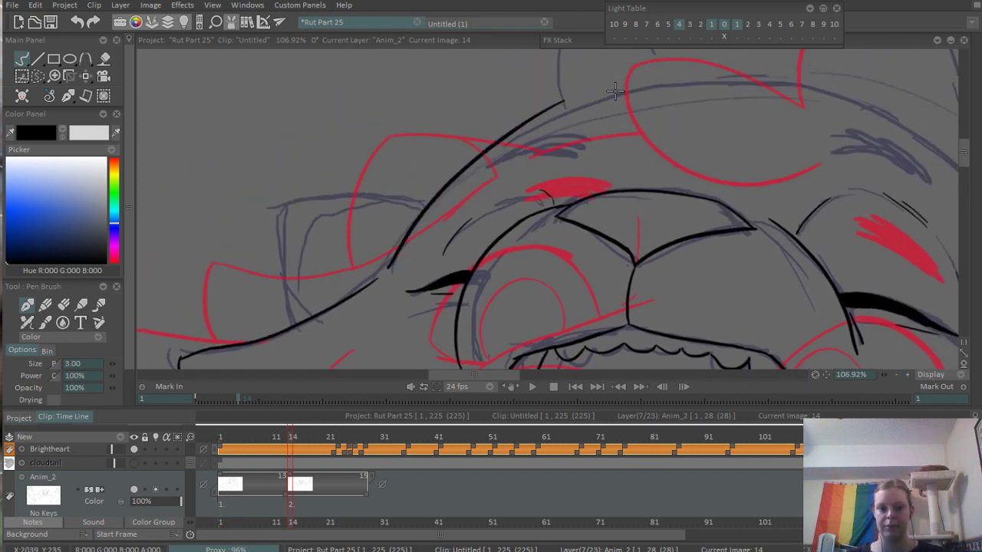
pyautogui.hotkey('ctrl', 'z')
pyautogui.moveTo(393, 261); pyautogui.dragTo(615, 97)
# - Ink the head contour from the top of the head down the right-hand side, following the rough
pyautogui.scroll(-4, 512, 184)
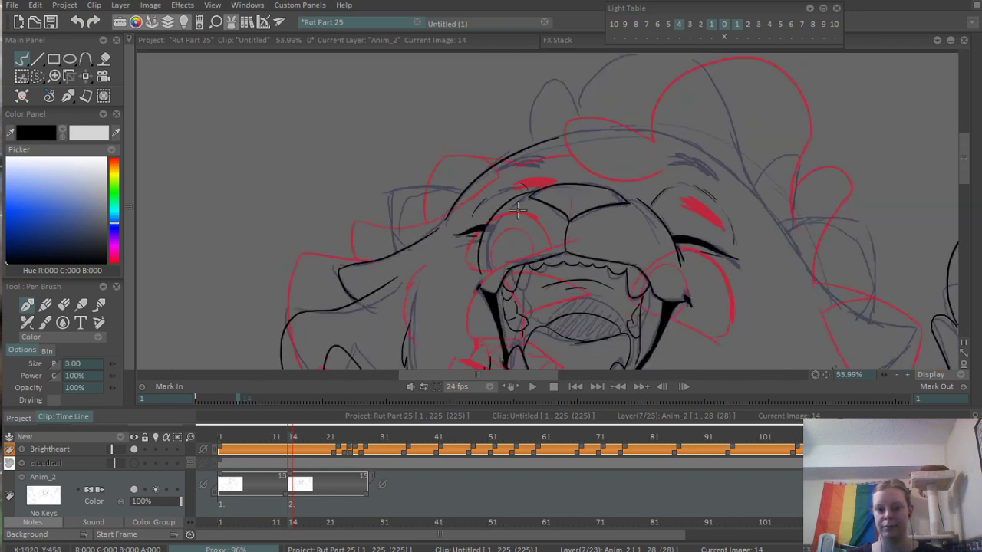
pyautogui.moveTo(597, 218); pyautogui.dragTo(417, 146)
pyautogui.moveTo(549, 134); pyautogui.dragTo(570, 227)
pyautogui.scroll(2, 572, 224)
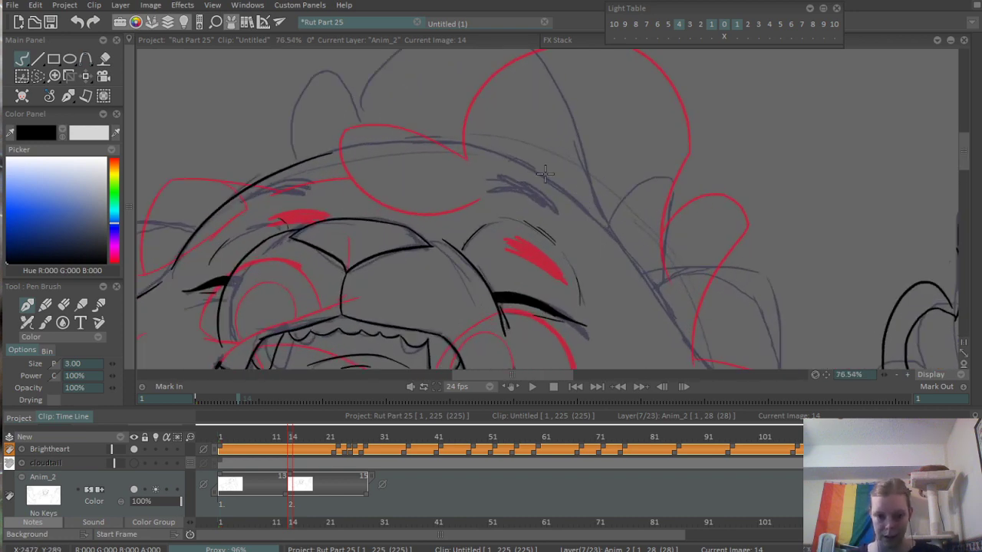
pyautogui.moveTo(469, 152); pyautogui.dragTo(642, 248)
pyautogui.moveTo(557, 192); pyautogui.dragTo(629, 271)
pyautogui.hotkey('ctrl', 'z')
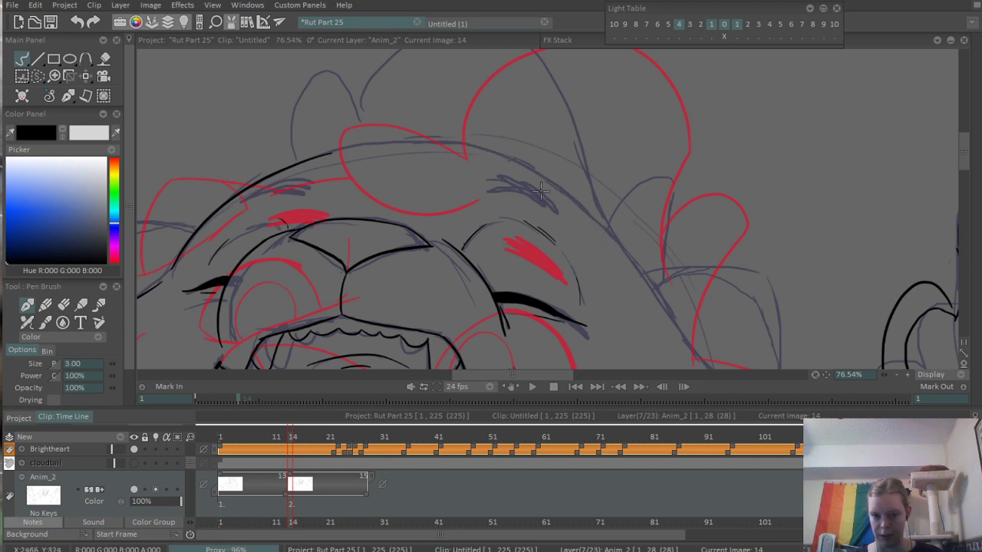
pyautogui.moveTo(477, 147); pyautogui.dragTo(640, 274)
# - Ink the right-hand cheek's edge as a curve from the head contour out toward the upper fur tuft
pyautogui.moveTo(652, 312); pyautogui.dragTo(542, 161)
pyautogui.moveTo(599, 211); pyautogui.dragTo(537, 178)
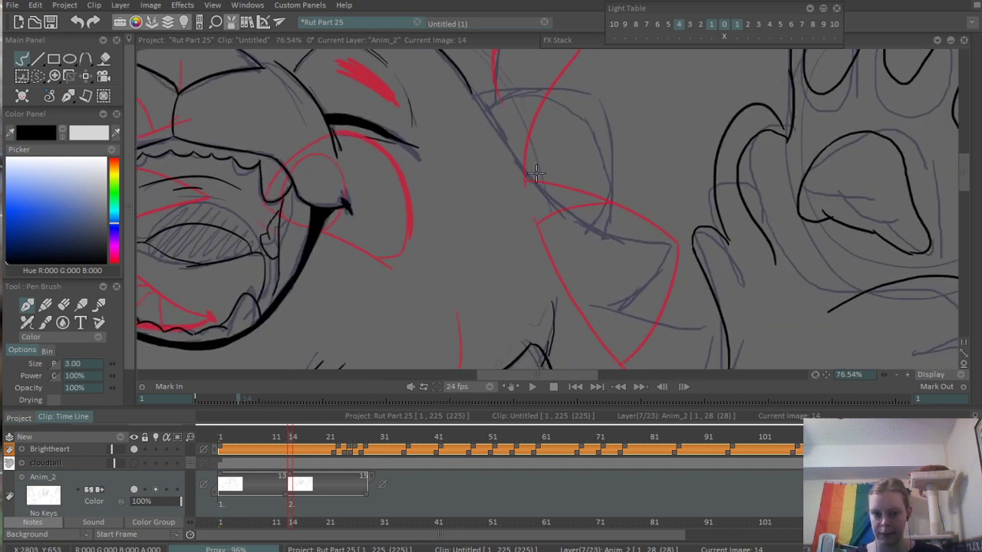
pyautogui.moveTo(488, 128); pyautogui.dragTo(636, 231)
pyautogui.hotkey('ctrl', 'z')
pyautogui.moveTo(505, 143); pyautogui.dragTo(674, 247)
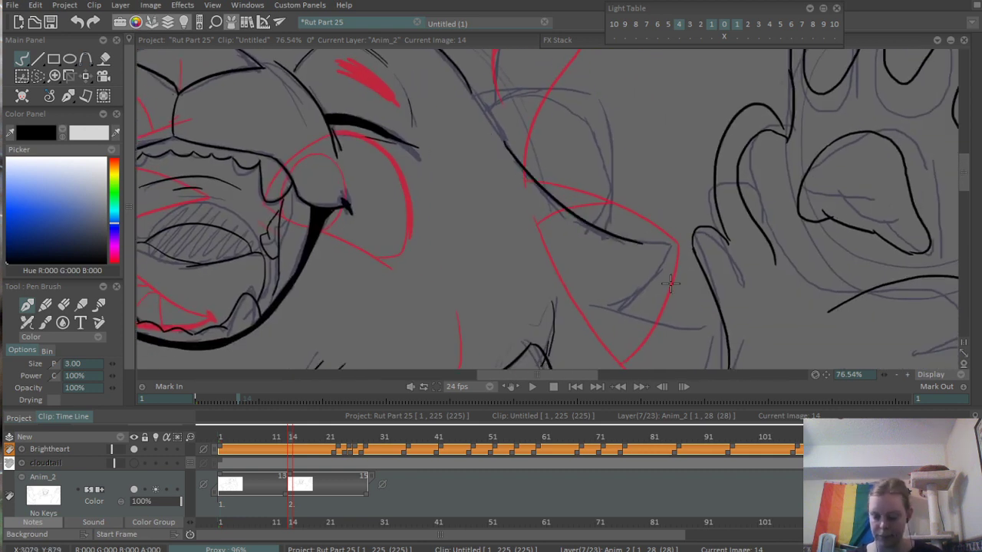
# - Ink the tip and curved outer side of the right-hand cheek's upper tuft
pyautogui.moveTo(654, 310); pyautogui.dragTo(588, 285)
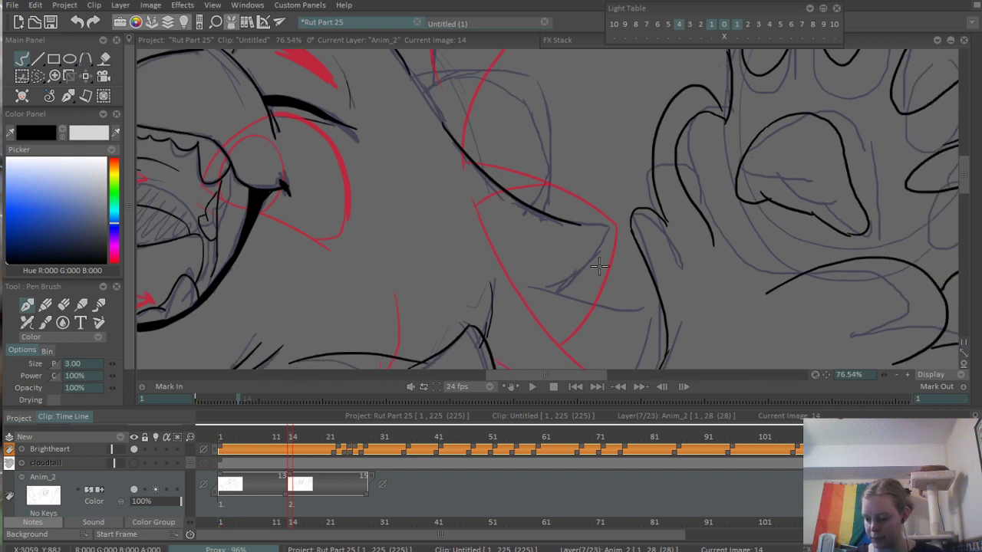
pyautogui.scroll(3, 595, 288)
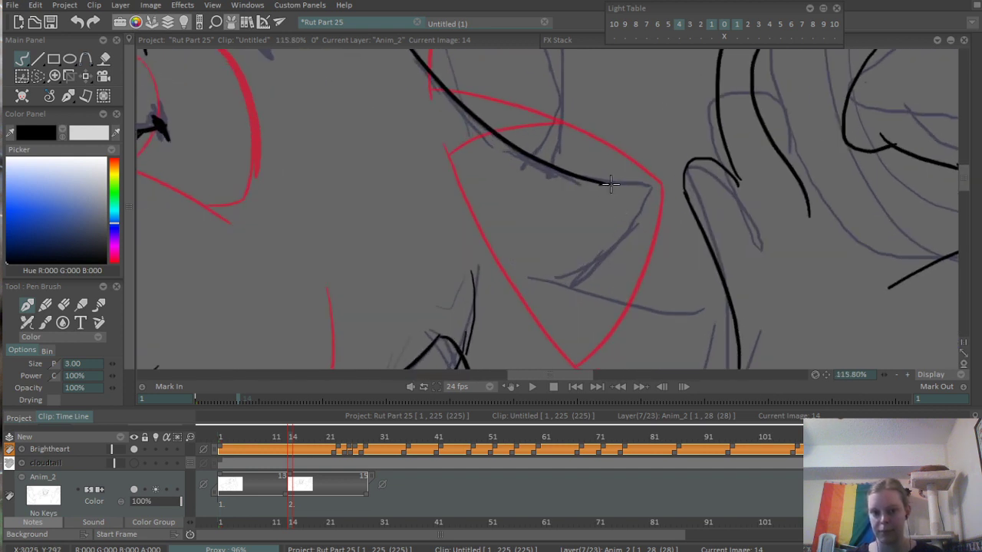
pyautogui.moveTo(604, 182)
pyautogui.mouseDown()
pyautogui.moveTo(655, 186)
pyautogui.moveTo(622, 291)
pyautogui.mouseUp()
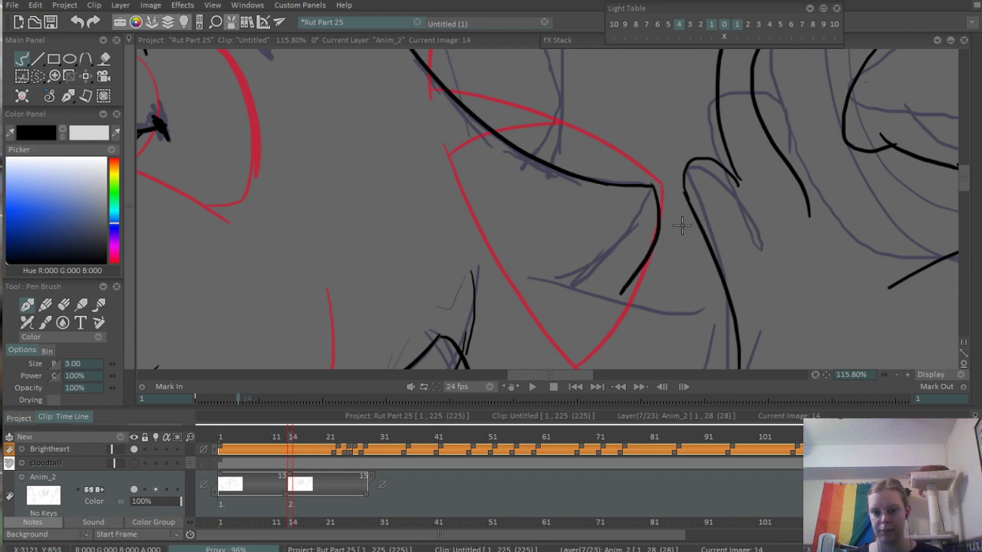
pyautogui.moveTo(665, 212)
pyautogui.mouseDown()
pyautogui.moveTo(692, 178)
pyautogui.moveTo(643, 272)
pyautogui.mouseUp()
pyautogui.hotkey('ctrl', 'z')
pyautogui.hotkey('ctrl', 'z')
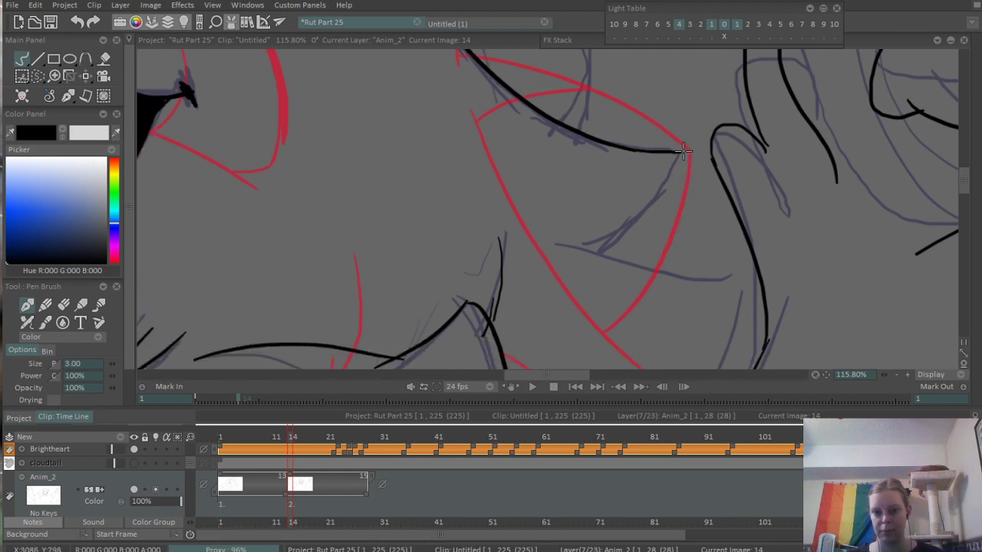
pyautogui.moveTo(680, 152)
pyautogui.mouseDown()
pyautogui.moveTo(647, 264)
pyautogui.moveTo(688, 173)
pyautogui.moveTo(665, 253)
pyautogui.mouseUp()
pyautogui.hotkey('ctrl', 'z')
pyautogui.moveTo(691, 204); pyautogui.dragTo(589, 239)
pyautogui.moveTo(655, 197); pyautogui.dragTo(592, 251)
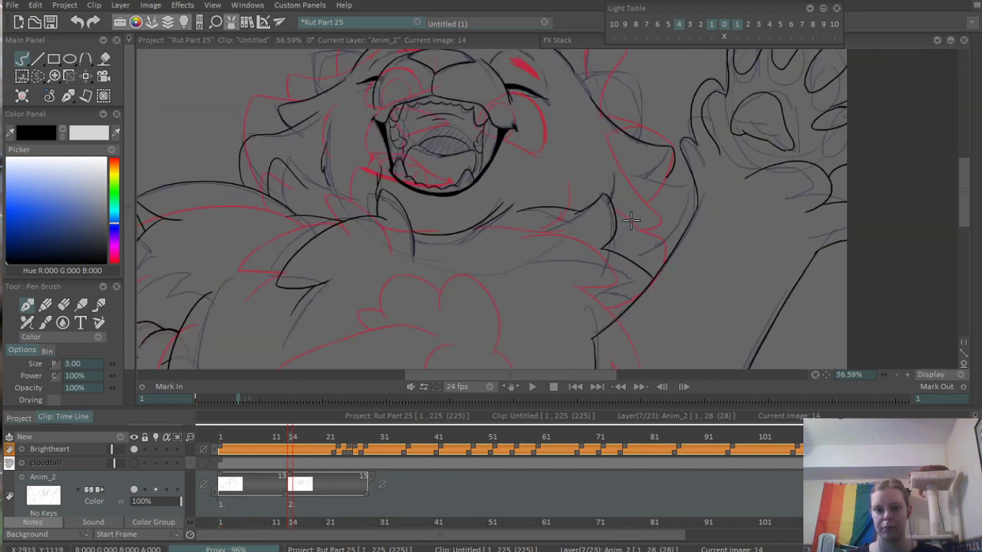
# - Ink the right-hand cheek's large lower tuft and the small pointed tuft on the fur line beneath it
pyautogui.moveTo(651, 187); pyautogui.dragTo(728, 165)
pyautogui.moveTo(659, 158)
pyautogui.mouseDown()
pyautogui.moveTo(708, 201)
pyautogui.moveTo(716, 255)
pyautogui.moveTo(715, 226)
pyautogui.mouseUp()
pyautogui.hotkey('ctrl', 'z')
pyautogui.hotkey('ctrl', 'z')
pyautogui.moveTo(641, 153)
pyautogui.mouseDown()
pyautogui.moveTo(709, 201)
pyautogui.moveTo(714, 223)
pyautogui.moveTo(661, 286)
pyautogui.mouseUp()
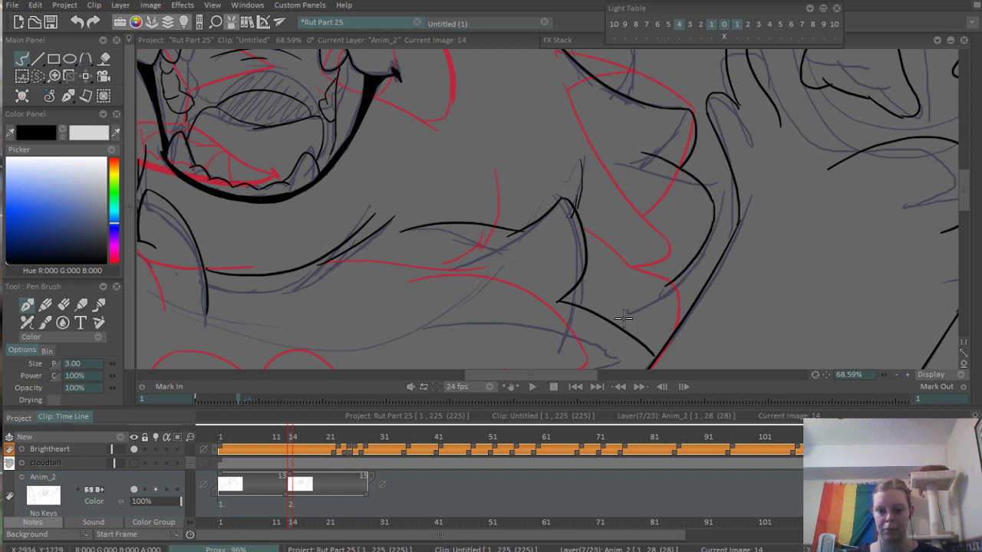
pyautogui.moveTo(590, 308)
pyautogui.mouseDown()
pyautogui.moveTo(639, 291)
pyautogui.moveTo(625, 278)
pyautogui.moveTo(648, 295)
pyautogui.mouseUp()
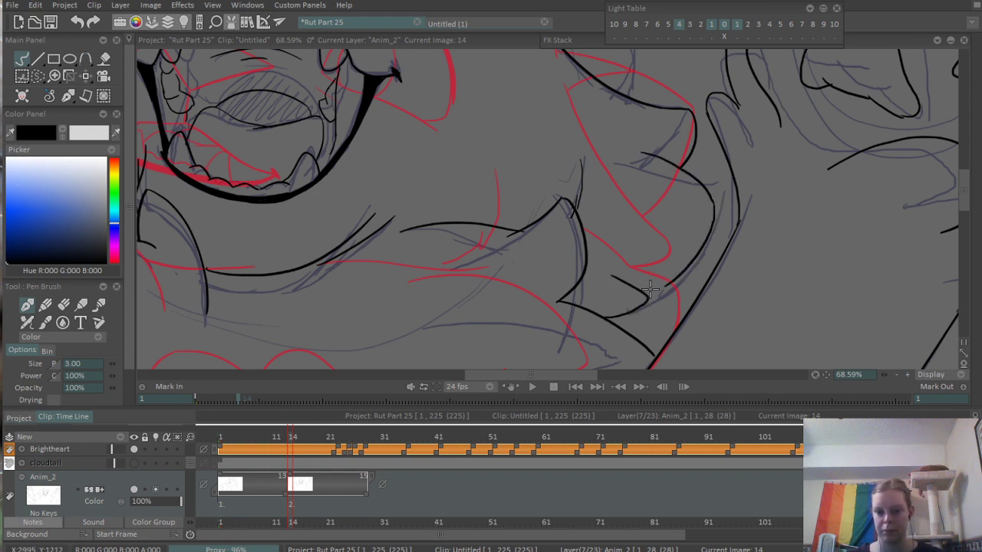
# - Erase the stray stroke above the neck fur's peak at frame 16 and move that image back to frame 14 on Anim_2
pyautogui.scroll(-3, 722, 217)
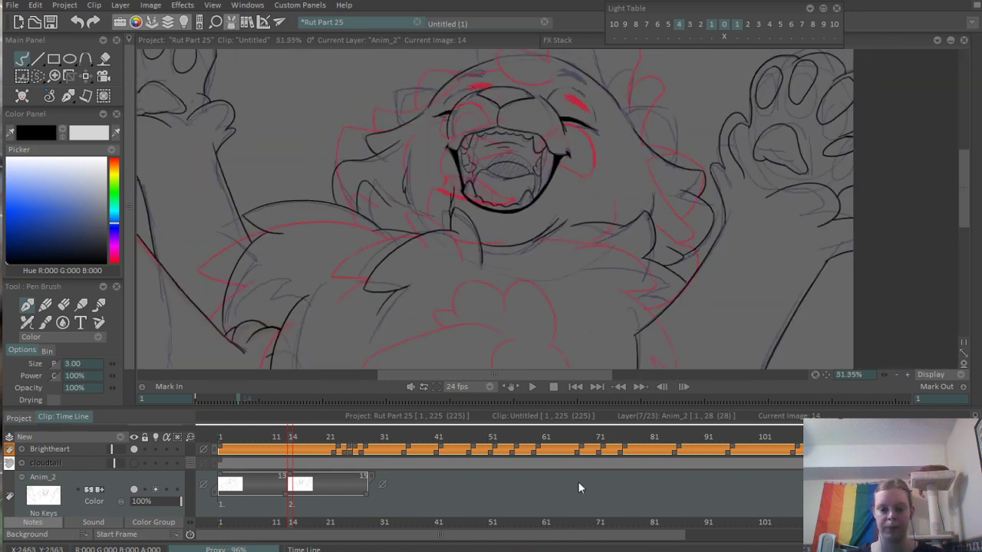
pyautogui.moveTo(291, 435)
pyautogui.mouseDown()
pyautogui.moveTo(278, 436)
pyautogui.moveTo(304, 436)
pyautogui.mouseUp()
pyautogui.scroll(4, 640, 194)
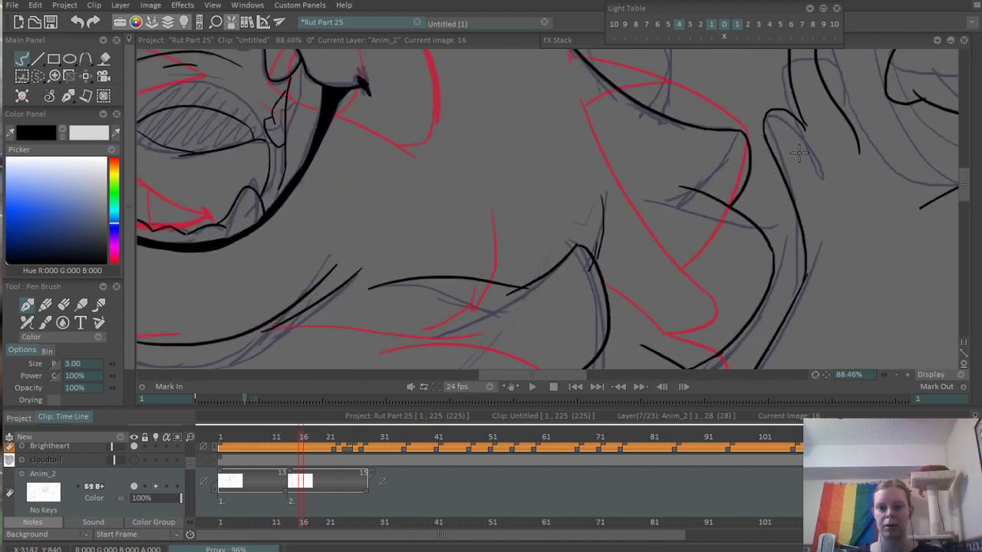
pyautogui.press('e')
pyautogui.moveTo(605, 198); pyautogui.dragTo(595, 255)
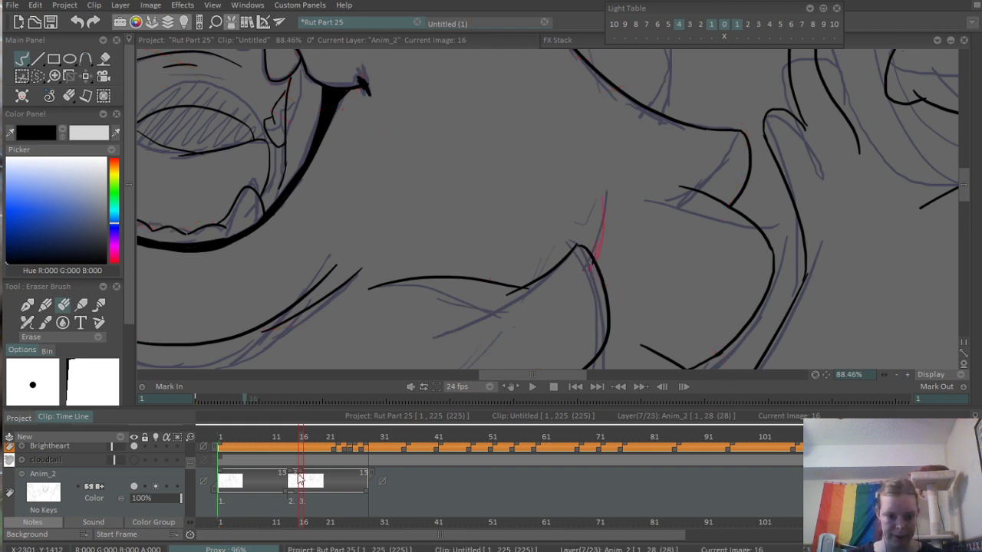
pyautogui.moveTo(301, 472); pyautogui.dragTo(291, 473)
pyautogui.click(292, 478)
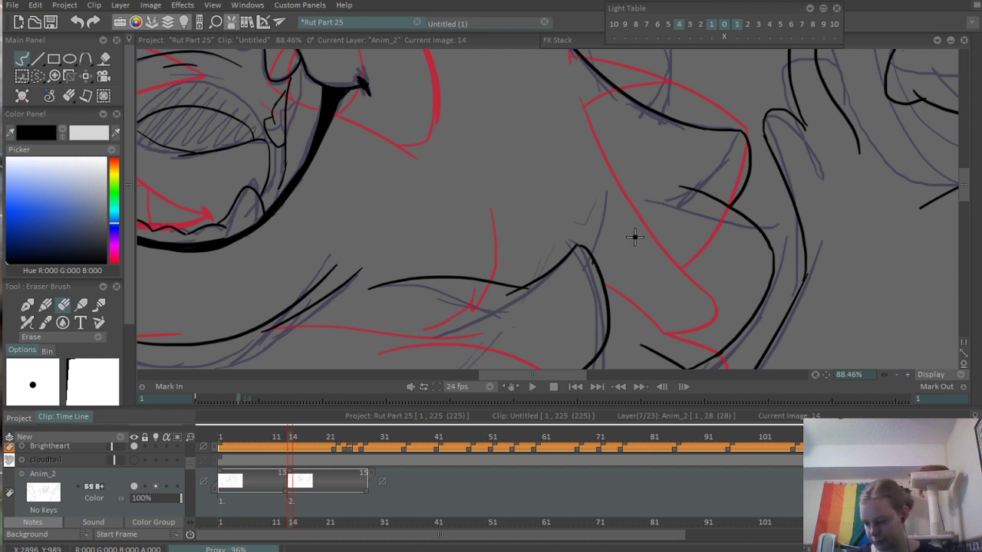
# - Ink a short vertical line on the right-hand cheek beside the neck fur's peak at frame 14
pyautogui.moveTo(616, 258); pyautogui.dragTo(688, 222)
pyautogui.moveTo(496, 249); pyautogui.dragTo(573, 272)
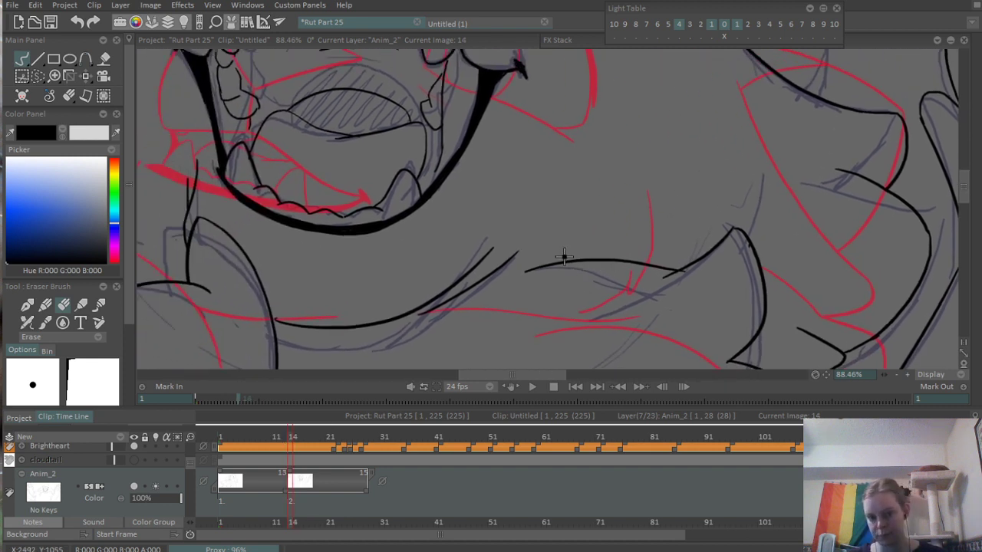
pyautogui.scroll(1, 660, 234)
pyautogui.press('b')
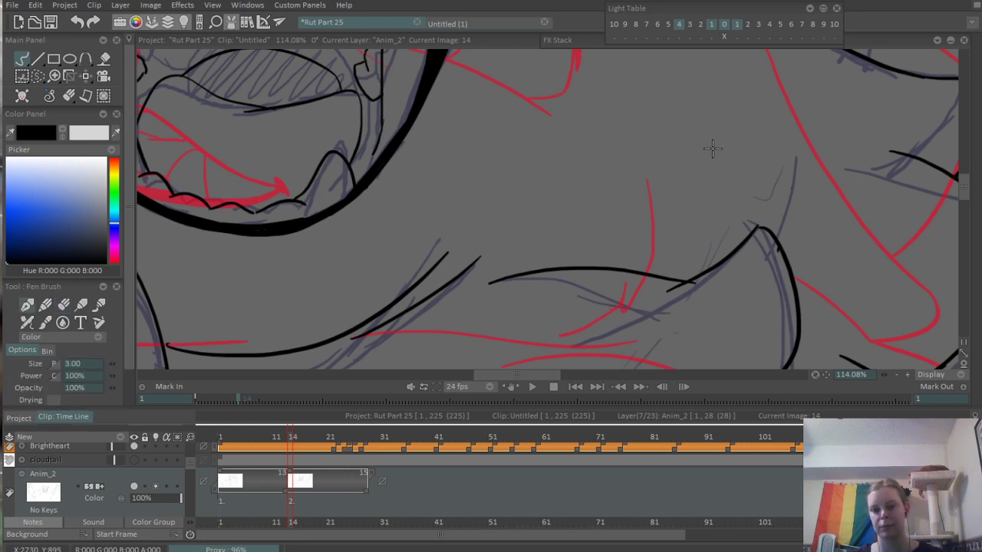
pyautogui.moveTo(710, 173); pyautogui.dragTo(702, 278)
pyautogui.scroll(-4, 733, 194)
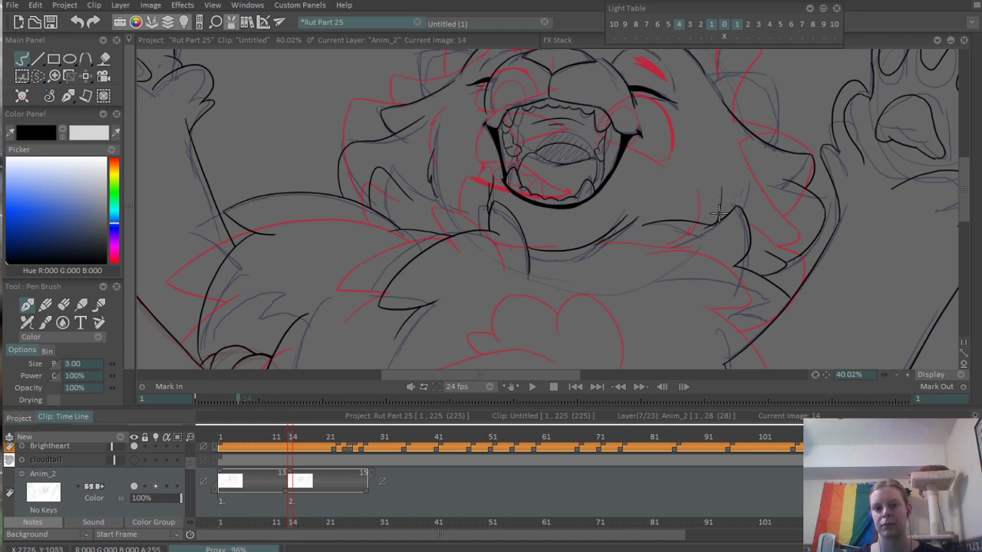
pyautogui.moveTo(748, 198); pyautogui.dragTo(691, 295)
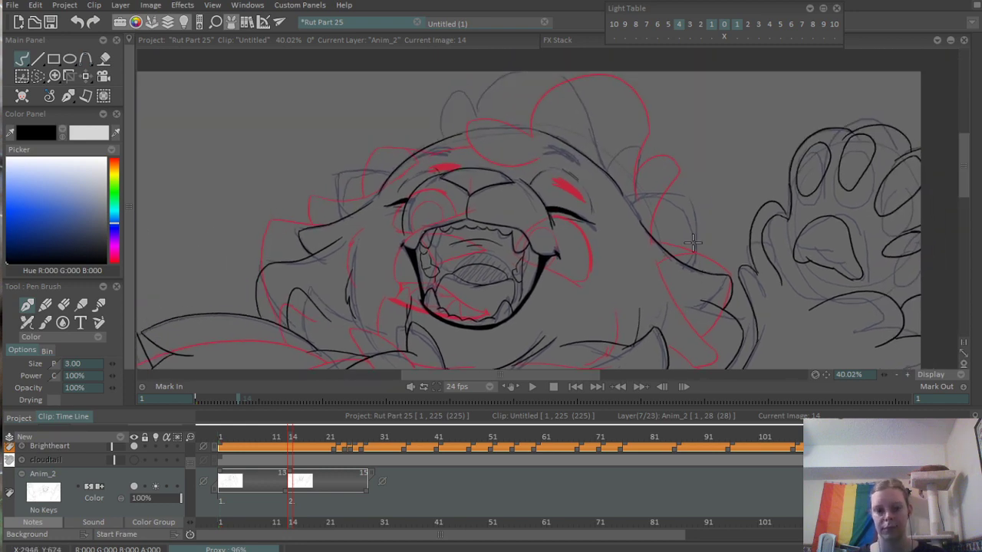
# - Trim the loose end of the head contour at the right-hand ear's base and redraw it as a smooth continuation
pyautogui.scroll(4, 691, 240)
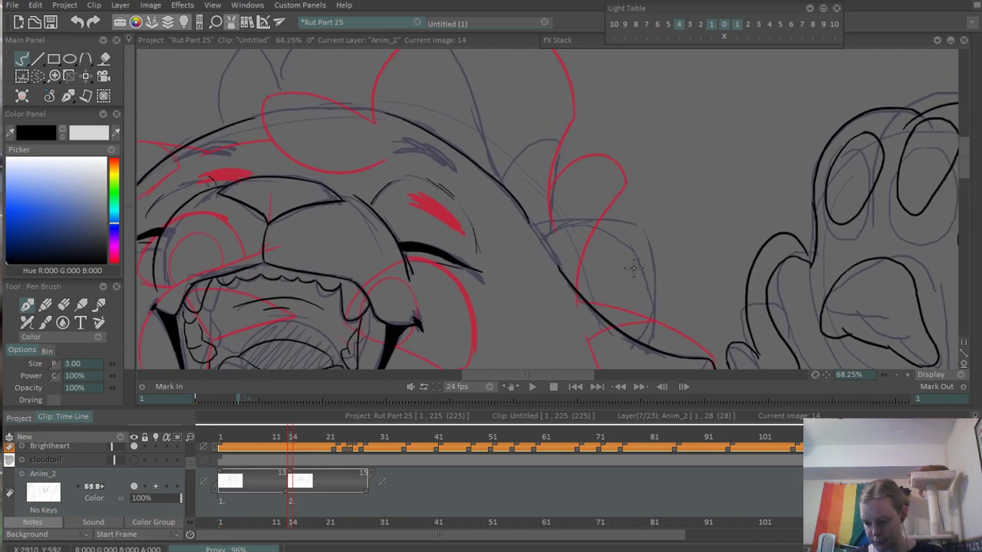
pyautogui.scroll(5, 637, 265)
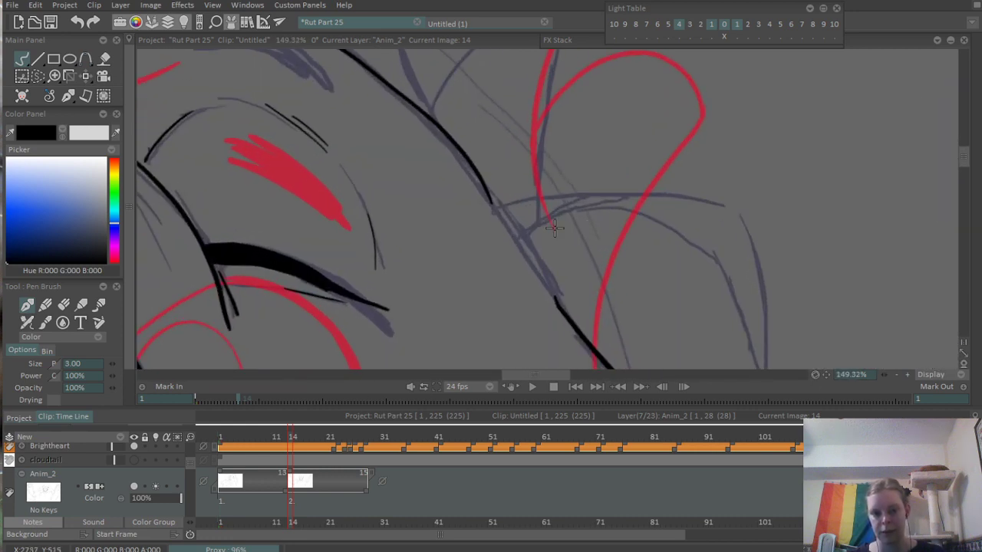
pyautogui.press('e')
pyautogui.moveTo(451, 154); pyautogui.dragTo(514, 232)
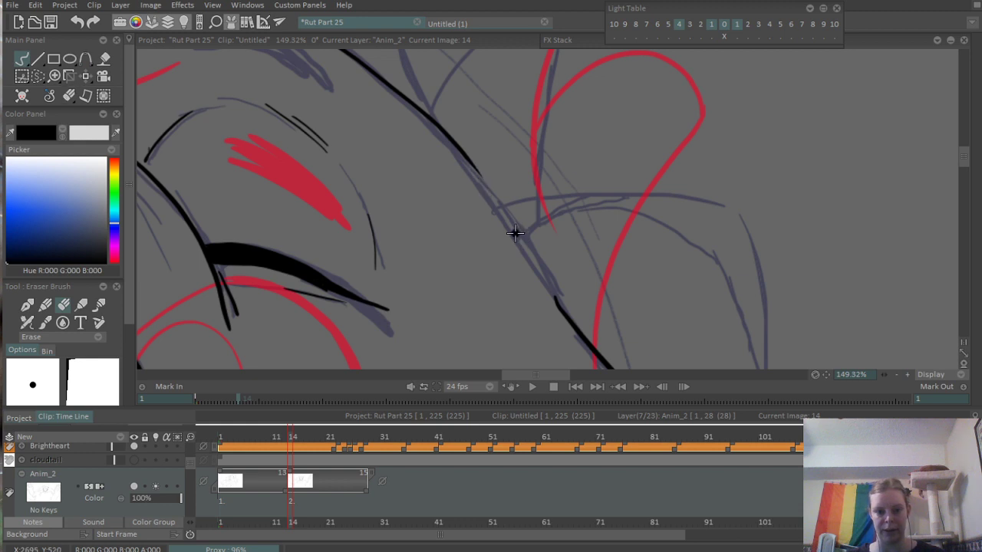
pyautogui.press('b')
pyautogui.moveTo(471, 164); pyautogui.dragTo(516, 233)
pyautogui.hotkey('ctrl', 'z')
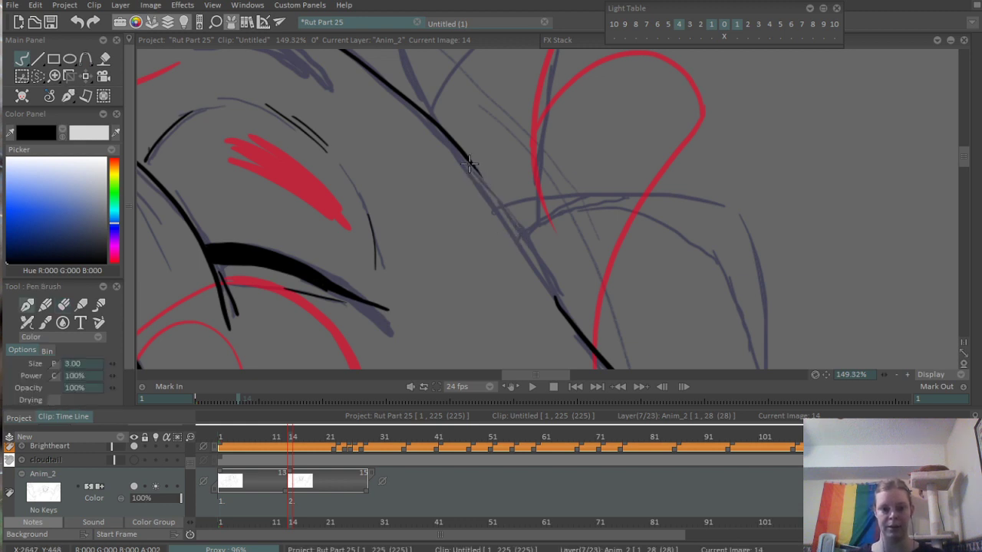
pyautogui.moveTo(465, 155); pyautogui.dragTo(511, 220)
pyautogui.moveTo(524, 264); pyautogui.dragTo(479, 193)
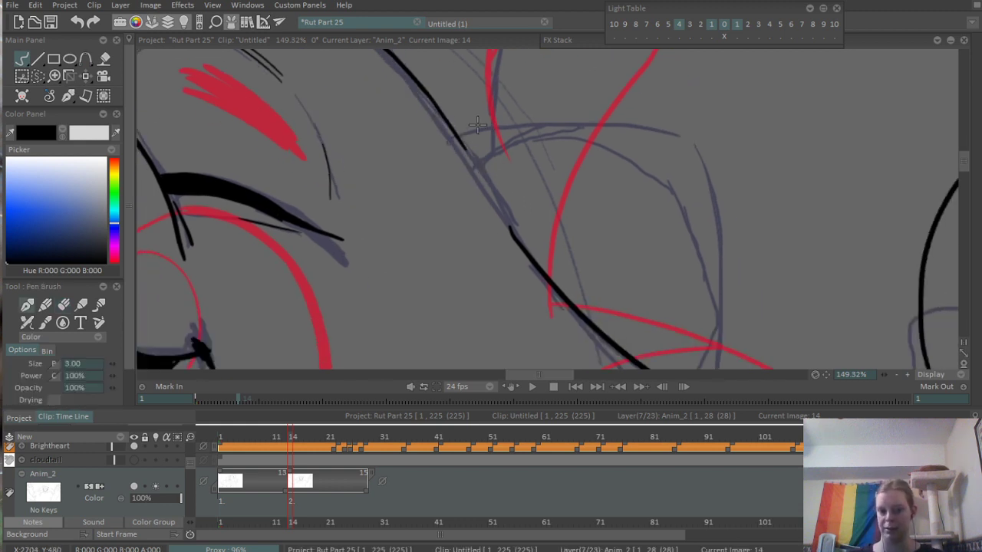
# - Ink the right-hand ear's top edge, curved outer edge and inner fold over the rough sketch
pyautogui.moveTo(477, 125)
pyautogui.mouseDown()
pyautogui.moveTo(706, 133)
pyautogui.moveTo(498, 119)
pyautogui.moveTo(720, 143)
pyautogui.mouseUp()
pyautogui.hotkey('ctrl', 'z')
pyautogui.hotkey('ctrl', 'z')
pyautogui.hotkey('ctrl', 'z')
pyautogui.moveTo(677, 207); pyautogui.dragTo(645, 144)
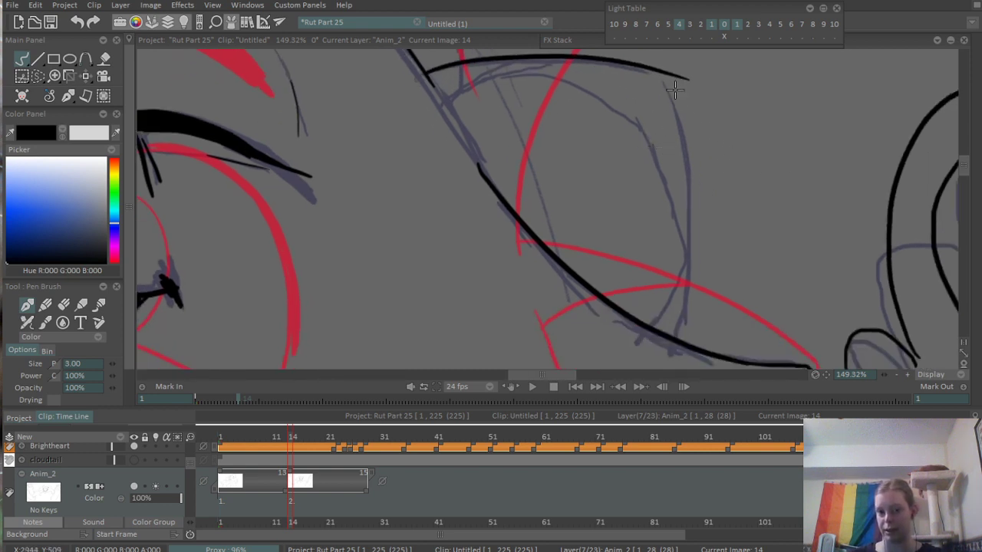
pyautogui.moveTo(660, 71); pyautogui.dragTo(676, 346)
pyautogui.hotkey('ctrl', 'z')
pyautogui.moveTo(658, 72)
pyautogui.mouseDown()
pyautogui.moveTo(695, 272)
pyautogui.moveTo(669, 364)
pyautogui.moveTo(601, 193)
pyautogui.mouseUp()
pyautogui.moveTo(619, 156)
pyautogui.mouseDown()
pyautogui.moveTo(638, 196)
pyautogui.moveTo(626, 195)
pyautogui.moveTo(649, 202)
pyautogui.mouseUp()
# - Erase the overshooting line ends around the right-hand ear where it meets the head contour
pyautogui.press('e')
pyautogui.moveTo(611, 362)
pyautogui.mouseDown()
pyautogui.moveTo(543, 191)
pyautogui.moveTo(542, 159)
pyautogui.mouseUp()
pyautogui.moveTo(546, 317)
pyautogui.mouseDown()
pyautogui.moveTo(536, 322)
pyautogui.moveTo(535, 281)
pyautogui.mouseUp()
pyautogui.moveTo(574, 252); pyautogui.dragTo(659, 235)
pyautogui.moveTo(569, 295)
pyautogui.mouseDown()
pyautogui.moveTo(526, 275)
pyautogui.moveTo(498, 280)
pyautogui.moveTo(670, 132)
pyautogui.moveTo(484, 254)
pyautogui.mouseUp()
# - Ink the small rounded fur tuft above the right-hand ear, with its side running down to the ear, and erase the overlap
pyautogui.press('b')
pyautogui.moveTo(521, 127)
pyautogui.mouseDown()
pyautogui.moveTo(532, 267)
pyautogui.moveTo(621, 208)
pyautogui.mouseUp()
pyautogui.moveTo(558, 221)
pyautogui.mouseDown()
pyautogui.moveTo(618, 157)
pyautogui.moveTo(640, 197)
pyautogui.moveTo(654, 190)
pyautogui.moveTo(654, 316)
pyautogui.mouseUp()
pyautogui.hotkey('ctrl', 'z')
pyautogui.scroll(4, 618, 220)
pyautogui.press('e')
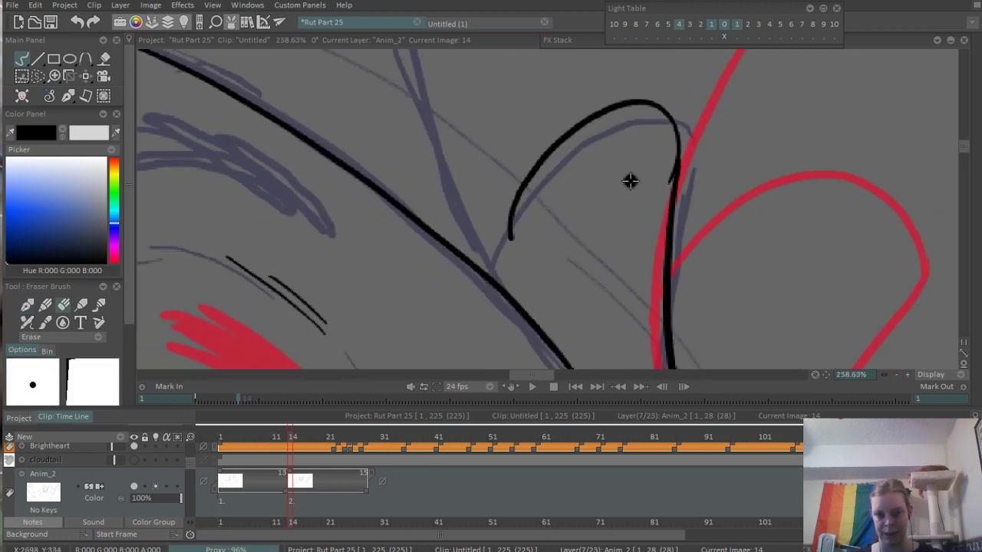
pyautogui.moveTo(663, 167); pyautogui.dragTo(659, 200)
pyautogui.moveTo(624, 346); pyautogui.dragTo(563, 176)
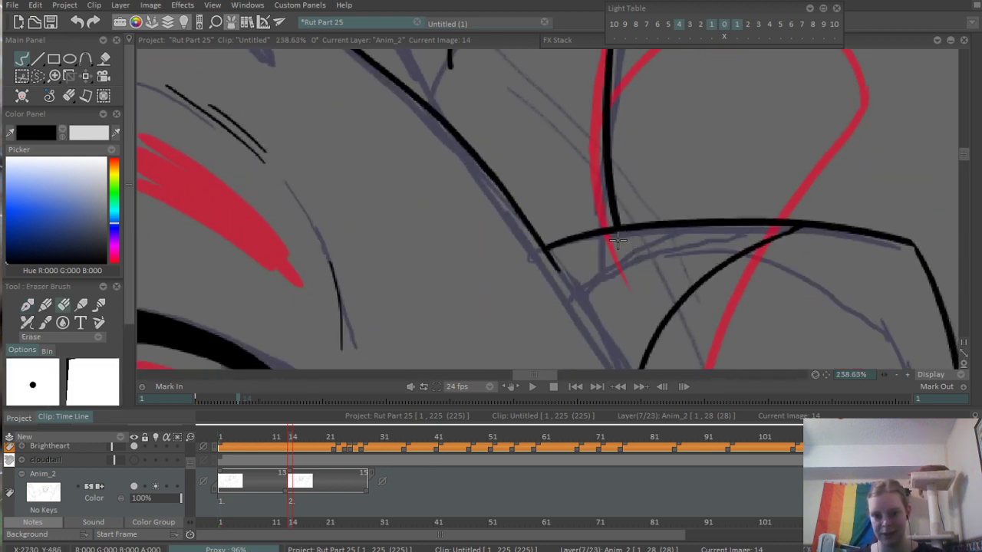
# - Ink the large rounded fur tuft on top of the head, with its right side running down to the small tuft
pyautogui.scroll(-6, 664, 215)
pyautogui.scroll(5, 475, 261)
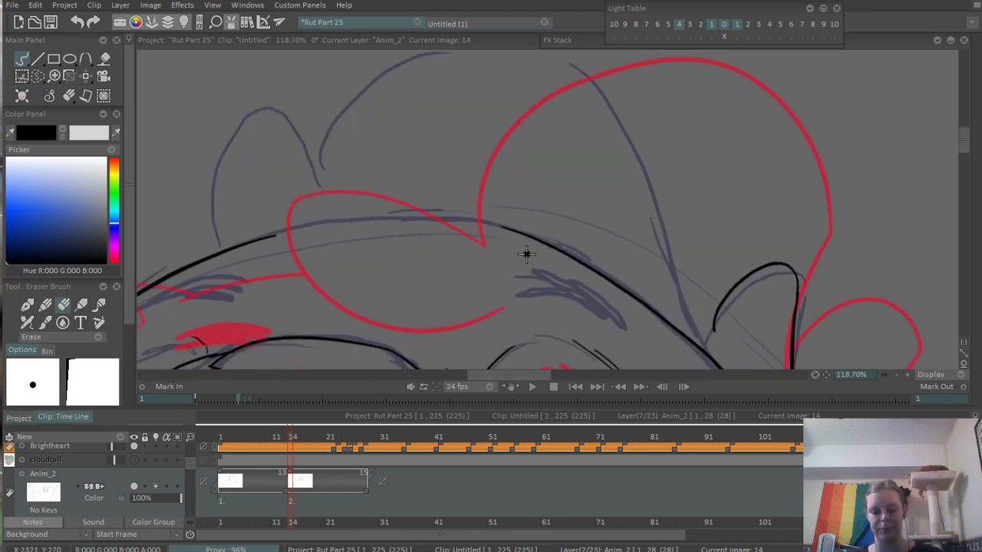
pyautogui.press('b')
pyautogui.moveTo(402, 172); pyautogui.dragTo(411, 218)
pyautogui.moveTo(323, 223); pyautogui.dragTo(614, 136)
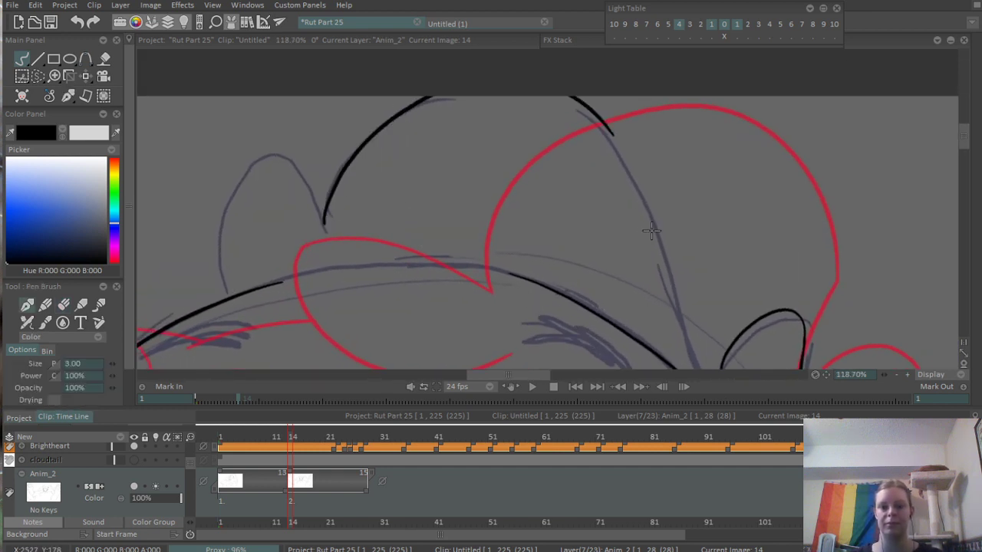
pyautogui.hotkey('ctrl', 'z')
pyautogui.moveTo(324, 230); pyautogui.dragTo(654, 190)
pyautogui.moveTo(638, 230); pyautogui.dragTo(582, 166)
pyautogui.moveTo(596, 117); pyautogui.dragTo(662, 275)
pyautogui.hotkey('ctrl', 'z')
pyautogui.moveTo(595, 114); pyautogui.dragTo(675, 320)
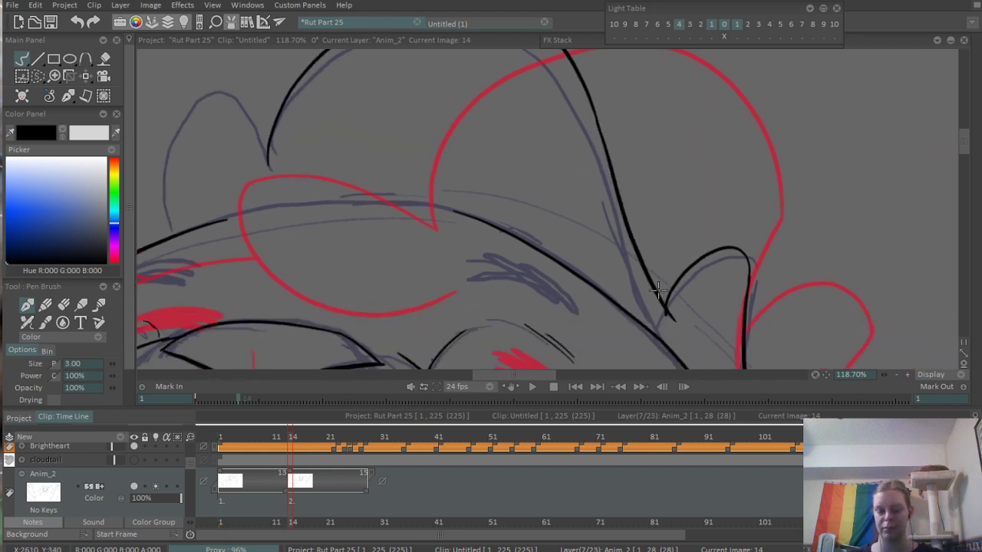
# - Ink the small rounded tuft on the left of the large head tuft and erase its overshoot at their crossing
pyautogui.moveTo(227, 191); pyautogui.dragTo(476, 256)
pyautogui.moveTo(418, 298); pyautogui.dragTo(530, 222)
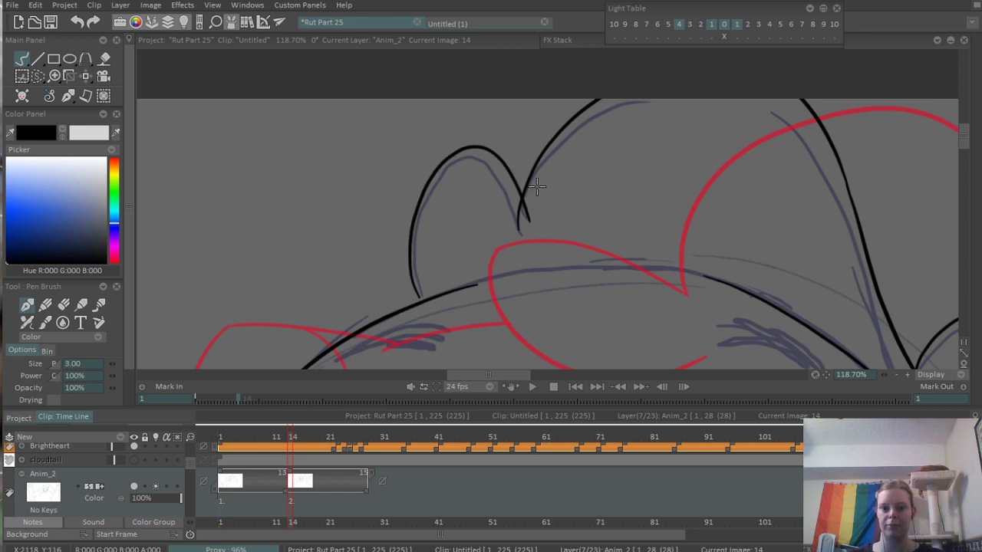
pyautogui.scroll(4, 556, 205)
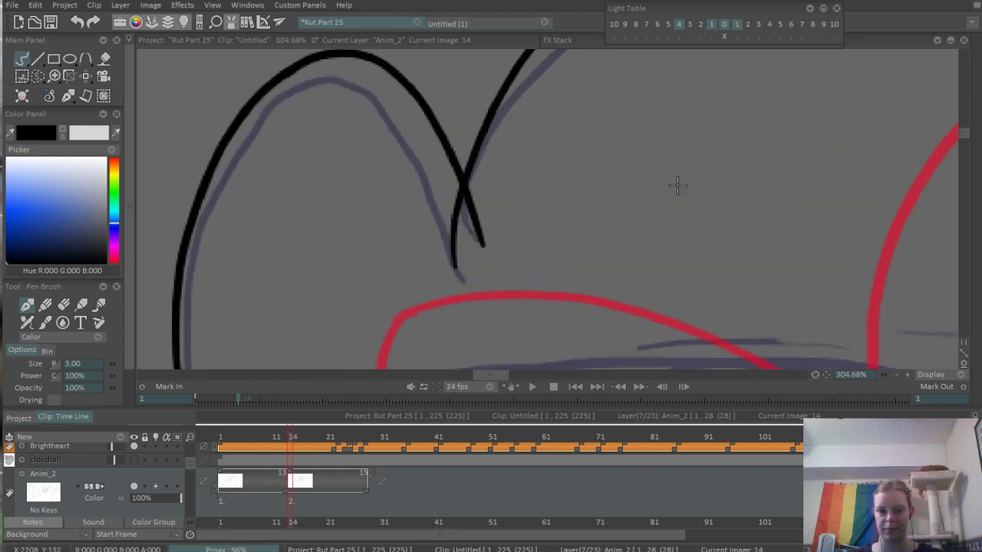
pyautogui.press('e')
pyautogui.moveTo(477, 220)
pyautogui.mouseDown()
pyautogui.moveTo(473, 202)
pyautogui.moveTo(481, 247)
pyautogui.mouseUp()
# - Erase the overshooting end where the large head tuft meets the small tuft above the right-hand ear
pyautogui.scroll(-6, 585, 128)
pyautogui.scroll(5, 412, 293)
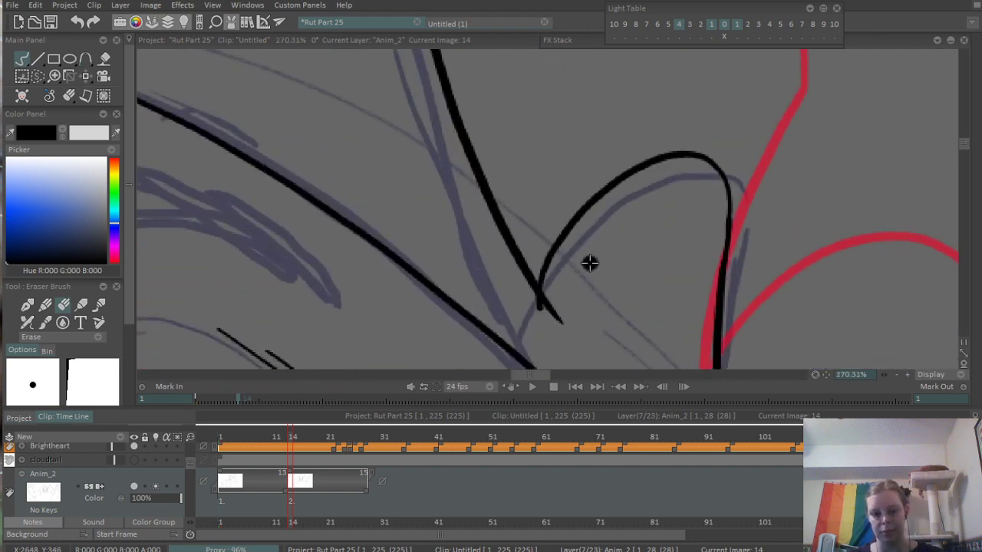
pyautogui.moveTo(548, 310); pyautogui.dragTo(554, 290)
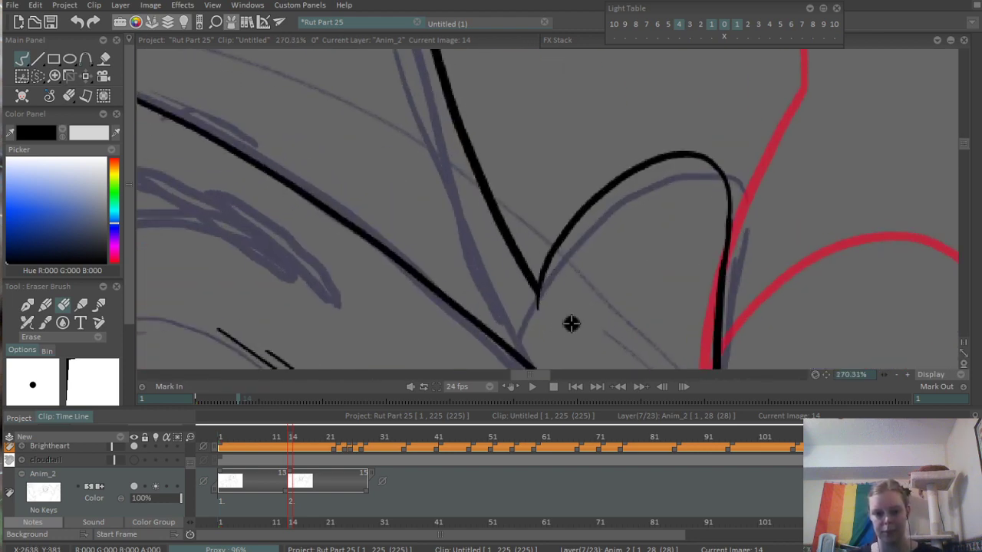
pyautogui.scroll(-5, 607, 231)
# - Ink the left-hand ear's outer side and top edge, joining both to the head contour
pyautogui.moveTo(488, 281); pyautogui.dragTo(558, 202)
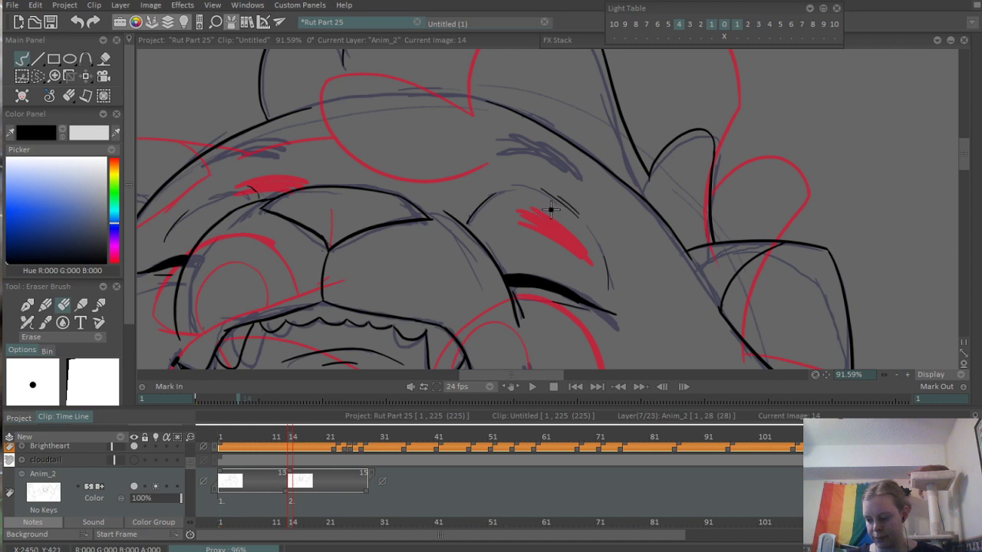
pyautogui.scroll(3, 428, 293)
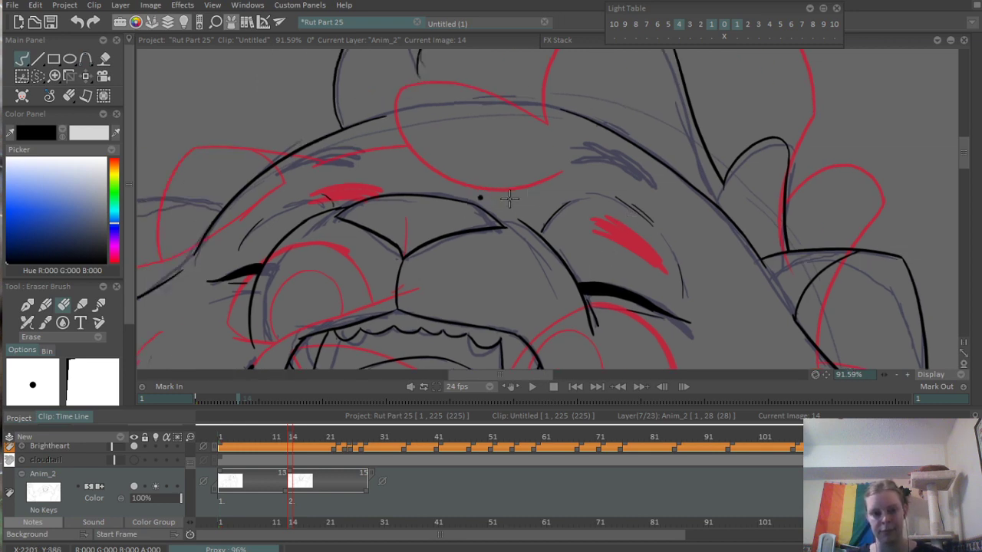
pyautogui.moveTo(210, 314); pyautogui.dragTo(350, 274)
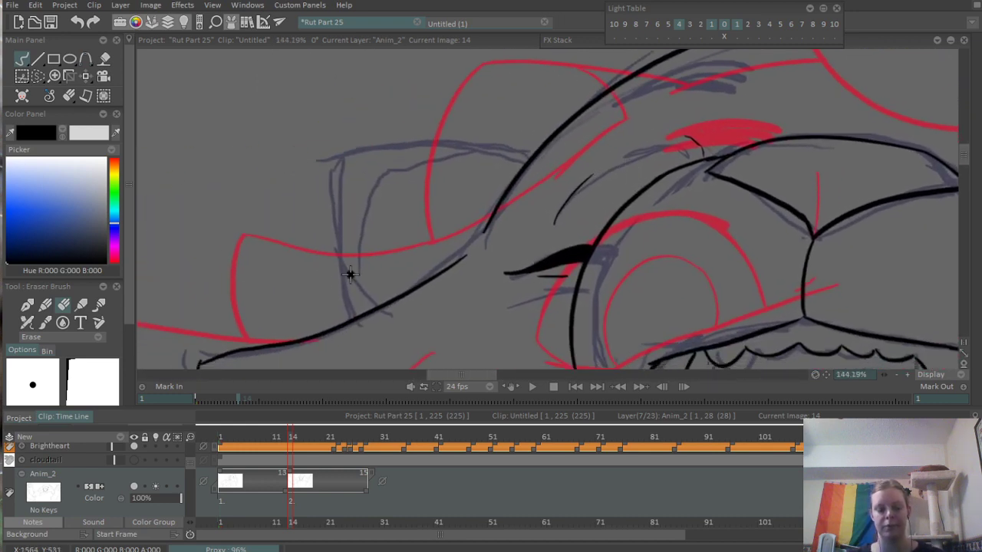
pyautogui.scroll(1, 332, 266)
pyautogui.press('b')
pyautogui.moveTo(357, 133); pyautogui.dragTo(358, 327)
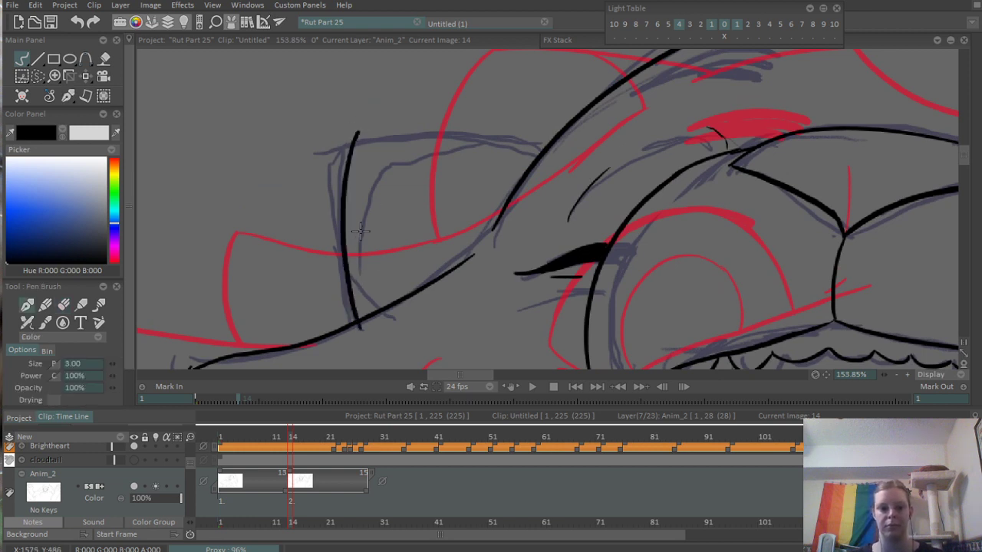
pyautogui.moveTo(359, 133); pyautogui.dragTo(574, 138)
pyautogui.moveTo(357, 338); pyautogui.dragTo(397, 289)
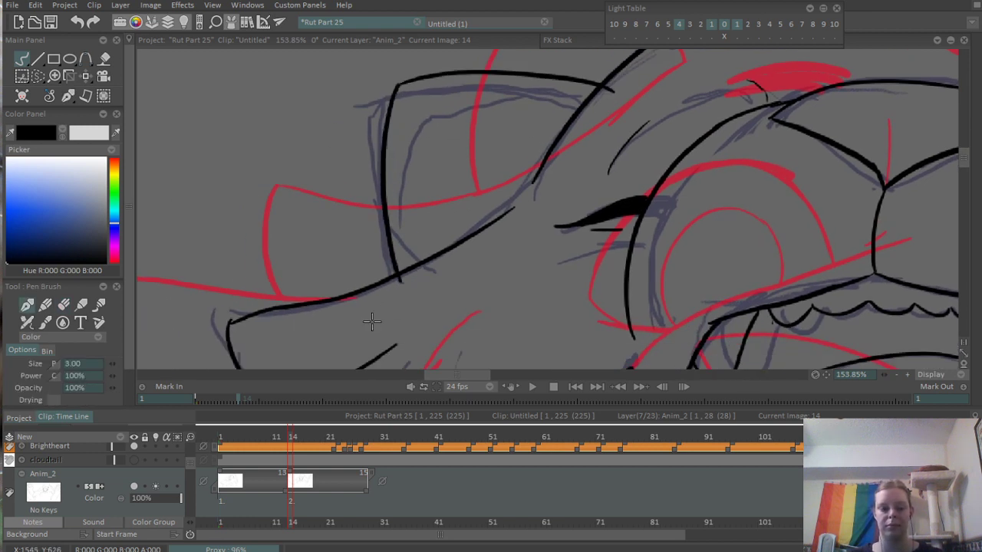
# - Trim the left-hand ear's overshooting line ends and ink the short inner curve at its base
pyautogui.press('e')
pyautogui.moveTo(568, 152)
pyautogui.mouseDown()
pyautogui.moveTo(476, 284)
pyautogui.moveTo(527, 251)
pyautogui.mouseUp()
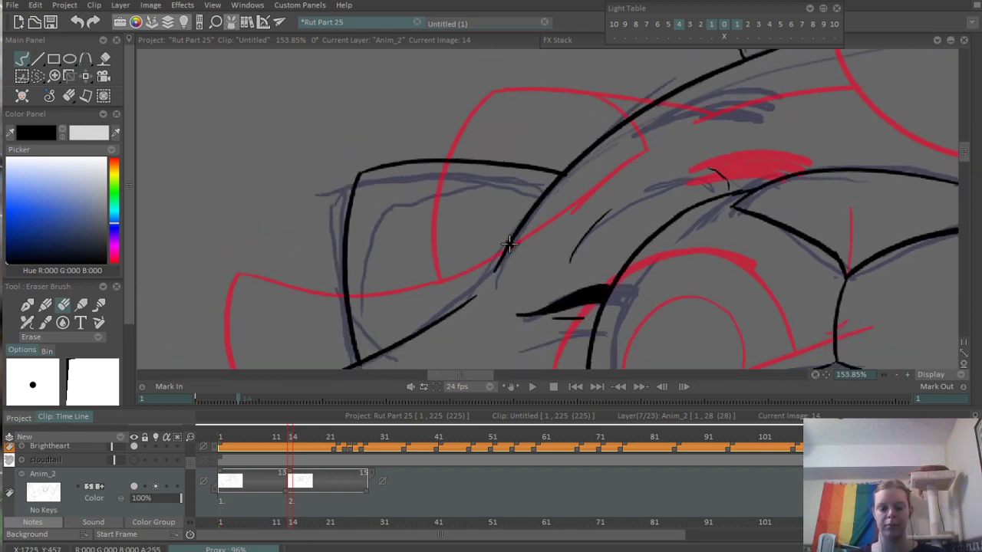
pyautogui.press('b')
pyautogui.moveTo(494, 166); pyautogui.dragTo(536, 194)
# - Undo the thin trial stroke on the left-hand brow and set the Pen Brush size to 5
pyautogui.scroll(-6, 536, 194)
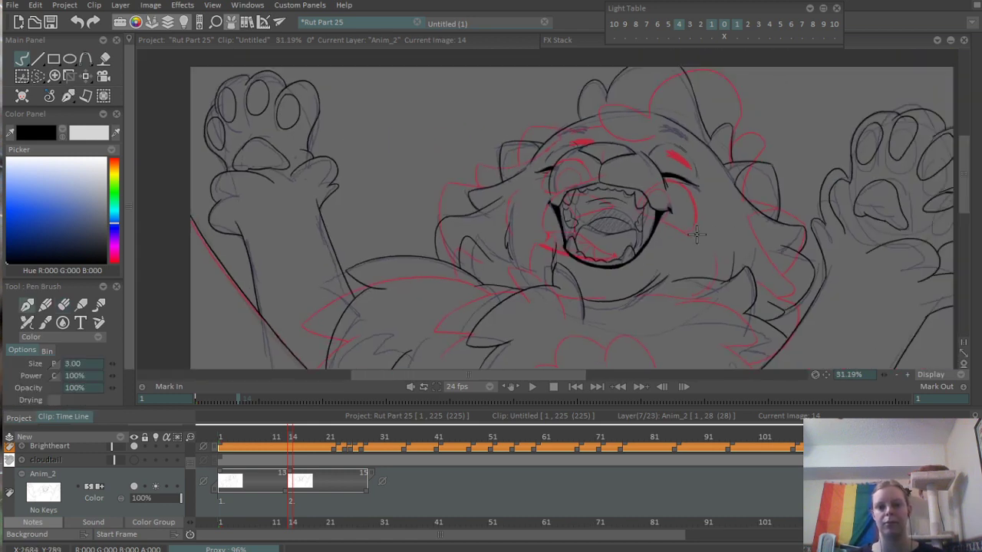
pyautogui.scroll(6, 579, 236)
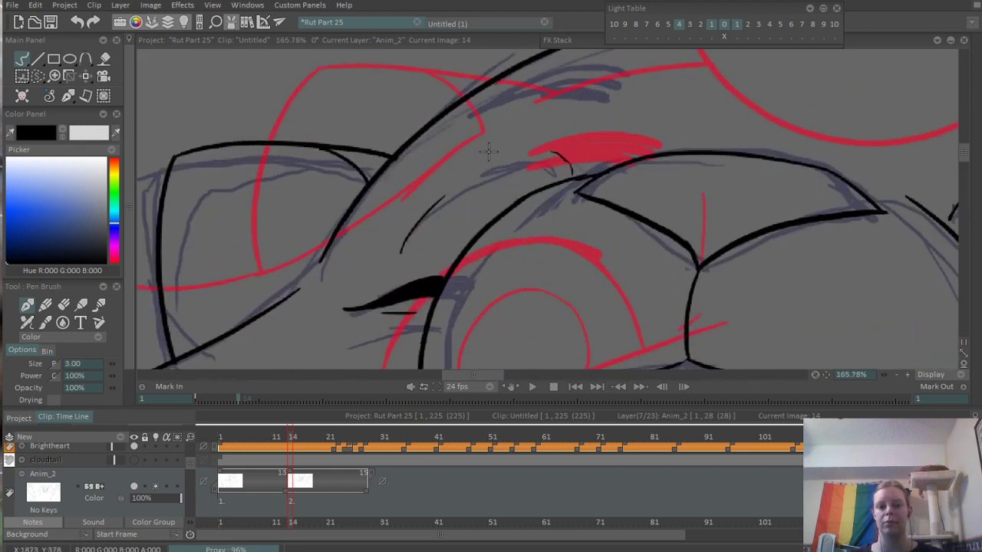
pyautogui.moveTo(377, 212); pyautogui.dragTo(534, 172)
pyautogui.hotkey('ctrl', 'z')
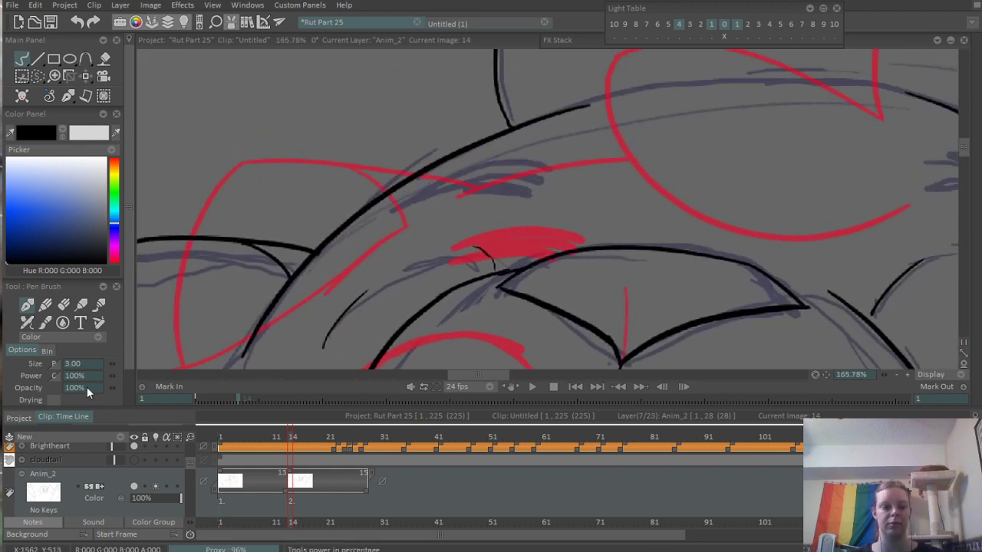
pyautogui.click(79, 365)
pyautogui.write('5')
pyautogui.press('Tab')
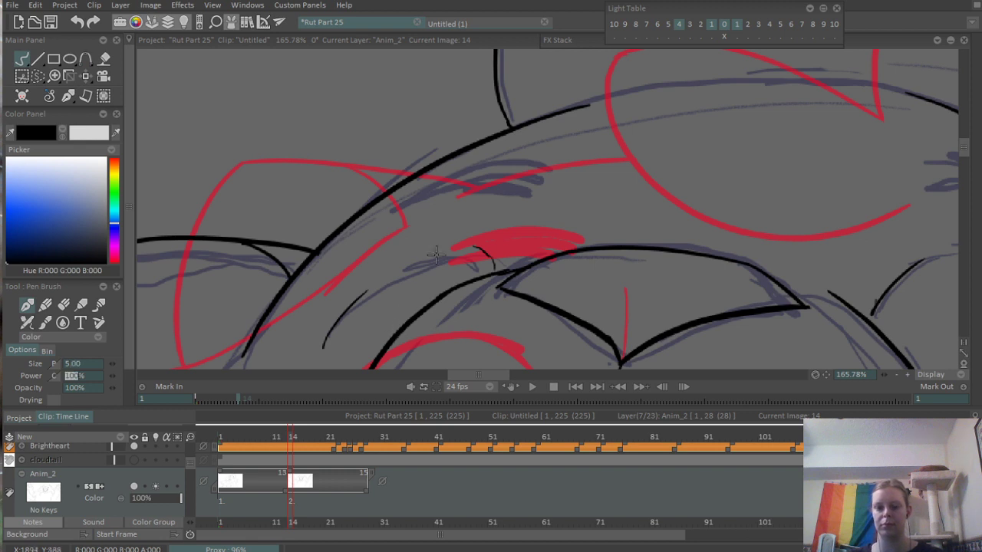
# - Ink the left-hand brow as several thick, overlapping curved strokes along the head contour
pyautogui.moveTo(396, 208); pyautogui.dragTo(509, 146)
pyautogui.hotkey('ctrl', 'z')
pyautogui.moveTo(381, 206)
pyautogui.mouseDown()
pyautogui.moveTo(431, 161)
pyautogui.moveTo(493, 141)
pyautogui.mouseUp()
pyautogui.moveTo(396, 192); pyautogui.dragTo(544, 136)
pyautogui.hotkey('ctrl', 'z')
pyautogui.moveTo(388, 207); pyautogui.dragTo(510, 157)
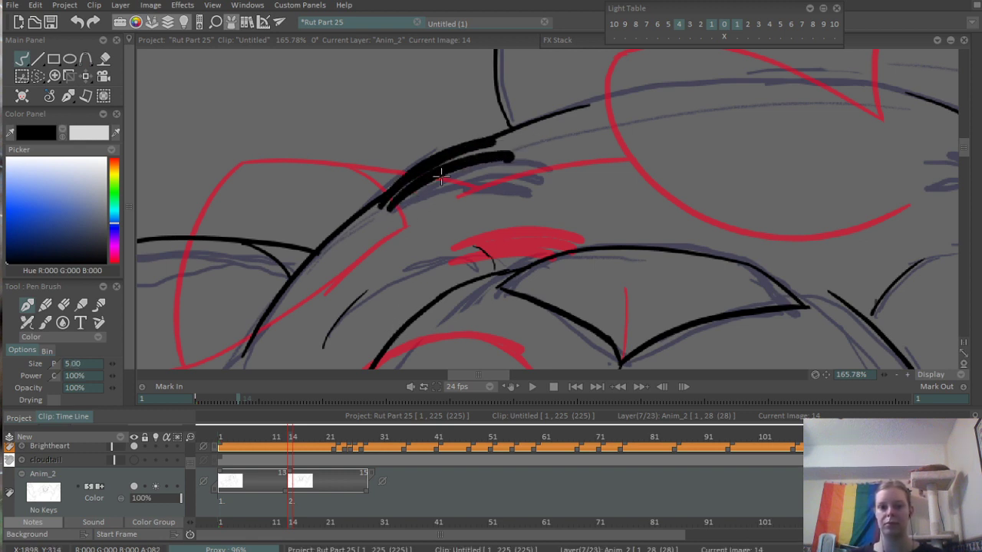
pyautogui.moveTo(424, 192); pyautogui.dragTo(488, 159)
# - Ink the right-hand brow with thick curved strokes over its rough marks
pyautogui.scroll(-5, 485, 163)
pyautogui.scroll(4, 616, 135)
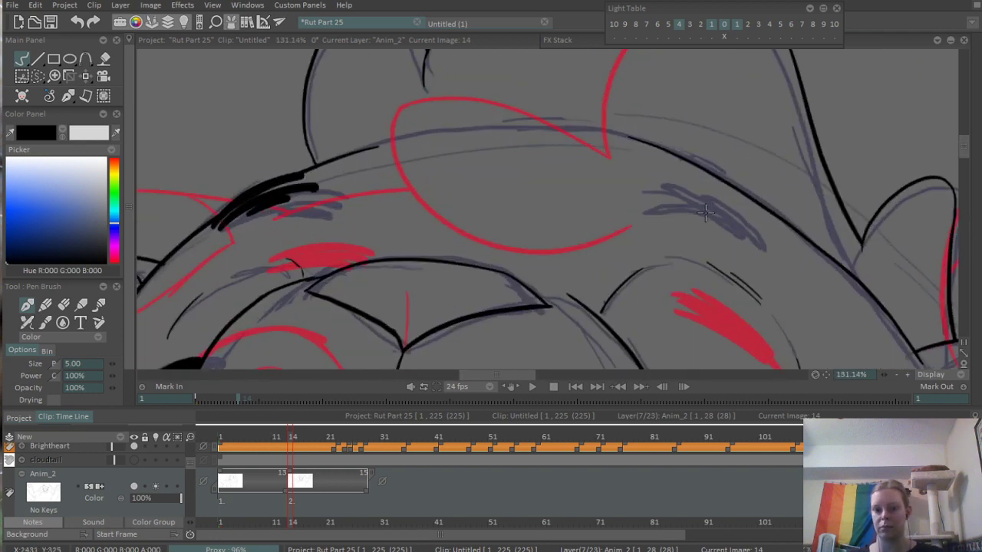
pyautogui.moveTo(651, 177); pyautogui.dragTo(774, 234)
pyautogui.hotkey('ctrl', 'z')
pyautogui.moveTo(658, 184)
pyautogui.mouseDown()
pyautogui.moveTo(758, 226)
pyautogui.moveTo(742, 222)
pyautogui.mouseUp()
# - View the whole drawing and preview the animation around frame 7 to compare Cloudtail's two poses
pyautogui.scroll(-4, 727, 187)
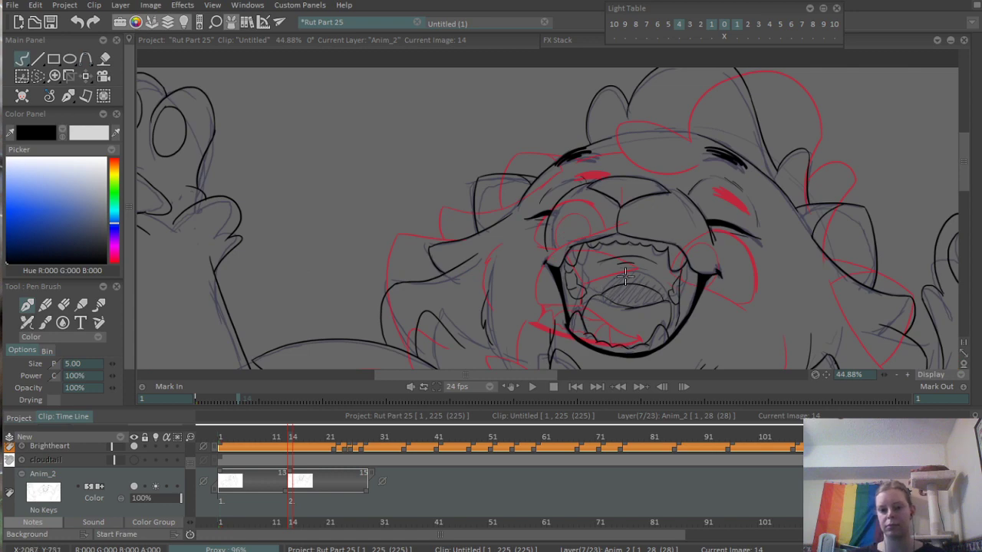
pyautogui.scroll(-2, 625, 276)
pyautogui.moveTo(550, 286); pyautogui.dragTo(528, 240)
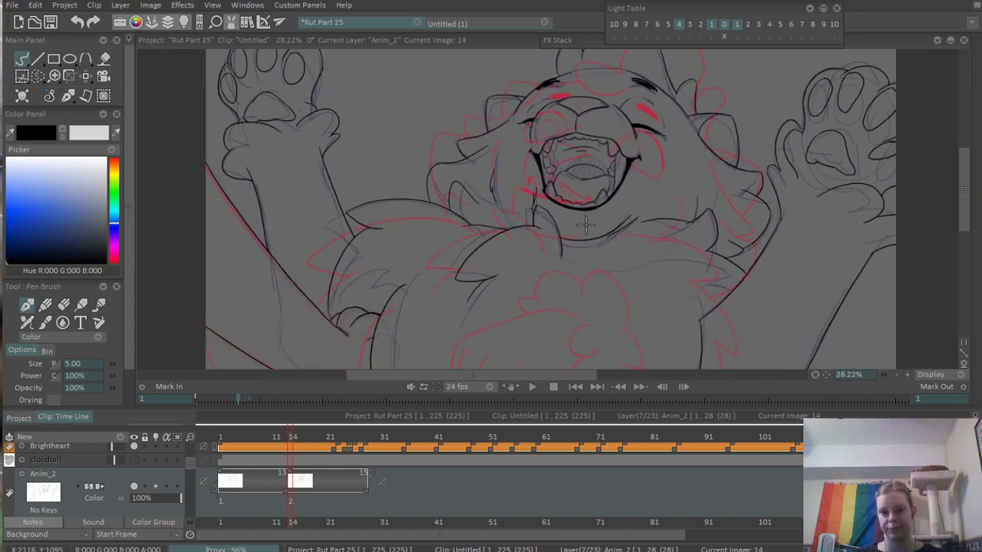
pyautogui.scroll(-2, 584, 223)
pyautogui.moveTo(553, 284); pyautogui.dragTo(535, 281)
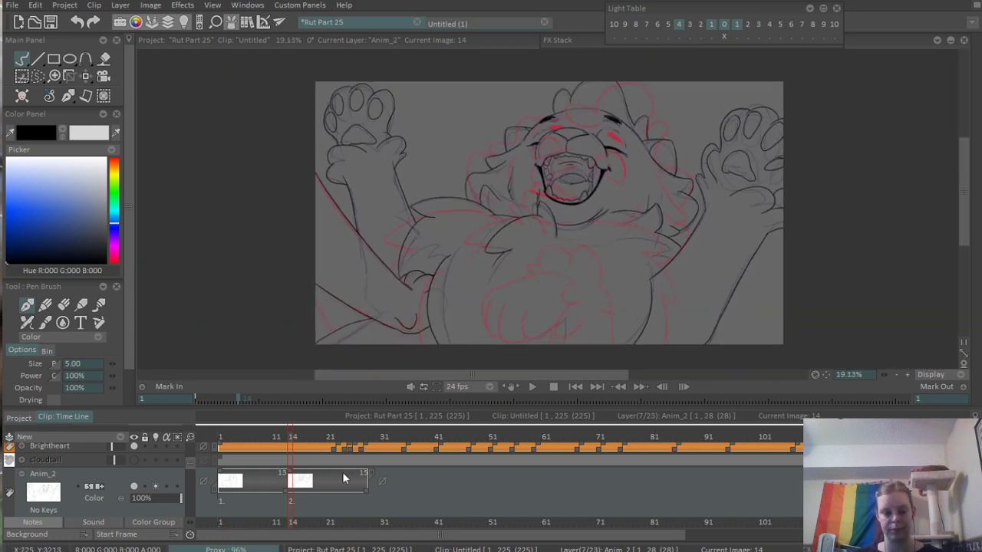
pyautogui.click(253, 438)
pyautogui.press('Return')
# - Erase the small line end overshooting the left-hand shoulder curve below Cloudtail's neck on frame 14
pyautogui.press('Return')
pyautogui.click(257, 437)
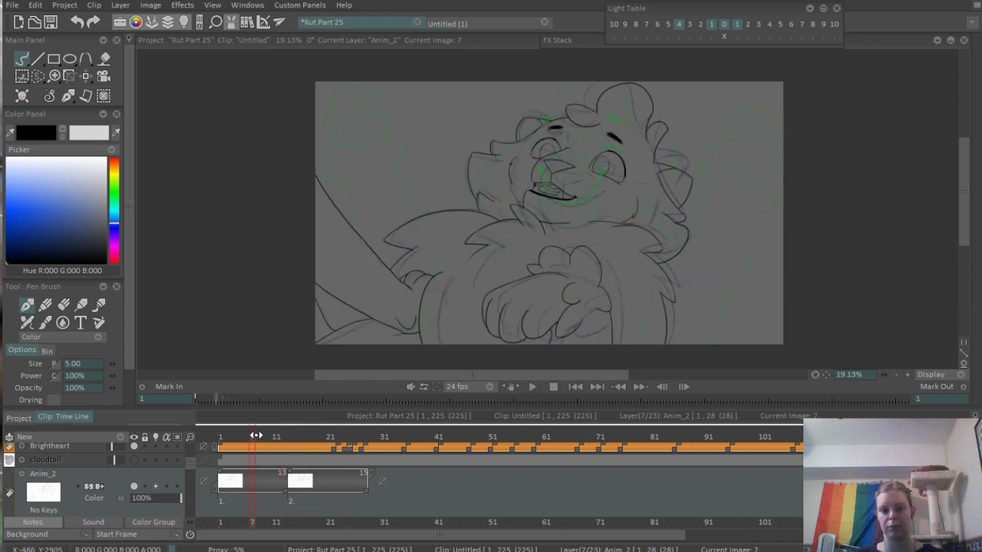
pyautogui.press('Return')
pyautogui.press('Return')
pyautogui.click(294, 437)
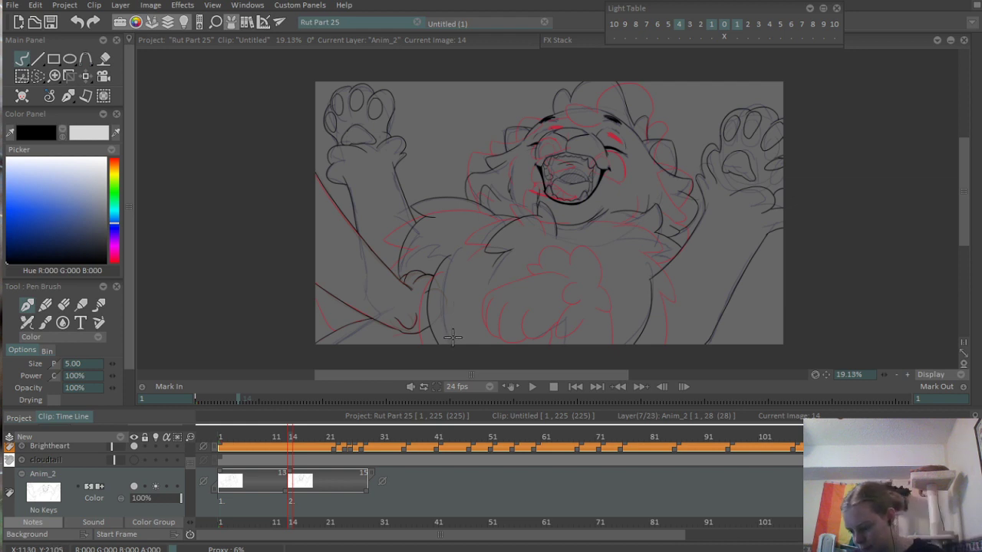
pyautogui.scroll(6, 680, 236)
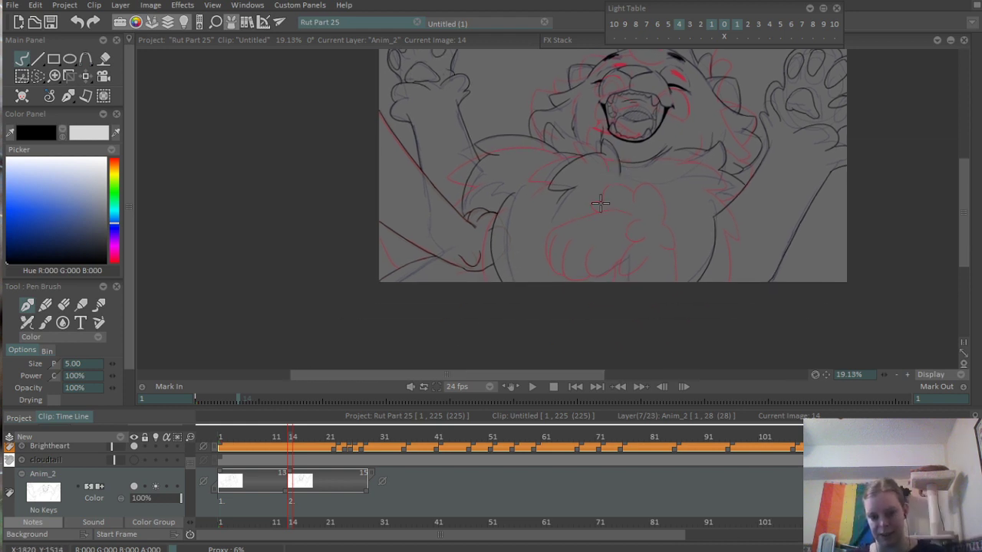
pyautogui.scroll(10, 624, 109)
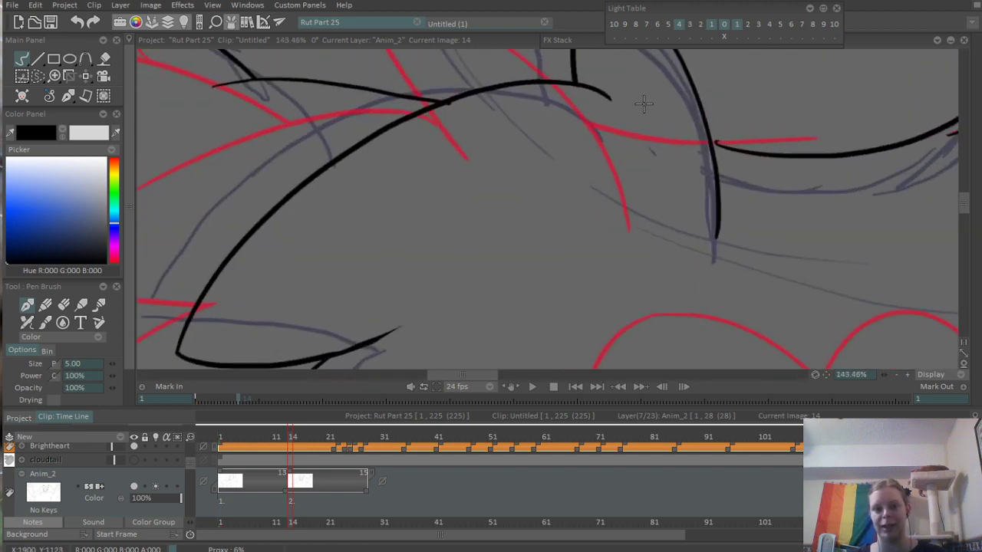
pyautogui.press('e')
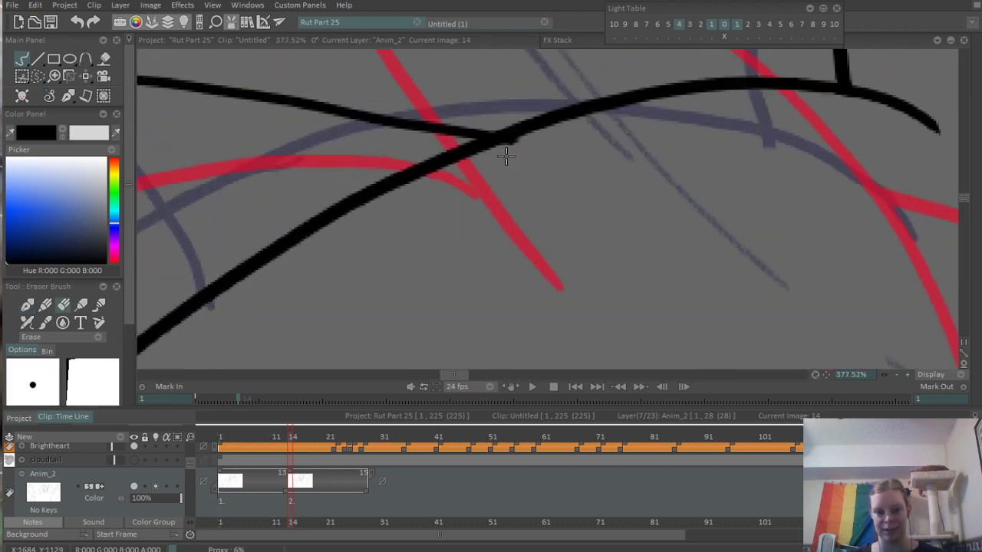
pyautogui.moveTo(507, 153); pyautogui.dragTo(520, 141)
pyautogui.moveTo(823, 152); pyautogui.dragTo(414, 194)
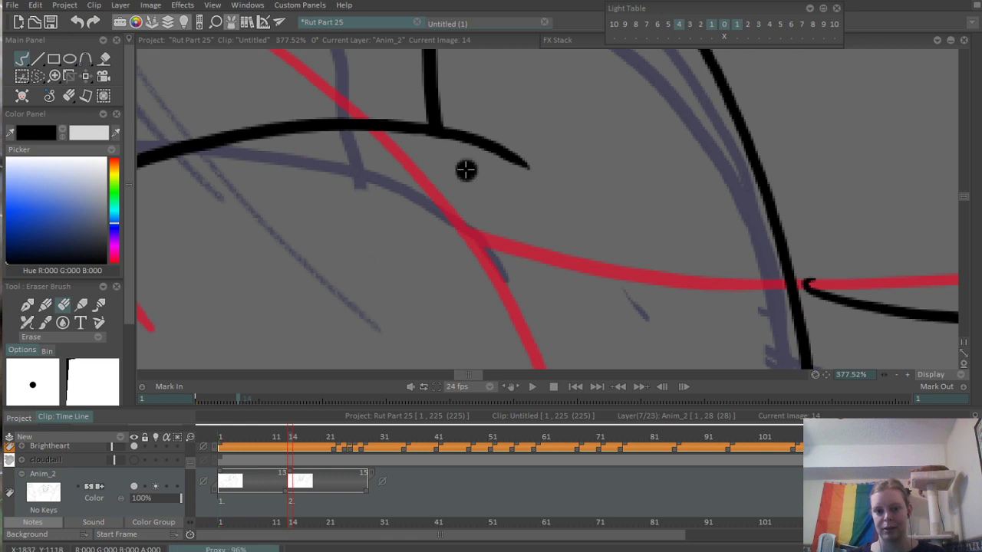
# - Insert a blank drawing at frame 23 on Anim_2 and extend the layer's exposure beyond frame 101
pyautogui.scroll(-9, 417, 353)
pyautogui.moveTo(757, 193); pyautogui.dragTo(546, 304)
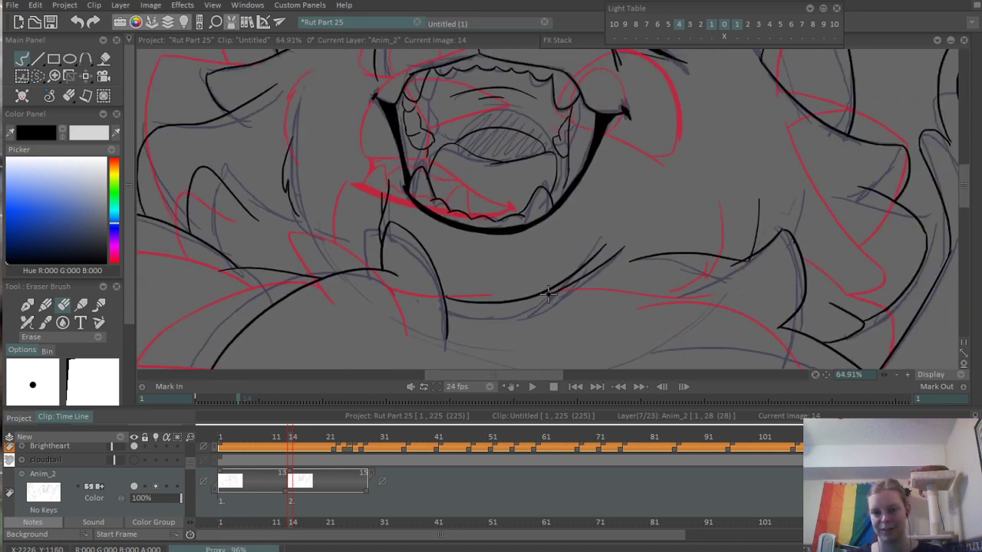
pyautogui.moveTo(672, 205); pyautogui.dragTo(641, 178)
pyautogui.scroll(-2, 650, 184)
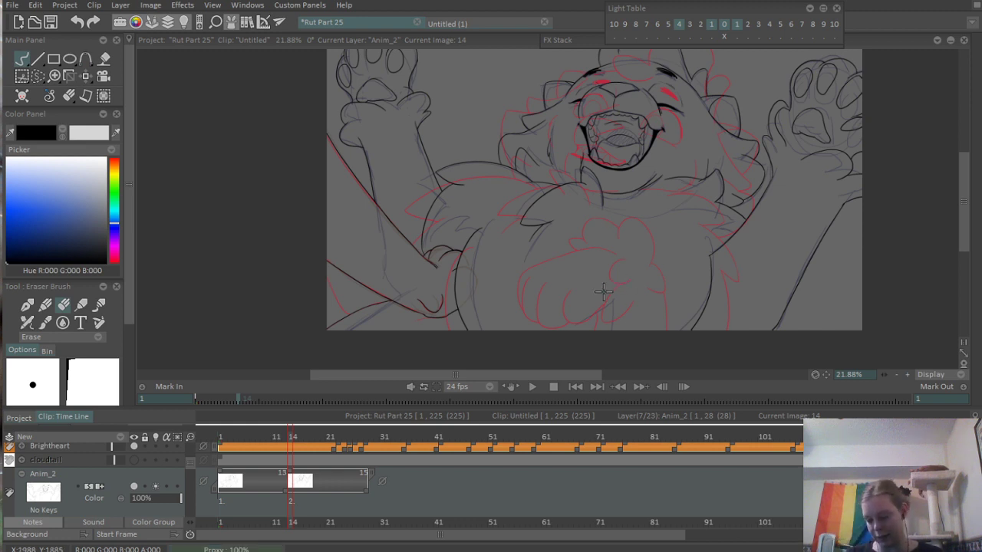
pyautogui.moveTo(635, 196); pyautogui.dragTo(654, 149)
pyautogui.moveTo(626, 213); pyautogui.dragTo(613, 173)
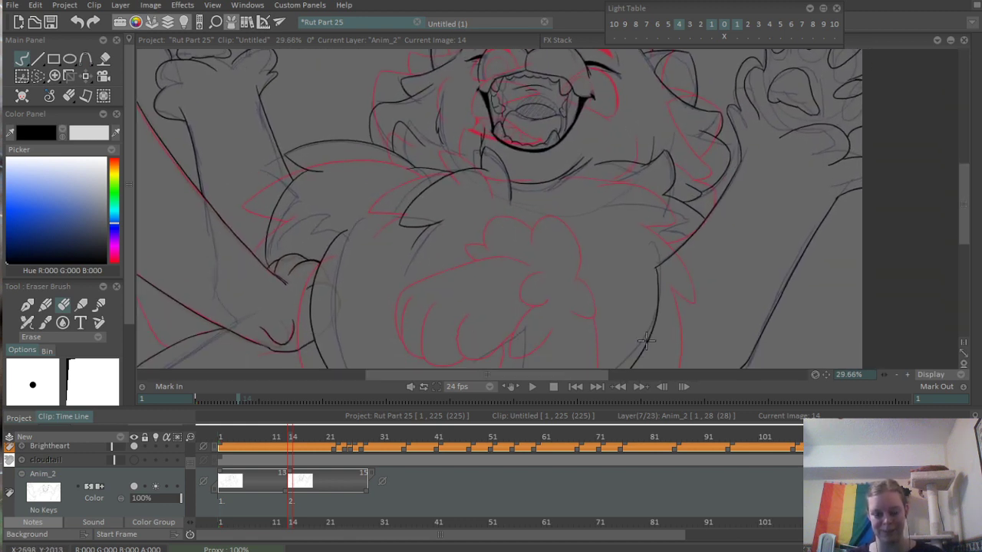
pyautogui.moveTo(284, 435)
pyautogui.mouseDown()
pyautogui.moveTo(343, 434)
pyautogui.moveTo(332, 436)
pyautogui.mouseUp()
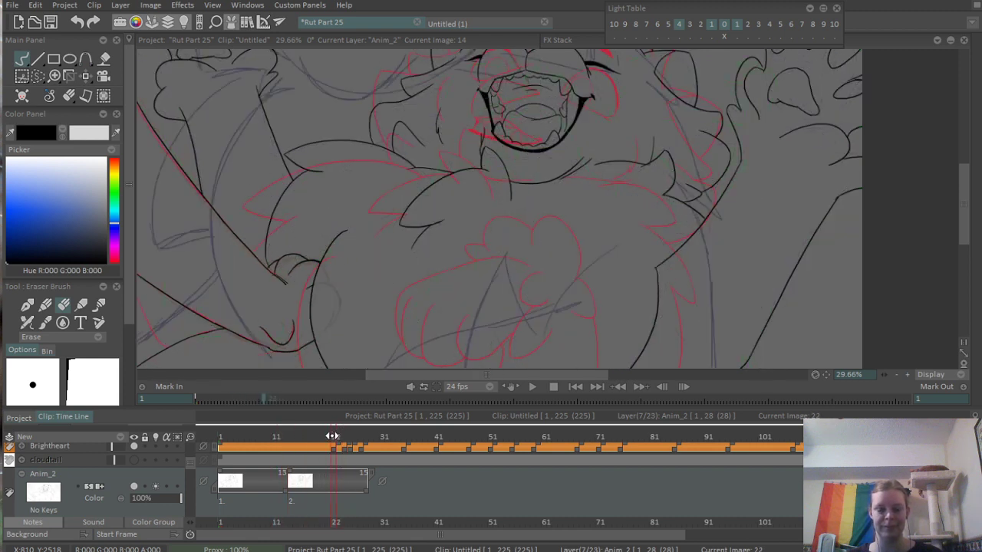
pyautogui.click(339, 436)
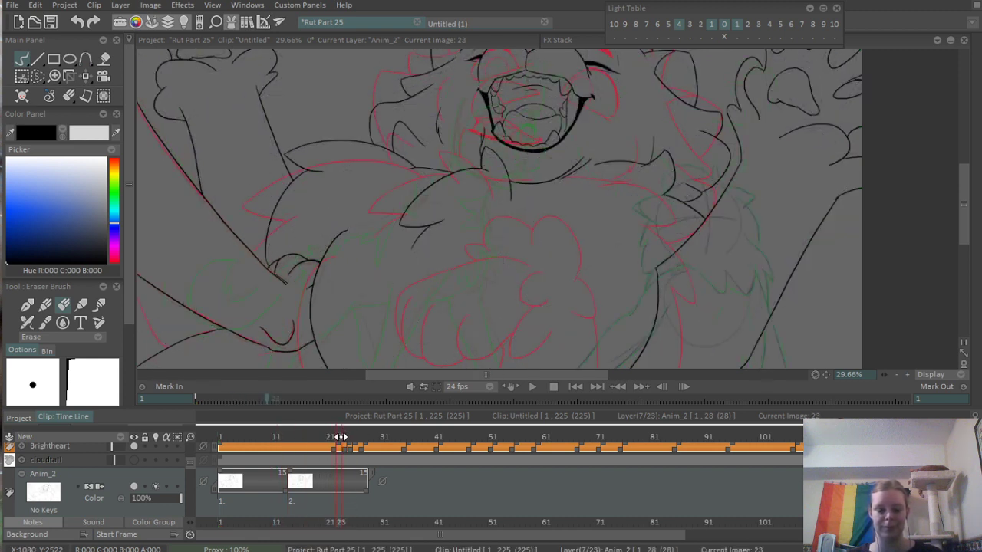
pyautogui.press('Insert')
pyautogui.moveTo(366, 491); pyautogui.dragTo(826, 469)
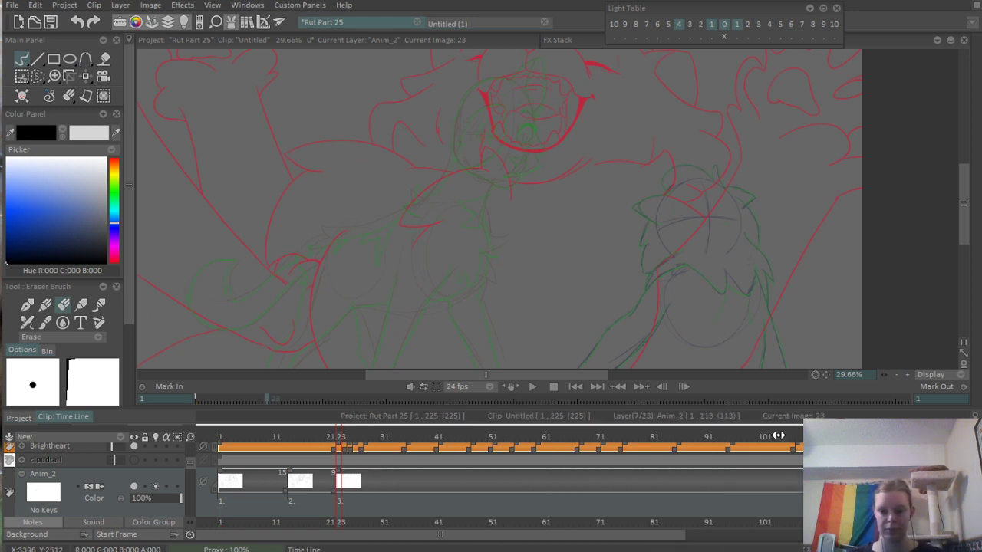
# - Go to frame 110 and insert another blank drawing on Anim_2 there
pyautogui.moveTo(773, 436); pyautogui.dragTo(828, 436)
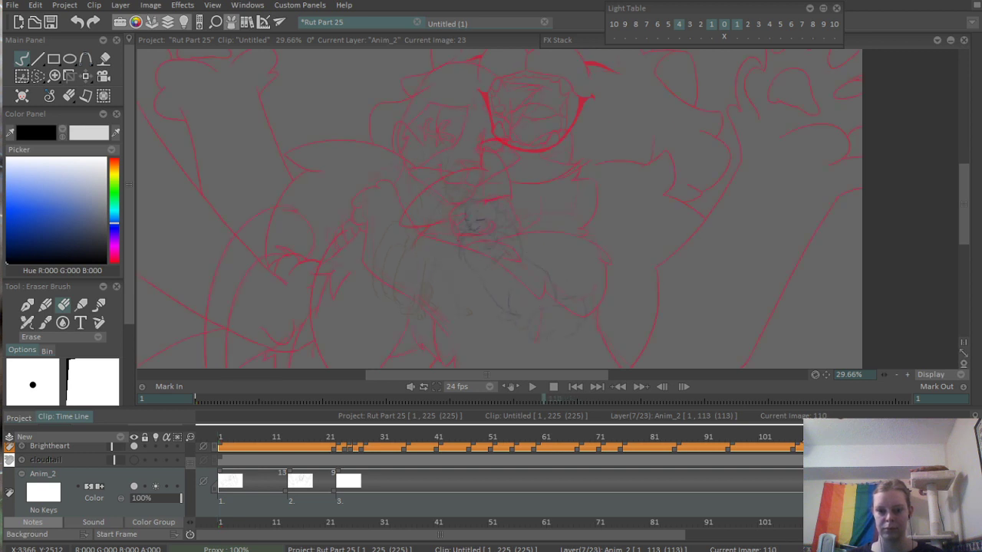
pyautogui.press('Left')
pyautogui.press('Right')
pyautogui.press('F7')
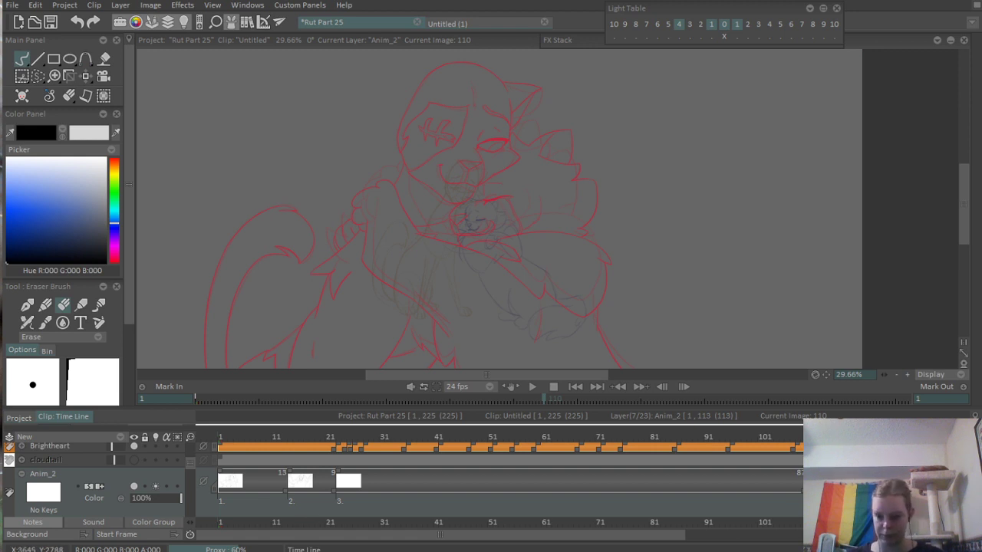
# - Insert a blank drawing at frame 9 on Anim_2 and enlarge the timeline around the RoughCloudtail frames
pyautogui.click(257, 454)
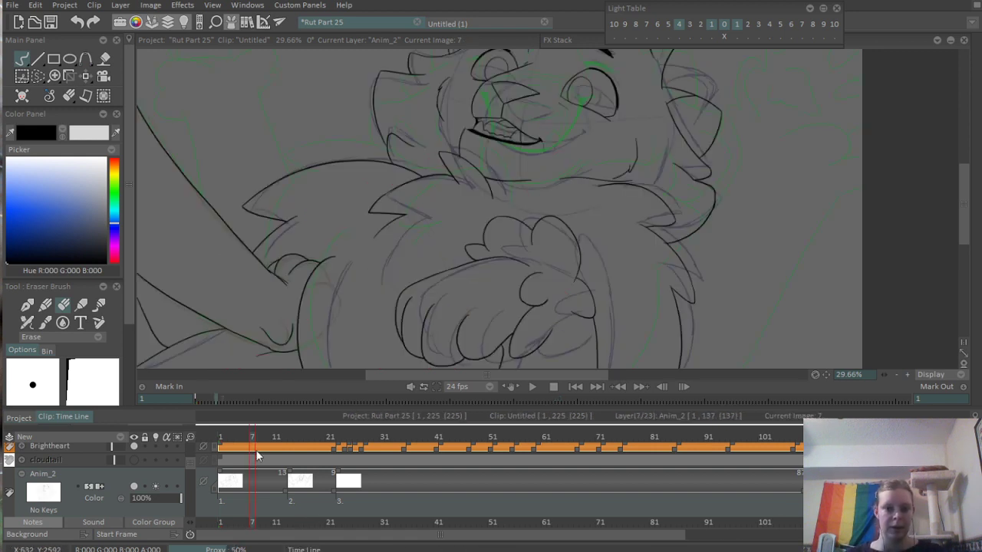
pyautogui.hotkey('ctrl', 'b')
pyautogui.moveTo(574, 226); pyautogui.dragTo(585, 205)
pyautogui.hotkey('ctrl', 'z')
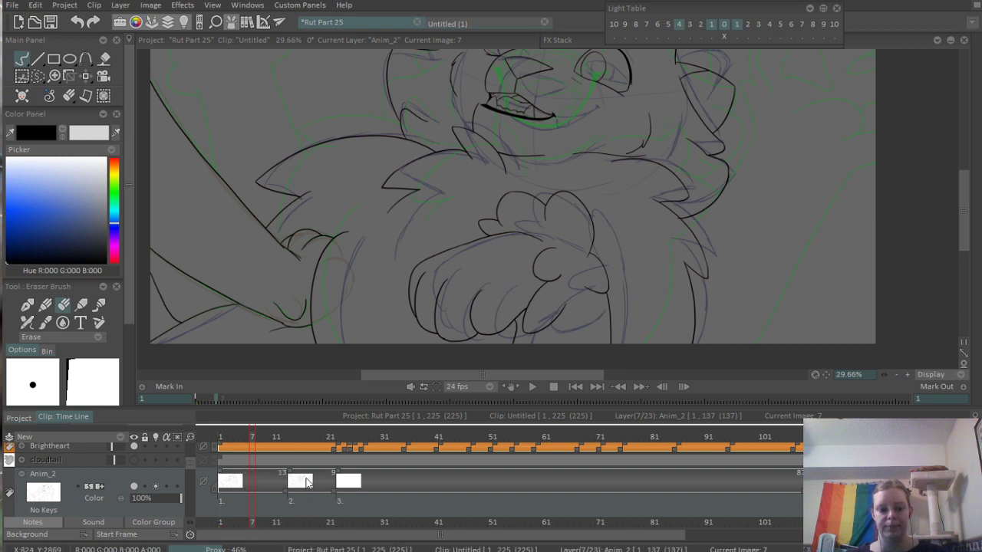
pyautogui.scroll(-3, 485, 287)
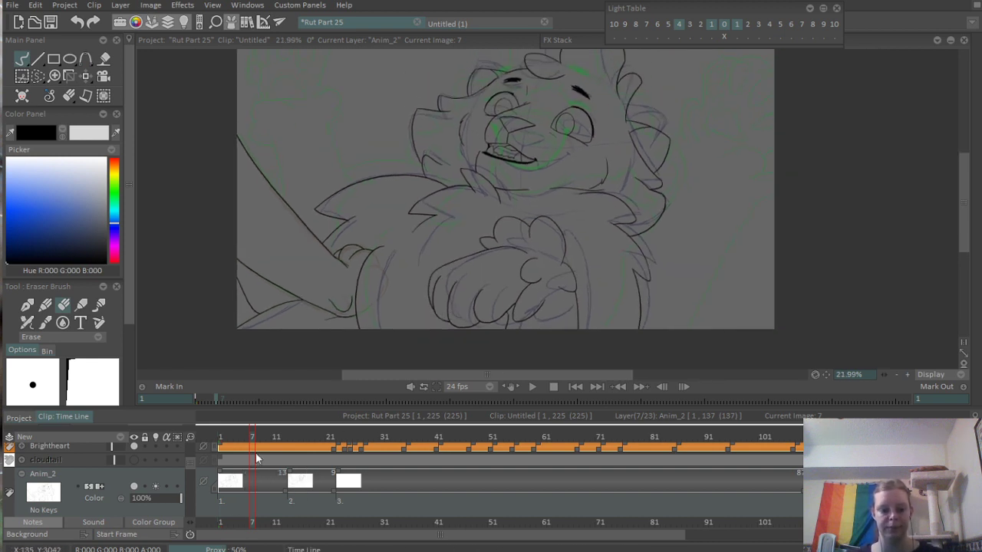
pyautogui.moveTo(250, 437)
pyautogui.mouseDown()
pyautogui.moveTo(284, 437)
pyautogui.moveTo(262, 442)
pyautogui.mouseUp()
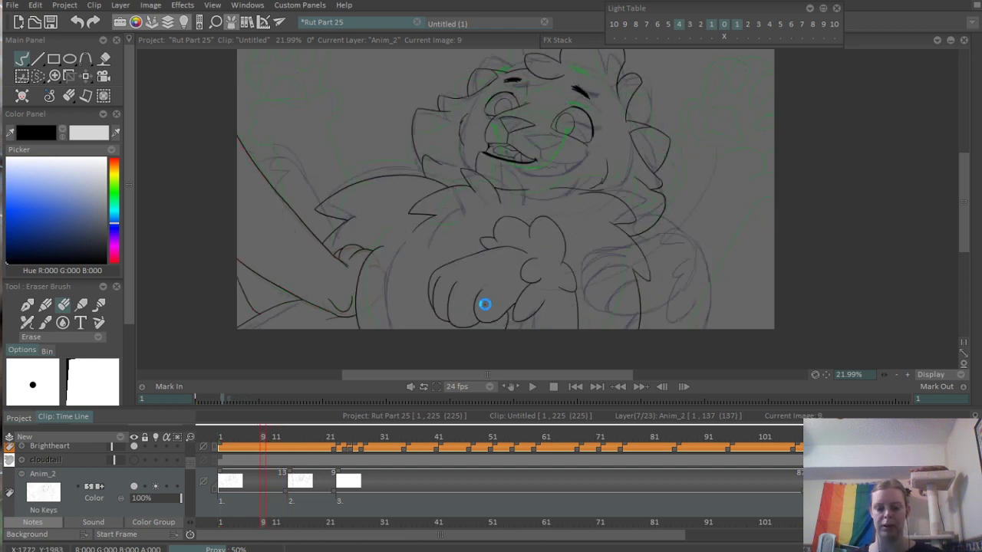
pyautogui.scroll(-2, 306, 491)
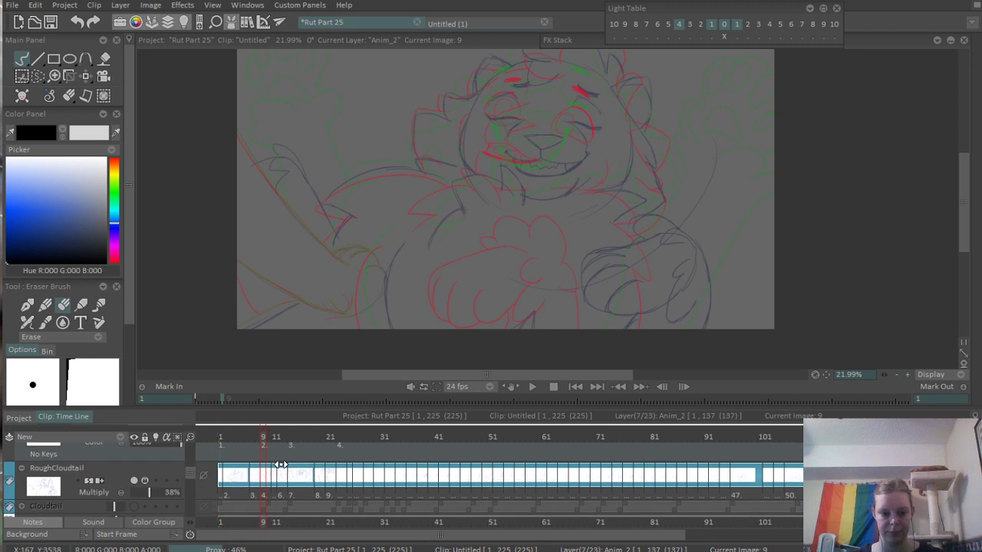
pyautogui.moveTo(253, 491); pyautogui.dragTo(361, 473)
pyautogui.moveTo(327, 444); pyautogui.dragTo(416, 463)
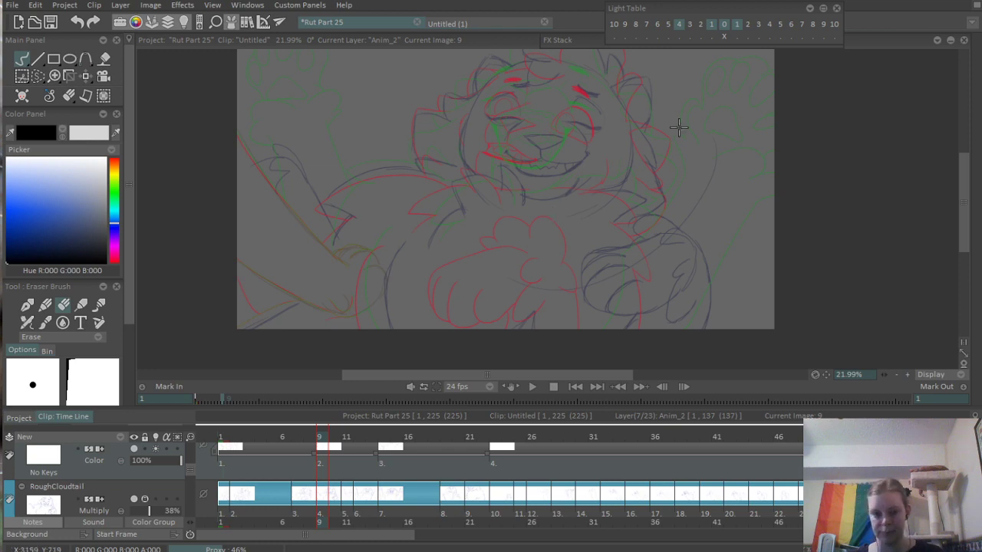
# - Ink the left-hand half of Cloudtail's upper mouth line on frame 9 as one Pen Brush curve from the mouth corner to below the nose
pyautogui.scroll(4, 724, 133)
pyautogui.scroll(3, 548, 212)
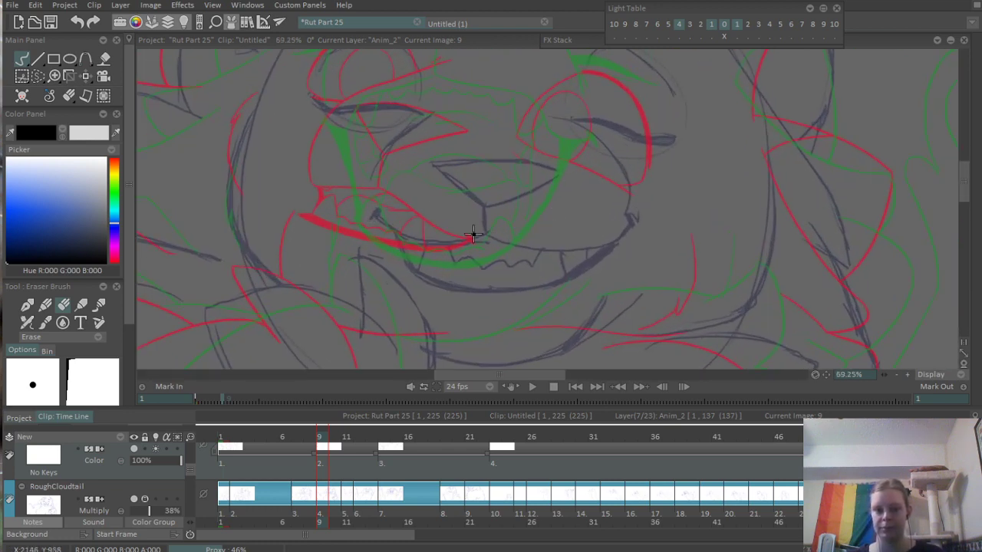
pyautogui.press('b')
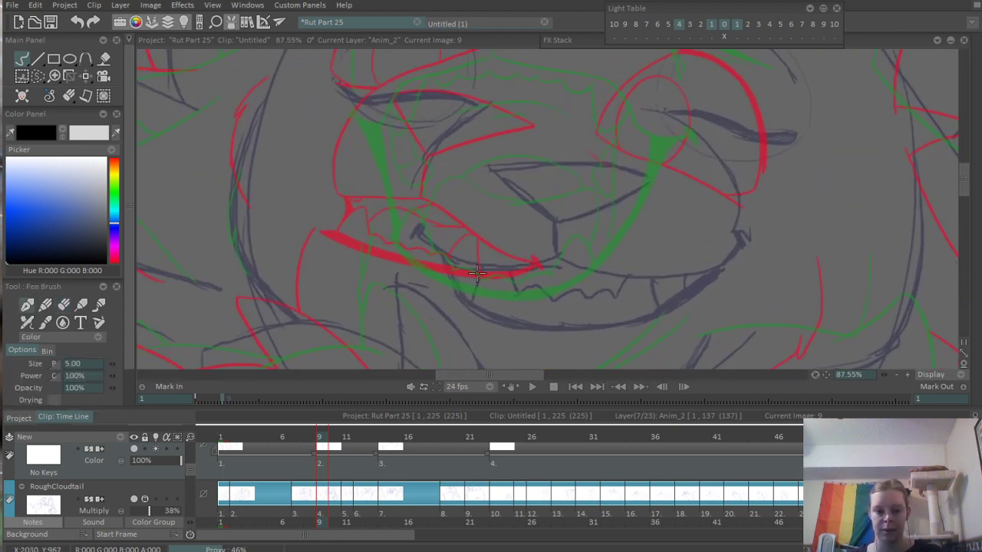
pyautogui.moveTo(421, 227); pyautogui.dragTo(564, 262)
pyautogui.hotkey('ctrl', 'z')
pyautogui.moveTo(421, 227); pyautogui.dragTo(577, 265)
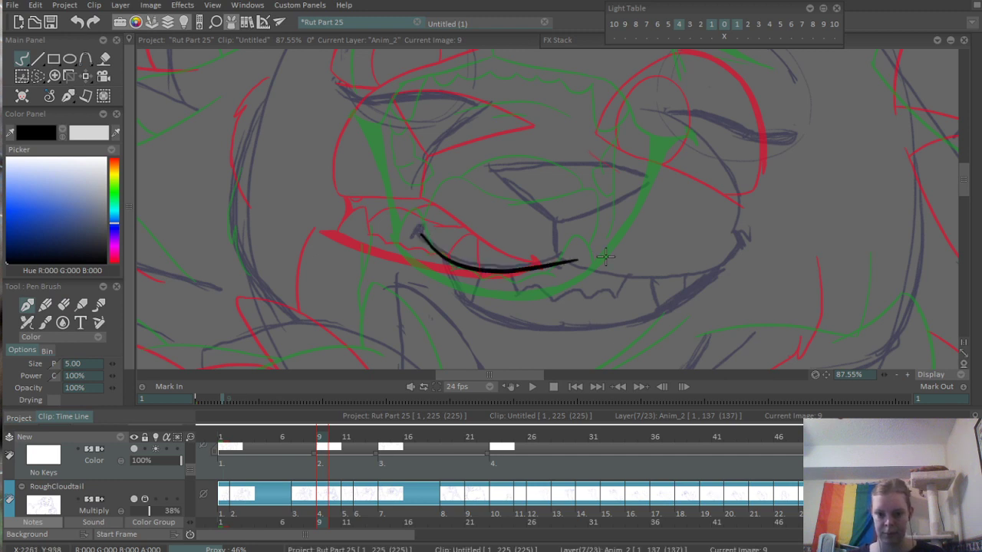
pyautogui.hotkey('ctrl', 'z')
pyautogui.moveTo(421, 228); pyautogui.dragTo(546, 255)
pyautogui.hotkey('ctrl', 'z')
pyautogui.moveTo(421, 228)
pyautogui.mouseDown()
pyautogui.moveTo(452, 267)
pyautogui.moveTo(576, 268)
pyautogui.mouseUp()
pyautogui.hotkey('ctrl', 'z')
pyautogui.scroll(3, 455, 256)
pyautogui.moveTo(412, 221)
pyautogui.mouseDown()
pyautogui.moveTo(431, 247)
pyautogui.moveTo(677, 249)
pyautogui.moveTo(591, 220)
pyautogui.mouseUp()
# - Thin the mouth line into a taper at its left-hand corner with the eraser and trim its overshoot below the nose
pyautogui.press('e')
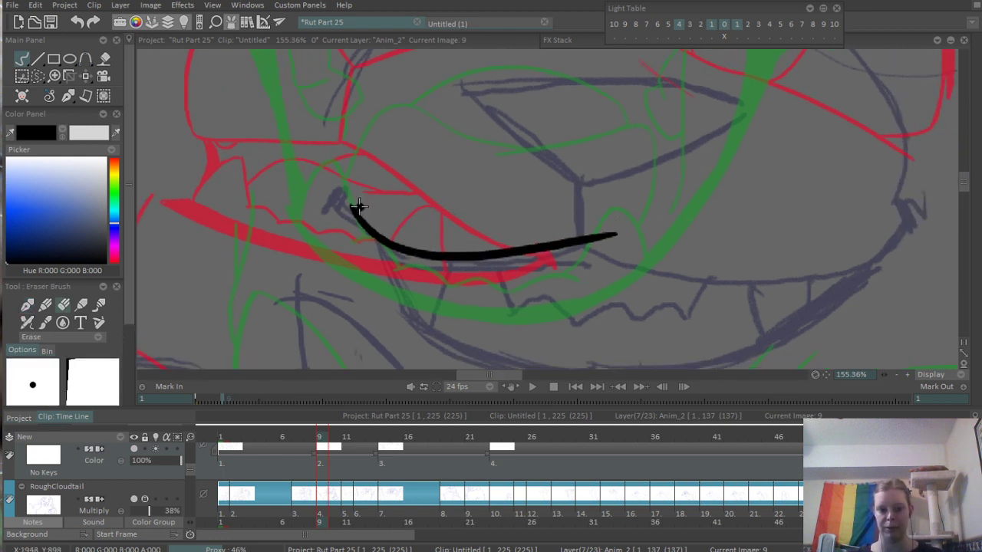
pyautogui.moveTo(358, 205)
pyautogui.mouseDown()
pyautogui.moveTo(470, 256)
pyautogui.moveTo(637, 233)
pyautogui.mouseUp()
pyautogui.hotkey('ctrl', 'z')
pyautogui.moveTo(354, 205)
pyautogui.mouseDown()
pyautogui.moveTo(403, 253)
pyautogui.moveTo(535, 261)
pyautogui.moveTo(605, 246)
pyautogui.moveTo(367, 219)
pyautogui.moveTo(395, 242)
pyautogui.moveTo(445, 257)
pyautogui.moveTo(614, 235)
pyautogui.mouseUp()
pyautogui.hotkey('ctrl', 'z')
pyautogui.hotkey('ctrl', 'z')
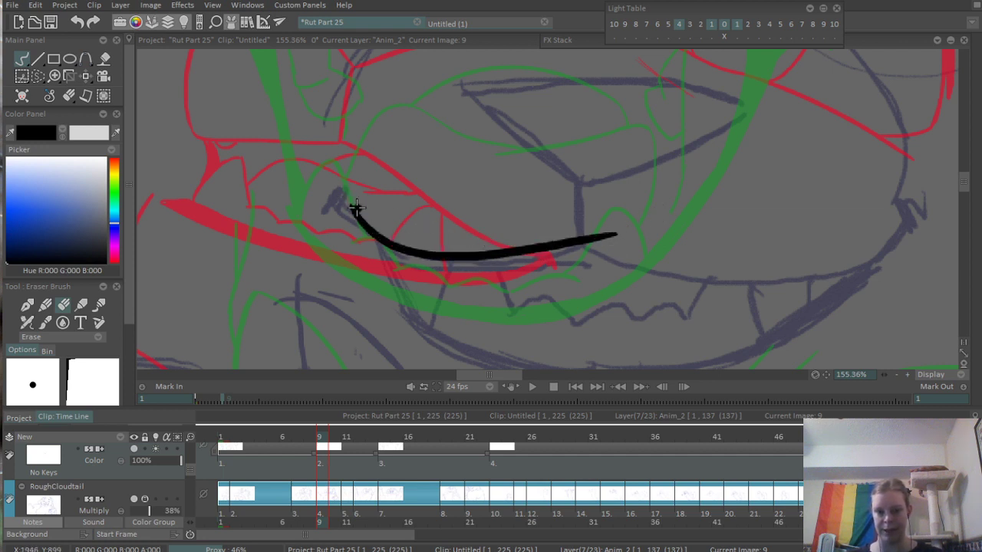
pyautogui.moveTo(354, 199)
pyautogui.mouseDown()
pyautogui.moveTo(432, 254)
pyautogui.moveTo(486, 263)
pyautogui.moveTo(614, 235)
pyautogui.mouseUp()
pyautogui.hotkey('ctrl', 'z')
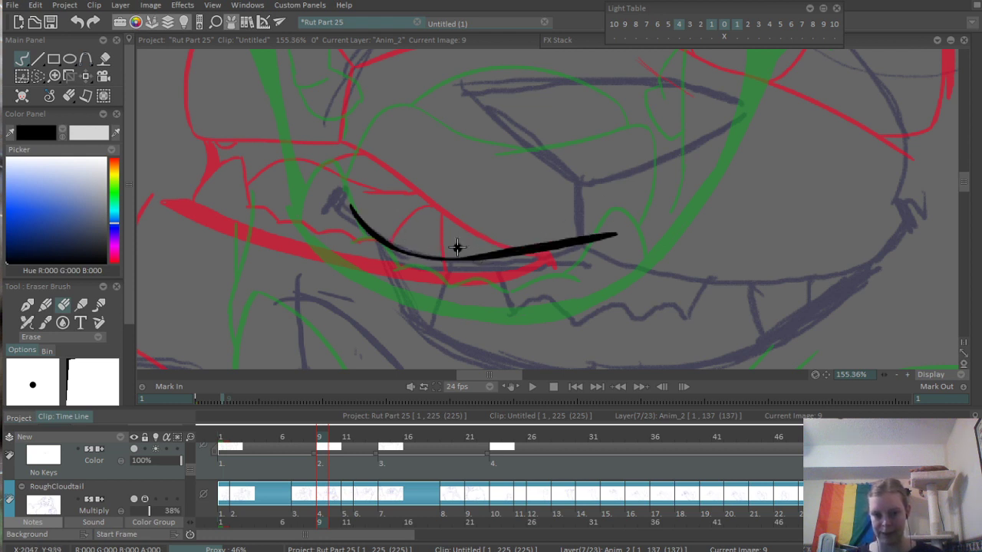
pyautogui.moveTo(458, 247)
pyautogui.mouseDown()
pyautogui.moveTo(614, 235)
pyautogui.moveTo(591, 228)
pyautogui.mouseUp()
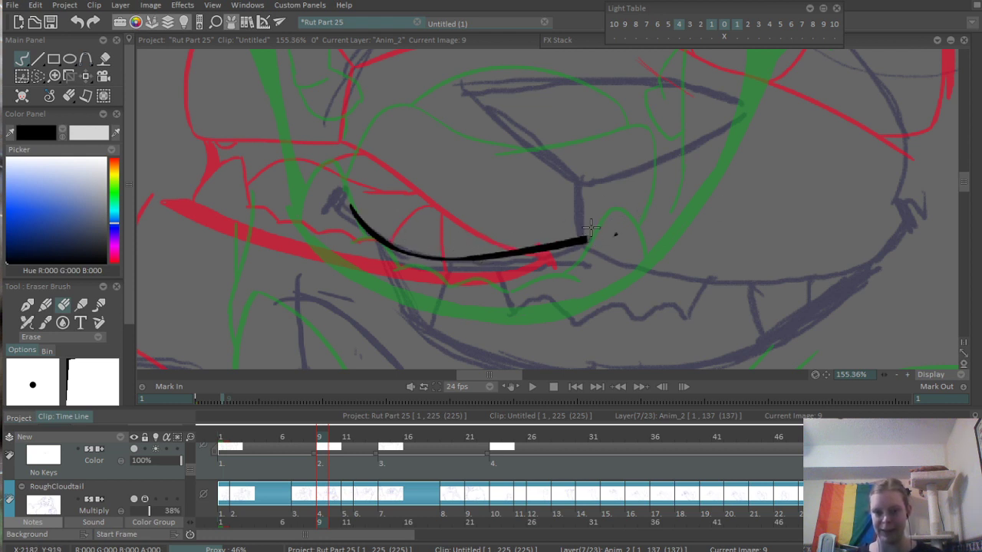
# - Ink the right-hand half of the upper mouth line from below the nose up to the right-hand mouth corner
pyautogui.moveTo(648, 255)
pyautogui.mouseDown()
pyautogui.moveTo(496, 230)
pyautogui.moveTo(508, 234)
pyautogui.mouseUp()
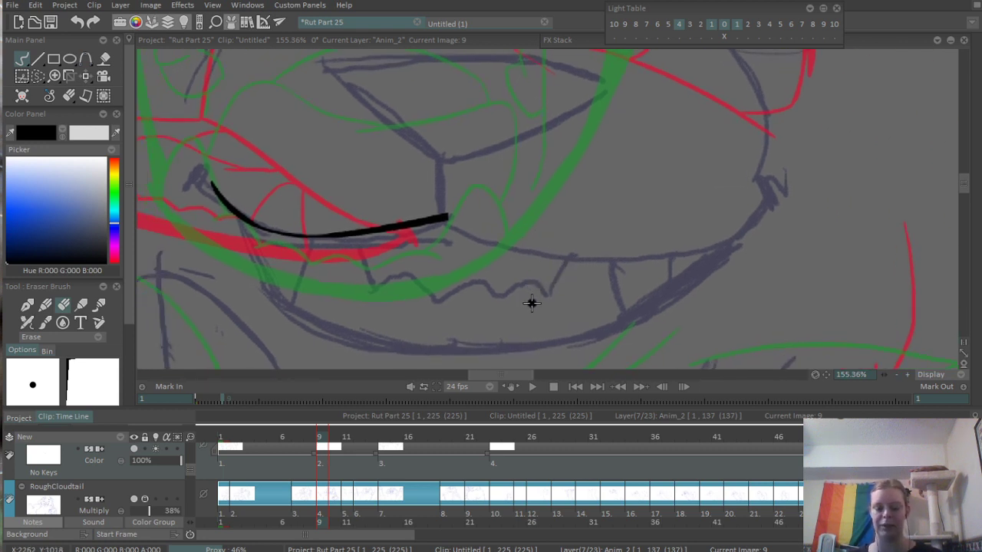
pyautogui.press('n')
pyautogui.moveTo(446, 218); pyautogui.dragTo(785, 237)
pyautogui.hotkey('ctrl', 'z')
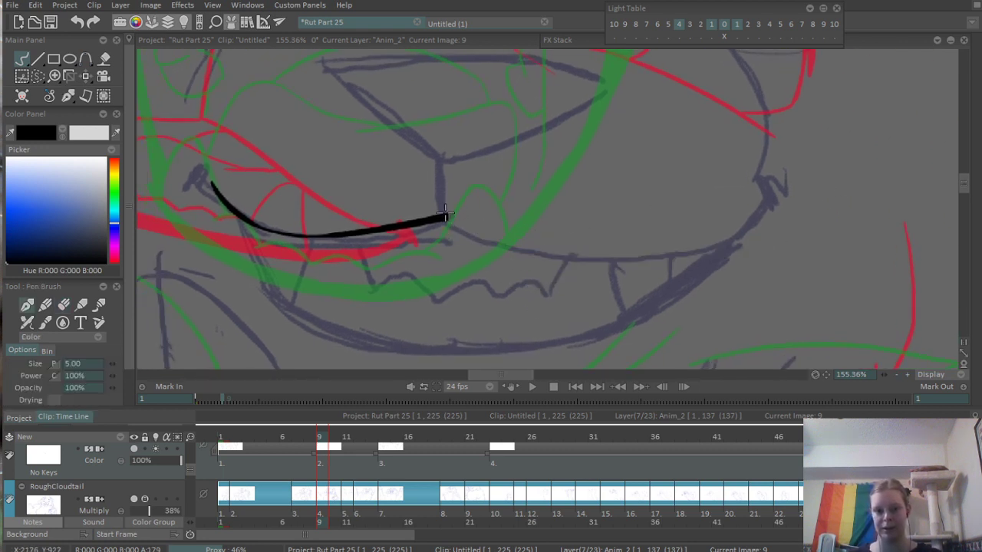
pyautogui.moveTo(447, 215); pyautogui.dragTo(778, 220)
pyautogui.hotkey('ctrl', 'z')
pyautogui.moveTo(446, 217); pyautogui.dragTo(783, 227)
pyautogui.hotkey('ctrl', 'z')
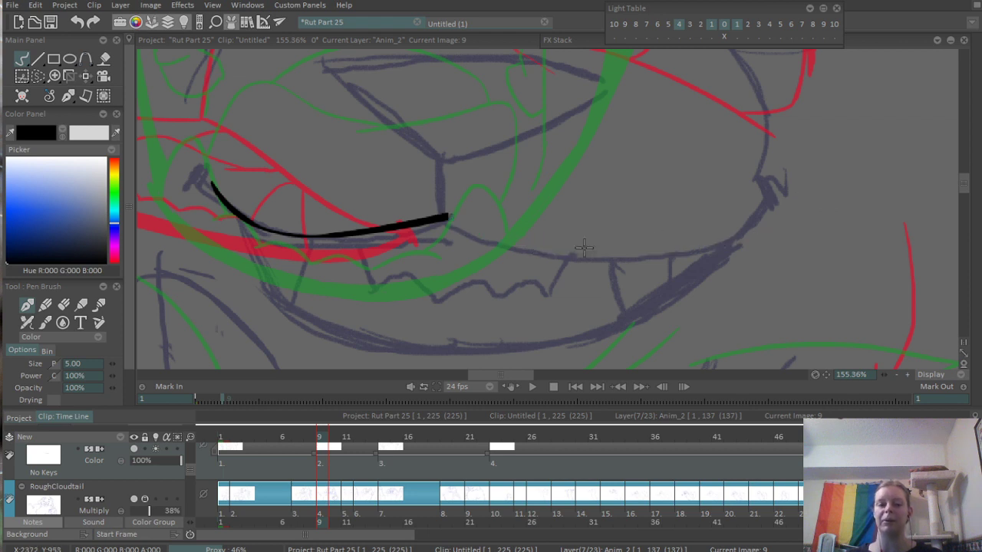
pyautogui.moveTo(446, 219)
pyautogui.mouseDown()
pyautogui.moveTo(542, 242)
pyautogui.moveTo(746, 221)
pyautogui.moveTo(769, 184)
pyautogui.mouseUp()
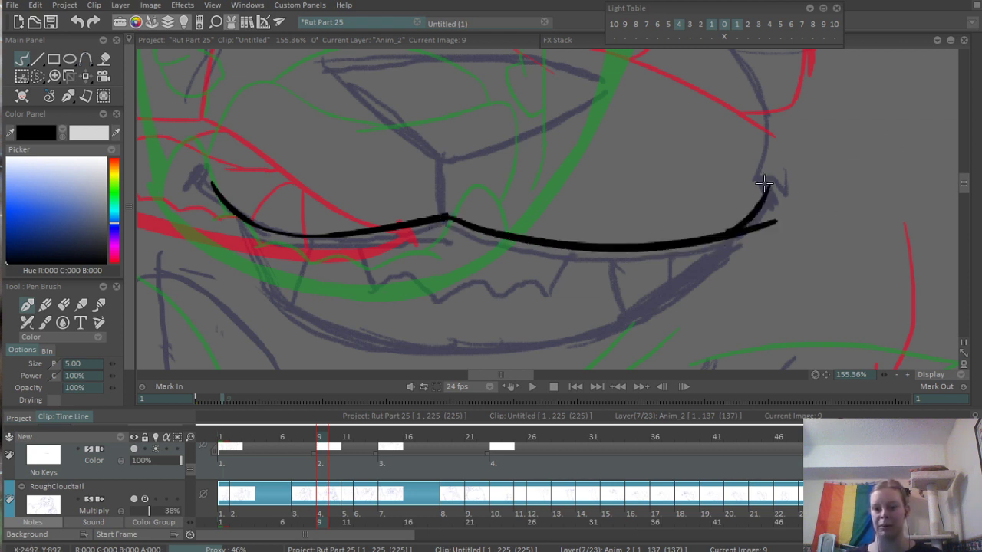
# - Try to erase the stray line end overshooting the curve near the right-hand mouth corner
pyautogui.press('e')
pyautogui.moveTo(780, 221)
pyautogui.mouseDown()
pyautogui.moveTo(725, 249)
pyautogui.moveTo(741, 238)
pyautogui.mouseUp()
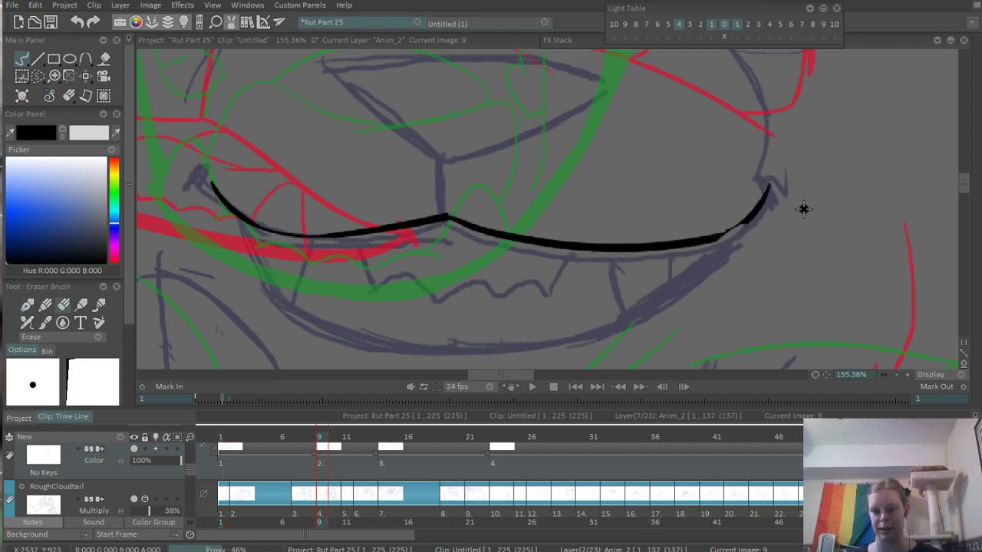
pyautogui.hotkey('ctrl', 'z')
pyautogui.moveTo(979, 157)
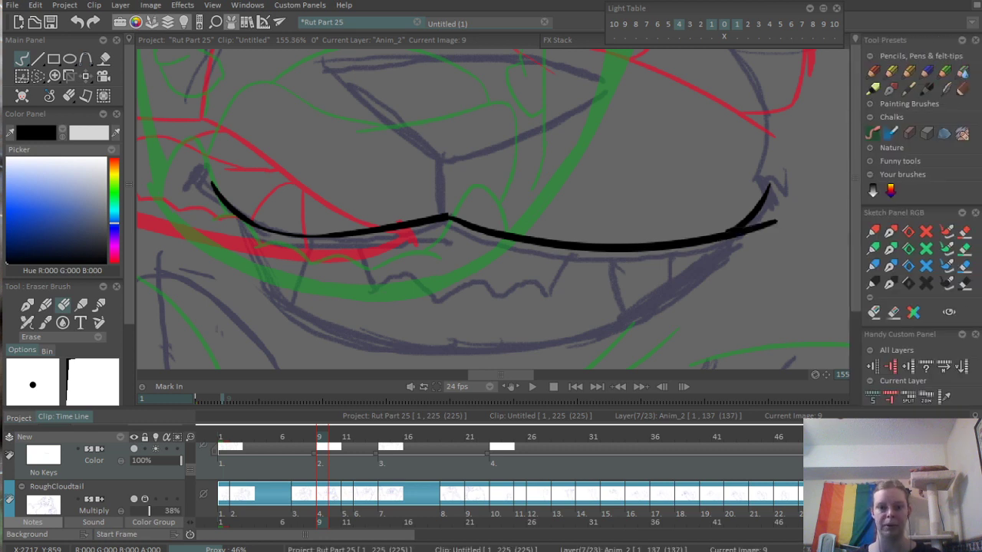
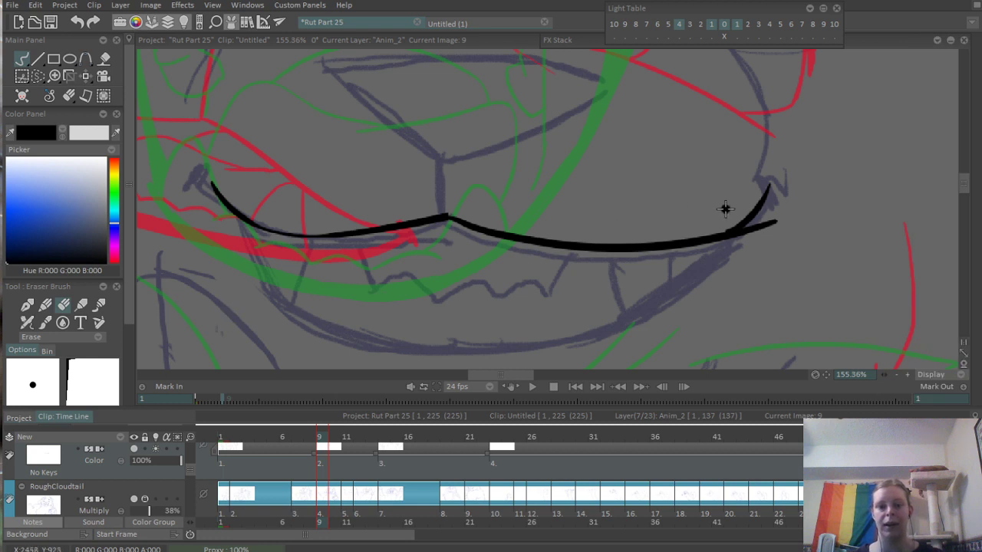
# - Erase the stray line end at the smile's right corner and ink short thick ticks at both mouth corners in black
pyautogui.moveTo(748, 240); pyautogui.dragTo(781, 216)
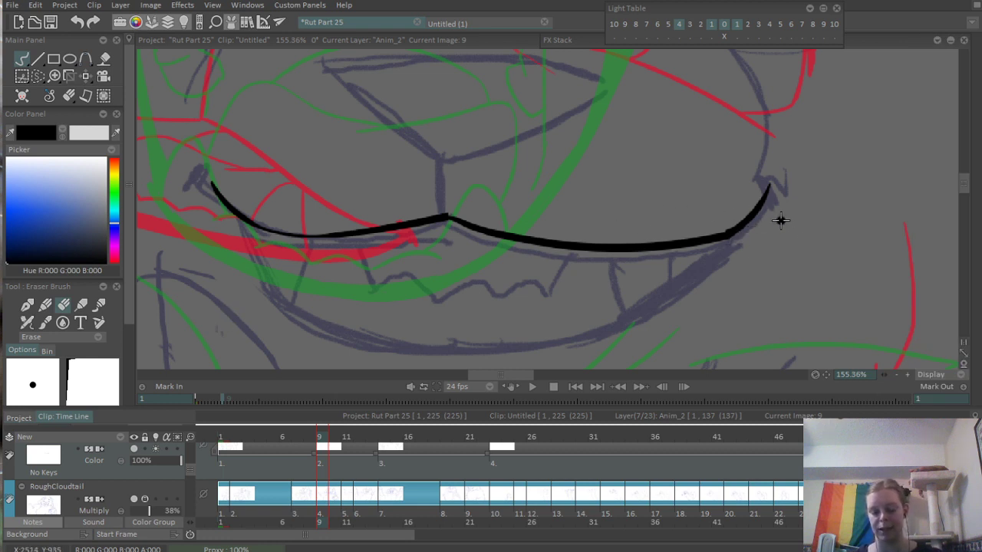
pyautogui.press('b')
pyautogui.moveTo(766, 184); pyautogui.dragTo(779, 210)
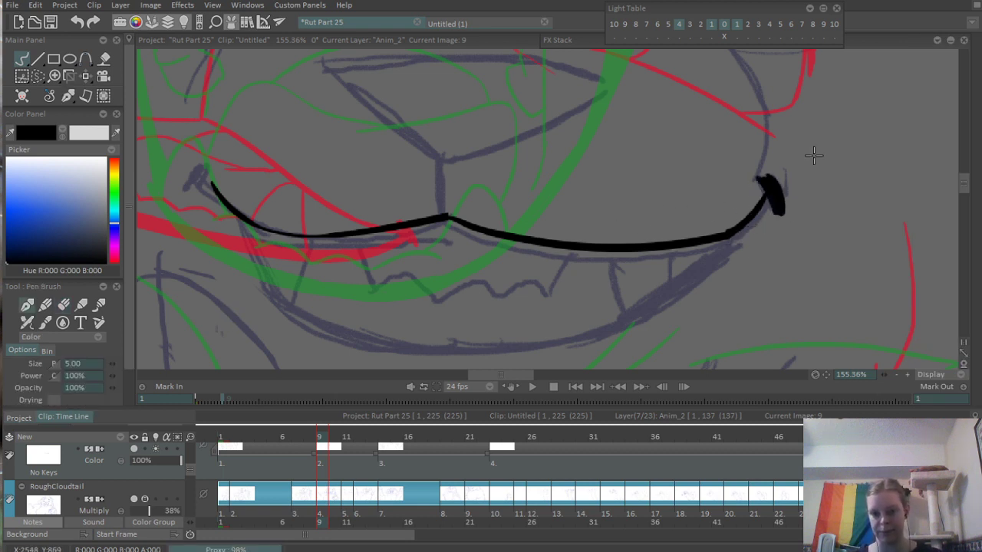
pyautogui.moveTo(528, 170)
pyautogui.mouseDown()
pyautogui.moveTo(690, 202)
pyautogui.moveTo(727, 193)
pyautogui.mouseUp()
pyautogui.moveTo(402, 188)
pyautogui.mouseDown()
pyautogui.moveTo(394, 210)
pyautogui.moveTo(412, 202)
pyautogui.mouseUp()
# - Ink the two lower edges of the nose over the rough sketch, meeting in a point above the mouth's centre
pyautogui.moveTo(581, 215); pyautogui.dragTo(545, 297)
pyautogui.moveTo(480, 167)
pyautogui.mouseDown()
pyautogui.moveTo(580, 257)
pyautogui.moveTo(611, 267)
pyautogui.moveTo(788, 188)
pyautogui.mouseUp()
pyautogui.hotkey('ctrl', 'z')
pyautogui.moveTo(604, 268); pyautogui.dragTo(757, 196)
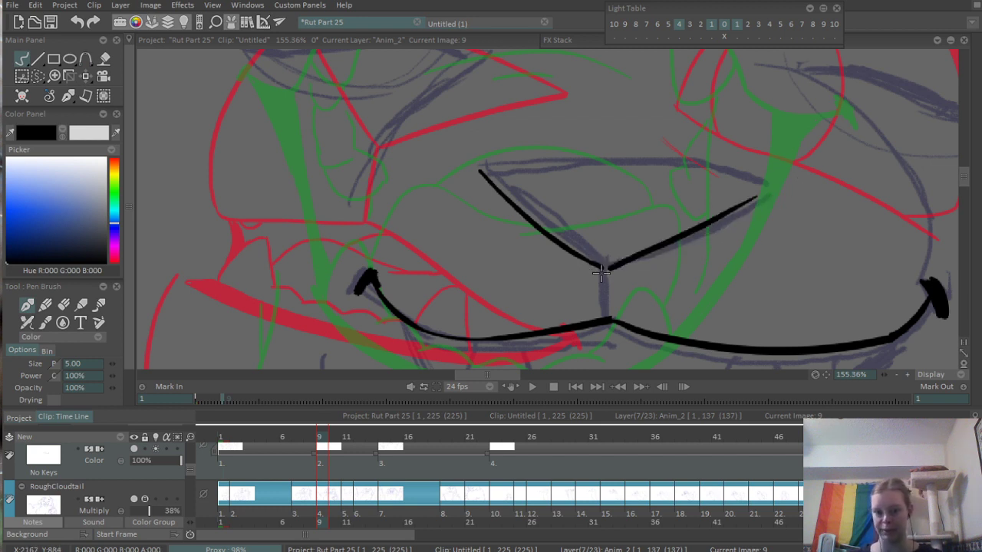
pyautogui.hotkey('ctrl', 'z')
pyautogui.moveTo(601, 266); pyautogui.dragTo(782, 198)
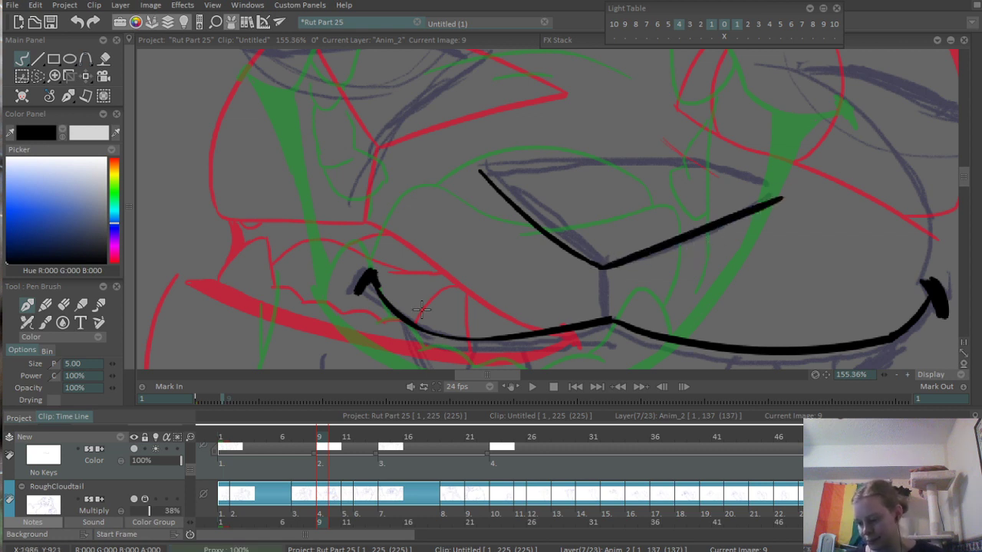
pyautogui.hotkey('ctrl', 'z')
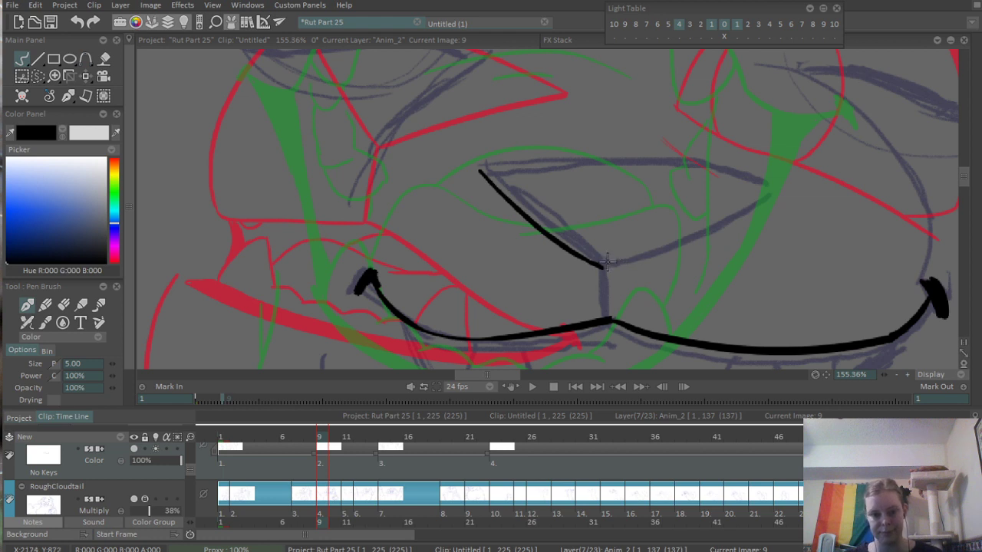
pyautogui.moveTo(606, 262); pyautogui.dragTo(757, 185)
pyautogui.hotkey('ctrl', 'z')
pyautogui.moveTo(602, 266); pyautogui.dragTo(776, 192)
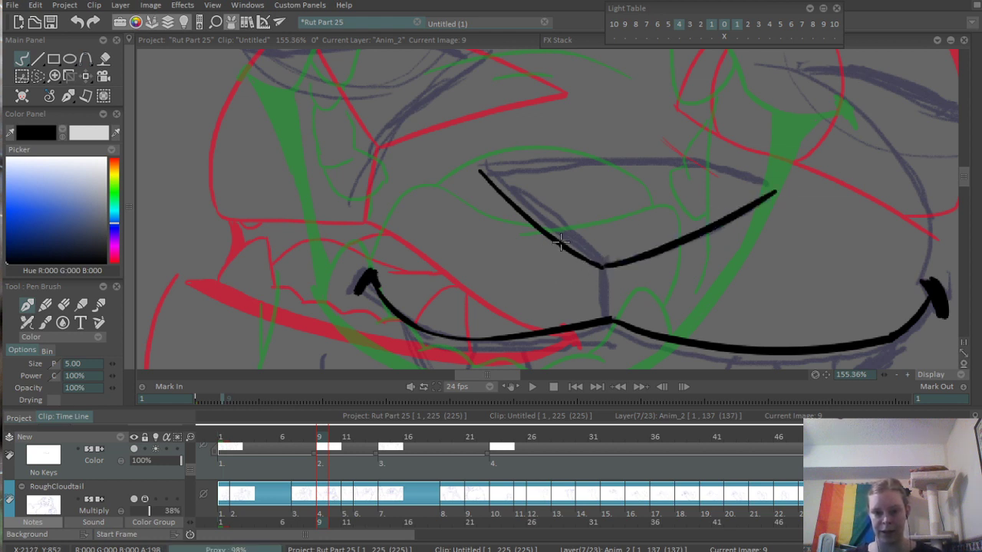
# - Ink the curved top edge of the nose and erase the rough line end at its bottom tip
pyautogui.moveTo(479, 165); pyautogui.dragTo(775, 196)
pyautogui.hotkey('ctrl', 'z')
pyautogui.moveTo(479, 165)
pyautogui.mouseDown()
pyautogui.moveTo(775, 198)
pyautogui.moveTo(693, 224)
pyautogui.moveTo(690, 201)
pyautogui.mouseUp()
pyautogui.scroll(2, 666, 239)
pyautogui.press('e')
pyautogui.moveTo(509, 297); pyautogui.dragTo(721, 207)
pyautogui.moveTo(691, 237); pyautogui.dragTo(725, 247)
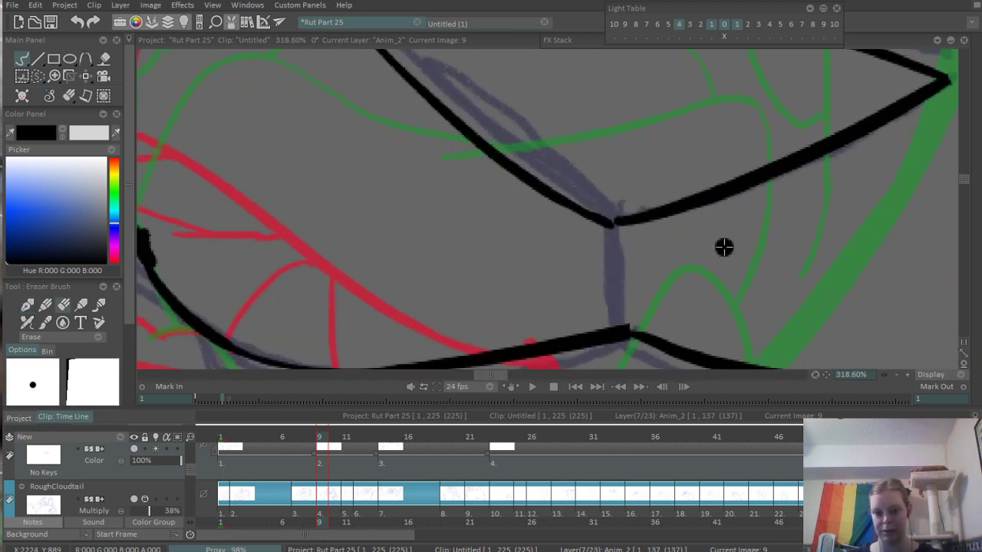
# - Ink the short vertical line joining the nose tip to the mouth, check the adjoining frames and return to frame 9
pyautogui.press('b')
pyautogui.moveTo(614, 222)
pyautogui.mouseDown()
pyautogui.moveTo(621, 329)
pyautogui.moveTo(635, 338)
pyautogui.mouseUp()
pyautogui.press('Right')
pyautogui.press('Right')
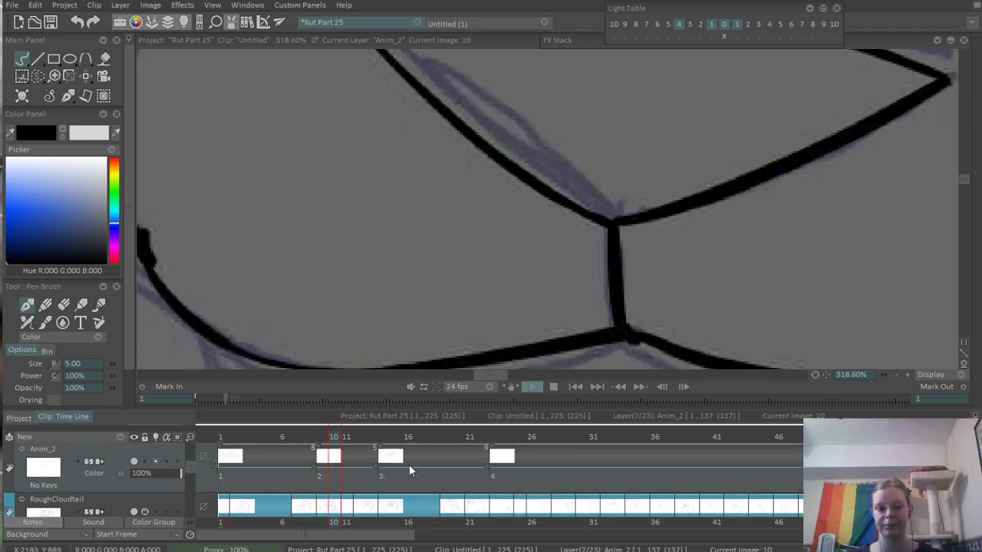
pyautogui.click(320, 447)
# - Ink the muzzle contours: the broken curve from the left cheek to the nose bridge and the curve below the right eye
pyautogui.scroll(-5, 578, 291)
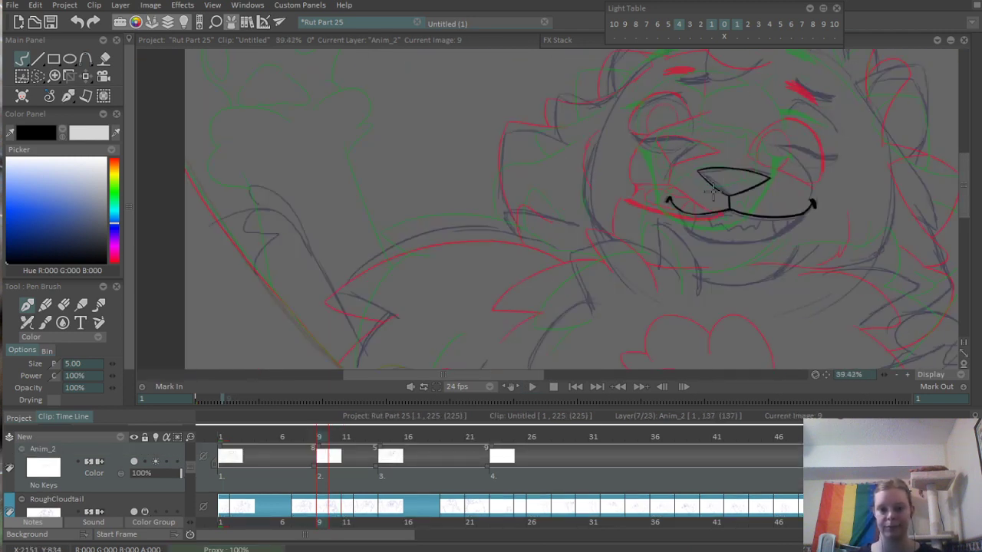
pyautogui.scroll(3, 577, 291)
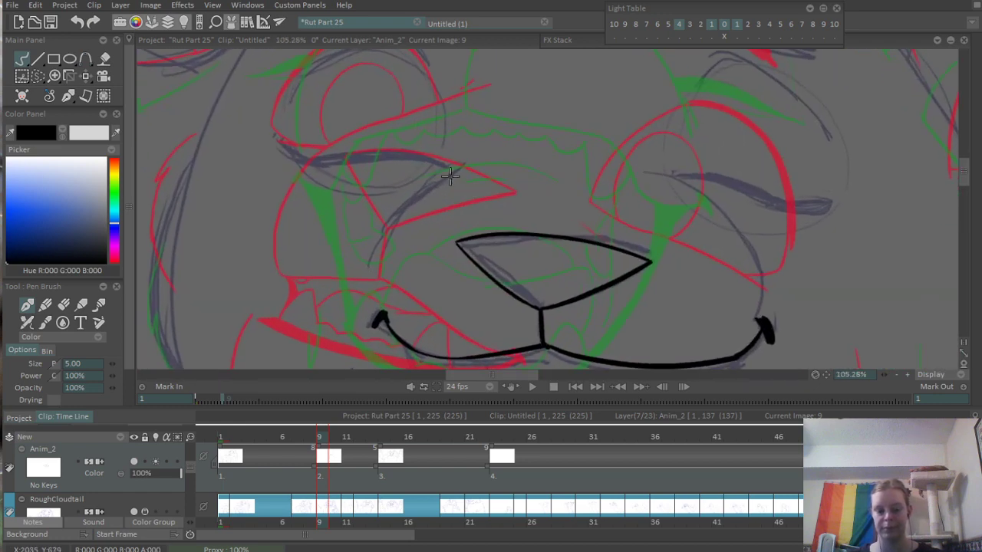
pyautogui.moveTo(372, 255); pyautogui.dragTo(441, 188)
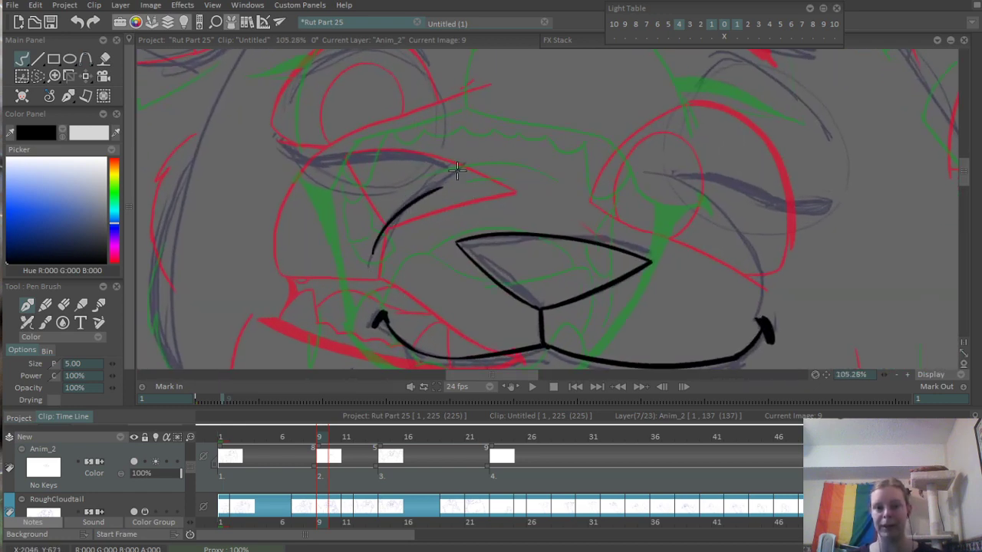
pyautogui.moveTo(488, 147); pyautogui.dragTo(456, 170)
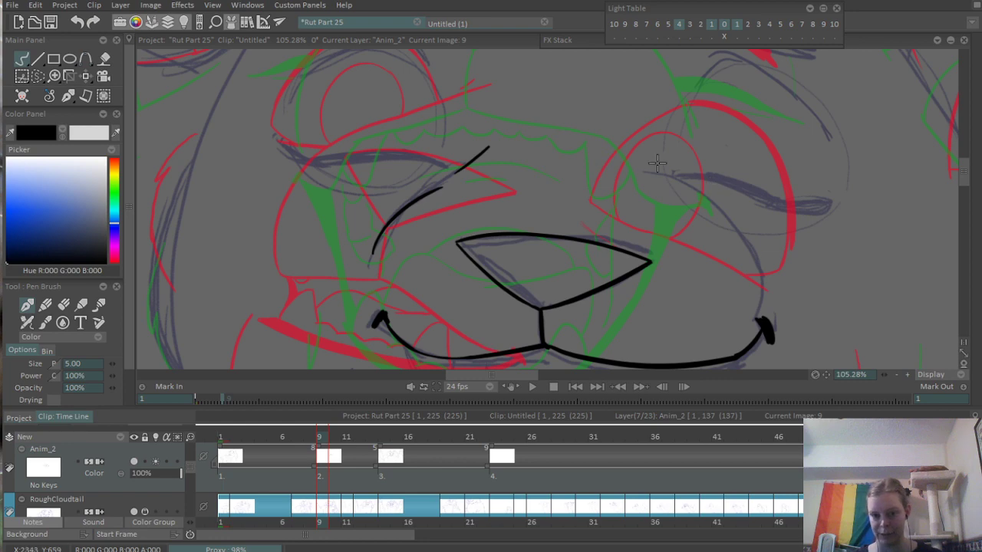
pyautogui.moveTo(658, 164)
pyautogui.mouseDown()
pyautogui.moveTo(730, 220)
pyautogui.moveTo(771, 290)
pyautogui.mouseUp()
pyautogui.hotkey('ctrl', 'z')
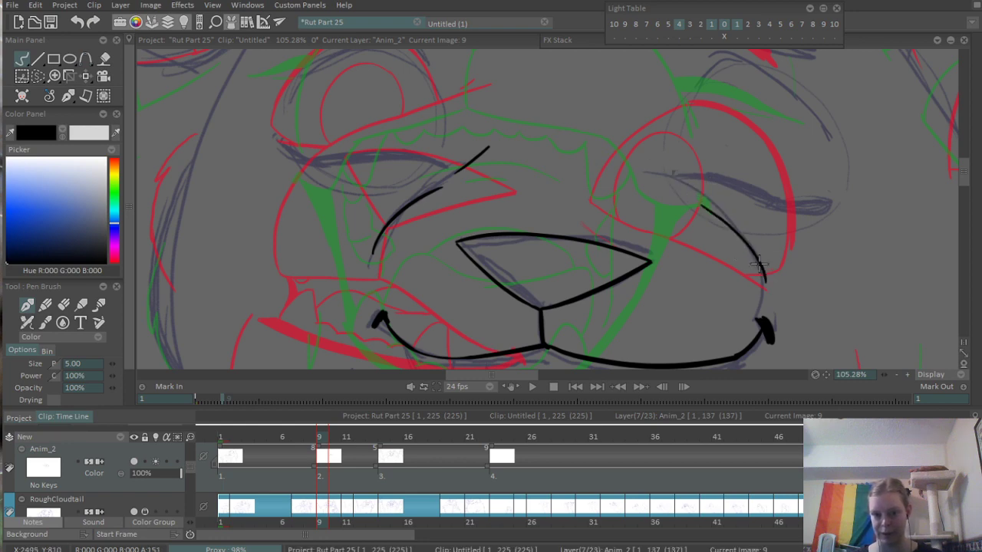
# - Ink the curved edge of the leftmost fang hanging from the upper lip
pyautogui.scroll(-3, 594, 115)
pyautogui.scroll(4, 609, 230)
pyautogui.moveTo(366, 255)
pyautogui.mouseDown()
pyautogui.moveTo(343, 231)
pyautogui.moveTo(344, 253)
pyautogui.moveTo(369, 204)
pyautogui.moveTo(342, 270)
pyautogui.mouseUp()
pyautogui.hotkey('ctrl', 'z')
pyautogui.hotkey('ctrl', 'z')
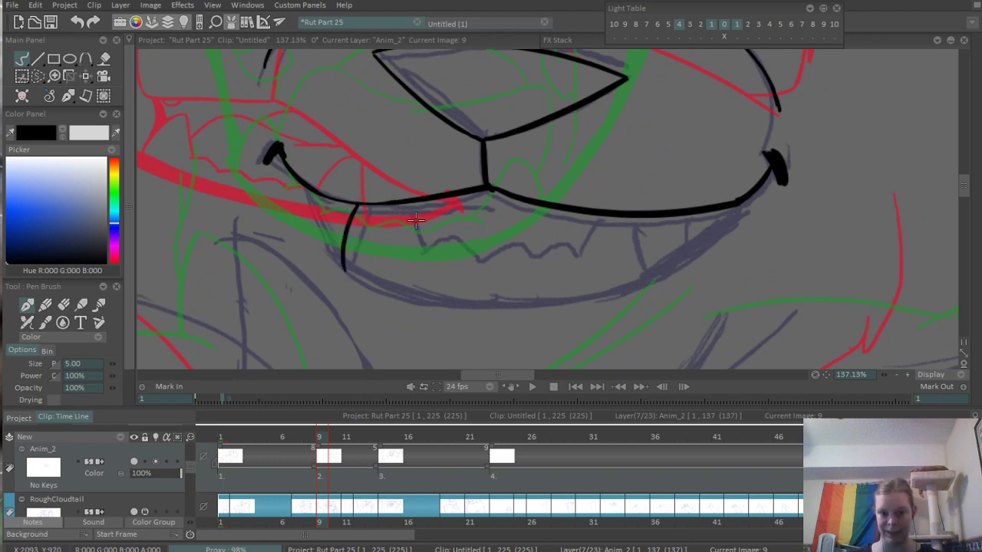
pyautogui.moveTo(397, 203); pyautogui.dragTo(415, 248)
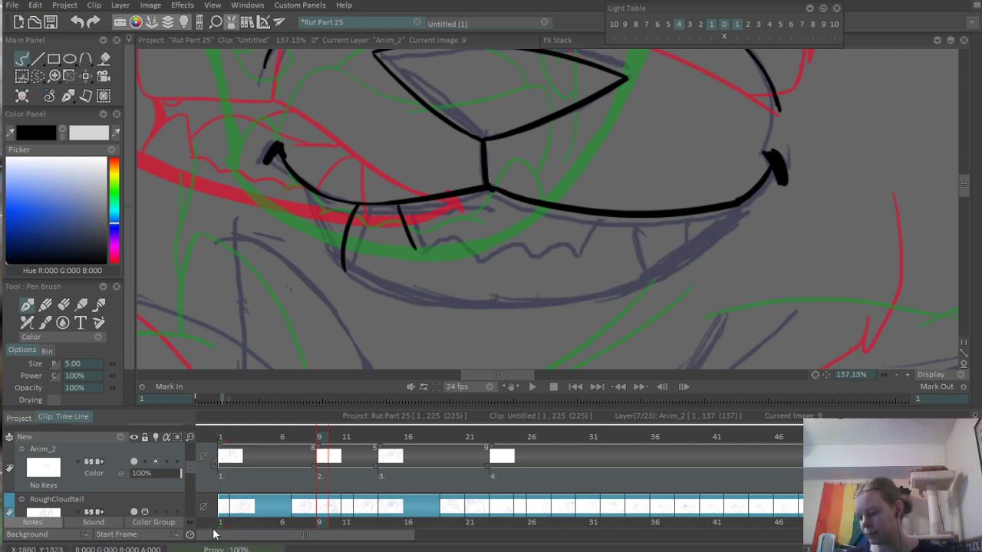
pyautogui.hotkey('ctrl', 'z')
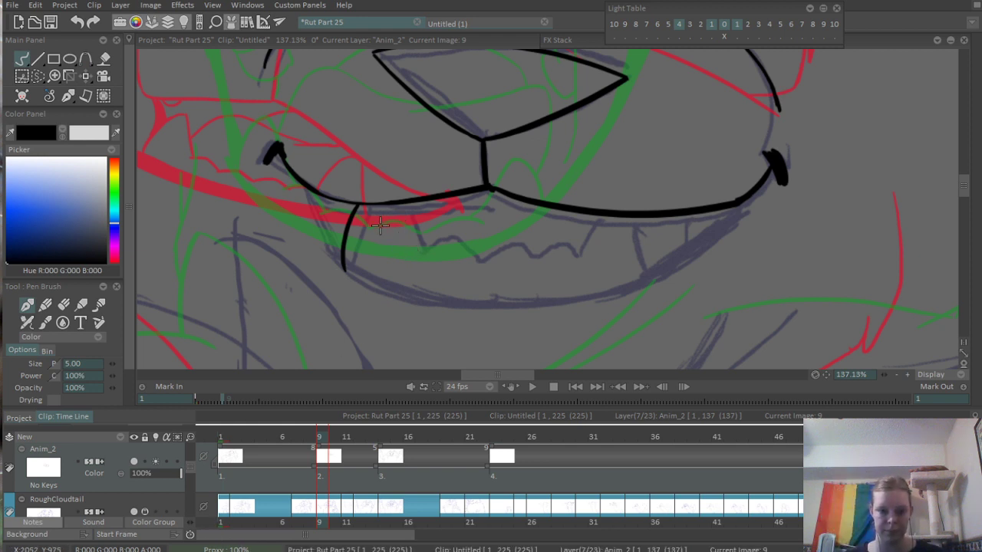
# - Ink the jagged row of front teeth and the two tooth edges towards the right mouth corner
pyautogui.moveTo(387, 206)
pyautogui.mouseDown()
pyautogui.moveTo(398, 244)
pyautogui.moveTo(427, 252)
pyautogui.moveTo(554, 264)
pyautogui.moveTo(588, 256)
pyautogui.moveTo(605, 217)
pyautogui.moveTo(658, 264)
pyautogui.mouseUp()
pyautogui.hotkey('ctrl', 'z')
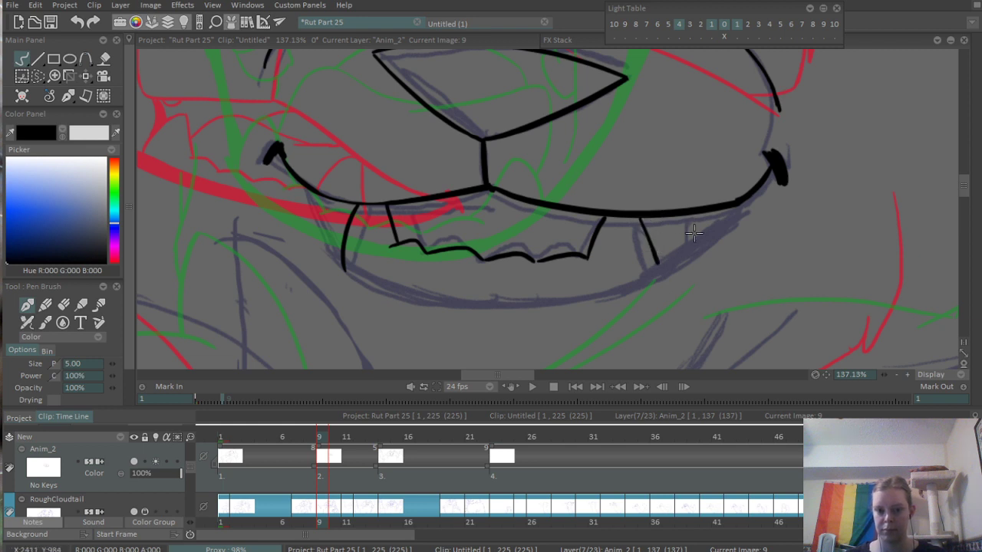
pyautogui.moveTo(696, 216); pyautogui.dragTo(691, 248)
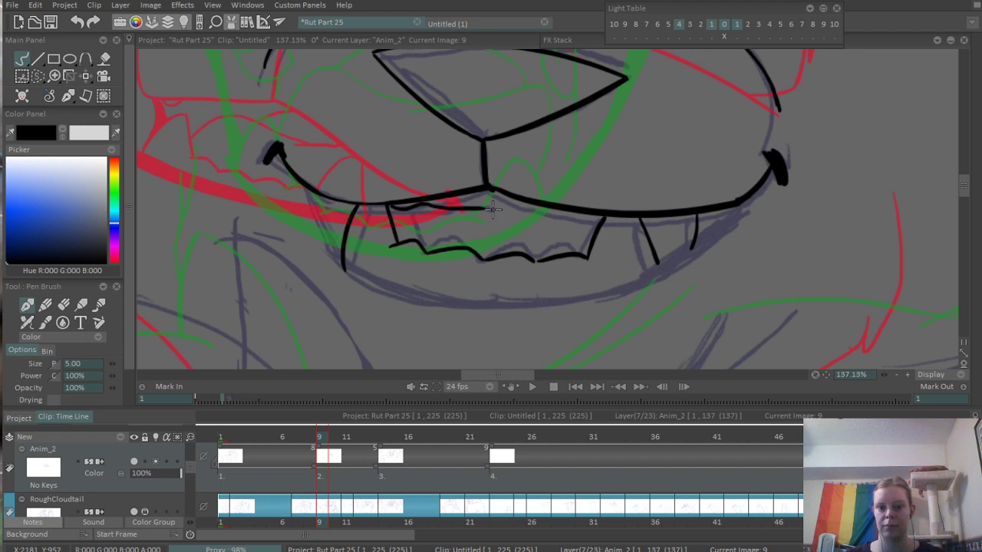
# - Ink the gum line just beneath the upper lip, across the top of the front teeth
pyautogui.moveTo(493, 208)
pyautogui.mouseDown()
pyautogui.moveTo(602, 219)
pyautogui.moveTo(658, 189)
pyautogui.mouseUp()
pyautogui.scroll(-5, 472, 297)
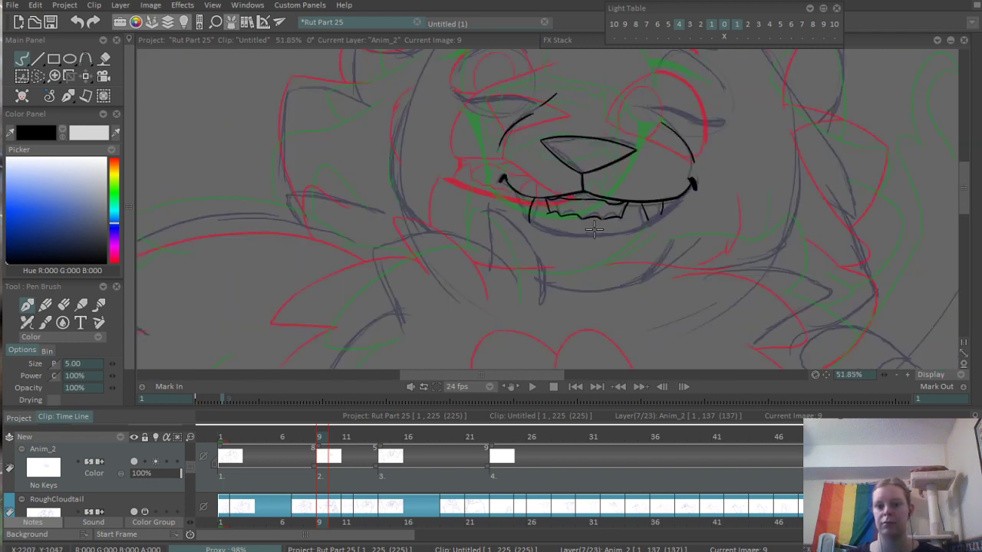
pyautogui.scroll(5, 594, 228)
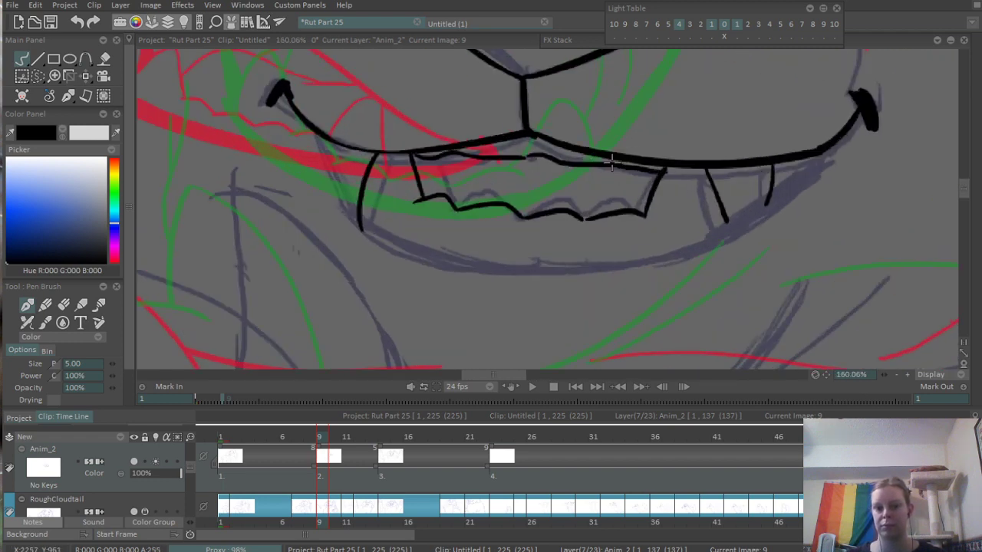
pyautogui.hotkey('ctrl', 'z')
pyautogui.moveTo(526, 157); pyautogui.dragTo(675, 155)
pyautogui.hotkey('ctrl', 'z')
pyautogui.moveTo(520, 157); pyautogui.dragTo(660, 164)
# - Ink the left side of the open mouth from the upper lip and thicken its curve into the lower lip
pyautogui.scroll(-5, 666, 161)
pyautogui.scroll(3, 645, 250)
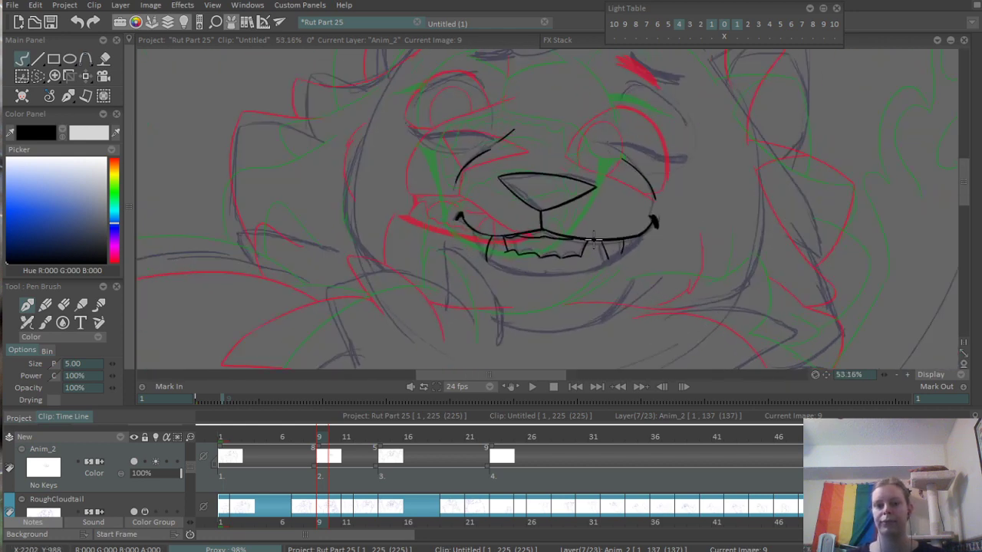
pyautogui.scroll(3, 355, 228)
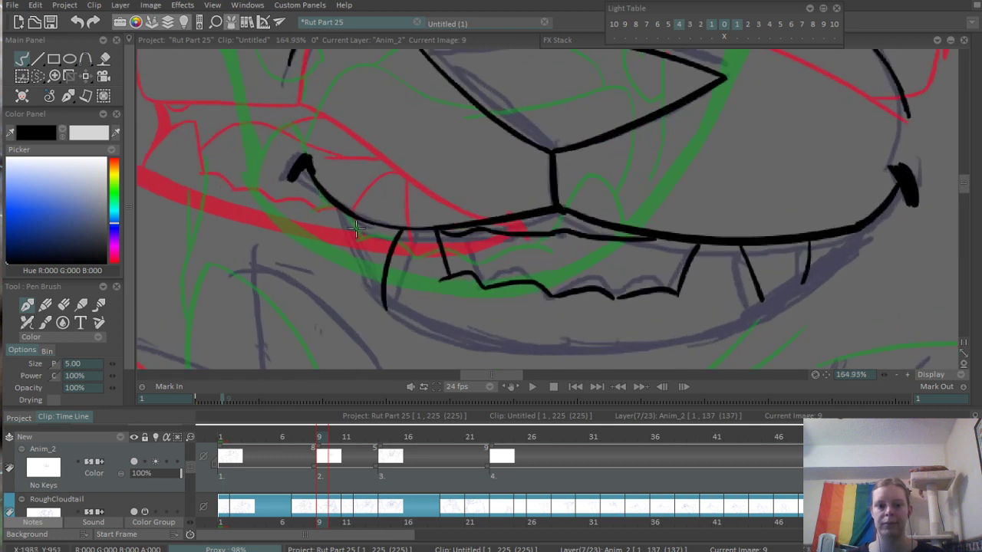
pyautogui.moveTo(354, 218); pyautogui.dragTo(380, 286)
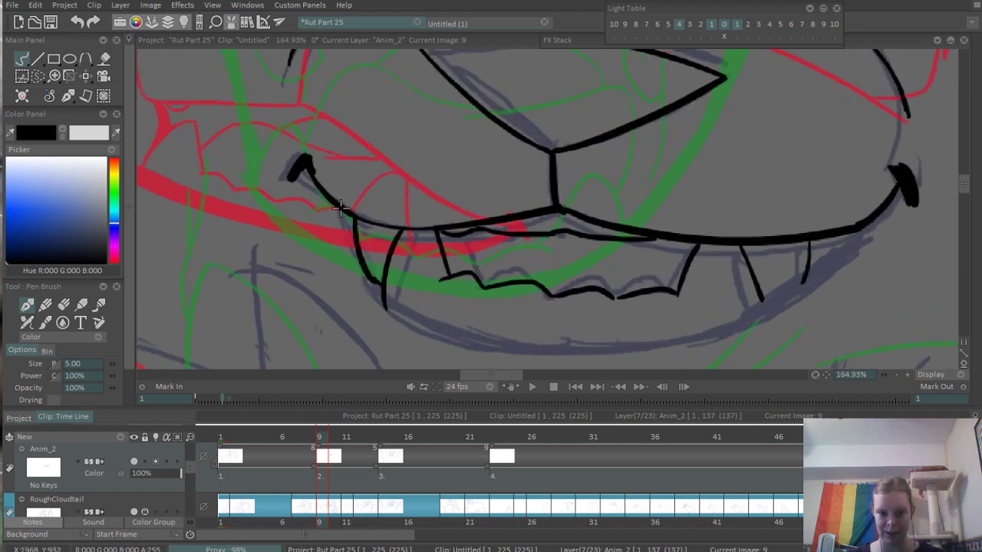
pyautogui.moveTo(341, 208); pyautogui.dragTo(358, 236)
pyautogui.moveTo(378, 286)
pyautogui.mouseDown()
pyautogui.moveTo(382, 308)
pyautogui.moveTo(431, 331)
pyautogui.mouseUp()
pyautogui.moveTo(388, 307); pyautogui.dragTo(493, 351)
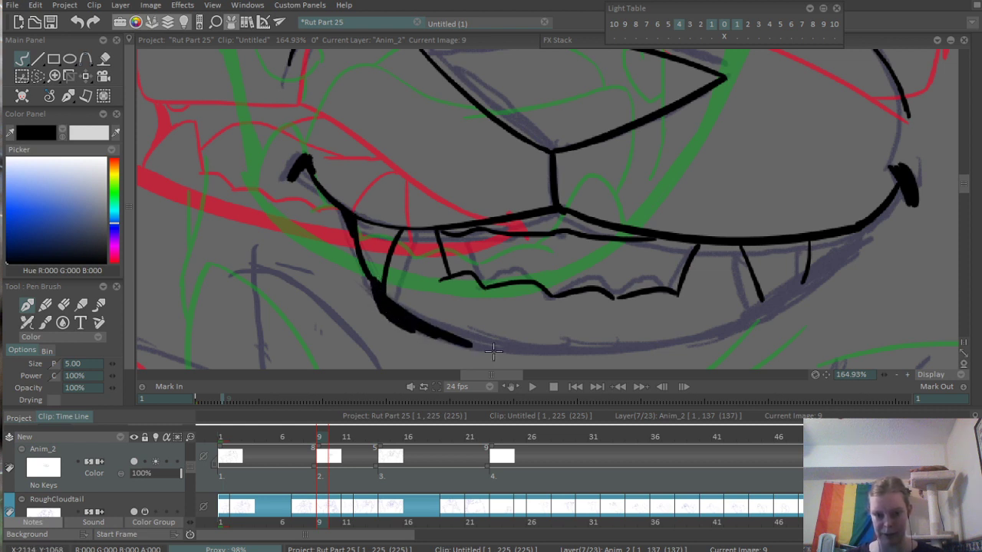
# - Ink the lower lip as a thick curve along the bottom of the mouth and join it to the right mouth corner
pyautogui.moveTo(400, 313); pyautogui.dragTo(663, 352)
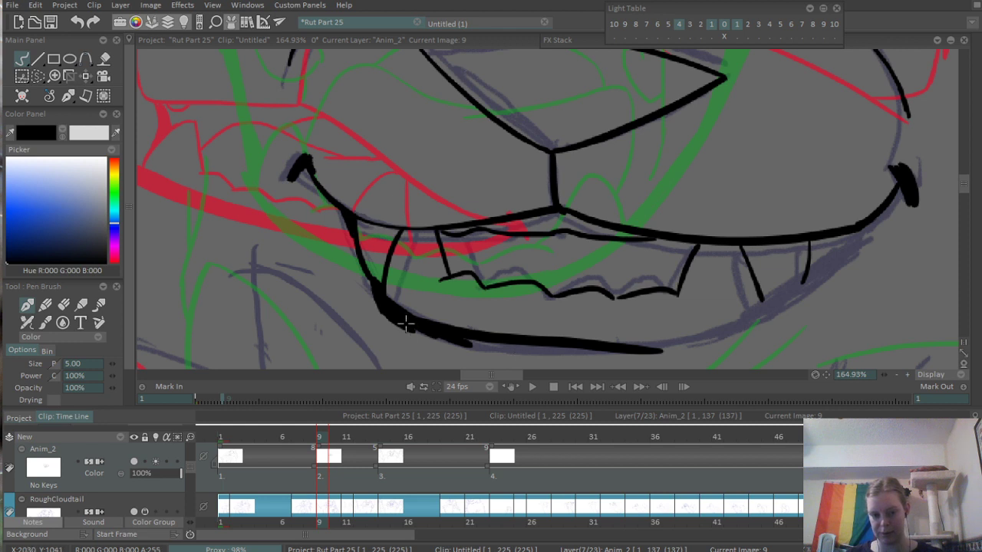
pyautogui.moveTo(406, 324); pyautogui.dragTo(664, 353)
pyautogui.hotkey('ctrl', 'z')
pyautogui.moveTo(398, 319)
pyautogui.mouseDown()
pyautogui.moveTo(639, 355)
pyautogui.moveTo(705, 331)
pyautogui.mouseUp()
pyautogui.moveTo(643, 353); pyautogui.dragTo(765, 314)
pyautogui.moveTo(663, 340)
pyautogui.mouseDown()
pyautogui.moveTo(783, 306)
pyautogui.moveTo(795, 292)
pyautogui.moveTo(747, 318)
pyautogui.moveTo(814, 281)
pyautogui.mouseUp()
pyautogui.moveTo(770, 318); pyautogui.dragTo(812, 290)
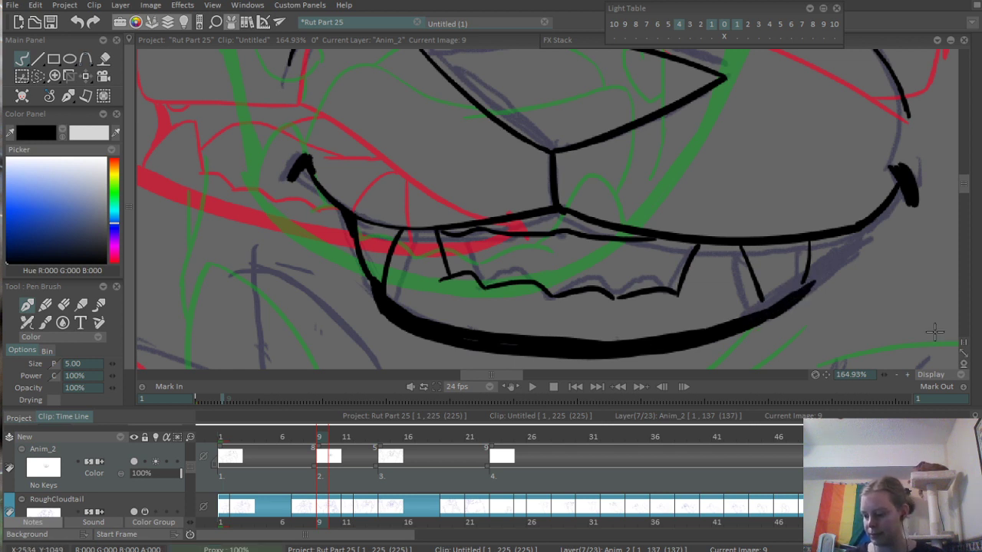
pyautogui.moveTo(645, 325)
pyautogui.mouseDown()
pyautogui.moveTo(530, 300)
pyautogui.moveTo(509, 313)
pyautogui.moveTo(652, 258)
pyautogui.mouseUp()
pyautogui.moveTo(614, 288)
pyautogui.mouseDown()
pyautogui.moveTo(662, 244)
pyautogui.moveTo(603, 289)
pyautogui.moveTo(715, 184)
pyautogui.mouseUp()
pyautogui.scroll(-6, 717, 200)
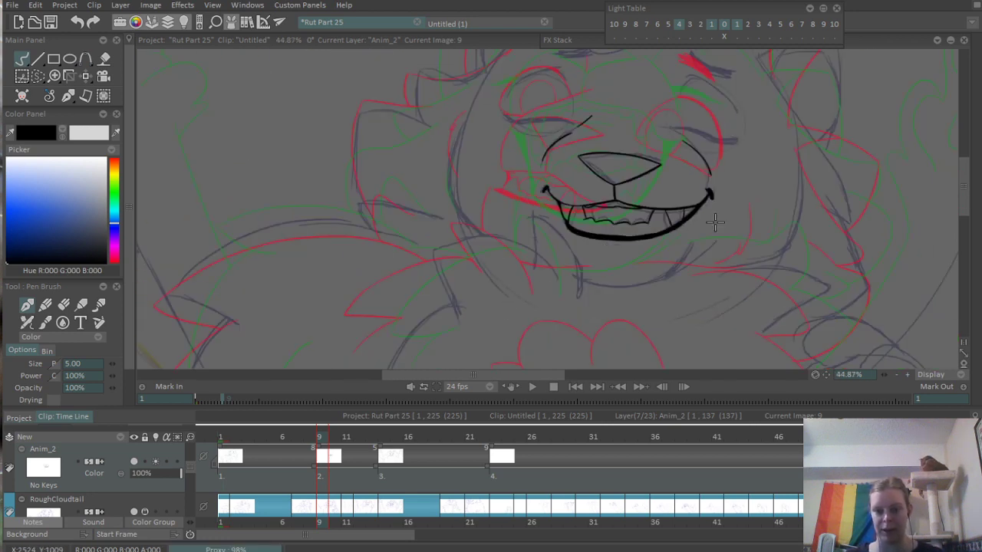
pyautogui.scroll(3, 725, 234)
pyautogui.moveTo(437, 206); pyautogui.dragTo(647, 186)
pyautogui.moveTo(543, 239); pyautogui.dragTo(595, 253)
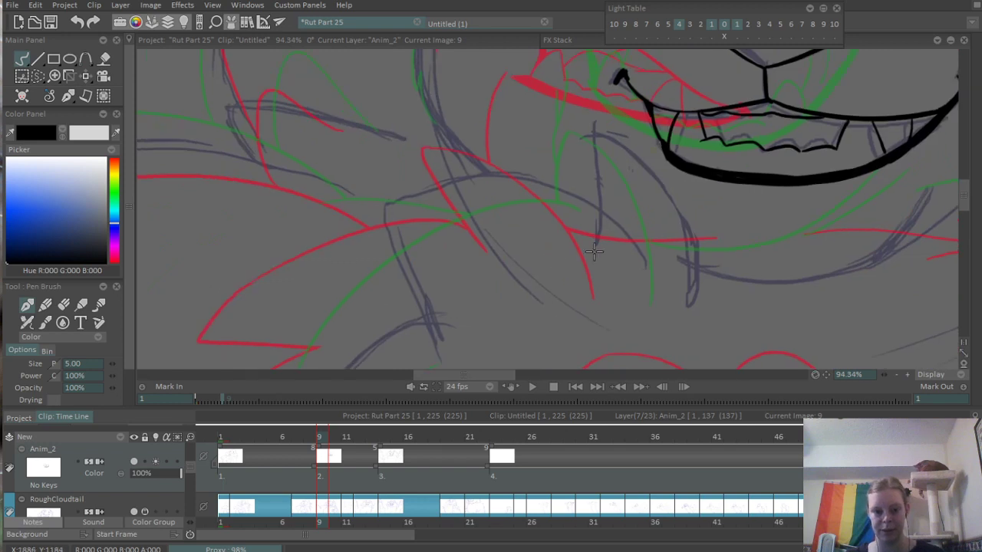
pyautogui.moveTo(594, 132); pyautogui.dragTo(585, 203)
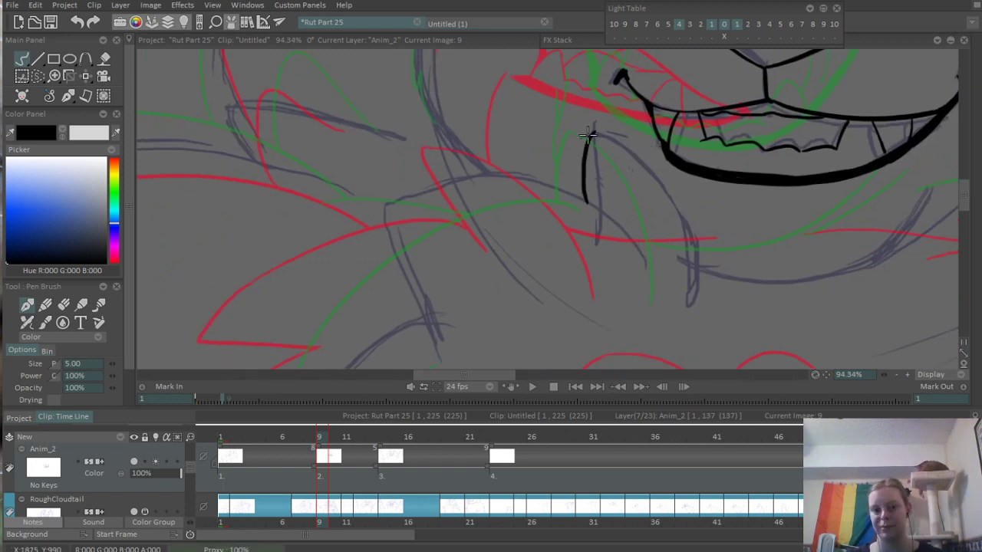
pyautogui.moveTo(592, 132); pyautogui.dragTo(682, 295)
pyautogui.hotkey('ctrl', 'z')
pyautogui.moveTo(593, 132); pyautogui.dragTo(681, 295)
pyautogui.hotkey('ctrl', 'z')
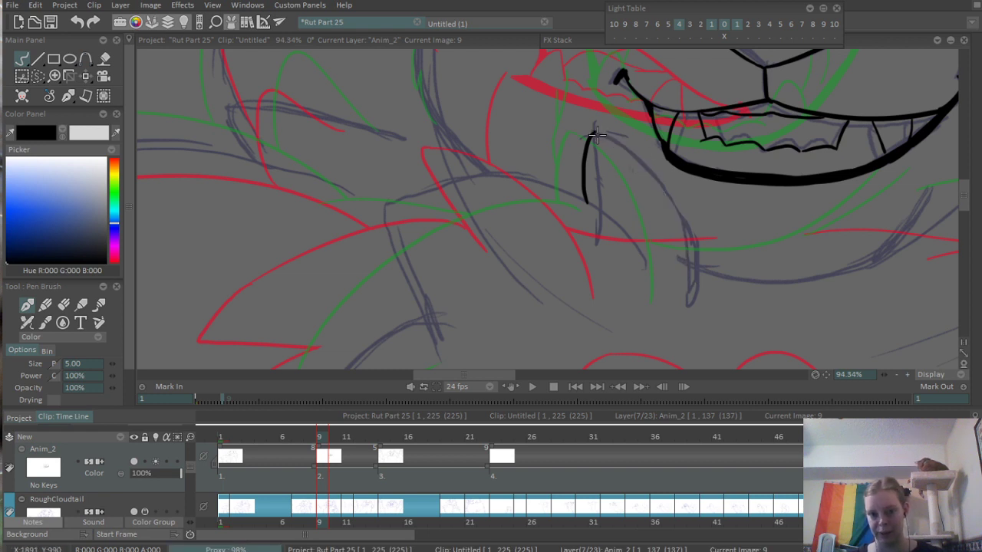
pyautogui.moveTo(594, 132); pyautogui.dragTo(689, 302)
pyautogui.moveTo(488, 268)
pyautogui.mouseDown()
pyautogui.moveTo(741, 178)
pyautogui.moveTo(831, 198)
pyautogui.mouseUp()
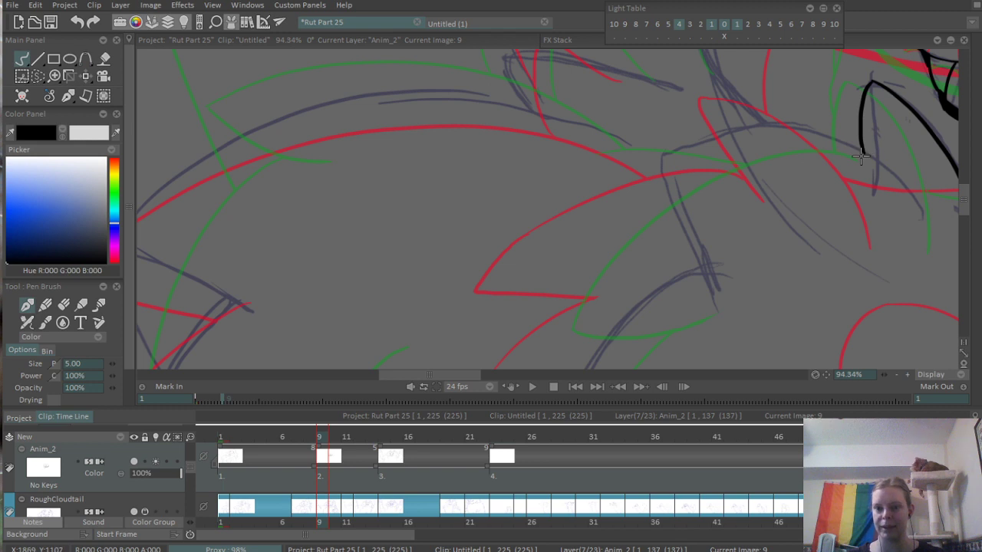
pyautogui.moveTo(876, 162)
pyautogui.mouseDown()
pyautogui.moveTo(651, 167)
pyautogui.moveTo(632, 207)
pyautogui.mouseUp()
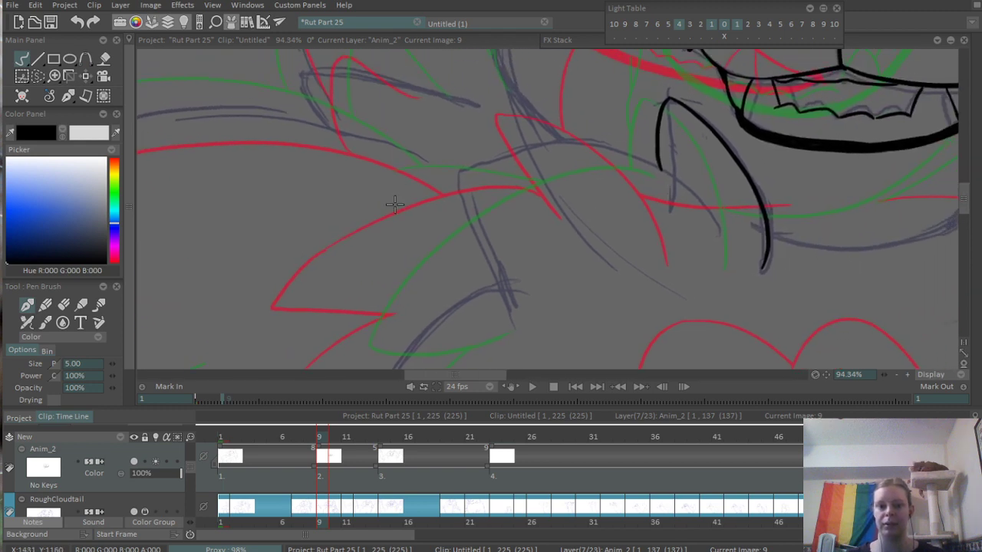
pyautogui.moveTo(393, 204); pyautogui.dragTo(717, 210)
pyautogui.hotkey('ctrl', 'z')
pyautogui.hotkey('ctrl', 'z')
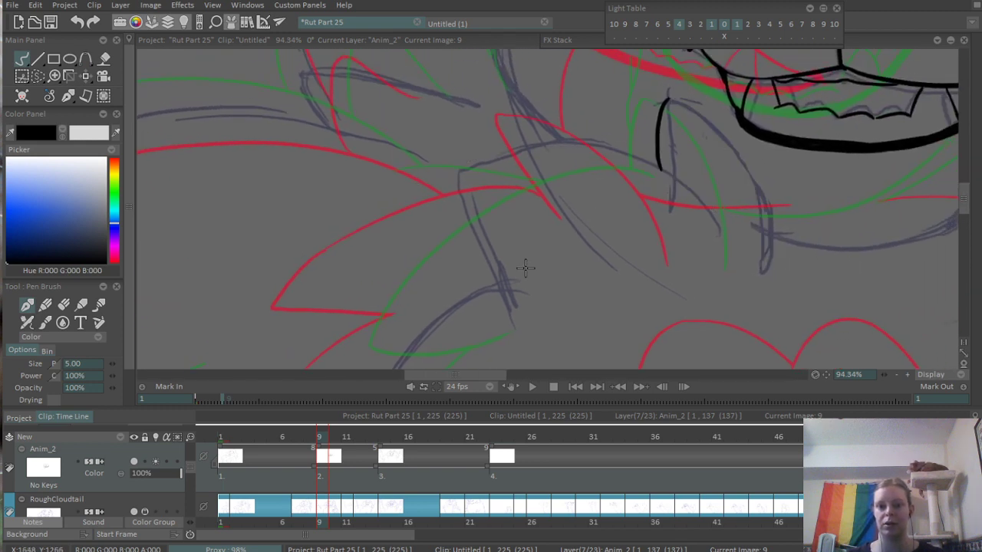
pyautogui.hotkey('ctrl', 'z')
# - Ink the pointed fur tuft below the left mouth corner and the larger pointed chest tuft beside it
pyautogui.moveTo(631, 79); pyautogui.dragTo(725, 219)
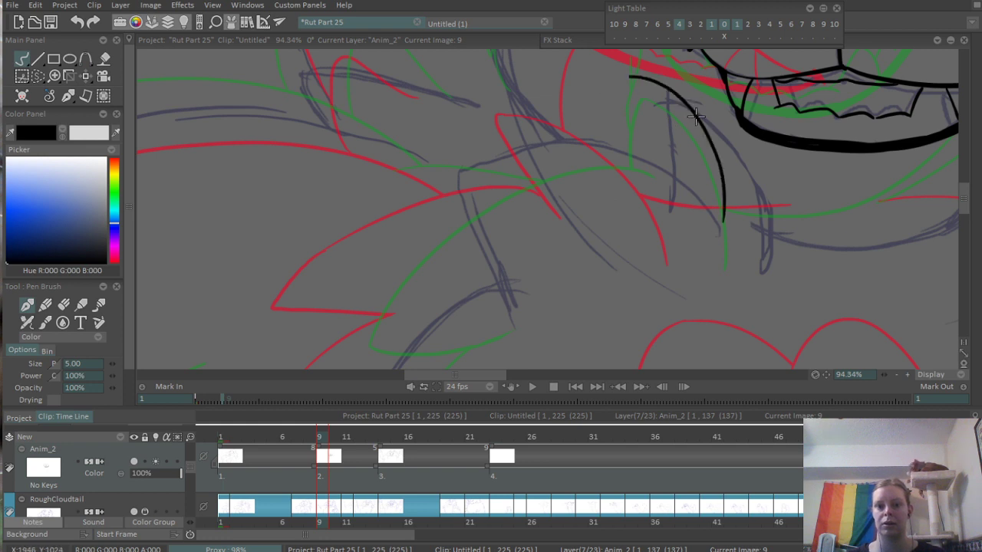
pyautogui.hotkey('ctrl', 'z')
pyautogui.moveTo(629, 79); pyautogui.dragTo(743, 244)
pyautogui.moveTo(625, 83)
pyautogui.mouseDown()
pyautogui.moveTo(632, 149)
pyautogui.moveTo(421, 191)
pyautogui.moveTo(518, 274)
pyautogui.mouseUp()
pyautogui.moveTo(422, 191); pyautogui.dragTo(425, 201)
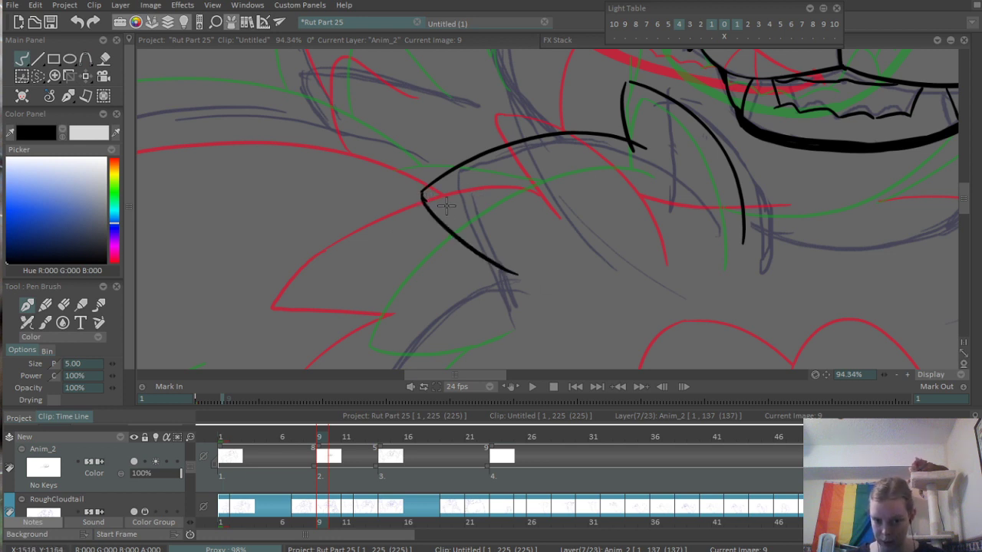
# - Ink the short fur line curving back beneath the lower end of the left tuft and clean up its junction with the Eraser
pyautogui.moveTo(518, 287)
pyautogui.mouseDown()
pyautogui.moveTo(701, 187)
pyautogui.moveTo(711, 159)
pyautogui.mouseUp()
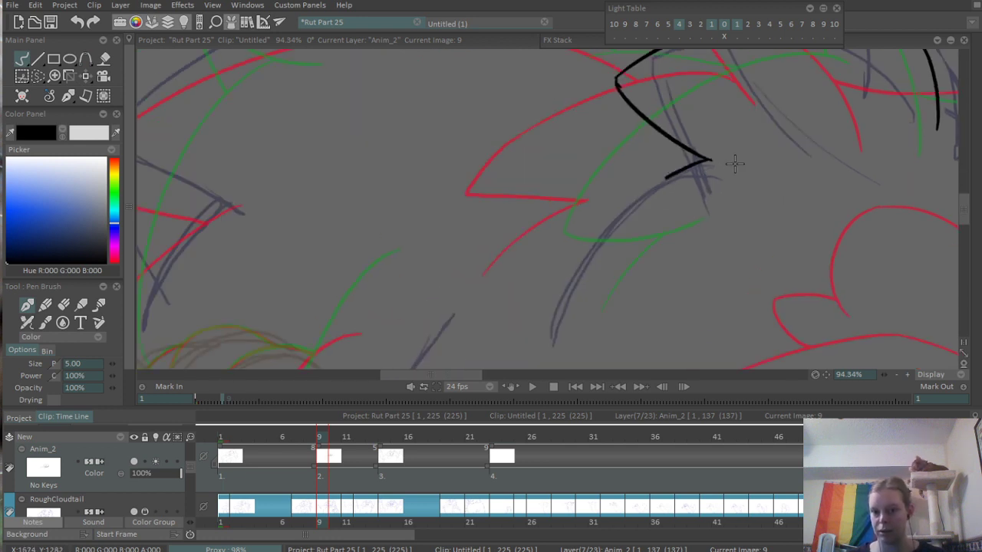
pyautogui.hotkey('ctrl', 'z')
pyautogui.moveTo(633, 207)
pyautogui.mouseDown()
pyautogui.moveTo(711, 162)
pyautogui.moveTo(420, 351)
pyautogui.mouseUp()
pyautogui.moveTo(467, 234); pyautogui.dragTo(625, 197)
pyautogui.press('e')
pyautogui.moveTo(550, 193)
pyautogui.mouseDown()
pyautogui.moveTo(594, 204)
pyautogui.moveTo(545, 187)
pyautogui.moveTo(558, 206)
pyautogui.mouseUp()
pyautogui.moveTo(625, 205)
pyautogui.mouseDown()
pyautogui.moveTo(657, 317)
pyautogui.moveTo(659, 373)
pyautogui.mouseUp()
pyautogui.press('b')
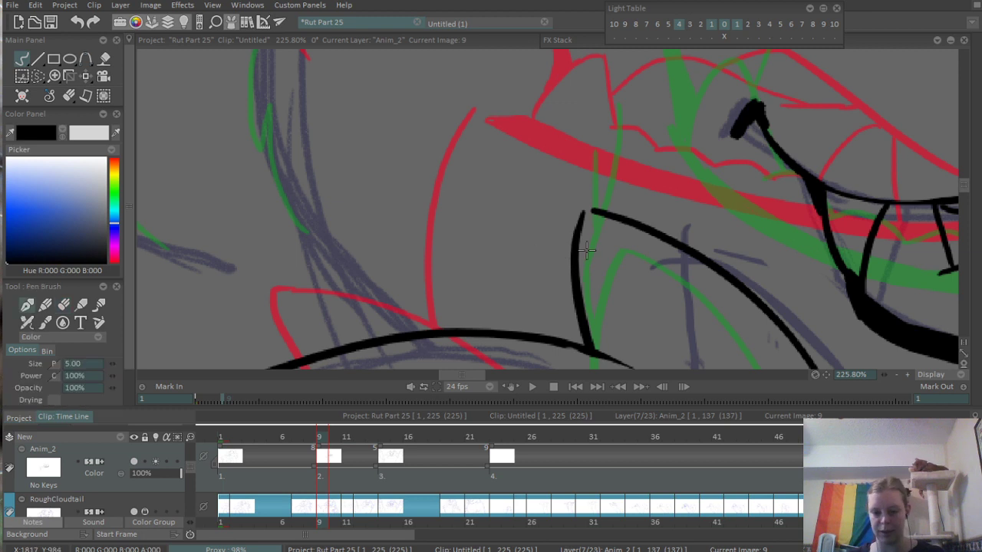
# - Close the gap at the tip of the upright fur tuft beside the left mouth corner with a short stroke
pyautogui.moveTo(594, 208)
pyautogui.mouseDown()
pyautogui.moveTo(574, 224)
pyautogui.moveTo(510, 193)
pyautogui.moveTo(531, 223)
pyautogui.mouseUp()
pyautogui.hotkey('ctrl', 'z')
pyautogui.hotkey('ctrl', 'z')
pyautogui.hotkey('ctrl', 'z')
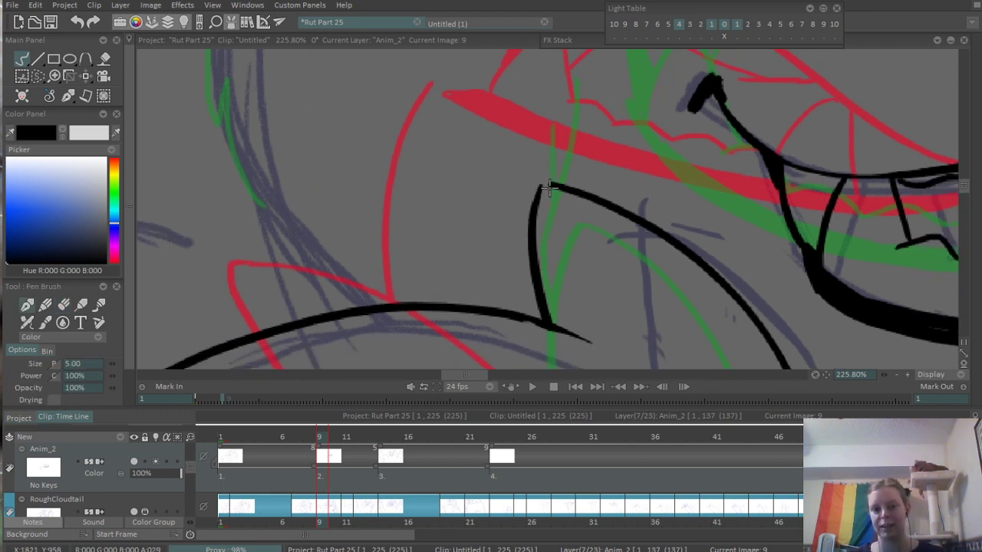
pyautogui.moveTo(543, 185)
pyautogui.mouseDown()
pyautogui.moveTo(544, 263)
pyautogui.moveTo(552, 185)
pyautogui.moveTo(532, 255)
pyautogui.mouseUp()
pyautogui.hotkey('ctrl', 'z')
# - Ink the chin as a wide curve below the mouth, from the chest tuft up to a forked fur end on the right
pyautogui.moveTo(639, 190); pyautogui.dragTo(361, 309)
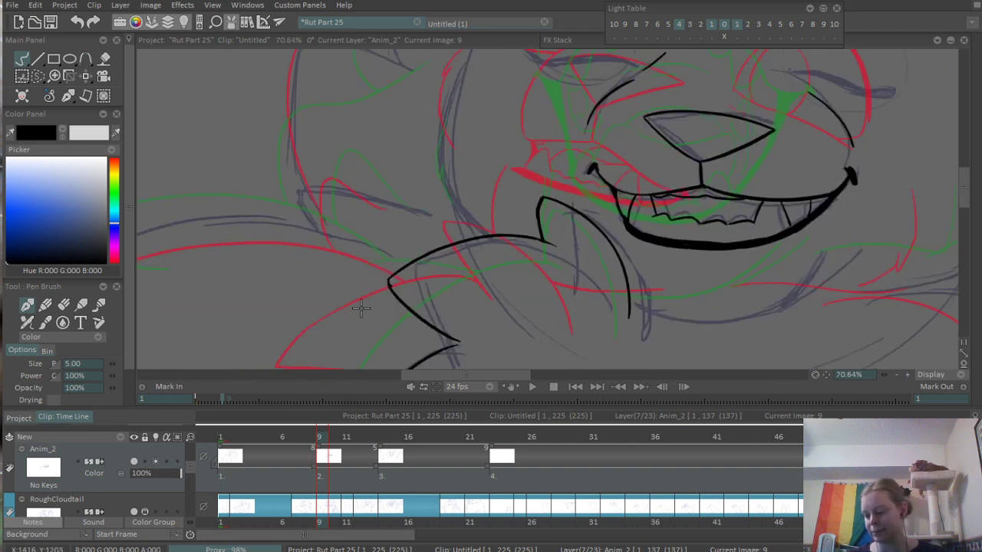
pyautogui.moveTo(654, 242); pyautogui.dragTo(583, 167)
pyautogui.moveTo(594, 214); pyautogui.dragTo(590, 187)
pyautogui.moveTo(618, 227); pyautogui.dragTo(572, 157)
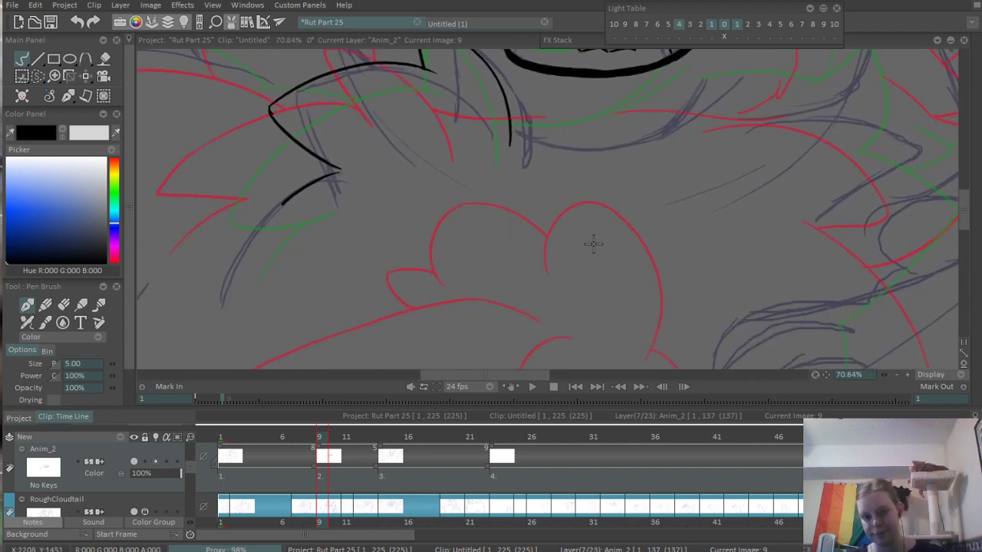
pyautogui.moveTo(606, 247)
pyautogui.mouseDown()
pyautogui.moveTo(526, 308)
pyautogui.moveTo(459, 392)
pyautogui.mouseUp()
pyautogui.moveTo(430, 299); pyautogui.dragTo(598, 260)
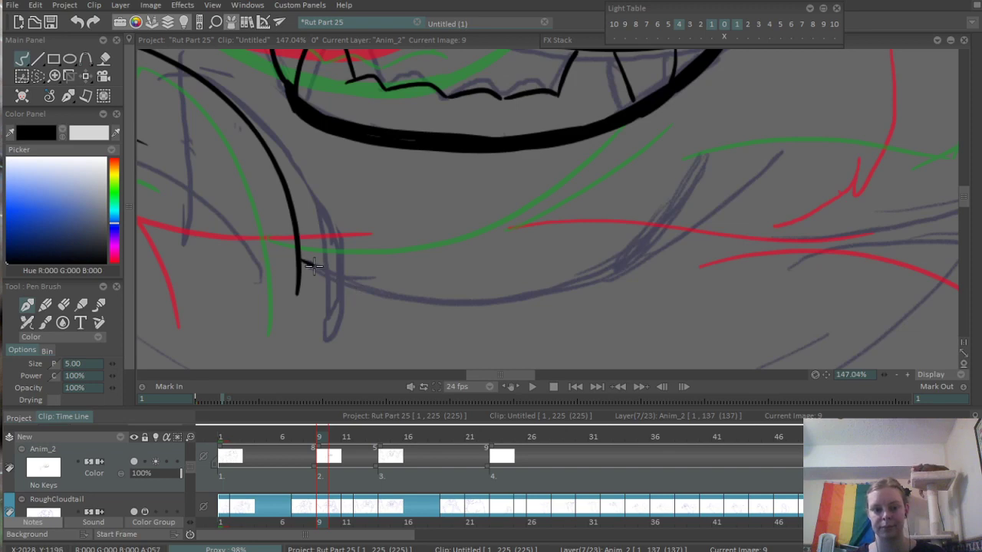
pyautogui.moveTo(303, 261); pyautogui.dragTo(715, 179)
pyautogui.hotkey('ctrl', 'z')
pyautogui.moveTo(301, 266); pyautogui.dragTo(727, 185)
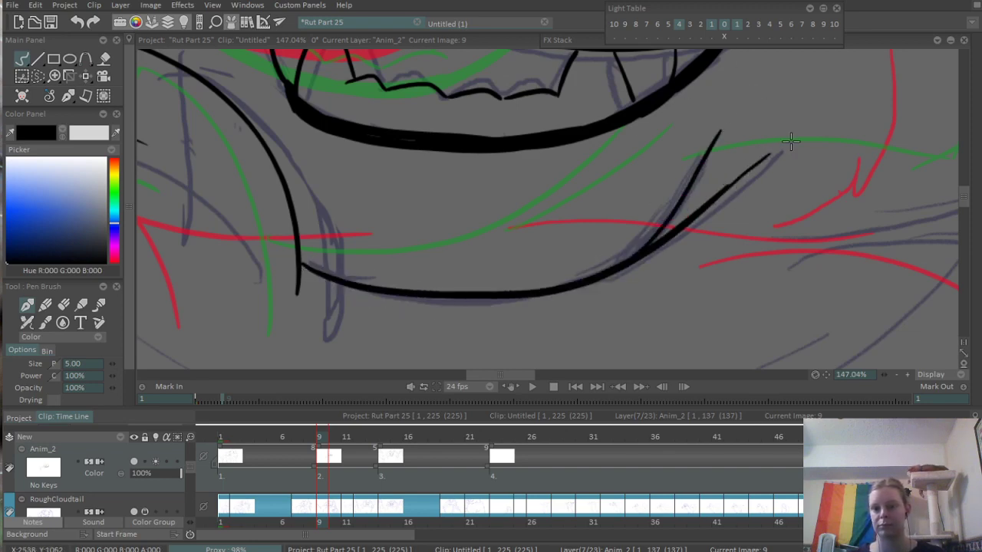
# - Trim the tip of the inner prong at the chin line's forked end with the Eraser
pyautogui.scroll(-5, 789, 142)
pyautogui.moveTo(657, 160); pyautogui.dragTo(461, 284)
pyautogui.scroll(5, 582, 284)
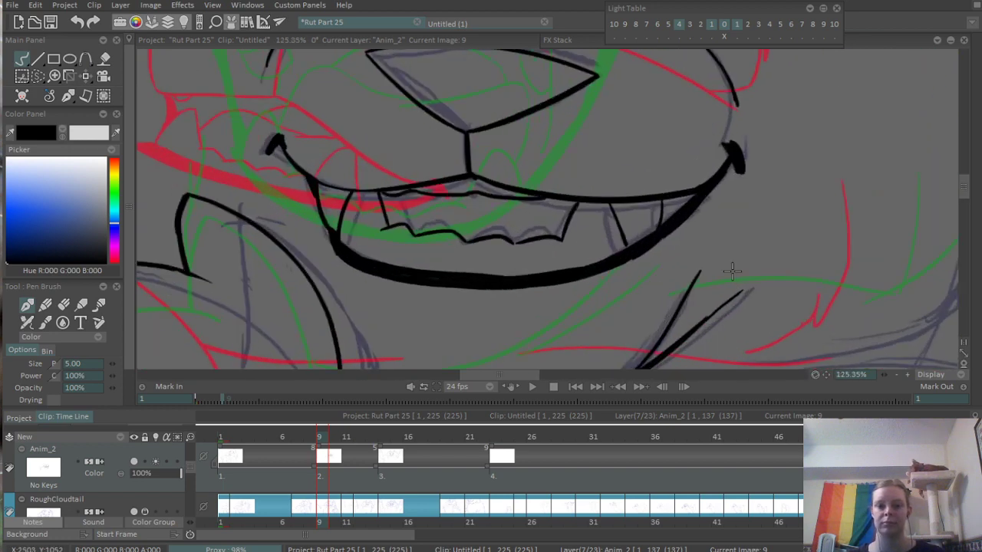
pyautogui.press('e')
pyautogui.moveTo(583, 305)
pyautogui.mouseDown()
pyautogui.moveTo(658, 178)
pyautogui.moveTo(626, 244)
pyautogui.mouseUp()
pyautogui.scroll(-5, 556, 207)
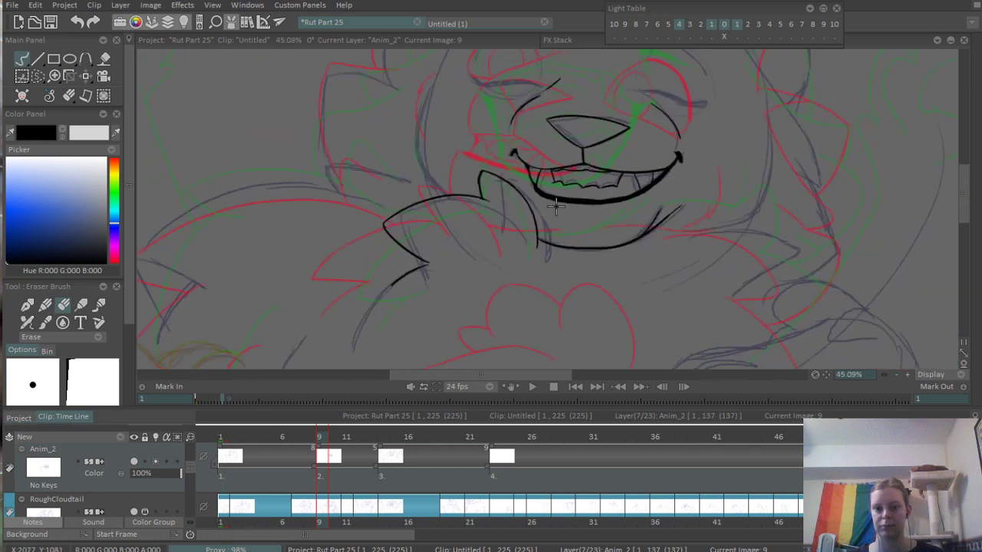
pyautogui.scroll(3, 567, 203)
pyautogui.press('b')
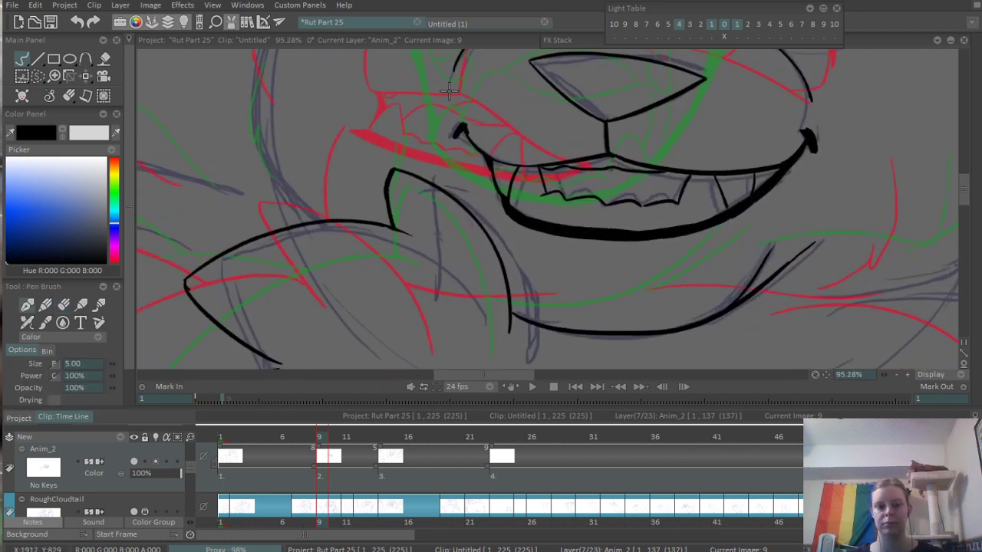
# - Ink the closed upper eyelid of the left eye as a thick wavy line over the sketch
pyautogui.moveTo(438, 106); pyautogui.dragTo(478, 304)
pyautogui.scroll(2, 448, 158)
pyautogui.scroll(4, 447, 158)
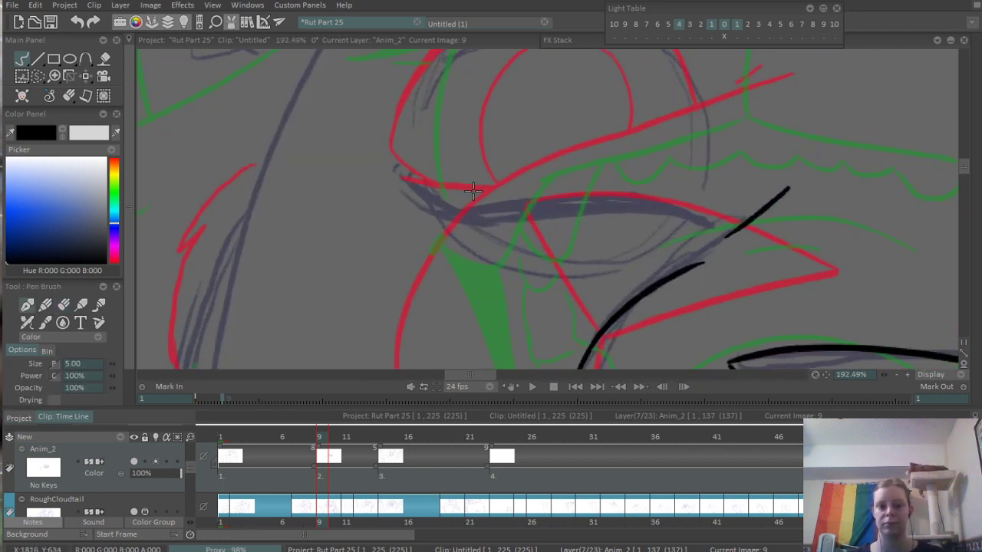
pyautogui.moveTo(399, 182)
pyautogui.mouseDown()
pyautogui.moveTo(478, 209)
pyautogui.moveTo(714, 206)
pyautogui.mouseUp()
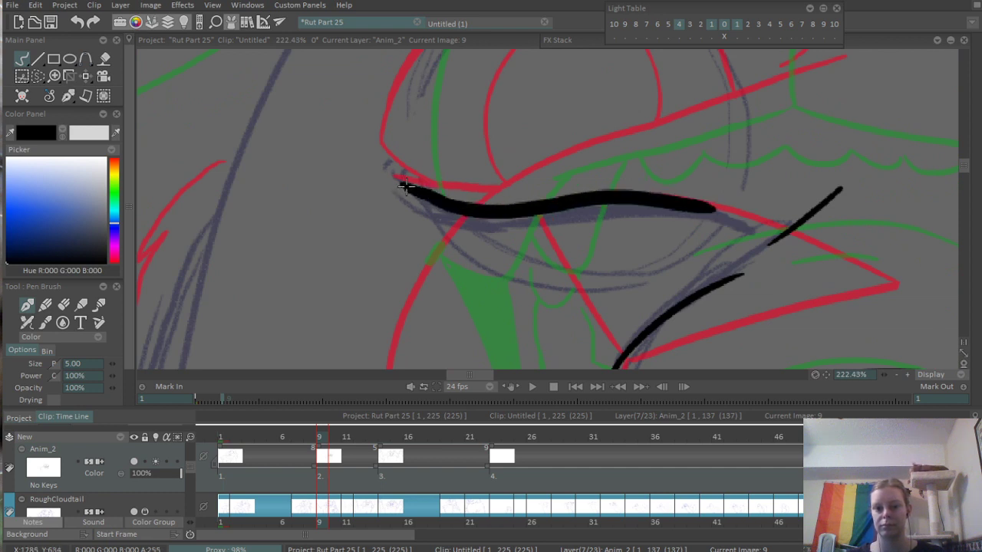
pyautogui.moveTo(406, 186)
pyautogui.mouseDown()
pyautogui.moveTo(524, 208)
pyautogui.moveTo(652, 205)
pyautogui.mouseUp()
pyautogui.hotkey('ctrl', 'z')
pyautogui.moveTo(398, 182); pyautogui.dragTo(630, 199)
# - Thicken the left eyelid toward the nose and finish its inner corner with a small downward flick
pyautogui.moveTo(504, 206); pyautogui.dragTo(729, 207)
pyautogui.moveTo(613, 186)
pyautogui.mouseDown()
pyautogui.moveTo(729, 207)
pyautogui.moveTo(687, 214)
pyautogui.mouseUp()
pyautogui.hotkey('ctrl', 'z')
pyautogui.moveTo(589, 200); pyautogui.dragTo(678, 213)
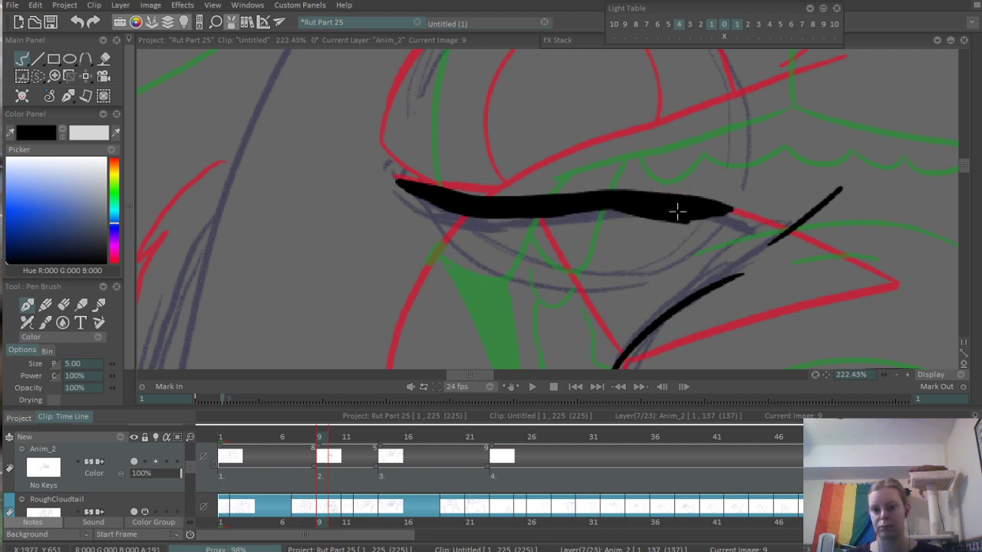
pyautogui.hotkey('ctrl', 'z')
pyautogui.moveTo(595, 203)
pyautogui.mouseDown()
pyautogui.moveTo(696, 216)
pyautogui.moveTo(714, 235)
pyautogui.moveTo(706, 216)
pyautogui.mouseUp()
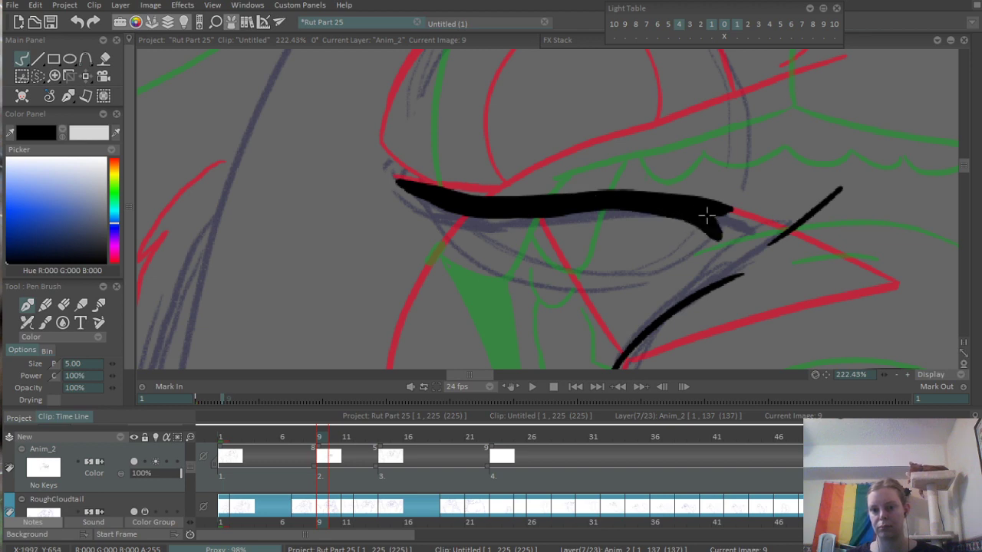
# - Ink a short thin lower-lid line just beneath the closed left eye
pyautogui.scroll(-5, 720, 242)
pyautogui.scroll(5, 530, 241)
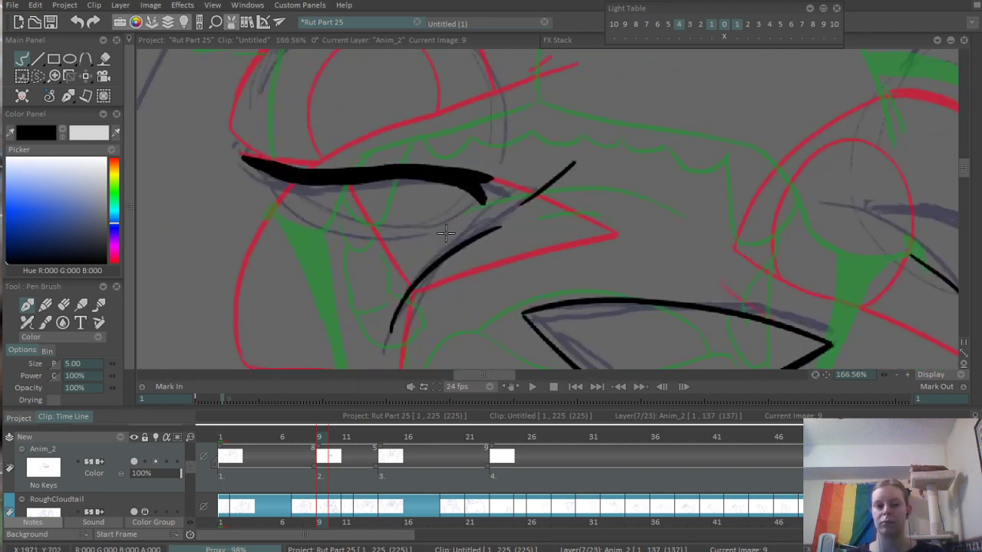
pyautogui.moveTo(404, 213); pyautogui.dragTo(446, 213)
# - Ink the rounded contour above the left eye as separate thin dashes on its outer side, top and inner side
pyautogui.moveTo(414, 126); pyautogui.dragTo(584, 196)
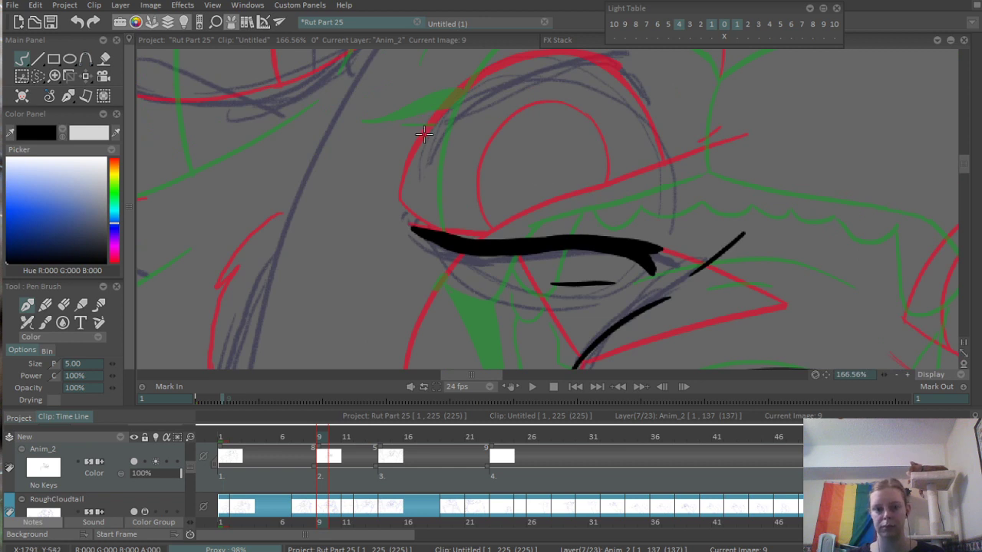
pyautogui.moveTo(419, 148); pyautogui.dragTo(433, 128)
pyautogui.moveTo(489, 95); pyautogui.dragTo(442, 228)
pyautogui.moveTo(462, 195); pyautogui.dragTo(555, 206)
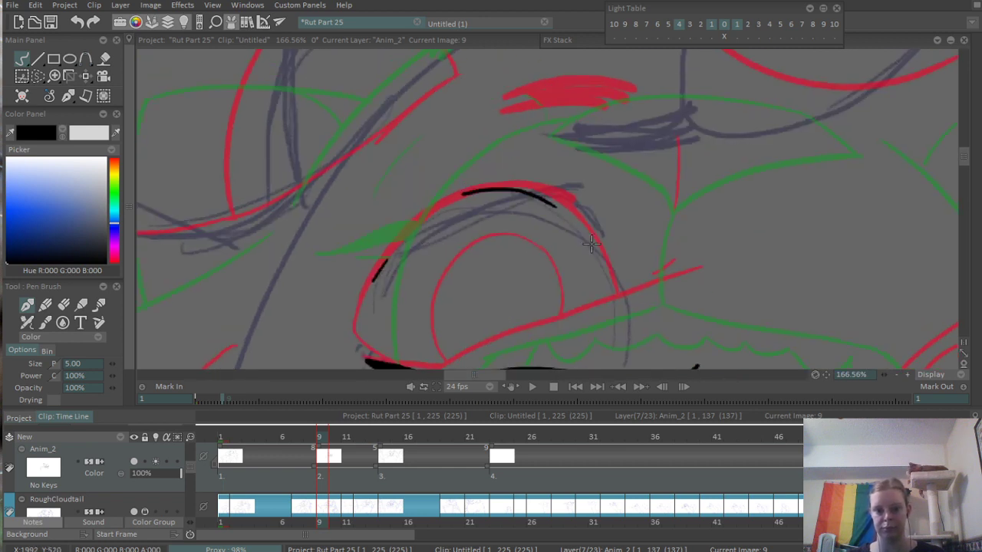
pyautogui.hotkey('ctrl', 'z')
pyautogui.moveTo(468, 197); pyautogui.dragTo(580, 198)
pyautogui.moveTo(589, 244); pyautogui.dragTo(582, 182)
pyautogui.moveTo(613, 224); pyautogui.dragTo(615, 241)
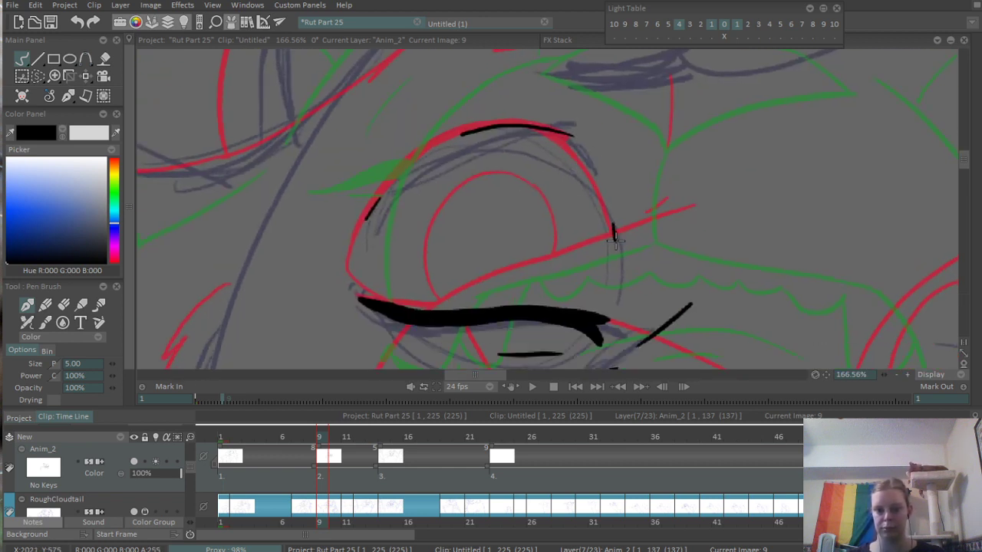
pyautogui.moveTo(606, 189); pyautogui.dragTo(615, 260)
# - Ink the closed upper eyelid of the right eye as a thick line sloping down to its outer corner
pyautogui.scroll(-3, 449, 211)
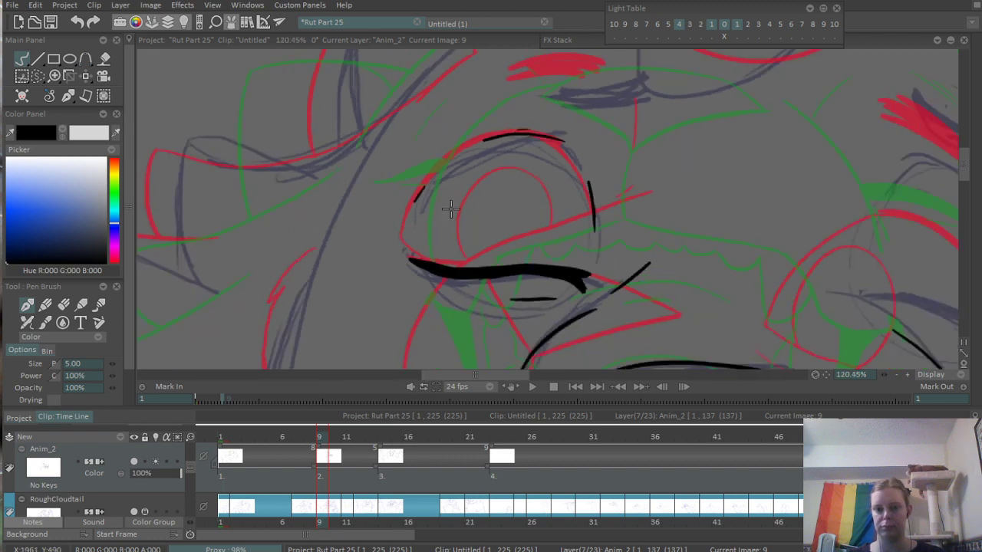
pyautogui.moveTo(659, 192); pyautogui.dragTo(634, 169)
pyautogui.scroll(1, 633, 169)
pyautogui.moveTo(790, 201); pyautogui.dragTo(590, 165)
pyautogui.scroll(3, 590, 166)
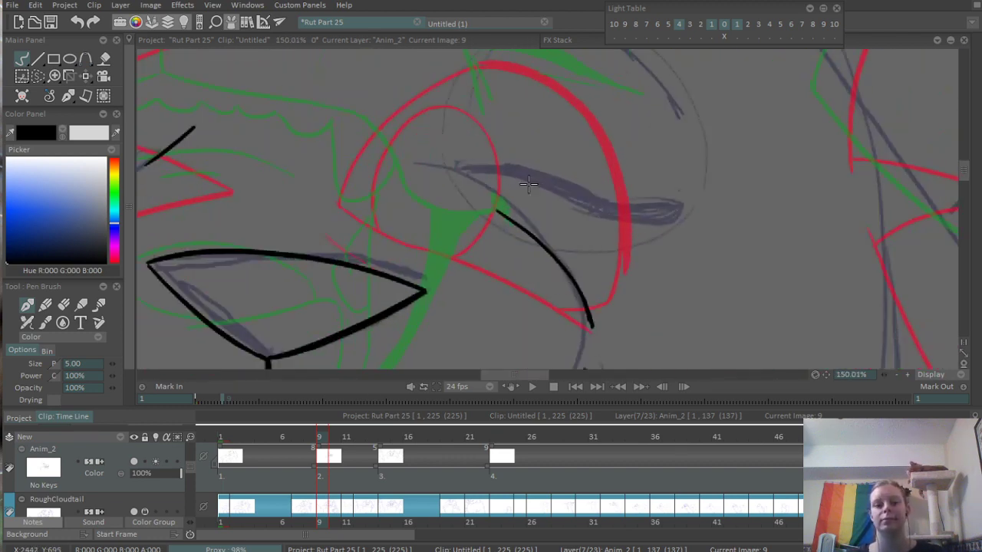
pyautogui.moveTo(469, 177); pyautogui.dragTo(623, 223)
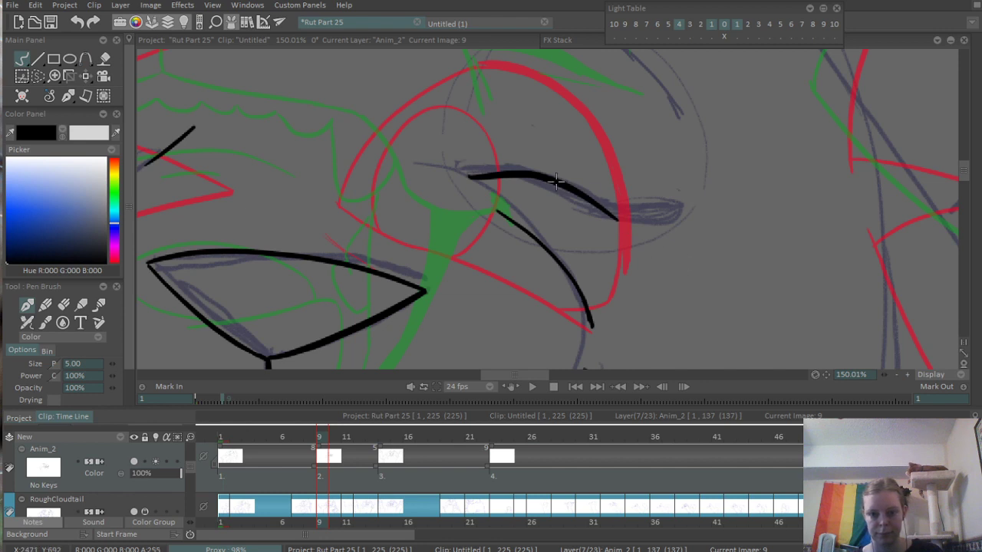
pyautogui.hotkey('ctrl', 'z')
pyautogui.moveTo(464, 173)
pyautogui.mouseDown()
pyautogui.moveTo(504, 170)
pyautogui.moveTo(627, 209)
pyautogui.moveTo(470, 169)
pyautogui.moveTo(676, 220)
pyautogui.mouseUp()
pyautogui.moveTo(590, 200); pyautogui.dragTo(704, 214)
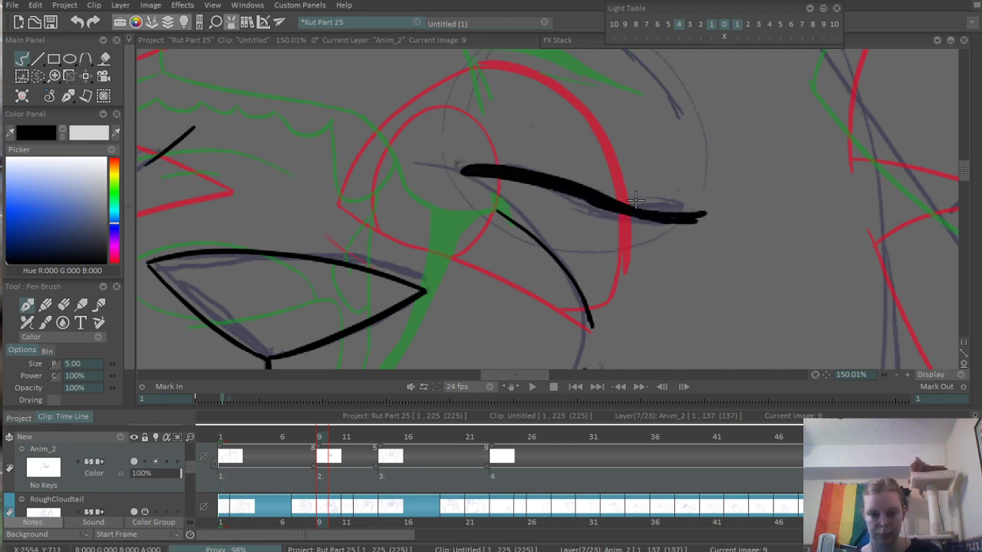
pyautogui.moveTo(459, 164)
pyautogui.mouseDown()
pyautogui.moveTo(508, 161)
pyautogui.moveTo(565, 186)
pyautogui.moveTo(778, 199)
pyautogui.moveTo(706, 234)
pyautogui.mouseUp()
# - Build up the right eyelid's inner corner with a downward flick and add a short lower-lid line beneath it
pyautogui.scroll(-6, 778, 200)
pyautogui.scroll(2, 707, 234)
pyautogui.scroll(5, 634, 247)
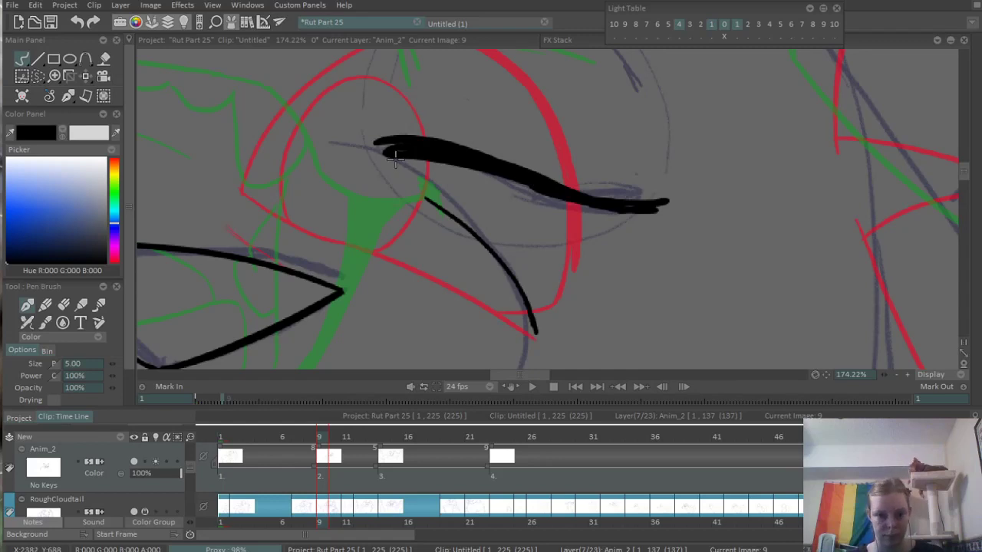
pyautogui.moveTo(394, 159); pyautogui.dragTo(405, 171)
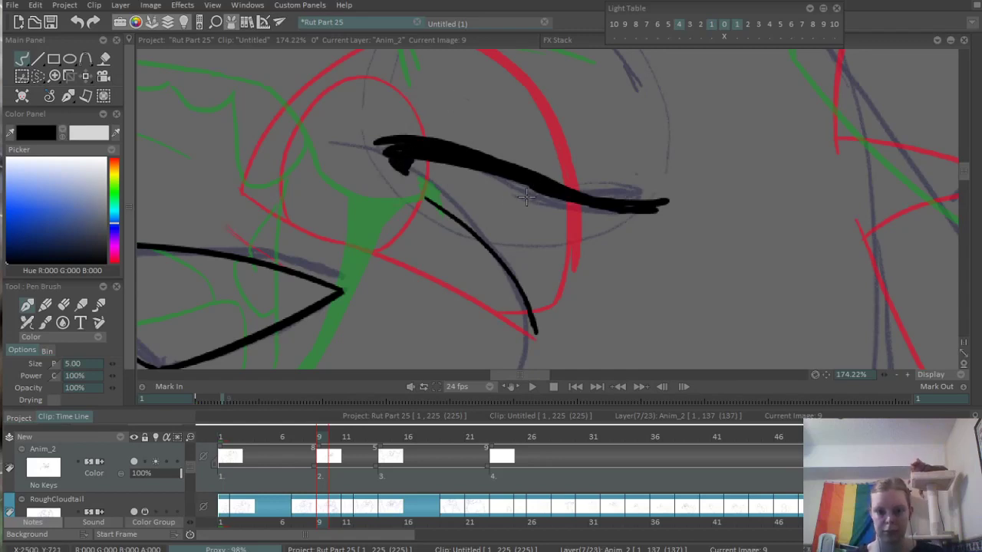
pyautogui.scroll(-6, 547, 208)
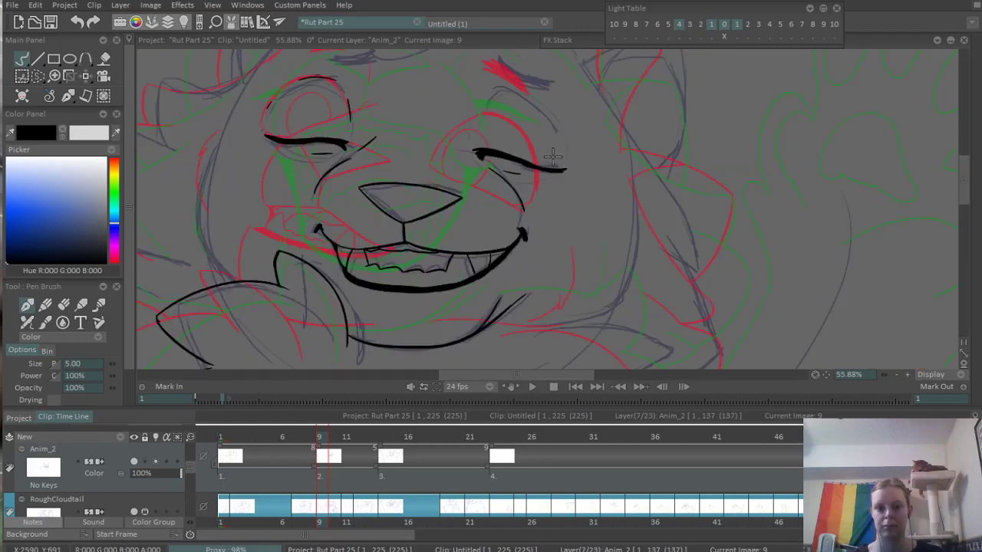
# - Ink the rounded contour above the right eye as broken thin strokes on its inner side, top and outer side
pyautogui.scroll(3, 588, 174)
pyautogui.moveTo(513, 255)
pyautogui.mouseDown()
pyautogui.moveTo(551, 187)
pyautogui.moveTo(618, 203)
pyautogui.mouseUp()
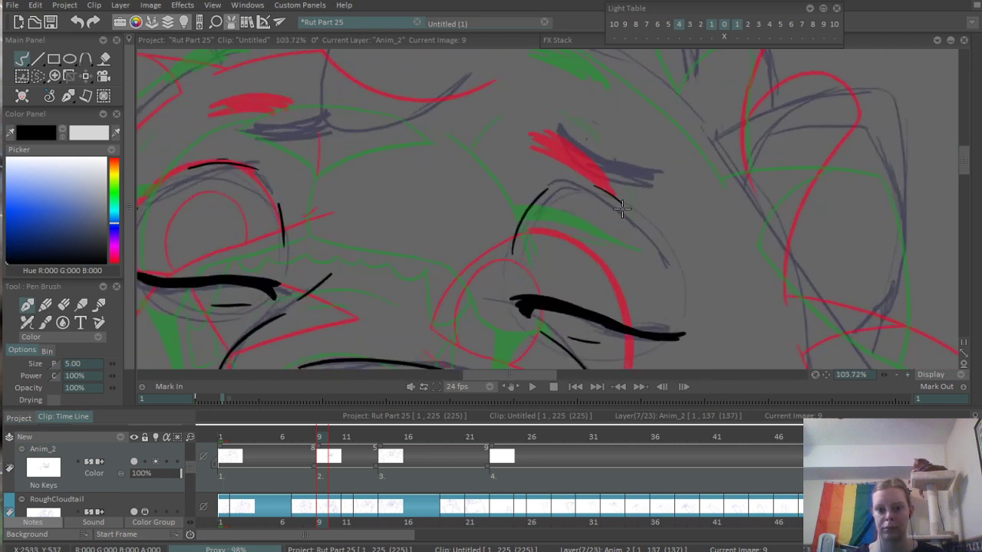
pyautogui.moveTo(660, 261); pyautogui.dragTo(676, 297)
pyautogui.moveTo(590, 189); pyautogui.dragTo(605, 195)
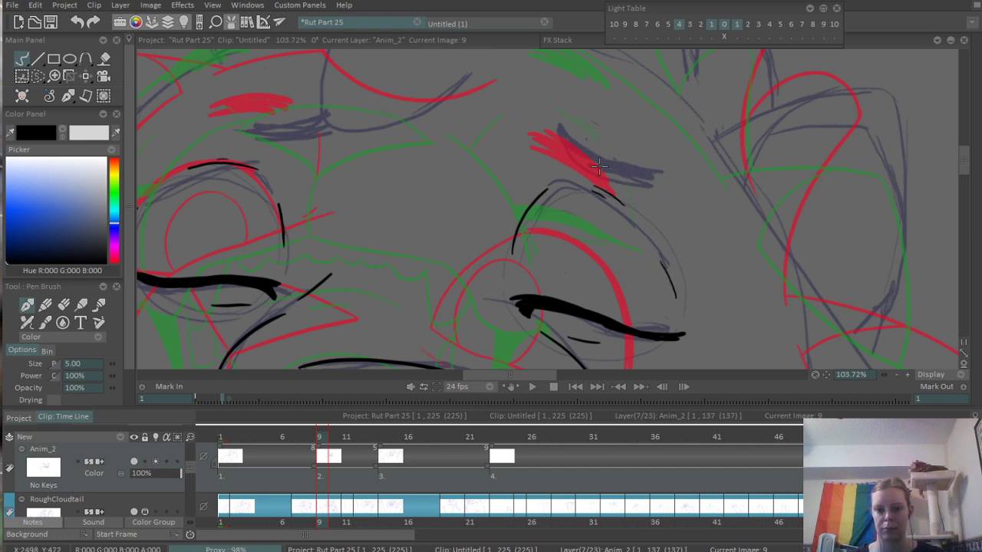
# - Ink the right eyebrow with overlapping thick curved strokes and fill the space between them
pyautogui.scroll(2, 585, 186)
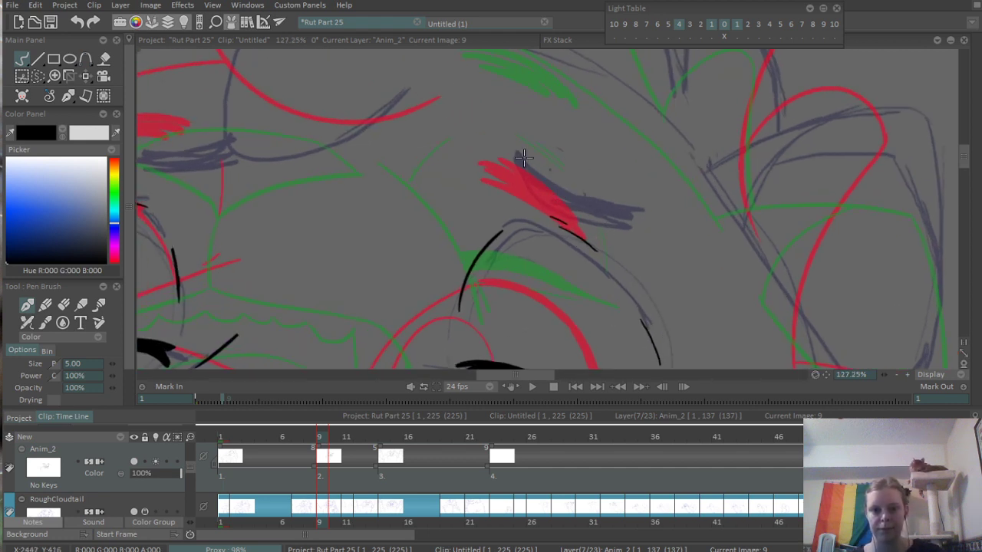
pyautogui.moveTo(499, 146); pyautogui.dragTo(627, 211)
pyautogui.moveTo(502, 165); pyautogui.dragTo(612, 217)
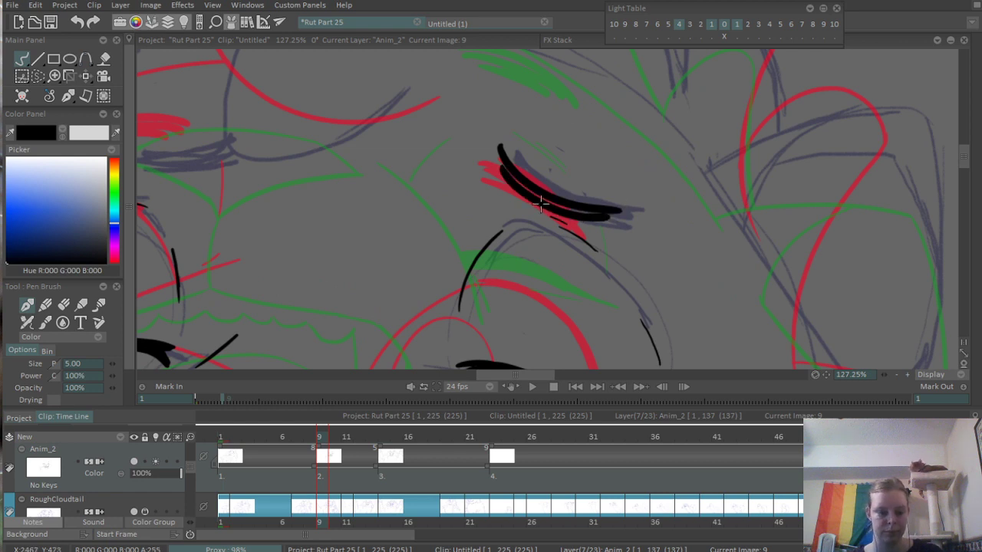
pyautogui.moveTo(513, 184); pyautogui.dragTo(579, 208)
# - Ink the left eyebrow with short thick overlapping strokes above the left eye
pyautogui.moveTo(306, 205); pyautogui.dragTo(693, 199)
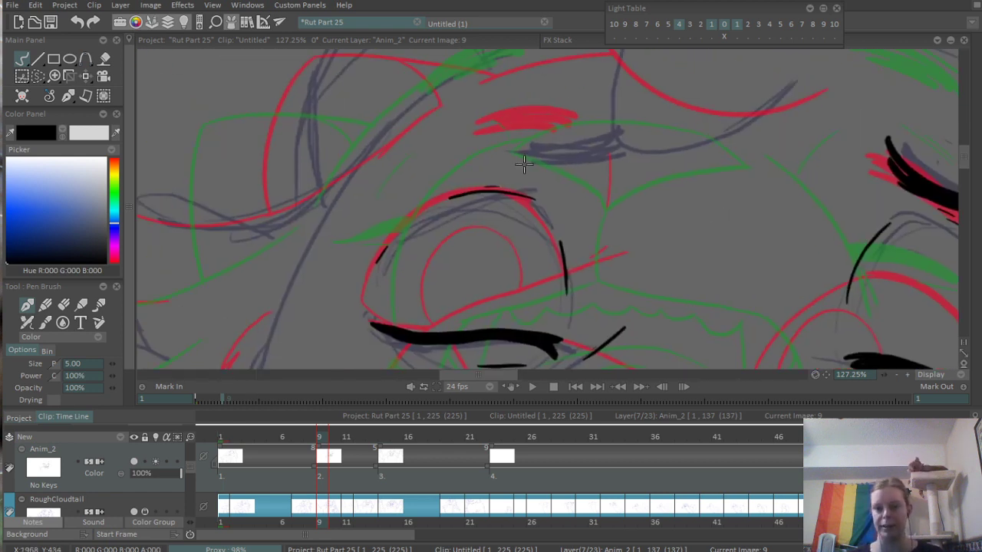
pyautogui.scroll(1, 523, 164)
pyautogui.moveTo(517, 145)
pyautogui.mouseDown()
pyautogui.moveTo(618, 132)
pyautogui.moveTo(522, 163)
pyautogui.moveTo(597, 156)
pyautogui.mouseUp()
pyautogui.hotkey('ctrl', 'z')
pyautogui.moveTo(534, 169); pyautogui.dragTo(615, 146)
# - Smooth the upper edge of the thick lower lip line at the middle of the mouth
pyautogui.scroll(-13, 650, 141)
pyautogui.moveTo(530, 230); pyautogui.dragTo(401, 189)
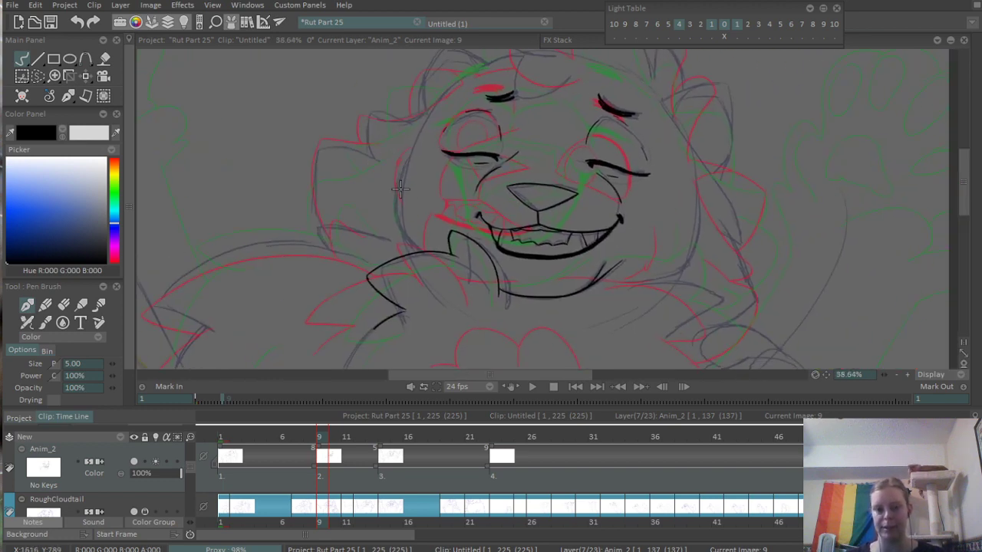
pyautogui.scroll(1, 545, 273)
pyautogui.moveTo(471, 330); pyautogui.dragTo(458, 221)
pyautogui.moveTo(354, 325); pyautogui.dragTo(359, 479)
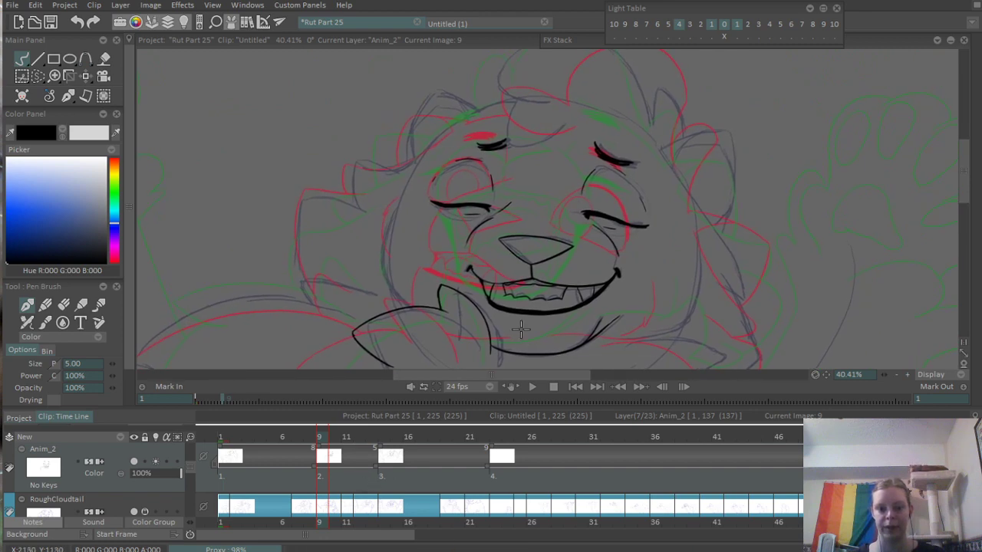
pyautogui.scroll(15, 537, 314)
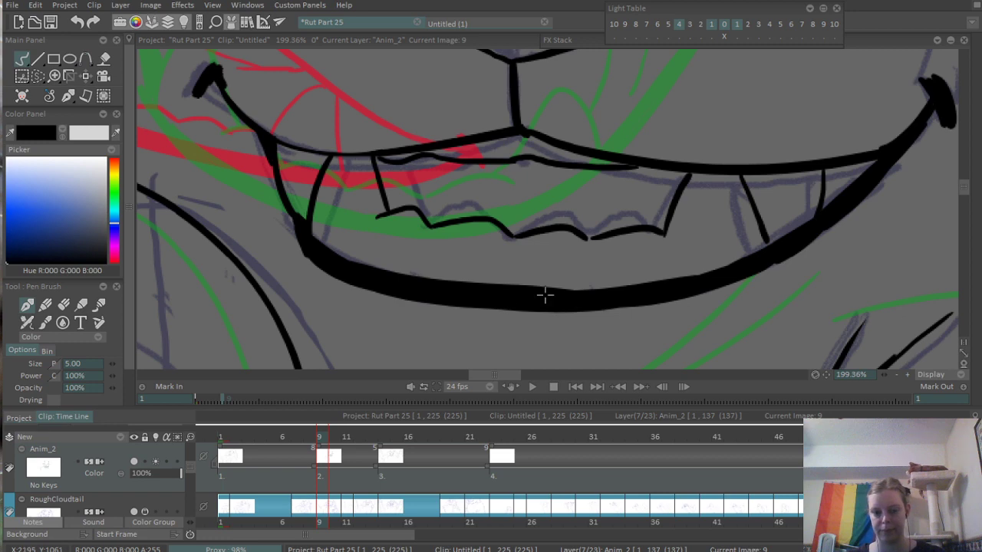
pyautogui.moveTo(546, 289); pyautogui.dragTo(611, 288)
pyautogui.scroll(-12, 729, 252)
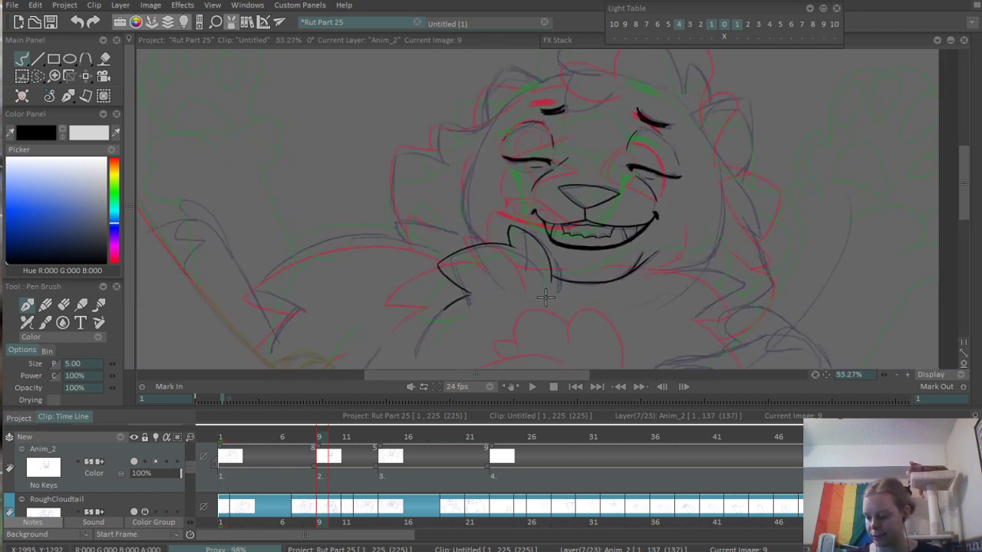
pyautogui.scroll(8, 506, 291)
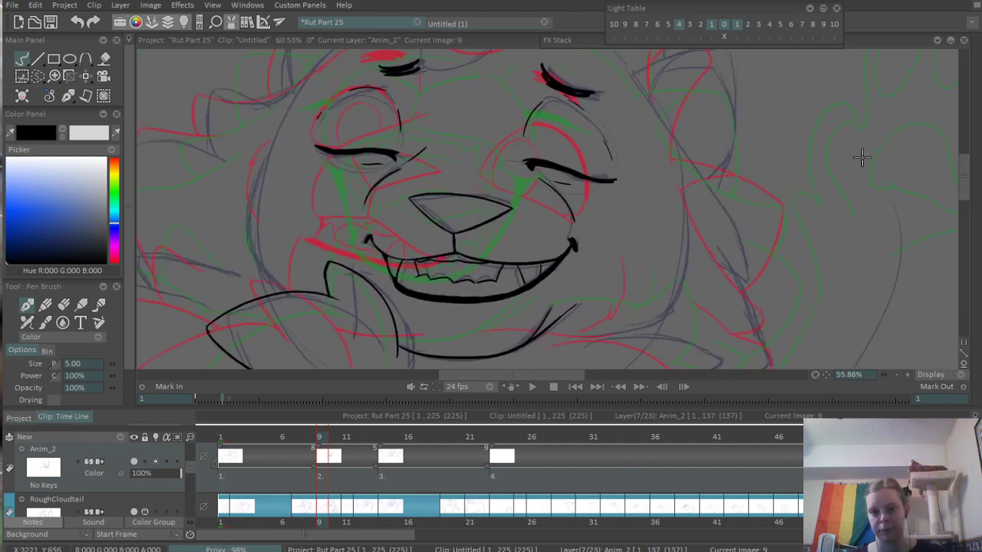
# - Ink the upper edge of the pointed shoulder fur tuft to the right of the chin as one long arched stroke
pyautogui.scroll(1, 585, 296)
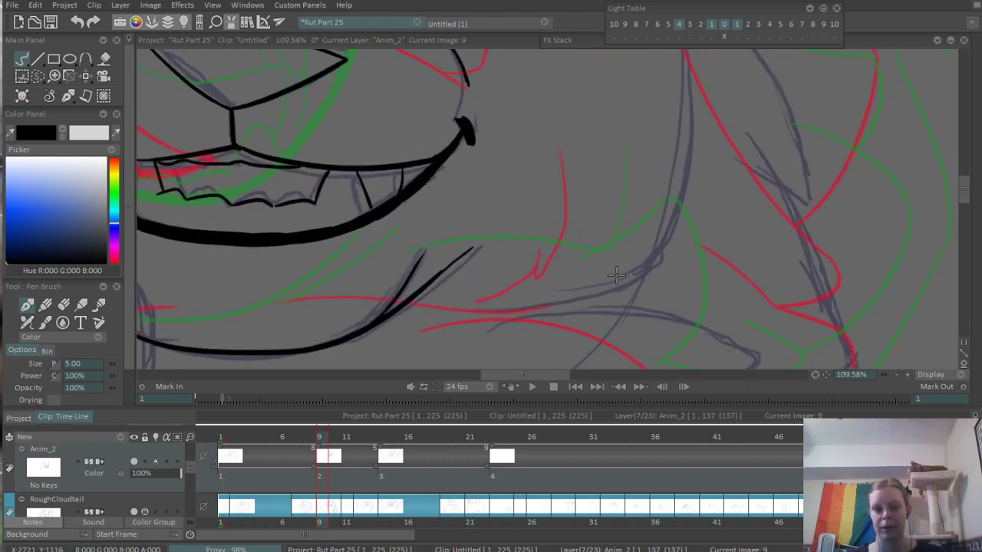
pyautogui.moveTo(616, 275); pyautogui.dragTo(602, 159)
pyautogui.moveTo(432, 196)
pyautogui.mouseDown()
pyautogui.moveTo(490, 177)
pyautogui.moveTo(725, 203)
pyautogui.moveTo(779, 237)
pyautogui.mouseUp()
pyautogui.hotkey('ctrl', 'z')
pyautogui.moveTo(713, 200); pyautogui.dragTo(755, 286)
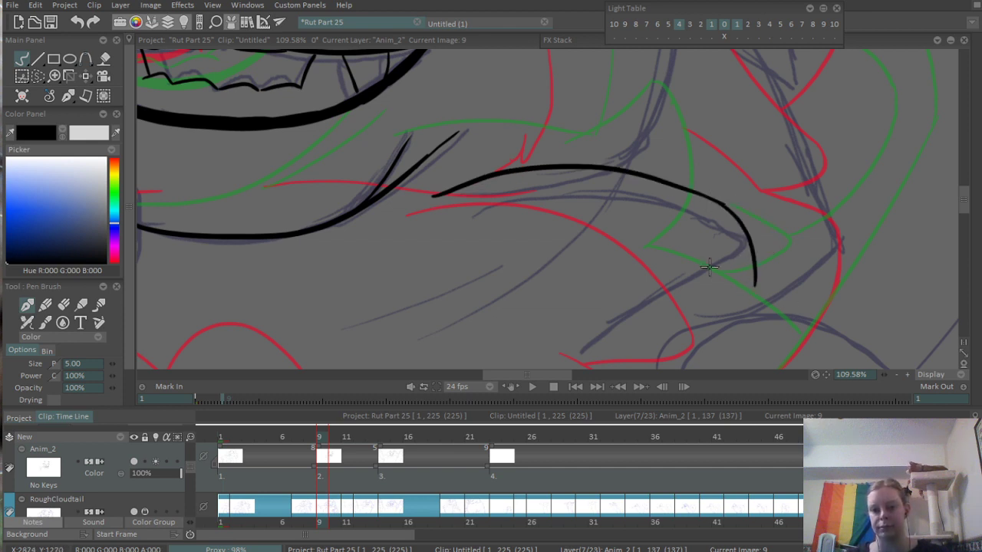
pyautogui.hotkey('ctrl', 'z')
pyautogui.moveTo(710, 200); pyautogui.dragTo(777, 237)
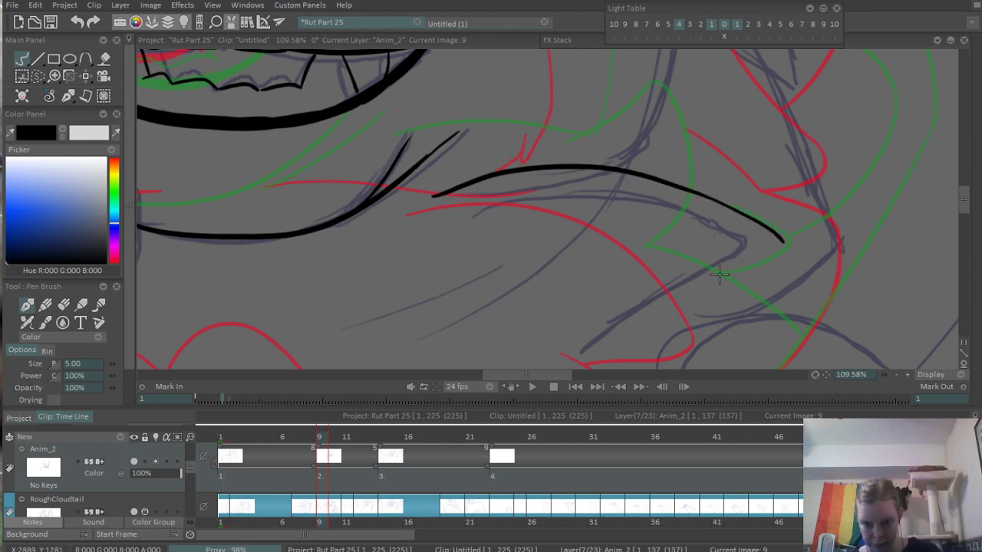
# - Ink the curved underside of the right shoulder fur tuft so it meets the upper edge at the tip
pyautogui.moveTo(655, 269); pyautogui.dragTo(784, 251)
pyautogui.hotkey('ctrl', 'z')
pyautogui.moveTo(658, 276); pyautogui.dragTo(776, 239)
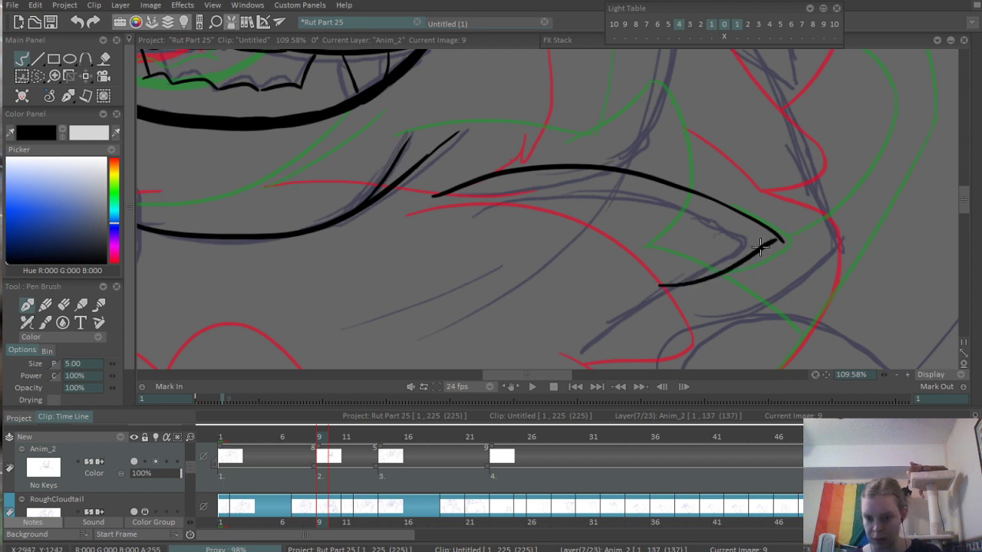
pyautogui.hotkey('ctrl', 'z')
pyautogui.moveTo(641, 284); pyautogui.dragTo(790, 238)
# - Switch to the eraser brush and set its size to 3
pyautogui.press('e')
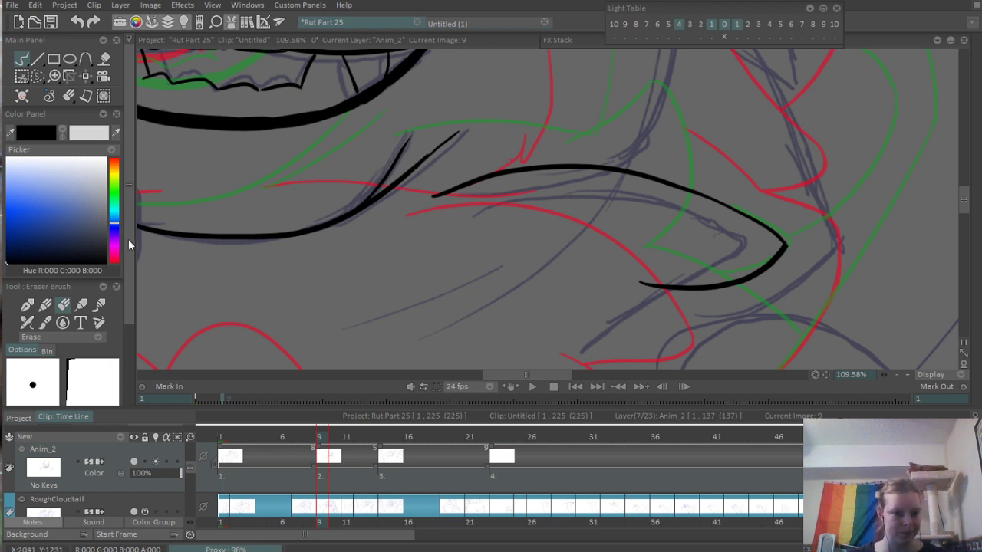
pyautogui.scroll(-3, 68, 384)
pyautogui.click(72, 329)
pyautogui.write('3')
pyautogui.press('Tab')
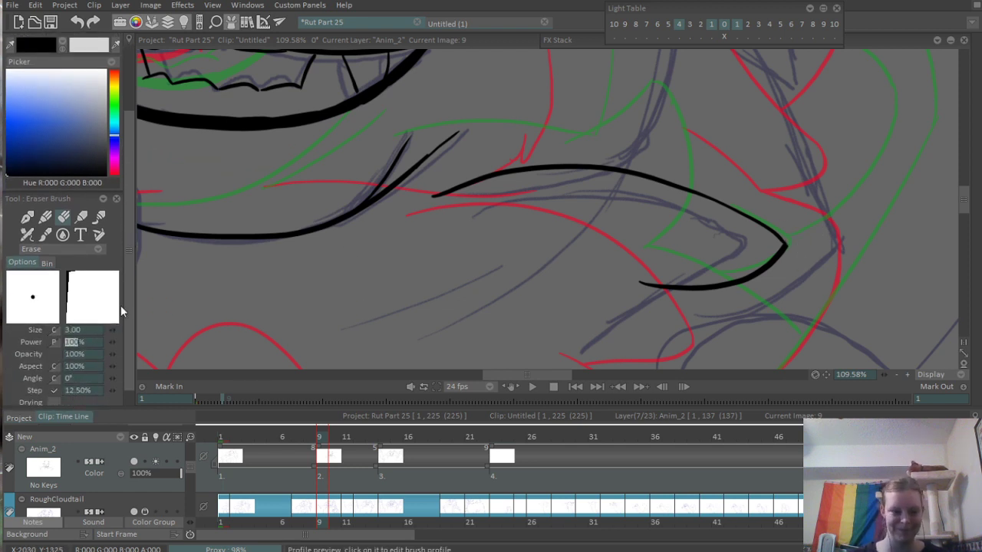
# - Ink the lowest toe of the right paw with a rounded upper curve and a long lower edge running toward the forearm
pyautogui.moveTo(778, 269); pyautogui.dragTo(699, 66)
pyautogui.scroll(-1, 699, 66)
pyautogui.scroll(-2, 636, 114)
pyautogui.moveTo(688, 219); pyautogui.dragTo(685, 158)
pyautogui.press('b')
pyautogui.scroll(2, 577, 201)
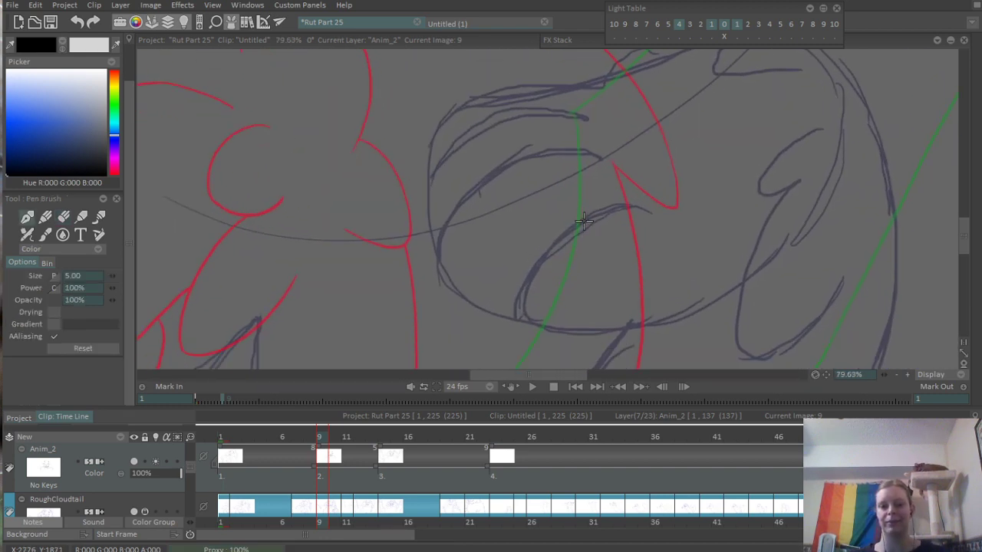
pyautogui.moveTo(625, 157)
pyautogui.mouseDown()
pyautogui.moveTo(547, 277)
pyautogui.moveTo(730, 238)
pyautogui.mouseUp()
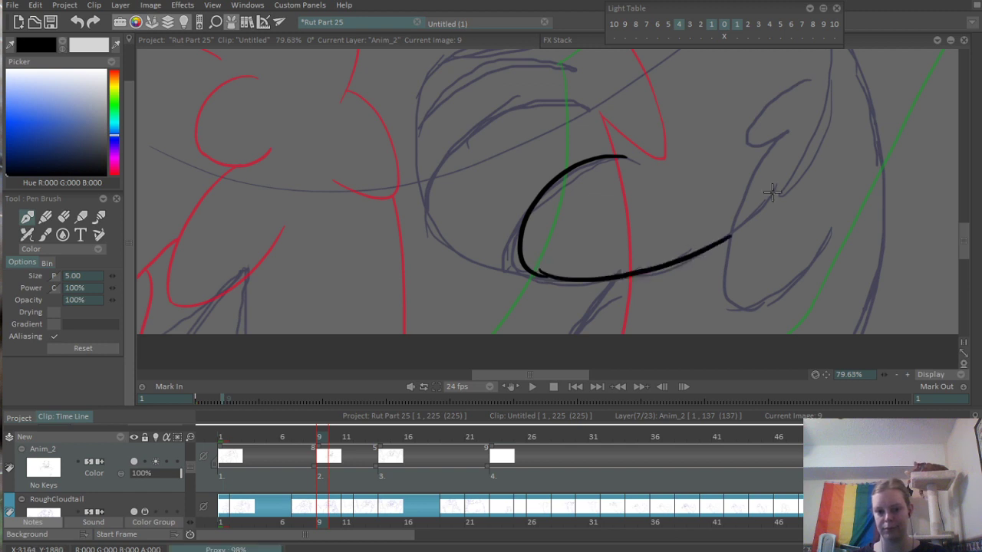
pyautogui.hotkey('ctrl', 'z')
pyautogui.moveTo(551, 279); pyautogui.dragTo(724, 244)
pyautogui.hotkey('ctrl', 'z')
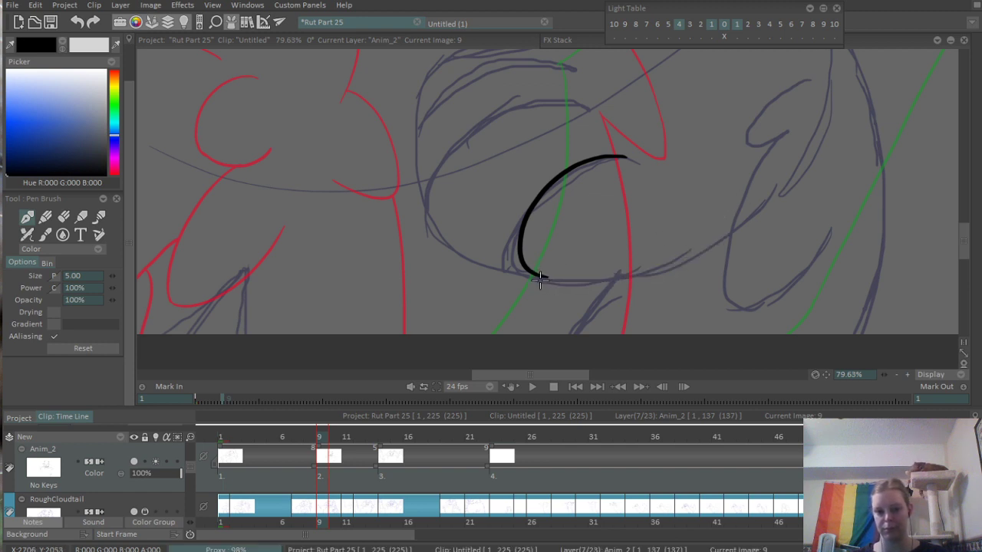
pyautogui.moveTo(540, 276); pyautogui.dragTo(748, 232)
# - Ink the second toe of the right paw as a wide curve joining the lowest toe
pyautogui.moveTo(600, 223); pyautogui.dragTo(721, 294)
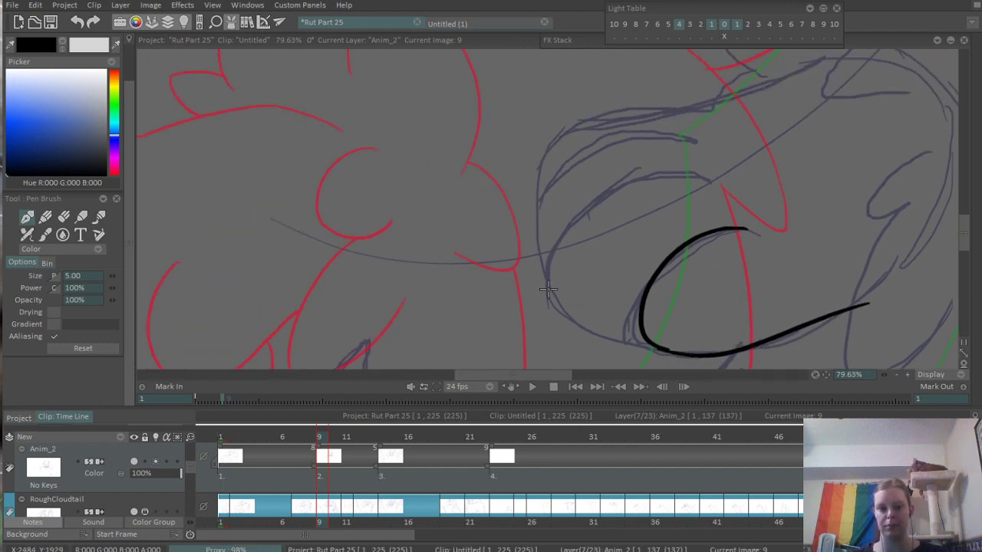
pyautogui.moveTo(549, 248); pyautogui.dragTo(668, 347)
pyautogui.moveTo(550, 269); pyautogui.dragTo(716, 180)
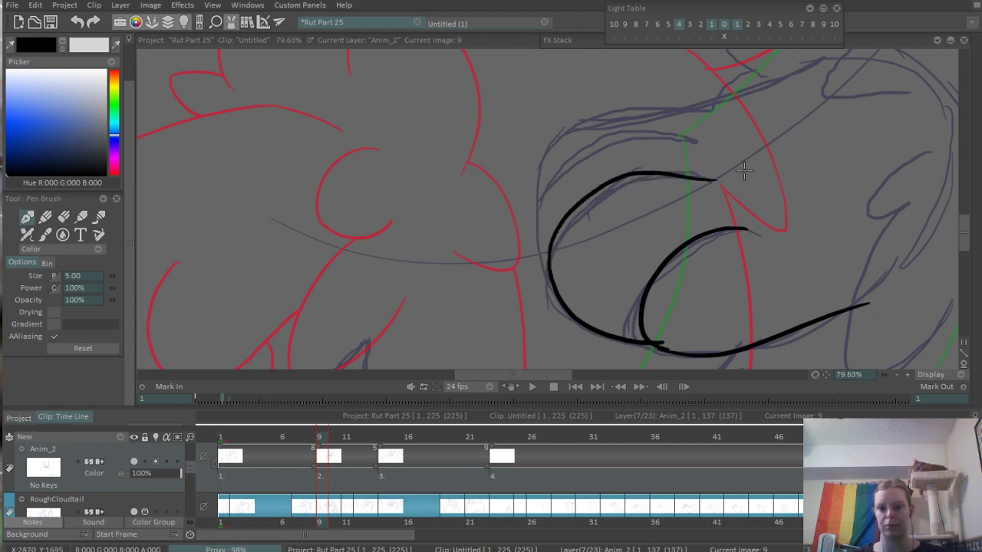
# - Ink the third toe of the right paw above the second one and erase the overshooting end of its top stroke
pyautogui.moveTo(556, 202); pyautogui.dragTo(527, 256)
pyautogui.moveTo(521, 336); pyautogui.dragTo(641, 199)
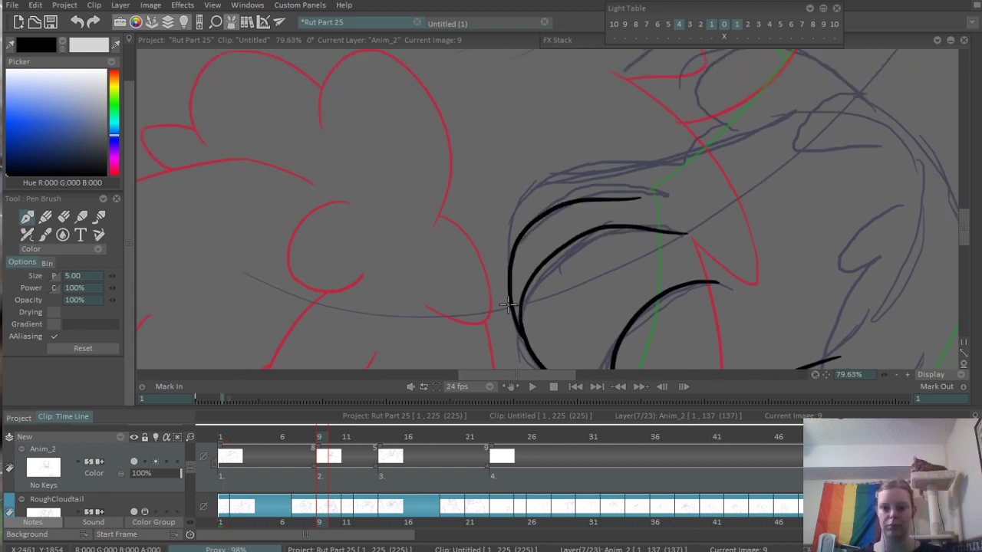
pyautogui.hotkey('ctrl', 'z')
pyautogui.moveTo(525, 349)
pyautogui.mouseDown()
pyautogui.moveTo(508, 269)
pyautogui.moveTo(625, 176)
pyautogui.mouseUp()
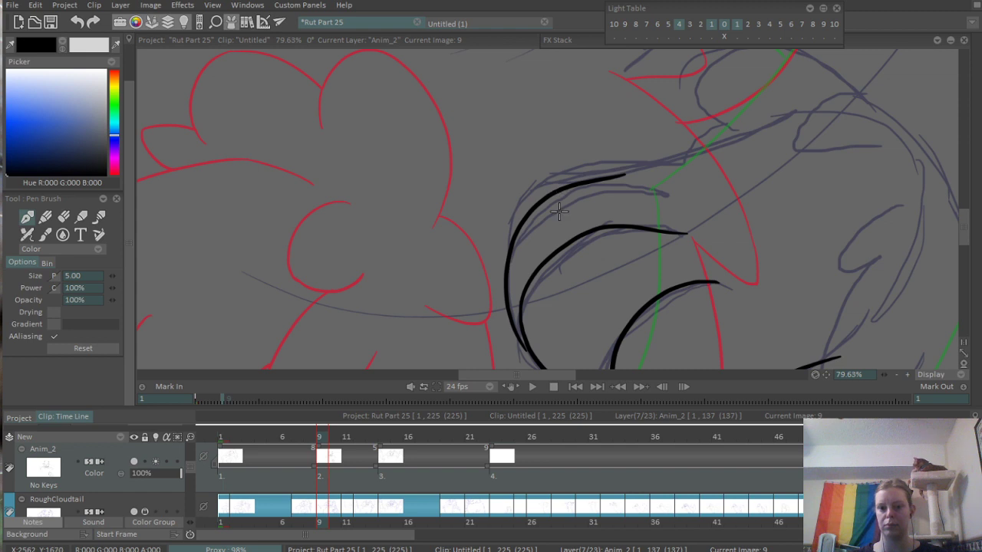
pyautogui.moveTo(602, 180); pyautogui.dragTo(654, 187)
pyautogui.scroll(3, 630, 175)
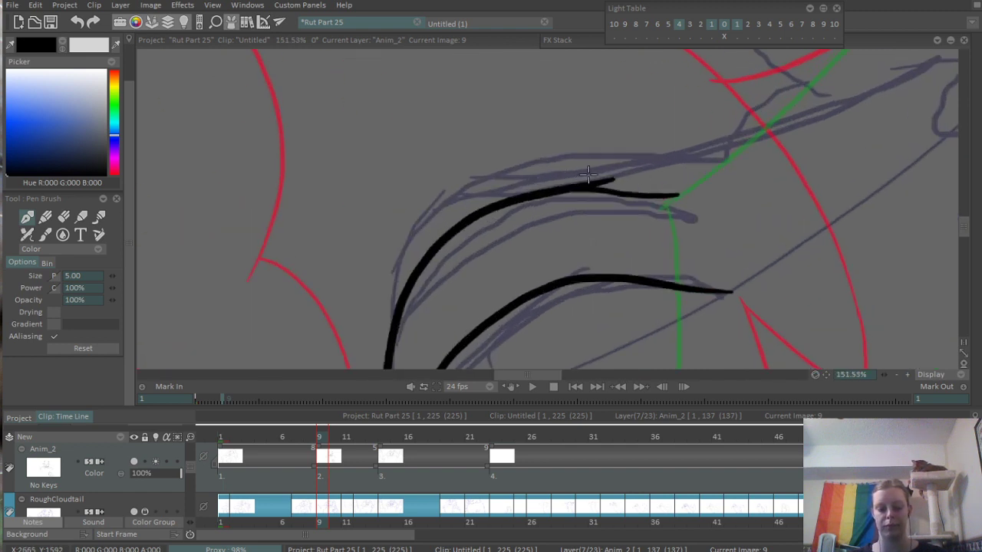
pyautogui.press('e')
pyautogui.moveTo(594, 177); pyautogui.dragTo(607, 184)
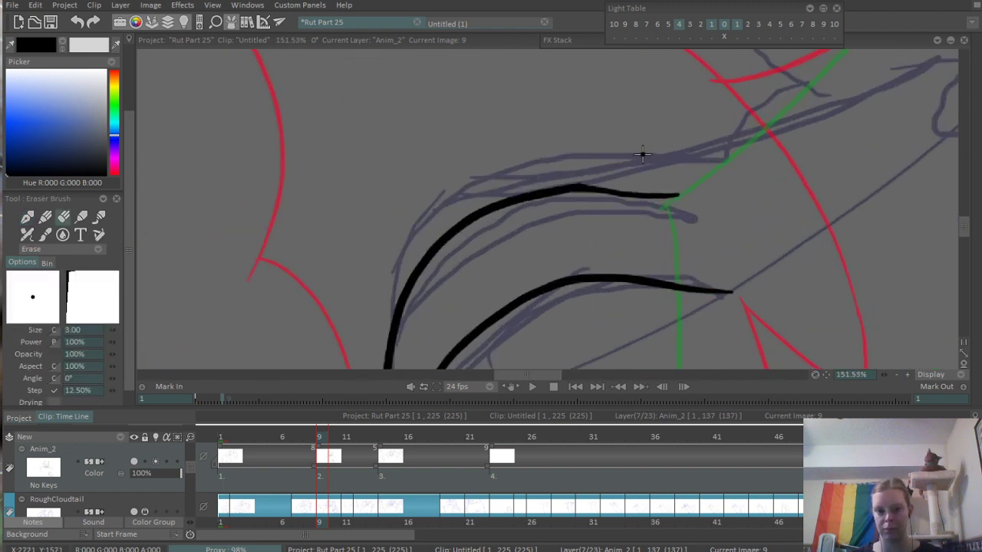
# - Clean up the overlapping line ends between the paw's toes and reinforce the joint between the second and third toes
pyautogui.scroll(-4, 583, 154)
pyautogui.scroll(2, 563, 223)
pyautogui.moveTo(481, 278); pyautogui.dragTo(513, 153)
pyautogui.scroll(2, 503, 264)
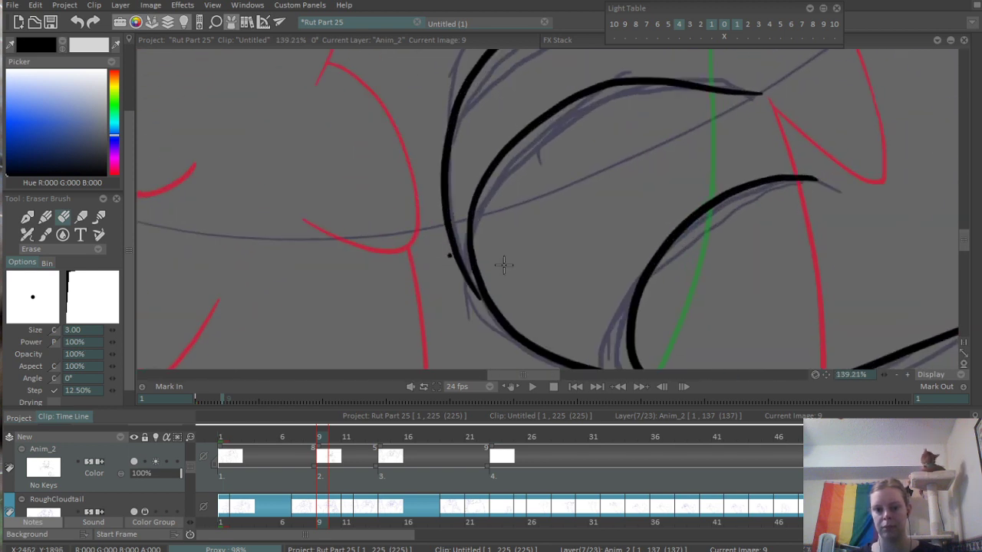
pyautogui.moveTo(503, 265); pyautogui.dragTo(475, 210)
pyautogui.moveTo(623, 320); pyautogui.dragTo(631, 327)
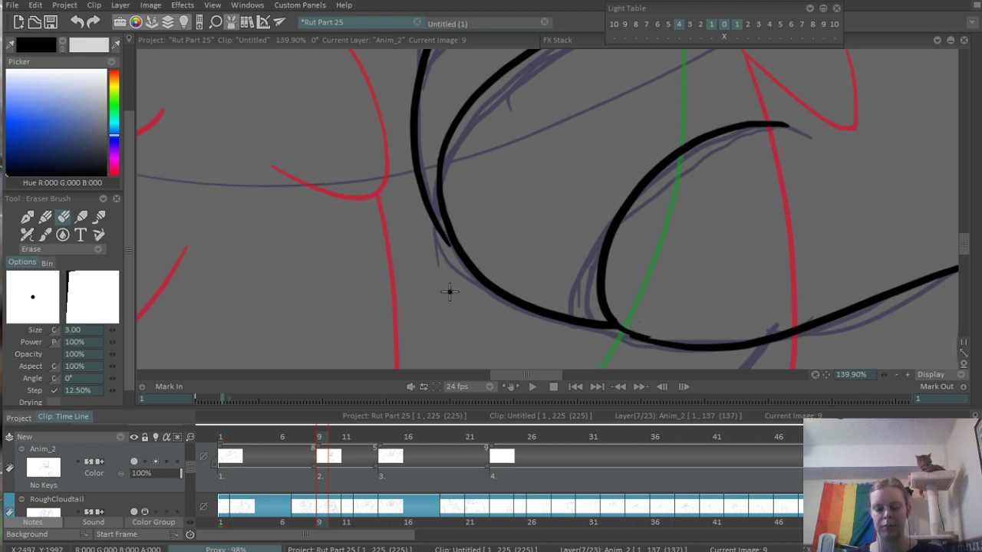
pyautogui.press('b')
pyautogui.moveTo(441, 233); pyautogui.dragTo(465, 262)
# - Ink the upper outline of the right paw from the third toe back to the wrist
pyautogui.moveTo(451, 132); pyautogui.dragTo(396, 335)
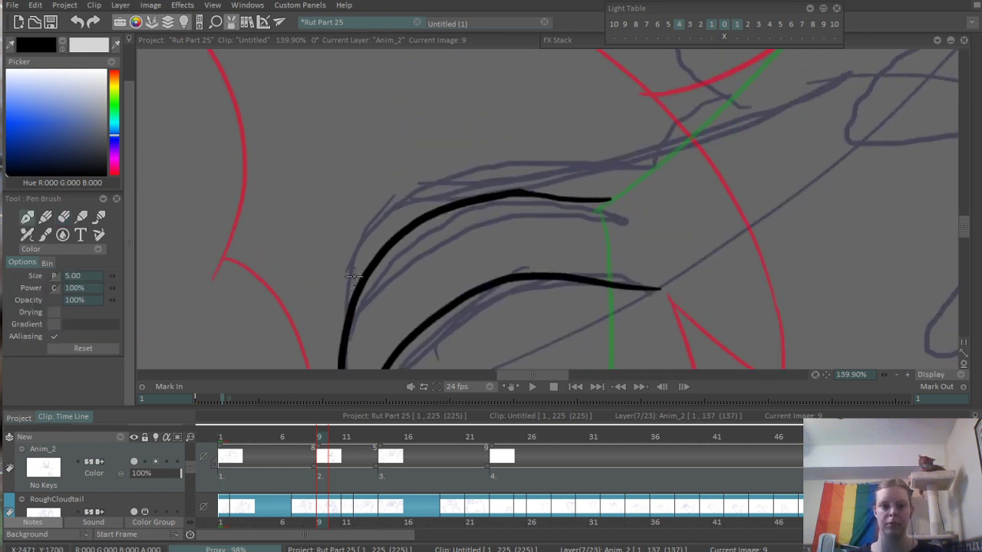
pyautogui.moveTo(346, 309)
pyautogui.mouseDown()
pyautogui.moveTo(608, 169)
pyautogui.moveTo(690, 155)
pyautogui.mouseUp()
pyautogui.moveTo(744, 136)
pyautogui.mouseDown()
pyautogui.moveTo(480, 266)
pyautogui.moveTo(617, 185)
pyautogui.moveTo(495, 256)
pyautogui.mouseUp()
# - Ink the jagged fur tuft inside the right forearm and the hooked curve at the wrist
pyautogui.moveTo(614, 246); pyautogui.dragTo(546, 133)
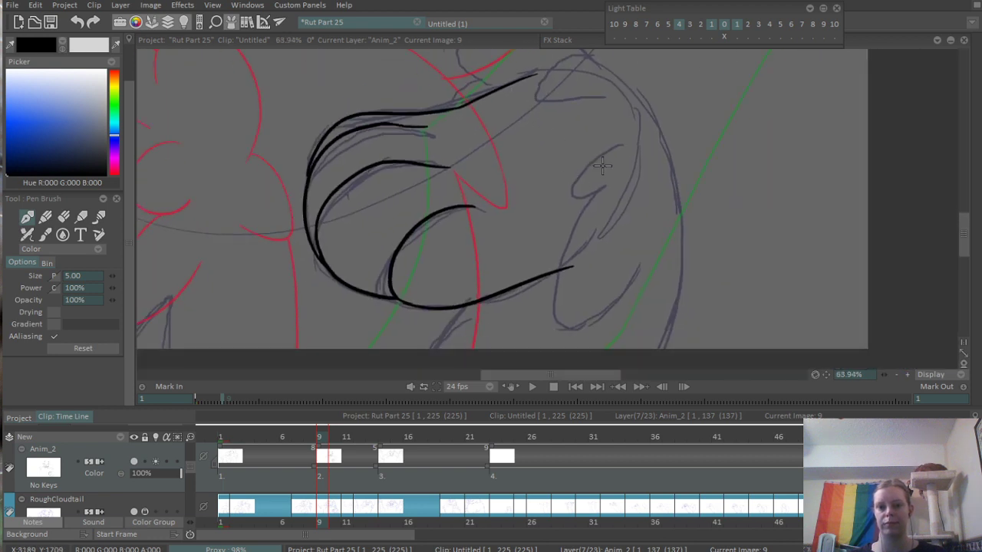
pyautogui.moveTo(607, 146)
pyautogui.mouseDown()
pyautogui.moveTo(577, 215)
pyautogui.moveTo(583, 326)
pyautogui.moveTo(608, 292)
pyautogui.mouseUp()
pyautogui.scroll(5, 633, 192)
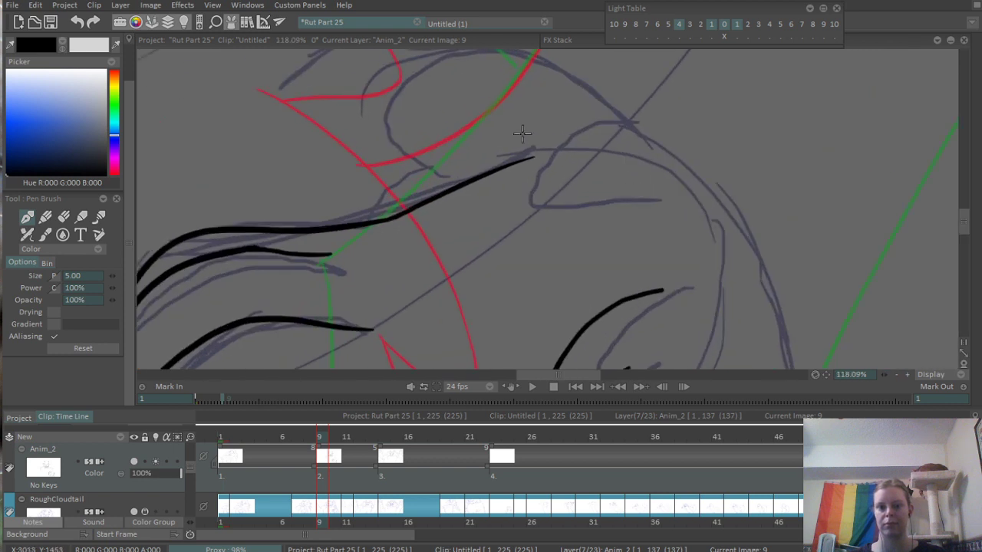
pyautogui.moveTo(537, 128); pyautogui.dragTo(625, 213)
pyautogui.moveTo(527, 233)
pyautogui.mouseDown()
pyautogui.moveTo(465, 129)
pyautogui.moveTo(630, 135)
pyautogui.mouseUp()
pyautogui.hotkey('ctrl', 'z')
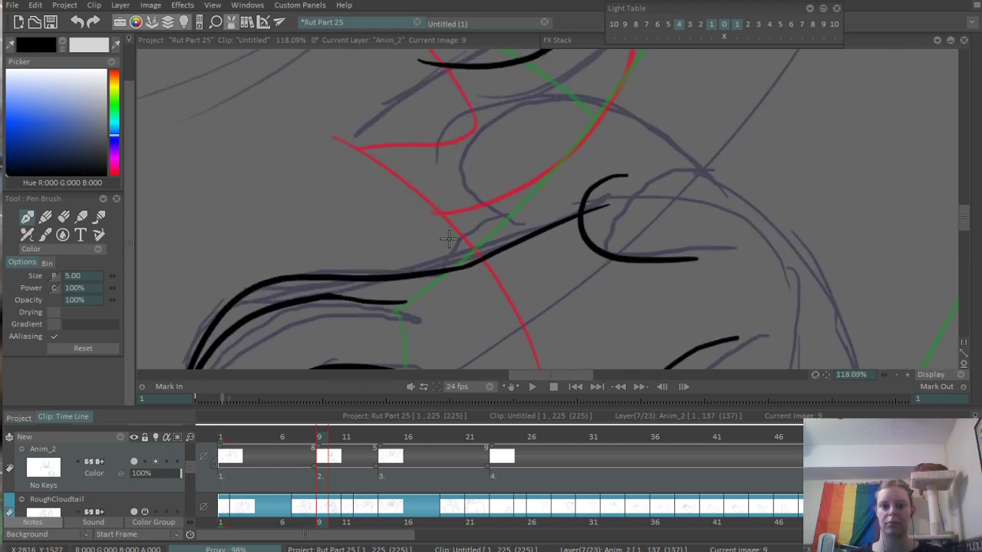
# - Ink the small bump above the right wrist and the rounded upper contour of the bent arm
pyautogui.moveTo(437, 270)
pyautogui.mouseDown()
pyautogui.moveTo(493, 213)
pyautogui.moveTo(728, 167)
pyautogui.mouseUp()
pyautogui.moveTo(733, 250); pyautogui.dragTo(609, 153)
pyautogui.moveTo(604, 69); pyautogui.dragTo(773, 358)
# - Continue the right arm's outer contour down past the canvas's lower edge and ink the short line below the paw
pyautogui.scroll(-5, 773, 359)
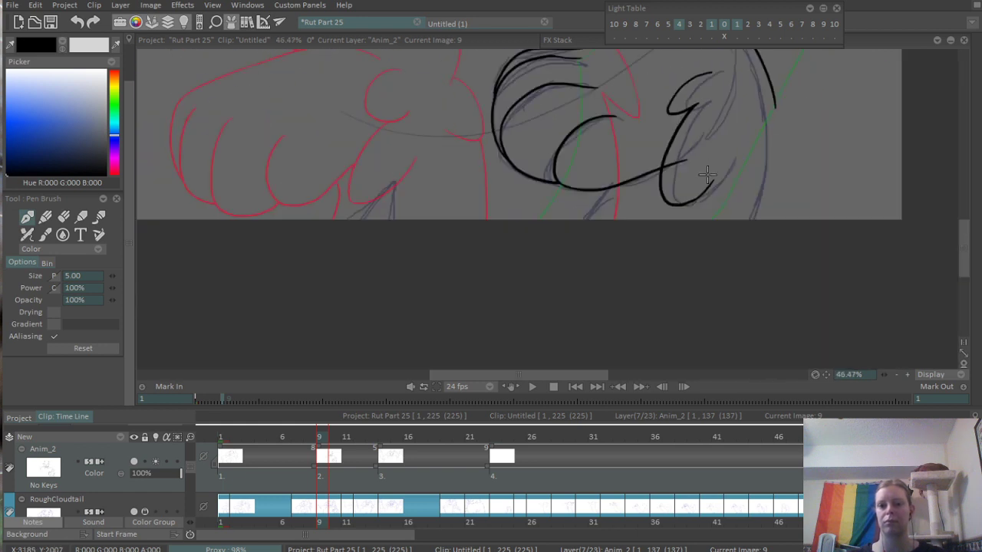
pyautogui.moveTo(777, 107); pyautogui.dragTo(706, 246)
pyautogui.hotkey('ctrl', 'z')
pyautogui.scroll(3, 797, 115)
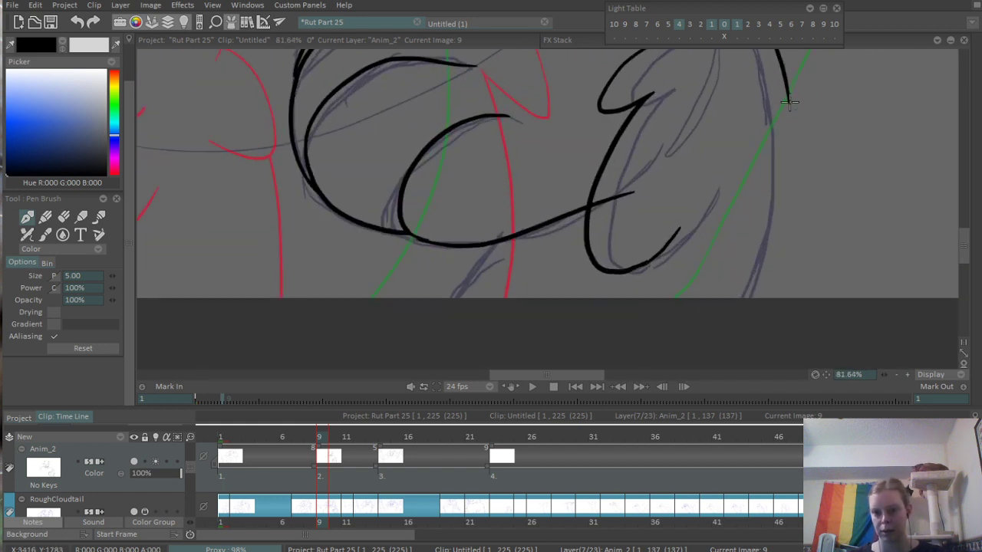
pyautogui.moveTo(790, 92); pyautogui.dragTo(710, 357)
# - Ink a short line connecting the underside of the right shoulder fur tuft to the top of the arm
pyautogui.scroll(-6, 352, 326)
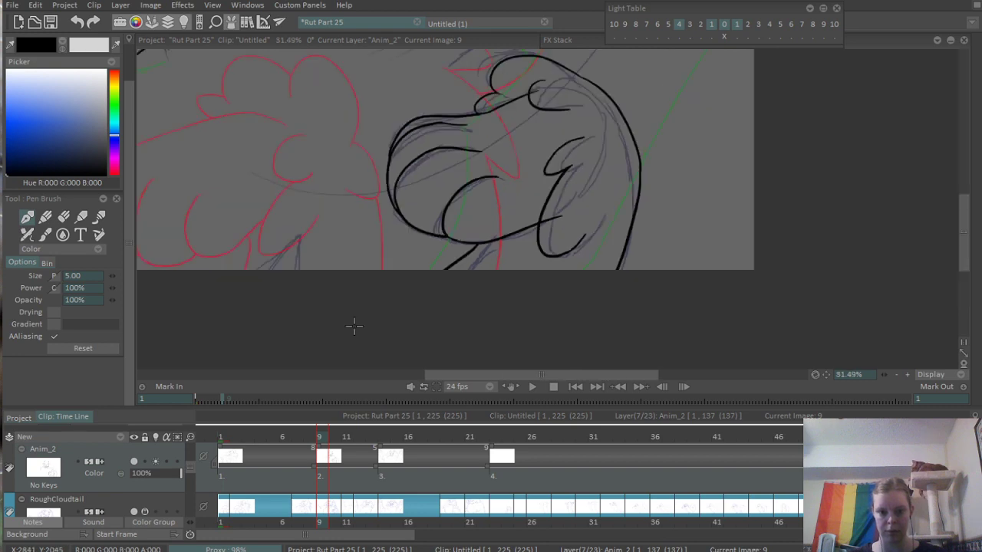
pyautogui.moveTo(406, 96); pyautogui.dragTo(442, 177)
pyautogui.scroll(6, 530, 185)
pyautogui.moveTo(592, 349); pyautogui.dragTo(602, 172)
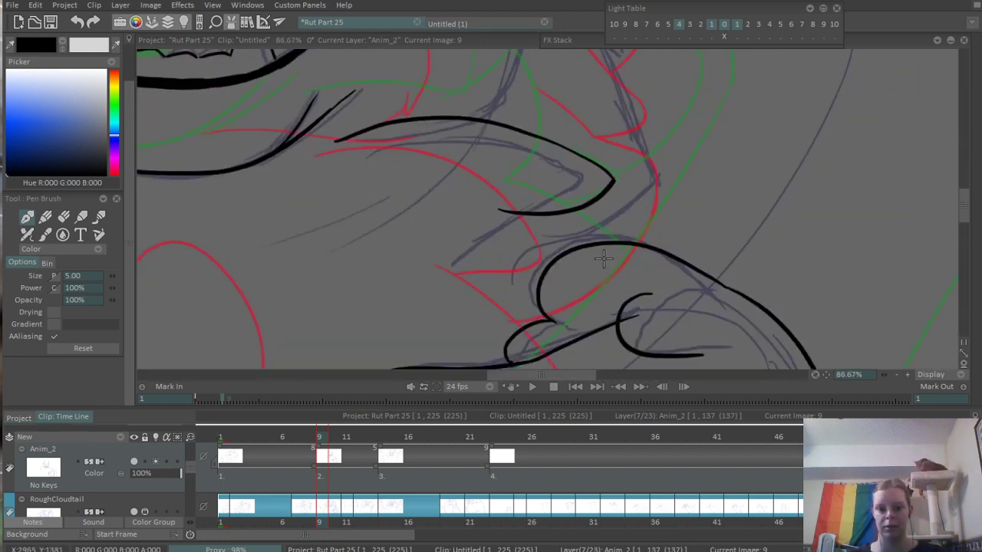
pyautogui.moveTo(513, 210); pyautogui.dragTo(573, 245)
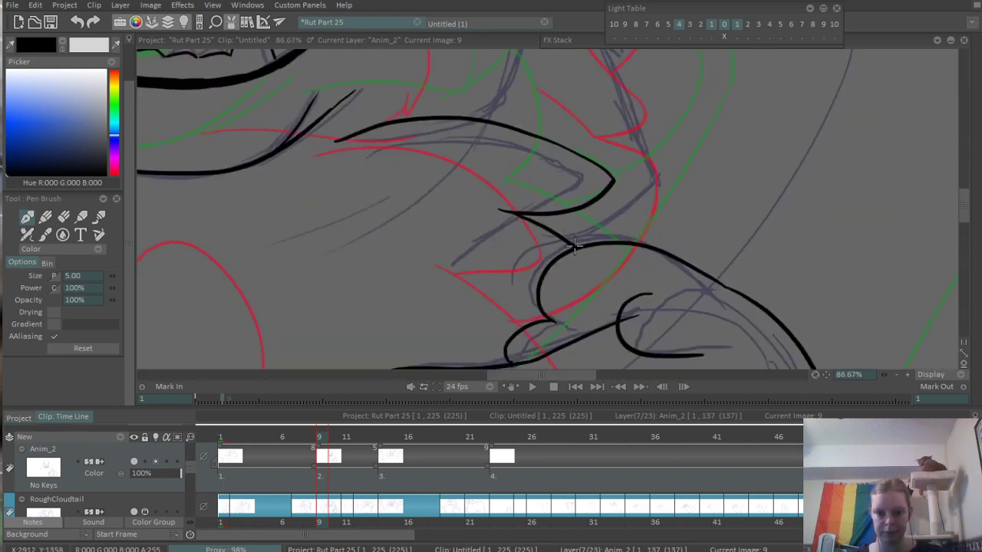
# - Set the pen size to 3 and ink the left cheek contour with two overlapping strokes forming a small fur point
pyautogui.scroll(-8, 574, 246)
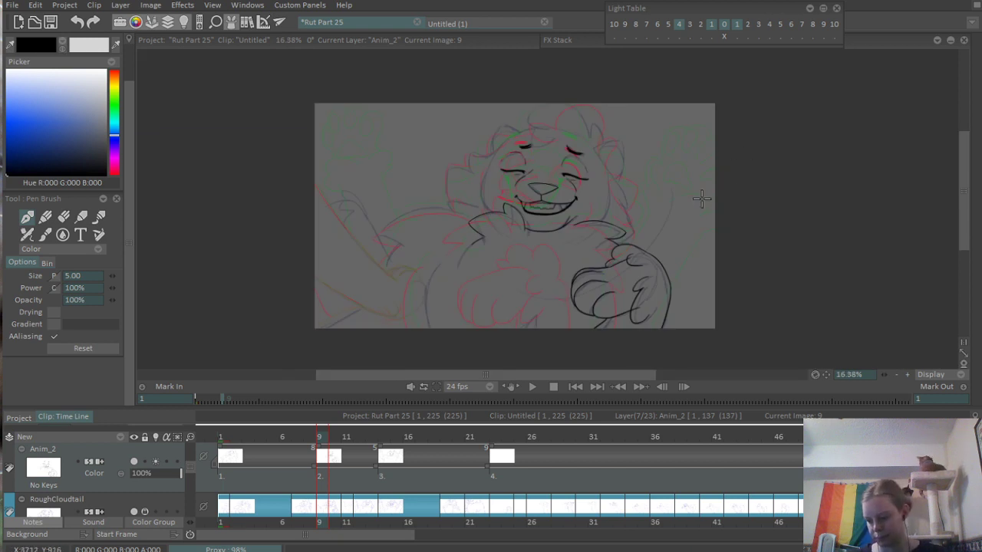
pyautogui.scroll(3, 701, 199)
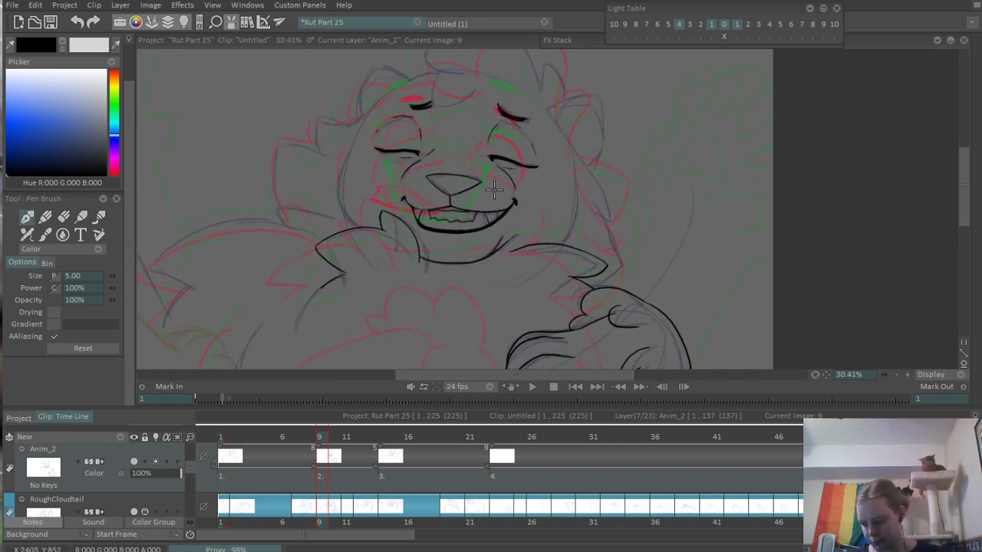
pyautogui.moveTo(494, 191); pyautogui.dragTo(527, 268)
pyautogui.scroll(3, 571, 241)
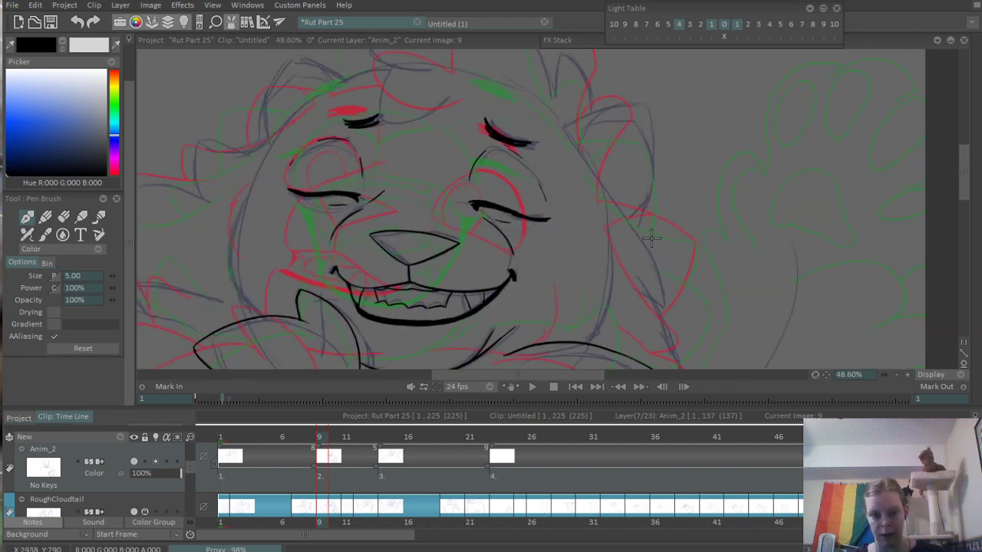
pyautogui.scroll(1, 687, 226)
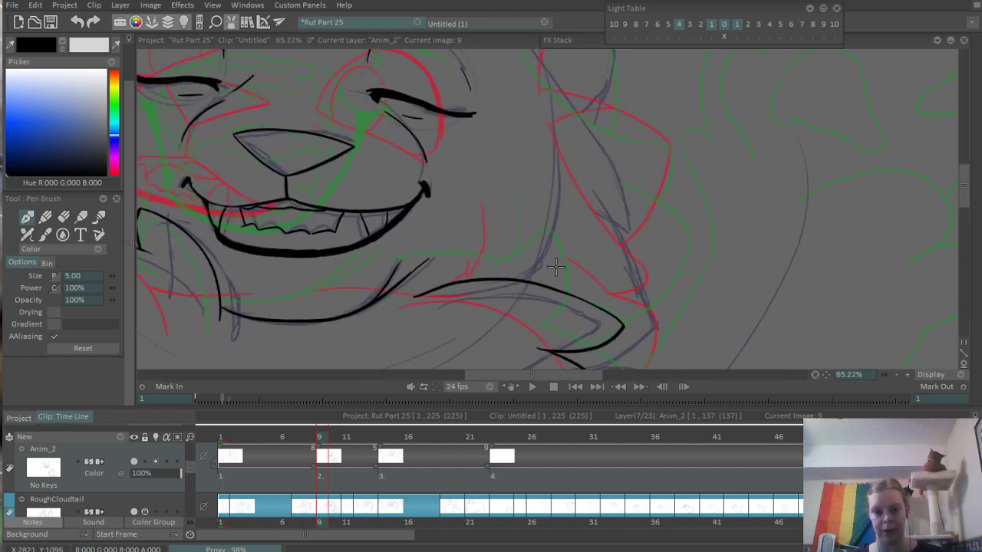
pyautogui.moveTo(607, 287); pyautogui.dragTo(653, 242)
pyautogui.moveTo(322, 193); pyautogui.dragTo(651, 234)
pyautogui.moveTo(412, 170); pyautogui.dragTo(455, 247)
pyautogui.scroll(2, 465, 247)
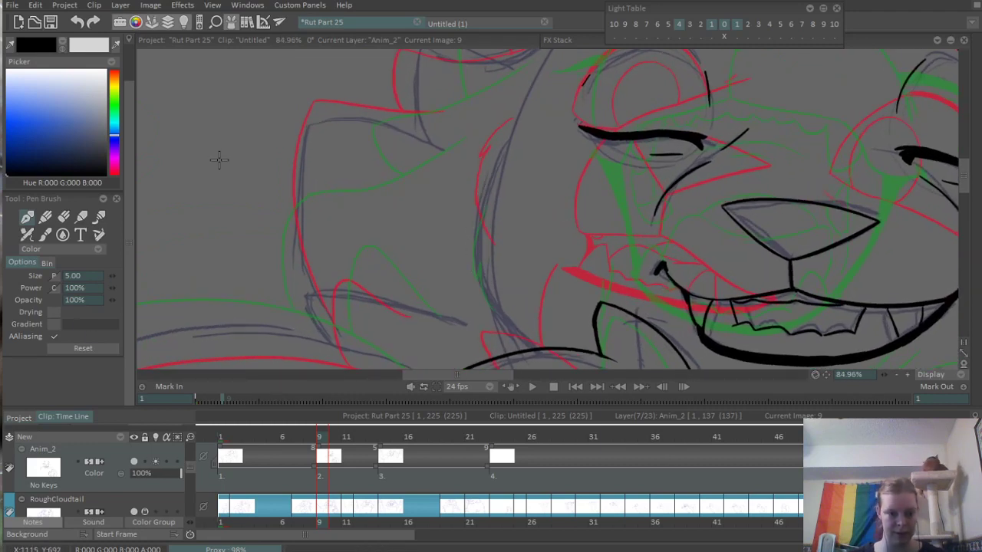
pyautogui.click(90, 277)
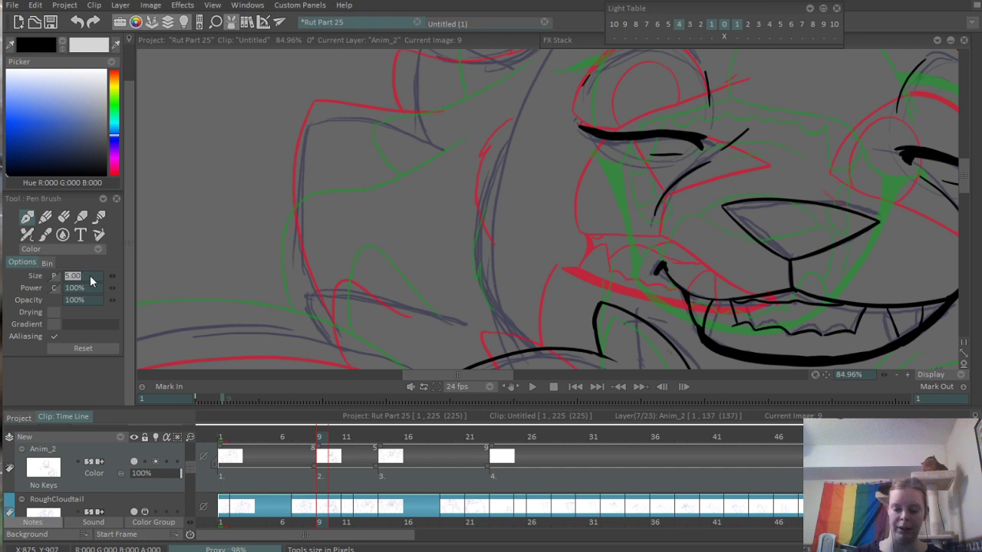
pyautogui.scroll(2, 464, 230)
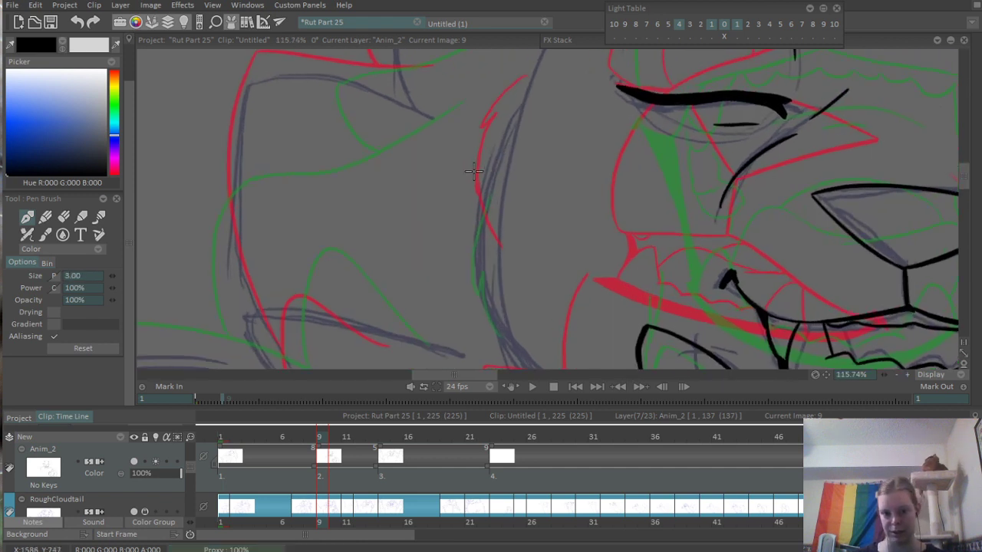
pyautogui.moveTo(505, 129); pyautogui.dragTo(462, 235)
pyautogui.hotkey('ctrl', 'z')
pyautogui.moveTo(499, 138)
pyautogui.mouseDown()
pyautogui.moveTo(474, 198)
pyautogui.moveTo(481, 292)
pyautogui.mouseUp()
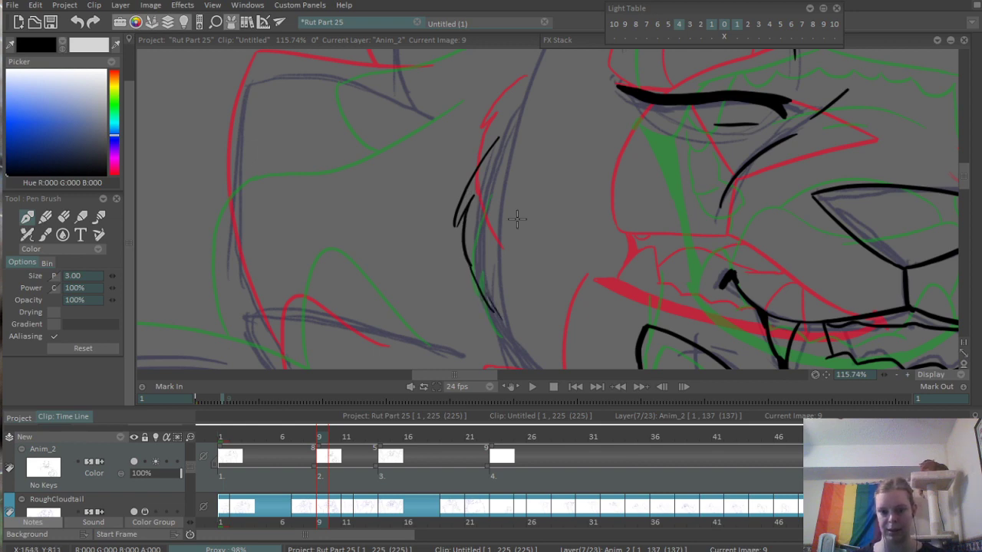
pyautogui.scroll(-5, 550, 168)
pyautogui.moveTo(844, 245); pyautogui.dragTo(620, 258)
pyautogui.scroll(3, 620, 258)
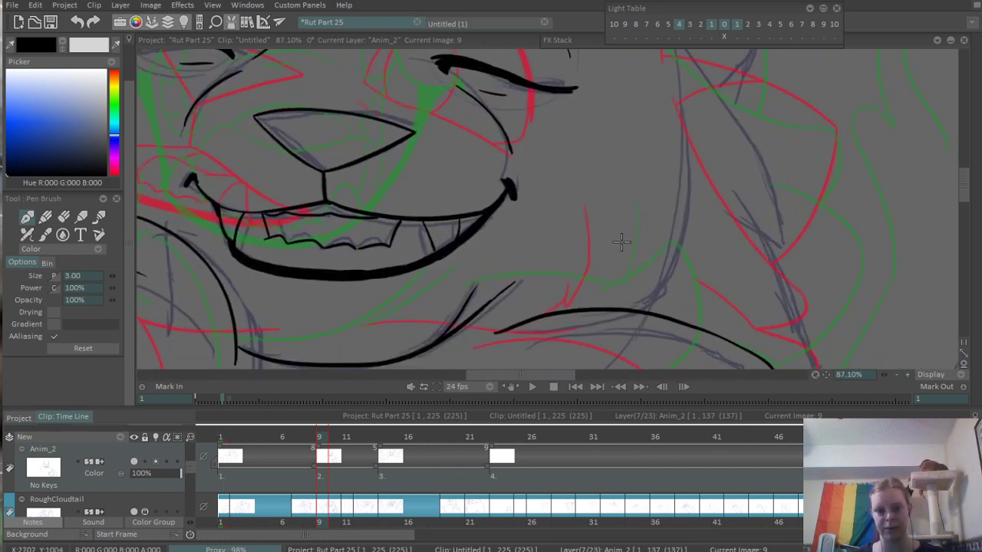
# - Ink the right cheek's lower contour curving down to the shoulder fur, finishing in a small fur point
pyautogui.moveTo(621, 213); pyautogui.dragTo(588, 314)
pyautogui.hotkey('ctrl', 'z')
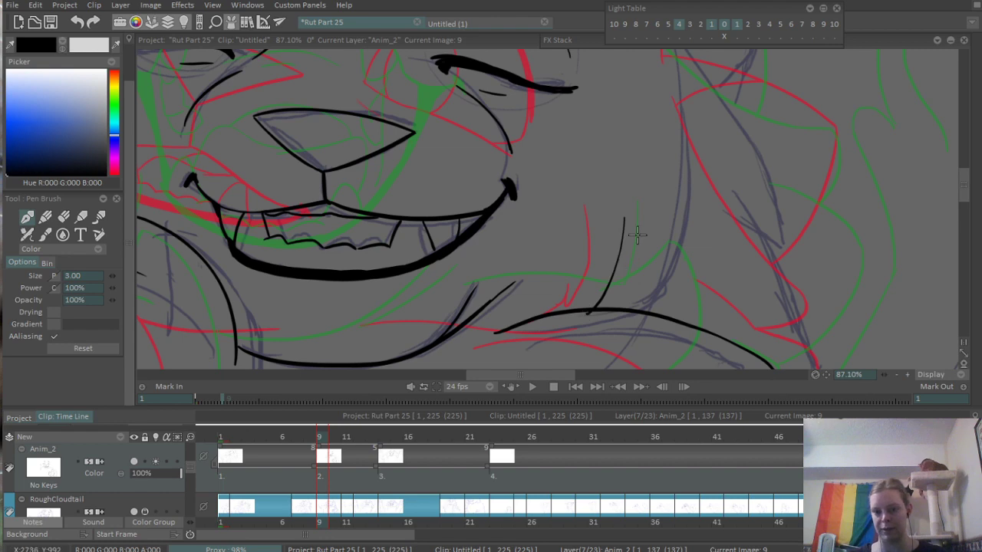
pyautogui.hotkey('ctrl', 'z')
pyautogui.moveTo(657, 218); pyautogui.dragTo(635, 297)
pyautogui.hotkey('ctrl', 'z')
pyautogui.moveTo(665, 216); pyautogui.dragTo(643, 305)
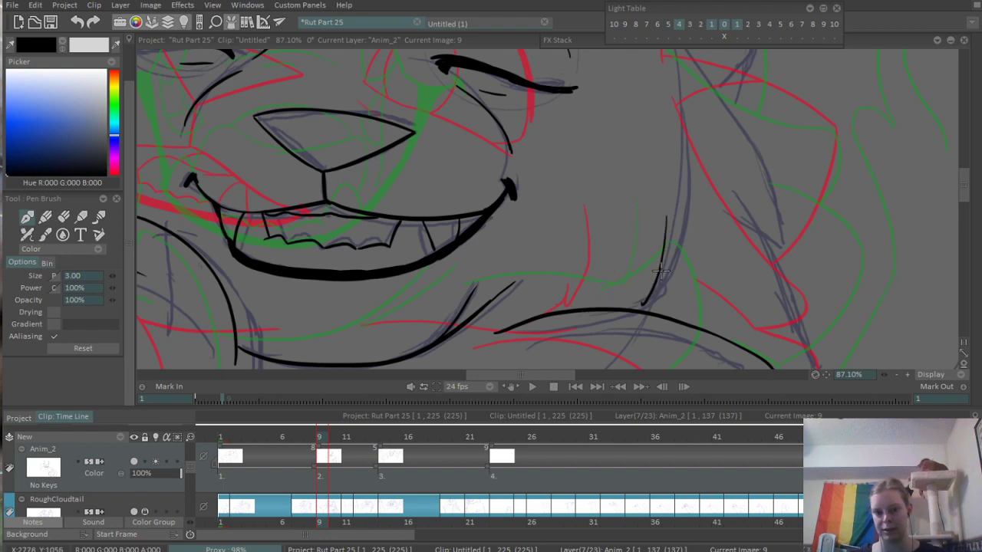
pyautogui.scroll(-4, 679, 245)
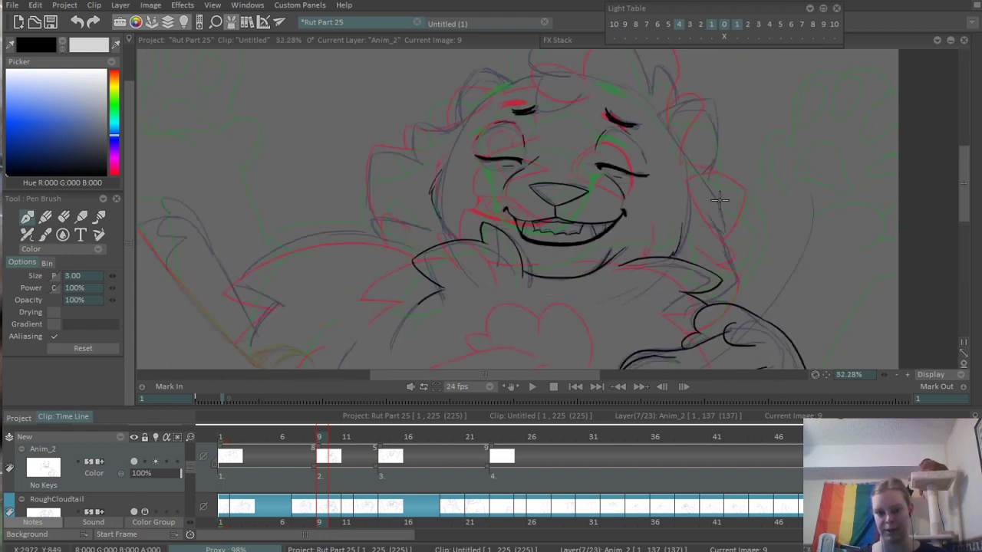
pyautogui.scroll(4, 721, 200)
pyautogui.scroll(-4, 614, 253)
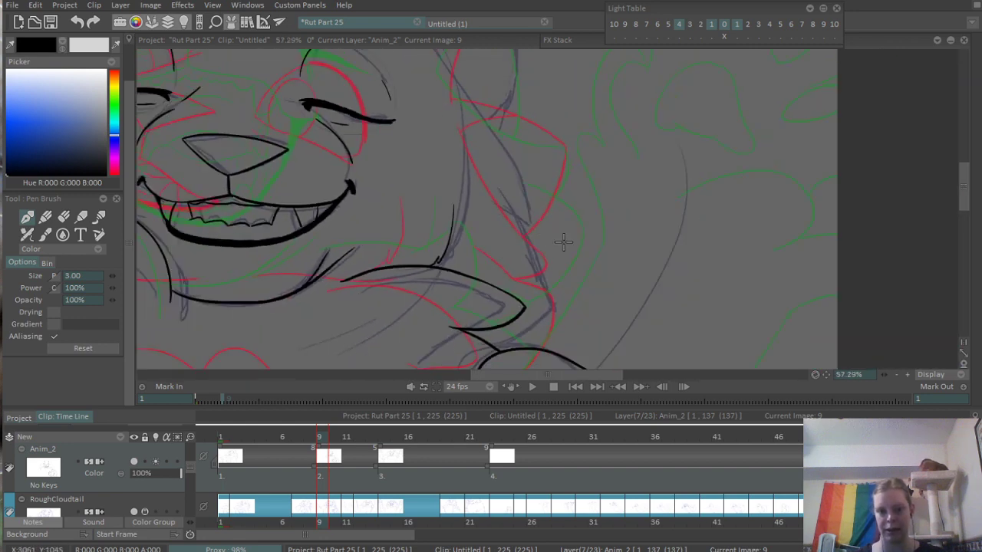
pyautogui.scroll(3, 583, 238)
pyautogui.moveTo(507, 172)
pyautogui.mouseDown()
pyautogui.moveTo(642, 278)
pyautogui.moveTo(634, 211)
pyautogui.mouseUp()
pyautogui.hotkey('ctrl', 'z')
pyautogui.moveTo(563, 119); pyautogui.dragTo(681, 241)
pyautogui.hotkey('ctrl', 'z')
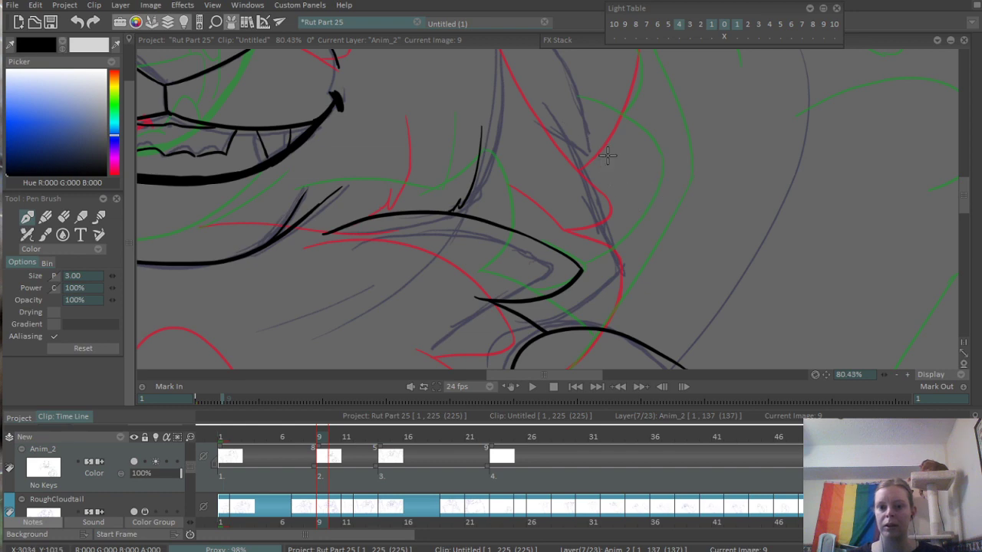
# - Ink the long outer fur tuft beside the right cheek, curving down to a point and back toward the arm
pyautogui.scroll(-4, 607, 155)
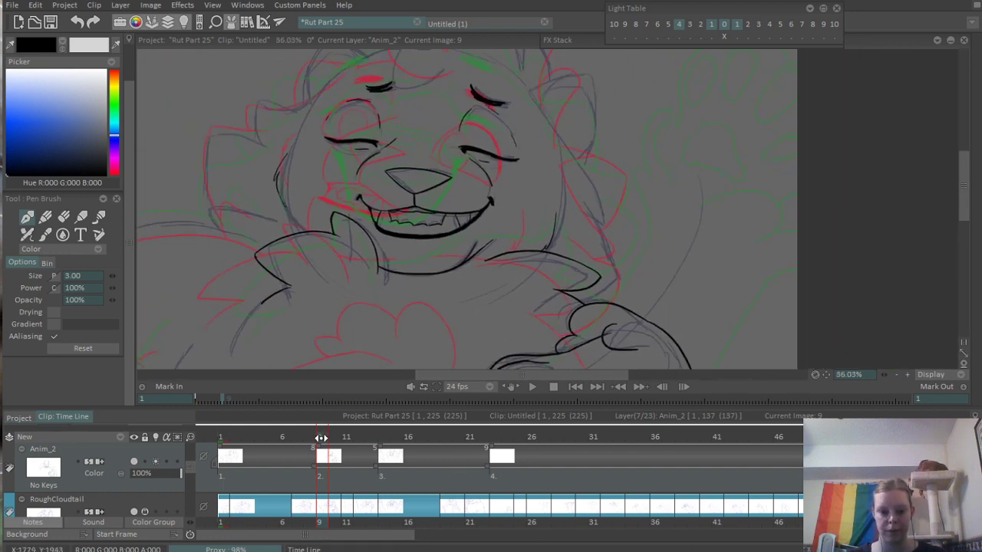
pyautogui.moveTo(321, 437)
pyautogui.mouseDown()
pyautogui.moveTo(280, 436)
pyautogui.moveTo(367, 435)
pyautogui.moveTo(309, 445)
pyautogui.moveTo(329, 448)
pyautogui.moveTo(319, 449)
pyautogui.mouseUp()
pyautogui.scroll(4, 613, 215)
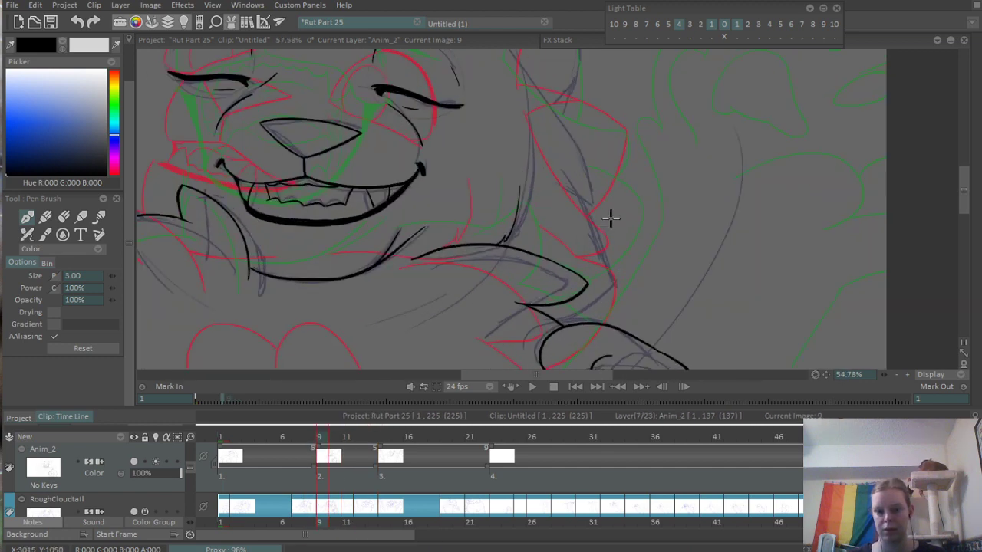
pyautogui.moveTo(572, 144)
pyautogui.mouseDown()
pyautogui.moveTo(641, 294)
pyautogui.moveTo(598, 347)
pyautogui.mouseUp()
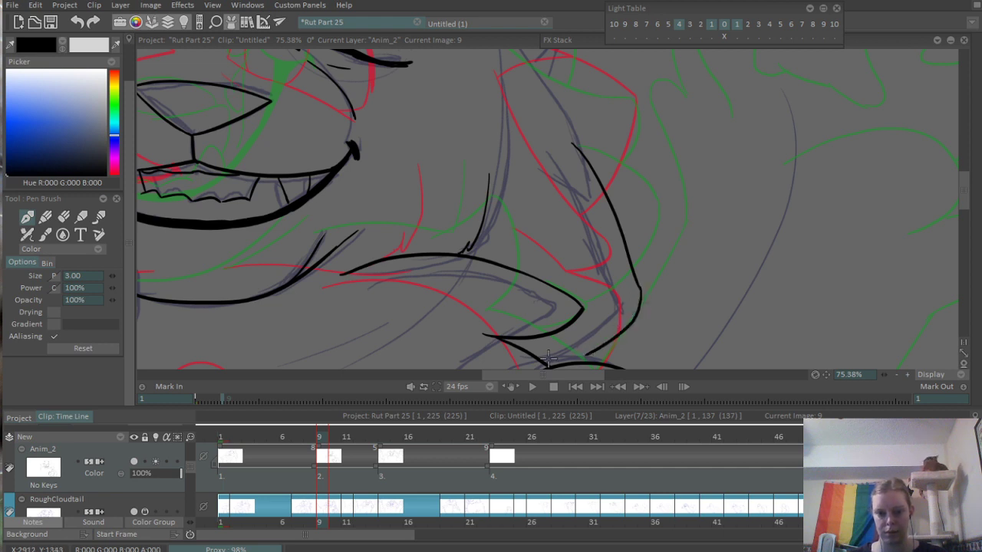
pyautogui.scroll(3, 608, 310)
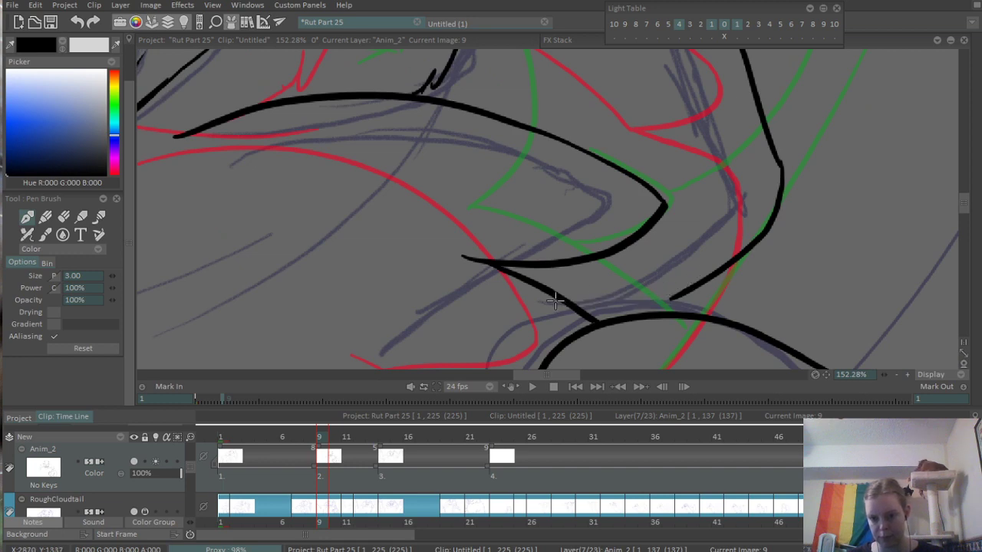
pyautogui.scroll(-3, 582, 295)
pyautogui.scroll(-1, 500, 354)
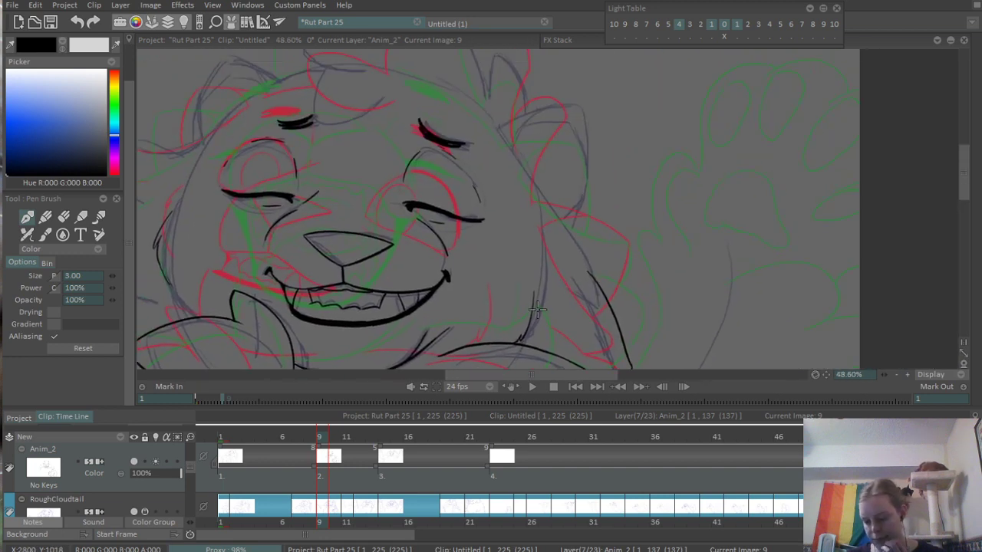
# - Ink a pointed fur tuft above the long one at the right side of the head, joining its upper contour
pyautogui.scroll(3, 640, 277)
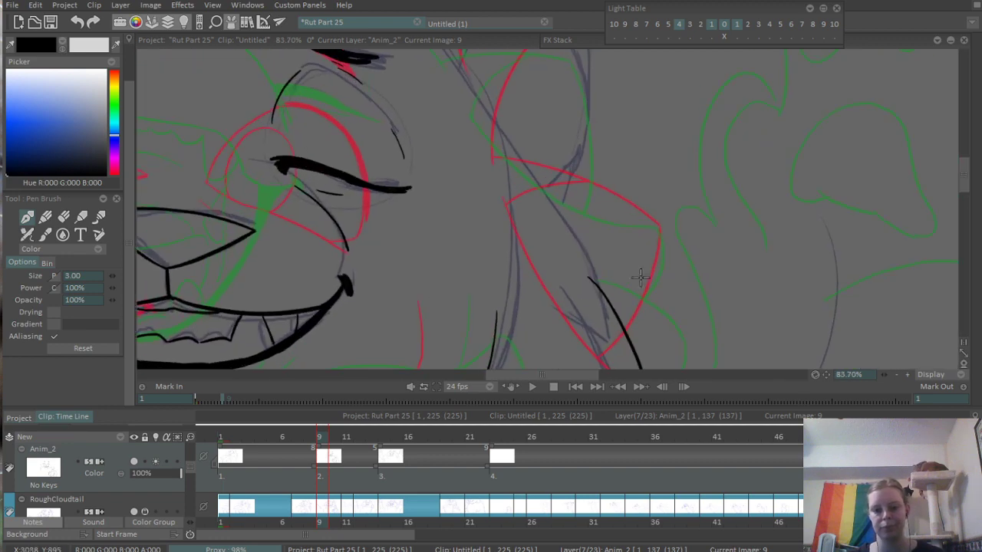
pyautogui.moveTo(518, 157); pyautogui.dragTo(655, 307)
pyautogui.hotkey('ctrl', 'z')
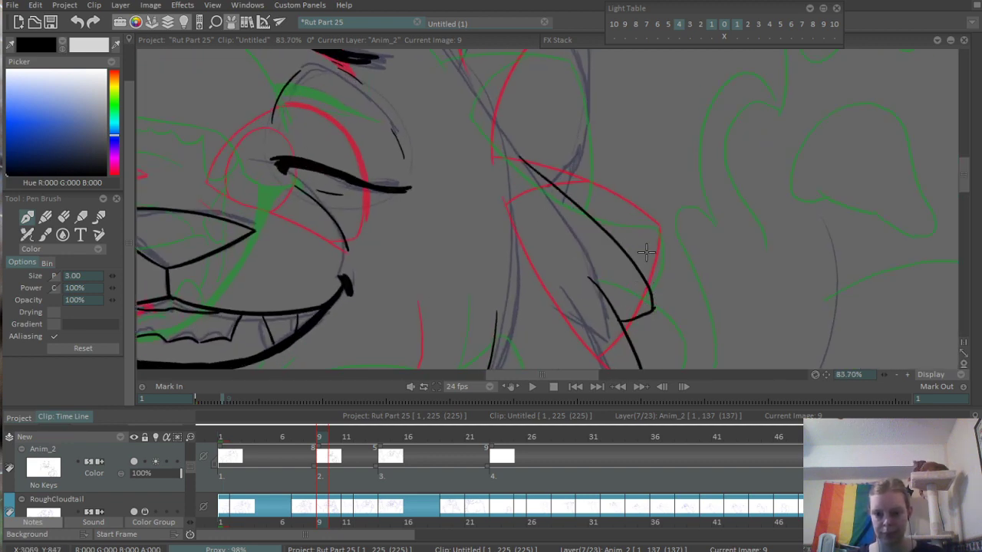
pyautogui.scroll(-5, 646, 251)
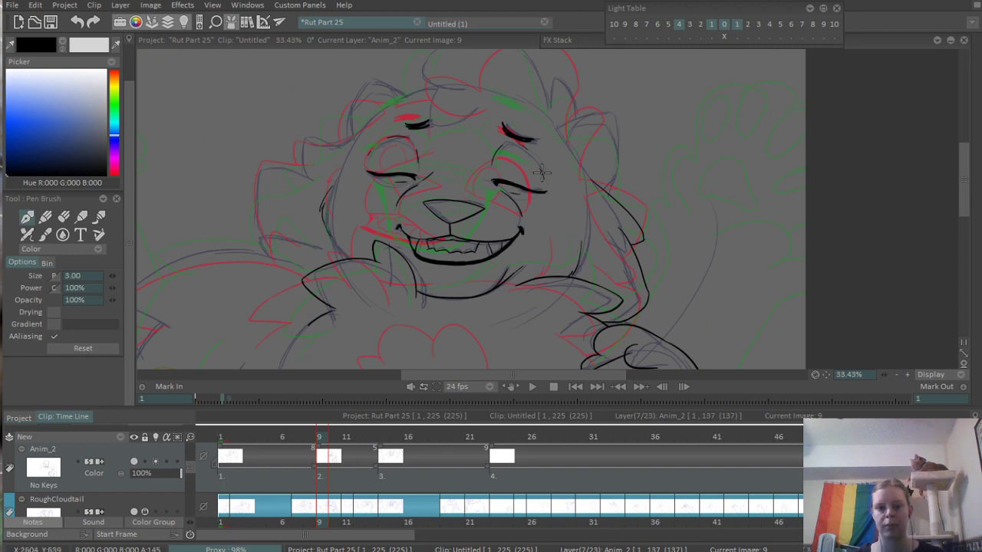
# - Ink the lower diagonal contour running from the canvas's left edge down toward the rounded sketch curve near the bottom
pyautogui.scroll(5, 398, 230)
pyautogui.moveTo(430, 272); pyautogui.dragTo(592, 156)
pyautogui.moveTo(308, 260); pyautogui.dragTo(473, 172)
pyautogui.scroll(-5, 461, 184)
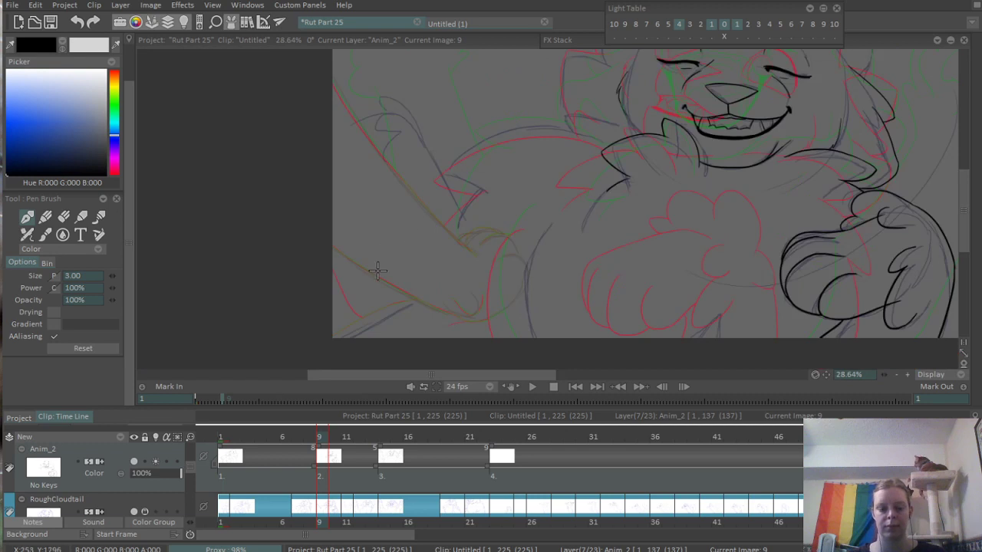
pyautogui.scroll(5, 377, 270)
pyautogui.moveTo(236, 119); pyautogui.dragTo(309, 170)
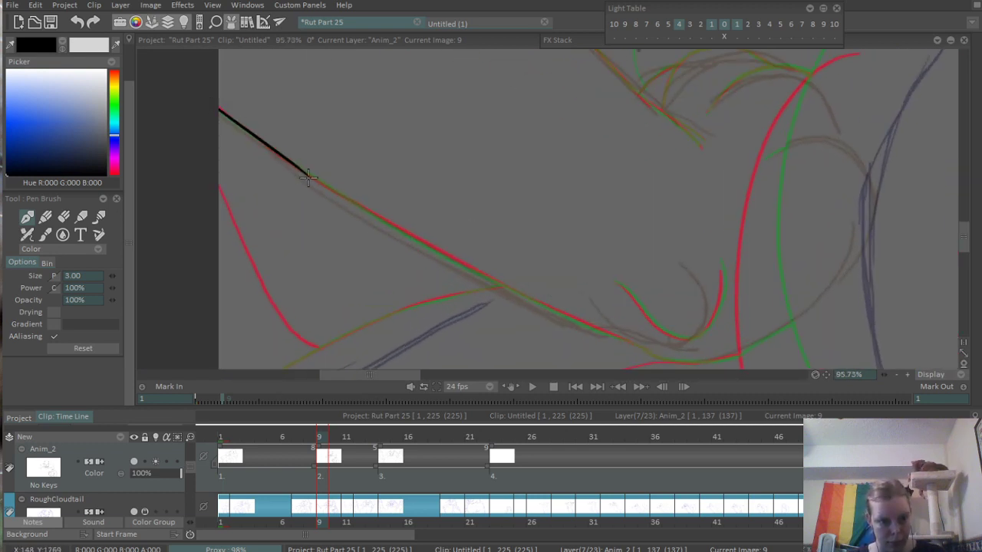
pyautogui.hotkey('ctrl', 'z')
pyautogui.scroll(3, 280, 166)
pyautogui.moveTo(224, 104)
pyautogui.mouseDown()
pyautogui.moveTo(357, 209)
pyautogui.moveTo(471, 278)
pyautogui.mouseUp()
pyautogui.moveTo(519, 310); pyautogui.dragTo(276, 184)
pyautogui.moveTo(218, 148); pyautogui.dragTo(519, 335)
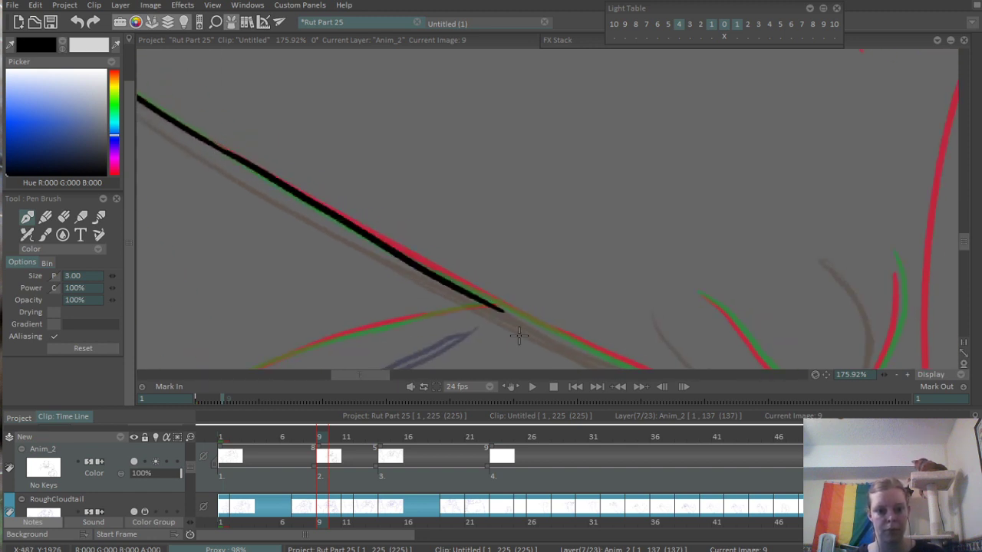
pyautogui.hotkey('ctrl', 'z')
pyautogui.moveTo(217, 148)
pyautogui.mouseDown()
pyautogui.moveTo(568, 342)
pyautogui.moveTo(349, 244)
pyautogui.moveTo(541, 323)
pyautogui.moveTo(316, 270)
pyautogui.moveTo(460, 291)
pyautogui.moveTo(514, 274)
pyautogui.mouseUp()
pyautogui.hotkey('ctrl', 'z')
# - Ink the rounded end of the lower diagonal contour, curving under and up toward the body's left side
pyautogui.moveTo(339, 277)
pyautogui.mouseDown()
pyautogui.moveTo(353, 288)
pyautogui.moveTo(515, 290)
pyautogui.mouseUp()
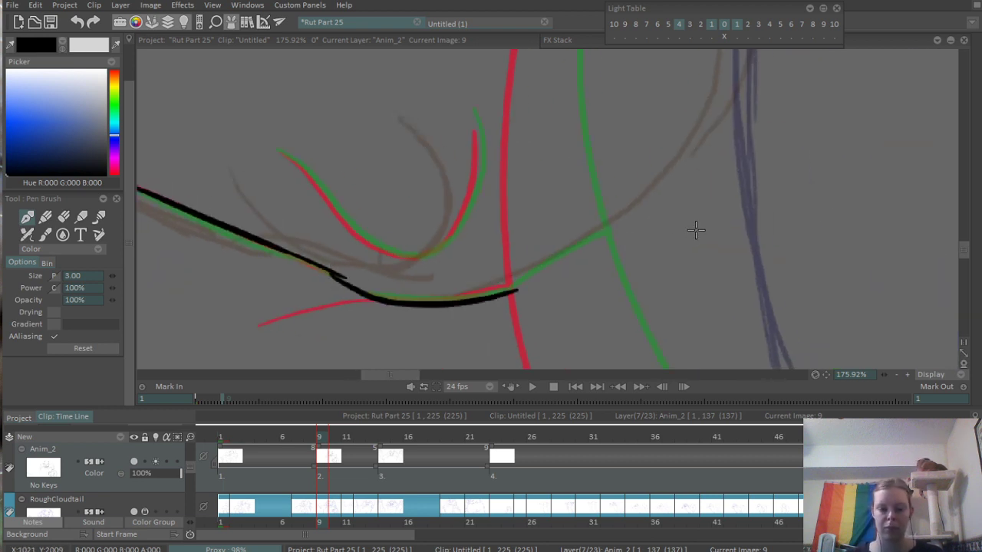
pyautogui.hotkey('ctrl', 'z')
pyautogui.moveTo(977, 244)
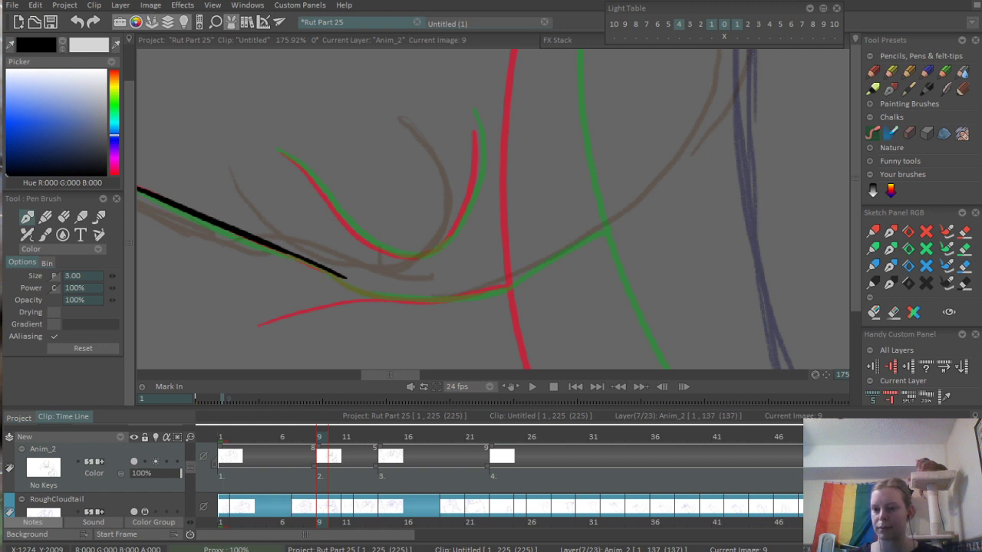
pyautogui.moveTo(586, 281); pyautogui.dragTo(572, 212)
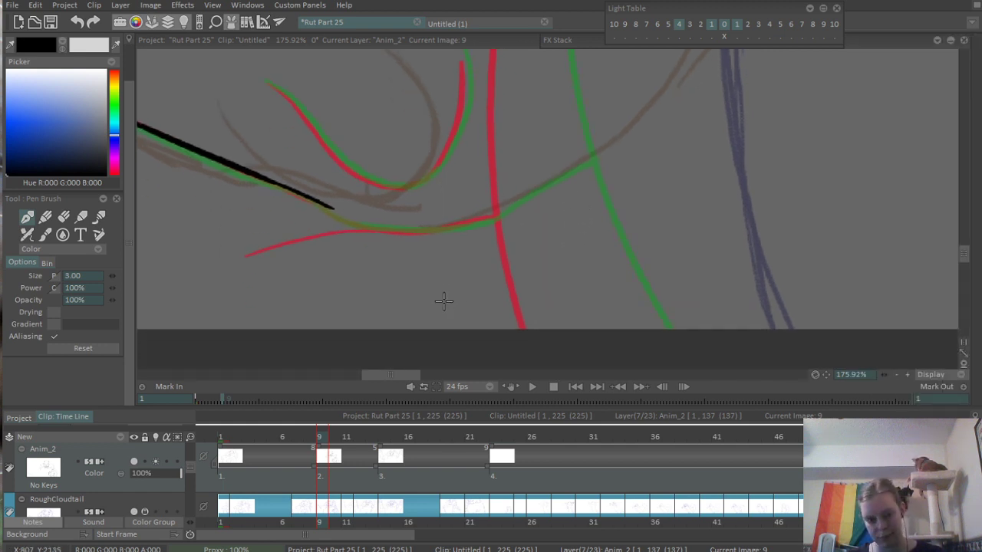
pyautogui.scroll(2, 444, 300)
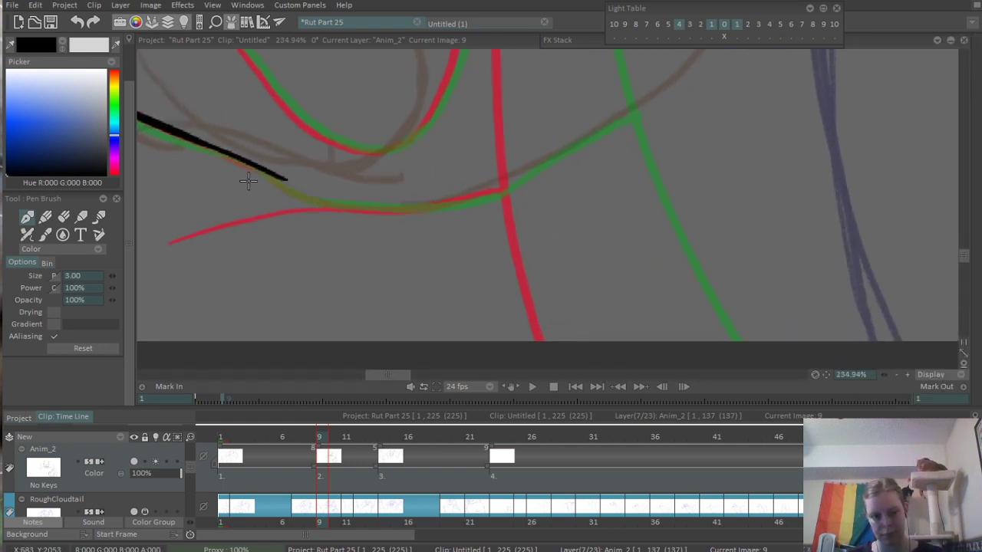
pyautogui.moveTo(269, 176)
pyautogui.mouseDown()
pyautogui.moveTo(301, 197)
pyautogui.moveTo(509, 181)
pyautogui.mouseUp()
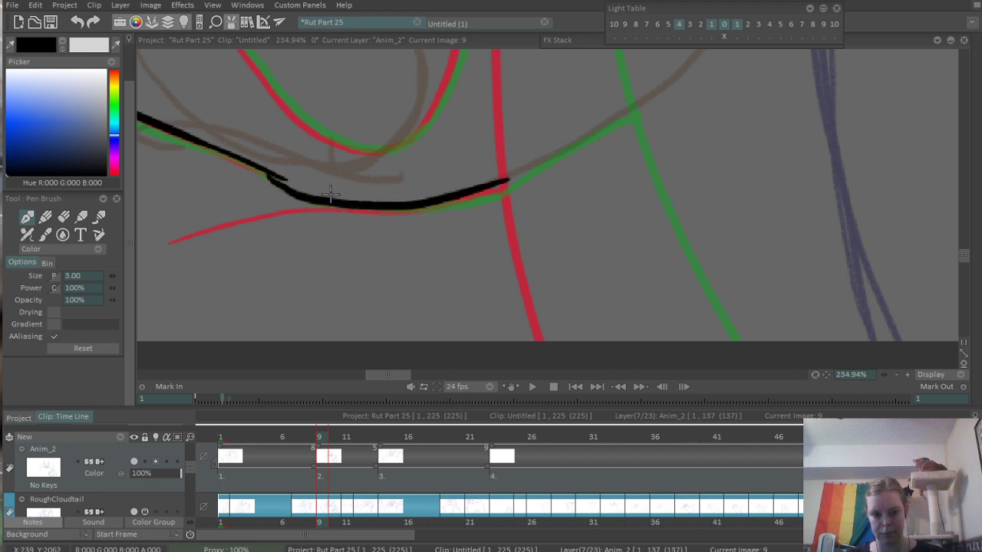
pyautogui.hotkey('ctrl', 'z')
pyautogui.moveTo(268, 175)
pyautogui.mouseDown()
pyautogui.moveTo(489, 191)
pyautogui.moveTo(438, 241)
pyautogui.moveTo(328, 305)
pyautogui.moveTo(450, 213)
pyautogui.mouseUp()
pyautogui.scroll(-5, 476, 191)
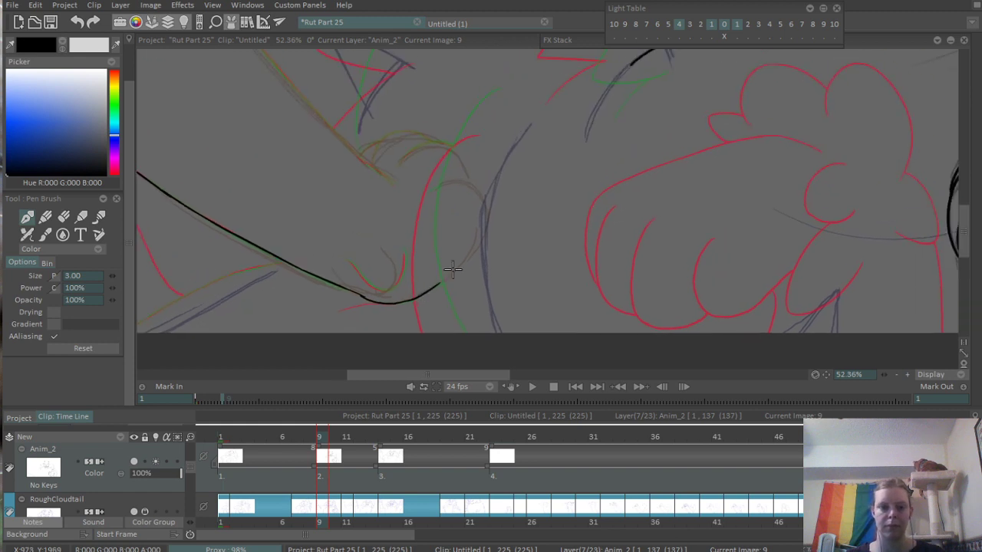
# - Ink the body's curved left contour down past the canvas's lower edge and erase the rounded line's overhang beyond it
pyautogui.moveTo(465, 121); pyautogui.dragTo(421, 332)
pyautogui.hotkey('ctrl', 'z')
pyautogui.moveTo(464, 121); pyautogui.dragTo(441, 339)
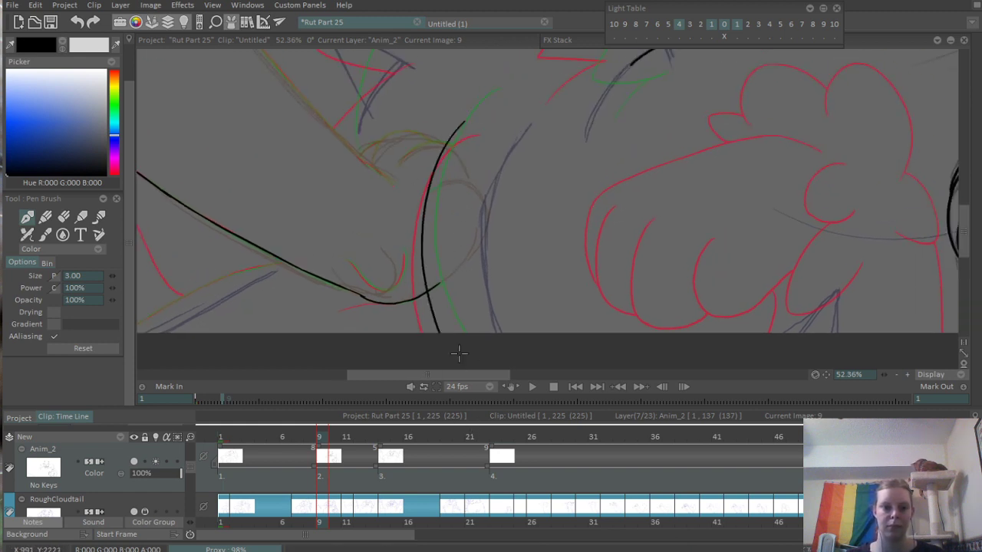
pyautogui.scroll(6, 411, 240)
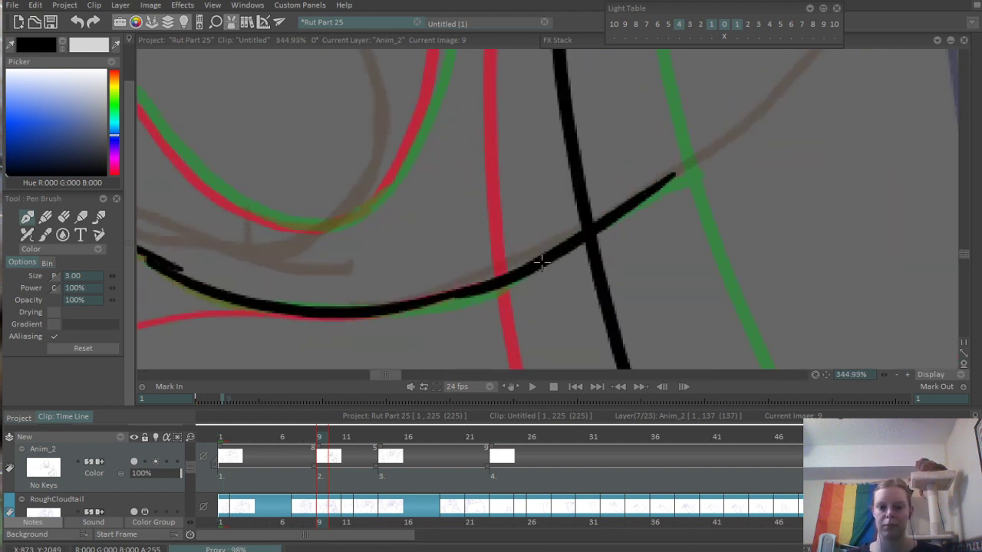
pyautogui.press('e')
pyautogui.moveTo(603, 199)
pyautogui.mouseDown()
pyautogui.moveTo(613, 247)
pyautogui.moveTo(670, 181)
pyautogui.moveTo(521, 226)
pyautogui.mouseUp()
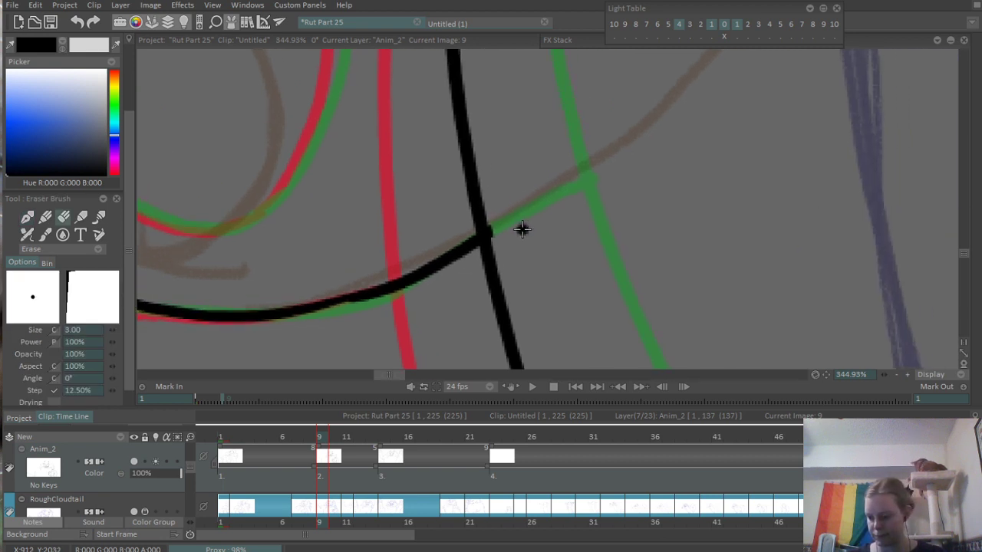
pyautogui.scroll(-3, 590, 160)
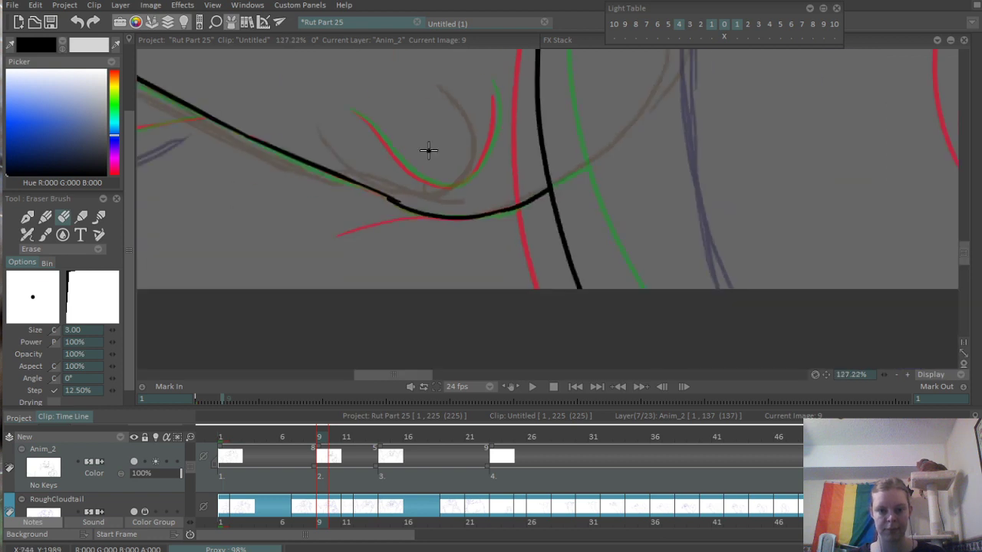
# - Ink the small U-shaped curve just above the rounded end of the lower diagonal contour
pyautogui.scroll(4, 428, 149)
pyautogui.press('e')
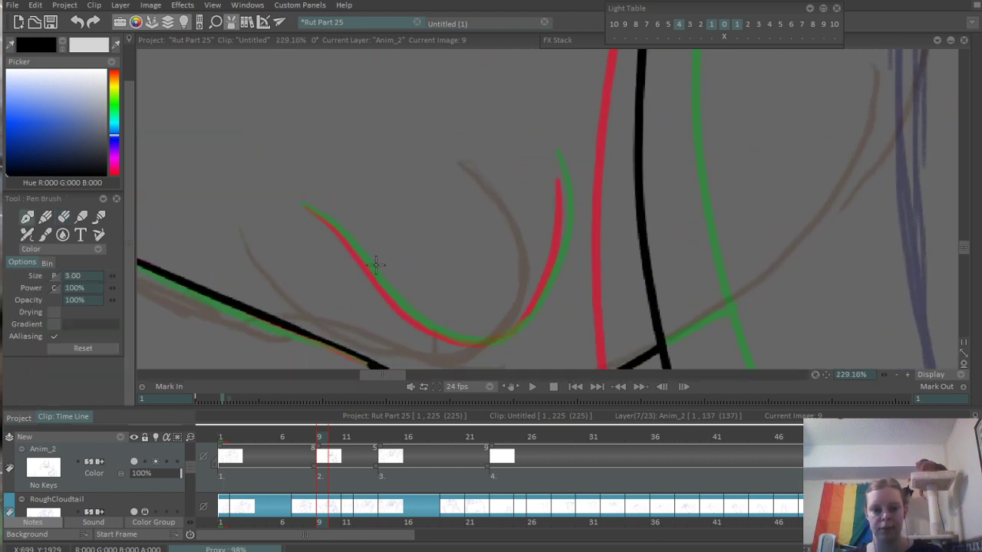
pyautogui.moveTo(306, 206)
pyautogui.mouseDown()
pyautogui.moveTo(420, 328)
pyautogui.moveTo(526, 323)
pyautogui.moveTo(552, 274)
pyautogui.mouseUp()
pyautogui.moveTo(558, 181); pyautogui.dragTo(558, 248)
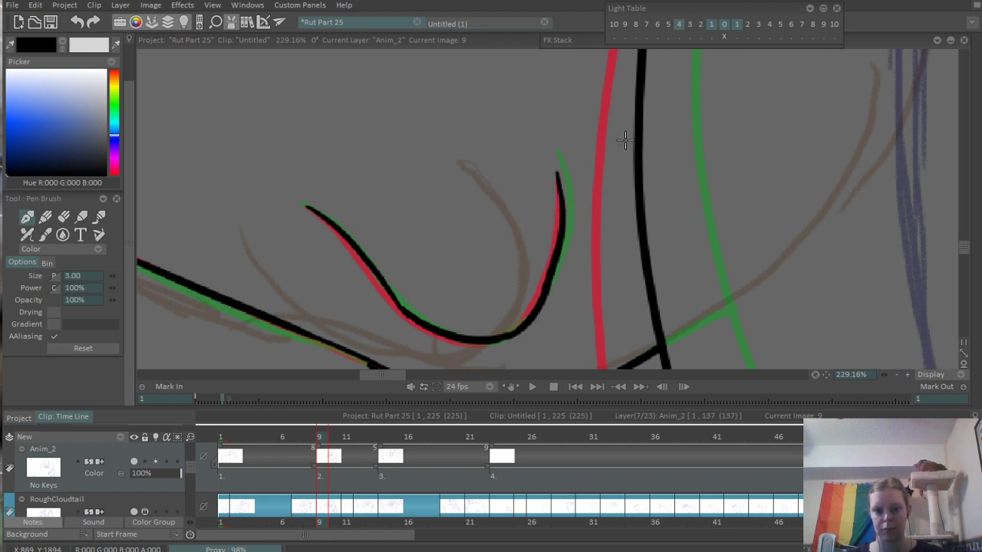
# - Ink the first stretch of the upper diagonal contour, running down from the canvas's left edge along the sketch line
pyautogui.scroll(-8, 625, 140)
pyautogui.scroll(4, 450, 147)
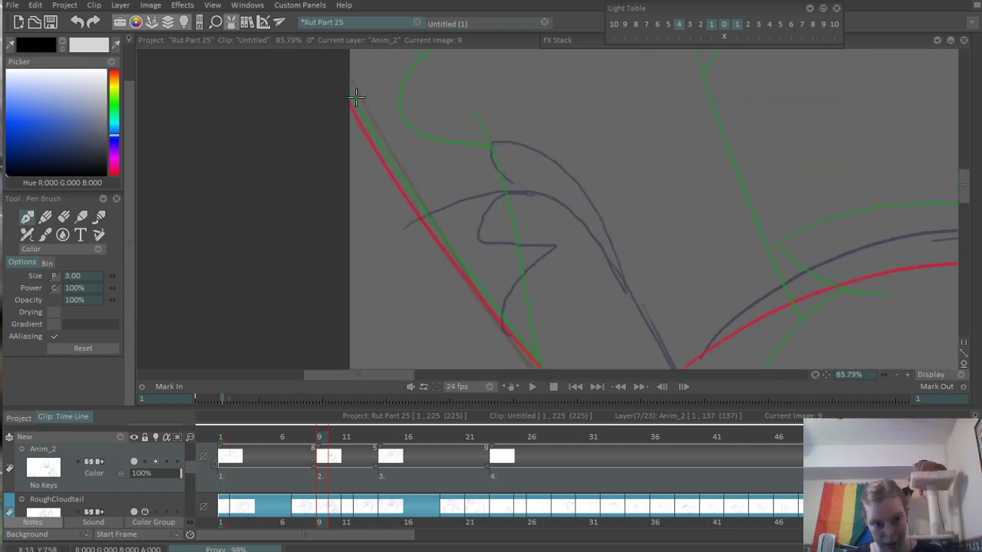
pyautogui.moveTo(355, 97); pyautogui.dragTo(419, 209)
pyautogui.hotkey('ctrl', 'z')
pyautogui.scroll(4, 447, 239)
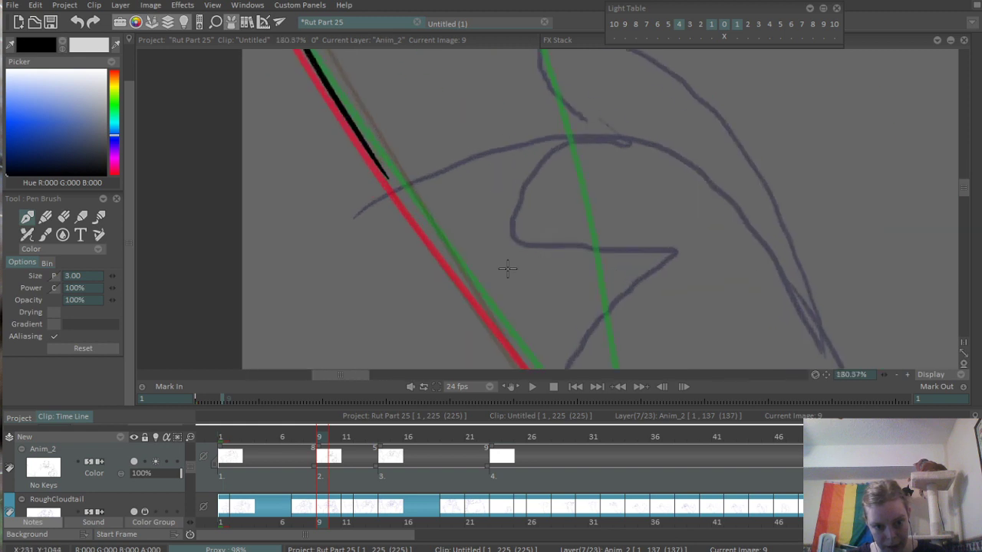
pyautogui.moveTo(362, 114); pyautogui.dragTo(441, 232)
pyautogui.hotkey('ctrl', 'z')
pyautogui.moveTo(360, 113)
pyautogui.mouseDown()
pyautogui.moveTo(481, 278)
pyautogui.moveTo(368, 126)
pyautogui.mouseUp()
pyautogui.moveTo(347, 95); pyautogui.dragTo(477, 266)
pyautogui.hotkey('ctrl', 'z')
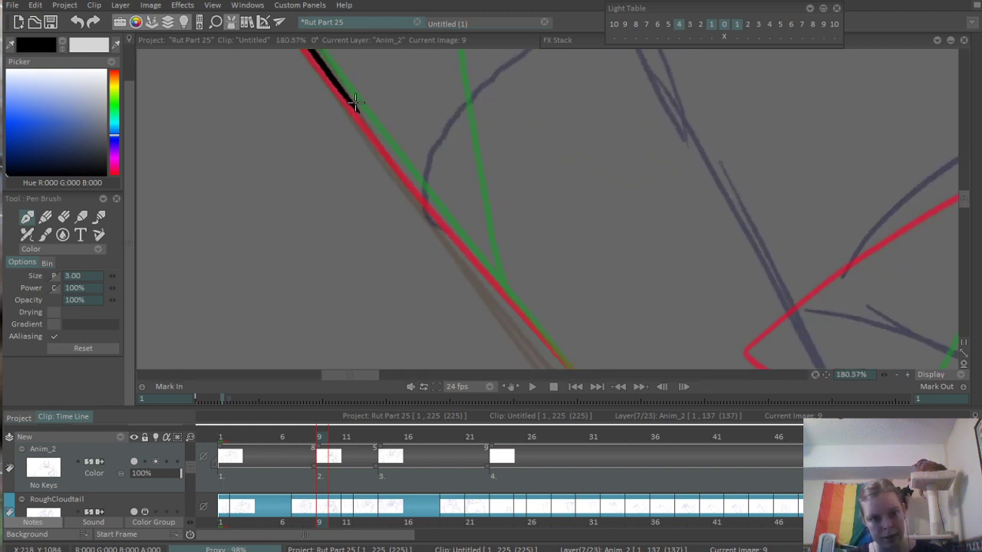
pyautogui.moveTo(351, 98)
pyautogui.mouseDown()
pyautogui.moveTo(504, 302)
pyautogui.moveTo(316, 126)
pyautogui.mouseUp()
pyautogui.moveTo(286, 81); pyautogui.dragTo(404, 223)
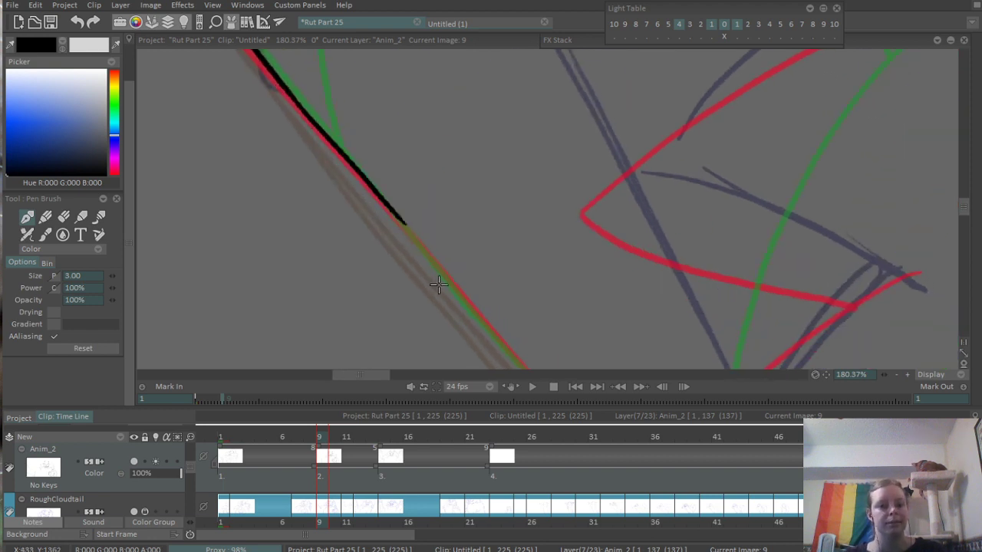
# - Extend the upper diagonal contour down to the point where it meets the left arm fur's sketch line
pyautogui.moveTo(427, 270); pyautogui.dragTo(351, 196)
pyautogui.moveTo(351, 115)
pyautogui.mouseDown()
pyautogui.moveTo(349, 193)
pyautogui.moveTo(372, 241)
pyautogui.mouseUp()
pyautogui.hotkey('ctrl', 'z')
pyautogui.moveTo(284, 103); pyautogui.dragTo(476, 314)
pyautogui.hotkey('ctrl', 'z')
pyautogui.moveTo(285, 105); pyautogui.dragTo(511, 369)
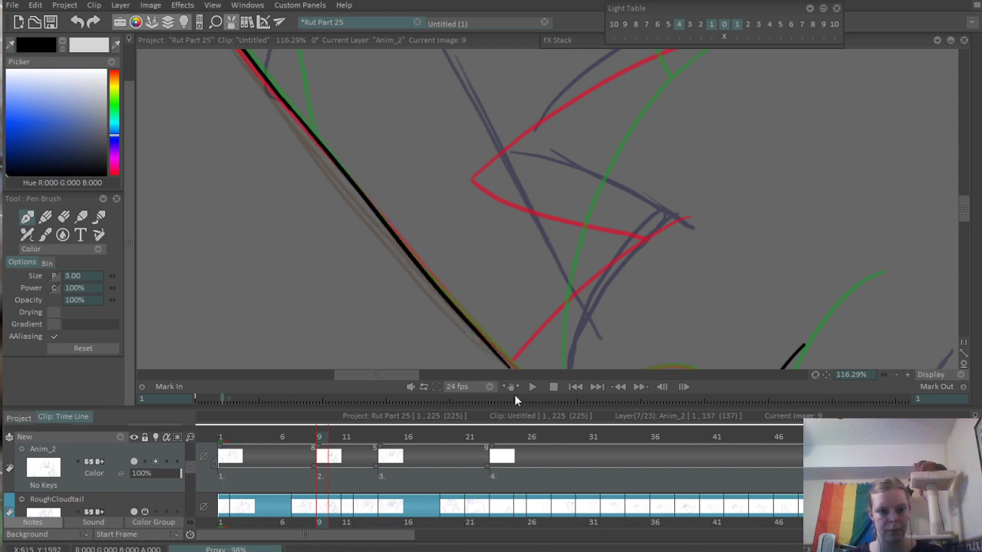
# - Erase the lower stretch of the upper diagonal contour and re-ink it closer to the sketch line
pyautogui.moveTo(455, 311)
pyautogui.mouseDown()
pyautogui.moveTo(350, 219)
pyautogui.moveTo(418, 296)
pyautogui.moveTo(446, 289)
pyautogui.mouseUp()
pyautogui.press('e')
pyautogui.moveTo(337, 161)
pyautogui.mouseDown()
pyautogui.moveTo(512, 345)
pyautogui.moveTo(392, 212)
pyautogui.mouseUp()
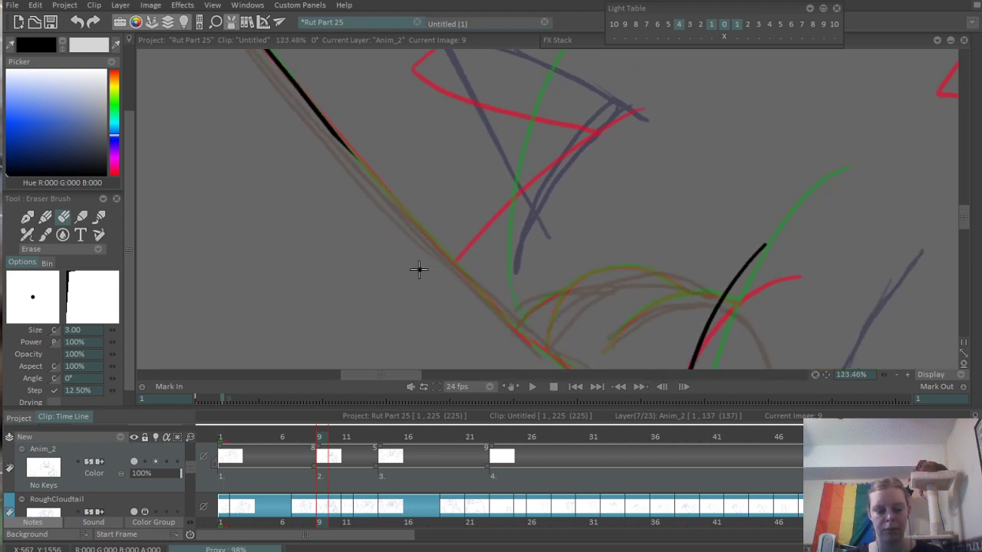
pyautogui.press('b')
pyautogui.moveTo(328, 135); pyautogui.dragTo(448, 258)
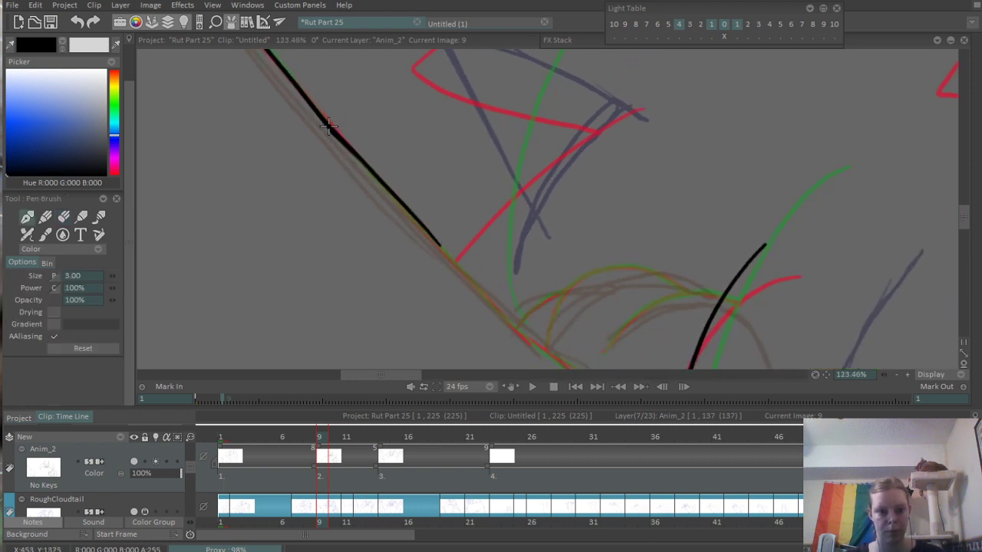
# - Re-ink the lower stretch of the upper diagonal contour, running it down to the small rounded bumps in the sketch
pyautogui.hotkey('ctrl', 'z')
pyautogui.moveTo(329, 129); pyautogui.dragTo(476, 295)
pyautogui.hotkey('ctrl', 'z')
pyautogui.moveTo(339, 135); pyautogui.dragTo(510, 322)
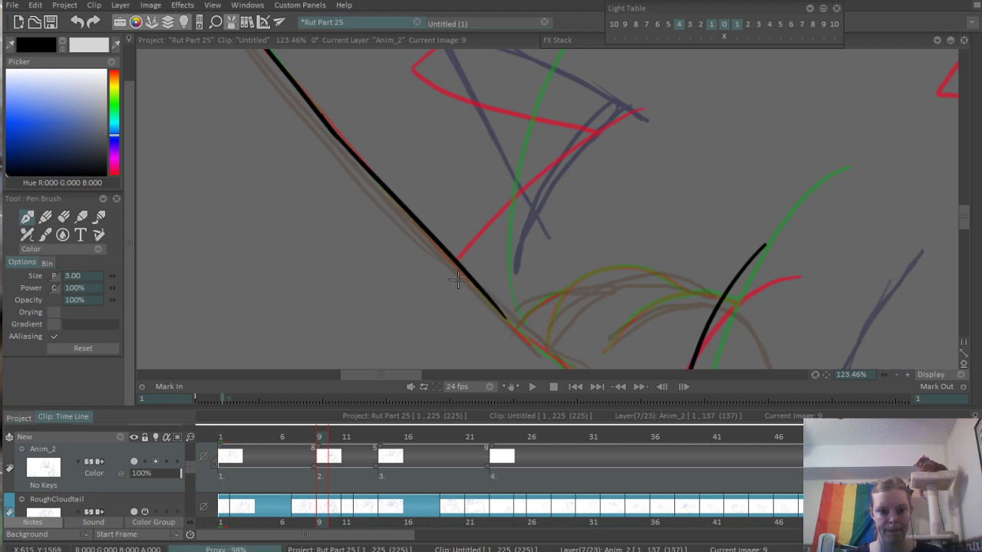
pyautogui.hotkey('ctrl', 'z')
pyautogui.moveTo(338, 132); pyautogui.dragTo(510, 323)
pyautogui.hotkey('ctrl', 'z')
pyautogui.moveTo(340, 135); pyautogui.dragTo(516, 330)
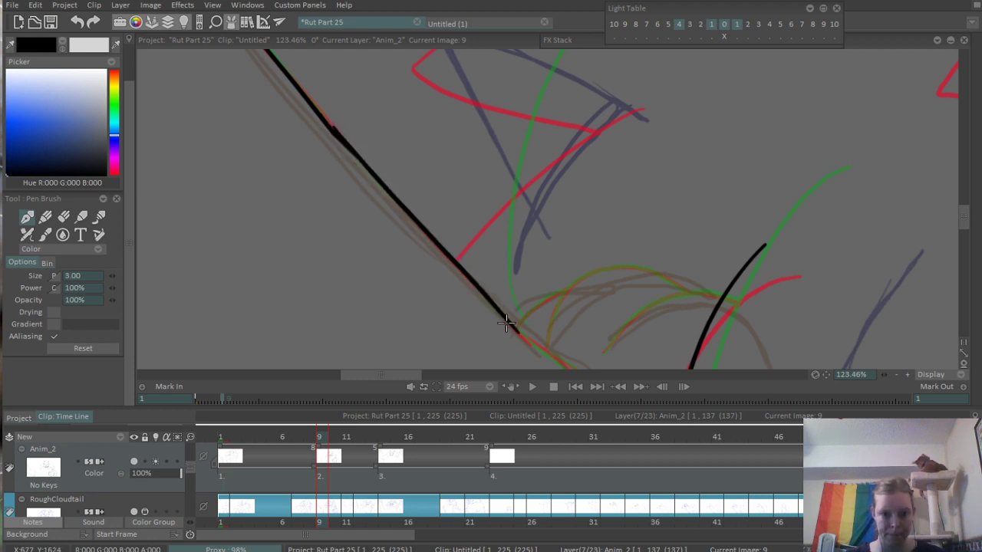
# - Ink the forked lower end of the upper diagonal contour with two short diverging strokes
pyautogui.scroll(4, 525, 332)
pyautogui.moveTo(406, 234)
pyautogui.mouseDown()
pyautogui.moveTo(552, 349)
pyautogui.moveTo(450, 244)
pyautogui.moveTo(484, 281)
pyautogui.mouseUp()
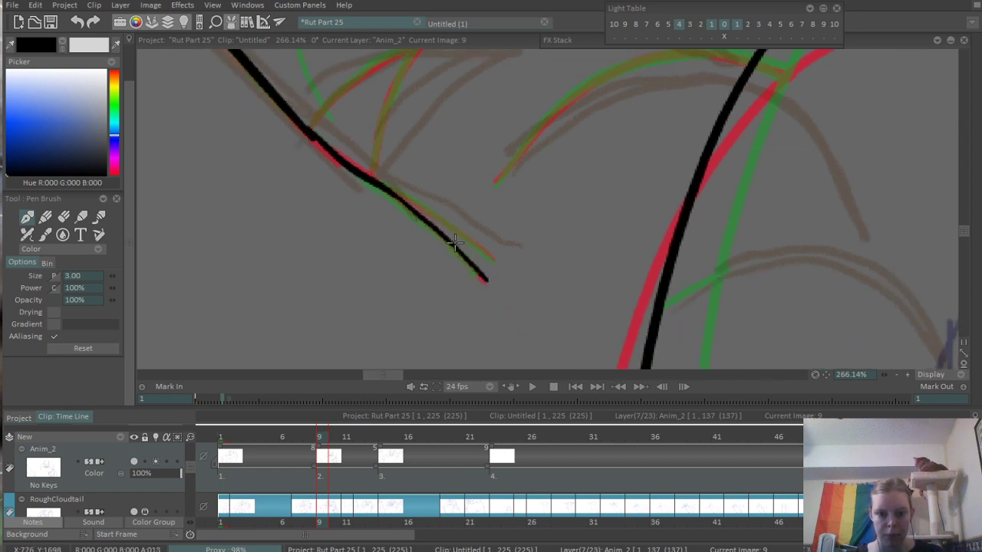
pyautogui.hotkey('ctrl', 'z')
pyautogui.moveTo(451, 244); pyautogui.dragTo(484, 282)
pyautogui.moveTo(387, 189); pyautogui.dragTo(488, 259)
pyautogui.moveTo(392, 160); pyautogui.dragTo(517, 254)
# - Touch up the joint where the two strokes of the upper diagonal contour meet so the line runs smoothly
pyautogui.scroll(-6, 399, 152)
pyautogui.moveTo(334, 182); pyautogui.dragTo(487, 342)
pyautogui.scroll(4, 468, 206)
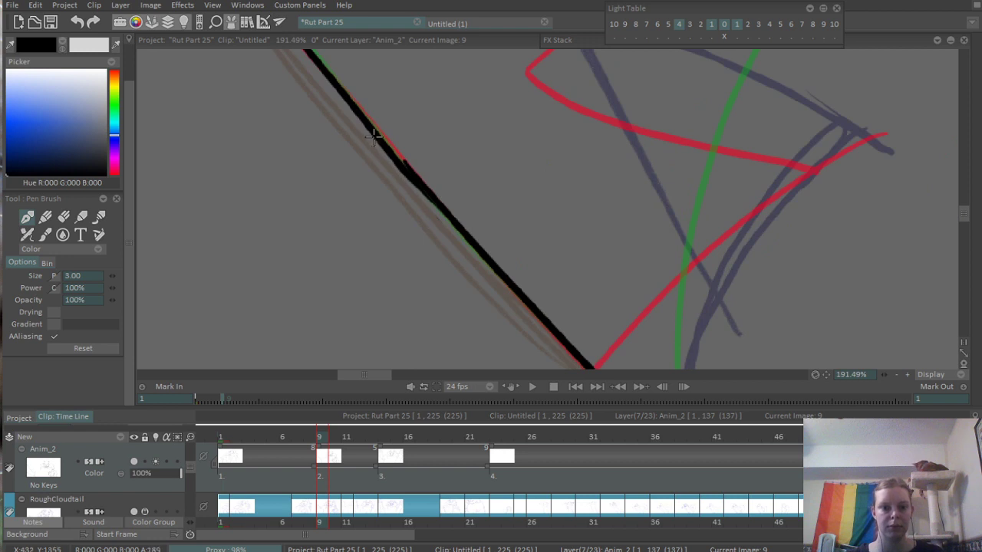
pyautogui.moveTo(373, 136); pyautogui.dragTo(424, 184)
pyautogui.press('e')
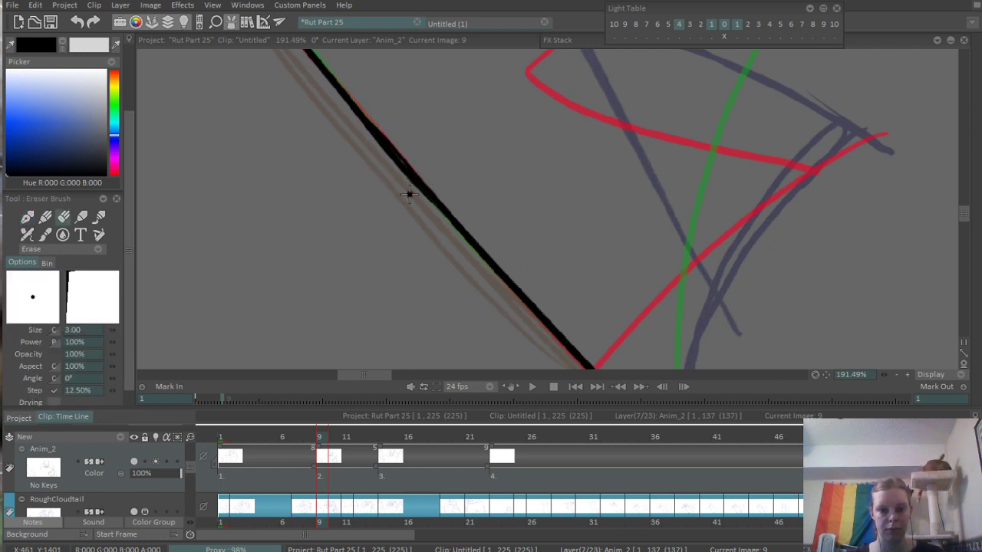
pyautogui.scroll(-4, 483, 223)
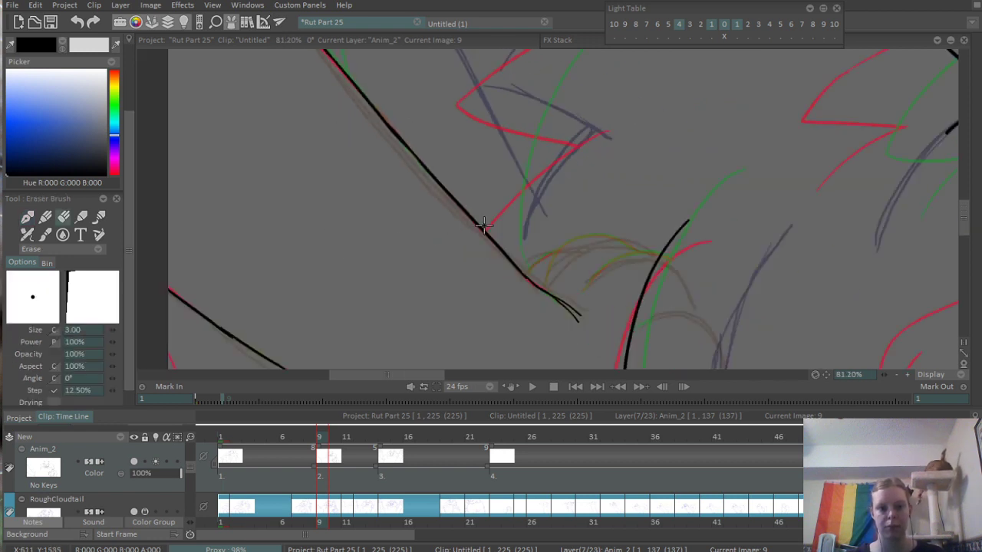
pyautogui.scroll(5, 483, 224)
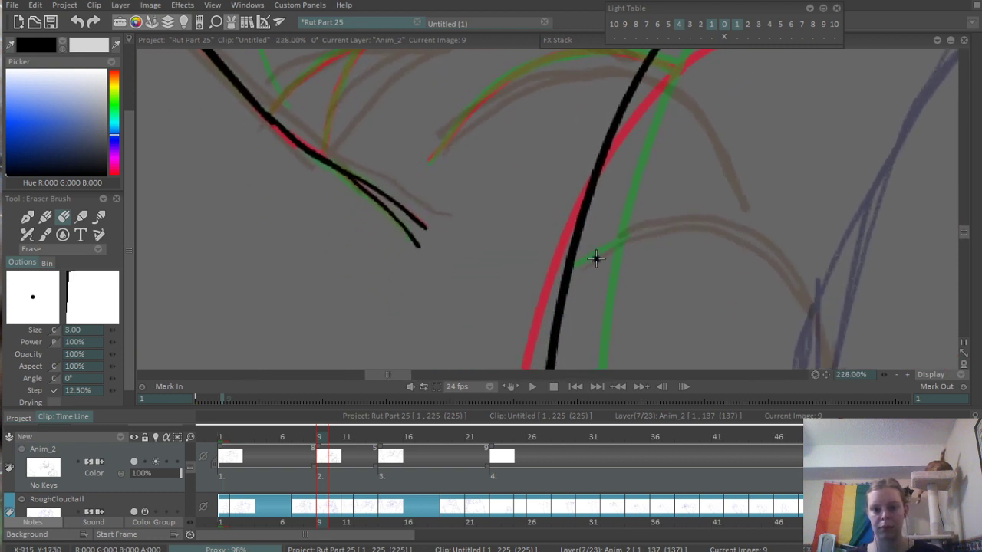
# - Ink the overlapping rounded bumps between the end of the upper diagonal contour and the tall body curve
pyautogui.moveTo(593, 215); pyautogui.dragTo(630, 357)
pyautogui.press('b')
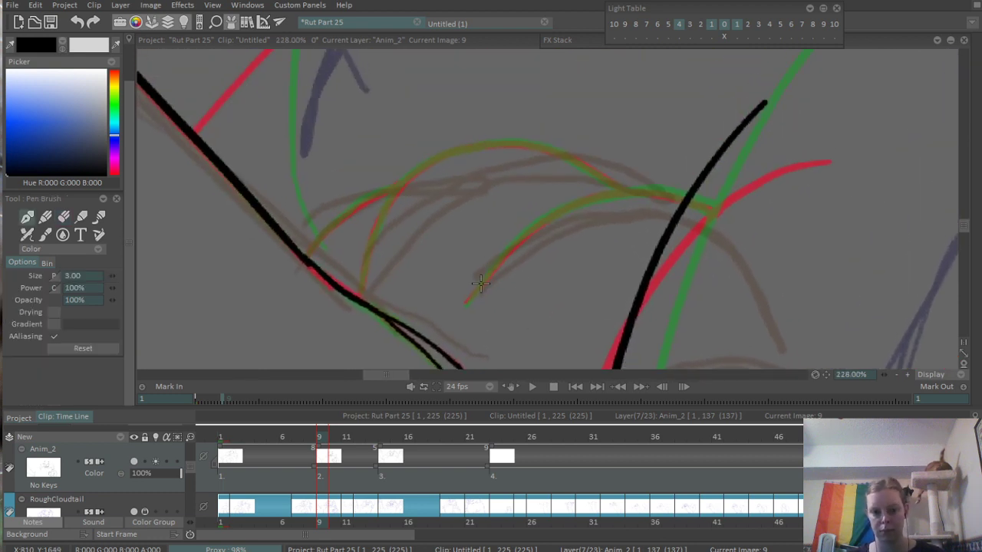
pyautogui.moveTo(469, 300); pyautogui.dragTo(617, 207)
pyautogui.moveTo(510, 244)
pyautogui.mouseDown()
pyautogui.moveTo(621, 195)
pyautogui.moveTo(691, 201)
pyautogui.mouseUp()
pyautogui.moveTo(359, 293)
pyautogui.mouseDown()
pyautogui.moveTo(391, 204)
pyautogui.moveTo(453, 157)
pyautogui.mouseUp()
pyautogui.hotkey('ctrl', 'z')
pyautogui.moveTo(359, 296)
pyautogui.mouseDown()
pyautogui.moveTo(403, 184)
pyautogui.moveTo(510, 142)
pyautogui.mouseUp()
pyautogui.hotkey('ctrl', 'z')
pyautogui.moveTo(393, 193)
pyautogui.mouseDown()
pyautogui.moveTo(513, 141)
pyautogui.moveTo(602, 181)
pyautogui.mouseUp()
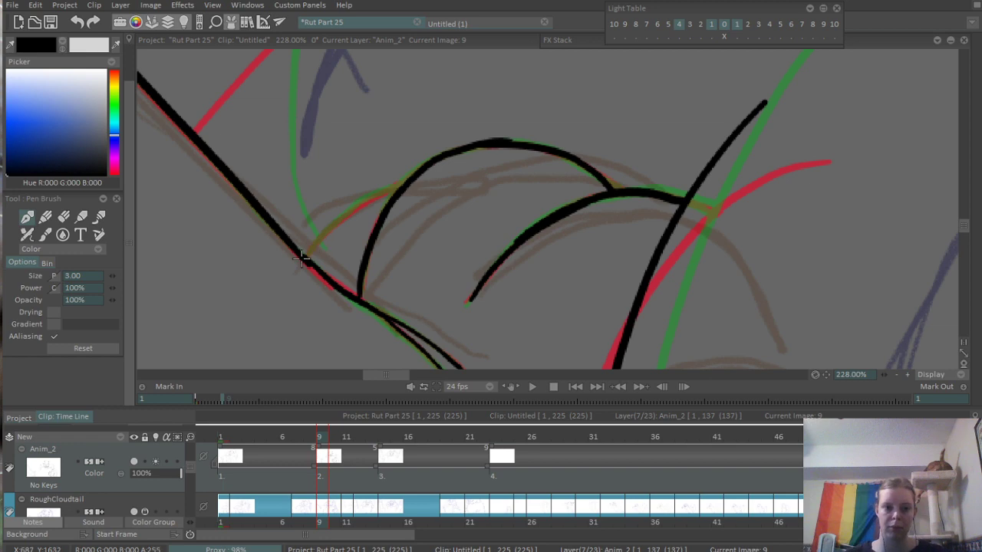
# - Ink the first stretch of the curved contour rising from the canvas's lower-left corner along the sketch line
pyautogui.scroll(-5, 219, 291)
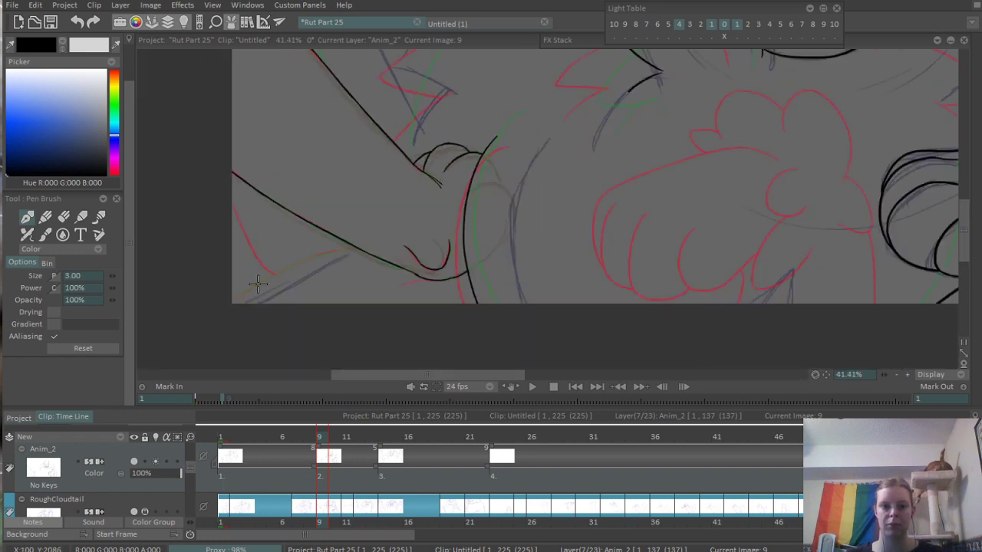
pyautogui.scroll(4, 258, 285)
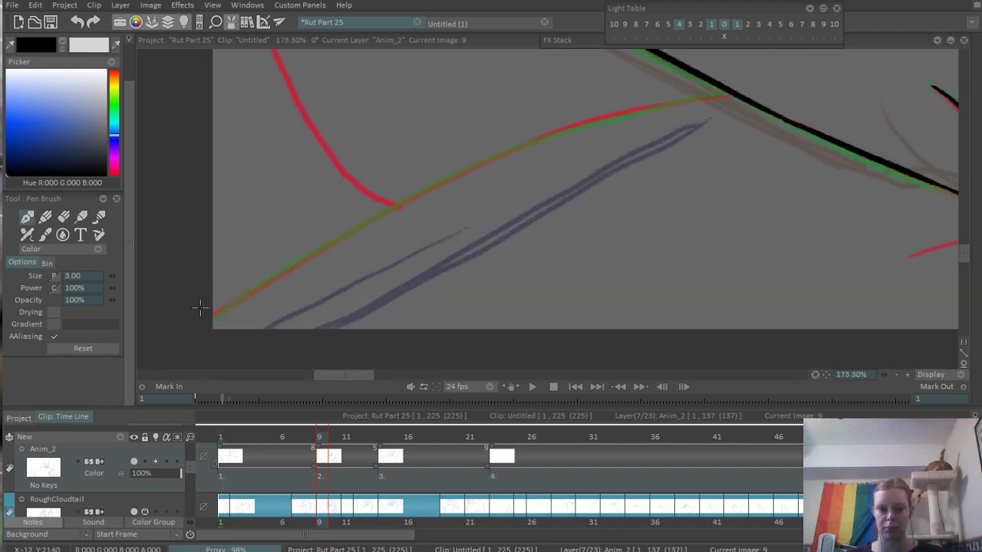
pyautogui.moveTo(199, 307); pyautogui.dragTo(470, 175)
pyautogui.hotkey('ctrl', 'z')
pyautogui.moveTo(213, 313); pyautogui.dragTo(527, 135)
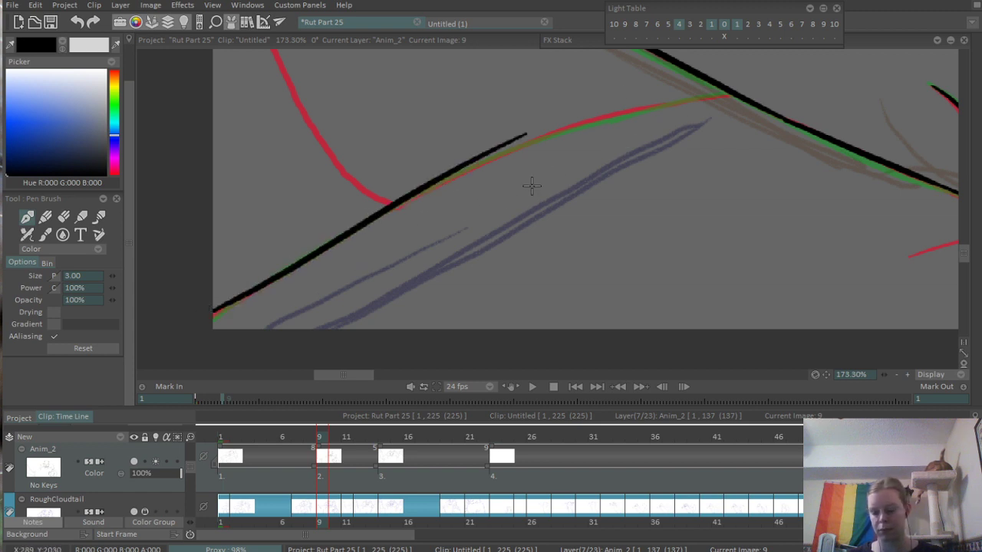
pyautogui.hotkey('ctrl', 'z')
pyautogui.moveTo(213, 313)
pyautogui.mouseDown()
pyautogui.moveTo(447, 180)
pyautogui.moveTo(721, 95)
pyautogui.mouseUp()
pyautogui.hotkey('ctrl', 'z')
# - Extend the corner's curved contour up to the point where it meets the lower diagonal contour
pyautogui.moveTo(422, 190)
pyautogui.mouseDown()
pyautogui.moveTo(779, 99)
pyautogui.moveTo(488, 162)
pyautogui.moveTo(786, 109)
pyautogui.mouseUp()
pyautogui.hotkey('ctrl', 'z')
pyautogui.hotkey('ctrl', 'z')
pyautogui.moveTo(443, 182); pyautogui.dragTo(805, 99)
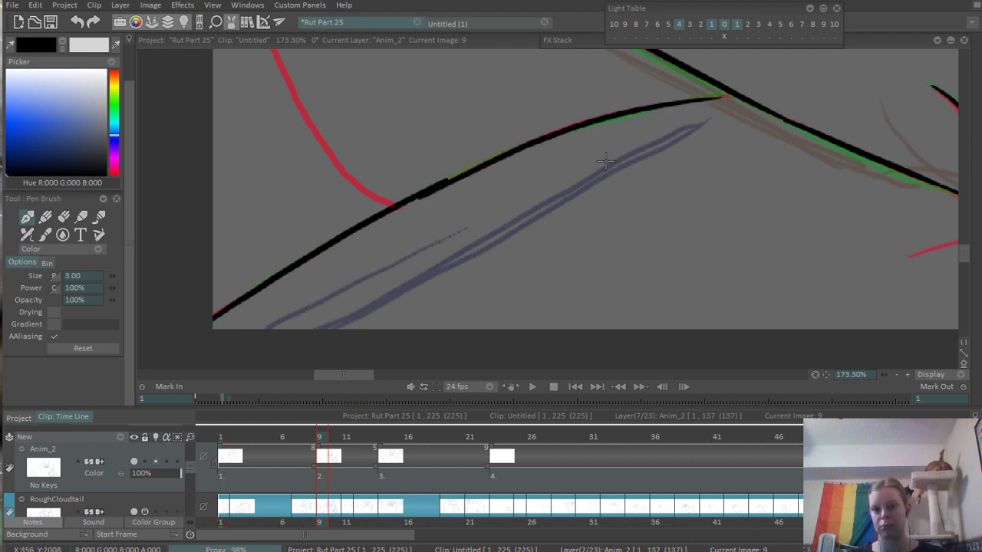
pyautogui.hotkey('ctrl', 'z')
pyautogui.moveTo(430, 184); pyautogui.dragTo(701, 95)
pyautogui.hotkey('ctrl', 'z')
pyautogui.moveTo(430, 186); pyautogui.dragTo(772, 82)
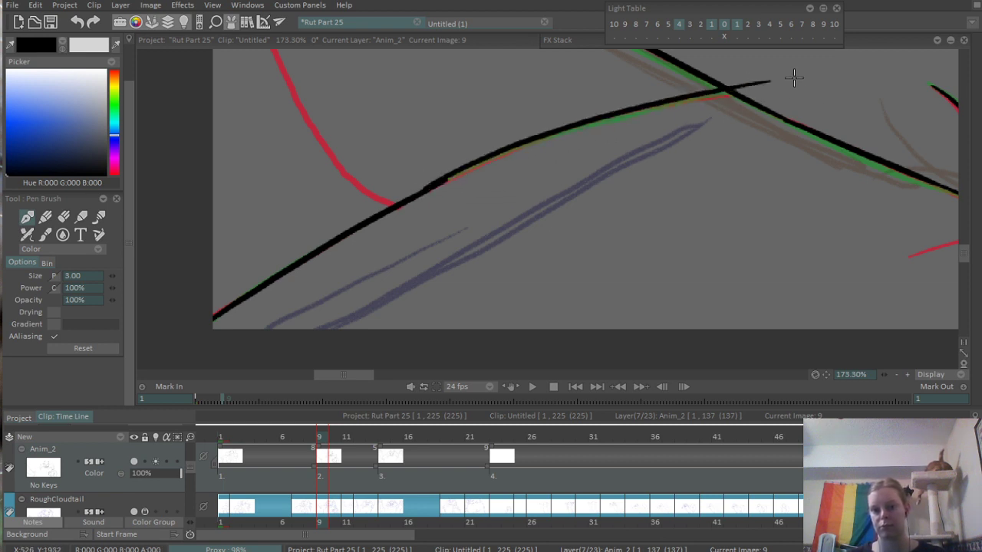
pyautogui.hotkey('ctrl', 'z')
pyautogui.moveTo(445, 171)
pyautogui.mouseDown()
pyautogui.moveTo(727, 94)
pyautogui.moveTo(520, 187)
pyautogui.mouseUp()
pyautogui.scroll(2, 543, 186)
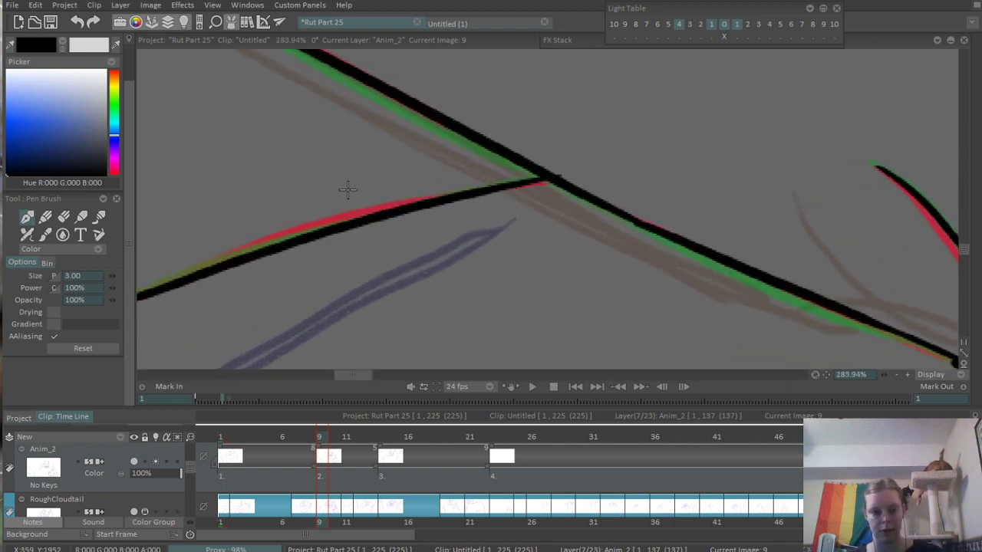
pyautogui.scroll(-10, 347, 189)
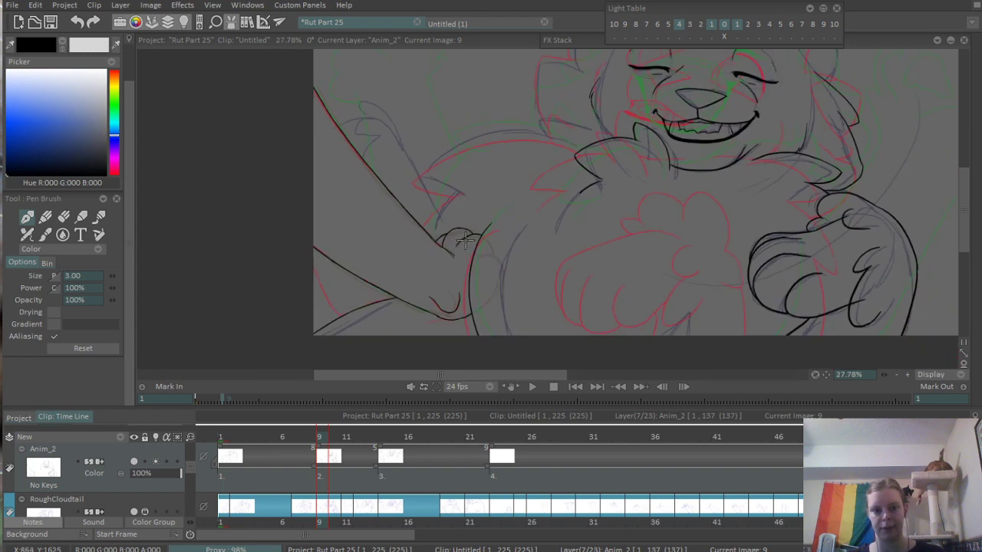
# - Ink a short line from the lower diagonal contour down to the corner's curved contour and erase its overshoot
pyautogui.scroll(4, 322, 305)
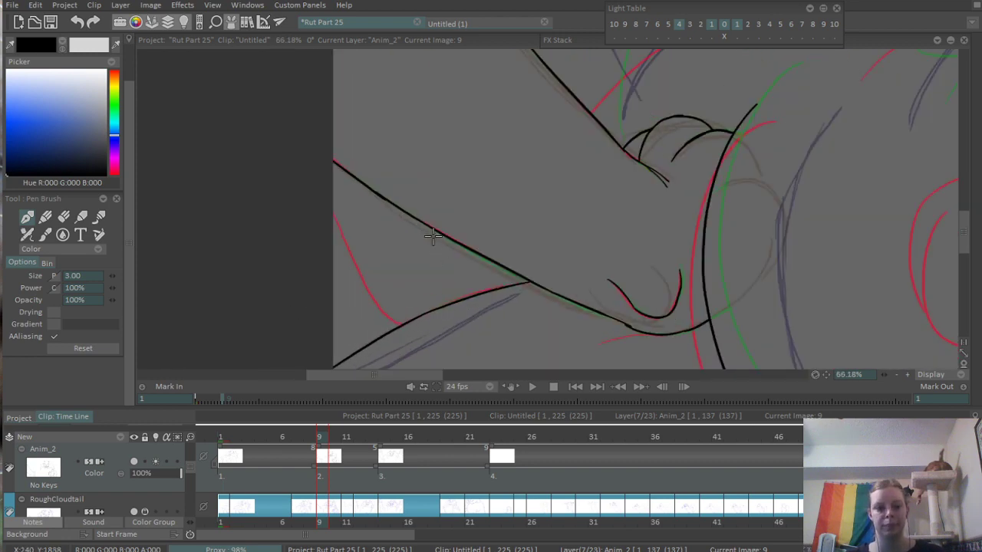
pyautogui.moveTo(433, 232); pyautogui.dragTo(474, 309)
pyautogui.scroll(6, 445, 322)
pyautogui.press('e')
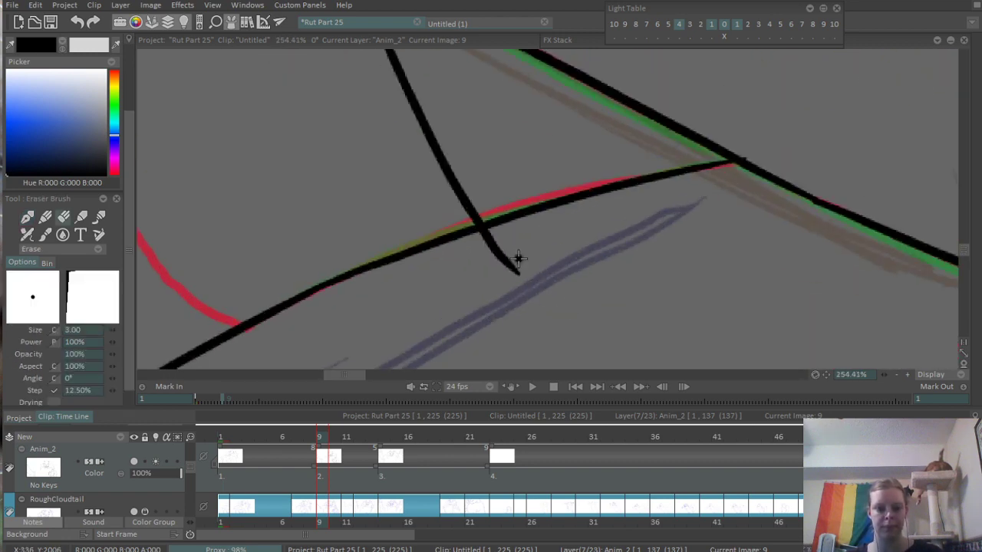
pyautogui.moveTo(486, 236); pyautogui.dragTo(494, 257)
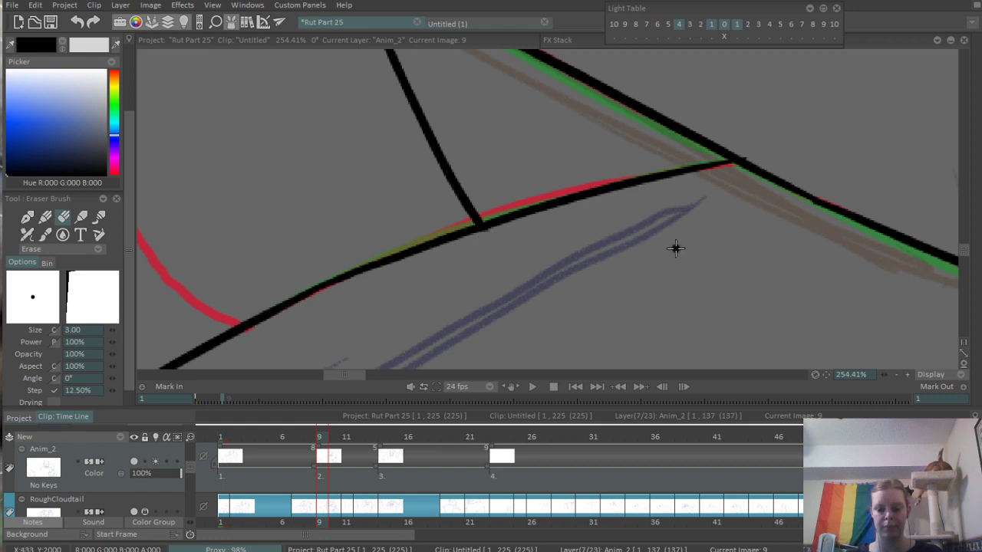
pyautogui.scroll(-10, 675, 247)
# - Ink the left arm's pointed fur tuft, starting from the upper diagonal contour and curving around the tip
pyautogui.scroll(6, 591, 230)
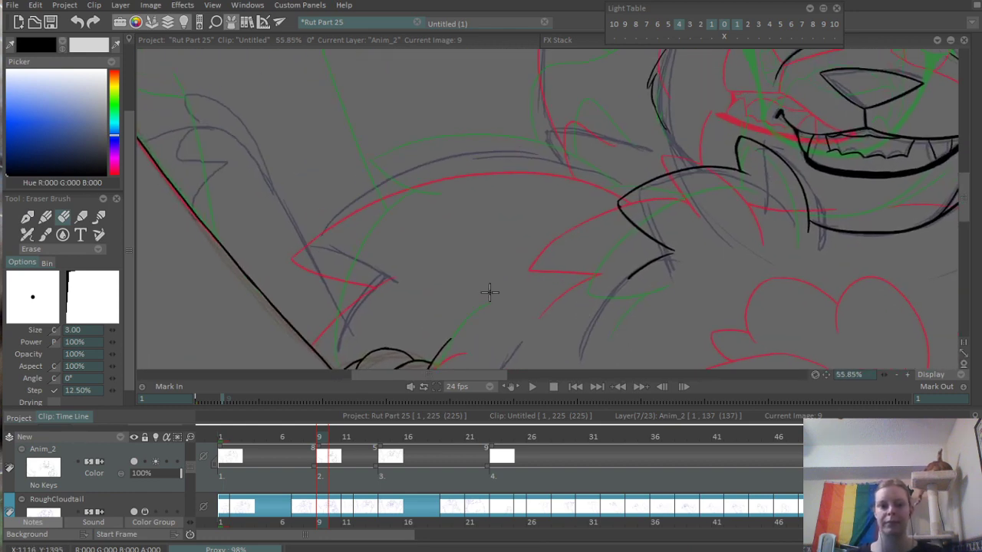
pyautogui.scroll(3, 378, 290)
pyautogui.moveTo(378, 293); pyautogui.dragTo(441, 273)
pyautogui.scroll(-4, 470, 257)
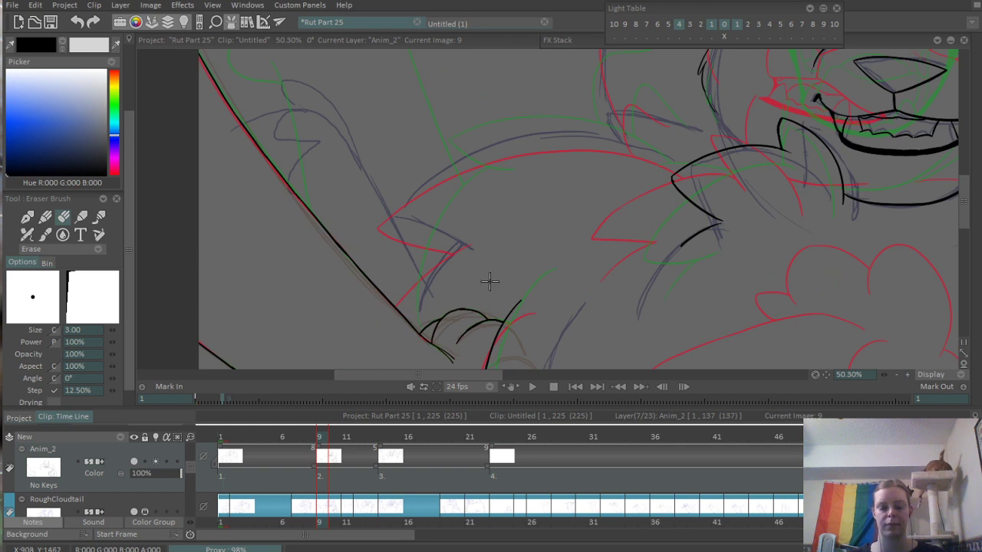
pyautogui.press('e')
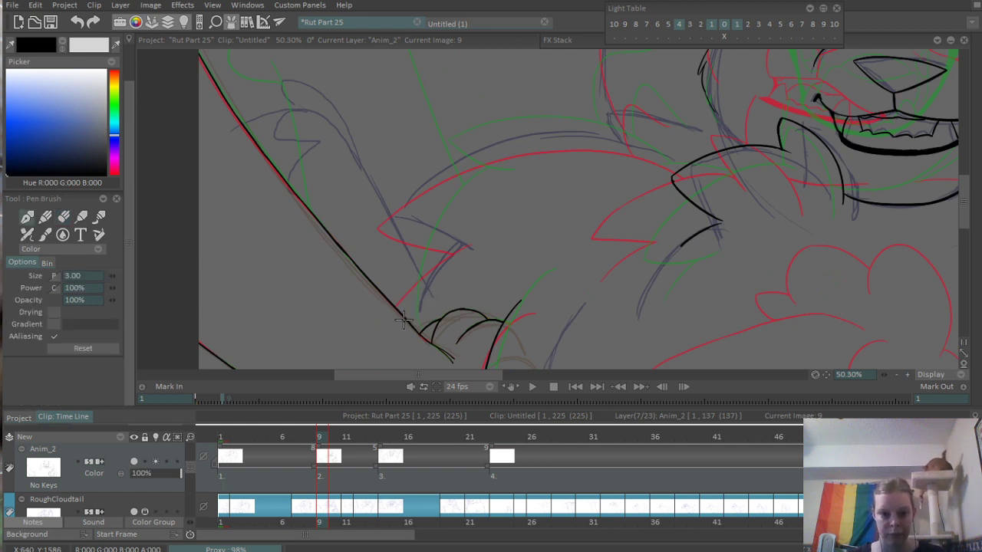
pyautogui.moveTo(403, 321); pyautogui.dragTo(476, 232)
pyautogui.hotkey('ctrl', 'z')
pyautogui.moveTo(405, 316)
pyautogui.mouseDown()
pyautogui.moveTo(422, 280)
pyautogui.moveTo(494, 215)
pyautogui.mouseUp()
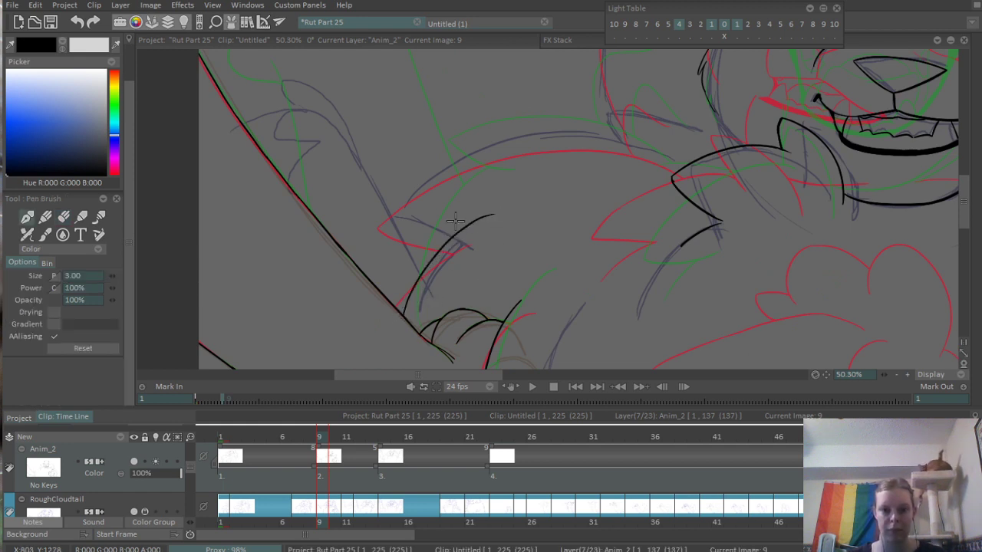
pyautogui.moveTo(477, 157)
pyautogui.mouseDown()
pyautogui.moveTo(408, 220)
pyautogui.moveTo(536, 214)
pyautogui.mouseUp()
pyautogui.scroll(3, 436, 221)
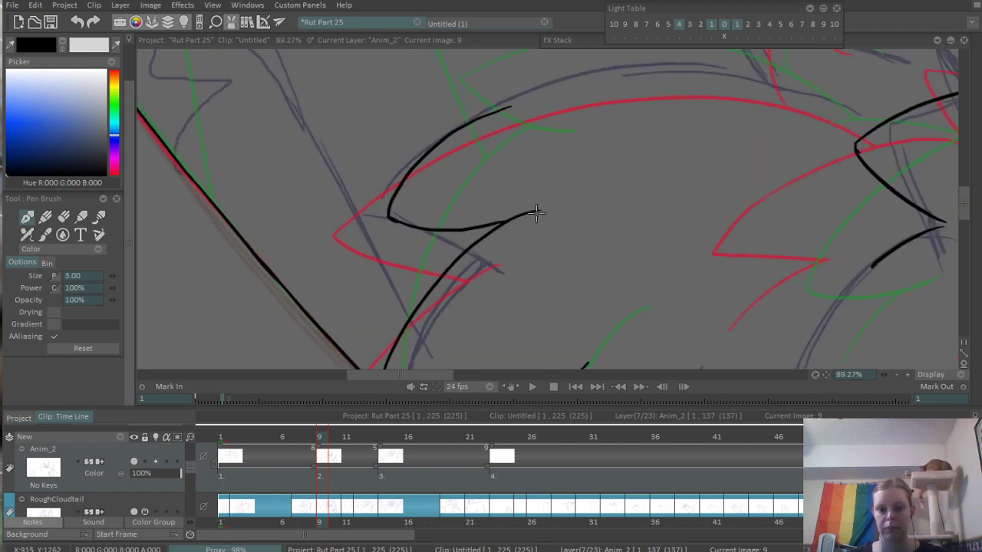
# - Extend the left arm's upper contour from the fur tuft across the shoulder toward the neck fur
pyautogui.moveTo(570, 148); pyautogui.dragTo(485, 258)
pyautogui.moveTo(406, 225)
pyautogui.mouseDown()
pyautogui.moveTo(691, 187)
pyautogui.moveTo(727, 191)
pyautogui.mouseUp()
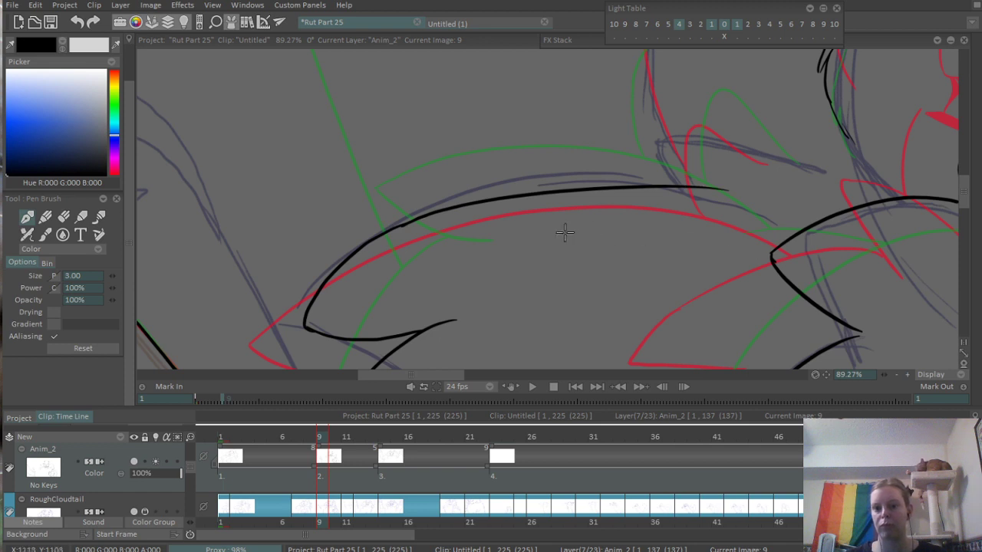
pyautogui.hotkey('ctrl', 'z')
pyautogui.moveTo(396, 227)
pyautogui.mouseDown()
pyautogui.moveTo(475, 201)
pyautogui.moveTo(703, 231)
pyautogui.moveTo(522, 187)
pyautogui.mouseUp()
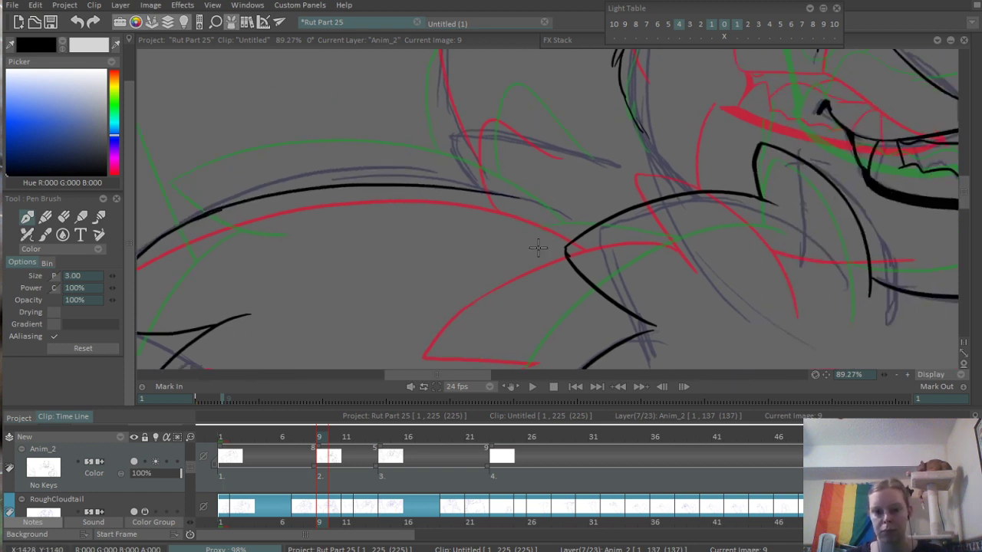
pyautogui.scroll(3, 540, 216)
pyautogui.moveTo(488, 182); pyautogui.dragTo(584, 212)
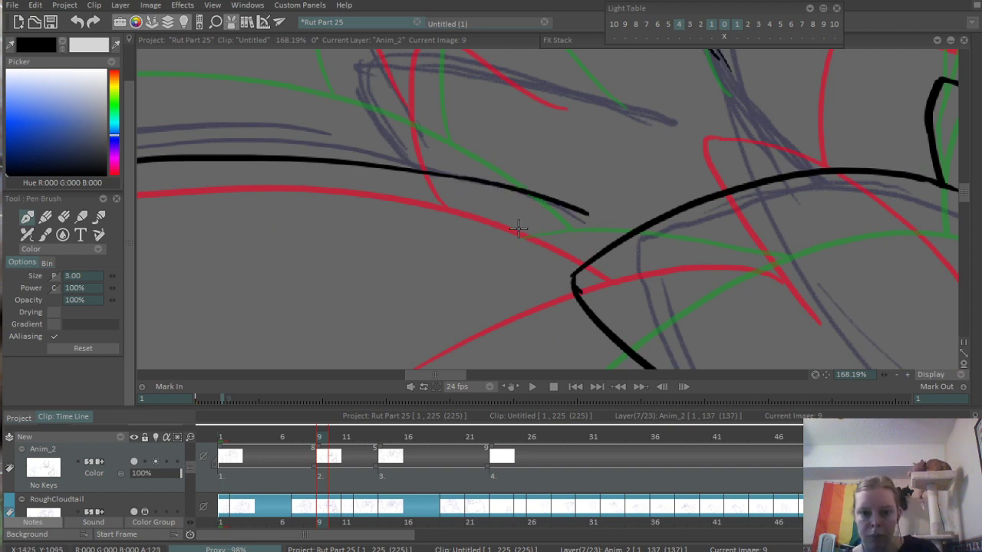
pyautogui.scroll(-6, 442, 221)
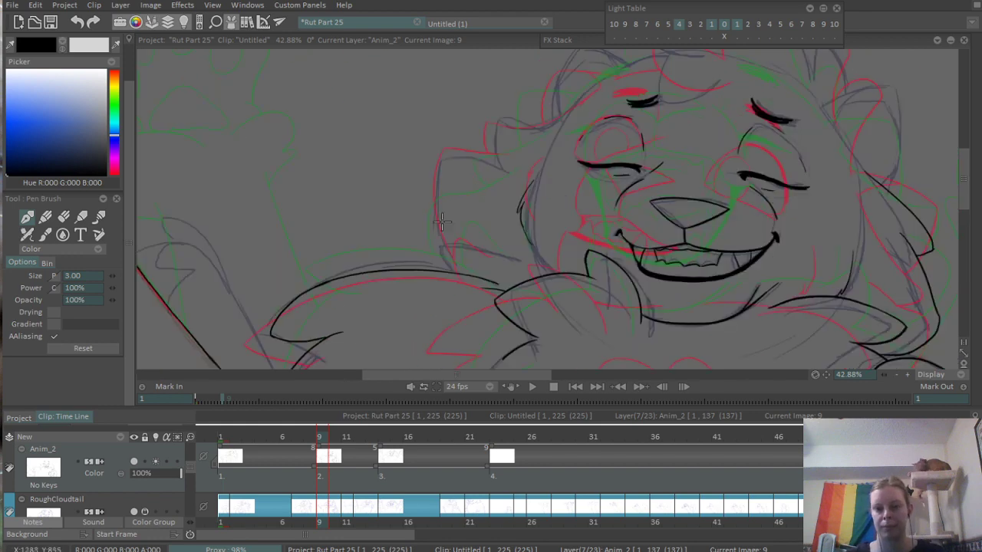
# - Ink the lower edge of the left cheek fur as a curved tip rising from the shoulder contour
pyautogui.scroll(5, 423, 325)
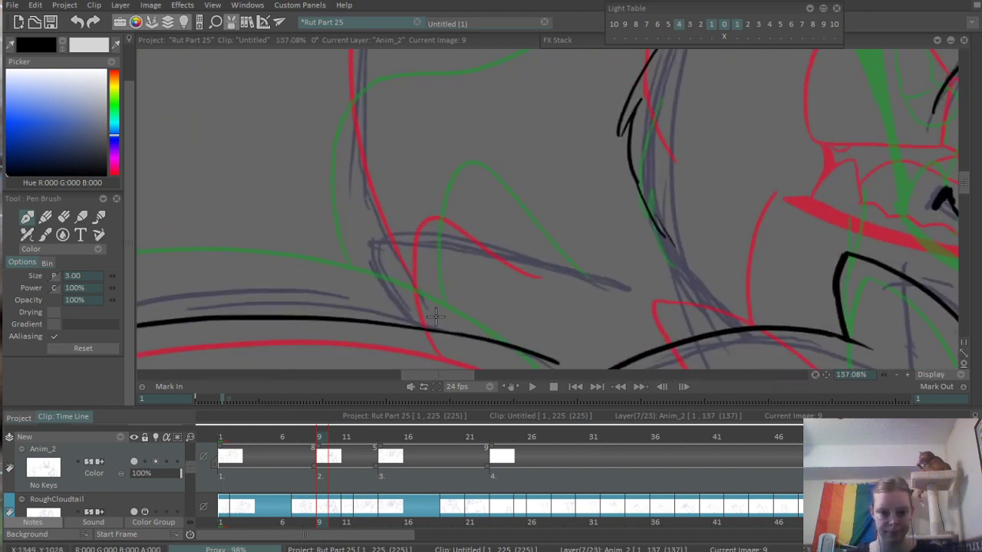
pyautogui.moveTo(401, 321)
pyautogui.mouseDown()
pyautogui.moveTo(491, 255)
pyautogui.moveTo(560, 265)
pyautogui.mouseUp()
pyautogui.scroll(-3, 489, 174)
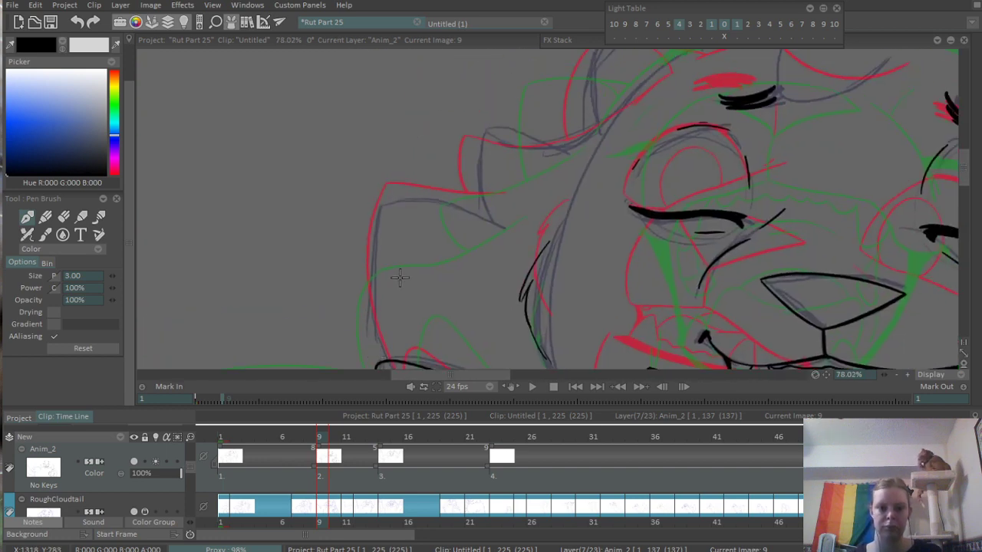
# - Ink the outer edge of the left cheek fur, bowing outward from the lower tip up to the upper point
pyautogui.moveTo(378, 342); pyautogui.dragTo(406, 141)
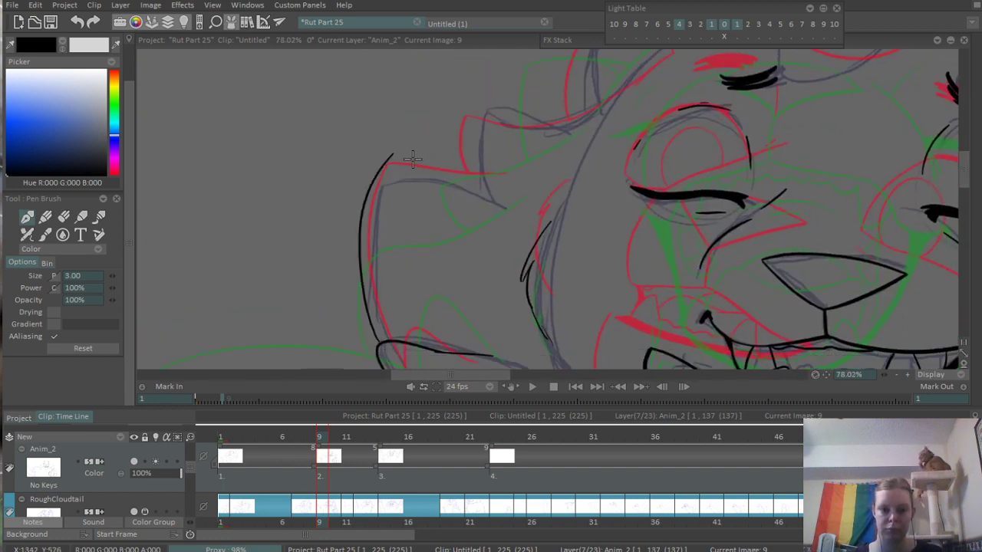
pyautogui.hotkey('ctrl', 'z')
pyautogui.moveTo(377, 349); pyautogui.dragTo(407, 173)
pyautogui.hotkey('ctrl', 'z')
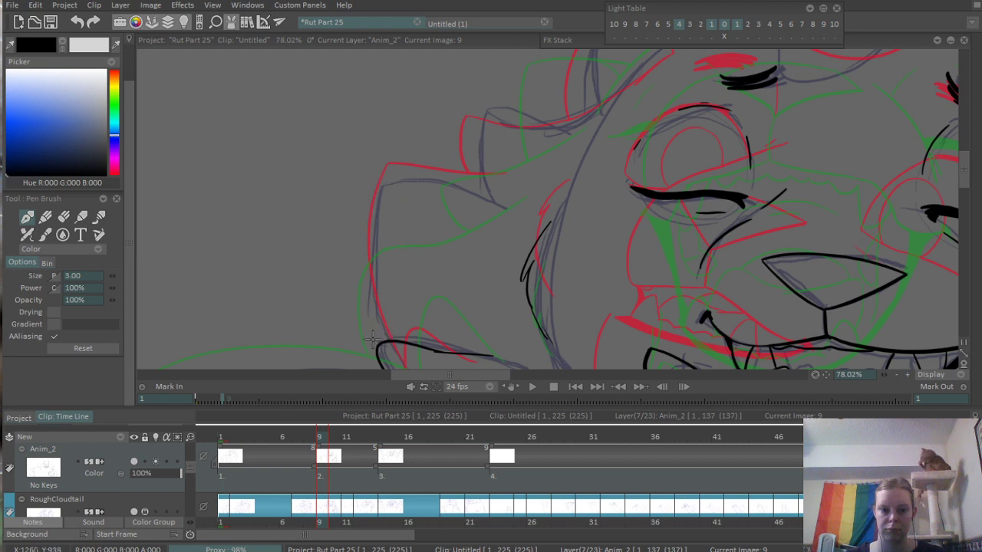
pyautogui.moveTo(377, 347)
pyautogui.mouseDown()
pyautogui.moveTo(389, 185)
pyautogui.moveTo(480, 199)
pyautogui.mouseUp()
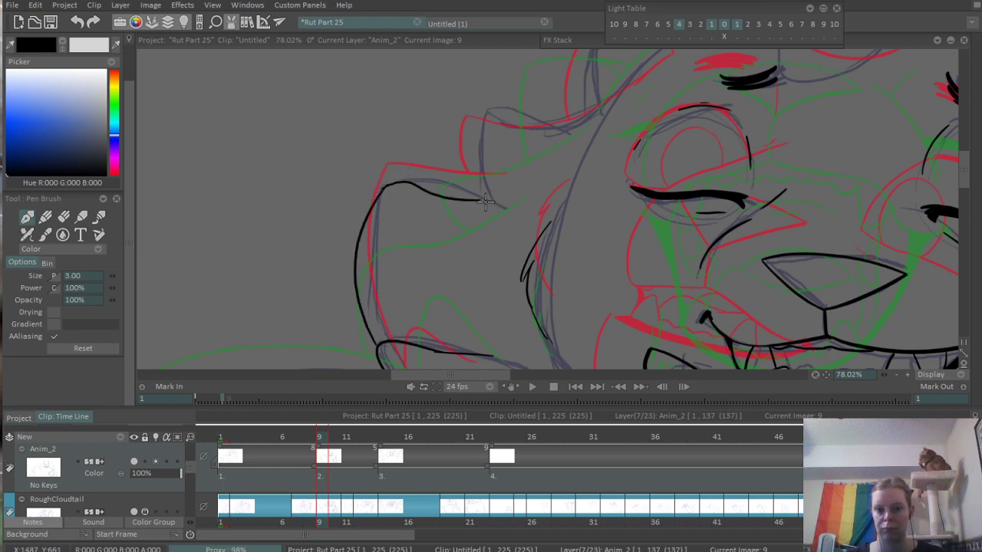
# - Re-ink the top edge of the left cheek tuft from its upper point inward to the notch below the next tuft
pyautogui.hotkey('ctrl', 'z')
pyautogui.moveTo(386, 187); pyautogui.dragTo(518, 200)
pyautogui.hotkey('ctrl', 'z')
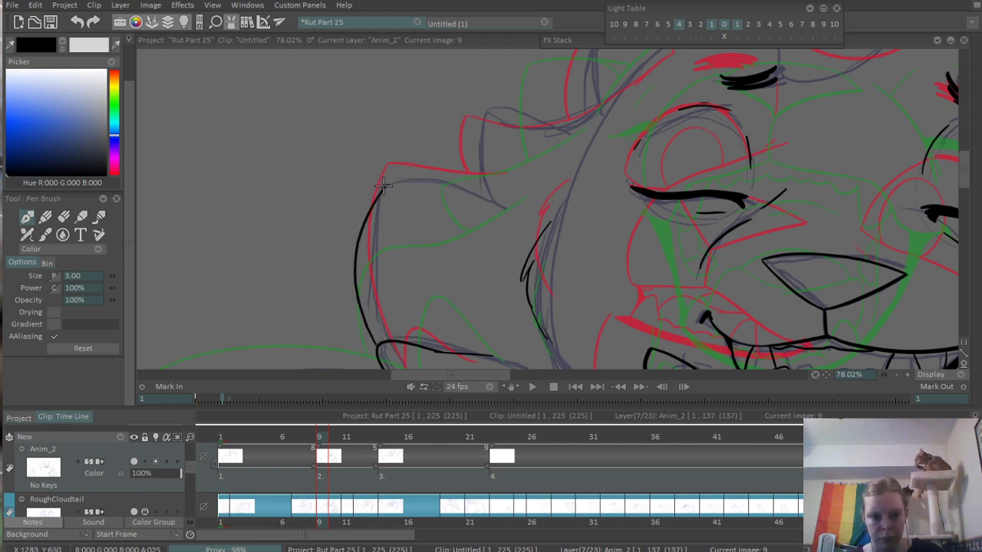
pyautogui.moveTo(383, 186); pyautogui.dragTo(510, 208)
pyautogui.hotkey('ctrl', 'z')
pyautogui.moveTo(388, 184)
pyautogui.mouseDown()
pyautogui.moveTo(508, 206)
pyautogui.moveTo(541, 190)
pyautogui.mouseUp()
pyautogui.scroll(3, 514, 202)
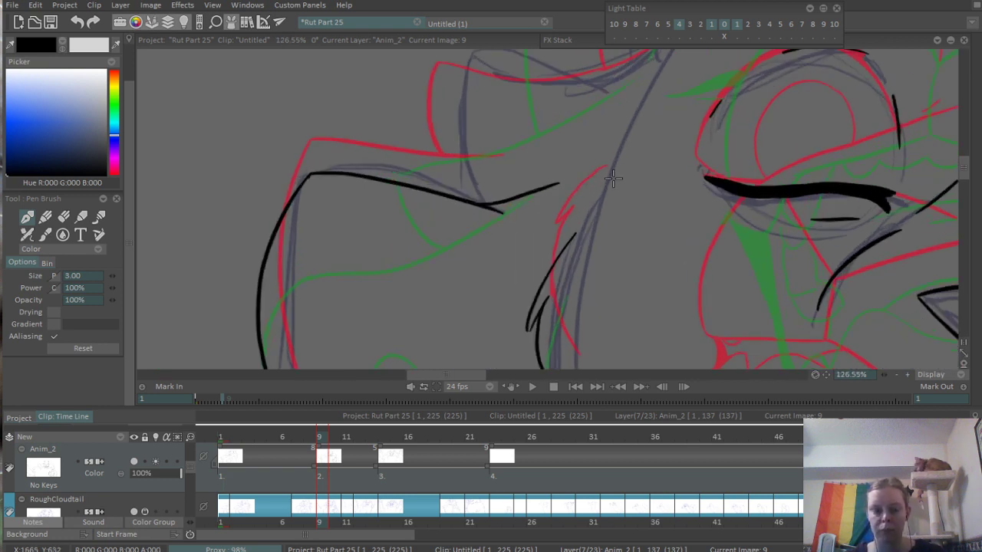
# - Ink the second left cheek fur tuft, with its outer edge rising from the notch and its top edge sweeping up toward the ear
pyautogui.press('e')
pyautogui.scroll(-3, 506, 218)
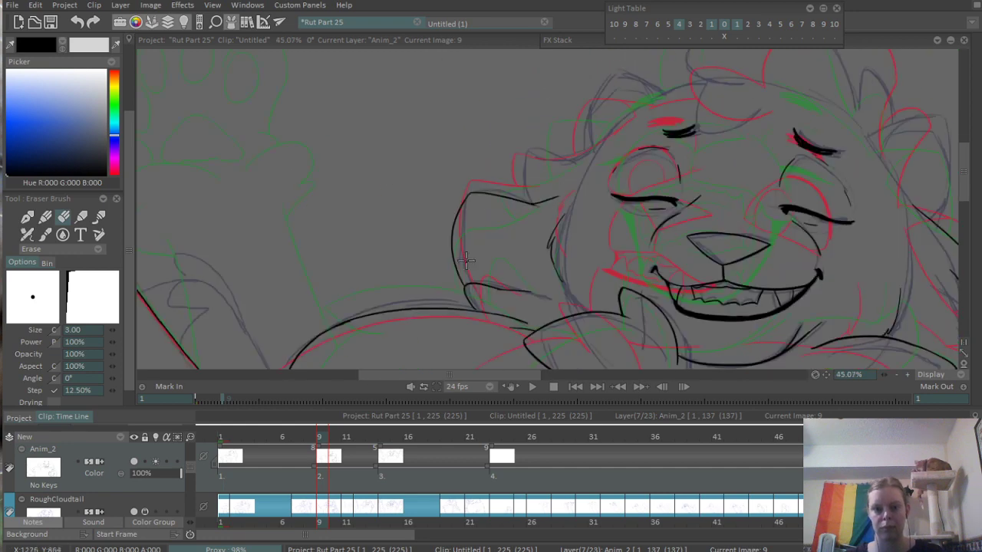
pyautogui.scroll(4, 427, 288)
pyautogui.scroll(1, 427, 288)
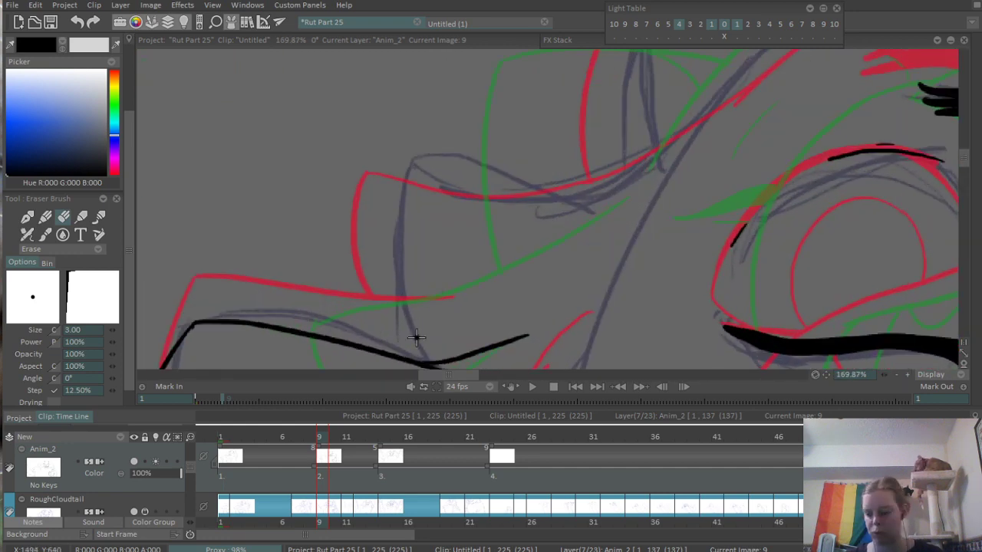
pyautogui.press('b')
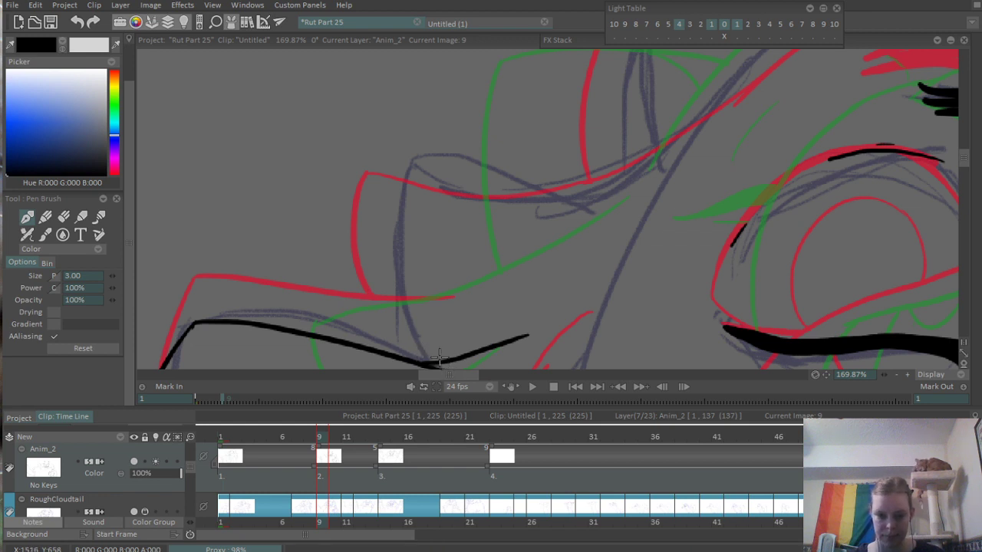
pyautogui.moveTo(435, 356)
pyautogui.mouseDown()
pyautogui.moveTo(412, 170)
pyautogui.moveTo(675, 171)
pyautogui.mouseUp()
pyautogui.hotkey('ctrl', 'z')
pyautogui.moveTo(413, 168)
pyautogui.mouseDown()
pyautogui.moveTo(521, 194)
pyautogui.moveTo(598, 193)
pyautogui.mouseUp()
pyautogui.moveTo(601, 195)
pyautogui.mouseDown()
pyautogui.moveTo(402, 274)
pyautogui.moveTo(564, 135)
pyautogui.mouseUp()
pyautogui.moveTo(442, 227); pyautogui.dragTo(334, 338)
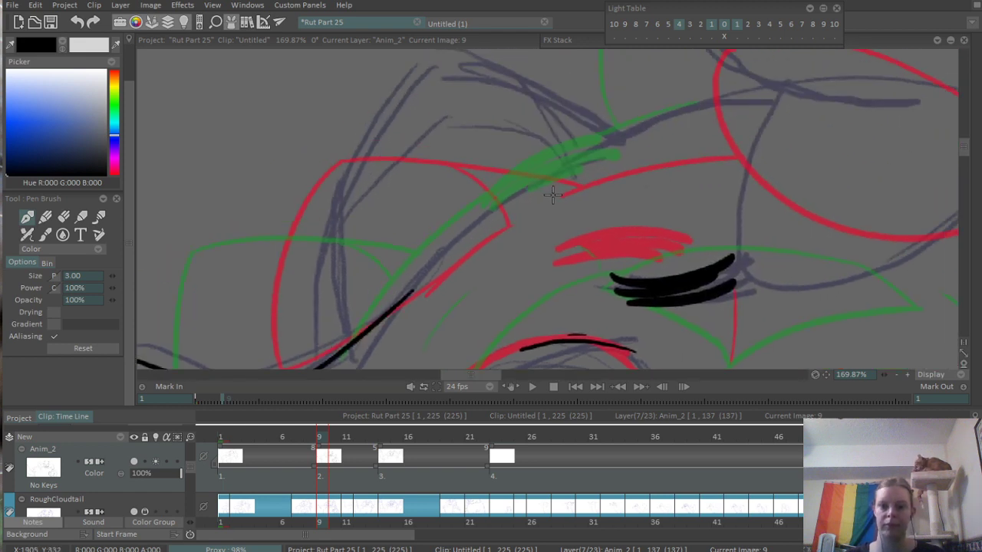
# - Ink the upper-left contour of the head as one long curve rising from beside the ear base to the forehead hair
pyautogui.moveTo(435, 250); pyautogui.dragTo(769, 90)
pyautogui.hotkey('ctrl', 'z')
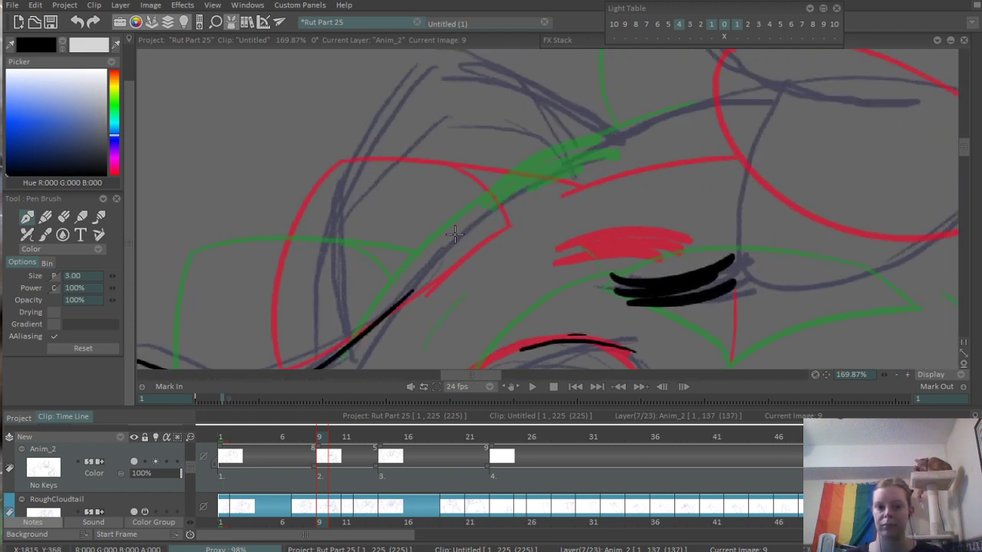
pyautogui.moveTo(447, 247)
pyautogui.mouseDown()
pyautogui.moveTo(696, 107)
pyautogui.moveTo(820, 92)
pyautogui.mouseUp()
pyautogui.scroll(-3, 471, 255)
pyautogui.scroll(2, 433, 251)
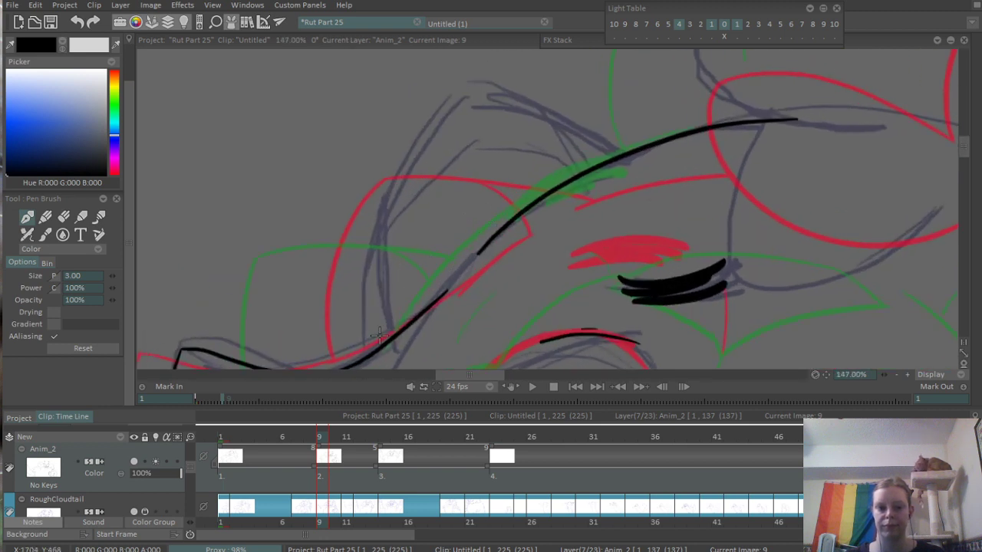
# - Ink the left ear's outline, with a bowed outer edge up to the tip and a curved top edge down to the head contour
pyautogui.moveTo(366, 356)
pyautogui.mouseDown()
pyautogui.moveTo(368, 247)
pyautogui.moveTo(504, 91)
pyautogui.moveTo(640, 147)
pyautogui.mouseUp()
pyautogui.hotkey('ctrl', 'z')
pyautogui.moveTo(453, 92)
pyautogui.mouseDown()
pyautogui.moveTo(517, 103)
pyautogui.moveTo(597, 147)
pyautogui.mouseUp()
pyautogui.moveTo(569, 132); pyautogui.dragTo(605, 155)
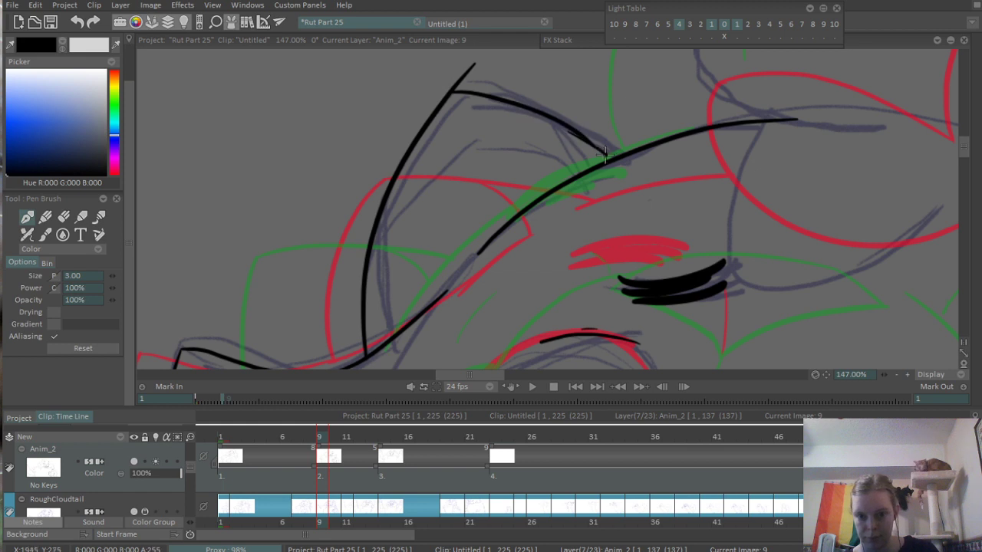
pyautogui.hotkey('ctrl', 'z')
# - Ink the short inner fold of the left ear and erase the stroke overshoots at its tip and inner base
pyautogui.hotkey('ctrl', 'z')
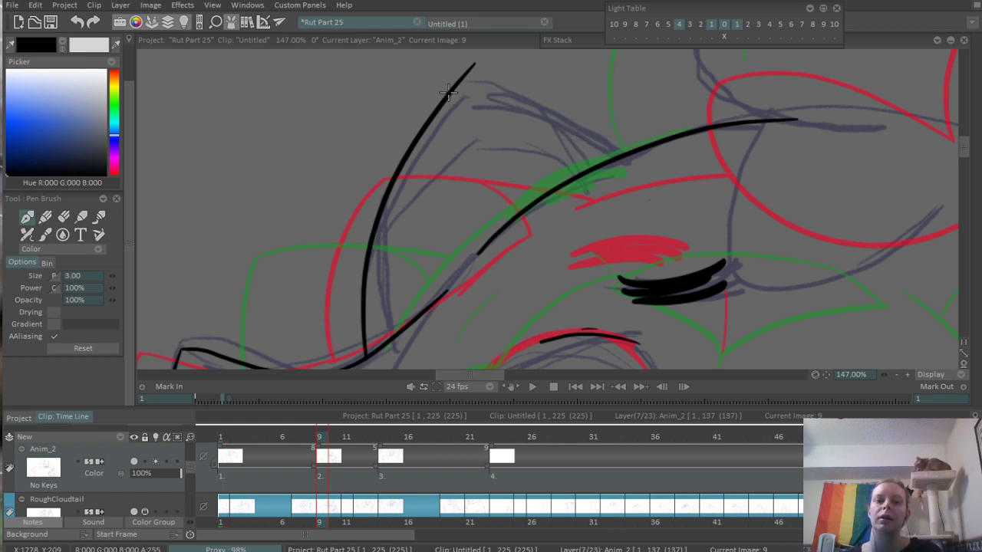
pyautogui.moveTo(451, 92); pyautogui.dragTo(628, 162)
pyautogui.moveTo(528, 102); pyautogui.dragTo(576, 181)
pyautogui.hotkey('ctrl', 'z')
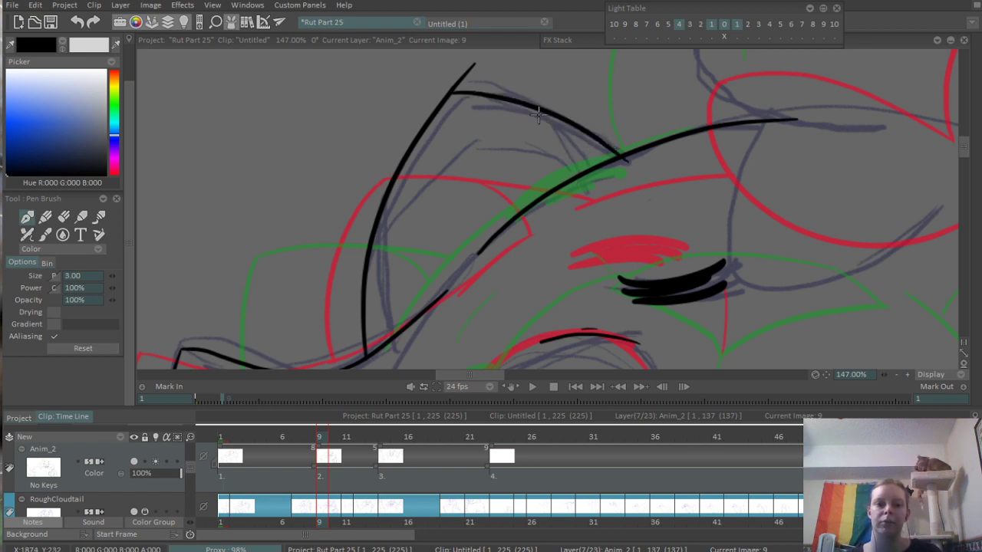
pyautogui.moveTo(523, 100); pyautogui.dragTo(572, 178)
pyautogui.press('e')
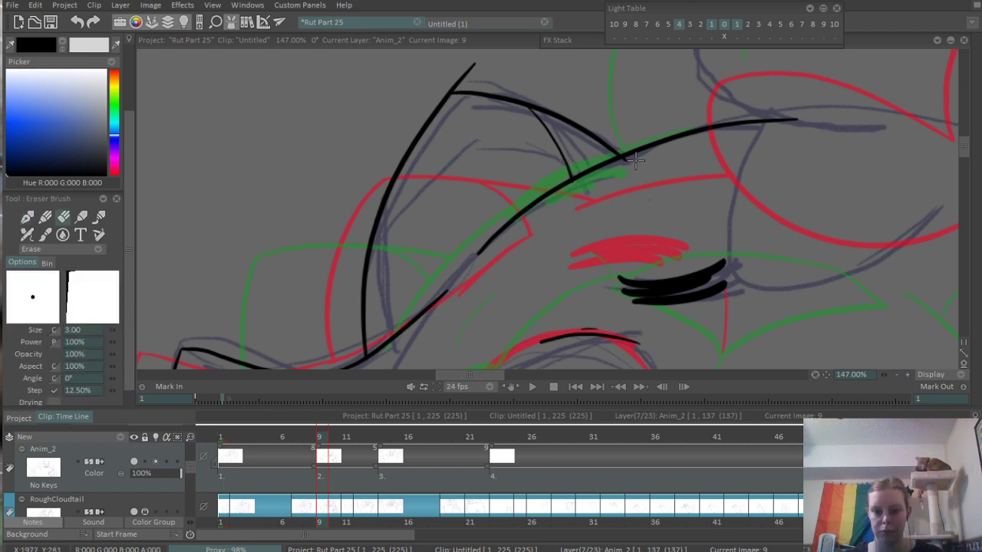
pyautogui.moveTo(466, 66); pyautogui.dragTo(445, 86)
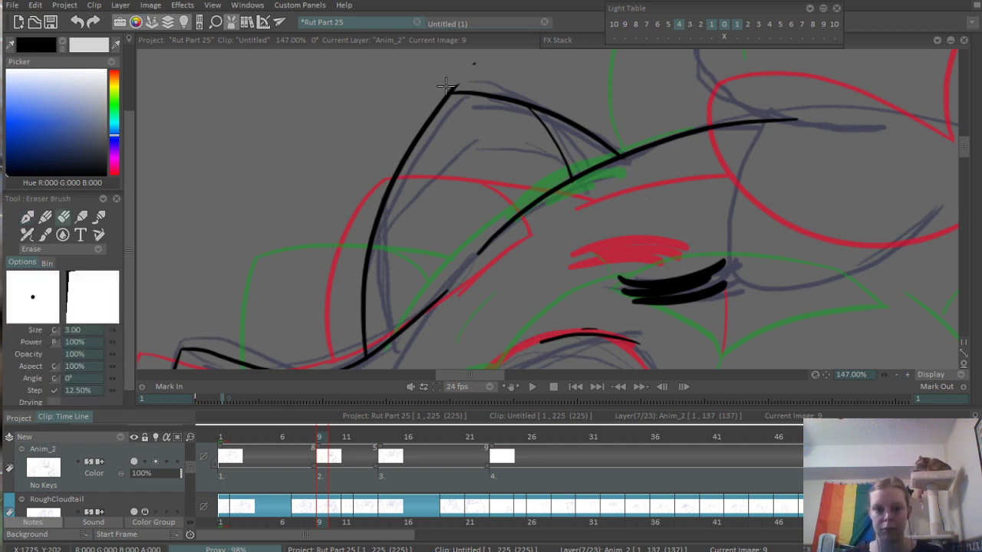
# - Trim the overshooting end of the head contour back to where the forehead hair begins
pyautogui.scroll(-5, 472, 115)
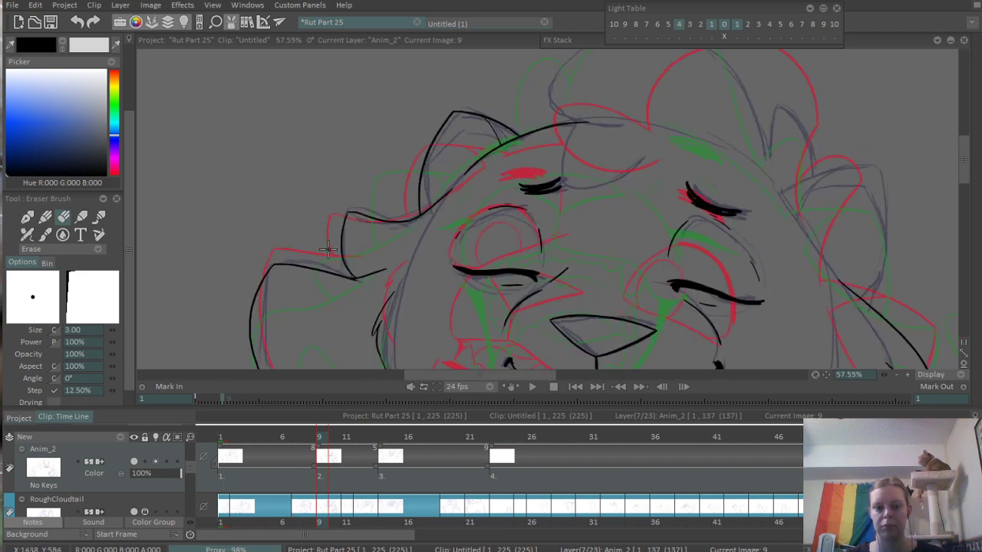
pyautogui.scroll(6, 516, 155)
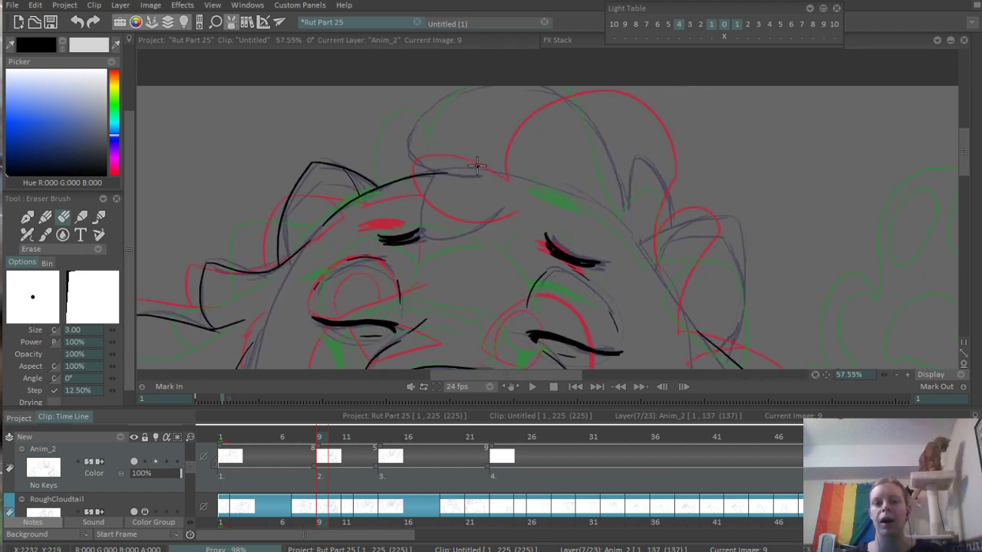
pyautogui.moveTo(472, 165); pyautogui.dragTo(511, 166)
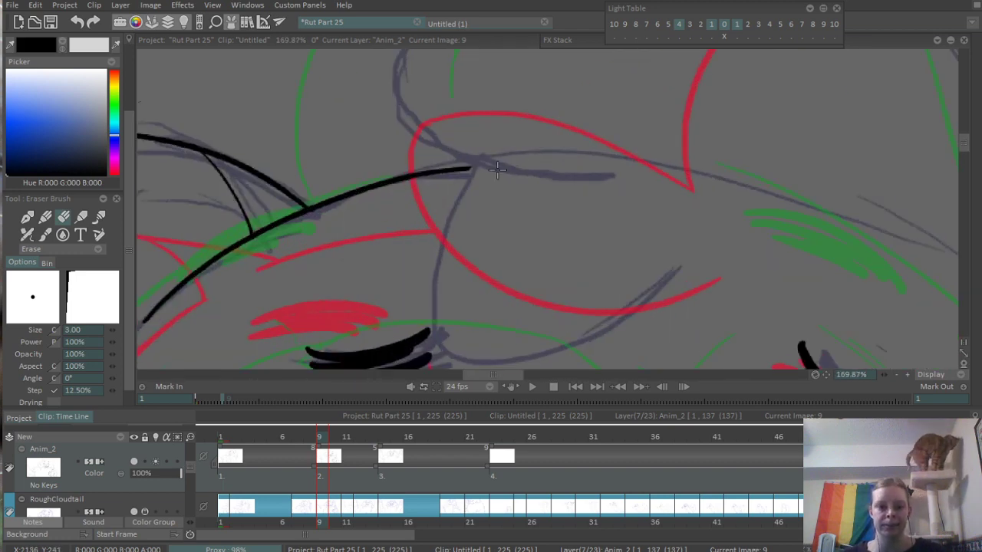
pyautogui.scroll(-5, 481, 181)
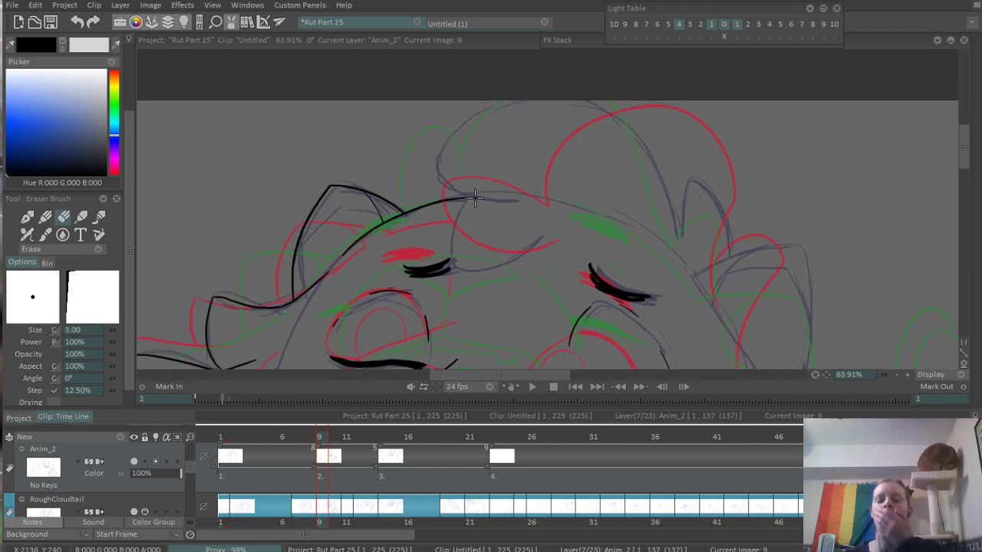
# - Ink the forehead hair's lower curl hanging over the left brow and the curved strand crossing at its root
pyautogui.press('b')
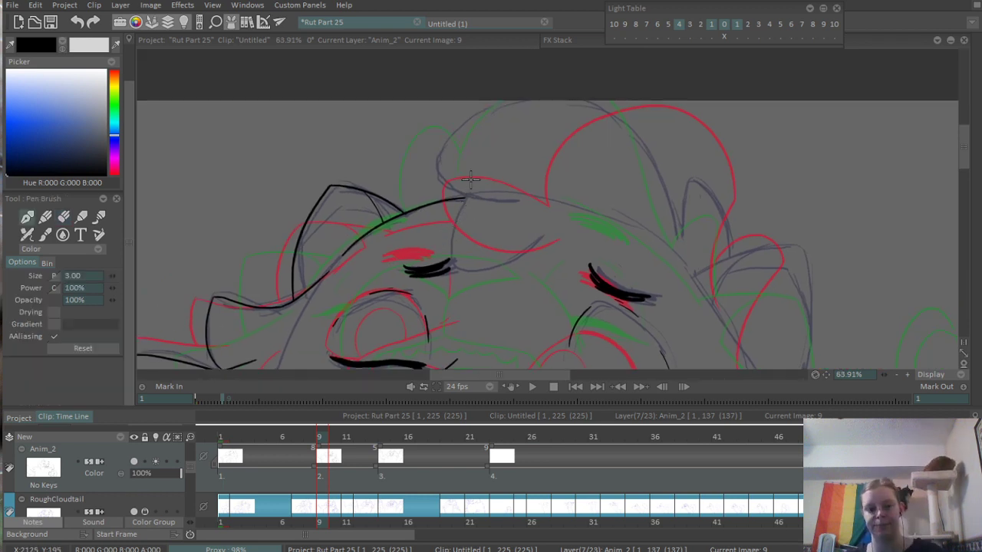
pyautogui.scroll(2, 454, 198)
pyautogui.moveTo(485, 189); pyautogui.dragTo(592, 200)
pyautogui.hotkey('ctrl', 'z')
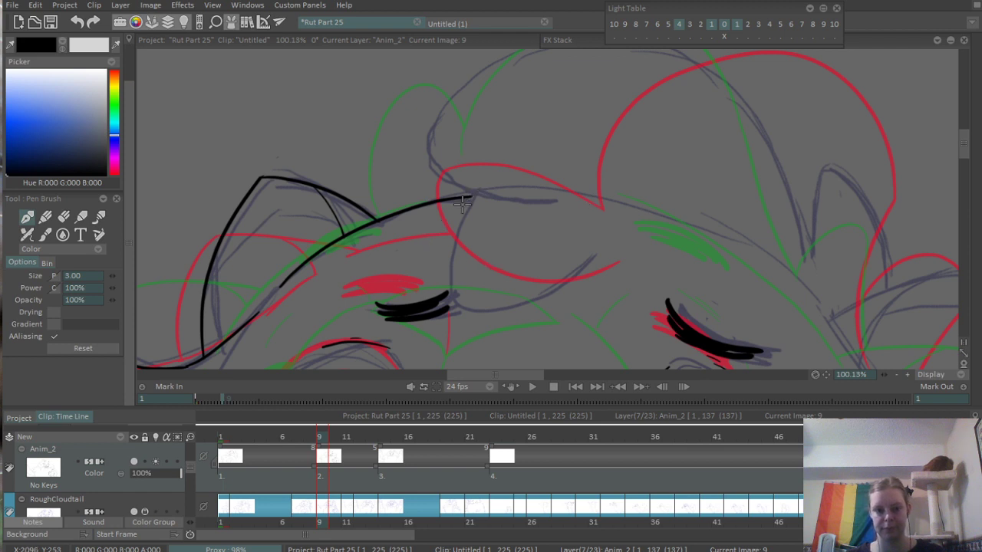
pyautogui.moveTo(500, 183)
pyautogui.mouseDown()
pyautogui.moveTo(552, 263)
pyautogui.moveTo(568, 252)
pyautogui.mouseUp()
pyautogui.hotkey('ctrl', 'z')
pyautogui.moveTo(493, 188); pyautogui.dragTo(546, 257)
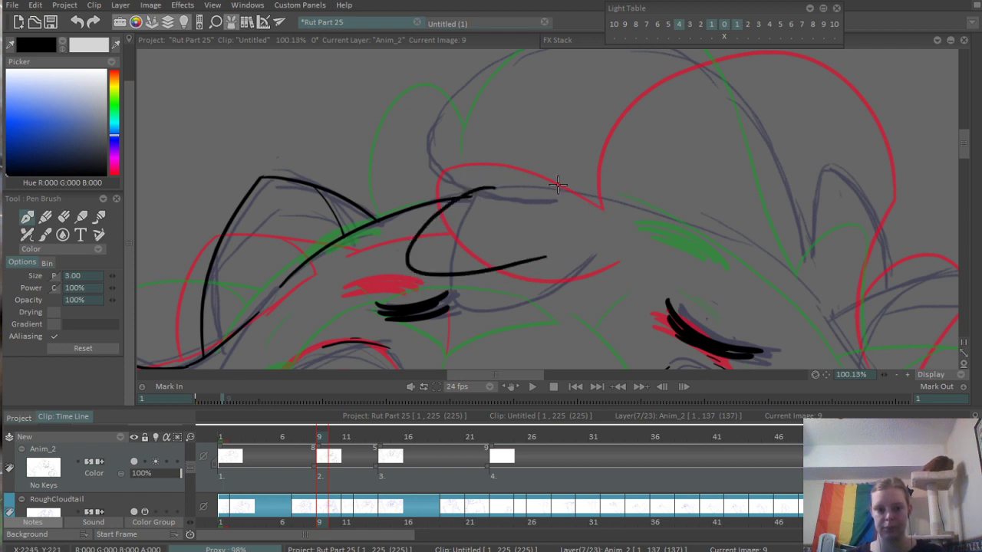
pyautogui.moveTo(483, 179)
pyautogui.mouseDown()
pyautogui.moveTo(432, 244)
pyautogui.moveTo(539, 265)
pyautogui.mouseUp()
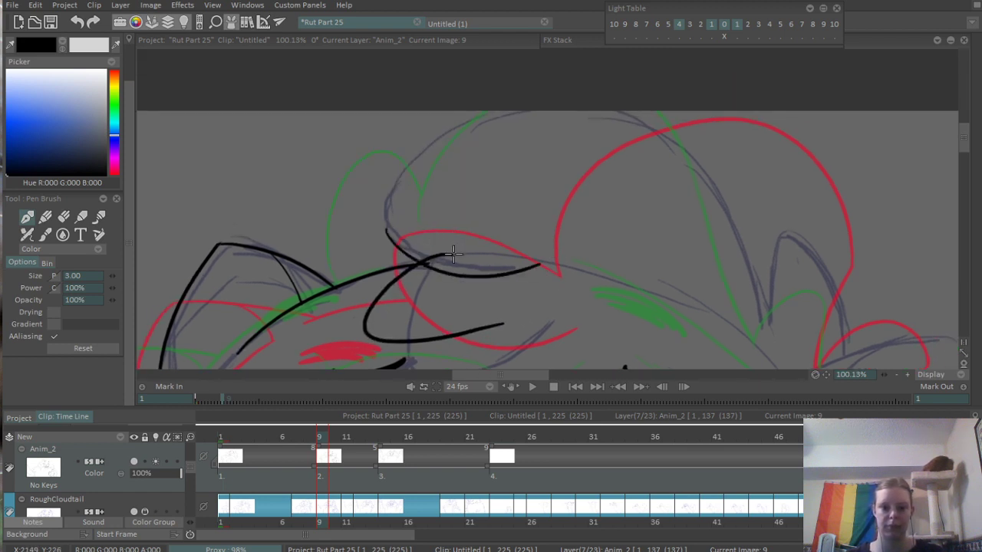
# - Ink the left edge of the large hair tuft, curving from its root up to the canvas's upper border
pyautogui.moveTo(387, 209); pyautogui.dragTo(717, 192)
pyautogui.hotkey('ctrl', 'z')
pyautogui.moveTo(385, 208)
pyautogui.mouseDown()
pyautogui.moveTo(410, 143)
pyautogui.moveTo(480, 114)
pyautogui.mouseUp()
pyautogui.hotkey('ctrl', 'z')
pyautogui.moveTo(386, 229); pyautogui.dragTo(482, 112)
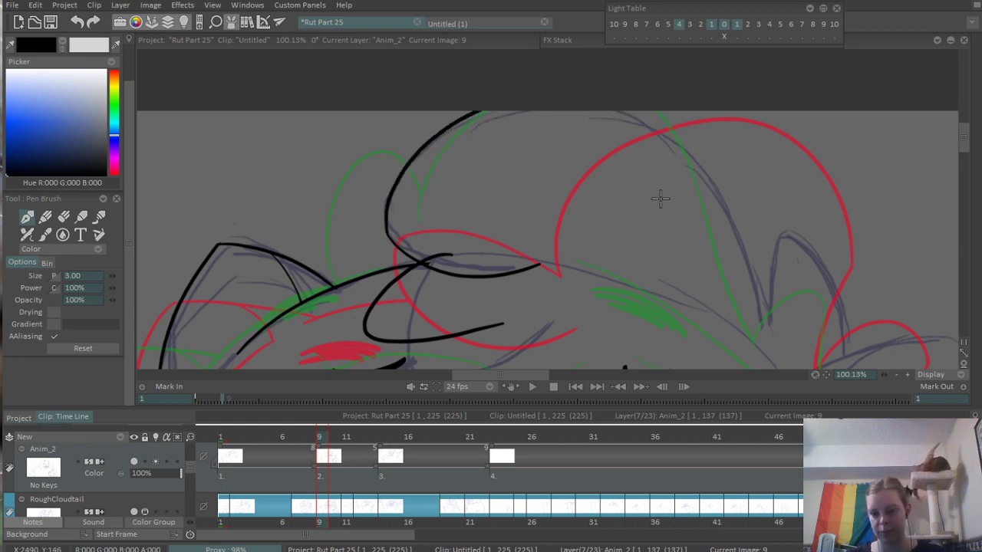
# - Ink the right edge of the large hair tuft down to its notch and the small pointed tuft beside it
pyautogui.moveTo(661, 198); pyautogui.dragTo(531, 131)
pyautogui.moveTo(503, 67)
pyautogui.mouseDown()
pyautogui.moveTo(655, 303)
pyautogui.moveTo(606, 223)
pyautogui.moveTo(609, 150)
pyautogui.moveTo(654, 252)
pyautogui.moveTo(596, 176)
pyautogui.mouseUp()
pyautogui.scroll(2, 603, 227)
pyautogui.moveTo(558, 276); pyautogui.dragTo(564, 261)
pyautogui.scroll(-5, 563, 261)
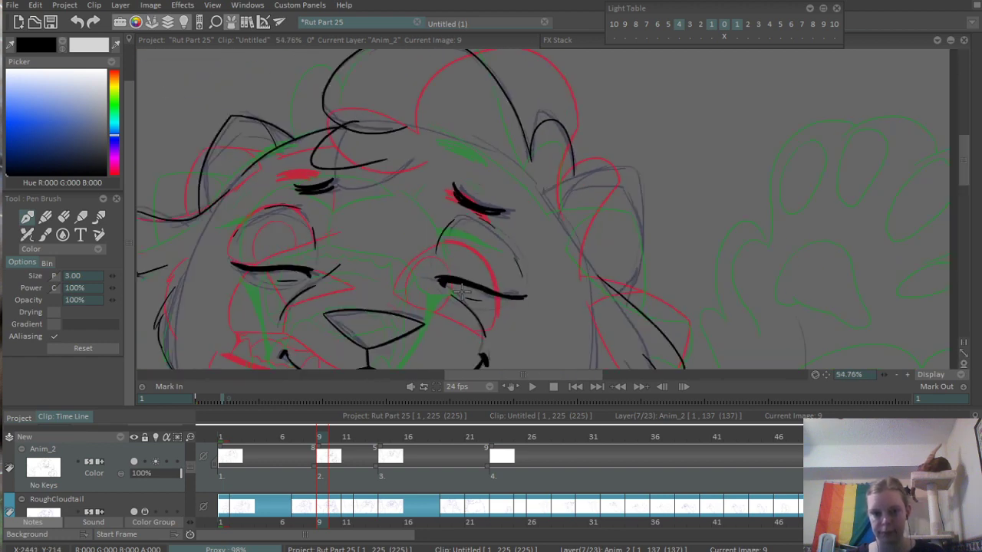
# - Ink the right ear's top edge and its bowed outer edge down to the fur contour on the side of the head
pyautogui.scroll(5, 586, 202)
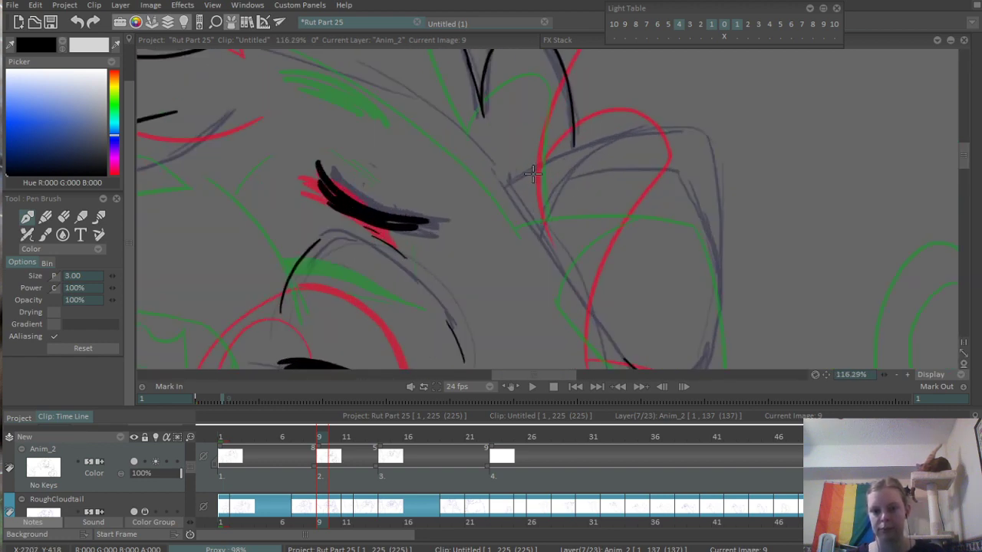
pyautogui.moveTo(511, 182); pyautogui.dragTo(740, 122)
pyautogui.moveTo(694, 188); pyautogui.dragTo(654, 153)
pyautogui.moveTo(656, 90); pyautogui.dragTo(655, 359)
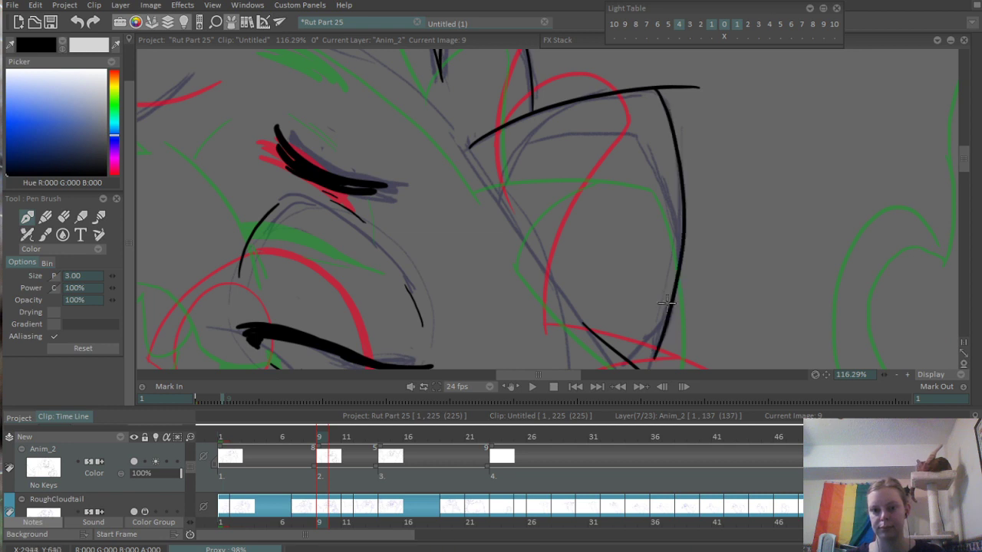
pyautogui.hotkey('ctrl', 'z')
pyautogui.moveTo(655, 88); pyautogui.dragTo(633, 366)
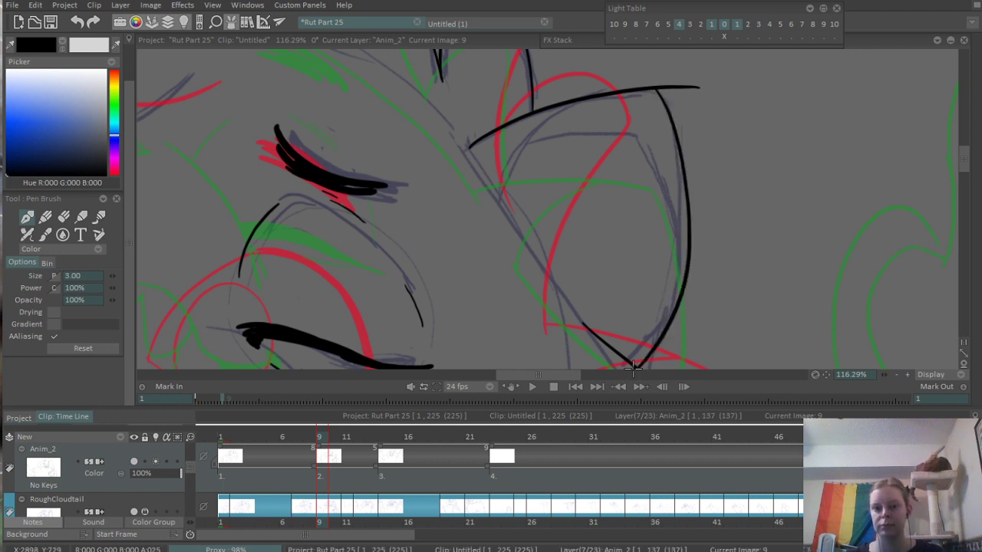
# - Ink the right ear's inner fold and the head contour along its base, joining the existing side fur line
pyautogui.moveTo(507, 207); pyautogui.dragTo(622, 92)
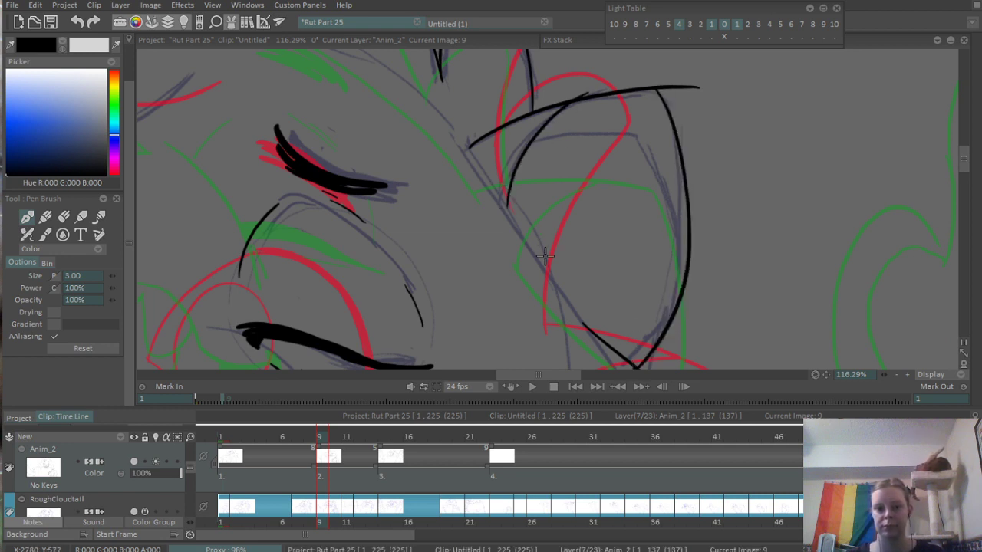
pyautogui.moveTo(542, 257); pyautogui.dragTo(512, 183)
pyautogui.moveTo(452, 103); pyautogui.dragTo(573, 267)
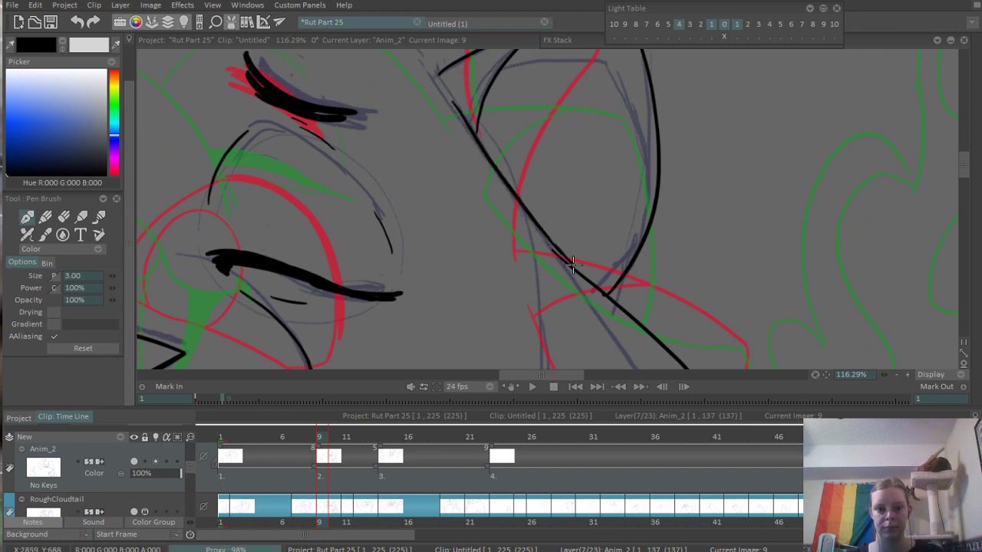
# - Erase the doubled line where the right ear's base contour meets the side fur line
pyautogui.press('e')
pyautogui.moveTo(553, 252); pyautogui.dragTo(583, 279)
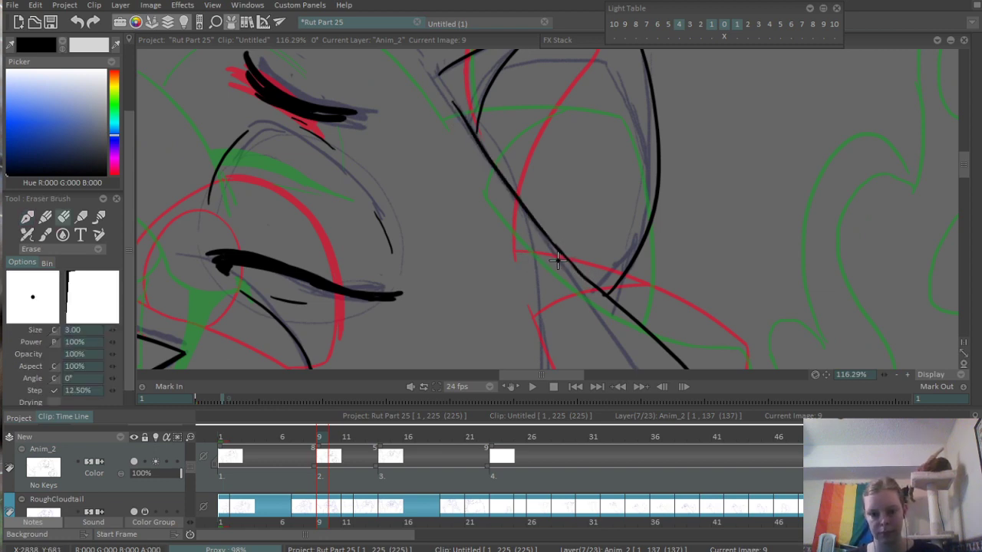
pyautogui.scroll(-5, 570, 171)
pyautogui.moveTo(454, 241); pyautogui.dragTo(442, 280)
pyautogui.scroll(6, 537, 230)
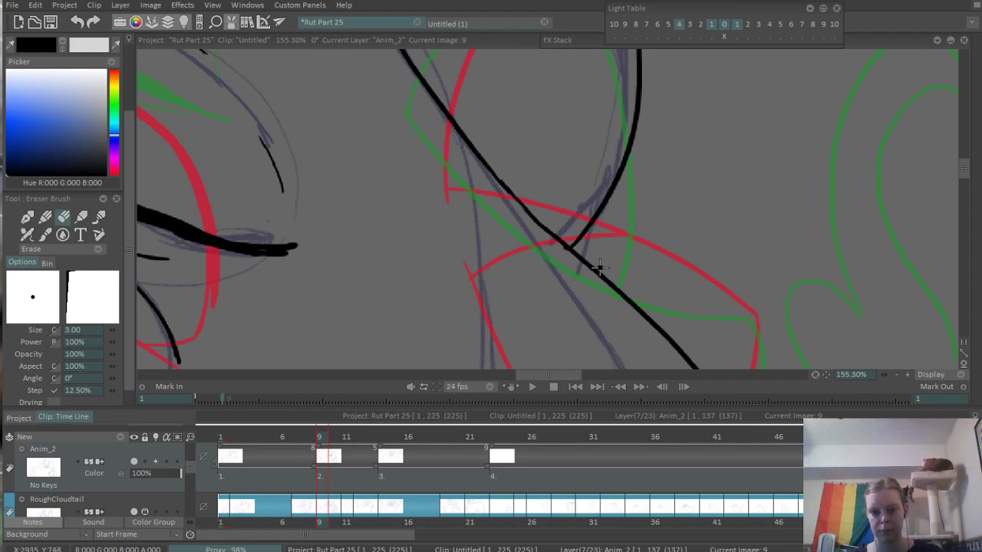
# - Erase the overshoot beyond the right ear's tip and the stray end of the inner fold above the ear's top edge
pyautogui.moveTo(602, 77); pyautogui.dragTo(619, 345)
pyautogui.moveTo(623, 138); pyautogui.dragTo(620, 133)
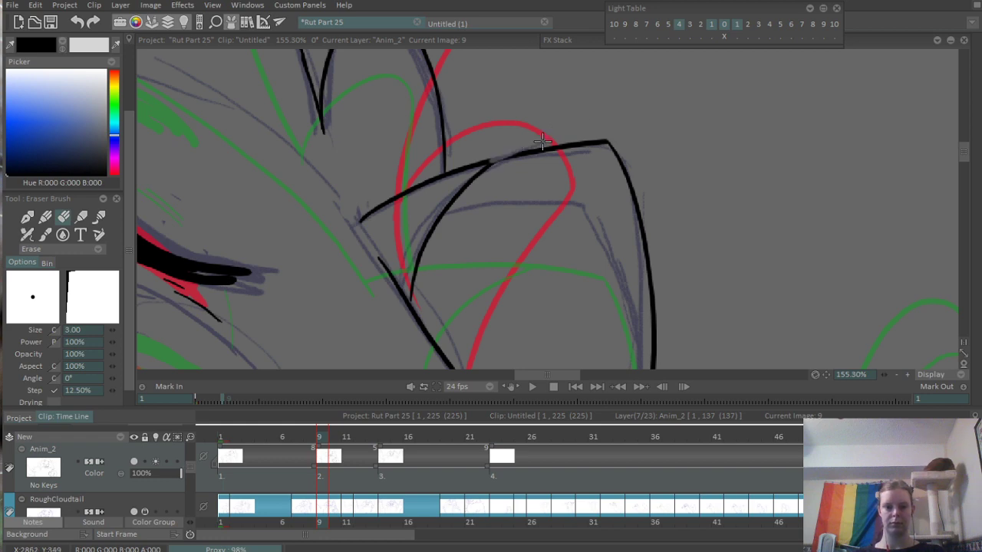
pyautogui.scroll(3, 491, 152)
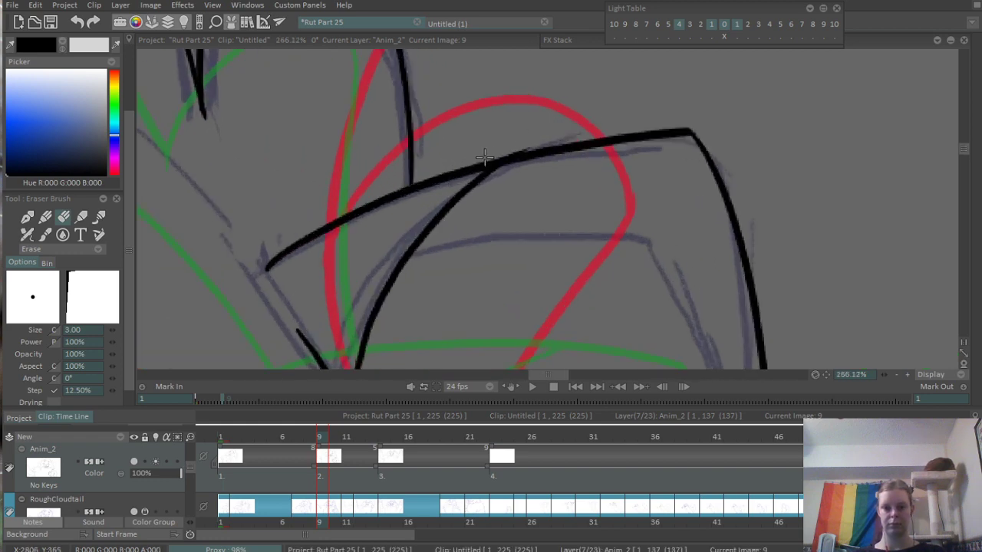
pyautogui.hotkey('ctrl', 'z')
pyautogui.moveTo(485, 158); pyautogui.dragTo(636, 138)
pyautogui.scroll(-11, 587, 128)
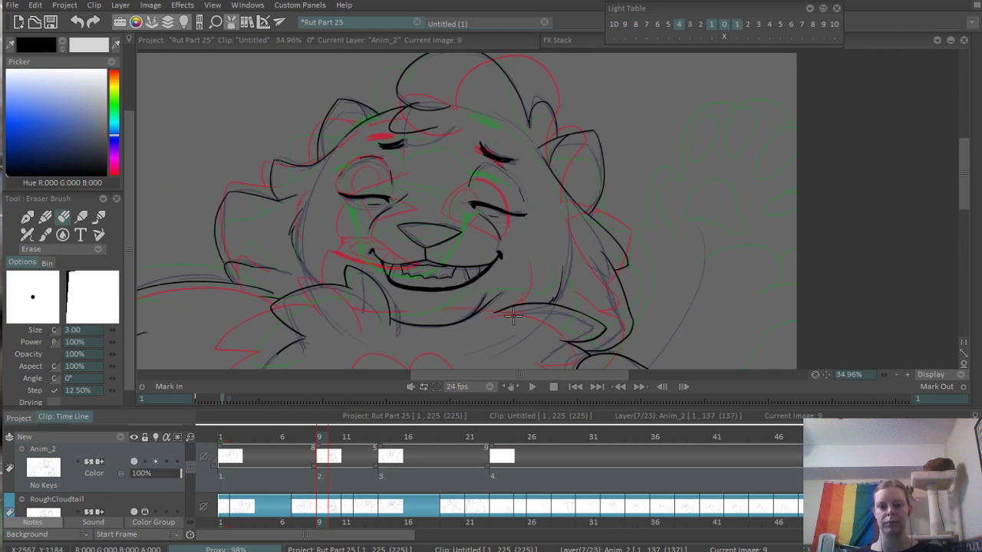
# - Ink the raised forearm near the left edge of frame 9, including its curved fur tuft and long edge down to the shoulder fur
pyautogui.scroll(-5, 497, 283)
pyautogui.scroll(1, 497, 282)
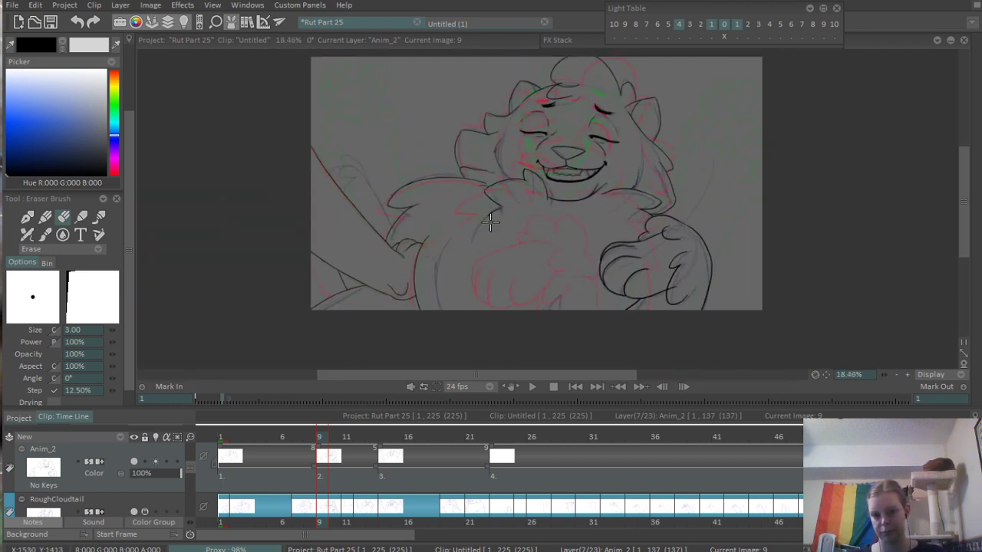
pyautogui.scroll(5, 447, 158)
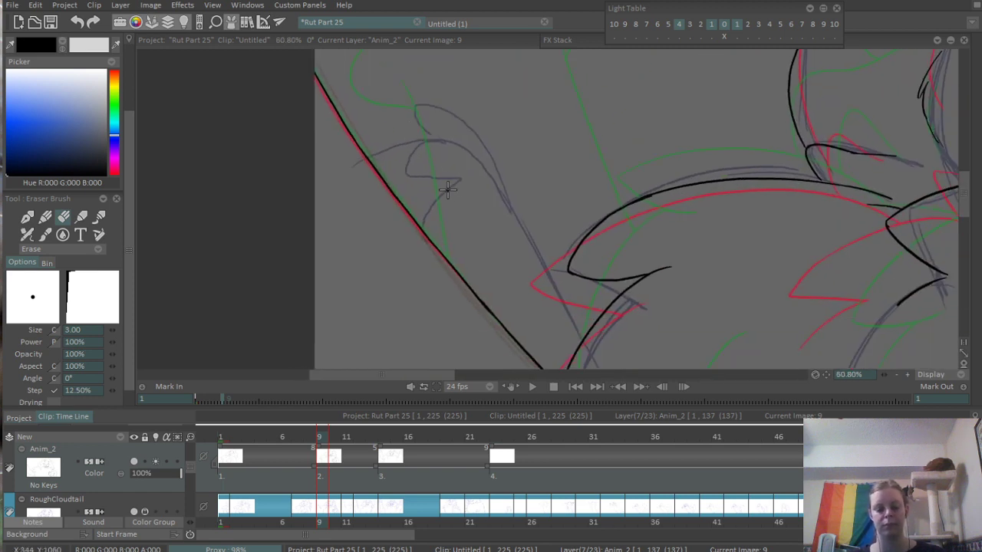
pyautogui.press('b')
pyautogui.moveTo(411, 97); pyautogui.dragTo(428, 153)
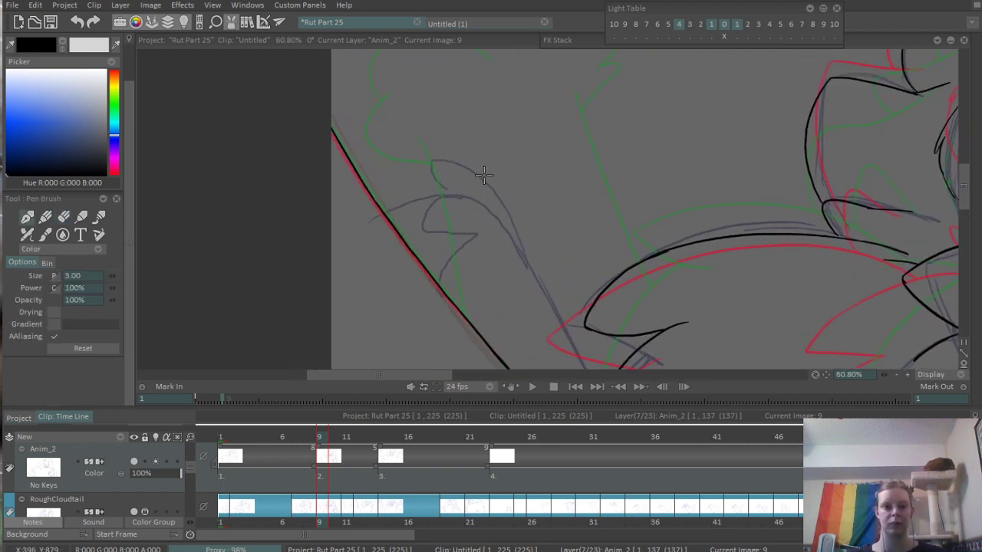
pyautogui.moveTo(506, 205)
pyautogui.mouseDown()
pyautogui.moveTo(408, 125)
pyautogui.moveTo(426, 178)
pyautogui.moveTo(379, 234)
pyautogui.moveTo(381, 198)
pyautogui.moveTo(389, 213)
pyautogui.mouseUp()
pyautogui.press('e')
pyautogui.scroll(4, 368, 227)
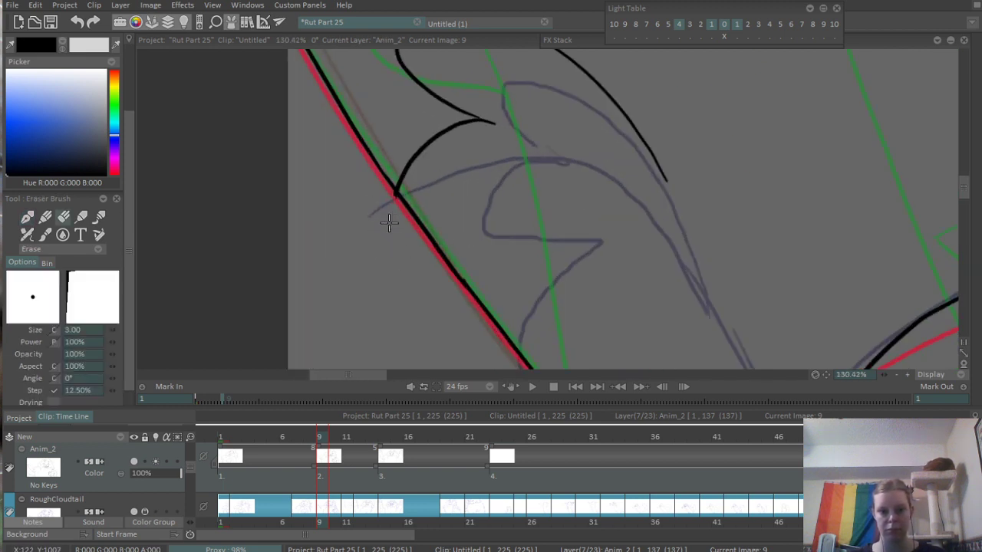
pyautogui.press('b')
pyautogui.moveTo(367, 148)
pyautogui.mouseDown()
pyautogui.moveTo(451, 94)
pyautogui.moveTo(501, 137)
pyautogui.moveTo(579, 283)
pyautogui.mouseUp()
pyautogui.scroll(-4, 510, 104)
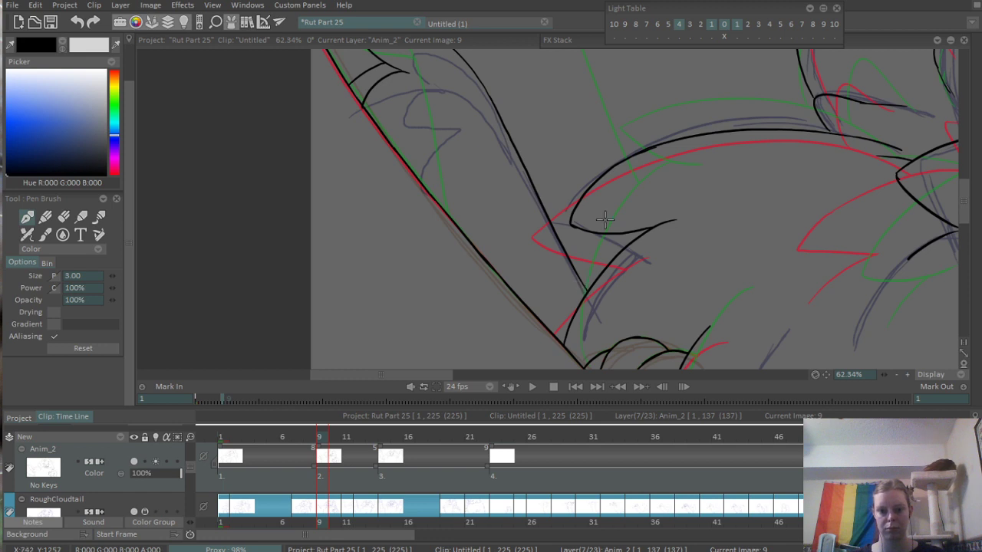
pyautogui.scroll(-8, 635, 176)
pyautogui.moveTo(690, 278); pyautogui.dragTo(499, 311)
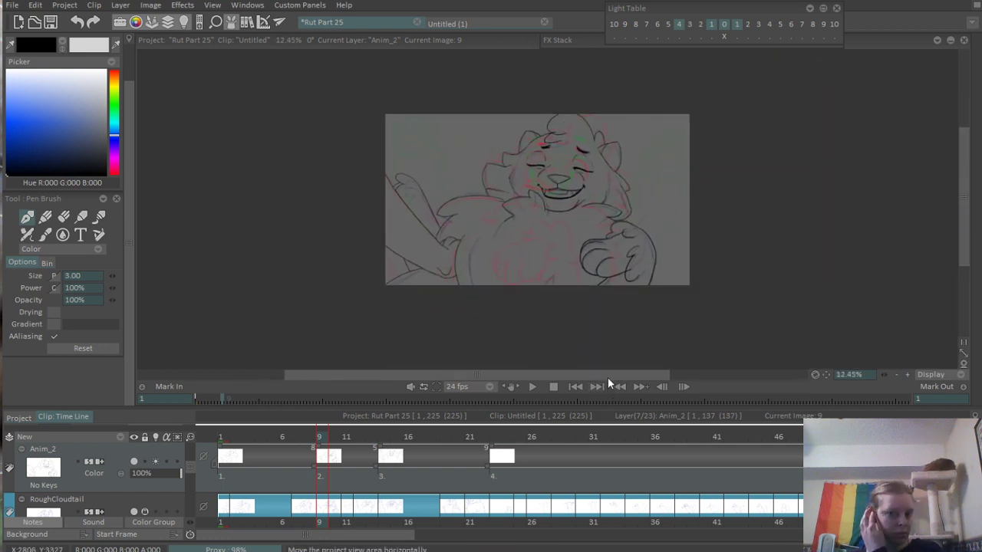
# - Start a new blank drawing at frame 21 on the Anim_2 layer
pyautogui.moveTo(324, 434)
pyautogui.mouseDown()
pyautogui.moveTo(265, 436)
pyautogui.moveTo(397, 438)
pyautogui.moveTo(338, 445)
pyautogui.moveTo(373, 438)
pyautogui.moveTo(267, 437)
pyautogui.moveTo(476, 421)
pyautogui.mouseUp()
pyautogui.press('Return')
pyautogui.press('Return')
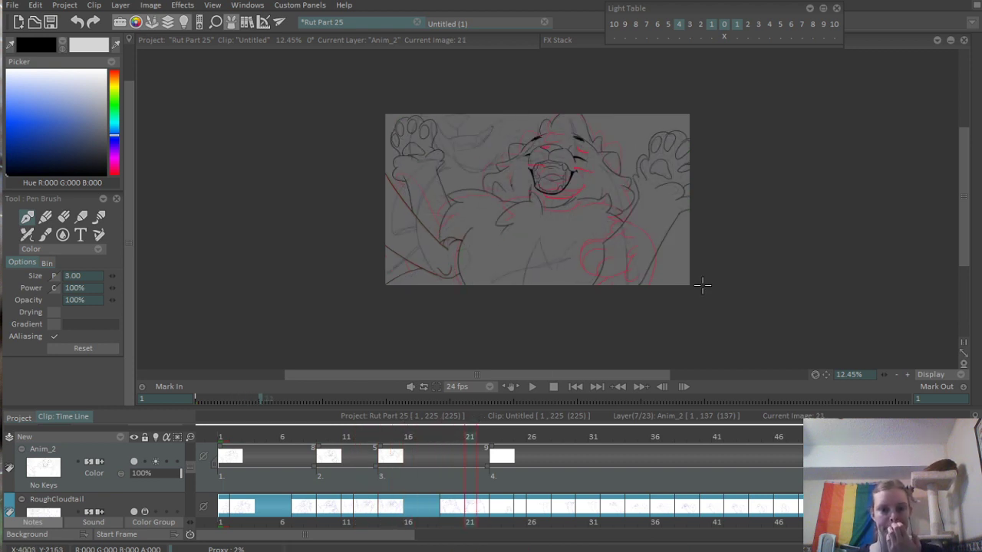
pyautogui.press('BackSpace')
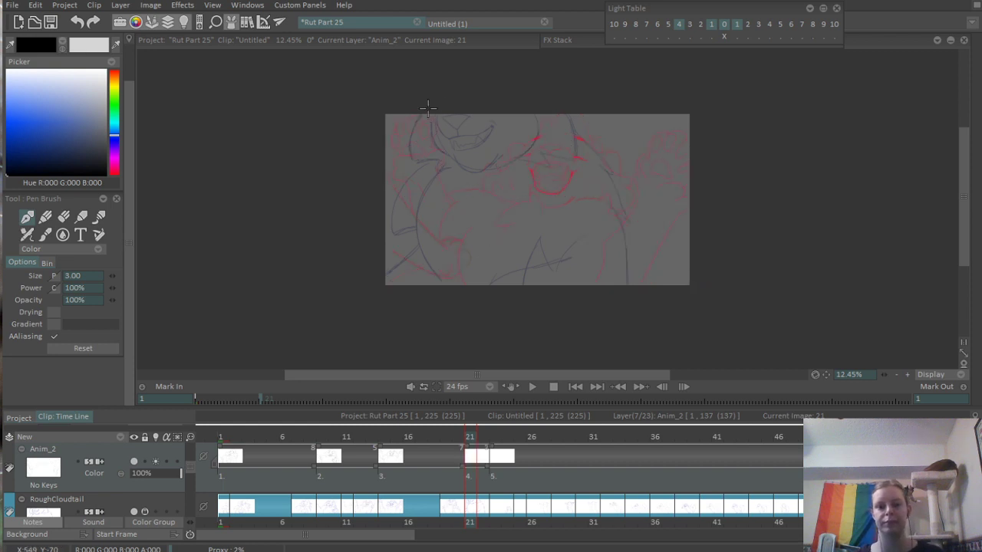
# - Ink the cat's triangular nose on frame 21 with two curved lower edges and an arched top edge
pyautogui.scroll(8, 428, 107)
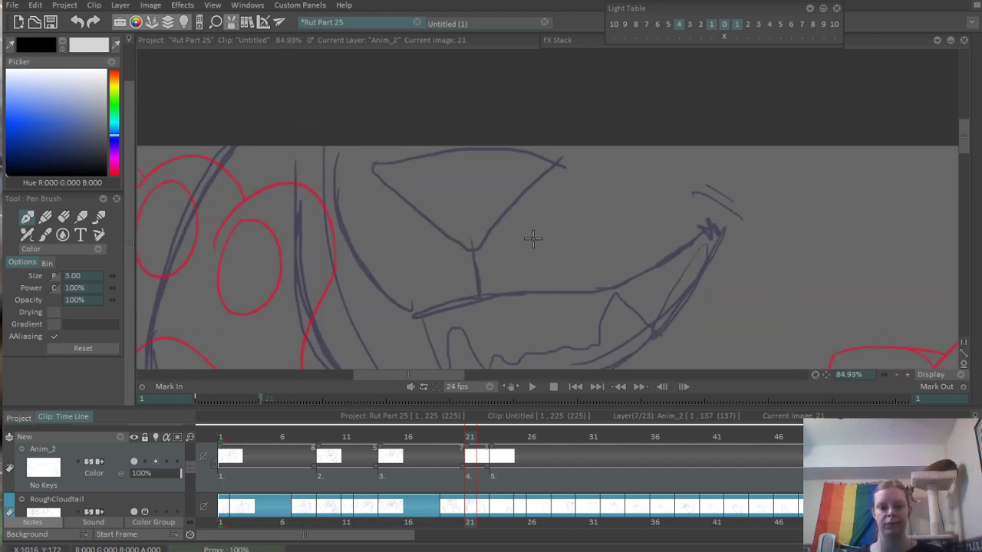
pyautogui.moveTo(359, 167); pyautogui.dragTo(478, 237)
pyautogui.hotkey('ctrl', 'z')
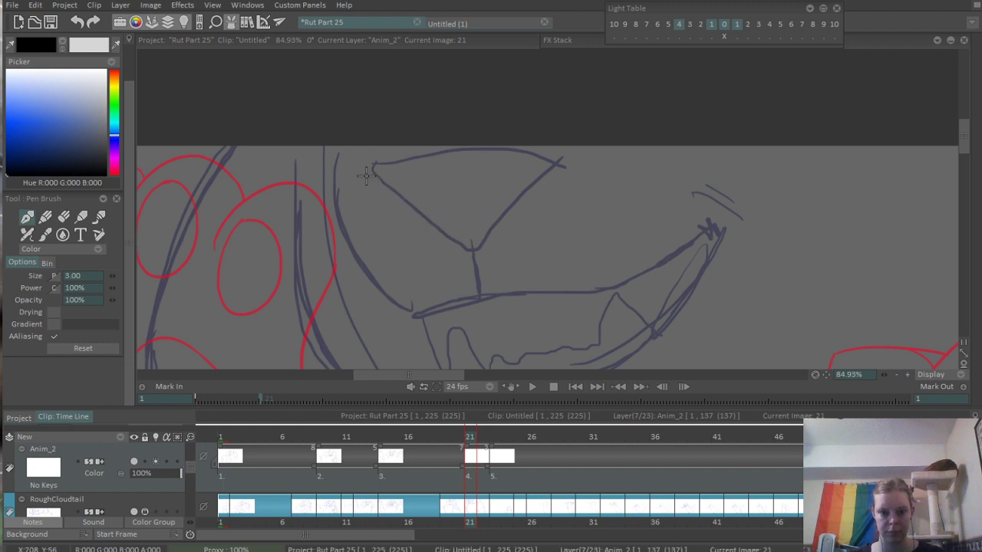
pyautogui.moveTo(355, 167)
pyautogui.mouseDown()
pyautogui.moveTo(476, 259)
pyautogui.moveTo(462, 253)
pyautogui.moveTo(484, 252)
pyautogui.mouseUp()
pyautogui.hotkey('ctrl', 'z')
pyautogui.hotkey('ctrl', 'z')
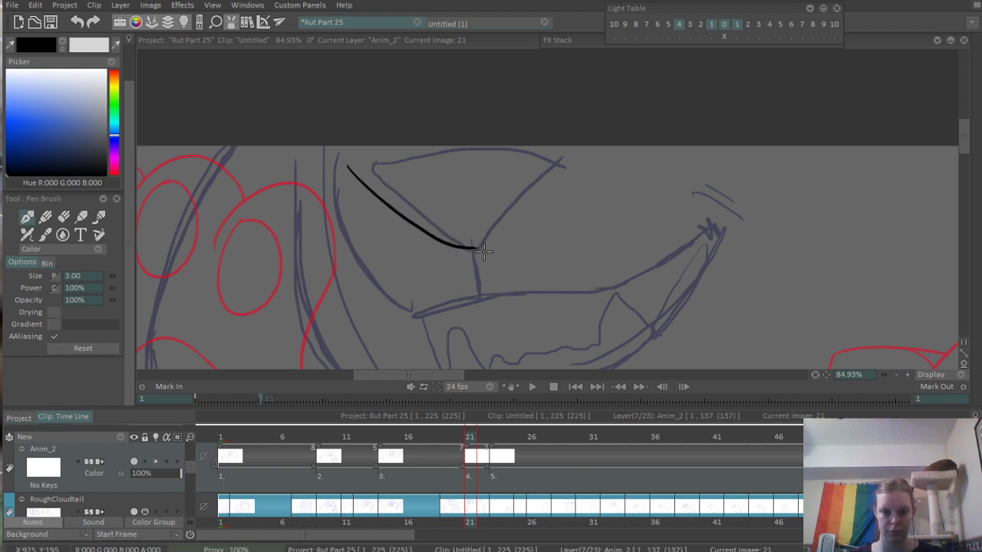
pyautogui.moveTo(354, 172); pyautogui.dragTo(571, 158)
pyautogui.hotkey('ctrl', 'z')
pyautogui.moveTo(354, 173)
pyautogui.mouseDown()
pyautogui.moveTo(379, 163)
pyautogui.moveTo(583, 169)
pyautogui.mouseUp()
pyautogui.moveTo(474, 250); pyautogui.dragTo(585, 165)
pyautogui.hotkey('ctrl', 'z')
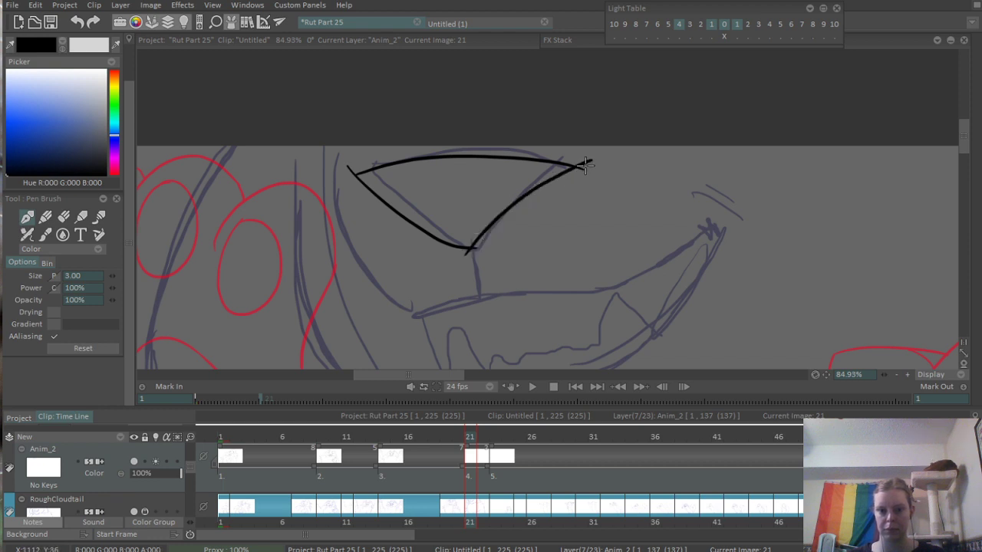
# - Erase the overshooting line ends at the nose's bottom point and right corner
pyautogui.scroll(3, 454, 244)
pyautogui.press('e')
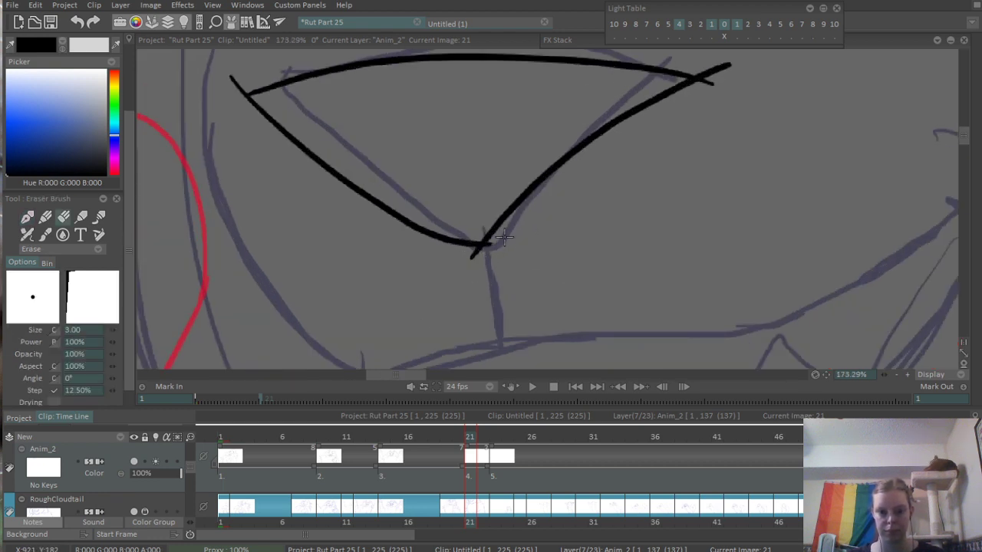
pyautogui.moveTo(496, 240); pyautogui.dragTo(479, 254)
pyautogui.moveTo(696, 106); pyautogui.dragTo(644, 185)
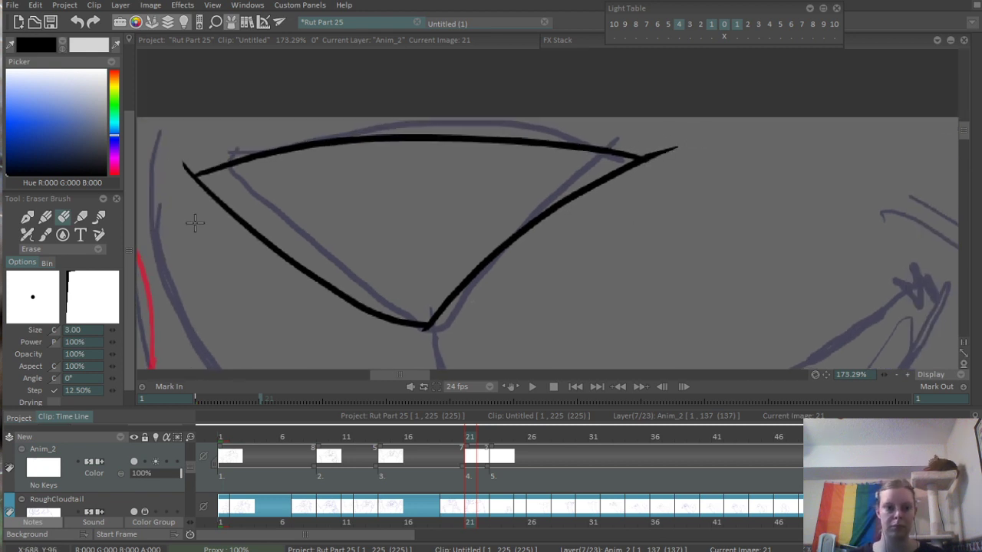
# - Ink the short line below the nose and the curved upper mouth line, ending in a thick crease at the right corner
pyautogui.scroll(-5, 234, 266)
pyautogui.scroll(5, 479, 194)
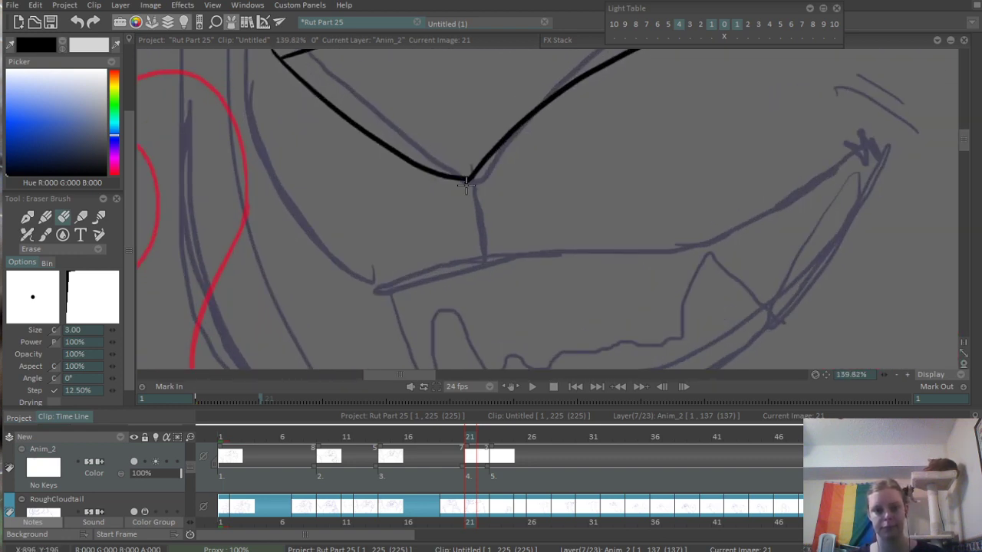
pyautogui.press('b')
pyautogui.moveTo(471, 181); pyautogui.dragTo(477, 208)
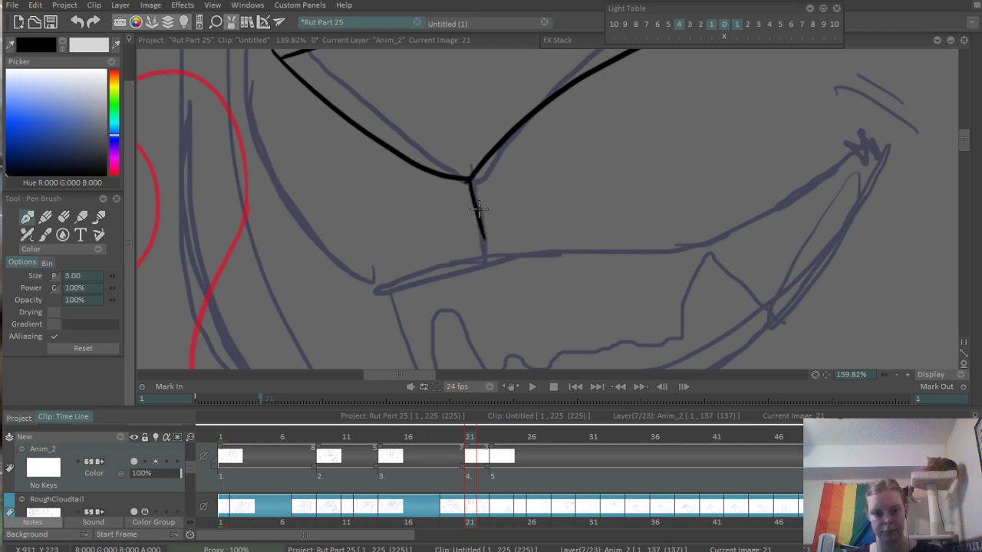
pyautogui.moveTo(354, 289)
pyautogui.mouseDown()
pyautogui.moveTo(484, 232)
pyautogui.moveTo(838, 156)
pyautogui.mouseUp()
pyautogui.hotkey('ctrl', 'z')
pyautogui.moveTo(491, 230)
pyautogui.mouseDown()
pyautogui.moveTo(535, 231)
pyautogui.moveTo(896, 155)
pyautogui.mouseUp()
pyautogui.moveTo(816, 164); pyautogui.dragTo(592, 215)
pyautogui.moveTo(260, 286); pyautogui.dragTo(286, 281)
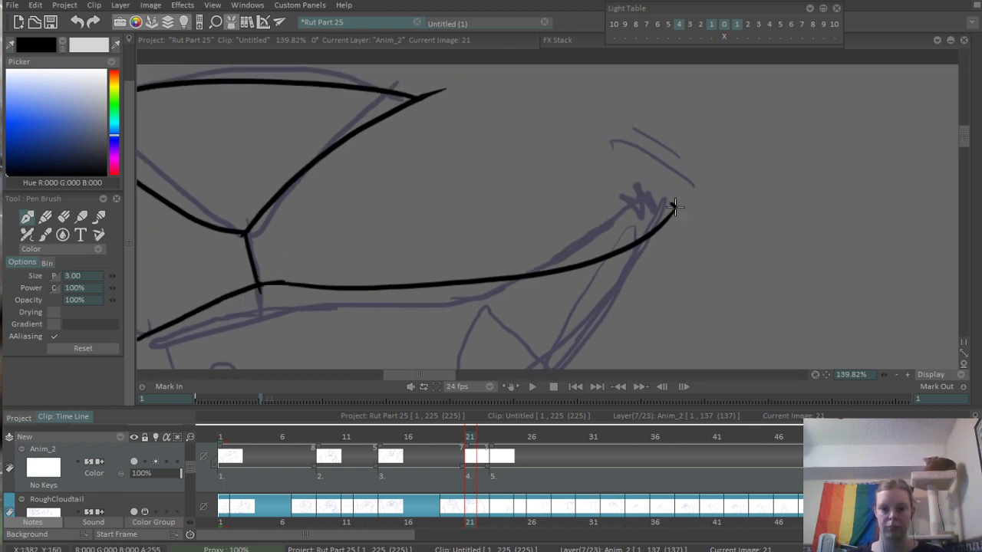
pyautogui.moveTo(675, 213); pyautogui.dragTo(684, 223)
pyautogui.moveTo(703, 171); pyautogui.dragTo(517, 260)
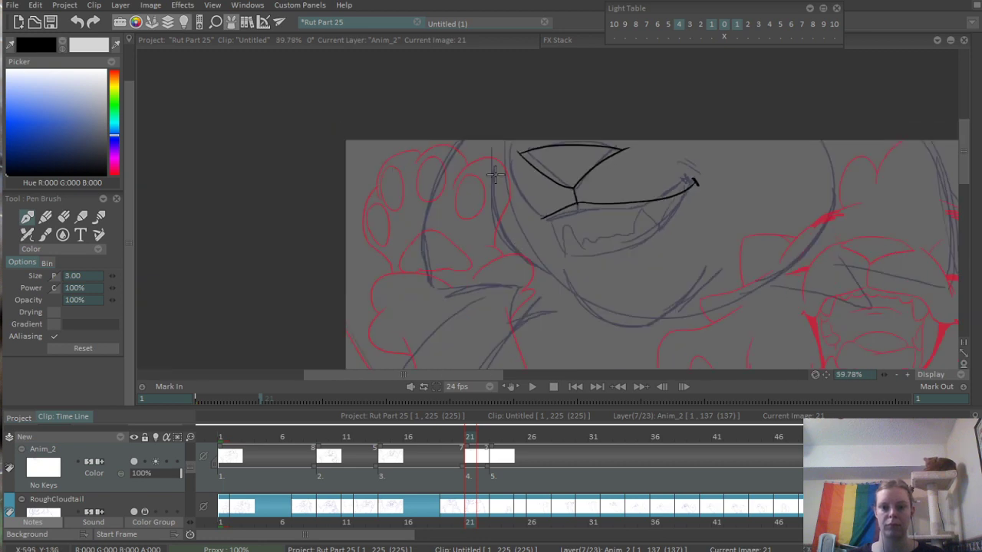
# - Ink the muzzle's left contour from the canvas's upper edge down to the mouth's left corner
pyautogui.moveTo(539, 142)
pyautogui.mouseDown()
pyautogui.moveTo(614, 203)
pyautogui.moveTo(539, 214)
pyautogui.mouseUp()
pyautogui.moveTo(409, 168)
pyautogui.mouseDown()
pyautogui.moveTo(466, 305)
pyautogui.moveTo(421, 150)
pyautogui.mouseUp()
pyautogui.hotkey('ctrl', 'z')
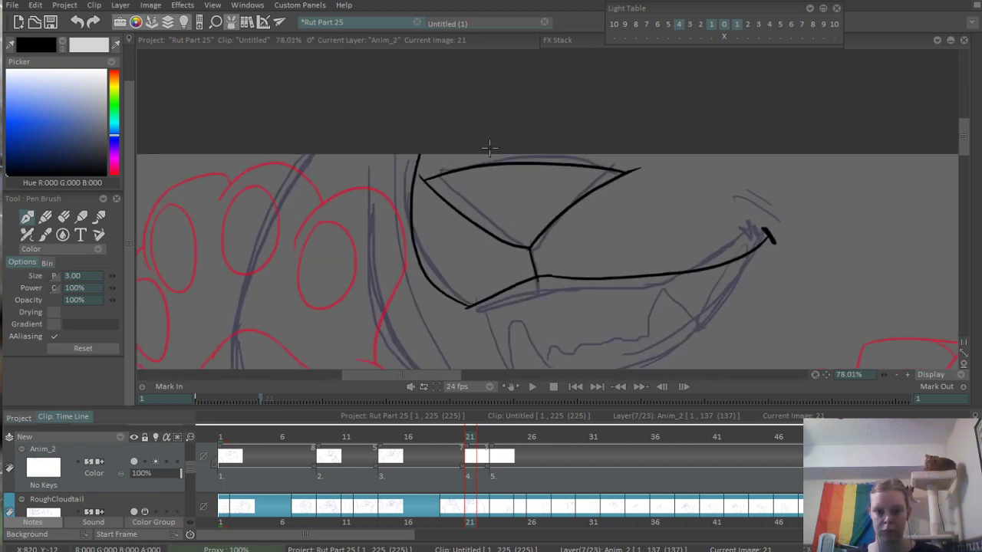
# - Erase the stray line ends at the mouth's left corner and where the nose line meets the upper lip
pyautogui.scroll(4, 475, 271)
pyautogui.press('e')
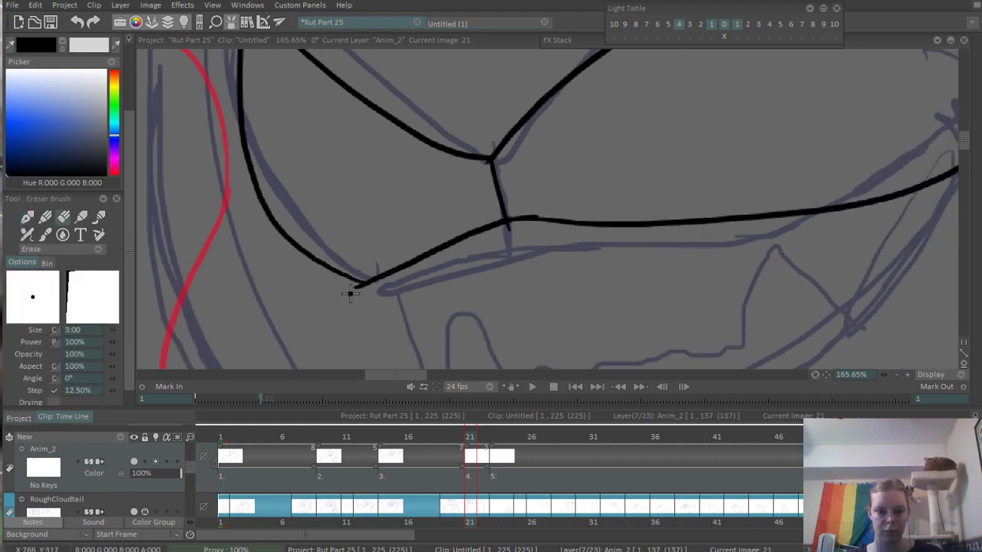
pyautogui.scroll(-4, 506, 245)
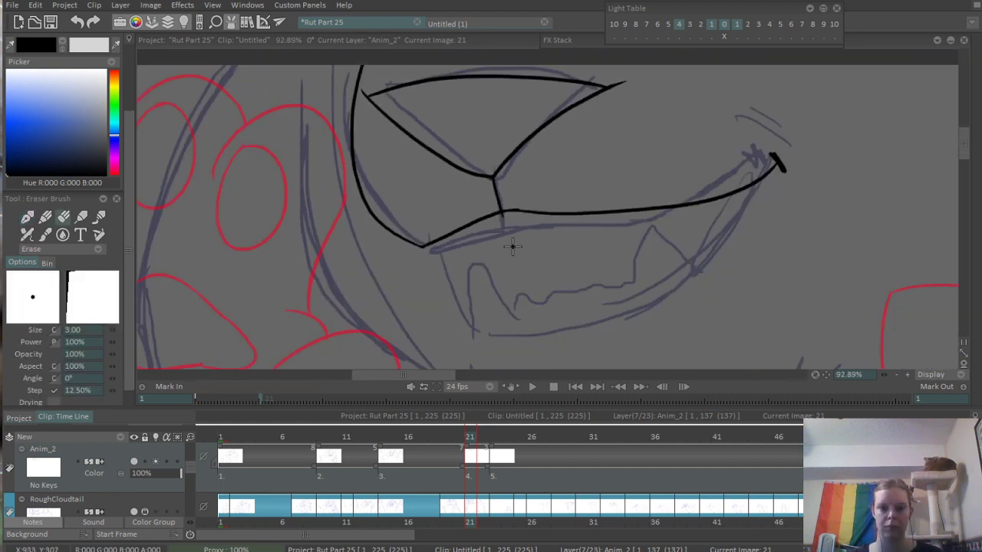
pyautogui.scroll(7, 575, 161)
pyautogui.scroll(-5, 452, 208)
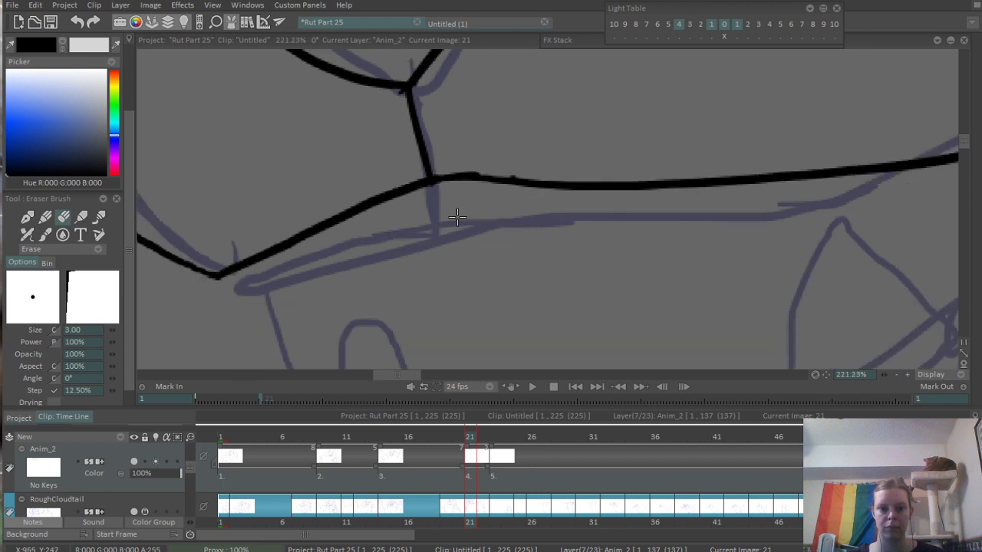
pyautogui.scroll(1, 475, 223)
pyautogui.press('e')
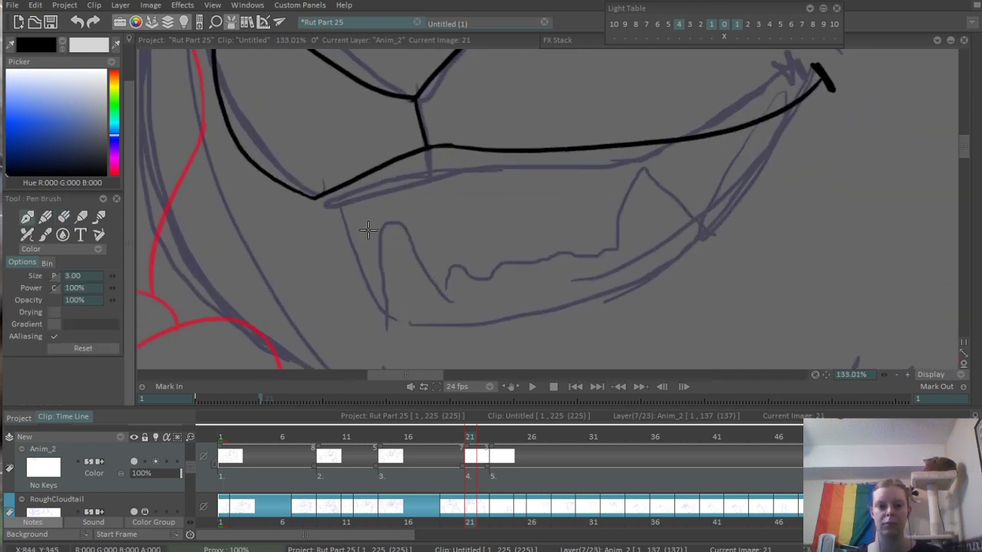
pyautogui.moveTo(383, 298); pyautogui.dragTo(436, 257)
pyautogui.hotkey('ctrl', 'z')
pyautogui.moveTo(364, 293); pyautogui.dragTo(413, 270)
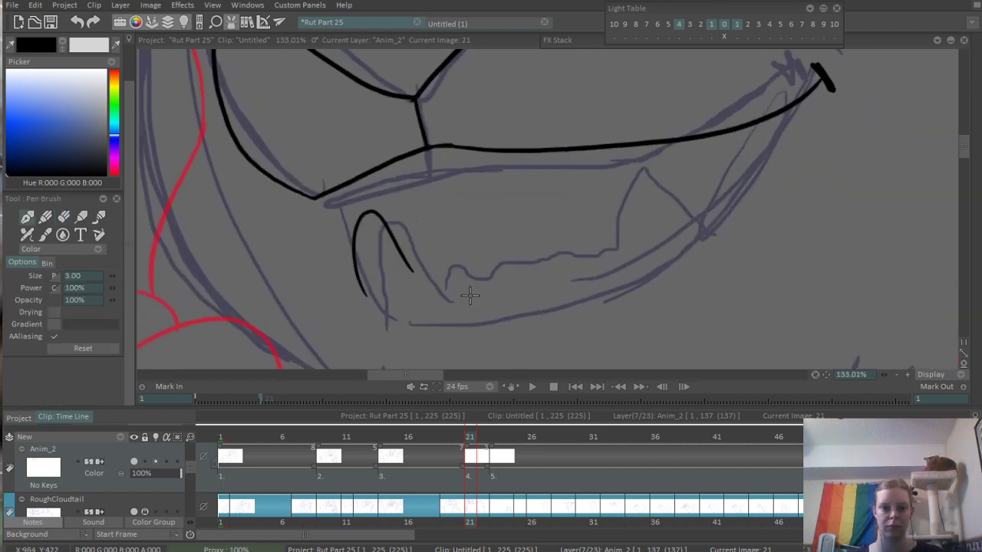
pyautogui.hotkey('ctrl', 'z')
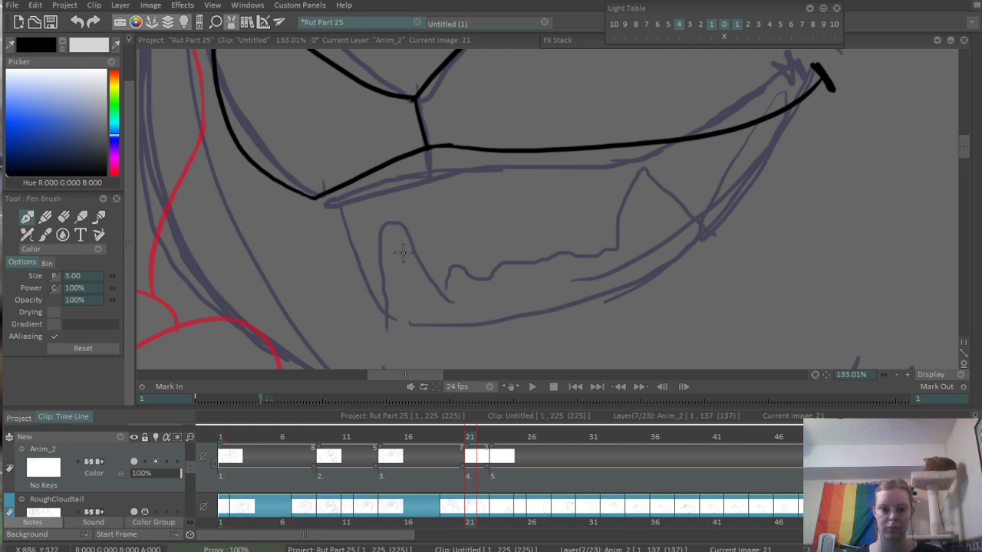
# - Ink the teeth inside the mouth as a small left fang, a wavy front row and a large pointed right fang
pyautogui.moveTo(382, 221)
pyautogui.mouseDown()
pyautogui.moveTo(406, 243)
pyautogui.moveTo(434, 214)
pyautogui.moveTo(403, 245)
pyautogui.moveTo(432, 218)
pyautogui.moveTo(446, 231)
pyautogui.moveTo(563, 209)
pyautogui.moveTo(716, 207)
pyautogui.moveTo(730, 146)
pyautogui.mouseUp()
pyautogui.hotkey('ctrl', 'z')
pyautogui.hotkey('ctrl', 'z')
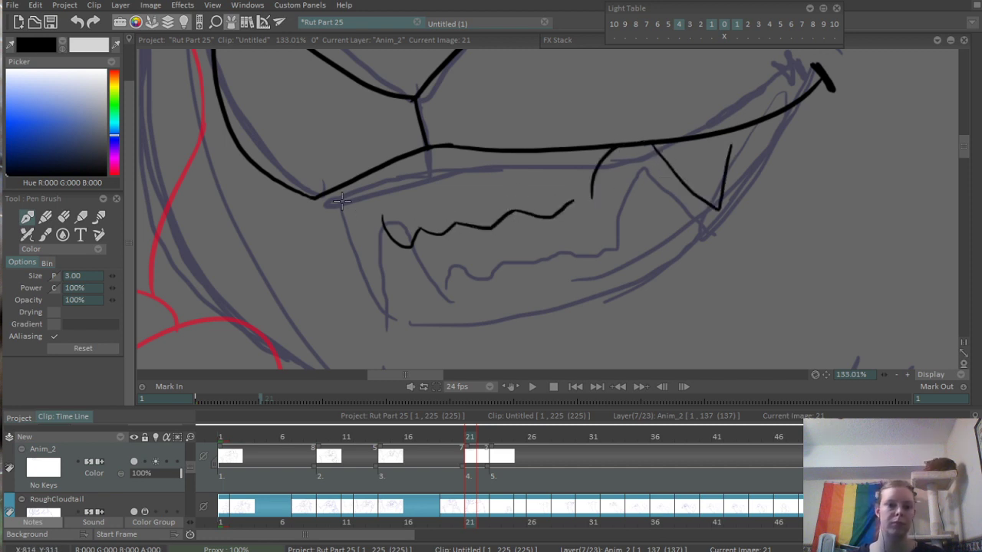
# - Ink the mouth's left side lines and the curved inner line of the lower lip up to the right fang
pyautogui.moveTo(338, 194); pyautogui.dragTo(356, 262)
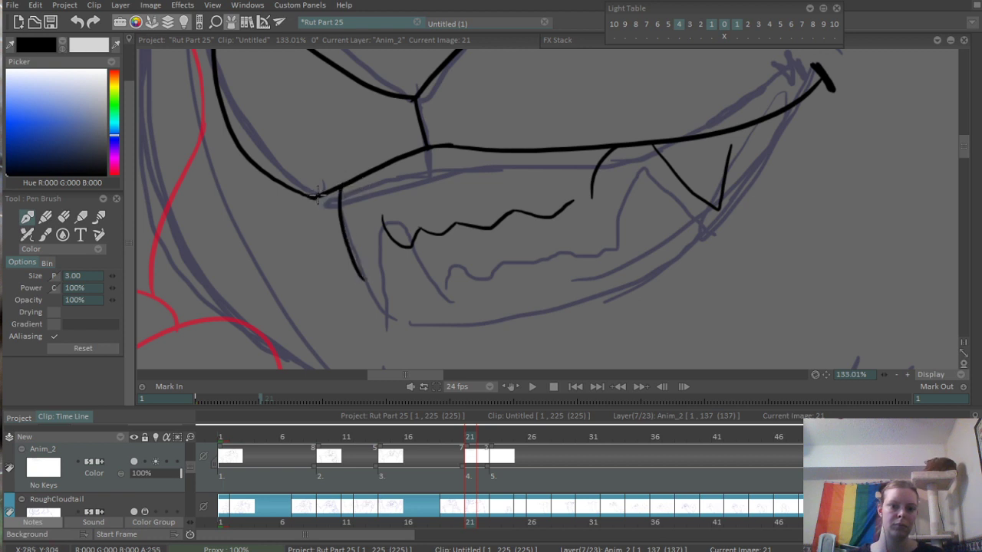
pyautogui.moveTo(316, 194); pyautogui.dragTo(344, 236)
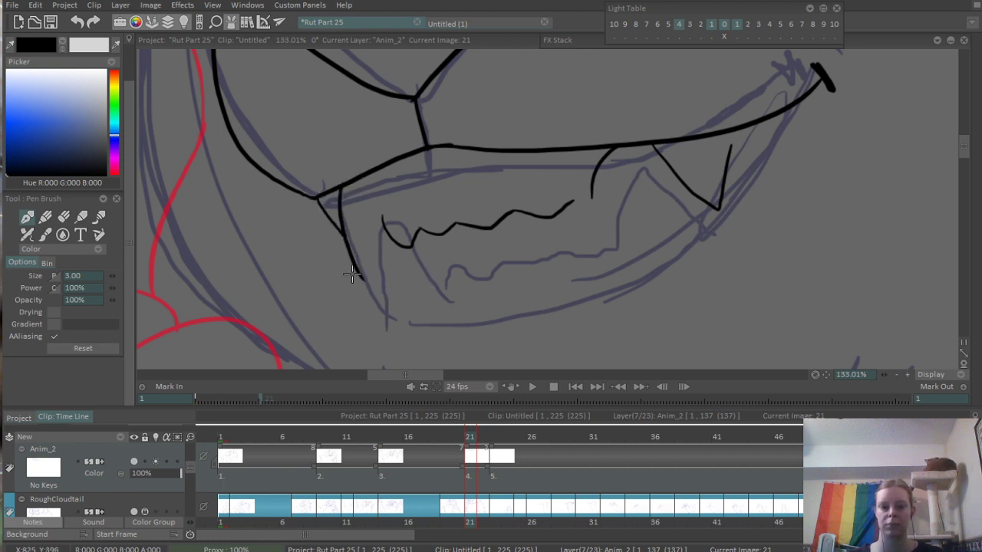
pyautogui.moveTo(352, 285); pyautogui.dragTo(706, 208)
pyautogui.hotkey('ctrl', 'z')
pyautogui.moveTo(367, 302)
pyautogui.mouseDown()
pyautogui.moveTo(715, 221)
pyautogui.moveTo(735, 205)
pyautogui.mouseUp()
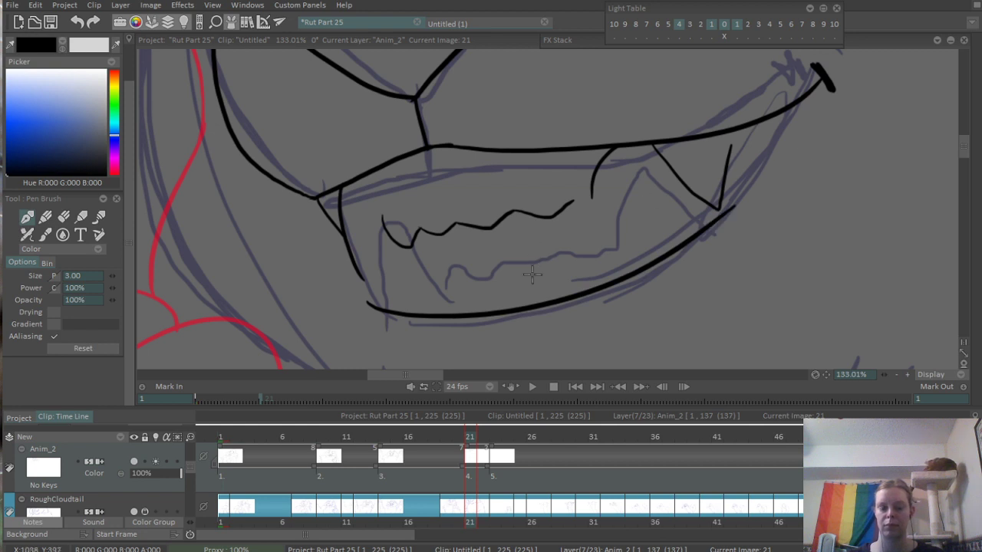
# - Ink the lower lip's outer line beneath the inner one, sweeping up to the mouth's right corner
pyautogui.moveTo(361, 301); pyautogui.dragTo(757, 206)
pyautogui.hotkey('ctrl', 'z')
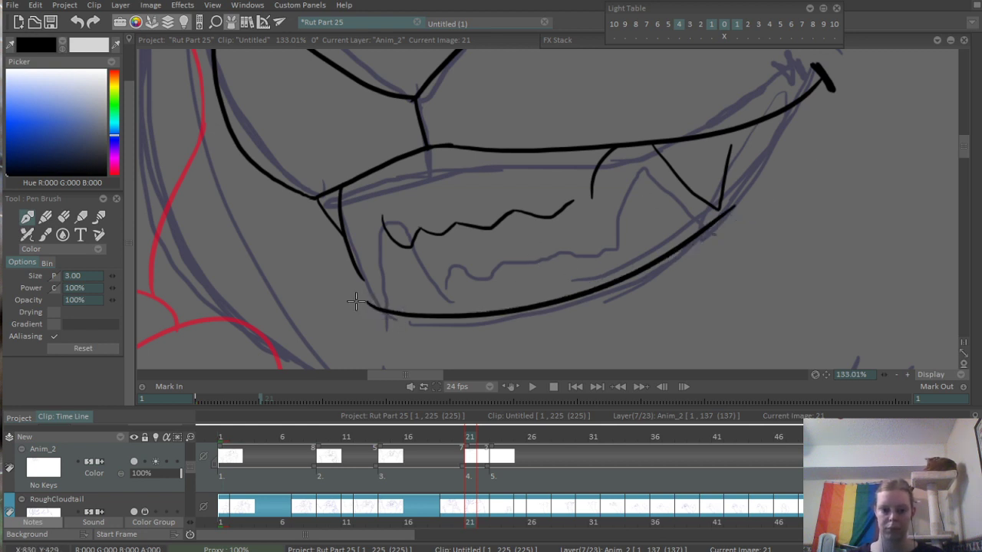
pyautogui.moveTo(357, 301); pyautogui.dragTo(730, 210)
pyautogui.hotkey('ctrl', 'z')
pyautogui.moveTo(364, 309)
pyautogui.mouseDown()
pyautogui.moveTo(751, 198)
pyautogui.moveTo(801, 109)
pyautogui.mouseUp()
pyautogui.hotkey('ctrl', 'z')
pyautogui.moveTo(686, 267)
pyautogui.mouseDown()
pyautogui.moveTo(773, 152)
pyautogui.moveTo(798, 98)
pyautogui.mouseUp()
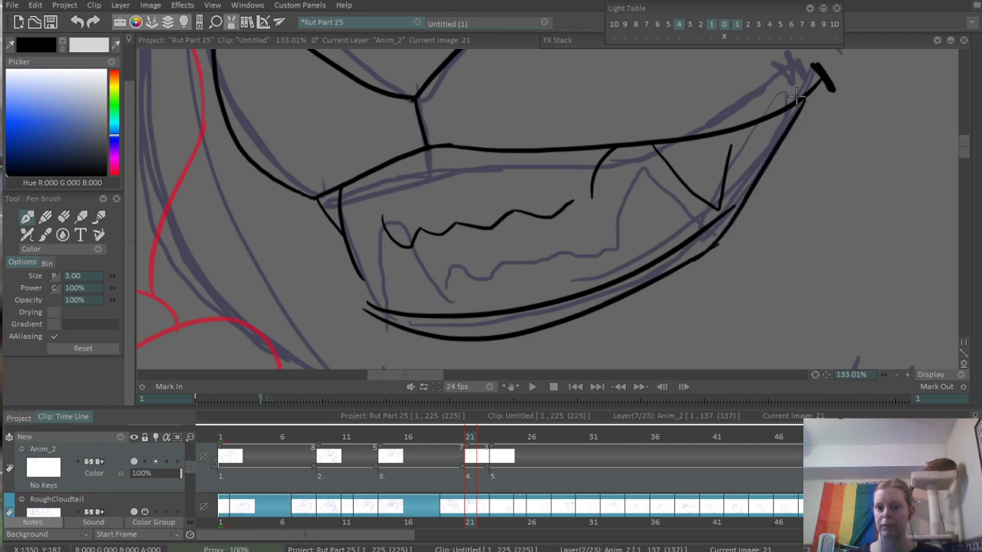
# - Extend the lower lip's inner line up to the upper mouth line and fill the gap between both lip lines with black
pyautogui.moveTo(725, 209); pyautogui.dragTo(775, 98)
pyautogui.hotkey('ctrl', 'z')
pyautogui.moveTo(713, 224); pyautogui.dragTo(767, 119)
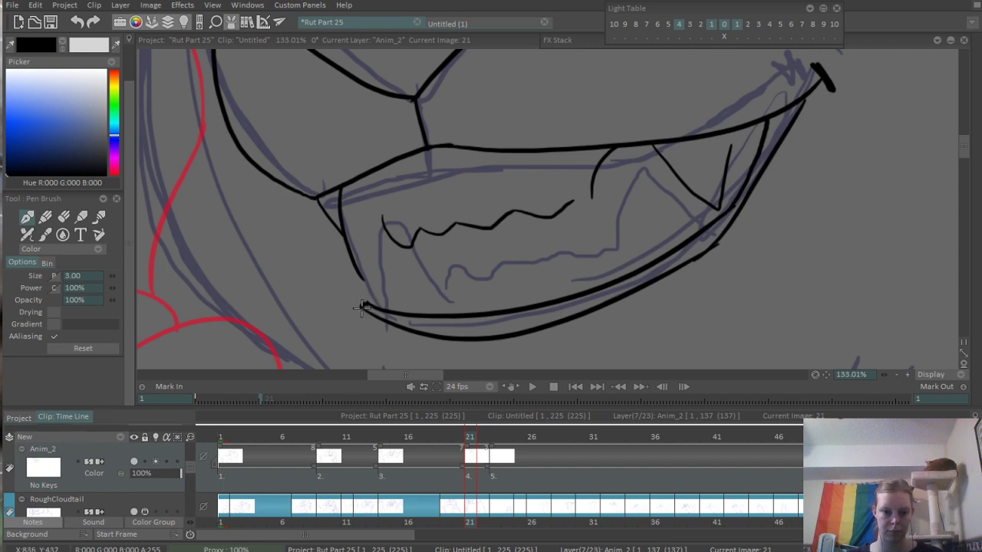
pyautogui.press('f')
pyautogui.click(450, 328)
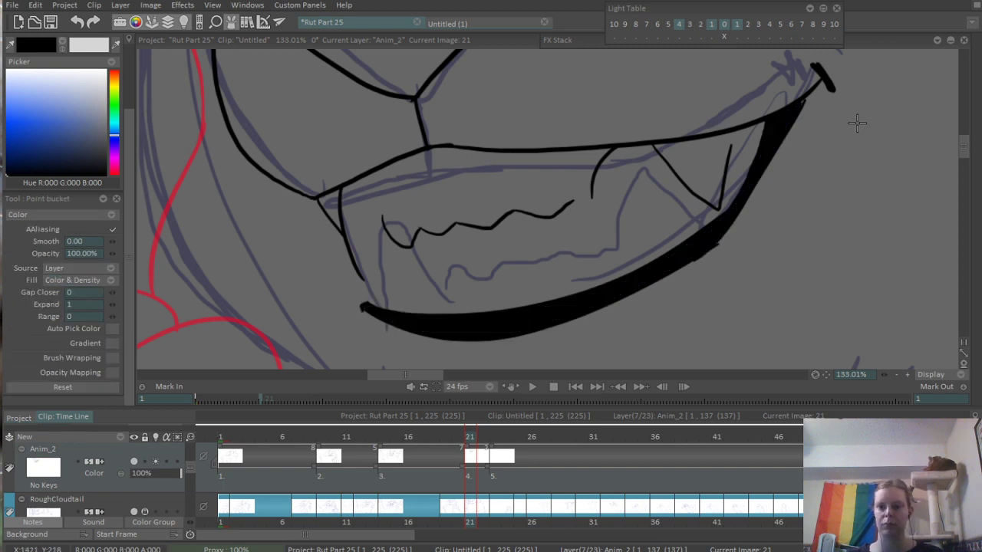
# - Erase the rough bump on the thick lower lip's outer edge and extend the mouth's left side line down to the lip
pyautogui.scroll(-4, 857, 124)
pyautogui.scroll(5, 811, 204)
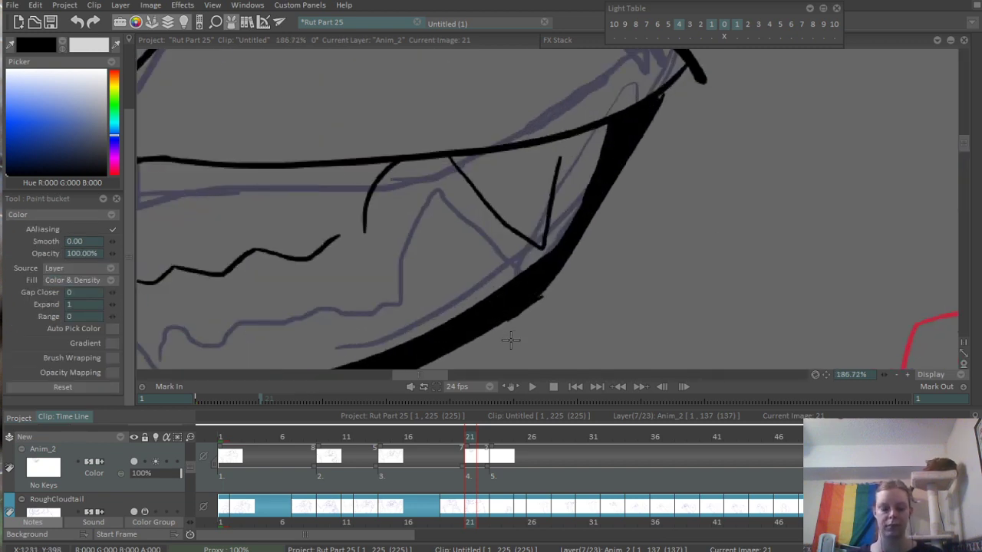
pyautogui.press('e')
pyautogui.moveTo(502, 331)
pyautogui.mouseDown()
pyautogui.moveTo(565, 284)
pyautogui.moveTo(521, 319)
pyautogui.moveTo(793, 227)
pyautogui.mouseUp()
pyautogui.press('b')
pyautogui.moveTo(342, 233); pyautogui.dragTo(381, 276)
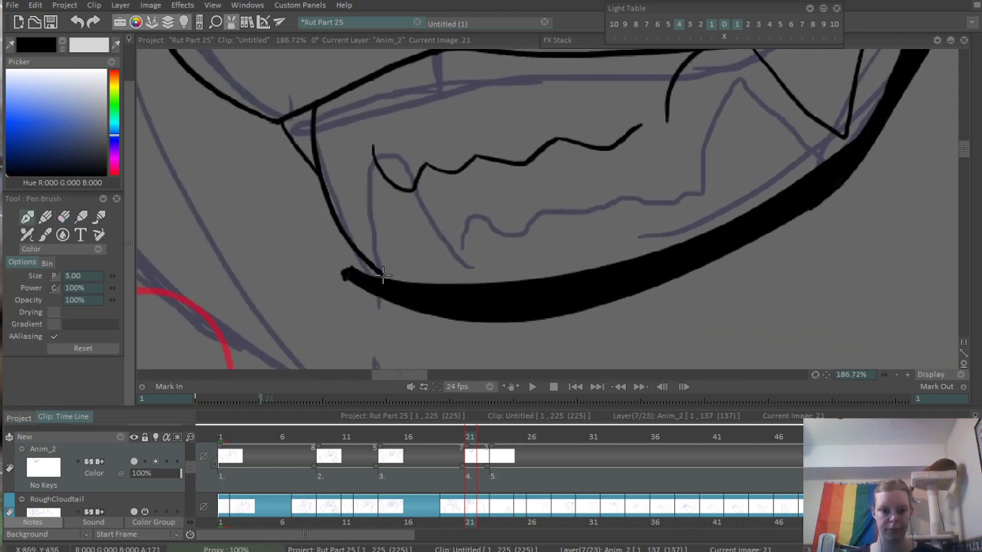
# - Redraw the lower part of the mouth's left side line so it meets the thick lower lip near its left tip
pyautogui.hotkey('ctrl', 'z')
pyautogui.moveTo(333, 218); pyautogui.dragTo(371, 274)
pyautogui.hotkey('ctrl', 'z')
pyautogui.moveTo(338, 226); pyautogui.dragTo(365, 277)
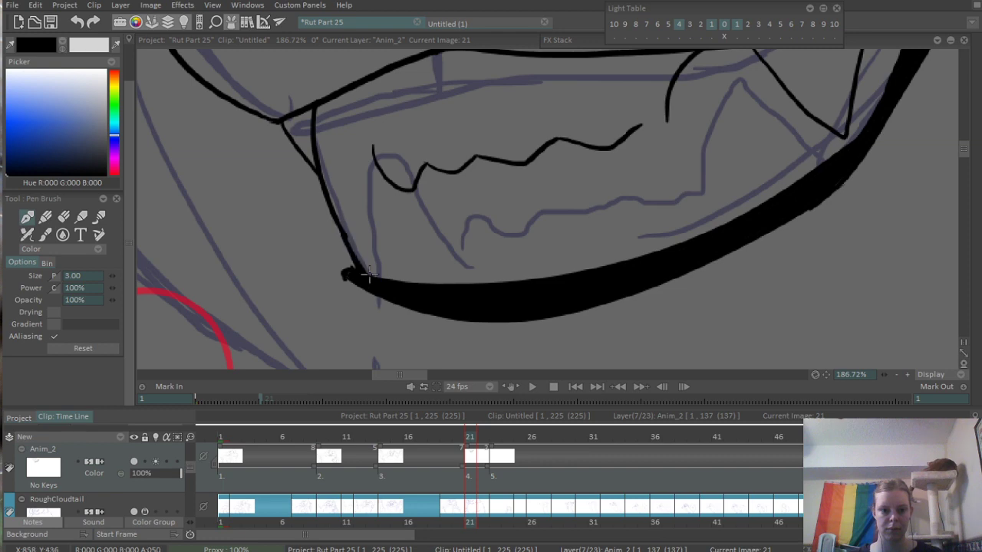
# - Ink the wide chin curve beneath the mouth and add a short separate stroke along its right end
pyautogui.moveTo(471, 140); pyautogui.dragTo(279, 320)
pyautogui.moveTo(522, 190)
pyautogui.mouseDown()
pyautogui.moveTo(501, 285)
pyautogui.moveTo(537, 259)
pyautogui.moveTo(501, 229)
pyautogui.moveTo(521, 176)
pyautogui.mouseUp()
pyautogui.moveTo(399, 251); pyautogui.dragTo(467, 235)
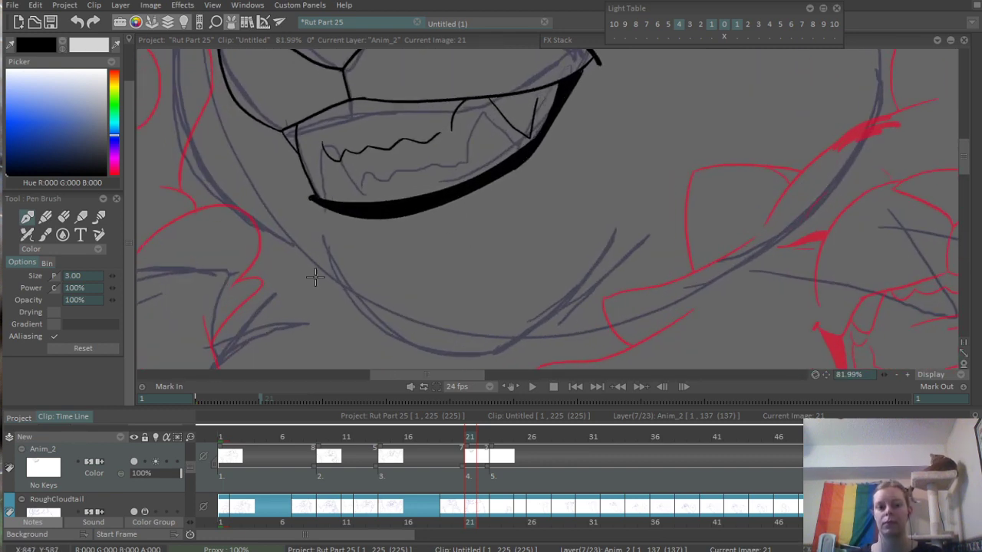
pyautogui.moveTo(302, 219)
pyautogui.mouseDown()
pyautogui.moveTo(306, 233)
pyautogui.moveTo(677, 221)
pyautogui.mouseUp()
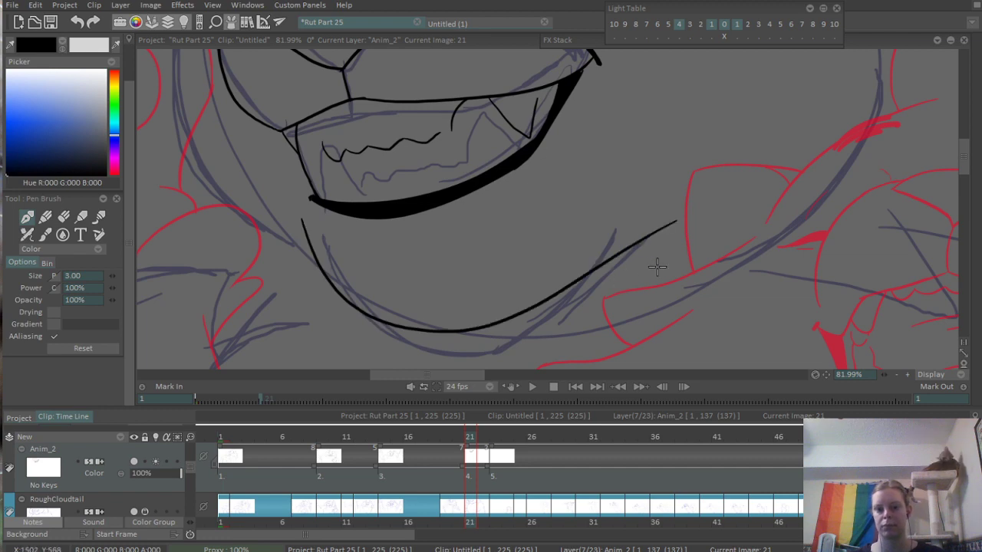
pyautogui.moveTo(612, 279); pyautogui.dragTo(726, 240)
# - Ink the neck tuft left of the chin, the left shoulder line and the arm outlines with their fur points down toward the canvas's lower edge
pyautogui.moveTo(658, 245); pyautogui.dragTo(497, 332)
pyautogui.moveTo(630, 274); pyautogui.dragTo(558, 295)
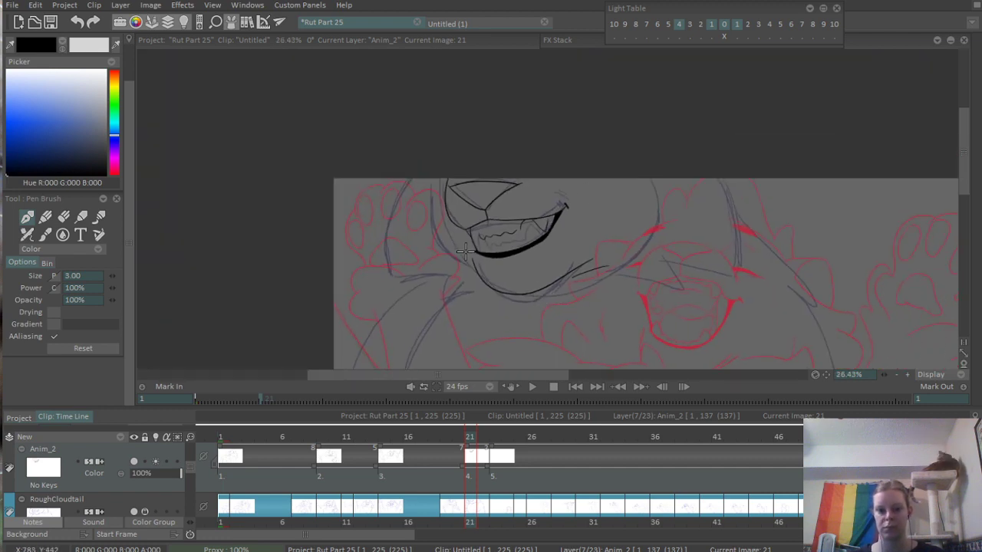
pyautogui.moveTo(459, 292); pyautogui.dragTo(545, 208)
pyautogui.moveTo(465, 296); pyautogui.dragTo(508, 214)
pyautogui.moveTo(494, 238); pyautogui.dragTo(439, 265)
pyautogui.moveTo(509, 261)
pyautogui.mouseDown()
pyautogui.moveTo(469, 289)
pyautogui.moveTo(461, 275)
pyautogui.mouseUp()
pyautogui.moveTo(504, 237); pyautogui.dragTo(551, 202)
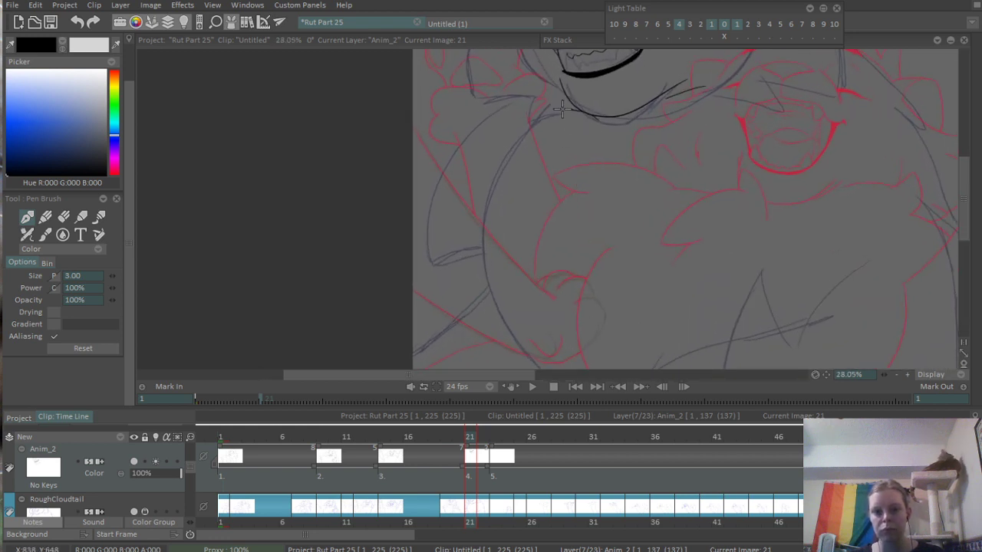
pyautogui.moveTo(562, 109)
pyautogui.mouseDown()
pyautogui.moveTo(531, 140)
pyautogui.moveTo(543, 154)
pyautogui.moveTo(453, 294)
pyautogui.moveTo(514, 238)
pyautogui.mouseUp()
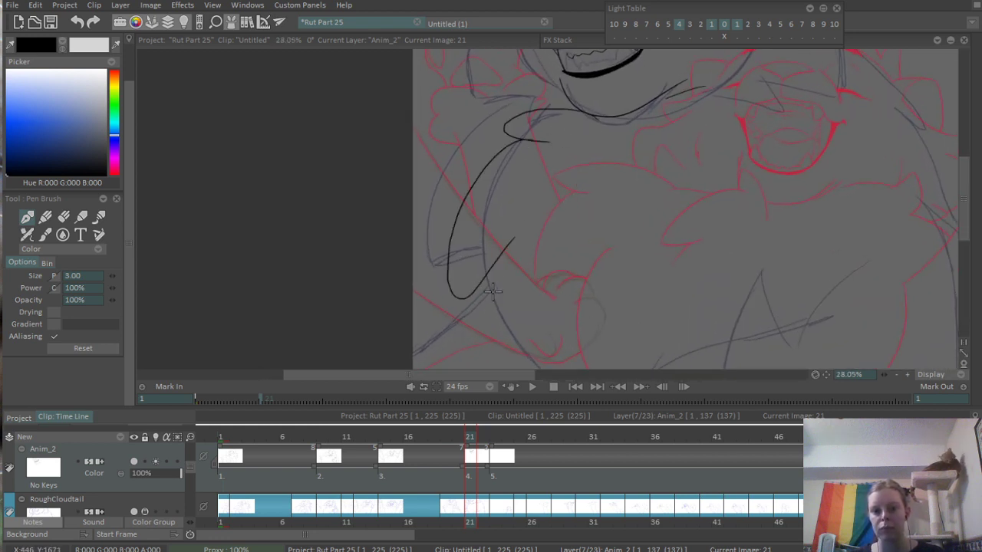
pyautogui.hotkey('ctrl', 'z')
pyautogui.moveTo(530, 143)
pyautogui.mouseDown()
pyautogui.moveTo(507, 270)
pyautogui.moveTo(517, 349)
pyautogui.moveTo(526, 188)
pyautogui.moveTo(394, 317)
pyautogui.moveTo(428, 322)
pyautogui.moveTo(414, 222)
pyautogui.moveTo(531, 350)
pyautogui.mouseUp()
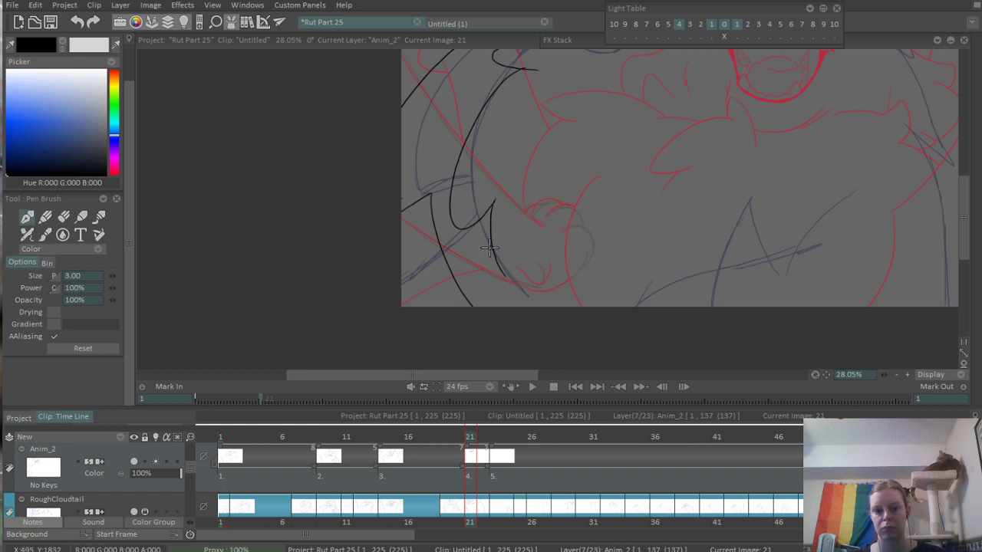
# - Ink the left outer head outline with its fur points, the jagged cheek fur inside it and the short strokes beside the chin
pyautogui.moveTo(521, 175)
pyautogui.mouseDown()
pyautogui.moveTo(497, 261)
pyautogui.moveTo(530, 171)
pyautogui.moveTo(574, 230)
pyautogui.mouseUp()
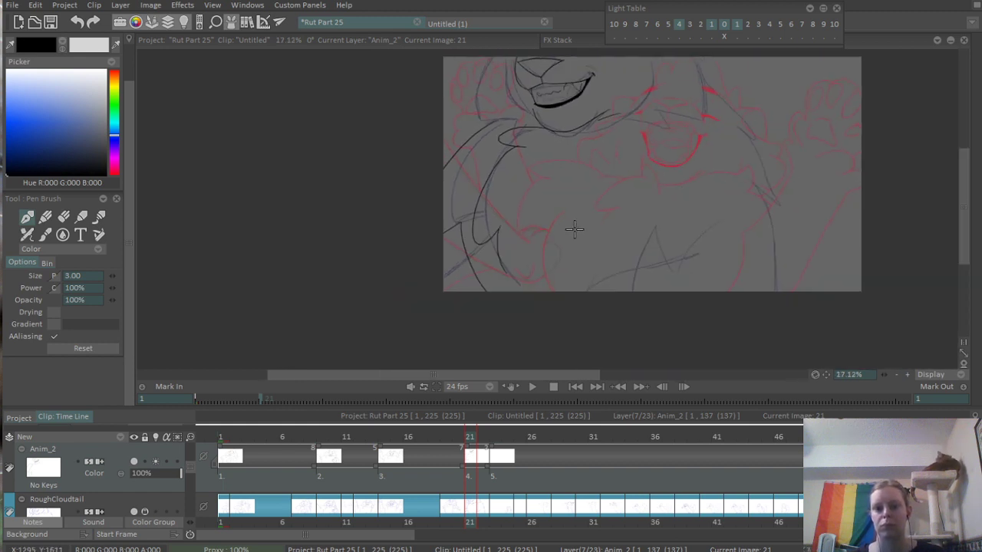
pyautogui.moveTo(647, 205)
pyautogui.mouseDown()
pyautogui.moveTo(526, 210)
pyautogui.moveTo(542, 217)
pyautogui.mouseUp()
pyautogui.moveTo(585, 138); pyautogui.dragTo(632, 204)
pyautogui.moveTo(554, 159); pyautogui.dragTo(586, 225)
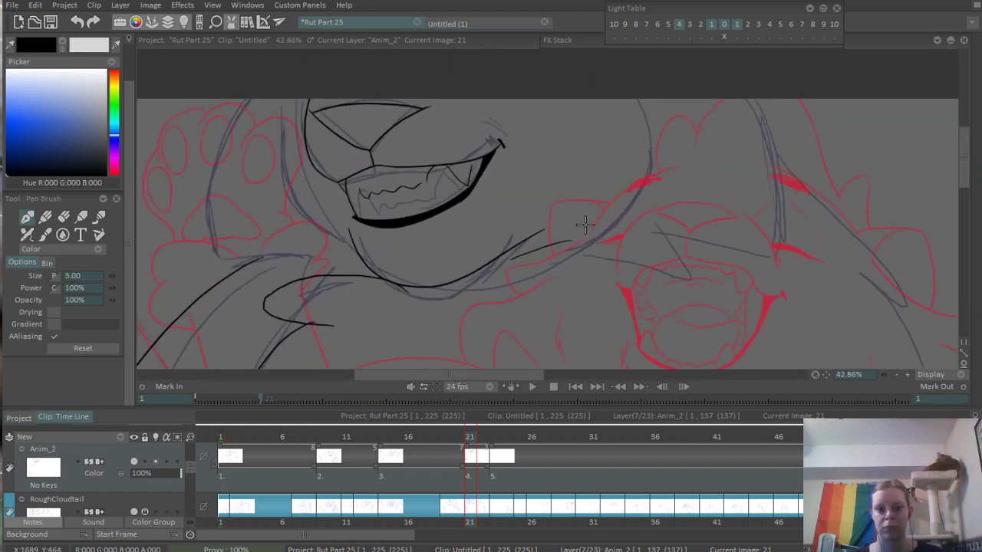
pyautogui.moveTo(345, 233); pyautogui.dragTo(436, 268)
pyautogui.scroll(2, 318, 272)
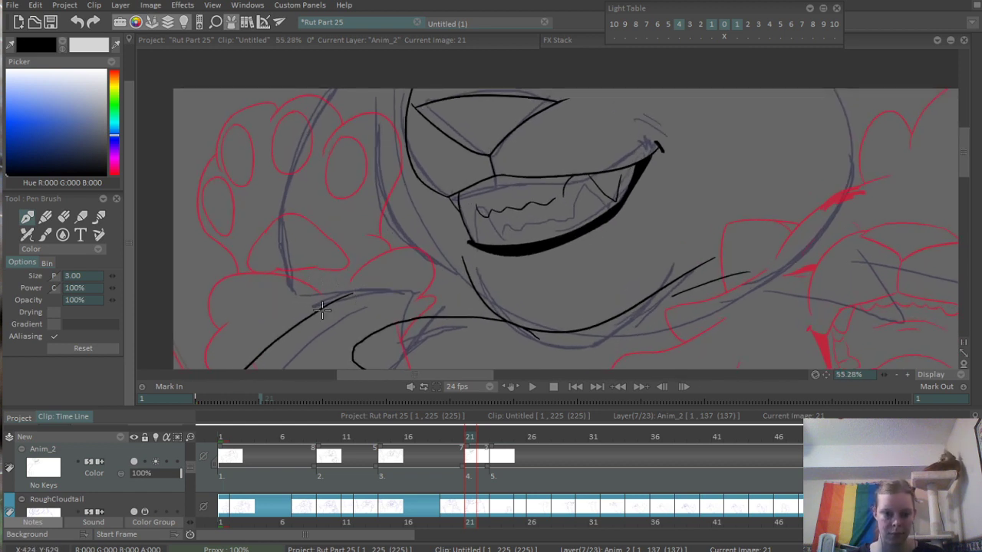
pyautogui.moveTo(327, 86)
pyautogui.mouseDown()
pyautogui.moveTo(267, 264)
pyautogui.moveTo(326, 262)
pyautogui.moveTo(304, 316)
pyautogui.moveTo(315, 312)
pyautogui.mouseUp()
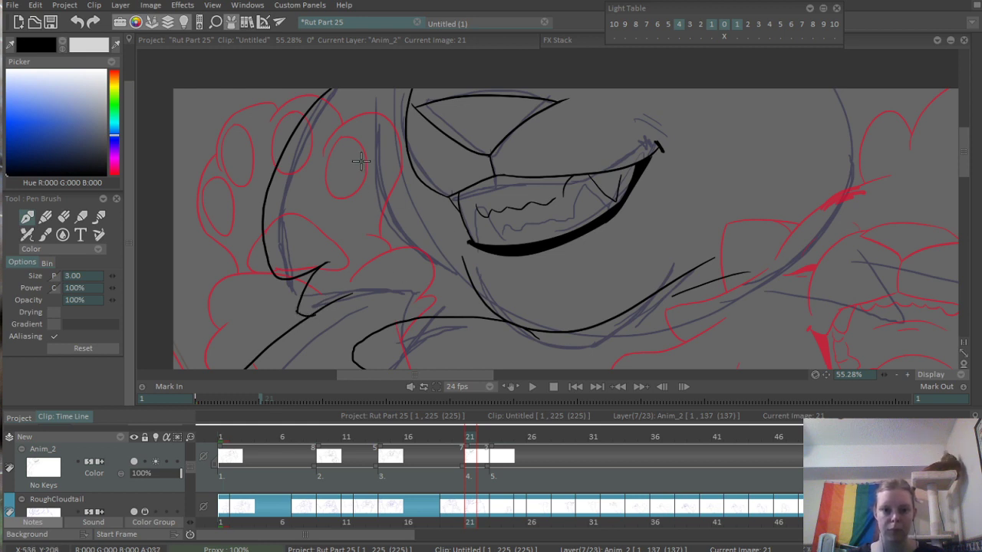
pyautogui.moveTo(360, 160)
pyautogui.mouseDown()
pyautogui.moveTo(383, 250)
pyautogui.moveTo(472, 301)
pyautogui.mouseUp()
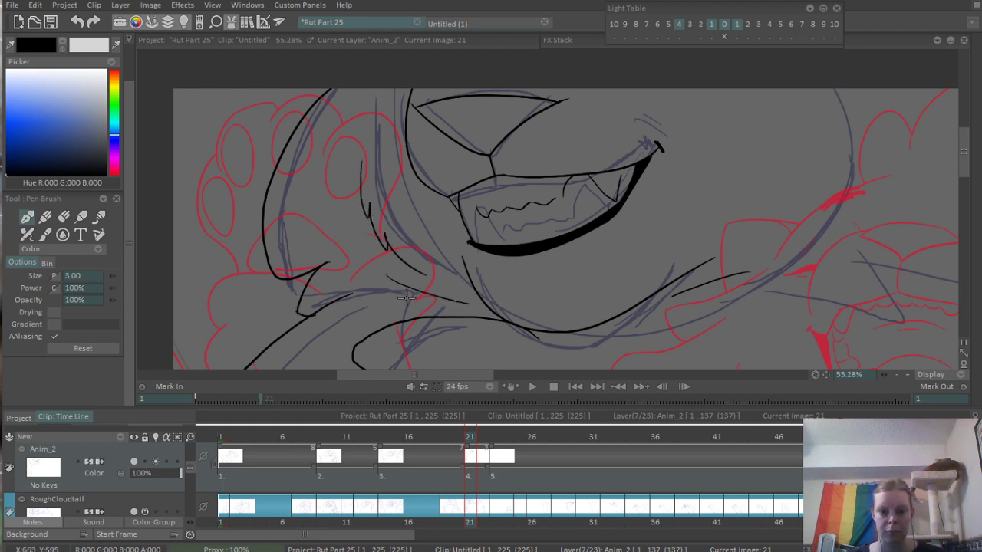
pyautogui.moveTo(406, 299); pyautogui.dragTo(456, 306)
# - Ink the jaw line continuing right of the chin into a pointed tuft, with an outline running on to the canvas's upper edge
pyautogui.moveTo(703, 197); pyautogui.dragTo(618, 173)
pyautogui.moveTo(464, 206); pyautogui.dragTo(364, 311)
pyautogui.scroll(2, 581, 216)
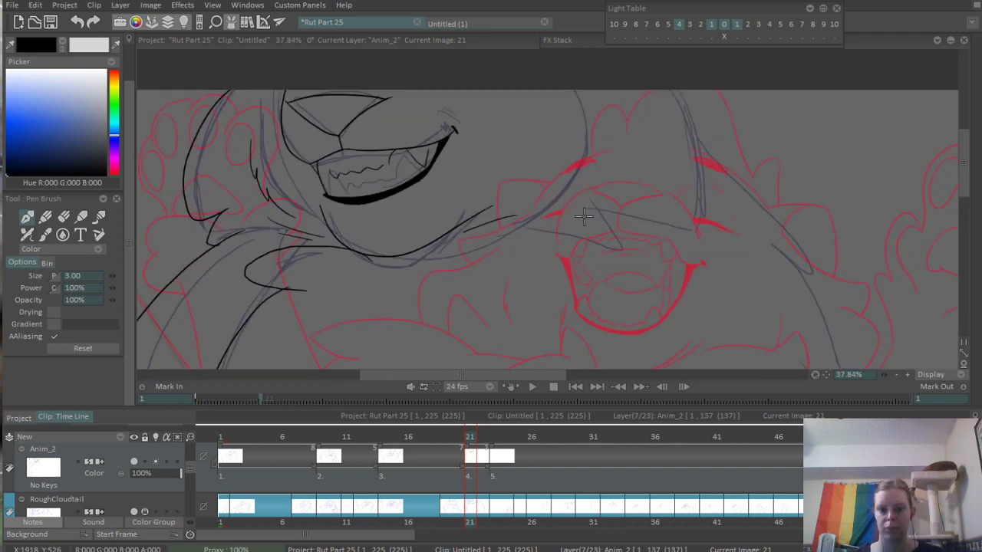
pyautogui.moveTo(544, 215); pyautogui.dragTo(591, 183)
pyautogui.hotkey('ctrl', 'z')
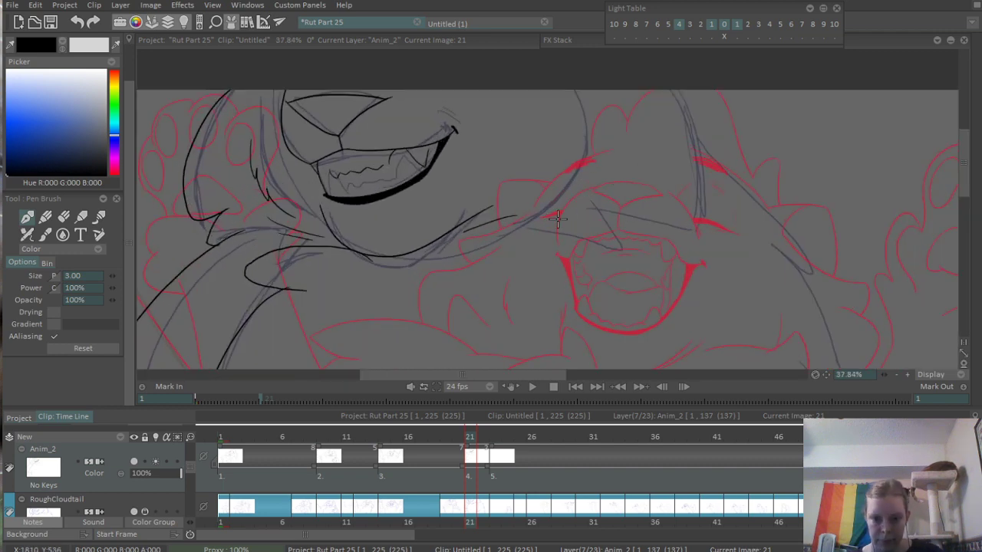
pyautogui.moveTo(541, 214)
pyautogui.mouseDown()
pyautogui.moveTo(639, 198)
pyautogui.moveTo(695, 91)
pyautogui.mouseUp()
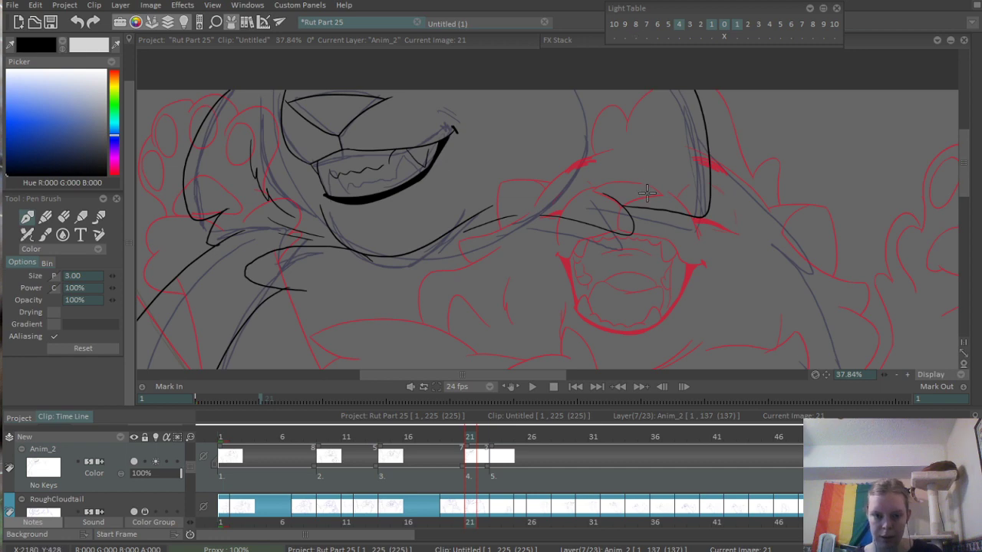
# - Redraw the right outer head outline from the pointed tuft across and up to the canvas's upper edge
pyautogui.hotkey('ctrl', 'z')
pyautogui.moveTo(616, 200); pyautogui.dragTo(714, 91)
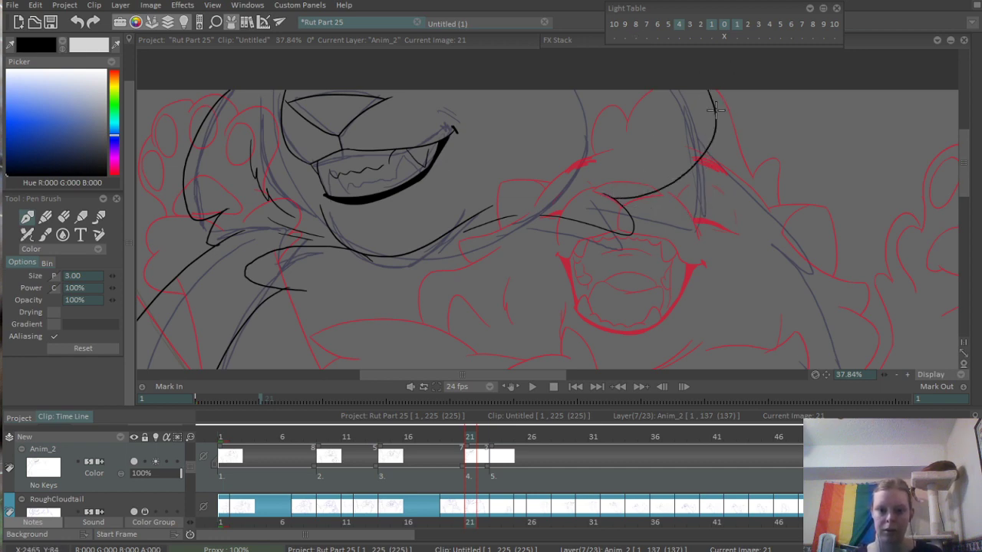
pyautogui.scroll(-3, 793, 71)
pyautogui.scroll(3, 716, 219)
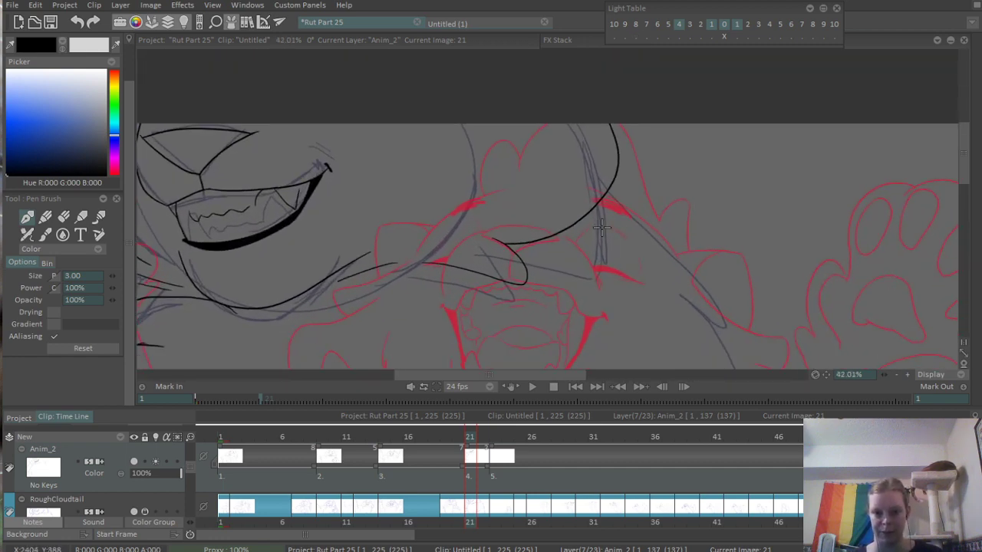
pyautogui.moveTo(506, 245)
pyautogui.mouseDown()
pyautogui.moveTo(623, 261)
pyautogui.moveTo(615, 129)
pyautogui.moveTo(512, 246)
pyautogui.moveTo(640, 230)
pyautogui.mouseUp()
pyautogui.hotkey('ctrl', 'z')
pyautogui.hotkey('ctrl', 'z')
pyautogui.moveTo(497, 240)
pyautogui.mouseDown()
pyautogui.moveTo(636, 250)
pyautogui.moveTo(636, 125)
pyautogui.mouseUp()
# - Ink the curved line rising from the canvas's lower edge at the body's middle and add the jagged fur tuft at its peak
pyautogui.scroll(-4, 675, 117)
pyautogui.scroll(2, 646, 252)
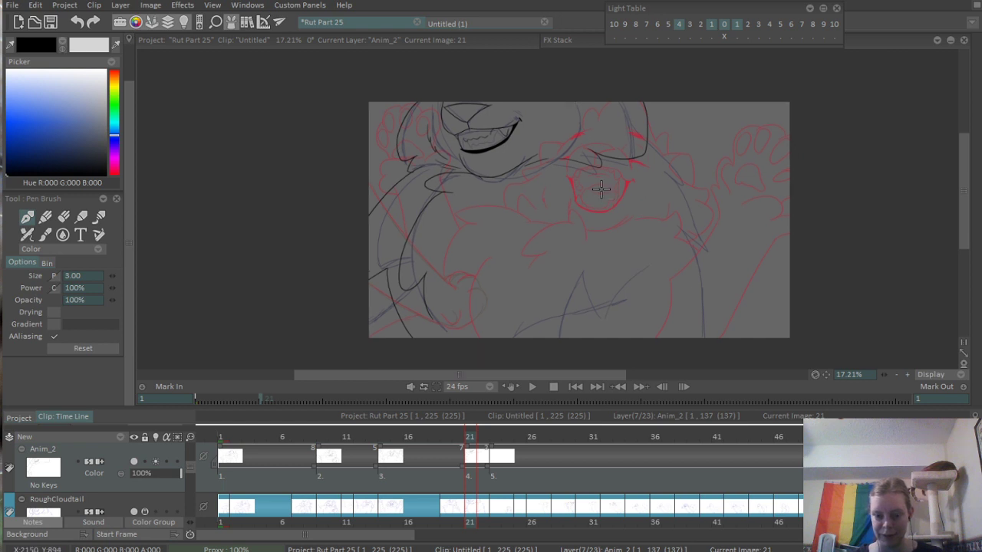
pyautogui.moveTo(645, 252); pyautogui.dragTo(648, 233)
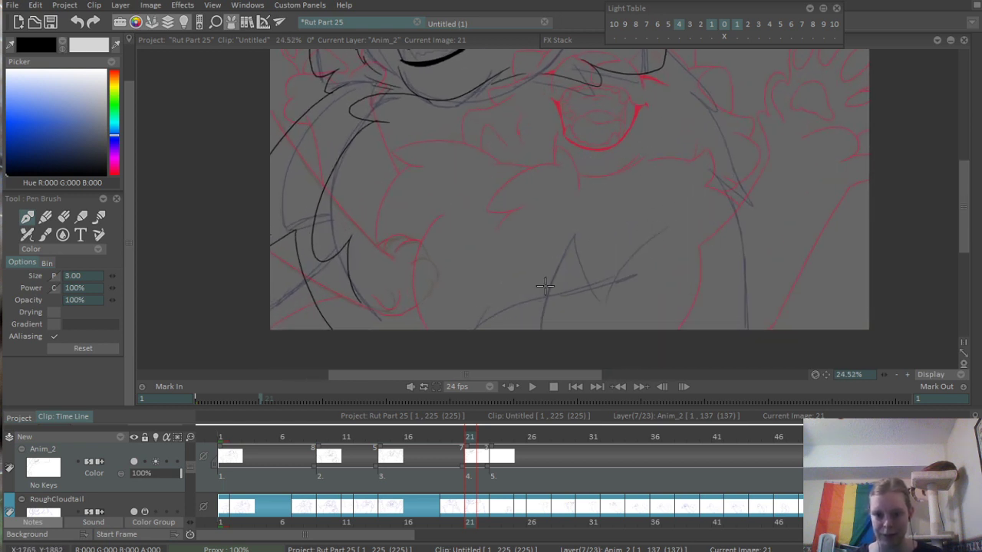
pyautogui.moveTo(586, 219); pyautogui.dragTo(541, 329)
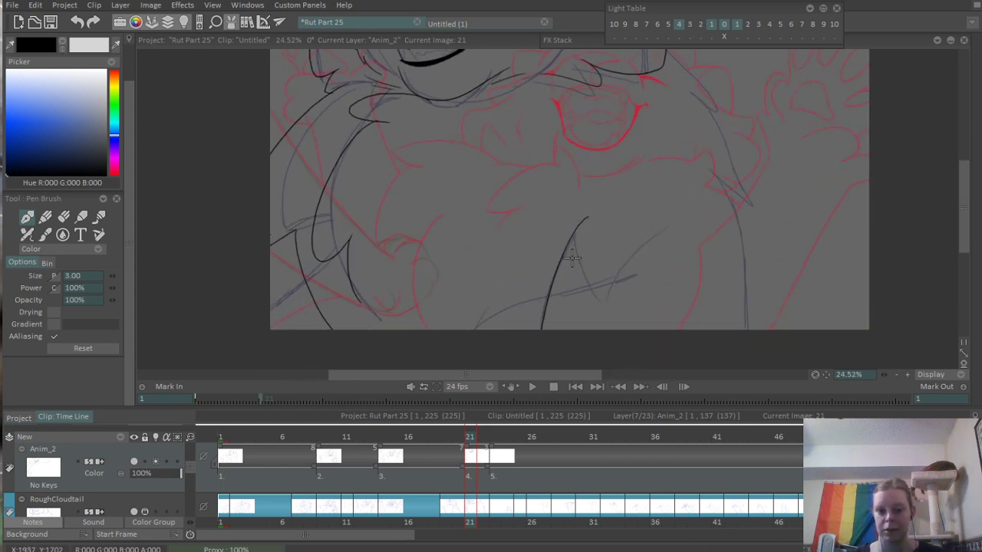
pyautogui.hotkey('ctrl', 'z')
pyautogui.moveTo(580, 222)
pyautogui.mouseDown()
pyautogui.moveTo(540, 328)
pyautogui.moveTo(575, 260)
pyautogui.moveTo(645, 215)
pyautogui.mouseUp()
# - Ink the body's right outline with pointed fur tufts, from below the head down to the canvas's lower edge
pyautogui.moveTo(729, 156); pyautogui.dragTo(727, 219)
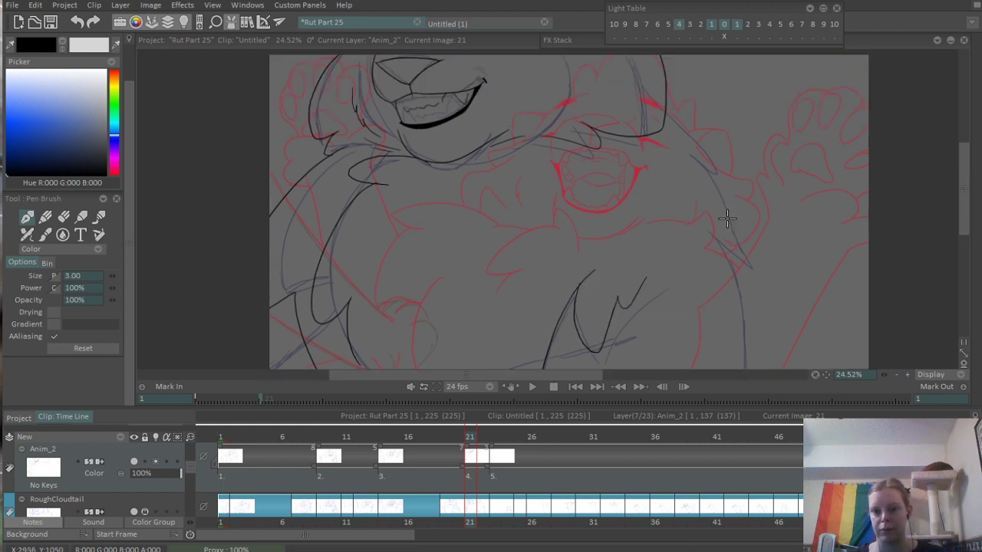
pyautogui.moveTo(664, 118)
pyautogui.mouseDown()
pyautogui.moveTo(706, 179)
pyautogui.moveTo(748, 298)
pyautogui.moveTo(796, 236)
pyautogui.mouseUp()
pyautogui.hotkey('ctrl', 'z')
pyautogui.scroll(2, 729, 288)
pyautogui.moveTo(749, 145); pyautogui.dragTo(771, 357)
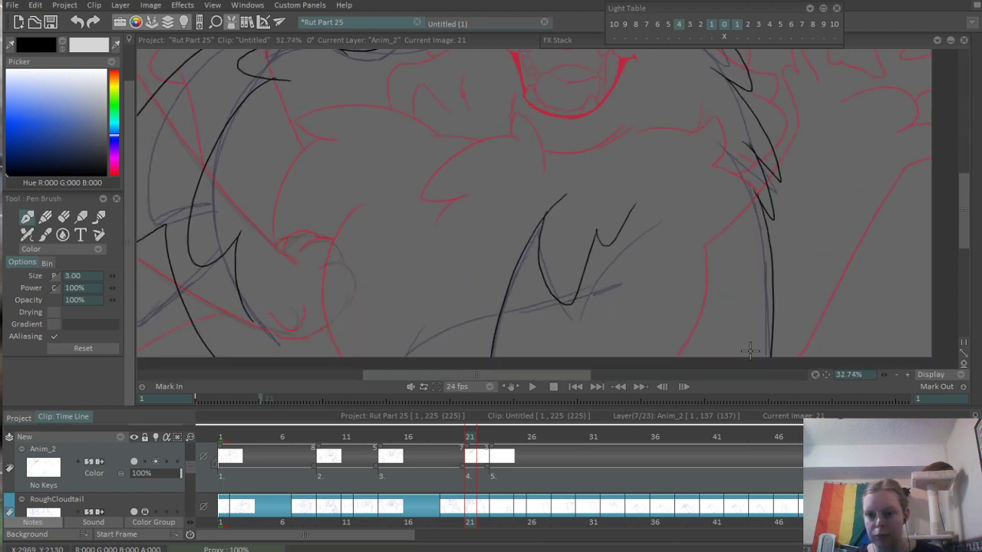
# - Erase the overshooting line ends where the fur tufts cross on the body's right outline
pyautogui.moveTo(820, 229); pyautogui.dragTo(736, 261)
pyautogui.moveTo(817, 176)
pyautogui.mouseDown()
pyautogui.moveTo(743, 215)
pyautogui.moveTo(905, 192)
pyautogui.mouseUp()
pyautogui.scroll(3, 463, 326)
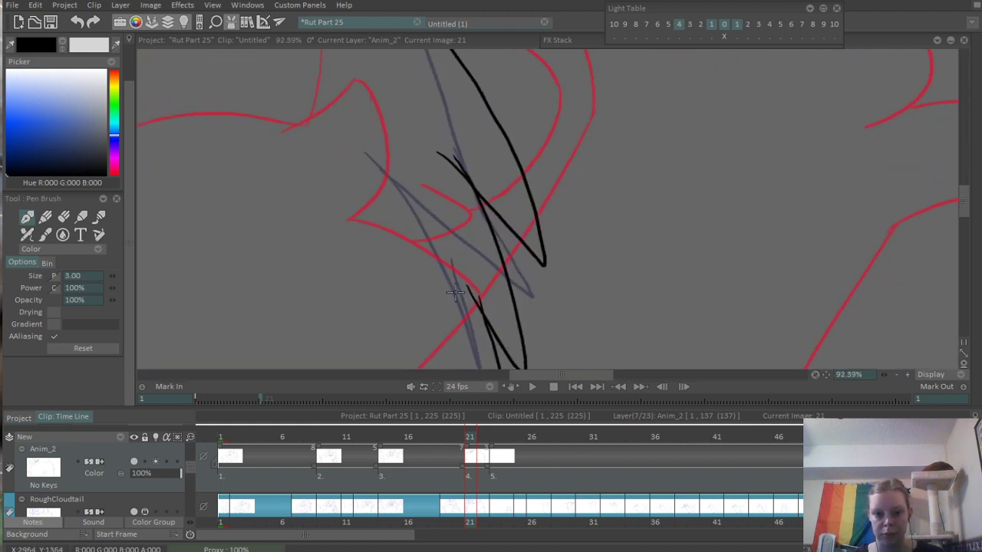
pyautogui.press('e')
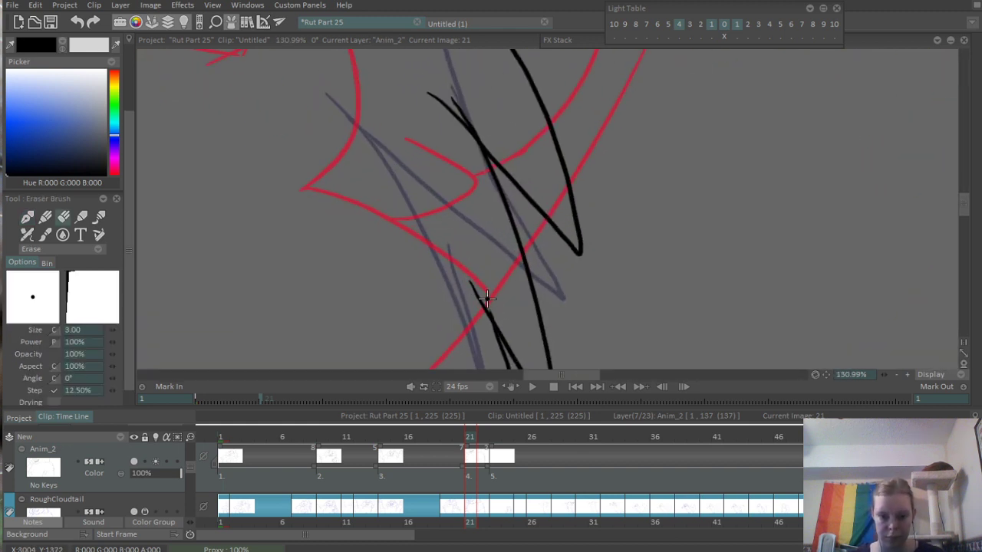
pyautogui.moveTo(480, 120)
pyautogui.mouseDown()
pyautogui.moveTo(510, 188)
pyautogui.moveTo(493, 185)
pyautogui.mouseUp()
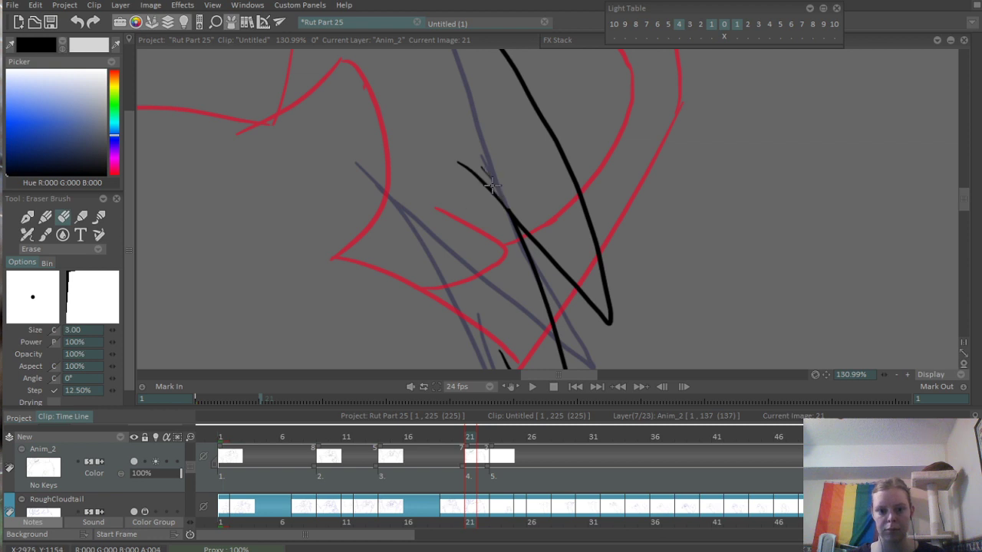
# - Resume inking with the Pen Brush at the rough arm lines in the drawing's lower-left corner
pyautogui.scroll(-10, 497, 214)
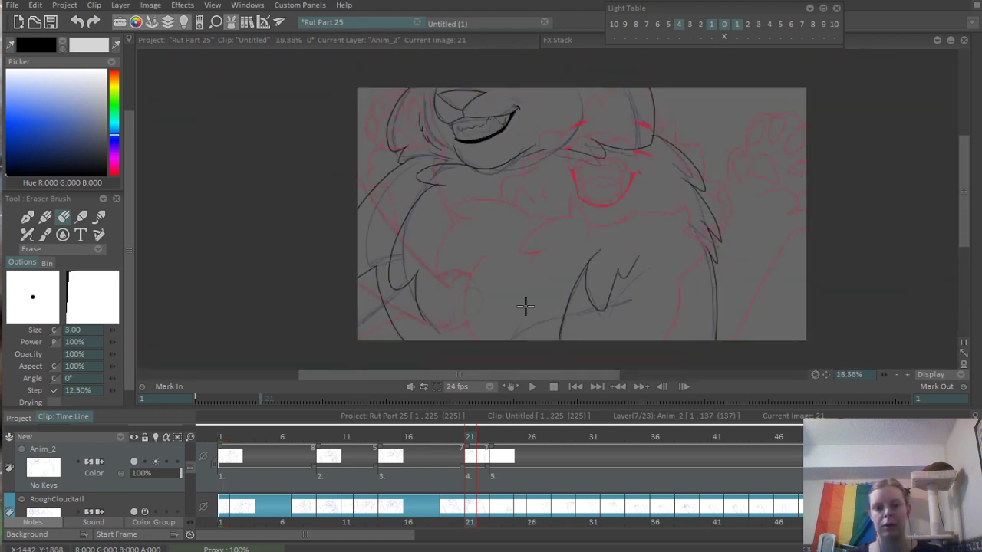
pyautogui.moveTo(580, 274); pyautogui.dragTo(602, 238)
pyautogui.scroll(-1, 559, 259)
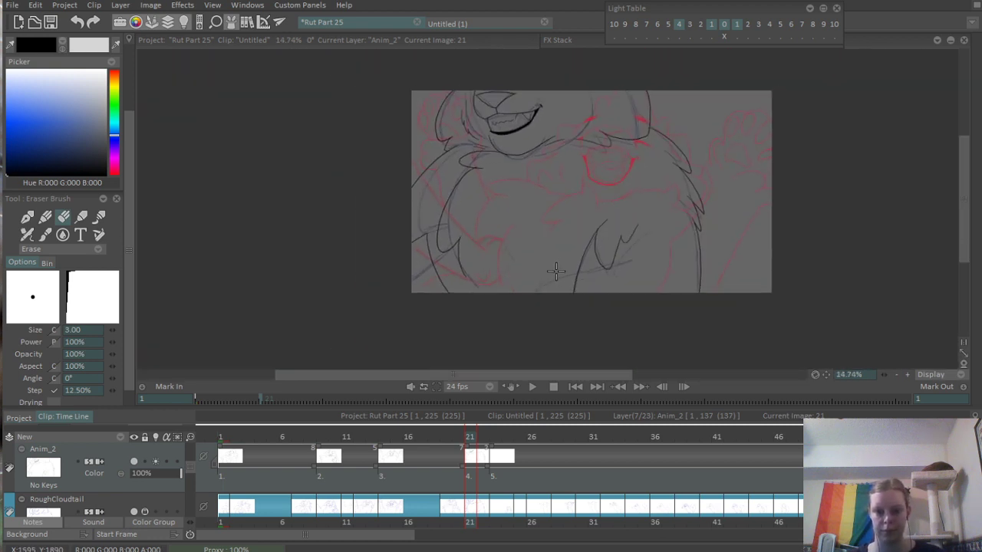
pyautogui.moveTo(557, 271); pyautogui.dragTo(537, 283)
pyautogui.scroll(6, 491, 314)
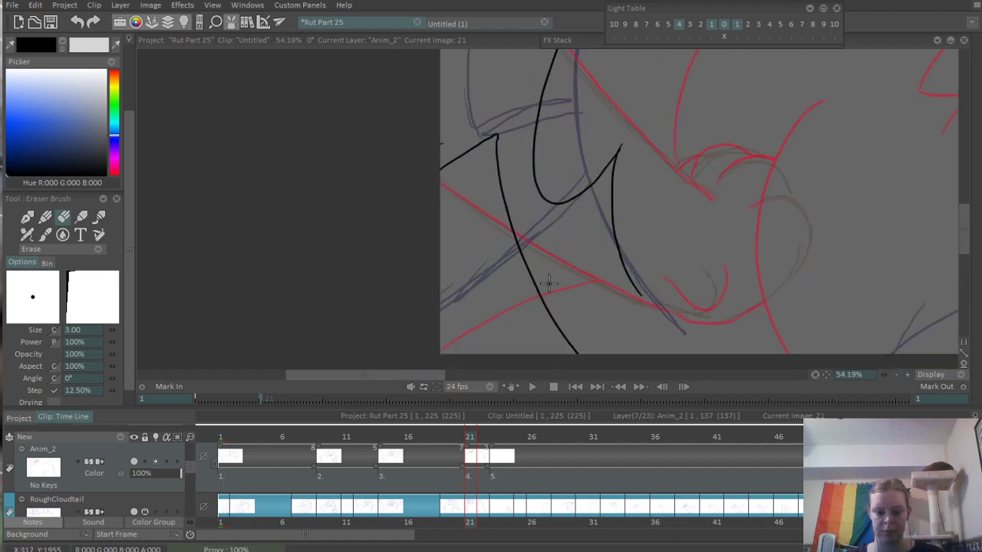
pyautogui.press('p')
pyautogui.moveTo(639, 210); pyautogui.dragTo(596, 211)
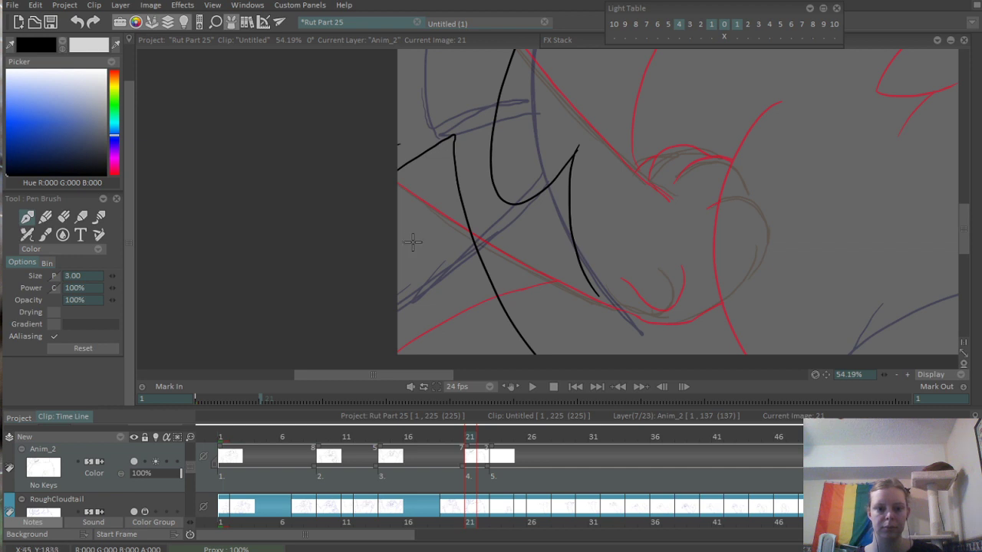
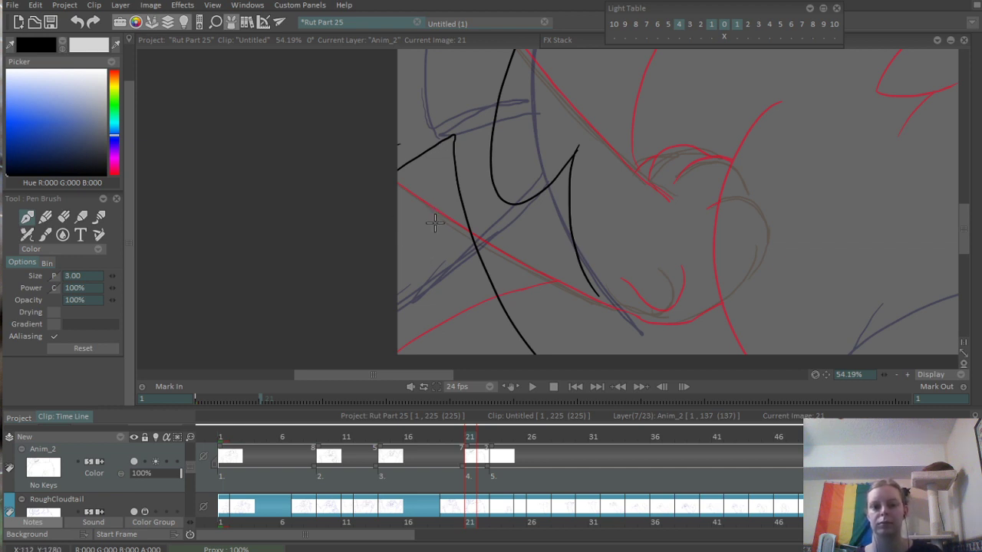
pyautogui.moveTo(391, 313); pyautogui.dragTo(469, 228)
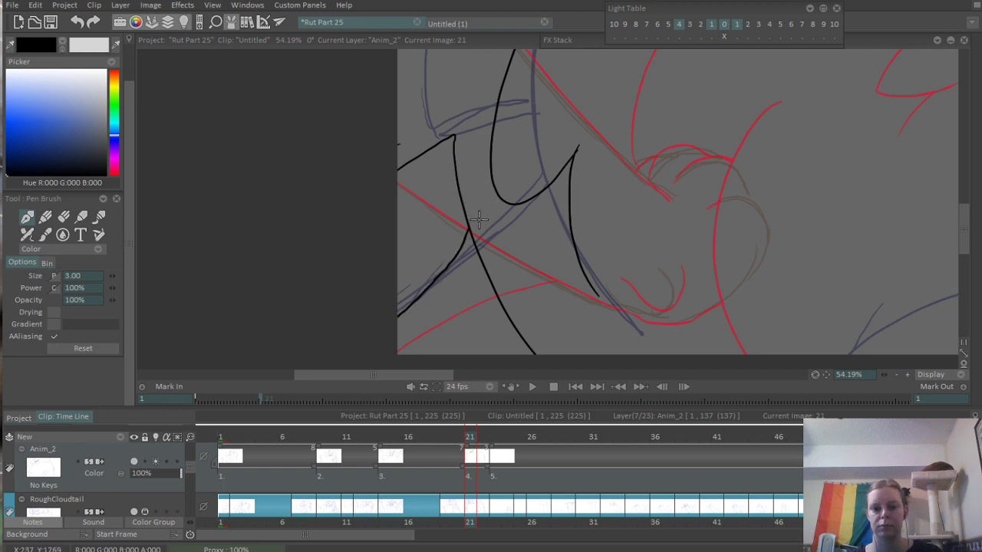
pyautogui.hotkey('ctrl', 'z')
pyautogui.scroll(-5, 378, 337)
pyautogui.scroll(4, 397, 316)
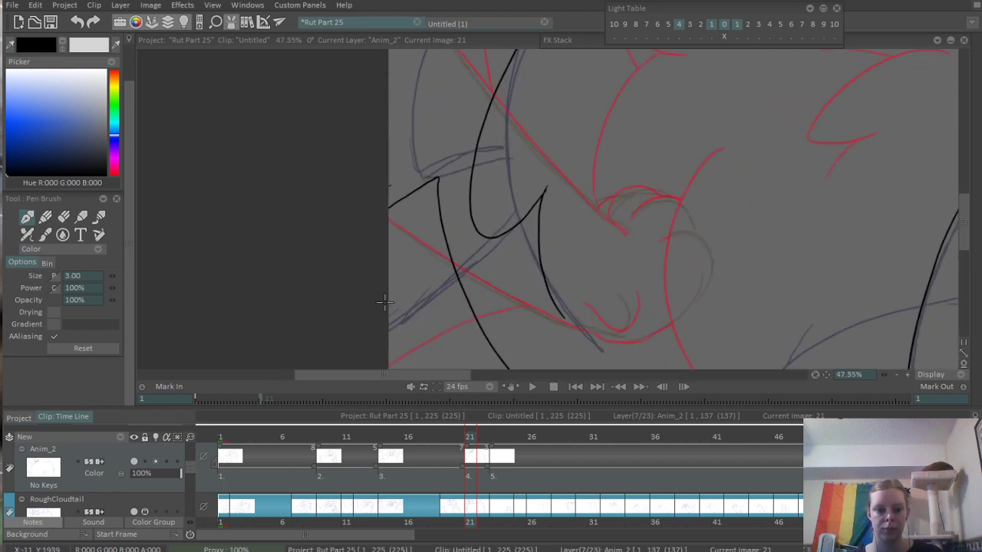
pyautogui.moveTo(383, 301); pyautogui.dragTo(460, 300)
pyautogui.hotkey('ctrl', 'z')
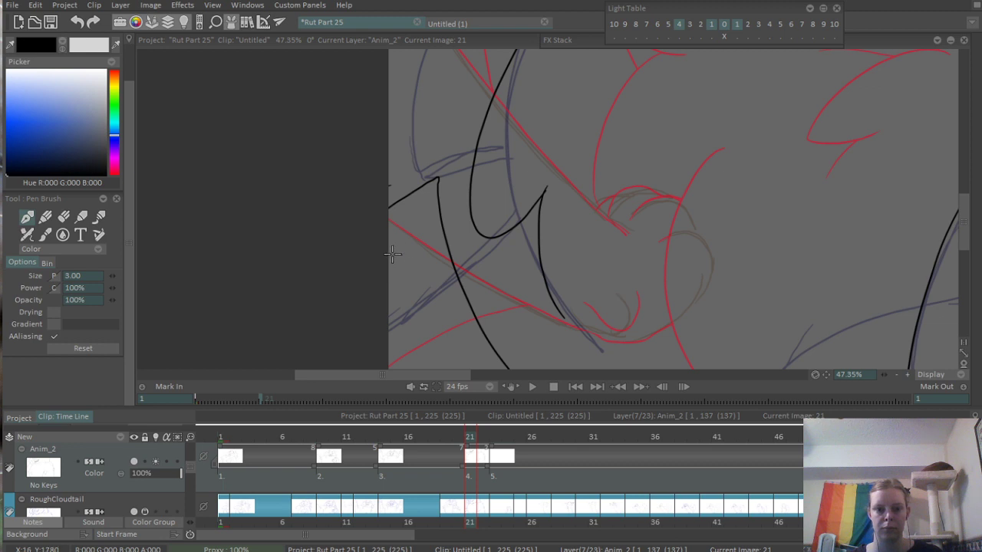
# - Ink a small hooked curve and an arched line below it at the canvas's lower-left edge, ending the arch at the body line
pyautogui.moveTo(422, 207); pyautogui.dragTo(398, 238)
pyautogui.moveTo(379, 274); pyautogui.dragTo(456, 265)
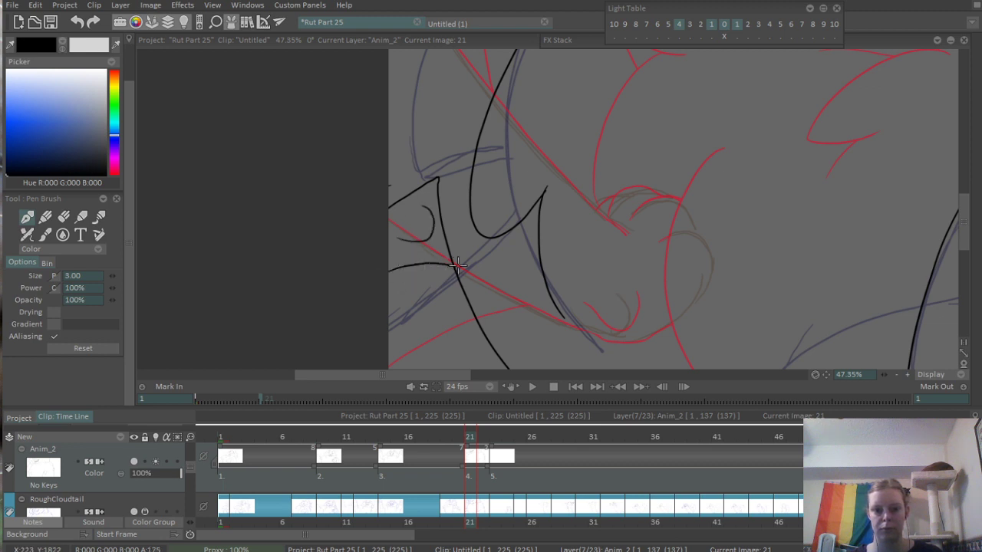
pyautogui.scroll(-5, 533, 186)
pyautogui.scroll(4, 465, 215)
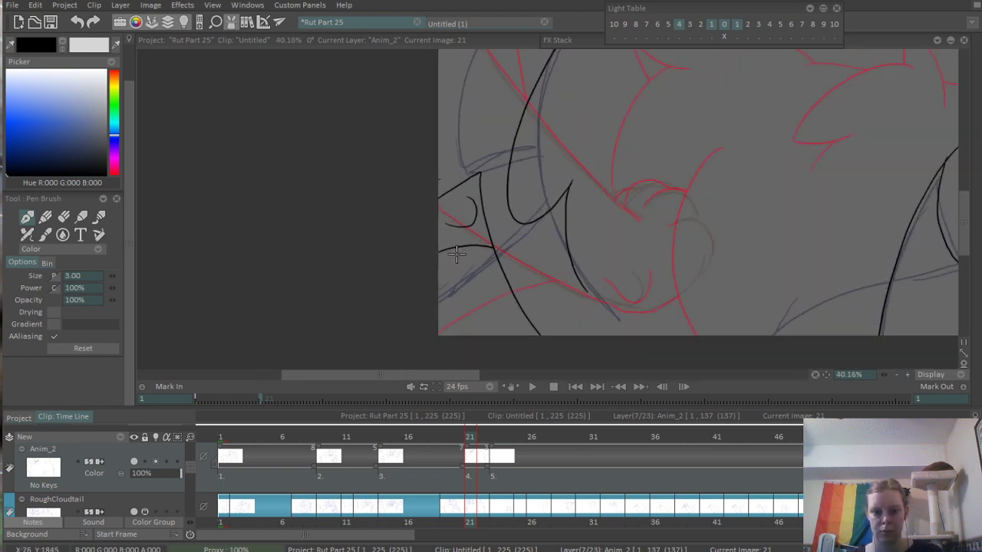
pyautogui.scroll(-3, 470, 257)
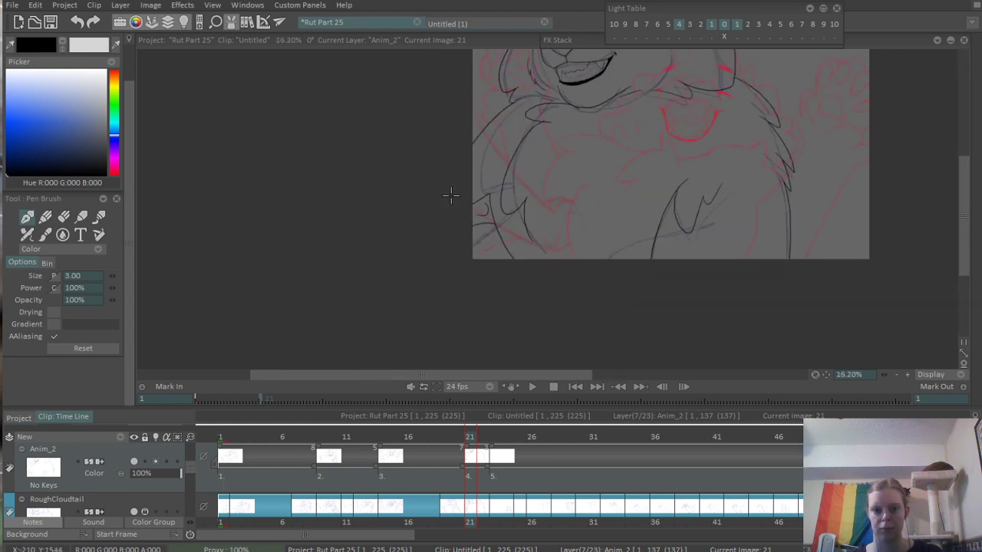
pyautogui.scroll(1, 537, 167)
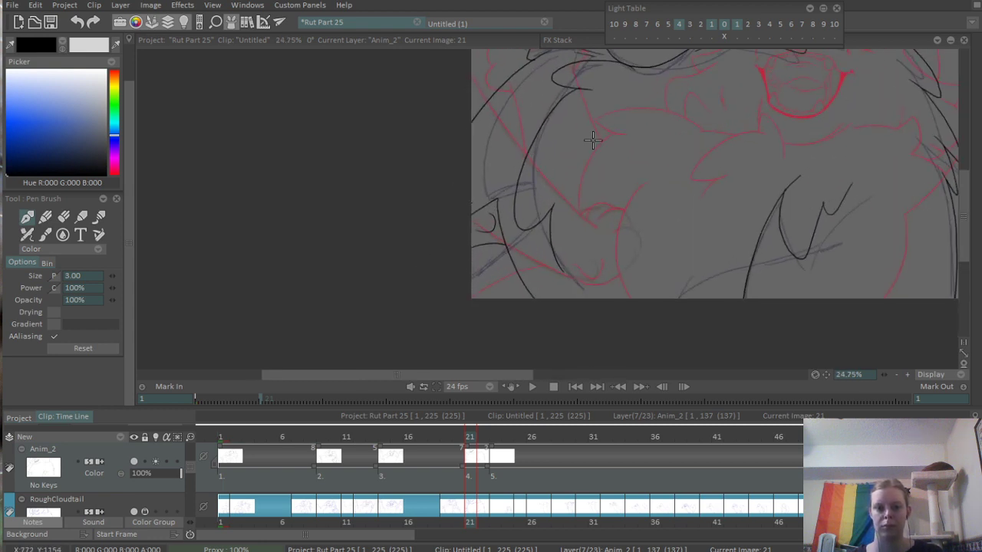
pyautogui.scroll(-3, 578, 152)
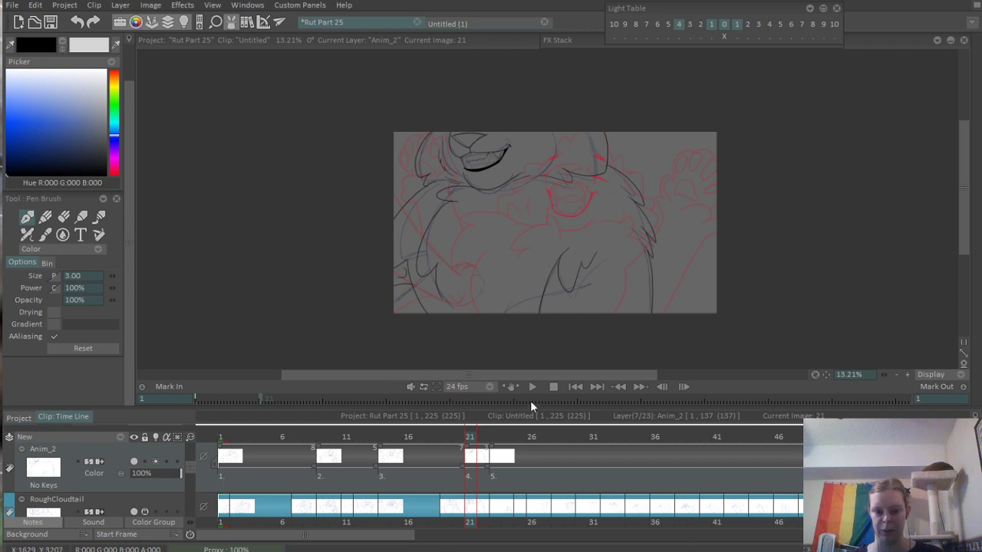
# - Play and scrub through the early frames of the animation to compare the inked drawings with the rough poses
pyautogui.click(448, 449)
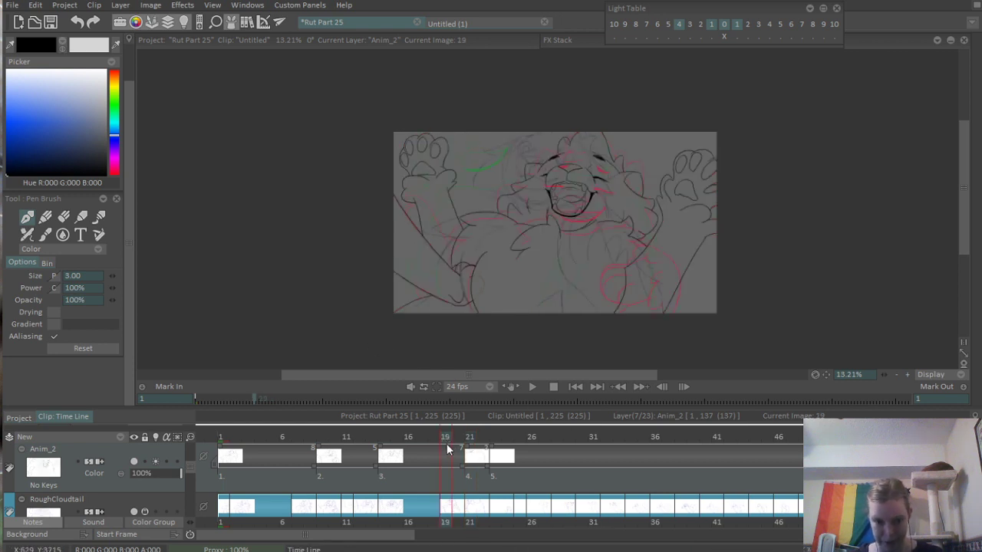
pyautogui.moveTo(455, 436)
pyautogui.mouseDown()
pyautogui.moveTo(478, 436)
pyautogui.moveTo(401, 441)
pyautogui.mouseUp()
pyautogui.press('space')
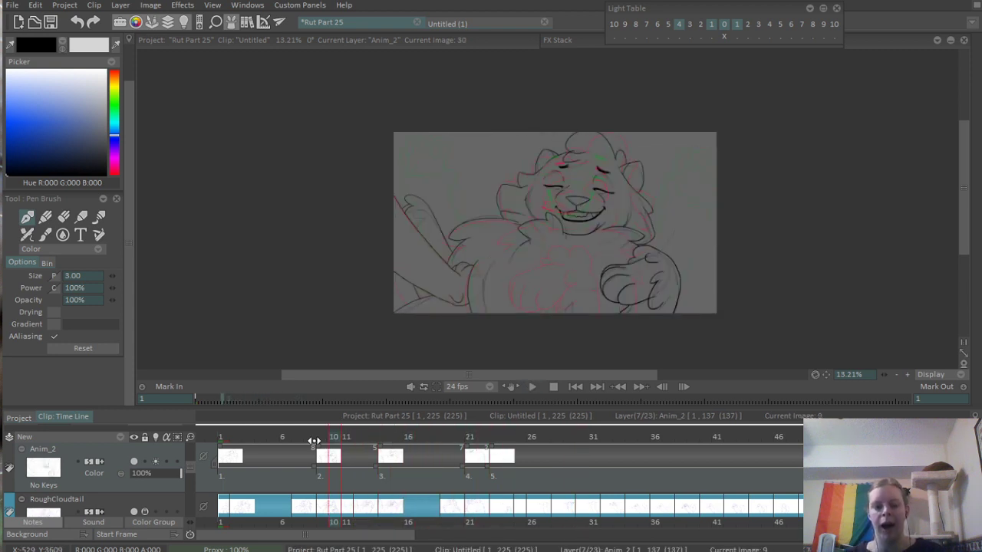
pyautogui.press('space')
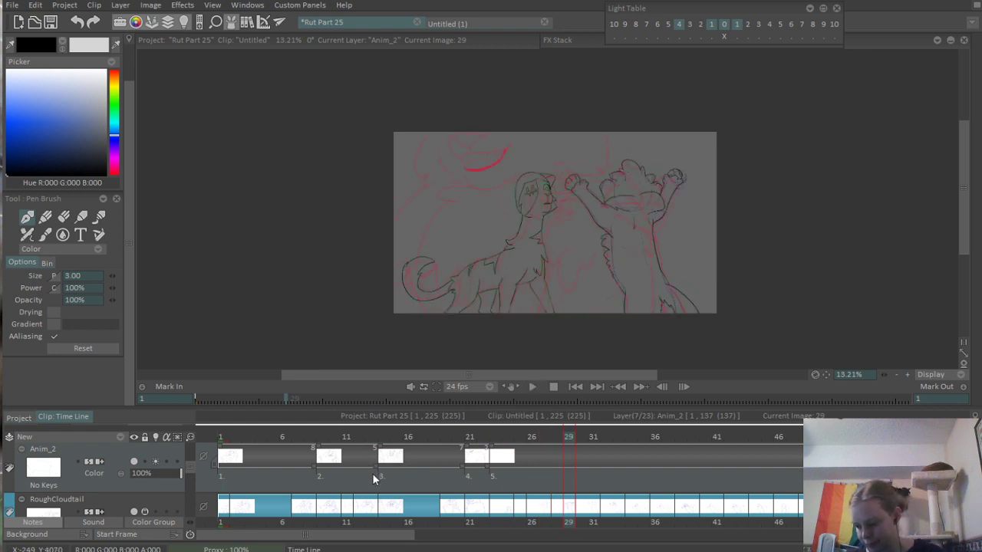
pyautogui.click(374, 477)
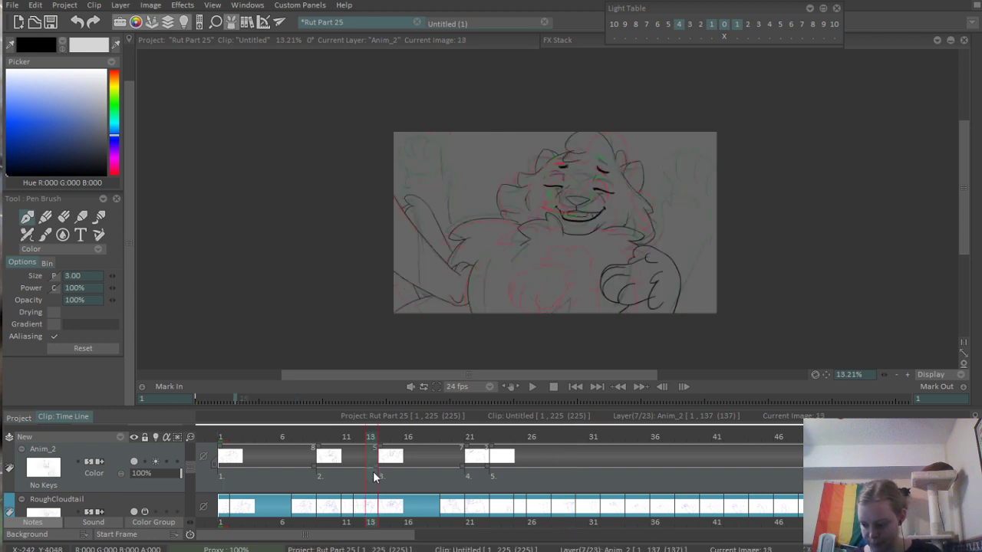
pyautogui.doubleClick(375, 475)
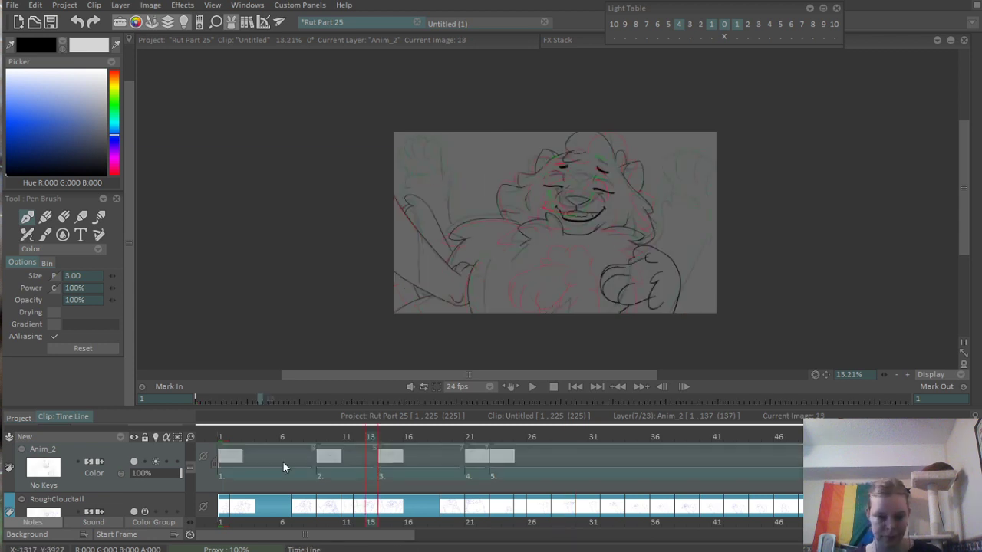
pyautogui.moveTo(293, 438); pyautogui.dragTo(369, 443)
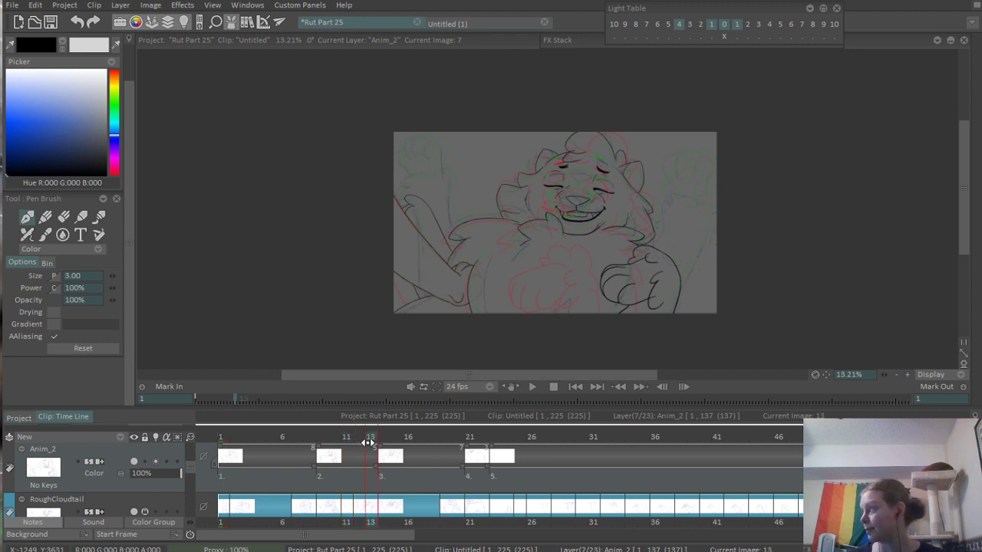
pyautogui.moveTo(369, 444); pyautogui.dragTo(294, 438)
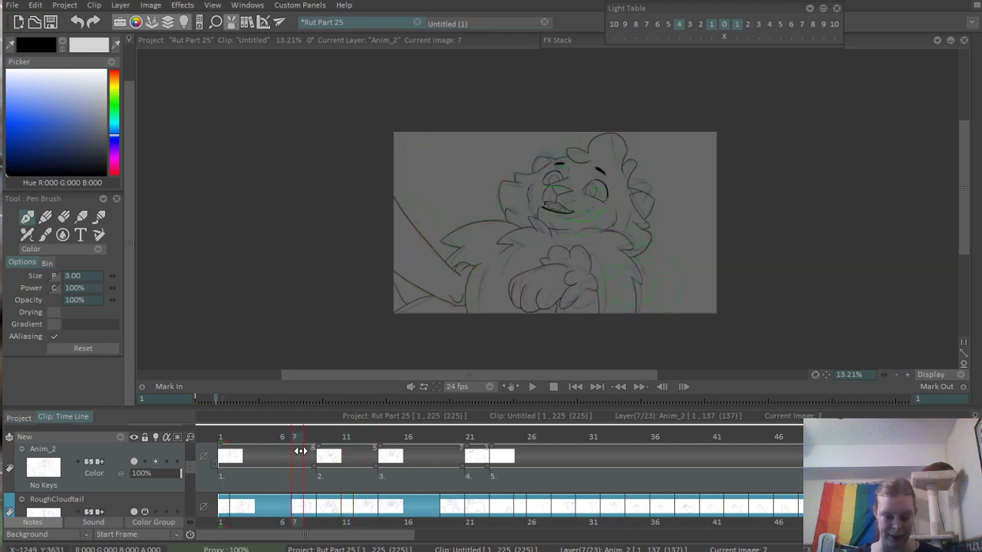
pyautogui.scroll(3, 549, 250)
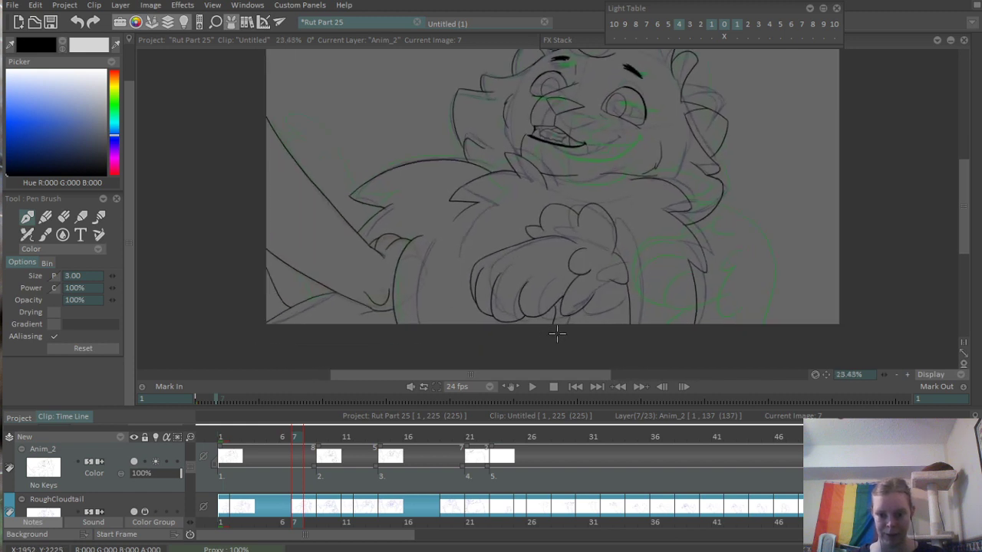
# - Add a new blank drawing at frame 11 on the Anim_2 layer
pyautogui.moveTo(273, 436); pyautogui.dragTo(339, 427)
pyautogui.moveTo(350, 430)
pyautogui.mouseDown()
pyautogui.moveTo(362, 429)
pyautogui.moveTo(349, 436)
pyautogui.mouseUp()
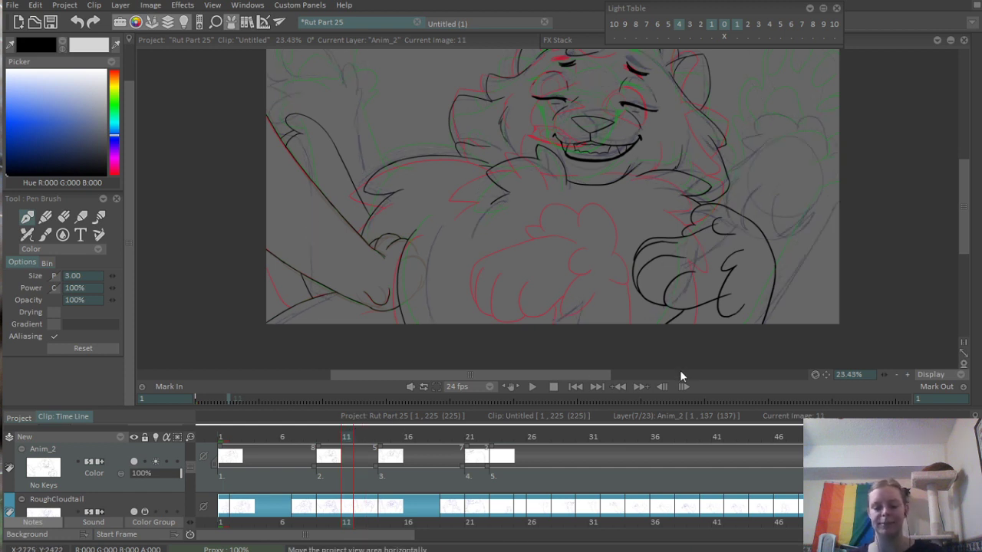
pyautogui.press('Insert')
pyautogui.moveTo(663, 214); pyautogui.dragTo(597, 338)
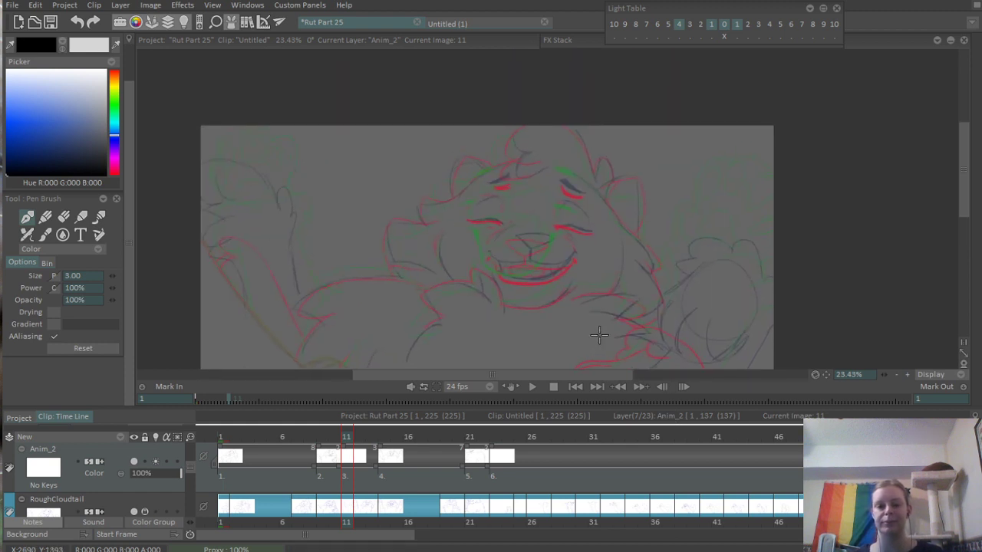
# - Set the light table's next-frame colour to a brighter green and its previous-frame colour to orange-red, leaving its settings collapsed
pyautogui.click(824, 9)
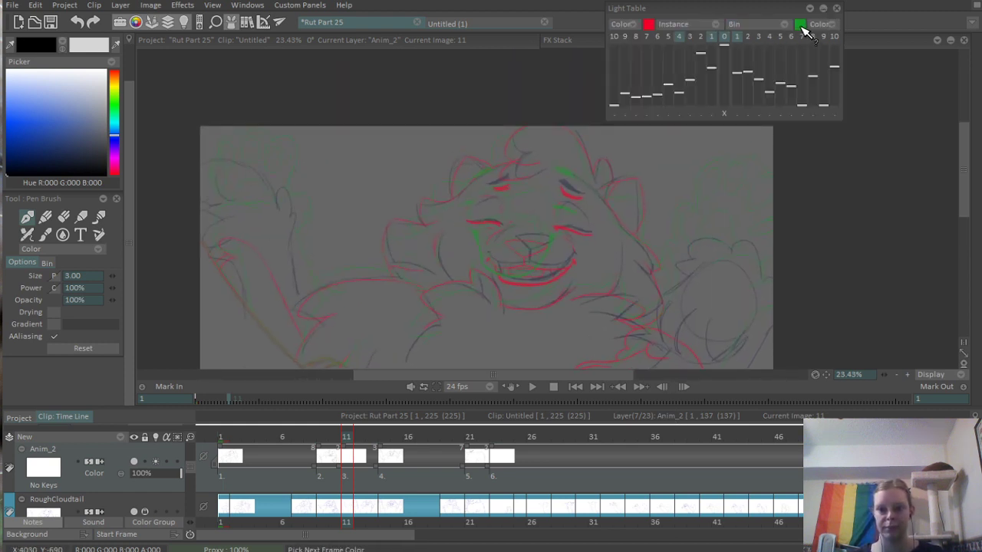
pyautogui.click(801, 25)
pyautogui.click(114, 108)
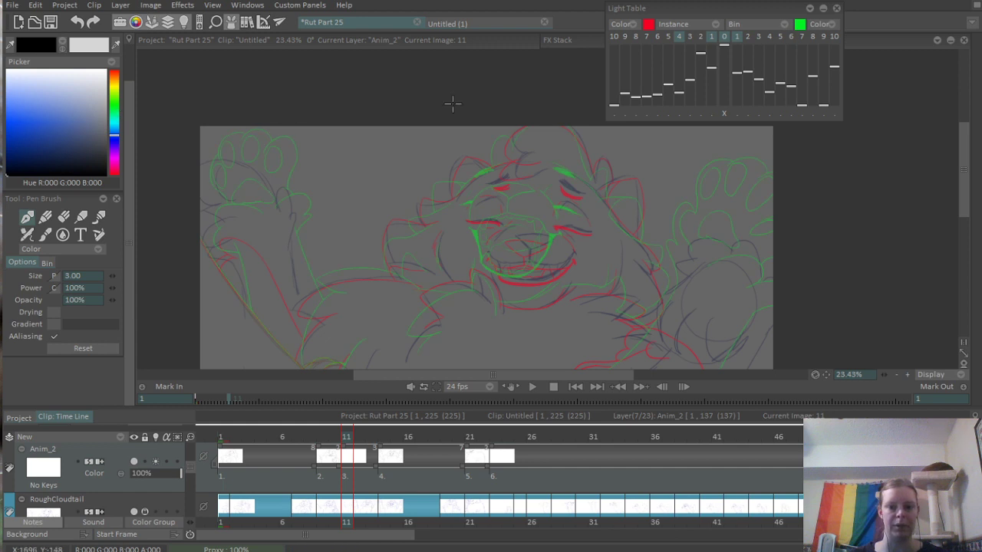
pyautogui.click(649, 24)
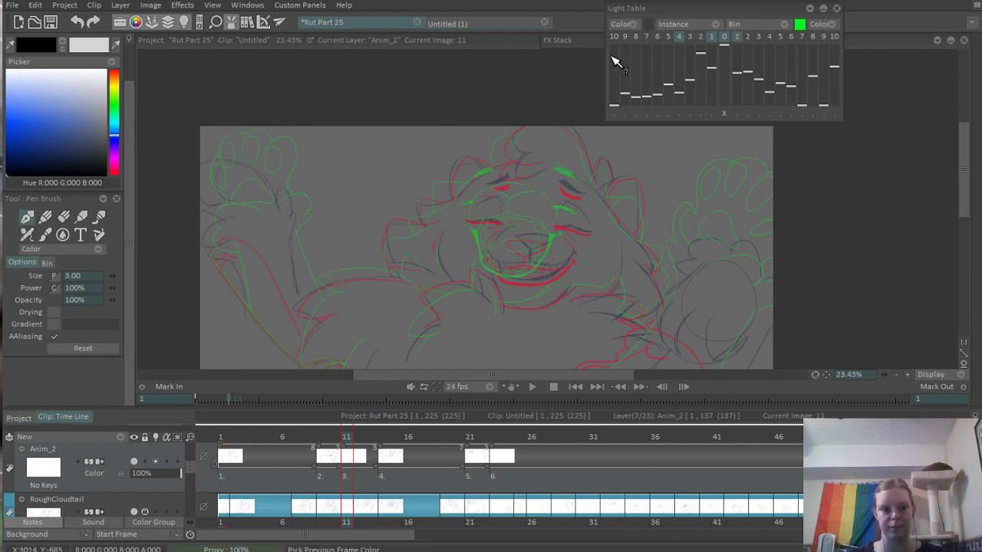
pyautogui.click(117, 77)
pyautogui.moveTo(511, 254); pyautogui.dragTo(507, 118)
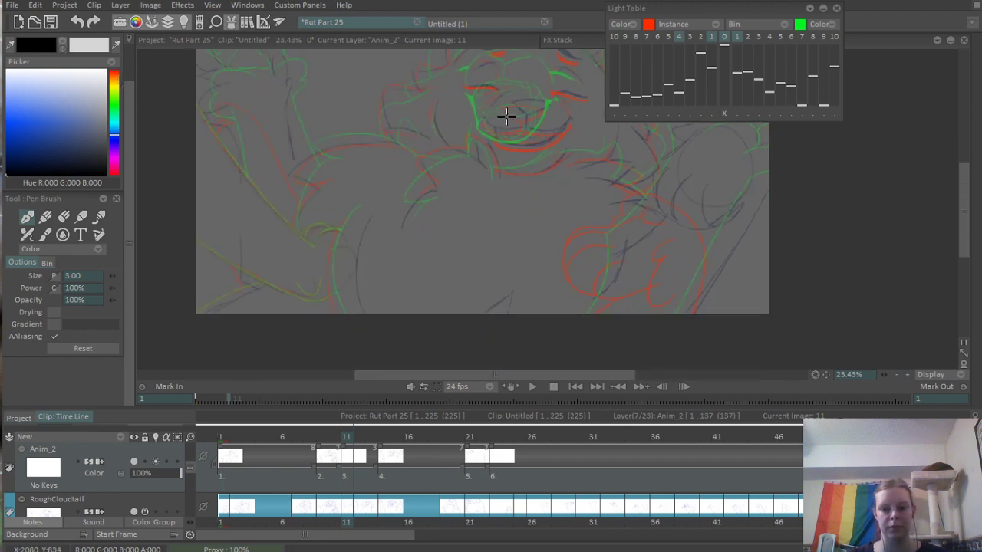
pyautogui.moveTo(507, 156); pyautogui.dragTo(405, 229)
pyautogui.scroll(4, 583, 270)
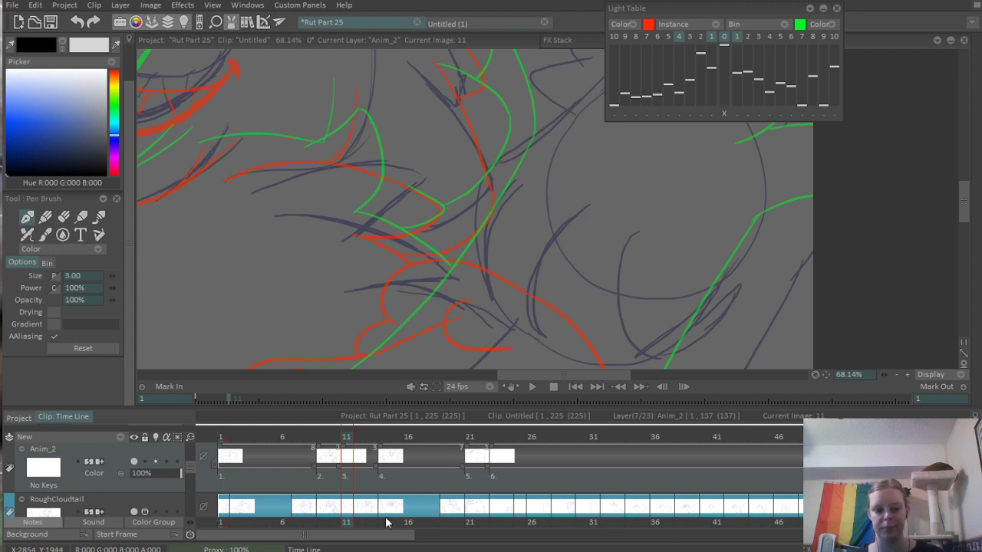
pyautogui.moveTo(724, 201); pyautogui.dragTo(733, 165)
pyautogui.scroll(-2, 733, 165)
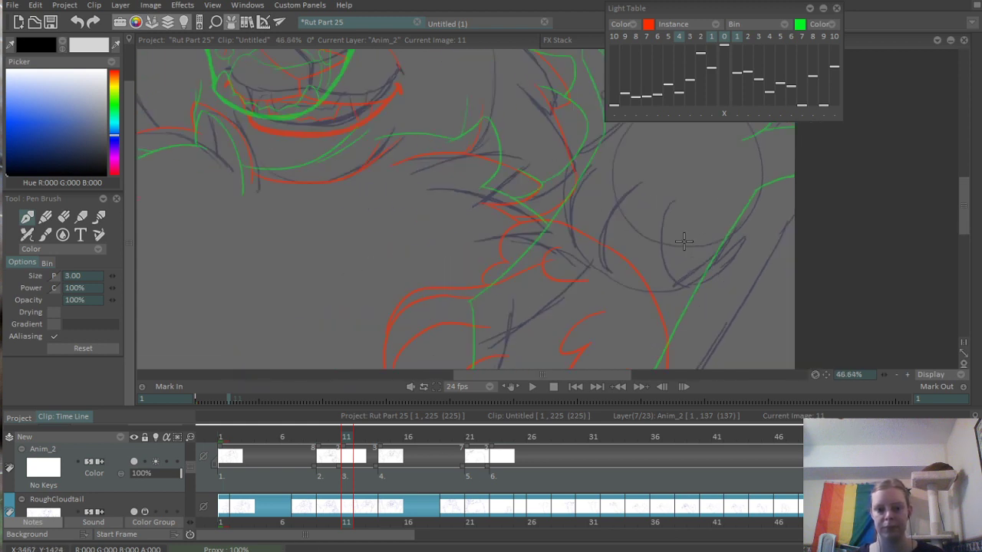
pyautogui.click(822, 7)
# - Ink the three curved finger outlines of the large paw near the canvas's right edge on frame 11
pyautogui.scroll(2, 664, 245)
pyautogui.moveTo(694, 175); pyautogui.dragTo(780, 254)
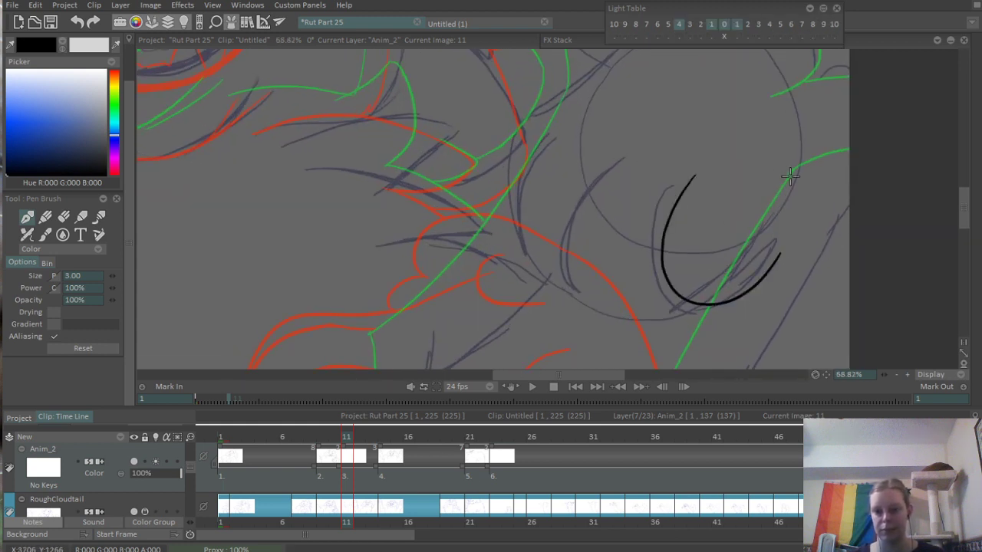
pyautogui.moveTo(617, 163); pyautogui.dragTo(675, 309)
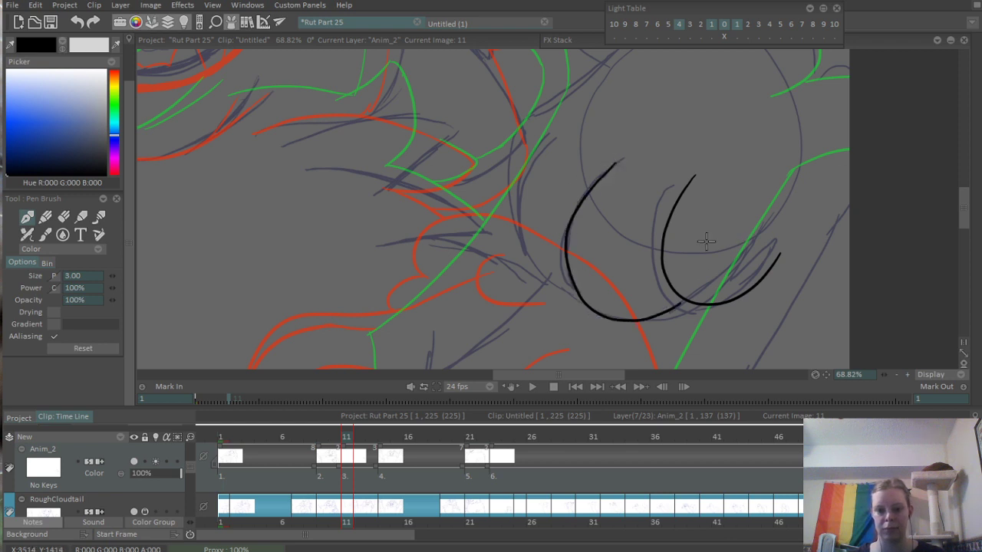
pyautogui.scroll(2, 683, 301)
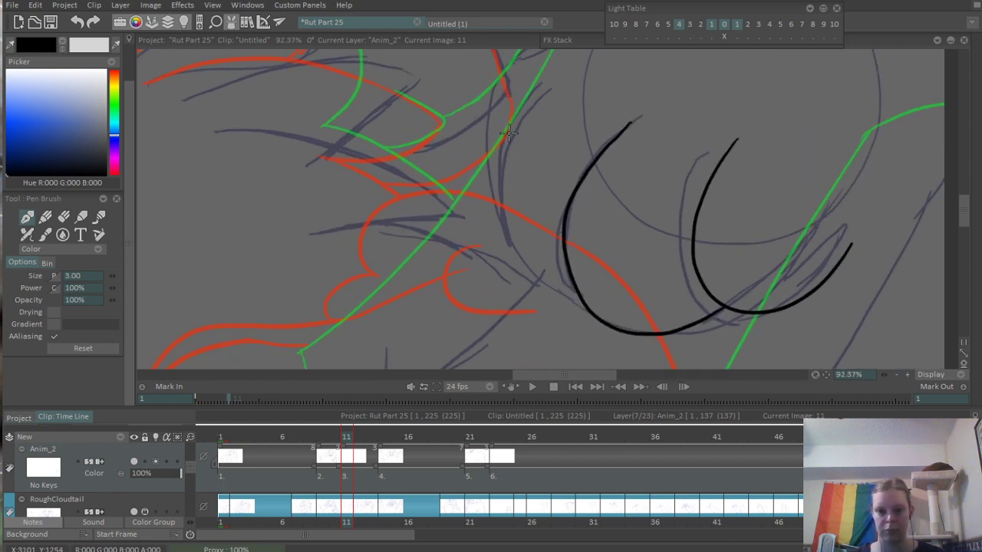
pyautogui.moveTo(542, 95); pyautogui.dragTo(589, 311)
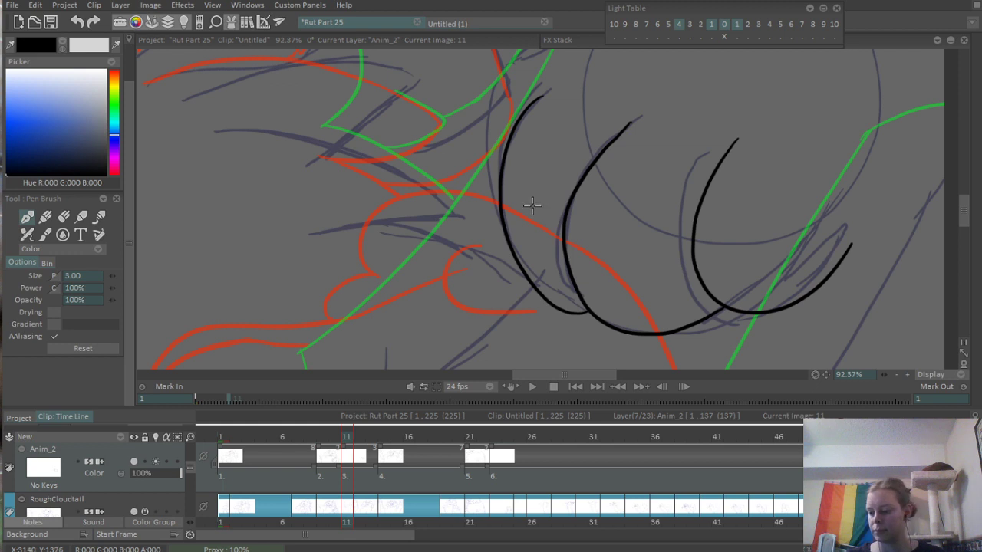
# - Ink the paw's outer outline from the fingers up over the back of the hand, plus short strokes on its far side
pyautogui.moveTo(532, 206)
pyautogui.mouseDown()
pyautogui.moveTo(522, 298)
pyautogui.moveTo(480, 292)
pyautogui.moveTo(579, 103)
pyautogui.mouseUp()
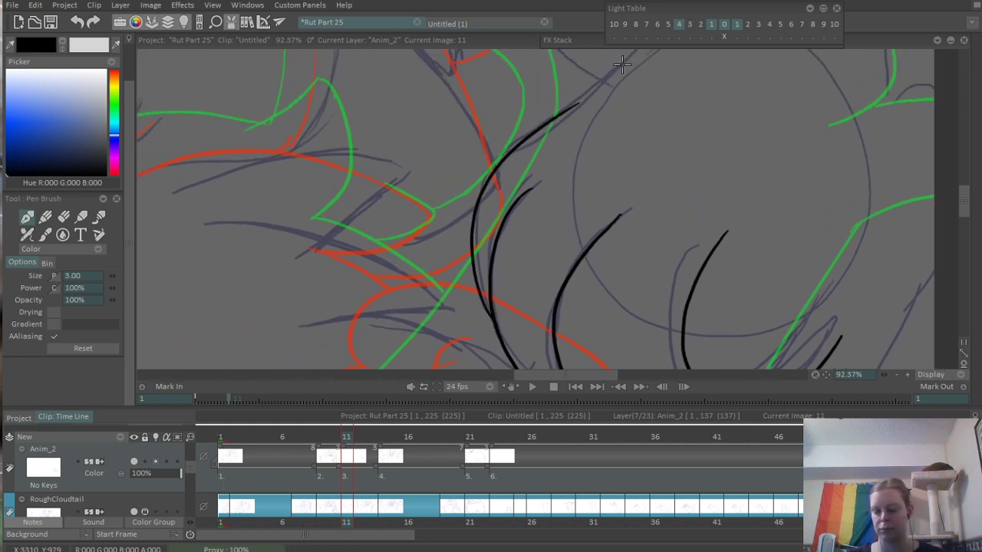
pyautogui.moveTo(560, 169); pyautogui.dragTo(499, 309)
pyautogui.moveTo(512, 246); pyautogui.dragTo(683, 138)
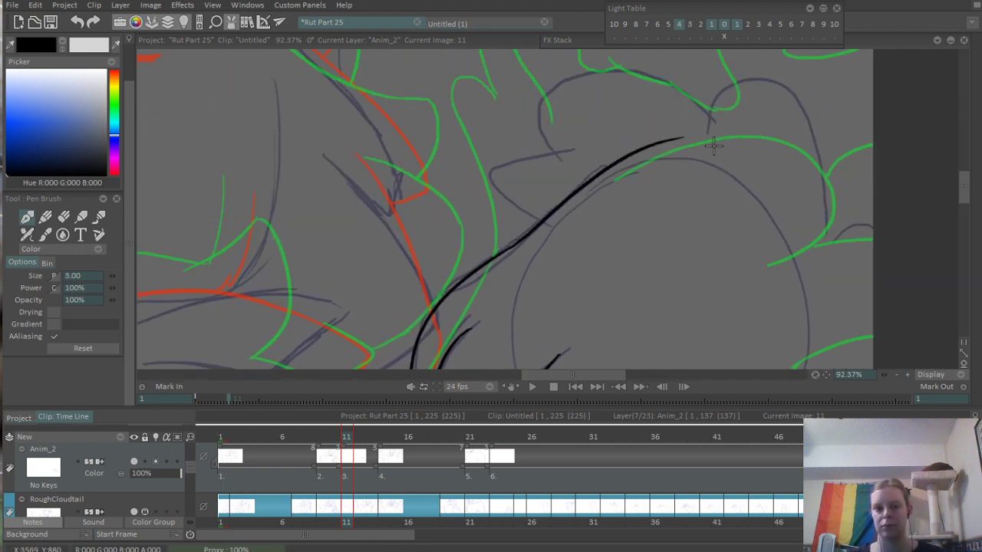
pyautogui.moveTo(655, 188); pyautogui.dragTo(565, 163)
pyautogui.moveTo(642, 237)
pyautogui.mouseDown()
pyautogui.moveTo(691, 277)
pyautogui.moveTo(751, 186)
pyautogui.mouseUp()
pyautogui.moveTo(698, 262); pyautogui.dragTo(619, 302)
pyautogui.moveTo(619, 301); pyautogui.dragTo(596, 263)
pyautogui.moveTo(558, 206); pyautogui.dragTo(635, 206)
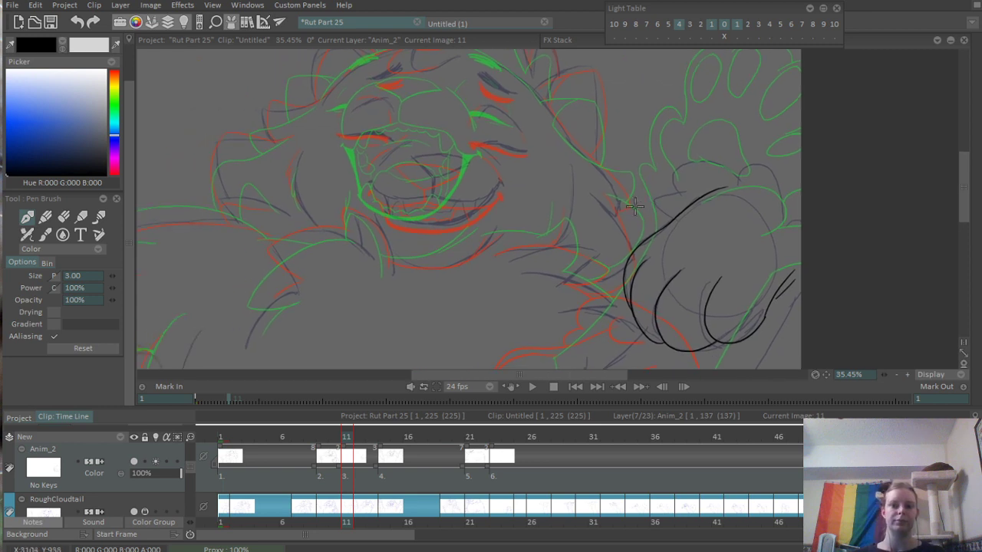
# - Ink the rounded lobes along the top of the paw and the curved line beneath them, reaching the canvas's right edge
pyautogui.moveTo(700, 183); pyautogui.dragTo(615, 184)
pyautogui.moveTo(642, 147)
pyautogui.mouseDown()
pyautogui.moveTo(598, 242)
pyautogui.moveTo(613, 234)
pyautogui.moveTo(535, 280)
pyautogui.moveTo(569, 282)
pyautogui.mouseUp()
pyautogui.moveTo(665, 191)
pyautogui.mouseDown()
pyautogui.moveTo(645, 247)
pyautogui.moveTo(764, 247)
pyautogui.mouseUp()
pyautogui.moveTo(635, 146)
pyautogui.mouseDown()
pyautogui.moveTo(673, 144)
pyautogui.moveTo(811, 191)
pyautogui.mouseUp()
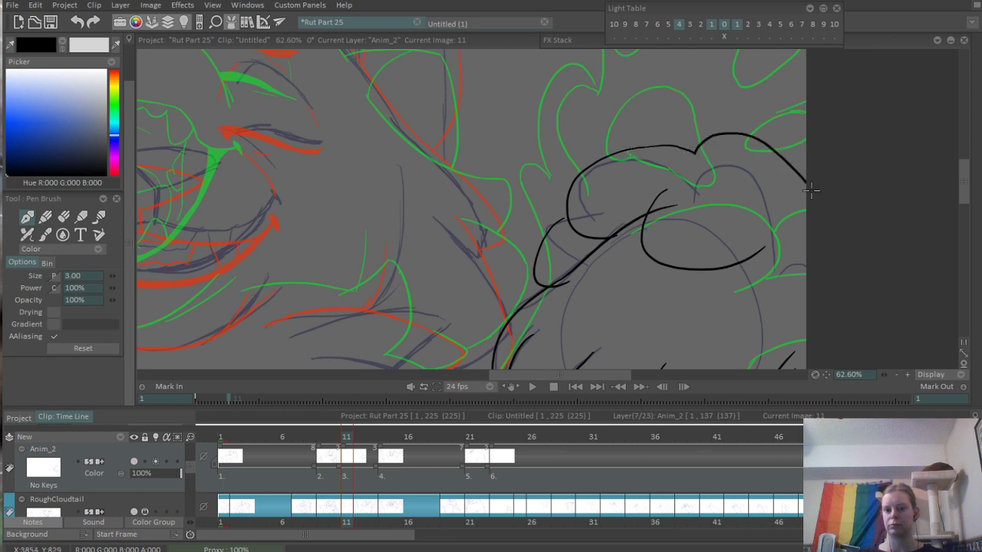
# - Ink the outline beside the paw at the canvas's right edge and the long arm line down to the canvas's lower edge
pyautogui.moveTo(786, 358); pyautogui.dragTo(732, 254)
pyautogui.moveTo(743, 204)
pyautogui.mouseDown()
pyautogui.moveTo(755, 283)
pyautogui.moveTo(739, 150)
pyautogui.mouseUp()
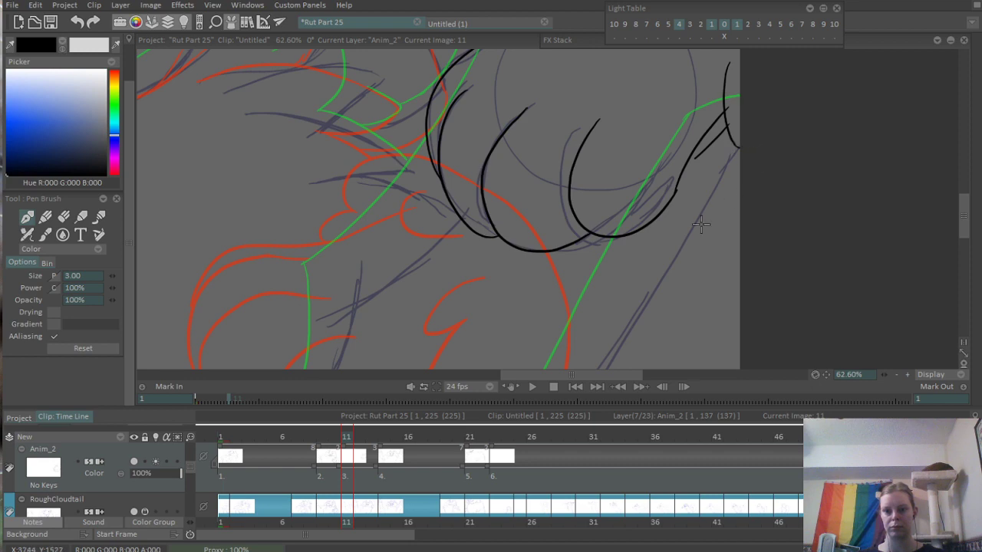
pyautogui.moveTo(702, 228); pyautogui.dragTo(703, 188)
pyautogui.moveTo(741, 106); pyautogui.dragTo(559, 367)
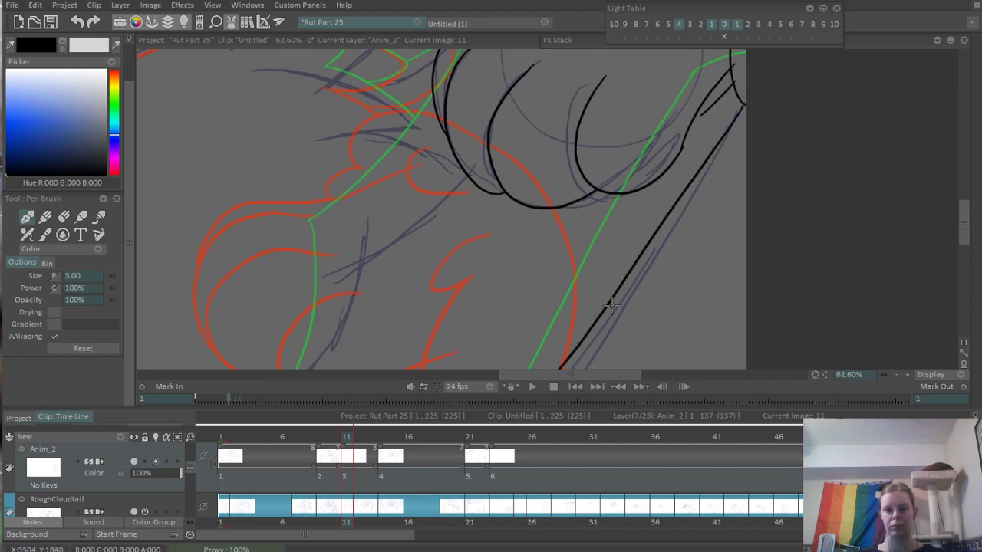
pyautogui.hotkey('ctrl', 'z')
pyautogui.moveTo(741, 106); pyautogui.dragTo(497, 477)
pyautogui.moveTo(589, 328)
pyautogui.mouseDown()
pyautogui.moveTo(636, 191)
pyautogui.moveTo(667, 139)
pyautogui.mouseUp()
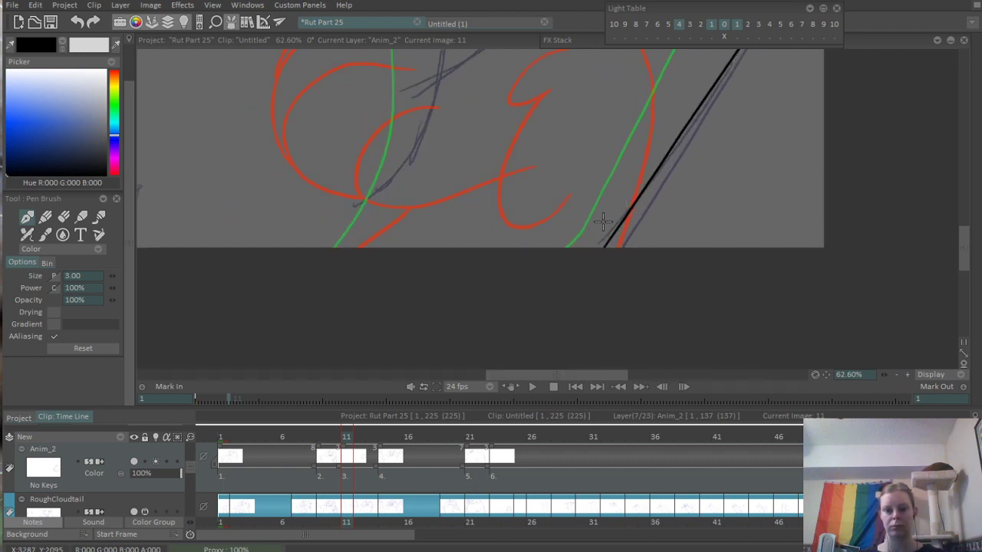
# - Erase the two line ends that cross the outline beside the paw near the canvas's right edge
pyautogui.moveTo(604, 222)
pyautogui.mouseDown()
pyautogui.moveTo(437, 531)
pyautogui.moveTo(762, 171)
pyautogui.mouseUp()
pyautogui.moveTo(704, 127)
pyautogui.mouseDown()
pyautogui.moveTo(581, 212)
pyautogui.moveTo(624, 199)
pyautogui.mouseUp()
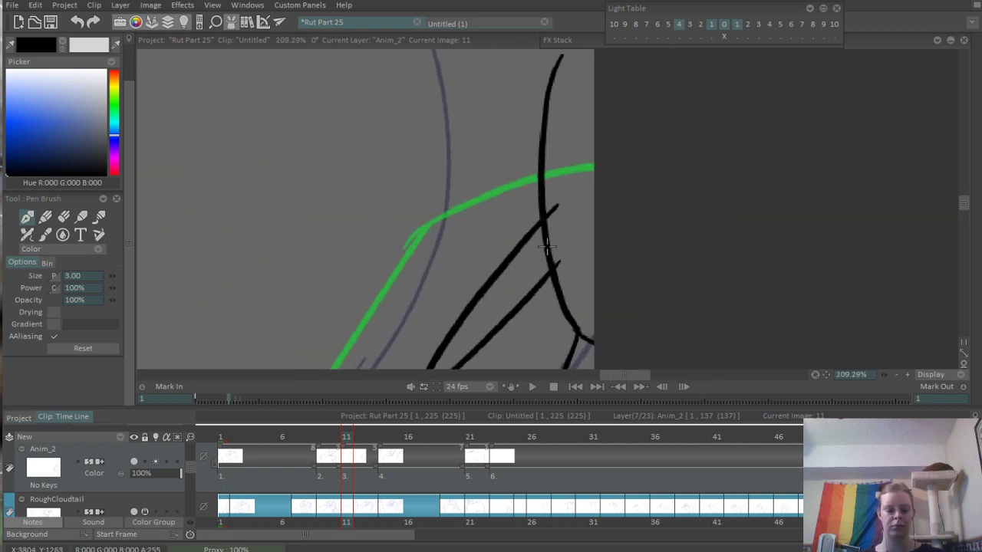
pyautogui.press('e')
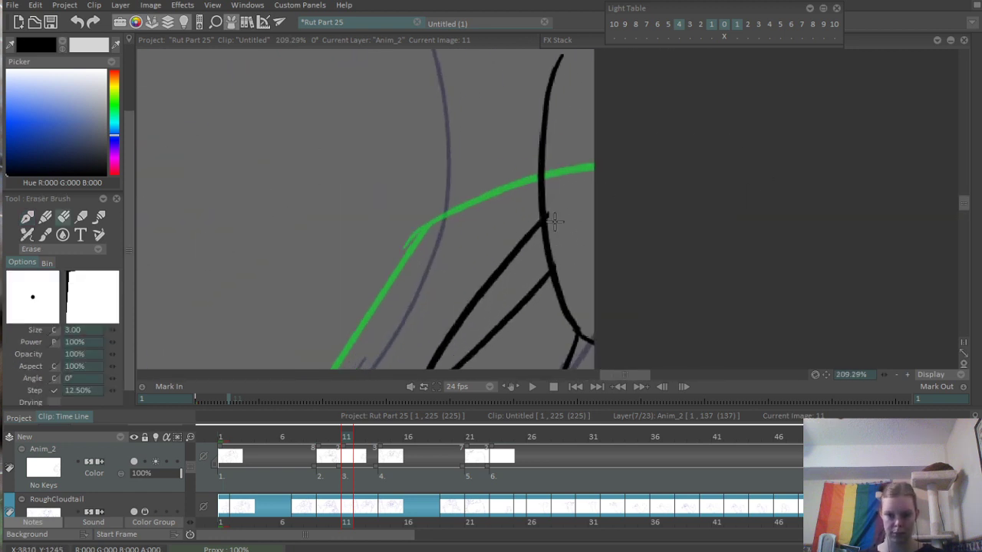
pyautogui.moveTo(570, 289); pyautogui.dragTo(657, 78)
pyautogui.moveTo(645, 95); pyautogui.dragTo(565, 295)
# - Erase the line end running into the paw's upper lobe and close the gap where the small lobe meets its larger neighbour
pyautogui.moveTo(404, 159); pyautogui.dragTo(629, 511)
pyautogui.moveTo(529, 151); pyautogui.dragTo(604, 402)
pyautogui.moveTo(449, 327); pyautogui.dragTo(620, 338)
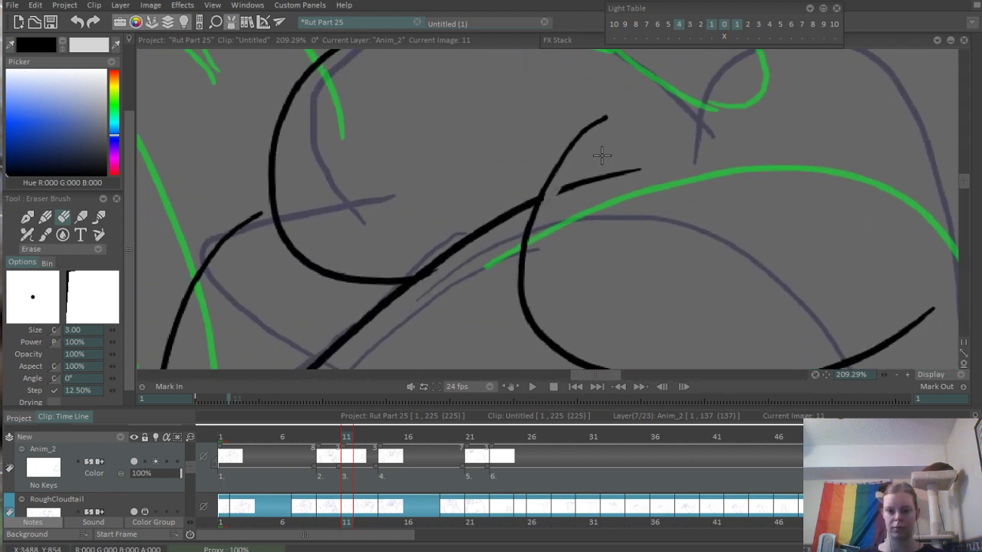
pyautogui.moveTo(545, 197); pyautogui.dragTo(641, 170)
pyautogui.click(27, 217)
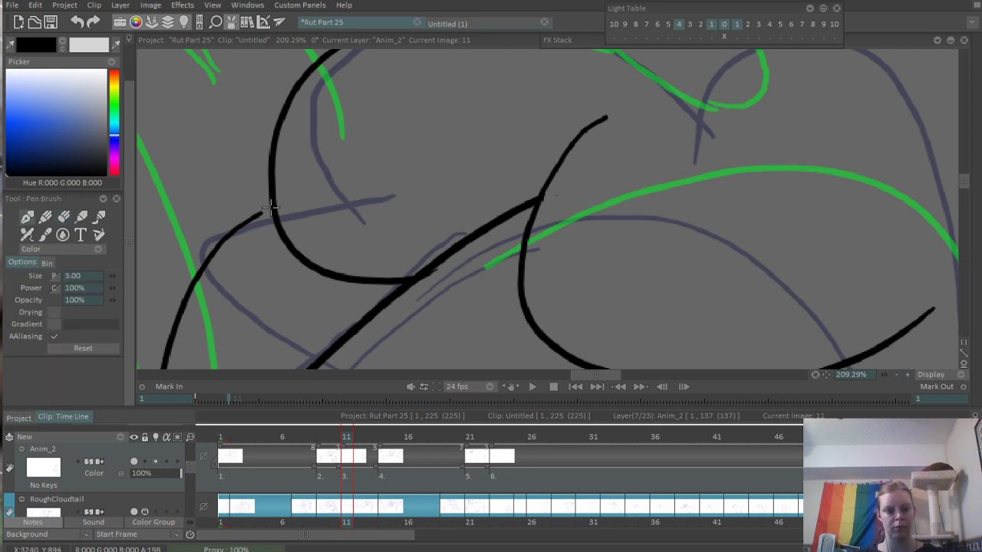
pyautogui.moveTo(270, 208); pyautogui.dragTo(247, 224)
# - Erase the tail of the small lobe's curve where it runs past the paw's outline
pyautogui.moveTo(630, 171)
pyautogui.mouseDown()
pyautogui.moveTo(360, 294)
pyautogui.moveTo(480, 256)
pyautogui.mouseUp()
pyautogui.moveTo(620, 208)
pyautogui.mouseDown()
pyautogui.moveTo(564, 216)
pyautogui.moveTo(829, 149)
pyautogui.mouseUp()
pyautogui.moveTo(706, 157); pyautogui.dragTo(614, 213)
pyautogui.press('e')
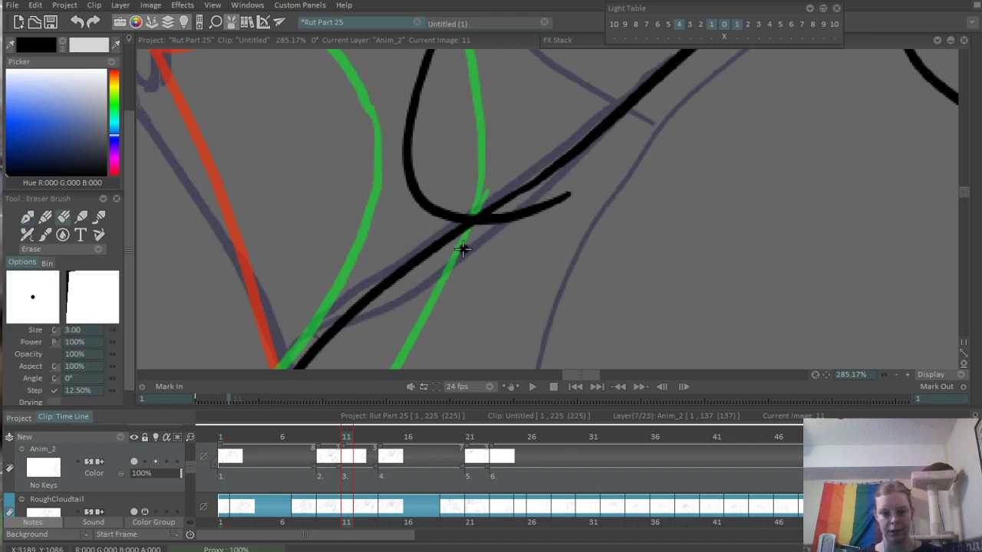
pyautogui.moveTo(530, 209); pyautogui.dragTo(479, 228)
pyautogui.moveTo(589, 175); pyautogui.dragTo(503, 241)
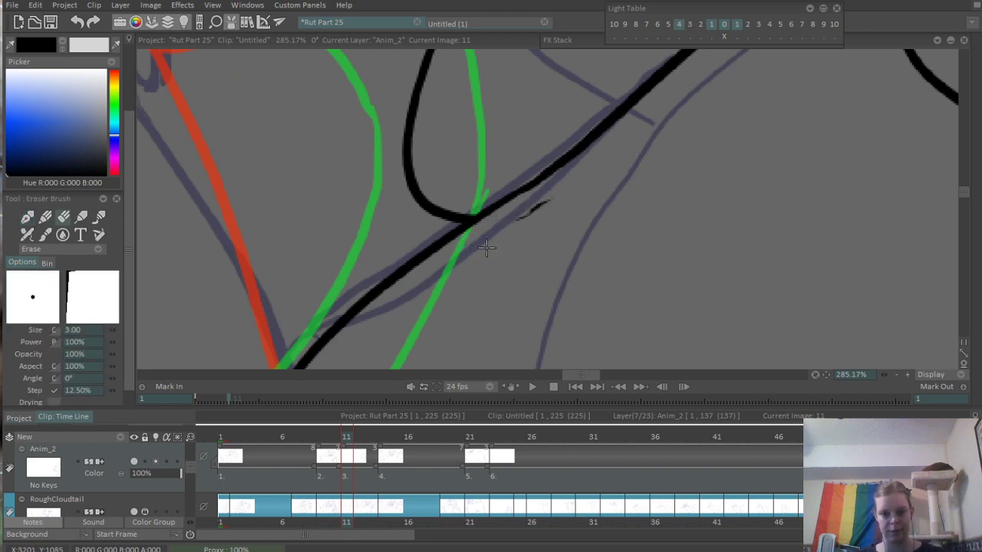
pyautogui.moveTo(557, 199); pyautogui.dragTo(520, 219)
pyautogui.moveTo(646, 187); pyautogui.dragTo(468, 237)
pyautogui.moveTo(691, 169); pyautogui.dragTo(577, 239)
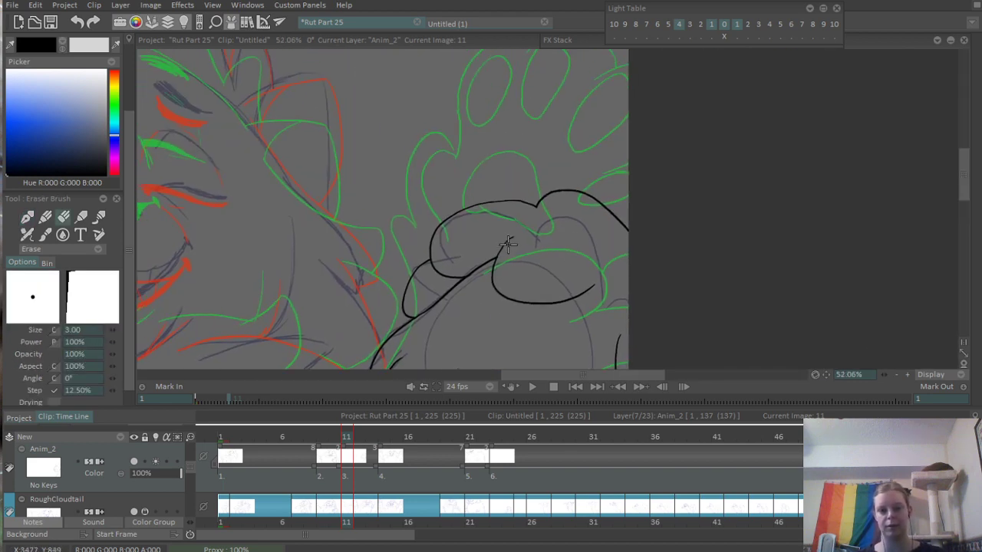
# - Ink the cat's triangular nose on frame 11, with a slightly arched upper edge and two curved lower sides
pyautogui.moveTo(513, 209); pyautogui.dragTo(361, 294)
pyautogui.moveTo(425, 271); pyautogui.dragTo(646, 164)
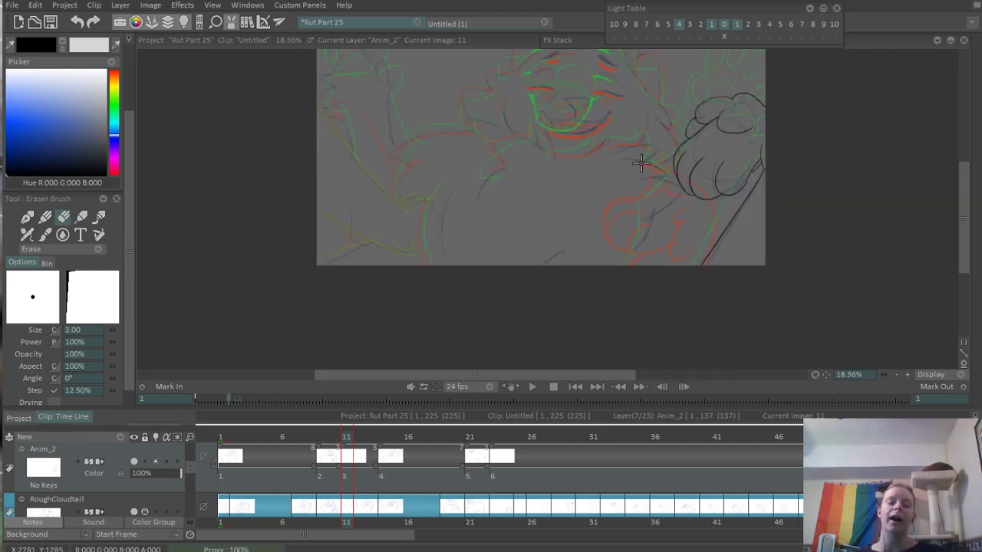
pyautogui.moveTo(515, 152); pyautogui.dragTo(478, 223)
pyautogui.moveTo(537, 155); pyautogui.dragTo(714, 100)
pyautogui.moveTo(539, 228); pyautogui.dragTo(606, 219)
pyautogui.press('b')
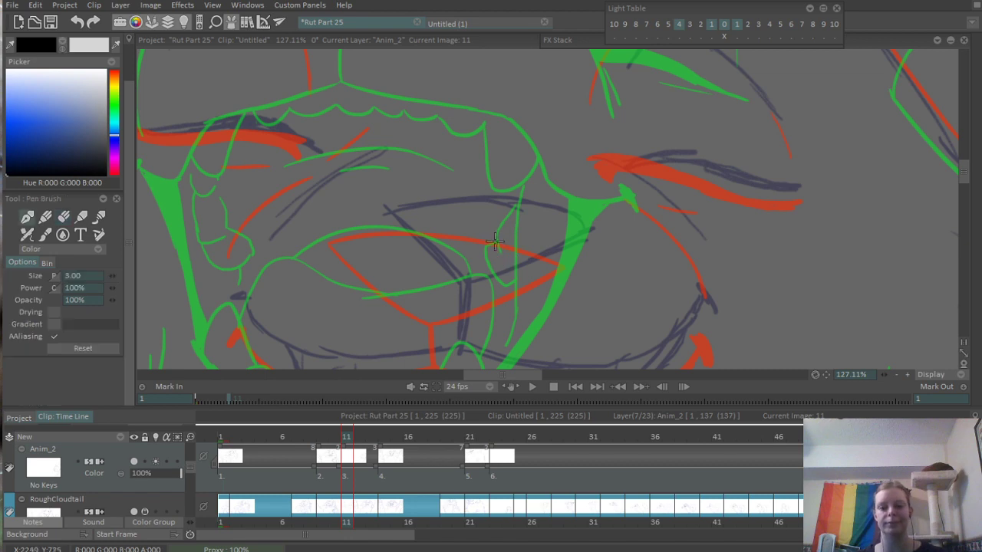
pyautogui.scroll(2, 463, 222)
pyautogui.moveTo(358, 203)
pyautogui.mouseDown()
pyautogui.moveTo(503, 313)
pyautogui.moveTo(699, 198)
pyautogui.mouseUp()
pyautogui.moveTo(362, 203)
pyautogui.mouseDown()
pyautogui.moveTo(531, 197)
pyautogui.moveTo(692, 221)
pyautogui.mouseUp()
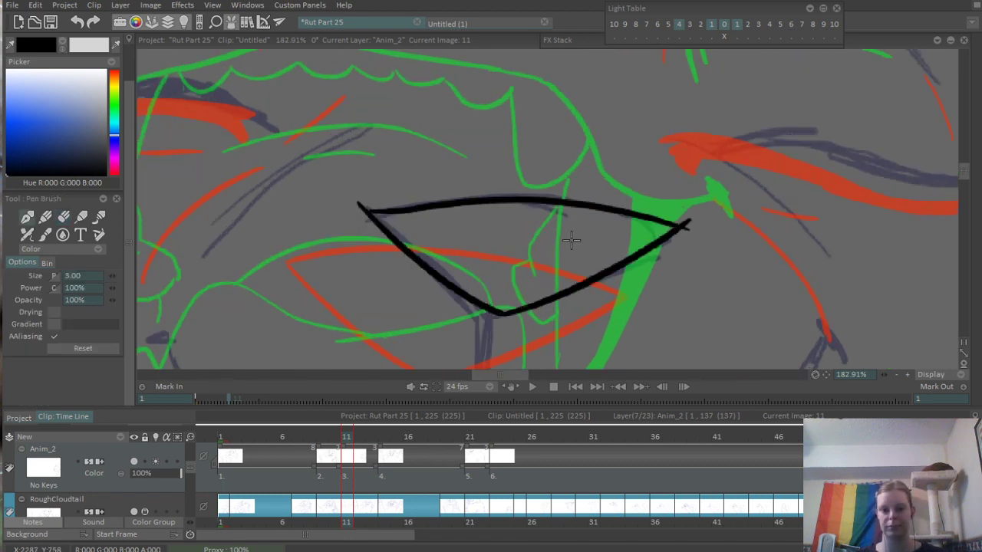
pyautogui.scroll(-5, 560, 219)
pyautogui.scroll(4, 530, 226)
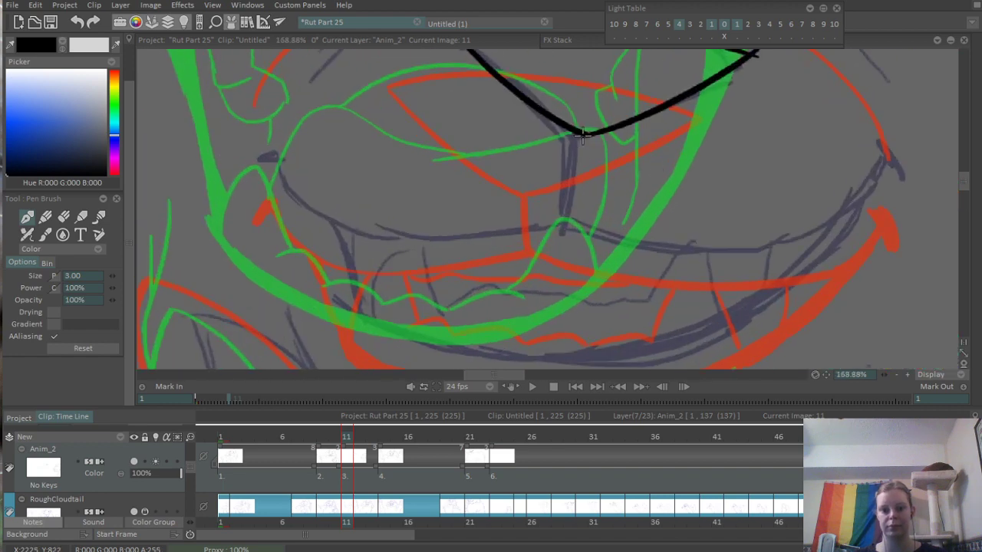
# - Ink the short line down from the nose tip and the upper-lip curves extending to both sides of it
pyautogui.moveTo(583, 134); pyautogui.dragTo(571, 193)
pyautogui.moveTo(265, 158)
pyautogui.mouseDown()
pyautogui.moveTo(314, 228)
pyautogui.moveTo(598, 218)
pyautogui.moveTo(560, 234)
pyautogui.moveTo(595, 216)
pyautogui.moveTo(491, 231)
pyautogui.mouseUp()
pyautogui.press('e')
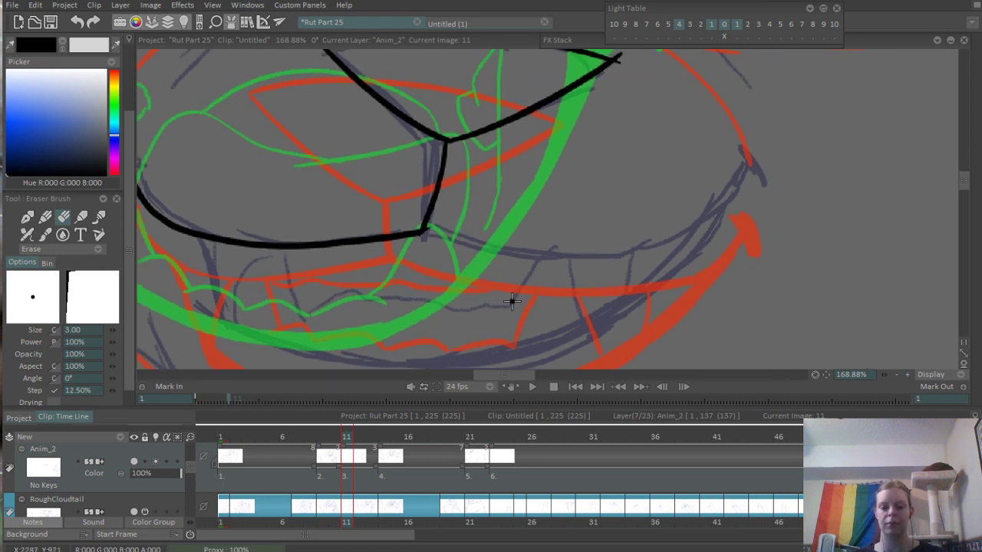
pyautogui.press('b')
pyautogui.moveTo(427, 230); pyautogui.dragTo(759, 142)
pyautogui.hotkey('ctrl', 'z')
pyautogui.moveTo(423, 230)
pyautogui.mouseDown()
pyautogui.moveTo(717, 242)
pyautogui.moveTo(783, 150)
pyautogui.mouseUp()
pyautogui.scroll(-6, 796, 154)
pyautogui.scroll(3, 797, 161)
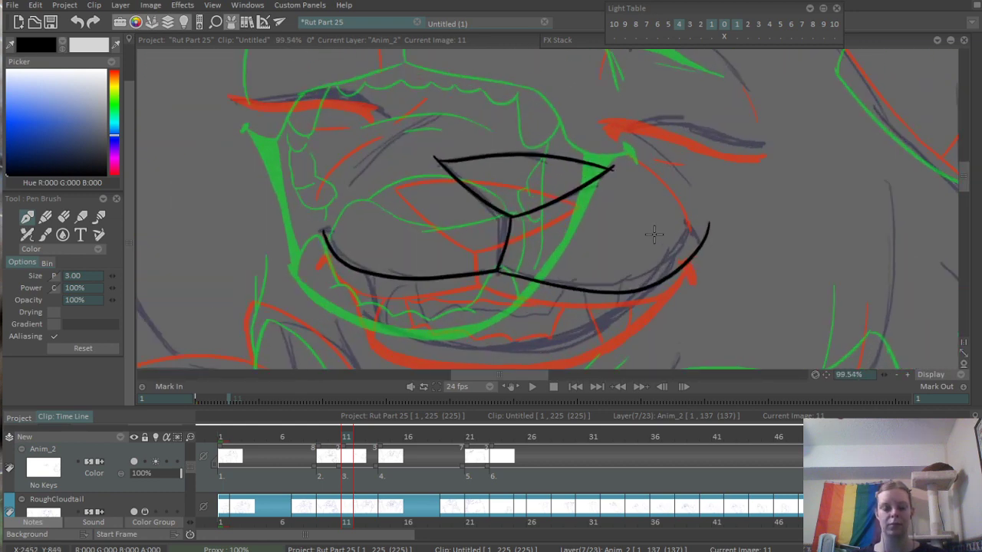
# - Erase and redraw the right end of the upper lip, and ink a thick corner mark at each end of the mouth
pyautogui.press('e')
pyautogui.moveTo(693, 258); pyautogui.dragTo(709, 226)
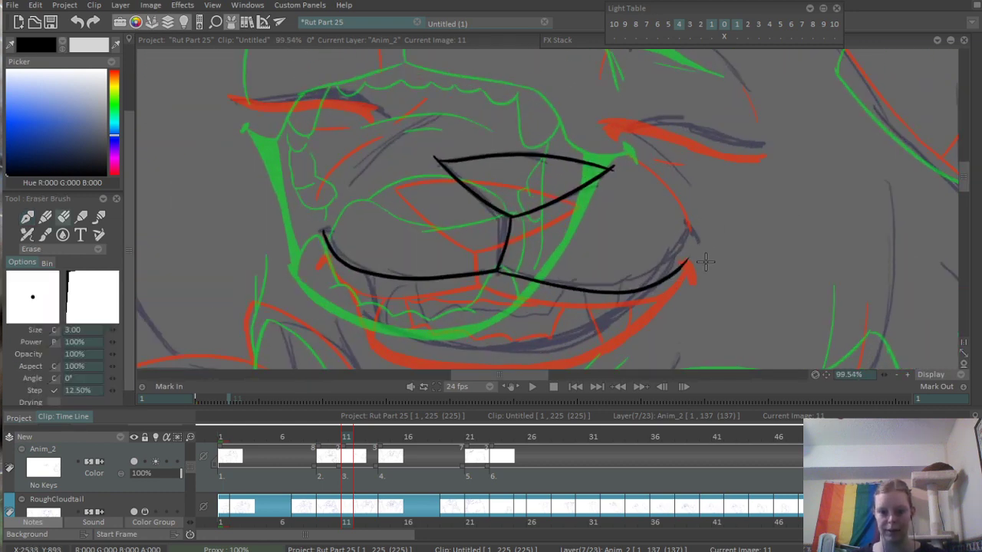
pyautogui.press('b')
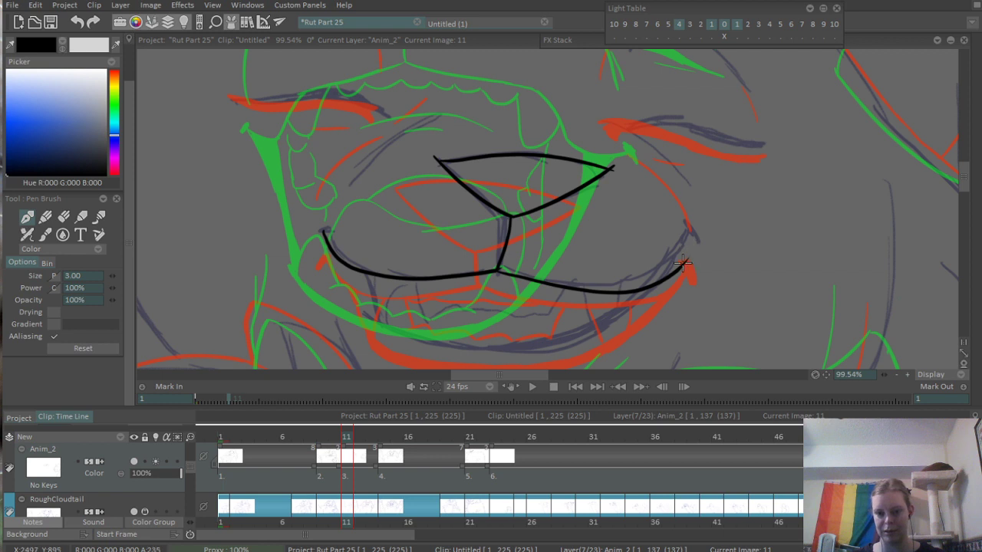
pyautogui.moveTo(682, 263); pyautogui.dragTo(693, 243)
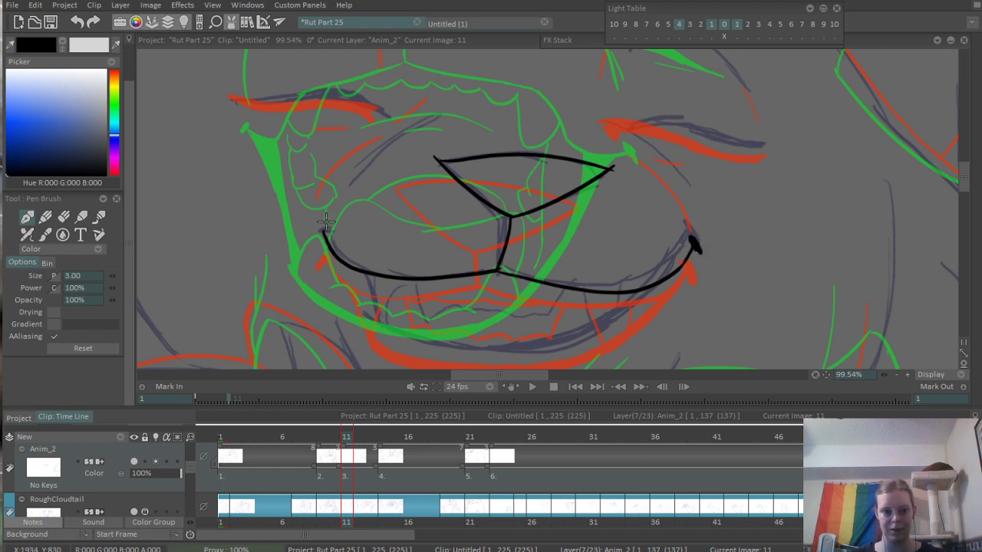
pyautogui.moveTo(333, 220); pyautogui.dragTo(319, 231)
pyautogui.scroll(1, 461, 219)
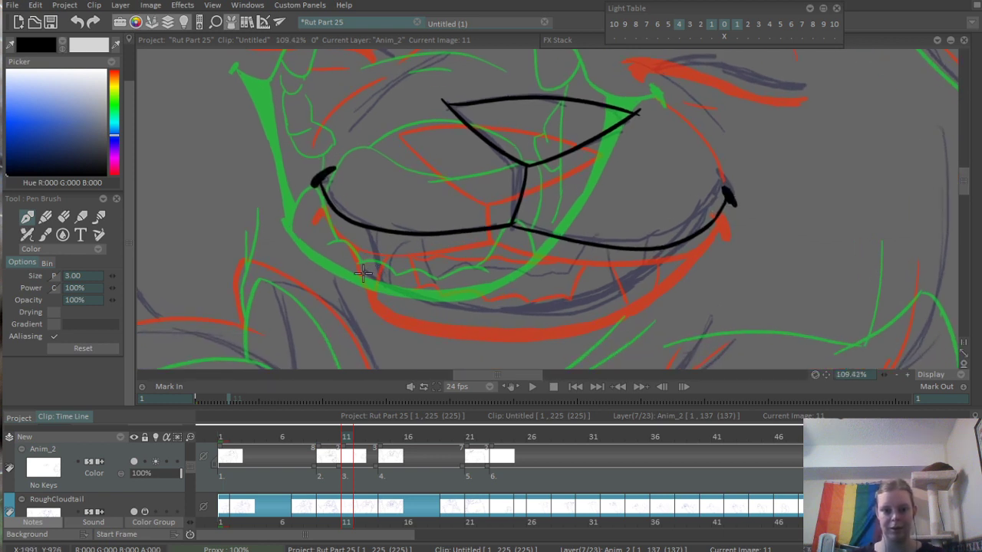
# - Ink the lower lip as two curves meeting at the ends and fill the crescent between them with black
pyautogui.moveTo(358, 267); pyautogui.dragTo(652, 257)
pyautogui.hotkey('ctrl', 'z')
pyautogui.moveTo(365, 273)
pyautogui.mouseDown()
pyautogui.moveTo(655, 260)
pyautogui.moveTo(669, 248)
pyautogui.mouseUp()
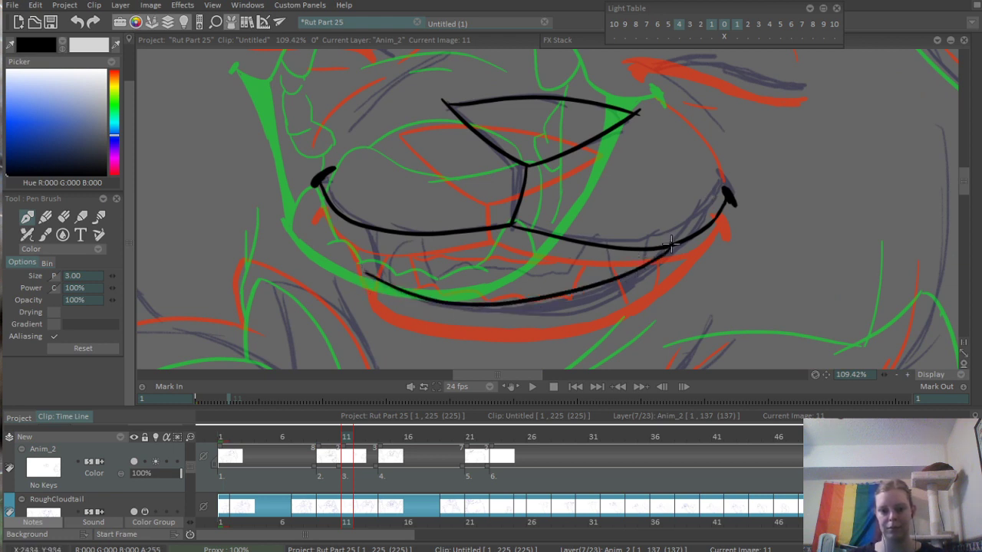
pyautogui.moveTo(389, 289)
pyautogui.mouseDown()
pyautogui.moveTo(646, 288)
pyautogui.moveTo(719, 227)
pyautogui.mouseUp()
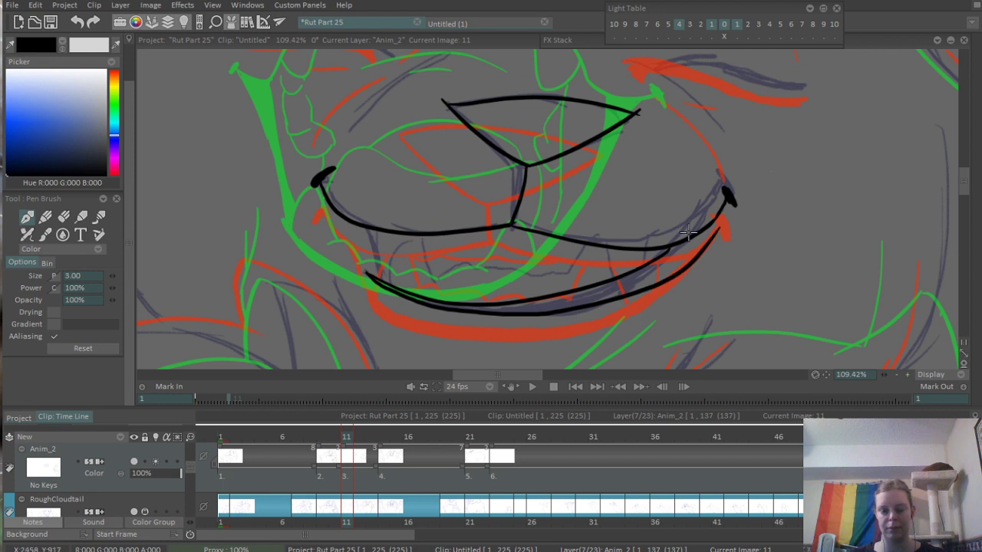
pyautogui.hotkey('ctrl', 'z')
pyautogui.moveTo(365, 273)
pyautogui.mouseDown()
pyautogui.moveTo(403, 305)
pyautogui.moveTo(667, 263)
pyautogui.moveTo(700, 238)
pyautogui.mouseUp()
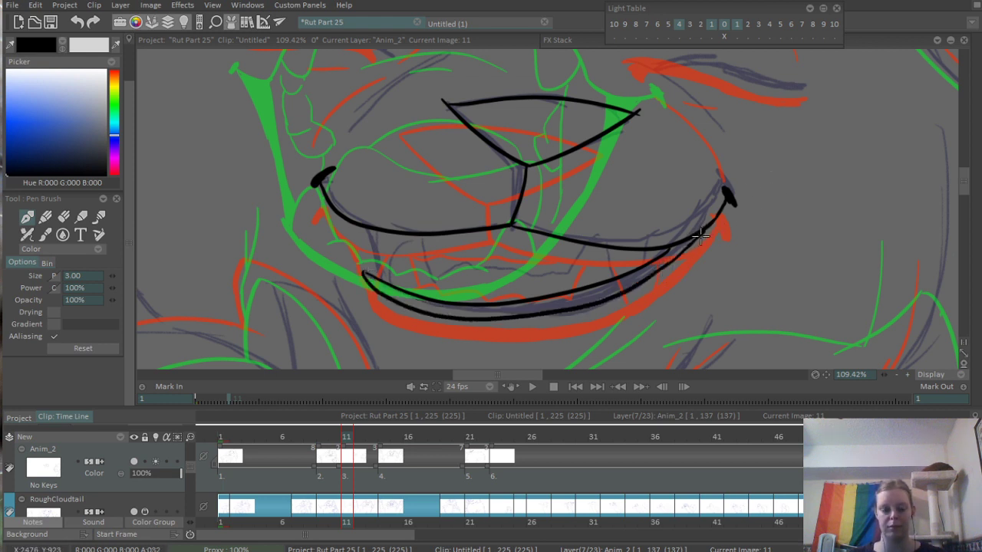
pyautogui.press('f')
pyautogui.click(607, 290)
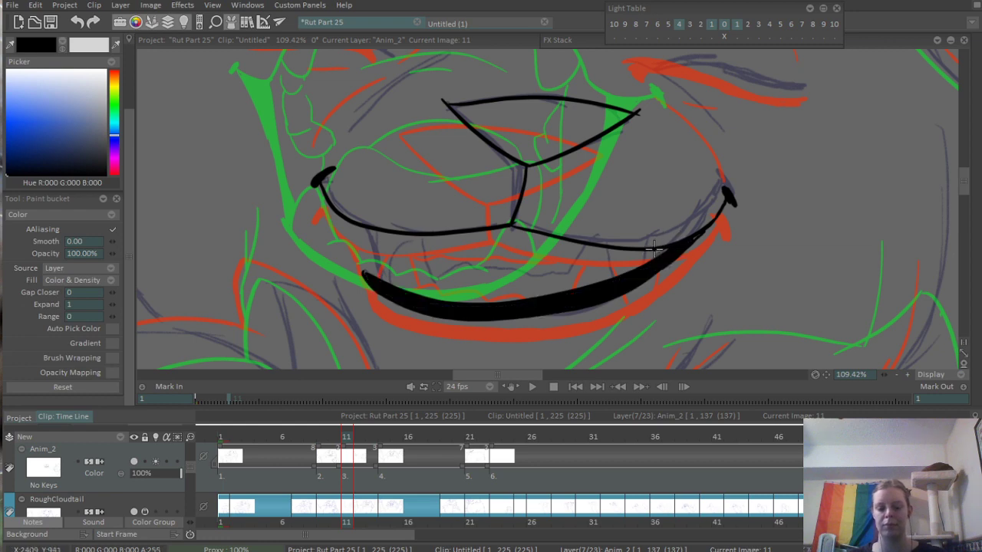
# - Ink the curved tooth edge and the short divider line beneath the left part of the upper lip
pyautogui.press('b')
pyautogui.scroll(3, 402, 274)
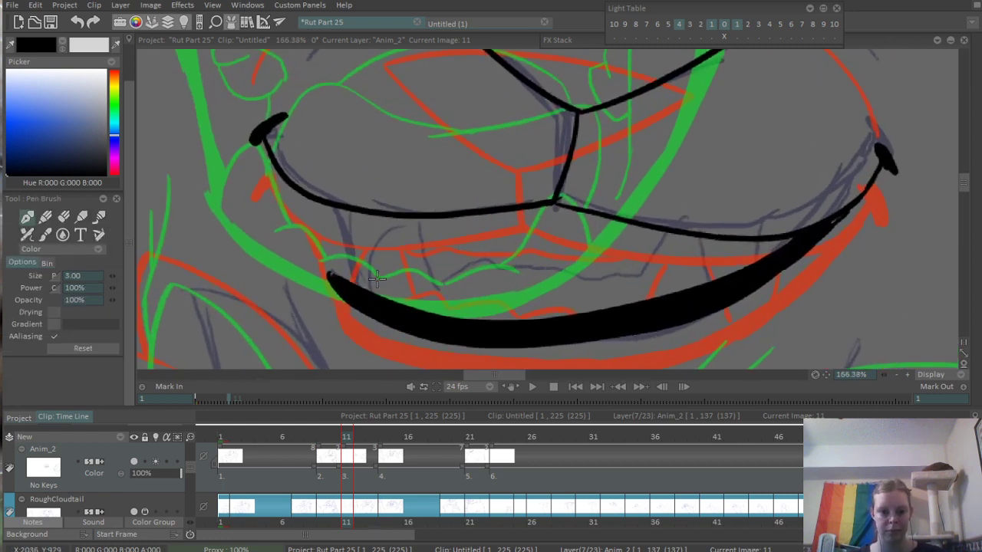
pyautogui.moveTo(369, 265)
pyautogui.mouseDown()
pyautogui.moveTo(401, 218)
pyautogui.moveTo(446, 278)
pyautogui.mouseUp()
pyautogui.hotkey('ctrl', 'z')
pyautogui.moveTo(438, 218); pyautogui.dragTo(445, 273)
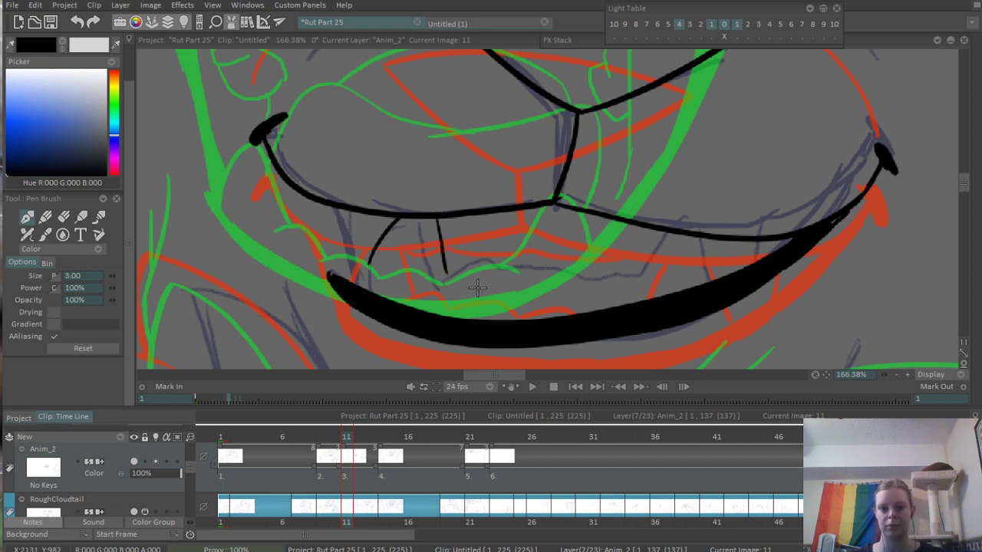
# - Ink the wavy lower edge of the front teeth, the divider lines at their right, and the wavy gum line beneath the lip
pyautogui.moveTo(448, 235); pyautogui.dragTo(643, 254)
pyautogui.hotkey('ctrl', 'z')
pyautogui.moveTo(444, 274)
pyautogui.mouseDown()
pyautogui.moveTo(475, 265)
pyautogui.moveTo(516, 279)
pyautogui.moveTo(599, 278)
pyautogui.mouseUp()
pyautogui.hotkey('ctrl', 'z')
pyautogui.moveTo(505, 285)
pyautogui.mouseDown()
pyautogui.moveTo(529, 278)
pyautogui.moveTo(579, 287)
pyautogui.moveTo(694, 267)
pyautogui.moveTo(704, 234)
pyautogui.mouseUp()
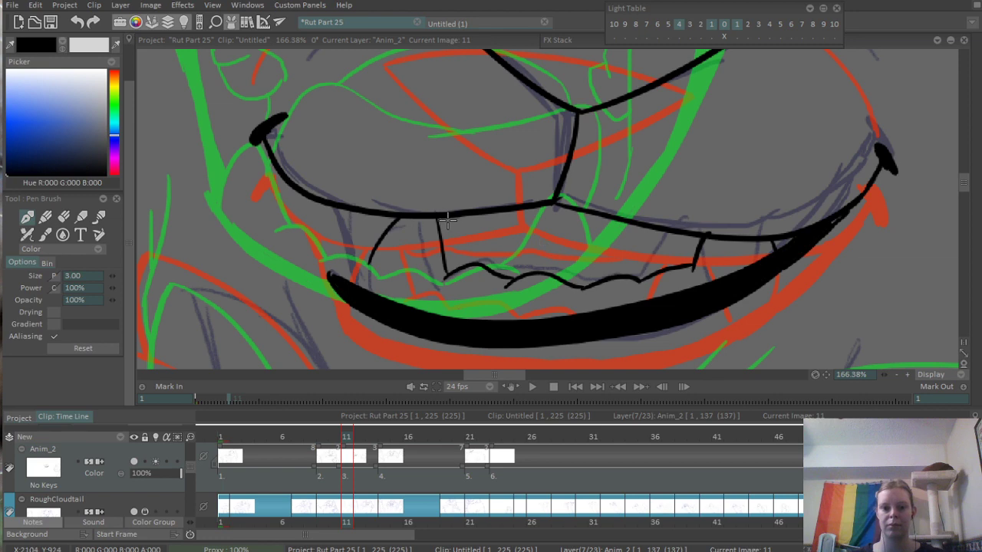
pyautogui.moveTo(447, 221); pyautogui.dragTo(683, 209)
pyautogui.scroll(-5, 678, 208)
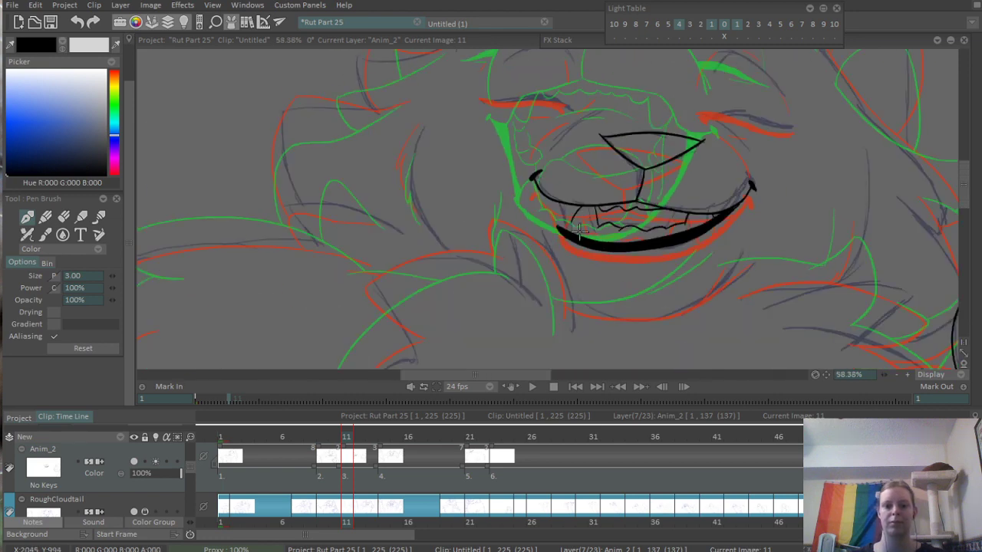
# - Ink the pointed tooth and the mouth's side edge at the left end of the lower lip
pyautogui.scroll(3, 602, 226)
pyautogui.moveTo(499, 218); pyautogui.dragTo(527, 259)
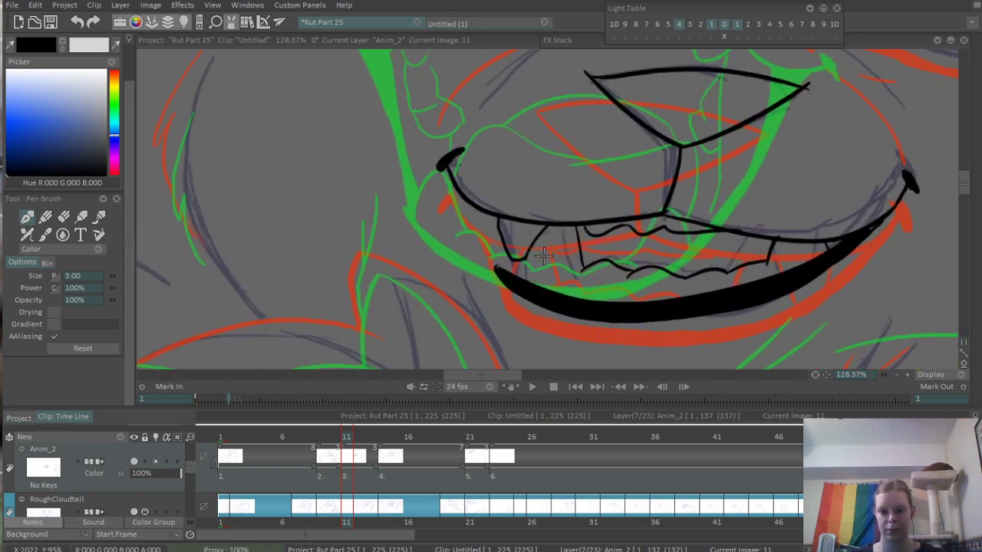
pyautogui.scroll(2, 543, 257)
pyautogui.moveTo(521, 293); pyautogui.dragTo(560, 215)
pyautogui.moveTo(464, 189)
pyautogui.mouseDown()
pyautogui.moveTo(502, 276)
pyautogui.moveTo(514, 281)
pyautogui.mouseUp()
pyautogui.scroll(-8, 522, 270)
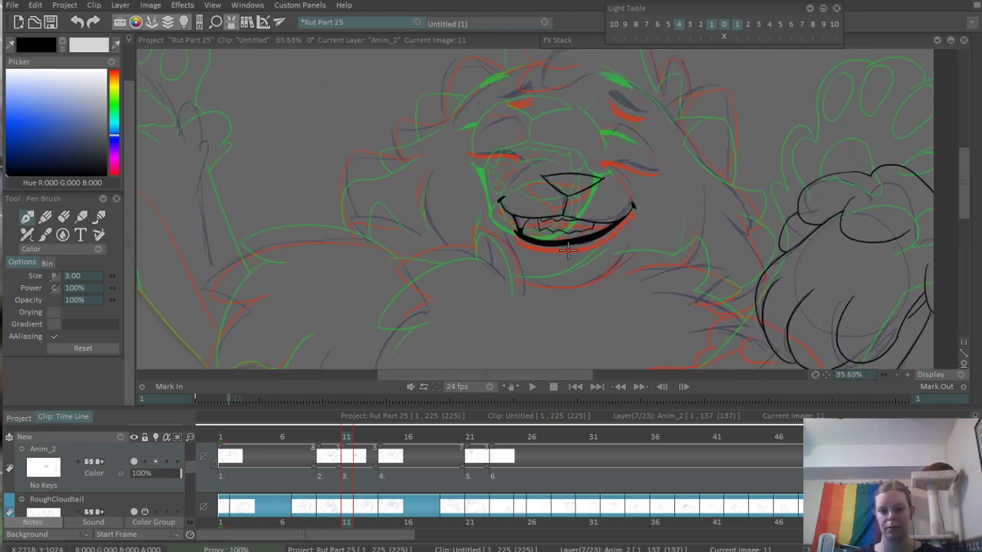
# - Ink the diagonal crease under the closed eye right of the nose and the thick lower line of its eyelid
pyautogui.scroll(1, 587, 250)
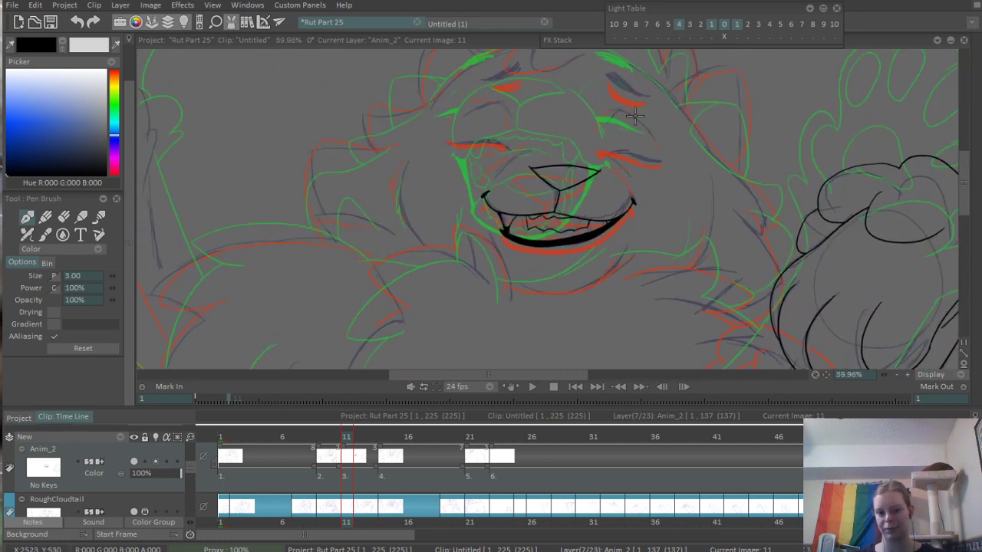
pyautogui.scroll(6, 635, 115)
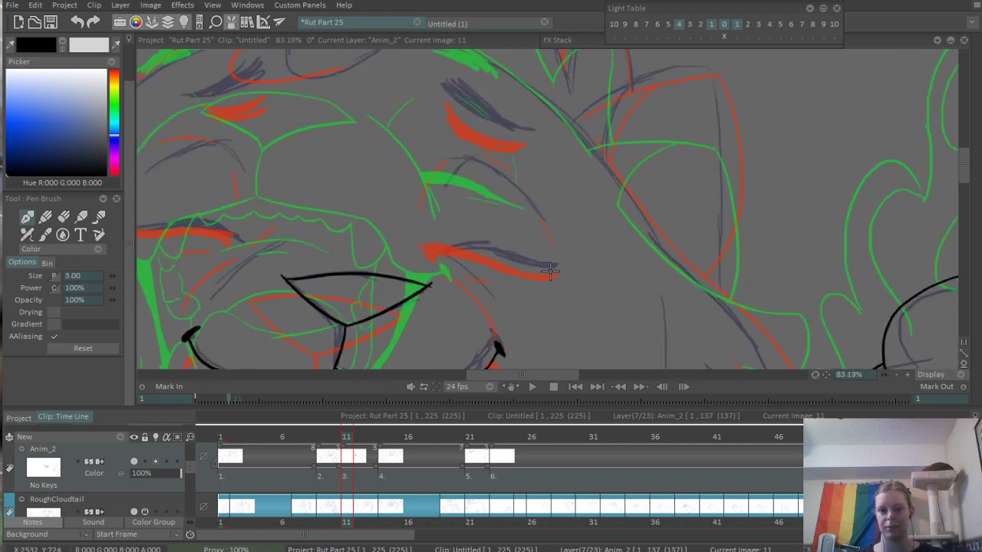
pyautogui.scroll(3, 510, 270)
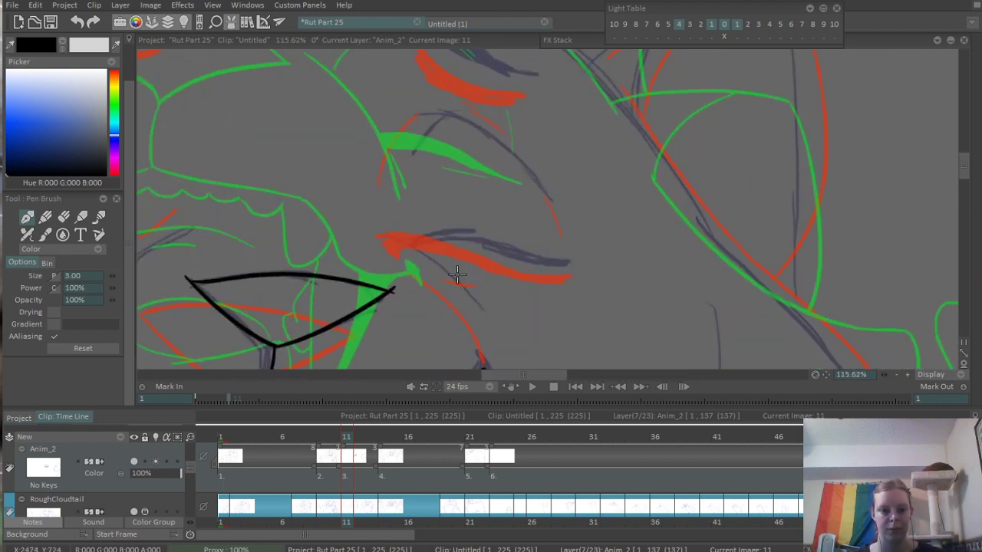
pyautogui.moveTo(410, 234); pyautogui.dragTo(495, 321)
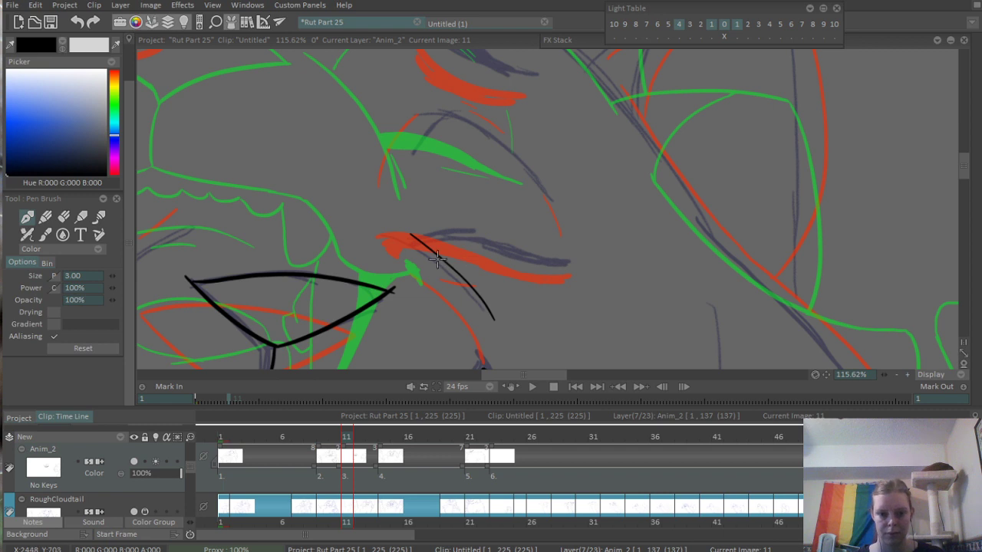
pyautogui.scroll(3, 436, 259)
pyautogui.moveTo(416, 215)
pyautogui.mouseDown()
pyautogui.moveTo(407, 218)
pyautogui.moveTo(452, 261)
pyautogui.moveTo(540, 236)
pyautogui.moveTo(752, 263)
pyautogui.mouseUp()
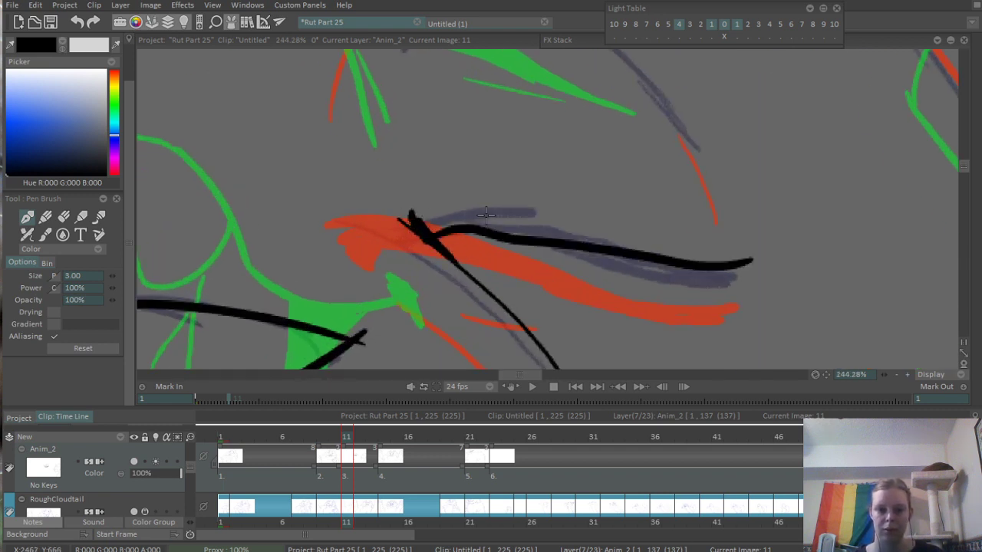
# - Ink the upper edge of the same closed eyelid as a long curve from above the inner corner to the outer tip
pyautogui.moveTo(388, 197); pyautogui.dragTo(591, 234)
pyautogui.hotkey('ctrl', 'z')
pyautogui.moveTo(357, 193); pyautogui.dragTo(537, 224)
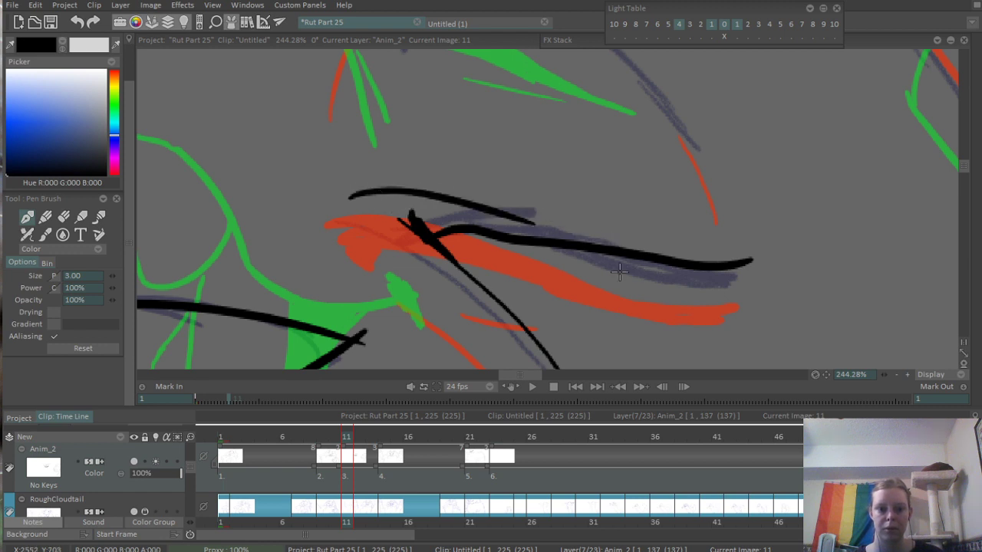
pyautogui.hotkey('ctrl', 'z')
pyautogui.moveTo(382, 201); pyautogui.dragTo(614, 220)
pyautogui.hotkey('ctrl', 'z')
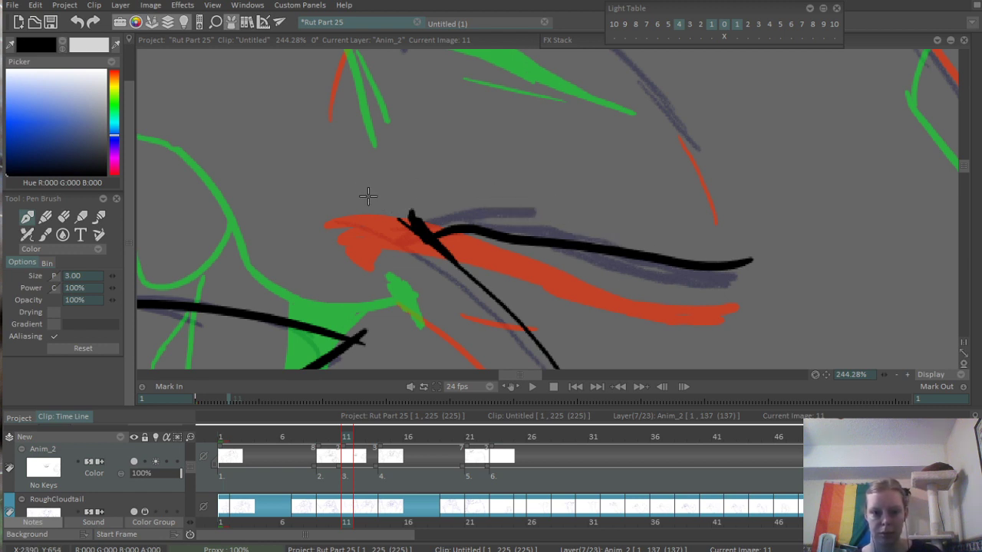
pyautogui.moveTo(368, 193); pyautogui.dragTo(755, 265)
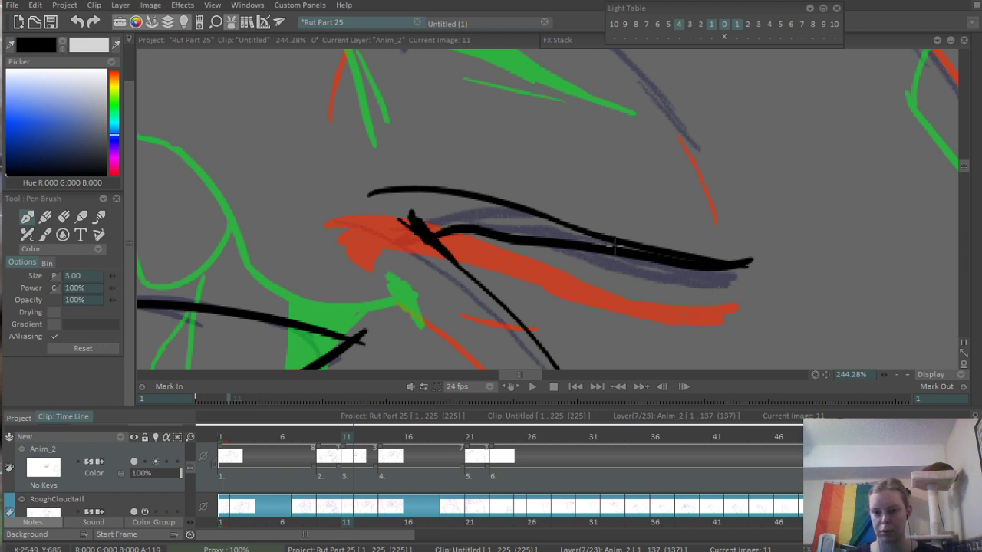
# - Close the outline of the eyelid right of the nose, fill it solid black, and ink a short crease beneath it
pyautogui.moveTo(616, 244); pyautogui.dragTo(778, 246)
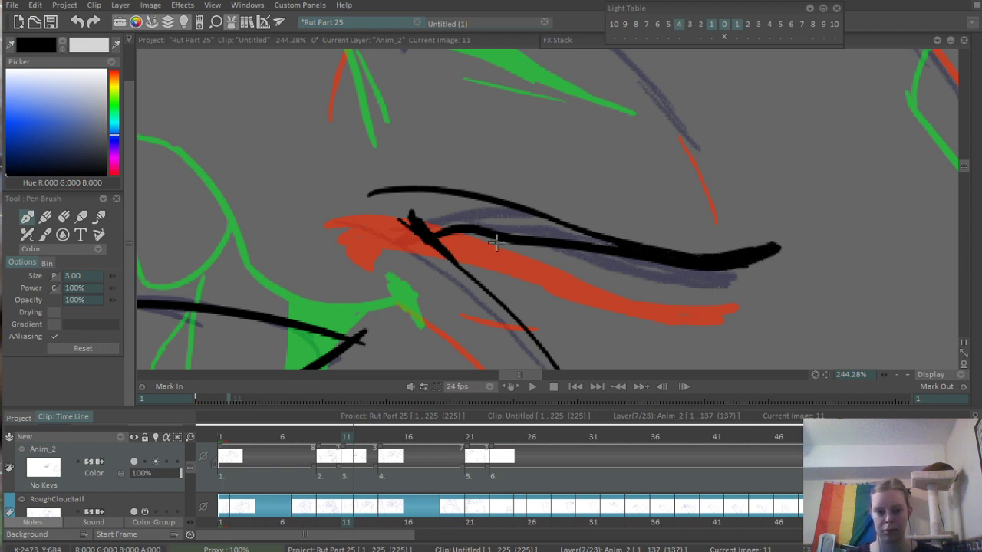
pyautogui.moveTo(388, 196); pyautogui.dragTo(416, 205)
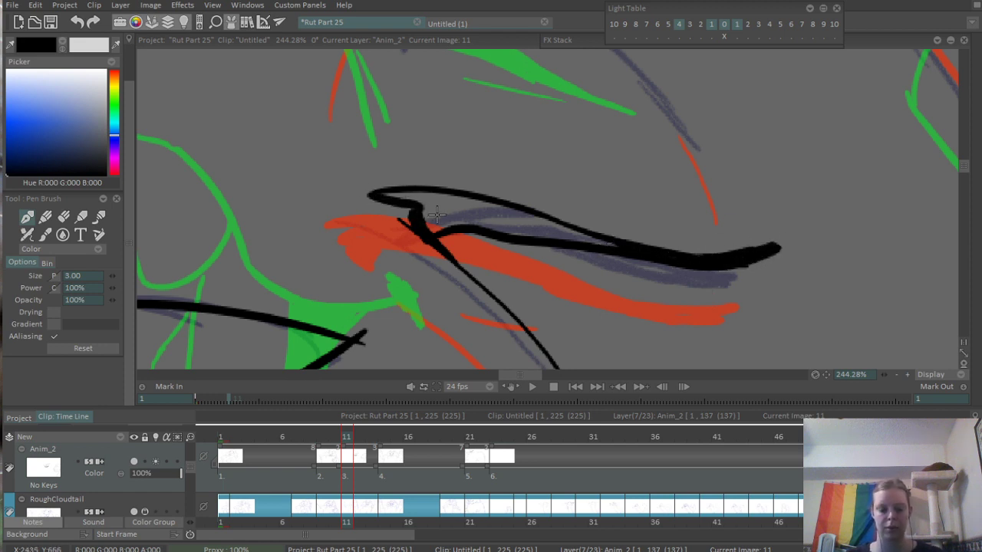
pyautogui.press('f')
pyautogui.click(491, 204)
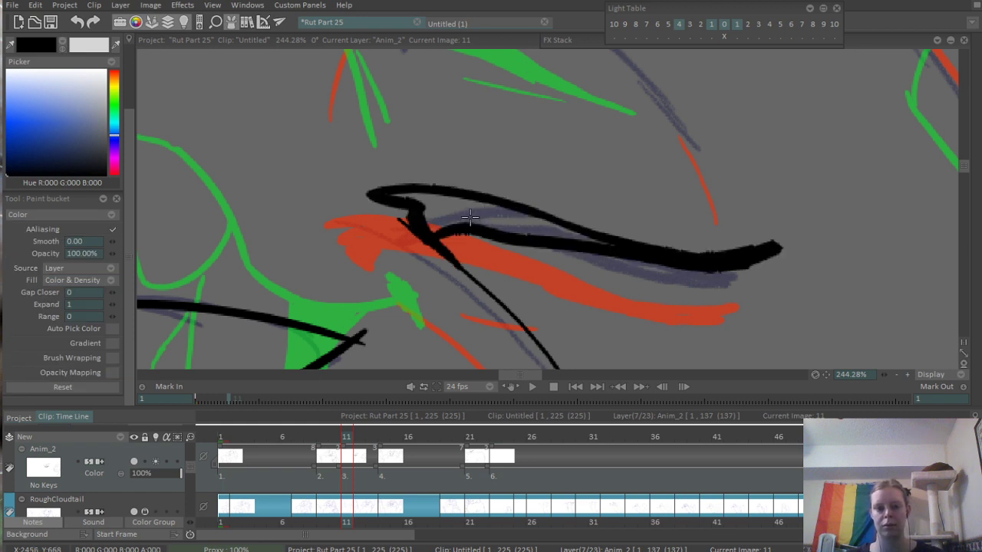
pyautogui.click(470, 217)
pyautogui.press('b')
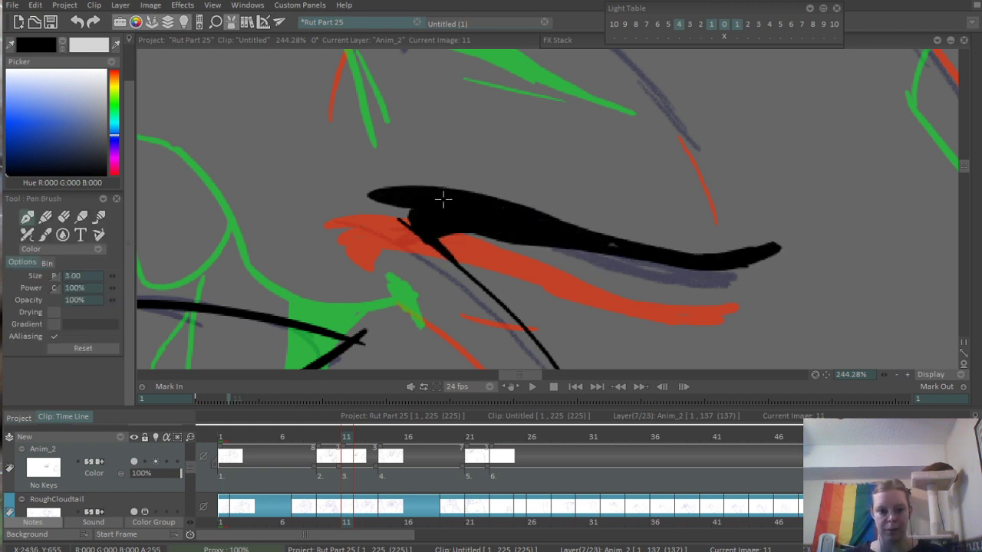
pyautogui.moveTo(506, 294); pyautogui.dragTo(557, 301)
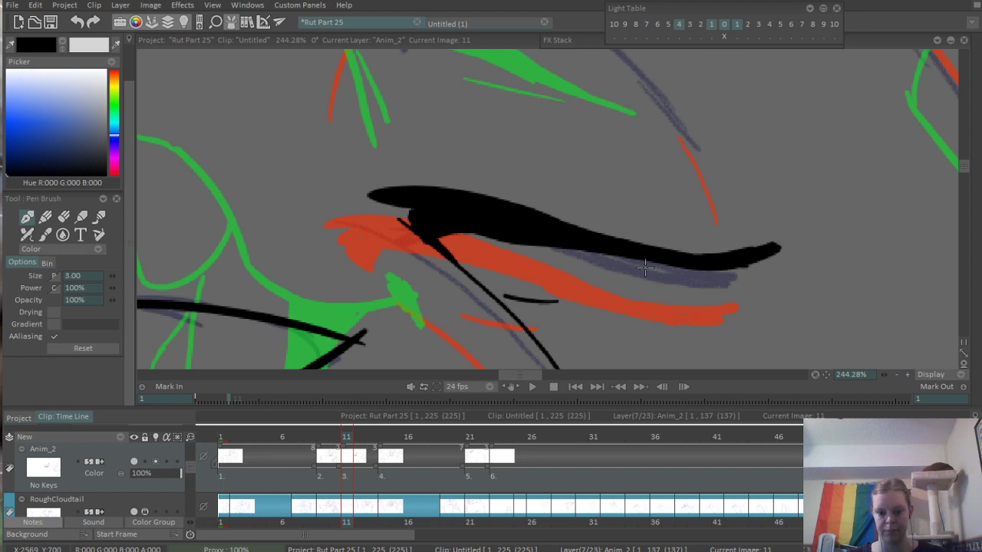
# - Ink the closed eyelid left of the nose as a tapered curve with a flicked corner and fill it solid black
pyautogui.scroll(-4, 598, 272)
pyautogui.scroll(2, 307, 255)
pyautogui.scroll(2, 433, 240)
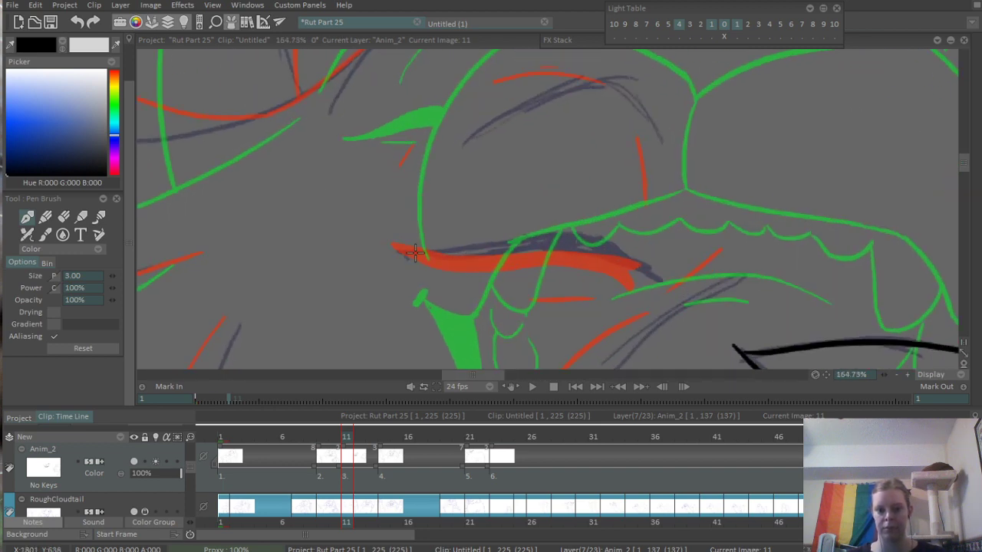
pyautogui.moveTo(407, 251); pyautogui.dragTo(660, 242)
pyautogui.moveTo(408, 253)
pyautogui.mouseDown()
pyautogui.moveTo(647, 259)
pyautogui.moveTo(553, 242)
pyautogui.moveTo(622, 239)
pyautogui.mouseUp()
pyautogui.hotkey('ctrl', 'z')
pyautogui.hotkey('ctrl', 'z')
pyautogui.moveTo(408, 254)
pyautogui.mouseDown()
pyautogui.moveTo(551, 248)
pyautogui.moveTo(662, 261)
pyautogui.moveTo(655, 280)
pyautogui.moveTo(661, 237)
pyautogui.mouseUp()
pyautogui.press('f')
pyautogui.click(627, 247)
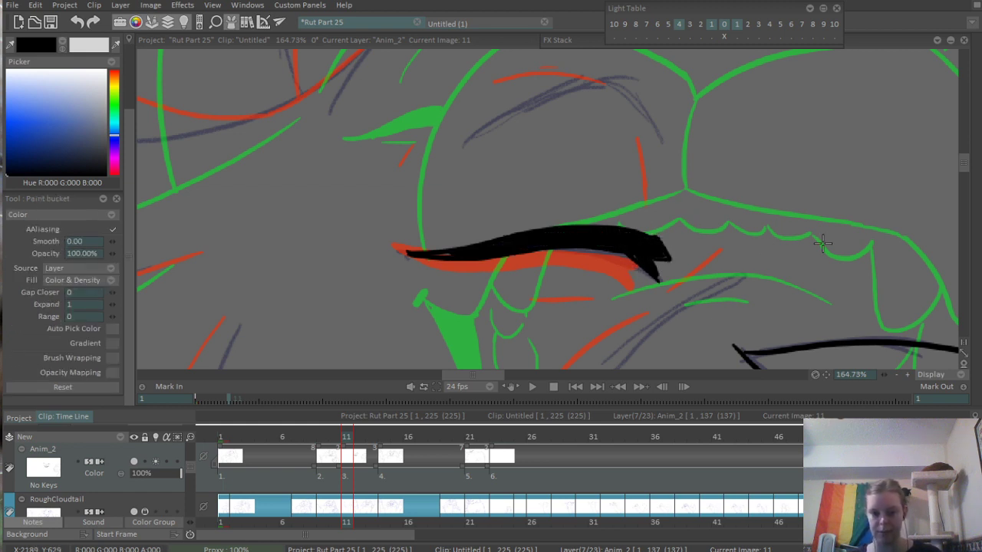
# - Ink the thin broken crease lines around the upper lid of the closed eye left of the nose
pyautogui.press('b')
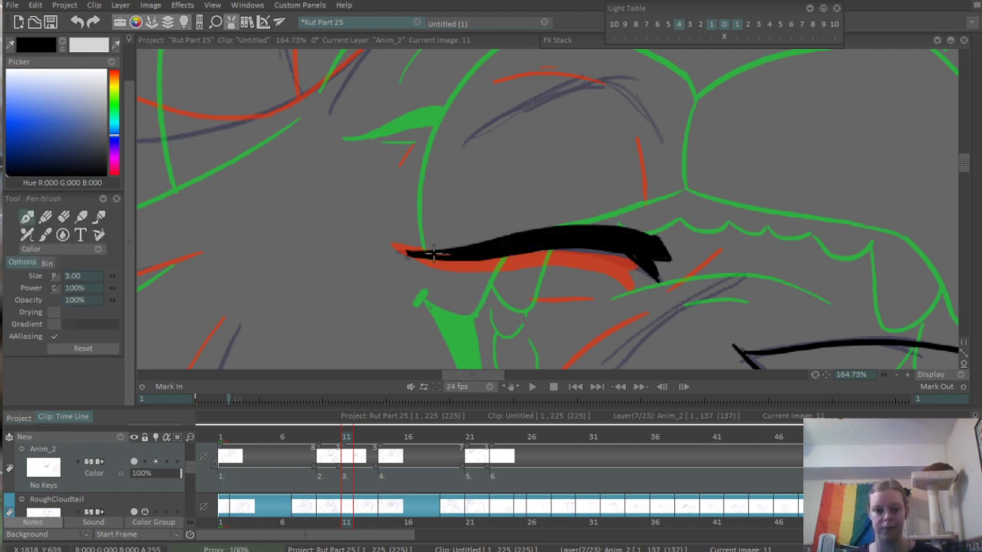
pyautogui.moveTo(573, 173); pyautogui.dragTo(541, 220)
pyautogui.moveTo(378, 235); pyautogui.dragTo(418, 182)
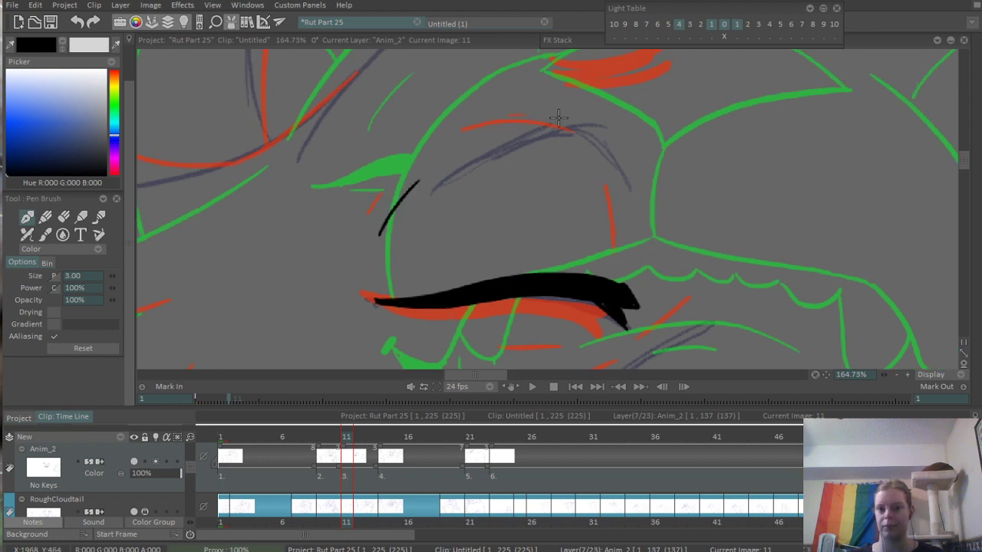
pyautogui.moveTo(521, 111); pyautogui.dragTo(587, 116)
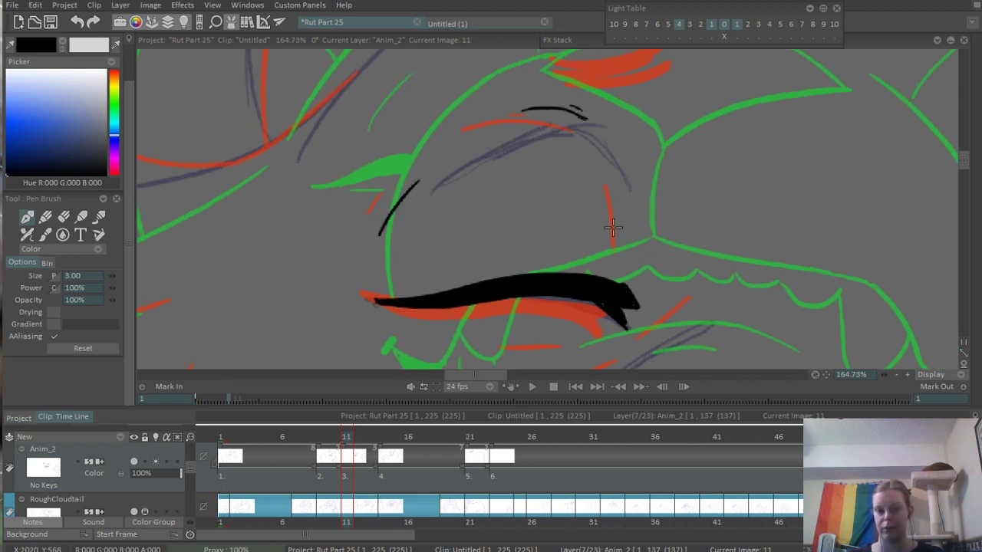
pyautogui.moveTo(615, 165); pyautogui.dragTo(623, 246)
pyautogui.moveTo(665, 176); pyautogui.dragTo(580, 229)
# - Ink the thin broken crease lines around the upper lid of the closed eye right of the nose
pyautogui.moveTo(653, 230)
pyautogui.mouseDown()
pyautogui.moveTo(449, 151)
pyautogui.moveTo(365, 243)
pyautogui.mouseUp()
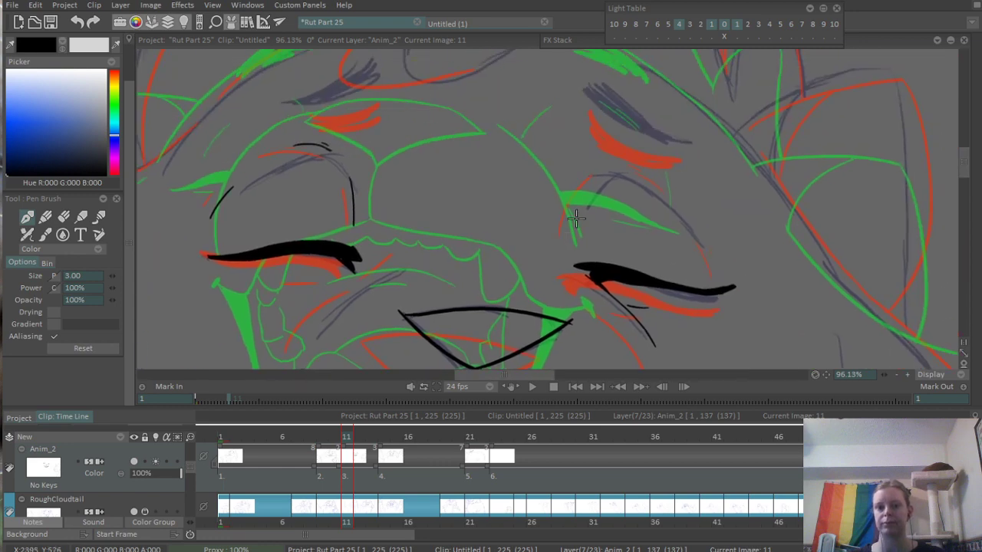
pyautogui.moveTo(575, 212); pyautogui.dragTo(651, 198)
pyautogui.moveTo(554, 250); pyautogui.dragTo(587, 182)
pyautogui.moveTo(680, 149); pyautogui.dragTo(723, 183)
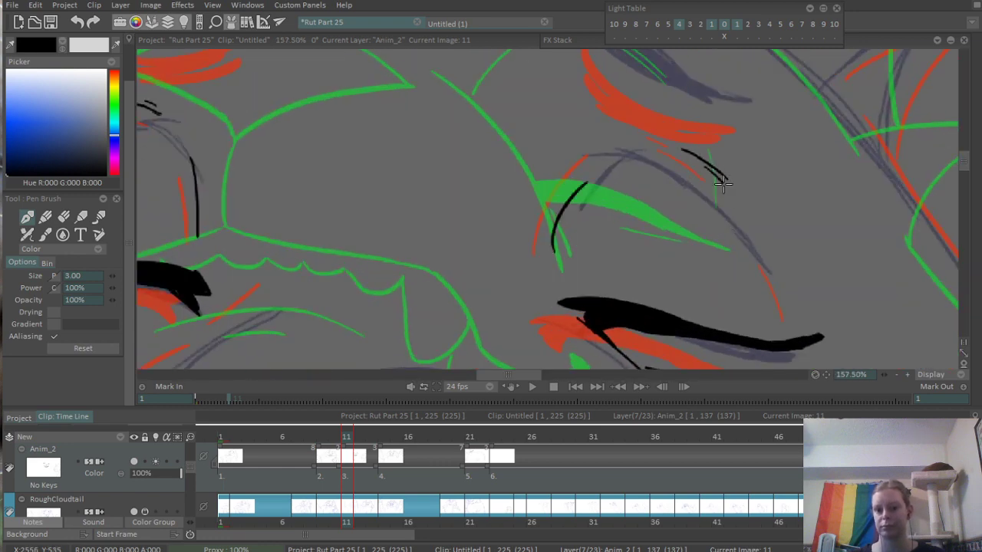
pyautogui.moveTo(765, 249)
pyautogui.mouseDown()
pyautogui.moveTo(794, 307)
pyautogui.moveTo(655, 273)
pyautogui.mouseUp()
# - Ink the diagonal crease strokes below the inner corner of the closed eye left of the nose
pyautogui.moveTo(655, 185); pyautogui.dragTo(594, 73)
pyautogui.moveTo(581, 106); pyautogui.dragTo(675, 83)
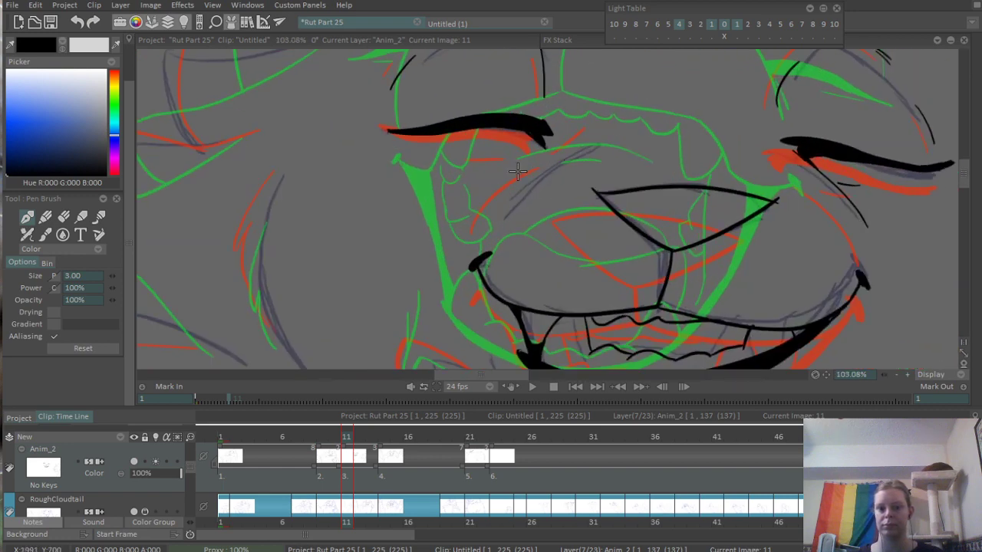
pyautogui.moveTo(495, 201); pyautogui.dragTo(551, 150)
pyautogui.moveTo(693, 88); pyautogui.dragTo(545, 192)
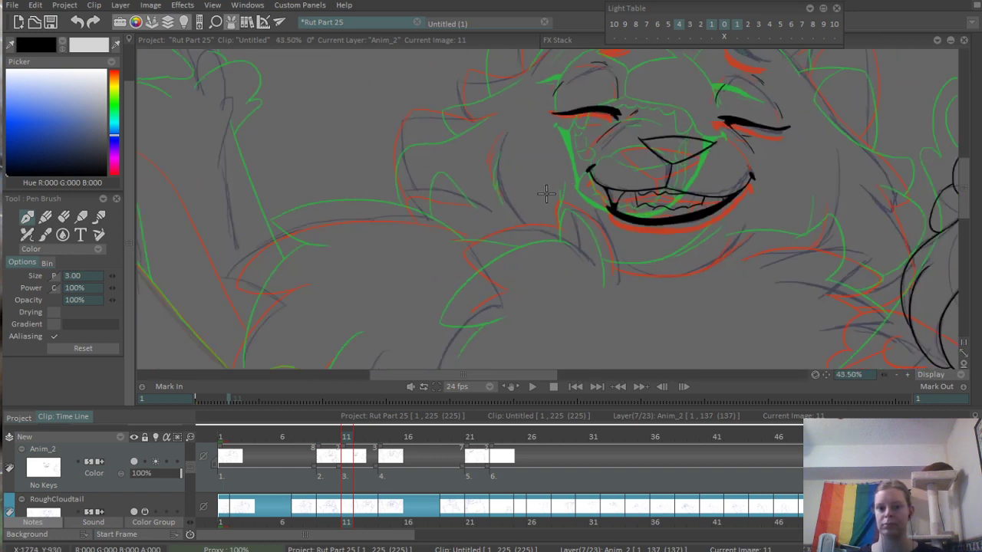
pyautogui.moveTo(636, 132); pyautogui.dragTo(540, 233)
pyautogui.scroll(2, 675, 105)
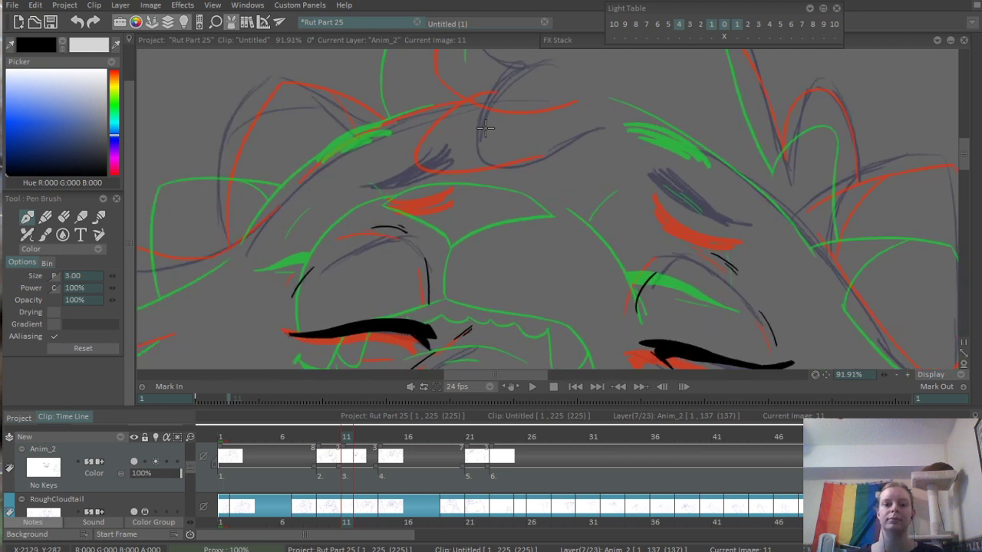
pyautogui.moveTo(492, 142)
pyautogui.mouseDown()
pyautogui.moveTo(583, 212)
pyautogui.moveTo(614, 173)
pyautogui.moveTo(542, 230)
pyautogui.moveTo(614, 195)
pyautogui.mouseUp()
pyautogui.hotkey('ctrl', 'z')
pyautogui.hotkey('ctrl', 'z')
pyautogui.moveTo(502, 138)
pyautogui.mouseDown()
pyautogui.moveTo(469, 239)
pyautogui.moveTo(556, 197)
pyautogui.mouseUp()
pyautogui.hotkey('ctrl', 'z')
# - On frame 9, erase the stray line end that overshoots the base of the hair tuft above the forelock
pyautogui.scroll(-8, 447, 147)
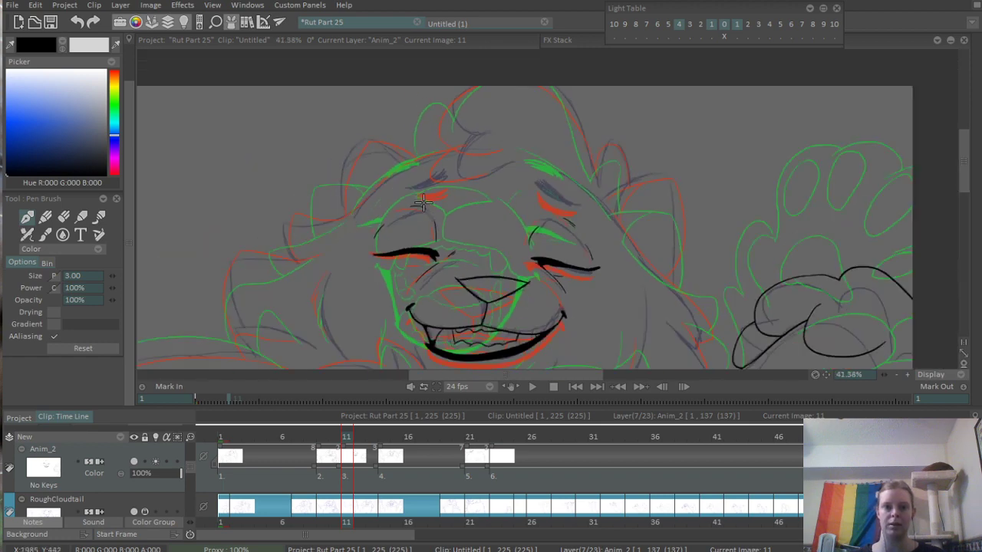
pyautogui.moveTo(291, 430)
pyautogui.mouseDown()
pyautogui.moveTo(285, 436)
pyautogui.moveTo(444, 446)
pyautogui.moveTo(319, 466)
pyautogui.mouseUp()
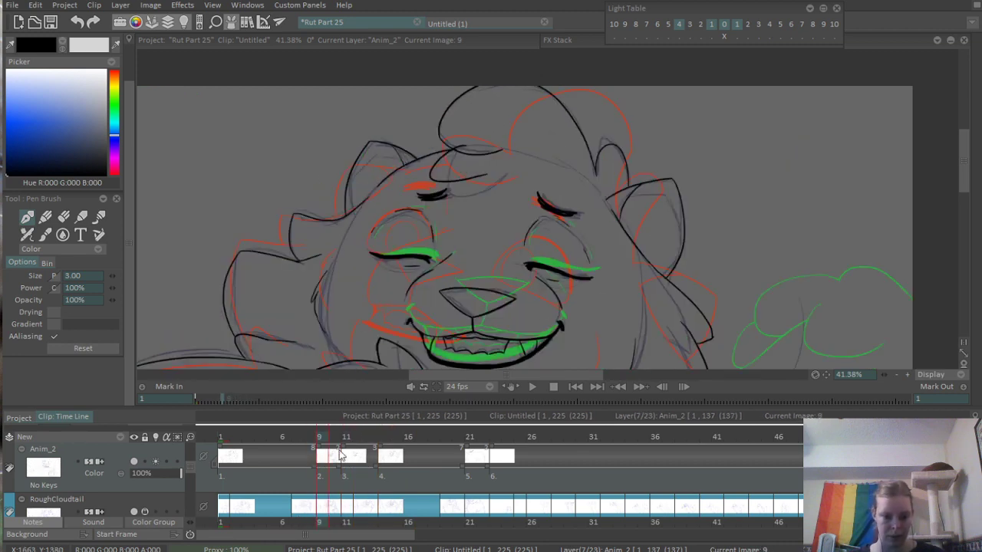
pyautogui.scroll(5, 605, 195)
pyautogui.press('e')
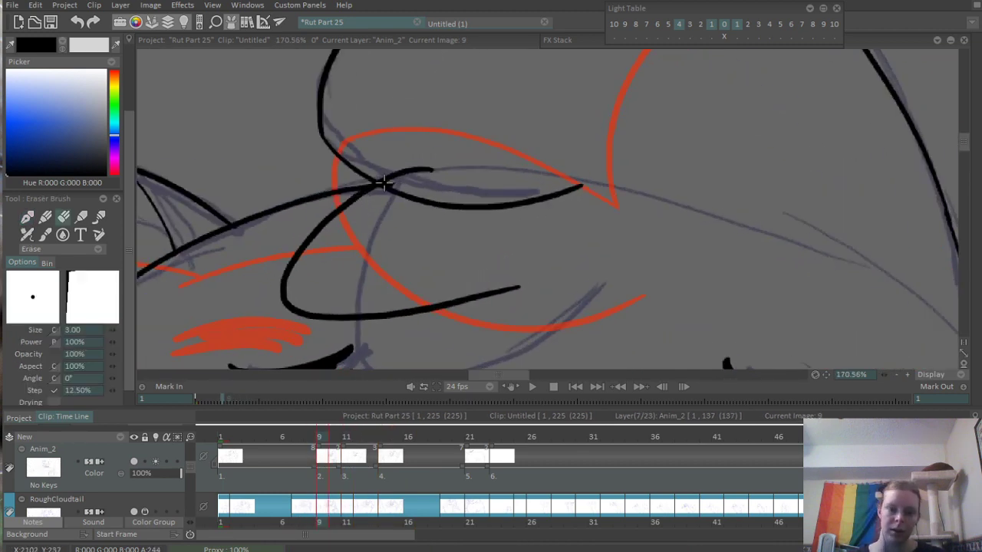
pyautogui.moveTo(394, 169); pyautogui.dragTo(431, 168)
pyautogui.moveTo(653, 156); pyautogui.dragTo(407, 280)
pyautogui.moveTo(661, 230)
pyautogui.mouseDown()
pyautogui.moveTo(548, 186)
pyautogui.moveTo(534, 214)
pyautogui.mouseUp()
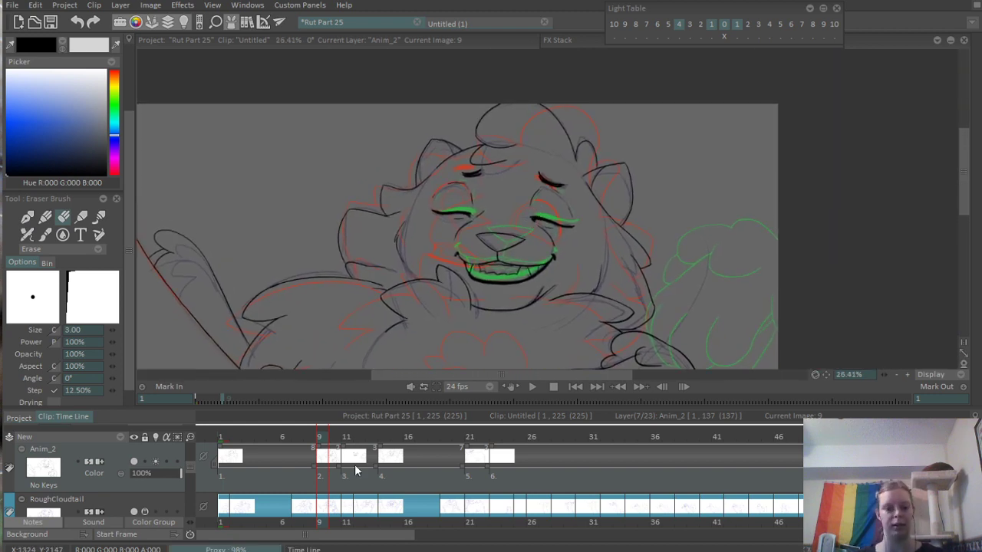
# - On frame 11, ink the forelock on the forehead as a hooked curve sweeping up to the right
pyautogui.click(347, 438)
pyautogui.scroll(10, 463, 204)
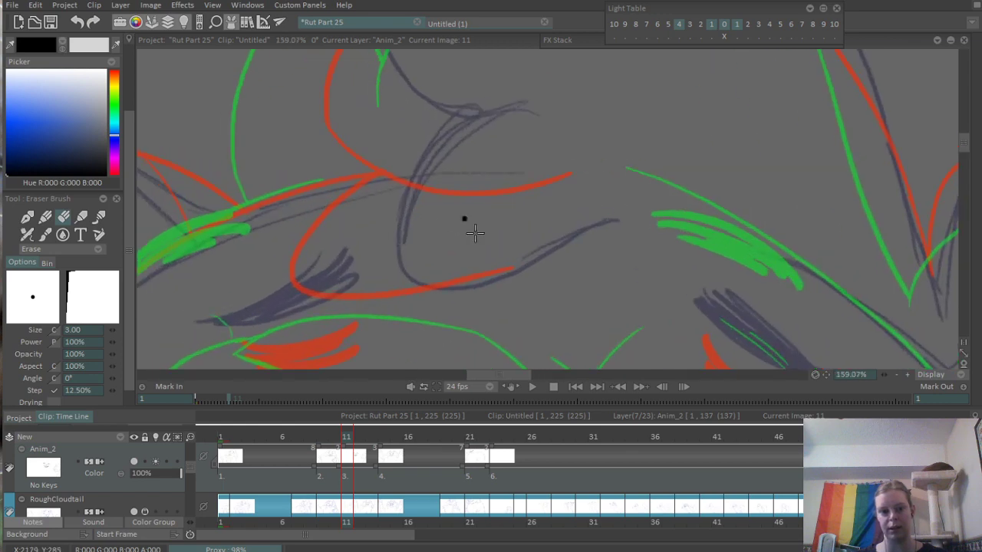
pyautogui.press('b')
pyautogui.moveTo(486, 158); pyautogui.dragTo(652, 217)
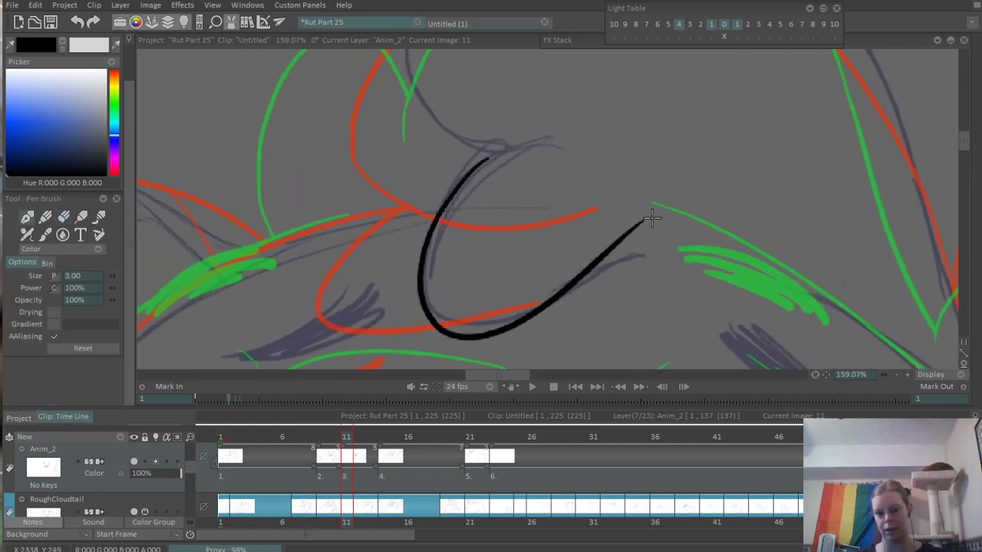
pyautogui.hotkey('ctrl', 'z')
pyautogui.moveTo(474, 161); pyautogui.dragTo(692, 232)
# - Ink the left edge of the large hair tuft, curving around at its base above the forelock
pyautogui.moveTo(439, 126); pyautogui.dragTo(414, 229)
pyautogui.scroll(-4, 414, 228)
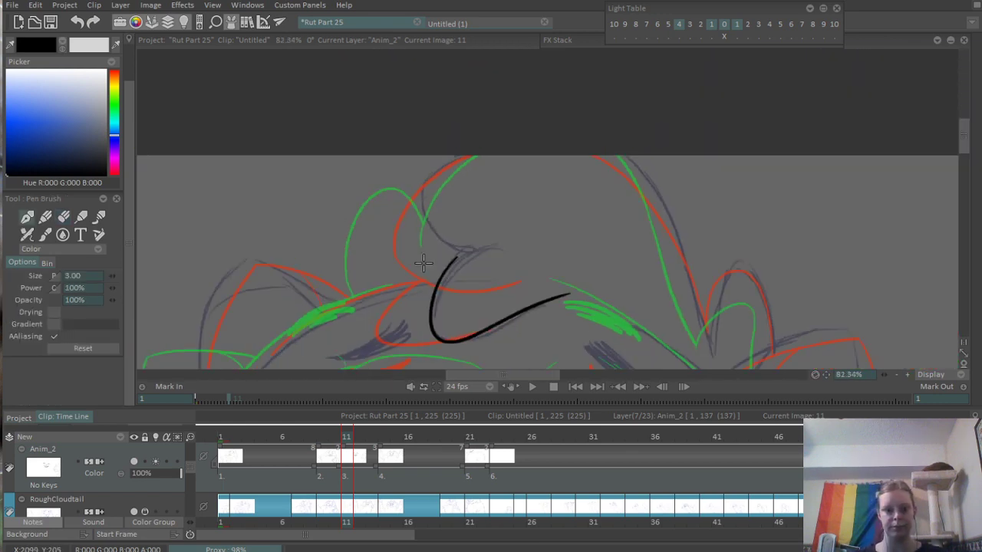
pyautogui.scroll(3, 442, 268)
pyautogui.moveTo(473, 293)
pyautogui.mouseDown()
pyautogui.moveTo(335, 125)
pyautogui.moveTo(356, 196)
pyautogui.moveTo(503, 276)
pyautogui.mouseUp()
pyautogui.hotkey('ctrl', 'z')
# - Ink the right edge of the large hair tuft from the canvas's upper border down to its pointed base
pyautogui.moveTo(722, 188)
pyautogui.mouseDown()
pyautogui.moveTo(648, 142)
pyautogui.moveTo(633, 145)
pyautogui.mouseUp()
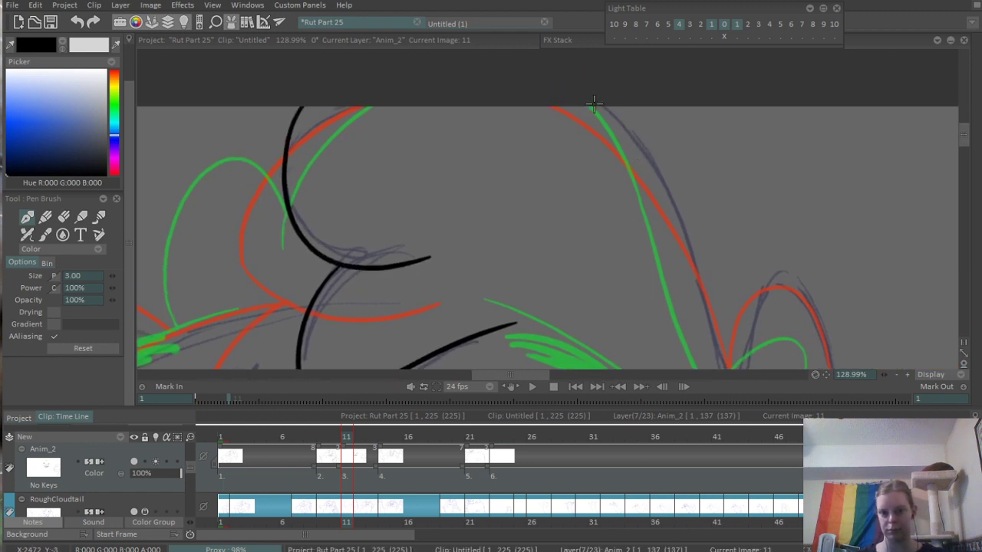
pyautogui.moveTo(590, 102)
pyautogui.mouseDown()
pyautogui.moveTo(720, 395)
pyautogui.moveTo(627, 234)
pyautogui.moveTo(639, 269)
pyautogui.mouseUp()
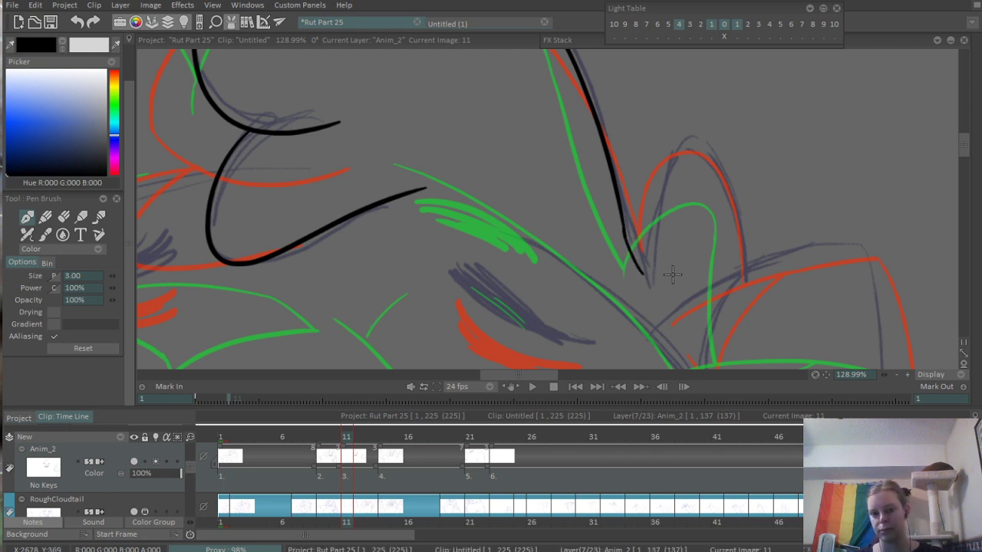
pyautogui.hotkey('ctrl', 'z')
pyautogui.hotkey('ctrl', 'z')
pyautogui.moveTo(603, 146)
pyautogui.mouseDown()
pyautogui.moveTo(623, 217)
pyautogui.moveTo(579, 210)
pyautogui.mouseUp()
pyautogui.moveTo(543, 69)
pyautogui.mouseDown()
pyautogui.moveTo(616, 165)
pyautogui.moveTo(651, 283)
pyautogui.mouseUp()
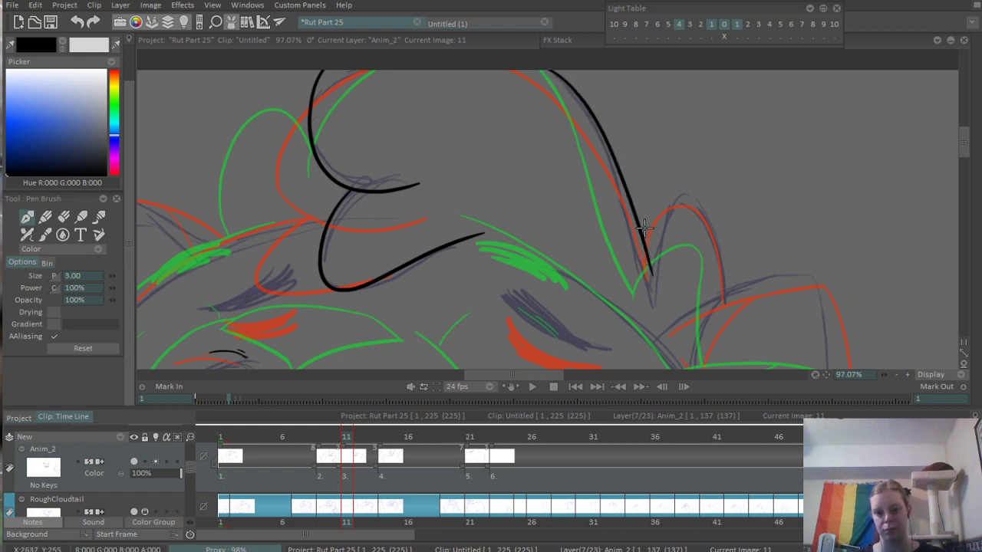
# - Ink the small rounded tuft of hair branching off the right edge of the large tuft
pyautogui.moveTo(636, 205)
pyautogui.mouseDown()
pyautogui.moveTo(669, 223)
pyautogui.moveTo(688, 287)
pyautogui.mouseUp()
pyautogui.hotkey('ctrl', 'z')
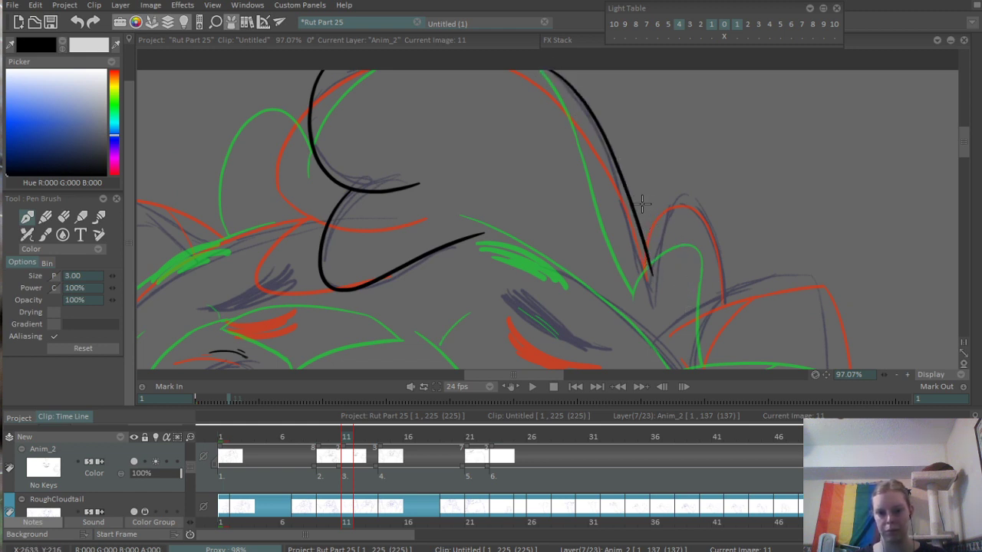
pyautogui.moveTo(630, 202); pyautogui.dragTo(702, 286)
pyautogui.hotkey('ctrl', 'z')
pyautogui.moveTo(632, 213); pyautogui.dragTo(704, 284)
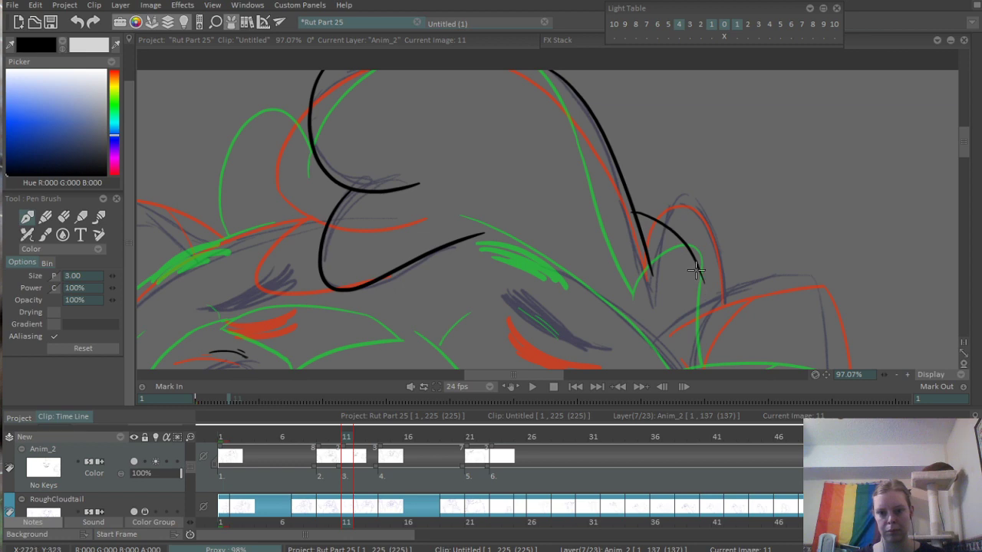
pyautogui.hotkey('ctrl', 'z')
pyautogui.moveTo(633, 203)
pyautogui.mouseDown()
pyautogui.moveTo(683, 241)
pyautogui.moveTo(702, 302)
pyautogui.mouseUp()
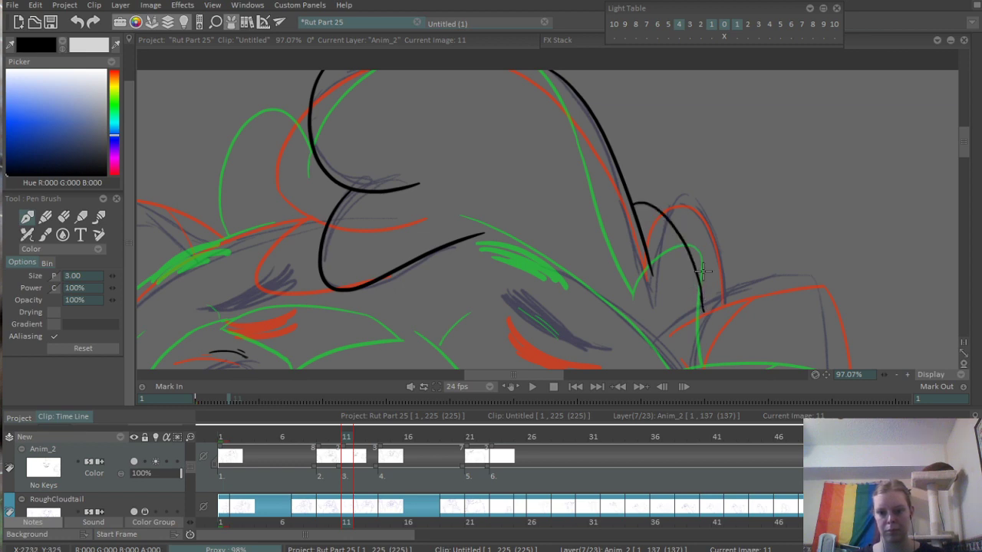
# - Ink a short curved strand from the left edge of the large hair tuft down to the head outline
pyautogui.scroll(-3, 616, 316)
pyautogui.moveTo(588, 257); pyautogui.dragTo(550, 217)
pyautogui.moveTo(302, 437); pyautogui.dragTo(347, 434)
pyautogui.scroll(-4, 621, 276)
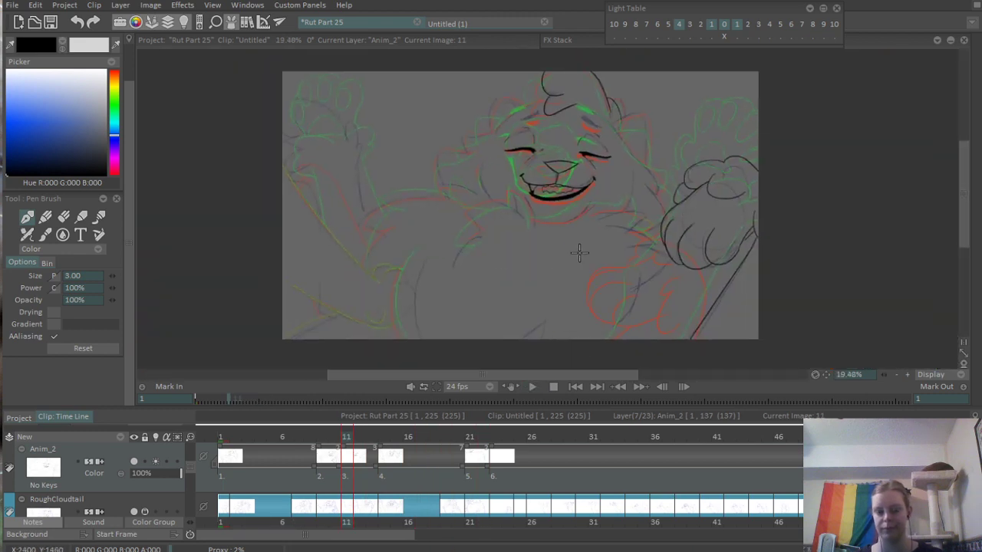
pyautogui.moveTo(592, 261); pyautogui.dragTo(593, 277)
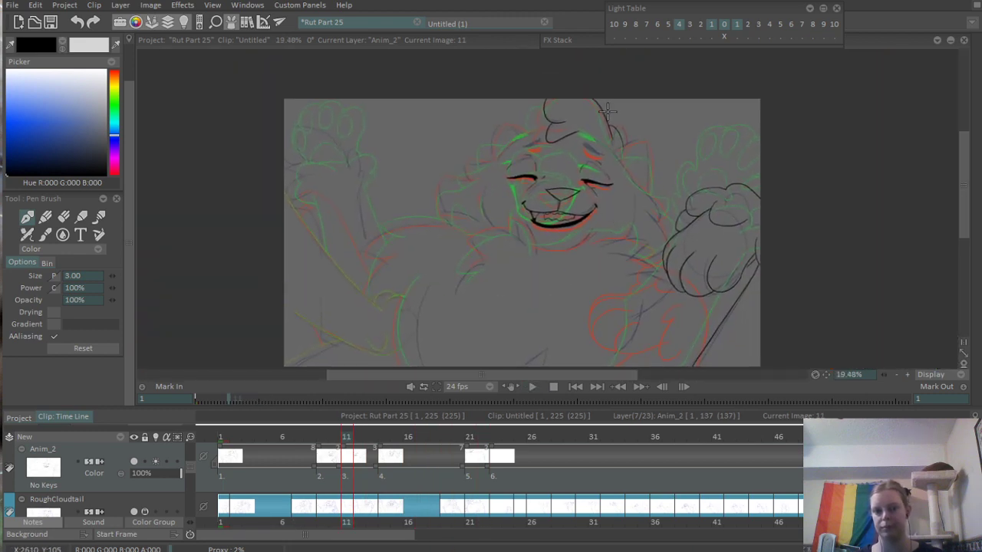
pyautogui.scroll(8, 606, 111)
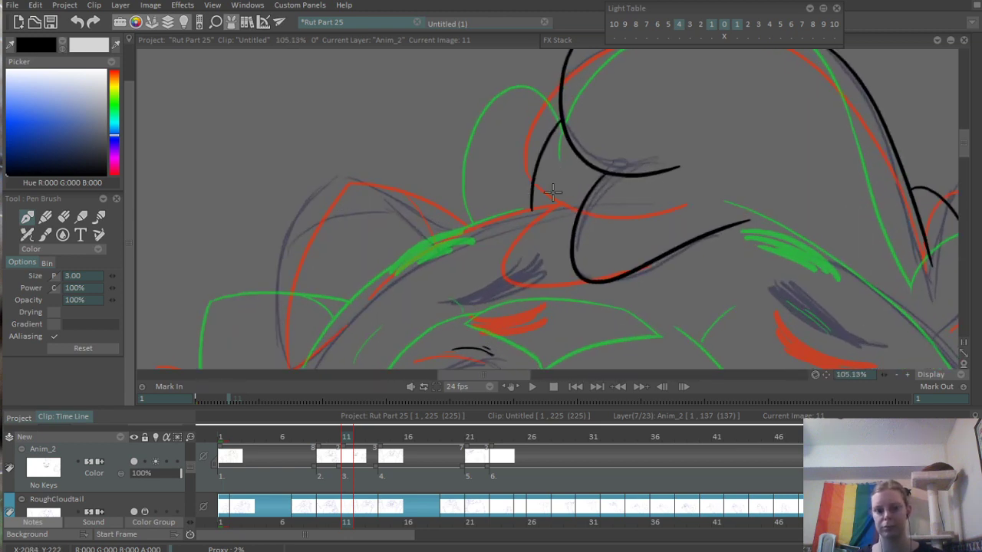
# - Ink the top of the head as a shallow curve from the base of the left ear to the forelock
pyautogui.scroll(-5, 566, 196)
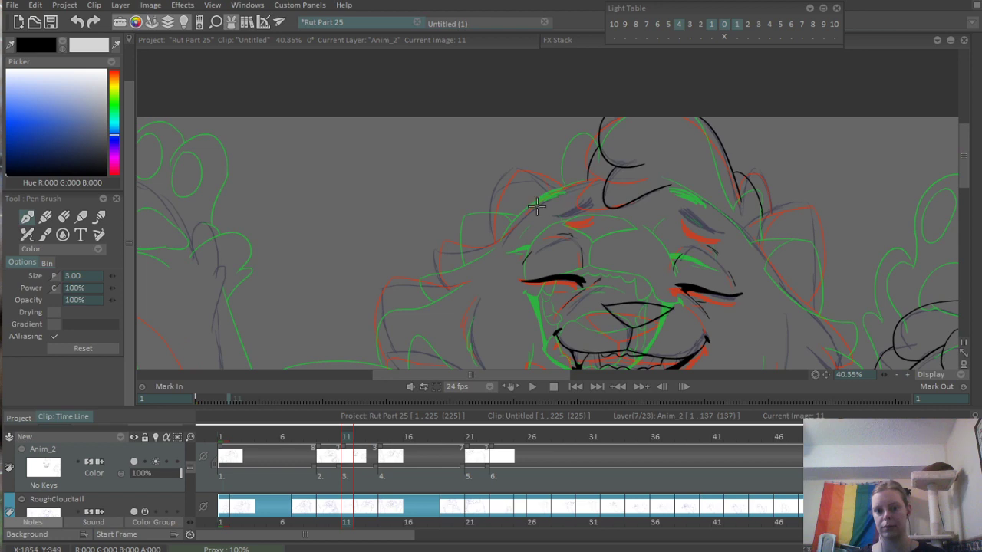
pyautogui.scroll(6, 536, 206)
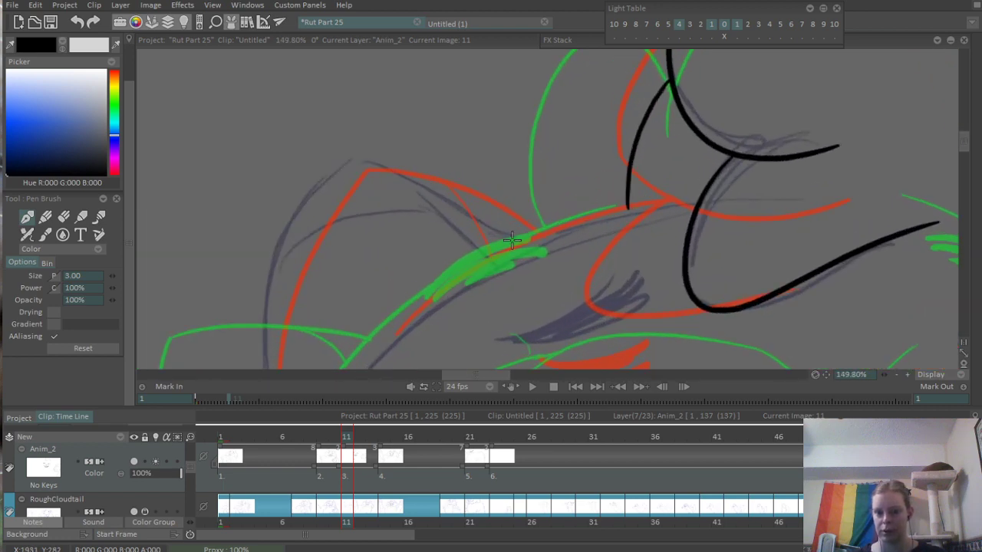
pyautogui.moveTo(514, 241); pyautogui.dragTo(675, 200)
pyautogui.hotkey('ctrl', 'z')
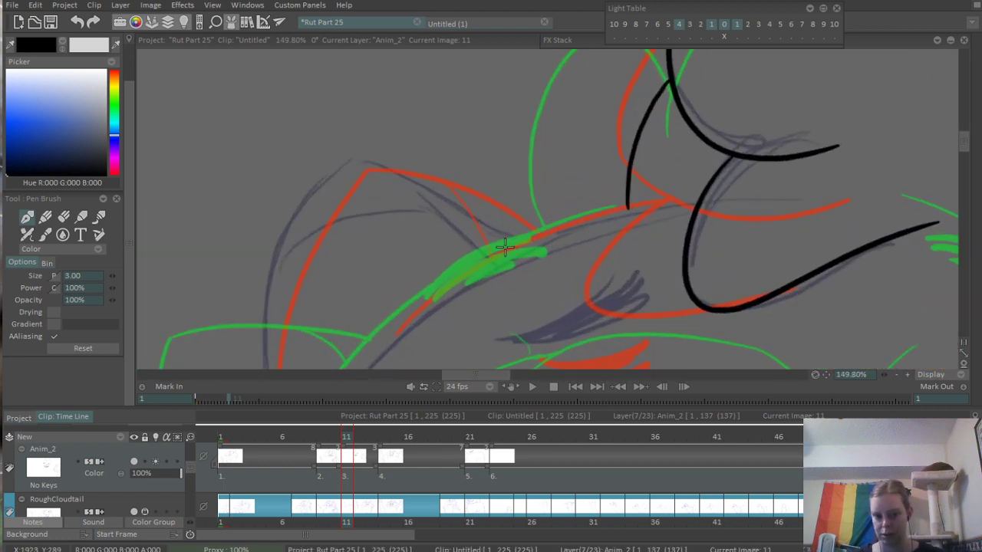
pyautogui.moveTo(502, 247)
pyautogui.mouseDown()
pyautogui.moveTo(641, 198)
pyautogui.moveTo(703, 184)
pyautogui.mouseUp()
pyautogui.hotkey('ctrl', 'z')
pyautogui.moveTo(471, 262)
pyautogui.mouseDown()
pyautogui.moveTo(612, 208)
pyautogui.moveTo(704, 196)
pyautogui.mouseUp()
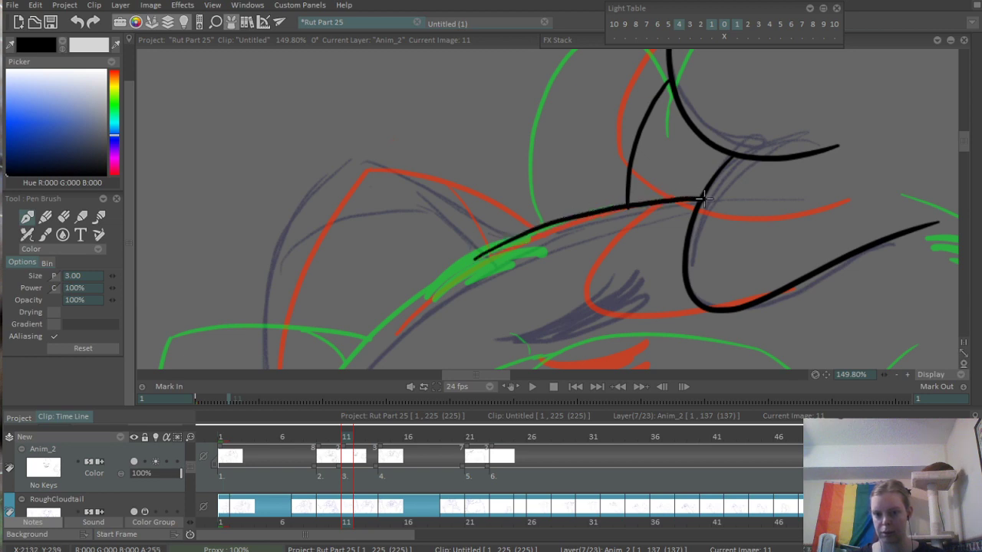
# - Ink the left side of the head outline, from the top of the head down toward the cheek
pyautogui.scroll(-4, 443, 201)
pyautogui.scroll(4, 443, 201)
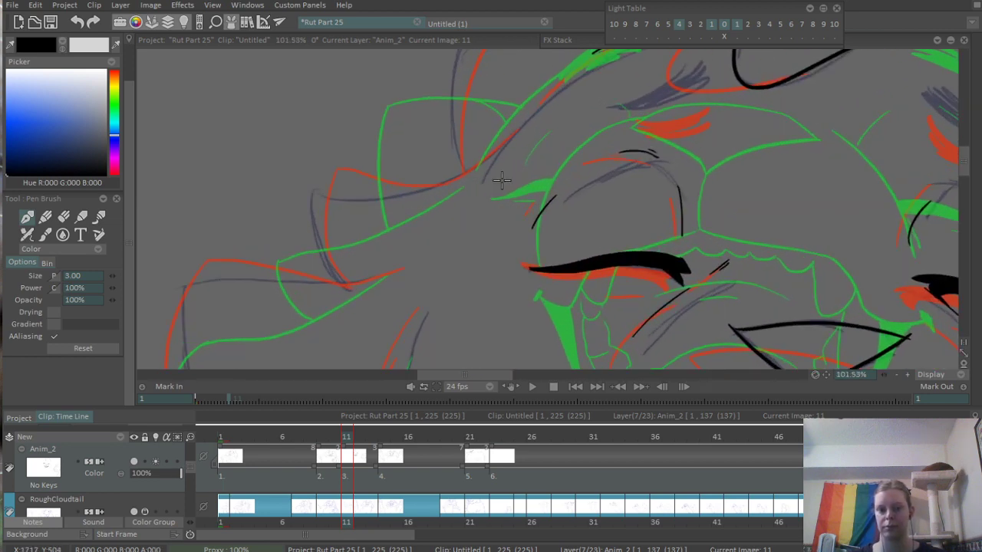
pyautogui.moveTo(438, 247); pyautogui.dragTo(576, 125)
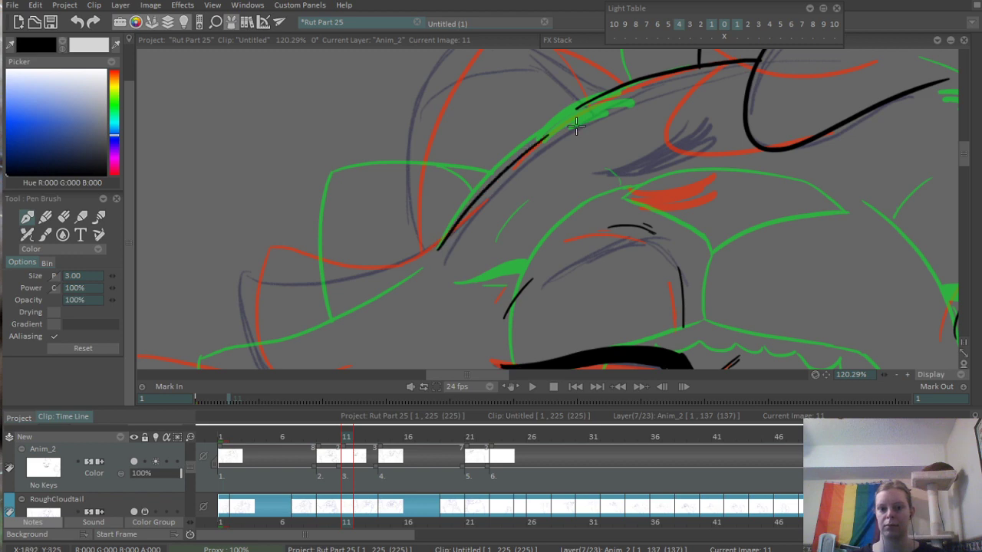
# - Ink the narrow rounded fur tuft below the left corner of the mouth on frame 11
pyautogui.scroll(-4, 475, 222)
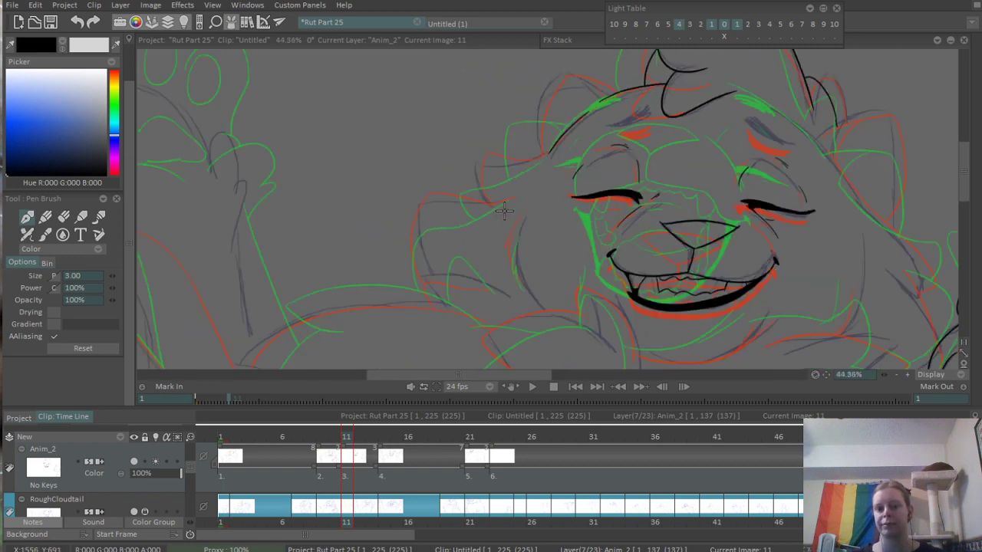
pyautogui.moveTo(515, 279)
pyautogui.mouseDown()
pyautogui.moveTo(529, 219)
pyautogui.moveTo(519, 197)
pyautogui.moveTo(493, 284)
pyautogui.moveTo(505, 267)
pyautogui.moveTo(486, 212)
pyautogui.mouseUp()
pyautogui.scroll(2, 524, 233)
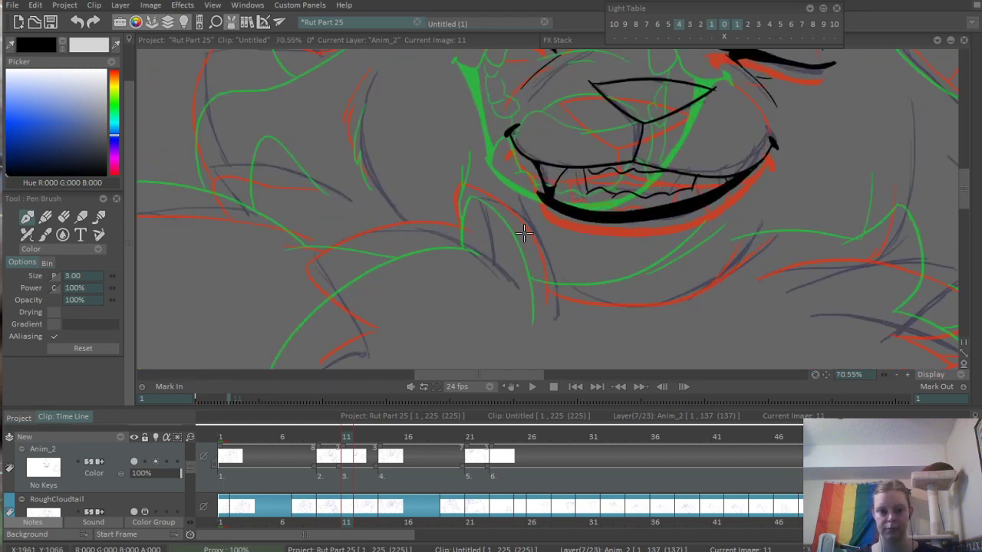
pyautogui.moveTo(552, 198); pyautogui.dragTo(591, 175)
pyautogui.scroll(1, 571, 136)
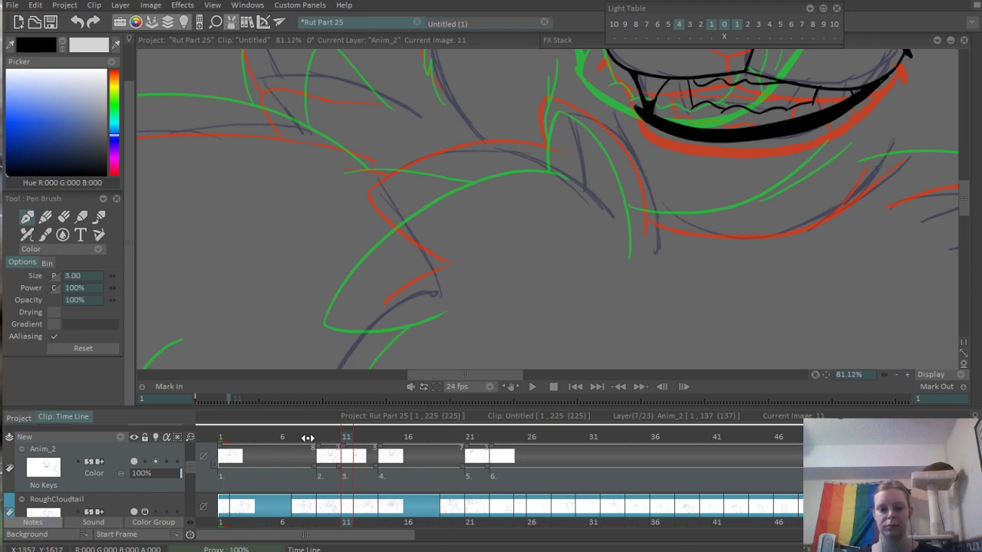
pyautogui.moveTo(307, 434)
pyautogui.mouseDown()
pyautogui.moveTo(420, 421)
pyautogui.moveTo(281, 436)
pyautogui.moveTo(371, 435)
pyautogui.moveTo(347, 435)
pyautogui.mouseUp()
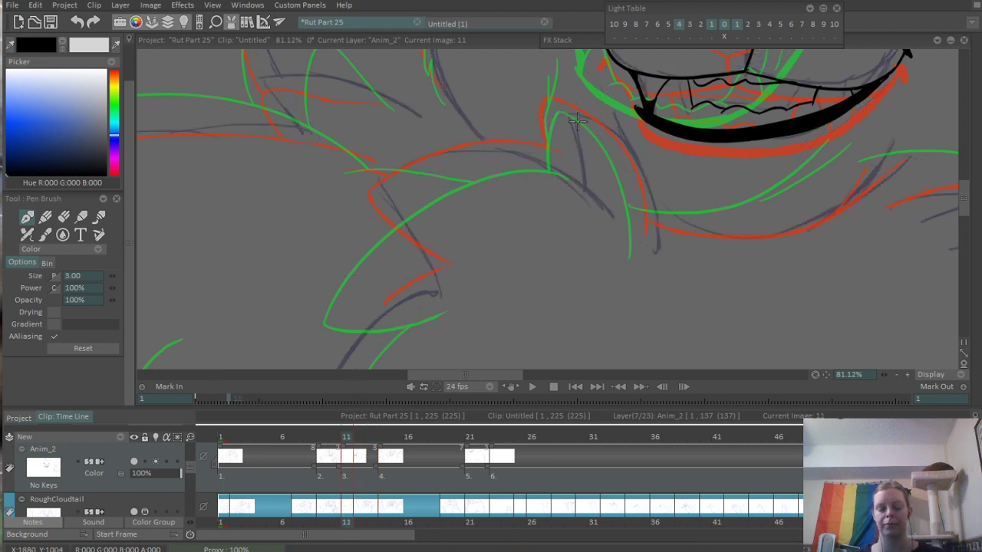
pyautogui.moveTo(547, 149)
pyautogui.mouseDown()
pyautogui.moveTo(570, 93)
pyautogui.moveTo(609, 104)
pyautogui.moveTo(639, 246)
pyautogui.mouseUp()
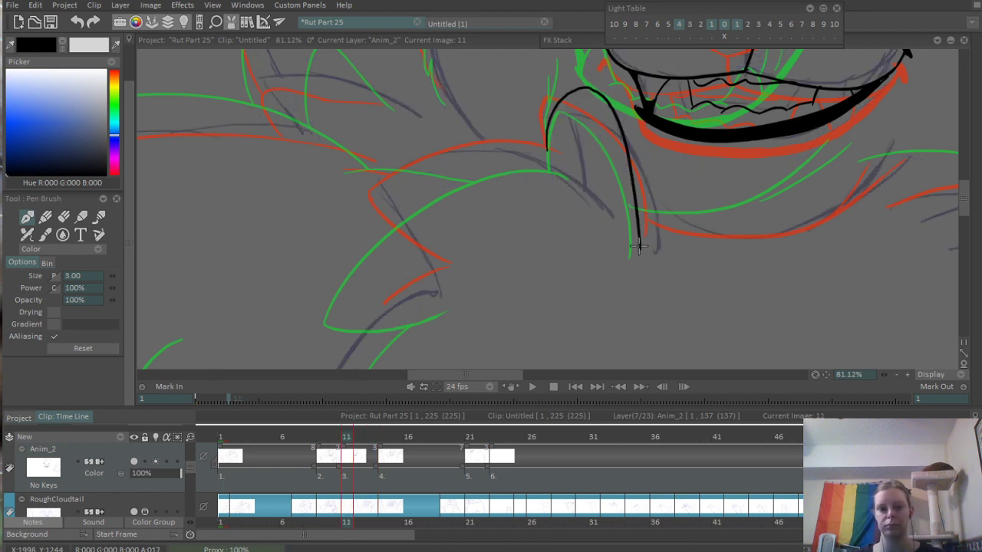
pyautogui.hotkey('ctrl', 'z')
pyautogui.moveTo(548, 166); pyautogui.dragTo(632, 247)
# - Ink the larger chest fur tuft left of the narrow one, arching over to a corner and down to a jagged point
pyautogui.moveTo(616, 198)
pyautogui.mouseDown()
pyautogui.moveTo(546, 215)
pyautogui.moveTo(612, 171)
pyautogui.moveTo(552, 153)
pyautogui.moveTo(418, 184)
pyautogui.mouseUp()
pyautogui.hotkey('ctrl', 'z')
pyautogui.moveTo(625, 201)
pyautogui.mouseDown()
pyautogui.moveTo(419, 207)
pyautogui.moveTo(474, 307)
pyautogui.mouseUp()
pyautogui.hotkey('ctrl', 'z')
pyautogui.moveTo(430, 198); pyautogui.dragTo(479, 307)
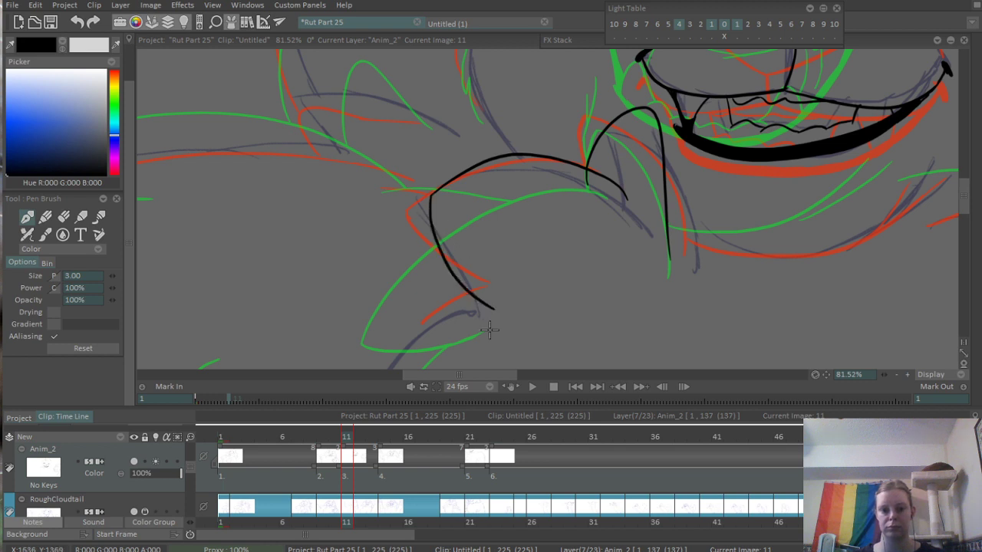
pyautogui.hotkey('ctrl', 'z')
pyautogui.moveTo(432, 198)
pyautogui.mouseDown()
pyautogui.moveTo(497, 322)
pyautogui.moveTo(426, 334)
pyautogui.mouseUp()
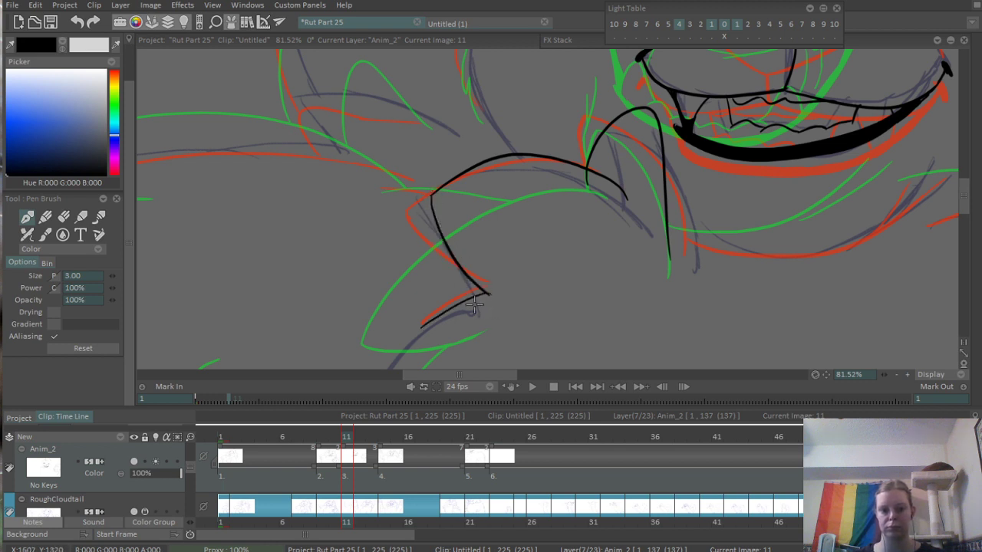
pyautogui.hotkey('ctrl', 'z')
# - Erase the end of the narrow tuft's line that overshoots below the larger tuft's arch
pyautogui.scroll(4, 587, 217)
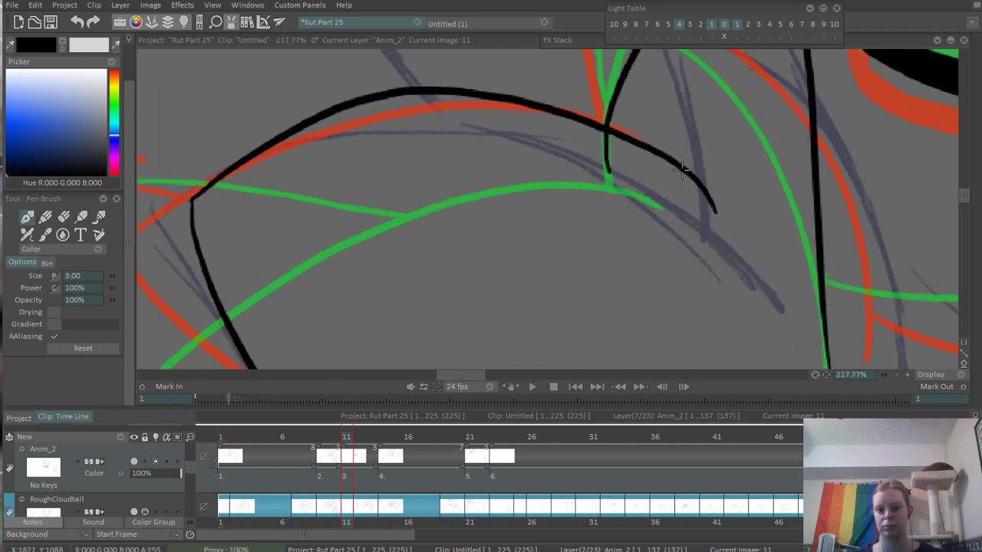
pyautogui.press('e')
pyautogui.moveTo(605, 143); pyautogui.dragTo(610, 175)
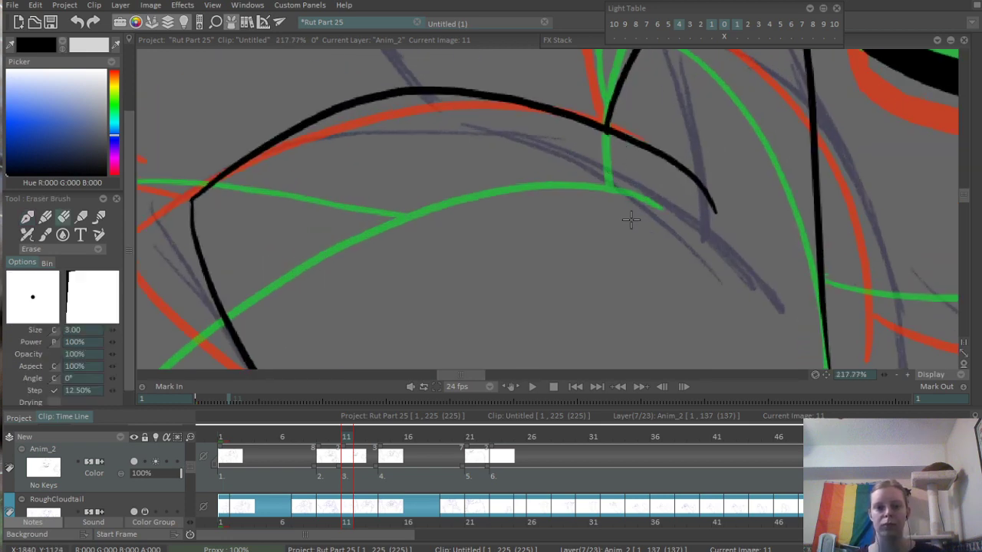
# - Play back the animation from the early frames to check the line art, and return to frame 11
pyautogui.scroll(-10, 623, 171)
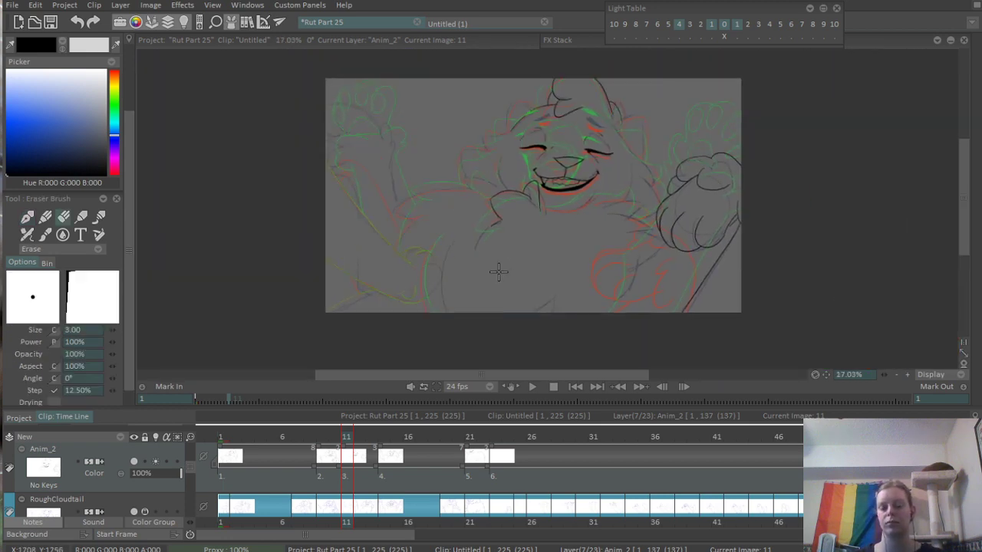
pyautogui.moveTo(499, 271); pyautogui.dragTo(428, 303)
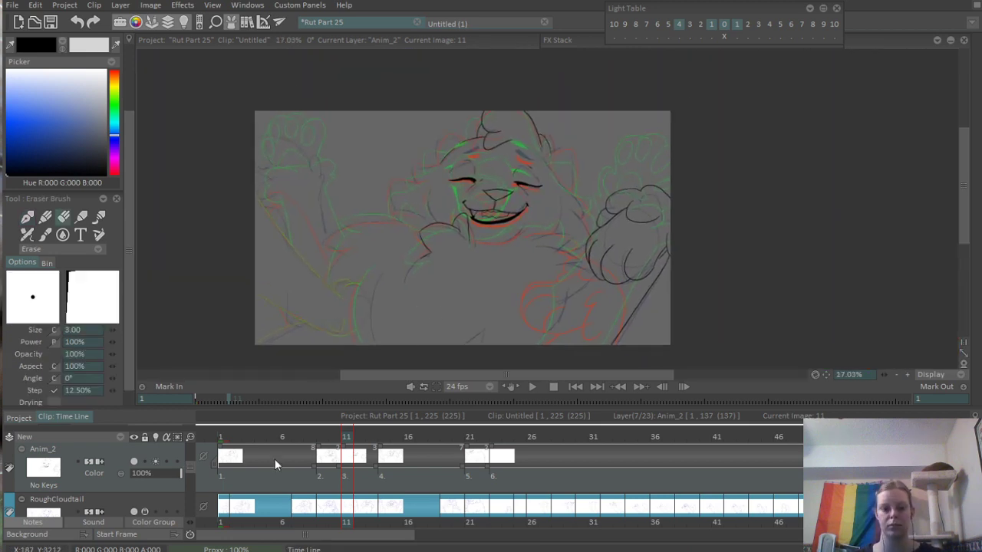
pyautogui.click(261, 436)
pyautogui.press('Return')
pyautogui.press('Return')
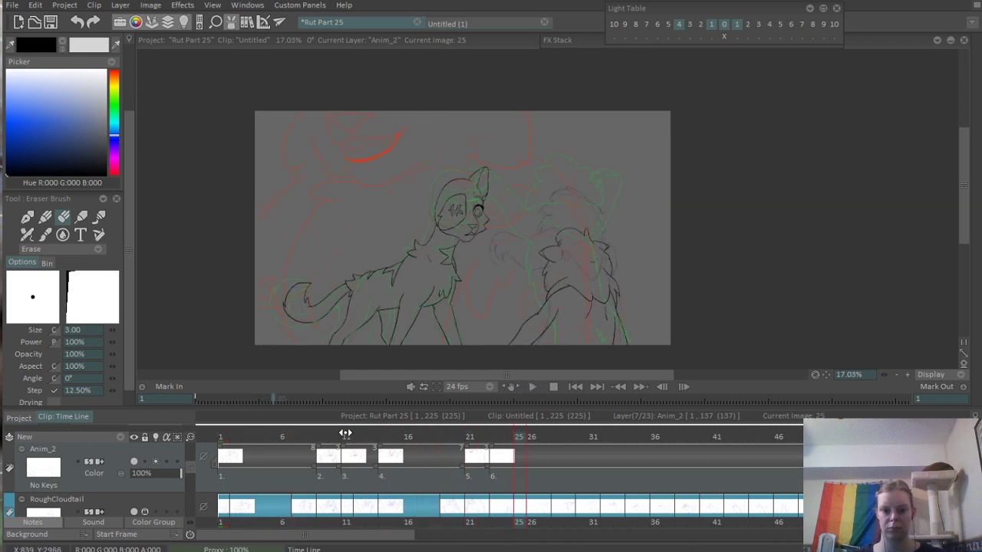
pyautogui.click(345, 434)
# - Ink the right side of the torso as a long curve below the large raised paw
pyautogui.scroll(3, 573, 219)
pyautogui.moveTo(572, 283); pyautogui.dragTo(580, 184)
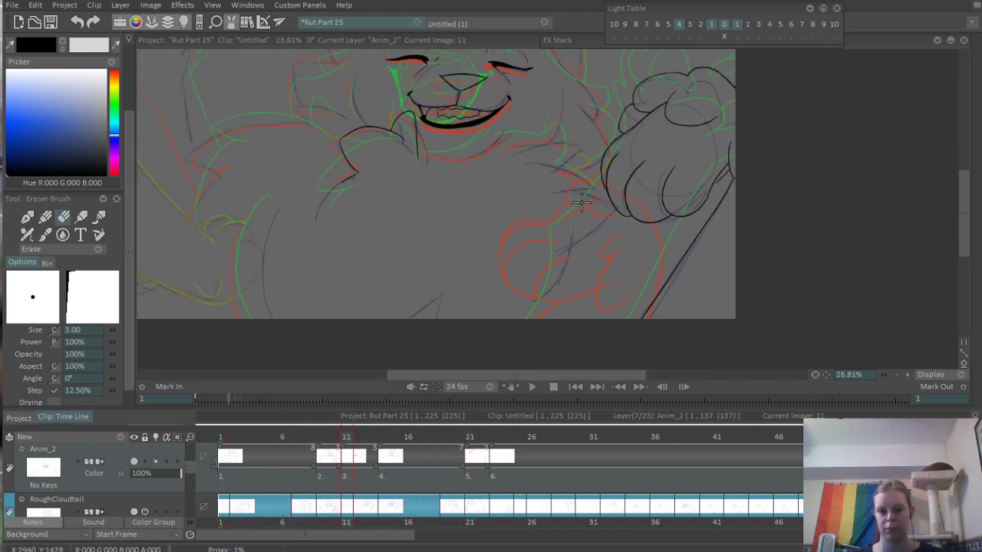
pyautogui.moveTo(546, 270); pyautogui.dragTo(720, 268)
pyautogui.moveTo(596, 268); pyautogui.dragTo(618, 324)
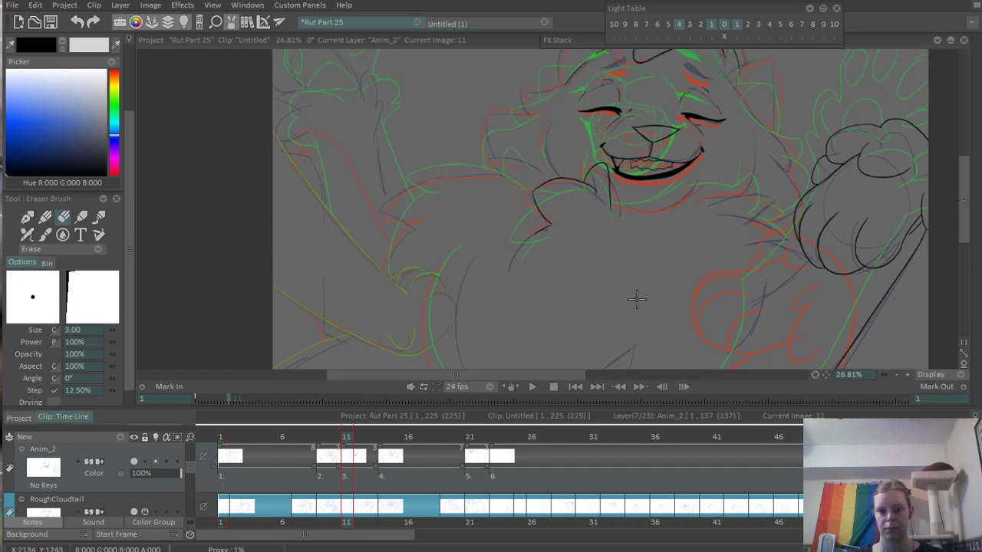
pyautogui.press('b')
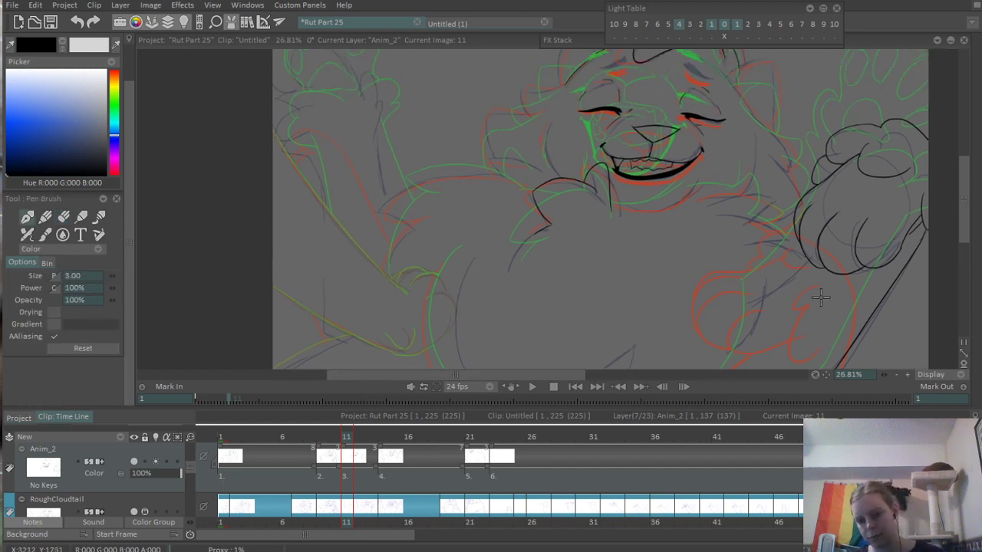
pyautogui.moveTo(765, 296); pyautogui.dragTo(723, 244)
pyautogui.scroll(3, 725, 242)
pyautogui.moveTo(726, 193)
pyautogui.mouseDown()
pyautogui.moveTo(713, 286)
pyautogui.moveTo(669, 345)
pyautogui.mouseUp()
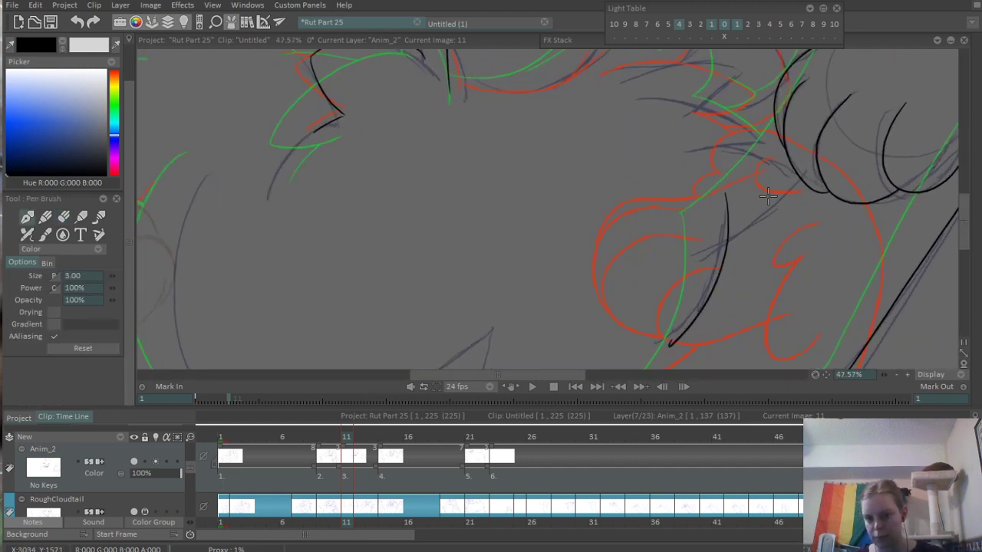
# - Ink a short diagonal line from the upper end of the torso's right side to the raised paw's outline
pyautogui.scroll(4, 691, 246)
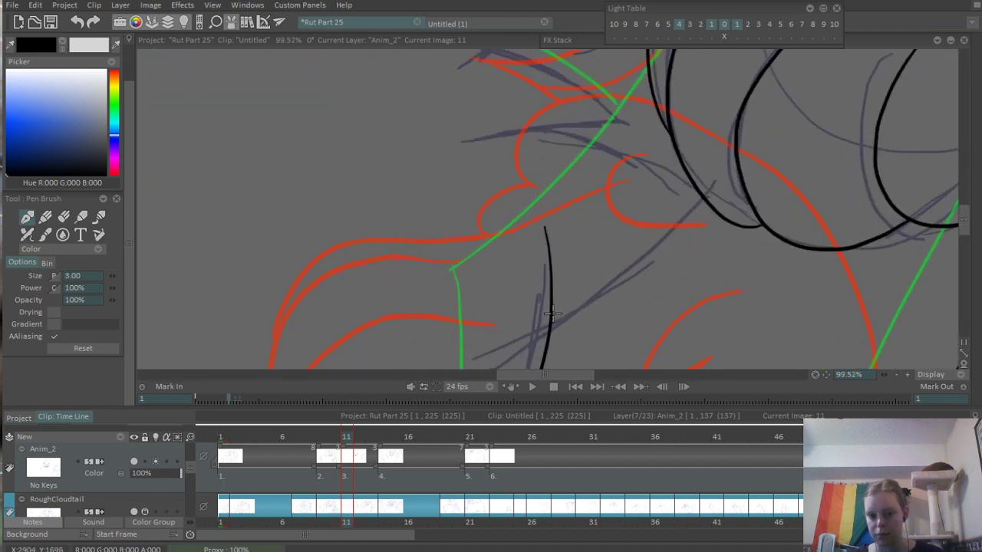
pyautogui.moveTo(552, 313); pyautogui.dragTo(701, 197)
pyautogui.hotkey('ctrl', 'z')
pyautogui.moveTo(553, 295); pyautogui.dragTo(691, 176)
pyautogui.scroll(-6, 682, 210)
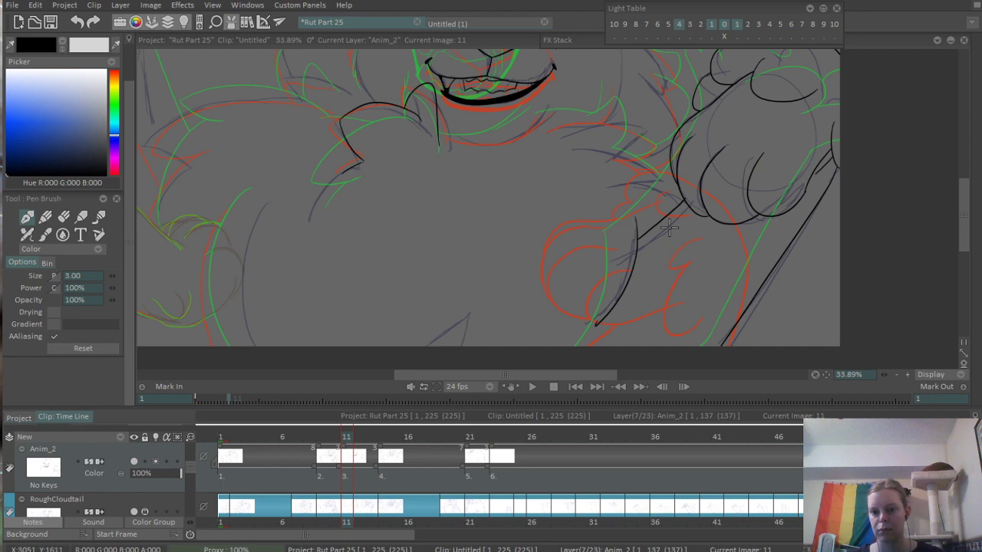
pyautogui.scroll(3, 692, 188)
pyautogui.hotkey('ctrl', 'z')
pyautogui.moveTo(581, 248); pyautogui.dragTo(656, 187)
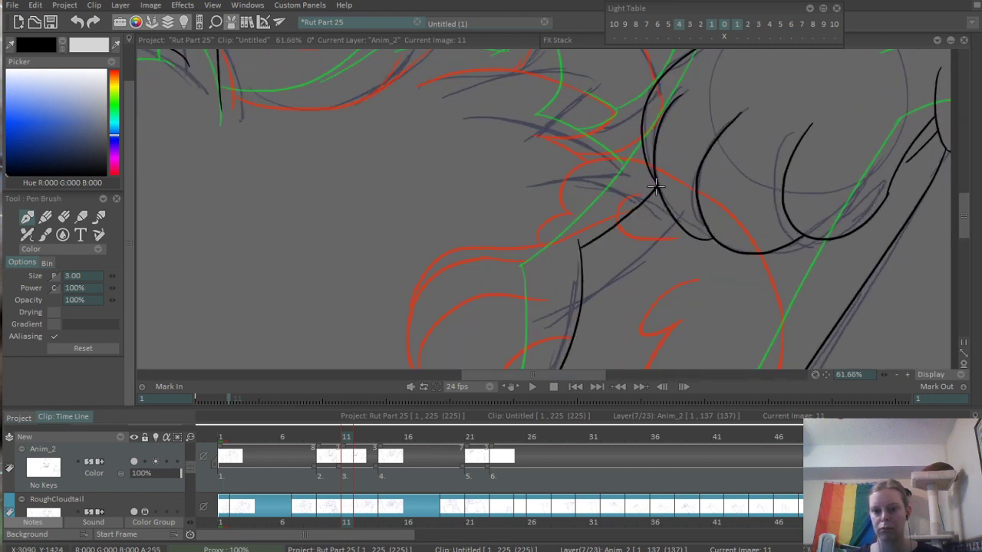
# - Extend the torso's right line down to the canvas's lower border and clean up the hooked end at the join
pyautogui.scroll(-4, 656, 186)
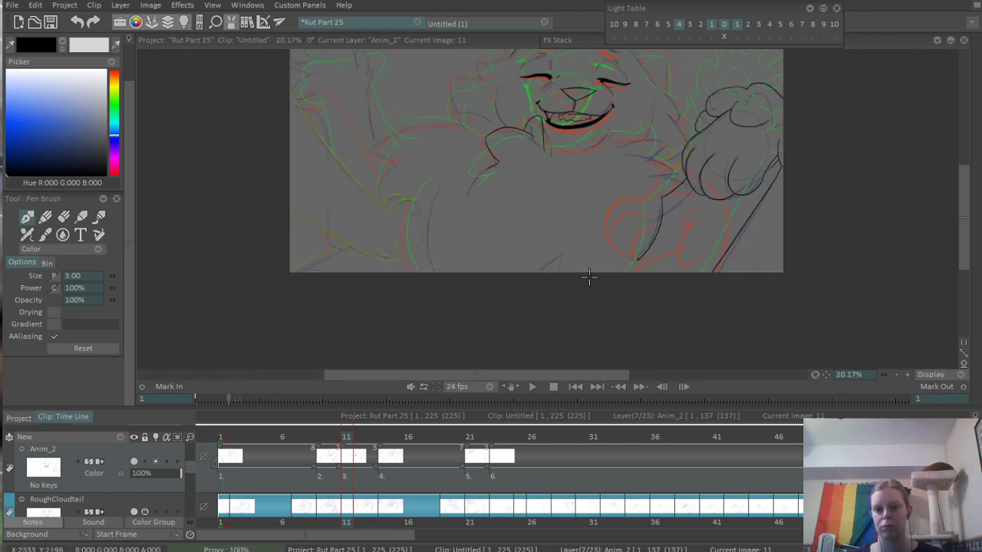
pyautogui.scroll(7, 585, 285)
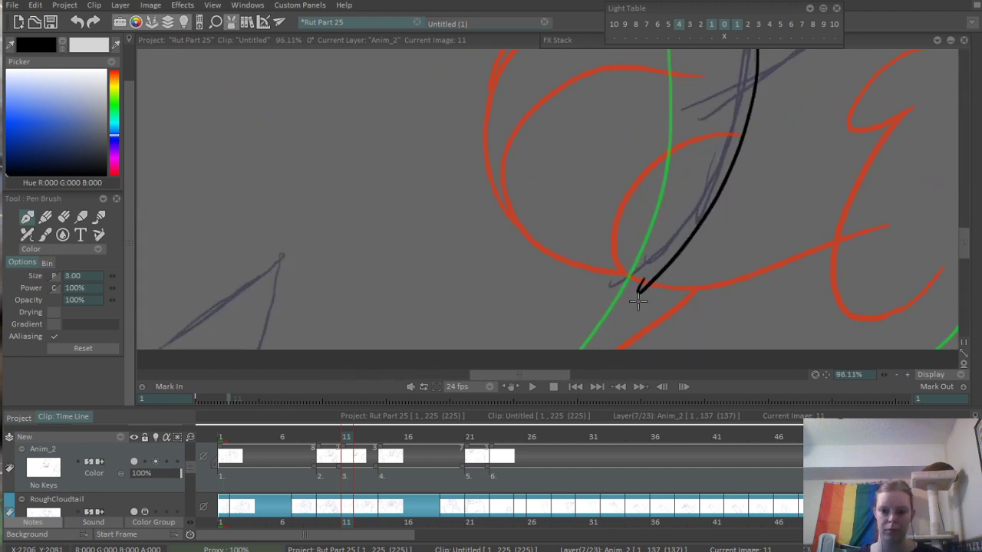
pyautogui.moveTo(653, 280); pyautogui.dragTo(569, 352)
pyautogui.press('e')
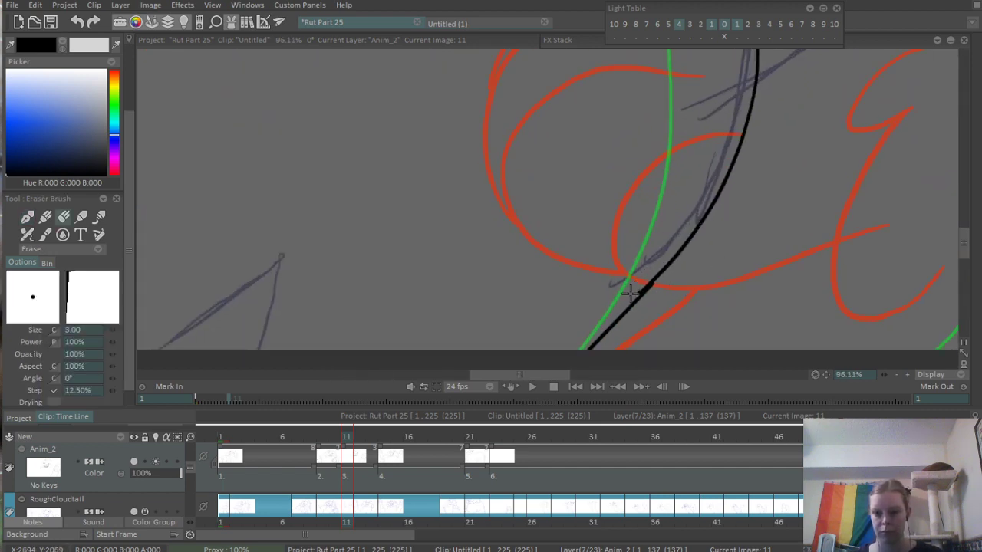
pyautogui.scroll(-5, 651, 269)
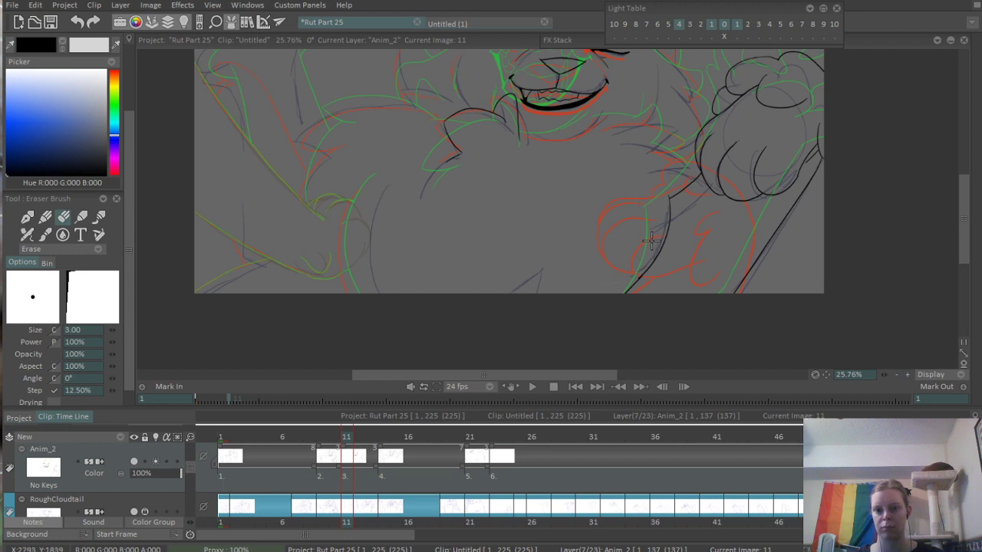
# - Ink the chest fur tuft right of the chin as a shallow arch with a rounded tip curling back underneath
pyautogui.moveTo(650, 240); pyautogui.dragTo(622, 303)
pyautogui.scroll(3, 664, 267)
pyautogui.press('b')
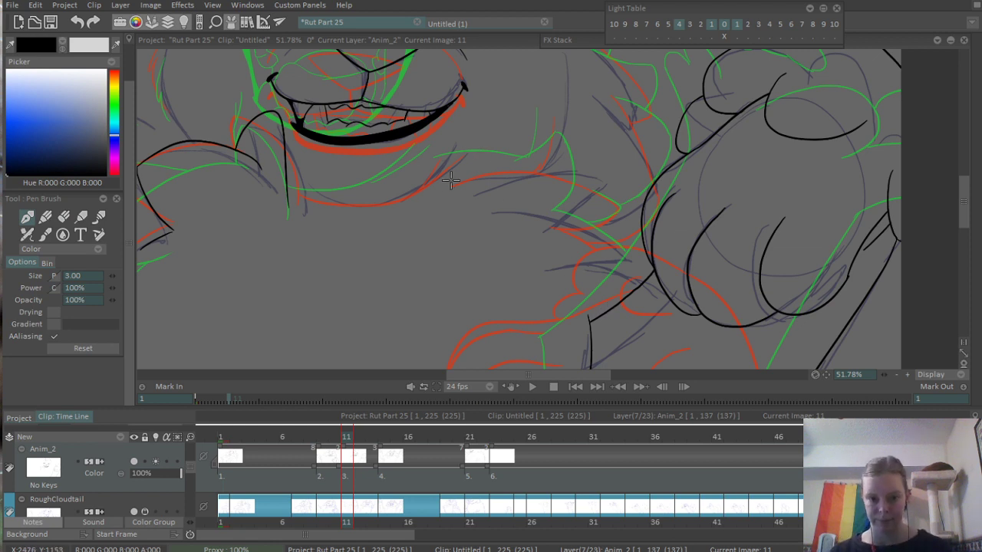
pyautogui.moveTo(442, 183); pyautogui.dragTo(606, 172)
pyautogui.hotkey('ctrl', 'z')
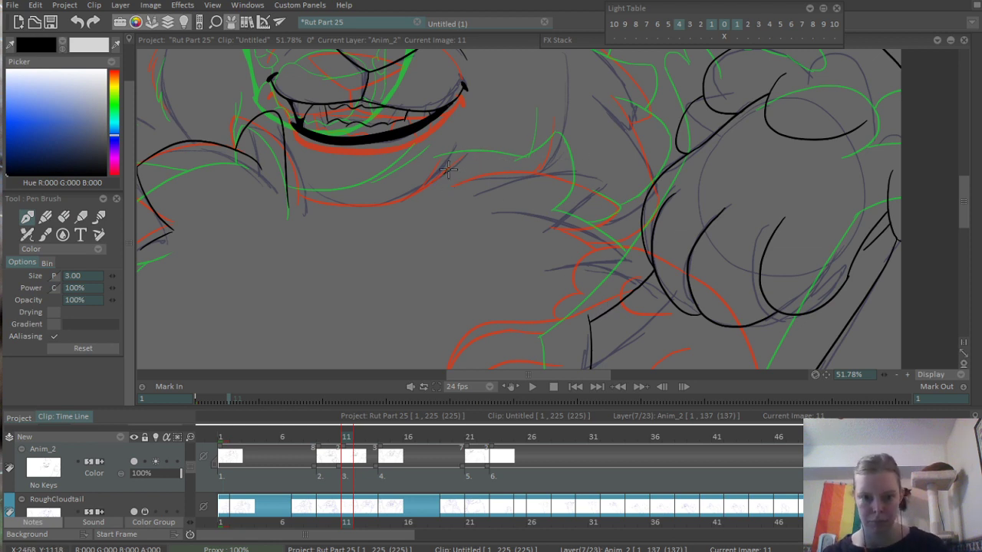
pyautogui.moveTo(449, 170); pyautogui.dragTo(581, 164)
pyautogui.hotkey('ctrl', 'z')
pyautogui.moveTo(451, 178); pyautogui.dragTo(615, 186)
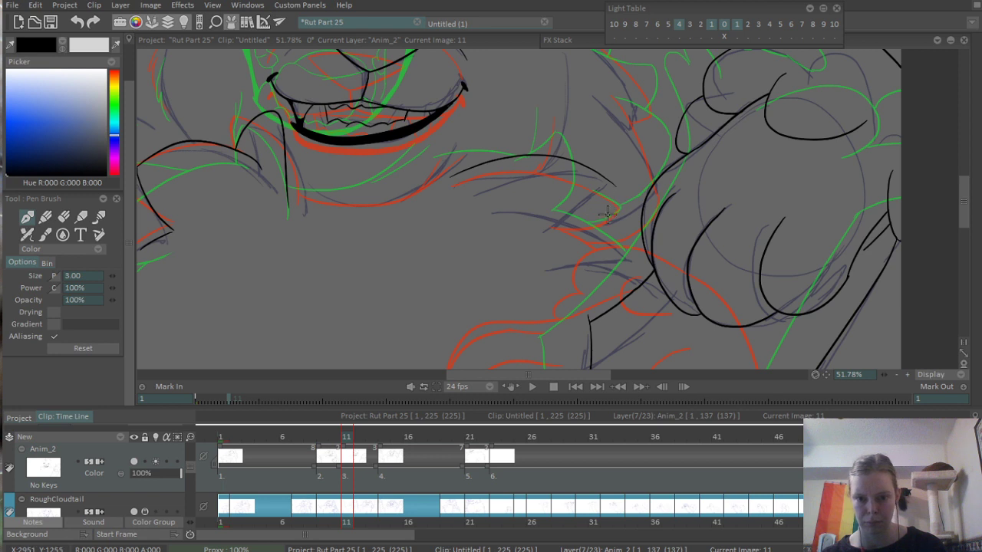
pyautogui.moveTo(549, 209); pyautogui.dragTo(606, 180)
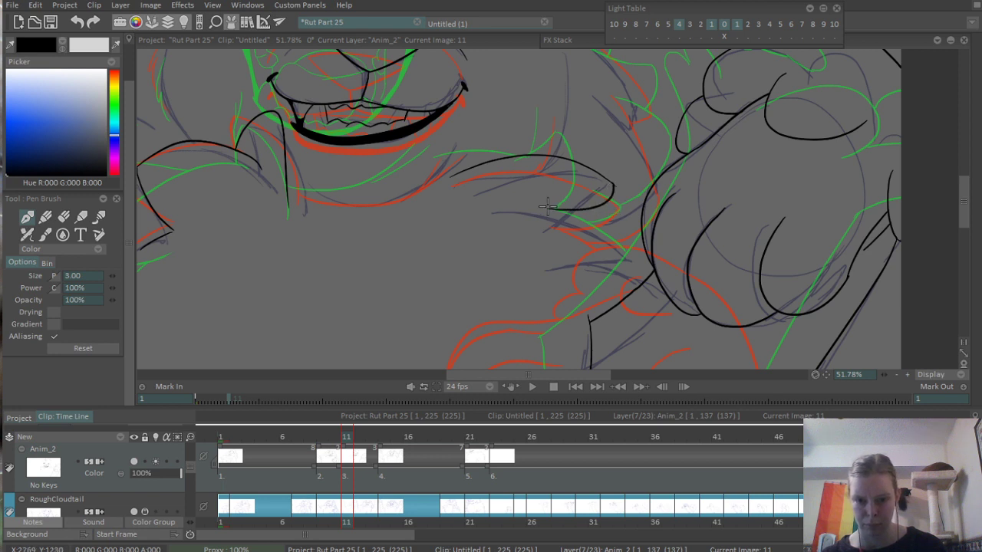
# - Ink a second fur curve from beneath the rounded tuft down to the raised paw
pyautogui.moveTo(546, 205); pyautogui.dragTo(627, 241)
pyautogui.hotkey('ctrl', 'z')
pyautogui.moveTo(548, 203); pyautogui.dragTo(637, 250)
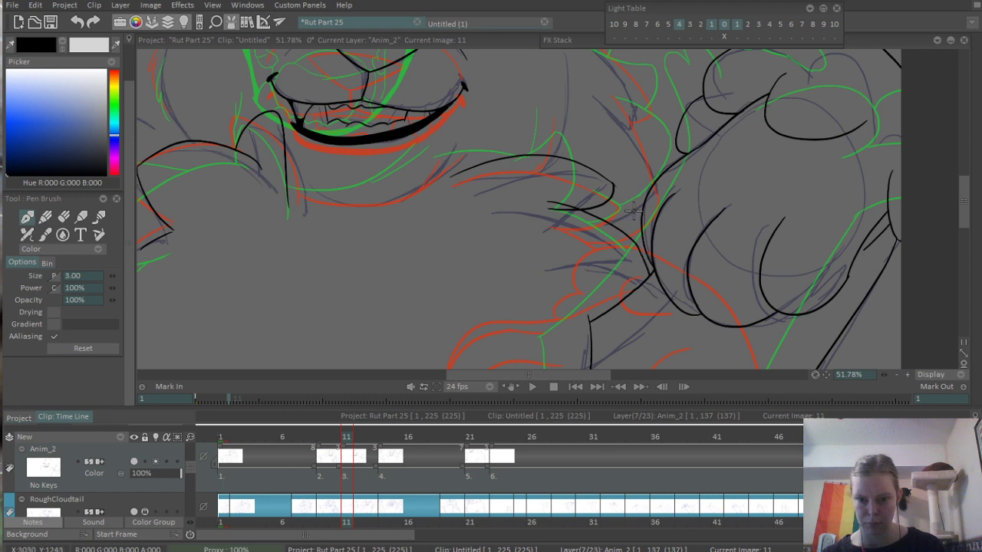
# - Erase the rounded tuft's line end that crosses the lower fur curve, and save the project
pyautogui.scroll(4, 634, 208)
pyautogui.press('e')
pyautogui.moveTo(517, 205); pyautogui.dragTo(585, 207)
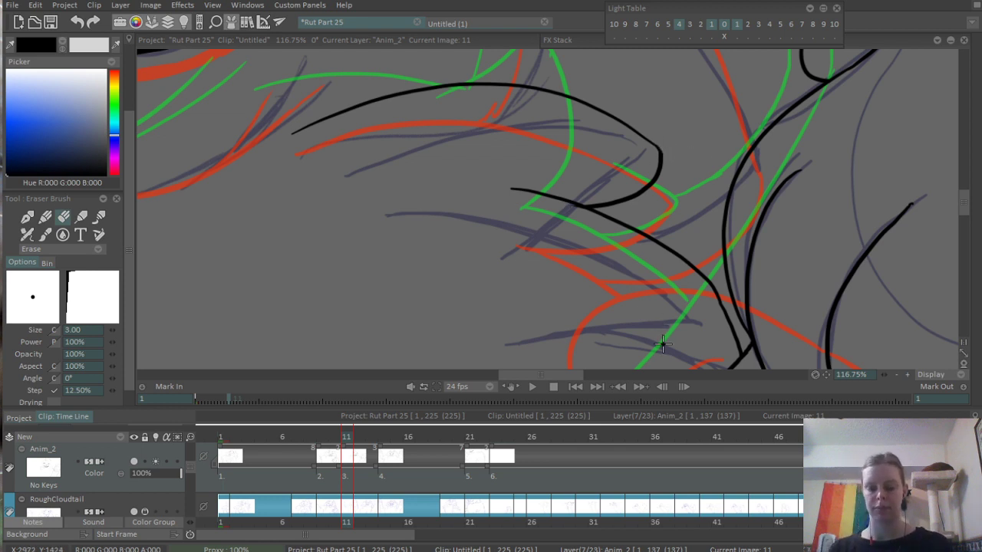
pyautogui.press('b')
pyautogui.hotkey('ctrl', 's')
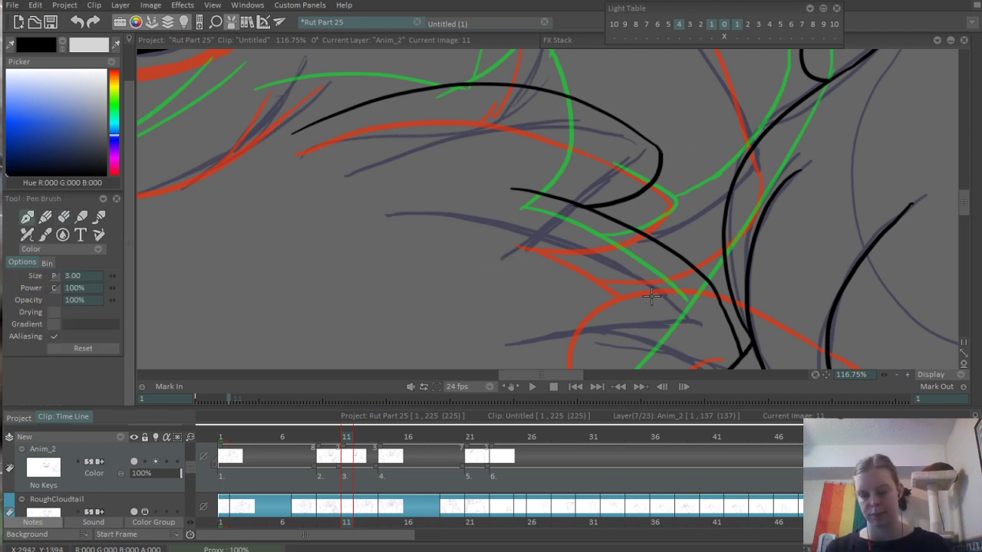
# - Ink the left side of the torso as a long curve down to the canvas's lower border
pyautogui.scroll(-5, 614, 238)
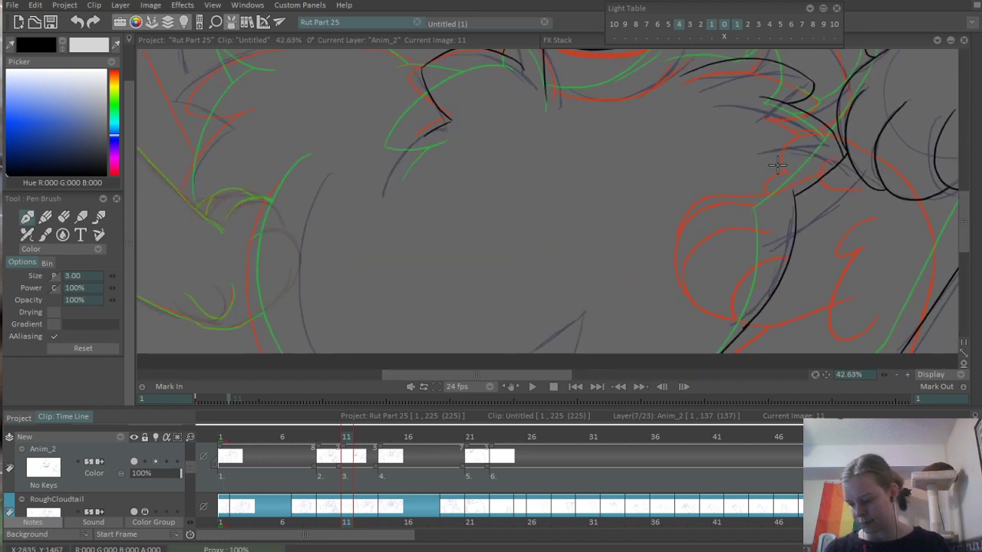
pyautogui.scroll(3, 478, 241)
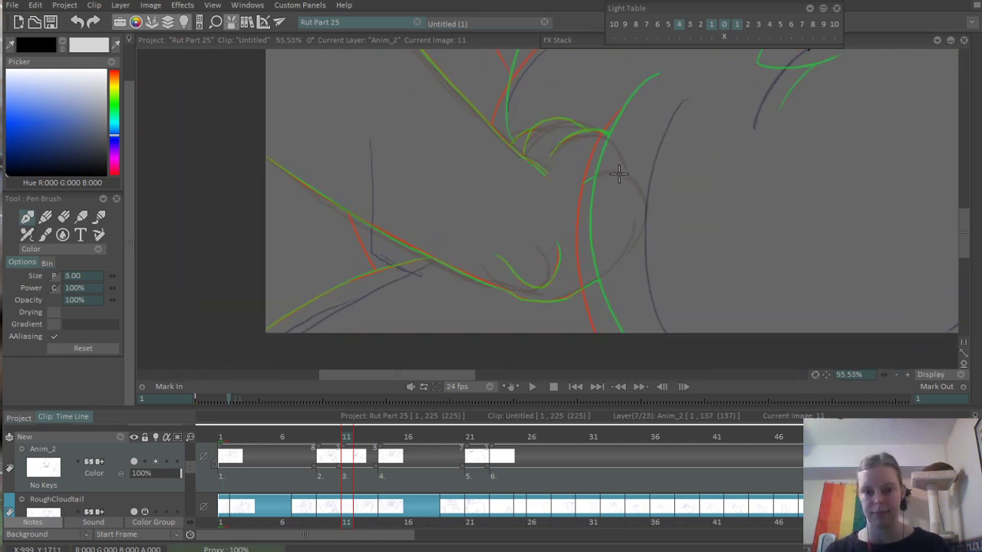
pyautogui.moveTo(636, 83); pyautogui.dragTo(608, 334)
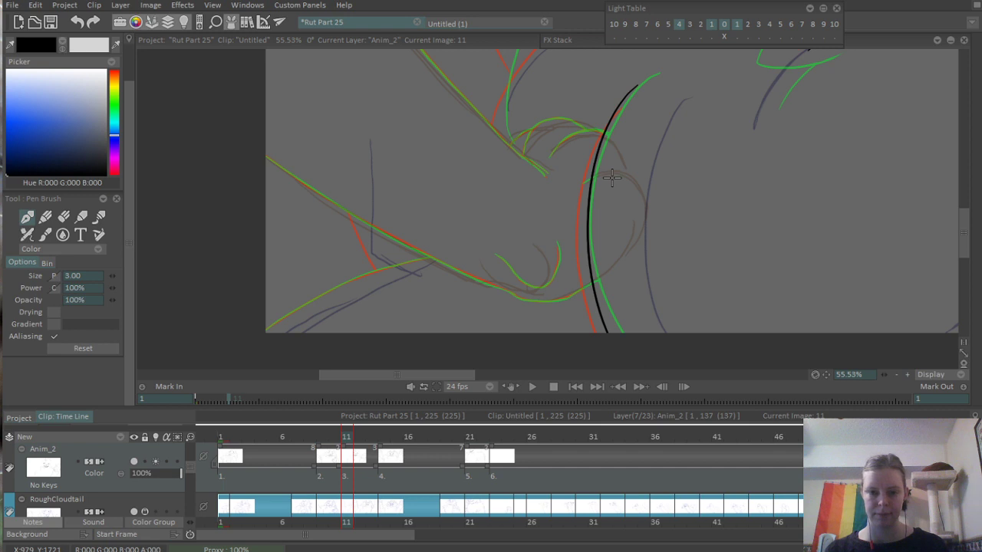
pyautogui.scroll(-2, 460, 176)
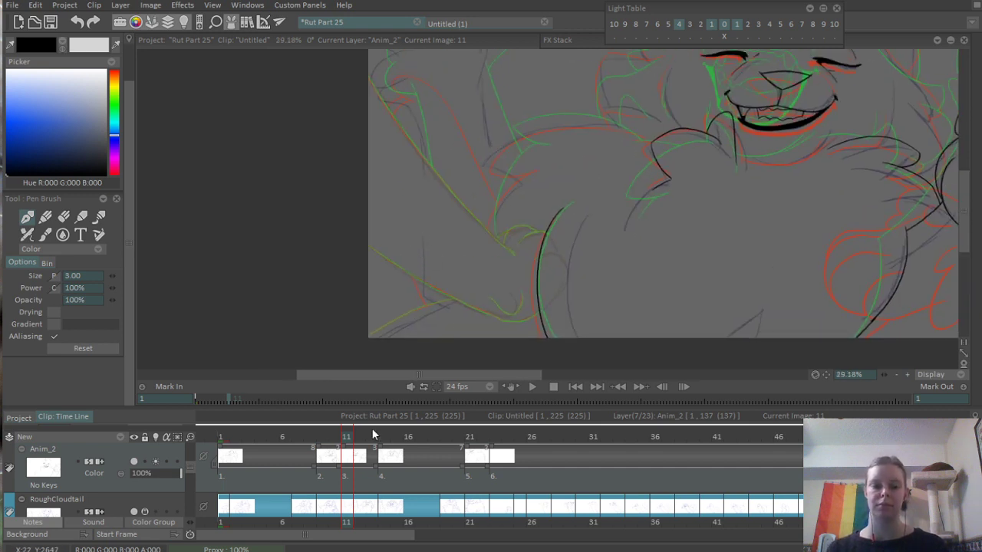
# - Replace the torso's left line with a curve just right of the green guide, running down to the canvas's lower border
pyautogui.moveTo(311, 432)
pyautogui.mouseDown()
pyautogui.moveTo(418, 431)
pyautogui.moveTo(486, 419)
pyautogui.moveTo(406, 432)
pyautogui.moveTo(307, 407)
pyautogui.moveTo(317, 404)
pyautogui.moveTo(310, 437)
pyautogui.moveTo(408, 434)
pyautogui.moveTo(346, 434)
pyautogui.mouseUp()
pyautogui.press('Return')
pyautogui.scroll(3, 612, 191)
pyautogui.moveTo(611, 191); pyautogui.dragTo(600, 181)
pyautogui.hotkey('ctrl', 'z')
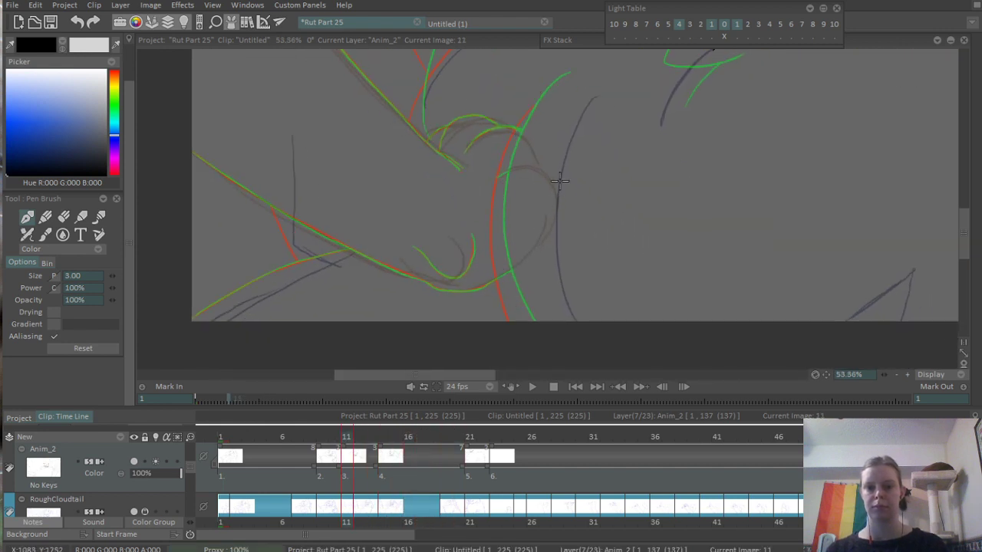
pyautogui.moveTo(575, 84); pyautogui.dragTo(553, 323)
pyautogui.hotkey('ctrl', 'z')
pyautogui.moveTo(550, 86); pyautogui.dragTo(582, 336)
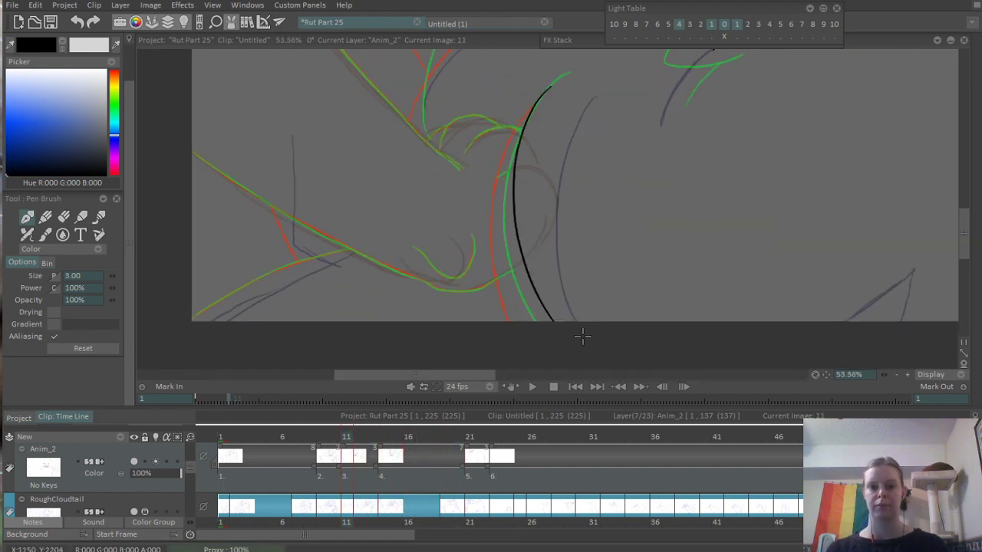
# - Play back the animation to check the inked torso against the other frames, and return to frame 11
pyautogui.scroll(-3, 518, 207)
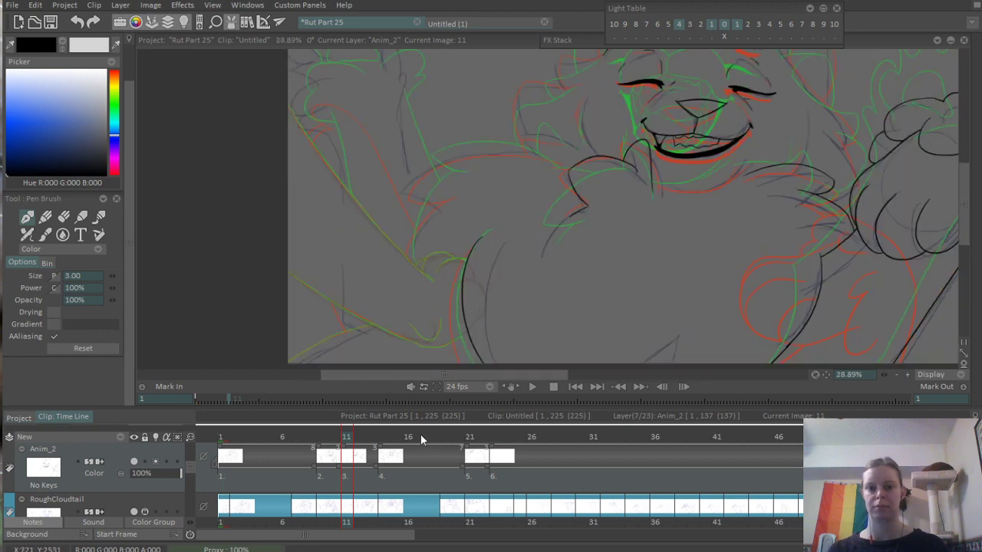
pyautogui.moveTo(230, 437)
pyautogui.mouseDown()
pyautogui.moveTo(535, 438)
pyautogui.moveTo(240, 436)
pyautogui.mouseUp()
pyautogui.press('Return')
pyautogui.press('Return')
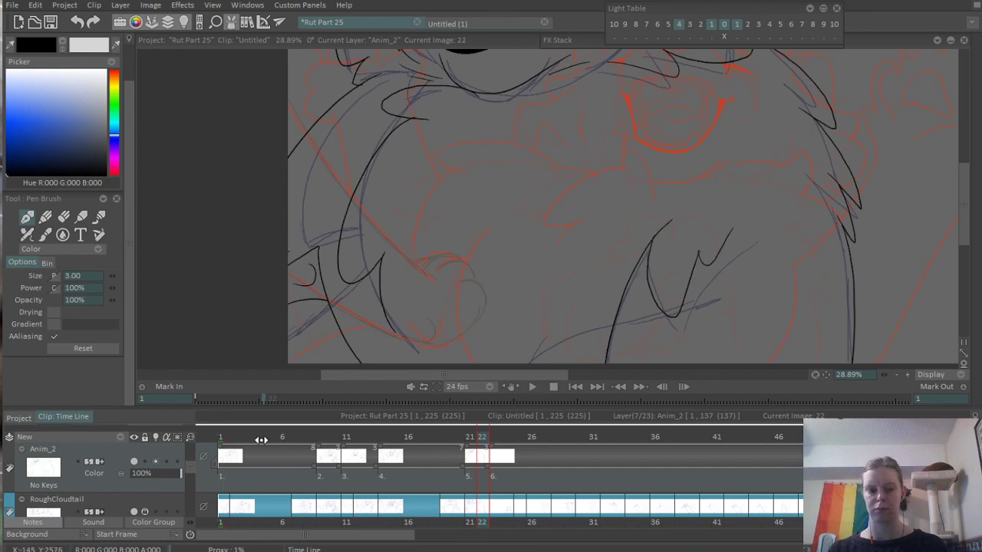
pyautogui.click(262, 438)
pyautogui.press('Return')
pyautogui.press('Return')
pyautogui.click(348, 435)
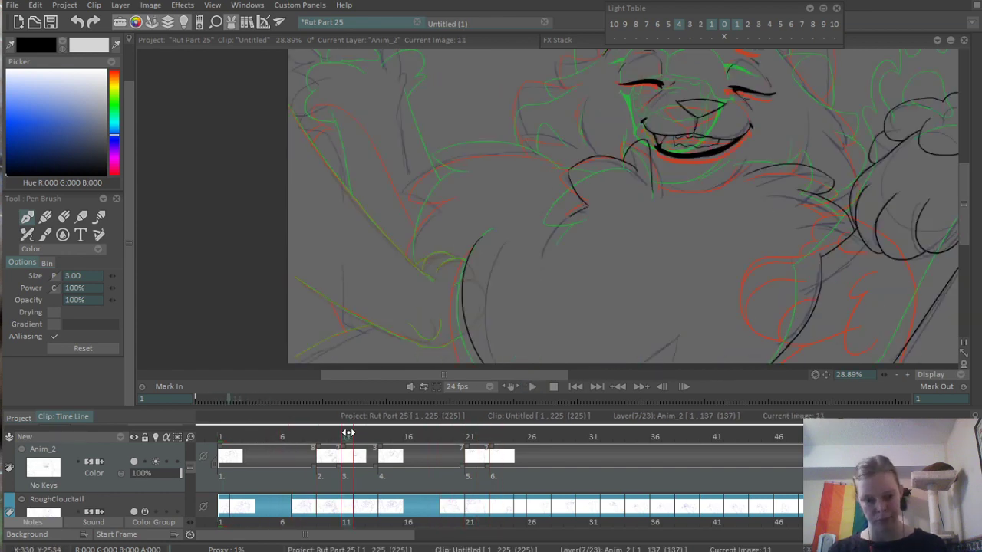
# - Ink the first stretch of the limb's upper edge, from the left canvas border diagonally down along the guides
pyautogui.moveTo(554, 222); pyautogui.dragTo(597, 151)
pyautogui.scroll(3, 463, 158)
pyautogui.moveTo(415, 123); pyautogui.dragTo(493, 227)
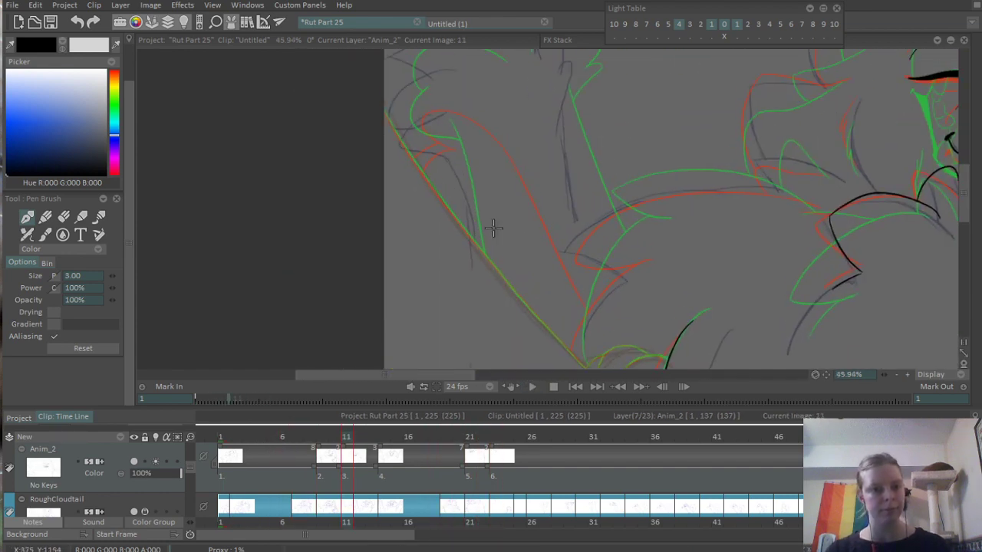
pyautogui.moveTo(389, 114)
pyautogui.mouseDown()
pyautogui.moveTo(434, 208)
pyautogui.moveTo(407, 147)
pyautogui.moveTo(456, 217)
pyautogui.mouseUp()
pyautogui.hotkey('ctrl', 'z')
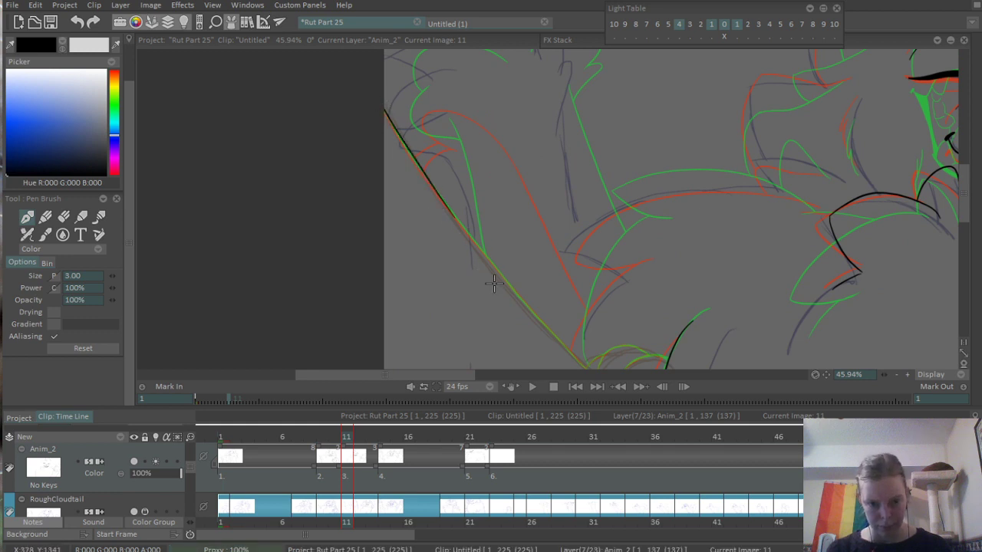
# - Continue the limb's upper edge as a nearly straight diagonal line down to where the paw begins beside the belly
pyautogui.moveTo(495, 247); pyautogui.dragTo(457, 175)
pyautogui.scroll(2, 457, 175)
pyautogui.scroll(1, 456, 175)
pyautogui.moveTo(367, 97); pyautogui.dragTo(498, 255)
pyautogui.hotkey('ctrl', 'z')
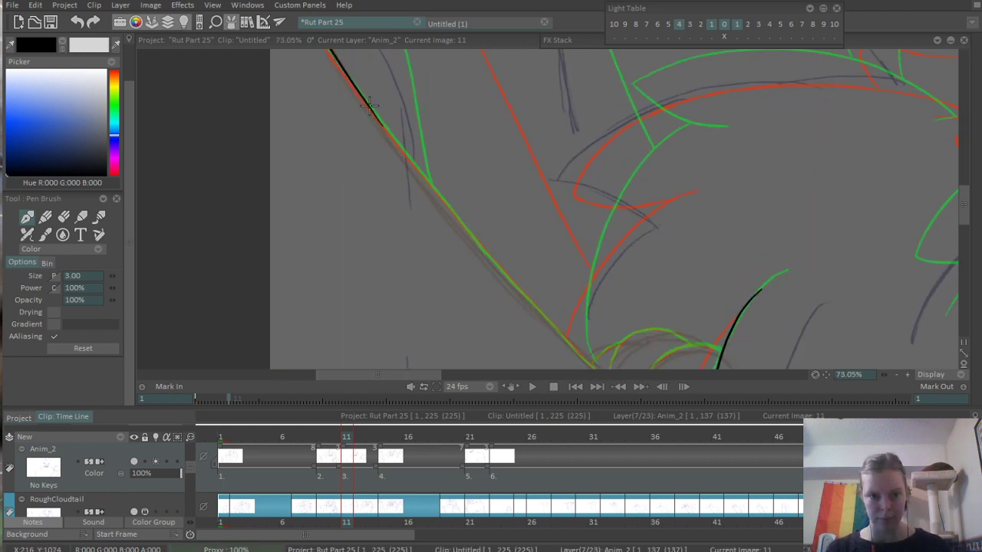
pyautogui.moveTo(369, 108); pyautogui.dragTo(602, 361)
pyautogui.hotkey('ctrl', 'z')
pyautogui.moveTo(373, 107); pyautogui.dragTo(594, 367)
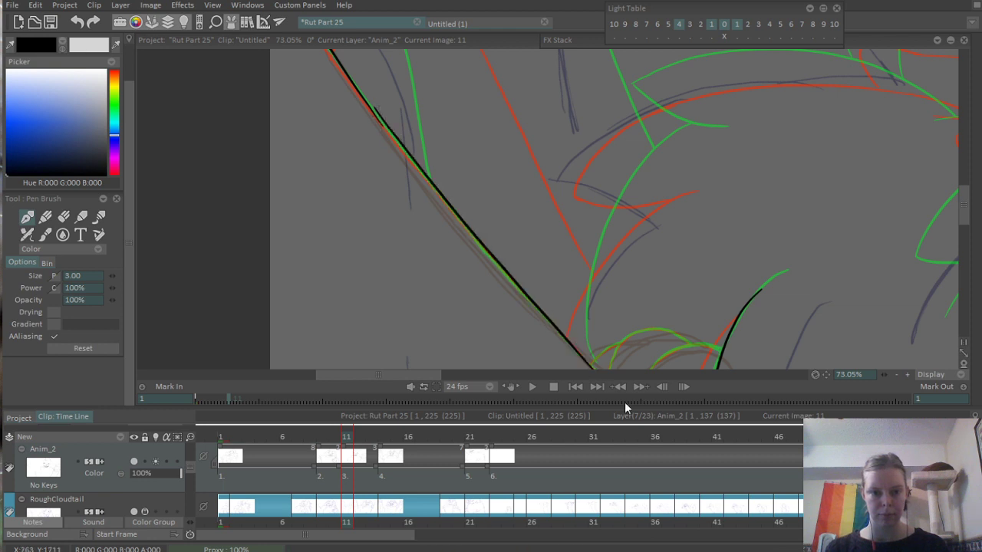
pyautogui.hotkey('ctrl', 'z')
pyautogui.moveTo(373, 109); pyautogui.dragTo(595, 367)
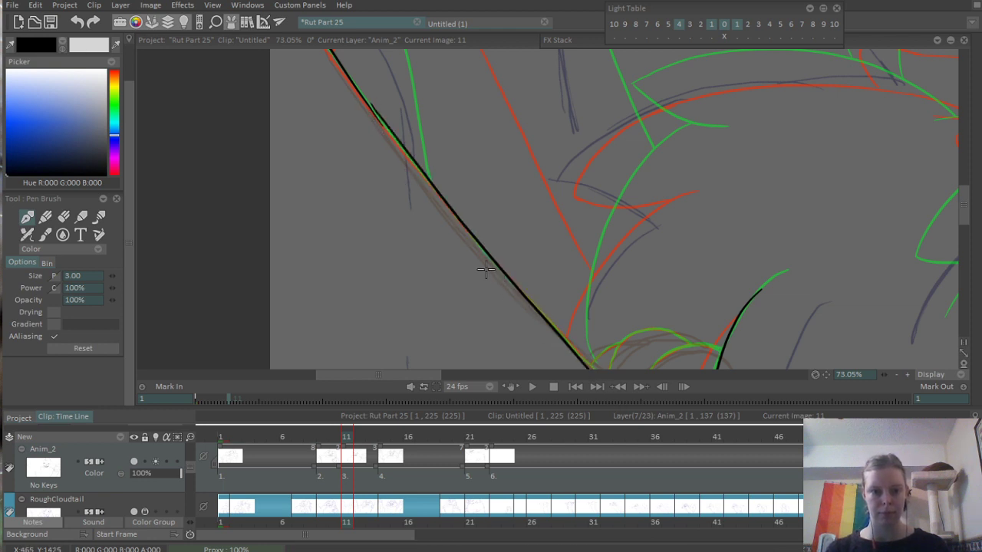
pyautogui.hotkey('ctrl', 'z')
pyautogui.moveTo(372, 110); pyautogui.dragTo(592, 367)
pyautogui.hotkey('ctrl', 'z')
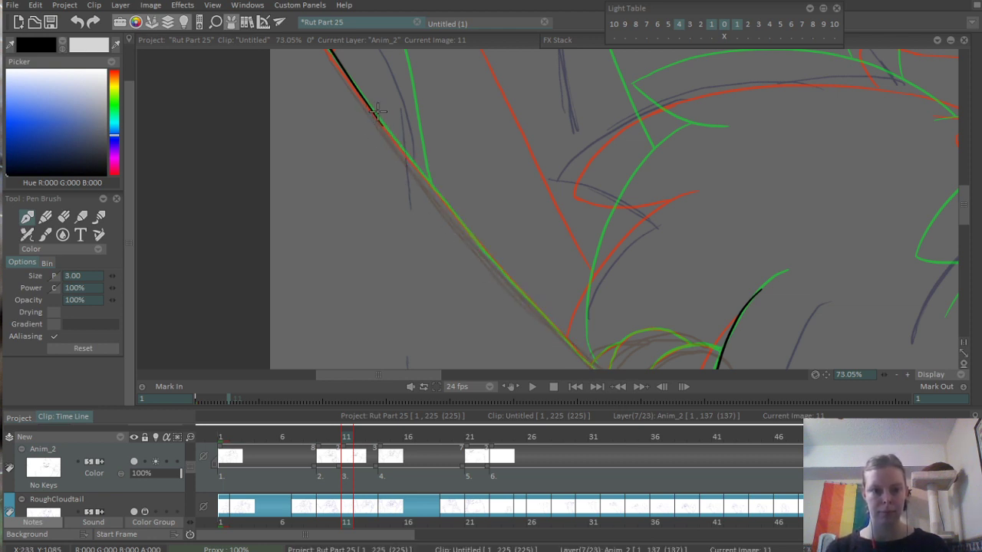
pyautogui.moveTo(377, 110); pyautogui.dragTo(574, 362)
pyautogui.hotkey('ctrl', 'z')
pyautogui.moveTo(364, 103)
pyautogui.mouseDown()
pyautogui.moveTo(492, 259)
pyautogui.moveTo(370, 154)
pyautogui.moveTo(535, 299)
pyautogui.mouseUp()
pyautogui.scroll(2, 374, 155)
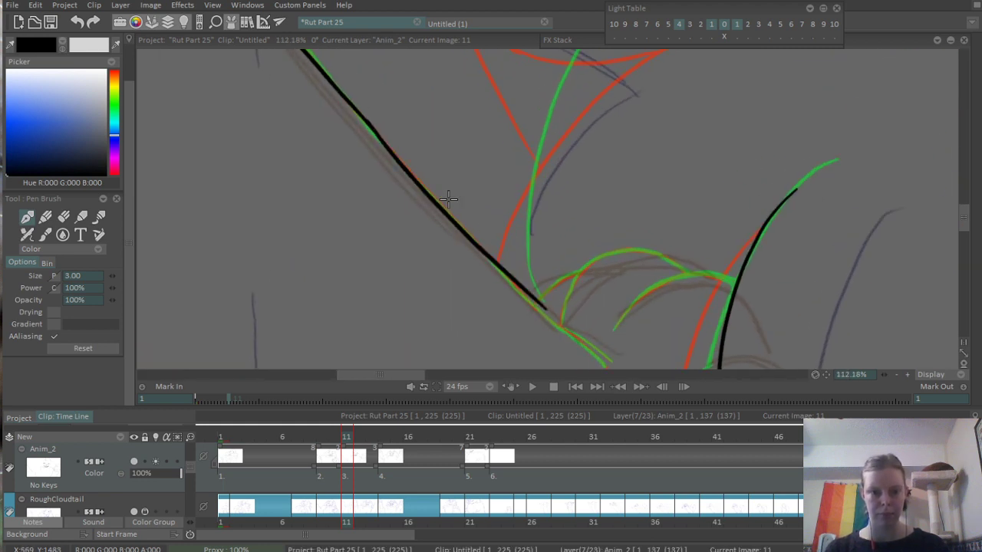
pyautogui.hotkey('ctrl', 'z')
pyautogui.moveTo(362, 127); pyautogui.dragTo(560, 329)
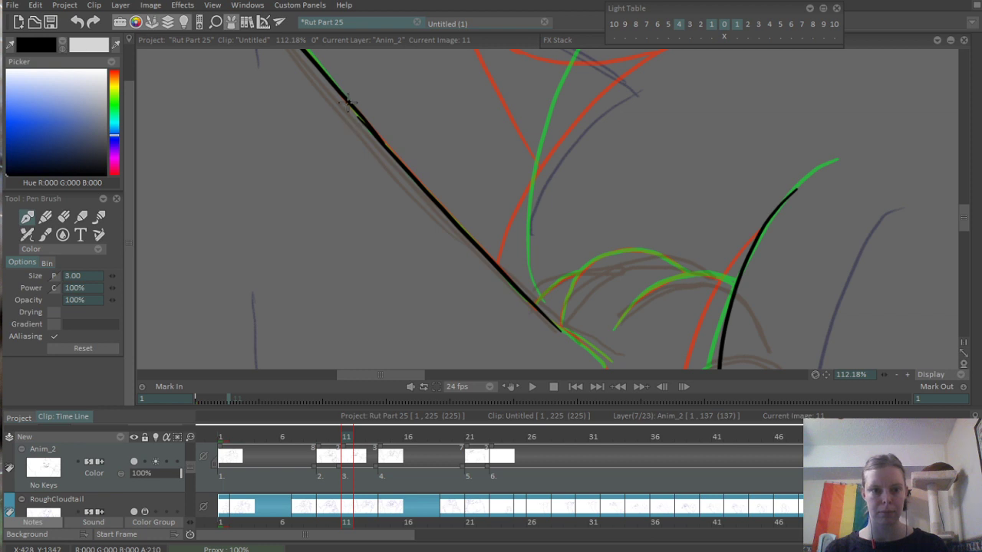
pyautogui.moveTo(347, 102)
pyautogui.mouseDown()
pyautogui.moveTo(415, 194)
pyautogui.moveTo(354, 105)
pyautogui.moveTo(418, 186)
pyautogui.moveTo(375, 131)
pyautogui.moveTo(418, 184)
pyautogui.mouseUp()
pyautogui.hotkey('ctrl', 'z')
pyautogui.hotkey('ctrl', 'z')
# - Ink two short, closely spaced curved strokes continuing from the end of the limb's upper edge into the paw
pyautogui.moveTo(493, 273); pyautogui.dragTo(376, 153)
pyautogui.scroll(4, 417, 179)
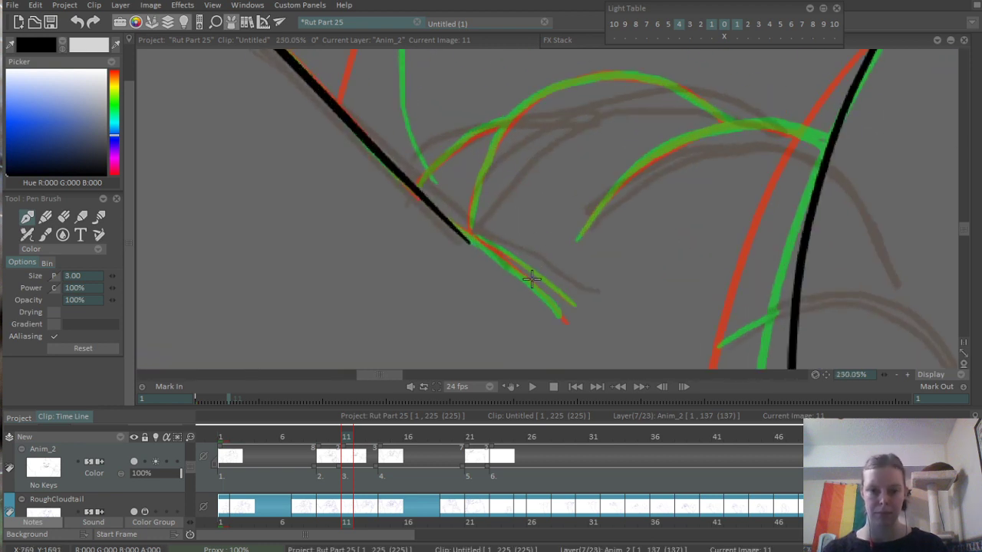
pyautogui.moveTo(463, 235); pyautogui.dragTo(571, 326)
pyautogui.hotkey('ctrl', 'z')
pyautogui.moveTo(461, 232); pyautogui.dragTo(554, 308)
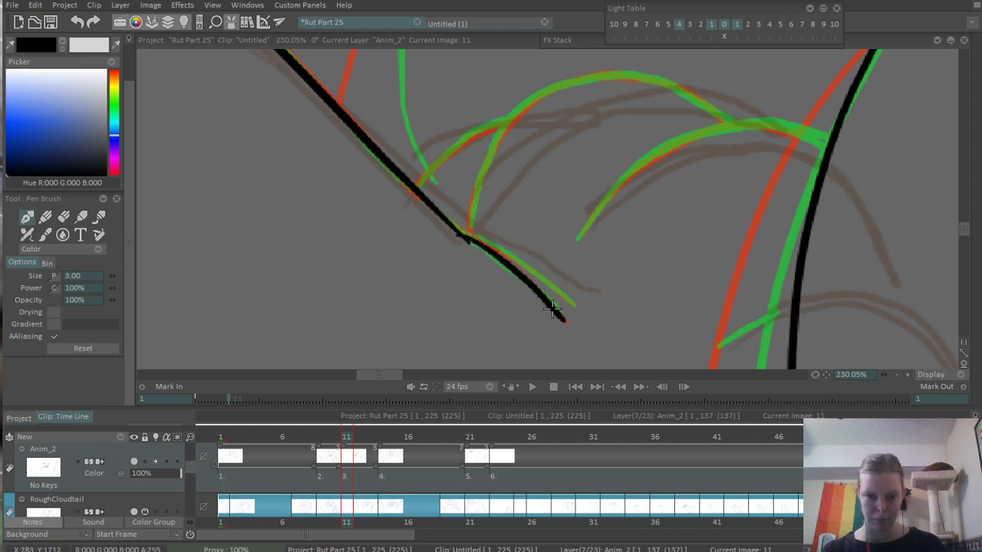
pyautogui.moveTo(472, 237); pyautogui.dragTo(568, 302)
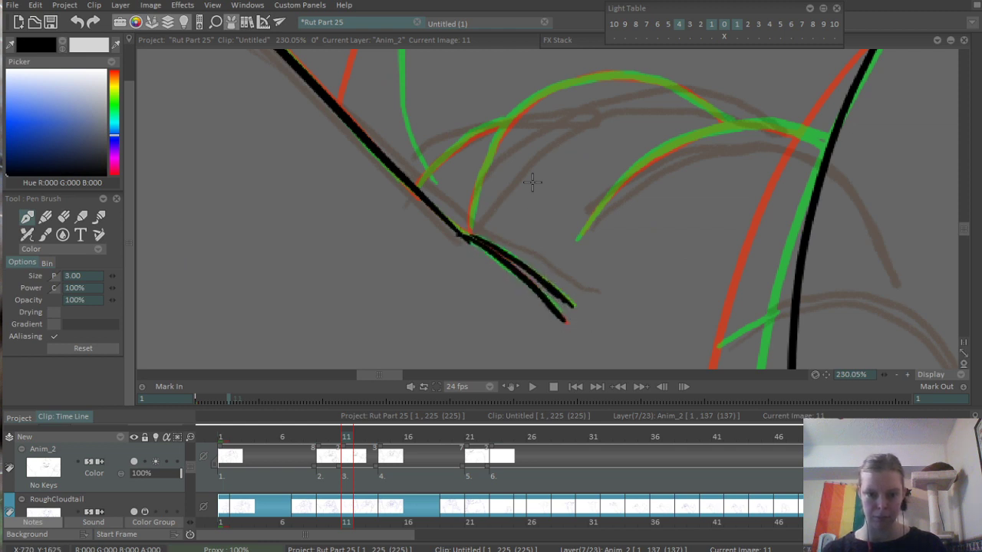
# - Ink the paw's inner toe line as an arch rising from inside the paw and ending at the torso line
pyautogui.moveTo(601, 197); pyautogui.dragTo(530, 186)
pyautogui.moveTo(506, 227); pyautogui.dragTo(616, 131)
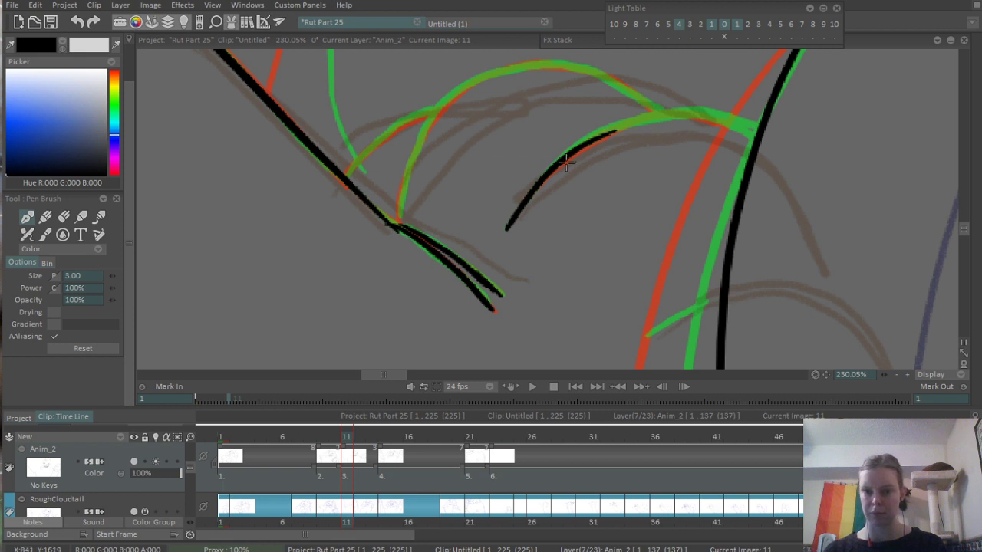
pyautogui.moveTo(566, 161); pyautogui.dragTo(715, 115)
pyautogui.hotkey('ctrl', 'z')
pyautogui.moveTo(564, 161)
pyautogui.mouseDown()
pyautogui.moveTo(642, 124)
pyautogui.moveTo(723, 116)
pyautogui.moveTo(737, 126)
pyautogui.moveTo(617, 126)
pyautogui.moveTo(672, 114)
pyautogui.moveTo(752, 132)
pyautogui.mouseUp()
pyautogui.hotkey('ctrl', 'z')
# - Ink the rounded toe arch from the limb's edge to the inner toe line, plus a small curve behind it
pyautogui.hotkey('ctrl', 'z')
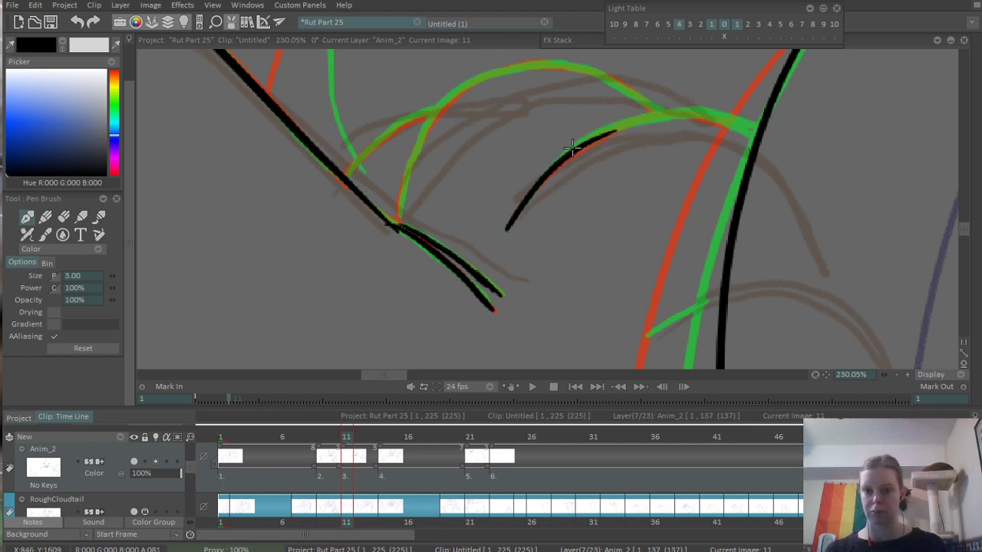
pyautogui.moveTo(572, 148)
pyautogui.mouseDown()
pyautogui.moveTo(630, 122)
pyautogui.moveTo(697, 116)
pyautogui.moveTo(755, 144)
pyautogui.mouseUp()
pyautogui.moveTo(389, 209)
pyautogui.mouseDown()
pyautogui.moveTo(356, 259)
pyautogui.moveTo(406, 151)
pyautogui.mouseUp()
pyautogui.hotkey('ctrl', 'z')
pyautogui.moveTo(362, 270)
pyautogui.mouseDown()
pyautogui.moveTo(421, 146)
pyautogui.moveTo(544, 115)
pyautogui.moveTo(628, 172)
pyautogui.mouseUp()
pyautogui.hotkey('ctrl', 'z')
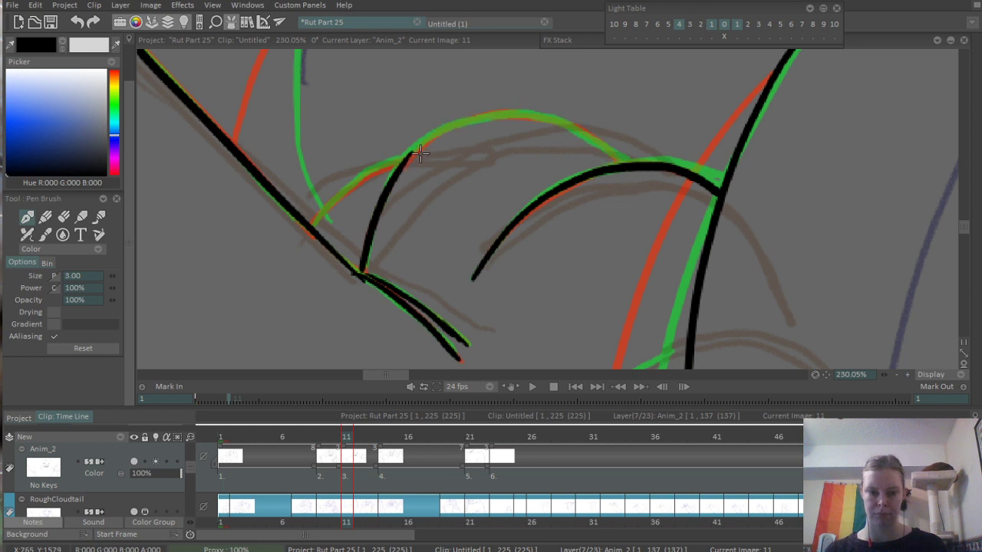
pyautogui.moveTo(421, 147)
pyautogui.mouseDown()
pyautogui.moveTo(465, 121)
pyautogui.moveTo(528, 115)
pyautogui.moveTo(629, 168)
pyautogui.moveTo(581, 154)
pyautogui.moveTo(589, 171)
pyautogui.moveTo(578, 151)
pyautogui.moveTo(601, 156)
pyautogui.mouseUp()
pyautogui.press('e')
pyautogui.press('b')
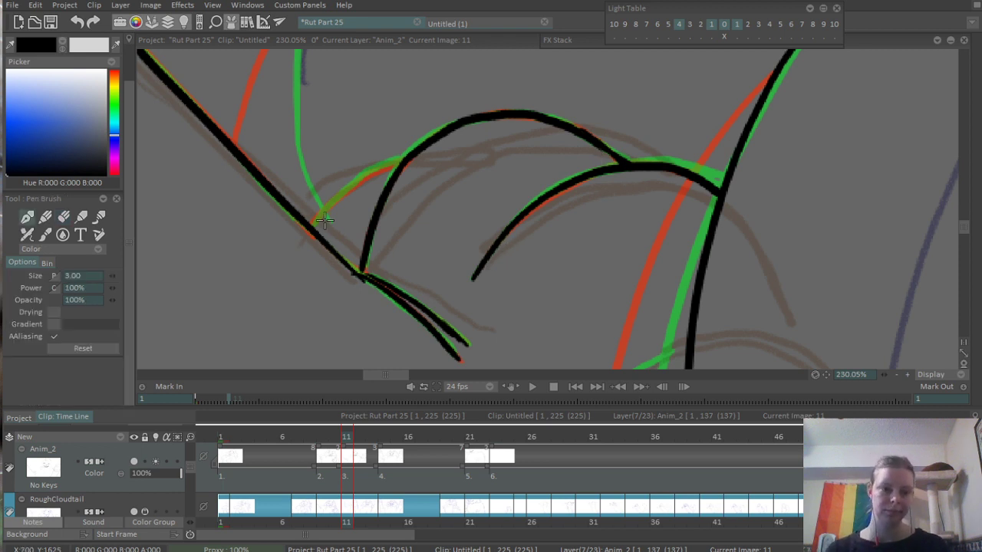
pyautogui.moveTo(314, 223)
pyautogui.mouseDown()
pyautogui.moveTo(356, 178)
pyautogui.moveTo(403, 160)
pyautogui.mouseUp()
# - Ink a short toe line meeting the torso line below the paw's upper arches
pyautogui.scroll(-4, 462, 159)
pyautogui.moveTo(491, 239); pyautogui.dragTo(428, 107)
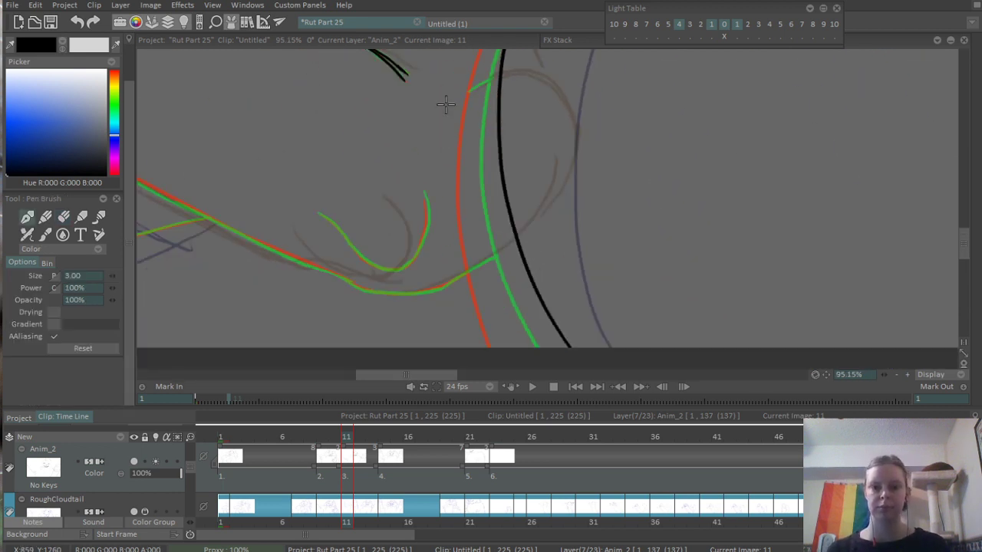
pyautogui.scroll(4, 446, 104)
pyautogui.moveTo(455, 168); pyautogui.dragTo(521, 132)
pyautogui.scroll(-6, 492, 150)
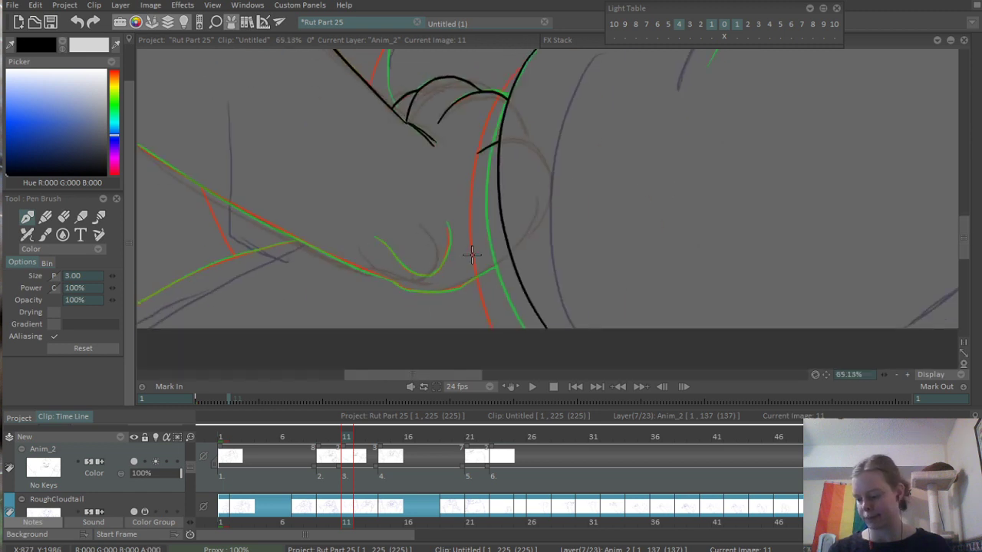
# - Ink the U-shaped curve inside the lower part of the paw
pyautogui.moveTo(464, 292)
pyautogui.mouseDown()
pyautogui.moveTo(565, 189)
pyautogui.moveTo(626, 167)
pyautogui.mouseUp()
pyautogui.scroll(5, 539, 151)
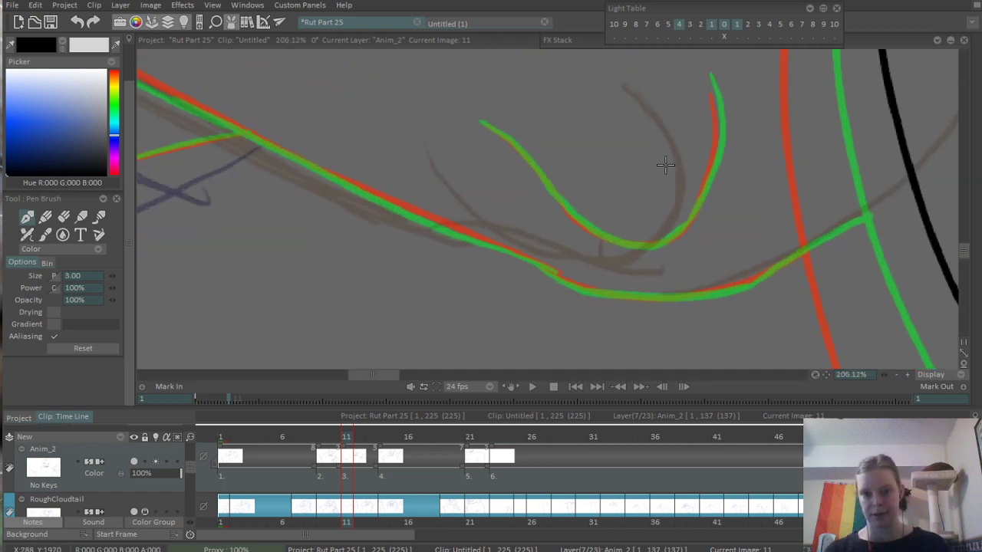
pyautogui.moveTo(486, 125); pyautogui.dragTo(555, 186)
pyautogui.hotkey('ctrl', 'z')
pyautogui.moveTo(486, 125)
pyautogui.mouseDown()
pyautogui.moveTo(586, 223)
pyautogui.moveTo(635, 242)
pyautogui.moveTo(654, 245)
pyautogui.moveTo(721, 170)
pyautogui.mouseUp()
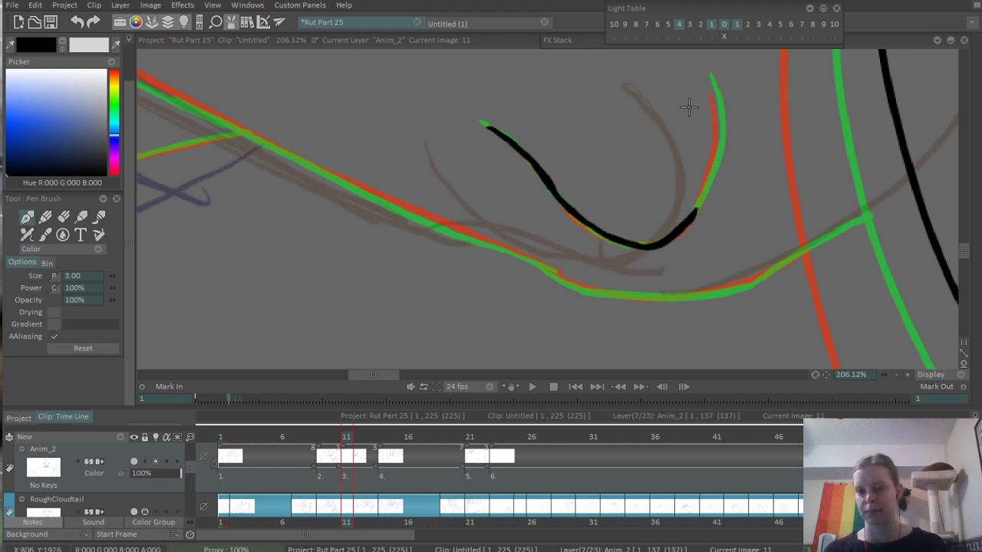
pyautogui.moveTo(713, 95)
pyautogui.mouseDown()
pyautogui.moveTo(712, 154)
pyautogui.moveTo(697, 204)
pyautogui.moveTo(622, 207)
pyautogui.mouseUp()
# - Ink the paw's underside from the limb's lower edge, curving beneath the U shape and up to the torso line
pyautogui.moveTo(190, 159)
pyautogui.mouseDown()
pyautogui.moveTo(515, 292)
pyautogui.moveTo(685, 251)
pyautogui.mouseUp()
pyautogui.hotkey('ctrl', 'z')
pyautogui.moveTo(497, 289)
pyautogui.mouseDown()
pyautogui.moveTo(528, 288)
pyautogui.moveTo(715, 200)
pyautogui.mouseUp()
pyautogui.hotkey('ctrl', 'z')
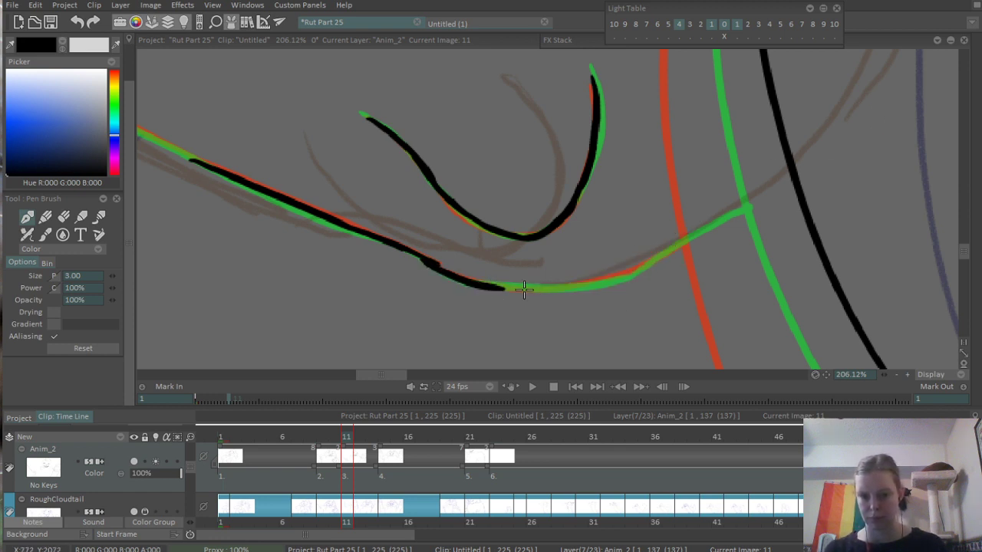
pyautogui.moveTo(484, 286)
pyautogui.mouseDown()
pyautogui.moveTo(558, 288)
pyautogui.moveTo(658, 245)
pyautogui.mouseUp()
pyautogui.hotkey('ctrl', 'z')
pyautogui.moveTo(491, 289)
pyautogui.mouseDown()
pyautogui.moveTo(577, 287)
pyautogui.moveTo(655, 259)
pyautogui.moveTo(757, 208)
pyautogui.moveTo(757, 217)
pyautogui.moveTo(793, 175)
pyautogui.moveTo(660, 215)
pyautogui.mouseUp()
pyautogui.moveTo(648, 146)
pyautogui.mouseDown()
pyautogui.moveTo(533, 273)
pyautogui.moveTo(508, 264)
pyautogui.moveTo(556, 231)
pyautogui.mouseUp()
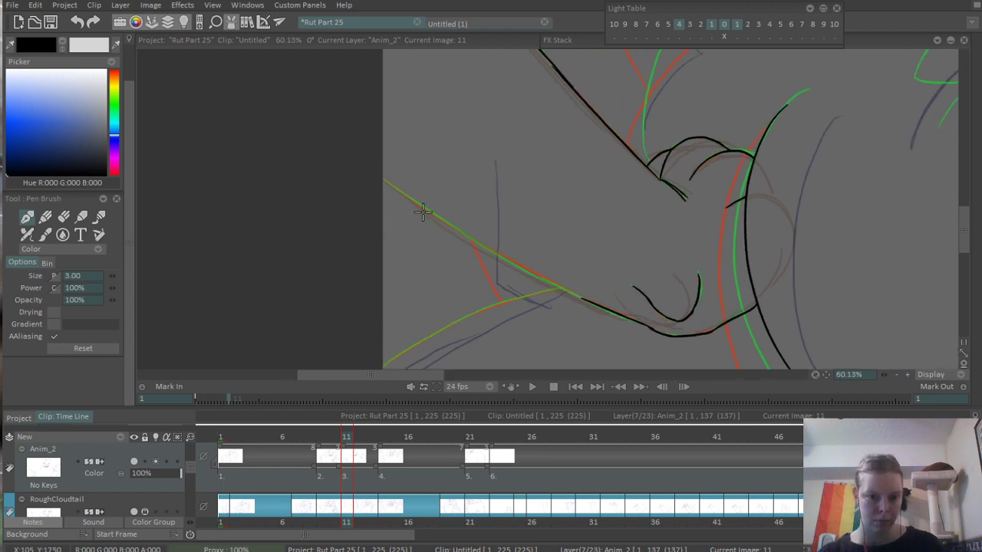
# - Ink the limb's lower edge from the left canvas border diagonally down to join the paw's underside
pyautogui.moveTo(382, 178); pyautogui.dragTo(621, 315)
pyautogui.hotkey('ctrl', 'z')
pyautogui.moveTo(378, 176); pyautogui.dragTo(598, 307)
pyautogui.hotkey('ctrl', 'z')
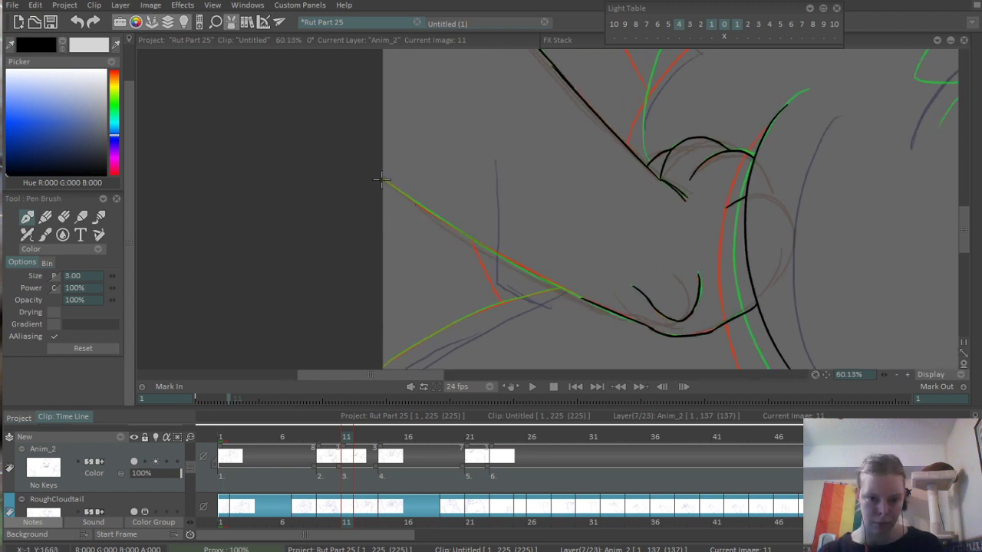
pyautogui.moveTo(382, 179); pyautogui.dragTo(589, 305)
pyautogui.moveTo(514, 264)
pyautogui.mouseDown()
pyautogui.moveTo(532, 256)
pyautogui.moveTo(420, 234)
pyautogui.mouseUp()
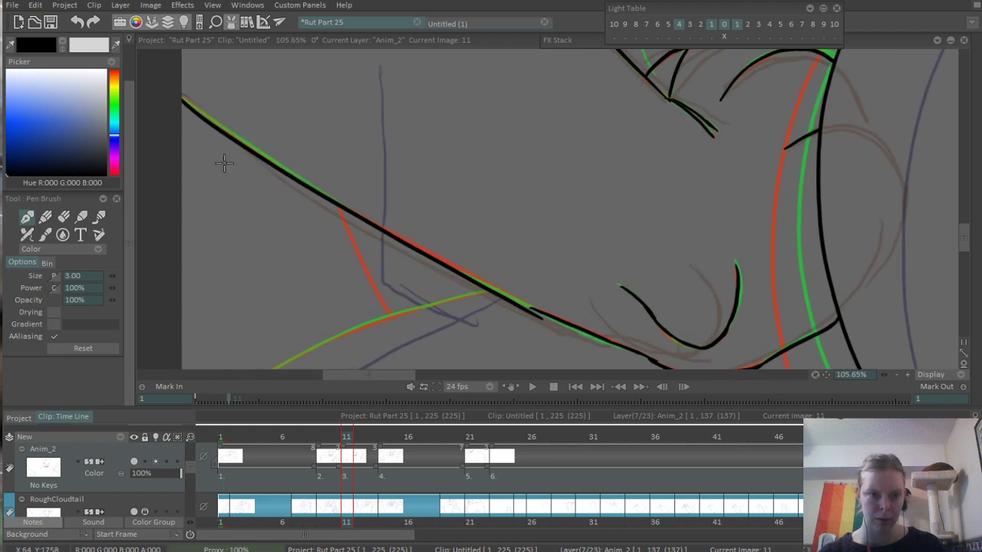
pyautogui.hotkey('ctrl', 'z')
pyautogui.hotkey('ctrl', 'z')
pyautogui.moveTo(172, 90)
pyautogui.mouseDown()
pyautogui.moveTo(401, 242)
pyautogui.moveTo(391, 238)
pyautogui.moveTo(413, 249)
pyautogui.moveTo(386, 230)
pyautogui.moveTo(528, 308)
pyautogui.mouseUp()
pyautogui.hotkey('ctrl', 'z')
pyautogui.moveTo(394, 235)
pyautogui.mouseDown()
pyautogui.moveTo(548, 317)
pyautogui.moveTo(400, 252)
pyautogui.mouseUp()
pyautogui.scroll(3, 401, 253)
# - Erase the excess line end where the limb's lower edge overlaps the paw's underside line
pyautogui.press('e')
pyautogui.moveTo(304, 223); pyautogui.dragTo(424, 271)
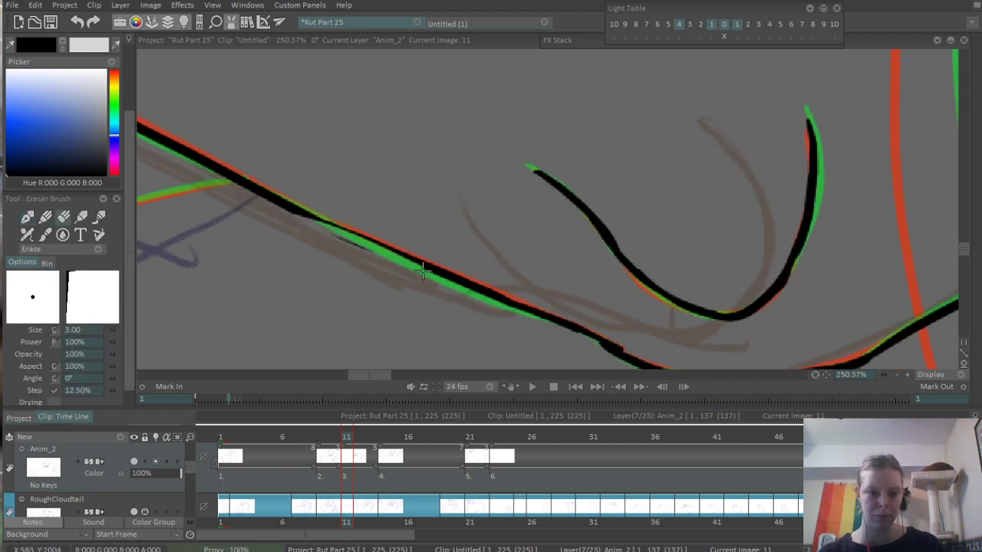
pyautogui.hotkey('ctrl', 'z')
pyautogui.moveTo(322, 234); pyautogui.dragTo(379, 255)
pyautogui.moveTo(533, 327); pyautogui.dragTo(320, 210)
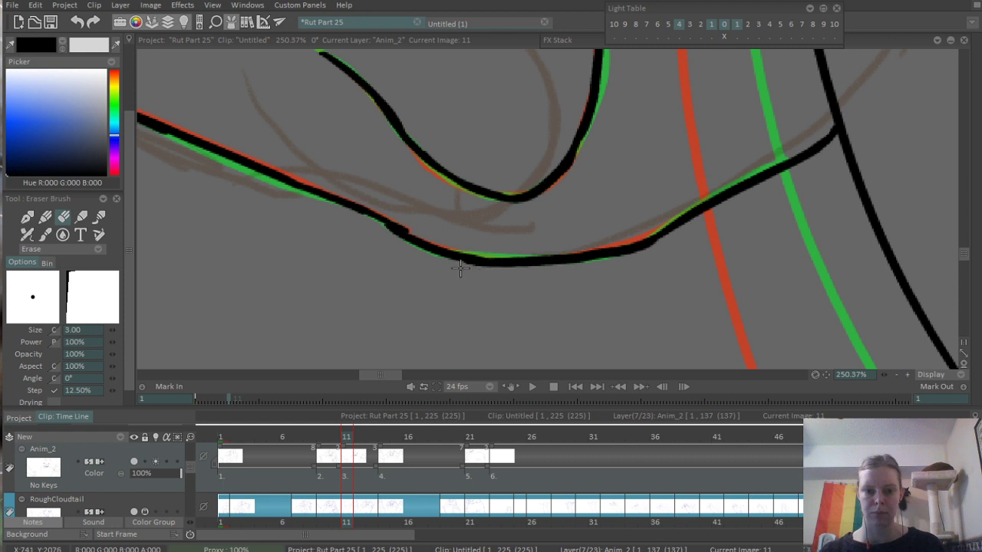
# - Ink the long curve from the canvas's lower left corner up to the limb's lower edge, following the coloured onion-skin line
pyautogui.scroll(-5, 476, 226)
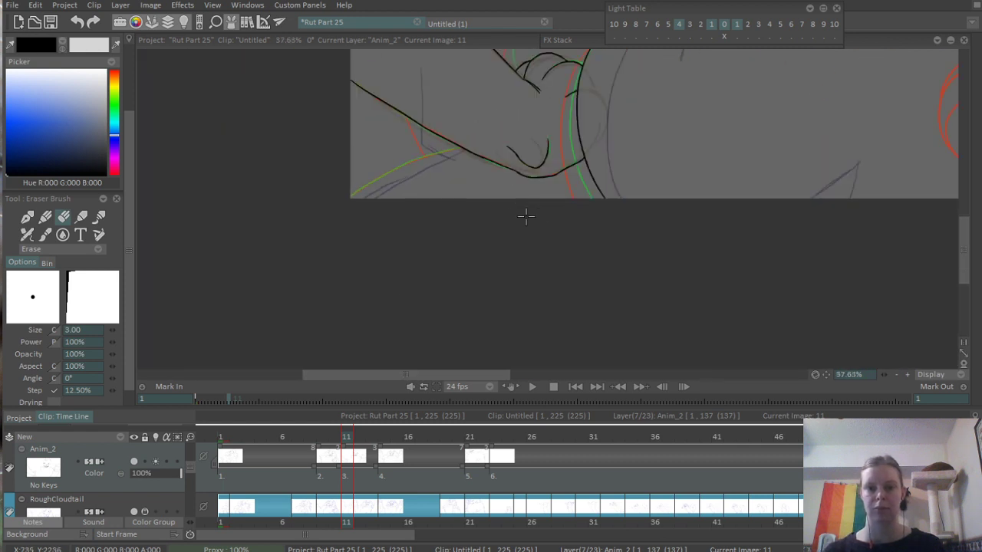
pyautogui.scroll(-2, 527, 230)
pyautogui.scroll(5, 493, 190)
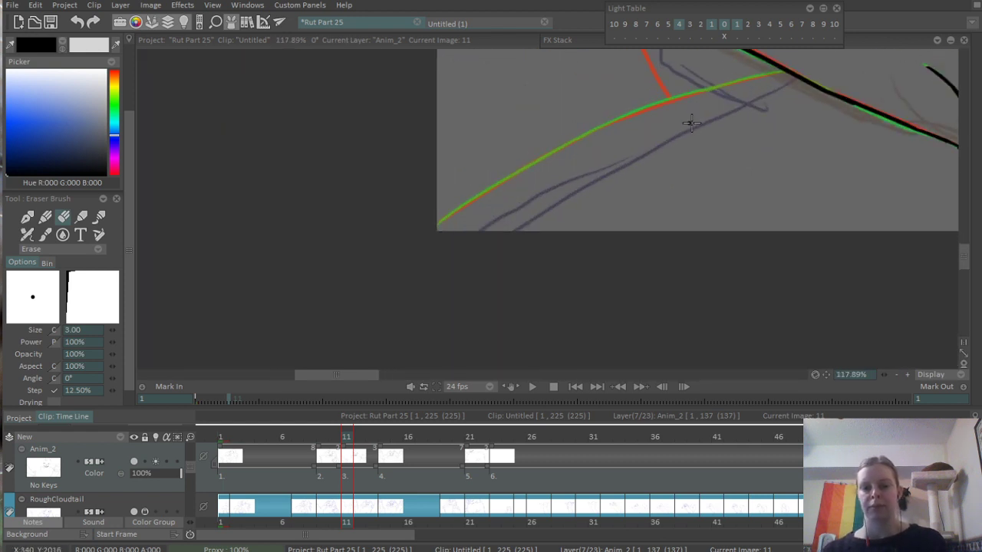
pyautogui.press('p')
pyautogui.moveTo(437, 225)
pyautogui.mouseDown()
pyautogui.moveTo(641, 107)
pyautogui.moveTo(846, 65)
pyautogui.mouseUp()
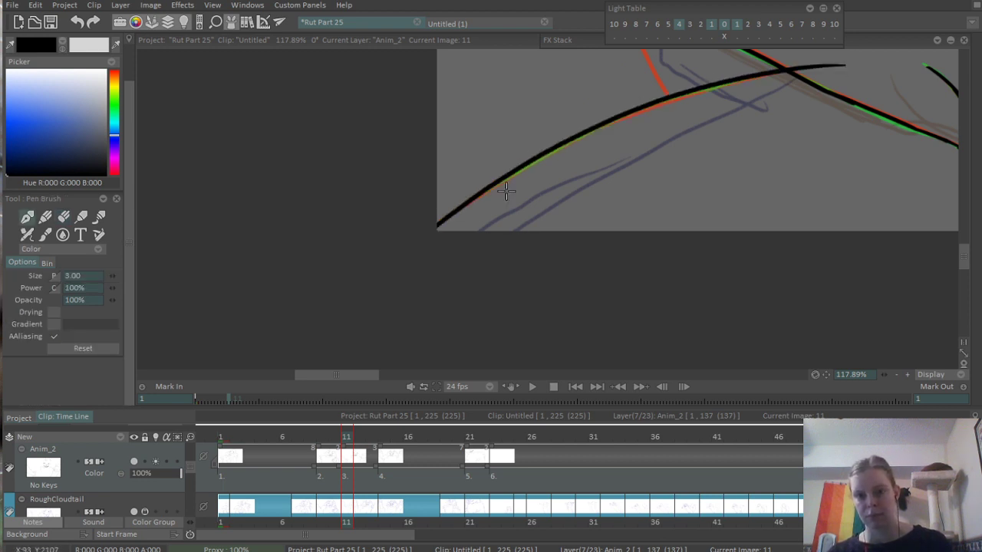
pyautogui.hotkey('ctrl', 'z')
pyautogui.moveTo(438, 223); pyautogui.dragTo(842, 52)
pyautogui.hotkey('ctrl', 'z')
pyautogui.moveTo(437, 227); pyautogui.dragTo(844, 51)
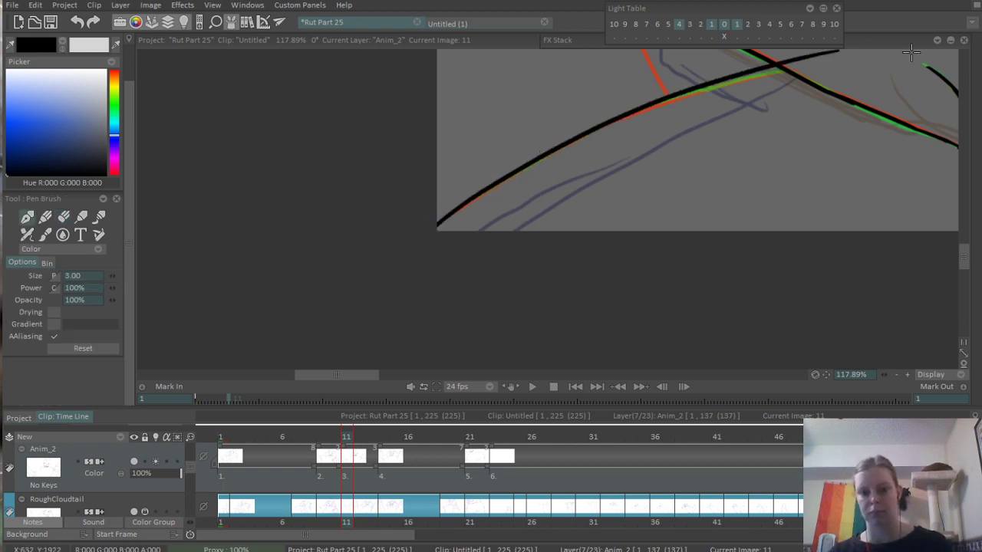
pyautogui.hotkey('ctrl', 'z')
pyautogui.moveTo(437, 225)
pyautogui.mouseDown()
pyautogui.moveTo(646, 110)
pyautogui.moveTo(850, 72)
pyautogui.mouseUp()
pyautogui.hotkey('ctrl', 'z')
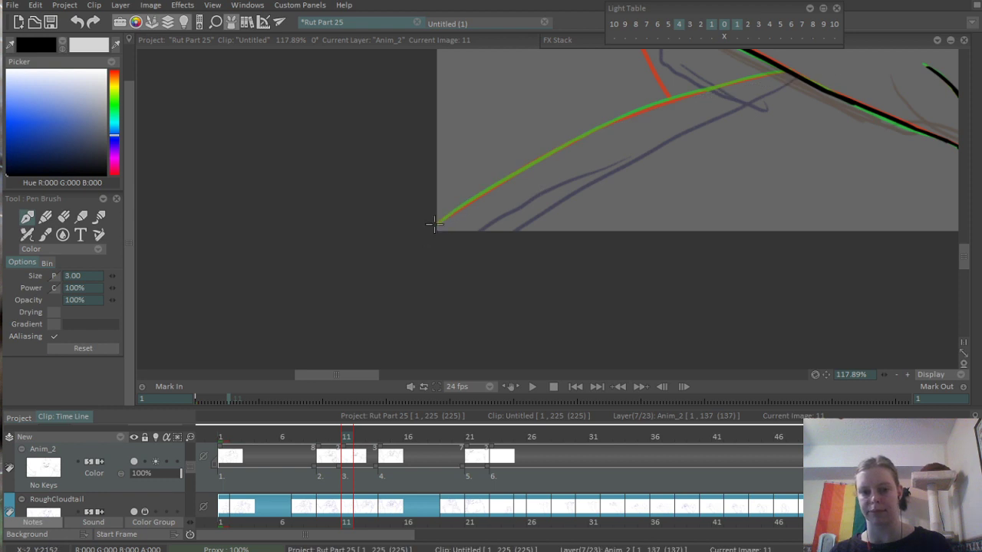
pyautogui.moveTo(437, 224); pyautogui.dragTo(880, 65)
pyautogui.hotkey('ctrl', 'z')
pyautogui.moveTo(437, 225); pyautogui.dragTo(880, 65)
pyautogui.hotkey('ctrl', 'z')
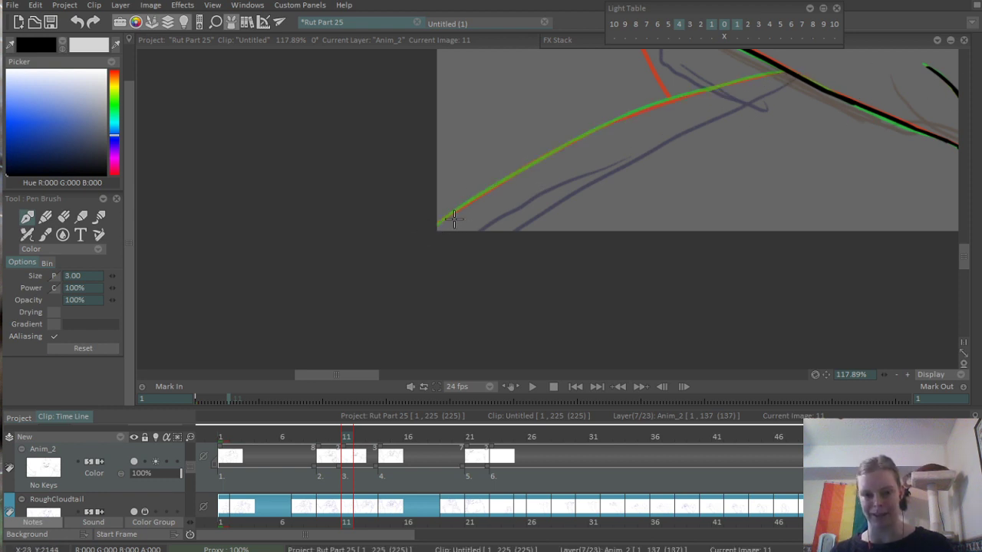
pyautogui.moveTo(437, 224); pyautogui.dragTo(848, 60)
pyautogui.hotkey('ctrl', 'z')
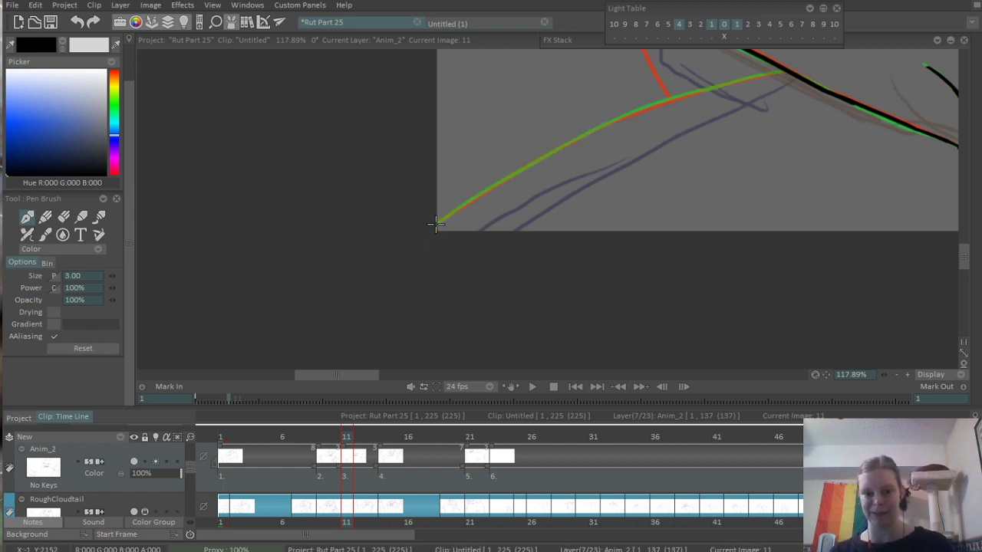
pyautogui.moveTo(437, 223); pyautogui.dragTo(875, 47)
# - Erase the end of the new curve that overshoots the limb's lower edge
pyautogui.moveTo(692, 99)
pyautogui.mouseDown()
pyautogui.moveTo(460, 214)
pyautogui.moveTo(550, 161)
pyautogui.moveTo(561, 169)
pyautogui.mouseUp()
pyautogui.scroll(5, 461, 214)
pyautogui.press('e')
pyautogui.click(676, 145)
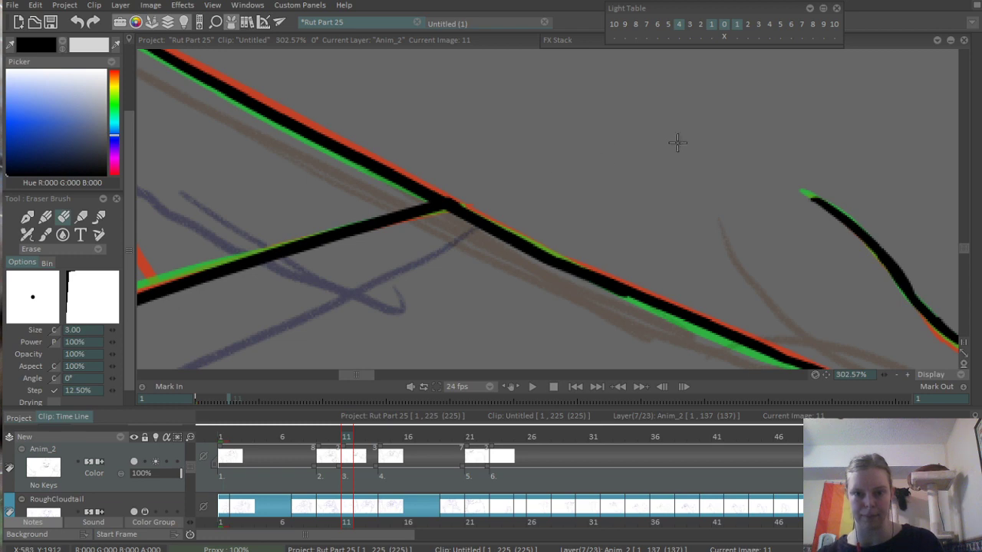
# - Ink a short curved line linking the limb's lower edge to the curve beneath it
pyautogui.scroll(-5, 654, 131)
pyautogui.scroll(2, 543, 92)
pyautogui.scroll(-6, 592, 86)
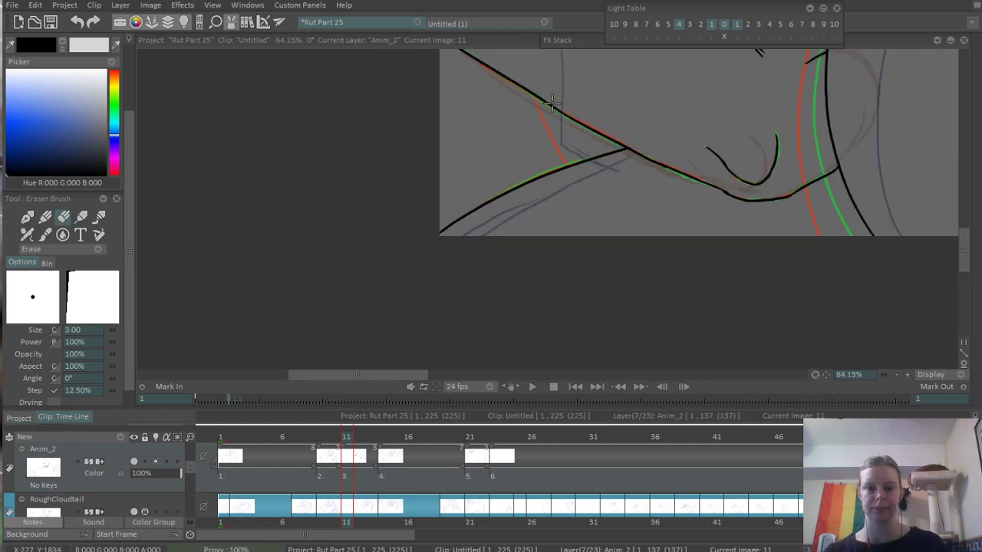
pyautogui.scroll(3, 502, 234)
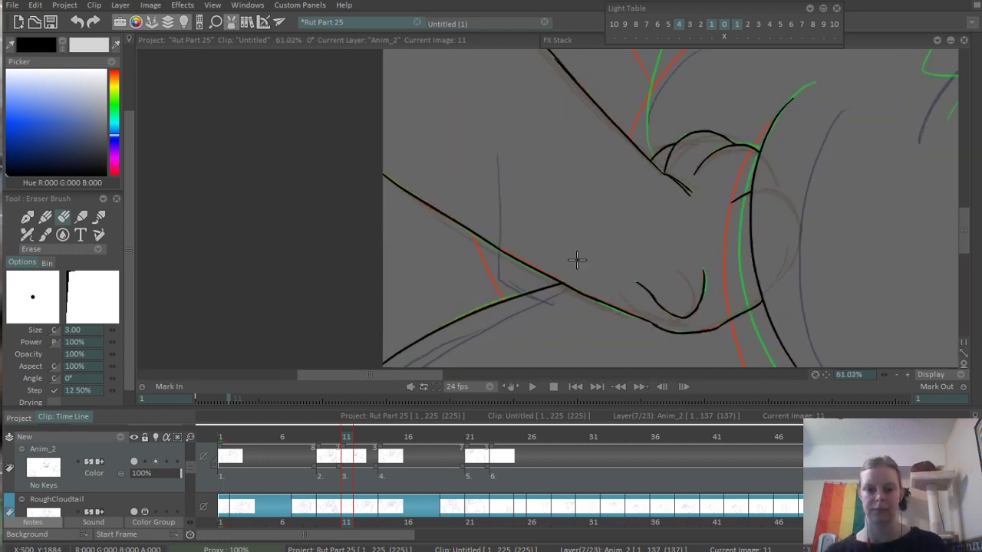
pyautogui.press('e')
pyautogui.moveTo(489, 243)
pyautogui.mouseDown()
pyautogui.moveTo(508, 281)
pyautogui.moveTo(522, 285)
pyautogui.mouseUp()
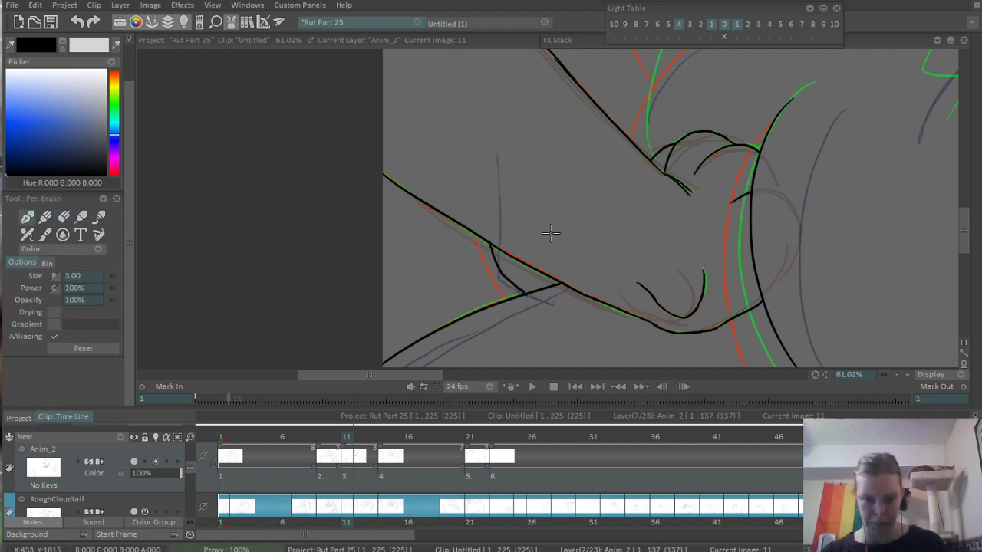
# - Ink the curve rising from the limb's upper edge beside the toes and the rounded fur tuft tip above it
pyautogui.scroll(-1, 565, 164)
pyautogui.moveTo(690, 82); pyautogui.dragTo(446, 278)
pyautogui.scroll(2, 408, 297)
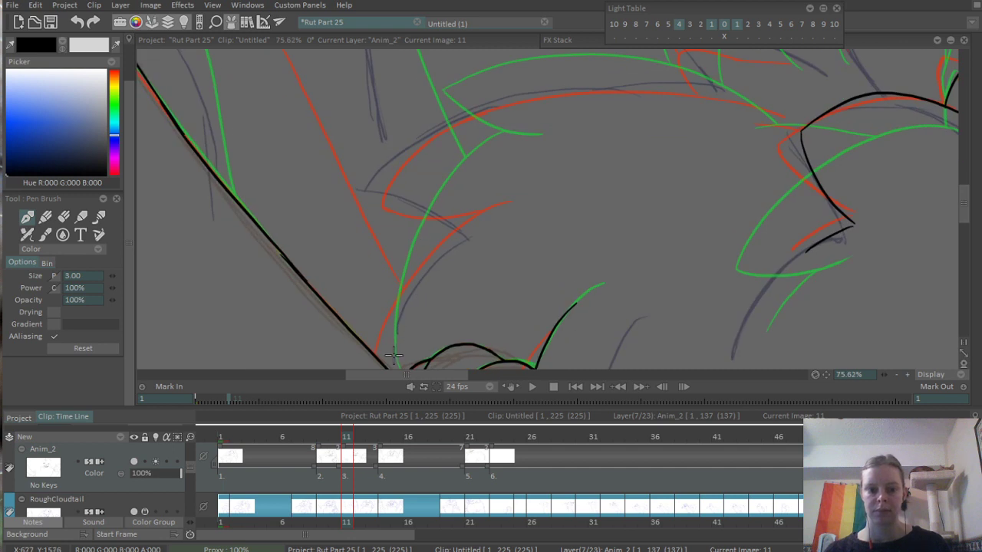
pyautogui.moveTo(392, 354)
pyautogui.mouseDown()
pyautogui.moveTo(402, 315)
pyautogui.moveTo(595, 107)
pyautogui.mouseUp()
pyautogui.hotkey('ctrl', 'z')
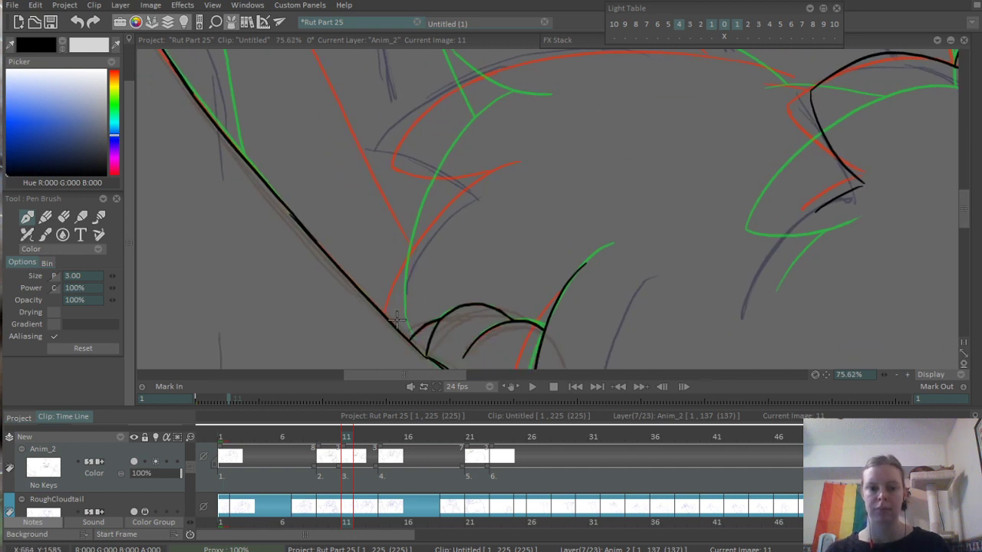
pyautogui.moveTo(396, 334)
pyautogui.mouseDown()
pyautogui.moveTo(535, 137)
pyautogui.moveTo(493, 234)
pyautogui.mouseUp()
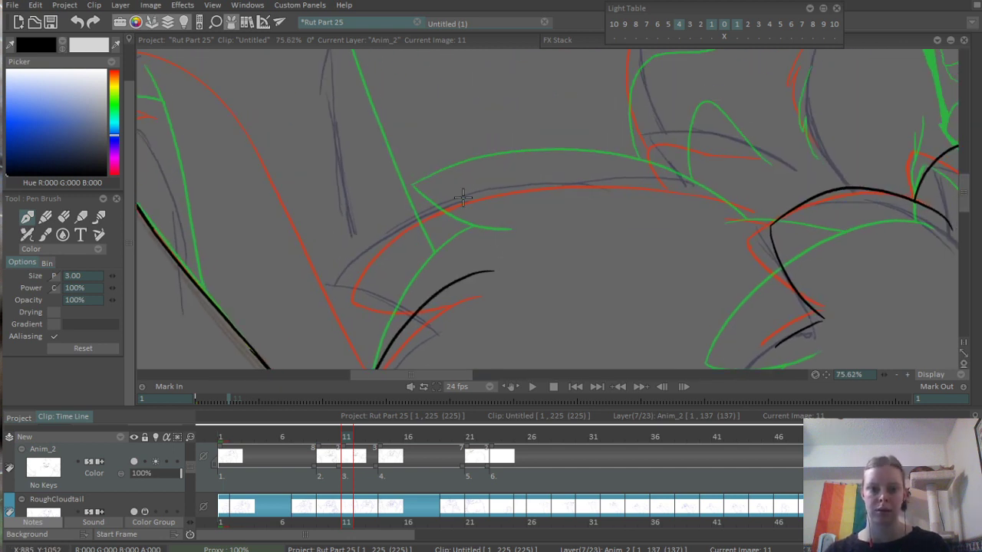
pyautogui.moveTo(485, 182)
pyautogui.mouseDown()
pyautogui.moveTo(376, 267)
pyautogui.moveTo(519, 254)
pyautogui.mouseUp()
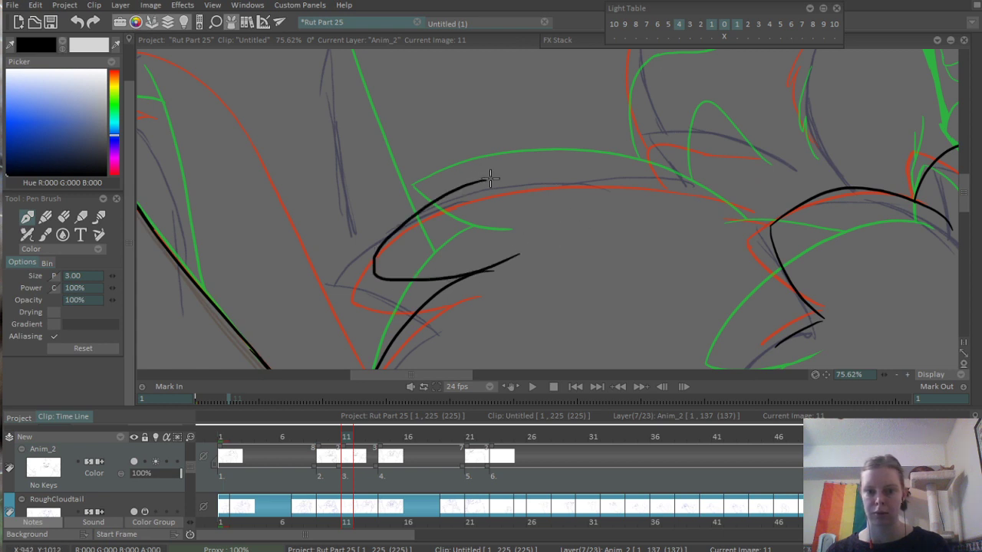
# - Ink the long arched contour from the tuft toward the chest and the short line joining it to the neighbouring fur tuft
pyautogui.moveTo(485, 181); pyautogui.dragTo(691, 182)
pyautogui.moveTo(703, 254)
pyautogui.mouseDown()
pyautogui.moveTo(455, 165)
pyautogui.moveTo(494, 168)
pyautogui.moveTo(675, 245)
pyautogui.mouseUp()
pyautogui.scroll(3, 457, 175)
pyautogui.hotkey('ctrl', 'z')
pyautogui.moveTo(580, 240); pyautogui.dragTo(691, 235)
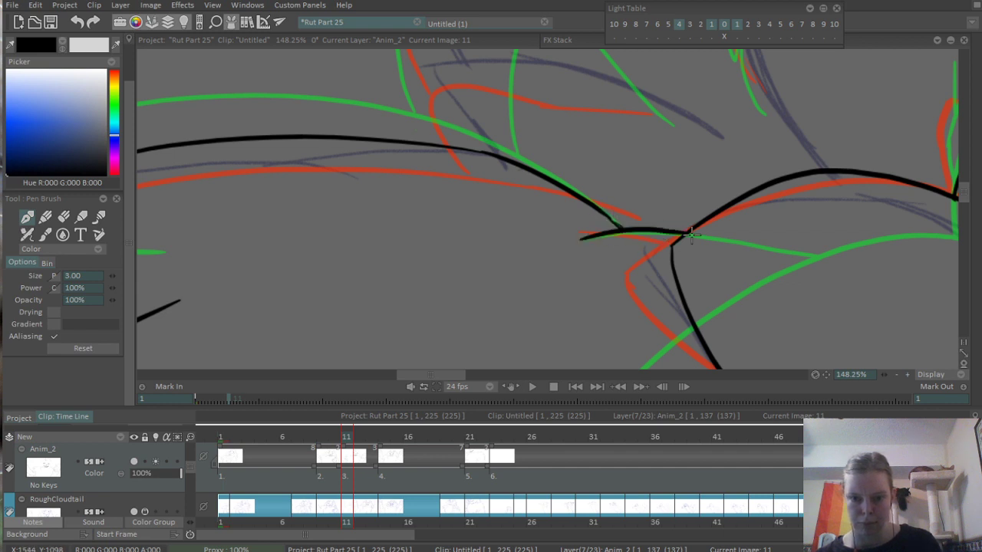
pyautogui.hotkey('ctrl', 'z')
pyautogui.moveTo(577, 236); pyautogui.dragTo(682, 242)
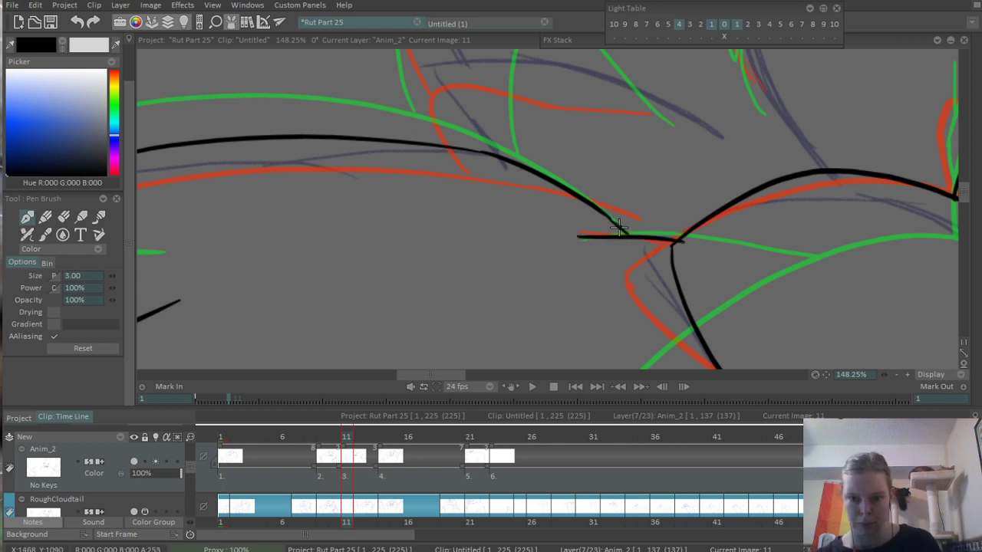
# - Ink the small rounded tuft at the base of the left cheek and the cheek fur's outer curve up to its upper spike
pyautogui.scroll(-5, 621, 124)
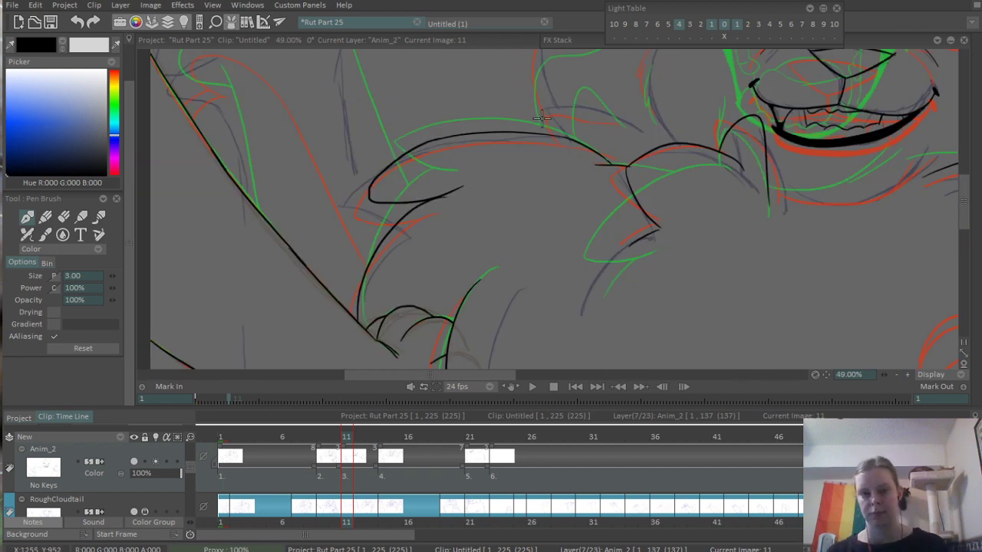
pyautogui.scroll(4, 541, 116)
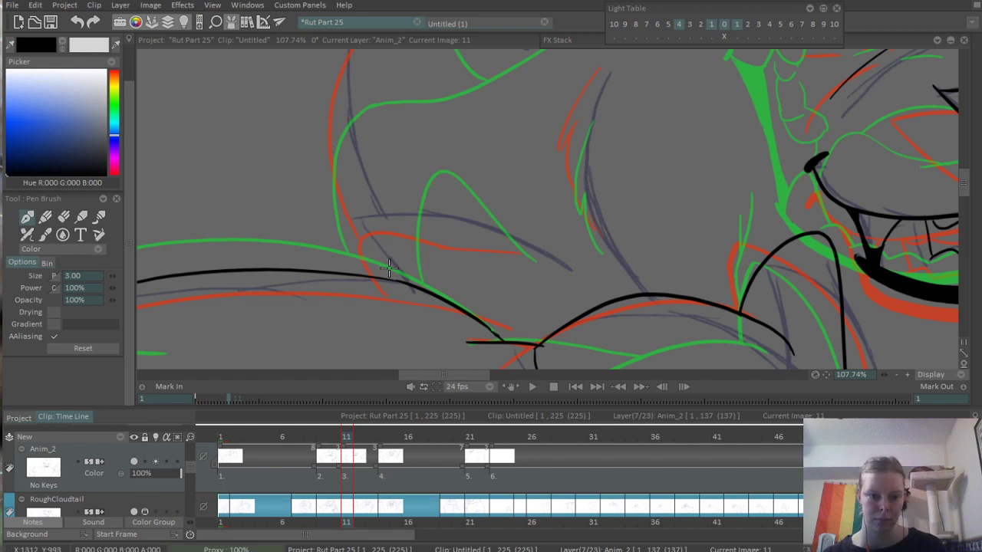
pyautogui.scroll(-2, 537, 341)
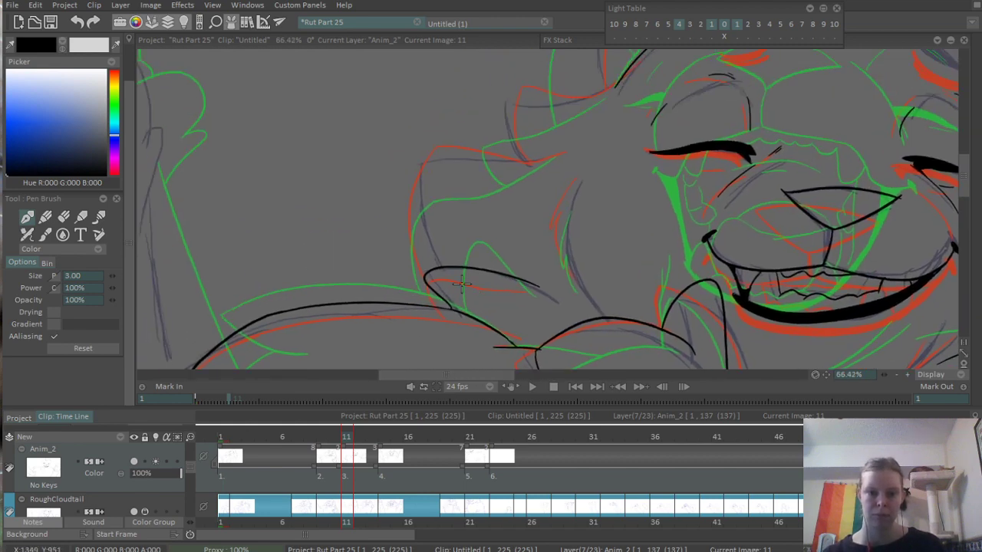
pyautogui.scroll(1, 433, 260)
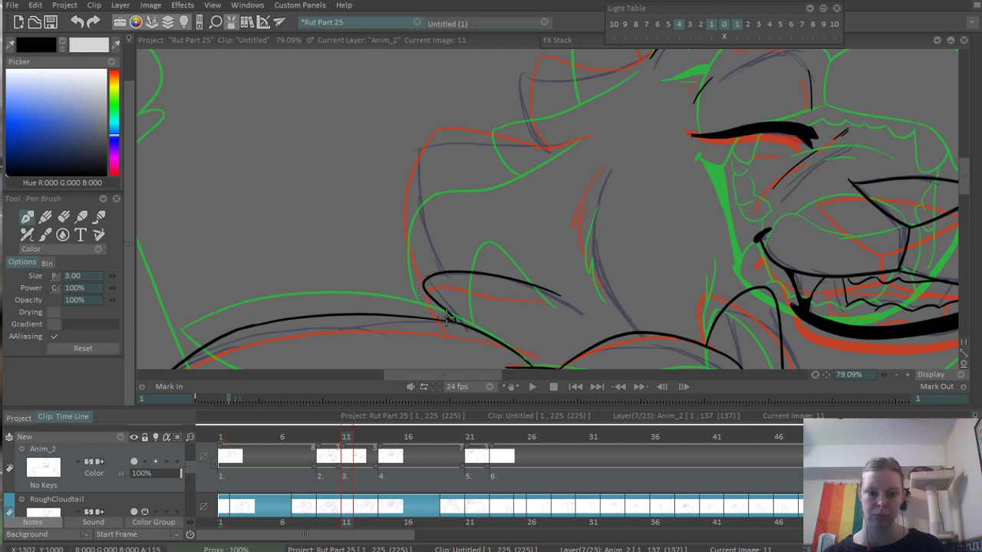
pyautogui.moveTo(447, 317)
pyautogui.mouseDown()
pyautogui.moveTo(410, 192)
pyautogui.moveTo(424, 153)
pyautogui.moveTo(568, 142)
pyautogui.mouseUp()
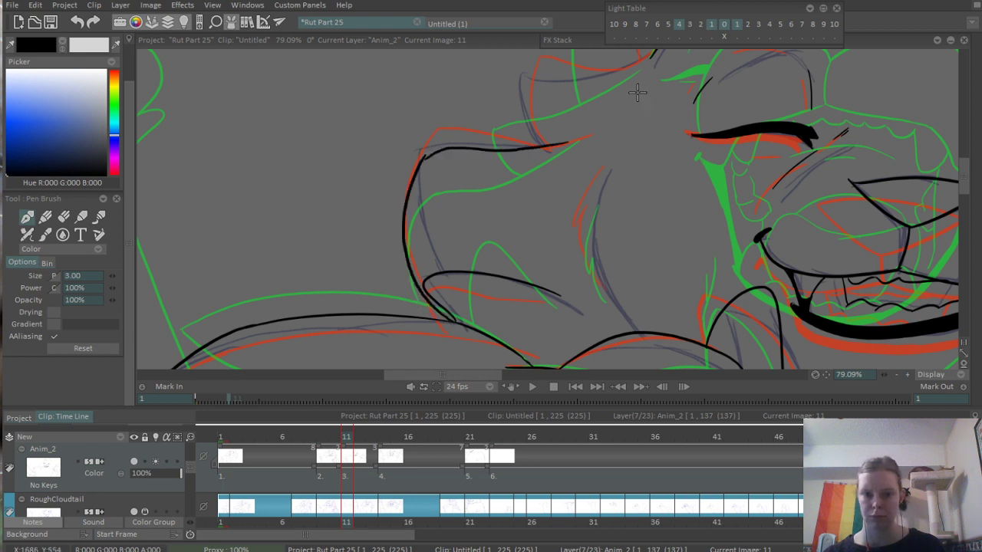
pyautogui.scroll(4, 453, 159)
pyautogui.hotkey('ctrl', 'z')
pyautogui.moveTo(424, 149); pyautogui.dragTo(756, 111)
pyautogui.scroll(-4, 766, 106)
# - Ink the next fur tuft above the left cheek spike, joining it to the side of the head
pyautogui.moveTo(653, 151); pyautogui.dragTo(482, 215)
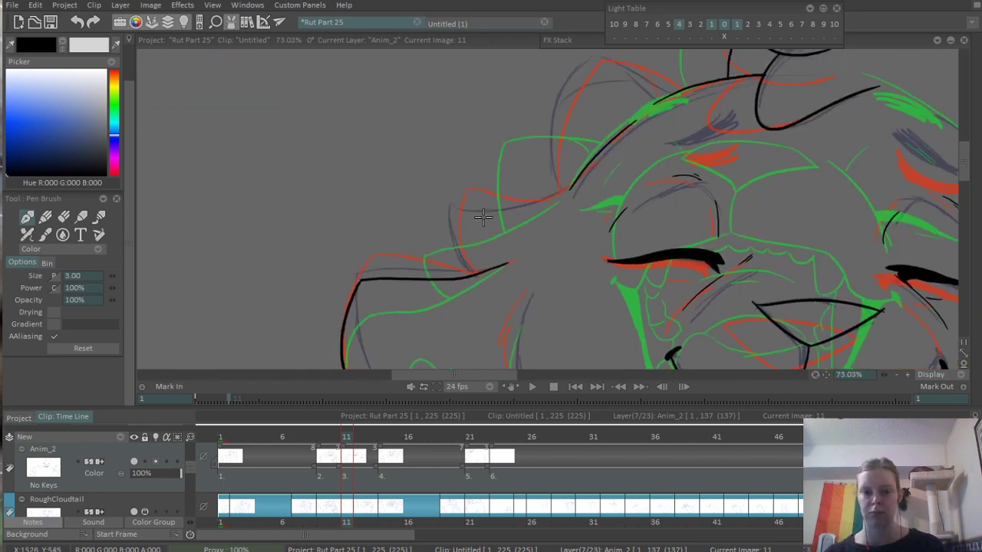
pyautogui.scroll(2, 502, 207)
pyautogui.scroll(1, 427, 296)
pyautogui.moveTo(444, 318)
pyautogui.mouseDown()
pyautogui.moveTo(454, 192)
pyautogui.moveTo(680, 141)
pyautogui.moveTo(511, 268)
pyautogui.mouseUp()
pyautogui.scroll(-3, 756, 111)
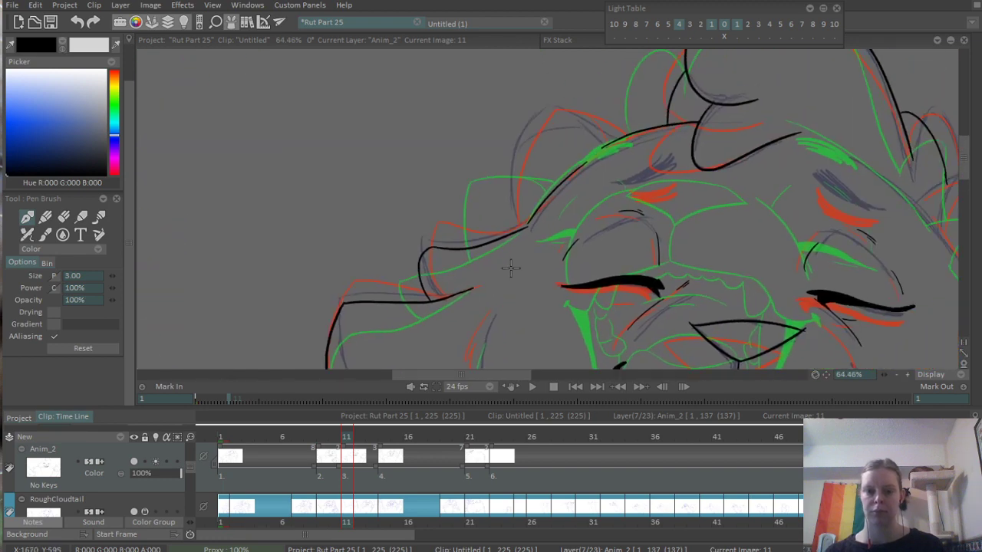
# - Ink the short jagged fur line inside the left cheek
pyautogui.scroll(2, 570, 234)
pyautogui.moveTo(570, 234); pyautogui.dragTo(451, 202)
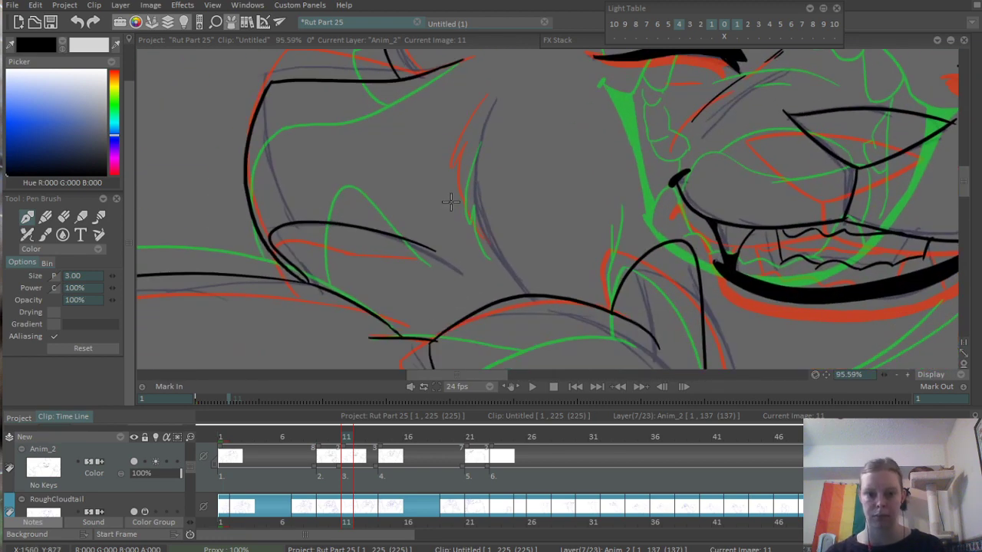
pyautogui.moveTo(485, 112)
pyautogui.mouseDown()
pyautogui.moveTo(457, 201)
pyautogui.moveTo(498, 268)
pyautogui.mouseUp()
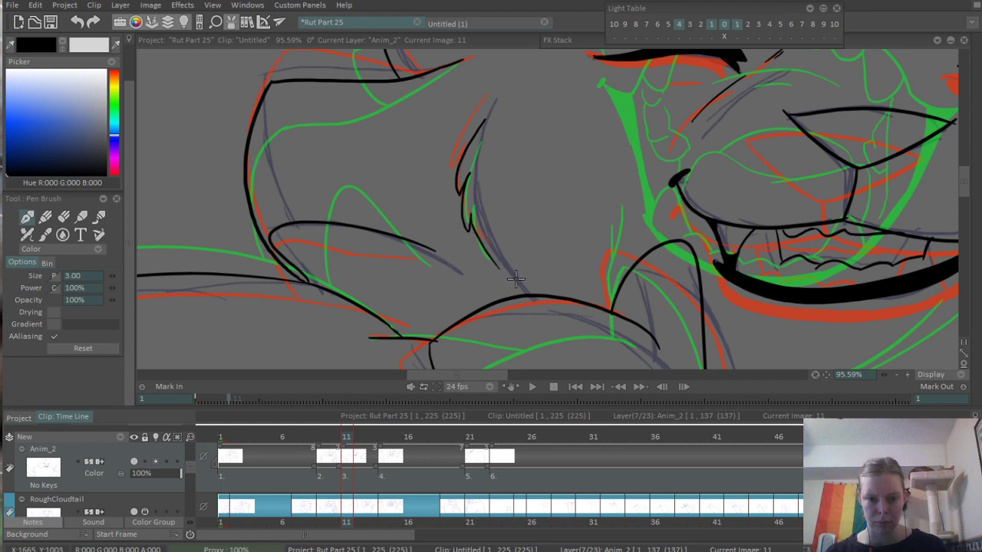
pyautogui.hotkey('ctrl', 'z')
pyautogui.moveTo(478, 122)
pyautogui.mouseDown()
pyautogui.moveTo(459, 190)
pyautogui.moveTo(506, 272)
pyautogui.mouseUp()
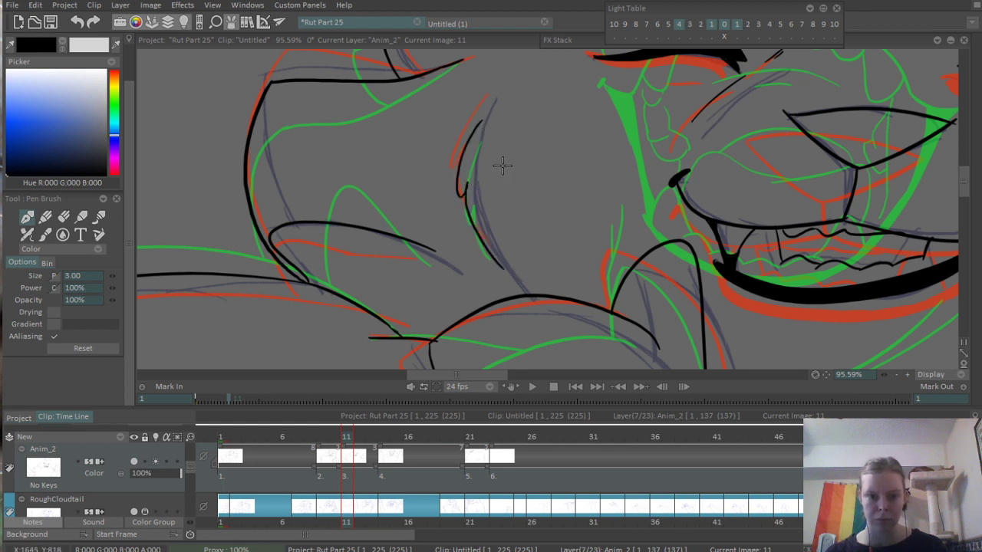
# - Erase a small gap near the lower end of the left cheek's inner fur line
pyautogui.scroll(1, 504, 230)
pyautogui.scroll(1, 535, 265)
pyautogui.press('e')
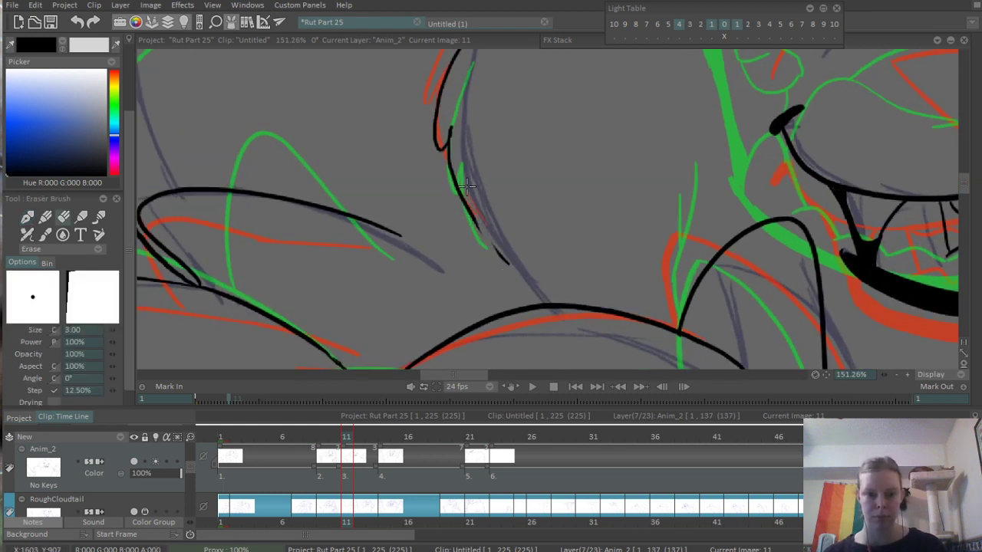
# - Ink the curve beneath the mouth from the pointed chest tuft across toward the right shoulder
pyautogui.scroll(-3, 508, 158)
pyautogui.moveTo(558, 55); pyautogui.dragTo(388, 74)
pyautogui.moveTo(699, 194); pyautogui.dragTo(539, 189)
pyautogui.scroll(1, 658, 221)
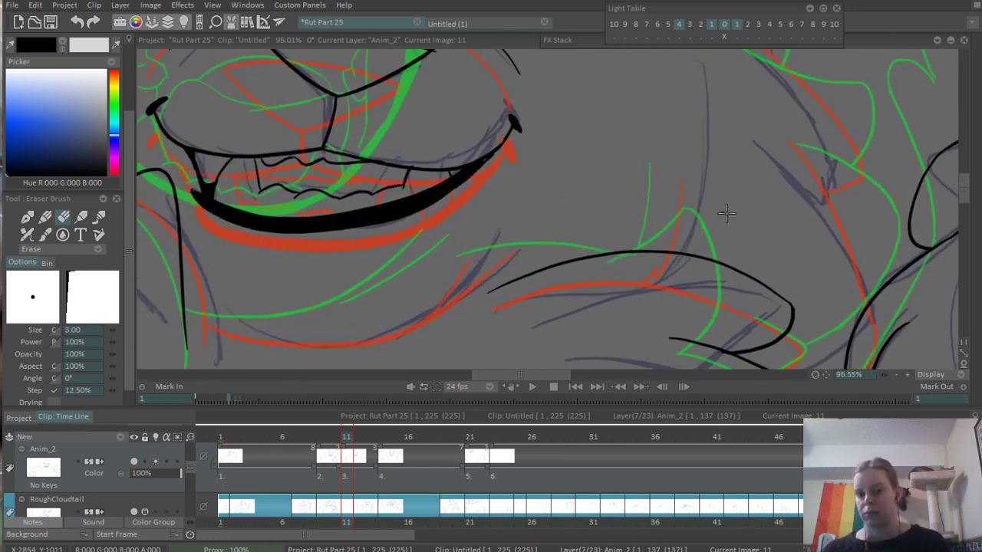
pyautogui.moveTo(615, 269); pyautogui.dragTo(749, 202)
pyautogui.press('b')
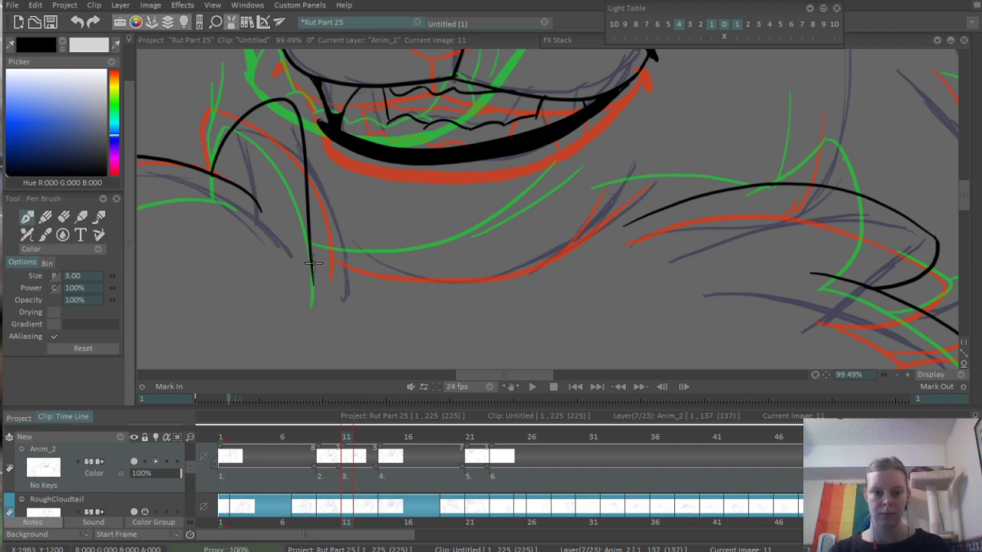
pyautogui.moveTo(323, 259); pyautogui.dragTo(587, 244)
pyautogui.scroll(-2, 511, 223)
# - Ink two short slanted fur strokes at the right end of the curve beneath the mouth
pyautogui.scroll(2, 569, 236)
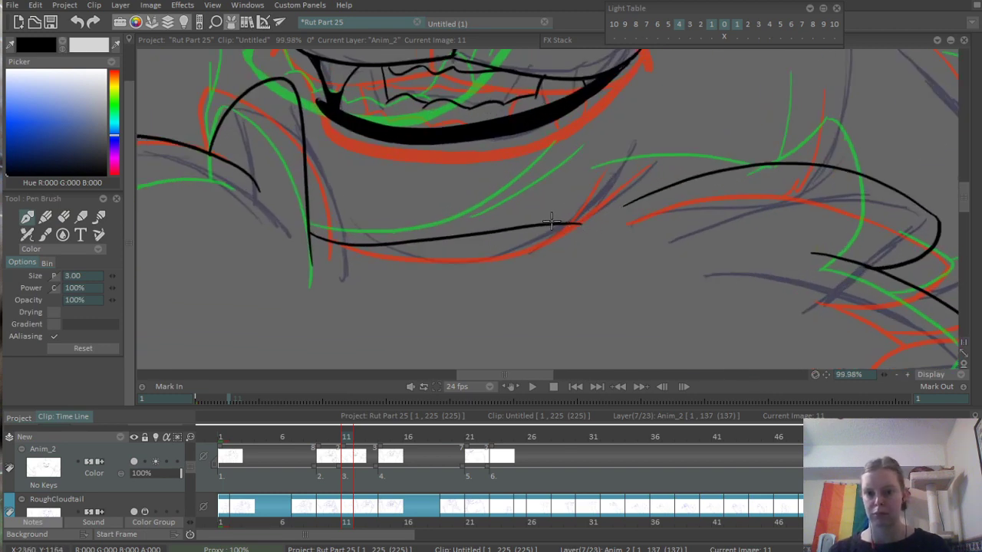
pyautogui.moveTo(551, 222); pyautogui.dragTo(592, 159)
pyautogui.moveTo(580, 215); pyautogui.dragTo(640, 139)
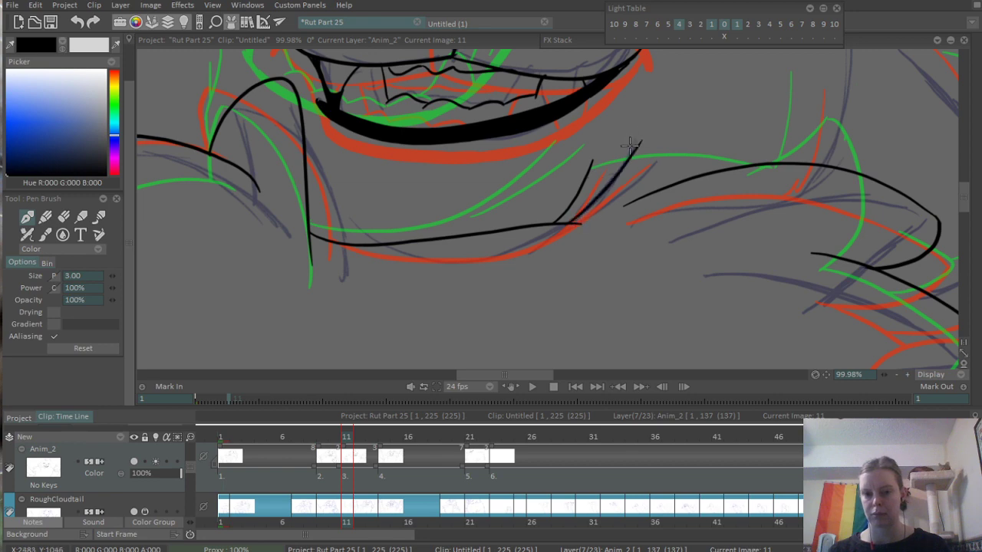
# - Ink the short, nearly vertical cheek line down to the top of the right shoulder tuft
pyautogui.scroll(-3, 525, 257)
pyautogui.scroll(1, 542, 251)
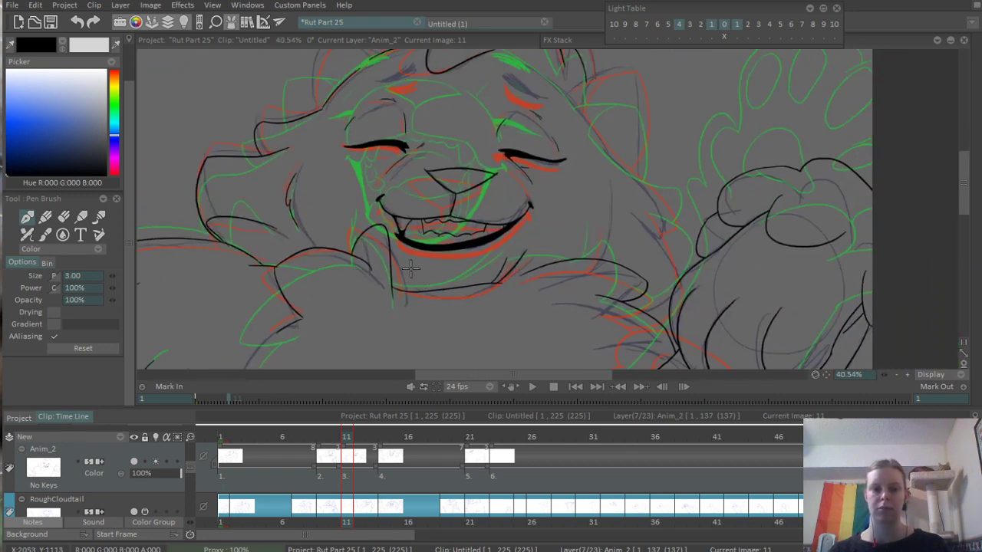
pyautogui.scroll(5, 410, 267)
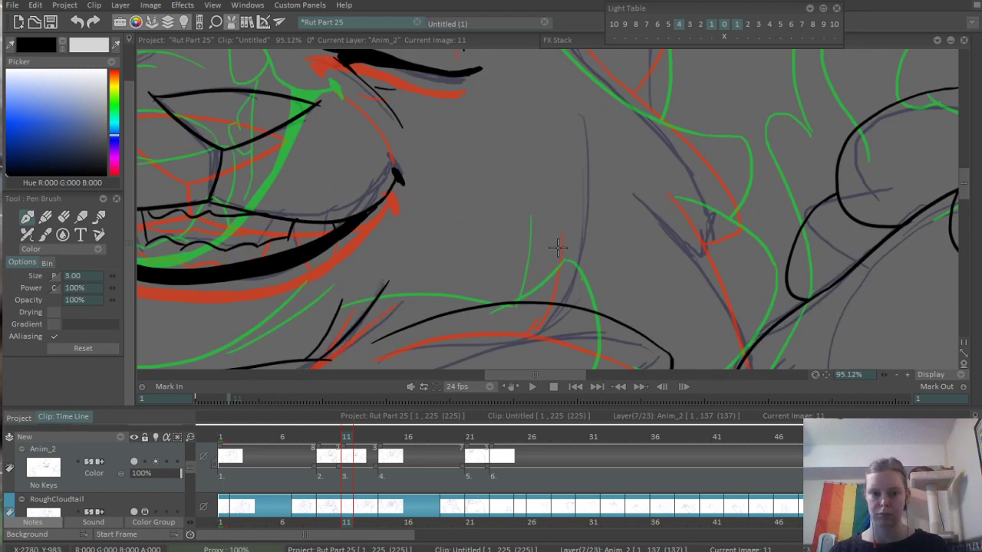
pyautogui.moveTo(564, 226); pyautogui.dragTo(553, 299)
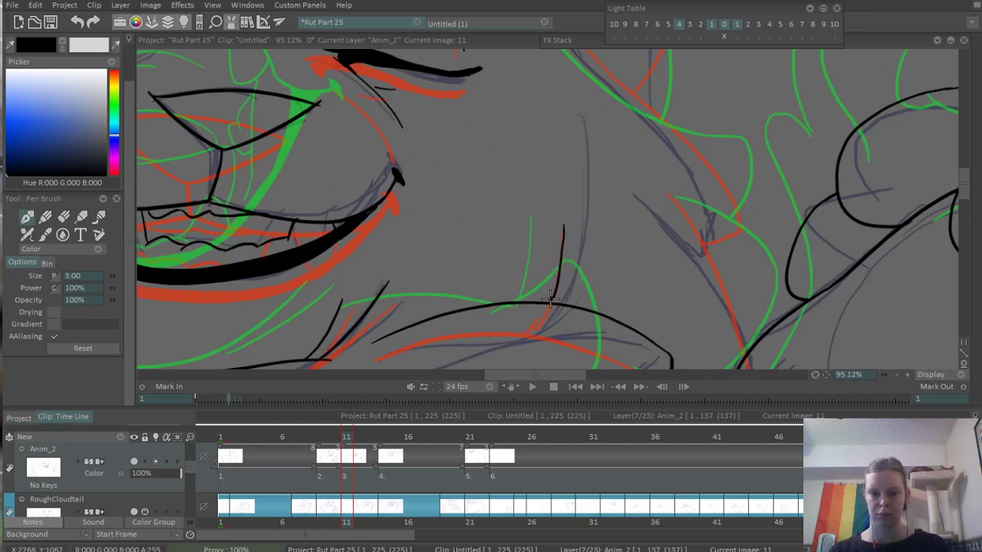
# - Undo the short cheek line above the right shoulder tuft and ink it again as a slightly curved, nearly vertical stroke
pyautogui.scroll(-6, 550, 301)
pyautogui.scroll(1, 618, 226)
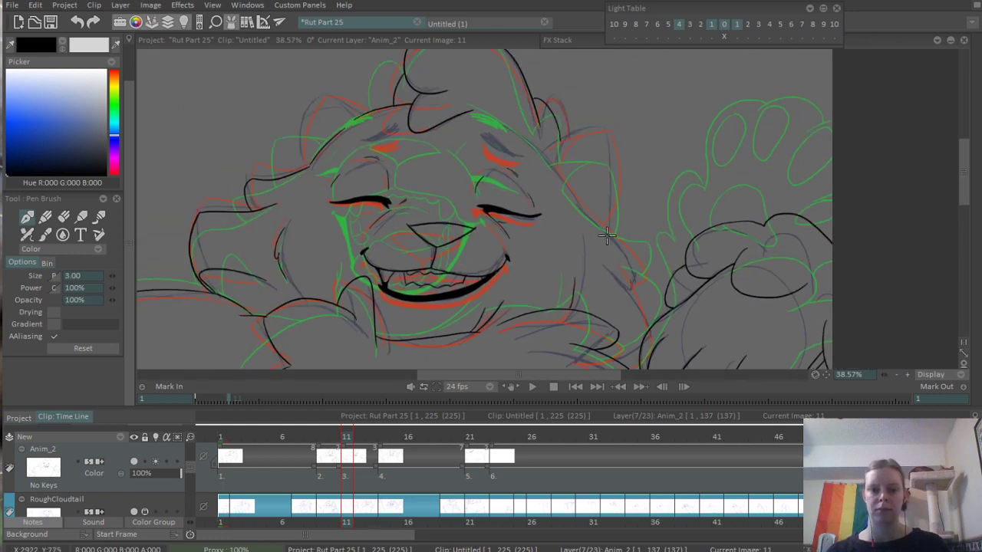
pyautogui.scroll(6, 605, 237)
pyautogui.hotkey('ctrl', 'z')
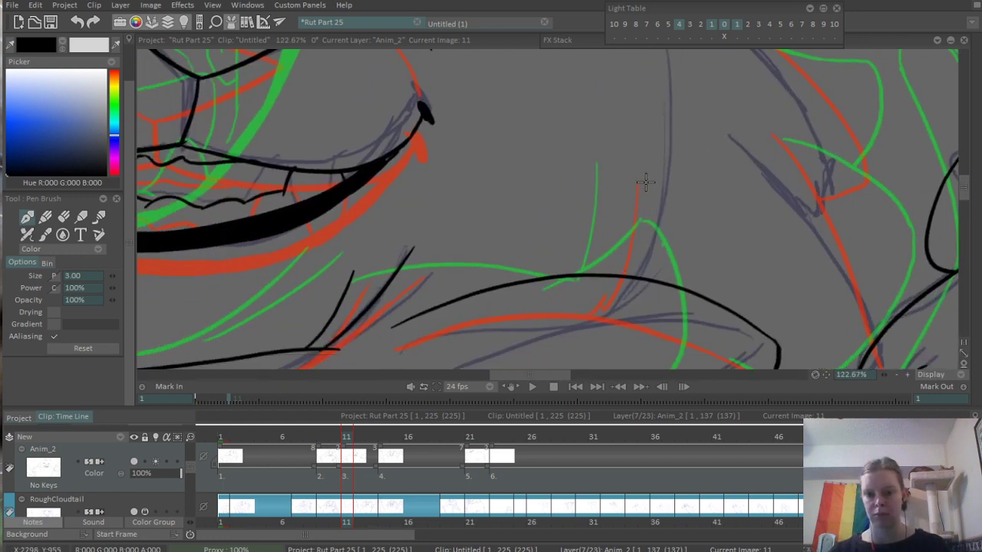
pyautogui.moveTo(647, 169); pyautogui.dragTo(635, 261)
pyautogui.scroll(-6, 711, 190)
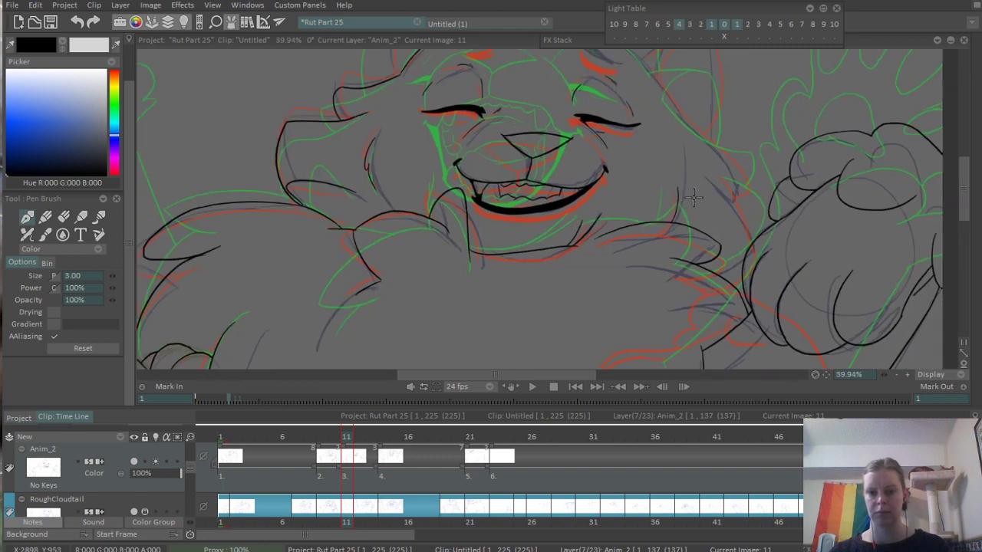
# - Ink the upper right edge of the head from beside the brow down past the base of the right ear
pyautogui.scroll(5, 614, 213)
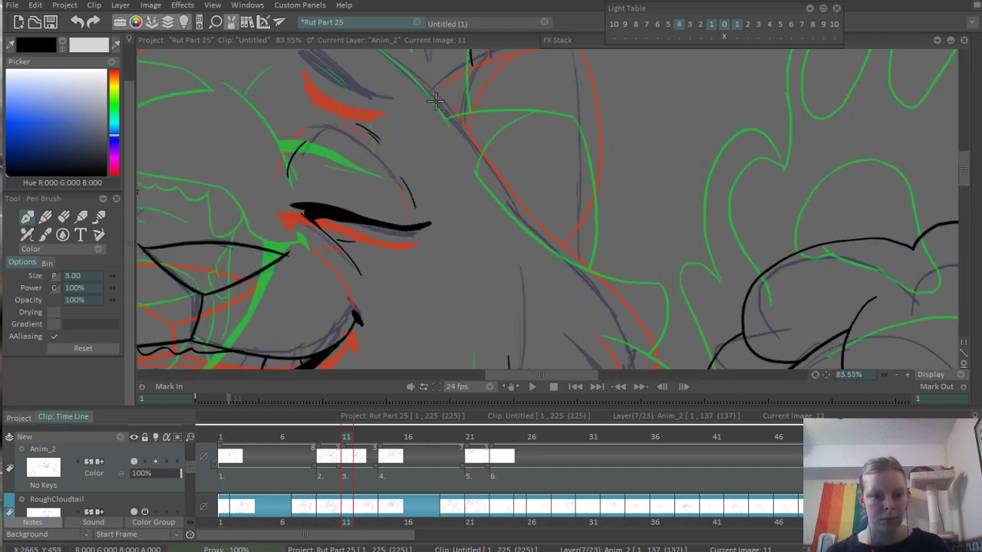
pyautogui.moveTo(435, 100); pyautogui.dragTo(500, 196)
pyautogui.hotkey('ctrl', 'z')
pyautogui.moveTo(415, 71); pyautogui.dragTo(512, 198)
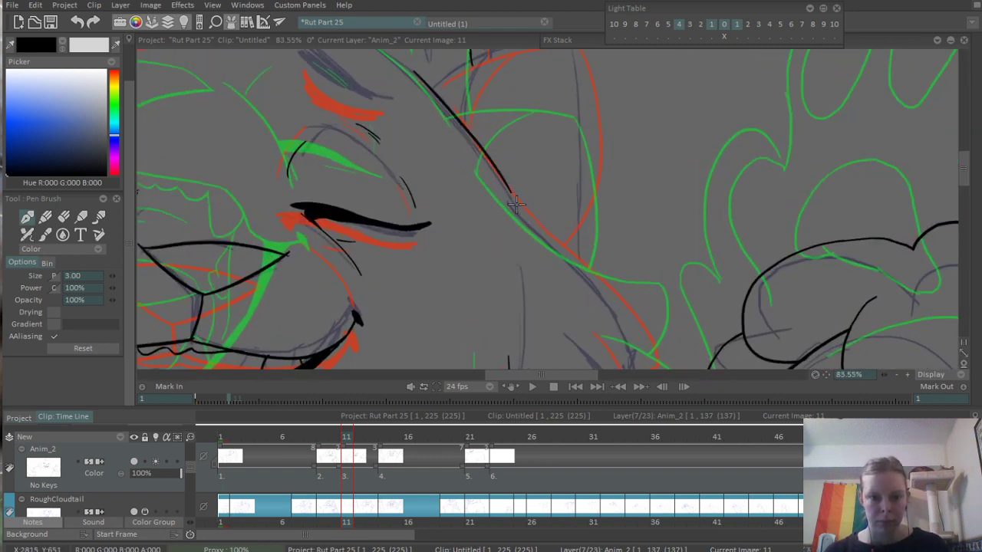
pyautogui.hotkey('ctrl', 'z')
pyautogui.moveTo(412, 71)
pyautogui.mouseDown()
pyautogui.moveTo(522, 221)
pyautogui.moveTo(632, 285)
pyautogui.mouseUp()
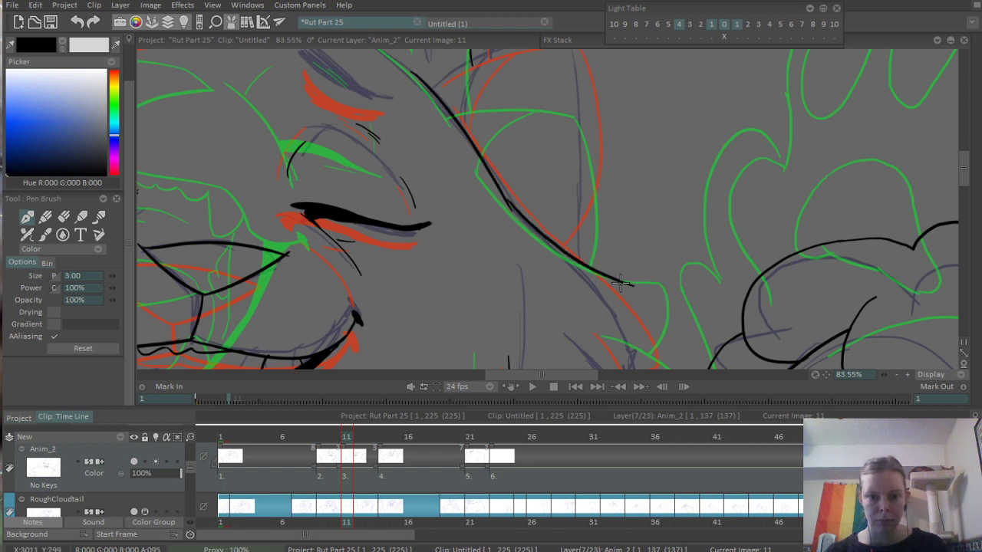
pyautogui.hotkey('ctrl', 'z')
pyautogui.moveTo(538, 235); pyautogui.dragTo(491, 157)
# - Continue the head outline down the right cheek and ink the tip and underside of its pointed fur tuft
pyautogui.moveTo(459, 126)
pyautogui.mouseDown()
pyautogui.moveTo(622, 264)
pyautogui.moveTo(635, 289)
pyautogui.mouseUp()
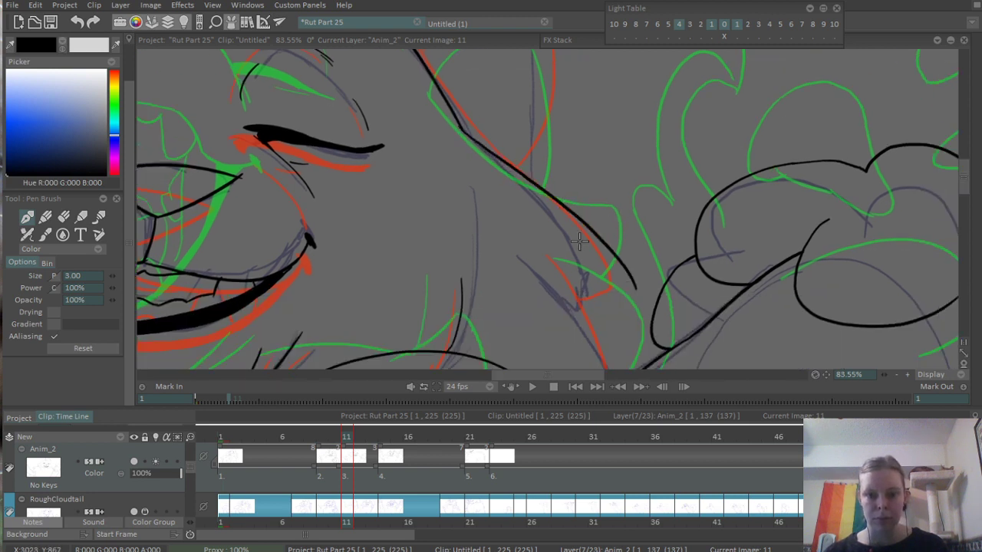
pyautogui.hotkey('ctrl', 'z')
pyautogui.moveTo(459, 124); pyautogui.dragTo(628, 264)
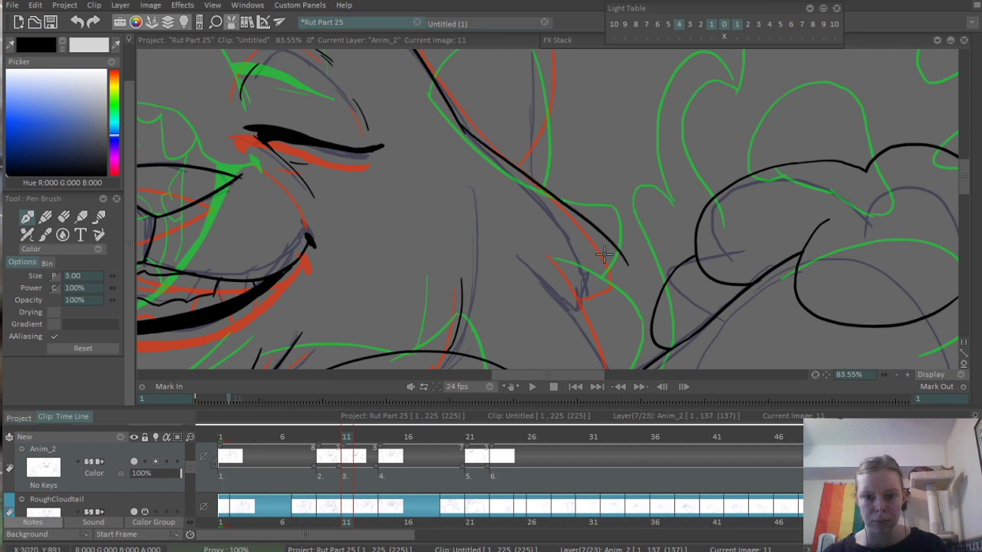
pyautogui.hotkey('ctrl', 'z')
pyautogui.moveTo(459, 121); pyautogui.dragTo(619, 254)
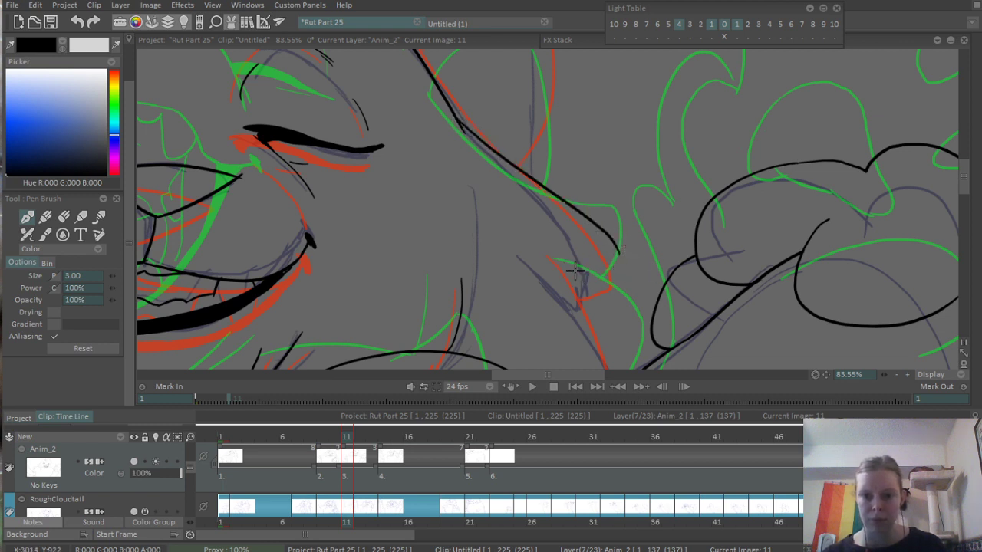
pyautogui.moveTo(575, 273); pyautogui.dragTo(609, 240)
pyautogui.moveTo(612, 288); pyautogui.dragTo(572, 146)
# - Ink the lower right cheek line from the pointed tuft down to the raised arm, plus the short curve joining shoulder and arm
pyautogui.moveTo(522, 119); pyautogui.dragTo(589, 223)
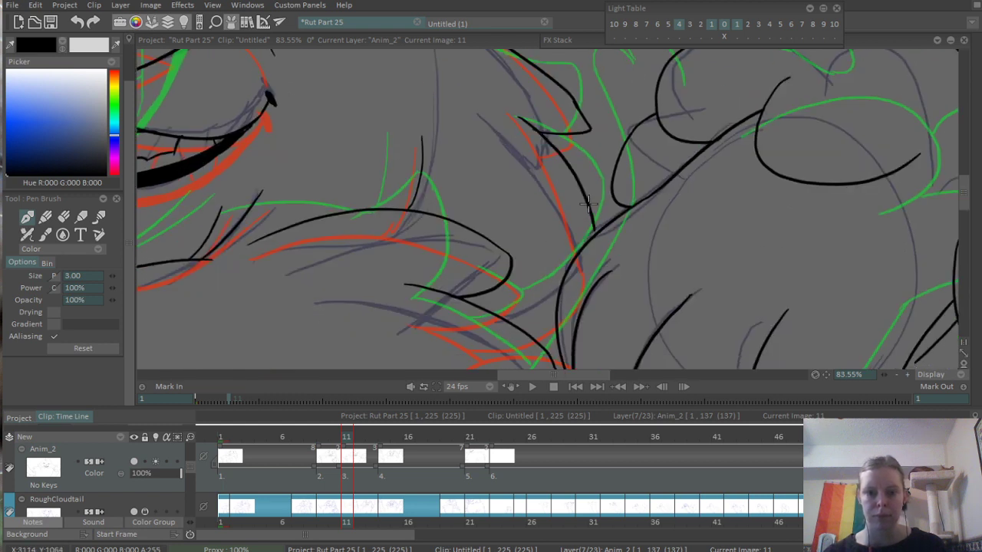
pyautogui.hotkey('ctrl', 'z')
pyautogui.moveTo(523, 120); pyautogui.dragTo(589, 227)
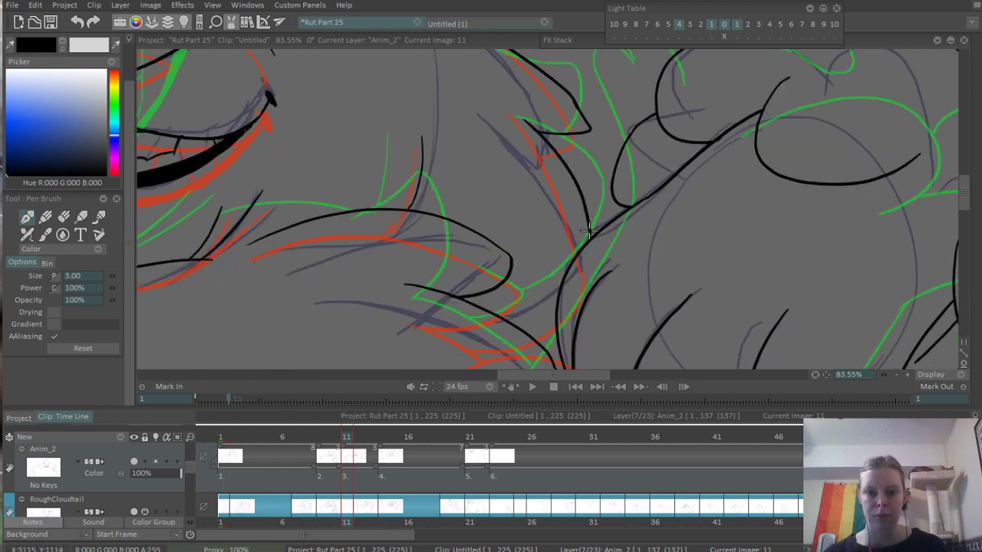
pyautogui.moveTo(547, 302); pyautogui.dragTo(608, 255)
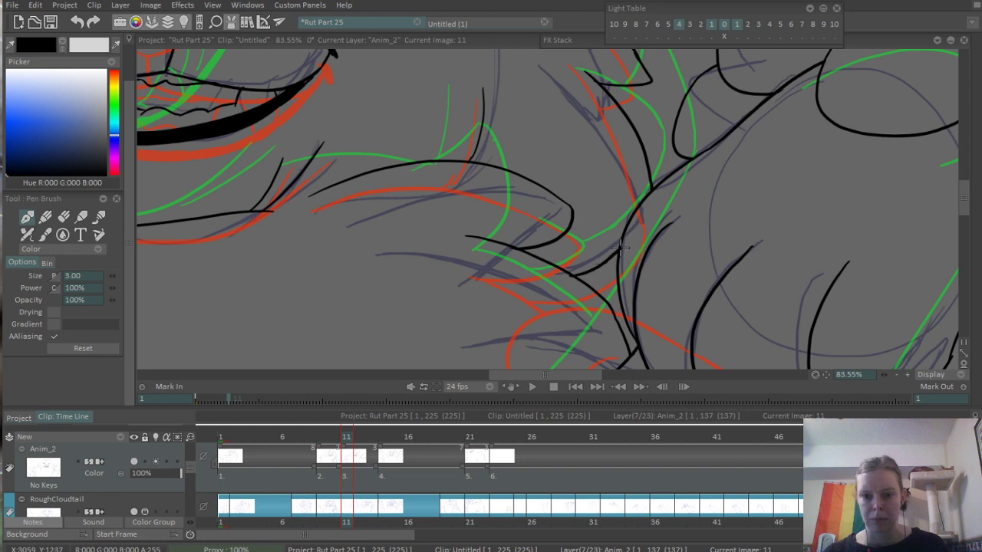
# - Undo the first right ear stroke and ink the ear's upper edge from the head up to its tip
pyautogui.scroll(-5, 576, 207)
pyautogui.scroll(6, 577, 208)
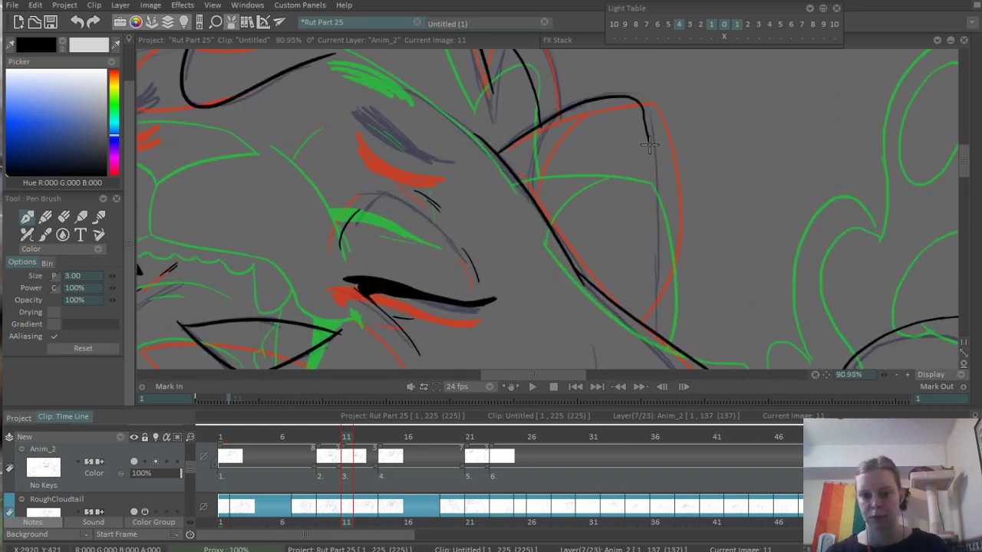
pyautogui.hotkey('ctrl', 'z')
pyautogui.moveTo(508, 159)
pyautogui.mouseDown()
pyautogui.moveTo(599, 99)
pyautogui.moveTo(668, 318)
pyautogui.mouseUp()
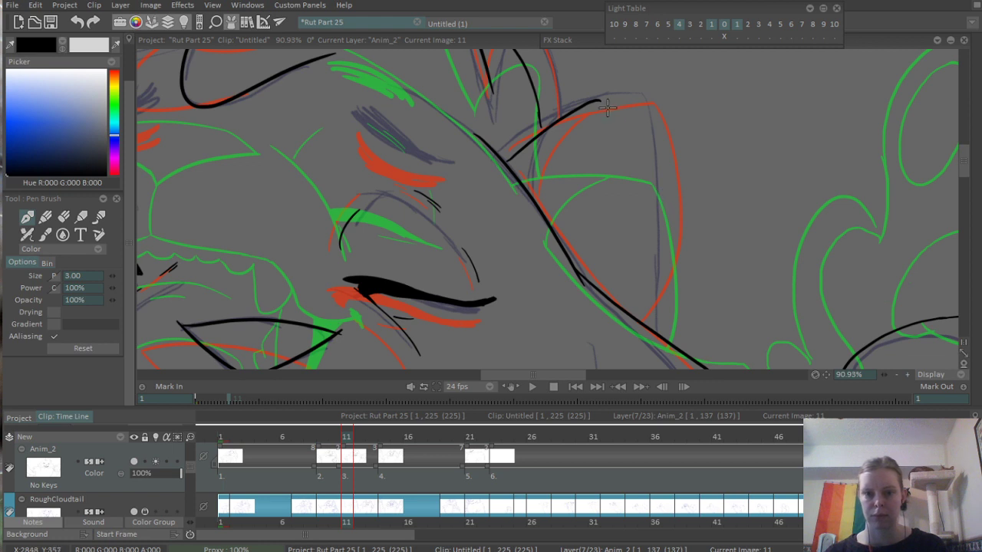
# - Ink the right ear's outer curve from the tip down to the head outline and clean up where its strokes meet
pyautogui.moveTo(600, 99); pyautogui.dragTo(669, 268)
pyautogui.hotkey('ctrl', 'z')
pyautogui.moveTo(598, 99)
pyautogui.mouseDown()
pyautogui.moveTo(636, 123)
pyautogui.moveTo(683, 236)
pyautogui.moveTo(657, 333)
pyautogui.mouseUp()
pyautogui.hotkey('ctrl', 'z')
pyautogui.moveTo(682, 235); pyautogui.dragTo(650, 327)
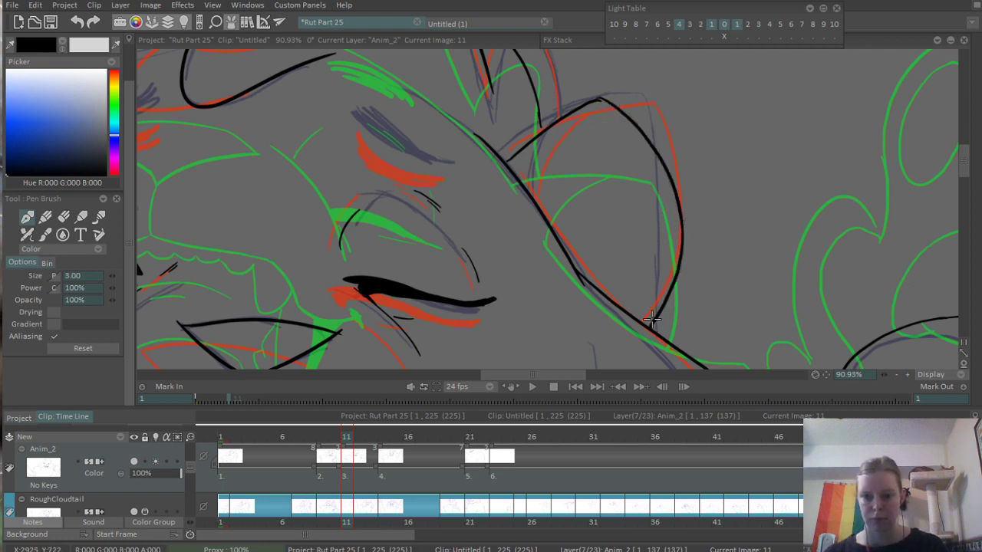
pyautogui.hotkey('ctrl', 'z')
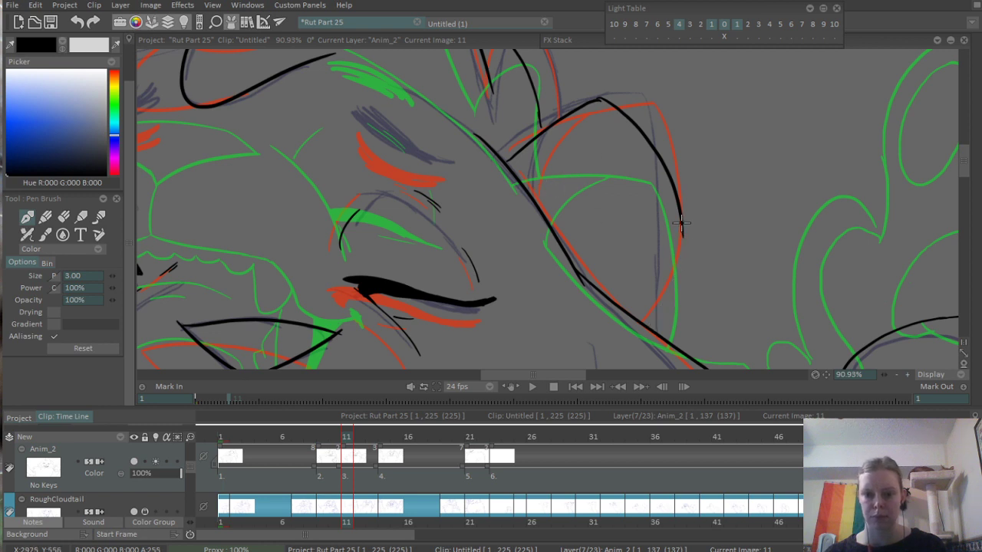
pyautogui.moveTo(681, 232); pyautogui.dragTo(657, 322)
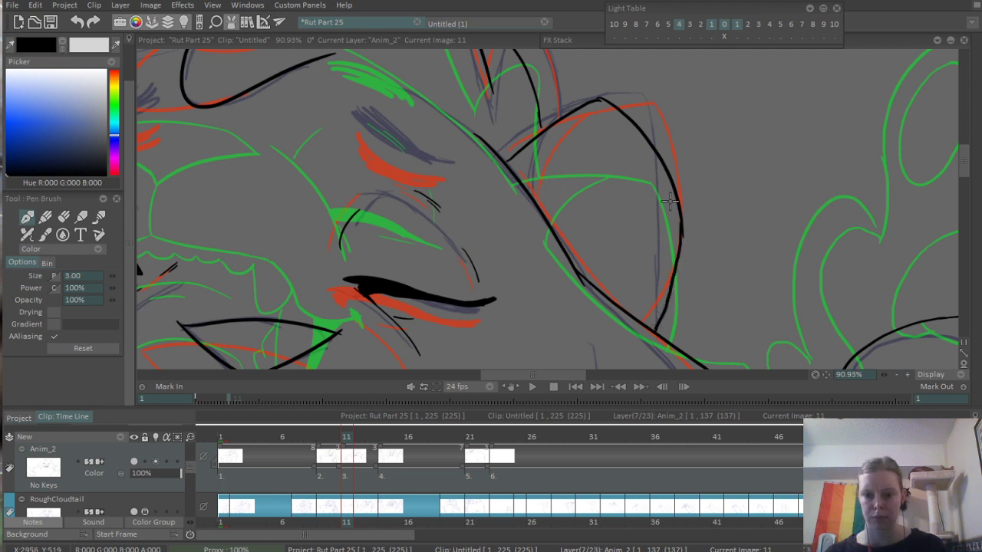
pyautogui.press('e')
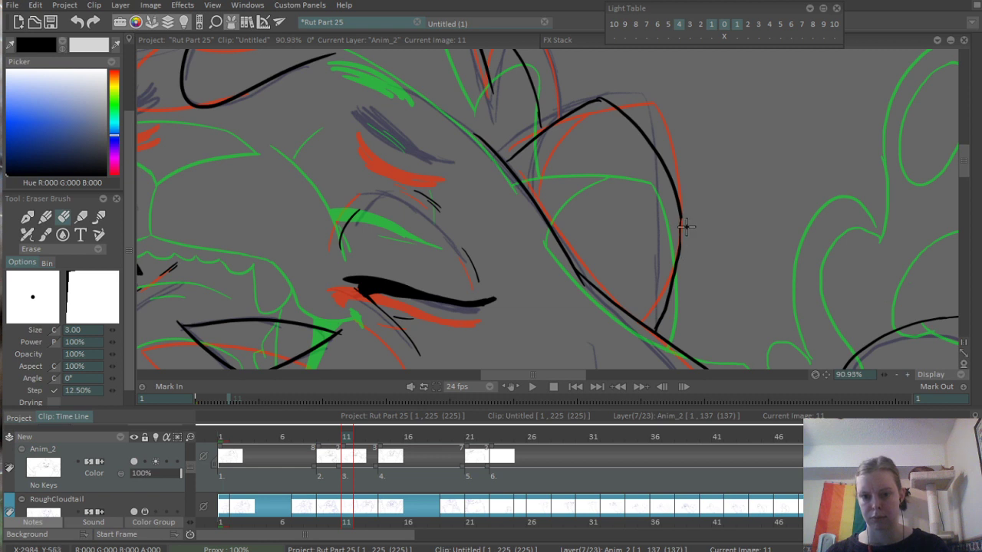
pyautogui.press('b')
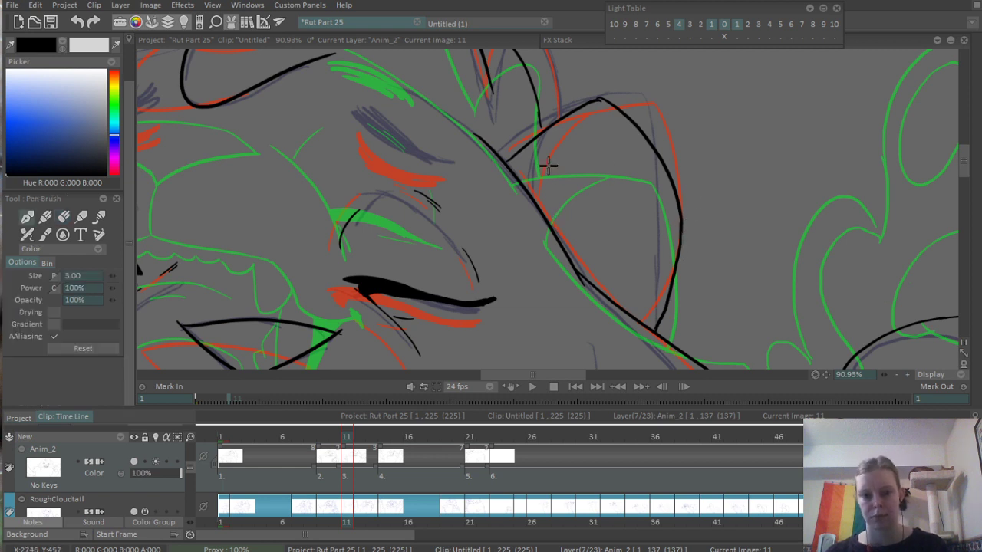
# - Ink the curved inner line of the right ear from near the tip down to the head outline, trimming its upper end
pyautogui.moveTo(537, 202)
pyautogui.mouseDown()
pyautogui.moveTo(587, 95)
pyautogui.moveTo(565, 137)
pyautogui.moveTo(552, 221)
pyautogui.mouseUp()
pyautogui.hotkey('ctrl', 'z')
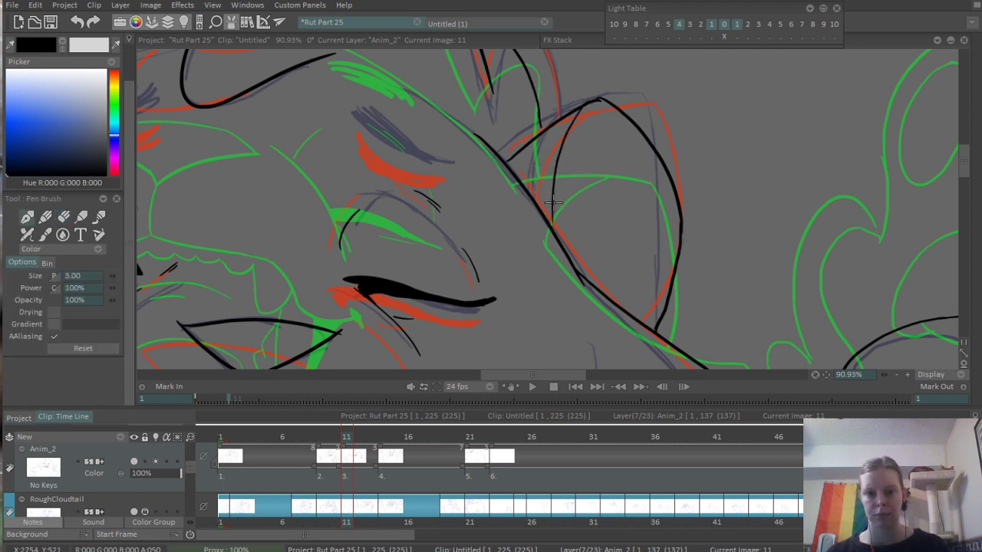
pyautogui.press('e')
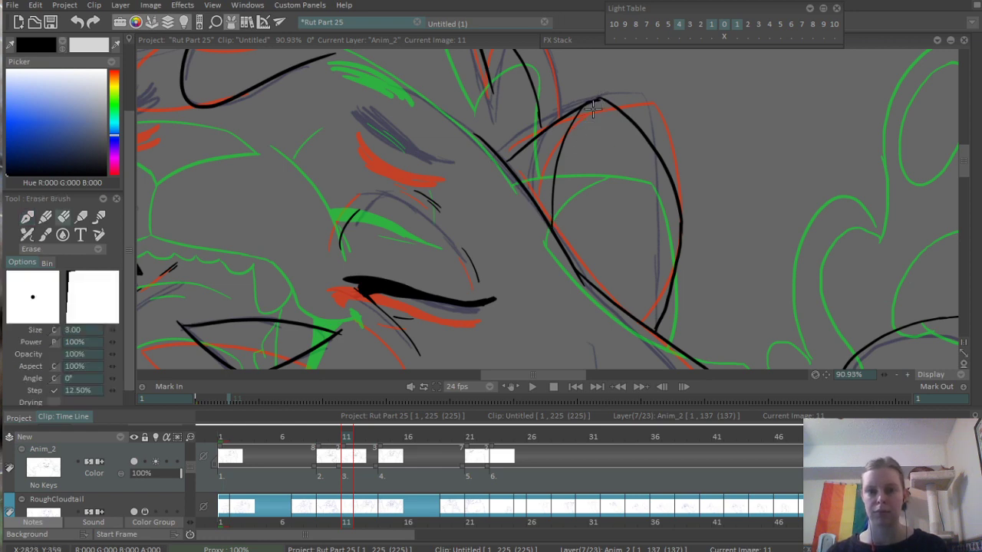
# - Play back and scrub through the frames around frame 11 to check the motion, ending on frame 11
pyautogui.scroll(-5, 621, 157)
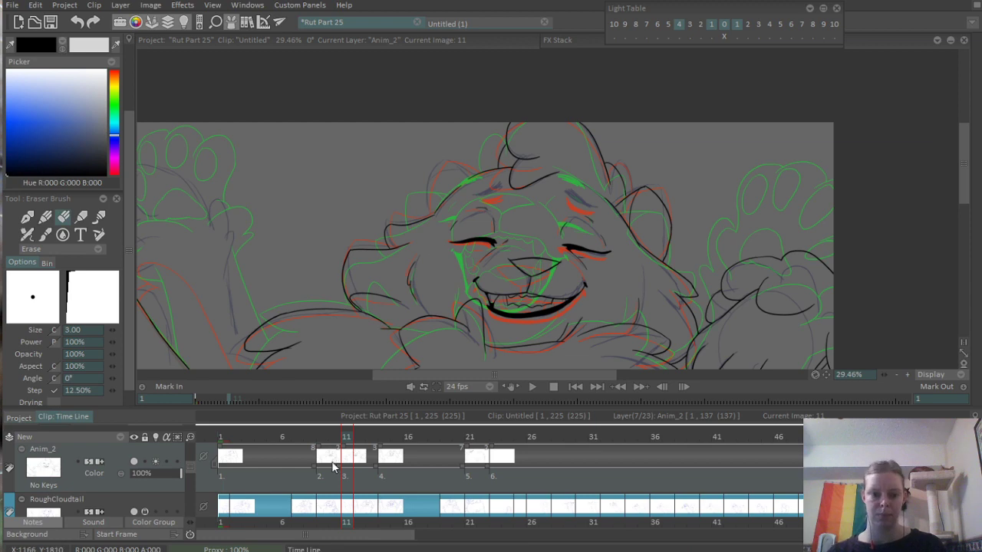
pyautogui.click(311, 437)
pyautogui.press('Return')
pyautogui.press('Return')
pyautogui.click(299, 435)
pyautogui.press('Return')
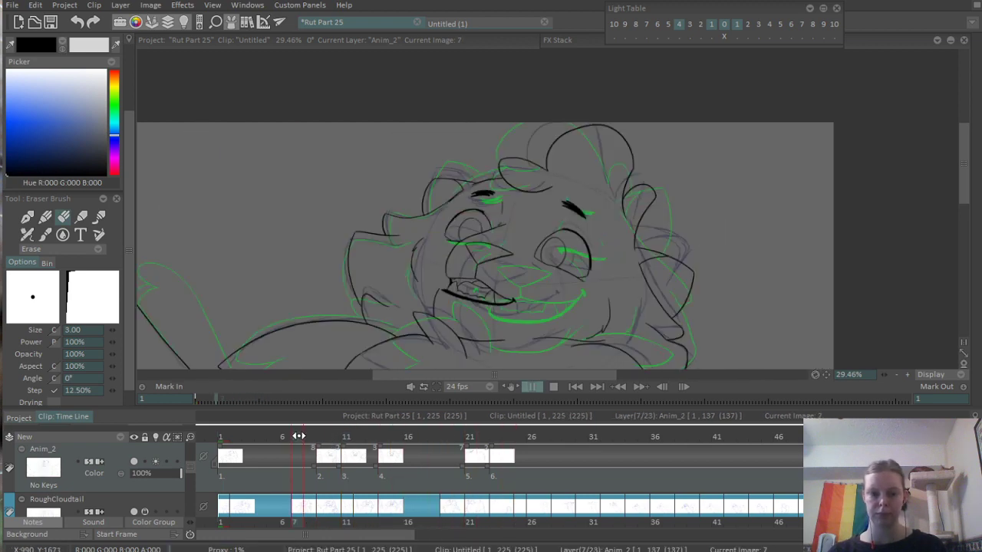
pyautogui.press('Return')
pyautogui.click(390, 437)
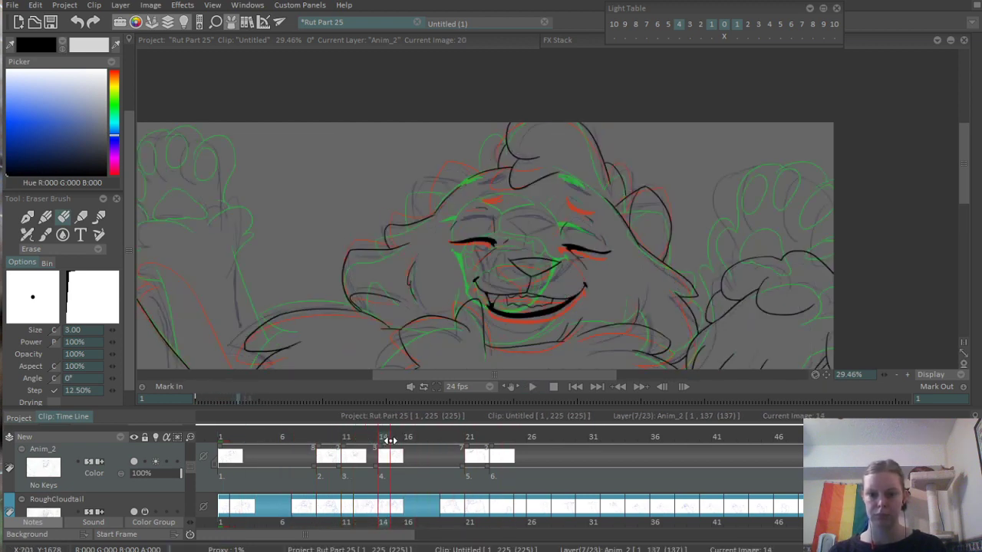
pyautogui.moveTo(390, 437); pyautogui.dragTo(346, 437)
# - Ink the left ear's outer edge as a curve rising from the head fur toward the ear tip
pyautogui.scroll(5, 650, 158)
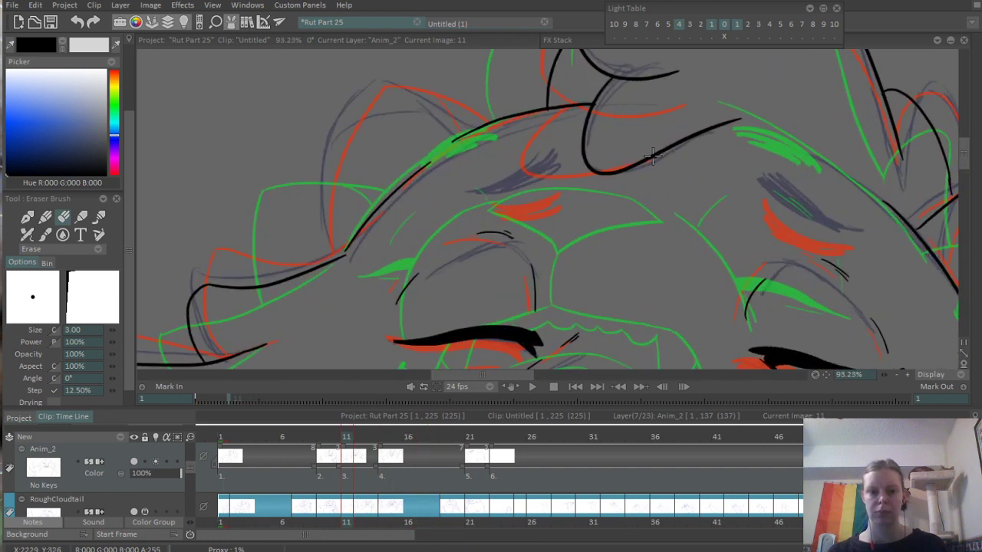
pyautogui.moveTo(381, 184); pyautogui.dragTo(465, 217)
pyautogui.press('e')
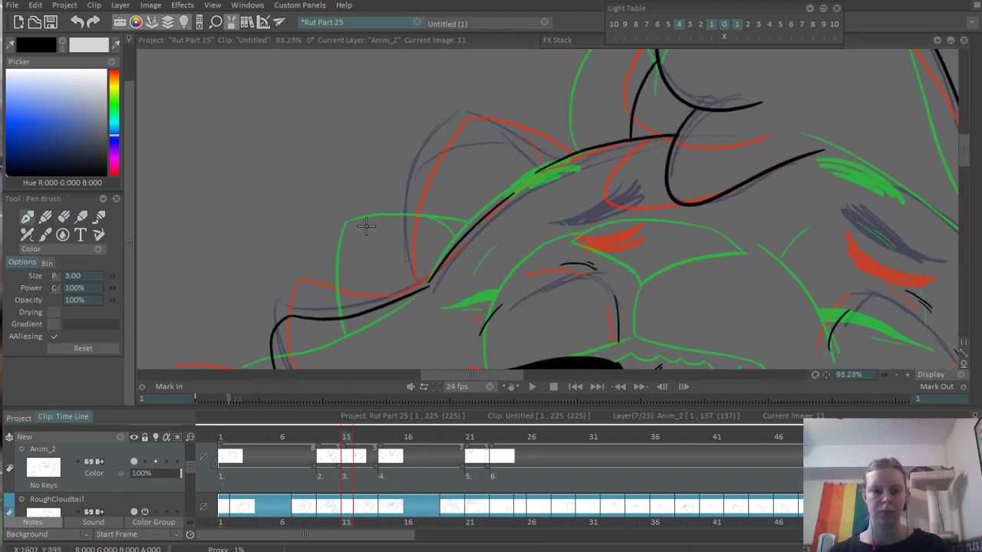
pyautogui.moveTo(387, 297)
pyautogui.mouseDown()
pyautogui.moveTo(384, 253)
pyautogui.moveTo(461, 125)
pyautogui.mouseUp()
pyautogui.hotkey('ctrl', 'z')
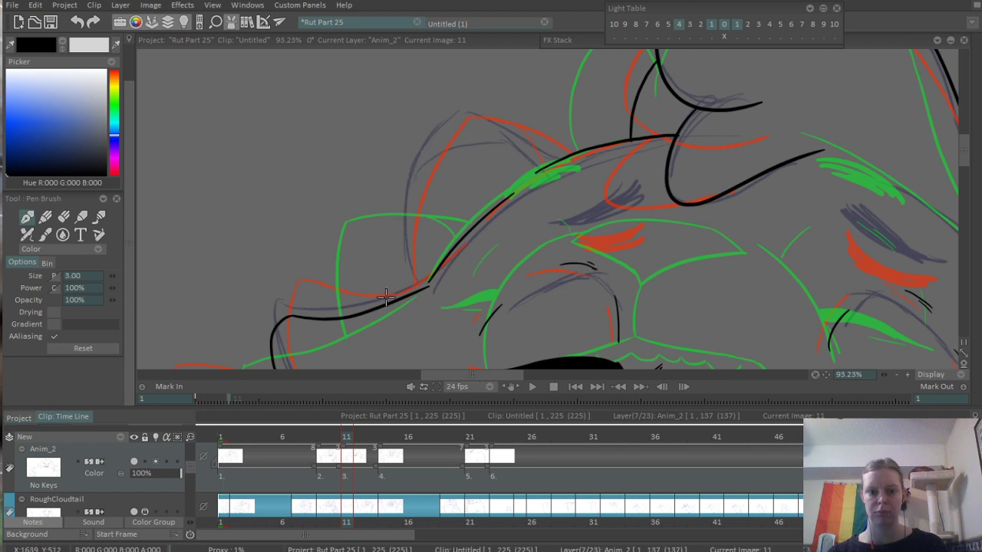
pyautogui.moveTo(388, 299)
pyautogui.mouseDown()
pyautogui.moveTo(435, 124)
pyautogui.moveTo(413, 276)
pyautogui.mouseUp()
pyautogui.hotkey('ctrl', 'z')
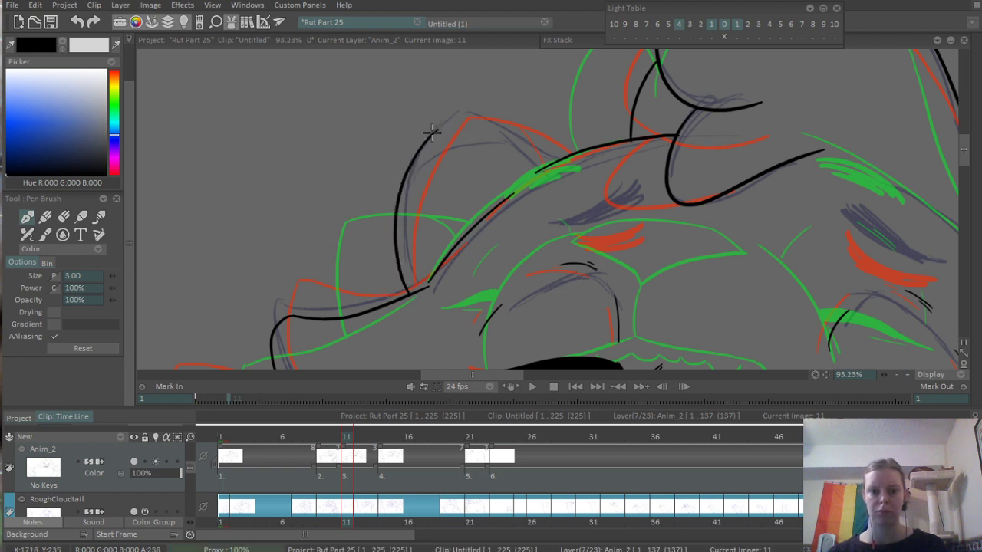
# - Ink the left ear's tip and upper edge down to the head, plus the short inner ear line
pyautogui.moveTo(431, 132)
pyautogui.mouseDown()
pyautogui.moveTo(530, 130)
pyautogui.moveTo(468, 131)
pyautogui.moveTo(468, 113)
pyautogui.moveTo(528, 158)
pyautogui.moveTo(534, 150)
pyautogui.moveTo(560, 161)
pyautogui.moveTo(525, 150)
pyautogui.moveTo(563, 160)
pyautogui.mouseUp()
pyautogui.hotkey('ctrl', 'z')
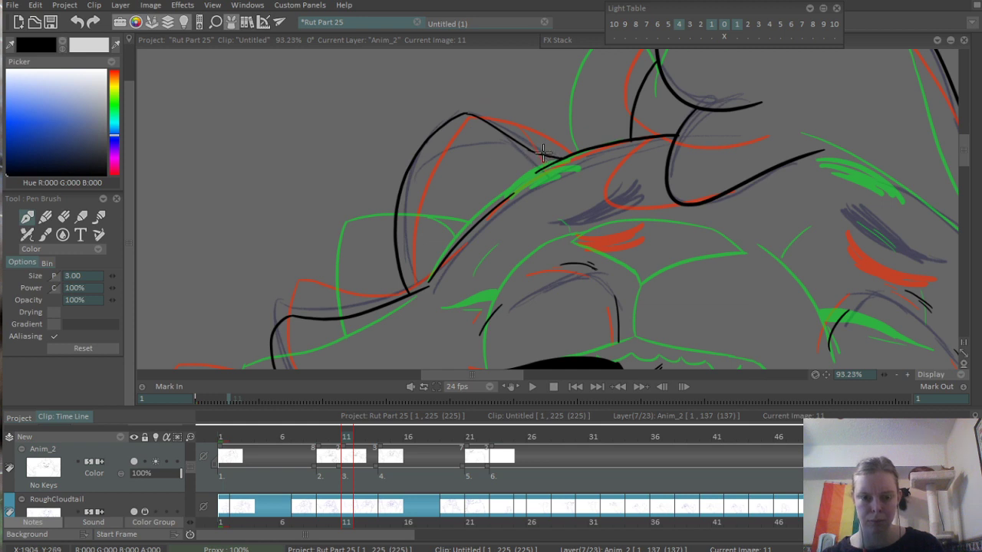
pyautogui.moveTo(482, 123); pyautogui.dragTo(514, 178)
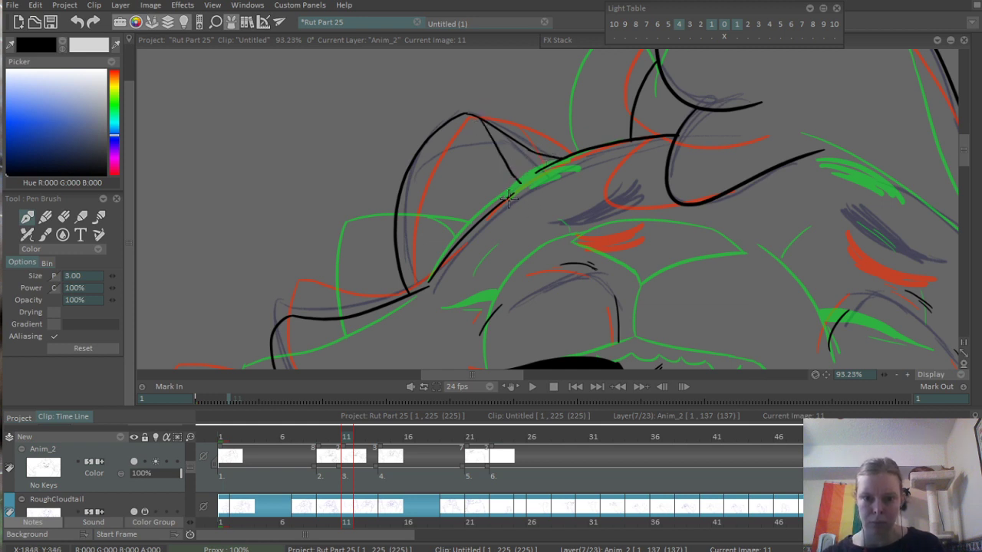
pyautogui.scroll(-3, 500, 227)
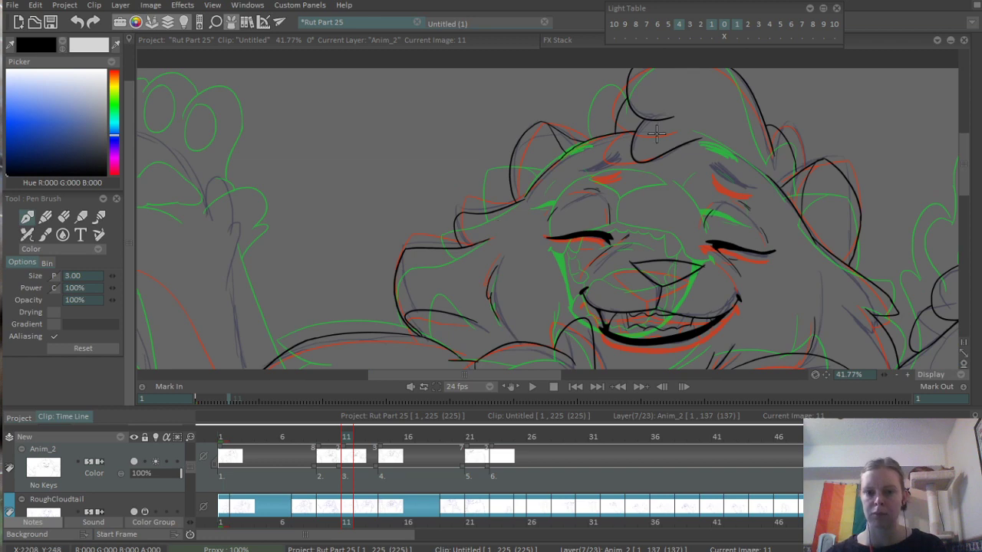
# - Set the pen size to 5 and ink the left eyebrow with thick overlapping strokes, slightly above the rough sketch
pyautogui.scroll(3, 655, 134)
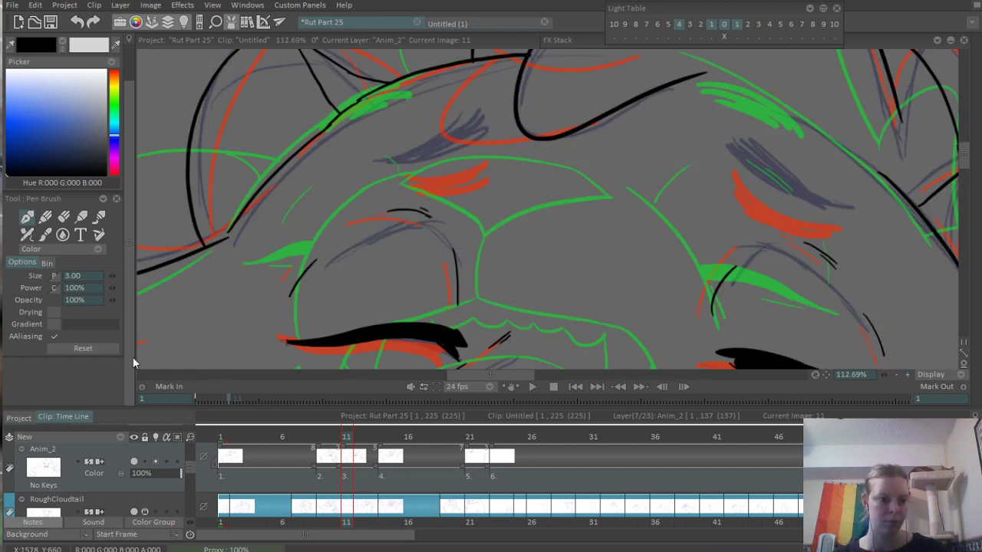
pyautogui.click(73, 276)
pyautogui.write('5')
pyautogui.press('Tab')
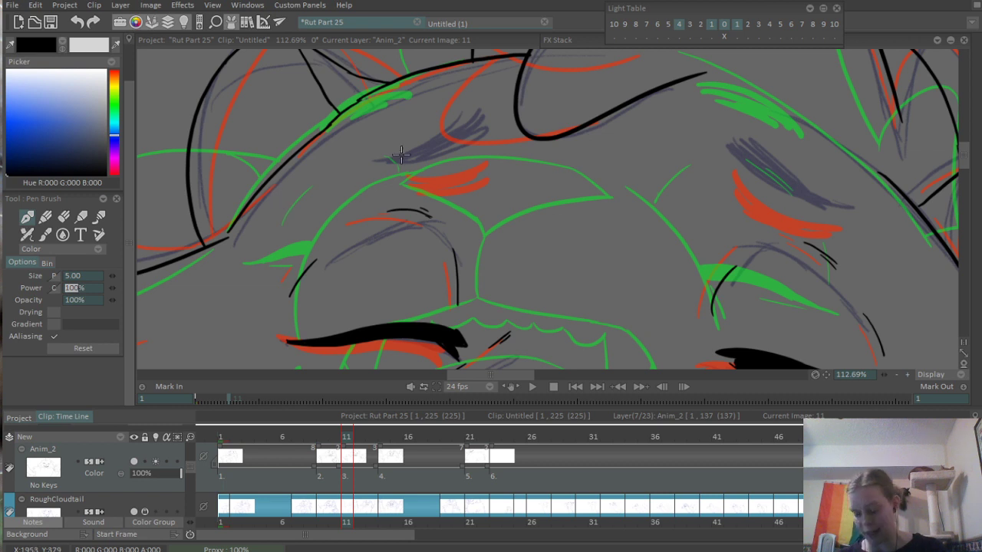
pyautogui.scroll(2, 400, 154)
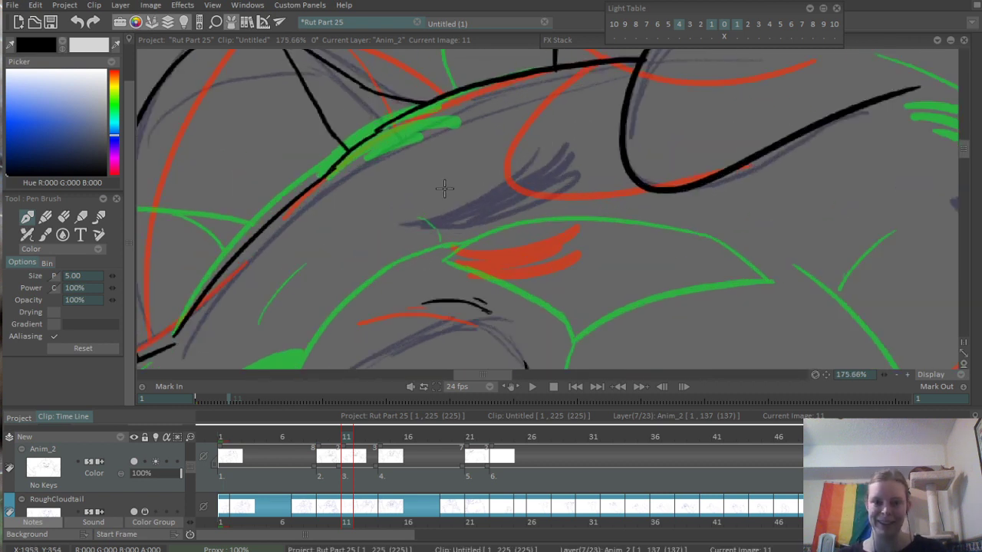
pyautogui.moveTo(441, 197)
pyautogui.mouseDown()
pyautogui.moveTo(561, 145)
pyautogui.moveTo(547, 162)
pyautogui.mouseUp()
pyautogui.hotkey('ctrl', 'z')
pyautogui.moveTo(452, 204); pyautogui.dragTo(560, 161)
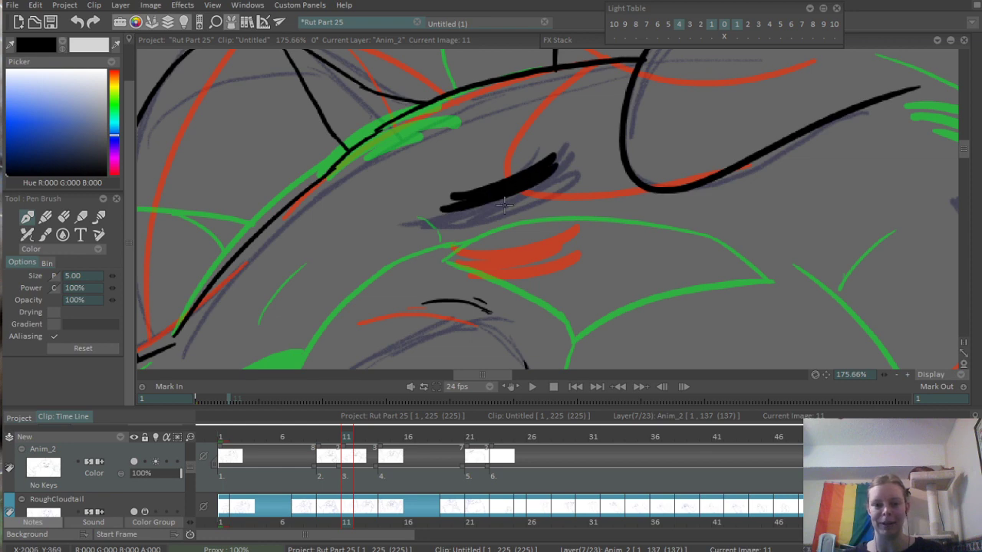
# - Ink the right eyebrow with several thick overlapping strokes slanting down and outward along the rough sketch
pyautogui.moveTo(481, 207)
pyautogui.mouseDown()
pyautogui.moveTo(552, 185)
pyautogui.moveTo(623, 270)
pyautogui.mouseUp()
pyautogui.scroll(-5, 603, 176)
pyautogui.scroll(6, 767, 188)
pyautogui.moveTo(500, 181); pyautogui.dragTo(641, 263)
pyautogui.moveTo(514, 184); pyautogui.dragTo(612, 247)
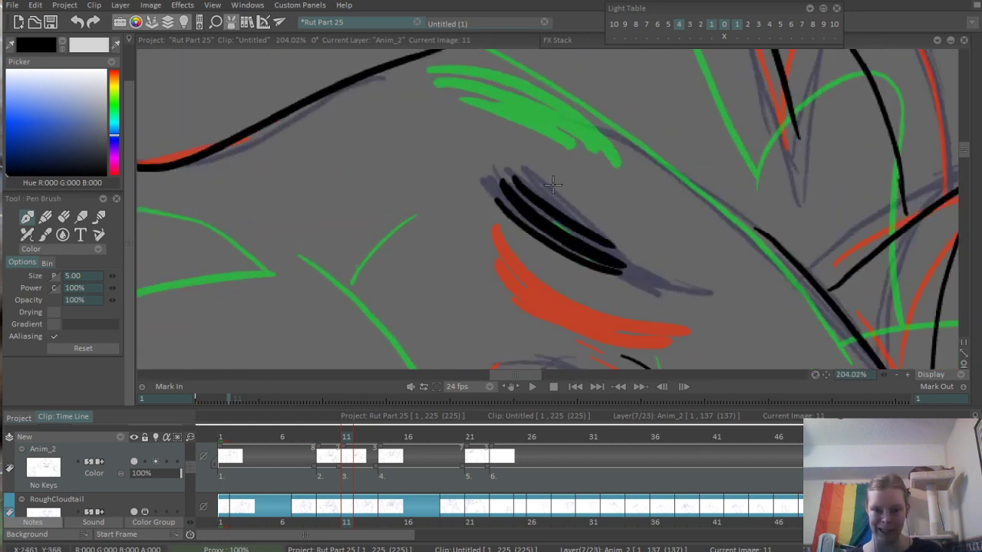
pyautogui.hotkey('ctrl', 'z')
pyautogui.moveTo(525, 192); pyautogui.dragTo(632, 243)
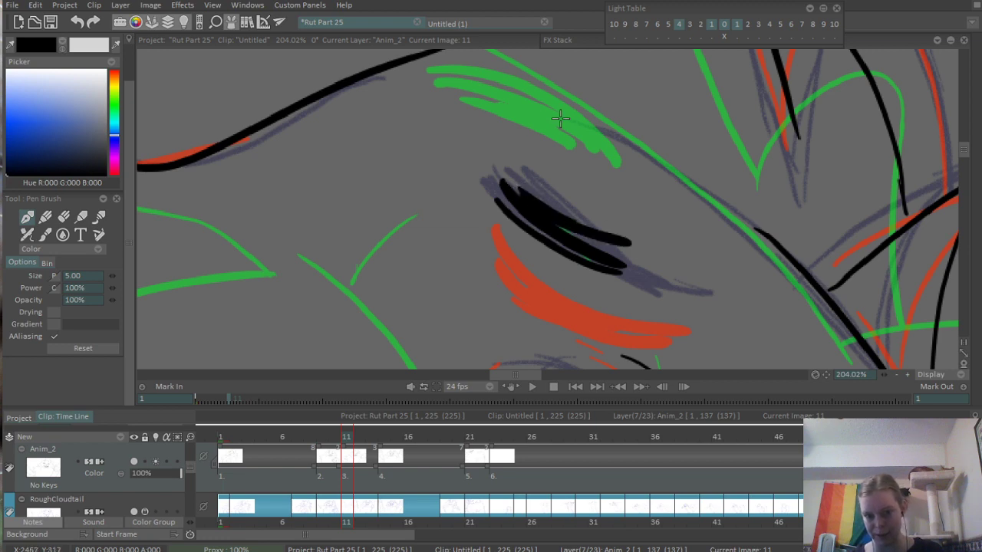
pyautogui.scroll(-5, 652, 111)
pyautogui.moveTo(641, 146); pyautogui.dragTo(618, 179)
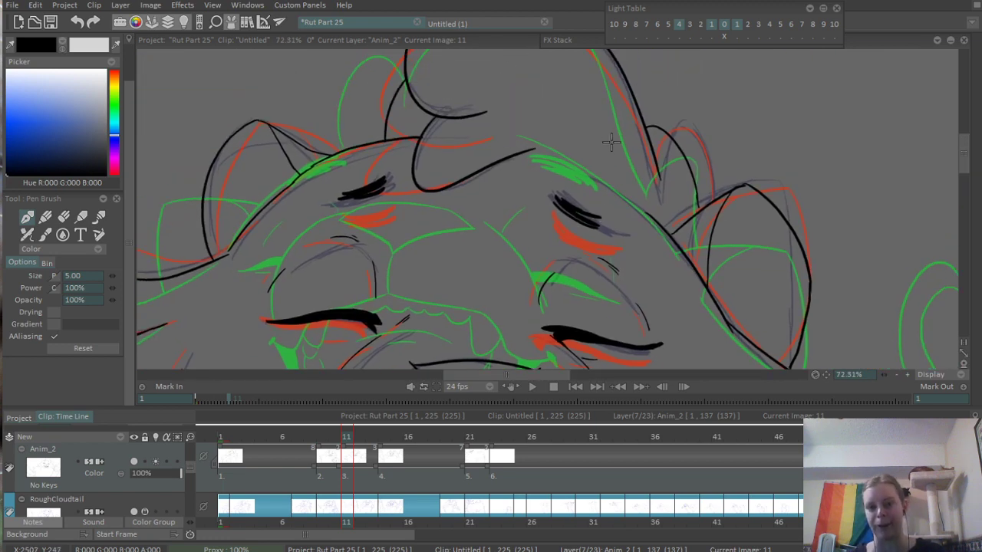
# - Set the pen size to 3 and ink the top of the head from the hair tuft toward the right ear
pyautogui.scroll(3, 609, 142)
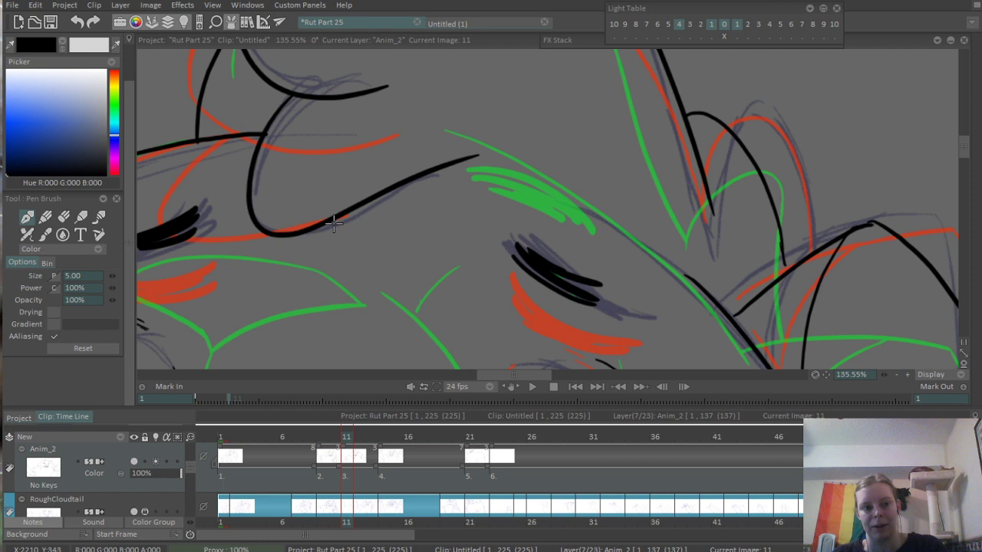
pyautogui.click(83, 276)
pyautogui.write('3')
pyautogui.press('Tab')
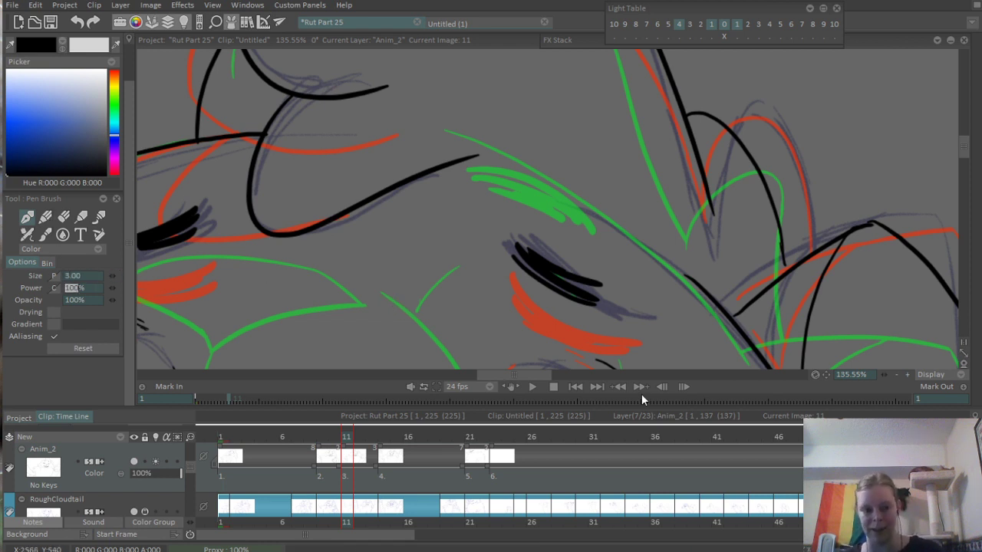
pyautogui.moveTo(457, 169); pyautogui.dragTo(606, 221)
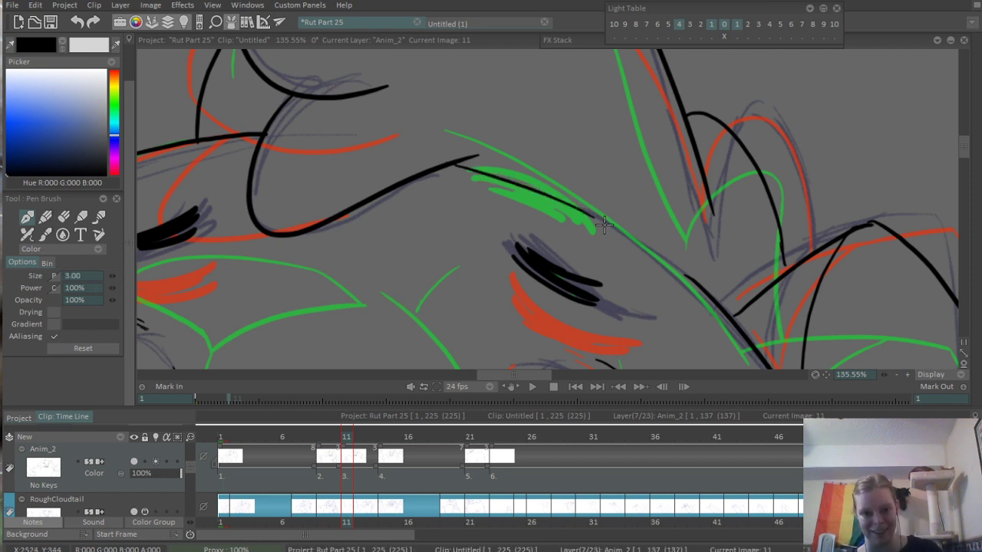
# - Ink the inner edge of the raised left arm as a long line running down to the shoulder fur
pyautogui.scroll(-10, 696, 176)
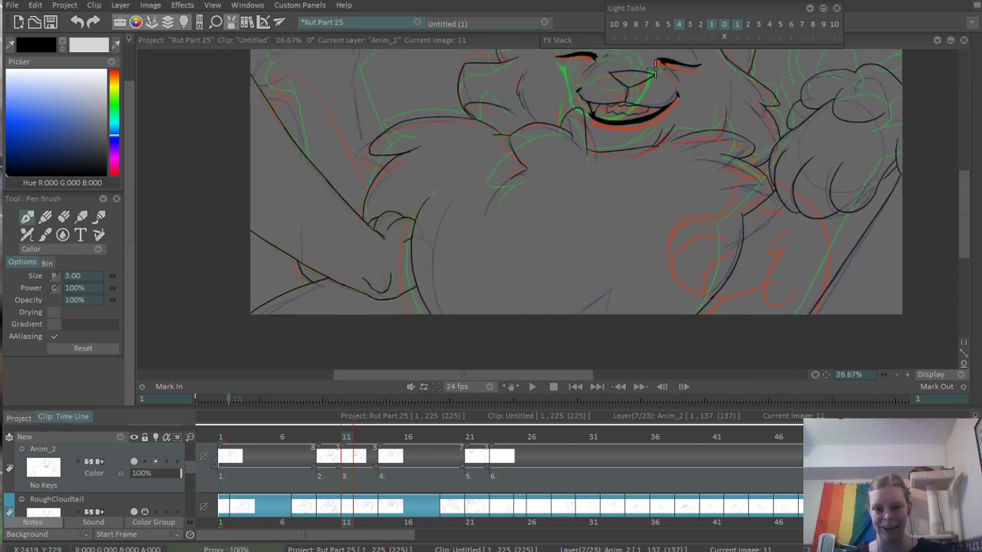
pyautogui.scroll(6, 527, 198)
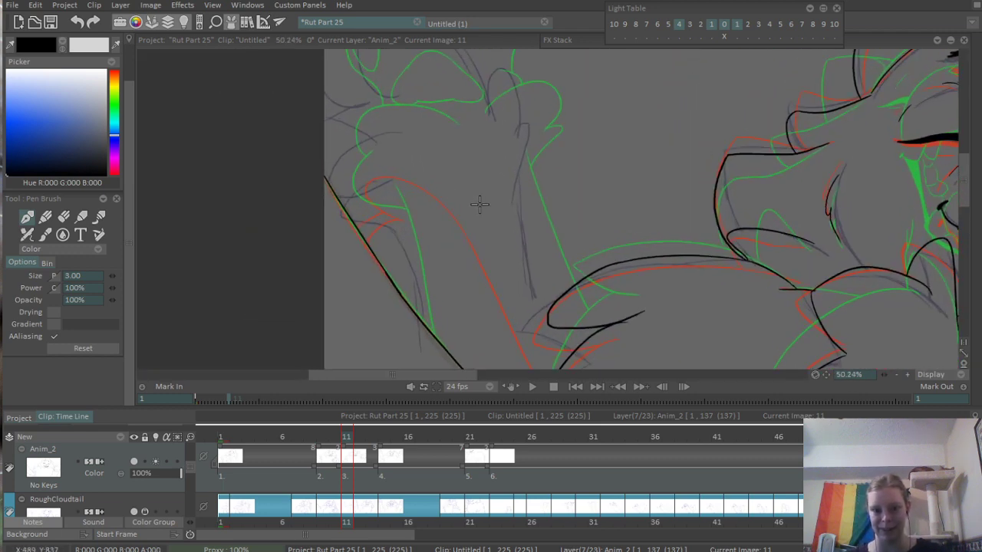
pyautogui.moveTo(535, 141)
pyautogui.mouseDown()
pyautogui.moveTo(580, 297)
pyautogui.moveTo(595, 313)
pyautogui.mouseUp()
pyautogui.hotkey('ctrl', 'z')
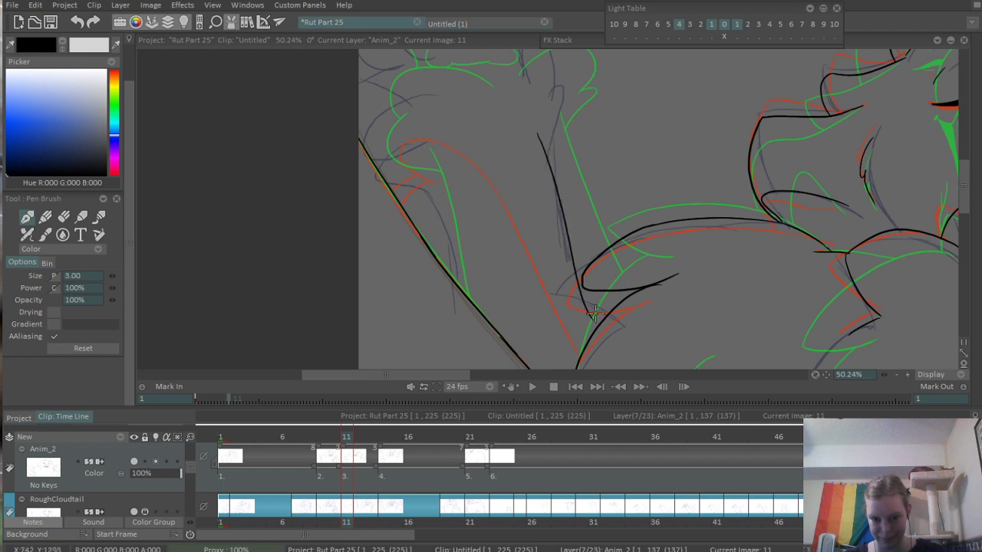
# - Trim the arm line's lower end and ink a short horizontal line across it beneath the shoulder fur
pyautogui.scroll(5, 589, 306)
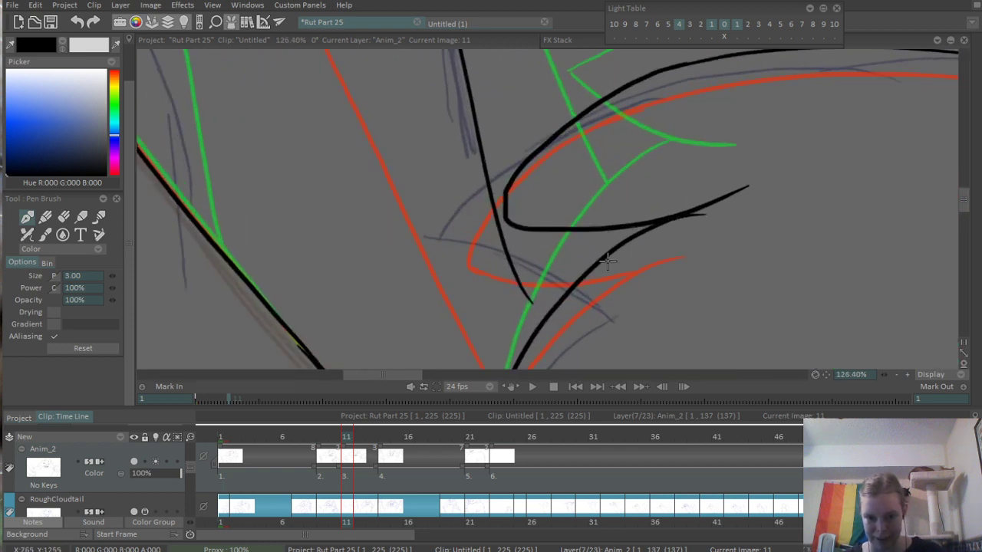
pyautogui.press('e')
pyautogui.moveTo(527, 294)
pyautogui.mouseDown()
pyautogui.moveTo(507, 260)
pyautogui.moveTo(531, 302)
pyautogui.moveTo(501, 254)
pyautogui.moveTo(548, 330)
pyautogui.moveTo(553, 309)
pyautogui.moveTo(446, 239)
pyautogui.moveTo(530, 231)
pyautogui.moveTo(518, 242)
pyautogui.moveTo(455, 244)
pyautogui.moveTo(595, 246)
pyautogui.mouseUp()
pyautogui.press('b')
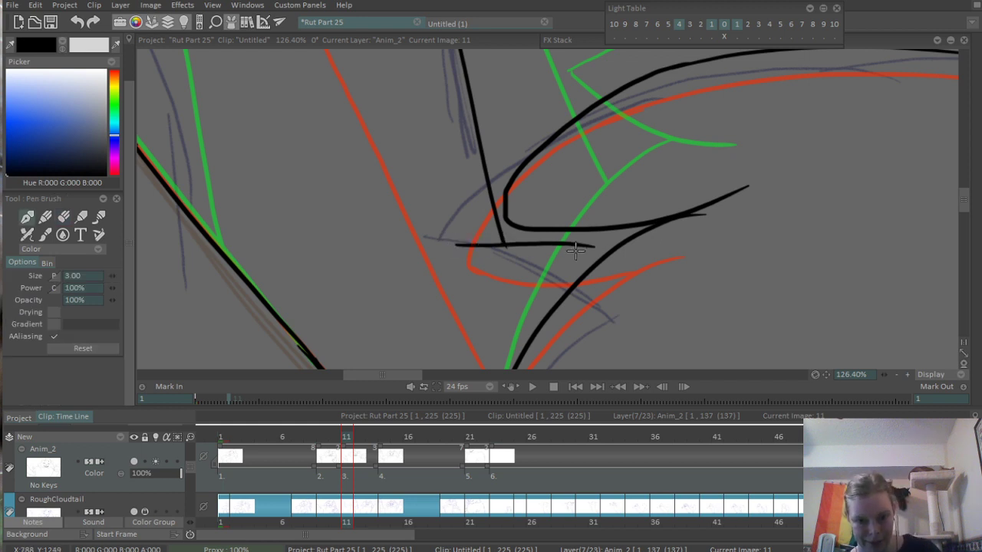
# - Ink the outer edge of the raised left arm as a short curve meeting the long diagonal line
pyautogui.scroll(-4, 625, 323)
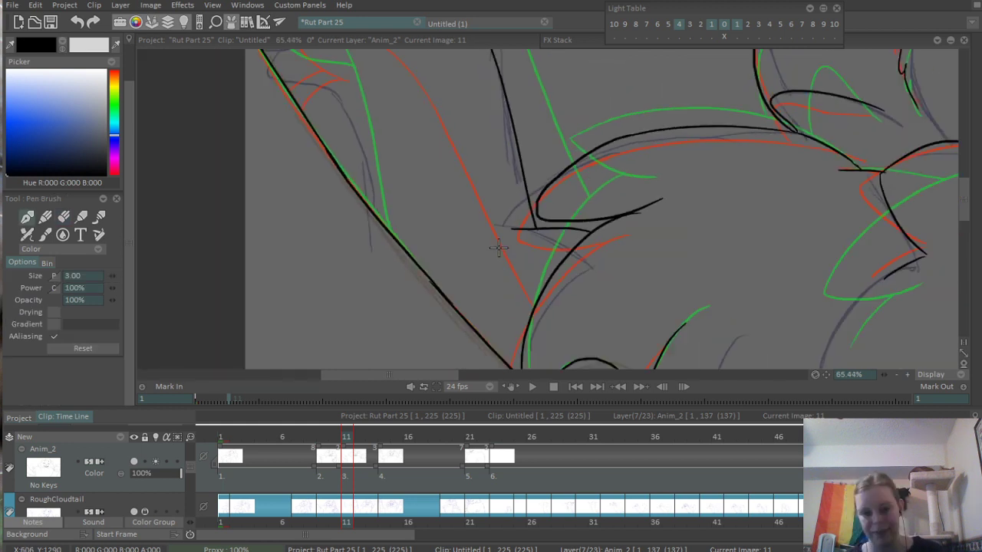
pyautogui.moveTo(456, 198); pyautogui.dragTo(502, 320)
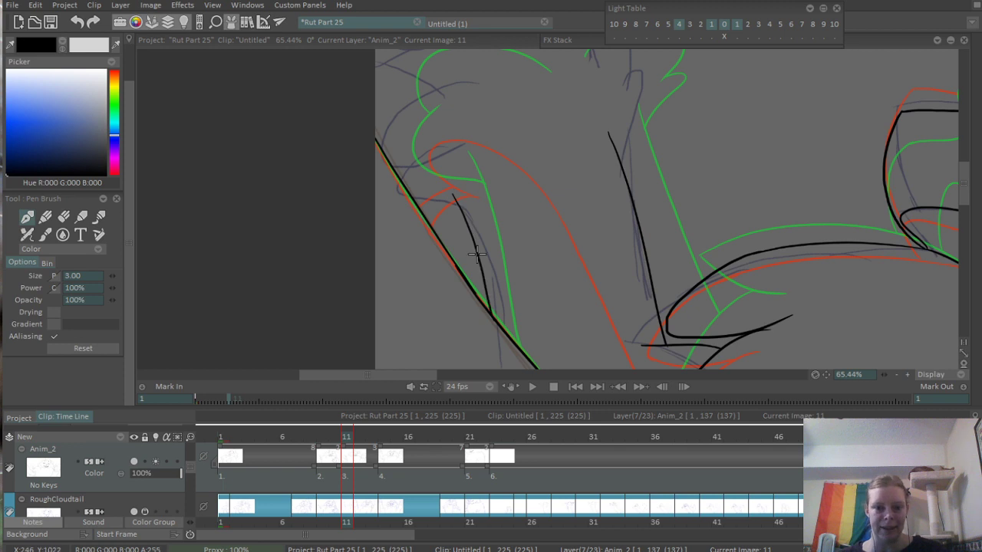
pyautogui.hotkey('ctrl', 'z')
pyautogui.moveTo(457, 197); pyautogui.dragTo(502, 314)
# - Ink the raised left paw's two rounded fingers and the pointed fur tuft joining the inner arm line
pyautogui.moveTo(511, 180); pyautogui.dragTo(403, 299)
pyautogui.scroll(1, 517, 180)
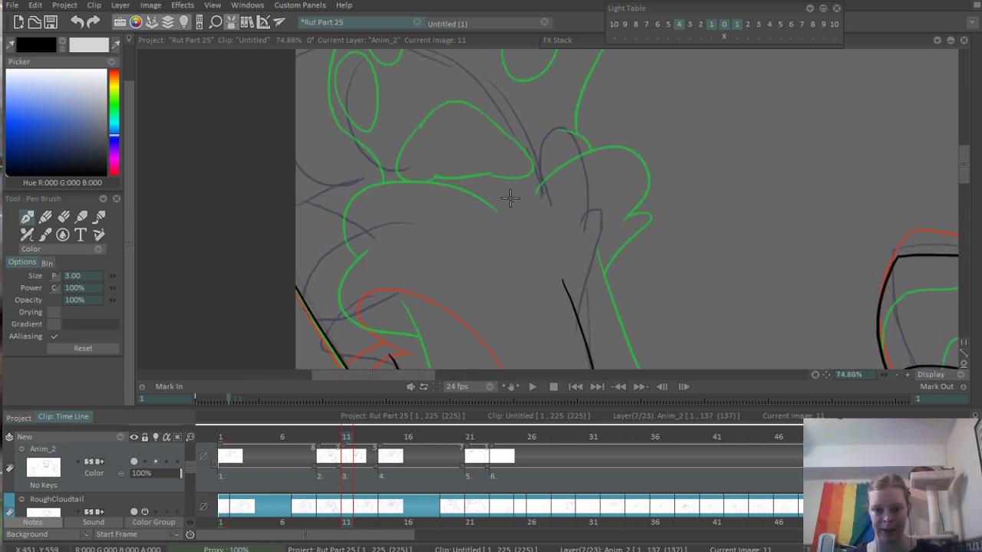
pyautogui.moveTo(480, 206)
pyautogui.mouseDown()
pyautogui.moveTo(559, 186)
pyautogui.moveTo(574, 260)
pyautogui.mouseUp()
pyautogui.hotkey('ctrl', 'z')
pyautogui.hotkey('ctrl', 'z')
pyautogui.moveTo(563, 204)
pyautogui.mouseDown()
pyautogui.moveTo(590, 247)
pyautogui.moveTo(569, 260)
pyautogui.moveTo(573, 306)
pyautogui.mouseUp()
pyautogui.hotkey('ctrl', 'z')
pyautogui.moveTo(570, 262); pyautogui.dragTo(573, 306)
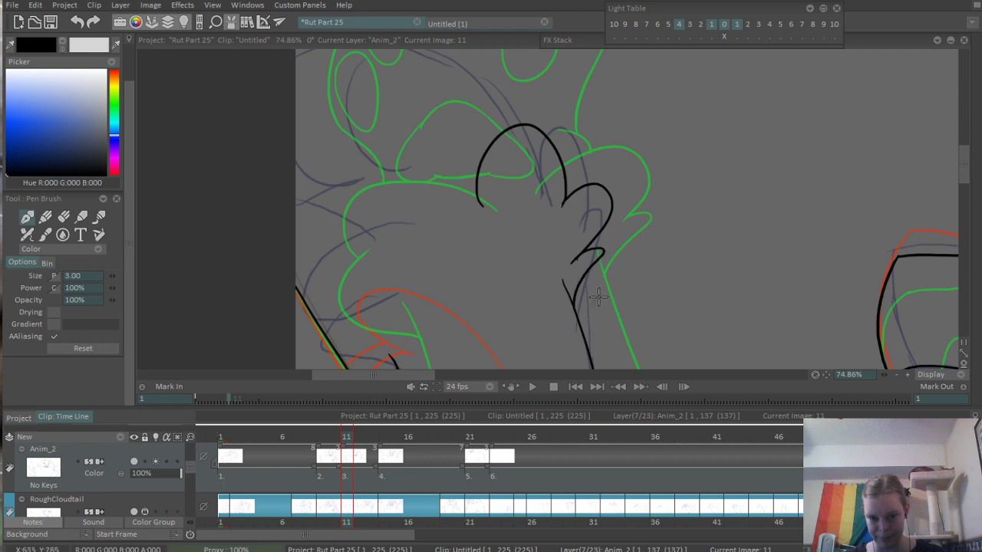
# - Ink the two rounded lobes on the raised paw's outer side and trim the overlap where they meet
pyautogui.moveTo(409, 306); pyautogui.dragTo(498, 246)
pyautogui.moveTo(484, 307); pyautogui.dragTo(465, 241)
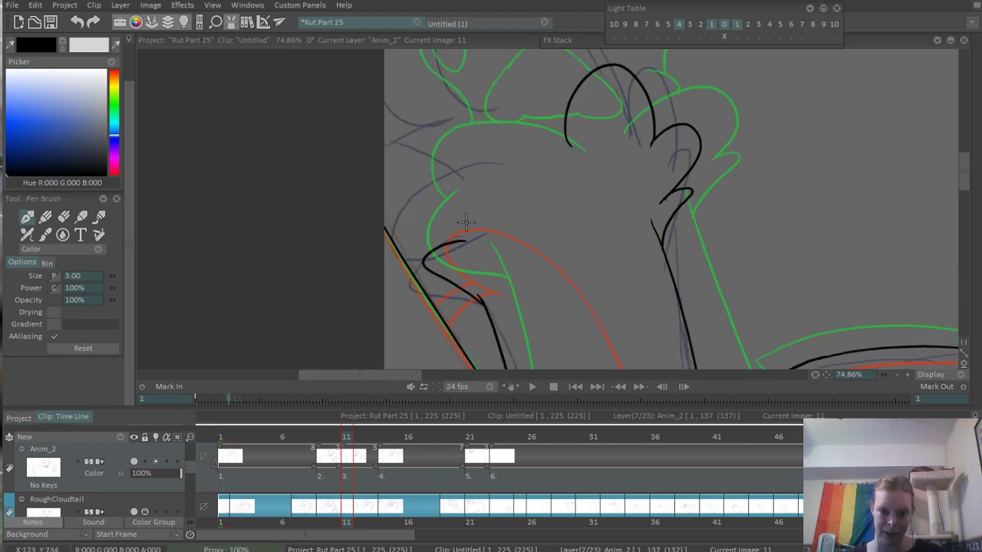
pyautogui.hotkey('ctrl', 'z')
pyautogui.moveTo(489, 308)
pyautogui.mouseDown()
pyautogui.moveTo(445, 294)
pyautogui.moveTo(470, 230)
pyautogui.moveTo(414, 198)
pyautogui.moveTo(551, 178)
pyautogui.moveTo(539, 157)
pyautogui.mouseUp()
pyautogui.hotkey('ctrl', 'z')
pyautogui.moveTo(454, 238); pyautogui.dragTo(522, 170)
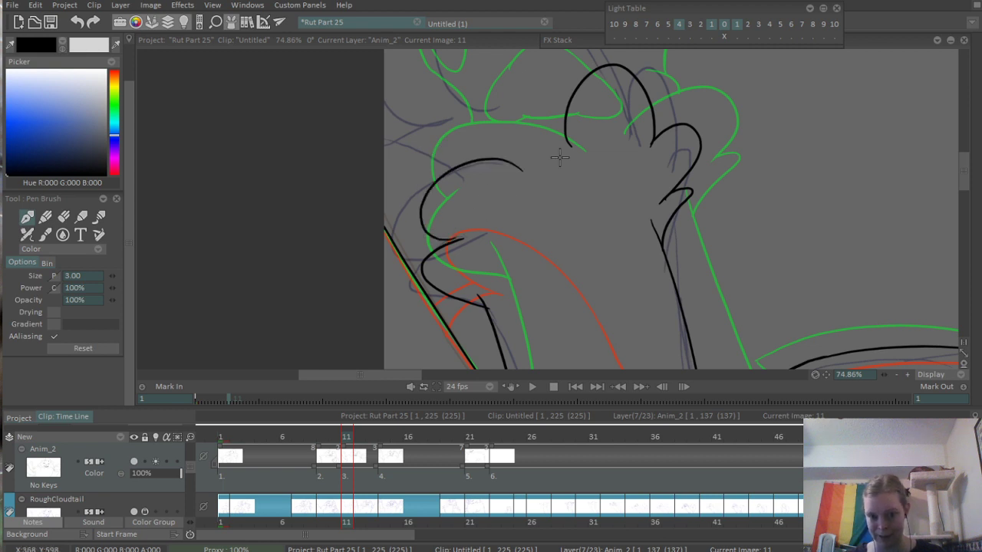
pyautogui.scroll(5, 460, 239)
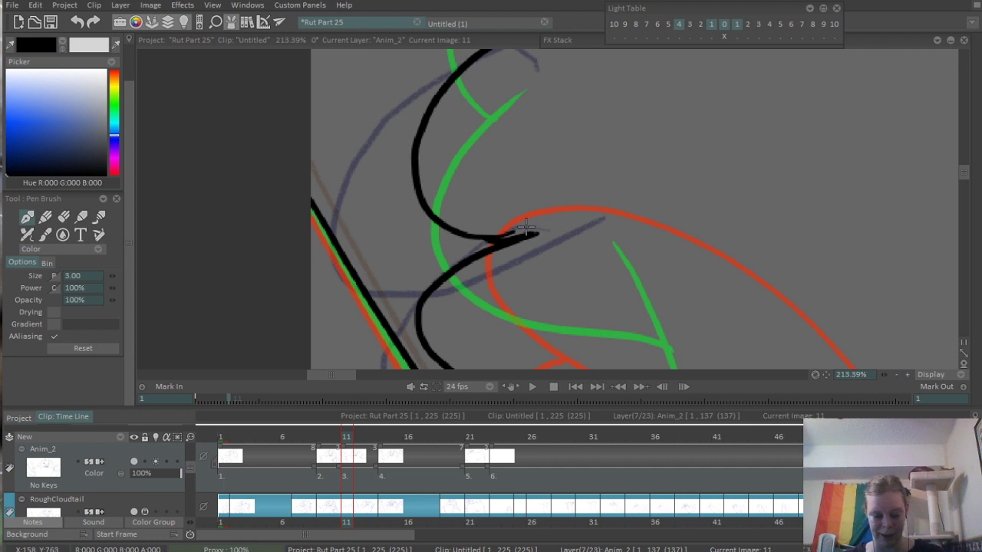
pyautogui.press('e')
pyautogui.moveTo(491, 228); pyautogui.dragTo(510, 232)
pyautogui.scroll(-3, 576, 202)
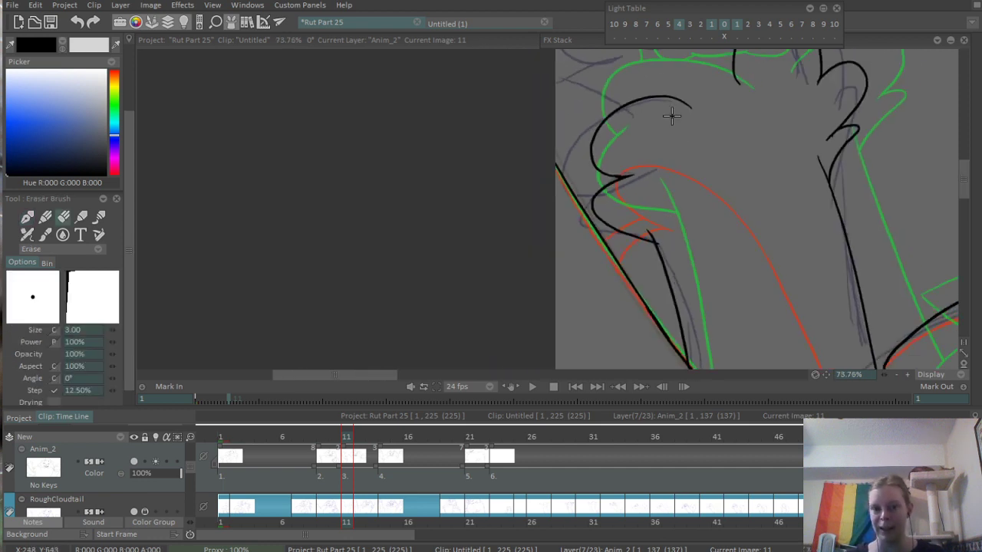
# - Ink the curved toe line inside the raised paw and a short arc behind its tallest finger
pyautogui.scroll(-2, 571, 247)
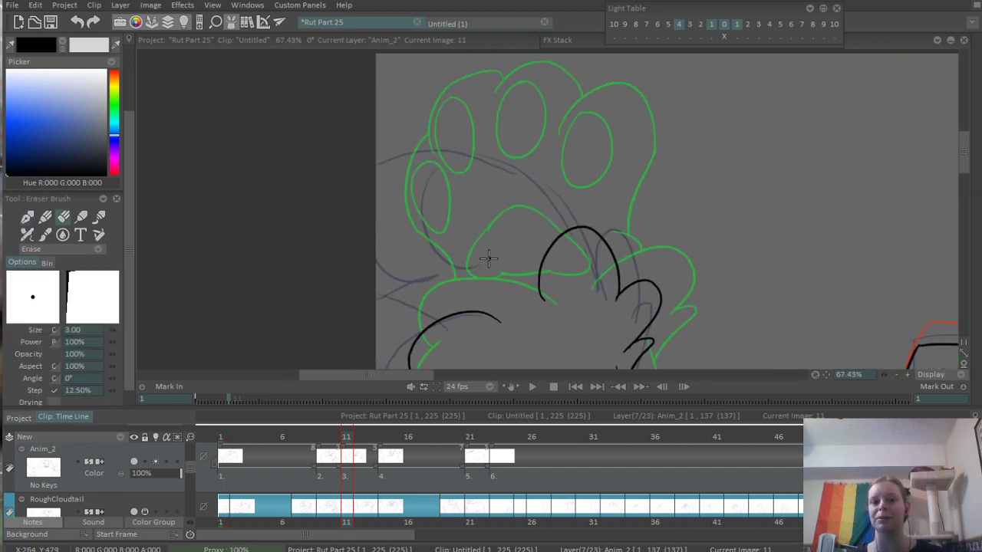
pyautogui.press('b')
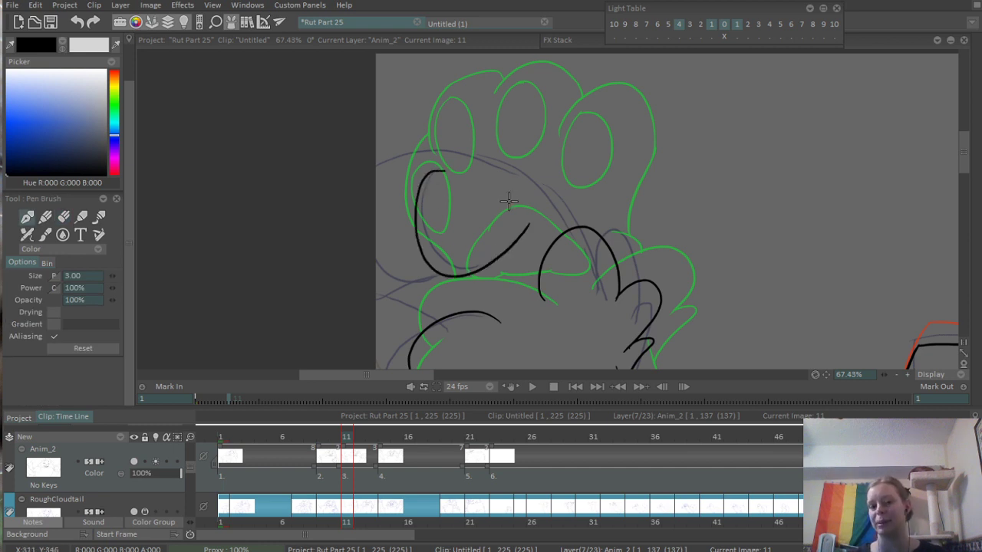
pyautogui.moveTo(447, 162); pyautogui.dragTo(524, 221)
pyautogui.scroll(1, 465, 264)
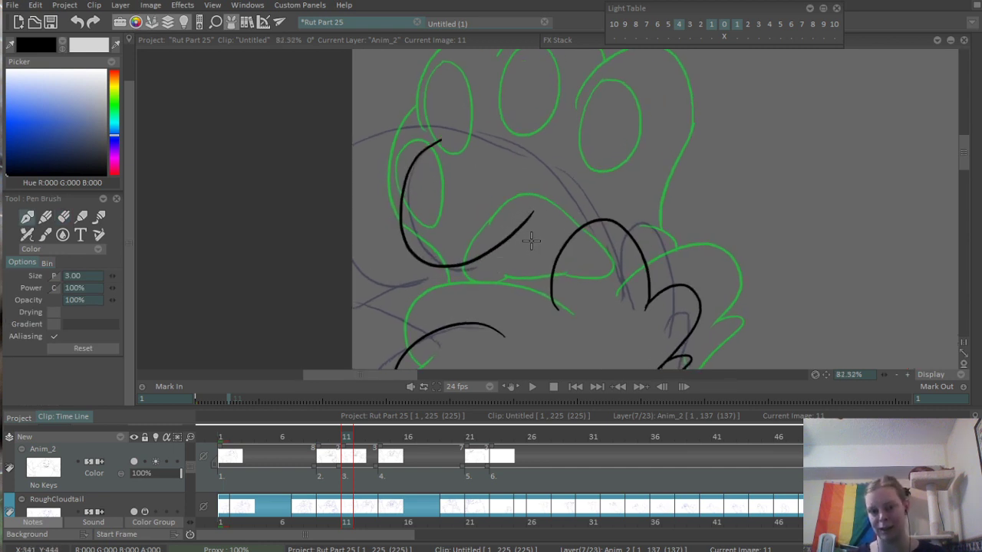
pyautogui.hotkey('ctrl', 'z')
pyautogui.moveTo(422, 149)
pyautogui.mouseDown()
pyautogui.moveTo(466, 259)
pyautogui.moveTo(573, 222)
pyautogui.mouseUp()
pyautogui.hotkey('ctrl', 'z')
pyautogui.moveTo(534, 252)
pyautogui.mouseDown()
pyautogui.moveTo(569, 223)
pyautogui.moveTo(590, 225)
pyautogui.moveTo(534, 252)
pyautogui.moveTo(593, 219)
pyautogui.mouseUp()
pyautogui.hotkey('ctrl', 'z')
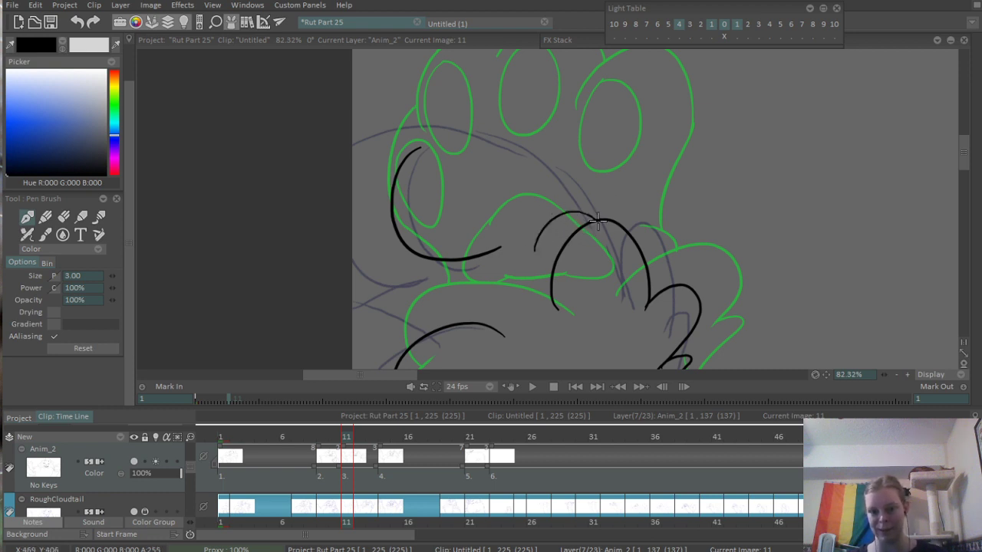
# - Ink the large arc from the canvas edge over to the tallest finger, plus the lower curve joining the toe line
pyautogui.moveTo(355, 135)
pyautogui.mouseDown()
pyautogui.moveTo(479, 141)
pyautogui.moveTo(562, 203)
pyautogui.moveTo(623, 214)
pyautogui.moveTo(610, 223)
pyautogui.moveTo(632, 233)
pyautogui.mouseUp()
pyautogui.hotkey('ctrl', 'z')
pyautogui.scroll(2, 391, 280)
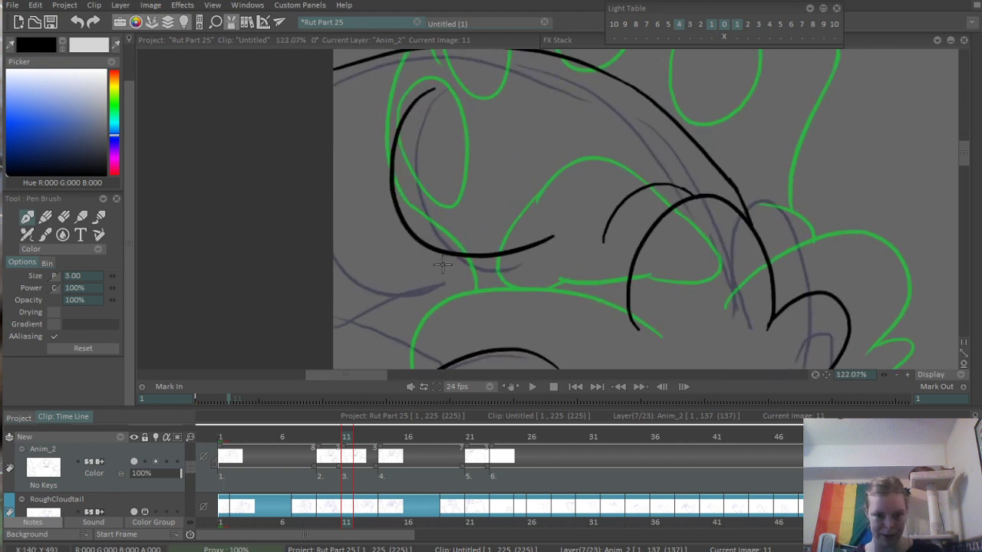
pyautogui.moveTo(320, 286)
pyautogui.mouseDown()
pyautogui.moveTo(460, 254)
pyautogui.moveTo(478, 258)
pyautogui.mouseUp()
pyautogui.scroll(4, 457, 238)
pyautogui.press('e')
pyautogui.scroll(-6, 587, 218)
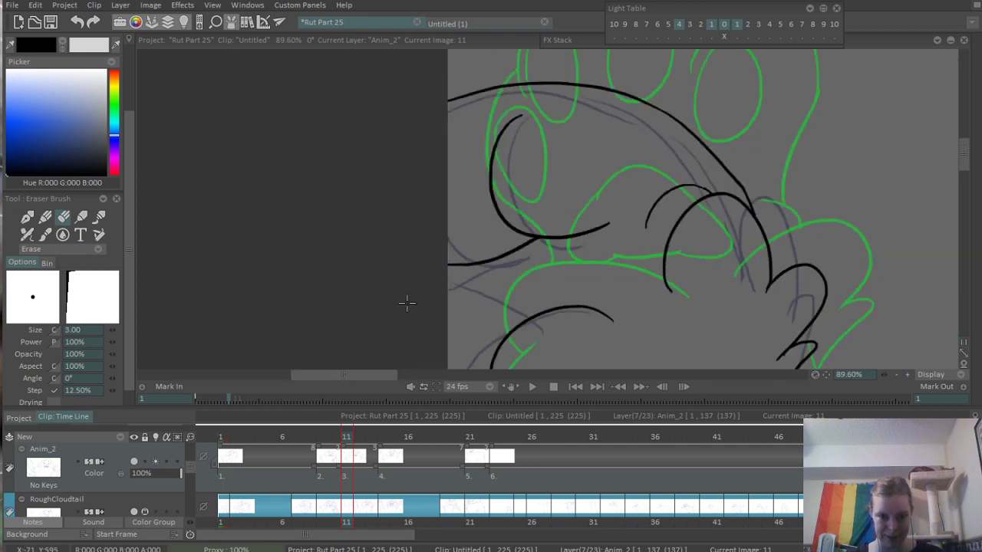
# - Ink the short lines branching from the canvas edge and the concave curve linking the toe outline to the paw lobe
pyautogui.moveTo(405, 302)
pyautogui.mouseDown()
pyautogui.moveTo(319, 294)
pyautogui.moveTo(350, 247)
pyautogui.mouseUp()
pyautogui.scroll(3, 437, 272)
pyautogui.press('e')
pyautogui.moveTo(391, 311); pyautogui.dragTo(303, 249)
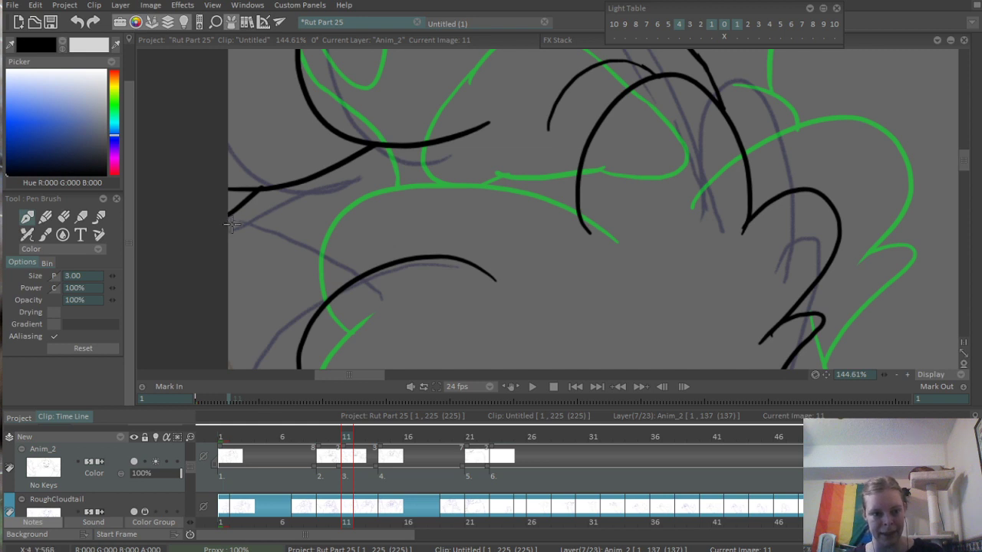
pyautogui.moveTo(253, 218); pyautogui.dragTo(319, 247)
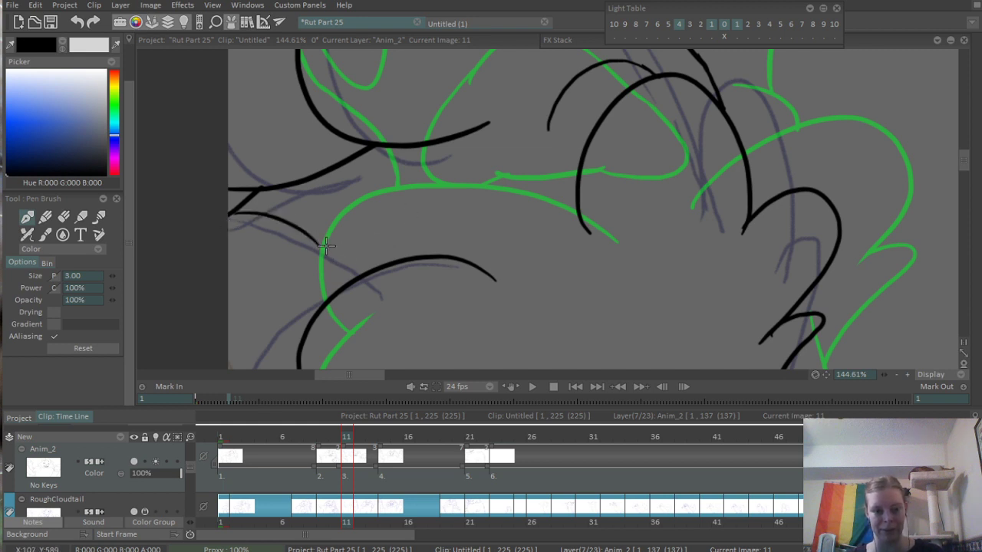
pyautogui.moveTo(305, 208); pyautogui.dragTo(351, 277)
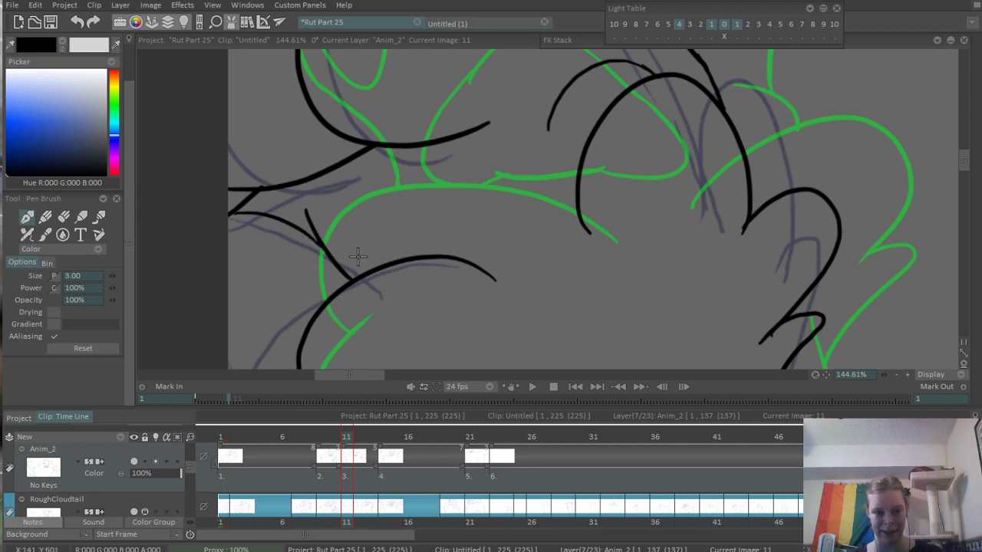
pyautogui.moveTo(305, 209); pyautogui.dragTo(334, 164)
# - Ink the rounded shape extending from the toe curve toward the tallest finger and back to the upper paw lobe
pyautogui.moveTo(424, 152)
pyautogui.mouseDown()
pyautogui.moveTo(546, 160)
pyautogui.moveTo(562, 182)
pyautogui.mouseUp()
pyautogui.moveTo(441, 257); pyautogui.dragTo(487, 215)
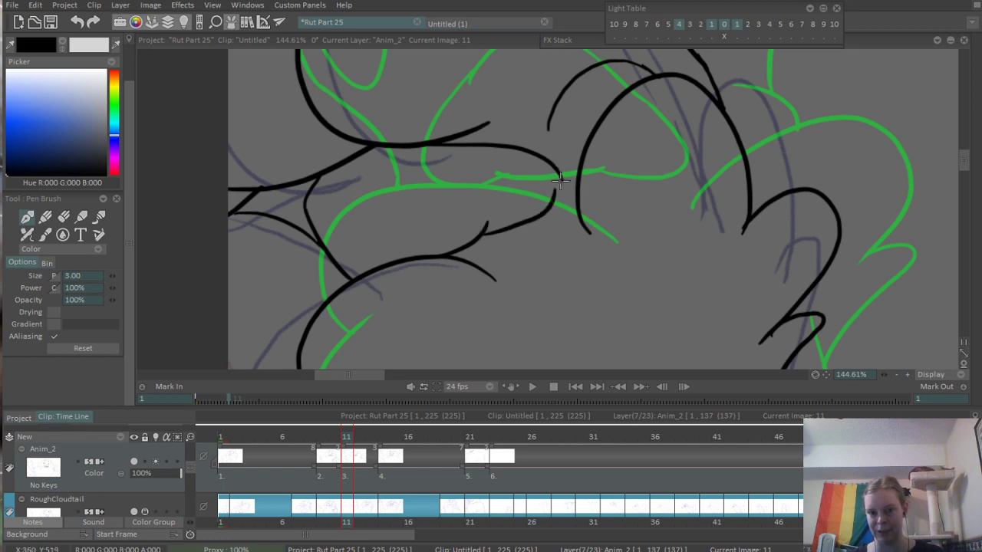
pyautogui.scroll(-5, 497, 255)
pyautogui.scroll(-6, 497, 255)
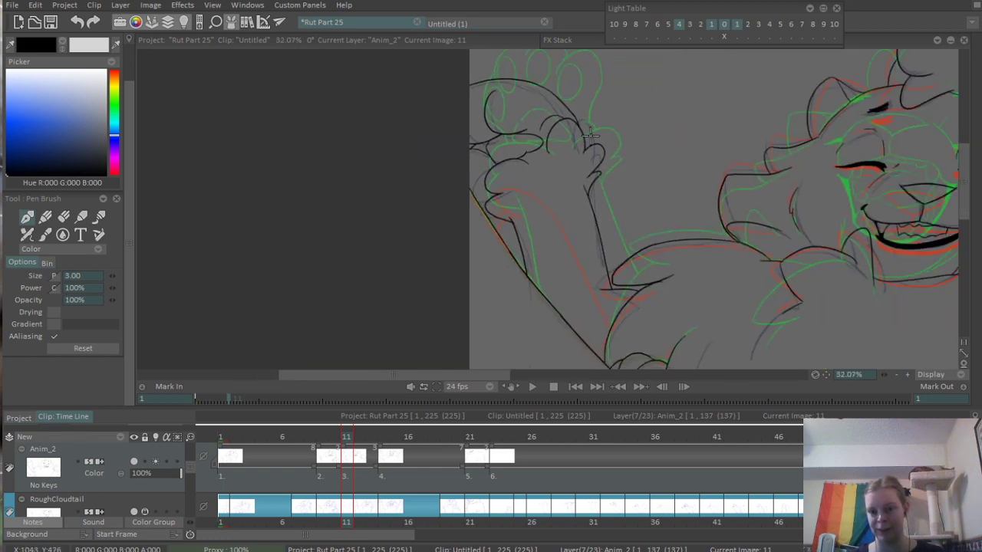
pyautogui.scroll(2, 547, 135)
pyautogui.scroll(2, 547, 136)
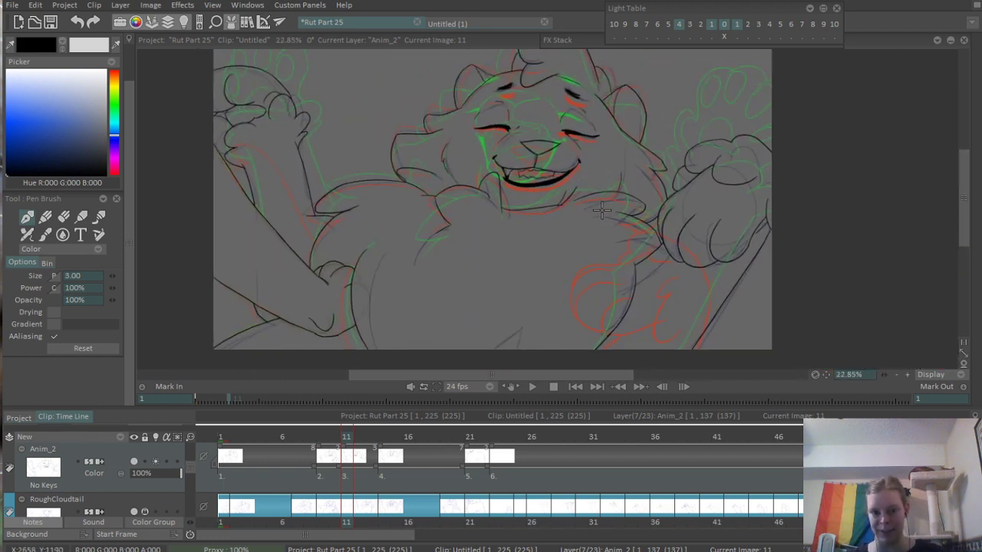
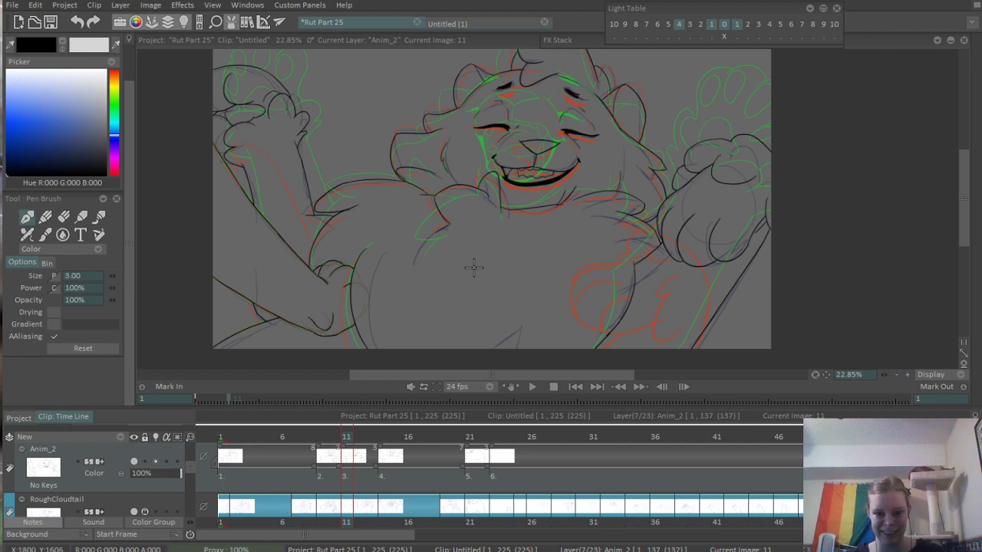
# - Review the inked motion by scrubbing between frames 1 and 21, playing it from frame 1 and stopping at frame 19
pyautogui.scroll(3, 506, 270)
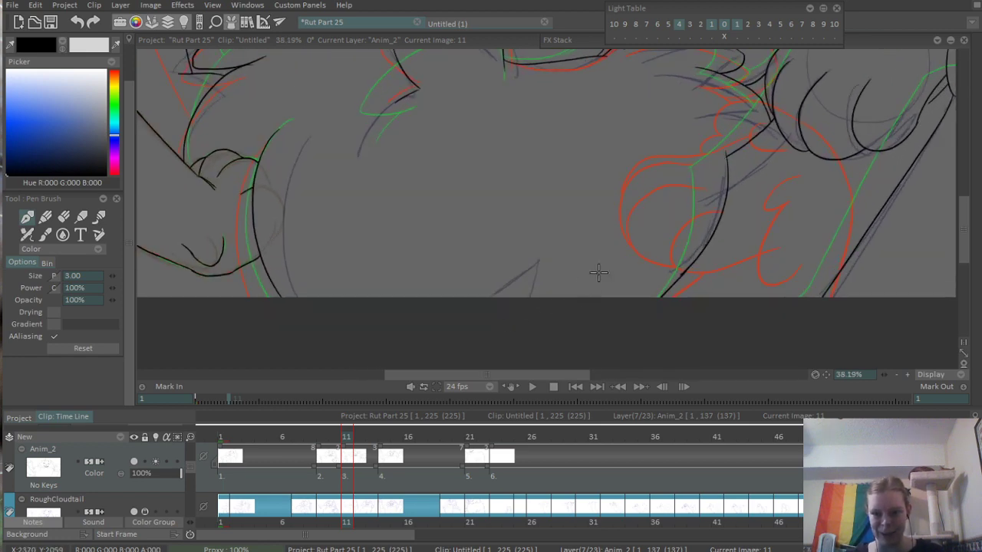
pyautogui.scroll(-4, 598, 272)
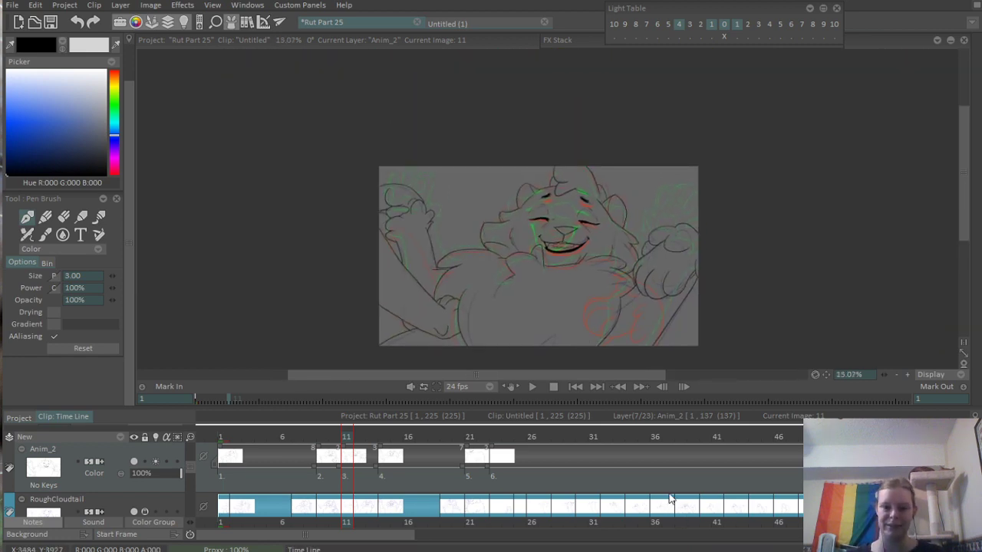
pyautogui.moveTo(264, 438)
pyautogui.mouseDown()
pyautogui.moveTo(256, 436)
pyautogui.moveTo(470, 434)
pyautogui.mouseUp()
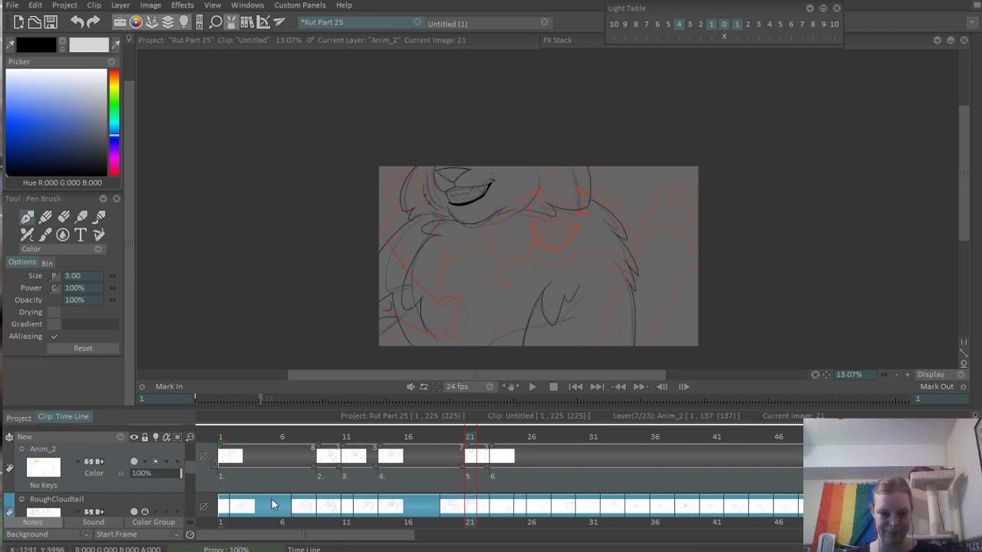
pyautogui.moveTo(493, 472); pyautogui.dragTo(223, 474)
pyautogui.click(497, 486)
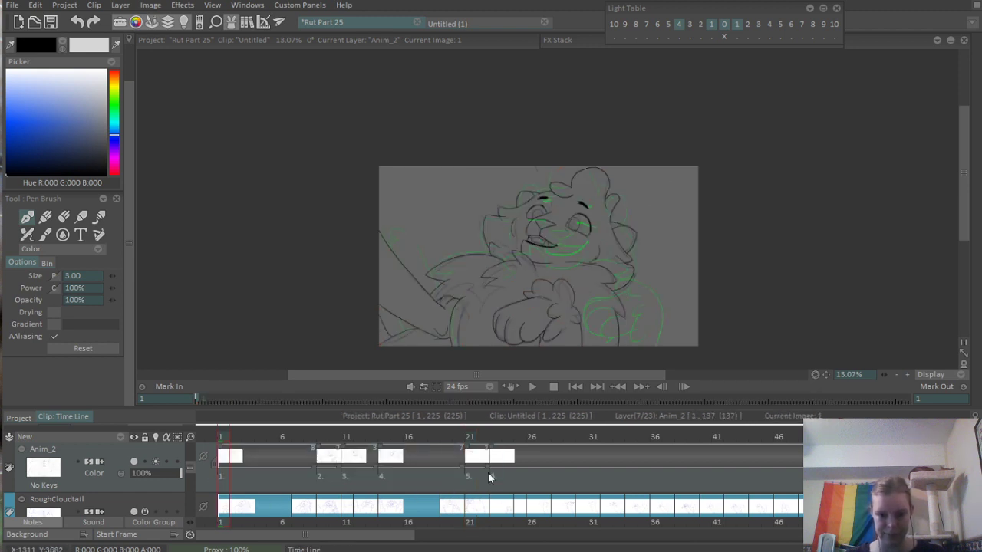
pyautogui.moveTo(488, 472); pyautogui.dragTo(209, 490)
pyautogui.press('Return')
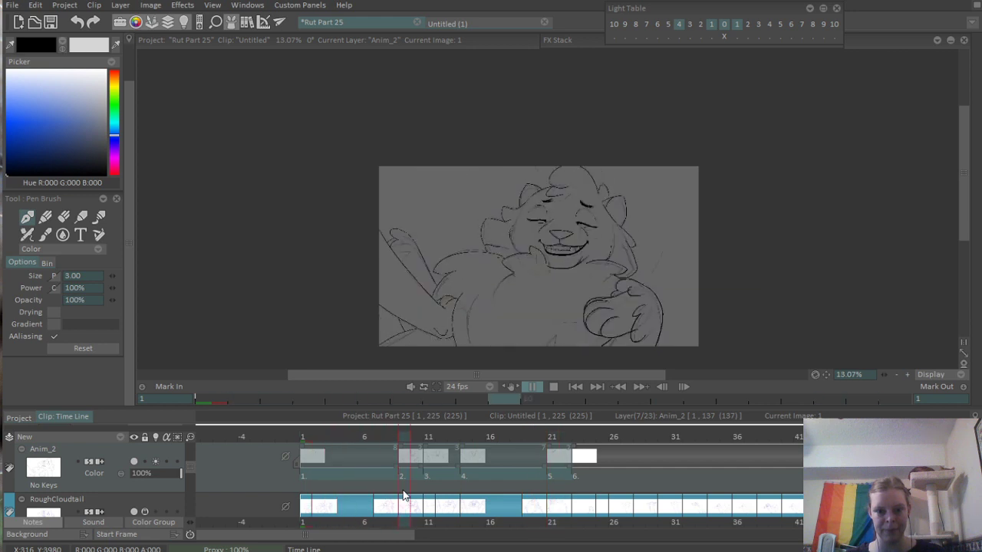
pyautogui.press('Return')
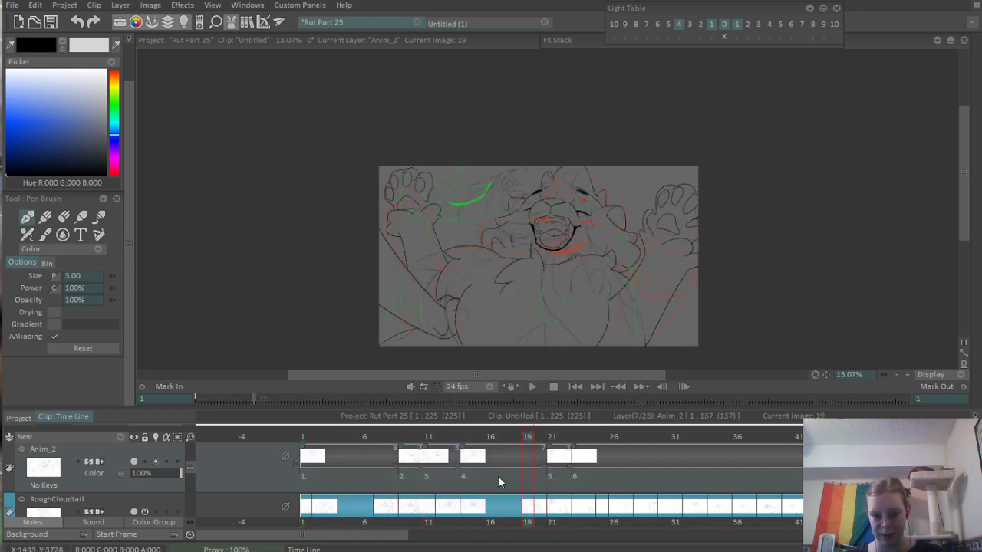
# - Save the project and add a new blank drawing at frame 19 of the Anim_2 layer
pyautogui.hotkey('ctrl', 's')
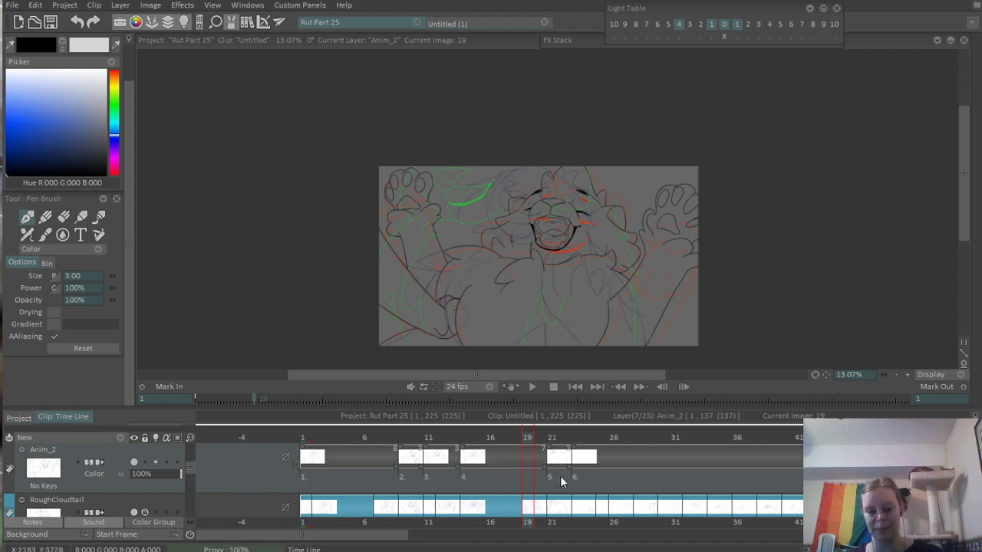
pyautogui.press('F7')
# - Ink the triangular nose over the frame 19 rough sketch and erase the line ends overshooting its corners
pyautogui.scroll(5, 579, 289)
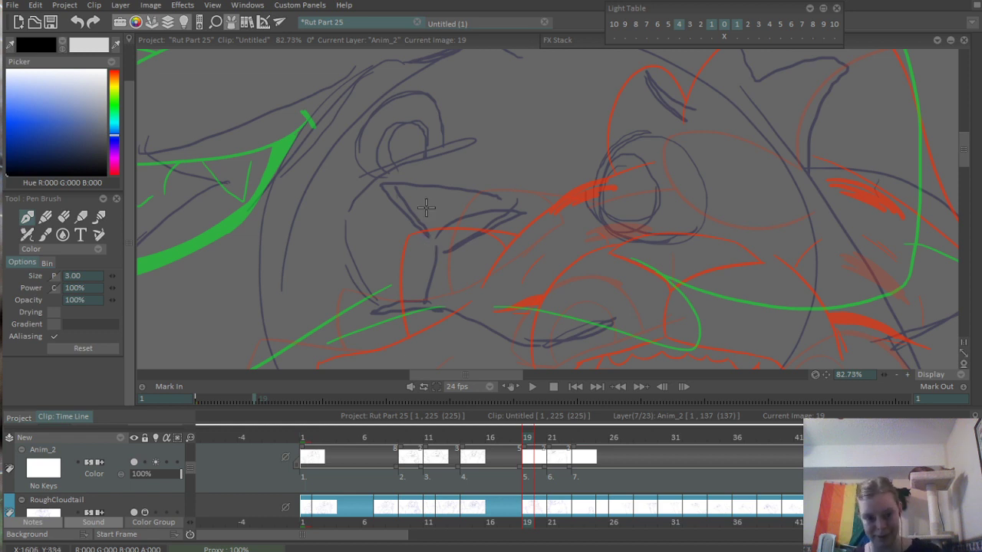
pyautogui.scroll(2, 426, 207)
pyautogui.moveTo(369, 170); pyautogui.dragTo(463, 273)
pyautogui.moveTo(373, 176); pyautogui.dragTo(604, 211)
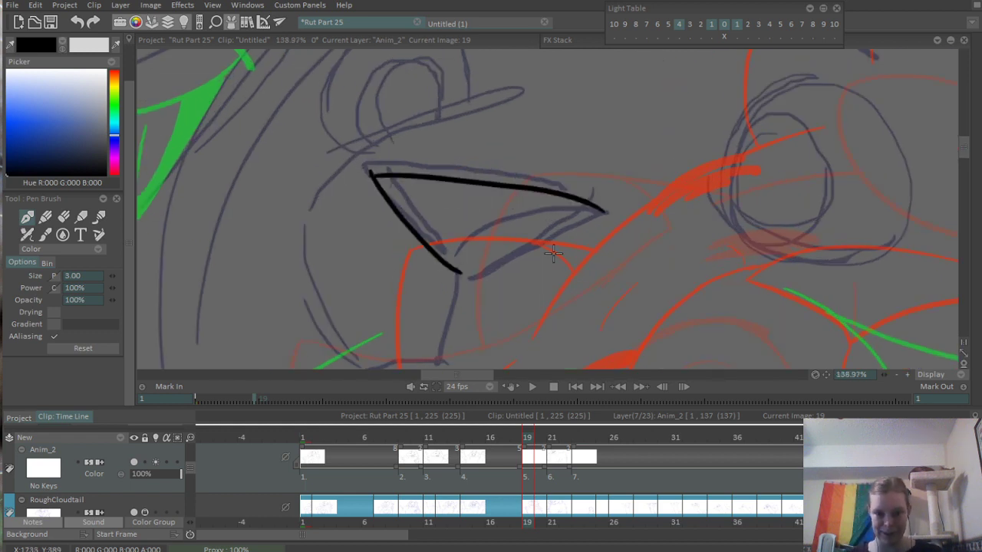
pyautogui.moveTo(460, 271)
pyautogui.mouseDown()
pyautogui.moveTo(618, 232)
pyautogui.moveTo(612, 205)
pyautogui.moveTo(483, 253)
pyautogui.moveTo(627, 205)
pyautogui.mouseUp()
pyautogui.hotkey('ctrl', 'z')
pyautogui.hotkey('ctrl', 'z')
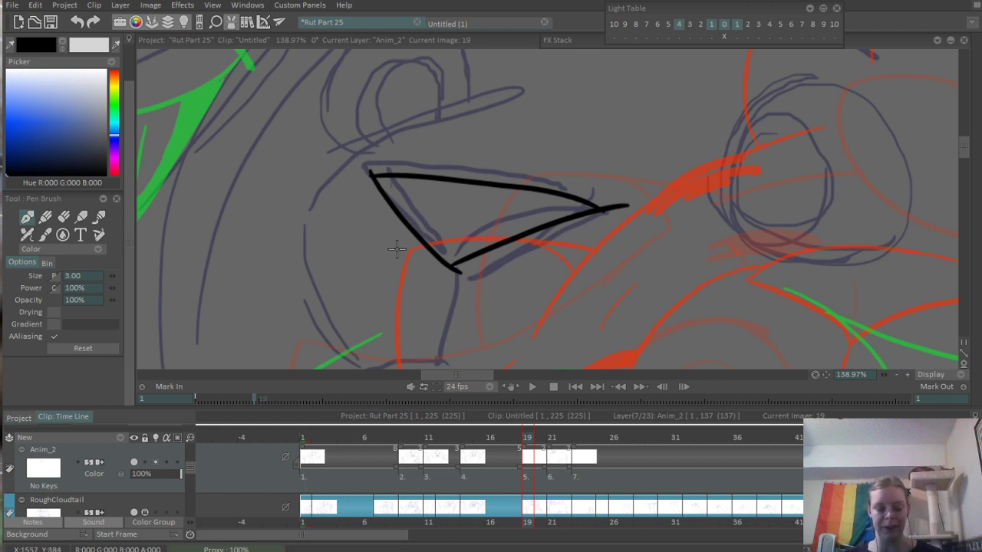
pyautogui.press('e')
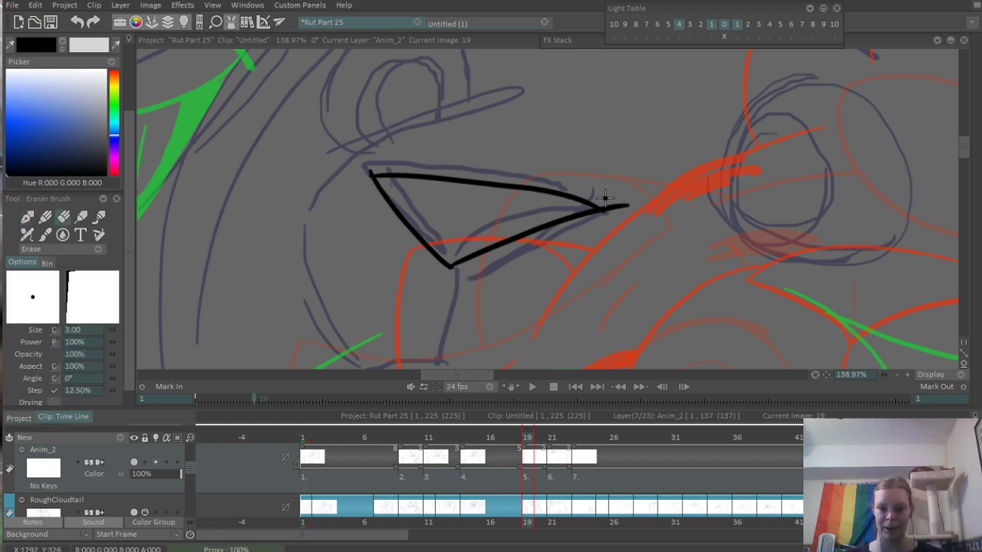
pyautogui.moveTo(605, 208); pyautogui.dragTo(613, 202)
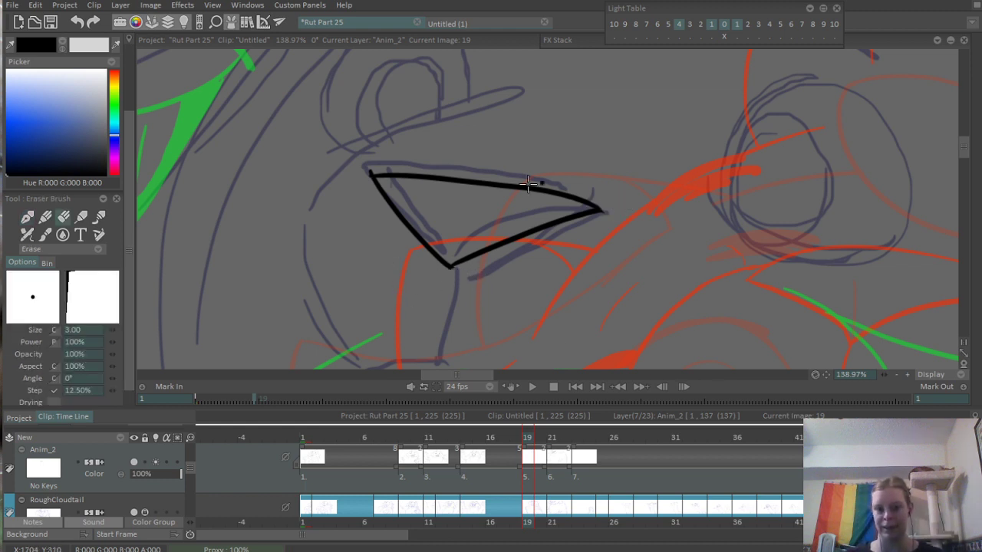
# - Ink the short line running down from the nose's lower point and the short lip line crossing its end
pyautogui.scroll(-5, 500, 129)
pyautogui.scroll(5, 464, 170)
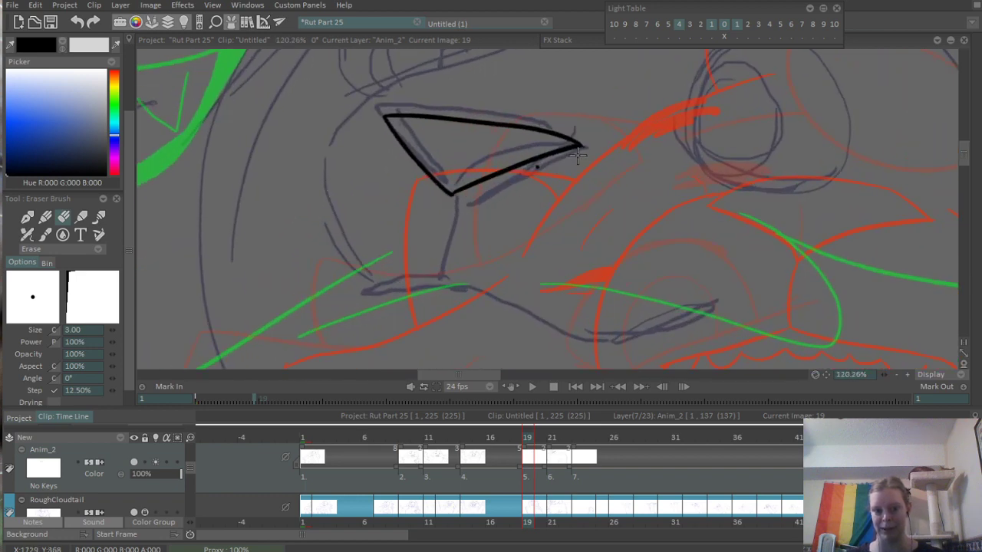
pyautogui.press('e')
pyautogui.moveTo(445, 214); pyautogui.dragTo(438, 282)
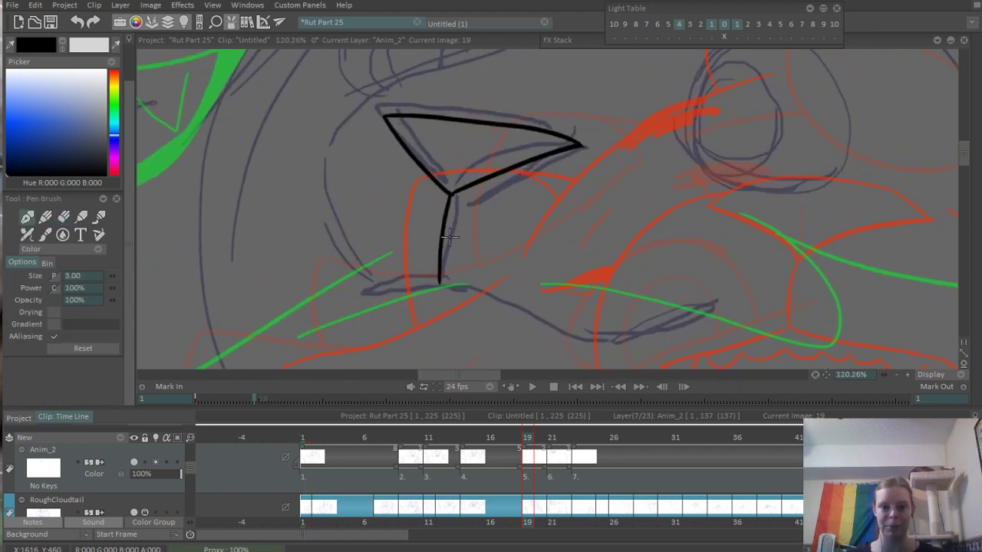
pyautogui.hotkey('ctrl', 'z')
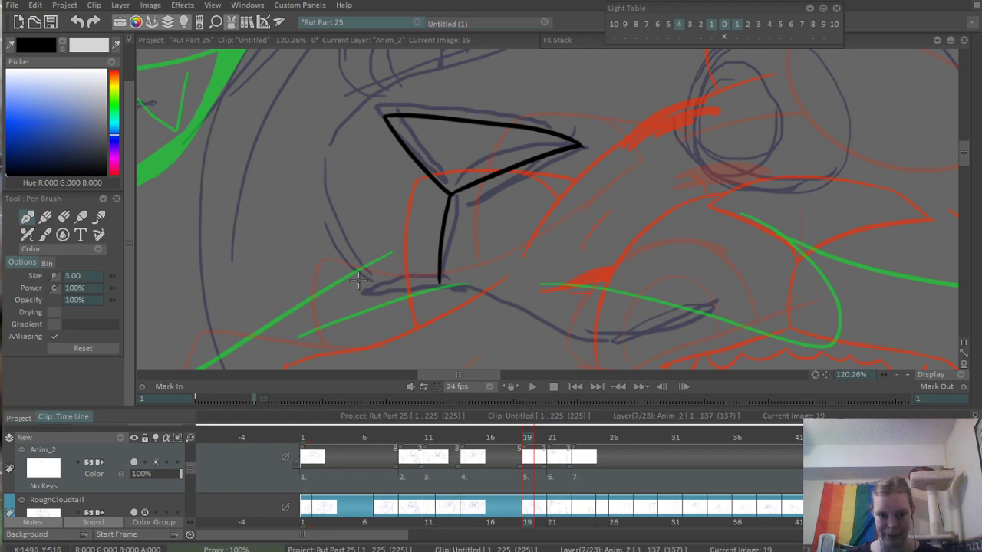
pyautogui.moveTo(352, 279); pyautogui.dragTo(453, 266)
pyautogui.scroll(2, 515, 296)
pyautogui.press('e')
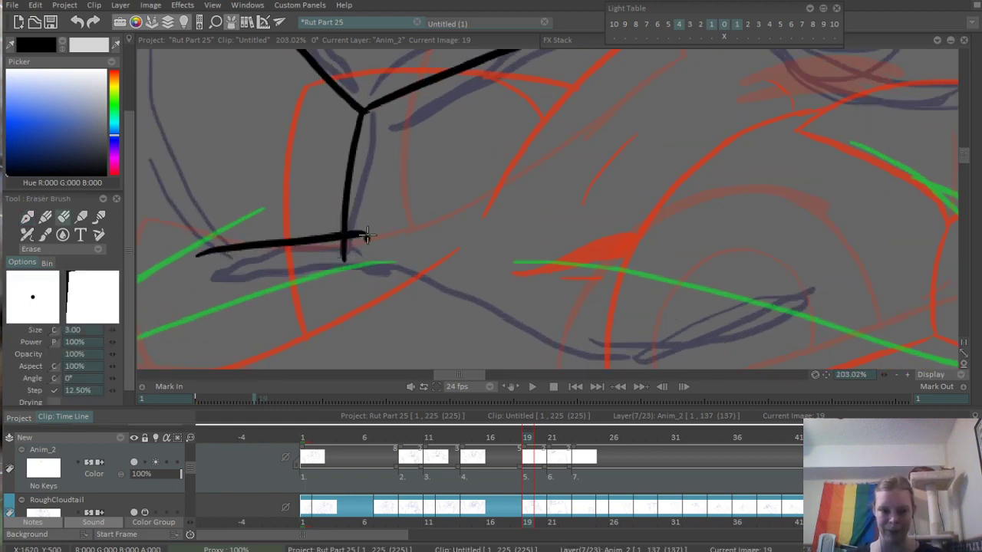
# - Trim the overshoot below the nose and ink the long upper mouth curve, ending in a thick mark at the mouth corner
pyautogui.moveTo(363, 230)
pyautogui.mouseDown()
pyautogui.moveTo(417, 229)
pyautogui.moveTo(592, 259)
pyautogui.mouseUp()
pyautogui.scroll(-3, 363, 242)
pyautogui.scroll(2, 488, 208)
pyautogui.press('b')
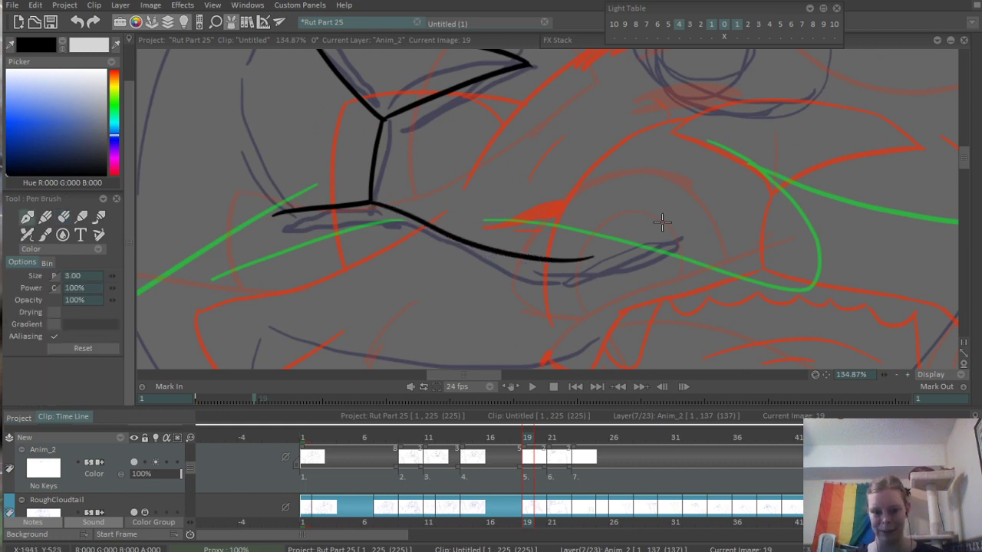
pyautogui.hotkey('ctrl', 'z')
pyautogui.moveTo(369, 203)
pyautogui.mouseDown()
pyautogui.moveTo(653, 247)
pyautogui.moveTo(662, 263)
pyautogui.mouseUp()
pyautogui.moveTo(389, 189); pyautogui.dragTo(532, 285)
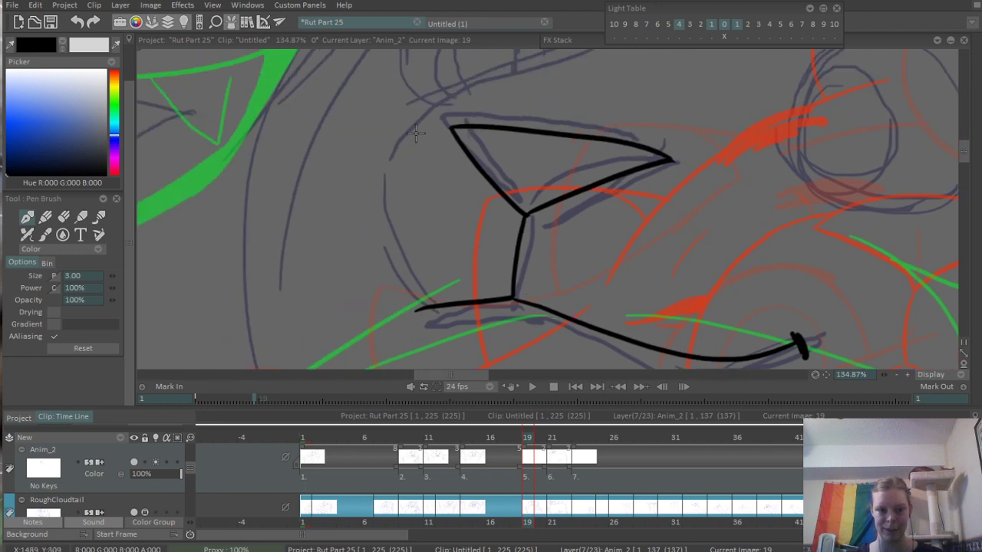
# - Ink the curved front of the muzzle from beside the nose's upper corner down to the front end of the lip line
pyautogui.moveTo(426, 113); pyautogui.dragTo(419, 305)
pyautogui.hotkey('ctrl', 'z')
pyautogui.moveTo(424, 111); pyautogui.dragTo(419, 304)
pyautogui.scroll(-3, 479, 151)
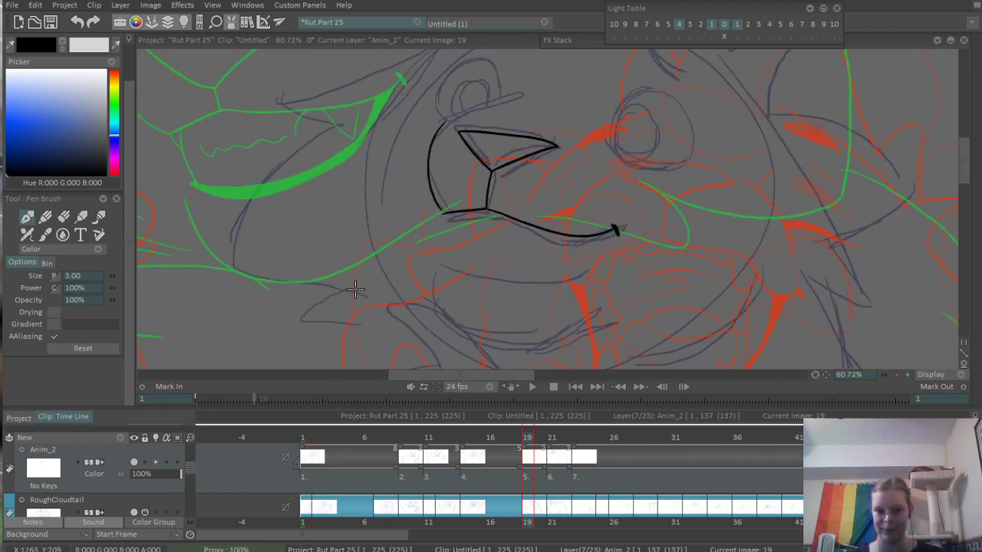
# - Ink the lower mouth line from below the muzzle front, curving it up to the mouth corner
pyautogui.scroll(3, 355, 288)
pyautogui.moveTo(413, 221); pyautogui.dragTo(412, 176)
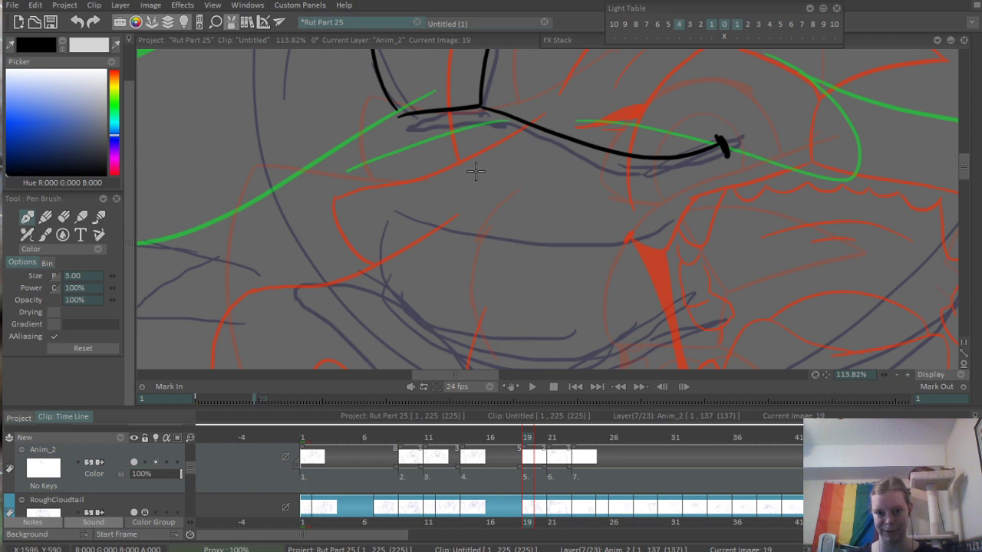
pyautogui.scroll(2, 470, 184)
pyautogui.moveTo(325, 205)
pyautogui.mouseDown()
pyautogui.moveTo(651, 196)
pyautogui.moveTo(580, 225)
pyautogui.moveTo(629, 217)
pyautogui.mouseUp()
pyautogui.hotkey('ctrl', 'z')
pyautogui.moveTo(710, 162); pyautogui.dragTo(623, 218)
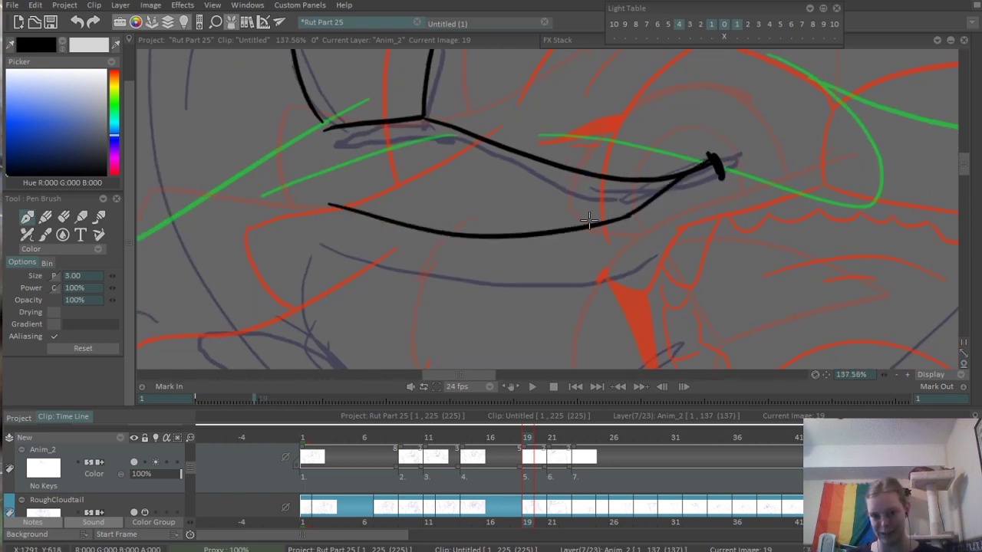
# - Ink a second line just beneath the lower mouth line up to the mouth corner and erase its overshooting end
pyautogui.moveTo(328, 206); pyautogui.dragTo(658, 214)
pyautogui.hotkey('ctrl', 'z')
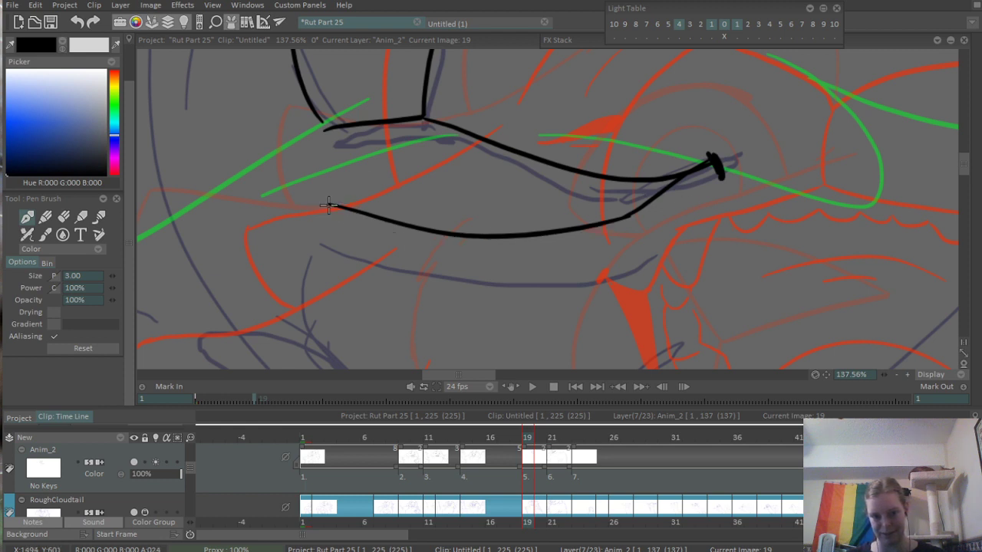
pyautogui.moveTo(328, 206); pyautogui.dragTo(701, 217)
pyautogui.hotkey('ctrl', 'z')
pyautogui.moveTo(328, 203)
pyautogui.mouseDown()
pyautogui.moveTo(520, 250)
pyautogui.moveTo(715, 152)
pyautogui.mouseUp()
pyautogui.hotkey('ctrl', 'z')
pyautogui.moveTo(617, 233)
pyautogui.mouseDown()
pyautogui.moveTo(724, 161)
pyautogui.moveTo(667, 194)
pyautogui.moveTo(713, 158)
pyautogui.mouseUp()
pyautogui.hotkey('ctrl', 'z')
pyautogui.scroll(3, 654, 220)
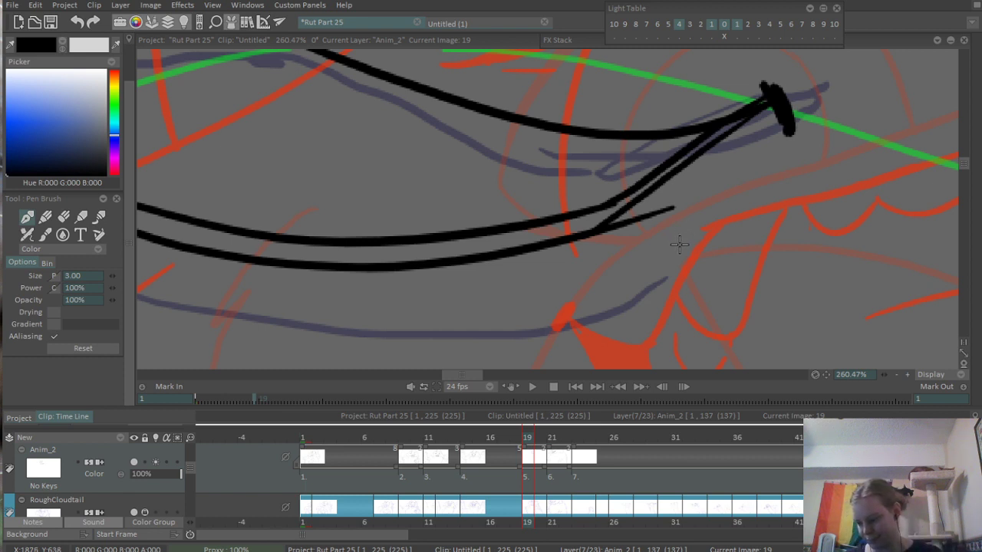
pyautogui.press('e')
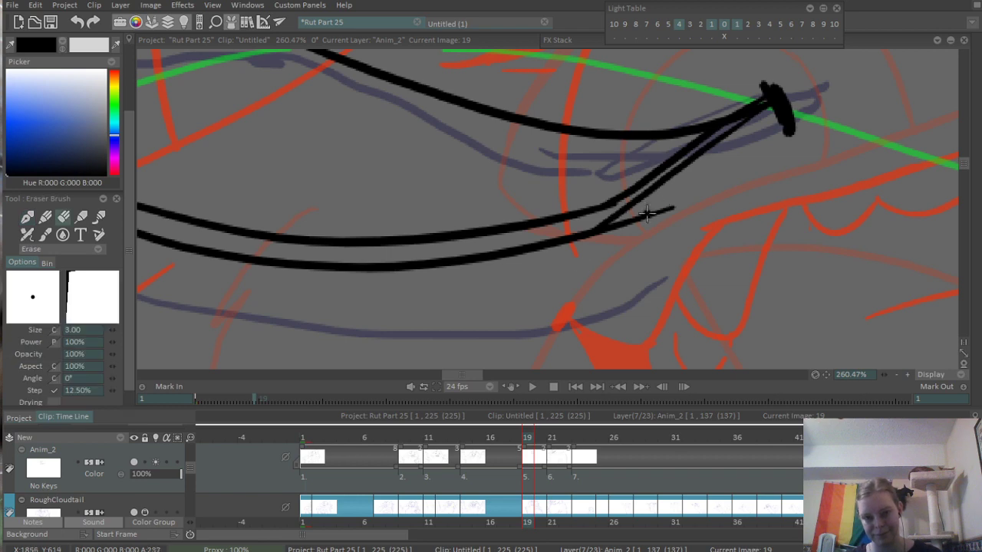
pyautogui.moveTo(648, 214)
pyautogui.mouseDown()
pyautogui.moveTo(619, 224)
pyautogui.moveTo(678, 204)
pyautogui.mouseUp()
pyautogui.scroll(-4, 634, 224)
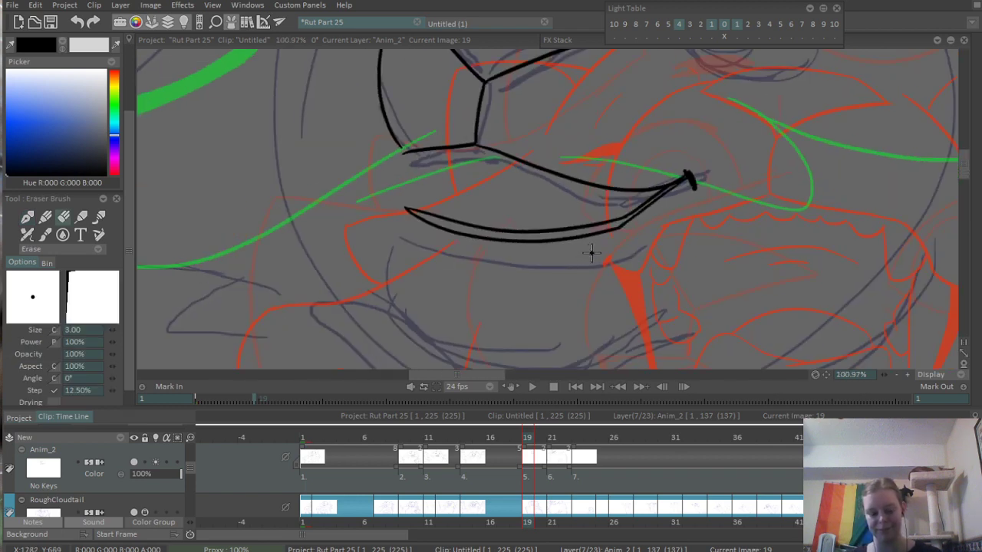
# - Fill the band between the two lower mouth lines with black and ink its narrow end solid up to the mouth corner
pyautogui.press('b')
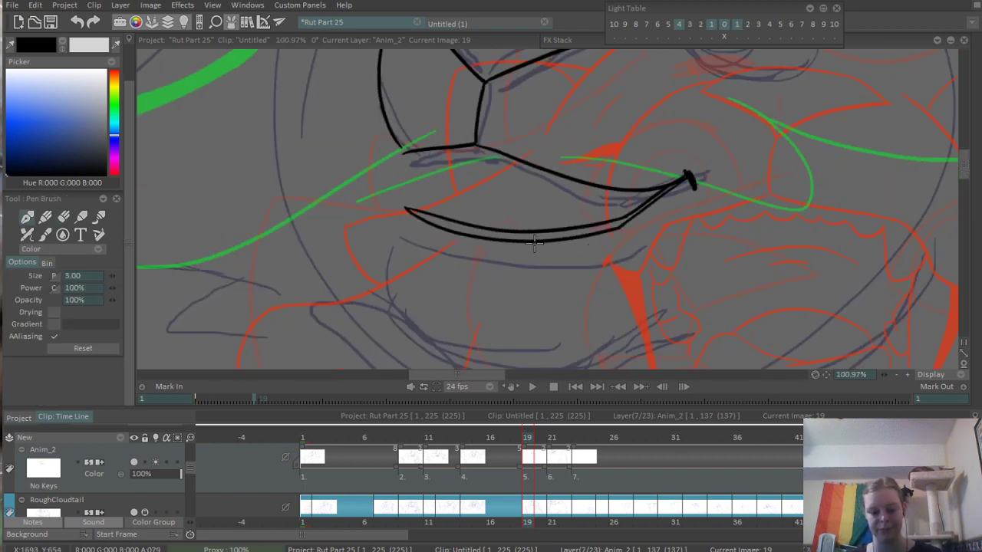
pyautogui.press('f')
pyautogui.click(498, 230)
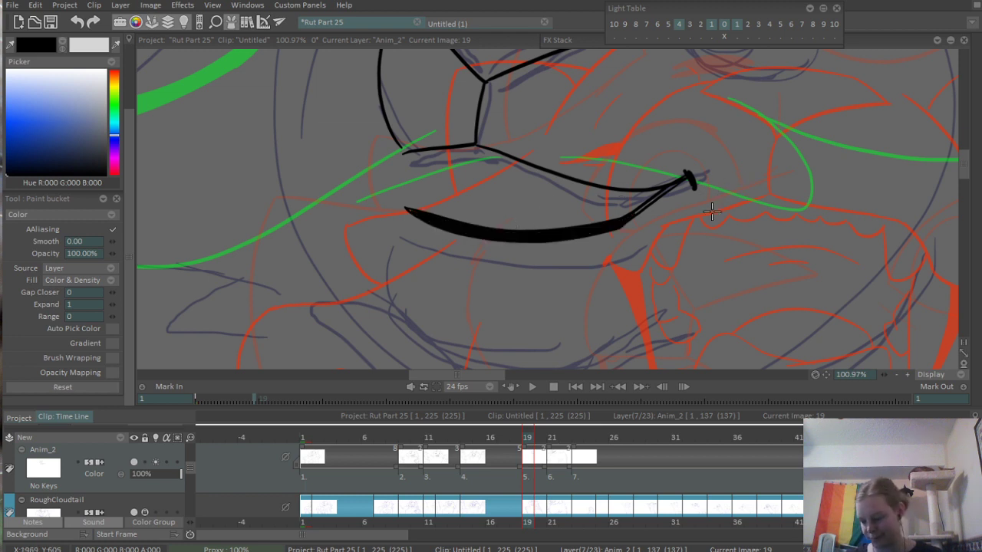
pyautogui.moveTo(680, 225); pyautogui.dragTo(647, 247)
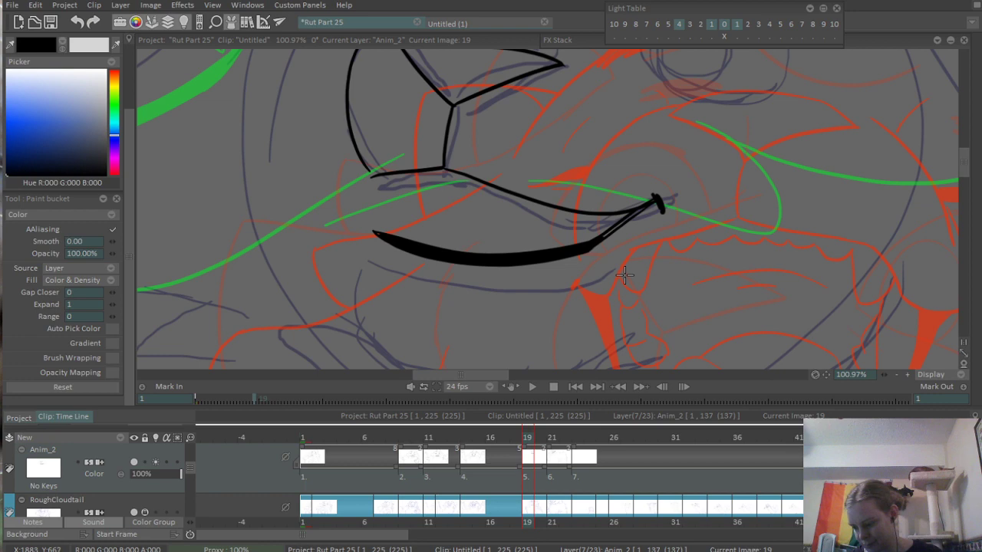
pyautogui.scroll(4, 613, 215)
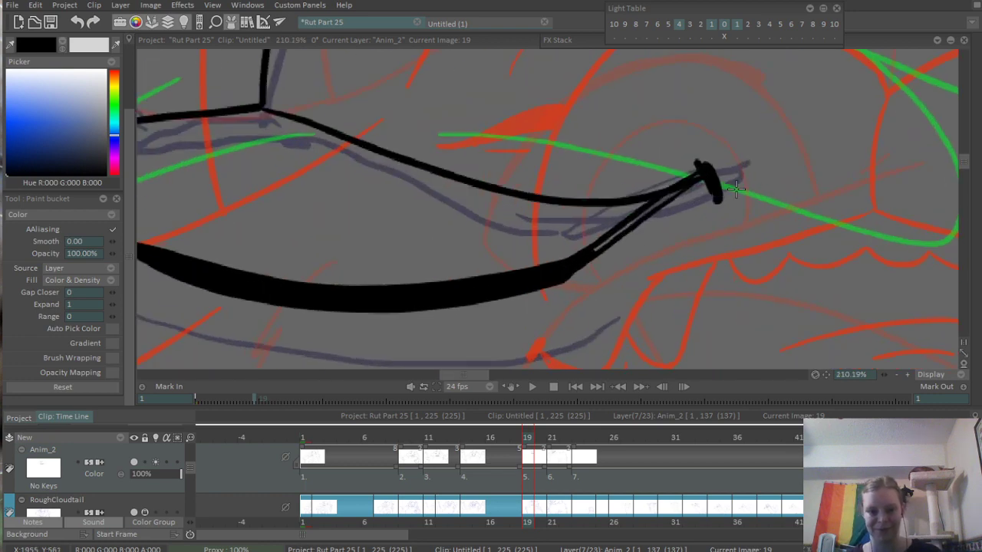
pyautogui.press('b')
pyautogui.moveTo(554, 270)
pyautogui.mouseDown()
pyautogui.moveTo(678, 182)
pyautogui.moveTo(786, 228)
pyautogui.mouseUp()
pyautogui.moveTo(797, 193); pyautogui.dragTo(767, 209)
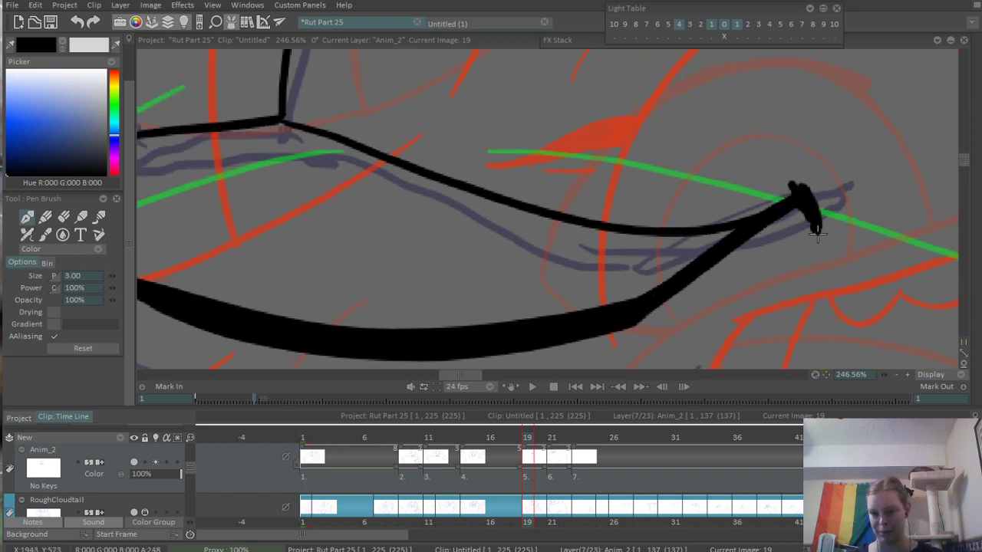
# - Ink the curved outer edge of the front fang, rising from the front end of the thick lower mouth line
pyautogui.scroll(-6, 751, 239)
pyautogui.scroll(5, 581, 263)
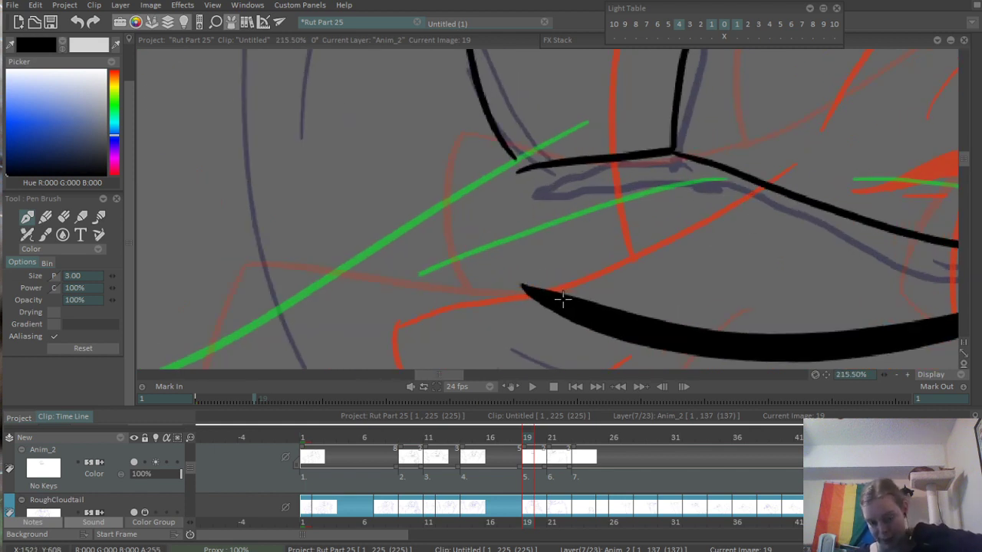
pyautogui.moveTo(524, 288); pyautogui.dragTo(565, 215)
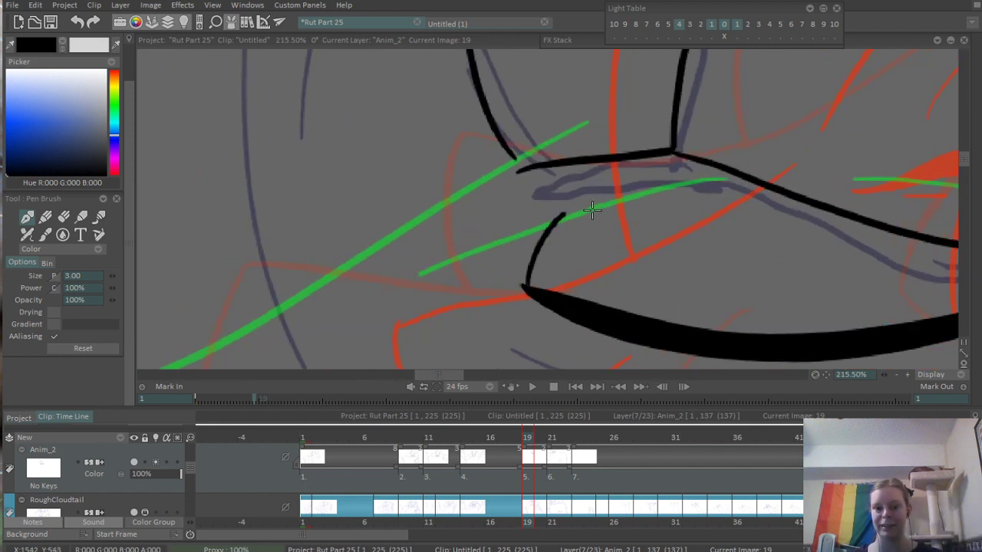
pyautogui.hotkey('ctrl', 'z')
pyautogui.moveTo(528, 287)
pyautogui.mouseDown()
pyautogui.moveTo(532, 252)
pyautogui.moveTo(575, 186)
pyautogui.mouseUp()
pyautogui.hotkey('ctrl', 'z')
pyautogui.moveTo(529, 285)
pyautogui.mouseDown()
pyautogui.moveTo(569, 197)
pyautogui.moveTo(592, 265)
pyautogui.mouseUp()
pyautogui.hotkey('ctrl', 'z')
pyautogui.moveTo(570, 196)
pyautogui.mouseDown()
pyautogui.moveTo(654, 277)
pyautogui.moveTo(472, 180)
pyautogui.mouseUp()
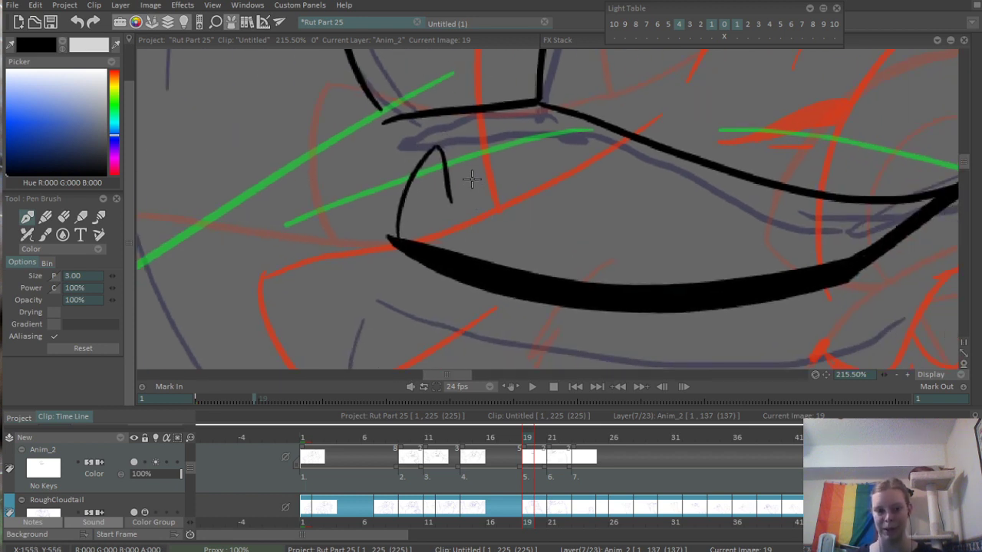
# - Ink the front fang's inner edge, the scalloped row of small lower teeth and the back fang near the mouth corner
pyautogui.hotkey('ctrl', 'z')
pyautogui.moveTo(435, 146); pyautogui.dragTo(455, 213)
pyautogui.hotkey('ctrl', 'z')
pyautogui.moveTo(434, 144); pyautogui.dragTo(451, 218)
pyautogui.hotkey('ctrl', 'z')
pyautogui.hotkey('ctrl', 'z')
pyautogui.moveTo(434, 147)
pyautogui.mouseDown()
pyautogui.moveTo(456, 167)
pyautogui.moveTo(469, 217)
pyautogui.moveTo(587, 246)
pyautogui.mouseUp()
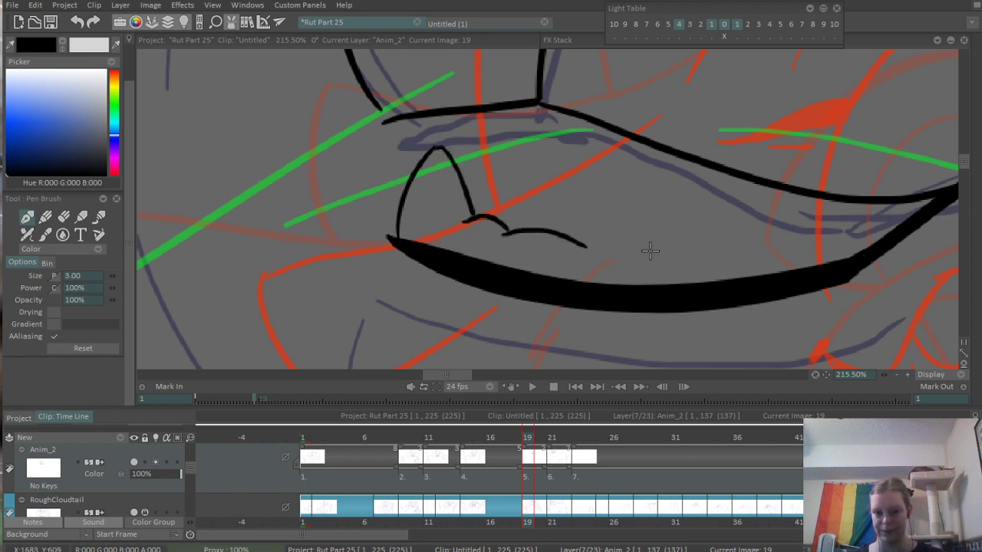
pyautogui.hotkey('ctrl', 'z')
pyautogui.moveTo(508, 234)
pyautogui.mouseDown()
pyautogui.moveTo(576, 249)
pyautogui.moveTo(723, 256)
pyautogui.moveTo(767, 192)
pyautogui.moveTo(842, 266)
pyautogui.mouseUp()
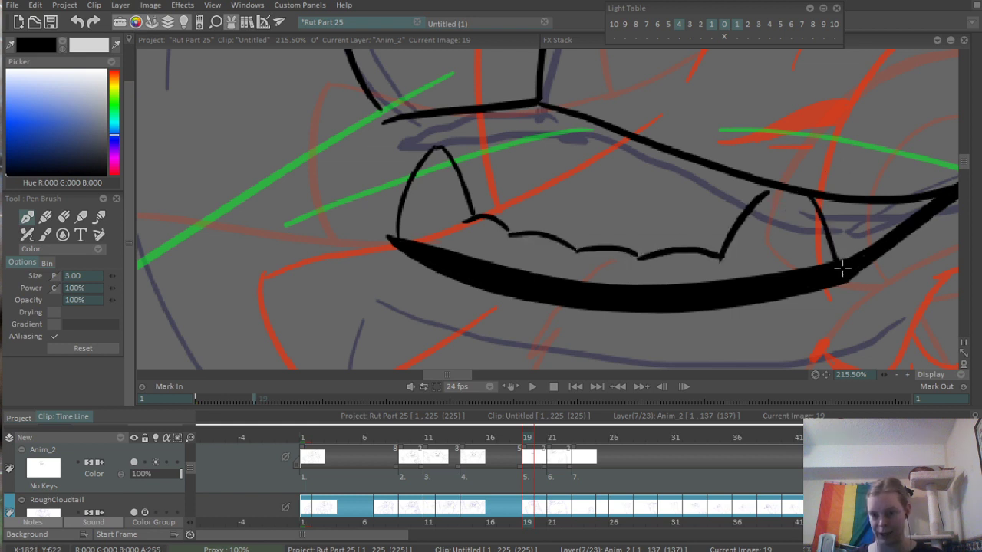
# - Close the gaps between the small lower teeth and extend the back fang up to the upper mouth line
pyautogui.scroll(-4, 752, 250)
pyautogui.scroll(6, 740, 242)
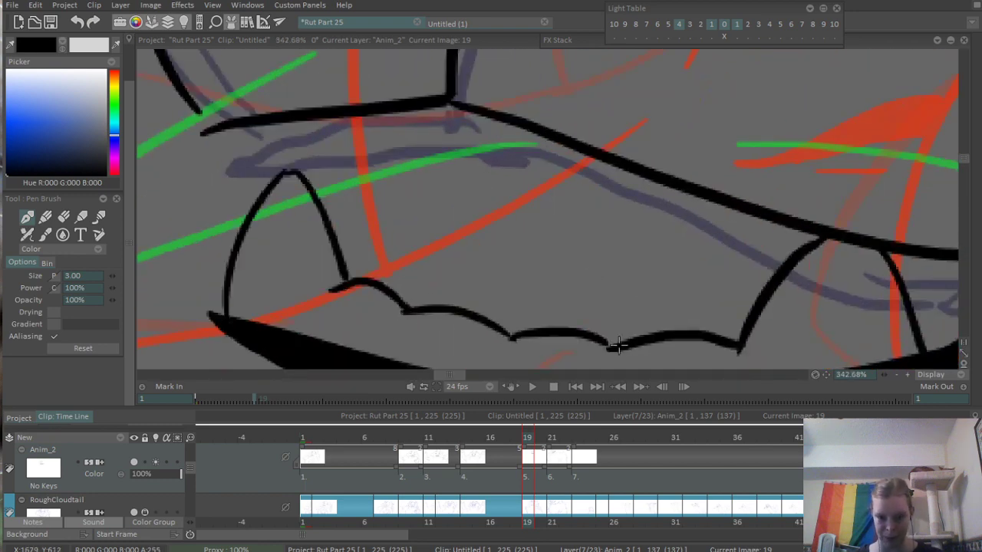
pyautogui.scroll(-5, 697, 227)
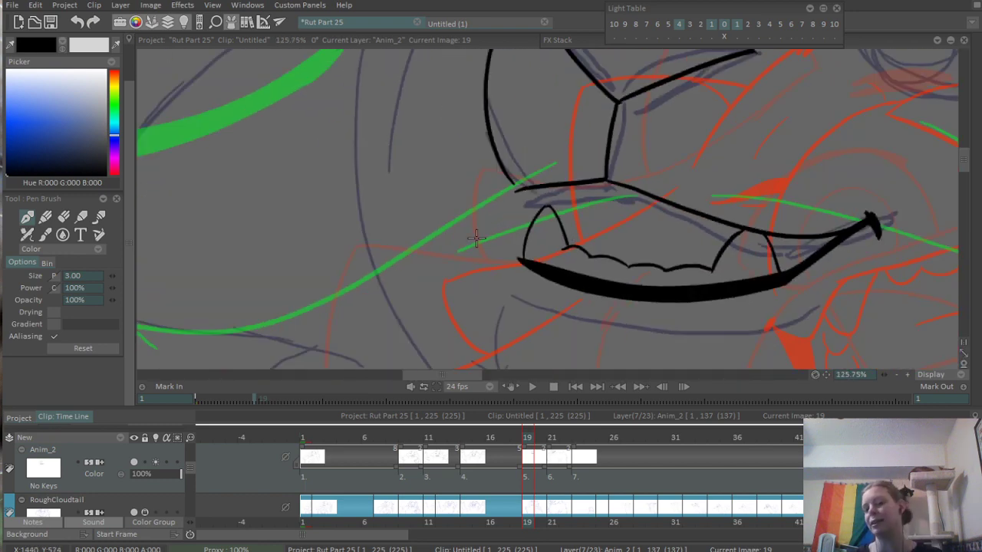
# - Ink the upper front fang and the scalloped row of small upper teeth beneath the upper mouth line
pyautogui.scroll(4, 510, 208)
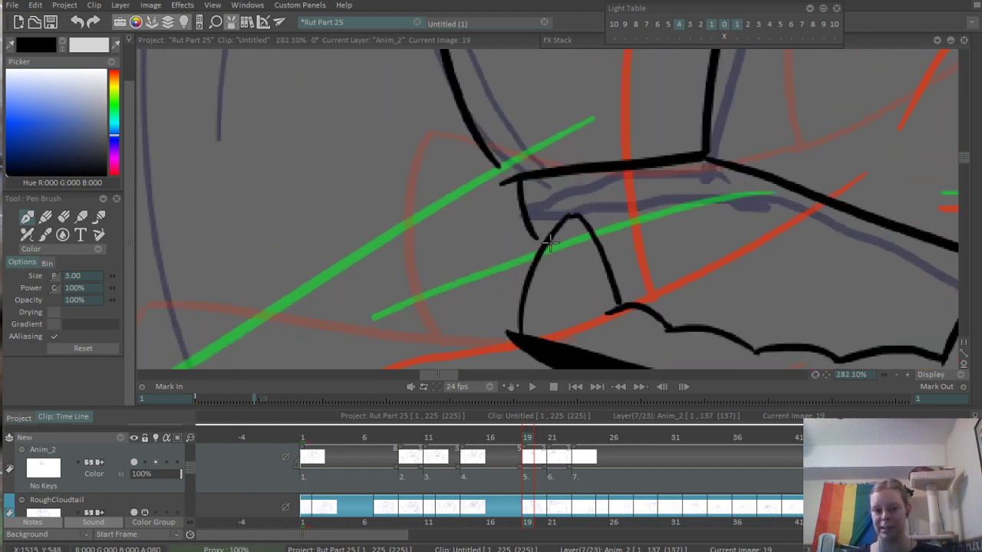
pyautogui.moveTo(607, 253); pyautogui.dragTo(635, 195)
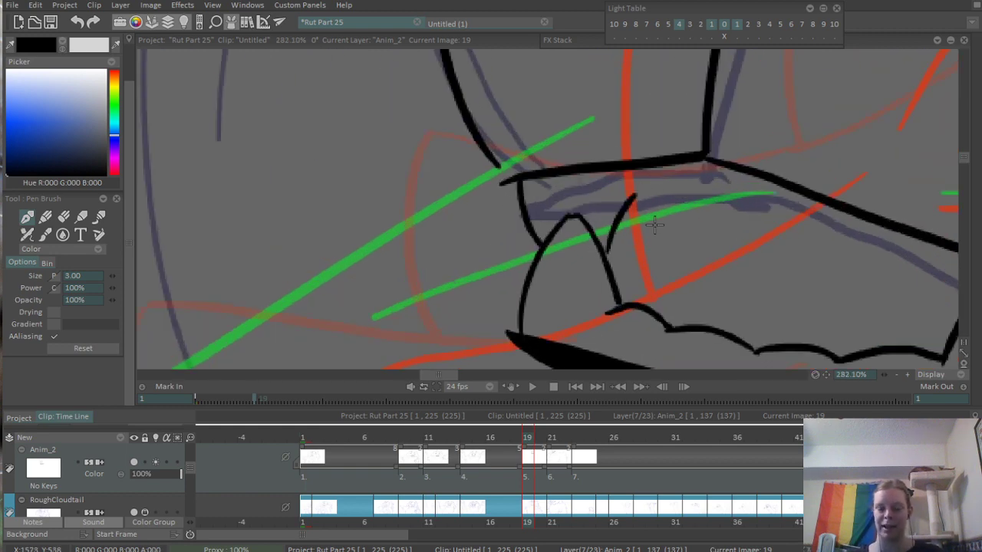
pyautogui.hotkey('ctrl', 'z')
pyautogui.moveTo(603, 253); pyautogui.dragTo(631, 176)
pyautogui.moveTo(712, 213); pyautogui.dragTo(507, 209)
pyautogui.moveTo(423, 172)
pyautogui.mouseDown()
pyautogui.moveTo(598, 200)
pyautogui.moveTo(662, 232)
pyautogui.moveTo(654, 229)
pyautogui.moveTo(694, 224)
pyautogui.mouseUp()
# - Ink the curved line behind the back fang, rising to the upper mouth line near the mouth corner
pyautogui.moveTo(898, 277); pyautogui.dragTo(610, 241)
pyautogui.moveTo(597, 296); pyautogui.dragTo(648, 249)
pyautogui.hotkey('ctrl', 'z')
pyautogui.moveTo(605, 315); pyautogui.dragTo(669, 246)
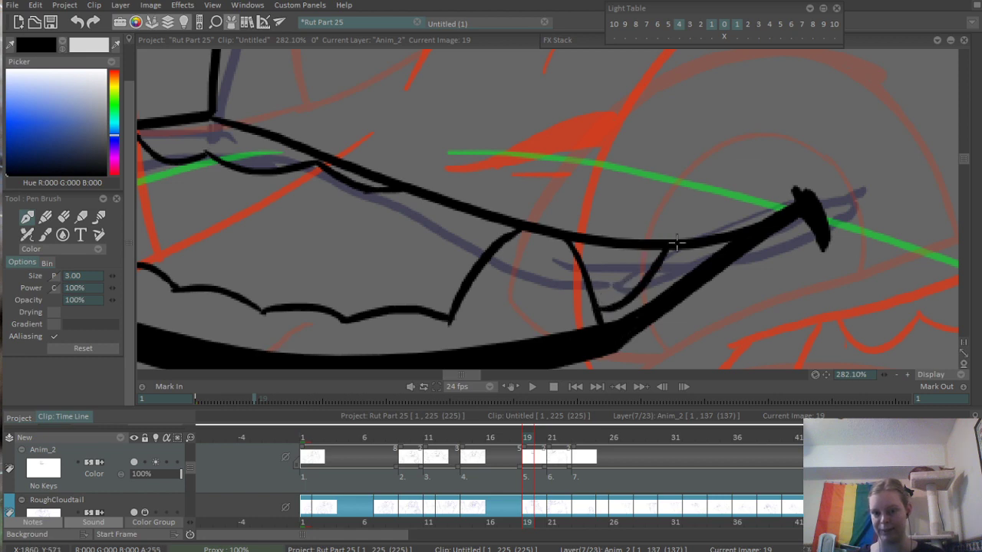
# - Ink the arched upper edge of the pointed fur tuft that sweeps outward from beneath the chin
pyautogui.moveTo(751, 235); pyautogui.dragTo(537, 342)
pyautogui.moveTo(773, 213)
pyautogui.mouseDown()
pyautogui.moveTo(636, 173)
pyautogui.moveTo(649, 152)
pyautogui.mouseUp()
pyautogui.moveTo(690, 200); pyautogui.dragTo(429, 298)
pyautogui.moveTo(342, 320)
pyautogui.mouseDown()
pyautogui.moveTo(425, 271)
pyautogui.moveTo(473, 184)
pyautogui.mouseUp()
pyautogui.moveTo(424, 290)
pyautogui.mouseDown()
pyautogui.moveTo(474, 217)
pyautogui.moveTo(621, 135)
pyautogui.moveTo(514, 253)
pyautogui.mouseUp()
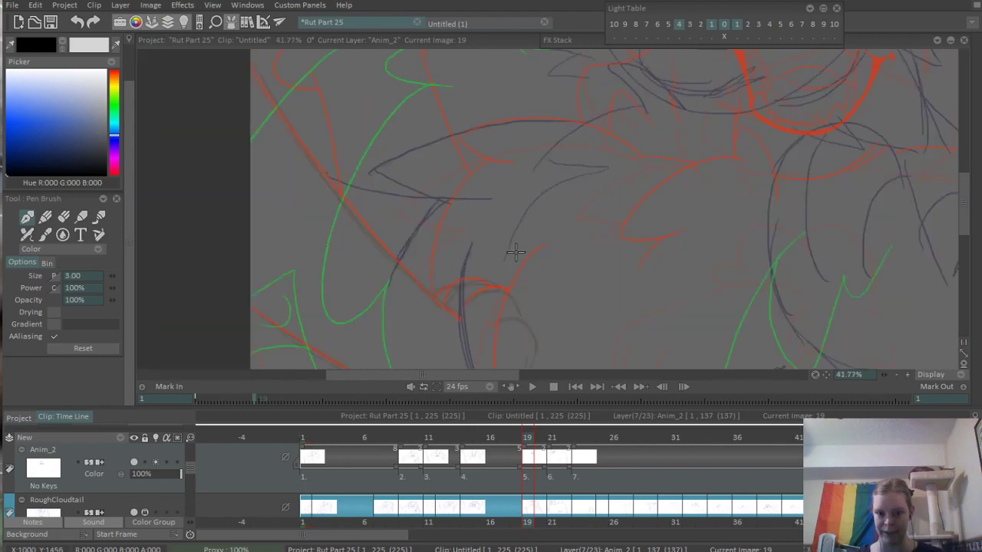
pyautogui.moveTo(655, 179)
pyautogui.mouseDown()
pyautogui.moveTo(603, 128)
pyautogui.moveTo(629, 131)
pyautogui.moveTo(501, 237)
pyautogui.moveTo(553, 147)
pyautogui.moveTo(629, 176)
pyautogui.moveTo(631, 207)
pyautogui.mouseUp()
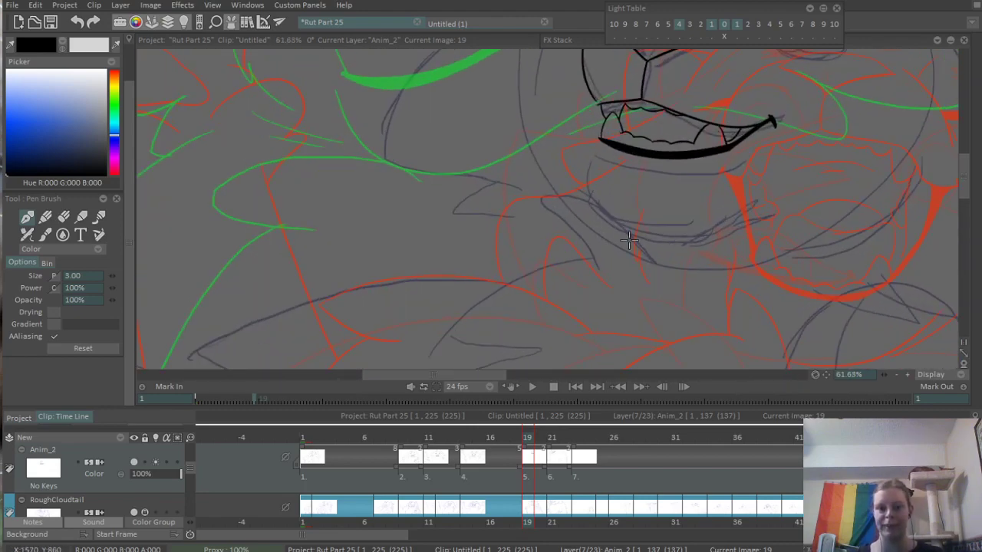
pyautogui.moveTo(638, 253); pyautogui.dragTo(494, 216)
pyautogui.hotkey('ctrl', 'z')
pyautogui.moveTo(651, 260)
pyautogui.mouseDown()
pyautogui.moveTo(473, 216)
pyautogui.moveTo(563, 240)
pyautogui.mouseUp()
pyautogui.hotkey('ctrl', 'z')
pyautogui.moveTo(495, 184); pyautogui.dragTo(538, 181)
# - Ink the chin tuft's curved underside and erase the upper edge's overshoot beyond the tip
pyautogui.moveTo(512, 184)
pyautogui.mouseDown()
pyautogui.moveTo(524, 203)
pyautogui.moveTo(631, 267)
pyautogui.mouseUp()
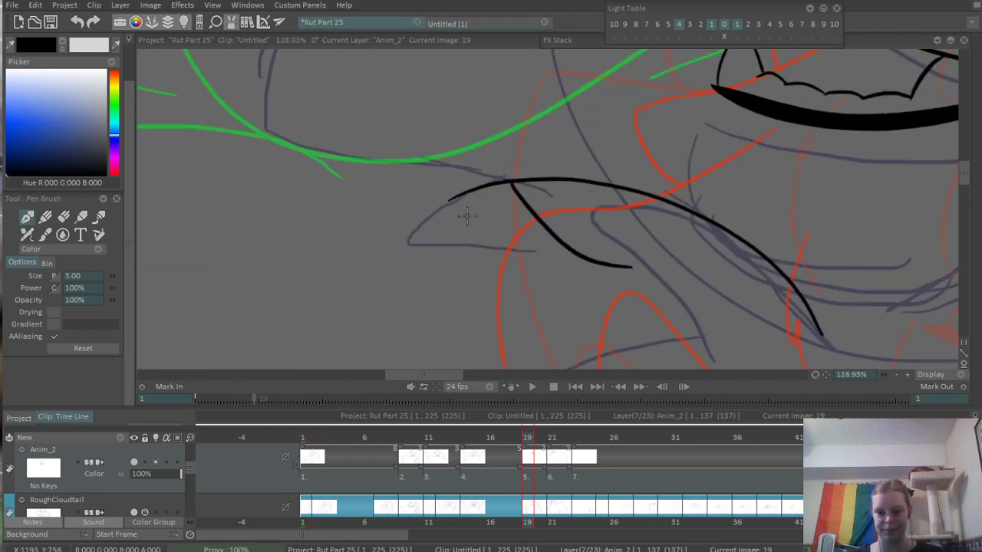
pyautogui.hotkey('ctrl', 'z')
pyautogui.moveTo(513, 184); pyautogui.dragTo(625, 296)
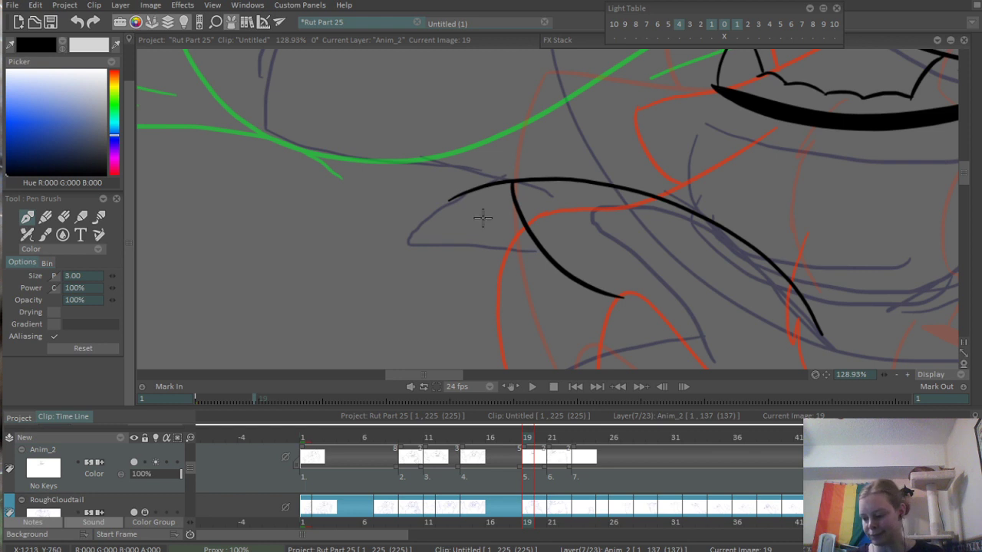
pyautogui.moveTo(525, 200)
pyautogui.mouseDown()
pyautogui.moveTo(504, 213)
pyautogui.moveTo(522, 191)
pyautogui.mouseUp()
pyautogui.press('e')
pyautogui.moveTo(438, 224)
pyautogui.mouseDown()
pyautogui.moveTo(458, 186)
pyautogui.moveTo(446, 202)
pyautogui.moveTo(468, 193)
pyautogui.moveTo(440, 230)
pyautogui.moveTo(520, 175)
pyautogui.mouseUp()
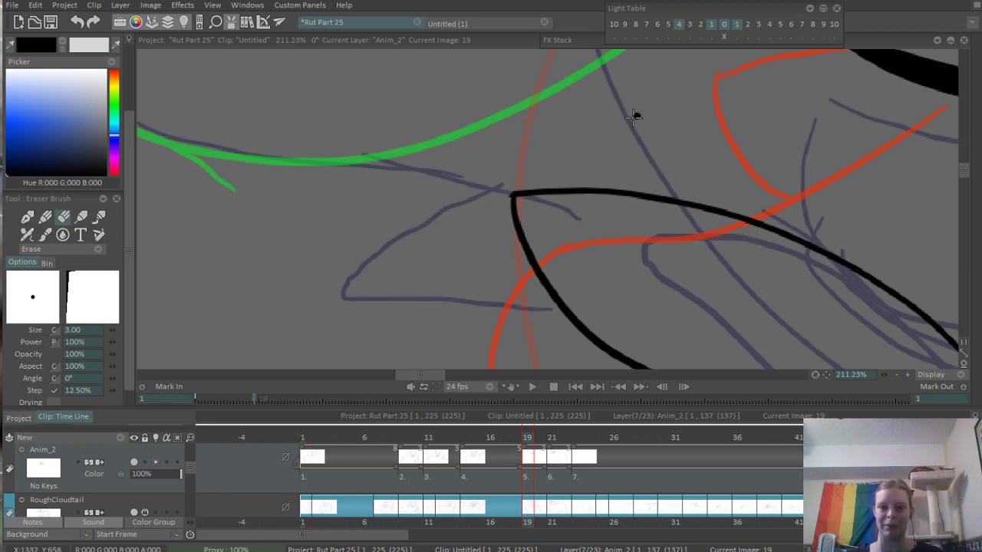
# - Ink the long curved shoulder fur line descending from the chin tuft and the lower edge that returns from its tip
pyautogui.moveTo(605, 133); pyautogui.dragTo(369, 298)
pyautogui.moveTo(692, 158); pyautogui.dragTo(682, 111)
pyautogui.press('b')
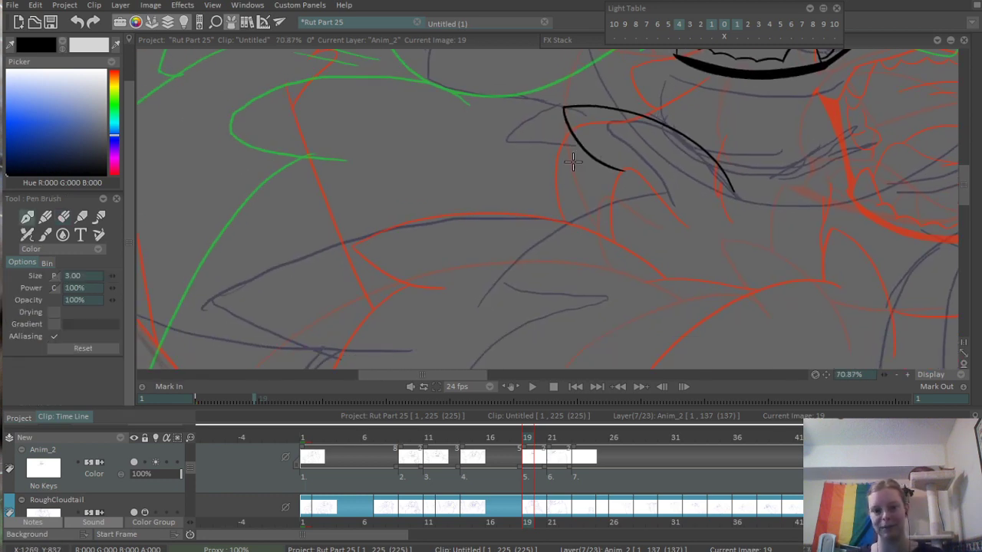
pyautogui.moveTo(587, 150); pyautogui.dragTo(415, 341)
pyautogui.hotkey('ctrl', 'z')
pyautogui.moveTo(589, 150)
pyautogui.mouseDown()
pyautogui.moveTo(431, 305)
pyautogui.moveTo(540, 258)
pyautogui.mouseUp()
pyautogui.hotkey('ctrl', 'z')
pyautogui.moveTo(427, 310); pyautogui.dragTo(548, 259)
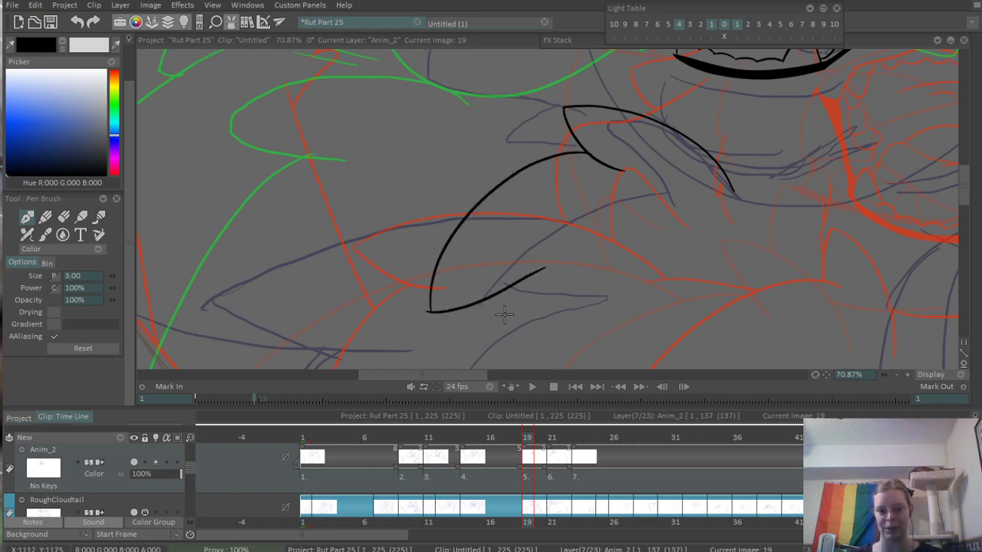
# - Erase the overshoot at the shoulder fur's tip and ink the start of the next fur strand below it
pyautogui.scroll(2, 457, 312)
pyautogui.scroll(3, 448, 314)
pyautogui.press('e')
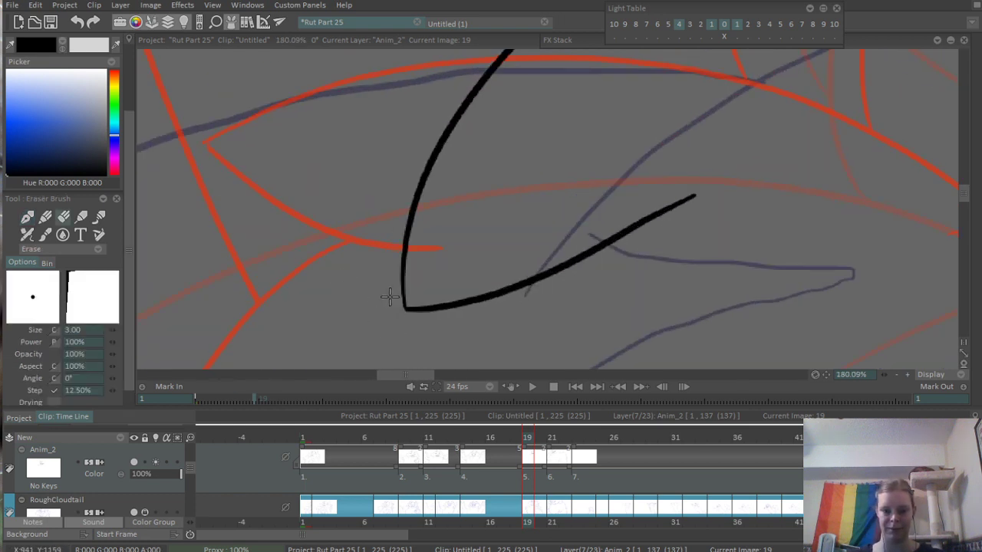
pyautogui.scroll(-1, 464, 238)
pyautogui.scroll(-2, 591, 208)
pyautogui.scroll(1, 570, 257)
pyautogui.press('b')
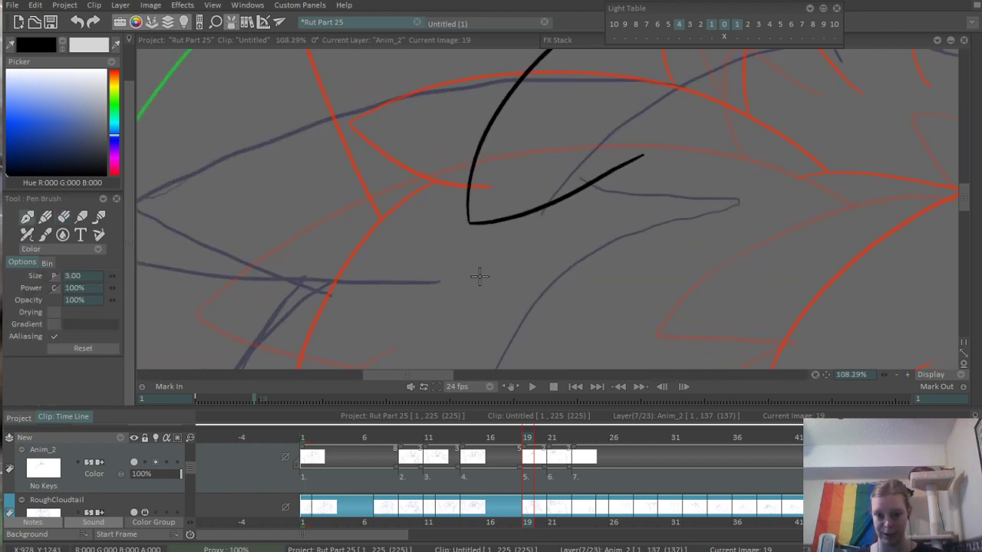
pyautogui.moveTo(500, 307); pyautogui.dragTo(565, 213)
pyautogui.scroll(-4, 436, 310)
pyautogui.scroll(-2, 436, 311)
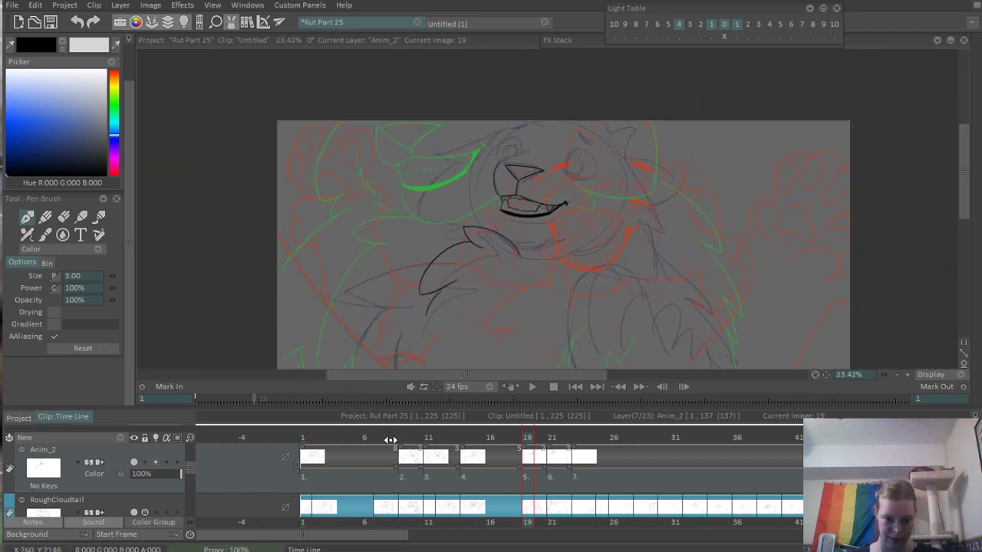
# - Go to frame 5 and examine the line art of its face and open mouth
pyautogui.moveTo(389, 437)
pyautogui.mouseDown()
pyautogui.moveTo(429, 437)
pyautogui.moveTo(354, 447)
pyautogui.mouseUp()
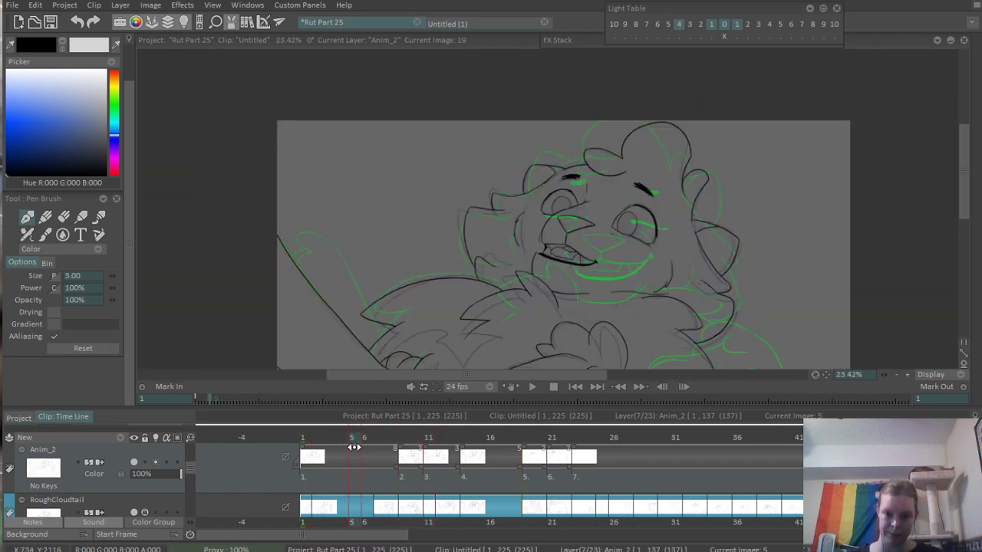
pyautogui.moveTo(669, 261); pyautogui.dragTo(606, 184)
pyautogui.scroll(-1, 613, 175)
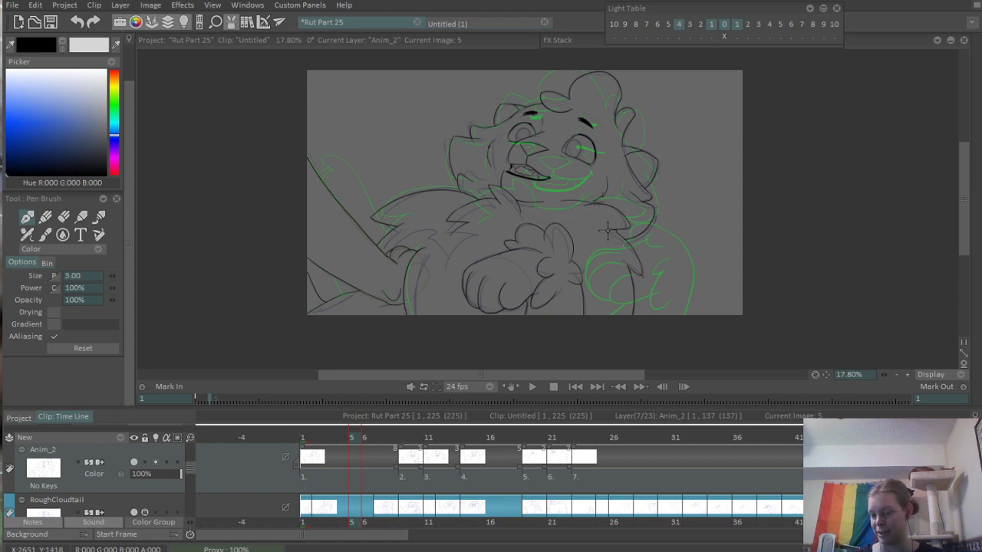
pyautogui.scroll(5, 552, 159)
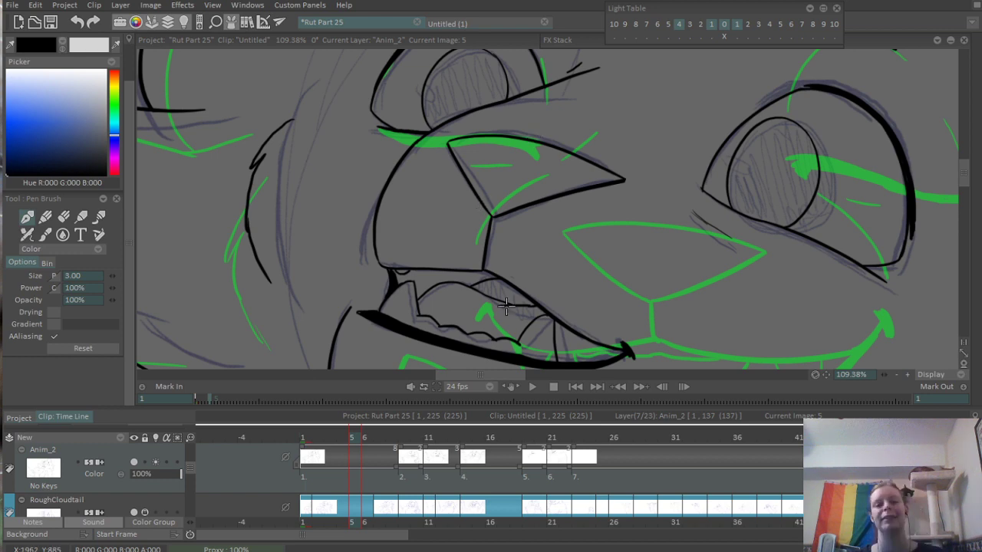
pyautogui.scroll(-4, 506, 305)
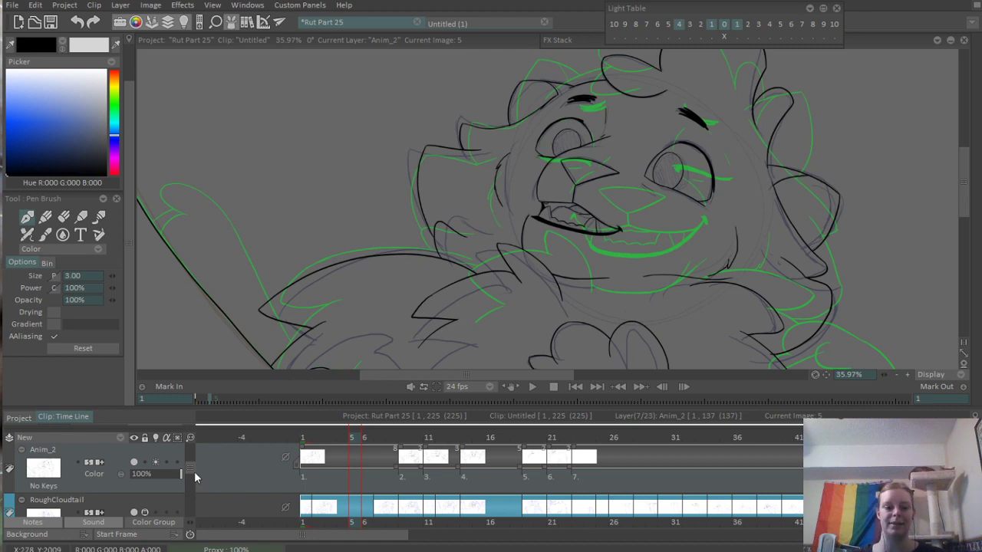
# - Show the cloudtail reference layer, examine the character's mouth, chin and fur design against the drawing, and hide the layer again
pyautogui.moveTo(191, 469); pyautogui.dragTo(189, 459)
pyautogui.click(133, 482)
pyautogui.moveTo(336, 177); pyautogui.dragTo(386, 231)
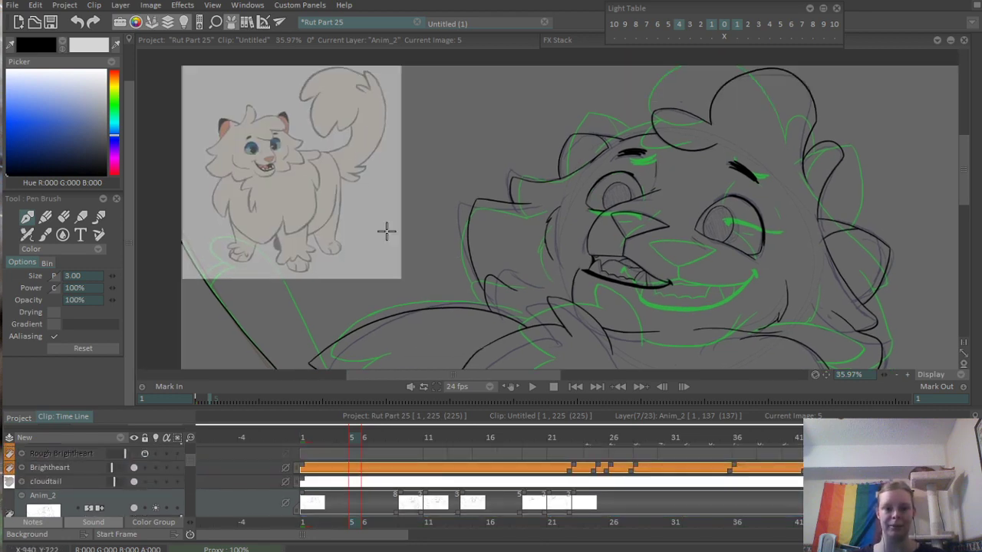
pyautogui.scroll(5, 386, 231)
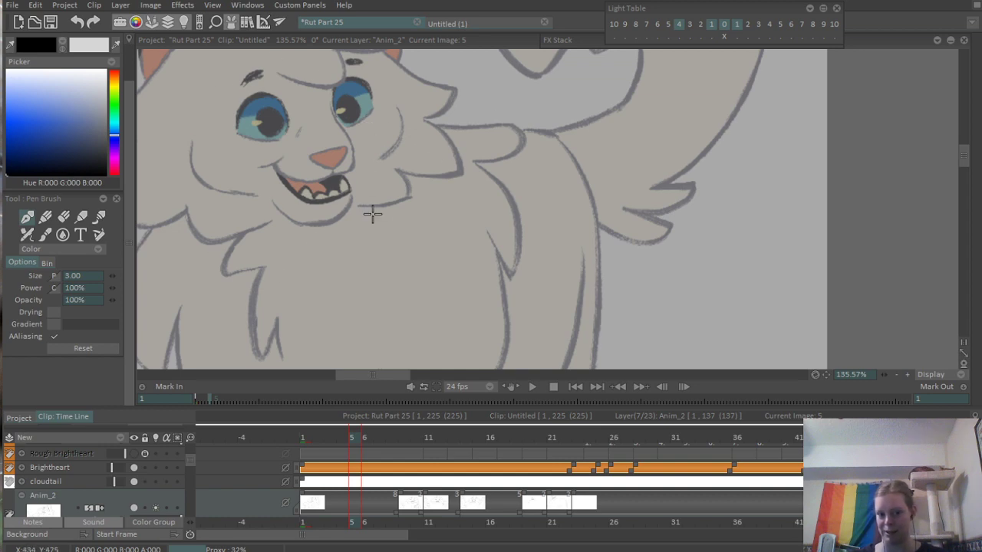
pyautogui.scroll(-6, 562, 289)
pyautogui.moveTo(708, 242)
pyautogui.mouseDown()
pyautogui.moveTo(314, 169)
pyautogui.moveTo(678, 238)
pyautogui.moveTo(722, 258)
pyautogui.moveTo(573, 89)
pyautogui.moveTo(551, 101)
pyautogui.moveTo(604, 173)
pyautogui.moveTo(369, 113)
pyautogui.moveTo(297, 70)
pyautogui.moveTo(438, 1)
pyautogui.moveTo(414, 19)
pyautogui.moveTo(378, 205)
pyautogui.mouseUp()
pyautogui.scroll(2, 529, 162)
pyautogui.scroll(-3, 378, 206)
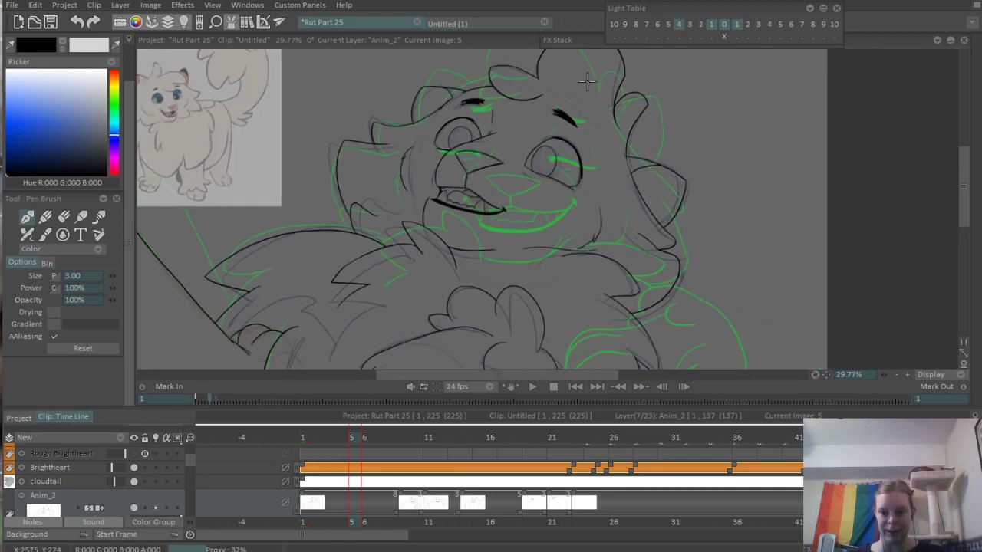
pyautogui.moveTo(736, 91); pyautogui.dragTo(697, 119)
pyautogui.hotkey('ctrl', 'z')
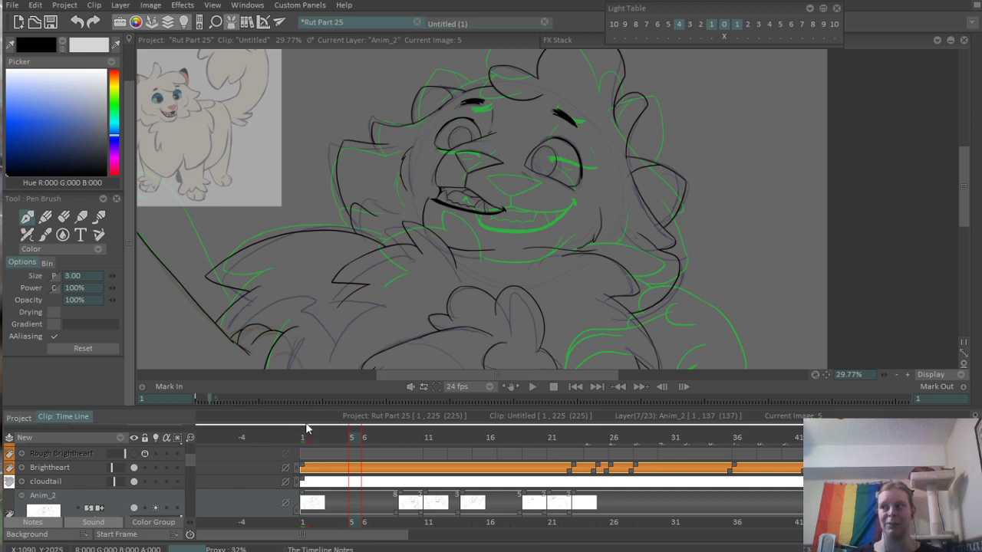
pyautogui.click(133, 481)
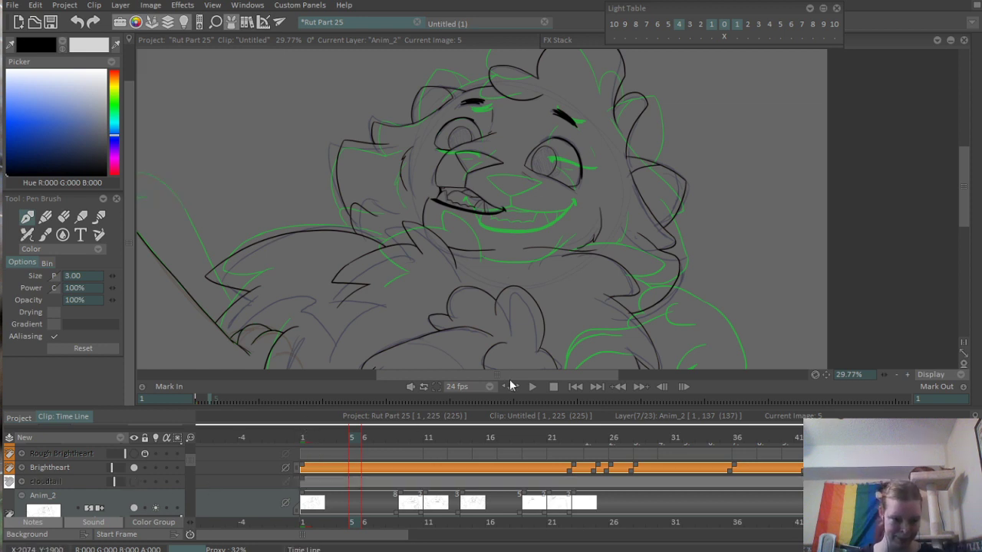
# - Erase the stray bump on the lower outline of the front paw's toe on frame 5
pyautogui.moveTo(562, 234); pyautogui.dragTo(585, 134)
pyautogui.scroll(-1, 405, 275)
pyautogui.scroll(-1, 405, 275)
pyautogui.scroll(14, 405, 275)
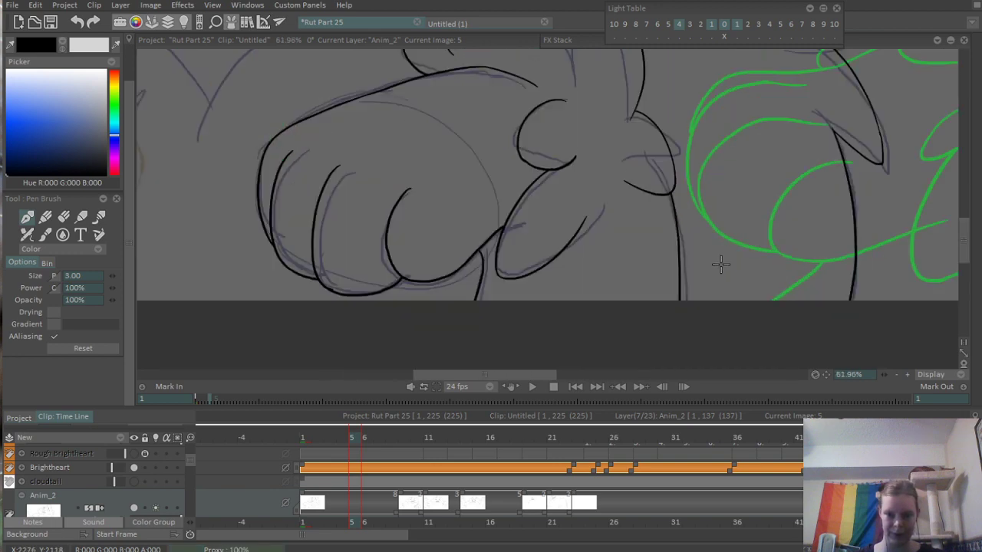
pyautogui.scroll(6, 310, 307)
pyautogui.press('e')
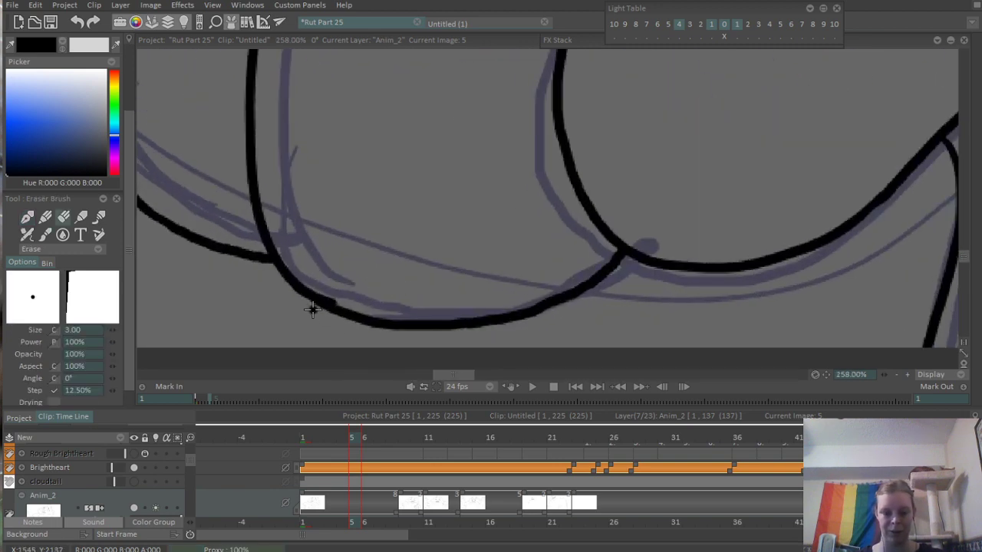
pyautogui.moveTo(335, 292); pyautogui.dragTo(380, 315)
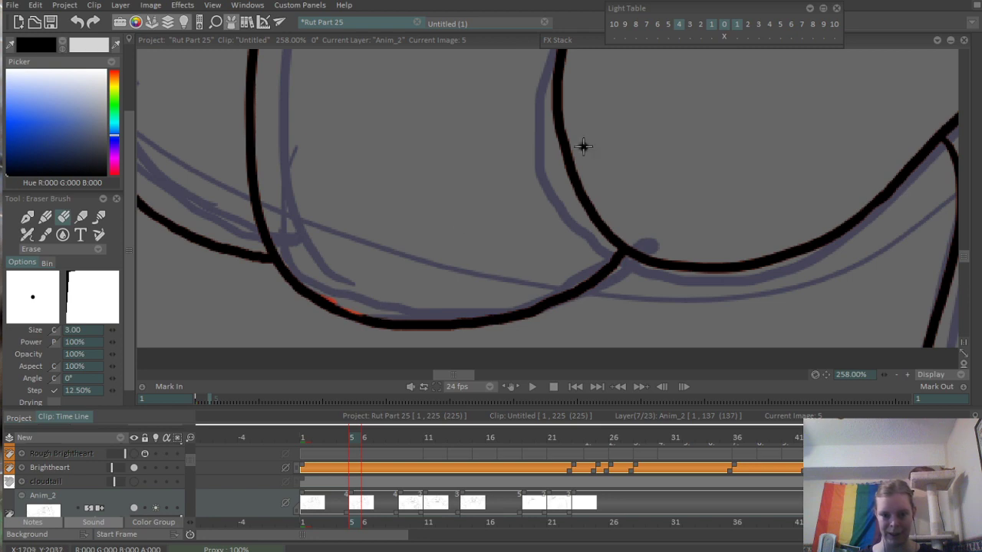
# - Go to frame 11, examine the line art of its smiling face and reselect the Pen Brush
pyautogui.scroll(-15, 581, 146)
pyautogui.scroll(-5, 540, 251)
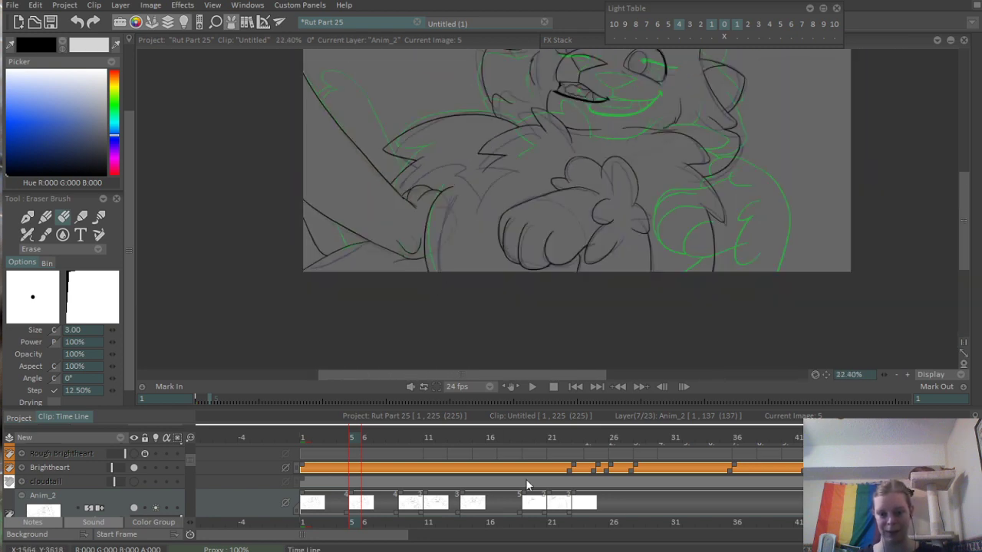
pyautogui.click(429, 453)
pyautogui.scroll(-1, 418, 484)
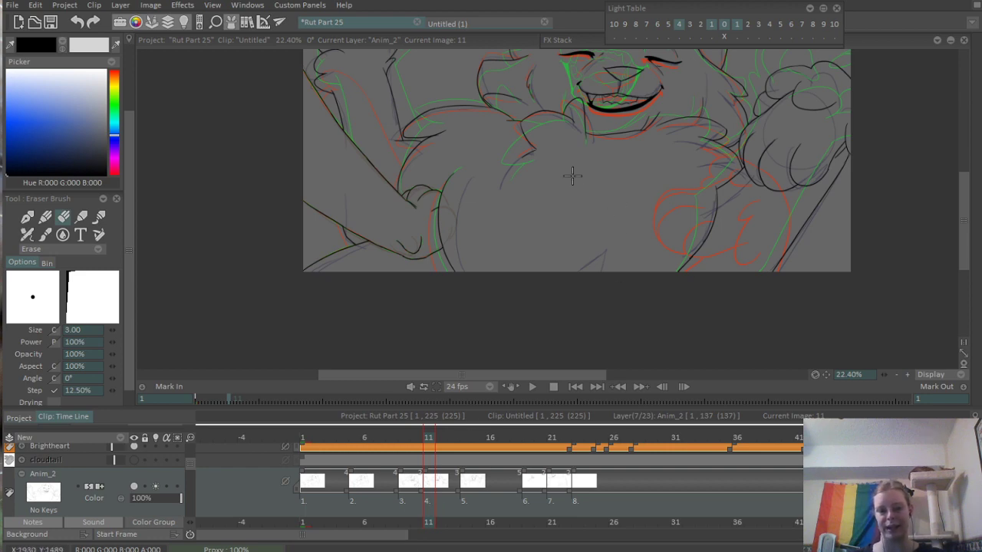
pyautogui.scroll(5, 571, 176)
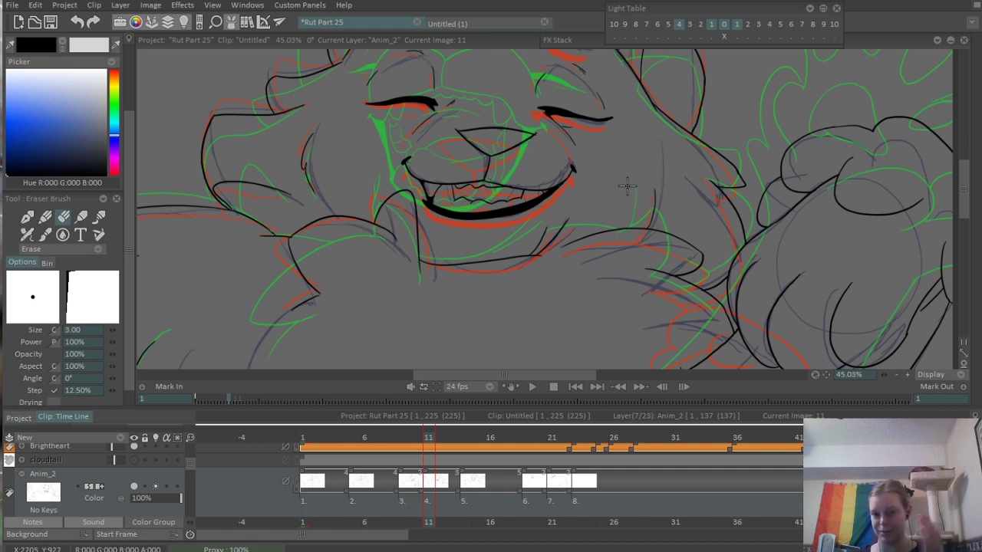
pyautogui.click(28, 217)
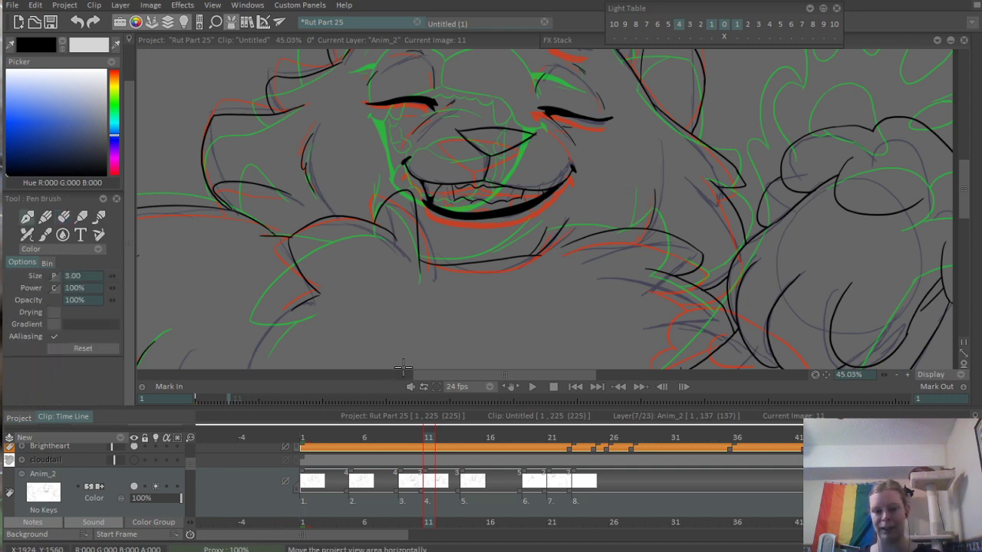
# - Flip between frame 11 and the drawing just before it to compare their poses
pyautogui.scroll(-5, 627, 211)
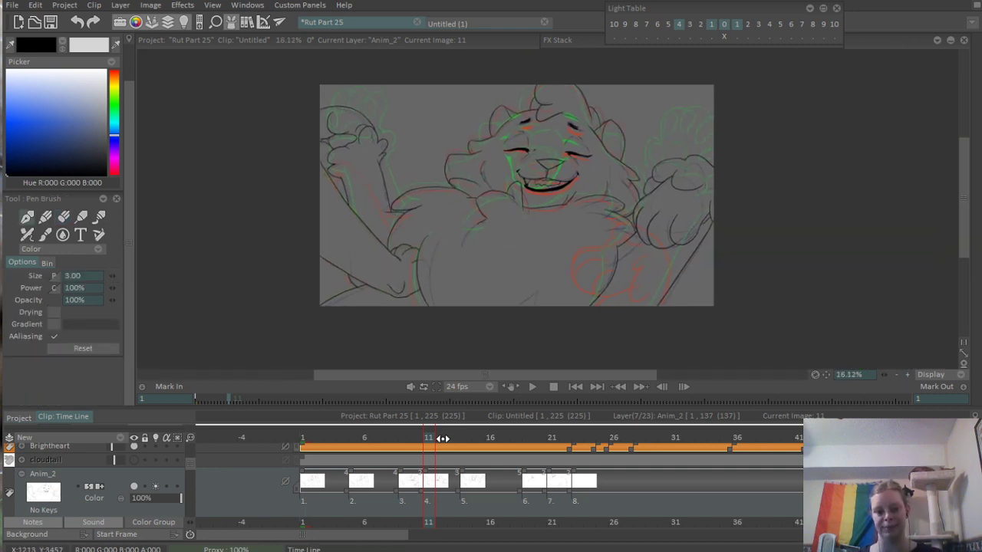
pyautogui.click(415, 437)
pyautogui.click(429, 439)
pyautogui.moveTo(410, 445)
pyautogui.mouseDown()
pyautogui.moveTo(499, 445)
pyautogui.moveTo(421, 467)
pyautogui.moveTo(472, 465)
pyautogui.moveTo(416, 480)
pyautogui.moveTo(437, 477)
pyautogui.moveTo(428, 478)
pyautogui.mouseUp()
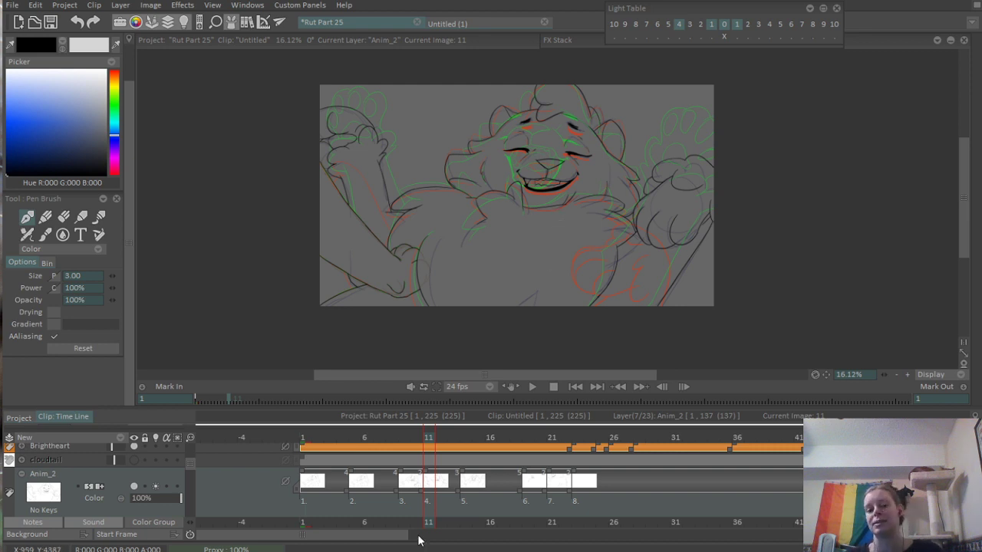
pyautogui.moveTo(411, 442)
pyautogui.mouseDown()
pyautogui.moveTo(491, 441)
pyautogui.moveTo(385, 443)
pyautogui.moveTo(566, 445)
pyautogui.moveTo(395, 447)
pyautogui.moveTo(436, 453)
pyautogui.moveTo(417, 453)
pyautogui.moveTo(428, 452)
pyautogui.mouseUp()
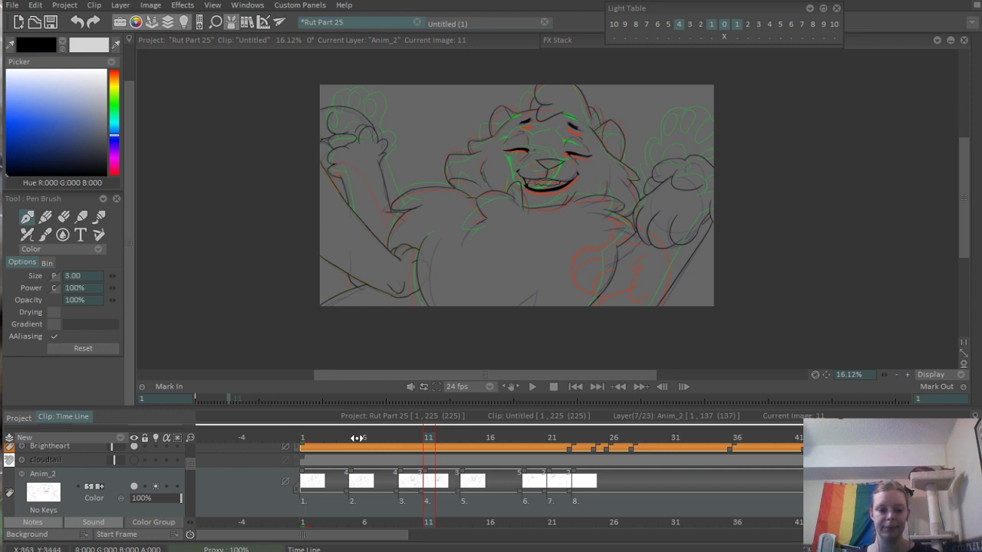
# - Return to frame 19 at the area around the mouth and chin
pyautogui.moveTo(358, 438)
pyautogui.mouseDown()
pyautogui.moveTo(395, 424)
pyautogui.moveTo(526, 433)
pyautogui.mouseUp()
pyautogui.scroll(3, 579, 107)
pyautogui.scroll(3, 579, 107)
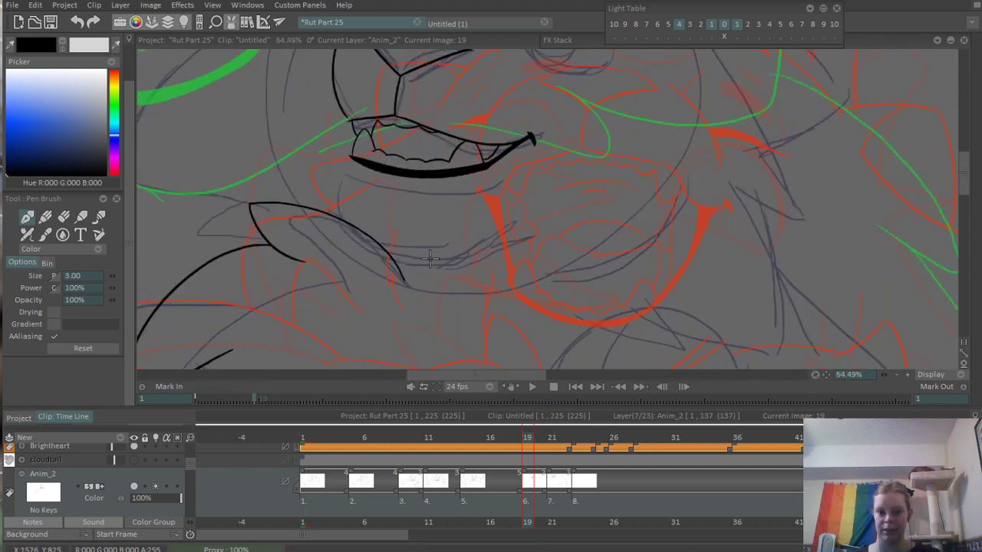
# - Erase the lower tip of the fur tuft curve beneath the chin on frame 19
pyautogui.scroll(2, 338, 278)
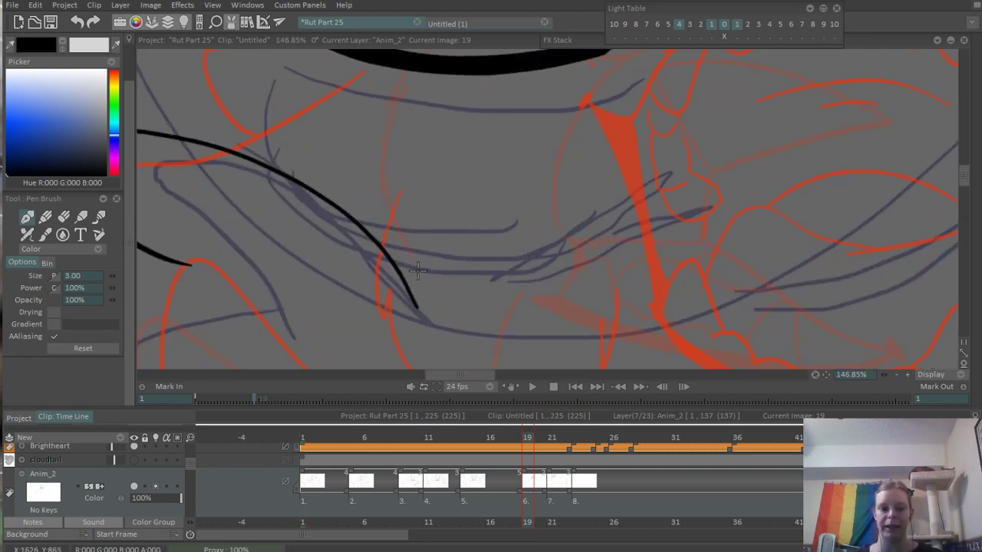
pyautogui.press('e')
pyautogui.moveTo(408, 291); pyautogui.dragTo(428, 325)
pyautogui.moveTo(402, 267); pyautogui.dragTo(438, 337)
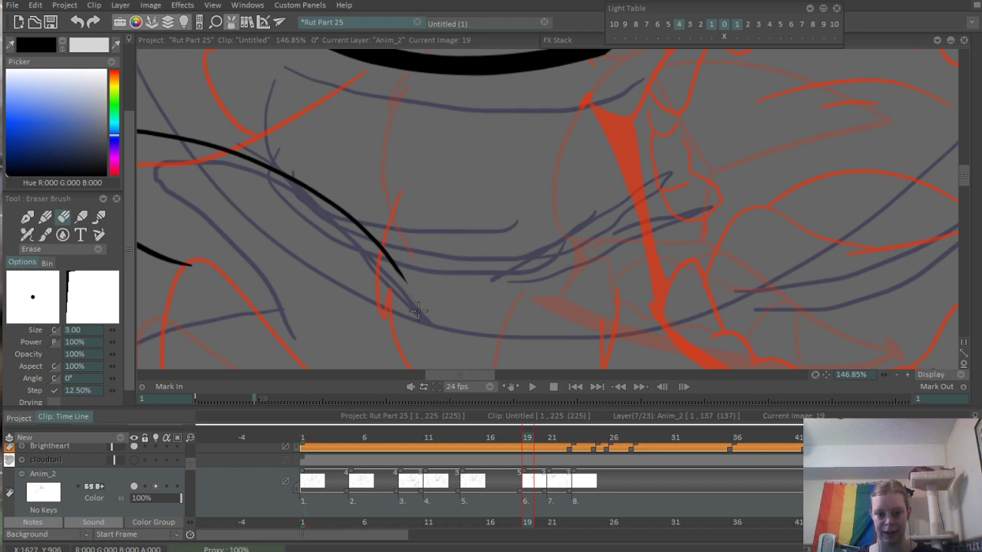
# - Ink the underside of the lower jaw and the front curve of the chin below the mouth with the Pen Brush
pyautogui.press('b')
pyautogui.scroll(-1, 491, 251)
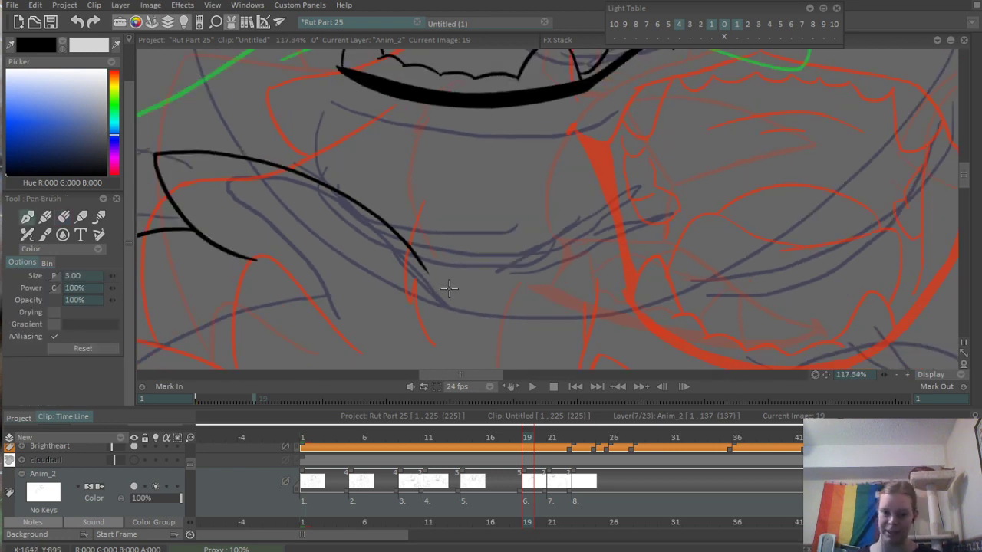
pyautogui.scroll(1, 487, 261)
pyautogui.moveTo(404, 256); pyautogui.dragTo(690, 167)
pyautogui.hotkey('ctrl', 'z')
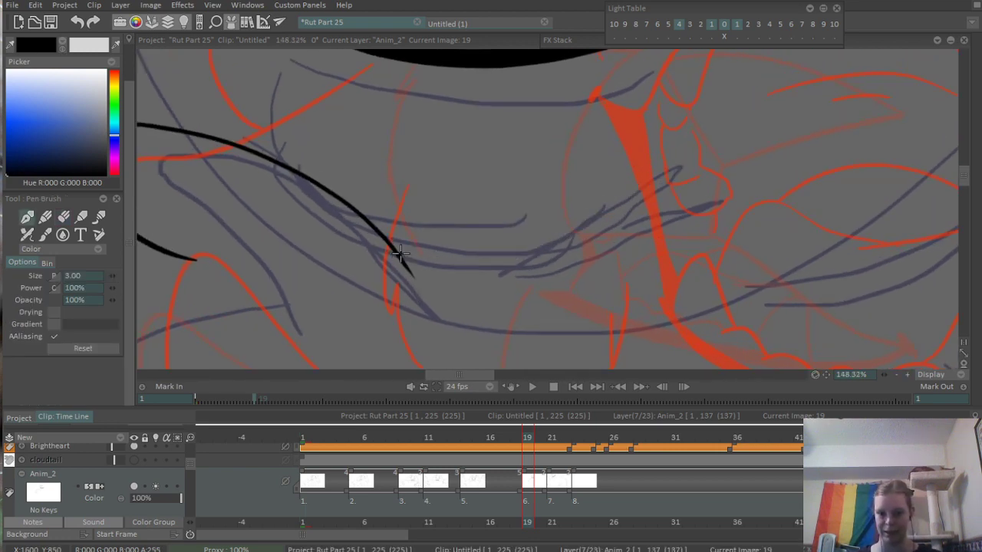
pyautogui.moveTo(397, 257); pyautogui.dragTo(652, 198)
pyautogui.moveTo(588, 239); pyautogui.dragTo(788, 165)
pyautogui.moveTo(522, 205); pyautogui.dragTo(694, 296)
pyautogui.moveTo(452, 118); pyautogui.dragTo(440, 275)
pyautogui.hotkey('ctrl', 'z')
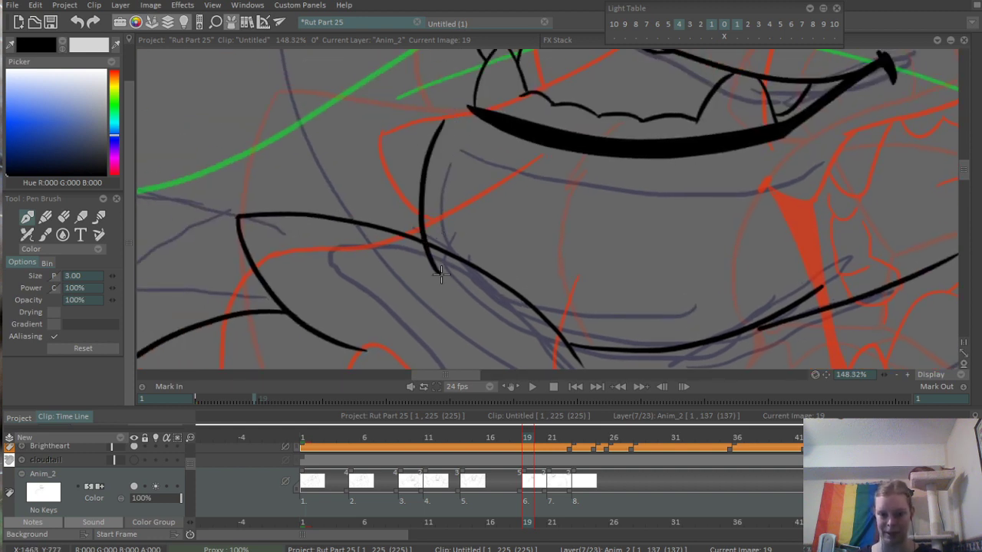
# - Erase the end of the chin curve that overshoots the fur tuft line
pyautogui.scroll(3, 424, 245)
pyautogui.press('e')
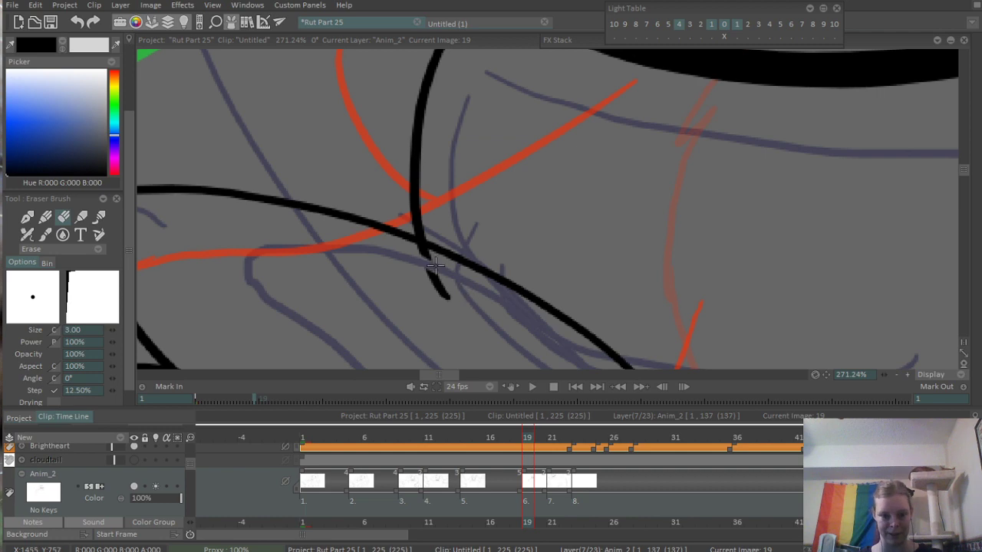
pyautogui.moveTo(421, 251); pyautogui.dragTo(434, 290)
pyautogui.scroll(-6, 616, 184)
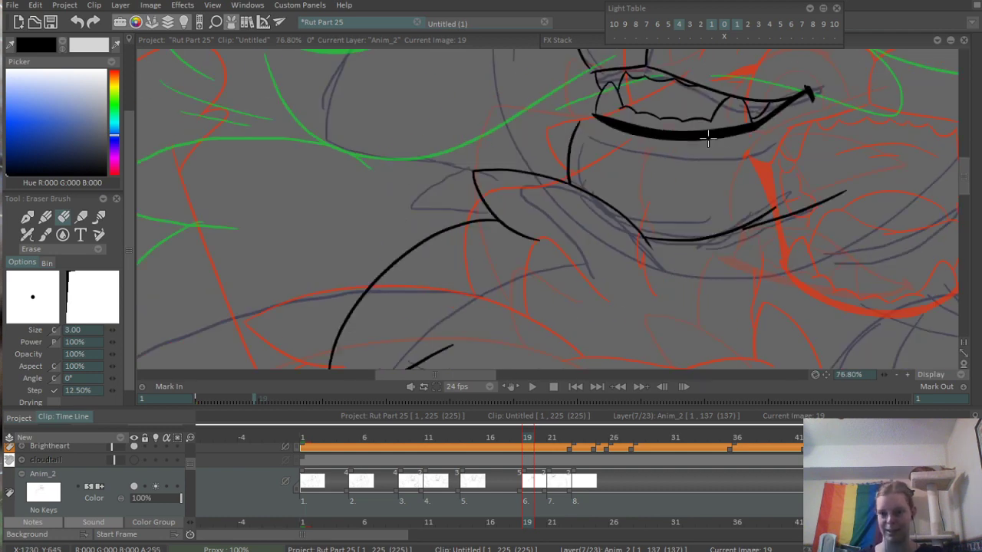
# - Ink the muzzle outline onward past the nose toward the brow, with a short separate dash beyond its end
pyautogui.moveTo(396, 115); pyautogui.dragTo(425, 245)
pyautogui.scroll(2, 532, 178)
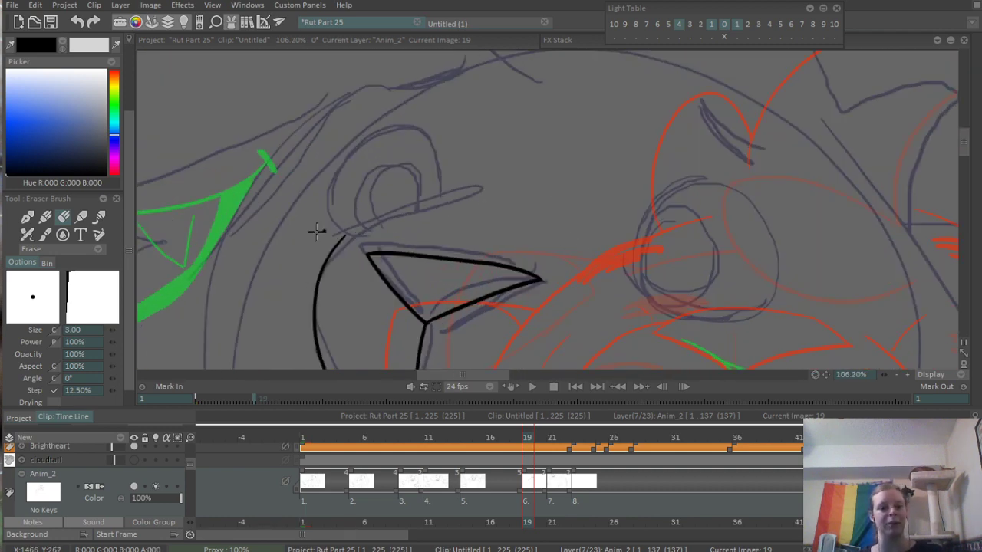
pyautogui.scroll(2, 317, 231)
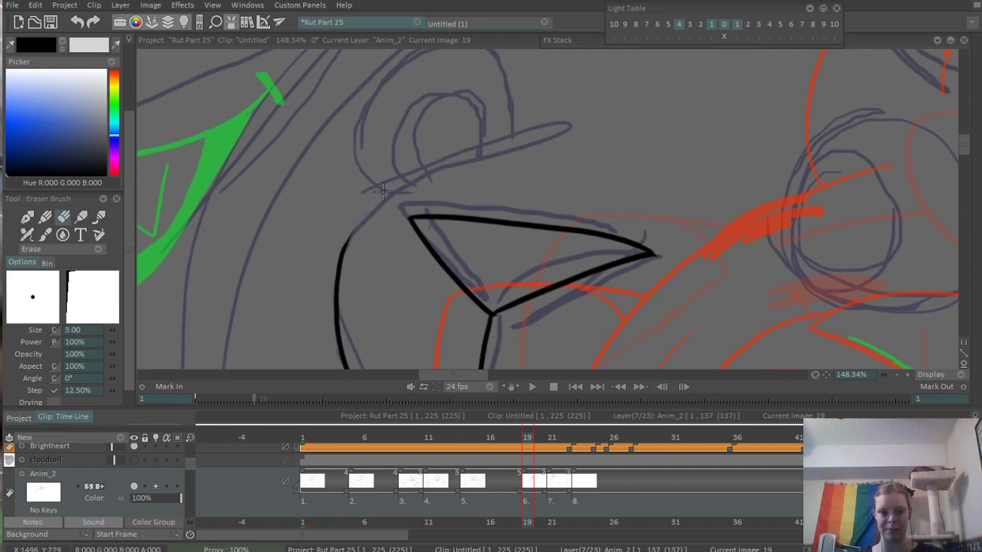
pyautogui.press('b')
pyautogui.moveTo(342, 253); pyautogui.dragTo(591, 79)
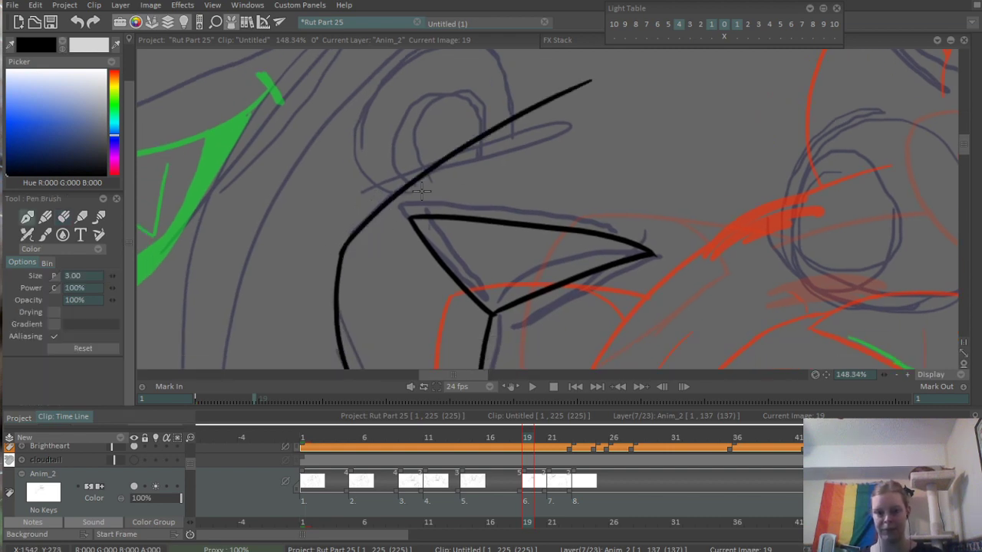
pyautogui.scroll(-2, 419, 192)
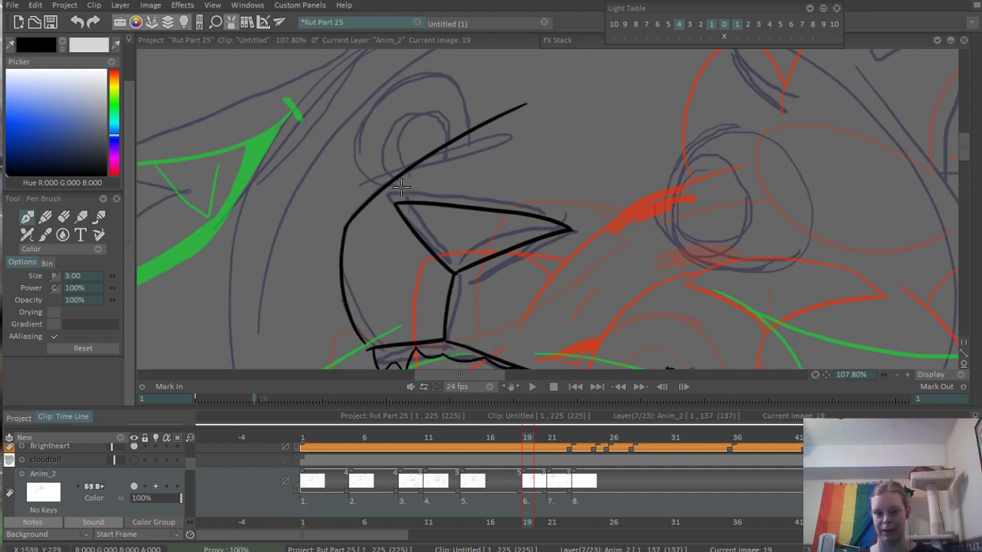
pyautogui.hotkey('ctrl', 'z')
pyautogui.moveTo(345, 226)
pyautogui.mouseDown()
pyautogui.moveTo(481, 128)
pyautogui.moveTo(495, 168)
pyautogui.mouseUp()
pyautogui.hotkey('ctrl', 'z')
pyautogui.moveTo(496, 130); pyautogui.dragTo(476, 158)
pyautogui.hotkey('ctrl', 'z')
# - Ink the rounded outline of the near eye over the sketch, with a short crease mark below its inner corner
pyautogui.moveTo(702, 269); pyautogui.dragTo(658, 205)
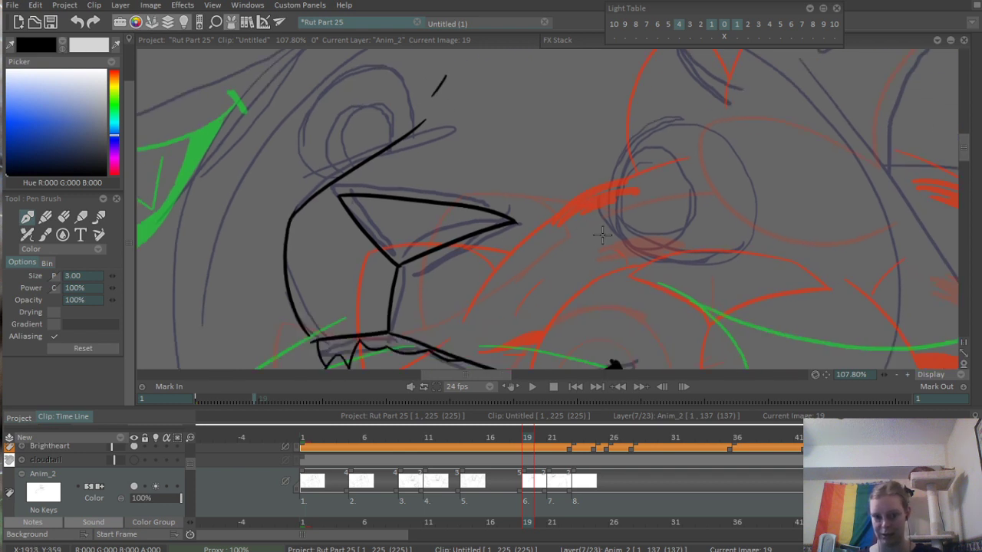
pyautogui.moveTo(611, 229)
pyautogui.mouseDown()
pyautogui.moveTo(644, 275)
pyautogui.moveTo(427, 225)
pyautogui.moveTo(523, 229)
pyautogui.mouseUp()
pyautogui.hotkey('ctrl', 'z')
pyautogui.moveTo(418, 219)
pyautogui.mouseDown()
pyautogui.moveTo(566, 296)
pyautogui.moveTo(676, 276)
pyautogui.mouseUp()
pyautogui.hotkey('ctrl', 'z')
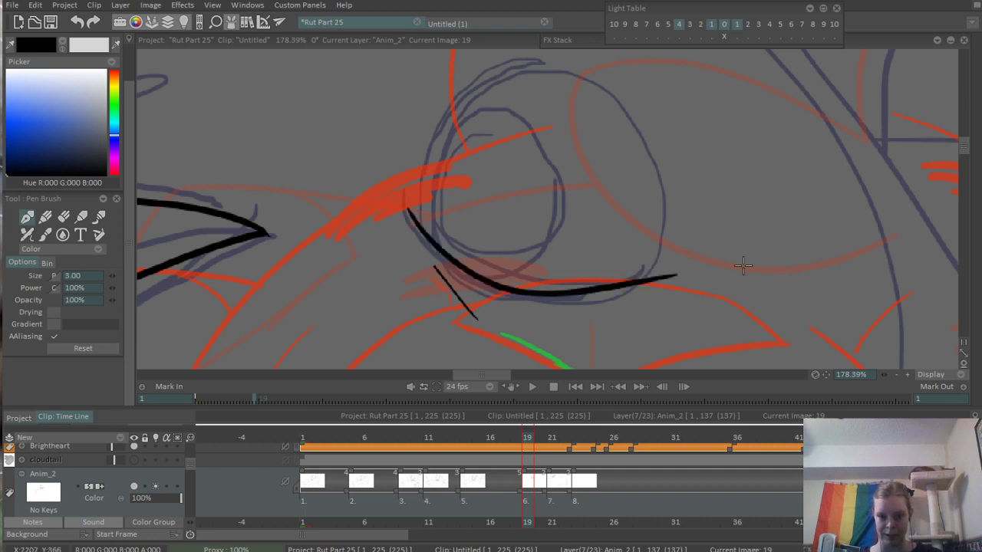
pyautogui.moveTo(444, 206)
pyautogui.mouseDown()
pyautogui.moveTo(462, 290)
pyautogui.moveTo(539, 149)
pyautogui.moveTo(687, 303)
pyautogui.mouseUp()
pyautogui.hotkey('ctrl', 'z')
pyautogui.moveTo(537, 149); pyautogui.dragTo(683, 361)
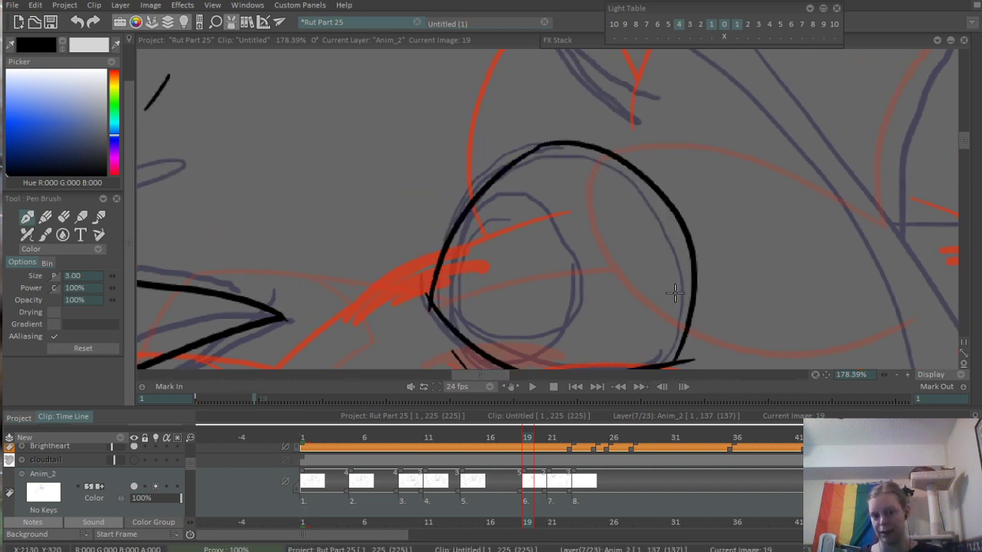
# - Thicken the upper lid line of the near eye along its top and outer side
pyautogui.moveTo(607, 162); pyautogui.dragTo(563, 163)
pyautogui.scroll(2, 564, 165)
pyautogui.moveTo(506, 133)
pyautogui.mouseDown()
pyautogui.moveTo(587, 172)
pyautogui.moveTo(514, 132)
pyautogui.moveTo(593, 170)
pyautogui.moveTo(586, 159)
pyautogui.moveTo(611, 188)
pyautogui.moveTo(506, 128)
pyautogui.moveTo(622, 190)
pyautogui.mouseUp()
pyautogui.hotkey('ctrl', 'z')
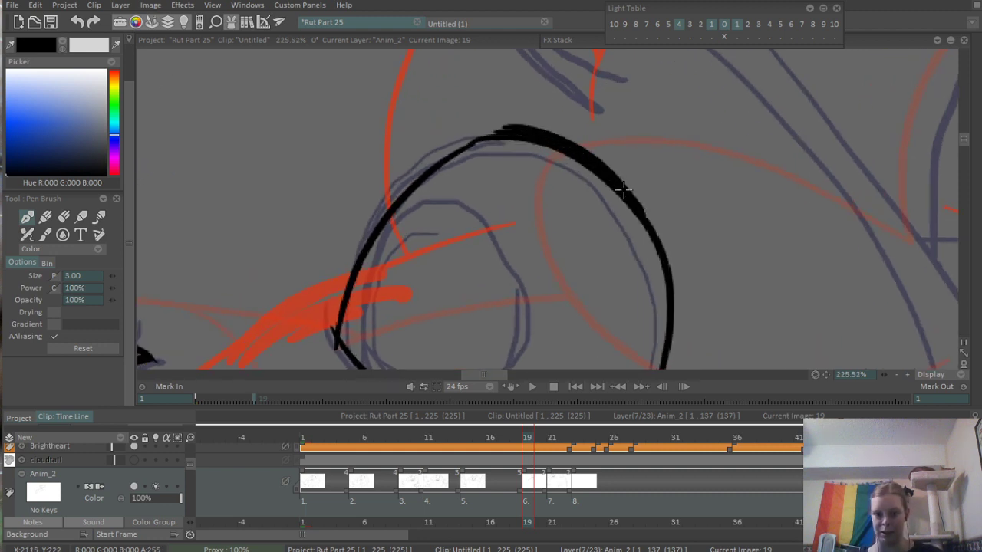
pyautogui.moveTo(580, 155)
pyautogui.mouseDown()
pyautogui.moveTo(660, 251)
pyautogui.moveTo(657, 158)
pyautogui.moveTo(634, 125)
pyautogui.moveTo(676, 214)
pyautogui.mouseUp()
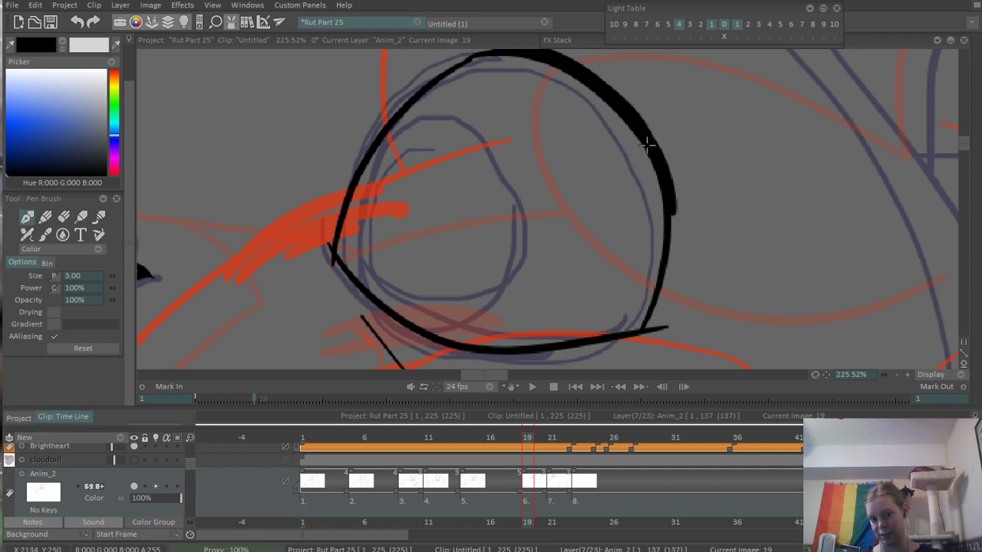
pyautogui.moveTo(648, 145)
pyautogui.mouseDown()
pyautogui.moveTo(675, 229)
pyautogui.moveTo(672, 220)
pyautogui.moveTo(659, 303)
pyautogui.moveTo(673, 199)
pyautogui.moveTo(666, 289)
pyautogui.moveTo(673, 239)
pyautogui.mouseUp()
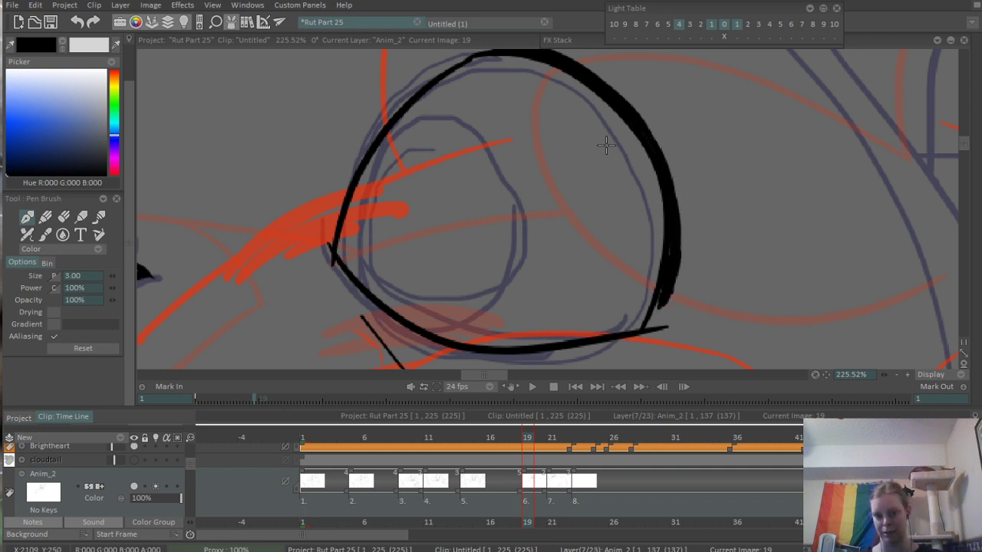
# - Ink the oval iris inside the near eye, closing it against the lower lid
pyautogui.moveTo(606, 145); pyautogui.dragTo(637, 138)
pyautogui.moveTo(465, 115); pyautogui.dragTo(468, 329)
pyautogui.hotkey('ctrl', 'z')
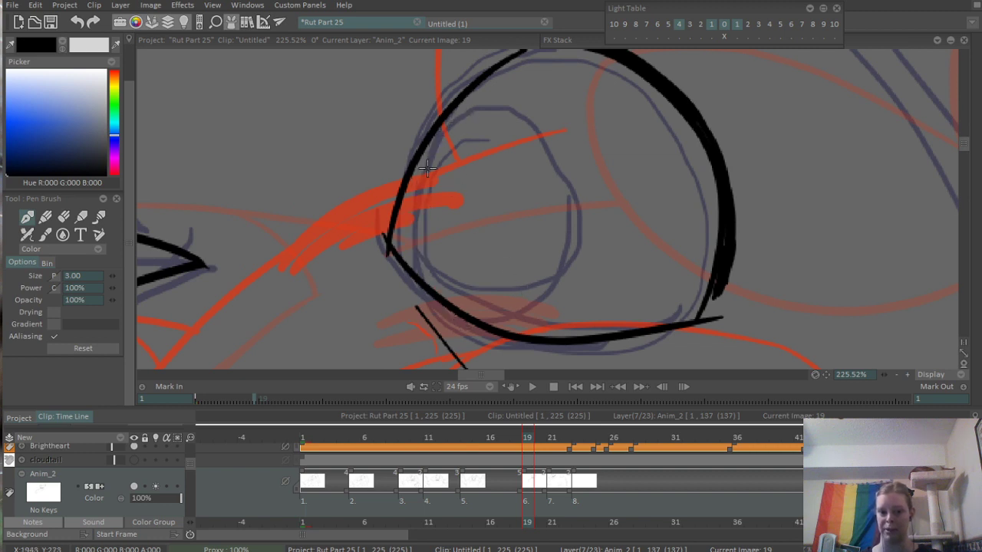
pyautogui.moveTo(463, 111); pyautogui.dragTo(460, 304)
pyautogui.moveTo(466, 112); pyautogui.dragTo(566, 225)
pyautogui.hotkey('ctrl', 'z')
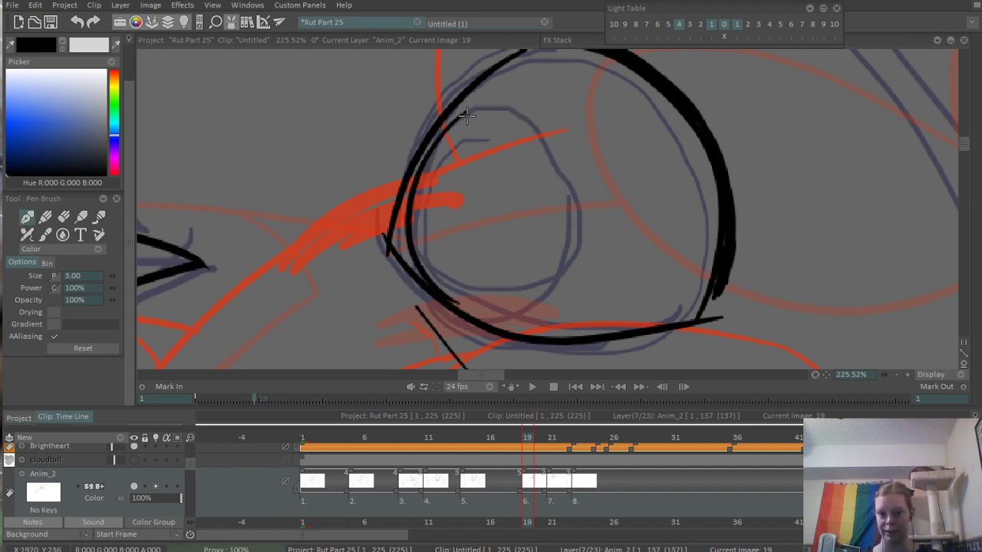
pyautogui.moveTo(467, 115); pyautogui.dragTo(543, 336)
pyautogui.hotkey('ctrl', 'z')
pyautogui.moveTo(467, 113); pyautogui.dragTo(499, 276)
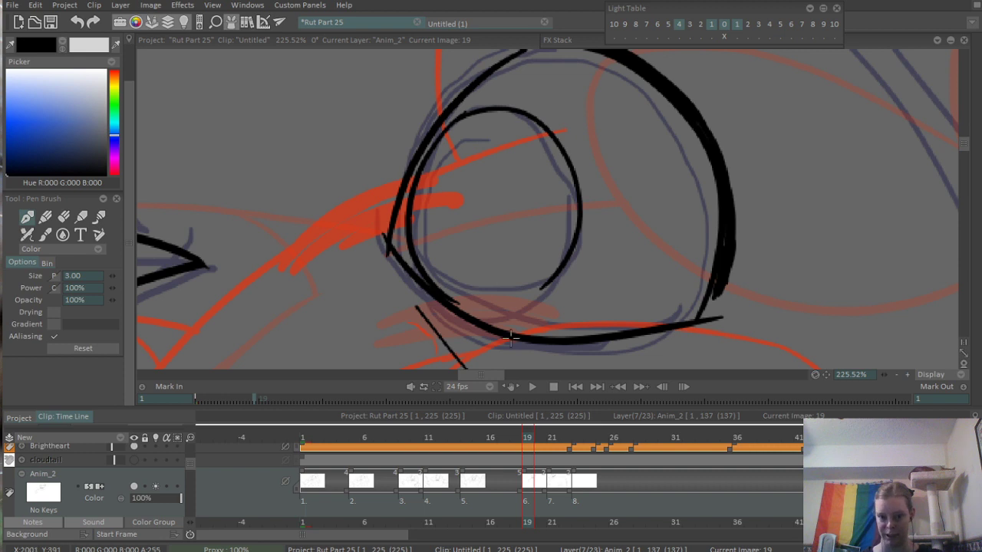
pyautogui.moveTo(494, 323); pyautogui.dragTo(559, 278)
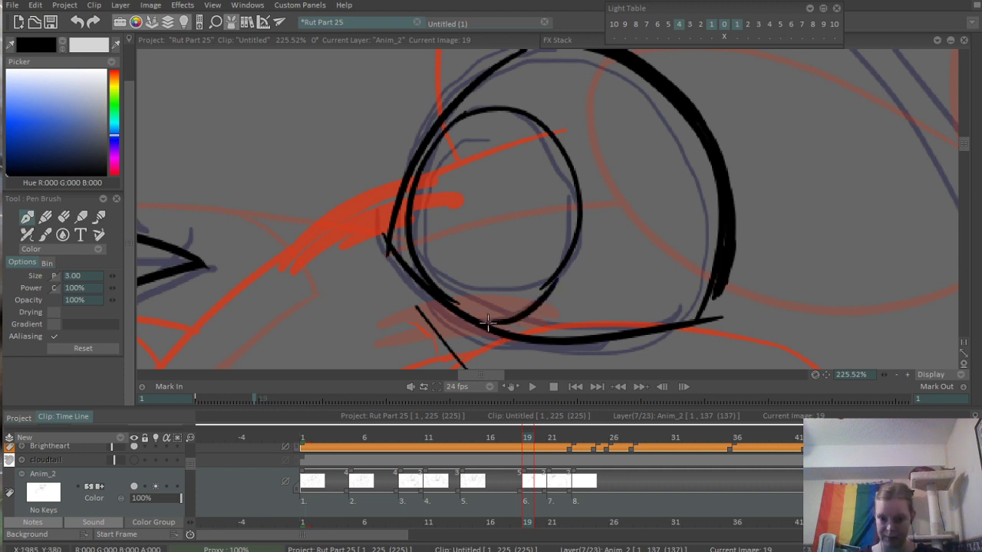
pyautogui.hotkey('ctrl', 'z')
pyautogui.moveTo(488, 323)
pyautogui.mouseDown()
pyautogui.moveTo(559, 223)
pyautogui.moveTo(549, 261)
pyautogui.moveTo(560, 272)
pyautogui.moveTo(576, 232)
pyautogui.mouseUp()
pyautogui.moveTo(535, 260); pyautogui.dragTo(618, 242)
# - Trim the stray line ends on the near eye's iris and inner corner, and ink a small thick point at that corner
pyautogui.press('e')
pyautogui.moveTo(545, 310); pyautogui.dragTo(591, 245)
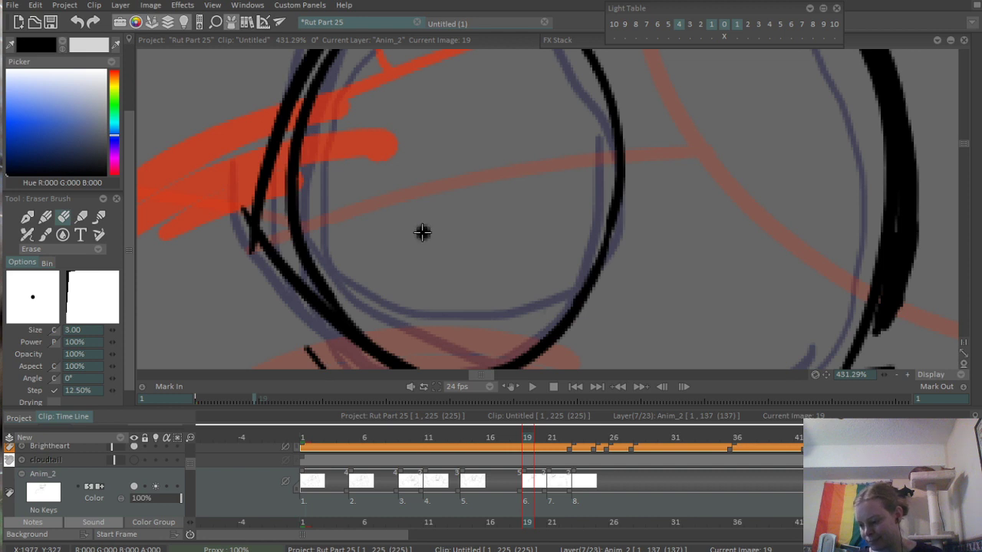
pyautogui.scroll(-3, 439, 249)
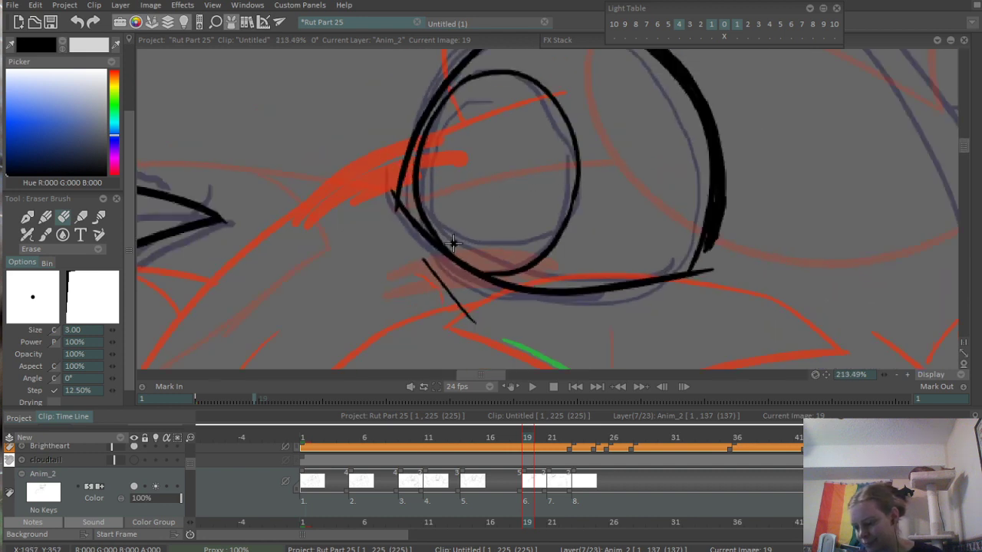
pyautogui.moveTo(454, 226); pyautogui.dragTo(522, 270)
pyautogui.moveTo(468, 253); pyautogui.dragTo(628, 226)
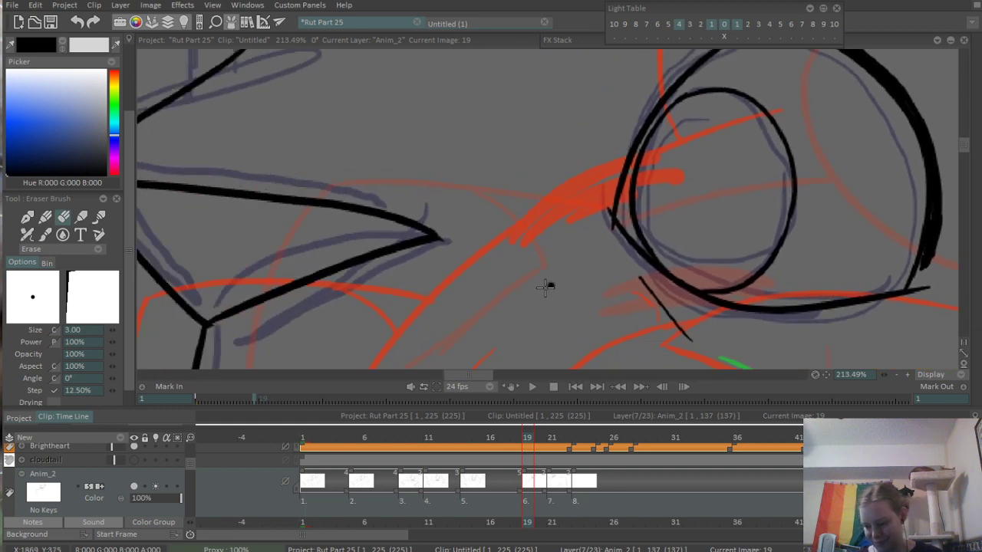
pyautogui.moveTo(573, 201); pyautogui.dragTo(580, 294)
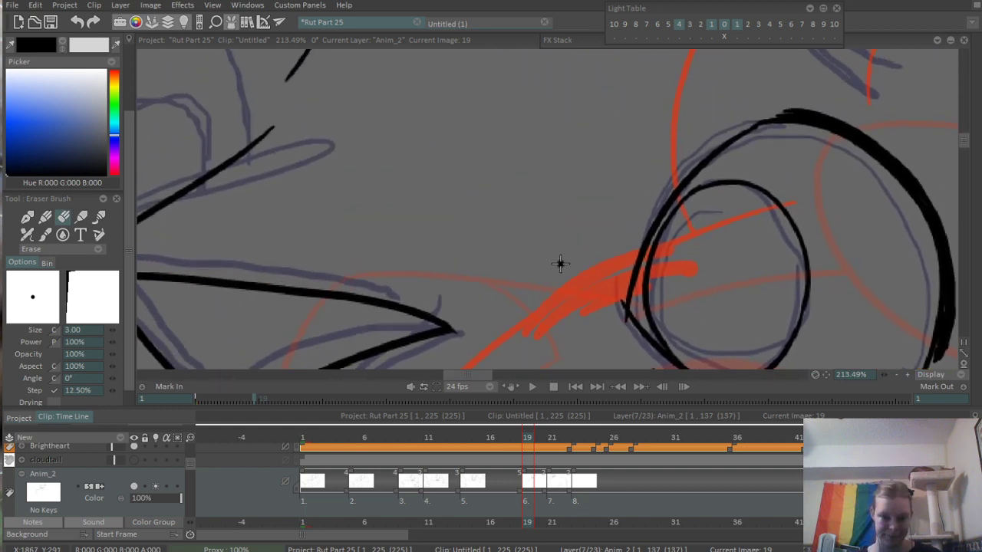
pyautogui.scroll(4, 658, 290)
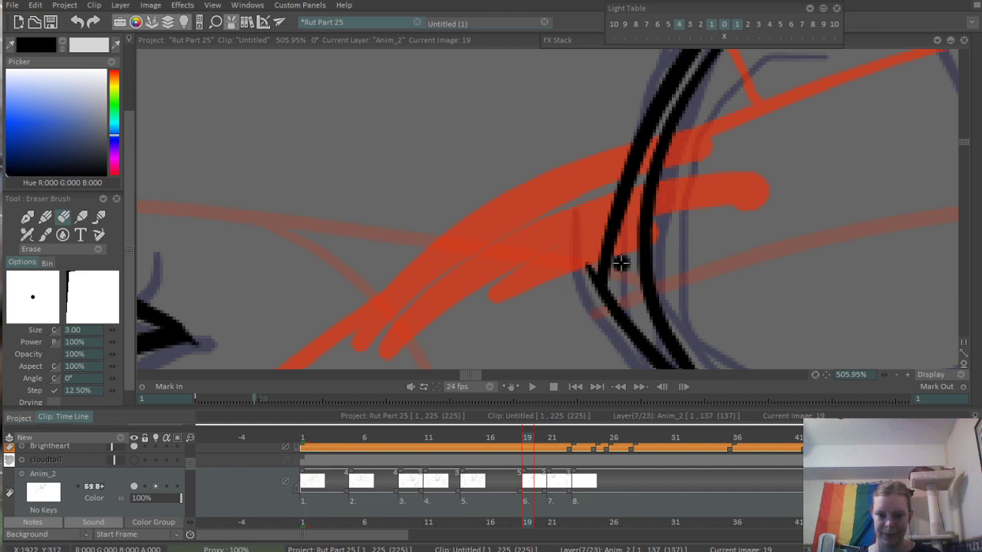
pyautogui.scroll(-3, 619, 263)
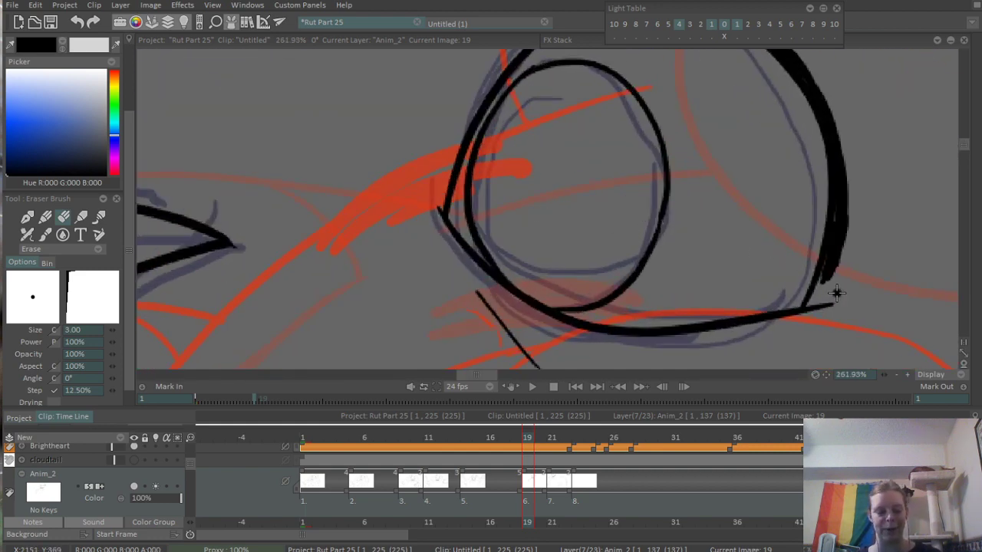
pyautogui.press('b')
pyautogui.moveTo(425, 206)
pyautogui.mouseDown()
pyautogui.moveTo(443, 215)
pyautogui.moveTo(444, 205)
pyautogui.mouseUp()
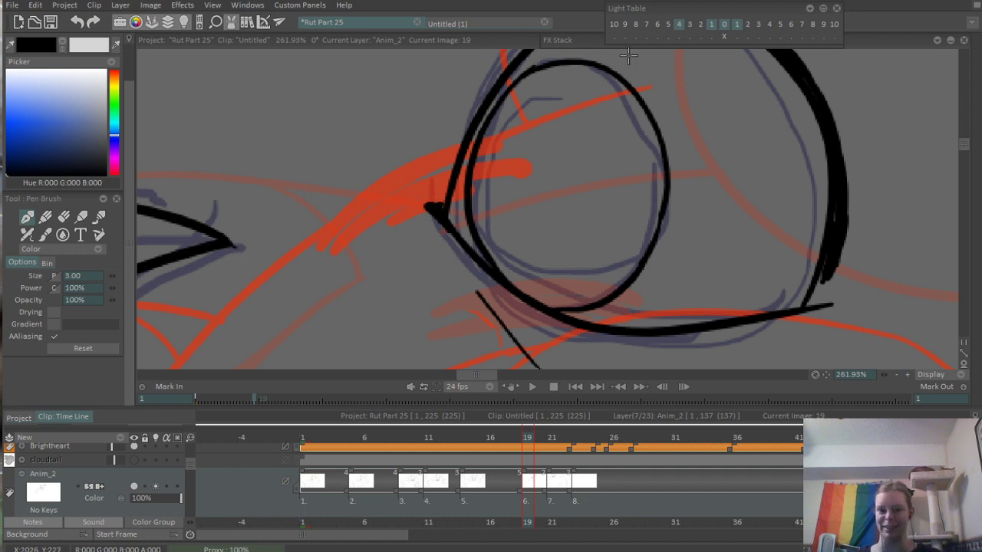
# - Ink the outline of the far eye above the muzzle line and thicken its upper lid
pyautogui.scroll(-6, 602, 138)
pyautogui.scroll(4, 477, 129)
pyautogui.scroll(2, 675, 207)
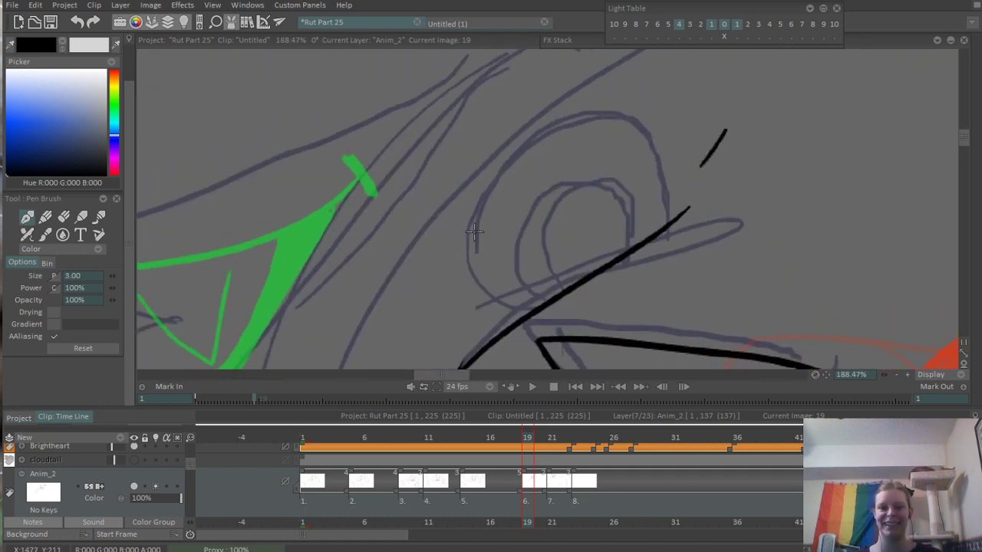
pyautogui.moveTo(455, 255)
pyautogui.mouseDown()
pyautogui.moveTo(637, 127)
pyautogui.moveTo(636, 115)
pyautogui.moveTo(608, 105)
pyautogui.moveTo(665, 195)
pyautogui.mouseUp()
pyautogui.hotkey('ctrl', 'z')
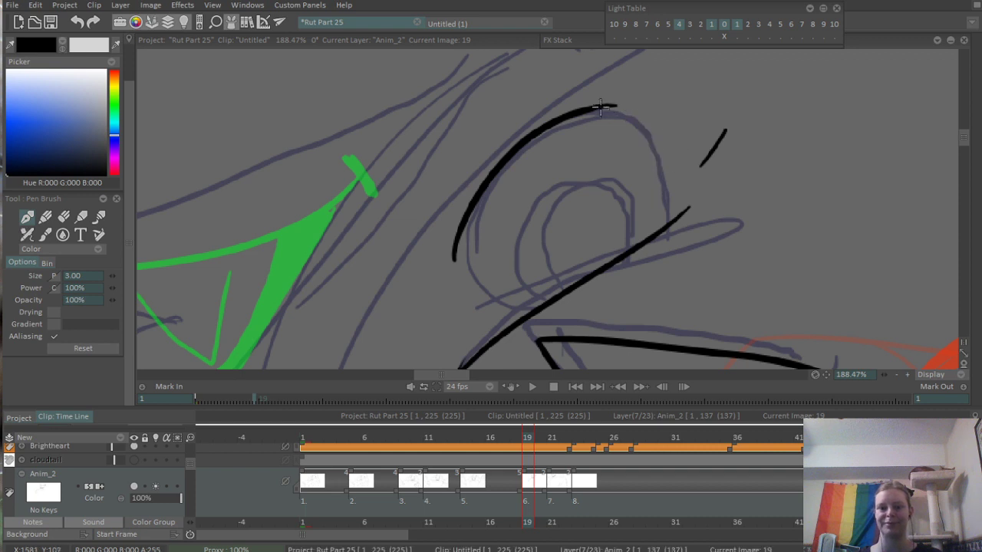
pyautogui.moveTo(595, 106); pyautogui.dragTo(669, 221)
pyautogui.moveTo(435, 281)
pyautogui.mouseDown()
pyautogui.moveTo(502, 310)
pyautogui.moveTo(541, 284)
pyautogui.mouseUp()
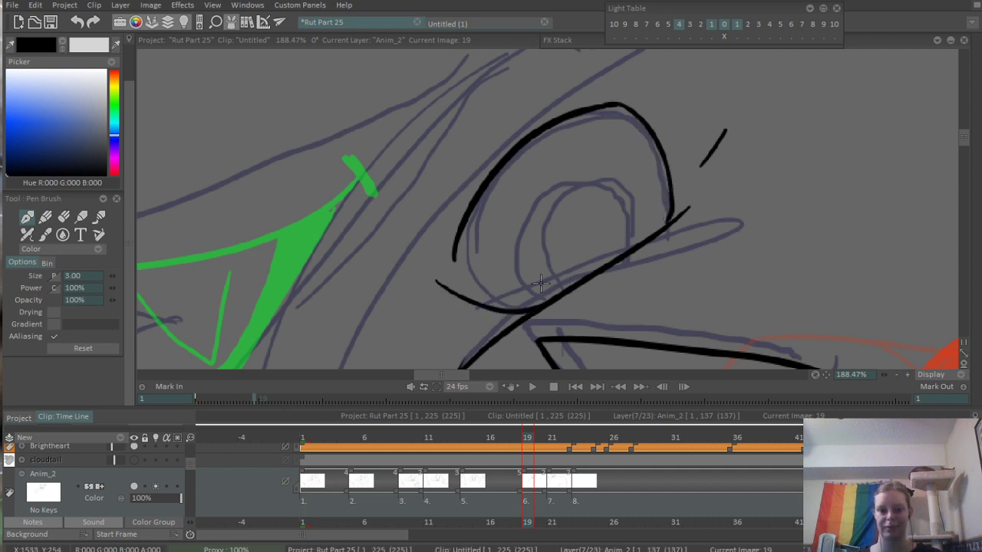
pyautogui.moveTo(460, 296)
pyautogui.mouseDown()
pyautogui.moveTo(455, 245)
pyautogui.moveTo(453, 270)
pyautogui.moveTo(464, 209)
pyautogui.moveTo(508, 151)
pyautogui.moveTo(559, 116)
pyautogui.moveTo(606, 102)
pyautogui.moveTo(656, 169)
pyautogui.mouseUp()
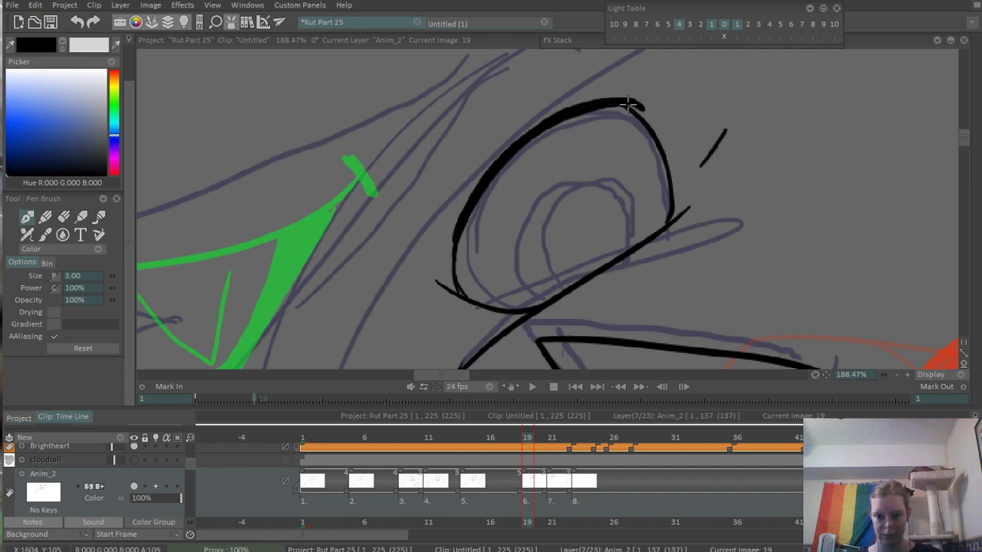
pyautogui.moveTo(628, 104); pyautogui.dragTo(667, 138)
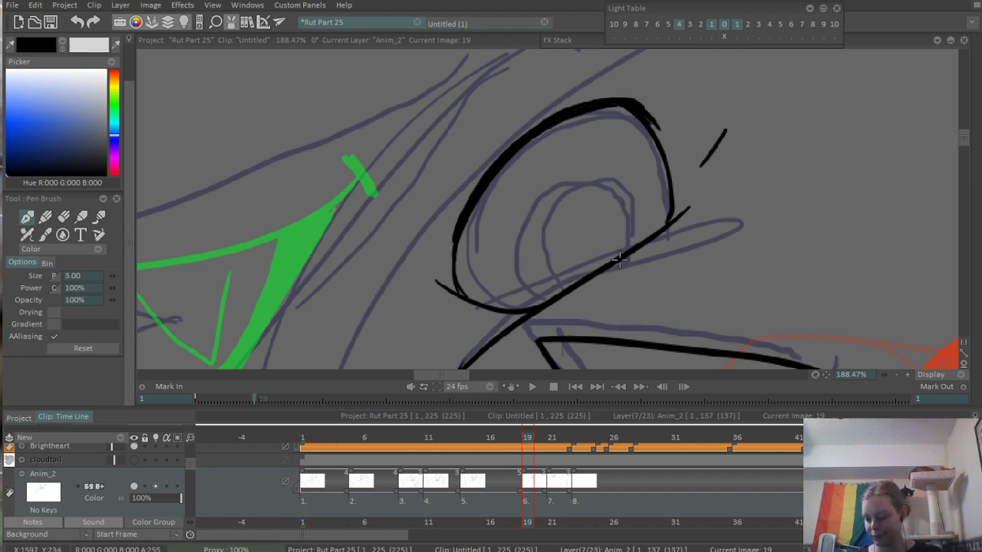
# - Ink the curved iris inside the far eye, closing it against the lower lid line
pyautogui.moveTo(645, 264); pyautogui.dragTo(551, 268)
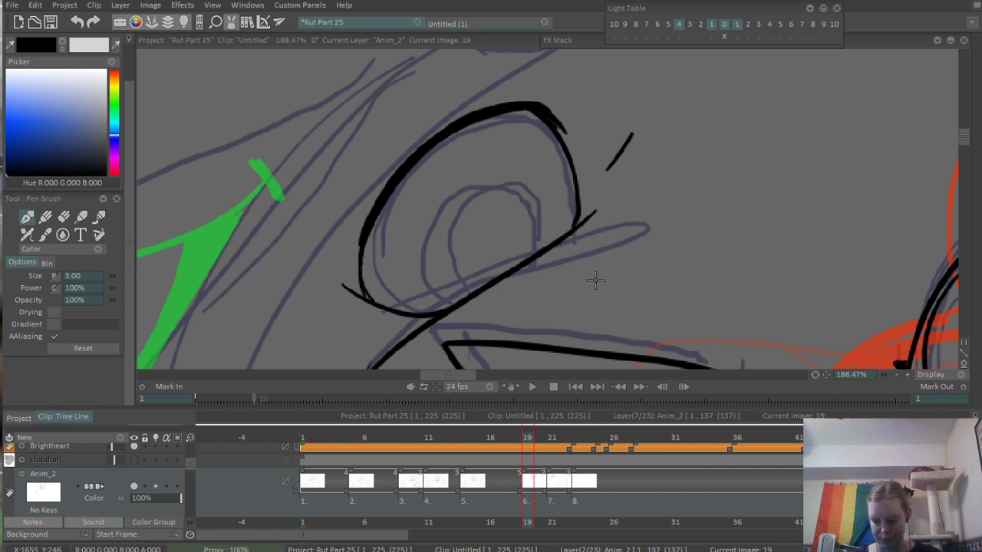
pyautogui.moveTo(478, 168)
pyautogui.mouseDown()
pyautogui.moveTo(433, 232)
pyautogui.moveTo(461, 303)
pyautogui.mouseUp()
pyautogui.hotkey('ctrl', 'z')
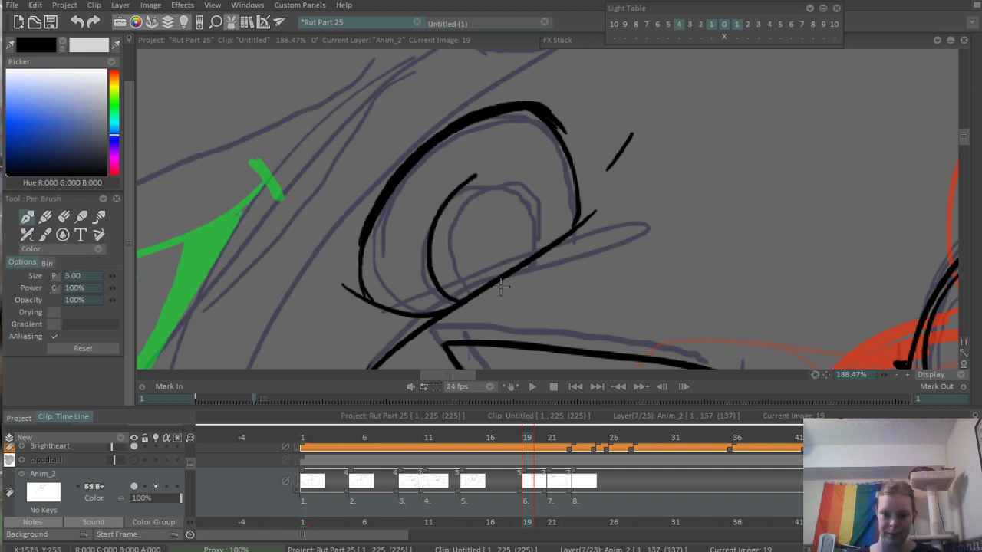
pyautogui.moveTo(471, 181)
pyautogui.mouseDown()
pyautogui.moveTo(539, 184)
pyautogui.moveTo(539, 247)
pyautogui.mouseUp()
pyautogui.hotkey('ctrl', 'z')
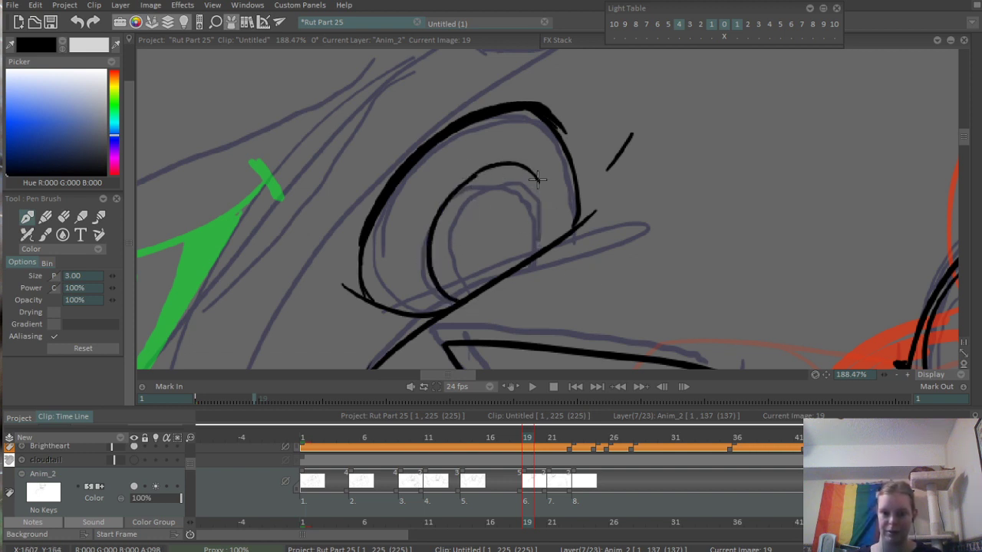
pyautogui.moveTo(536, 179); pyautogui.dragTo(533, 254)
# - Select the whole near eye with a freehand outline and shift it slightly up and towards the muzzle
pyautogui.scroll(-5, 587, 164)
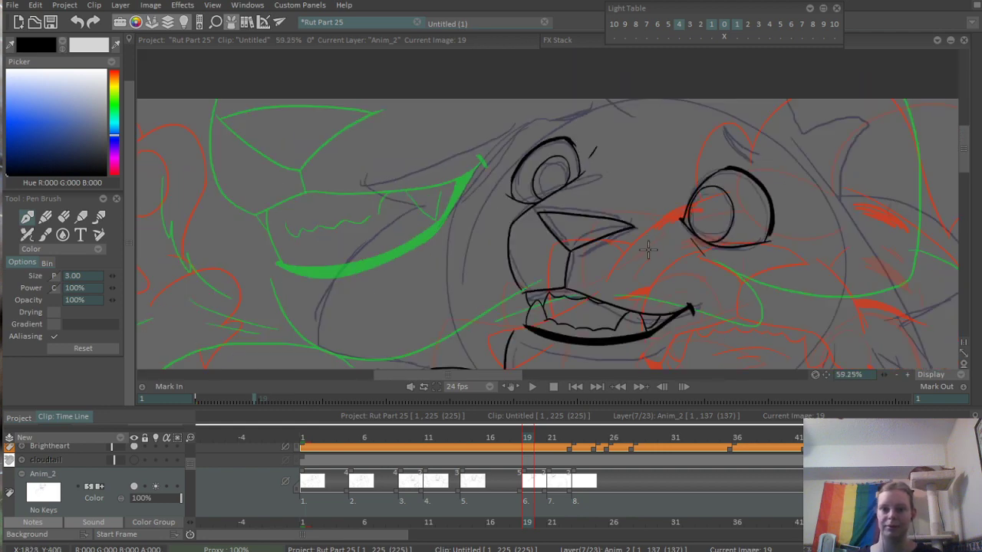
pyautogui.moveTo(673, 288); pyautogui.dragTo(652, 246)
pyautogui.moveTo(683, 140)
pyautogui.mouseDown()
pyautogui.moveTo(634, 197)
pyautogui.moveTo(573, 179)
pyautogui.mouseUp()
pyautogui.scroll(1, 605, 181)
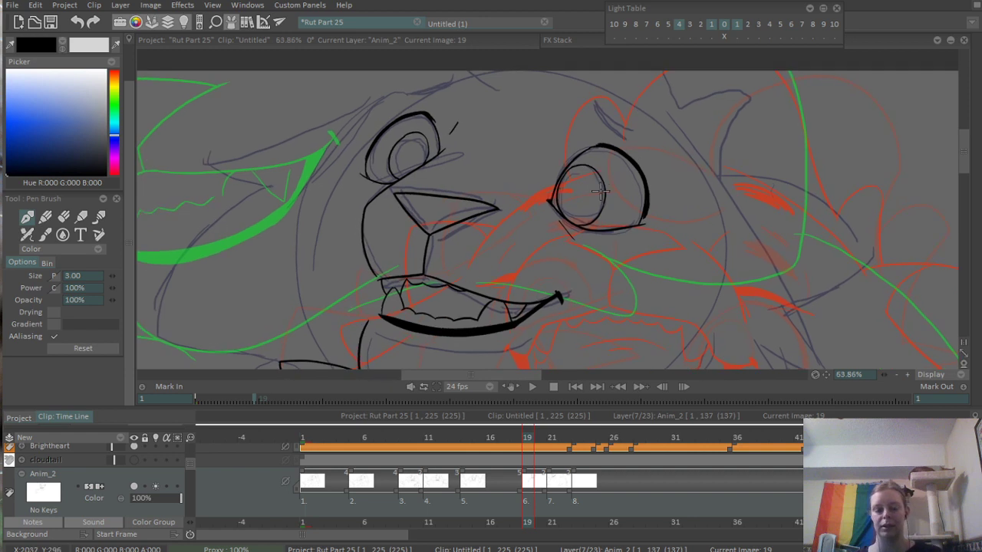
pyautogui.press('s')
pyautogui.moveTo(568, 132); pyautogui.dragTo(558, 123)
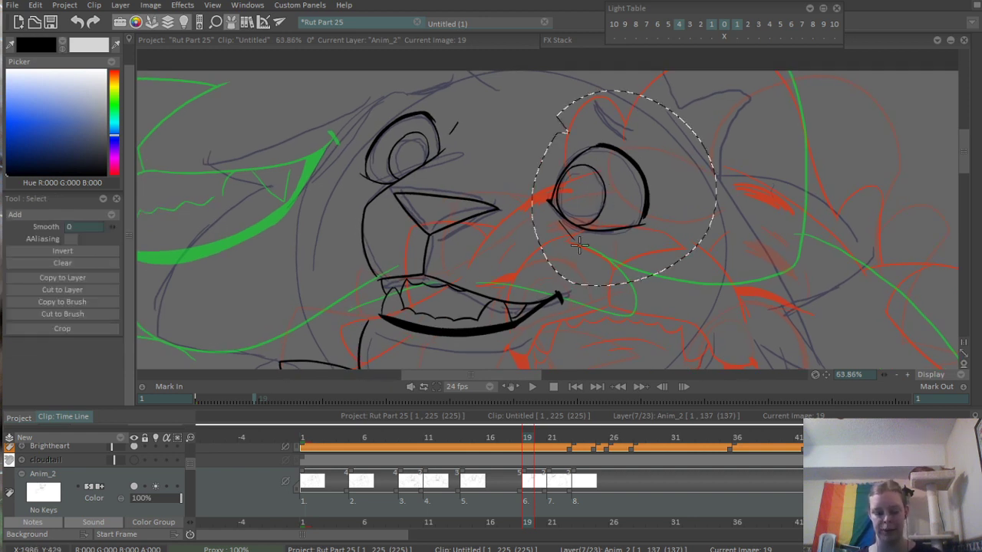
pyautogui.press('v')
pyautogui.moveTo(627, 196); pyautogui.dragTo(613, 188)
pyautogui.scroll(-4, 613, 187)
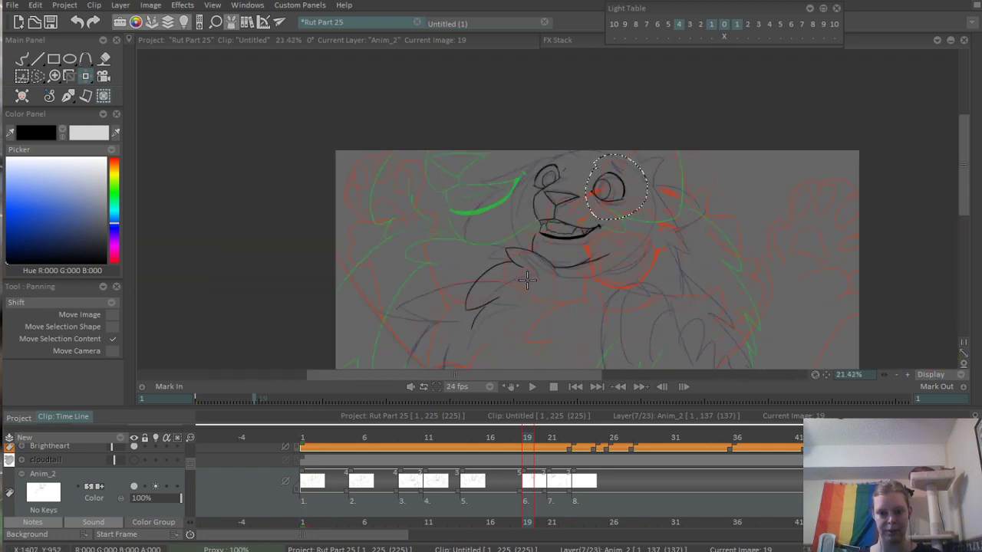
pyautogui.scroll(4, 648, 172)
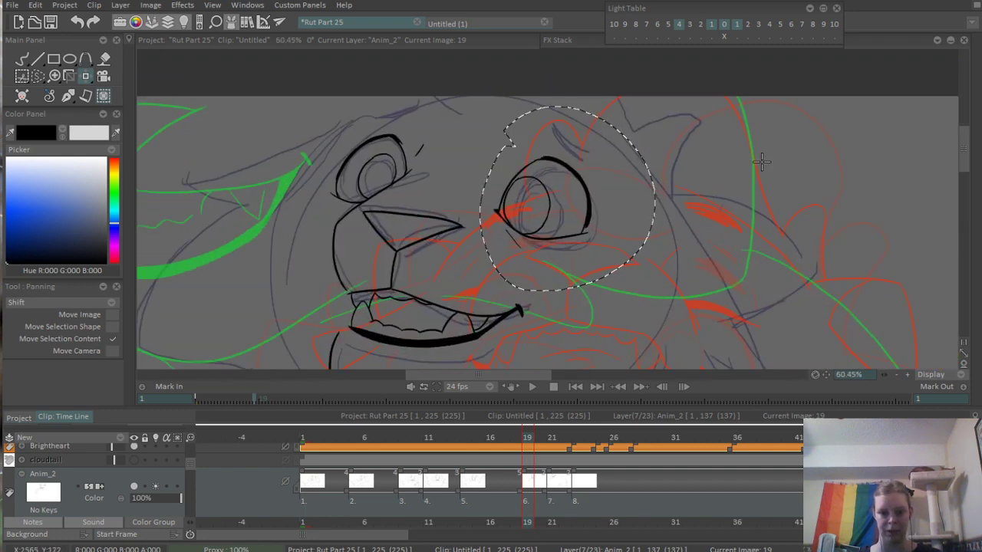
# - Show the cloudtail reference layer, nudge the selected near eye slightly, and clear the selection
pyautogui.click(133, 460)
pyautogui.scroll(-3, 515, 236)
pyautogui.scroll(2, 521, 184)
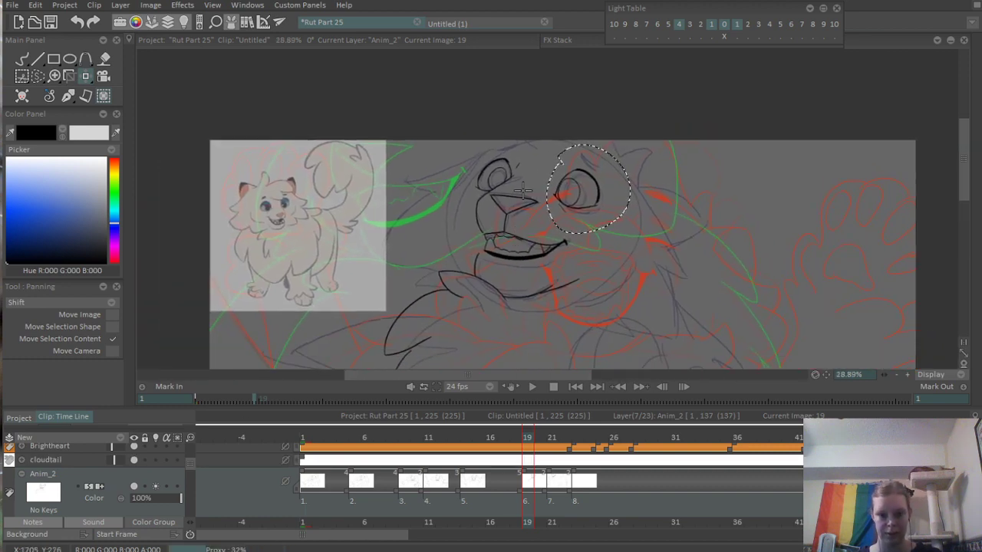
pyautogui.moveTo(605, 205); pyautogui.dragTo(607, 208)
pyautogui.hotkey('ctrl', 'd')
pyautogui.moveTo(536, 283); pyautogui.dragTo(604, 268)
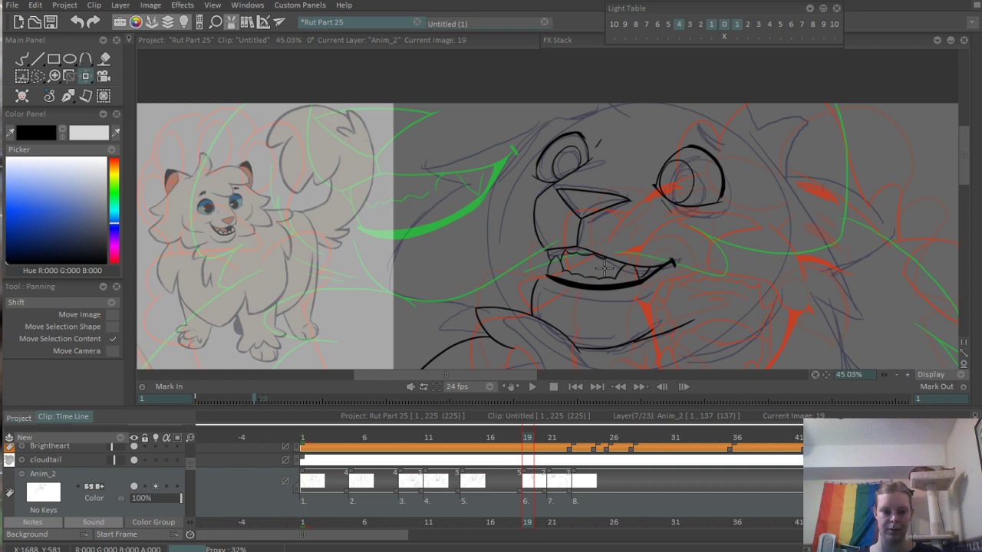
# - Ink a short curved line at the top of the head and the rounded ear outline beyond the near eye
pyautogui.scroll(3, 682, 116)
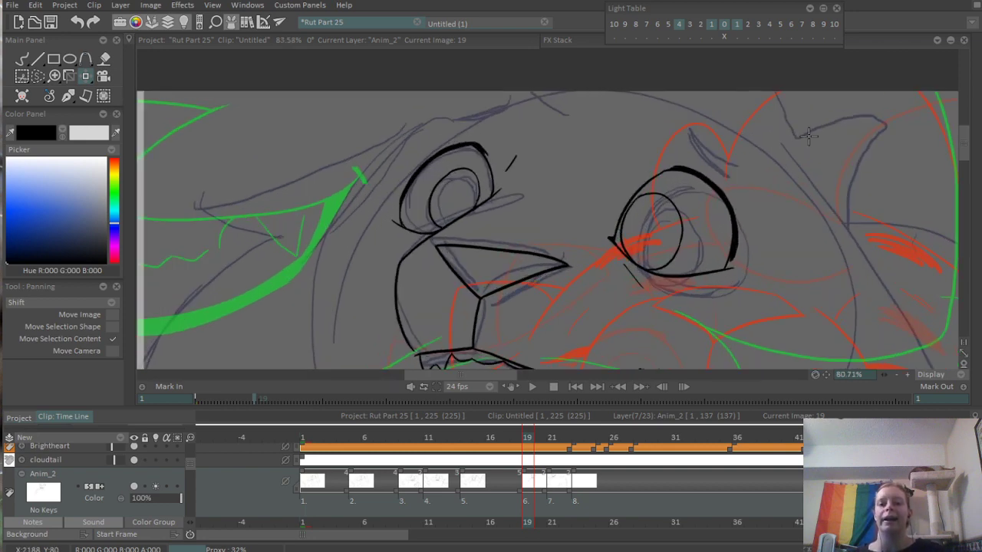
pyautogui.moveTo(565, 142); pyautogui.dragTo(580, 201)
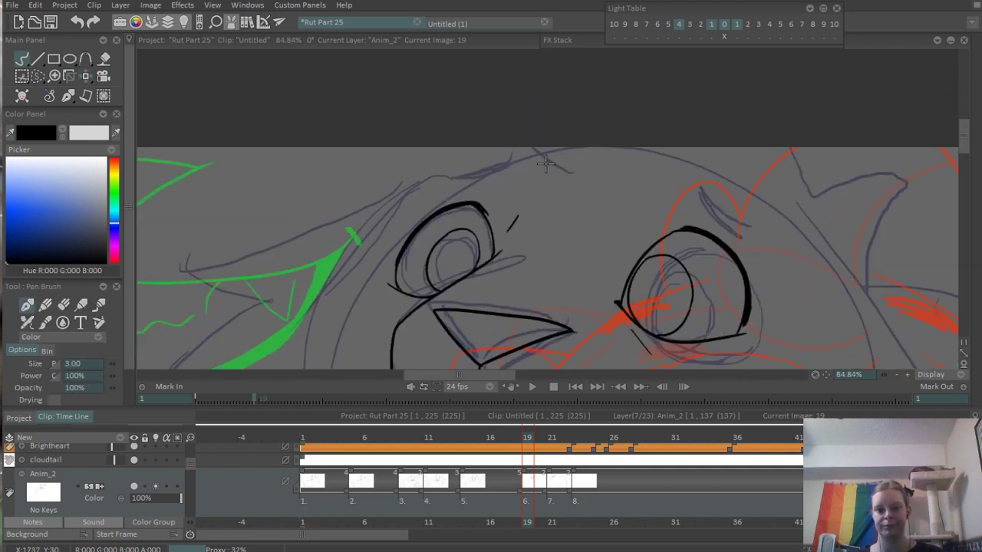
pyautogui.moveTo(523, 147); pyautogui.dragTo(583, 178)
pyautogui.moveTo(837, 178); pyautogui.dragTo(736, 147)
pyautogui.moveTo(698, 109)
pyautogui.mouseDown()
pyautogui.moveTo(718, 175)
pyautogui.moveTo(777, 214)
pyautogui.moveTo(767, 239)
pyautogui.mouseUp()
pyautogui.hotkey('ctrl', 'z')
pyautogui.moveTo(718, 175)
pyautogui.mouseDown()
pyautogui.moveTo(808, 156)
pyautogui.moveTo(766, 269)
pyautogui.mouseUp()
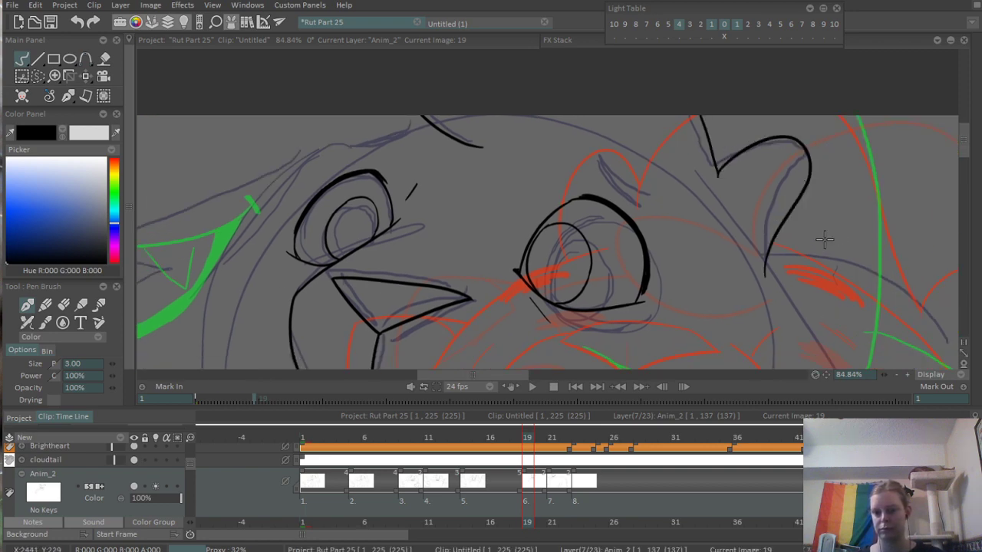
# - Ink the large central pad of the raised paw, with a rounded top and a lobed lower edge
pyautogui.scroll(-4, 825, 239)
pyautogui.moveTo(804, 302); pyautogui.dragTo(638, 222)
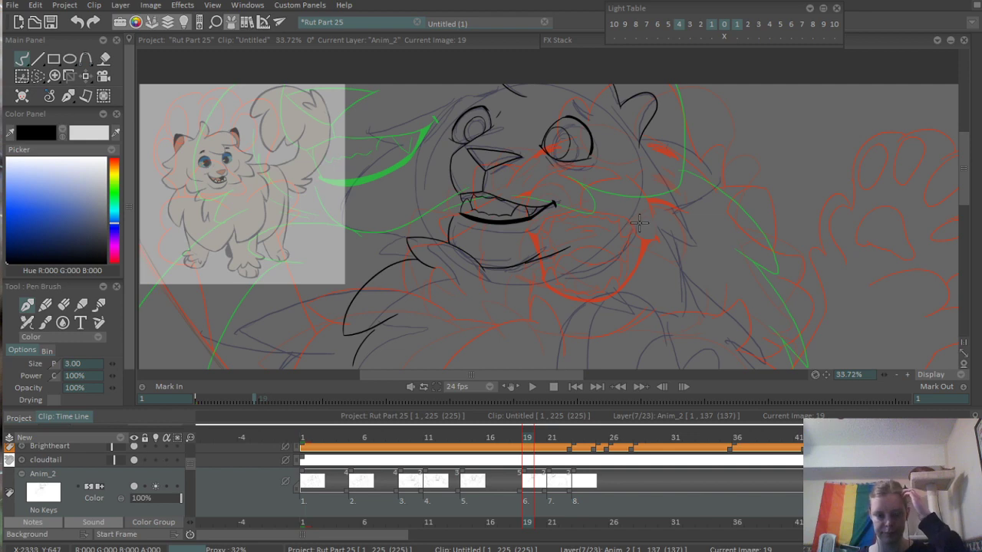
pyautogui.moveTo(642, 286); pyautogui.dragTo(659, 175)
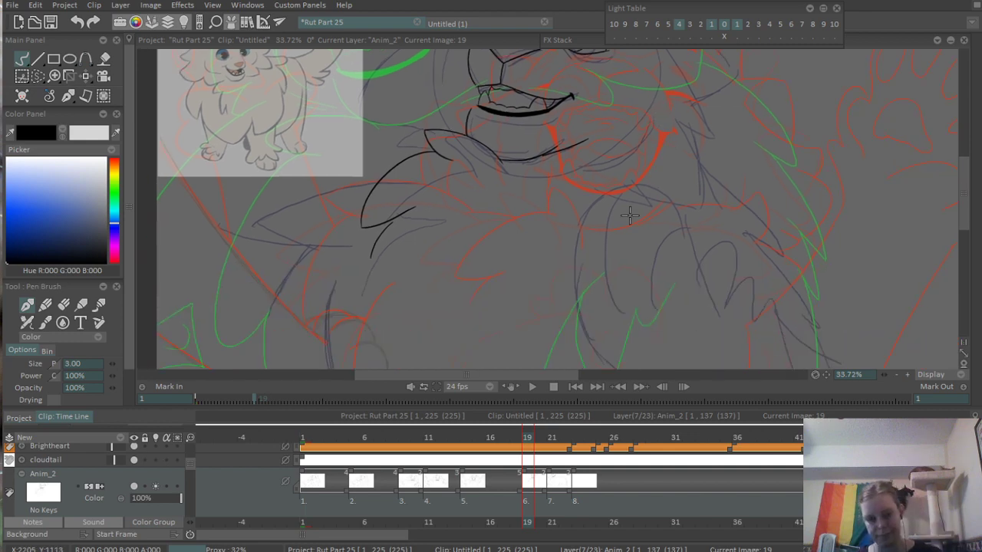
pyautogui.moveTo(628, 216)
pyautogui.mouseDown()
pyautogui.moveTo(668, 158)
pyautogui.moveTo(607, 141)
pyautogui.mouseUp()
pyautogui.scroll(2, 615, 211)
pyautogui.moveTo(667, 243); pyautogui.dragTo(569, 182)
pyautogui.moveTo(477, 164)
pyautogui.mouseDown()
pyautogui.moveTo(469, 207)
pyautogui.moveTo(558, 218)
pyautogui.mouseUp()
pyautogui.hotkey('ctrl', 'z')
pyautogui.moveTo(474, 192); pyautogui.dragTo(506, 246)
pyautogui.hotkey('ctrl', 'z')
pyautogui.moveTo(474, 191)
pyautogui.mouseDown()
pyautogui.moveTo(507, 246)
pyautogui.moveTo(543, 224)
pyautogui.moveTo(579, 234)
pyautogui.mouseUp()
pyautogui.moveTo(482, 181)
pyautogui.mouseDown()
pyautogui.moveTo(591, 214)
pyautogui.moveTo(609, 186)
pyautogui.mouseUp()
# - Erase the overshooting line end at the pointed outer corner of the central paw pad
pyautogui.scroll(4, 567, 225)
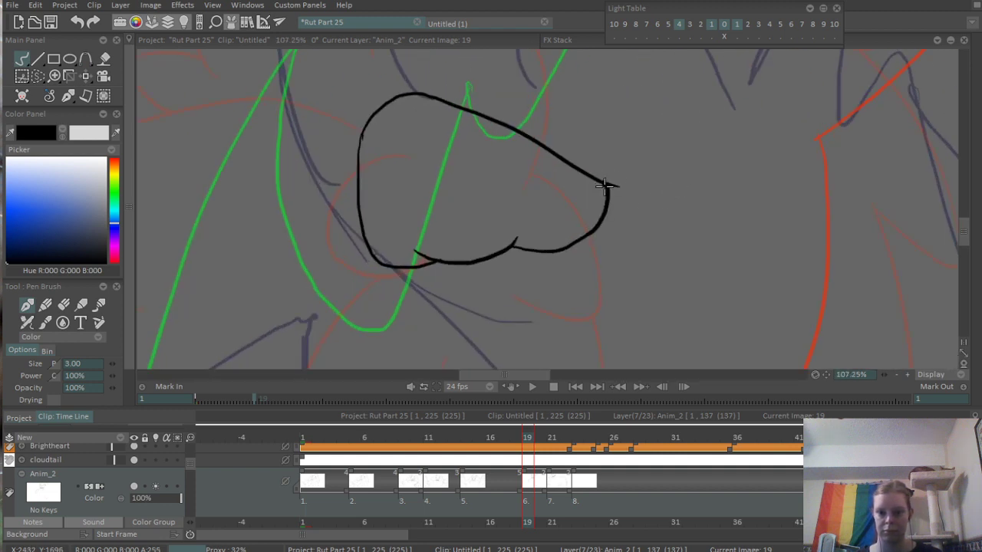
pyautogui.press('e')
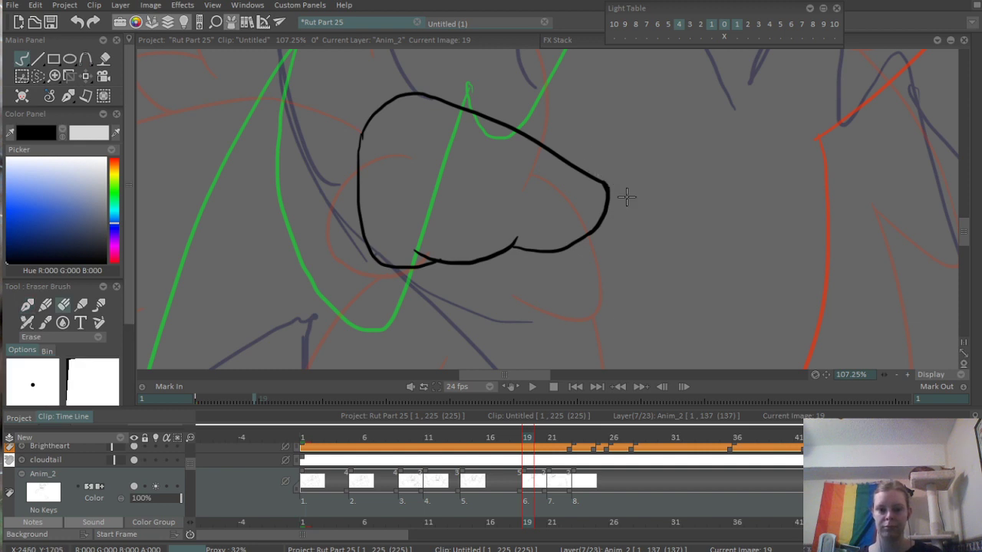
pyautogui.moveTo(644, 125); pyautogui.dragTo(464, 279)
pyautogui.moveTo(601, 189)
pyautogui.mouseDown()
pyautogui.moveTo(570, 138)
pyautogui.moveTo(591, 212)
pyautogui.mouseUp()
pyautogui.moveTo(540, 200)
pyautogui.mouseDown()
pyautogui.moveTo(542, 286)
pyautogui.moveTo(591, 236)
pyautogui.mouseUp()
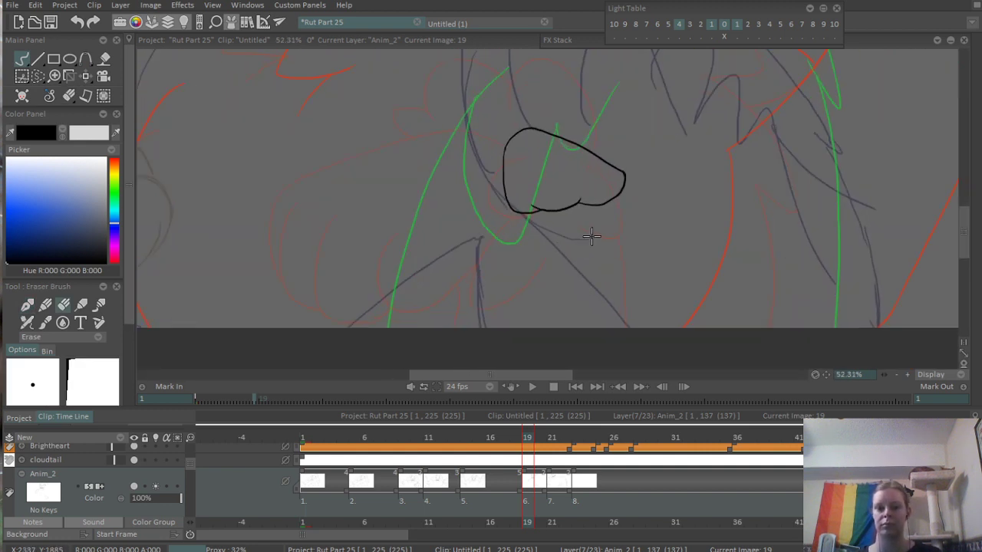
# - Ink the lower arm contour from beside the central pad down to the bottom edge of the canvas
pyautogui.press('b')
pyautogui.moveTo(472, 154); pyautogui.dragTo(502, 215)
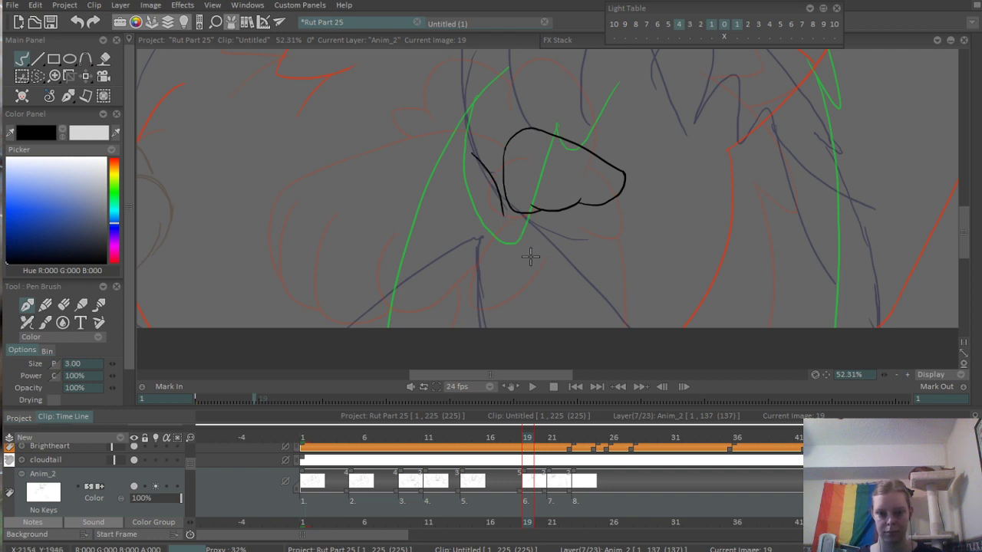
pyautogui.hotkey('ctrl', 'z')
pyautogui.moveTo(468, 171); pyautogui.dragTo(562, 267)
pyautogui.hotkey('ctrl', 'z')
pyautogui.moveTo(472, 162)
pyautogui.mouseDown()
pyautogui.moveTo(513, 235)
pyautogui.moveTo(604, 294)
pyautogui.moveTo(647, 348)
pyautogui.mouseUp()
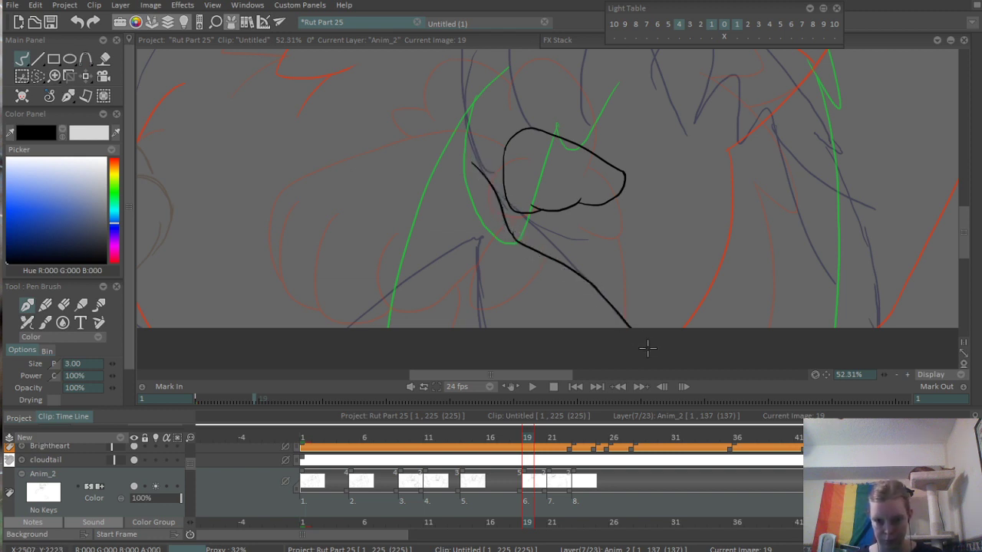
# - Ink three upright oval toe pads in an arc above the central paw pad
pyautogui.moveTo(618, 168); pyautogui.dragTo(591, 310)
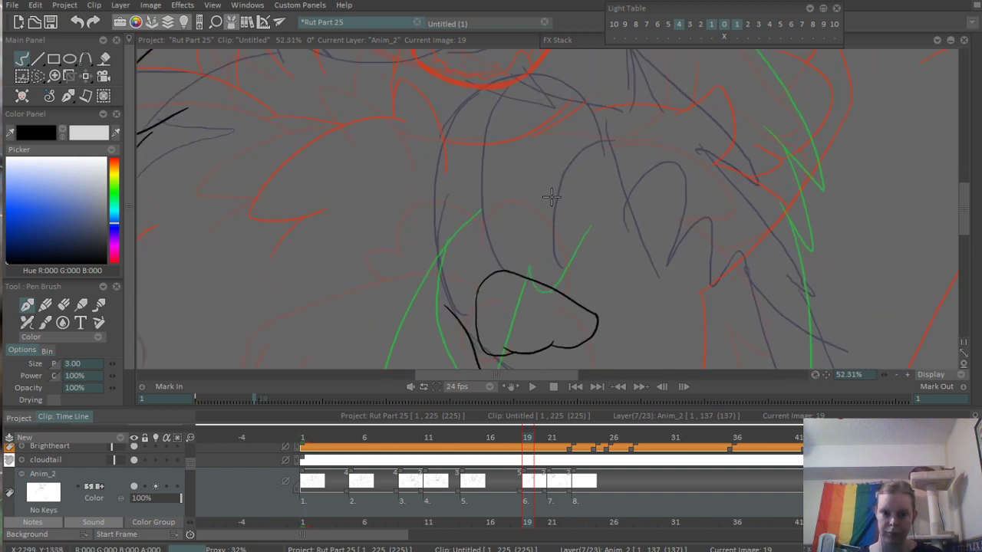
pyautogui.moveTo(551, 197); pyautogui.dragTo(558, 225)
pyautogui.hotkey('ctrl', 'z')
pyautogui.moveTo(569, 177); pyautogui.dragTo(574, 178)
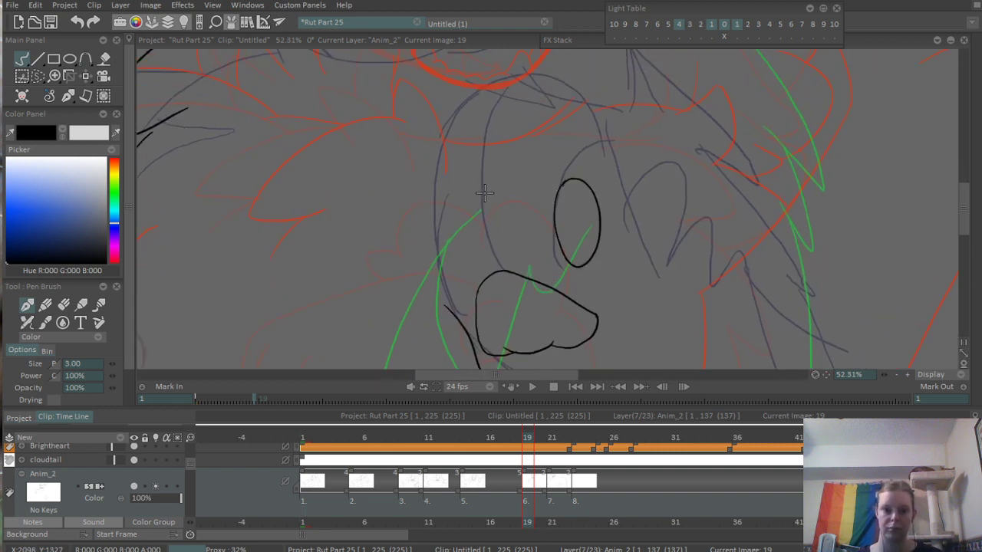
pyautogui.moveTo(484, 192); pyautogui.dragTo(485, 182)
pyautogui.moveTo(501, 242); pyautogui.dragTo(485, 152)
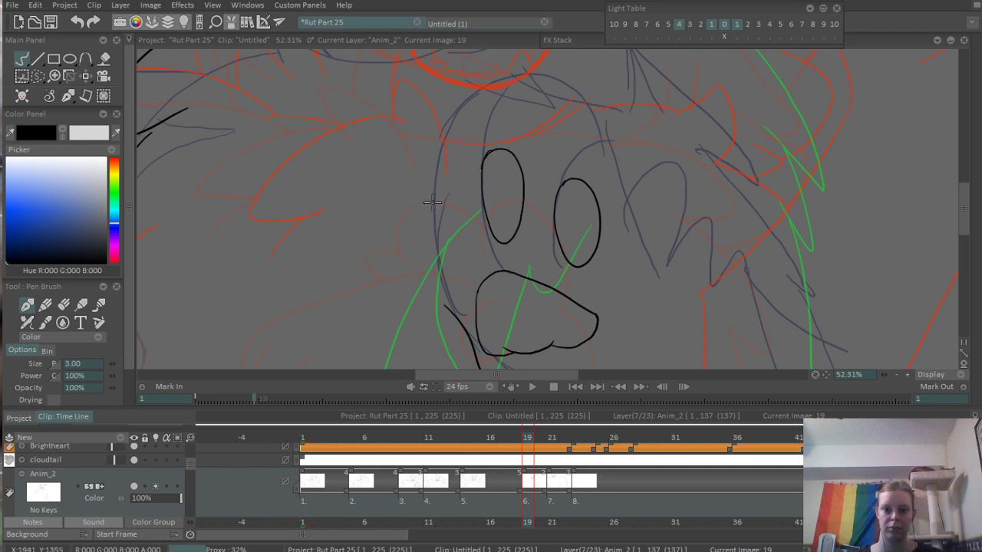
pyautogui.moveTo(435, 198); pyautogui.dragTo(435, 193)
# - Ink the narrow side toe pad at the paw's outer edge and the rounded toe contours around the pads
pyautogui.moveTo(415, 242); pyautogui.dragTo(460, 309)
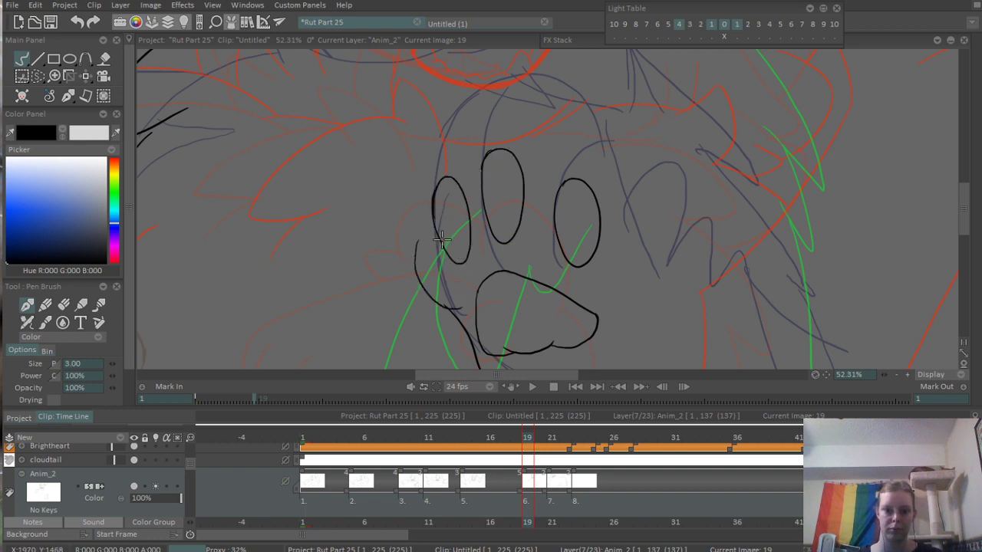
pyautogui.moveTo(417, 242); pyautogui.dragTo(460, 306)
pyautogui.moveTo(413, 245)
pyautogui.mouseDown()
pyautogui.moveTo(433, 191)
pyautogui.moveTo(502, 136)
pyautogui.moveTo(573, 163)
pyautogui.mouseUp()
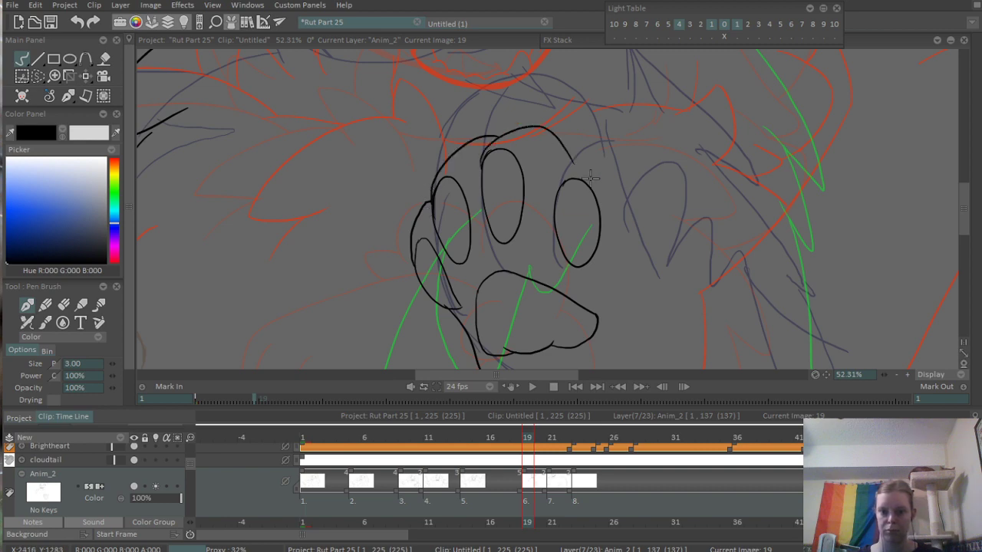
# - Ink the last toe's contour and two rounded fur tufts fanning out beside it
pyautogui.scroll(-4, 706, 197)
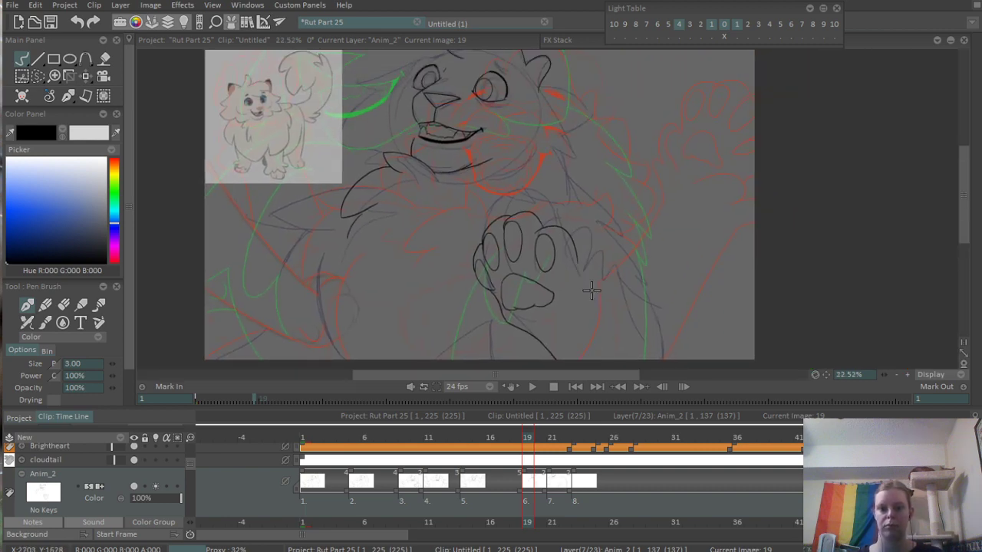
pyautogui.scroll(2, 568, 310)
pyautogui.moveTo(571, 183)
pyautogui.mouseDown()
pyautogui.moveTo(590, 148)
pyautogui.moveTo(610, 195)
pyautogui.mouseUp()
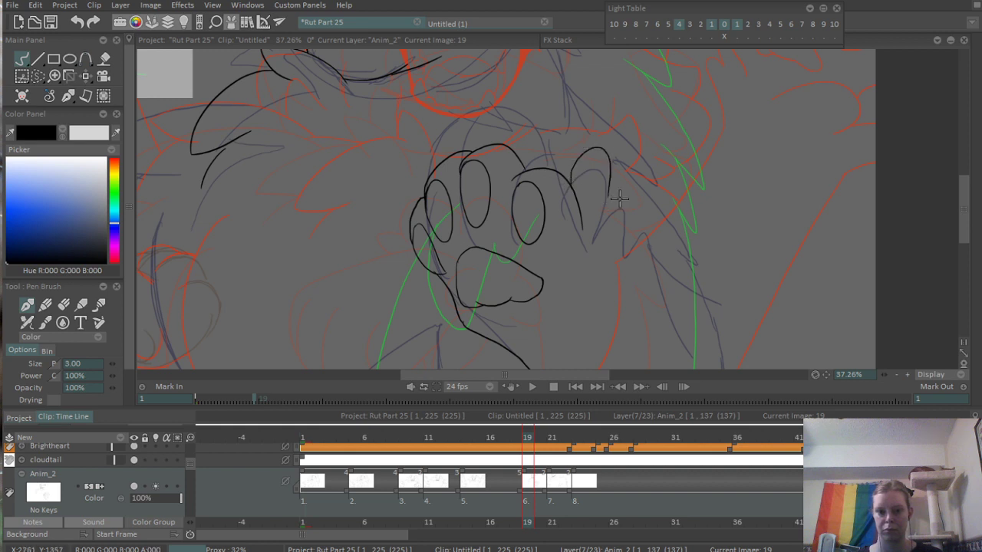
pyautogui.hotkey('ctrl', 'z')
pyautogui.moveTo(539, 166)
pyautogui.mouseDown()
pyautogui.moveTo(598, 178)
pyautogui.moveTo(613, 233)
pyautogui.mouseUp()
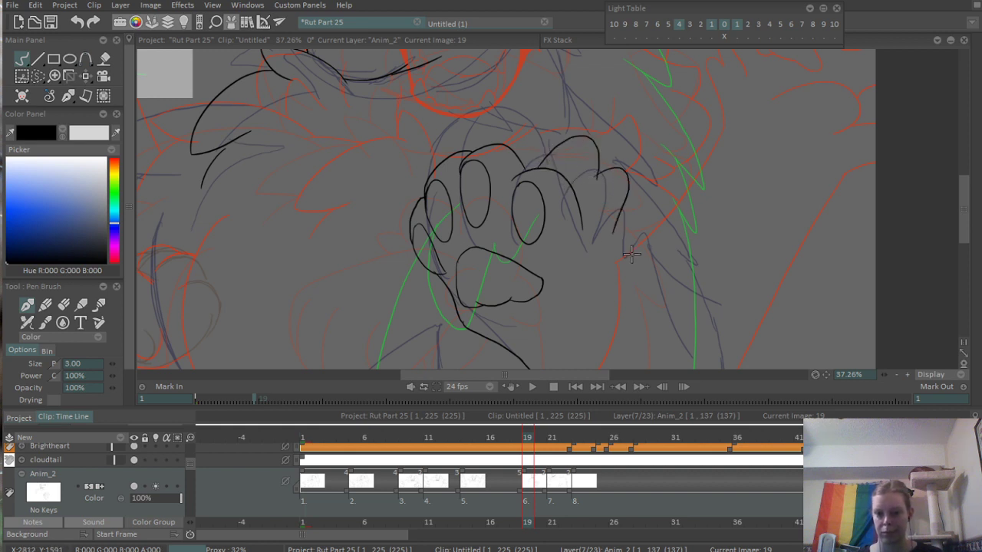
pyautogui.hotkey('ctrl', 'z')
pyautogui.moveTo(586, 190)
pyautogui.mouseDown()
pyautogui.moveTo(630, 250)
pyautogui.moveTo(619, 224)
pyautogui.moveTo(631, 228)
pyautogui.moveTo(603, 253)
pyautogui.mouseUp()
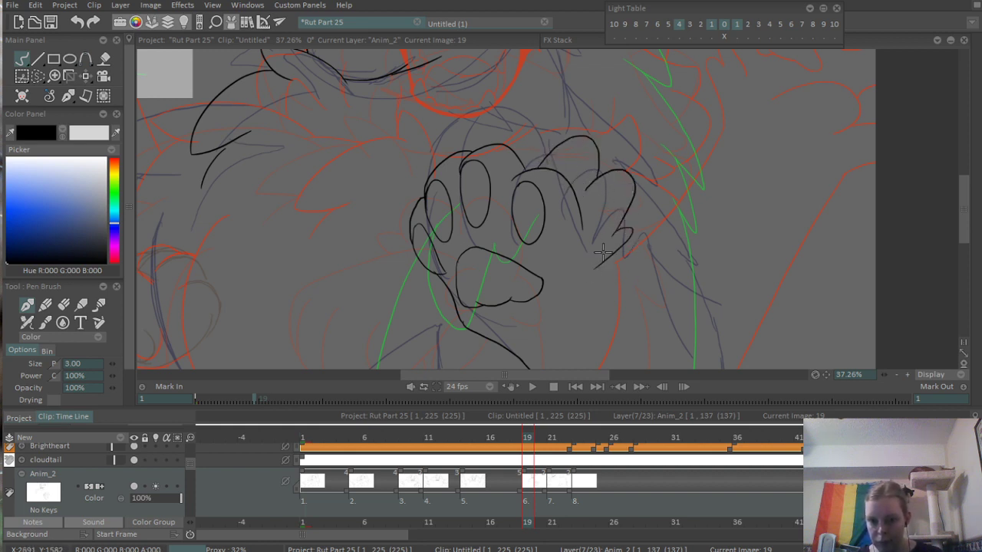
pyautogui.hotkey('ctrl', 'z')
# - Ink a small pointed fur tuft on the lower arm contour and erase the piece of contour where it rejoins
pyautogui.moveTo(509, 352)
pyautogui.mouseDown()
pyautogui.moveTo(526, 306)
pyautogui.moveTo(493, 314)
pyautogui.moveTo(526, 343)
pyautogui.mouseUp()
pyautogui.scroll(5, 515, 337)
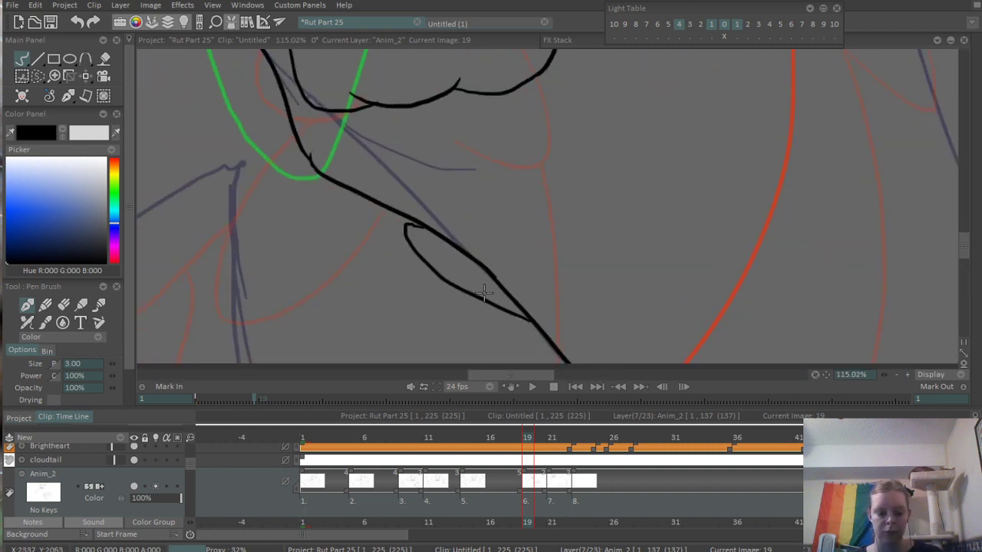
pyautogui.press('e')
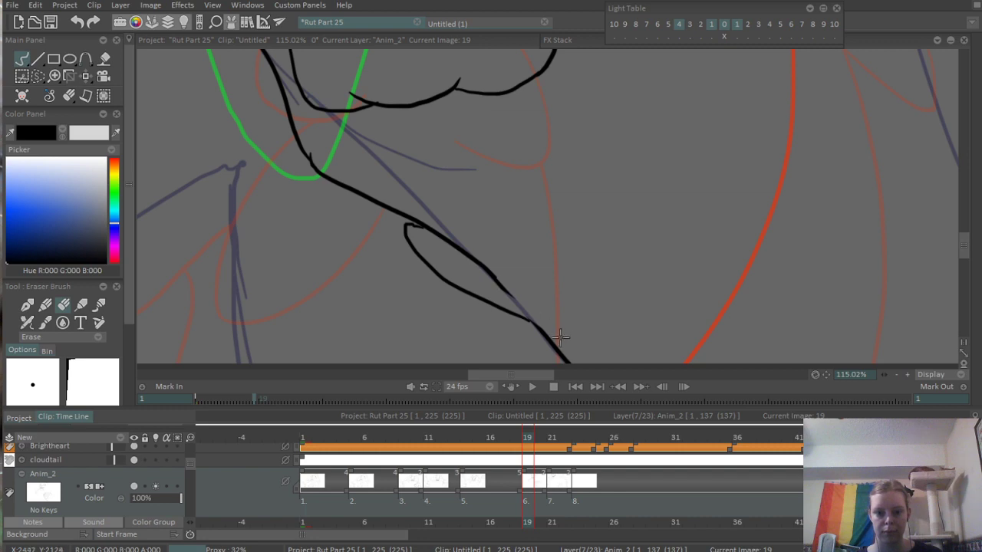
pyautogui.press('e')
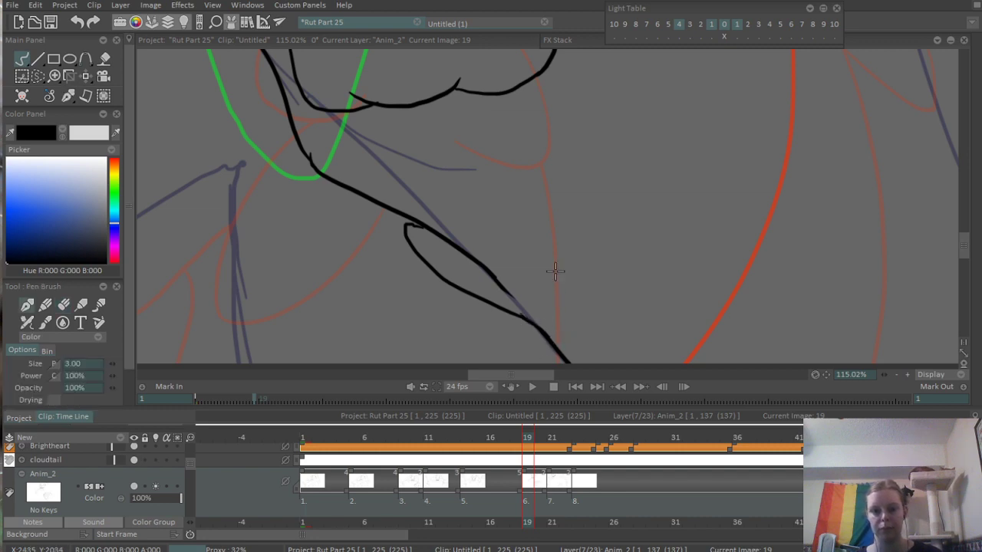
# - Ink the palm's unfinished edge as two rounded fur tufts rising from the wrist to the outermost toe
pyautogui.scroll(-5, 555, 272)
pyautogui.scroll(1, 613, 290)
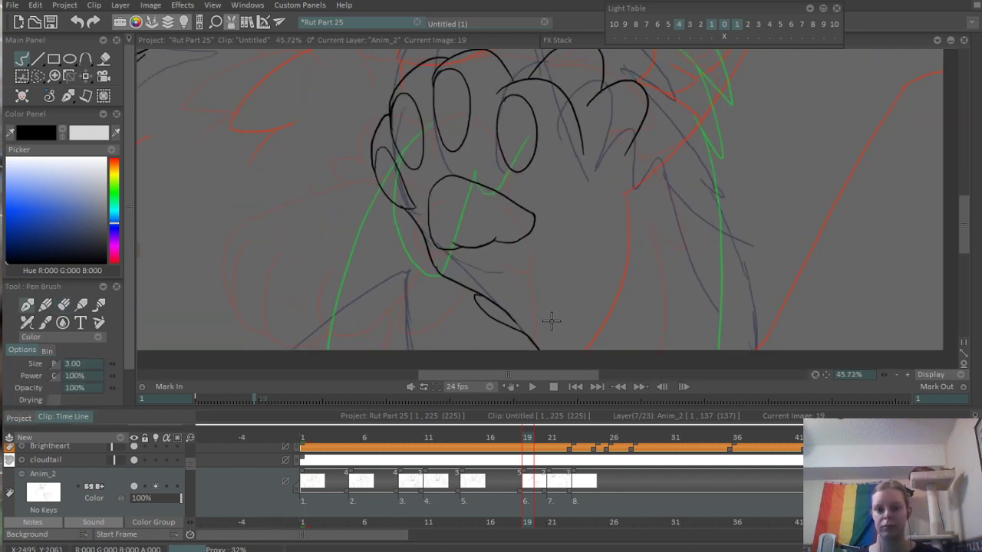
pyautogui.moveTo(553, 322)
pyautogui.mouseDown()
pyautogui.moveTo(590, 239)
pyautogui.moveTo(577, 249)
pyautogui.moveTo(659, 187)
pyautogui.mouseUp()
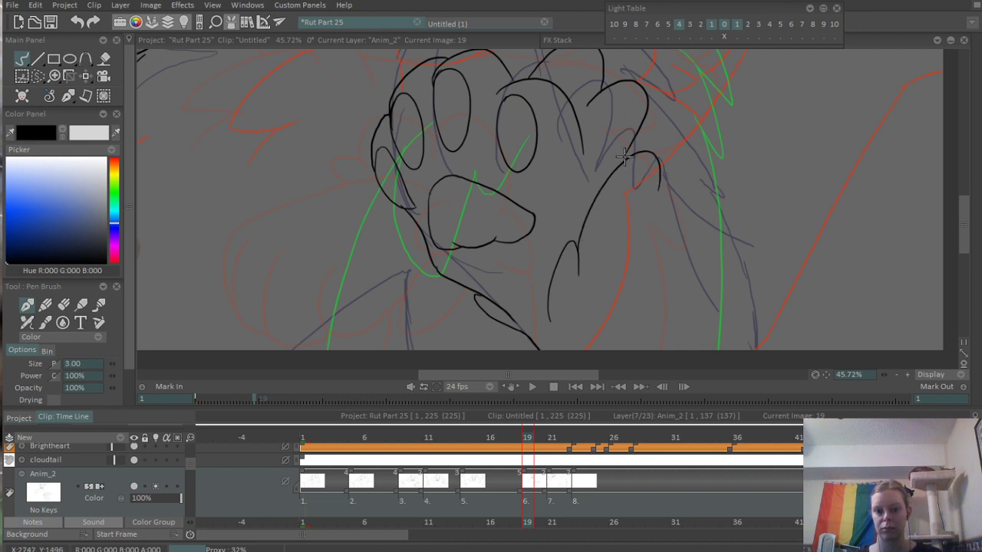
pyautogui.moveTo(625, 157); pyautogui.dragTo(622, 162)
pyautogui.moveTo(638, 229); pyautogui.dragTo(645, 172)
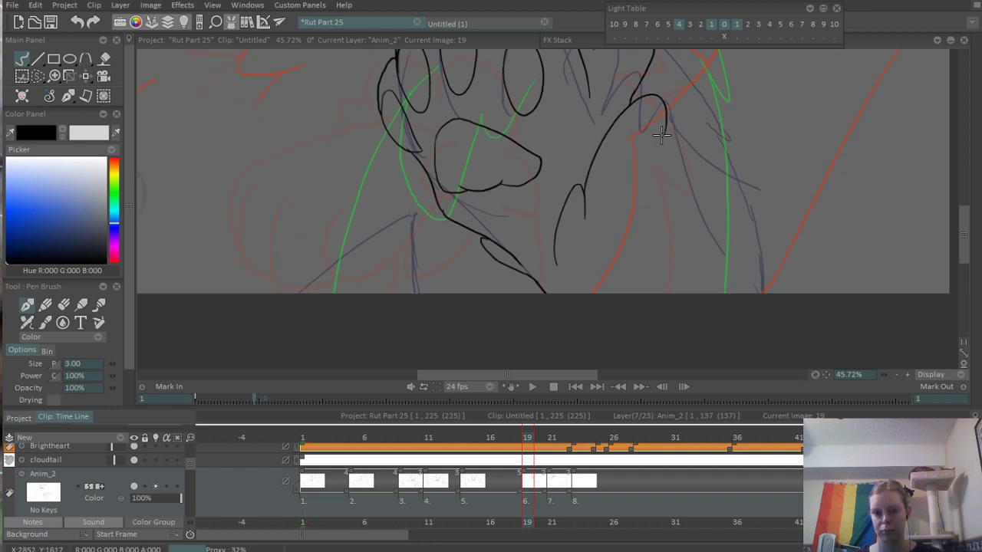
# - Ink a gently curved line from the upper rounded tuft beside the palm down along the forearm, redrawing it until it follows the sketch
pyautogui.moveTo(665, 131); pyautogui.dragTo(784, 257)
pyautogui.scroll(-6, 744, 162)
pyautogui.moveTo(750, 180); pyautogui.dragTo(606, 296)
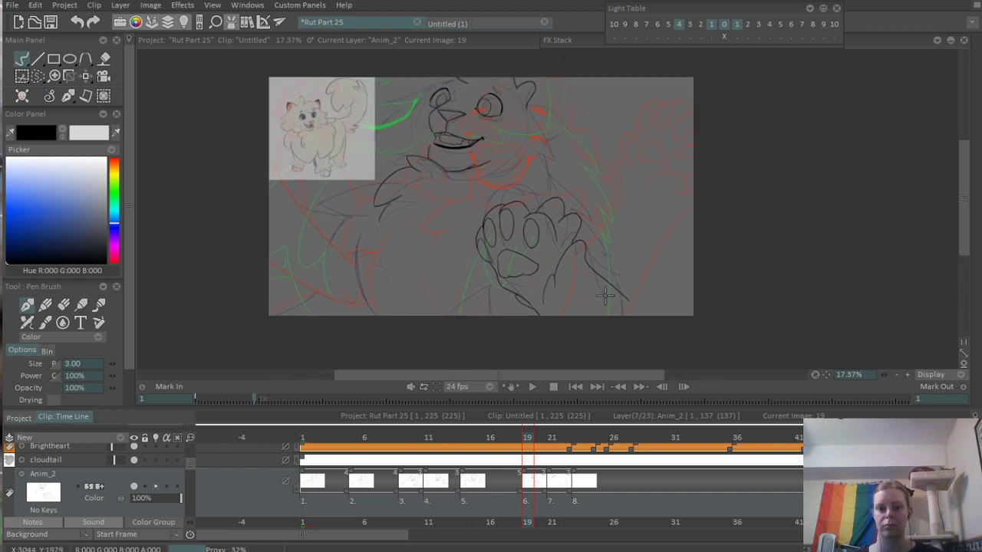
pyautogui.scroll(4, 606, 296)
pyautogui.hotkey('ctrl', 'z')
pyautogui.moveTo(566, 219); pyautogui.dragTo(610, 330)
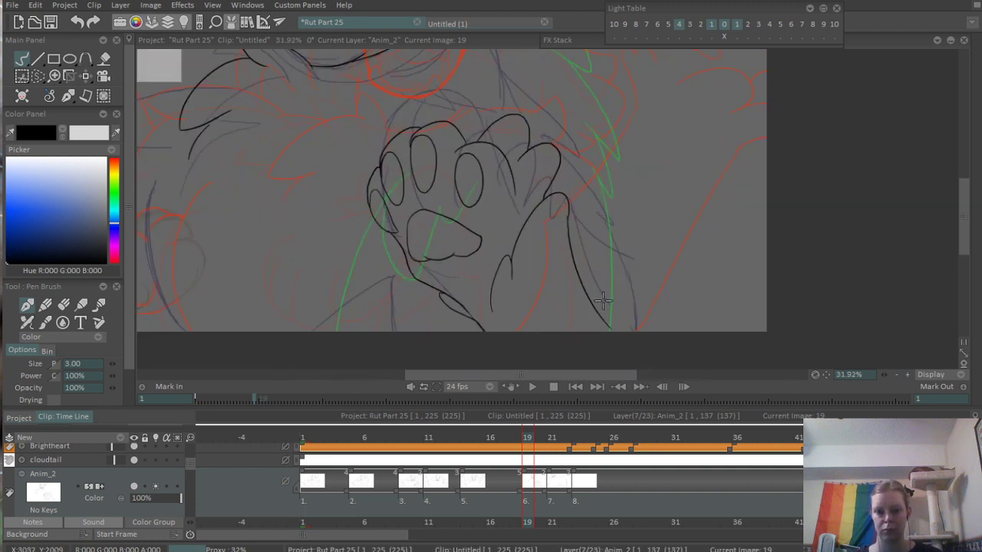
pyautogui.hotkey('ctrl', 'z')
pyautogui.moveTo(569, 217)
pyautogui.mouseDown()
pyautogui.moveTo(583, 285)
pyautogui.moveTo(607, 319)
pyautogui.mouseUp()
# - Ink the arm's long outer contour beside the paw and a pointed fur tuft jutting out above it
pyautogui.moveTo(613, 183)
pyautogui.mouseDown()
pyautogui.moveTo(636, 249)
pyautogui.moveTo(617, 259)
pyautogui.moveTo(614, 216)
pyautogui.moveTo(660, 350)
pyautogui.mouseUp()
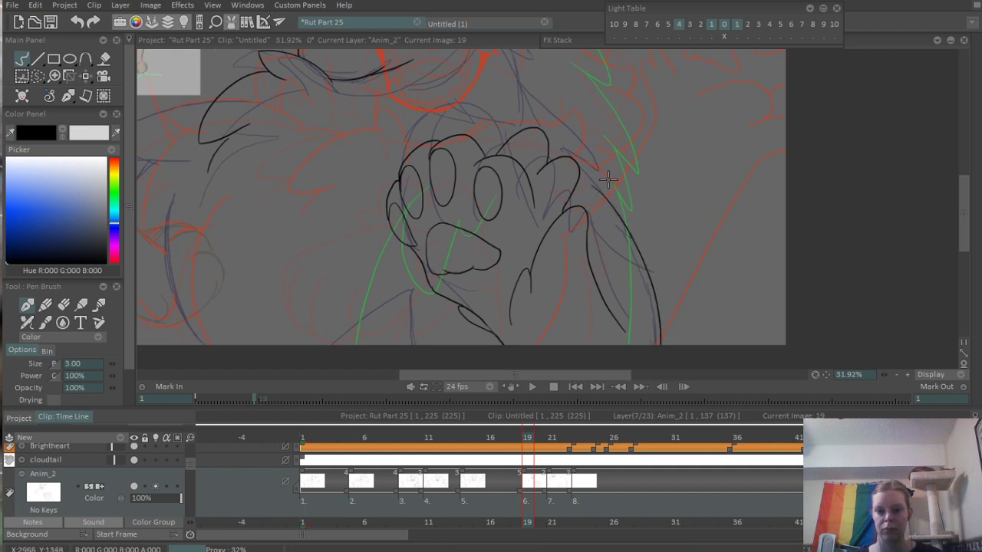
pyautogui.moveTo(609, 198); pyautogui.dragTo(635, 240)
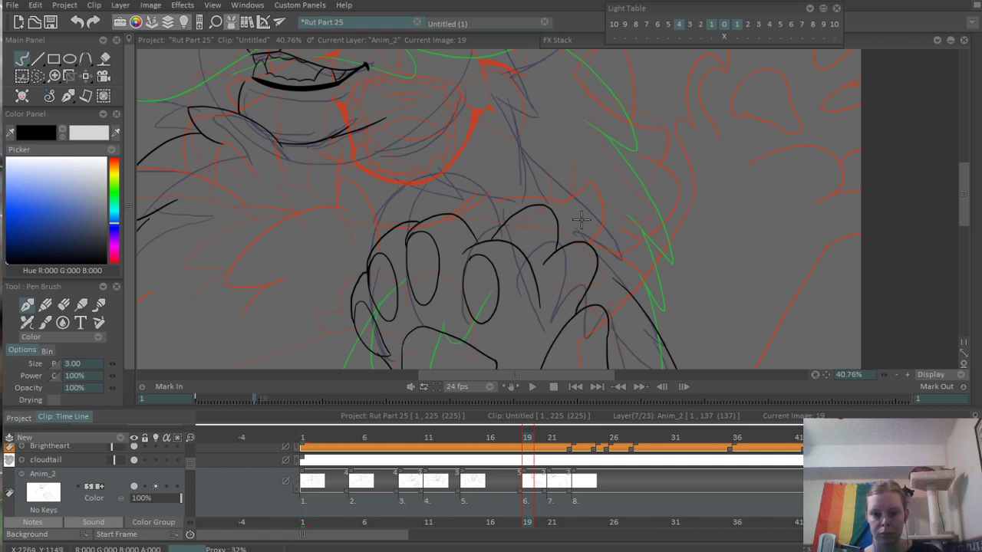
pyautogui.moveTo(581, 220)
pyautogui.mouseDown()
pyautogui.moveTo(681, 305)
pyautogui.moveTo(667, 313)
pyautogui.moveTo(649, 288)
pyautogui.mouseUp()
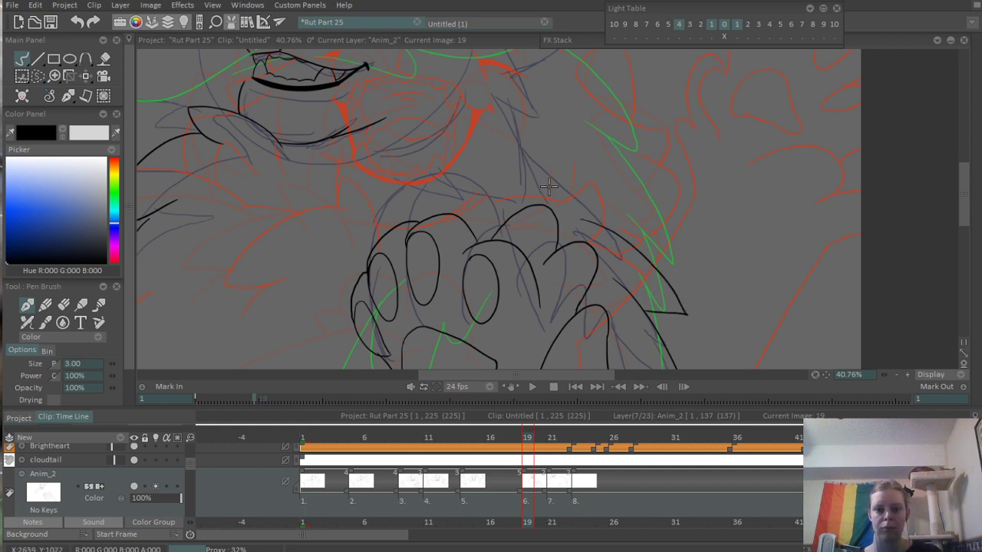
# - Ink a curved, pointed fur tuft over the toes and join its underside to the tuft below
pyautogui.scroll(1, 537, 195)
pyautogui.moveTo(509, 182); pyautogui.dragTo(612, 197)
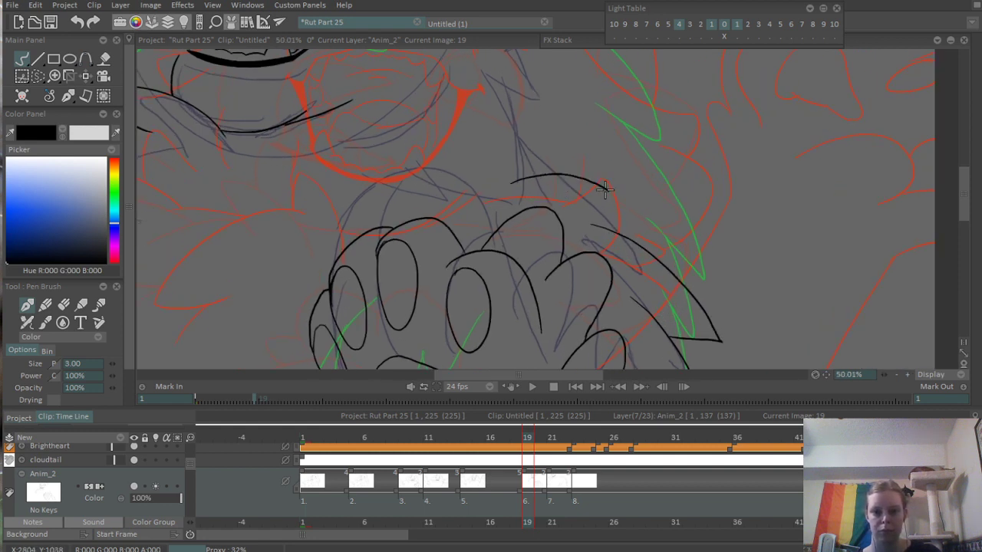
pyautogui.hotkey('ctrl', 'z')
pyautogui.moveTo(486, 169)
pyautogui.mouseDown()
pyautogui.moveTo(626, 218)
pyautogui.moveTo(588, 223)
pyautogui.moveTo(621, 211)
pyautogui.mouseUp()
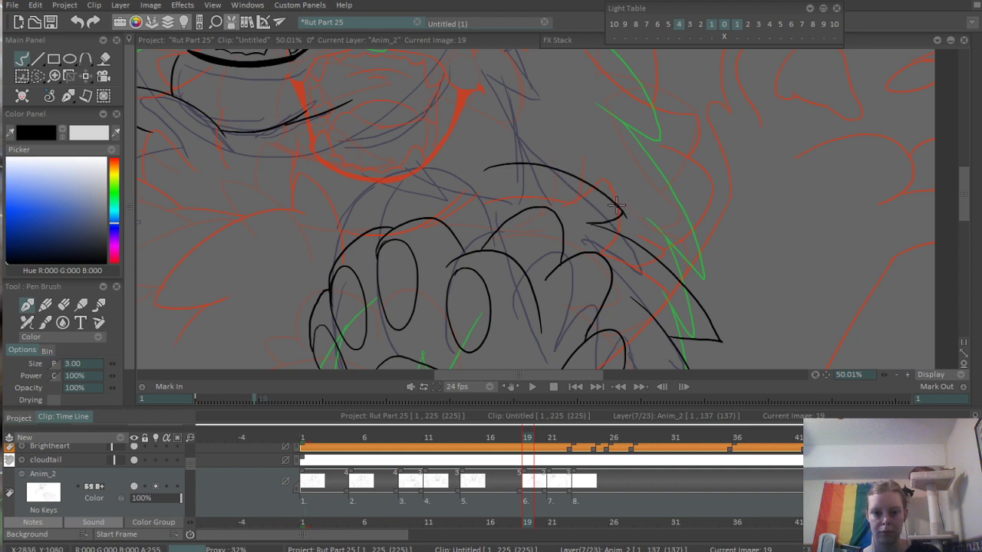
pyautogui.scroll(3, 610, 219)
pyautogui.press('e')
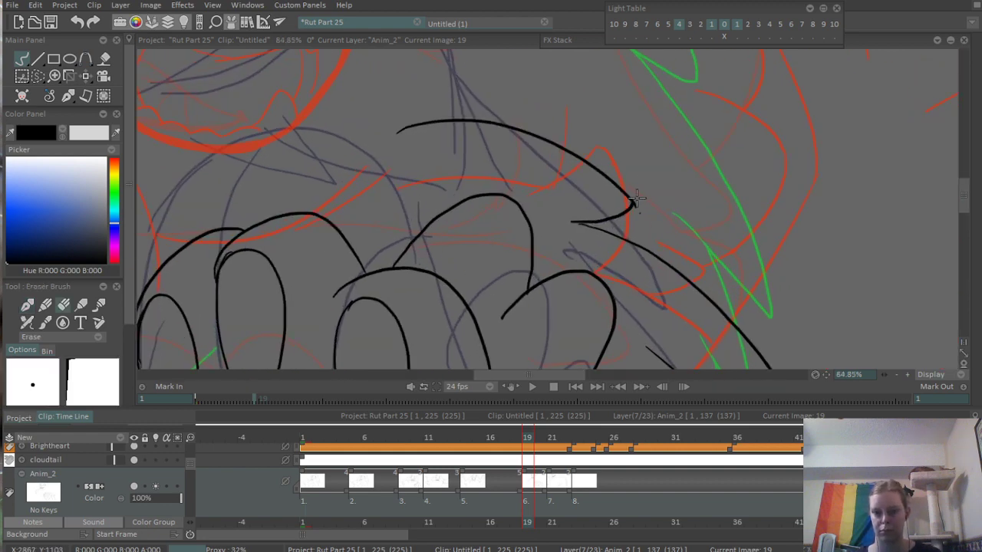
# - Ink a long, shallow curve from below the chin across the chest towards the tuft above the paw
pyautogui.scroll(-7, 637, 201)
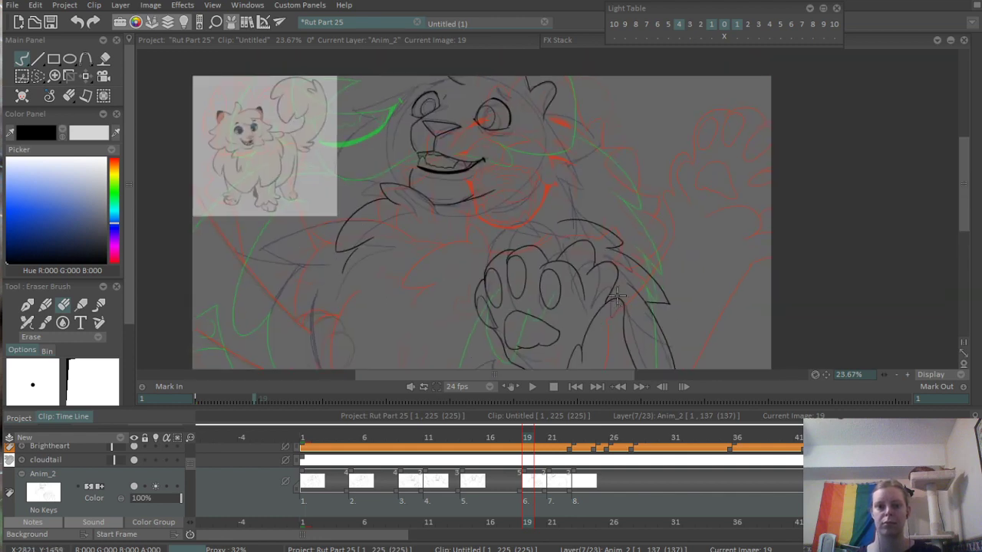
pyautogui.moveTo(589, 291); pyautogui.dragTo(611, 194)
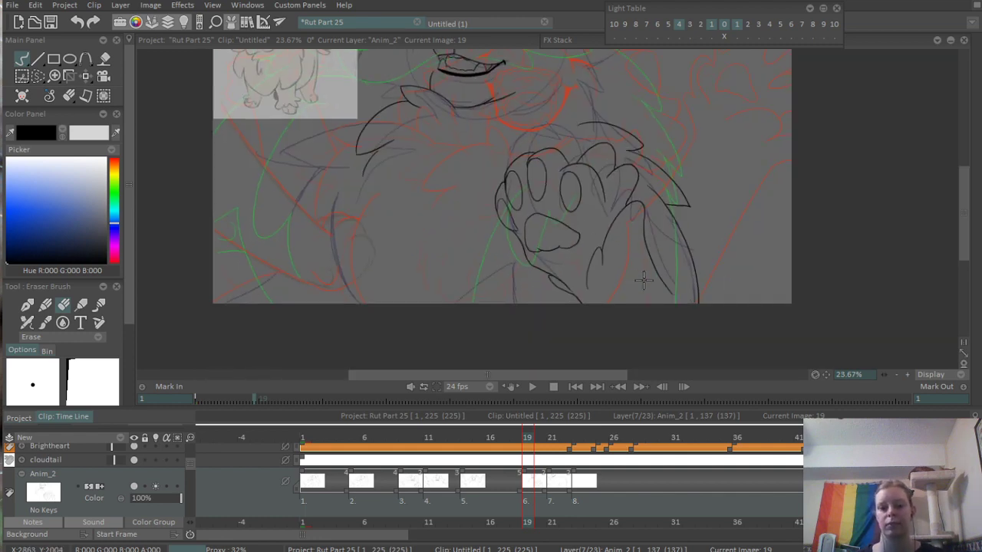
pyautogui.scroll(6, 661, 282)
pyautogui.moveTo(677, 118); pyautogui.dragTo(577, 351)
pyautogui.scroll(-3, 546, 242)
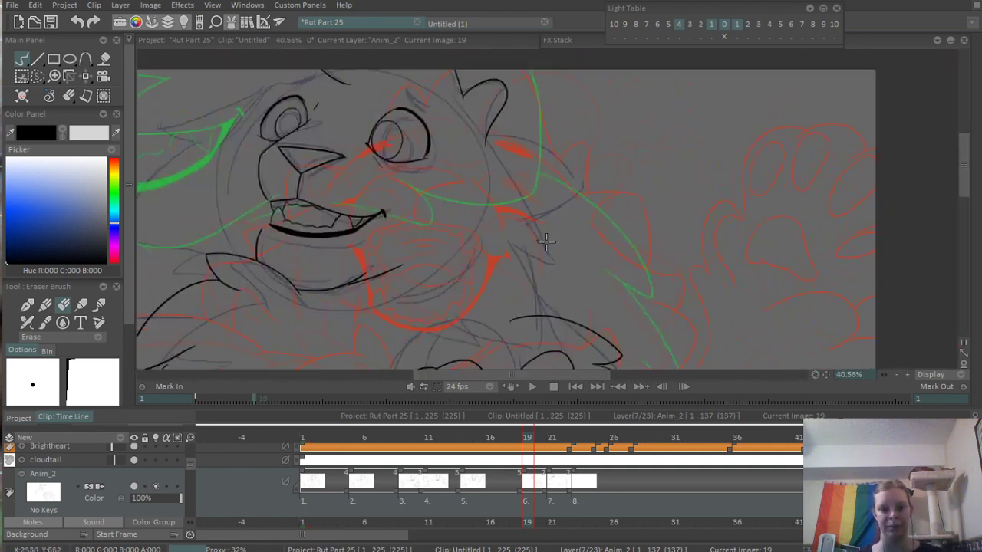
pyautogui.moveTo(526, 232)
pyautogui.mouseDown()
pyautogui.moveTo(558, 244)
pyautogui.moveTo(598, 211)
pyautogui.mouseUp()
pyautogui.moveTo(530, 266); pyautogui.dragTo(551, 242)
pyautogui.scroll(3, 574, 302)
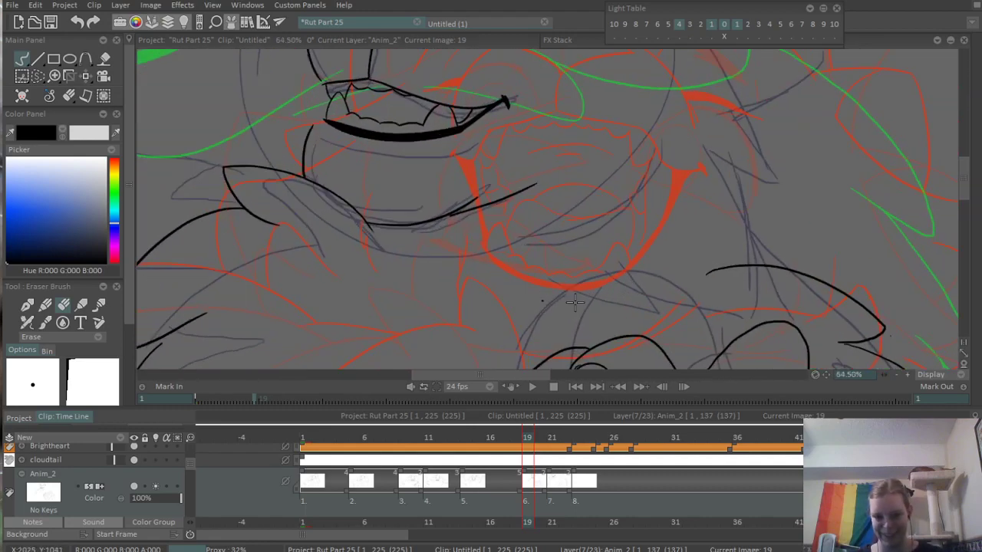
pyautogui.scroll(1, 574, 302)
pyautogui.press('b')
pyautogui.moveTo(478, 223)
pyautogui.mouseDown()
pyautogui.moveTo(537, 206)
pyautogui.moveTo(727, 202)
pyautogui.mouseUp()
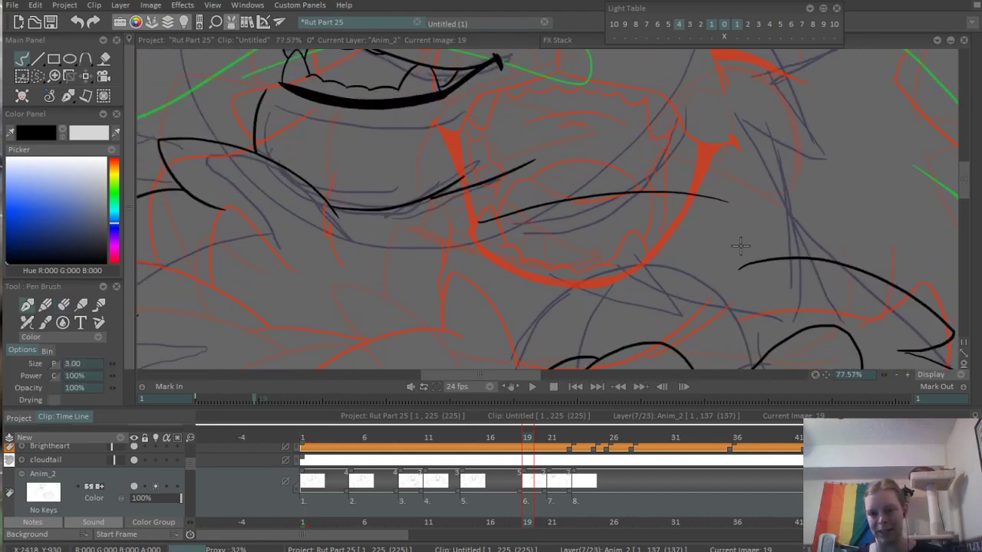
pyautogui.hotkey('ctrl', 'z')
pyautogui.moveTo(489, 226)
pyautogui.mouseDown()
pyautogui.moveTo(738, 216)
pyautogui.moveTo(817, 238)
pyautogui.mouseUp()
pyautogui.moveTo(818, 284)
pyautogui.mouseDown()
pyautogui.moveTo(589, 201)
pyautogui.moveTo(576, 220)
pyautogui.mouseUp()
pyautogui.moveTo(544, 175); pyautogui.dragTo(634, 244)
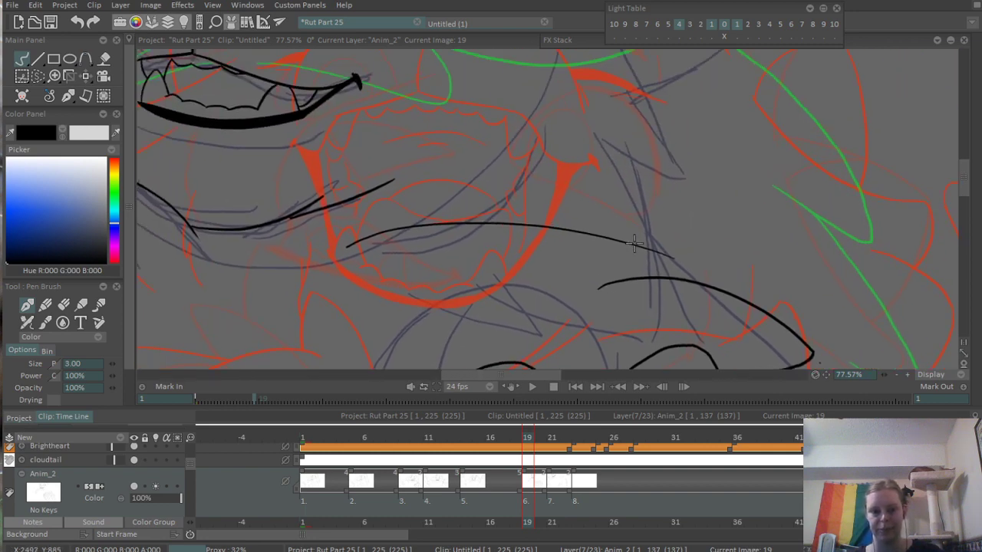
# - Delete the fur tuft directly above the toes, along with the start of the line where it joins the tuft below
pyautogui.press('e')
pyautogui.moveTo(652, 290)
pyautogui.mouseDown()
pyautogui.moveTo(624, 285)
pyautogui.moveTo(704, 284)
pyautogui.mouseUp()
pyautogui.moveTo(750, 310)
pyautogui.mouseDown()
pyautogui.moveTo(628, 283)
pyautogui.moveTo(562, 250)
pyautogui.mouseUp()
pyautogui.press('s')
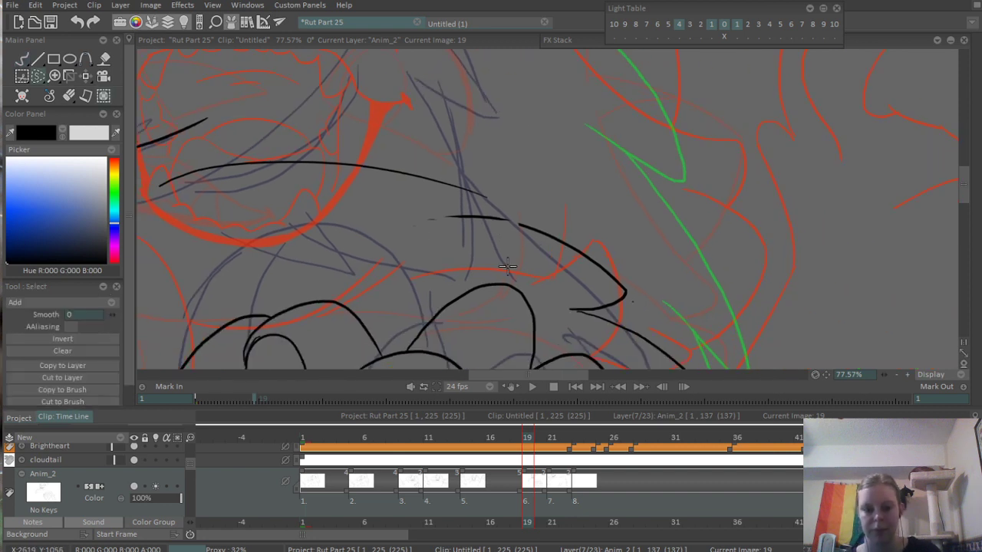
pyautogui.moveTo(408, 223); pyautogui.dragTo(497, 257)
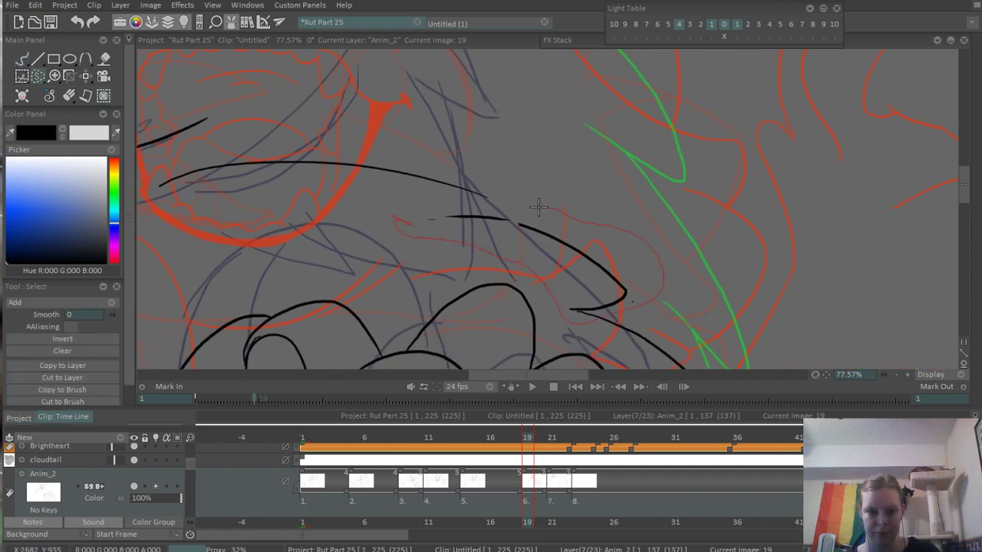
pyautogui.moveTo(538, 205); pyautogui.dragTo(542, 202)
pyautogui.press('Delete')
pyautogui.hotkey('ctrl', 'd')
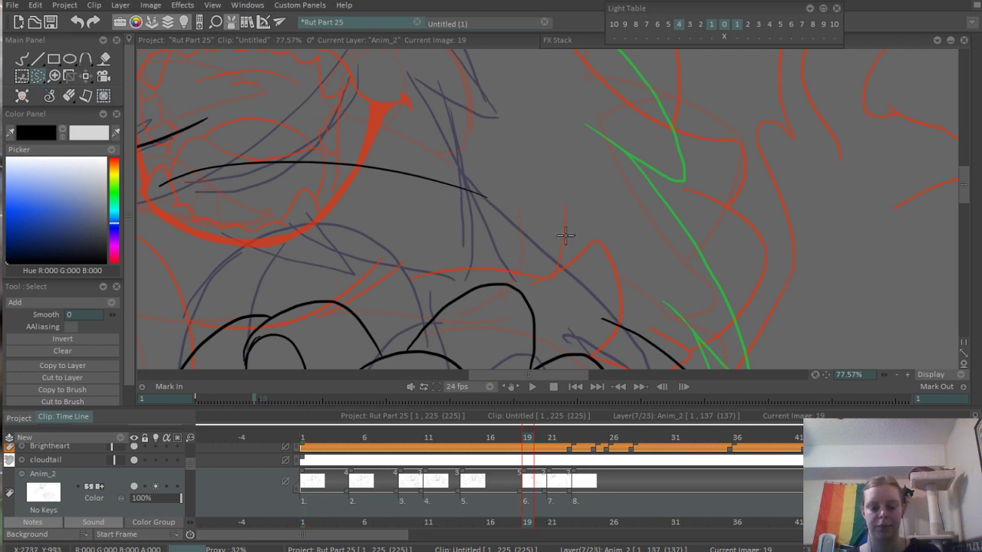
# - Extend the long chest curve into a pointed tuft joined to the arm tuft below, and erase the leftover line stub
pyautogui.press('b')
pyautogui.moveTo(458, 188)
pyautogui.mouseDown()
pyautogui.moveTo(518, 215)
pyautogui.moveTo(566, 265)
pyautogui.mouseUp()
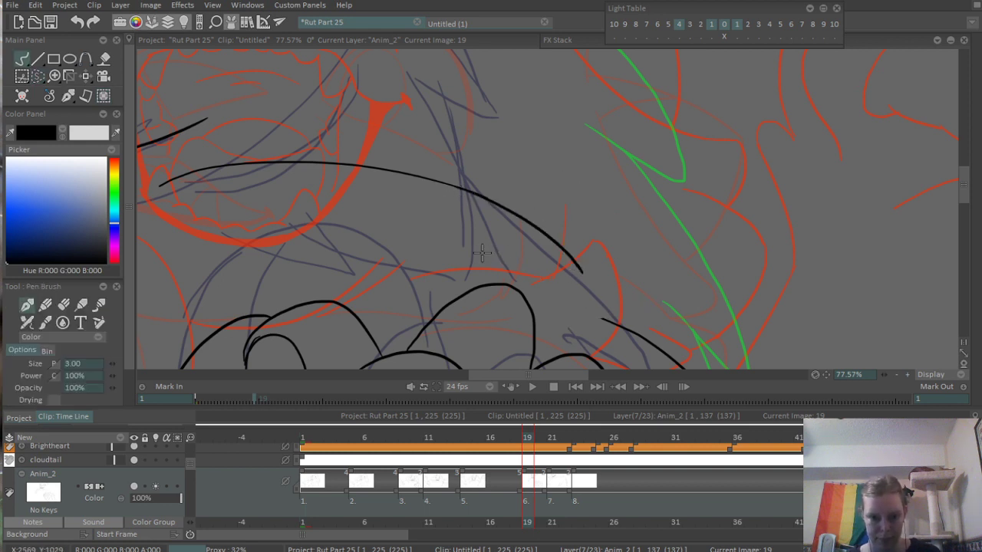
pyautogui.moveTo(482, 254); pyautogui.dragTo(579, 271)
pyautogui.moveTo(601, 304); pyautogui.dragTo(555, 243)
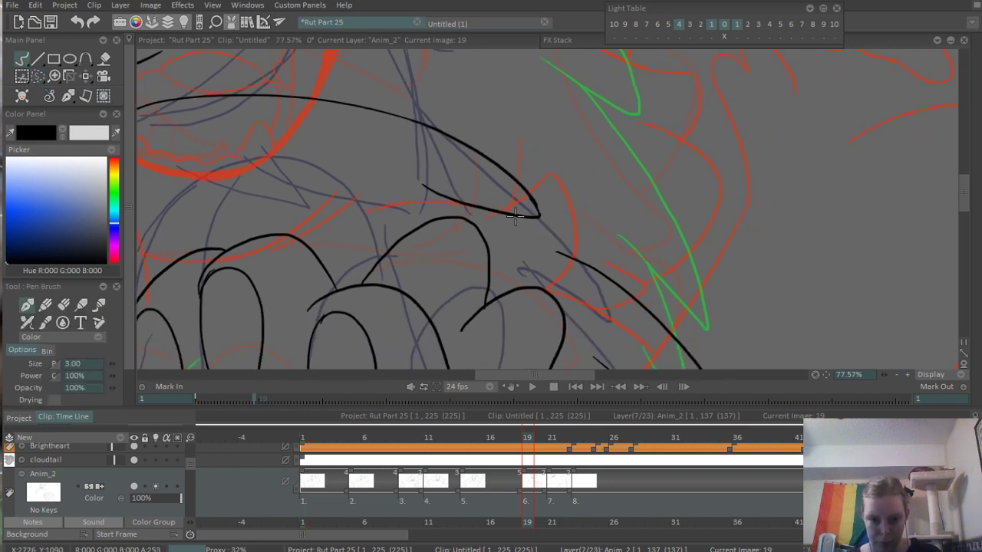
pyautogui.scroll(3, 529, 254)
pyautogui.press('e')
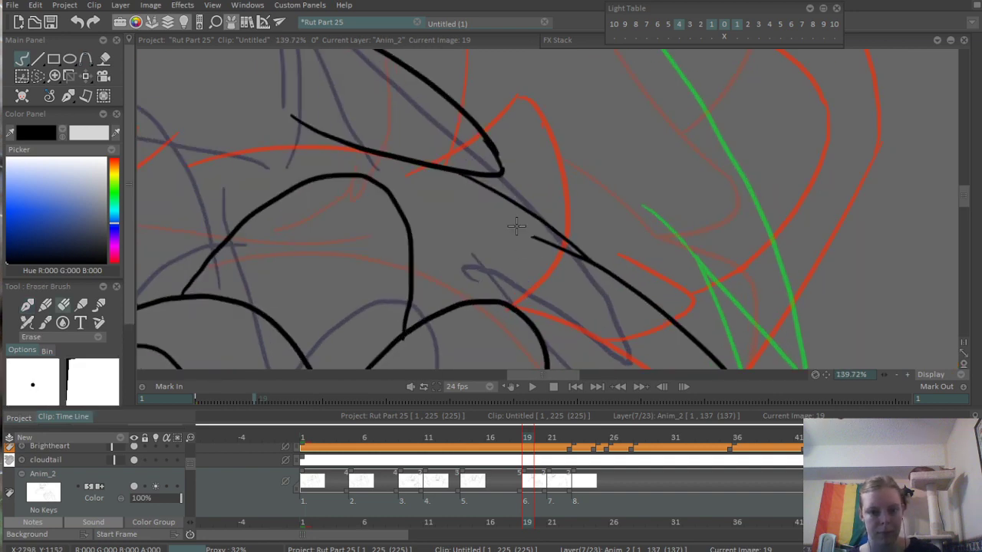
pyautogui.moveTo(532, 235); pyautogui.dragTo(579, 258)
pyautogui.scroll(-6, 541, 194)
# - Ink a short cheek contour behind the mouth, ending in small jagged fur points
pyautogui.moveTo(431, 90); pyautogui.dragTo(631, 307)
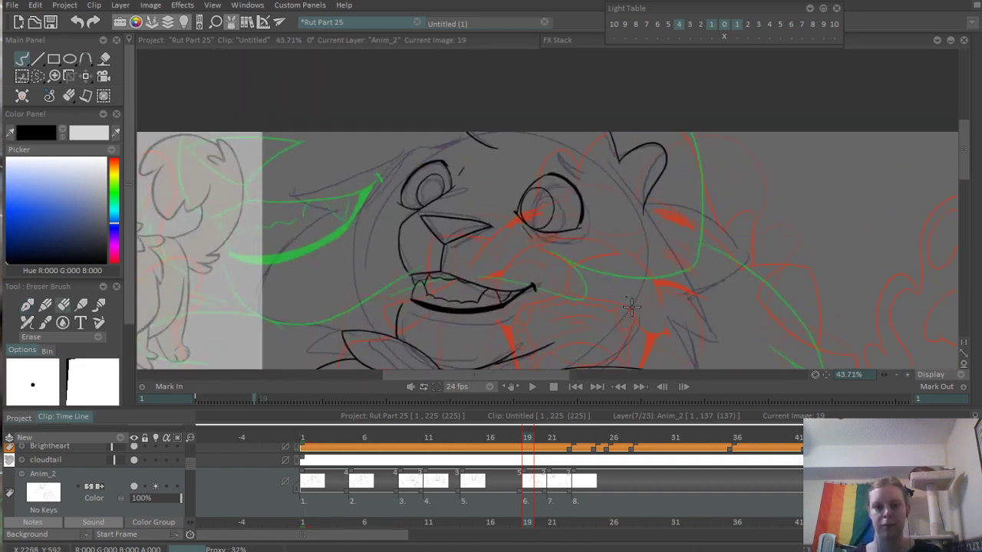
pyautogui.scroll(2, 631, 306)
pyautogui.press('b')
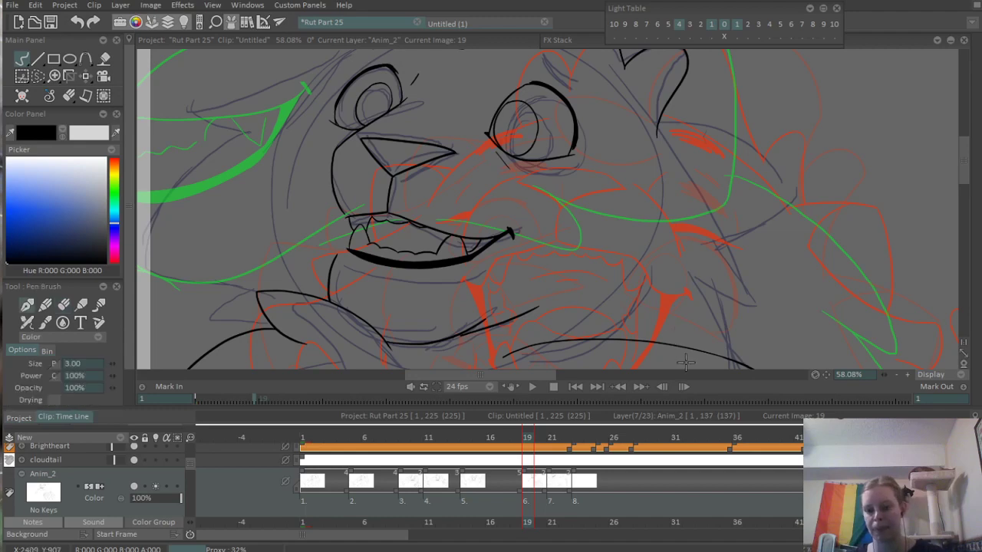
pyautogui.moveTo(675, 265); pyautogui.dragTo(589, 191)
pyautogui.scroll(2, 606, 224)
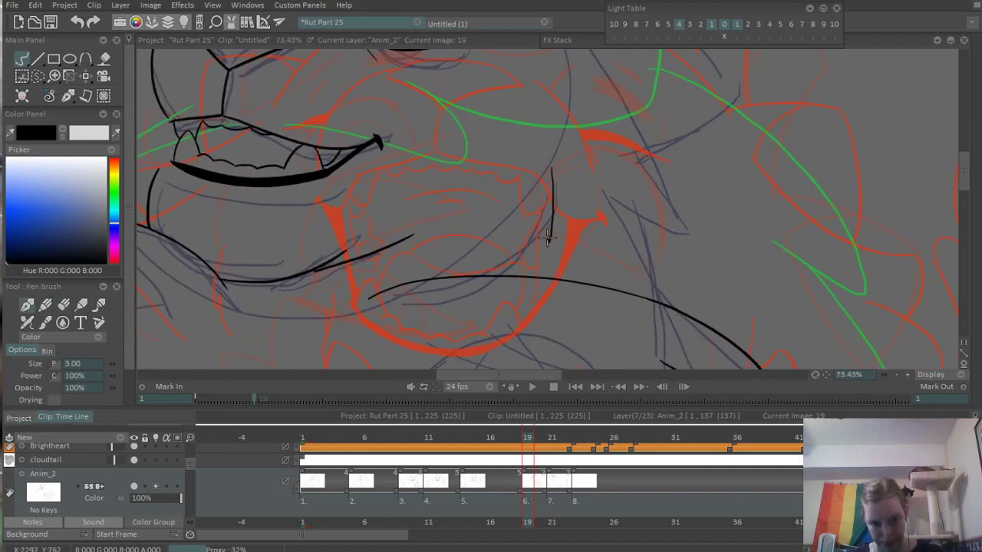
pyautogui.scroll(-5, 520, 265)
pyautogui.scroll(3, 519, 264)
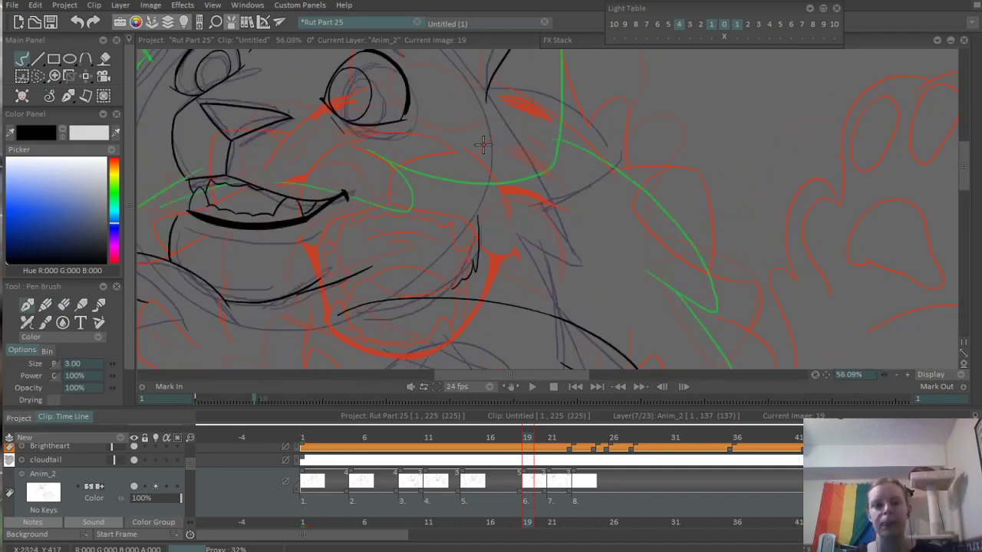
# - Ink two pointed fur tufts stepping down from the base of the ear to the long chest curve
pyautogui.moveTo(486, 92)
pyautogui.mouseDown()
pyautogui.moveTo(636, 284)
pyautogui.moveTo(600, 240)
pyautogui.moveTo(576, 230)
pyautogui.mouseUp()
pyautogui.moveTo(487, 203); pyautogui.dragTo(580, 229)
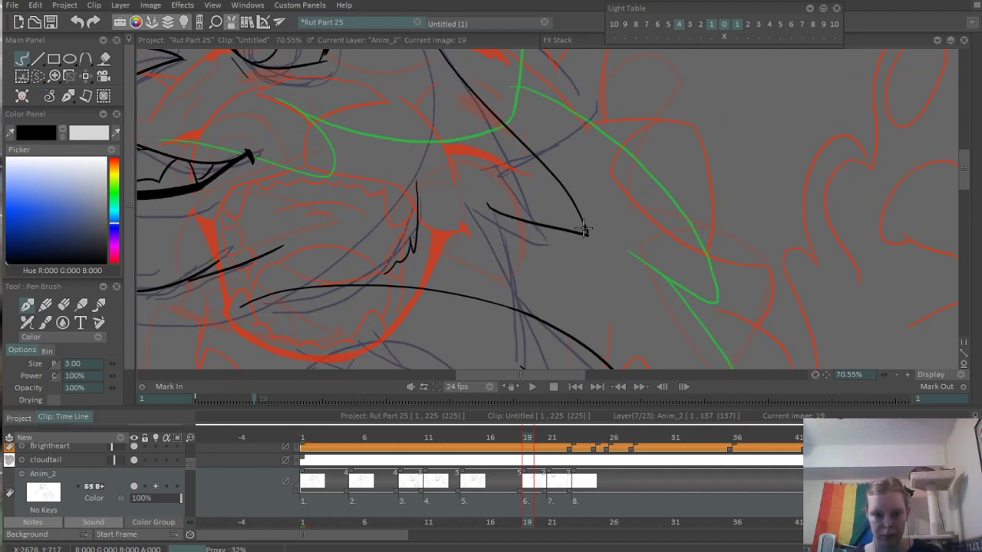
pyautogui.moveTo(578, 263); pyautogui.dragTo(569, 222)
pyautogui.moveTo(517, 181); pyautogui.dragTo(592, 300)
pyautogui.hotkey('ctrl', 'z')
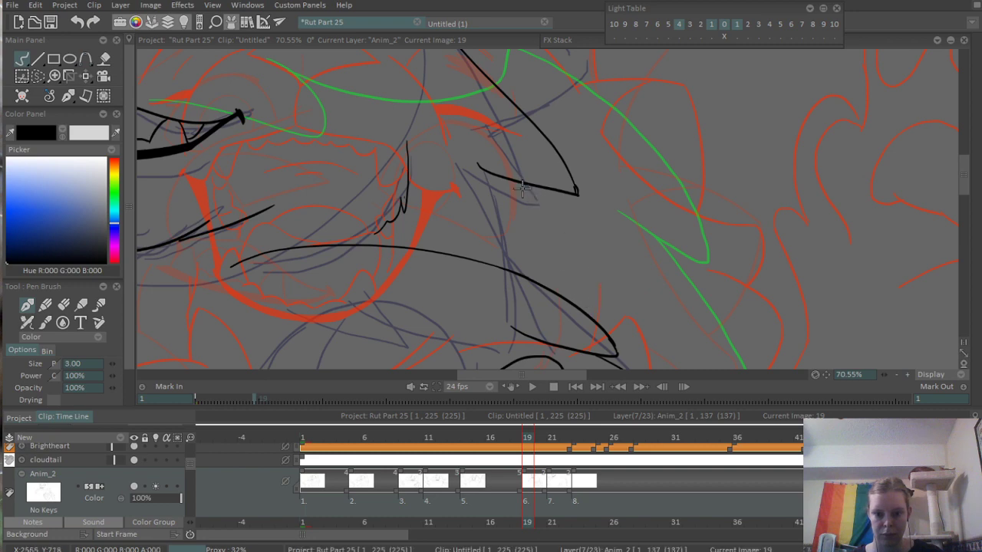
pyautogui.moveTo(518, 182); pyautogui.dragTo(590, 298)
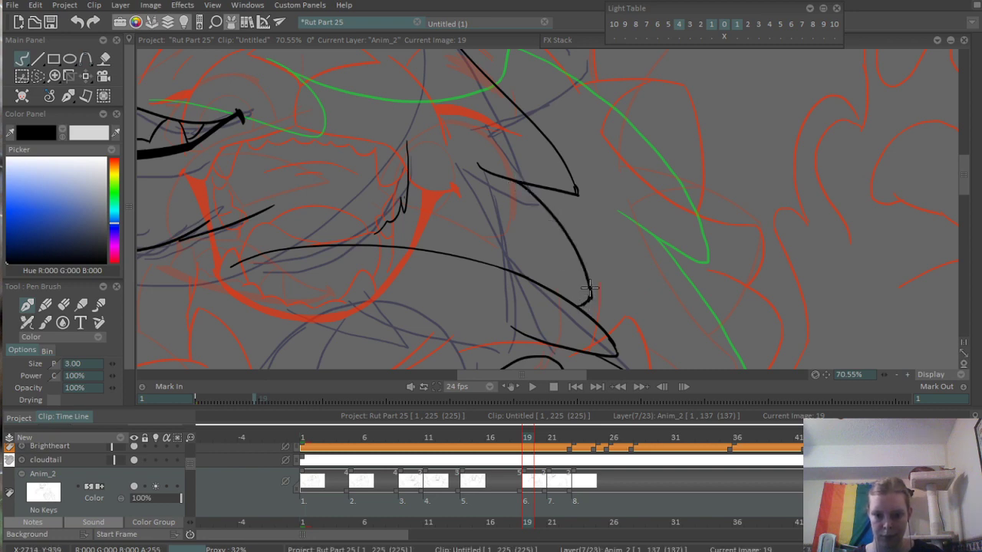
pyautogui.moveTo(594, 150); pyautogui.dragTo(412, 329)
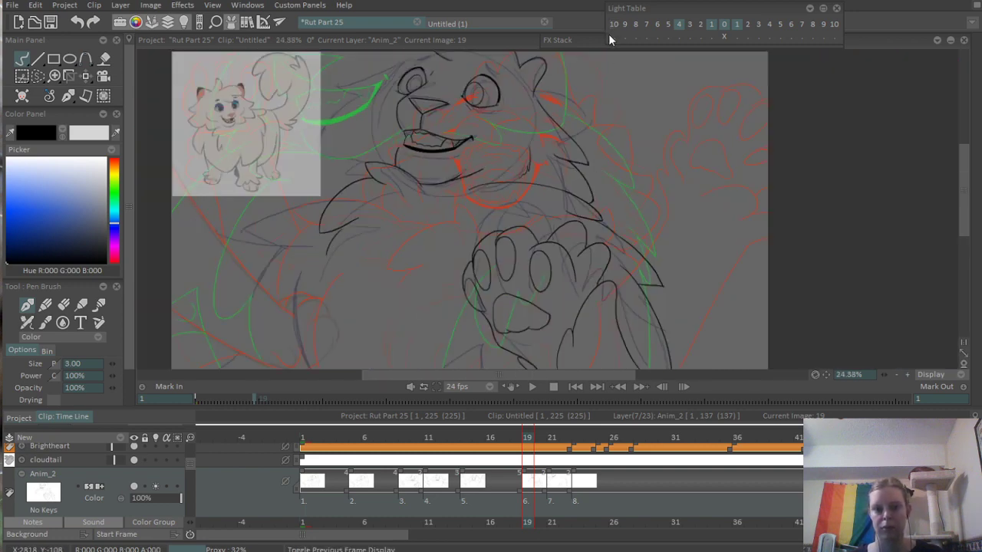
# - Ink a broad pointed tuft from the ear base, with an arched upper edge and an underside curving back to the cheek fur
pyautogui.scroll(4, 623, 76)
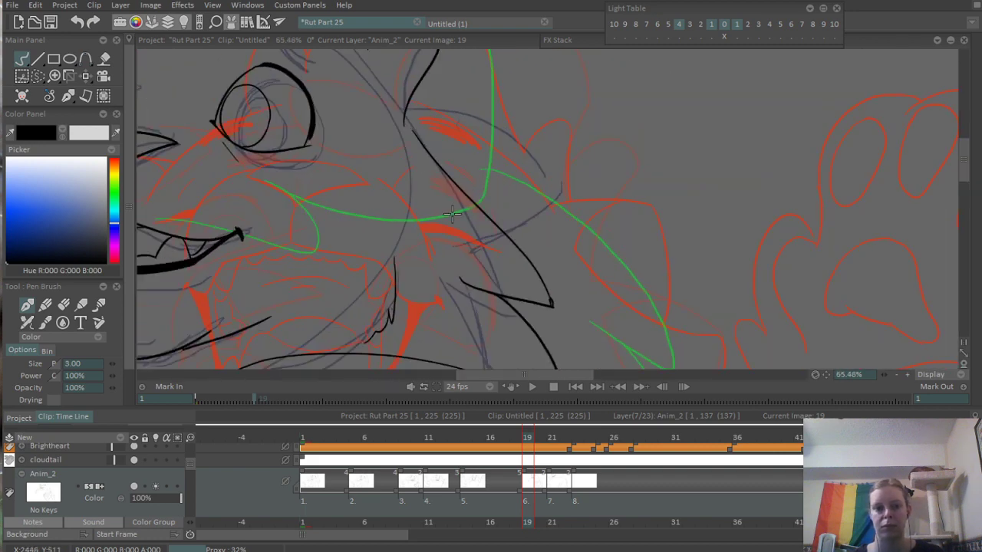
pyautogui.moveTo(421, 119); pyautogui.dragTo(560, 191)
pyautogui.hotkey('ctrl', 'z')
pyautogui.moveTo(403, 108)
pyautogui.mouseDown()
pyautogui.moveTo(508, 136)
pyautogui.moveTo(559, 190)
pyautogui.mouseUp()
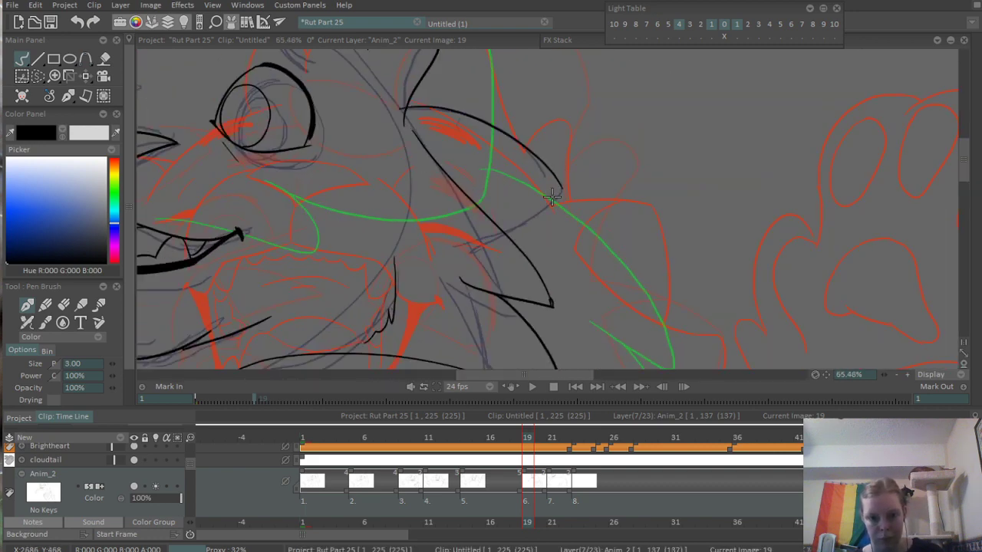
pyautogui.moveTo(501, 231)
pyautogui.mouseDown()
pyautogui.moveTo(565, 185)
pyautogui.moveTo(606, 213)
pyautogui.mouseUp()
pyautogui.hotkey('ctrl', 'z')
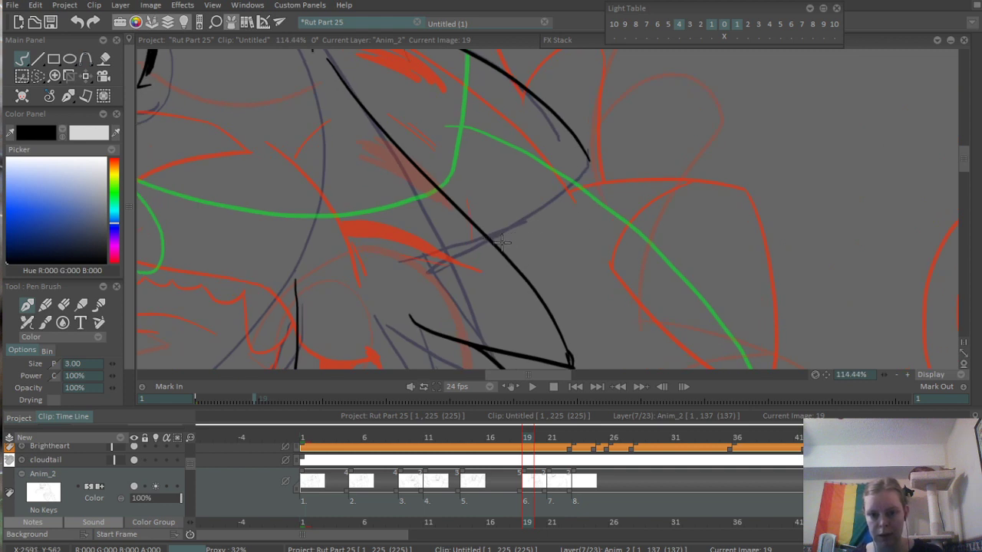
pyautogui.moveTo(500, 249); pyautogui.dragTo(587, 154)
pyautogui.moveTo(410, 75); pyautogui.dragTo(478, 200)
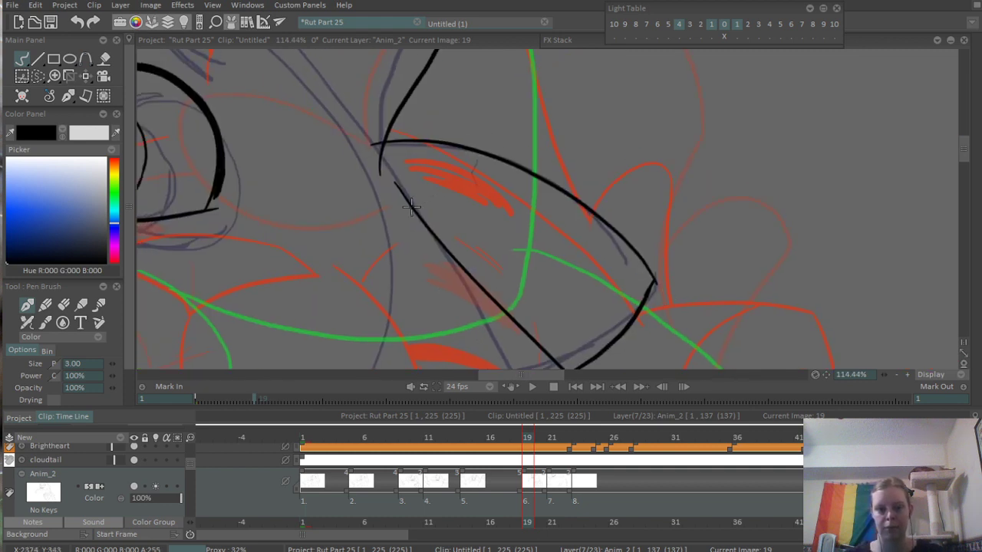
# - Ink an arched line across the inside of the broad ear tuft and erase the overshooting line ends at its corners
pyautogui.moveTo(413, 207); pyautogui.dragTo(563, 190)
pyautogui.press('e')
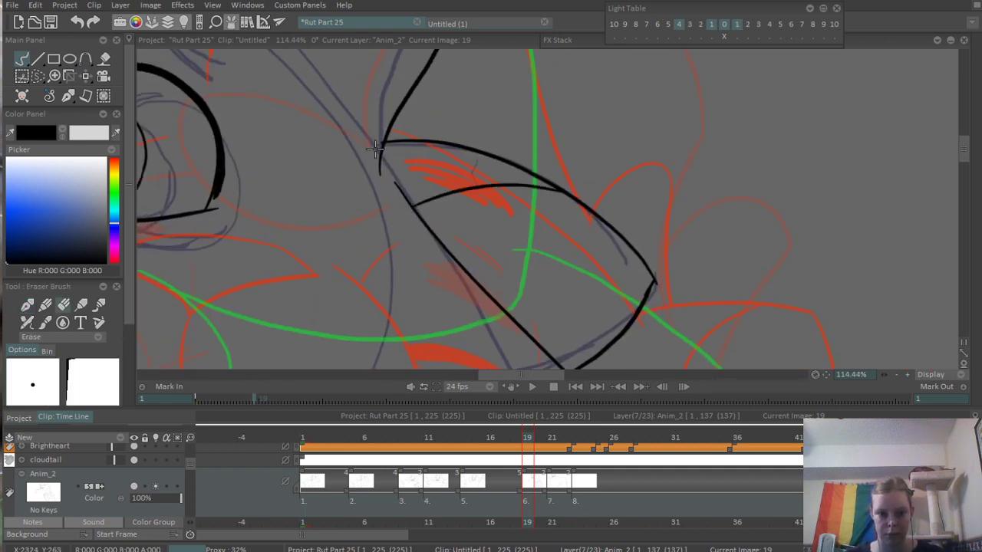
pyautogui.scroll(2, 633, 267)
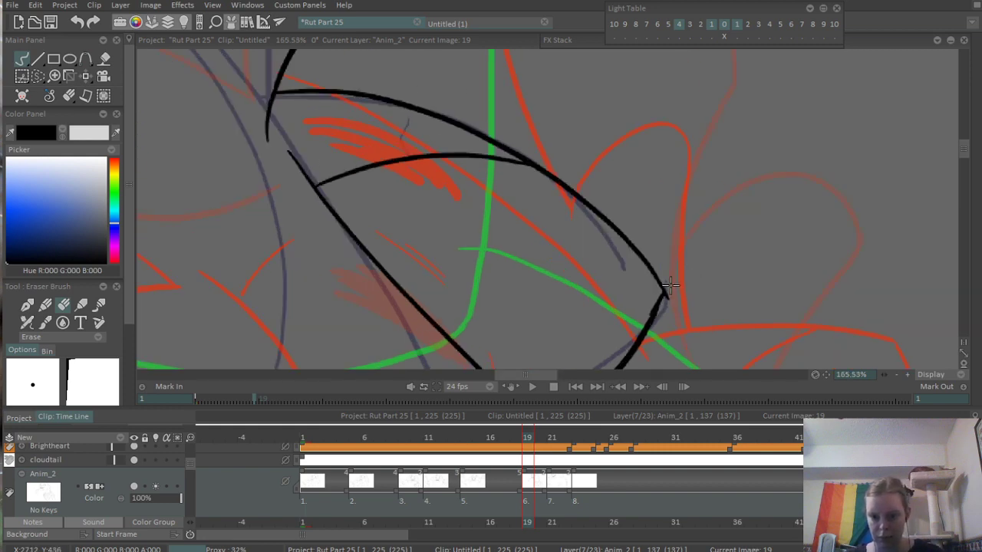
pyautogui.scroll(-6, 754, 212)
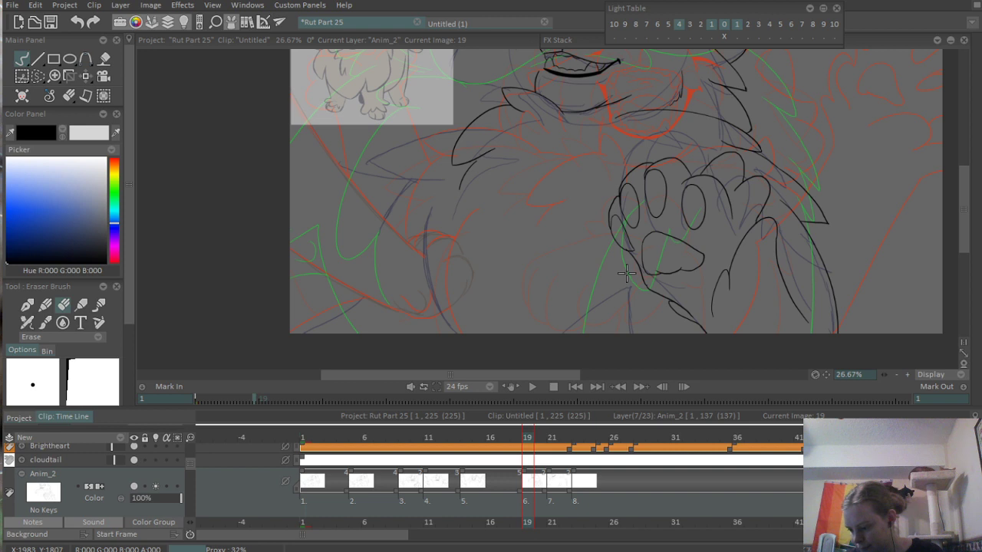
# - Ink a long curved body line below the chest tufts, running down to the canvas's lower edge
pyautogui.scroll(3, 632, 218)
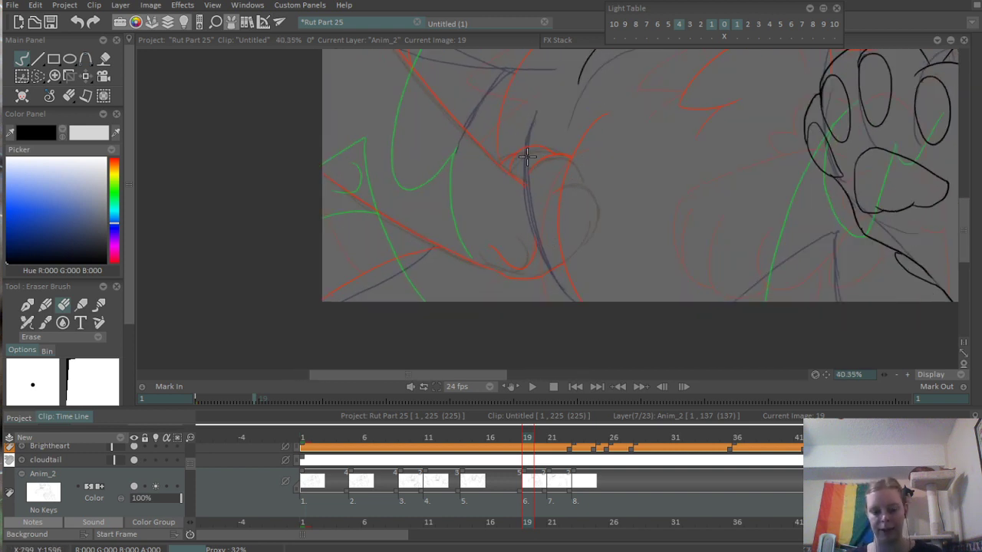
pyautogui.press('b')
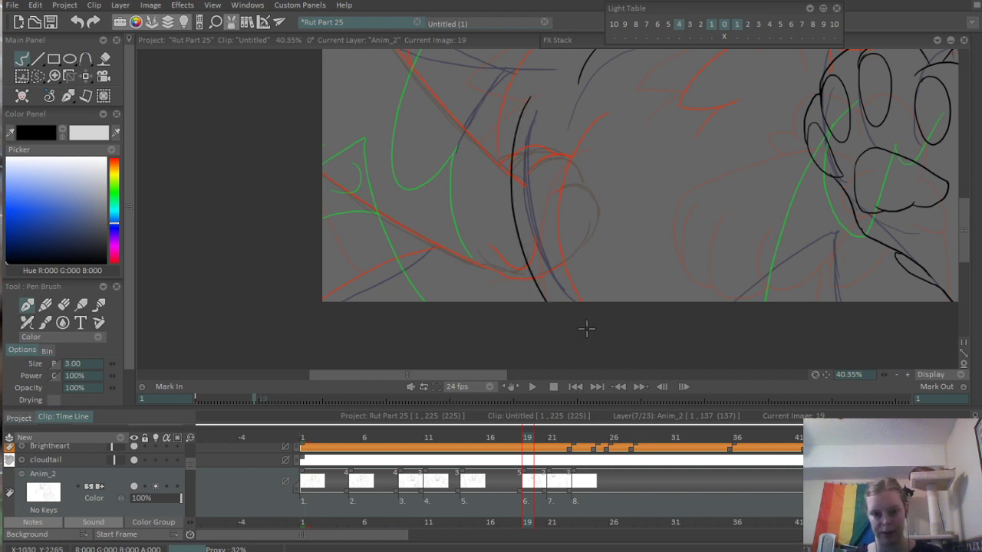
pyautogui.scroll(2, 605, 192)
pyautogui.scroll(-7, 651, 198)
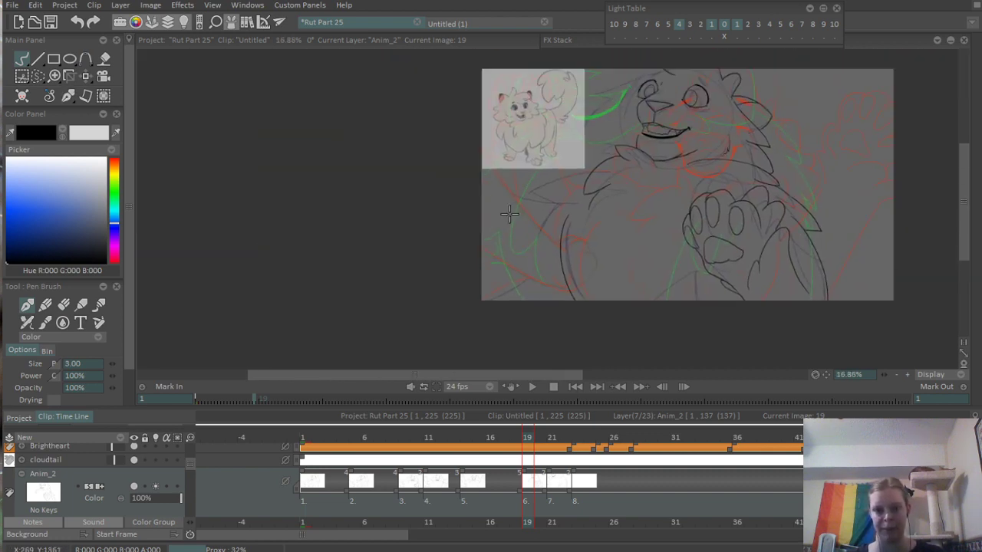
# - Ink the lower outline of the outstretched limb from the canvas's side edge, curling up to meet the long body curve
pyautogui.scroll(7, 537, 203)
pyautogui.moveTo(470, 237); pyautogui.dragTo(478, 171)
pyautogui.scroll(1, 496, 314)
pyautogui.scroll(1, 452, 284)
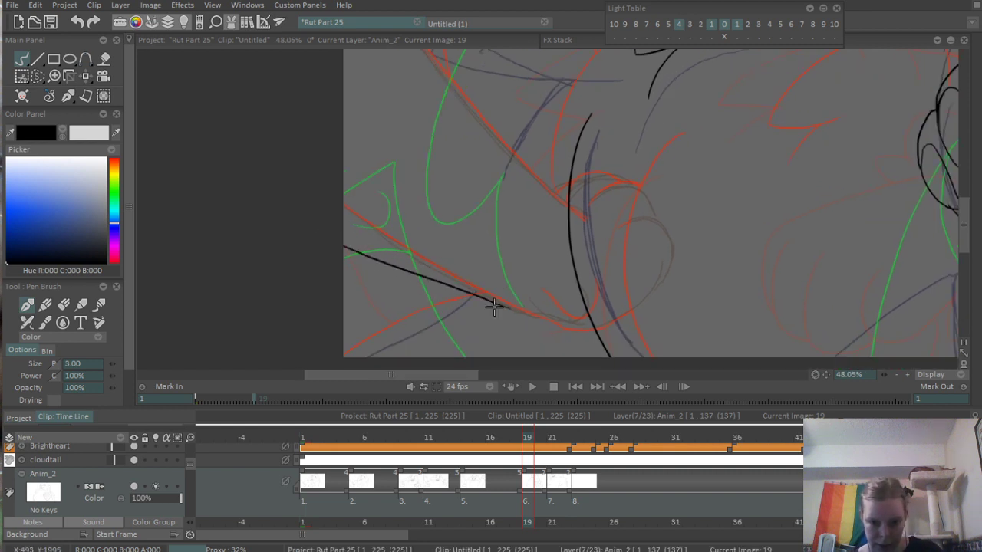
pyautogui.moveTo(338, 242); pyautogui.dragTo(573, 316)
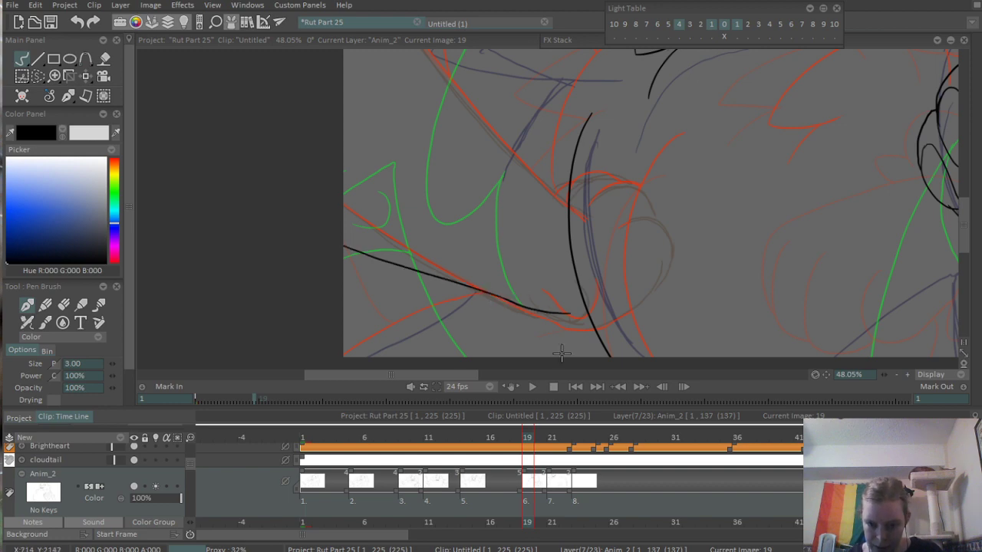
pyautogui.scroll(6, 567, 353)
pyautogui.moveTo(555, 258); pyautogui.dragTo(597, 243)
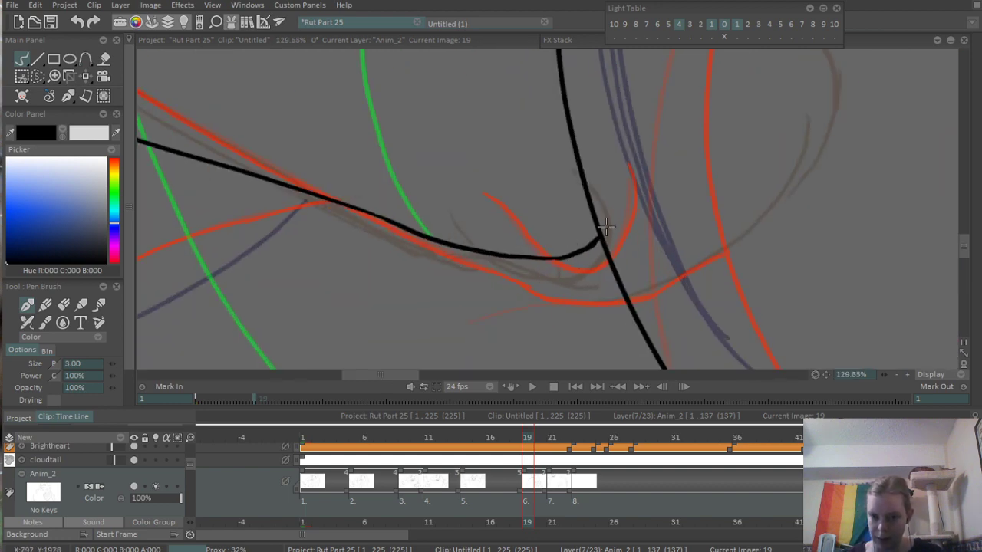
# - Ink a small hooked curve just above the end of the limb's lower outline, beside the body curve
pyautogui.scroll(-3, 614, 213)
pyautogui.moveTo(488, 268); pyautogui.dragTo(568, 322)
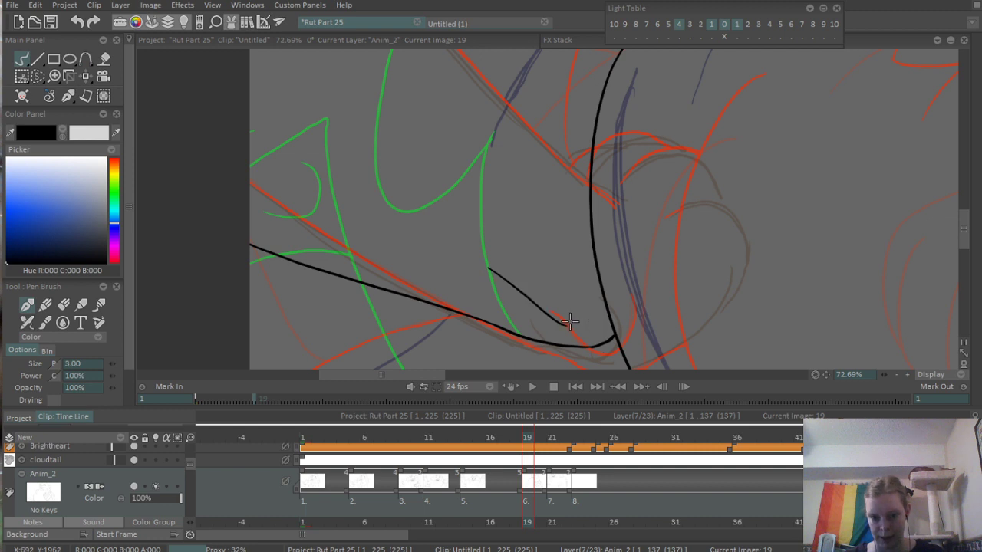
pyautogui.hotkey('ctrl', 'z')
pyautogui.moveTo(506, 282)
pyautogui.mouseDown()
pyautogui.moveTo(574, 316)
pyautogui.moveTo(588, 278)
pyautogui.mouseUp()
# - Ink the limb's upper outline as a long diagonal from the canvas's side edge toward the body curve
pyautogui.scroll(-2, 593, 218)
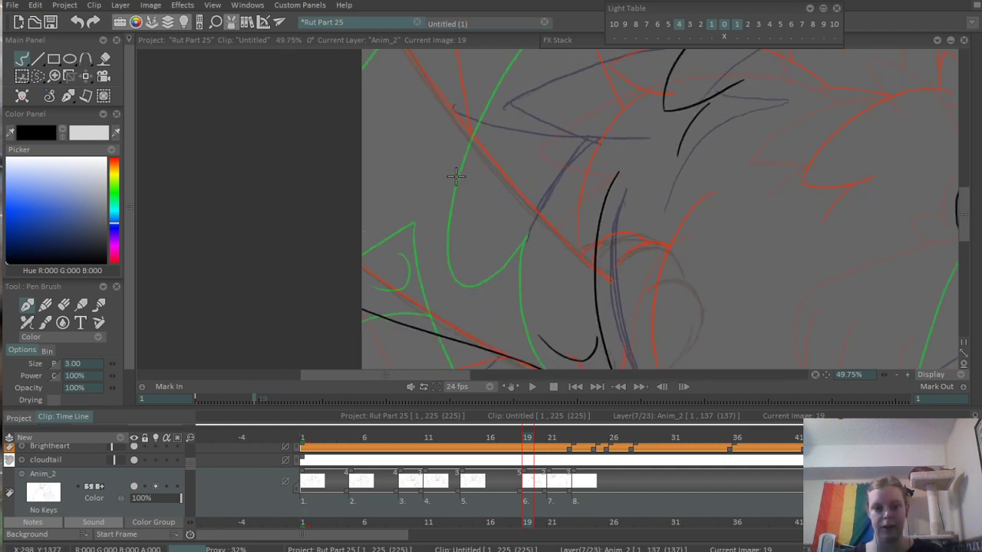
pyautogui.scroll(-1, 393, 181)
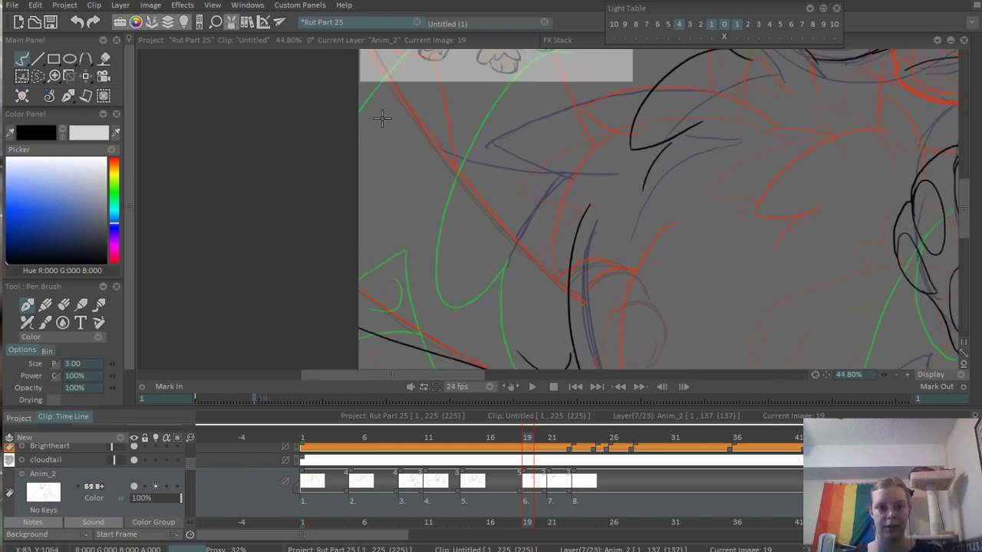
pyautogui.moveTo(382, 118)
pyautogui.mouseDown()
pyautogui.moveTo(418, 186)
pyautogui.moveTo(552, 298)
pyautogui.mouseUp()
pyautogui.hotkey('ctrl', 'z')
pyautogui.moveTo(397, 149)
pyautogui.mouseDown()
pyautogui.moveTo(491, 265)
pyautogui.moveTo(571, 339)
pyautogui.mouseUp()
pyautogui.moveTo(558, 334); pyautogui.dragTo(554, 331)
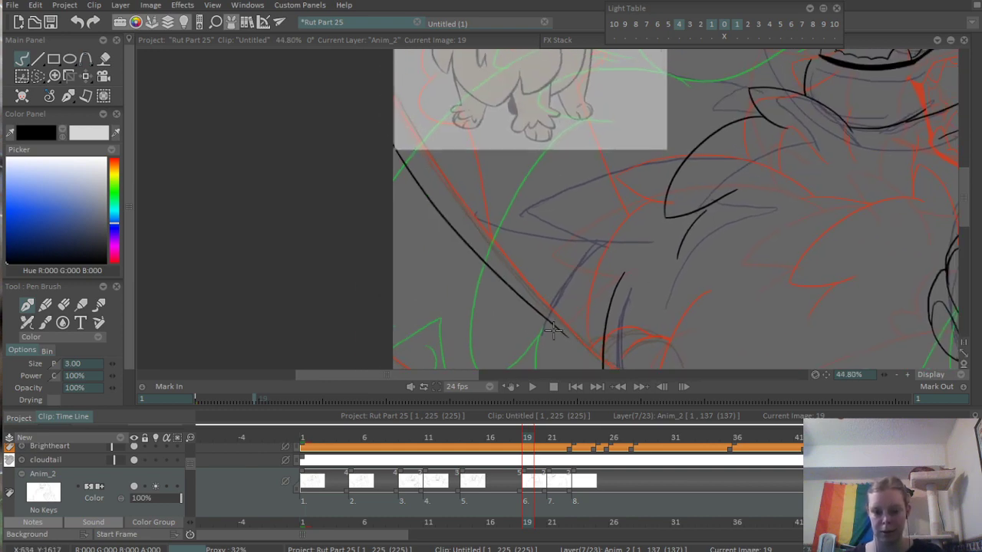
pyautogui.scroll(4, 553, 330)
pyautogui.moveTo(443, 205); pyautogui.dragTo(494, 255)
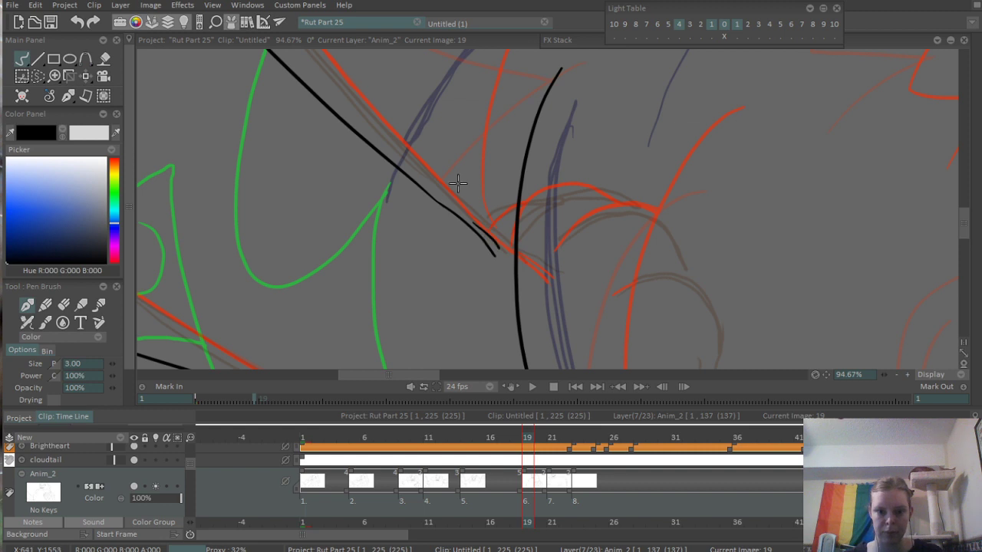
# - Ink two short fur arcs between the limb's upper outline and the body curve, plus a line rising from the canvas corner to its lower outline
pyautogui.moveTo(427, 190)
pyautogui.mouseDown()
pyautogui.moveTo(447, 171)
pyautogui.moveTo(523, 157)
pyautogui.mouseUp()
pyautogui.hotkey('ctrl', 'z')
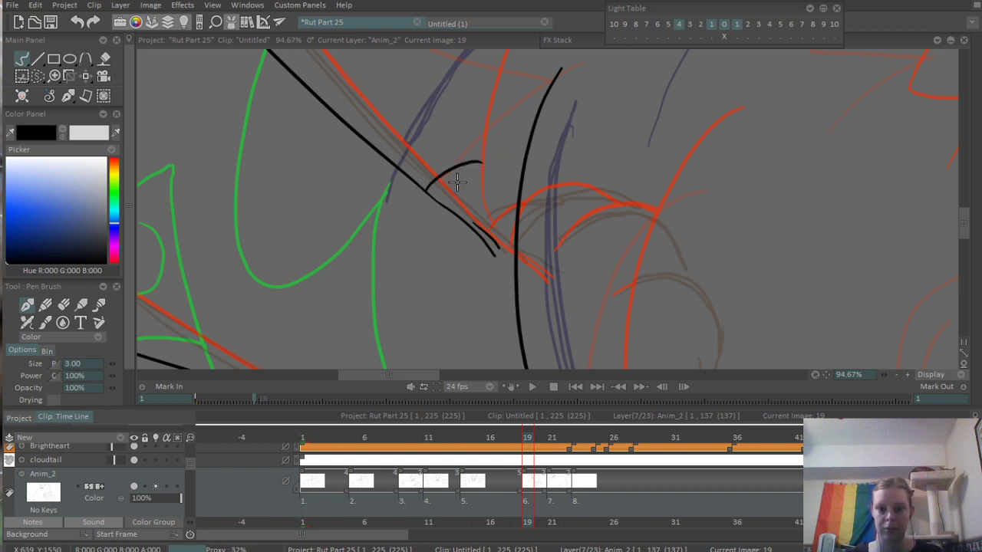
pyautogui.moveTo(453, 192)
pyautogui.mouseDown()
pyautogui.moveTo(526, 142)
pyautogui.moveTo(527, 158)
pyautogui.moveTo(554, 138)
pyautogui.moveTo(361, 253)
pyautogui.mouseUp()
pyautogui.moveTo(543, 170); pyautogui.dragTo(542, 270)
pyautogui.moveTo(469, 309); pyautogui.dragTo(638, 277)
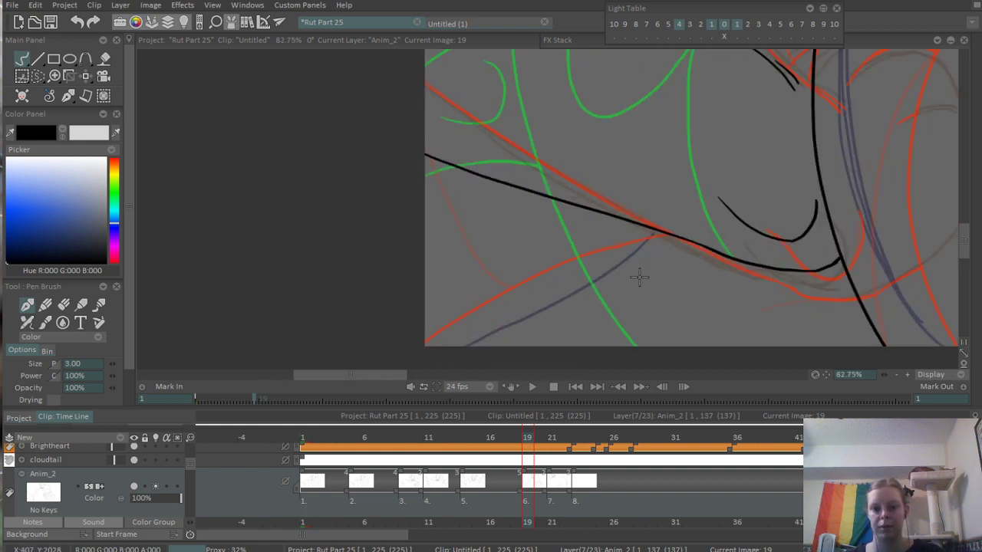
pyautogui.moveTo(470, 340)
pyautogui.mouseDown()
pyautogui.moveTo(565, 291)
pyautogui.moveTo(680, 175)
pyautogui.moveTo(709, 165)
pyautogui.mouseUp()
pyautogui.moveTo(755, 141); pyautogui.dragTo(674, 179)
pyautogui.moveTo(773, 64)
pyautogui.mouseDown()
pyautogui.moveTo(512, 256)
pyautogui.moveTo(575, 226)
pyautogui.mouseUp()
pyautogui.moveTo(595, 139); pyautogui.dragTo(598, 172)
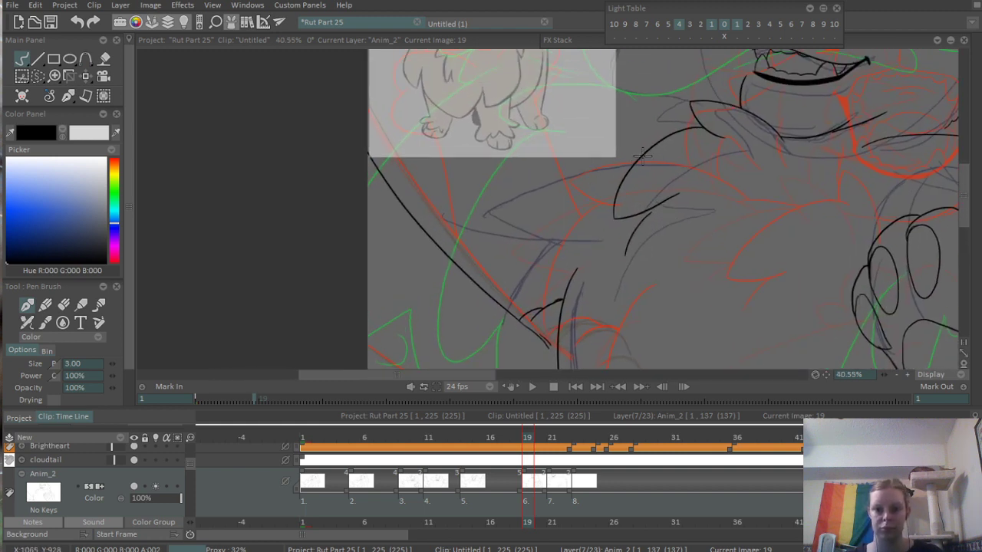
pyautogui.moveTo(648, 154)
pyautogui.mouseDown()
pyautogui.moveTo(612, 159)
pyautogui.moveTo(507, 222)
pyautogui.moveTo(557, 167)
pyautogui.mouseUp()
pyautogui.hotkey('ctrl', 'z')
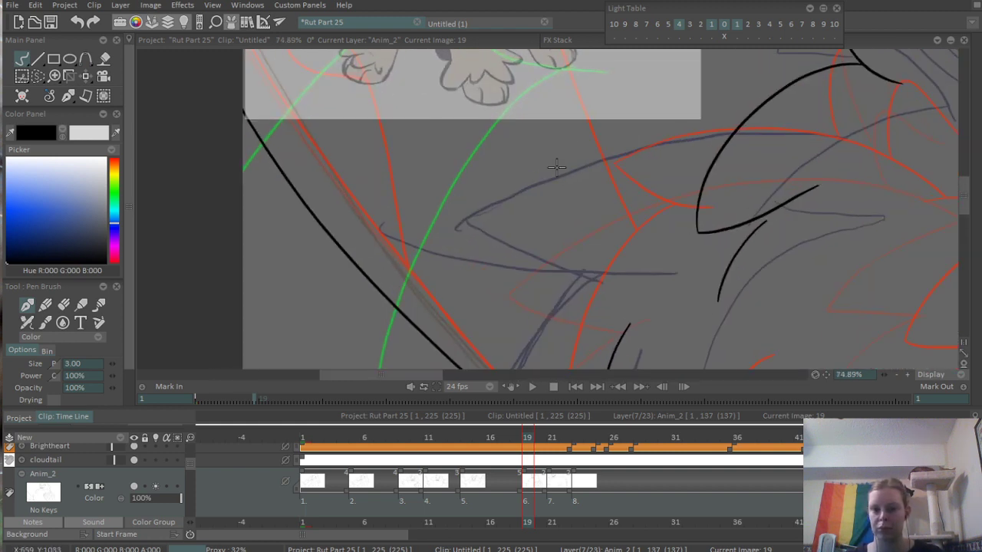
pyautogui.moveTo(499, 214); pyautogui.dragTo(744, 121)
pyautogui.hotkey('ctrl', 'z')
# - Ink a broad pointed shoulder tuft beside the chest fur, with an arched upper edge and a shallow curved underside
pyautogui.moveTo(667, 113); pyautogui.dragTo(550, 204)
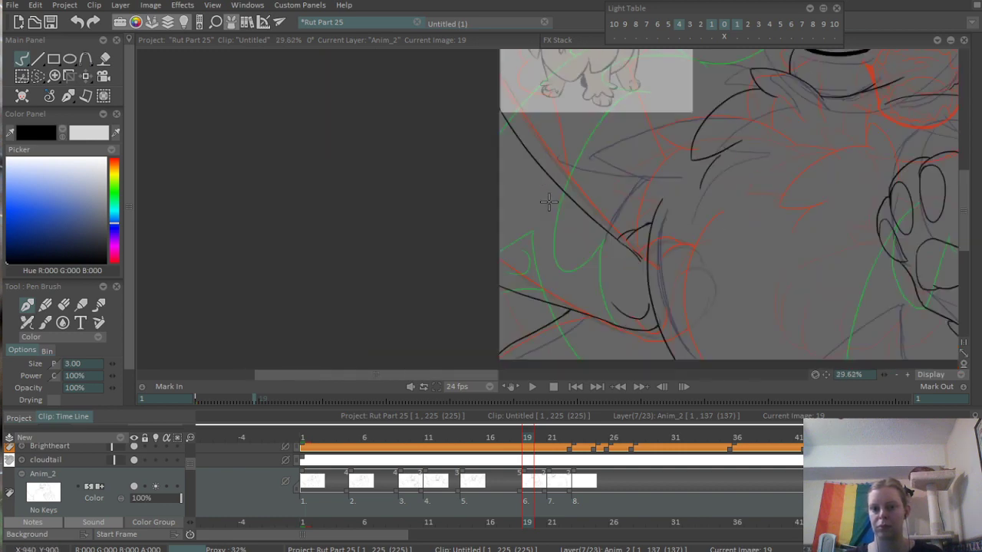
pyautogui.moveTo(606, 158)
pyautogui.mouseDown()
pyautogui.moveTo(540, 280)
pyautogui.moveTo(579, 198)
pyautogui.moveTo(633, 194)
pyautogui.mouseUp()
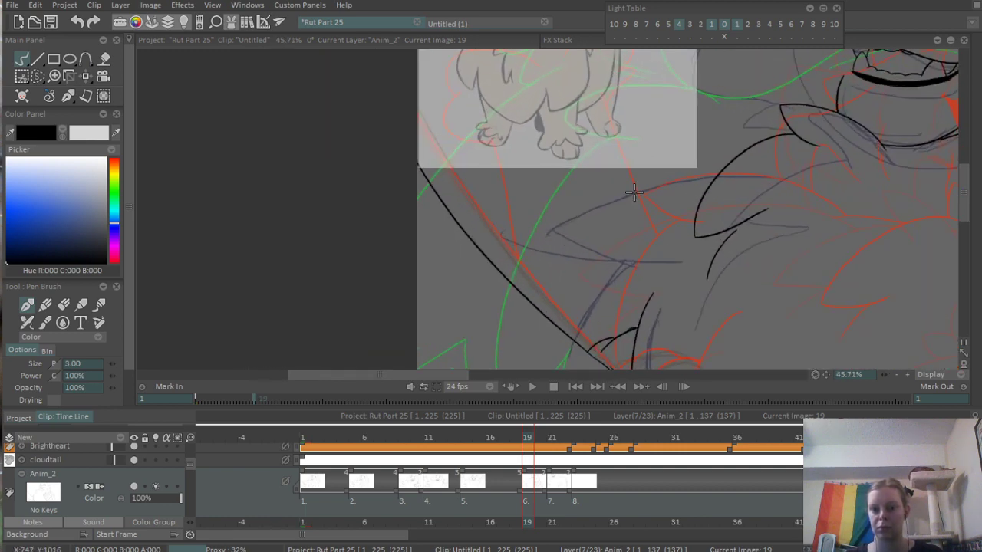
pyautogui.moveTo(559, 218); pyautogui.dragTo(740, 166)
pyautogui.scroll(3, 664, 197)
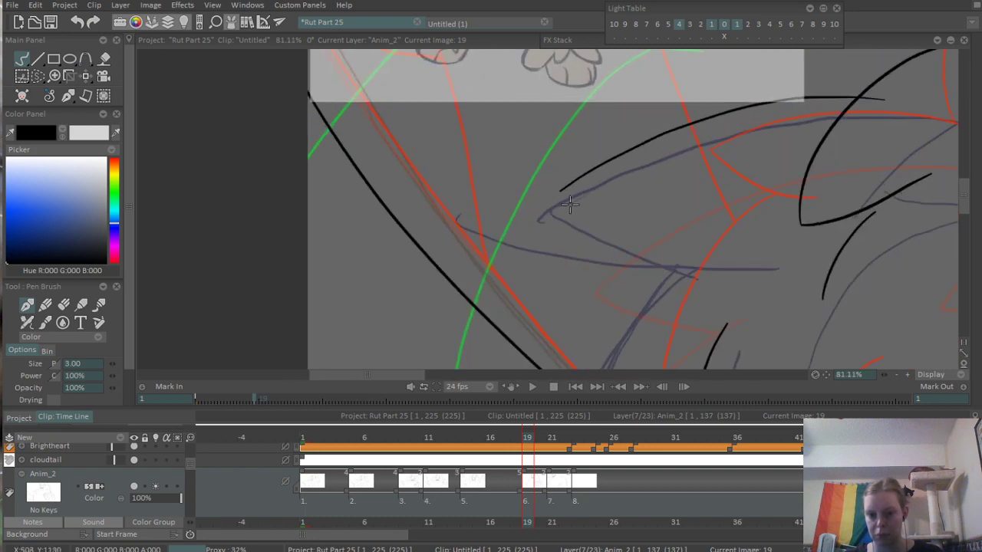
pyautogui.moveTo(559, 217)
pyautogui.mouseDown()
pyautogui.moveTo(623, 232)
pyautogui.moveTo(713, 213)
pyautogui.mouseUp()
# - Ink a curve from the shoulder tuft's underside down to the limb's upper outline and erase the overshoot at both ends
pyautogui.moveTo(675, 227)
pyautogui.mouseDown()
pyautogui.moveTo(639, 171)
pyautogui.moveTo(498, 356)
pyautogui.mouseUp()
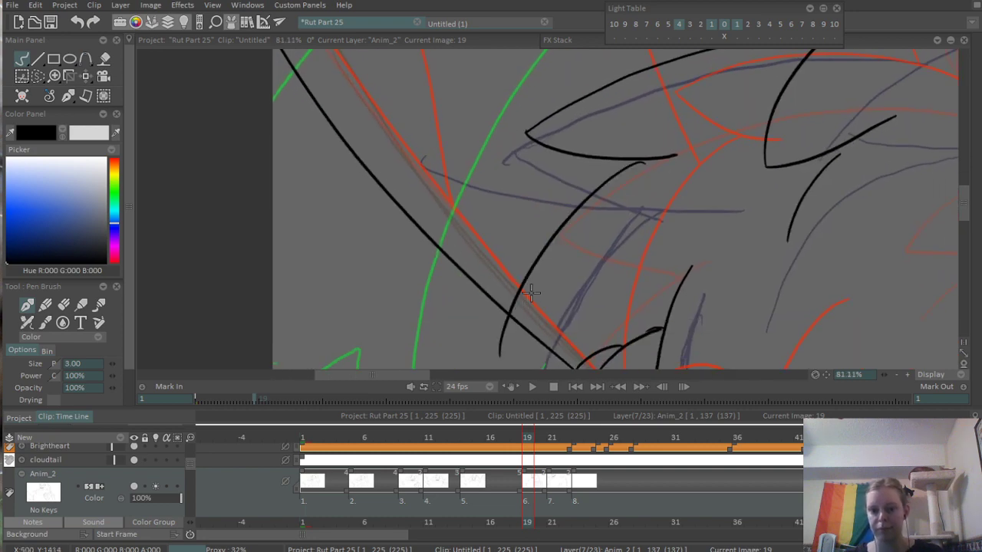
pyautogui.moveTo(579, 267); pyautogui.dragTo(517, 236)
pyautogui.scroll(3, 577, 157)
pyautogui.moveTo(563, 132); pyautogui.dragTo(548, 141)
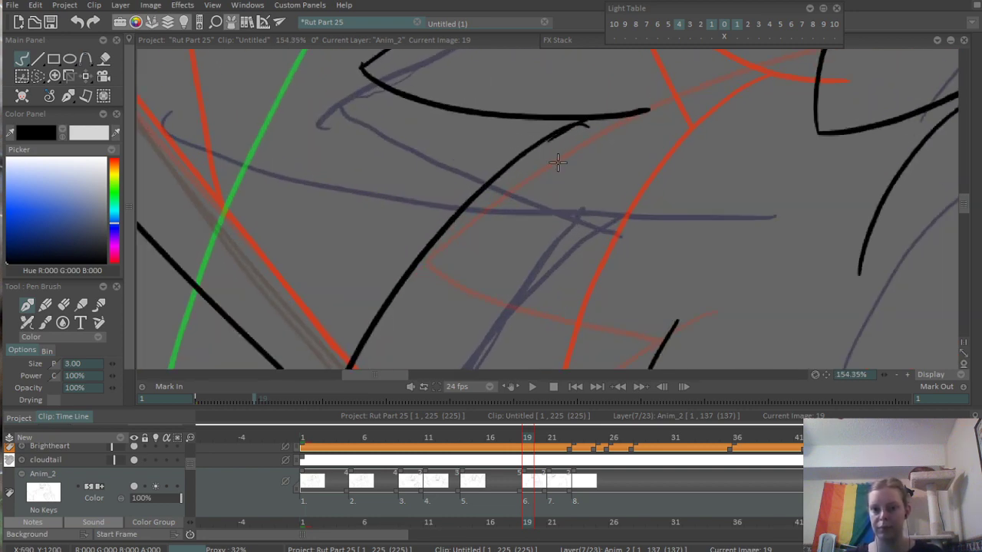
pyautogui.press('e')
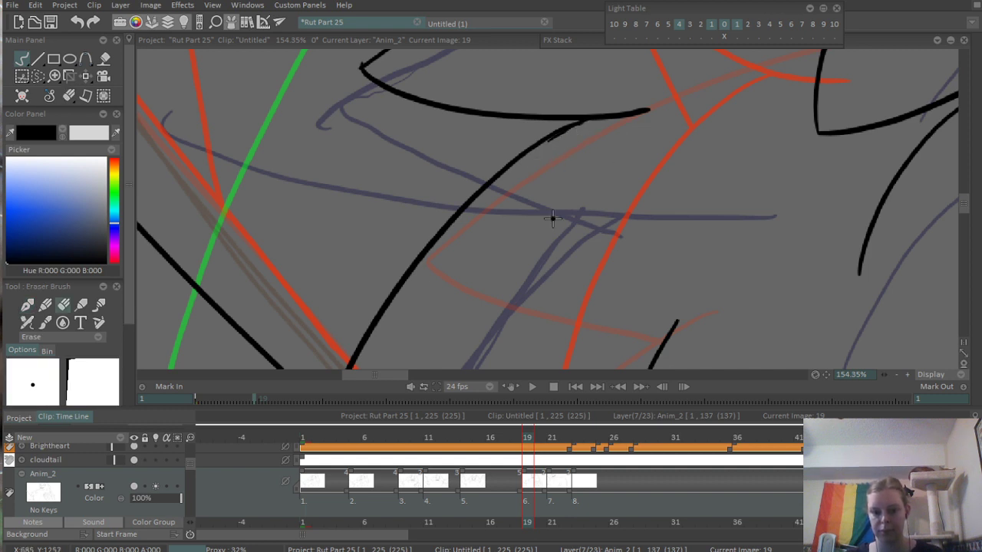
pyautogui.moveTo(514, 259); pyautogui.dragTo(620, 108)
pyautogui.moveTo(423, 273)
pyautogui.mouseDown()
pyautogui.moveTo(438, 283)
pyautogui.moveTo(423, 284)
pyautogui.moveTo(438, 280)
pyautogui.mouseUp()
# - Erase the part of the shoulder tuft's upper edge that overshoots the chest tuft line
pyautogui.scroll(-3, 438, 280)
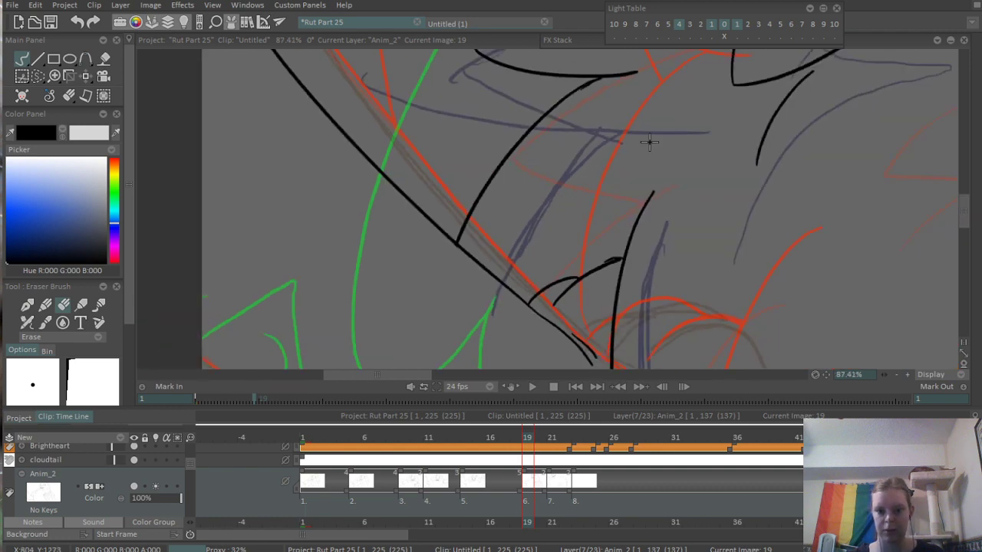
pyautogui.scroll(6, 550, 175)
pyautogui.moveTo(558, 160)
pyautogui.mouseDown()
pyautogui.moveTo(549, 169)
pyautogui.moveTo(621, 179)
pyautogui.mouseUp()
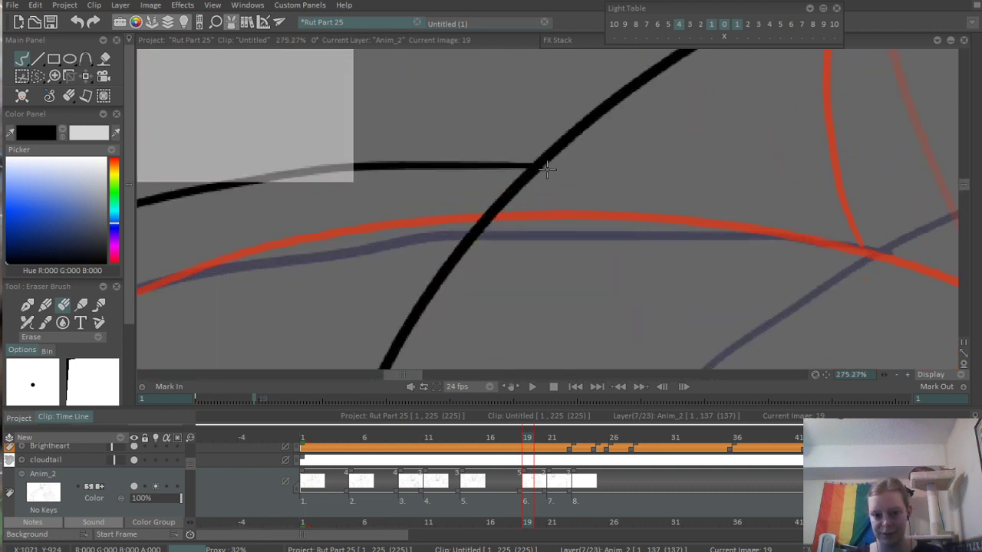
pyautogui.scroll(-7, 560, 173)
pyautogui.scroll(-2, 569, 171)
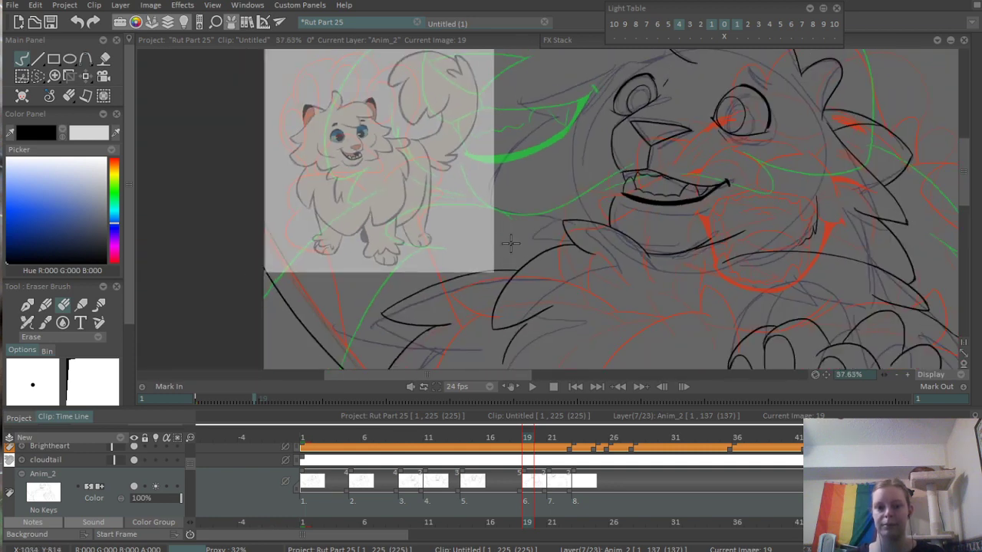
# - Ink a short jagged cheek contour on the far side of the muzzle and the head outline curving up to the forehead
pyautogui.moveTo(592, 175); pyautogui.dragTo(554, 220)
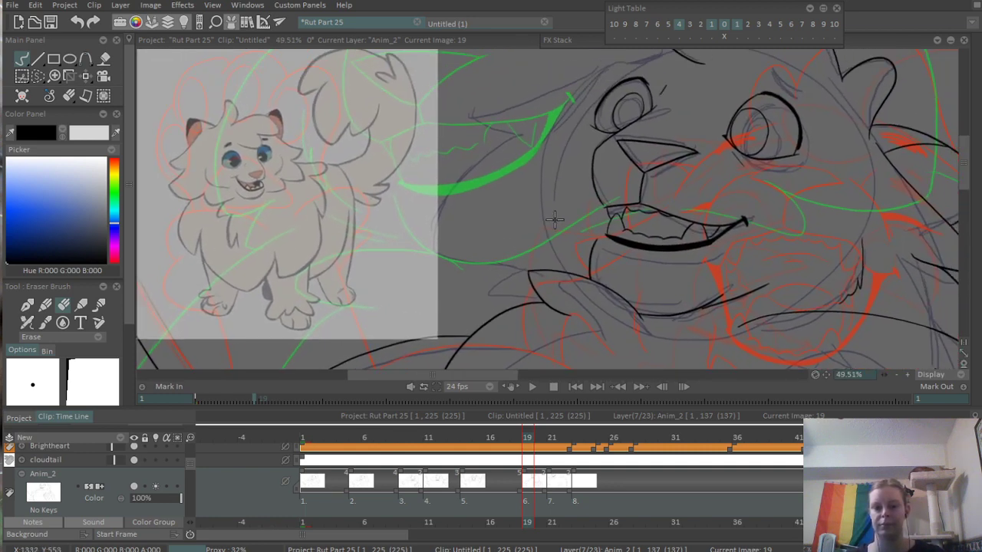
pyautogui.press('p')
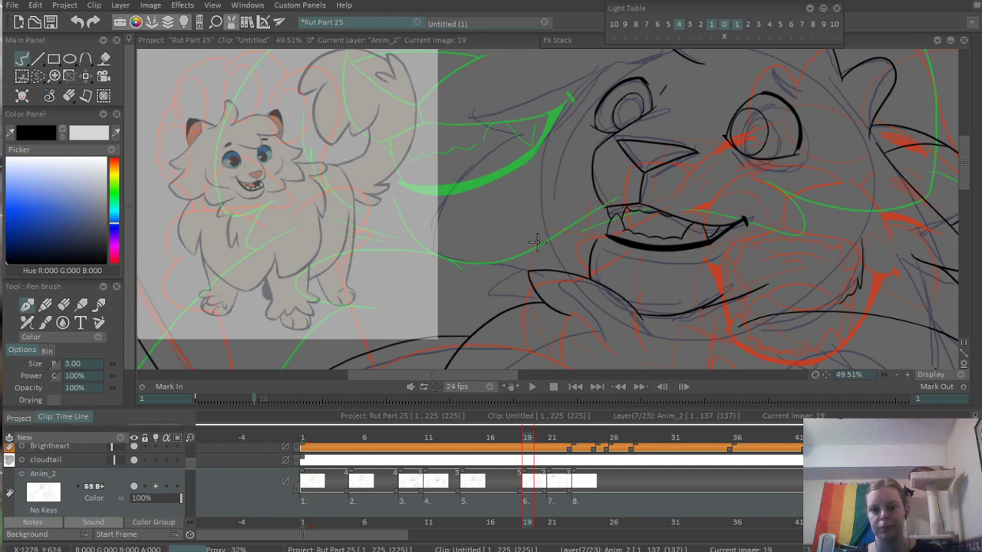
pyautogui.moveTo(536, 184)
pyautogui.mouseDown()
pyautogui.moveTo(537, 253)
pyautogui.moveTo(549, 265)
pyautogui.mouseUp()
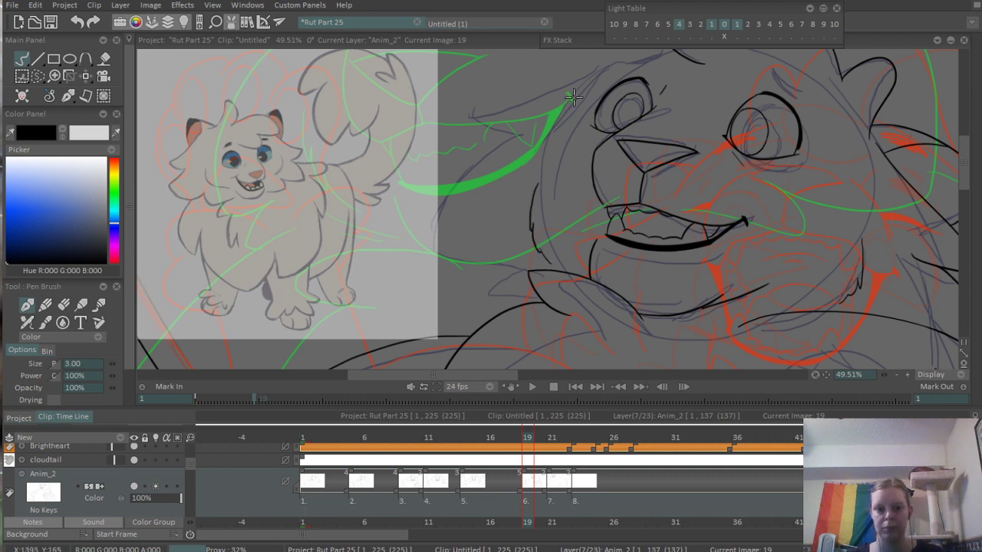
pyautogui.scroll(2, 574, 96)
pyautogui.moveTo(493, 226)
pyautogui.mouseDown()
pyautogui.moveTo(561, 154)
pyautogui.moveTo(668, 113)
pyautogui.moveTo(569, 183)
pyautogui.mouseUp()
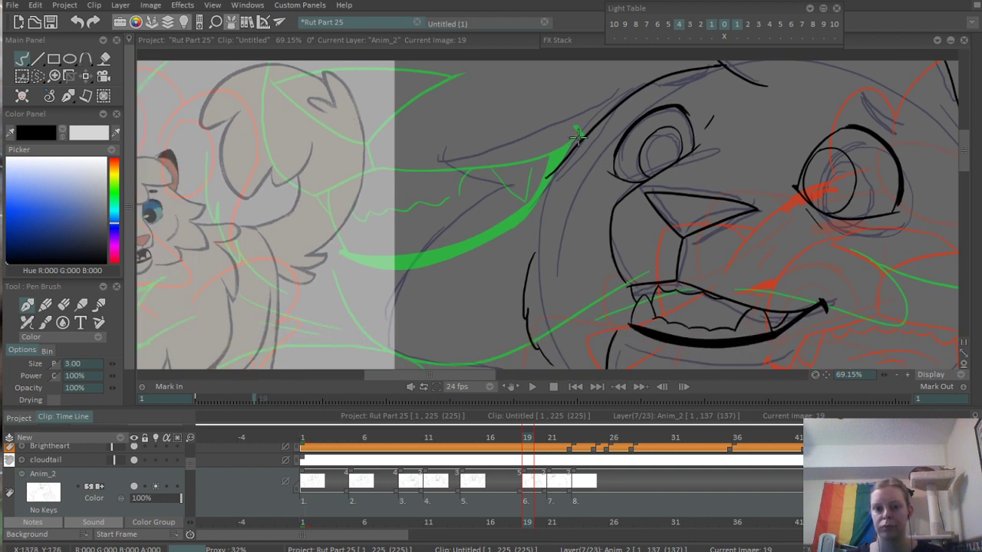
# - Ink the large far-side cheek fur sweeping down in two stepped points to the chest tuft, and erase the overshooting line end
pyautogui.moveTo(594, 127)
pyautogui.mouseDown()
pyautogui.moveTo(506, 175)
pyautogui.moveTo(506, 196)
pyautogui.moveTo(401, 361)
pyautogui.mouseUp()
pyautogui.moveTo(437, 301); pyautogui.dragTo(462, 199)
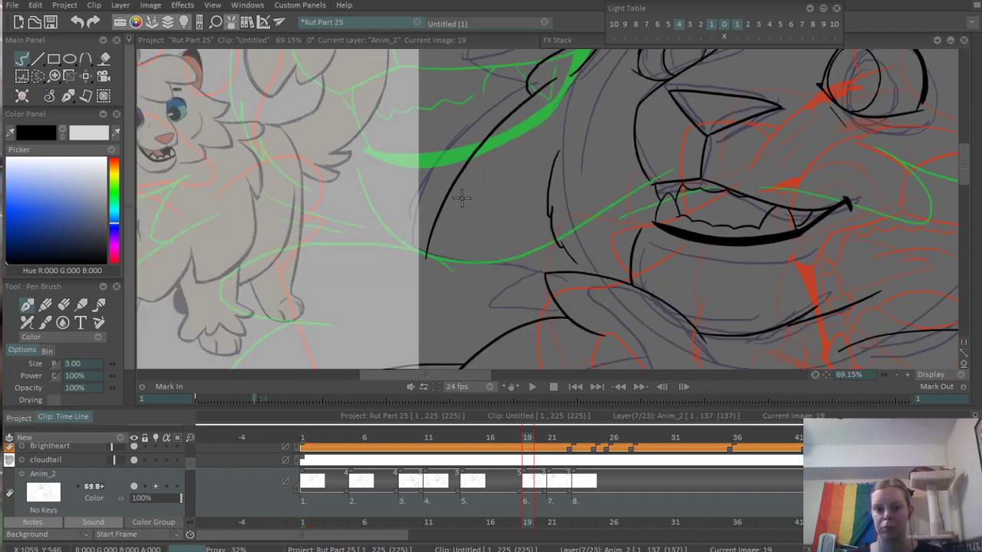
pyautogui.moveTo(427, 262)
pyautogui.mouseDown()
pyautogui.moveTo(494, 282)
pyautogui.moveTo(482, 307)
pyautogui.moveTo(506, 337)
pyautogui.mouseUp()
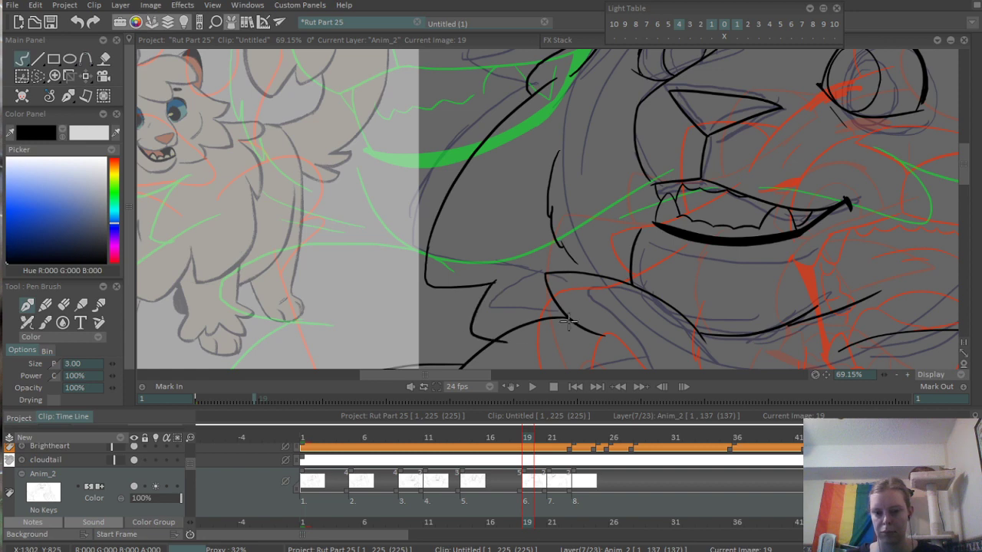
pyautogui.scroll(5, 488, 337)
pyautogui.press('e')
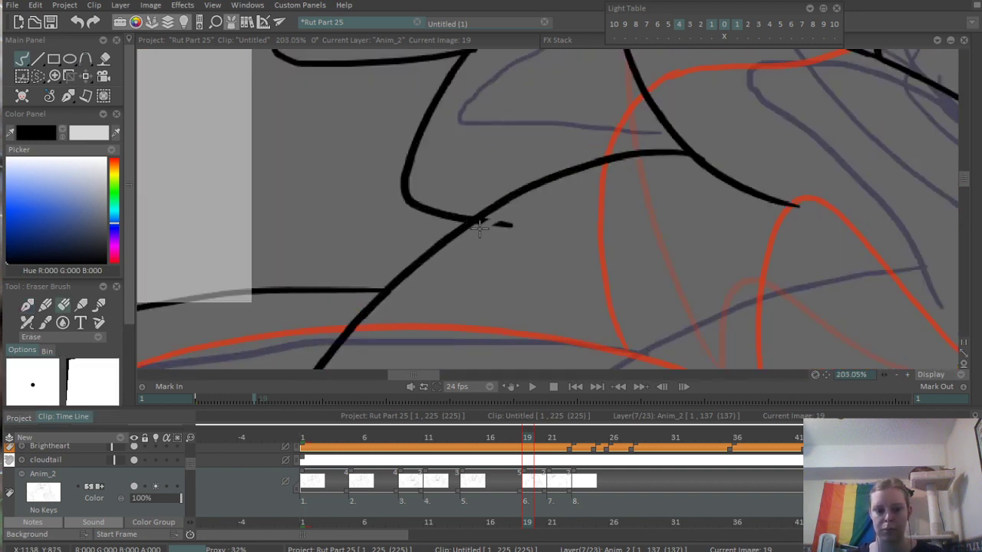
pyautogui.moveTo(480, 105); pyautogui.dragTo(489, 318)
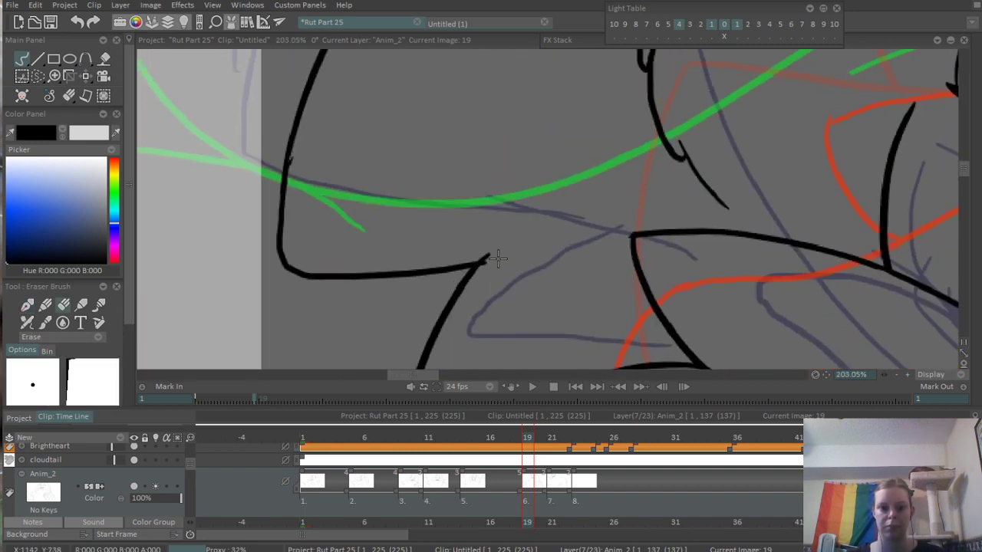
# - Hide the cloudtail layer so the covered sketch of the limb is uncovered, with the Pen Brush active
pyautogui.scroll(-8, 486, 270)
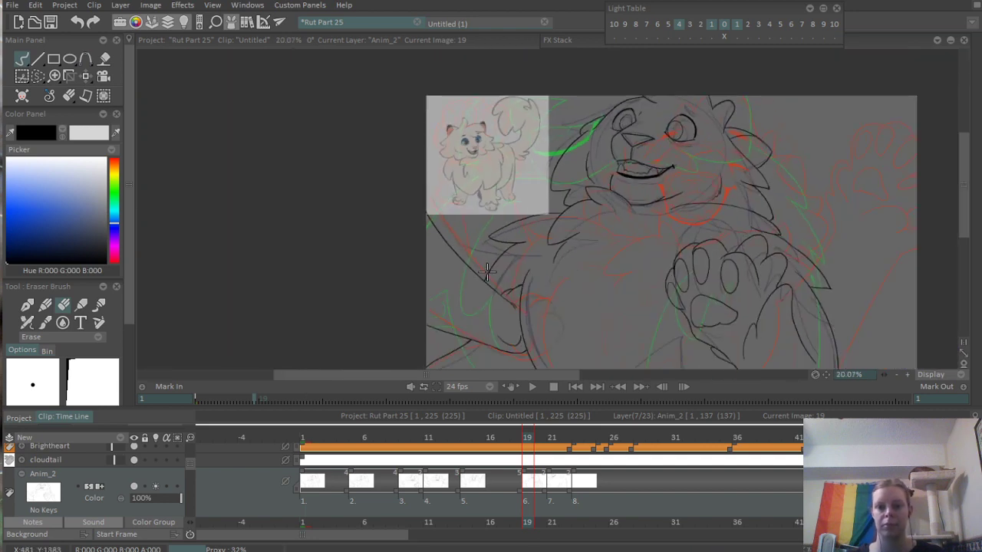
pyautogui.scroll(3, 528, 270)
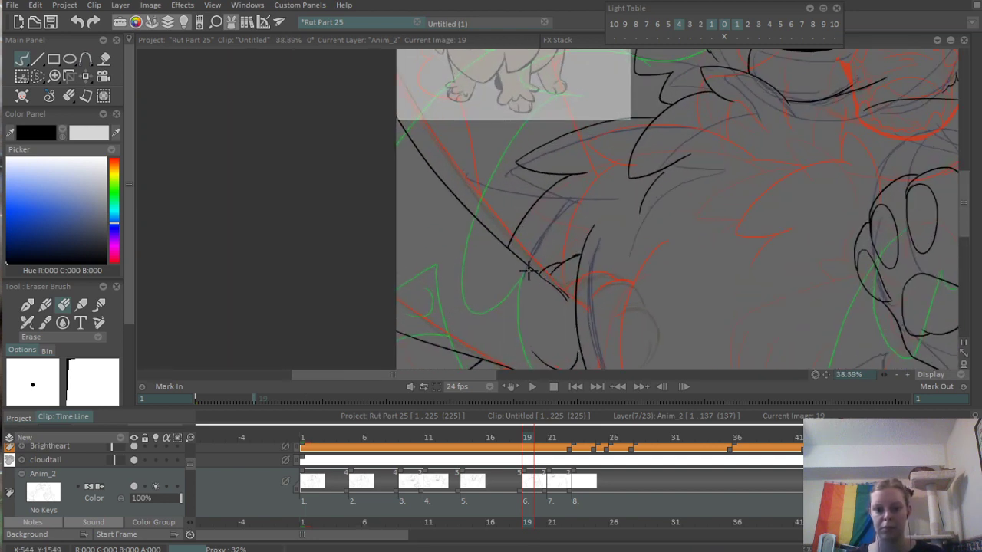
pyautogui.moveTo(521, 258); pyautogui.dragTo(518, 332)
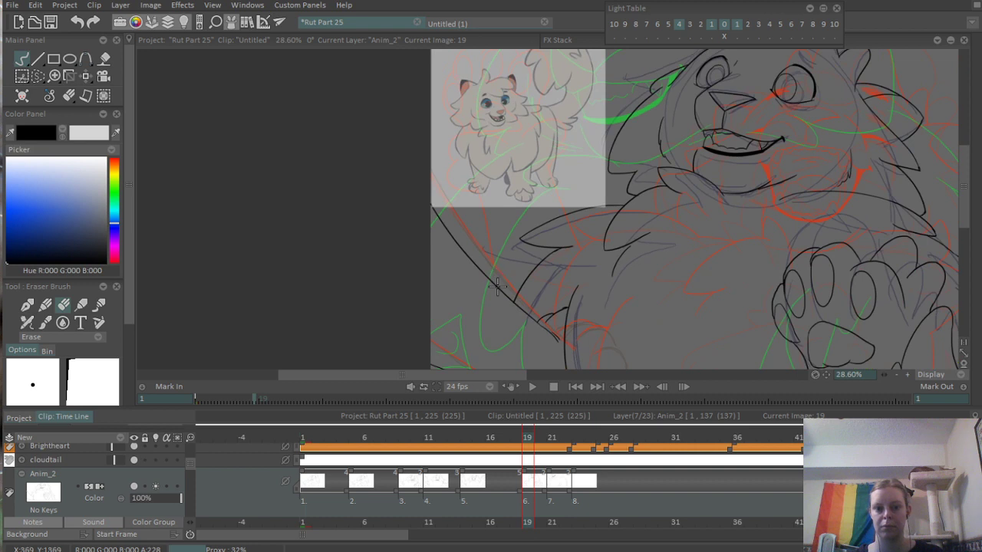
pyautogui.press('b')
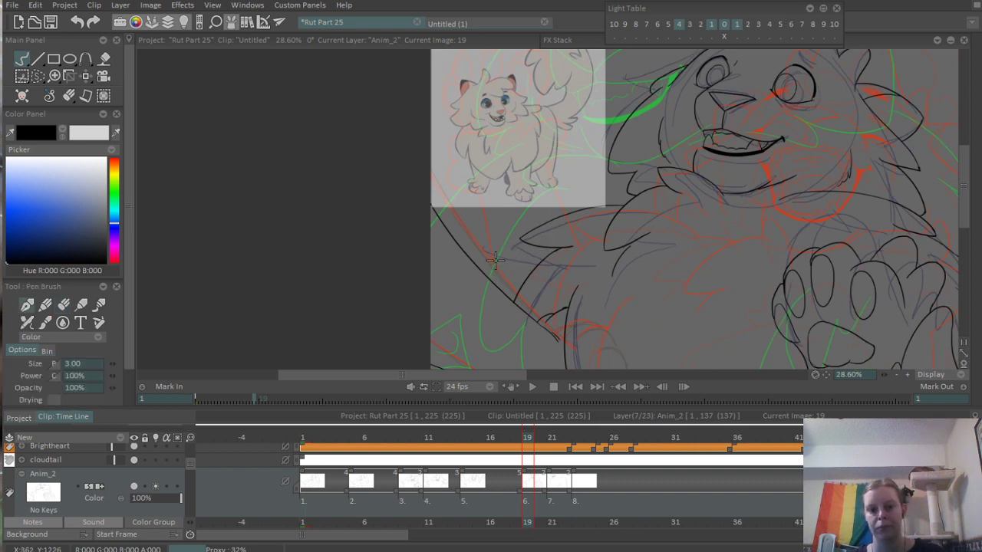
pyautogui.click(133, 459)
pyautogui.moveTo(500, 266); pyautogui.dragTo(373, 305)
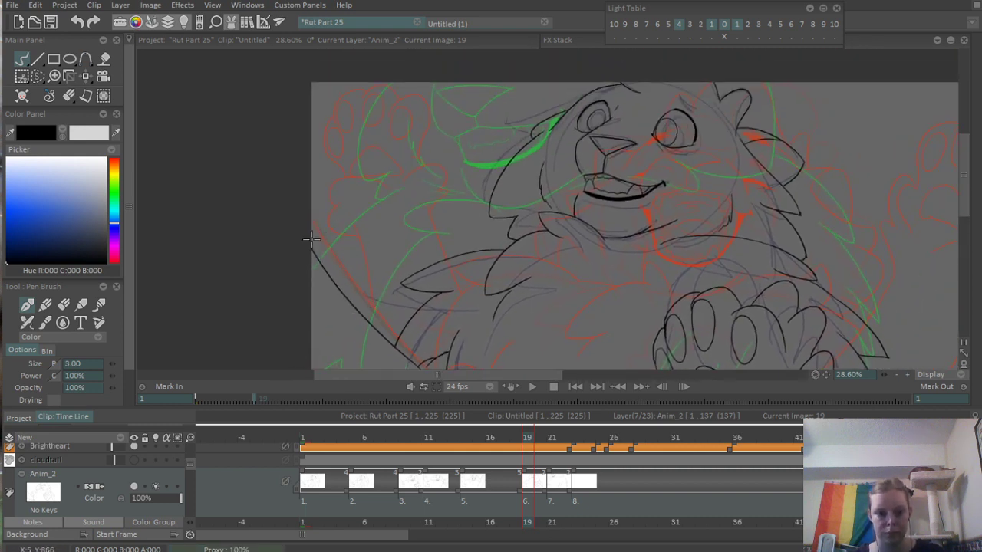
pyautogui.moveTo(312, 239)
pyautogui.mouseDown()
pyautogui.moveTo(338, 230)
pyautogui.moveTo(345, 290)
pyautogui.moveTo(370, 217)
pyautogui.mouseUp()
pyautogui.scroll(2, 367, 305)
pyautogui.press('Right')
pyautogui.press('Right')
pyautogui.press('Left')
pyautogui.press('Left')
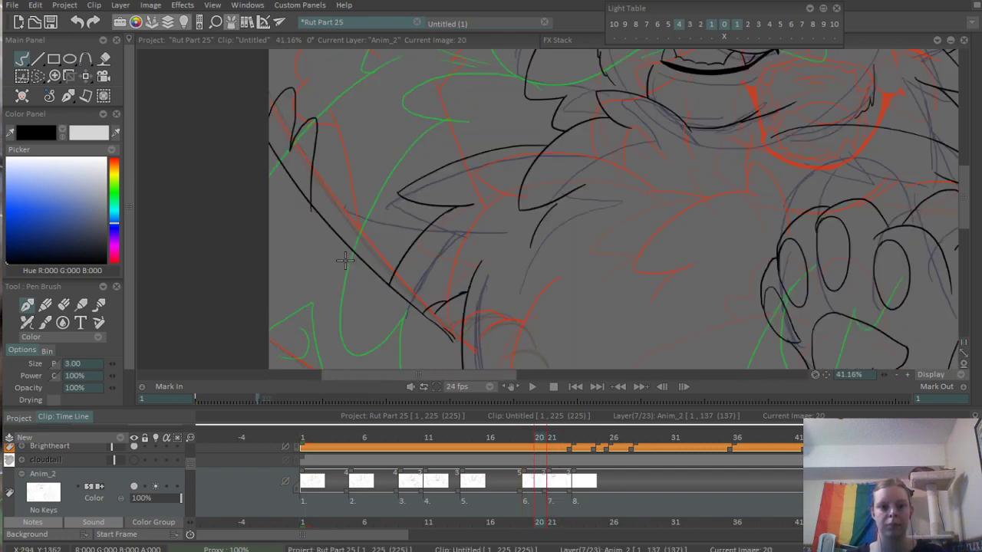
pyautogui.hotkey('ctrl', 'z')
# - Ink a row of rounded, pointed tufts from the canvas edge down to the raised limb's upper outline on frame 19
pyautogui.moveTo(333, 196); pyautogui.dragTo(346, 236)
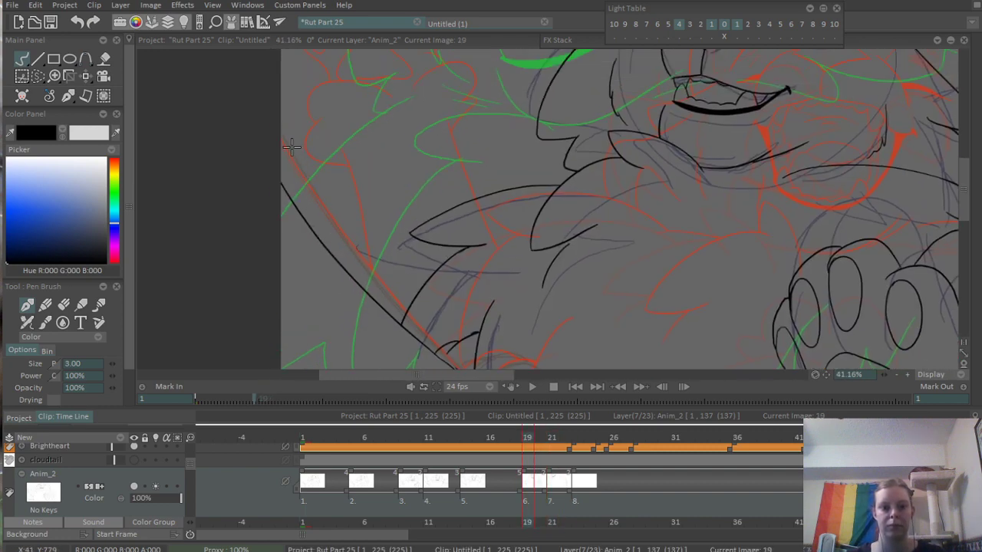
pyautogui.moveTo(282, 147)
pyautogui.mouseDown()
pyautogui.moveTo(328, 171)
pyautogui.moveTo(319, 181)
pyautogui.moveTo(355, 185)
pyautogui.moveTo(352, 241)
pyautogui.moveTo(336, 243)
pyautogui.moveTo(387, 300)
pyautogui.mouseUp()
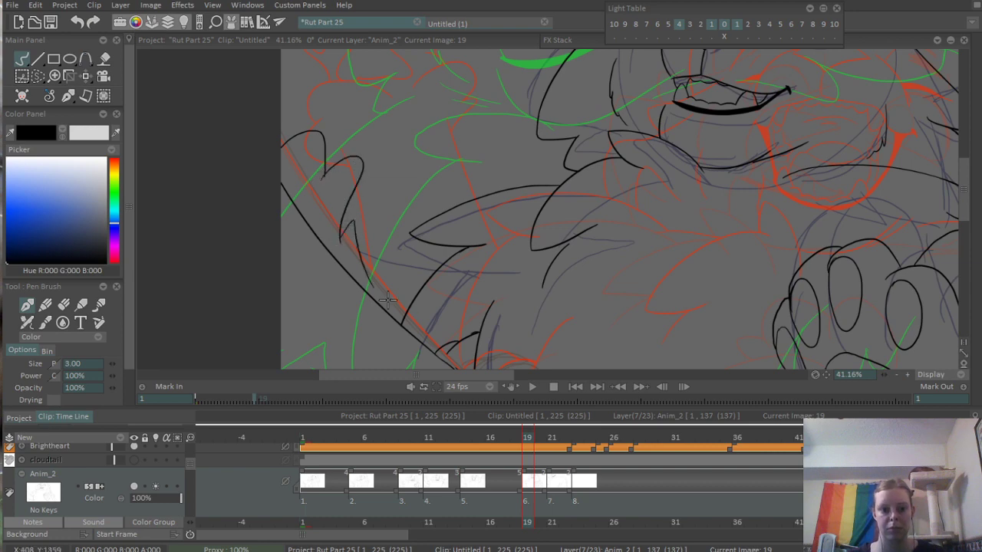
pyautogui.scroll(-3, 414, 218)
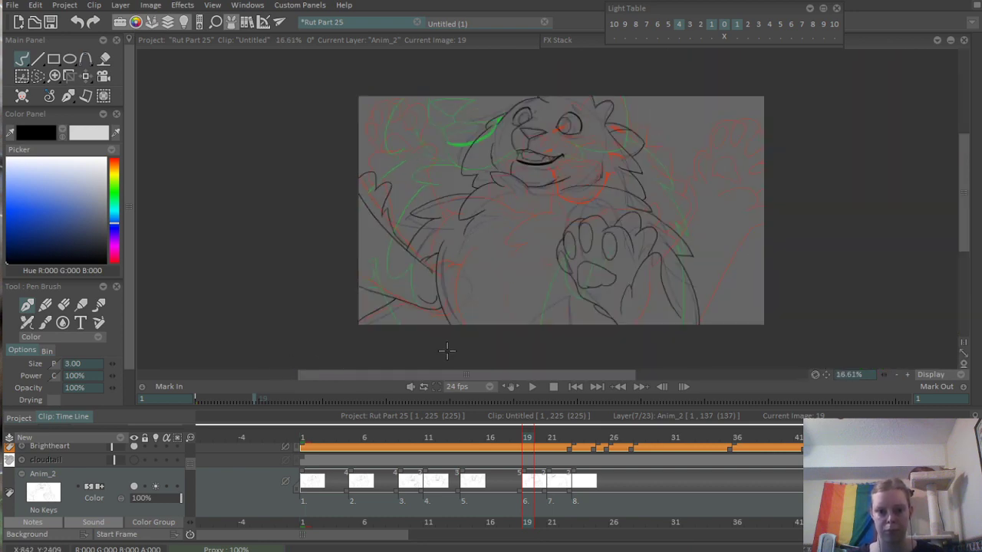
pyautogui.scroll(2, 368, 332)
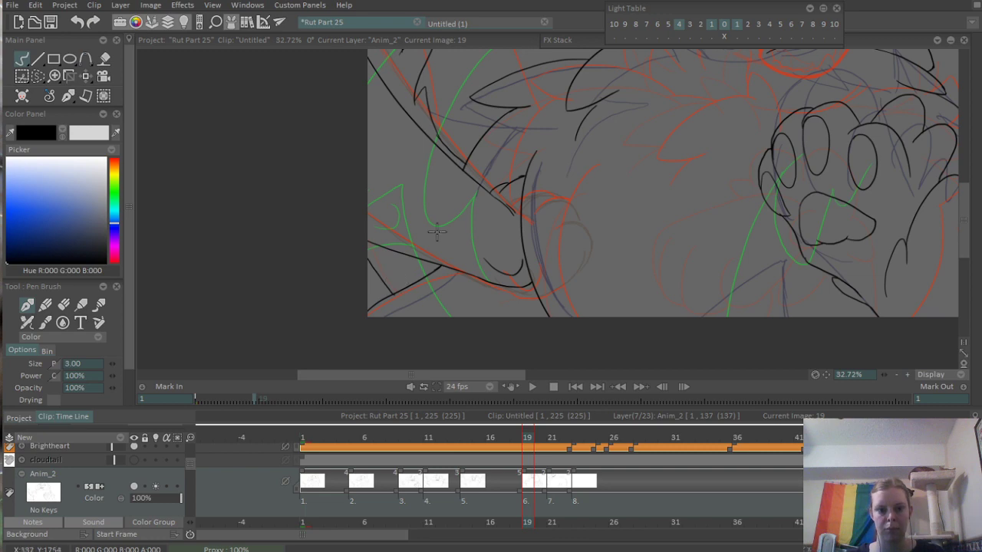
pyautogui.scroll(-3, 467, 259)
# - Play back the animation from frame 13 and again from frame 3 to check the inked motion
pyautogui.moveTo(481, 439); pyautogui.dragTo(458, 436)
pyautogui.press('Return')
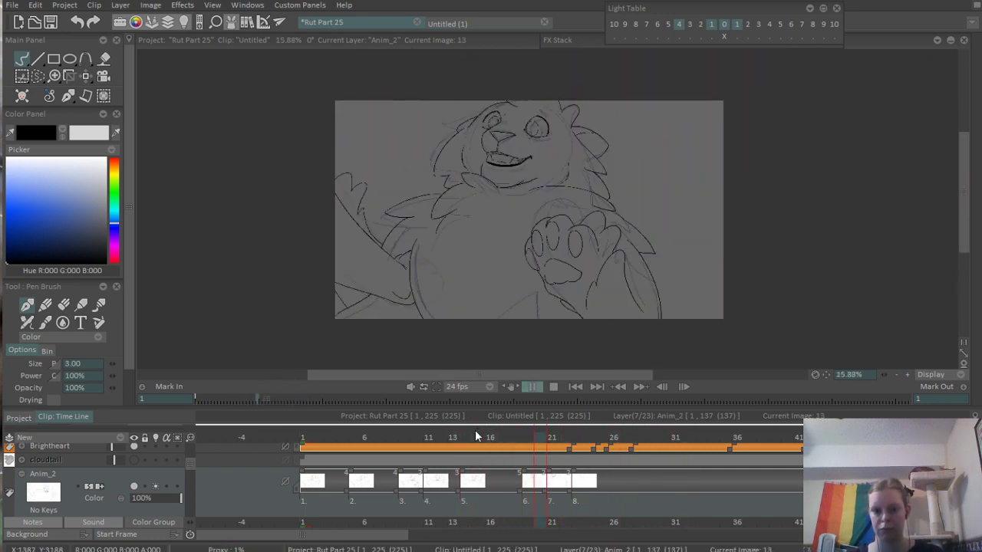
pyautogui.press('Return')
pyautogui.click(330, 441)
pyautogui.press('Return')
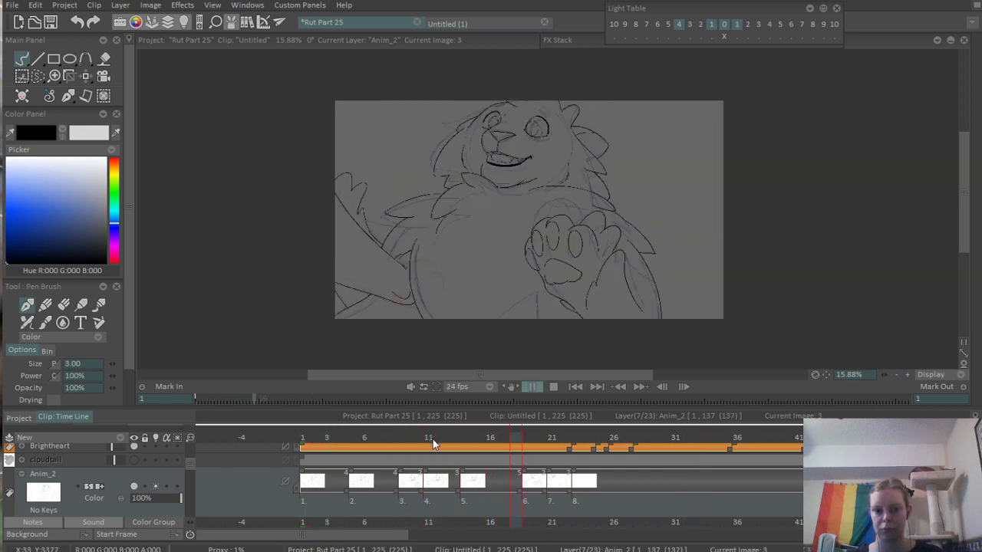
pyautogui.press('Return')
# - Save the project with frame 12 selected and insert a new blank drawing there on Anim_2
pyautogui.moveTo(526, 435)
pyautogui.mouseDown()
pyautogui.moveTo(575, 436)
pyautogui.moveTo(379, 468)
pyautogui.moveTo(481, 470)
pyautogui.moveTo(346, 487)
pyautogui.moveTo(444, 484)
pyautogui.mouseUp()
pyautogui.hotkey('ctrl', 's')
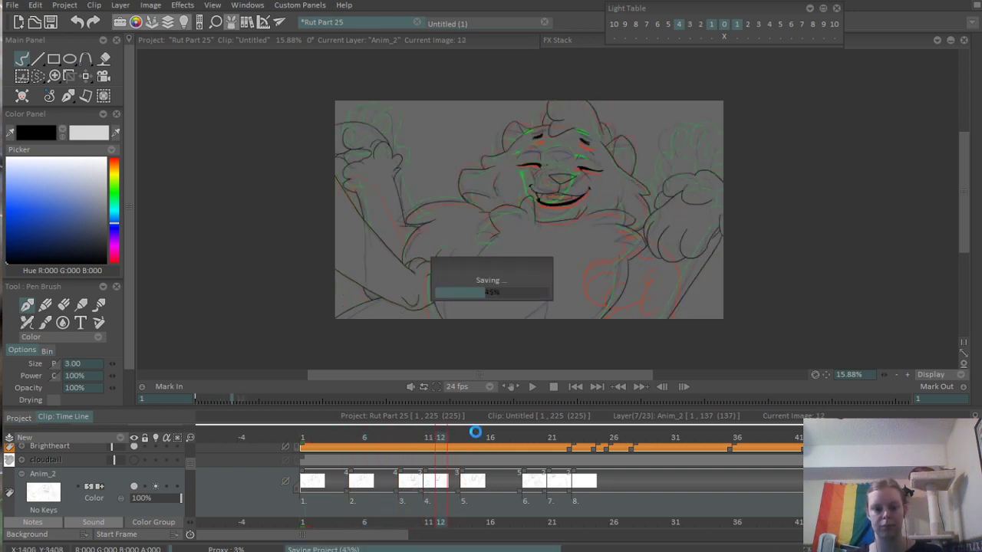
pyautogui.press('Insert')
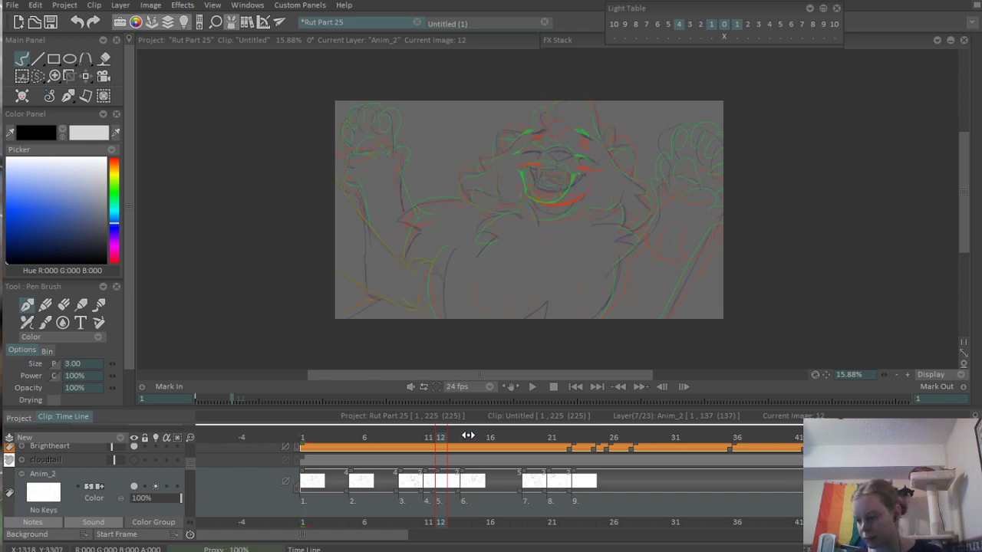
# - Ink the nose's two lower edges as a wide V over the rough sketch on frame 12
pyautogui.scroll(5, 557, 193)
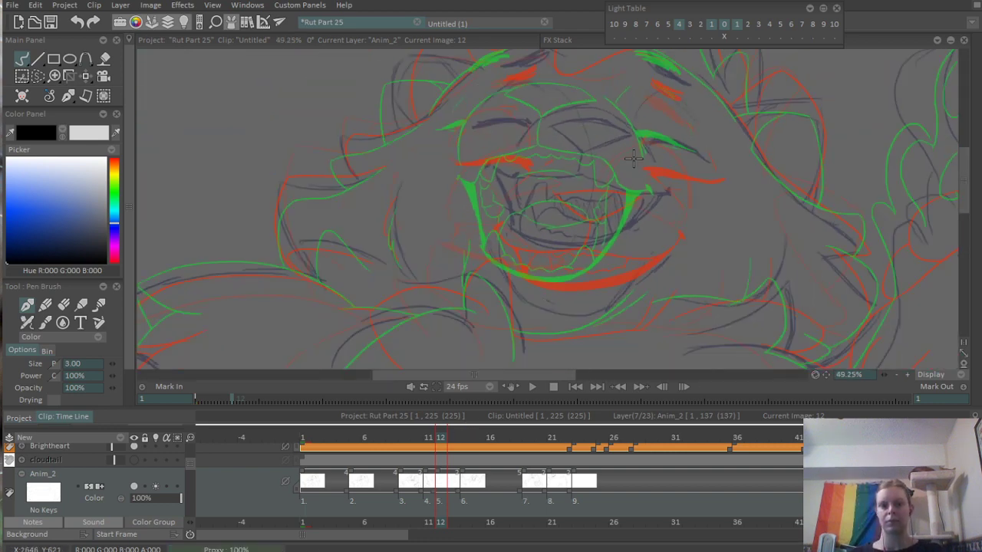
pyautogui.scroll(2, 554, 201)
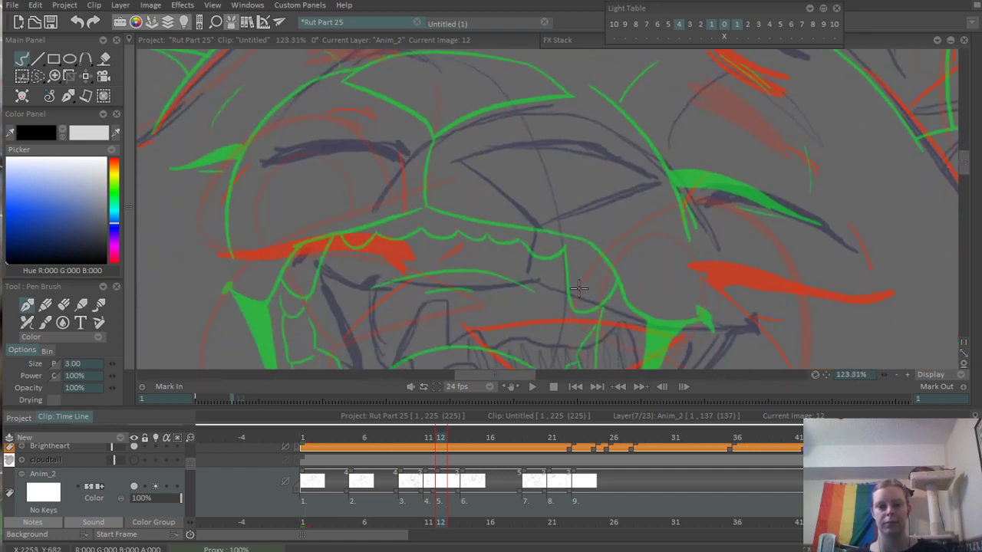
pyautogui.scroll(2, 494, 188)
pyautogui.moveTo(431, 146); pyautogui.dragTo(581, 245)
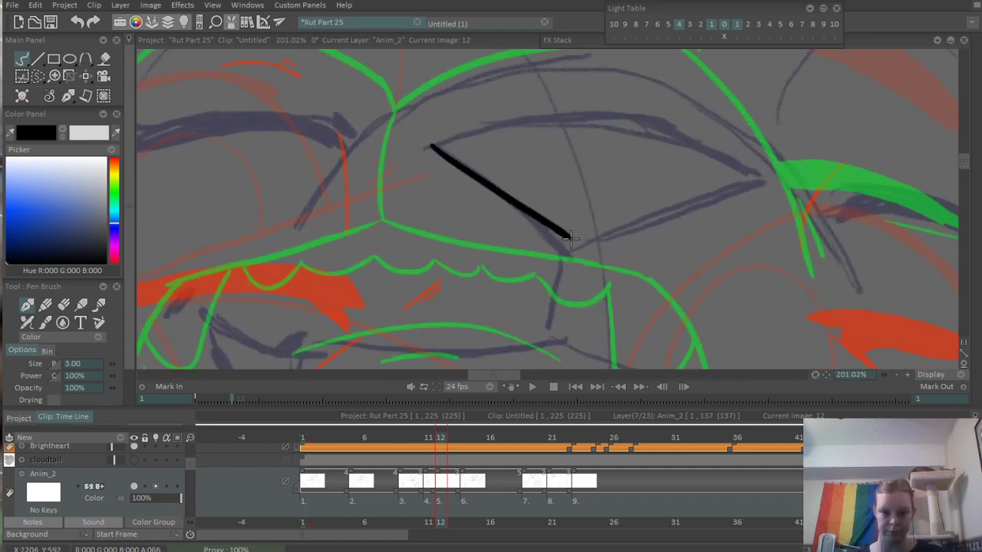
pyautogui.moveTo(498, 184); pyautogui.dragTo(547, 206)
pyautogui.hotkey('ctrl', 'z')
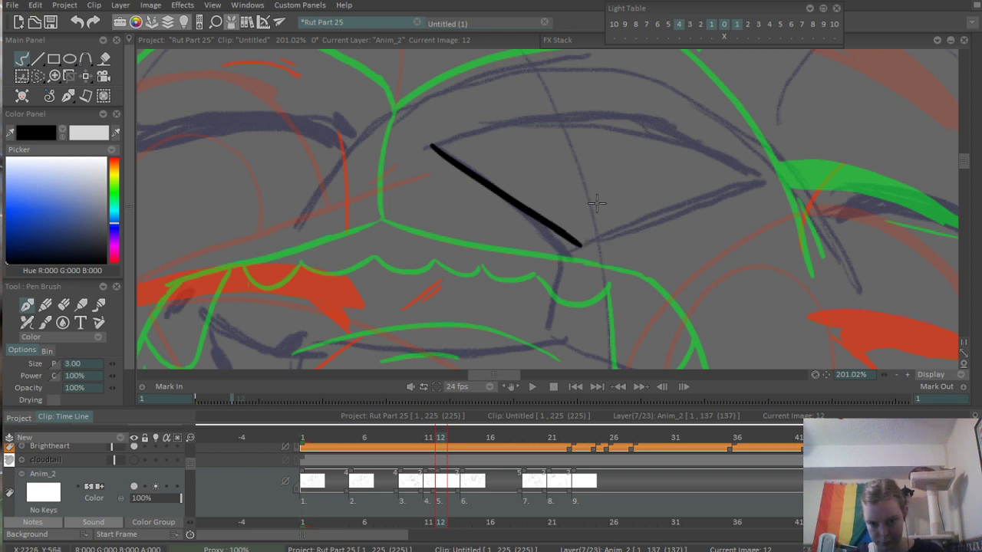
pyautogui.moveTo(579, 246); pyautogui.dragTo(775, 175)
# - Close the nose with a curved upper edge and erase the overshoots at its right corner and lower tip
pyautogui.moveTo(603, 188)
pyautogui.mouseDown()
pyautogui.moveTo(524, 166)
pyautogui.moveTo(473, 195)
pyautogui.mouseUp()
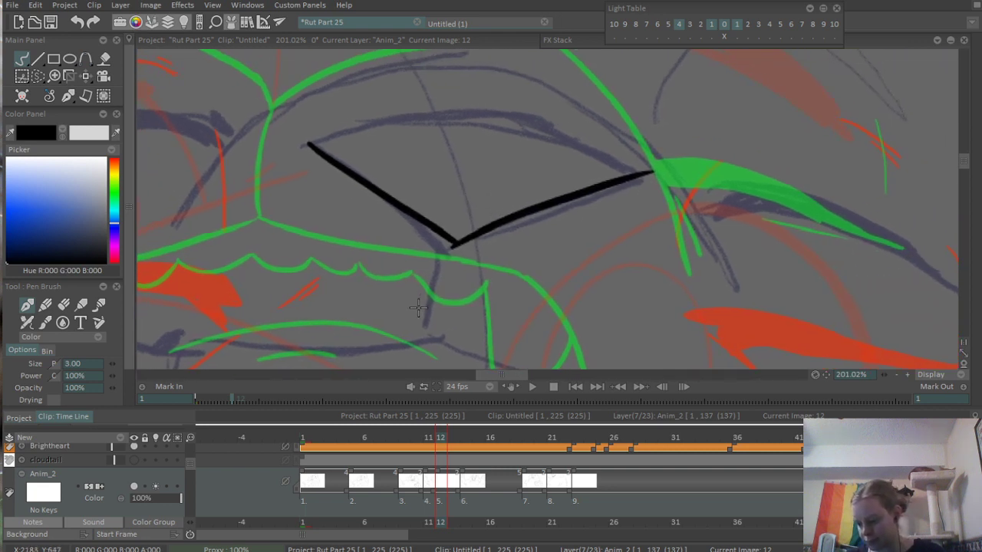
pyautogui.moveTo(308, 143)
pyautogui.mouseDown()
pyautogui.moveTo(376, 124)
pyautogui.moveTo(589, 150)
pyautogui.moveTo(626, 178)
pyautogui.mouseUp()
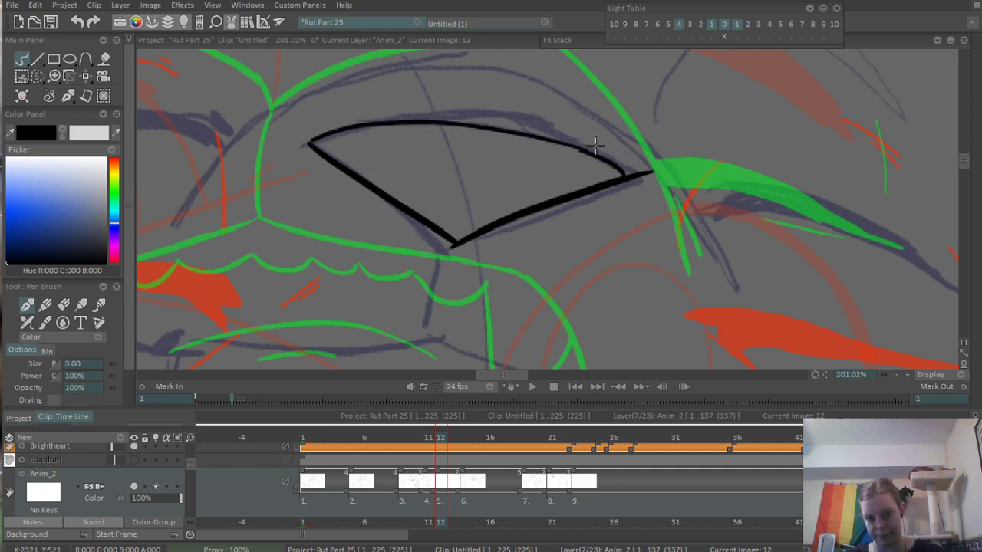
pyautogui.scroll(3, 595, 145)
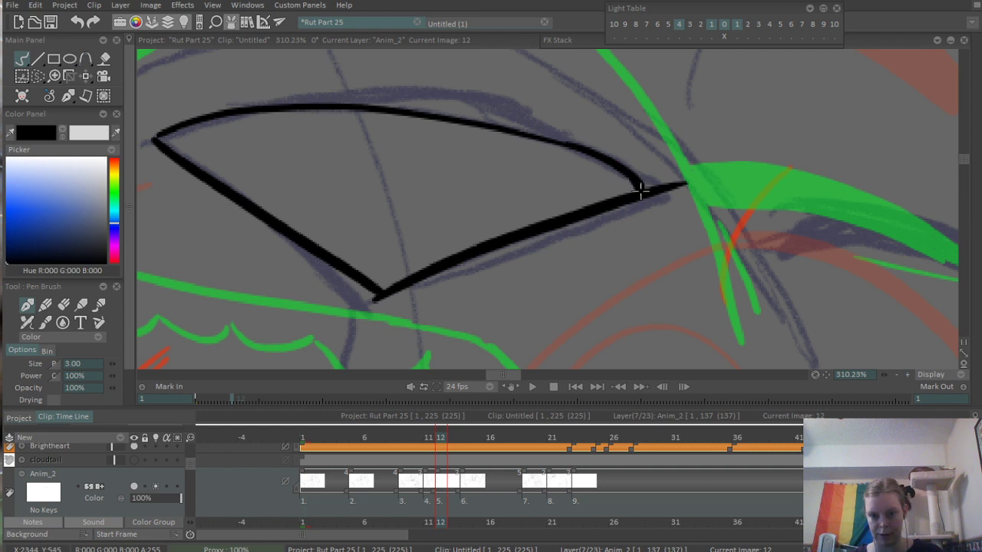
pyautogui.press('e')
pyautogui.moveTo(663, 182)
pyautogui.mouseDown()
pyautogui.moveTo(655, 208)
pyautogui.moveTo(685, 184)
pyautogui.mouseUp()
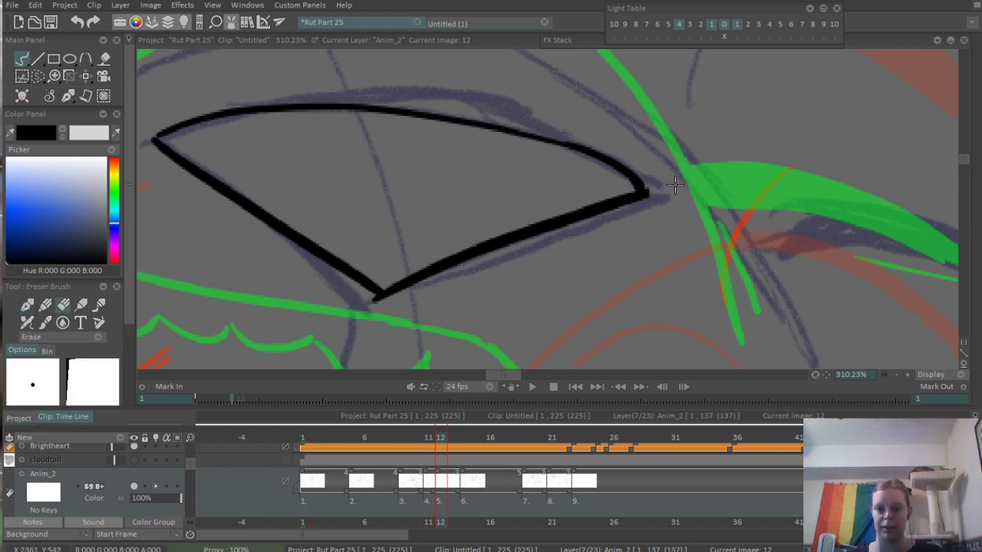
pyautogui.moveTo(595, 266); pyautogui.dragTo(763, 165)
pyautogui.moveTo(533, 192)
pyautogui.mouseDown()
pyautogui.moveTo(558, 208)
pyautogui.moveTo(462, 312)
pyautogui.mouseUp()
pyautogui.hotkey('ctrl', 'z')
pyautogui.moveTo(551, 249); pyautogui.dragTo(636, 218)
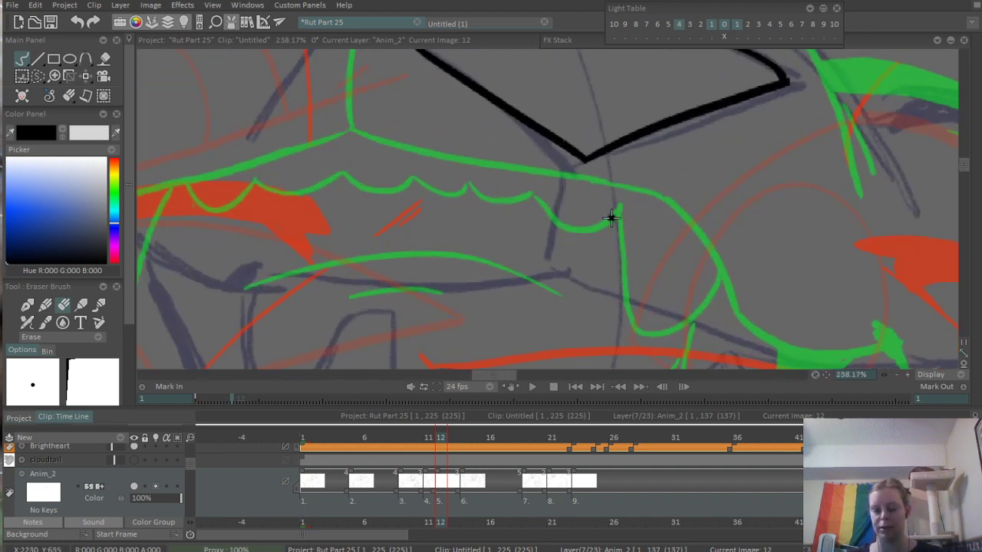
# - Ink the short line down from the nose tip and the left half of the upper mouth line, and erase the overshoot where they meet
pyautogui.press('b')
pyautogui.moveTo(585, 159); pyautogui.dragTo(560, 267)
pyautogui.moveTo(334, 273); pyautogui.dragTo(471, 240)
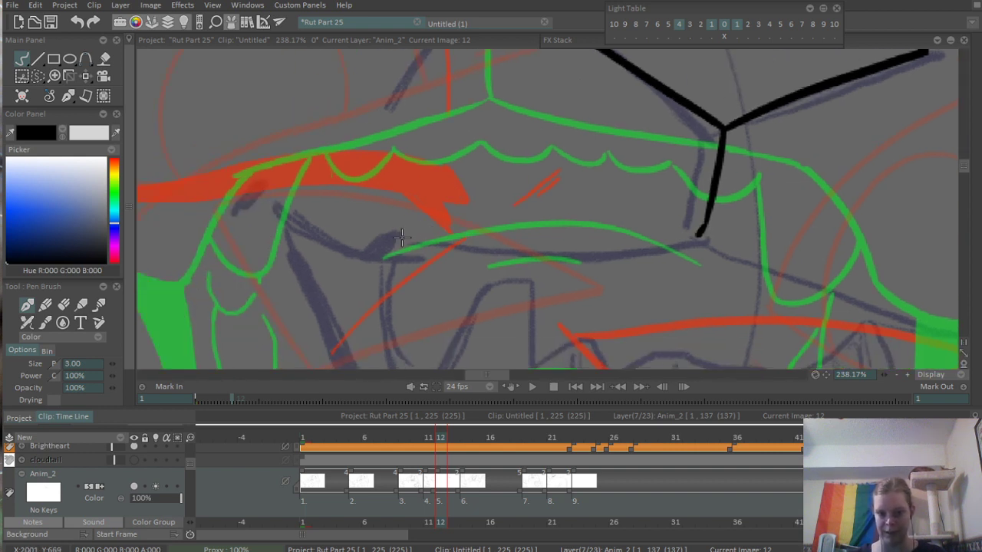
pyautogui.moveTo(279, 214)
pyautogui.mouseDown()
pyautogui.moveTo(352, 252)
pyautogui.moveTo(572, 243)
pyautogui.moveTo(705, 221)
pyautogui.mouseUp()
pyautogui.hotkey('ctrl', 'z')
pyautogui.moveTo(549, 248)
pyautogui.mouseDown()
pyautogui.moveTo(621, 246)
pyautogui.moveTo(717, 222)
pyautogui.mouseUp()
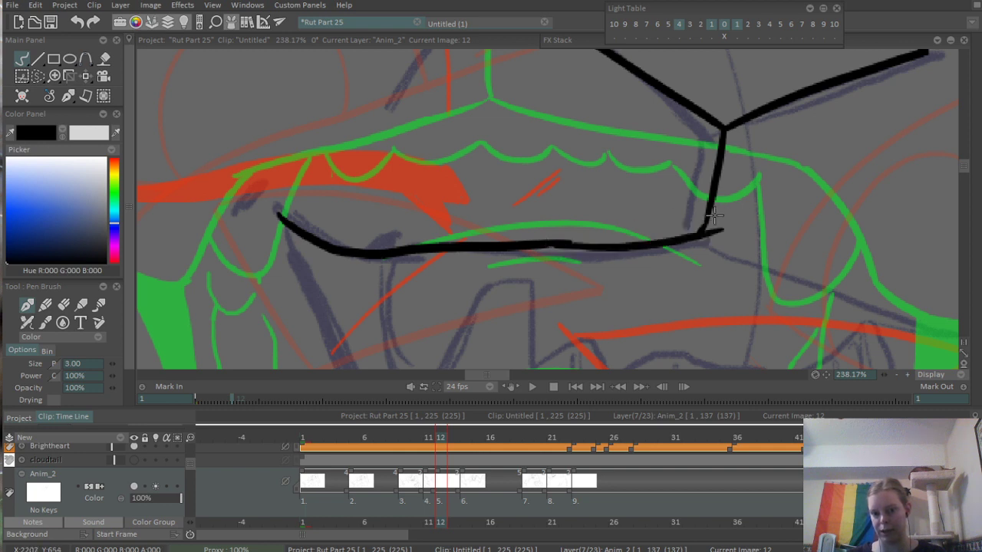
pyautogui.hotkey('ctrl', 'z')
pyautogui.moveTo(546, 249); pyautogui.dragTo(721, 228)
pyautogui.scroll(2, 574, 246)
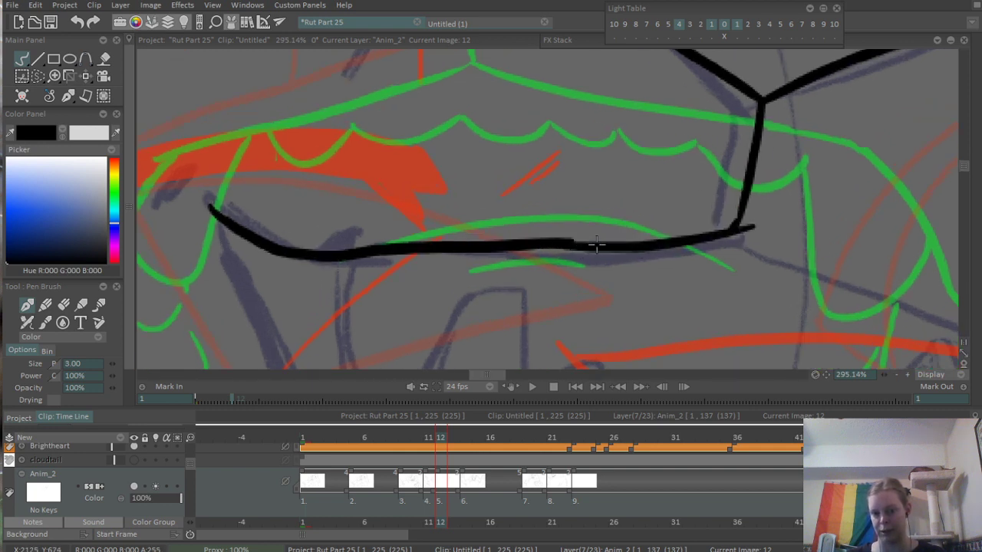
pyautogui.press('e')
pyautogui.moveTo(616, 265); pyautogui.dragTo(600, 276)
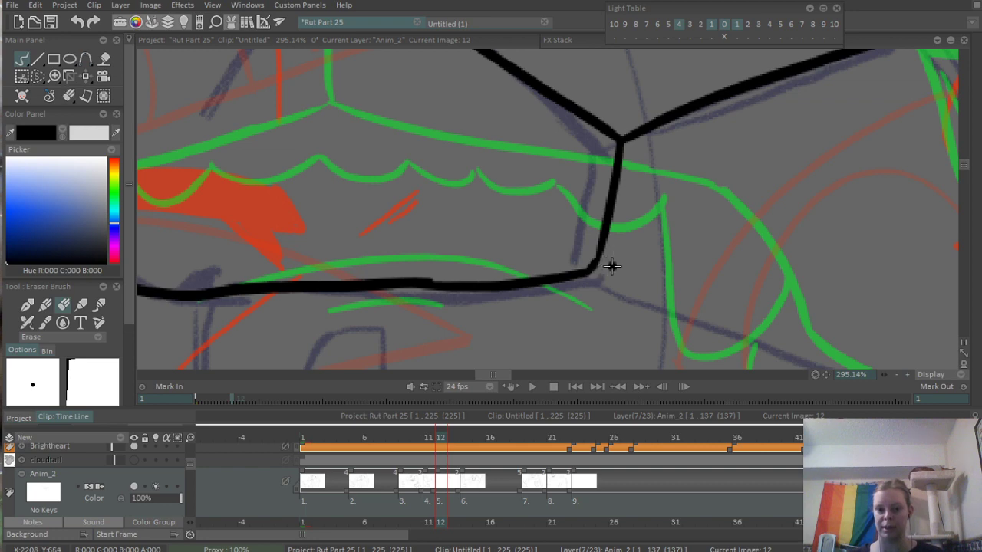
# - Ink the right half of the upper mouth line, ending in a short thick mark at the mouth corner
pyautogui.press('b')
pyautogui.scroll(-4, 832, 196)
pyautogui.moveTo(852, 240); pyautogui.dragTo(616, 182)
pyautogui.scroll(3, 616, 181)
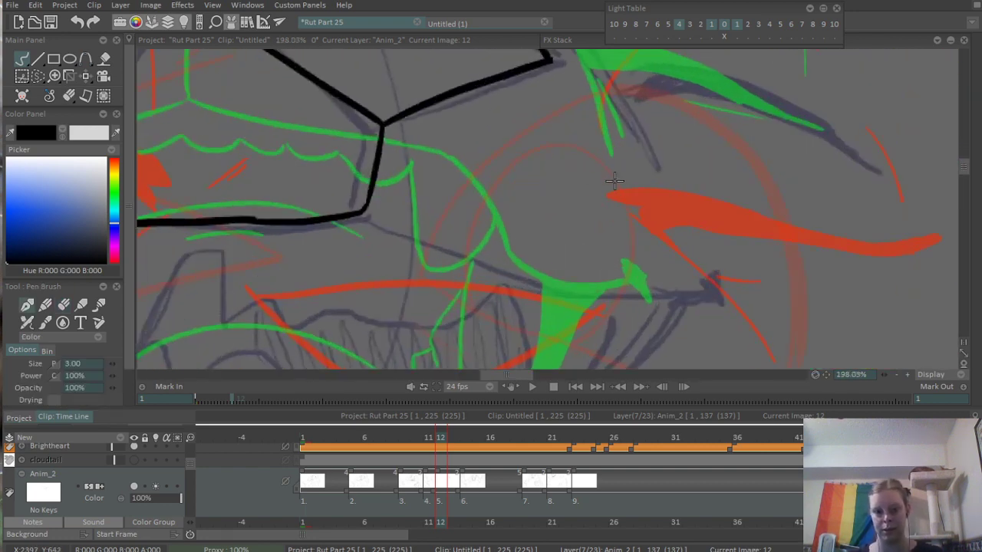
pyautogui.scroll(3, 376, 218)
pyautogui.moveTo(355, 214)
pyautogui.mouseDown()
pyautogui.moveTo(649, 334)
pyautogui.moveTo(536, 279)
pyautogui.moveTo(693, 271)
pyautogui.moveTo(699, 287)
pyautogui.moveTo(798, 268)
pyautogui.moveTo(815, 300)
pyautogui.mouseUp()
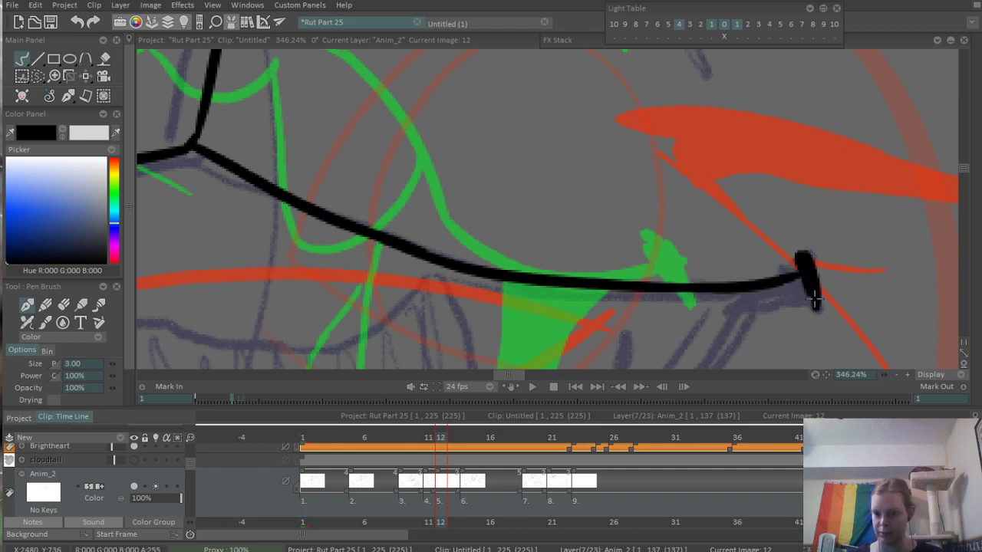
# - Ink a short thick corner mark at the left end of the upper mouth line
pyautogui.scroll(-6, 892, 221)
pyautogui.moveTo(612, 205); pyautogui.dragTo(606, 215)
pyautogui.scroll(6, 441, 197)
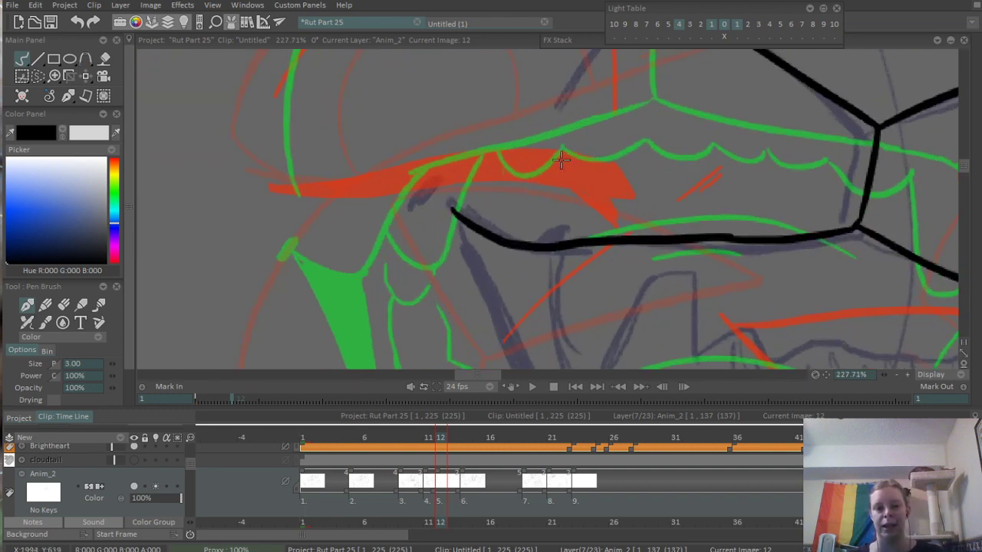
pyautogui.moveTo(427, 166)
pyautogui.mouseDown()
pyautogui.moveTo(459, 206)
pyautogui.moveTo(499, 218)
pyautogui.mouseUp()
pyautogui.scroll(-7, 416, 226)
pyautogui.scroll(3, 417, 226)
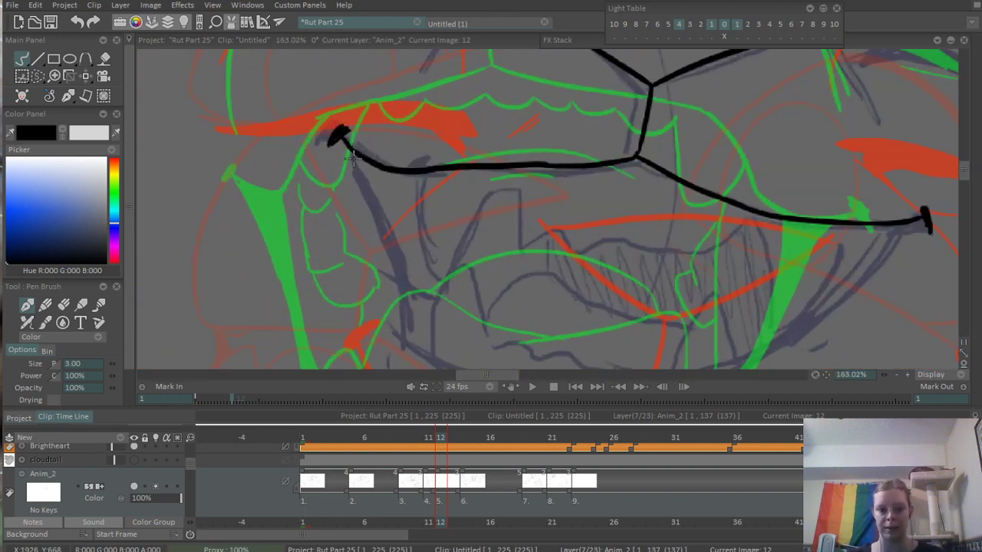
# - Ink the two lines down the open mouth's left side and the lower teeth row with a tall fang at each end
pyautogui.moveTo(352, 153)
pyautogui.mouseDown()
pyautogui.moveTo(408, 267)
pyautogui.moveTo(403, 324)
pyautogui.mouseUp()
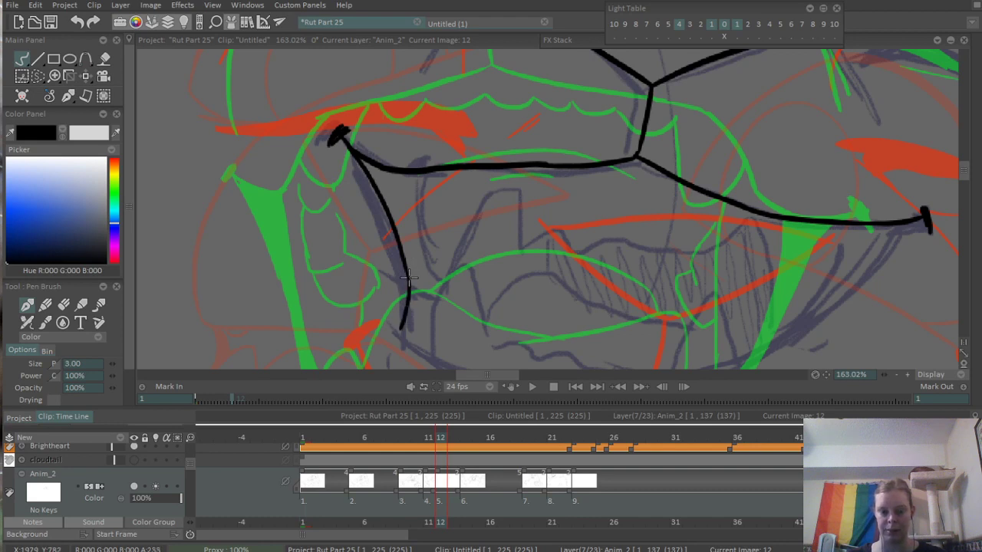
pyautogui.moveTo(385, 173); pyautogui.dragTo(421, 300)
pyautogui.moveTo(456, 332)
pyautogui.mouseDown()
pyautogui.moveTo(441, 277)
pyautogui.moveTo(456, 218)
pyautogui.moveTo(466, 291)
pyautogui.moveTo(510, 307)
pyautogui.moveTo(658, 320)
pyautogui.moveTo(709, 247)
pyautogui.moveTo(741, 303)
pyautogui.mouseUp()
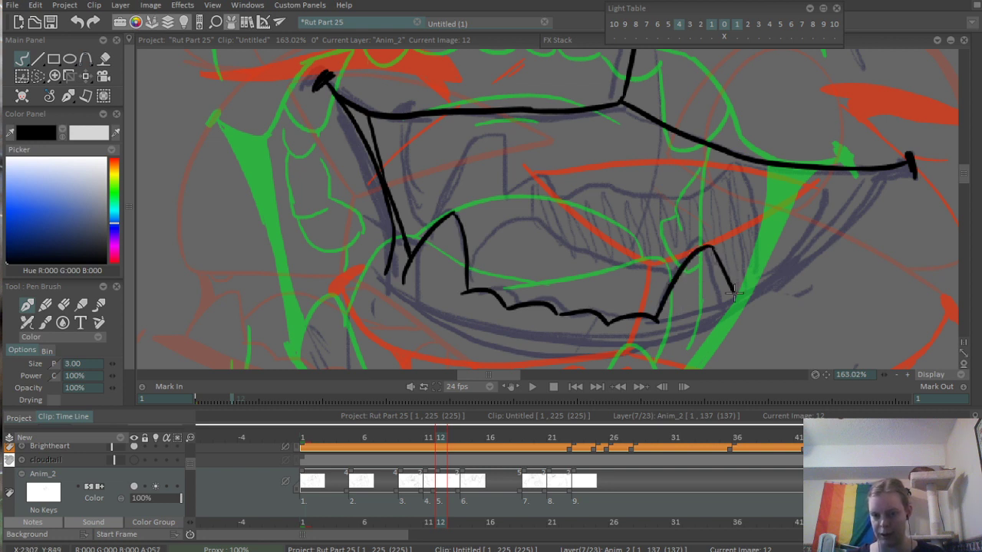
# - Ink the mouth's curved lower edge below the teeth and up to the upper mouth line, and undo an extra stroke beneath it
pyautogui.moveTo(398, 280)
pyautogui.mouseDown()
pyautogui.moveTo(541, 331)
pyautogui.moveTo(726, 309)
pyautogui.moveTo(832, 219)
pyautogui.moveTo(853, 172)
pyautogui.mouseUp()
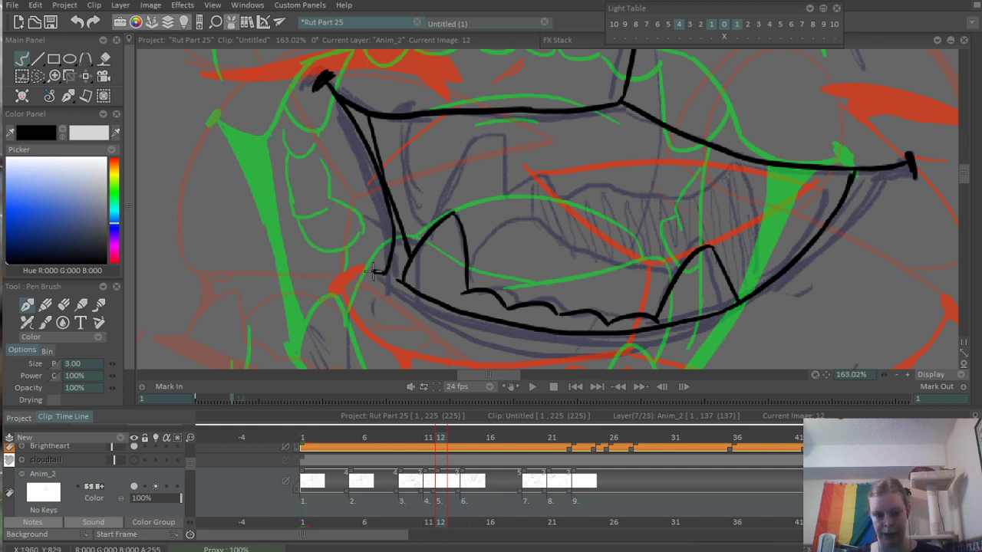
pyautogui.moveTo(374, 270); pyautogui.dragTo(735, 326)
pyautogui.hotkey('ctrl', 'z')
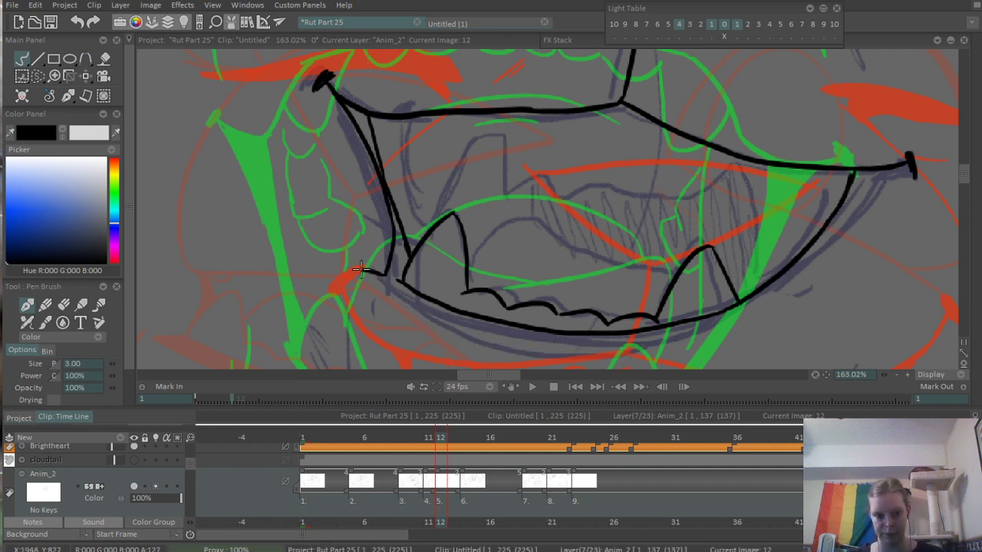
# - Ink the left part of the lower lip's outer line, running from the lip's left tip beneath the mouth's curved lower edge
pyautogui.moveTo(361, 270)
pyautogui.mouseDown()
pyautogui.moveTo(429, 309)
pyautogui.moveTo(677, 335)
pyautogui.mouseUp()
pyautogui.hotkey('ctrl', 'z')
pyautogui.moveTo(358, 271)
pyautogui.mouseDown()
pyautogui.moveTo(548, 341)
pyautogui.moveTo(725, 344)
pyautogui.mouseUp()
# - Continue the lower lip's outer line around the right side and up to the right mouth corner
pyautogui.moveTo(731, 309); pyautogui.dragTo(546, 289)
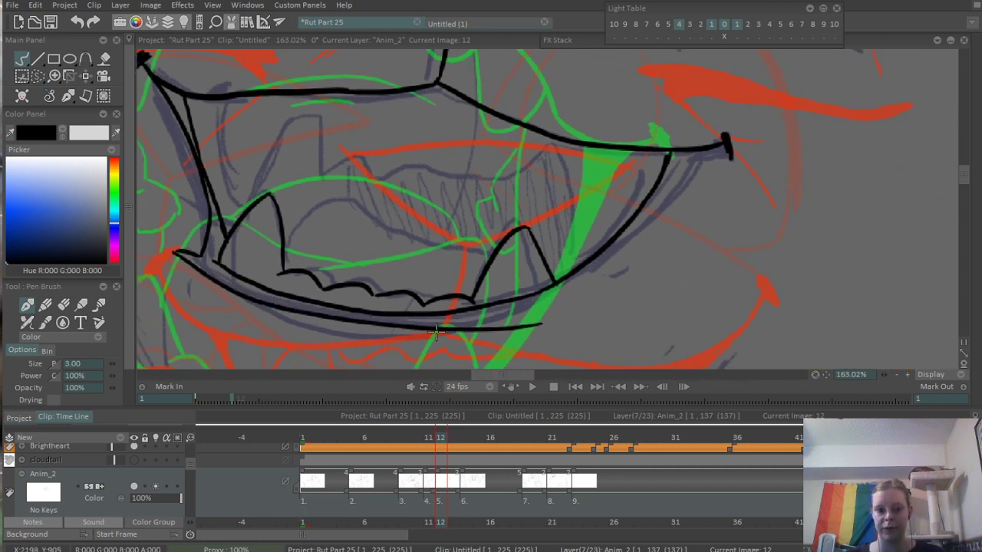
pyautogui.moveTo(426, 330); pyautogui.dragTo(586, 282)
pyautogui.hotkey('ctrl', 'z')
pyautogui.moveTo(455, 330)
pyautogui.mouseDown()
pyautogui.moveTo(651, 236)
pyautogui.moveTo(666, 246)
pyautogui.mouseUp()
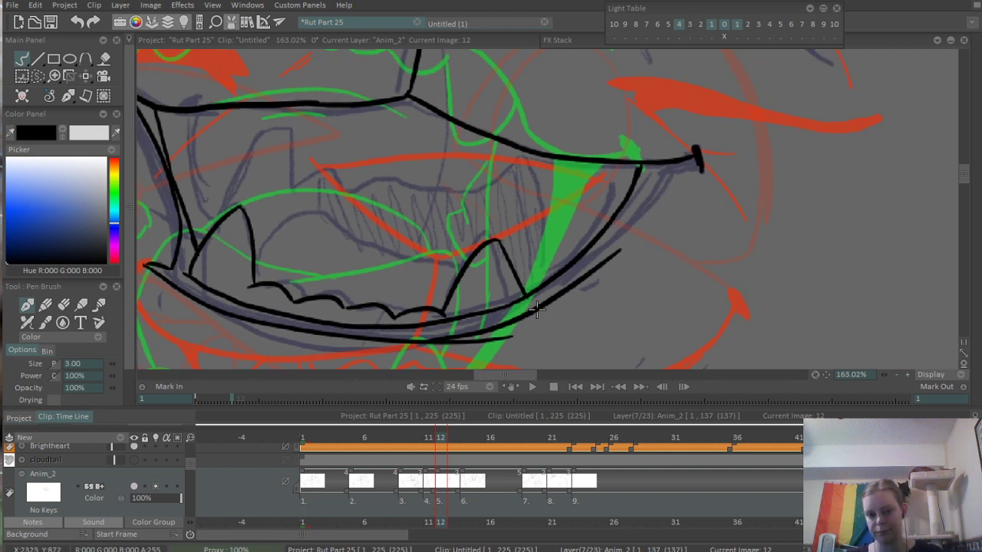
pyautogui.hotkey('ctrl', 'z')
pyautogui.moveTo(448, 345)
pyautogui.mouseDown()
pyautogui.moveTo(603, 250)
pyautogui.moveTo(664, 181)
pyautogui.mouseUp()
pyautogui.hotkey('ctrl', 'z')
pyautogui.moveTo(591, 257); pyautogui.dragTo(678, 164)
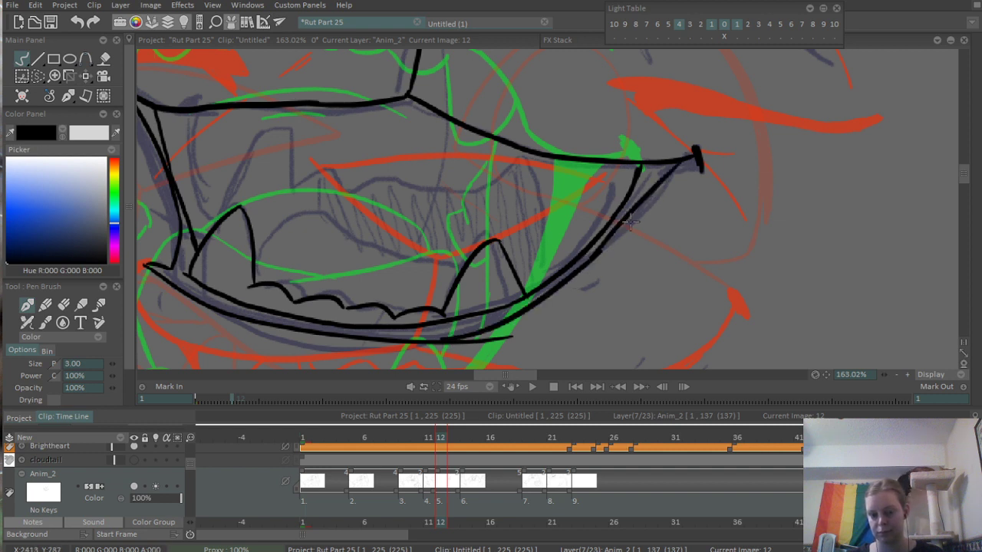
pyautogui.moveTo(481, 349); pyautogui.dragTo(473, 354)
pyautogui.moveTo(612, 283); pyautogui.dragTo(611, 246)
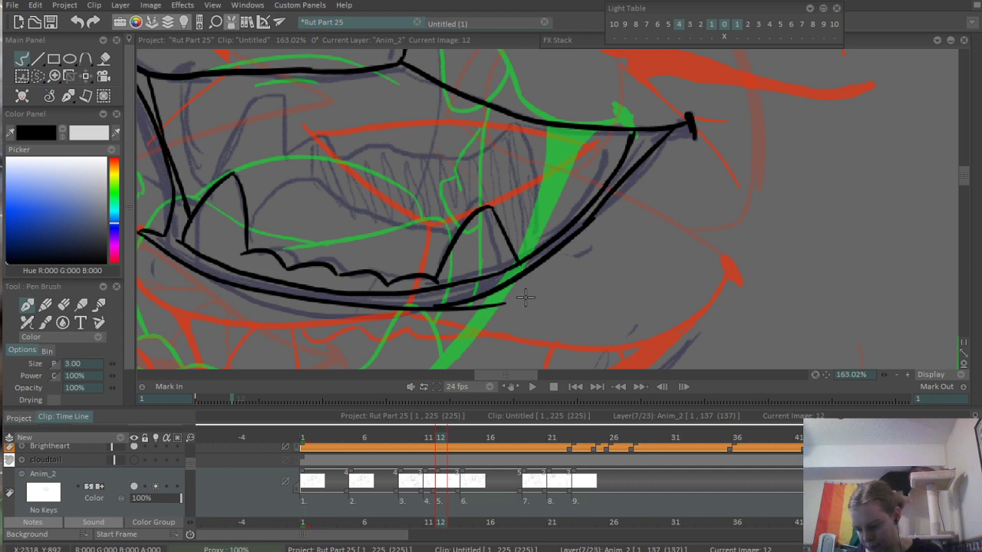
# - Erase the stray line end overshooting below the lower lip's outer line
pyautogui.moveTo(378, 311)
pyautogui.mouseDown()
pyautogui.moveTo(445, 262)
pyautogui.moveTo(459, 273)
pyautogui.mouseUp()
pyautogui.scroll(5, 459, 273)
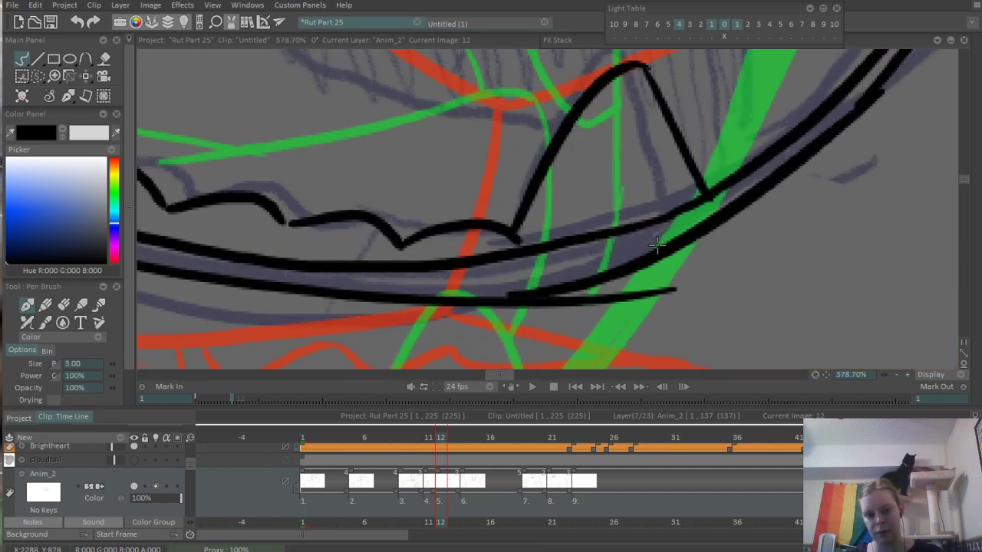
pyautogui.press('e')
pyautogui.moveTo(487, 316); pyautogui.dragTo(682, 268)
pyautogui.hotkey('ctrl', 'z')
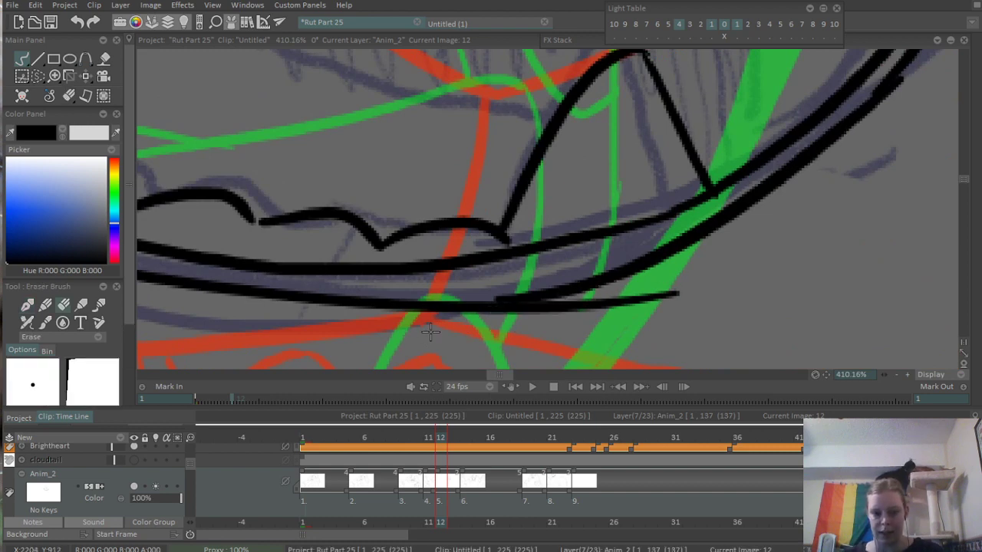
pyautogui.moveTo(491, 313); pyautogui.dragTo(669, 280)
pyautogui.moveTo(531, 317); pyautogui.dragTo(700, 287)
pyautogui.scroll(-5, 713, 280)
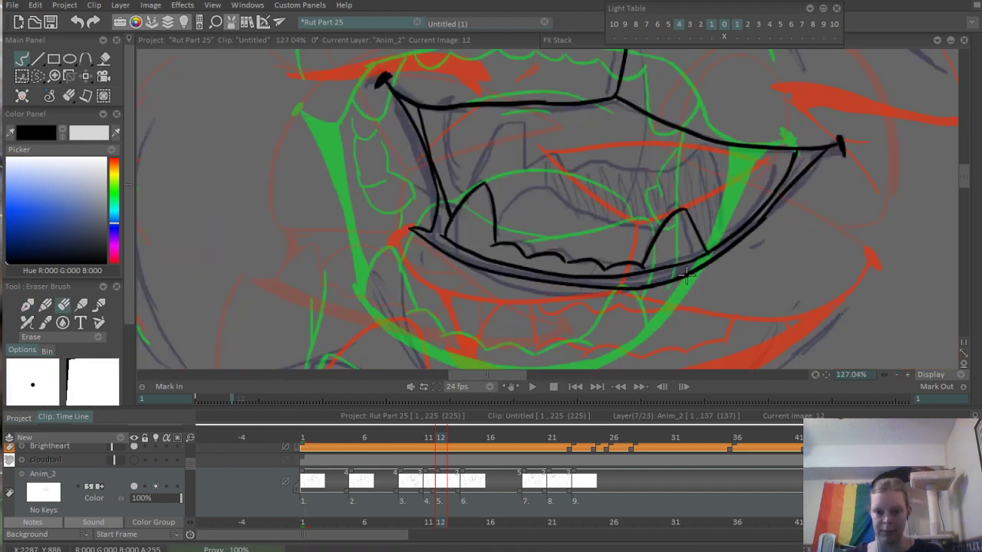
# - Fill the lower lip and mouth side bands with black and ink over the unfilled sliver on the left side
pyautogui.scroll(2, 690, 273)
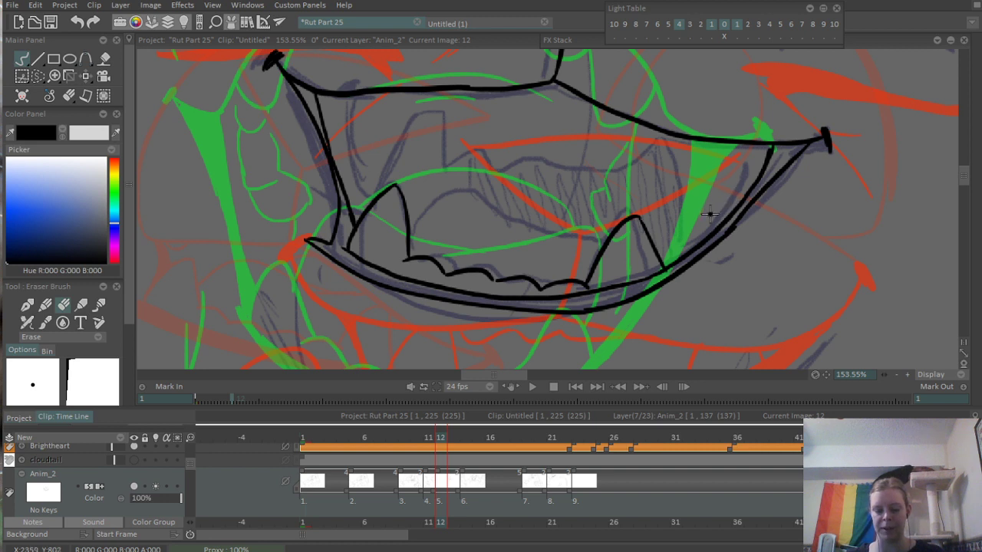
pyautogui.press('f')
pyautogui.click(352, 225)
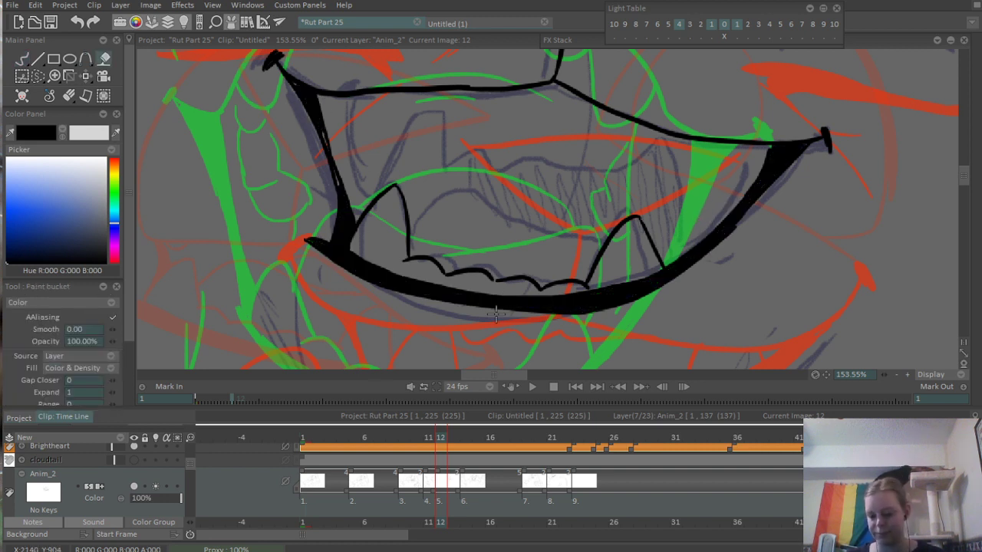
pyautogui.press('b')
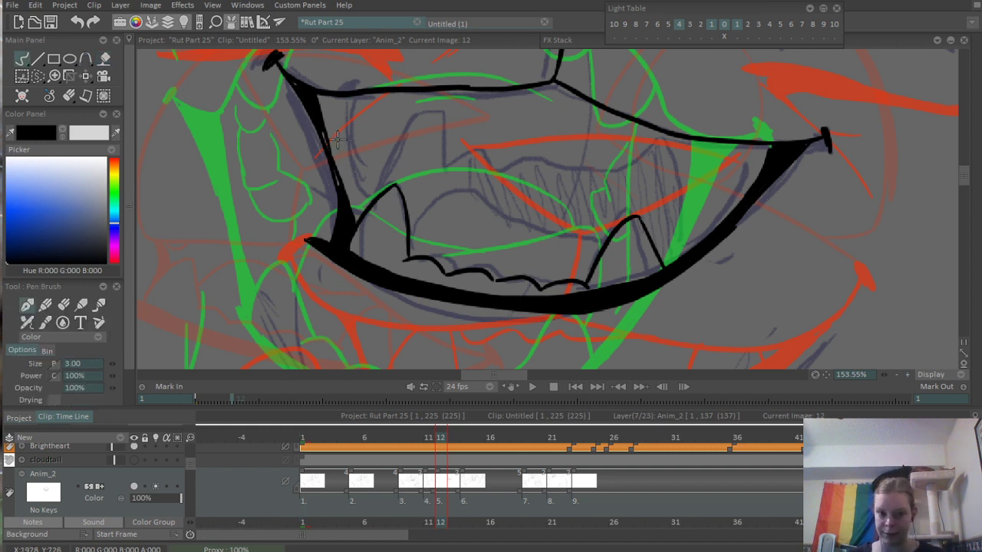
pyautogui.moveTo(336, 138); pyautogui.dragTo(348, 196)
pyautogui.hotkey('ctrl', 'z')
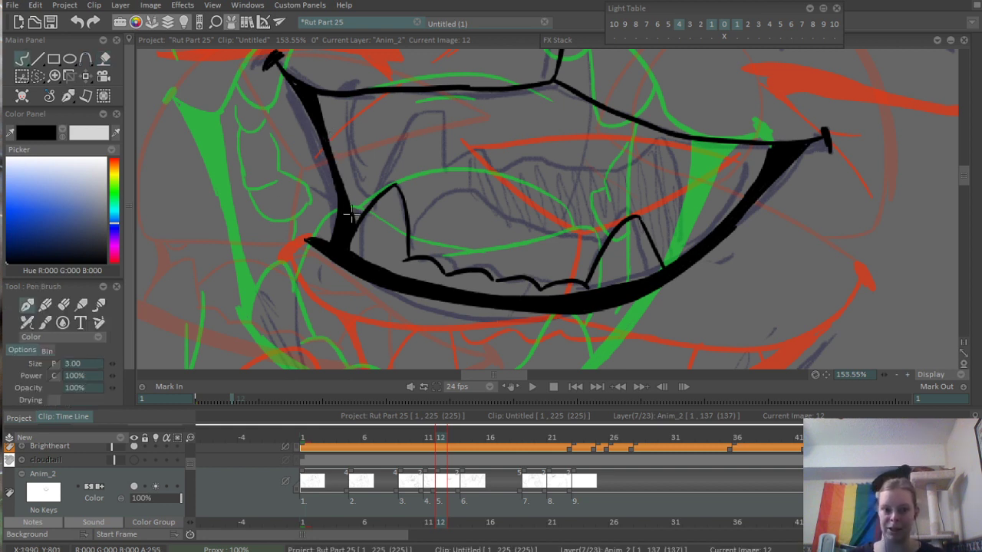
# - Ink a long pointed upper fang hanging from the left end of the upper mouth line
pyautogui.scroll(5, 732, 160)
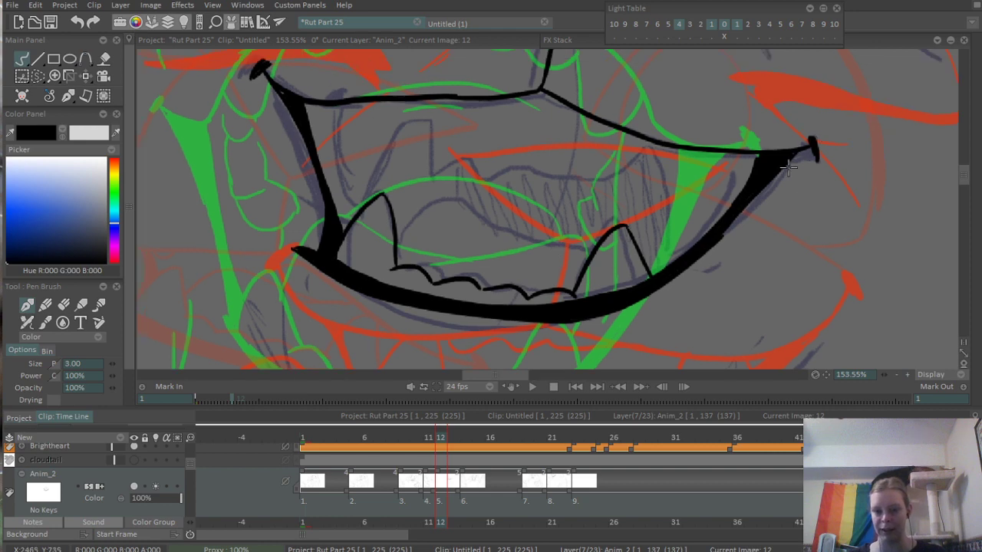
pyautogui.scroll(-6, 732, 196)
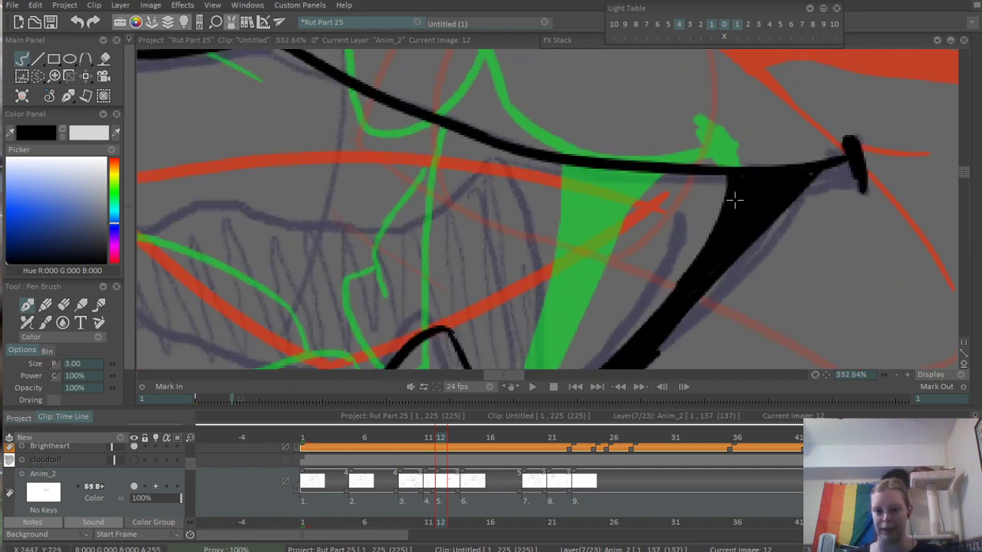
pyautogui.scroll(3, 813, 175)
pyautogui.scroll(2, 713, 206)
pyautogui.moveTo(418, 161); pyautogui.dragTo(383, 196)
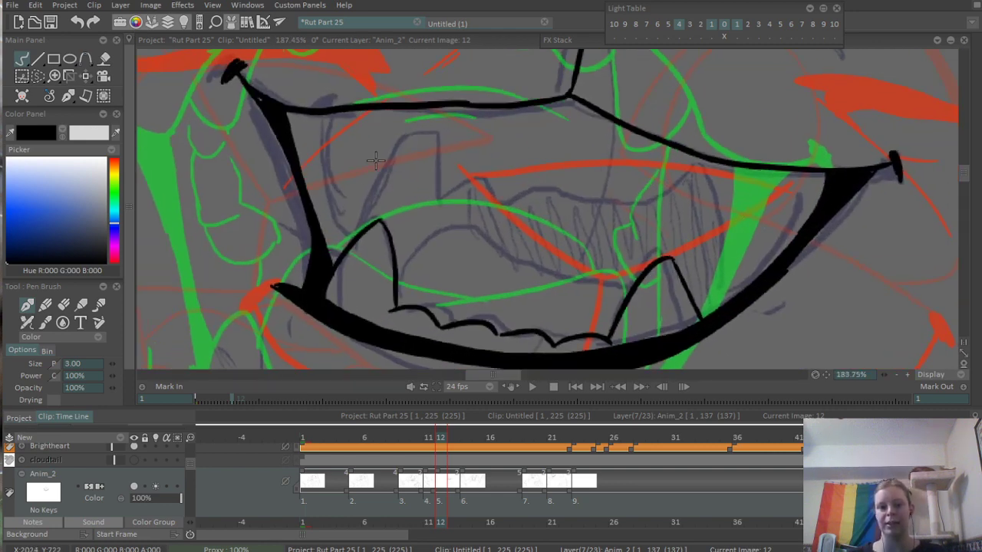
pyautogui.scroll(3, 370, 173)
pyautogui.moveTo(305, 110); pyautogui.dragTo(338, 223)
pyautogui.hotkey('ctrl', 'z')
pyautogui.moveTo(294, 110)
pyautogui.mouseDown()
pyautogui.moveTo(342, 230)
pyautogui.moveTo(395, 127)
pyautogui.mouseUp()
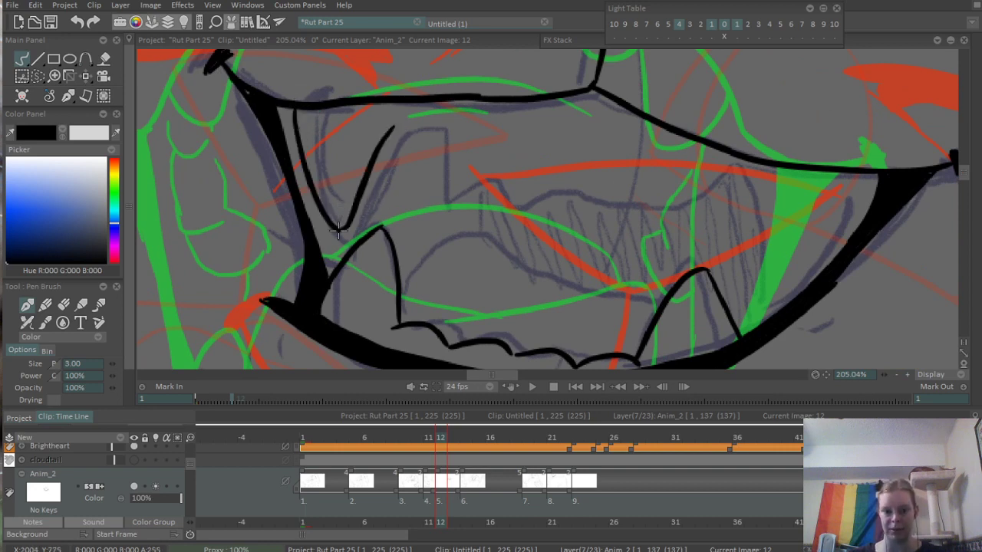
# - Ink the first two scalloped upper teeth beside the left fang, below the upper mouth line
pyautogui.moveTo(343, 228)
pyautogui.mouseDown()
pyautogui.moveTo(391, 136)
pyautogui.moveTo(465, 128)
pyautogui.mouseUp()
pyautogui.hotkey('ctrl', 'z')
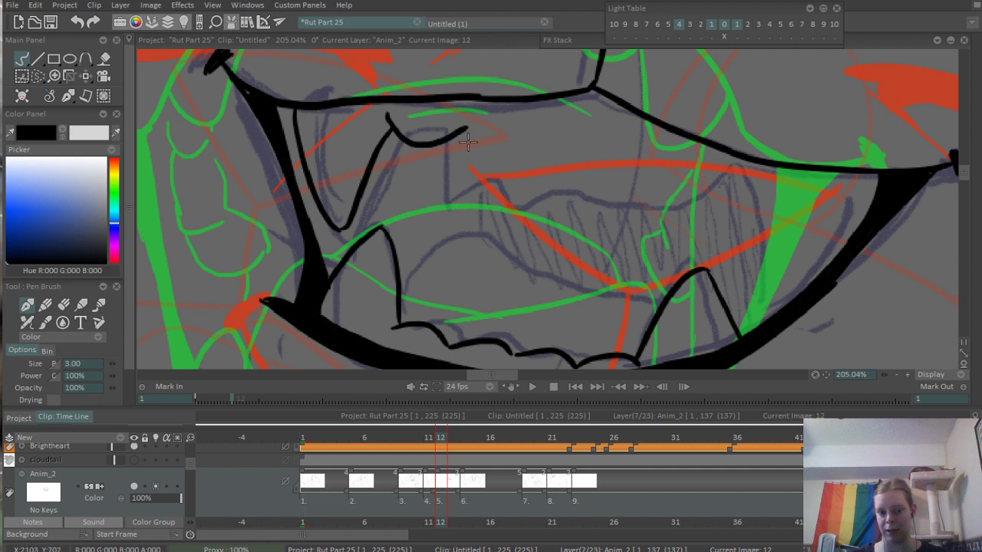
pyautogui.hotkey('ctrl', 'z')
pyautogui.moveTo(389, 116)
pyautogui.mouseDown()
pyautogui.moveTo(467, 121)
pyautogui.moveTo(521, 140)
pyautogui.mouseUp()
pyautogui.hotkey('ctrl', 'z')
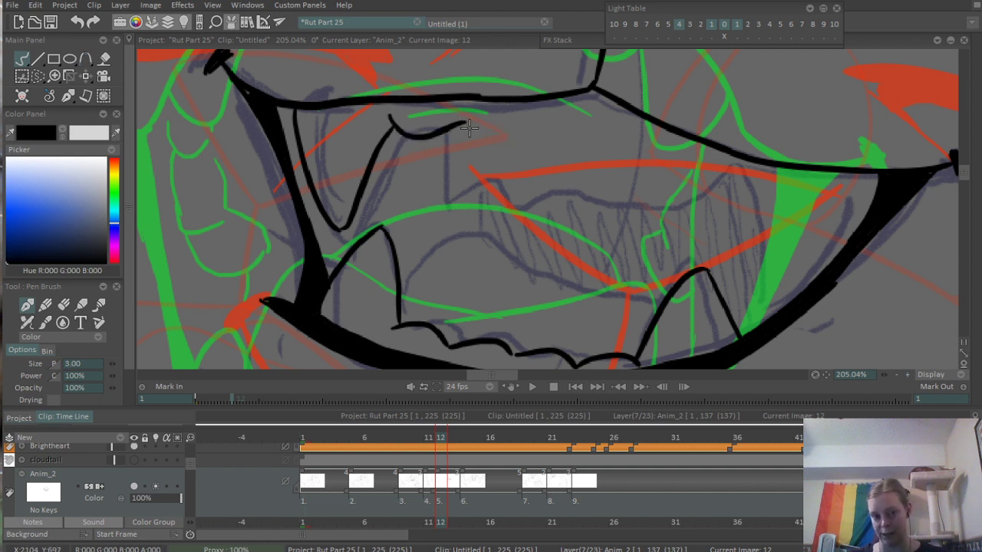
pyautogui.moveTo(454, 115); pyautogui.dragTo(549, 117)
pyautogui.hotkey('ctrl', 'z')
pyautogui.moveTo(458, 115)
pyautogui.mouseDown()
pyautogui.moveTo(522, 139)
pyautogui.moveTo(609, 140)
pyautogui.mouseUp()
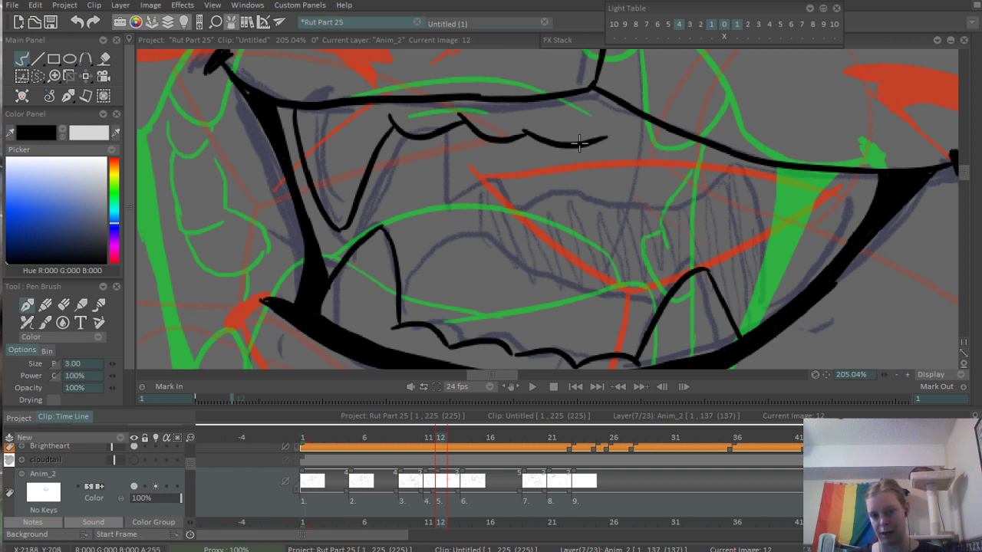
# - Ink the remaining scalloped upper teeth toward the right mouth corner, ending with a fang against the black lip
pyautogui.hotkey('ctrl', 'z')
pyautogui.moveTo(525, 127); pyautogui.dragTo(605, 128)
pyautogui.hotkey('ctrl', 'z')
pyautogui.moveTo(524, 128)
pyautogui.mouseDown()
pyautogui.moveTo(802, 175)
pyautogui.moveTo(842, 254)
pyautogui.mouseUp()
pyautogui.moveTo(863, 188); pyautogui.dragTo(771, 175)
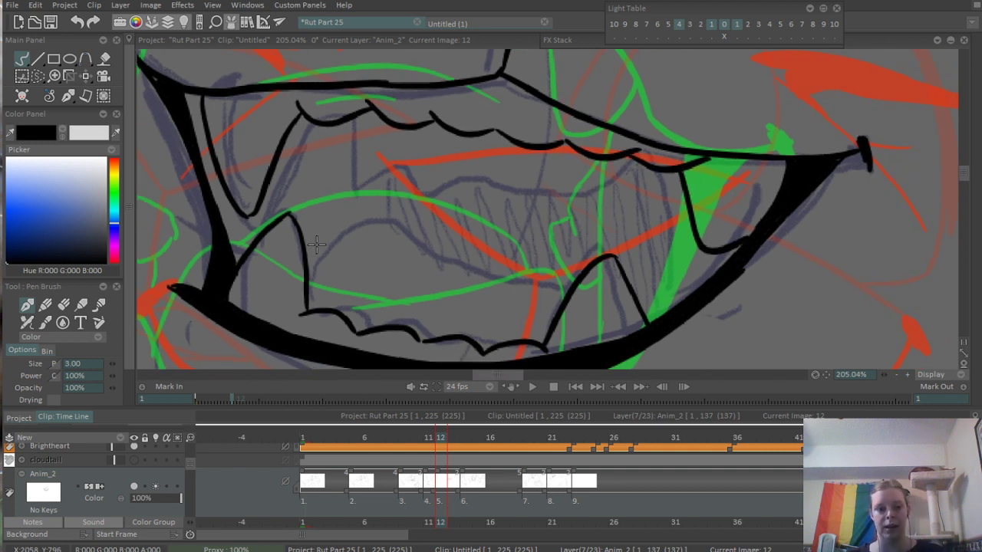
# - Ink the tongue's wavy upper edge from the lower left fang to the right lip, with an arched line above its middle
pyautogui.moveTo(304, 240)
pyautogui.mouseDown()
pyautogui.moveTo(419, 238)
pyautogui.moveTo(531, 252)
pyautogui.mouseUp()
pyautogui.hotkey('ctrl', 'z')
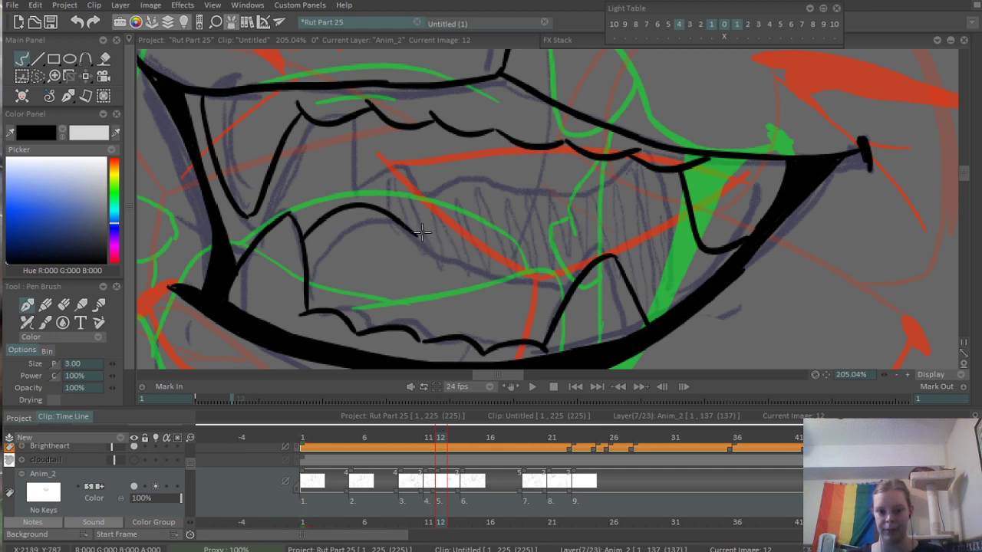
pyautogui.moveTo(408, 227)
pyautogui.mouseDown()
pyautogui.moveTo(525, 257)
pyautogui.moveTo(614, 235)
pyautogui.moveTo(694, 253)
pyautogui.mouseUp()
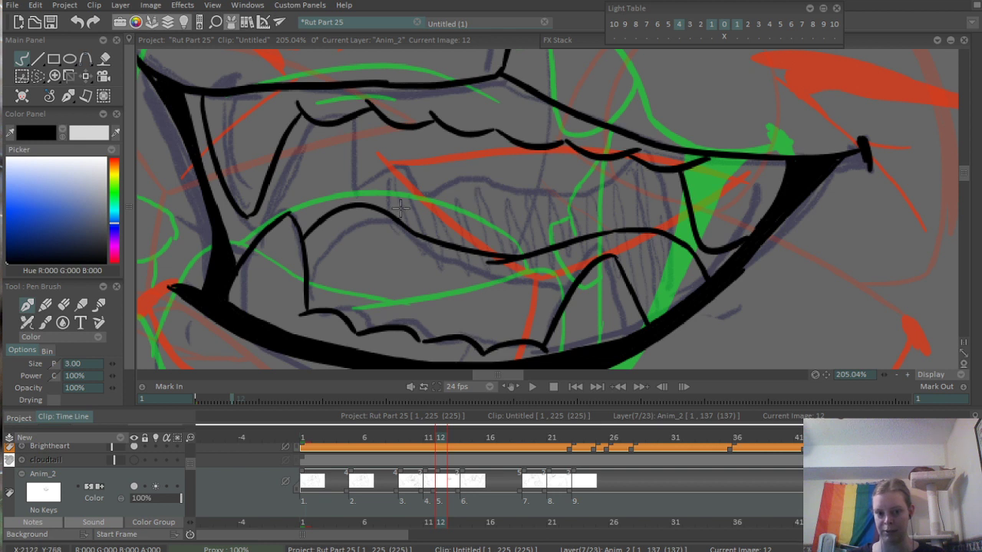
pyautogui.moveTo(399, 207); pyautogui.dragTo(657, 224)
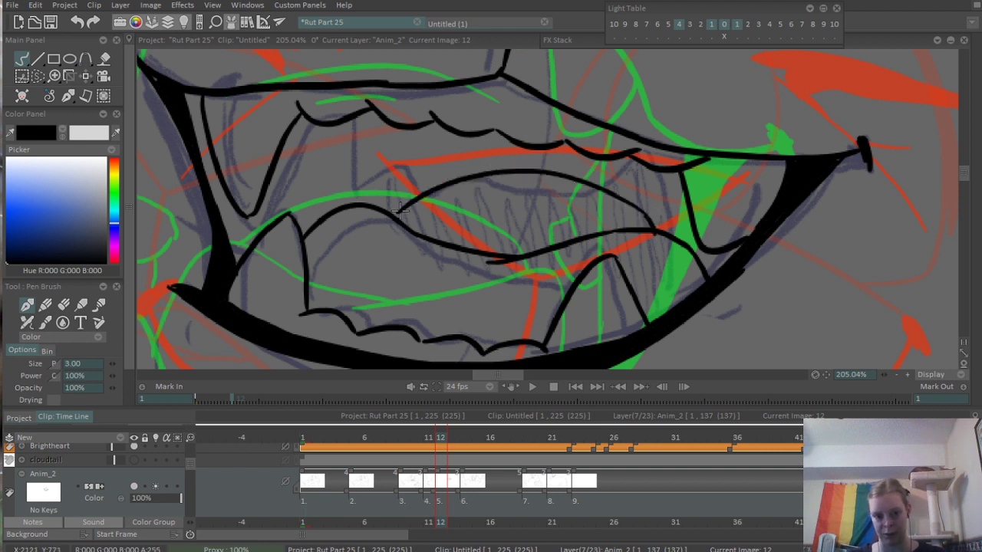
pyautogui.hotkey('ctrl', 'z')
pyautogui.moveTo(393, 214); pyautogui.dragTo(411, 200)
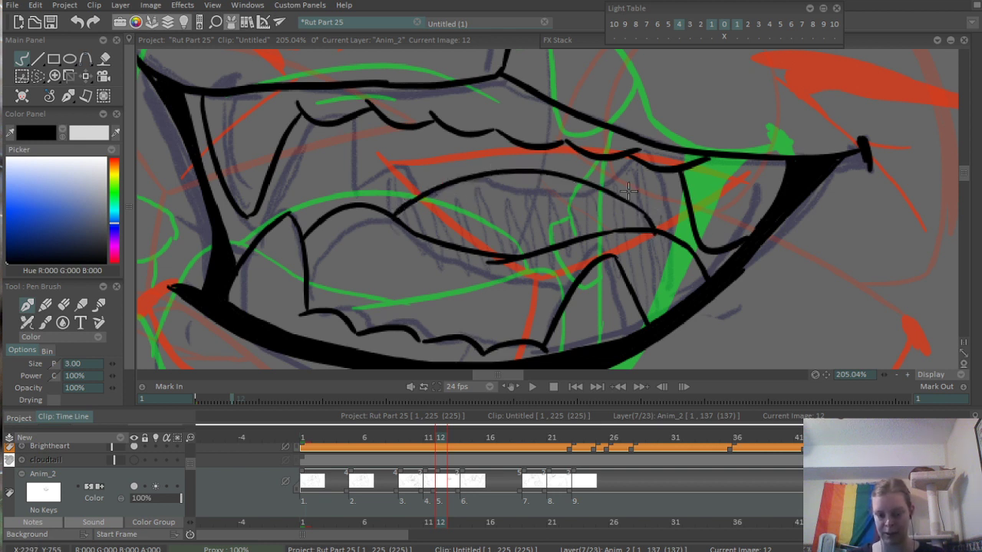
# - Ink two jagged inner-mouth lines on the left, one from the upper teeth and one from the fang, down to the tongue
pyautogui.scroll(-6, 732, 205)
pyautogui.moveTo(760, 238); pyautogui.dragTo(708, 266)
pyautogui.scroll(6, 591, 205)
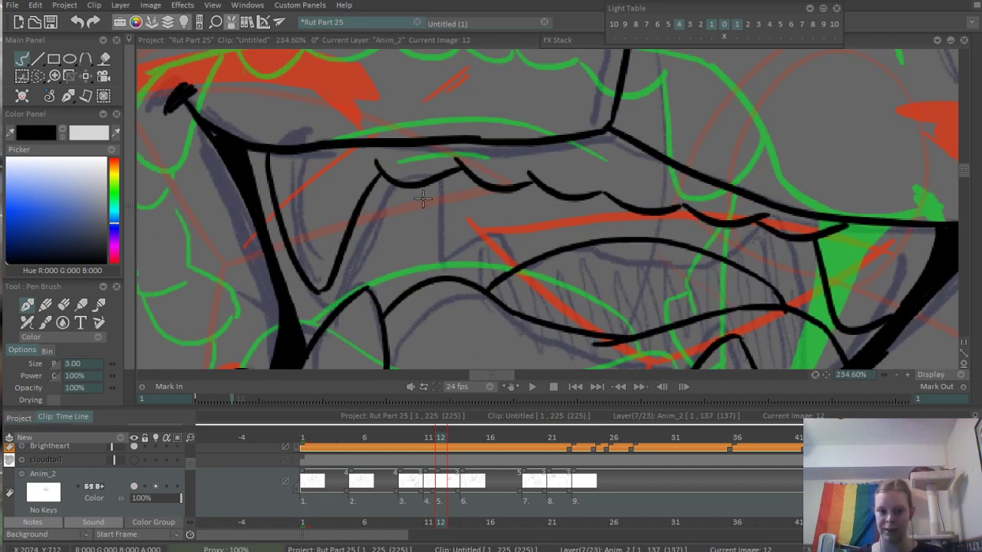
pyautogui.moveTo(418, 184)
pyautogui.mouseDown()
pyautogui.moveTo(423, 217)
pyautogui.moveTo(476, 266)
pyautogui.mouseUp()
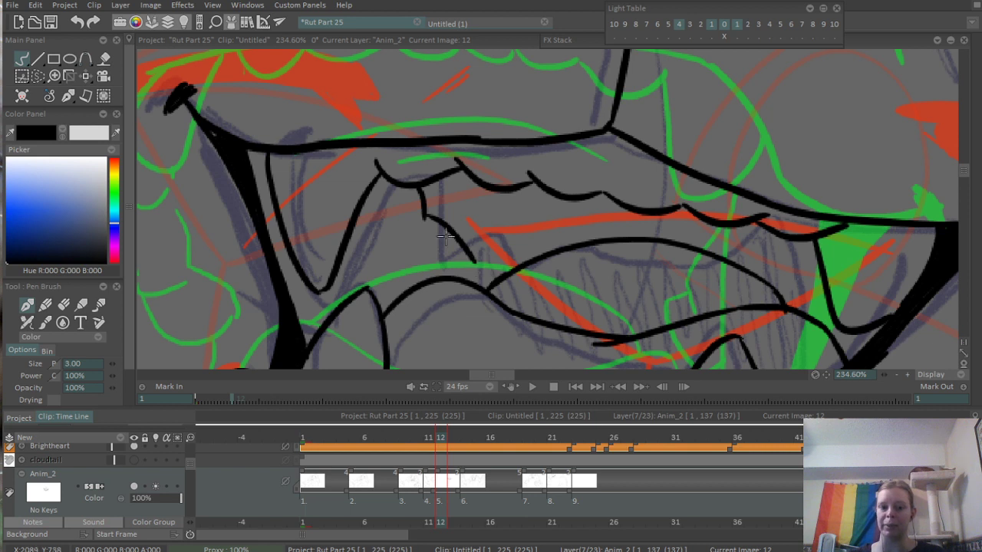
pyautogui.hotkey('ctrl', 'z')
pyautogui.moveTo(423, 213); pyautogui.dragTo(460, 259)
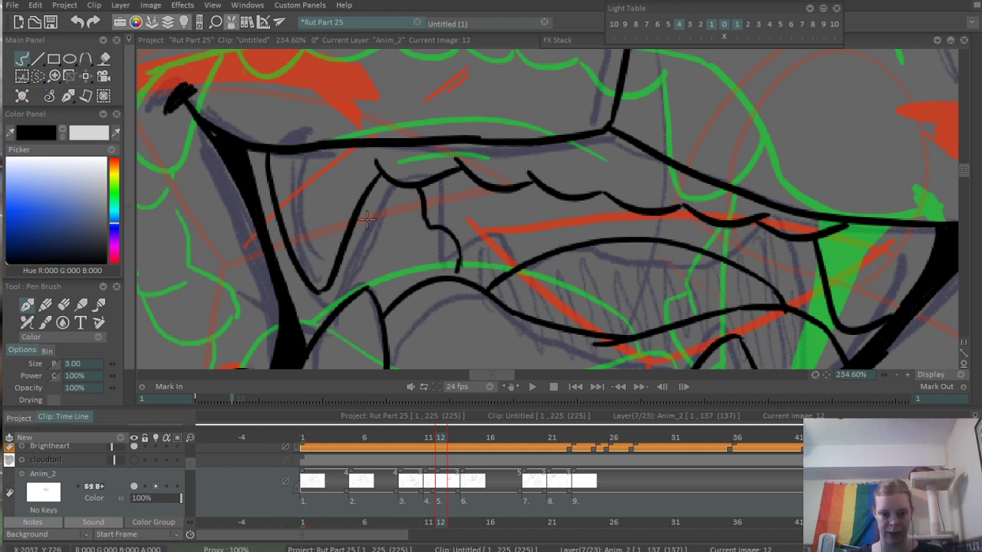
pyautogui.moveTo(366, 218)
pyautogui.mouseDown()
pyautogui.moveTo(358, 231)
pyautogui.moveTo(386, 236)
pyautogui.moveTo(392, 282)
pyautogui.moveTo(420, 285)
pyautogui.mouseUp()
pyautogui.hotkey('ctrl', 'z')
pyautogui.hotkey('ctrl', 'z')
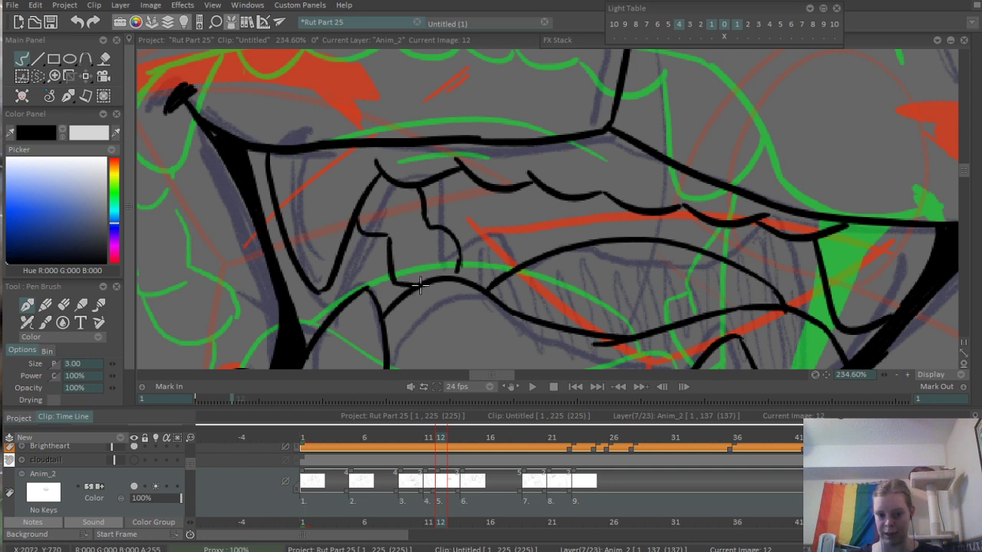
# - Ink the muzzle's curved outline on the left of the nose and a matching curve down the right cheek
pyautogui.scroll(-6, 518, 255)
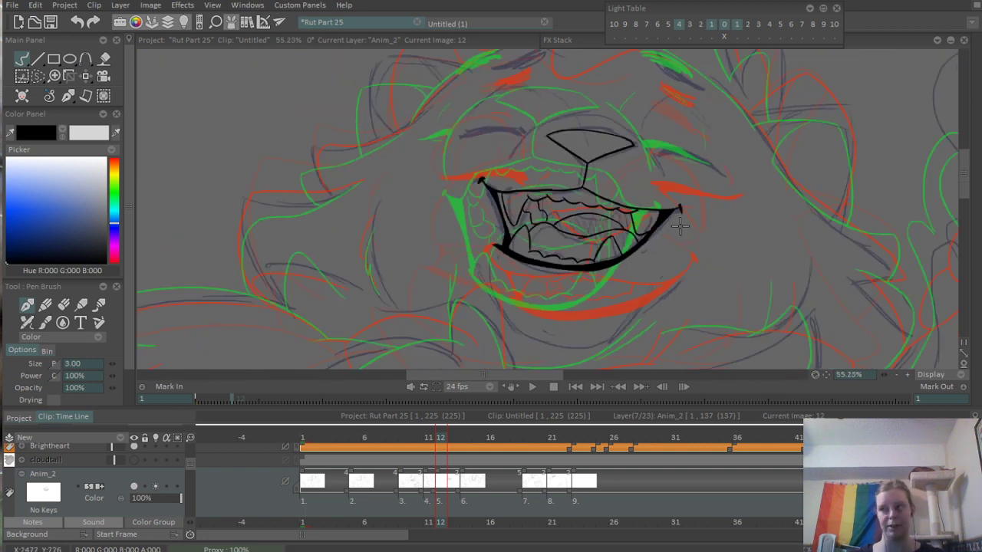
pyautogui.moveTo(680, 249); pyautogui.dragTo(638, 256)
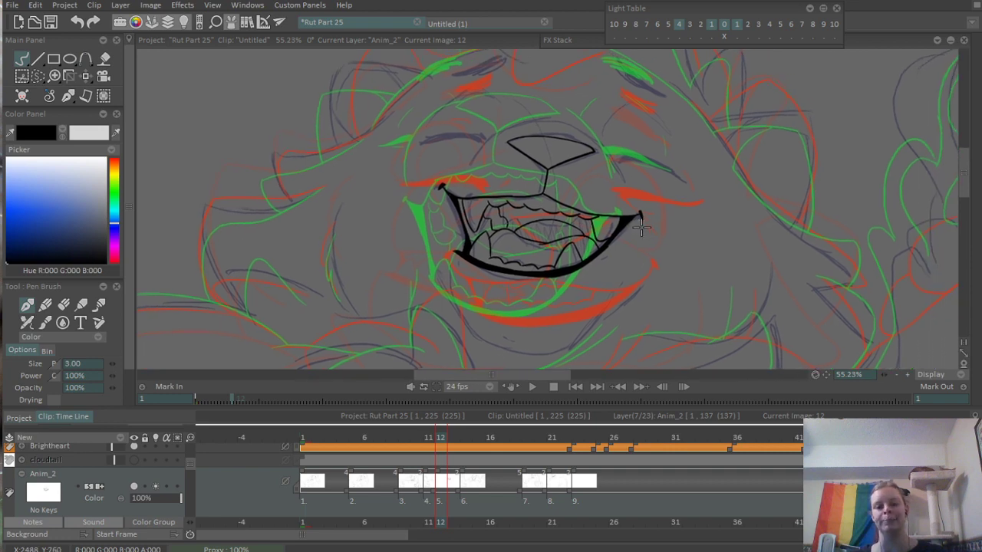
pyautogui.scroll(5, 542, 146)
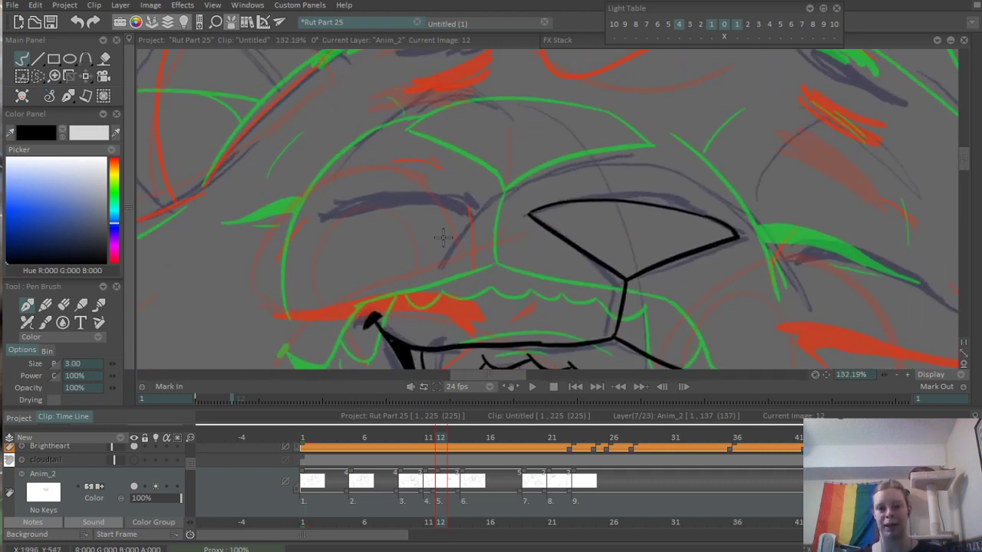
pyautogui.moveTo(410, 260)
pyautogui.mouseDown()
pyautogui.moveTo(540, 168)
pyautogui.moveTo(514, 169)
pyautogui.mouseUp()
pyautogui.moveTo(723, 180)
pyautogui.mouseDown()
pyautogui.moveTo(539, 168)
pyautogui.moveTo(656, 328)
pyautogui.mouseUp()
pyautogui.hotkey('ctrl', 'z')
pyautogui.moveTo(574, 192); pyautogui.dragTo(665, 329)
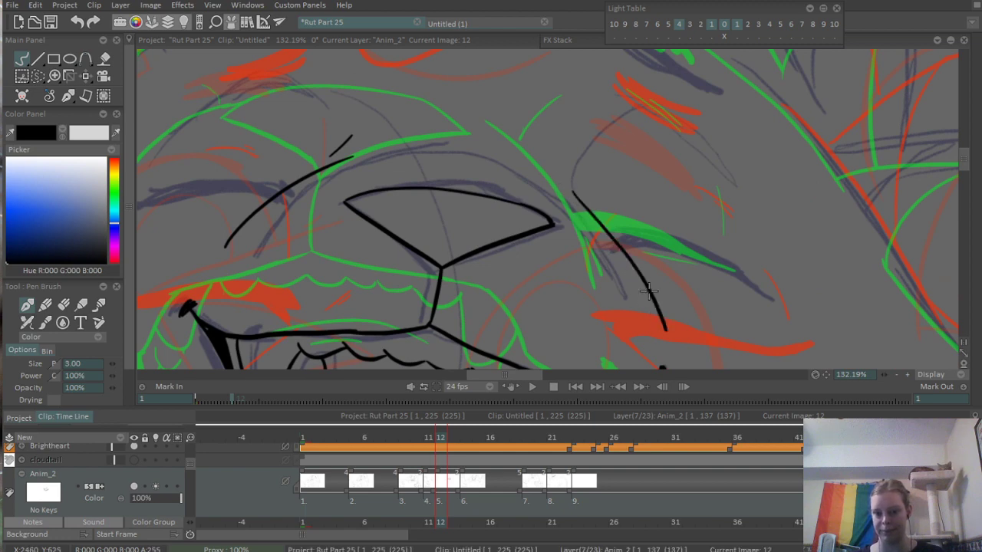
pyautogui.scroll(-3, 667, 188)
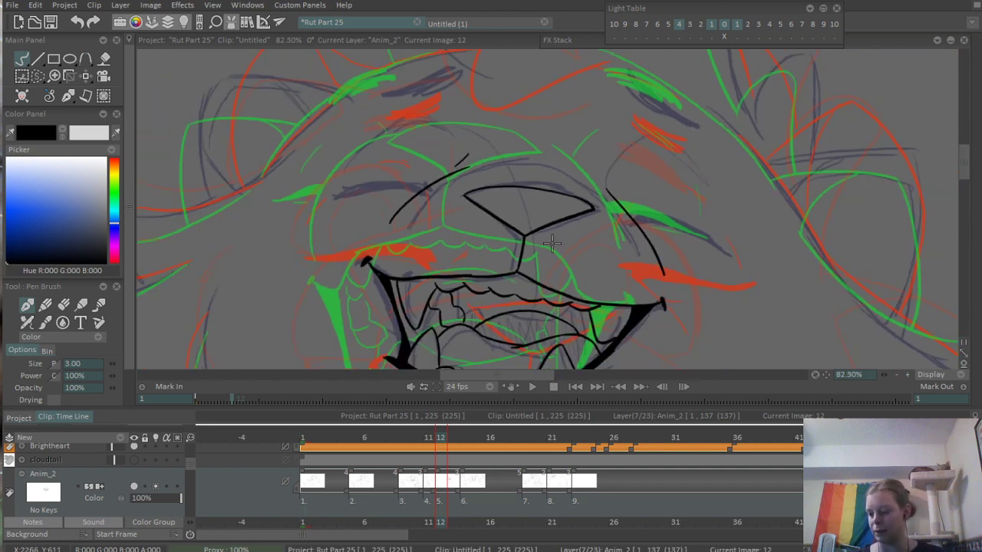
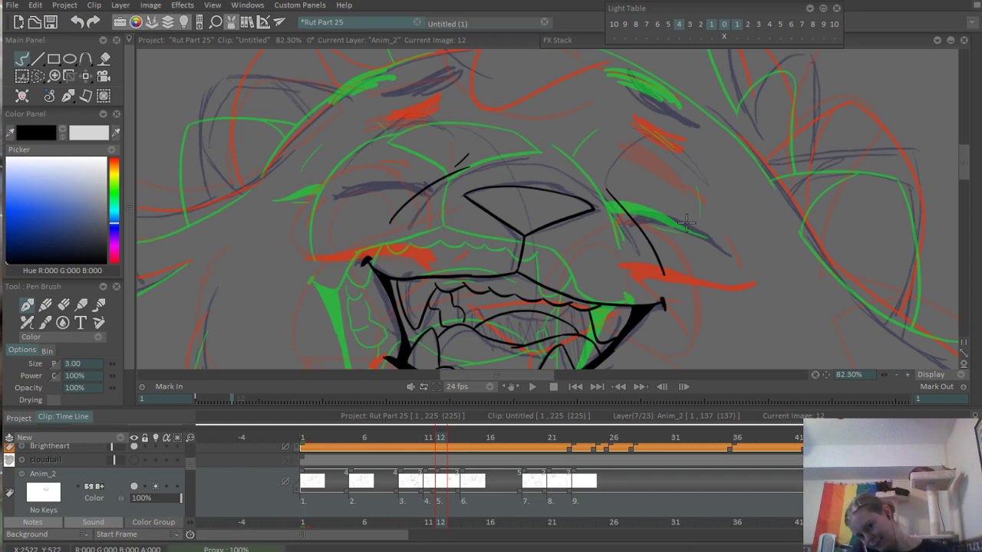
# - Ink a tapered outline of the closed eye to the right of the nose in black, following the rough sketch
pyautogui.scroll(4, 683, 237)
pyautogui.scroll(-3, 688, 259)
pyautogui.scroll(4, 660, 222)
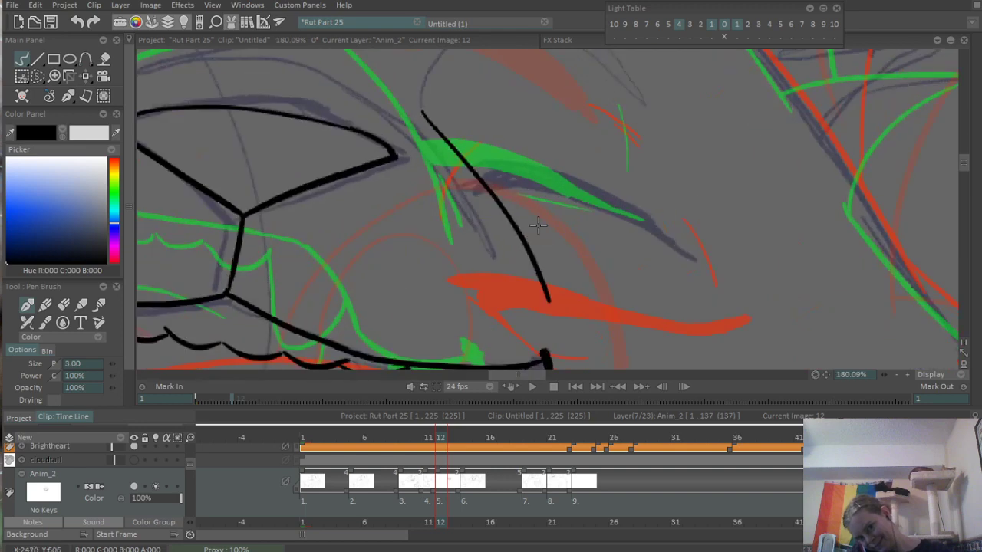
pyautogui.moveTo(483, 152)
pyautogui.mouseDown()
pyautogui.moveTo(467, 165)
pyautogui.moveTo(537, 167)
pyautogui.moveTo(782, 266)
pyautogui.mouseUp()
pyautogui.hotkey('ctrl', 'z')
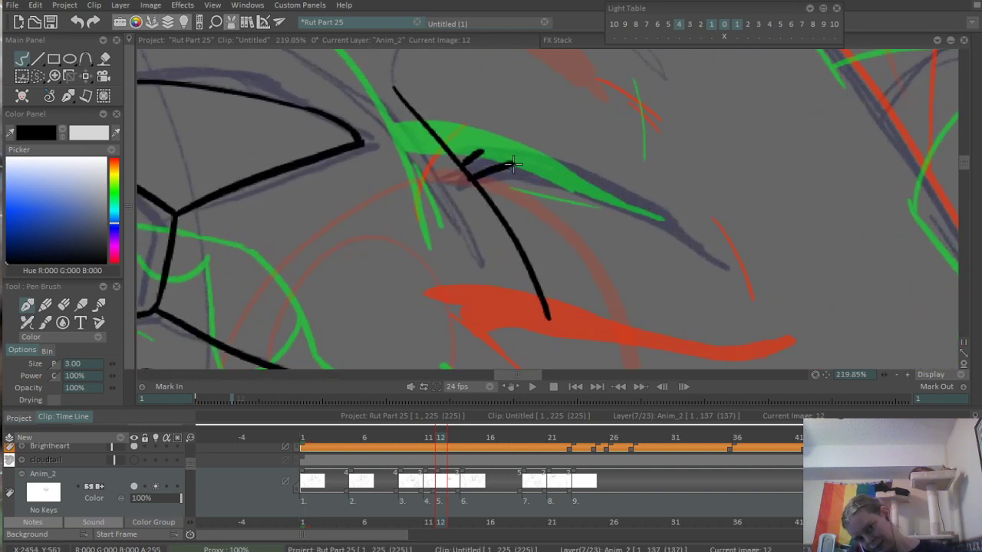
pyautogui.moveTo(511, 163); pyautogui.dragTo(724, 270)
pyautogui.moveTo(461, 139)
pyautogui.mouseDown()
pyautogui.moveTo(480, 154)
pyautogui.moveTo(660, 180)
pyautogui.mouseUp()
pyautogui.hotkey('ctrl', 'z')
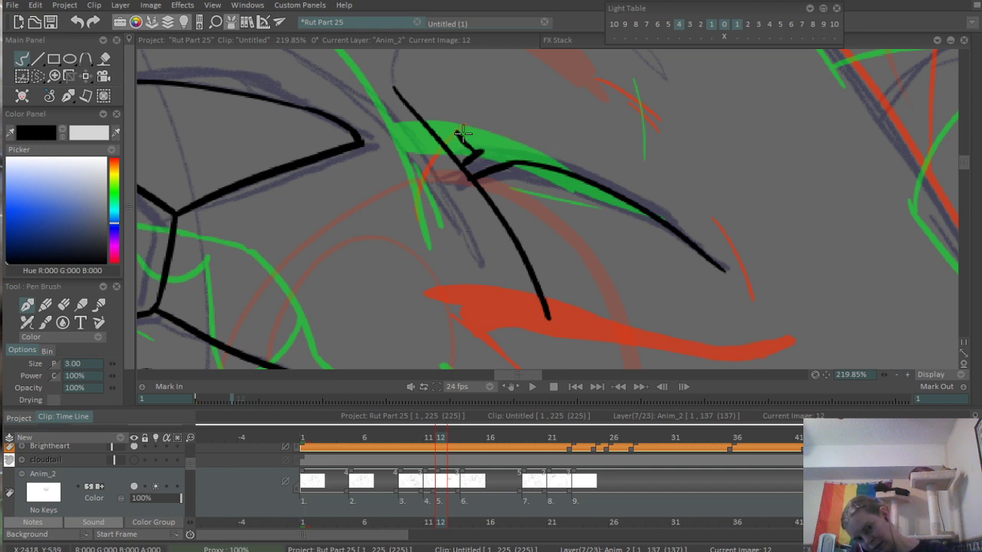
pyautogui.moveTo(457, 133)
pyautogui.mouseDown()
pyautogui.moveTo(612, 178)
pyautogui.moveTo(691, 227)
pyautogui.mouseUp()
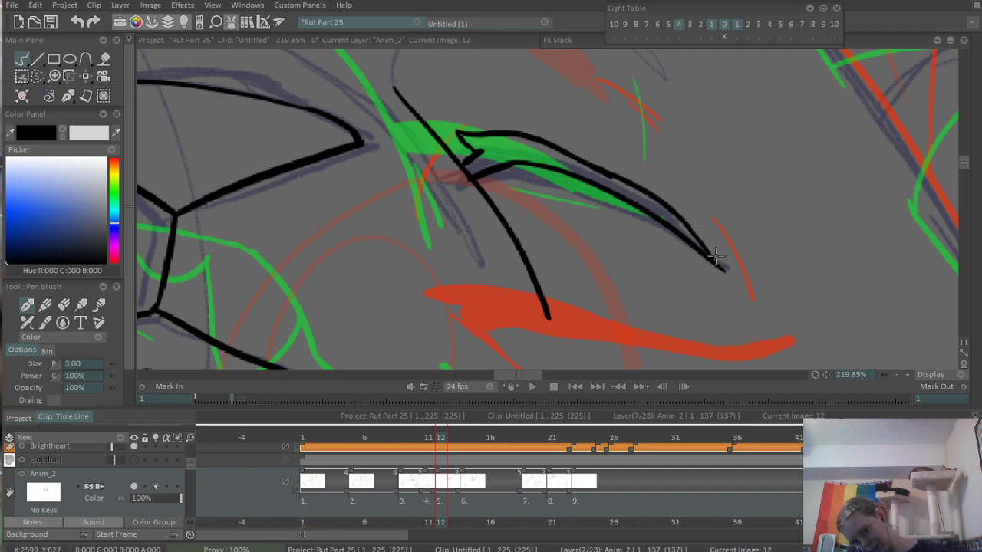
# - Fill the outlined closed eye on the right of the face with solid black
pyautogui.scroll(-3, 667, 165)
pyautogui.scroll(6, 581, 121)
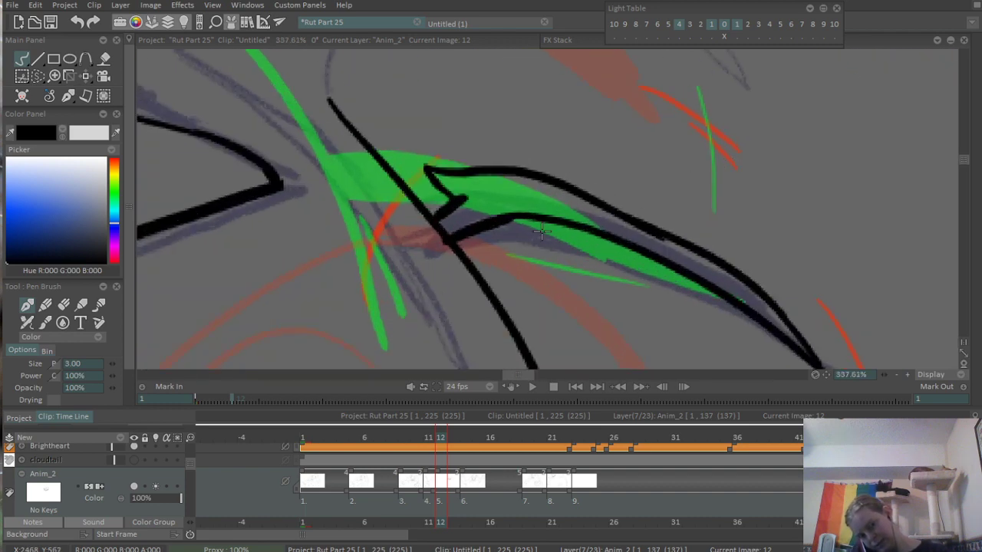
pyautogui.press('f')
pyautogui.click(565, 181)
pyautogui.scroll(-10, 566, 176)
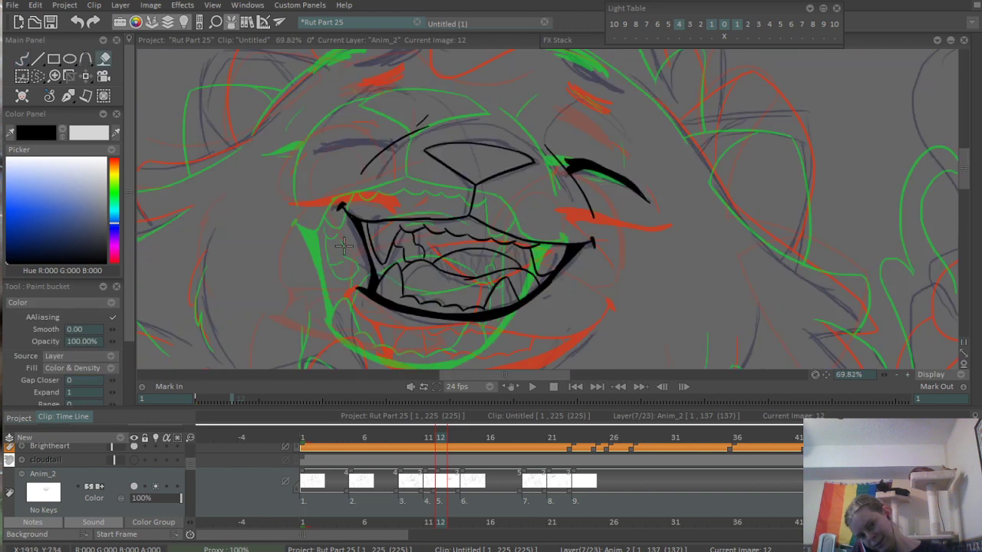
pyautogui.scroll(10, 565, 162)
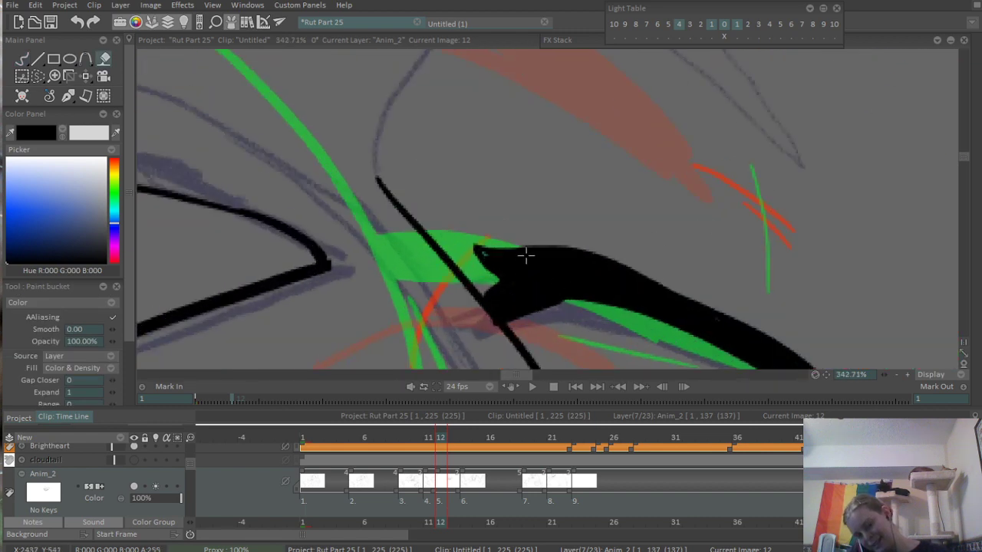
# - Ink a short curved contour line above the inner end of the filled right eye, using the pen brush
pyautogui.press('b')
pyautogui.scroll(-7, 507, 275)
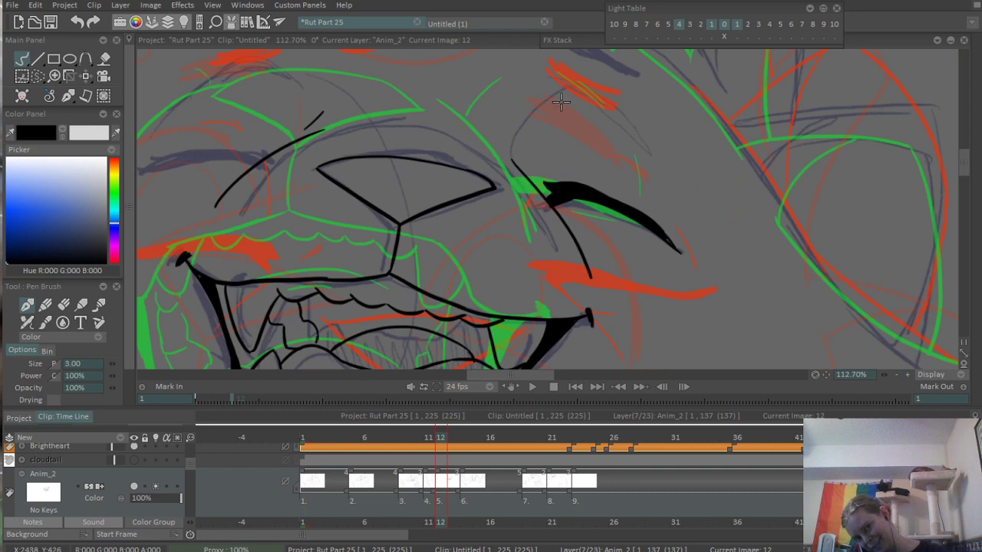
pyautogui.scroll(5, 561, 102)
pyautogui.moveTo(523, 82)
pyautogui.mouseDown()
pyautogui.moveTo(480, 157)
pyautogui.moveTo(467, 234)
pyautogui.mouseUp()
pyautogui.scroll(-6, 527, 167)
pyautogui.scroll(5, 528, 167)
pyautogui.hotkey('ctrl', 'z')
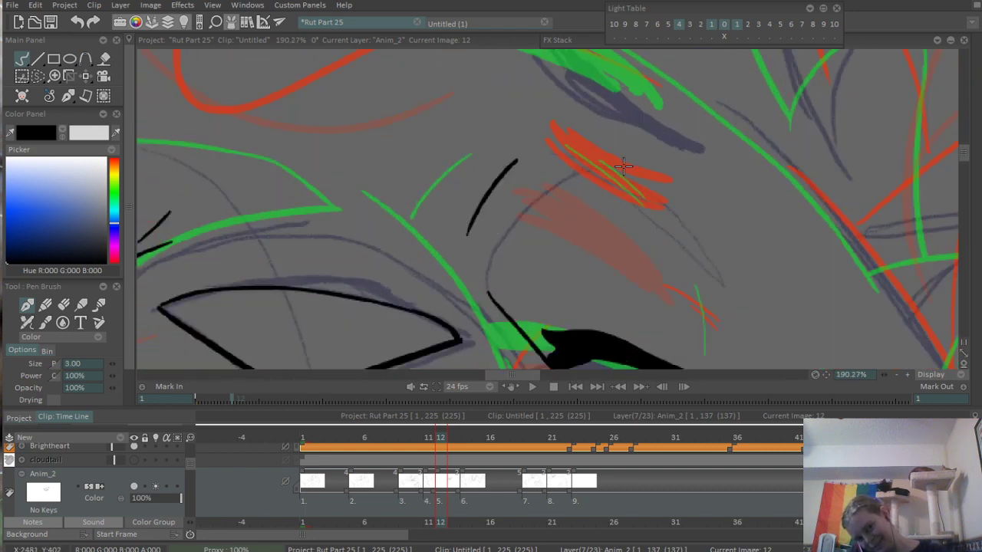
# - Ink a short contour stroke above the right eye and another curved one beside its outer end
pyautogui.moveTo(557, 145)
pyautogui.mouseDown()
pyautogui.moveTo(644, 205)
pyautogui.moveTo(591, 176)
pyautogui.moveTo(612, 165)
pyautogui.mouseUp()
pyautogui.moveTo(707, 329); pyautogui.dragTo(664, 231)
pyautogui.moveTo(643, 159); pyautogui.dragTo(675, 243)
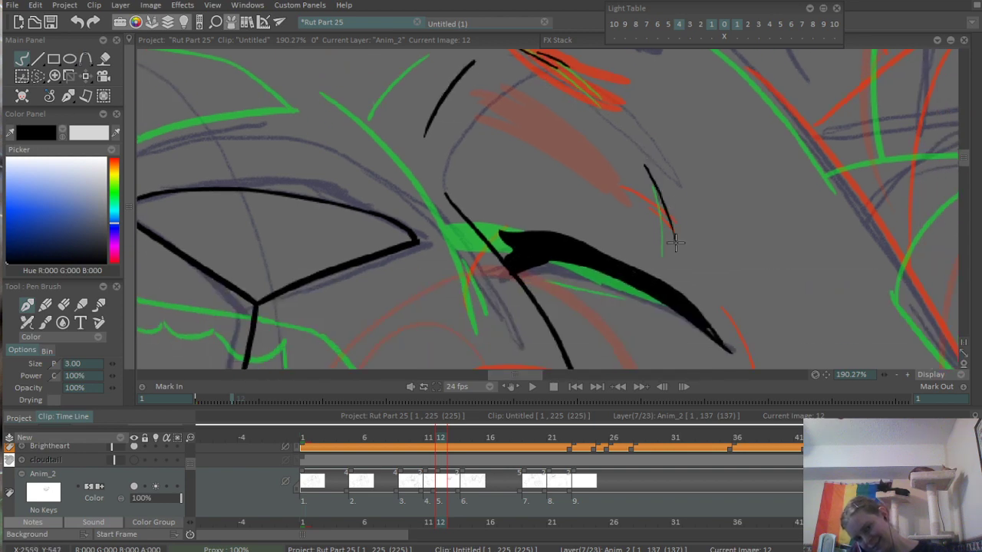
pyautogui.hotkey('ctrl', 'z')
pyautogui.moveTo(638, 166); pyautogui.dragTo(654, 223)
# - Ink the tapered outline of the closed eye to the left of the nose in black
pyautogui.moveTo(733, 129); pyautogui.dragTo(557, 219)
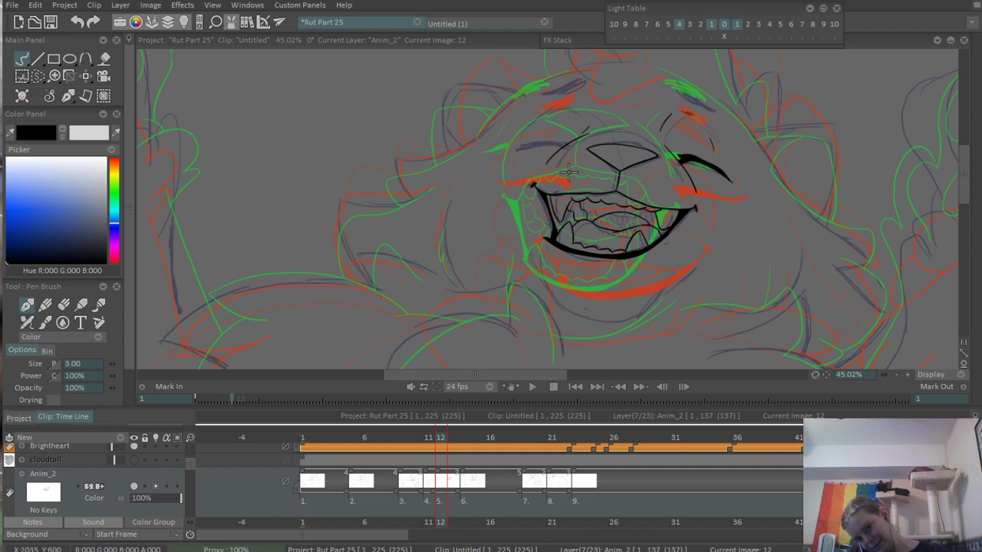
pyautogui.moveTo(586, 97); pyautogui.dragTo(763, 108)
pyautogui.moveTo(476, 262); pyautogui.dragTo(503, 232)
pyautogui.moveTo(353, 244)
pyautogui.mouseDown()
pyautogui.moveTo(409, 228)
pyautogui.moveTo(548, 230)
pyautogui.mouseUp()
pyautogui.hotkey('ctrl', 'z')
pyautogui.moveTo(355, 250); pyautogui.dragTo(544, 233)
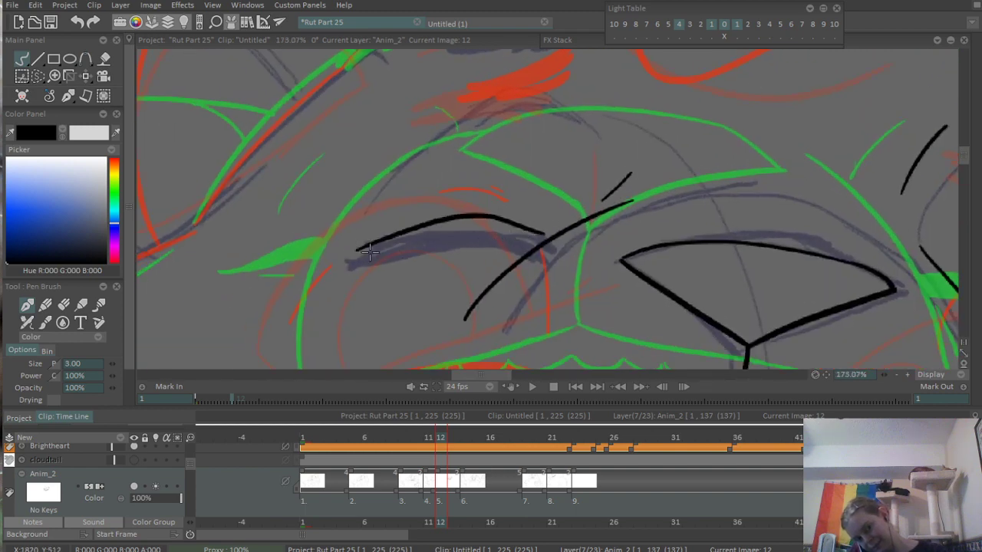
pyautogui.moveTo(349, 250)
pyautogui.mouseDown()
pyautogui.moveTo(524, 228)
pyautogui.moveTo(525, 242)
pyautogui.moveTo(547, 249)
pyautogui.moveTo(519, 251)
pyautogui.moveTo(547, 229)
pyautogui.mouseUp()
# - Fill the outlined left closed eye with solid black and return to the pen brush
pyautogui.press('f')
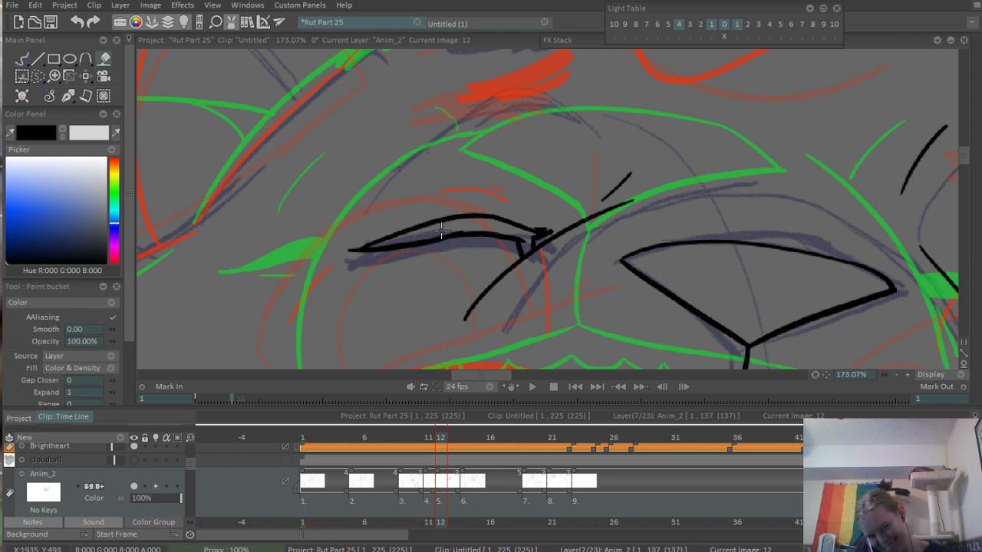
pyautogui.click(442, 232)
pyautogui.press('b')
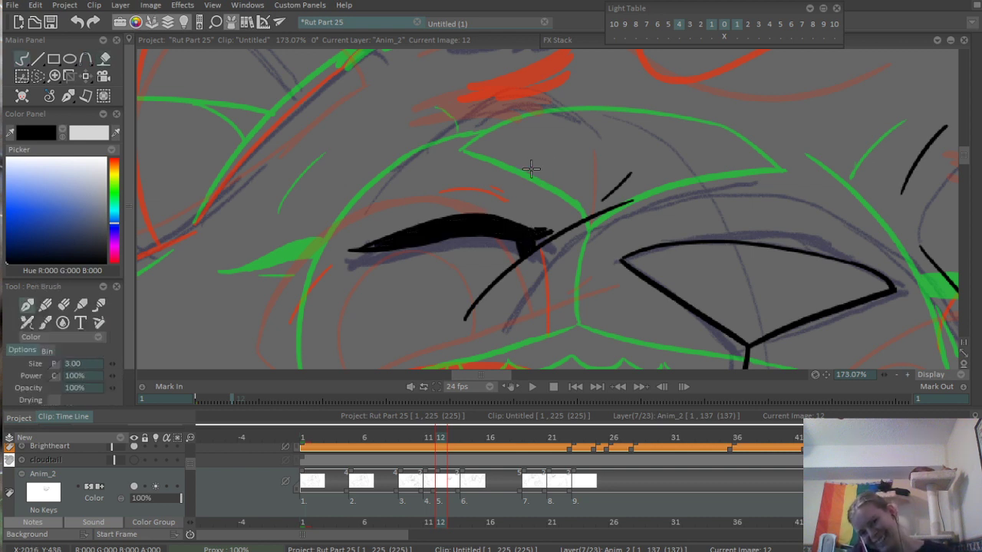
# - Ink three short contour strokes around the left eye: outer side, top and inner side
pyautogui.moveTo(530, 169); pyautogui.dragTo(546, 229)
pyautogui.moveTo(461, 162); pyautogui.dragTo(408, 247)
pyautogui.hotkey('ctrl', 'z')
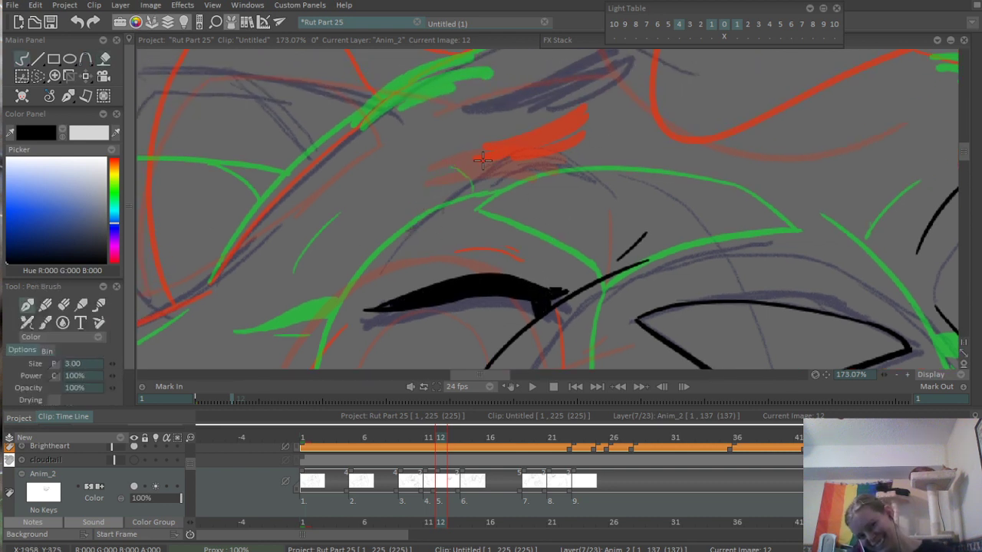
pyautogui.moveTo(472, 163); pyautogui.dragTo(407, 259)
pyautogui.moveTo(527, 144); pyautogui.dragTo(558, 146)
pyautogui.moveTo(602, 182); pyautogui.dragTo(604, 258)
# - Ink the left eyebrow marking with several thick overlapping black strokes over the rough sketch
pyautogui.moveTo(560, 129); pyautogui.dragTo(515, 231)
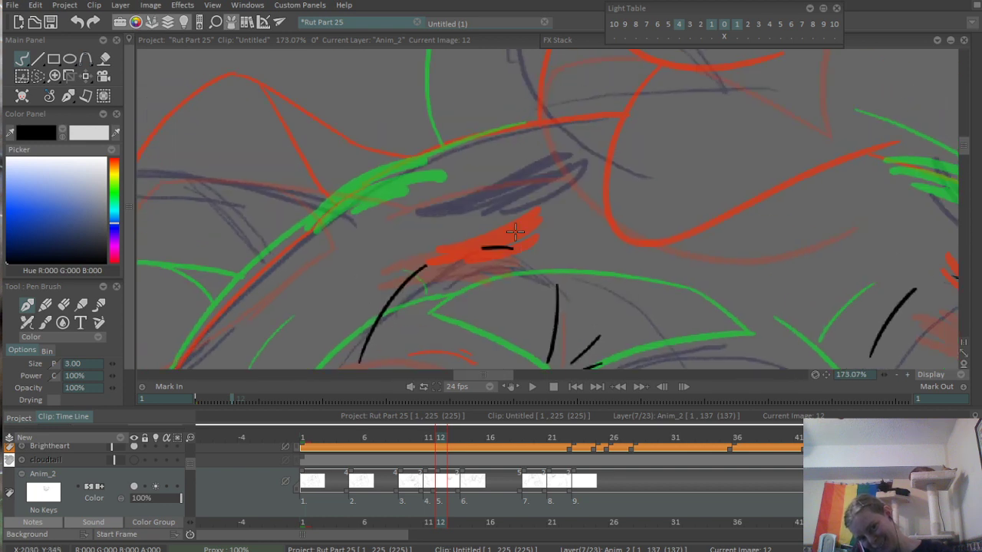
pyautogui.moveTo(431, 198); pyautogui.dragTo(538, 151)
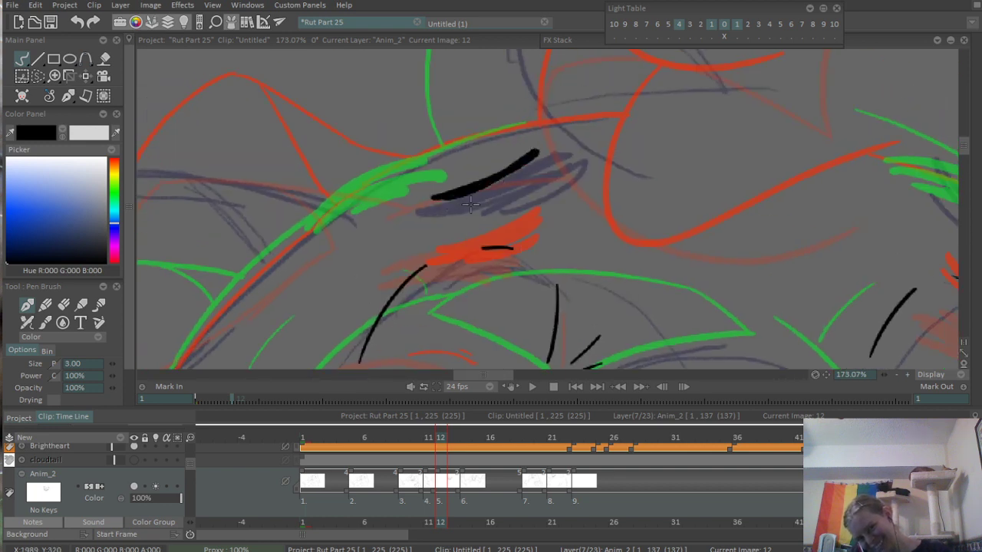
pyautogui.moveTo(464, 189); pyautogui.dragTo(547, 158)
pyautogui.moveTo(550, 163); pyautogui.dragTo(450, 209)
pyautogui.moveTo(501, 191); pyautogui.dragTo(544, 169)
pyautogui.moveTo(481, 211)
pyautogui.mouseDown()
pyautogui.moveTo(545, 185)
pyautogui.moveTo(434, 217)
pyautogui.mouseUp()
# - Ink the right eyebrow marking with slanted black strokes following the rough sketch
pyautogui.scroll(6, 433, 217)
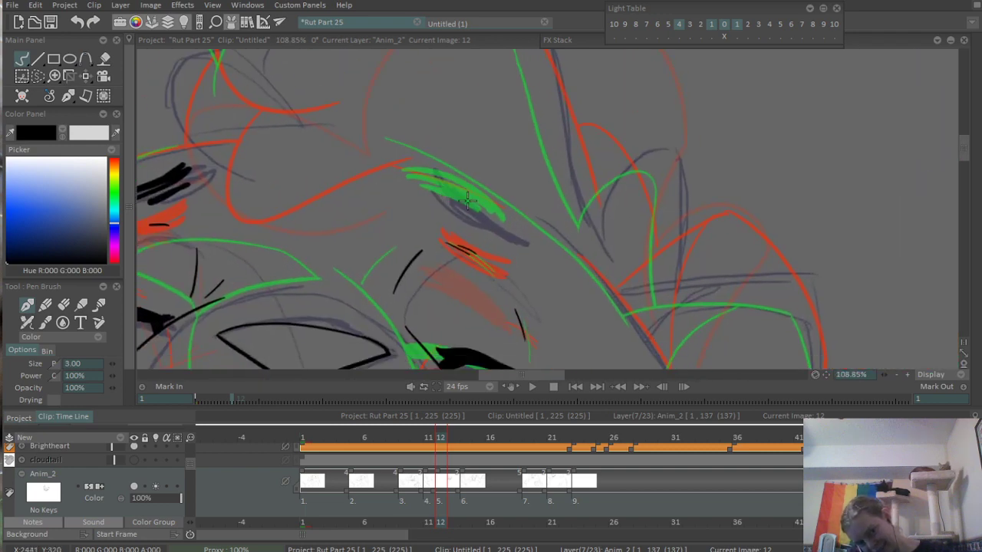
pyautogui.moveTo(422, 165)
pyautogui.mouseDown()
pyautogui.moveTo(559, 247)
pyautogui.moveTo(538, 247)
pyautogui.mouseUp()
pyautogui.moveTo(430, 183)
pyautogui.mouseDown()
pyautogui.moveTo(526, 233)
pyautogui.moveTo(518, 238)
pyautogui.mouseUp()
# - Ink the arched fur tuft on the neck, just below the left corner of the mouth
pyautogui.scroll(-7, 340, 222)
pyautogui.moveTo(477, 211); pyautogui.dragTo(494, 168)
pyautogui.scroll(1, 493, 168)
pyautogui.moveTo(480, 250); pyautogui.dragTo(495, 180)
pyautogui.scroll(2, 540, 188)
pyautogui.scroll(1, 540, 187)
pyautogui.moveTo(473, 229); pyautogui.dragTo(499, 204)
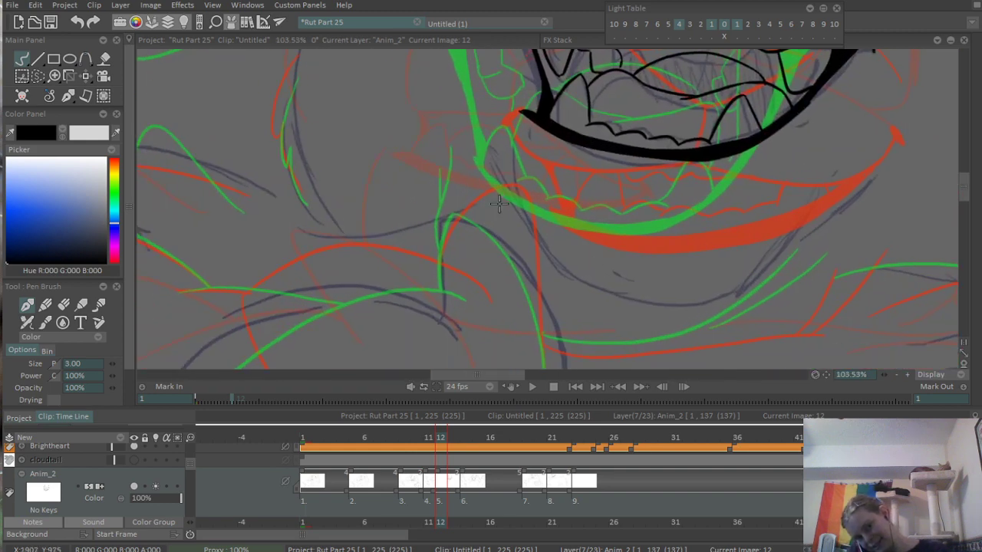
pyautogui.scroll(-2, 495, 215)
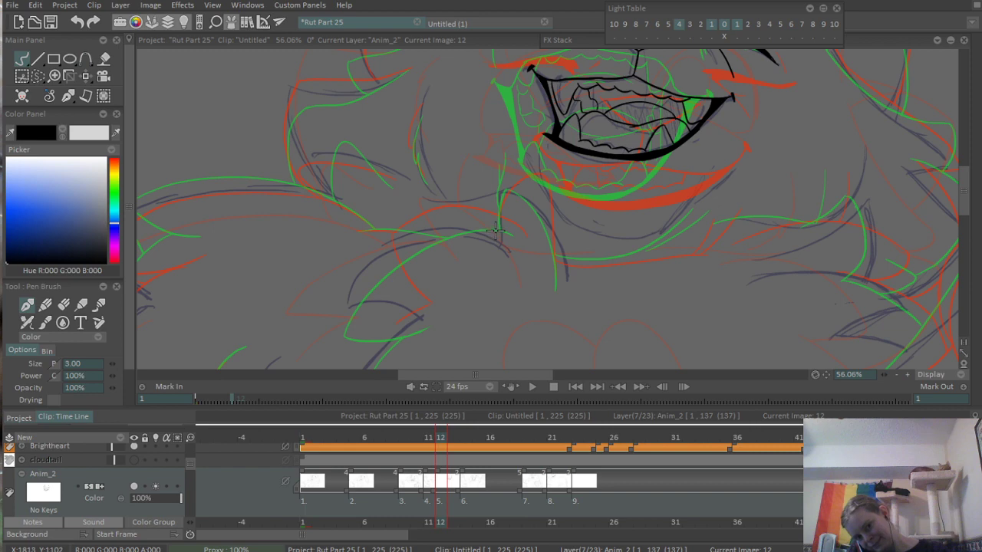
pyautogui.scroll(3, 495, 226)
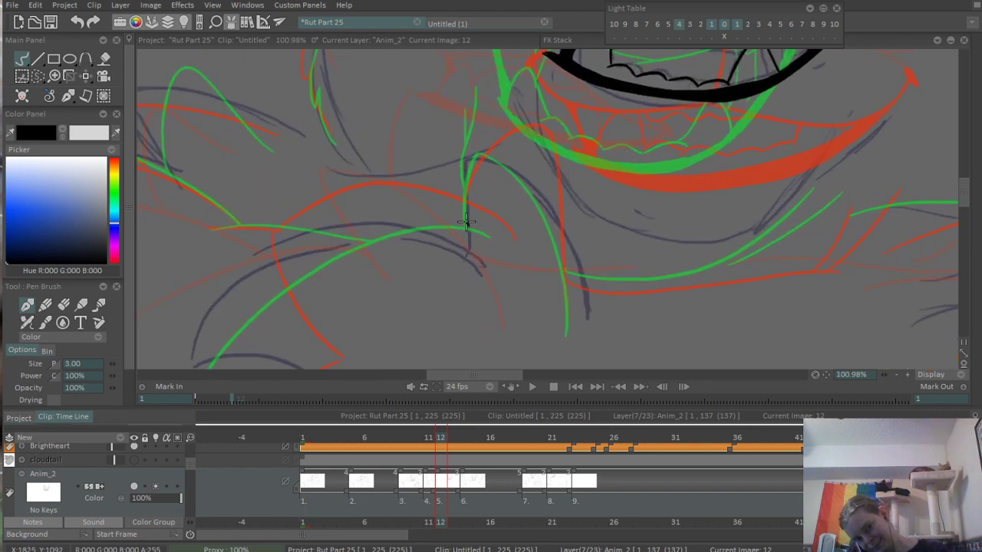
pyautogui.moveTo(465, 222); pyautogui.dragTo(579, 266)
# - Ink the long curved upper edge of the chest fur tuft, sweeping from its outer tip up to the neck tuft
pyautogui.moveTo(368, 253); pyautogui.dragTo(473, 174)
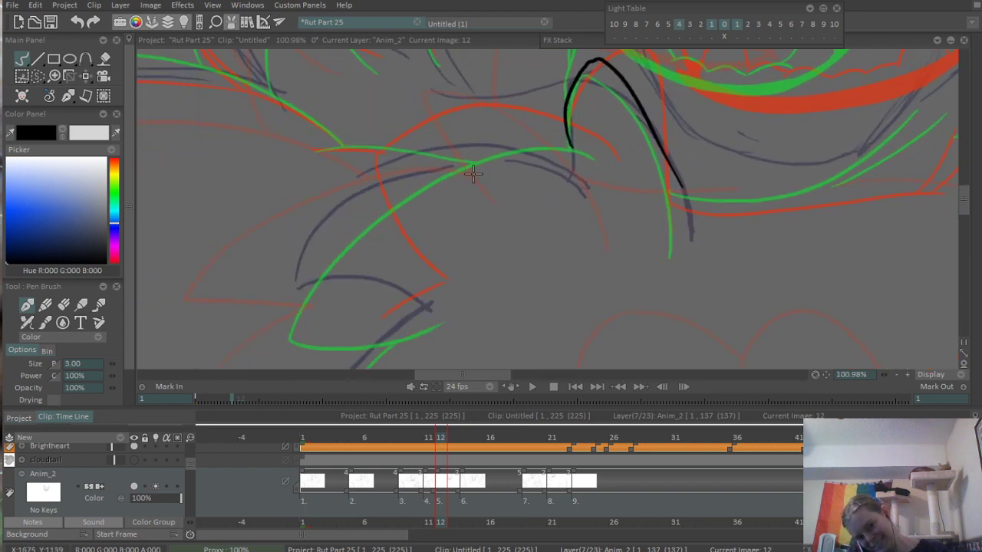
pyautogui.moveTo(592, 146); pyautogui.dragTo(384, 230)
pyautogui.hotkey('ctrl', 'z')
pyautogui.moveTo(315, 258); pyautogui.dragTo(648, 131)
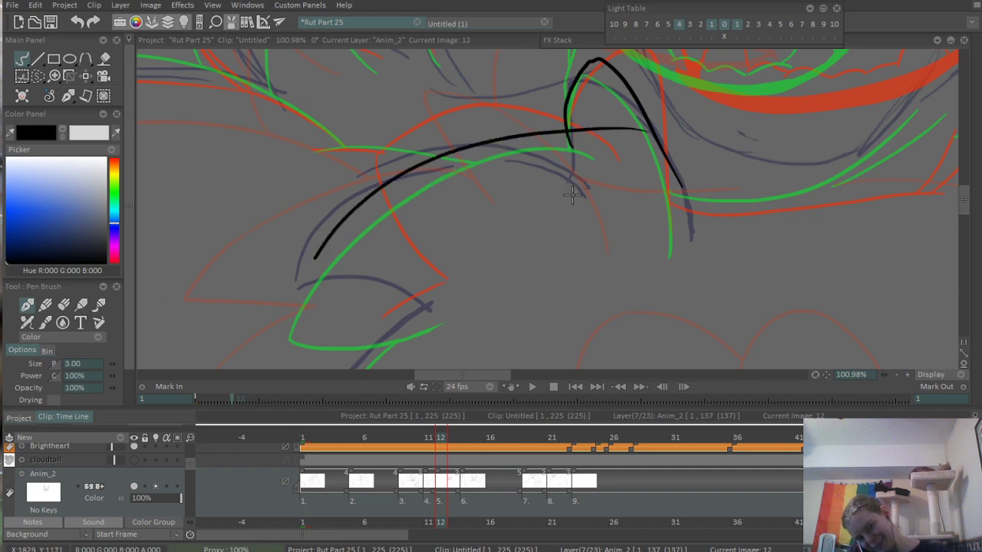
pyautogui.hotkey('ctrl', 'z')
pyautogui.moveTo(297, 281)
pyautogui.mouseDown()
pyautogui.moveTo(531, 132)
pyautogui.moveTo(591, 138)
pyautogui.mouseUp()
pyautogui.hotkey('ctrl', 'z')
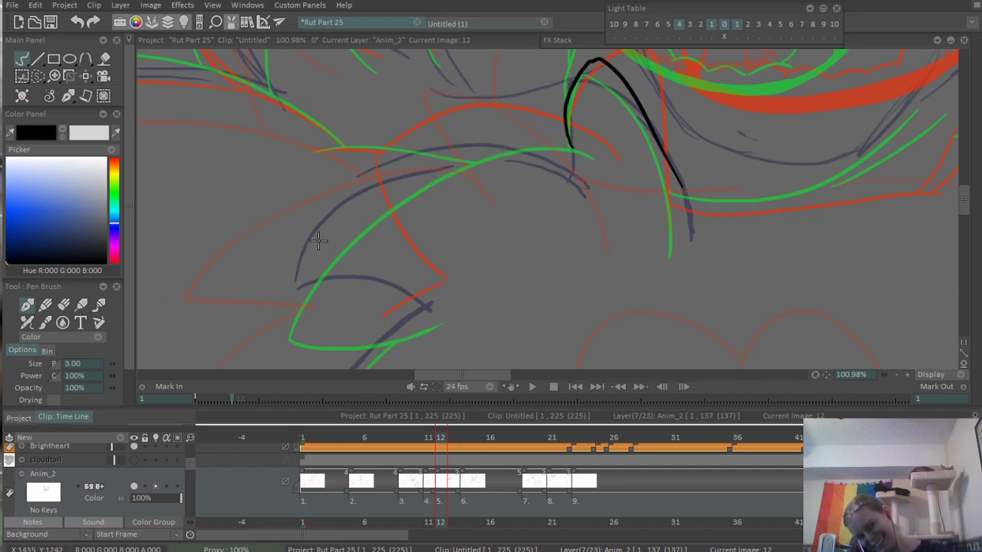
pyautogui.moveTo(298, 280); pyautogui.dragTo(591, 136)
# - Ink the lower edge of the chest fur tuft as a shallow curve running inward from its outer tip
pyautogui.moveTo(351, 289)
pyautogui.mouseDown()
pyautogui.moveTo(307, 241)
pyautogui.moveTo(447, 223)
pyautogui.mouseUp()
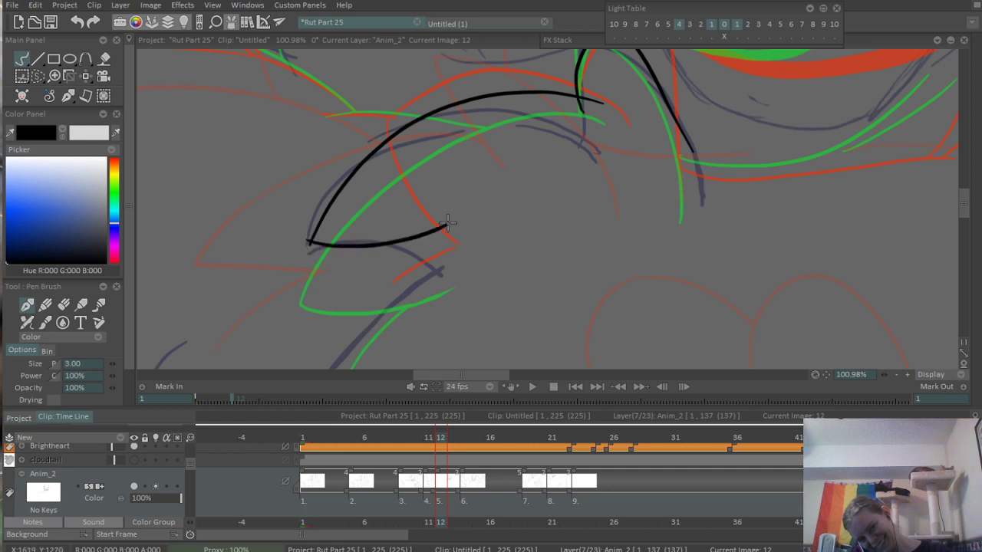
pyautogui.hotkey('ctrl', 'z')
pyautogui.moveTo(305, 247)
pyautogui.mouseDown()
pyautogui.moveTo(371, 264)
pyautogui.moveTo(479, 241)
pyautogui.mouseUp()
pyautogui.moveTo(414, 275); pyautogui.dragTo(494, 208)
pyautogui.hotkey('ctrl', 'z')
pyautogui.moveTo(382, 182); pyautogui.dragTo(537, 187)
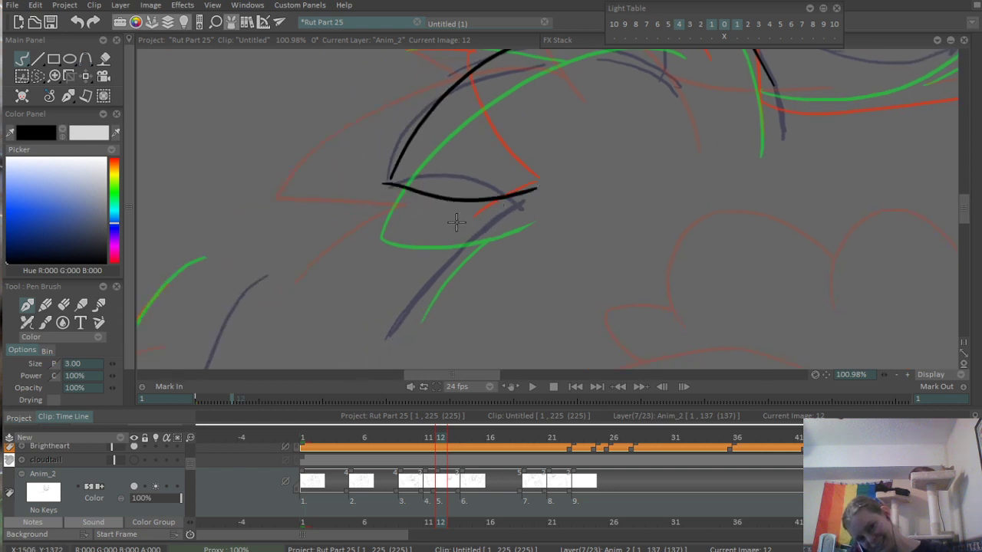
# - Join the two lines at the chest tuft's outer tip and erase the overshooting line end
pyautogui.scroll(3, 386, 195)
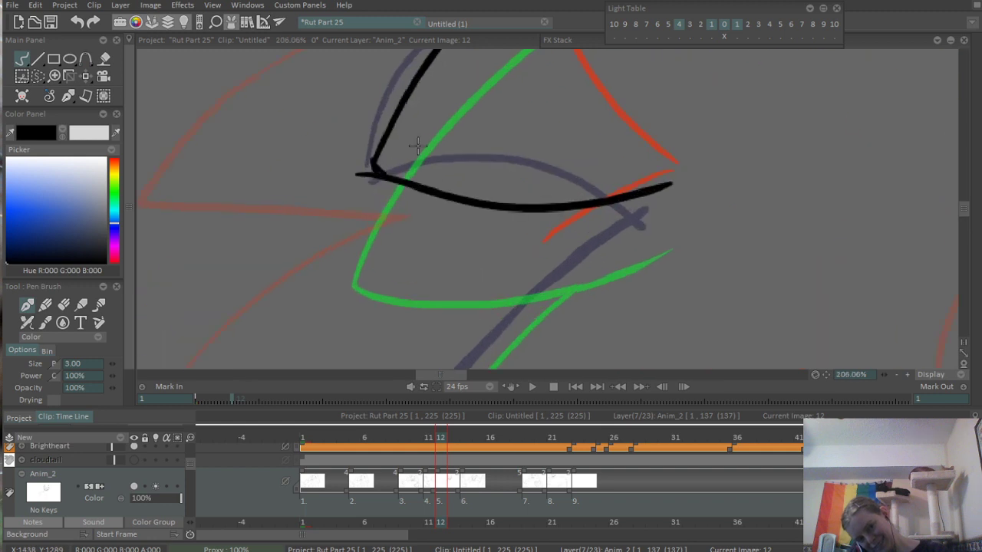
pyautogui.press('e')
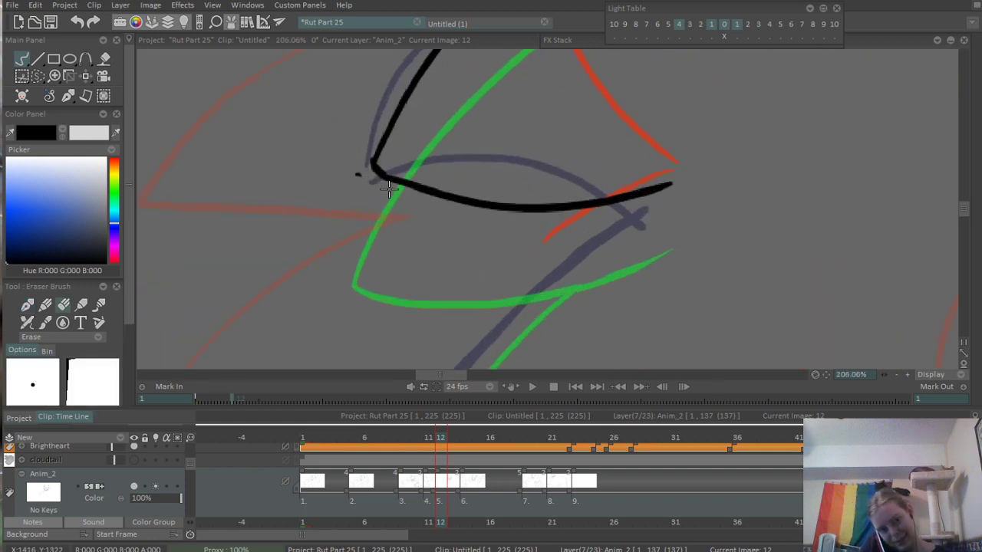
pyautogui.moveTo(366, 166); pyautogui.dragTo(376, 174)
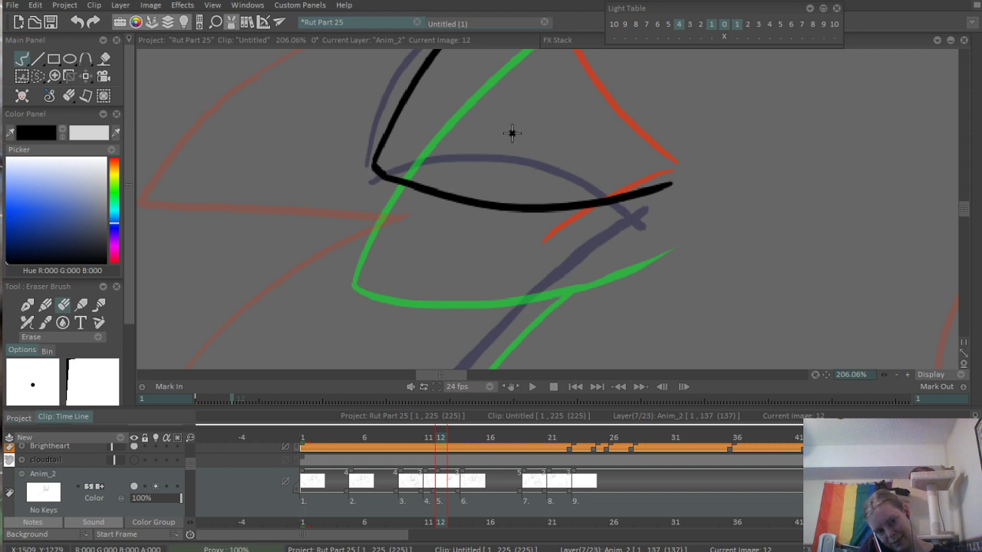
pyautogui.scroll(-3, 576, 223)
pyautogui.scroll(3, 618, 212)
# - Ink a diagonal fur stroke descending from the inner end of the chest tuft's lower edge
pyautogui.moveTo(759, 178); pyautogui.dragTo(590, 204)
pyautogui.press('e')
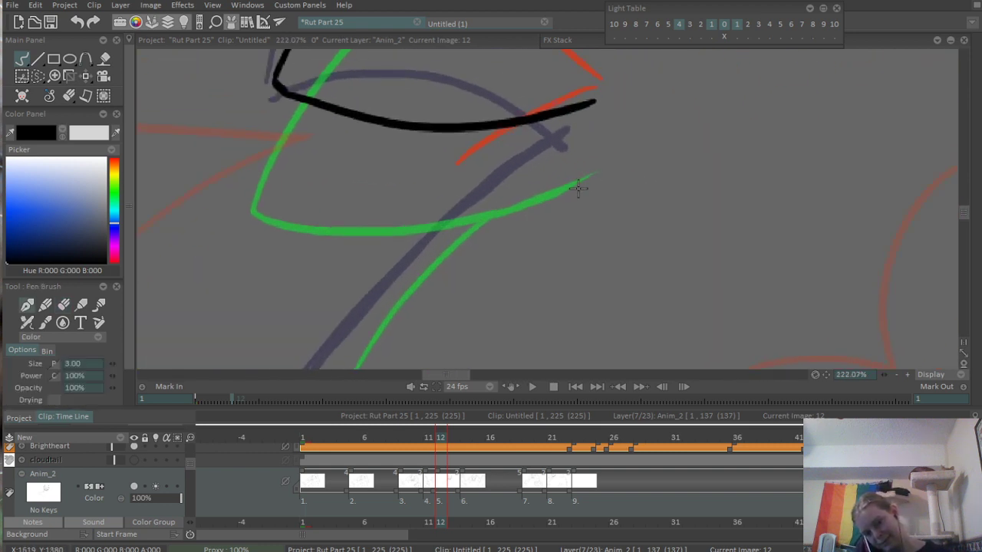
pyautogui.moveTo(549, 138); pyautogui.dragTo(438, 232)
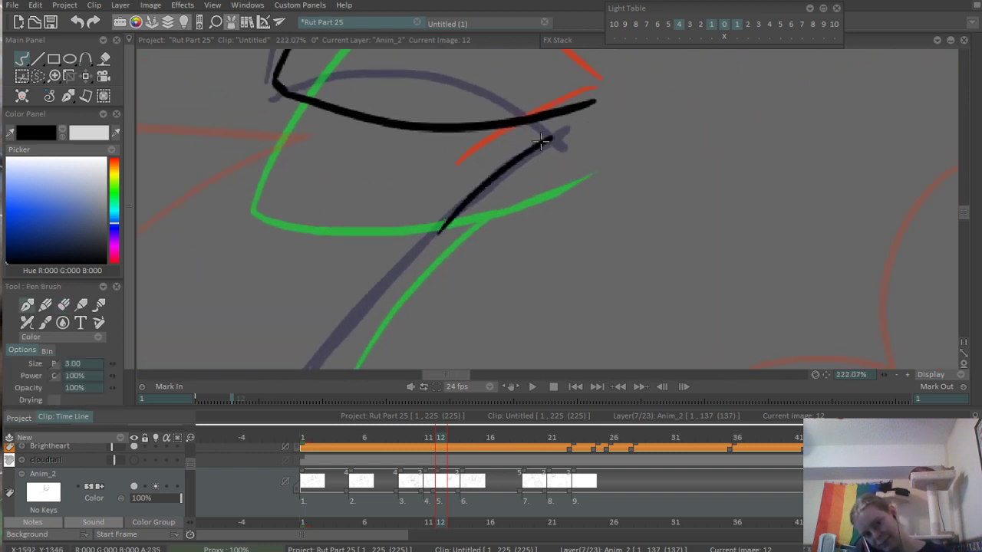
pyautogui.hotkey('ctrl', 'z')
pyautogui.moveTo(575, 119)
pyautogui.mouseDown()
pyautogui.moveTo(479, 185)
pyautogui.moveTo(418, 261)
pyautogui.mouseUp()
pyautogui.scroll(-5, 353, 266)
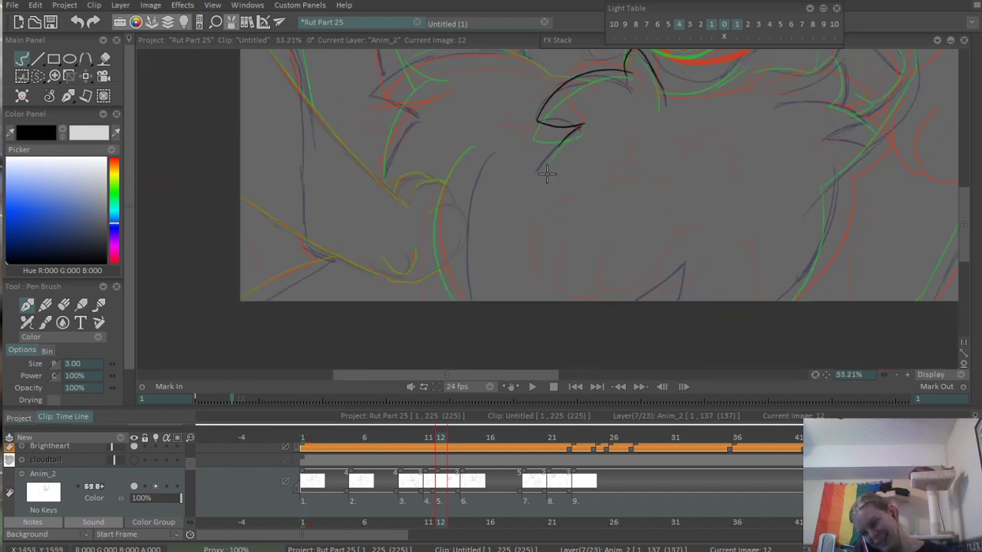
pyautogui.scroll(2, 552, 160)
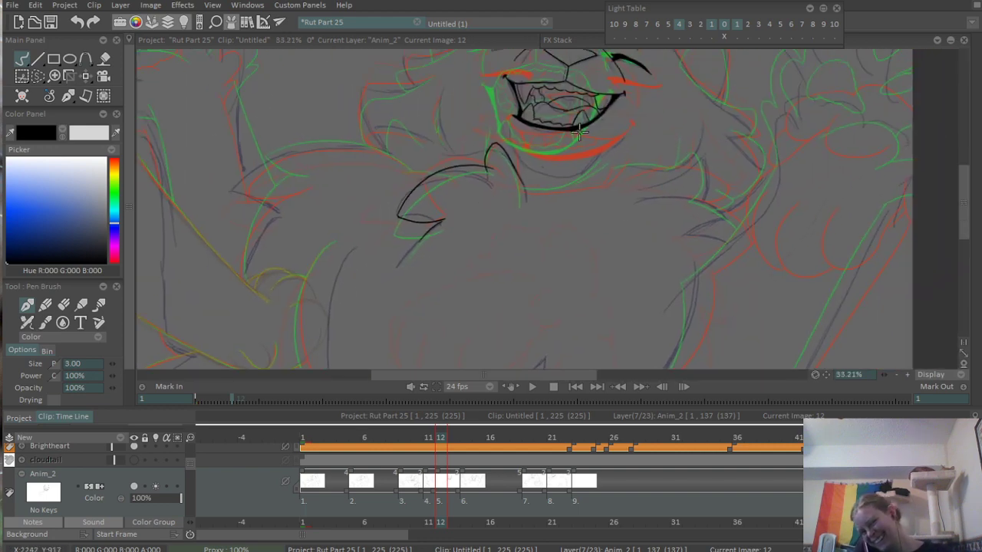
pyautogui.scroll(2, 535, 145)
pyautogui.moveTo(446, 200); pyautogui.dragTo(586, 243)
pyautogui.moveTo(578, 284); pyautogui.dragTo(527, 188)
pyautogui.moveTo(543, 256); pyautogui.dragTo(476, 167)
pyautogui.moveTo(492, 123); pyautogui.dragTo(676, 250)
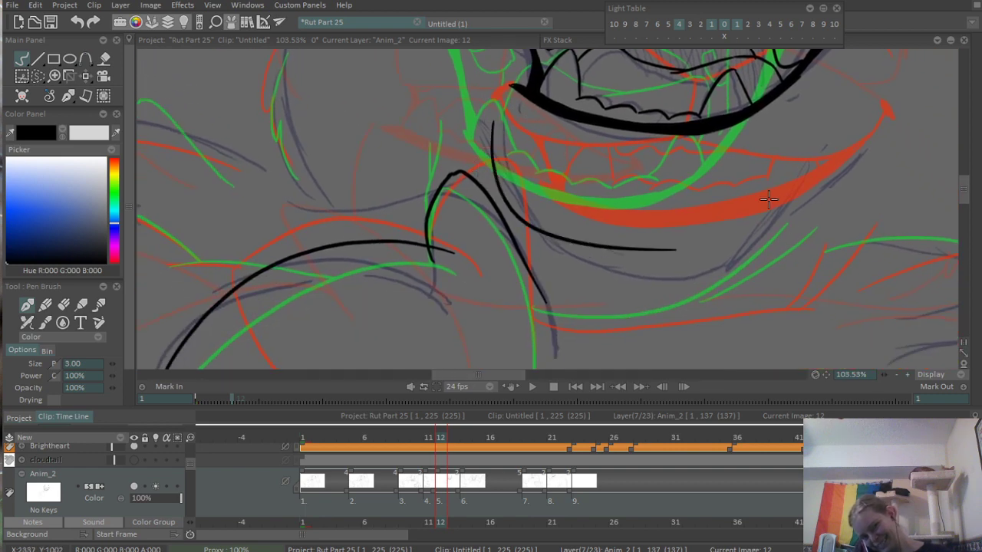
pyautogui.hotkey('ctrl', 'z')
pyautogui.scroll(-3, 658, 221)
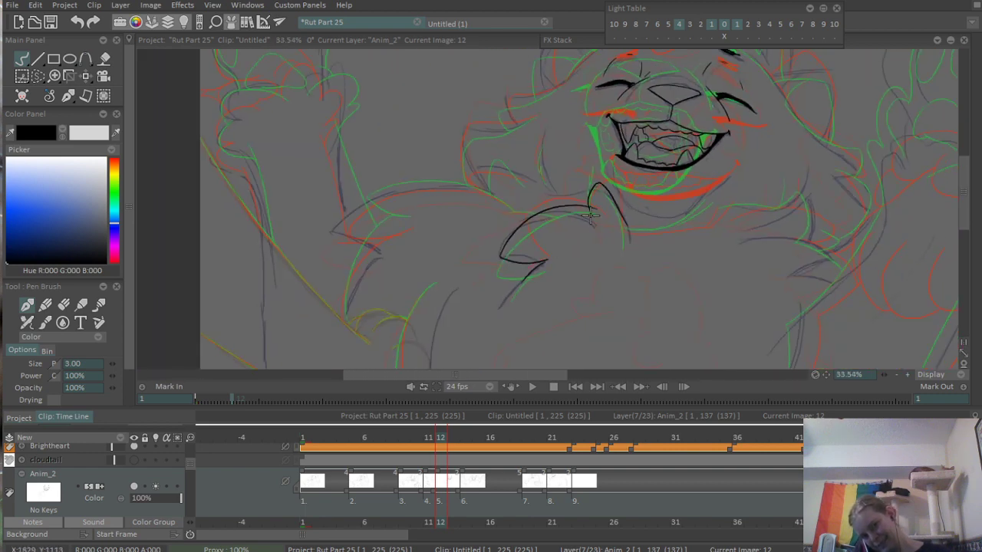
# - Ink both curved sides of the chin below the mouth and a shallow, slightly sloping line underneath it
pyautogui.scroll(2, 683, 262)
pyautogui.moveTo(684, 262); pyautogui.dragTo(626, 236)
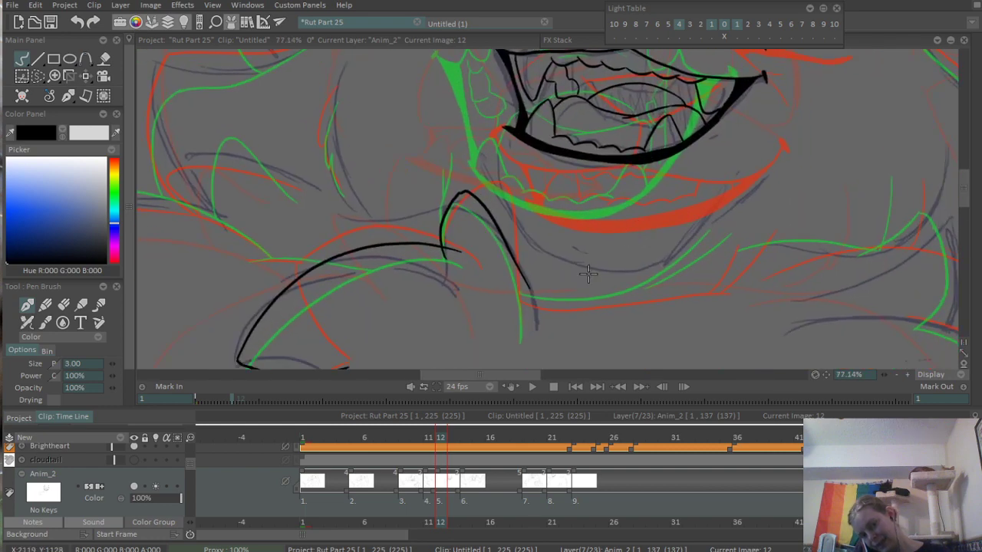
pyautogui.moveTo(497, 153); pyautogui.dragTo(527, 234)
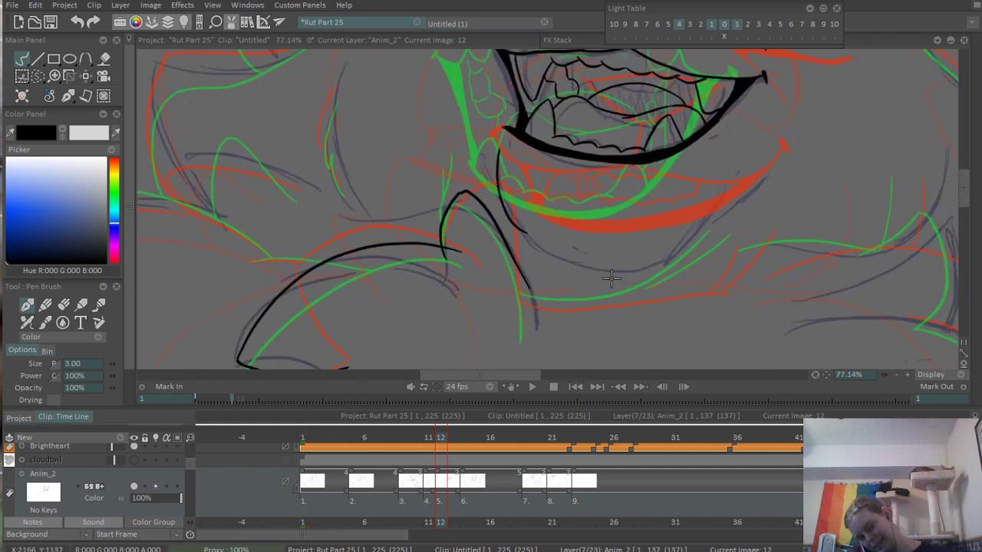
pyautogui.moveTo(627, 251); pyautogui.dragTo(721, 175)
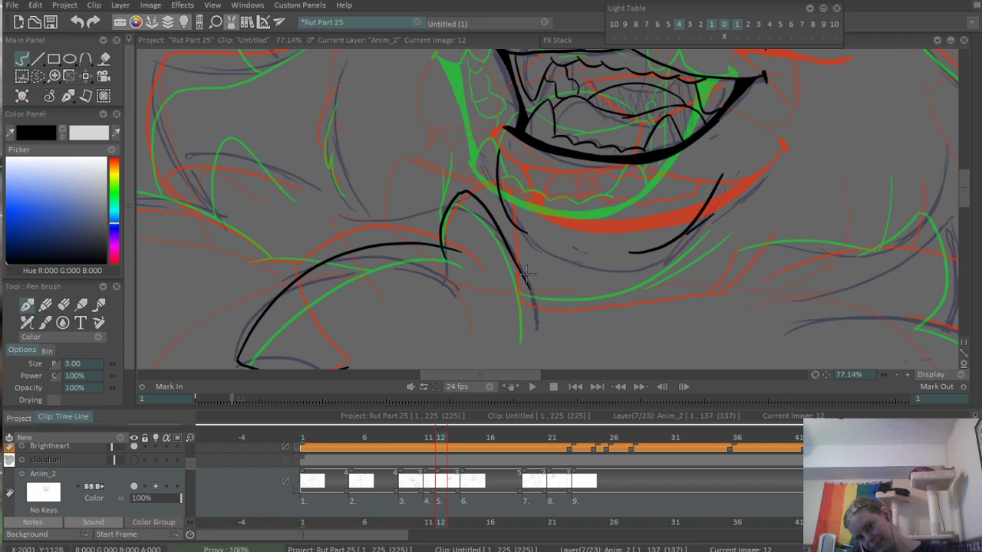
pyautogui.moveTo(526, 242); pyautogui.dragTo(588, 246)
pyautogui.scroll(-3, 749, 252)
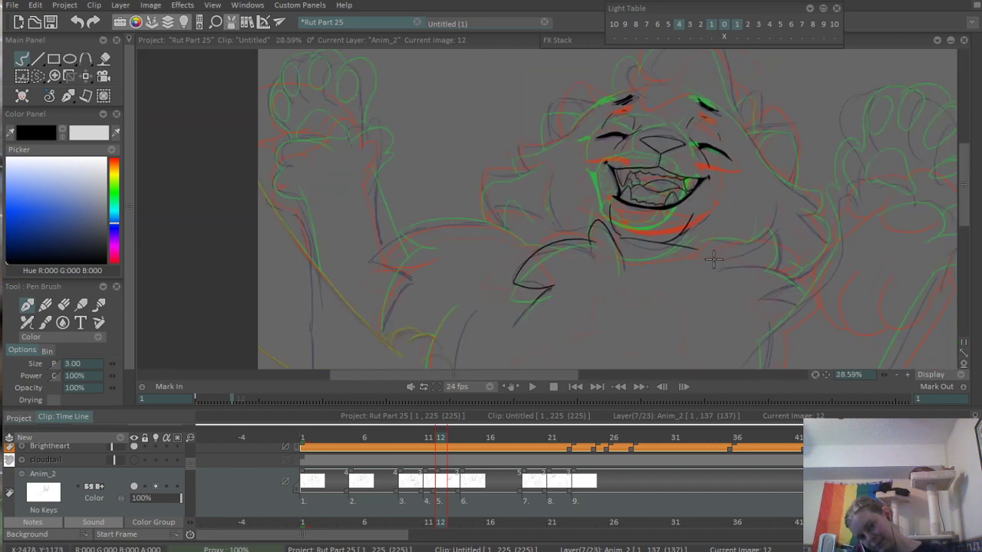
# - Redraw the short diagonal fur stroke running parallel to the chin's side nearest the opposite chest tuft
pyautogui.scroll(4, 703, 239)
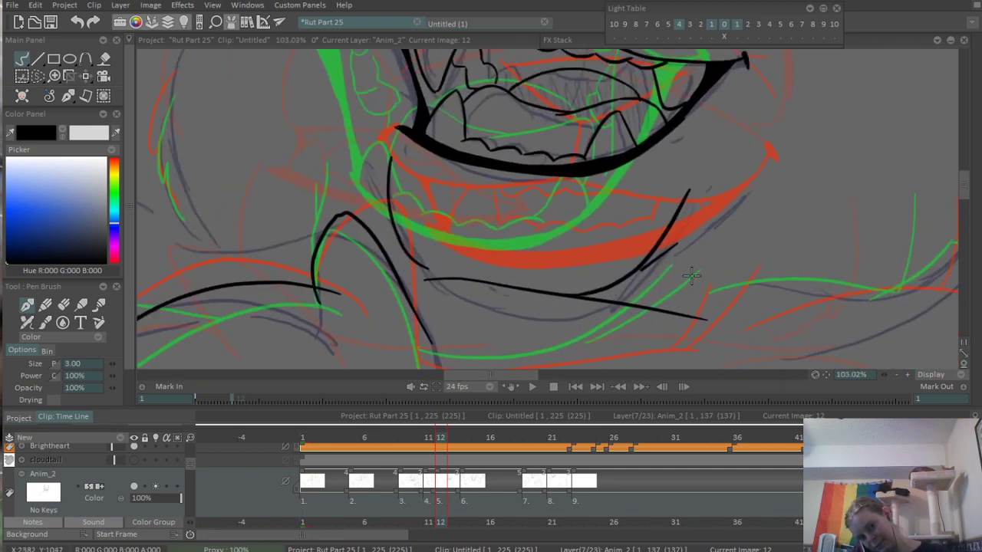
pyautogui.hotkey('ctrl', 'z')
pyautogui.moveTo(617, 307); pyautogui.dragTo(721, 219)
pyautogui.moveTo(664, 285); pyautogui.dragTo(763, 224)
pyautogui.moveTo(503, 291)
pyautogui.mouseDown()
pyautogui.moveTo(754, 300)
pyautogui.moveTo(768, 328)
pyautogui.moveTo(586, 231)
pyautogui.mouseUp()
pyautogui.hotkey('ctrl', 'z')
pyautogui.scroll(-3, 648, 214)
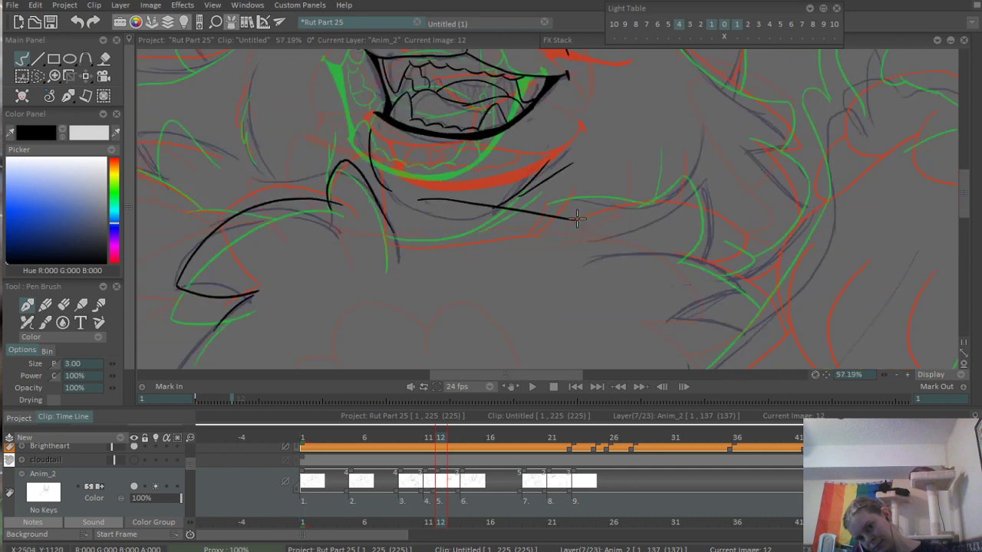
# - Ink the opposite chest fur tuft's long upper edge out to its tip, then its outer edge curving downward and inward
pyautogui.scroll(4, 561, 200)
pyautogui.moveTo(533, 187)
pyautogui.mouseDown()
pyautogui.moveTo(669, 174)
pyautogui.moveTo(890, 219)
pyautogui.mouseUp()
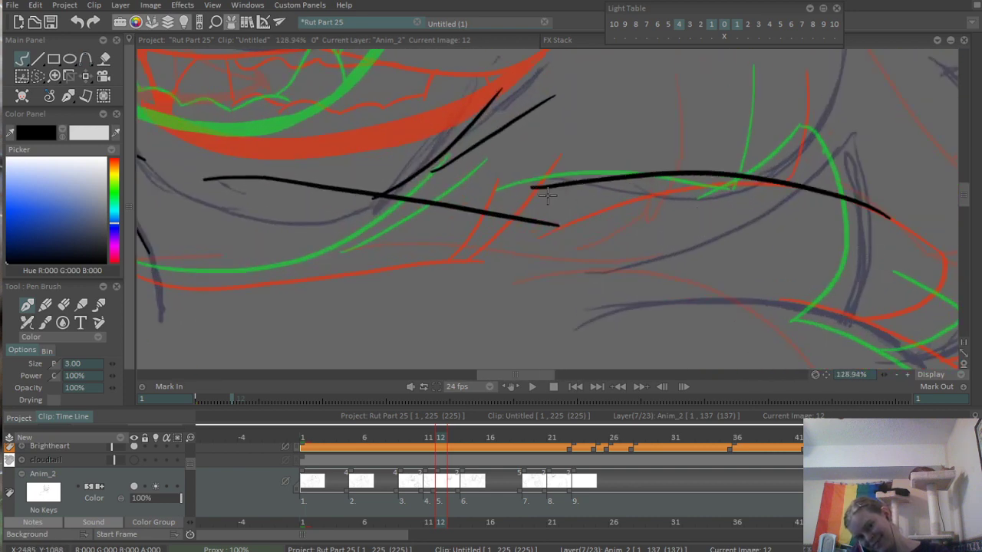
pyautogui.hotkey('ctrl', 'z')
pyautogui.moveTo(512, 189)
pyautogui.mouseDown()
pyautogui.moveTo(590, 177)
pyautogui.moveTo(844, 193)
pyautogui.mouseUp()
pyautogui.hotkey('ctrl', 'z')
pyautogui.moveTo(508, 199); pyautogui.dragTo(879, 163)
pyautogui.hotkey('ctrl', 'z')
pyautogui.moveTo(811, 172)
pyautogui.mouseDown()
pyautogui.moveTo(874, 162)
pyautogui.moveTo(809, 305)
pyautogui.mouseUp()
pyautogui.scroll(-5, 901, 245)
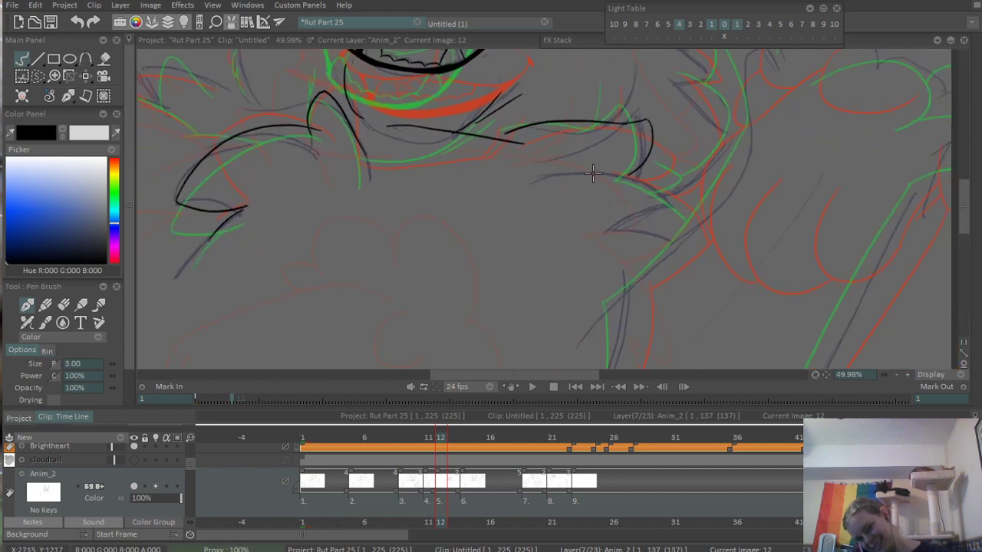
# - Ink a diagonal fur line descending outward from the lower end of the opposite chest tuft toward the arm
pyautogui.scroll(6, 592, 173)
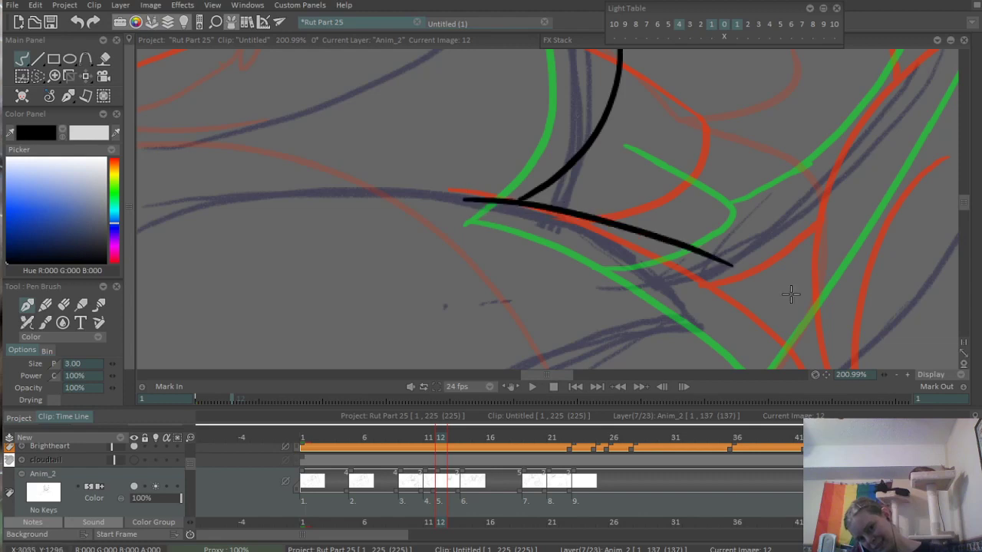
pyautogui.hotkey('ctrl', 'z')
pyautogui.moveTo(457, 197); pyautogui.dragTo(725, 321)
pyautogui.hotkey('ctrl', 'z')
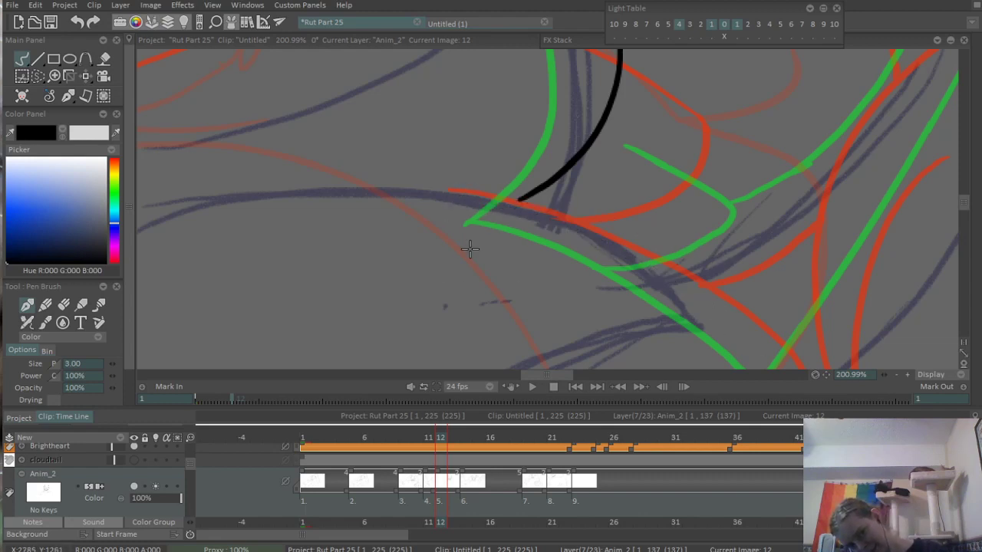
pyautogui.moveTo(443, 212)
pyautogui.mouseDown()
pyautogui.moveTo(658, 281)
pyautogui.moveTo(752, 337)
pyautogui.mouseUp()
pyautogui.hotkey('ctrl', 'z')
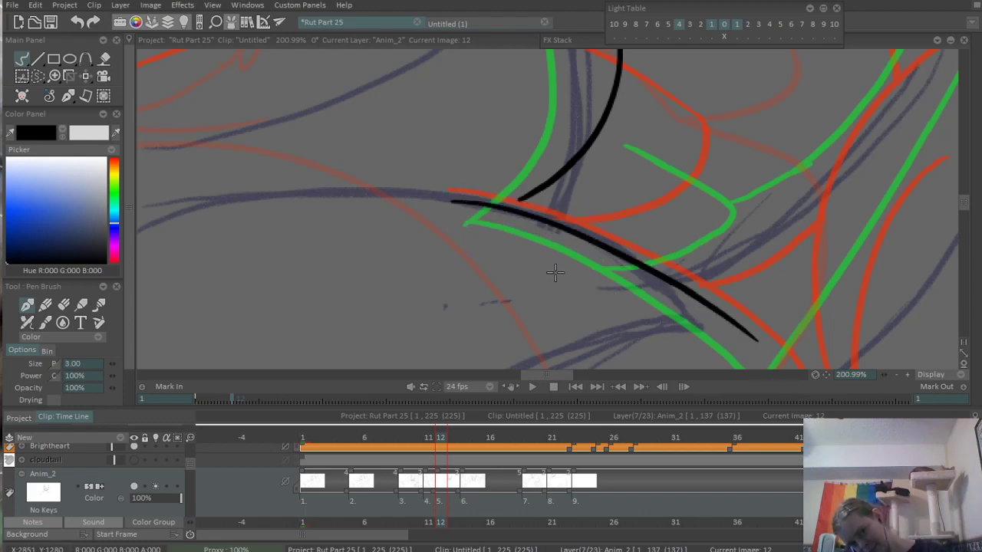
pyautogui.hotkey('ctrl', 'z')
pyautogui.moveTo(449, 202)
pyautogui.mouseDown()
pyautogui.moveTo(680, 333)
pyautogui.moveTo(464, 212)
pyautogui.moveTo(756, 345)
pyautogui.mouseUp()
pyautogui.hotkey('ctrl', 'z')
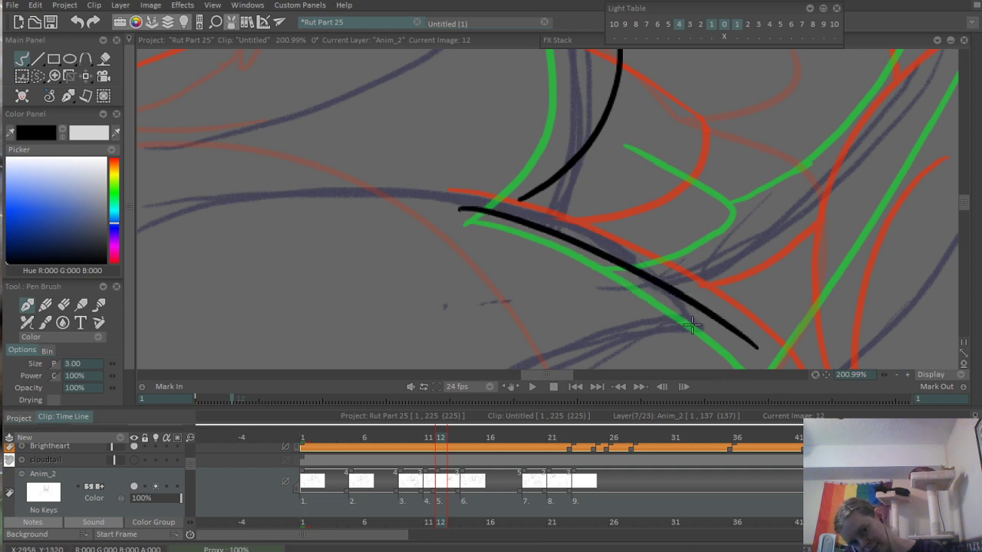
pyautogui.moveTo(705, 314); pyautogui.dragTo(655, 270)
pyautogui.moveTo(692, 297); pyautogui.dragTo(725, 323)
pyautogui.hotkey('ctrl', 'z')
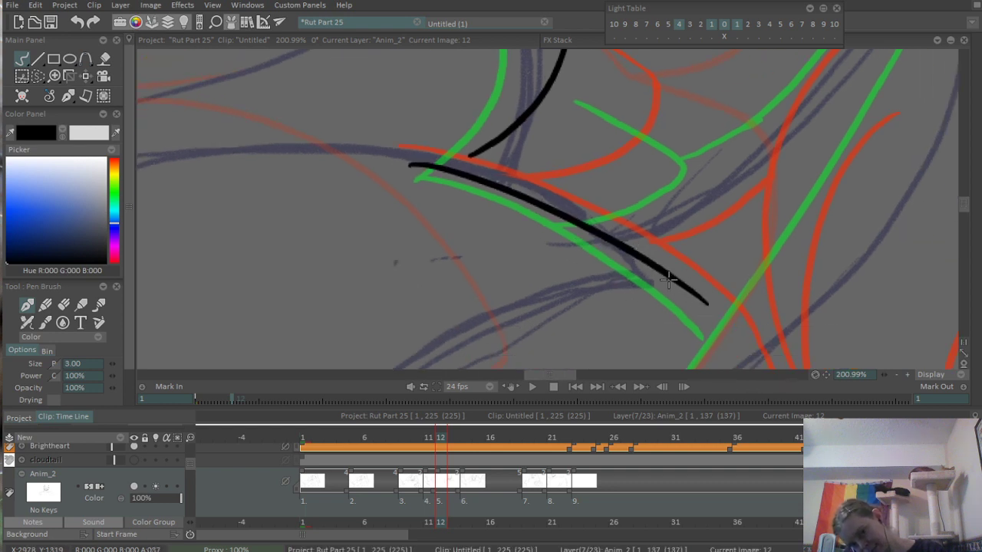
pyautogui.moveTo(669, 280); pyautogui.dragTo(726, 320)
pyautogui.moveTo(611, 243); pyautogui.dragTo(796, 357)
# - Extend the opposite chest tuft's outer curve to meet the diagonal fur line and clean up the junction
pyautogui.scroll(1, 653, 280)
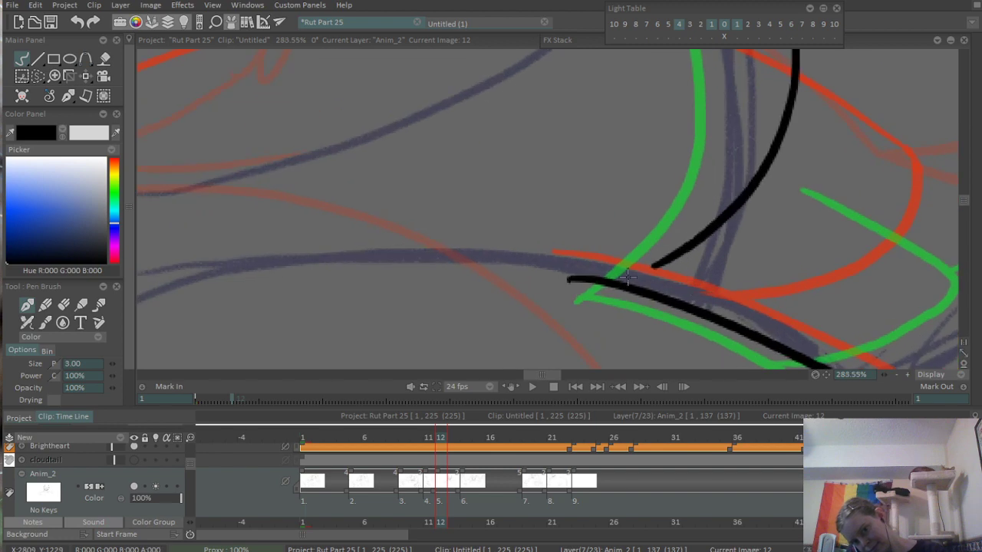
pyautogui.moveTo(663, 256)
pyautogui.mouseDown()
pyautogui.moveTo(616, 284)
pyautogui.moveTo(648, 265)
pyautogui.mouseUp()
pyautogui.hotkey('ctrl', 'z')
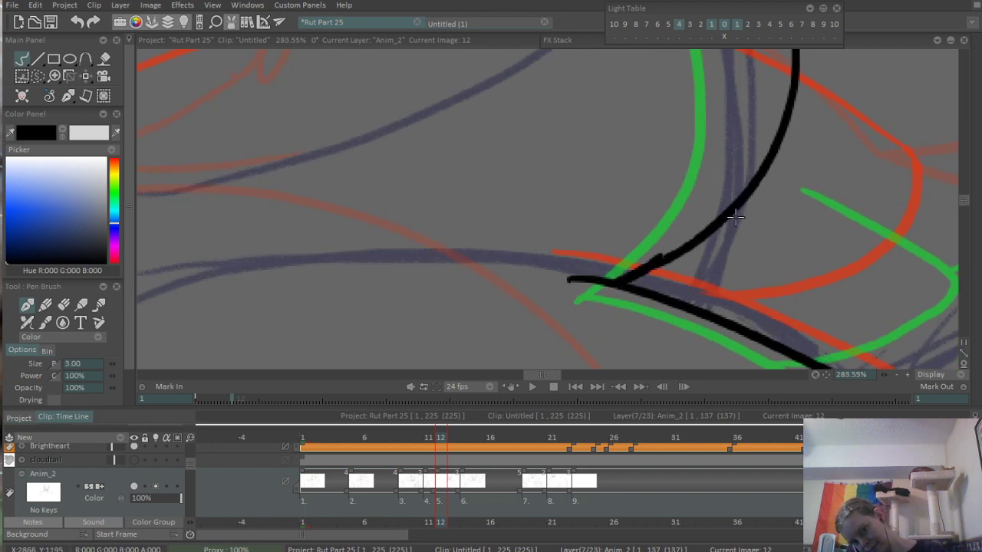
pyautogui.press('e')
pyautogui.scroll(-5, 432, 299)
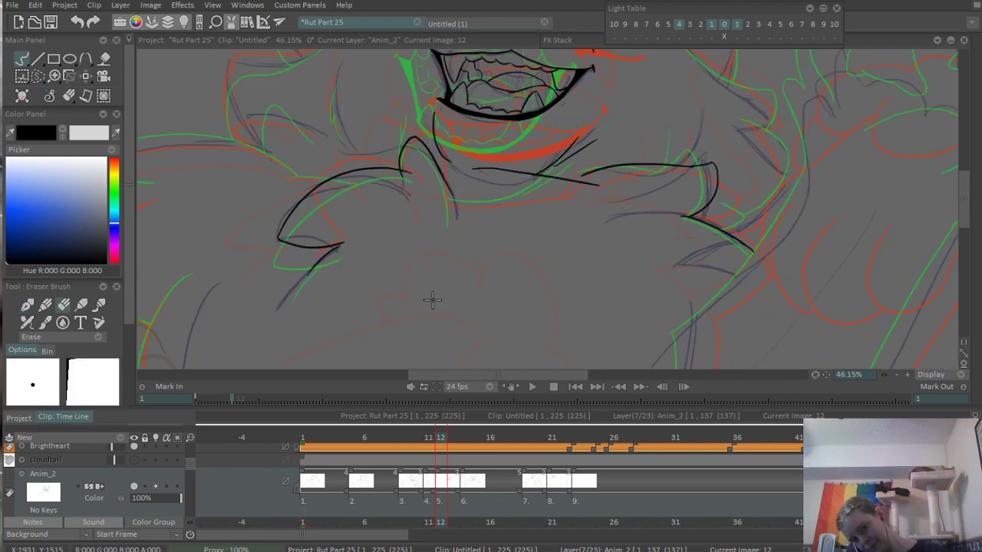
# - Ink the torso's curved side contour below the first chest tuft, running down to the canvas's lower edge
pyautogui.scroll(-2, 499, 257)
pyautogui.moveTo(488, 267); pyautogui.dragTo(675, 181)
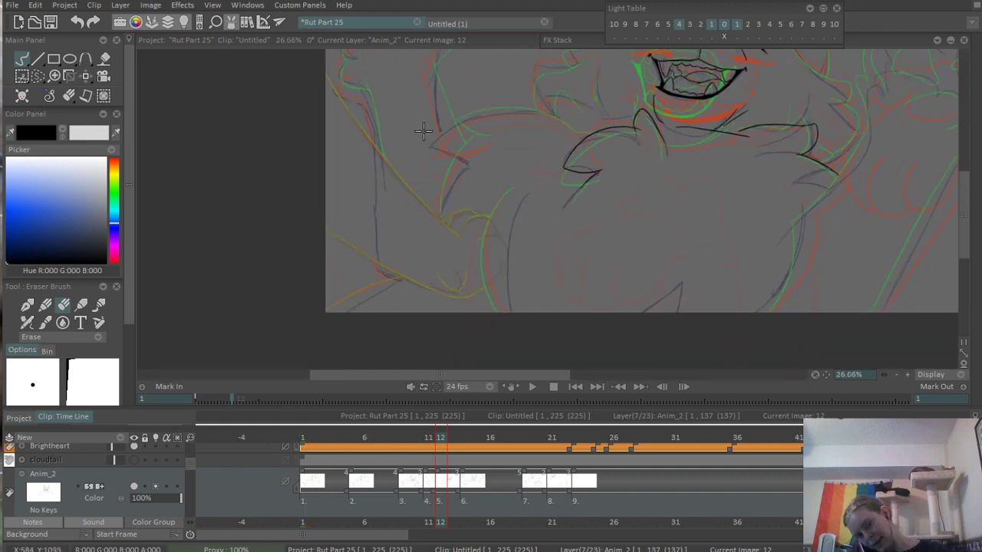
pyautogui.scroll(4, 466, 246)
pyautogui.scroll(-2, 598, 218)
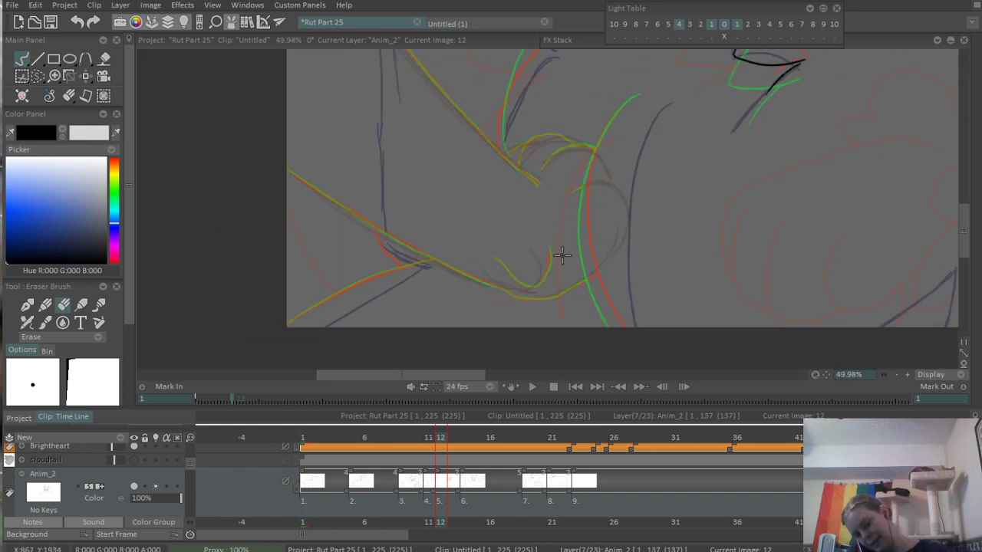
pyautogui.press('b')
pyautogui.scroll(1, 585, 167)
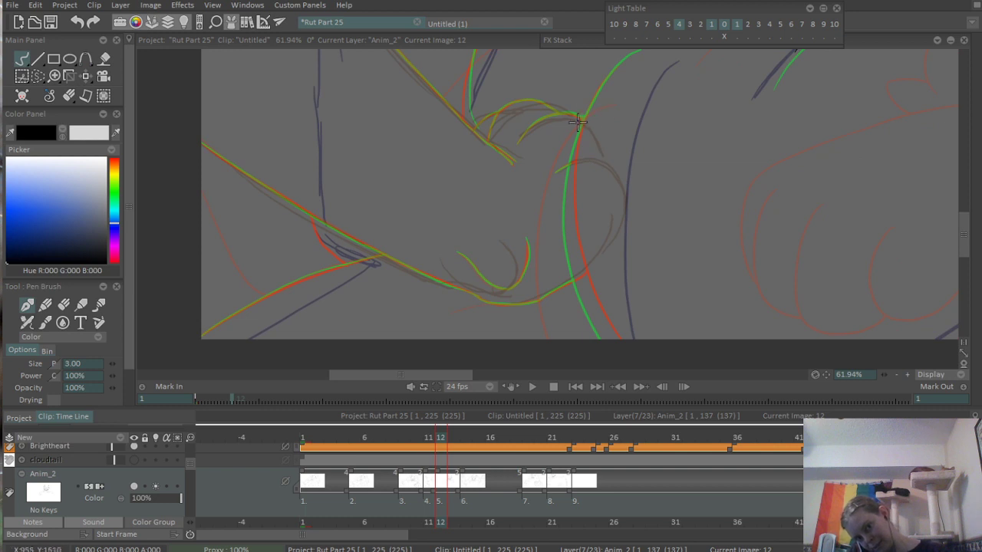
pyautogui.moveTo(613, 61); pyautogui.dragTo(572, 224)
pyautogui.hotkey('ctrl', 'z')
pyautogui.moveTo(604, 82); pyautogui.dragTo(581, 272)
pyautogui.hotkey('ctrl', 'z')
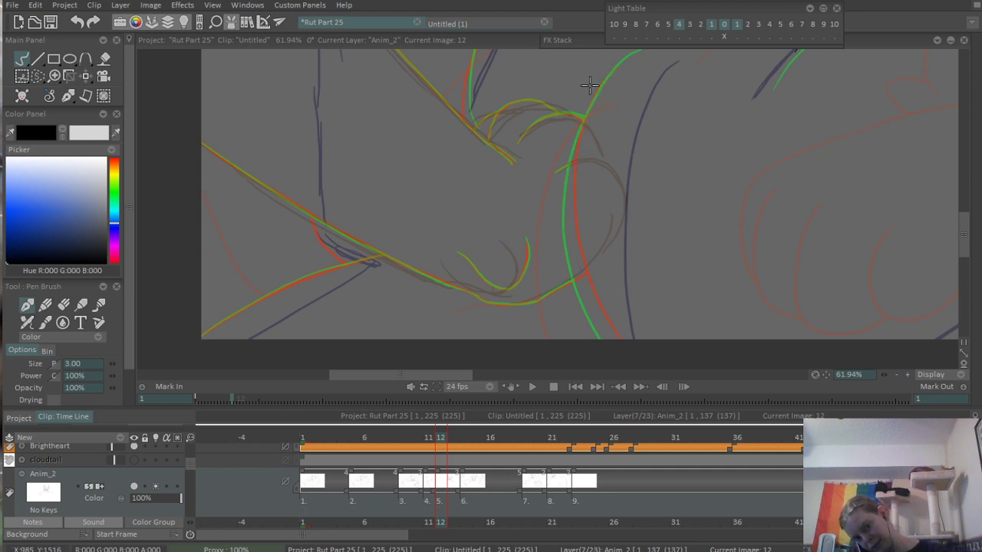
pyautogui.moveTo(606, 76)
pyautogui.mouseDown()
pyautogui.moveTo(582, 273)
pyautogui.moveTo(567, 193)
pyautogui.moveTo(614, 274)
pyautogui.mouseUp()
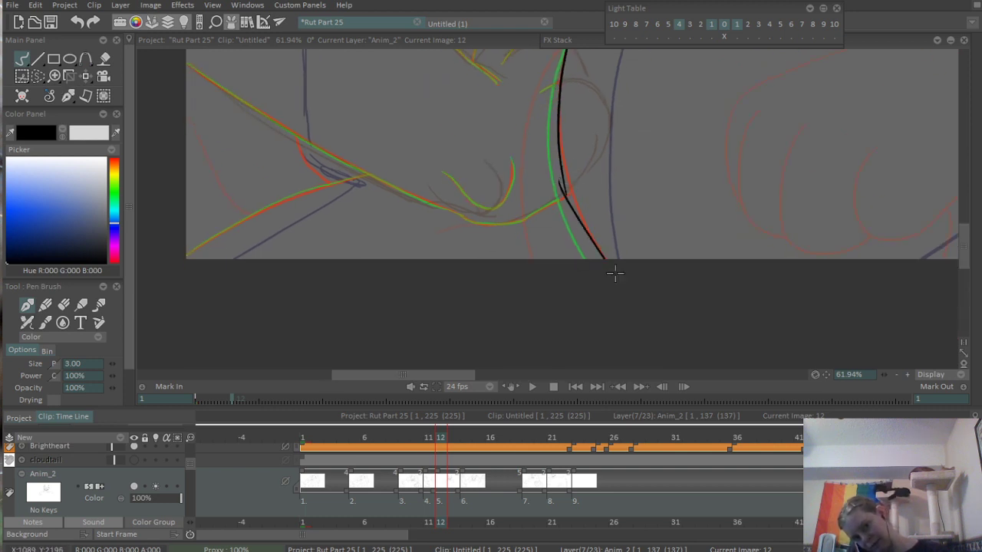
pyautogui.hotkey('ctrl', 'z')
pyautogui.moveTo(563, 184)
pyautogui.mouseDown()
pyautogui.moveTo(614, 289)
pyautogui.moveTo(611, 278)
pyautogui.mouseUp()
pyautogui.hotkey('ctrl', 'z')
# - Ink the torso's opposite side contour as a gentle curve down to the canvas's lower edge
pyautogui.moveTo(694, 110); pyautogui.dragTo(361, 207)
pyautogui.scroll(-5, 797, 154)
pyautogui.moveTo(797, 157); pyautogui.dragTo(602, 188)
pyautogui.scroll(2, 740, 166)
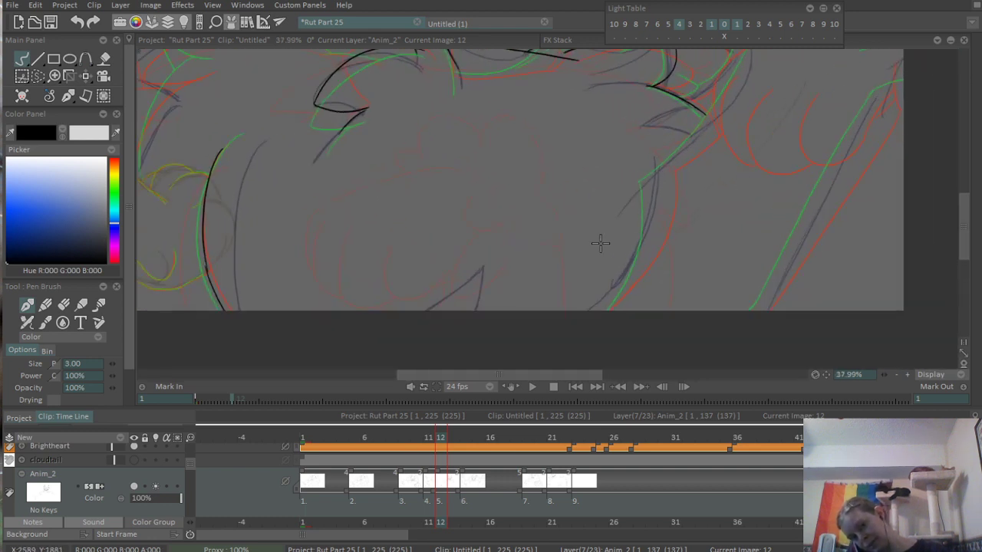
pyautogui.scroll(3, 601, 243)
pyautogui.moveTo(699, 112); pyautogui.dragTo(575, 417)
pyautogui.moveTo(743, 156); pyautogui.dragTo(664, 287)
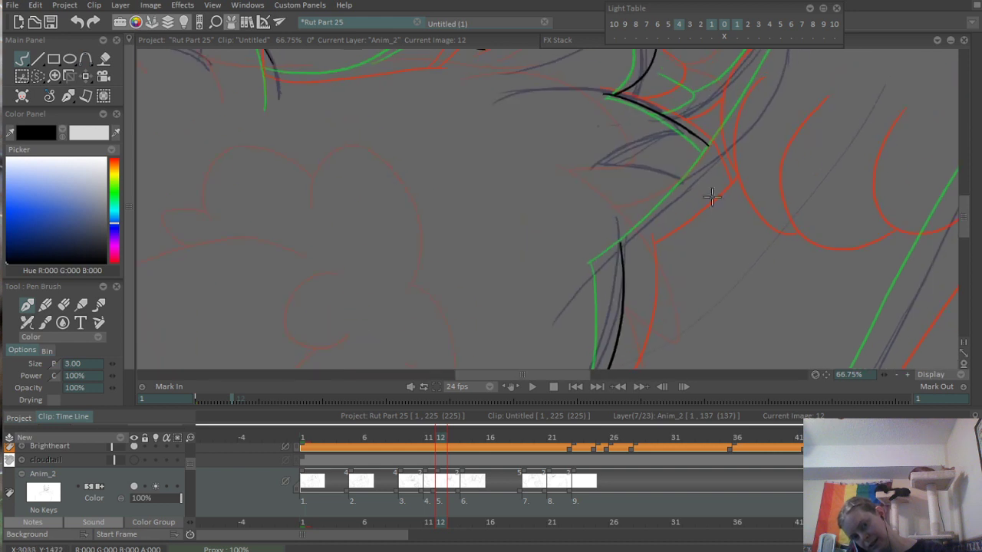
# - Ink the diagonal arm line rising from the top of the torso side and erase the overshooting ends at their corner
pyautogui.moveTo(643, 236)
pyautogui.mouseDown()
pyautogui.moveTo(593, 280)
pyautogui.moveTo(714, 128)
pyautogui.mouseUp()
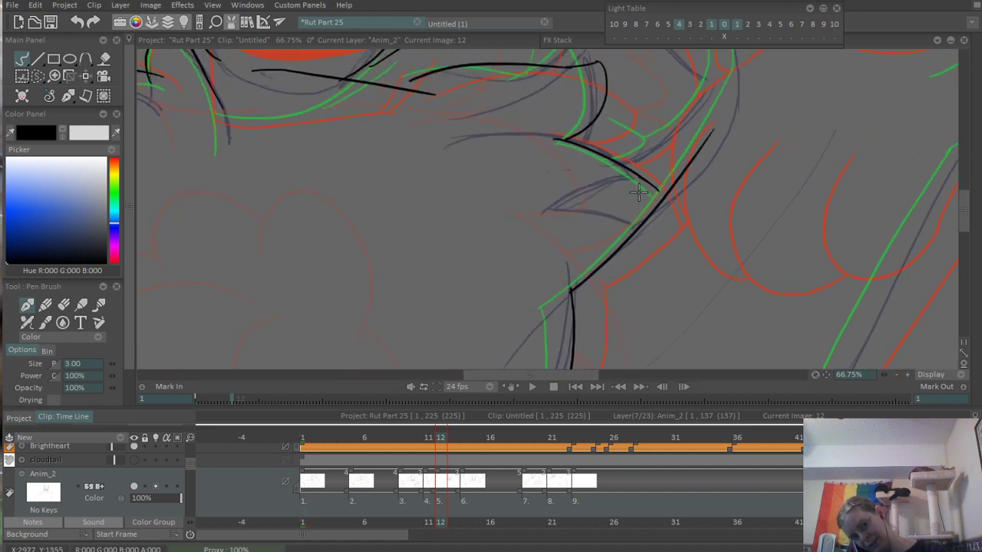
pyautogui.moveTo(501, 349); pyautogui.dragTo(725, 270)
pyautogui.moveTo(787, 129); pyautogui.dragTo(648, 223)
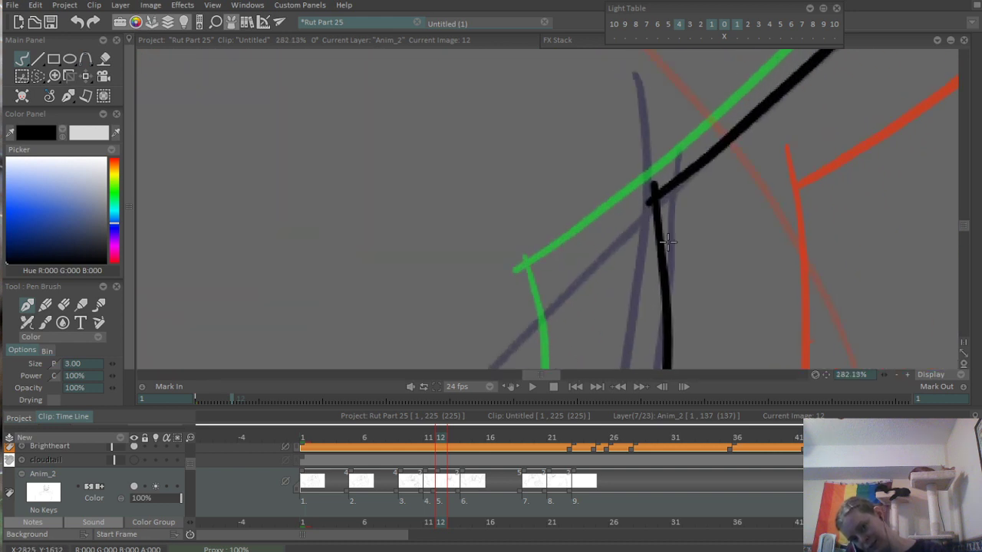
pyautogui.moveTo(673, 190); pyautogui.dragTo(569, 272)
pyautogui.scroll(1, 568, 270)
pyautogui.press('e')
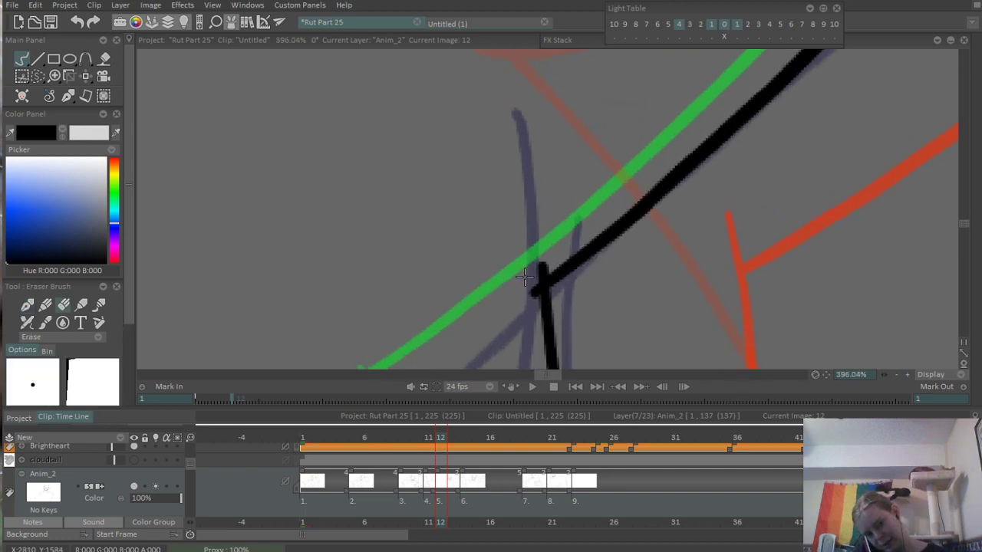
pyautogui.scroll(-6, 529, 309)
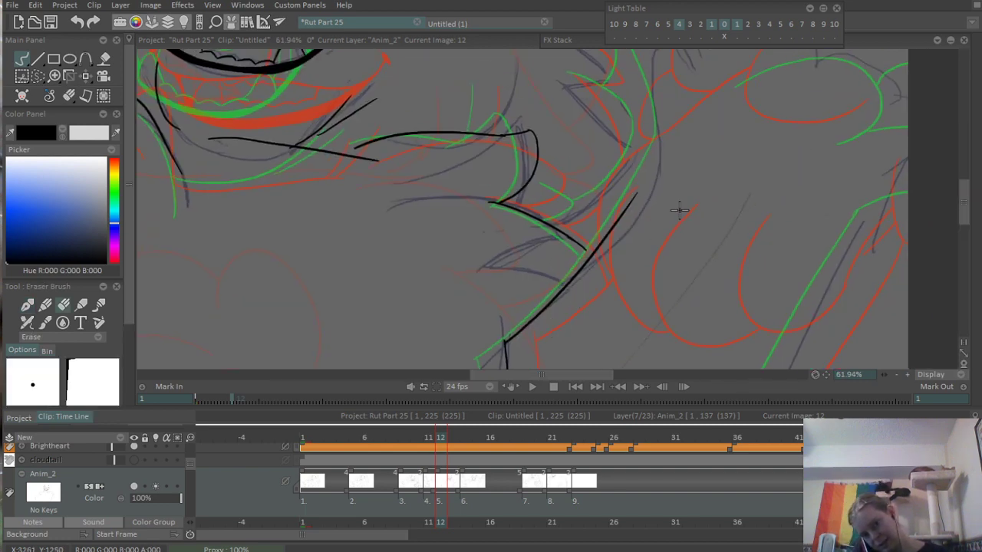
# - Extend the diagonal arm line upward in a smooth curve toward the base of the raised paw
pyautogui.moveTo(696, 170); pyautogui.dragTo(594, 295)
pyautogui.scroll(1, 583, 276)
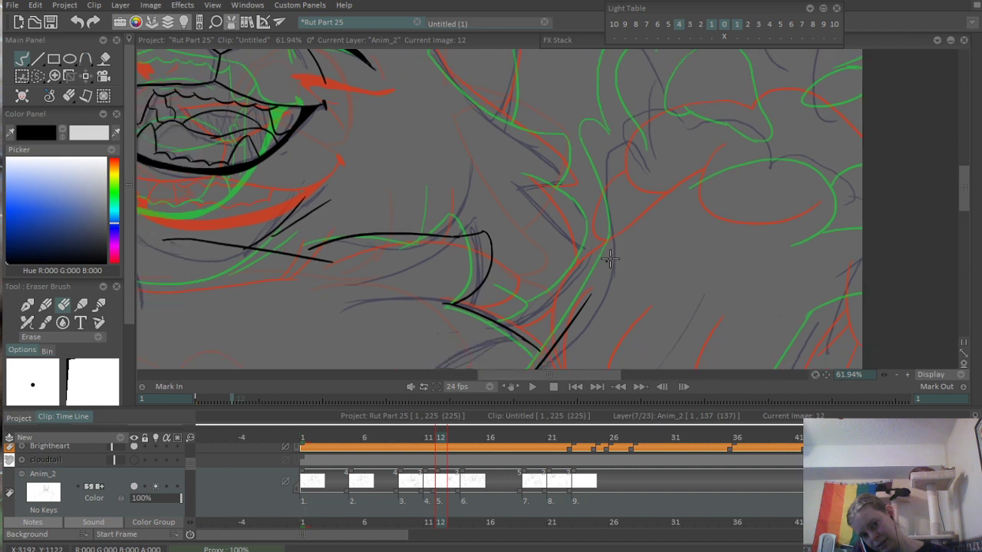
pyautogui.press('e')
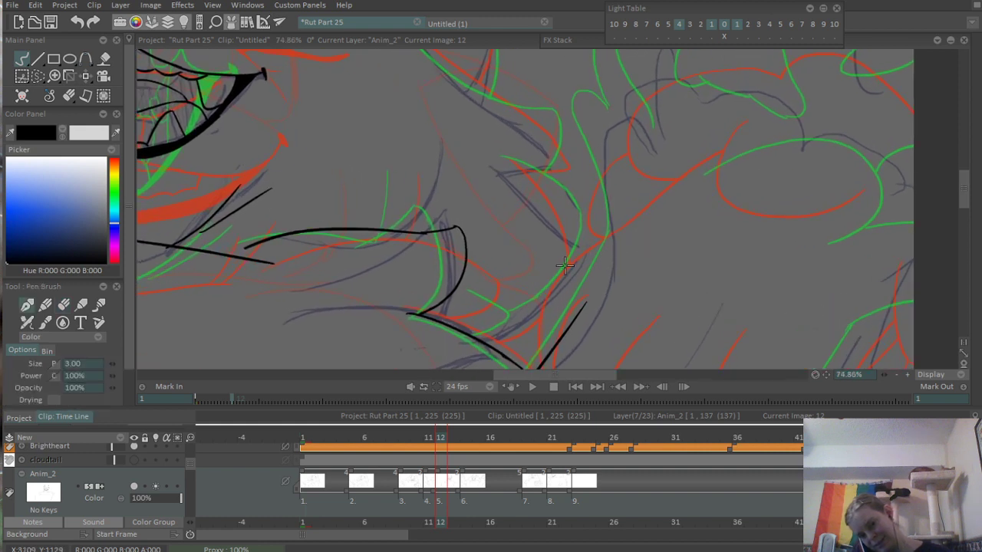
pyautogui.moveTo(606, 197); pyautogui.dragTo(562, 329)
pyautogui.hotkey('ctrl', 'z')
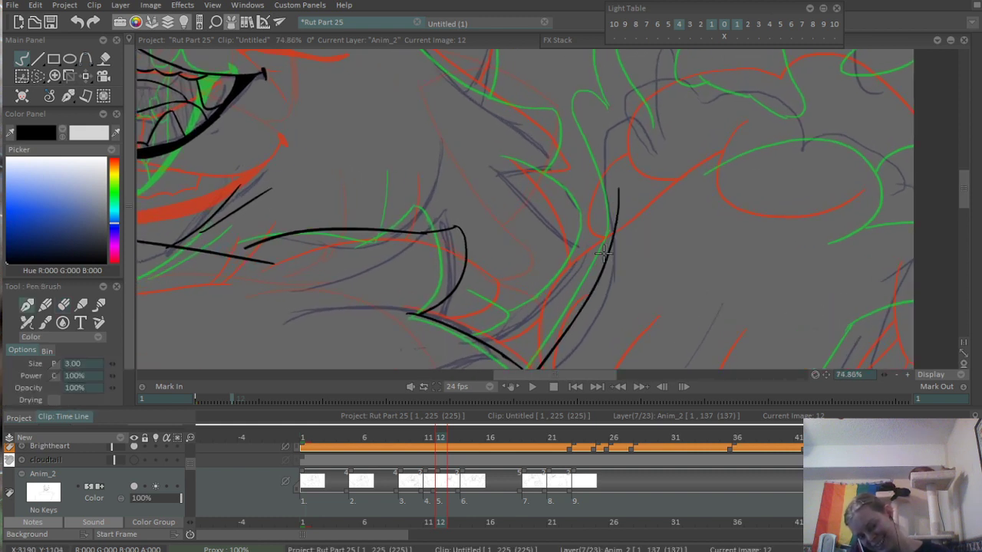
# - Ink the curved outer contour of the raised paw's innermost finger and a small arched stroke across its lower part
pyautogui.scroll(-5, 609, 201)
pyautogui.scroll(4, 605, 219)
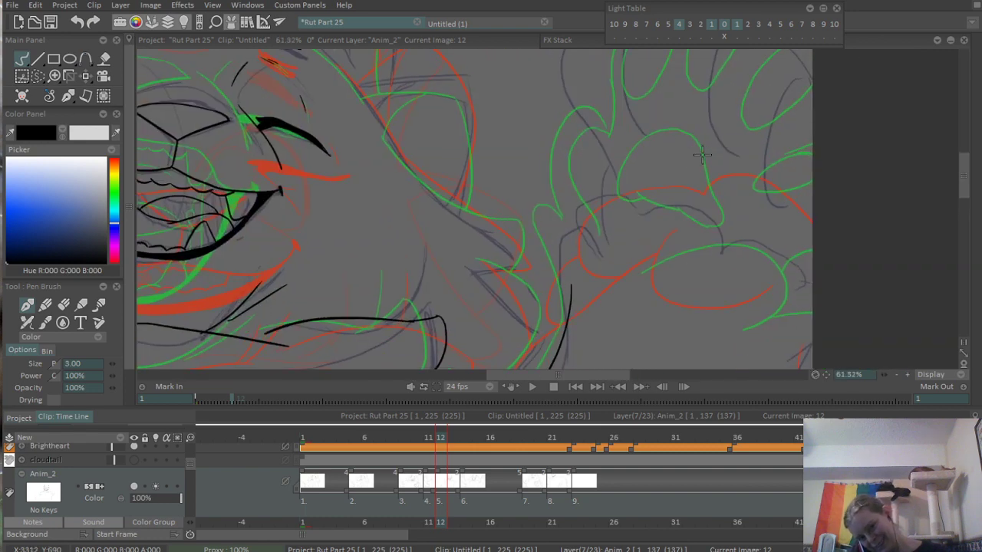
pyautogui.scroll(-2, 635, 219)
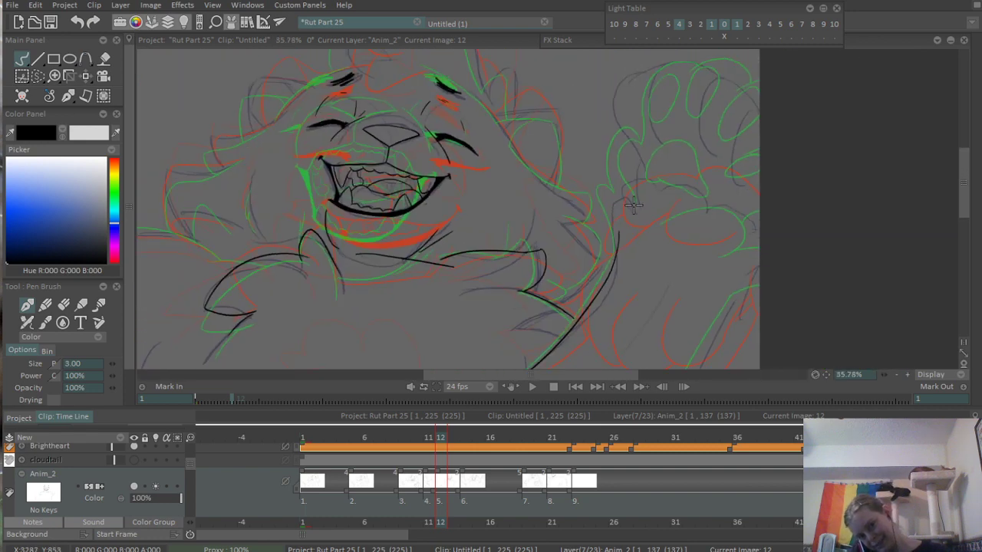
pyautogui.scroll(4, 666, 133)
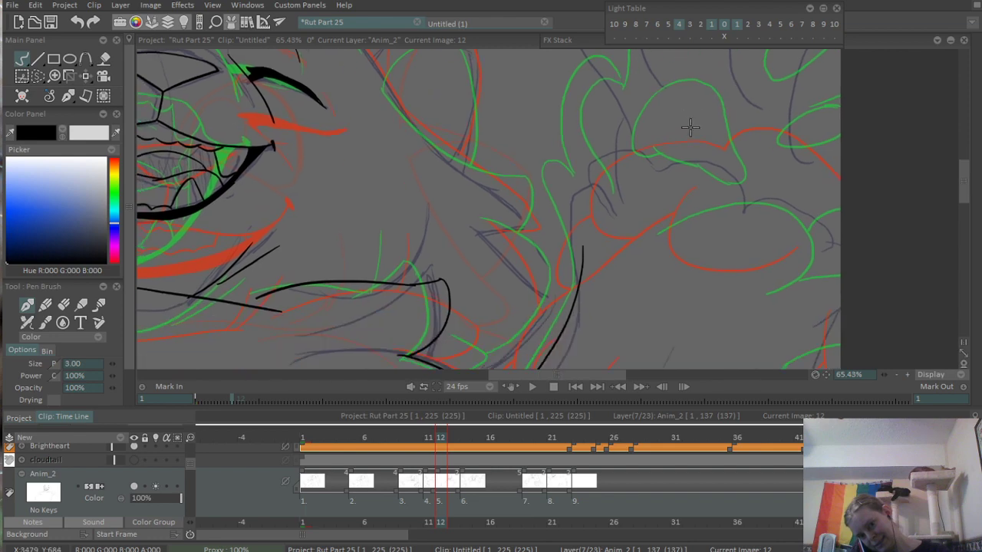
pyautogui.scroll(-3, 686, 184)
pyautogui.scroll(2, 629, 192)
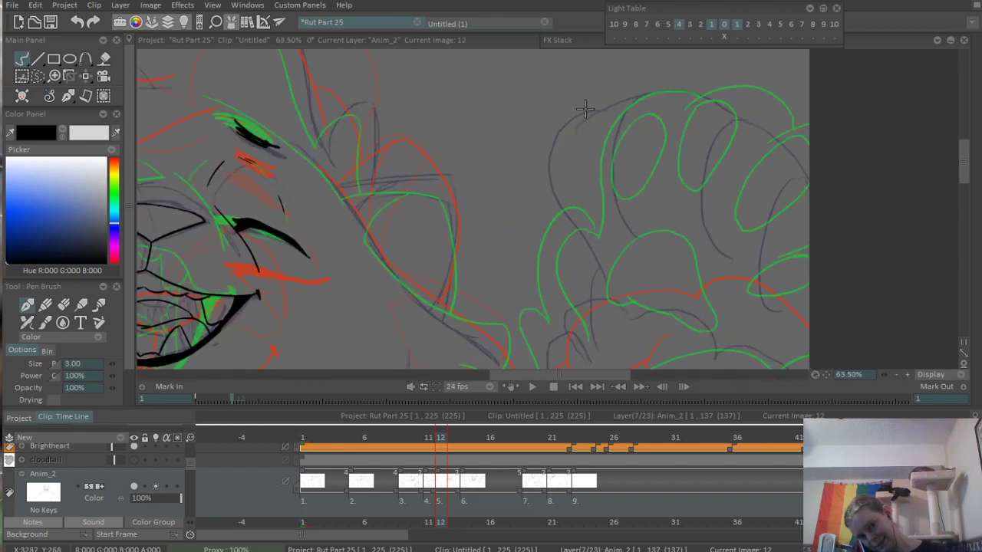
pyautogui.moveTo(584, 110); pyautogui.dragTo(587, 265)
pyautogui.moveTo(537, 204); pyautogui.dragTo(600, 227)
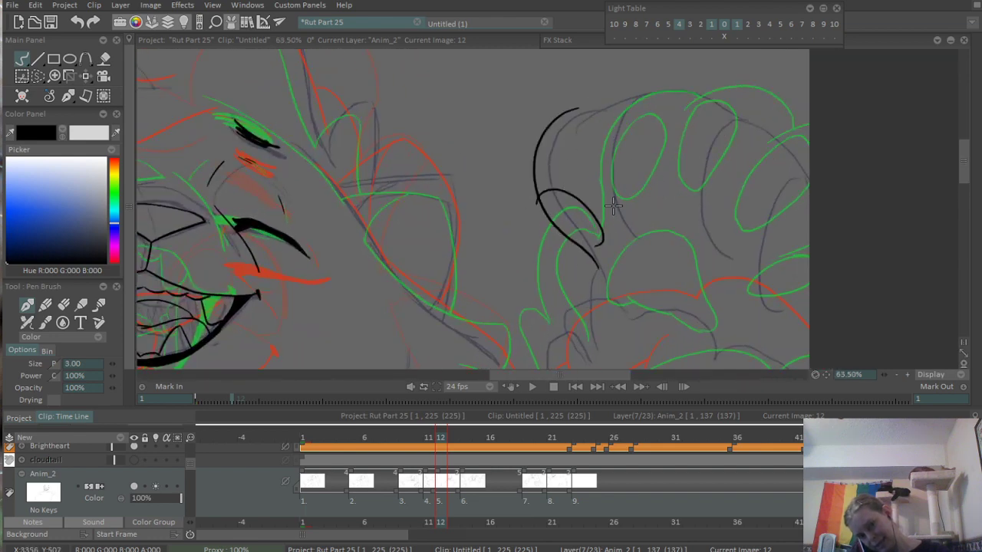
# - Ink slanted oval toe pads on the raised paw's two middle fingers and a narrower one on the outermost finger
pyautogui.moveTo(595, 151)
pyautogui.mouseDown()
pyautogui.moveTo(674, 208)
pyautogui.moveTo(589, 163)
pyautogui.moveTo(629, 163)
pyautogui.moveTo(590, 158)
pyautogui.mouseUp()
pyautogui.hotkey('ctrl', 'z')
pyautogui.moveTo(680, 202)
pyautogui.mouseDown()
pyautogui.moveTo(708, 234)
pyautogui.moveTo(678, 209)
pyautogui.mouseUp()
pyautogui.hotkey('ctrl', 'z')
pyautogui.moveTo(658, 149)
pyautogui.mouseDown()
pyautogui.moveTo(698, 172)
pyautogui.moveTo(658, 171)
pyautogui.mouseUp()
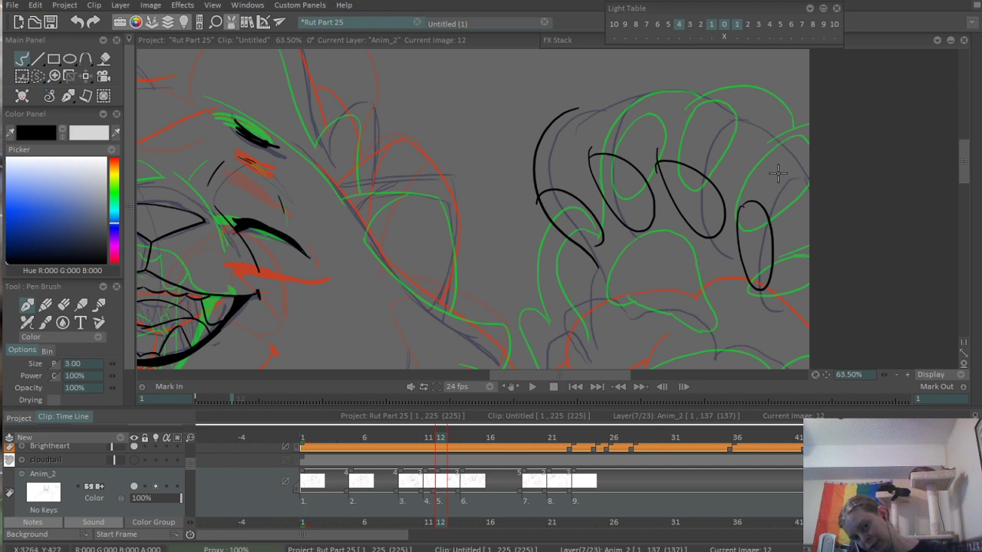
# - Ink the outermost finger's curved contour and the rounded tip of the finger beside it on the raised paw
pyautogui.moveTo(741, 205); pyautogui.dragTo(857, 172)
pyautogui.moveTo(651, 129); pyautogui.dragTo(802, 142)
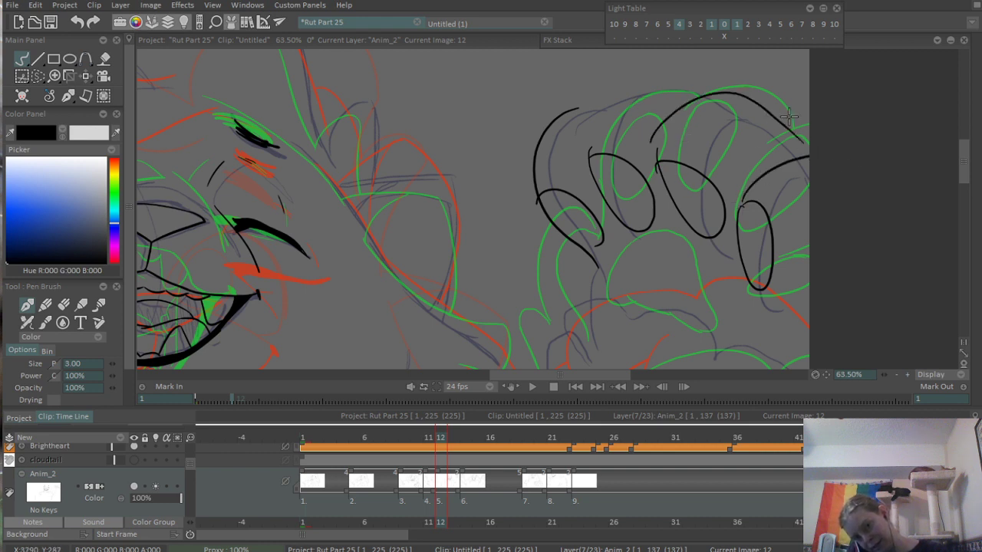
pyautogui.hotkey('ctrl', 'z')
pyautogui.moveTo(652, 128); pyautogui.dragTo(784, 145)
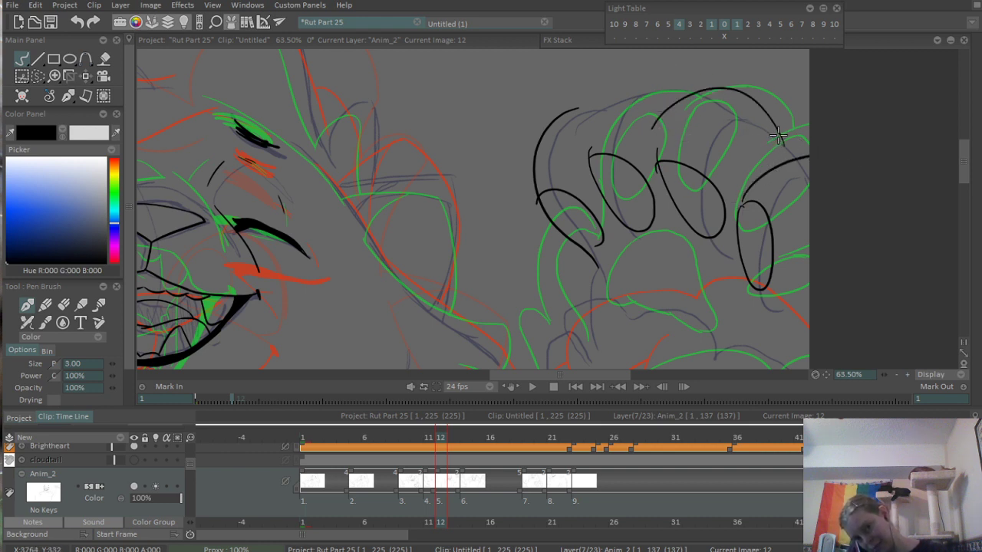
# - Ink the rounded tip of the finger next to the innermost one and extend the innermost finger's contour to meet it
pyautogui.scroll(4, 760, 117)
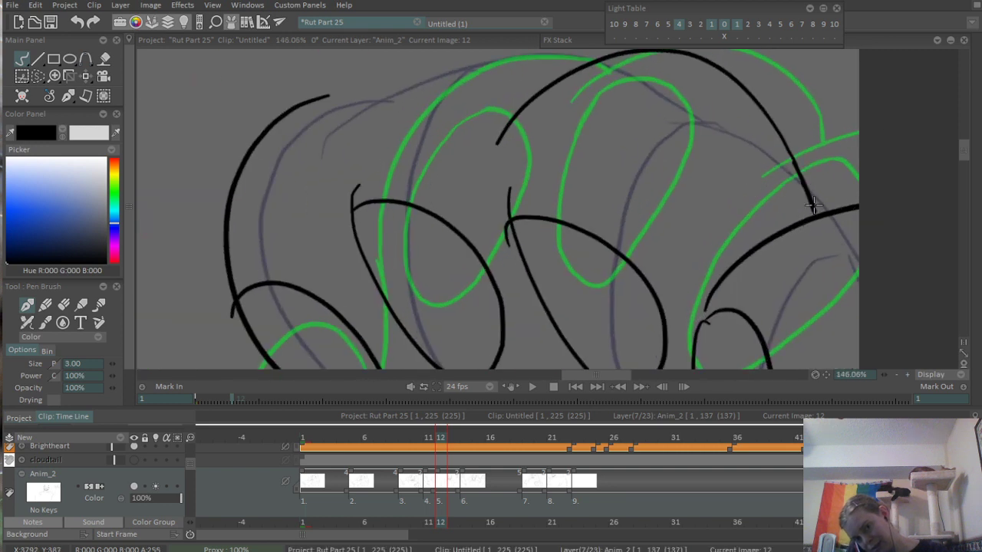
pyautogui.moveTo(502, 167); pyautogui.dragTo(642, 232)
pyautogui.moveTo(481, 271); pyautogui.dragTo(685, 135)
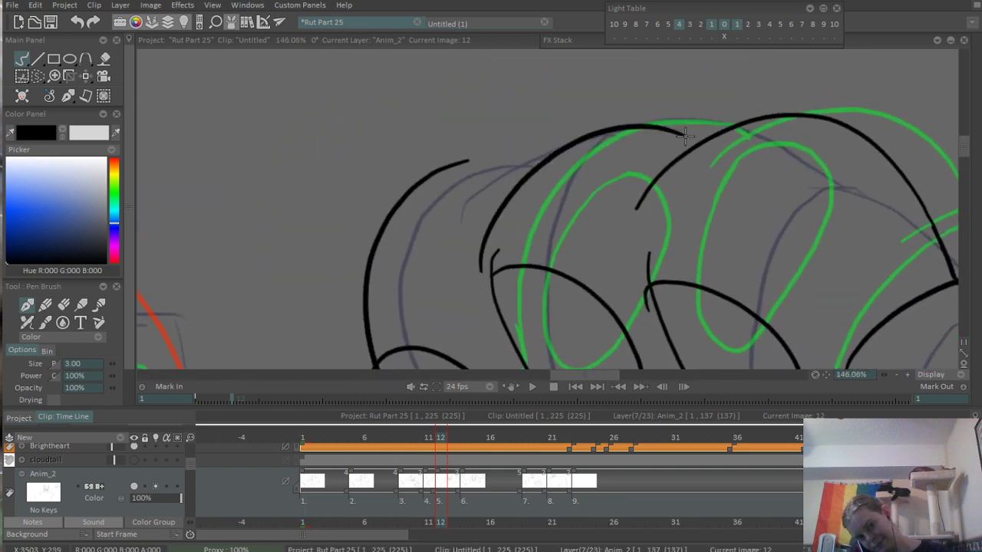
pyautogui.hotkey('ctrl', 'z')
pyautogui.moveTo(467, 263)
pyautogui.mouseDown()
pyautogui.moveTo(695, 102)
pyautogui.moveTo(717, 125)
pyautogui.mouseUp()
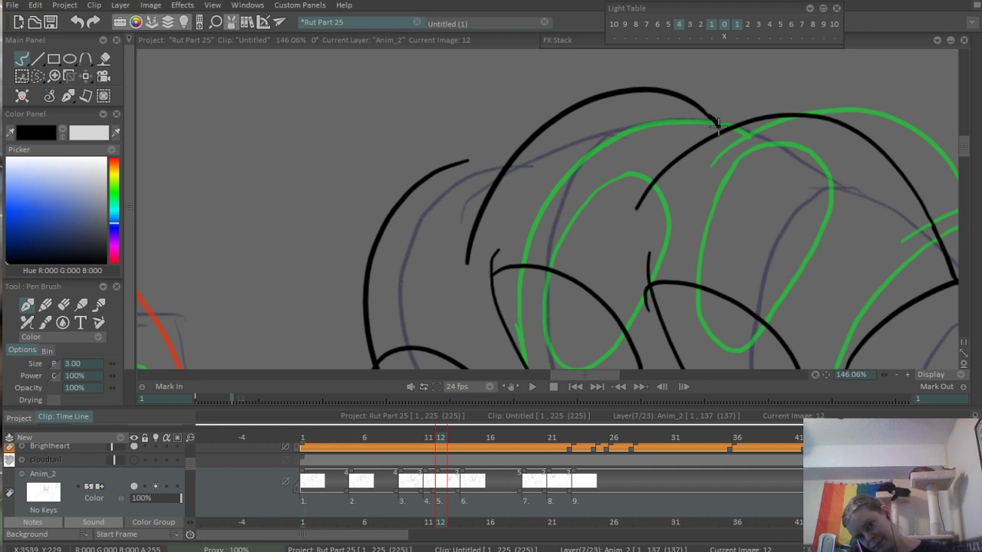
pyautogui.moveTo(481, 161); pyautogui.dragTo(503, 159)
pyautogui.moveTo(580, 129); pyautogui.dragTo(359, 253)
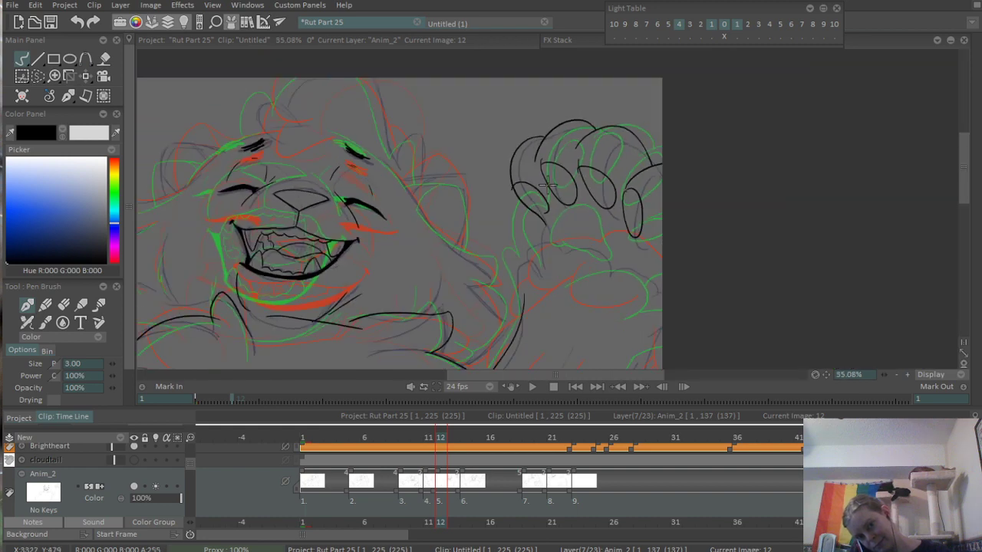
# - Erase the stray stroke ends on the toe pads and join the outermost finger's contour to its pad
pyautogui.moveTo(626, 140); pyautogui.dragTo(752, 159)
pyautogui.scroll(4, 474, 263)
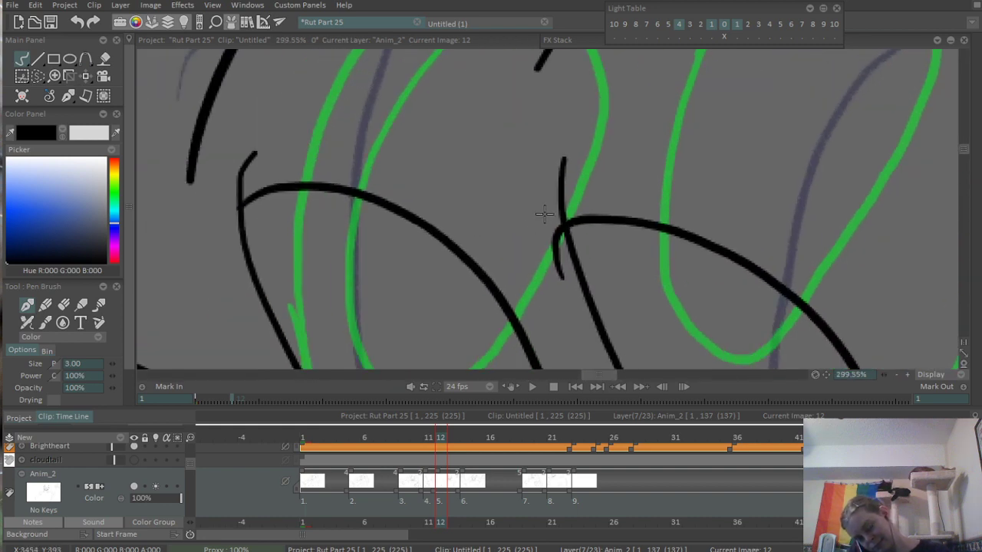
pyautogui.press('e')
pyautogui.moveTo(552, 241); pyautogui.dragTo(554, 239)
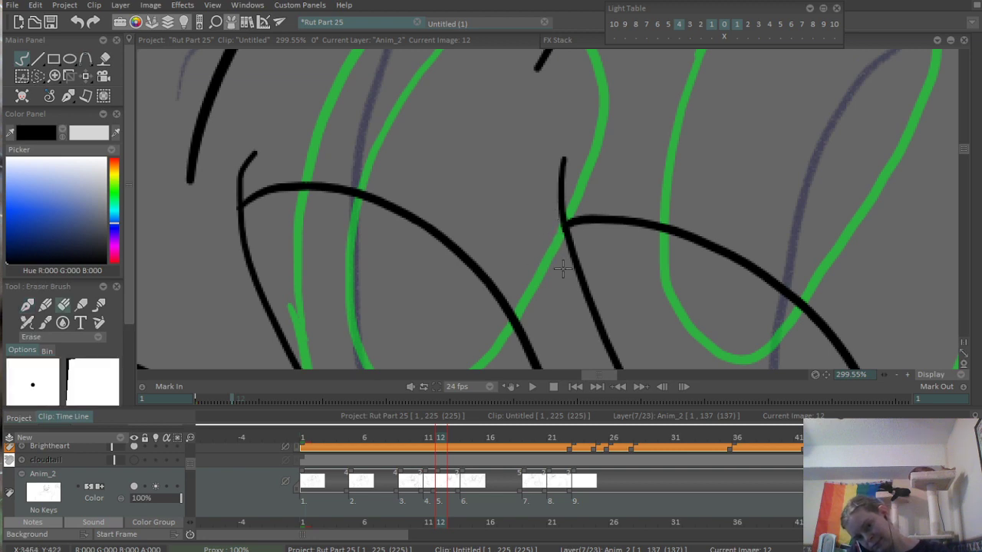
pyautogui.moveTo(643, 177); pyautogui.dragTo(429, 243)
pyautogui.moveTo(755, 227); pyautogui.dragTo(832, 165)
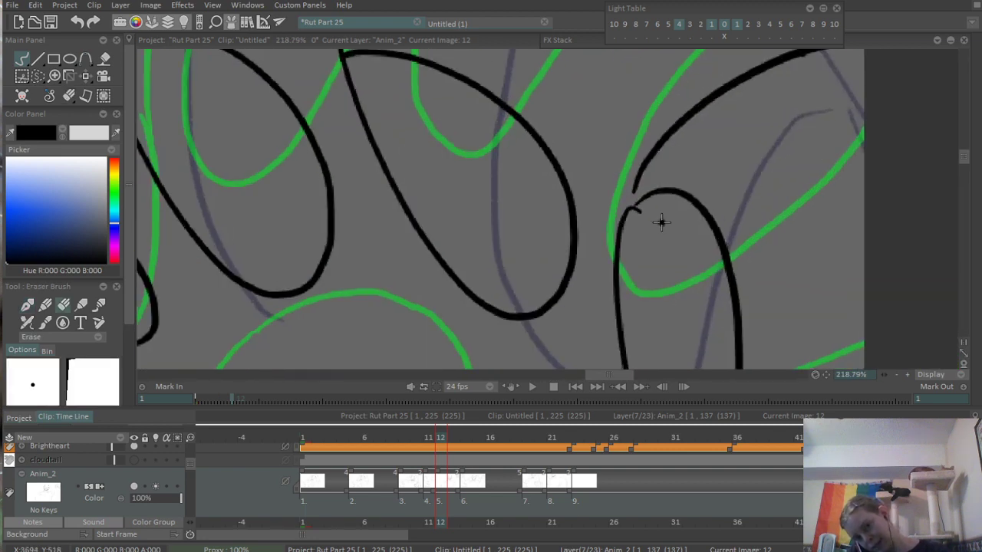
pyautogui.press('b')
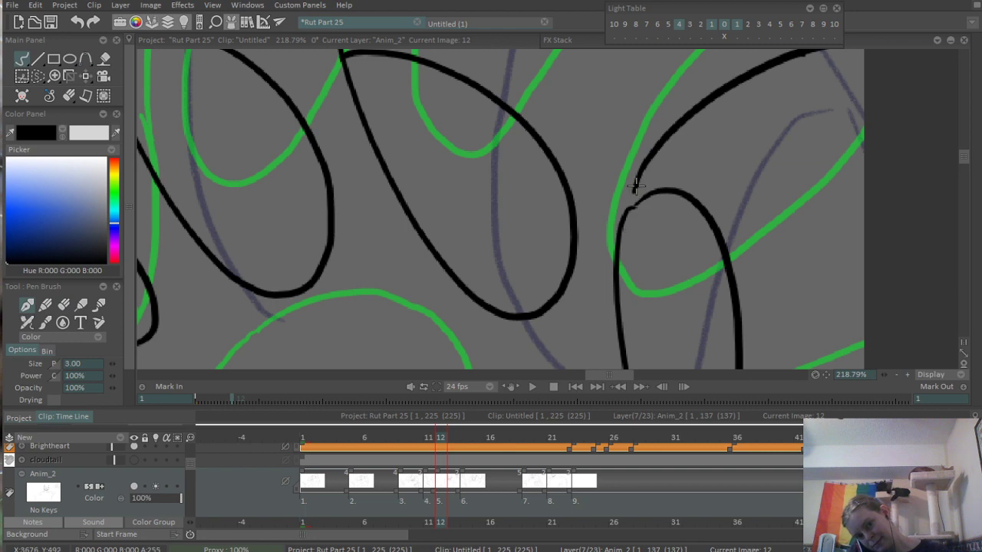
pyautogui.moveTo(635, 186); pyautogui.dragTo(633, 205)
# - Close the lower end of the innermost finger's pad with a rounded stroke and clean up its overshooting end
pyautogui.moveTo(750, 125); pyautogui.dragTo(550, 267)
pyautogui.scroll(3, 683, 174)
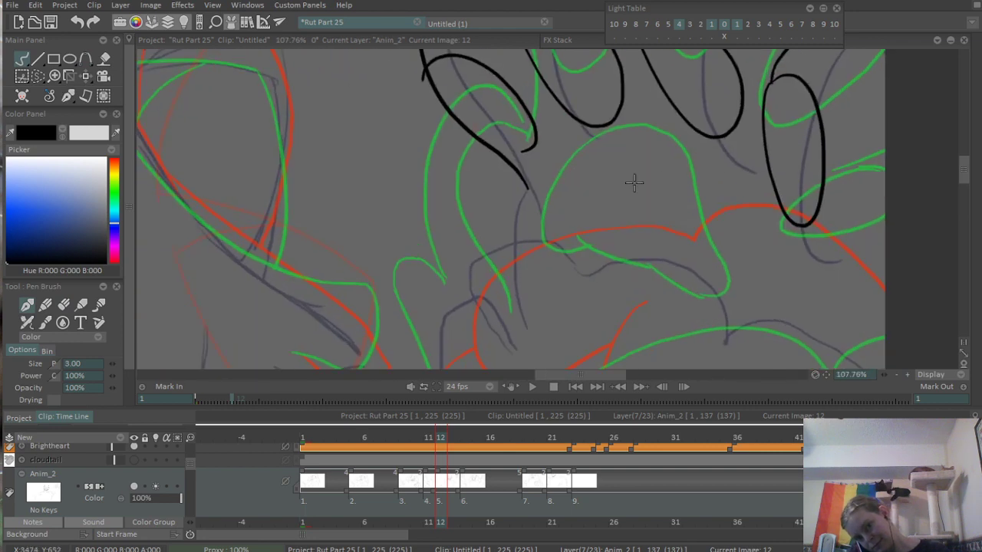
pyautogui.scroll(-4, 697, 131)
pyautogui.scroll(6, 620, 186)
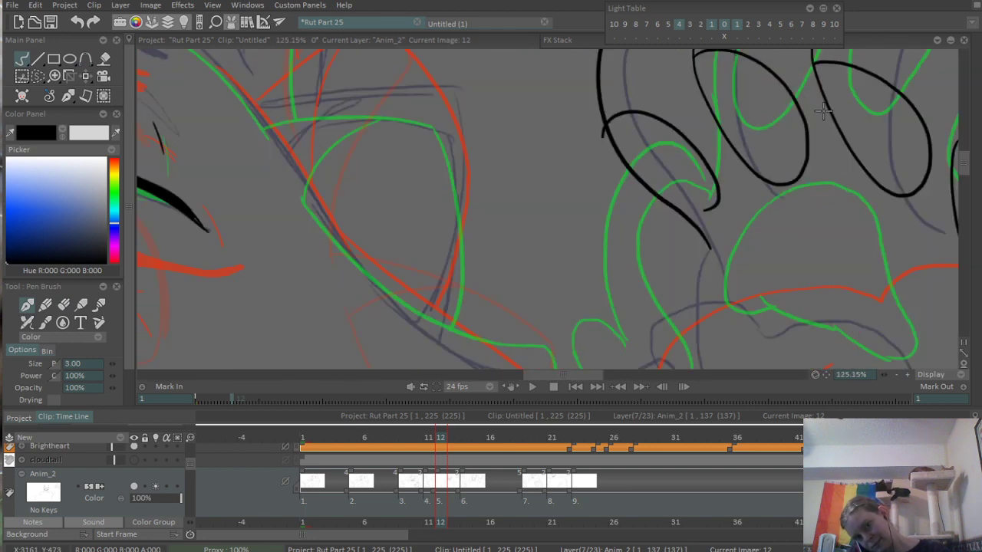
pyautogui.moveTo(758, 326); pyautogui.dragTo(863, 308)
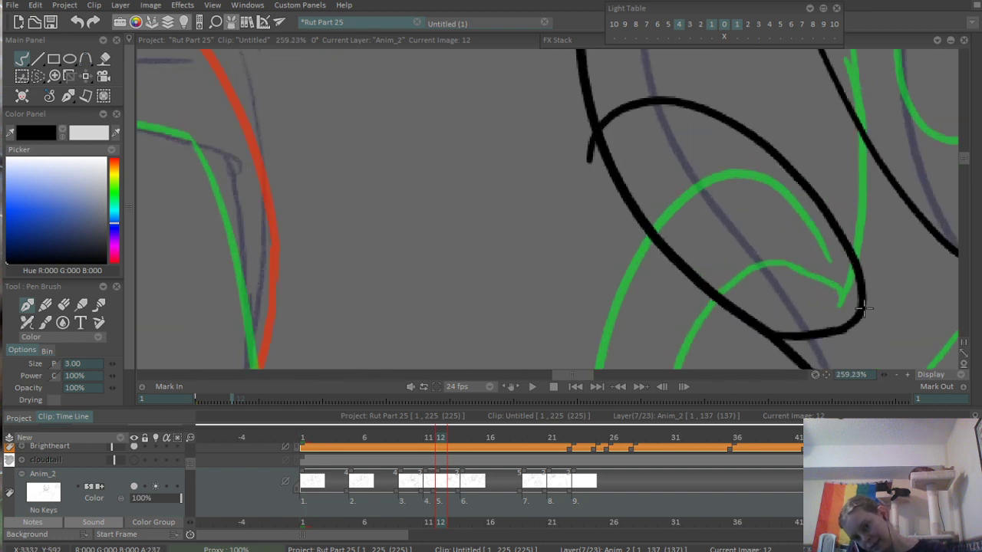
pyautogui.hotkey('ctrl', 'z')
pyautogui.moveTo(759, 326); pyautogui.dragTo(856, 319)
pyautogui.moveTo(612, 234); pyautogui.dragTo(592, 214)
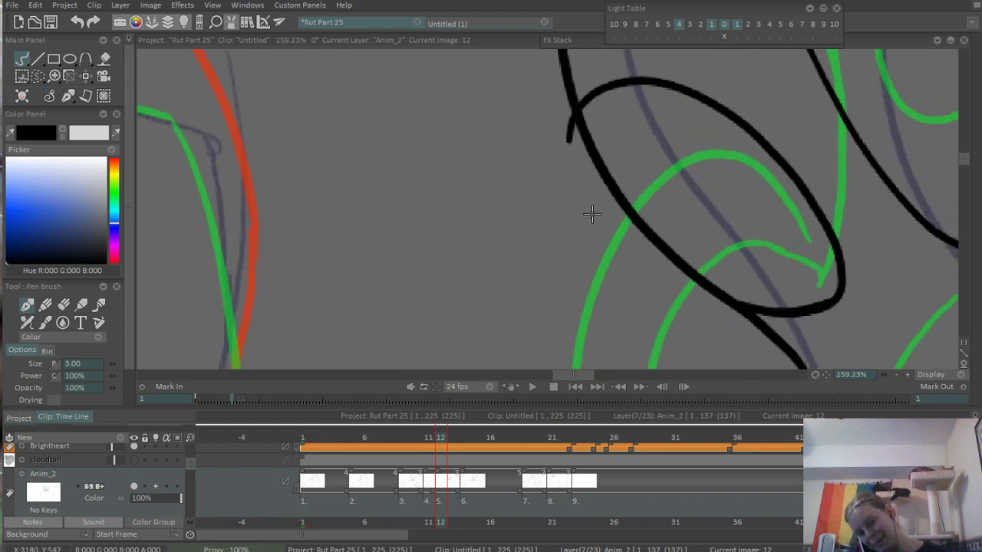
pyautogui.press('e')
pyautogui.scroll(-6, 372, 240)
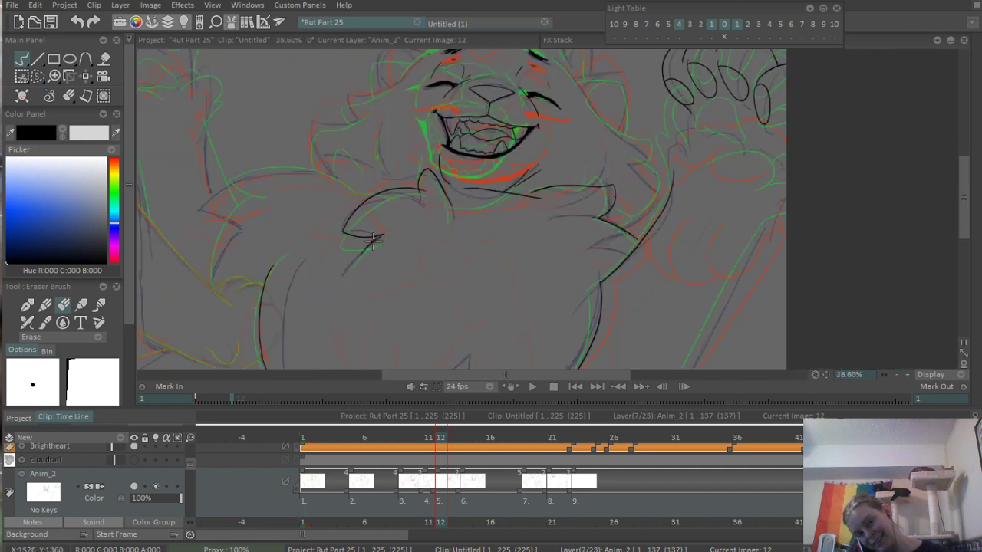
# - Ink the large palm pad's domed outline and its wavy lower edge beneath the toe pads
pyautogui.scroll(4, 659, 72)
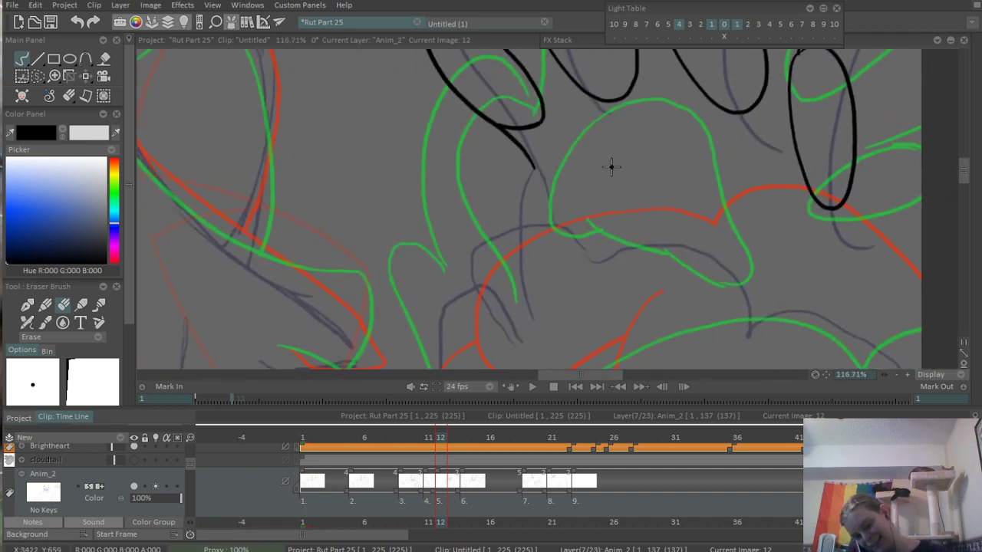
pyautogui.press('b')
pyautogui.moveTo(546, 132)
pyautogui.mouseDown()
pyautogui.moveTo(575, 248)
pyautogui.moveTo(694, 164)
pyautogui.moveTo(768, 261)
pyautogui.mouseUp()
pyautogui.hotkey('ctrl', 'z')
pyautogui.moveTo(670, 160); pyautogui.dragTo(737, 262)
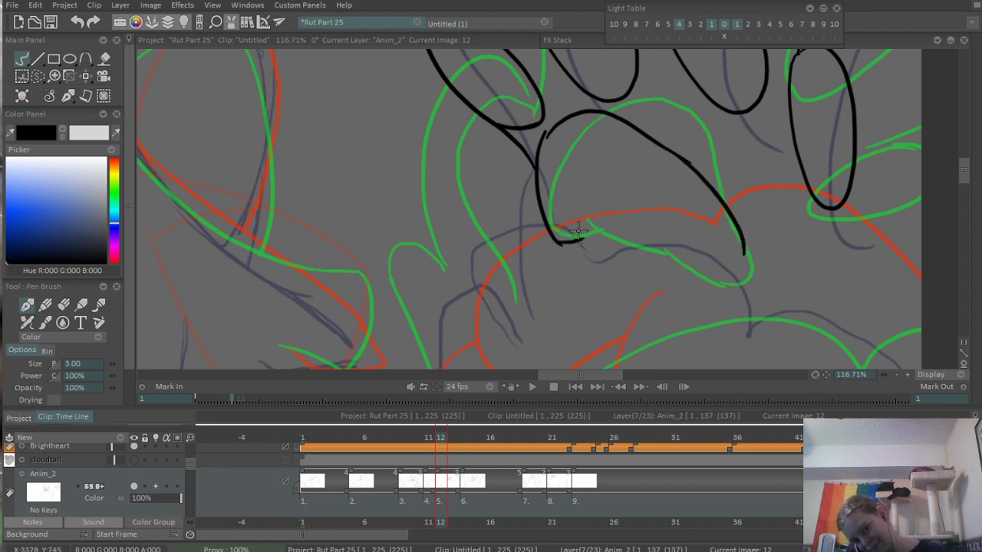
pyautogui.moveTo(569, 224)
pyautogui.mouseDown()
pyautogui.moveTo(690, 233)
pyautogui.moveTo(666, 250)
pyautogui.moveTo(717, 263)
pyautogui.moveTo(758, 243)
pyautogui.mouseUp()
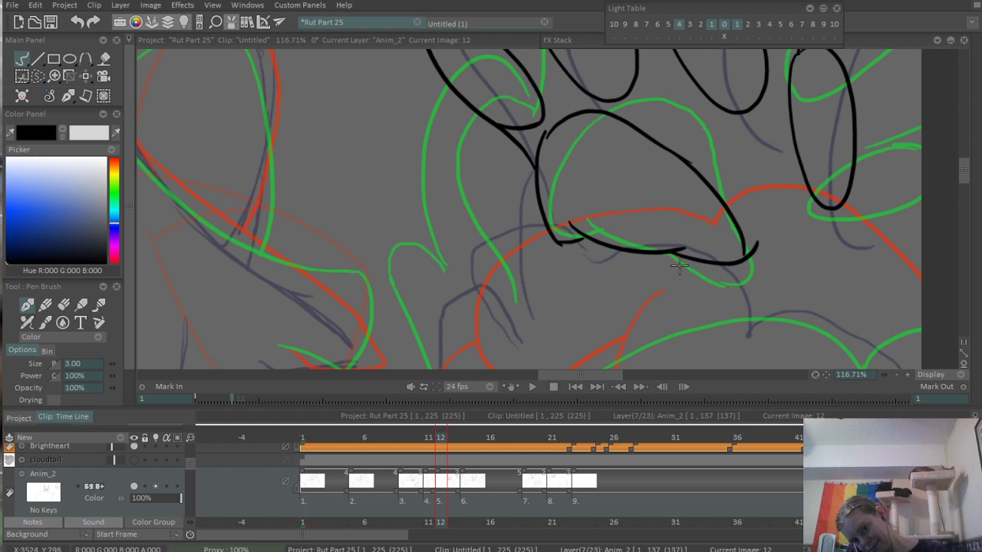
pyautogui.hotkey('ctrl', 'z')
pyautogui.moveTo(654, 239); pyautogui.dragTo(749, 256)
# - Erase the overshooting stroke ends along the palm pad's lower edge and outer corner
pyautogui.scroll(3, 768, 215)
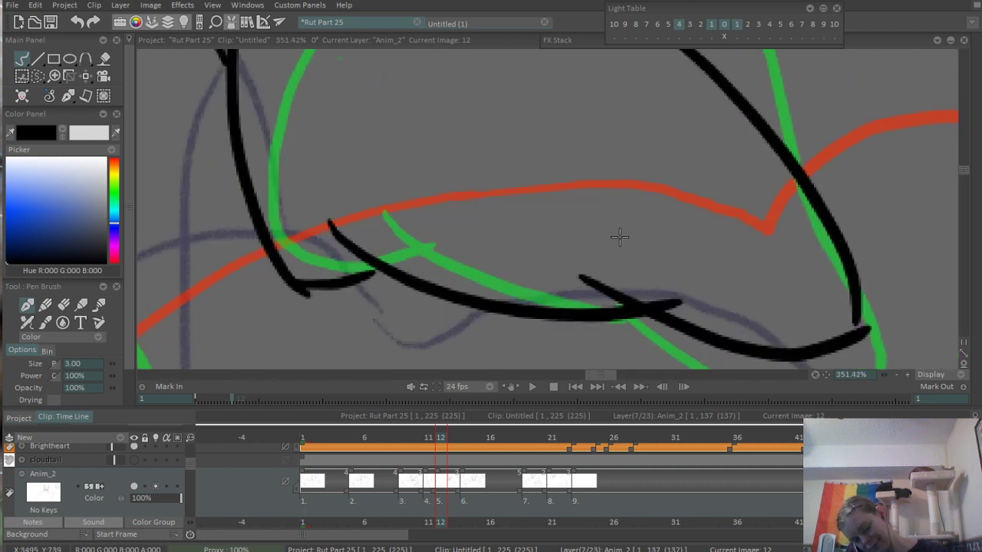
pyautogui.press('e')
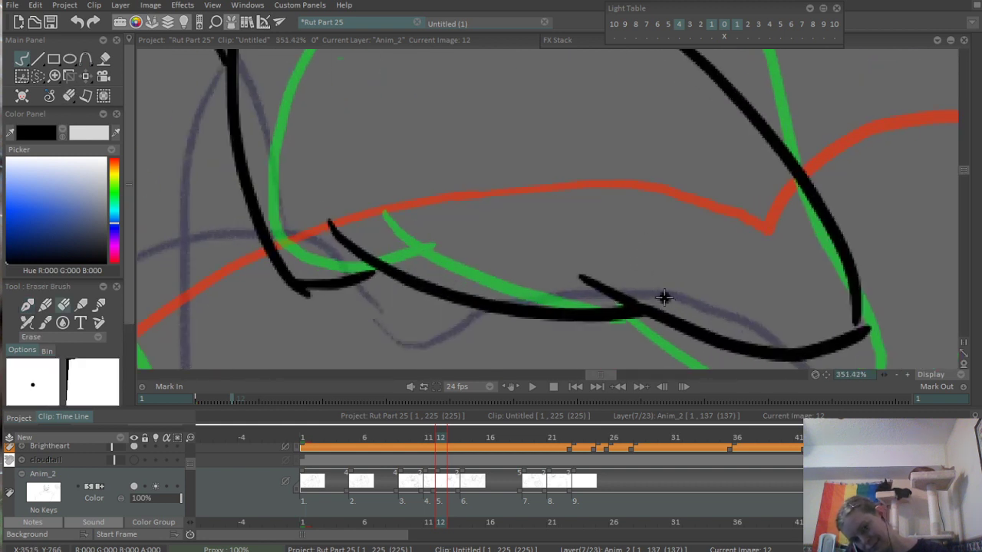
pyautogui.moveTo(871, 317); pyautogui.dragTo(853, 336)
# - Close the gap in the palm pad's upper corner near the innermost finger and erase the excess ink there
pyautogui.press('b')
pyautogui.scroll(-3, 842, 223)
pyautogui.scroll(3, 702, 174)
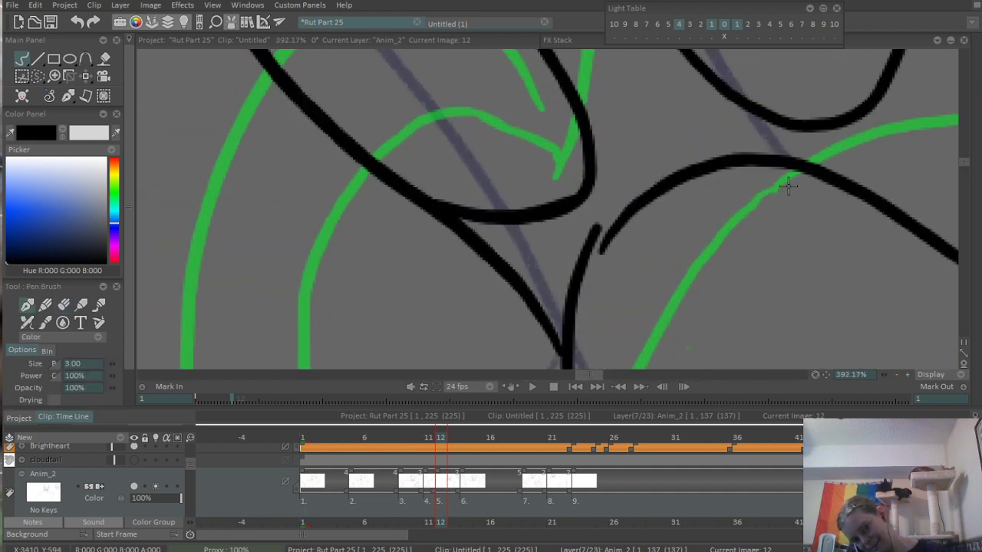
pyautogui.moveTo(575, 287); pyautogui.dragTo(651, 191)
pyautogui.press('e')
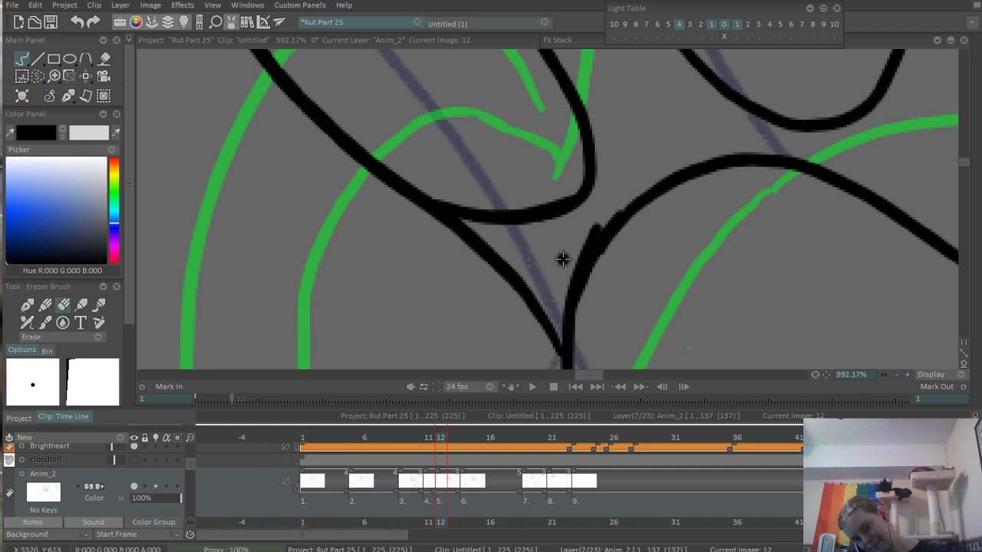
pyautogui.moveTo(570, 269); pyautogui.dragTo(603, 220)
# - Ink a curved crease from the base of the innermost finger down alongside the palm pad
pyautogui.scroll(-5, 703, 140)
pyautogui.scroll(-4, 716, 193)
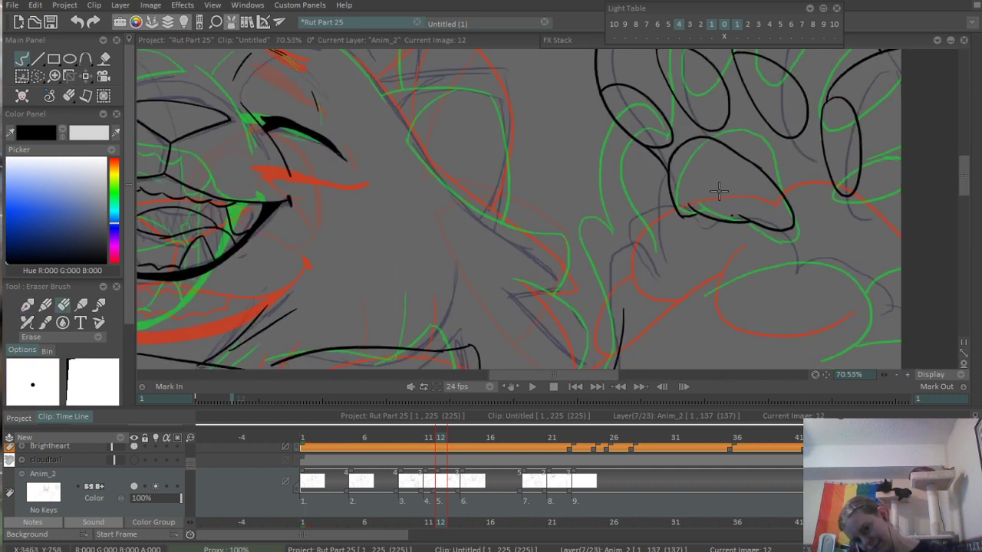
pyautogui.scroll(2, 802, 140)
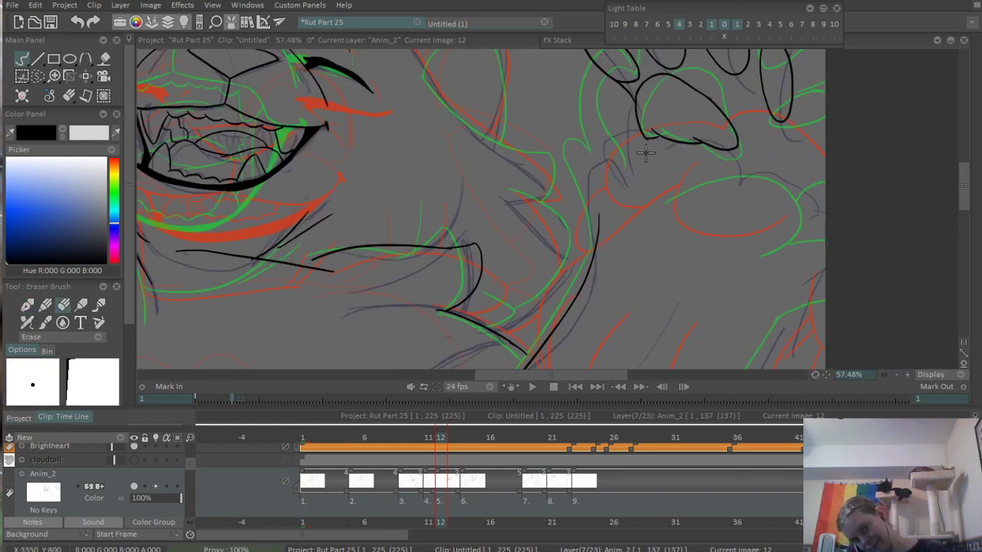
pyautogui.press('b')
pyautogui.moveTo(678, 133); pyautogui.dragTo(705, 187)
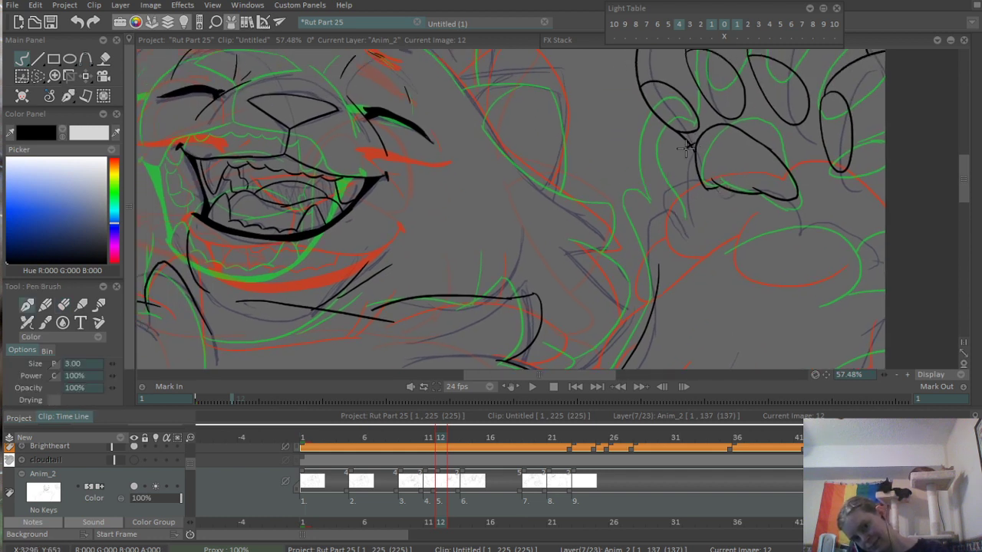
# - Ink the hooked curve at the base of the raised paw, running down into the arm line
pyautogui.scroll(-3, 616, 222)
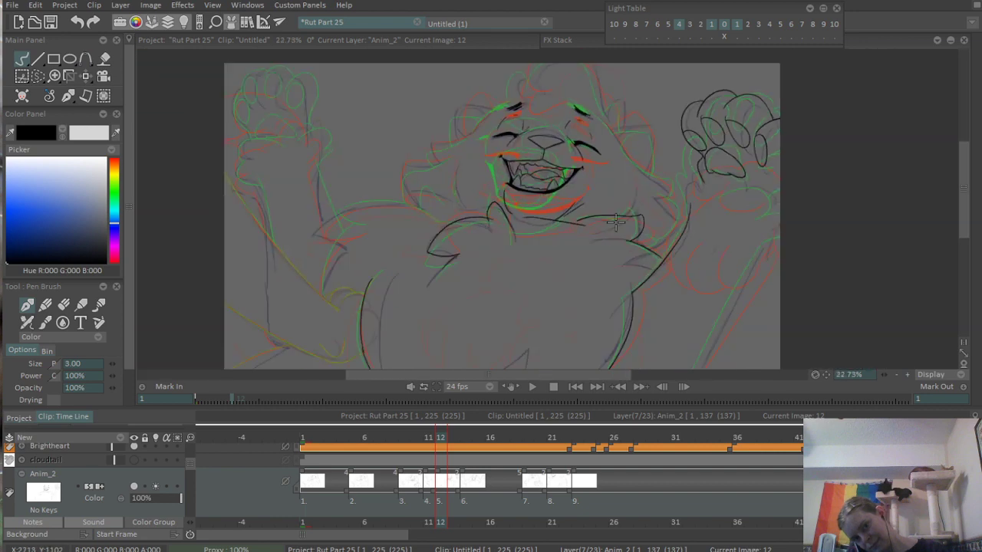
pyautogui.scroll(2, 636, 171)
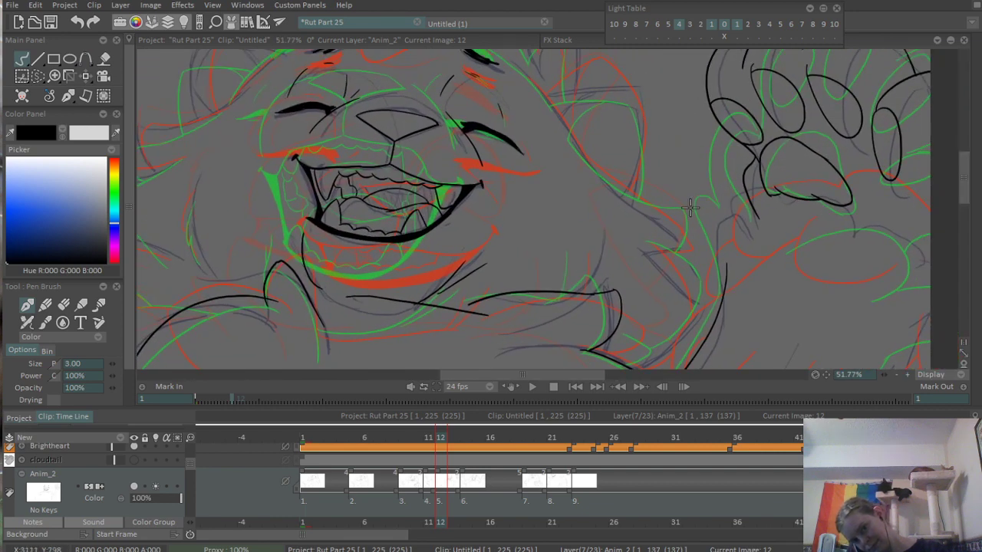
pyautogui.moveTo(687, 225); pyautogui.dragTo(728, 272)
pyautogui.hotkey('ctrl', 'z')
pyautogui.moveTo(701, 198); pyautogui.dragTo(721, 292)
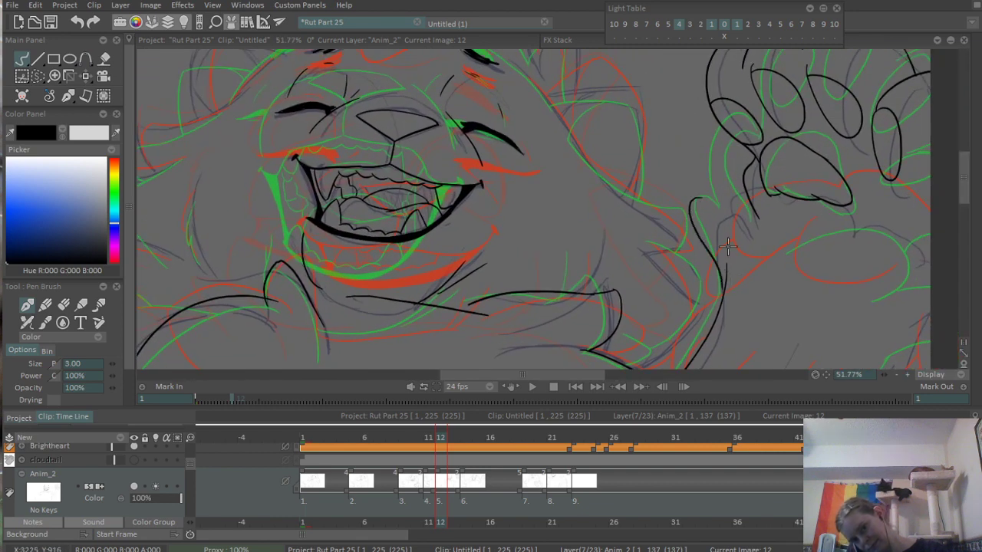
pyautogui.hotkey('ctrl', 'z')
pyautogui.moveTo(704, 201); pyautogui.dragTo(731, 278)
# - Ink the paw's inner side contour from the innermost finger down to the hooked wrist curve and erase its overshoot inside the finger pad
pyautogui.scroll(3, 767, 153)
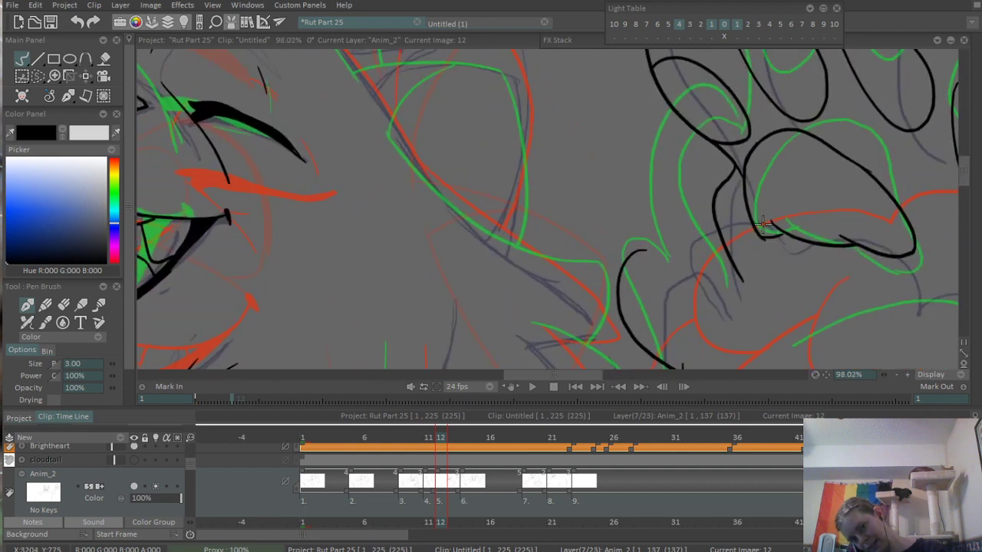
pyautogui.moveTo(632, 251)
pyautogui.mouseDown()
pyautogui.moveTo(672, 247)
pyautogui.moveTo(757, 146)
pyautogui.mouseUp()
pyautogui.hotkey('ctrl', 'z')
pyautogui.moveTo(670, 246)
pyautogui.mouseDown()
pyautogui.moveTo(692, 138)
pyautogui.moveTo(717, 117)
pyautogui.moveTo(632, 225)
pyautogui.moveTo(531, 278)
pyautogui.mouseUp()
pyautogui.scroll(6, 631, 226)
pyautogui.press('e')
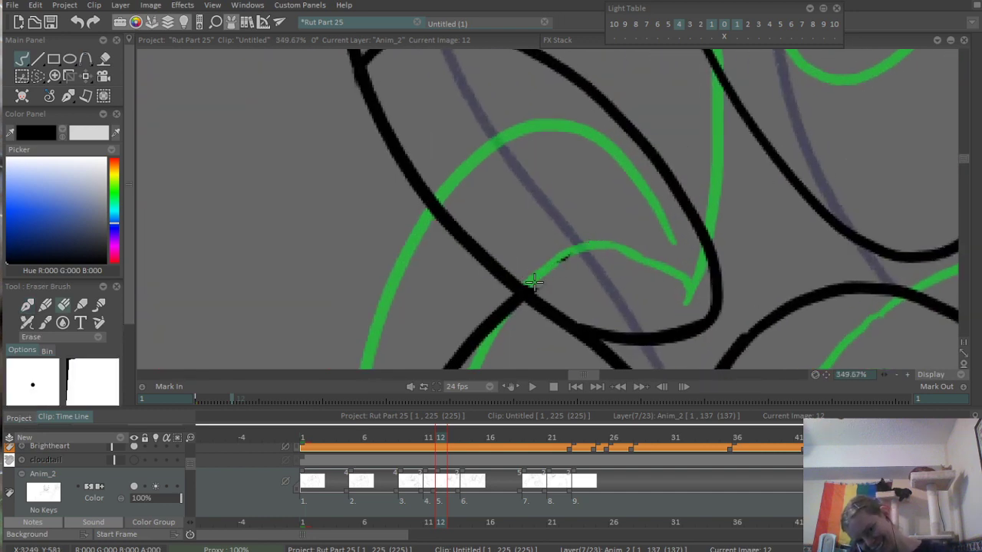
pyautogui.scroll(-5, 625, 194)
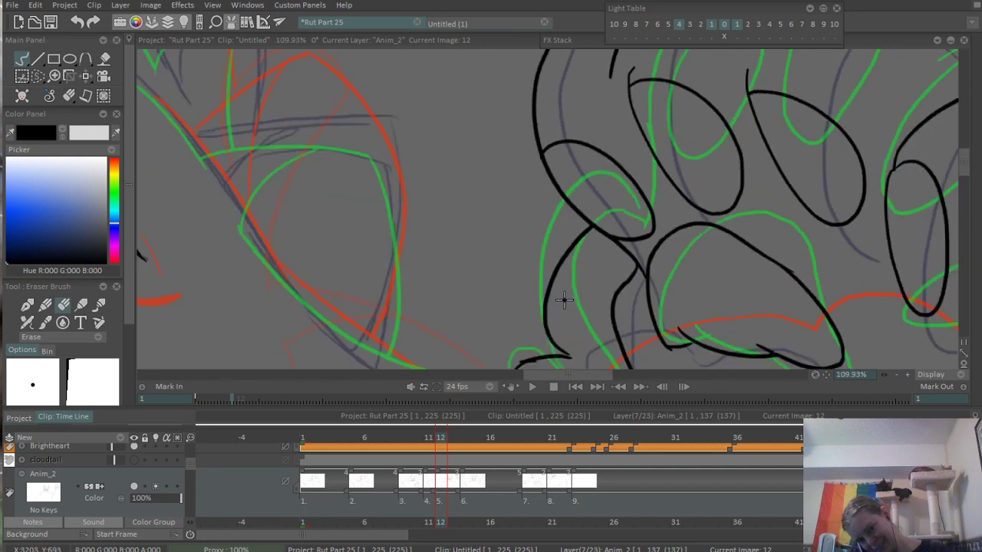
# - Smooth the top of the hooked wrist curve by erasing stray ink and join its tip to the paw's side contour
pyautogui.moveTo(563, 300); pyautogui.dragTo(558, 178)
pyautogui.scroll(3, 503, 259)
pyautogui.scroll(3, 484, 230)
pyautogui.moveTo(529, 224); pyautogui.dragTo(497, 234)
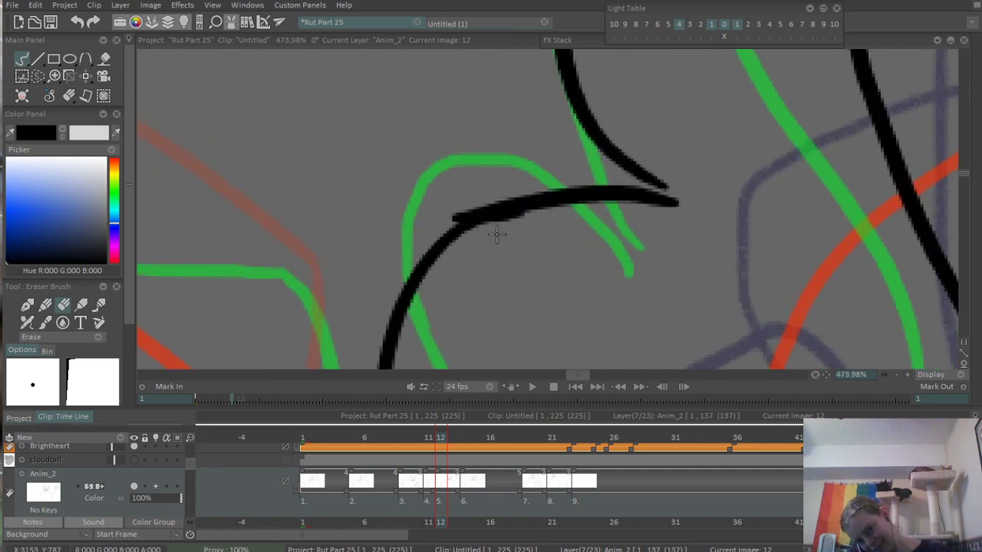
pyautogui.moveTo(486, 189); pyautogui.dragTo(416, 253)
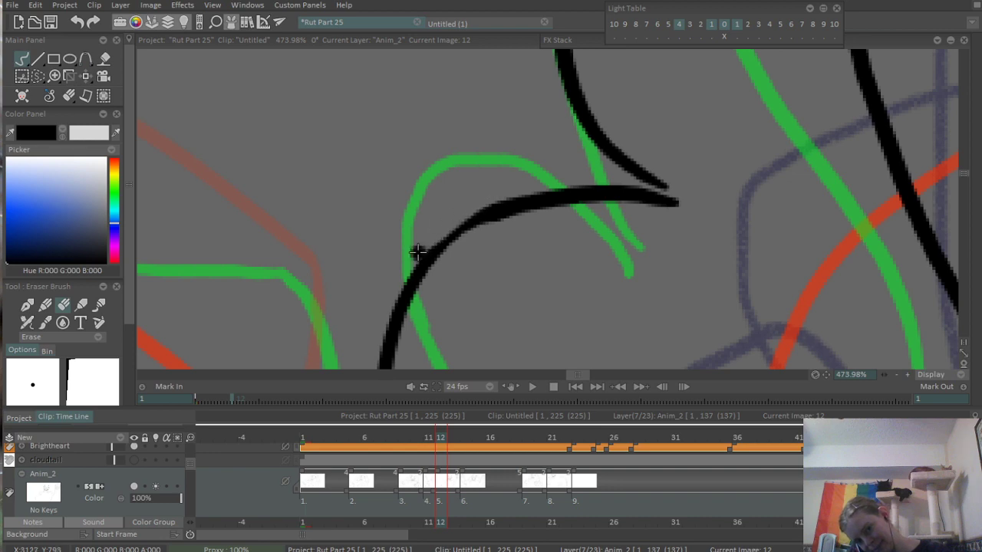
pyautogui.press('b')
pyautogui.moveTo(632, 190); pyautogui.dragTo(669, 203)
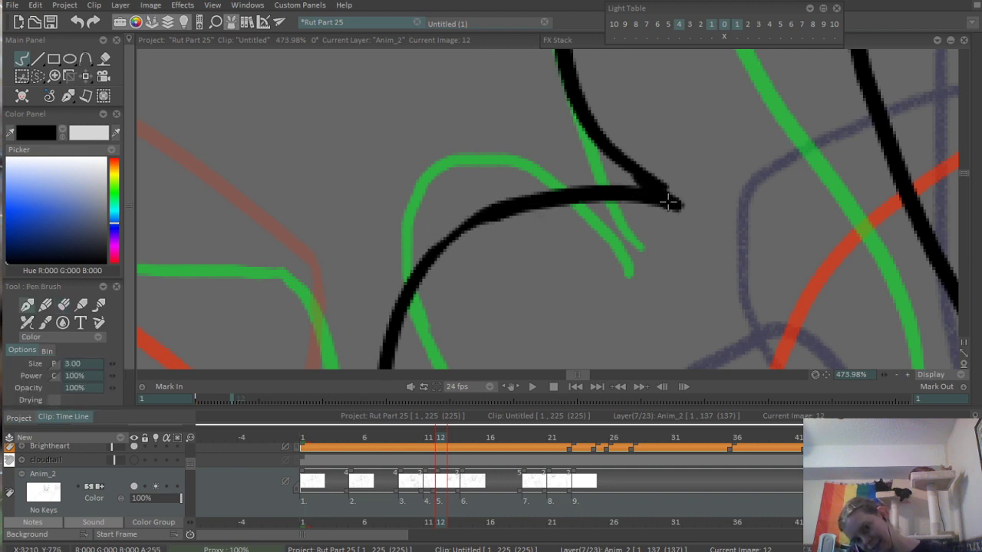
# - Erase the overshoot of the hooked wrist curve where it crosses the raised arm's inner line
pyautogui.scroll(-8, 696, 198)
pyautogui.scroll(5, 689, 219)
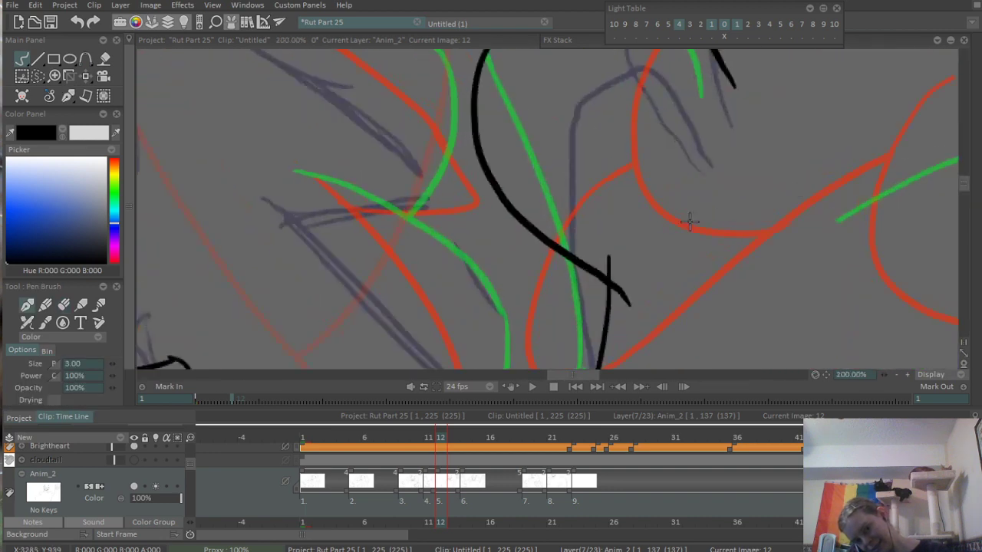
pyautogui.moveTo(581, 273)
pyautogui.mouseDown()
pyautogui.moveTo(567, 218)
pyautogui.moveTo(620, 239)
pyautogui.moveTo(615, 229)
pyautogui.mouseUp()
pyautogui.scroll(2, 566, 218)
pyautogui.press('e')
pyautogui.scroll(-6, 713, 168)
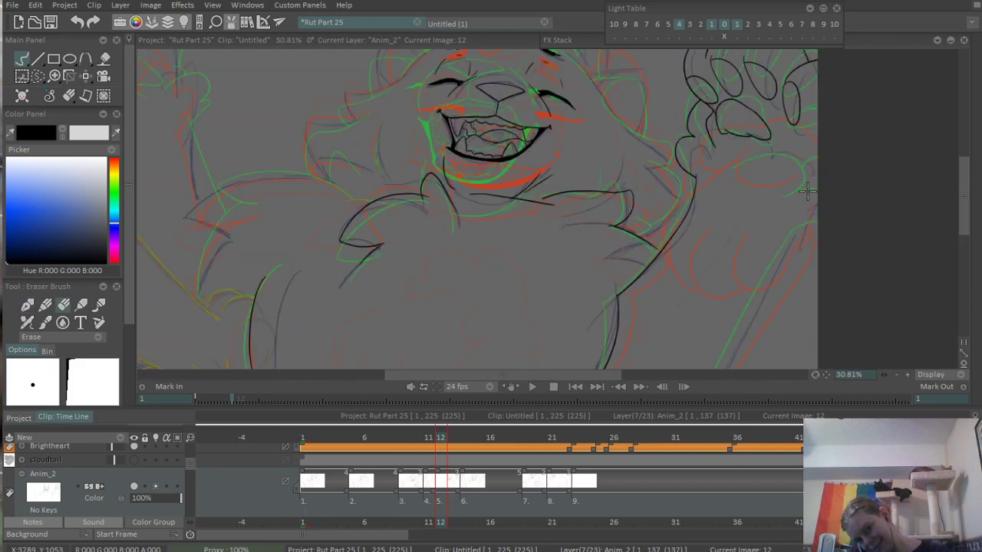
# - Ink the outer line of the raised arm from the canvas's side edge at the wrist down to its lower edge
pyautogui.moveTo(680, 175); pyautogui.dragTo(672, 205)
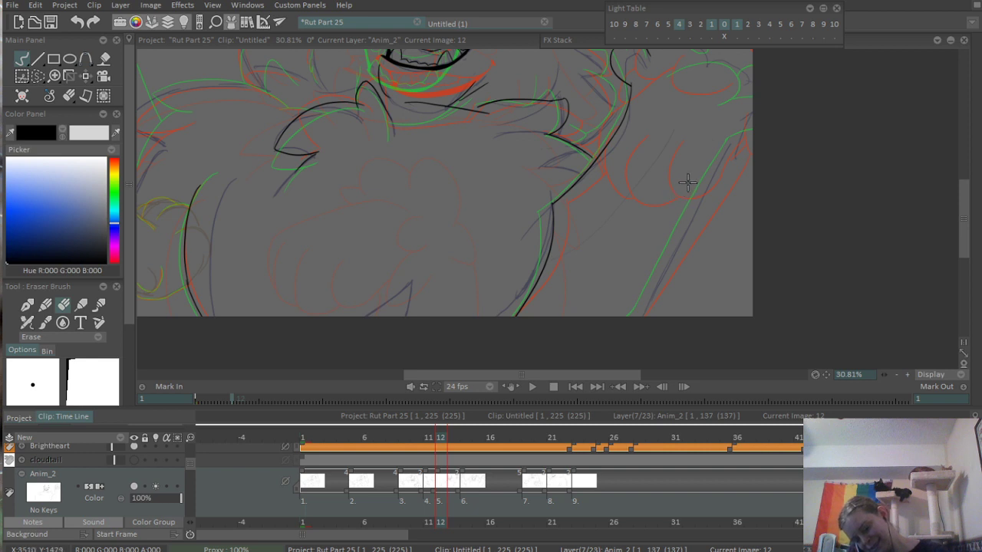
pyautogui.press('b')
pyautogui.moveTo(740, 131); pyautogui.dragTo(642, 325)
pyautogui.hotkey('ctrl', 'z')
pyautogui.moveTo(735, 144); pyautogui.dragTo(641, 322)
pyautogui.hotkey('ctrl', 'z')
pyautogui.moveTo(739, 125); pyautogui.dragTo(600, 346)
pyautogui.hotkey('ctrl', 'z')
pyautogui.moveTo(728, 142); pyautogui.dragTo(623, 319)
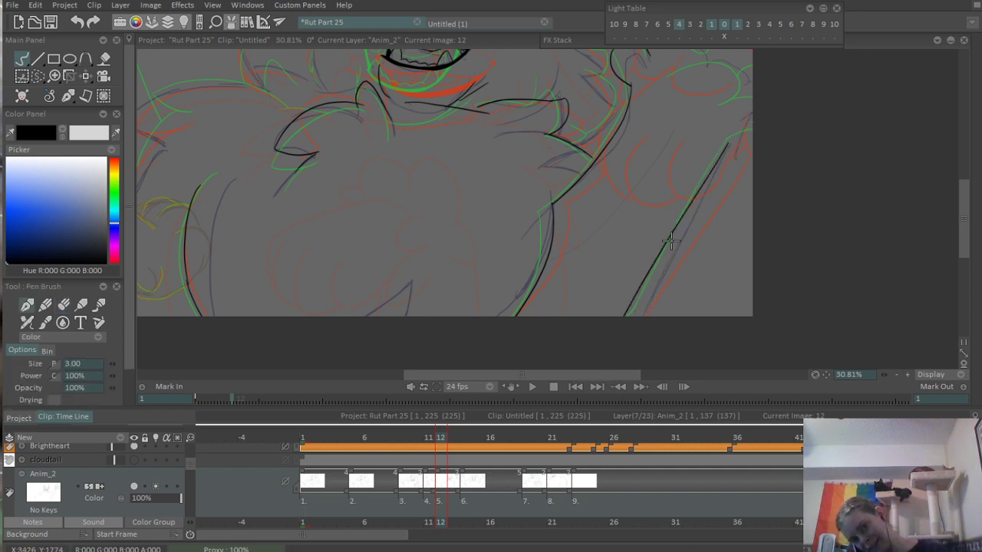
pyautogui.hotkey('ctrl', 'z')
pyautogui.moveTo(742, 122); pyautogui.dragTo(619, 342)
pyautogui.scroll(5, 725, 123)
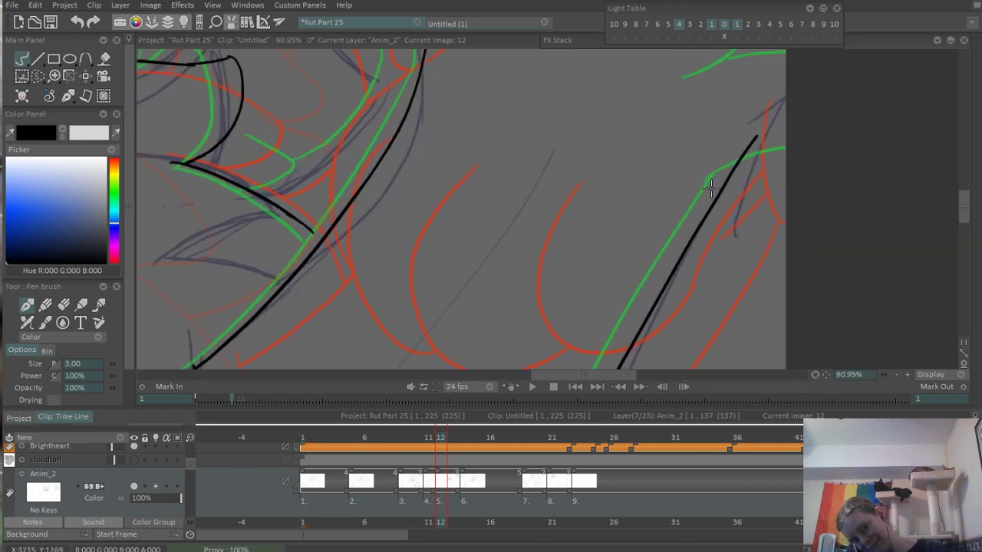
pyautogui.moveTo(760, 145)
pyautogui.mouseDown()
pyautogui.moveTo(698, 250)
pyautogui.moveTo(705, 198)
pyautogui.mouseUp()
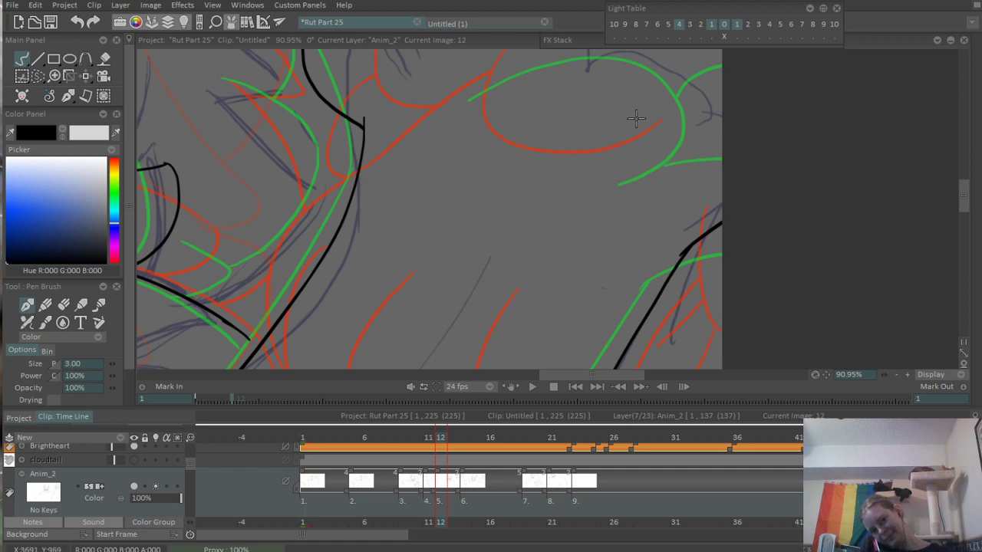
# - Ink the rounded contour at the heel of the raised paw below the palm pad, with the crease running to the canvas edge
pyautogui.scroll(-2, 635, 119)
pyautogui.moveTo(608, 129); pyautogui.dragTo(564, 250)
pyautogui.scroll(1, 534, 243)
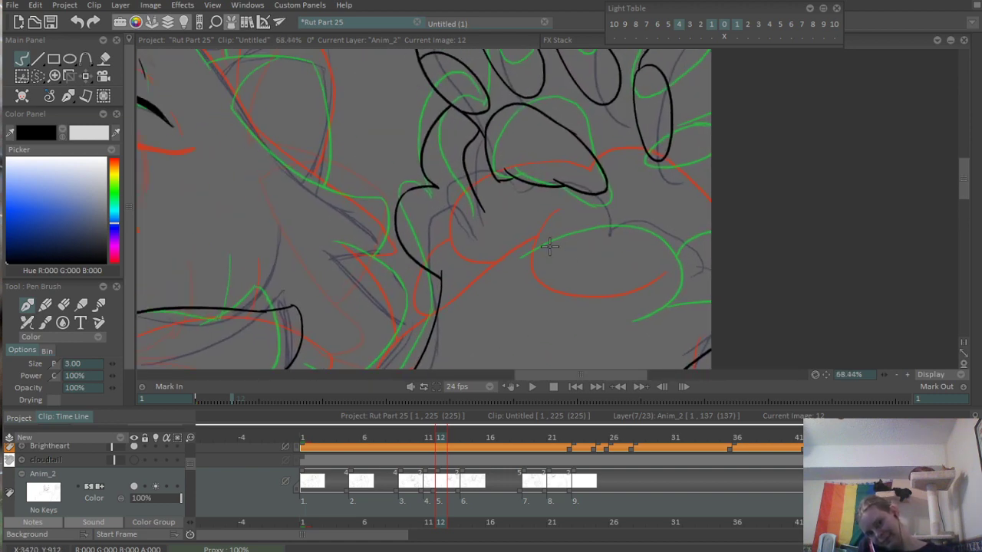
pyautogui.moveTo(505, 260)
pyautogui.mouseDown()
pyautogui.moveTo(604, 325)
pyautogui.moveTo(734, 291)
pyautogui.mouseUp()
pyautogui.scroll(-2, 727, 172)
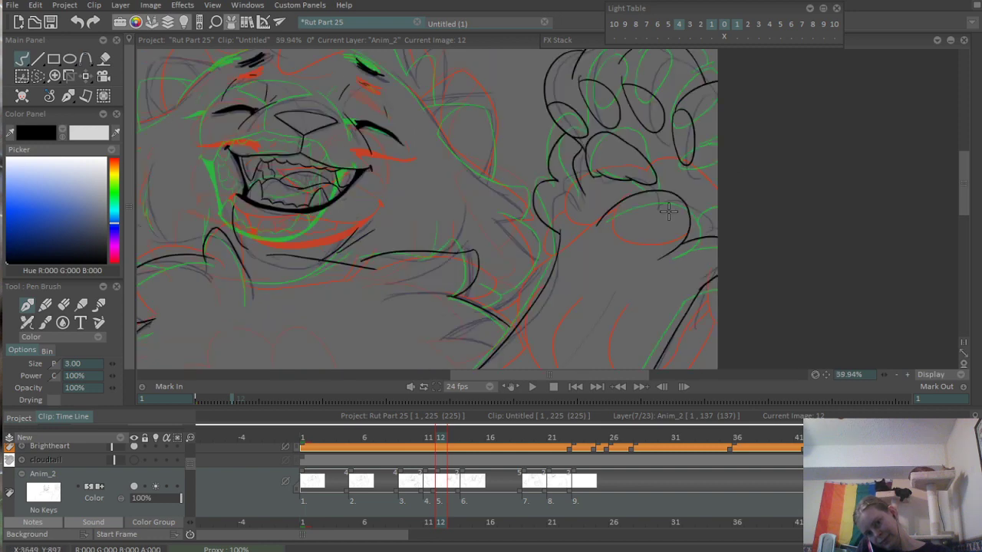
pyautogui.moveTo(669, 208); pyautogui.dragTo(659, 265)
pyautogui.scroll(3, 684, 246)
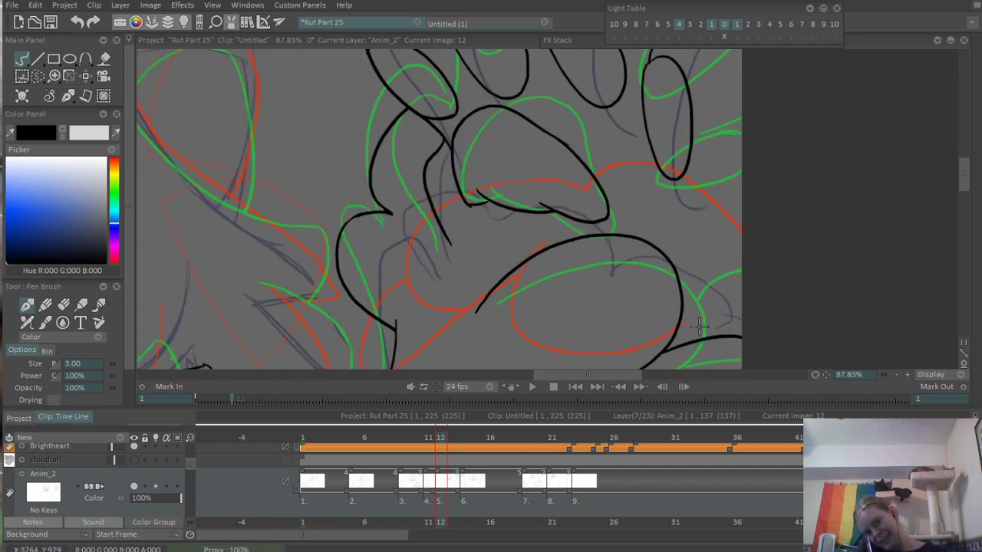
# - Ink the lower straight contour of the limb reaching in from the canvas's left edge toward the character's body
pyautogui.scroll(-5, 707, 267)
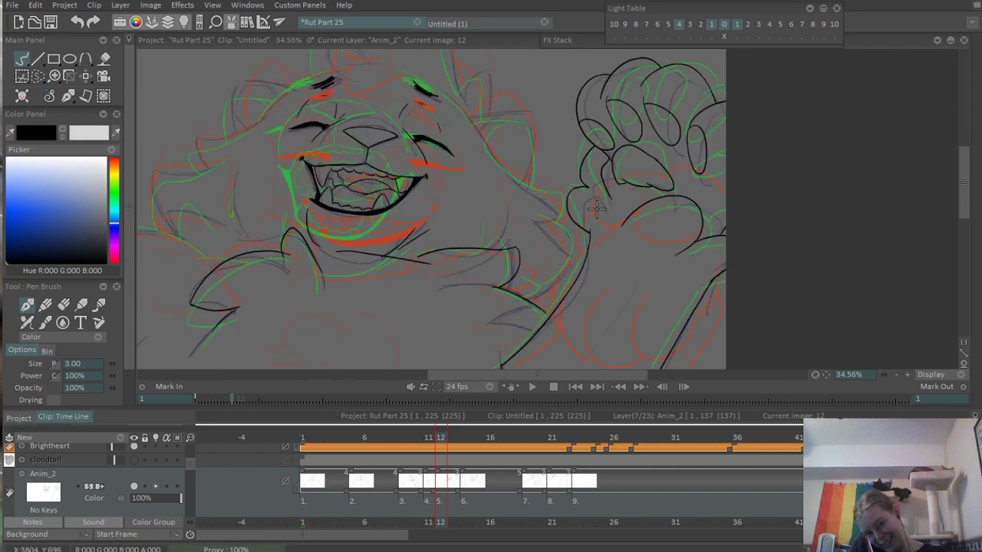
pyautogui.moveTo(602, 276); pyautogui.dragTo(754, 213)
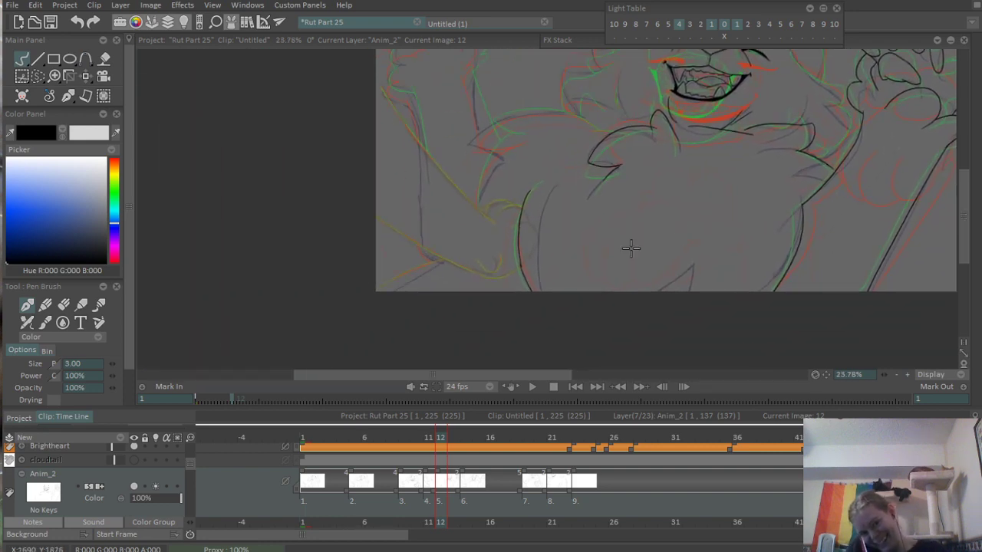
pyautogui.moveTo(563, 181); pyautogui.dragTo(670, 195)
pyautogui.moveTo(613, 175); pyautogui.dragTo(590, 230)
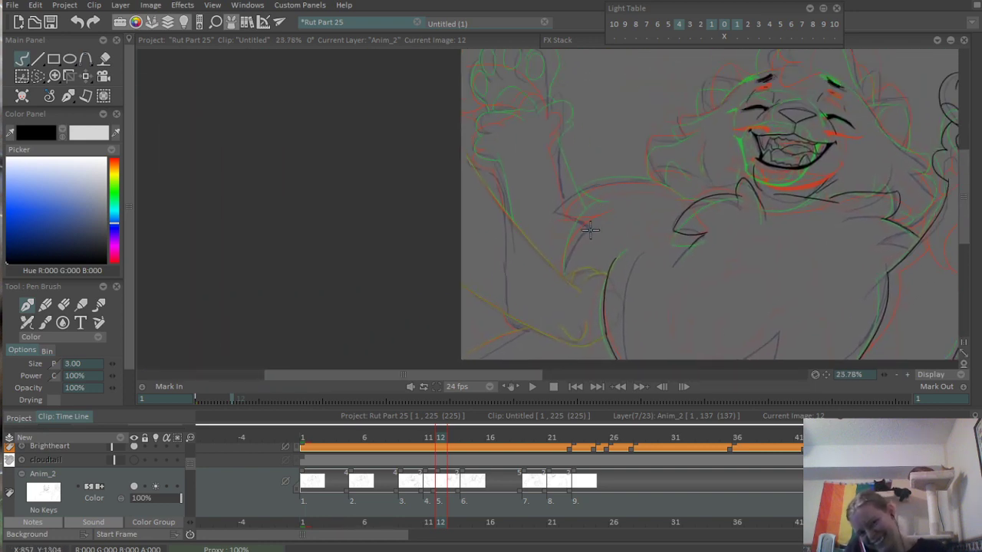
pyautogui.moveTo(532, 274); pyautogui.dragTo(716, 310)
pyautogui.moveTo(561, 275); pyautogui.dragTo(556, 212)
pyautogui.moveTo(571, 215)
pyautogui.mouseDown()
pyautogui.moveTo(590, 233)
pyautogui.moveTo(572, 209)
pyautogui.mouseUp()
pyautogui.moveTo(338, 165); pyautogui.dragTo(497, 258)
pyautogui.hotkey('ctrl', 'z')
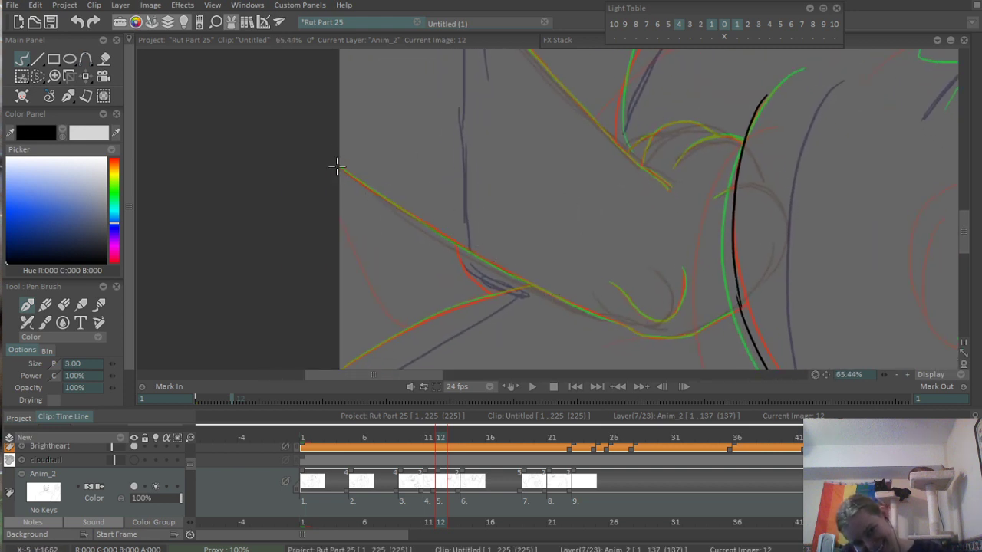
pyautogui.moveTo(337, 165)
pyautogui.mouseDown()
pyautogui.moveTo(585, 305)
pyautogui.moveTo(441, 247)
pyautogui.moveTo(572, 305)
pyautogui.mouseUp()
pyautogui.hotkey('ctrl', 'z')
pyautogui.moveTo(413, 232); pyautogui.dragTo(650, 343)
# - Ink the rounded underside of the reaching limb's paw, continuing from the end of its straight lower contour
pyautogui.scroll(5, 614, 331)
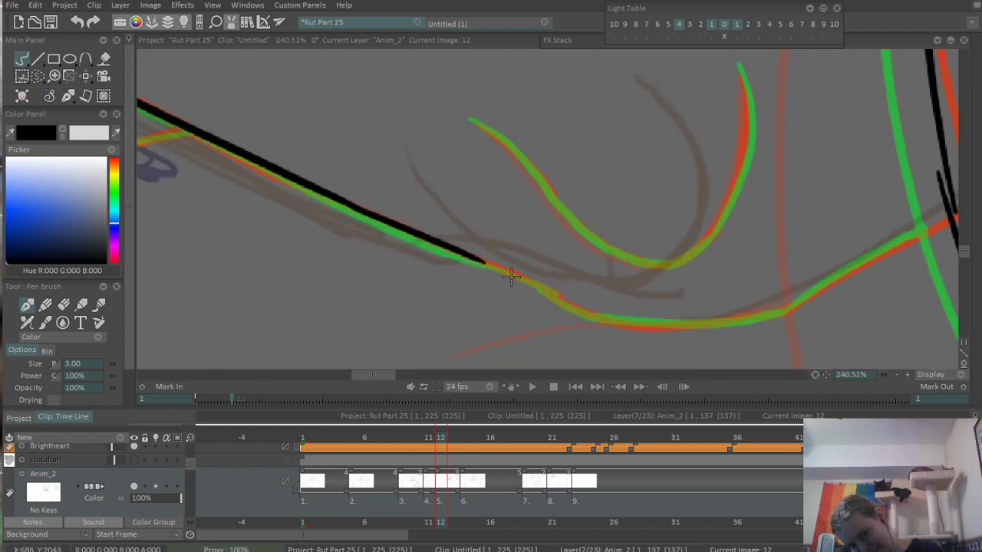
pyautogui.moveTo(466, 261); pyautogui.dragTo(685, 329)
pyautogui.hotkey('ctrl', 'z')
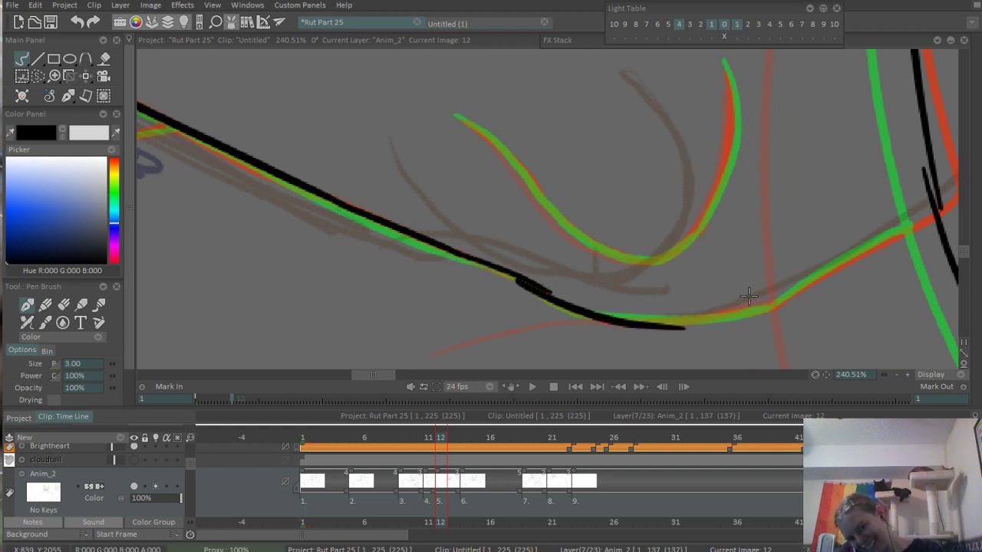
pyautogui.hotkey('ctrl', 'z')
pyautogui.moveTo(512, 276); pyautogui.dragTo(767, 318)
pyautogui.hotkey('ctrl', 'z')
pyautogui.moveTo(513, 276); pyautogui.dragTo(699, 318)
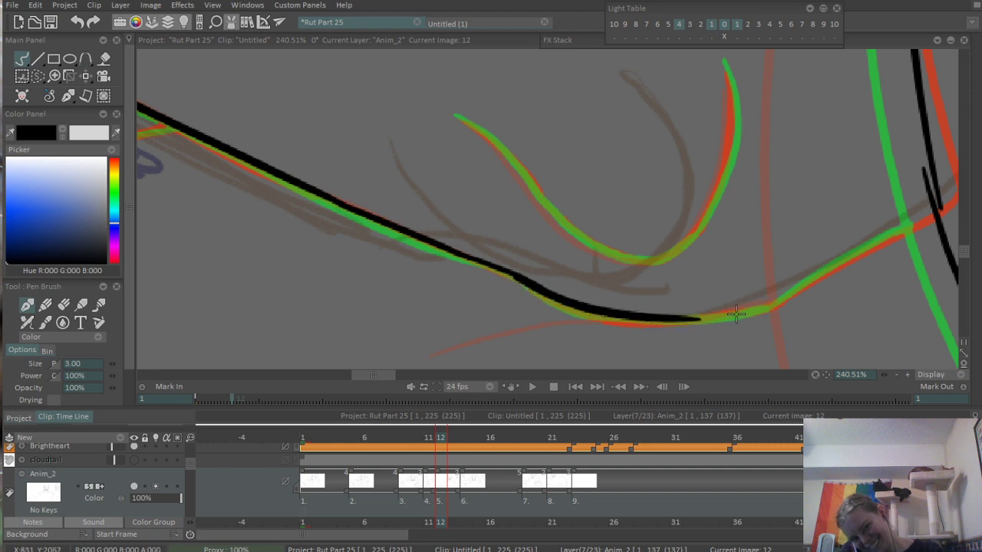
pyautogui.hotkey('ctrl', 'z')
pyautogui.moveTo(514, 278); pyautogui.dragTo(684, 318)
pyautogui.hotkey('ctrl', 'z')
pyautogui.moveTo(514, 279)
pyautogui.mouseDown()
pyautogui.moveTo(626, 322)
pyautogui.moveTo(670, 324)
pyautogui.moveTo(755, 304)
pyautogui.mouseUp()
pyautogui.hotkey('ctrl', 'z')
# - Continue the paw's underside line upward until it meets the character's body contour
pyautogui.moveTo(653, 323); pyautogui.dragTo(781, 296)
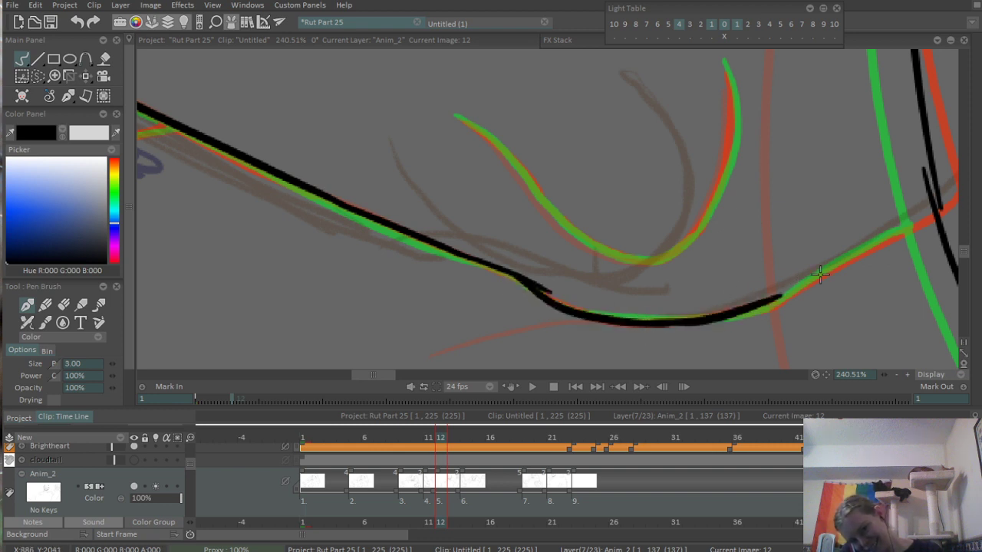
pyautogui.hotkey('ctrl', 'z')
pyautogui.moveTo(657, 322); pyautogui.dragTo(773, 299)
pyautogui.hotkey('ctrl', 'z')
pyautogui.moveTo(652, 323); pyautogui.dragTo(771, 305)
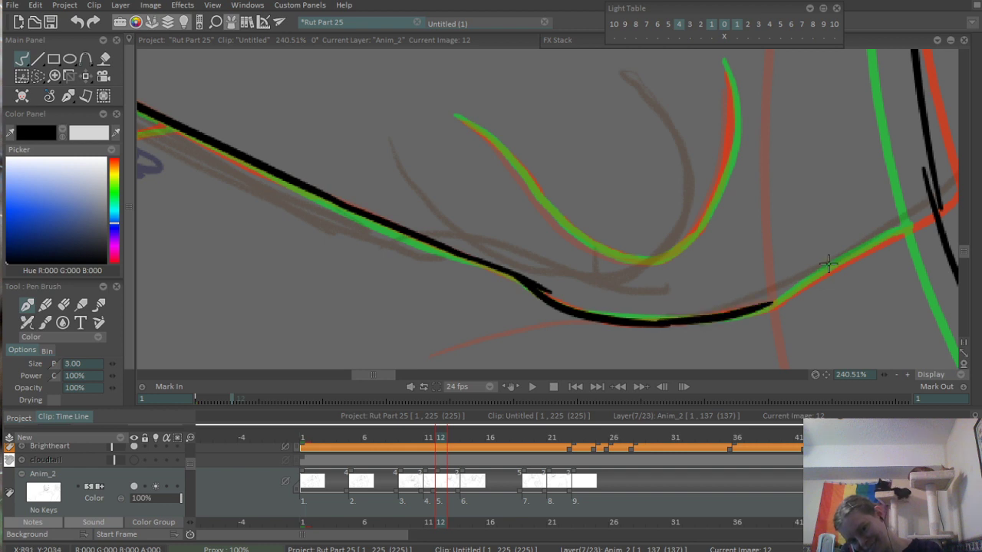
pyautogui.moveTo(829, 264); pyautogui.dragTo(662, 269)
pyautogui.moveTo(604, 310)
pyautogui.mouseDown()
pyautogui.moveTo(764, 219)
pyautogui.moveTo(671, 228)
pyautogui.moveTo(649, 295)
pyautogui.mouseUp()
pyautogui.moveTo(610, 291); pyautogui.dragTo(679, 289)
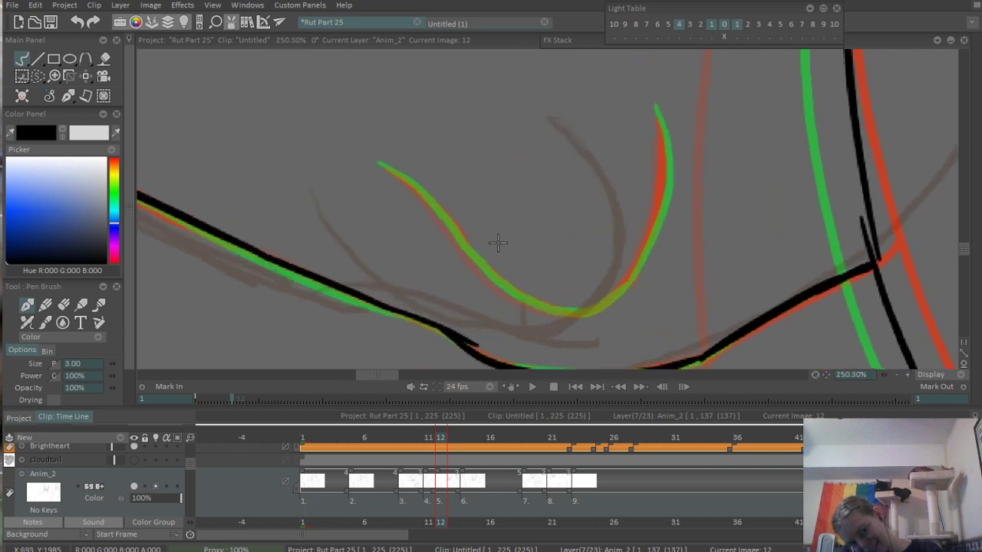
# - Ink the sloping first half of the U-shaped toe line above the paw's underside
pyautogui.moveTo(376, 161); pyautogui.dragTo(460, 230)
pyautogui.hotkey('ctrl', 'z')
pyautogui.moveTo(376, 162)
pyautogui.mouseDown()
pyautogui.moveTo(471, 242)
pyautogui.moveTo(448, 223)
pyautogui.moveTo(471, 254)
pyautogui.moveTo(530, 295)
pyautogui.mouseUp()
pyautogui.hotkey('ctrl', 'z')
pyautogui.hotkey('ctrl', 'z')
pyautogui.moveTo(463, 243)
pyautogui.mouseDown()
pyautogui.moveTo(541, 302)
pyautogui.moveTo(581, 312)
pyautogui.mouseUp()
pyautogui.hotkey('ctrl', 'z')
pyautogui.hotkey('ctrl', 'z')
pyautogui.moveTo(460, 237); pyautogui.dragTo(560, 307)
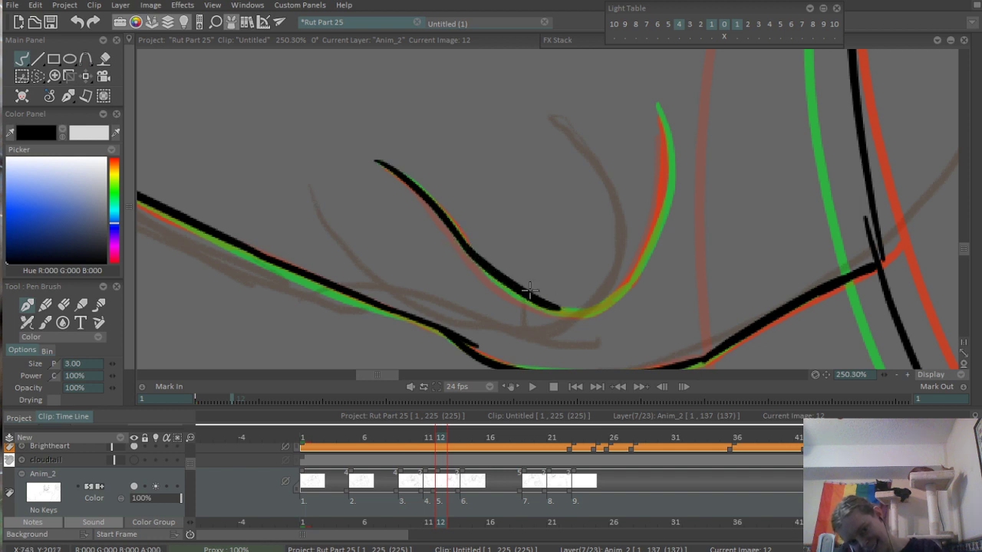
# - Ink the steep second half of the U-shaped toe line and join both halves at its base
pyautogui.hotkey('ctrl', 'z')
pyautogui.moveTo(464, 243); pyautogui.dragTo(571, 314)
pyautogui.moveTo(657, 105)
pyautogui.mouseDown()
pyautogui.moveTo(665, 143)
pyautogui.moveTo(646, 242)
pyautogui.moveTo(608, 304)
pyautogui.mouseUp()
pyautogui.hotkey('ctrl', 'z')
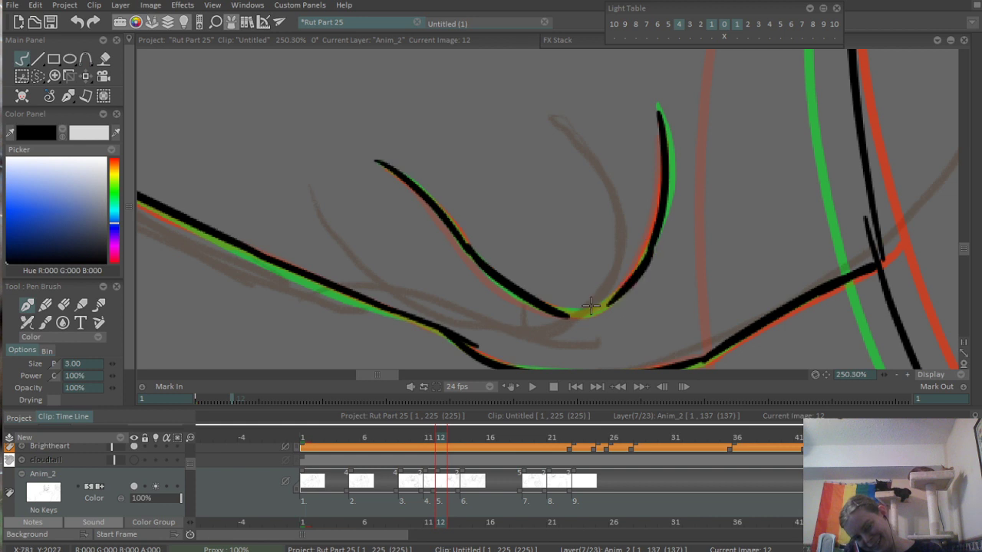
pyautogui.hotkey('ctrl', 'z')
pyautogui.moveTo(654, 232); pyautogui.dragTo(606, 304)
pyautogui.hotkey('ctrl', 'z')
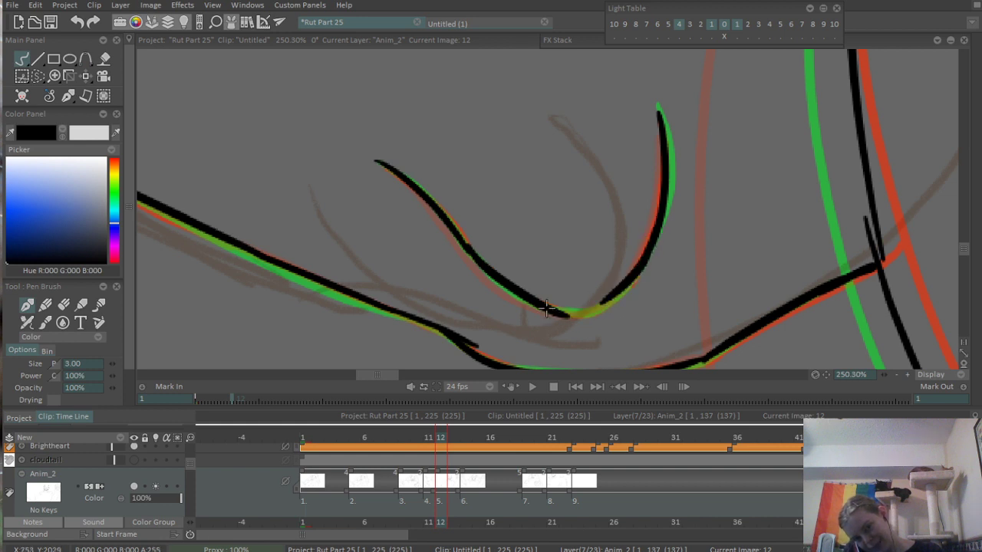
pyautogui.moveTo(546, 312); pyautogui.dragTo(632, 273)
# - Ink a short curved toe line meeting the body contour above the U-shaped toe
pyautogui.moveTo(712, 165); pyautogui.dragTo(629, 136)
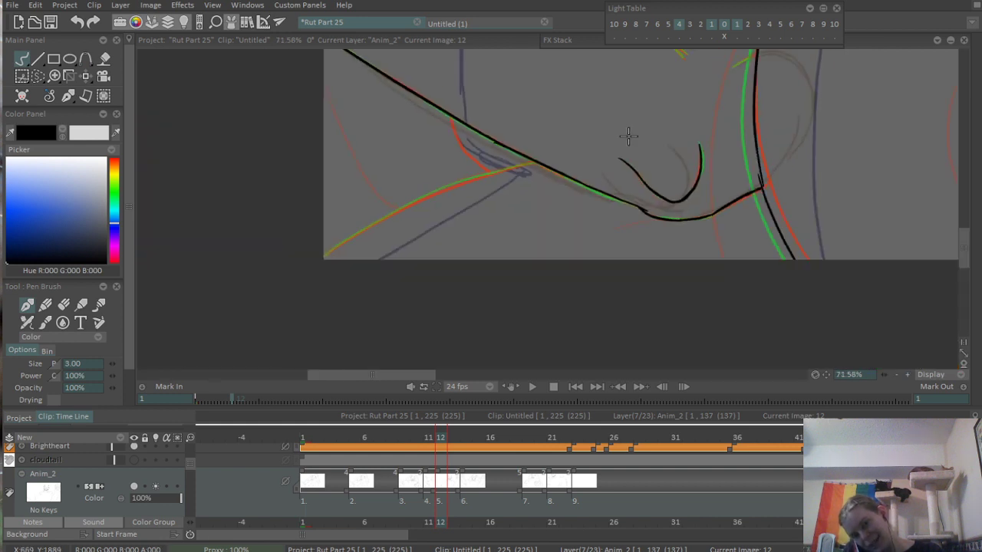
pyautogui.moveTo(678, 84); pyautogui.dragTo(553, 244)
pyautogui.moveTo(580, 230)
pyautogui.mouseDown()
pyautogui.moveTo(658, 211)
pyautogui.moveTo(666, 266)
pyautogui.moveTo(763, 206)
pyautogui.mouseUp()
pyautogui.hotkey('ctrl', 'z')
pyautogui.moveTo(646, 274)
pyautogui.mouseDown()
pyautogui.moveTo(765, 204)
pyautogui.moveTo(641, 160)
pyautogui.moveTo(745, 199)
pyautogui.mouseUp()
# - Ink the arched line of the reaching paw's upper toe, ending at the body contour
pyautogui.moveTo(628, 256); pyautogui.dragTo(576, 215)
pyautogui.moveTo(534, 283); pyautogui.dragTo(686, 141)
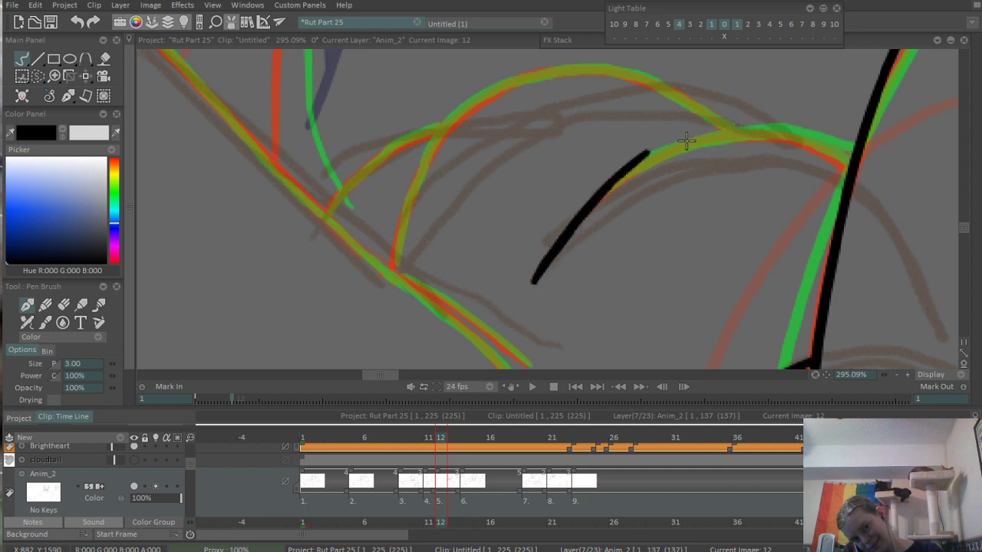
pyautogui.hotkey('ctrl', 'z')
pyautogui.moveTo(535, 277)
pyautogui.mouseDown()
pyautogui.moveTo(647, 158)
pyautogui.moveTo(763, 138)
pyautogui.moveTo(854, 144)
pyautogui.mouseUp()
pyautogui.hotkey('ctrl', 'z')
pyautogui.moveTo(756, 134); pyautogui.dragTo(843, 156)
pyautogui.hotkey('ctrl', 'z')
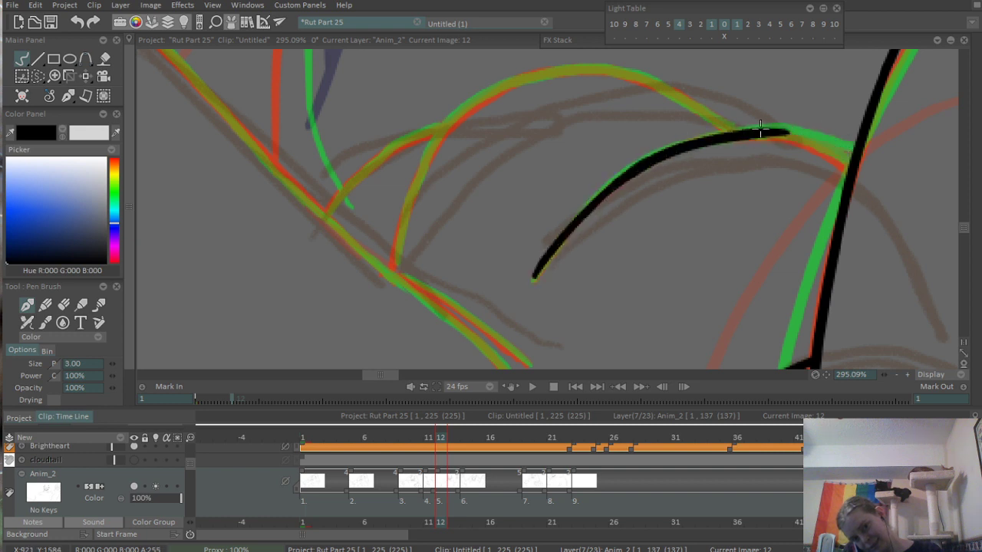
pyautogui.moveTo(760, 131); pyautogui.dragTo(848, 160)
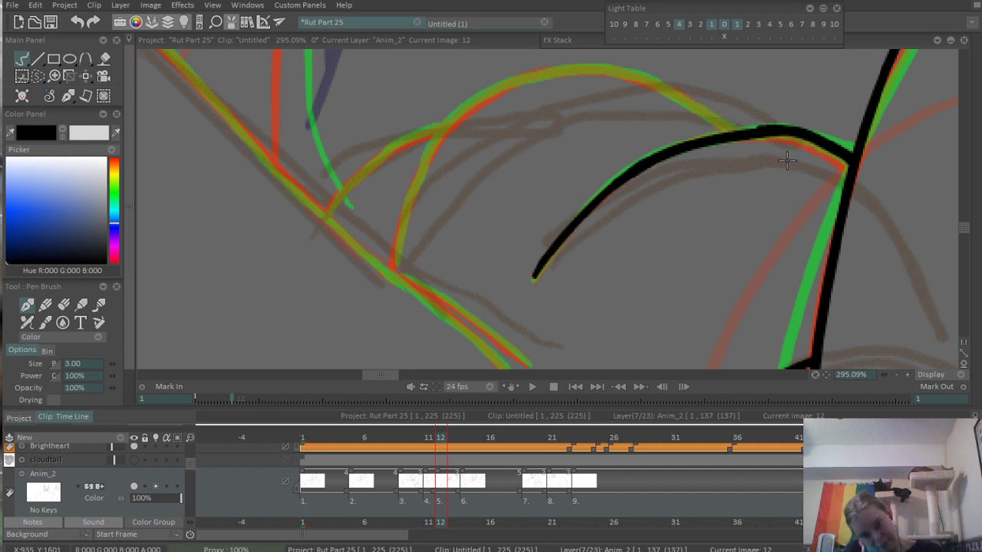
# - Ink the top stretch of the reaching limb's long diagonal upper contour, starting at the canvas edge
pyautogui.scroll(-10, 470, 220)
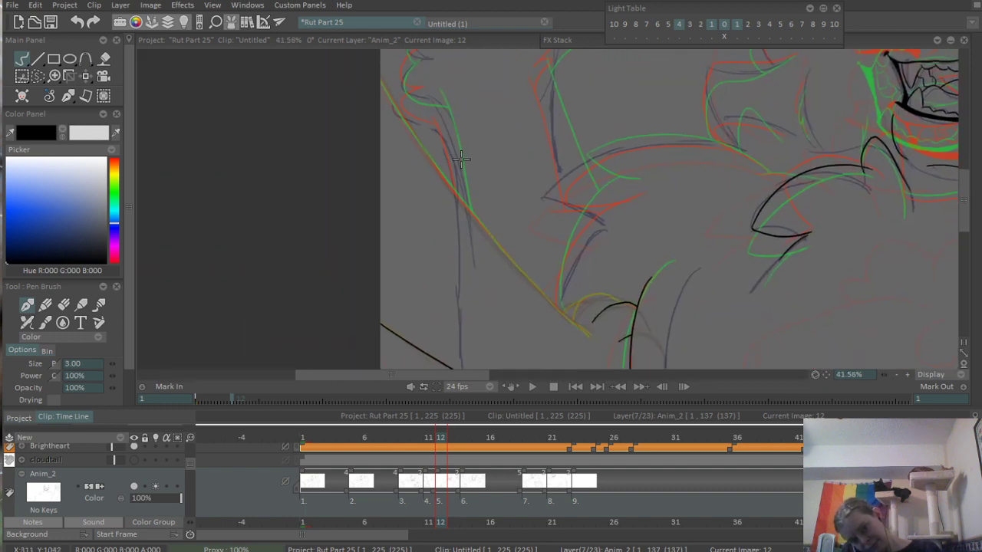
pyautogui.scroll(-1, 463, 159)
pyautogui.scroll(2, 436, 198)
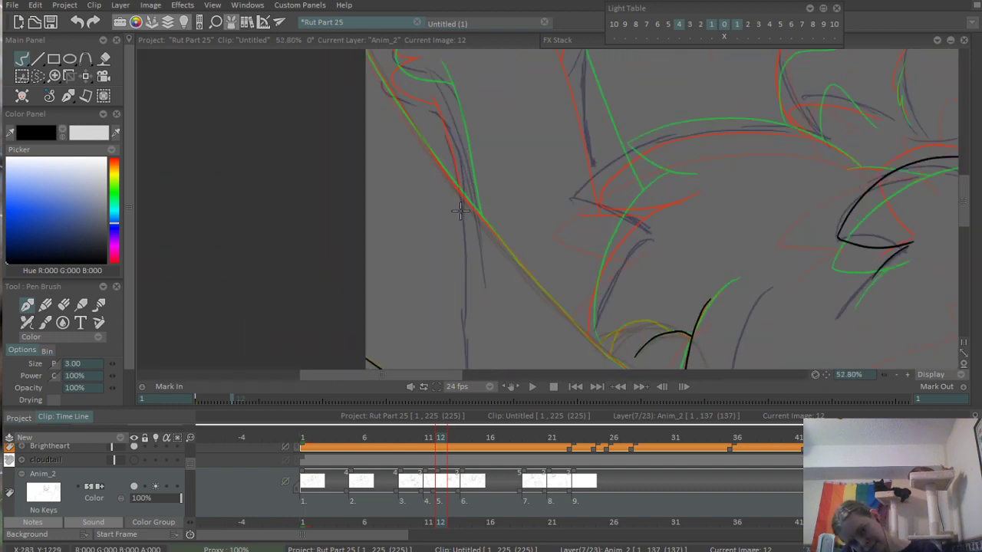
pyautogui.scroll(2, 389, 113)
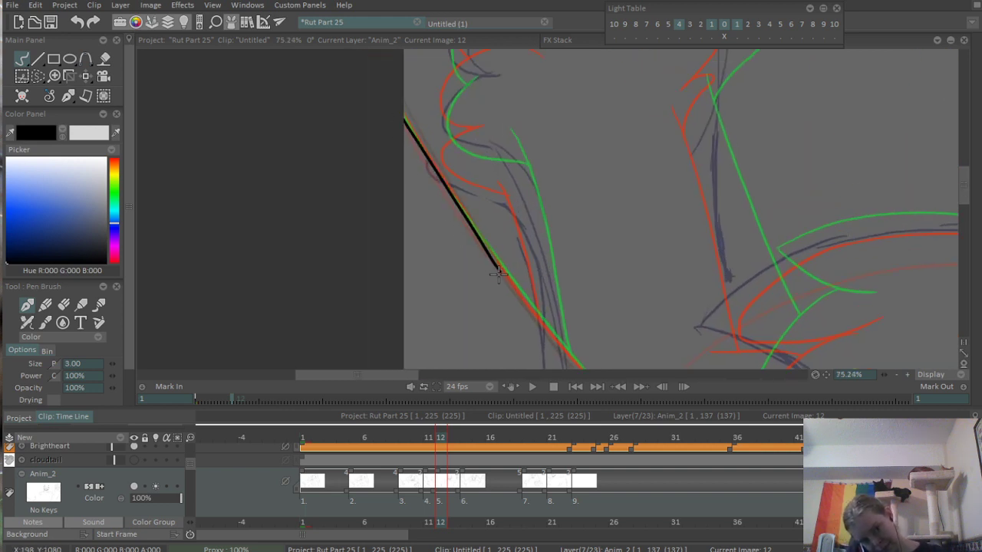
pyautogui.moveTo(406, 123); pyautogui.dragTo(511, 288)
pyautogui.moveTo(552, 328); pyautogui.dragTo(381, 193)
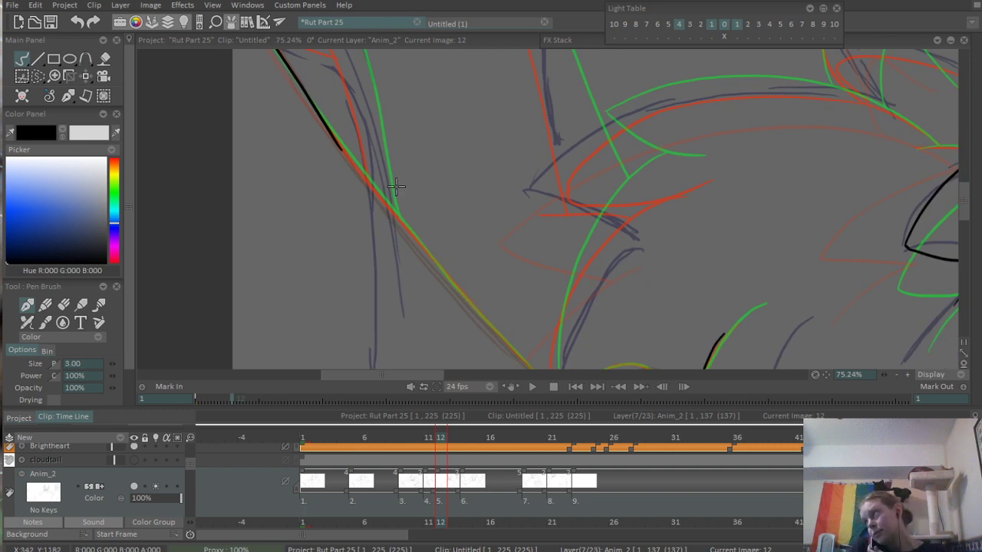
pyautogui.moveTo(372, 212)
pyautogui.mouseDown()
pyautogui.moveTo(381, 183)
pyautogui.moveTo(578, 329)
pyautogui.mouseUp()
pyautogui.scroll(4, 351, 136)
pyautogui.scroll(-4, 432, 171)
pyautogui.moveTo(432, 196)
pyautogui.mouseDown()
pyautogui.moveTo(415, 235)
pyautogui.moveTo(402, 221)
pyautogui.mouseUp()
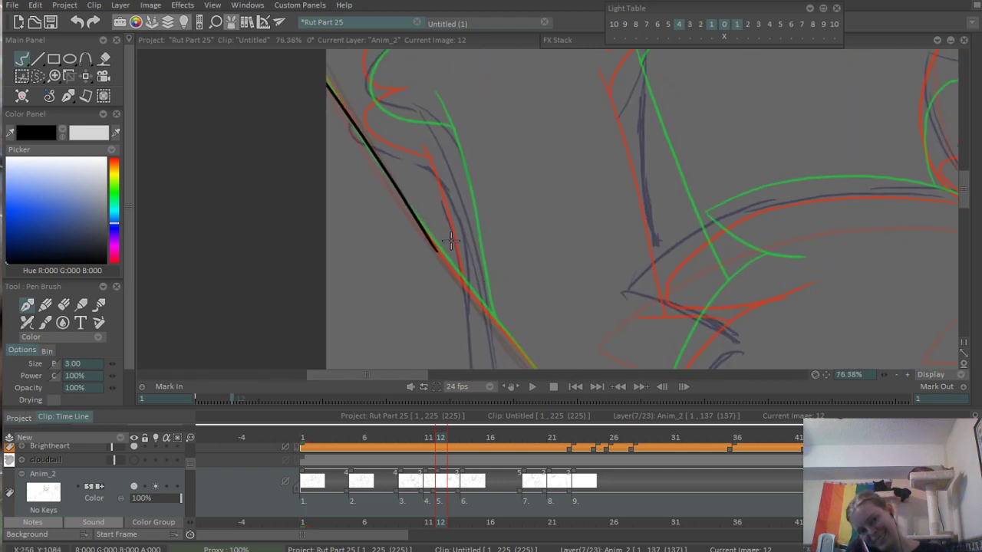
pyautogui.hotkey('ctrl', 'z')
pyautogui.moveTo(331, 85); pyautogui.dragTo(404, 214)
pyautogui.hotkey('ctrl', 'z')
pyautogui.moveTo(330, 81); pyautogui.dragTo(424, 233)
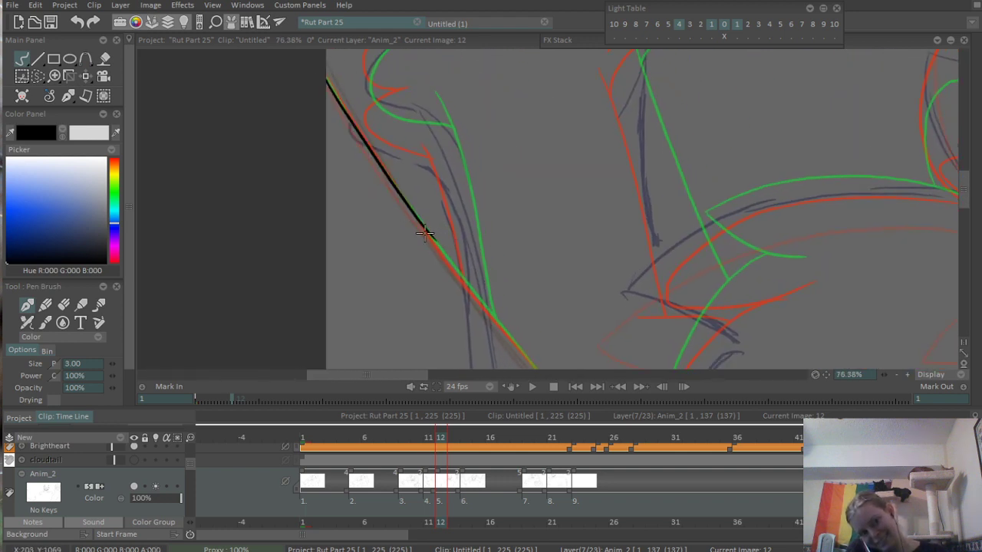
pyautogui.hotkey('ctrl', 'z')
pyautogui.moveTo(327, 79); pyautogui.dragTo(439, 246)
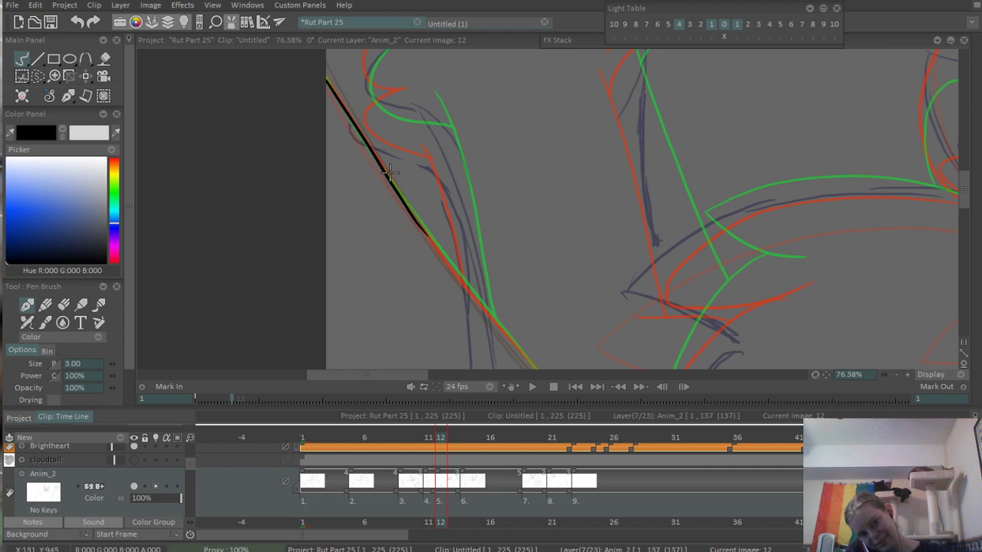
pyautogui.hotkey('ctrl', 'z')
pyautogui.moveTo(327, 79); pyautogui.dragTo(438, 247)
pyautogui.hotkey('ctrl', 'z')
pyautogui.moveTo(326, 79)
pyautogui.mouseDown()
pyautogui.moveTo(425, 236)
pyautogui.moveTo(335, 136)
pyautogui.moveTo(440, 236)
pyautogui.mouseUp()
pyautogui.hotkey('ctrl', 'z')
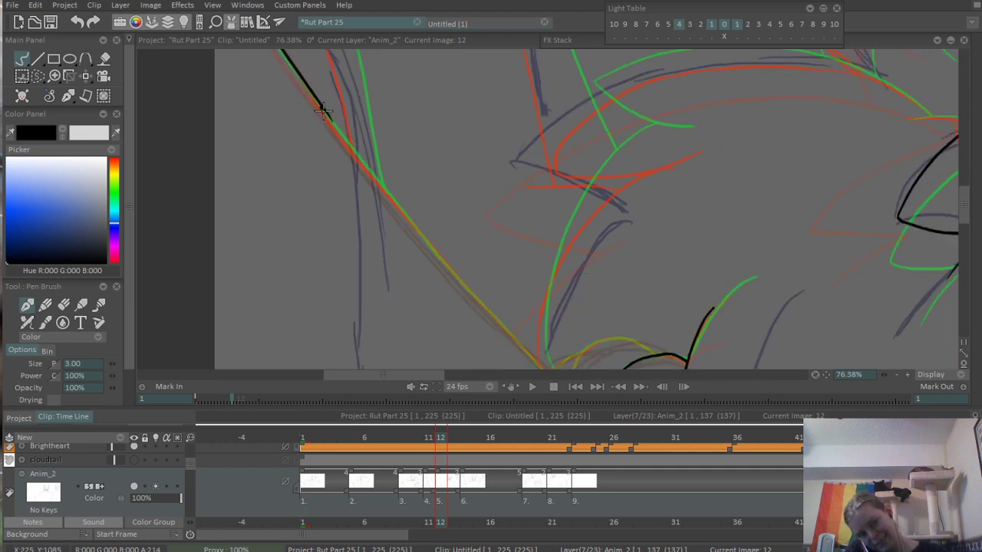
# - Extend the limb's diagonal upper contour through its middle stretch toward the paw, following the sketch
pyautogui.moveTo(325, 112)
pyautogui.mouseDown()
pyautogui.moveTo(427, 242)
pyautogui.moveTo(358, 154)
pyautogui.mouseUp()
pyautogui.scroll(2, 358, 155)
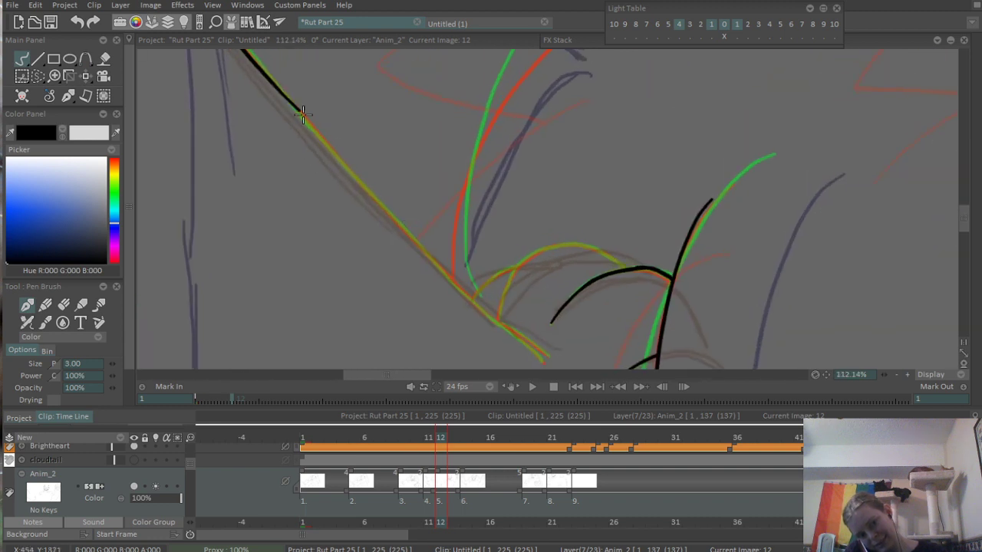
pyautogui.hotkey('ctrl', 'z')
pyautogui.moveTo(301, 113); pyautogui.dragTo(459, 283)
pyautogui.hotkey('ctrl', 'z')
pyautogui.moveTo(281, 93); pyautogui.dragTo(418, 252)
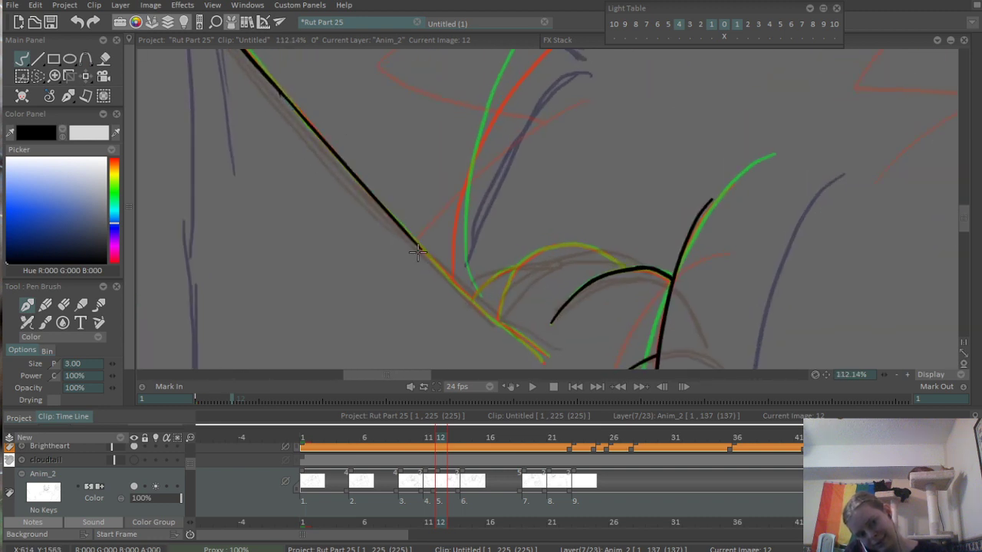
# - Ink the last stretch of the limb's diagonal upper contour down to the base of the paw's toes
pyautogui.scroll(2, 465, 292)
pyautogui.moveTo(289, 187); pyautogui.dragTo(392, 272)
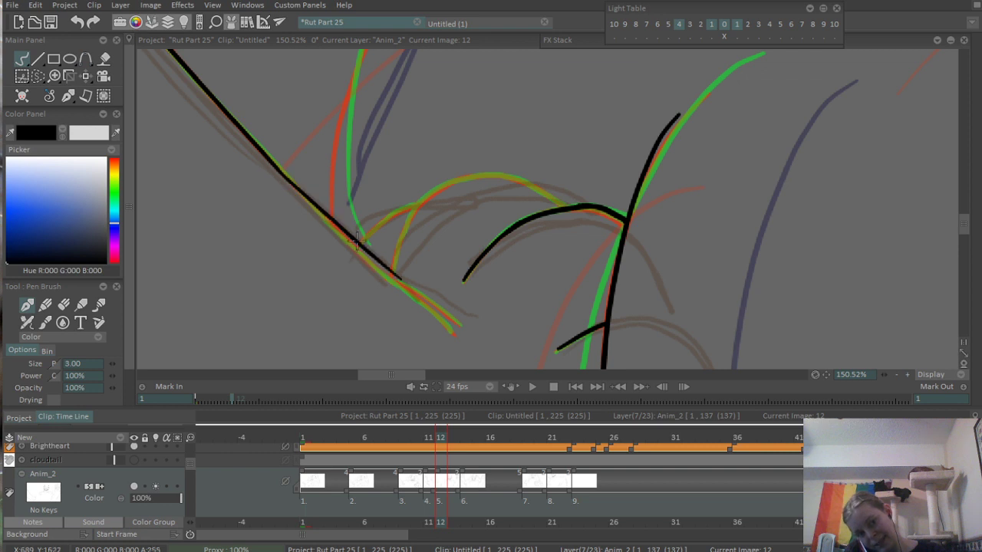
pyautogui.hotkey('ctrl', 'z')
pyautogui.moveTo(277, 168); pyautogui.dragTo(408, 290)
pyautogui.hotkey('ctrl', 'z')
pyautogui.moveTo(276, 169); pyautogui.dragTo(411, 291)
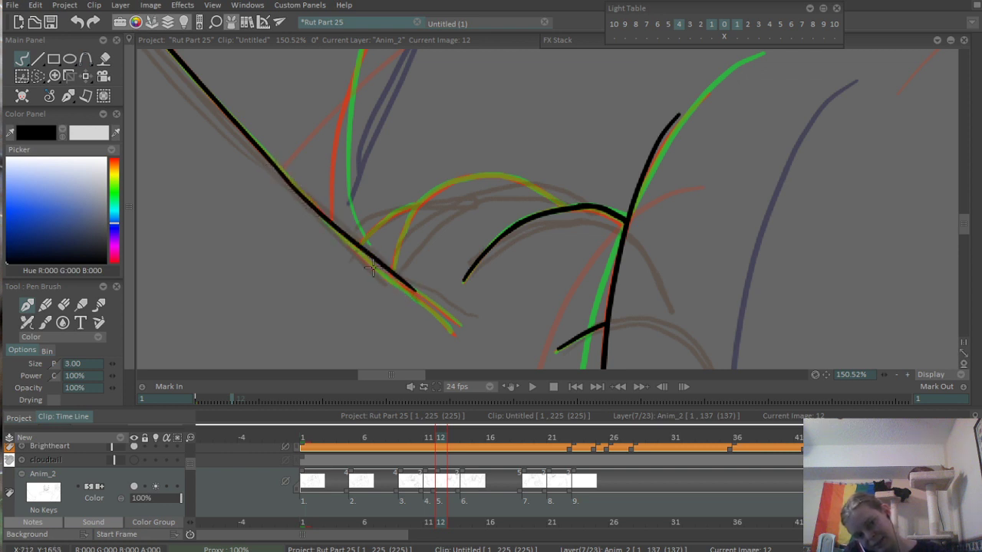
pyautogui.hotkey('ctrl', 'z')
pyautogui.hotkey('ctrl', 'z')
pyautogui.moveTo(277, 168); pyautogui.dragTo(436, 315)
pyautogui.scroll(3, 409, 292)
# - Ink two short, nearly parallel curved lines continuing from the end of the limb's diagonal contour
pyautogui.hotkey('ctrl', 'z')
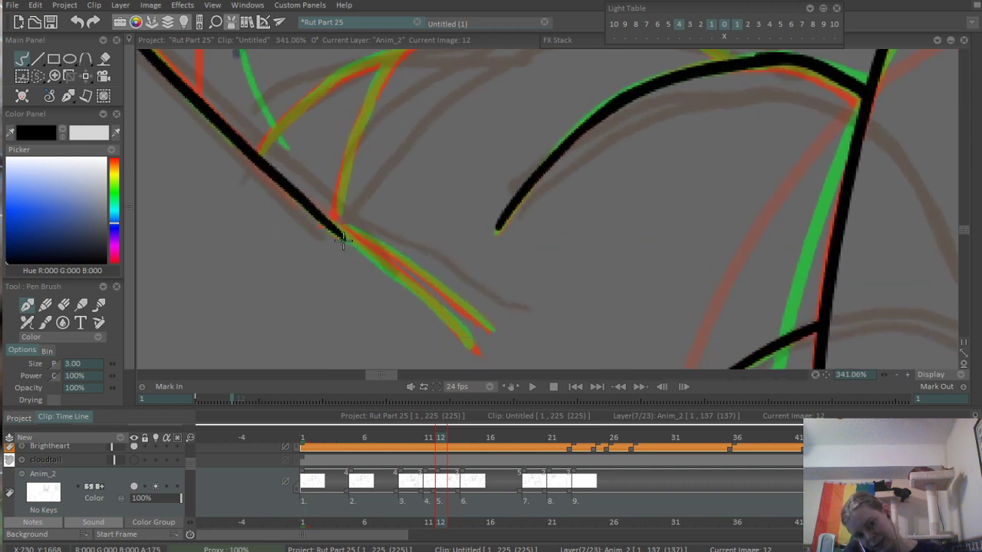
pyautogui.moveTo(340, 232); pyautogui.dragTo(452, 324)
pyautogui.hotkey('ctrl', 'z')
pyautogui.hotkey('ctrl', 'z')
pyautogui.moveTo(325, 231); pyautogui.dragTo(469, 340)
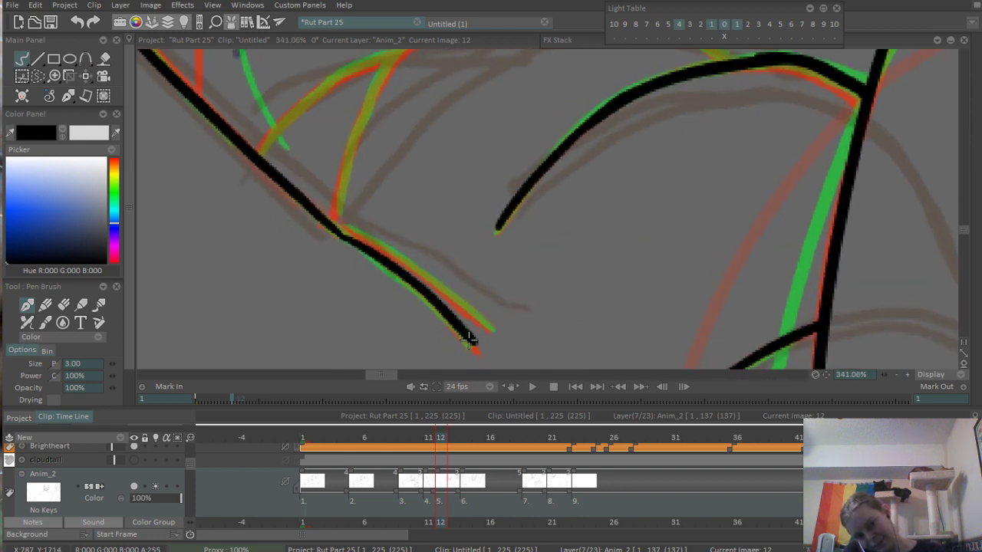
pyautogui.moveTo(338, 229); pyautogui.dragTo(449, 294)
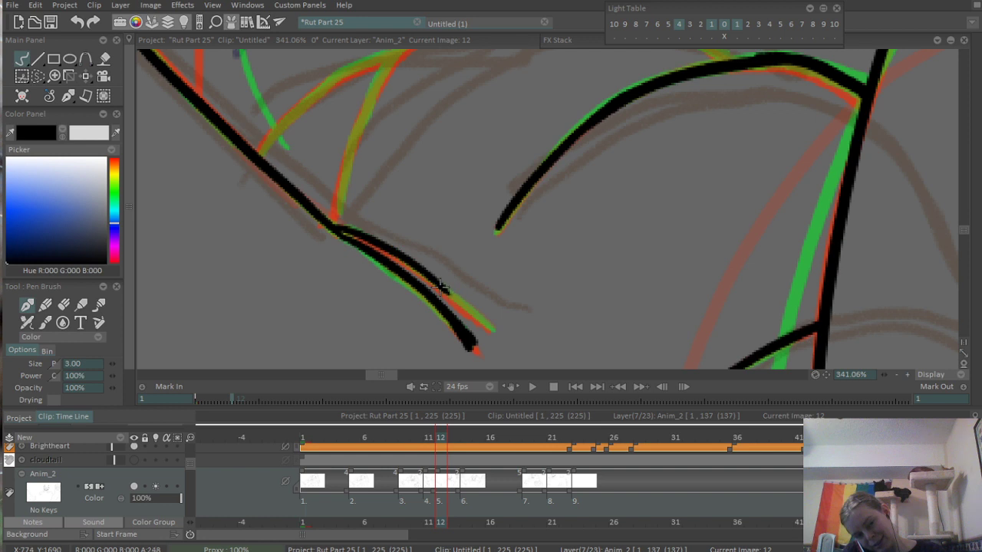
# - Ink the steep rising side of the large toe arch from the end of the limb's diagonal contour
pyautogui.scroll(-3, 447, 176)
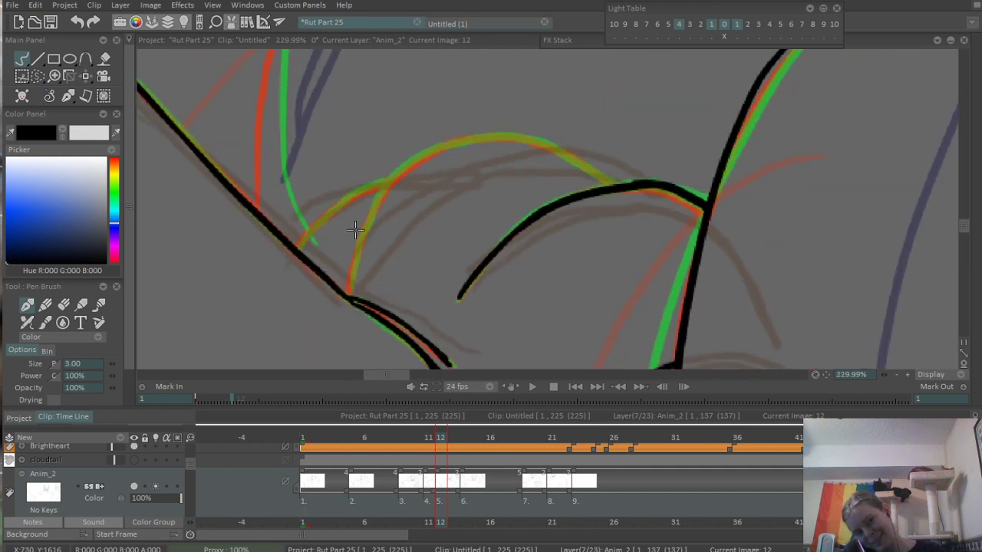
pyautogui.scroll(1, 356, 229)
pyautogui.moveTo(349, 303); pyautogui.dragTo(401, 157)
pyautogui.hotkey('ctrl', 'z')
pyautogui.moveTo(349, 303); pyautogui.dragTo(409, 161)
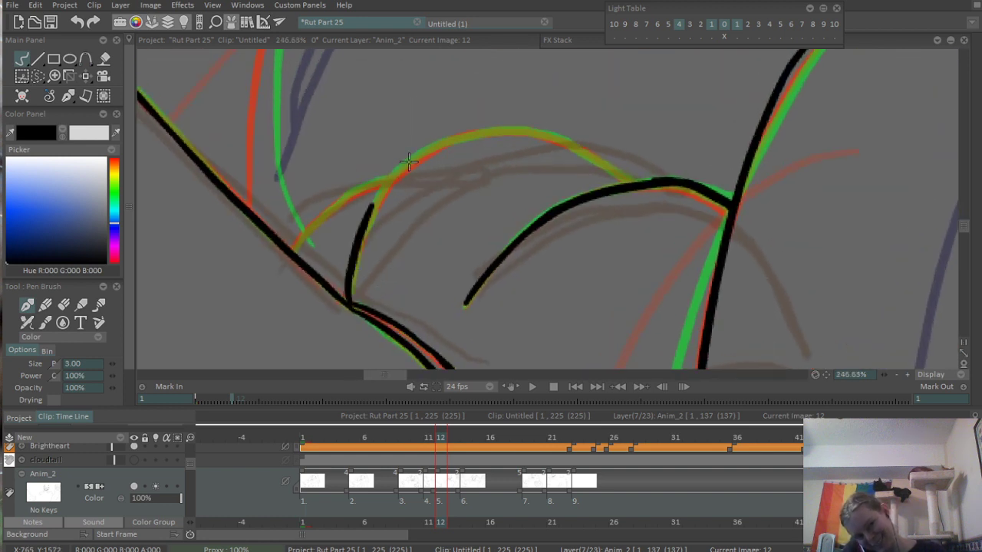
pyautogui.hotkey('ctrl', 'z')
pyautogui.moveTo(349, 303)
pyautogui.mouseDown()
pyautogui.moveTo(387, 169)
pyautogui.moveTo(374, 202)
pyautogui.moveTo(412, 148)
pyautogui.mouseUp()
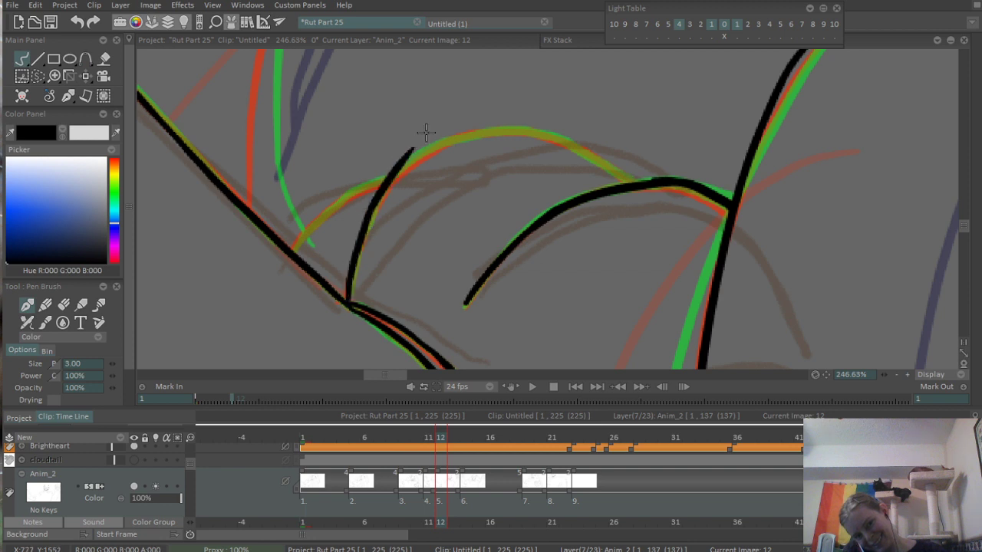
pyautogui.hotkey('ctrl', 'z')
pyautogui.moveTo(349, 303)
pyautogui.mouseDown()
pyautogui.moveTo(372, 201)
pyautogui.moveTo(417, 149)
pyautogui.moveTo(373, 202)
pyautogui.moveTo(458, 136)
pyautogui.moveTo(543, 127)
pyautogui.mouseUp()
pyautogui.hotkey('ctrl', 'z')
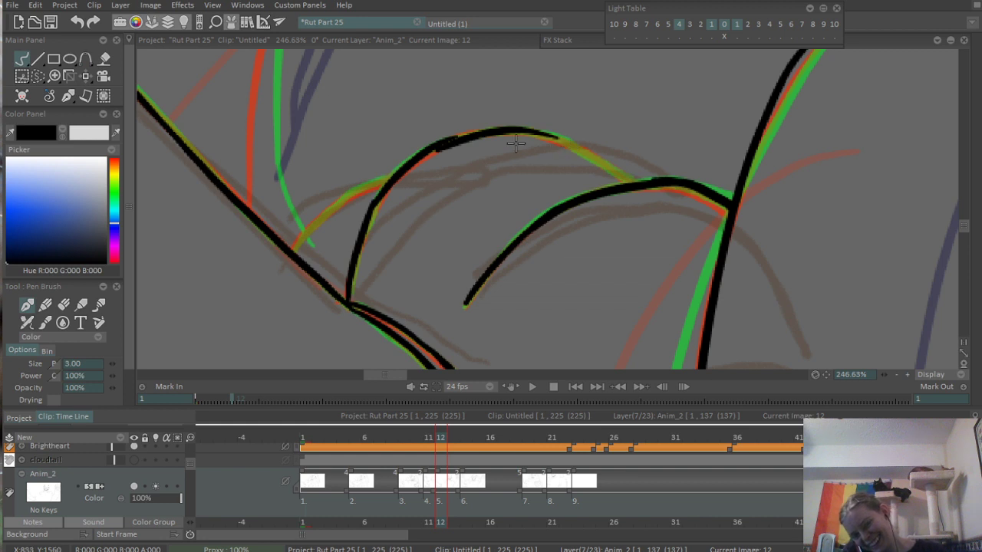
# - Ink the crown and descending side of the large toe arch down to the neighbouring toe line
pyautogui.hotkey('ctrl', 'z')
pyautogui.moveTo(443, 144)
pyautogui.mouseDown()
pyautogui.moveTo(471, 135)
pyautogui.moveTo(637, 159)
pyautogui.mouseUp()
pyautogui.hotkey('ctrl', 'z')
pyautogui.moveTo(452, 132); pyautogui.dragTo(629, 197)
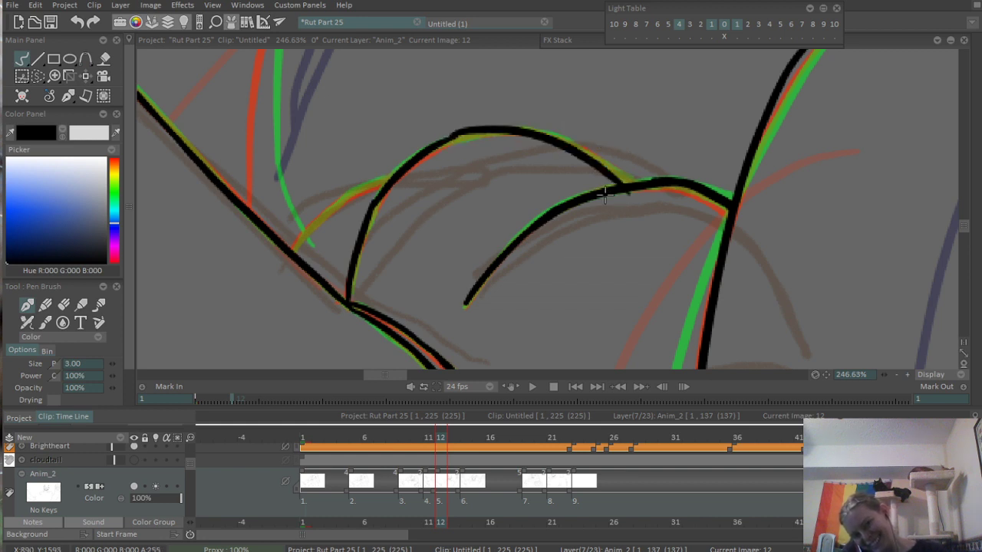
pyautogui.hotkey('ctrl', 'z')
pyautogui.moveTo(458, 137); pyautogui.dragTo(655, 199)
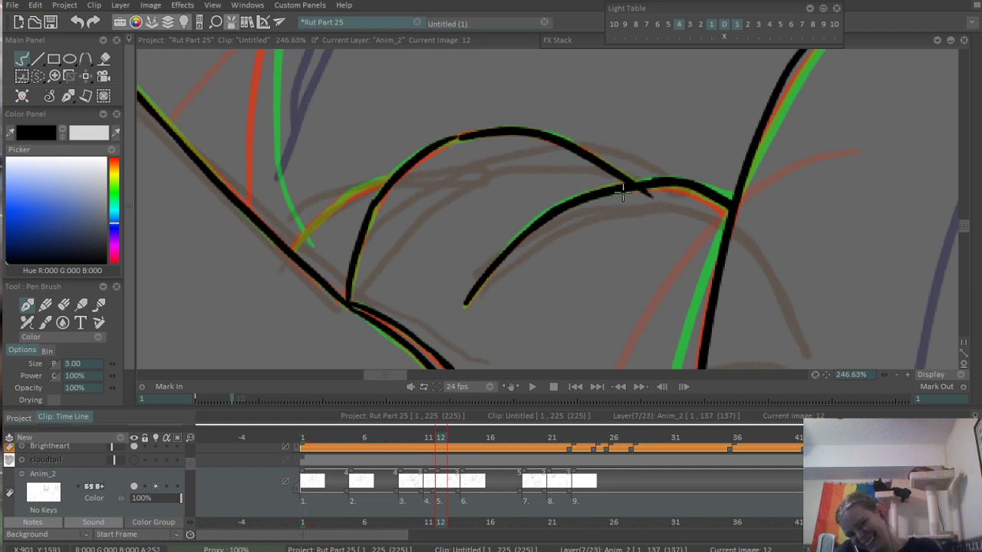
# - Bridge the gap near the crown of the large toe arch and erase its overshoot past the neighbouring toe line
pyautogui.scroll(3, 491, 145)
pyautogui.moveTo(373, 150); pyautogui.dragTo(416, 147)
pyautogui.hotkey('ctrl', 'z')
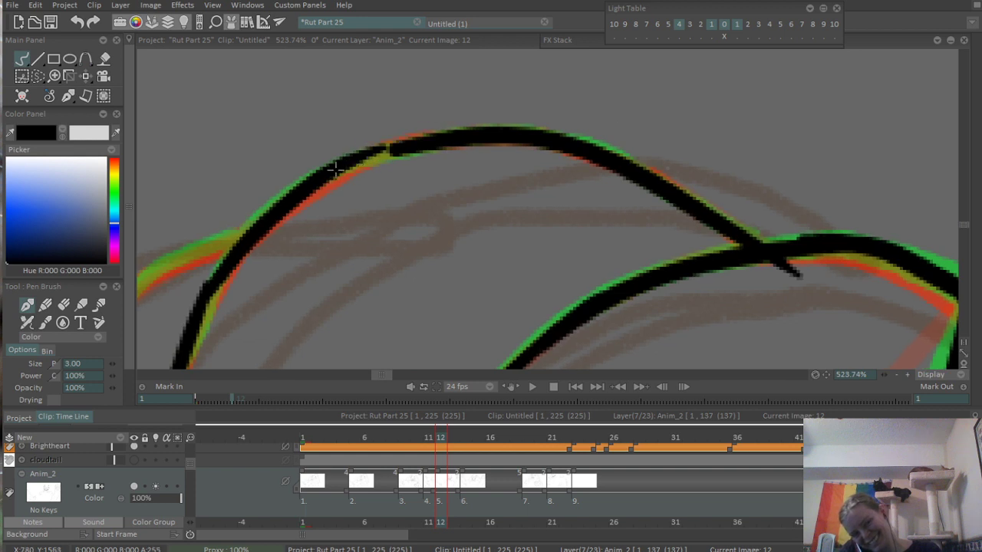
pyautogui.moveTo(333, 166); pyautogui.dragTo(431, 136)
pyautogui.press('e')
pyautogui.moveTo(784, 272); pyautogui.dragTo(800, 276)
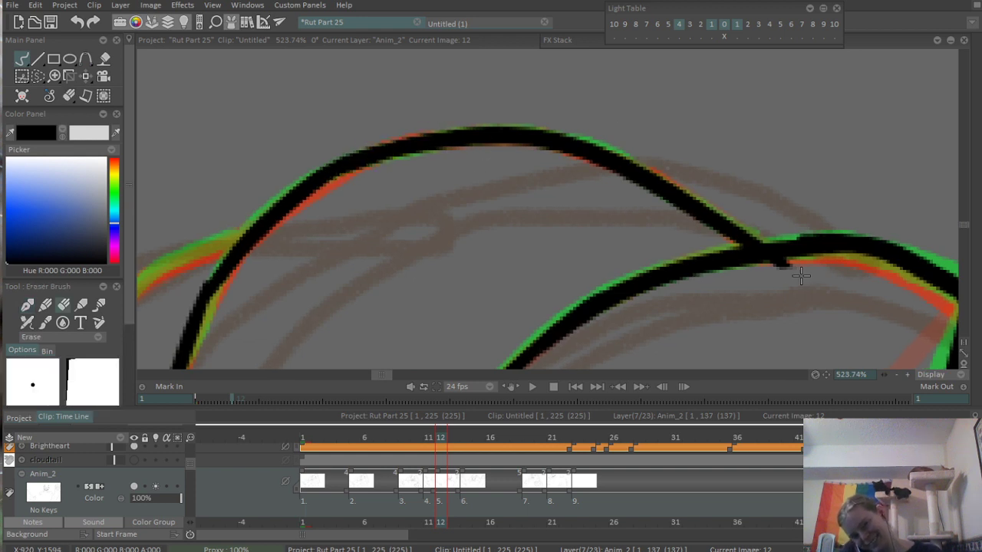
# - Ink the small curved toe line between the limb's diagonal contour and the side of the large toe arch
pyautogui.moveTo(492, 236); pyautogui.dragTo(960, 167)
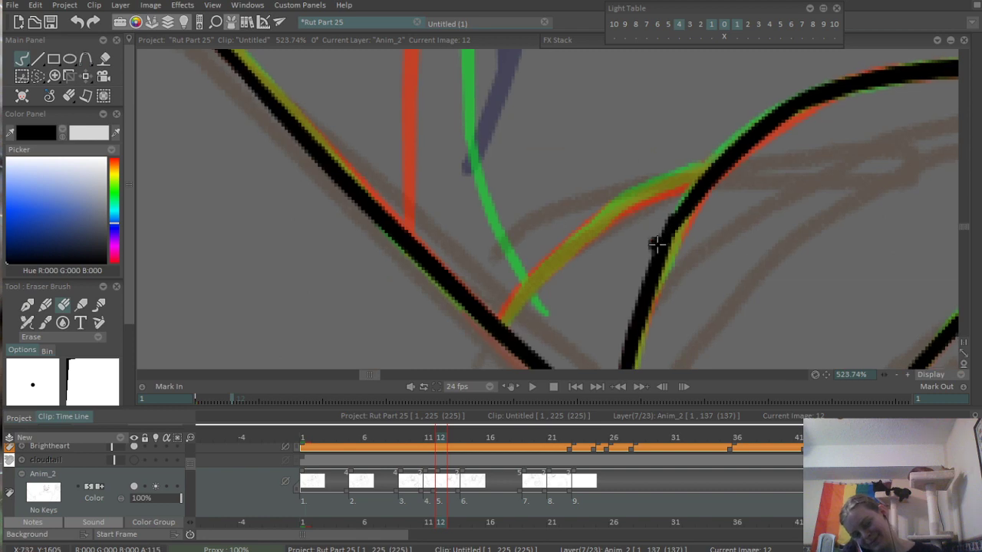
pyautogui.press('b')
pyautogui.moveTo(502, 323); pyautogui.dragTo(701, 172)
pyautogui.hotkey('ctrl', 'z')
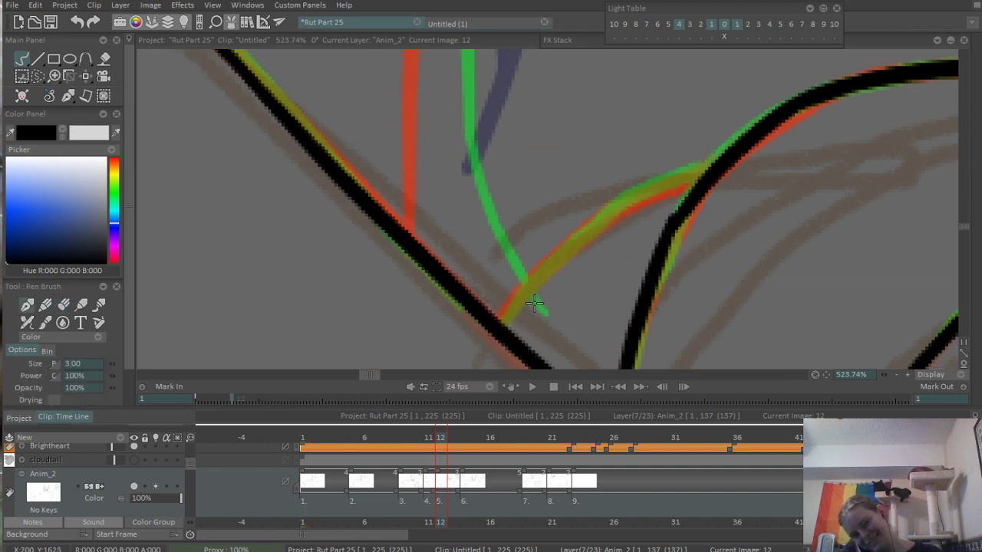
pyautogui.moveTo(501, 325)
pyautogui.mouseDown()
pyautogui.moveTo(643, 199)
pyautogui.moveTo(702, 173)
pyautogui.mouseUp()
# - Ink the curved body contour rising from the paw's base and bending over beneath the pointed tuft
pyautogui.scroll(-5, 658, 195)
pyautogui.scroll(4, 384, 302)
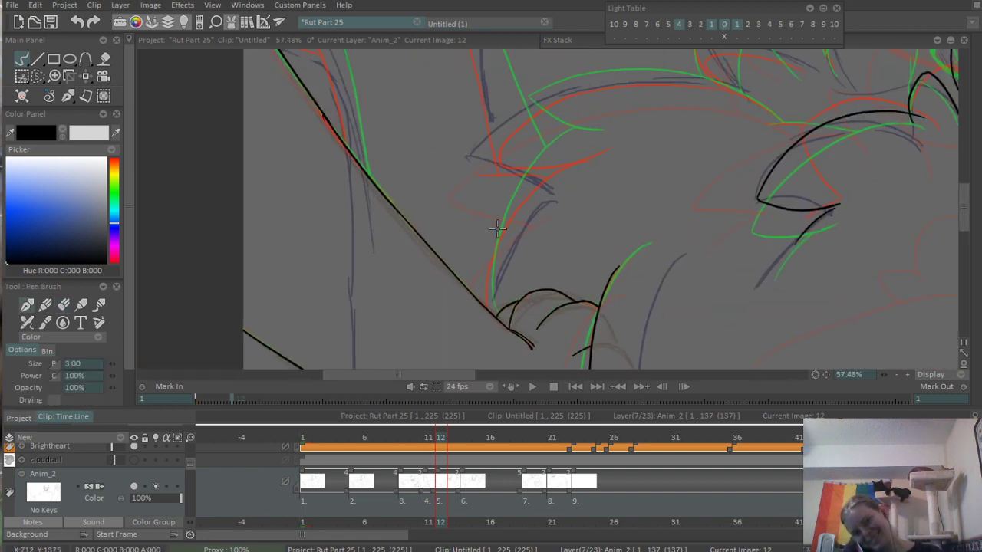
pyautogui.scroll(-2, 483, 349)
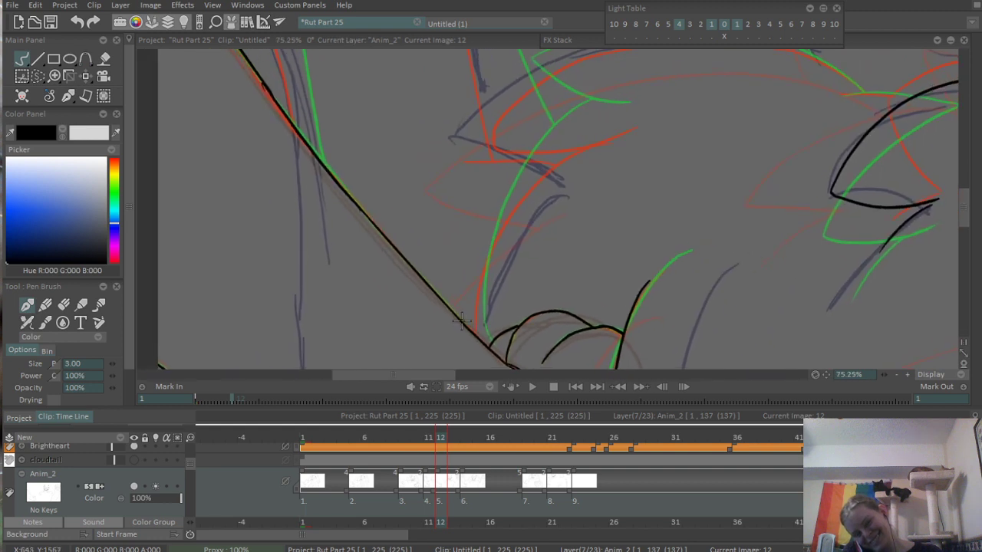
pyautogui.moveTo(478, 347); pyautogui.dragTo(554, 133)
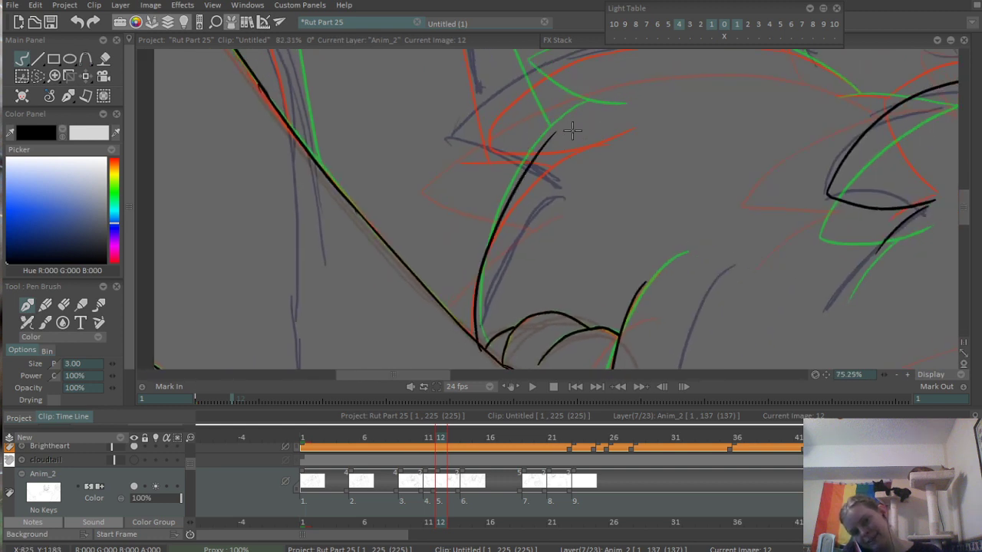
pyautogui.scroll(2, 571, 131)
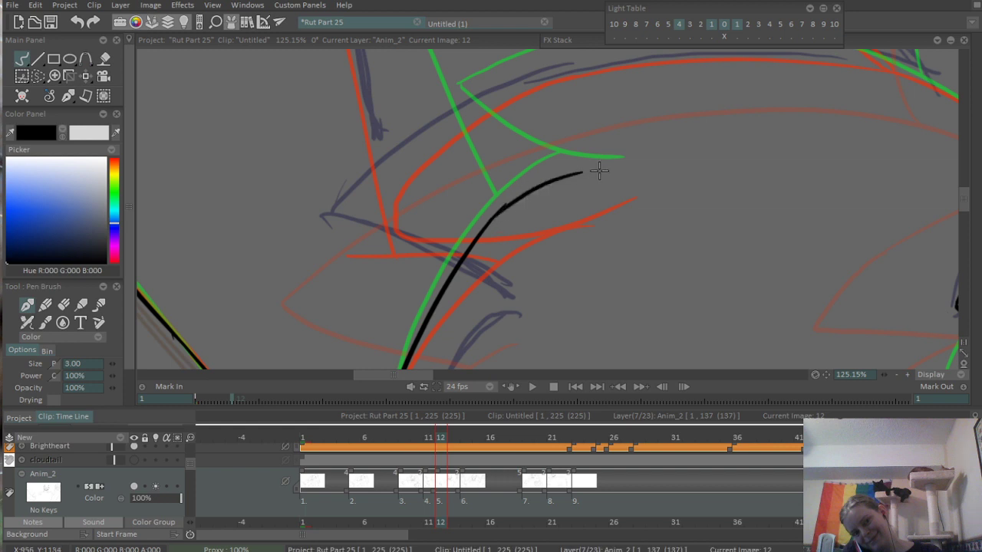
# - Ink the short curved underside of the pointed tuft, crossing the end of the body contour
pyautogui.scroll(-2, 543, 208)
pyautogui.scroll(1, 528, 193)
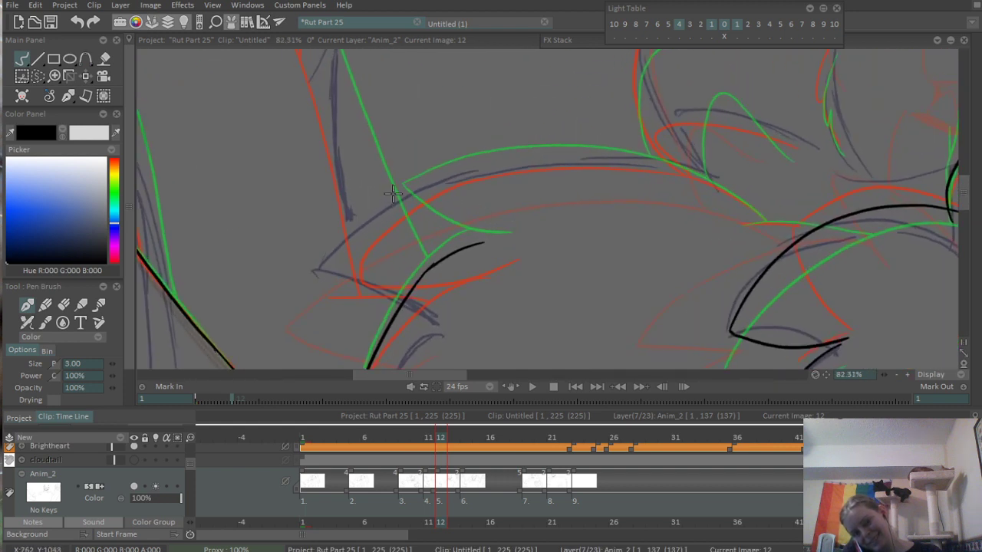
pyautogui.moveTo(389, 198); pyautogui.dragTo(512, 244)
# - Ink the long arched upper edge of the pointed tuft, running from its tip toward the laughing character's head
pyautogui.moveTo(390, 204); pyautogui.dragTo(664, 169)
pyautogui.hotkey('ctrl', 'z')
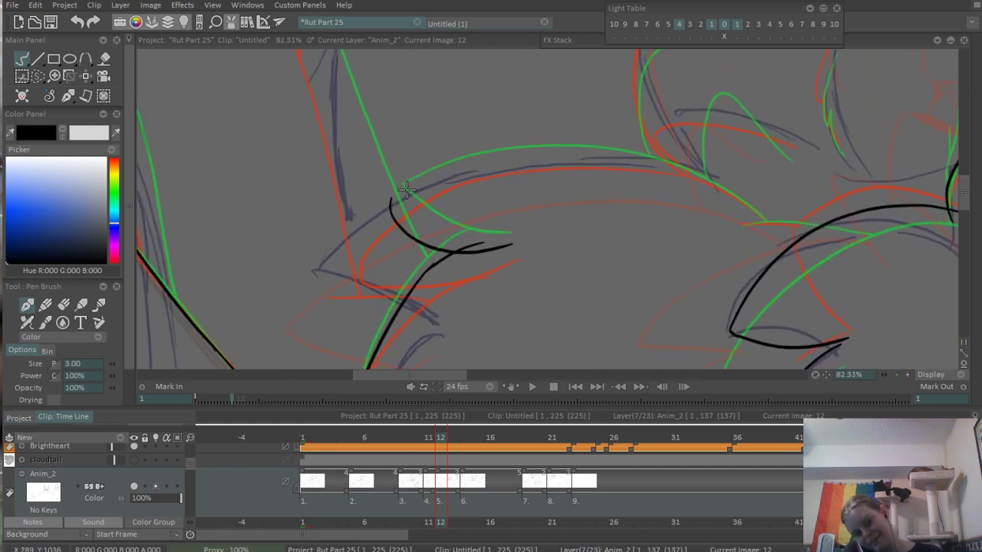
pyautogui.moveTo(378, 218); pyautogui.dragTo(660, 169)
pyautogui.hotkey('ctrl', 'z')
pyautogui.moveTo(413, 185); pyautogui.dragTo(644, 173)
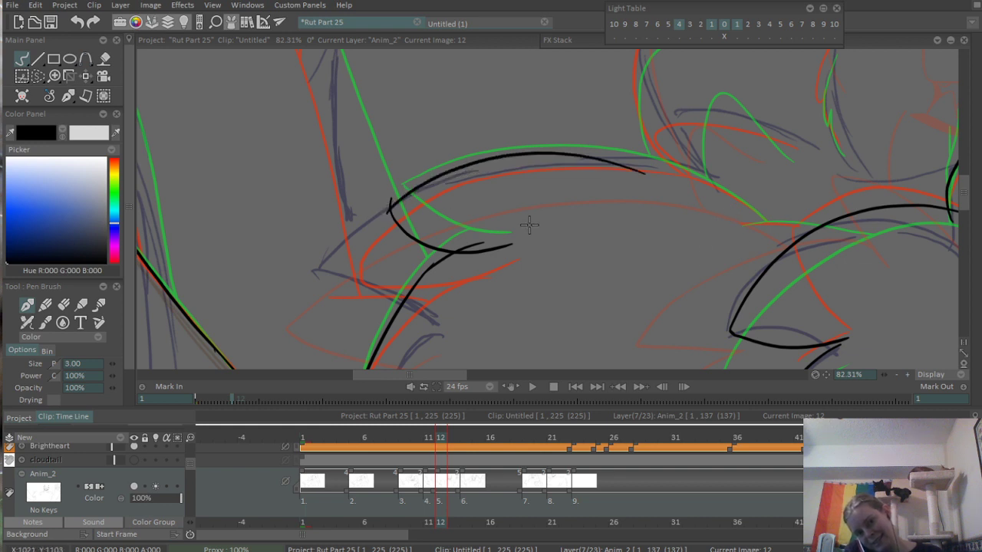
pyautogui.hotkey('ctrl', 'z')
pyautogui.moveTo(376, 216); pyautogui.dragTo(732, 184)
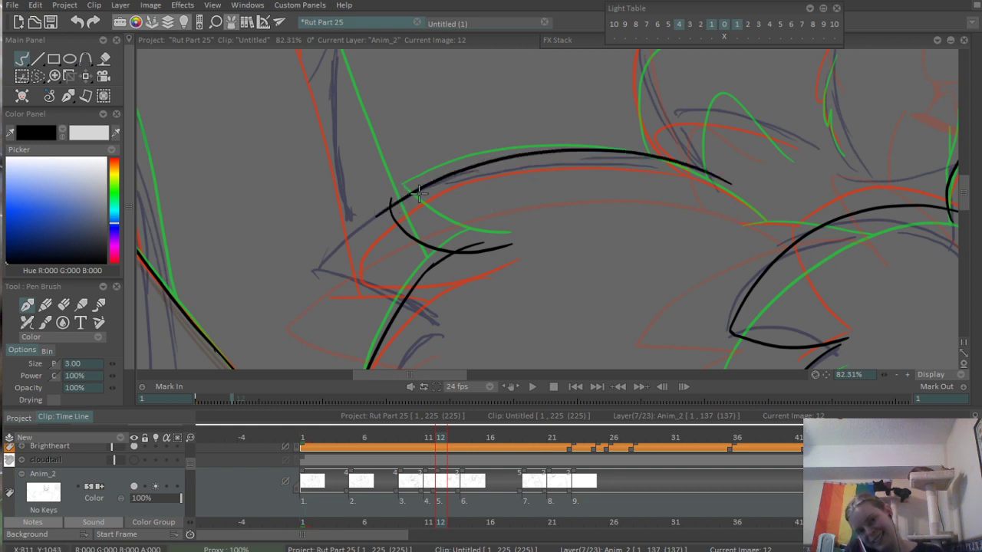
pyautogui.hotkey('ctrl', 'z')
pyautogui.moveTo(390, 204)
pyautogui.mouseDown()
pyautogui.moveTo(548, 153)
pyautogui.moveTo(700, 182)
pyautogui.mouseUp()
pyautogui.hotkey('ctrl', 'z')
pyautogui.moveTo(374, 216)
pyautogui.mouseDown()
pyautogui.moveTo(391, 199)
pyautogui.moveTo(682, 181)
pyautogui.mouseUp()
pyautogui.hotkey('ctrl', 'z')
pyautogui.moveTo(380, 217); pyautogui.dragTo(615, 154)
pyautogui.hotkey('ctrl', 'z')
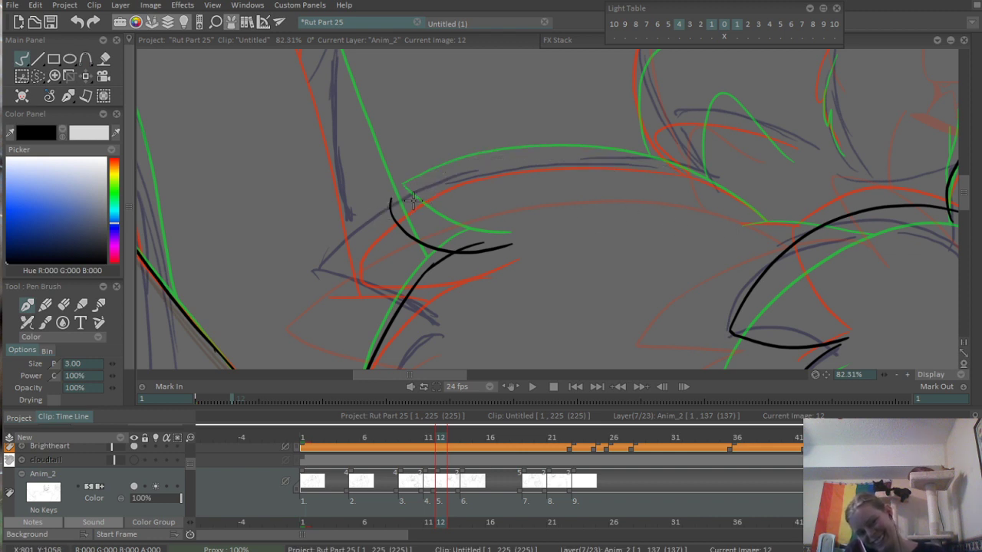
pyautogui.moveTo(378, 222); pyautogui.dragTo(693, 164)
pyautogui.hotkey('ctrl', 'z')
pyautogui.moveTo(378, 222); pyautogui.dragTo(651, 164)
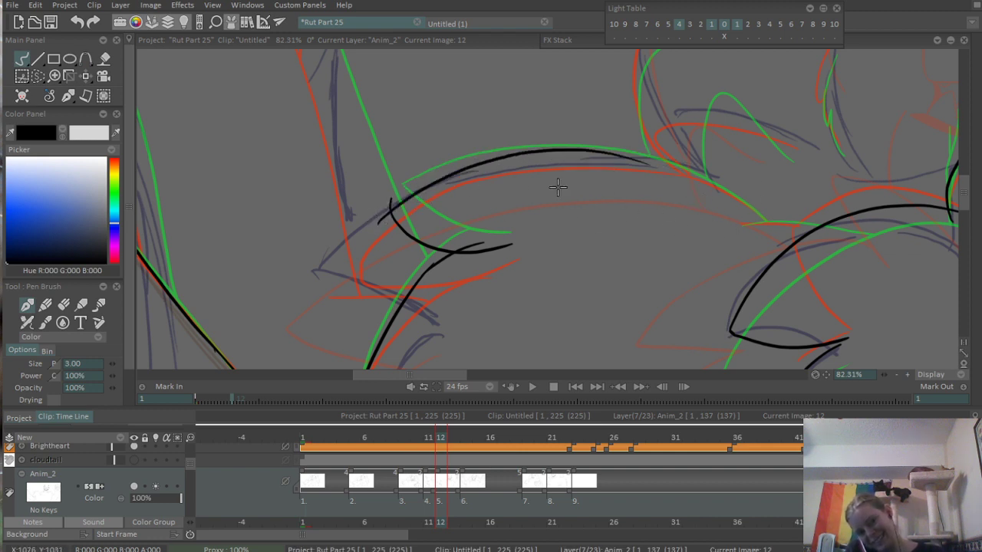
# - Re-ink the pointed tuft's long arched upper edge and extend it down toward the chest fur following the sketch
pyautogui.hotkey('ctrl', 'z')
pyautogui.moveTo(376, 223); pyautogui.dragTo(741, 186)
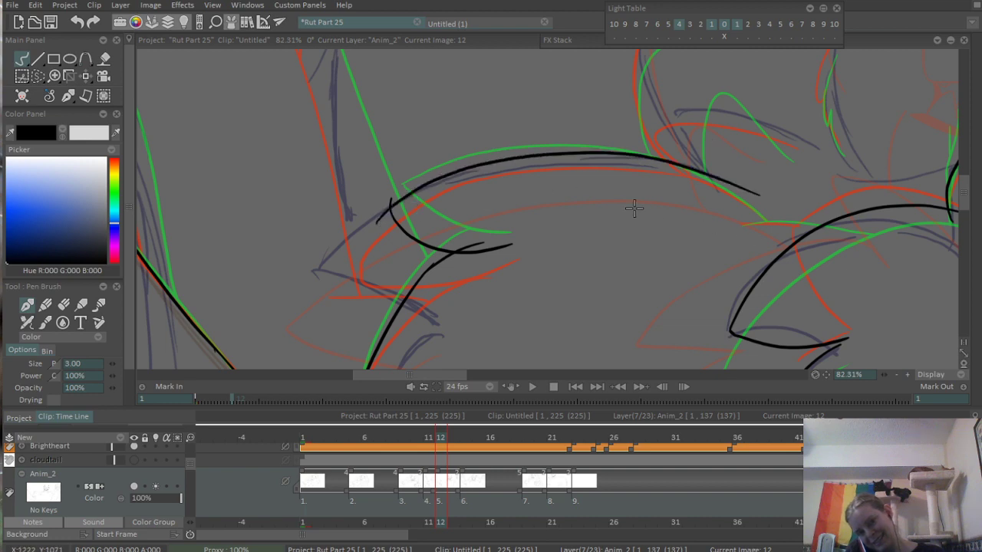
pyautogui.scroll(5, 633, 207)
pyautogui.moveTo(456, 146)
pyautogui.mouseDown()
pyautogui.moveTo(499, 153)
pyautogui.moveTo(605, 239)
pyautogui.mouseUp()
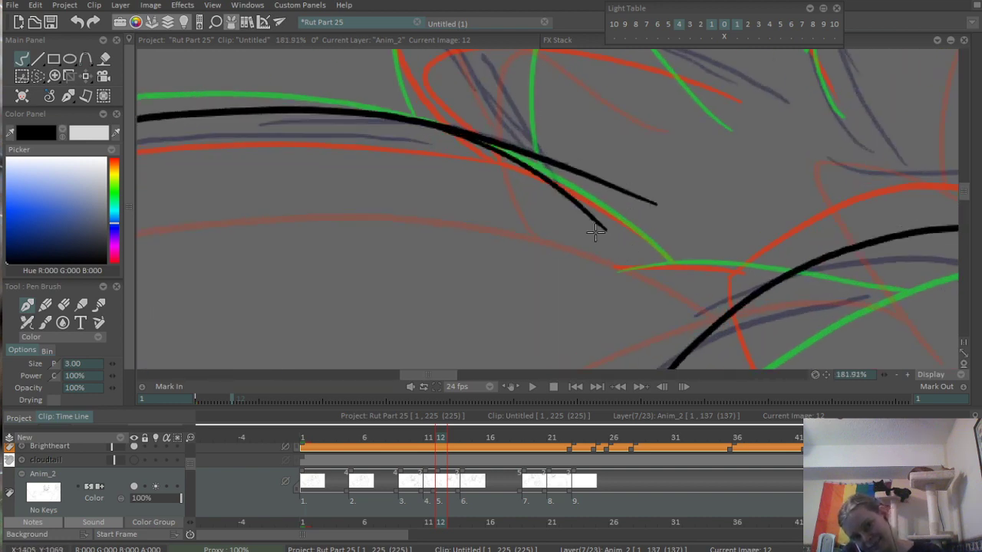
pyautogui.hotkey('ctrl', 'z')
pyautogui.moveTo(460, 136); pyautogui.dragTo(651, 244)
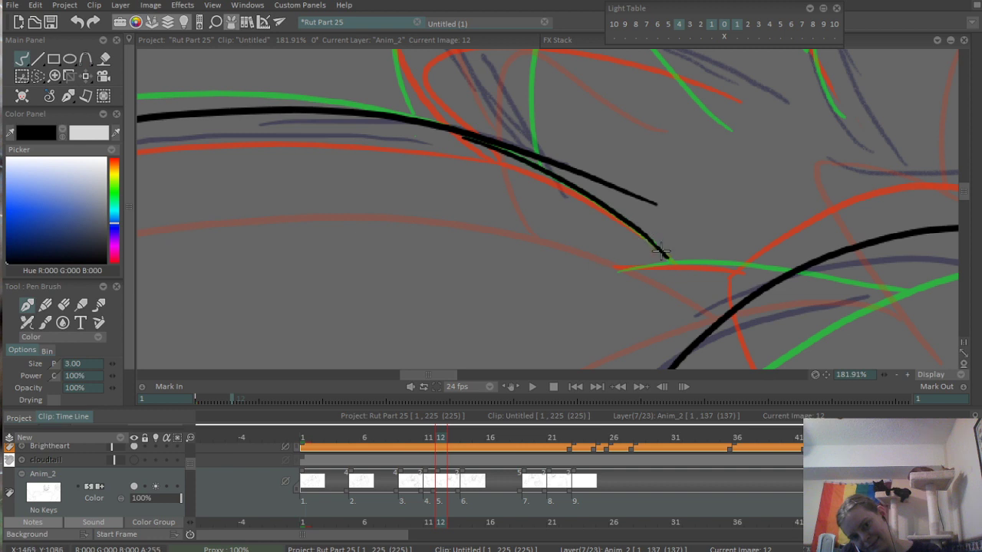
# - Erase the stray line end branching off the arched upper edge where the extension curves down
pyautogui.press('e')
pyautogui.moveTo(498, 146); pyautogui.dragTo(657, 205)
pyautogui.moveTo(507, 177)
pyautogui.mouseDown()
pyautogui.moveTo(712, 173)
pyautogui.moveTo(839, 141)
pyautogui.mouseUp()
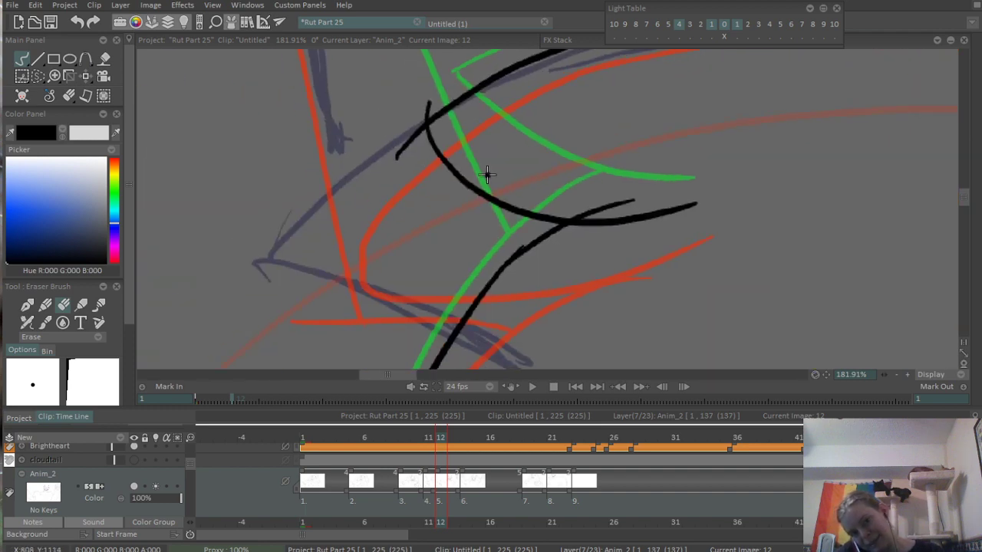
# - Erase the overshooting line ends at the pointed tuft's tip and underside and the small nub on its arched upper edge
pyautogui.scroll(2, 486, 176)
pyautogui.scroll(2, 477, 174)
pyautogui.moveTo(414, 169)
pyautogui.mouseDown()
pyautogui.moveTo(375, 249)
pyautogui.moveTo(387, 260)
pyautogui.moveTo(387, 238)
pyautogui.moveTo(337, 311)
pyautogui.mouseUp()
pyautogui.moveTo(732, 347)
pyautogui.mouseDown()
pyautogui.moveTo(552, 133)
pyautogui.moveTo(530, 171)
pyautogui.mouseUp()
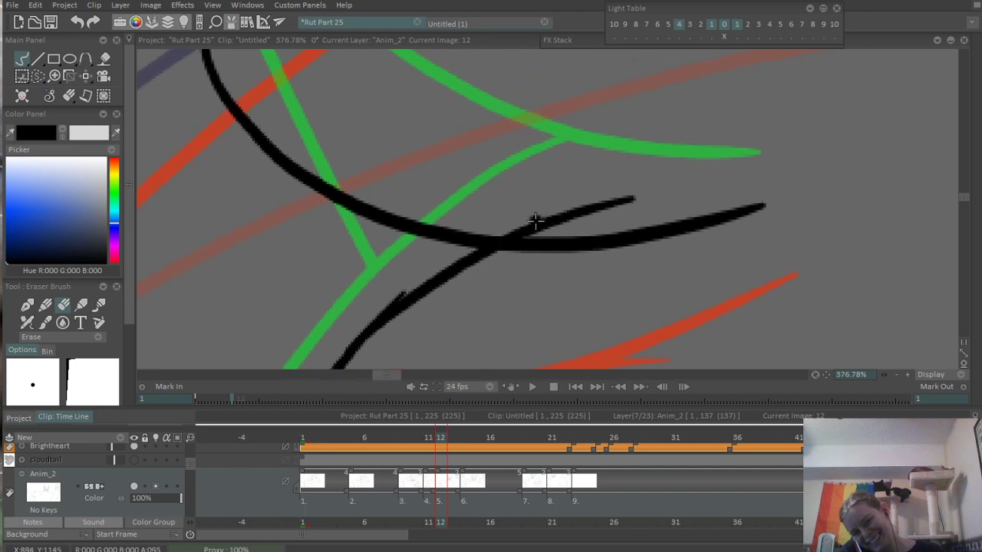
pyautogui.moveTo(536, 221)
pyautogui.mouseDown()
pyautogui.moveTo(507, 225)
pyautogui.moveTo(616, 201)
pyautogui.moveTo(594, 204)
pyautogui.mouseUp()
pyautogui.scroll(-10, 685, 156)
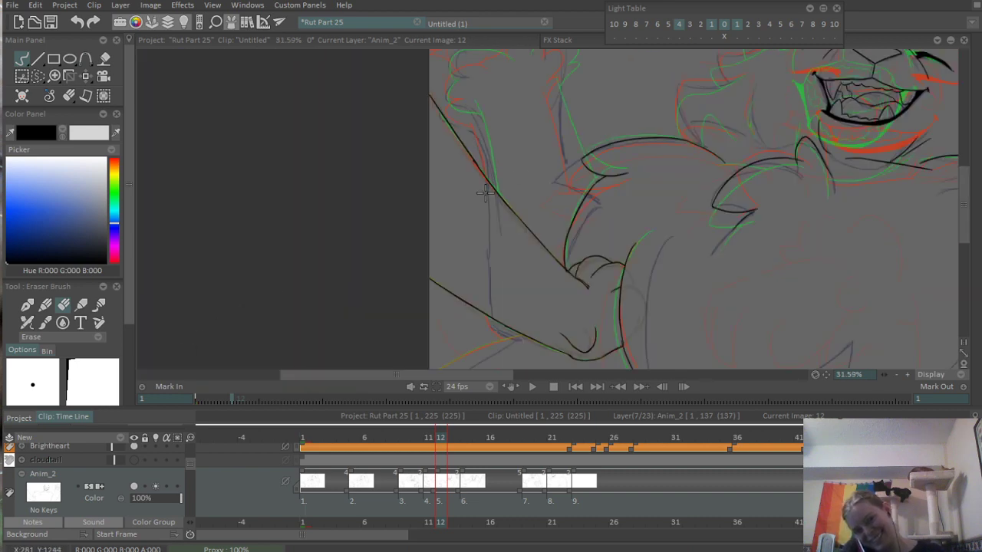
pyautogui.moveTo(561, 135); pyautogui.dragTo(464, 271)
pyautogui.scroll(7, 526, 213)
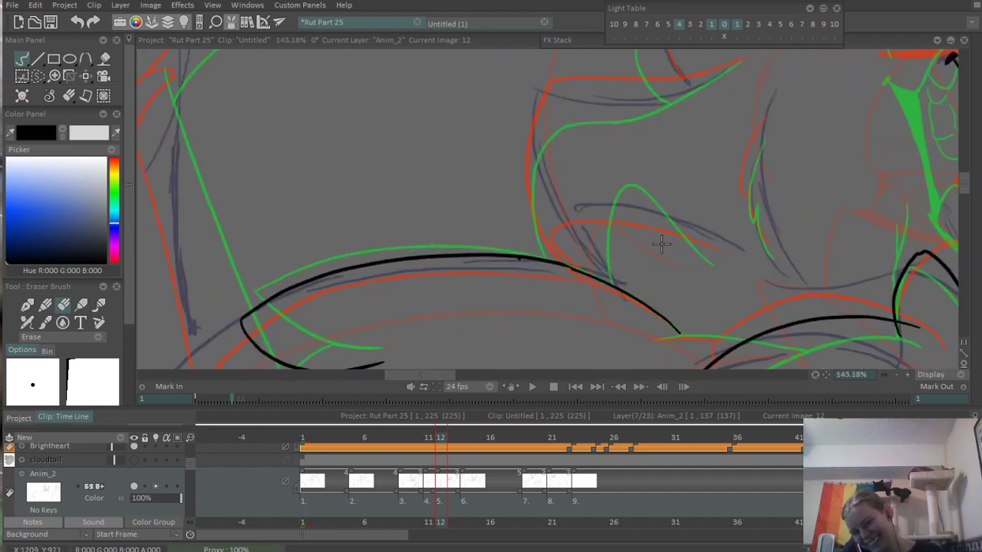
pyautogui.moveTo(551, 248); pyautogui.dragTo(511, 257)
# - Ink the small fur tuft above the arched edge, with a curved side and a long sloping upper edge
pyautogui.press('b')
pyautogui.moveTo(445, 149); pyautogui.dragTo(504, 309)
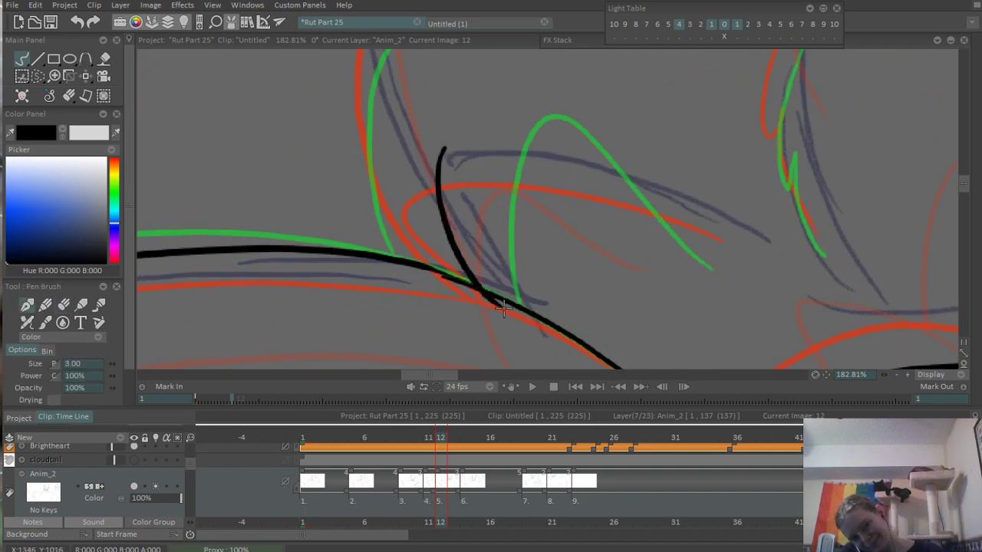
pyautogui.moveTo(443, 145); pyautogui.dragTo(758, 208)
pyautogui.hotkey('ctrl', 'z')
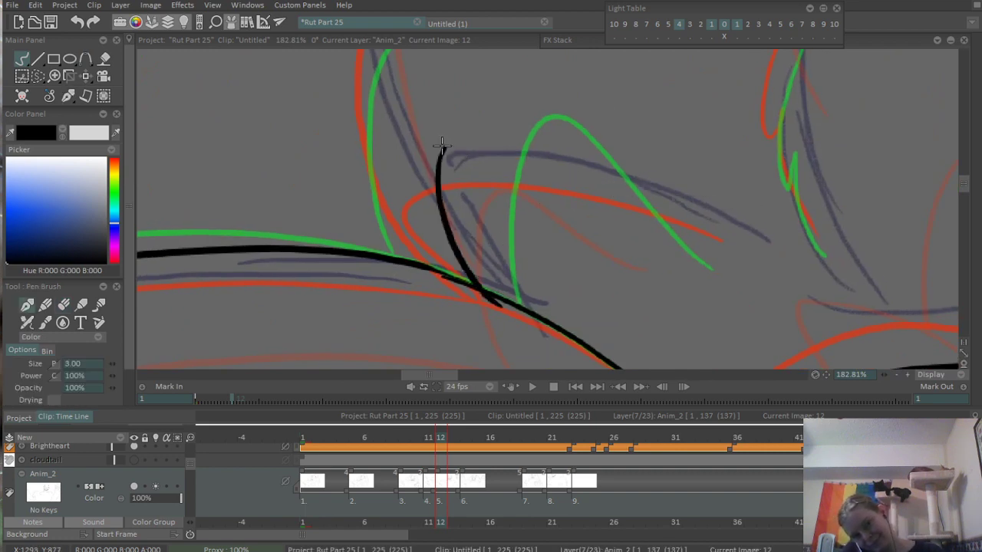
pyautogui.moveTo(443, 143); pyautogui.dragTo(704, 237)
# - Ink the thin curved fur crease on the cheek beside the mouth as two short overlapping strokes
pyautogui.scroll(-6, 666, 159)
pyautogui.moveTo(709, 115); pyautogui.dragTo(524, 241)
pyautogui.scroll(5, 609, 256)
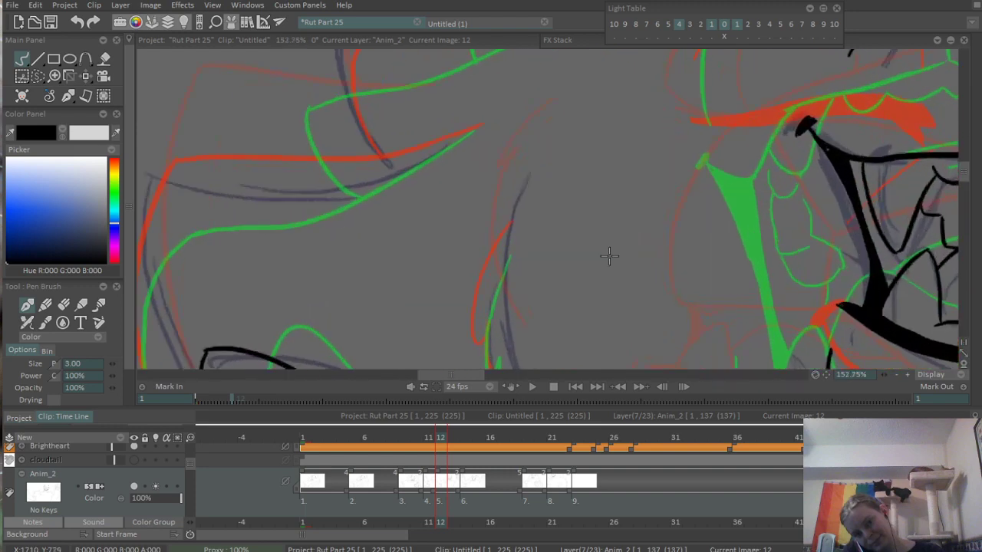
pyautogui.moveTo(468, 327); pyautogui.dragTo(492, 186)
pyautogui.moveTo(514, 119); pyautogui.dragTo(507, 234)
pyautogui.hotkey('ctrl', 'z')
pyautogui.moveTo(525, 98)
pyautogui.mouseDown()
pyautogui.moveTo(507, 224)
pyautogui.moveTo(513, 201)
pyautogui.moveTo(541, 284)
pyautogui.mouseUp()
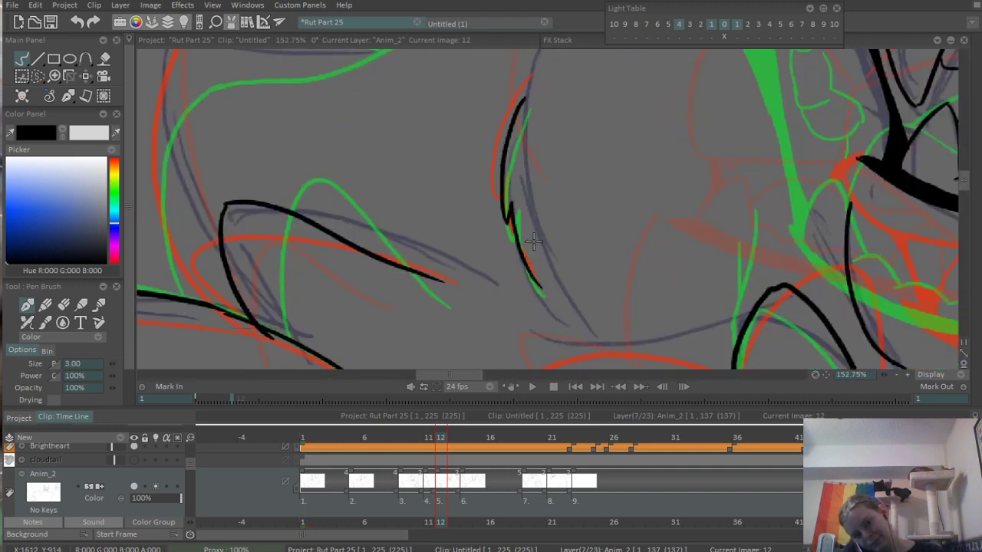
# - Ink the short near-vertical fur line meeting the upper edge of the chest fur on the far side of the chin
pyautogui.scroll(-6, 500, 212)
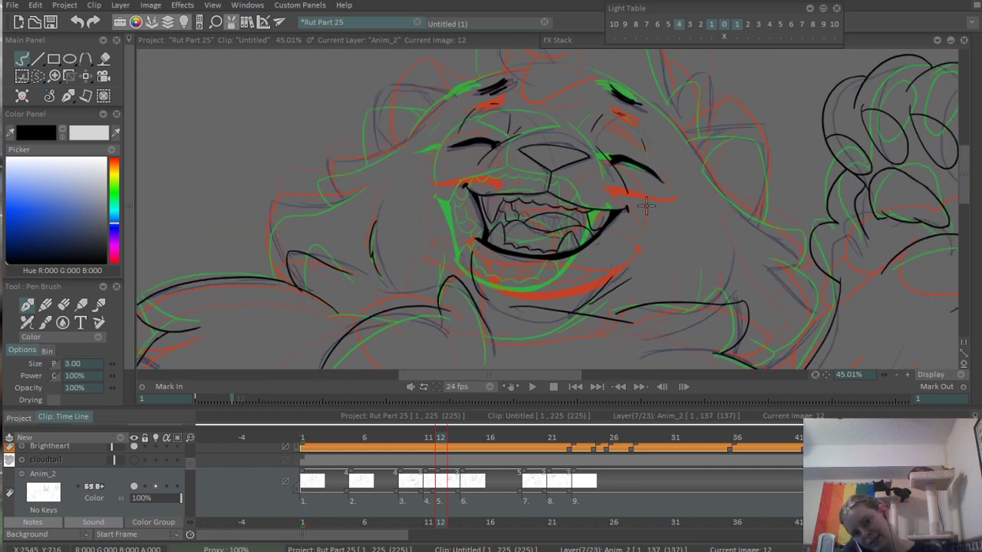
pyautogui.scroll(6, 647, 205)
pyautogui.moveTo(675, 159); pyautogui.dragTo(657, 273)
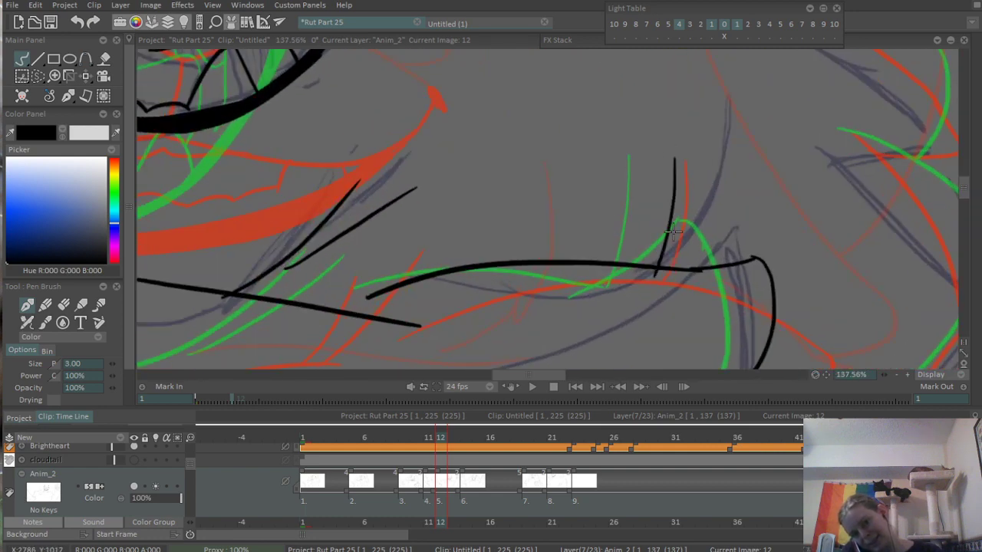
pyautogui.hotkey('ctrl', 'z')
pyautogui.moveTo(673, 155); pyautogui.dragTo(652, 280)
pyautogui.hotkey('ctrl', 'z')
pyautogui.moveTo(674, 157); pyautogui.dragTo(664, 269)
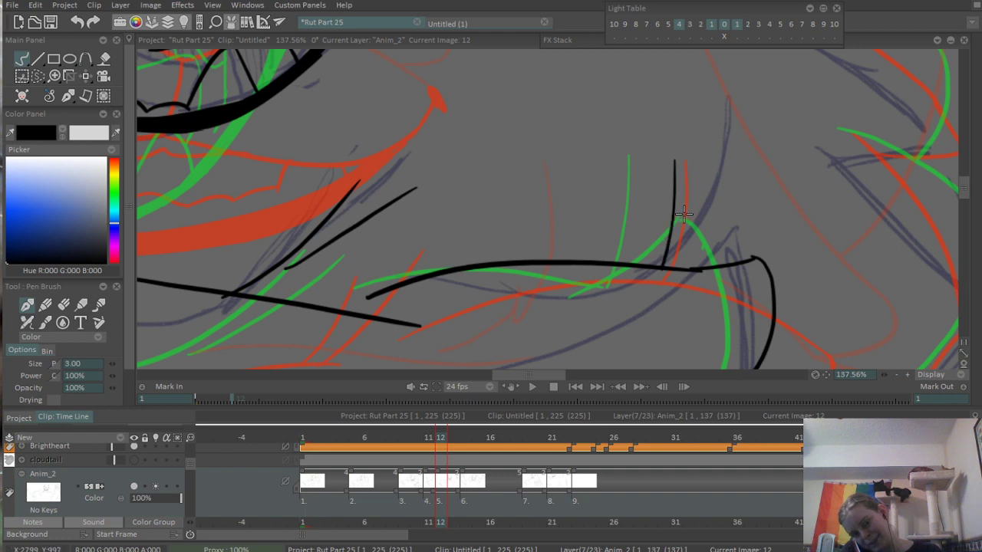
# - Ink the curved outer side of the lower cheek tuft, rising from the arched body edge
pyautogui.scroll(-5, 757, 160)
pyautogui.moveTo(480, 118)
pyautogui.mouseDown()
pyautogui.moveTo(618, 247)
pyautogui.moveTo(571, 181)
pyautogui.mouseUp()
pyautogui.scroll(4, 405, 218)
pyautogui.moveTo(470, 152)
pyautogui.mouseDown()
pyautogui.moveTo(460, 289)
pyautogui.moveTo(463, 182)
pyautogui.moveTo(477, 298)
pyautogui.mouseUp()
pyautogui.hotkey('ctrl', 'z')
# - Ink the wavy top edge of the lower cheek tuft, running inward from its outer tip
pyautogui.hotkey('ctrl', 'z')
pyautogui.scroll(3, 510, 161)
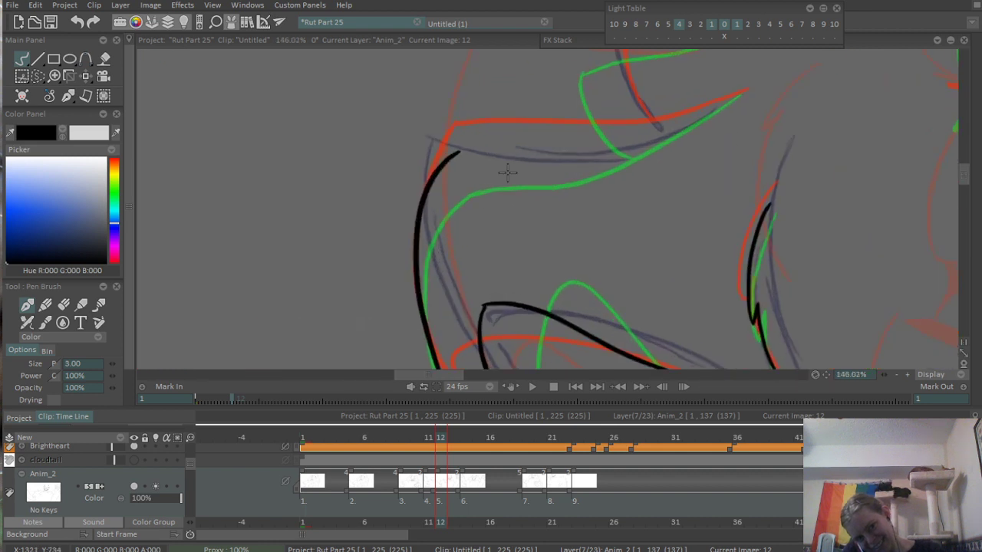
pyautogui.moveTo(508, 164); pyautogui.dragTo(429, 240)
pyautogui.moveTo(397, 201); pyautogui.dragTo(600, 167)
pyautogui.hotkey('ctrl', 'z')
pyautogui.moveTo(399, 203)
pyautogui.mouseDown()
pyautogui.moveTo(635, 164)
pyautogui.moveTo(688, 139)
pyautogui.mouseUp()
# - Ink the upper cheek tuft with a curved outer side and a wavy top edge running toward the ear
pyautogui.moveTo(631, 112); pyautogui.dragTo(450, 248)
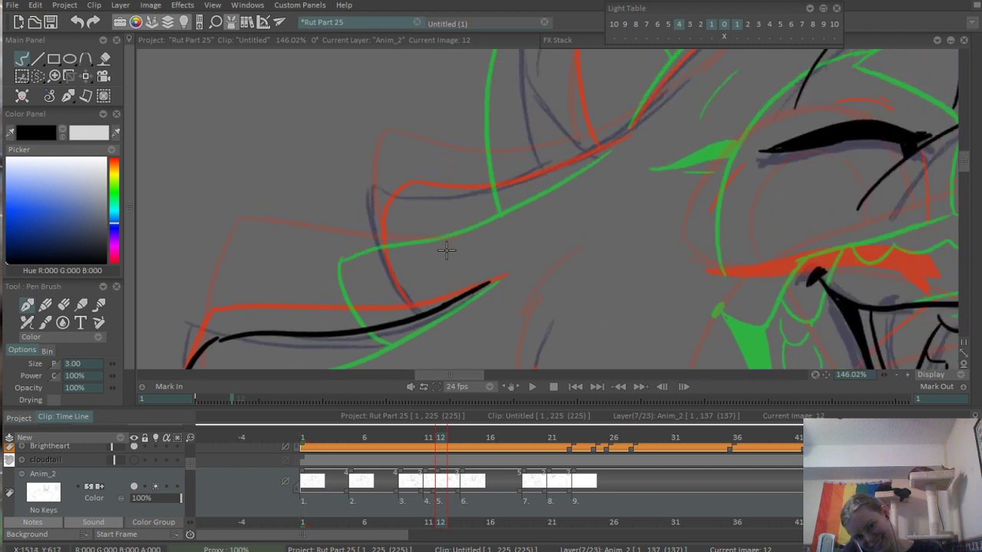
pyautogui.moveTo(369, 212); pyautogui.dragTo(393, 336)
pyautogui.moveTo(368, 212); pyautogui.dragTo(545, 175)
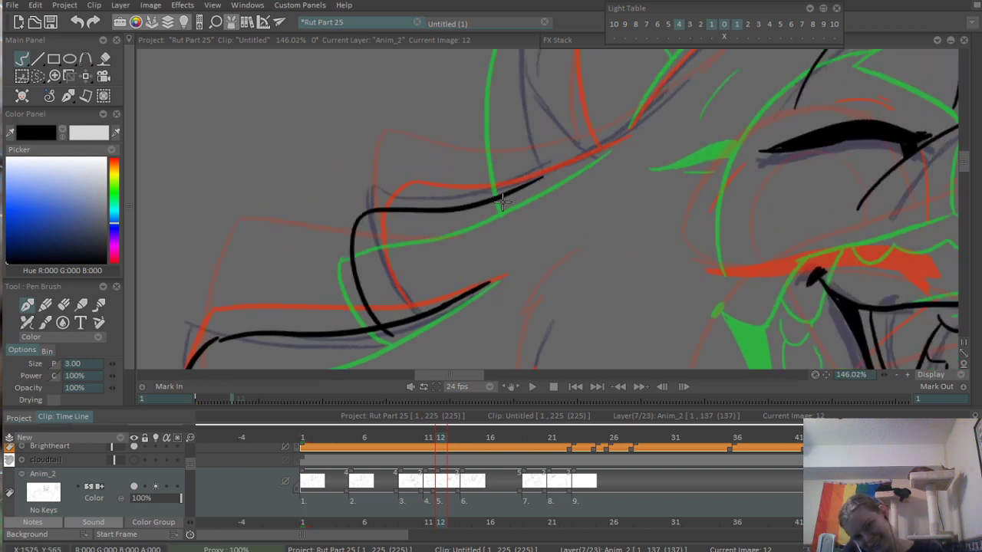
pyautogui.hotkey('ctrl', 'z')
pyautogui.moveTo(376, 209)
pyautogui.mouseDown()
pyautogui.moveTo(579, 163)
pyautogui.moveTo(637, 133)
pyautogui.moveTo(522, 259)
pyautogui.mouseUp()
pyautogui.hotkey('ctrl', 'z')
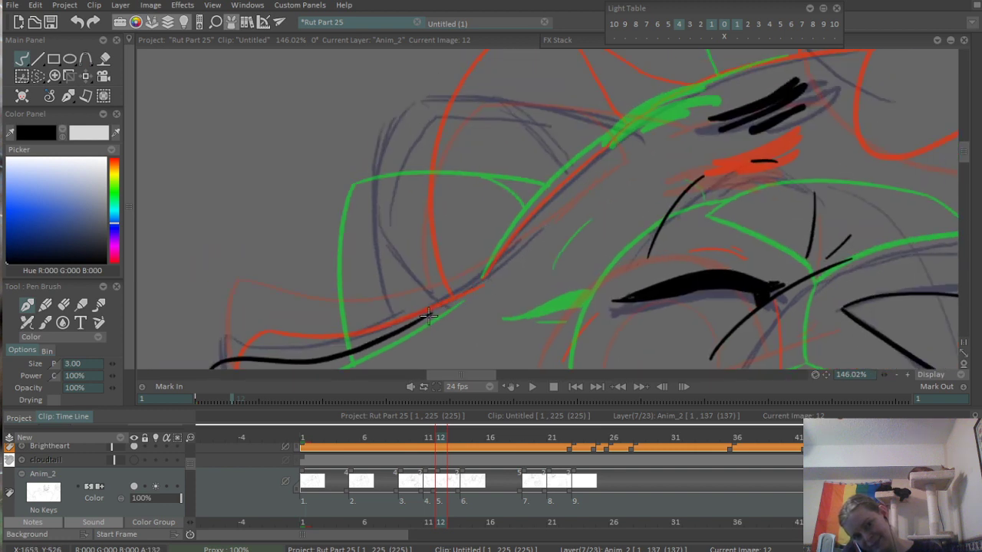
# - Ink the head contour rising from the upper cheek tuft, past the ear base and over the eyebrow
pyautogui.moveTo(419, 320)
pyautogui.mouseDown()
pyautogui.moveTo(473, 281)
pyautogui.moveTo(610, 132)
pyautogui.mouseUp()
pyautogui.hotkey('ctrl', 'z')
pyautogui.moveTo(479, 282)
pyautogui.mouseDown()
pyautogui.moveTo(641, 114)
pyautogui.moveTo(490, 228)
pyautogui.moveTo(690, 173)
pyautogui.mouseUp()
pyautogui.hotkey('ctrl', 'z')
pyautogui.moveTo(469, 245)
pyautogui.mouseDown()
pyautogui.moveTo(510, 223)
pyautogui.moveTo(681, 182)
pyautogui.moveTo(589, 192)
pyautogui.moveTo(666, 173)
pyautogui.moveTo(491, 227)
pyautogui.moveTo(648, 179)
pyautogui.mouseUp()
pyautogui.hotkey('ctrl', 'z')
pyautogui.hotkey('ctrl', 'z')
# - Ink the small rounded hair curl on top of the head, with its lower side crossing the head contour
pyautogui.scroll(-3, 647, 175)
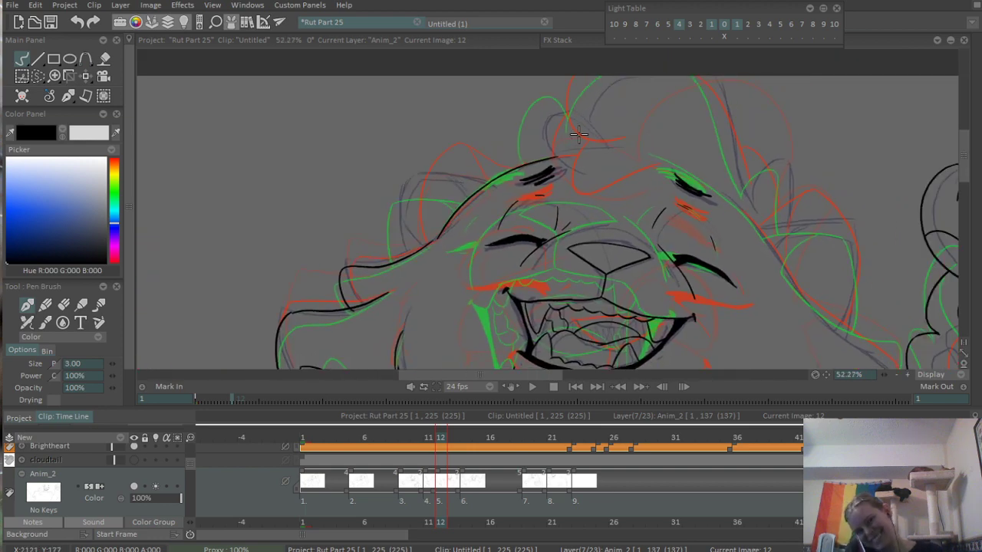
pyautogui.moveTo(519, 248)
pyautogui.mouseDown()
pyautogui.moveTo(511, 195)
pyautogui.moveTo(648, 248)
pyautogui.mouseUp()
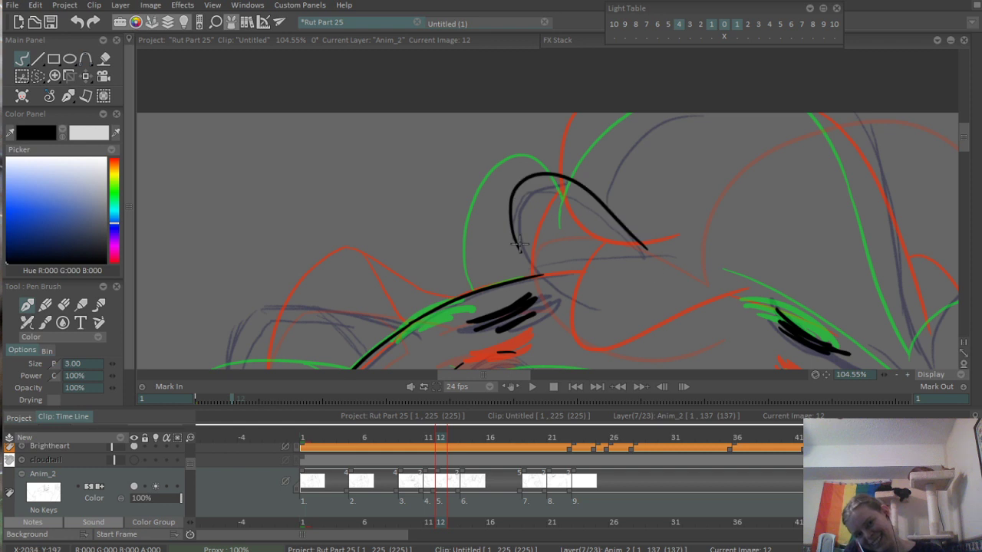
pyautogui.moveTo(523, 249); pyautogui.dragTo(582, 304)
# - Ink the near side of the large hair tuft, rising from the small curl to the canvas edge
pyautogui.moveTo(602, 162)
pyautogui.mouseDown()
pyautogui.moveTo(576, 208)
pyautogui.moveTo(603, 126)
pyautogui.mouseUp()
pyautogui.hotkey('ctrl', 'z')
pyautogui.moveTo(538, 232); pyautogui.dragTo(573, 145)
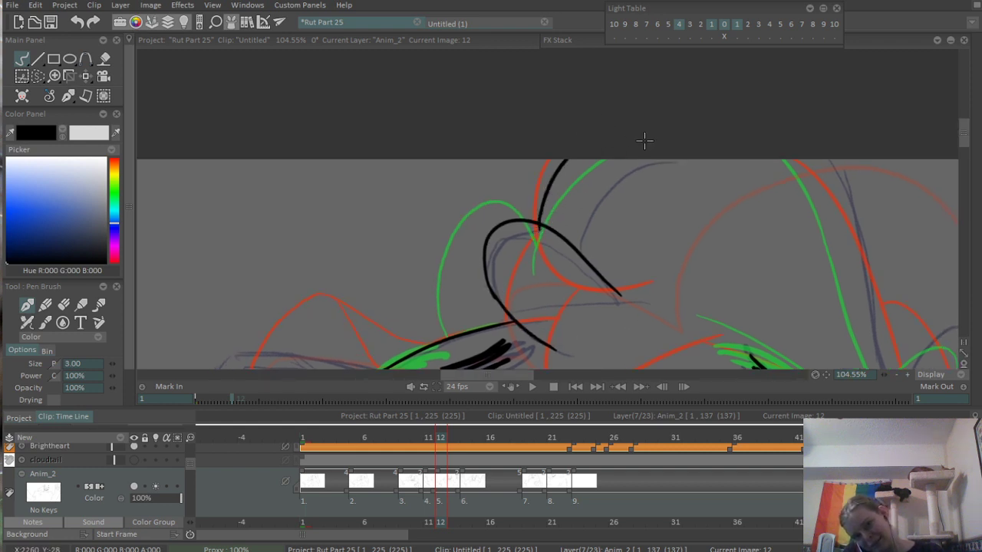
# - Ink the far side of the large hair tuft, descending from the canvas edge to a short pointed end at its base
pyautogui.moveTo(756, 202); pyautogui.dragTo(498, 104)
pyautogui.moveTo(526, 72)
pyautogui.mouseDown()
pyautogui.moveTo(594, 171)
pyautogui.moveTo(630, 286)
pyautogui.moveTo(622, 297)
pyautogui.mouseUp()
pyautogui.hotkey('ctrl', 'z')
pyautogui.hotkey('ctrl', 'z')
pyautogui.moveTo(528, 59); pyautogui.dragTo(638, 285)
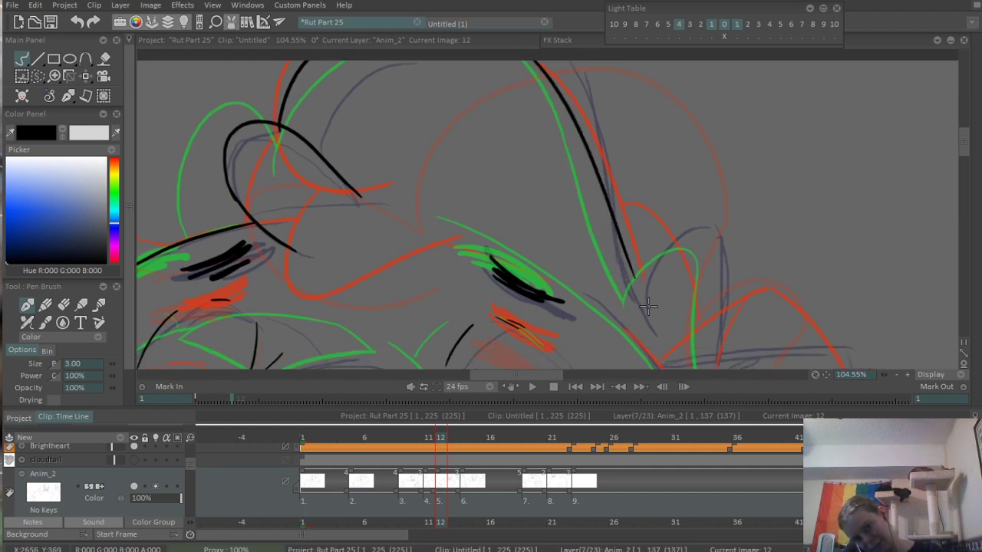
pyautogui.hotkey('ctrl', 'z')
pyautogui.moveTo(526, 63); pyautogui.dragTo(635, 305)
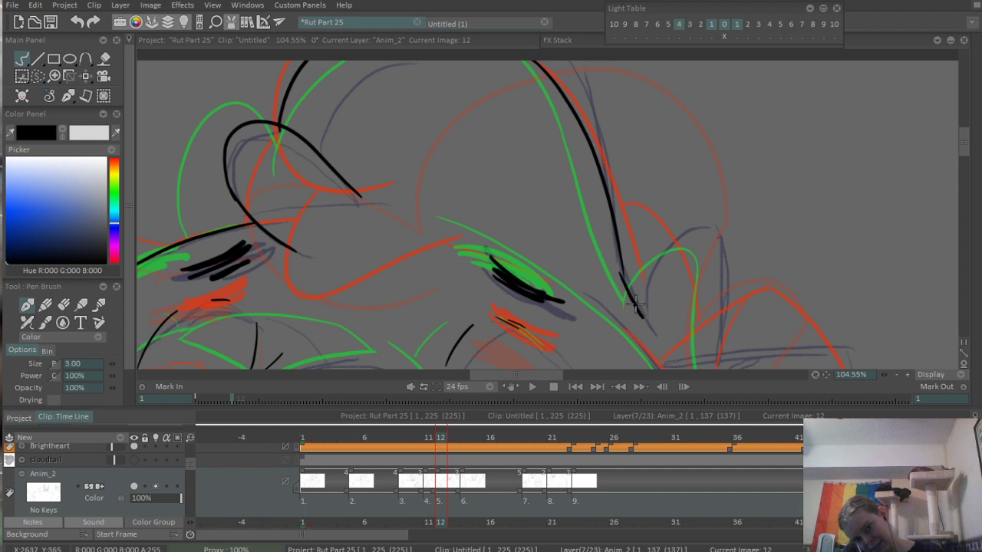
pyautogui.moveTo(620, 263); pyautogui.dragTo(640, 311)
# - Ink the arched top of the small hair tuft starting at the base of the large hair tuft
pyautogui.scroll(3, 644, 314)
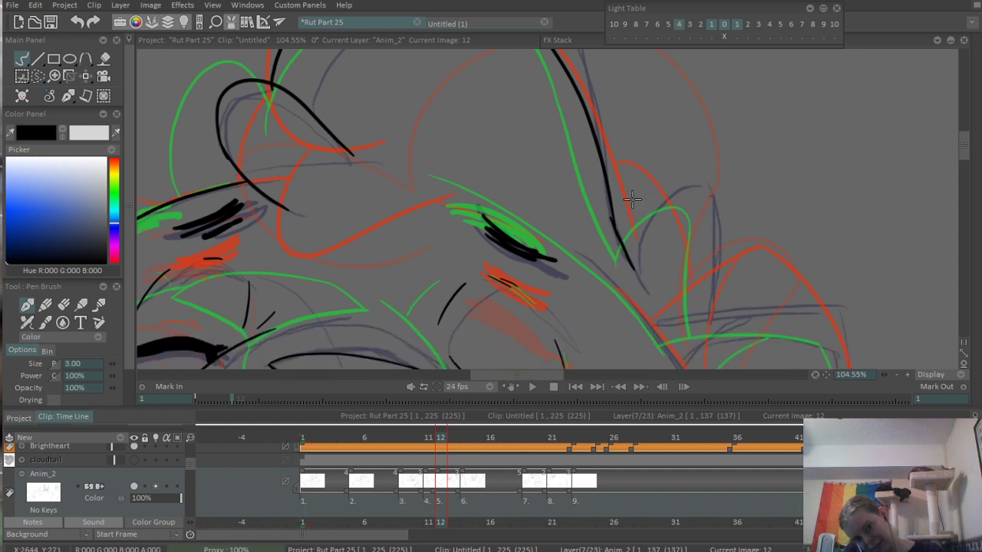
pyautogui.moveTo(618, 256); pyautogui.dragTo(710, 178)
pyautogui.hotkey('ctrl', 'z')
pyautogui.moveTo(615, 242); pyautogui.dragTo(711, 164)
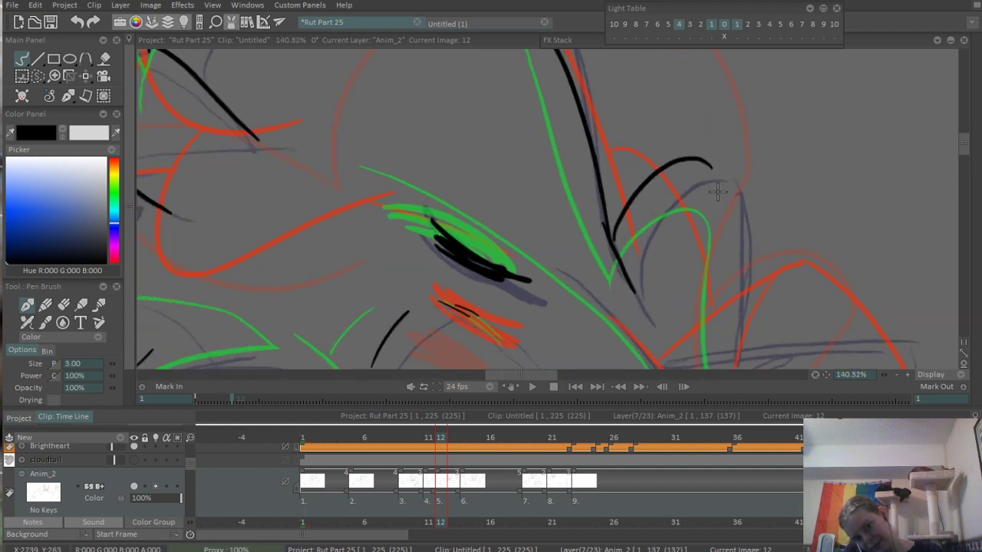
pyautogui.hotkey('ctrl', 'z')
pyautogui.moveTo(607, 230); pyautogui.dragTo(694, 186)
pyautogui.hotkey('ctrl', 'z')
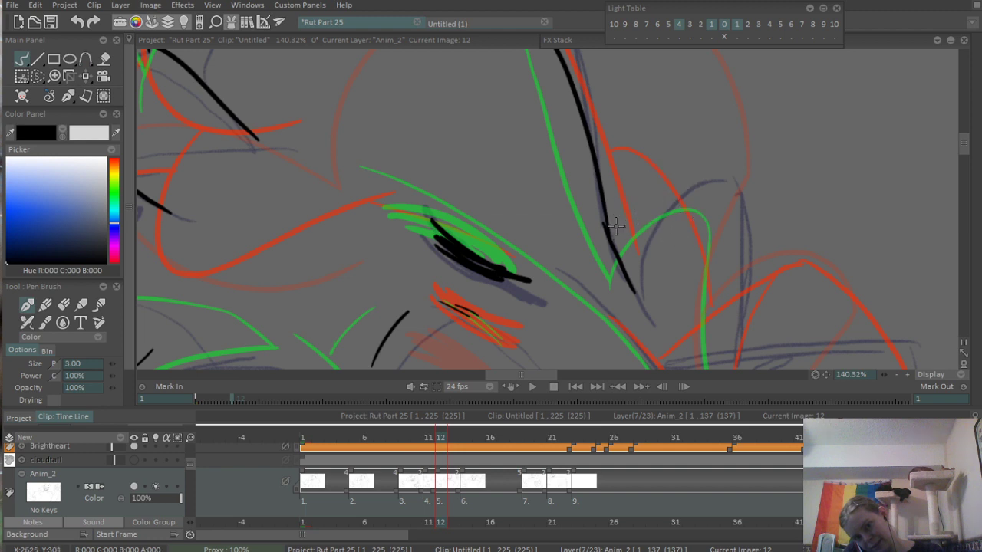
pyautogui.moveTo(607, 234); pyautogui.dragTo(695, 186)
# - Ink the outer side of the small hair tuft, descending from its arched top toward the ear base
pyautogui.moveTo(685, 242); pyautogui.dragTo(690, 185)
pyautogui.moveTo(699, 130)
pyautogui.mouseDown()
pyautogui.moveTo(714, 170)
pyautogui.moveTo(710, 283)
pyautogui.mouseUp()
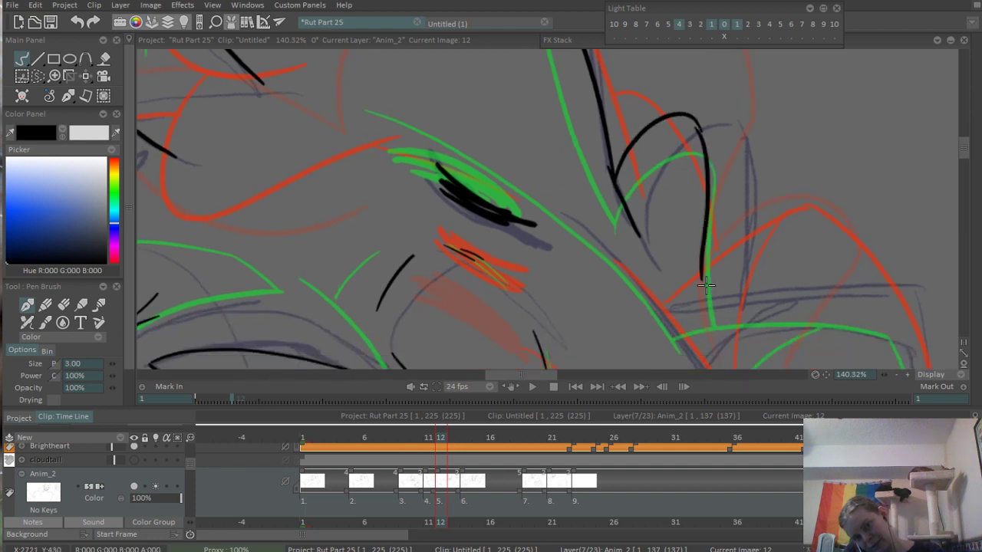
pyautogui.hotkey('ctrl', 'z')
pyautogui.moveTo(697, 136); pyautogui.dragTo(711, 284)
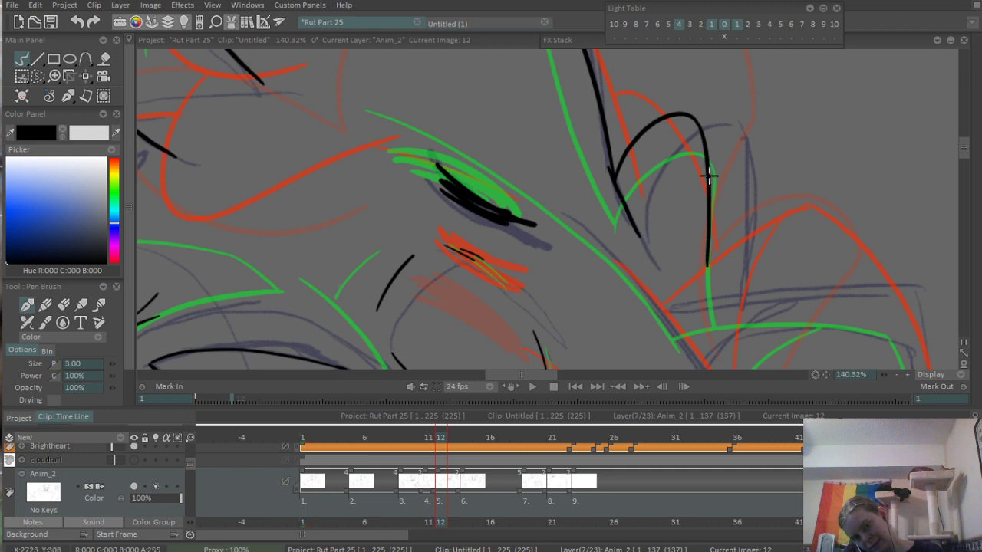
# - Ink the head contour sloping down from the second eyebrow past the base of the adjacent ear
pyautogui.moveTo(720, 239)
pyautogui.mouseDown()
pyautogui.moveTo(633, 176)
pyautogui.moveTo(630, 239)
pyautogui.moveTo(565, 203)
pyautogui.moveTo(542, 146)
pyautogui.mouseUp()
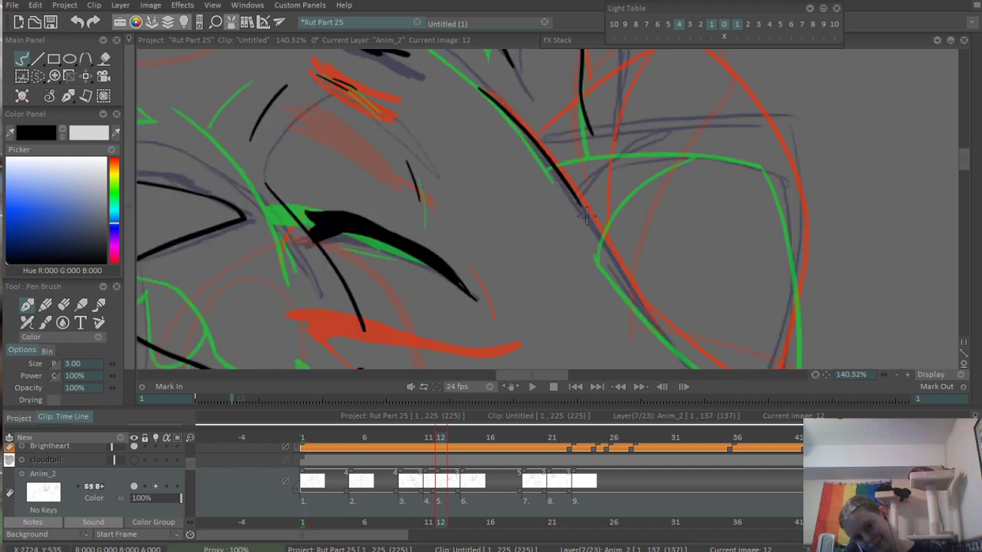
pyautogui.moveTo(492, 100); pyautogui.dragTo(580, 214)
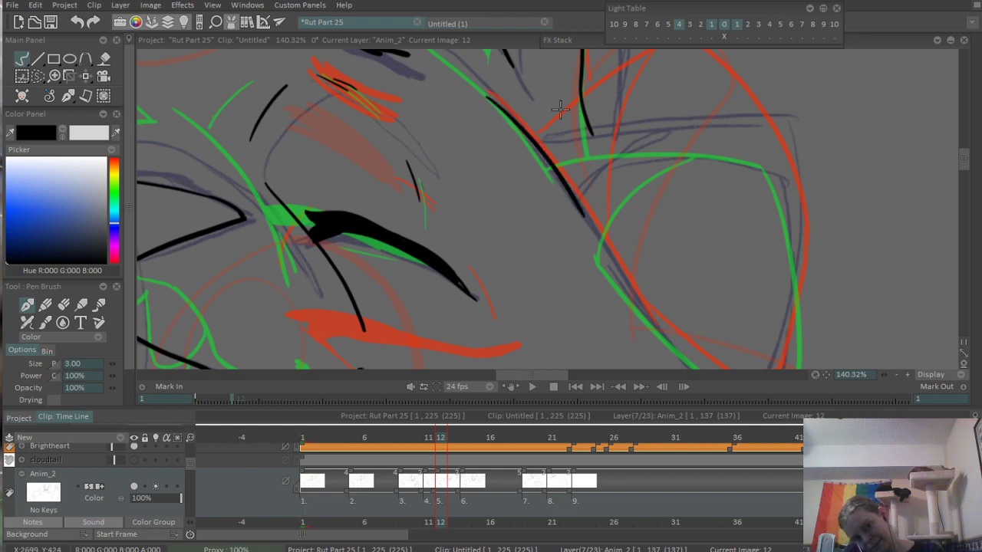
pyautogui.moveTo(560, 110); pyautogui.dragTo(730, 304)
pyautogui.moveTo(637, 225); pyautogui.dragTo(562, 264)
pyautogui.moveTo(675, 272); pyautogui.dragTo(726, 293)
pyautogui.hotkey('ctrl', 'z')
pyautogui.moveTo(552, 188); pyautogui.dragTo(703, 328)
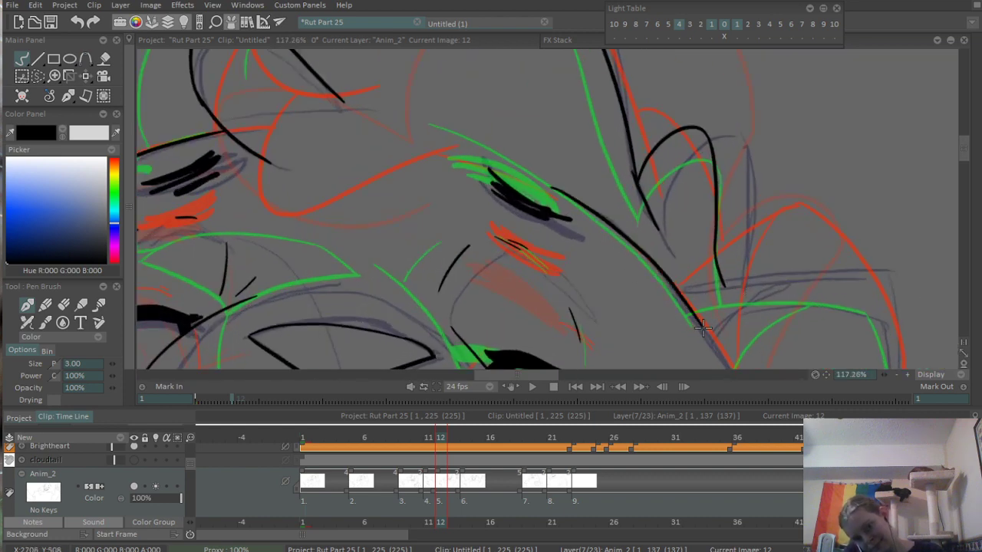
pyautogui.hotkey('ctrl', 'z')
pyautogui.moveTo(576, 206)
pyautogui.mouseDown()
pyautogui.moveTo(692, 306)
pyautogui.moveTo(726, 353)
pyautogui.moveTo(715, 352)
pyautogui.mouseUp()
pyautogui.hotkey('ctrl', 'z')
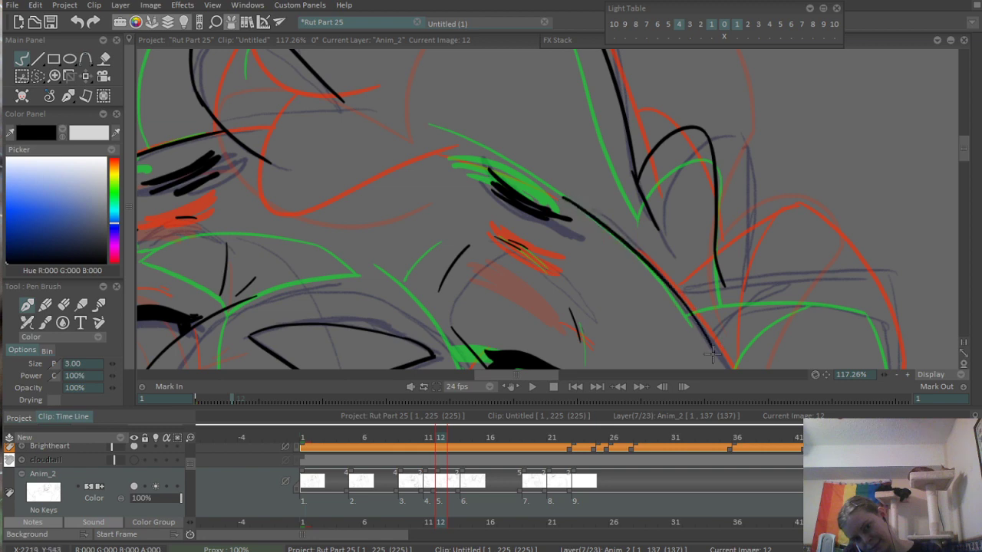
# - Ink the long outer edge of the ear above the upper cheek tuft, from its tip down to the head contour
pyautogui.moveTo(429, 209); pyautogui.dragTo(657, 264)
pyautogui.moveTo(515, 223)
pyautogui.mouseDown()
pyautogui.moveTo(454, 234)
pyautogui.moveTo(506, 81)
pyautogui.mouseUp()
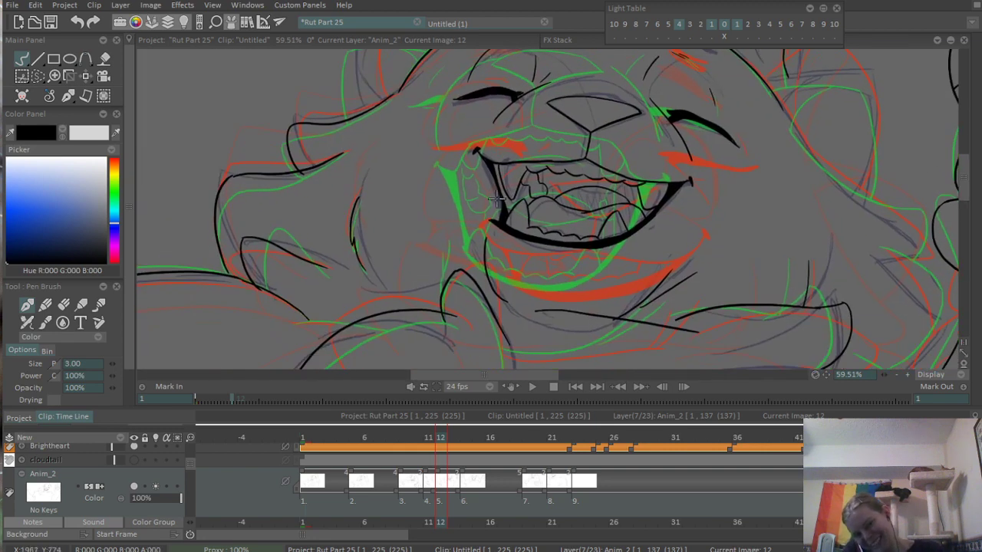
pyautogui.moveTo(507, 118); pyautogui.dragTo(507, 228)
pyautogui.moveTo(468, 181)
pyautogui.mouseDown()
pyautogui.moveTo(432, 241)
pyautogui.moveTo(429, 199)
pyautogui.moveTo(394, 243)
pyautogui.mouseUp()
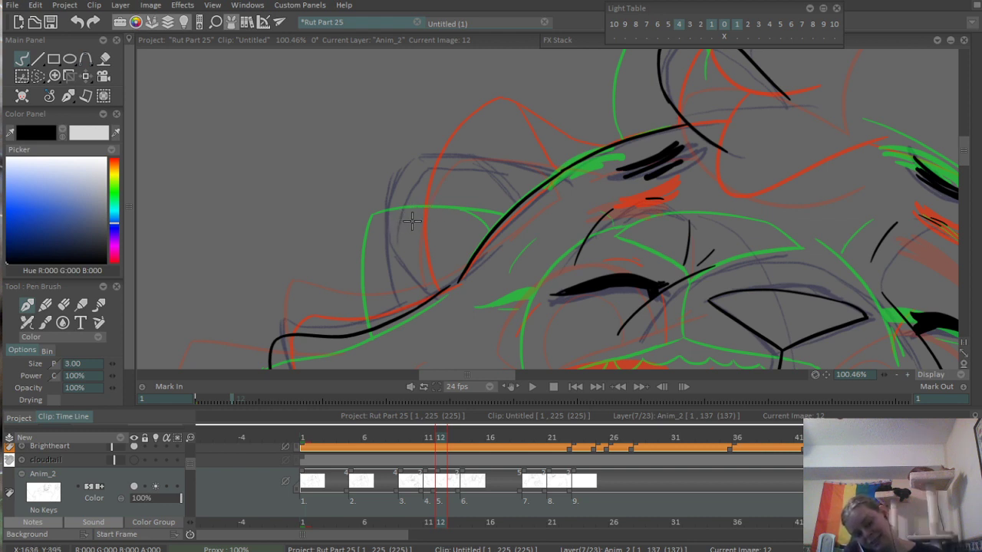
pyautogui.scroll(2, 411, 221)
pyautogui.moveTo(414, 141); pyautogui.dragTo(387, 353)
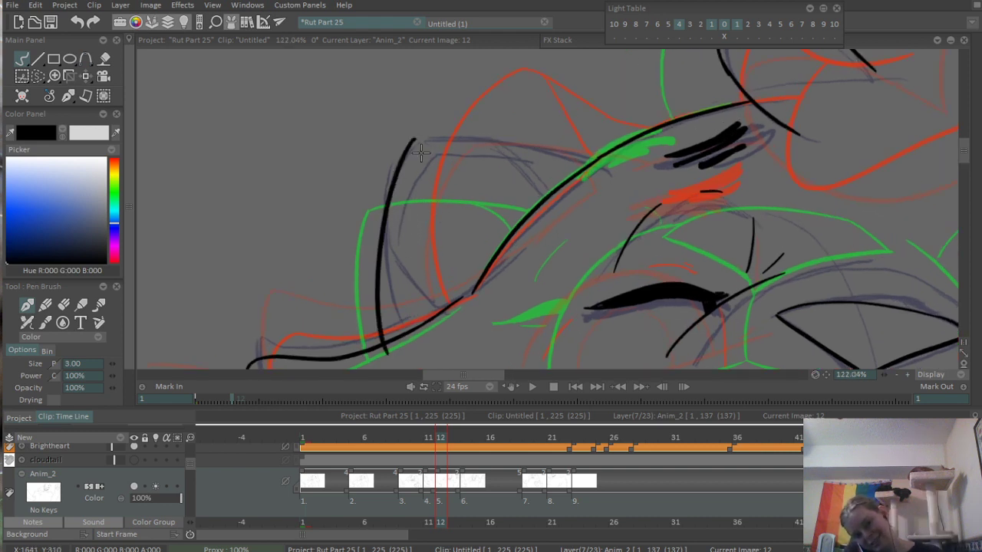
# - Ink the top edge of the ear from its tip across to the head contour
pyautogui.moveTo(414, 138); pyautogui.dragTo(613, 168)
pyautogui.moveTo(500, 138); pyautogui.dragTo(550, 204)
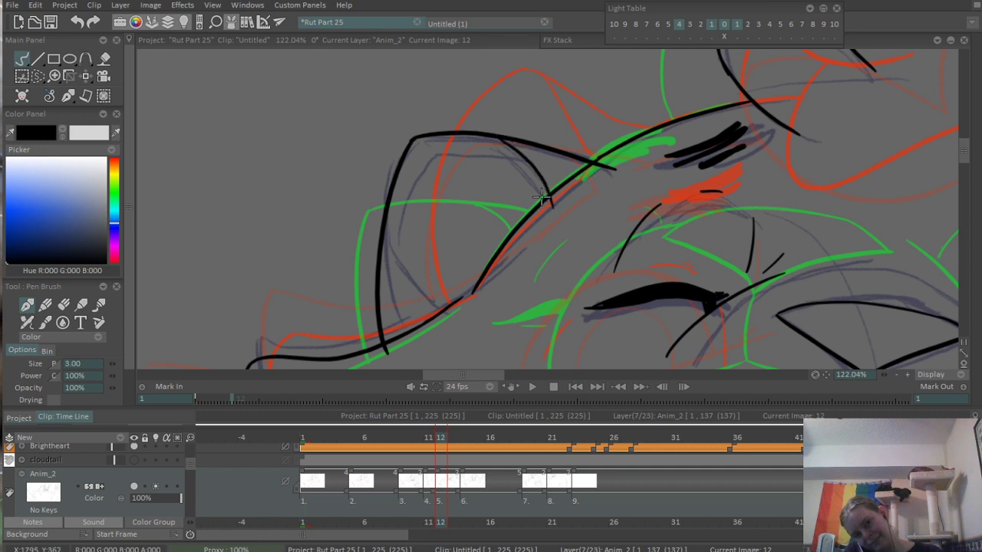
pyautogui.hotkey('ctrl', 'z')
pyautogui.hotkey('ctrl', 'z')
pyautogui.moveTo(408, 136); pyautogui.dragTo(617, 195)
pyautogui.hotkey('ctrl', 'z')
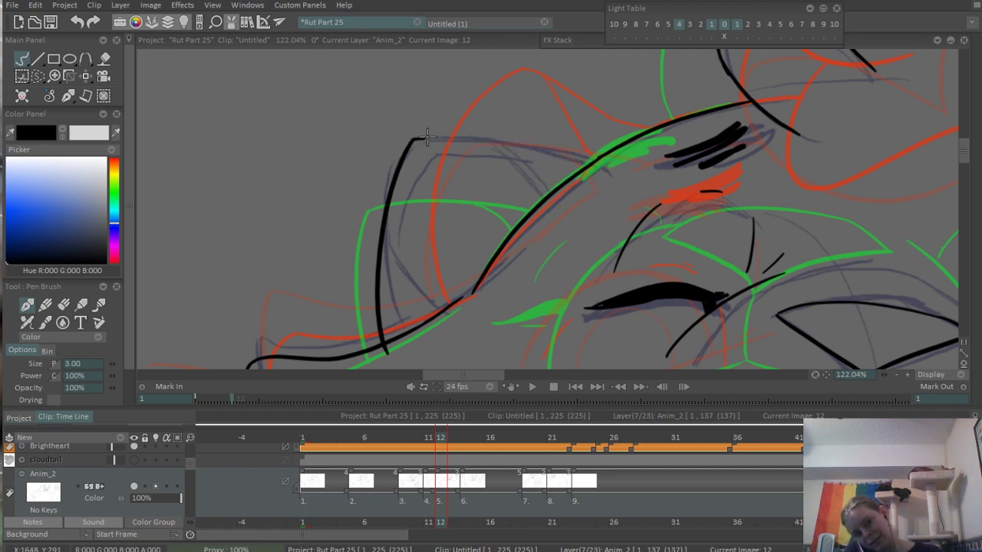
pyautogui.moveTo(418, 140); pyautogui.dragTo(602, 190)
# - Ink the curved inner fold of the same ear, from its top edge down to the head contour
pyautogui.scroll(2, 478, 159)
pyautogui.moveTo(497, 138)
pyautogui.mouseDown()
pyautogui.moveTo(569, 208)
pyautogui.moveTo(561, 215)
pyautogui.mouseUp()
pyautogui.hotkey('ctrl', 'z')
pyautogui.hotkey('ctrl', 'z')
pyautogui.moveTo(473, 130); pyautogui.dragTo(559, 224)
# - Erase the ear line ends that overshoot the head contour at the top edge, inner fold and outer edge
pyautogui.scroll(5, 613, 207)
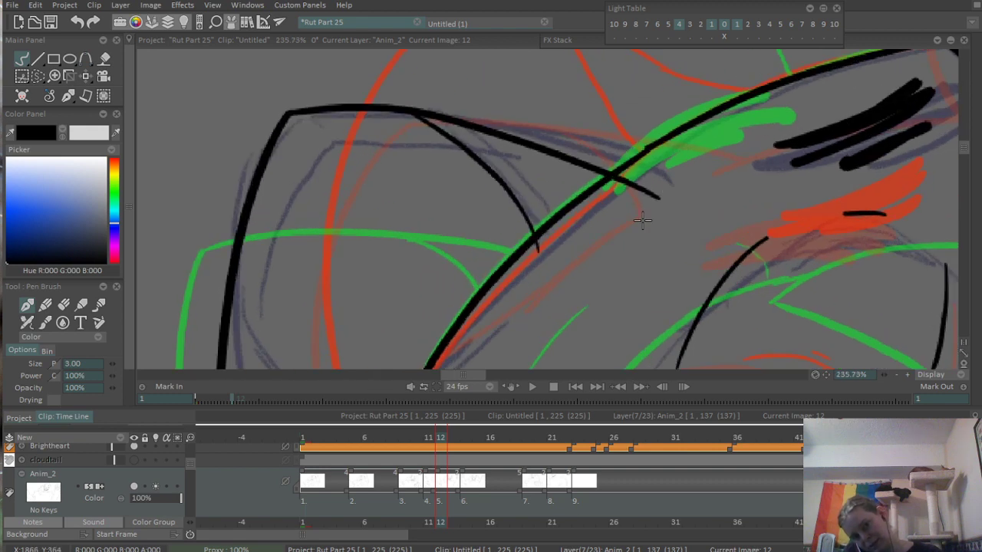
pyautogui.press('e')
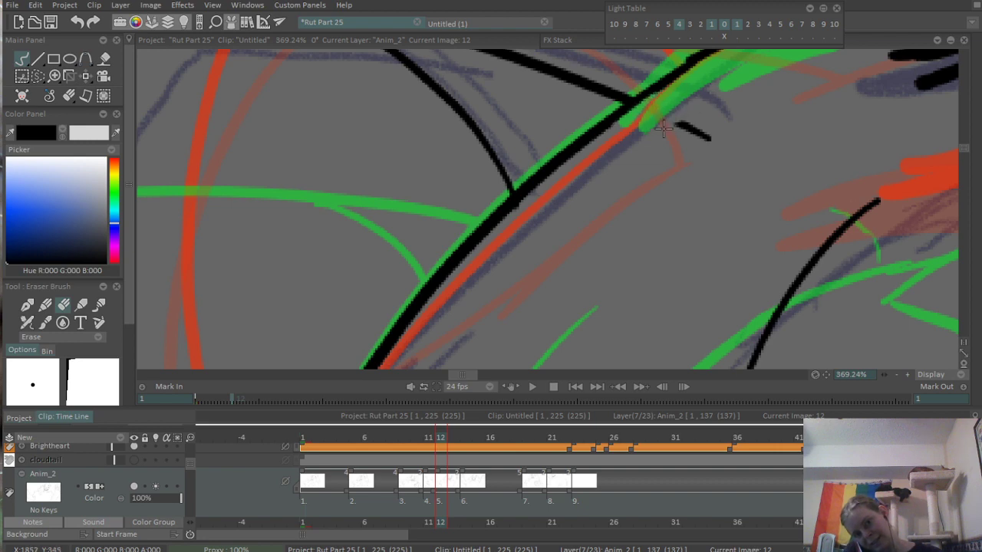
pyautogui.scroll(-5, 515, 206)
pyautogui.scroll(2, 743, 127)
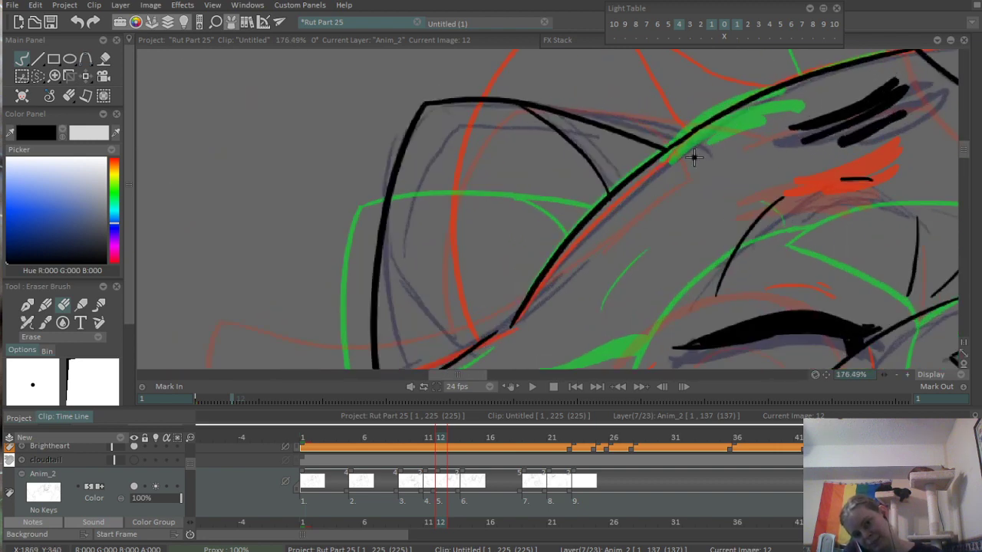
pyautogui.scroll(3, 498, 230)
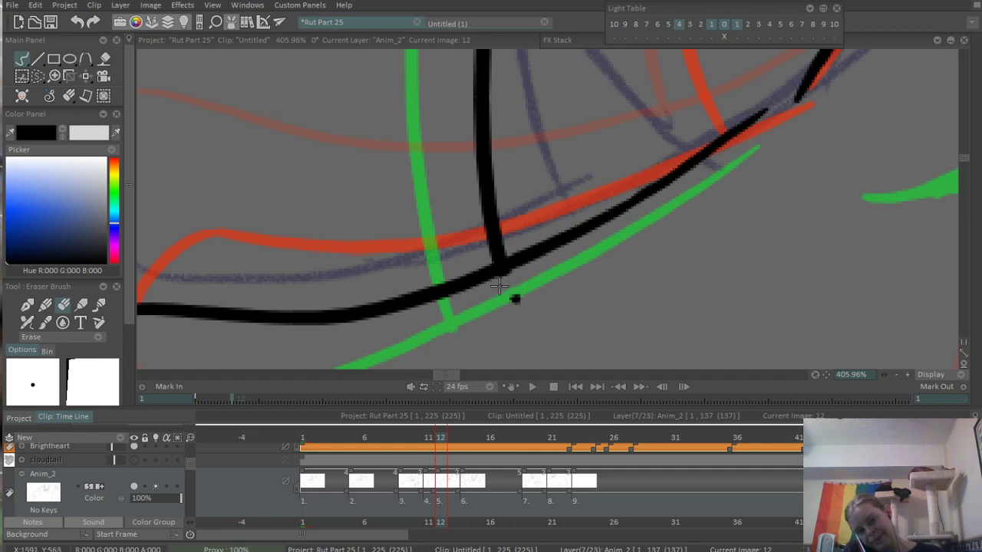
pyautogui.scroll(-8, 530, 292)
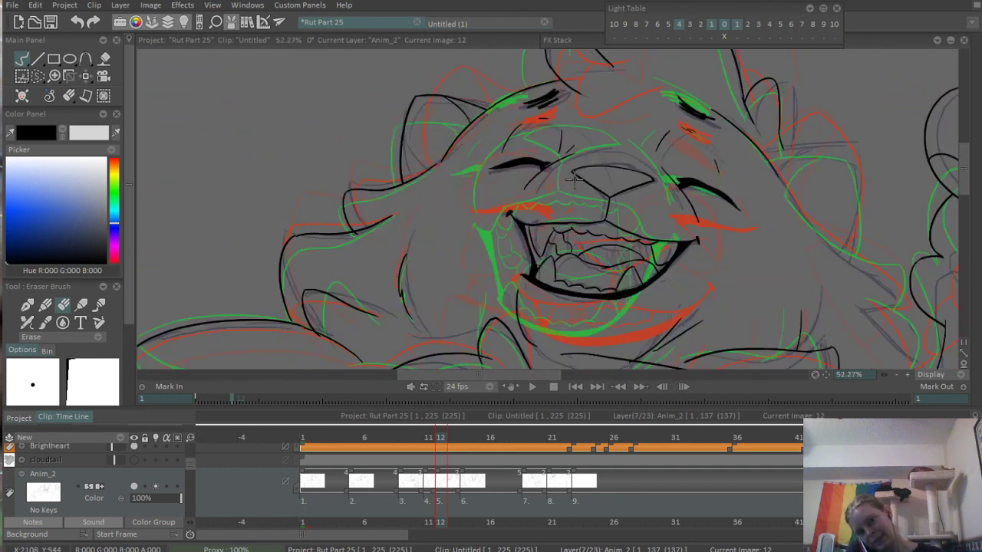
# - Ink the top edge of the opposite ear, from the head contour beside the second eyebrow out to its tip
pyautogui.scroll(3, 578, 149)
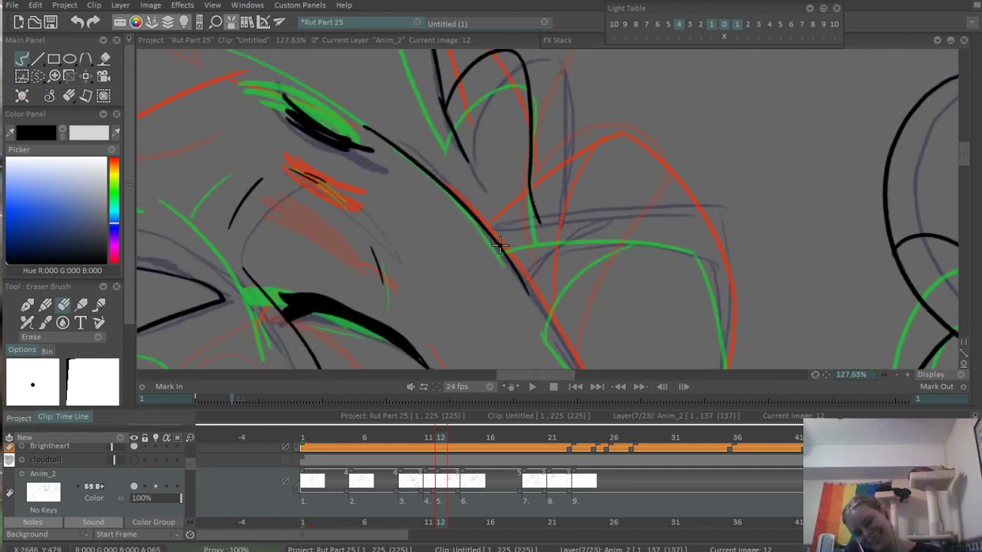
pyautogui.press('n')
pyautogui.moveTo(496, 237)
pyautogui.mouseDown()
pyautogui.moveTo(608, 192)
pyautogui.moveTo(681, 183)
pyautogui.mouseUp()
pyautogui.hotkey('ctrl', 'z')
# - Ink the opposite ear's long outer edge down from its tip and its curved inner fold down to the head contour
pyautogui.hotkey('ctrl', 'z')
pyautogui.moveTo(684, 237); pyautogui.dragTo(627, 149)
pyautogui.moveTo(609, 96)
pyautogui.mouseDown()
pyautogui.moveTo(674, 228)
pyautogui.moveTo(686, 305)
pyautogui.moveTo(662, 248)
pyautogui.moveTo(663, 302)
pyautogui.moveTo(665, 226)
pyautogui.moveTo(661, 310)
pyautogui.mouseUp()
pyautogui.hotkey('ctrl', 'z')
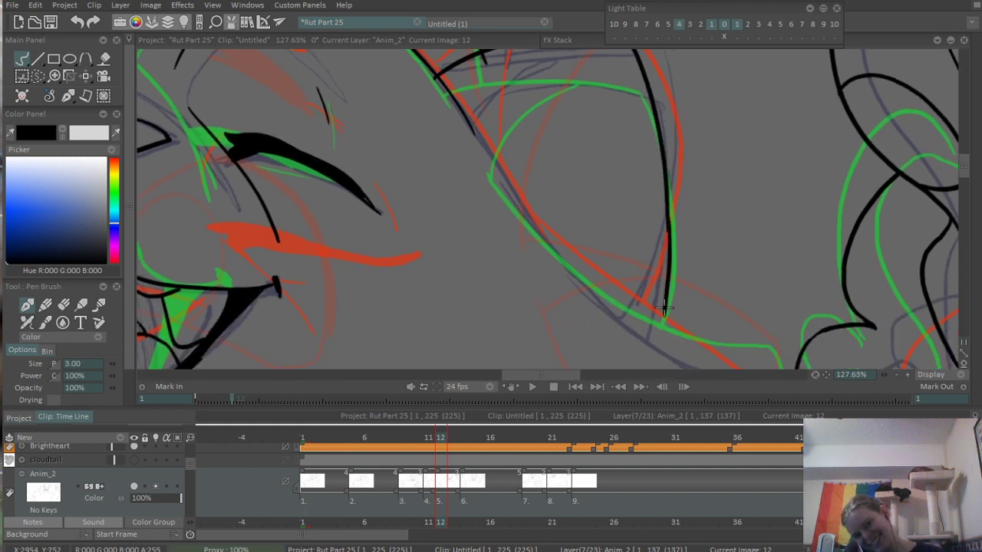
pyautogui.hotkey('ctrl', 'z')
pyautogui.moveTo(667, 211); pyautogui.dragTo(660, 310)
pyautogui.moveTo(676, 246); pyautogui.dragTo(682, 352)
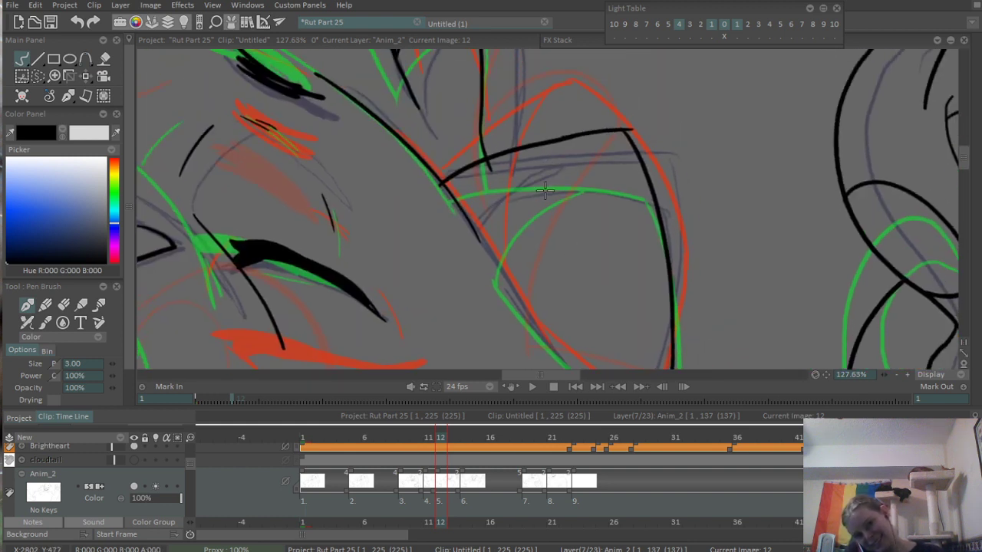
pyautogui.moveTo(481, 239)
pyautogui.mouseDown()
pyautogui.moveTo(588, 129)
pyautogui.moveTo(481, 255)
pyautogui.mouseUp()
pyautogui.hotkey('ctrl', 'z')
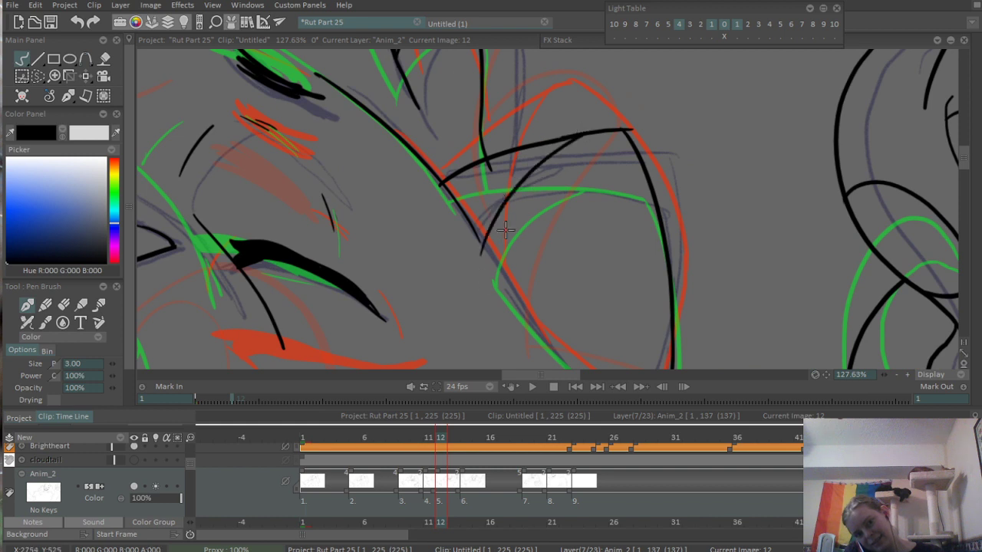
# - Erase the excess head contour inside the opposite ear, the hair tuft end crossing its top edge, and the overshoot at its tip
pyautogui.scroll(4, 519, 224)
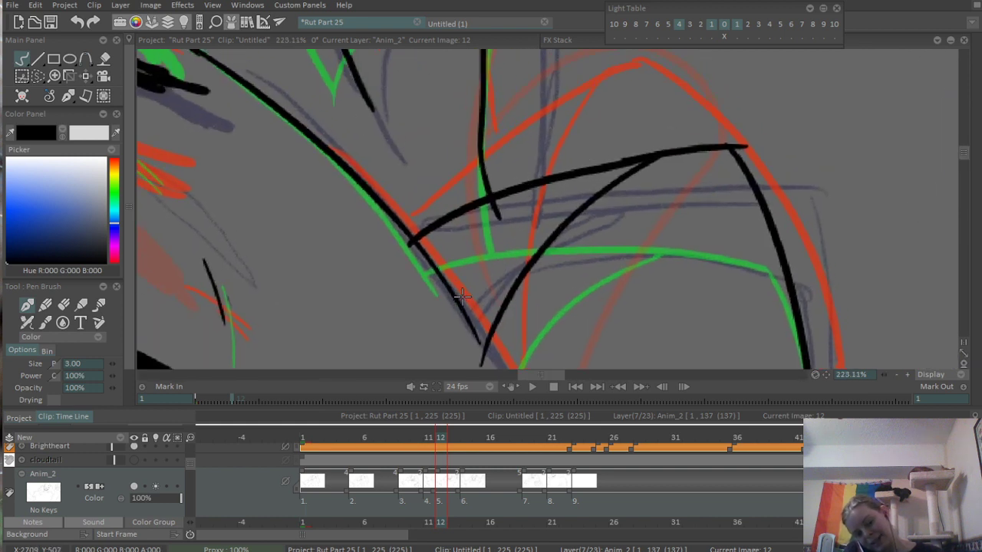
pyautogui.press('e')
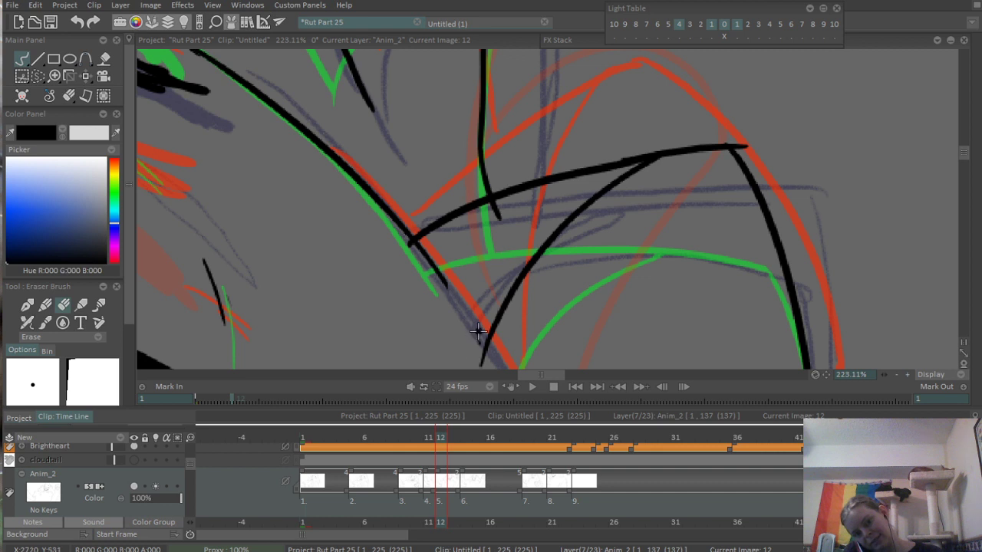
pyautogui.moveTo(496, 228)
pyautogui.mouseDown()
pyautogui.moveTo(486, 219)
pyautogui.moveTo(494, 212)
pyautogui.mouseUp()
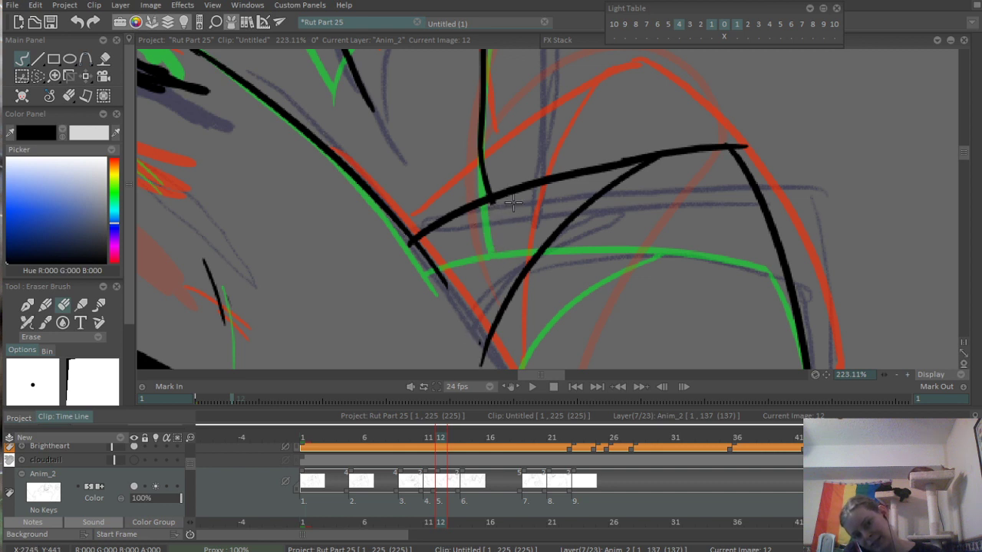
pyautogui.moveTo(747, 144); pyautogui.dragTo(729, 140)
pyautogui.scroll(-7, 789, 116)
pyautogui.moveTo(787, 250)
pyautogui.mouseDown()
pyautogui.moveTo(658, 151)
pyautogui.moveTo(590, 239)
pyautogui.mouseUp()
pyautogui.scroll(3, 657, 151)
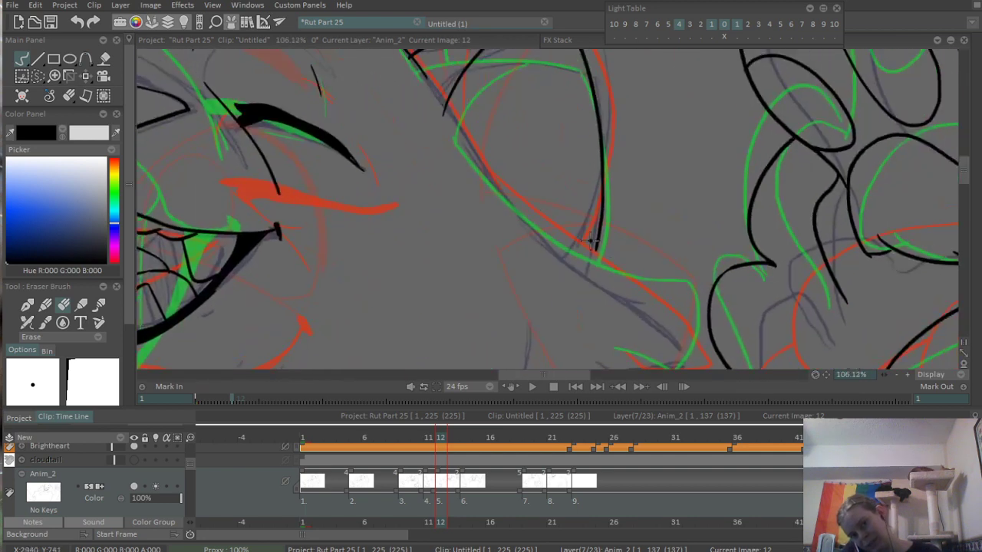
# - Ink the head contour along the opposite ear's base, from the inner fold down past the ear's outer edge
pyautogui.scroll(2, 545, 215)
pyautogui.moveTo(544, 215); pyautogui.dragTo(580, 279)
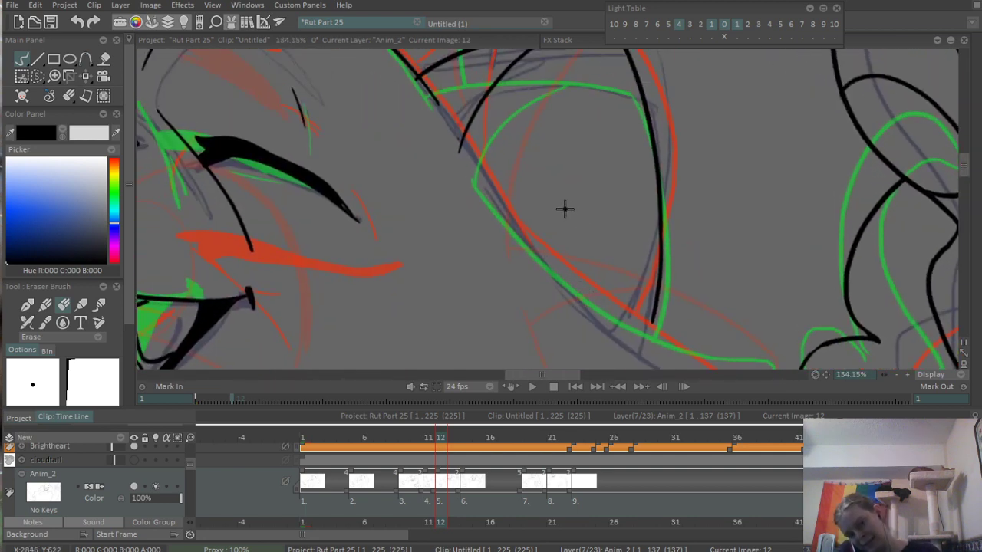
pyautogui.press('b')
pyautogui.scroll(1, 475, 178)
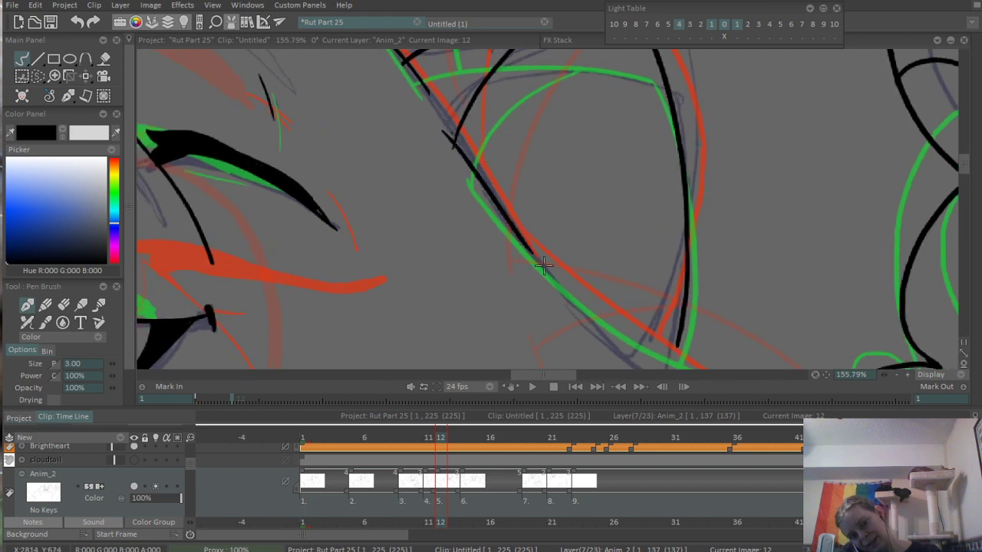
pyautogui.moveTo(544, 261); pyautogui.dragTo(506, 209)
pyautogui.moveTo(455, 165); pyautogui.dragTo(580, 251)
pyautogui.hotkey('ctrl', 'z')
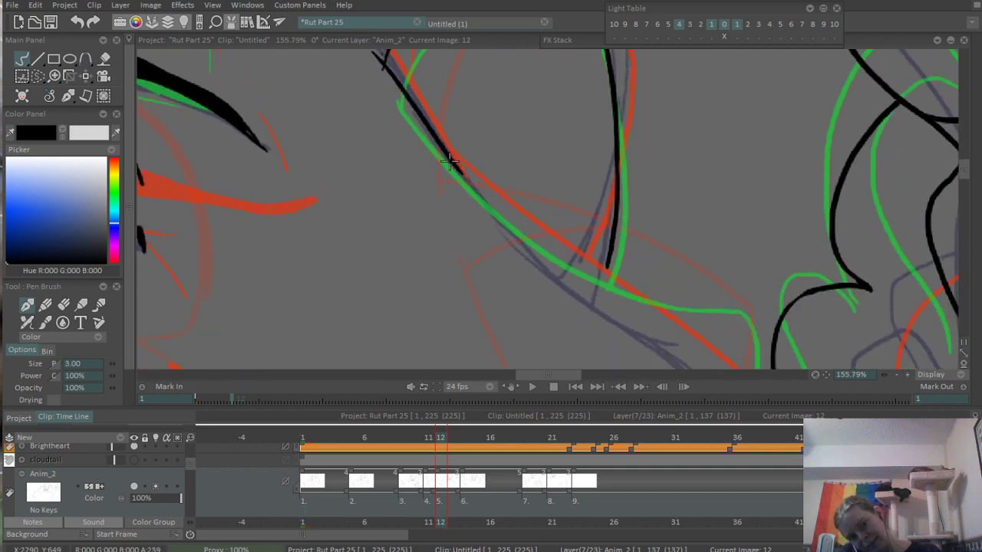
pyautogui.moveTo(456, 165); pyautogui.dragTo(628, 279)
pyautogui.hotkey('ctrl', 'z')
pyautogui.moveTo(457, 168); pyautogui.dragTo(694, 313)
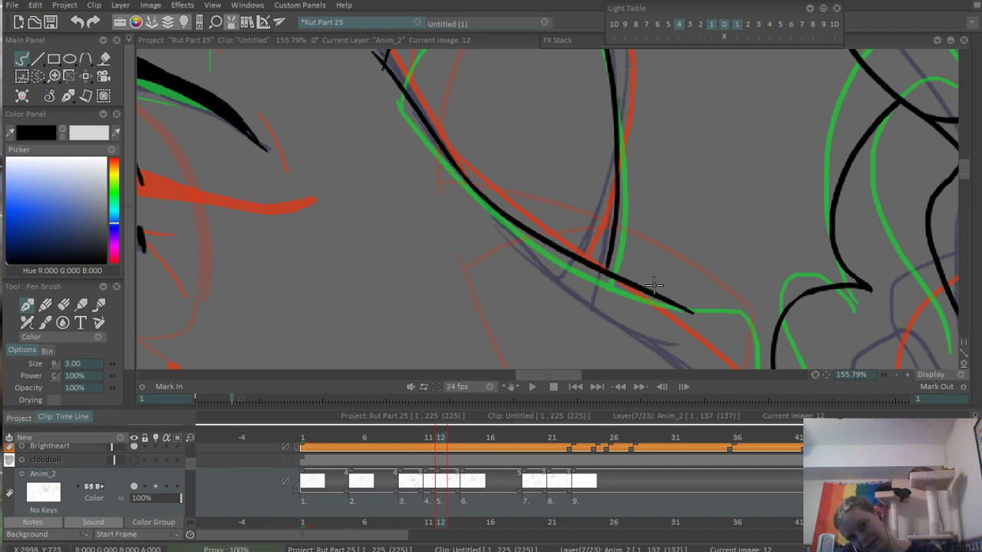
# - Ink the pointed cheek tuft below the opposite ear, its tip meeting the raised paw's outline, and erase the overshoot at the tip
pyautogui.moveTo(653, 285); pyautogui.dragTo(573, 174)
pyautogui.moveTo(614, 203); pyautogui.dragTo(693, 280)
pyautogui.hotkey('ctrl', 'z')
pyautogui.moveTo(604, 197); pyautogui.dragTo(701, 281)
pyautogui.moveTo(614, 319)
pyautogui.mouseDown()
pyautogui.moveTo(618, 307)
pyautogui.moveTo(692, 267)
pyautogui.mouseUp()
pyautogui.scroll(2, 687, 270)
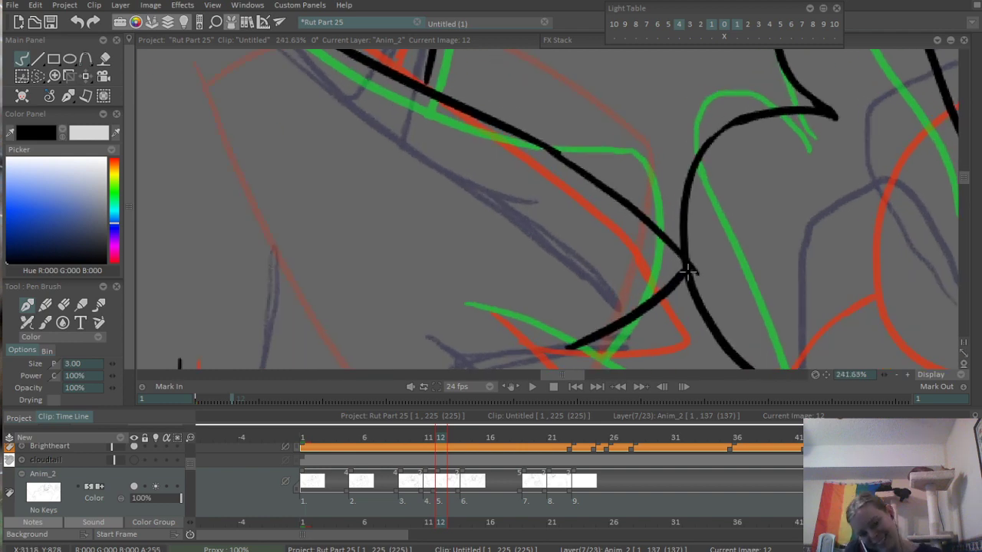
pyautogui.press('e')
pyautogui.scroll(-6, 688, 270)
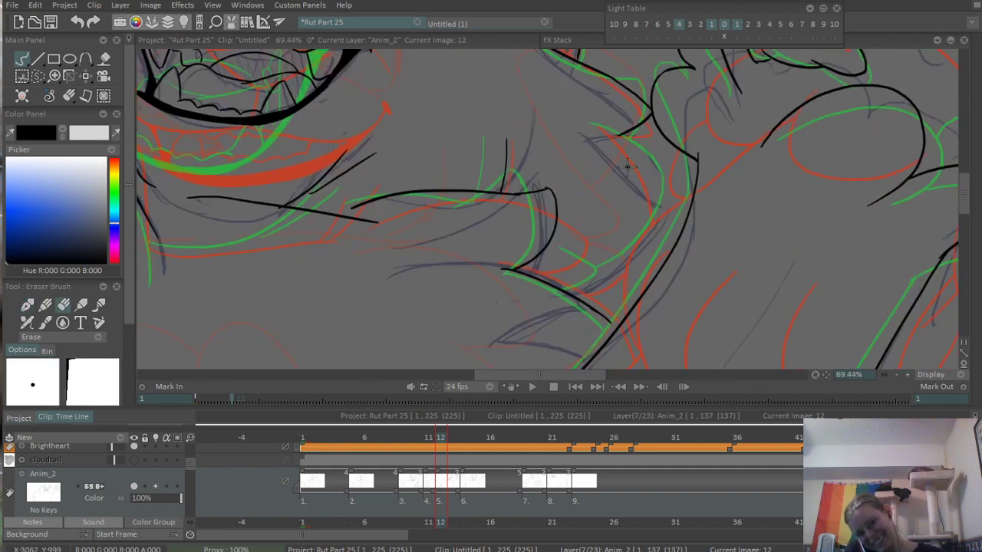
# - Ink the bulging outer curve of the next cheek tuft, starting at the lower edge of the pointed tuft beside the raised paw
pyautogui.scroll(3, 627, 165)
pyautogui.press('b')
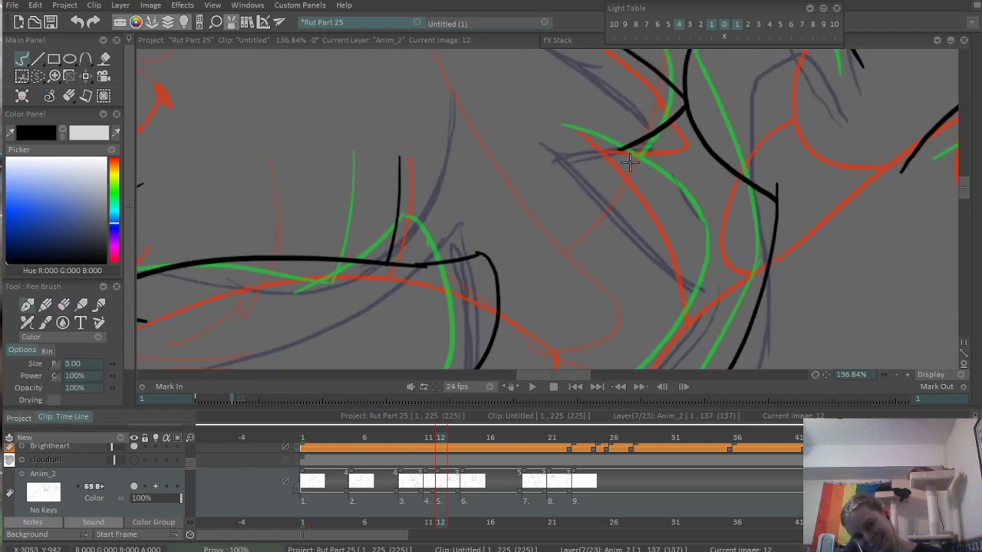
pyautogui.moveTo(583, 126)
pyautogui.mouseDown()
pyautogui.moveTo(676, 236)
pyautogui.moveTo(687, 233)
pyautogui.mouseUp()
pyautogui.hotkey('ctrl', 'z')
pyautogui.hotkey('ctrl', 'z')
pyautogui.moveTo(568, 125)
pyautogui.mouseDown()
pyautogui.moveTo(692, 232)
pyautogui.moveTo(769, 226)
pyautogui.moveTo(815, 186)
pyautogui.moveTo(826, 237)
pyautogui.mouseUp()
pyautogui.moveTo(796, 273); pyautogui.dragTo(838, 219)
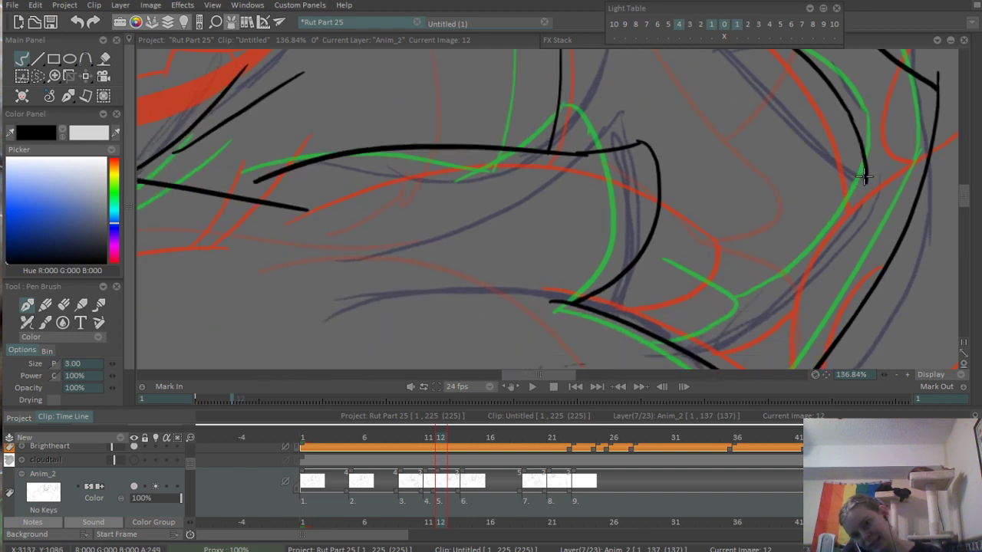
# - Continue the cheek tuft's outer line with a curve sweeping down and inward toward the shoulder fur
pyautogui.moveTo(871, 168)
pyautogui.mouseDown()
pyautogui.moveTo(889, 153)
pyautogui.moveTo(748, 338)
pyautogui.mouseUp()
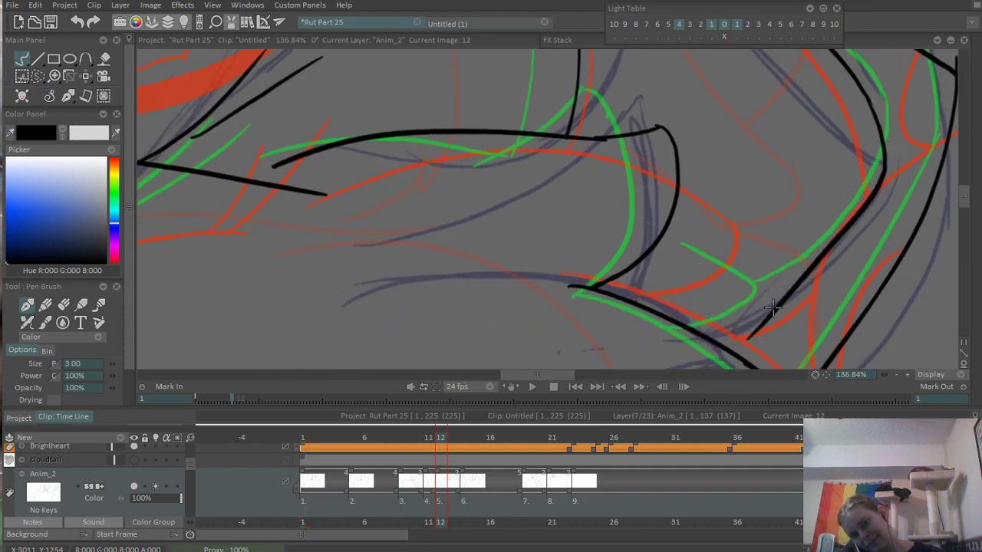
pyautogui.hotkey('ctrl', 'z')
pyautogui.moveTo(885, 165); pyautogui.dragTo(726, 299)
pyautogui.hotkey('ctrl', 'z')
pyautogui.moveTo(885, 163); pyautogui.dragTo(746, 299)
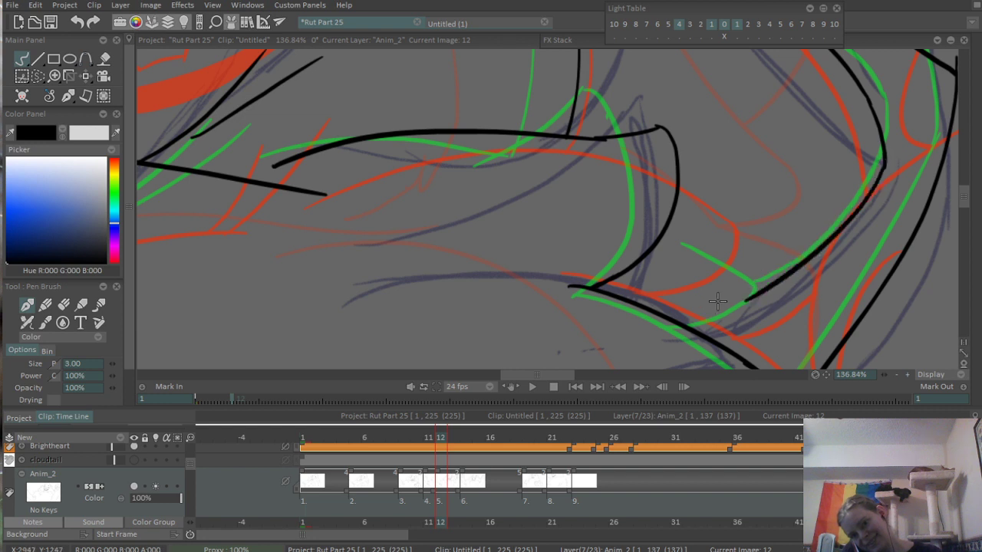
# - Ink the upper and lower curves of the small fur tuft between cheek and shoulder, and erase the overshoot at its tip
pyautogui.moveTo(692, 261); pyautogui.dragTo(698, 252)
pyautogui.moveTo(689, 214)
pyautogui.mouseDown()
pyautogui.moveTo(756, 270)
pyautogui.moveTo(744, 238)
pyautogui.moveTo(760, 271)
pyautogui.mouseUp()
pyautogui.hotkey('ctrl', 'z')
pyautogui.moveTo(664, 303); pyautogui.dragTo(759, 272)
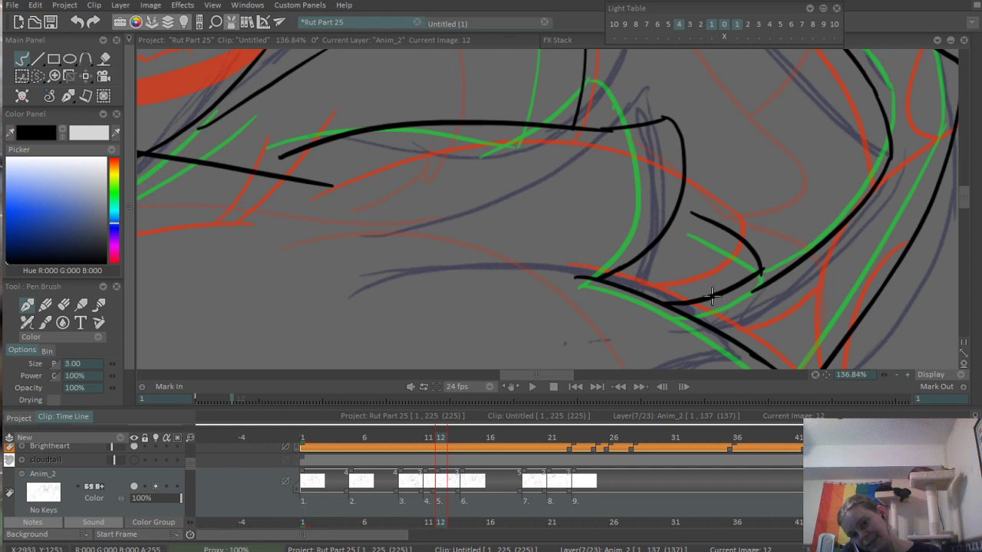
pyautogui.scroll(2, 711, 295)
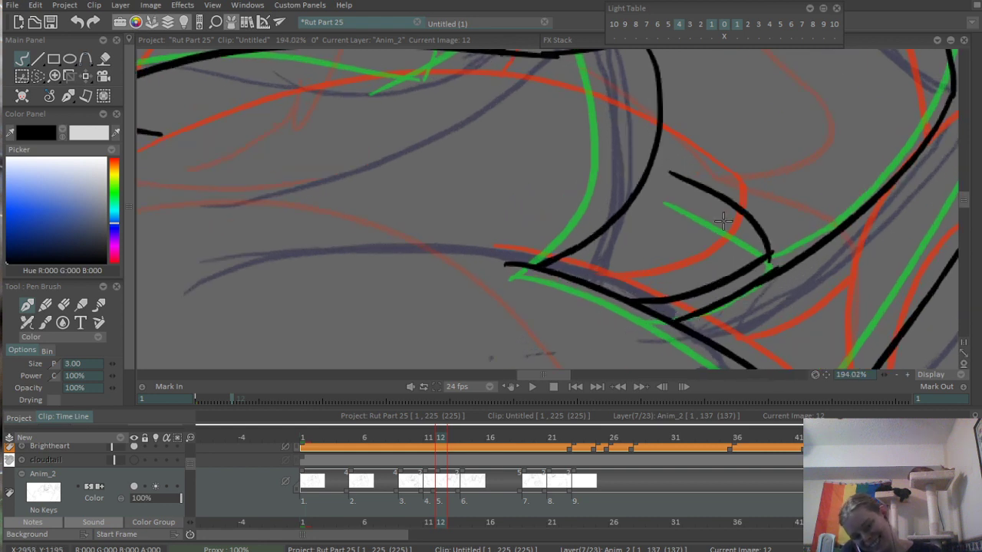
pyautogui.press('e')
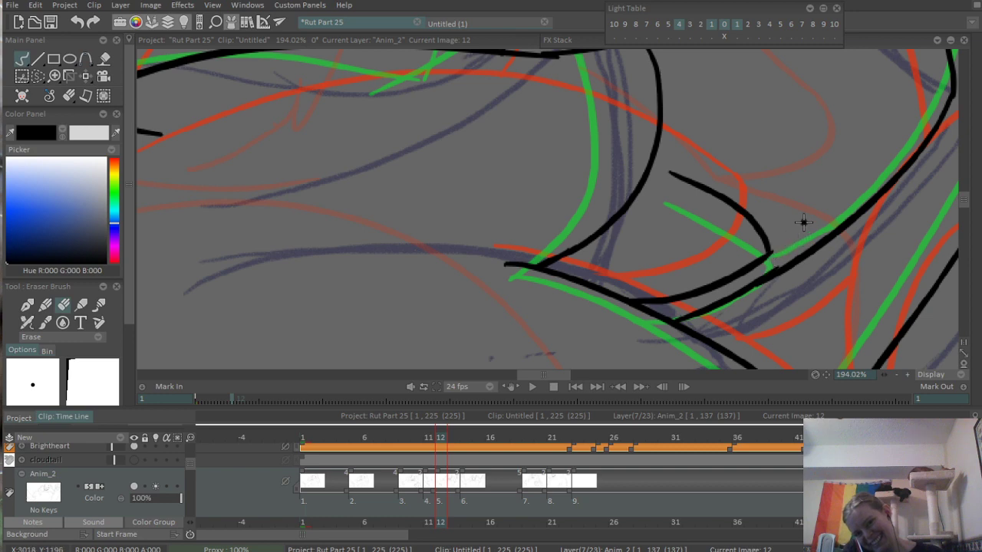
pyautogui.scroll(-10, 803, 223)
pyautogui.scroll(-2, 443, 332)
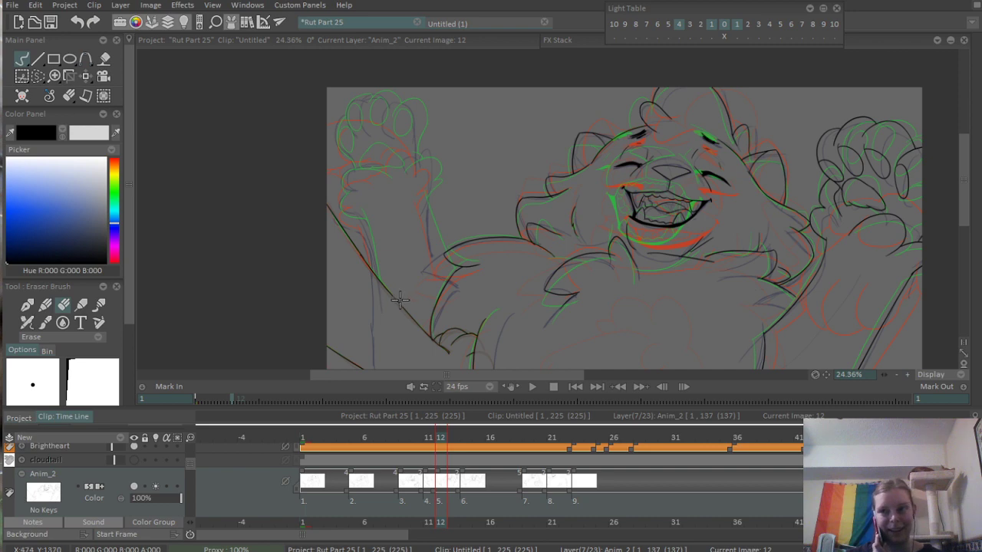
# - Ink the inner edge of the other raised arm, from below the paw down to the shoulder fur
pyautogui.press('b')
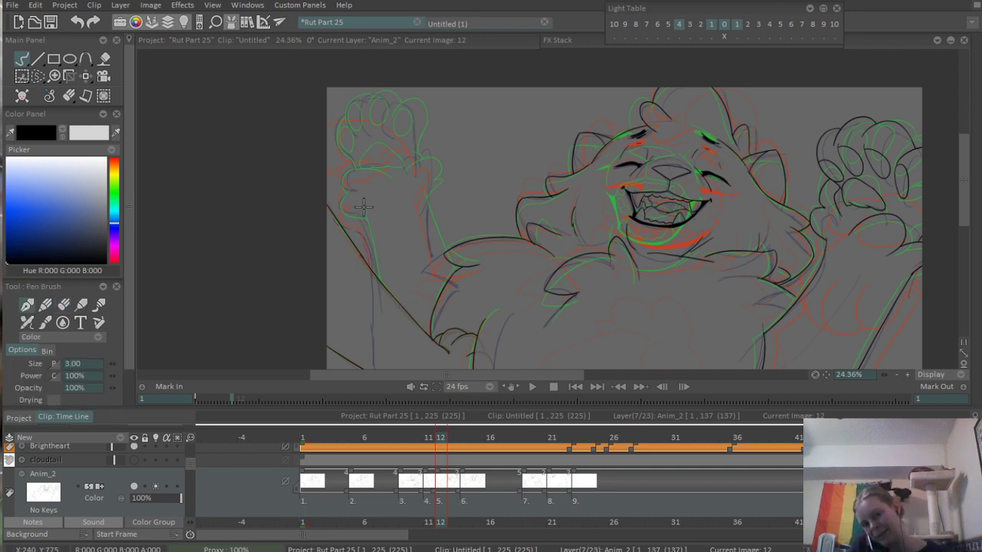
pyautogui.scroll(3, 512, 231)
pyautogui.scroll(2, 527, 222)
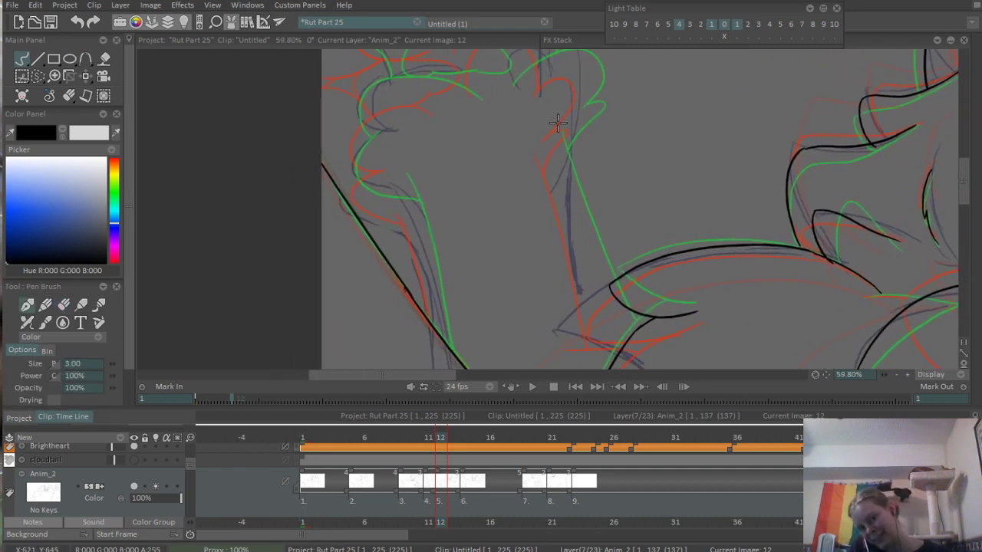
pyautogui.moveTo(558, 124)
pyautogui.mouseDown()
pyautogui.moveTo(592, 328)
pyautogui.moveTo(609, 328)
pyautogui.mouseUp()
pyautogui.hotkey('ctrl', 'z')
pyautogui.hotkey('ctrl', 'z')
pyautogui.moveTo(554, 137); pyautogui.dragTo(620, 337)
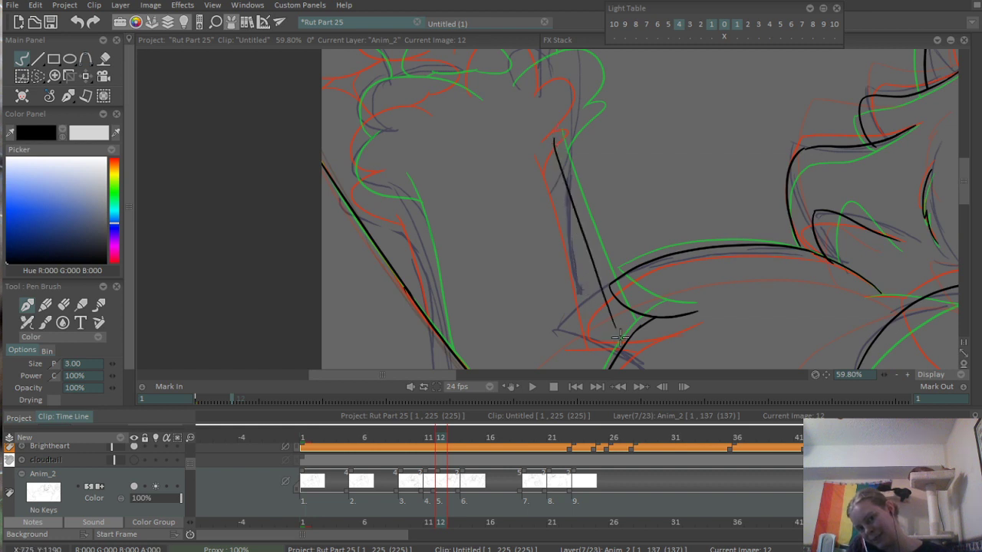
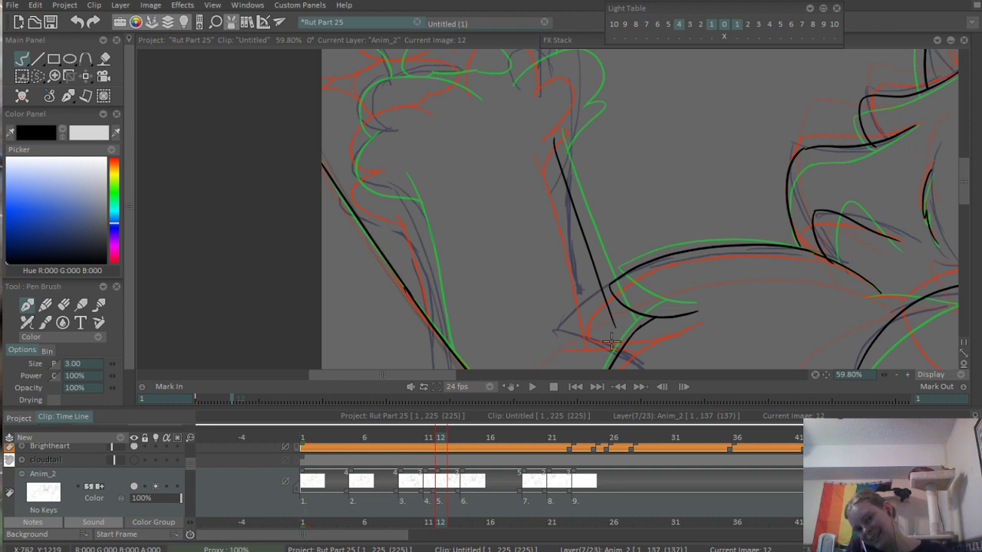
# - Ink a short stroke joining the lower end of the raised arm's inner edge to the shoulder fur
pyautogui.scroll(4, 611, 343)
pyautogui.moveTo(606, 206); pyautogui.dragTo(682, 198)
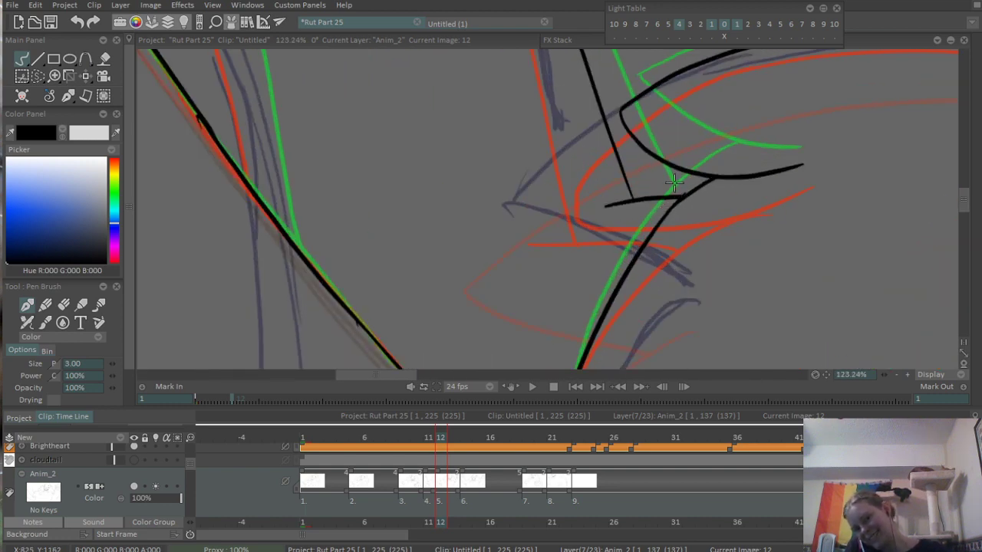
pyautogui.scroll(-7, 674, 183)
# - Ink the raised arm's outer edge, curving from below the wrist fur down to the long diagonal line
pyautogui.scroll(4, 598, 204)
pyautogui.moveTo(530, 157); pyautogui.dragTo(584, 334)
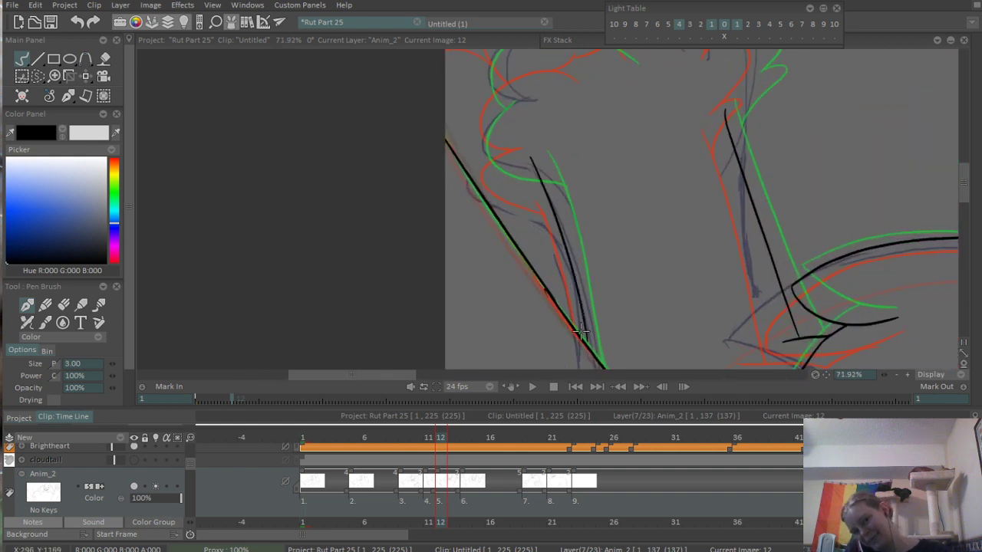
pyautogui.hotkey('ctrl', 'z')
pyautogui.moveTo(538, 162); pyautogui.dragTo(585, 342)
pyautogui.hotkey('ctrl', 'z')
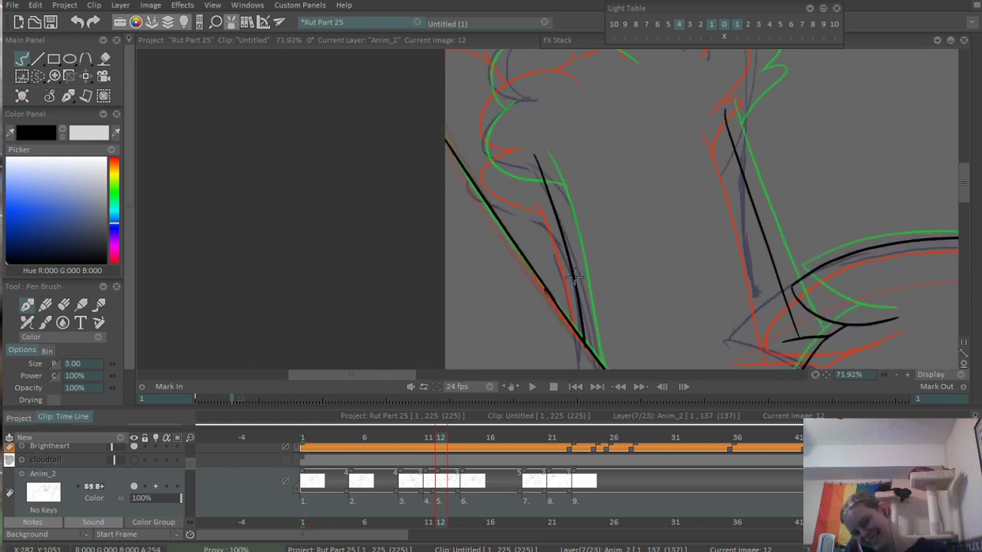
# - Erase the overshooting upper end of the arm's outer edge where the wrist fur will overlap it
pyautogui.scroll(3, 550, 189)
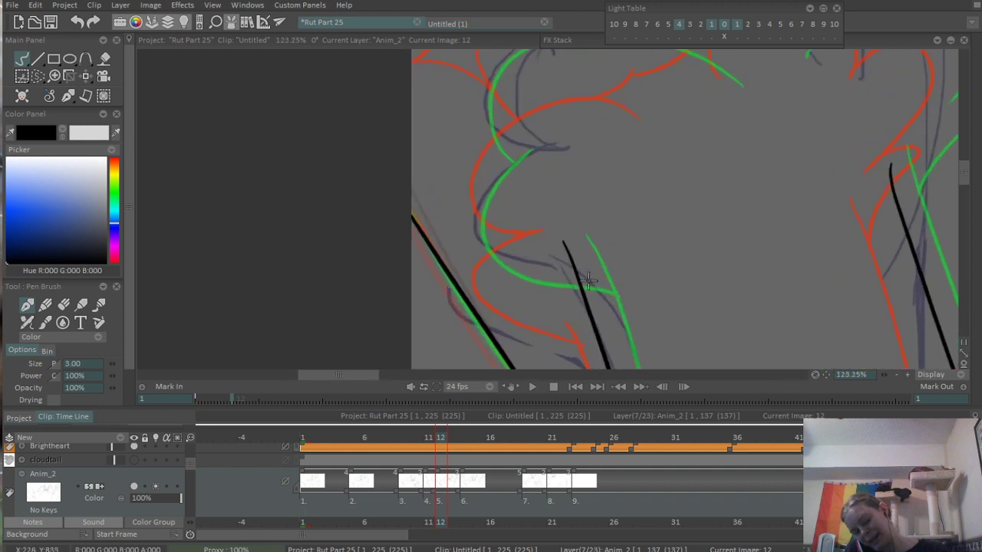
pyautogui.press('e')
pyautogui.moveTo(567, 247); pyautogui.dragTo(606, 326)
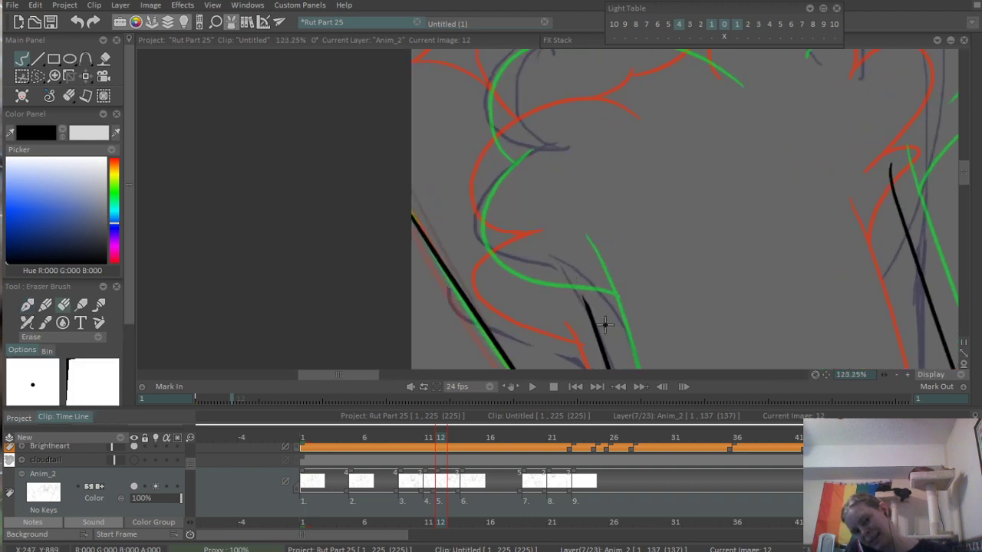
pyautogui.moveTo(631, 247); pyautogui.dragTo(486, 246)
pyautogui.scroll(-5, 547, 229)
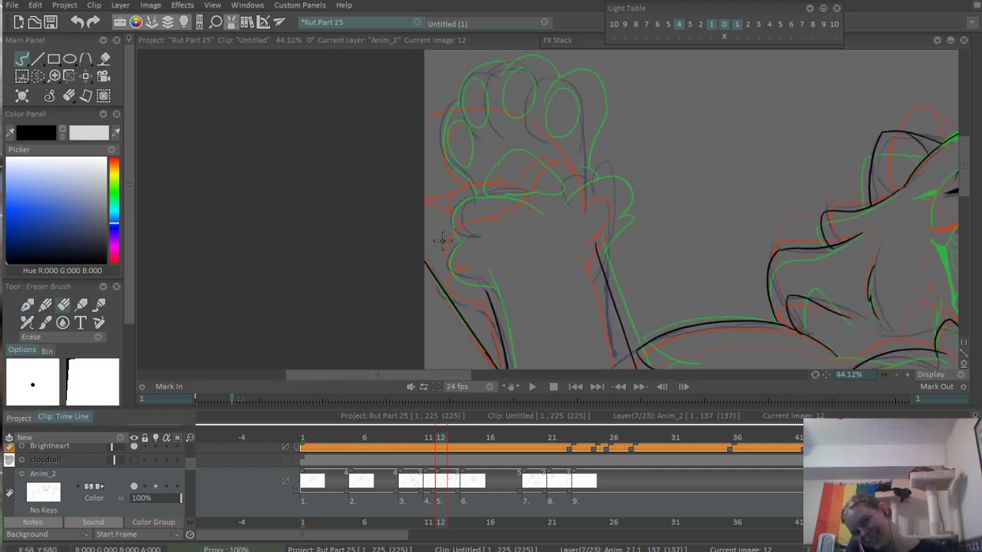
# - Ink the small pointed fur tuft on the inner side of the wrist, running into the arm's inner edge
pyautogui.scroll(3, 442, 242)
pyautogui.press('e')
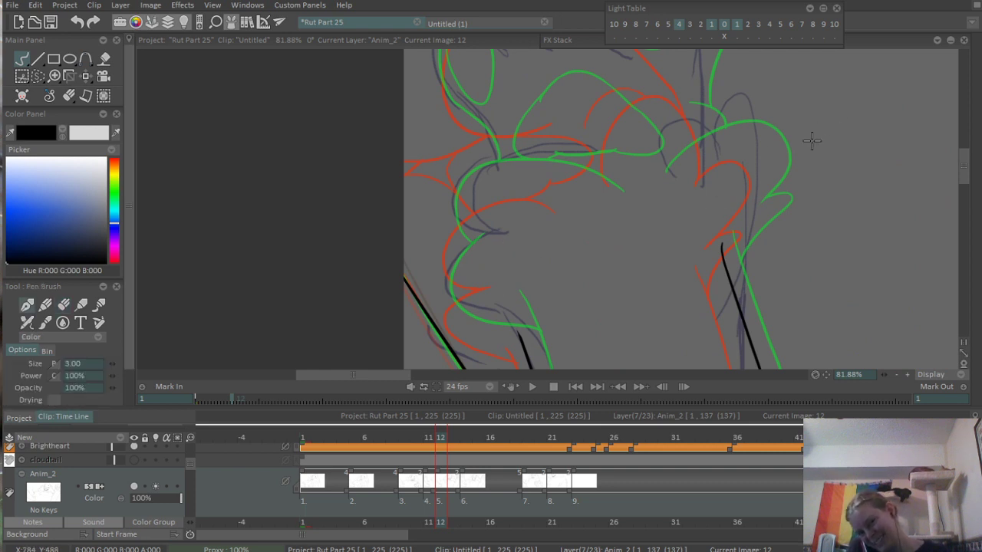
pyautogui.scroll(1, 732, 213)
pyautogui.moveTo(729, 209); pyautogui.dragTo(715, 285)
pyautogui.scroll(-5, 772, 205)
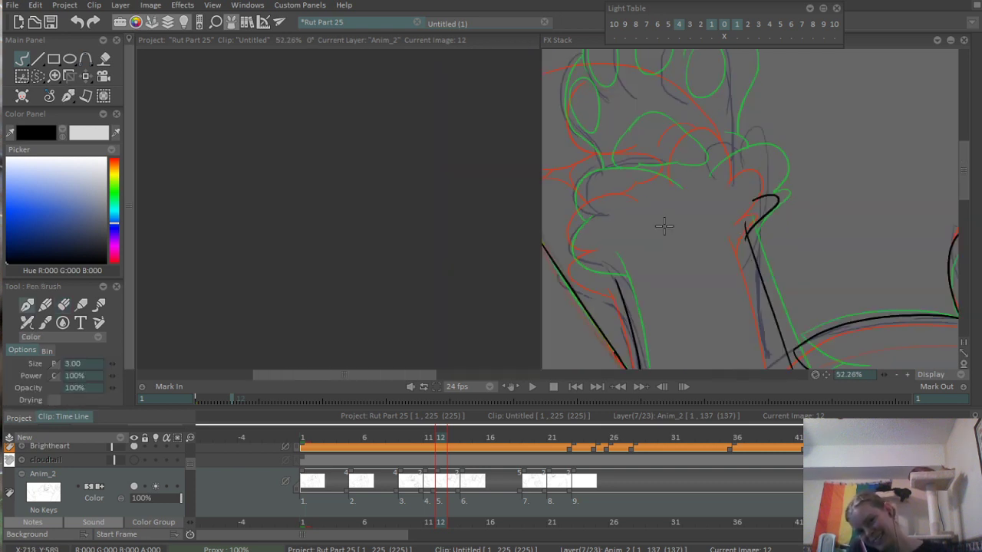
# - Ink the two rounded fur tufts on the outer side of the wrist, retrying the lower curve until it fits
pyautogui.scroll(4, 651, 244)
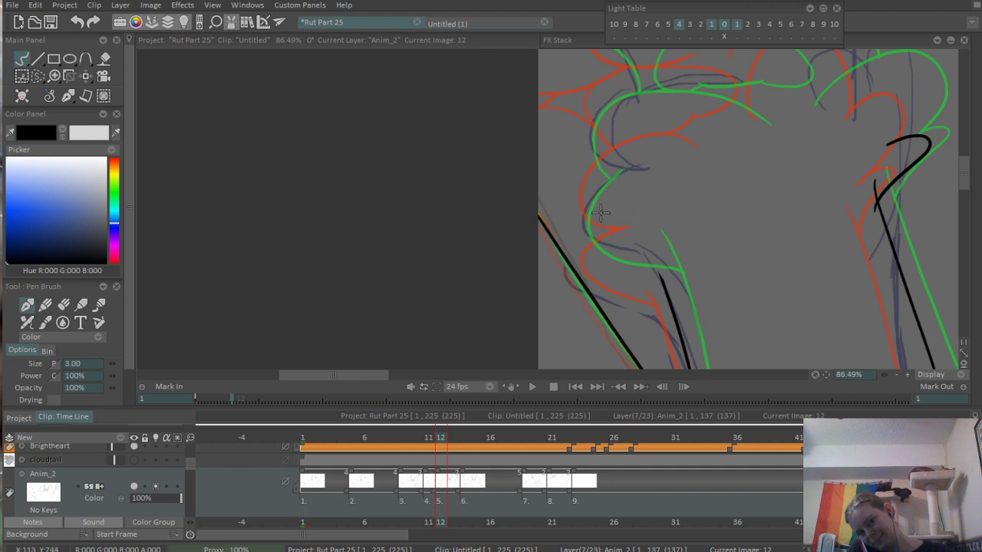
pyautogui.moveTo(626, 195); pyautogui.dragTo(656, 305)
pyautogui.hotkey('ctrl', 'z')
pyautogui.moveTo(622, 193)
pyautogui.mouseDown()
pyautogui.moveTo(658, 294)
pyautogui.moveTo(595, 273)
pyautogui.moveTo(653, 301)
pyautogui.mouseUp()
pyautogui.hotkey('ctrl', 'z')
pyautogui.hotkey('ctrl', 'z')
pyautogui.moveTo(623, 198); pyautogui.dragTo(658, 291)
pyautogui.hotkey('ctrl', 'z')
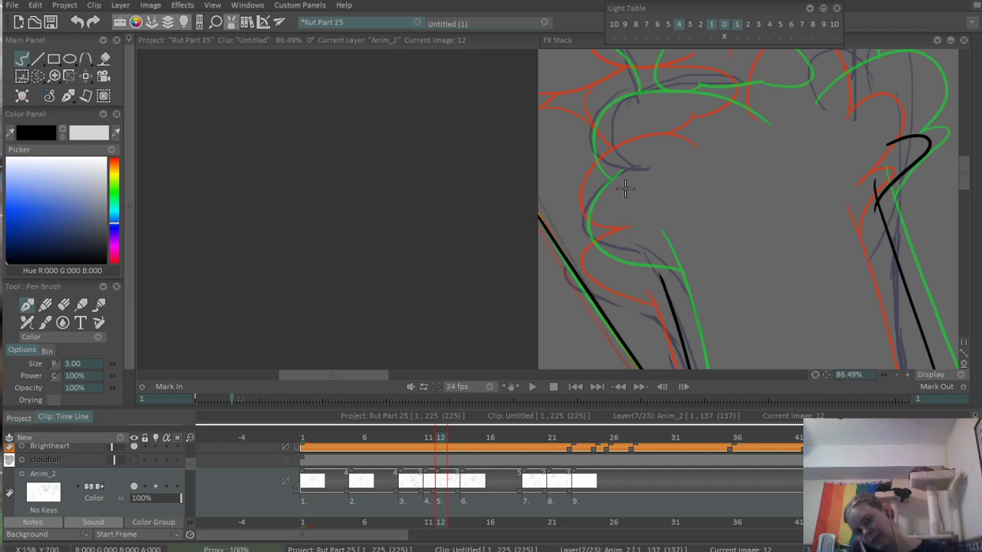
pyautogui.moveTo(625, 191); pyautogui.dragTo(632, 279)
pyautogui.moveTo(597, 186)
pyautogui.mouseDown()
pyautogui.moveTo(553, 241)
pyautogui.moveTo(555, 282)
pyautogui.moveTo(614, 198)
pyautogui.moveTo(696, 236)
pyautogui.mouseUp()
# - Ink two rounded fur bumps at the paw's inner base, leading down to the pointed wrist tuft
pyautogui.scroll(2, 537, 227)
pyautogui.moveTo(745, 181)
pyautogui.mouseDown()
pyautogui.moveTo(661, 227)
pyautogui.moveTo(649, 246)
pyautogui.moveTo(673, 211)
pyautogui.moveTo(717, 290)
pyautogui.mouseUp()
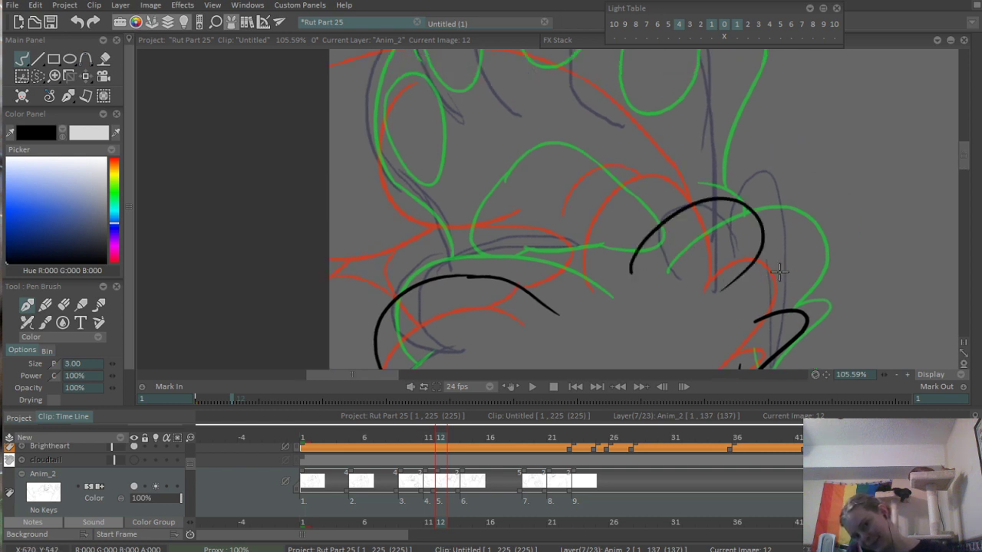
pyautogui.moveTo(779, 271)
pyautogui.mouseDown()
pyautogui.moveTo(726, 289)
pyautogui.moveTo(775, 230)
pyautogui.moveTo(802, 279)
pyautogui.moveTo(799, 260)
pyautogui.moveTo(784, 291)
pyautogui.mouseUp()
pyautogui.hotkey('ctrl', 'z')
pyautogui.moveTo(770, 207); pyautogui.dragTo(783, 290)
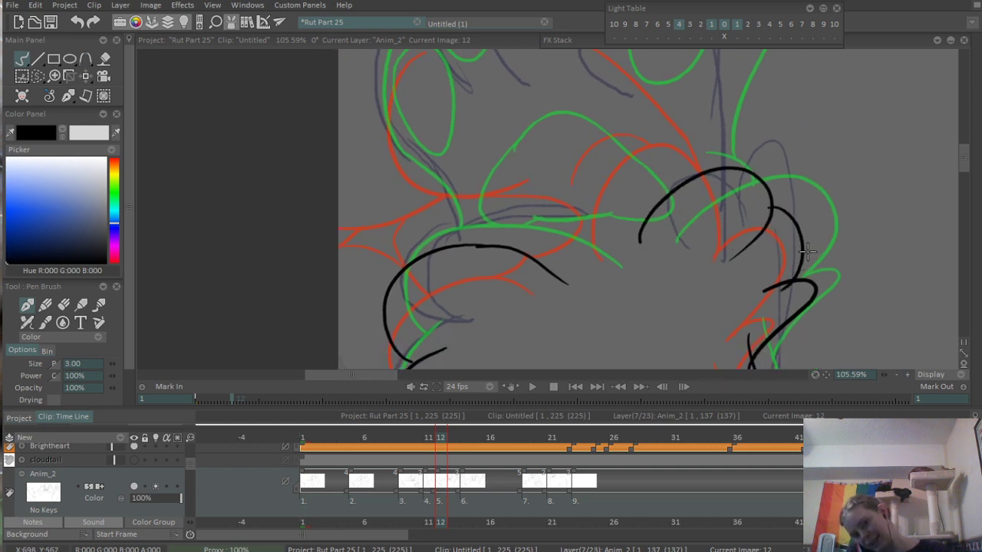
# - Erase the line ends overlapping inside the rounded fur bumps and pointed tuft on the inner wrist
pyautogui.scroll(2, 774, 238)
pyautogui.press('e')
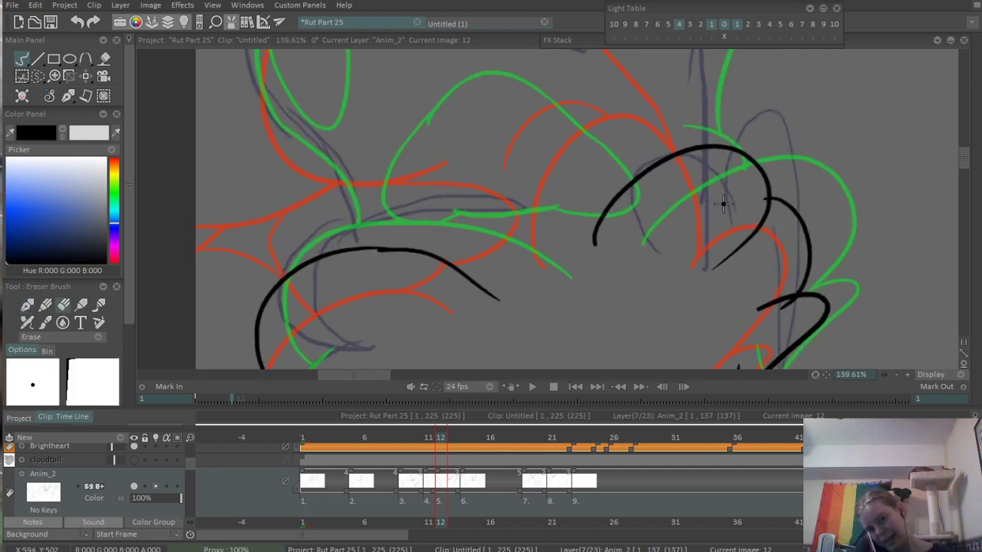
pyautogui.moveTo(761, 201)
pyautogui.mouseDown()
pyautogui.moveTo(767, 222)
pyautogui.moveTo(725, 257)
pyautogui.moveTo(754, 240)
pyautogui.mouseUp()
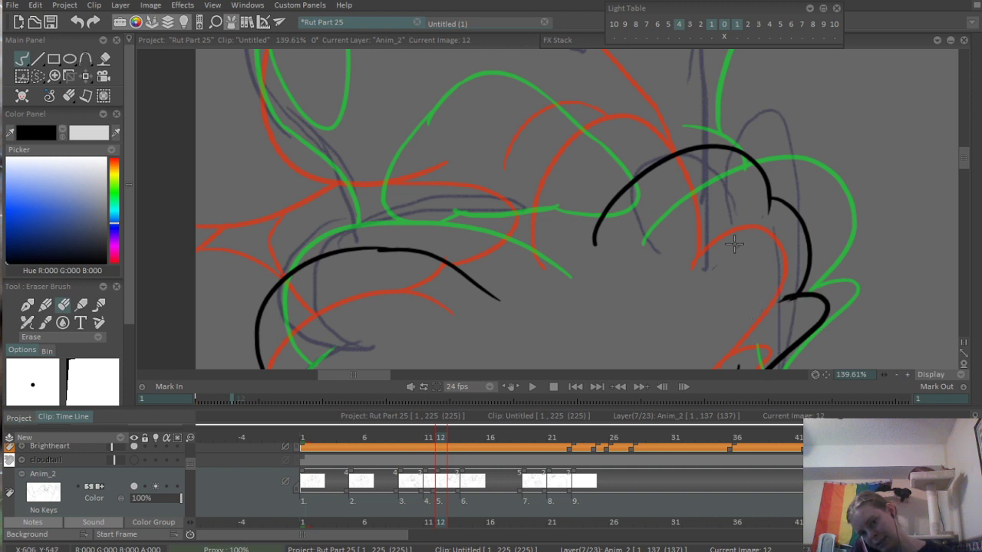
pyautogui.scroll(-8, 741, 247)
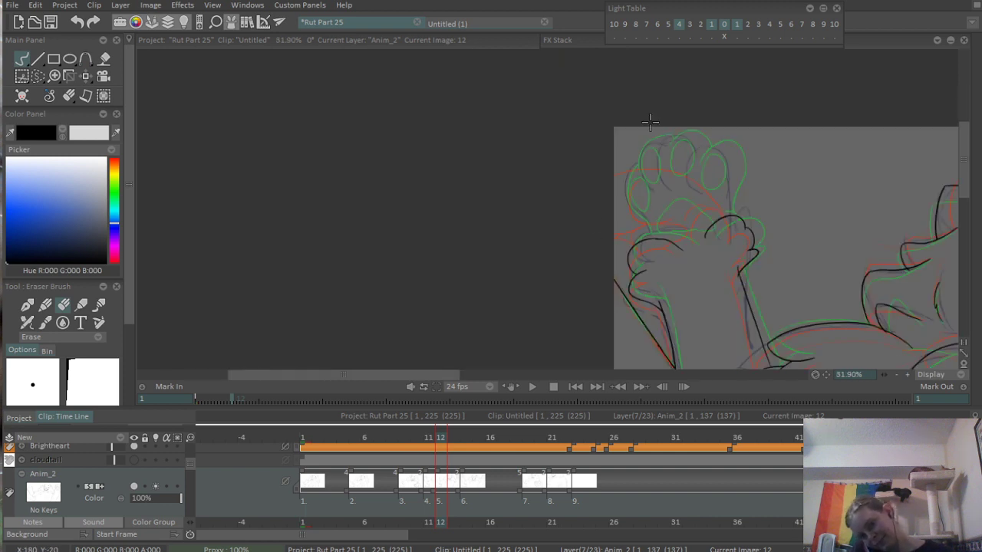
# - Ink the outer corner and wavy lower edge of the large central paw pad above the wrist fur
pyautogui.scroll(6, 649, 120)
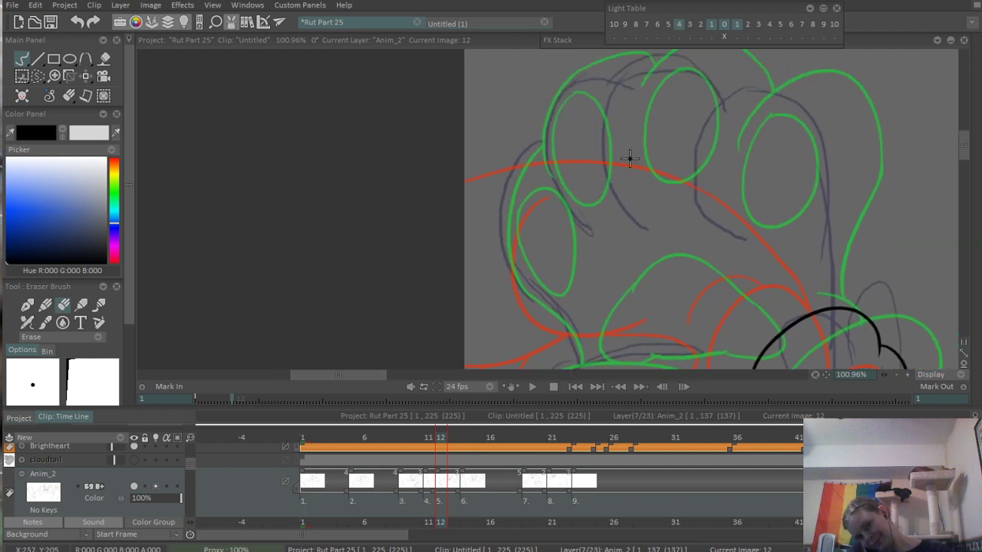
pyautogui.scroll(-2, 628, 158)
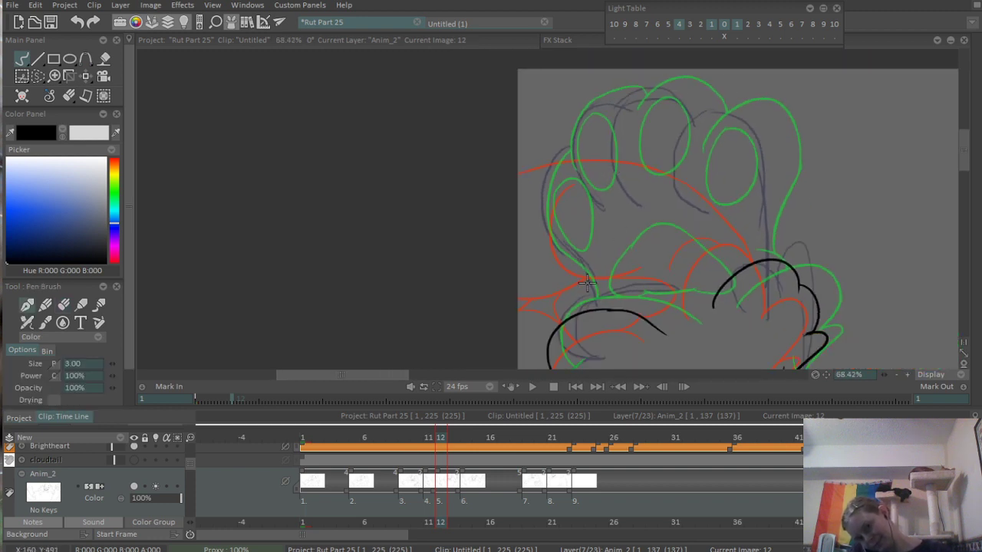
pyautogui.moveTo(605, 244); pyautogui.dragTo(599, 300)
pyautogui.scroll(3, 600, 300)
pyautogui.hotkey('ctrl', 'z')
pyautogui.moveTo(607, 222)
pyautogui.mouseDown()
pyautogui.moveTo(606, 314)
pyautogui.moveTo(655, 295)
pyautogui.mouseUp()
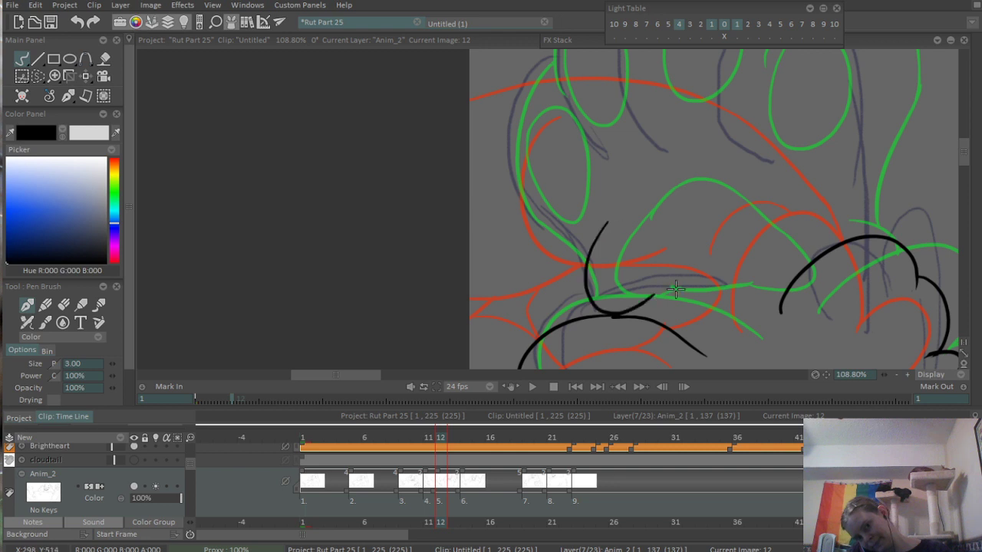
pyautogui.hotkey('ctrl', 'z')
pyautogui.moveTo(611, 210)
pyautogui.mouseDown()
pyautogui.moveTo(640, 283)
pyautogui.moveTo(588, 264)
pyautogui.moveTo(646, 287)
pyautogui.moveTo(753, 267)
pyautogui.mouseUp()
pyautogui.hotkey('ctrl', 'z')
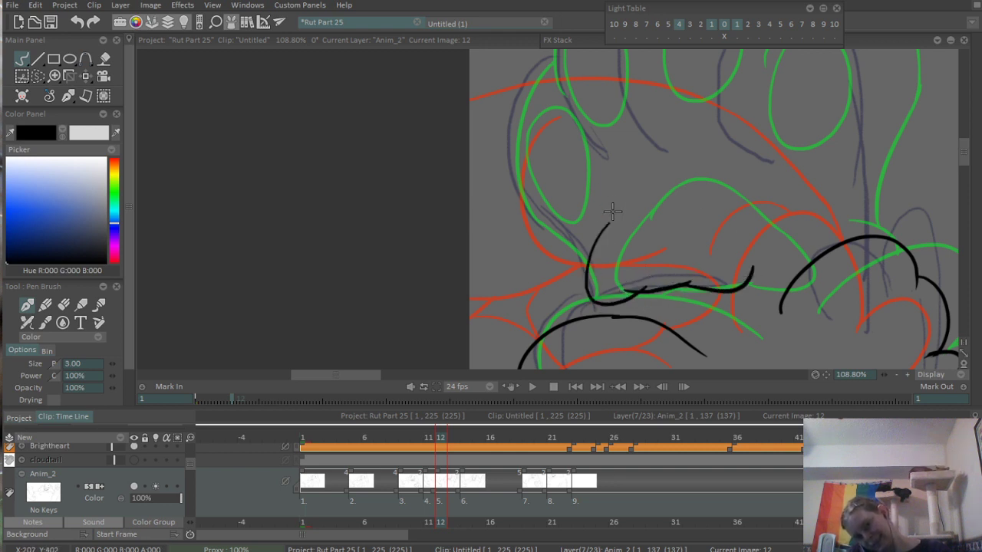
# - Ink the central pad's arched top and sloping inner side to close its outline
pyautogui.moveTo(602, 230)
pyautogui.mouseDown()
pyautogui.moveTo(696, 216)
pyautogui.moveTo(753, 267)
pyautogui.mouseUp()
pyautogui.hotkey('ctrl', 'z')
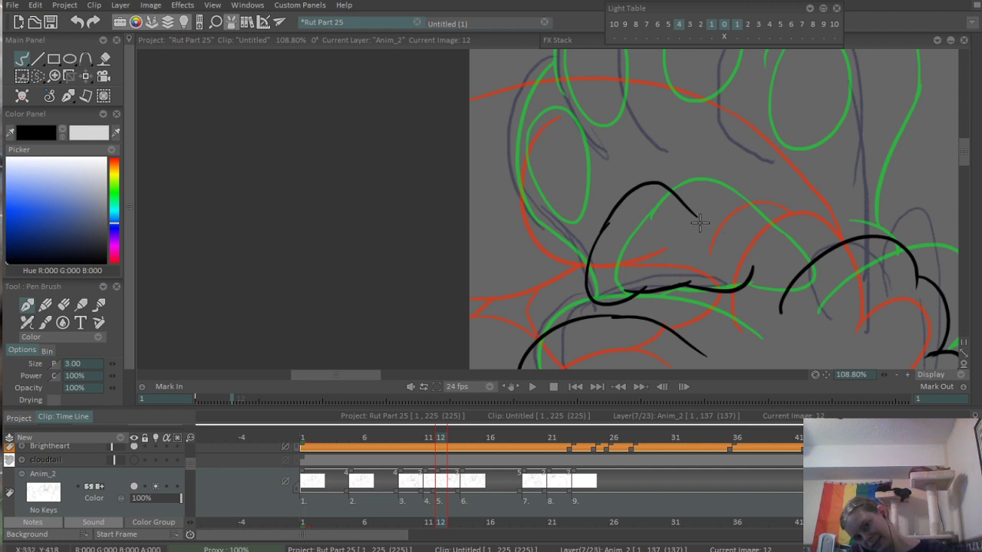
pyautogui.moveTo(693, 218); pyautogui.dragTo(754, 267)
# - Erase the overshooting line ends at the joins of the central paw pad's outline
pyautogui.scroll(3, 668, 267)
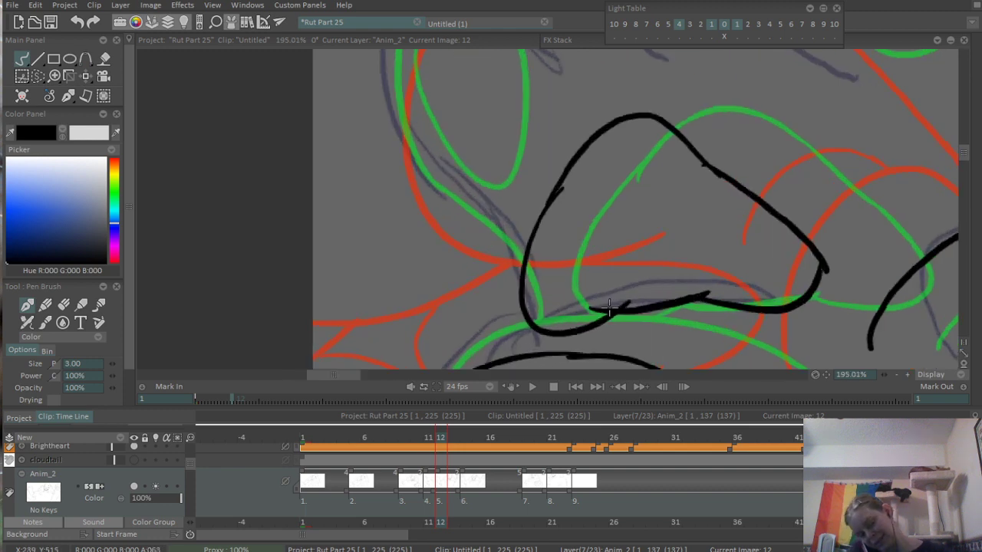
pyautogui.press('e')
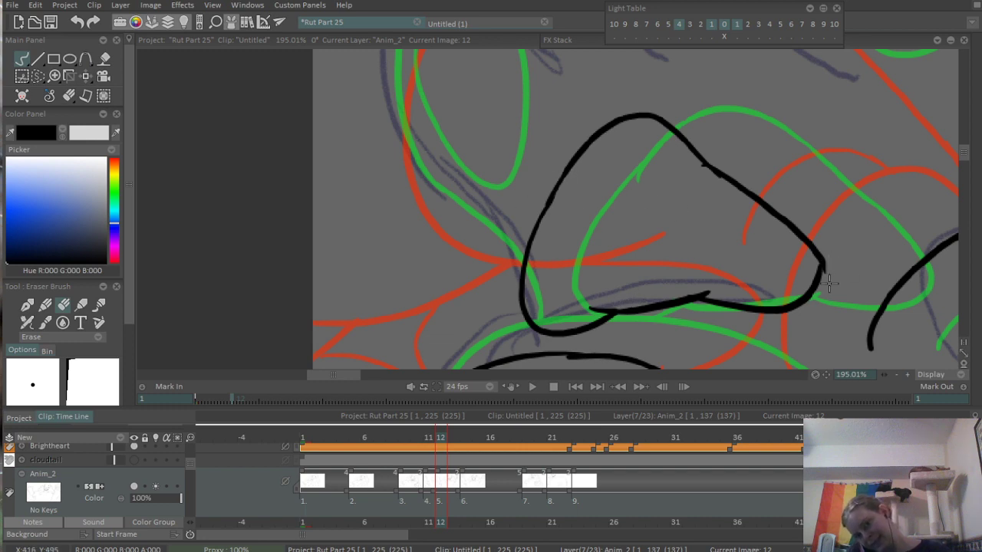
pyautogui.scroll(-5, 844, 230)
# - Ink a small curved fur tuft just above the rounded bump at the paw's inner base
pyautogui.scroll(2, 836, 169)
pyautogui.moveTo(824, 158); pyautogui.dragTo(701, 212)
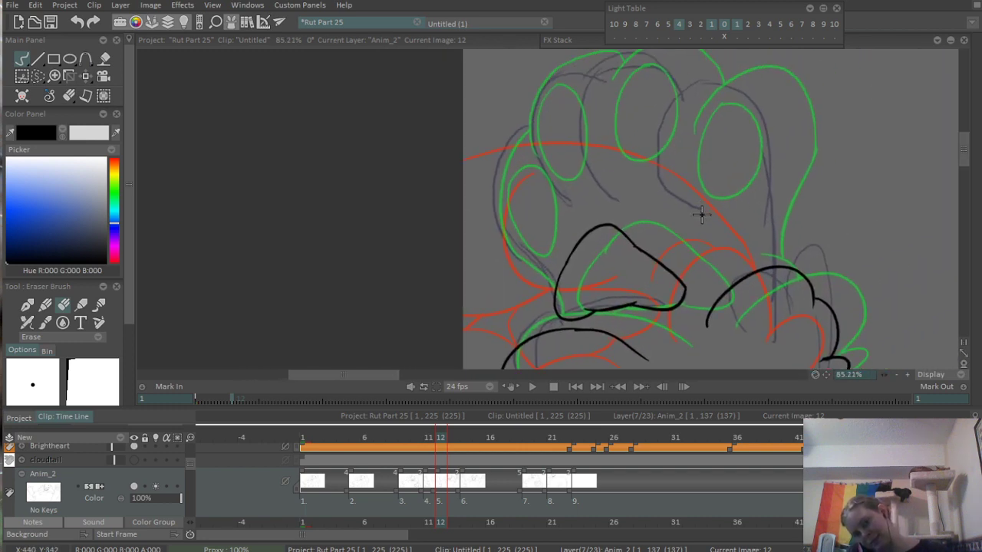
pyautogui.moveTo(729, 245); pyautogui.dragTo(725, 225)
pyautogui.press('b')
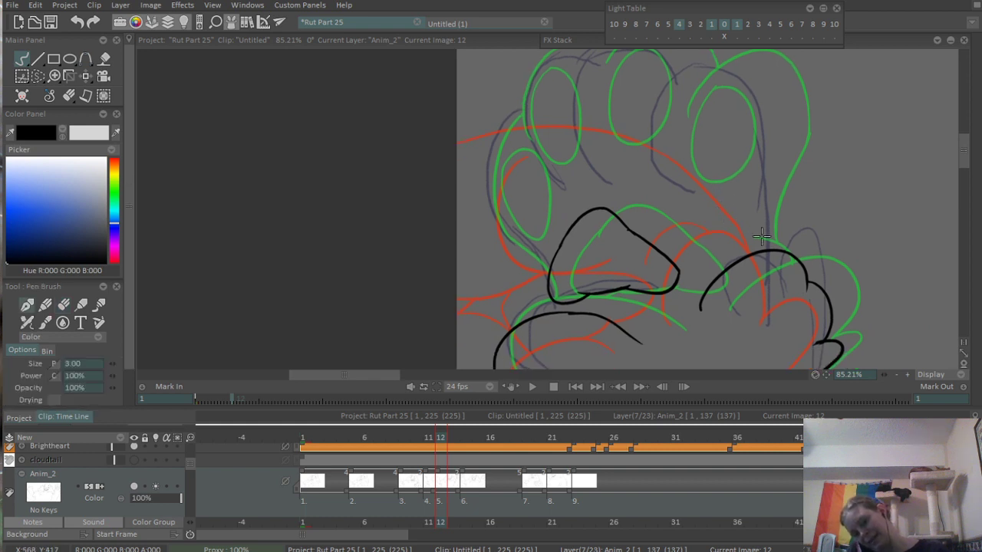
pyautogui.moveTo(704, 167); pyautogui.dragTo(721, 201)
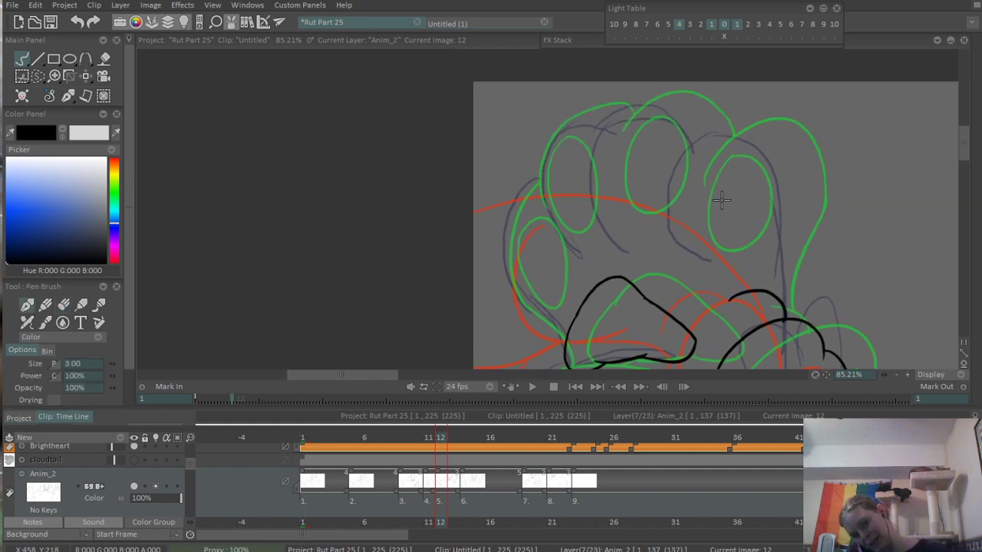
# - Ink four oval toe pads in an arc above the central pad, from the inner toe to the outermost toe
pyautogui.moveTo(692, 157); pyautogui.dragTo(703, 170)
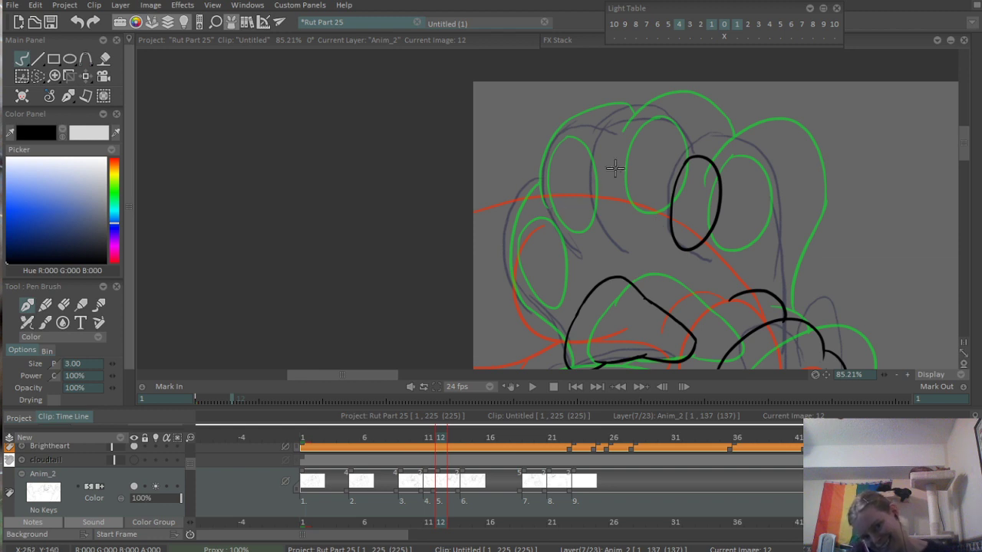
pyautogui.moveTo(611, 134); pyautogui.dragTo(639, 224)
pyautogui.hotkey('ctrl', 'z')
pyautogui.moveTo(587, 182)
pyautogui.mouseDown()
pyautogui.moveTo(533, 190)
pyautogui.moveTo(535, 214)
pyautogui.mouseUp()
pyautogui.hotkey('ctrl', 'z')
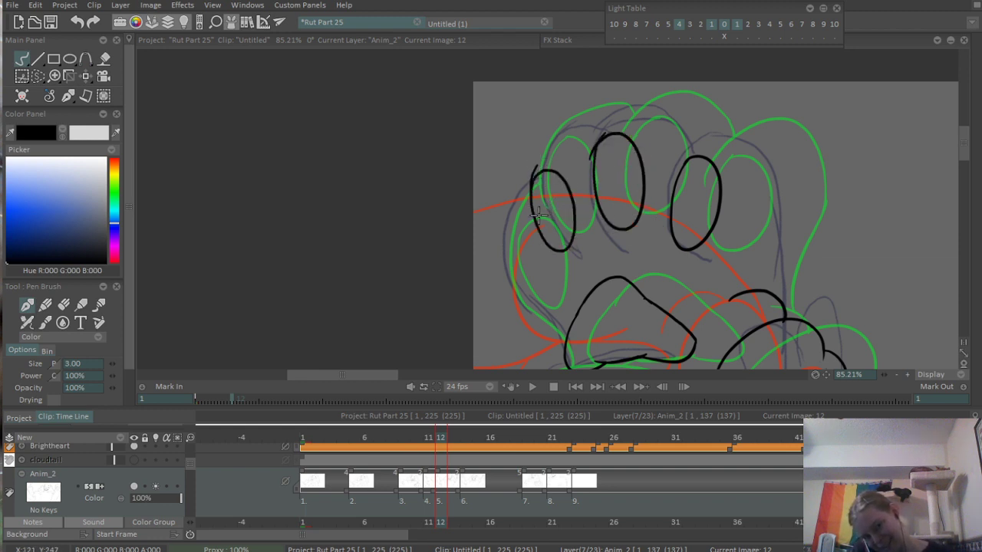
pyautogui.moveTo(536, 285)
pyautogui.mouseDown()
pyautogui.moveTo(533, 306)
pyautogui.moveTo(520, 264)
pyautogui.mouseUp()
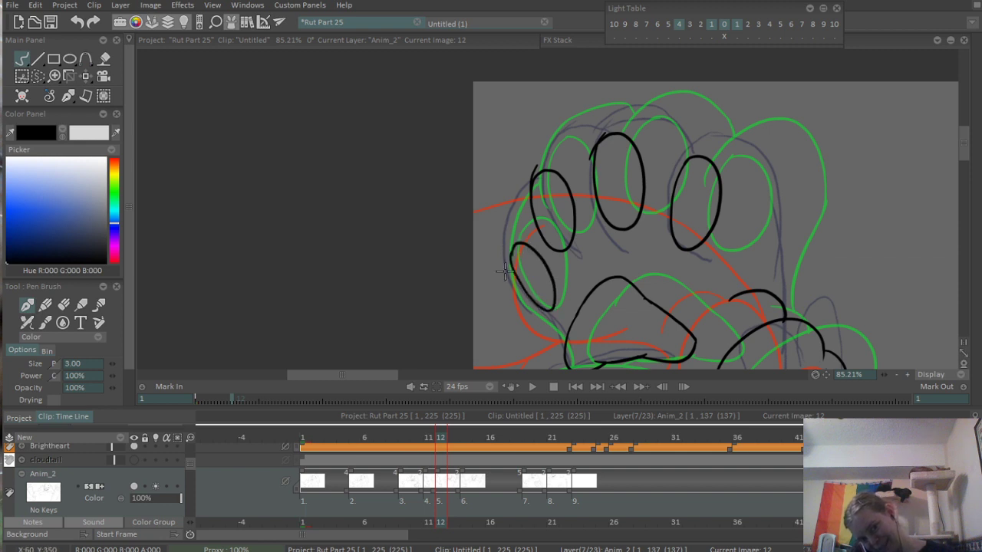
# - Redraw the outermost toe pad as an oval farther out, undoing the trial outlines of the paw's outer edge
pyautogui.moveTo(503, 224); pyautogui.dragTo(576, 335)
pyautogui.scroll(-3, 583, 217)
pyautogui.scroll(3, 589, 228)
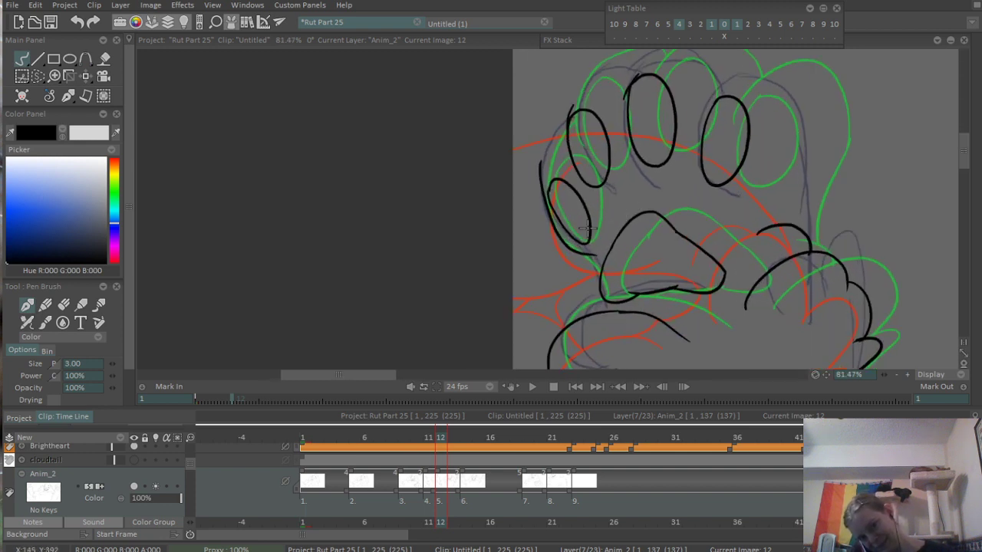
pyautogui.hotkey('ctrl', 'z')
pyautogui.moveTo(537, 198); pyautogui.dragTo(561, 239)
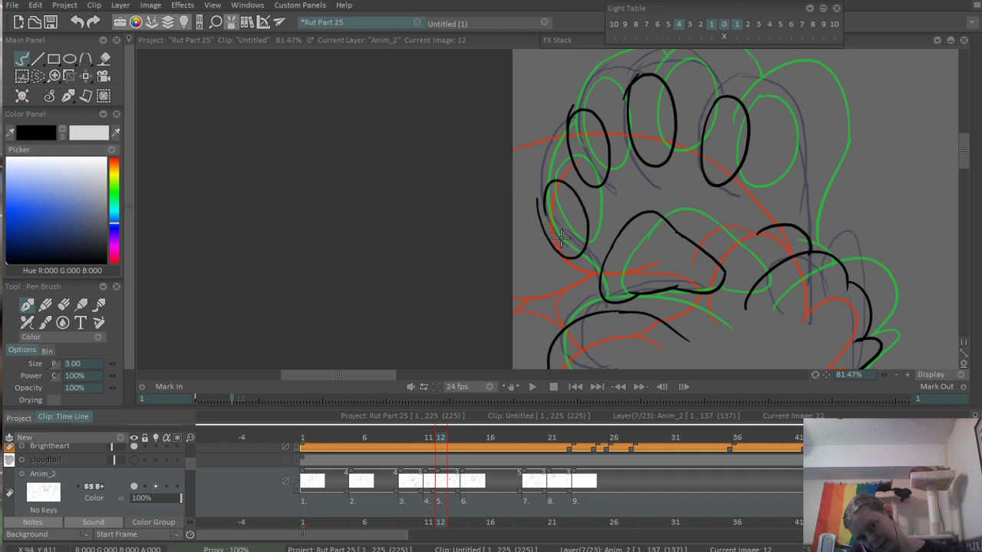
pyautogui.hotkey('ctrl', 'z')
pyautogui.moveTo(550, 176)
pyautogui.mouseDown()
pyautogui.moveTo(535, 198)
pyautogui.moveTo(553, 272)
pyautogui.moveTo(606, 292)
pyautogui.mouseUp()
pyautogui.hotkey('ctrl', 'z')
# - Ink the paw's outer edge from beside the outermost toe pad down to the wrist fur
pyautogui.hotkey('ctrl', 'z')
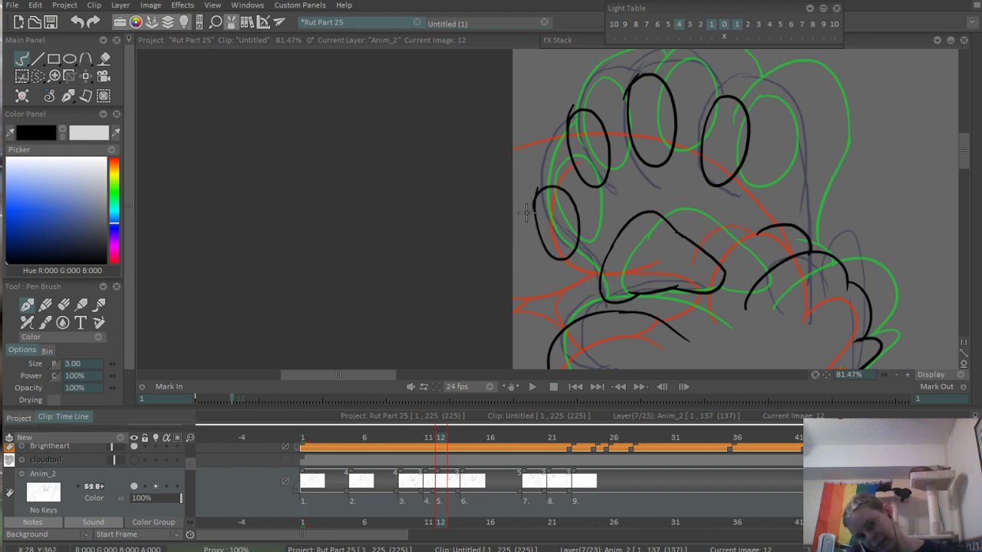
pyautogui.moveTo(516, 188); pyautogui.dragTo(598, 310)
pyautogui.moveTo(538, 215)
pyautogui.mouseDown()
pyautogui.moveTo(514, 277)
pyautogui.moveTo(528, 210)
pyautogui.mouseUp()
pyautogui.hotkey('ctrl', 'z')
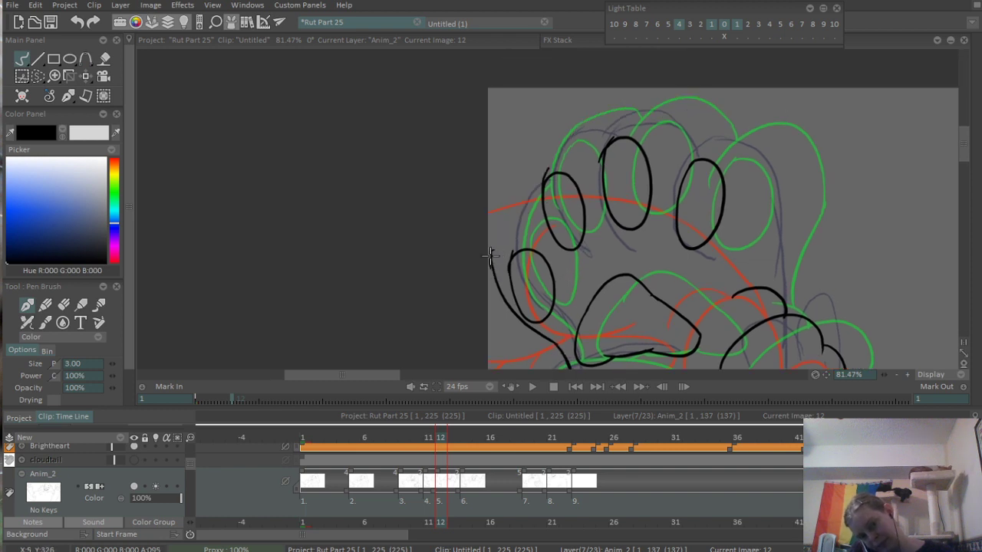
# - Ink the rounded outlines of the outermost and second toes and the top curve of the third toe
pyautogui.moveTo(491, 263); pyautogui.dragTo(591, 132)
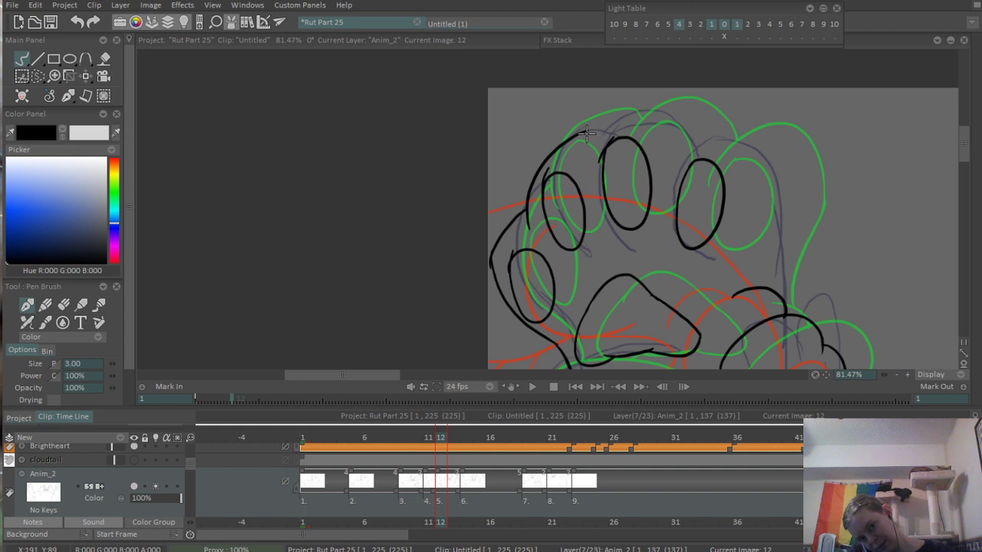
pyautogui.scroll(2, 586, 133)
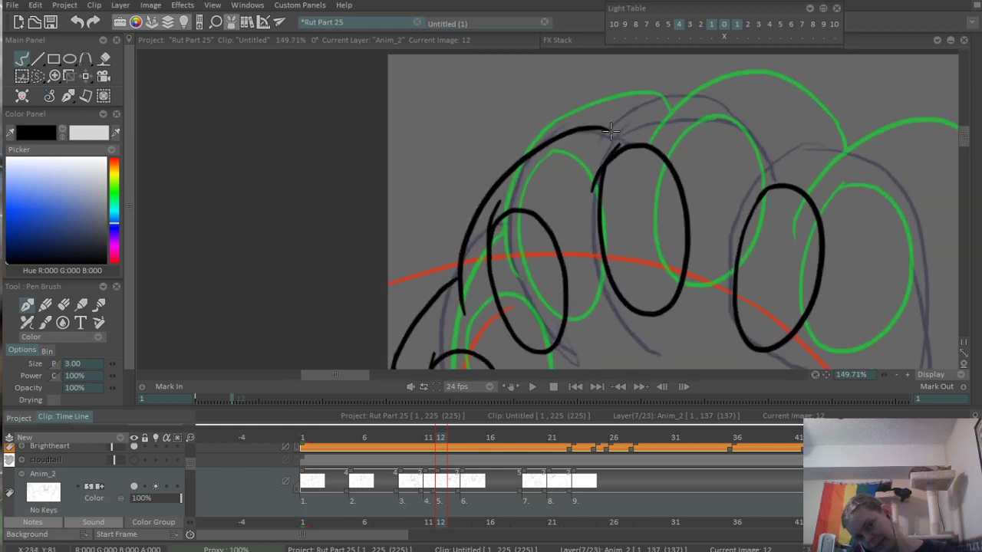
pyautogui.moveTo(573, 163)
pyautogui.mouseDown()
pyautogui.moveTo(773, 119)
pyautogui.moveTo(639, 133)
pyautogui.mouseUp()
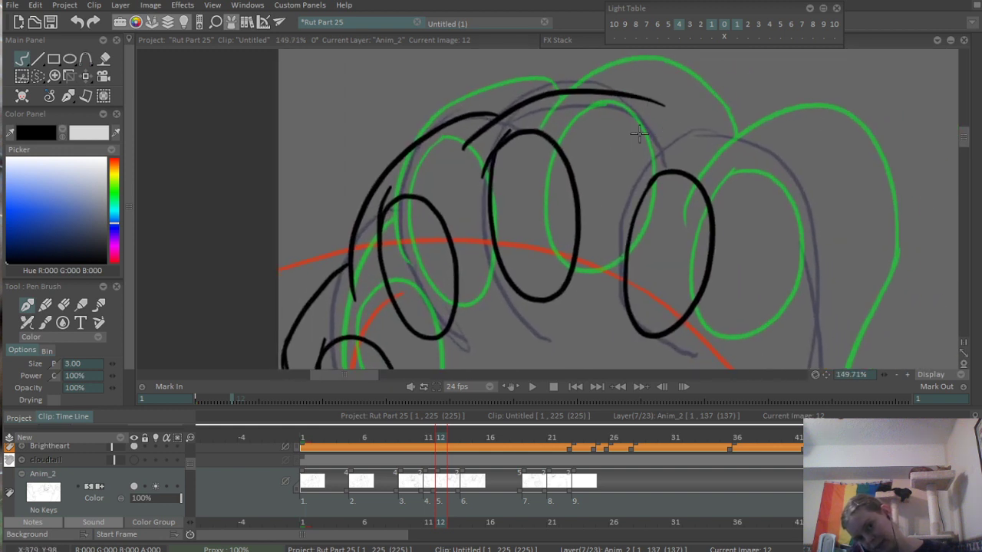
# - Ink the far side of the third toe and erase the overshooting ends on the second and third toe pad outlines
pyautogui.moveTo(644, 99); pyautogui.dragTo(673, 151)
pyautogui.press('e')
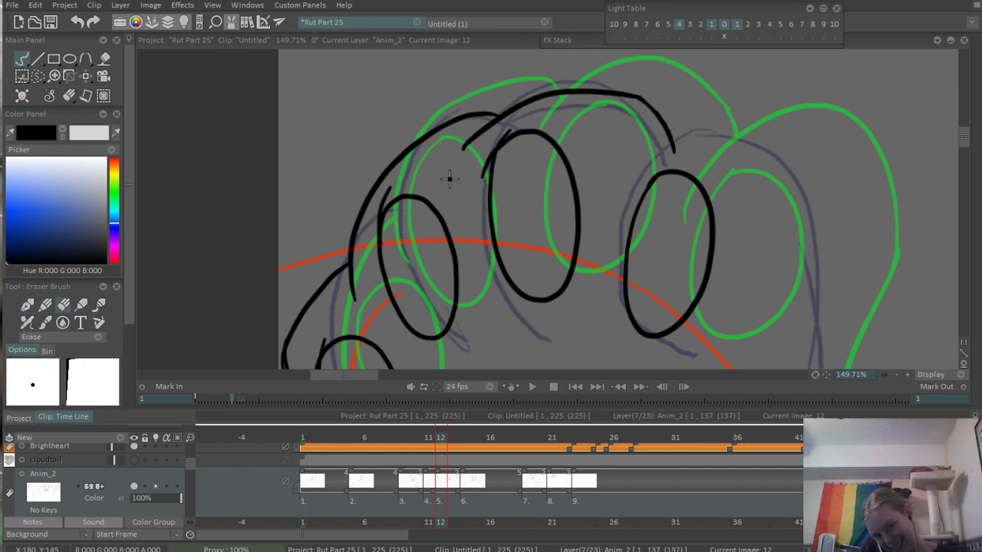
pyautogui.moveTo(500, 133); pyautogui.dragTo(475, 180)
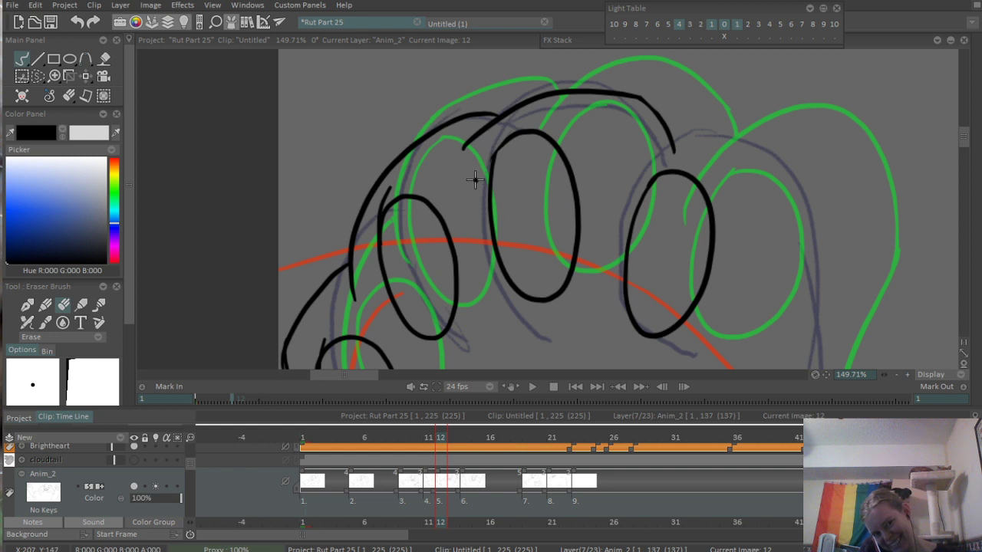
pyautogui.moveTo(391, 186); pyautogui.dragTo(397, 179)
pyautogui.scroll(-3, 497, 157)
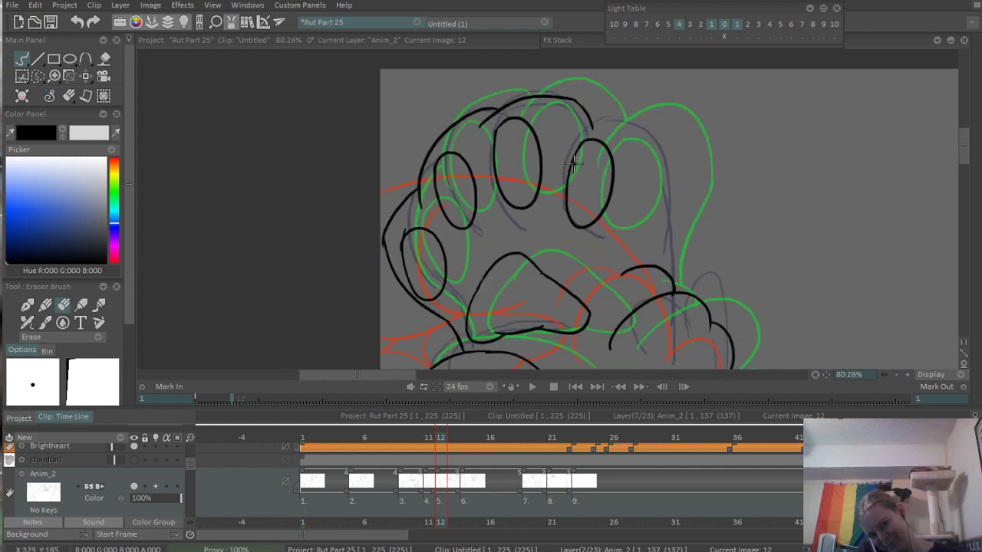
# - Ink the fourth toe's rounded top and its long outer edge down to the wrist fur, undoing trial strokes
pyautogui.scroll(1, 580, 161)
pyautogui.press('b')
pyautogui.moveTo(570, 122); pyautogui.dragTo(667, 141)
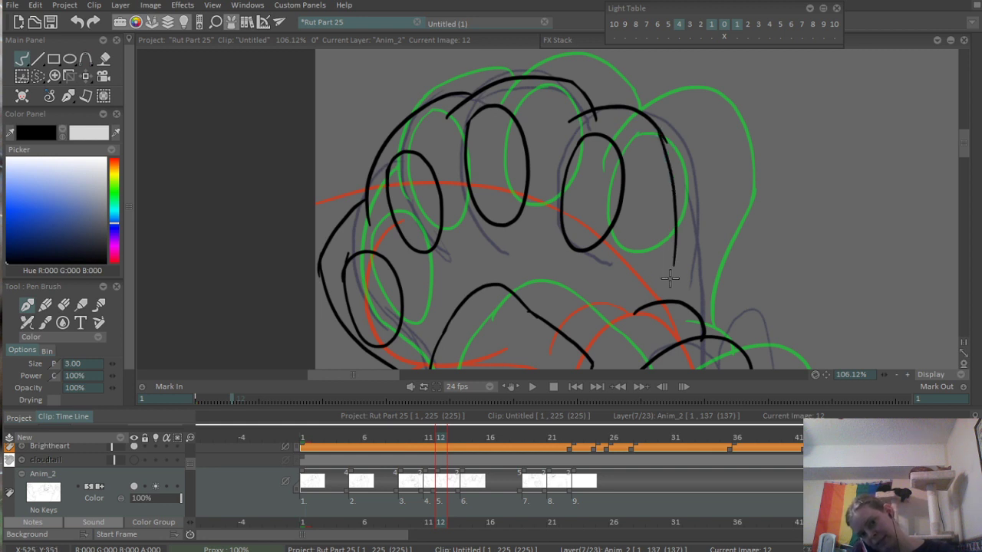
pyautogui.moveTo(657, 132); pyautogui.dragTo(683, 272)
pyautogui.hotkey('ctrl', 'z')
pyautogui.moveTo(655, 128)
pyautogui.mouseDown()
pyautogui.moveTo(682, 265)
pyautogui.moveTo(681, 192)
pyautogui.moveTo(681, 299)
pyautogui.mouseUp()
pyautogui.hotkey('ctrl', 'z')
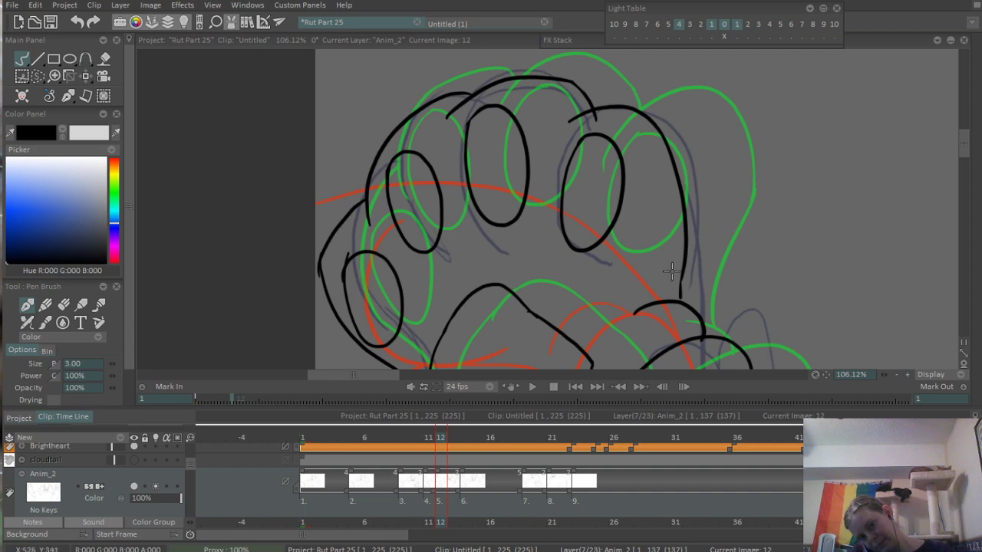
# - Erase the line ends overshooting where the third toe meets the fourth and where the raised arm meets the diagonal limb edge
pyautogui.scroll(5, 574, 96)
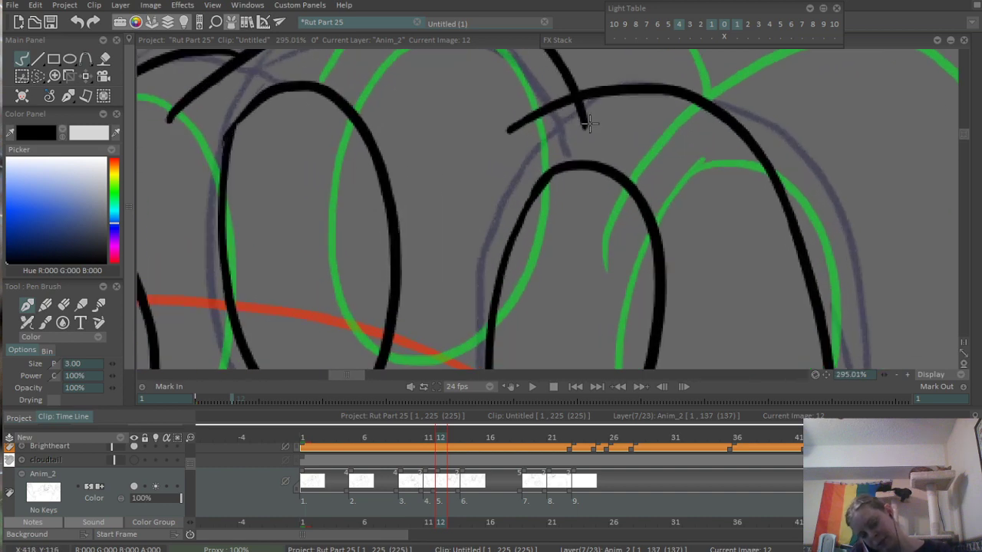
pyautogui.press('e')
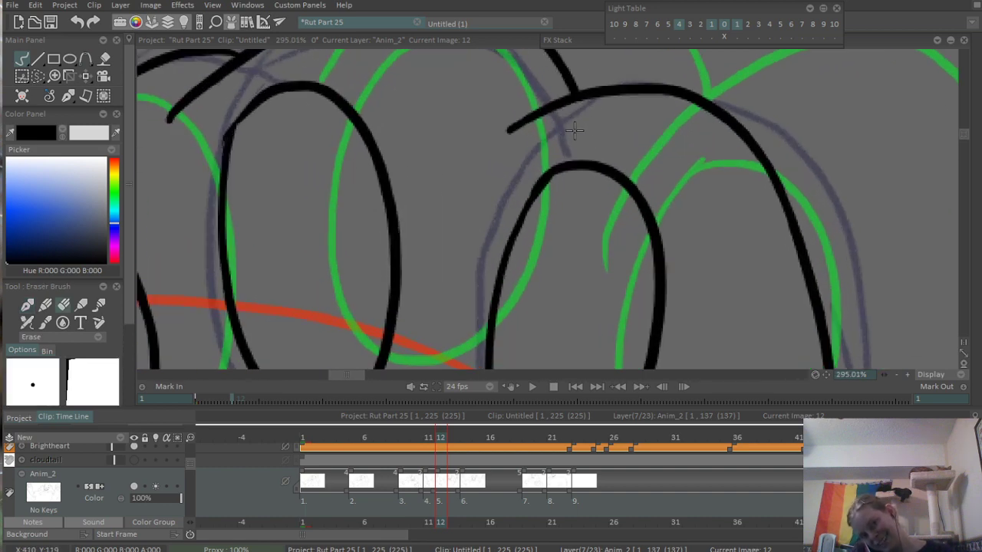
pyautogui.scroll(-8, 409, 217)
pyautogui.scroll(6, 550, 122)
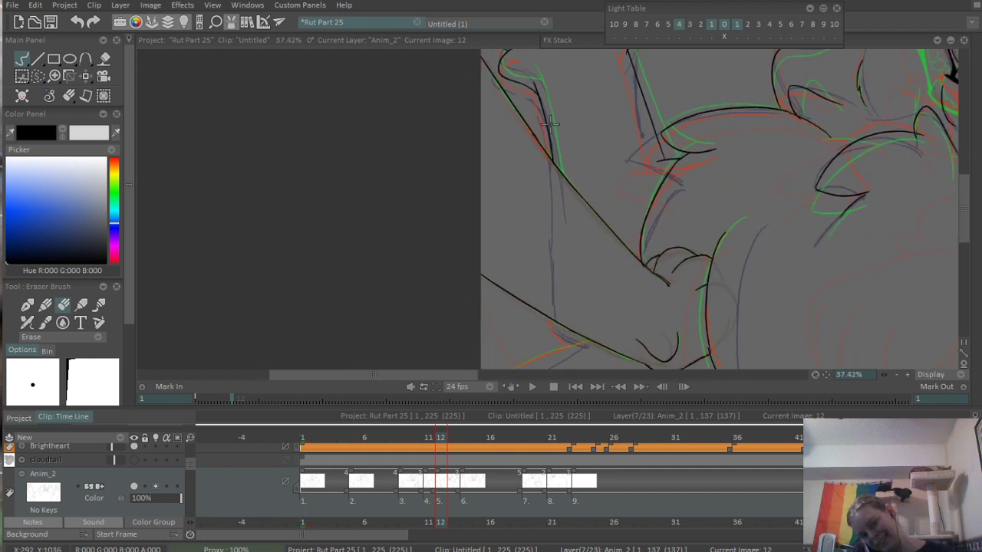
pyautogui.scroll(5, 550, 122)
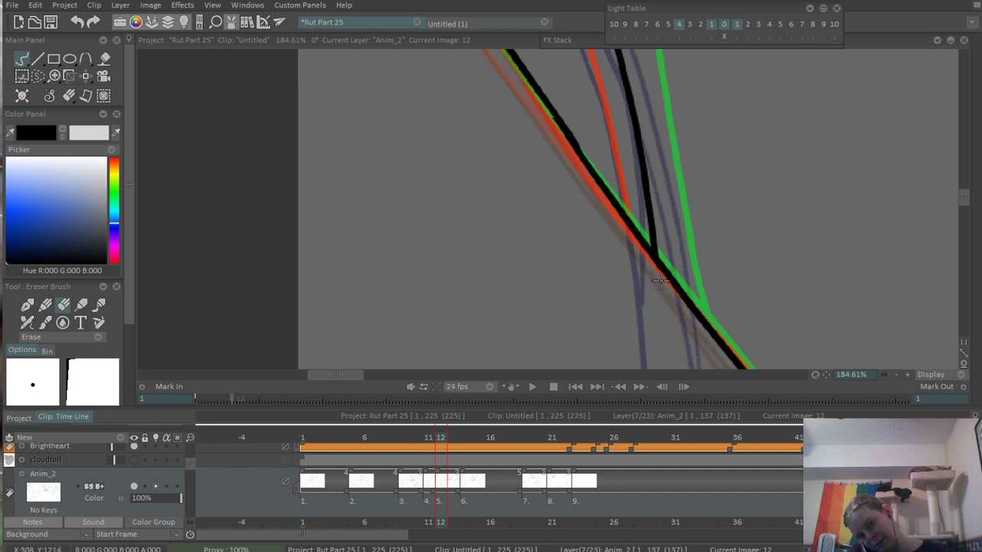
pyautogui.scroll(-6, 762, 148)
pyautogui.scroll(4, 624, 169)
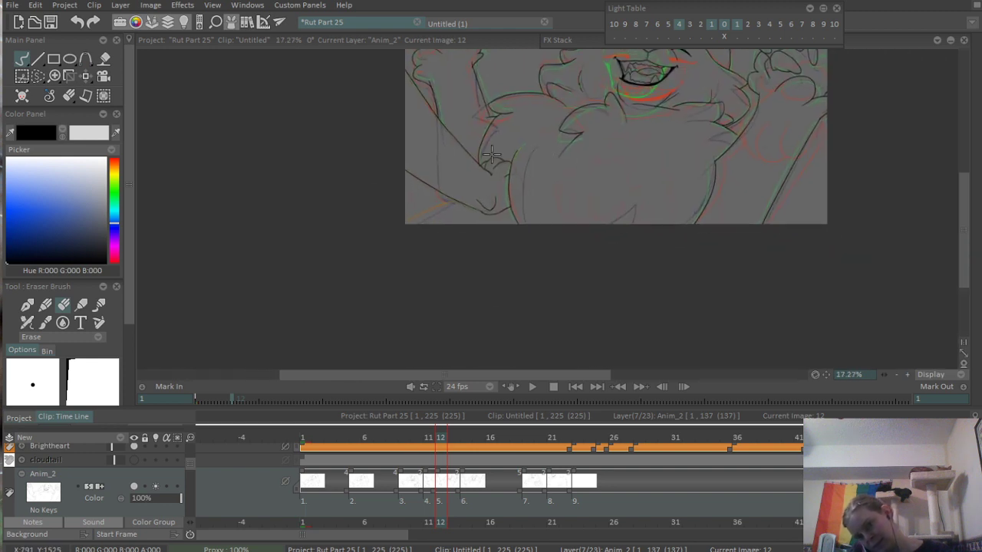
# - Ink the curved line from the canvas's lower corner up to the diagonal limb edge and erase its overshooting end
pyautogui.scroll(2, 495, 252)
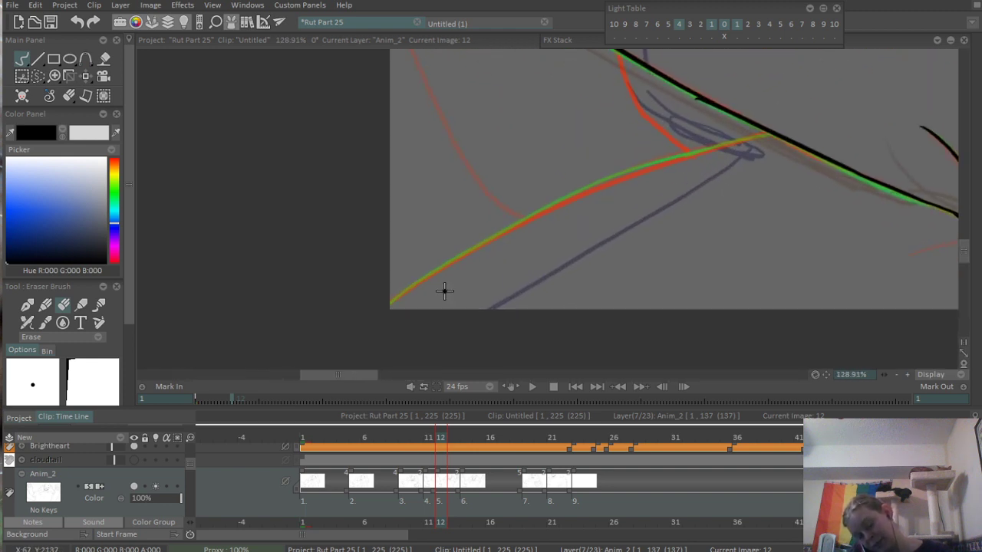
pyautogui.press('b')
pyautogui.moveTo(354, 325); pyautogui.dragTo(728, 137)
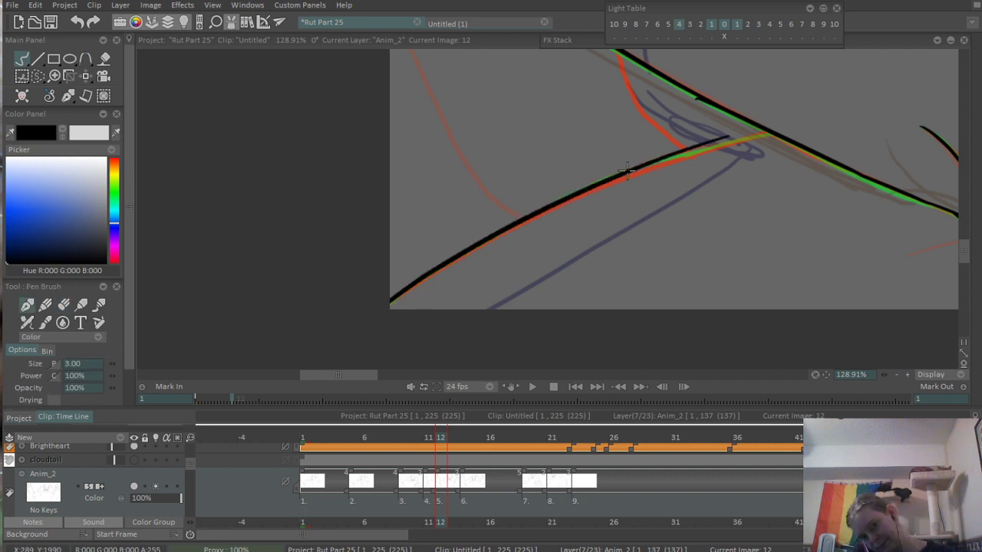
pyautogui.hotkey('ctrl', 'z')
pyautogui.moveTo(379, 305); pyautogui.dragTo(798, 128)
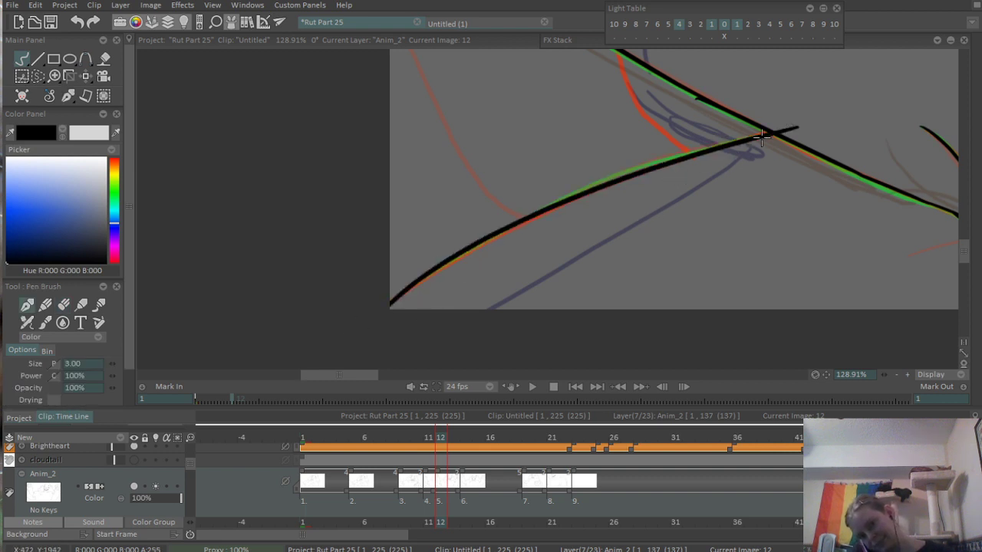
pyautogui.scroll(5, 761, 137)
pyautogui.press('e')
pyautogui.moveTo(519, 202); pyautogui.dragTo(563, 192)
pyautogui.scroll(-10, 597, 176)
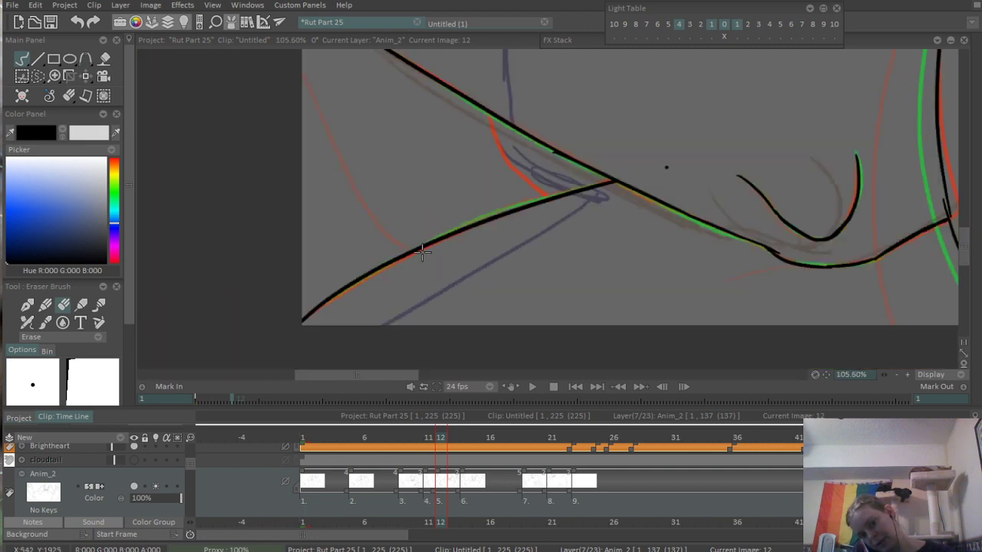
# - Erase the overshooting line end where the two hair tufts meet on top of the head
pyautogui.moveTo(661, 189); pyautogui.dragTo(352, 232)
pyautogui.scroll(-5, 675, 142)
pyautogui.moveTo(587, 168); pyautogui.dragTo(420, 225)
pyautogui.scroll(5, 552, 165)
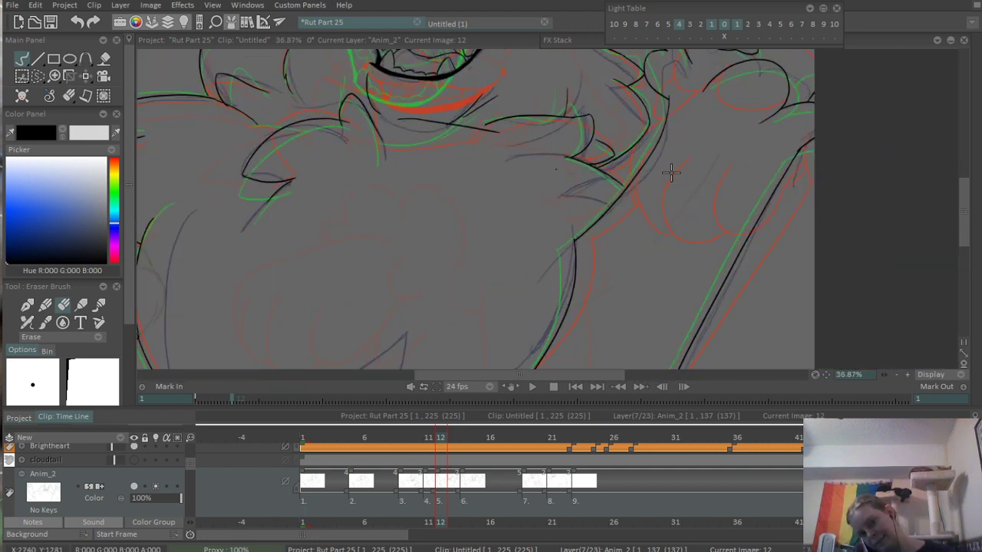
pyautogui.moveTo(637, 85); pyautogui.dragTo(606, 224)
pyautogui.scroll(-2, 606, 223)
pyautogui.scroll(12, 646, 149)
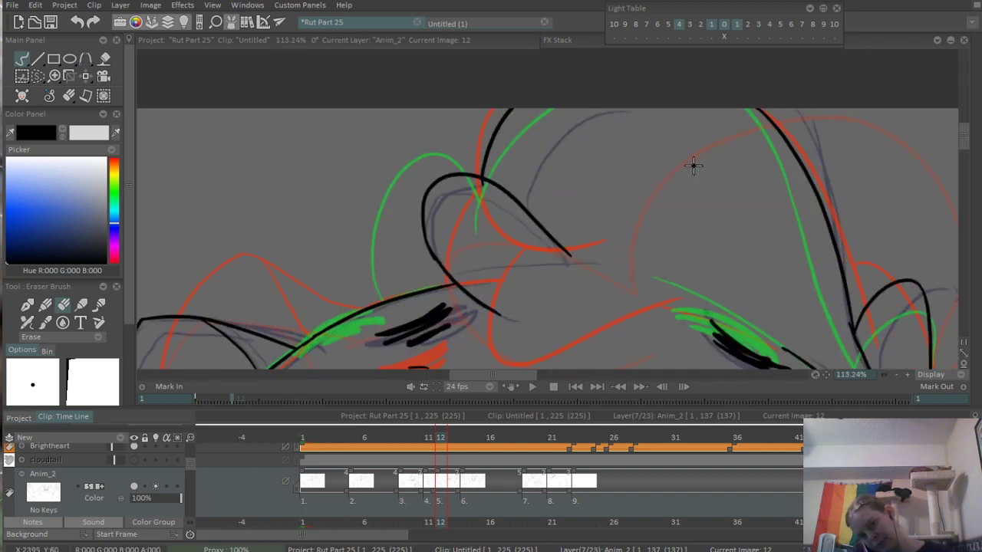
pyautogui.scroll(3, 495, 213)
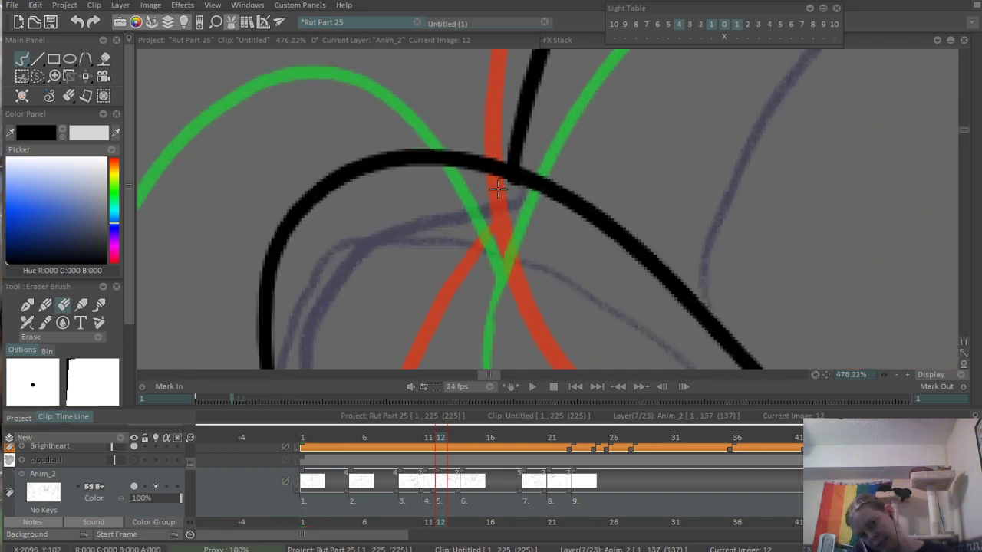
pyautogui.scroll(-8, 617, 204)
pyautogui.scroll(5, 421, 135)
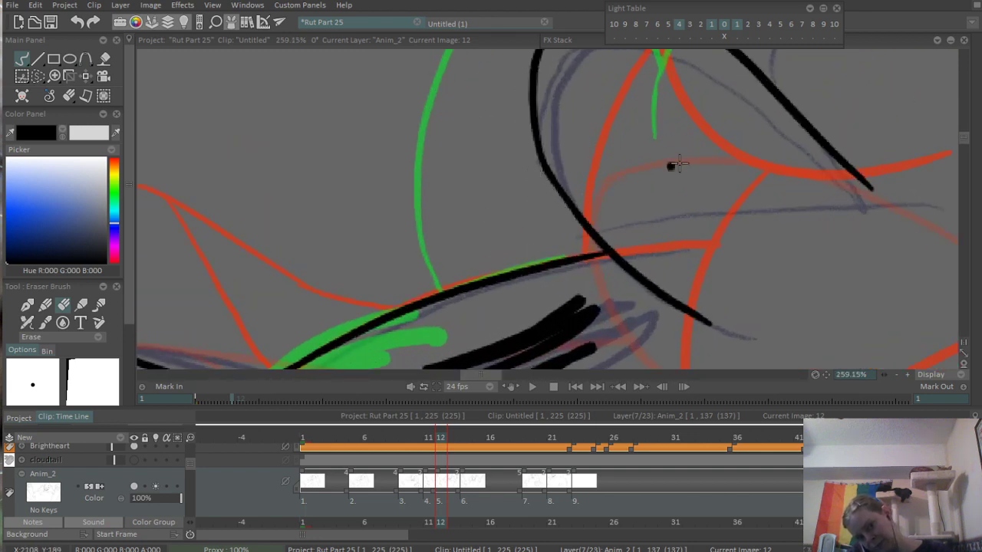
pyautogui.scroll(-15, 677, 164)
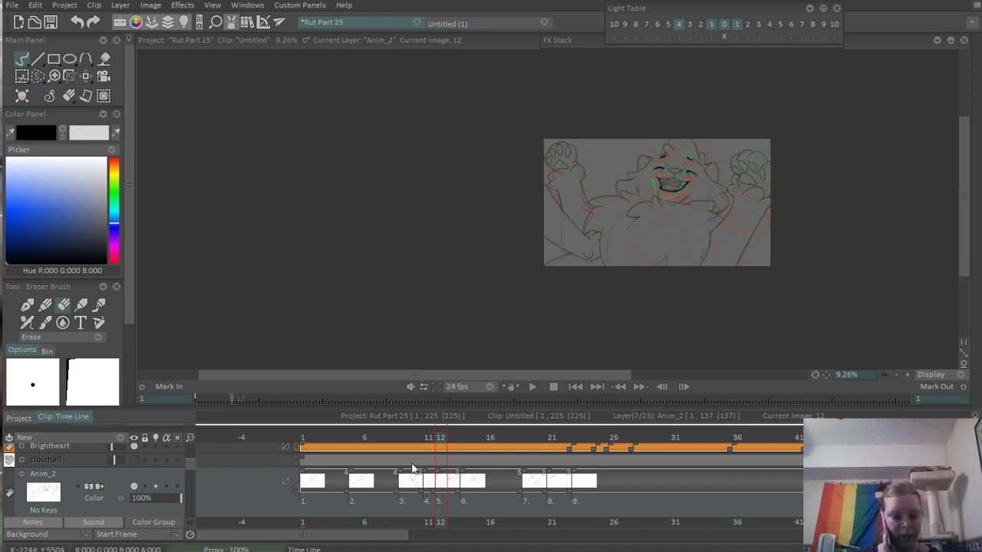
# - Go to frame 7 and add a new blank drawing there on the Anim_2 layer
pyautogui.moveTo(440, 438)
pyautogui.mouseDown()
pyautogui.moveTo(565, 442)
pyautogui.moveTo(410, 463)
pyautogui.moveTo(471, 443)
pyautogui.moveTo(559, 445)
pyautogui.moveTo(429, 453)
pyautogui.moveTo(546, 454)
pyautogui.moveTo(453, 461)
pyautogui.mouseUp()
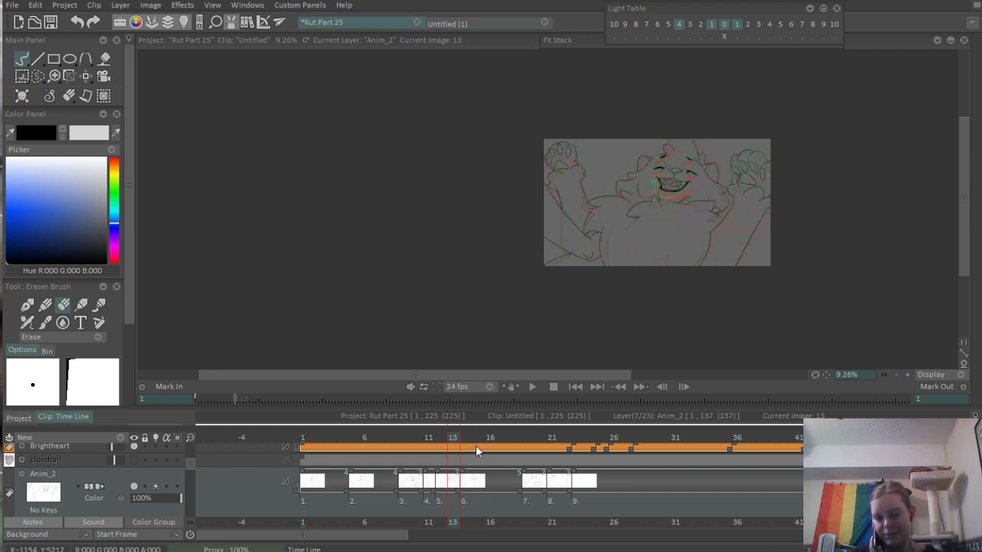
pyautogui.click(380, 443)
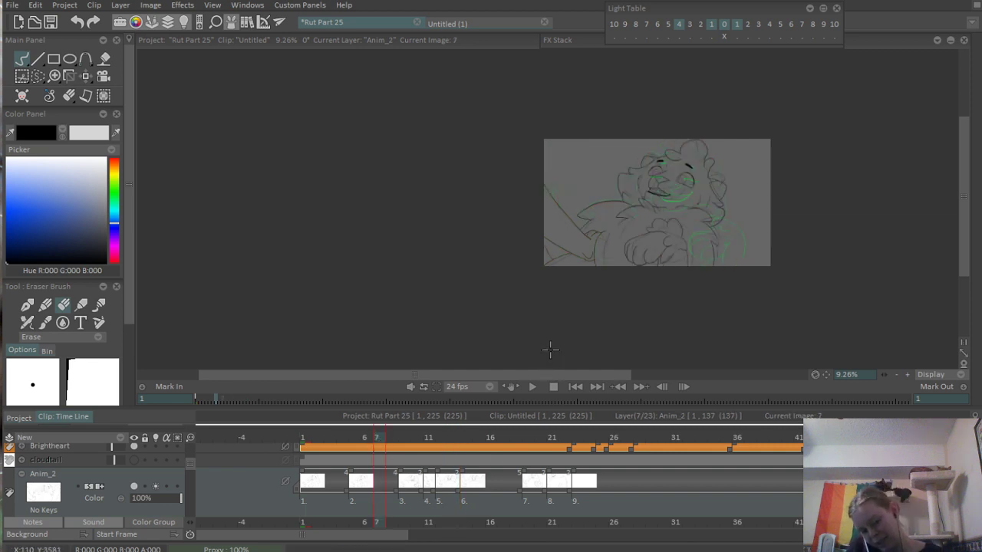
pyautogui.scroll(4, 690, 287)
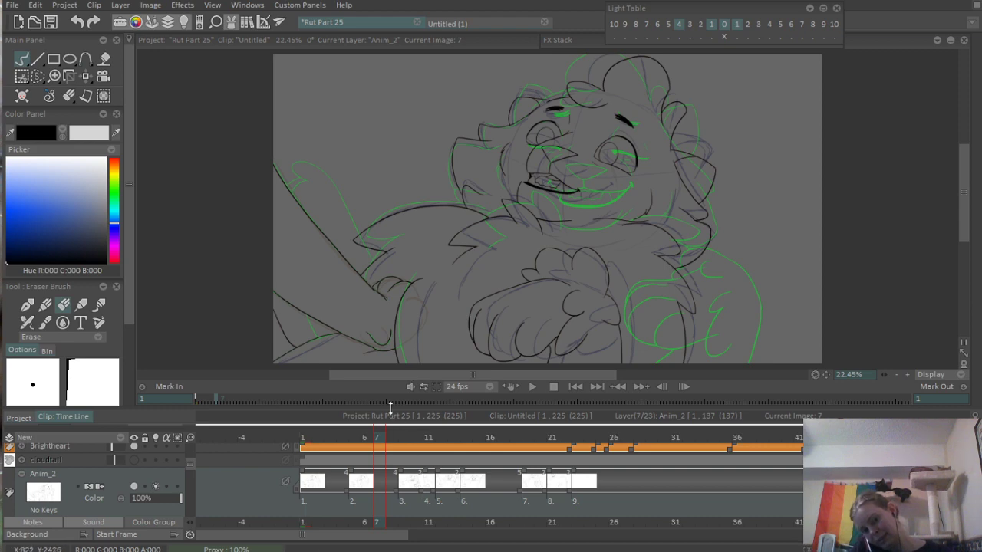
pyautogui.moveTo(375, 434)
pyautogui.mouseDown()
pyautogui.moveTo(368, 439)
pyautogui.moveTo(381, 440)
pyautogui.mouseUp()
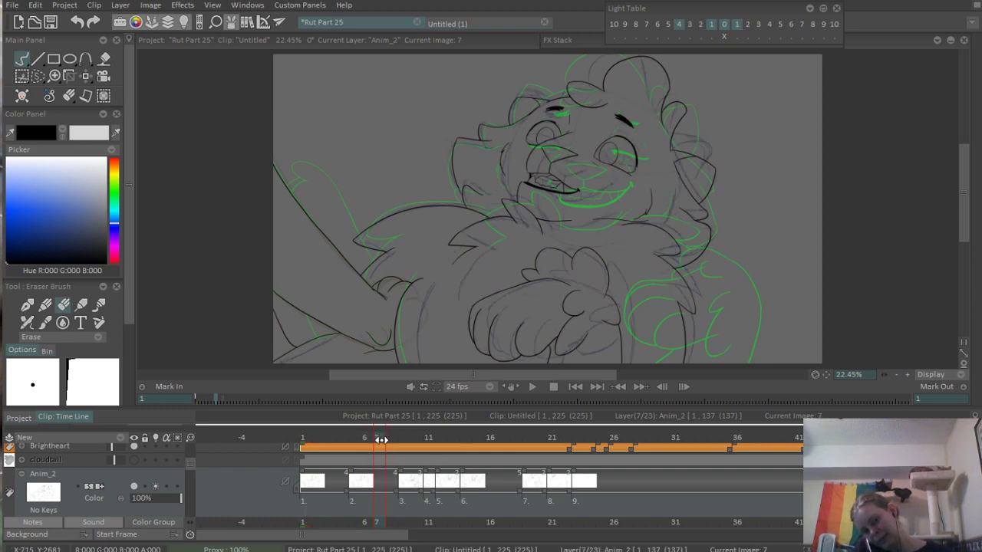
pyautogui.click(485, 349)
# - Ink three curved toe outlines on the lowered paw, from the inner toe to the outer one, redoing unsatisfactory strokes
pyautogui.moveTo(526, 244); pyautogui.dragTo(590, 195)
pyautogui.scroll(3, 615, 265)
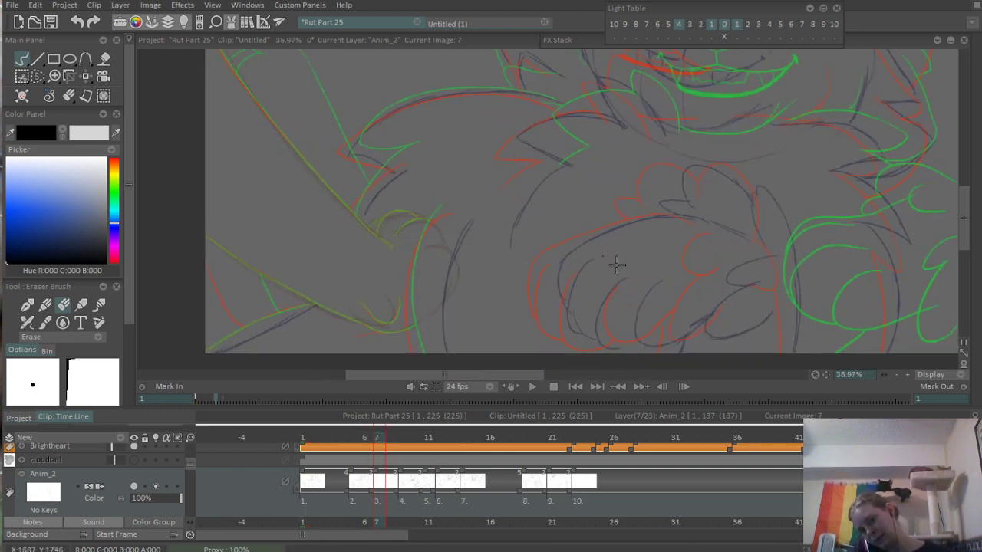
pyautogui.moveTo(610, 288); pyautogui.dragTo(589, 241)
pyautogui.press('b')
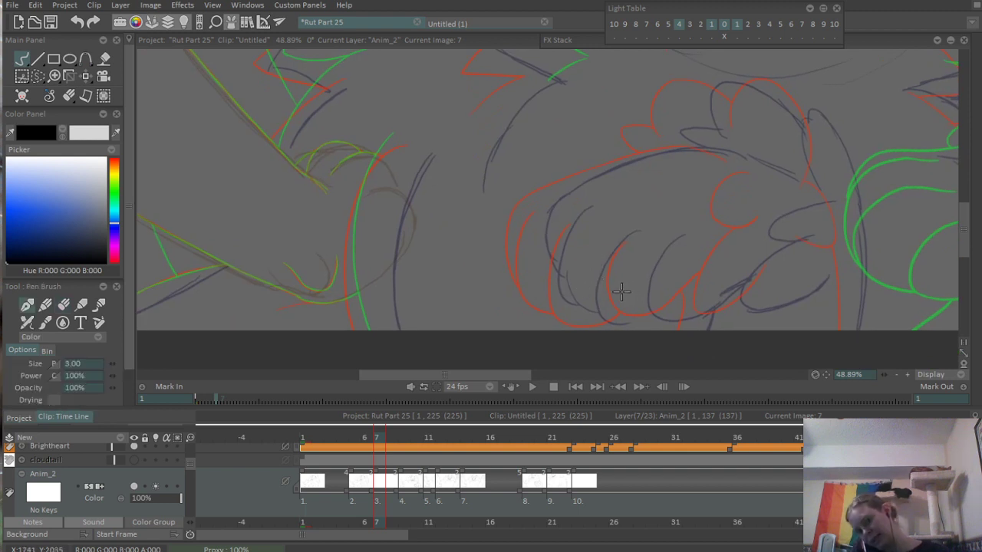
pyautogui.moveTo(655, 241); pyautogui.dragTo(724, 296)
pyautogui.hotkey('ctrl', 'z')
pyautogui.moveTo(669, 228); pyautogui.dragTo(724, 296)
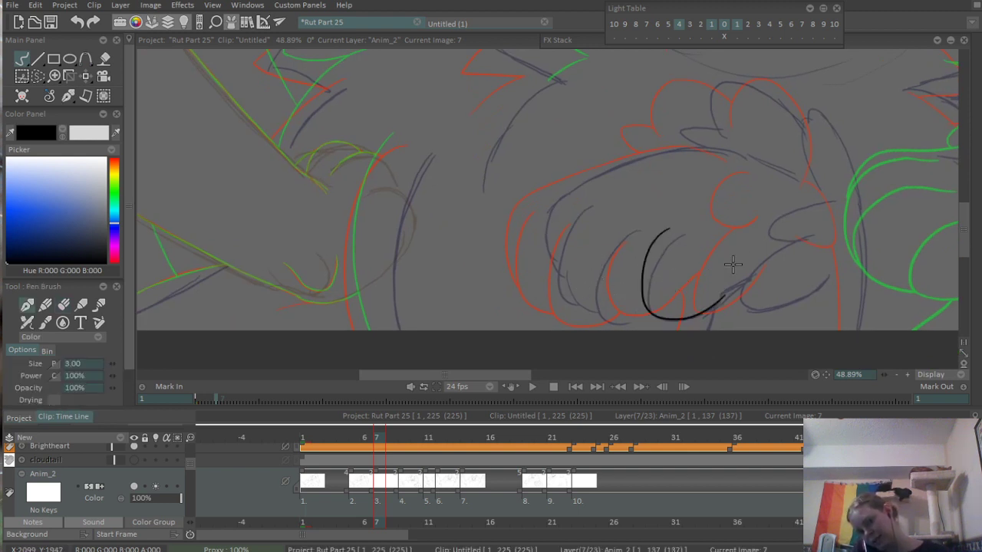
pyautogui.moveTo(614, 212); pyautogui.dragTo(639, 273)
pyautogui.hotkey('ctrl', 'z')
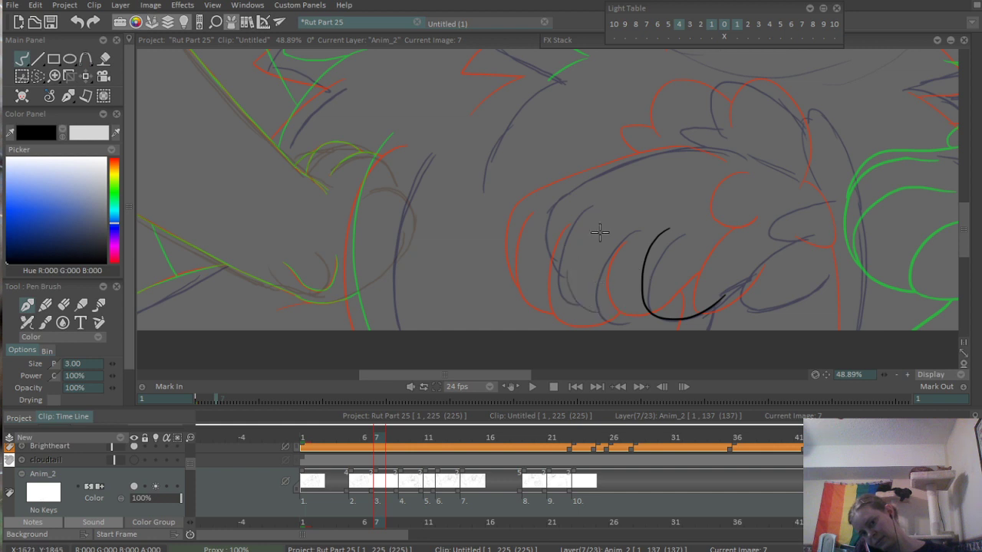
pyautogui.moveTo(615, 205); pyautogui.dragTo(649, 282)
pyautogui.moveTo(587, 192); pyautogui.dragTo(588, 292)
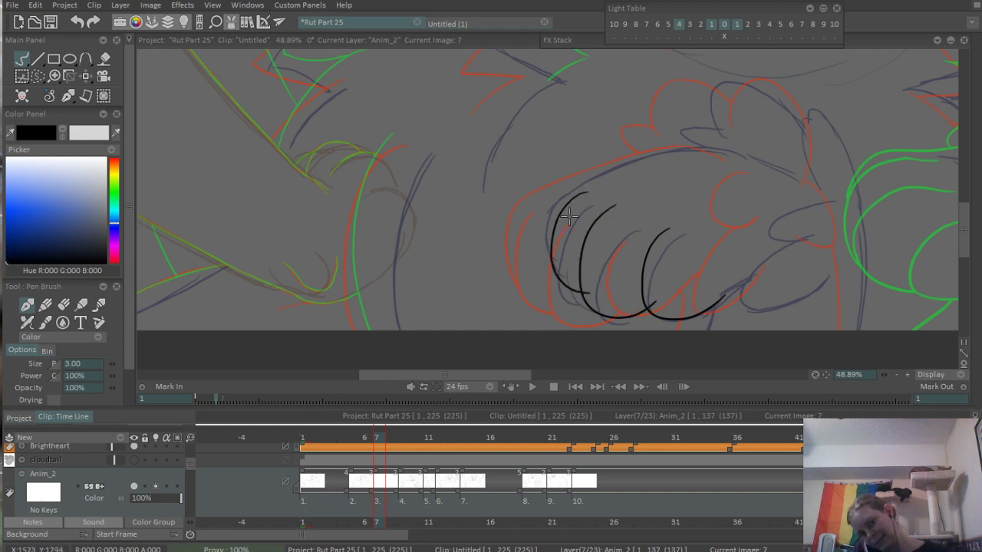
# - Extend the upper end of the lowered paw's outer toe curve and erase the overlaps where neighbouring toes cross
pyautogui.moveTo(574, 197); pyautogui.dragTo(607, 181)
pyautogui.moveTo(553, 210)
pyautogui.mouseDown()
pyautogui.moveTo(646, 180)
pyautogui.moveTo(599, 210)
pyautogui.moveTo(662, 197)
pyautogui.mouseUp()
pyautogui.hotkey('ctrl', 'z')
pyautogui.moveTo(609, 180)
pyautogui.mouseDown()
pyautogui.moveTo(678, 152)
pyautogui.moveTo(503, 207)
pyautogui.mouseUp()
pyautogui.scroll(5, 506, 214)
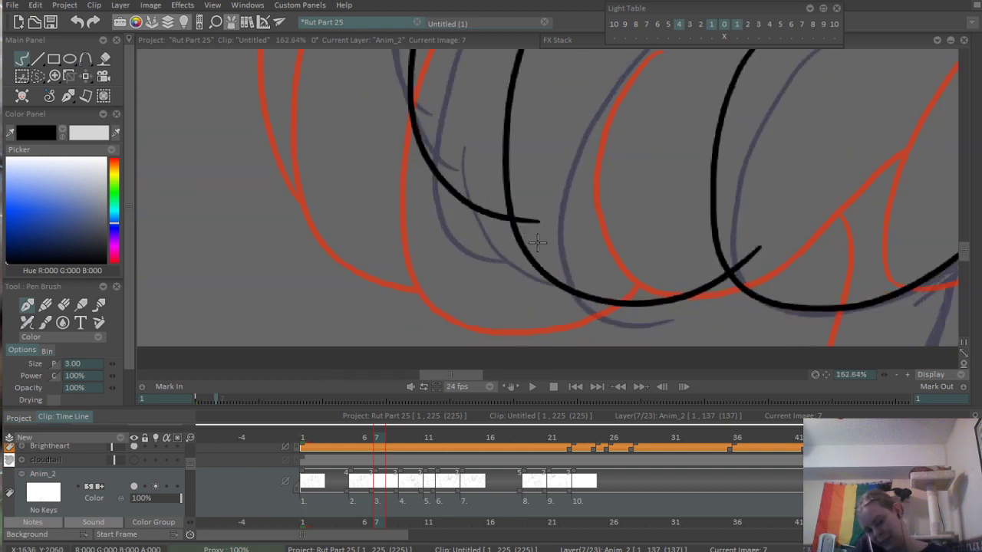
pyautogui.press('e')
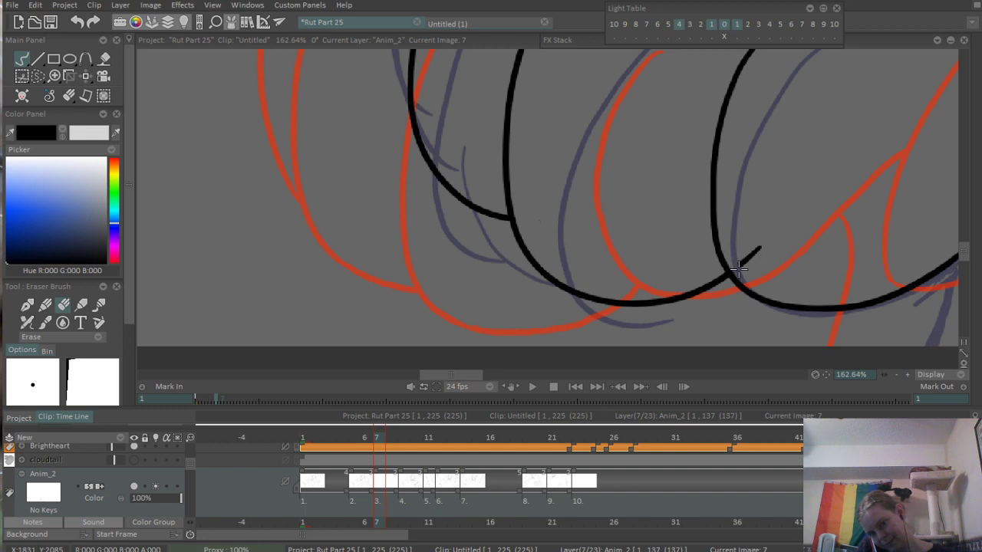
pyautogui.moveTo(740, 267); pyautogui.dragTo(746, 255)
pyautogui.scroll(-7, 841, 177)
pyautogui.moveTo(745, 167); pyautogui.dragTo(642, 188)
pyautogui.scroll(3, 618, 212)
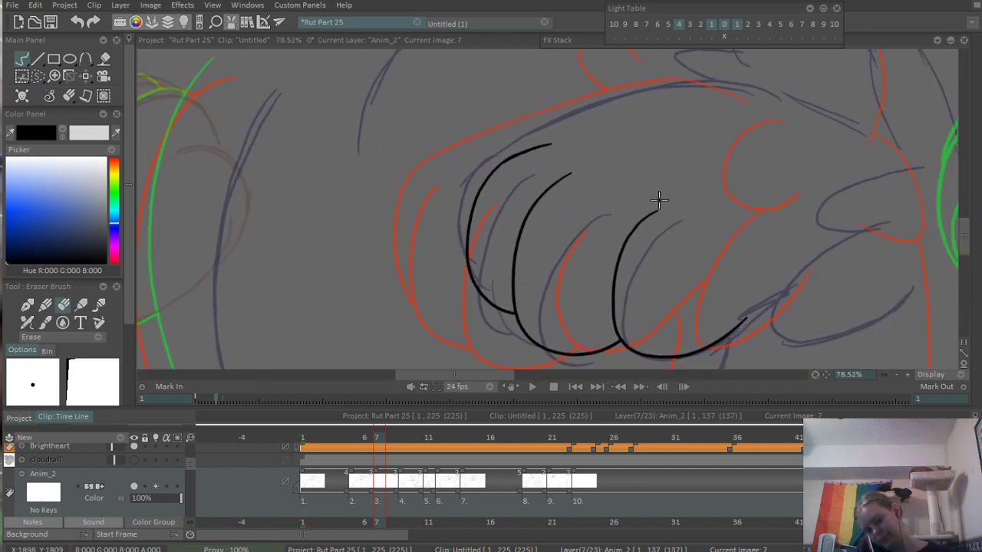
# - Ink the lowered paw's outermost edge and long top outline, undoing the short trial curves beside the outer toe
pyautogui.press('b')
pyautogui.moveTo(458, 262); pyautogui.dragTo(515, 132)
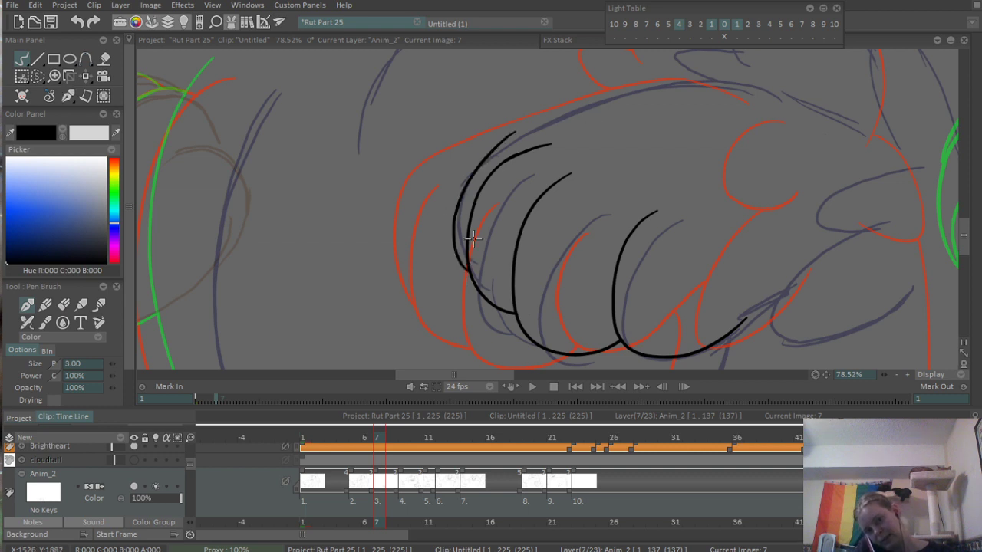
pyautogui.hotkey('ctrl', 'z')
pyautogui.moveTo(466, 268)
pyautogui.mouseDown()
pyautogui.moveTo(577, 109)
pyautogui.moveTo(530, 117)
pyautogui.moveTo(673, 79)
pyautogui.moveTo(476, 238)
pyautogui.mouseUp()
pyautogui.hotkey('ctrl', 'z')
pyautogui.moveTo(400, 249)
pyautogui.mouseDown()
pyautogui.moveTo(761, 213)
pyautogui.moveTo(798, 235)
pyautogui.mouseUp()
# - Ink the sloping line from the paw's top outline down toward the wrist, redoing it until smooth, and erase the overlap
pyautogui.scroll(-3, 602, 261)
pyautogui.scroll(4, 583, 246)
pyautogui.hotkey('ctrl', 'z')
pyautogui.moveTo(695, 196); pyautogui.dragTo(836, 251)
pyautogui.hotkey('ctrl', 'z')
pyautogui.moveTo(683, 197); pyautogui.dragTo(833, 274)
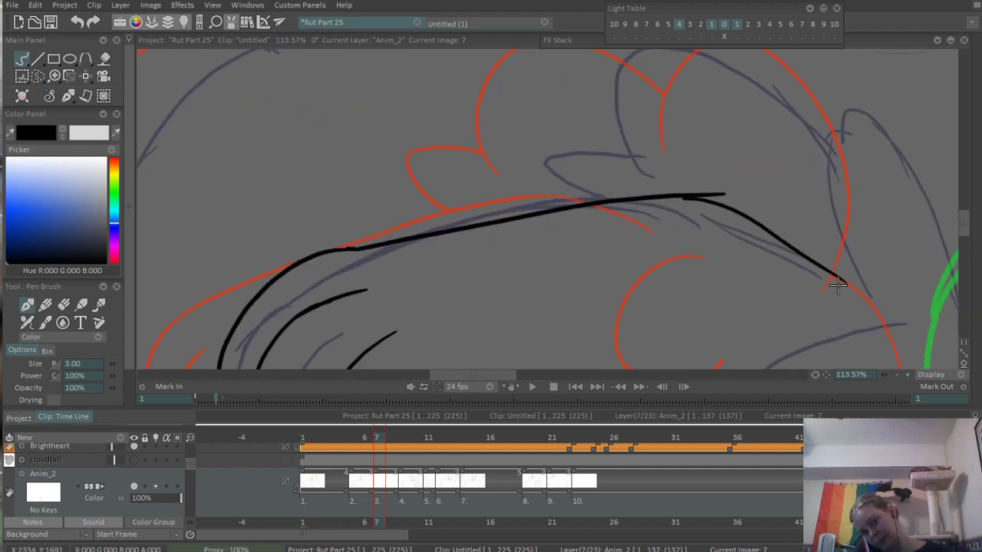
pyautogui.hotkey('ctrl', 'z')
pyautogui.moveTo(681, 197); pyautogui.dragTo(832, 277)
pyautogui.press('e')
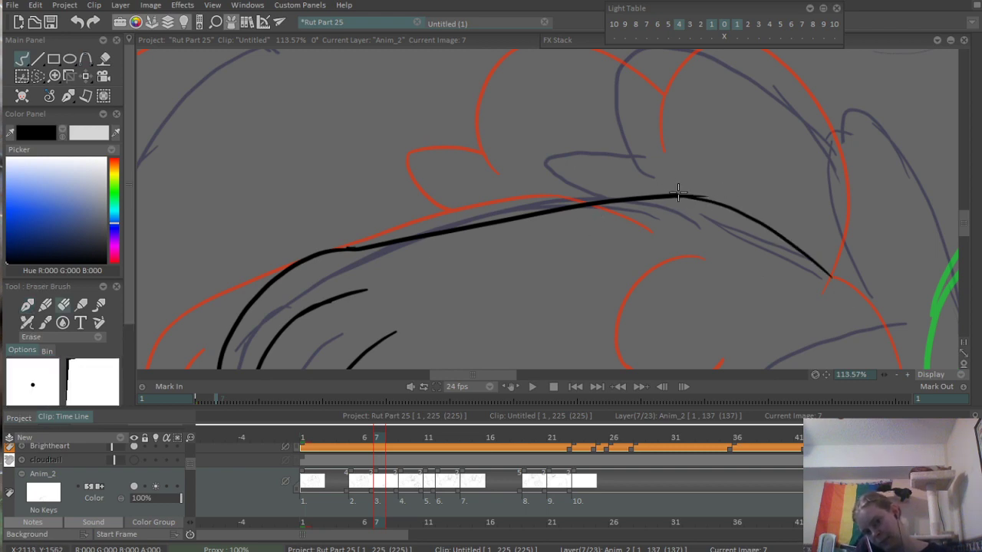
pyautogui.moveTo(682, 193); pyautogui.dragTo(700, 198)
# - Ink the small and large rounded lobes beside the lowered paw's inner toe and the short line connecting them to that toe
pyautogui.scroll(-4, 696, 198)
pyautogui.moveTo(669, 253); pyautogui.dragTo(568, 139)
pyautogui.scroll(2, 599, 192)
pyautogui.moveTo(585, 212); pyautogui.dragTo(633, 234)
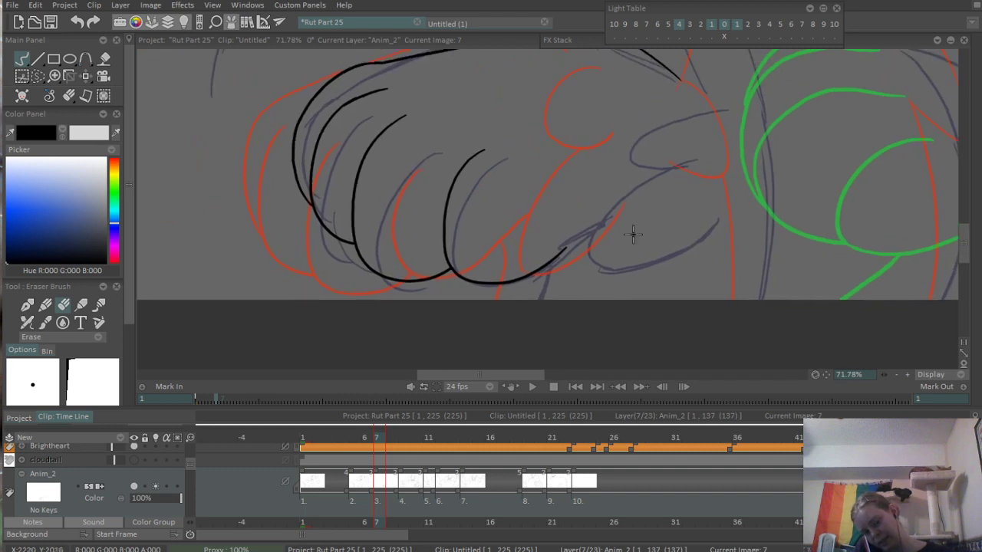
pyautogui.press('b')
pyautogui.moveTo(710, 129)
pyautogui.mouseDown()
pyautogui.moveTo(645, 175)
pyautogui.moveTo(692, 178)
pyautogui.moveTo(690, 251)
pyautogui.mouseUp()
pyautogui.moveTo(598, 229); pyautogui.dragTo(559, 252)
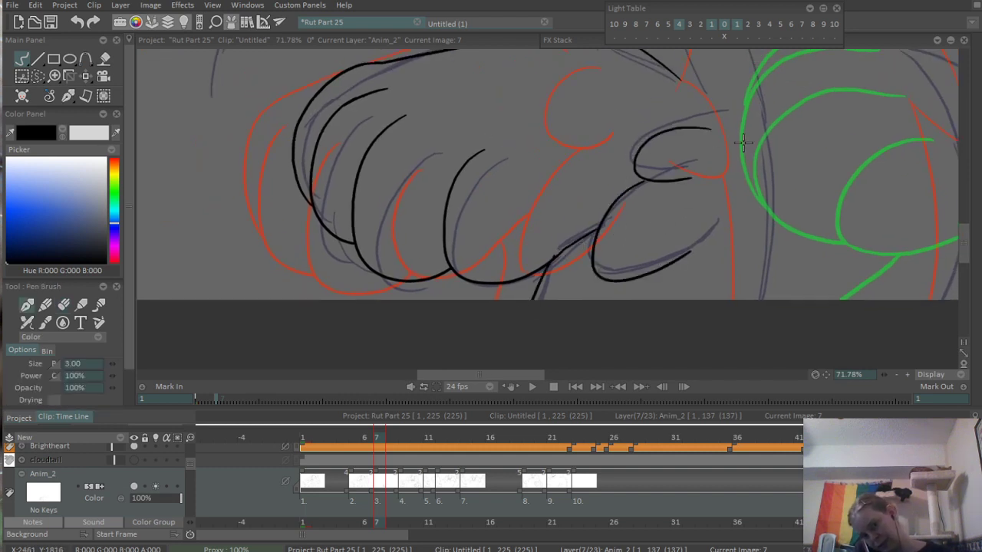
# - Ink the long outer line beside the lowered paw and the tall arch curving over from its upper end, redoing the arch
pyautogui.moveTo(769, 138)
pyautogui.mouseDown()
pyautogui.moveTo(782, 220)
pyautogui.moveTo(764, 213)
pyautogui.moveTo(759, 200)
pyautogui.moveTo(810, 175)
pyautogui.mouseUp()
pyautogui.moveTo(807, 132); pyautogui.dragTo(840, 323)
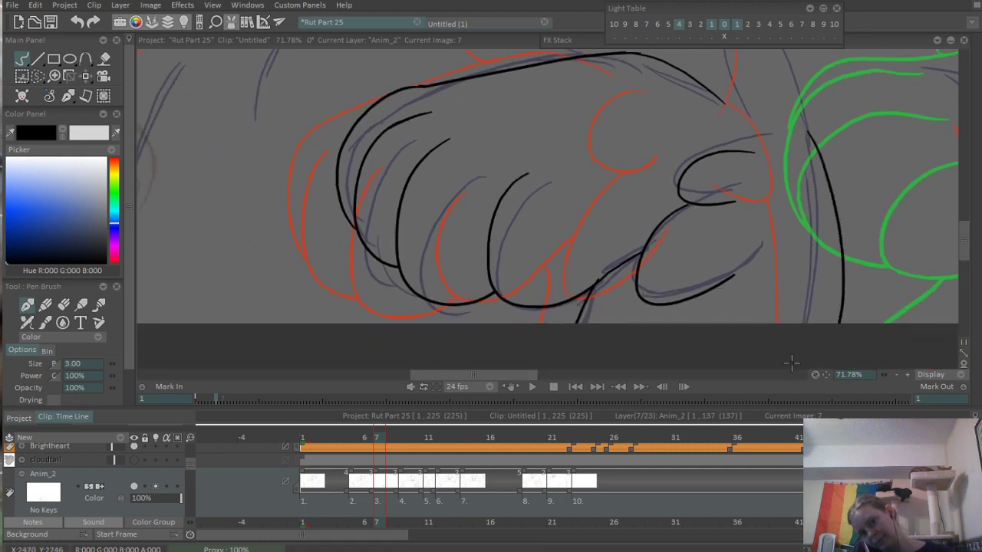
pyautogui.moveTo(730, 110); pyautogui.dragTo(750, 295)
pyautogui.moveTo(724, 202); pyautogui.dragTo(828, 338)
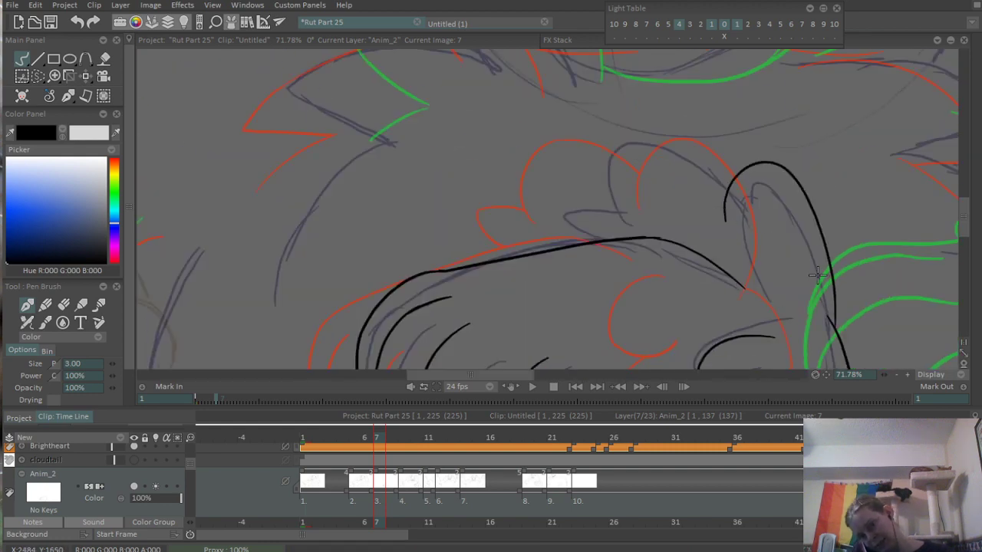
pyautogui.hotkey('ctrl', 'z')
pyautogui.moveTo(704, 203); pyautogui.dragTo(832, 322)
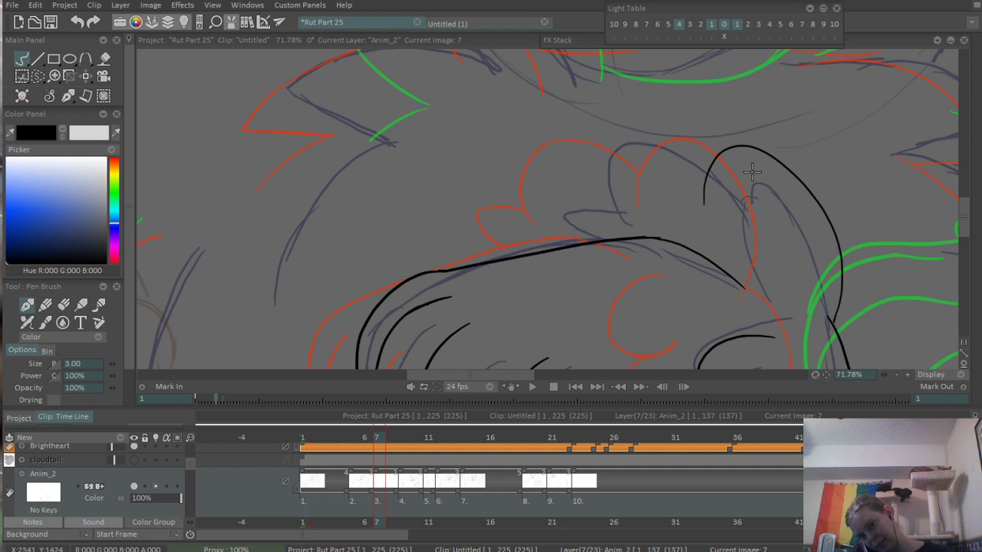
# - Ink the large and small rounded lobes above the paw's top outline and erase the small lobe's overlap with that outline
pyautogui.moveTo(594, 209); pyautogui.dragTo(721, 179)
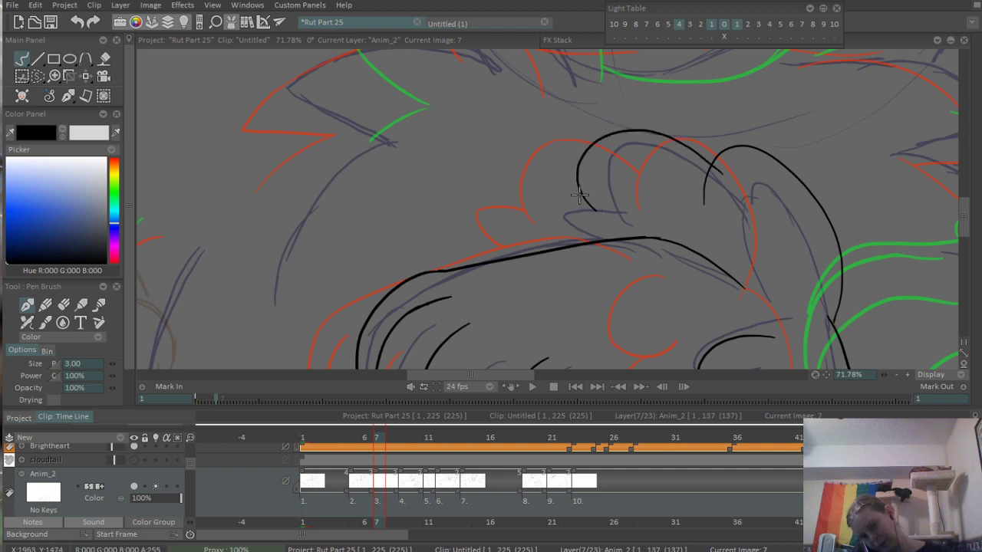
pyautogui.moveTo(586, 208); pyautogui.dragTo(567, 254)
pyautogui.hotkey('ctrl', 'z')
pyautogui.scroll(5, 565, 236)
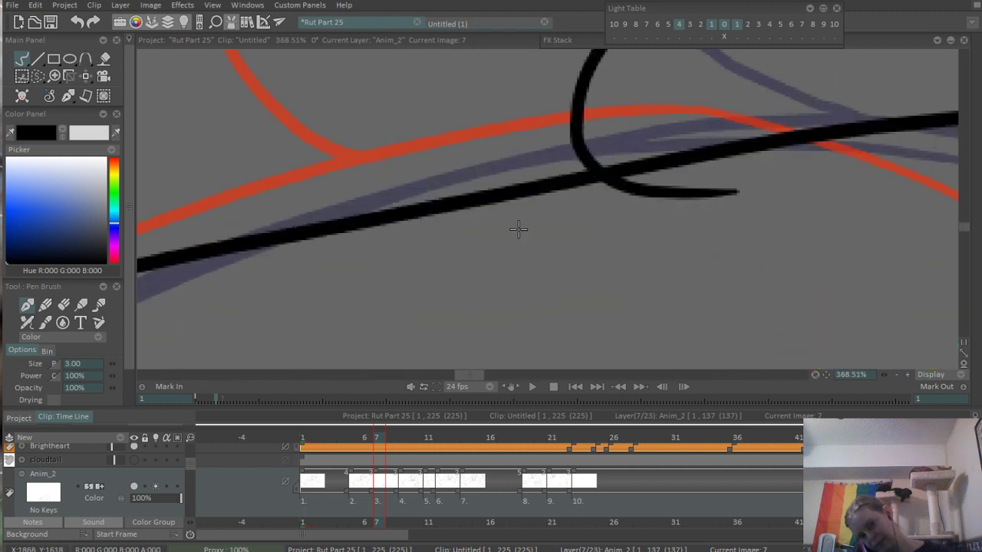
pyautogui.press('e')
pyautogui.moveTo(559, 235)
pyautogui.mouseDown()
pyautogui.moveTo(456, 259)
pyautogui.moveTo(480, 239)
pyautogui.moveTo(557, 253)
pyautogui.mouseUp()
pyautogui.scroll(-5, 677, 201)
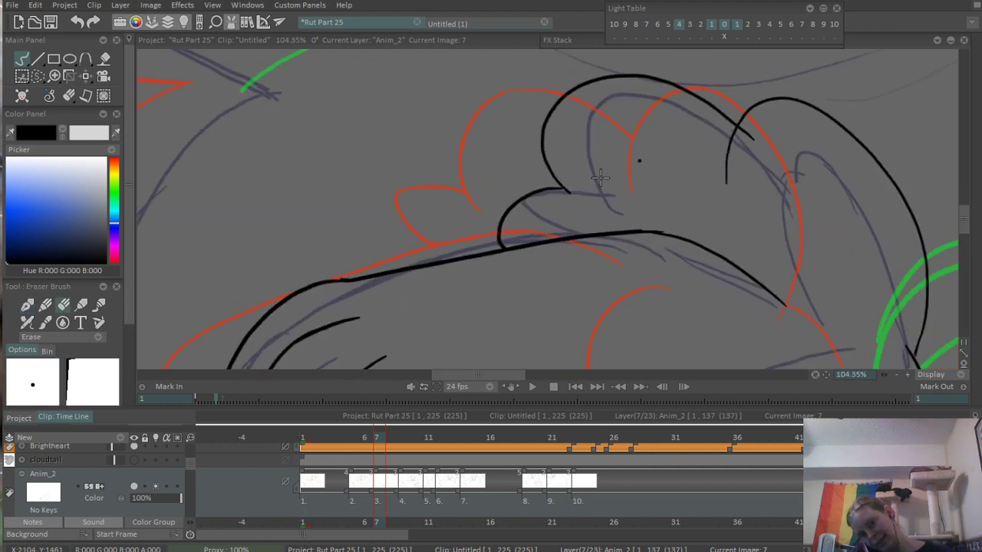
# - Erase the end of the large lobe where it crosses into the tall arch
pyautogui.scroll(5, 767, 170)
pyautogui.moveTo(698, 163)
pyautogui.mouseDown()
pyautogui.moveTo(647, 175)
pyautogui.moveTo(664, 171)
pyautogui.moveTo(704, 215)
pyautogui.mouseUp()
pyautogui.scroll(-10, 572, 261)
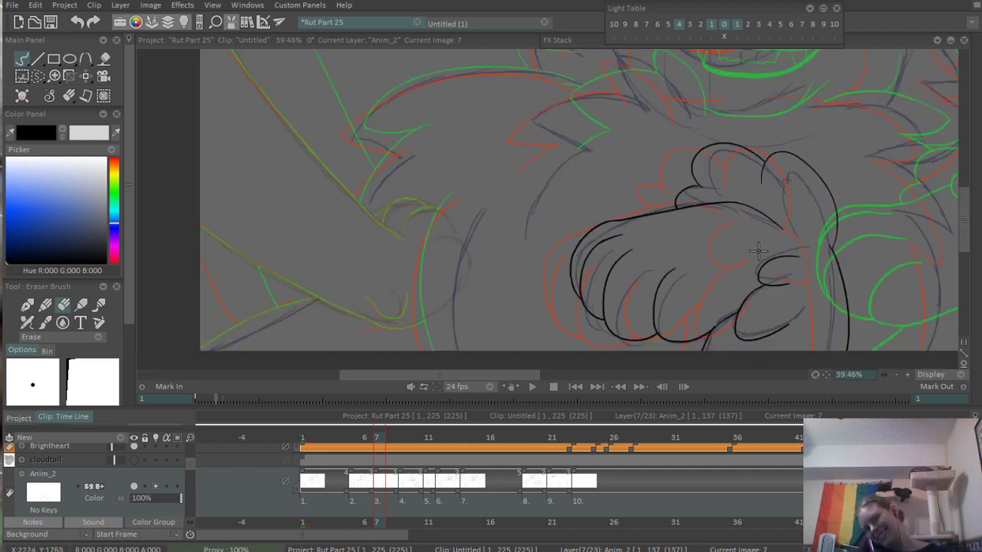
# - Ink a short stroke extending the tall arch's lower end past its junction with the long outer line
pyautogui.scroll(8, 758, 235)
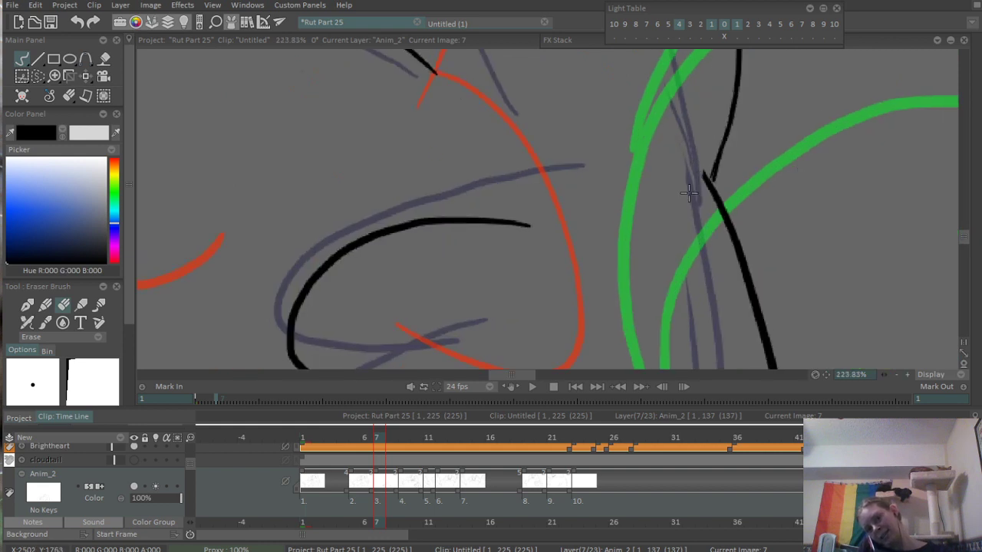
pyautogui.press('b')
pyautogui.moveTo(706, 185); pyautogui.dragTo(703, 215)
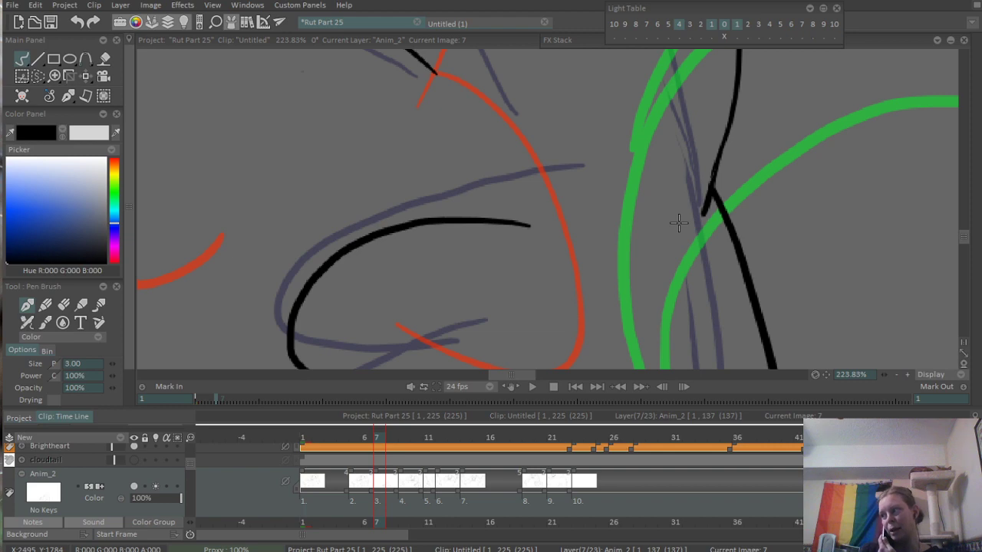
pyautogui.scroll(-8, 335, 304)
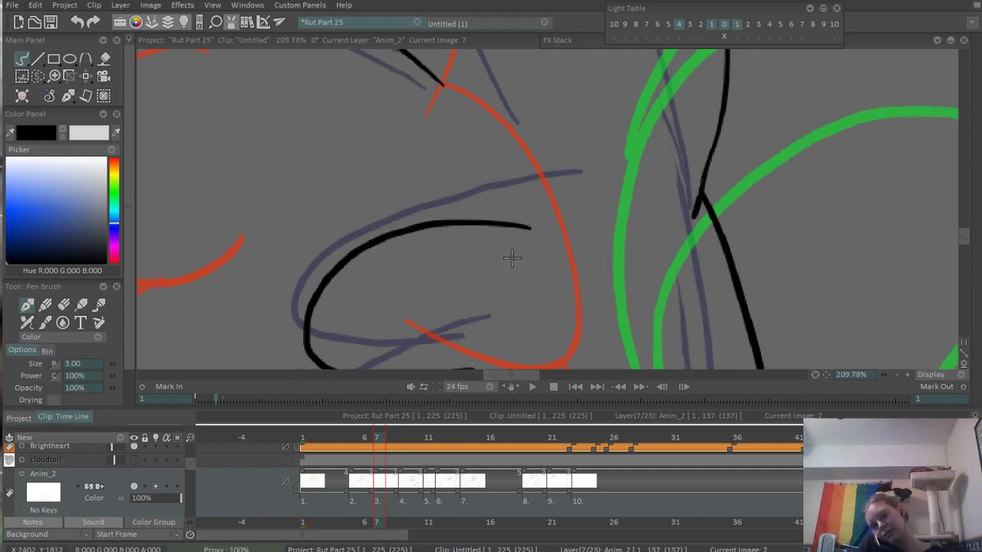
# - Ink the tall curved line near the canvas's left side between the red and green reference lines, redoing the first attempt
pyautogui.scroll(2, 562, 232)
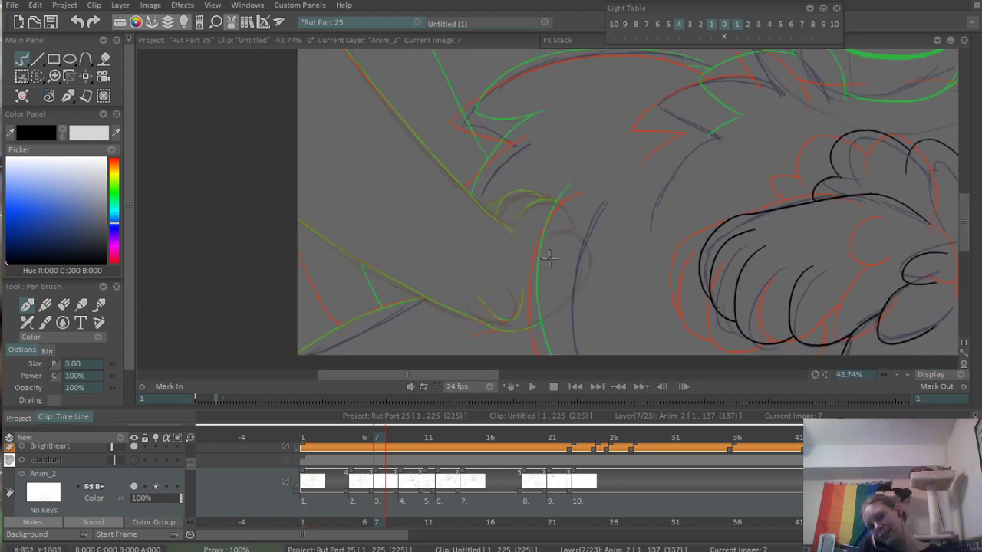
pyautogui.scroll(3, 564, 211)
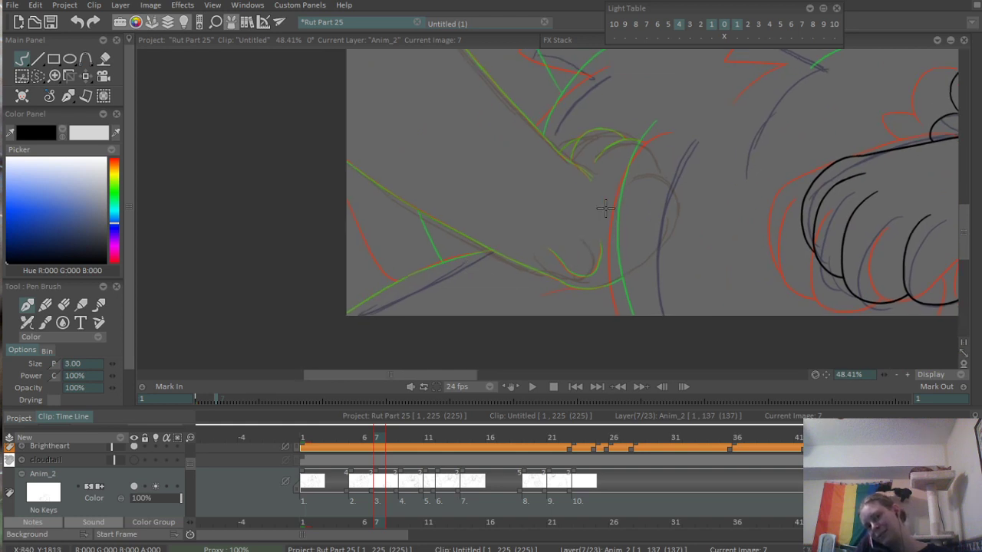
pyautogui.moveTo(671, 108); pyautogui.dragTo(587, 336)
pyautogui.hotkey('ctrl', 'z')
pyautogui.moveTo(680, 98); pyautogui.dragTo(629, 331)
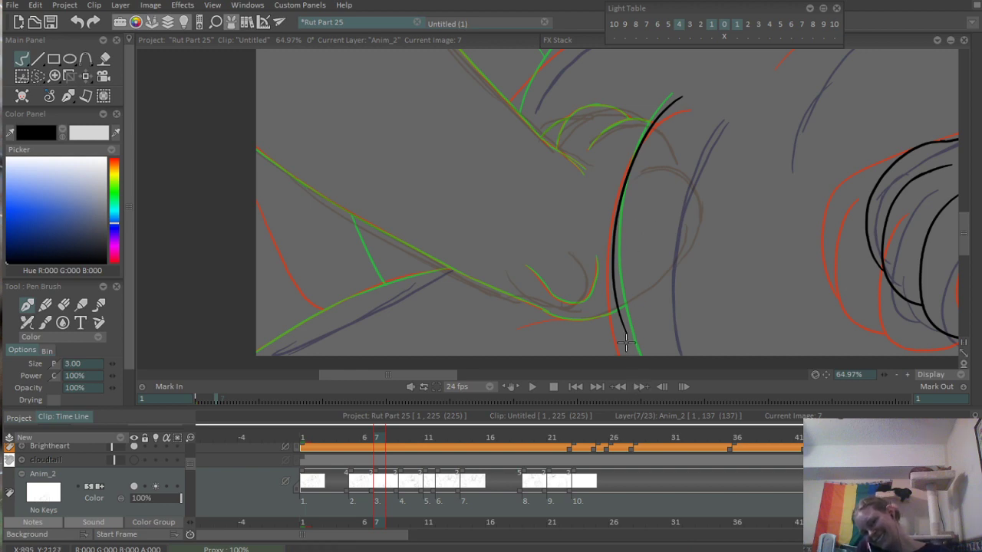
pyautogui.moveTo(615, 309); pyautogui.dragTo(642, 383)
pyautogui.hotkey('ctrl', 'z')
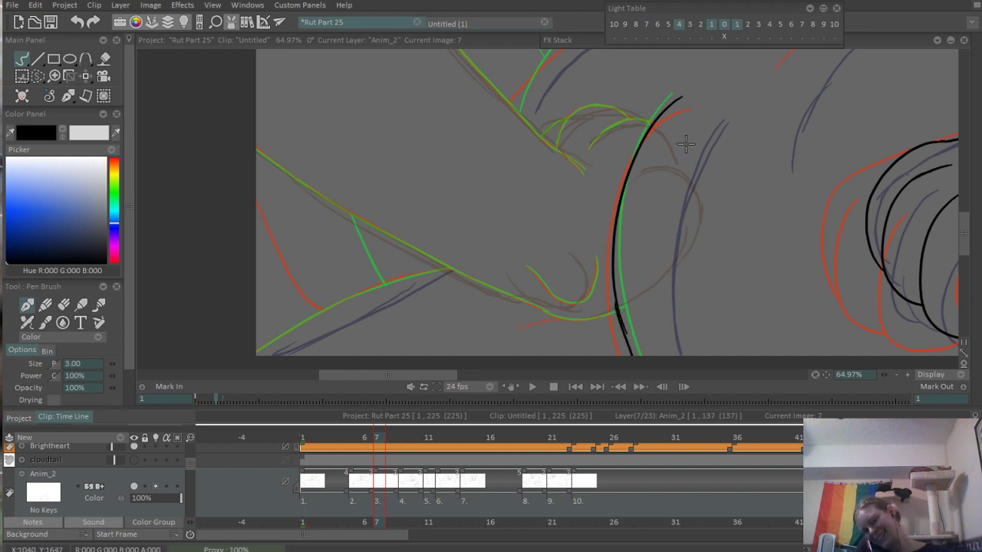
# - Ink the top curve and lower edge of the pointed fur tuft above the paw, plus the short sloping line beneath it
pyautogui.moveTo(687, 144); pyautogui.dragTo(569, 318)
pyautogui.scroll(3, 783, 165)
pyautogui.moveTo(784, 164)
pyautogui.mouseDown()
pyautogui.moveTo(576, 199)
pyautogui.moveTo(478, 243)
pyautogui.mouseUp()
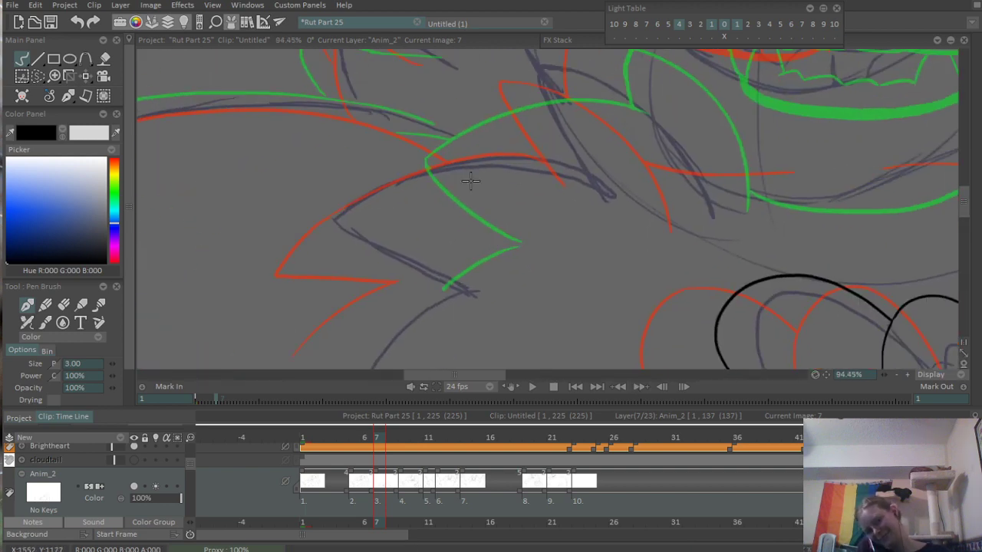
pyautogui.moveTo(326, 225); pyautogui.dragTo(623, 170)
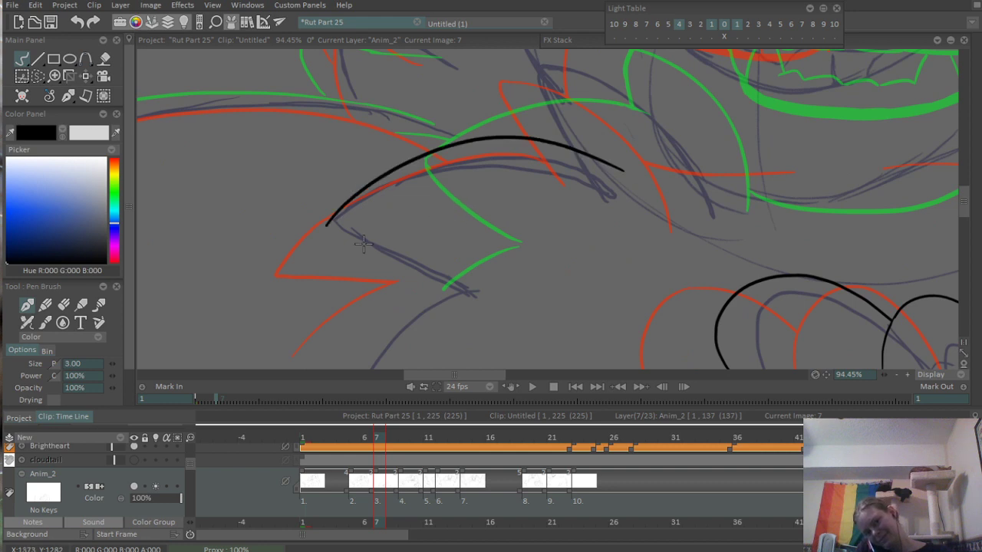
pyautogui.moveTo(328, 224)
pyautogui.mouseDown()
pyautogui.moveTo(384, 249)
pyautogui.moveTo(468, 259)
pyautogui.moveTo(395, 264)
pyautogui.moveTo(475, 271)
pyautogui.mouseUp()
pyautogui.hotkey('ctrl', 'z')
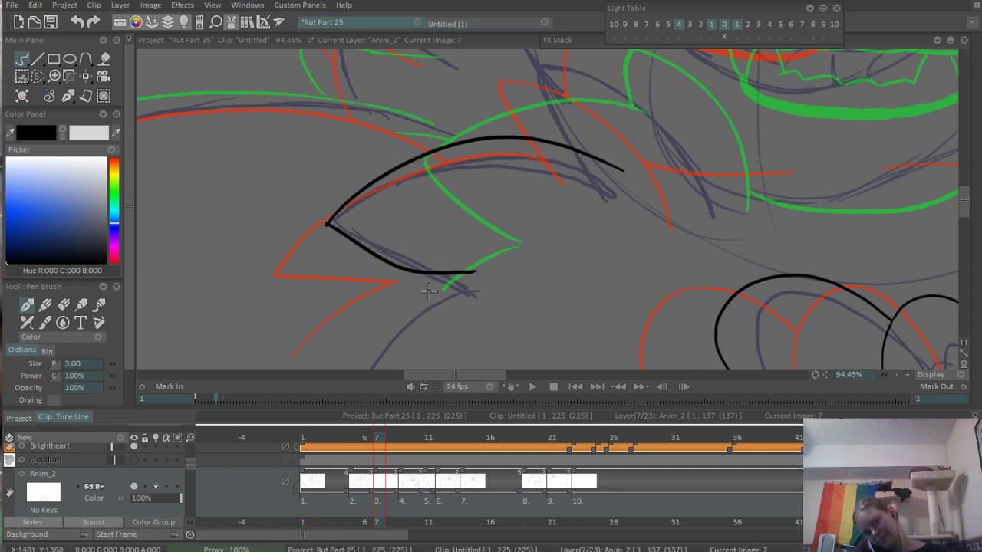
pyautogui.moveTo(426, 290)
pyautogui.mouseDown()
pyautogui.moveTo(499, 263)
pyautogui.moveTo(416, 322)
pyautogui.mouseUp()
# - Erase the overshoot at the fur tuft's pointed tip and trim the far end of its top curve
pyautogui.scroll(8, 406, 180)
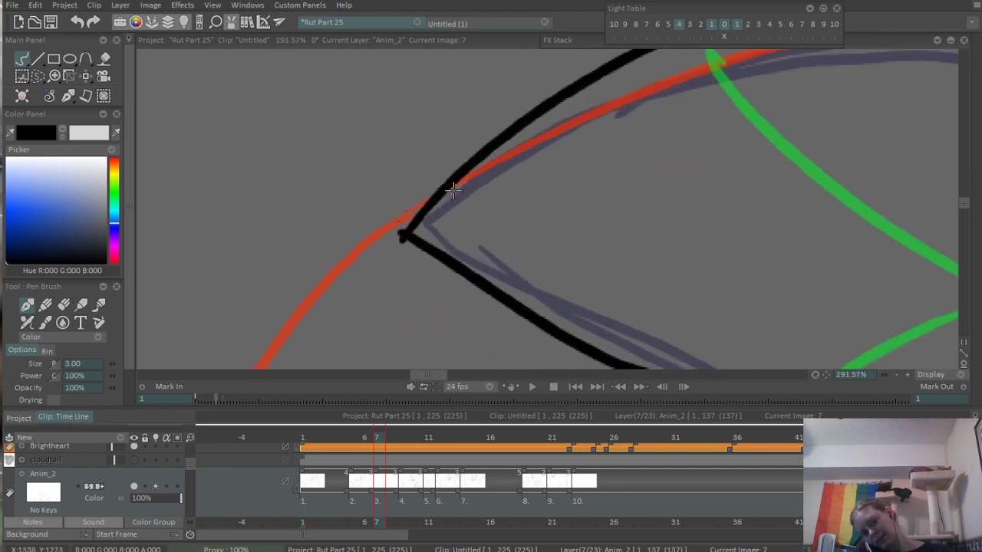
pyautogui.press('e')
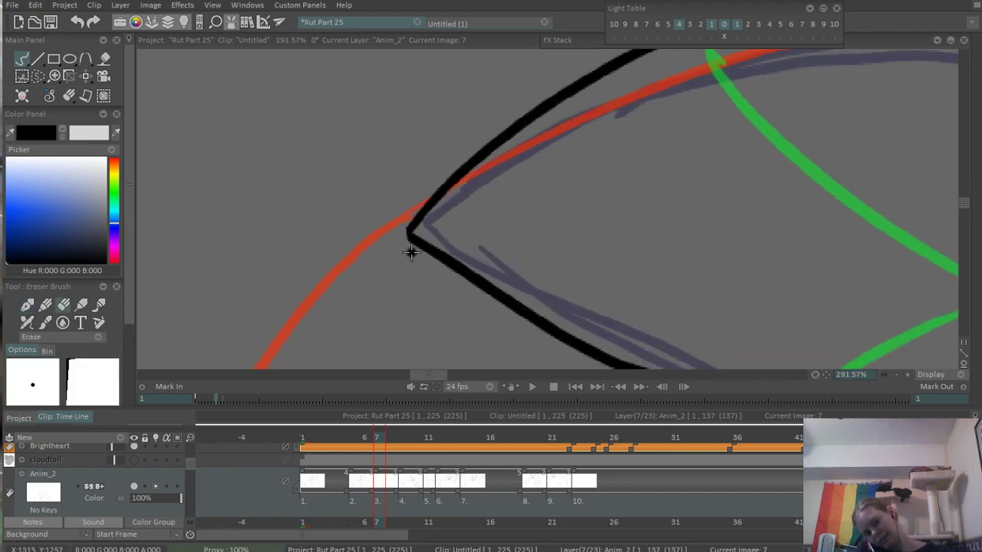
pyautogui.scroll(-8, 429, 222)
pyautogui.moveTo(529, 189); pyautogui.dragTo(461, 221)
pyautogui.scroll(6, 461, 221)
pyautogui.moveTo(730, 99); pyautogui.dragTo(412, 276)
pyautogui.scroll(-3, 491, 249)
pyautogui.scroll(2, 485, 253)
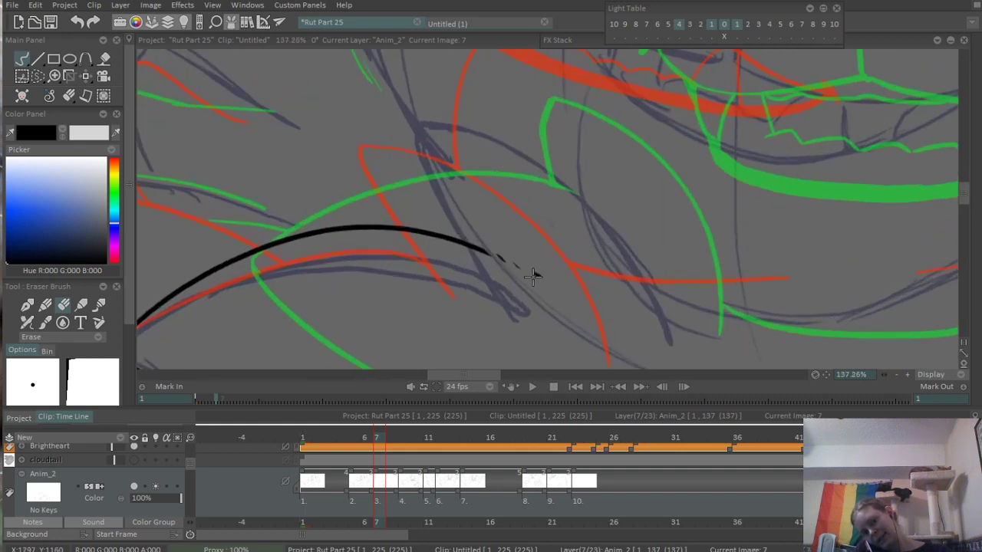
# - Ink the next fur tuft below the cheek with a steep inner edge and a long arching outer edge, redoing rough strokes
pyautogui.press('p')
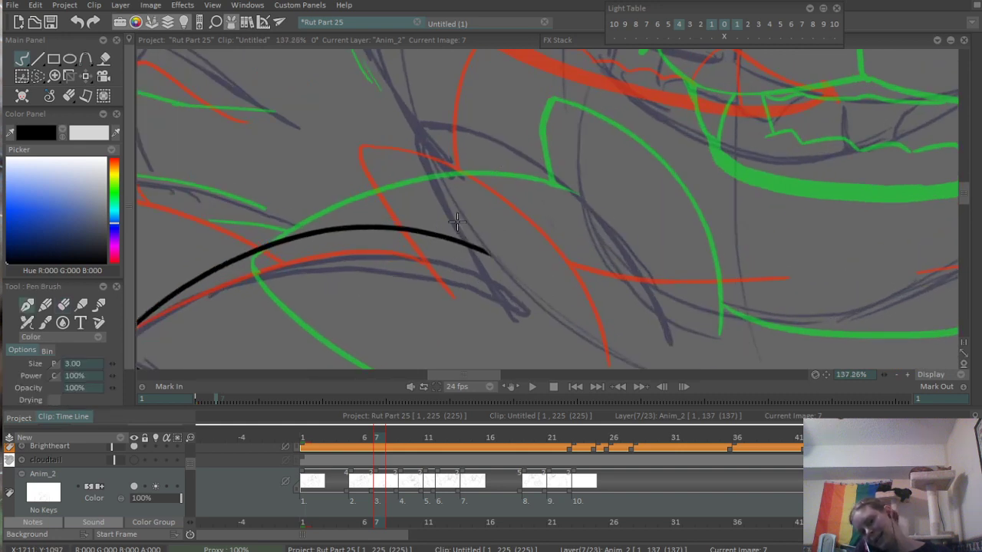
pyautogui.moveTo(484, 246)
pyautogui.mouseDown()
pyautogui.moveTo(422, 118)
pyautogui.moveTo(441, 180)
pyautogui.moveTo(483, 247)
pyautogui.mouseUp()
pyautogui.hotkey('ctrl', 'z')
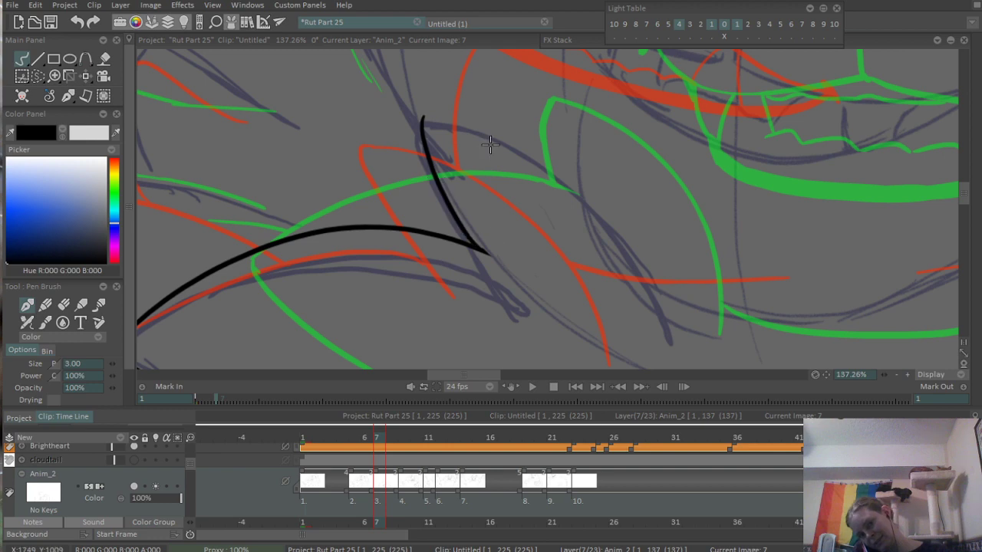
pyautogui.moveTo(420, 118)
pyautogui.mouseDown()
pyautogui.moveTo(654, 263)
pyautogui.moveTo(660, 296)
pyautogui.mouseUp()
pyautogui.hotkey('ctrl', 'z')
pyautogui.moveTo(642, 247); pyautogui.dragTo(667, 312)
pyautogui.hotkey('ctrl', 'z')
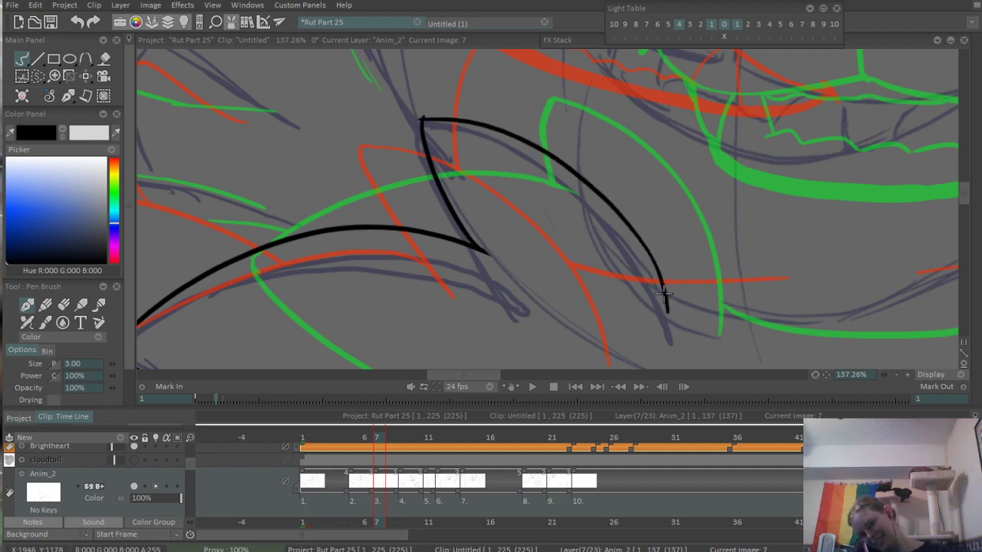
# - Ink the first stretch of the limb's long diagonal lower outline from the canvas's left edge, redoing strokes that miss the reference
pyautogui.scroll(-3, 485, 272)
pyautogui.moveTo(682, 212); pyautogui.dragTo(627, 254)
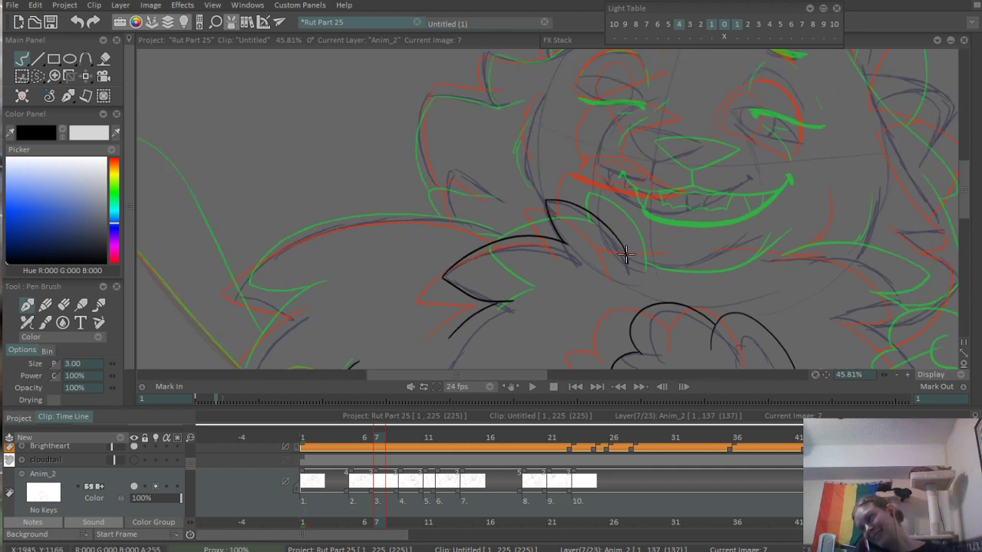
pyautogui.moveTo(391, 286); pyautogui.dragTo(623, 192)
pyautogui.scroll(4, 494, 233)
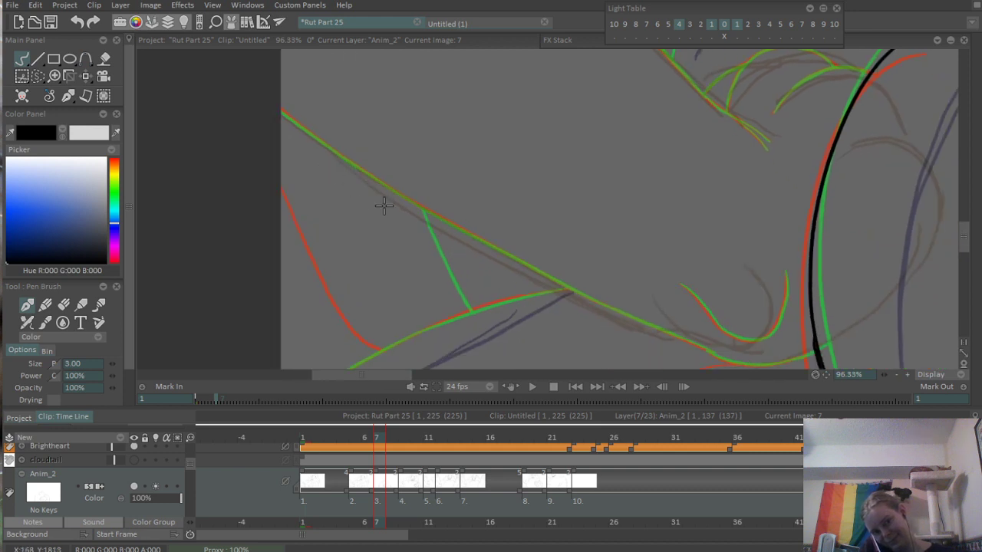
pyautogui.moveTo(201, 108); pyautogui.dragTo(517, 285)
pyautogui.hotkey('ctrl', 'z')
pyautogui.moveTo(199, 115); pyautogui.dragTo(485, 300)
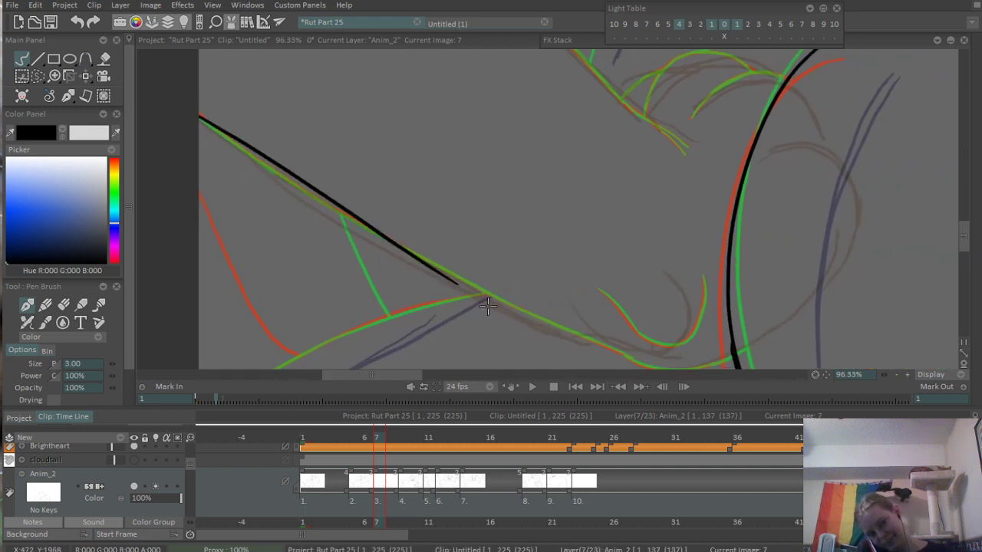
pyautogui.hotkey('ctrl', 'z')
pyautogui.moveTo(199, 115)
pyautogui.mouseDown()
pyautogui.moveTo(408, 248)
pyautogui.moveTo(623, 355)
pyautogui.mouseUp()
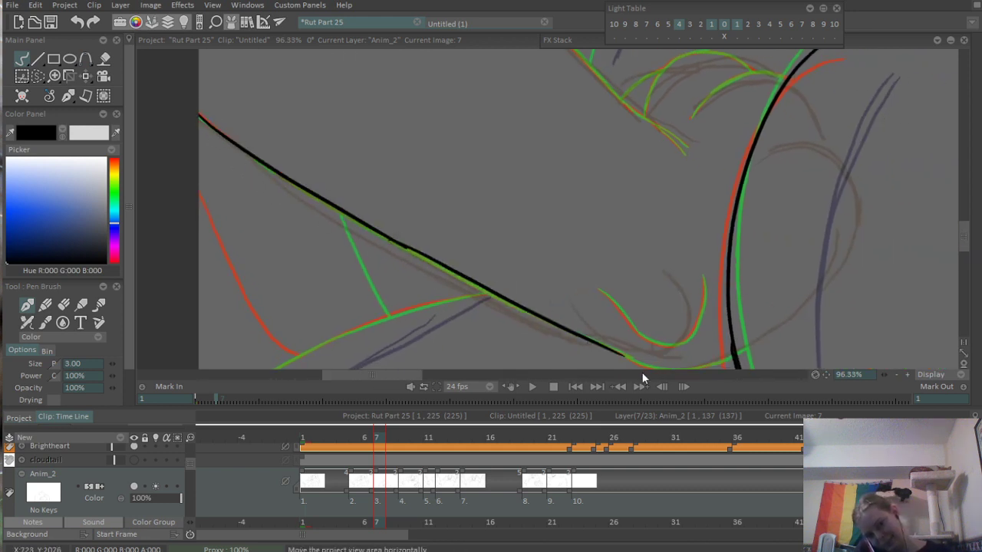
# - Extend the limb's diagonal outline past the point where the fur line meets it, redoing the extension until it joins smoothly
pyautogui.hotkey('ctrl', 'z')
pyautogui.moveTo(400, 244); pyautogui.dragTo(576, 339)
pyautogui.hotkey('ctrl', 'z')
pyautogui.moveTo(405, 247); pyautogui.dragTo(568, 330)
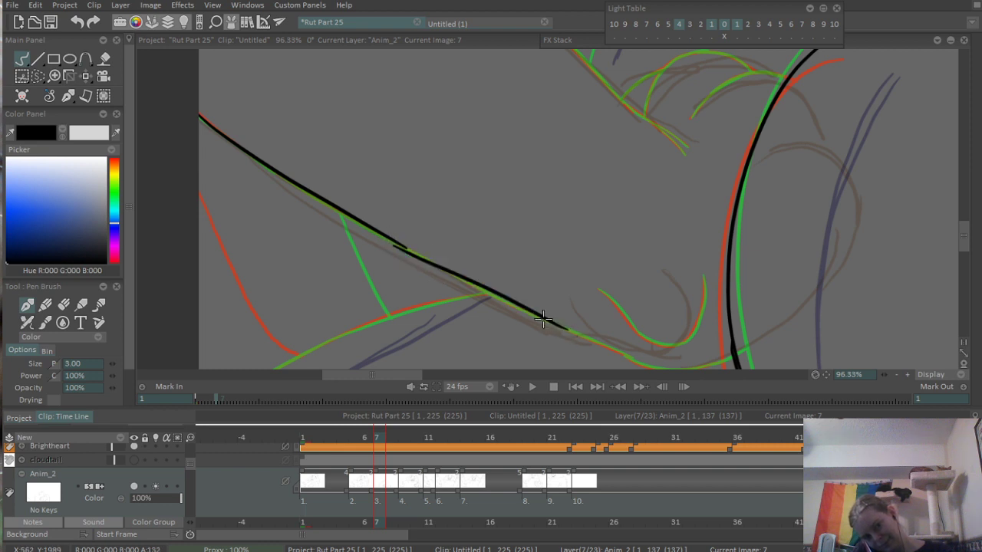
pyautogui.hotkey('ctrl', 'z')
pyautogui.moveTo(400, 244); pyautogui.dragTo(572, 333)
pyautogui.hotkey('ctrl', 'z')
pyautogui.moveTo(400, 244)
pyautogui.mouseDown()
pyautogui.moveTo(560, 328)
pyautogui.moveTo(458, 272)
pyautogui.moveTo(549, 328)
pyautogui.moveTo(546, 317)
pyautogui.mouseUp()
pyautogui.hotkey('ctrl', 'z')
pyautogui.hotkey('ctrl', 'z')
pyautogui.hotkey('ctrl', 'z')
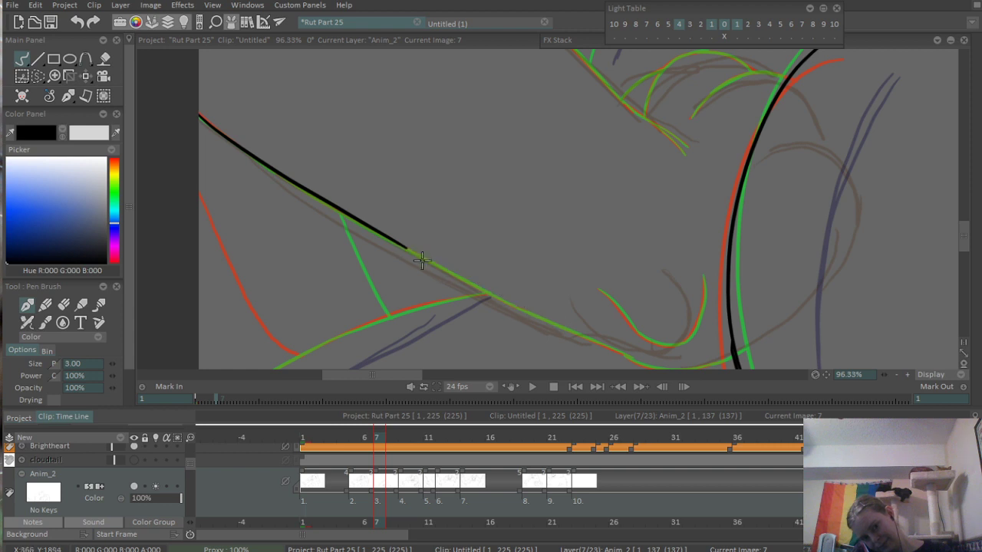
pyautogui.moveTo(401, 244); pyautogui.dragTo(563, 328)
pyautogui.hotkey('ctrl', 'z')
pyautogui.moveTo(401, 244); pyautogui.dragTo(536, 313)
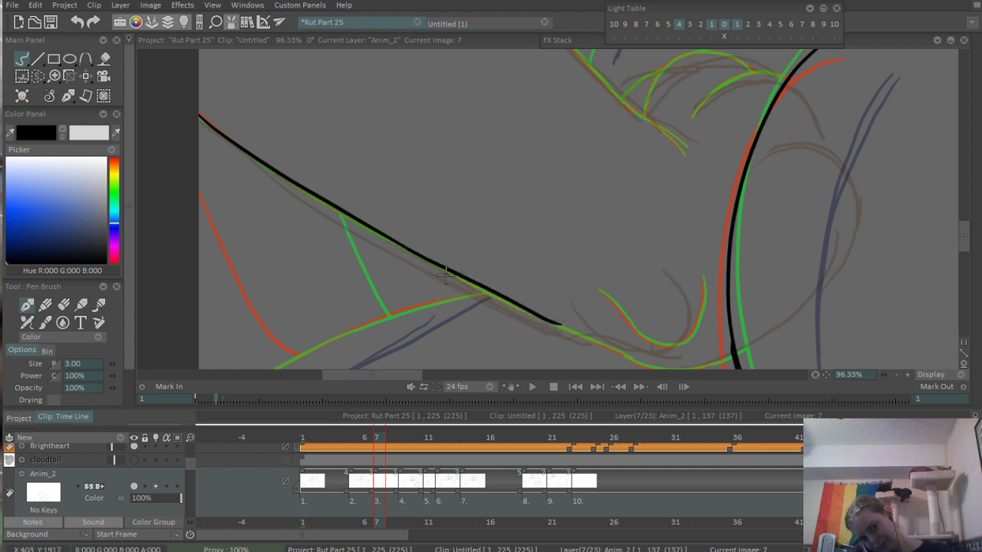
pyautogui.hotkey('ctrl', 'z')
pyautogui.moveTo(396, 242); pyautogui.dragTo(549, 322)
# - Continue the diagonal outline down to where the limb's rounded end begins, redoing the stroke to follow the reference
pyautogui.scroll(4, 583, 321)
pyautogui.moveTo(652, 329)
pyautogui.mouseDown()
pyautogui.moveTo(517, 313)
pyautogui.moveTo(471, 286)
pyautogui.mouseUp()
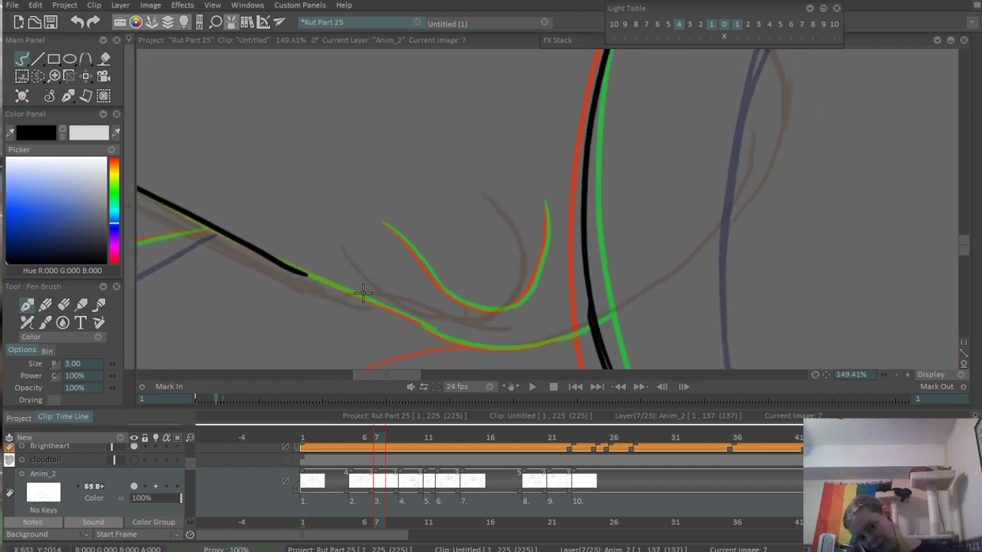
pyautogui.hotkey('ctrl', 'z')
pyautogui.moveTo(295, 270)
pyautogui.mouseDown()
pyautogui.moveTo(426, 318)
pyautogui.moveTo(418, 321)
pyautogui.mouseUp()
pyautogui.hotkey('ctrl', 'z')
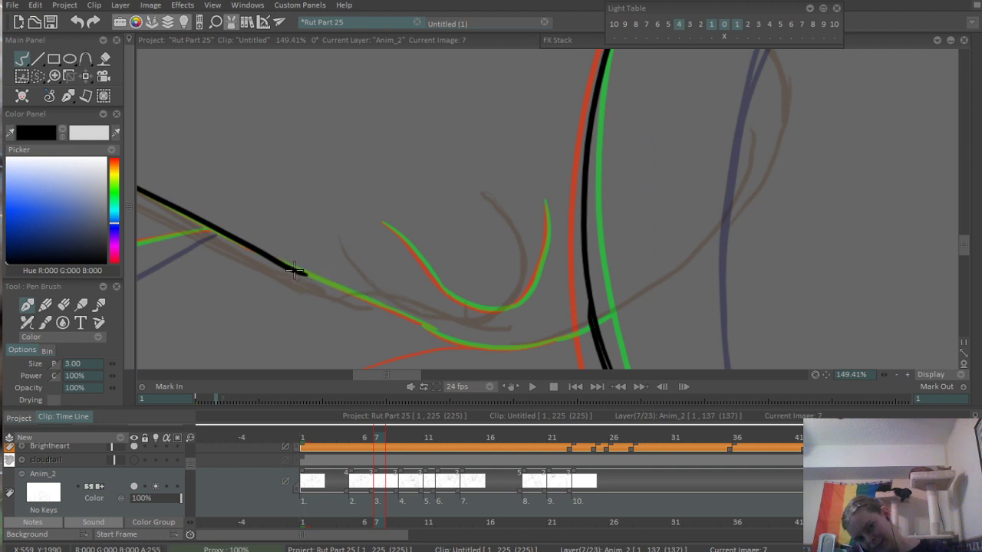
pyautogui.moveTo(294, 270); pyautogui.dragTo(427, 325)
pyautogui.hotkey('ctrl', 'z')
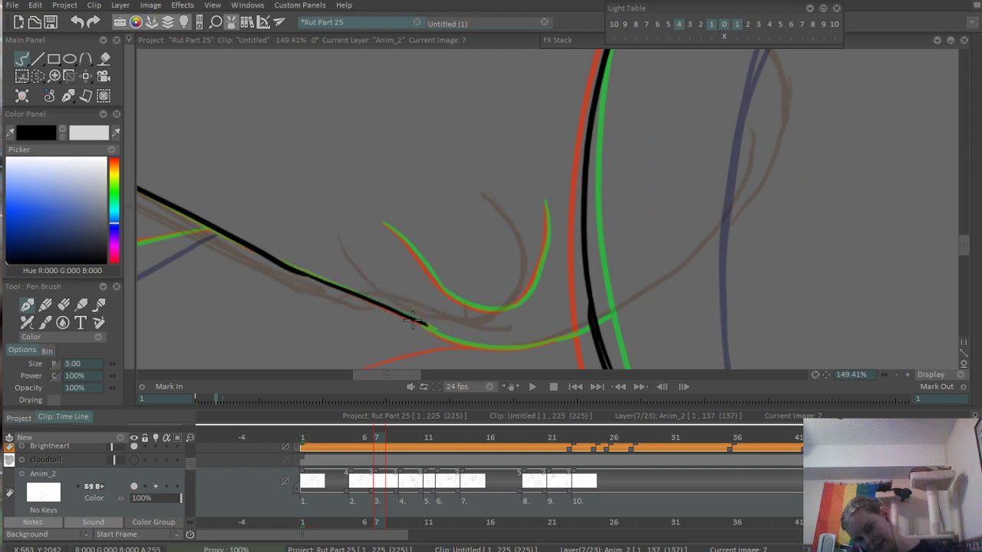
# - Ink the shallow curve of the limb's rounded end up to the tall curved line, redoing the first attempts
pyautogui.scroll(4, 572, 322)
pyautogui.moveTo(500, 277); pyautogui.dragTo(694, 299)
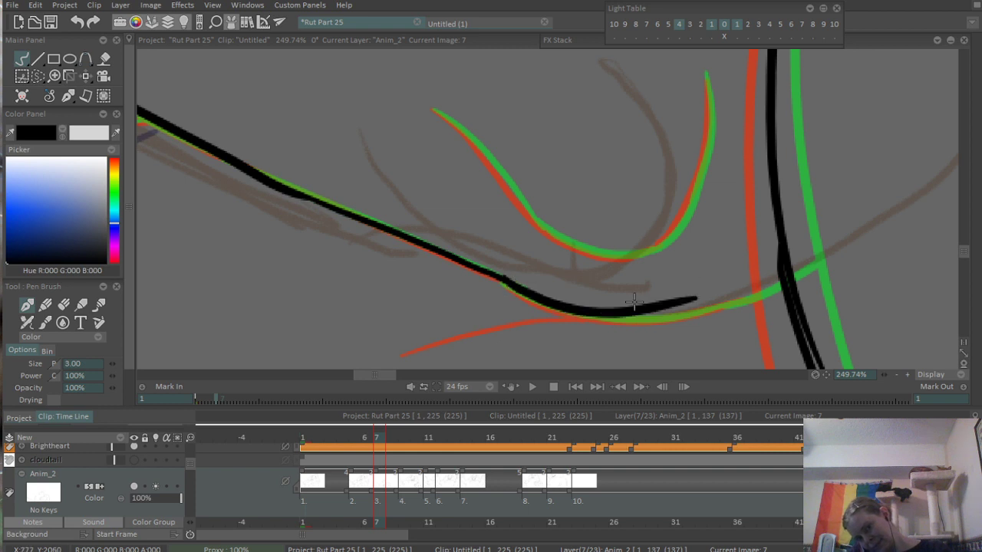
pyautogui.hotkey('ctrl', 'z')
pyautogui.moveTo(503, 282)
pyautogui.mouseDown()
pyautogui.moveTo(721, 307)
pyautogui.moveTo(778, 284)
pyautogui.mouseUp()
pyautogui.hotkey('ctrl', 'z')
pyautogui.moveTo(695, 310); pyautogui.dragTo(765, 293)
# - Ink the descending left side of the U-shaped curve above the limb's rounded end, redoing strokes that miss the reference
pyautogui.moveTo(595, 227); pyautogui.dragTo(566, 267)
pyautogui.moveTo(411, 155); pyautogui.dragTo(494, 239)
pyautogui.hotkey('ctrl', 'z')
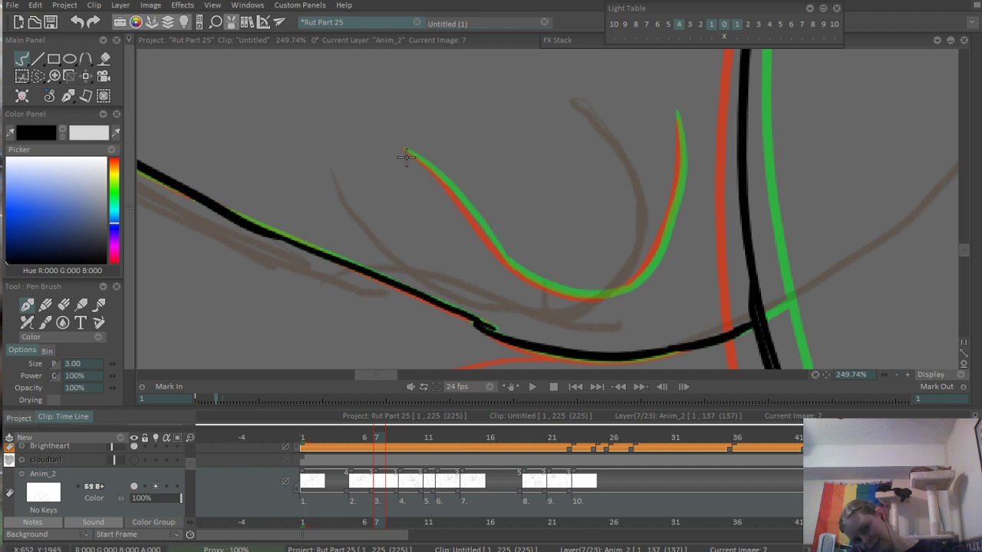
pyautogui.moveTo(406, 150); pyautogui.dragTo(526, 272)
pyautogui.hotkey('ctrl', 'z')
pyautogui.moveTo(466, 218); pyautogui.dragTo(529, 273)
pyautogui.hotkey('ctrl', 'z')
pyautogui.moveTo(468, 221)
pyautogui.mouseDown()
pyautogui.moveTo(500, 253)
pyautogui.moveTo(592, 293)
pyautogui.mouseUp()
pyautogui.hotkey('ctrl', 'z')
pyautogui.moveTo(484, 242); pyautogui.dragTo(594, 292)
pyautogui.hotkey('ctrl', 'z')
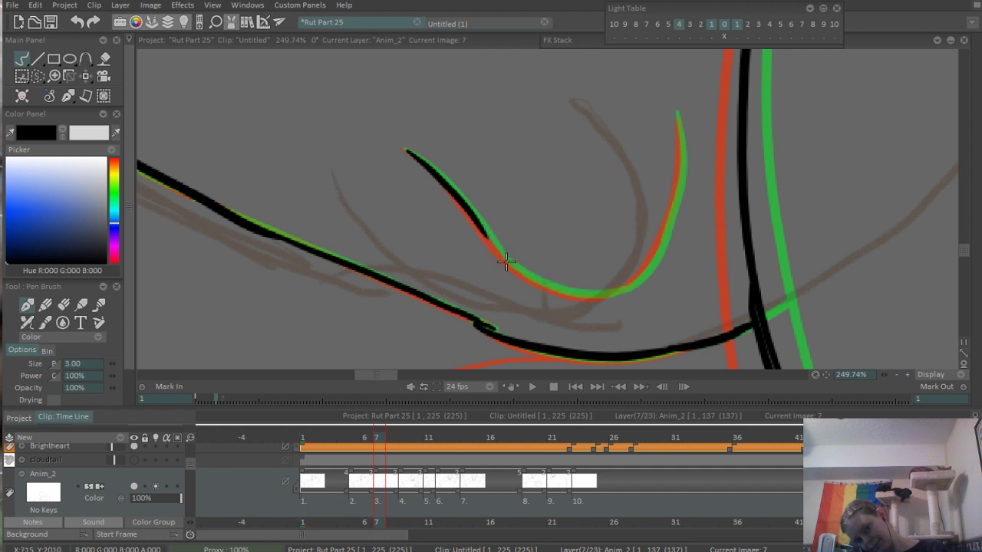
# - Continue the U-shaped curve around its bottom to the start of its right side, redoing the stroke until it follows the reference
pyautogui.moveTo(486, 234)
pyautogui.mouseDown()
pyautogui.moveTo(513, 267)
pyautogui.moveTo(594, 291)
pyautogui.mouseUp()
pyautogui.hotkey('ctrl', 'z')
pyautogui.moveTo(482, 230); pyautogui.dragTo(579, 295)
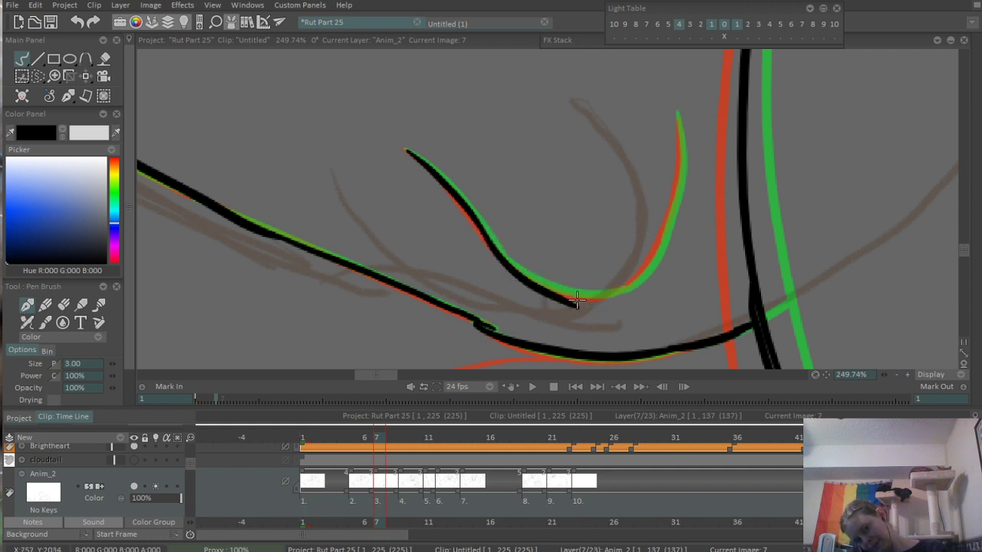
pyautogui.hotkey('ctrl', 'z')
pyautogui.moveTo(483, 230); pyautogui.dragTo(570, 290)
pyautogui.hotkey('ctrl', 'z')
pyautogui.moveTo(482, 229)
pyautogui.mouseDown()
pyautogui.moveTo(610, 290)
pyautogui.moveTo(672, 217)
pyautogui.moveTo(678, 115)
pyautogui.moveTo(645, 276)
pyautogui.mouseUp()
pyautogui.hotkey('ctrl', 'z')
# - Ink the right side of the U-shaped curve from its upper tip down to the inked bottom, replacing the first attempts
pyautogui.hotkey('ctrl', 'z')
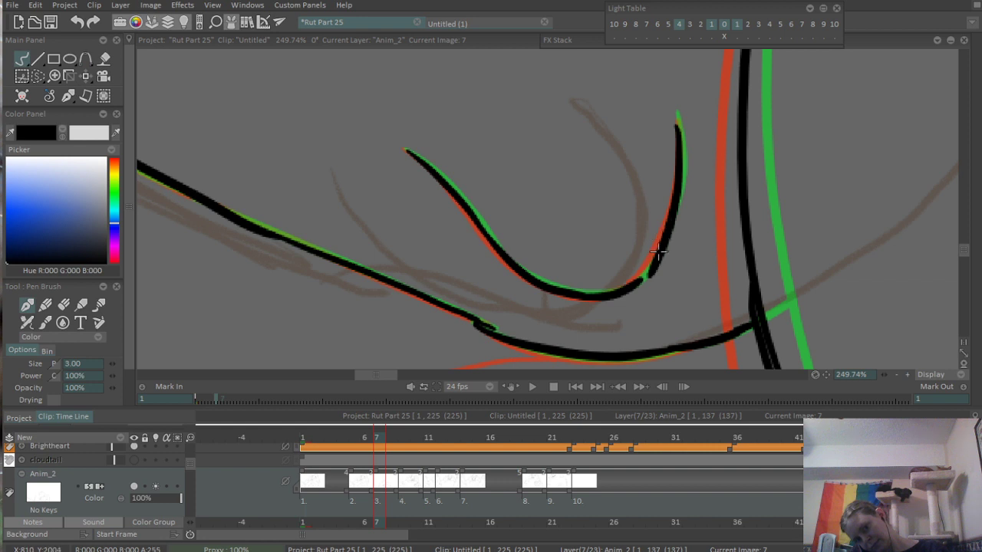
pyautogui.hotkey('ctrl', 'z')
pyautogui.moveTo(679, 120); pyautogui.dragTo(647, 268)
pyautogui.hotkey('ctrl', 'z')
pyautogui.moveTo(678, 121); pyautogui.dragTo(637, 286)
# - Ink the first stretch of the limb's long diagonal upper outline from the canvas's left edge, redoing strokes that miss the reference
pyautogui.moveTo(708, 177); pyautogui.dragTo(512, 238)
pyautogui.moveTo(667, 122); pyautogui.dragTo(652, 184)
pyautogui.moveTo(644, 145); pyautogui.dragTo(670, 264)
pyautogui.moveTo(498, 142); pyautogui.dragTo(522, 236)
pyautogui.moveTo(443, 161); pyautogui.dragTo(475, 154)
pyautogui.moveTo(408, 117); pyautogui.dragTo(484, 243)
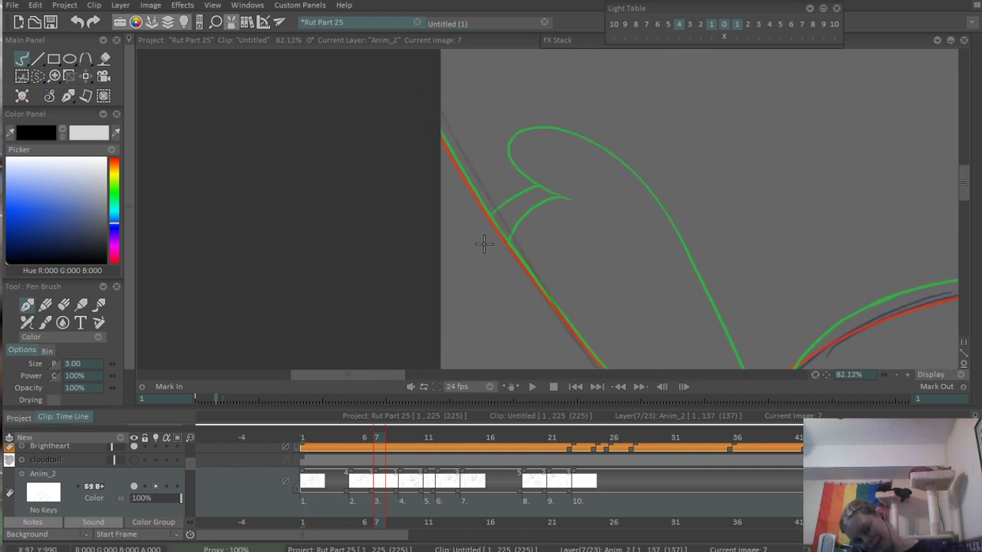
pyautogui.moveTo(429, 120)
pyautogui.mouseDown()
pyautogui.moveTo(511, 257)
pyautogui.moveTo(479, 182)
pyautogui.moveTo(528, 275)
pyautogui.mouseUp()
pyautogui.hotkey('ctrl', 'z')
pyautogui.hotkey('ctrl', 'z')
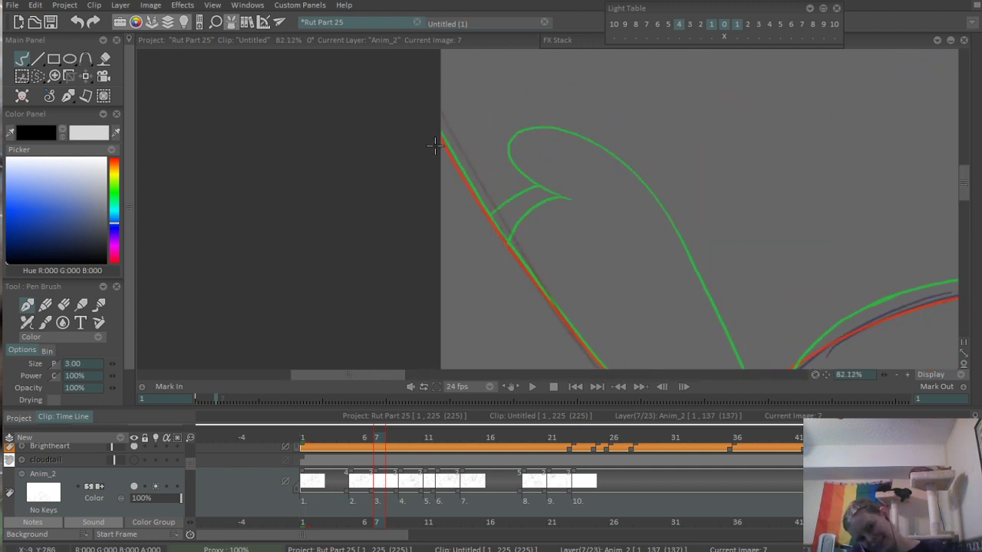
pyautogui.moveTo(436, 142)
pyautogui.mouseDown()
pyautogui.moveTo(520, 269)
pyautogui.moveTo(424, 203)
pyautogui.mouseUp()
pyautogui.hotkey('ctrl', 'z')
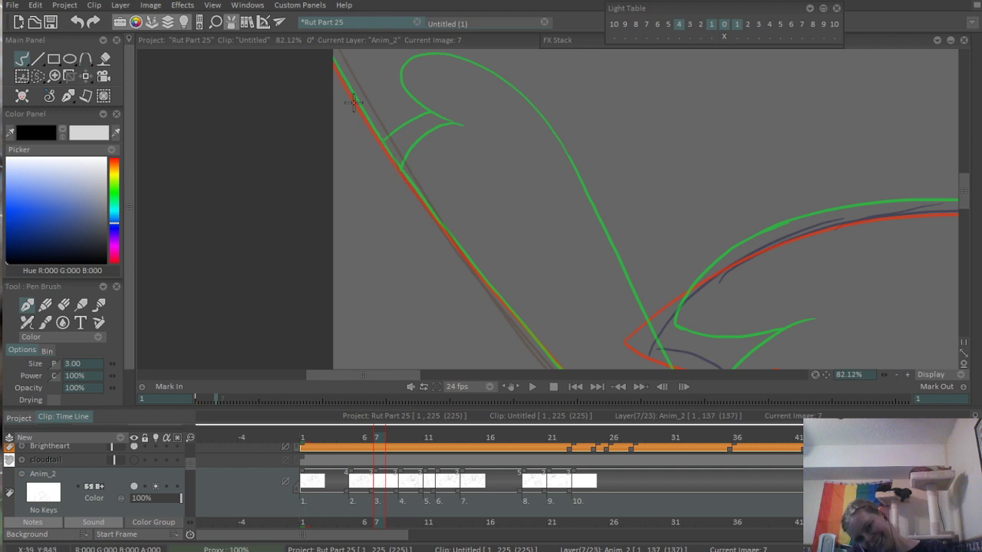
pyautogui.moveTo(335, 66); pyautogui.dragTo(433, 205)
pyautogui.hotkey('ctrl', 'z')
pyautogui.moveTo(334, 60); pyautogui.dragTo(424, 199)
pyautogui.hotkey('ctrl', 'z')
pyautogui.hotkey('ctrl', 'z')
pyautogui.moveTo(328, 60); pyautogui.dragTo(441, 219)
pyautogui.press('Right')
pyautogui.hotkey('ctrl', 'z')
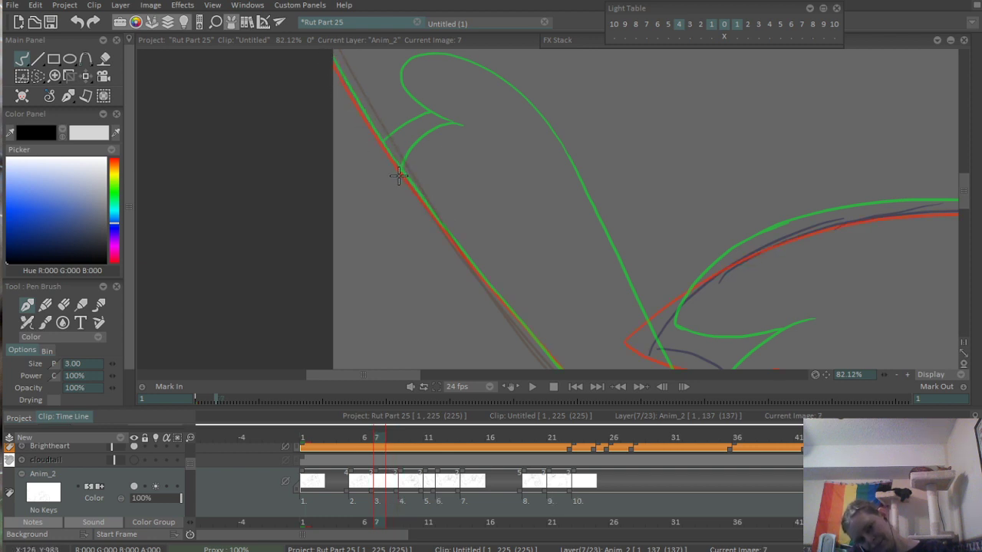
pyautogui.hotkey('ctrl', 'z')
pyautogui.moveTo(331, 65)
pyautogui.mouseDown()
pyautogui.moveTo(434, 216)
pyautogui.moveTo(399, 185)
pyautogui.mouseUp()
pyautogui.moveTo(430, 221); pyautogui.dragTo(367, 153)
pyautogui.moveTo(313, 89); pyautogui.dragTo(441, 229)
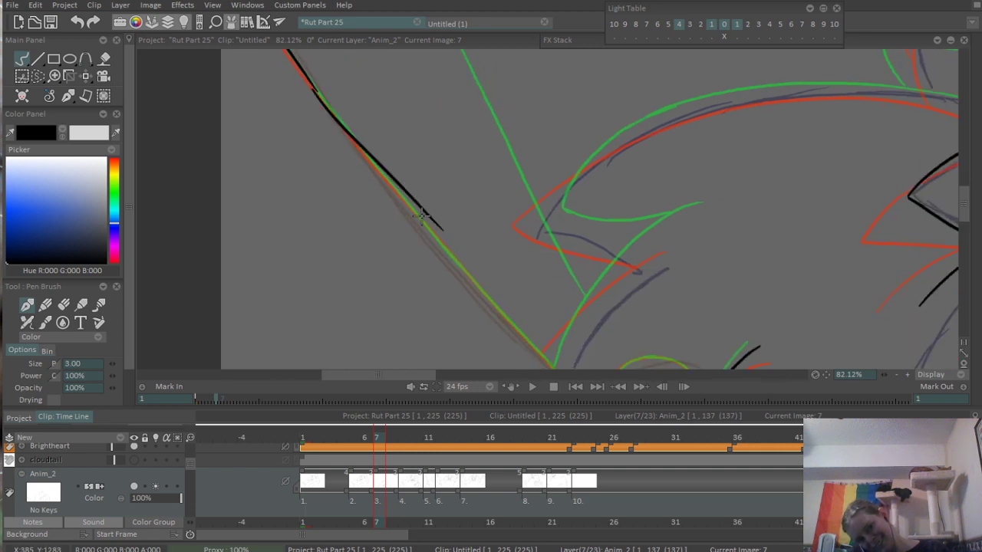
pyautogui.hotkey('ctrl', 'z')
pyautogui.moveTo(315, 86); pyautogui.dragTo(451, 248)
pyautogui.hotkey('ctrl', 'z')
pyautogui.moveTo(313, 85); pyautogui.dragTo(476, 269)
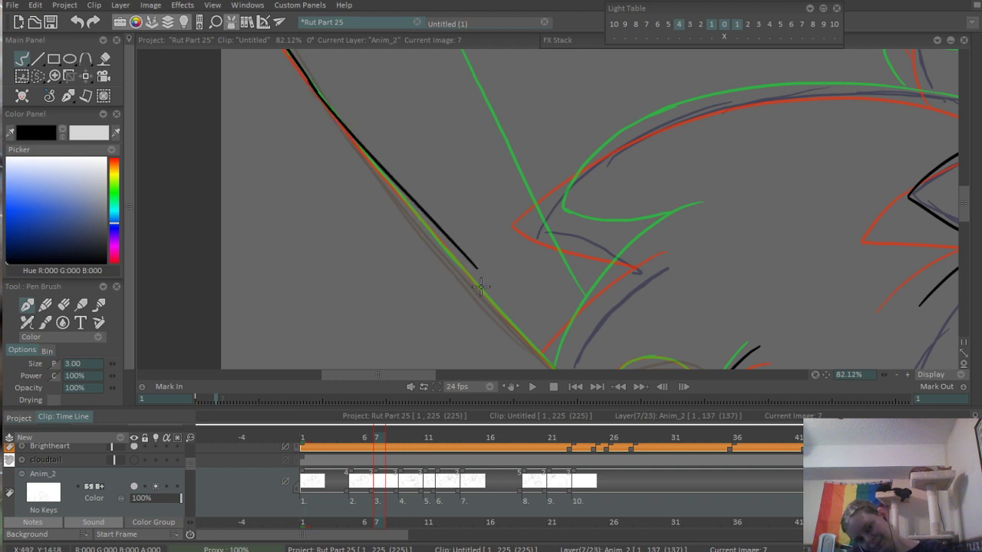
pyautogui.hotkey('ctrl', 'z')
# - Ink the lower stretch of the upper diagonal outline down toward the small fur arcs, redoing the stroke to match the reference
pyautogui.moveTo(681, 270); pyautogui.dragTo(716, 206)
pyautogui.scroll(2, 627, 312)
pyautogui.moveTo(408, 115); pyautogui.dragTo(598, 367)
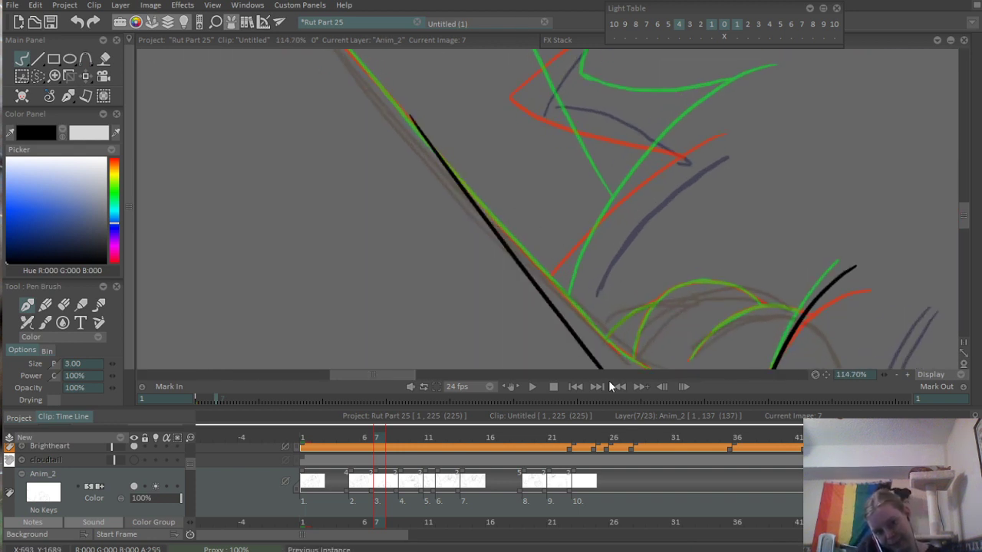
pyautogui.hotkey('ctrl', 'z')
pyautogui.moveTo(408, 115); pyautogui.dragTo(590, 345)
pyautogui.hotkey('ctrl', 'z')
pyautogui.moveTo(407, 123); pyautogui.dragTo(593, 338)
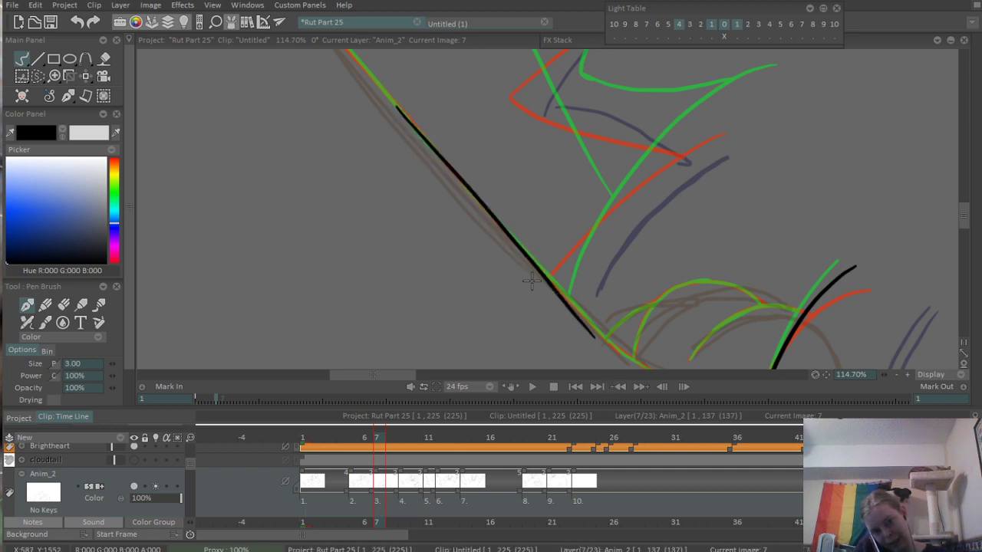
# - Erase the lower end of the new diagonal stroke where it strays from the reference
pyautogui.scroll(2, 585, 284)
pyautogui.press('e')
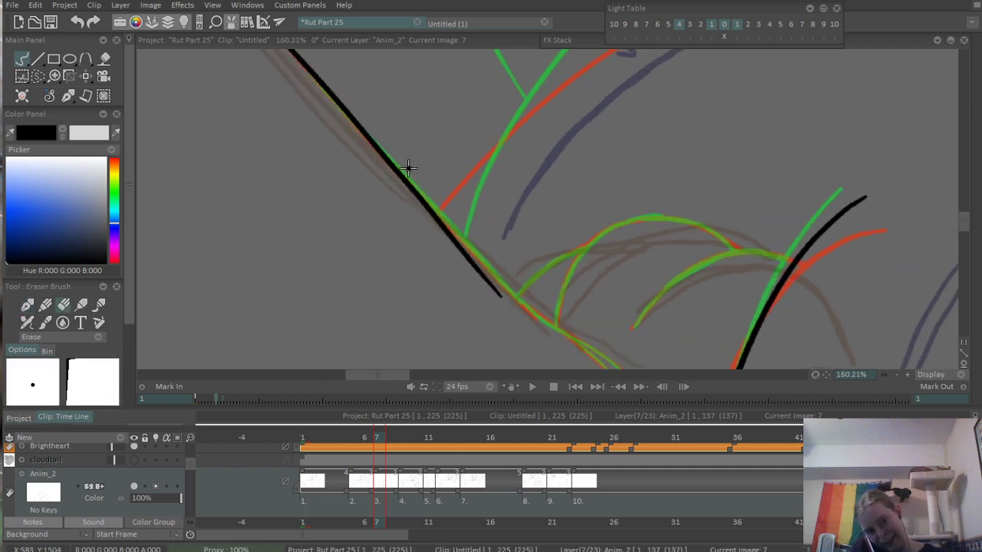
pyautogui.moveTo(380, 162); pyautogui.dragTo(513, 311)
pyautogui.moveTo(422, 208); pyautogui.dragTo(504, 300)
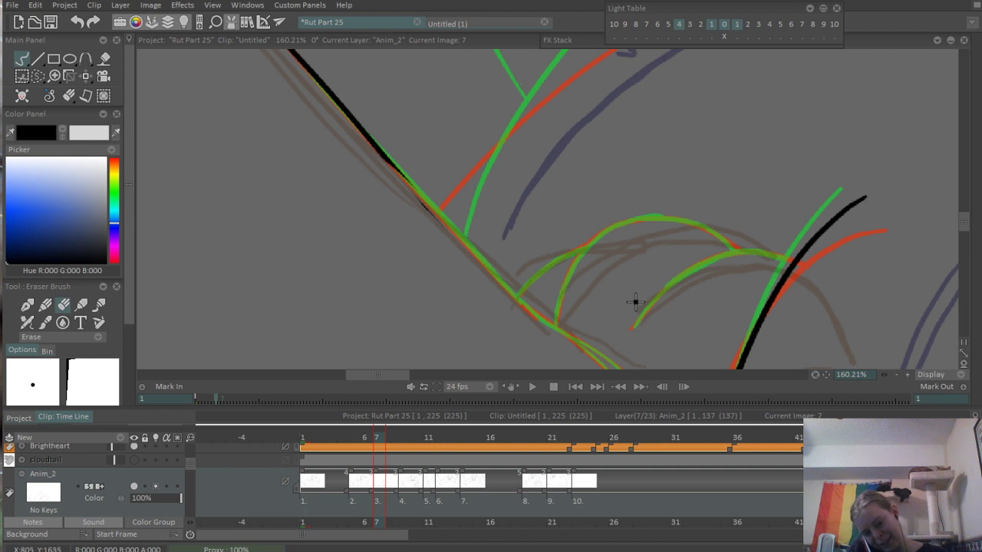
# - Redraw the diagonal outline's lower end along the reference and ink the two prongs of its forked tip
pyautogui.press('e')
pyautogui.moveTo(405, 178); pyautogui.dragTo(551, 330)
pyautogui.scroll(3, 541, 323)
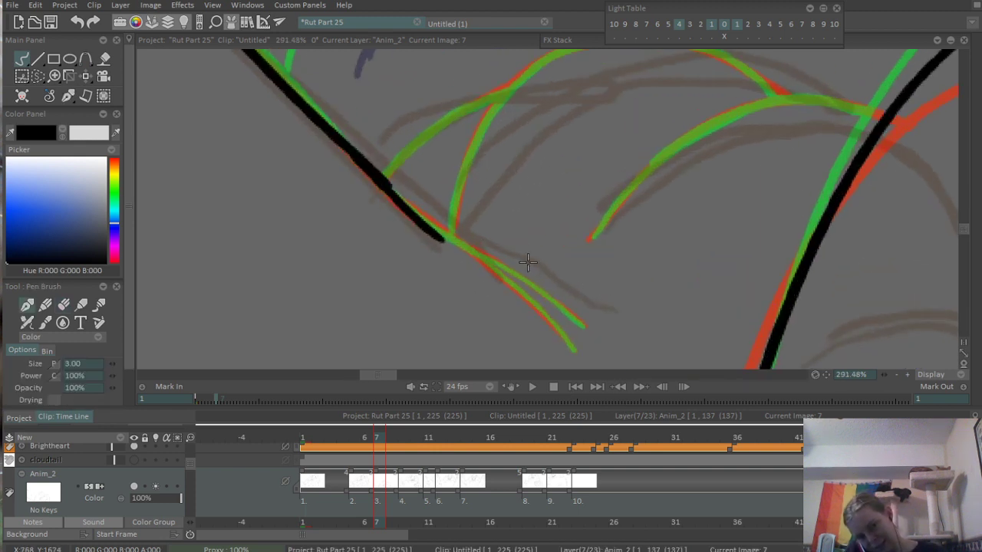
pyautogui.moveTo(439, 234); pyautogui.dragTo(565, 336)
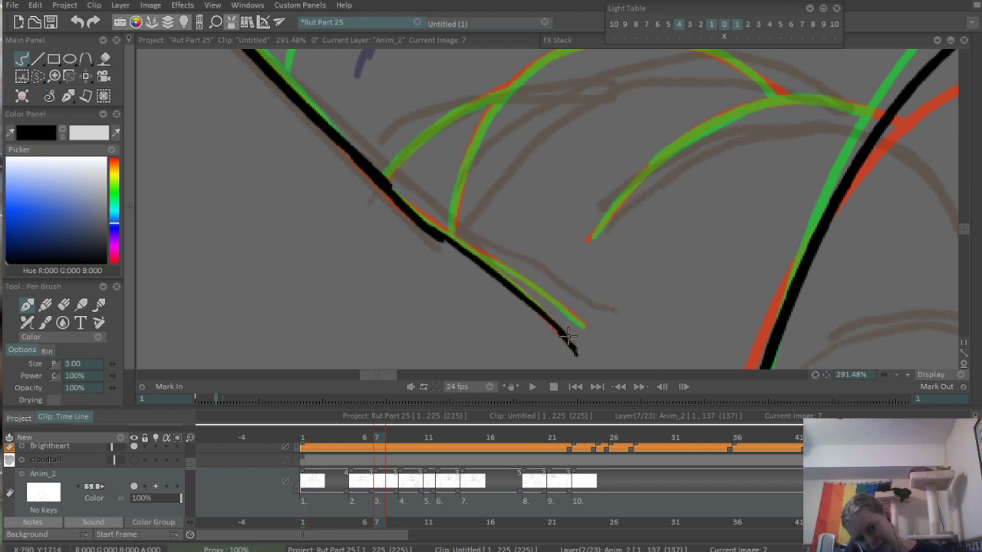
pyautogui.moveTo(480, 257); pyautogui.dragTo(579, 322)
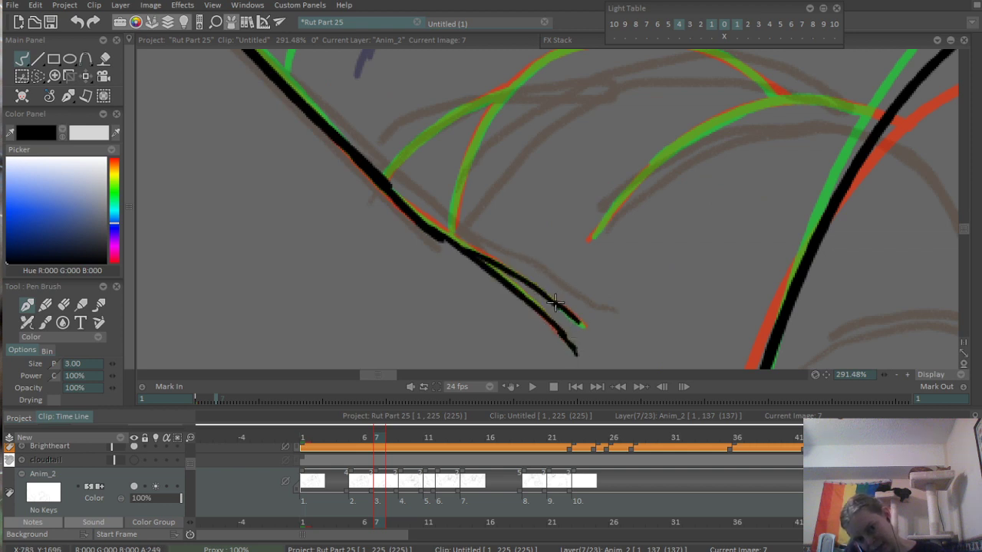
# - Ink the smaller arc up to the tall curved line and the larger arc rising from the outline's fork, redoing weak strokes
pyautogui.moveTo(686, 162); pyautogui.dragTo(559, 228)
pyautogui.moveTo(461, 313)
pyautogui.mouseDown()
pyautogui.moveTo(624, 167)
pyautogui.moveTo(771, 180)
pyautogui.moveTo(744, 174)
pyautogui.moveTo(771, 184)
pyautogui.mouseUp()
pyautogui.moveTo(327, 301)
pyautogui.mouseDown()
pyautogui.moveTo(402, 136)
pyautogui.moveTo(405, 150)
pyautogui.moveTo(387, 151)
pyautogui.moveTo(476, 101)
pyautogui.mouseUp()
pyautogui.hotkey('ctrl', 'z')
pyautogui.moveTo(374, 173)
pyautogui.mouseDown()
pyautogui.moveTo(389, 151)
pyautogui.moveTo(583, 115)
pyautogui.moveTo(428, 130)
pyautogui.moveTo(578, 126)
pyautogui.moveTo(653, 144)
pyautogui.mouseUp()
pyautogui.hotkey('ctrl', 'z')
# - Rework the larger arc's right end to meet the smaller arc, and ink the short curve linking its left side to the outline
pyautogui.hotkey('ctrl', 'z')
pyautogui.moveTo(551, 109); pyautogui.dragTo(663, 168)
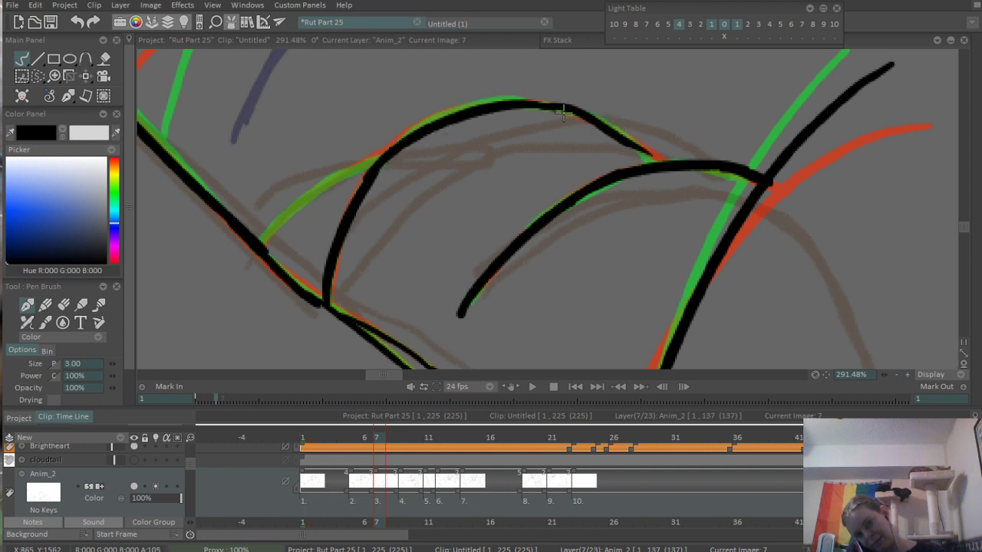
pyautogui.hotkey('ctrl', 'z')
pyautogui.moveTo(554, 107); pyautogui.dragTo(634, 163)
pyautogui.hotkey('ctrl', 'z')
pyautogui.moveTo(535, 105)
pyautogui.mouseDown()
pyautogui.moveTo(599, 124)
pyautogui.moveTo(645, 168)
pyautogui.mouseUp()
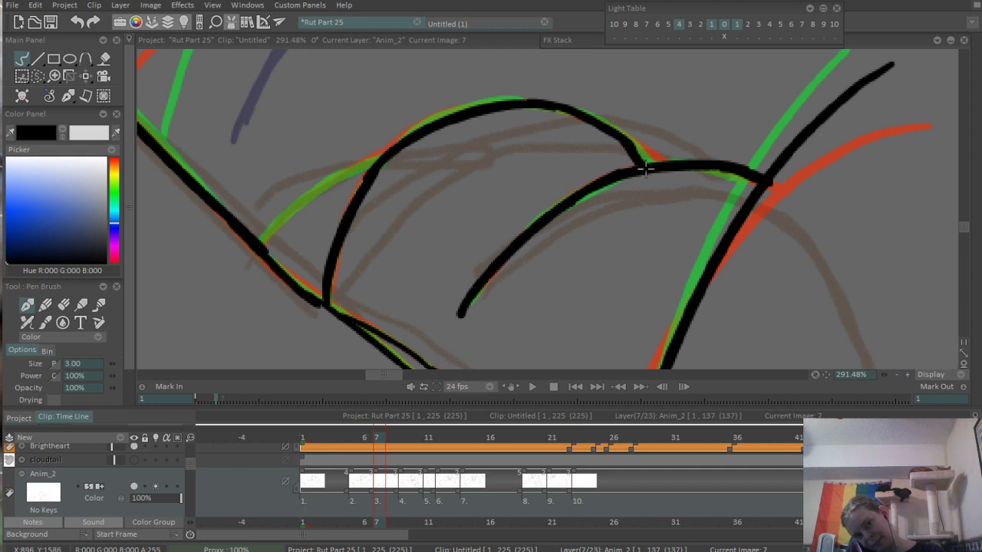
pyautogui.hotkey('ctrl', 'z')
pyautogui.moveTo(624, 136); pyautogui.dragTo(655, 164)
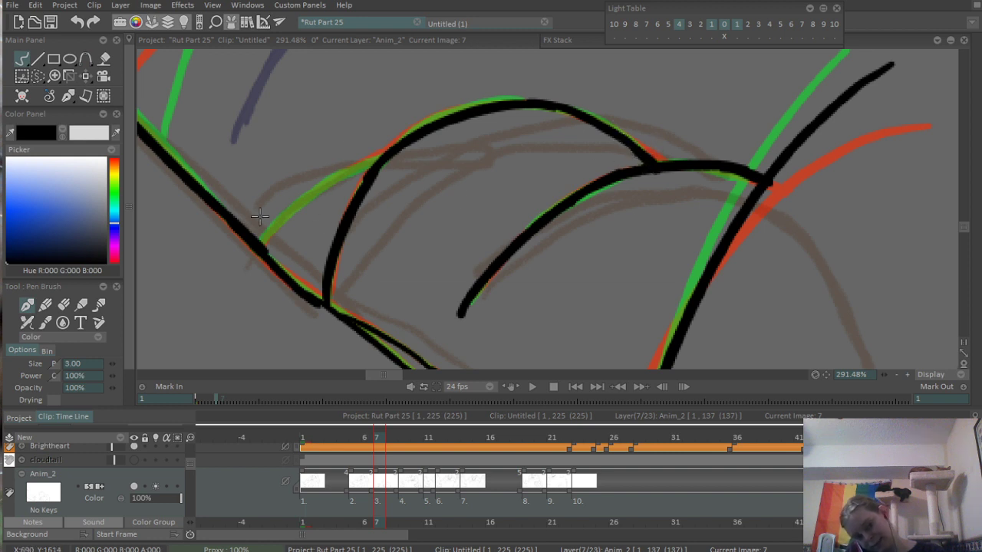
pyautogui.moveTo(260, 243); pyautogui.dragTo(376, 158)
pyautogui.hotkey('ctrl', 'z')
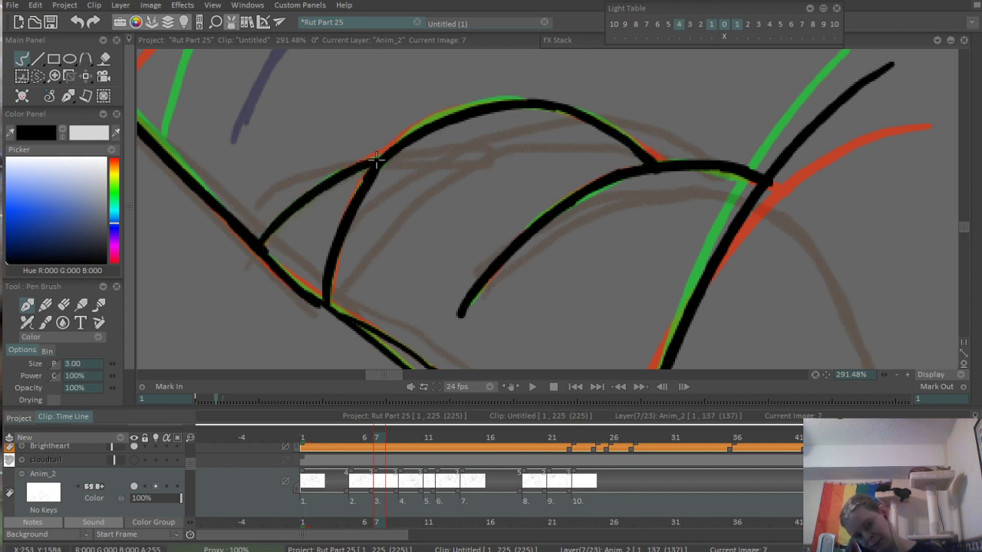
# - Ink the long rising curve from the canvas's lower-left corner along the reference, redoing the stroke until it fits
pyautogui.scroll(-8, 462, 148)
pyautogui.scroll(5, 380, 192)
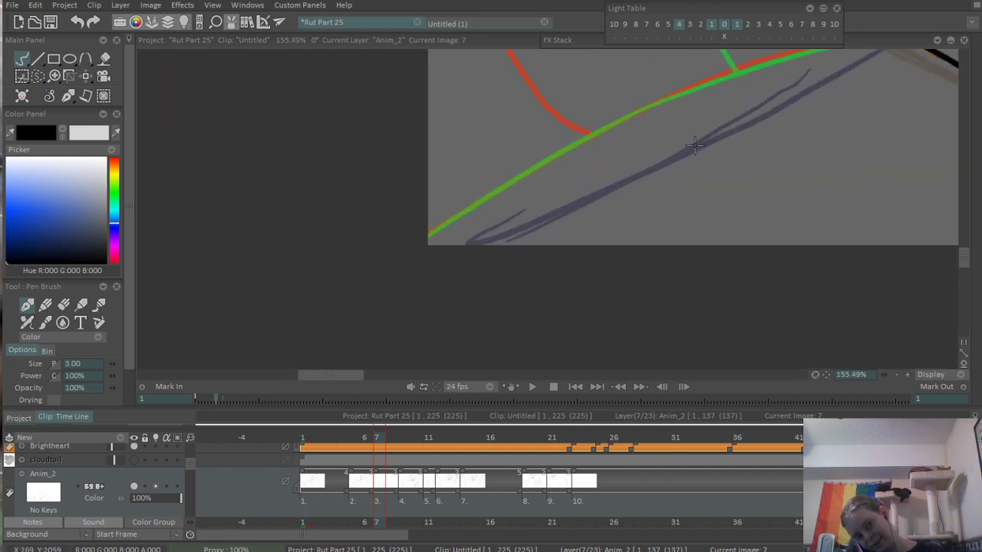
pyautogui.moveTo(430, 234); pyautogui.dragTo(723, 82)
pyautogui.hotkey('ctrl', 'z')
pyautogui.moveTo(434, 230); pyautogui.dragTo(707, 78)
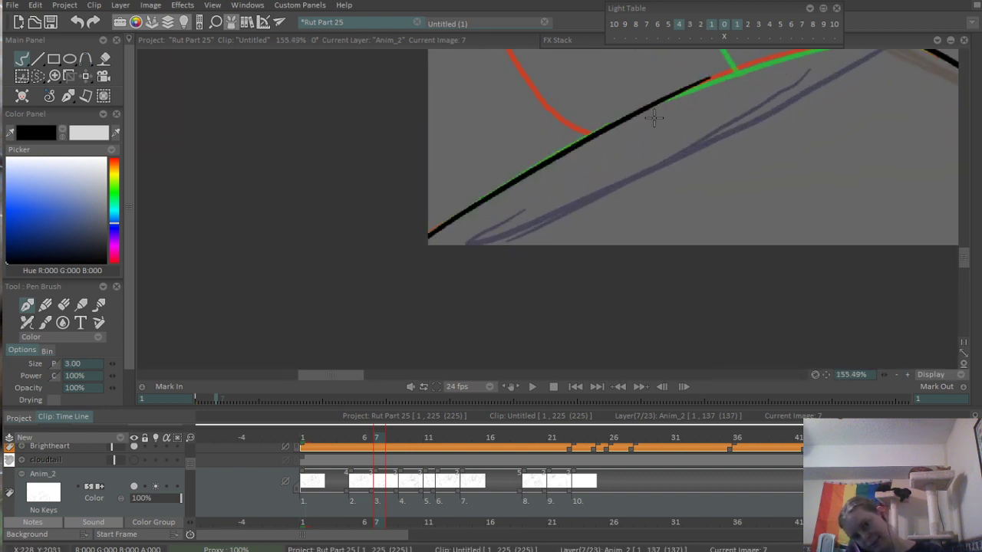
pyautogui.hotkey('ctrl', 'z')
pyautogui.moveTo(426, 235); pyautogui.dragTo(696, 81)
pyautogui.hotkey('ctrl', 'z')
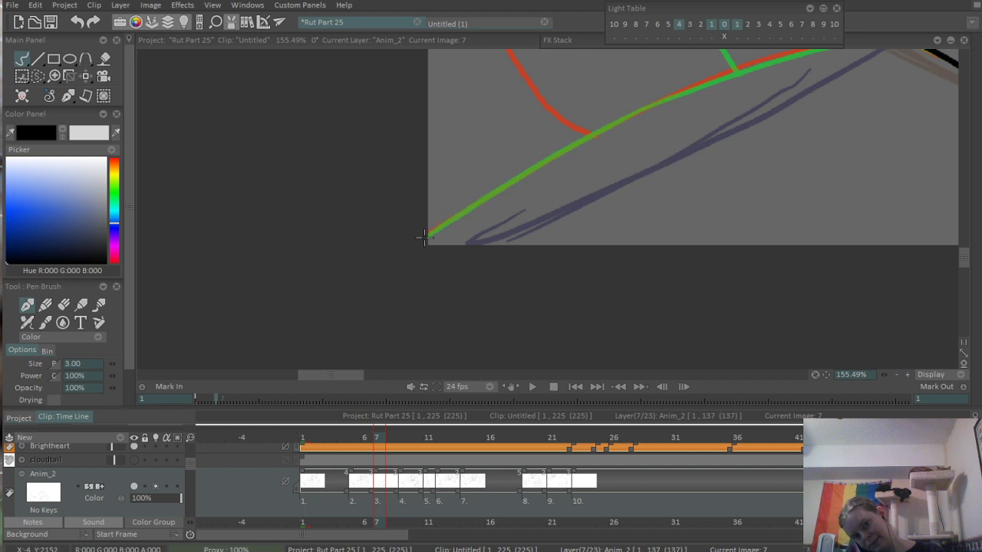
pyautogui.moveTo(427, 234); pyautogui.dragTo(689, 83)
pyautogui.hotkey('ctrl', 'z')
pyautogui.moveTo(427, 234); pyautogui.dragTo(767, 60)
pyautogui.hotkey('ctrl', 'z')
pyautogui.moveTo(430, 233); pyautogui.dragTo(736, 74)
pyautogui.hotkey('ctrl', 'z')
pyautogui.moveTo(428, 235)
pyautogui.mouseDown()
pyautogui.moveTo(566, 146)
pyautogui.moveTo(733, 63)
pyautogui.mouseUp()
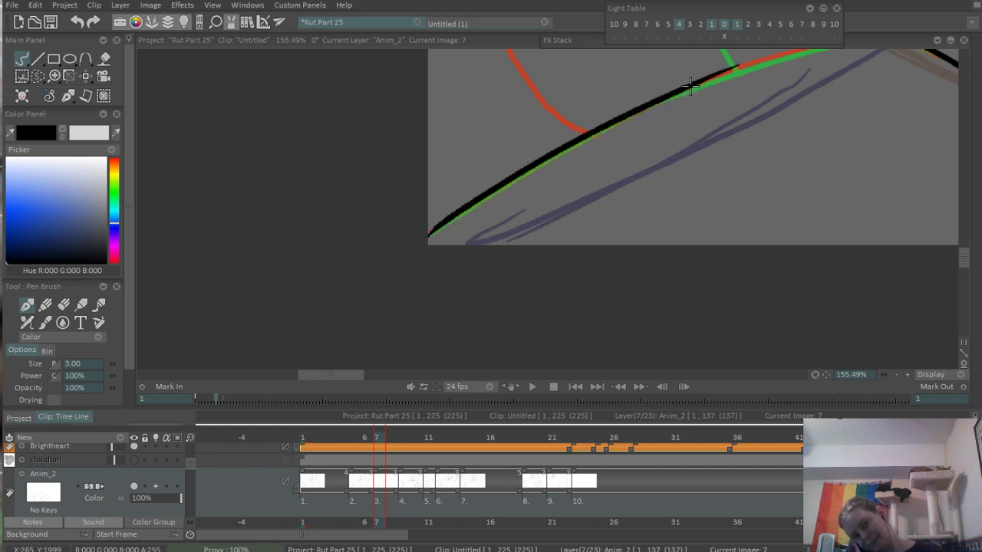
# - Extend the rising curve until it meets the limb's diagonal lower outline, redoing the final joining stroke
pyautogui.moveTo(681, 90); pyautogui.dragTo(843, 44)
pyautogui.moveTo(749, 66); pyautogui.dragTo(612, 167)
pyautogui.scroll(3, 665, 144)
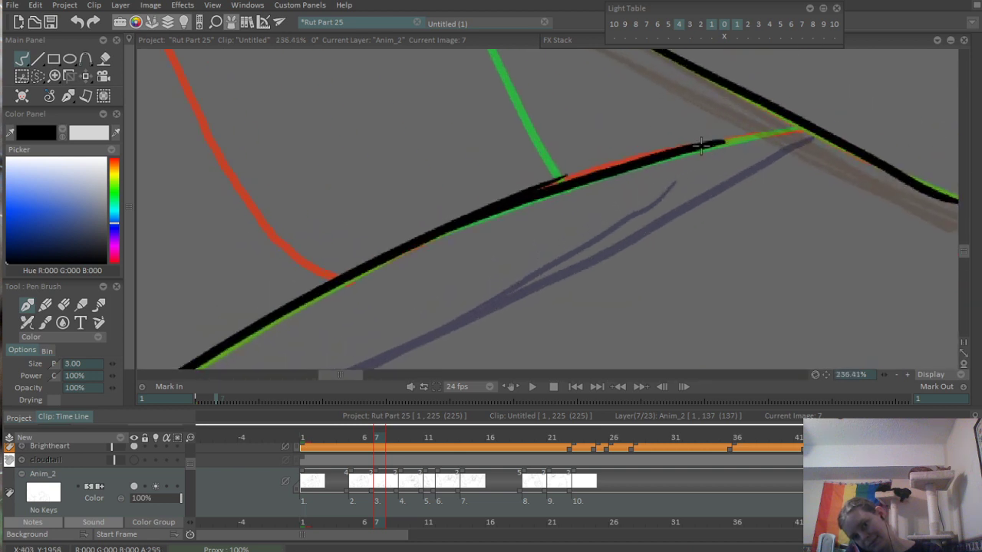
pyautogui.moveTo(702, 146); pyautogui.dragTo(836, 117)
pyautogui.hotkey('ctrl', 'z')
pyautogui.moveTo(701, 146); pyautogui.dragTo(803, 131)
pyautogui.hotkey('ctrl', 'z')
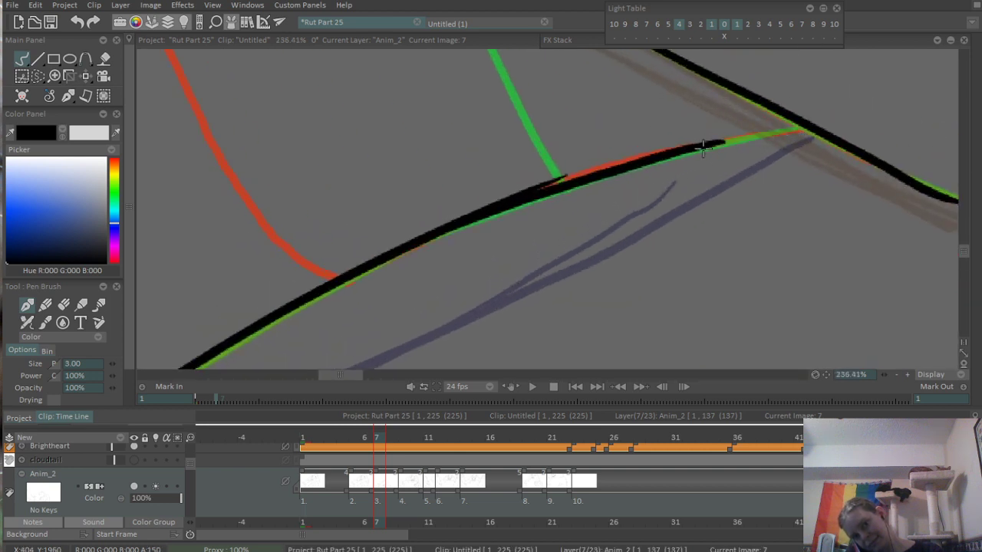
pyautogui.moveTo(702, 145); pyautogui.dragTo(803, 131)
pyautogui.press('e')
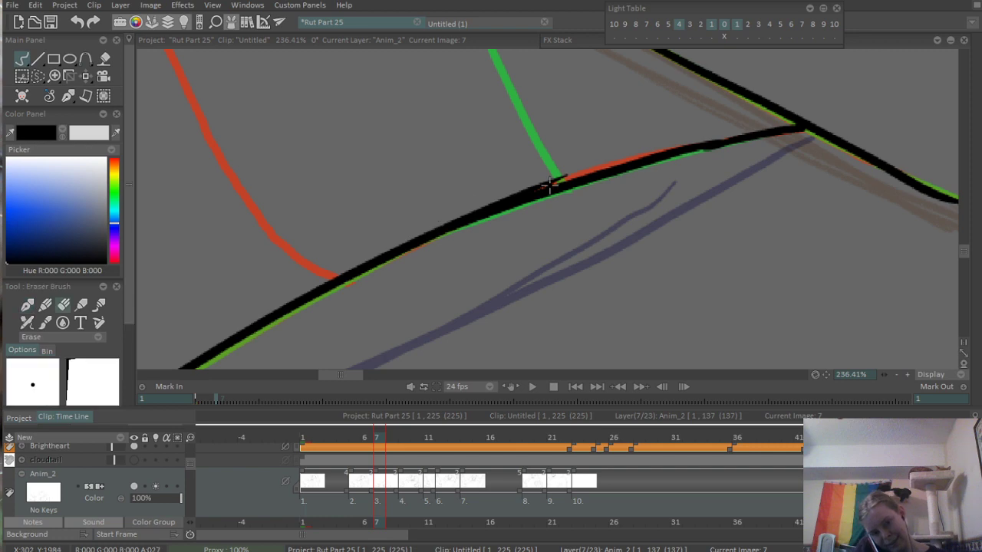
# - Extend the upper outline's first stretch down toward the gap before the lower stretch, redoing strokes that miss the reference
pyautogui.scroll(-4, 529, 182)
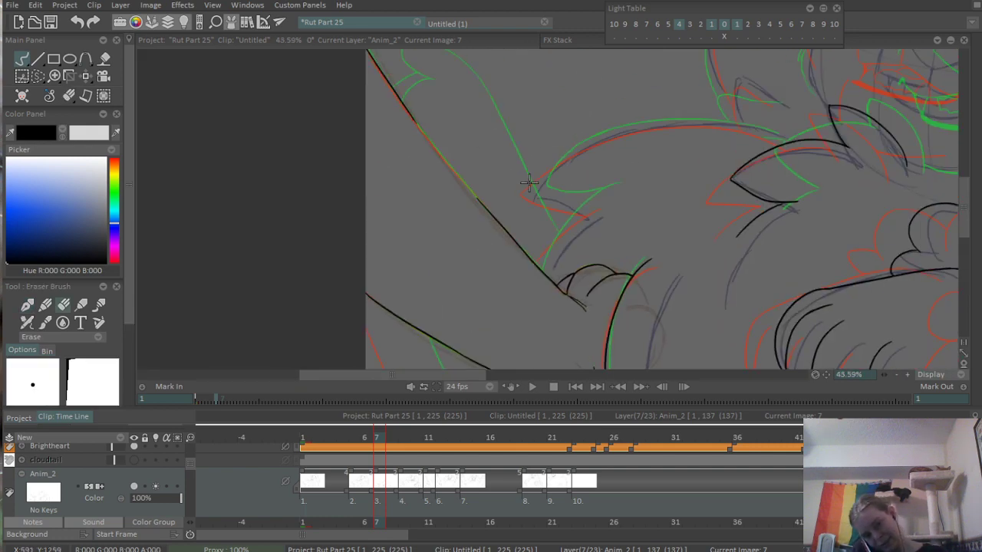
pyautogui.scroll(3, 529, 183)
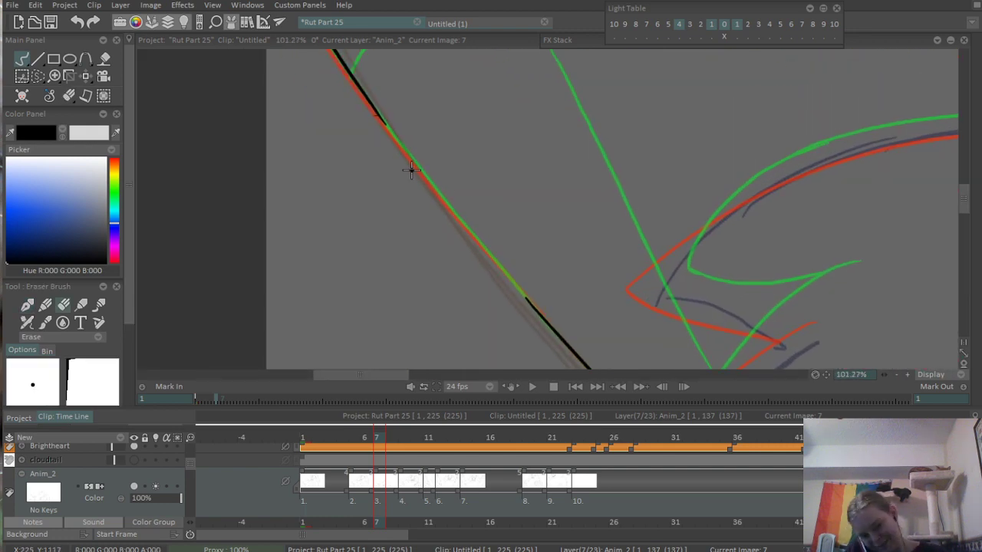
pyautogui.press('e')
pyautogui.moveTo(387, 126); pyautogui.dragTo(504, 292)
pyautogui.hotkey('ctrl', 'z')
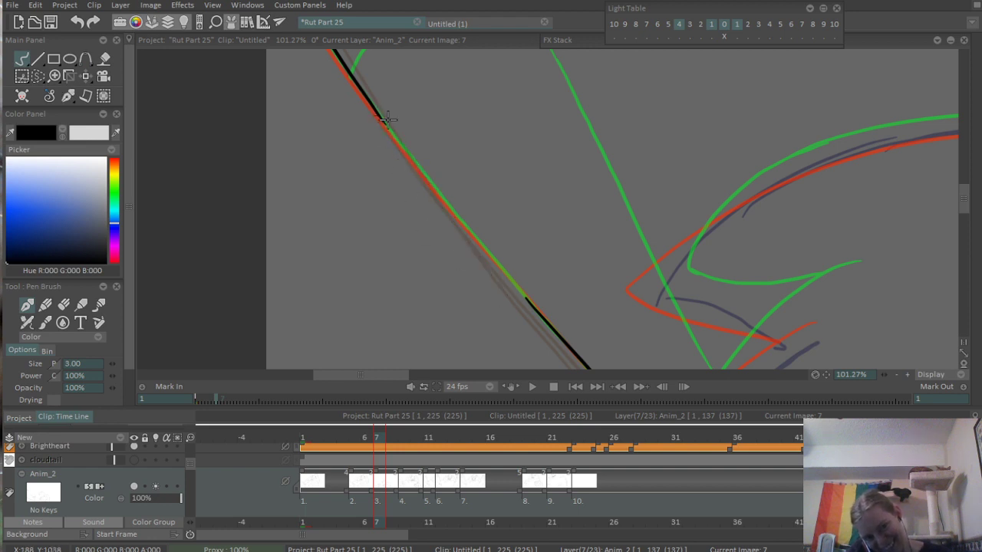
pyautogui.moveTo(377, 113); pyautogui.dragTo(503, 277)
pyautogui.hotkey('ctrl', 'z')
pyautogui.moveTo(379, 116); pyautogui.dragTo(498, 268)
pyautogui.hotkey('ctrl', 'z')
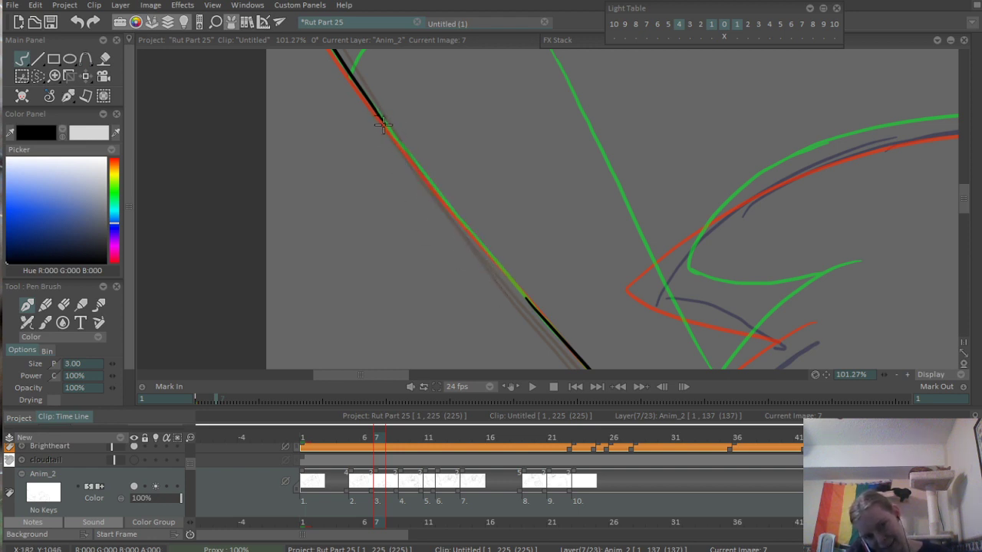
pyautogui.moveTo(376, 112); pyautogui.dragTo(492, 258)
pyautogui.hotkey('ctrl', 'z')
pyautogui.moveTo(375, 112)
pyautogui.mouseDown()
pyautogui.moveTo(512, 281)
pyautogui.moveTo(417, 167)
pyautogui.moveTo(503, 273)
pyautogui.mouseUp()
pyautogui.hotkey('ctrl', 'z')
pyautogui.hotkey('ctrl', 'z')
pyautogui.hotkey('ctrl', 'z')
pyautogui.moveTo(381, 116)
pyautogui.mouseDown()
pyautogui.moveTo(483, 239)
pyautogui.moveTo(460, 229)
pyautogui.moveTo(477, 247)
pyautogui.mouseUp()
pyautogui.hotkey('ctrl', 'z')
pyautogui.moveTo(375, 112)
pyautogui.mouseDown()
pyautogui.moveTo(524, 293)
pyautogui.moveTo(480, 232)
pyautogui.moveTo(524, 251)
pyautogui.mouseUp()
# - Close the remaining gap in the limb's upper diagonal outline with a smooth joining stroke, replacing the failed attempts
pyautogui.hotkey('ctrl', 'z')
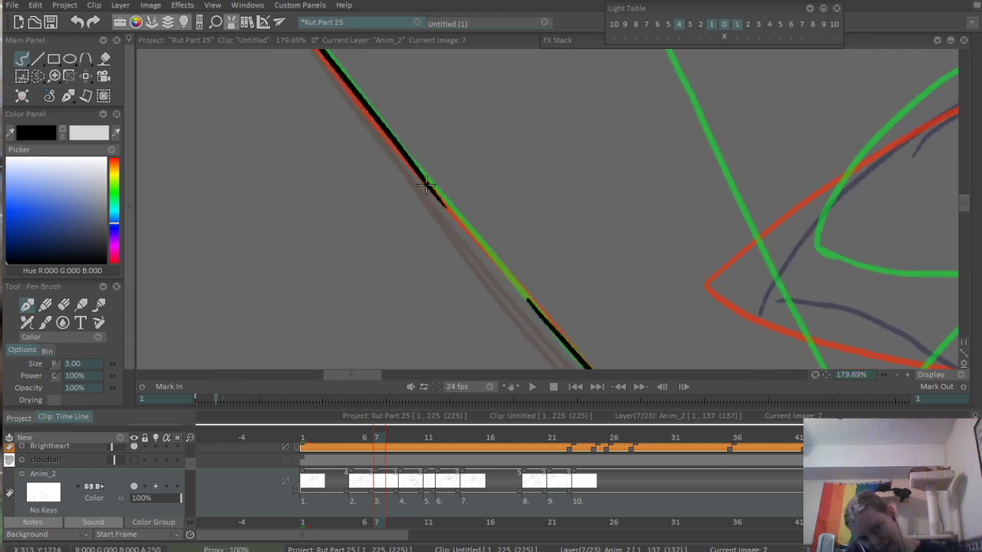
pyautogui.moveTo(419, 168); pyautogui.dragTo(521, 291)
pyautogui.hotkey('ctrl', 'z')
pyautogui.moveTo(423, 175); pyautogui.dragTo(531, 304)
pyautogui.hotkey('ctrl', 'z')
pyautogui.hotkey('ctrl', 'z')
pyautogui.hotkey('ctrl', 'z')
pyautogui.moveTo(424, 177); pyautogui.dragTo(525, 300)
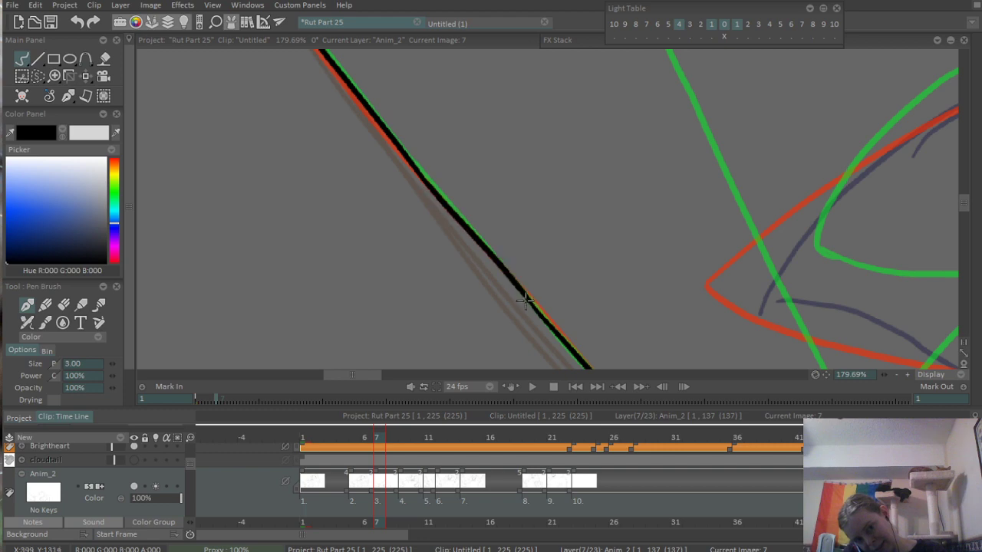
pyautogui.scroll(-8, 412, 228)
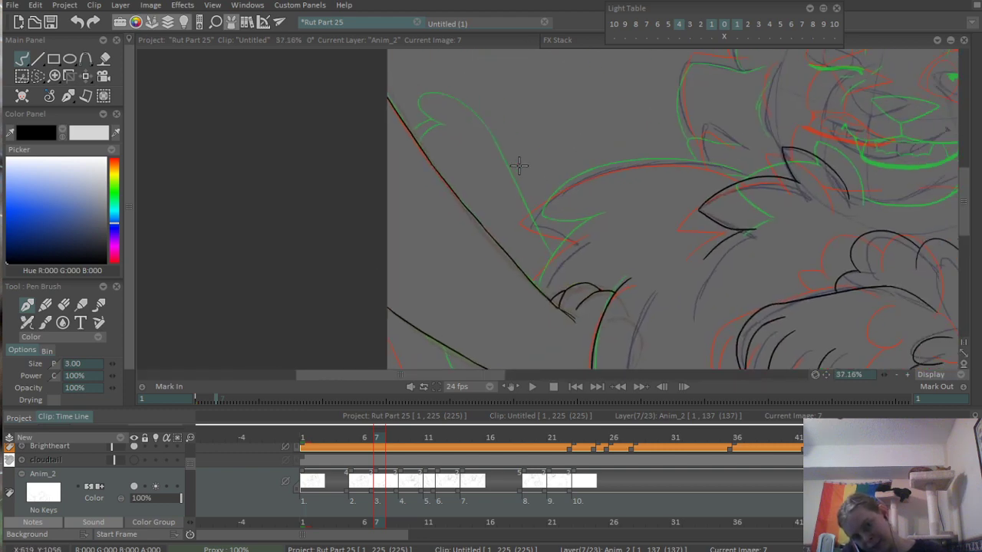
# - Ink the short line rising from the limb's diagonal outline and the shoulder fur tuft's curved lower edge, redoing the edge until it fits
pyautogui.scroll(5, 514, 234)
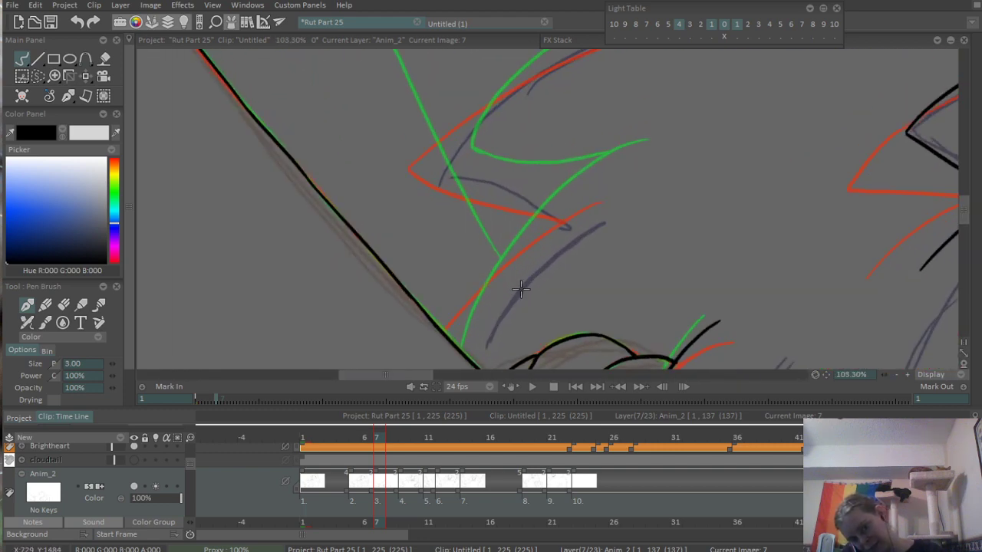
pyautogui.moveTo(439, 360); pyautogui.dragTo(635, 153)
pyautogui.moveTo(586, 119); pyautogui.dragTo(469, 235)
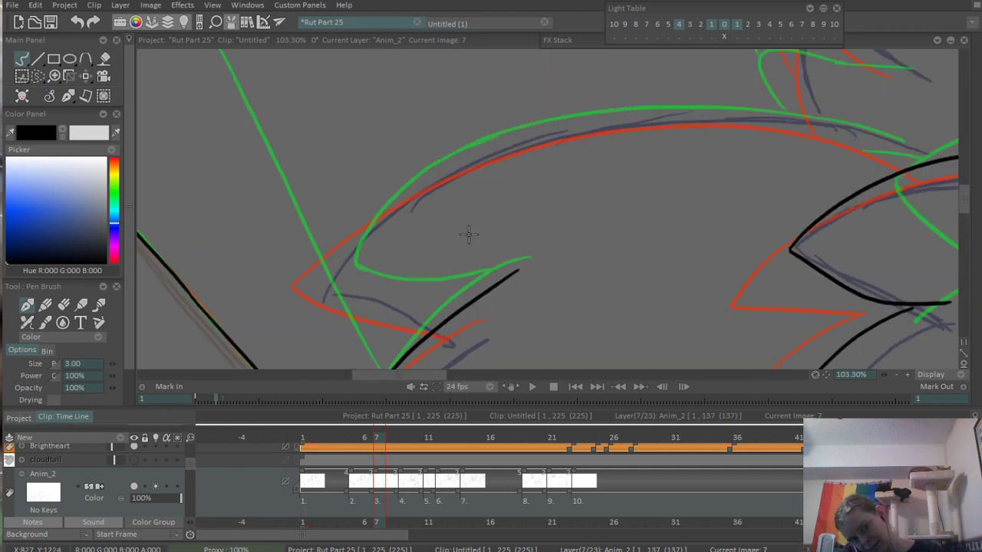
pyautogui.moveTo(332, 249); pyautogui.dragTo(525, 299)
pyautogui.hotkey('ctrl', 'z')
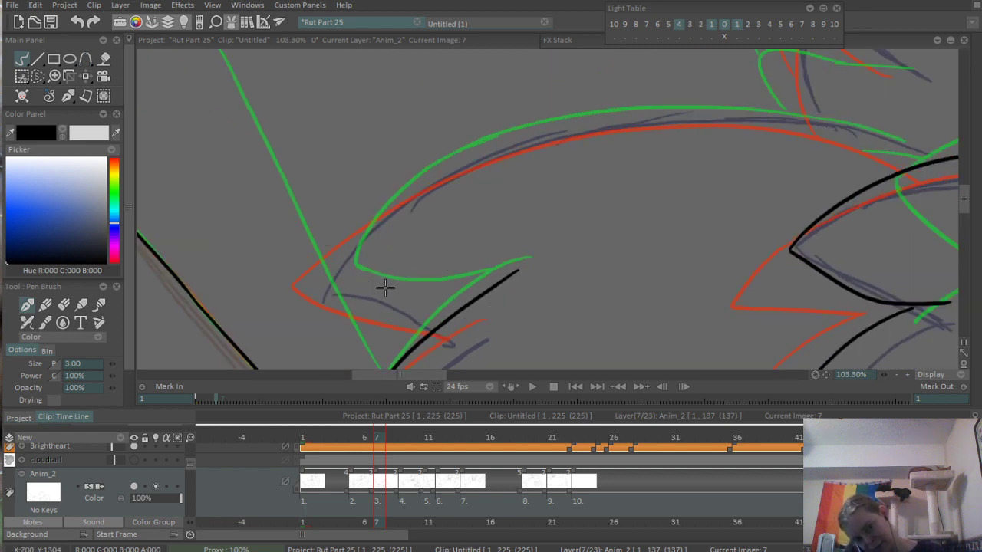
pyautogui.moveTo(330, 275); pyautogui.dragTo(528, 262)
pyautogui.hotkey('ctrl', 'z')
pyautogui.moveTo(349, 276); pyautogui.dragTo(521, 280)
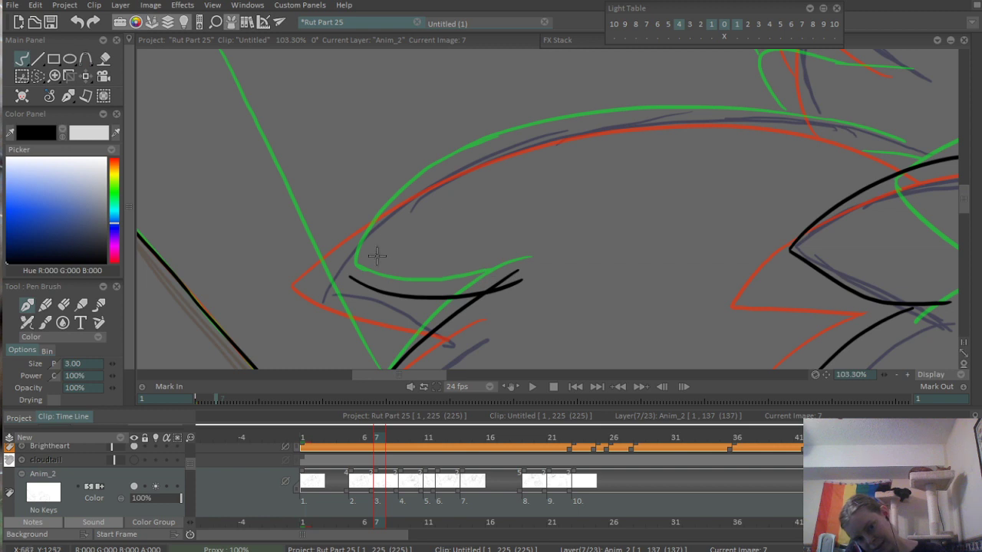
# - Ink the long arched outline from the shoulder tuft's tip across toward the neck, replacing strokes that miss the reference
pyautogui.moveTo(347, 277)
pyautogui.mouseDown()
pyautogui.moveTo(503, 142)
pyautogui.moveTo(549, 136)
pyautogui.mouseUp()
pyautogui.hotkey('ctrl', 'z')
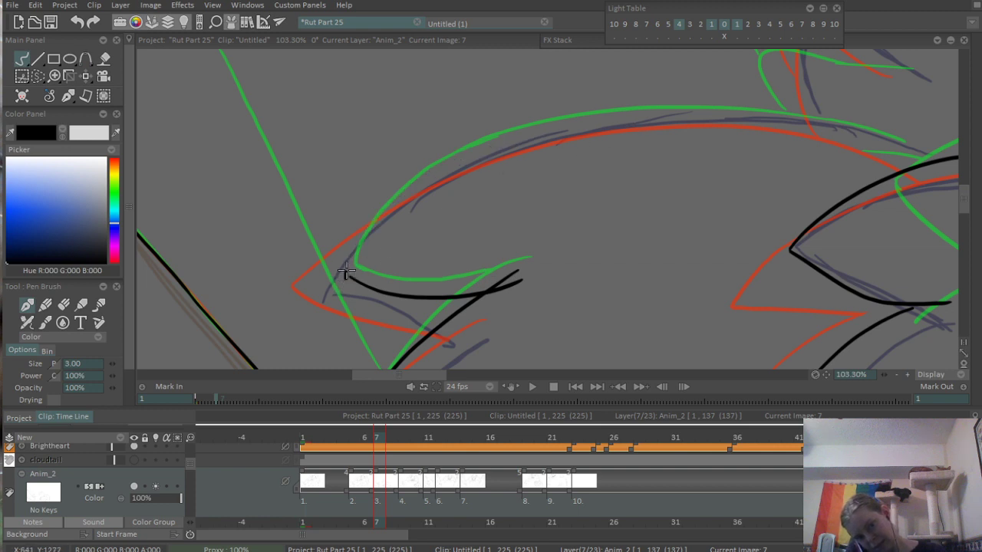
pyautogui.moveTo(345, 275)
pyautogui.mouseDown()
pyautogui.moveTo(611, 101)
pyautogui.moveTo(525, 188)
pyautogui.mouseUp()
pyautogui.moveTo(410, 218)
pyautogui.mouseDown()
pyautogui.moveTo(721, 170)
pyautogui.moveTo(777, 175)
pyautogui.mouseUp()
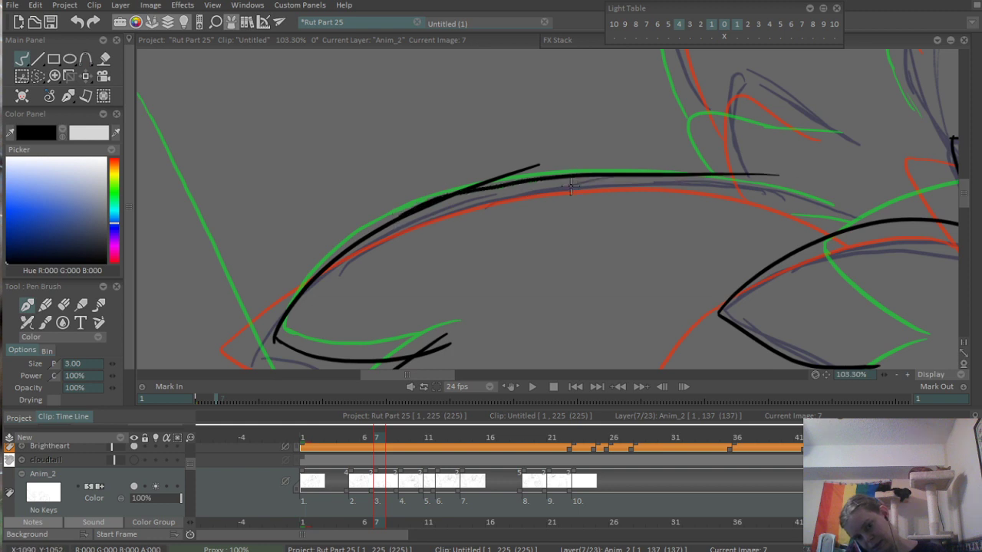
pyautogui.hotkey('ctrl', 'z')
pyautogui.moveTo(464, 190); pyautogui.dragTo(814, 193)
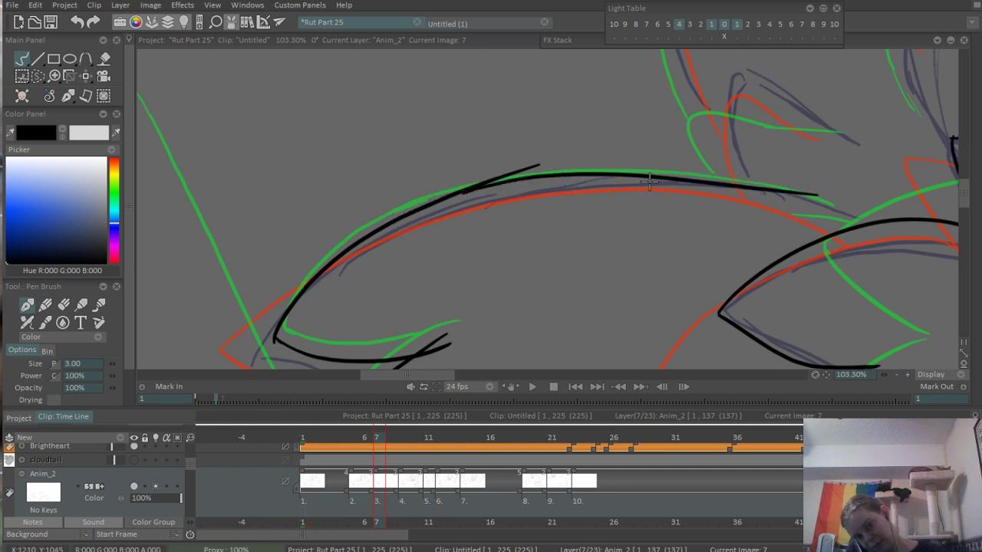
# - Erase the stray stroke ends where the two segments of the shoulder's arched outline overlap
pyautogui.moveTo(479, 138); pyautogui.dragTo(558, 181)
pyautogui.press('e')
pyautogui.moveTo(439, 247); pyautogui.dragTo(553, 223)
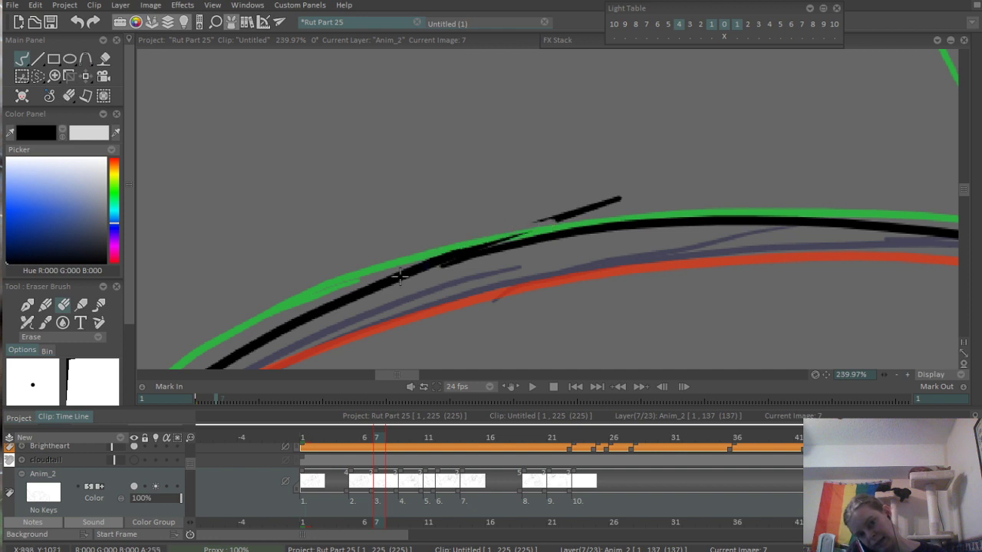
pyautogui.moveTo(399, 276); pyautogui.dragTo(583, 210)
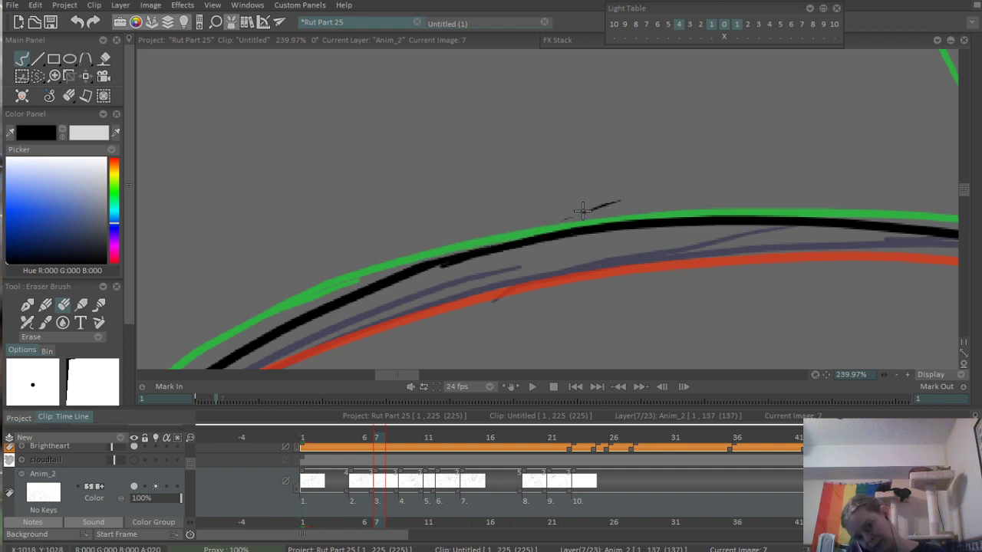
# - Erase the overshooting line ends at the shoulder tuft's pointed tip and where its lower edge crosses the short rising line
pyautogui.moveTo(322, 332); pyautogui.dragTo(465, 152)
pyautogui.moveTo(296, 355); pyautogui.dragTo(358, 217)
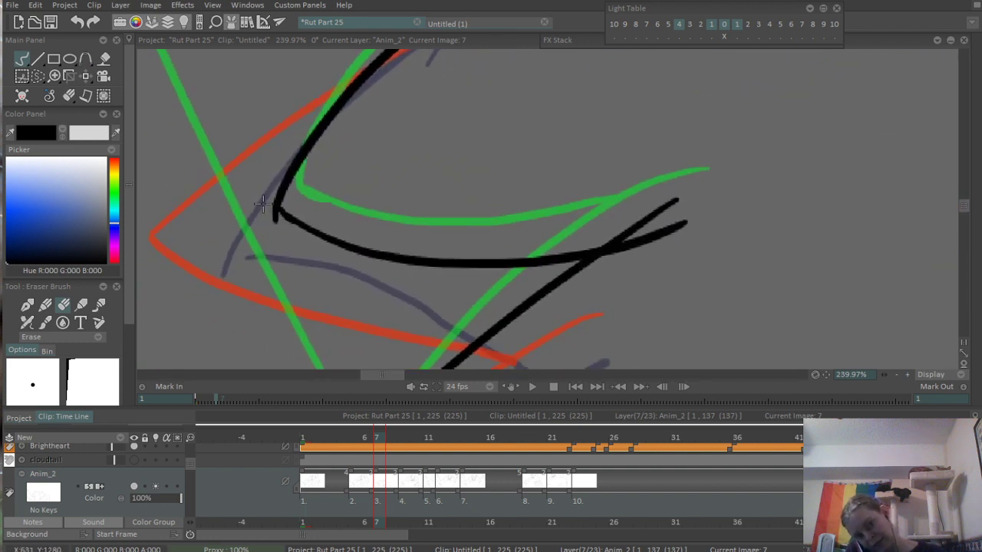
pyautogui.moveTo(265, 205); pyautogui.dragTo(277, 223)
pyautogui.moveTo(625, 250); pyautogui.dragTo(693, 220)
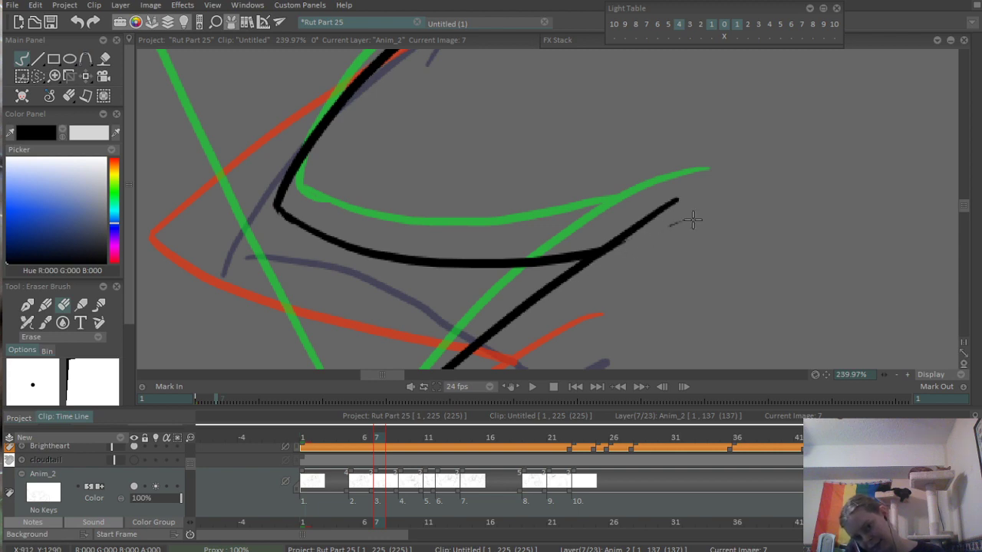
pyautogui.moveTo(566, 71); pyautogui.dragTo(561, 195)
pyautogui.scroll(-5, 622, 153)
pyautogui.moveTo(688, 151); pyautogui.dragTo(507, 220)
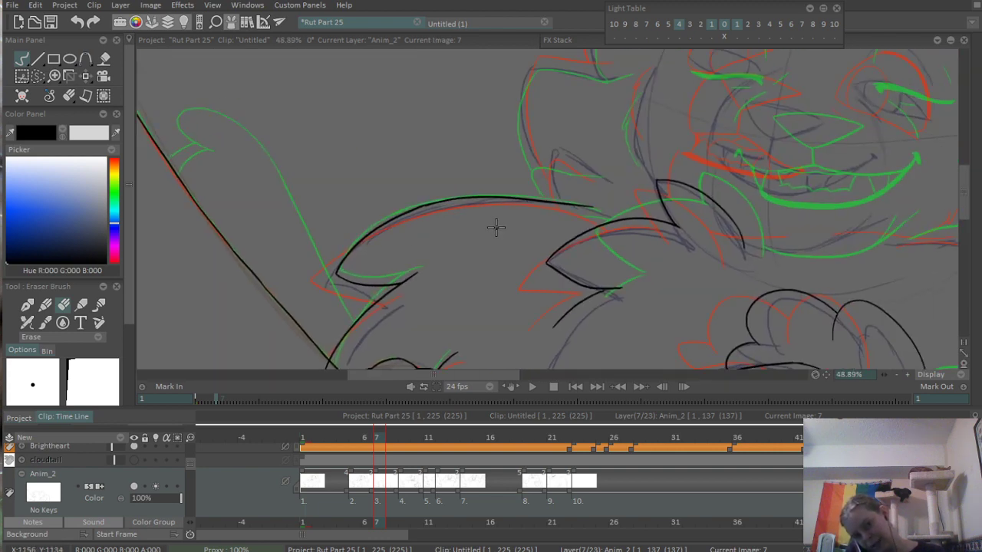
pyautogui.moveTo(306, 357); pyautogui.dragTo(358, 283)
pyautogui.scroll(5, 358, 282)
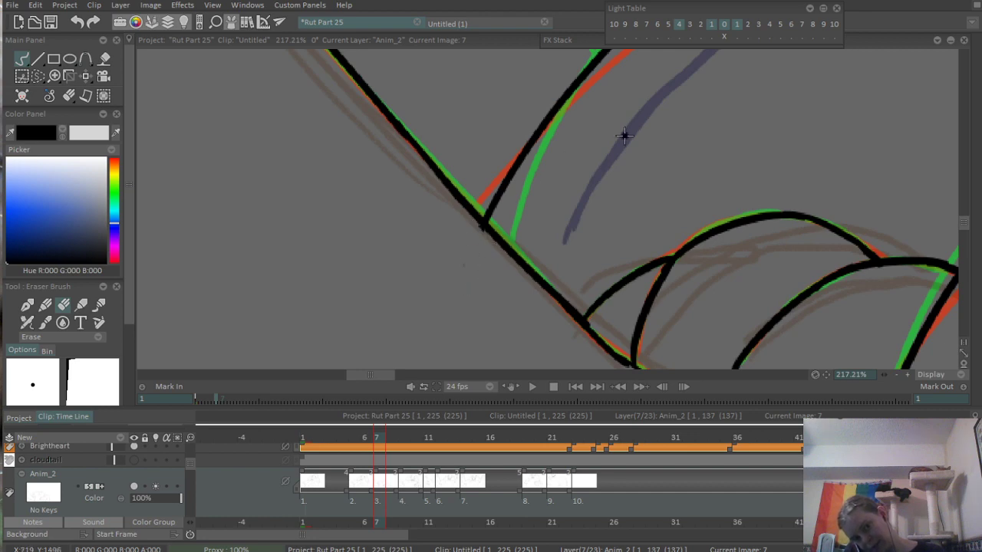
# - Ink the outer side of the small fur tuft above the shoulder arch, replacing the first stroke
pyautogui.moveTo(625, 136); pyautogui.dragTo(349, 295)
pyautogui.moveTo(656, 70); pyautogui.dragTo(453, 225)
pyautogui.moveTo(646, 105); pyautogui.dragTo(785, 100)
pyautogui.moveTo(464, 192); pyautogui.dragTo(582, 228)
pyautogui.press('b')
pyautogui.moveTo(464, 260); pyautogui.dragTo(483, 359)
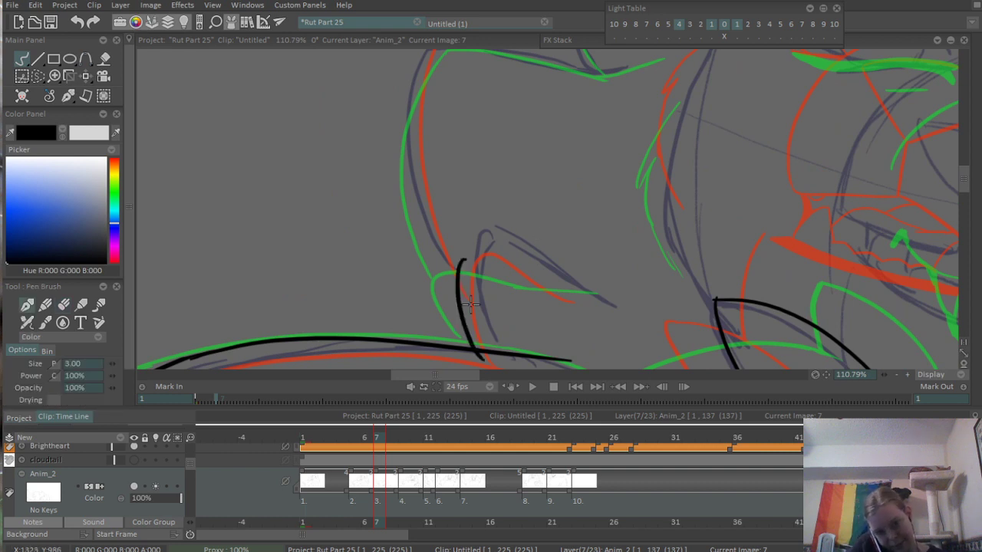
pyautogui.hotkey('ctrl', 'z')
pyautogui.moveTo(467, 255); pyautogui.dragTo(481, 359)
# - Ink the small tuft's sloping upper edge between the reference lines, redoing the stroke until it curves smoothly
pyautogui.moveTo(500, 268); pyautogui.dragTo(621, 315)
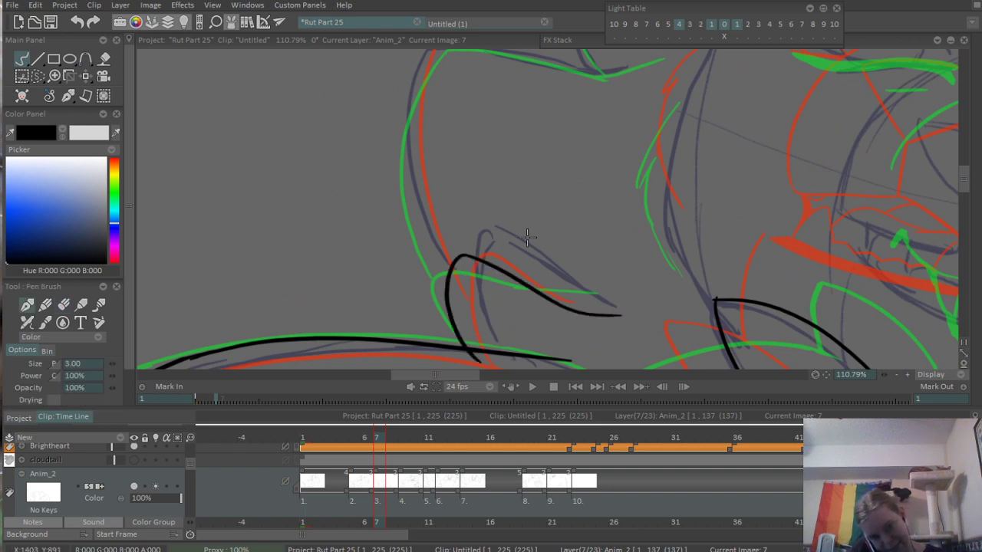
pyautogui.scroll(5, 452, 216)
pyautogui.hotkey('ctrl', 'z')
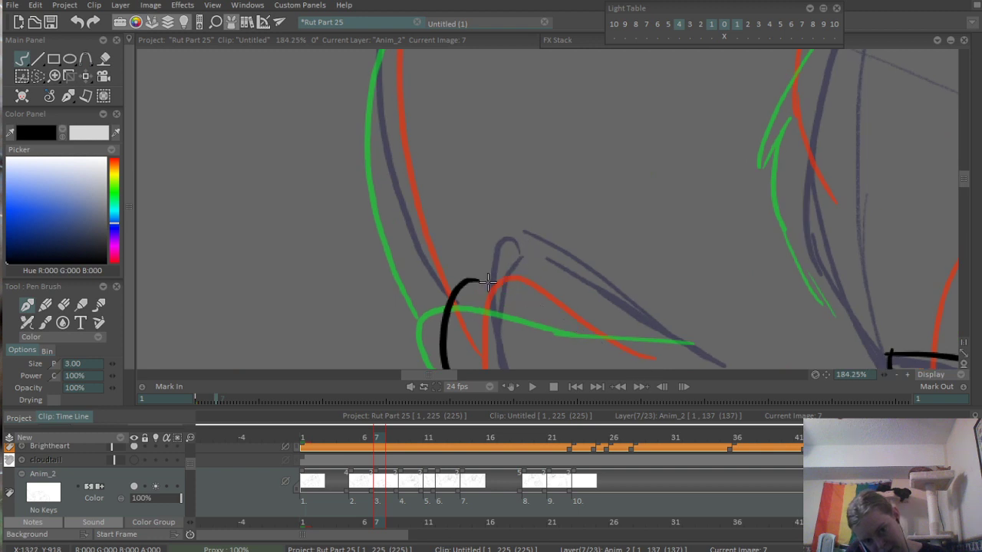
pyautogui.moveTo(477, 279); pyautogui.dragTo(632, 348)
pyautogui.hotkey('ctrl', 'z')
pyautogui.moveTo(479, 277); pyautogui.dragTo(619, 346)
pyautogui.hotkey('ctrl', 'z')
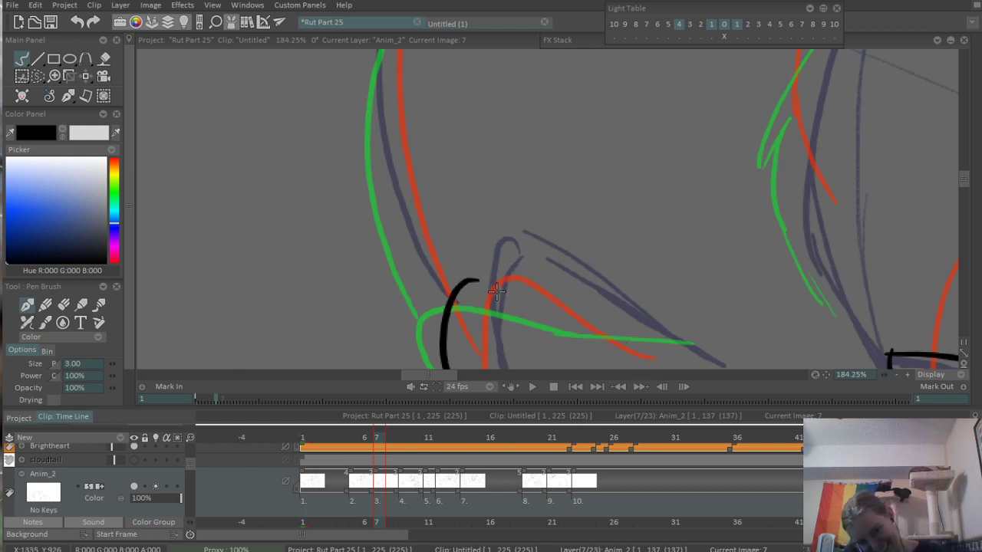
pyautogui.moveTo(473, 277); pyautogui.dragTo(621, 346)
pyautogui.hotkey('ctrl', 'z')
pyautogui.moveTo(473, 277)
pyautogui.mouseDown()
pyautogui.moveTo(512, 285)
pyautogui.moveTo(618, 346)
pyautogui.moveTo(646, 352)
pyautogui.mouseUp()
# - Ink the tall curved outer side of the large mane tuft down to the small tuft, retrying its lower end
pyautogui.scroll(-8, 568, 221)
pyautogui.scroll(5, 569, 122)
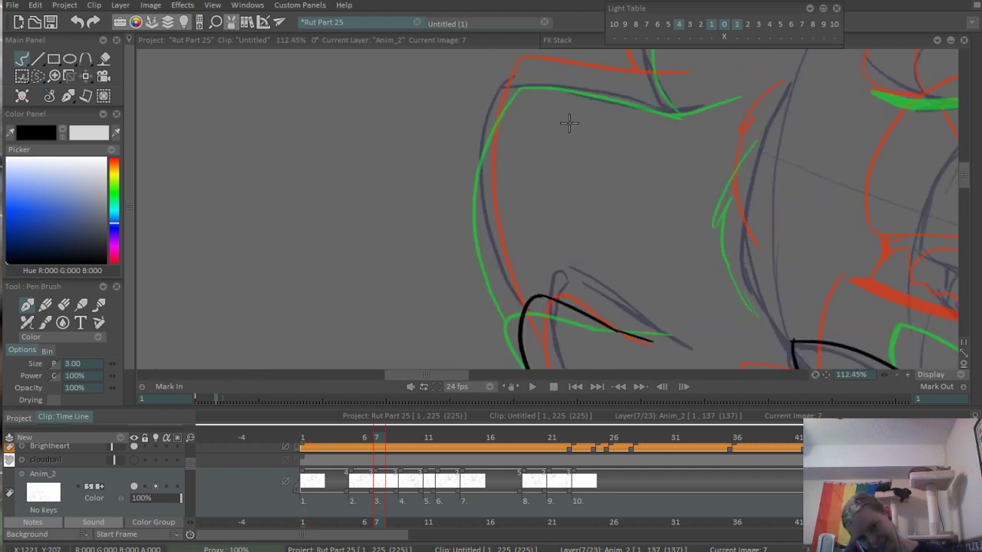
pyautogui.moveTo(531, 67)
pyautogui.mouseDown()
pyautogui.moveTo(497, 301)
pyautogui.moveTo(526, 353)
pyautogui.mouseUp()
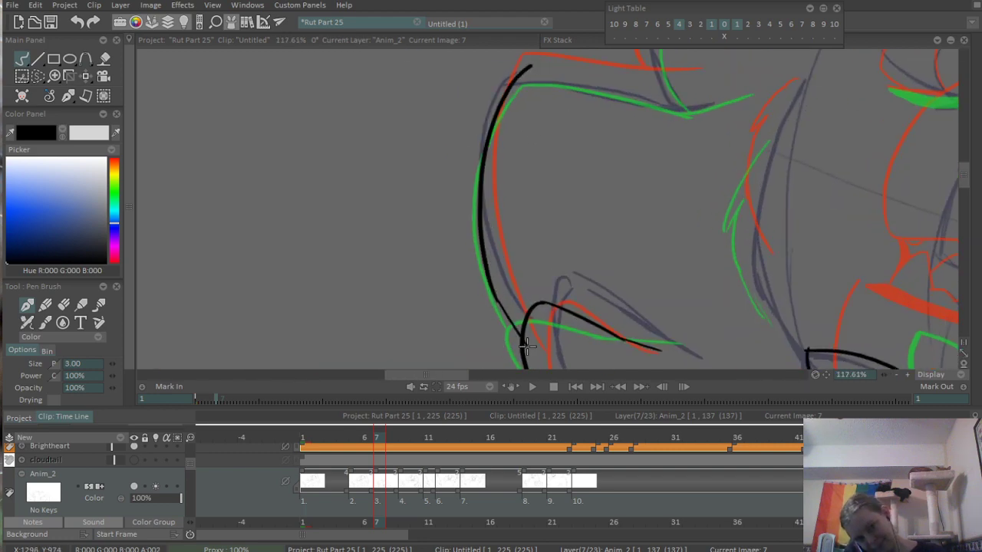
pyautogui.hotkey('ctrl', 'z')
pyautogui.moveTo(491, 299); pyautogui.dragTo(525, 352)
pyautogui.hotkey('ctrl', 'z')
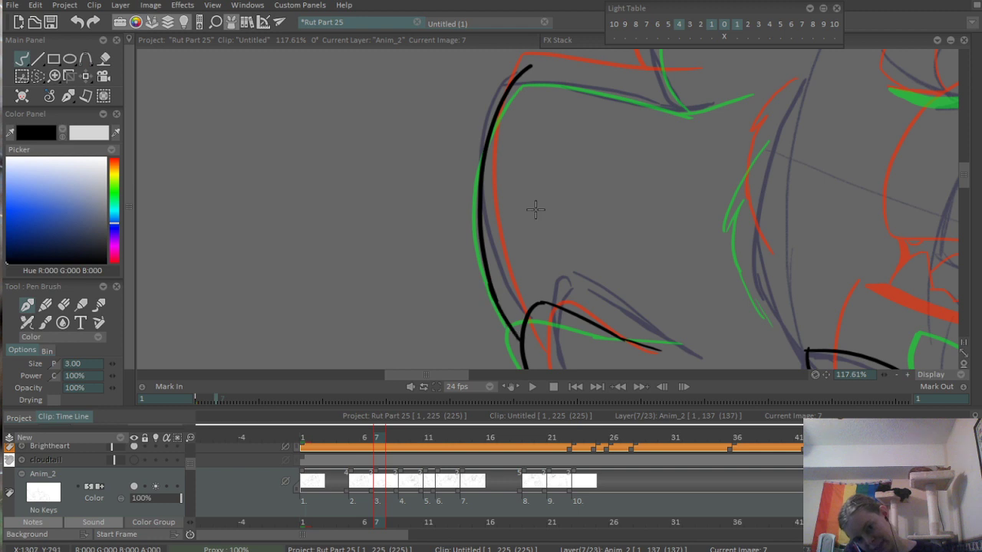
# - Ink the large mane tuft's upper edge from its tip in toward the head, replacing the first attempt
pyautogui.scroll(3, 532, 208)
pyautogui.moveTo(482, 158); pyautogui.dragTo(689, 176)
pyautogui.hotkey('ctrl', 'z')
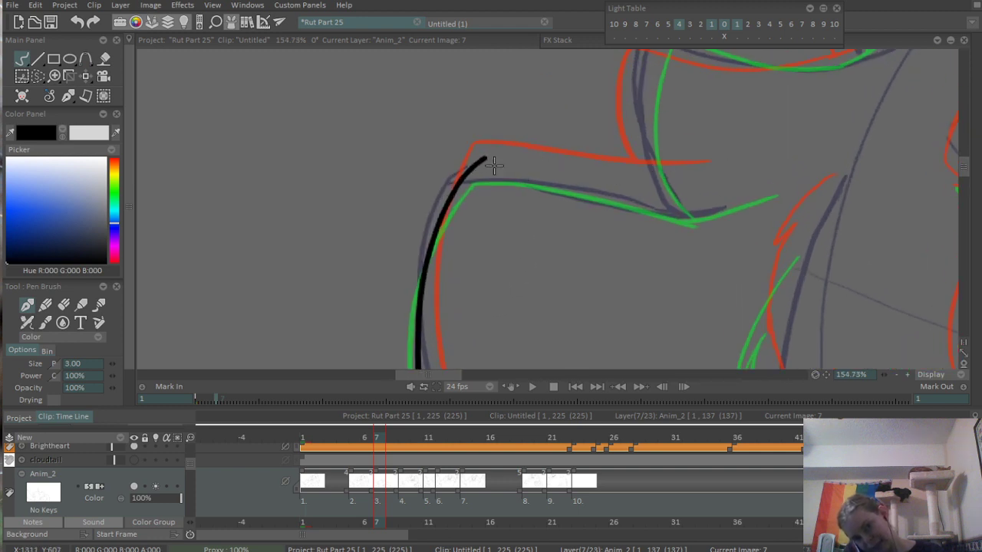
pyautogui.moveTo(484, 158)
pyautogui.mouseDown()
pyautogui.moveTo(718, 180)
pyautogui.moveTo(622, 220)
pyautogui.mouseUp()
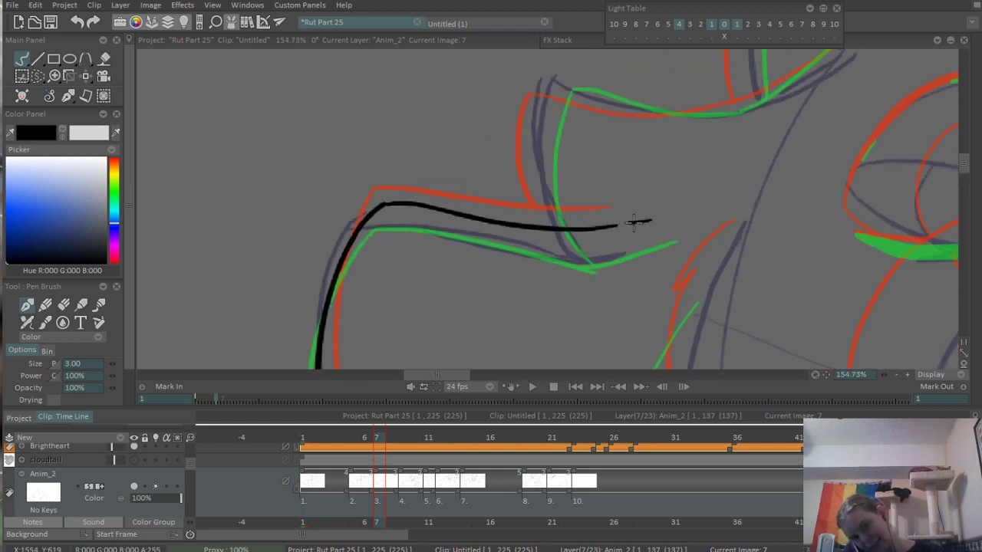
# - Ink the next mane tuft's side, redoing it once, and its upper edge sweeping up past the ear's base
pyautogui.moveTo(561, 166); pyautogui.dragTo(512, 212)
pyautogui.moveTo(519, 125)
pyautogui.mouseDown()
pyautogui.moveTo(484, 203)
pyautogui.moveTo(510, 295)
pyautogui.moveTo(507, 273)
pyautogui.mouseUp()
pyautogui.hotkey('ctrl', 'z')
pyautogui.moveTo(577, 156); pyautogui.dragTo(484, 196)
pyautogui.moveTo(412, 175)
pyautogui.mouseDown()
pyautogui.moveTo(627, 179)
pyautogui.moveTo(569, 202)
pyautogui.moveTo(666, 160)
pyautogui.mouseUp()
# - Ink the crown contour behind the ear plus the ear's outer side and upper edge, redoing the upper edge once
pyautogui.moveTo(713, 119)
pyautogui.mouseDown()
pyautogui.moveTo(553, 226)
pyautogui.moveTo(857, 99)
pyautogui.mouseUp()
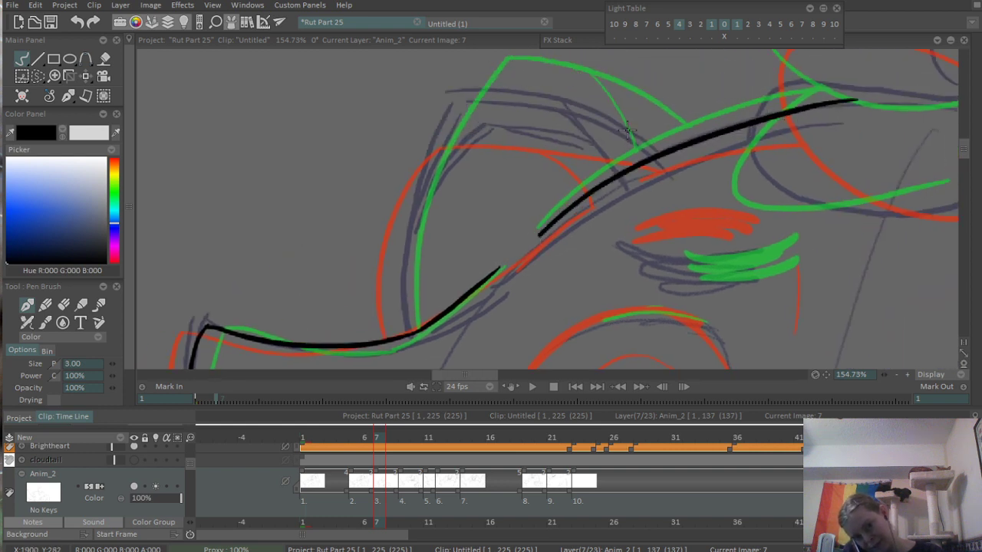
pyautogui.moveTo(446, 221); pyautogui.dragTo(474, 205)
pyautogui.moveTo(512, 78); pyautogui.dragTo(419, 320)
pyautogui.moveTo(510, 116)
pyautogui.mouseDown()
pyautogui.moveTo(491, 166)
pyautogui.moveTo(537, 135)
pyautogui.moveTo(706, 166)
pyautogui.mouseUp()
pyautogui.hotkey('ctrl', 'z')
pyautogui.moveTo(485, 135)
pyautogui.mouseDown()
pyautogui.moveTo(608, 156)
pyautogui.moveTo(723, 198)
pyautogui.mouseUp()
# - Erase the ear's overshooting line ends at its tip, its base and its crossing with the crown contour
pyautogui.scroll(3, 453, 134)
pyautogui.press('e')
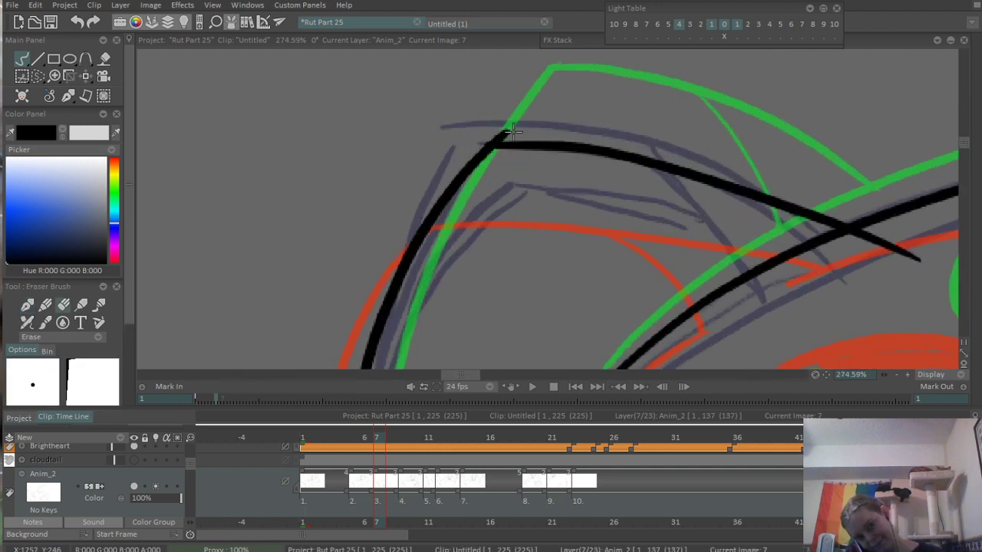
pyautogui.moveTo(376, 338); pyautogui.dragTo(512, 61)
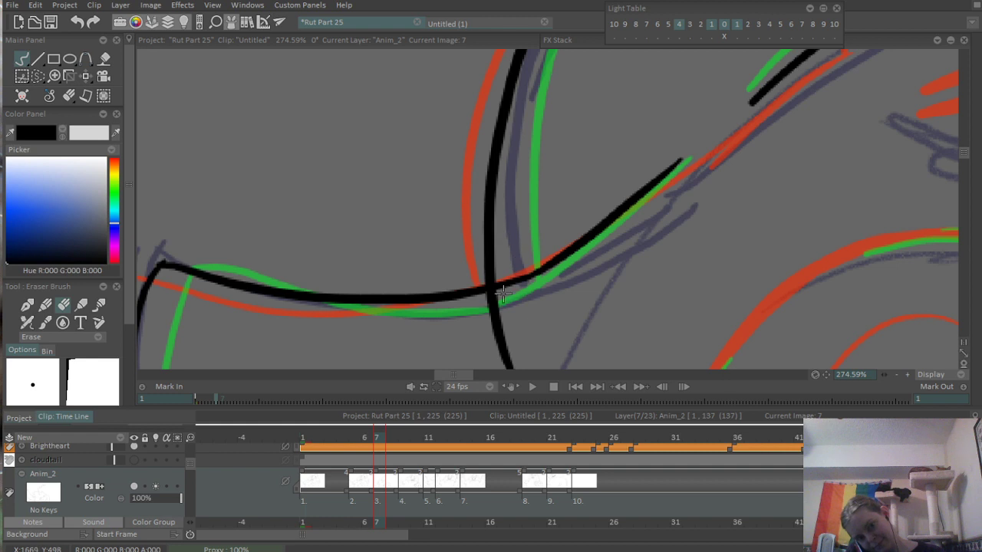
pyautogui.moveTo(486, 299)
pyautogui.mouseDown()
pyautogui.moveTo(511, 372)
pyautogui.moveTo(537, 277)
pyautogui.mouseUp()
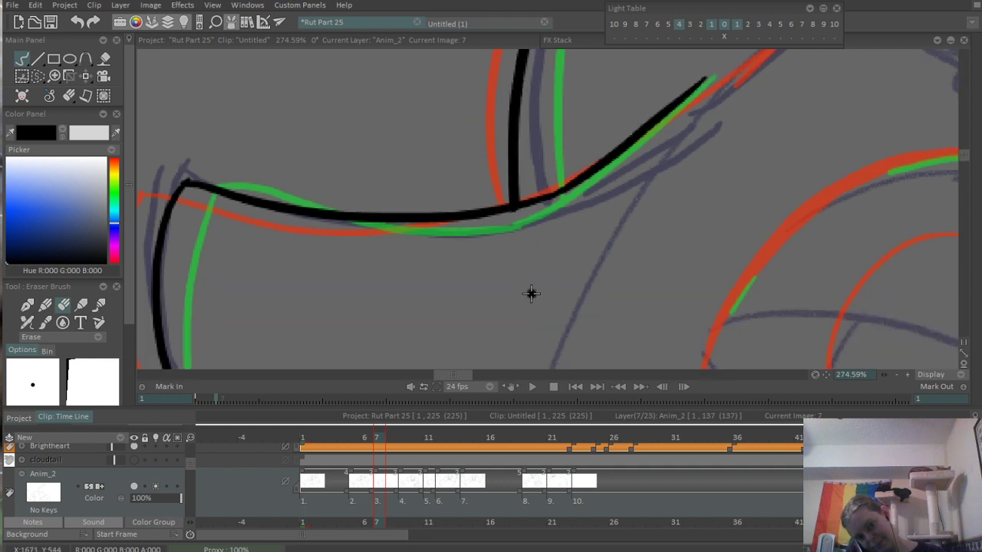
pyautogui.moveTo(372, 206); pyautogui.dragTo(660, 283)
pyautogui.moveTo(767, 100); pyautogui.dragTo(405, 299)
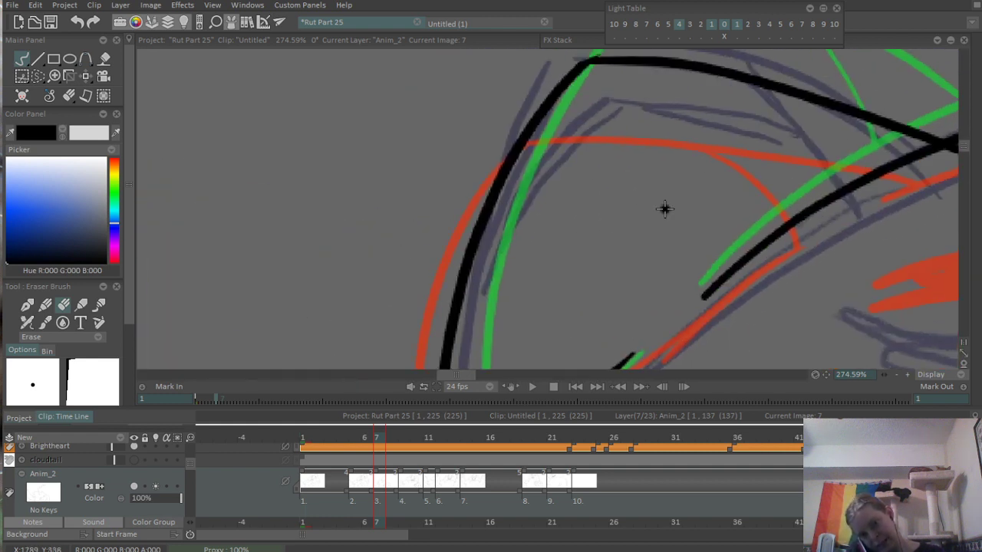
pyautogui.moveTo(938, 180)
pyautogui.mouseDown()
pyautogui.moveTo(612, 192)
pyautogui.moveTo(614, 172)
pyautogui.mouseUp()
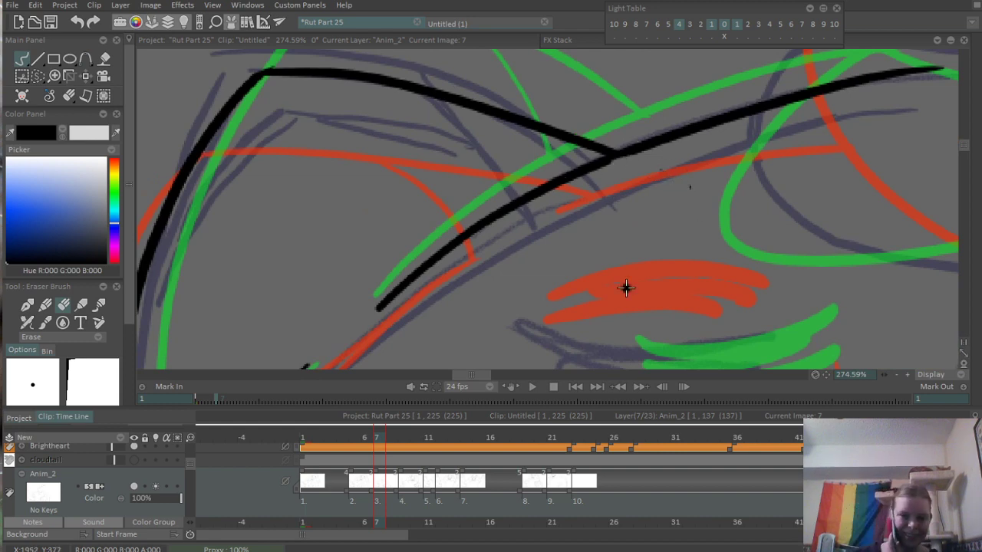
# - Ink the ear's curved inner fold from its upper edge to the crown contour, redoing it once and erasing the overshoot
pyautogui.moveTo(471, 376)
pyautogui.mouseDown()
pyautogui.moveTo(505, 373)
pyautogui.moveTo(465, 377)
pyautogui.mouseUp()
pyautogui.press('n')
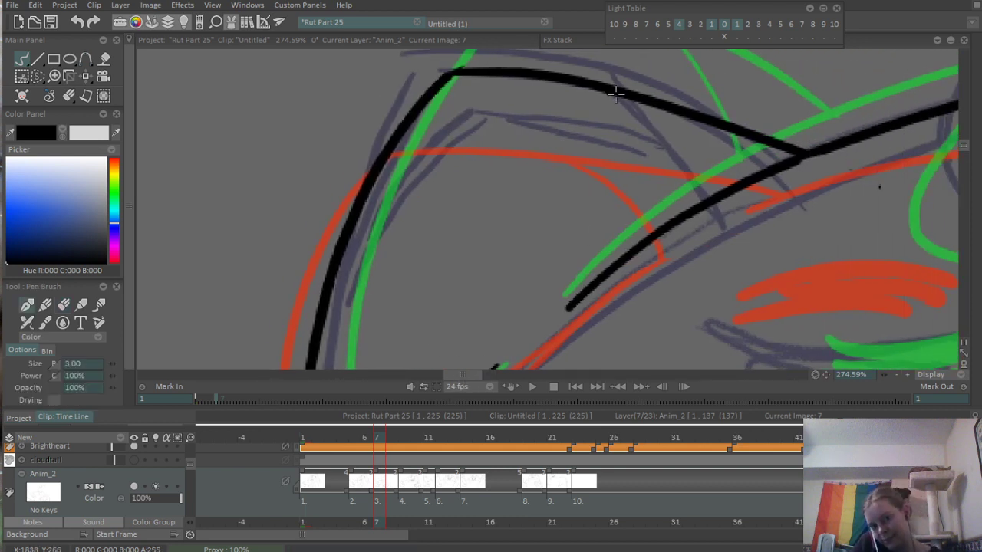
pyautogui.moveTo(615, 92); pyautogui.dragTo(681, 228)
pyautogui.hotkey('ctrl', 'z')
pyautogui.moveTo(614, 90); pyautogui.dragTo(691, 204)
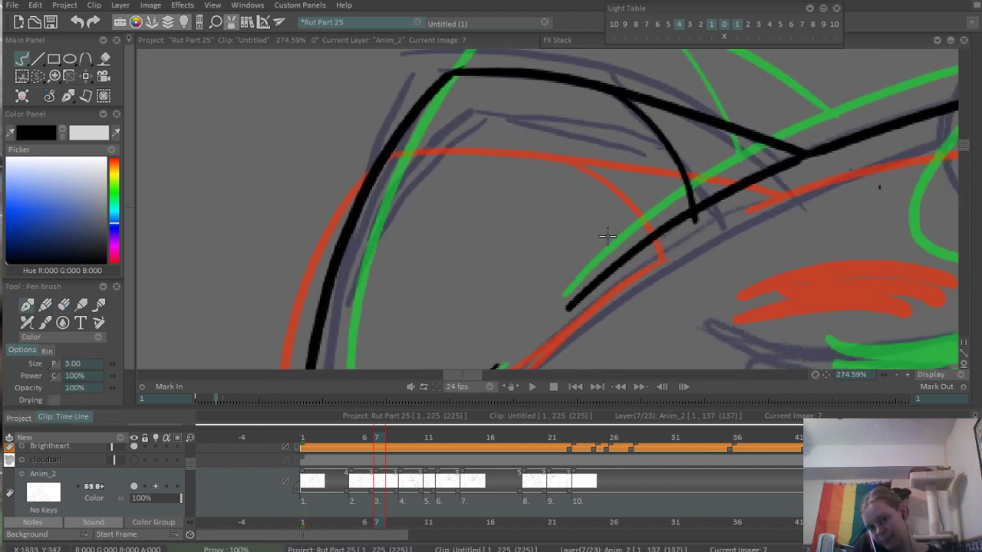
pyautogui.scroll(1, 706, 215)
pyautogui.press('e')
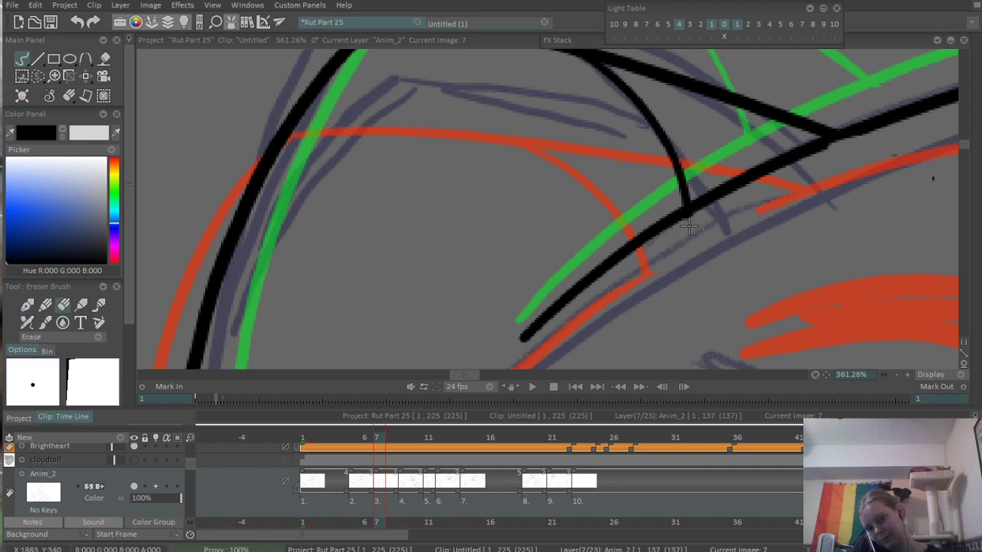
# - Ink the jagged cheek fur line on the face between the green and red references
pyautogui.scroll(-5, 755, 192)
pyautogui.scroll(2, 779, 227)
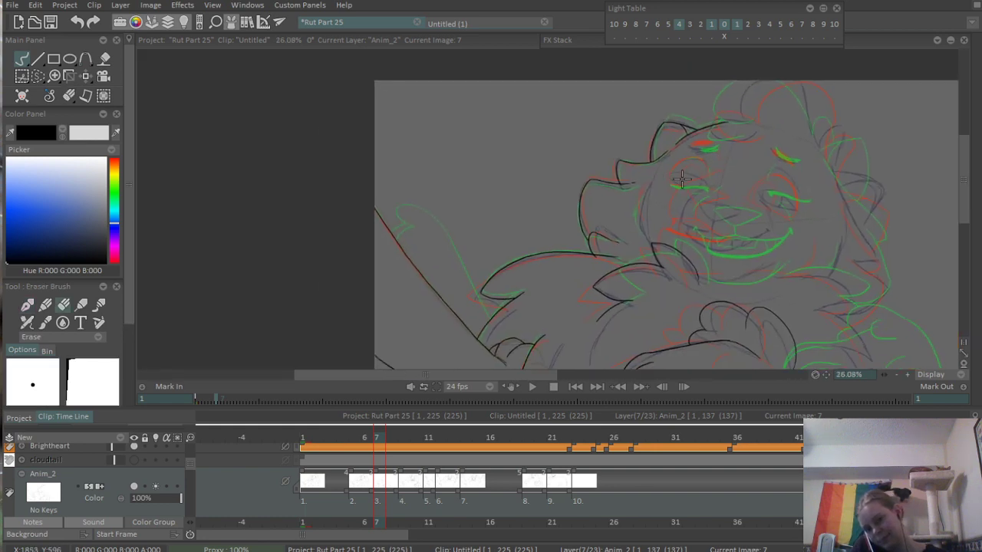
pyautogui.scroll(2, 732, 239)
pyautogui.scroll(2, 529, 161)
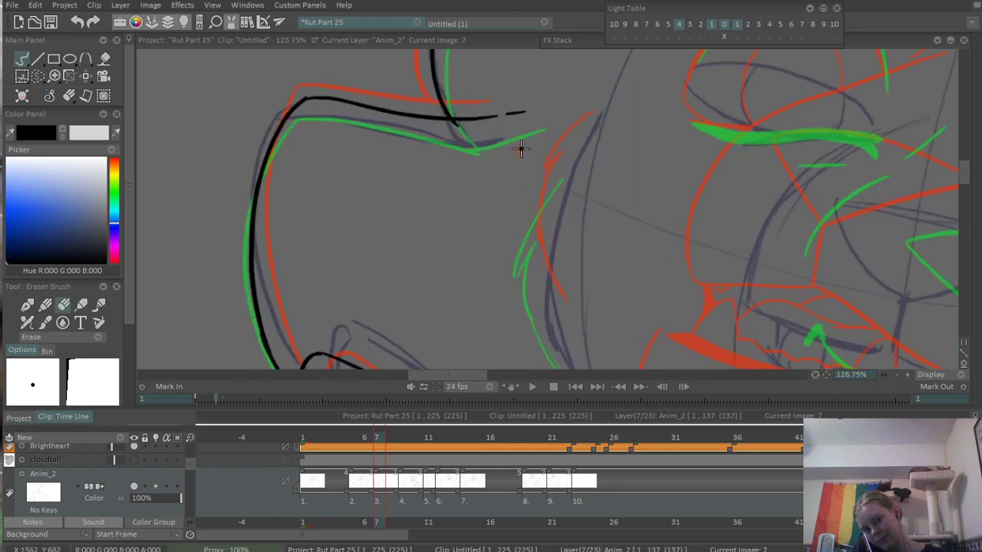
pyautogui.scroll(1, 517, 176)
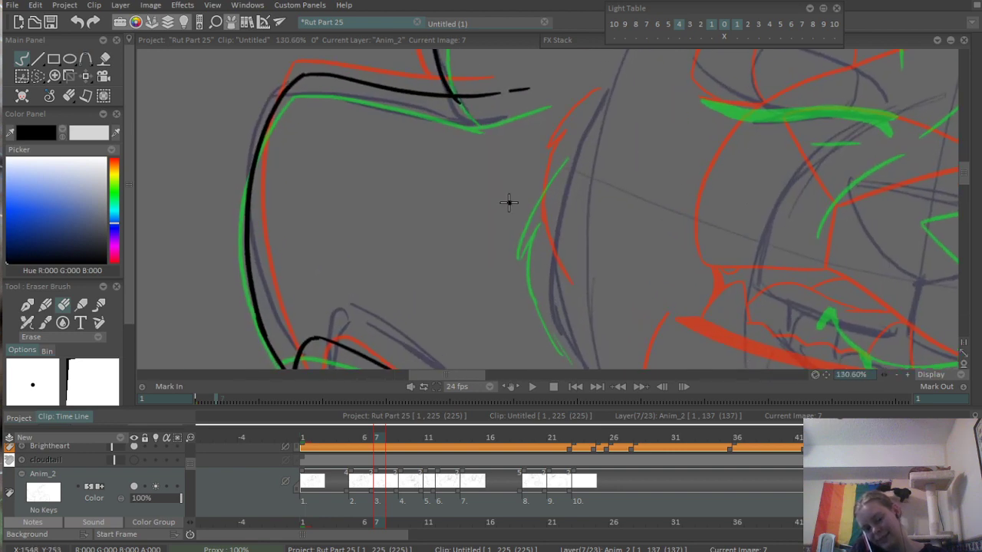
pyautogui.press('e')
pyautogui.moveTo(575, 131)
pyautogui.mouseDown()
pyautogui.moveTo(523, 217)
pyautogui.moveTo(538, 295)
pyautogui.mouseUp()
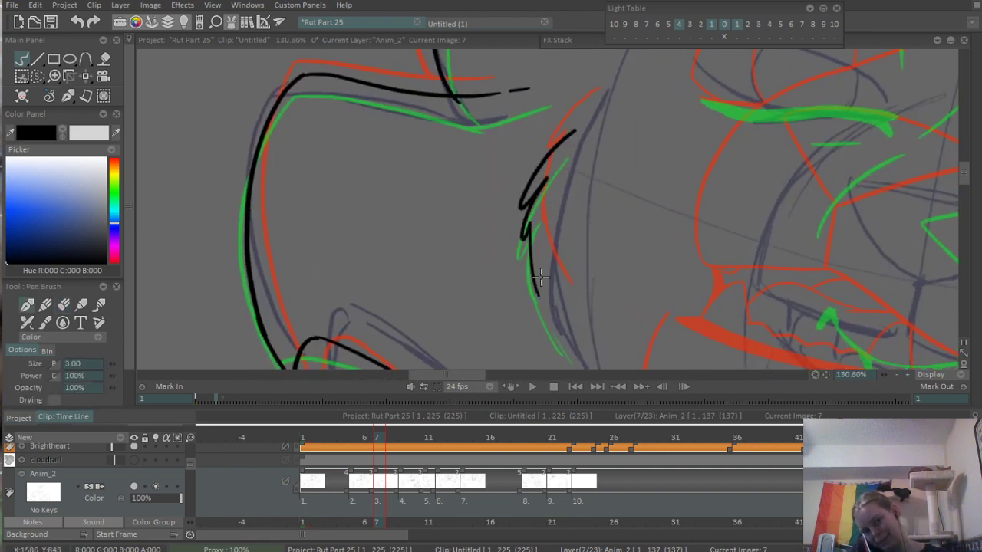
# - Replace the cheek fur line with a single notched stroke following the green reference's curve
pyautogui.hotkey('ctrl', 'z')
pyautogui.moveTo(583, 119)
pyautogui.mouseDown()
pyautogui.moveTo(524, 206)
pyautogui.moveTo(552, 311)
pyautogui.mouseUp()
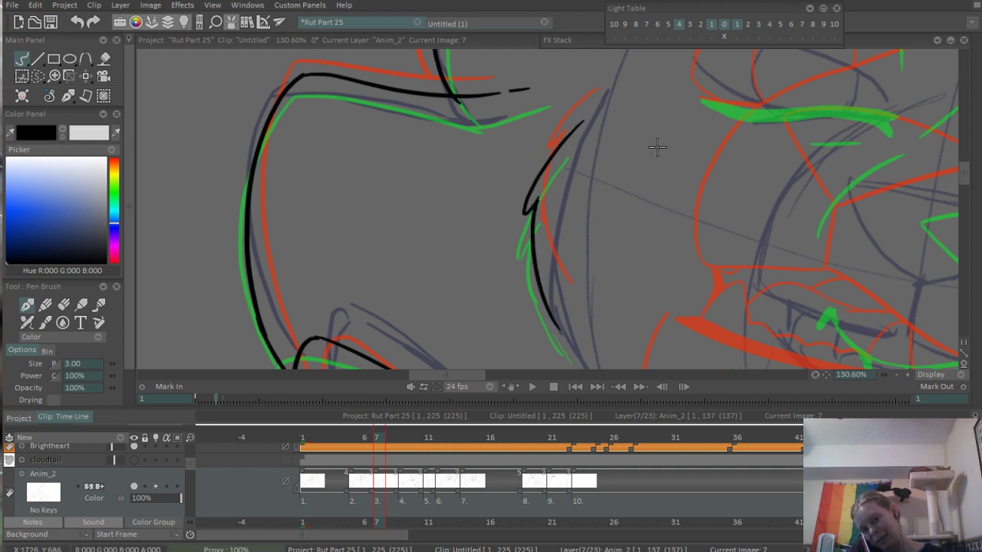
pyautogui.scroll(-5, 652, 150)
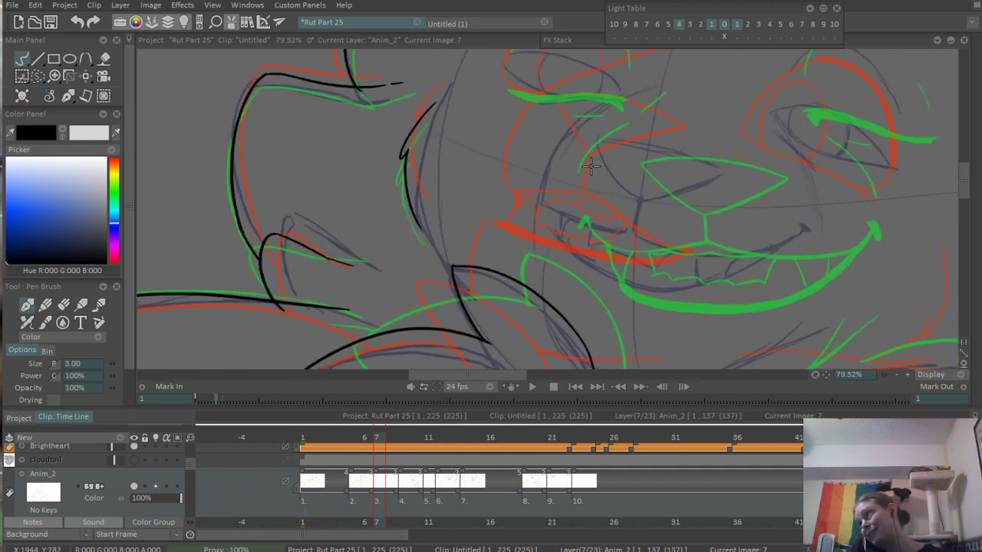
# - Ink the nose's two lower sides meeting at its bottom point, redoing the first side once
pyautogui.scroll(5, 596, 117)
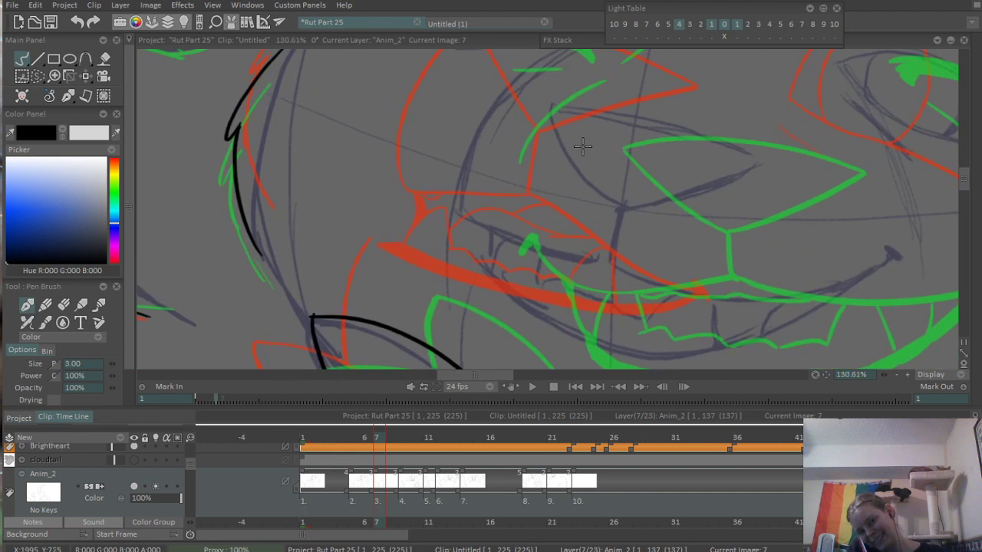
pyautogui.moveTo(550, 96); pyautogui.dragTo(620, 204)
pyautogui.hotkey('ctrl', 'z')
pyautogui.moveTo(542, 98); pyautogui.dragTo(626, 212)
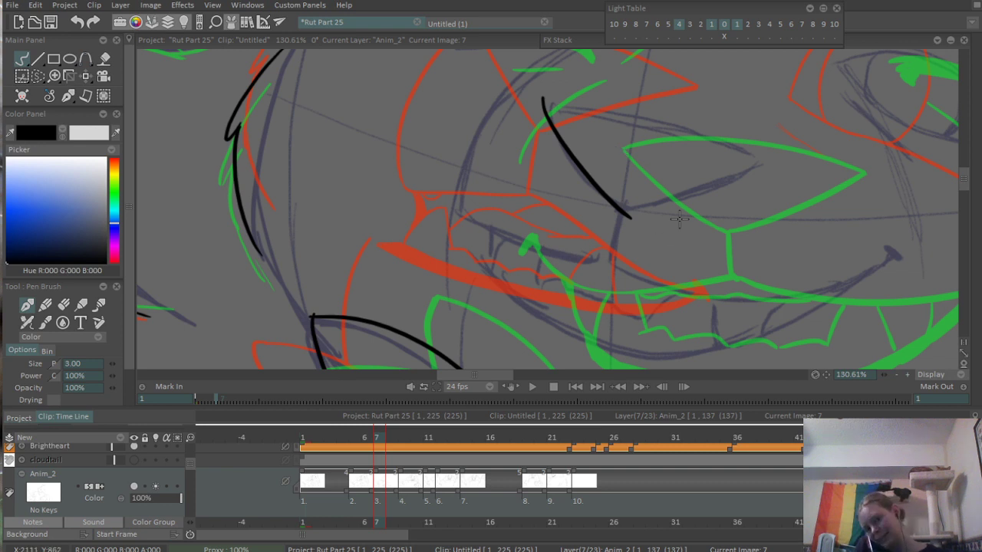
pyautogui.moveTo(612, 205); pyautogui.dragTo(730, 176)
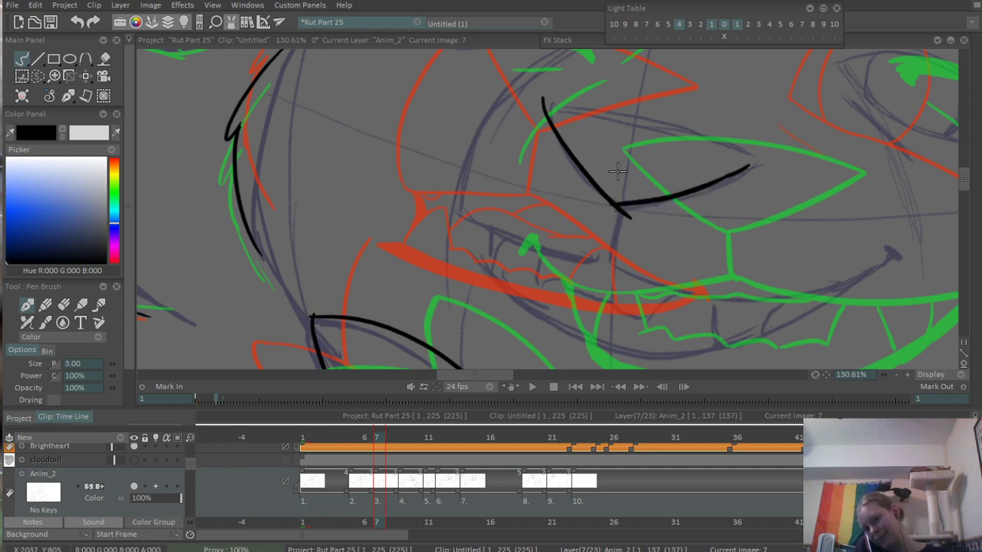
# - Ink the nose's curved upper edge between its two outer corners, redoing the stroke until it fits
pyautogui.scroll(3, 635, 147)
pyautogui.moveTo(507, 96); pyautogui.dragTo(801, 181)
pyautogui.hotkey('ctrl', 'z')
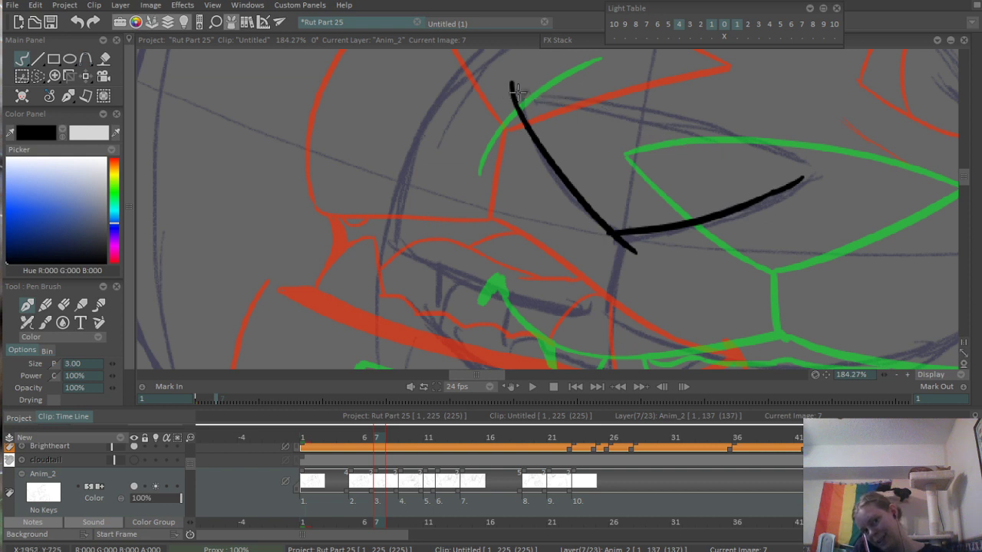
pyautogui.moveTo(507, 93); pyautogui.dragTo(825, 169)
pyautogui.hotkey('ctrl', 'z')
pyautogui.moveTo(500, 95)
pyautogui.mouseDown()
pyautogui.moveTo(822, 181)
pyautogui.moveTo(766, 195)
pyautogui.mouseUp()
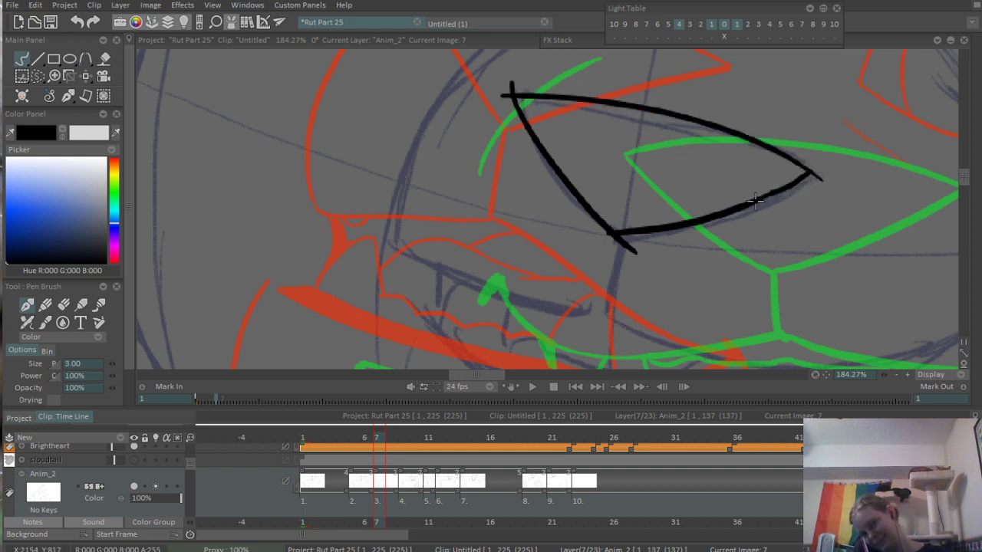
# - Erase the overshooting line ends at the nose's bottom point and both outer corners
pyautogui.scroll(2, 537, 108)
pyautogui.press('e')
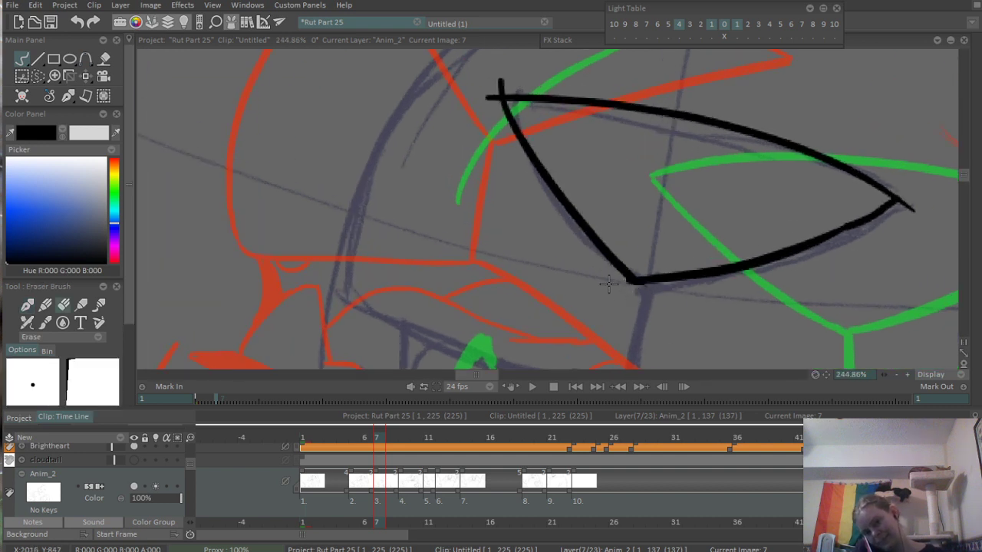
pyautogui.moveTo(842, 196); pyautogui.dragTo(821, 206)
pyautogui.moveTo(845, 250); pyautogui.dragTo(830, 252)
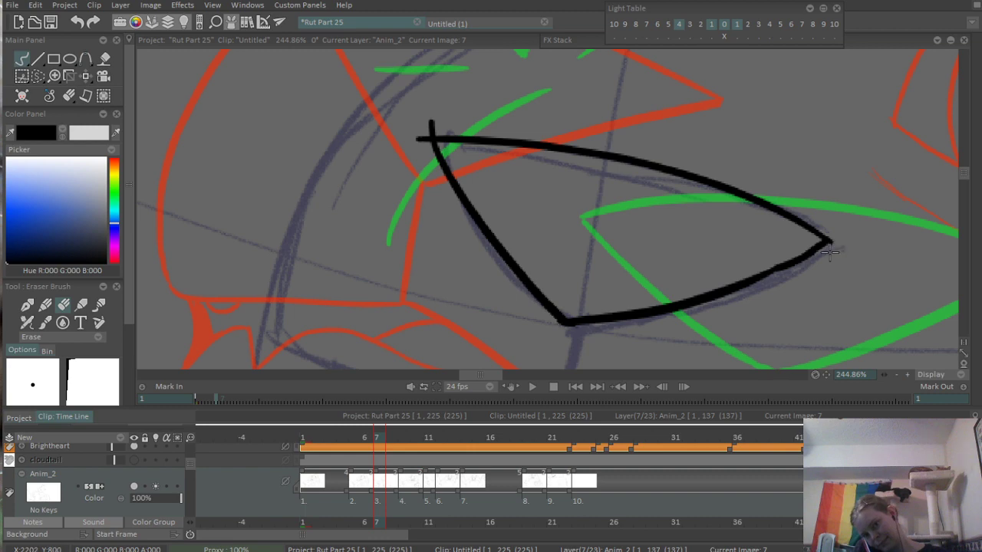
pyautogui.moveTo(423, 120)
pyautogui.mouseDown()
pyautogui.moveTo(412, 153)
pyautogui.moveTo(435, 117)
pyautogui.mouseUp()
# - Ink the short philtrum line from the nose's bottom point down to the mouth
pyautogui.scroll(-6, 491, 115)
pyautogui.scroll(6, 507, 217)
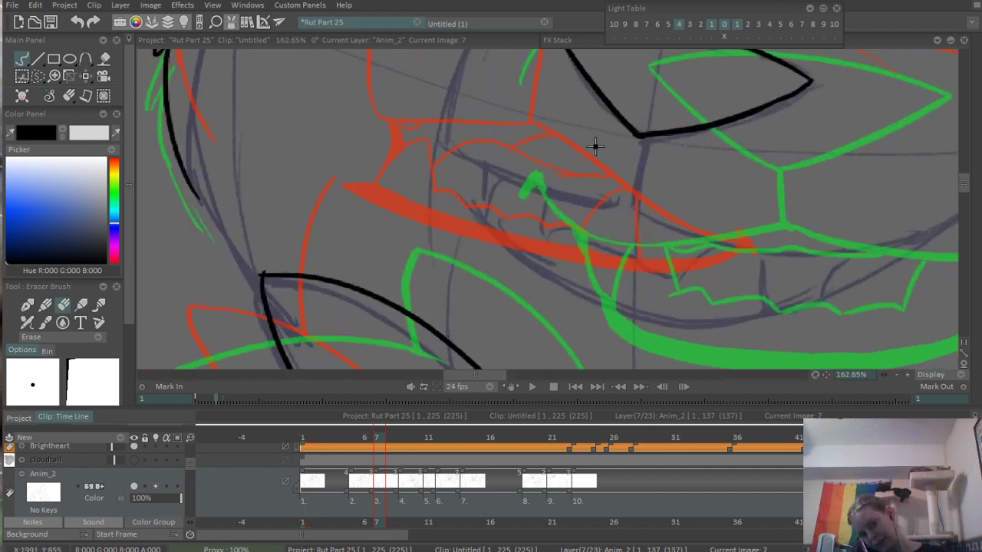
pyautogui.moveTo(595, 148); pyautogui.dragTo(560, 233)
pyautogui.press('b')
pyautogui.moveTo(609, 190); pyautogui.dragTo(588, 252)
pyautogui.hotkey('ctrl', 'z')
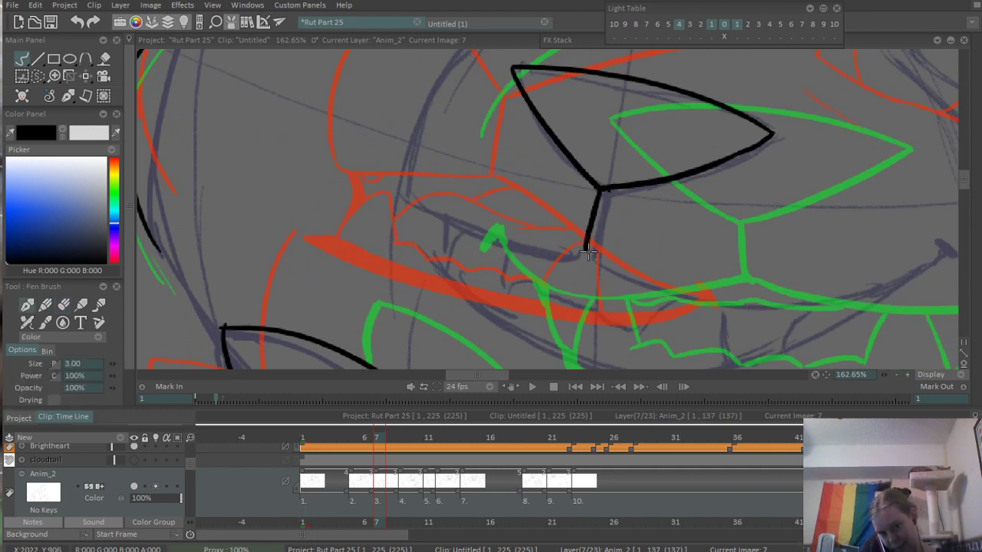
# - Ink the upper lip line from the muzzle's far edge to the philtrum, redoing it at a steeper slope
pyautogui.moveTo(404, 192)
pyautogui.mouseDown()
pyautogui.moveTo(613, 270)
pyautogui.moveTo(628, 244)
pyautogui.mouseUp()
pyautogui.hotkey('ctrl', 'z')
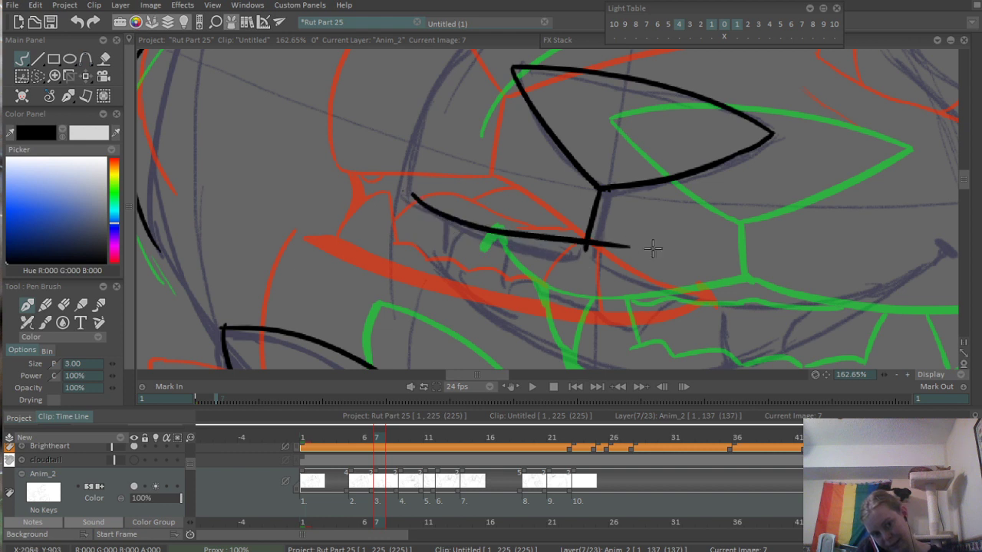
pyautogui.hotkey('ctrl', 'z')
pyautogui.moveTo(412, 203)
pyautogui.mouseDown()
pyautogui.moveTo(602, 258)
pyautogui.moveTo(451, 169)
pyautogui.mouseUp()
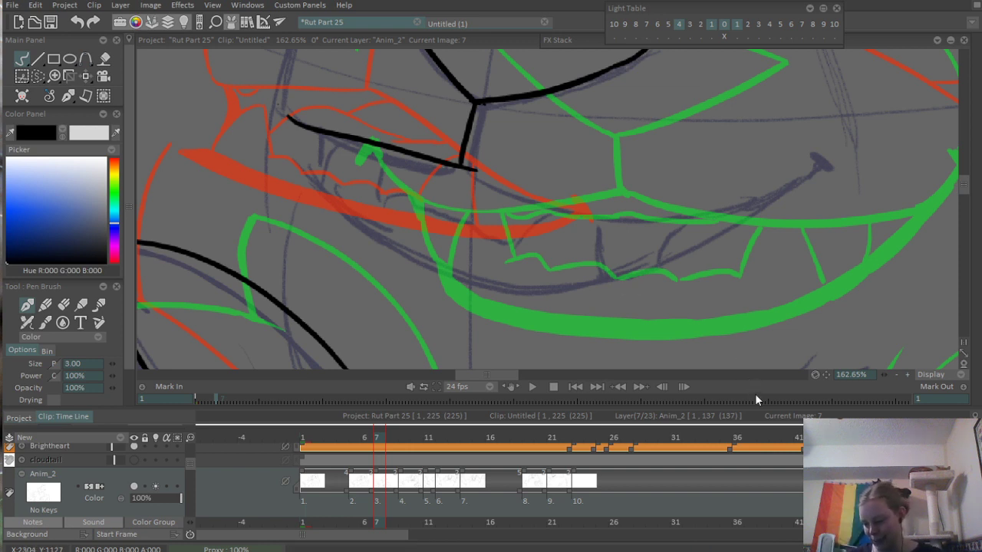
# - Erase the overshoot where the upper lip line crosses the bottom of the philtrum
pyautogui.moveTo(669, 357); pyautogui.dragTo(722, 301)
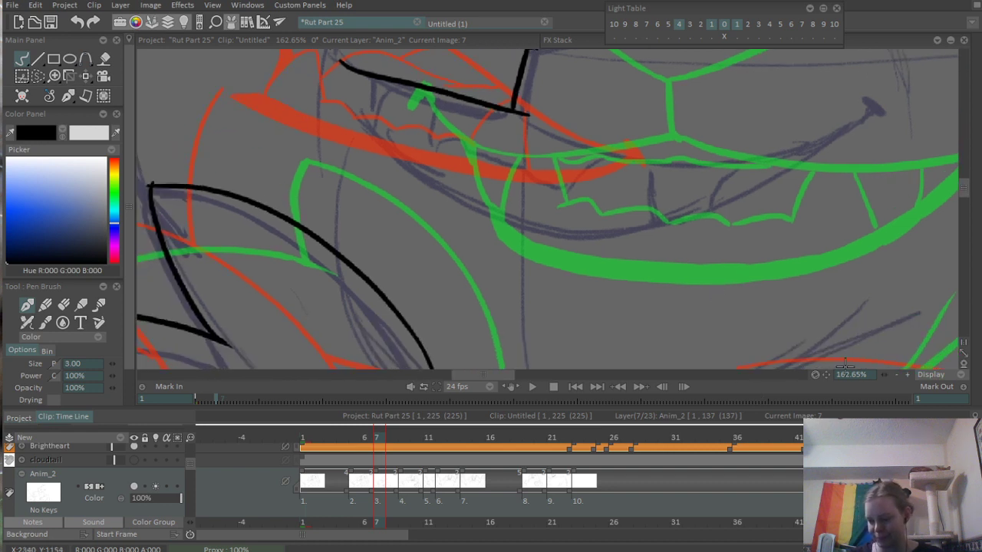
pyautogui.moveTo(603, 203)
pyautogui.mouseDown()
pyautogui.moveTo(574, 226)
pyautogui.moveTo(538, 313)
pyautogui.mouseUp()
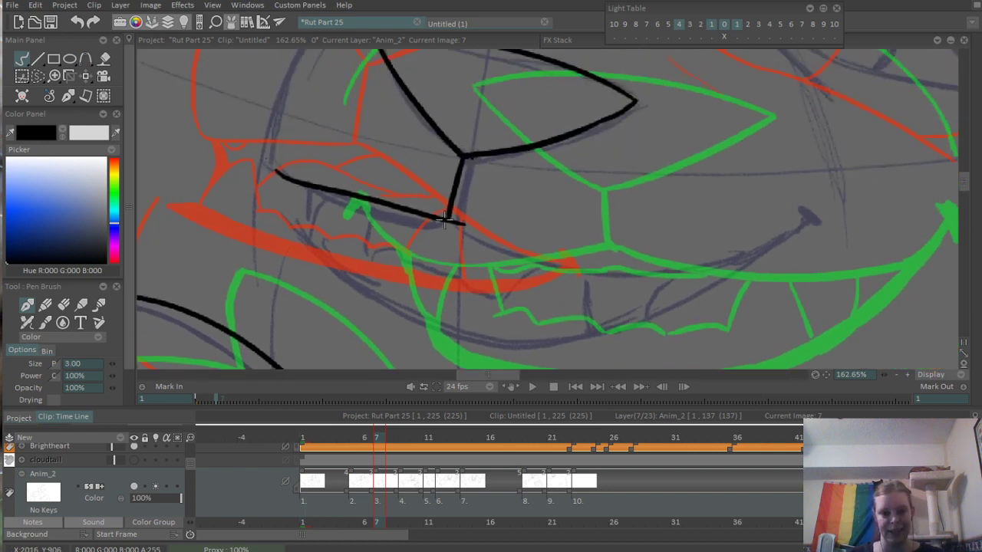
pyautogui.press('e')
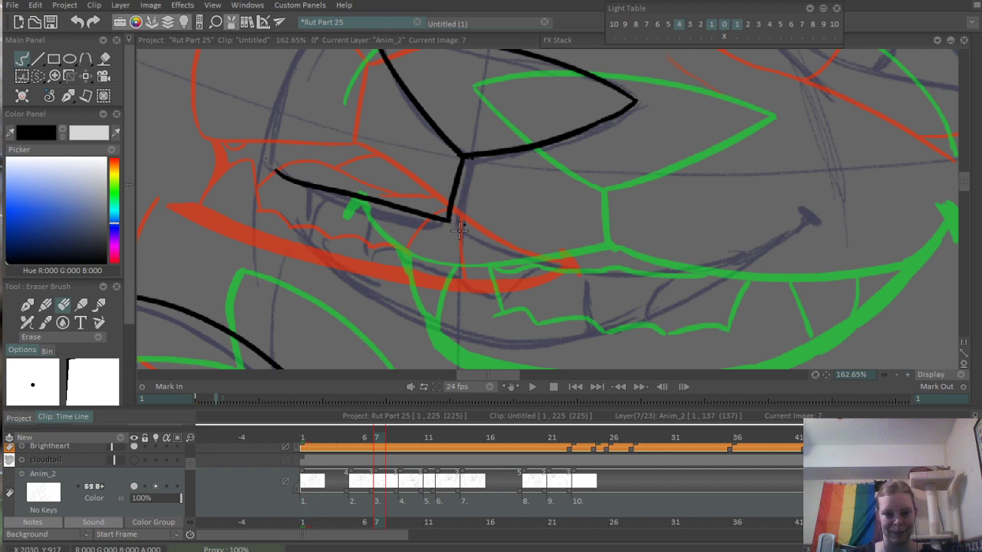
pyautogui.press('e')
# - Ink the long smile curve from the philtrum to the near mouth corner, redoing it once, and add the corner mark
pyautogui.moveTo(482, 237)
pyautogui.mouseDown()
pyautogui.moveTo(475, 221)
pyautogui.moveTo(913, 257)
pyautogui.mouseUp()
pyautogui.scroll(2, 475, 221)
pyautogui.hotkey('ctrl', 'z')
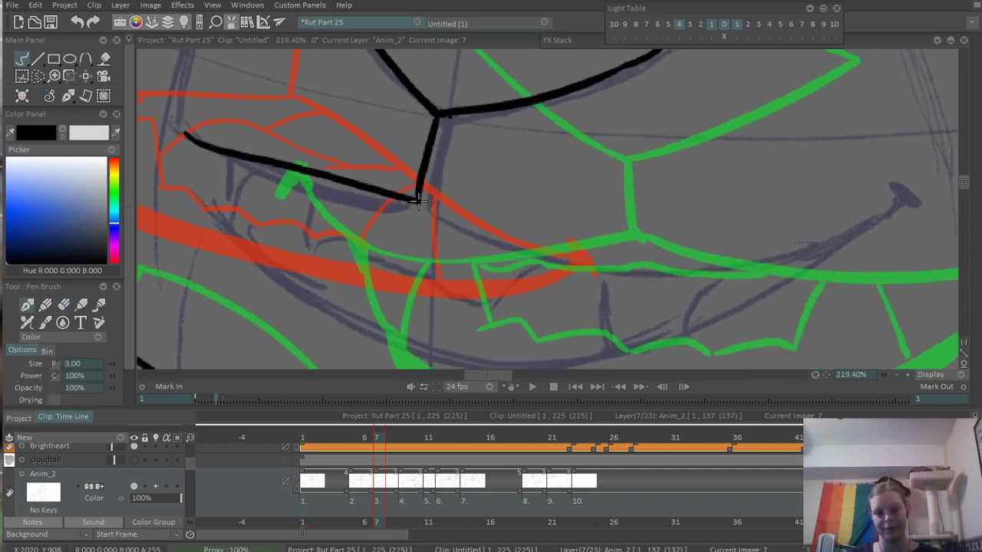
pyautogui.moveTo(419, 200); pyautogui.dragTo(899, 244)
pyautogui.scroll(-2, 767, 236)
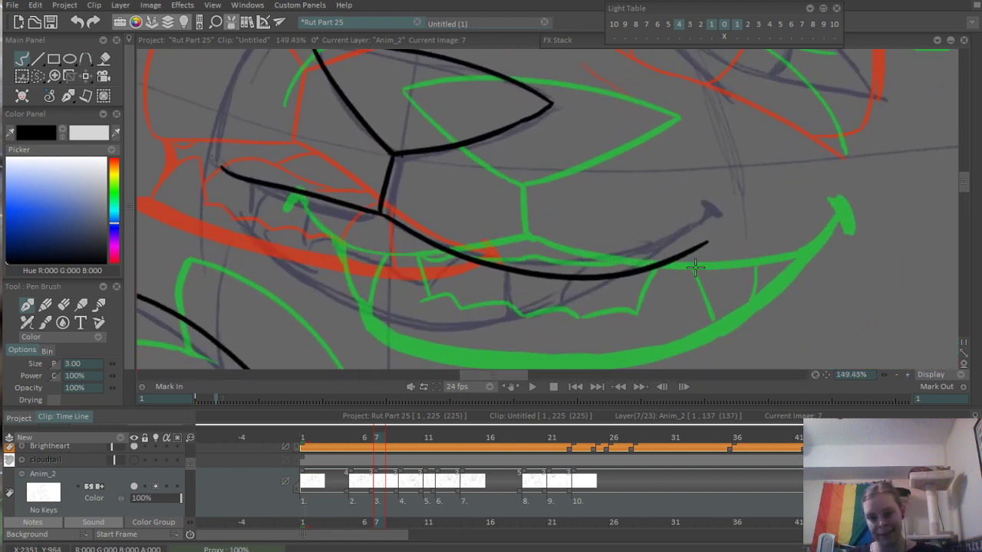
pyautogui.moveTo(537, 233); pyautogui.dragTo(700, 269)
# - Ink the muzzle contour from the upper lip up past the nose, plus a short separate stroke continuing it above
pyautogui.moveTo(506, 181); pyautogui.dragTo(481, 282)
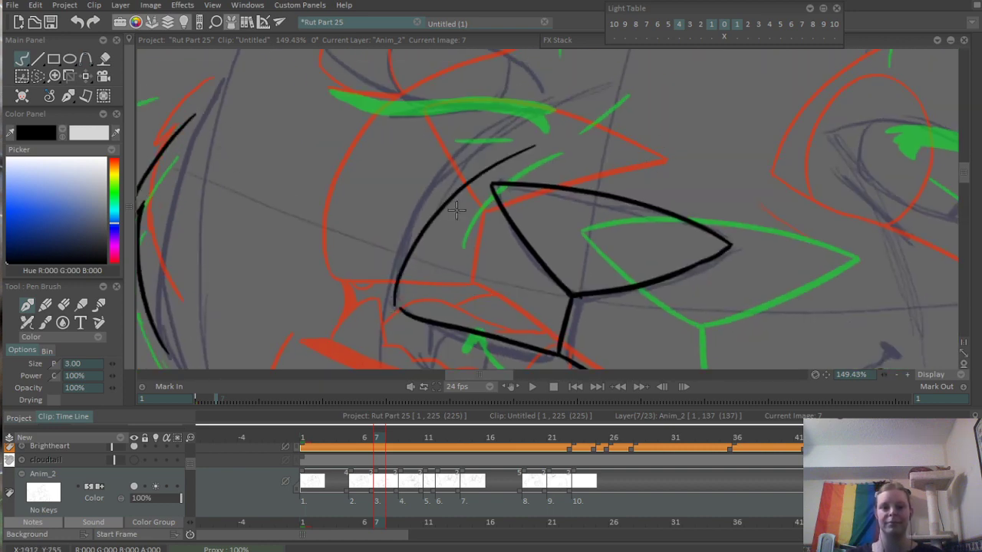
pyautogui.moveTo(558, 160); pyautogui.dragTo(562, 249)
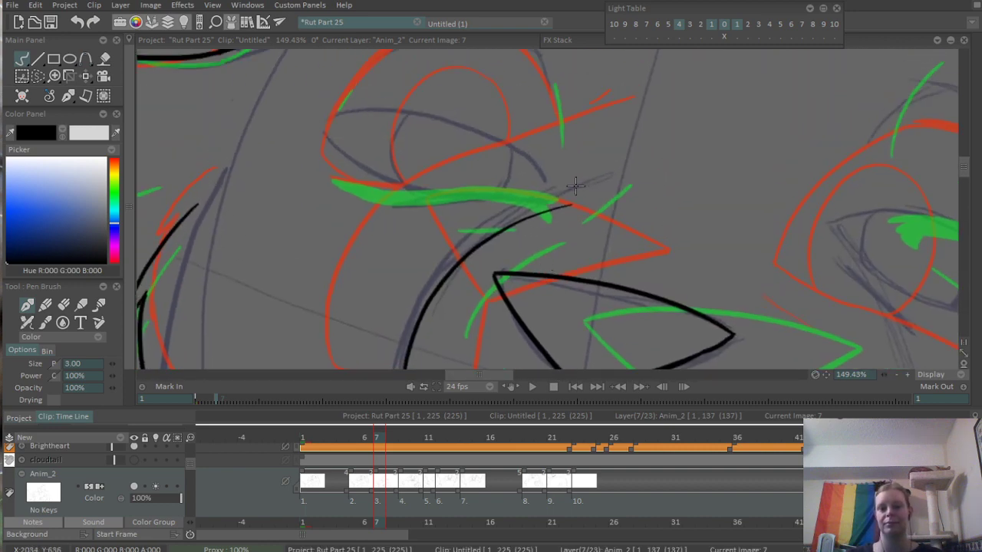
pyautogui.scroll(-3, 576, 186)
pyautogui.scroll(5, 600, 258)
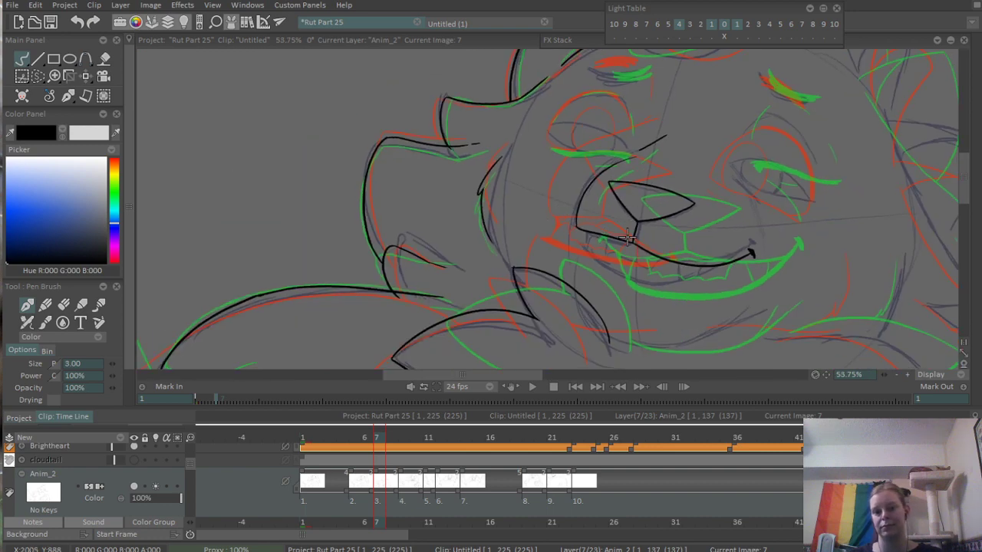
pyautogui.moveTo(608, 222); pyautogui.dragTo(665, 192)
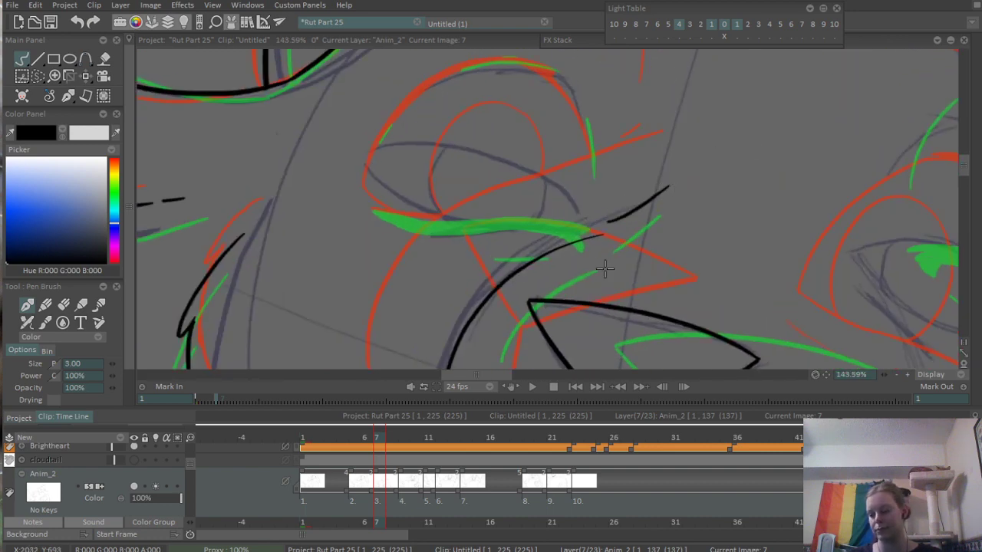
# - Ink the lower edge of the open mouth up to the near mouth corner, redoing the rising part twice
pyautogui.moveTo(571, 359); pyautogui.dragTo(568, 138)
pyautogui.scroll(1, 531, 185)
pyautogui.moveTo(499, 344); pyautogui.dragTo(388, 227)
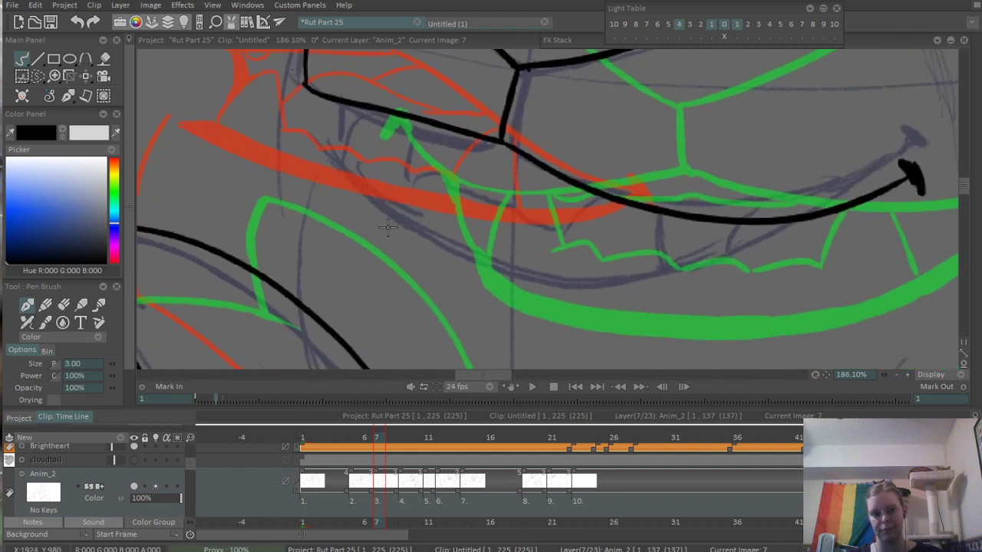
pyautogui.moveTo(326, 151)
pyautogui.mouseDown()
pyautogui.moveTo(422, 230)
pyautogui.moveTo(732, 305)
pyautogui.mouseUp()
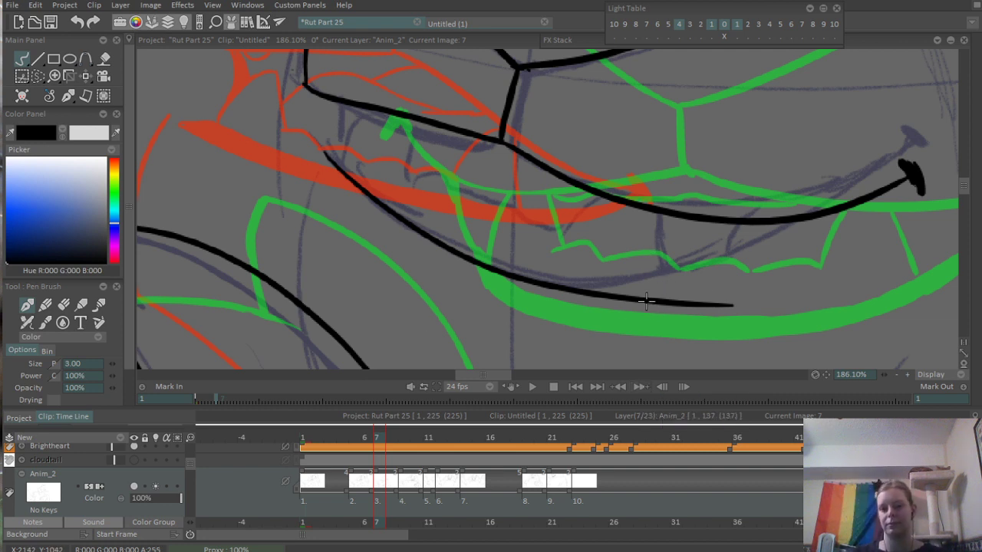
pyautogui.moveTo(658, 297); pyautogui.dragTo(859, 221)
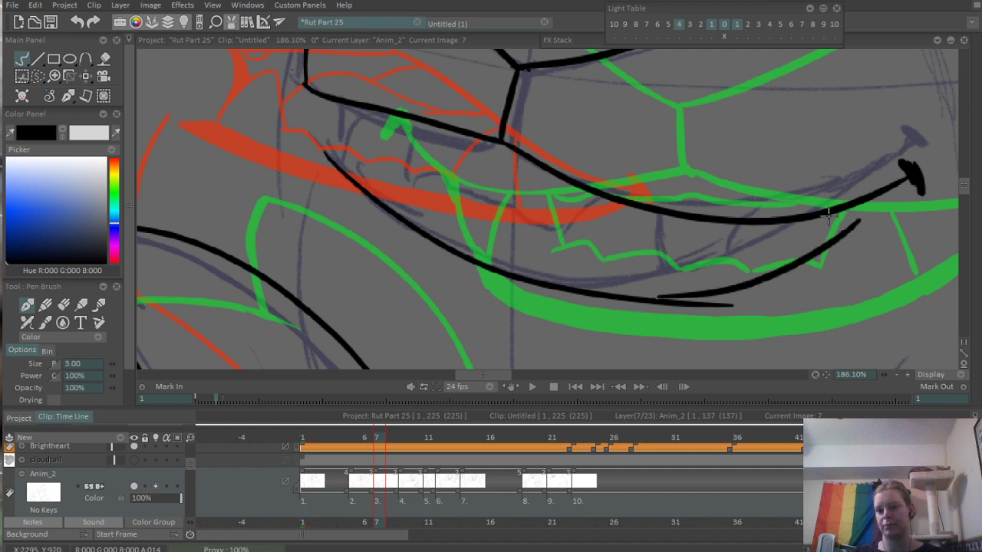
pyautogui.hotkey('ctrl', 'z')
pyautogui.moveTo(659, 298); pyautogui.dragTo(878, 213)
pyautogui.hotkey('ctrl', 'z')
pyautogui.moveTo(652, 299)
pyautogui.mouseDown()
pyautogui.moveTo(676, 297)
pyautogui.moveTo(885, 192)
pyautogui.mouseUp()
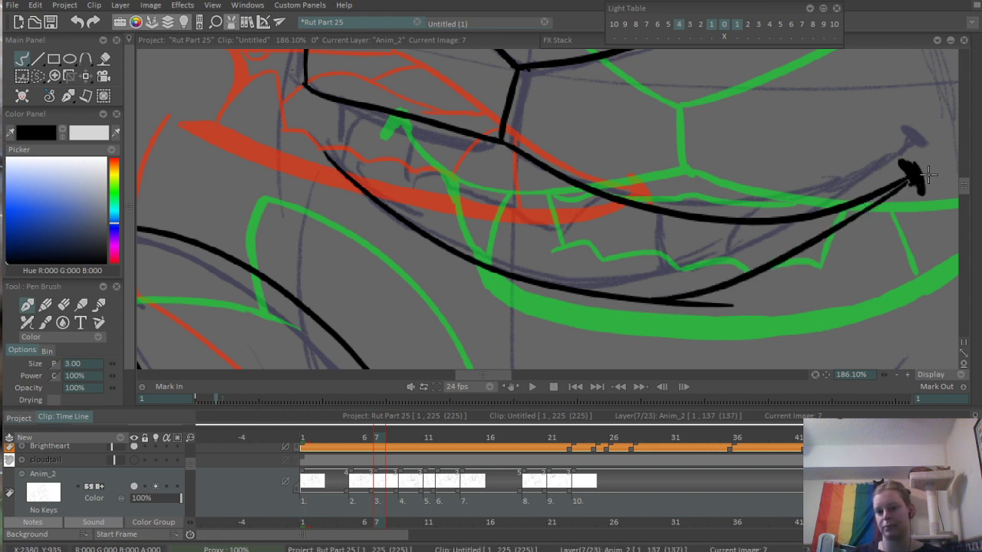
# - Compare the mouth with the drawing on frame 5, return to frame 7 and erase the lower mouth edge's overshoot
pyautogui.click(619, 387)
pyautogui.press('e')
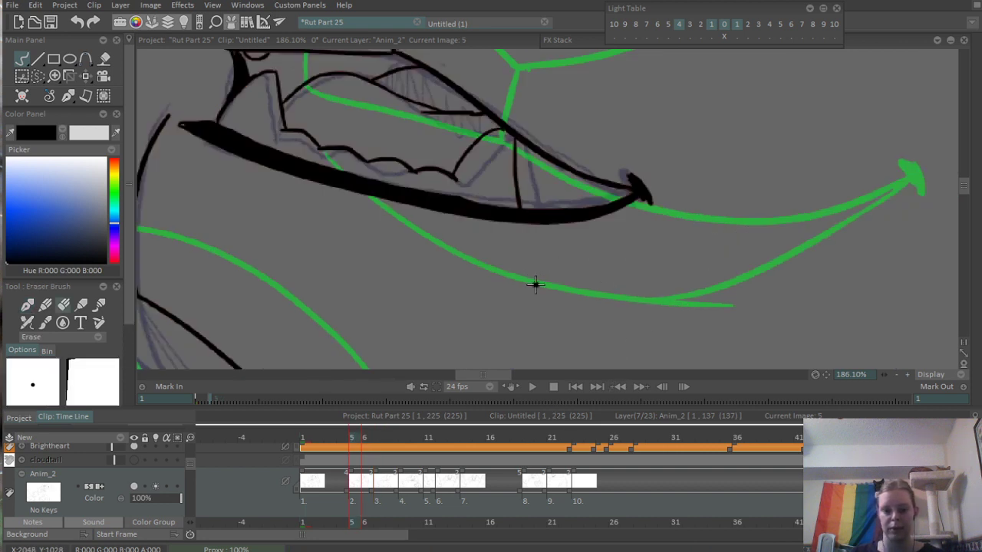
pyautogui.press('Right')
pyautogui.press('Right')
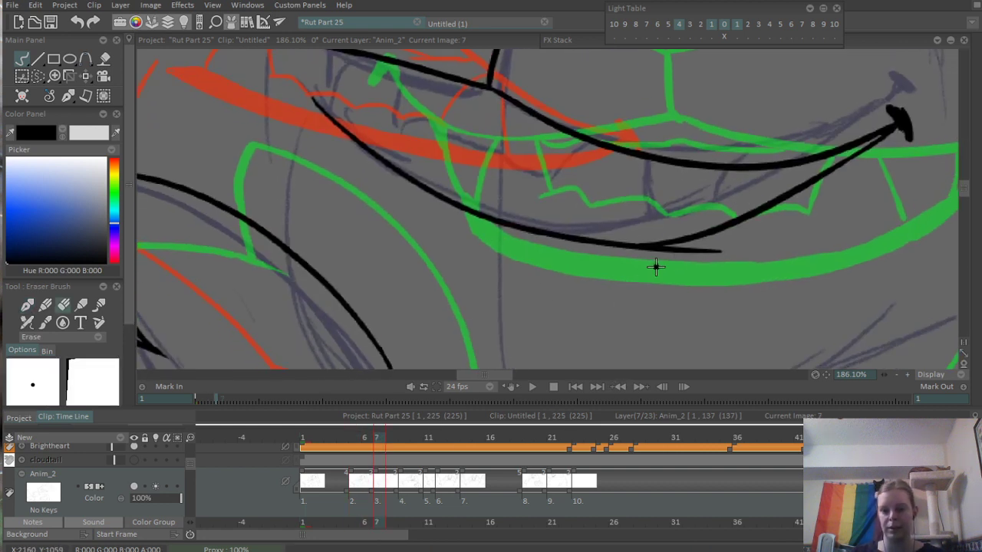
pyautogui.moveTo(655, 267)
pyautogui.mouseDown()
pyautogui.moveTo(699, 248)
pyautogui.moveTo(648, 253)
pyautogui.moveTo(698, 253)
pyautogui.mouseUp()
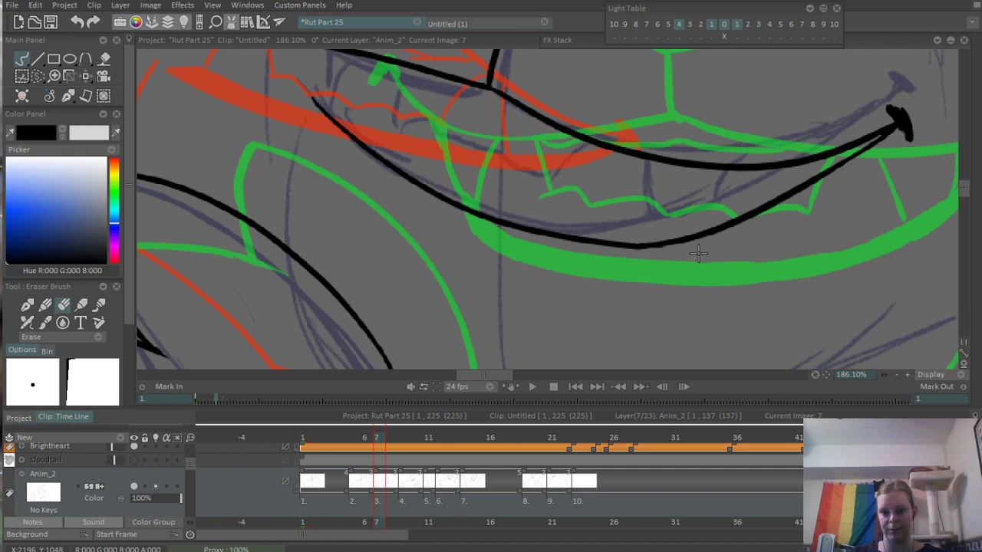
# - Ink an inner lip line from the mouth's far end to its lowest point, just above the lower edge, redoing it as needed
pyautogui.scroll(-3, 729, 278)
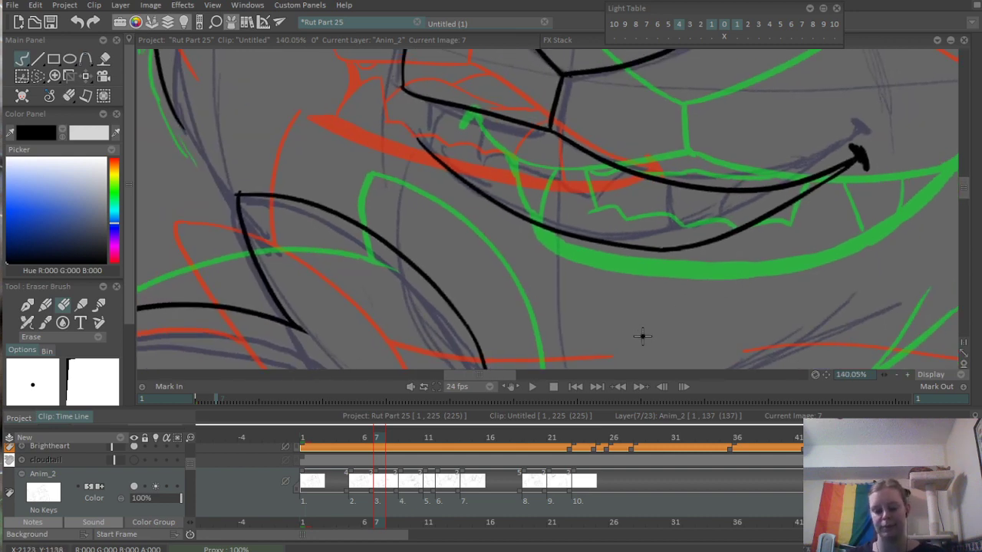
pyautogui.press('b')
pyautogui.moveTo(447, 190); pyautogui.dragTo(417, 248)
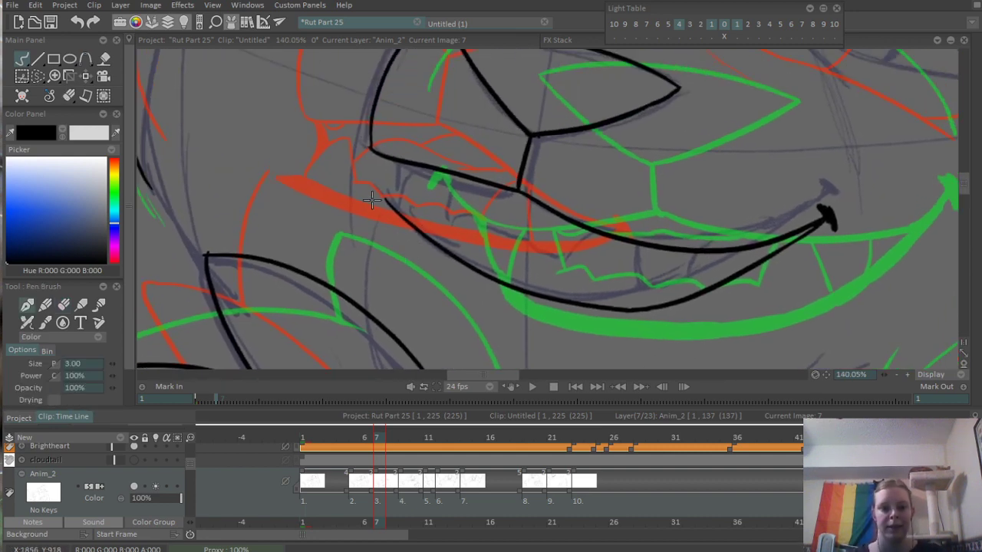
pyautogui.moveTo(387, 196)
pyautogui.mouseDown()
pyautogui.moveTo(484, 261)
pyautogui.moveTo(457, 242)
pyautogui.moveTo(618, 307)
pyautogui.mouseUp()
pyautogui.hotkey('ctrl', 'z')
pyautogui.hotkey('ctrl', 'z')
pyautogui.moveTo(460, 243); pyautogui.dragTo(589, 288)
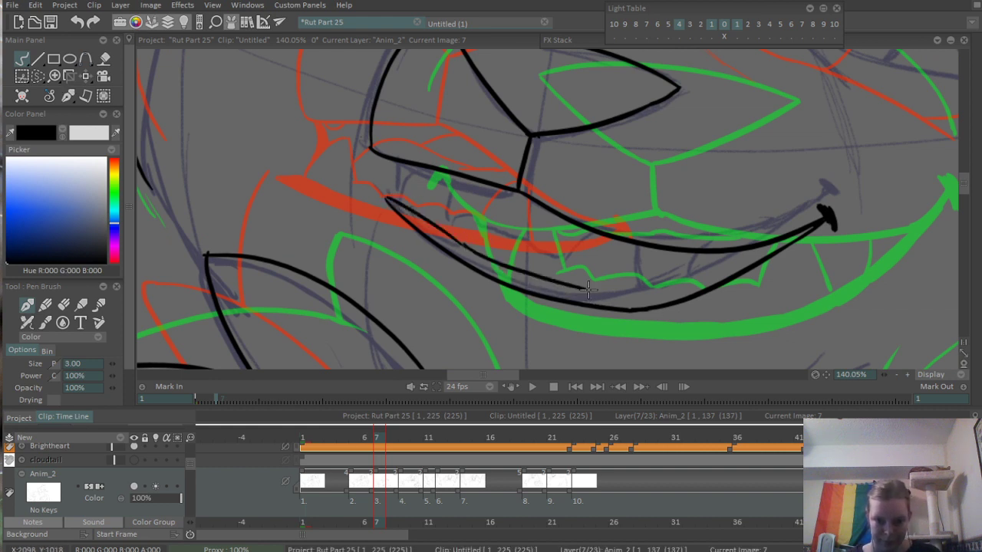
pyautogui.hotkey('ctrl', 'z')
pyautogui.moveTo(458, 243)
pyautogui.mouseDown()
pyautogui.moveTo(578, 295)
pyautogui.moveTo(711, 285)
pyautogui.mouseUp()
# - Continue the inner lip line from the lowest point up toward the near mouth corner, redoing the stroke once
pyautogui.hotkey('ctrl', 'z')
pyautogui.moveTo(634, 298)
pyautogui.mouseDown()
pyautogui.moveTo(679, 290)
pyautogui.moveTo(730, 273)
pyautogui.mouseUp()
pyautogui.hotkey('ctrl', 'z')
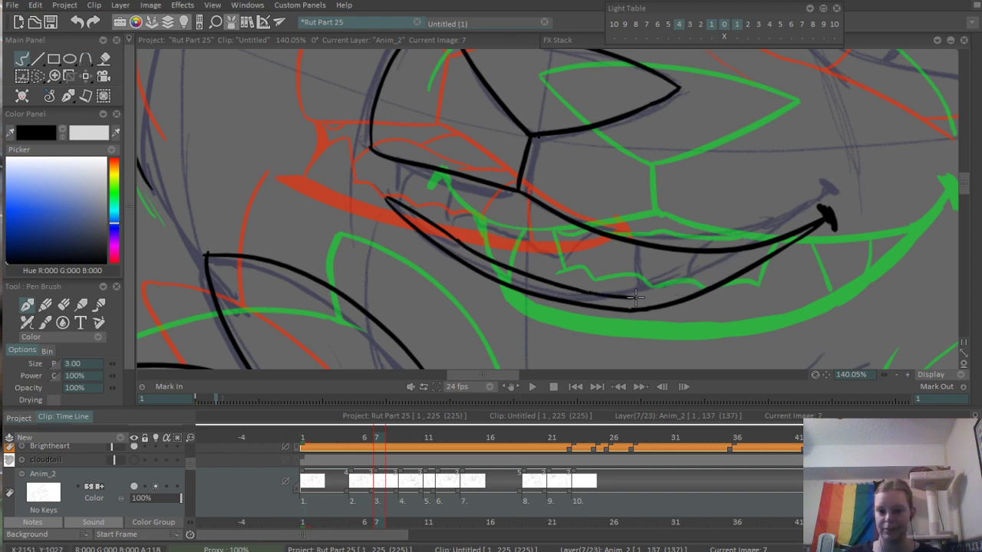
pyautogui.moveTo(635, 299); pyautogui.dragTo(744, 256)
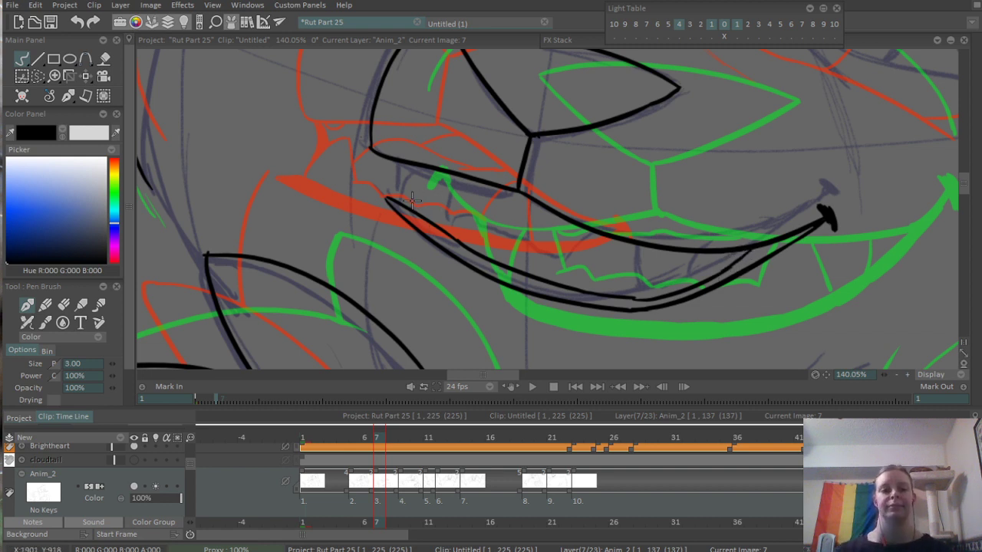
# - Ink the upper teeth's dividing lines and jagged lower edge inside the open mouth, redoing strokes as needed
pyautogui.moveTo(412, 201)
pyautogui.mouseDown()
pyautogui.moveTo(423, 178)
pyautogui.moveTo(441, 178)
pyautogui.moveTo(455, 221)
pyautogui.mouseUp()
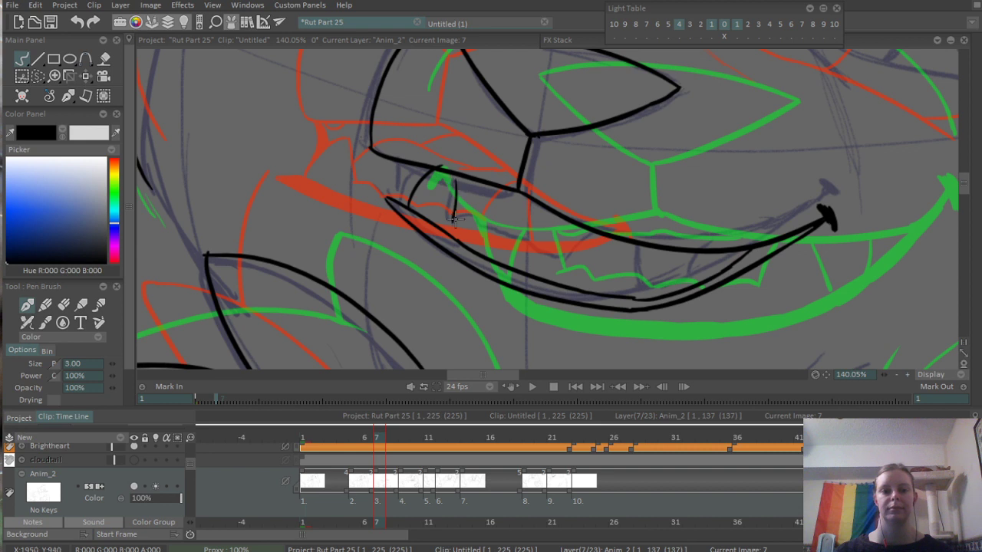
pyautogui.hotkey('ctrl', 'z')
pyautogui.moveTo(460, 183); pyautogui.dragTo(461, 221)
pyautogui.hotkey('ctrl', 'z')
pyautogui.moveTo(463, 181)
pyautogui.mouseDown()
pyautogui.moveTo(462, 213)
pyautogui.moveTo(498, 247)
pyautogui.moveTo(619, 277)
pyautogui.moveTo(689, 253)
pyautogui.moveTo(695, 270)
pyautogui.mouseUp()
pyautogui.hotkey('ctrl', 'z')
pyautogui.moveTo(619, 277)
pyautogui.mouseDown()
pyautogui.moveTo(642, 247)
pyautogui.moveTo(696, 279)
pyautogui.mouseUp()
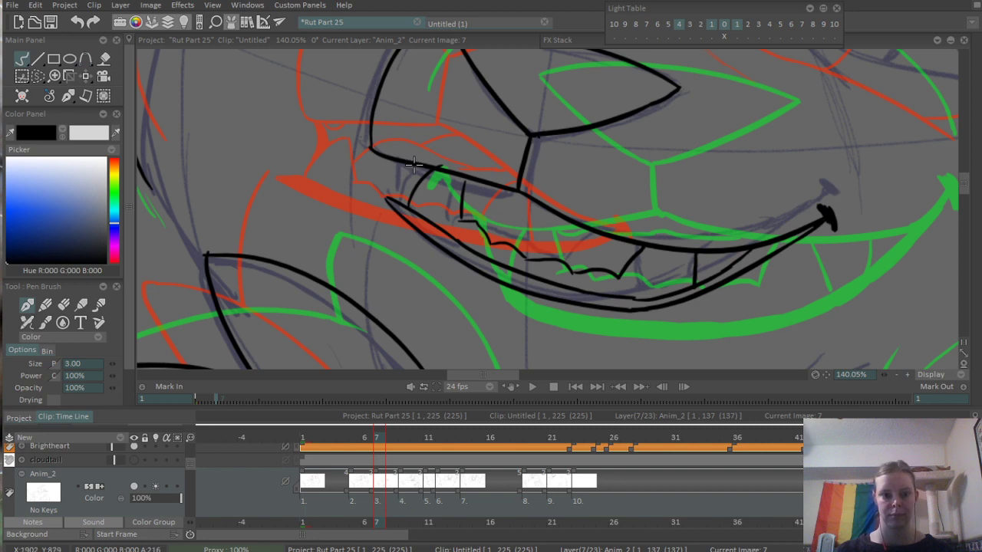
# - Ink the small rounded tooth hanging from the upper lip at the mouth's far end, redoing it once
pyautogui.moveTo(398, 163); pyautogui.dragTo(410, 195)
pyautogui.hotkey('ctrl', 'z')
pyautogui.moveTo(397, 161)
pyautogui.mouseDown()
pyautogui.moveTo(401, 189)
pyautogui.moveTo(416, 190)
pyautogui.mouseUp()
# - Erase the front tooth line's overshoot above the upper lip and extend the next tooth line up to the lip
pyautogui.scroll(3, 421, 170)
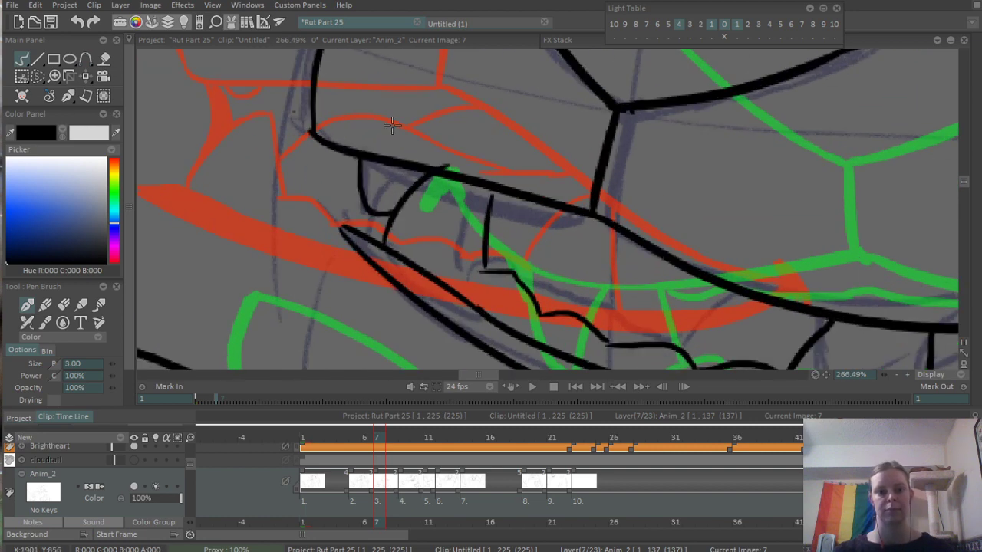
pyautogui.press('e')
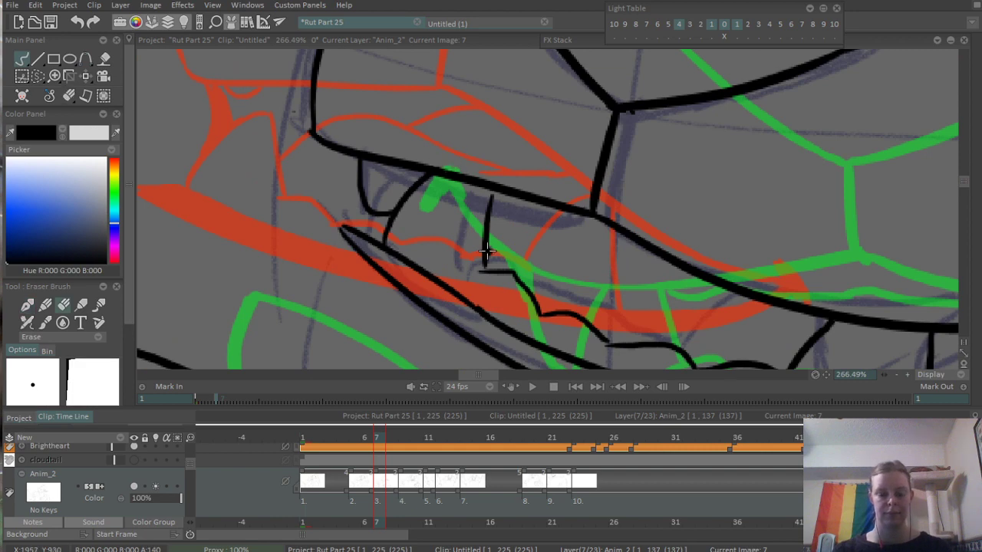
pyautogui.press('b')
pyautogui.scroll(-1, 595, 206)
pyautogui.scroll(-3, 594, 207)
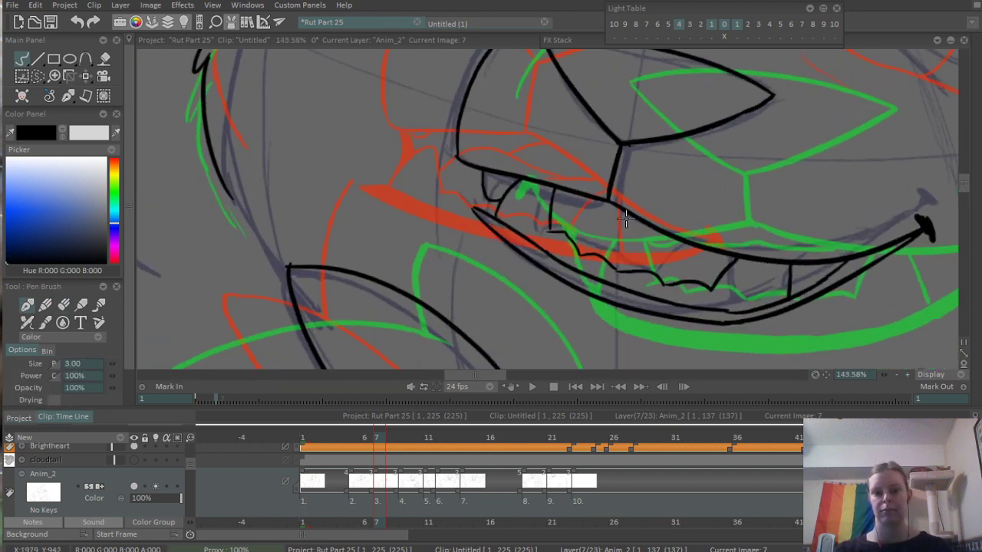
# - Fill the gap between the mouth's lower edge and inner lip line with black and touch up the near mouth corner
pyautogui.scroll(3, 556, 238)
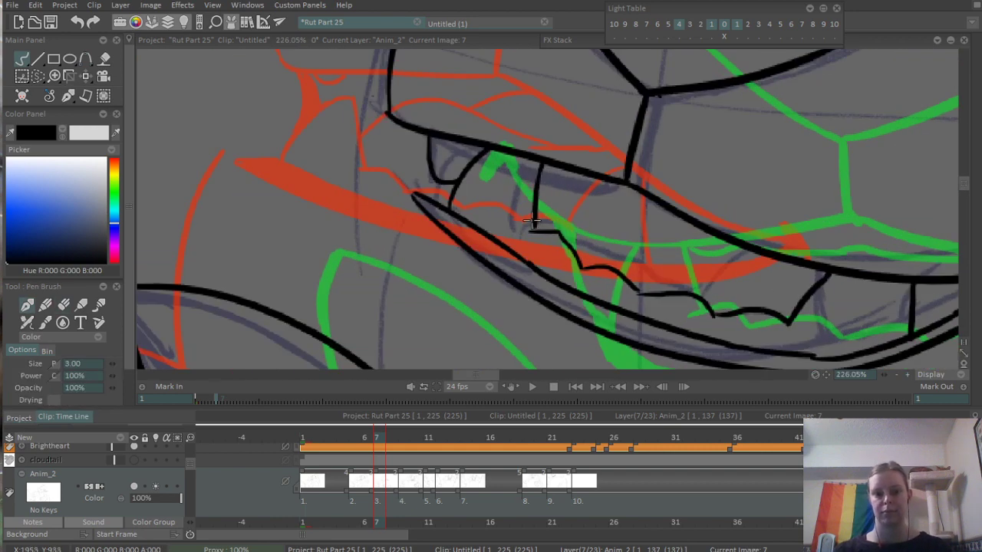
pyautogui.press('f')
pyautogui.click(506, 261)
pyautogui.scroll(-2, 506, 261)
pyautogui.scroll(1, 540, 178)
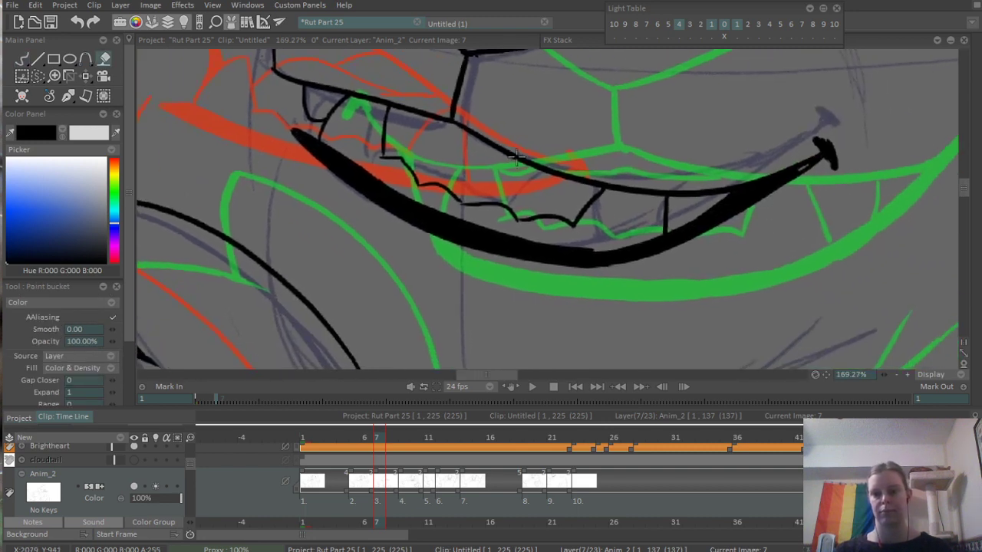
pyautogui.press('b')
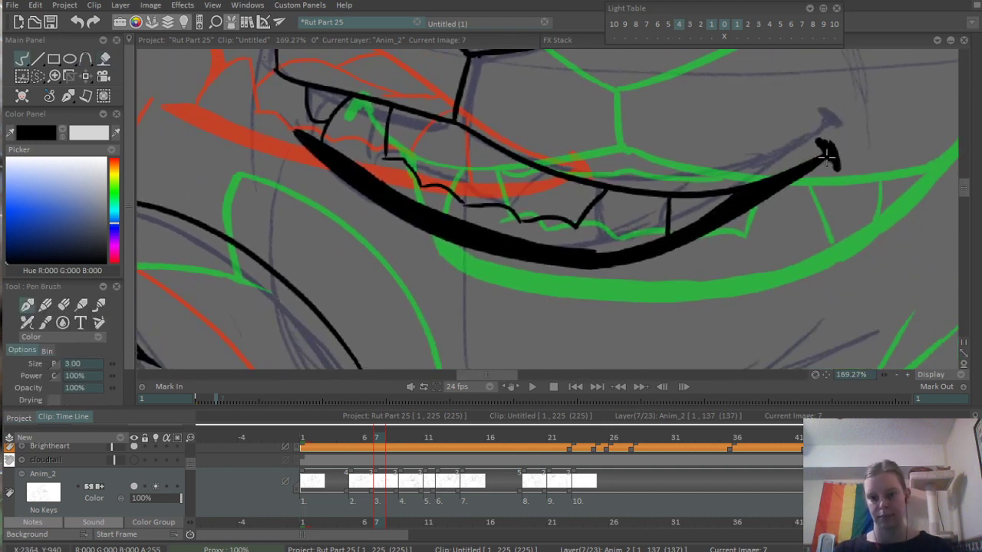
pyautogui.moveTo(827, 158); pyautogui.dragTo(820, 160)
# - Ink a short curved line above the teeth near the middle of the upper lip, redoing it once
pyautogui.moveTo(473, 171); pyautogui.dragTo(540, 195)
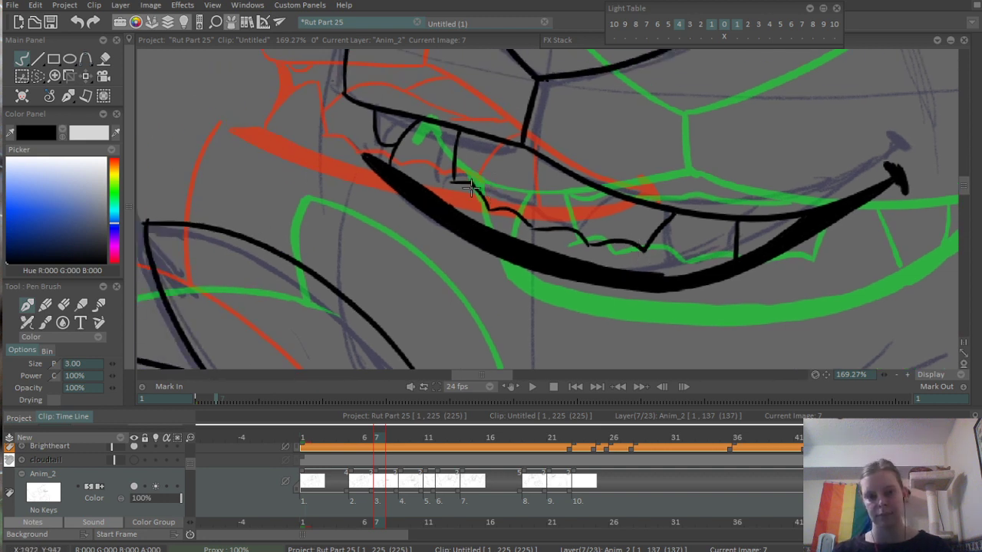
pyautogui.moveTo(470, 184); pyautogui.dragTo(552, 167)
pyautogui.hotkey('ctrl', 'z')
pyautogui.moveTo(467, 179)
pyautogui.mouseDown()
pyautogui.moveTo(543, 160)
pyautogui.moveTo(501, 228)
pyautogui.mouseUp()
# - Ink the short jaw curve beside the mouth's far end and the start of the chin's bottom line, redoing the latter once
pyautogui.moveTo(489, 130)
pyautogui.mouseDown()
pyautogui.moveTo(489, 211)
pyautogui.moveTo(474, 265)
pyautogui.mouseUp()
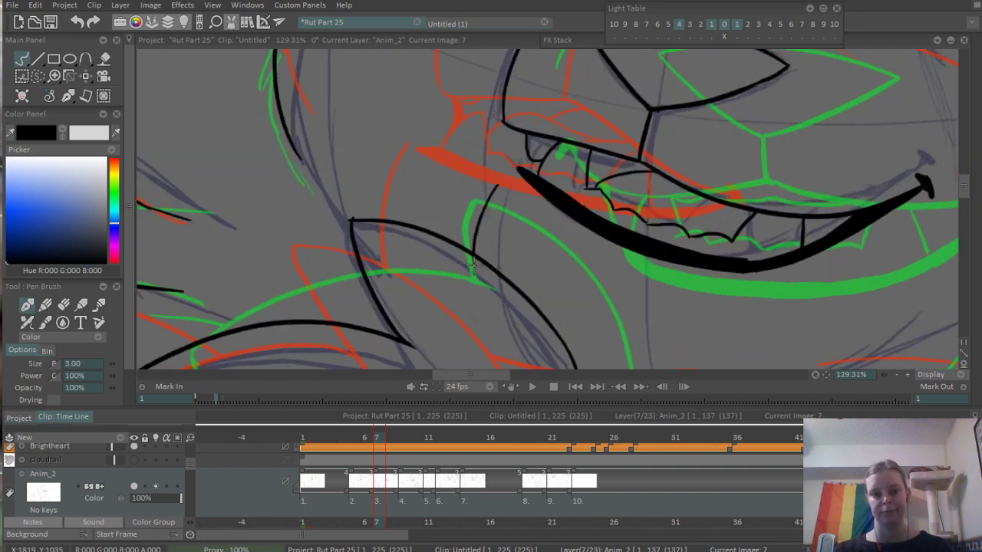
pyautogui.moveTo(559, 196); pyautogui.dragTo(410, 36)
pyautogui.moveTo(509, 217)
pyautogui.mouseDown()
pyautogui.moveTo(322, 224)
pyautogui.moveTo(763, 260)
pyautogui.mouseUp()
pyautogui.hotkey('ctrl', 'z')
pyautogui.moveTo(247, 230); pyautogui.dragTo(401, 231)
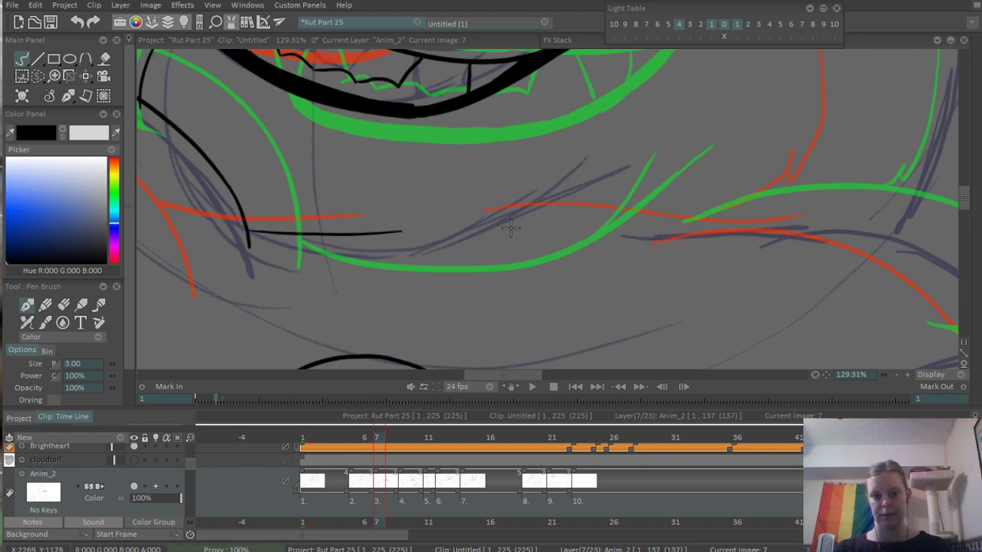
# - Ink two short overlapping fur strokes where the chin line rises below the mouth, redoing the first attempt
pyautogui.scroll(-5, 628, 221)
pyautogui.moveTo(628, 221)
pyautogui.mouseDown()
pyautogui.moveTo(498, 200)
pyautogui.moveTo(550, 161)
pyautogui.mouseUp()
pyautogui.scroll(2, 407, 211)
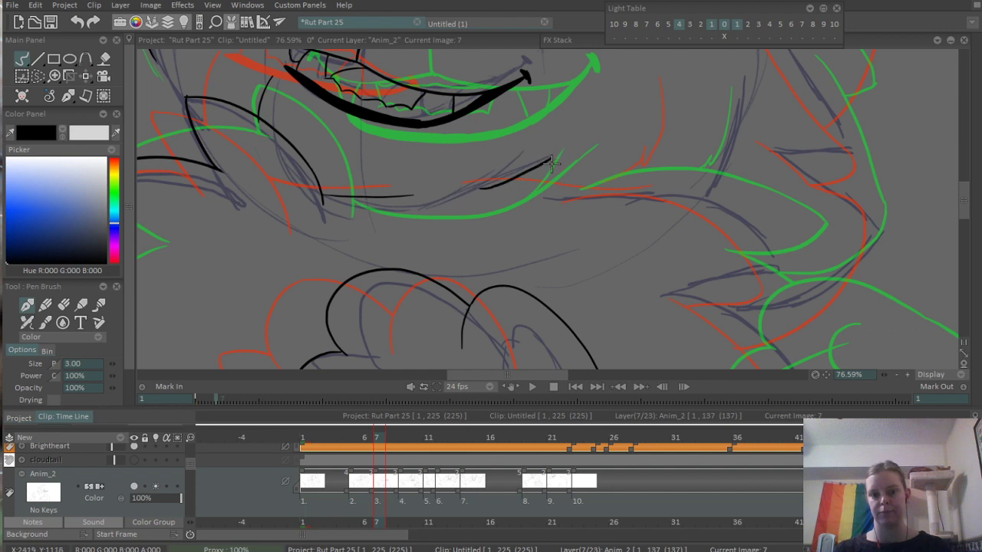
pyautogui.hotkey('ctrl', 'z')
pyautogui.moveTo(482, 186)
pyautogui.mouseDown()
pyautogui.moveTo(544, 153)
pyautogui.moveTo(798, 247)
pyautogui.mouseUp()
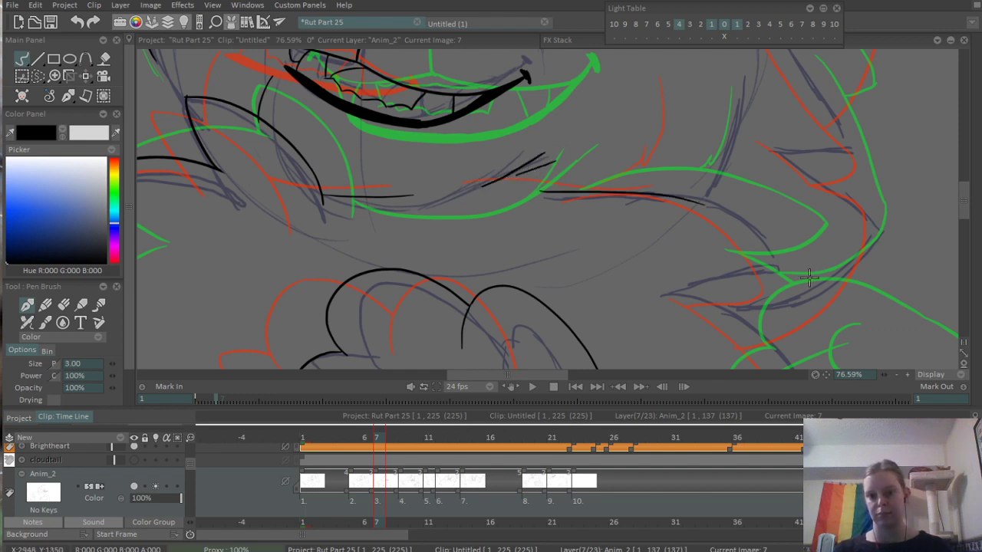
# - Ink the long arched upper edge of the fur tuft below the near cheek, redoing the curve until it fits
pyautogui.hotkey('ctrl', 'z')
pyautogui.moveTo(552, 200); pyautogui.dragTo(795, 230)
pyautogui.hotkey('ctrl', 'z')
pyautogui.moveTo(573, 200)
pyautogui.mouseDown()
pyautogui.moveTo(626, 187)
pyautogui.moveTo(767, 225)
pyautogui.moveTo(691, 186)
pyautogui.moveTo(811, 235)
pyautogui.mouseUp()
pyautogui.hotkey('ctrl', 'z')
pyautogui.moveTo(687, 202); pyautogui.dragTo(555, 152)
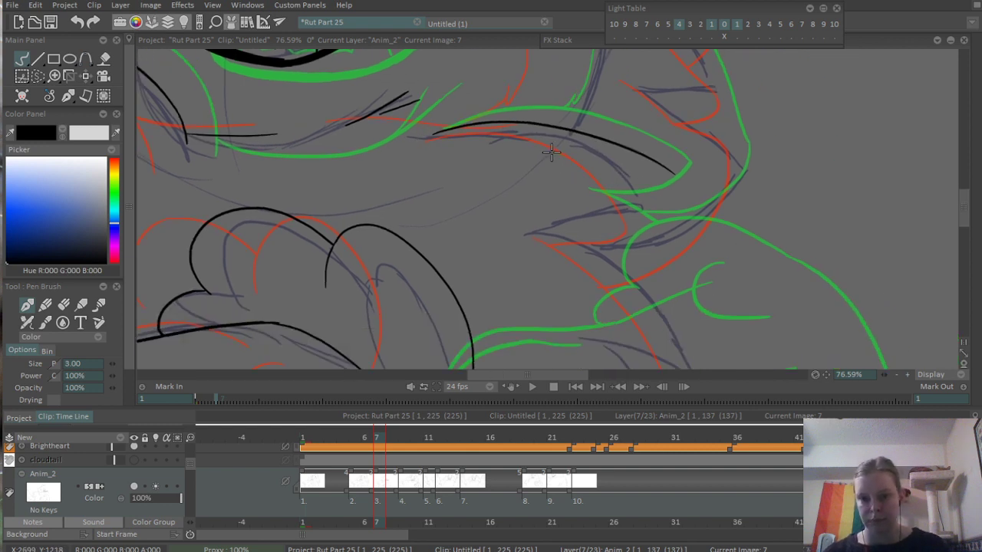
pyautogui.scroll(3, 555, 151)
pyautogui.hotkey('ctrl', 'z')
pyautogui.moveTo(402, 121)
pyautogui.mouseDown()
pyautogui.moveTo(616, 143)
pyautogui.moveTo(665, 228)
pyautogui.moveTo(680, 200)
pyautogui.mouseUp()
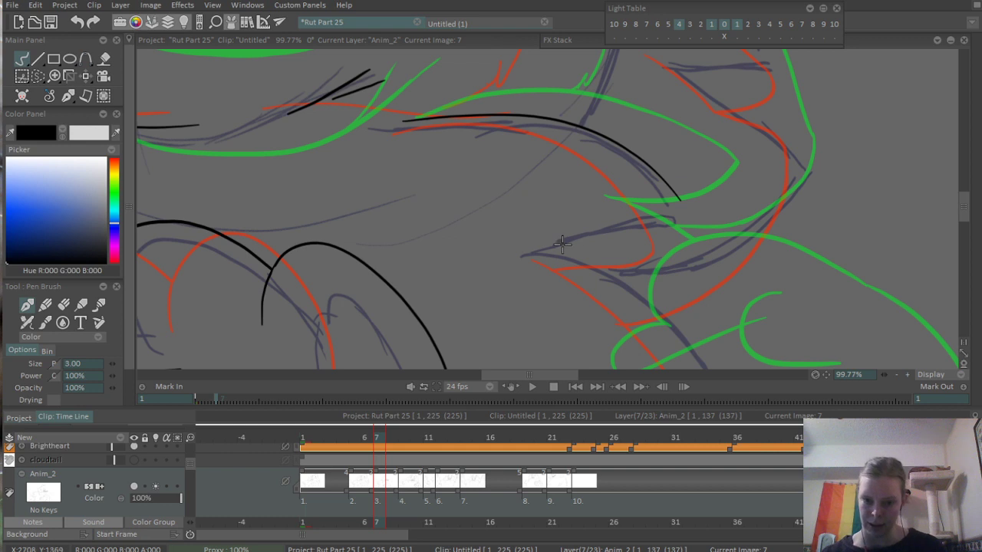
# - Ink the fur tuft's lower edge back from its tip, redoing it once, and close the tip with a rounded corner
pyautogui.moveTo(537, 256)
pyautogui.mouseDown()
pyautogui.moveTo(655, 251)
pyautogui.moveTo(699, 220)
pyautogui.mouseUp()
pyautogui.hotkey('ctrl', 'z')
pyautogui.moveTo(561, 232)
pyautogui.mouseDown()
pyautogui.moveTo(681, 220)
pyautogui.moveTo(681, 205)
pyautogui.mouseUp()
pyautogui.scroll(5, 681, 206)
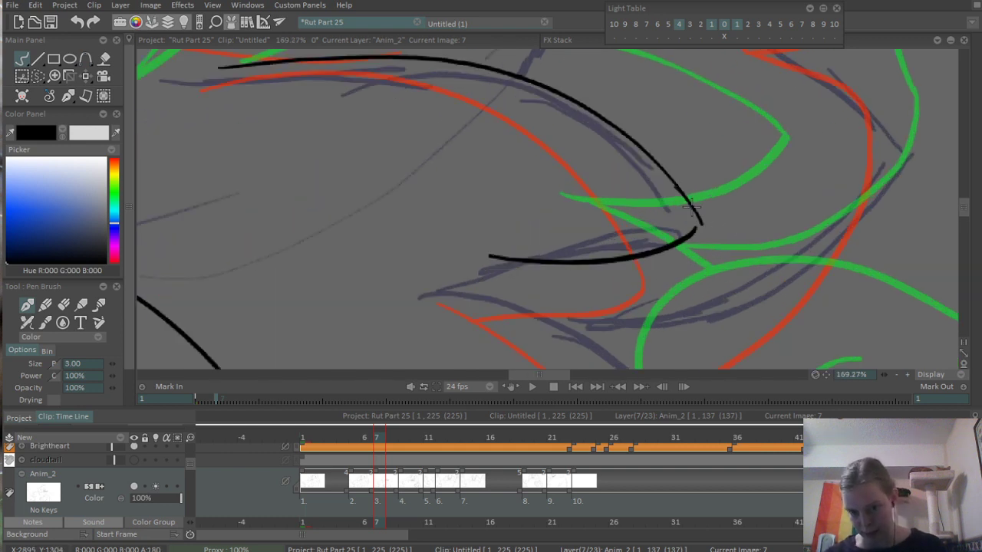
pyautogui.moveTo(702, 234)
pyautogui.mouseDown()
pyautogui.moveTo(700, 226)
pyautogui.moveTo(694, 242)
pyautogui.mouseUp()
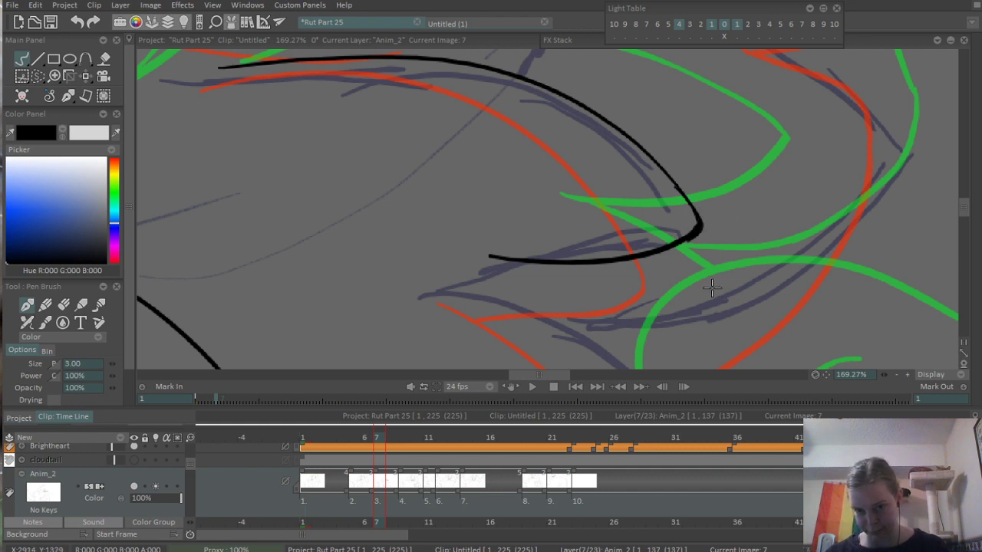
# - Ink the next tuft down with a long outer curve and a short return edge from its point, redoing the return edge once
pyautogui.moveTo(713, 288); pyautogui.dragTo(625, 110)
pyautogui.scroll(-5, 625, 110)
pyautogui.moveTo(493, 89); pyautogui.dragTo(659, 299)
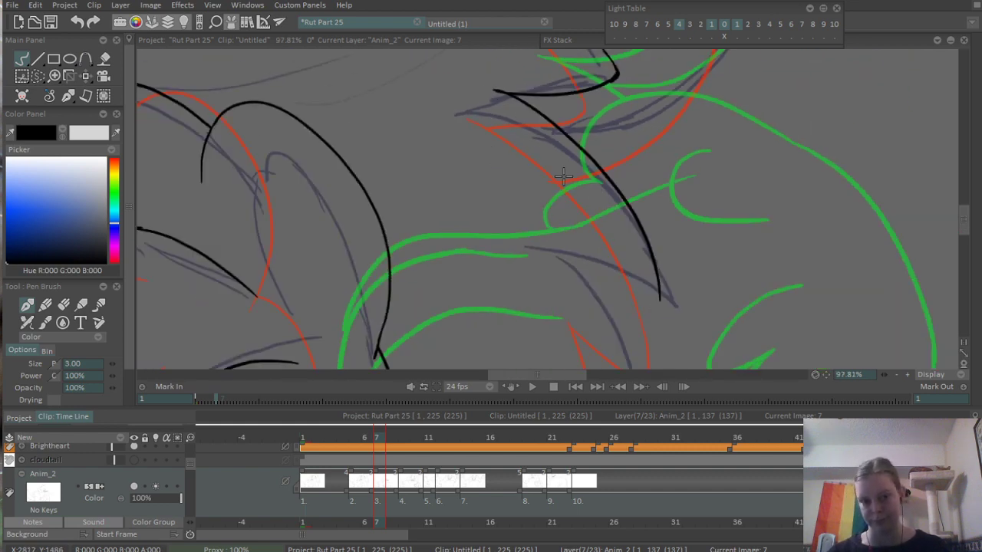
pyautogui.scroll(-9, 445, 230)
pyautogui.scroll(9, 554, 201)
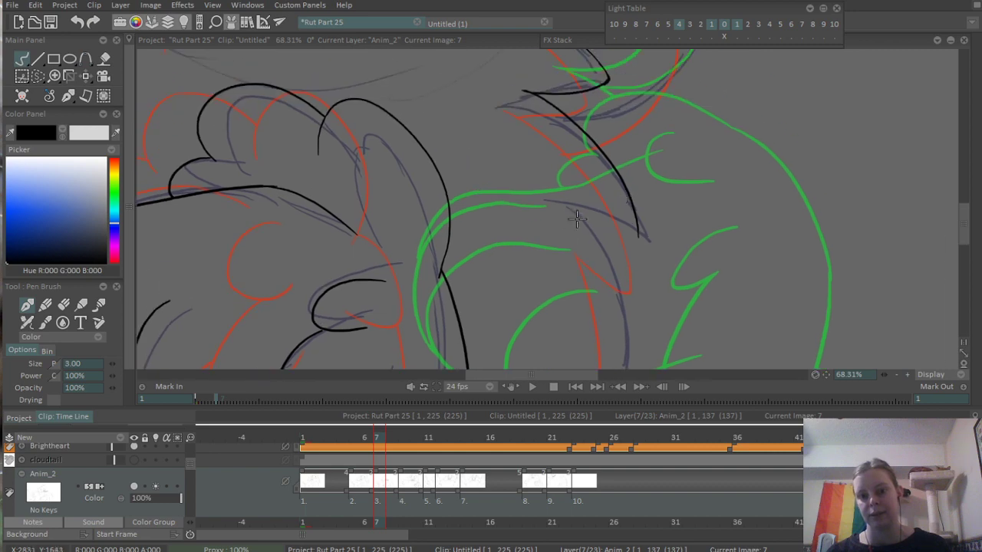
pyautogui.moveTo(554, 195); pyautogui.dragTo(650, 264)
pyautogui.hotkey('ctrl', 'z')
pyautogui.moveTo(559, 189)
pyautogui.mouseDown()
pyautogui.moveTo(654, 271)
pyautogui.moveTo(659, 234)
pyautogui.mouseUp()
# - Ink the body's outer edge from the lower tuft down to the bottom of the canvas
pyautogui.moveTo(651, 303); pyautogui.dragTo(658, 206)
pyautogui.scroll(-4, 651, 204)
pyautogui.moveTo(685, 106); pyautogui.dragTo(694, 305)
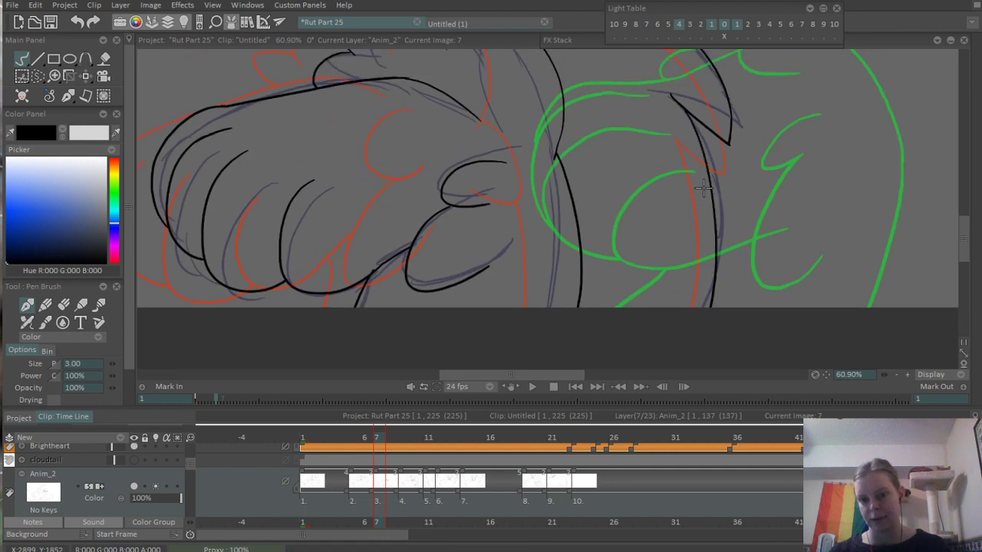
pyautogui.moveTo(715, 115); pyautogui.dragTo(687, 111)
# - Erase the overshooting line end at the inner junction of the two fur tufts
pyautogui.moveTo(621, 91); pyautogui.dragTo(565, 213)
pyautogui.scroll(5, 565, 213)
pyautogui.moveTo(648, 202); pyautogui.dragTo(664, 415)
pyautogui.scroll(4, 579, 276)
pyautogui.moveTo(619, 291); pyautogui.dragTo(555, 287)
pyautogui.press('e')
pyautogui.moveTo(492, 252); pyautogui.dragTo(494, 265)
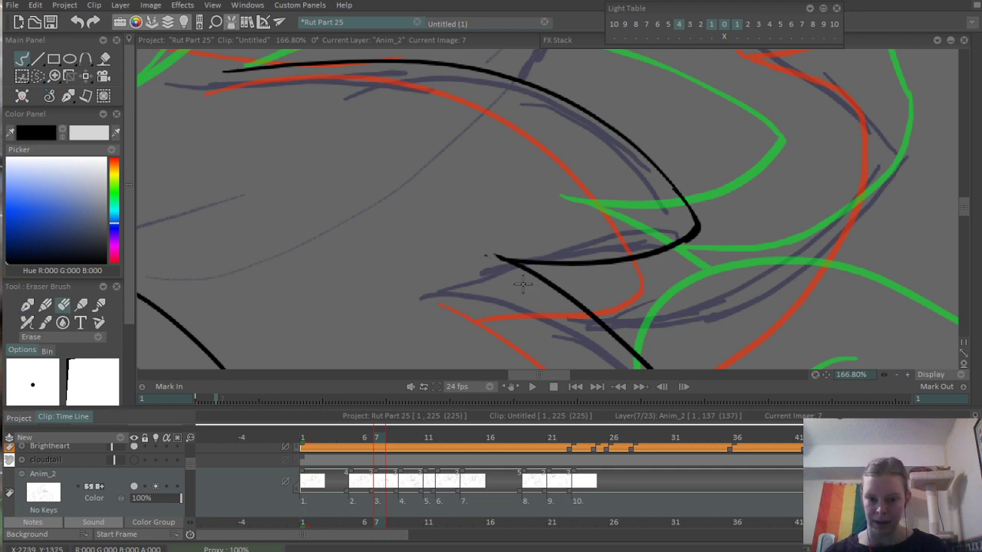
# - Ink the near cheek's curved edge with a small fur notch at its lower end, just above the upper tuft
pyautogui.scroll(-9, 542, 201)
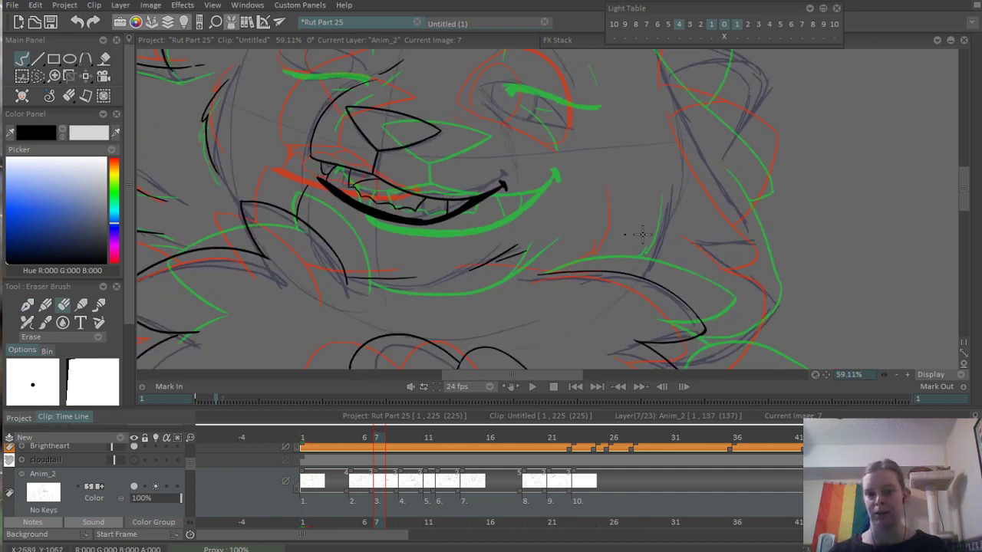
pyautogui.scroll(5, 642, 234)
pyautogui.press('b')
pyautogui.moveTo(641, 151); pyautogui.dragTo(590, 290)
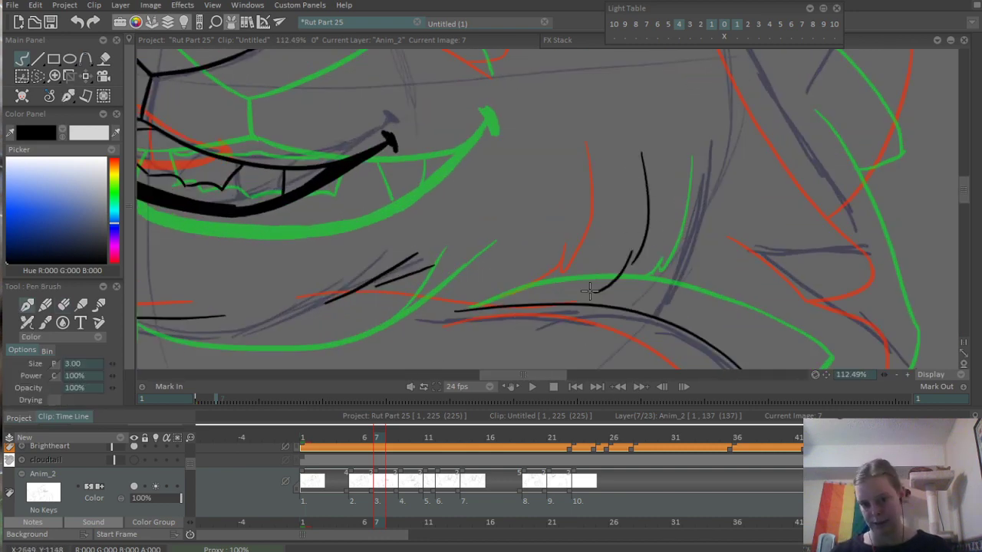
# - Ink the near eye's lower lid from the inner corner and the arched upper lid down to the outer corner
pyautogui.scroll(-4, 589, 289)
pyautogui.scroll(6, 606, 243)
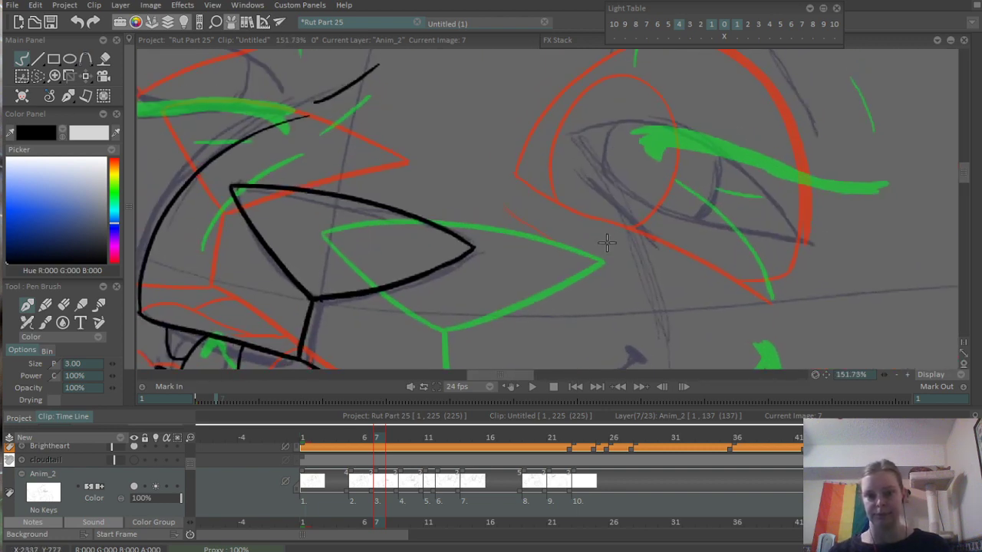
pyautogui.moveTo(607, 243); pyautogui.dragTo(607, 249)
pyautogui.moveTo(663, 170); pyautogui.dragTo(475, 155)
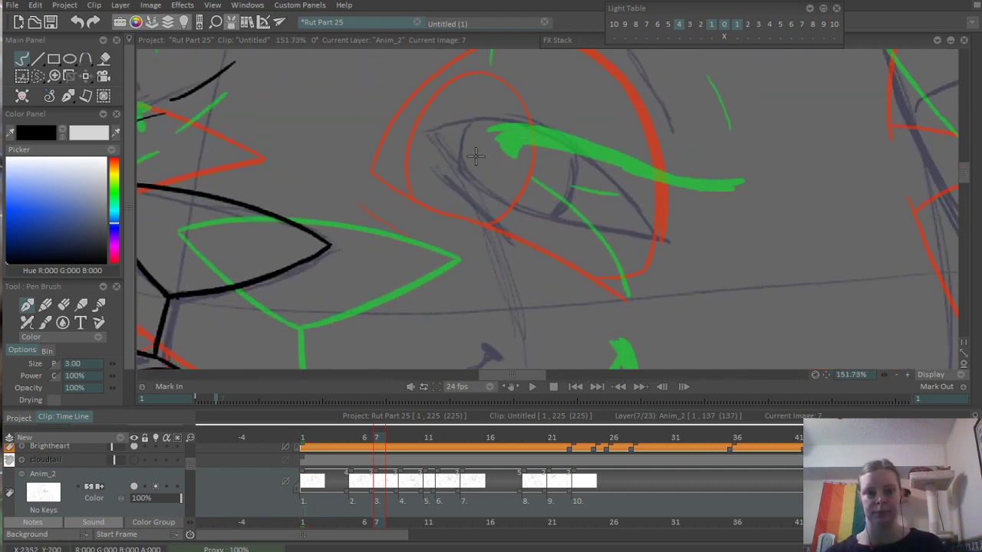
pyautogui.moveTo(432, 131); pyautogui.dragTo(606, 241)
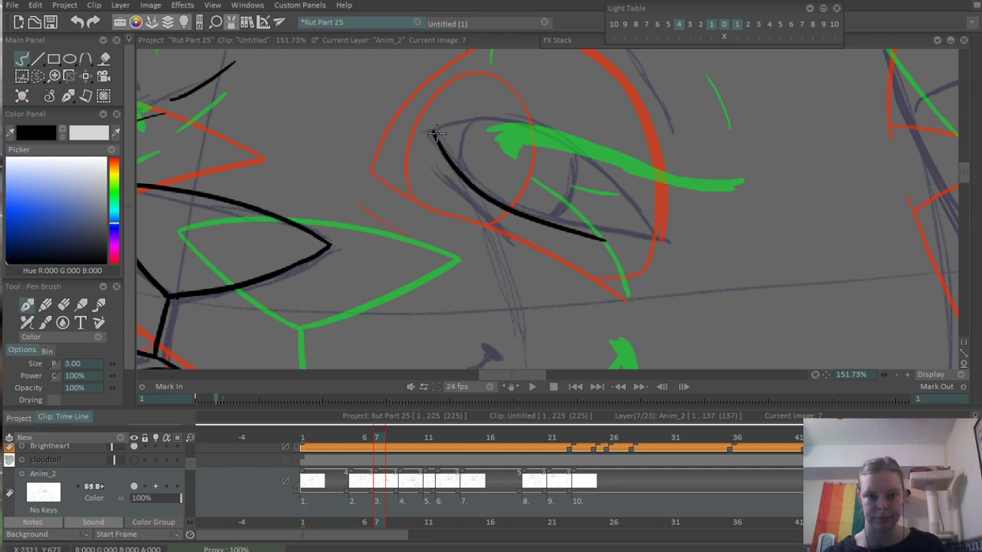
pyautogui.moveTo(434, 132)
pyautogui.mouseDown()
pyautogui.moveTo(613, 172)
pyautogui.moveTo(685, 252)
pyautogui.mouseUp()
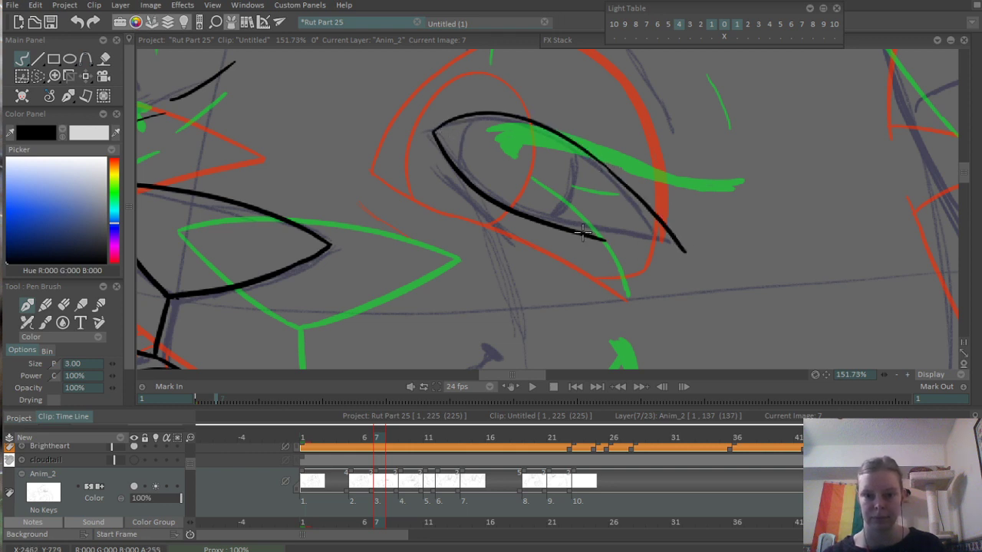
# - Extend the near eye's lower lid to the outer corner, redoing it once, and add a thin lash stroke just beneath
pyautogui.moveTo(595, 237); pyautogui.dragTo(681, 251)
pyautogui.hotkey('ctrl', 'z')
pyautogui.moveTo(597, 238); pyautogui.dragTo(680, 246)
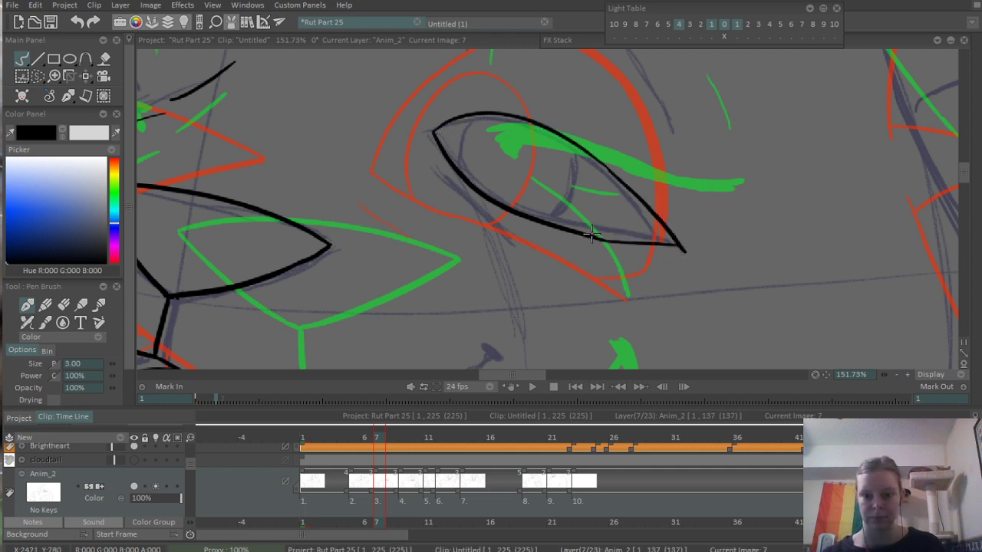
pyautogui.moveTo(590, 235); pyautogui.dragTo(673, 262)
# - Thicken the near eye's upper lid line toward the outer corner, redoing the stroke once
pyautogui.moveTo(657, 167); pyautogui.dragTo(695, 225)
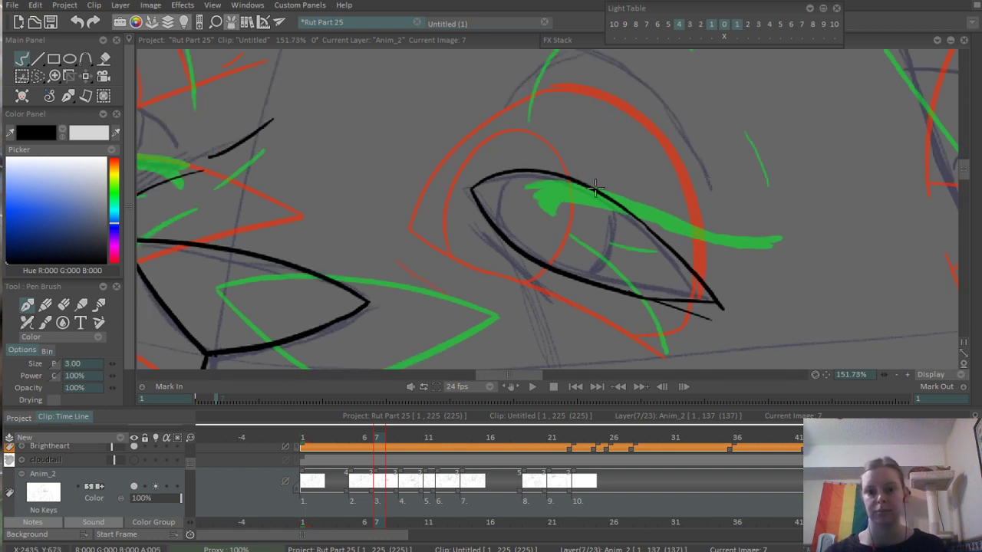
pyautogui.moveTo(564, 177)
pyautogui.mouseDown()
pyautogui.moveTo(666, 239)
pyautogui.moveTo(592, 187)
pyautogui.moveTo(713, 287)
pyautogui.mouseUp()
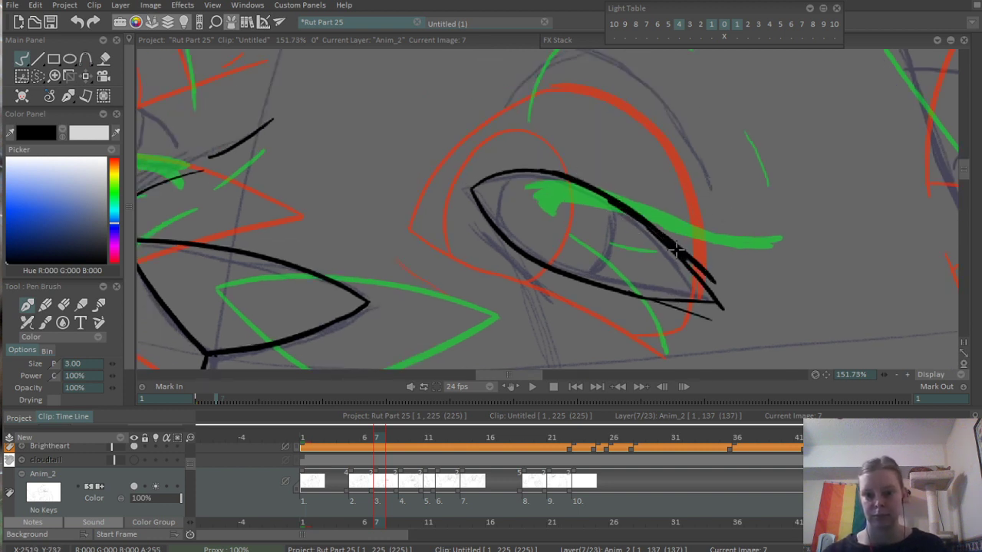
pyautogui.hotkey('ctrl', 'z')
pyautogui.moveTo(660, 230); pyautogui.dragTo(714, 299)
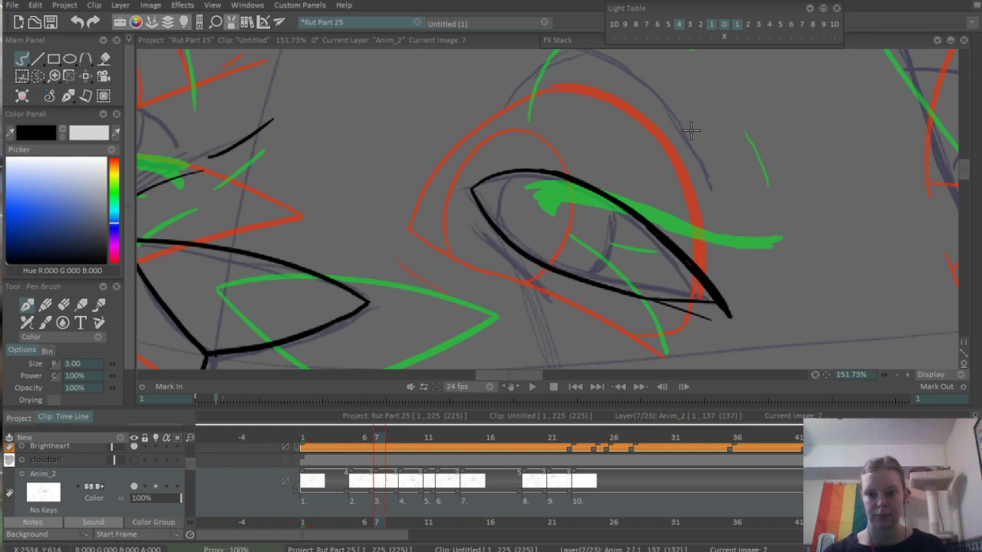
# - Ink both curved side edges of the iris inside the near eye, redoing the outer one as needed
pyautogui.scroll(-5, 680, 84)
pyautogui.scroll(5, 700, 172)
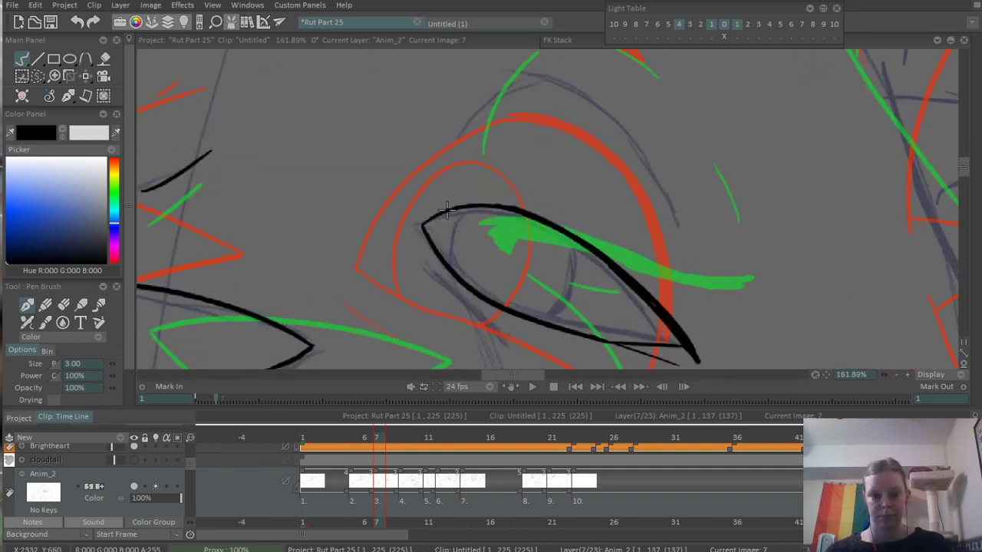
pyautogui.moveTo(440, 214); pyautogui.dragTo(433, 245)
pyautogui.moveTo(538, 317)
pyautogui.mouseDown()
pyautogui.moveTo(553, 296)
pyautogui.moveTo(546, 224)
pyautogui.moveTo(520, 315)
pyautogui.mouseUp()
pyautogui.hotkey('ctrl', 'z')
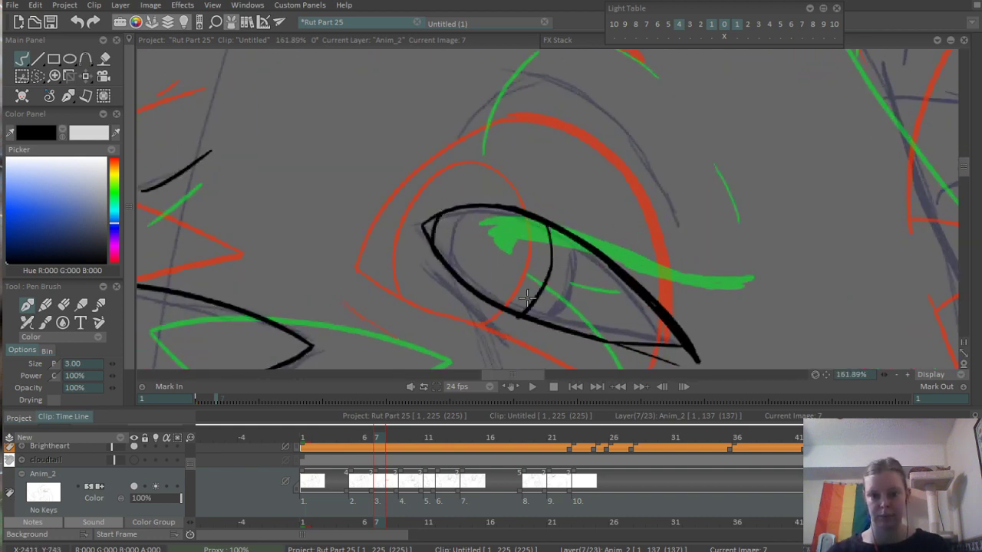
# - Ink the broken crease line arching over the near eye with three short strokes following the sketch
pyautogui.scroll(-4, 638, 193)
pyautogui.scroll(3, 634, 173)
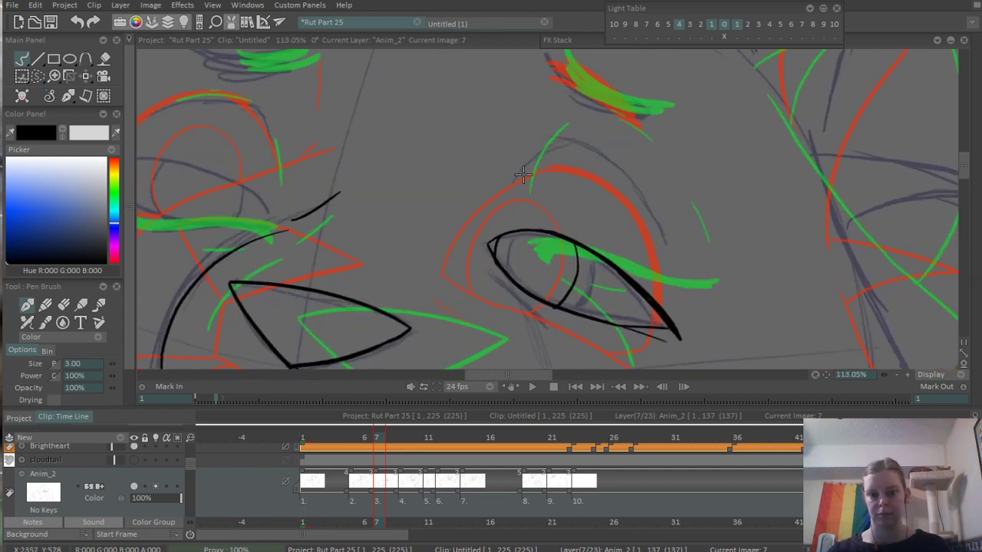
pyautogui.moveTo(503, 203)
pyautogui.mouseDown()
pyautogui.moveTo(556, 147)
pyautogui.moveTo(629, 186)
pyautogui.mouseUp()
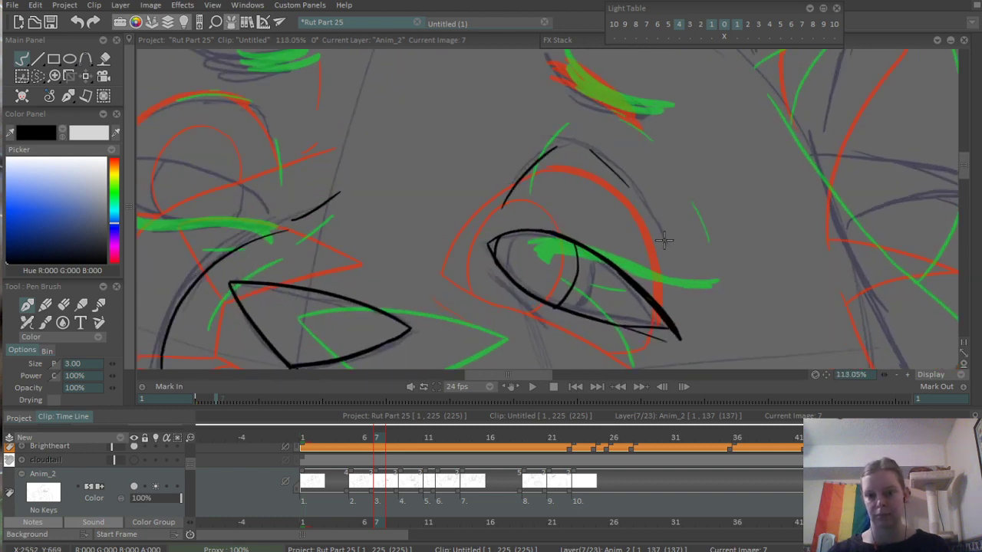
pyautogui.moveTo(658, 229); pyautogui.dragTo(677, 288)
# - Ink the far eye's lower lid and arched upper lid, redoing strokes as needed
pyautogui.moveTo(672, 157)
pyautogui.mouseDown()
pyautogui.moveTo(624, 175)
pyautogui.moveTo(581, 174)
pyautogui.mouseUp()
pyautogui.moveTo(419, 133); pyautogui.dragTo(502, 155)
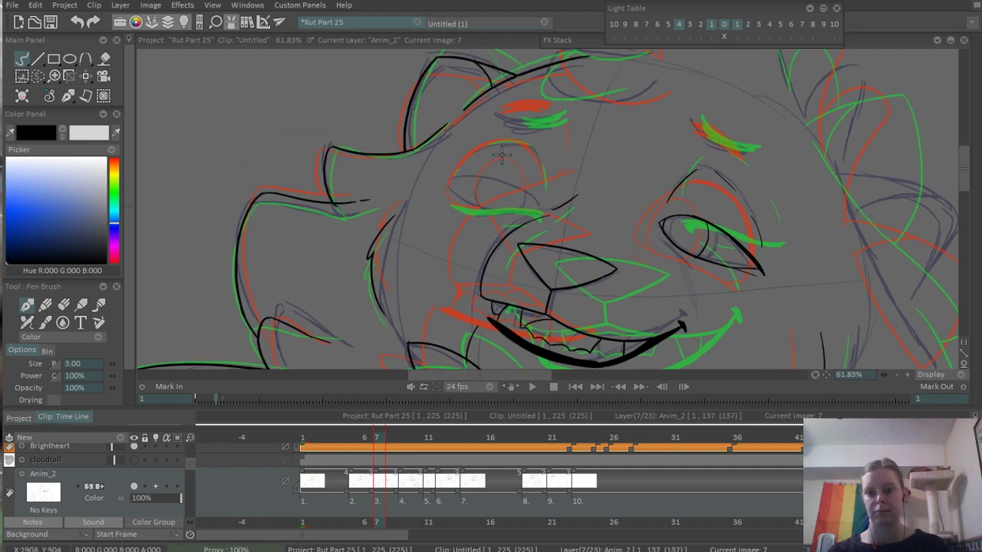
pyautogui.scroll(3, 502, 155)
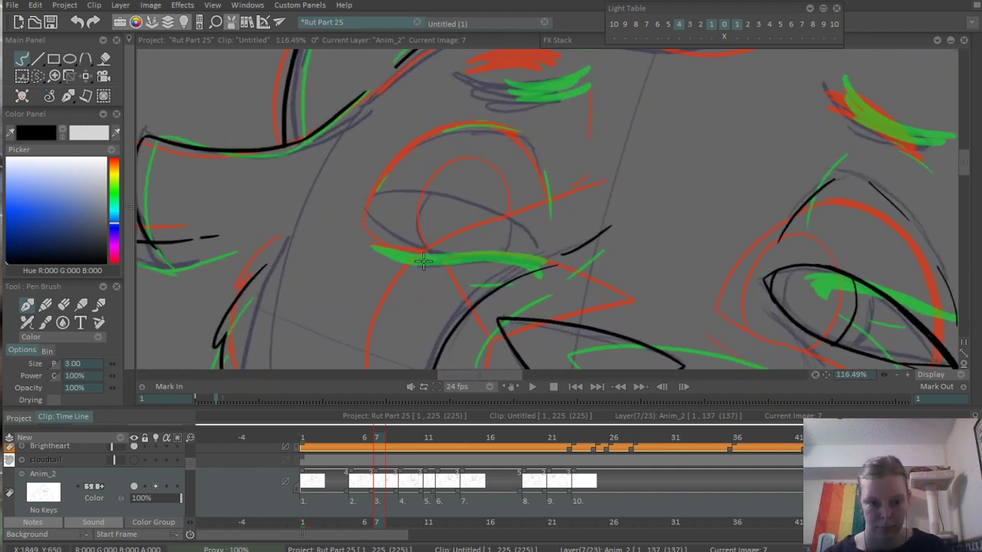
pyautogui.moveTo(373, 232)
pyautogui.mouseDown()
pyautogui.moveTo(429, 257)
pyautogui.moveTo(504, 270)
pyautogui.mouseUp()
pyautogui.hotkey('ctrl', 'z')
pyautogui.hotkey('ctrl', 'z')
pyautogui.moveTo(391, 259); pyautogui.dragTo(524, 262)
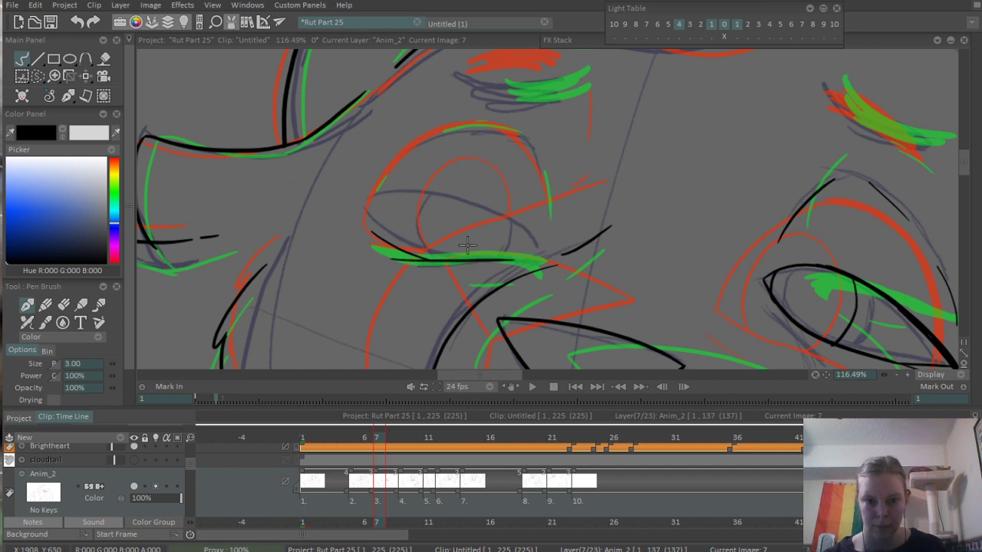
pyautogui.moveTo(362, 230)
pyautogui.mouseDown()
pyautogui.moveTo(518, 223)
pyautogui.moveTo(420, 198)
pyautogui.moveTo(519, 217)
pyautogui.mouseUp()
pyautogui.hotkey('ctrl', 'z')
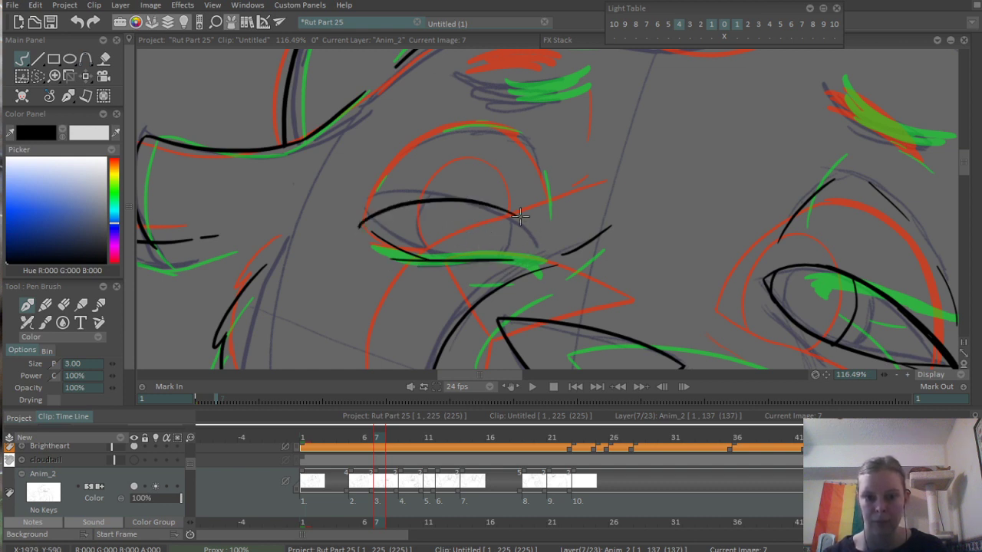
# - Close the far eye's inner corner with a thick curved stroke and ink both curved sides of its iris
pyautogui.scroll(3, 507, 234)
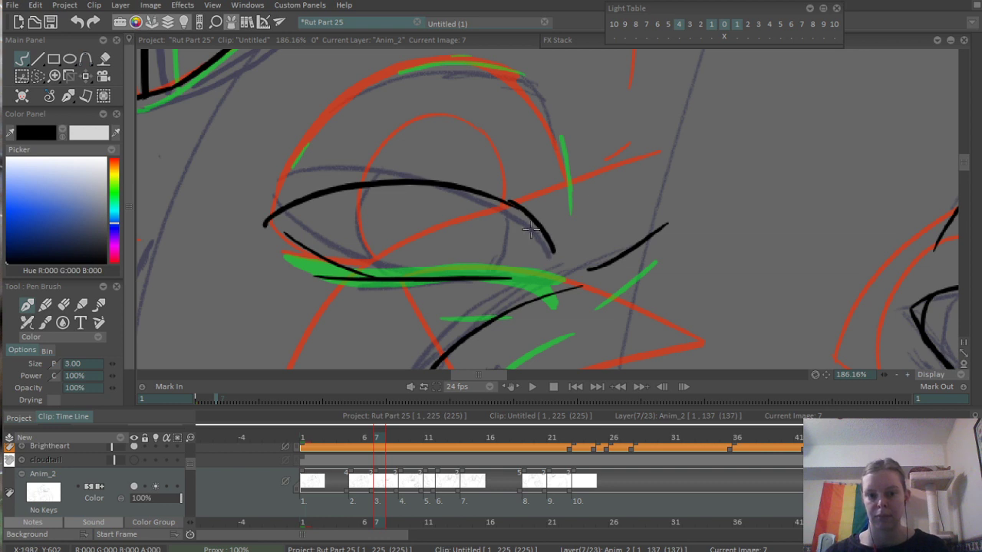
pyautogui.moveTo(508, 201)
pyautogui.mouseDown()
pyautogui.moveTo(544, 249)
pyautogui.moveTo(509, 203)
pyautogui.moveTo(553, 246)
pyautogui.moveTo(507, 275)
pyautogui.moveTo(558, 264)
pyautogui.moveTo(385, 234)
pyautogui.moveTo(538, 299)
pyautogui.moveTo(509, 278)
pyautogui.moveTo(550, 268)
pyautogui.mouseUp()
pyautogui.hotkey('ctrl', 'z')
pyautogui.moveTo(373, 188); pyautogui.dragTo(393, 268)
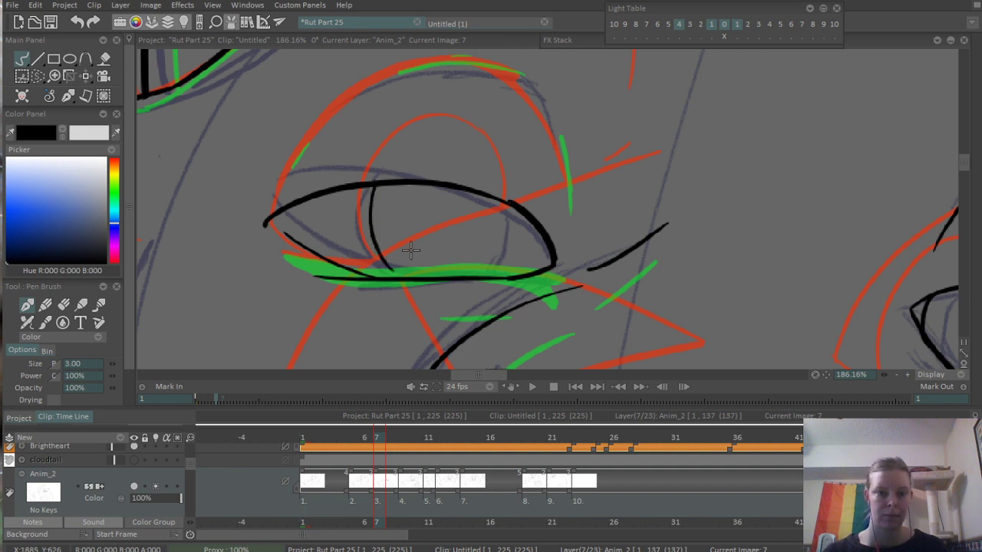
pyautogui.moveTo(462, 278); pyautogui.dragTo(497, 206)
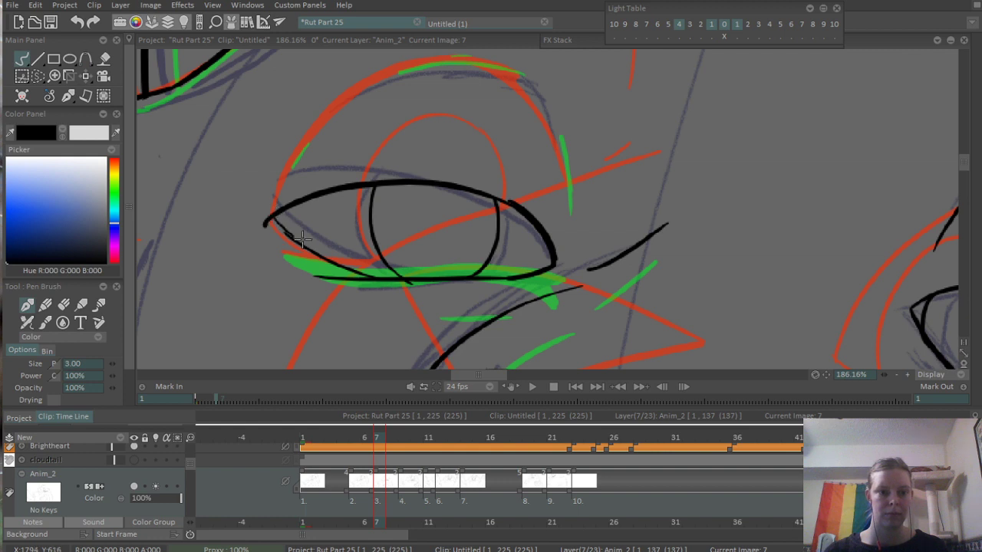
# - Thicken the far eye's upper lid along its whole arch from the outer to the inner corner, redoing strokes as needed
pyautogui.moveTo(260, 218); pyautogui.dragTo(329, 192)
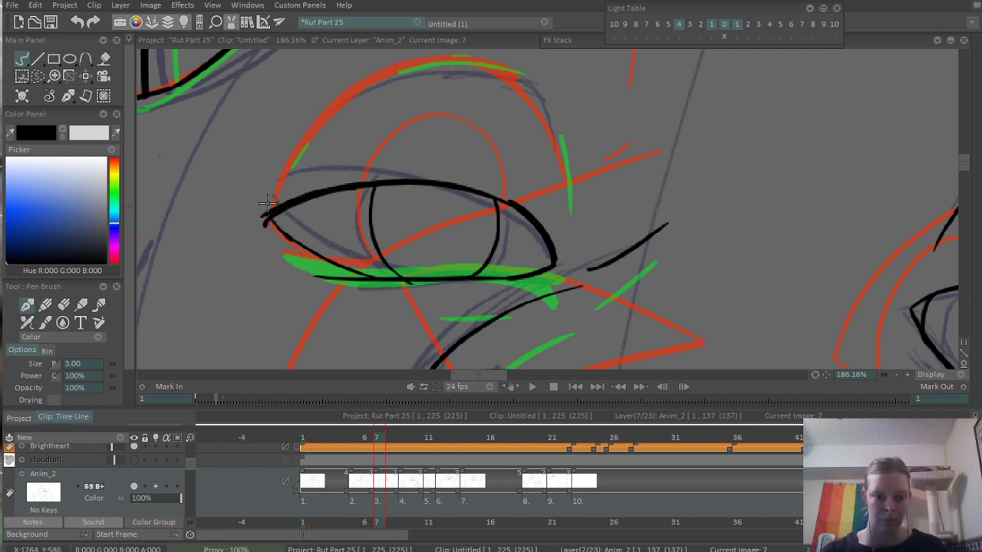
pyautogui.moveTo(264, 220); pyautogui.dragTo(457, 177)
pyautogui.hotkey('ctrl', 'z')
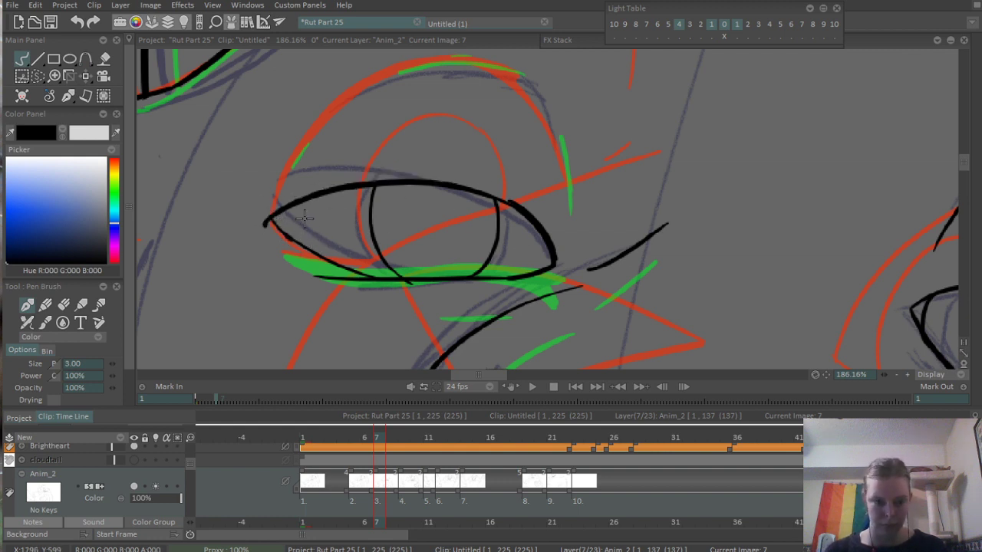
pyautogui.moveTo(265, 220); pyautogui.dragTo(391, 184)
pyautogui.moveTo(307, 190); pyautogui.dragTo(422, 184)
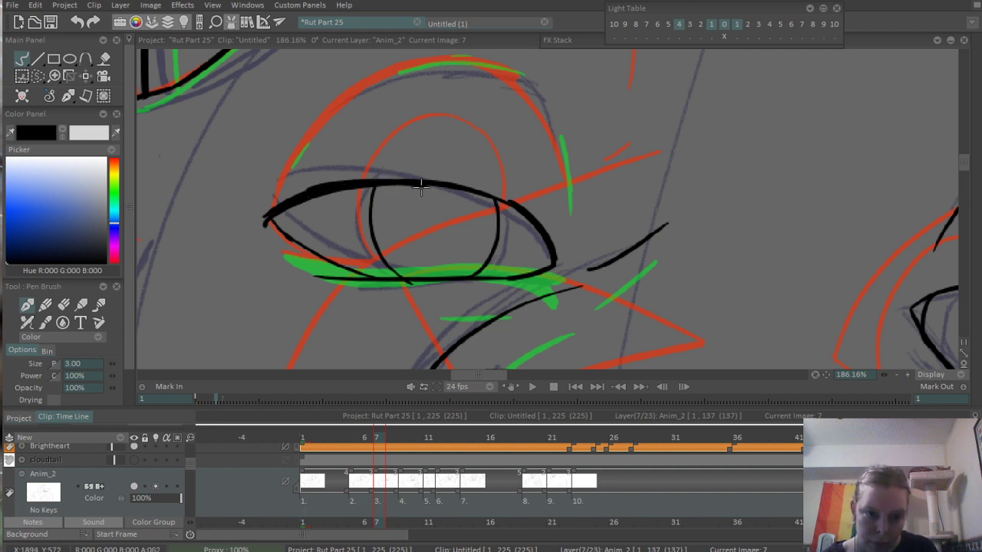
pyautogui.hotkey('ctrl', 'z')
pyautogui.moveTo(310, 192)
pyautogui.mouseDown()
pyautogui.moveTo(449, 183)
pyautogui.moveTo(485, 202)
pyautogui.moveTo(454, 178)
pyautogui.moveTo(434, 180)
pyautogui.moveTo(526, 205)
pyautogui.mouseUp()
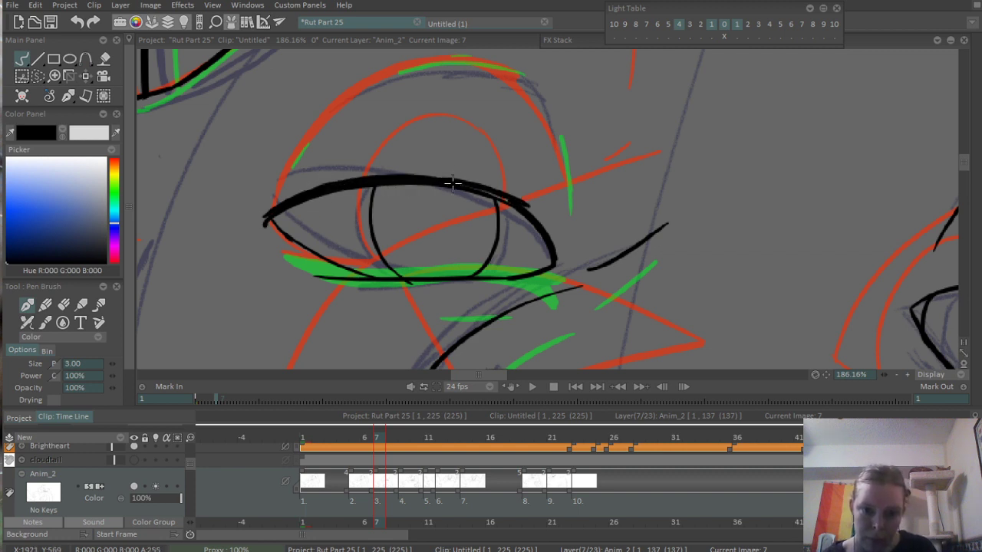
pyautogui.moveTo(452, 183); pyautogui.dragTo(545, 217)
# - Ink the broken crease line over the far eye with short strokes along the sketched arch
pyautogui.scroll(-2, 586, 215)
pyautogui.scroll(2, 586, 215)
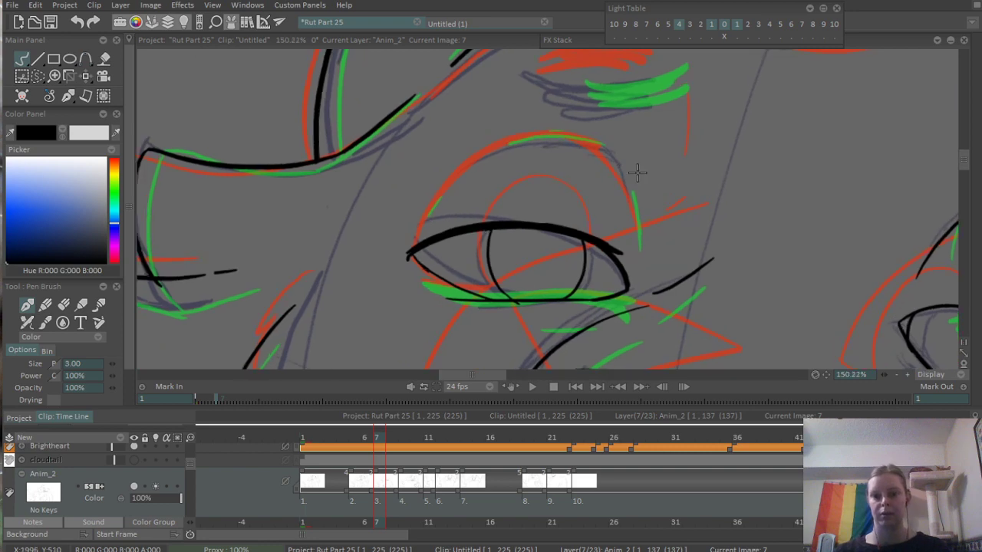
pyautogui.moveTo(410, 197); pyautogui.dragTo(450, 159)
pyautogui.moveTo(511, 135); pyautogui.dragTo(587, 136)
# - Fill in the brow mark above the far eye with thick overlapping black strokes, redoing the first one
pyautogui.scroll(-5, 683, 153)
pyautogui.scroll(5, 483, 228)
pyautogui.scroll(2, 520, 175)
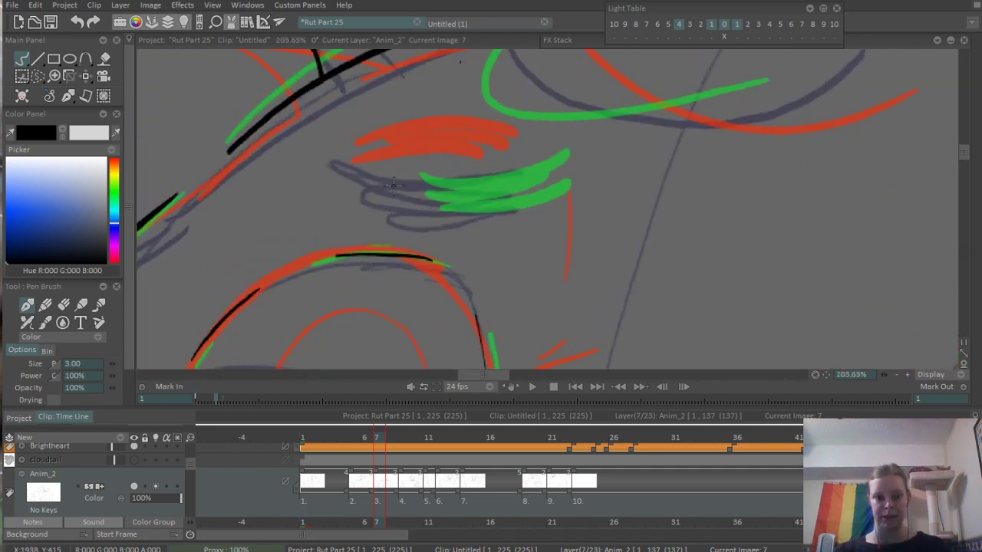
pyautogui.moveTo(351, 169); pyautogui.dragTo(508, 185)
pyautogui.hotkey('ctrl', 'z')
pyautogui.moveTo(353, 174)
pyautogui.mouseDown()
pyautogui.moveTo(502, 168)
pyautogui.moveTo(489, 176)
pyautogui.mouseUp()
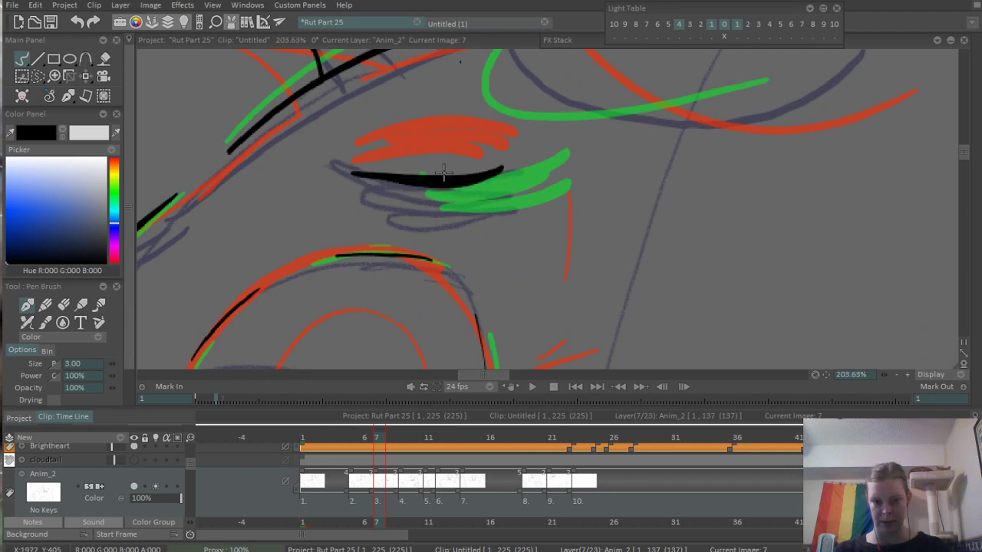
pyautogui.moveTo(385, 197)
pyautogui.mouseDown()
pyautogui.moveTo(484, 184)
pyautogui.moveTo(409, 206)
pyautogui.moveTo(493, 197)
pyautogui.mouseUp()
pyautogui.moveTo(397, 201)
pyautogui.mouseDown()
pyautogui.moveTo(415, 184)
pyautogui.moveTo(503, 182)
pyautogui.mouseUp()
pyautogui.moveTo(394, 190); pyautogui.dragTo(441, 192)
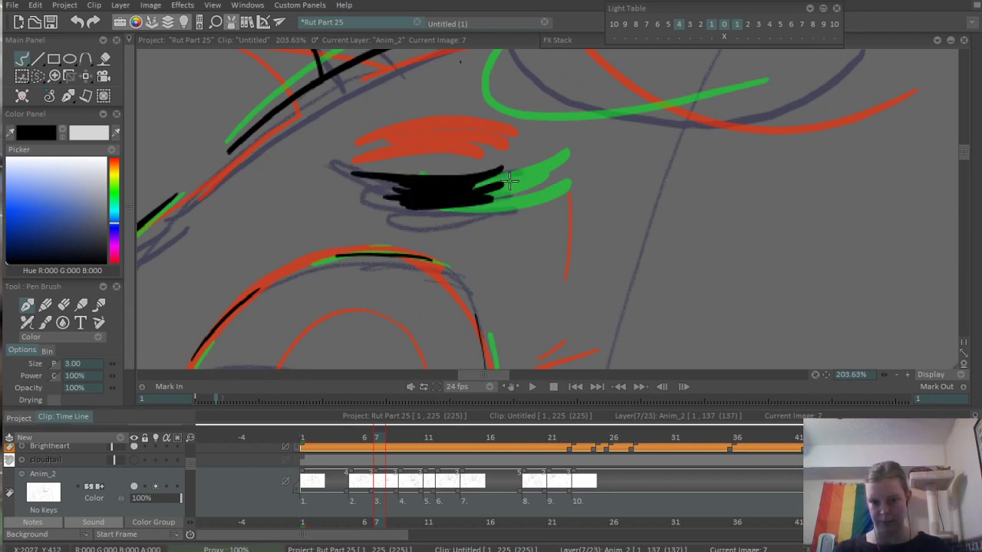
# - Ink the slanted brow mark above the near eye with thick overlapping curved strokes
pyautogui.scroll(-5, 767, 185)
pyautogui.scroll(3, 818, 210)
pyautogui.scroll(4, 597, 117)
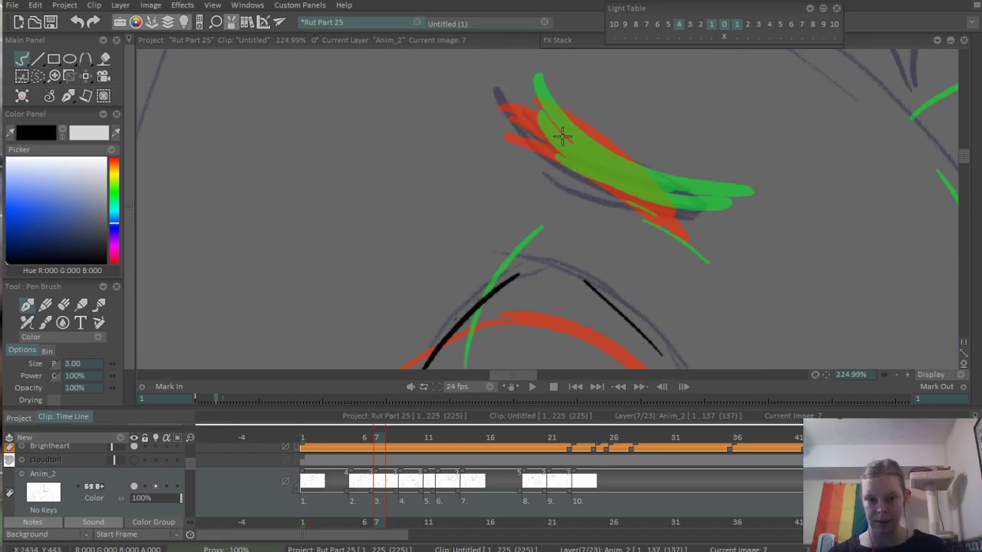
pyautogui.moveTo(526, 102); pyautogui.dragTo(675, 211)
pyautogui.moveTo(533, 123); pyautogui.dragTo(659, 211)
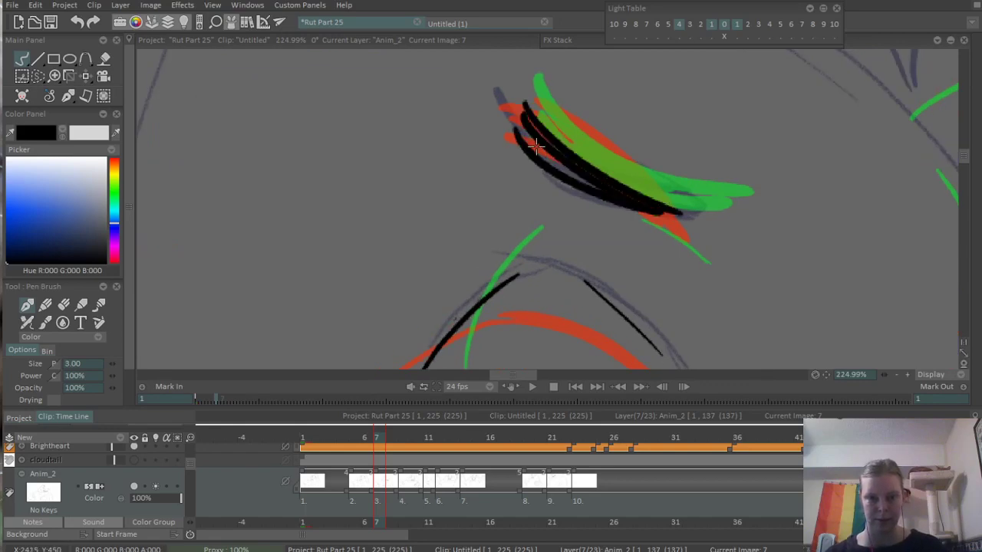
pyautogui.moveTo(536, 146); pyautogui.dragTo(683, 212)
pyautogui.moveTo(595, 179)
pyautogui.mouseDown()
pyautogui.moveTo(692, 208)
pyautogui.moveTo(566, 148)
pyautogui.mouseUp()
# - Ink the long edge from the near ear's base down to the first cheek-fur tip and the tip's underside, redoing both
pyautogui.scroll(-7, 629, 128)
pyautogui.moveTo(542, 185); pyautogui.dragTo(537, 12)
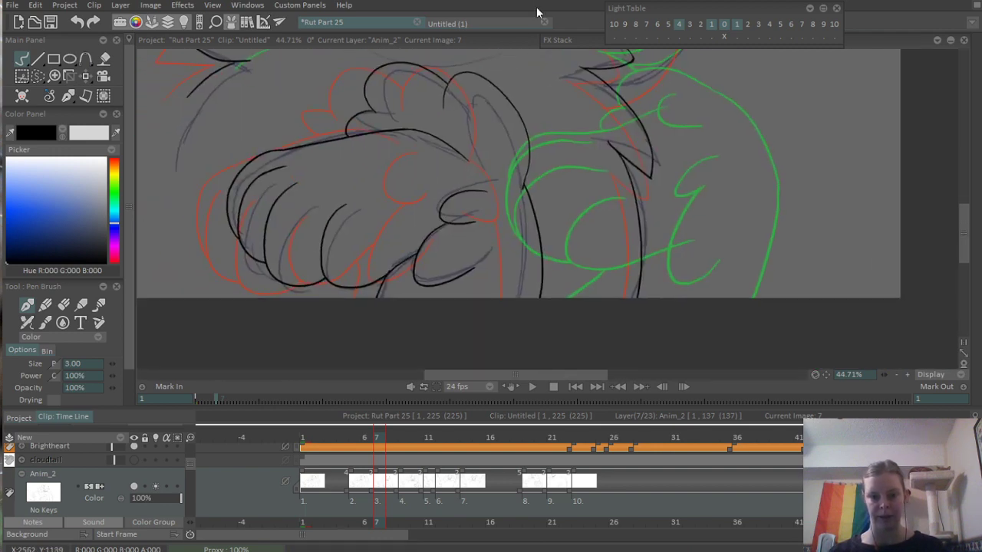
pyautogui.moveTo(533, 205); pyautogui.dragTo(491, 268)
pyautogui.scroll(2, 503, 237)
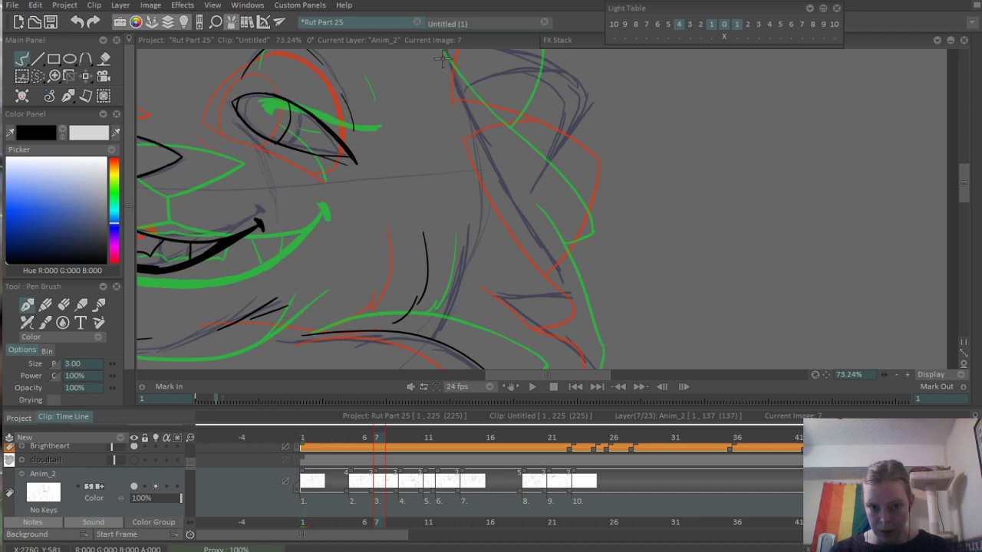
pyautogui.moveTo(443, 55); pyautogui.dragTo(584, 251)
pyautogui.hotkey('ctrl', 'z')
pyautogui.moveTo(438, 60); pyautogui.dragTo(590, 296)
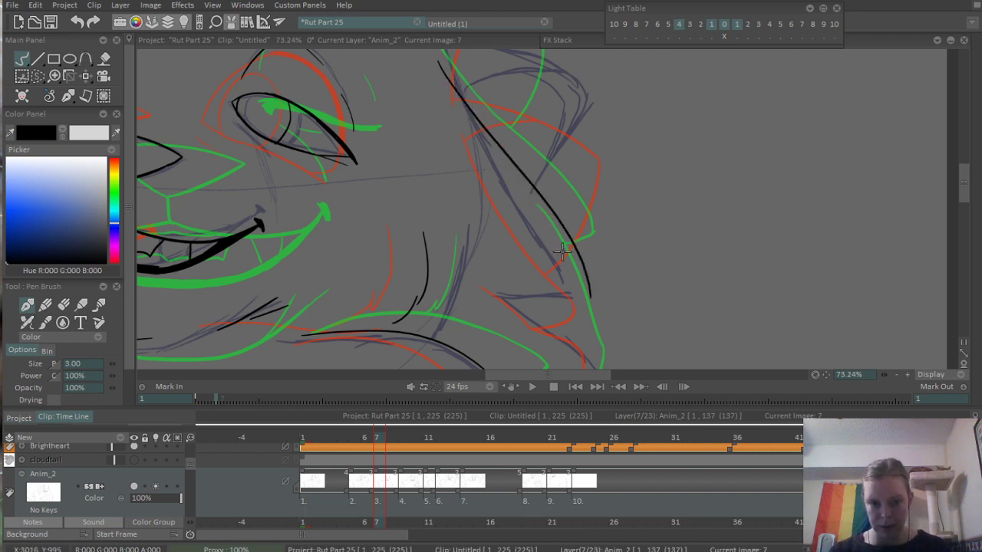
pyautogui.moveTo(517, 294); pyautogui.dragTo(588, 283)
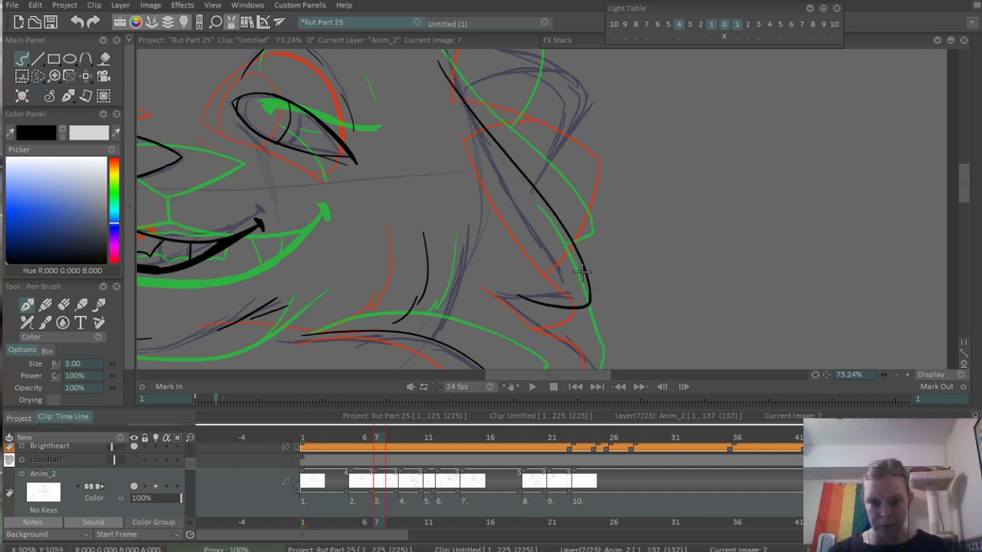
pyautogui.hotkey('ctrl', 'z')
pyautogui.hotkey('ctrl', 'z')
pyautogui.moveTo(470, 111); pyautogui.dragTo(521, 157)
pyautogui.moveTo(487, 95)
pyautogui.mouseDown()
pyautogui.moveTo(616, 358)
pyautogui.moveTo(565, 249)
pyautogui.moveTo(581, 280)
pyautogui.mouseUp()
pyautogui.moveTo(579, 278); pyautogui.dragTo(567, 229)
# - Ink the second, larger cheek-fur tuft below the first and clean up the stroke ends at its tip and joins
pyautogui.moveTo(497, 197)
pyautogui.mouseDown()
pyautogui.moveTo(561, 251)
pyautogui.moveTo(594, 316)
pyautogui.mouseUp()
pyautogui.moveTo(523, 366)
pyautogui.mouseDown()
pyautogui.moveTo(542, 297)
pyautogui.moveTo(607, 249)
pyautogui.mouseUp()
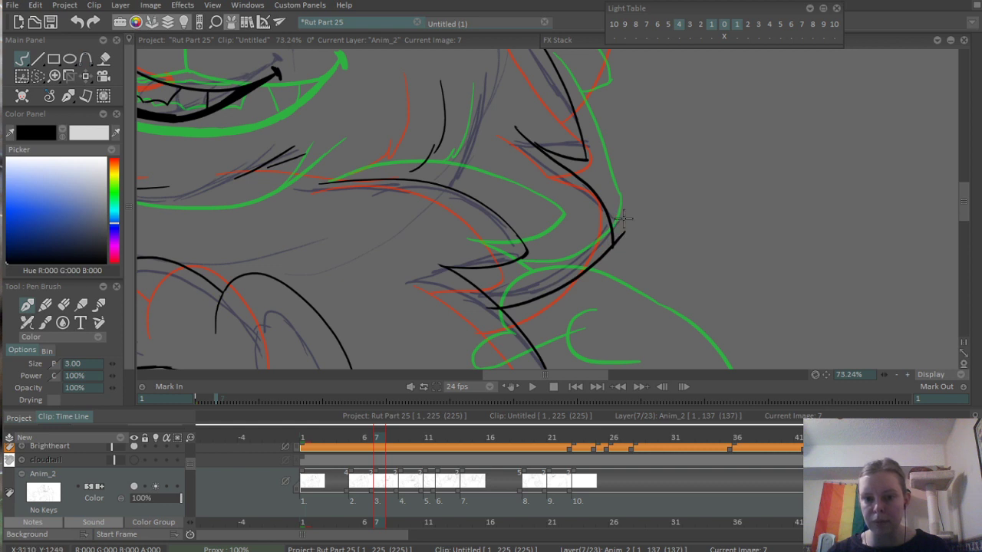
pyautogui.scroll(5, 625, 219)
pyautogui.press('e')
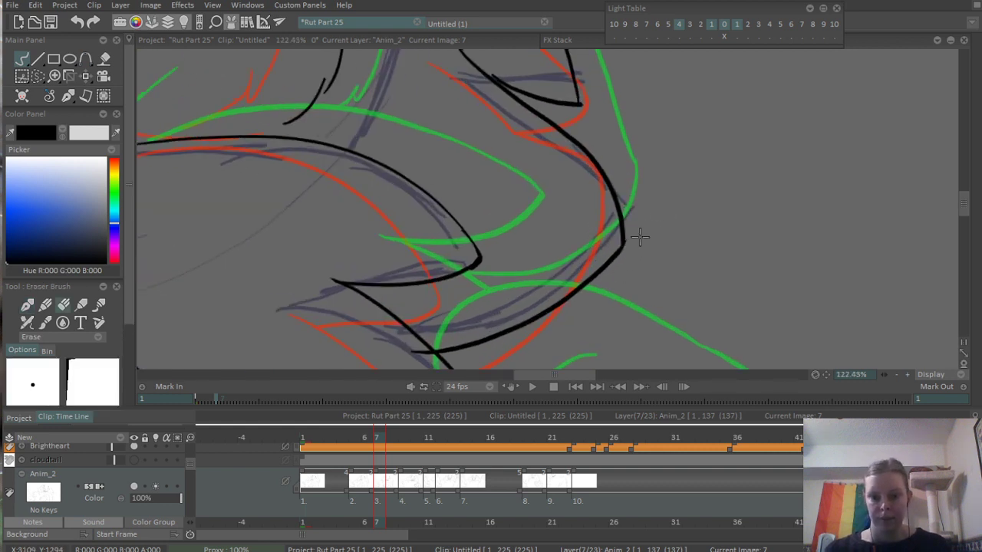
pyautogui.moveTo(450, 314); pyautogui.dragTo(484, 259)
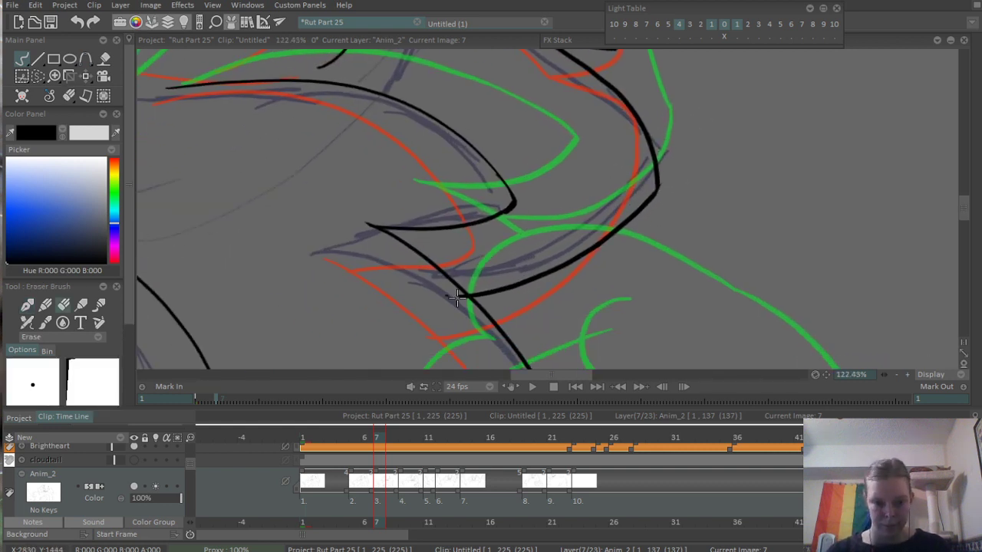
pyautogui.moveTo(497, 140); pyautogui.dragTo(557, 335)
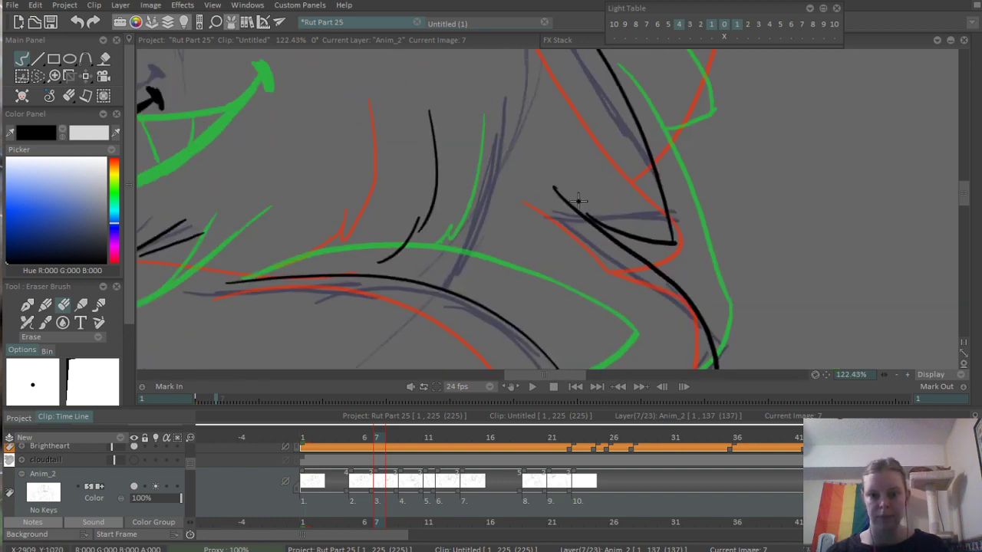
pyautogui.press('b')
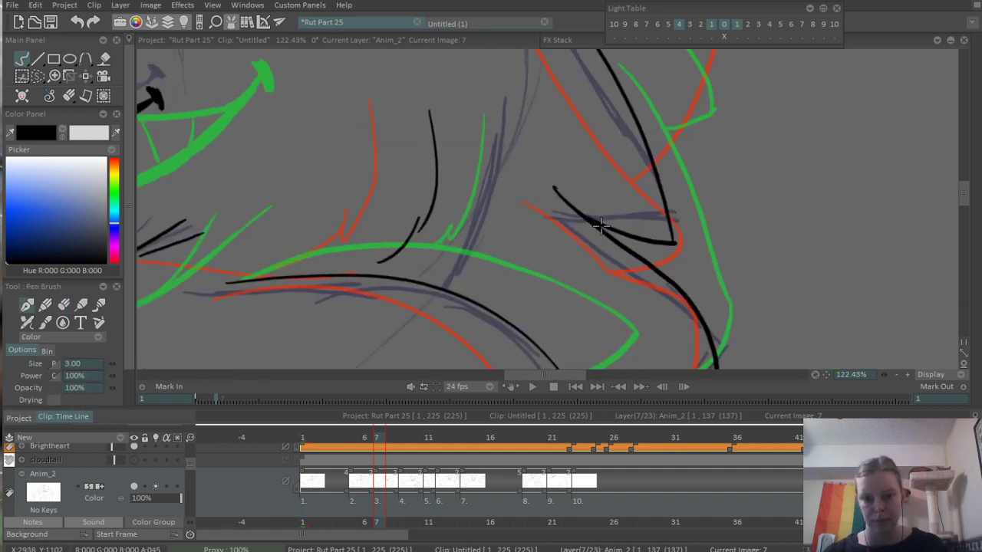
# - Ink the near ear's arched inner edge, its lower side up to the tip, and the long upper edge
pyautogui.scroll(-3, 606, 158)
pyautogui.moveTo(545, 66); pyautogui.dragTo(495, 216)
pyautogui.moveTo(491, 127); pyautogui.dragTo(506, 195)
pyautogui.scroll(3, 505, 197)
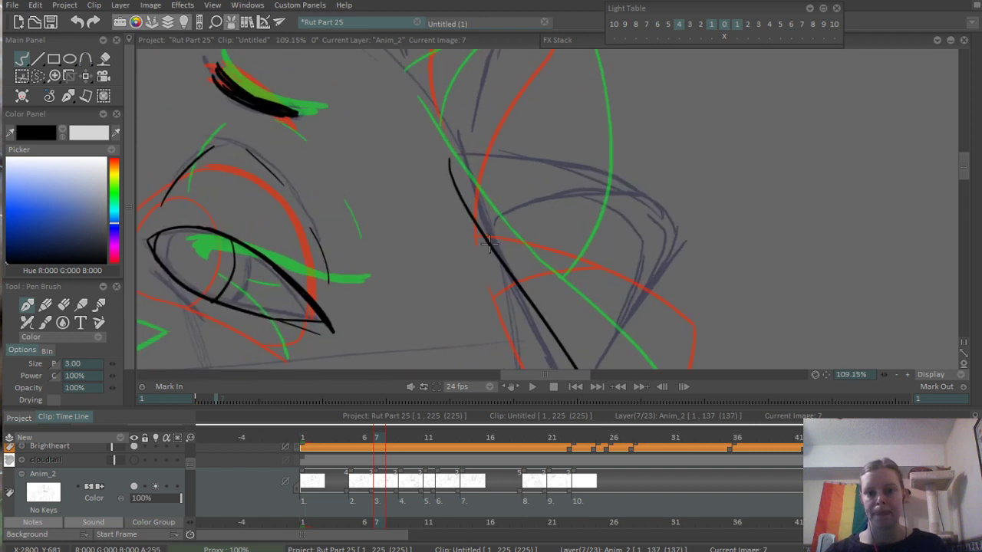
pyautogui.moveTo(485, 228); pyautogui.dragTo(701, 253)
pyautogui.scroll(-1, 627, 287)
pyautogui.moveTo(586, 341); pyautogui.dragTo(697, 202)
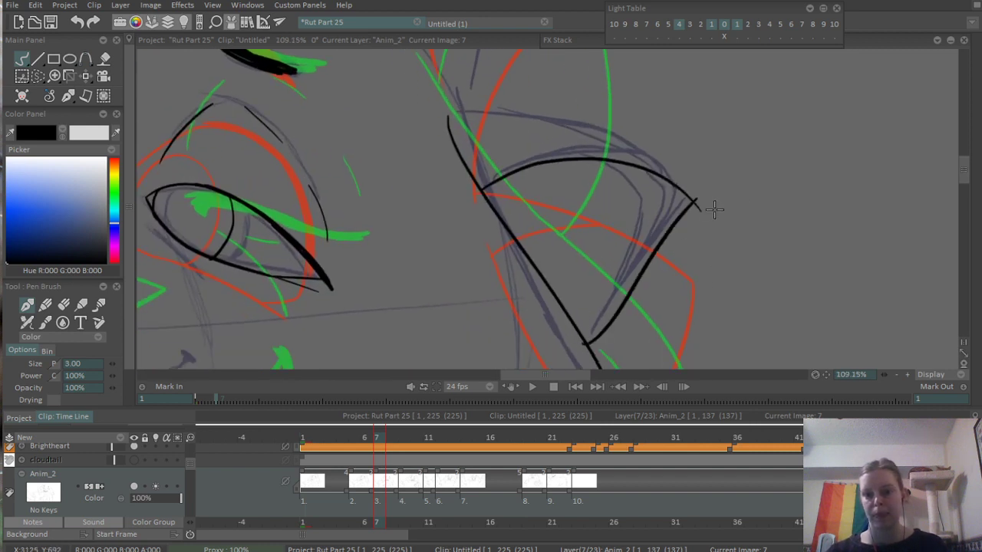
pyautogui.scroll(1, 634, 138)
pyautogui.moveTo(472, 140); pyautogui.dragTo(713, 247)
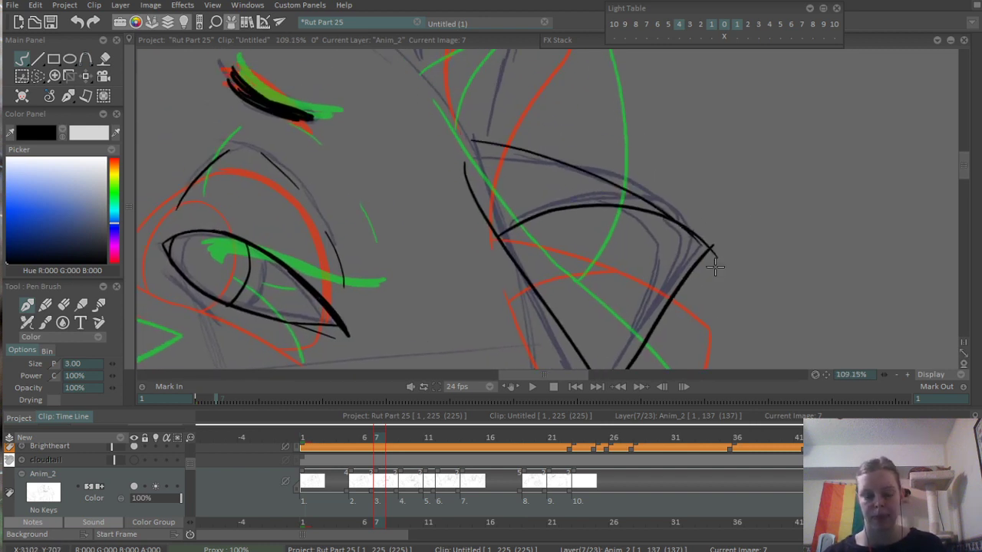
# - Erase the line ends overshooting the near ear's tip
pyautogui.scroll(2, 721, 254)
pyautogui.press('e')
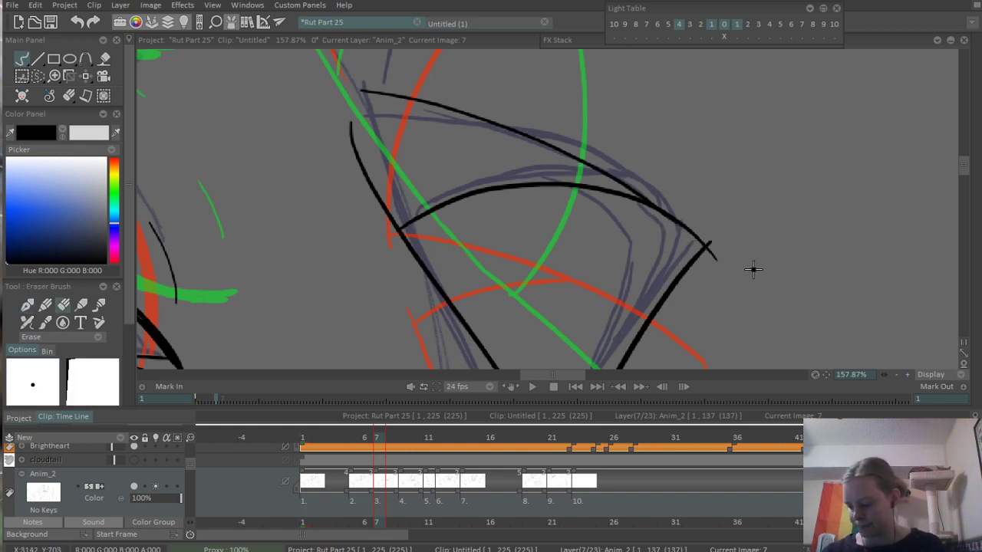
pyautogui.moveTo(764, 281); pyautogui.dragTo(710, 228)
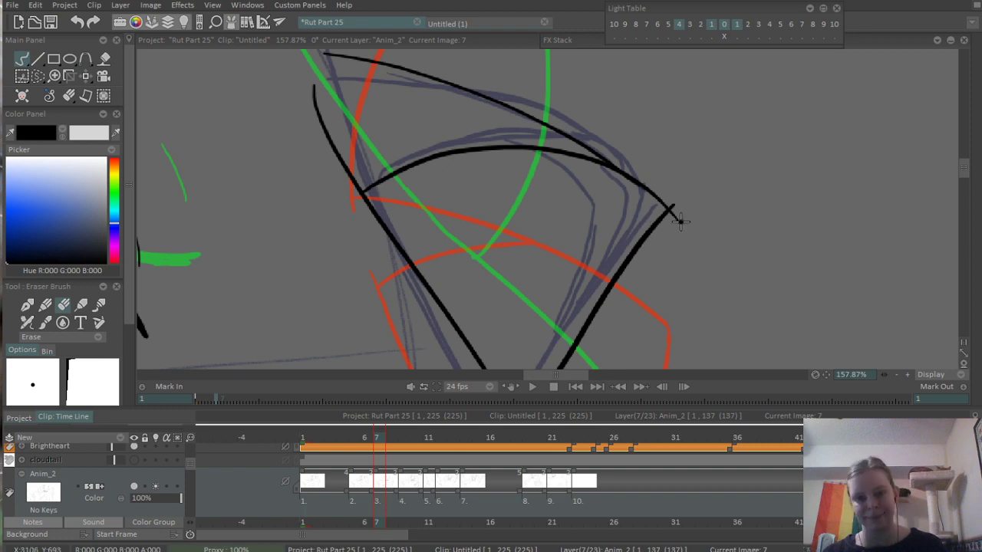
# - Ink the small rounded hair tuft between the near ear and the large tuft on top of the head
pyautogui.scroll(-5, 713, 162)
pyautogui.moveTo(514, 75); pyautogui.dragTo(493, 184)
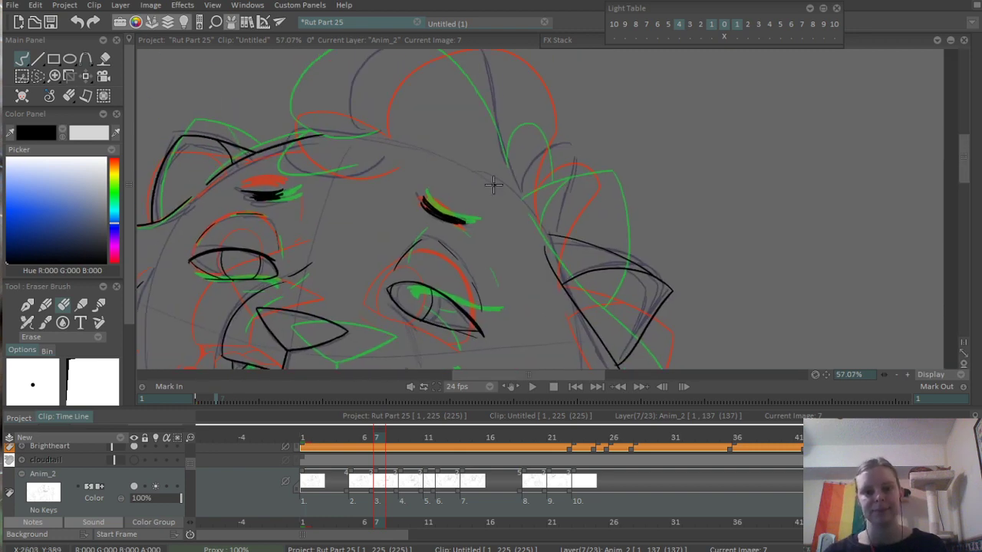
pyautogui.scroll(4, 546, 175)
pyautogui.moveTo(589, 213); pyautogui.dragTo(652, 229)
pyautogui.press('p')
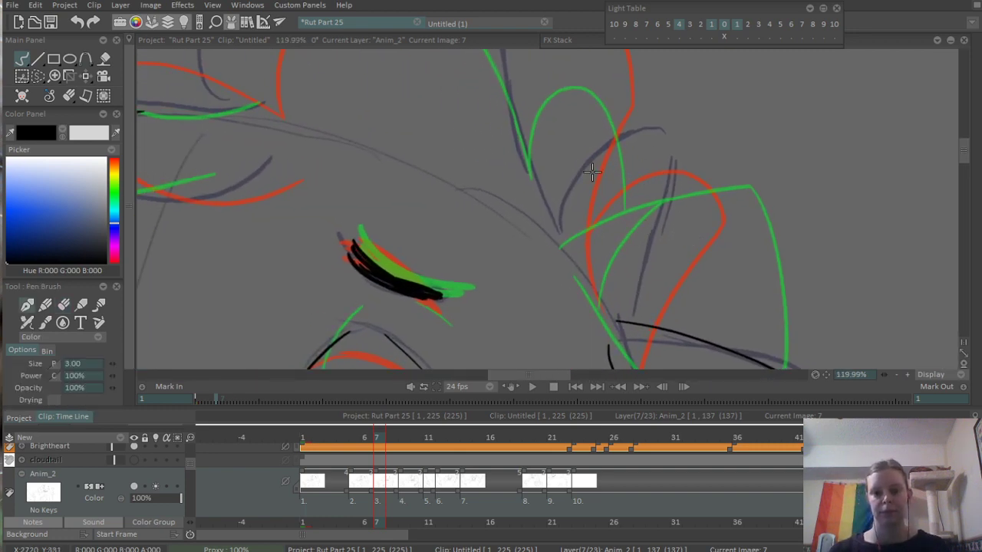
pyautogui.moveTo(592, 173); pyautogui.dragTo(657, 329)
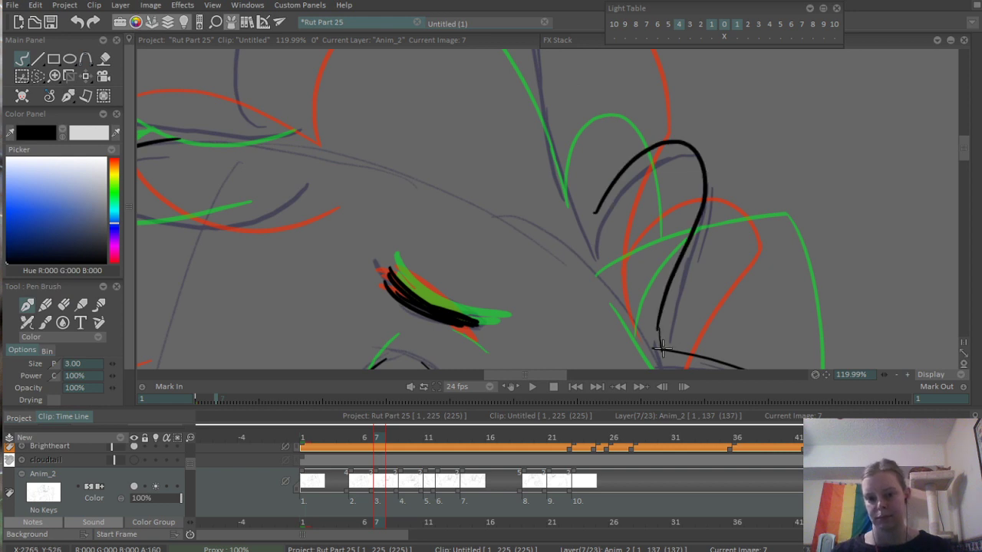
# - Ink both sides of the large hair tuft on top of the head, redoing the near-ear side, and trim its join with the small tuft
pyautogui.scroll(-3, 686, 257)
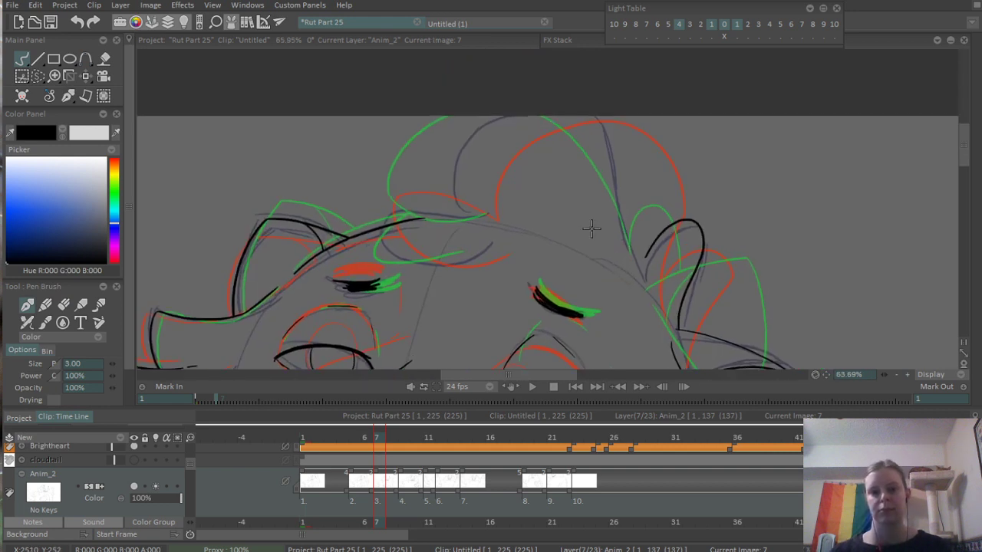
pyautogui.moveTo(462, 225); pyautogui.dragTo(435, 112)
pyautogui.moveTo(639, 106); pyautogui.dragTo(639, 265)
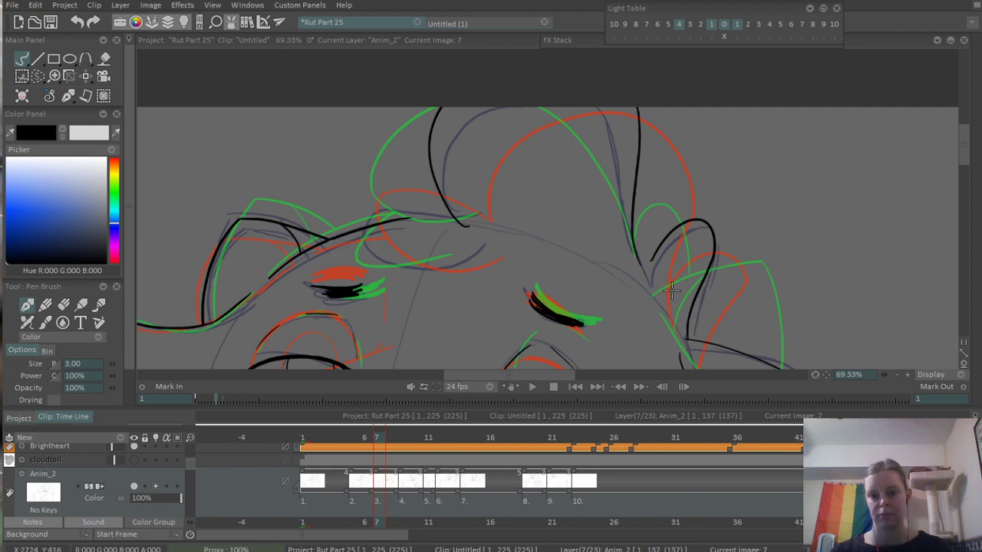
pyautogui.hotkey('ctrl', 'z')
pyautogui.moveTo(629, 107); pyautogui.dragTo(652, 264)
pyautogui.scroll(3, 659, 266)
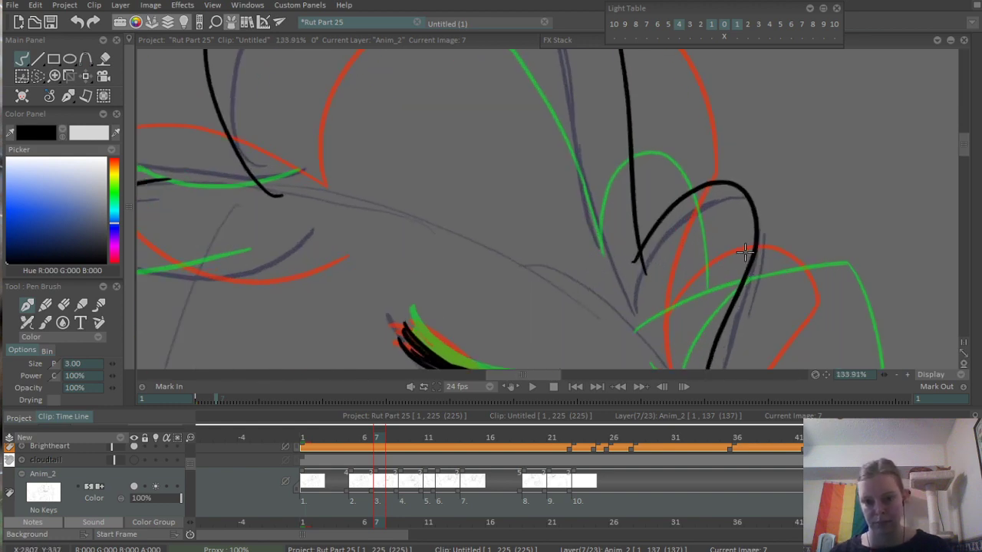
pyautogui.press('e')
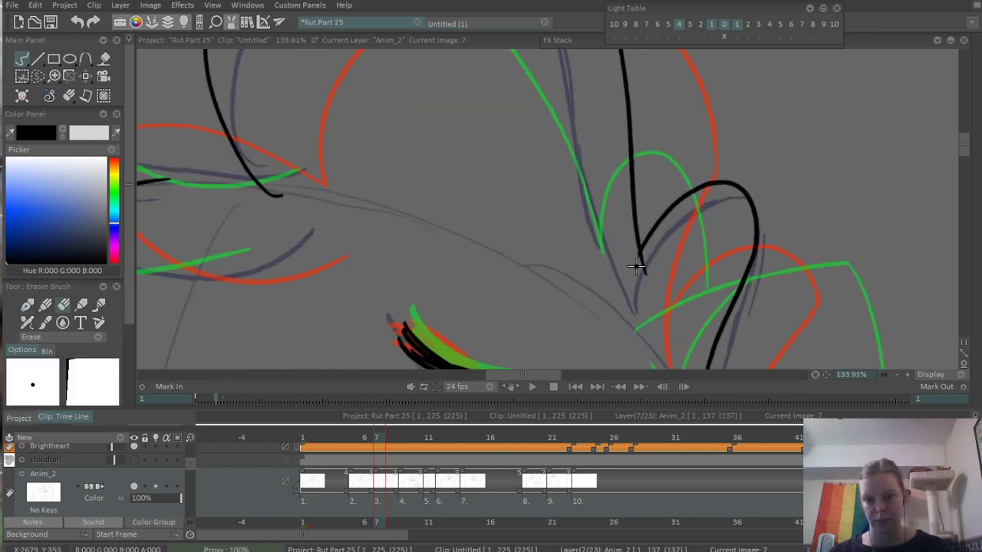
# - Ink the forelock curl over the forehead, drawing its arched upper edge and its curved lower edge and redoing each
pyautogui.scroll(-3, 635, 260)
pyautogui.press('b')
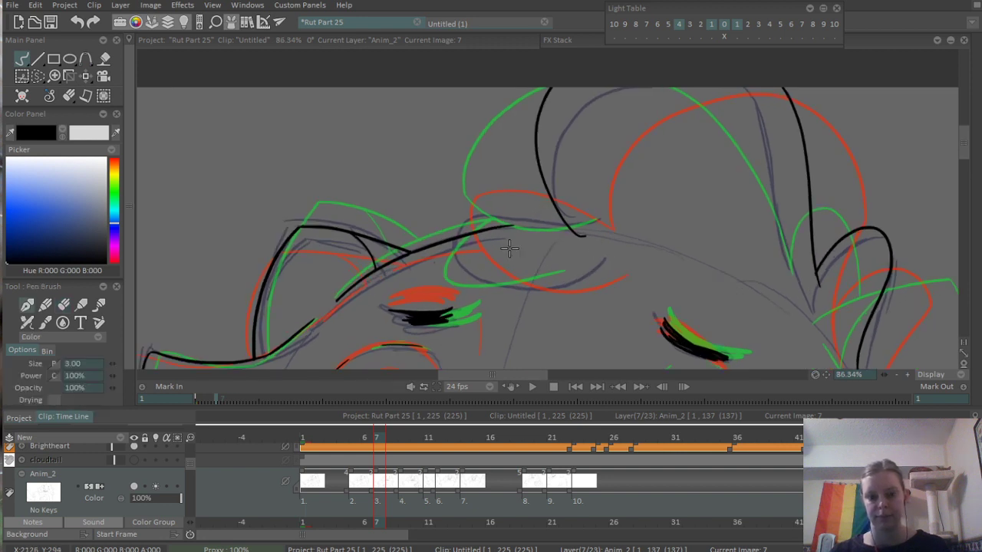
pyautogui.moveTo(586, 222)
pyautogui.mouseDown()
pyautogui.moveTo(439, 251)
pyautogui.moveTo(458, 282)
pyautogui.mouseUp()
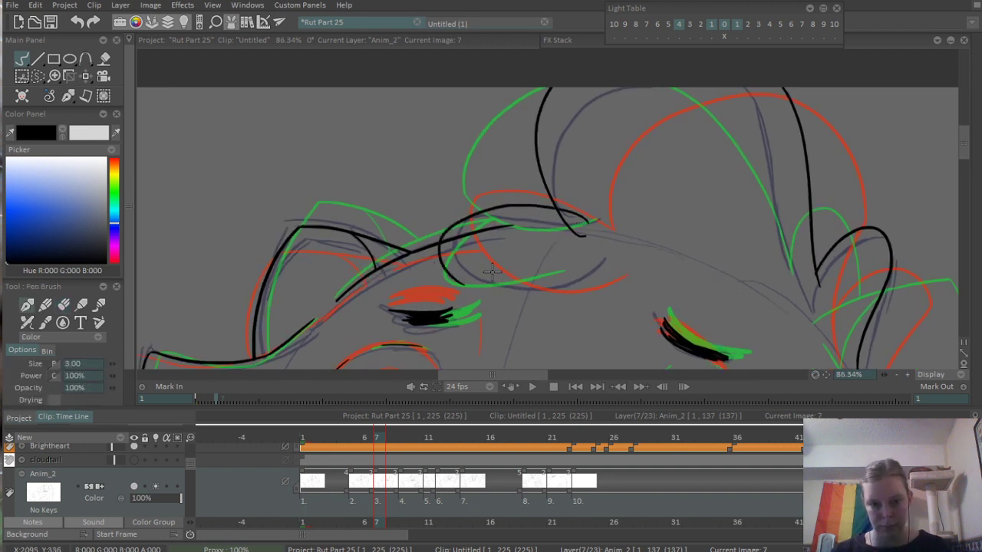
pyautogui.hotkey('ctrl', 'z')
pyautogui.moveTo(597, 206)
pyautogui.mouseDown()
pyautogui.moveTo(498, 202)
pyautogui.moveTo(505, 285)
pyautogui.moveTo(476, 289)
pyautogui.moveTo(454, 265)
pyautogui.moveTo(596, 270)
pyautogui.mouseUp()
pyautogui.hotkey('ctrl', 'z')
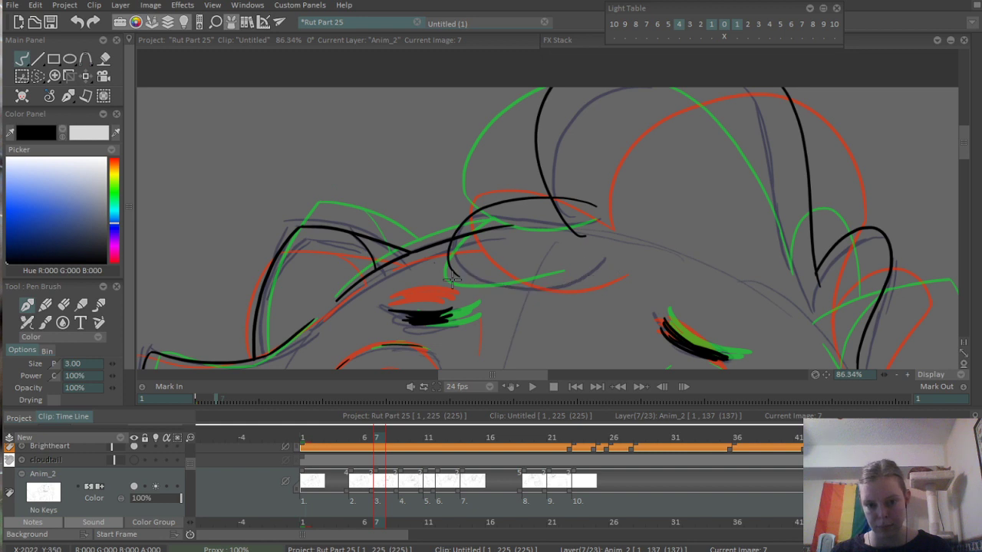
pyautogui.moveTo(457, 273); pyautogui.dragTo(607, 263)
pyautogui.hotkey('ctrl', 'z')
pyautogui.moveTo(462, 270); pyautogui.dragTo(589, 265)
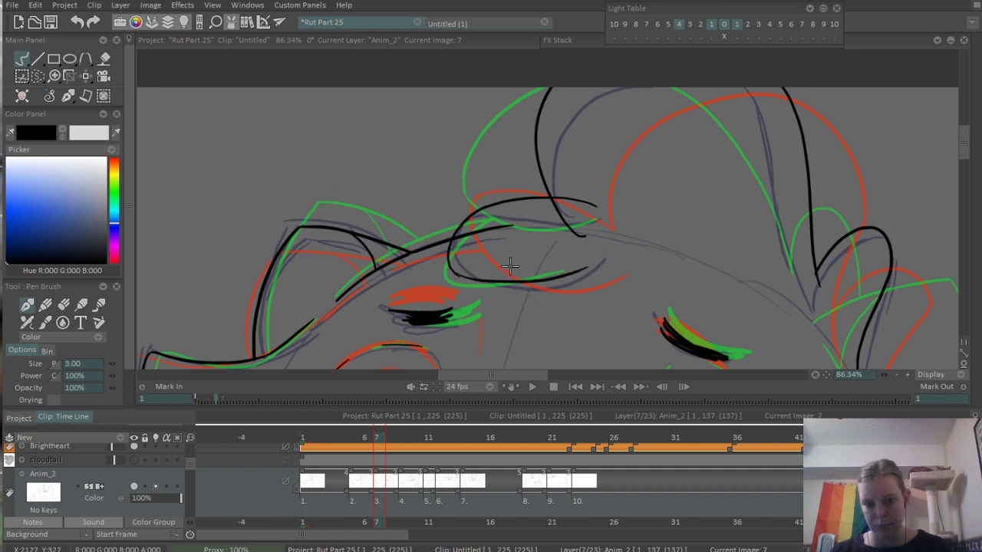
# - Erase the head outline inside the forelock curl and begin trimming the curl's upper edge where it crosses the large tuft
pyautogui.scroll(3, 510, 265)
pyautogui.press('e')
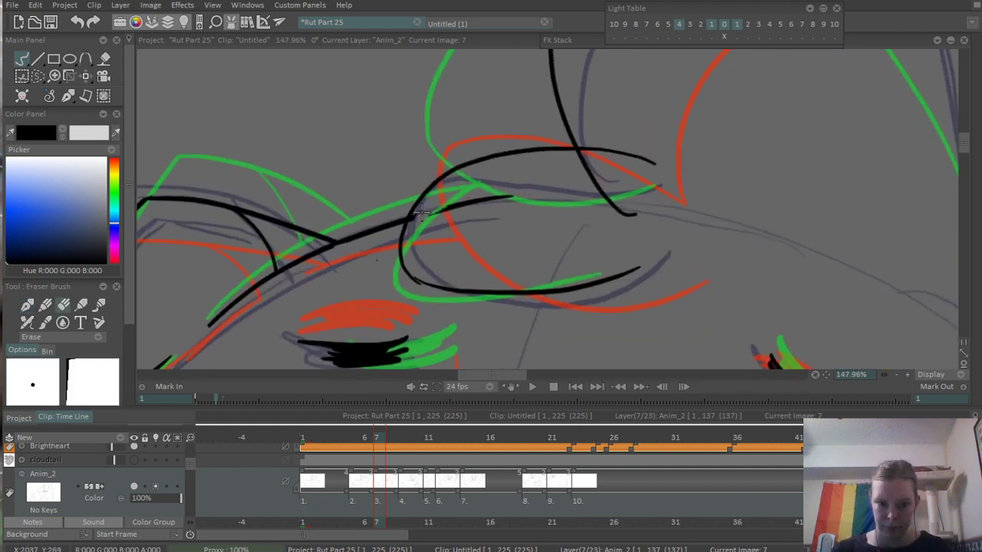
pyautogui.moveTo(420, 210); pyautogui.dragTo(471, 201)
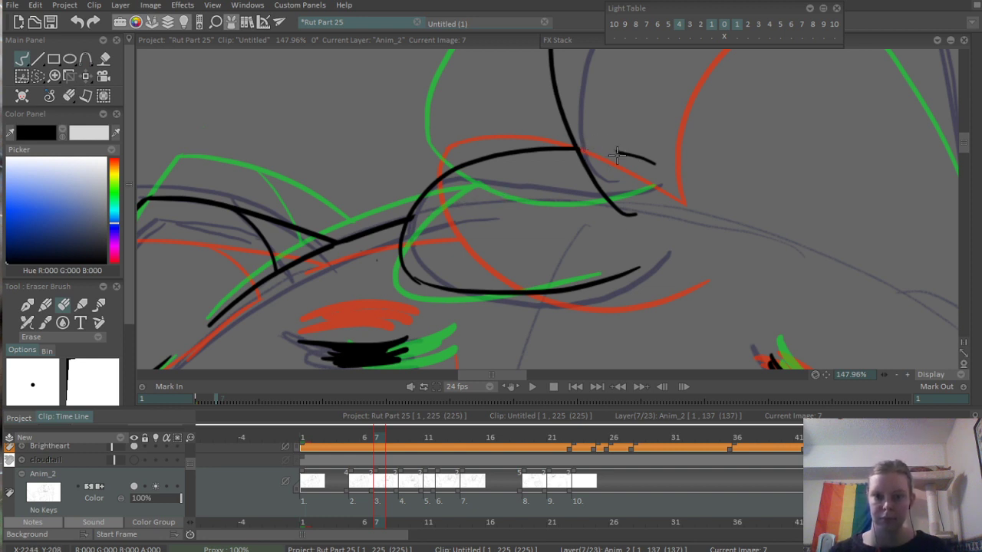
# - Select the Anim_2 images from 1 to 10 and play them back to check the animation
pyautogui.scroll(-6, 708, 164)
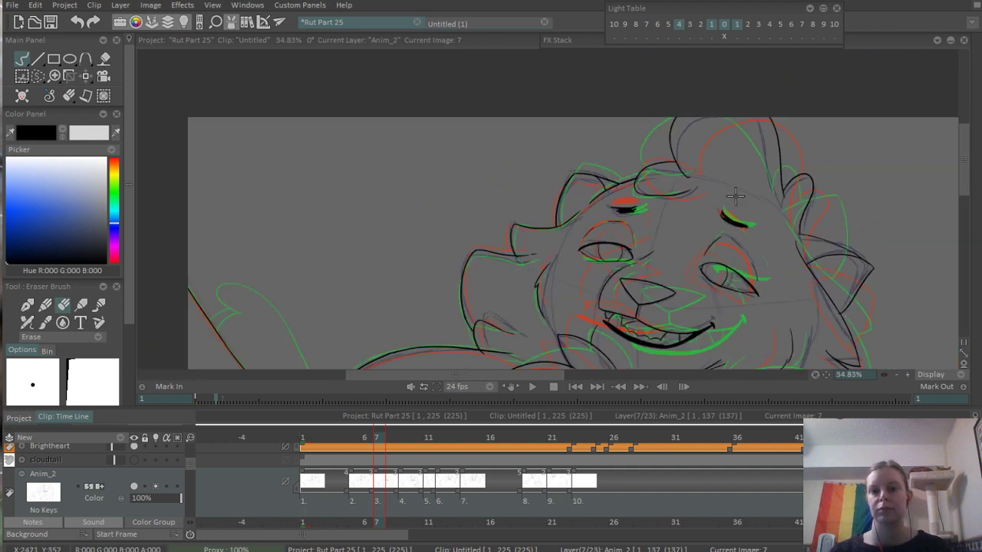
pyautogui.moveTo(611, 120); pyautogui.dragTo(583, 166)
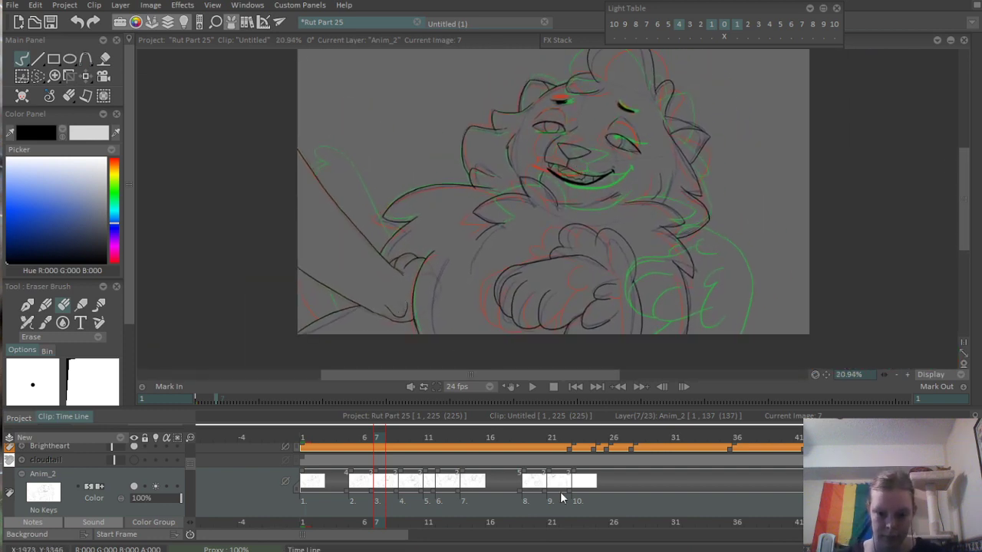
pyautogui.moveTo(570, 501); pyautogui.dragTo(305, 477)
pyautogui.press('Return')
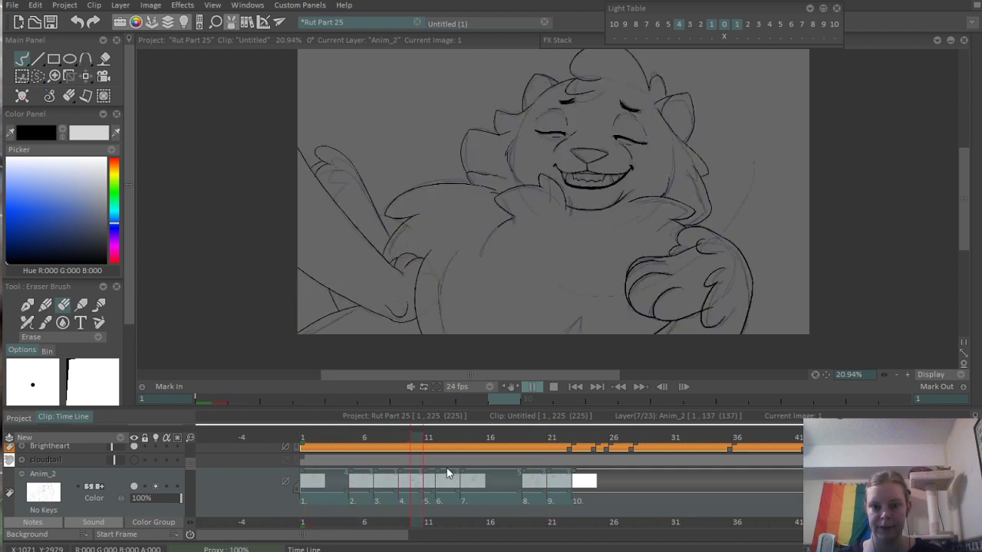
pyautogui.press('Return')
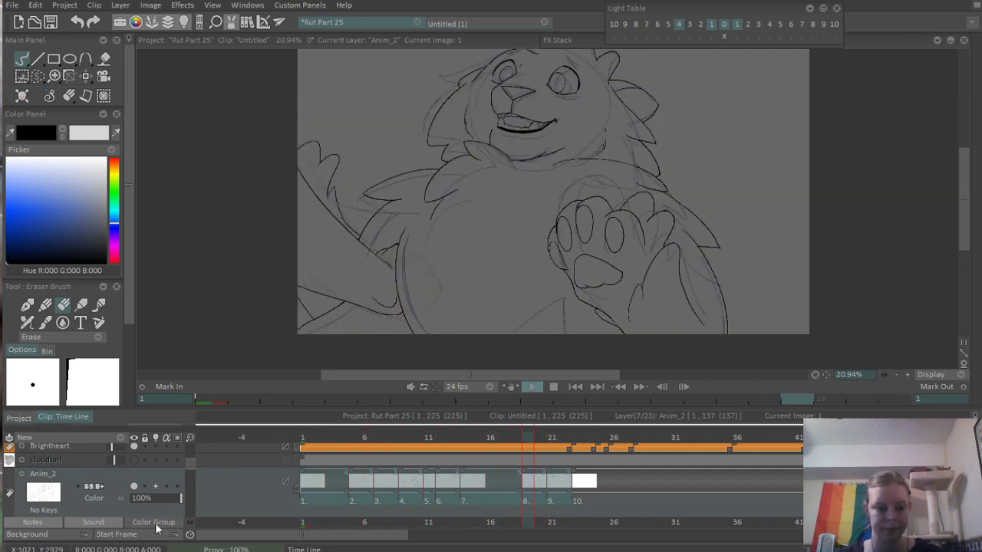
# - Hide the Brightheart layer and its rough sketch, and view the clip at frame 25
pyautogui.moveTo(189, 466)
pyautogui.mouseDown()
pyautogui.moveTo(189, 477)
pyautogui.moveTo(188, 457)
pyautogui.mouseUp()
pyautogui.click(134, 471)
pyautogui.click(134, 463)
pyautogui.click(603, 436)
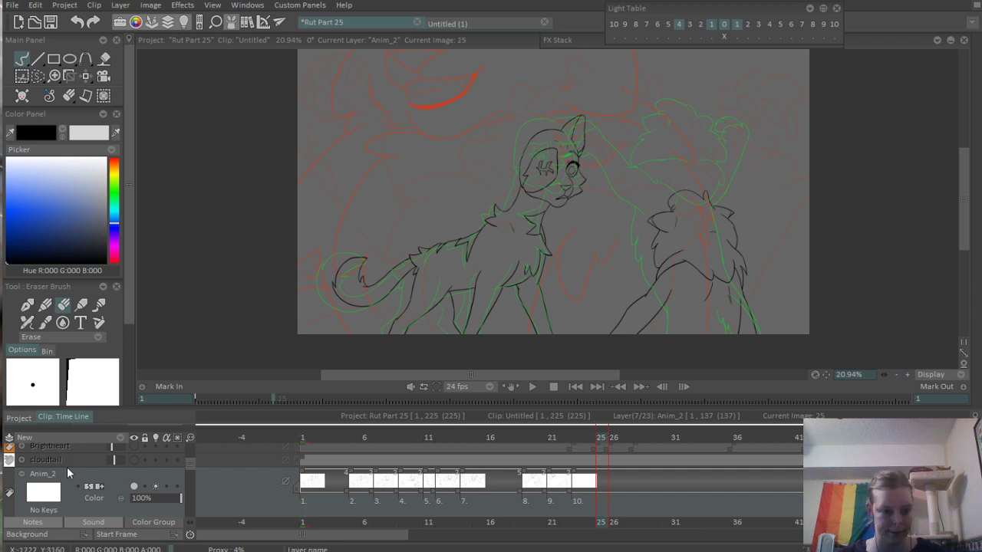
pyautogui.click(152, 438)
pyautogui.click(145, 438)
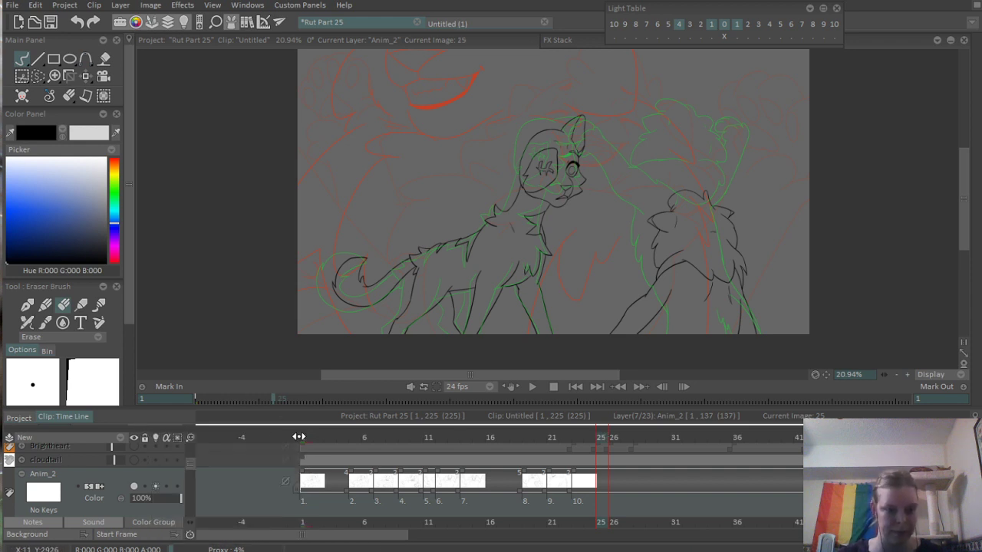
# - Return to frame 2 of the clip and save the project
pyautogui.click(198, 400)
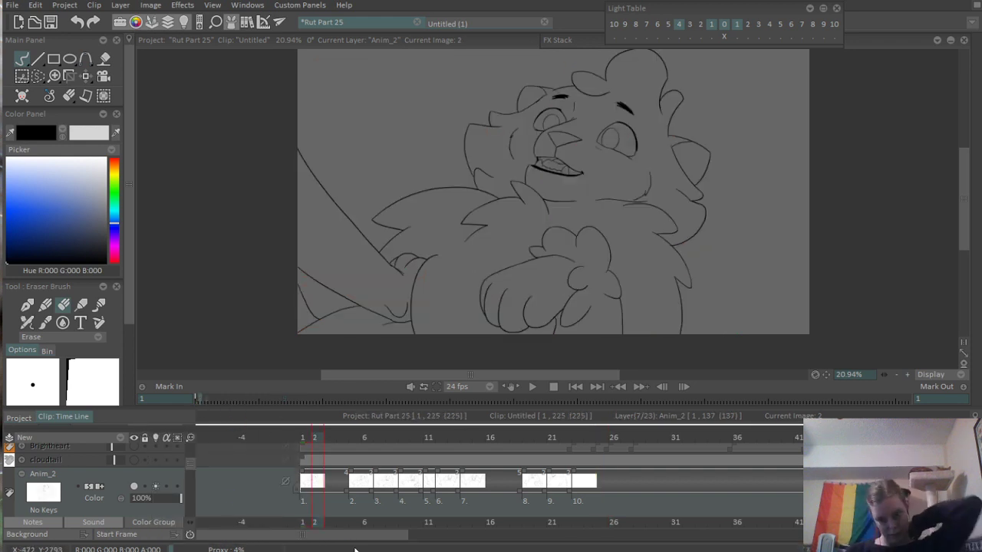
pyautogui.hotkey('ctrl', 's')
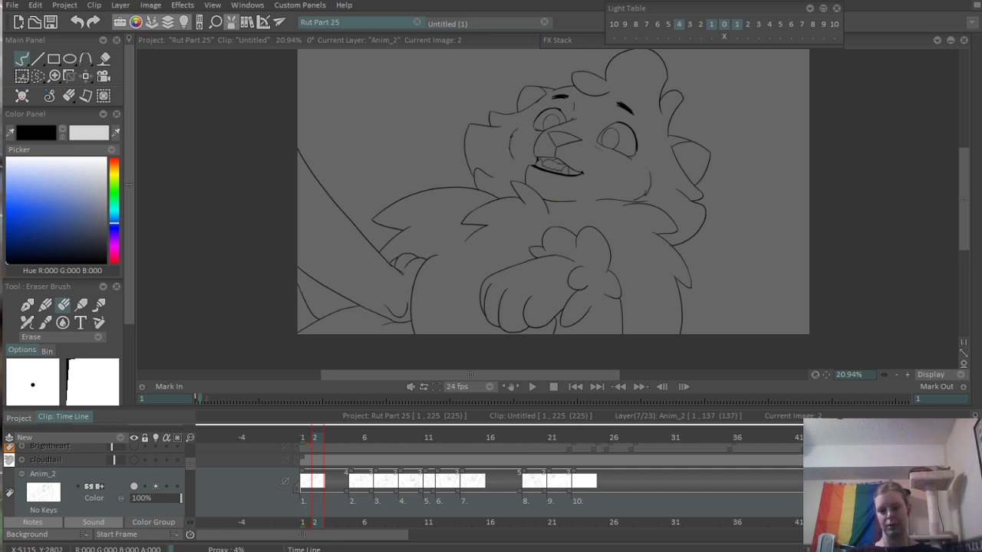
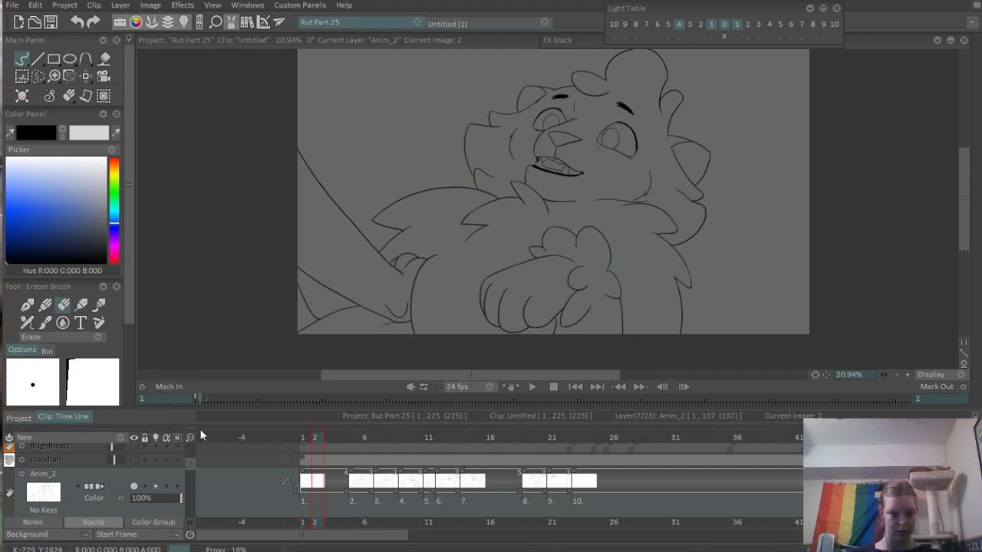
# - Turn on the master sound for the clip and play the animation with audio from frame 1
pyautogui.scroll(3, 184, 441)
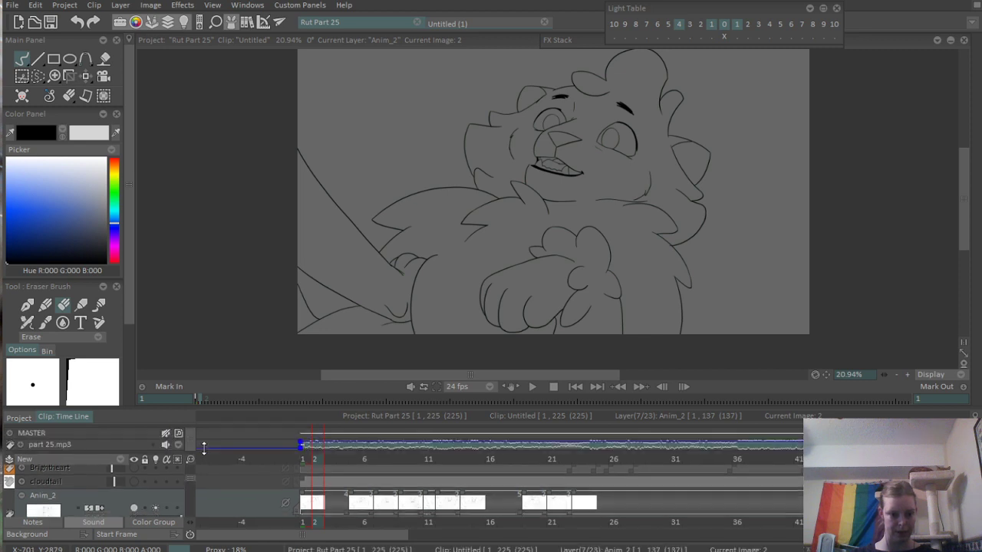
pyautogui.click(167, 433)
pyautogui.click(303, 458)
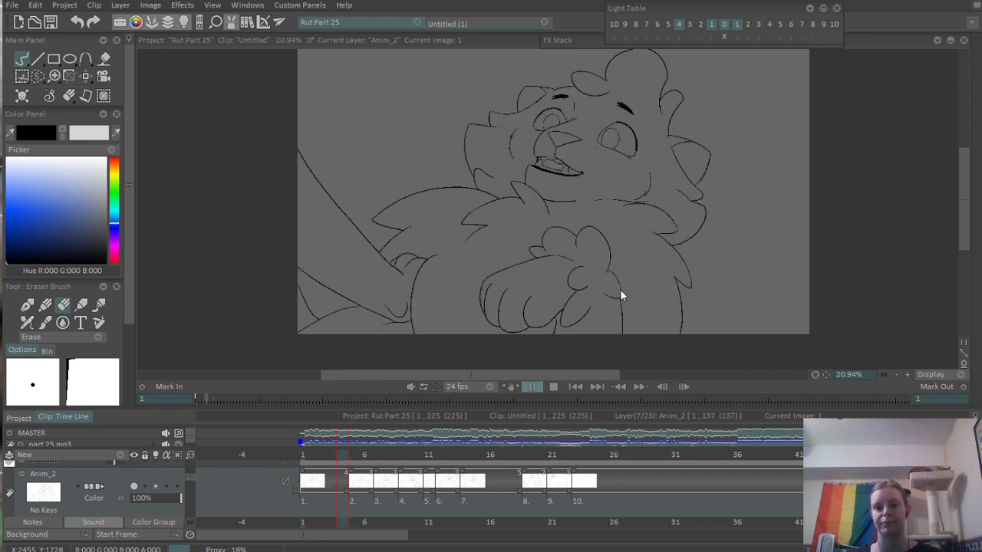
# - Make the Cinderline layer visible and play the whole clip again from its beginning
pyautogui.click(191, 479)
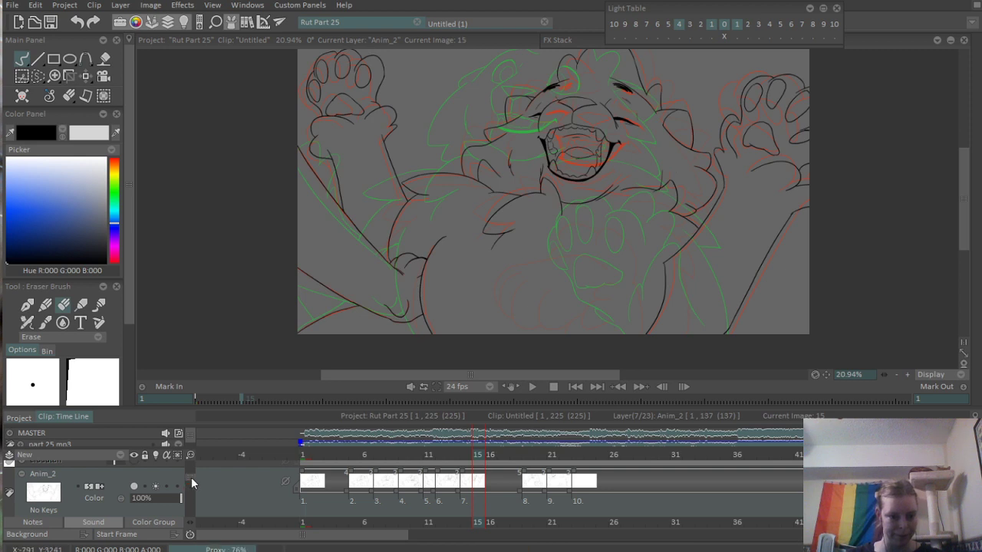
pyautogui.moveTo(191, 479); pyautogui.dragTo(190, 499)
pyautogui.click(144, 496)
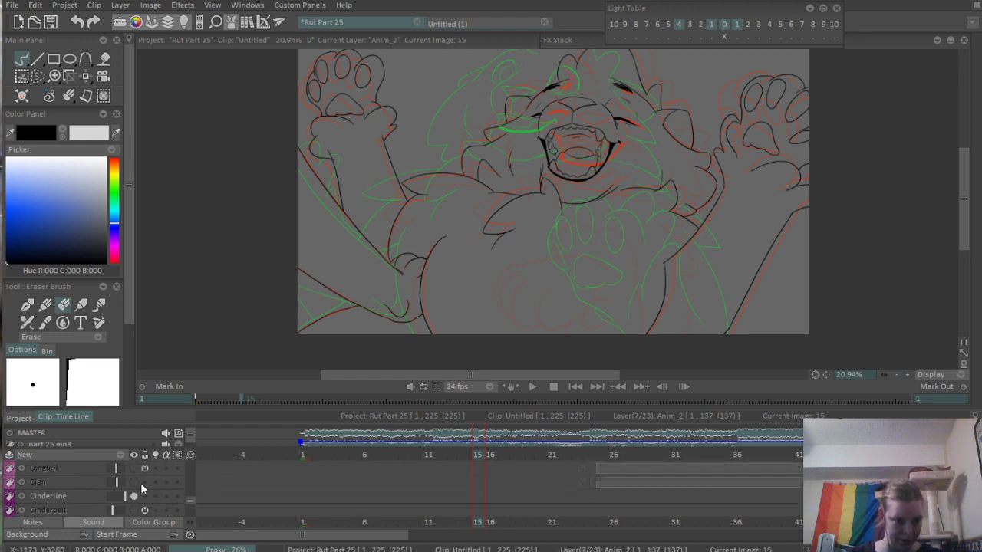
pyautogui.click(200, 400)
pyautogui.press('space')
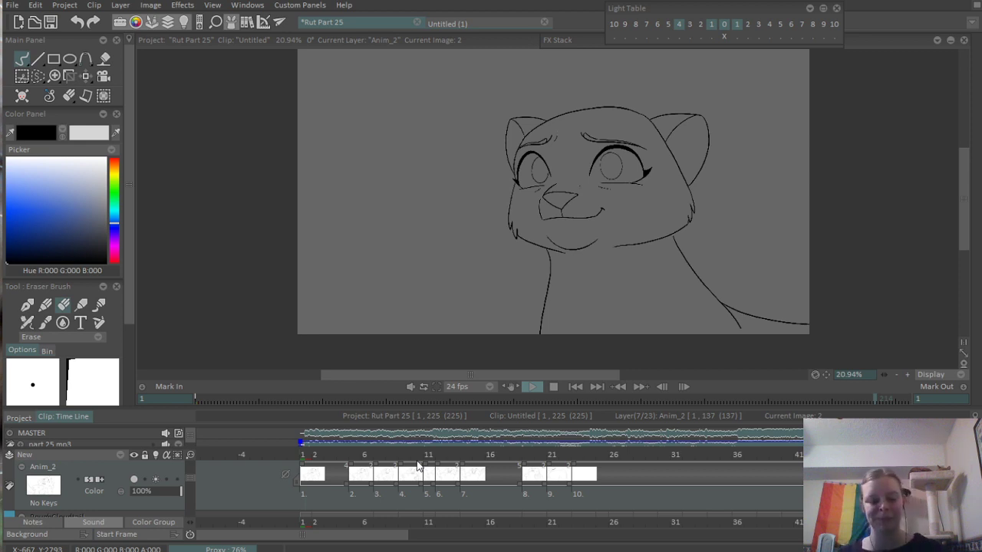
# - Stop the playback near the end of the clip, at frame 214, and save the project
pyautogui.press('Return')
pyautogui.hotkey('ctrl', 's')
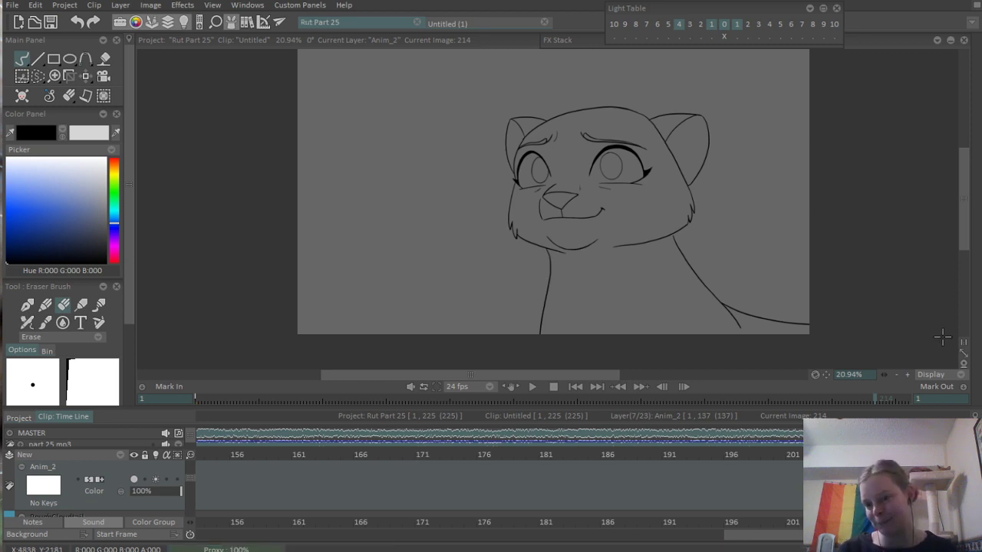
pyautogui.moveTo(977, 337)
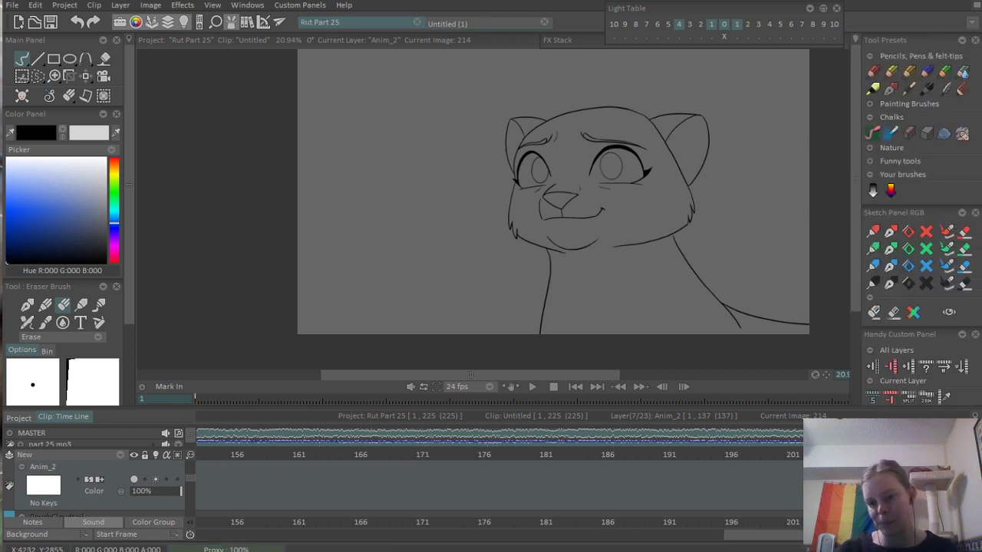